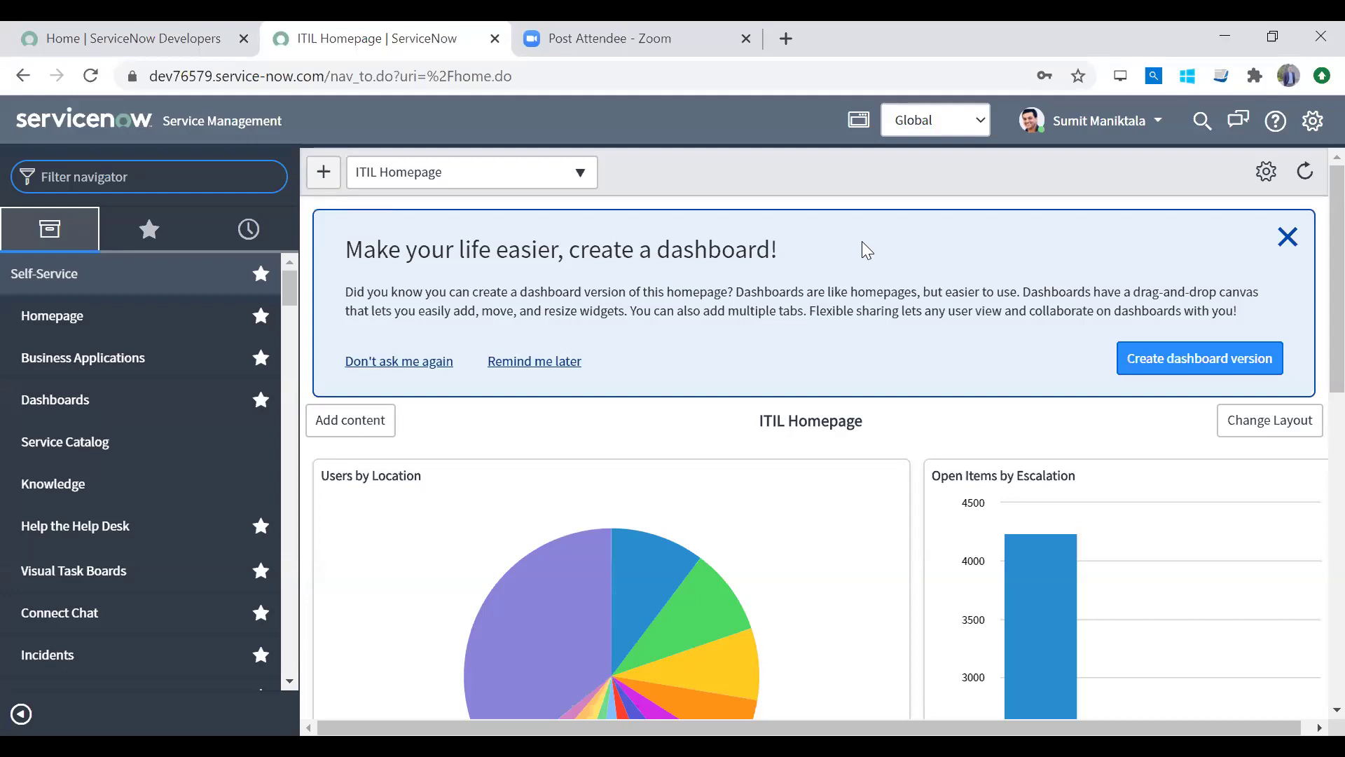
Step: Search the navigator for 'update', fixing the typo, and open Local Update Sets
key(alt+Tab)
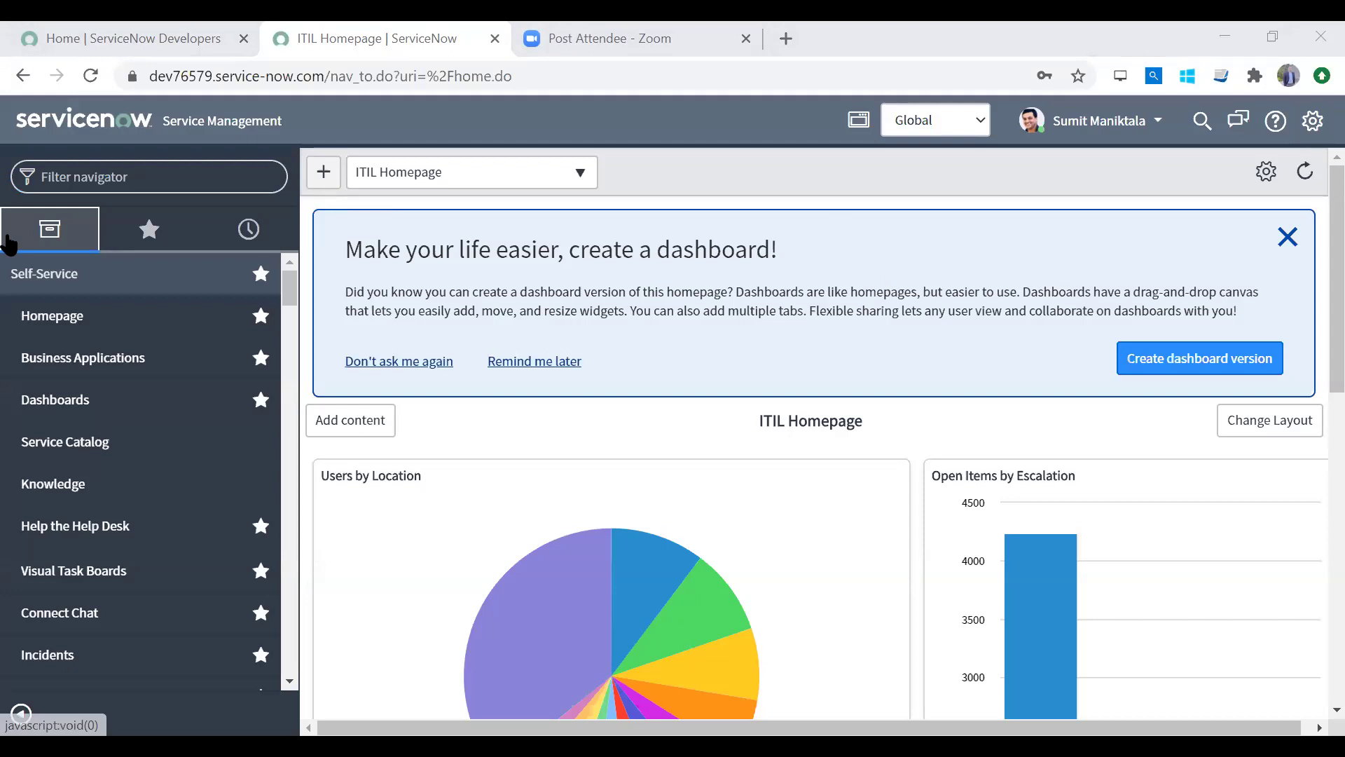
click(144, 174)
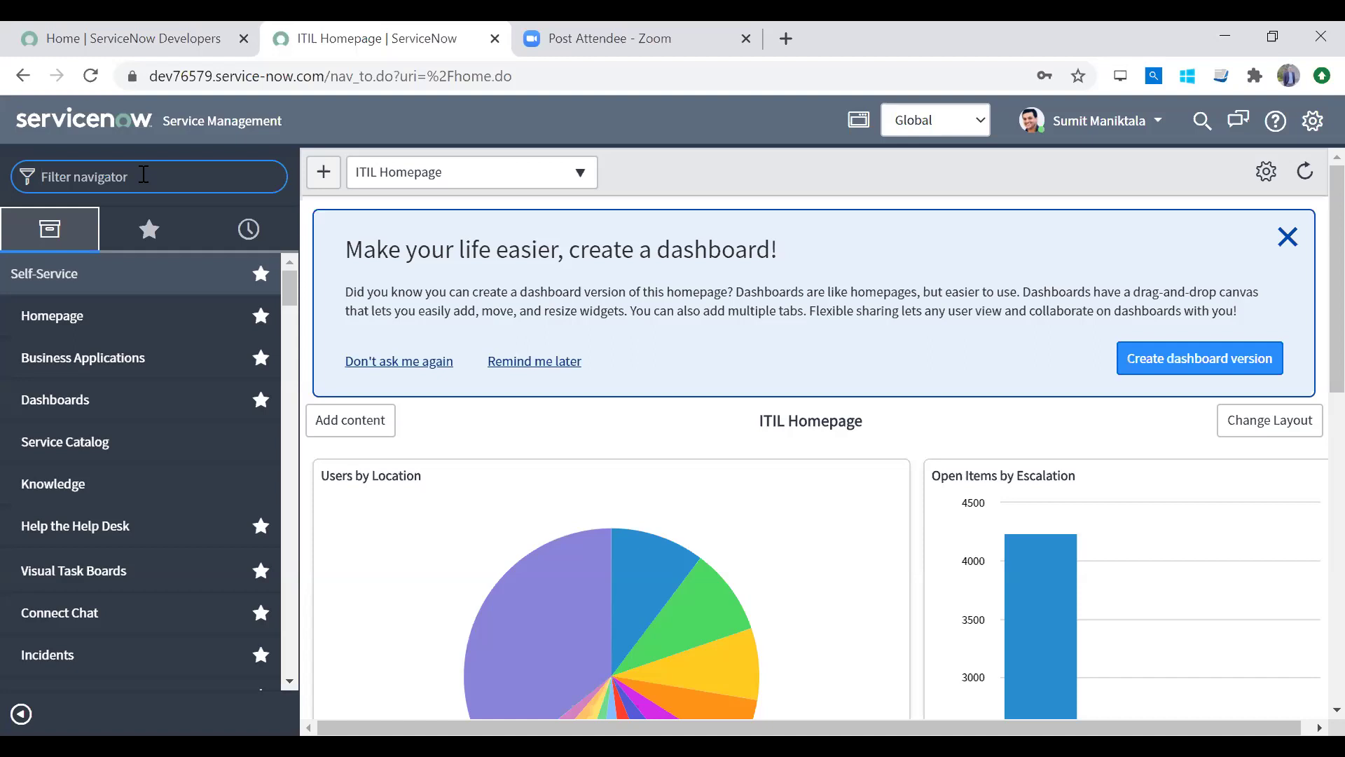
text(uodate)
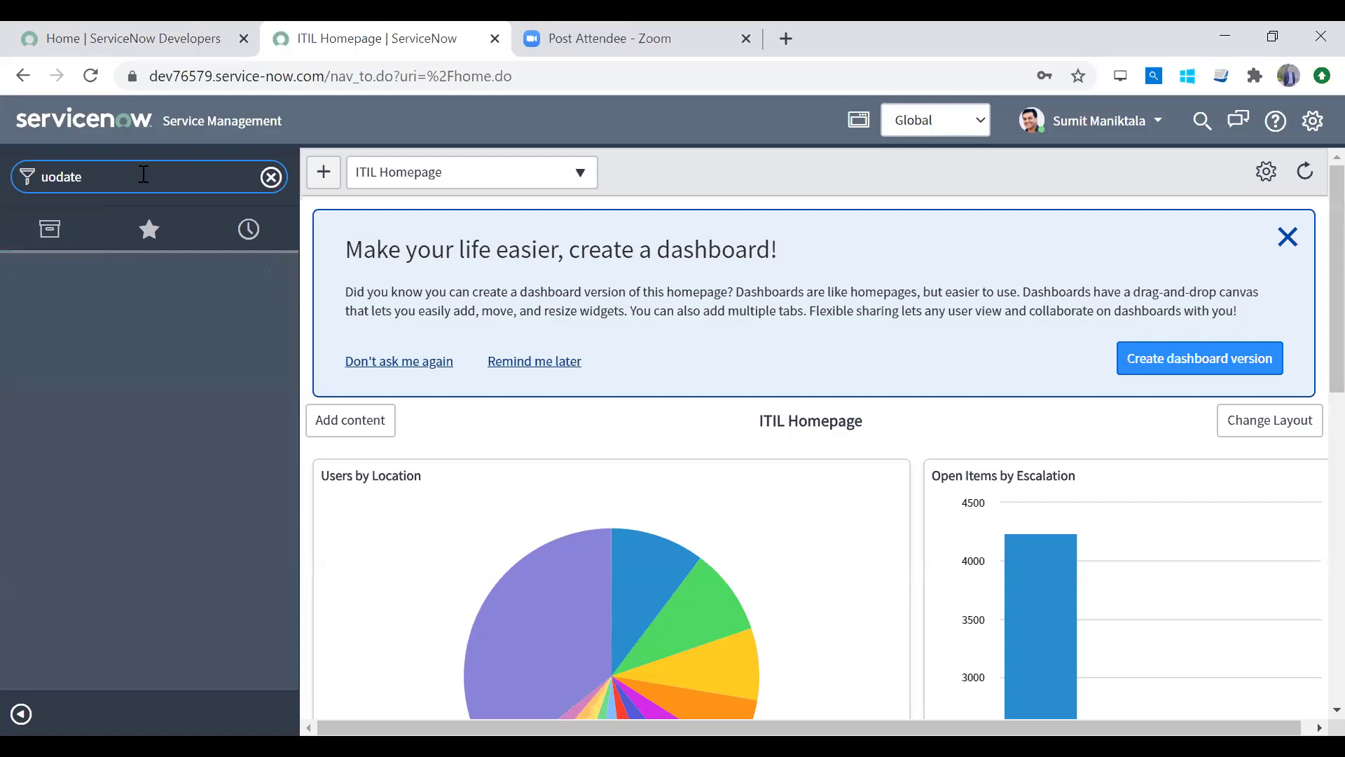
key(BackSpace)
text(p)
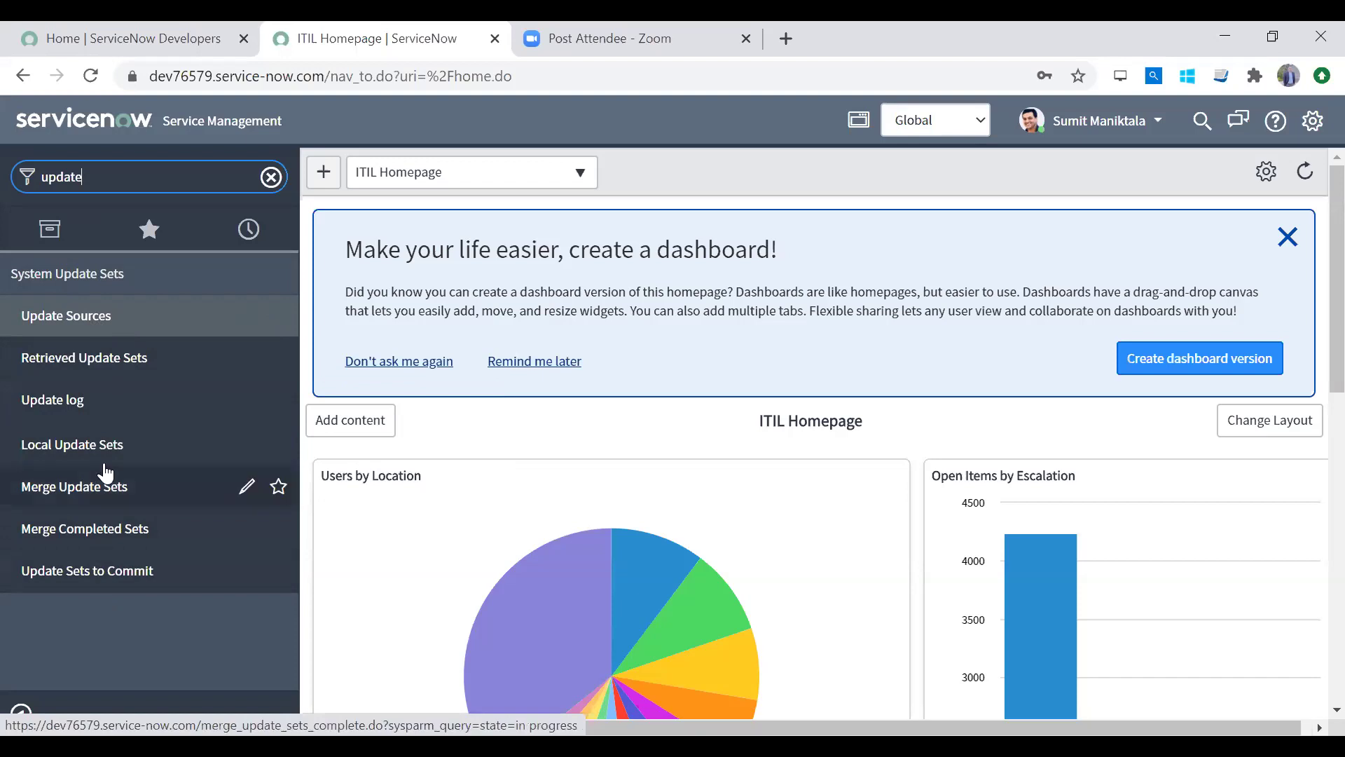
click(152, 459)
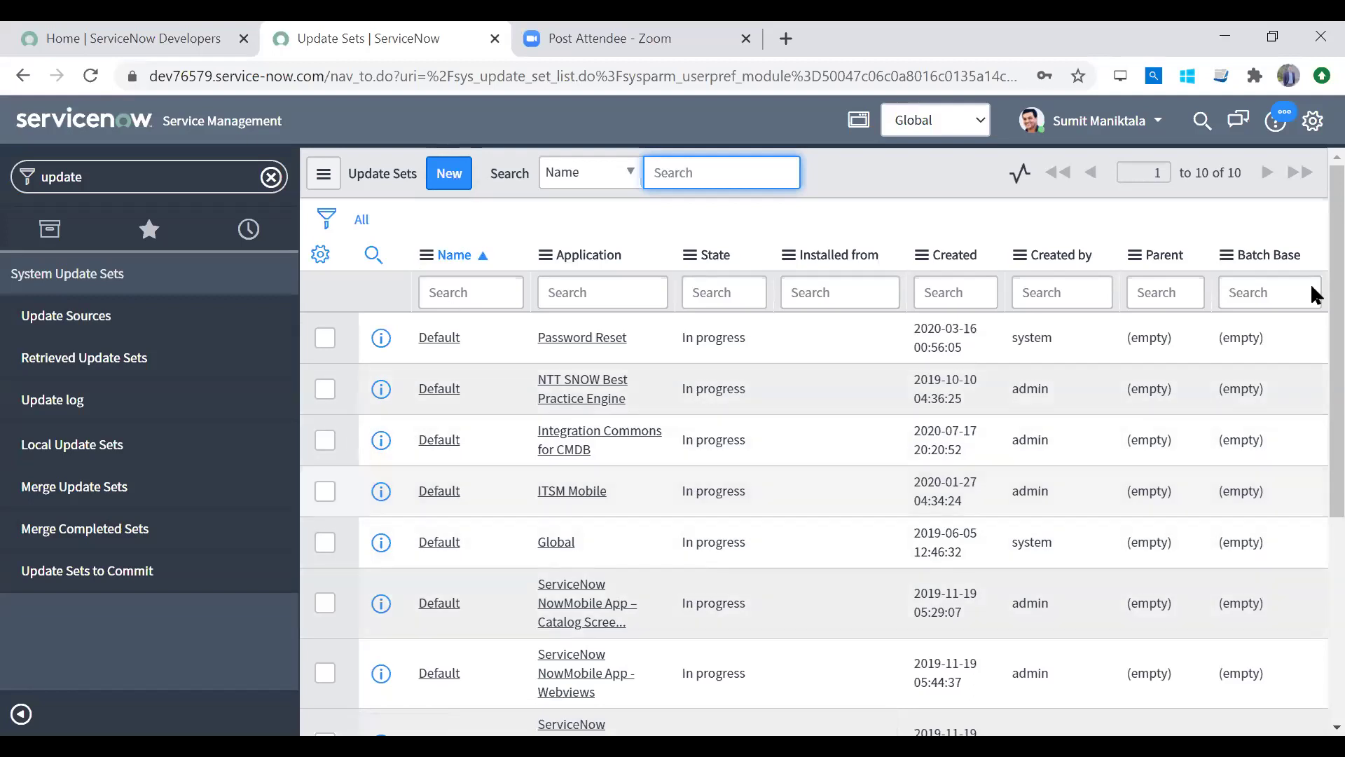
Step: Start a new update set record from Local Update Sets and clear its default Name
scroll(1310, 477, down, 4)
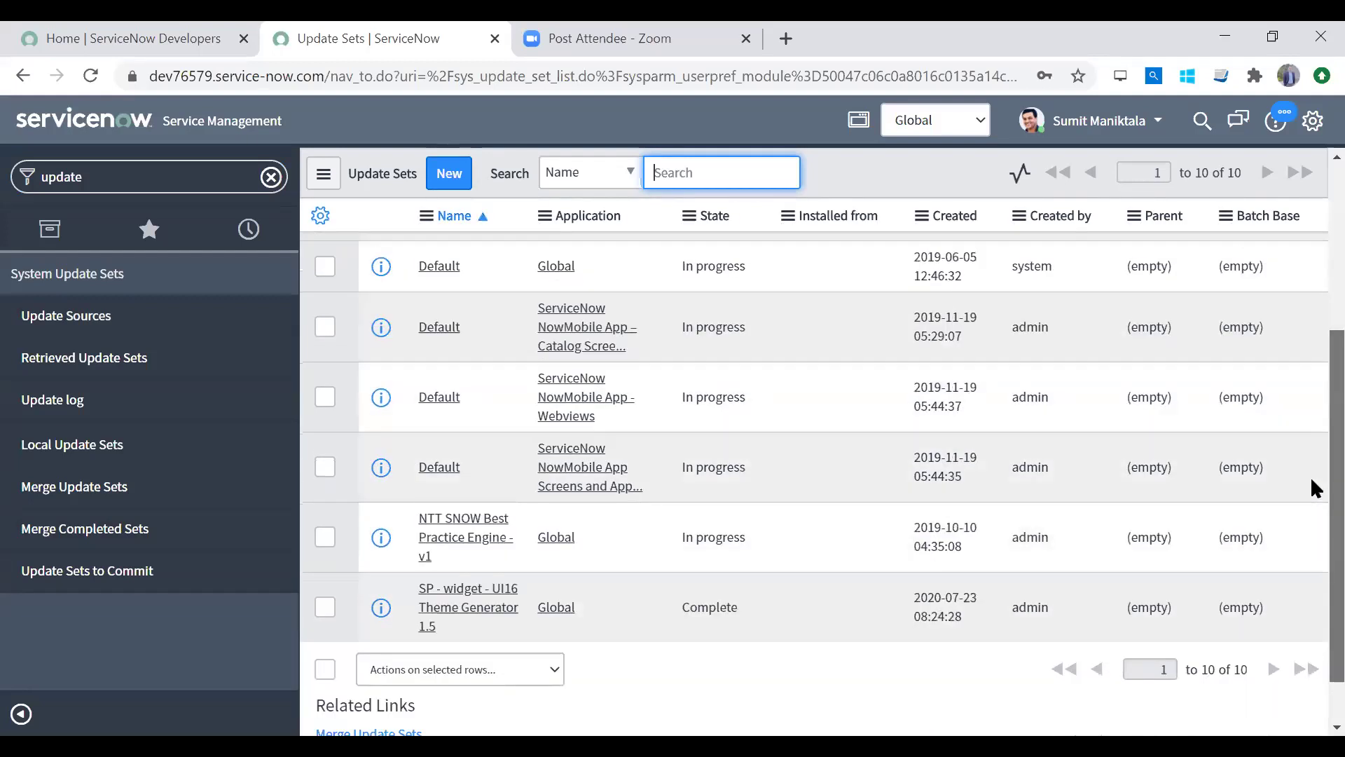
scroll(1310, 477, up, 4)
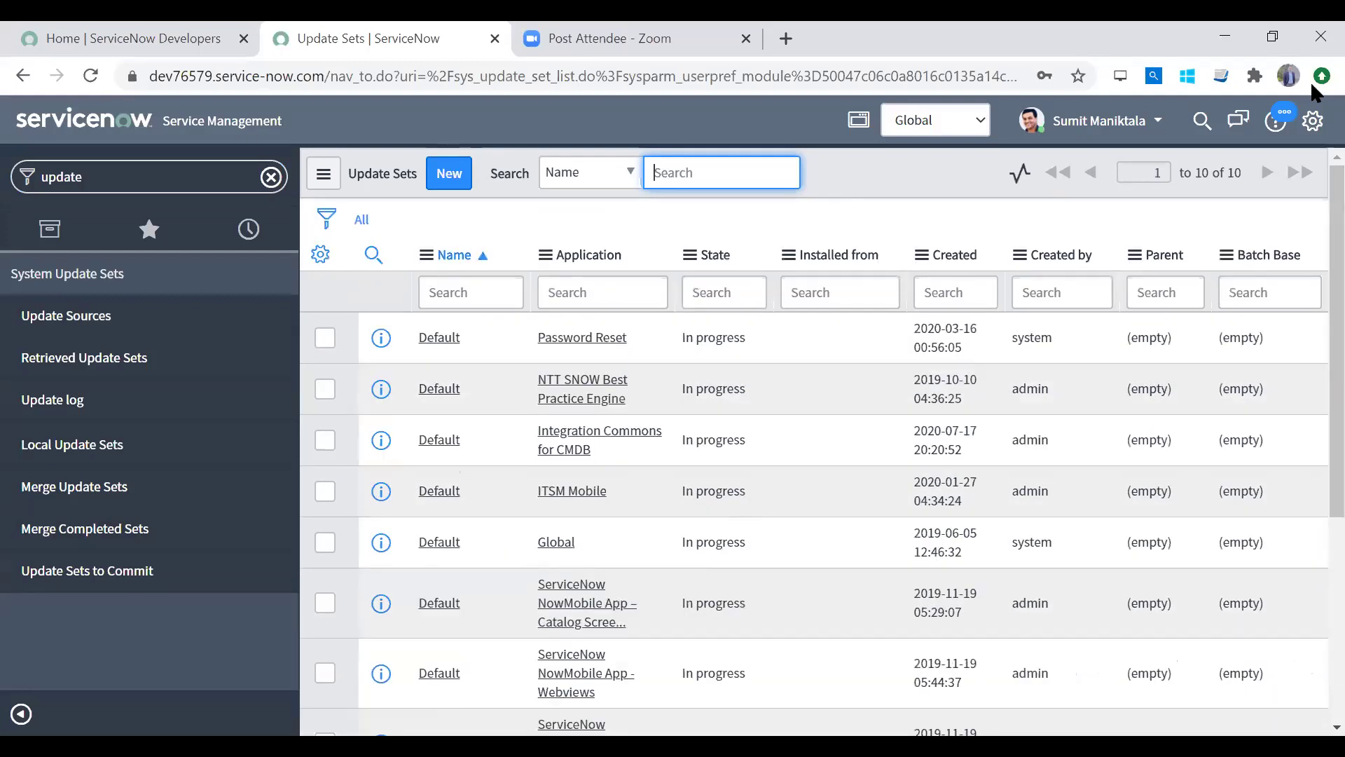
click(453, 175)
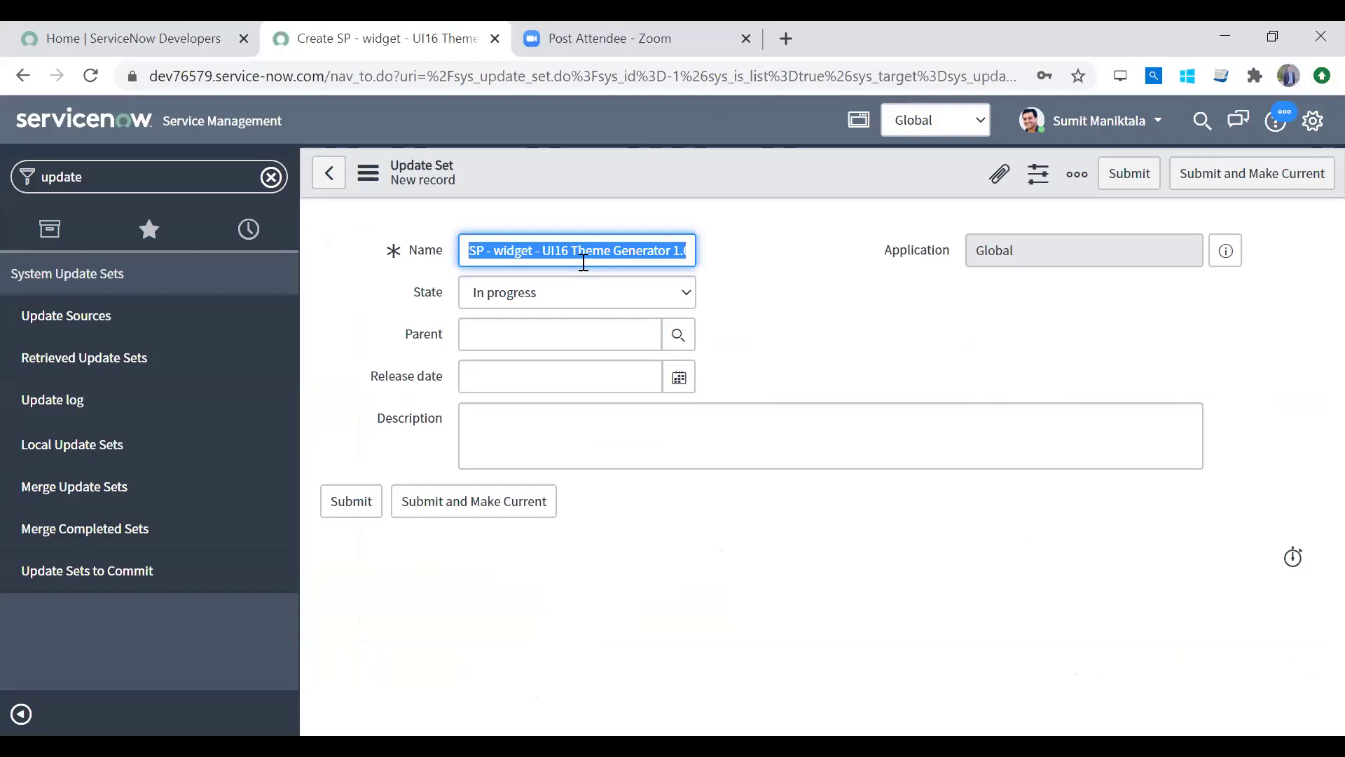
key(BackSpace)
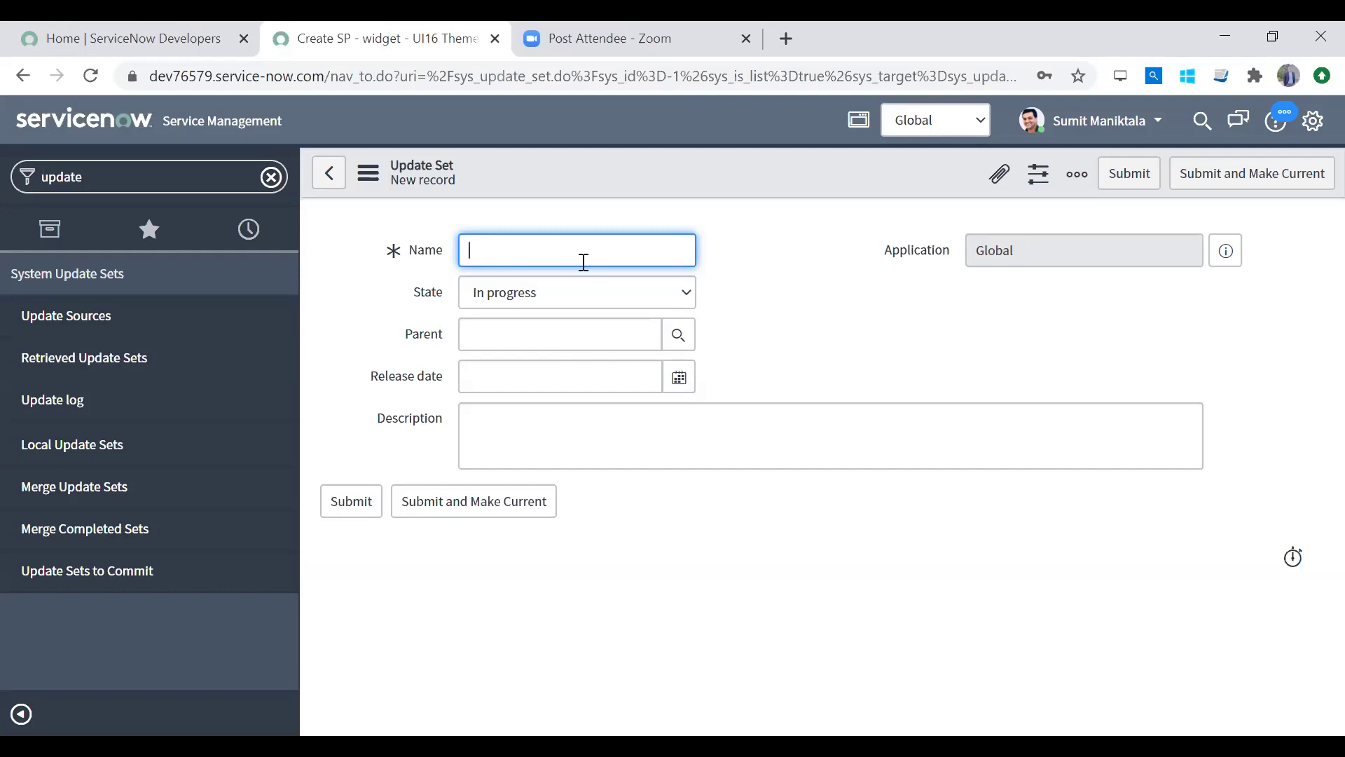
double_click(105, 175)
Step: Open the Users list in a background tab via a 'users' search, view it, then return to the form
text(users)
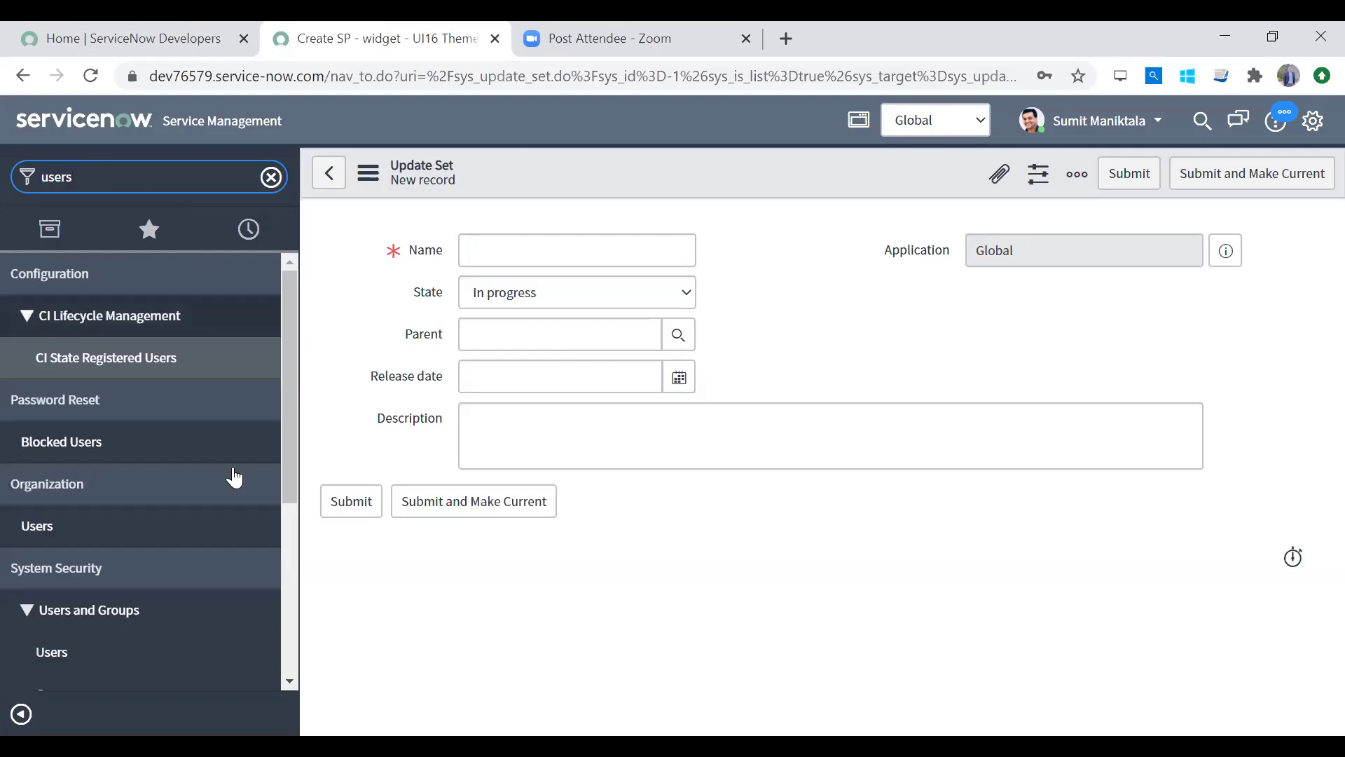
drag(288, 489, 286, 693)
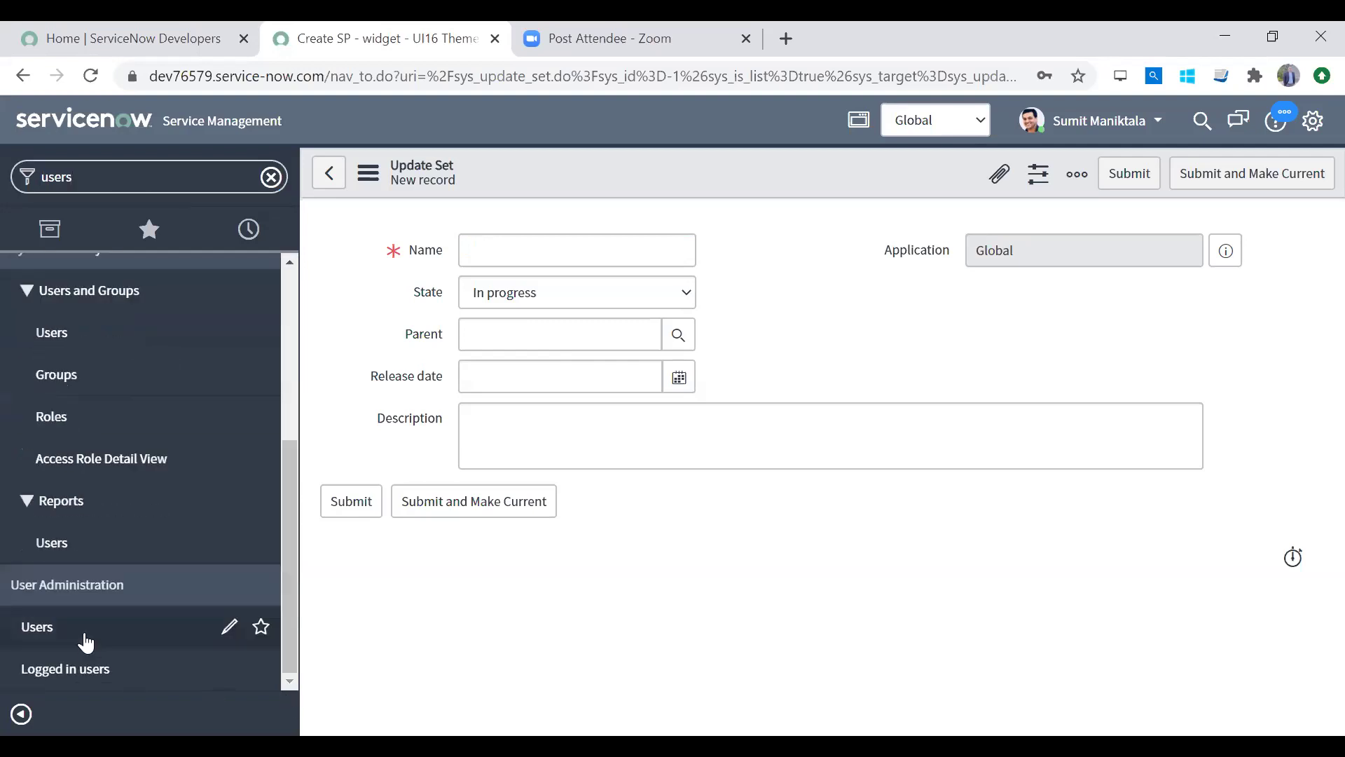
middle_click(84, 631)
click(577, 62)
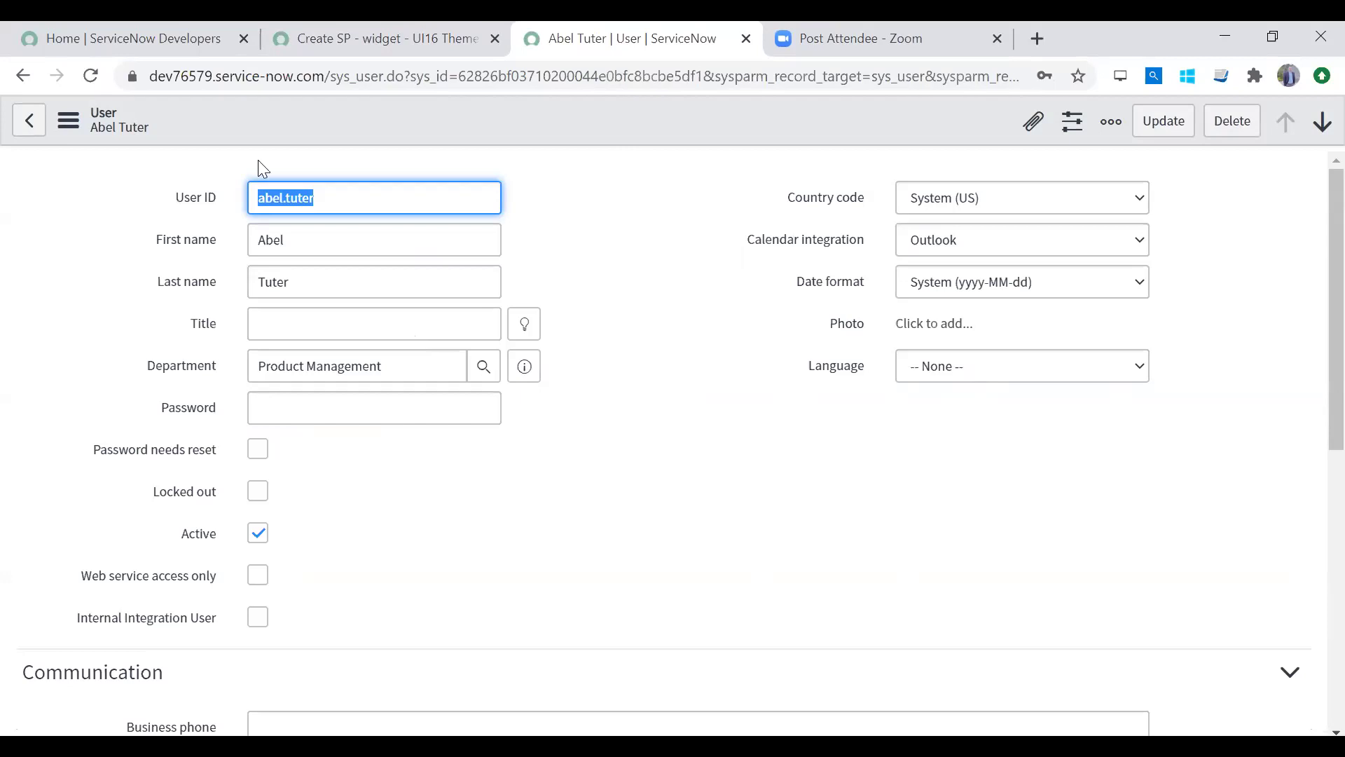
click(143, 37)
click(566, 42)
click(341, 56)
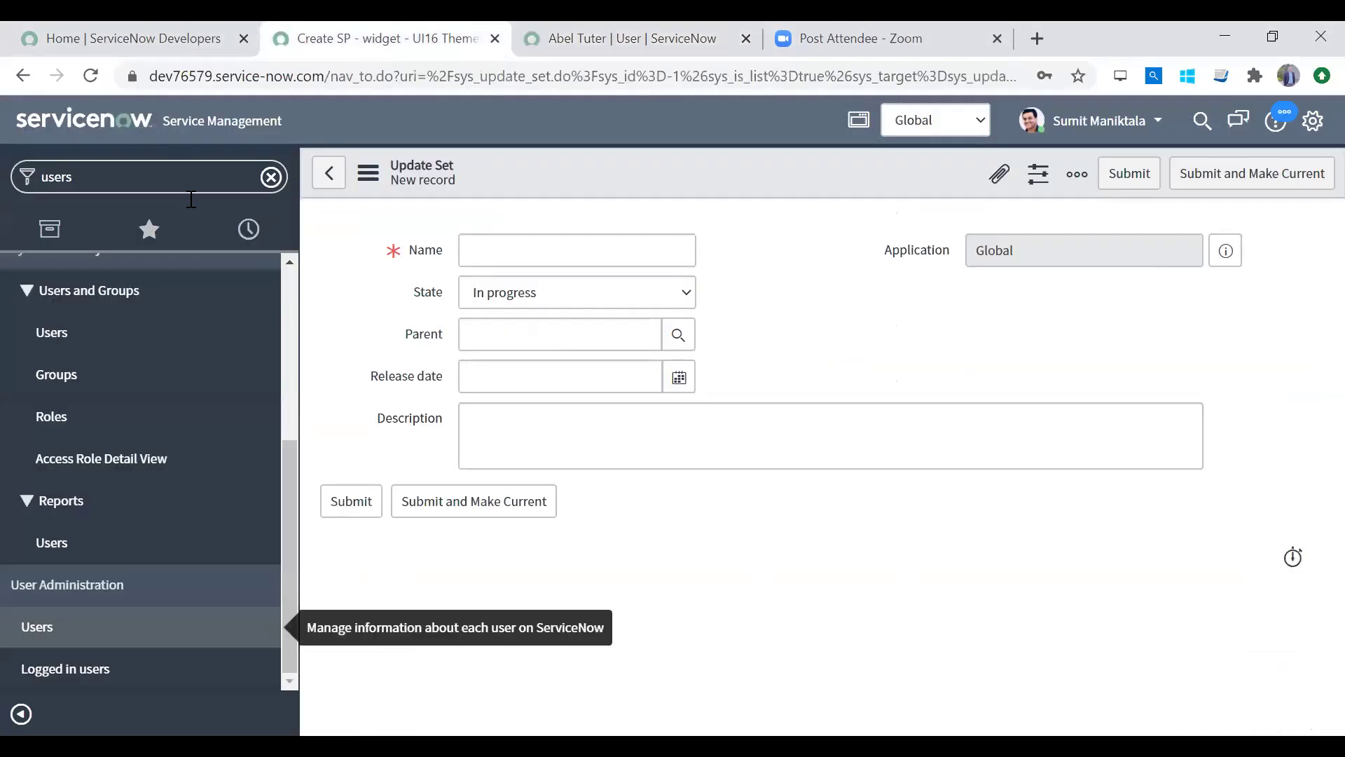
Step: Filter for 'local updat' and try Local Update Sets, but stay on the unsaved form
text(local udpate)
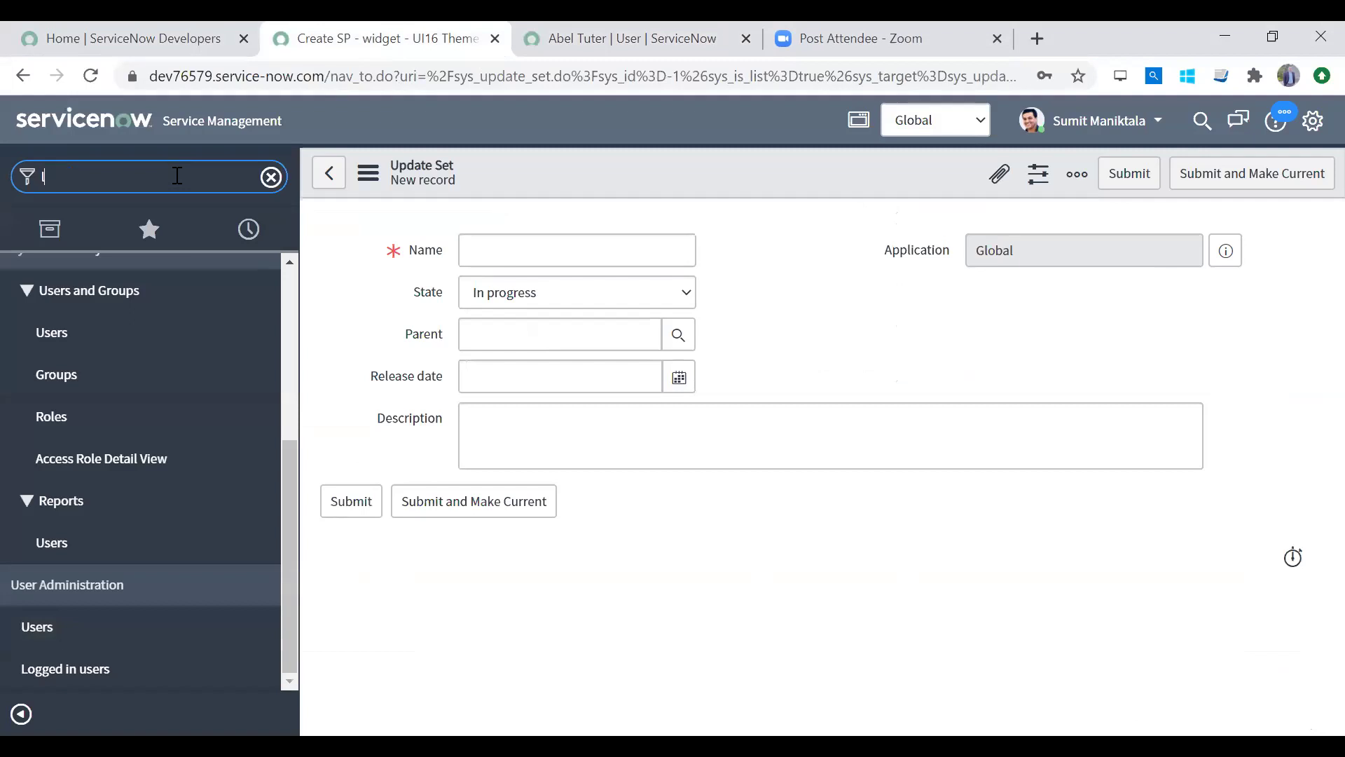
key(BackSpace)
key(BackSpace)
key(BackSpace)
key(BackSpace)
key(BackSpace)
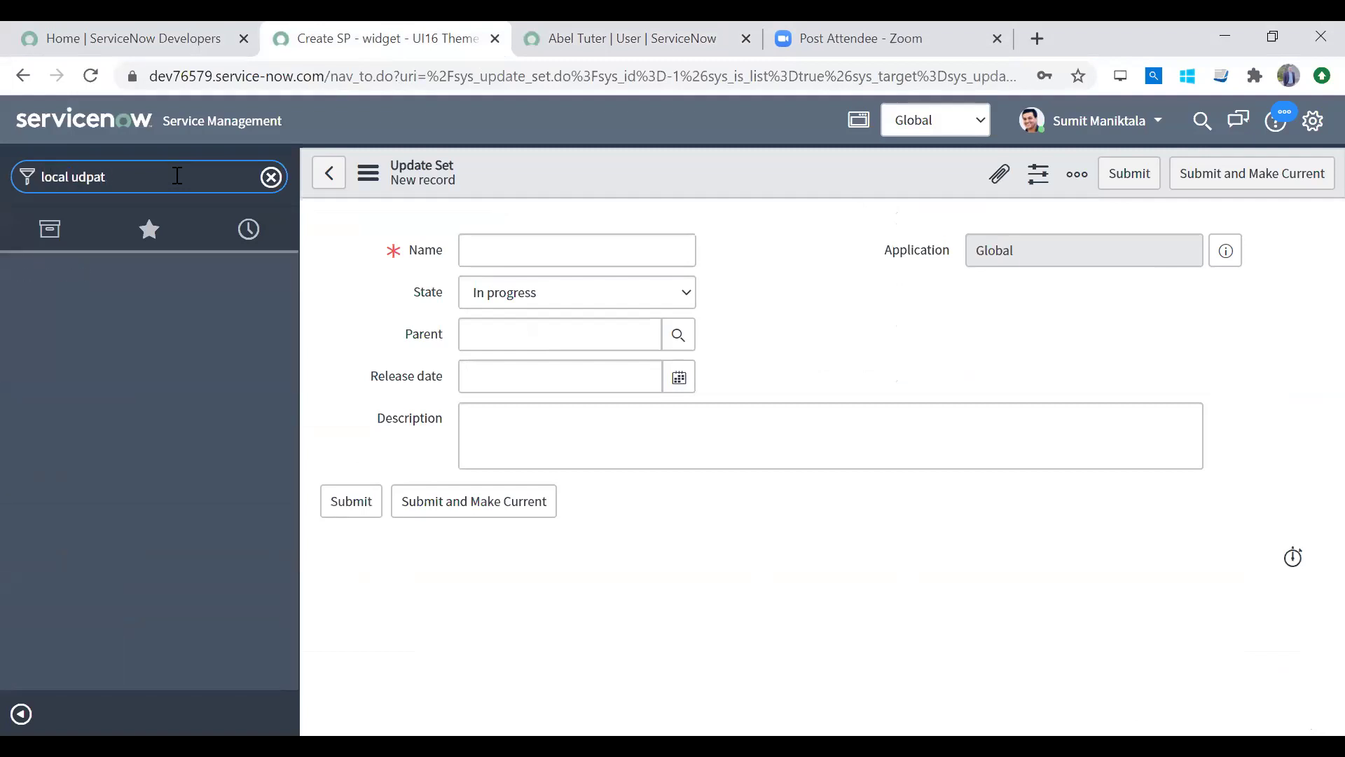
text(pdat)
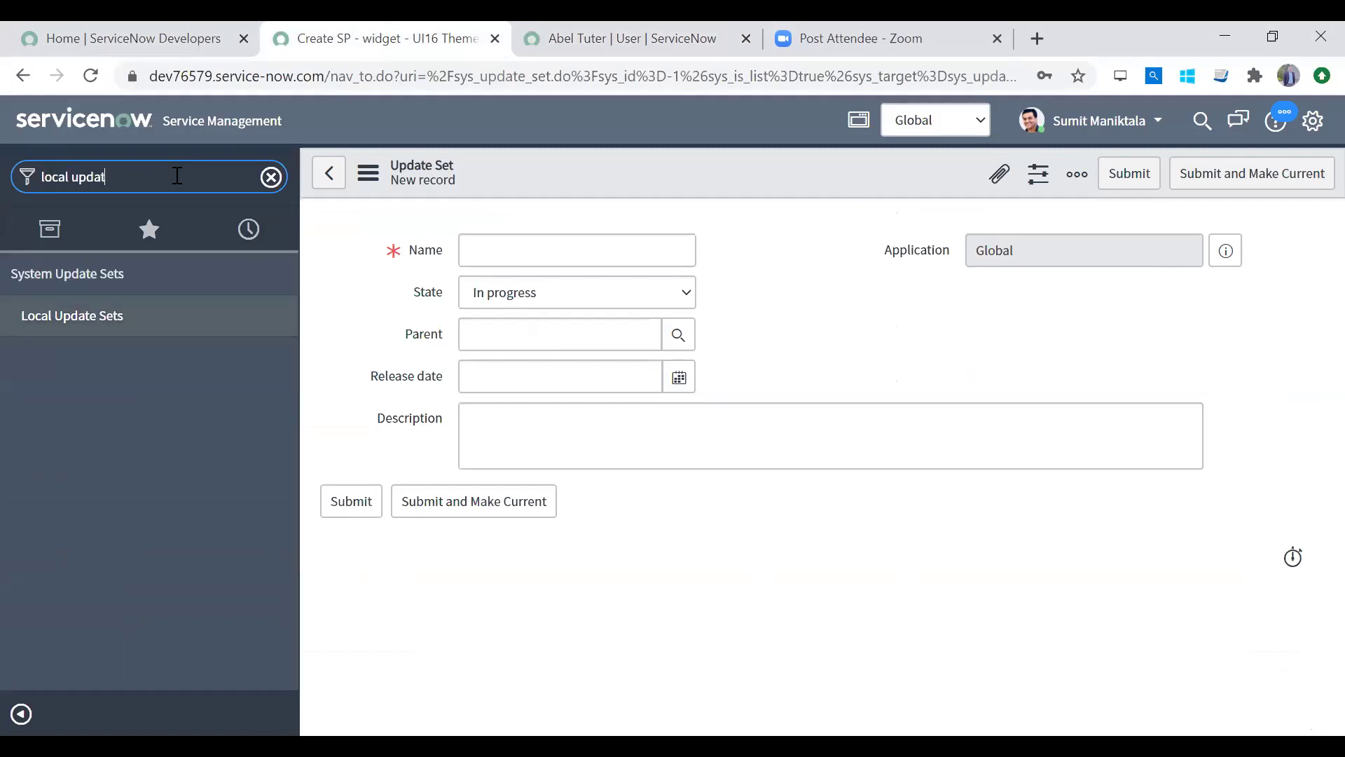
click(159, 319)
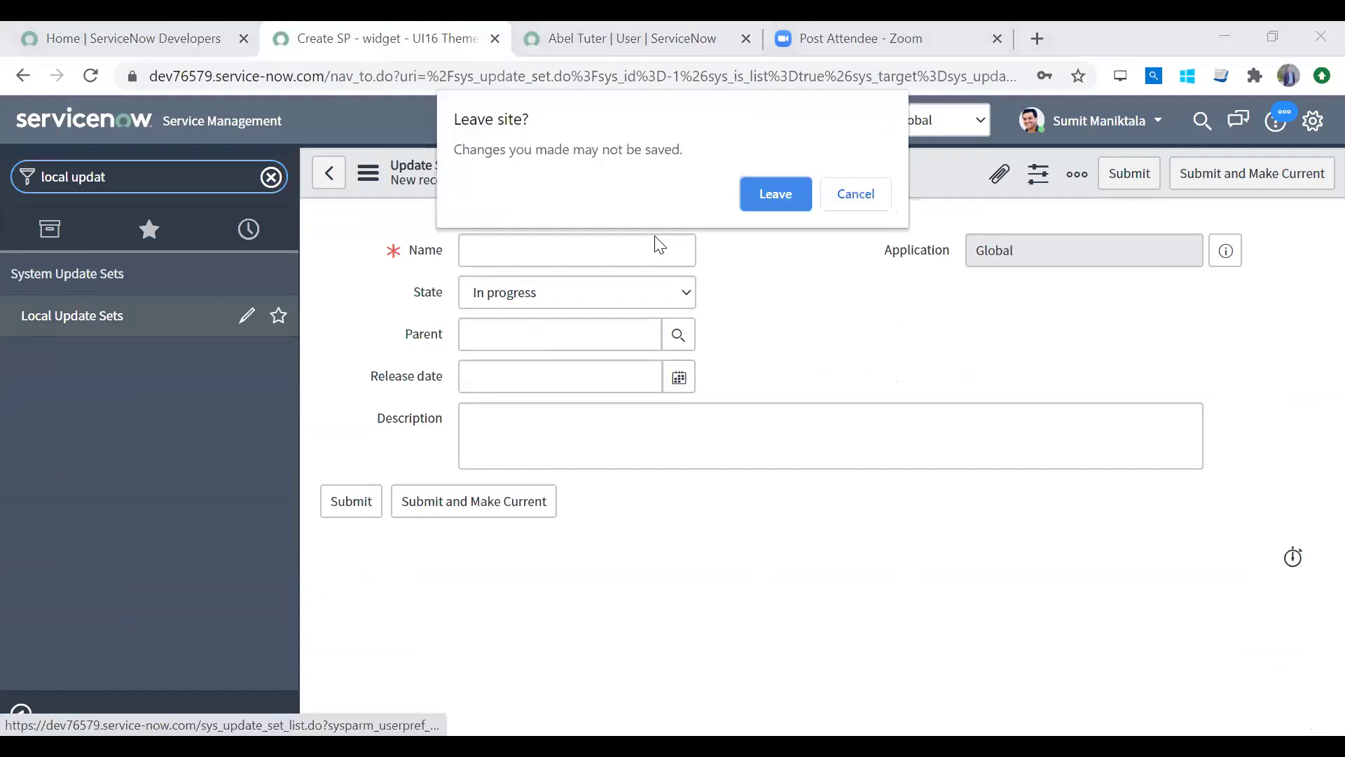
click(855, 196)
click(491, 248)
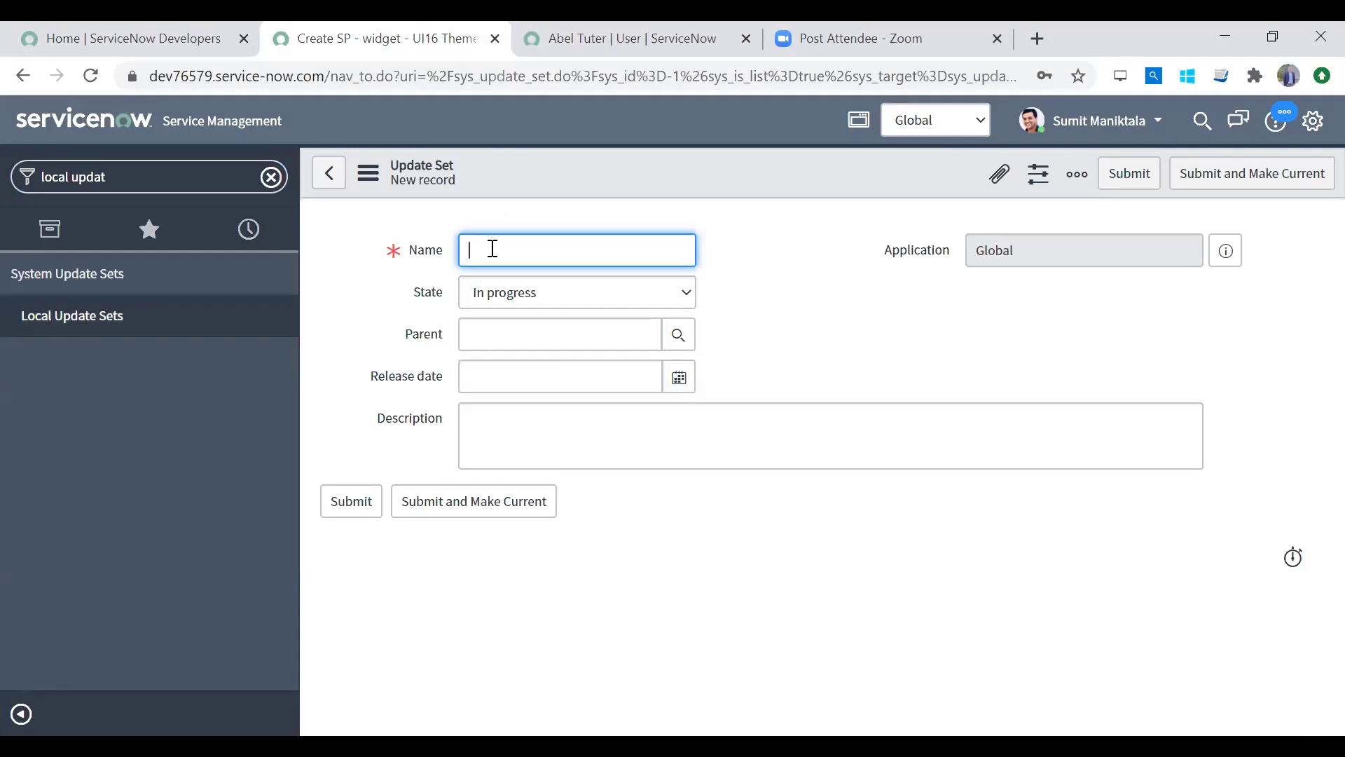
Step: Name the update set with the author's first name plus '-AddPhoneFieldsToUserForm-02Aug'
text(AddUs)
key(BackSpace)
text(PhoneFieldsToUserForm)
drag(666, 250, 321, 211)
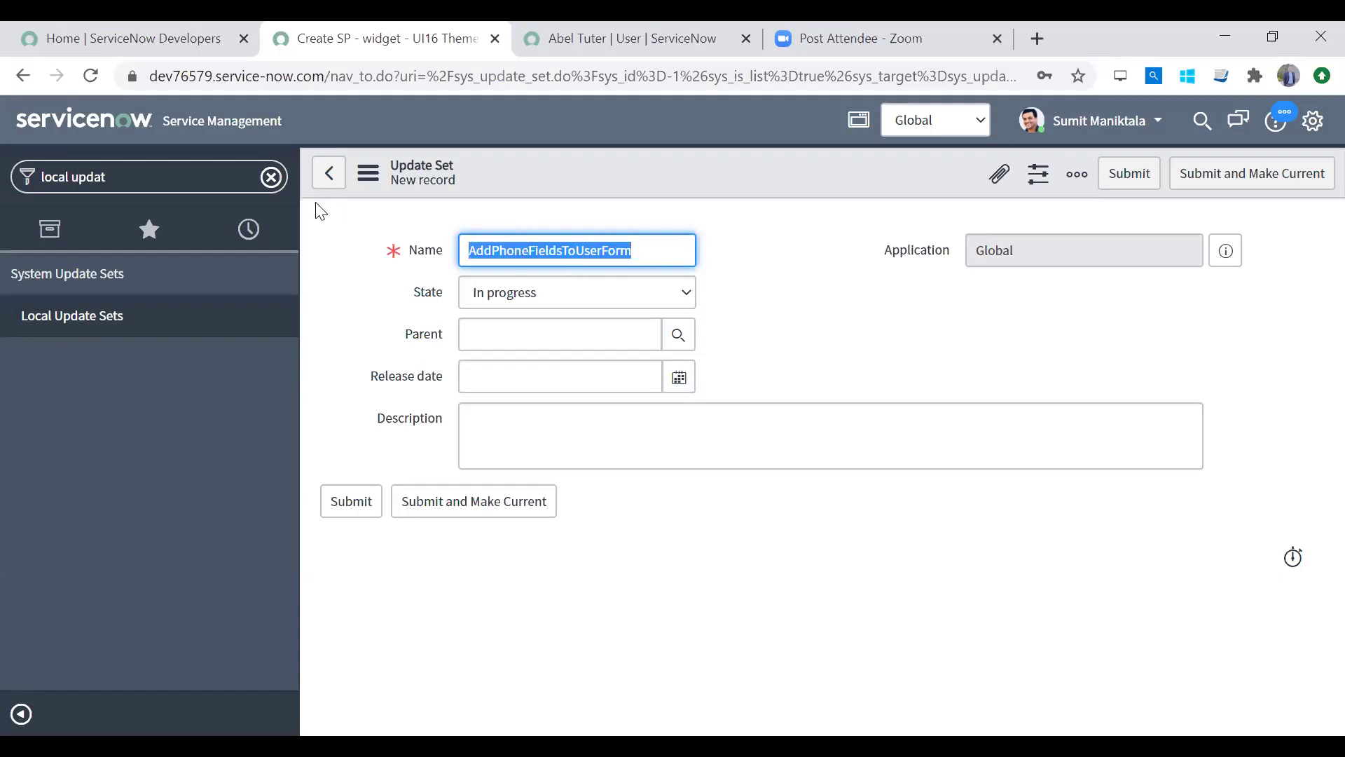
key(Home)
text(Sumit=)
key(BackSpace)
text(-)
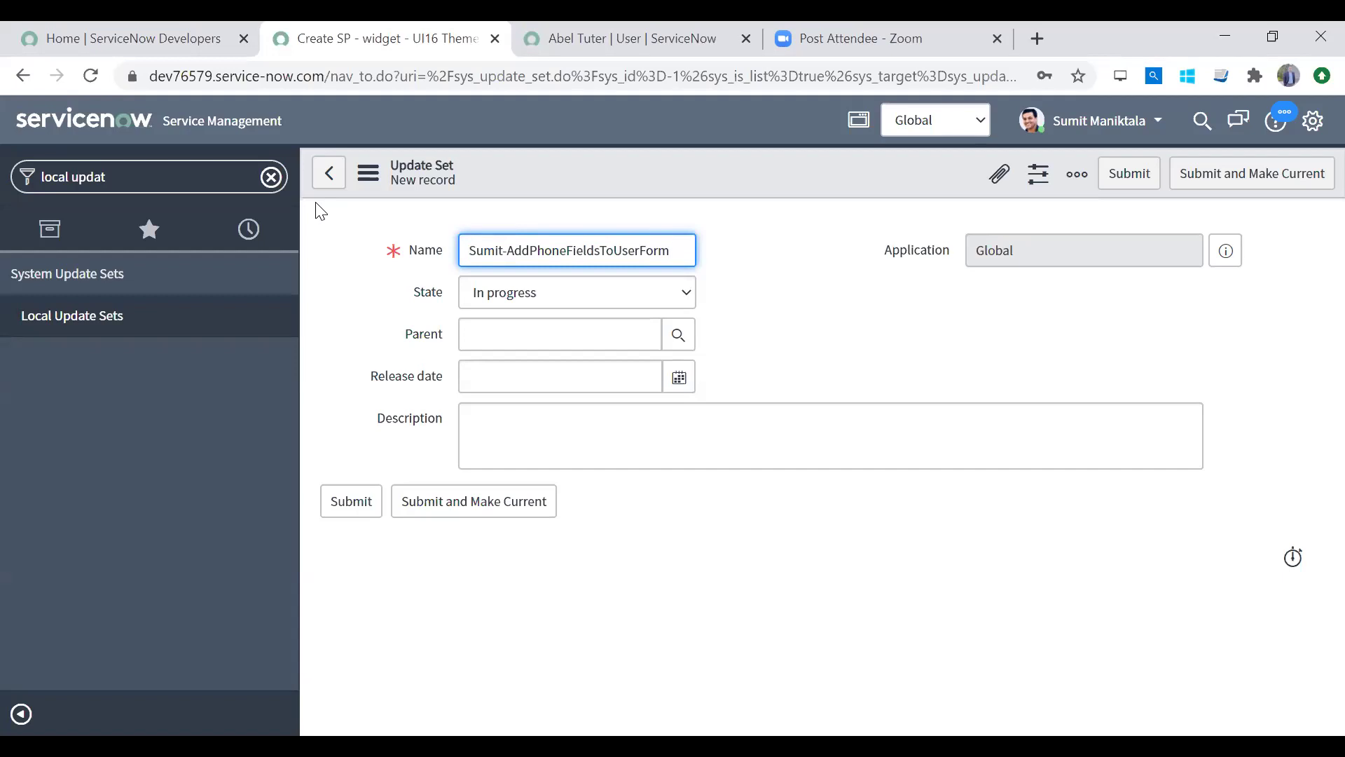
text(-02)
key(Tab)
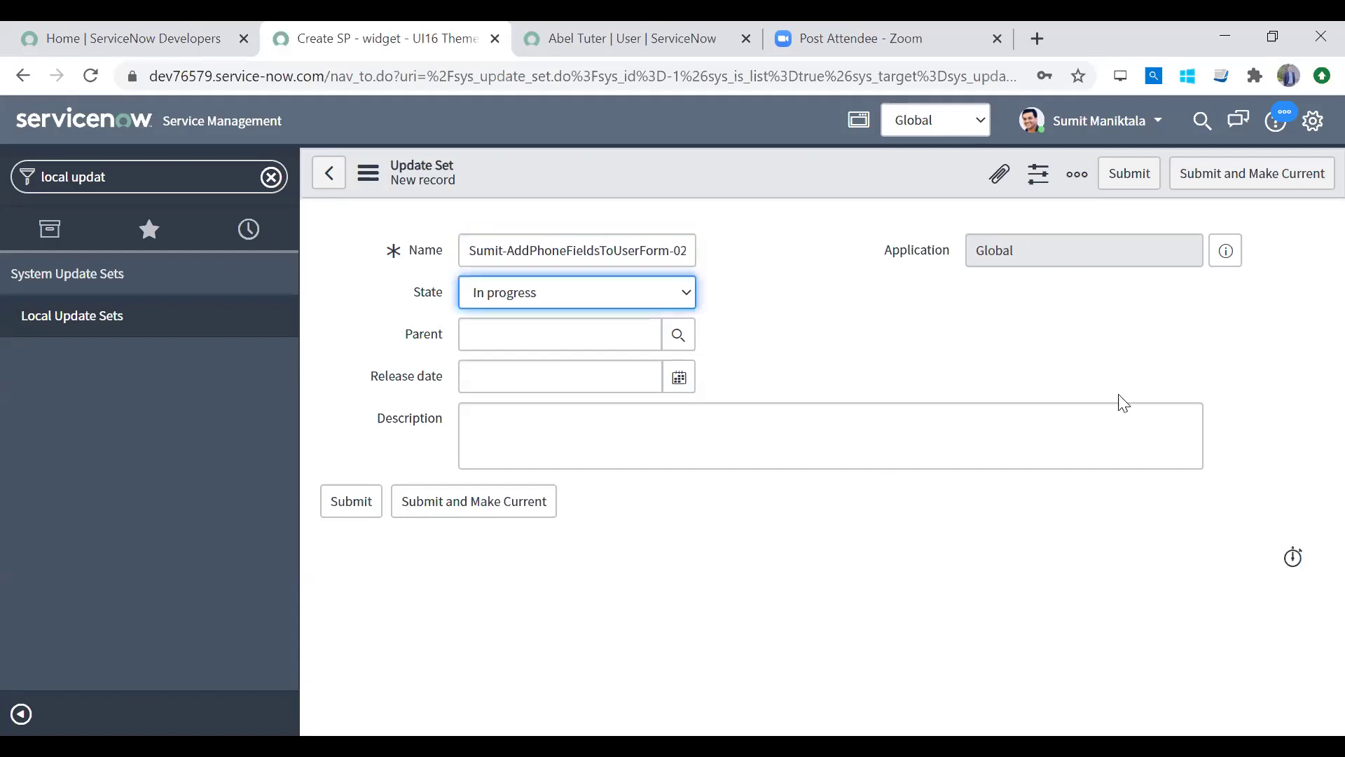
Step: Review the name's date suffix and keep State as In progress
drag(570, 251, 898, 295)
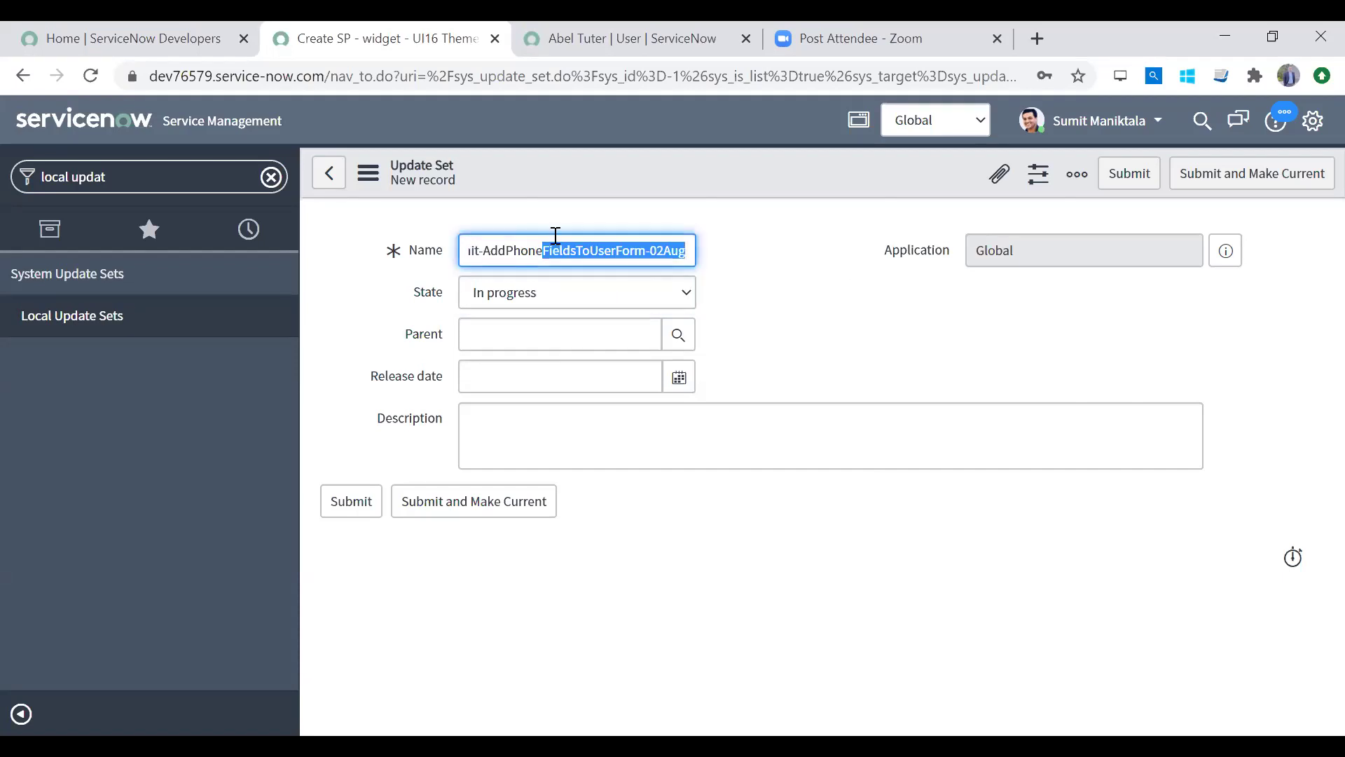
click(533, 259)
key(Home)
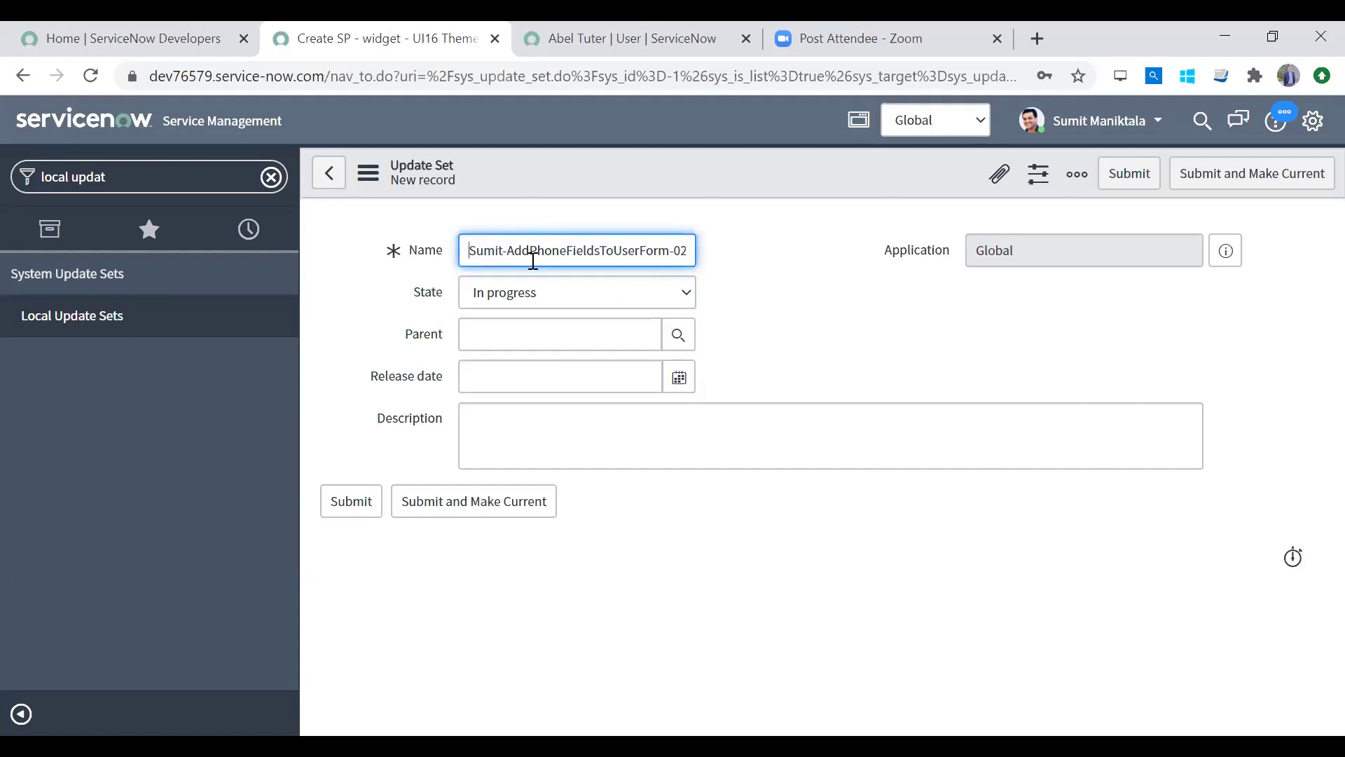
click(568, 296)
click(567, 296)
click(567, 297)
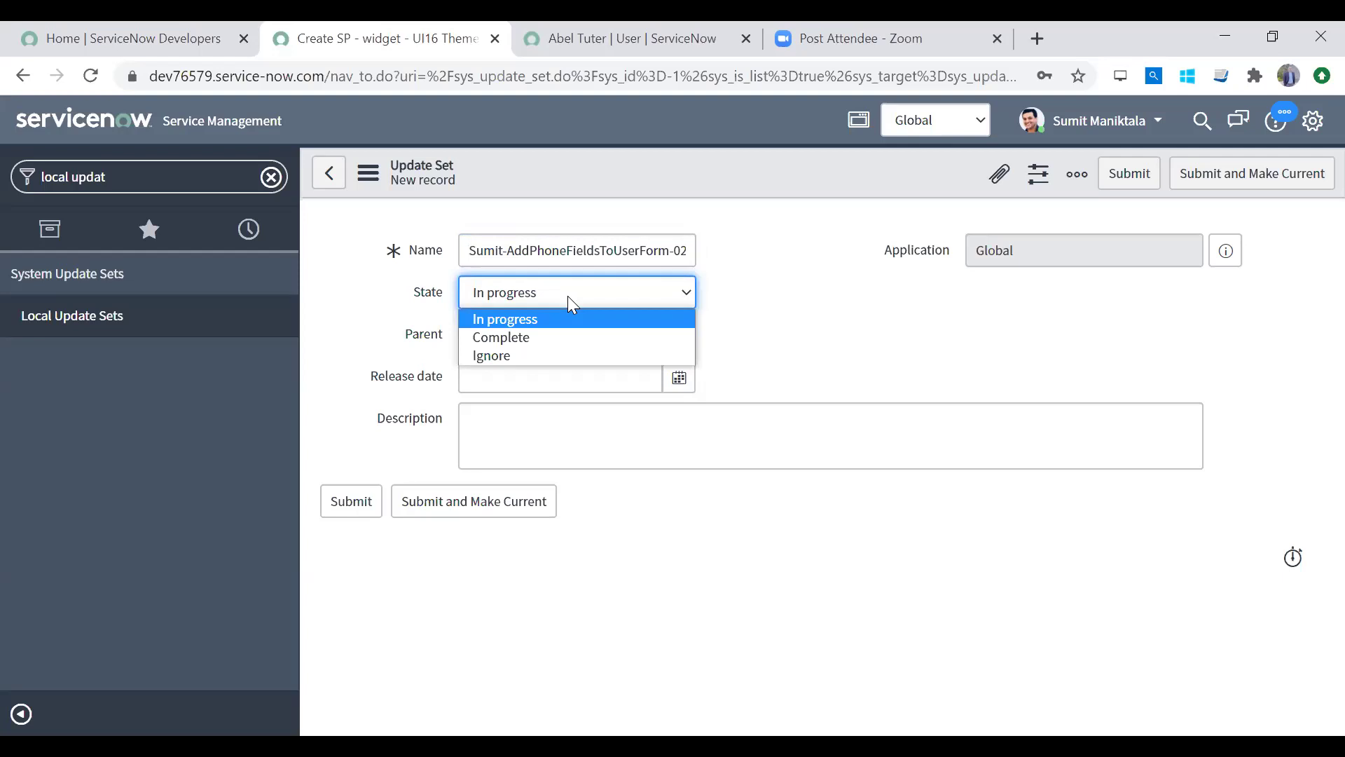
click(567, 296)
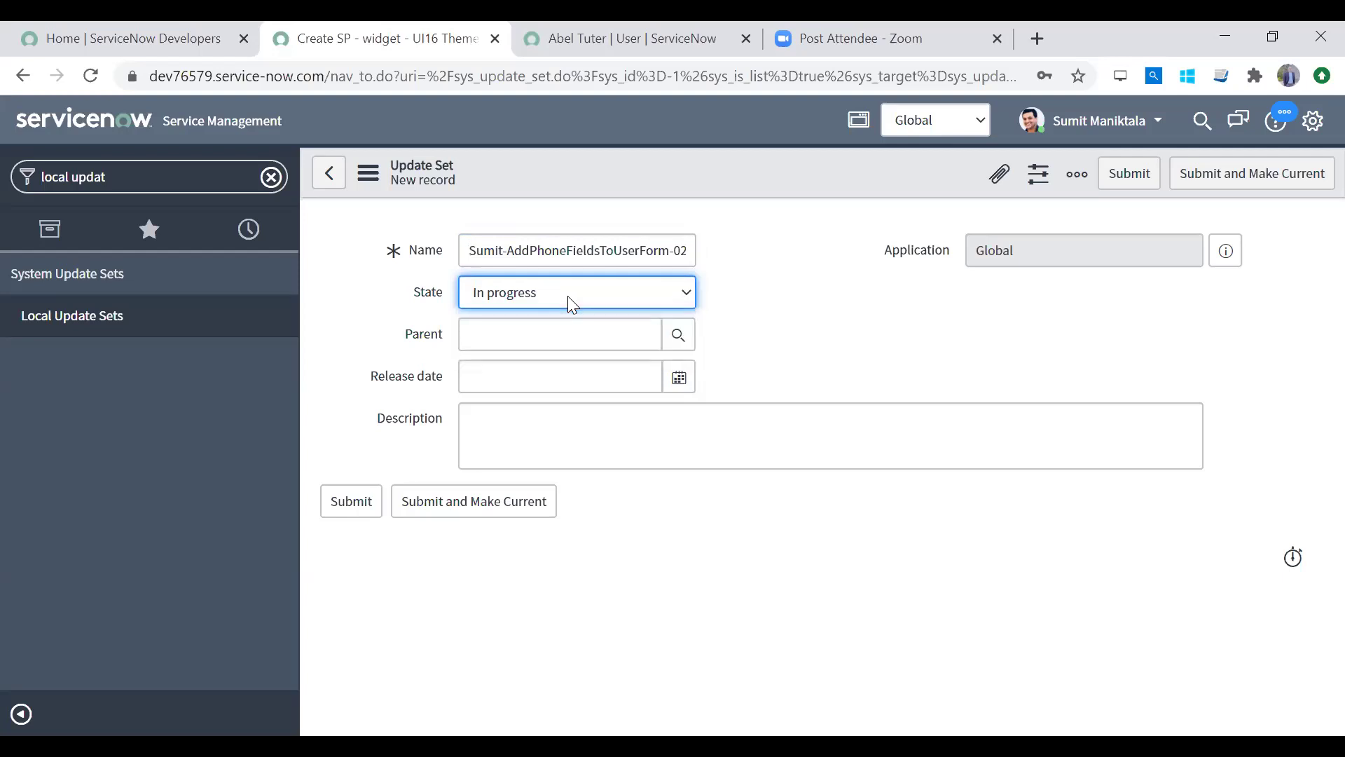
Step: Leave Parent and Release date blank, closing the calendar unused, and move to Description
click(561, 339)
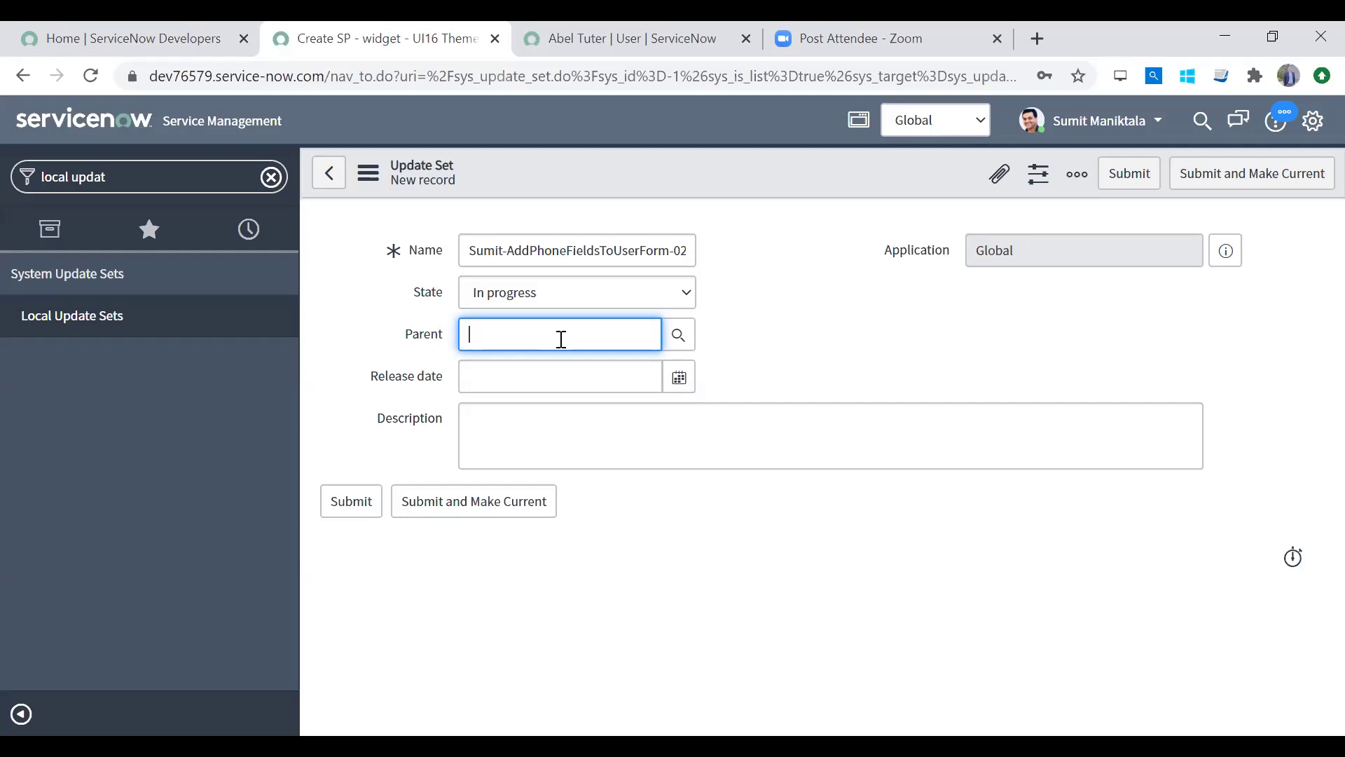
click(552, 380)
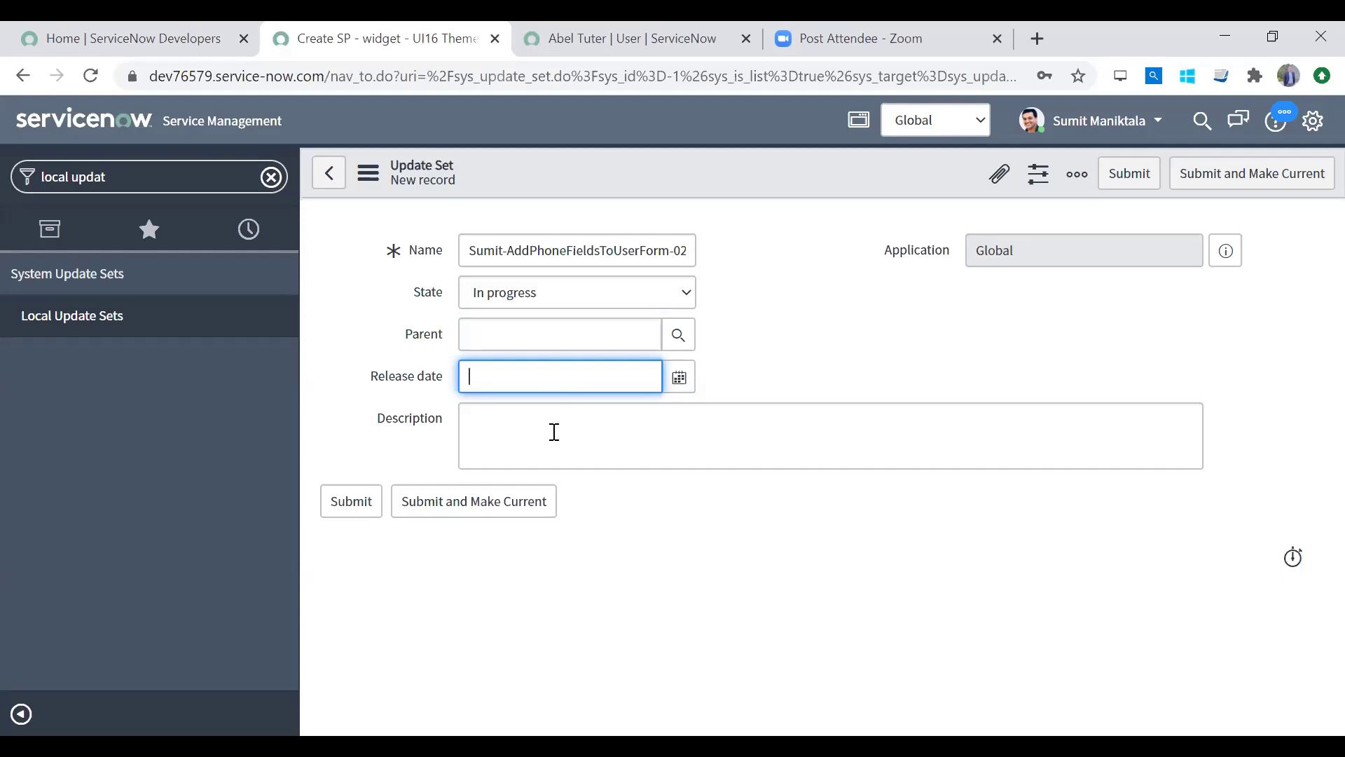
click(678, 378)
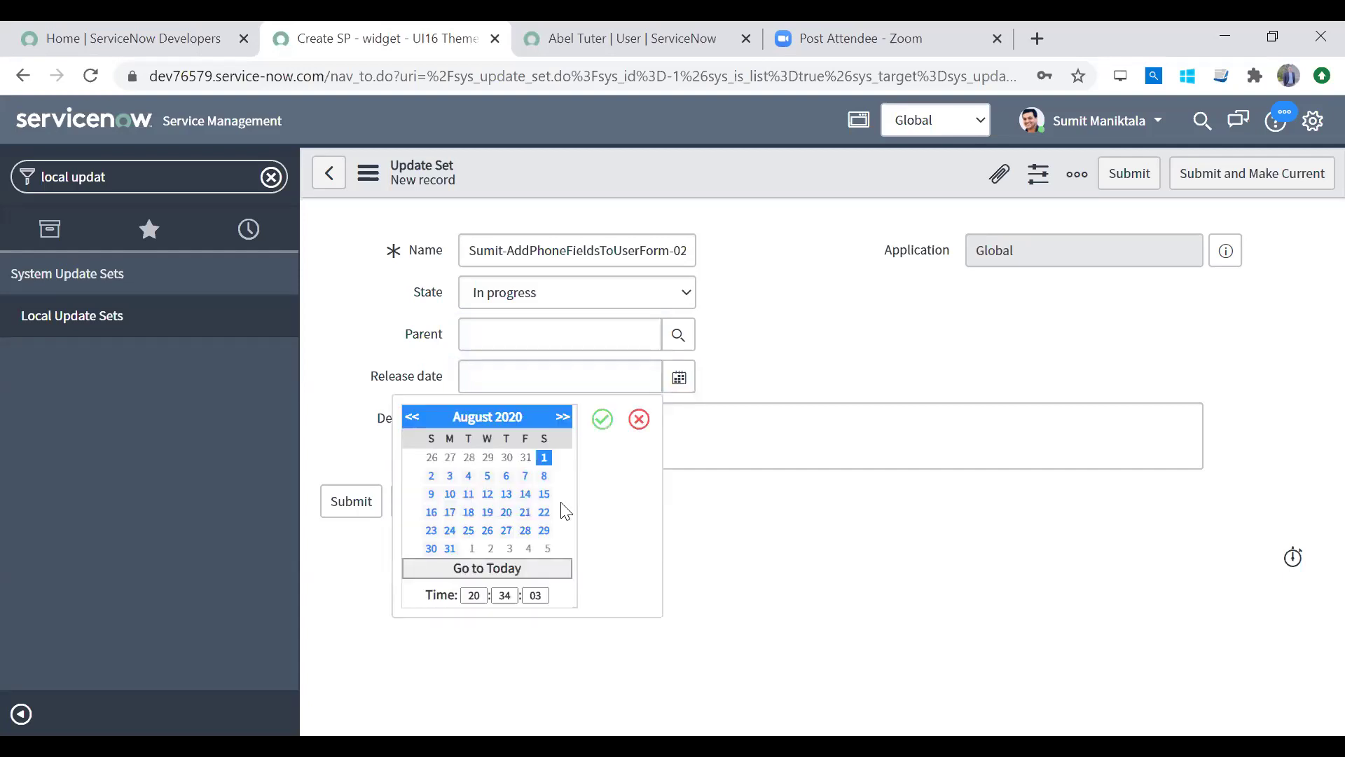
click(638, 419)
click(532, 381)
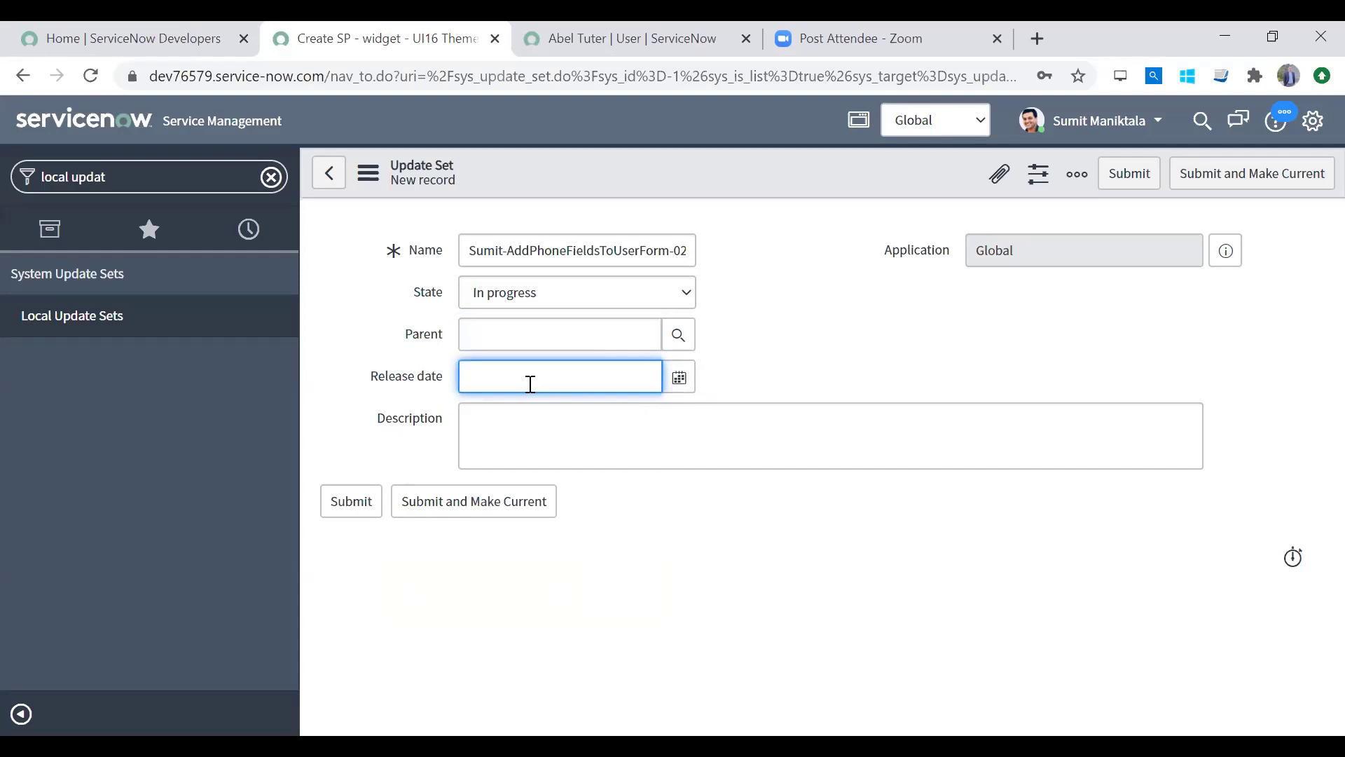
click(516, 334)
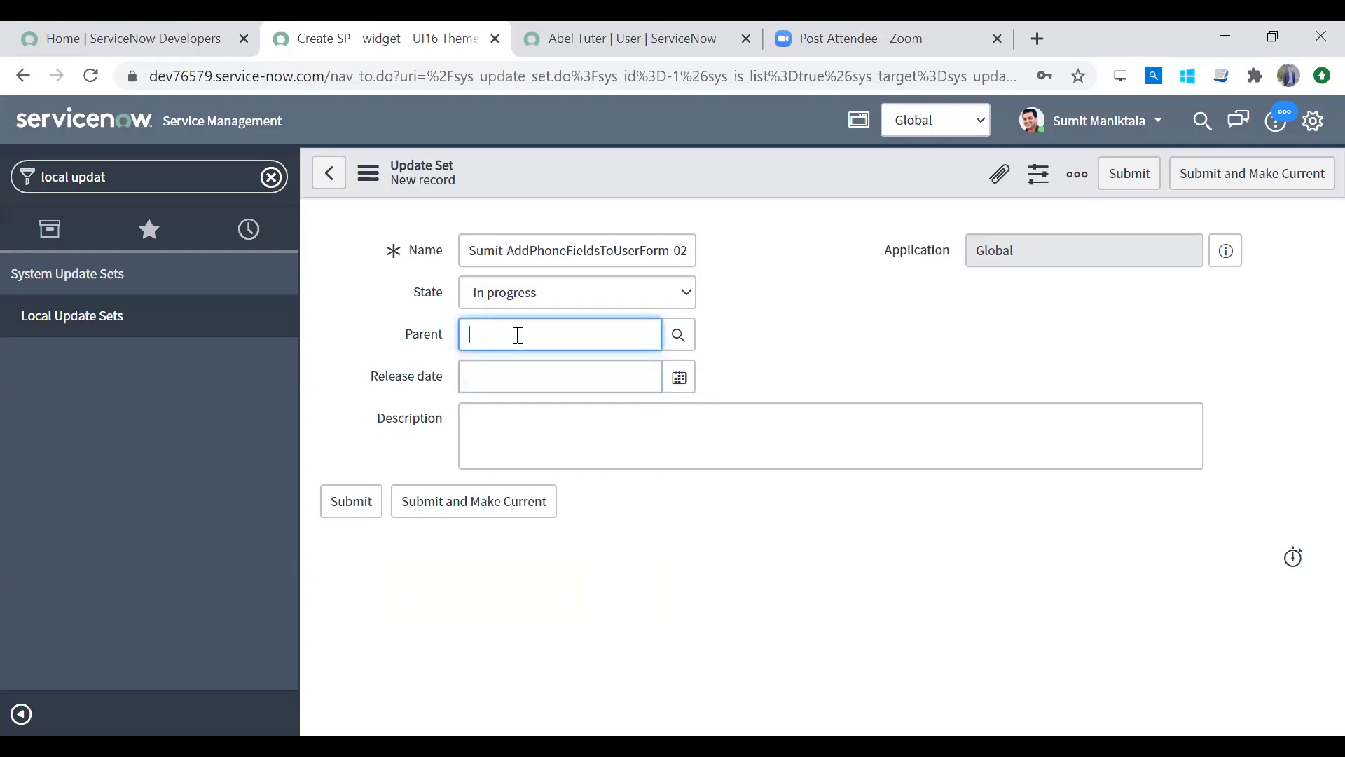
click(505, 377)
click(525, 331)
click(503, 384)
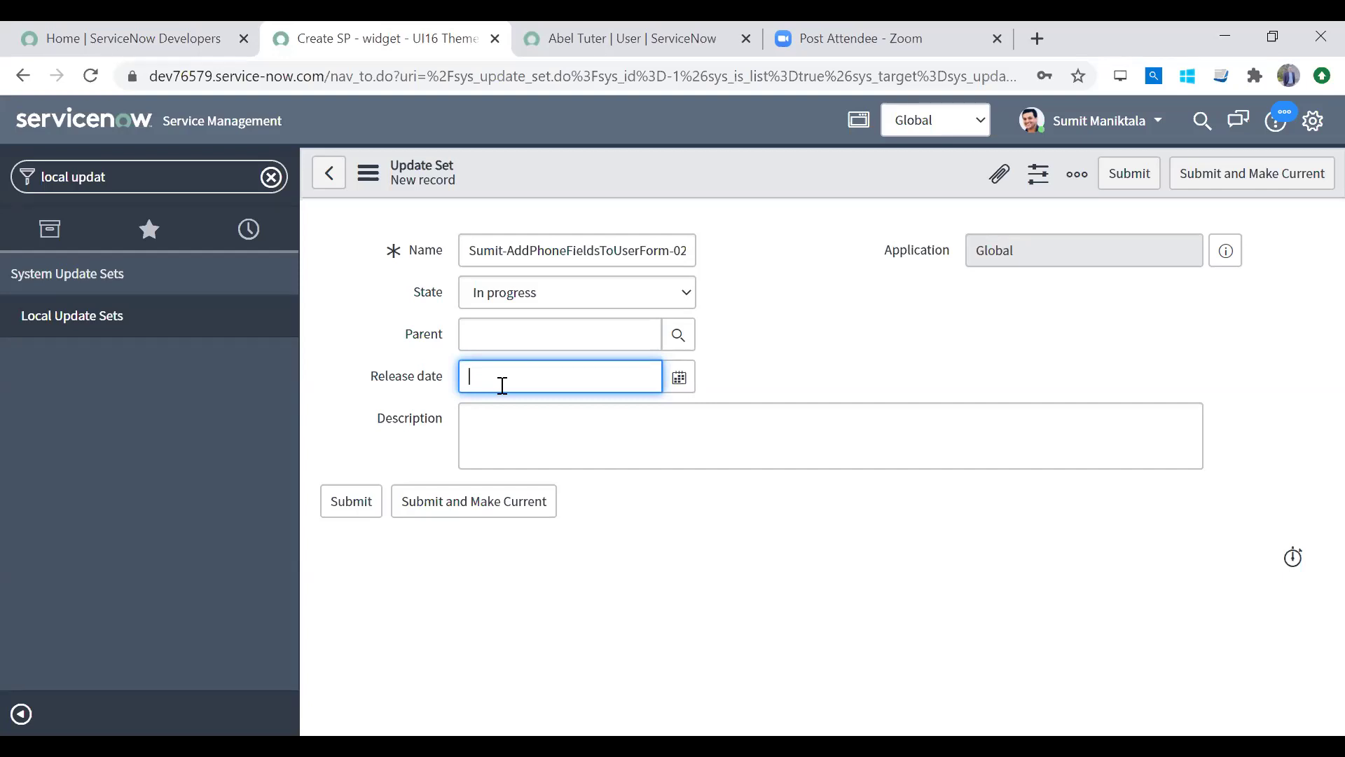
click(513, 419)
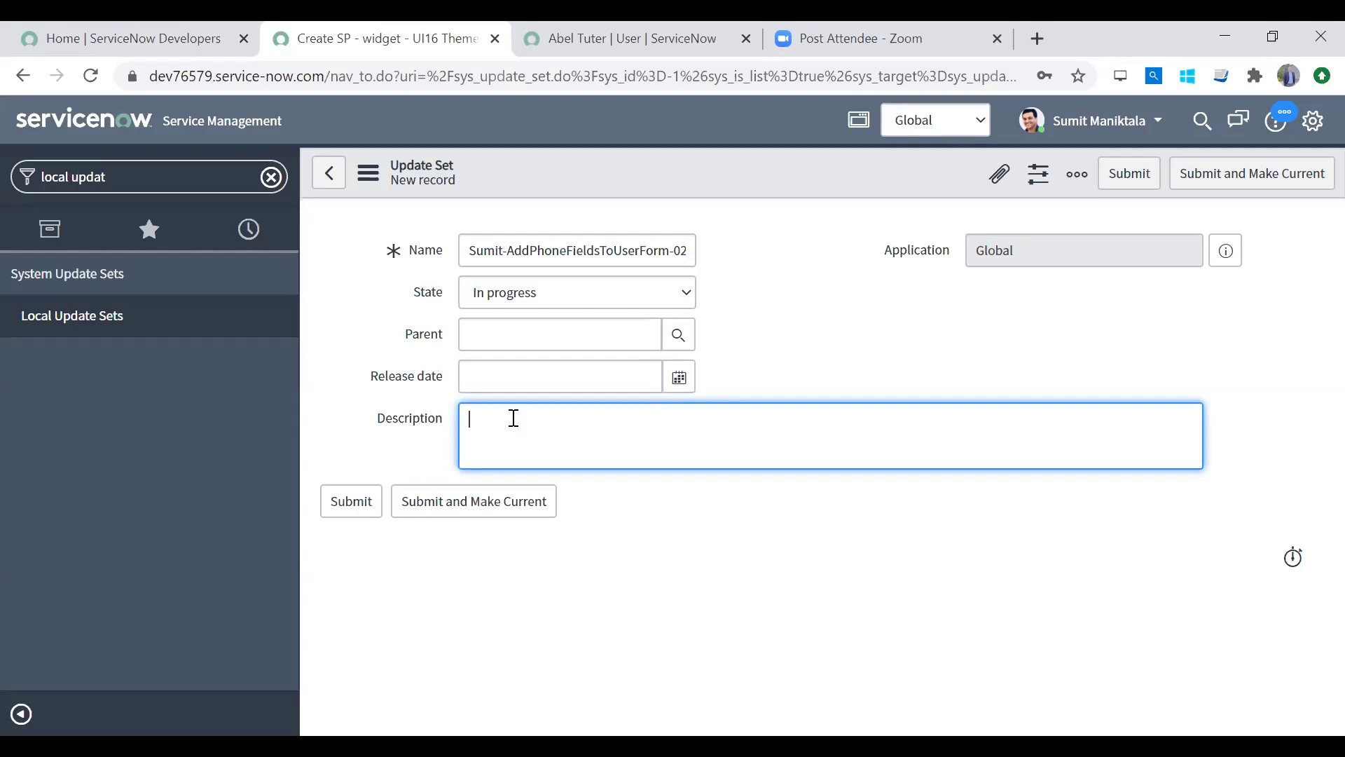
Step: Enter description 'Add default phone & new secondary phone field on user form in default view', then Submit and Make Current
double_click(536, 250)
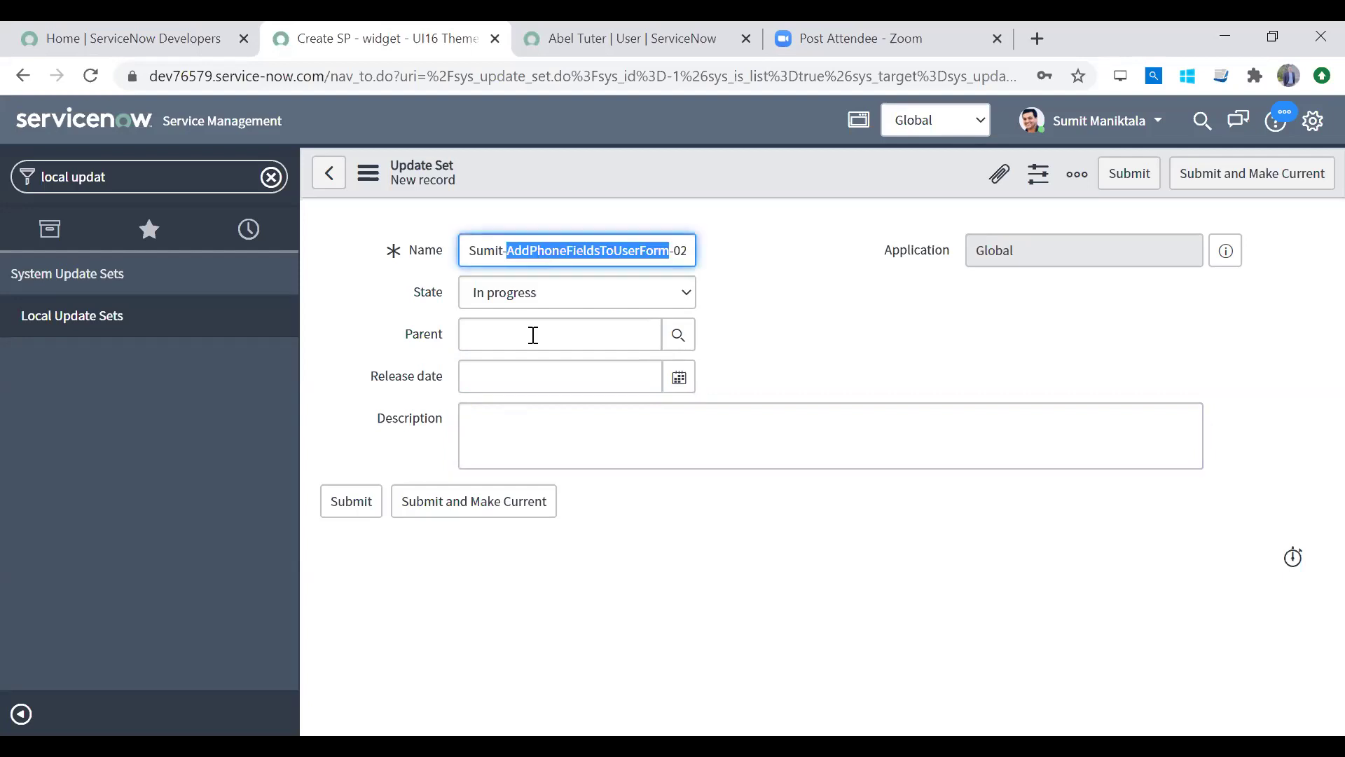
click(536, 423)
text(Add)
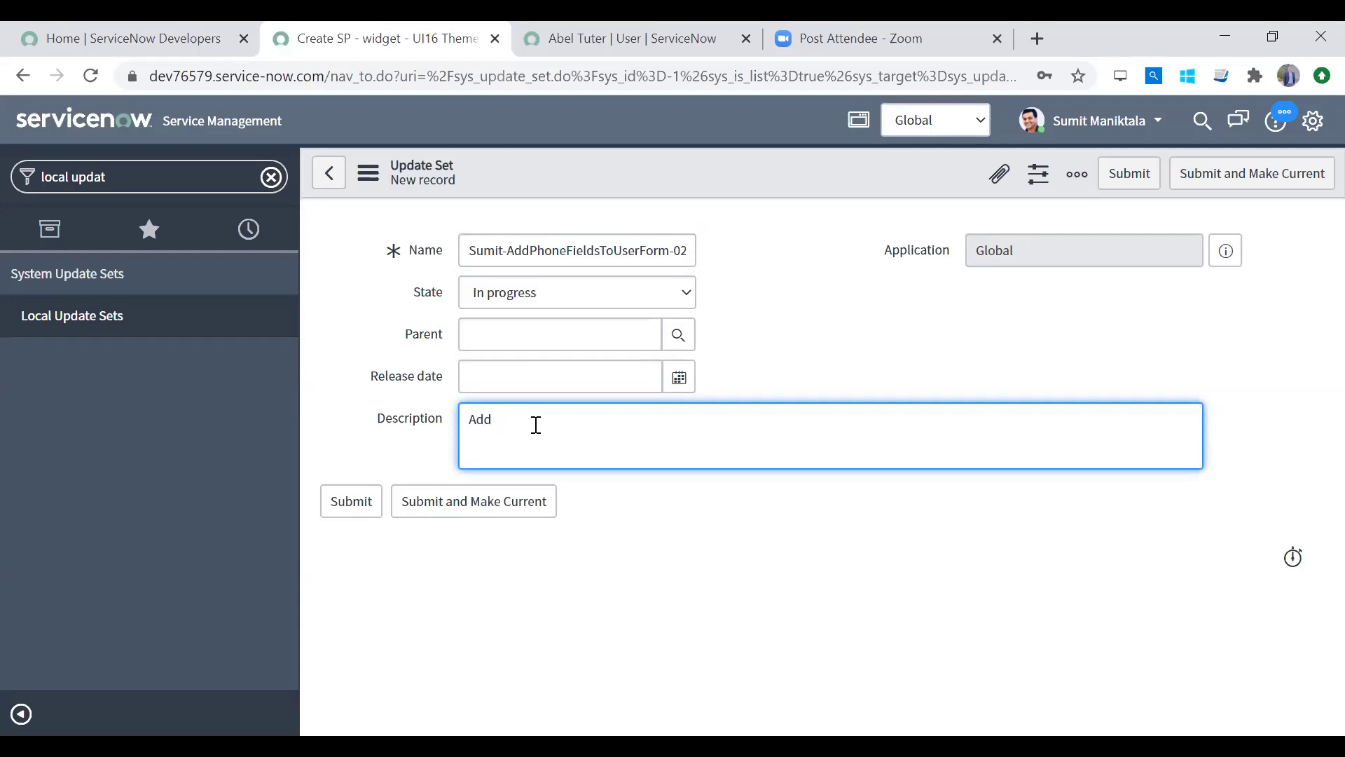
text( default phone)
text( & additional)
text(new)
key(Left)
key(Left)
key(Left)
text(al)
key(End)
key(ctrl+Left)
key(ctrl+shift+Left)
key(BackSpace)
text(secondary phone field on user form in default view)
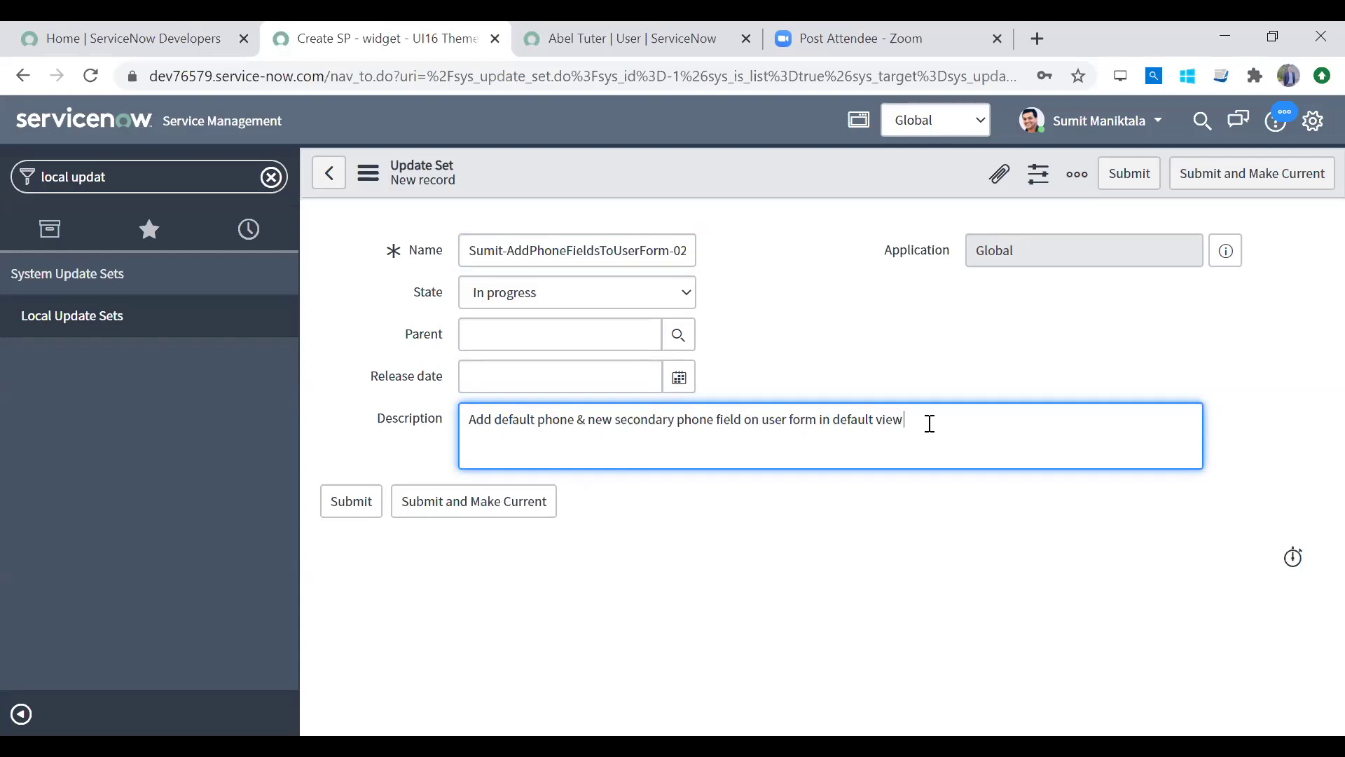
drag(930, 423, 481, 430)
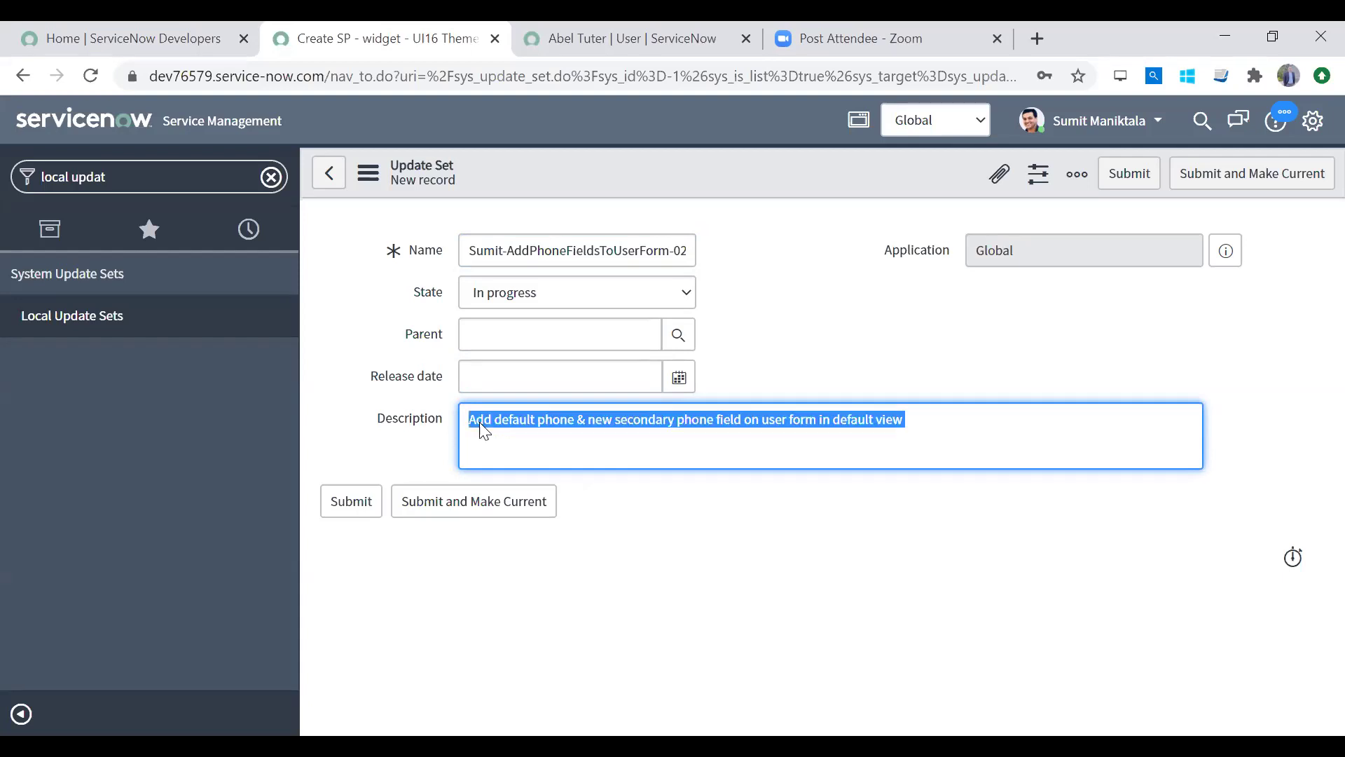
click(932, 457)
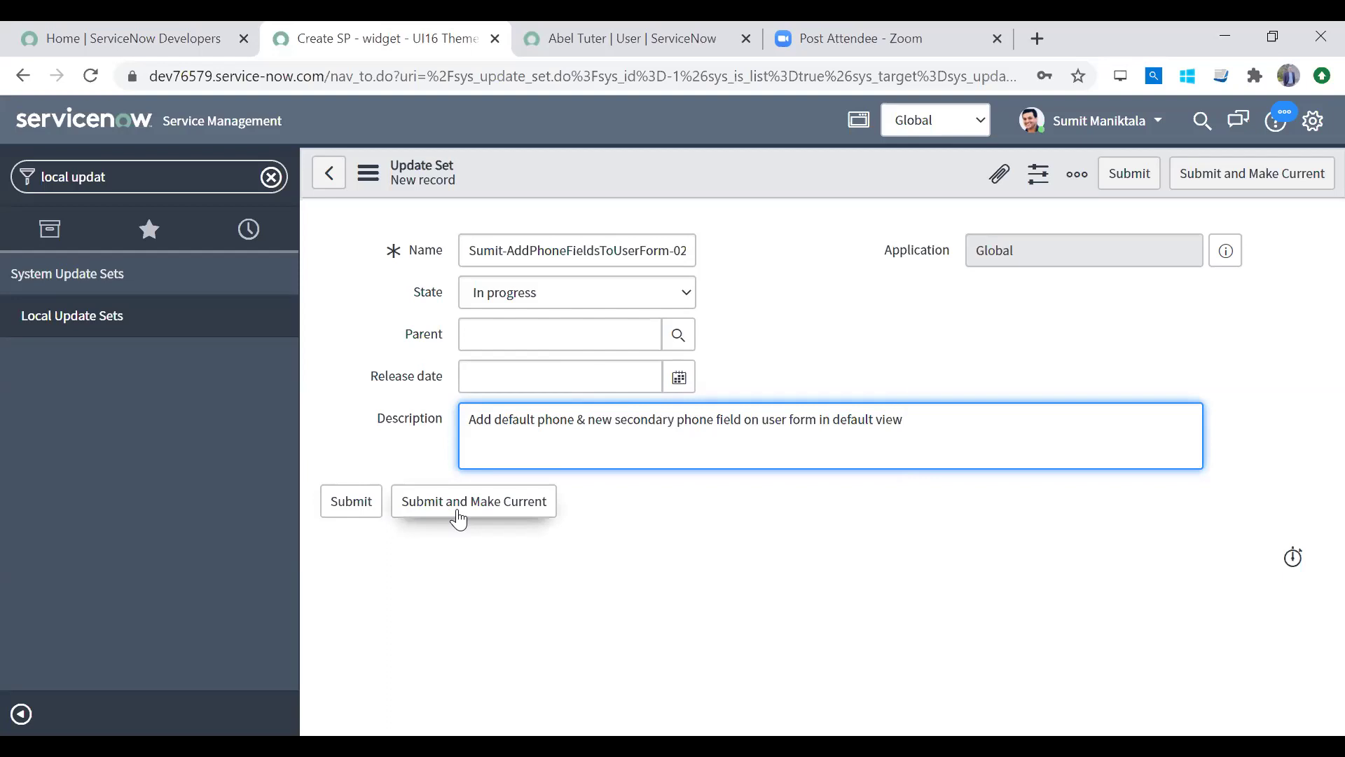
click(350, 508)
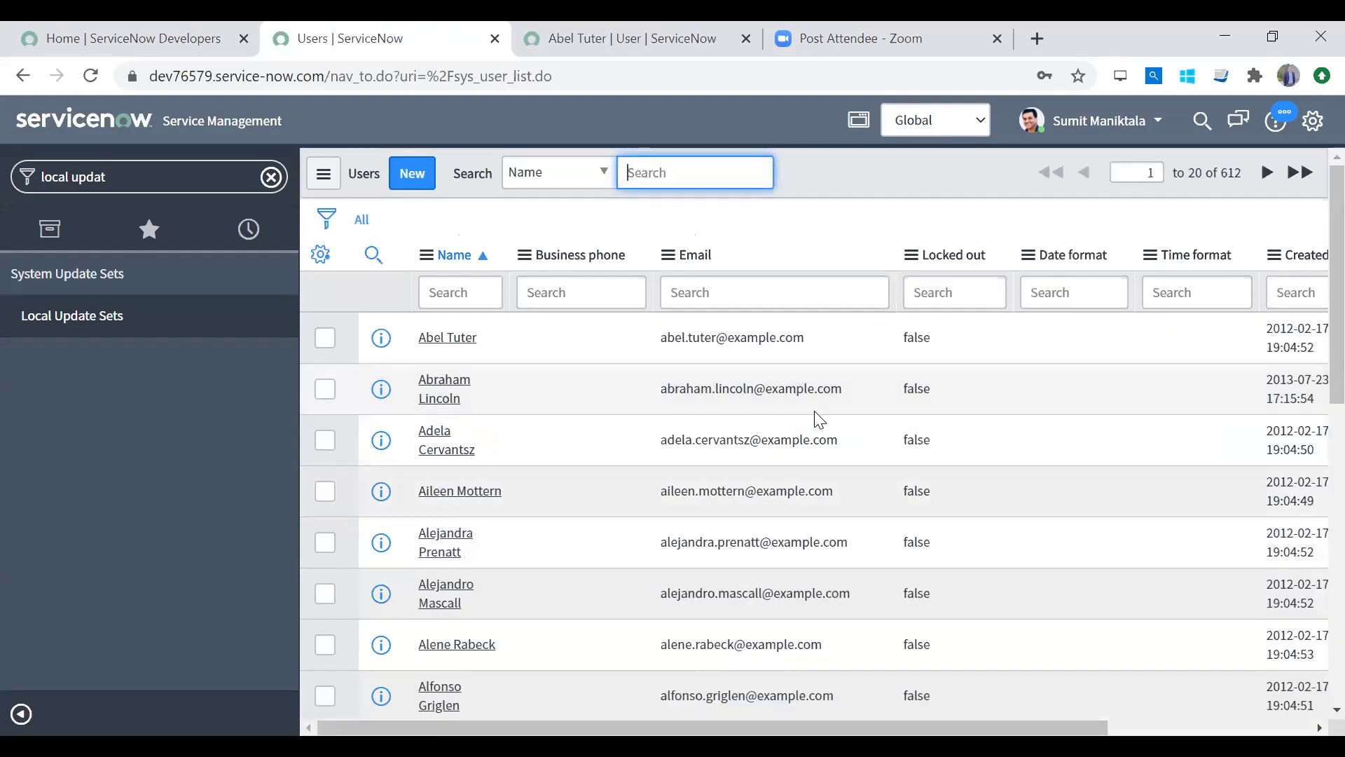
Step: In Developer settings, pick the AddPhoneFieldsToUserForm update set as current
click(1304, 126)
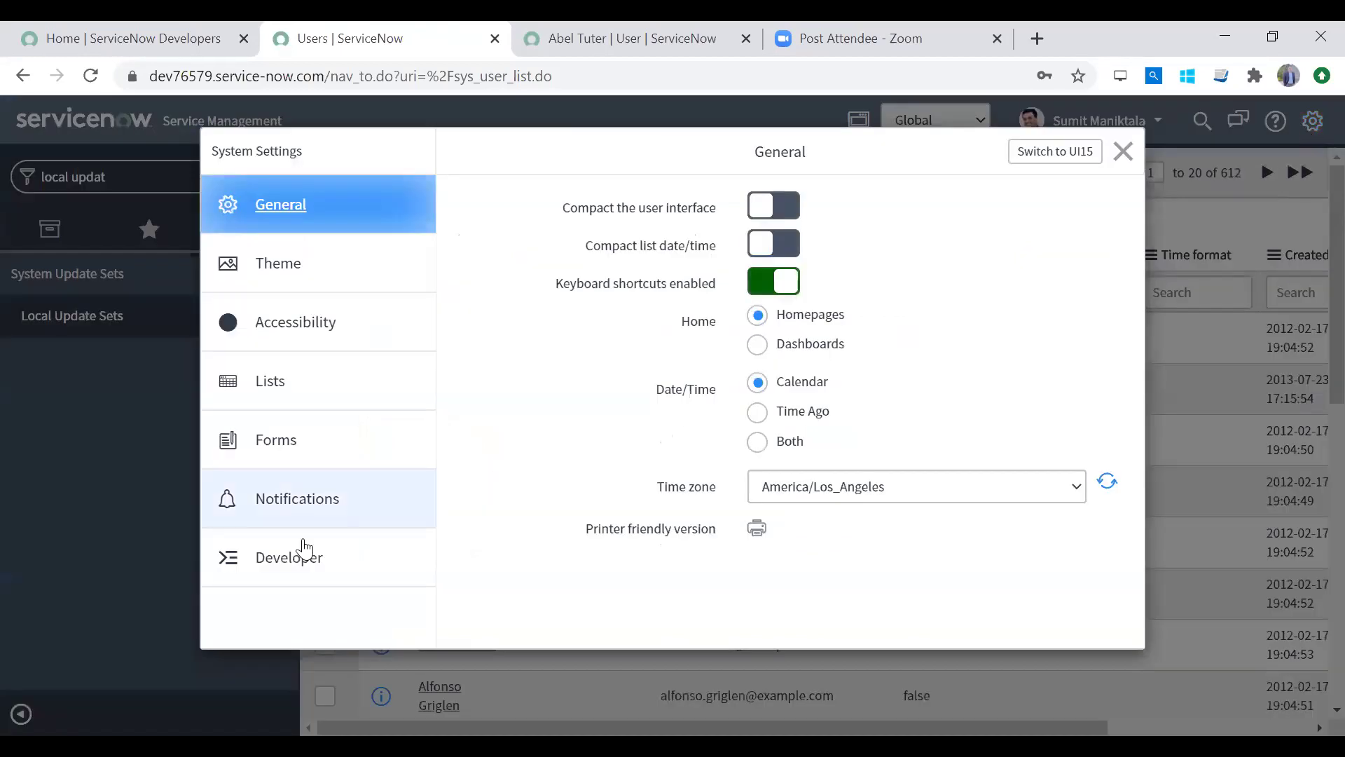
click(294, 571)
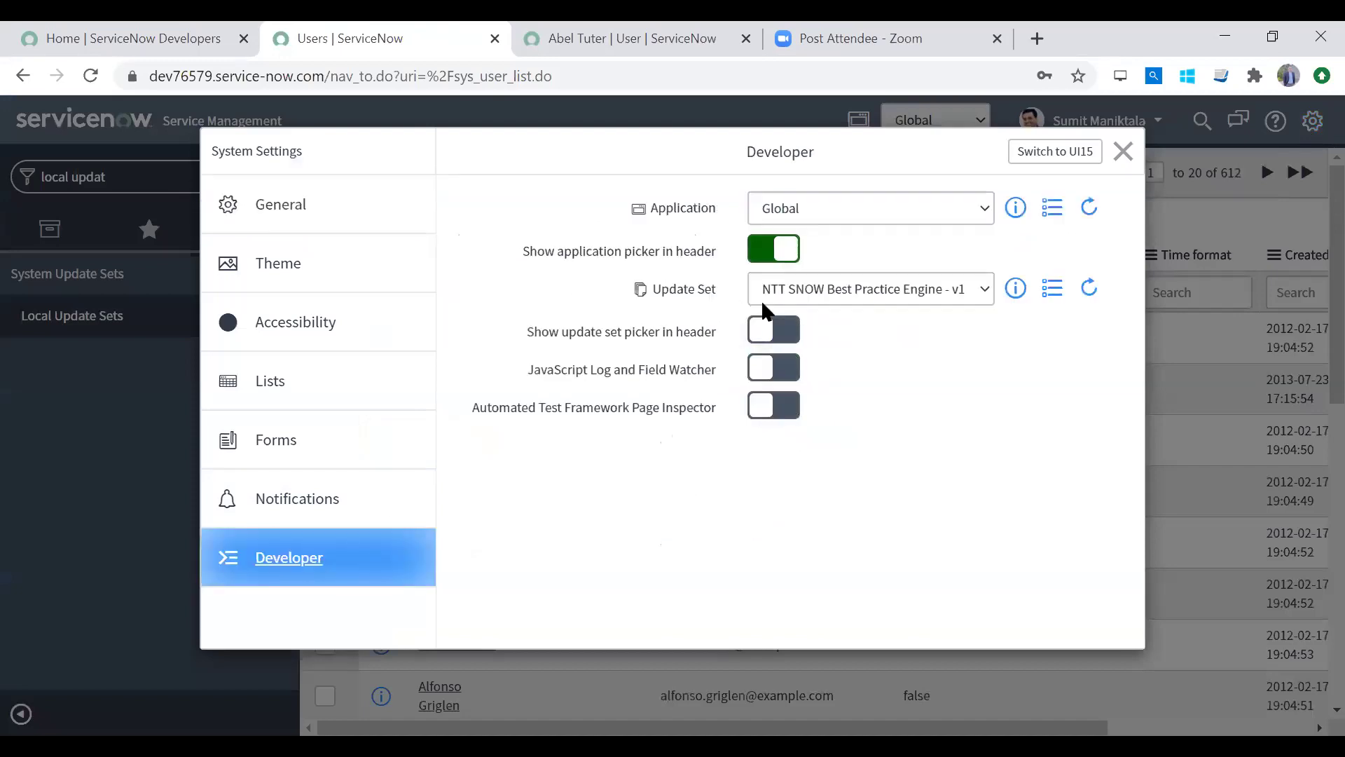
click(829, 284)
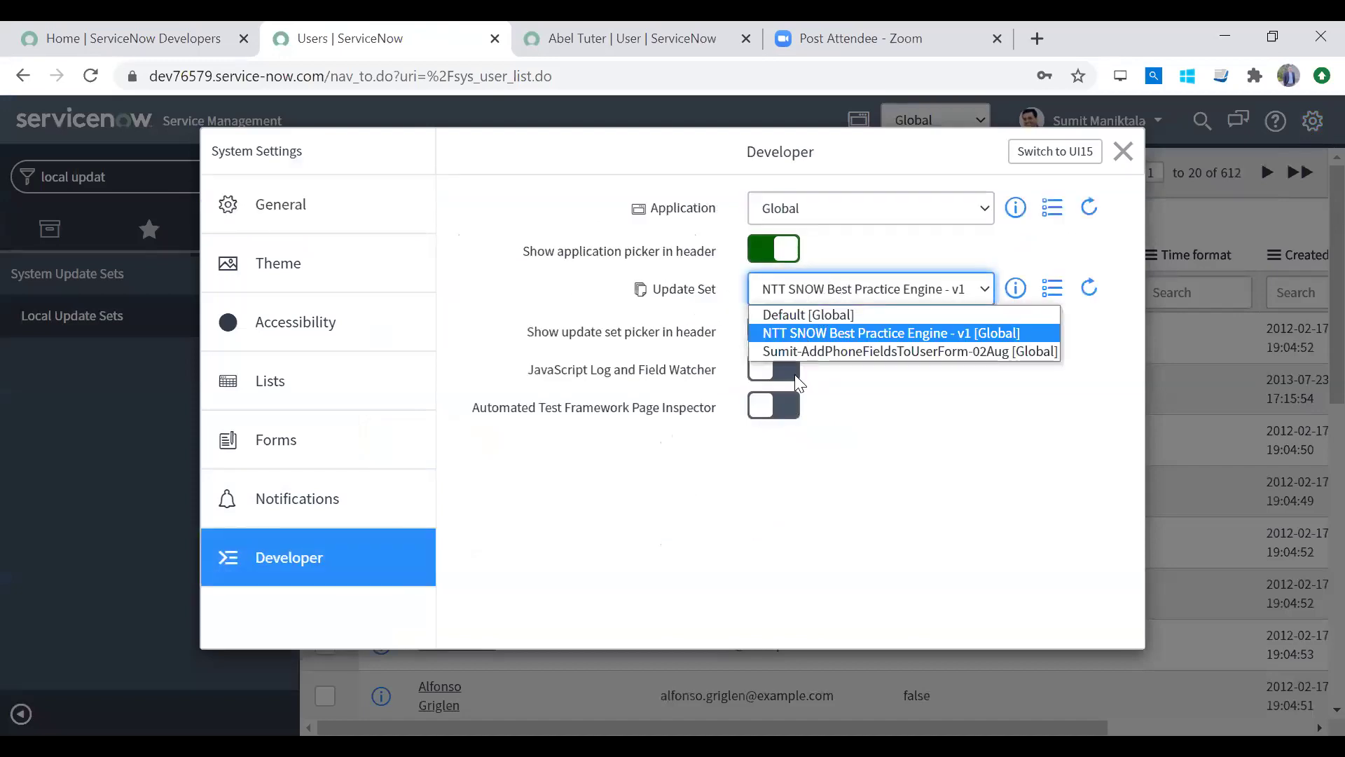
click(818, 354)
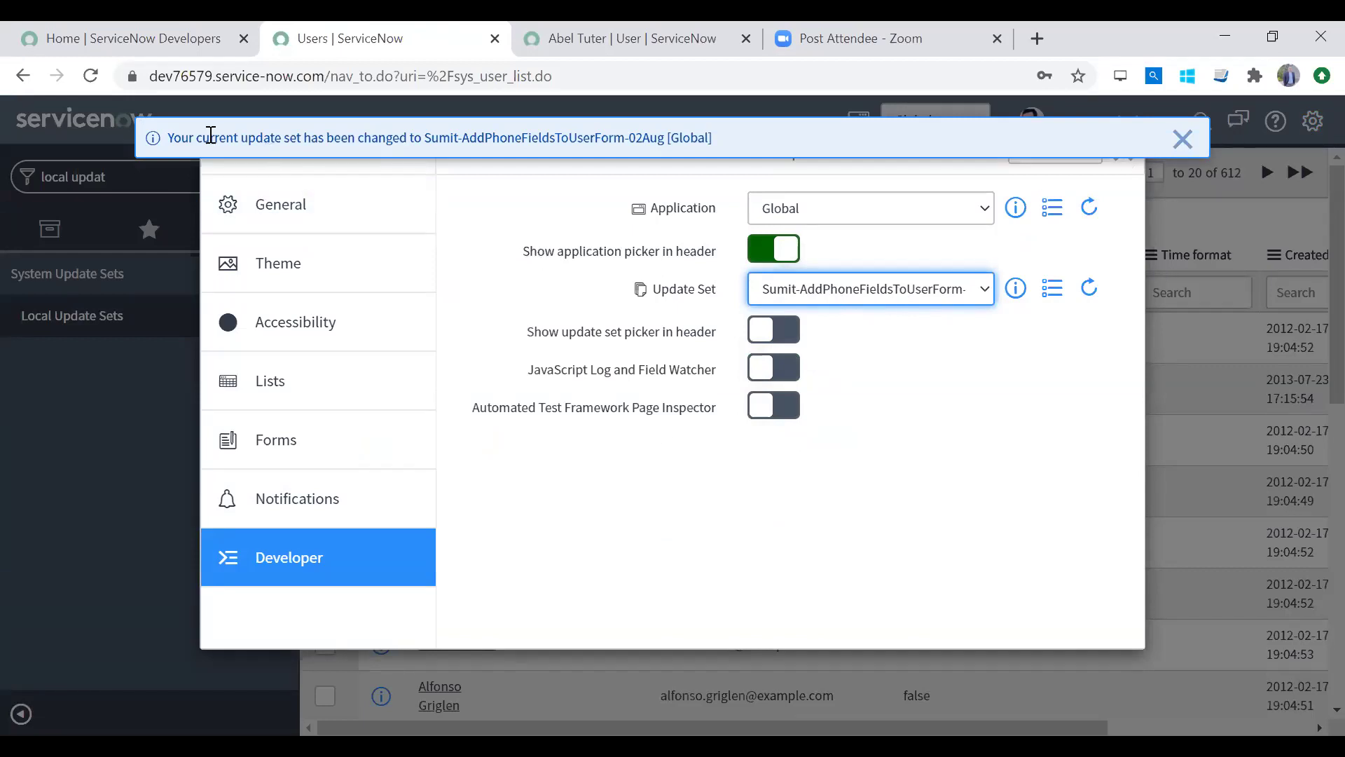
Step: Check the update set confirmation and Global application, then reopen the settings
drag(239, 136, 722, 129)
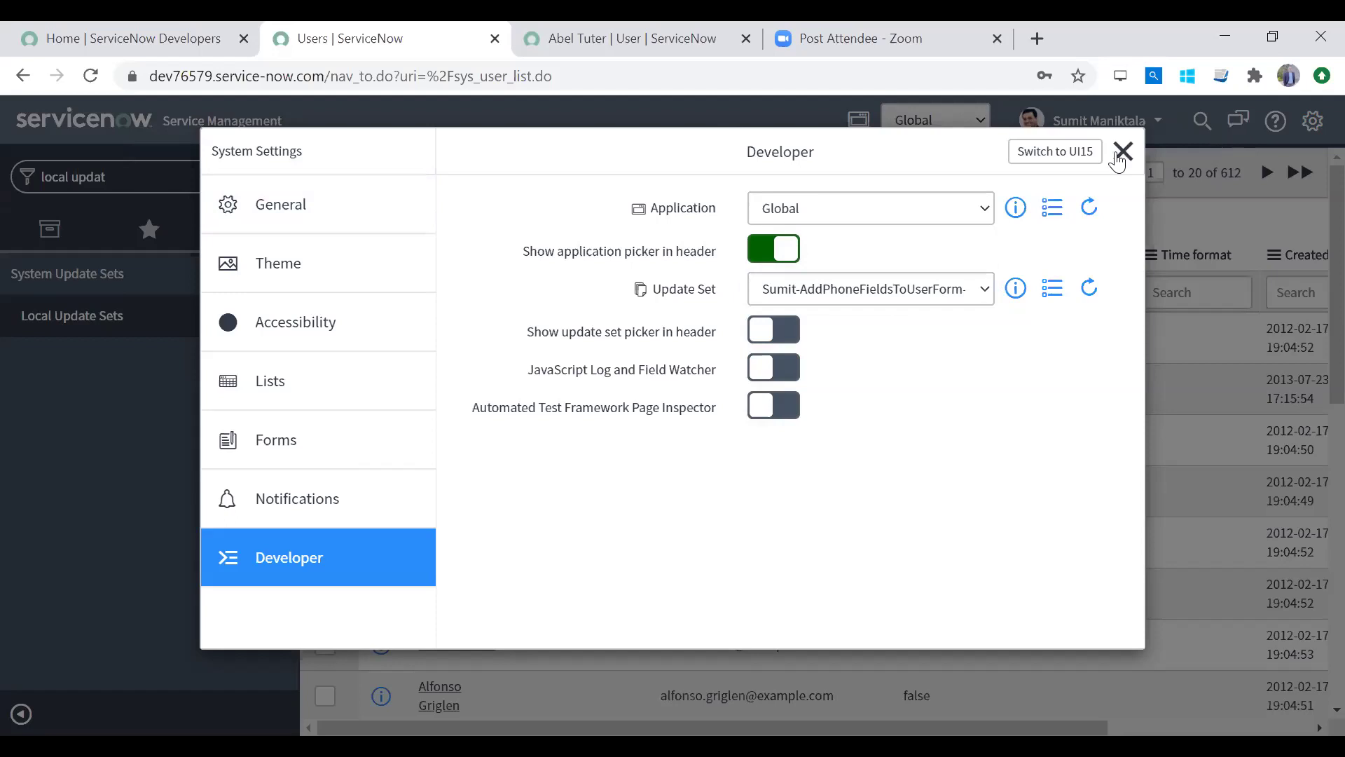
drag(528, 339, 717, 346)
click(1123, 151)
click(940, 124)
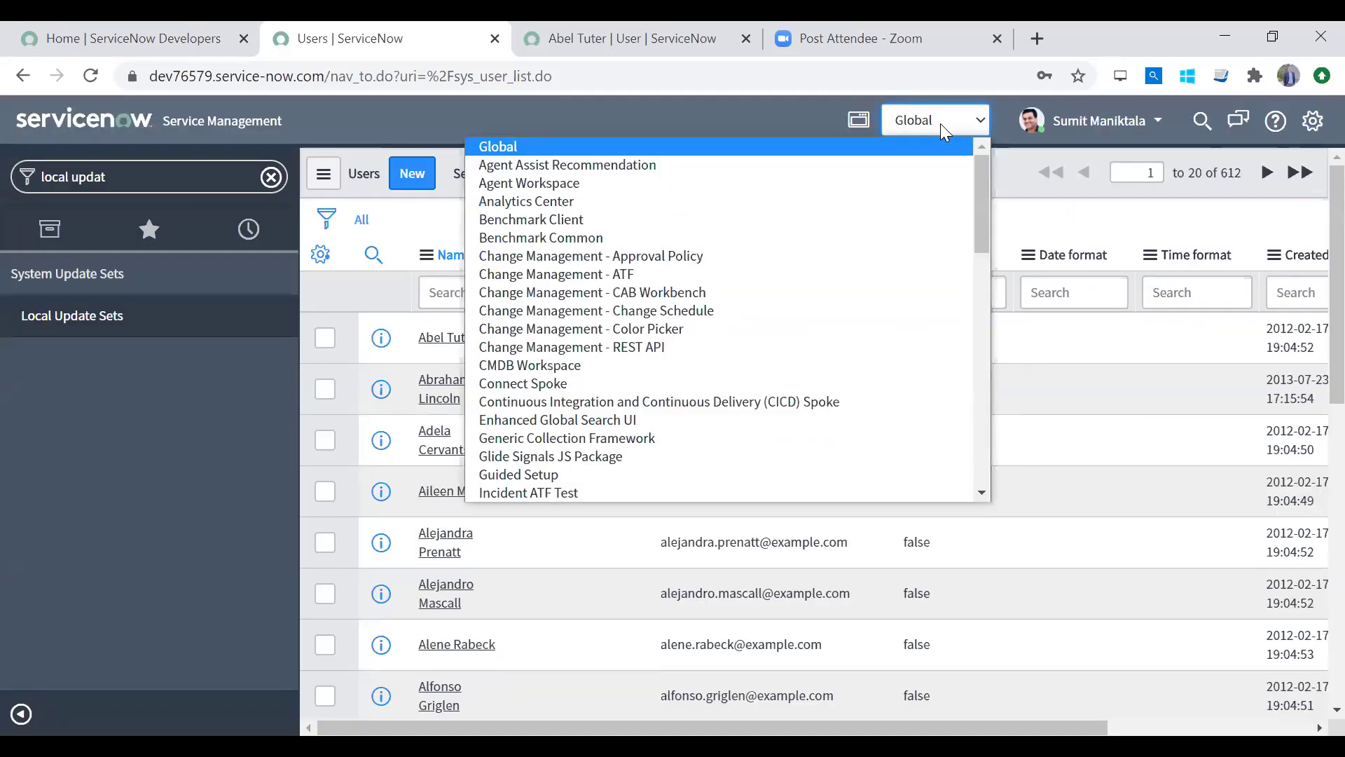
click(941, 123)
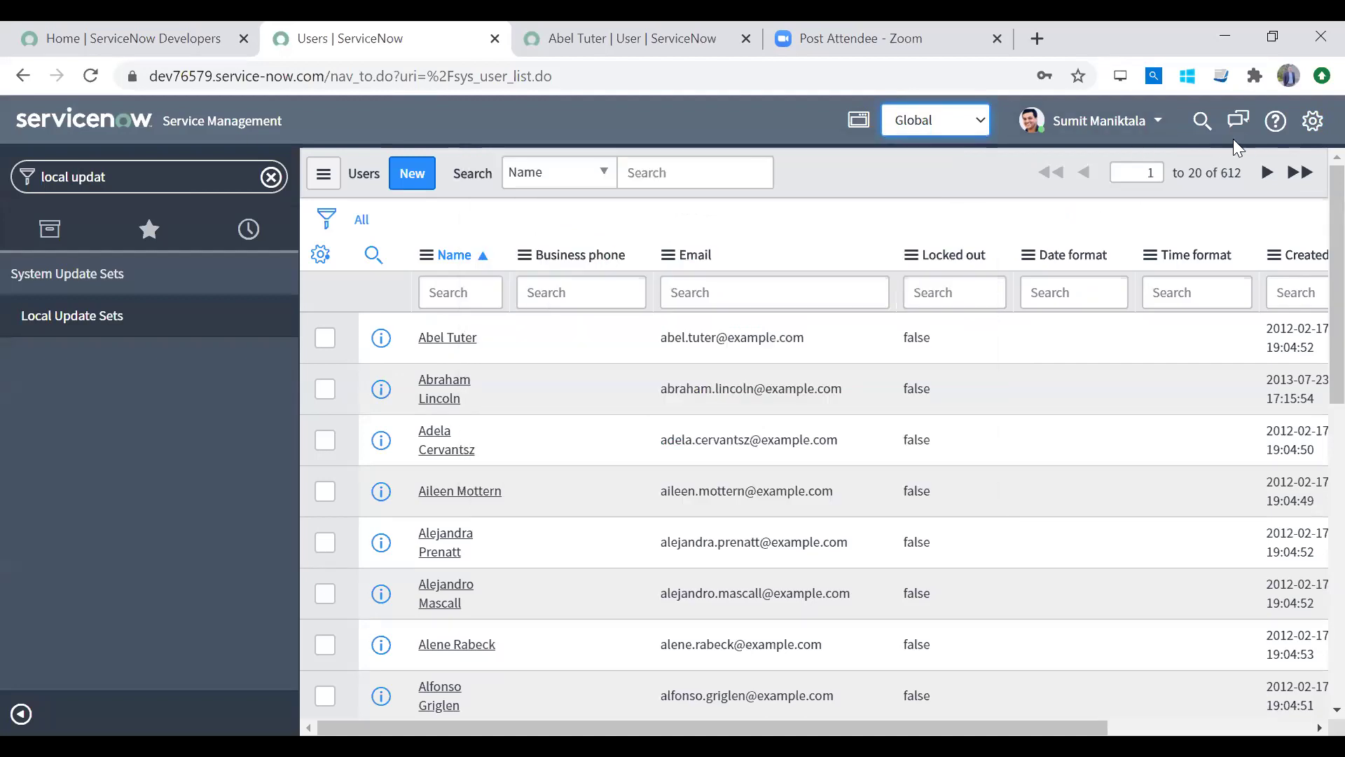
click(1307, 127)
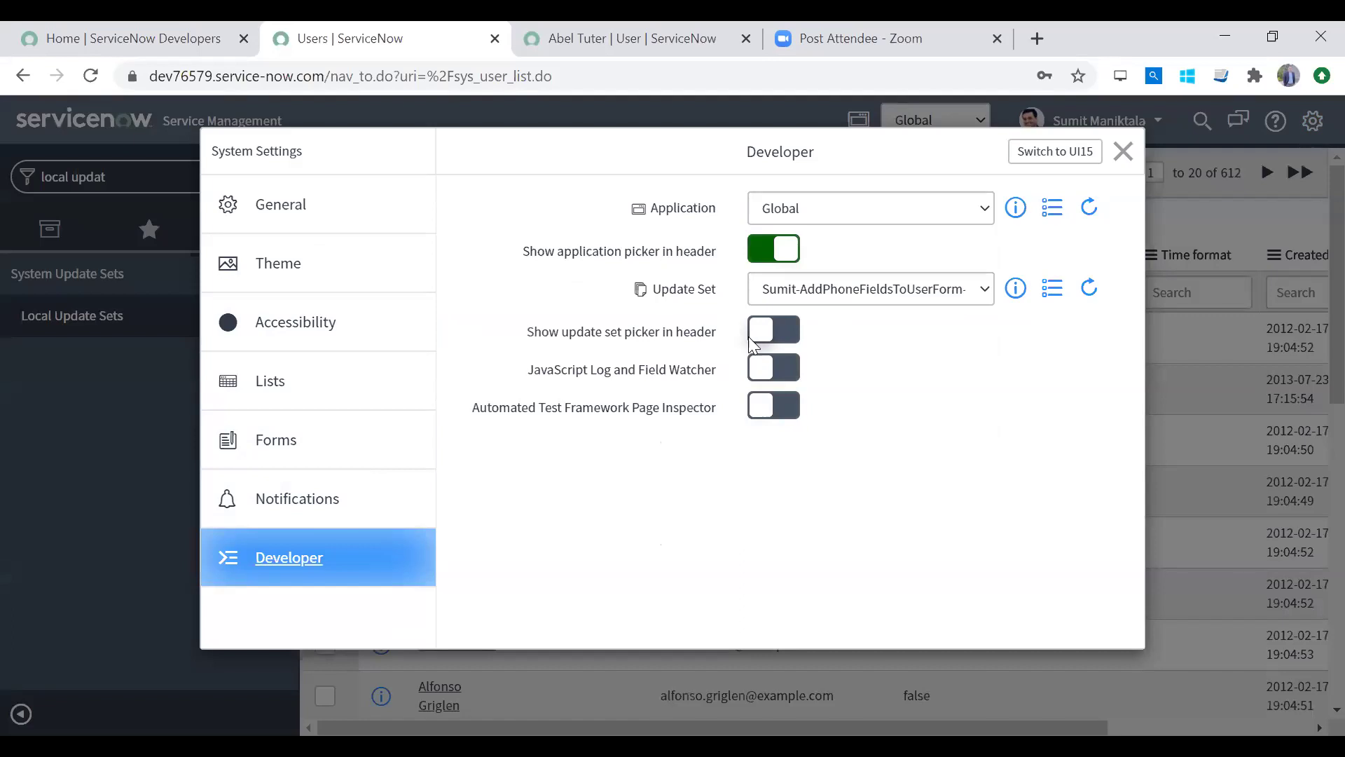
Step: Turn on 'Show update set picker in header' and confirm the header picker shows the phone-fields set
click(789, 332)
click(1124, 151)
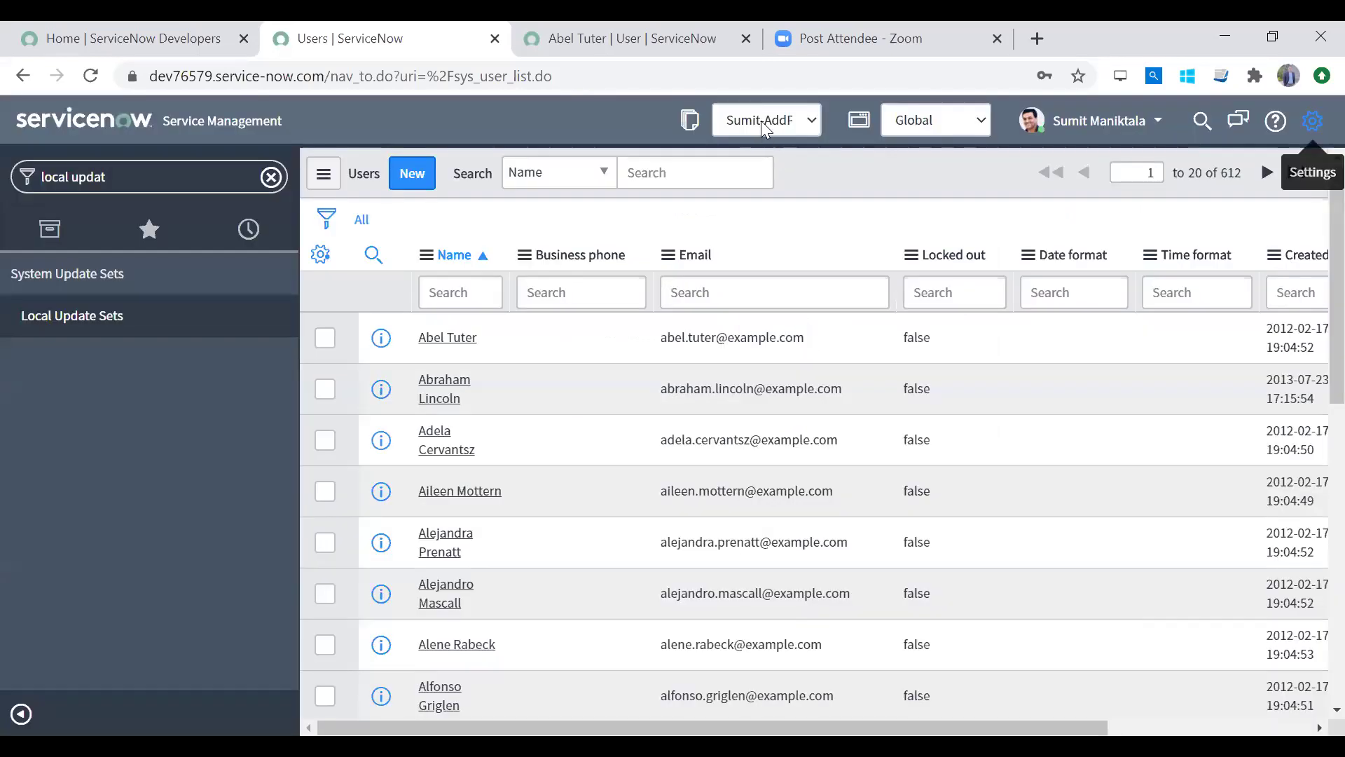
click(761, 120)
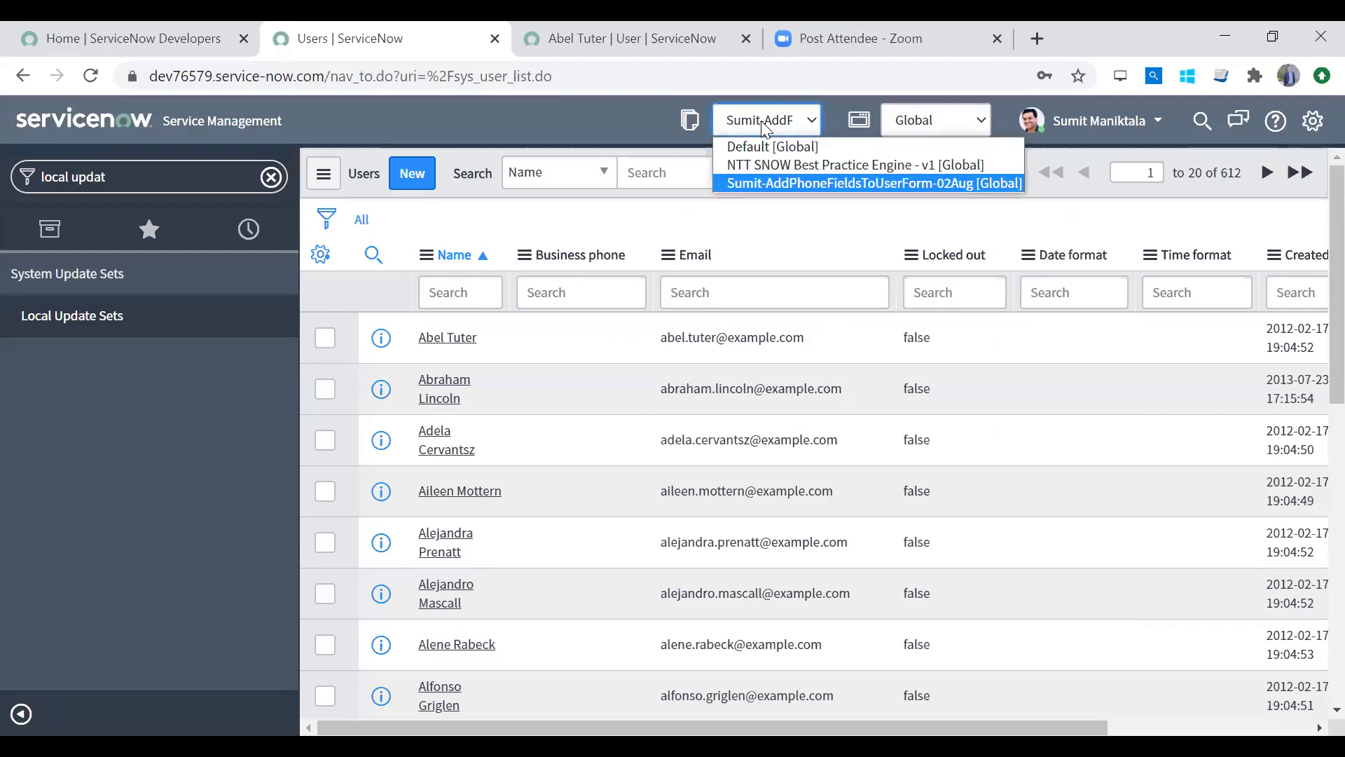
click(761, 121)
click(761, 121)
click(761, 120)
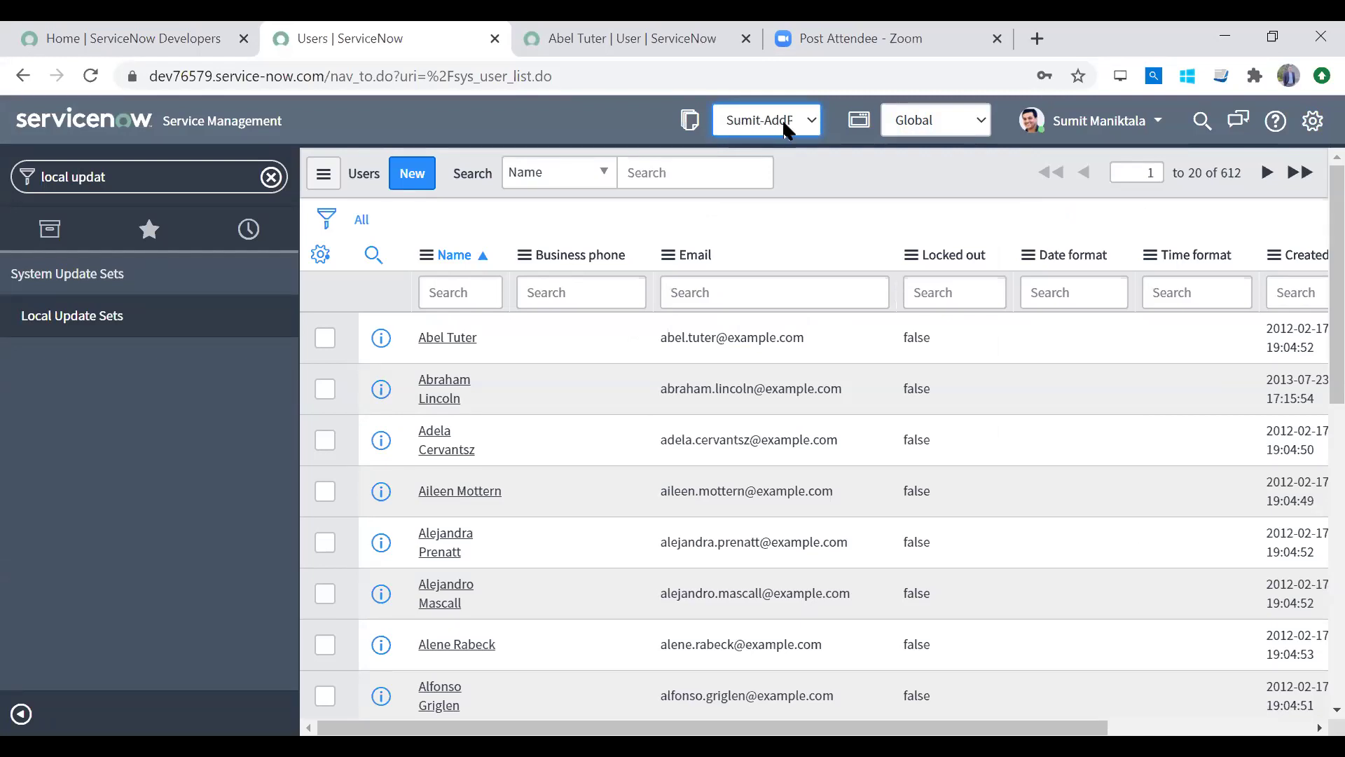
click(784, 128)
click(787, 129)
click(787, 129)
click(787, 129)
Step: Recheck the current update set in settings and header, and clear the navigator filter
click(1298, 120)
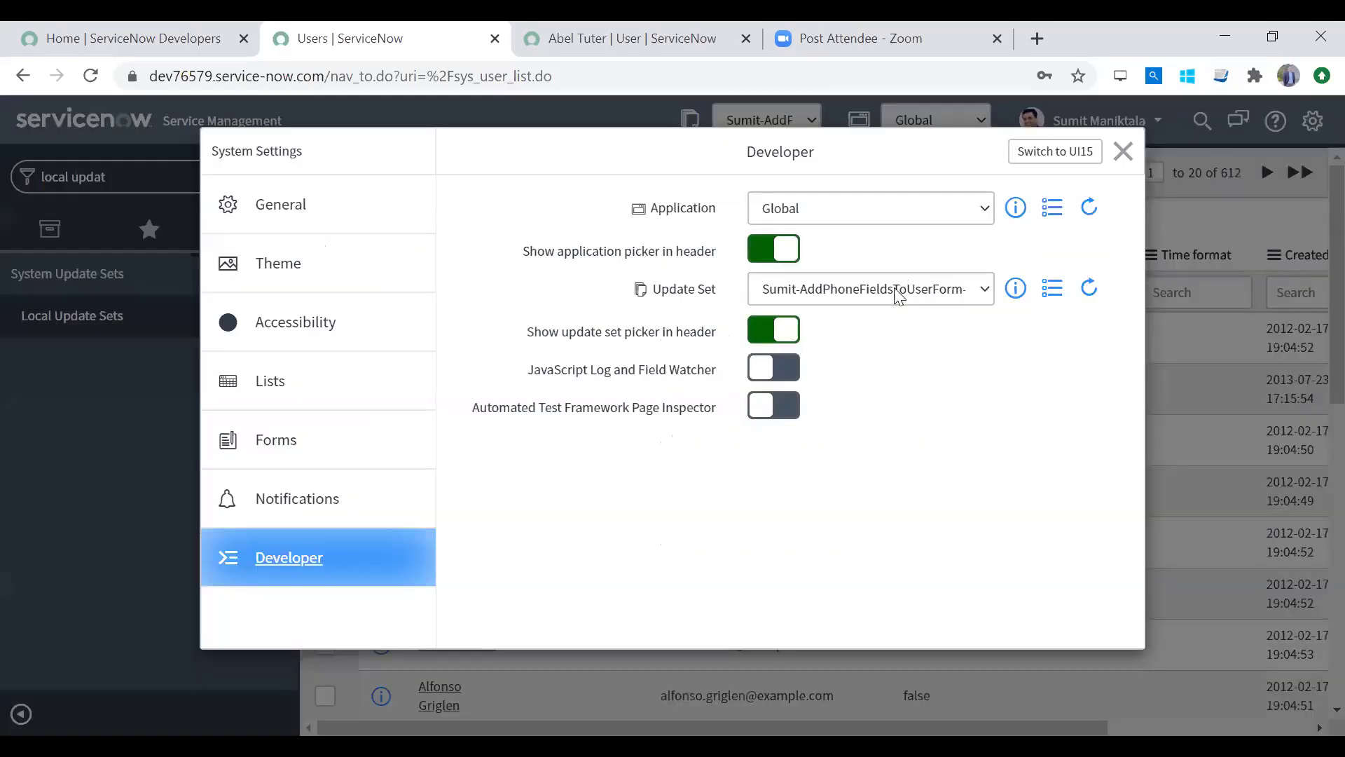
click(902, 286)
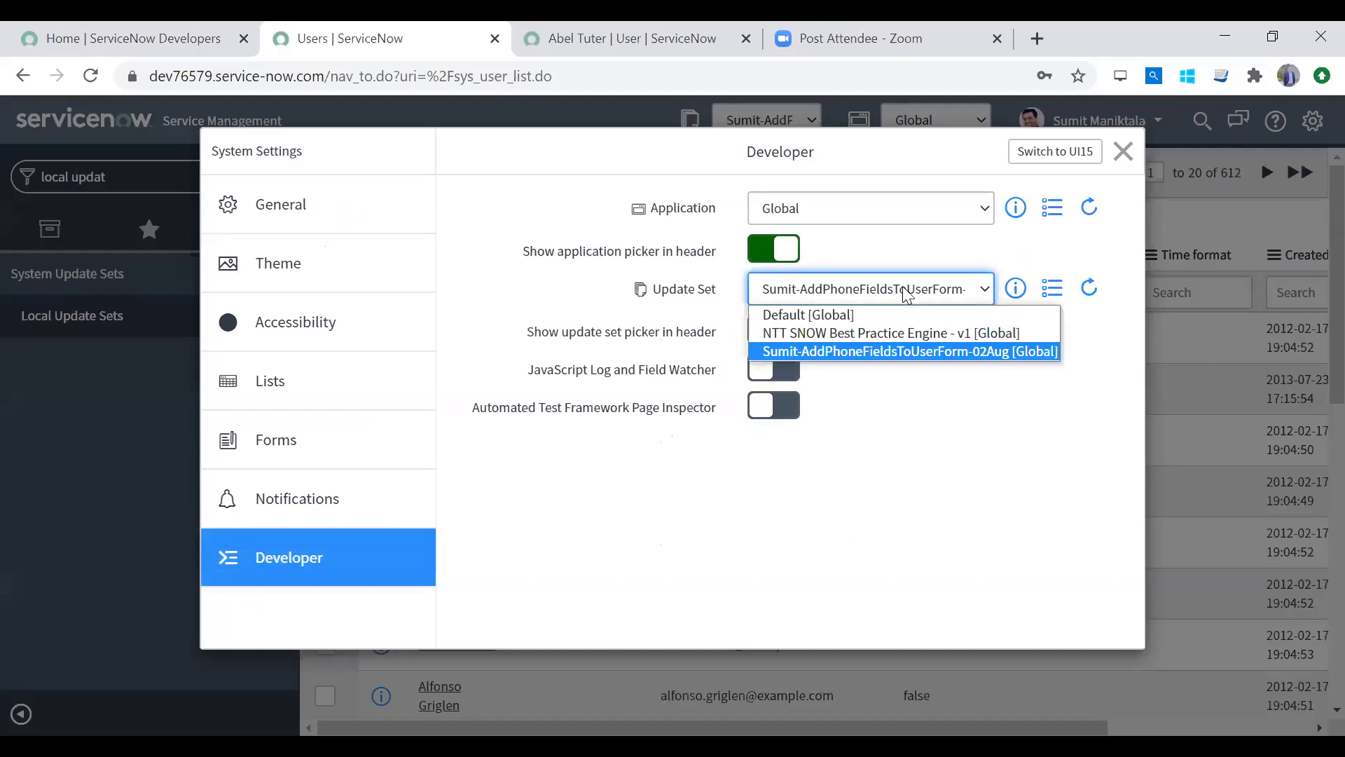
click(902, 286)
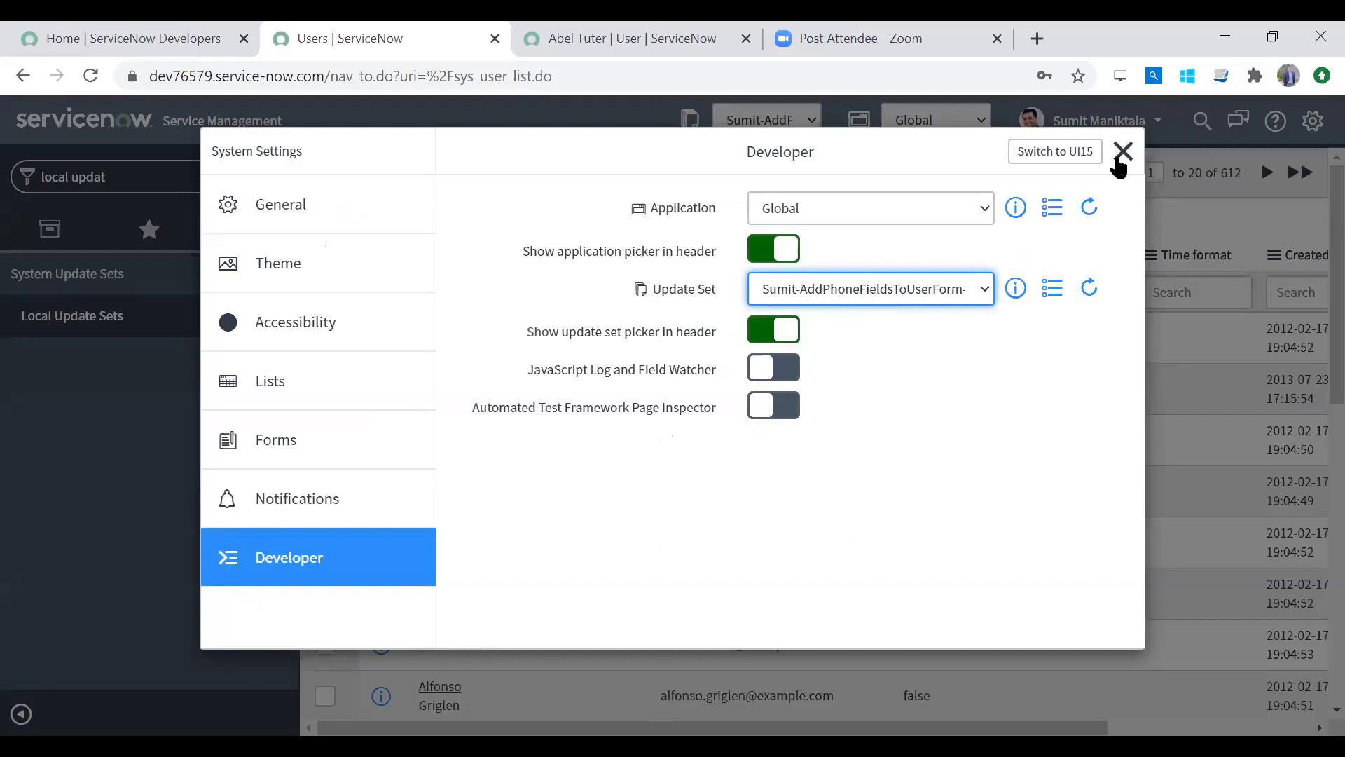
click(1119, 160)
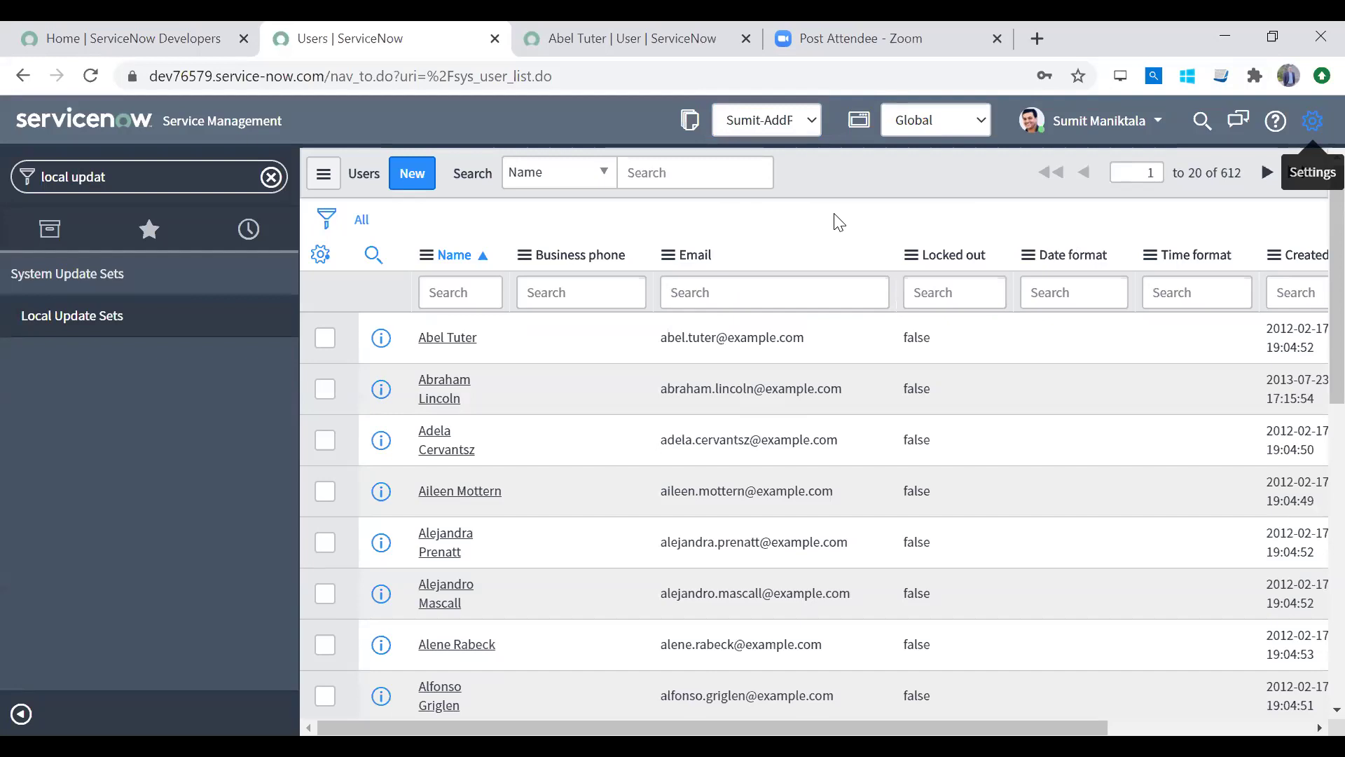
click(766, 116)
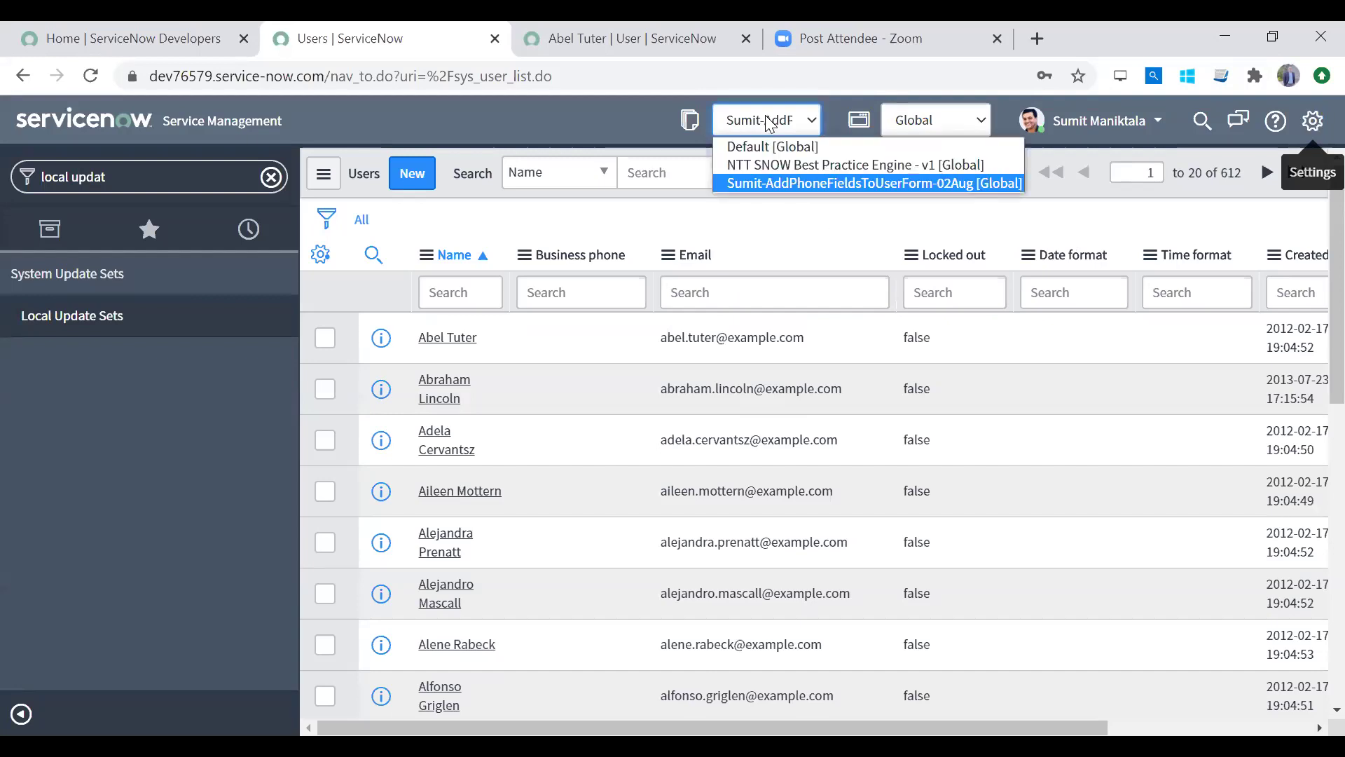
click(765, 114)
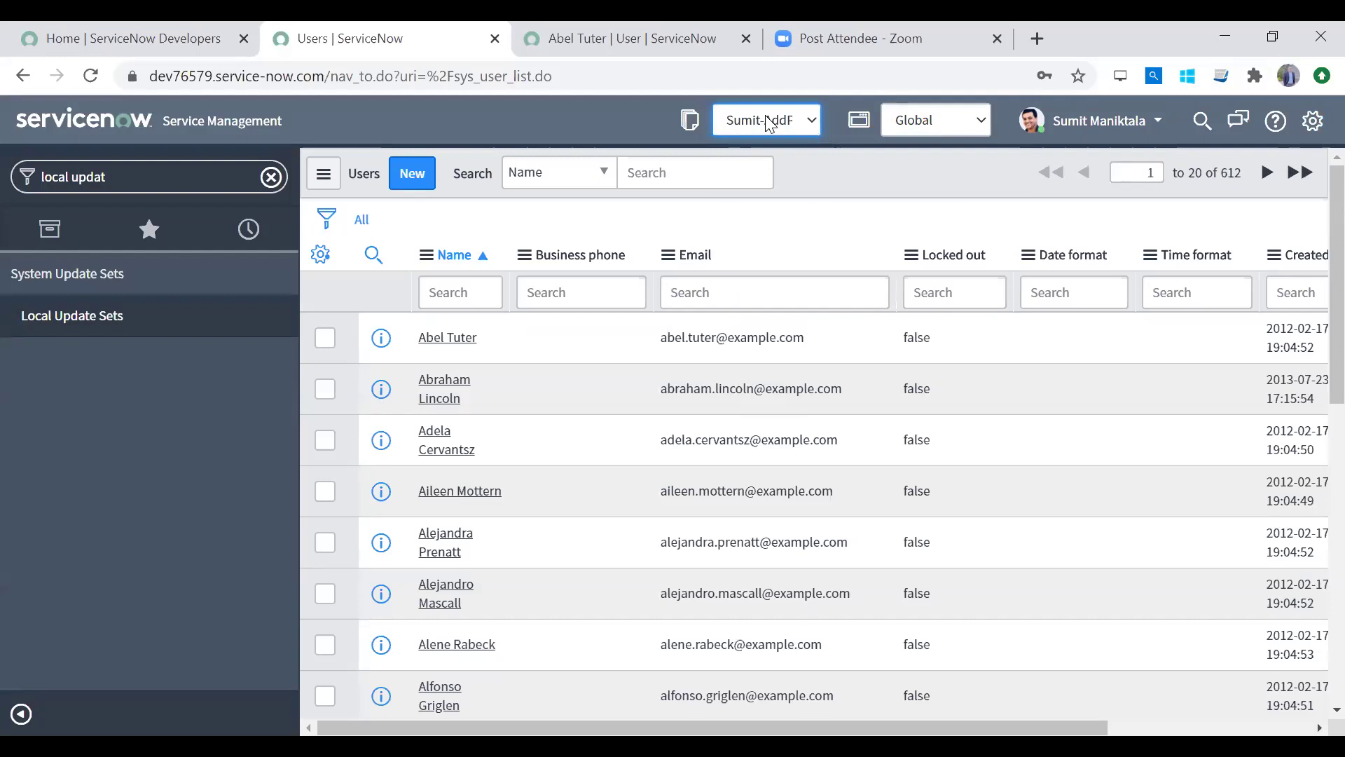
click(272, 177)
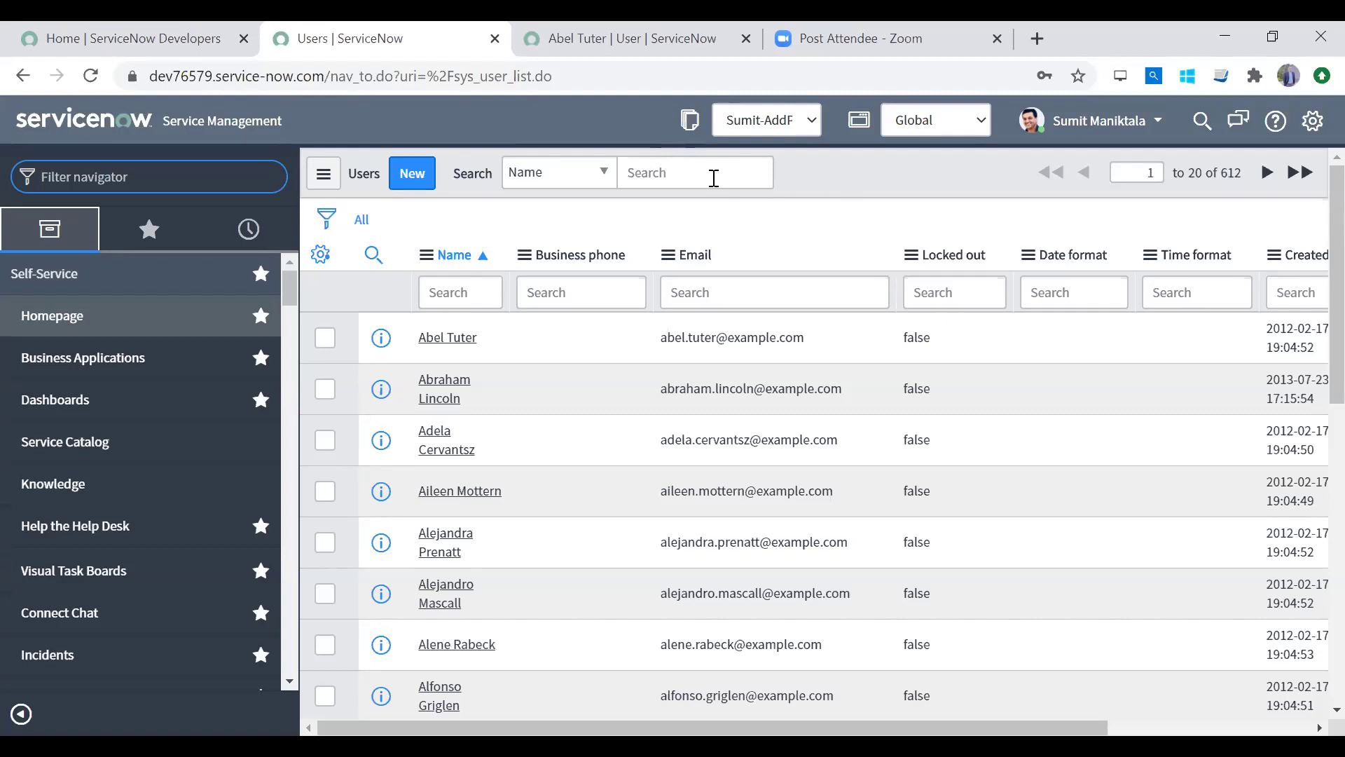
click(766, 119)
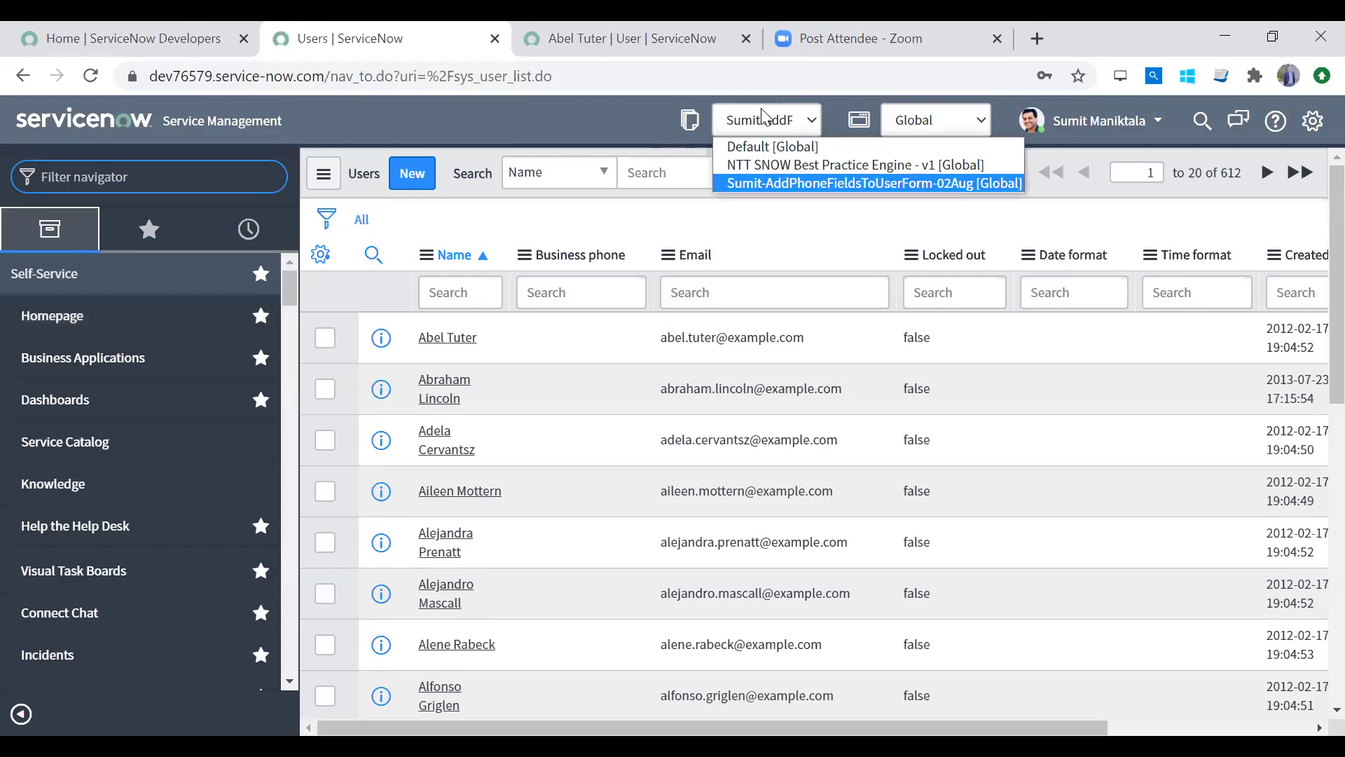
click(766, 119)
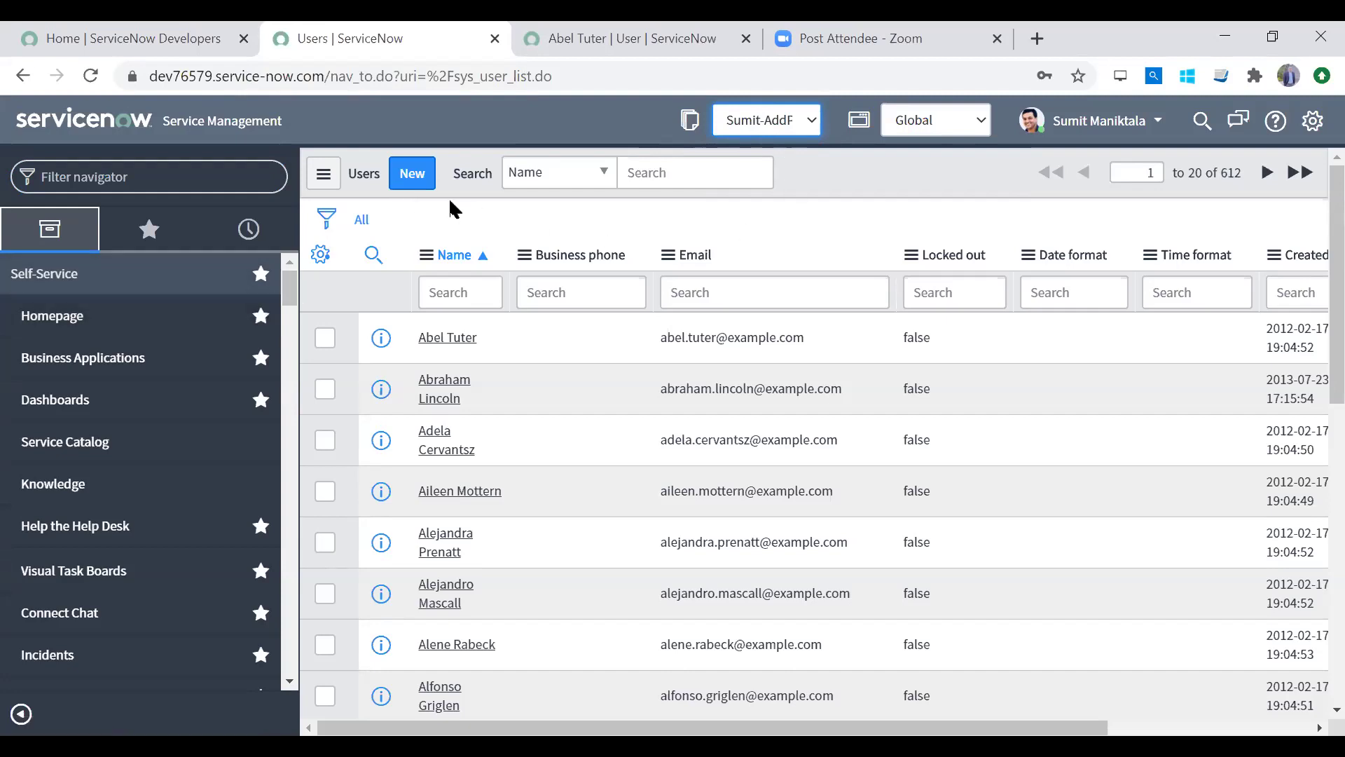
Step: Filter for 'local upda', sort Local Update Sets by creation date, and open the phone-fields set
click(211, 184)
text(local upda)
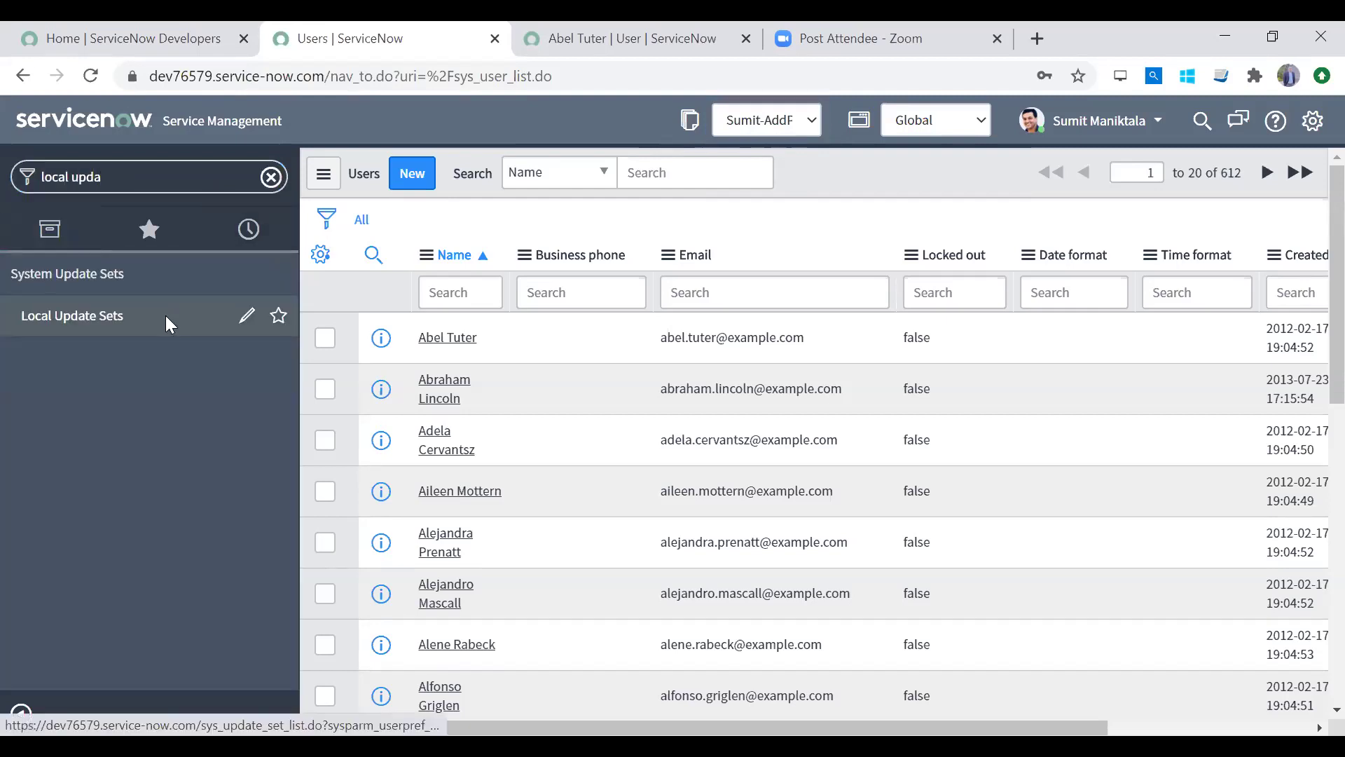
click(165, 315)
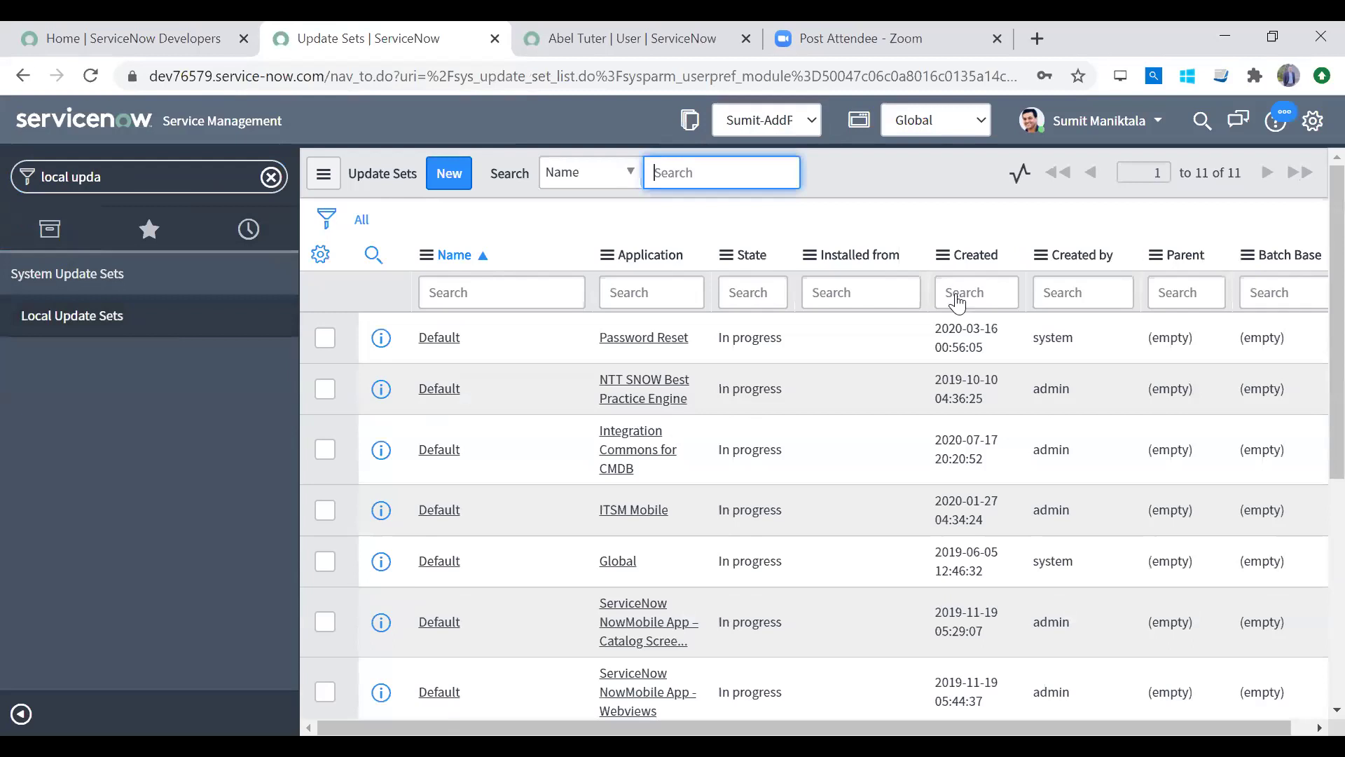
click(975, 254)
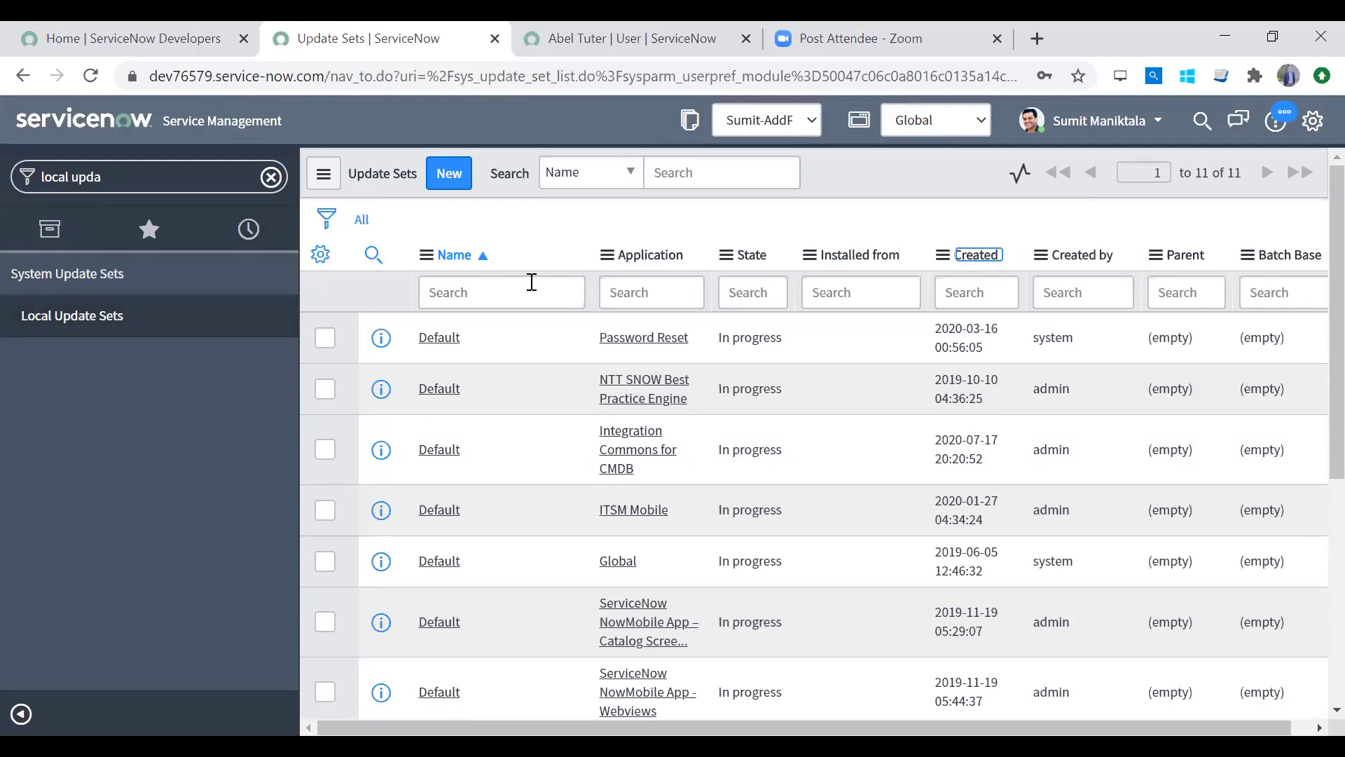
click(447, 351)
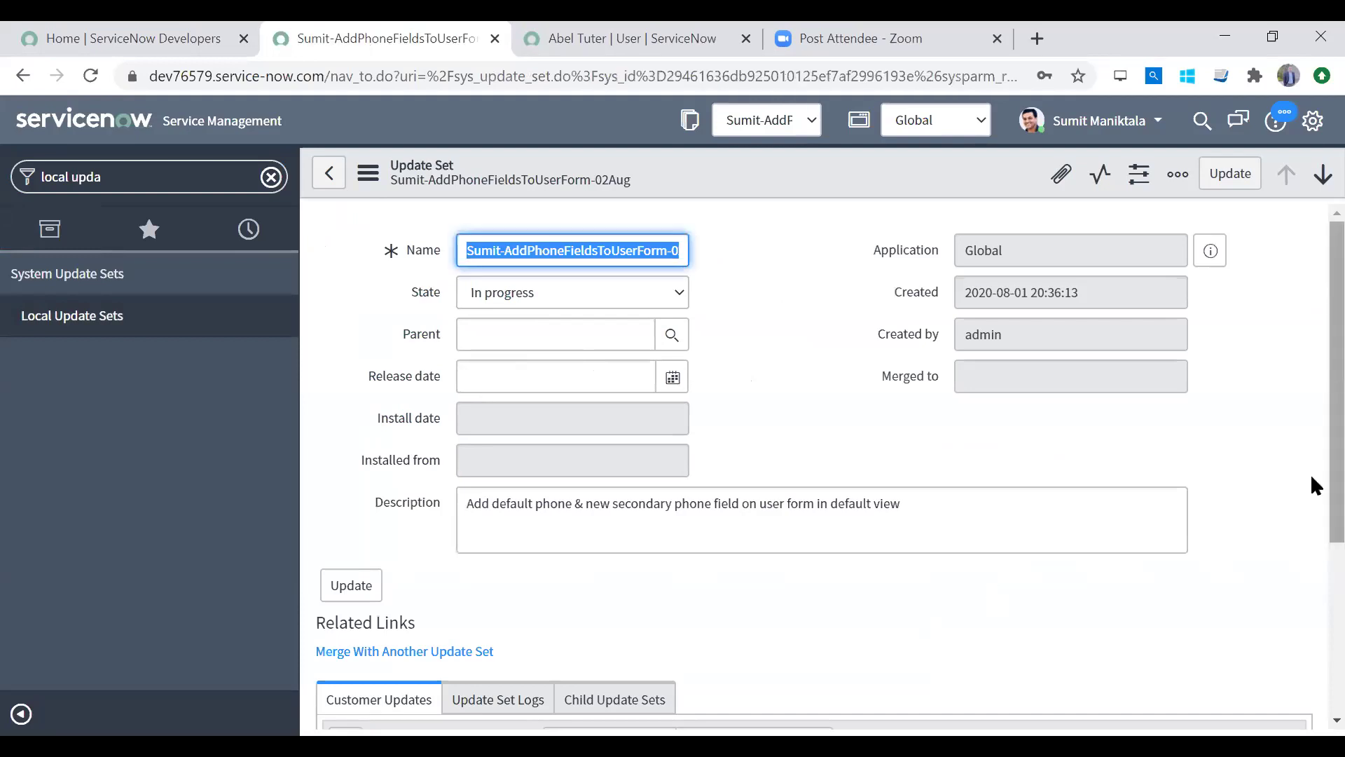
Step: Review the Customer Updates, Update Set Logs and Child Update Sets tabs, all empty
scroll(1312, 485, down, 4)
click(494, 423)
click(616, 429)
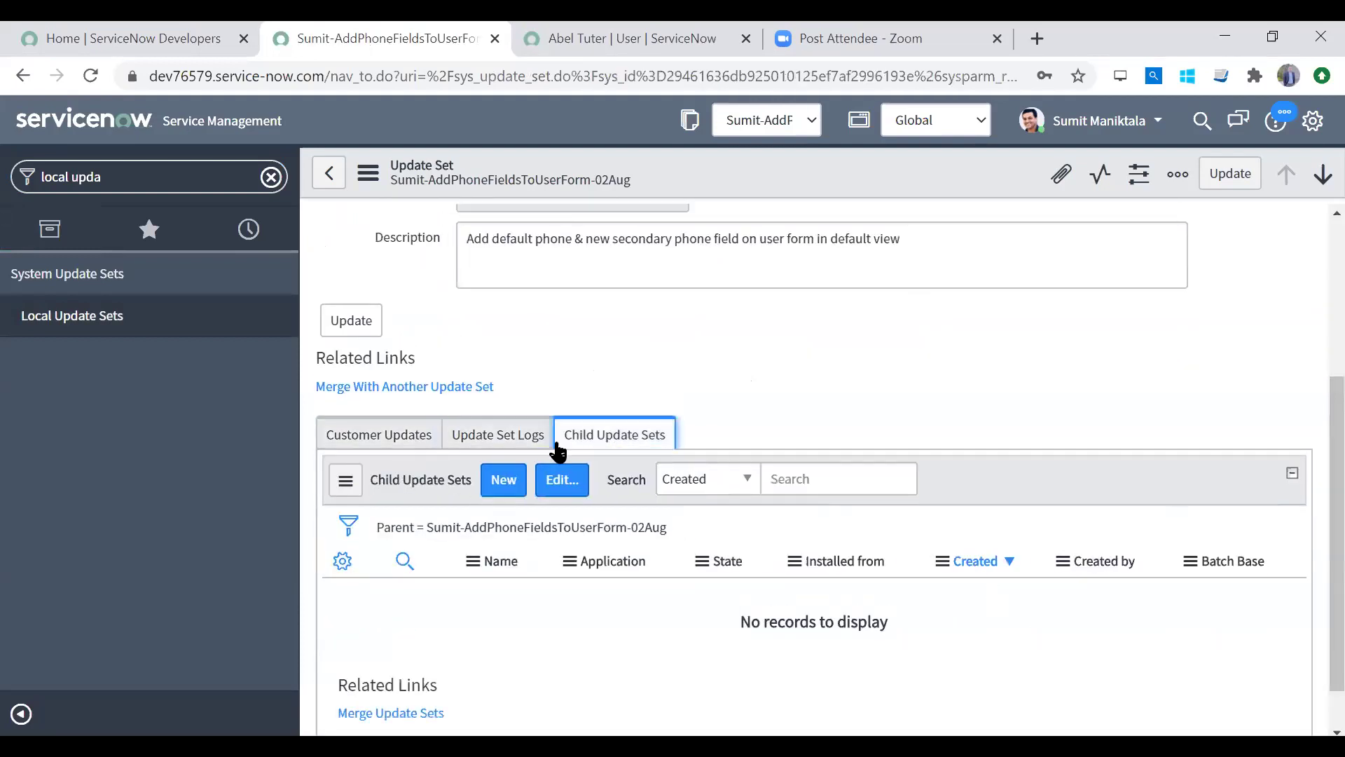
click(522, 438)
click(400, 438)
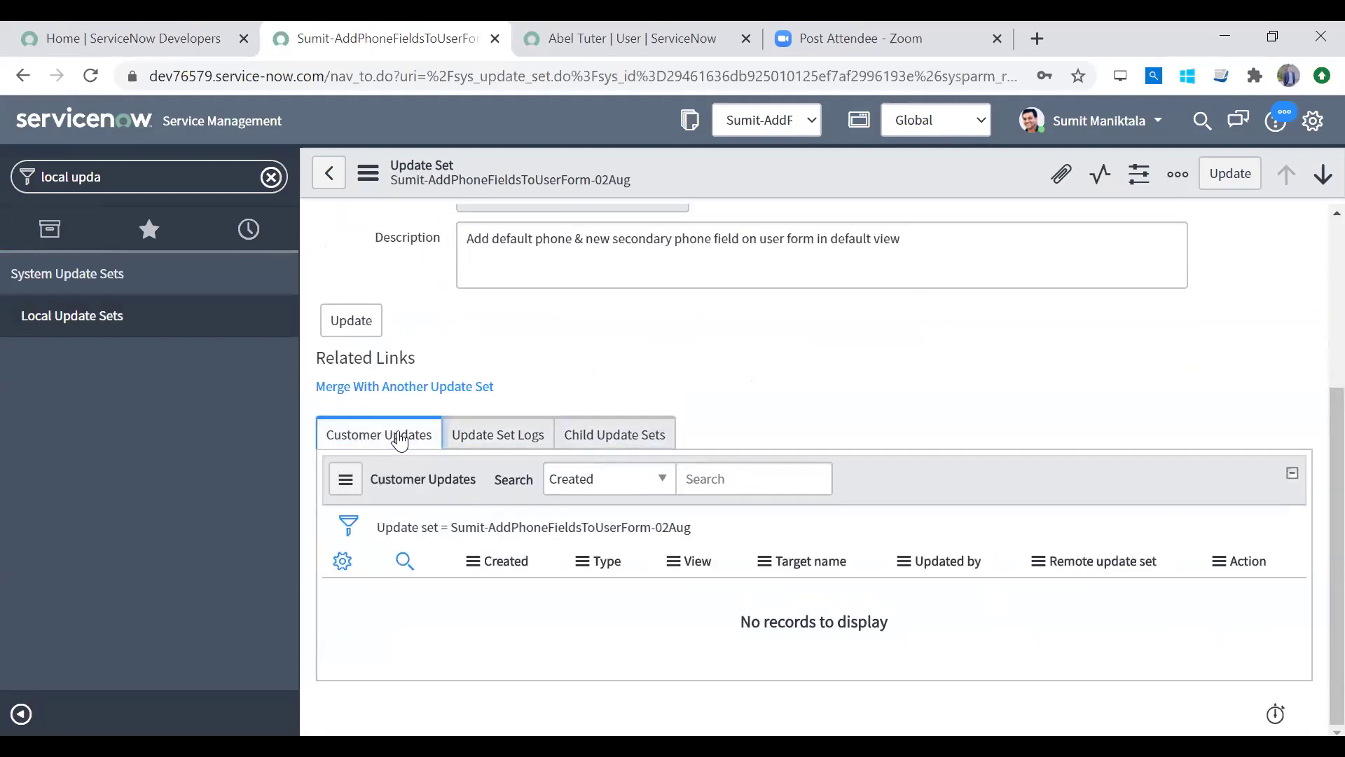
click(499, 440)
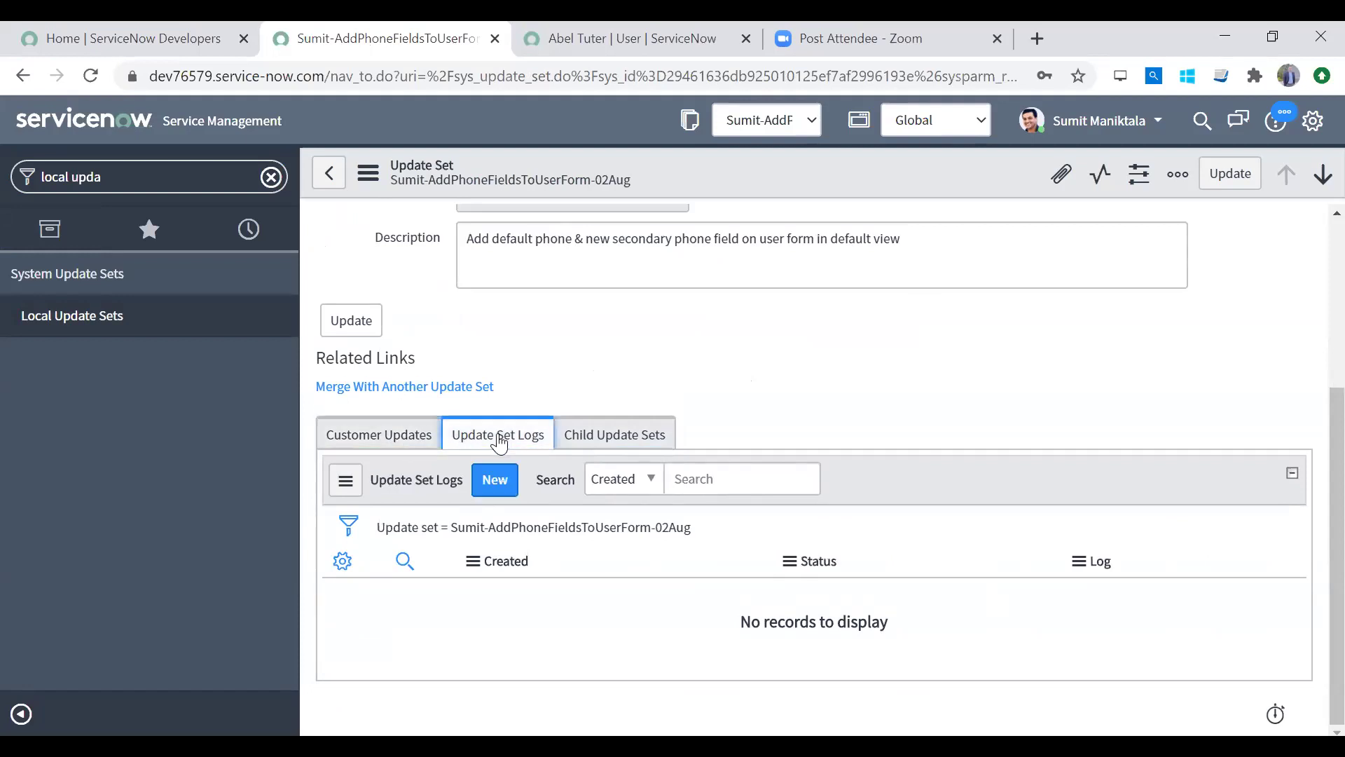
click(605, 444)
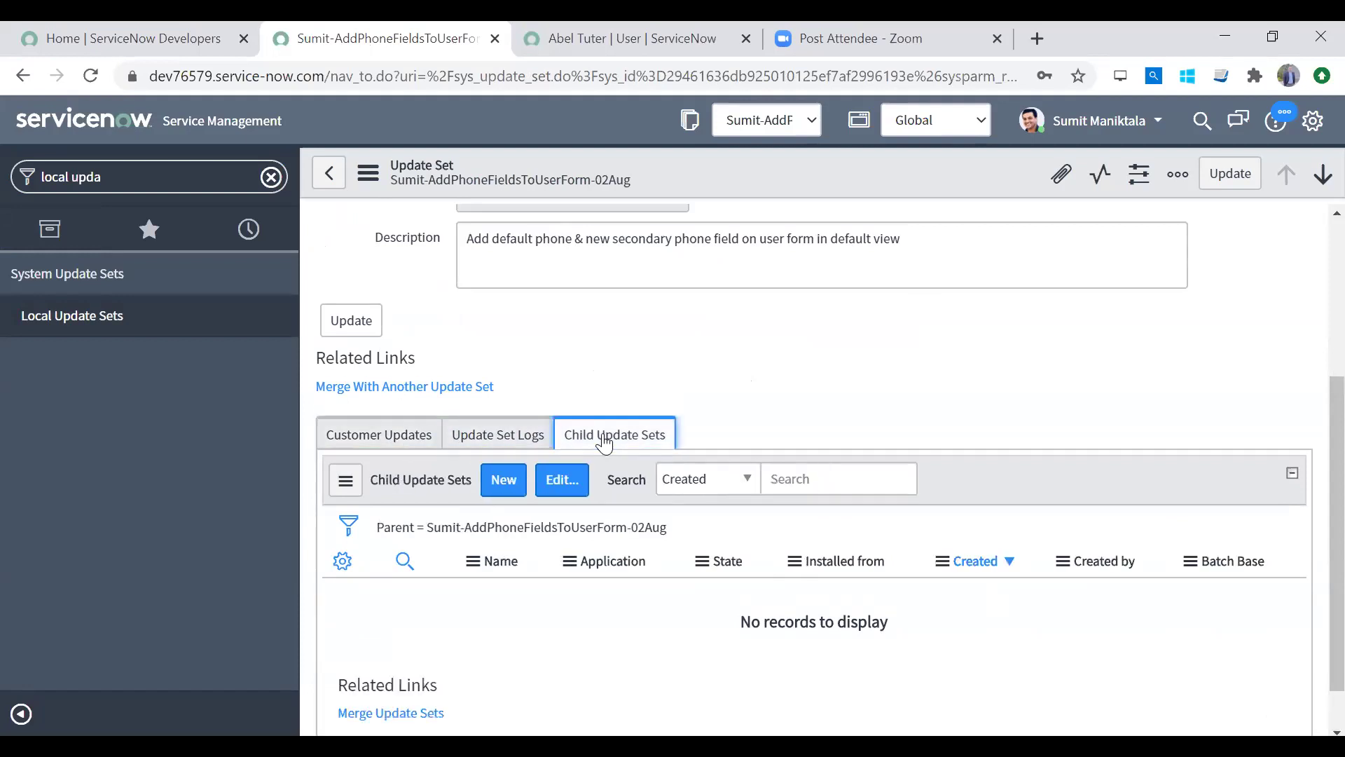
click(500, 441)
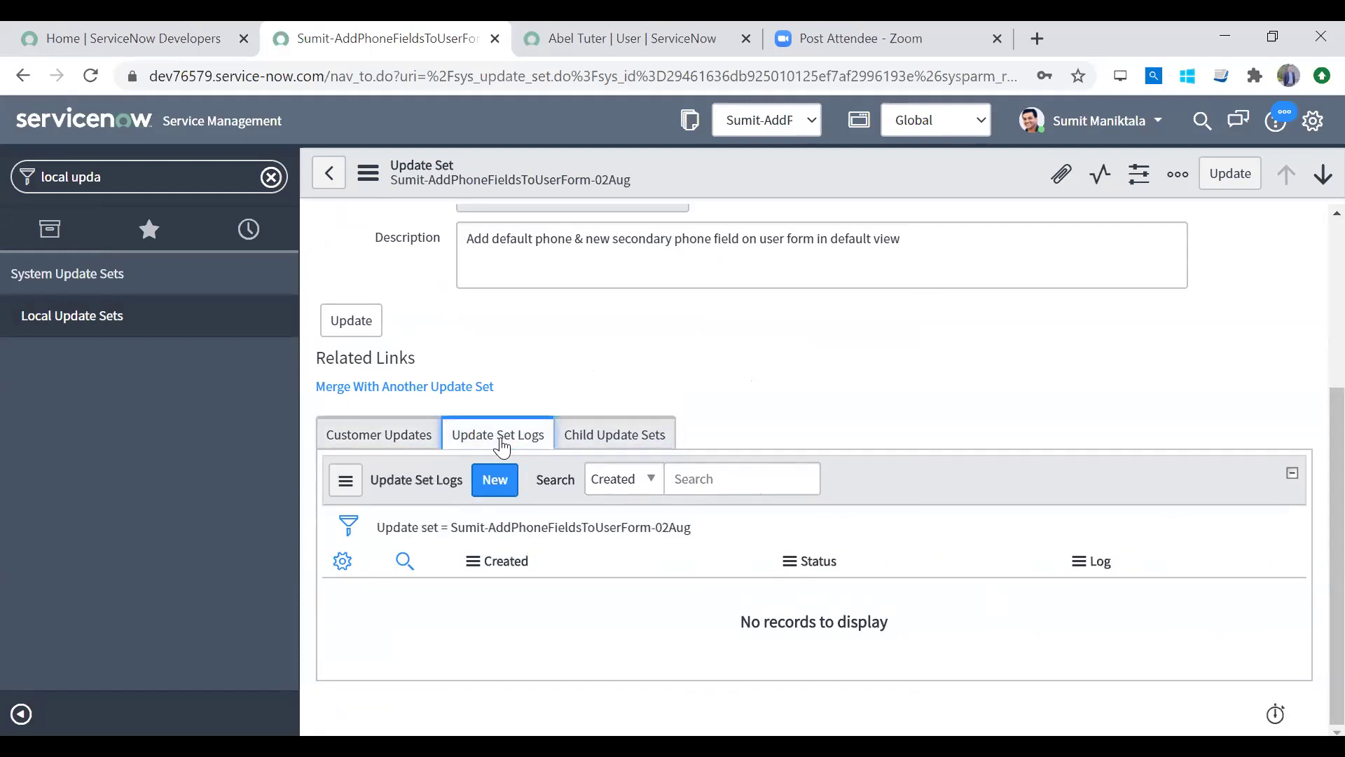
click(369, 439)
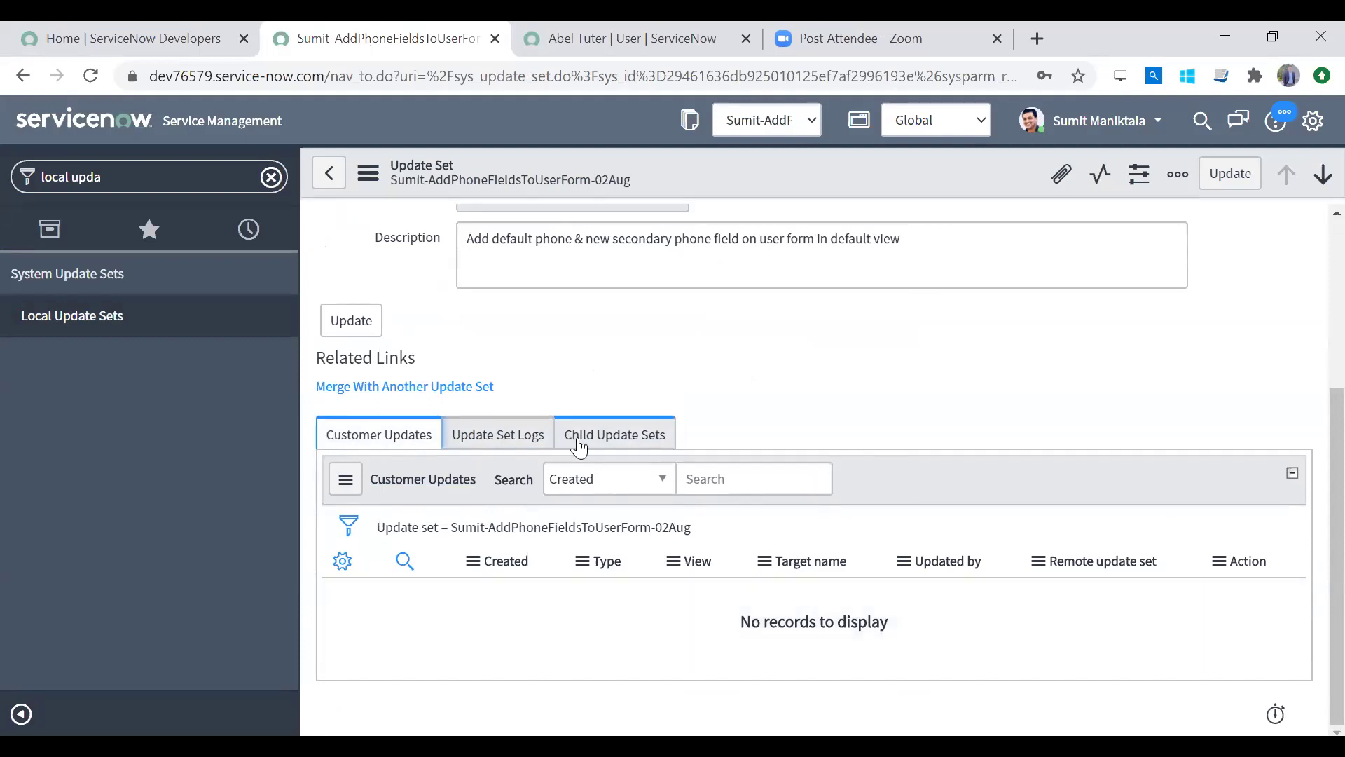
Step: Recheck the name, empty Parent and related tabs, then clear the navigator filter
drag(1310, 440, 1310, 285)
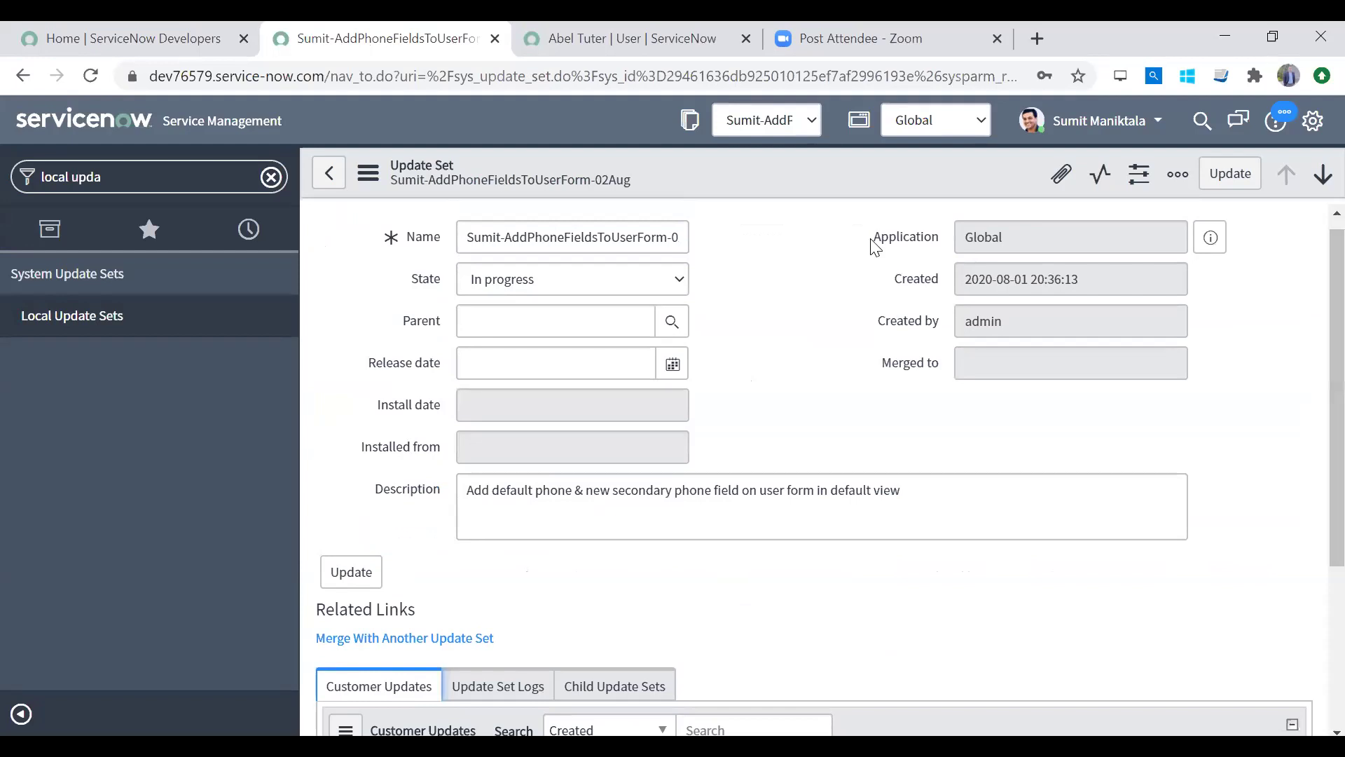
triple_click(474, 238)
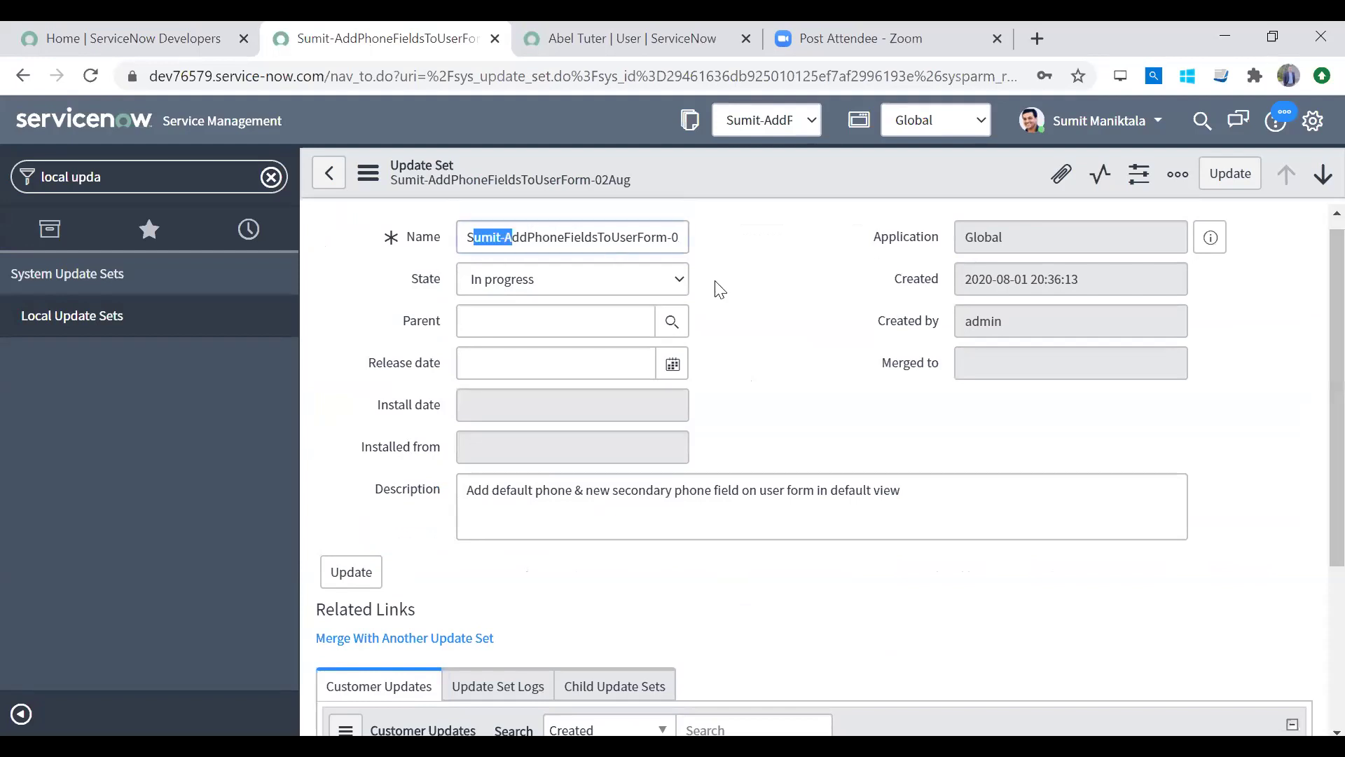
click(502, 322)
scroll(1311, 666, down, 3)
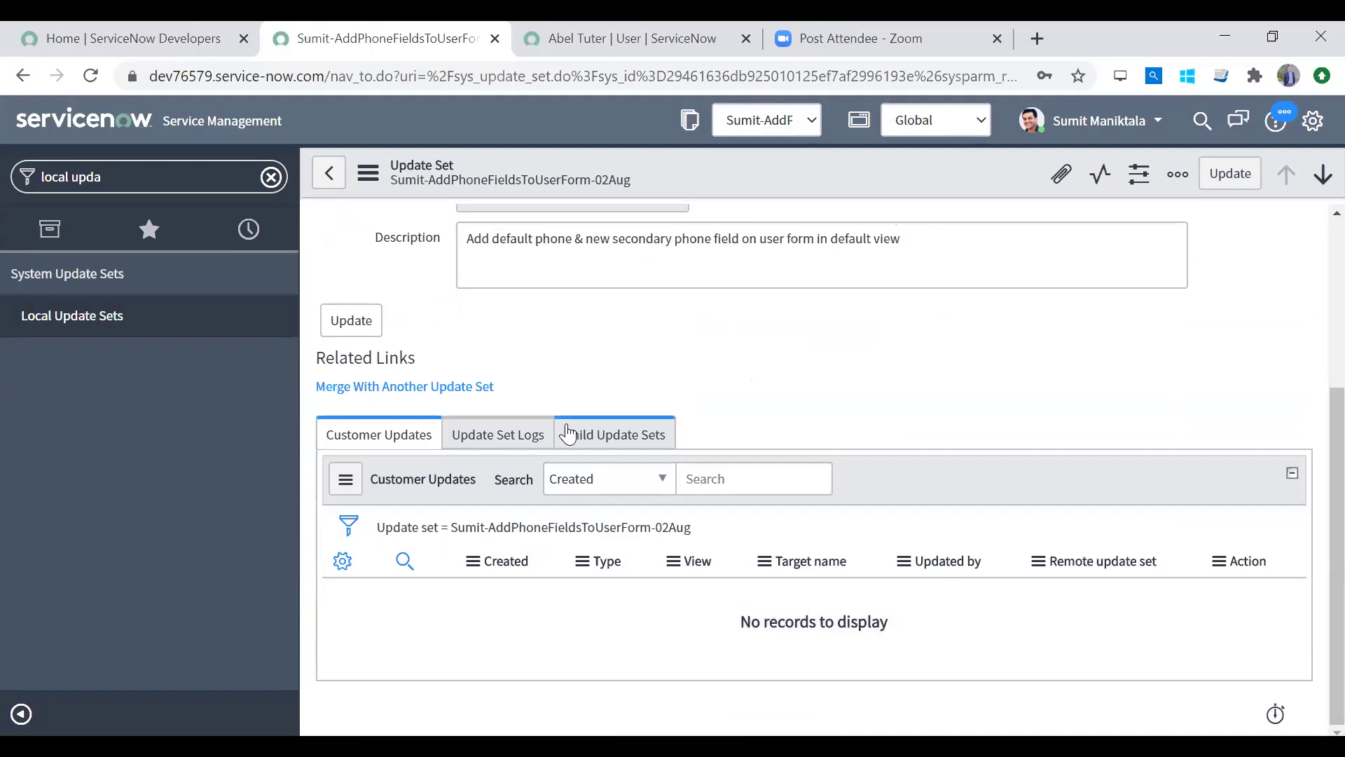
click(582, 434)
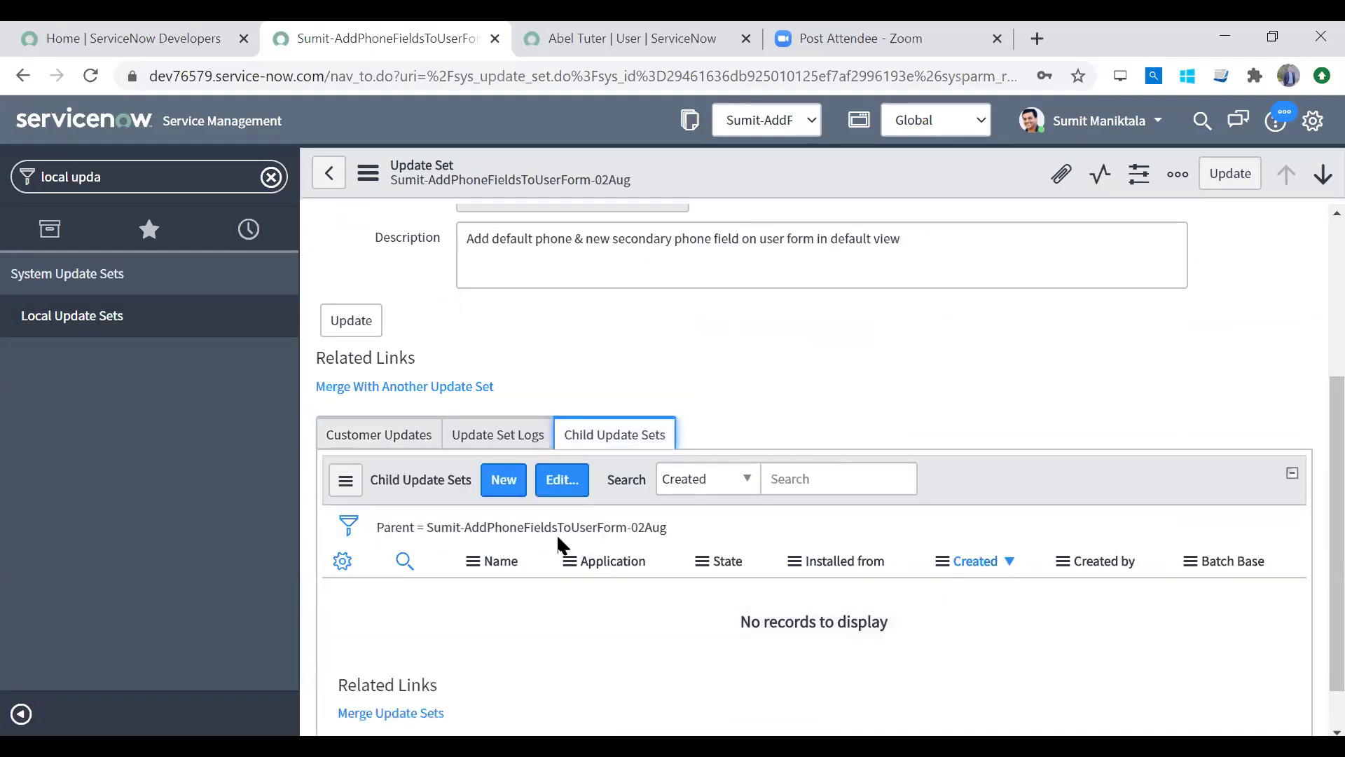
click(498, 432)
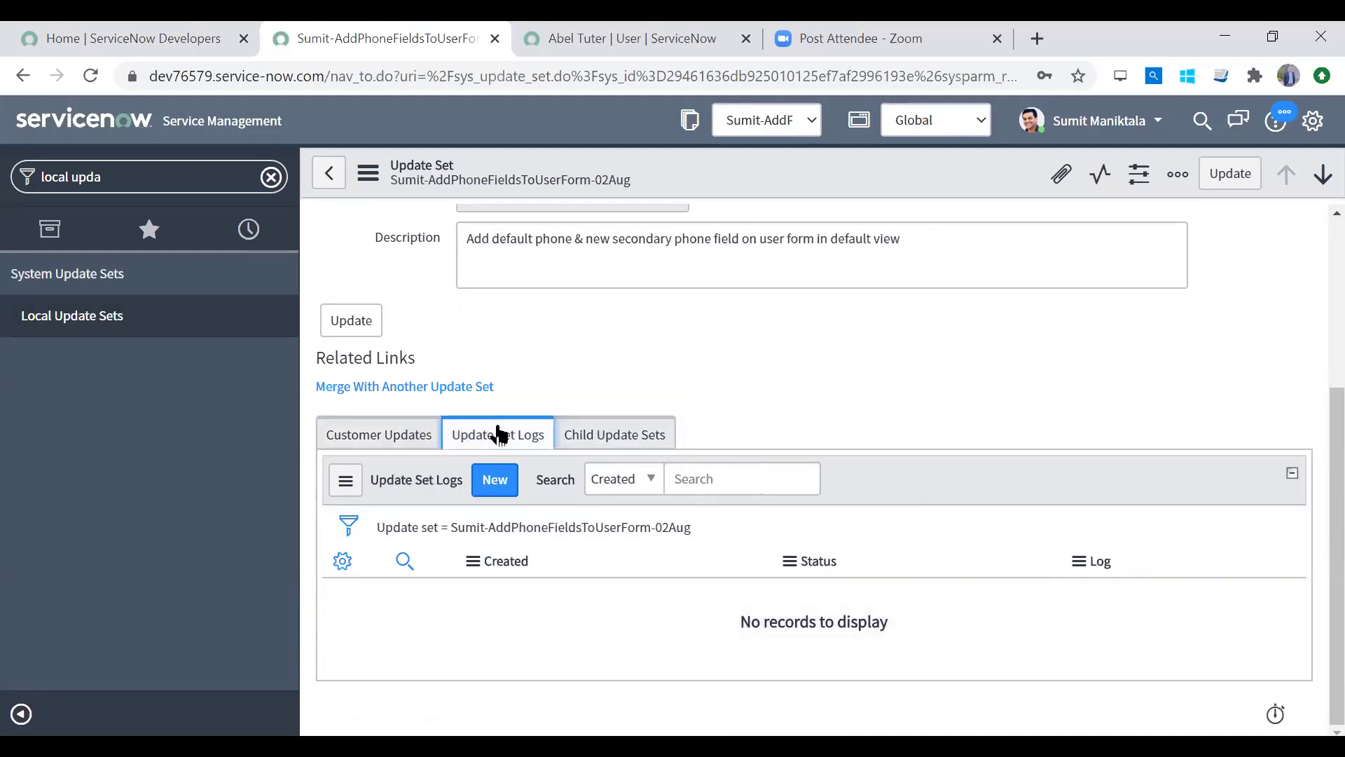
click(396, 442)
scroll(1310, 408, up, 4)
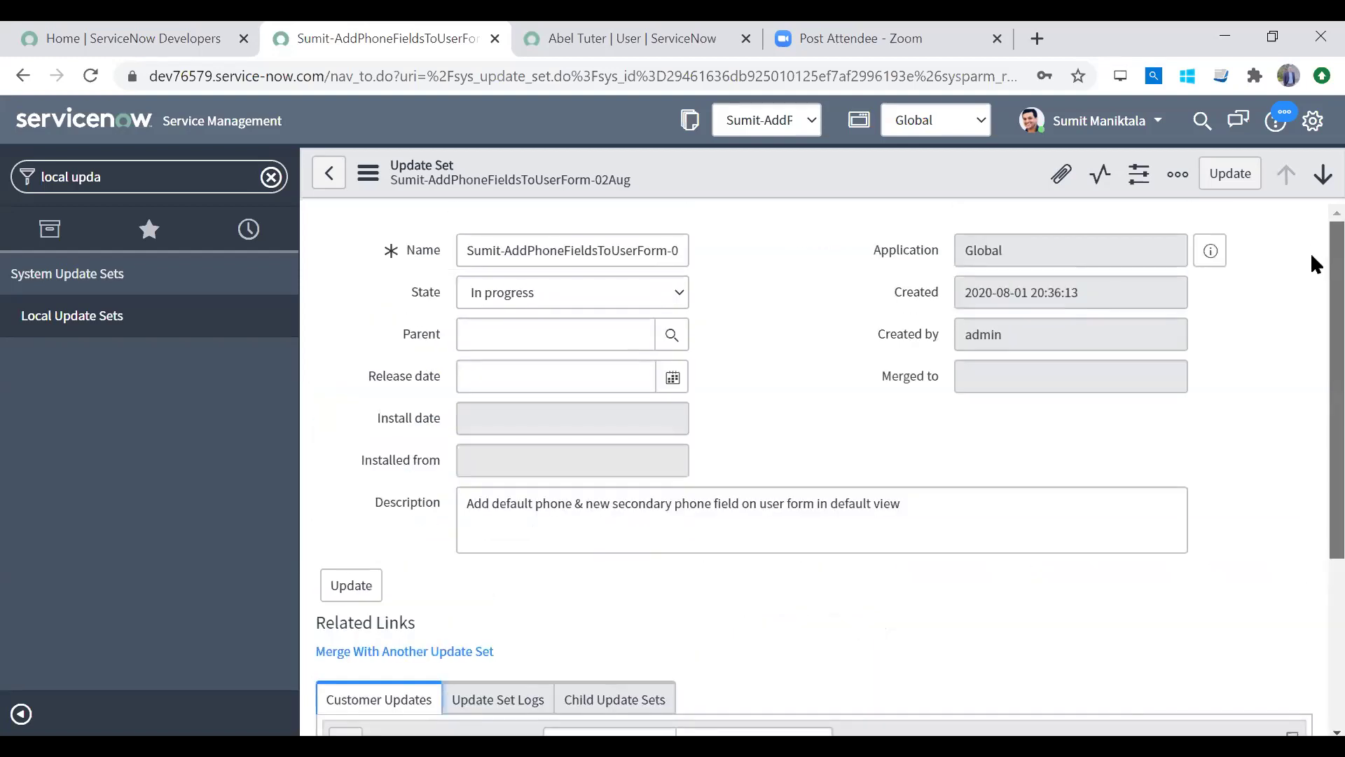
scroll(1313, 263, down, 4)
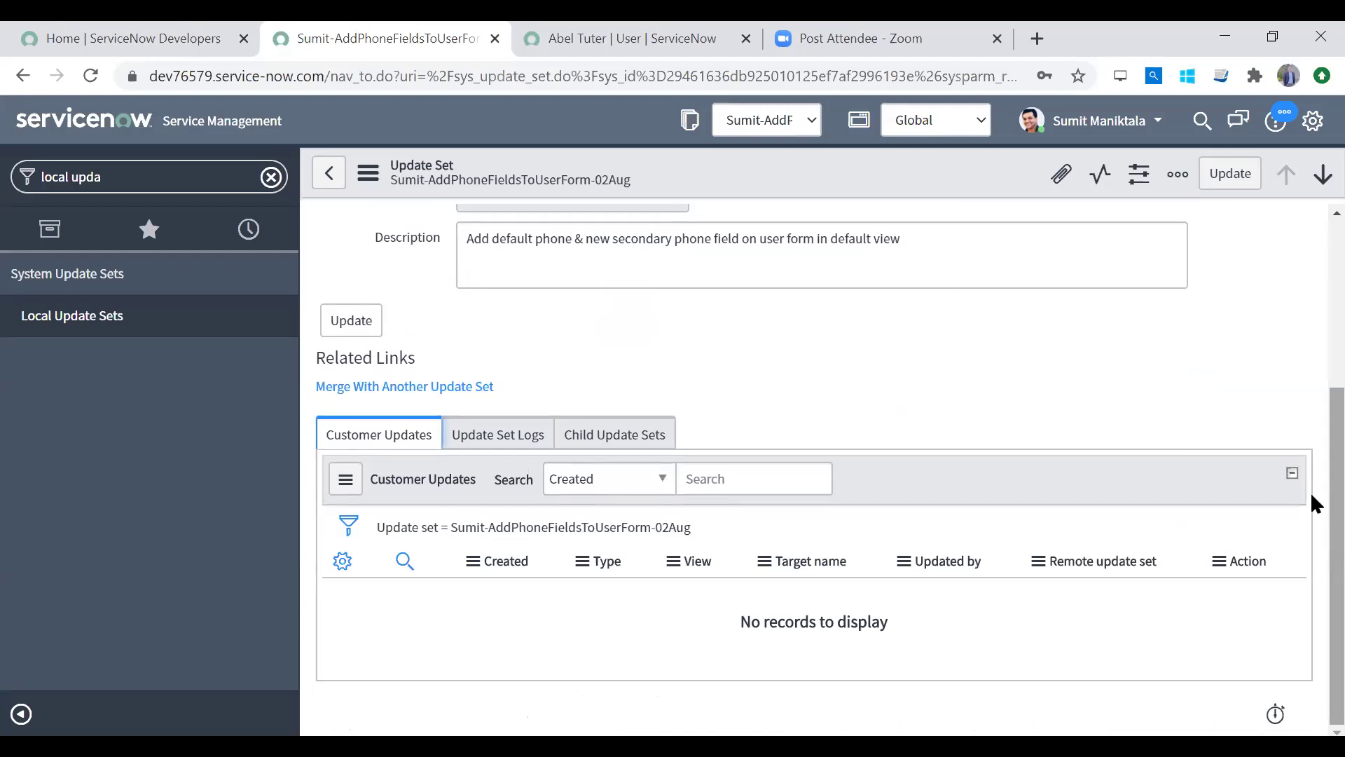
scroll(1312, 309, up, 4)
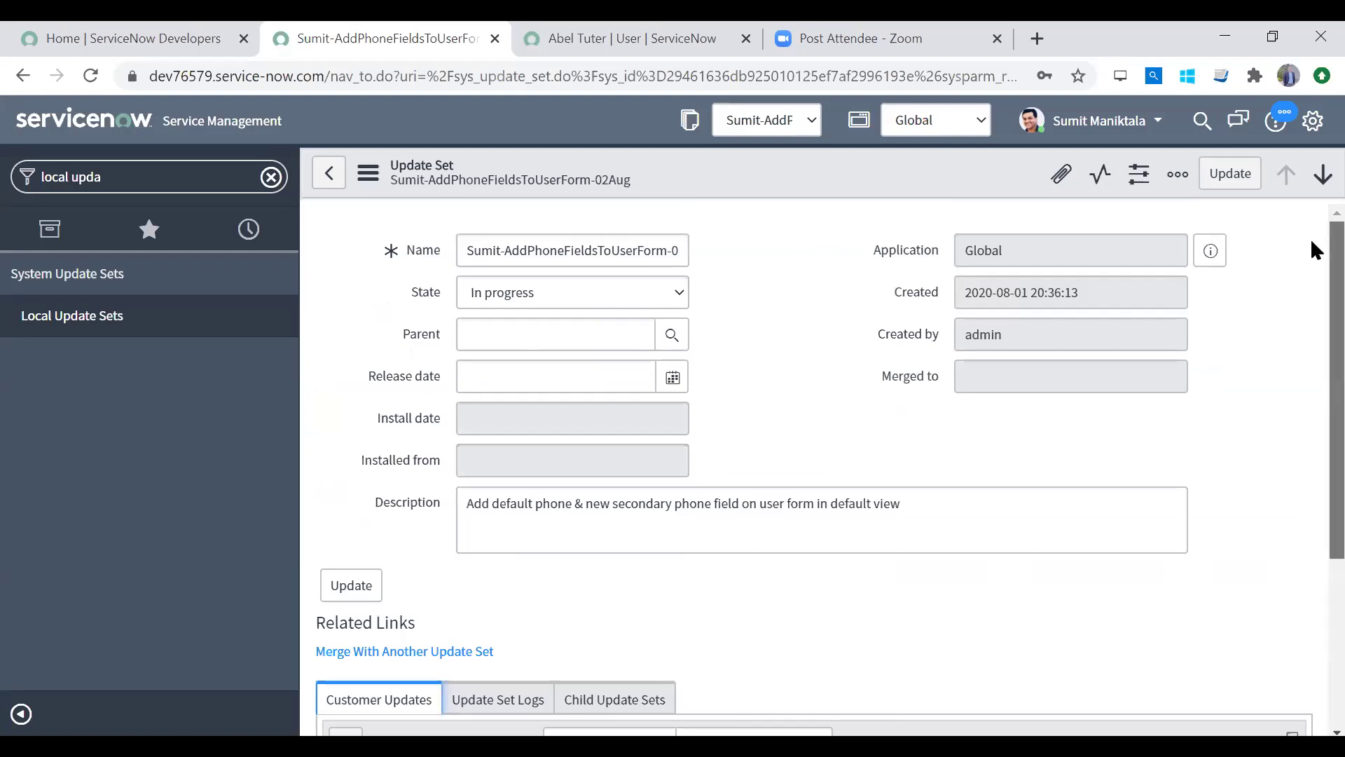
scroll(1312, 242, down, 4)
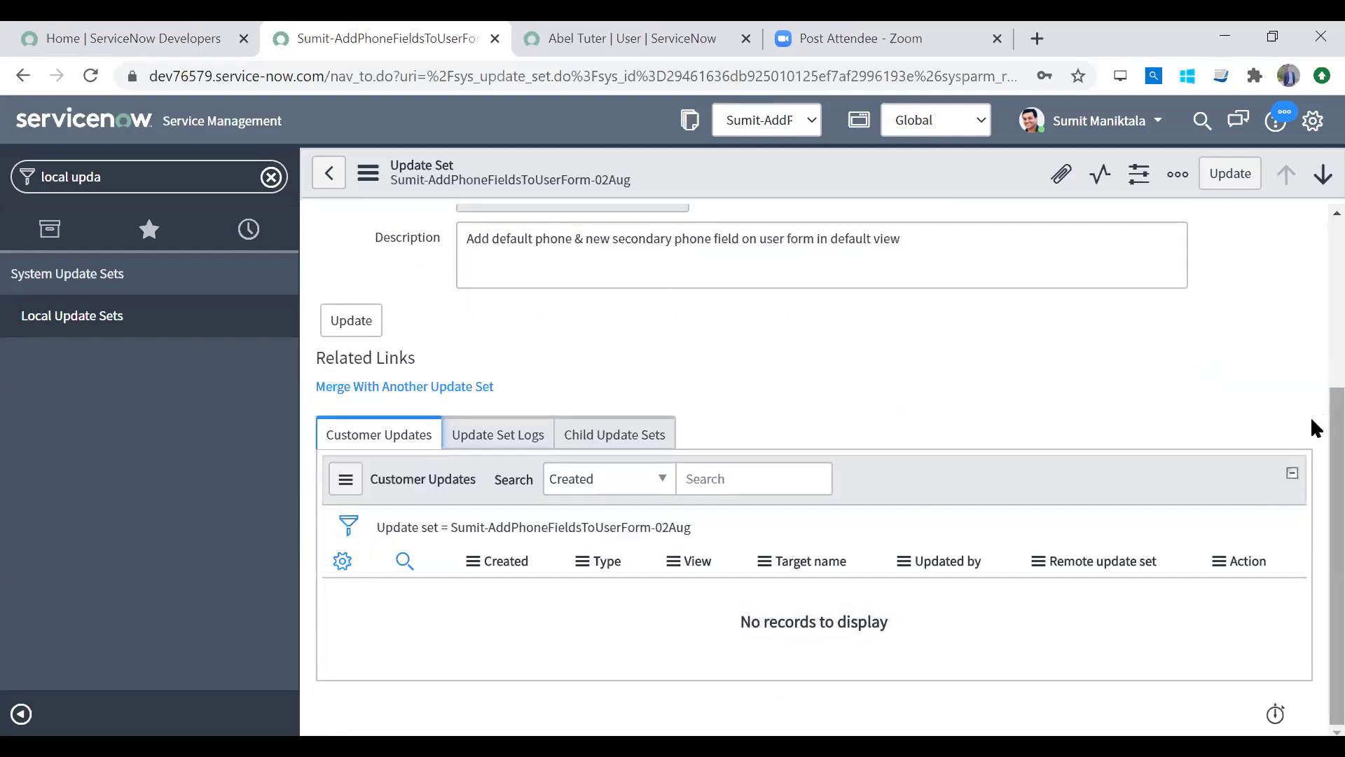
scroll(1315, 203, up, 4)
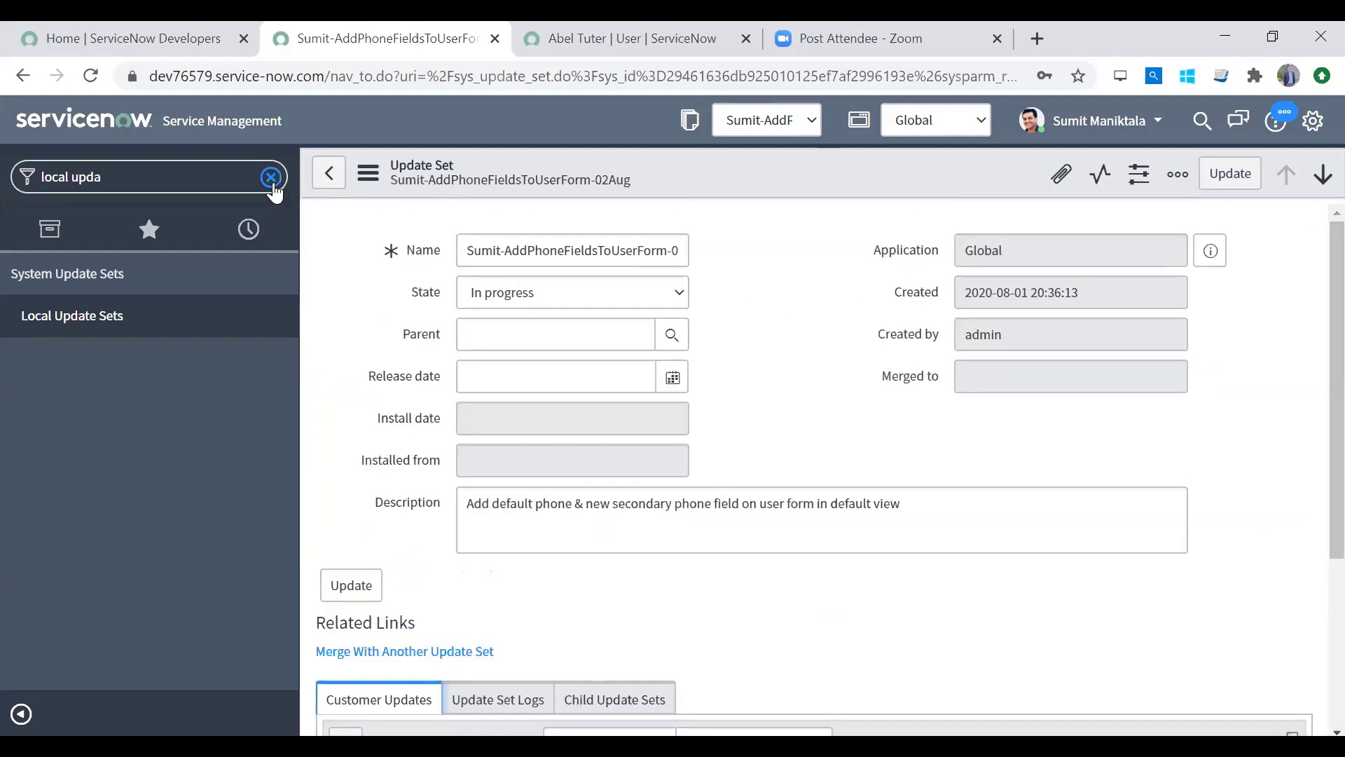
click(270, 176)
scroll(1311, 375, down, 4)
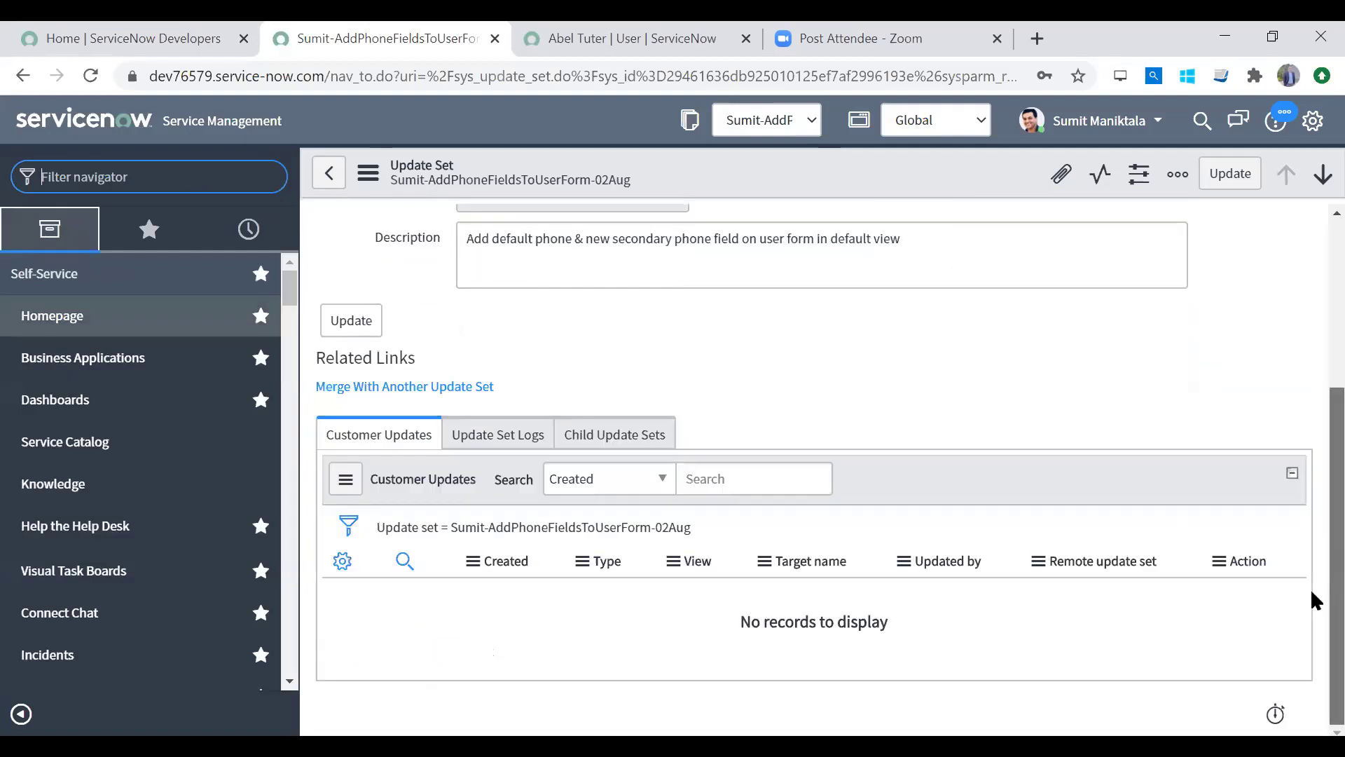
Step: Search 'users' and open a sample user's record from the Users list
text(users)
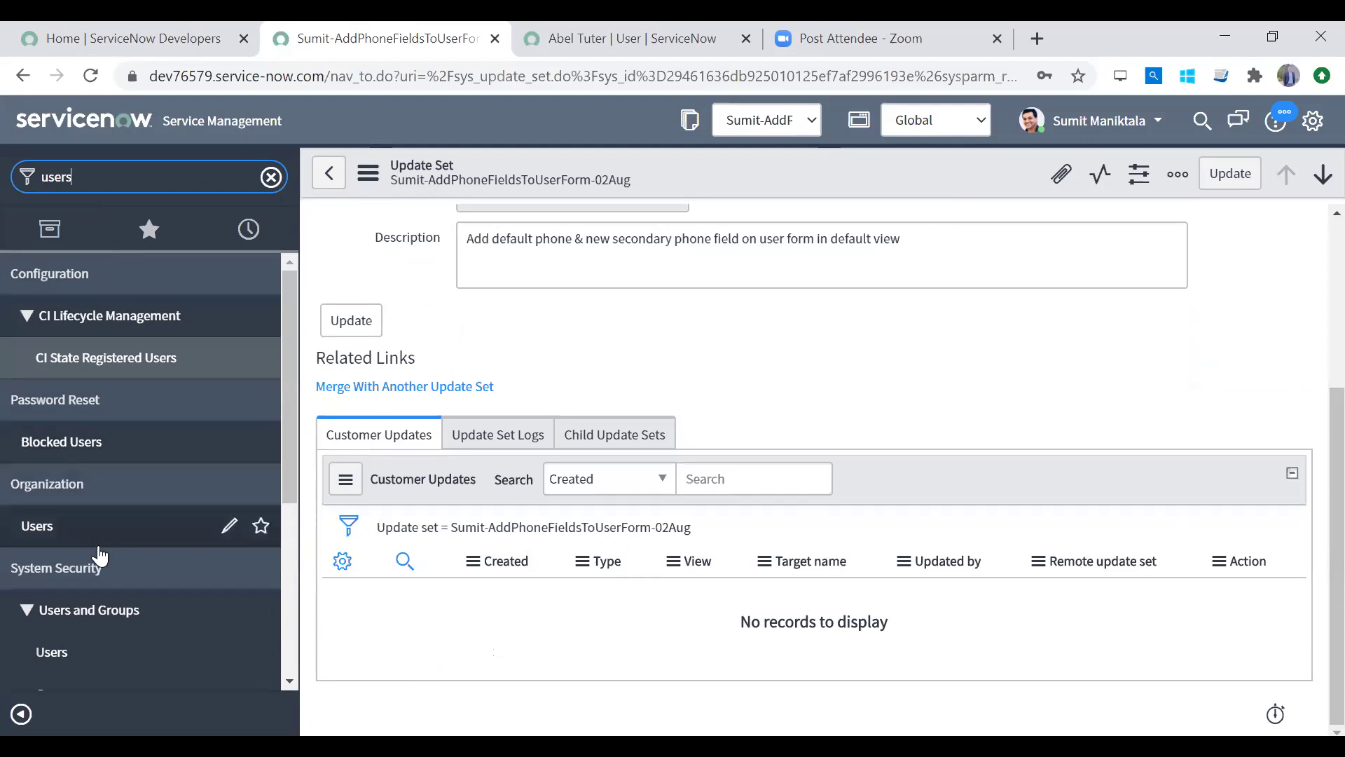
drag(285, 489, 275, 676)
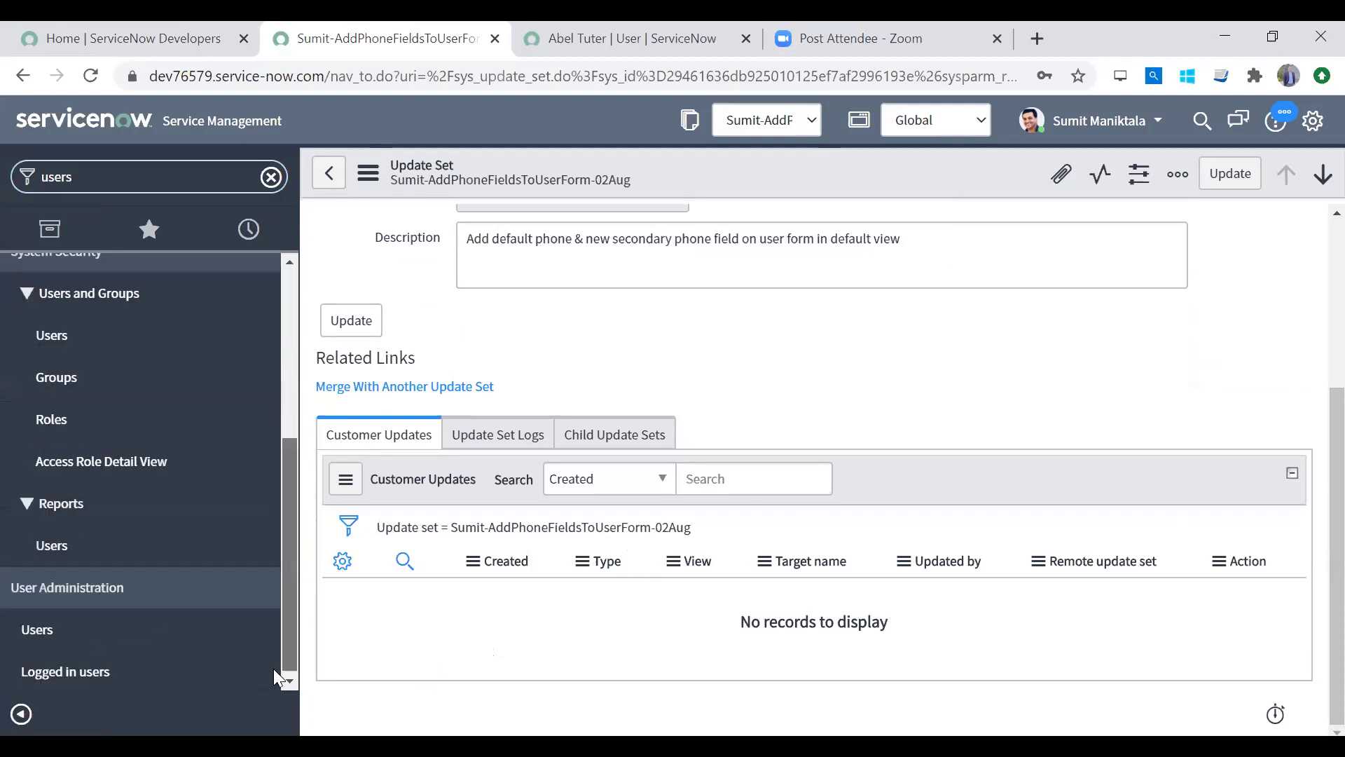
click(140, 631)
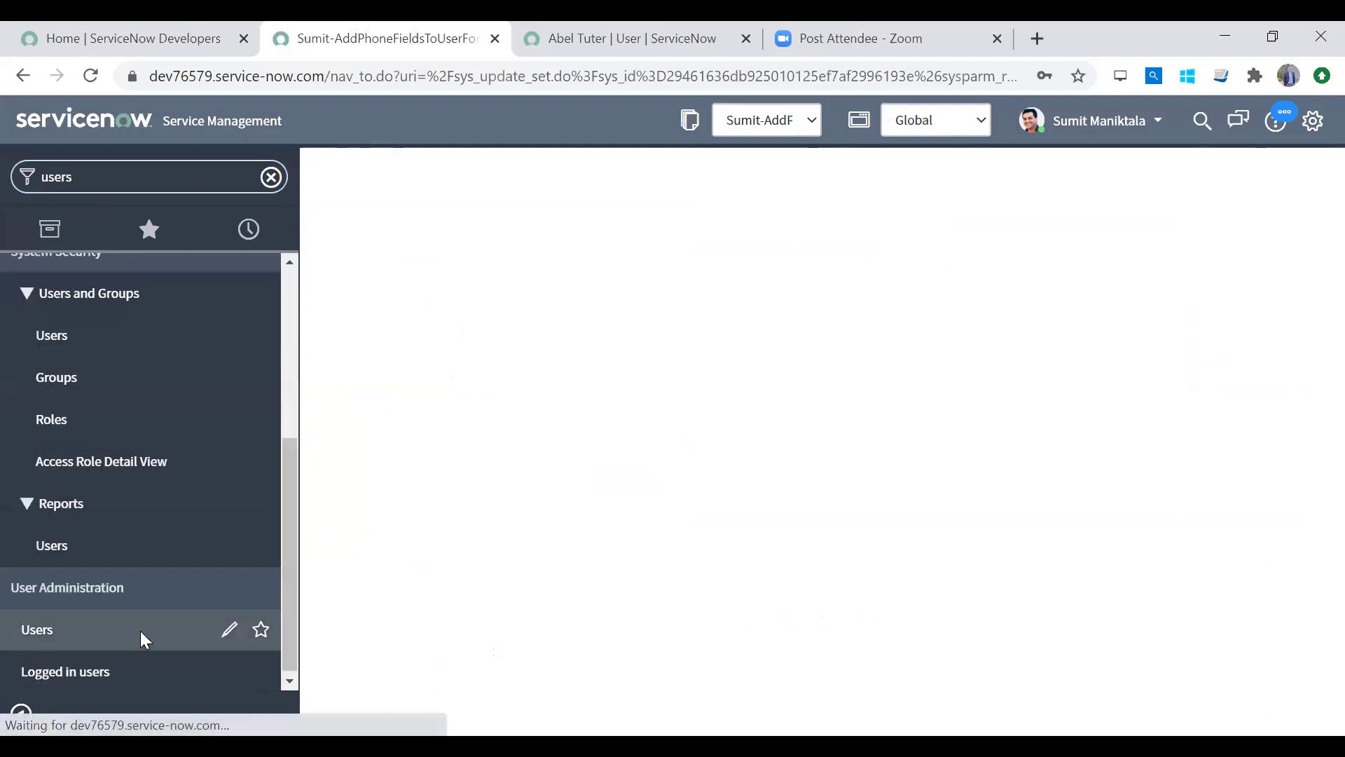
click(465, 342)
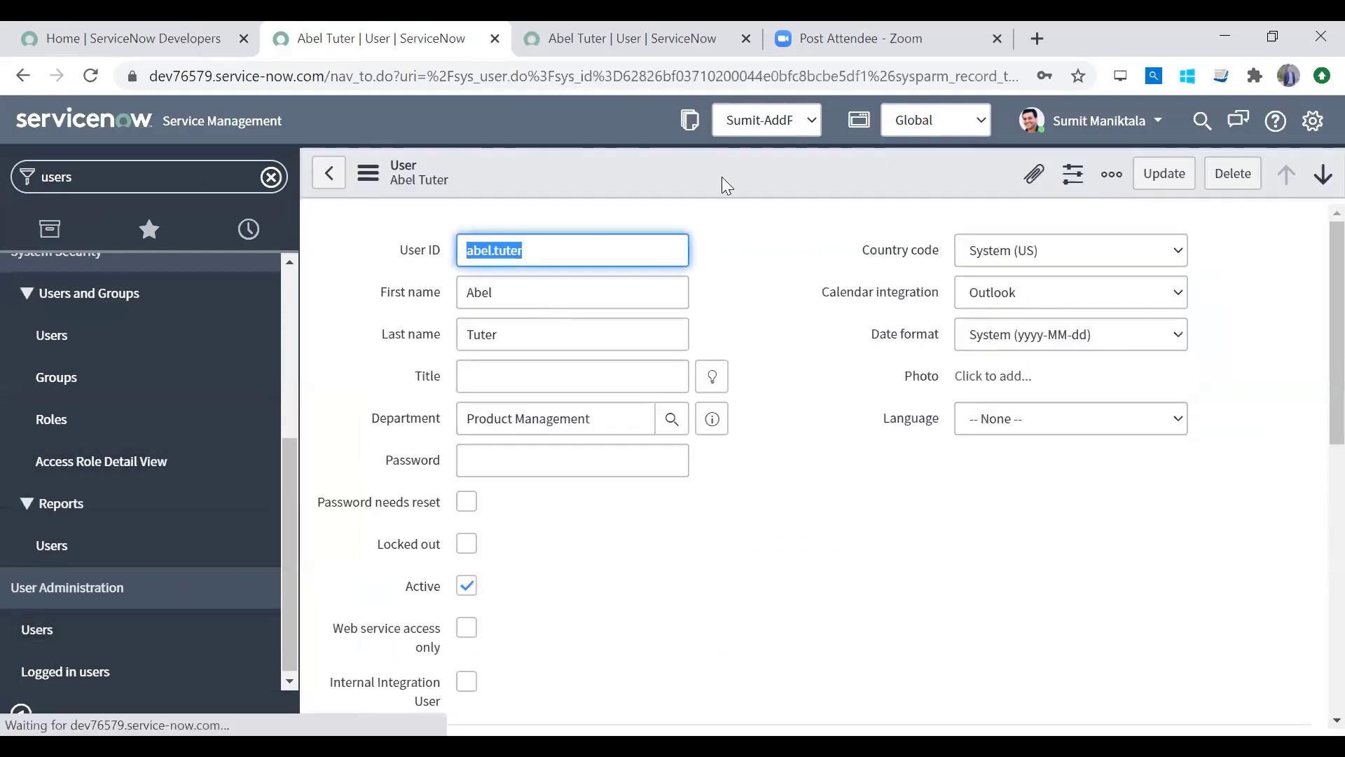
Step: Browse the form's action menus, then choose Configure > Form Layout from the header context menu
right_click(721, 177)
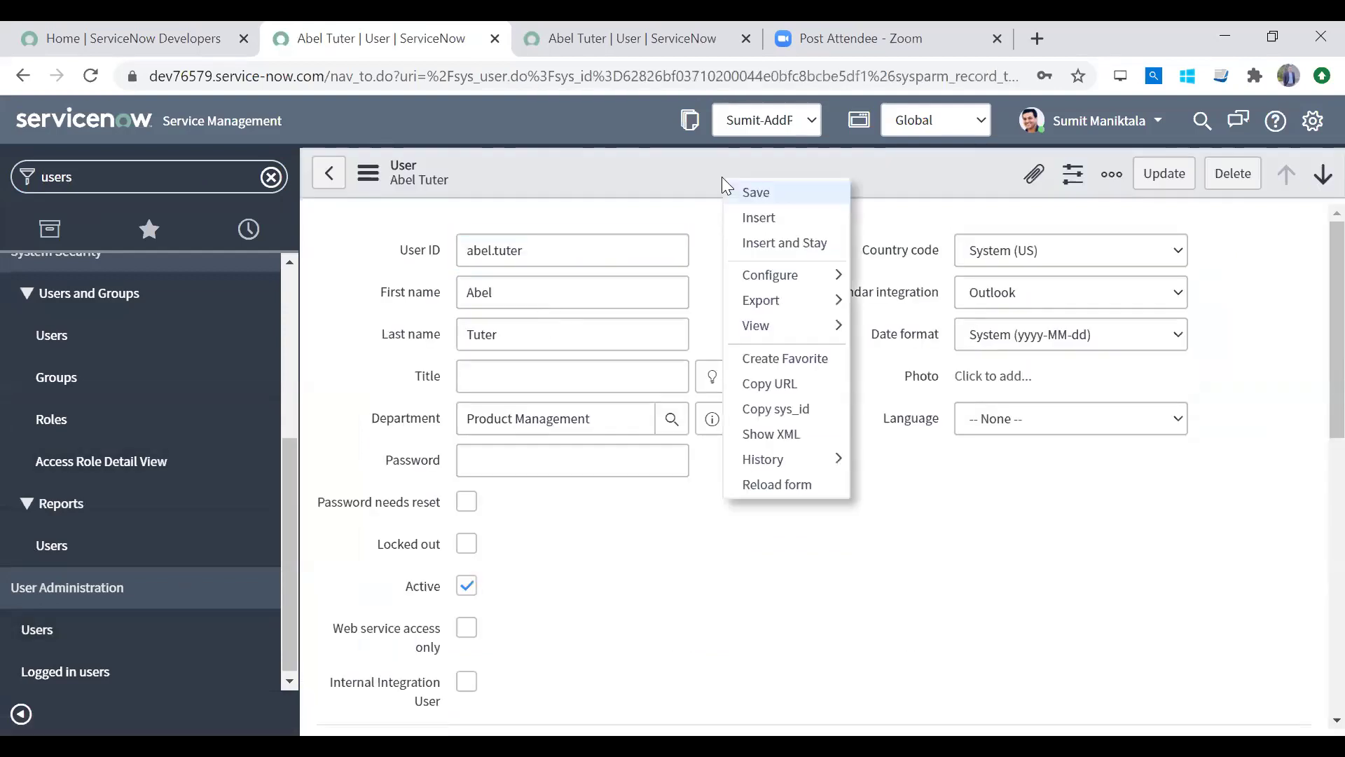
click(563, 168)
click(368, 173)
mouse_move(419, 280)
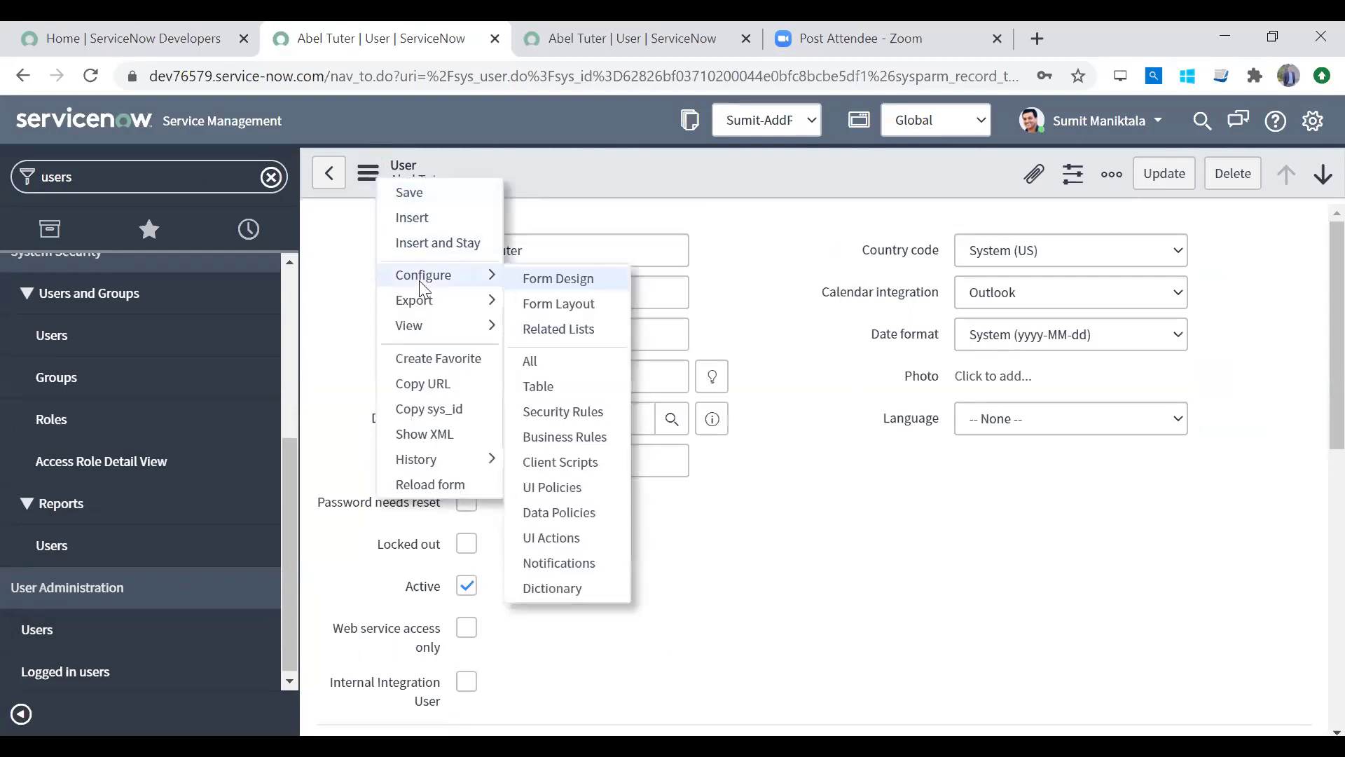
click(528, 379)
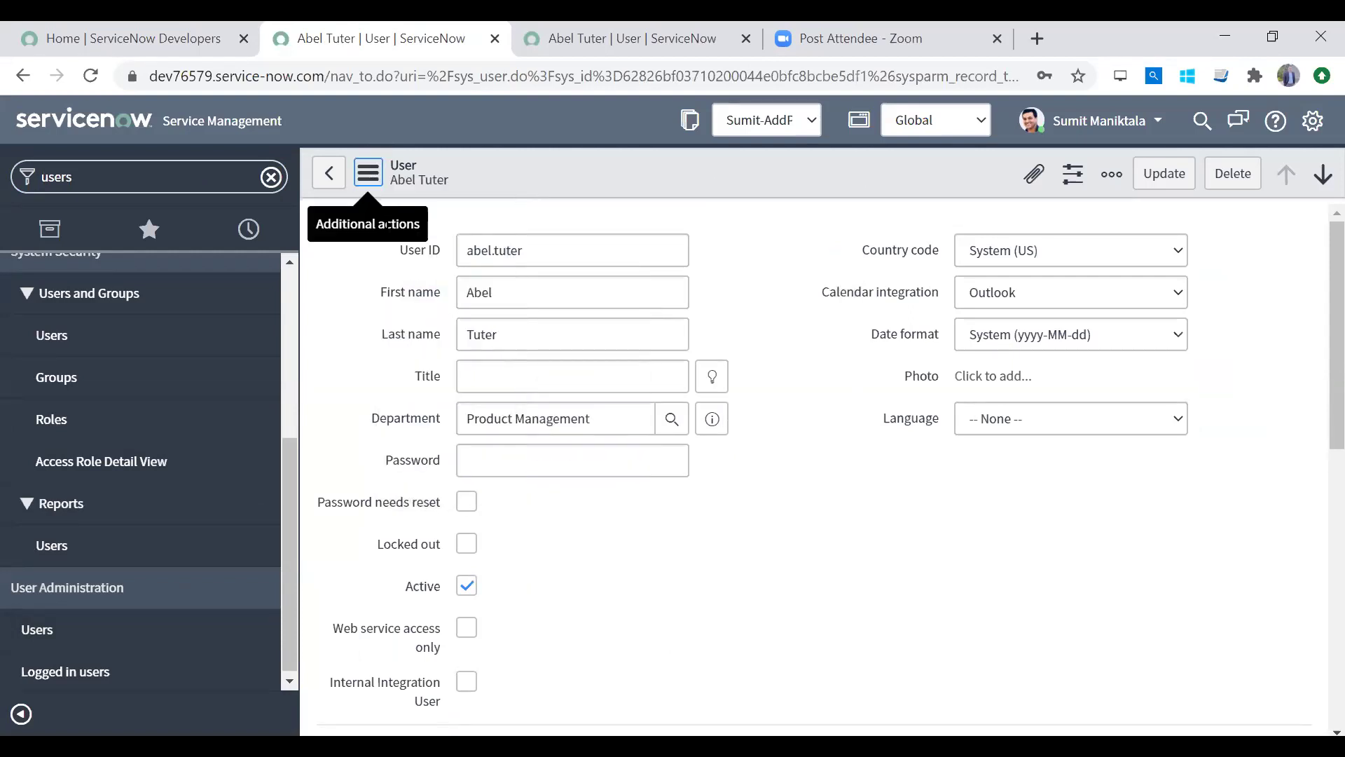
click(377, 184)
mouse_move(442, 325)
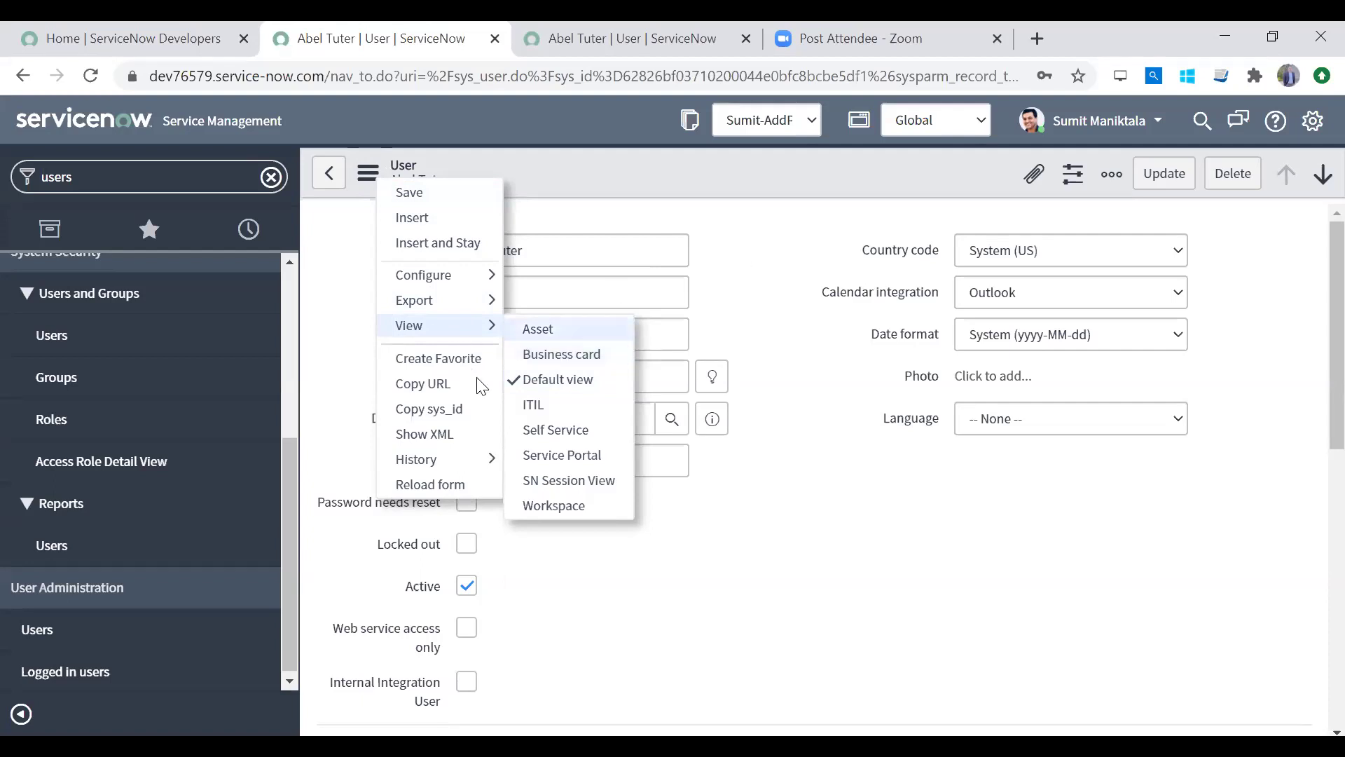
click(536, 345)
right_click(784, 172)
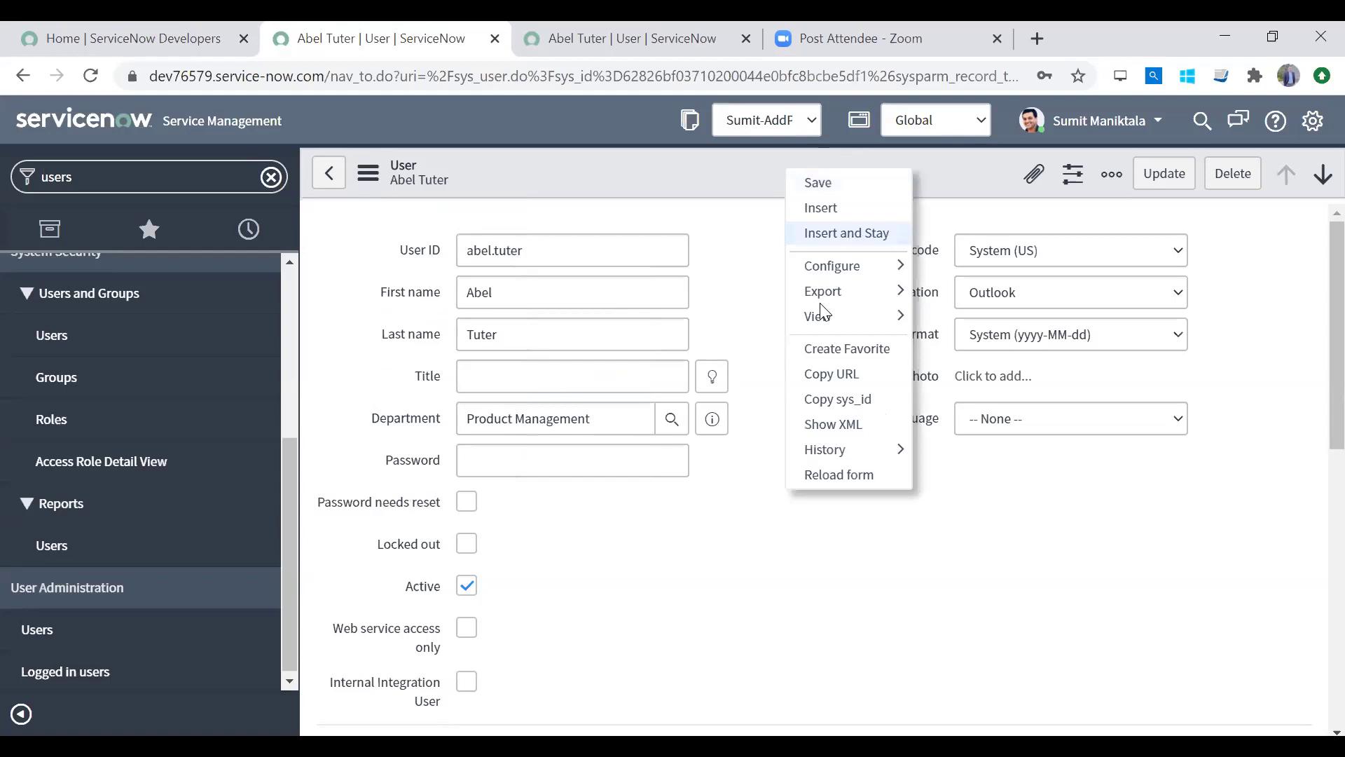
click(742, 191)
right_click(756, 170)
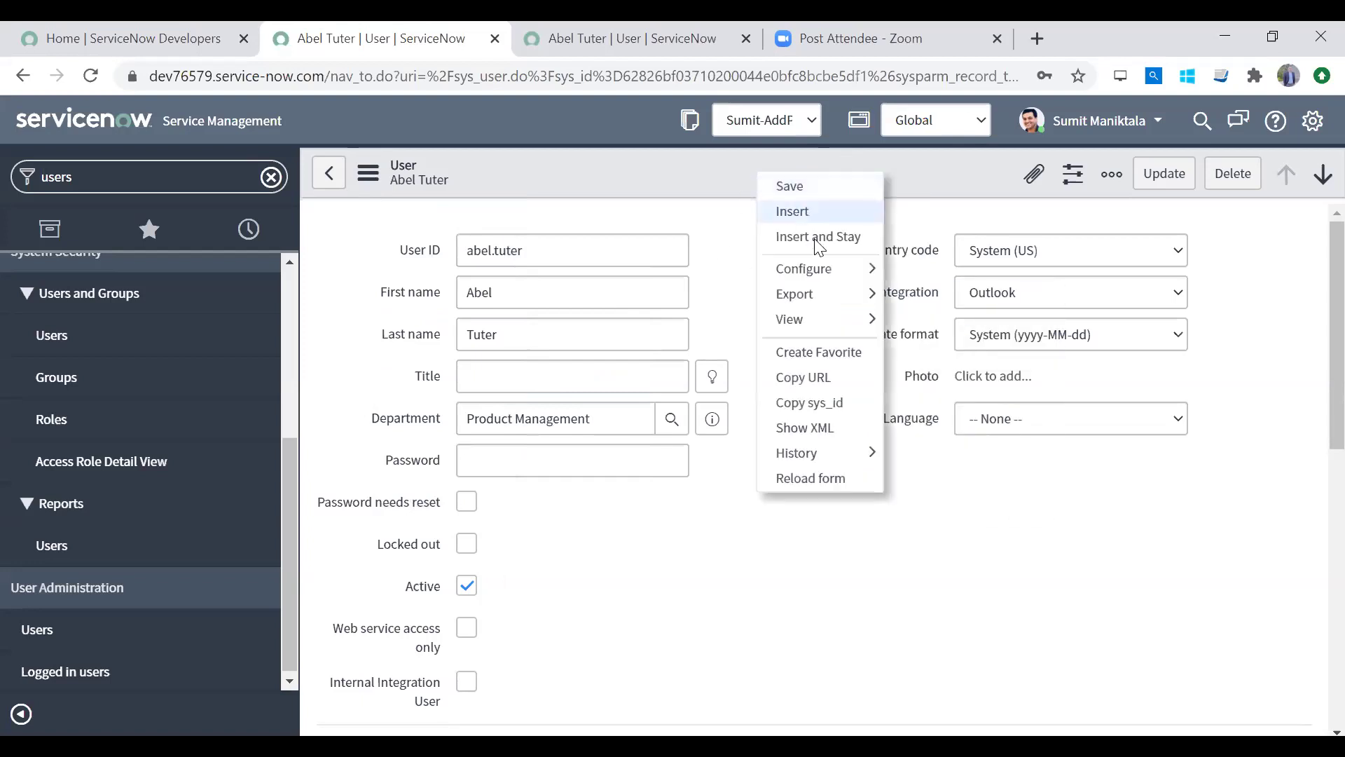
click(696, 210)
right_click(770, 173)
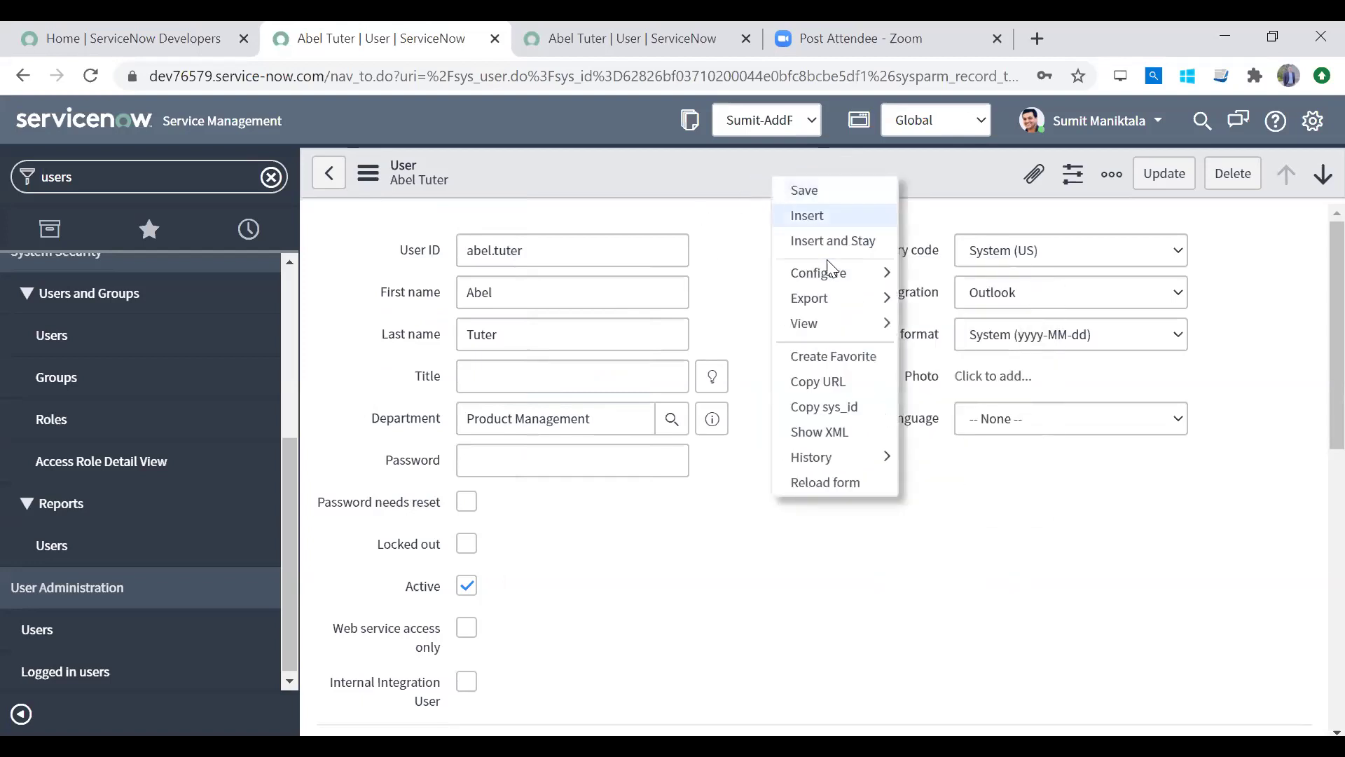
mouse_move(837, 277)
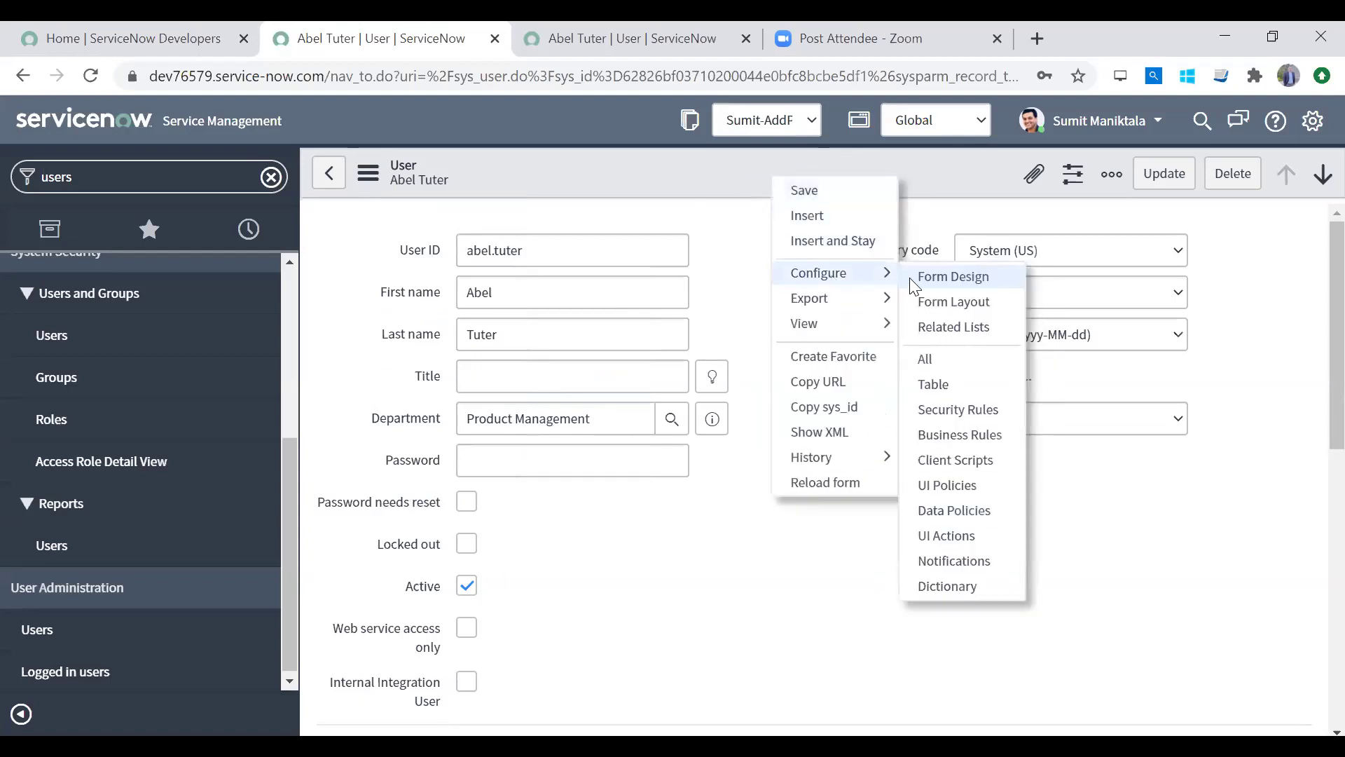
click(951, 300)
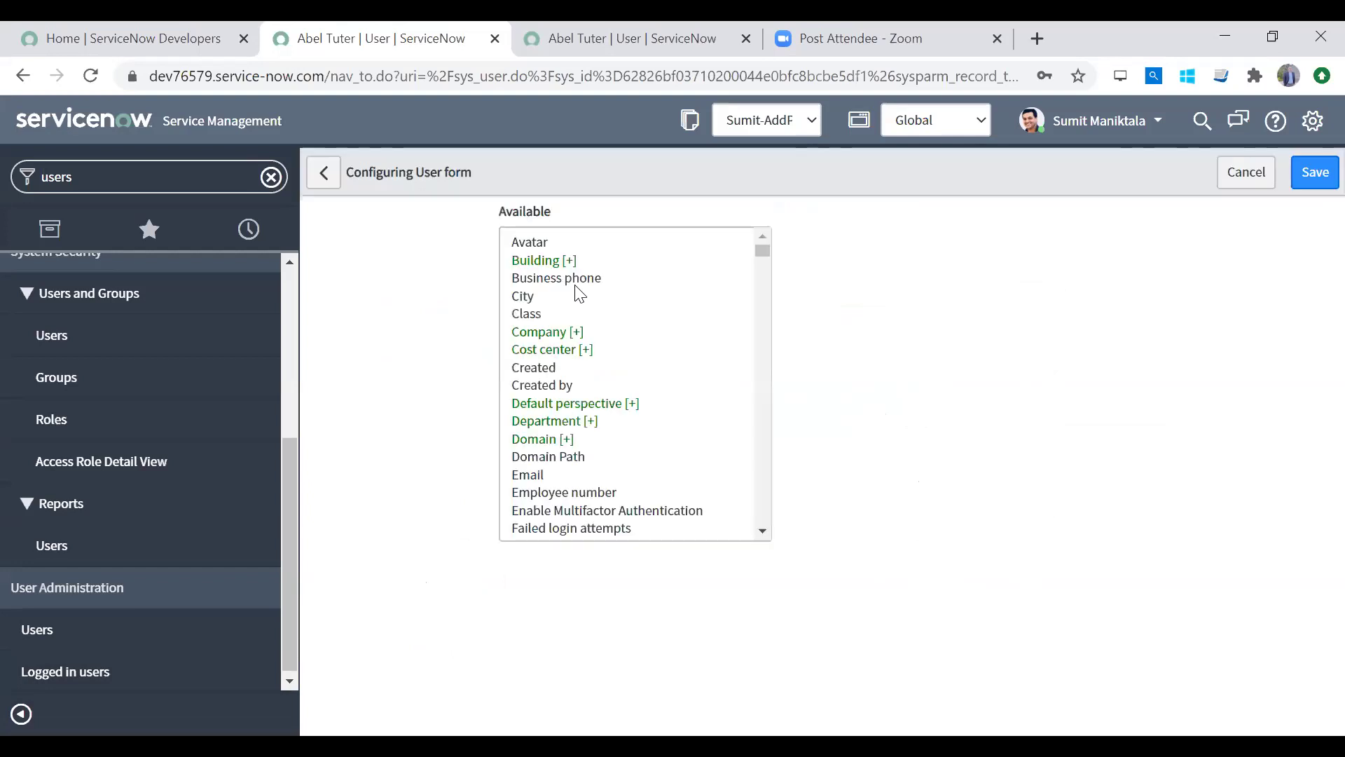
Step: Move Business phone from the Available fields into the Selected fields
click(577, 278)
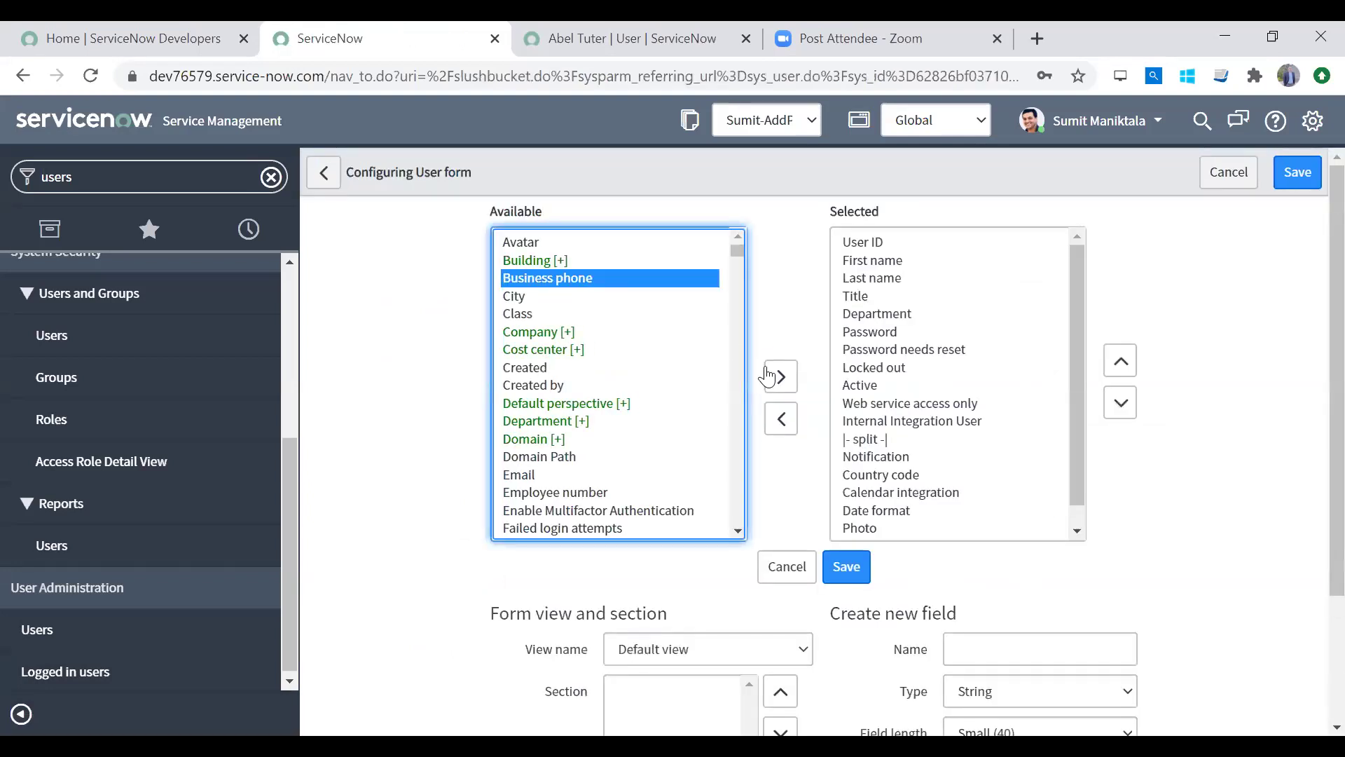
click(778, 379)
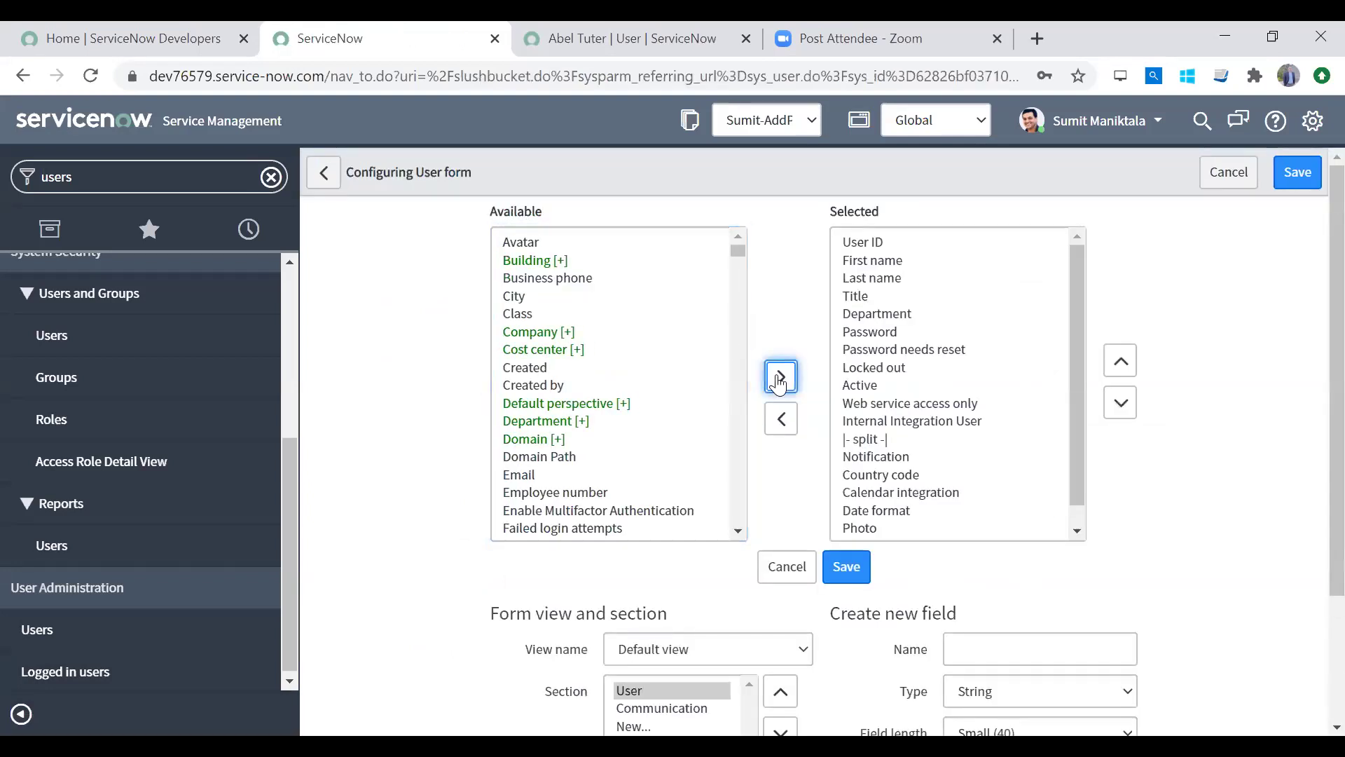
click(617, 279)
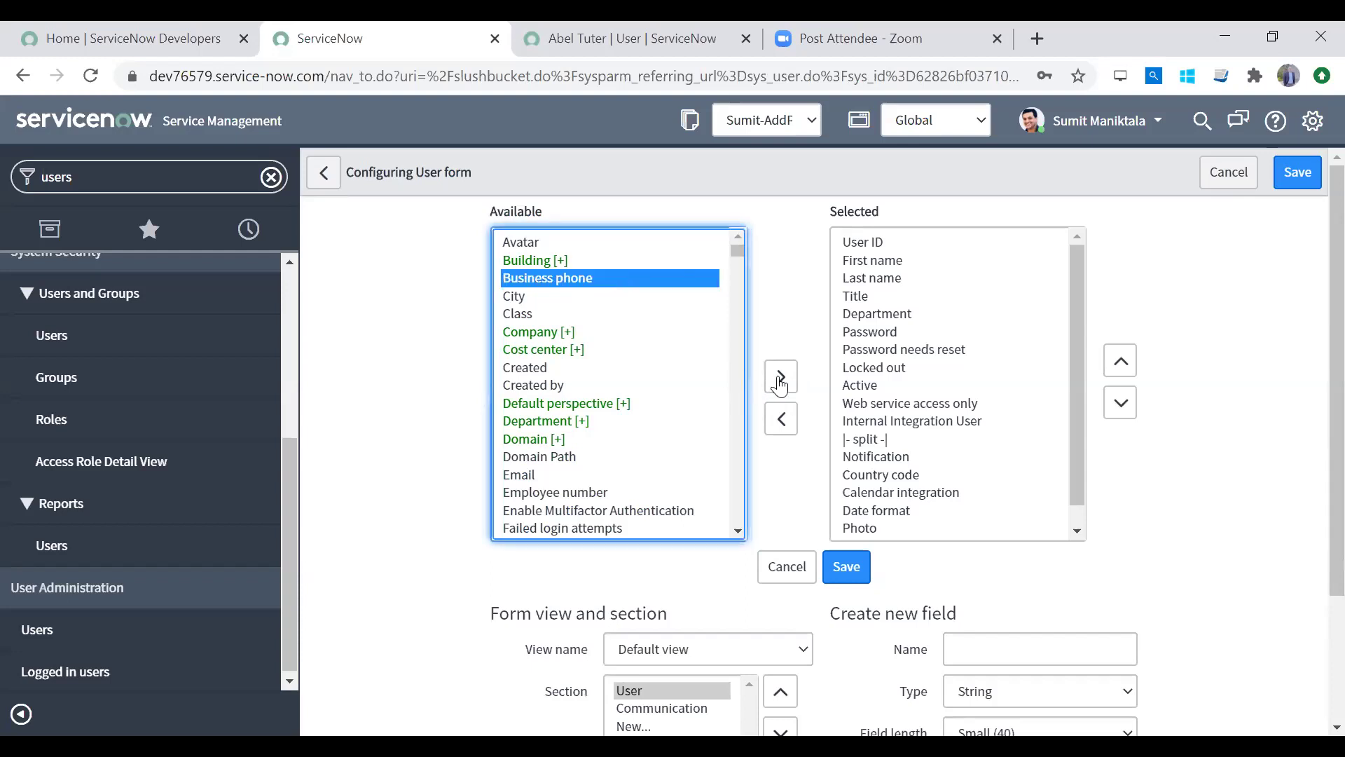
double_click(588, 279)
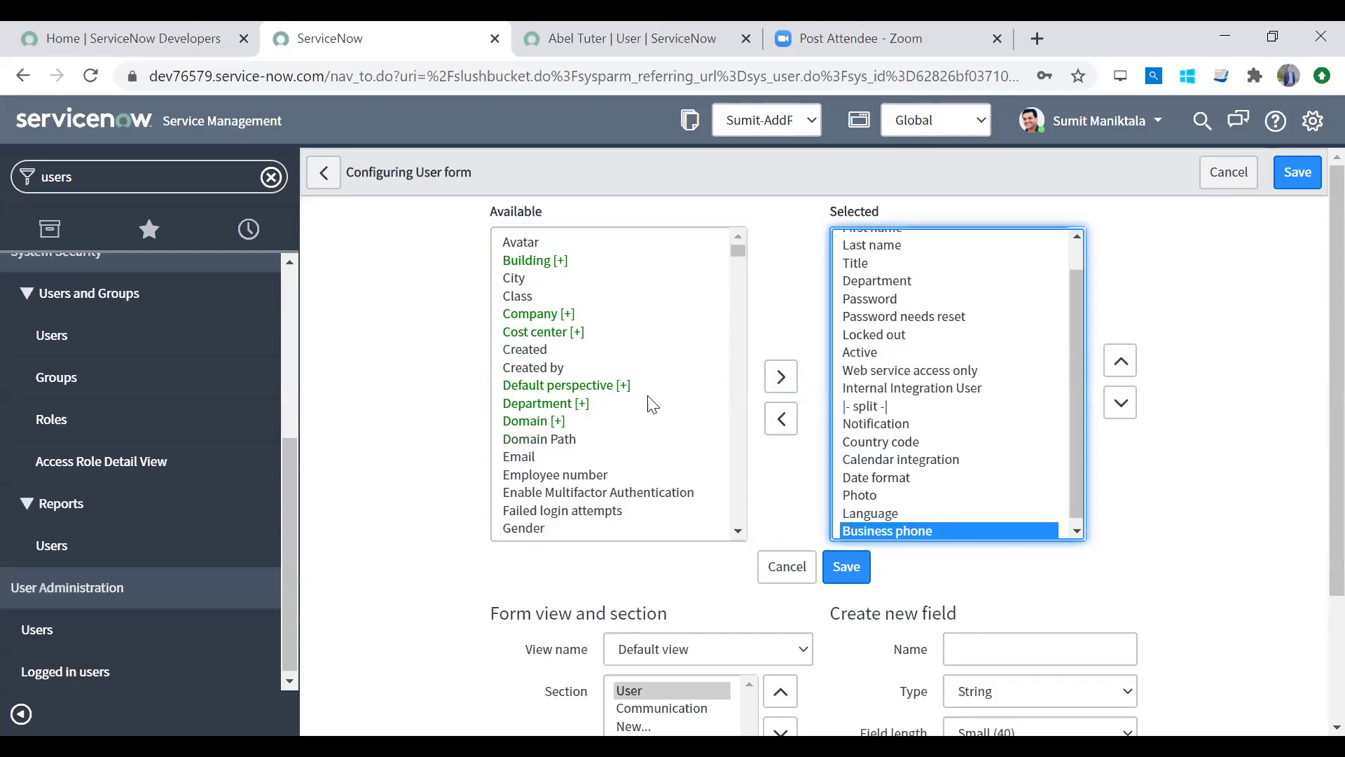
Step: Find Mobile phone further down the Available list and add it to the Selected fields
click(559, 421)
key(m)
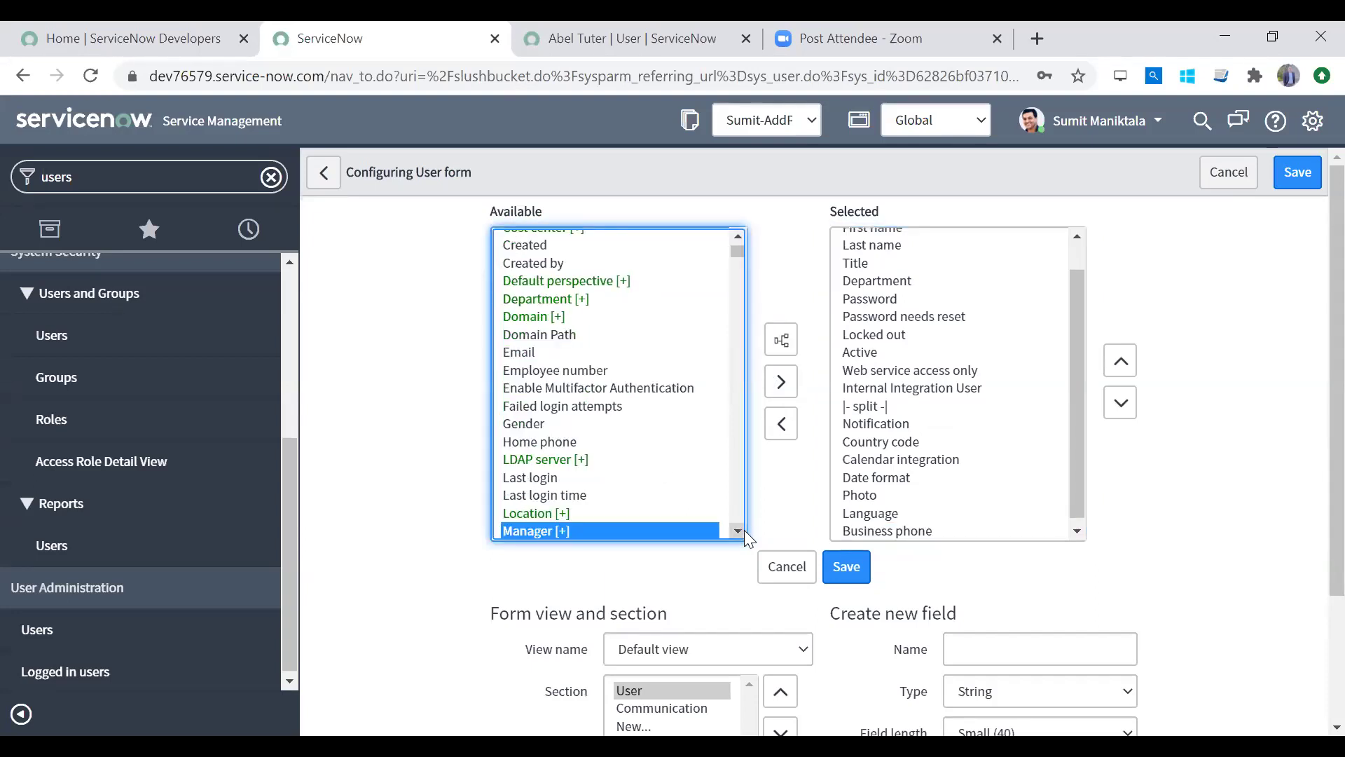
click(742, 530)
click(742, 530)
scroll(742, 530, down, 2)
click(577, 441)
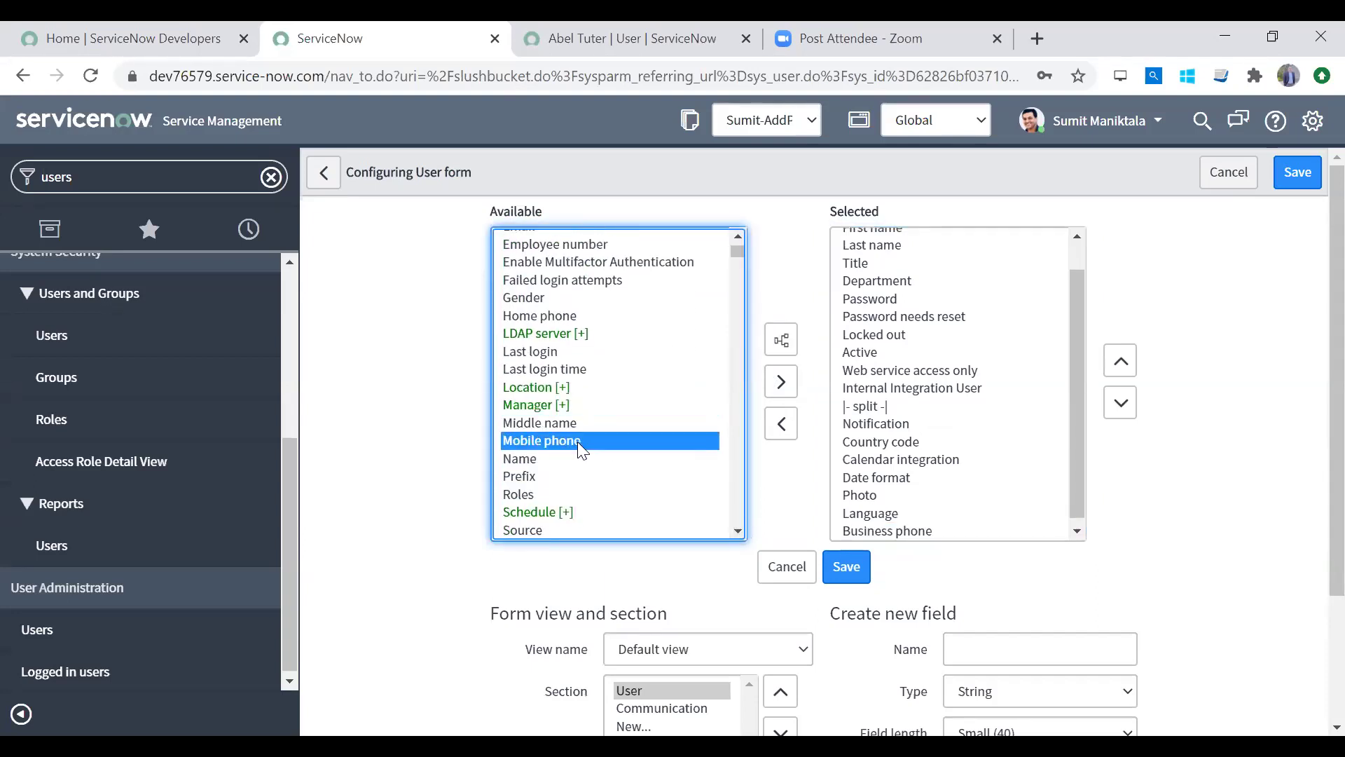
double_click(577, 442)
click(596, 439)
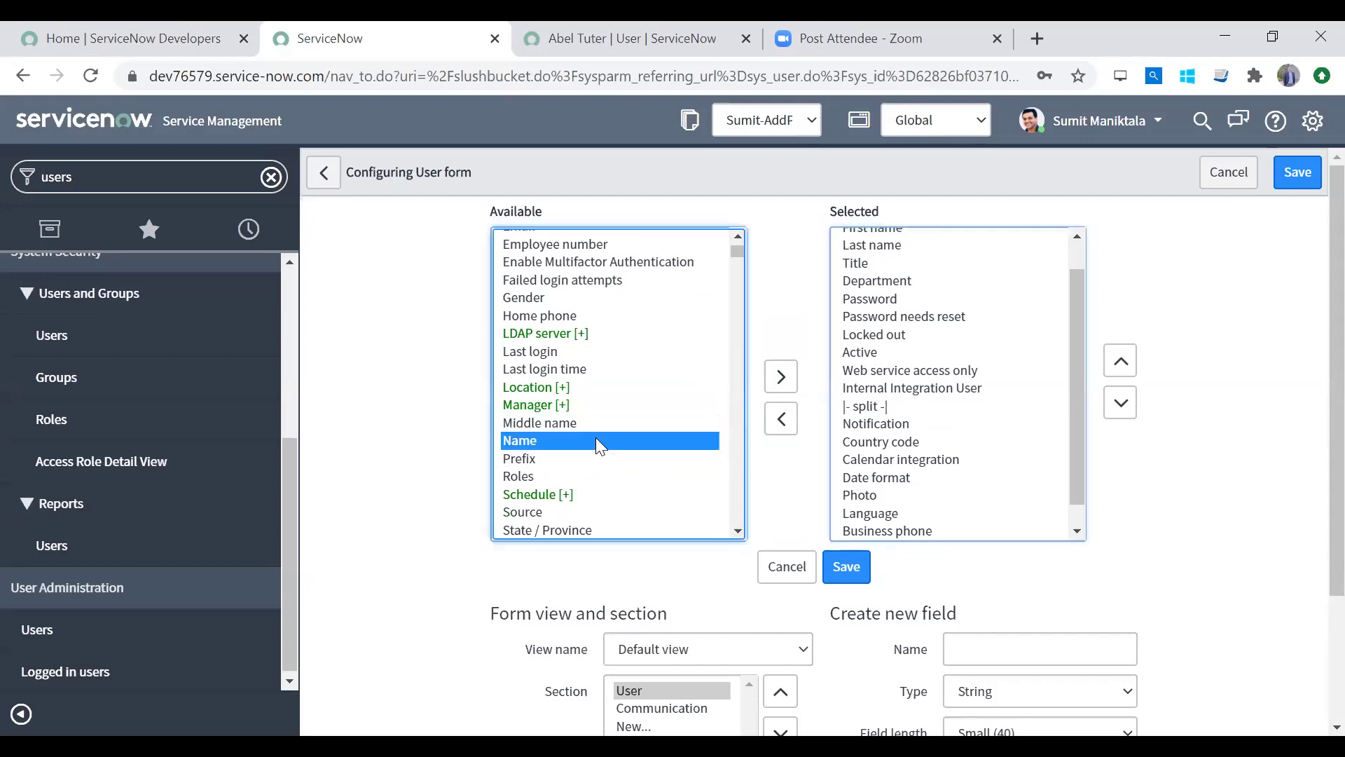
key(h)
key(o)
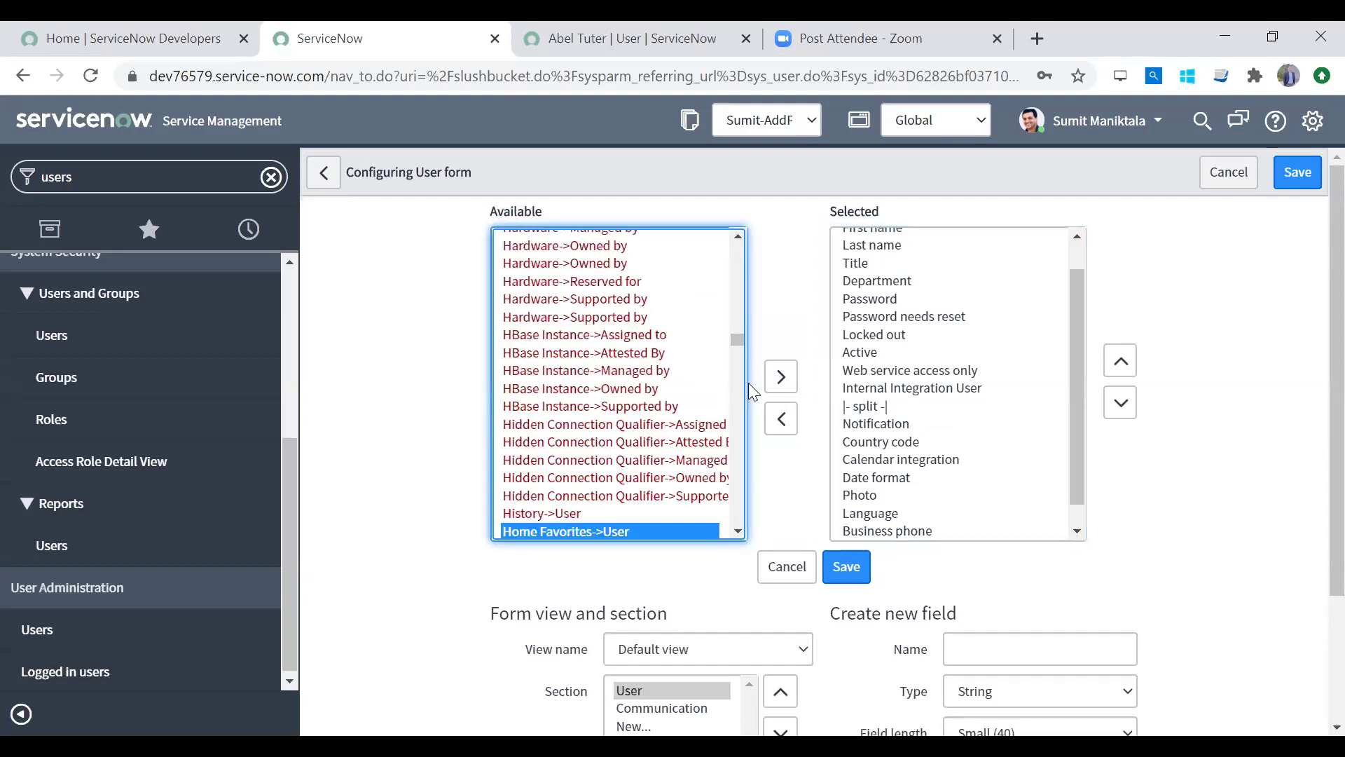
drag(737, 339, 737, 242)
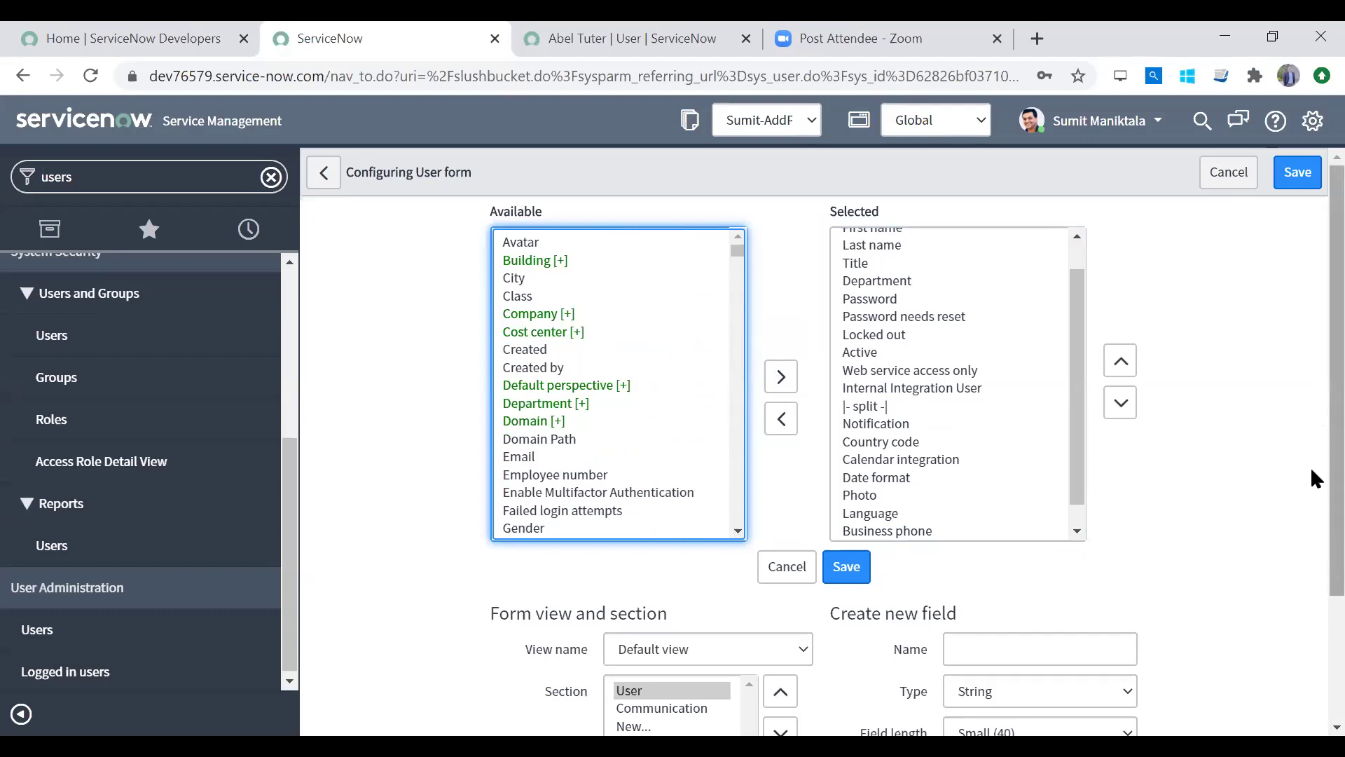
scroll(1317, 595, down, 3)
Step: Create a new field 'Secondary Phone' of type Phone Number (E164) and add it to the form
click(1002, 480)
text(S)
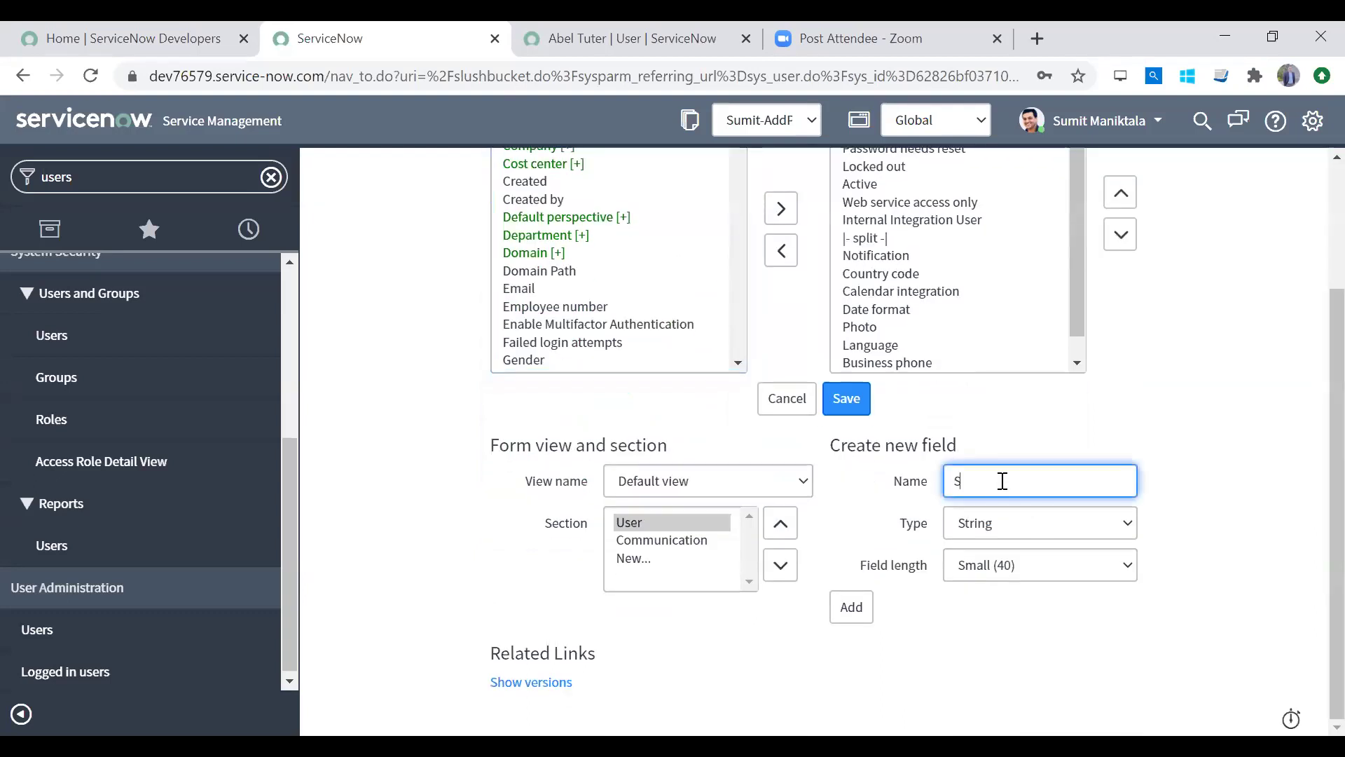
text(econdary Phone)
click(1020, 529)
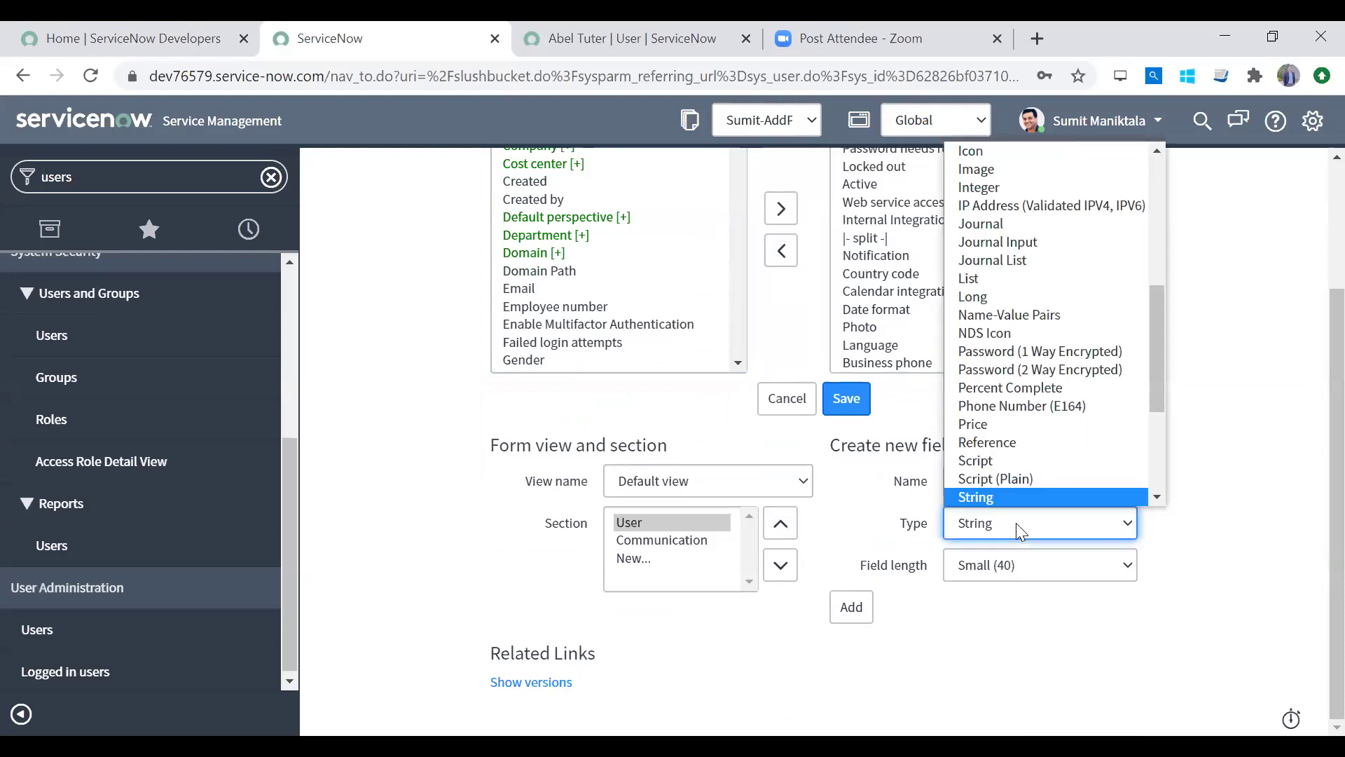
scroll(1017, 497, down, 1)
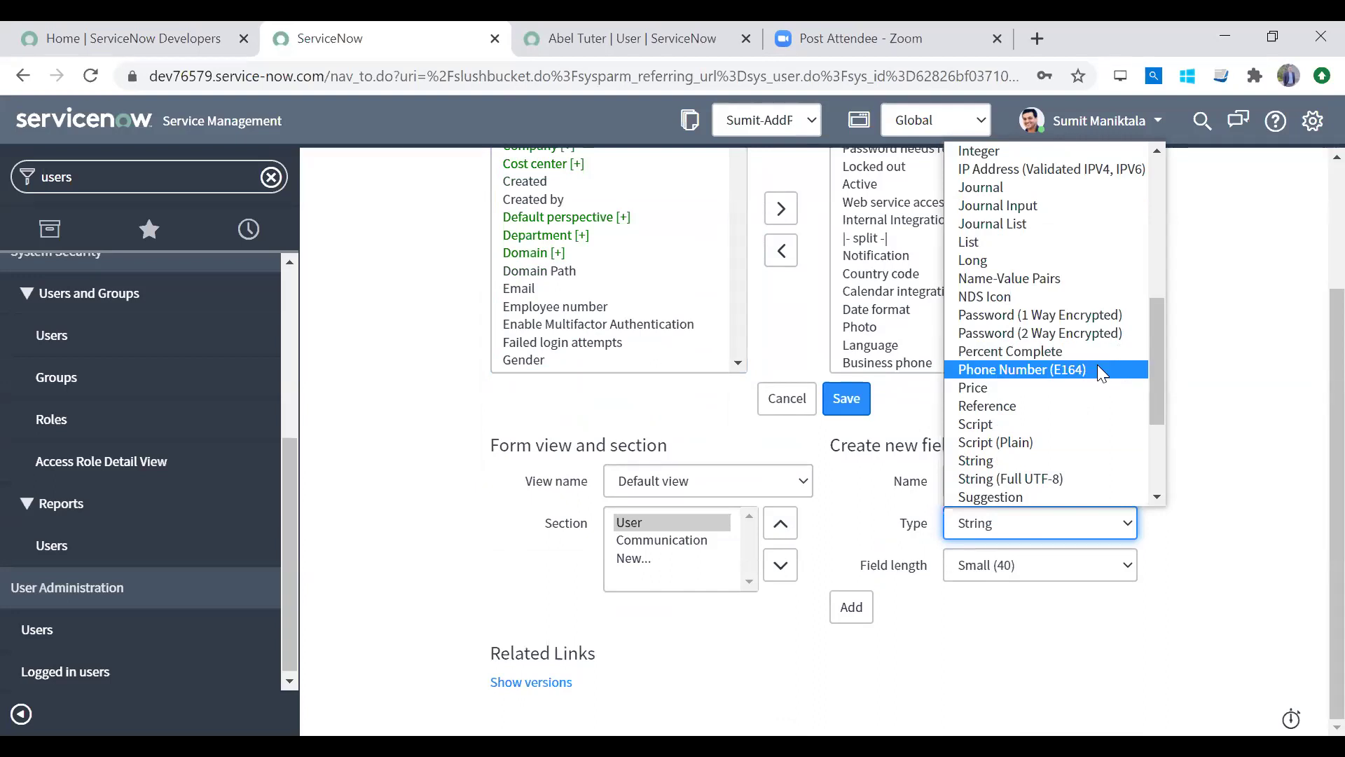
click(1099, 368)
click(858, 587)
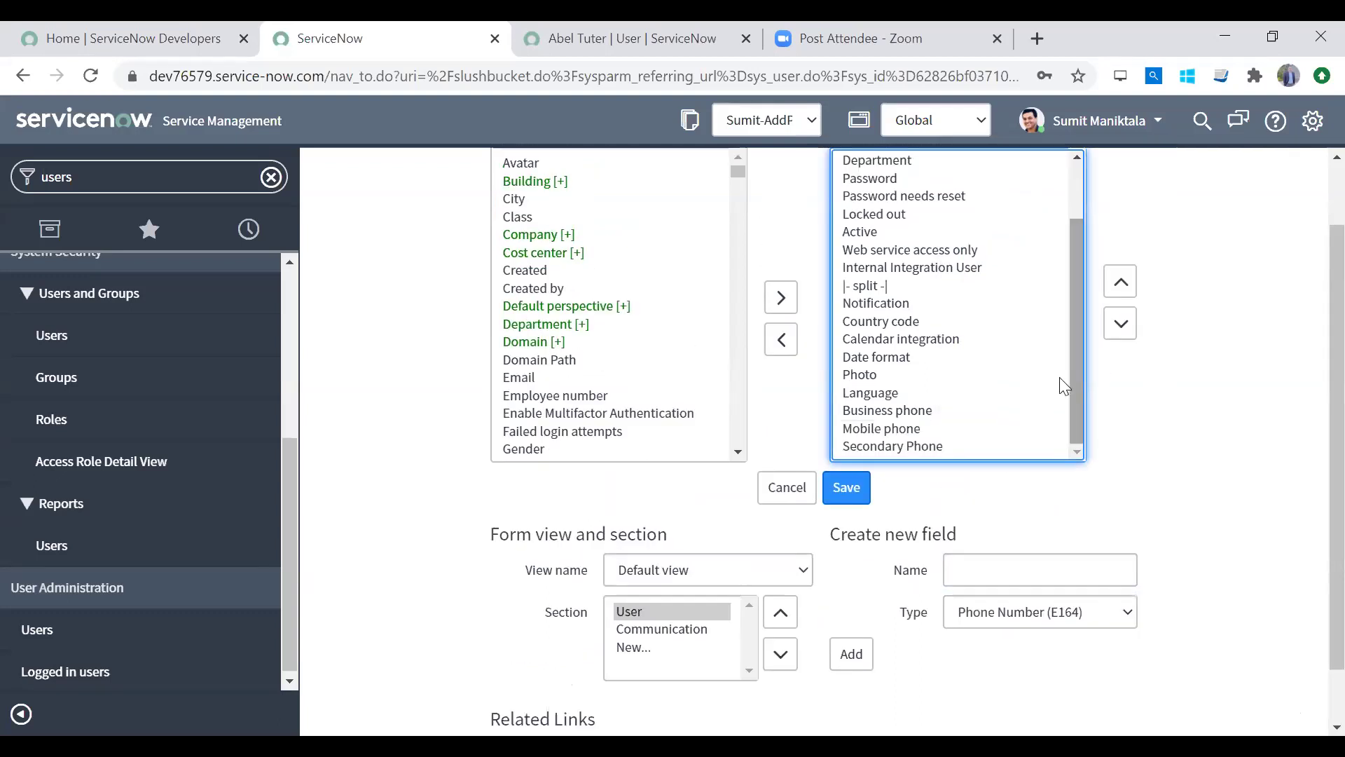
Step: Review the added phone fields in the Selected list and save the User form layout
click(895, 429)
click(896, 412)
click(893, 433)
click(886, 448)
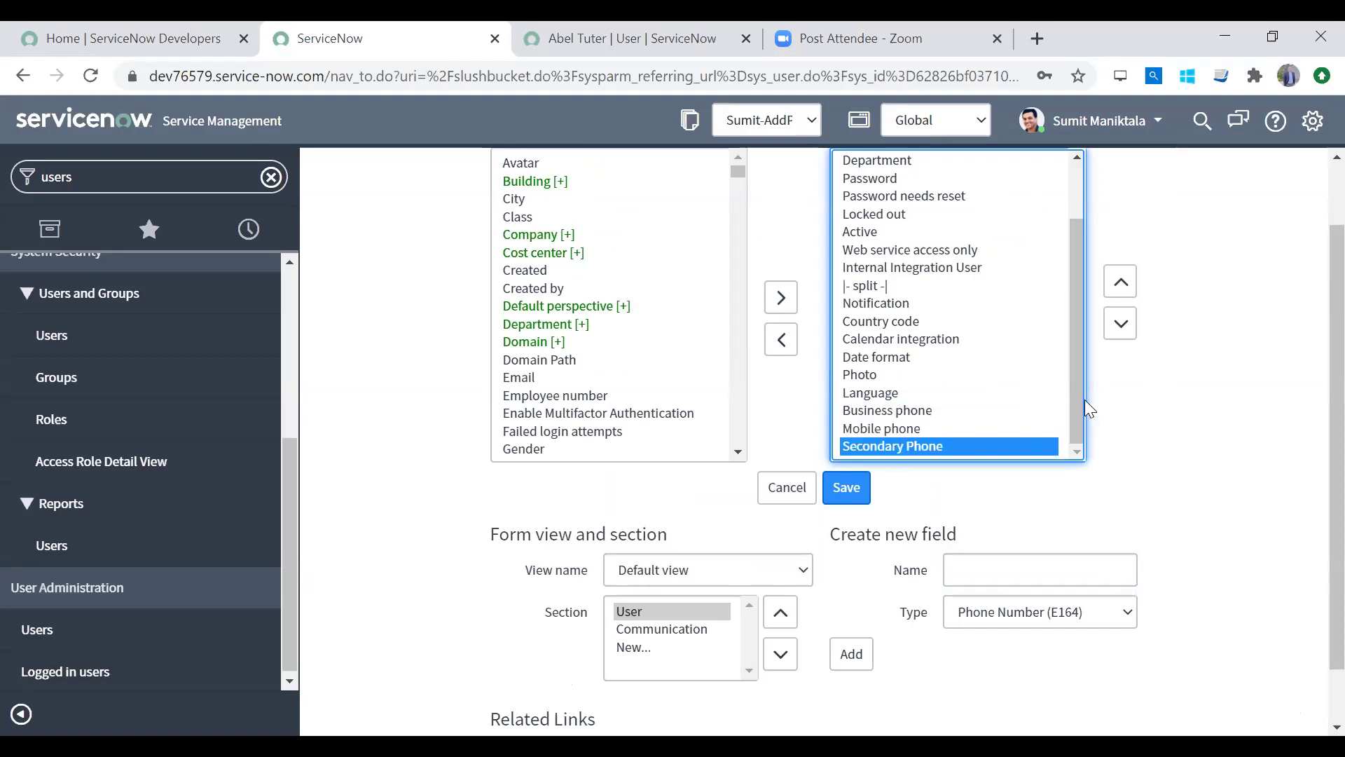
mouse_move(1084, 400)
mouse_down()
mouse_move(1074, 353)
mouse_move(1073, 421)
mouse_up()
click(847, 490)
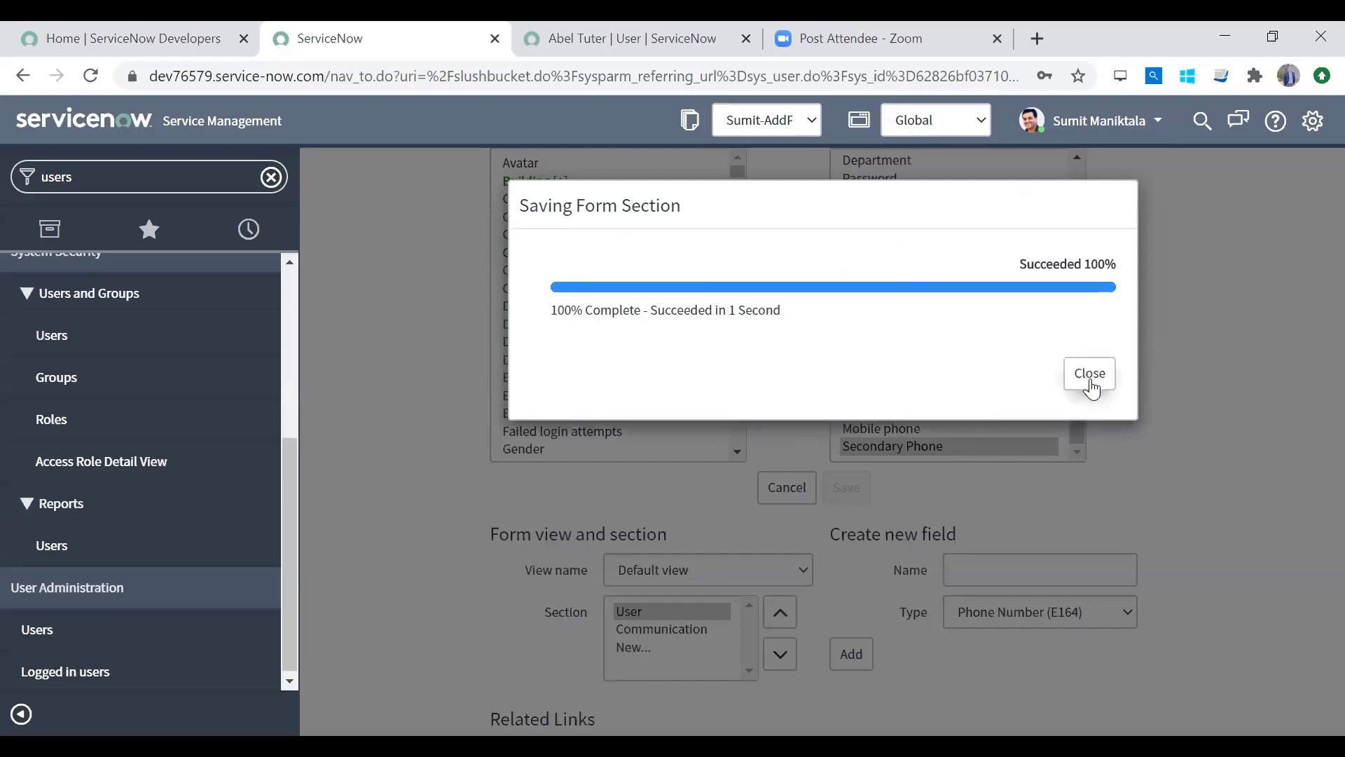
Step: Close the save confirmation and try the Business phone and Mobile phone fields on the user record
click(1090, 375)
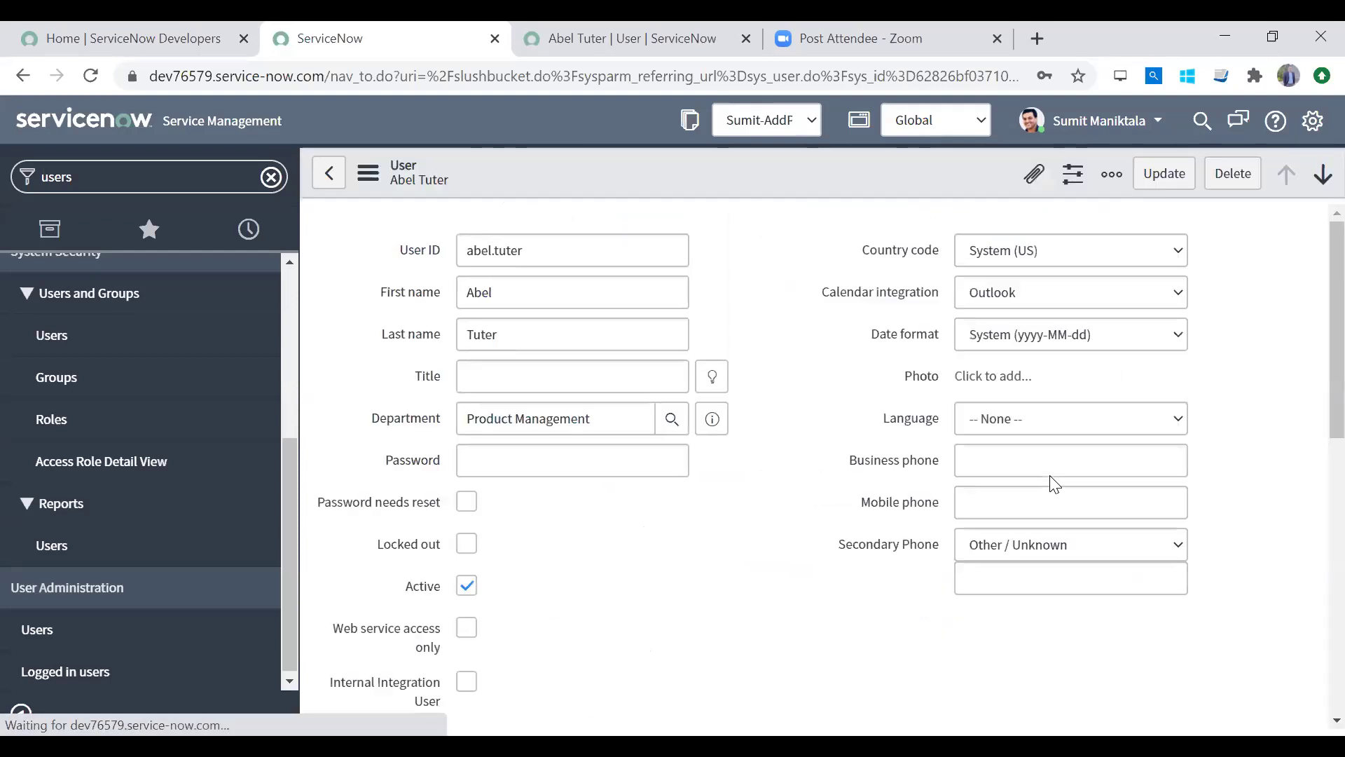
click(1007, 470)
key(Tab)
click(1009, 495)
Step: Set the Secondary Phone country dropdown to Ireland
click(1009, 544)
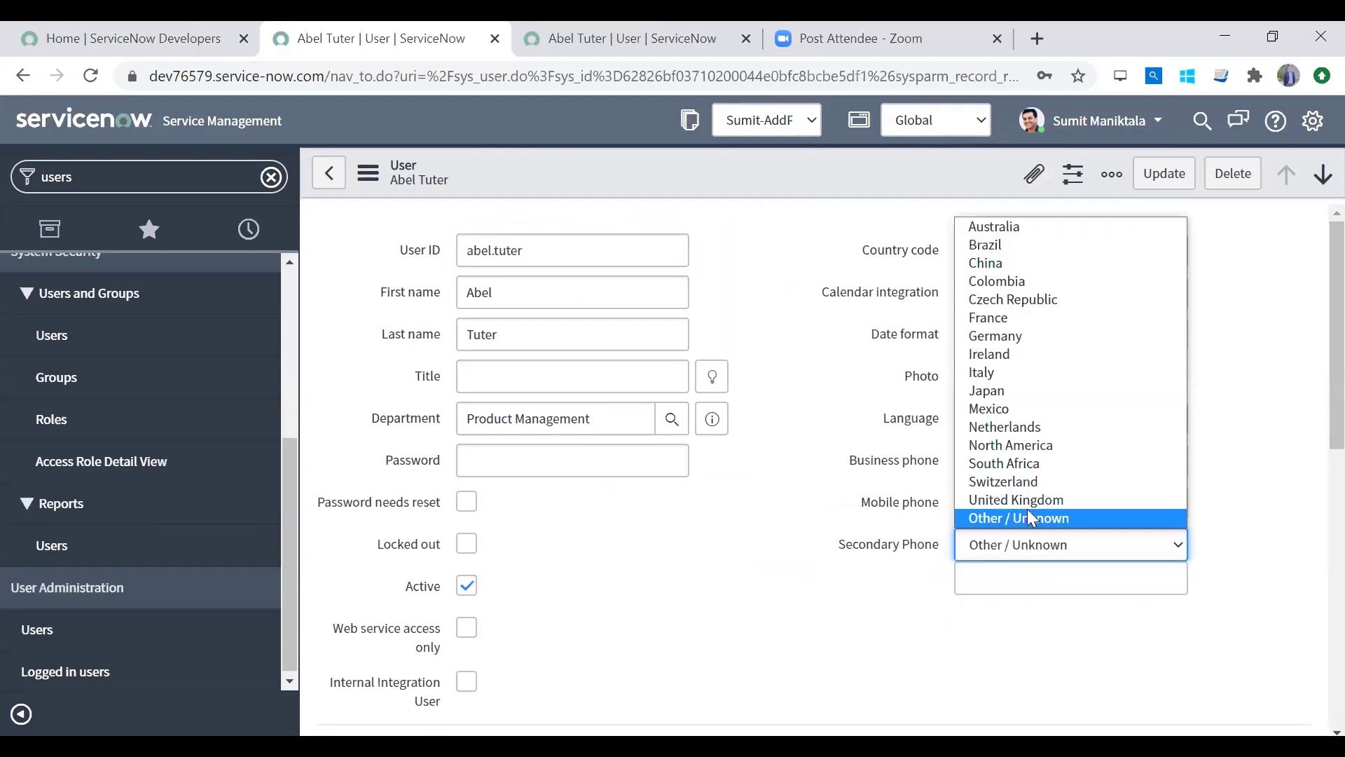
click(868, 571)
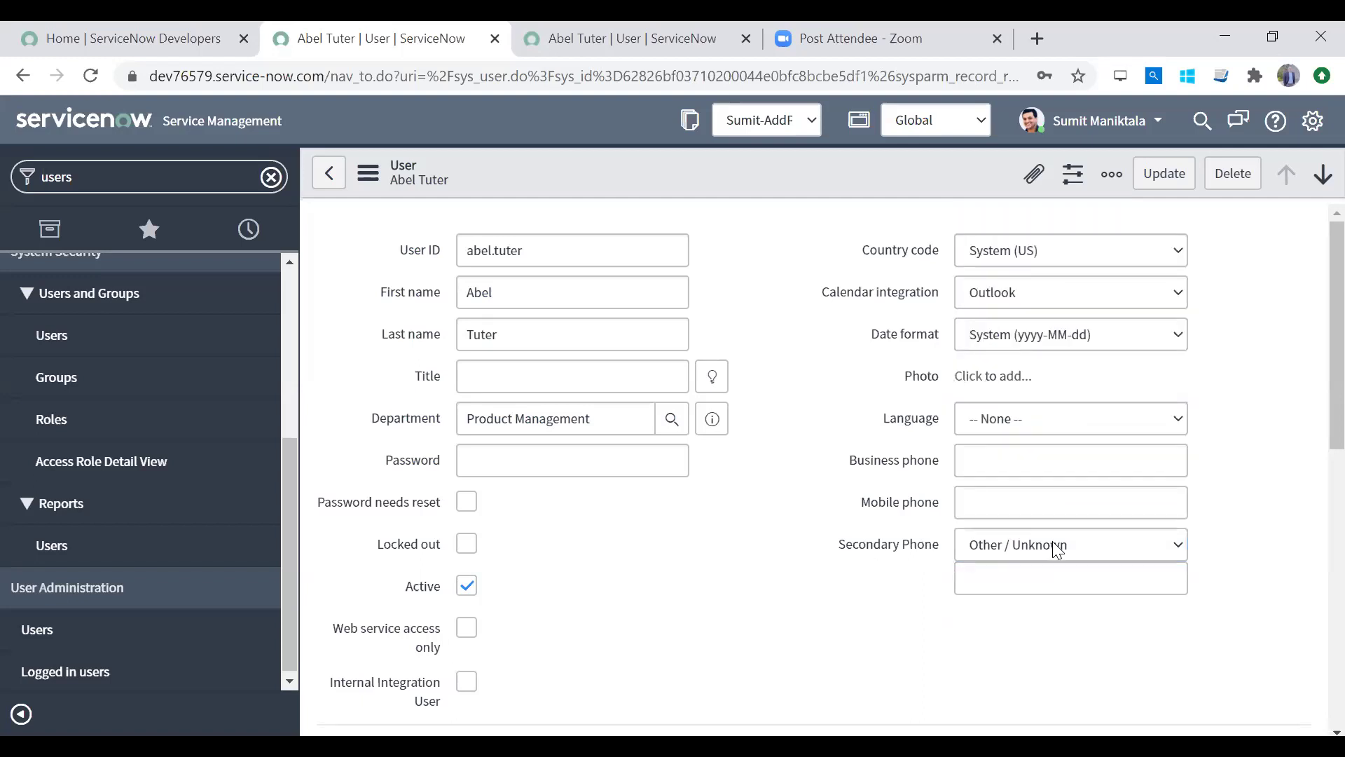
click(1039, 545)
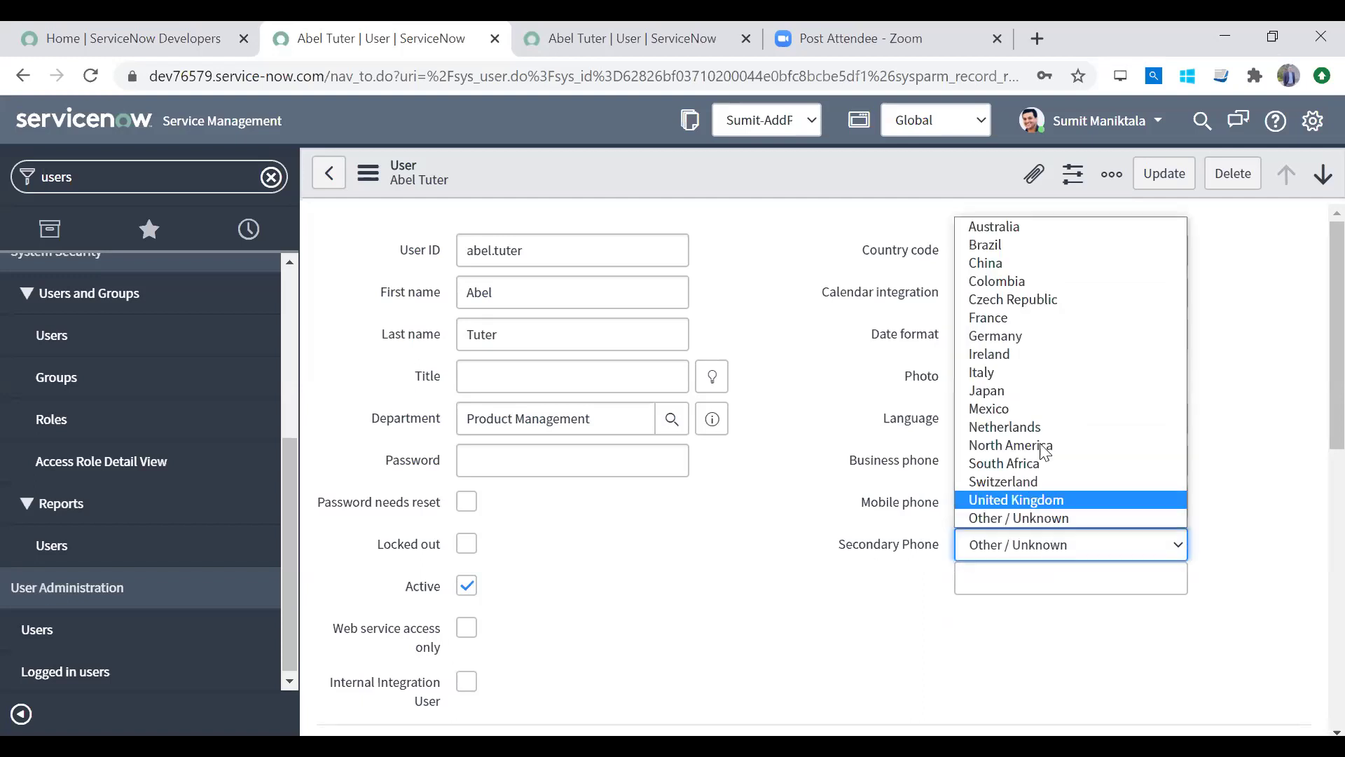
click(1039, 355)
click(977, 585)
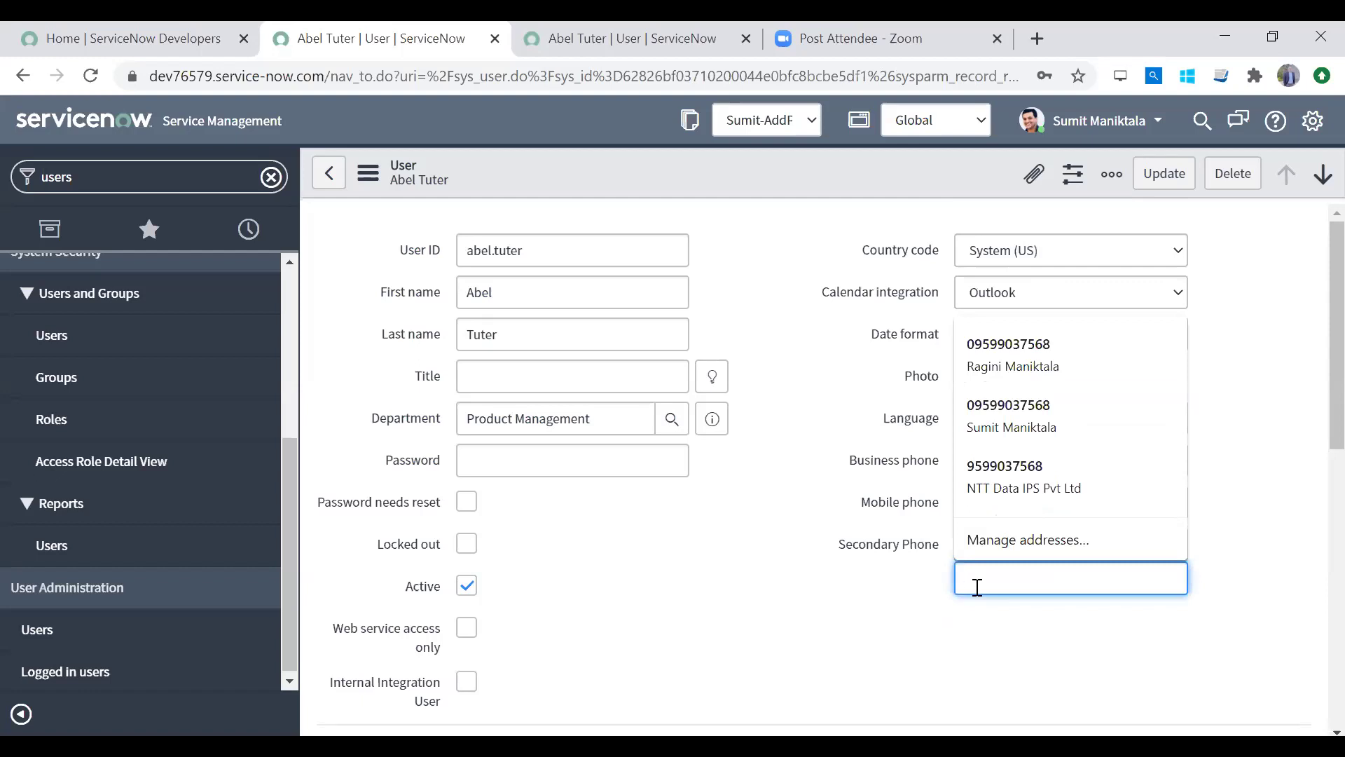
click(871, 599)
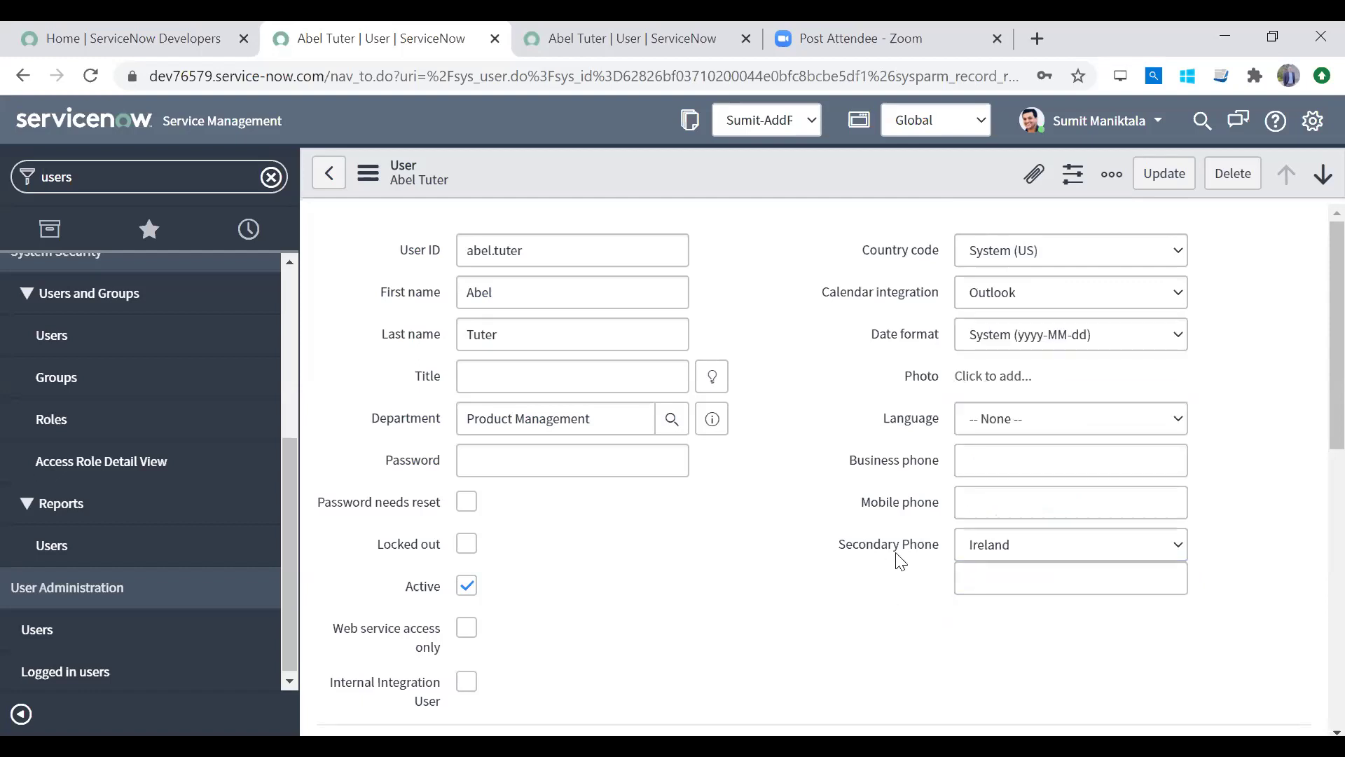
click(1062, 544)
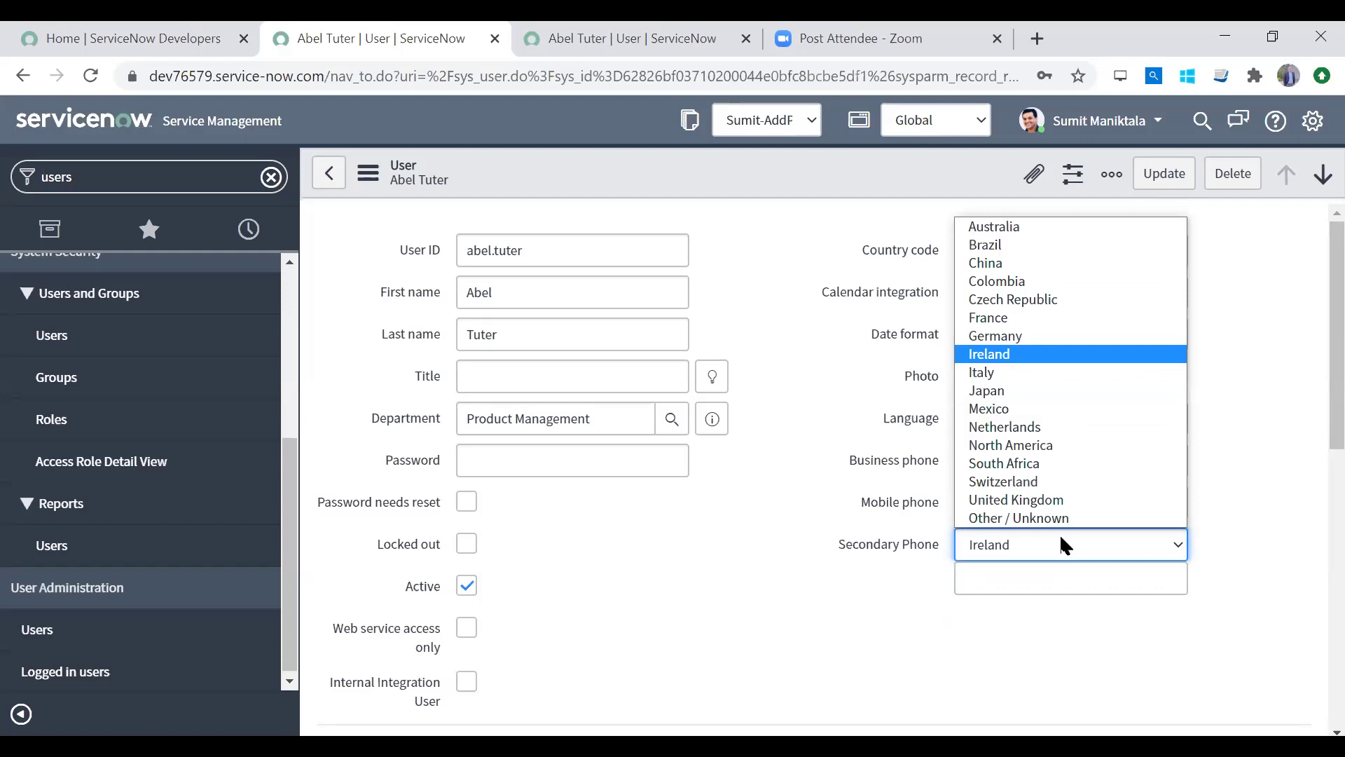
click(1060, 544)
Step: Recheck the Mobile and Business phone fields, leaving Secondary Phone's country as Ireland
click(1001, 505)
click(901, 477)
click(1011, 459)
click(774, 511)
click(1007, 545)
click(1007, 545)
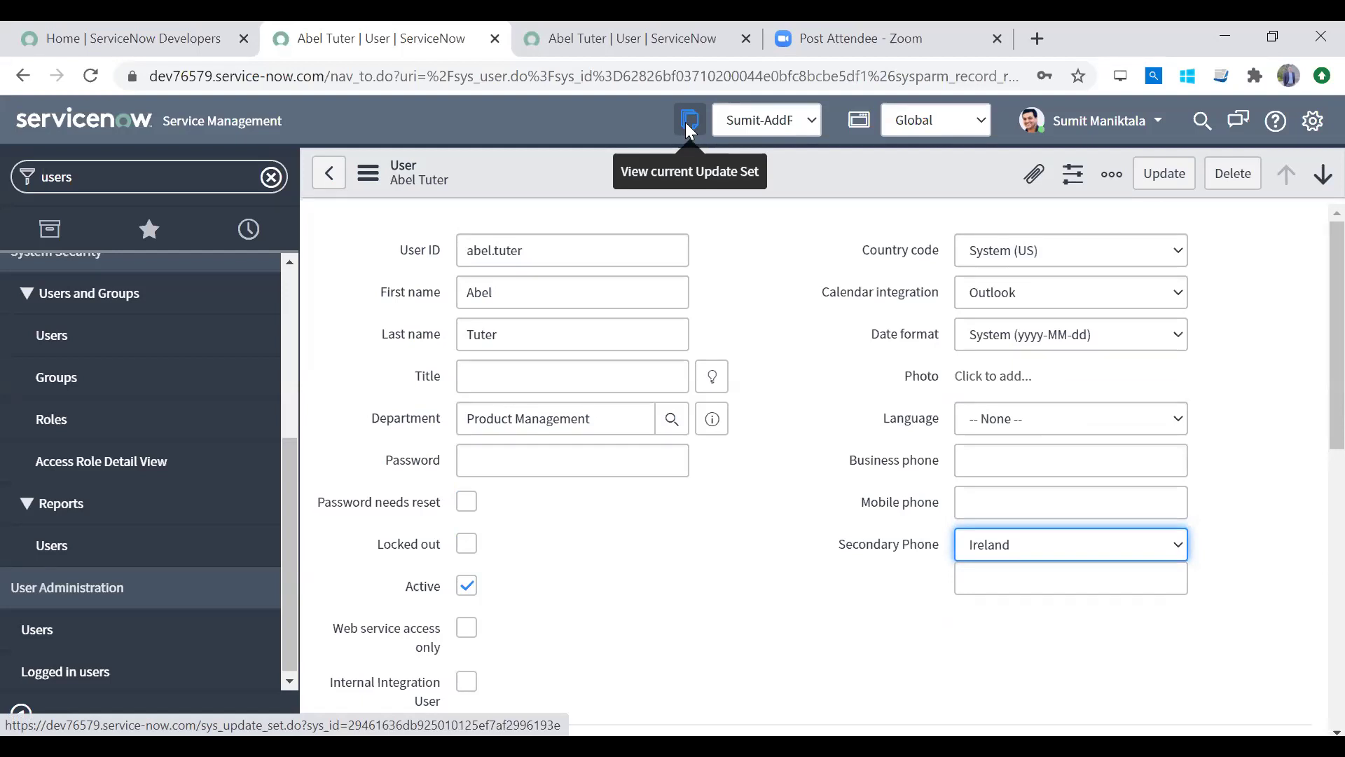
Step: Open the current update set and scroll to its Dictionary, Field Label and Form Layout customer updates
click(687, 127)
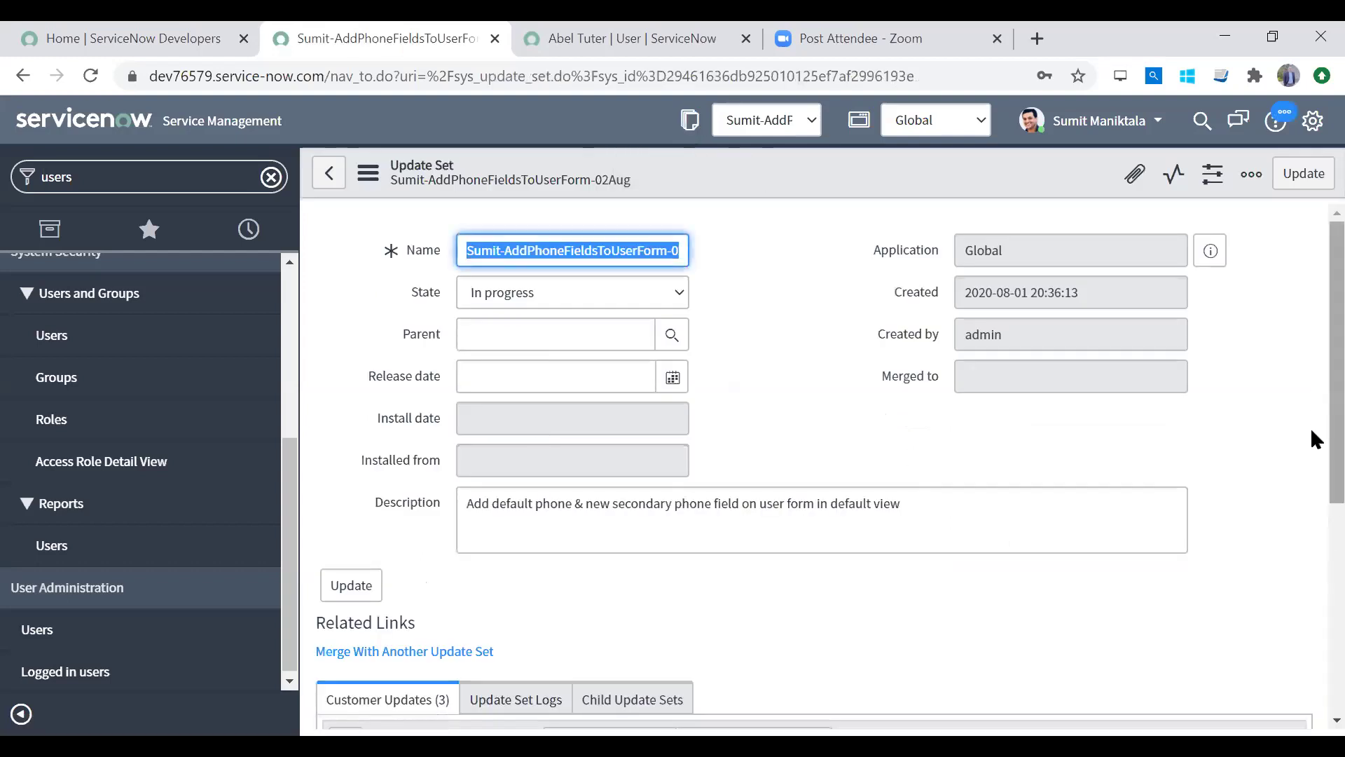
scroll(1310, 428, down, 5)
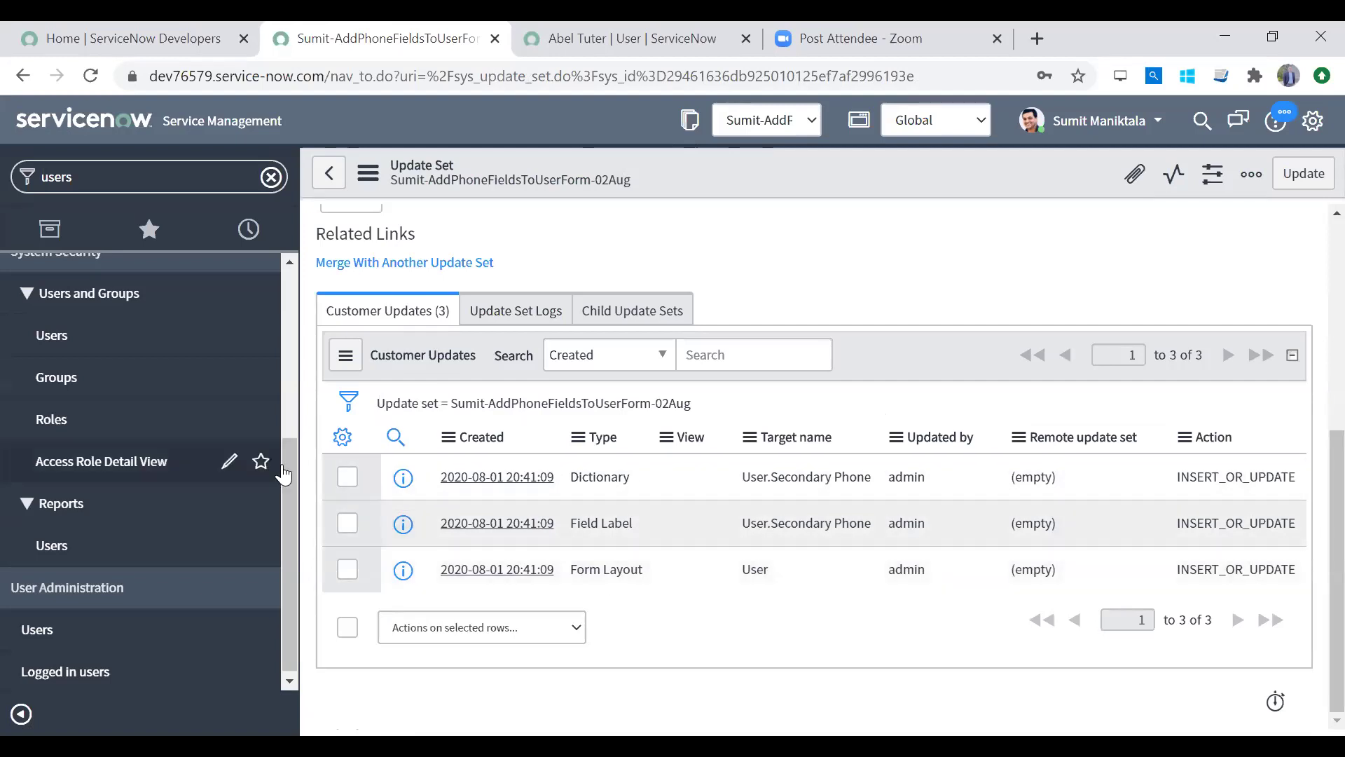
drag(288, 461, 311, 302)
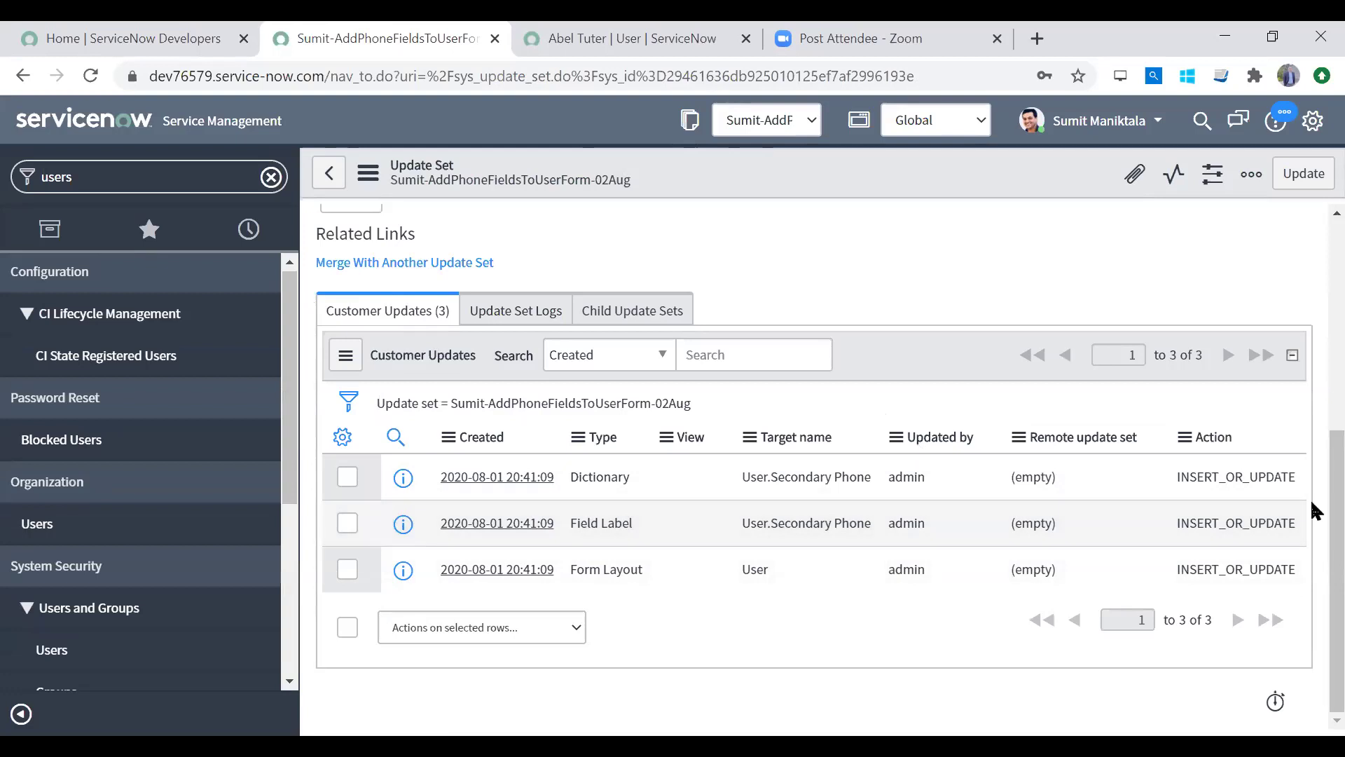
scroll(1314, 357, up, 1)
scroll(1310, 336, up, 5)
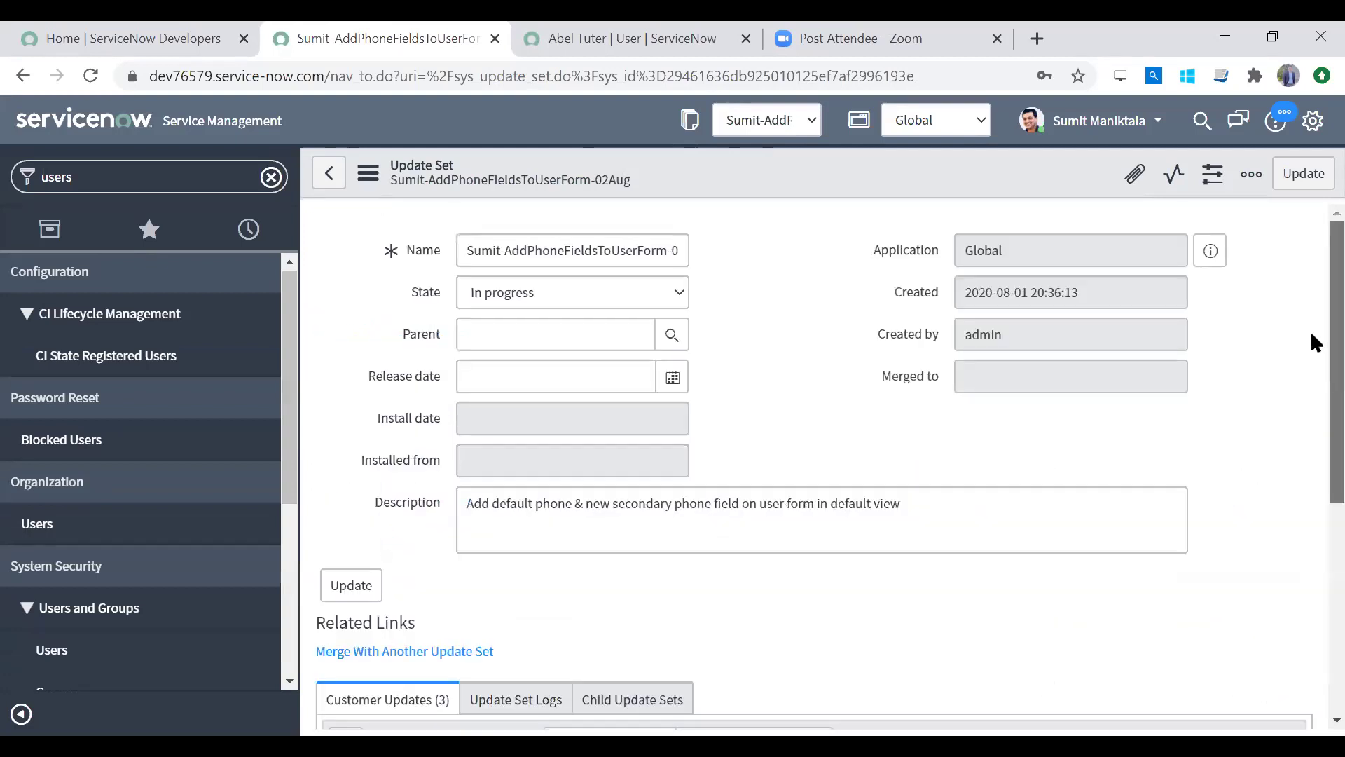
scroll(1310, 637, down, 6)
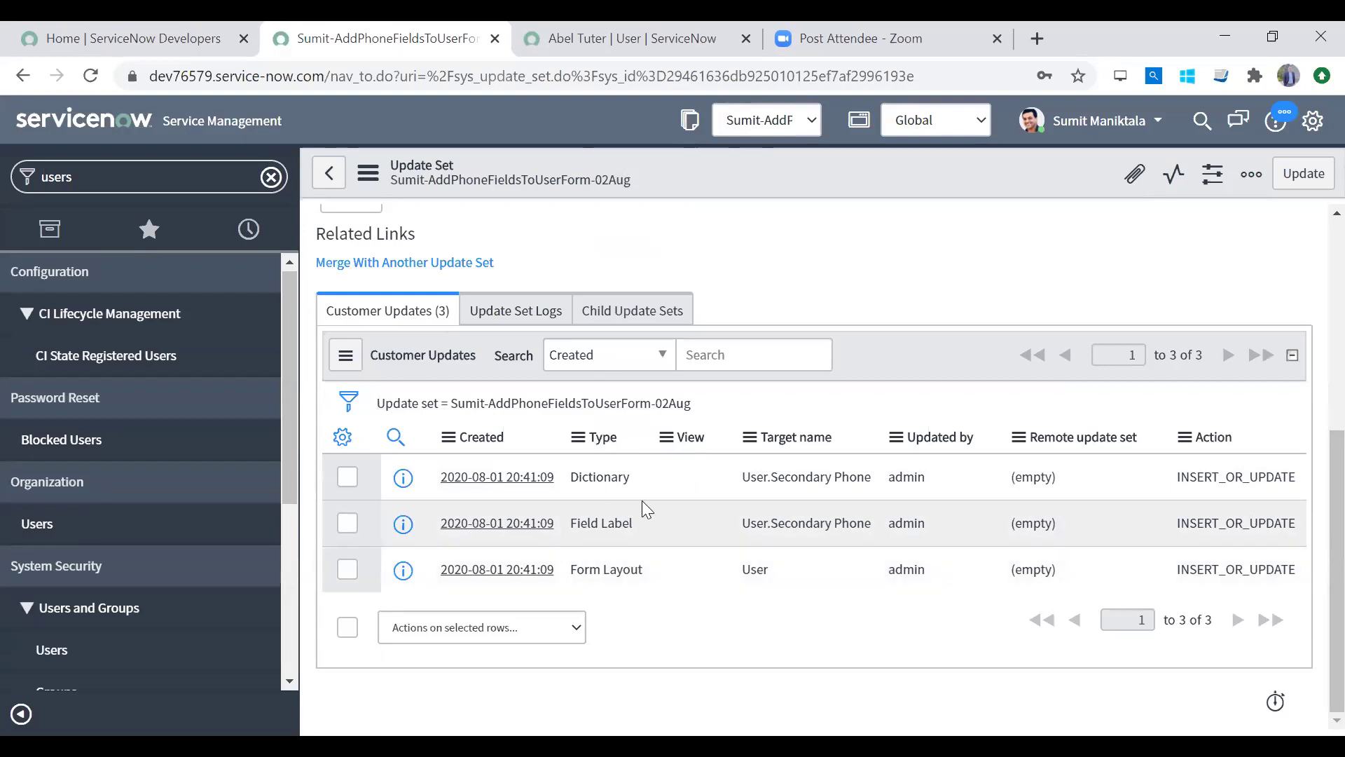
right_click(402, 478)
Step: Open the Dictionary customer update in a new tab and select its XML payload
click(448, 490)
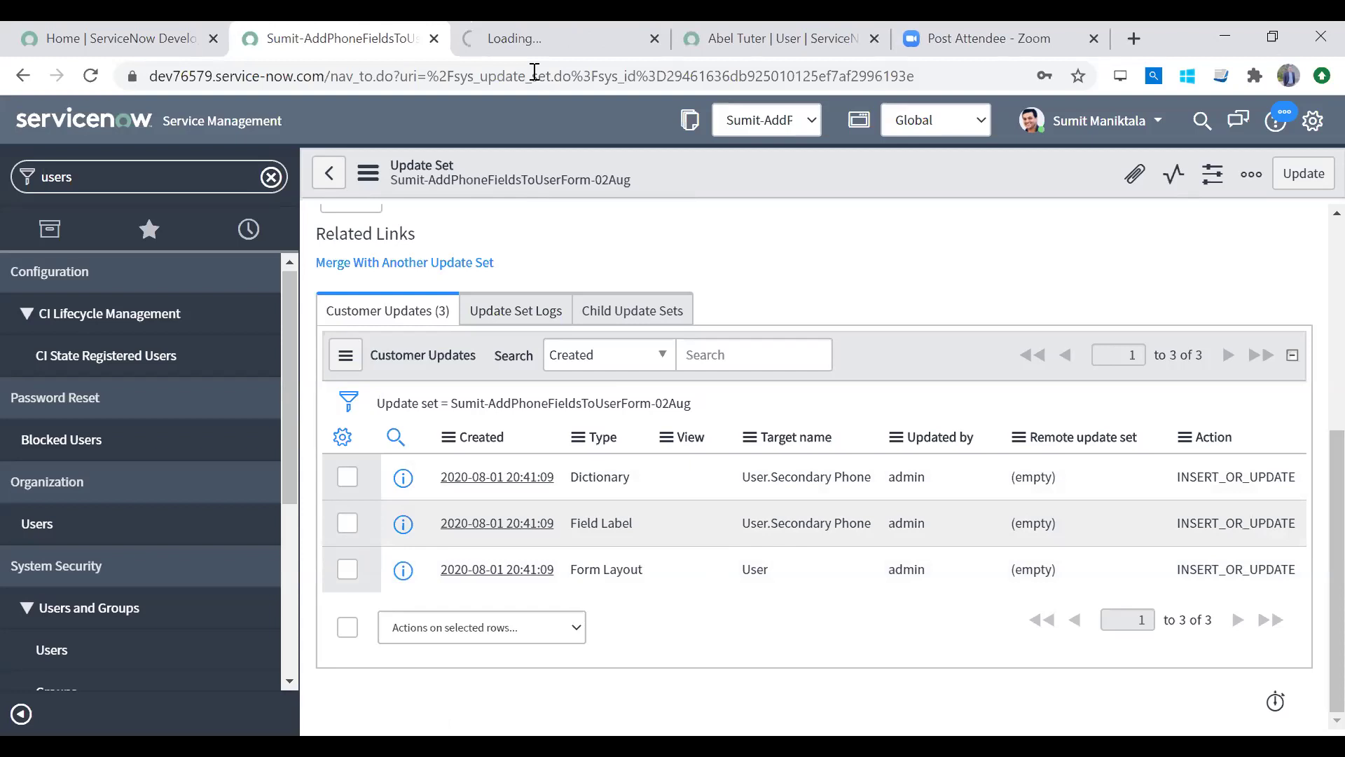
click(540, 39)
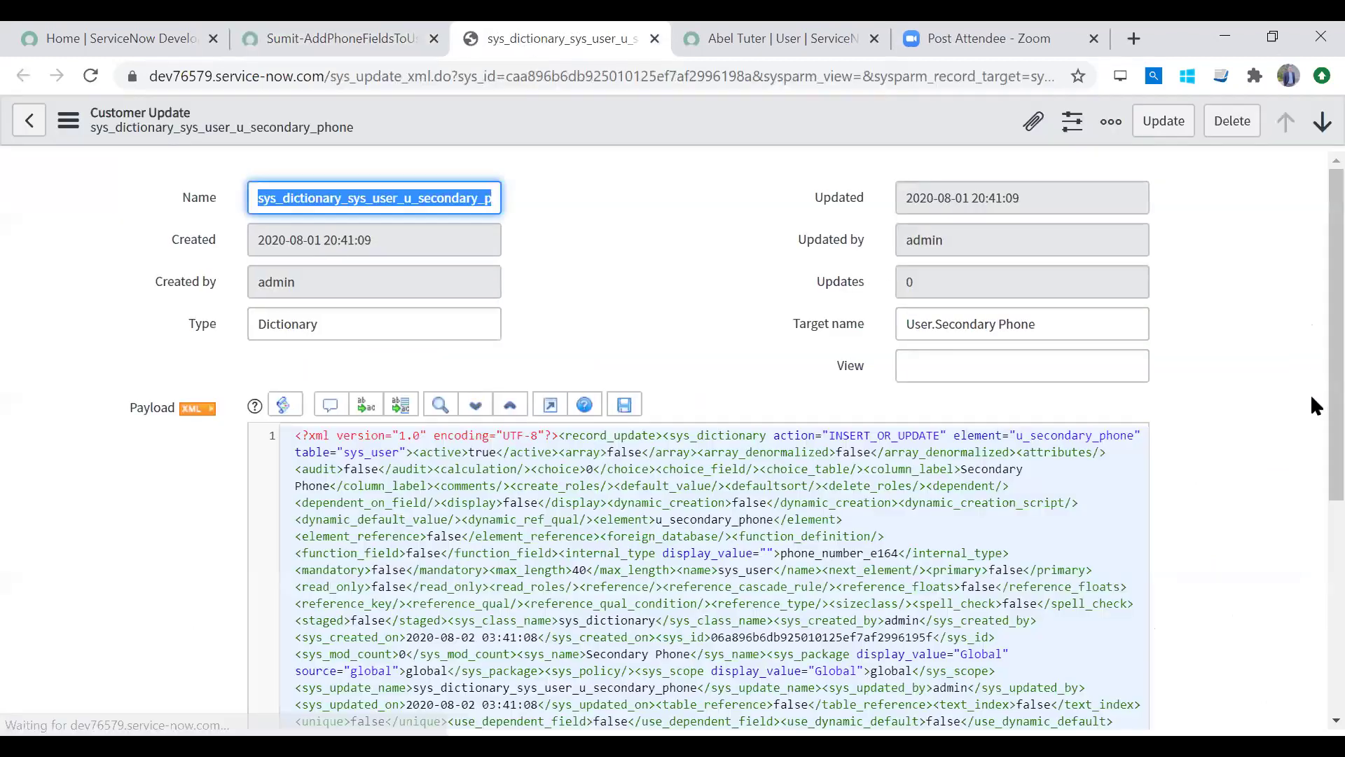
scroll(1310, 394, down, 1)
drag(297, 364, 704, 683)
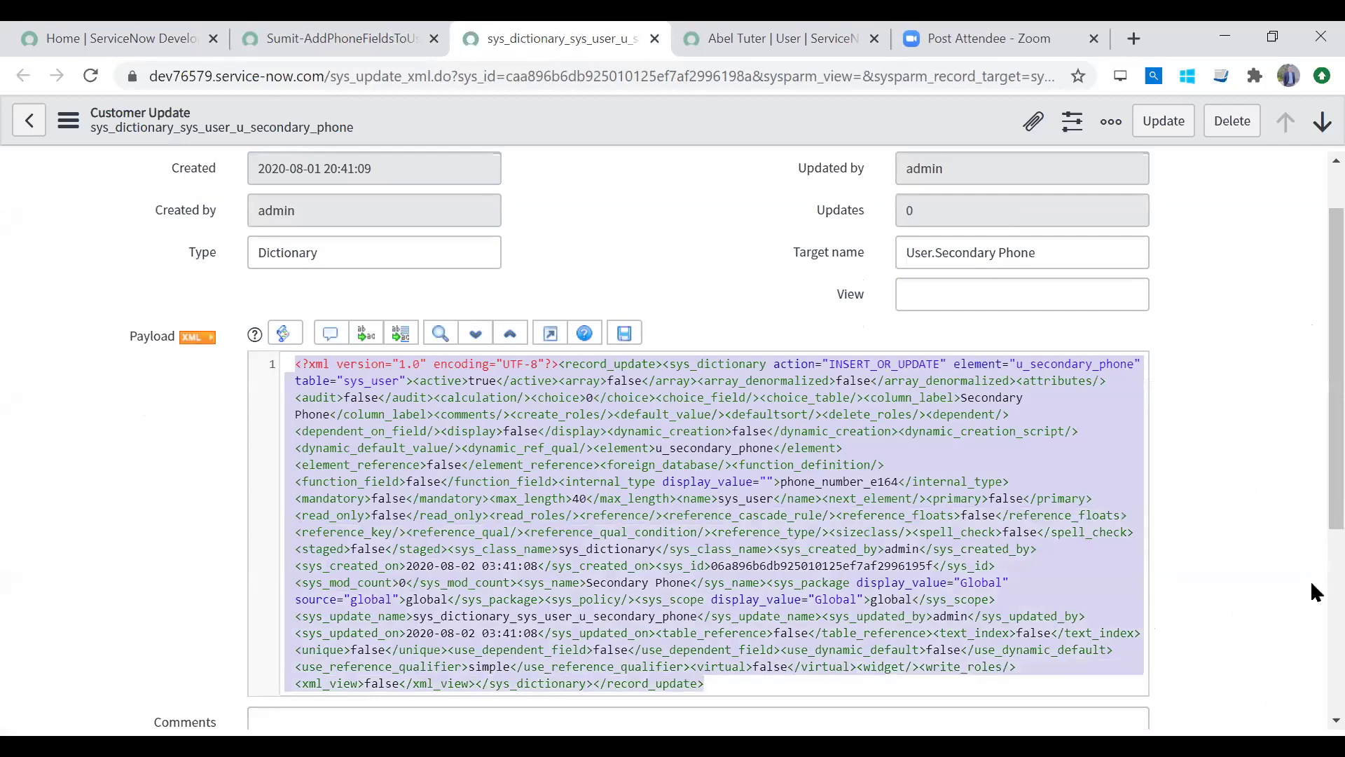
scroll(1310, 607, down, 3)
drag(721, 502, 204, 181)
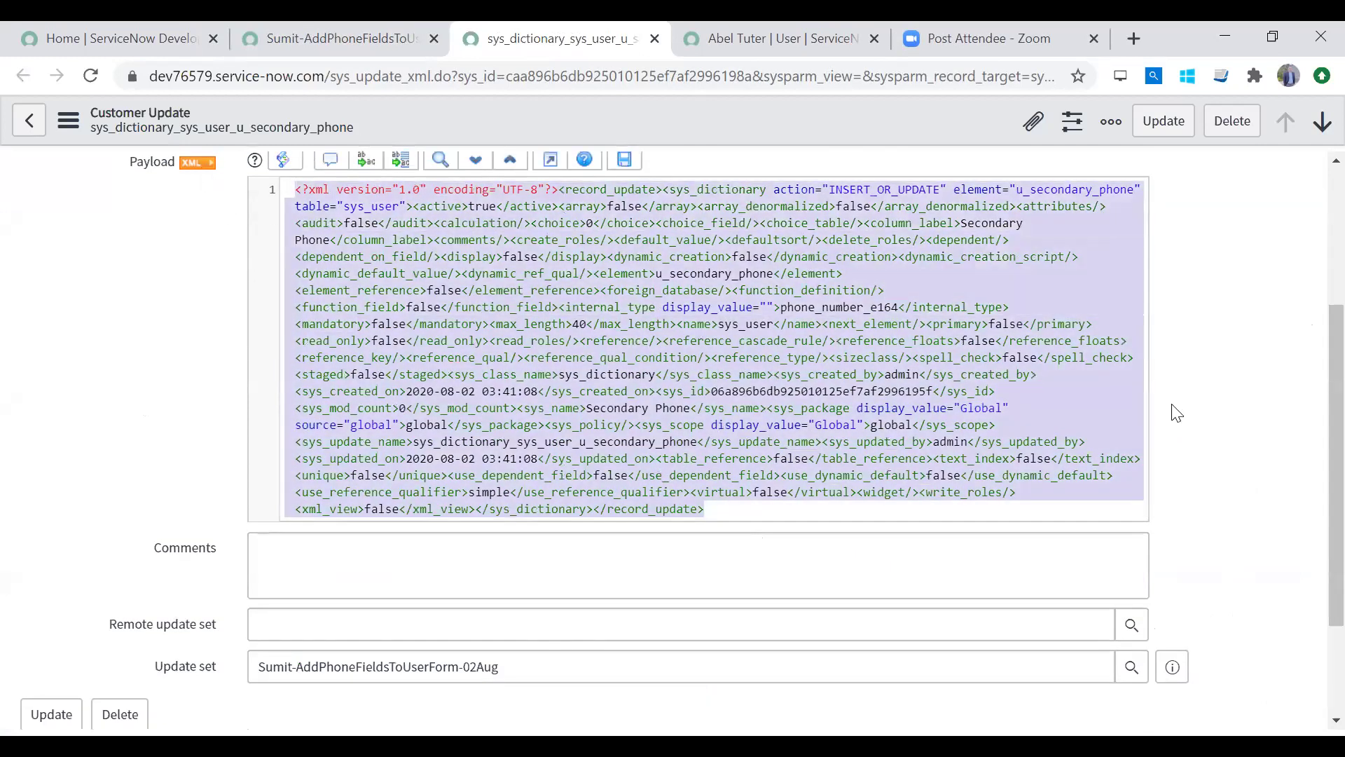
drag(1310, 475, 1311, 336)
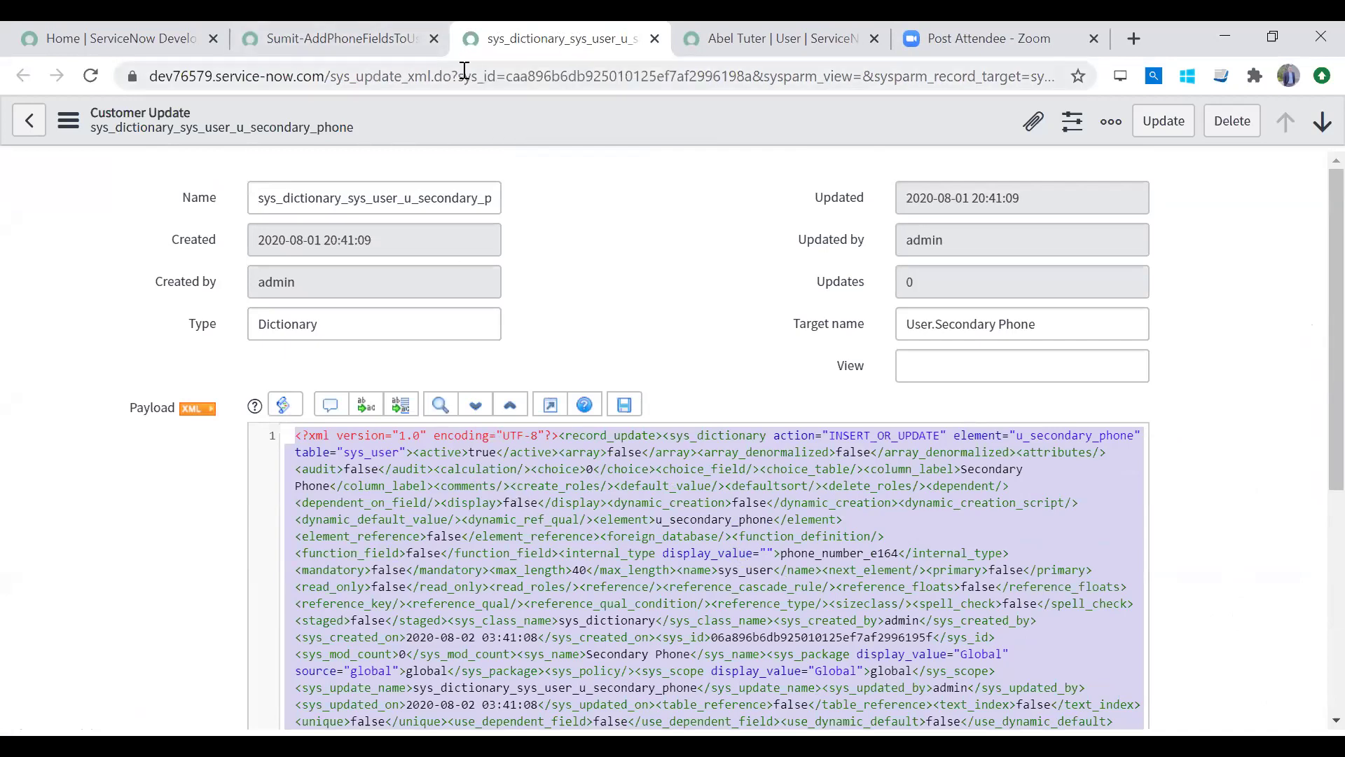
Step: Inspect the payload's sys_dictionary tag, then close the customer update's browser tab
click(450, 606)
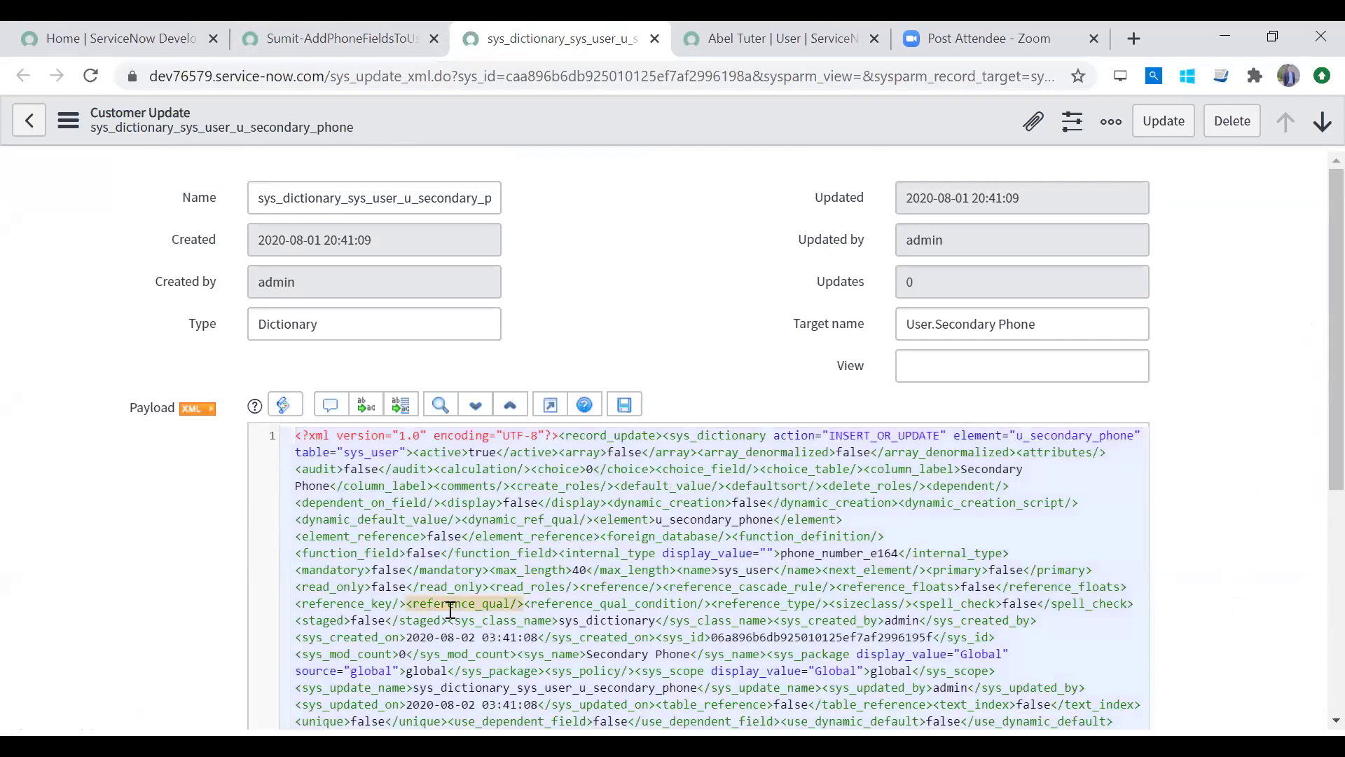
click(407, 452)
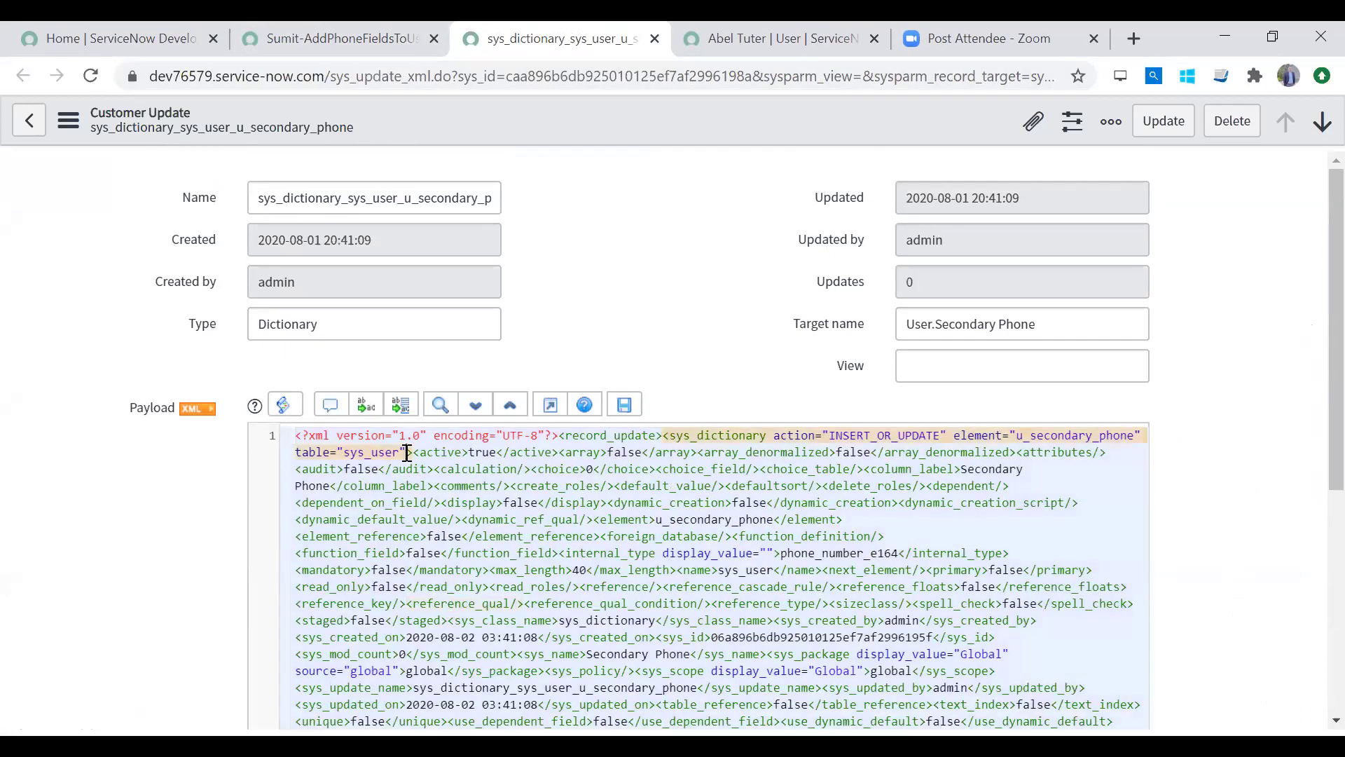
right_click(505, 40)
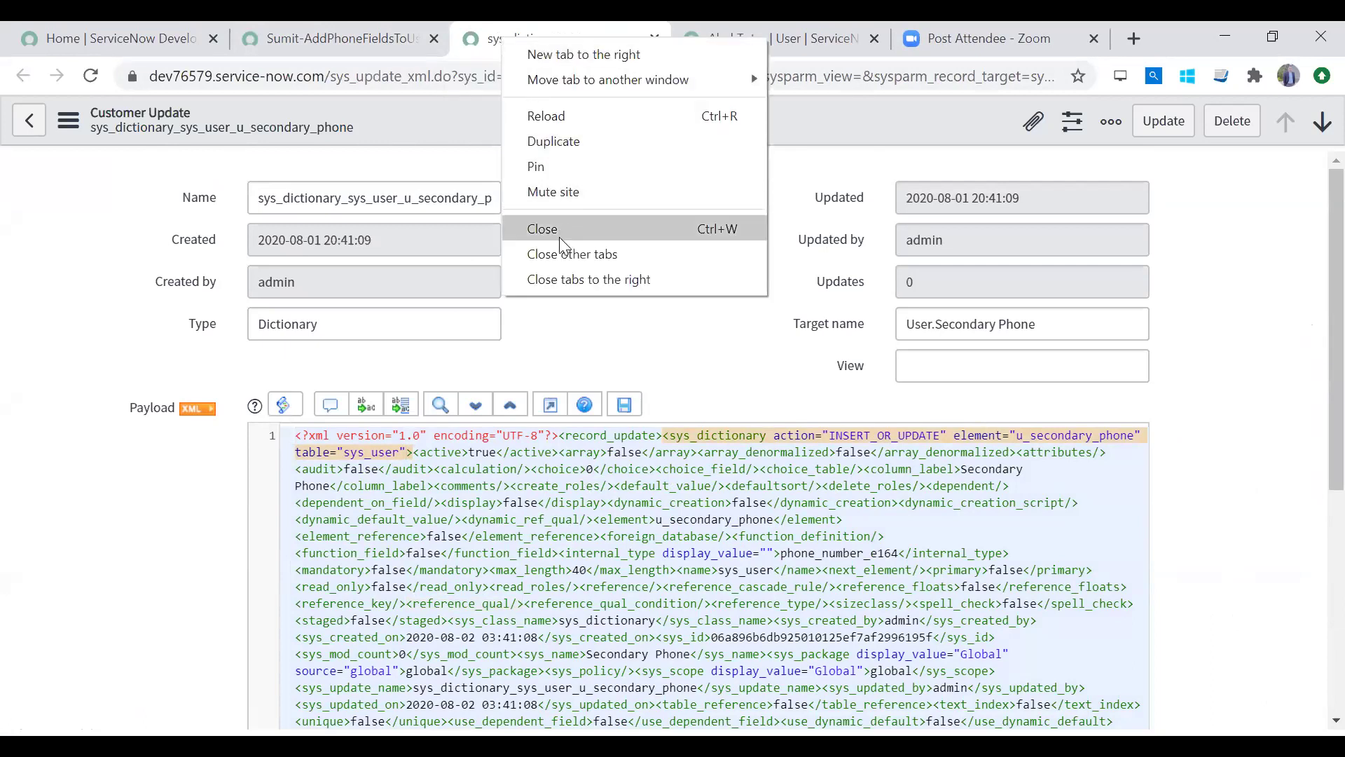
click(543, 229)
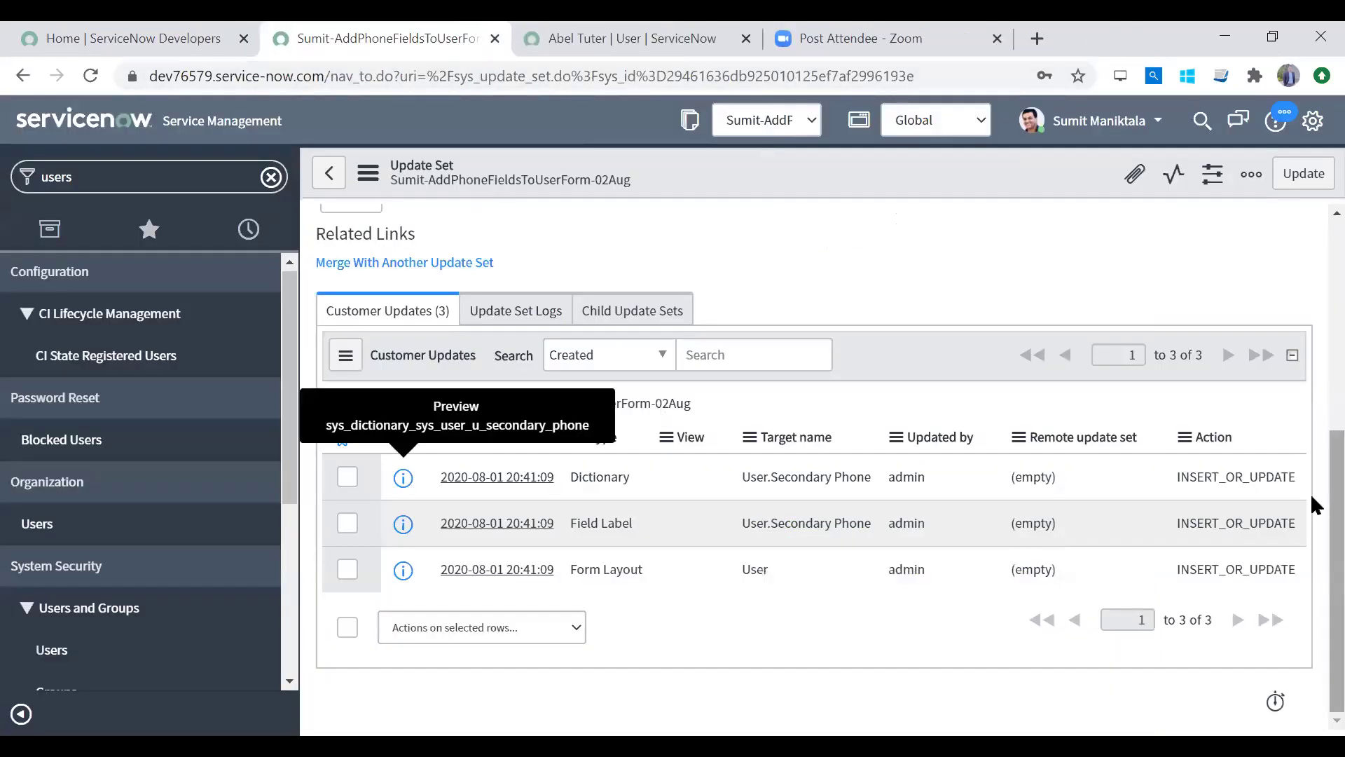
Step: Change the phone-fields update set's State dropdown to Complete
scroll(1310, 493, up, 6)
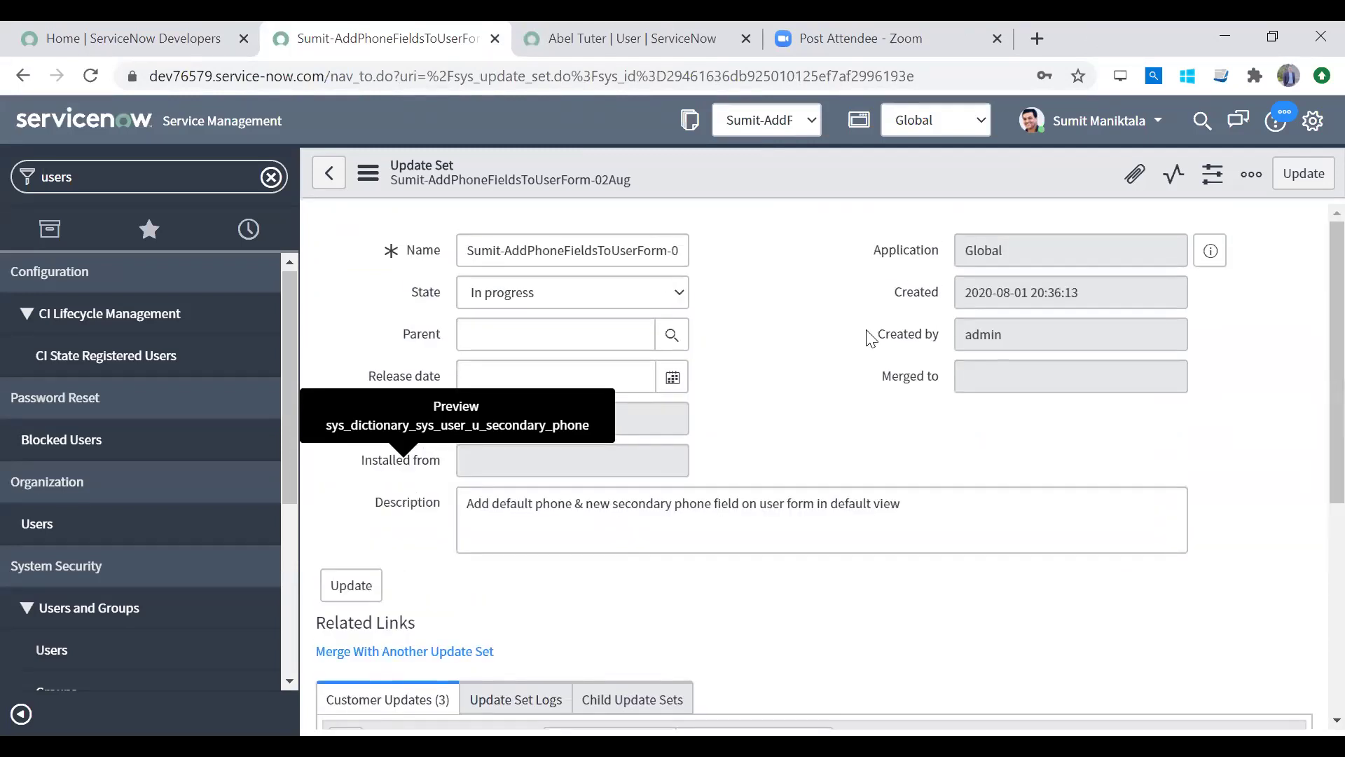
scroll(1310, 489, down, 5)
scroll(1310, 611, up, 5)
click(623, 289)
click(601, 340)
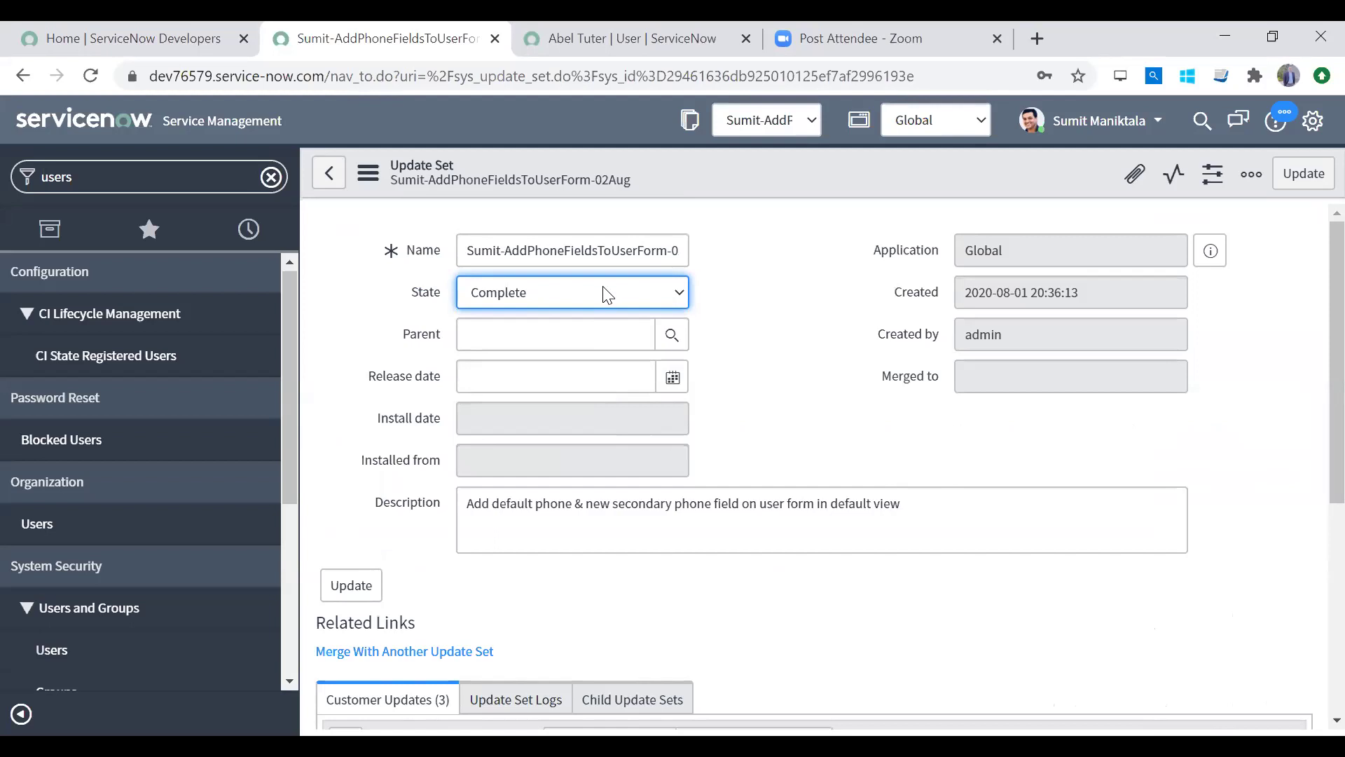
click(606, 295)
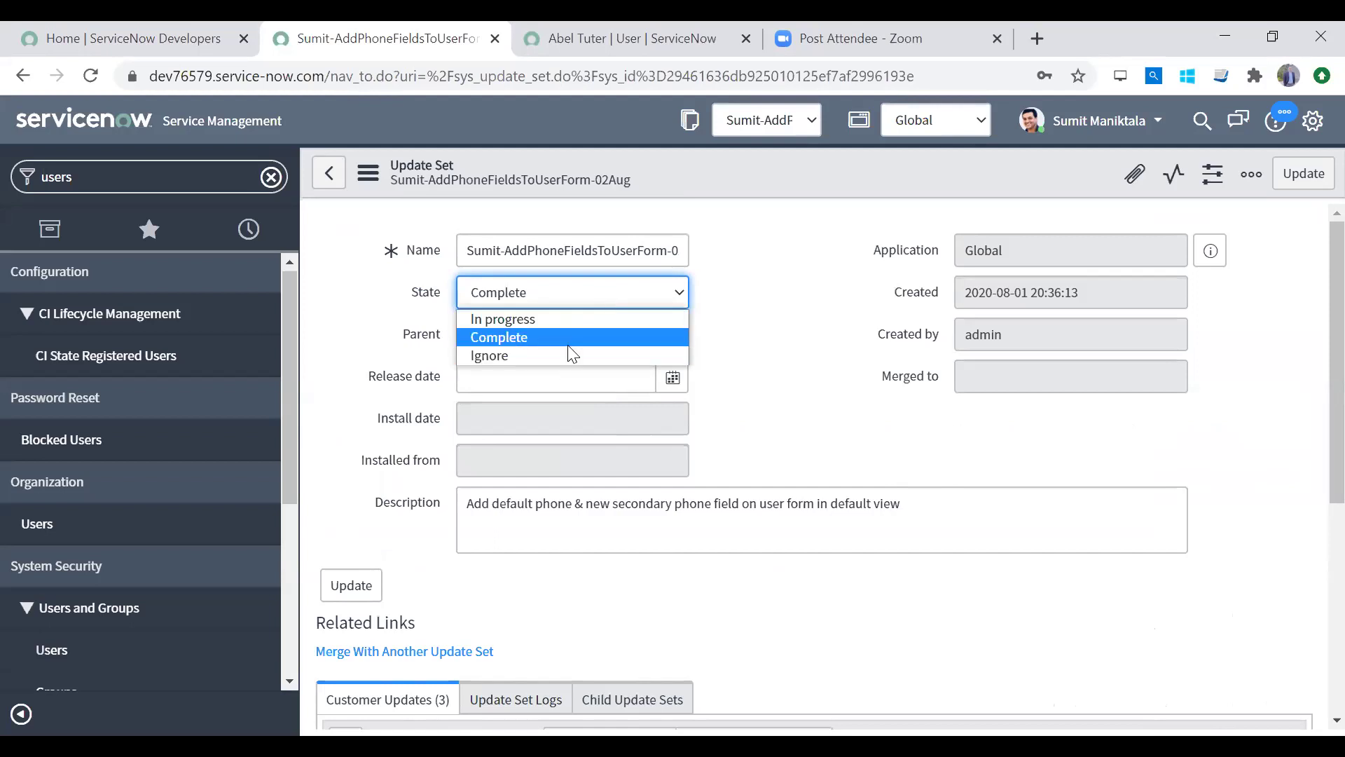
click(568, 344)
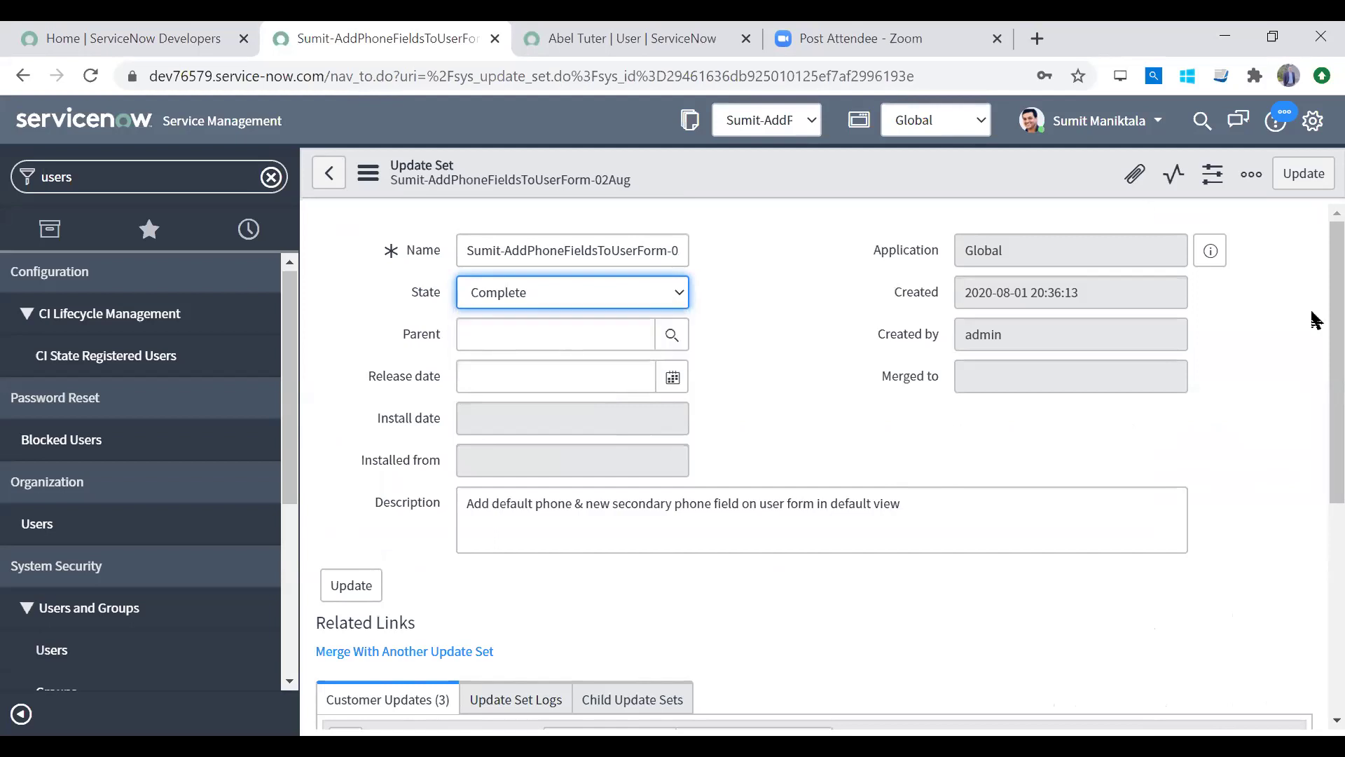
drag(1317, 322, 1317, 543)
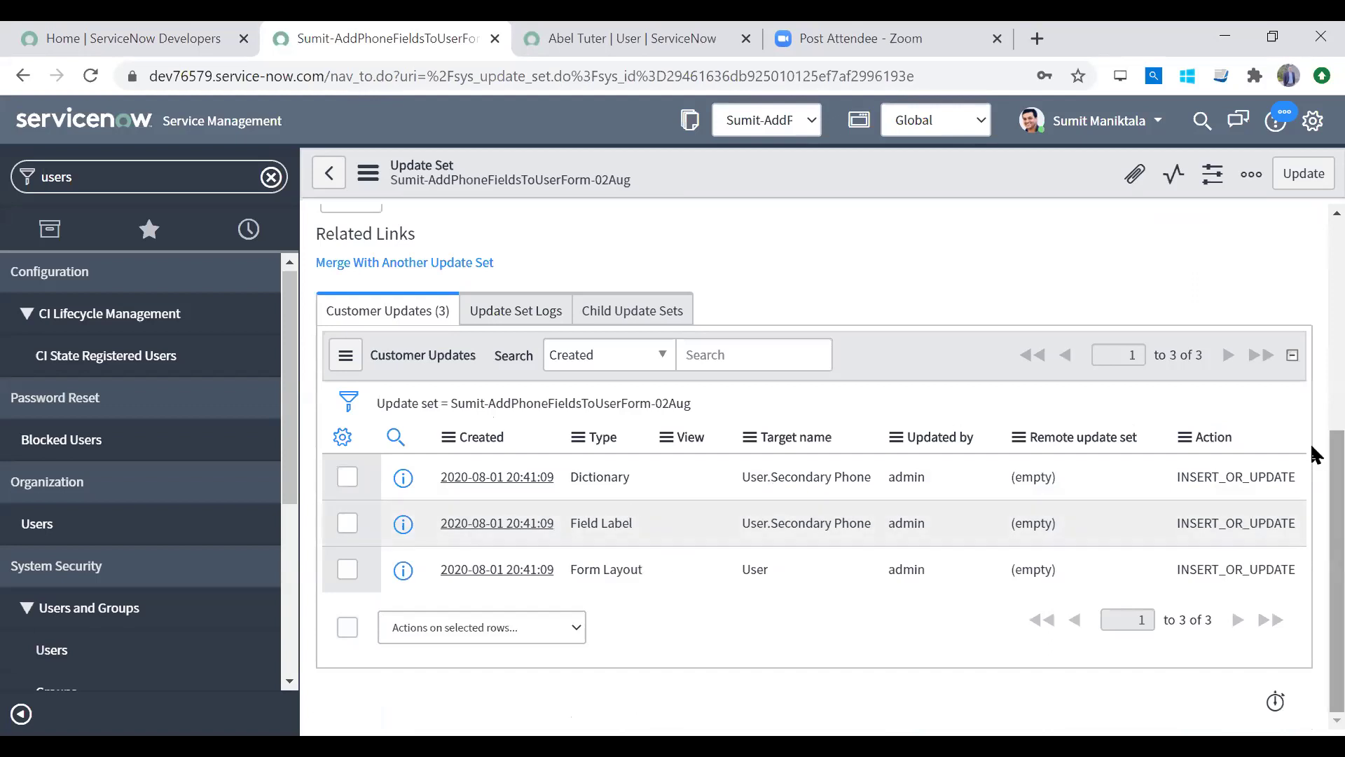
drag(1310, 457, 1312, 241)
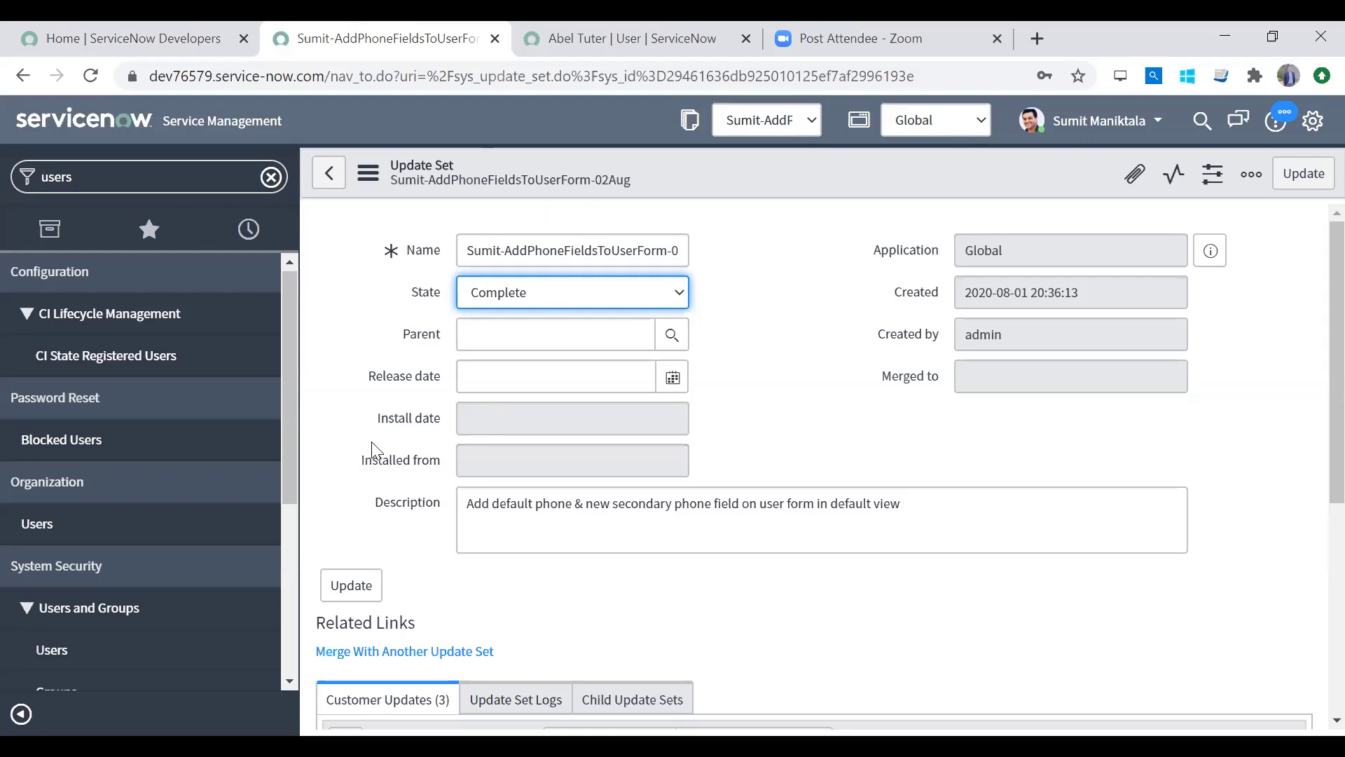
Step: Update the set as Complete, dismiss the current-update-set notice, and clear the 'users' navigator filter
click(354, 587)
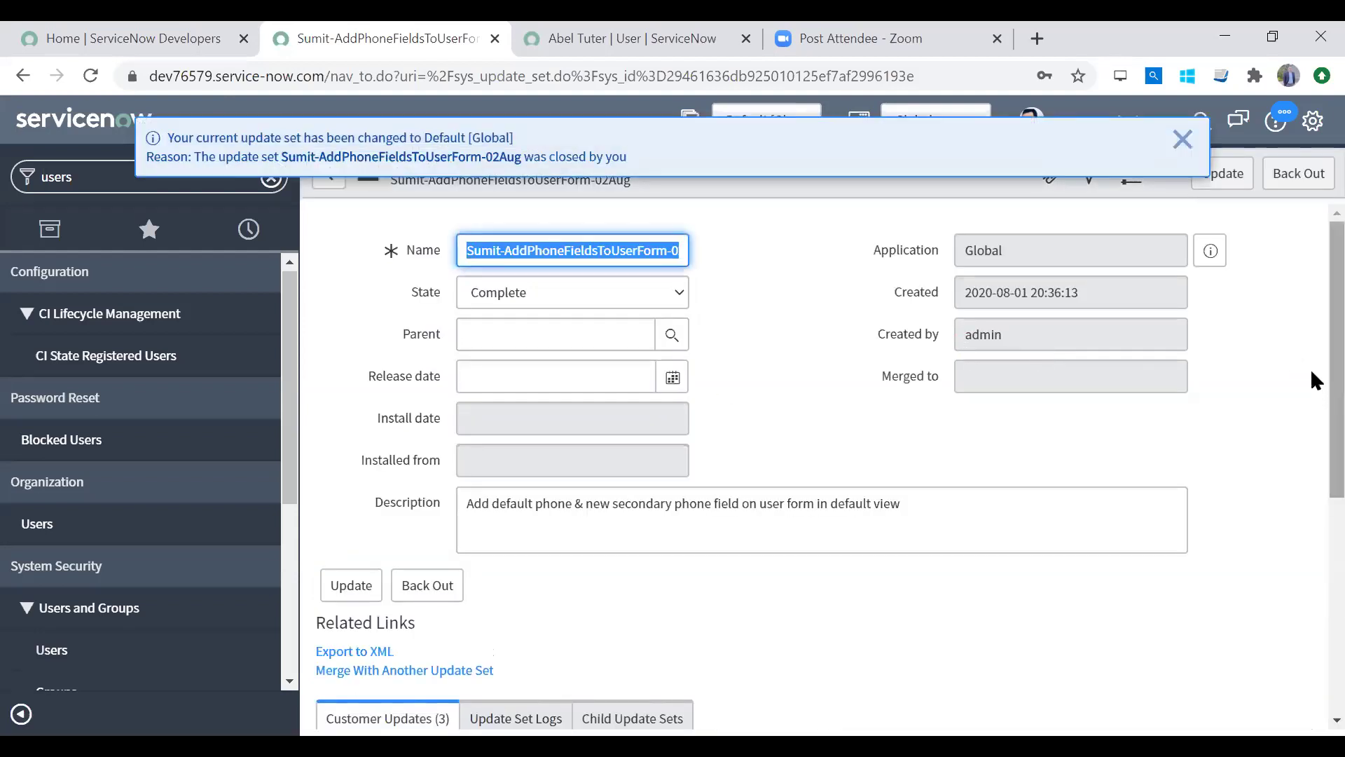
click(1181, 138)
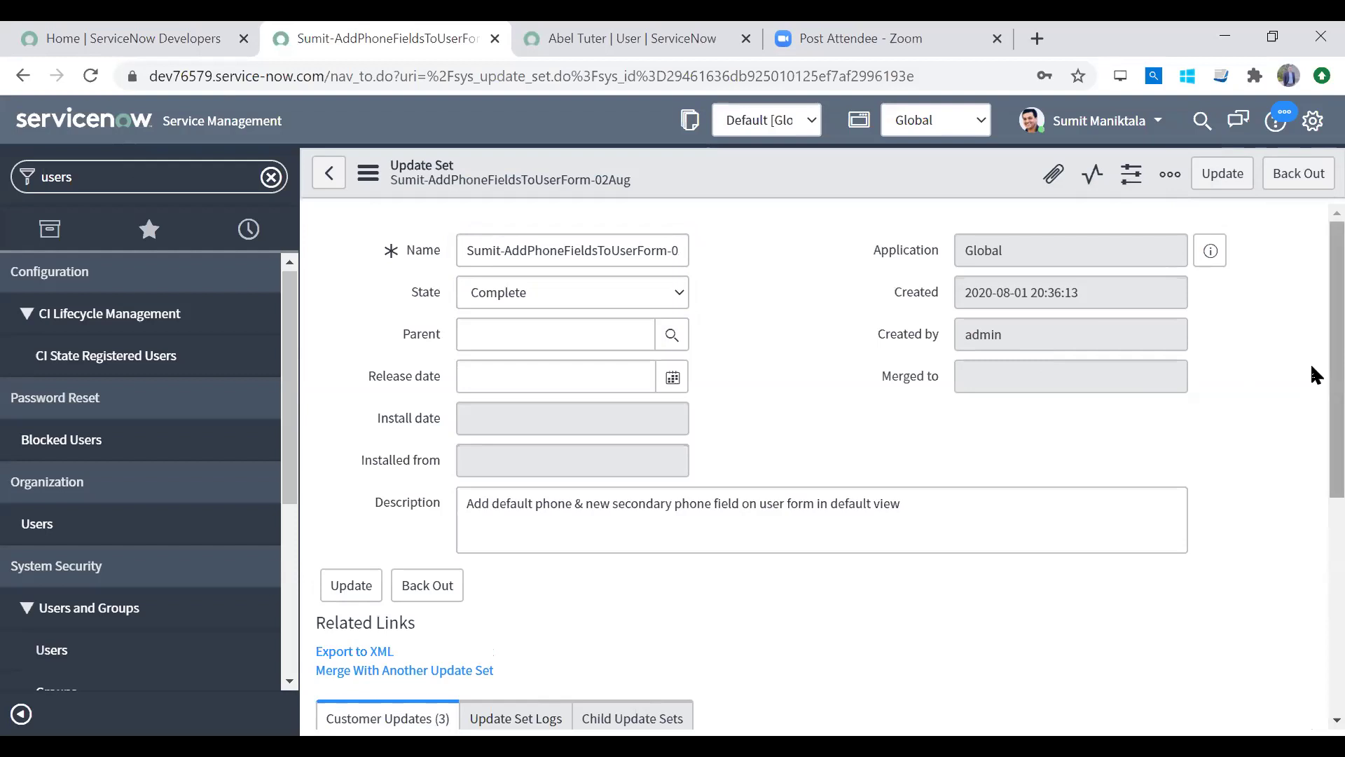
scroll(1315, 375, down, 5)
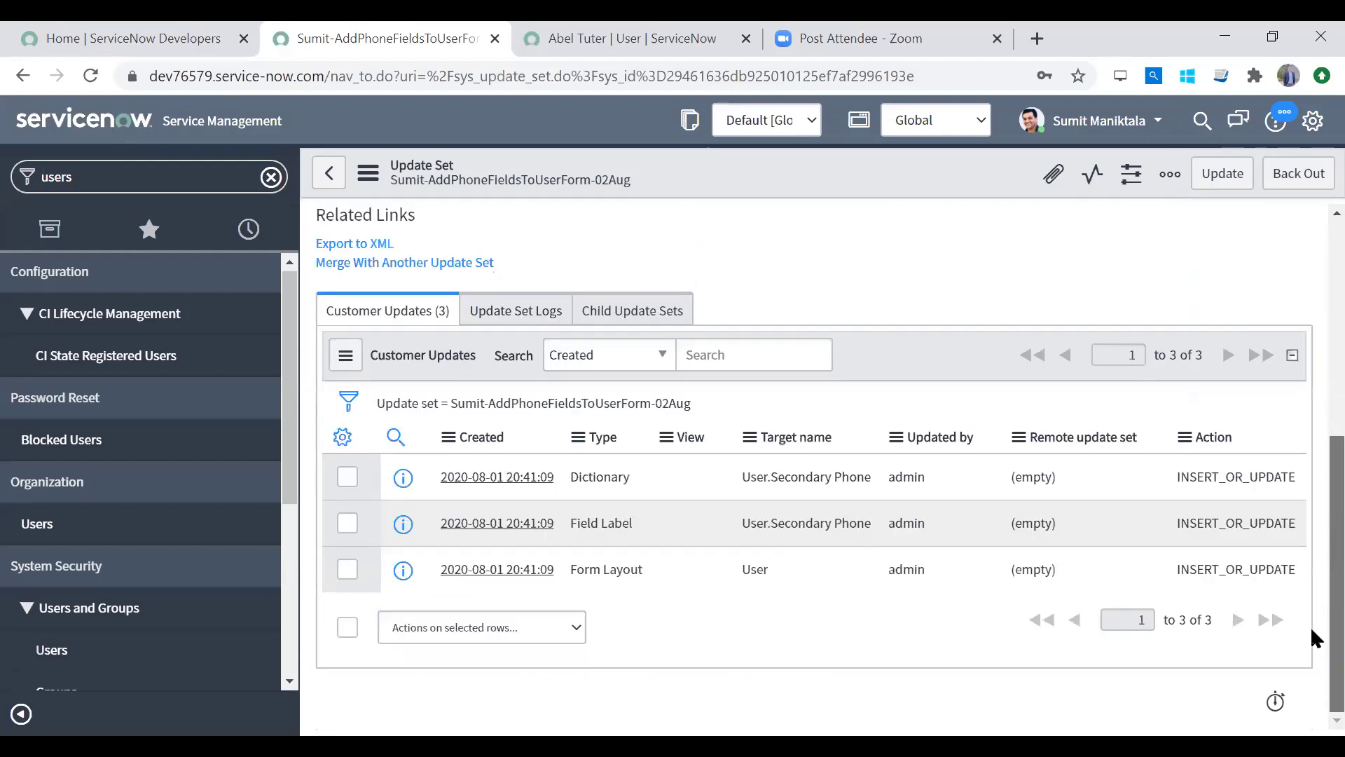
scroll(1311, 506, up, 5)
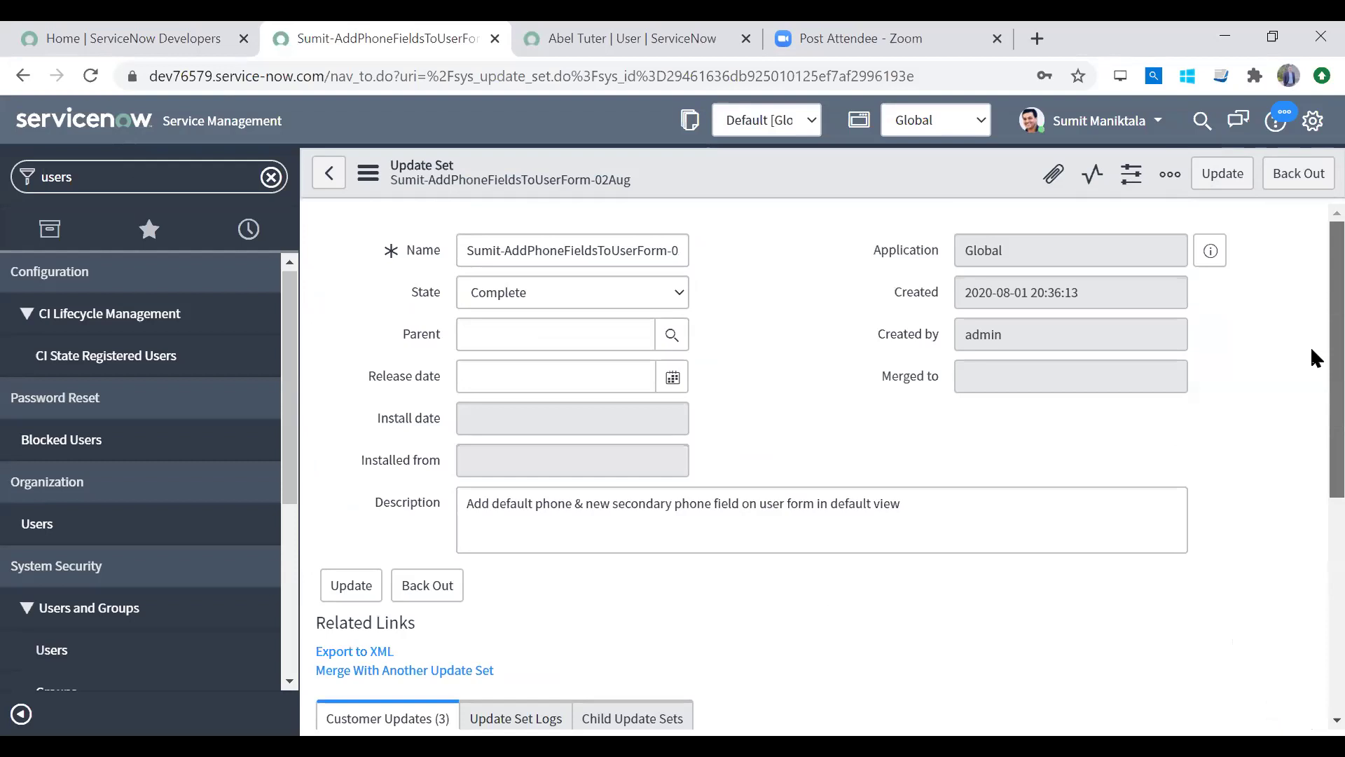
scroll(1310, 357, down, 5)
scroll(1257, 288, up, 2)
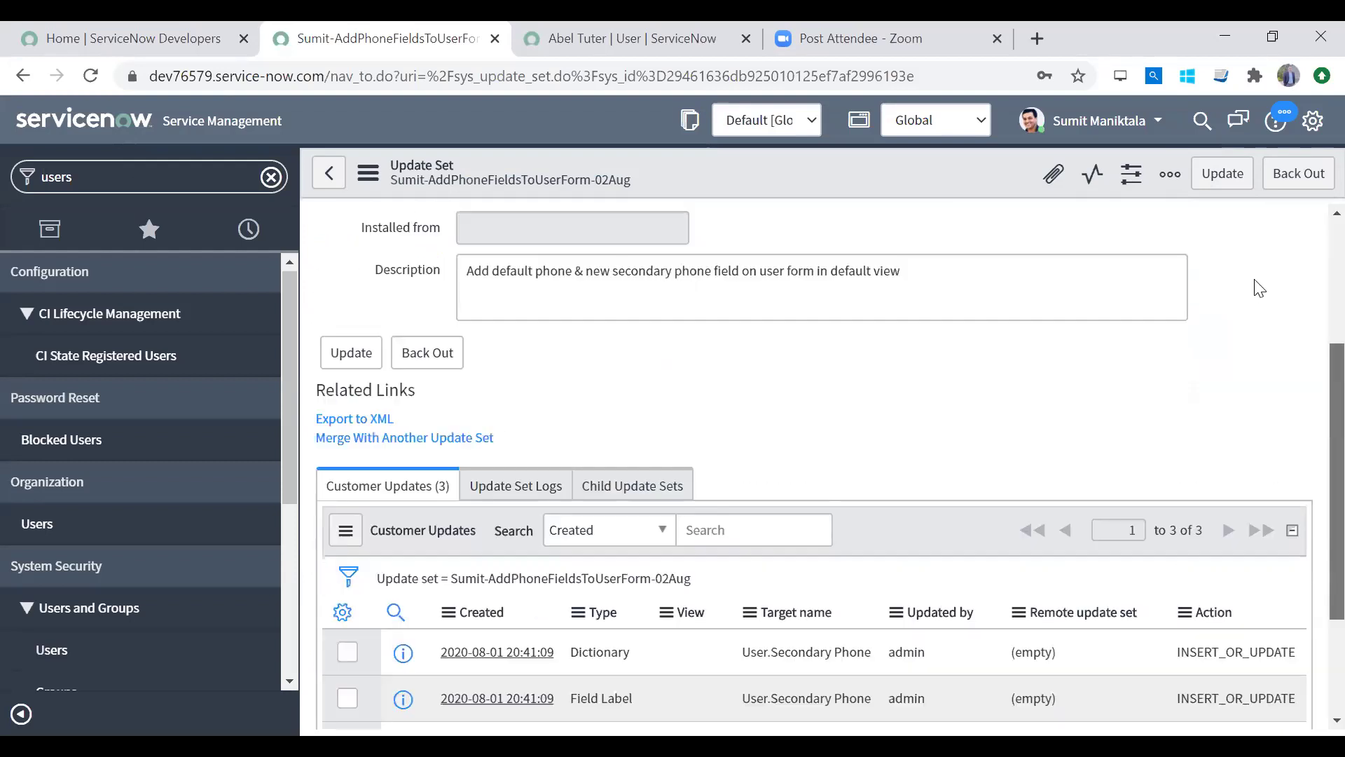
scroll(1259, 288, up, 3)
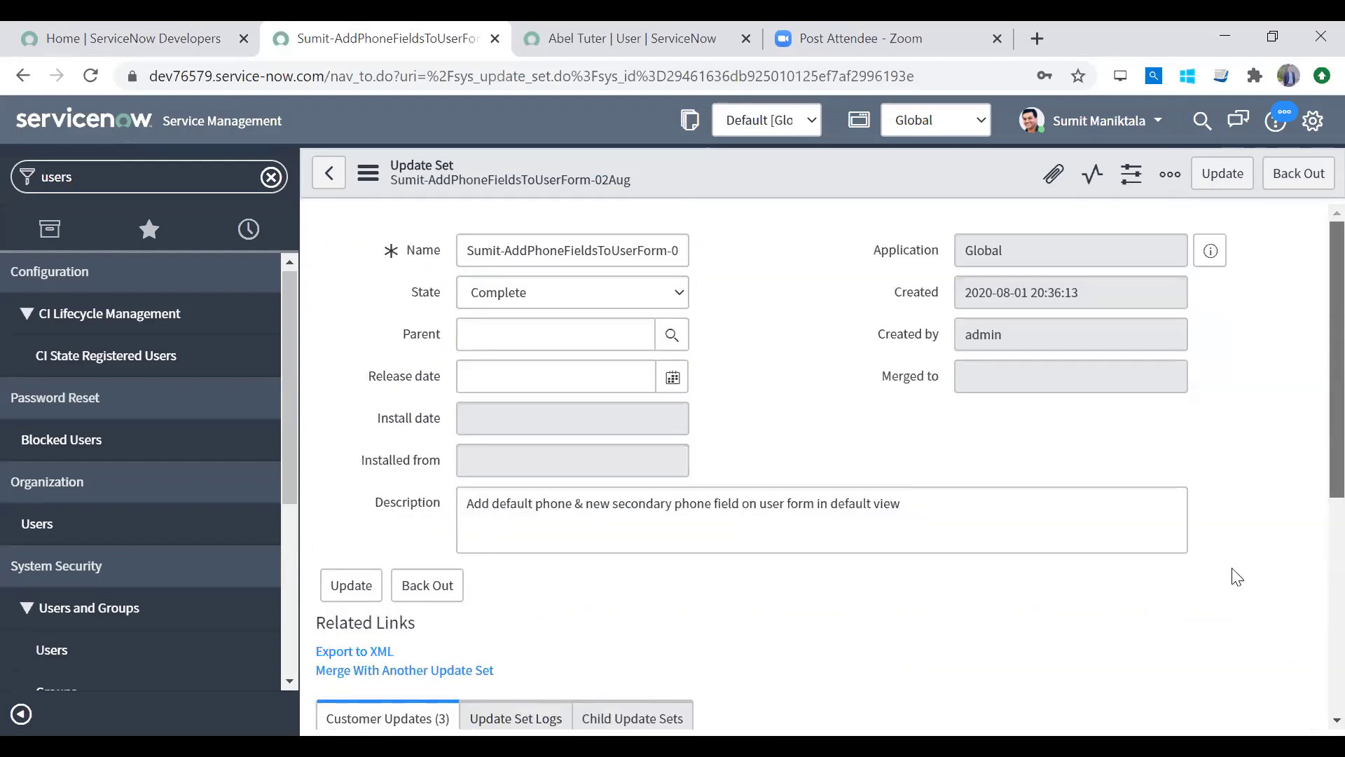
scroll(1231, 571, down, 5)
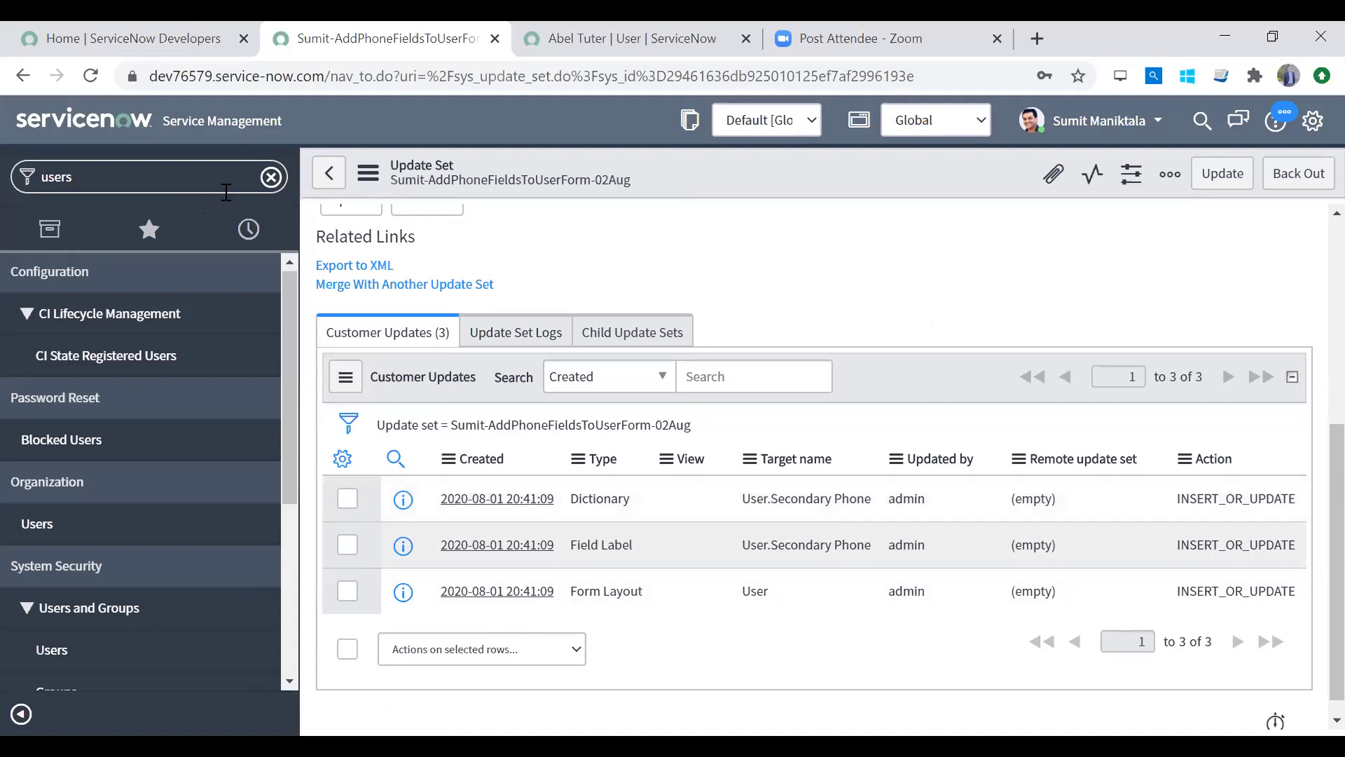
click(271, 177)
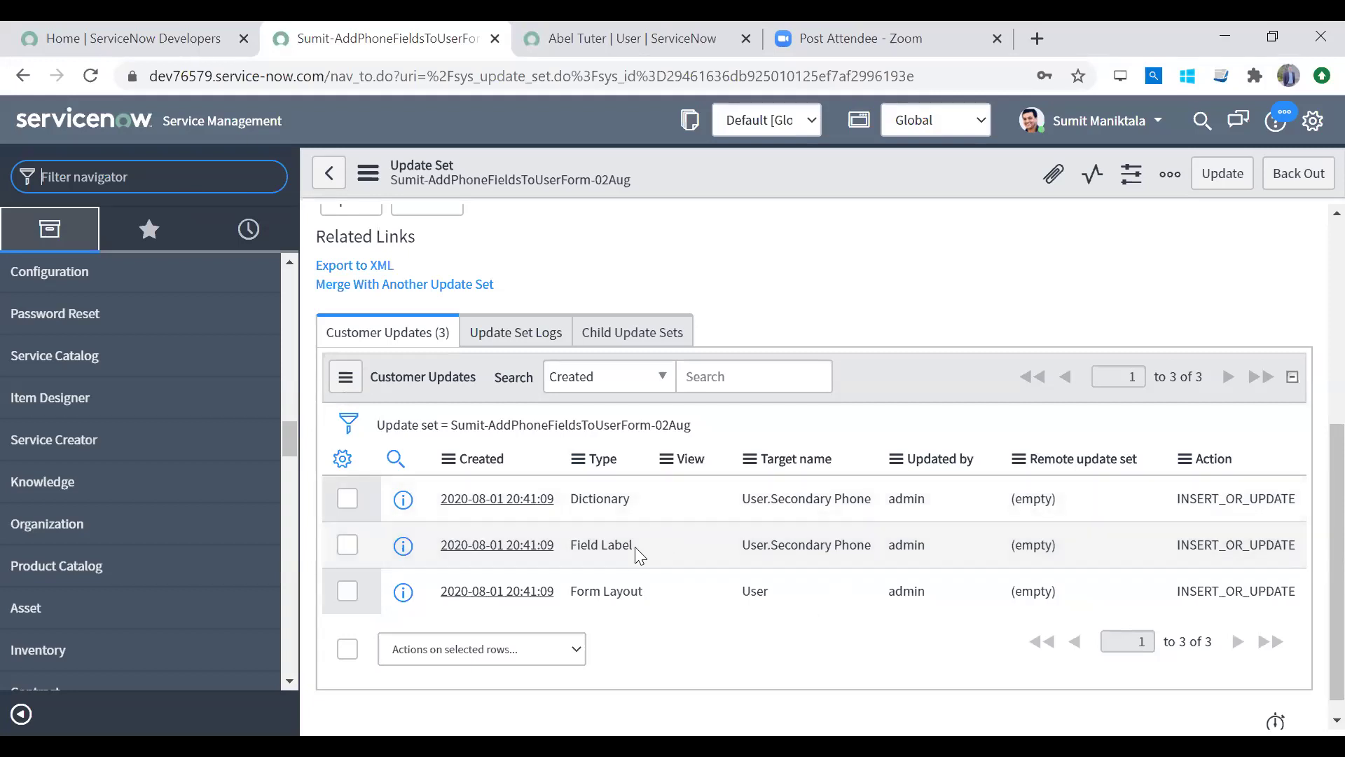
Step: Review the saved update set record, its description and its 3 customer updates
drag(1335, 546, 1317, 273)
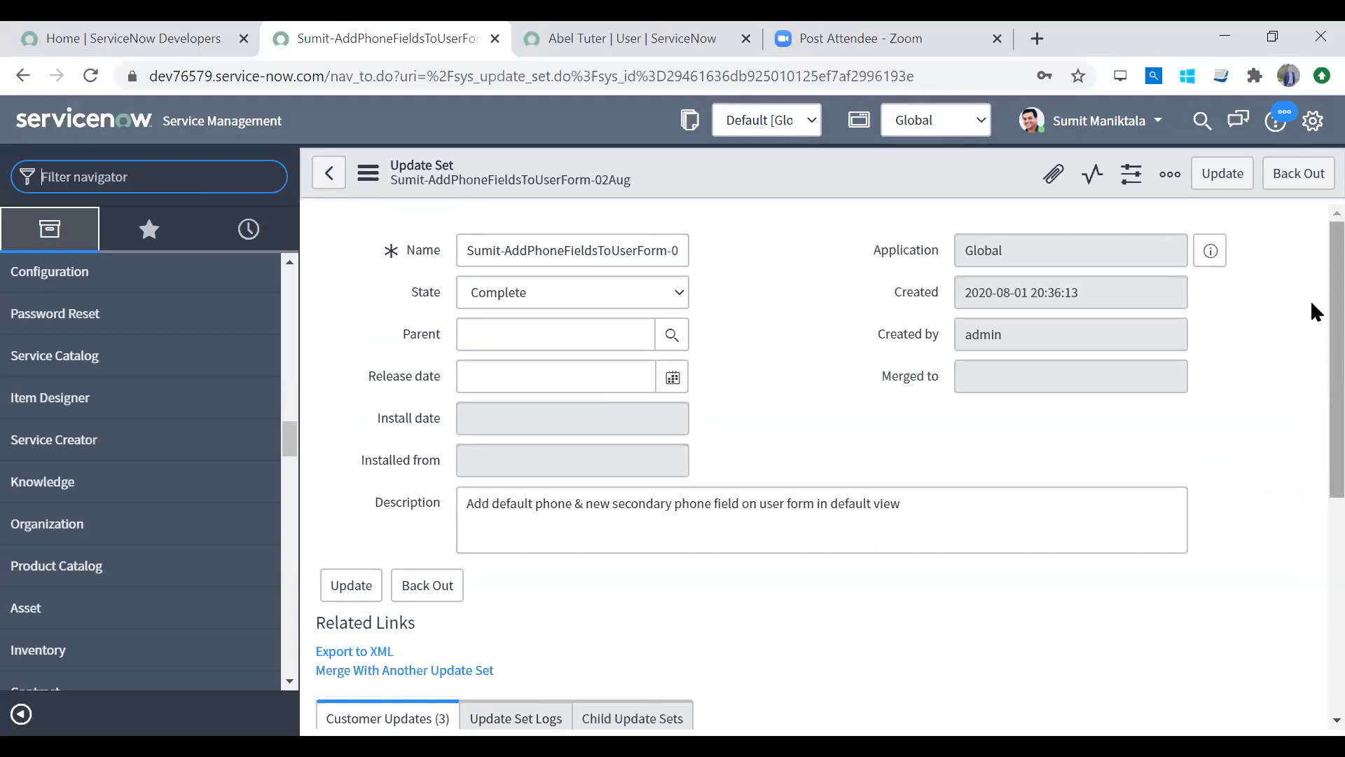
scroll(1311, 309, down, 6)
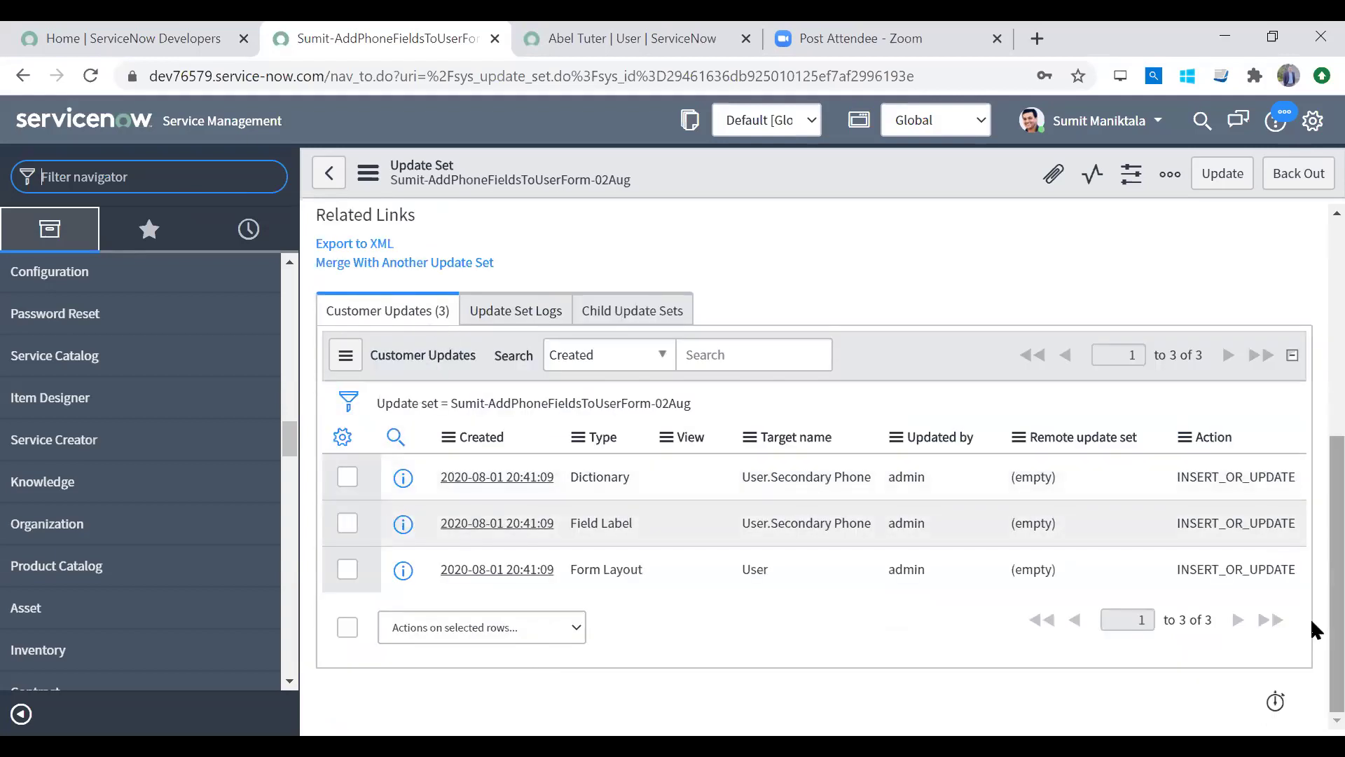
scroll(1306, 323, up, 6)
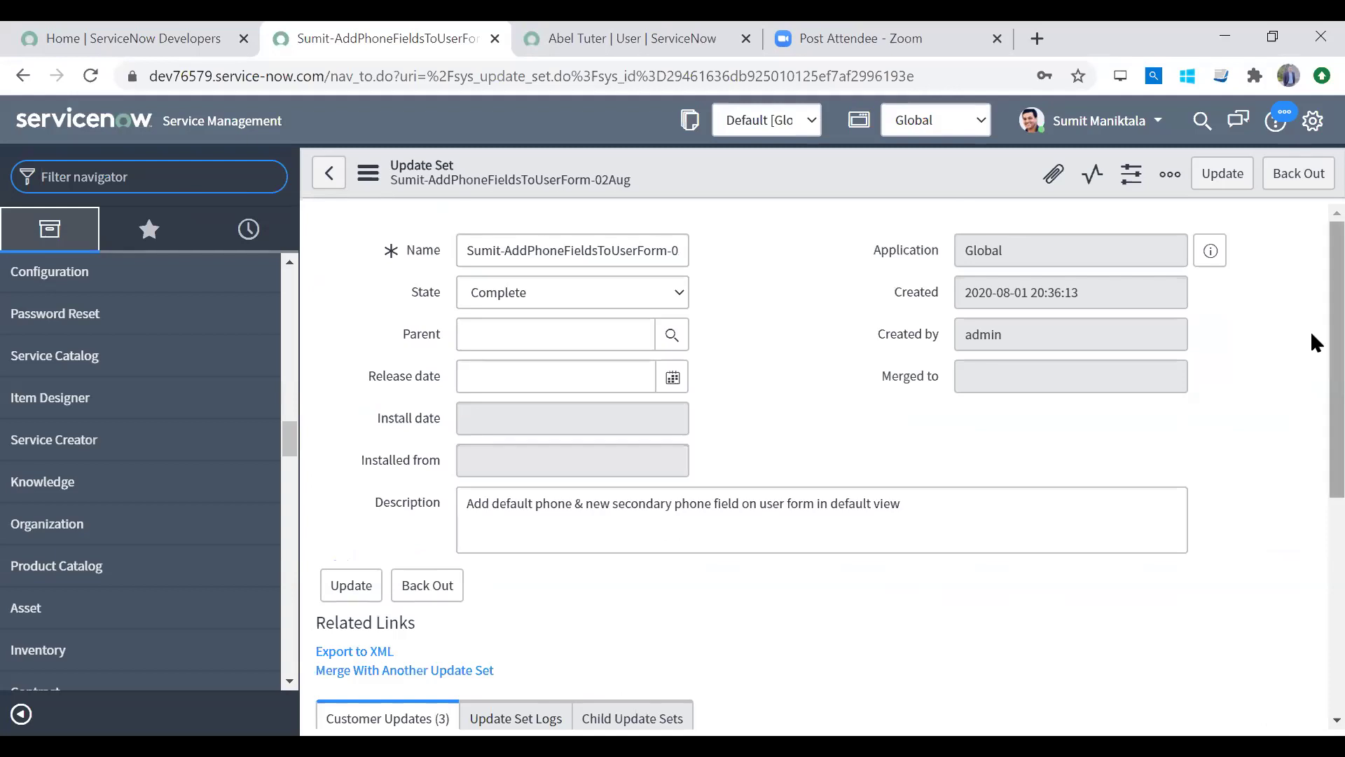
scroll(1312, 420, down, 4)
scroll(1310, 433, up, 4)
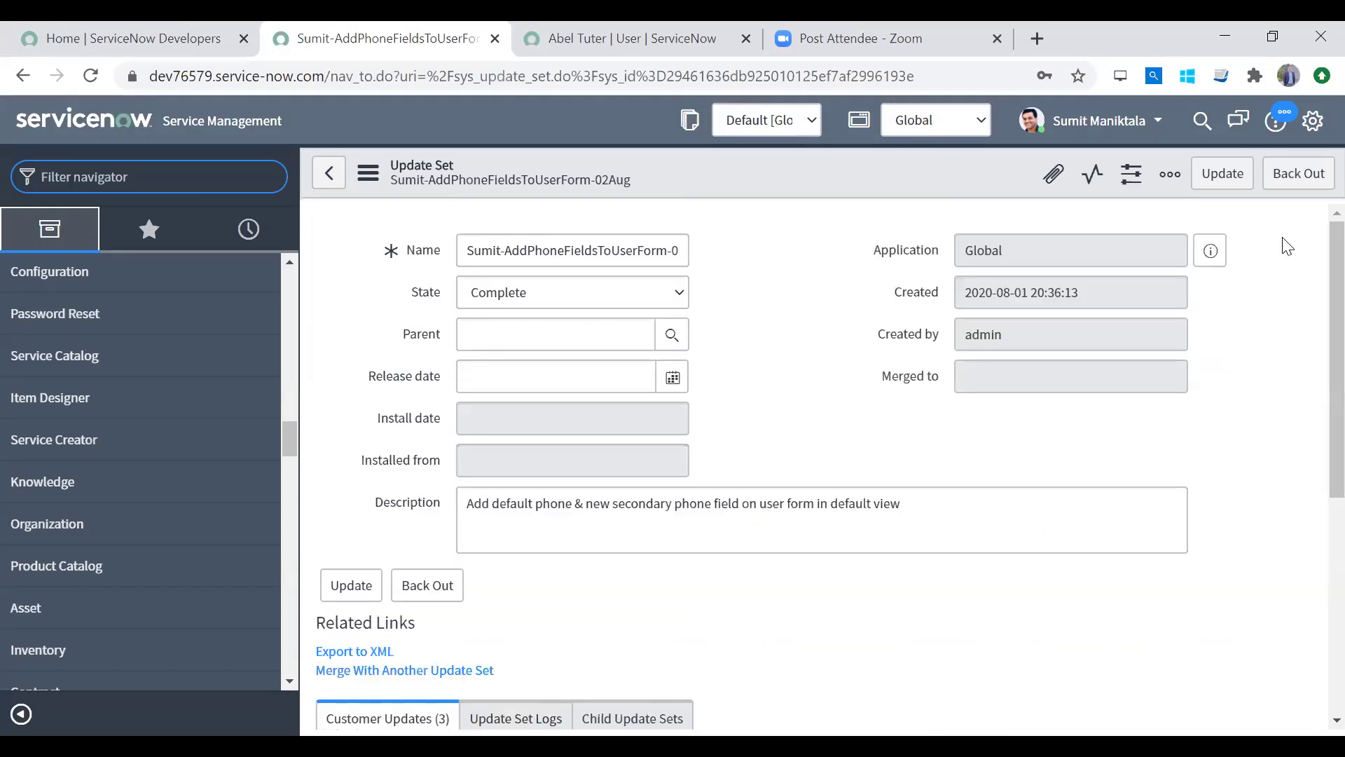
scroll(1311, 603, down, 1)
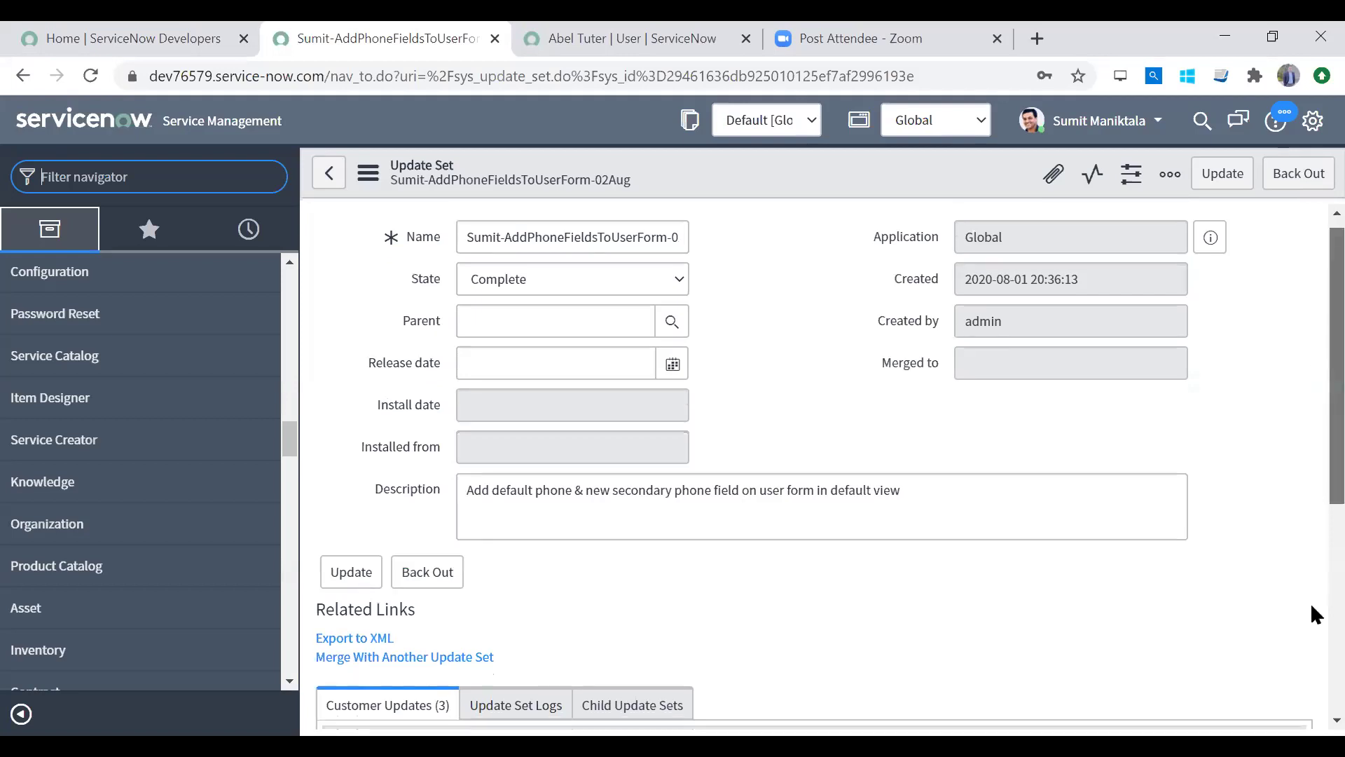
scroll(1310, 600, down, 5)
scroll(1298, 258, up, 5)
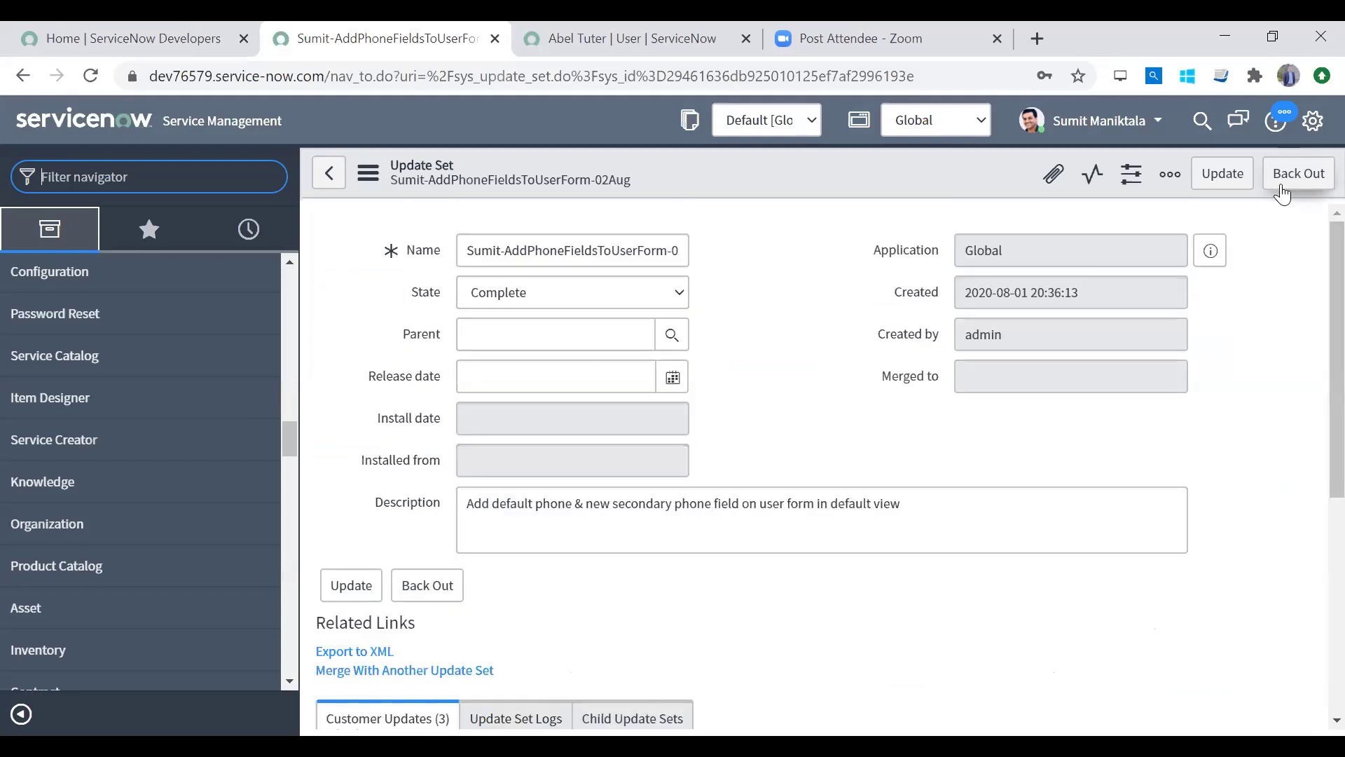
click(952, 522)
scroll(1310, 370, down, 5)
scroll(1310, 596, up, 5)
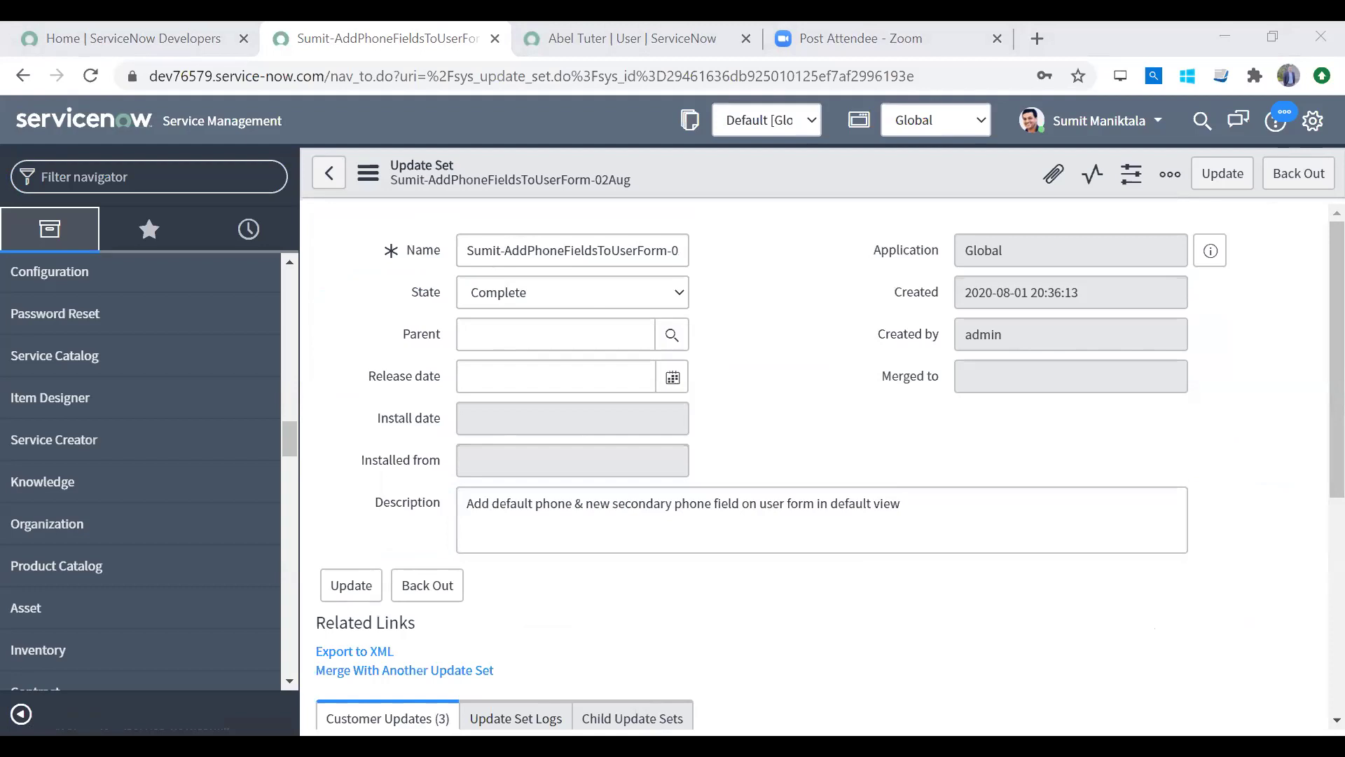
Step: Select the source instance URL and switch to the incognito window on target instance dev88982
key(alt+Tab)
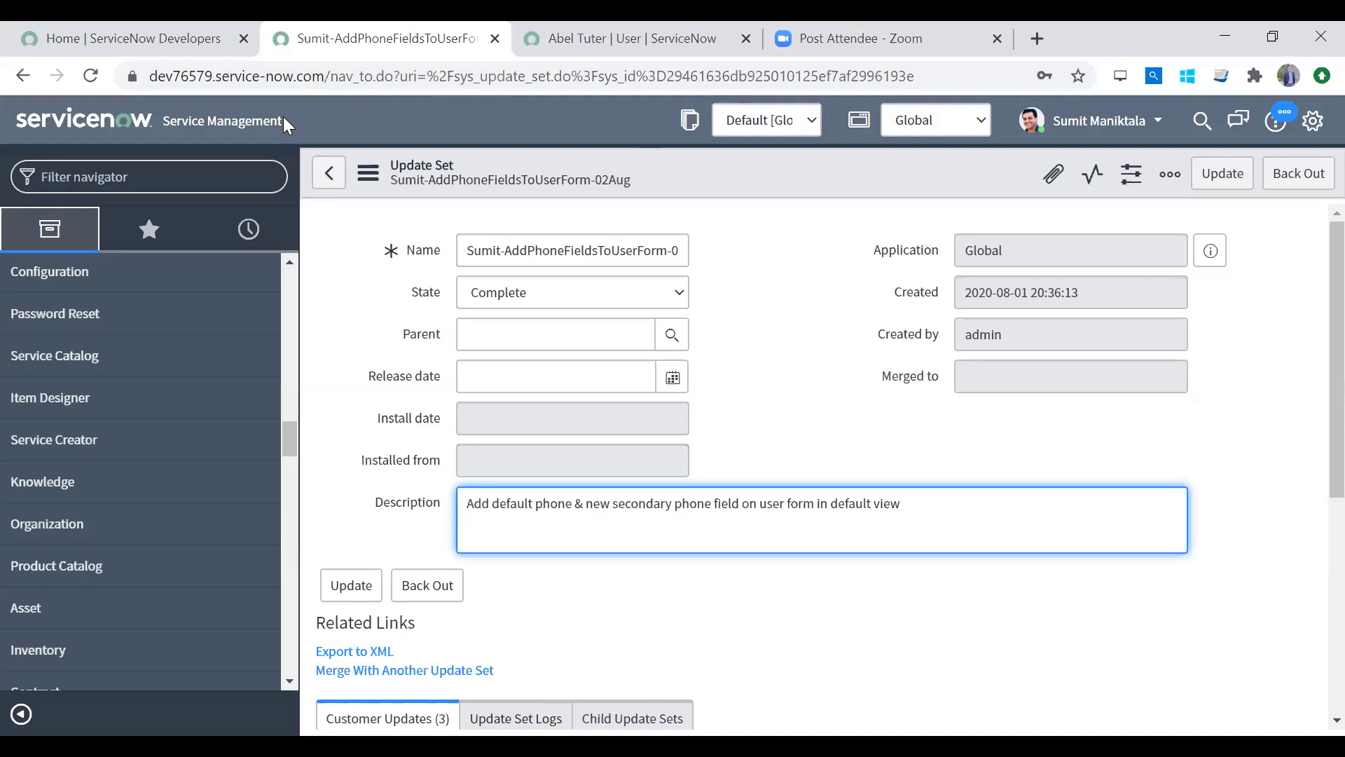
drag(373, 76, 8, 70)
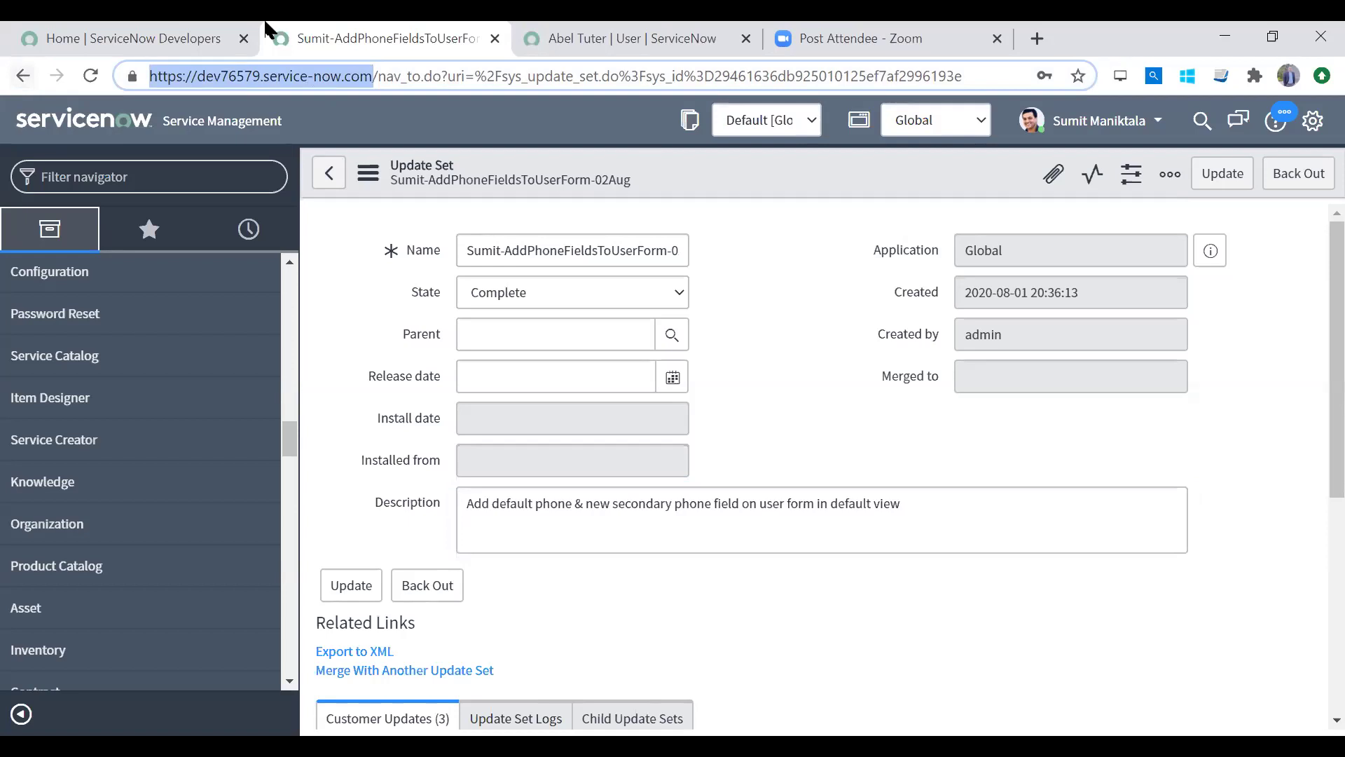
key(alt+Tab)
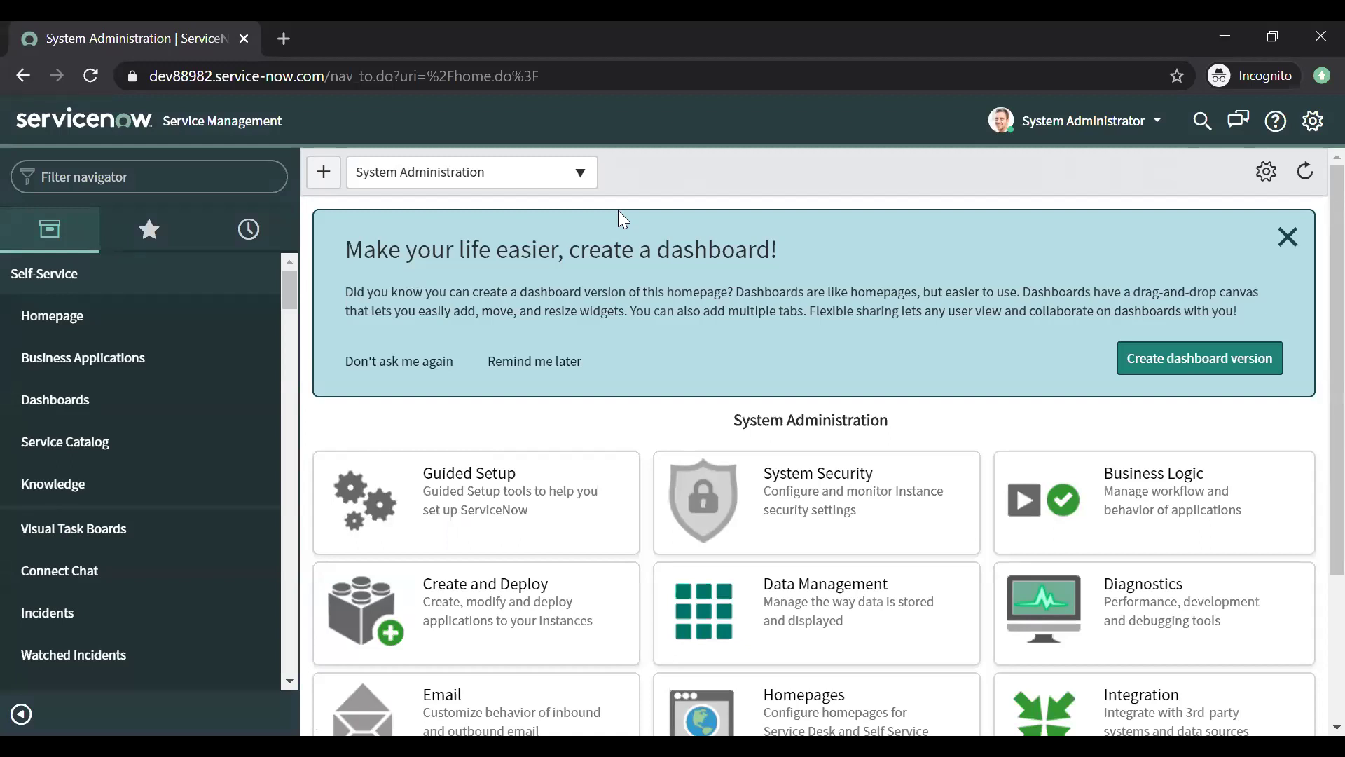
Step: Filter the navigator with 'users' and open the Users list under User Administration
click(119, 176)
text(users)
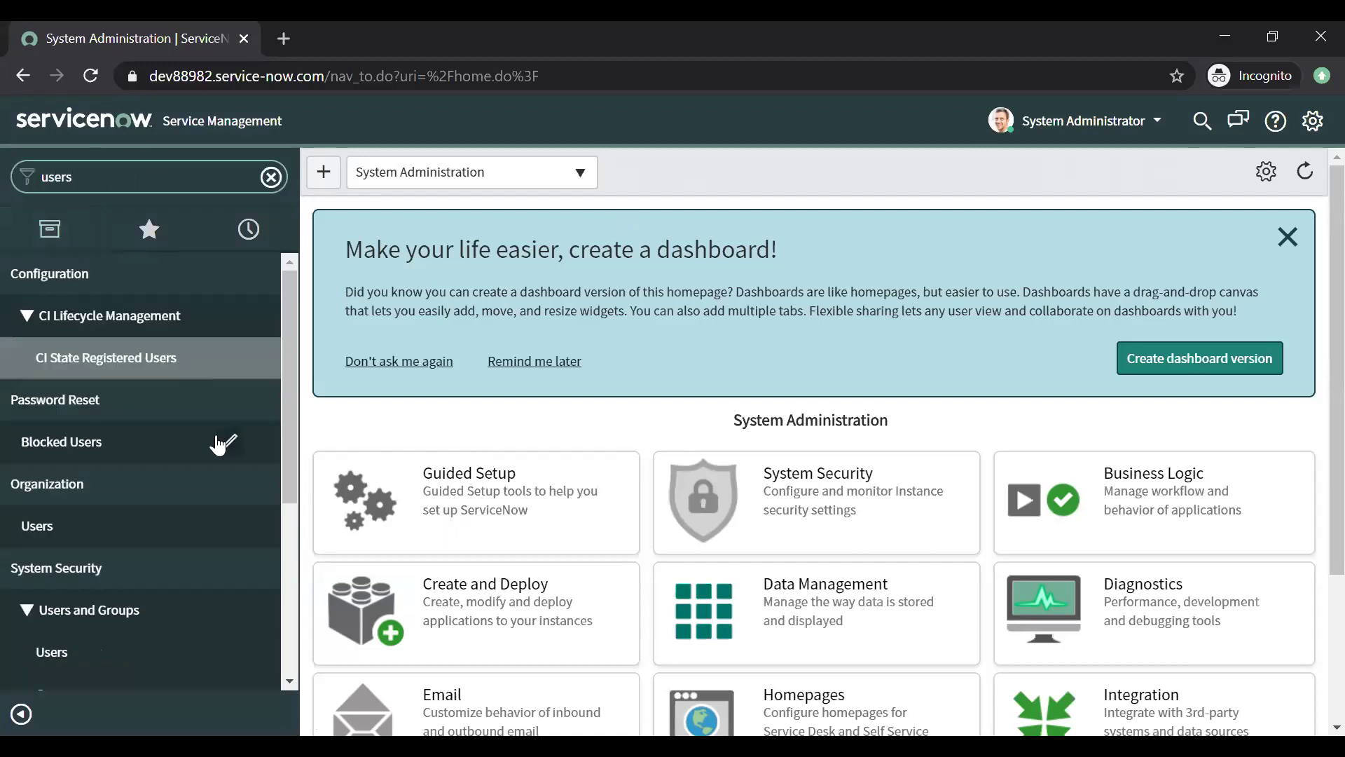
drag(286, 501, 138, 697)
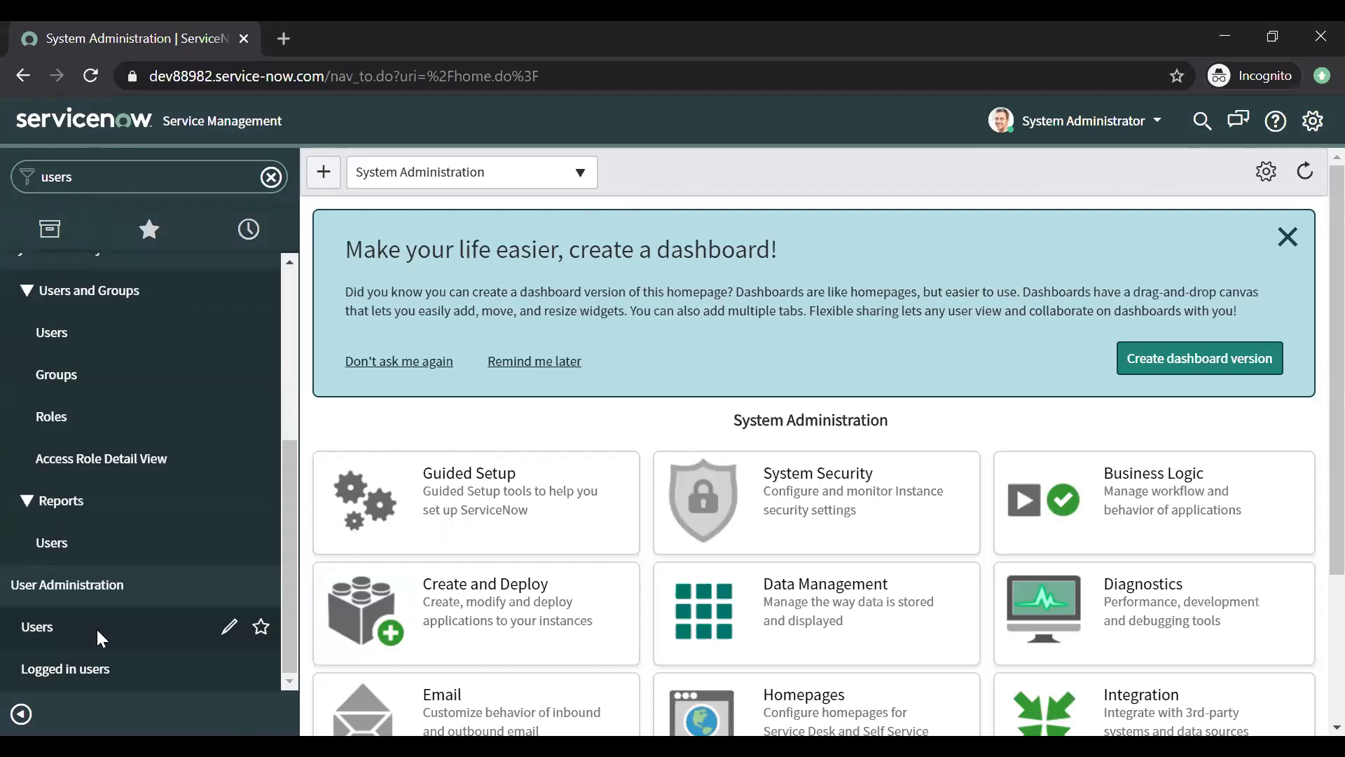
click(97, 629)
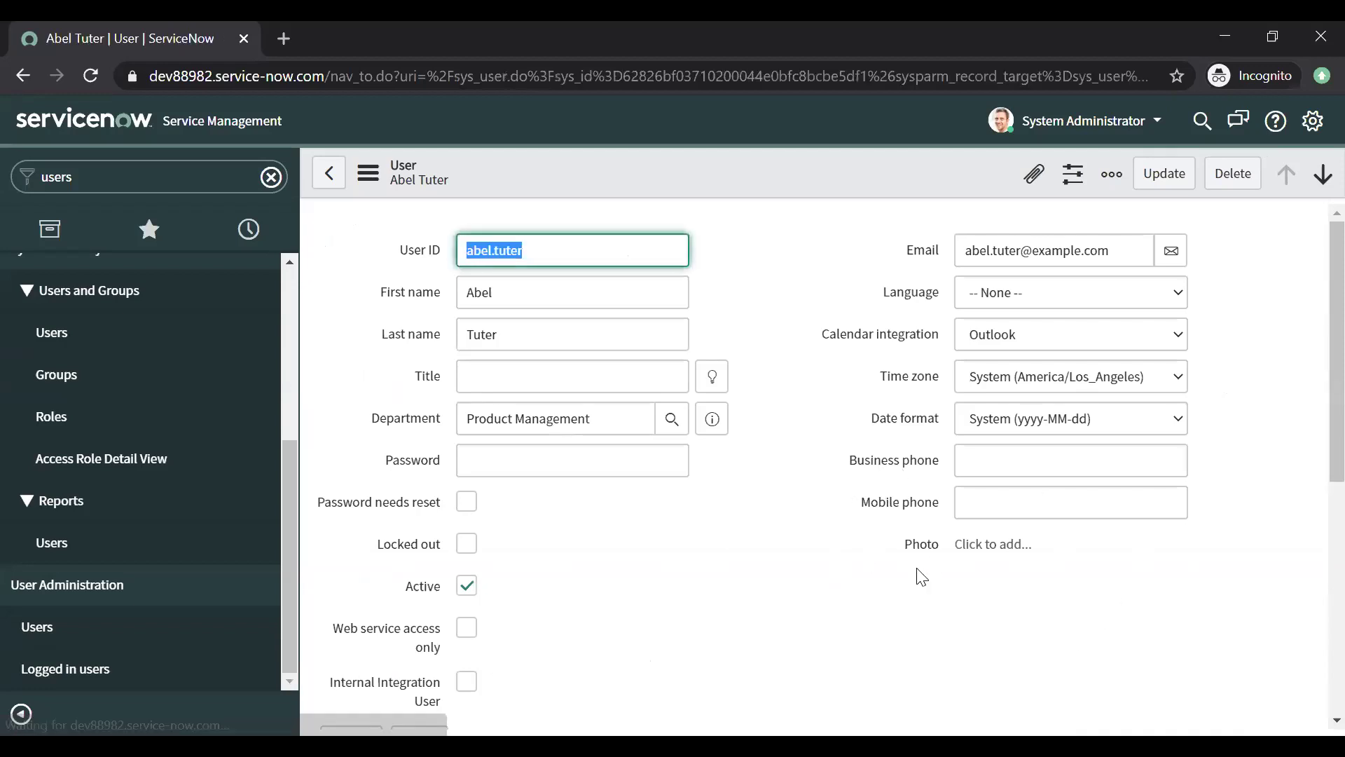
click(369, 175)
mouse_move(422, 288)
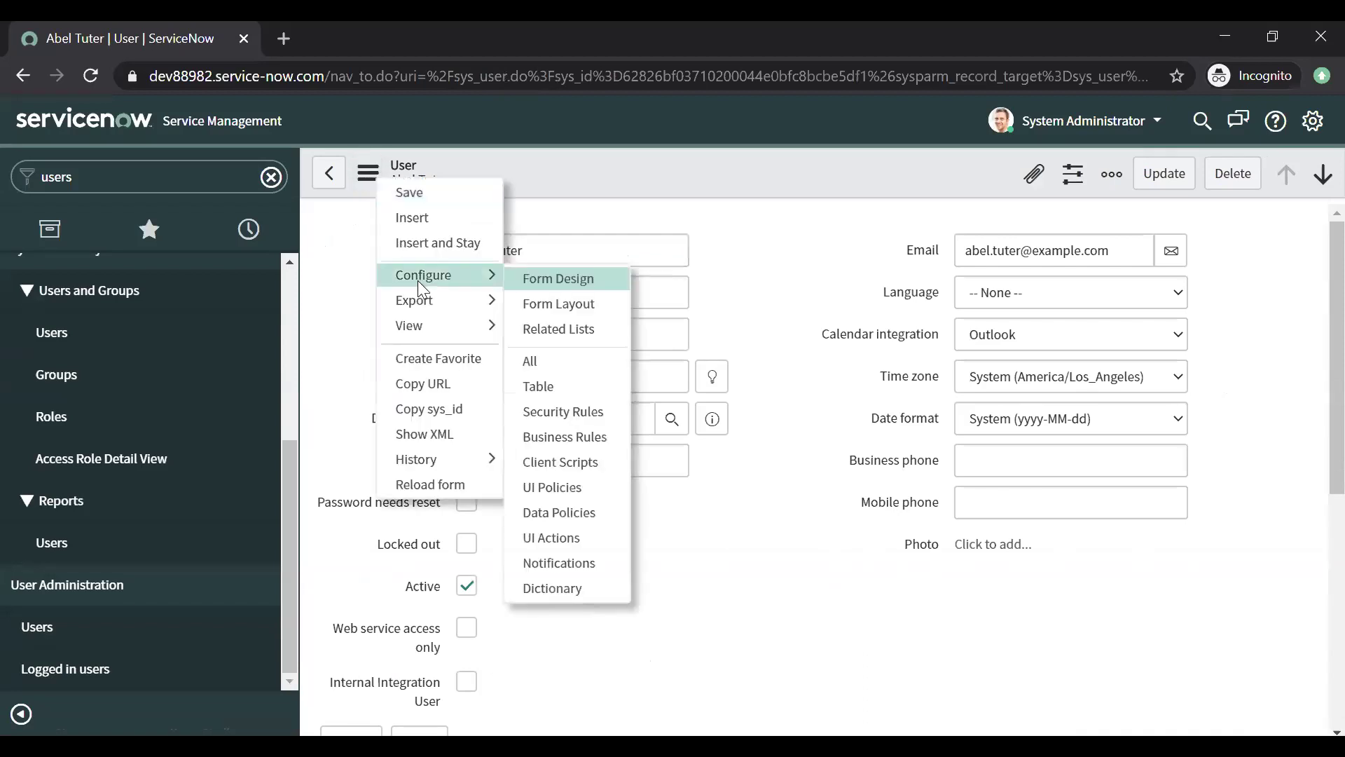
click(806, 284)
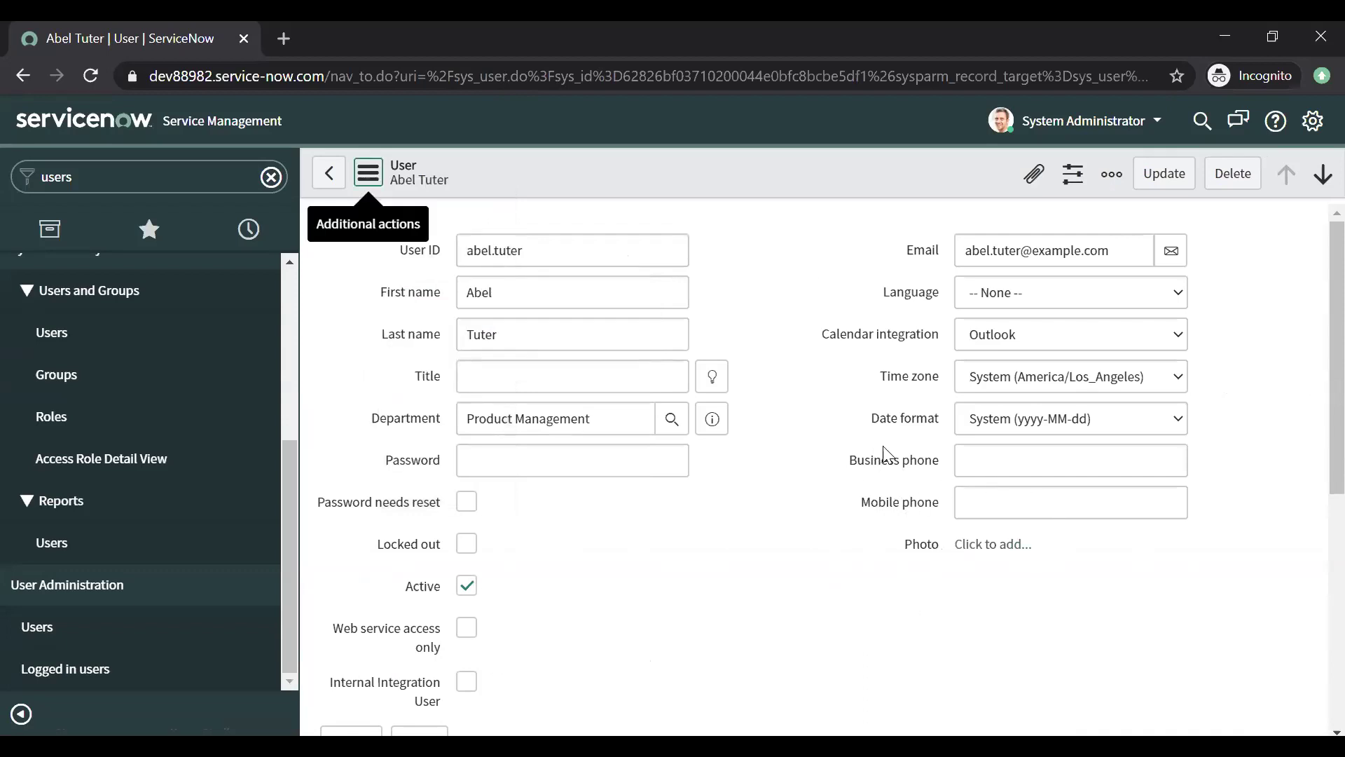
click(965, 461)
click(846, 510)
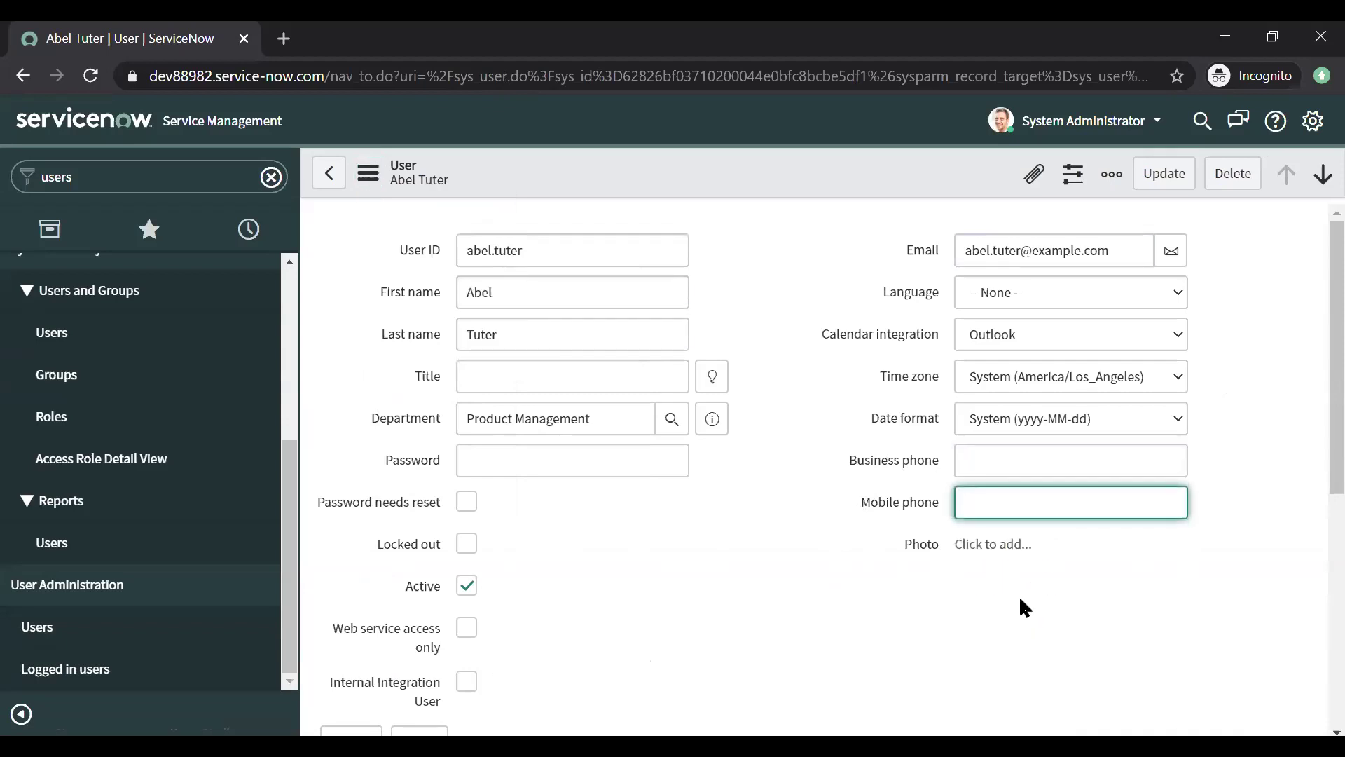
drag(1337, 407, 1337, 240)
click(178, 171)
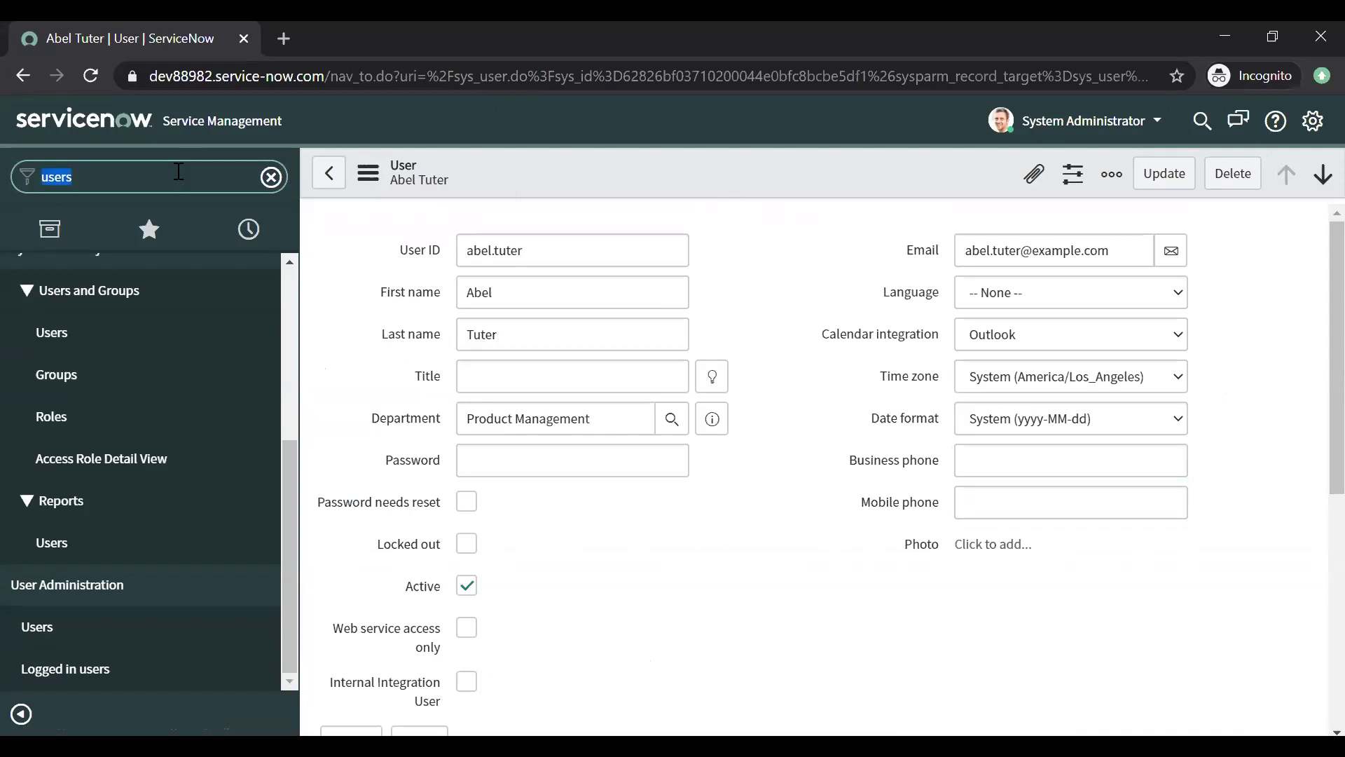
Step: Filter the navigator by 'update set', open Update Sources, and start a new remote instance record
text(update set)
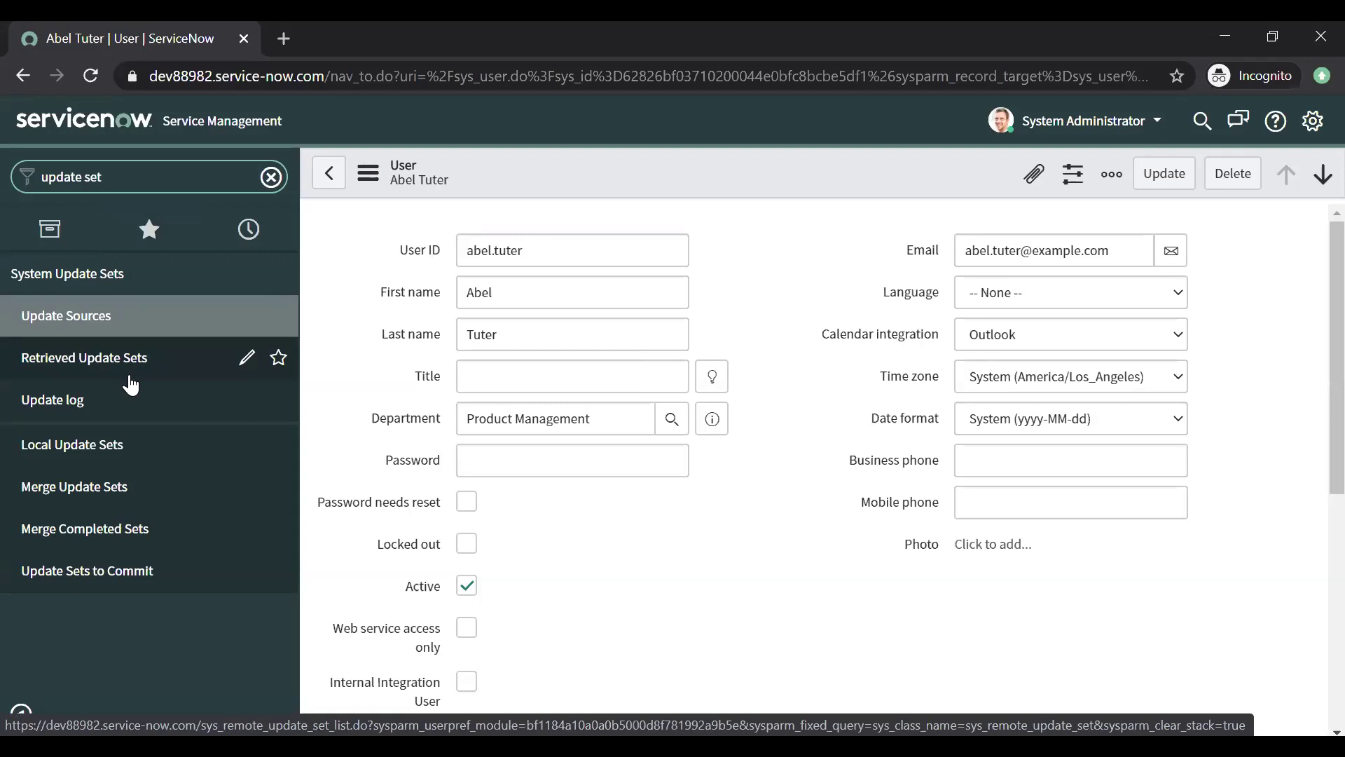
click(126, 321)
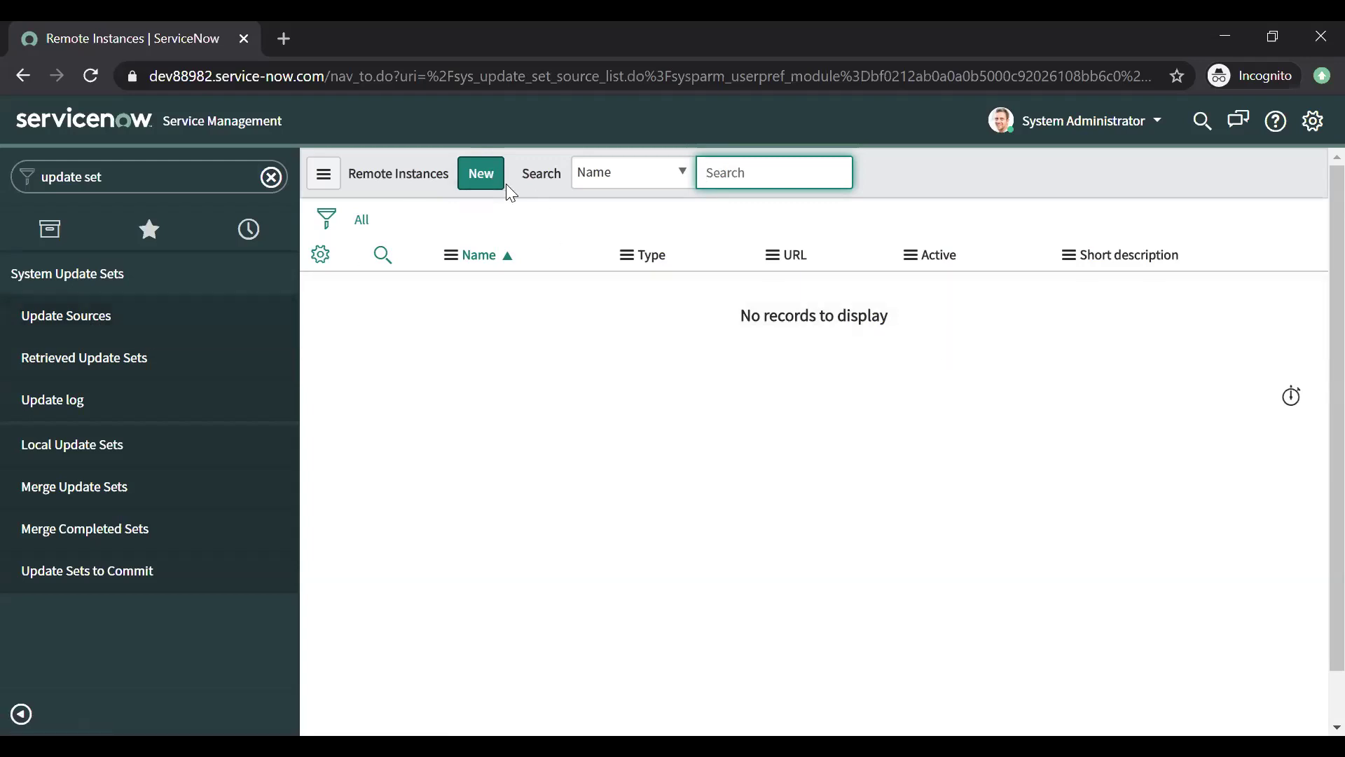
click(482, 179)
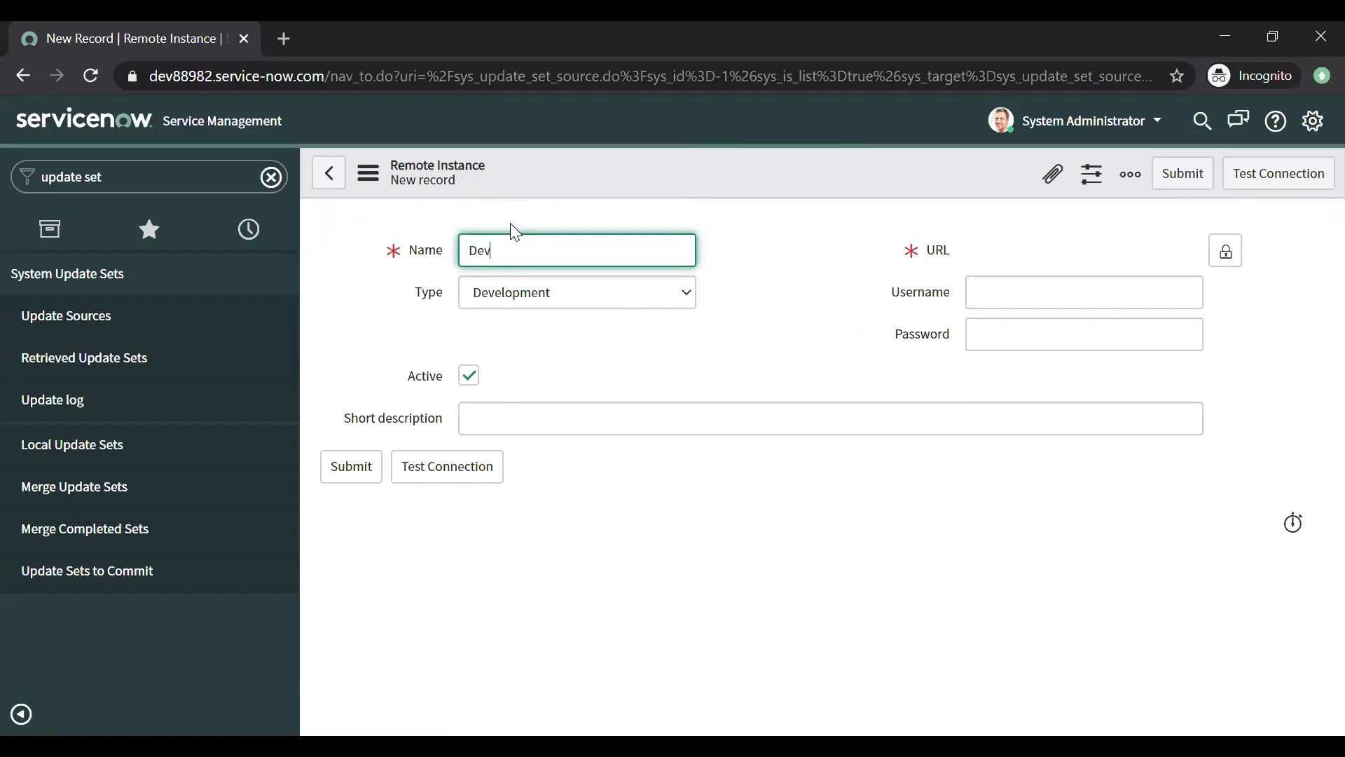
Step: Name the remote instance 'DEV Instance' and keep its type as Development
text(tance)
key(ctrl+a)
text(DEV Ins)
key(Tab)
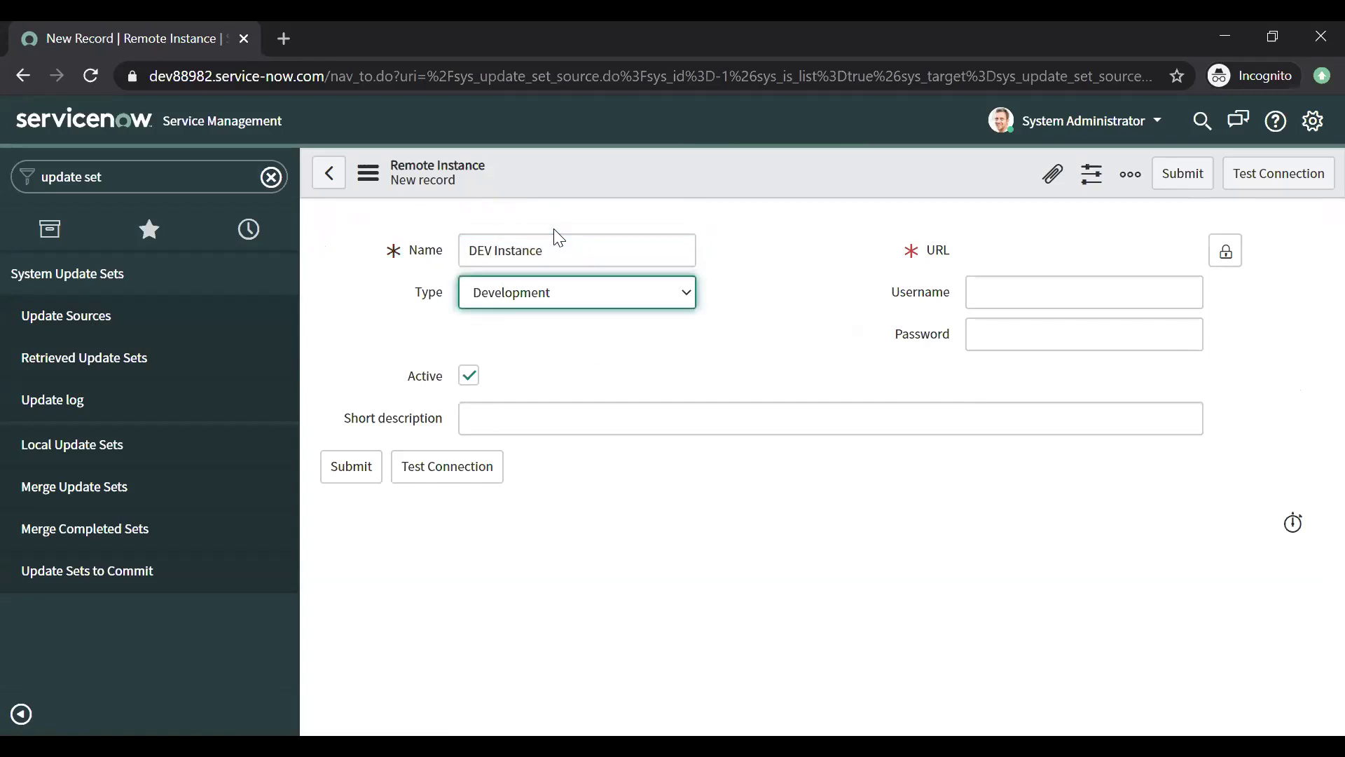
click(585, 292)
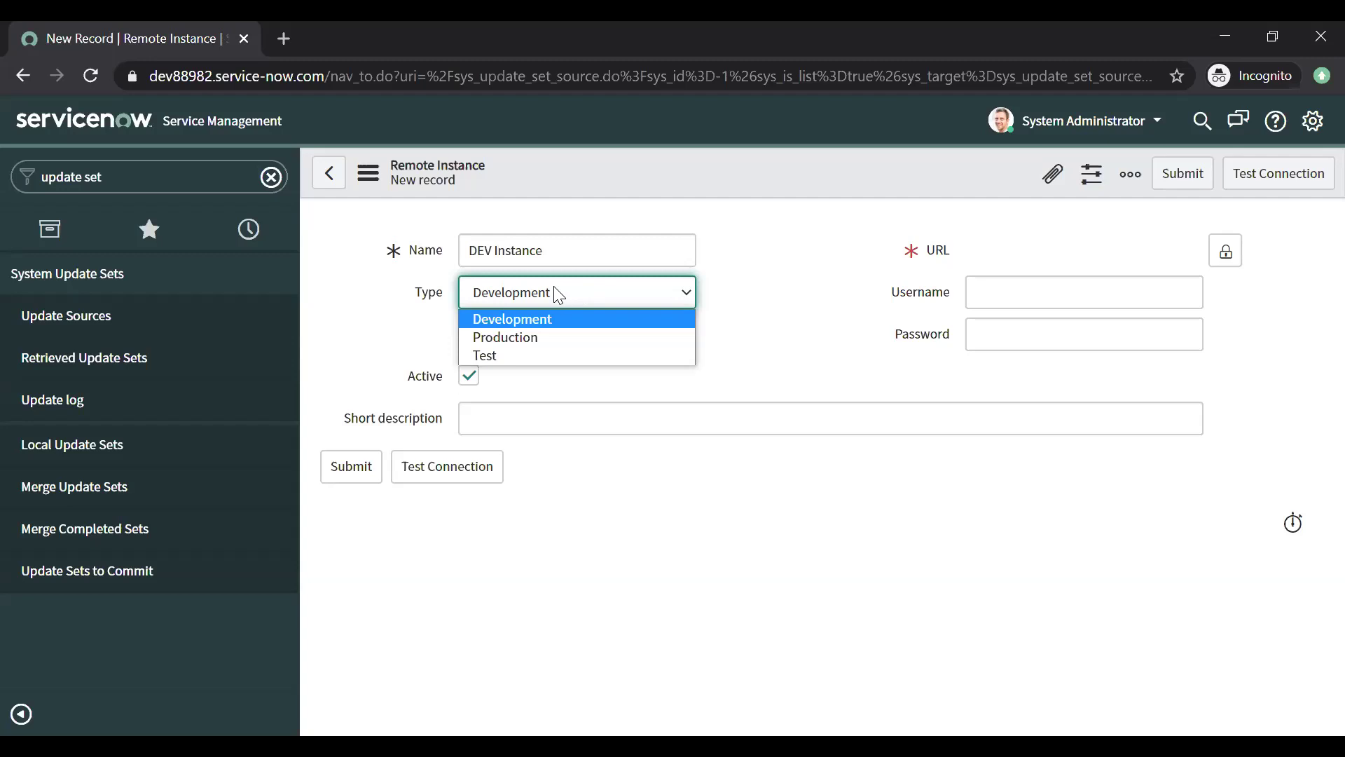
click(558, 293)
click(558, 293)
click(546, 338)
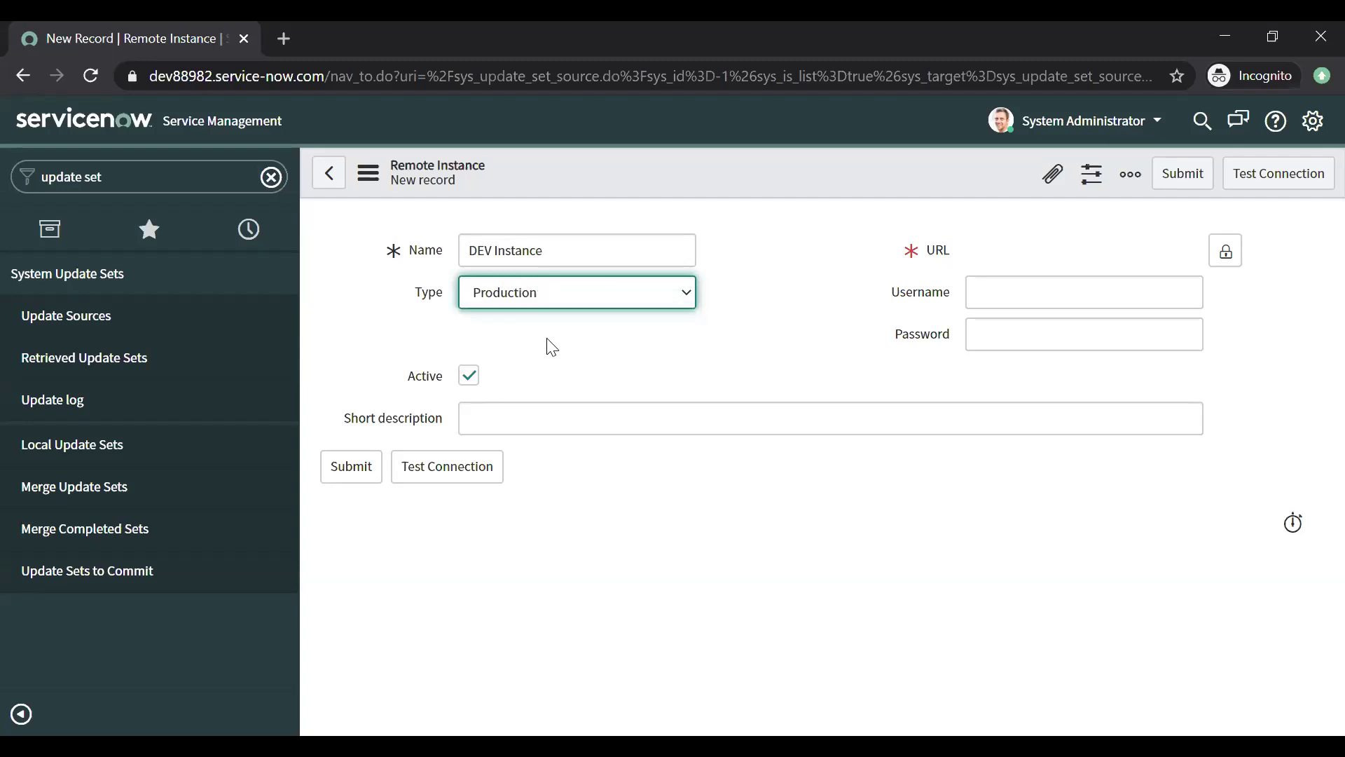
click(570, 297)
click(554, 315)
Step: Unlock the URL field, paste the dev76579 instance URL, and lock it
click(1219, 254)
text(https://dev76579.service-now.com/)
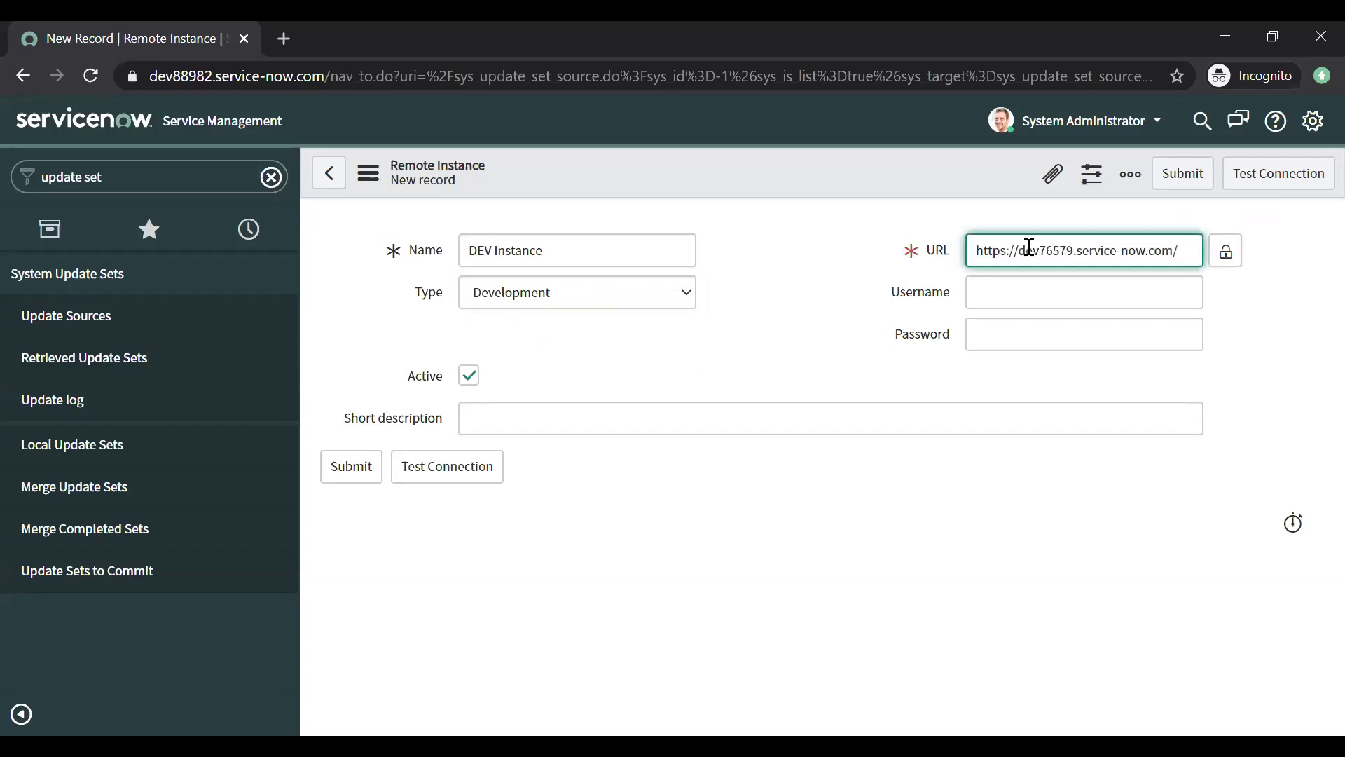
drag(1000, 252, 1161, 251)
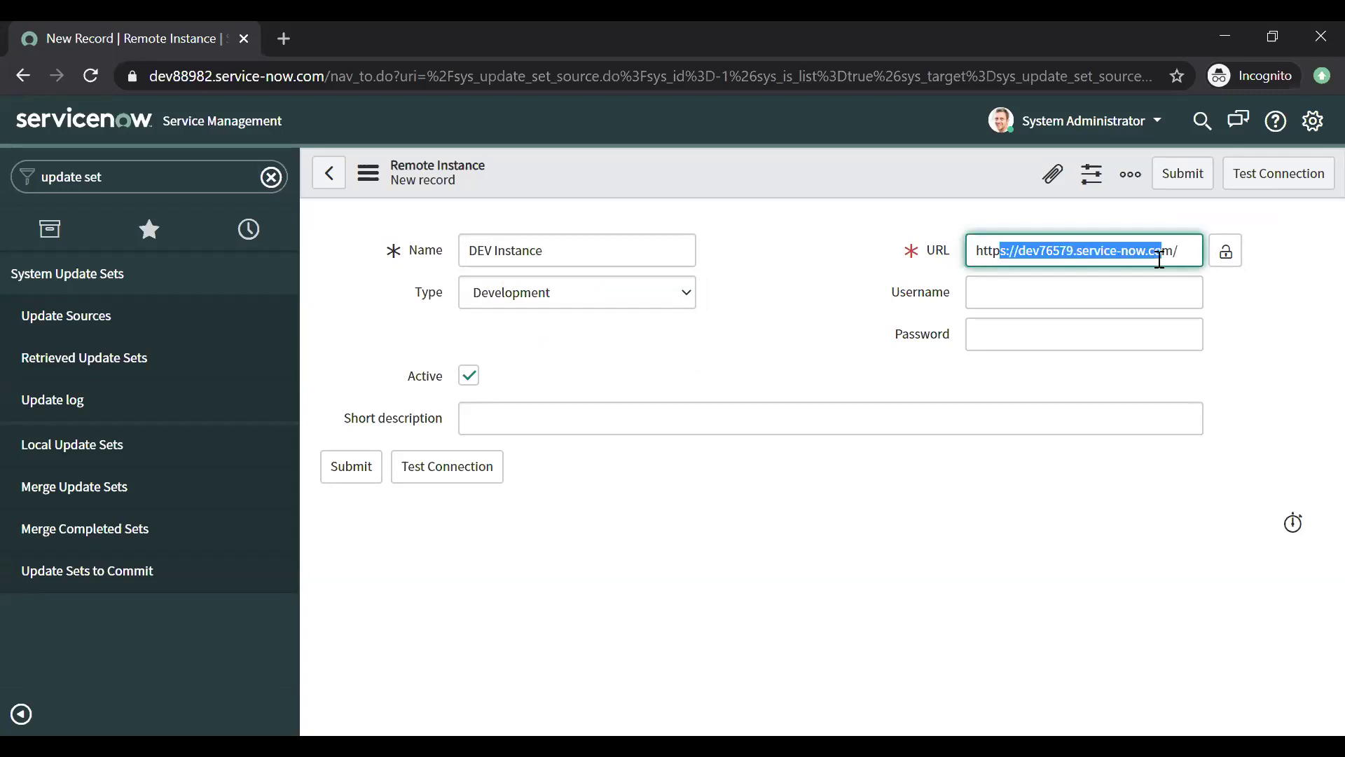
click(1052, 254)
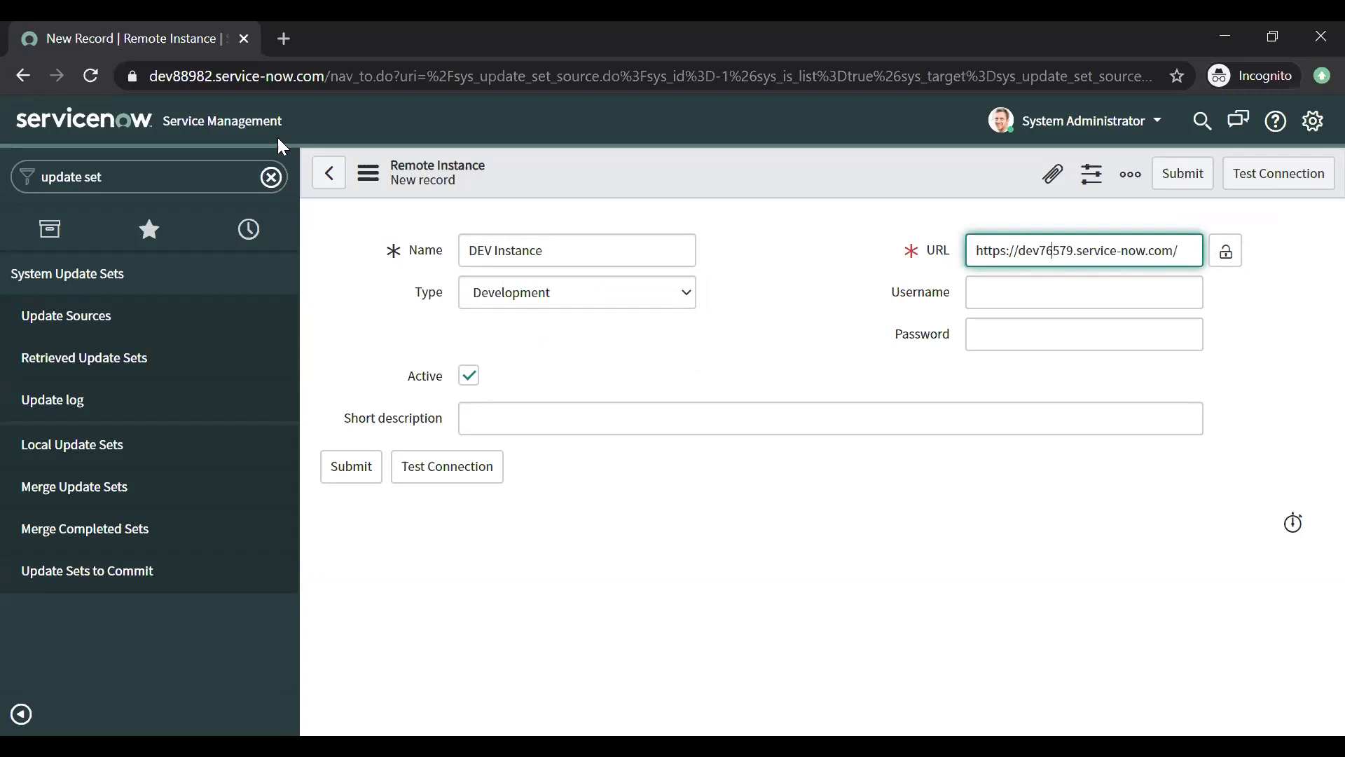
click(1227, 259)
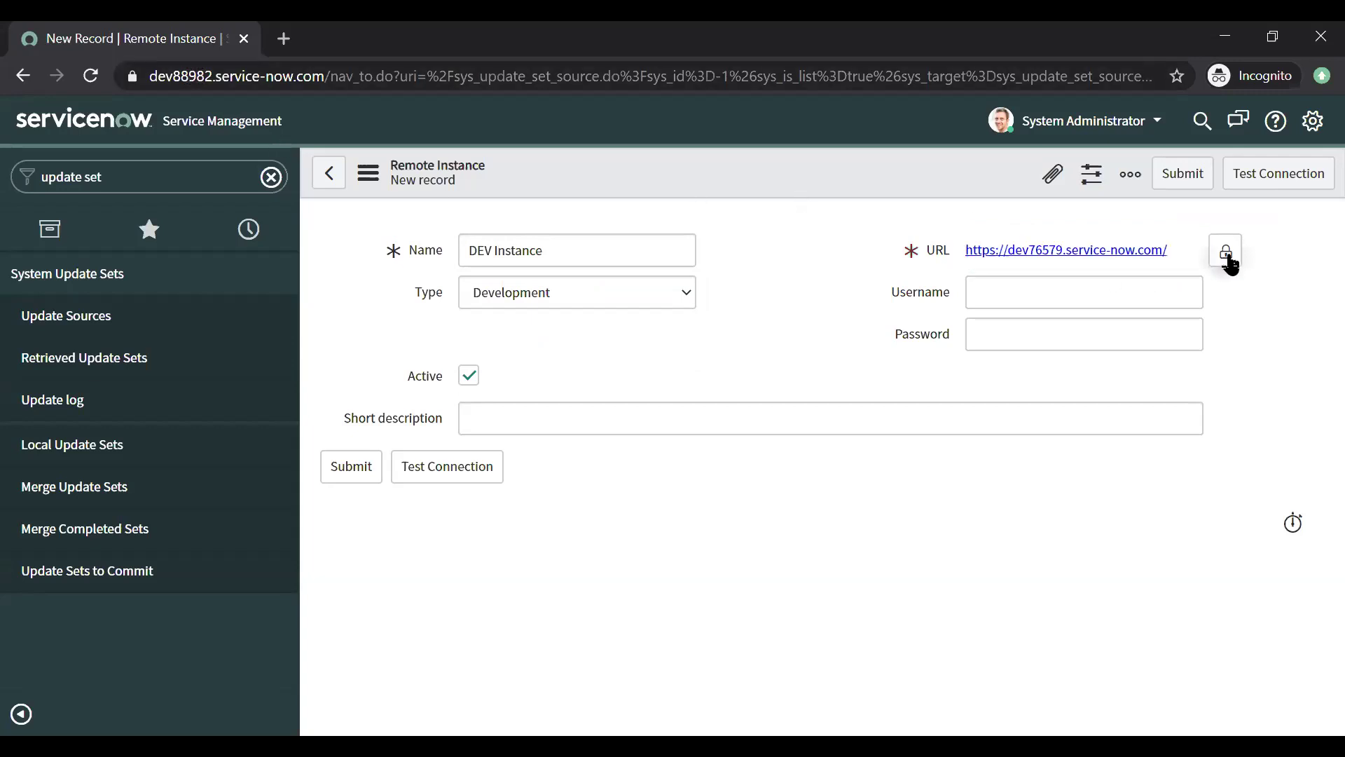
Step: Enter the admin username and password, leaving the short description empty
click(1058, 294)
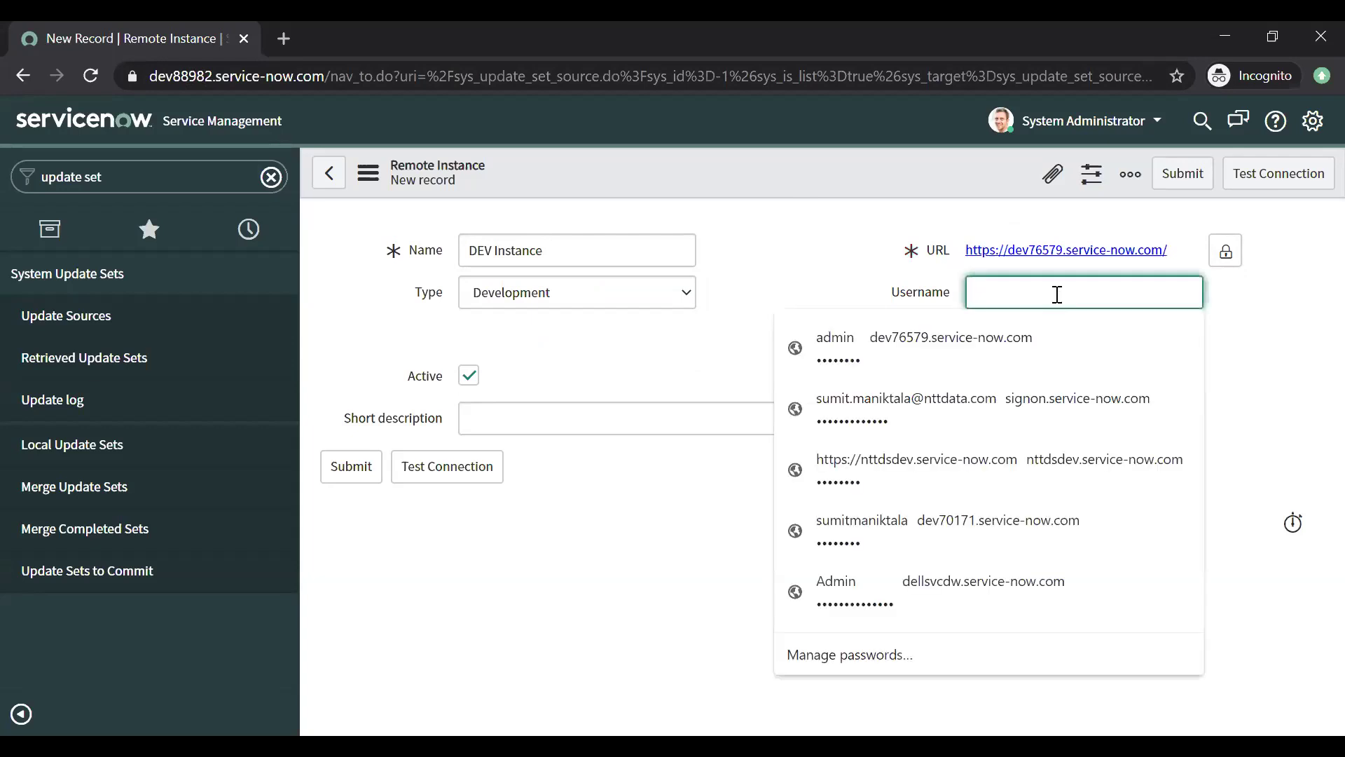
text(admin)
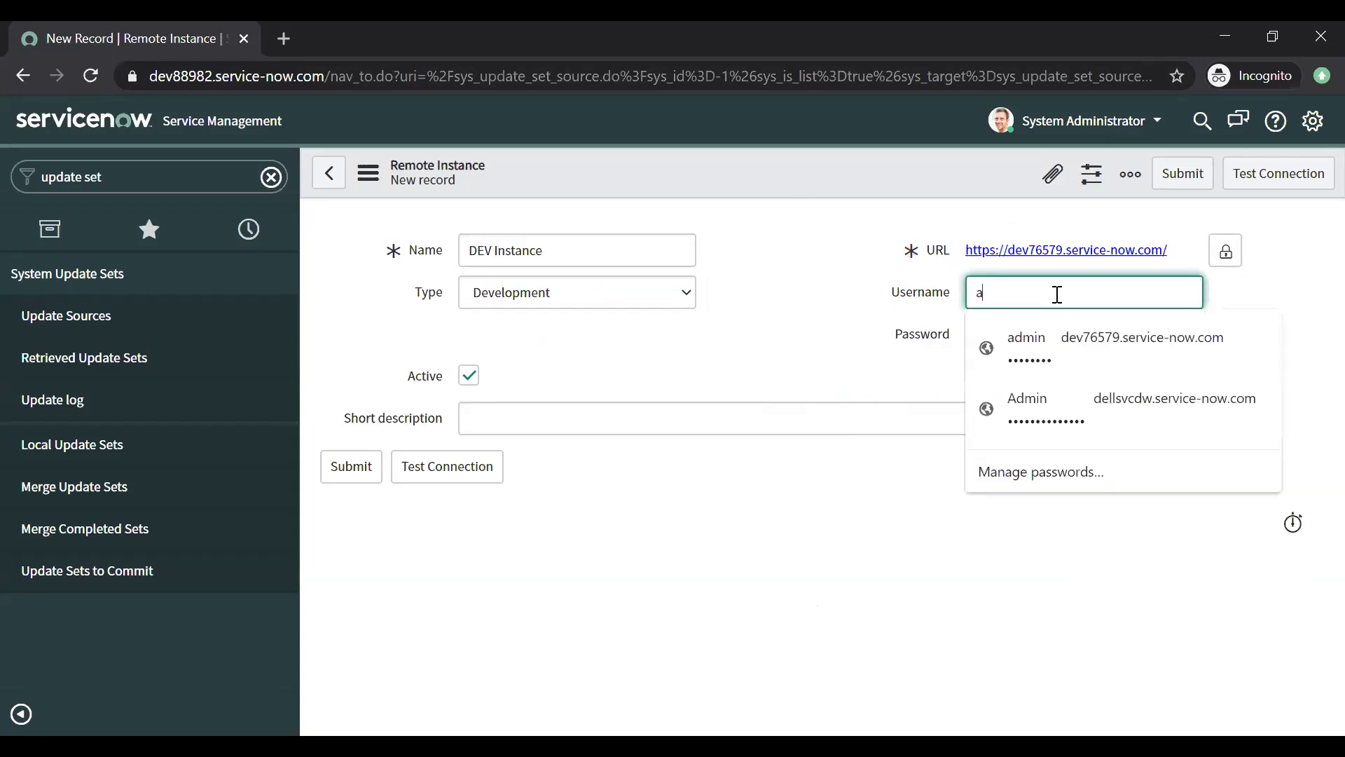
key(Tab)
text(••••••••)
key(ctrl+a)
key(BackSpace)
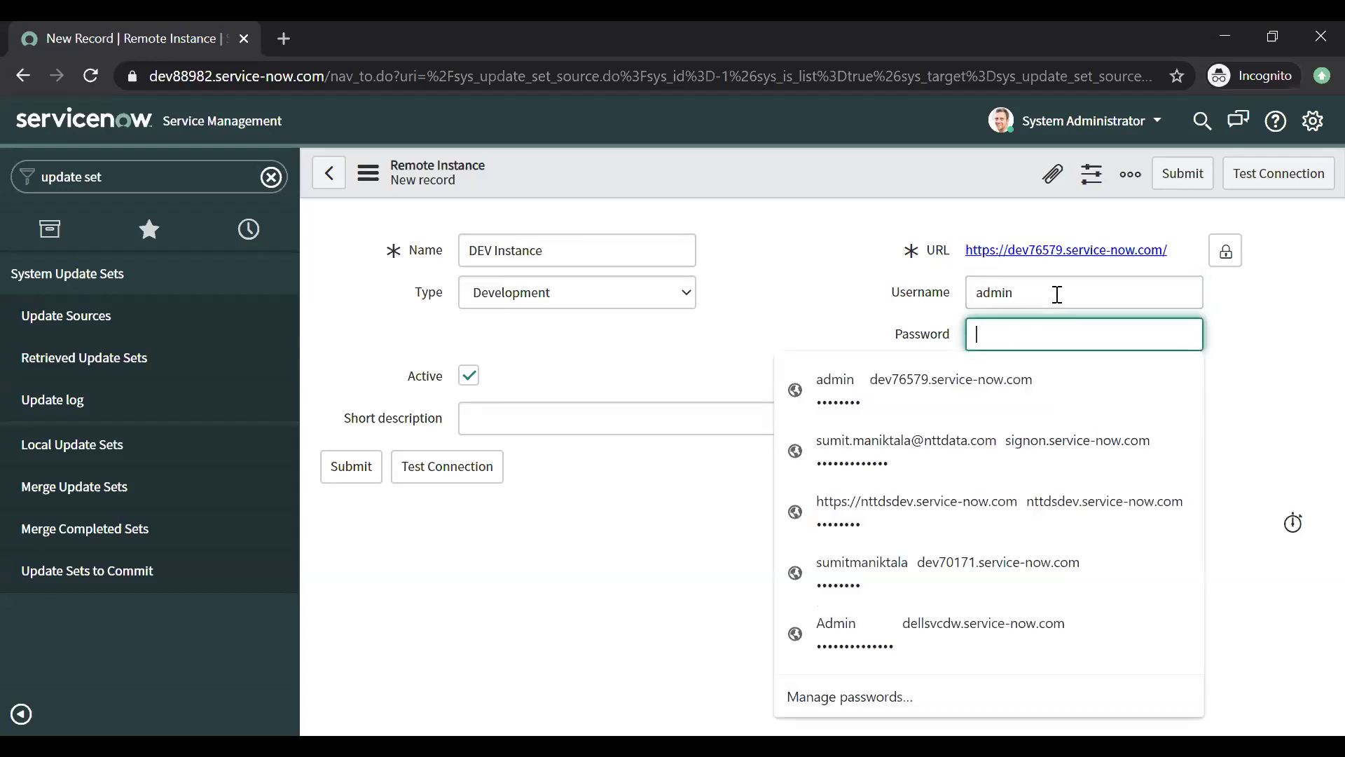
text(••••••••)
key(Tab)
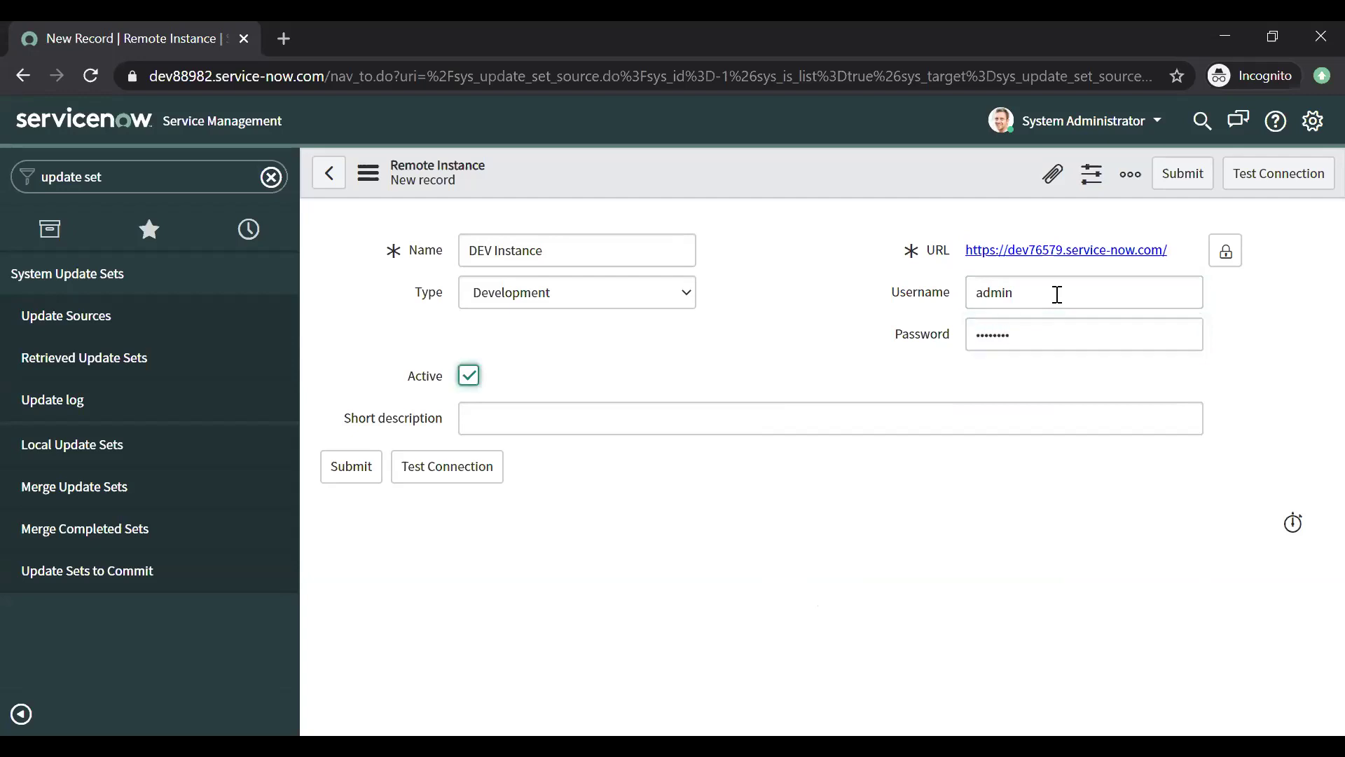
double_click(1021, 293)
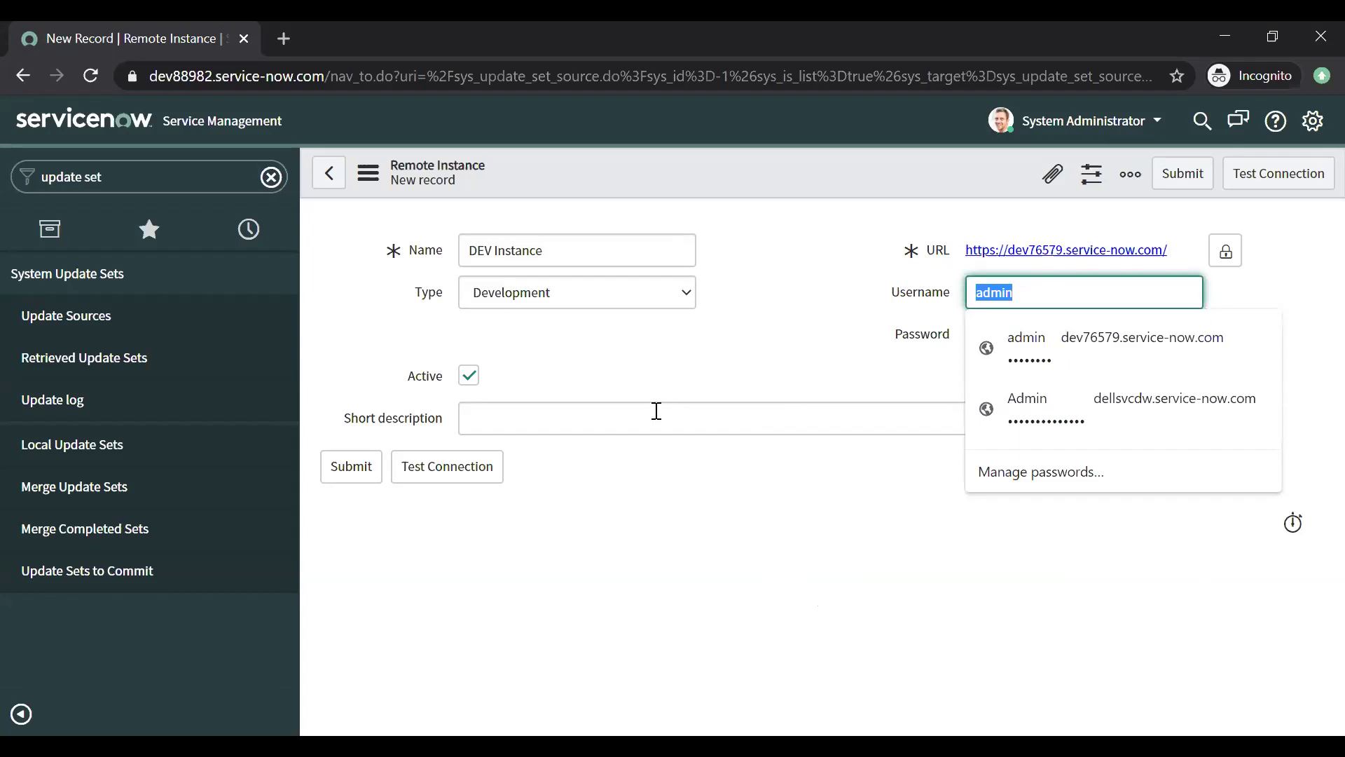
click(702, 521)
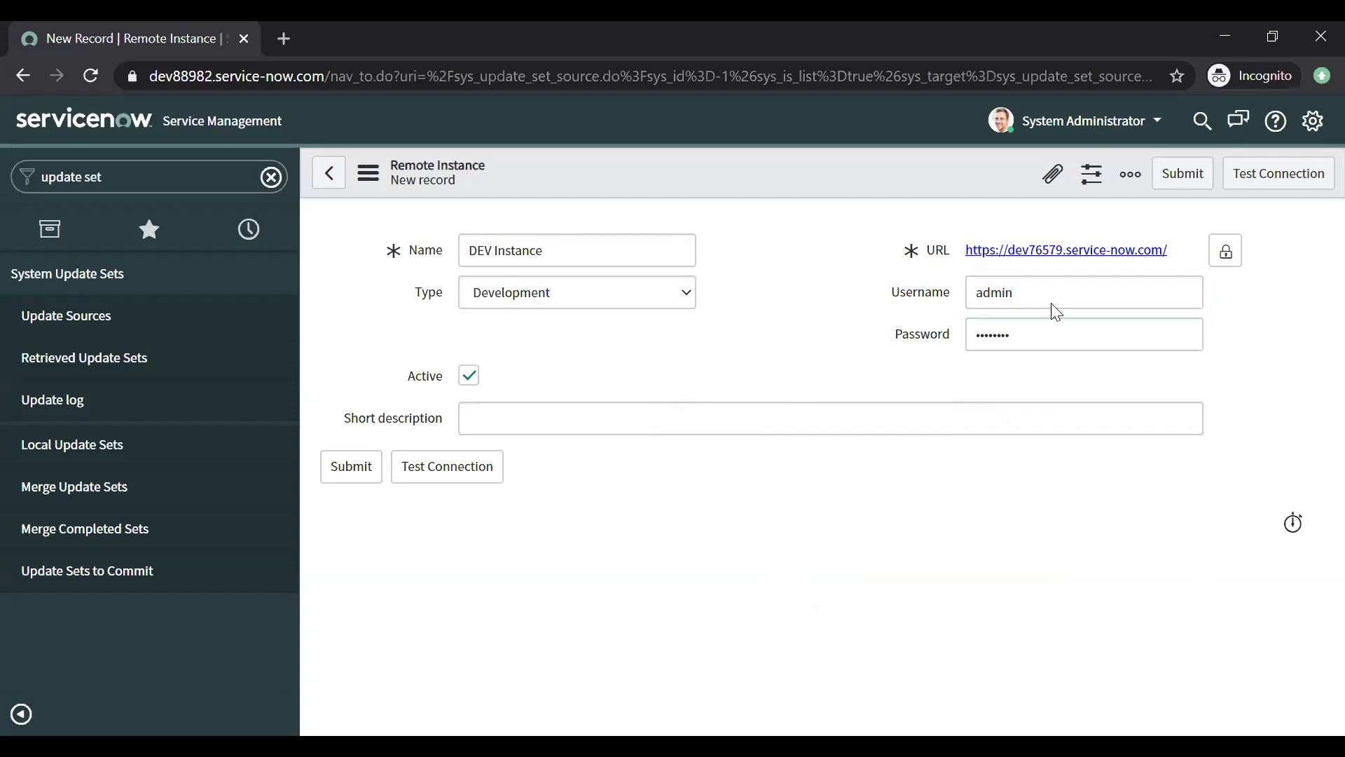
double_click(1024, 292)
click(970, 336)
click(517, 413)
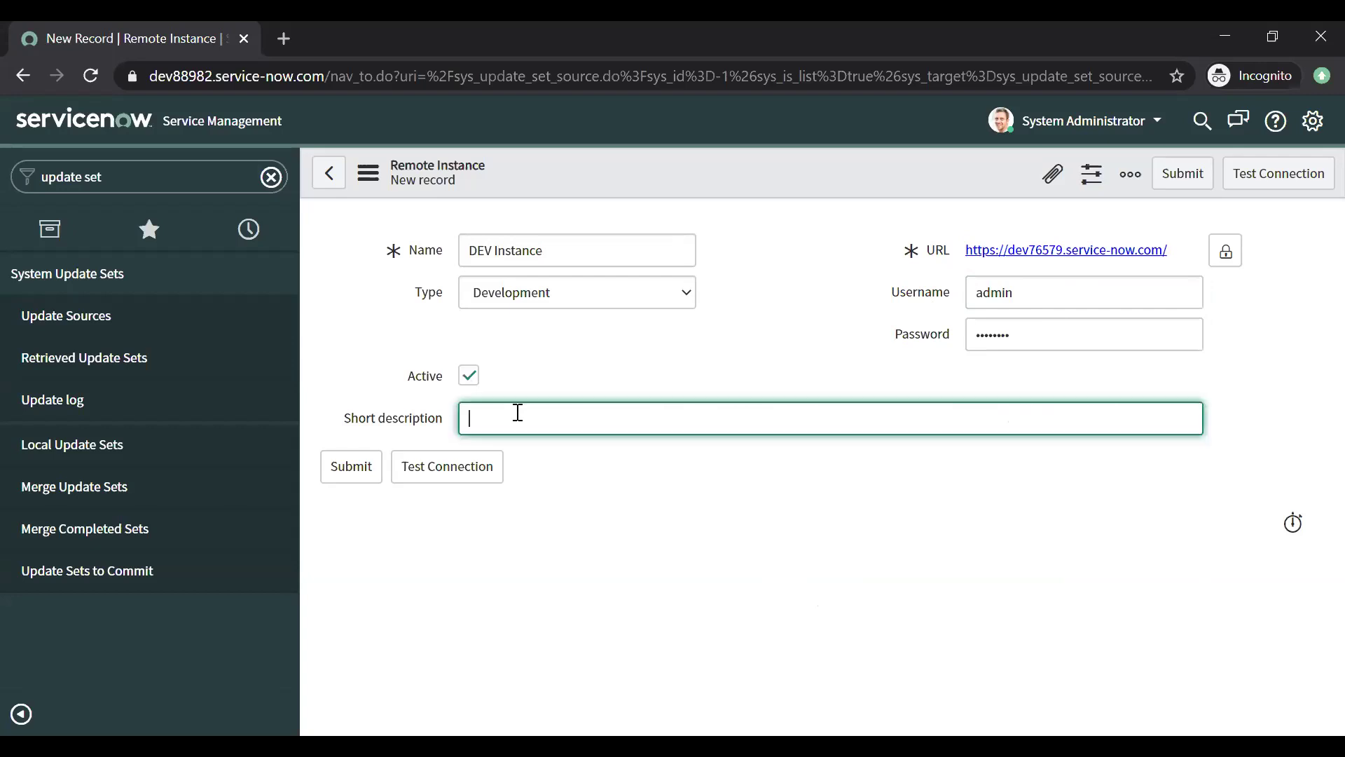
click(528, 535)
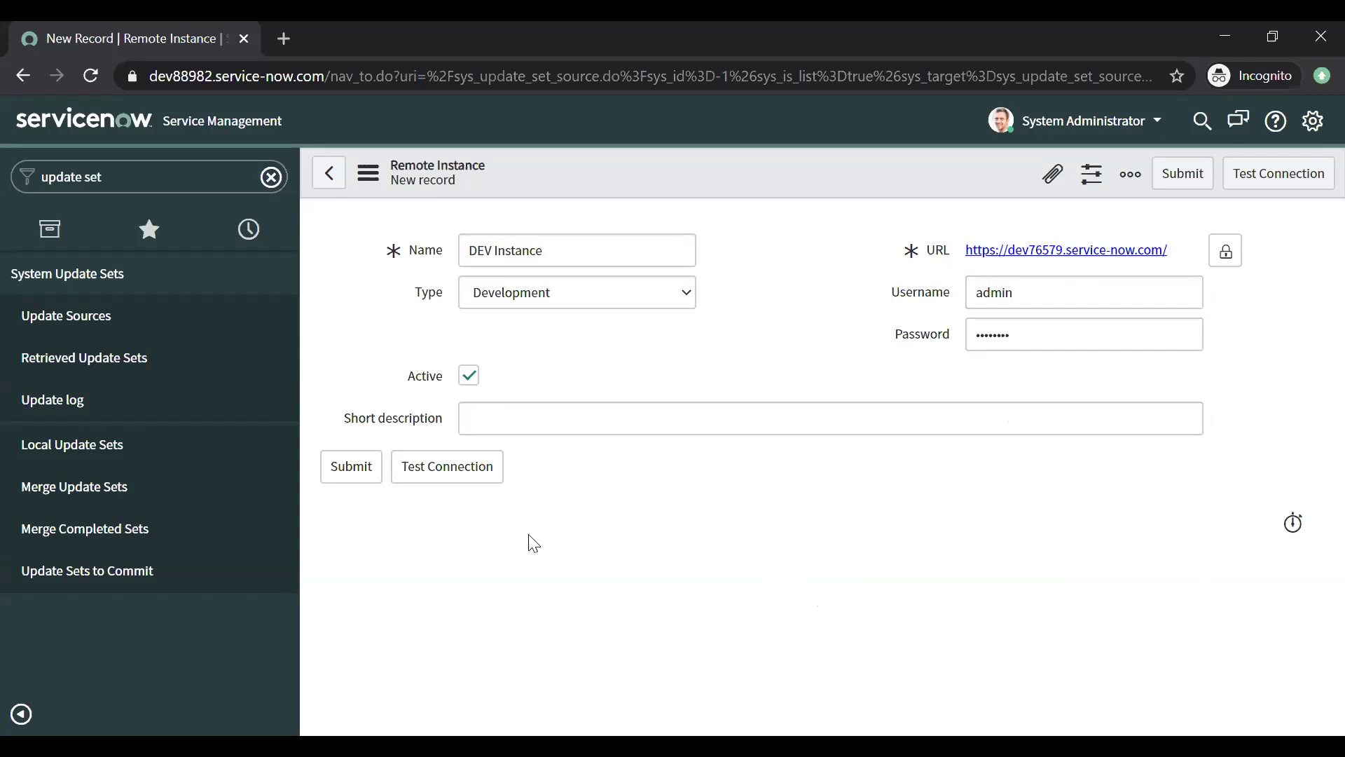
Step: Test the DEV Instance connection, confirm it succeeds with a version warning, then close the banner
click(453, 478)
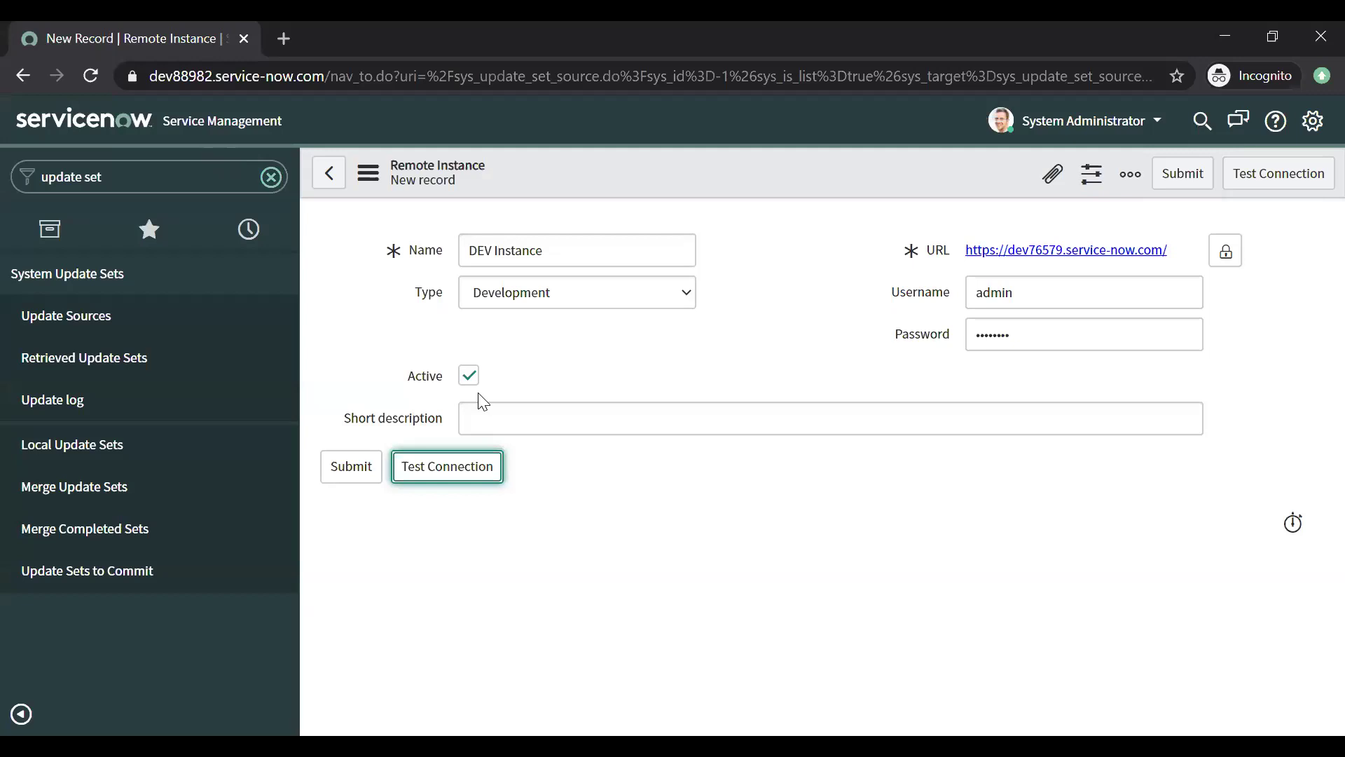
click(462, 482)
click(455, 468)
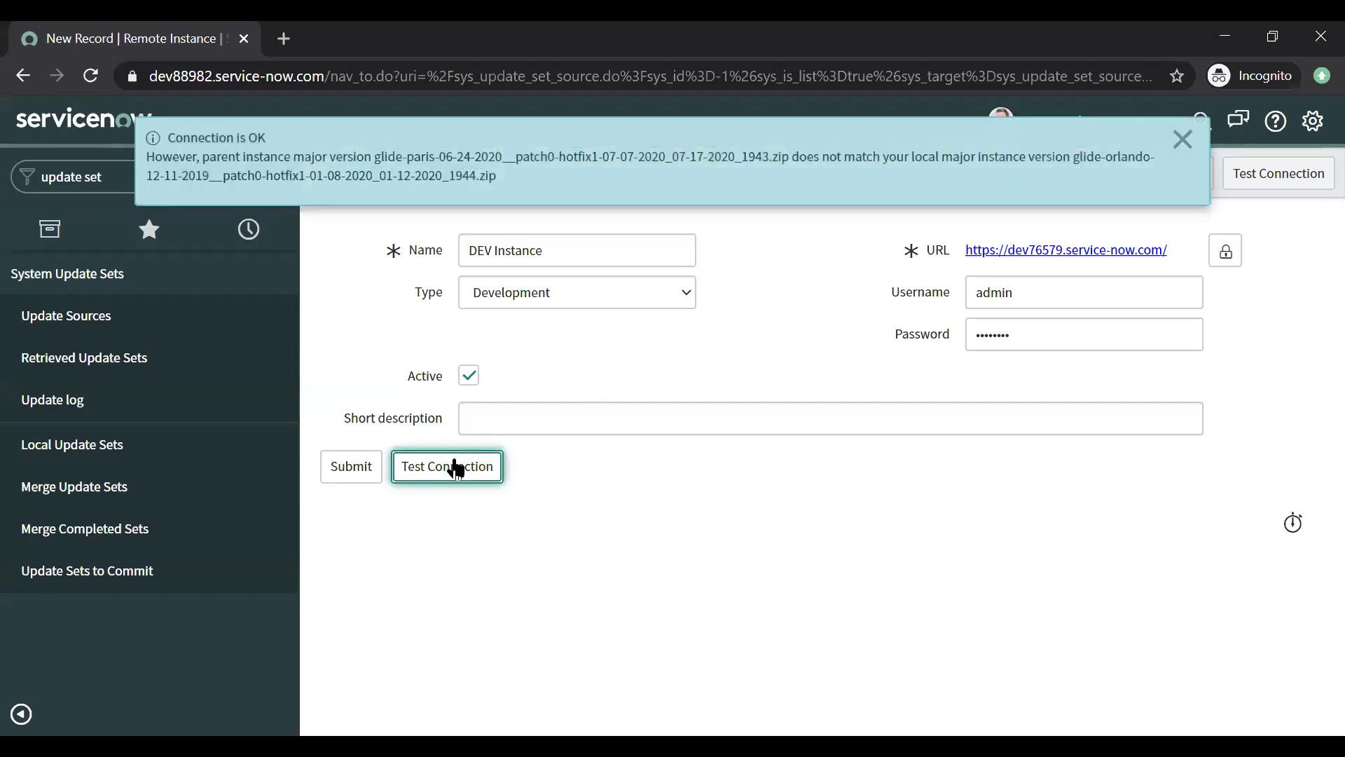
click(697, 329)
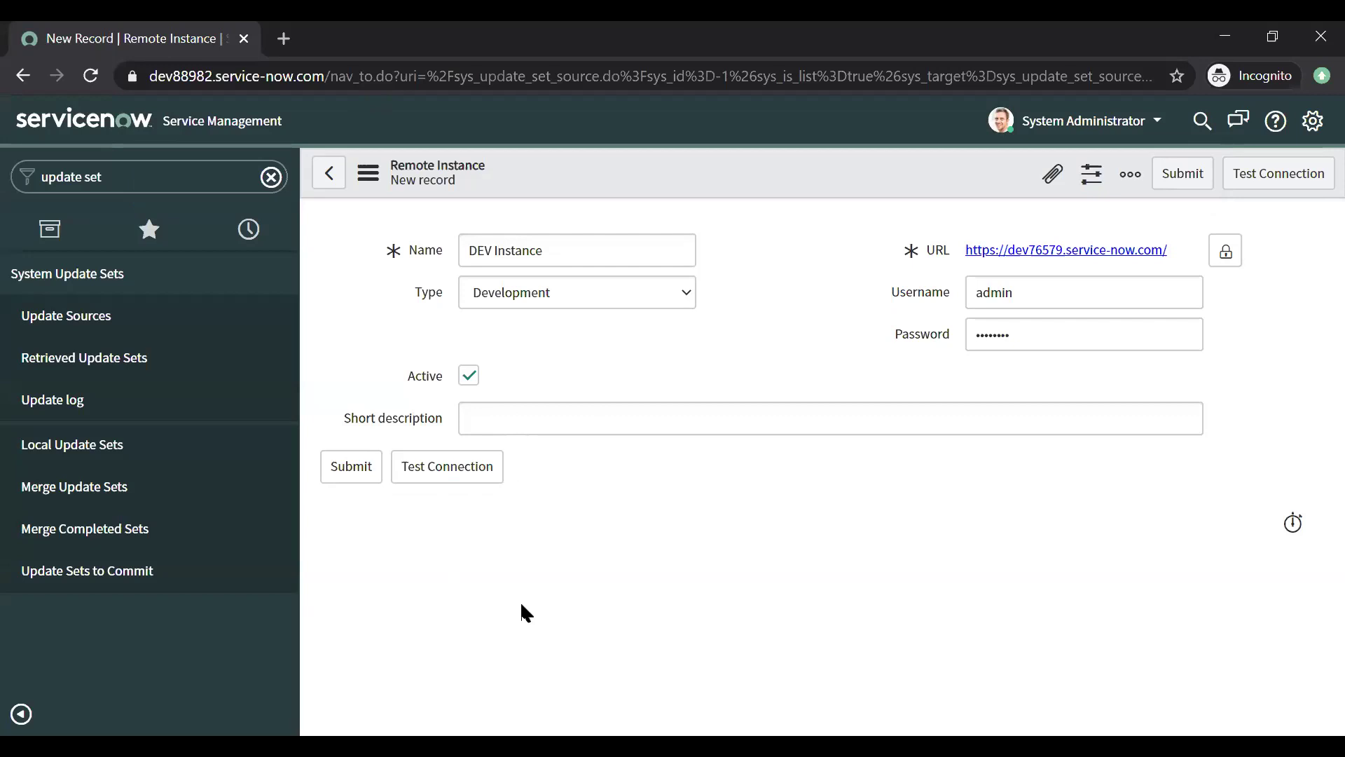
Step: Submit the DEV Instance record and reopen it from the Remote Instances list
click(346, 469)
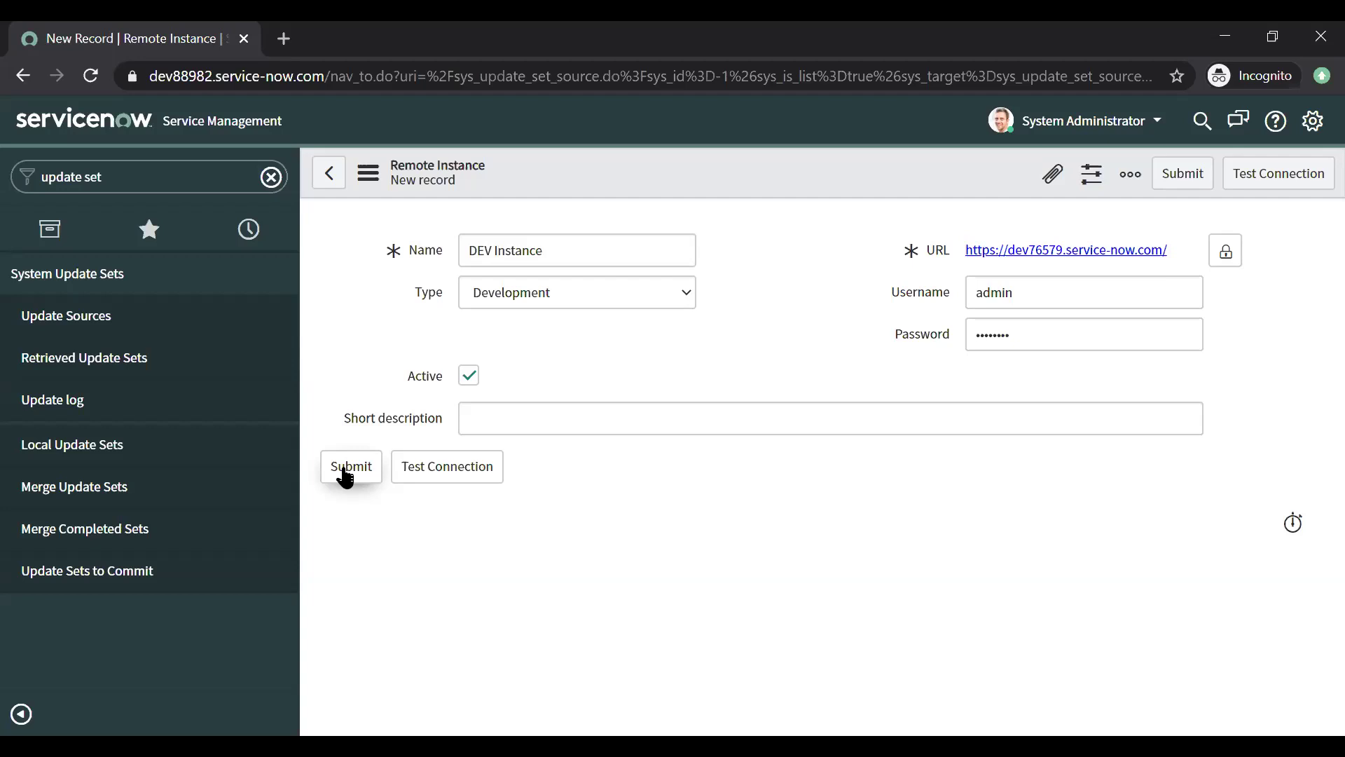
click(348, 475)
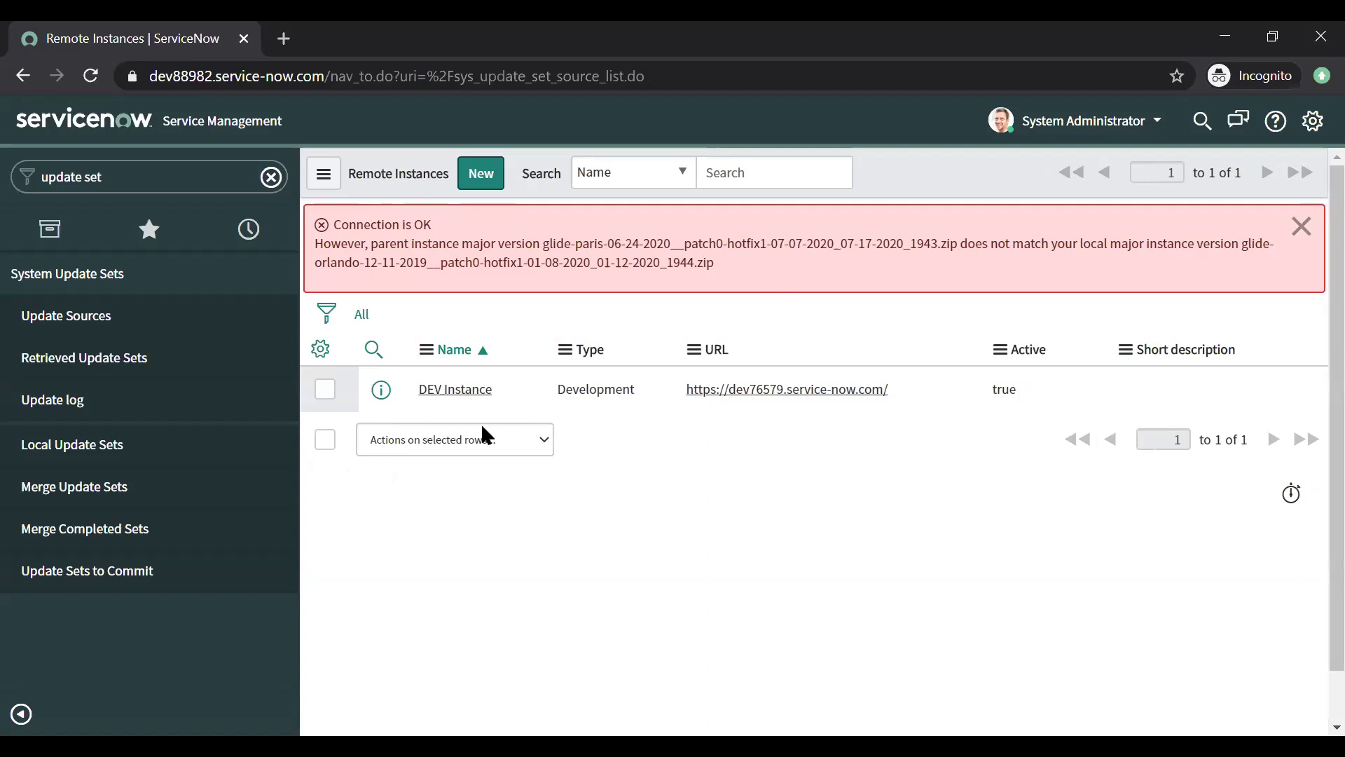
click(458, 394)
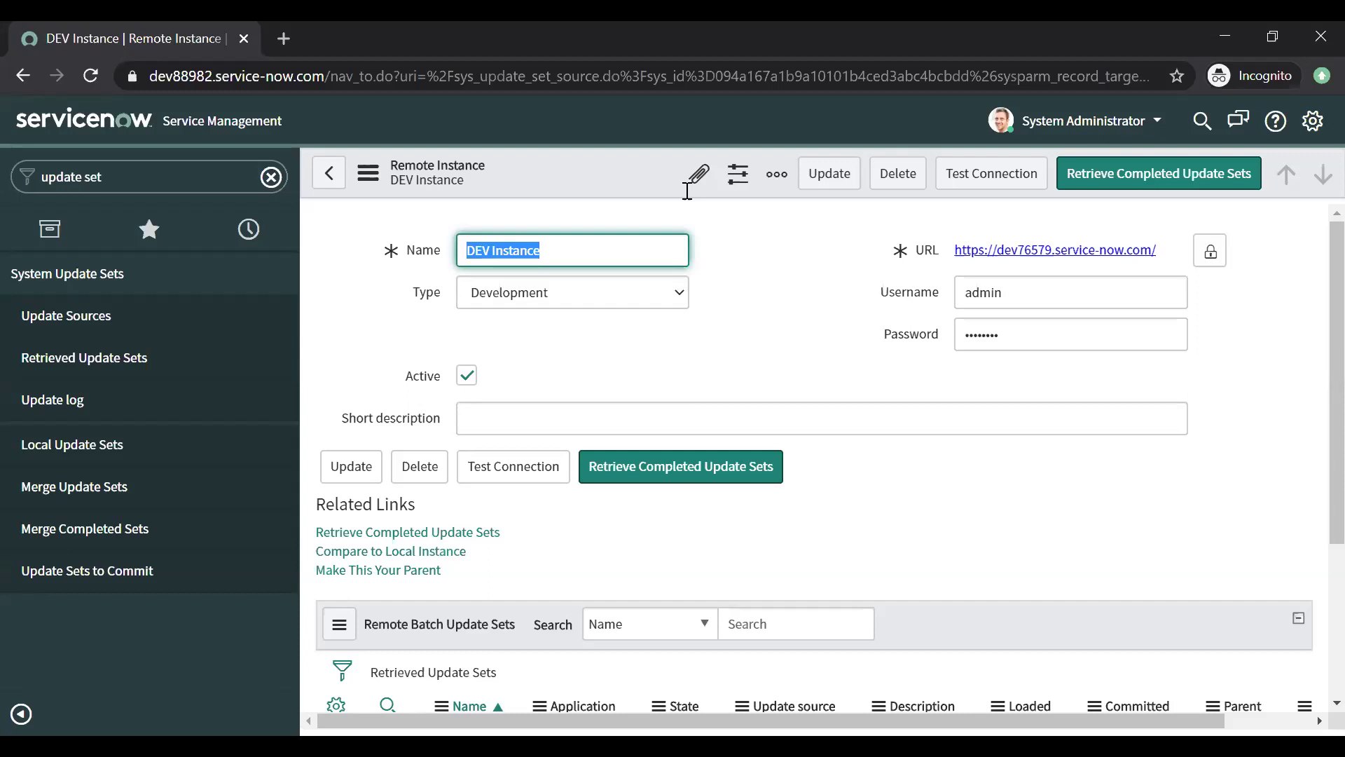
Step: Export the phone-fields update set as XML on the source instance, then return to the target window
key(alt+Tab)
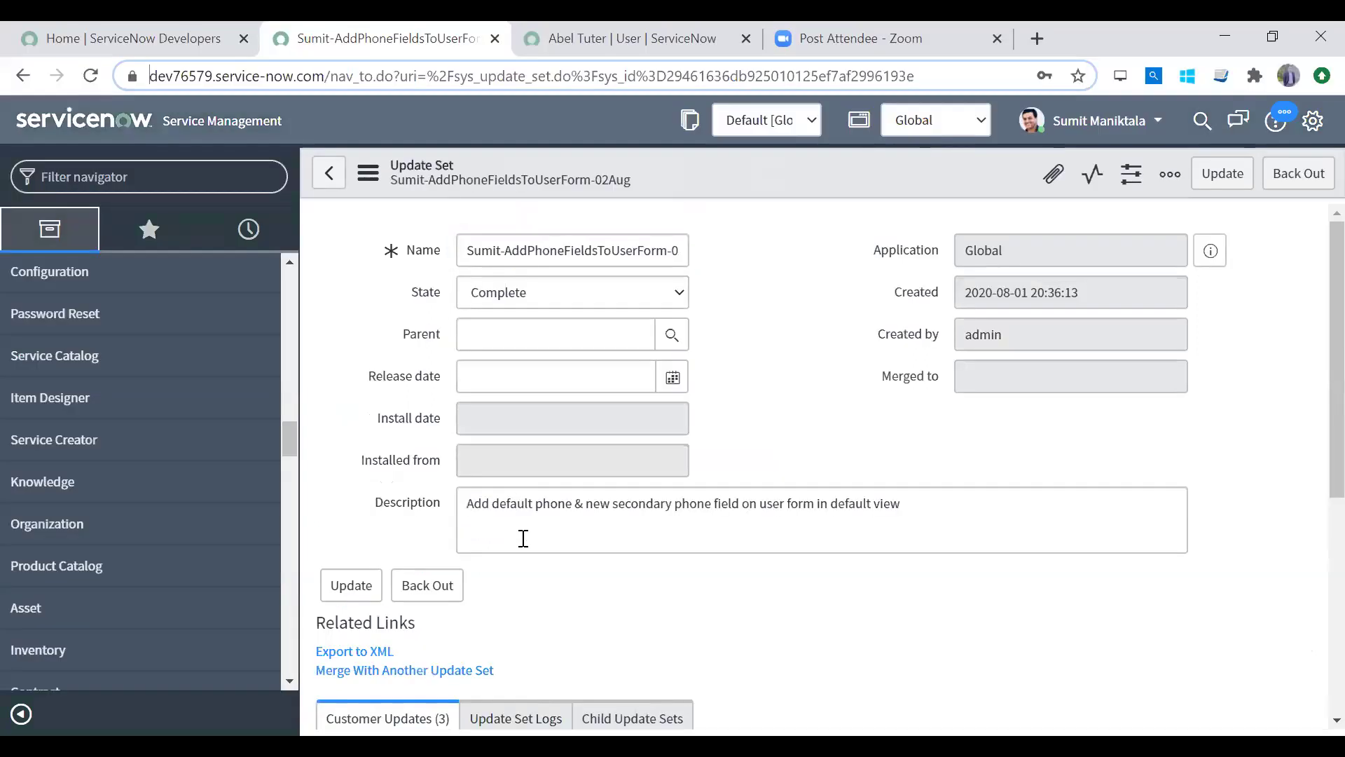
click(354, 653)
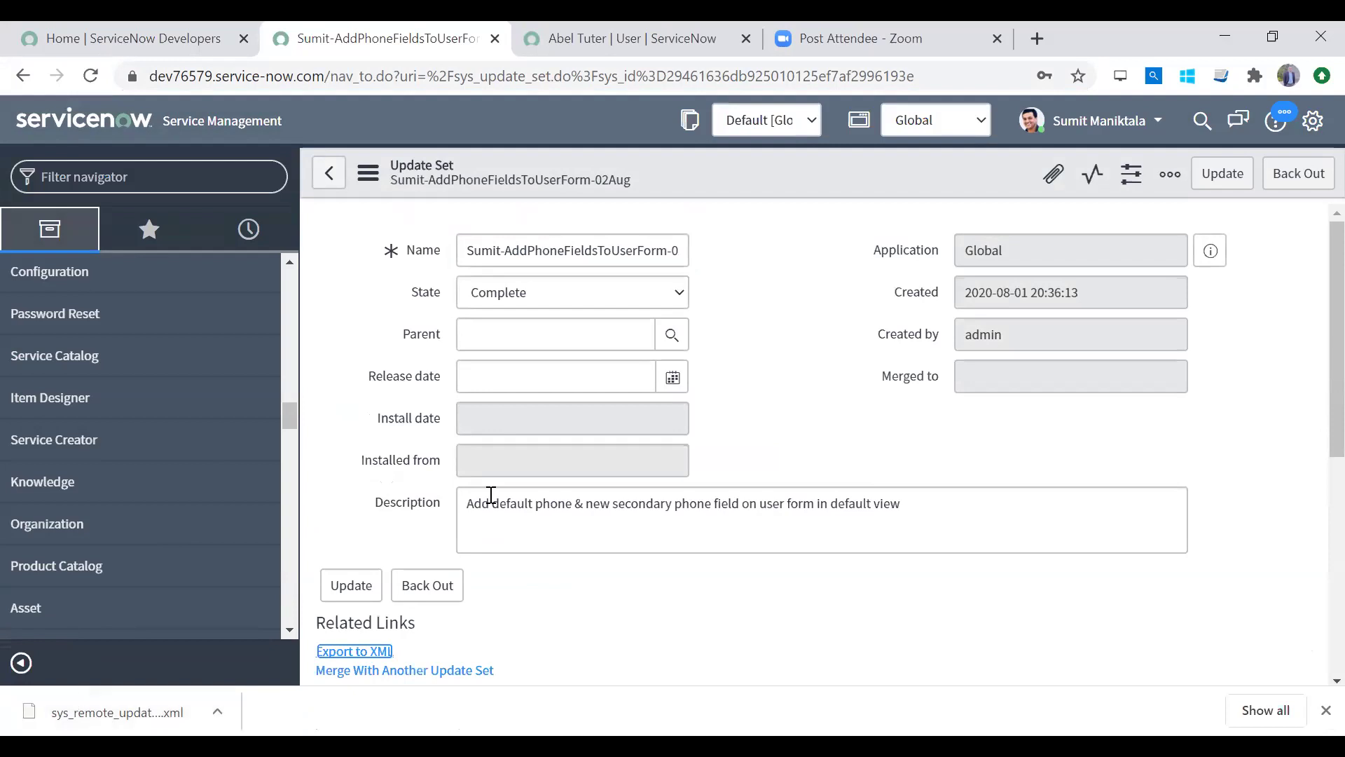
key(alt+Tab)
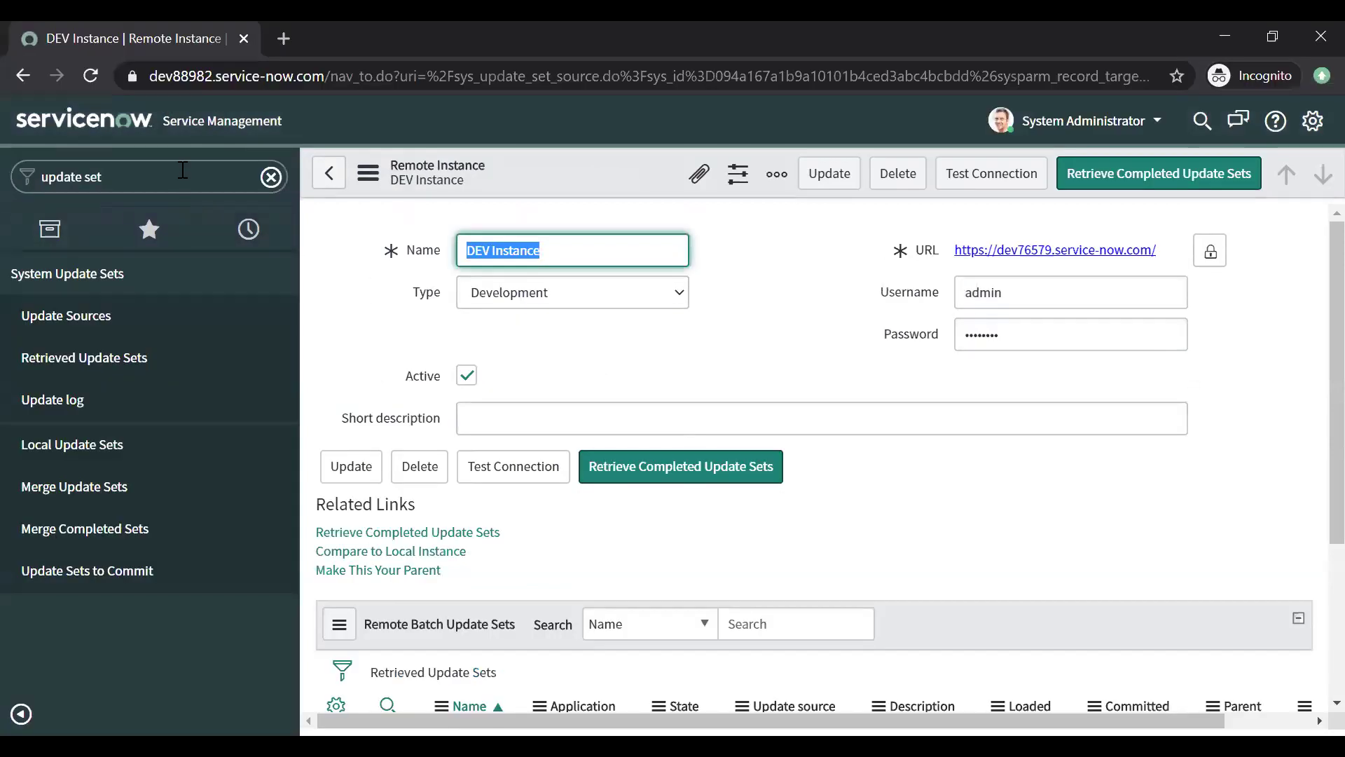
Step: Open Retrieved Update Sets in a new tab and confirm the list is still empty
middle_click(131, 365)
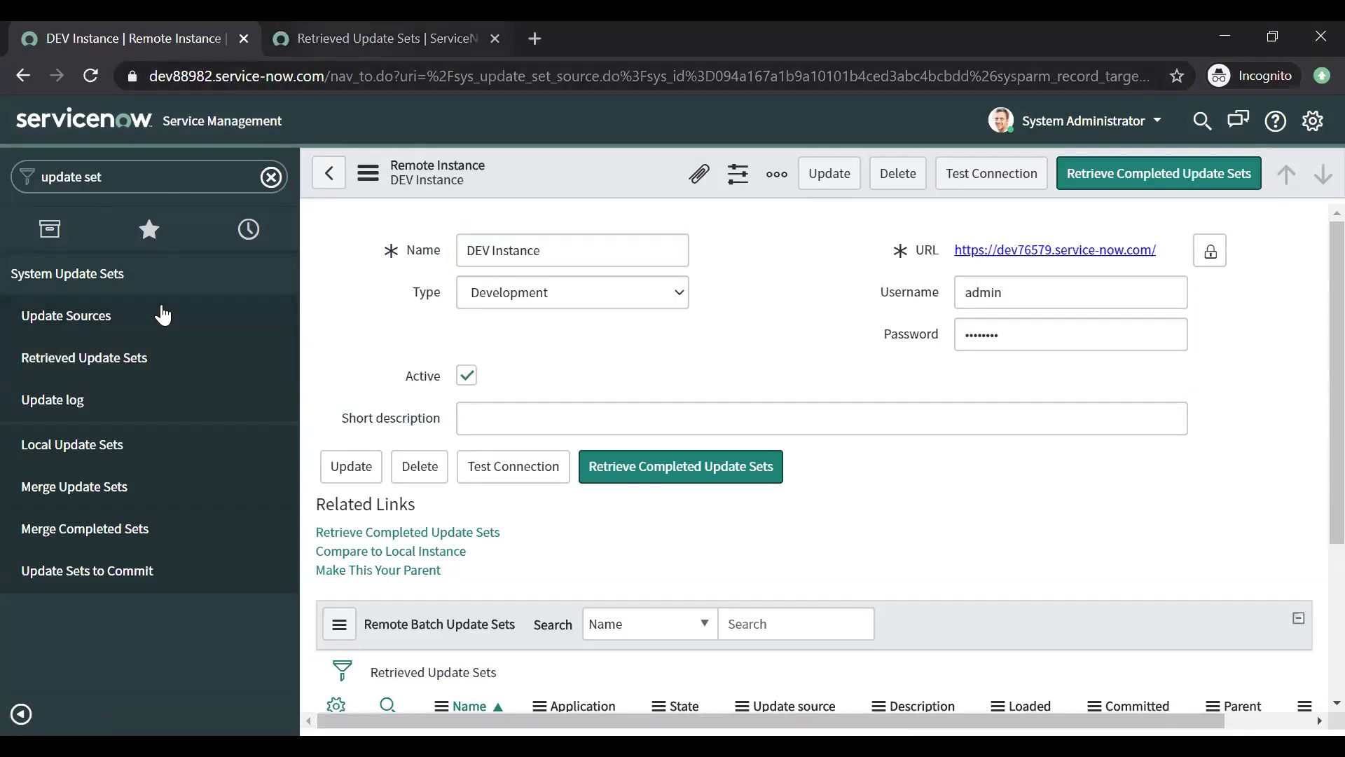
key(ctrl+Tab)
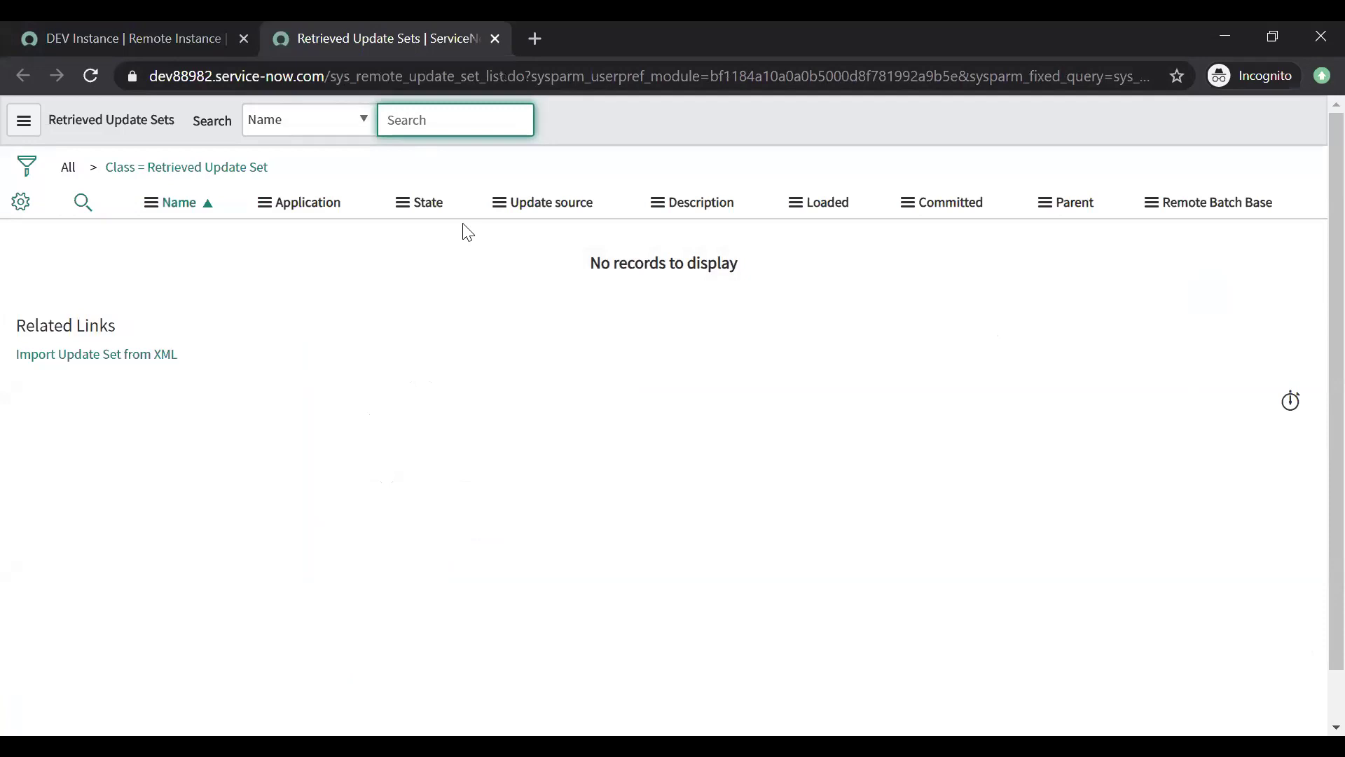
key(ctrl+w)
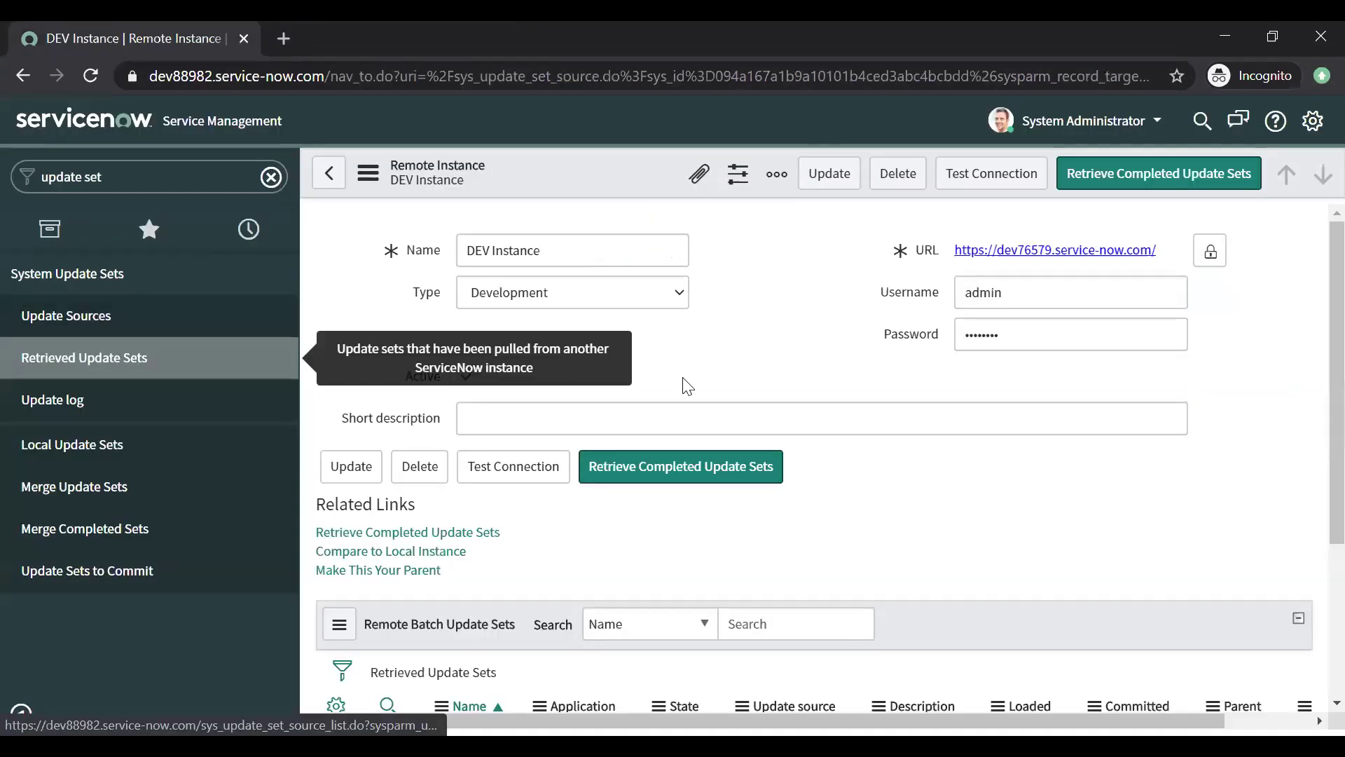
click(718, 412)
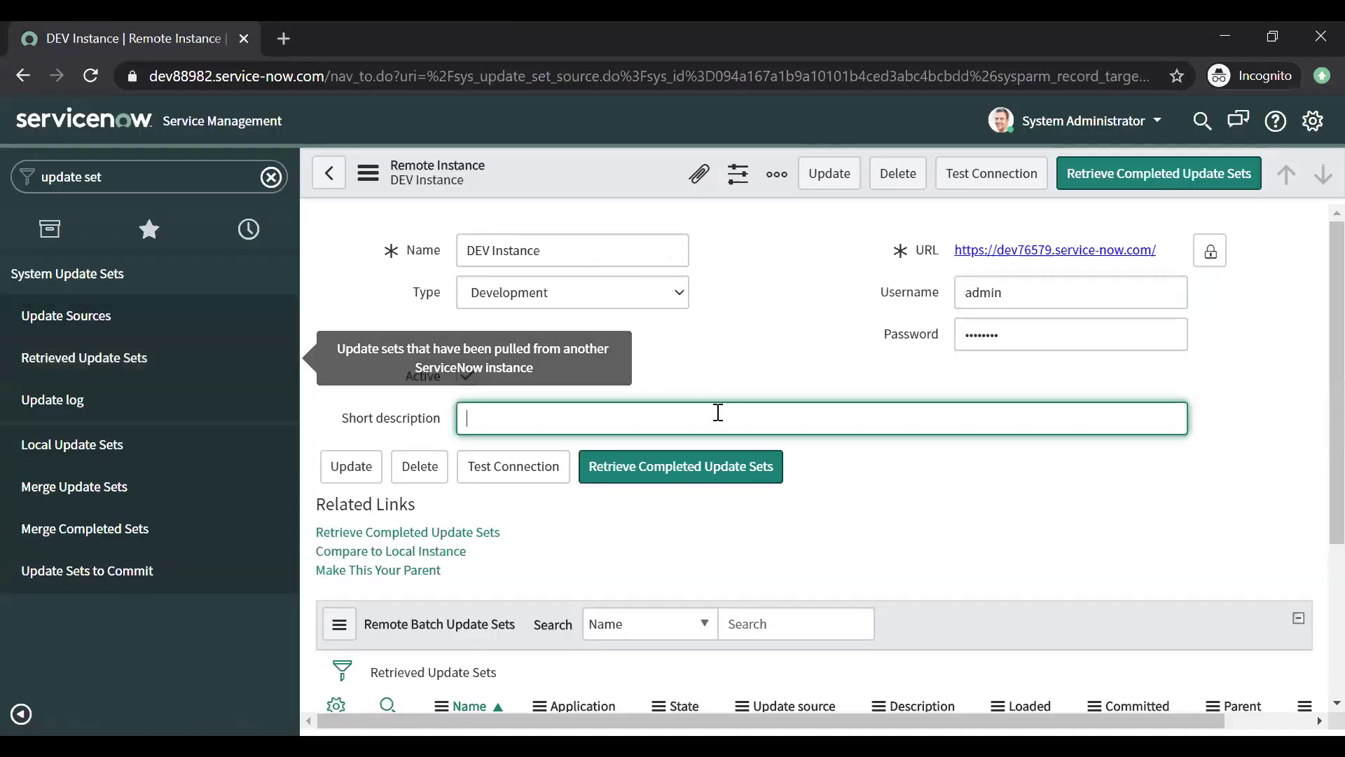
click(924, 533)
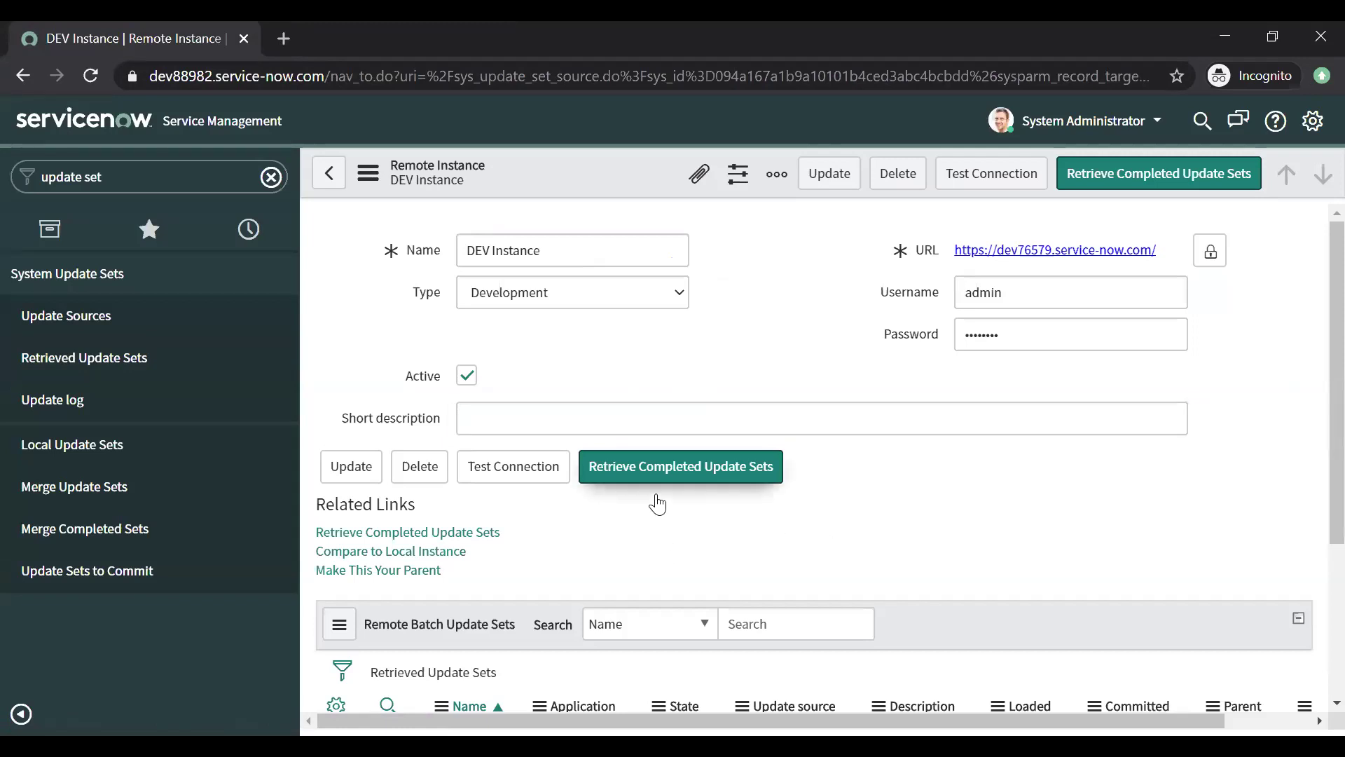
middle_click(145, 357)
click(312, 46)
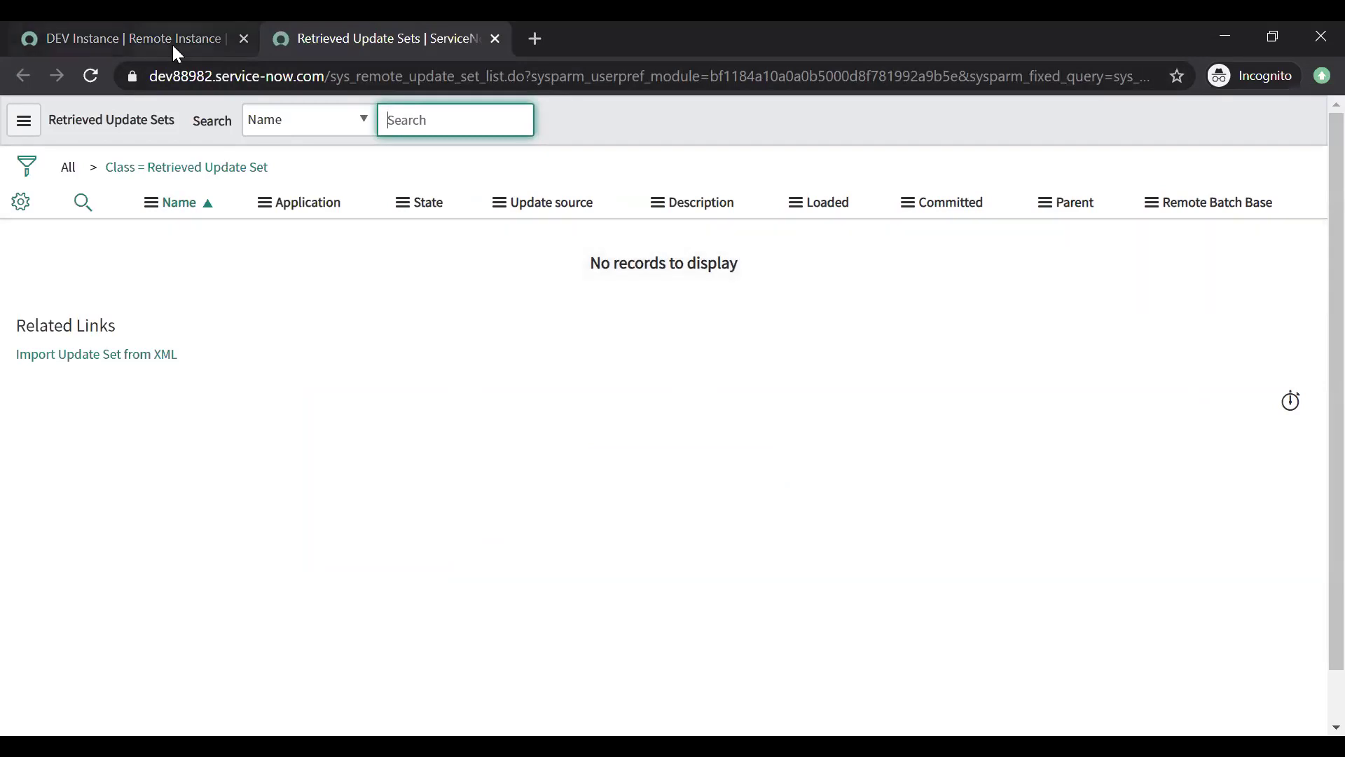
click(170, 43)
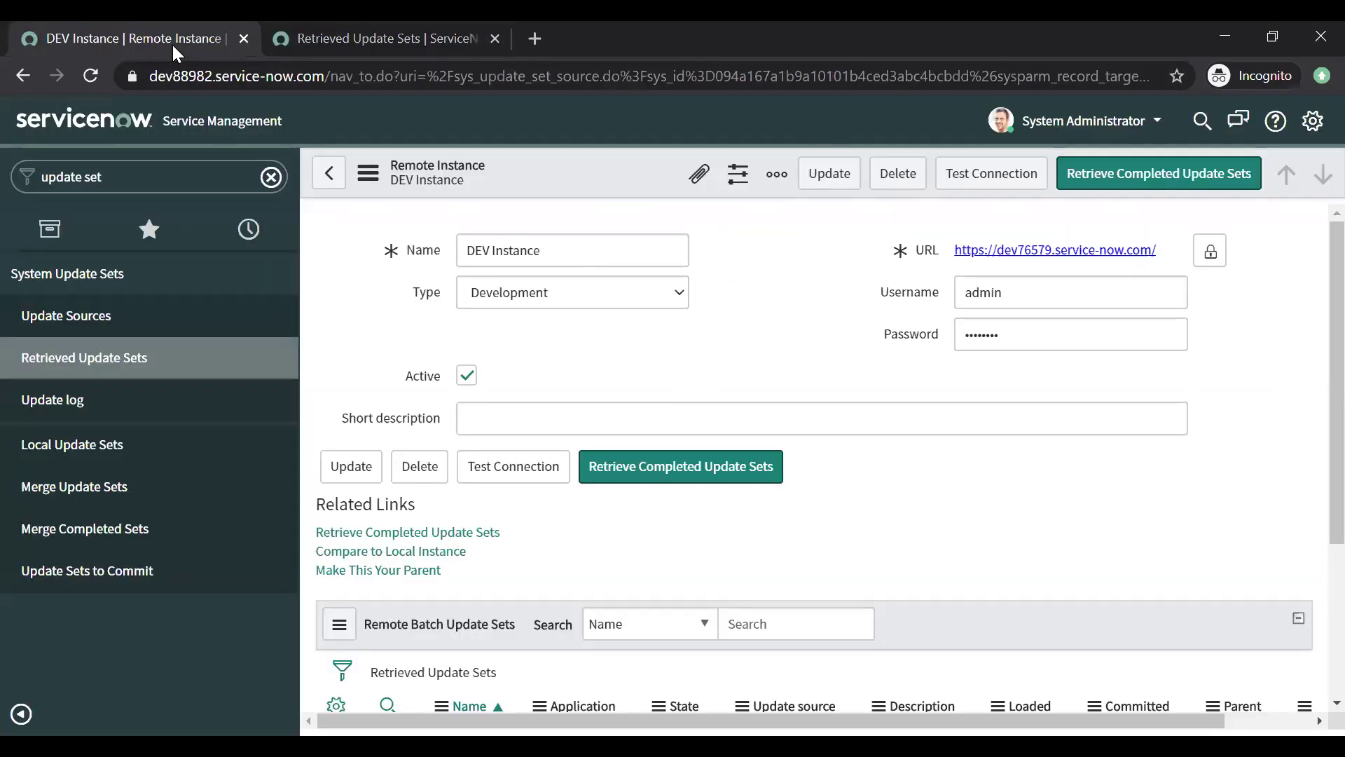
Step: Check the DEV Instance entry in the Remote Instances list, close that tab, and return to the form
middle_click(118, 330)
click(595, 40)
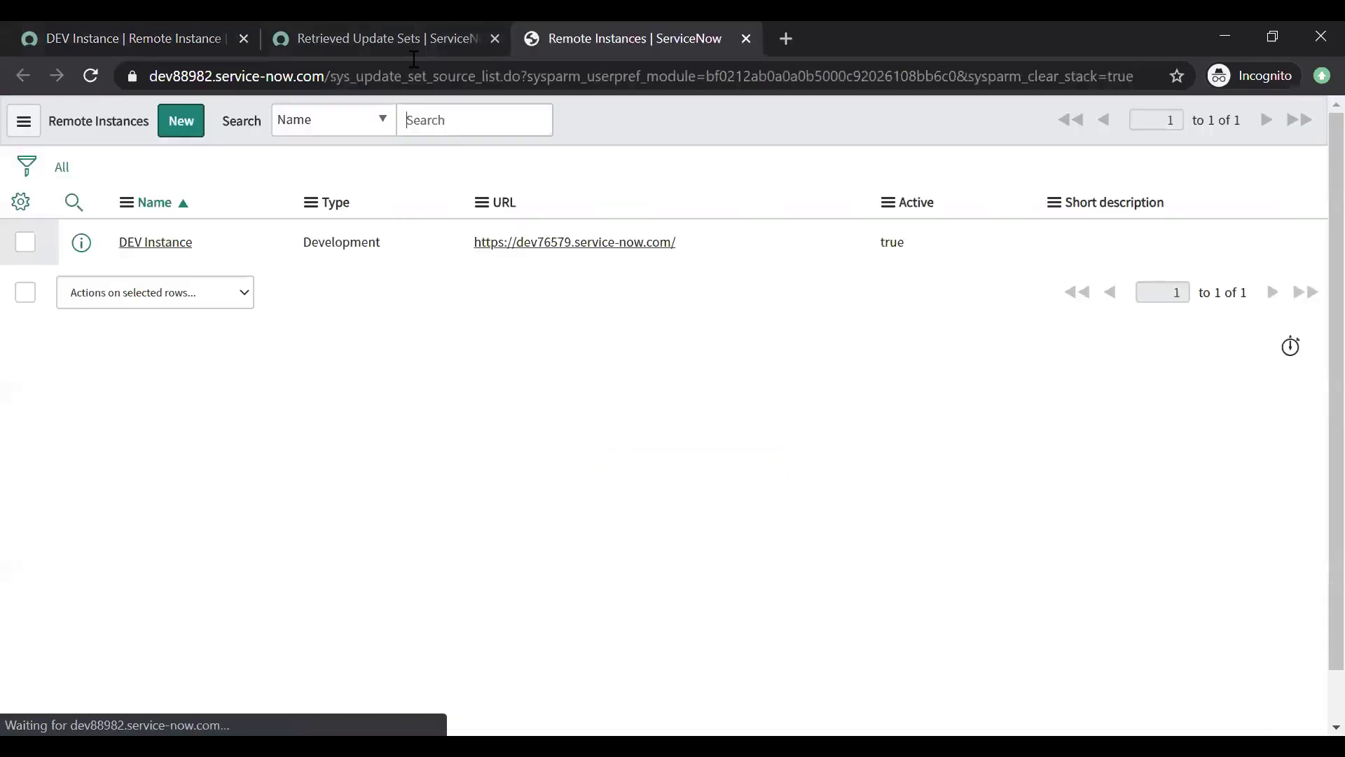
click(237, 248)
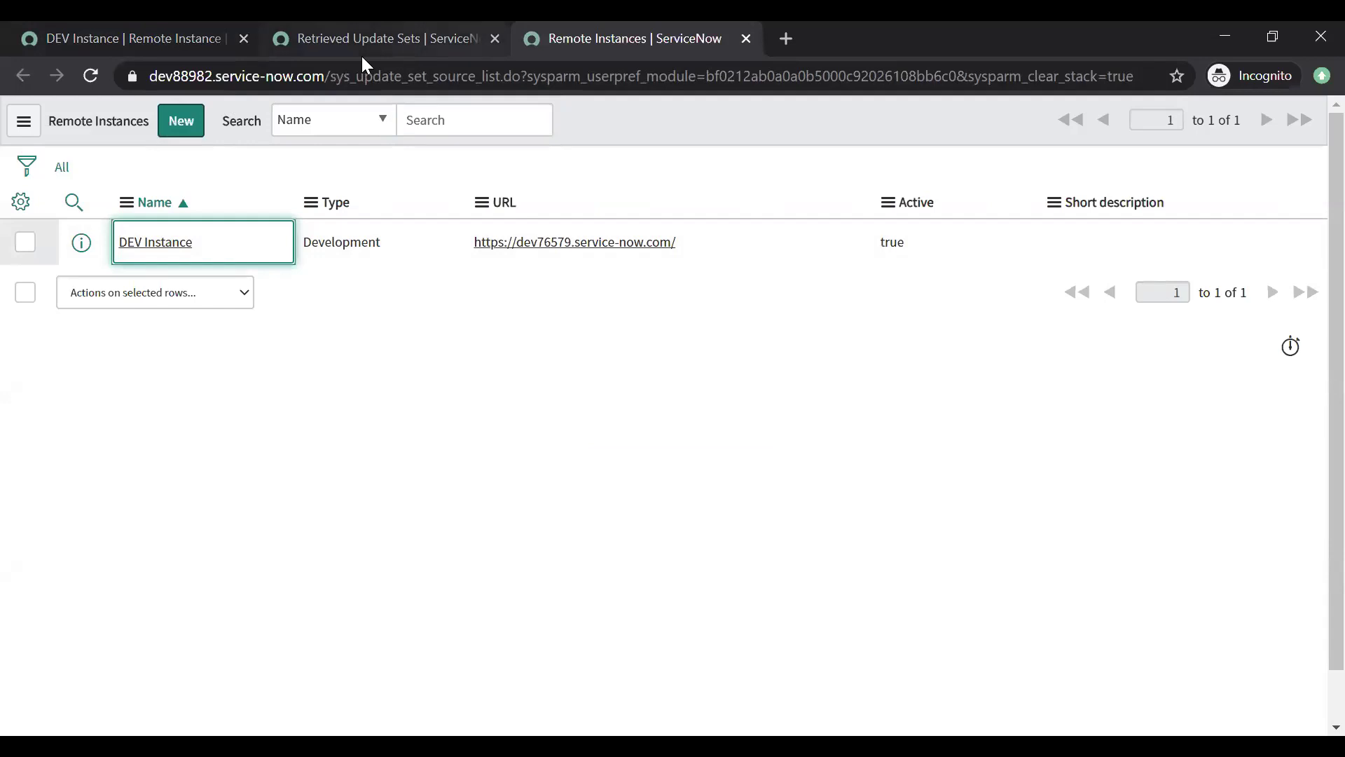
right_click(530, 39)
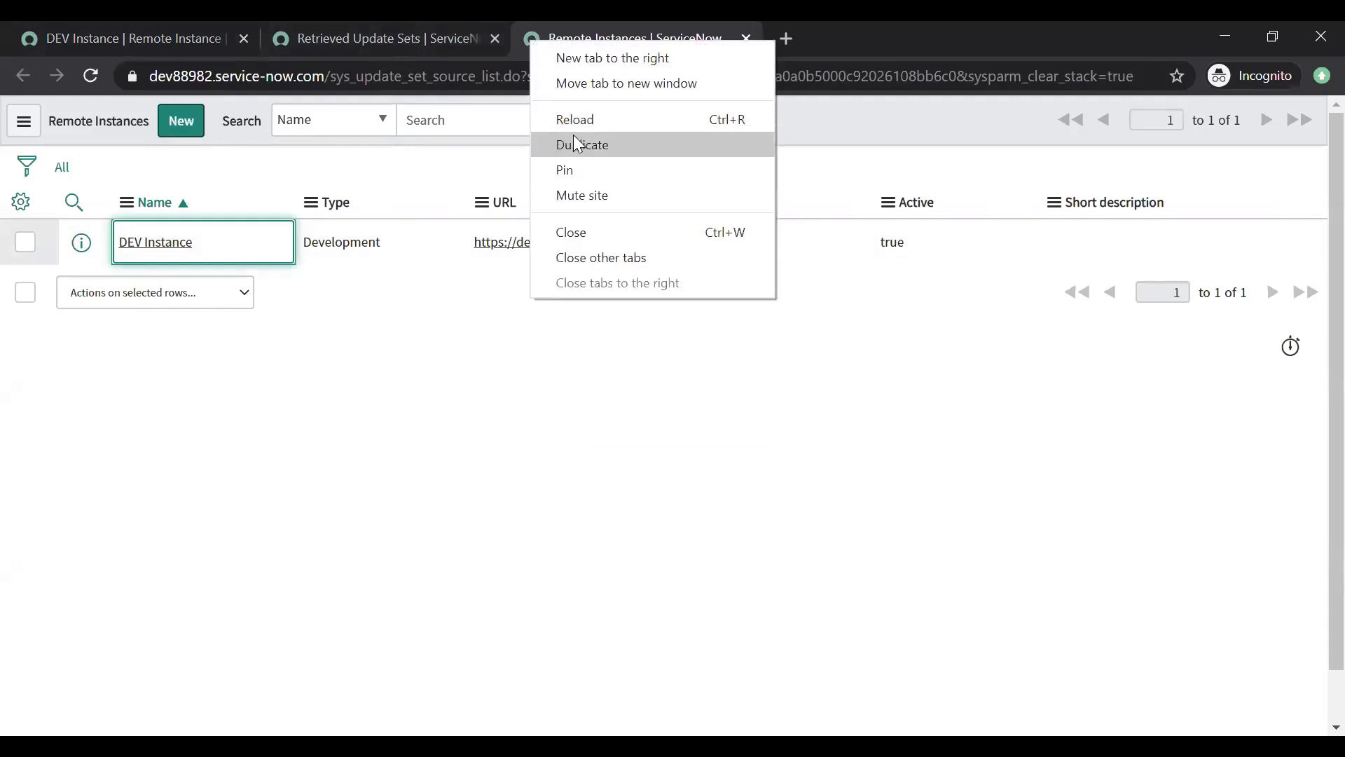
click(568, 233)
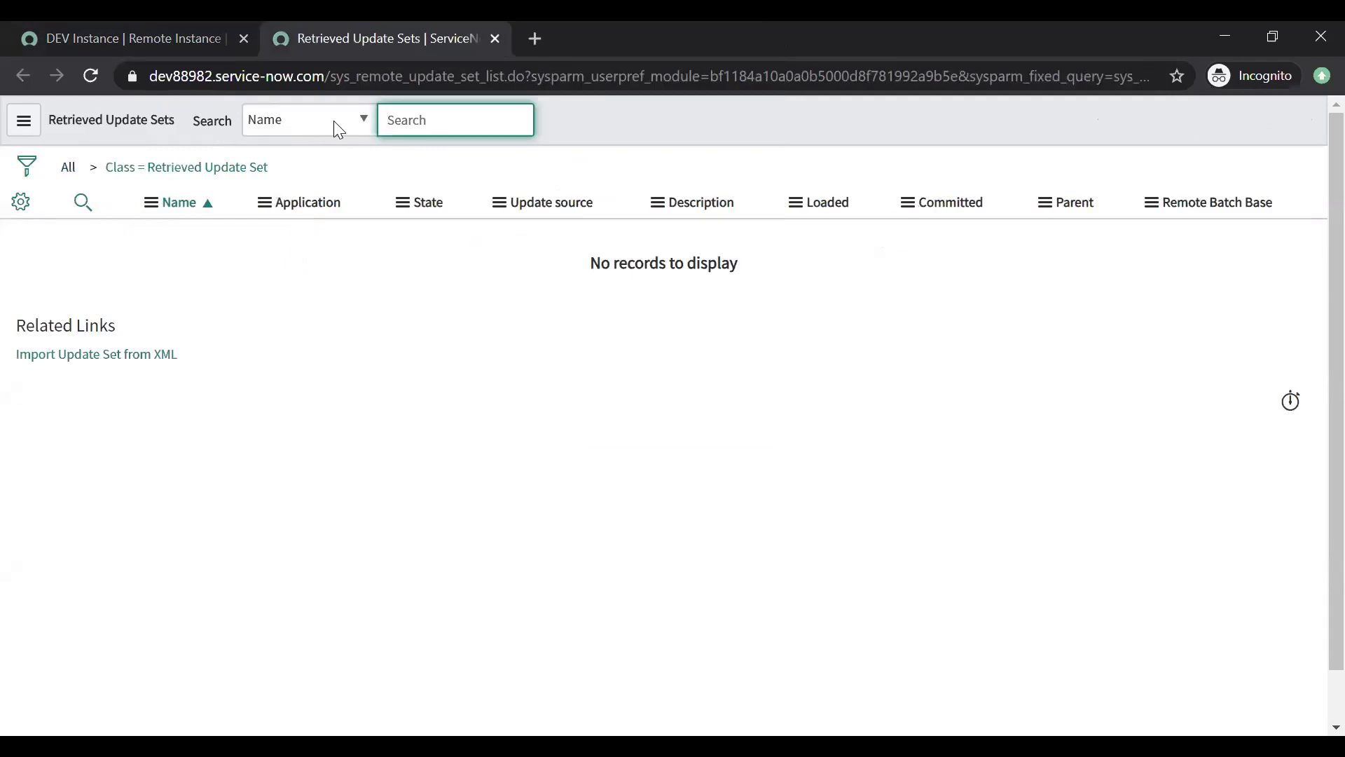
click(175, 45)
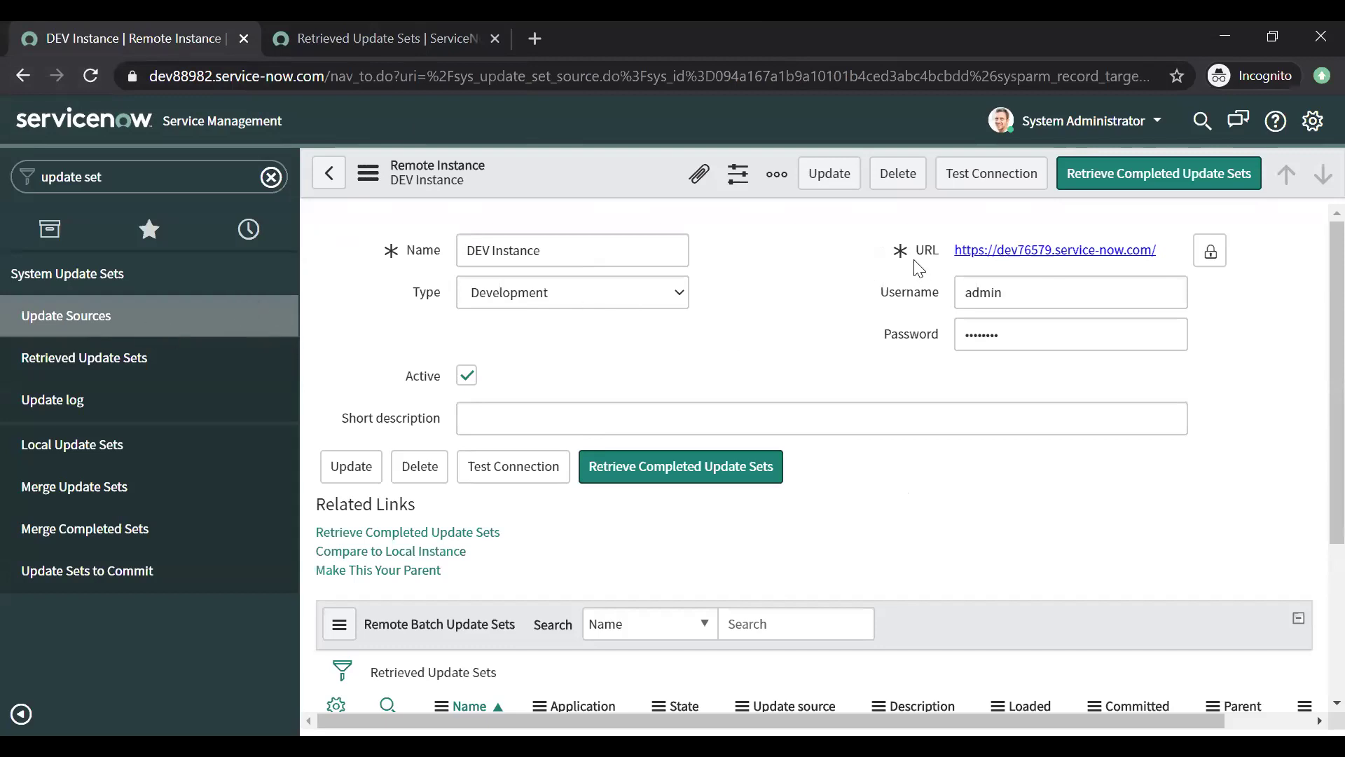
Step: Retrieve completed update sets from DEV Instance, close the results, and open the retrieved list
click(1100, 188)
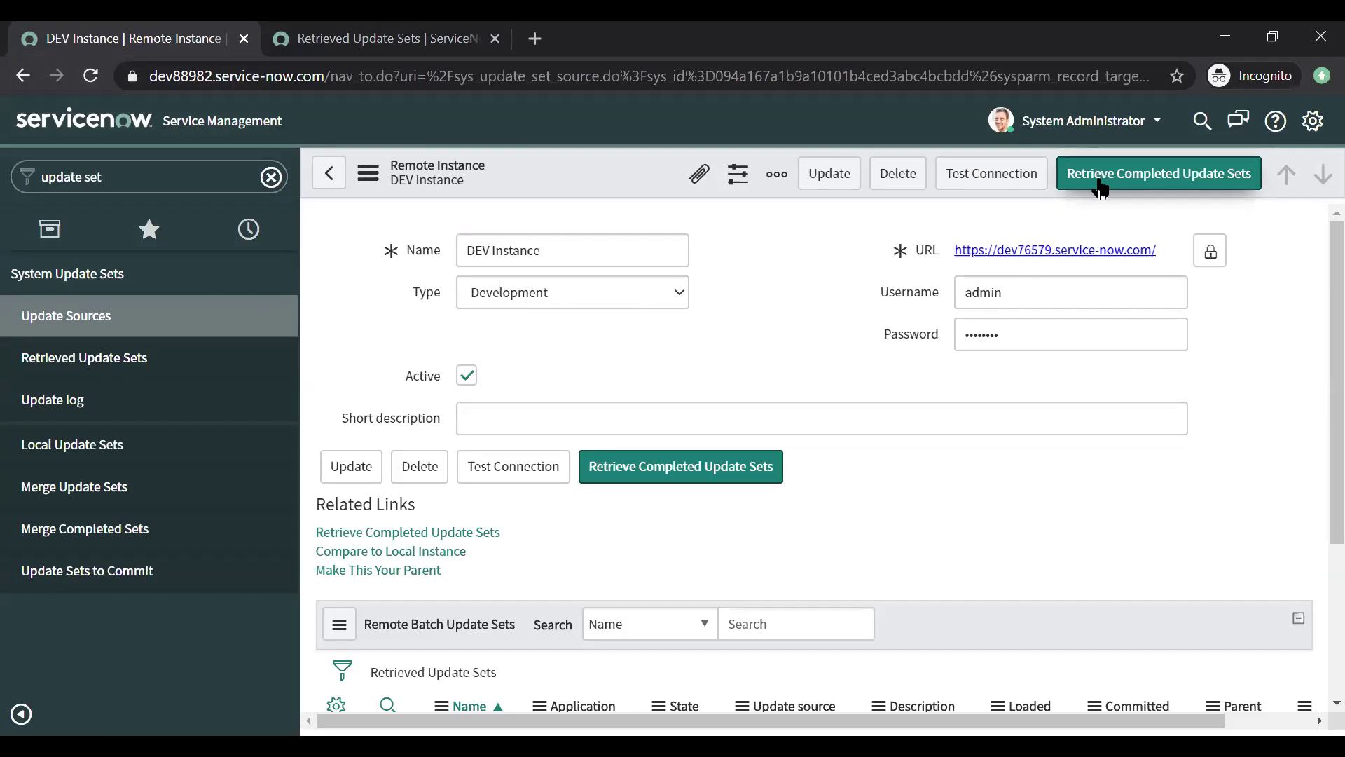
click(1099, 186)
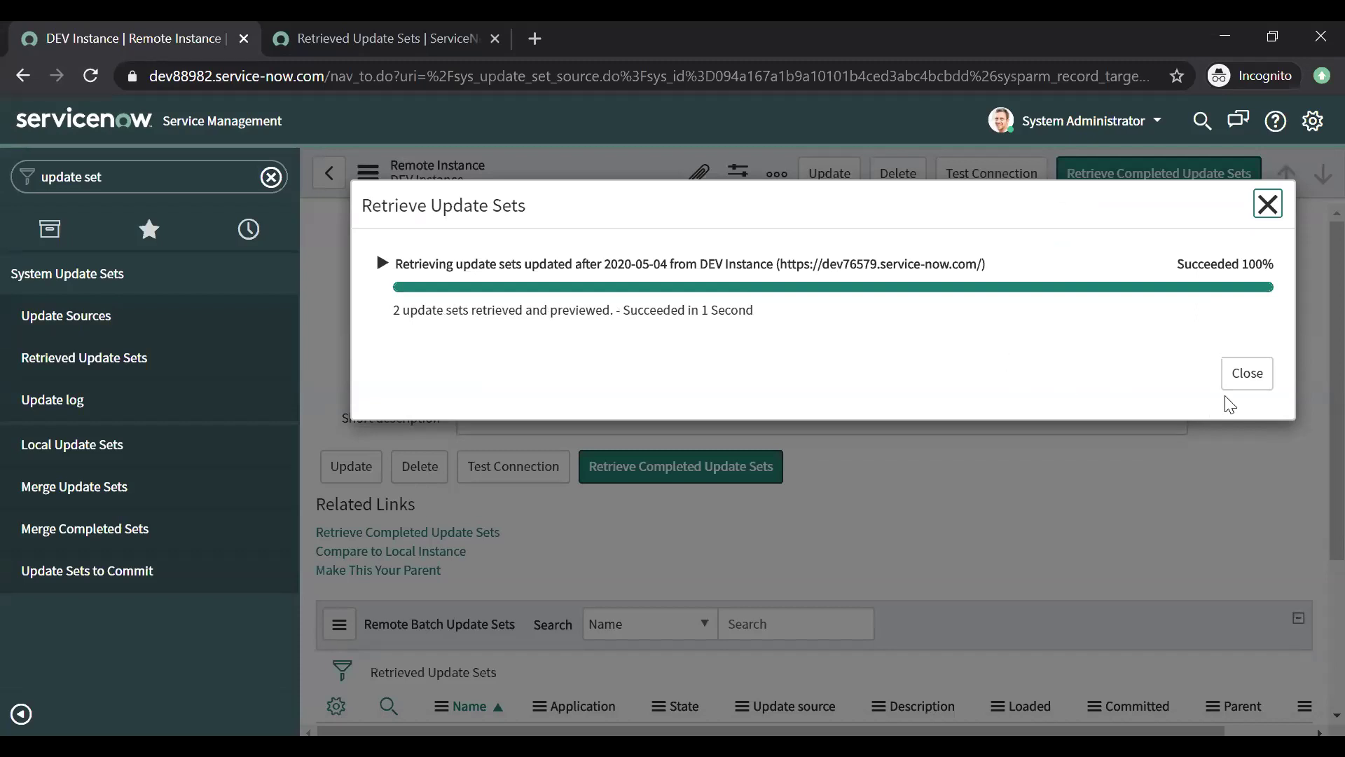
click(1248, 373)
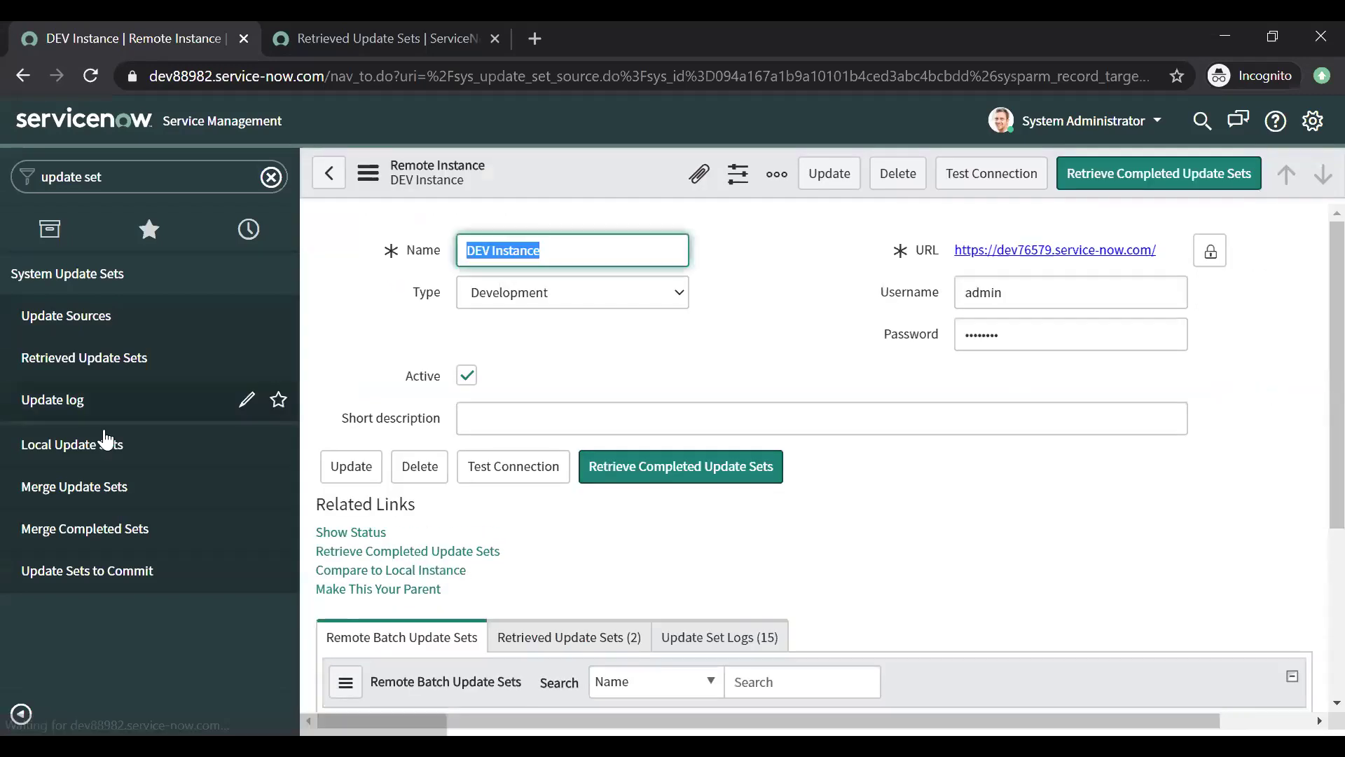
click(144, 347)
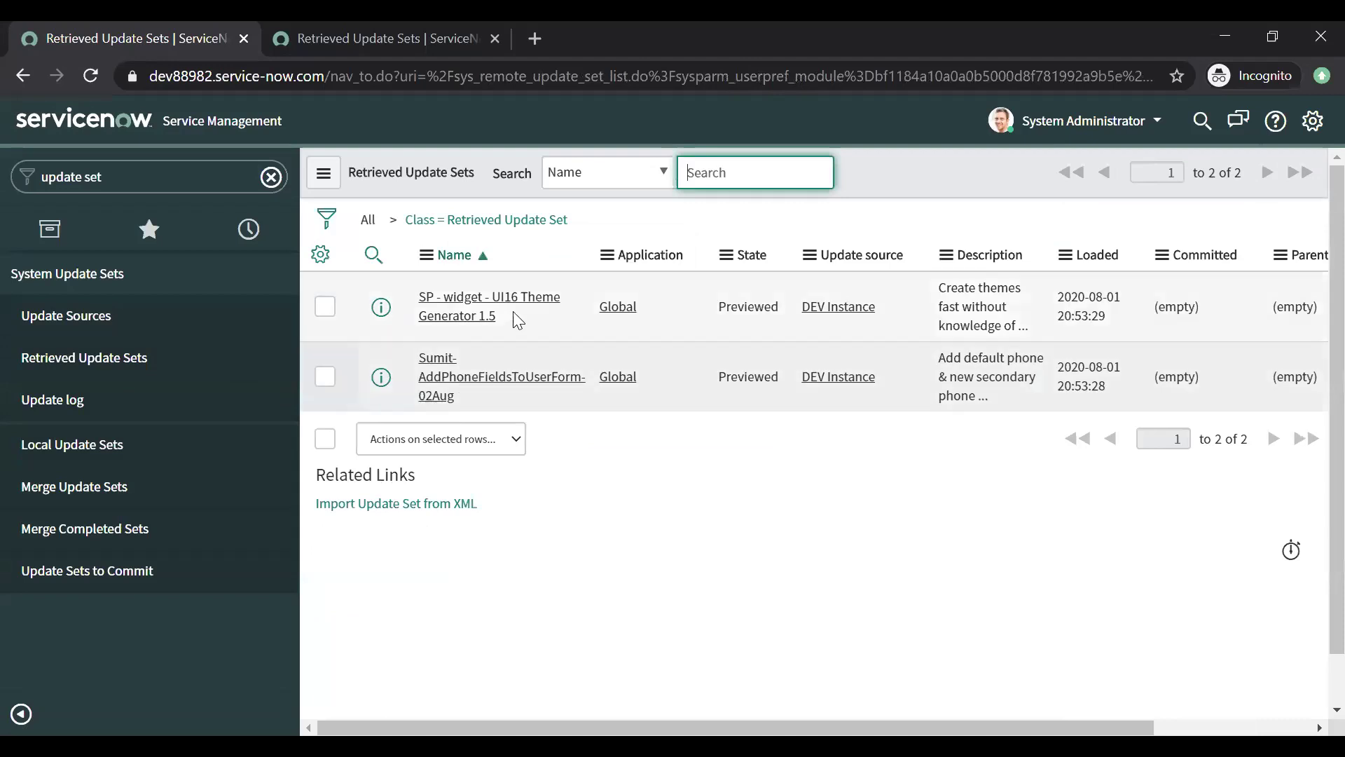
Step: Review the phone-fields and UI16 Theme Generator 1.5 sets, both Previewed in the Global application
click(529, 314)
click(558, 404)
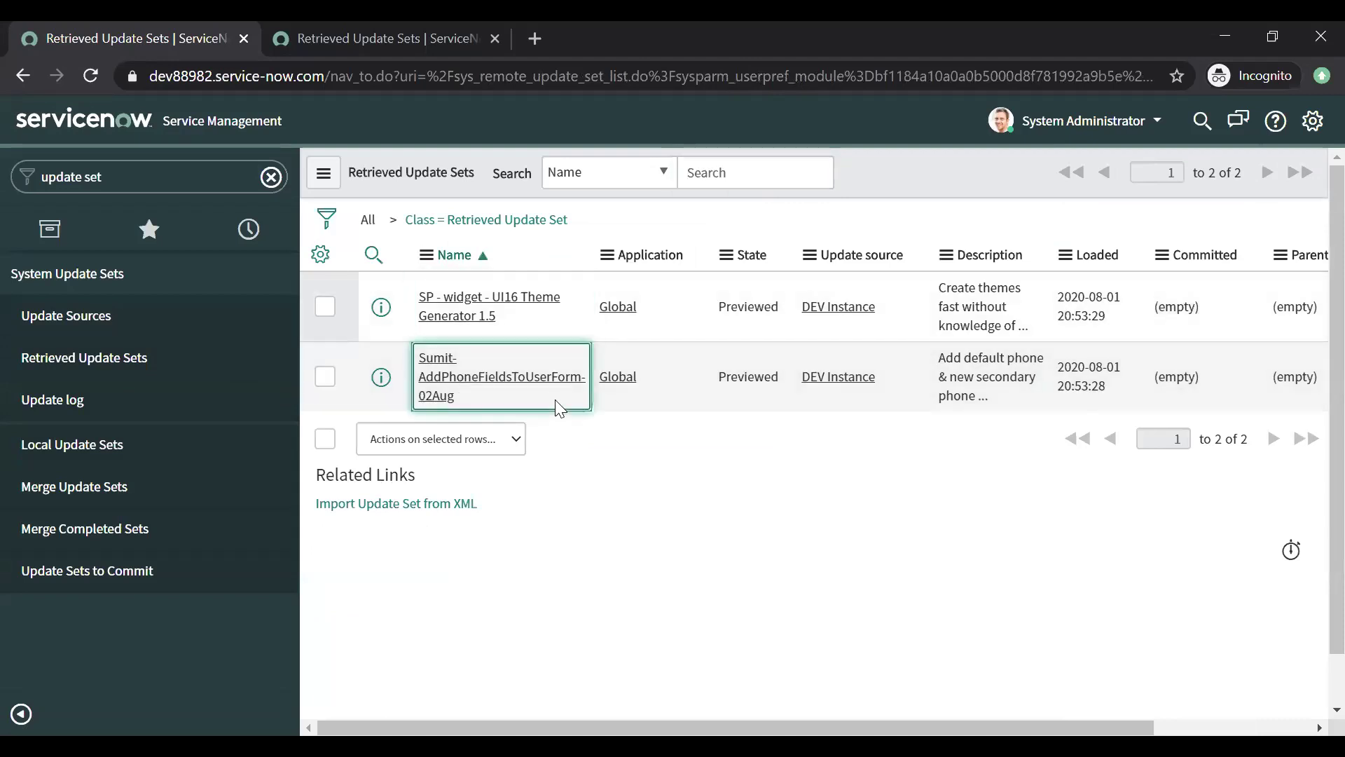
drag(515, 401, 401, 363)
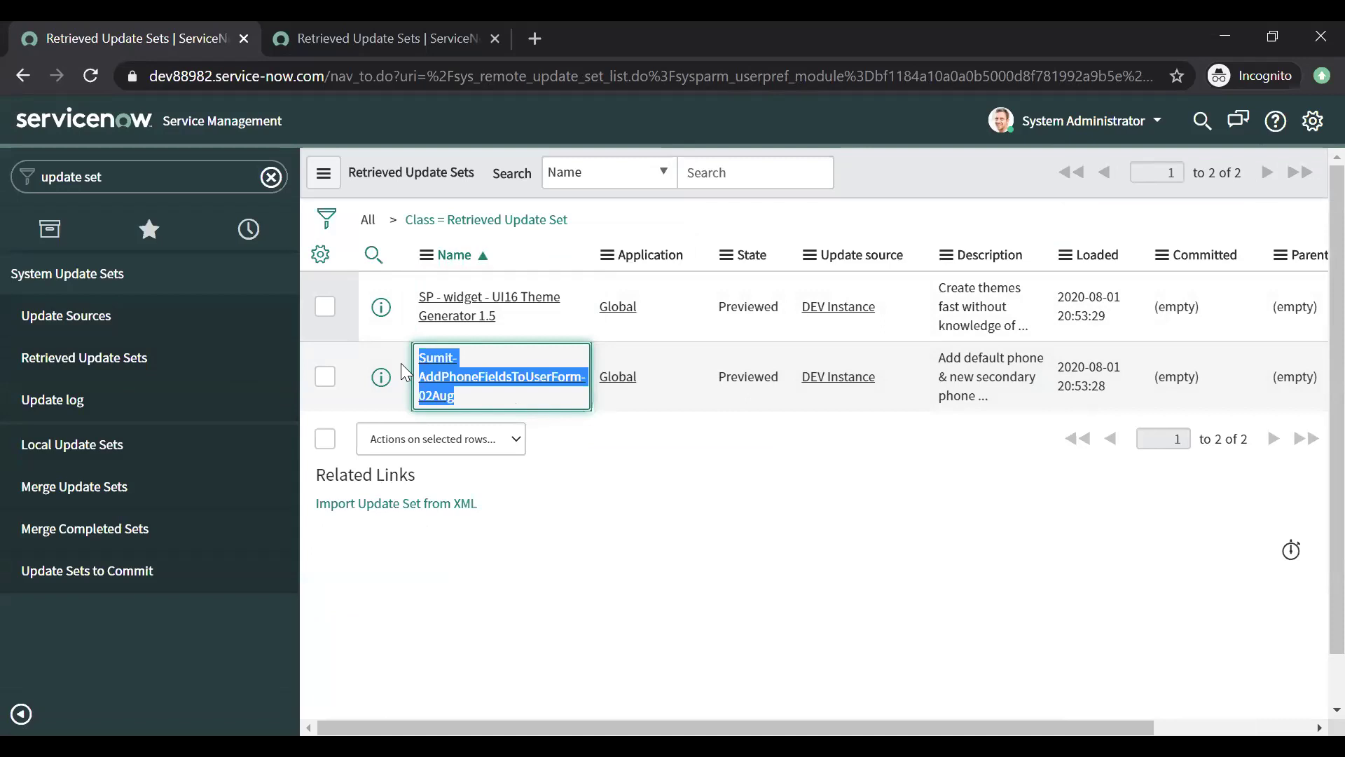
drag(533, 335, 409, 304)
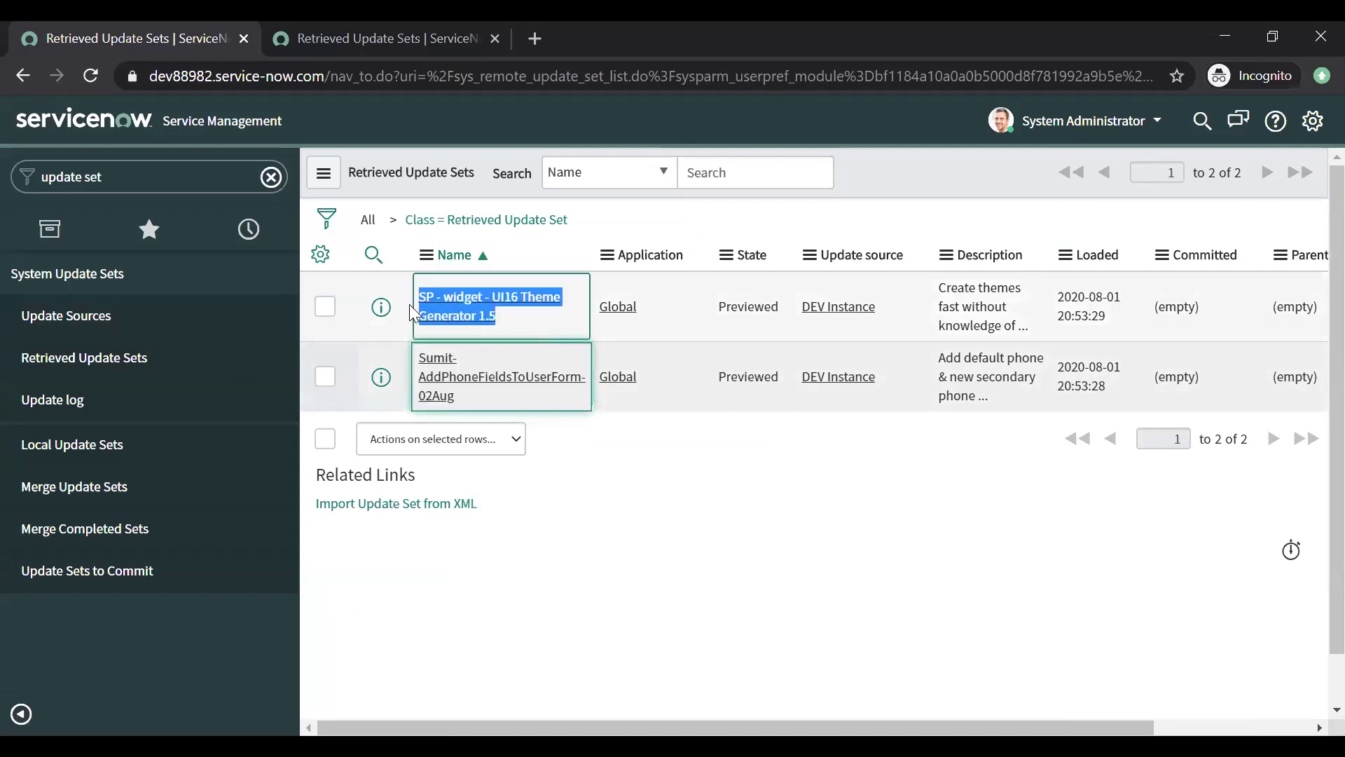
click(729, 312)
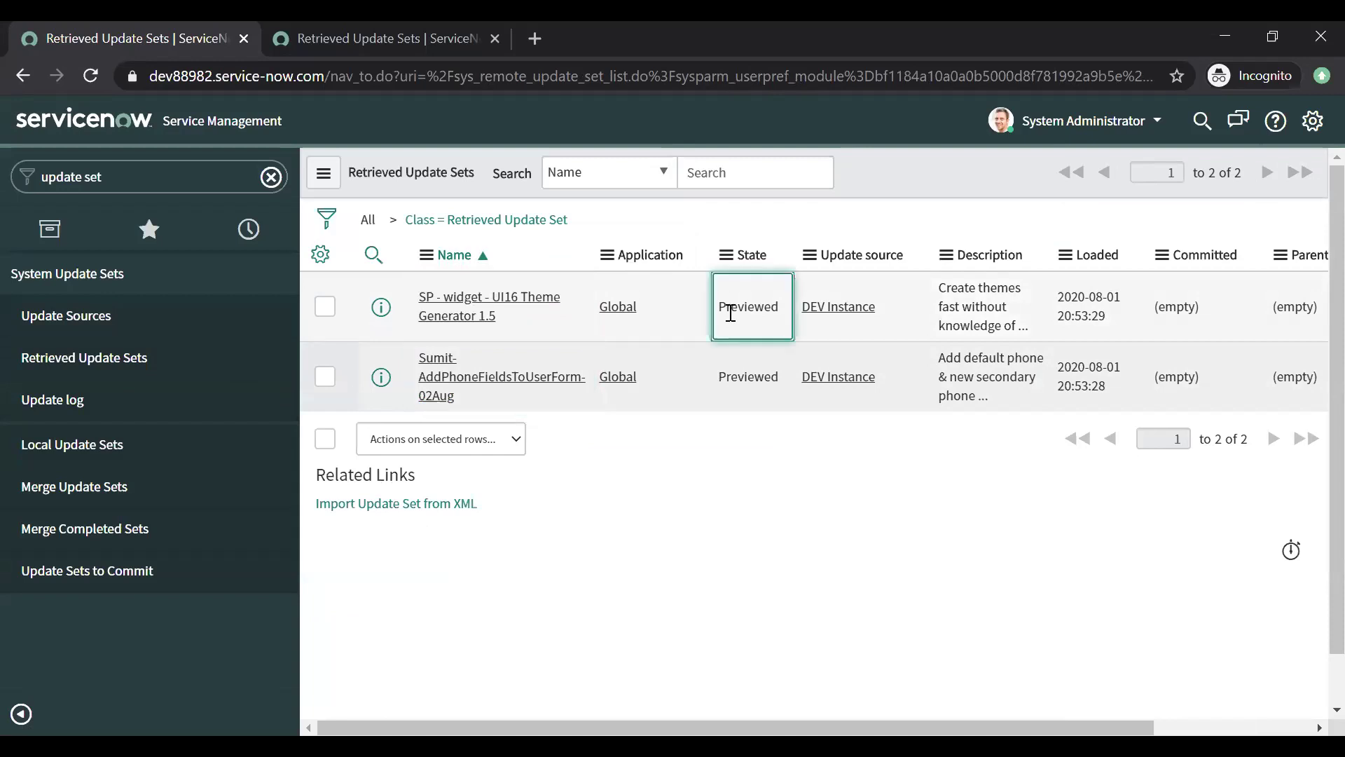
click(617, 327)
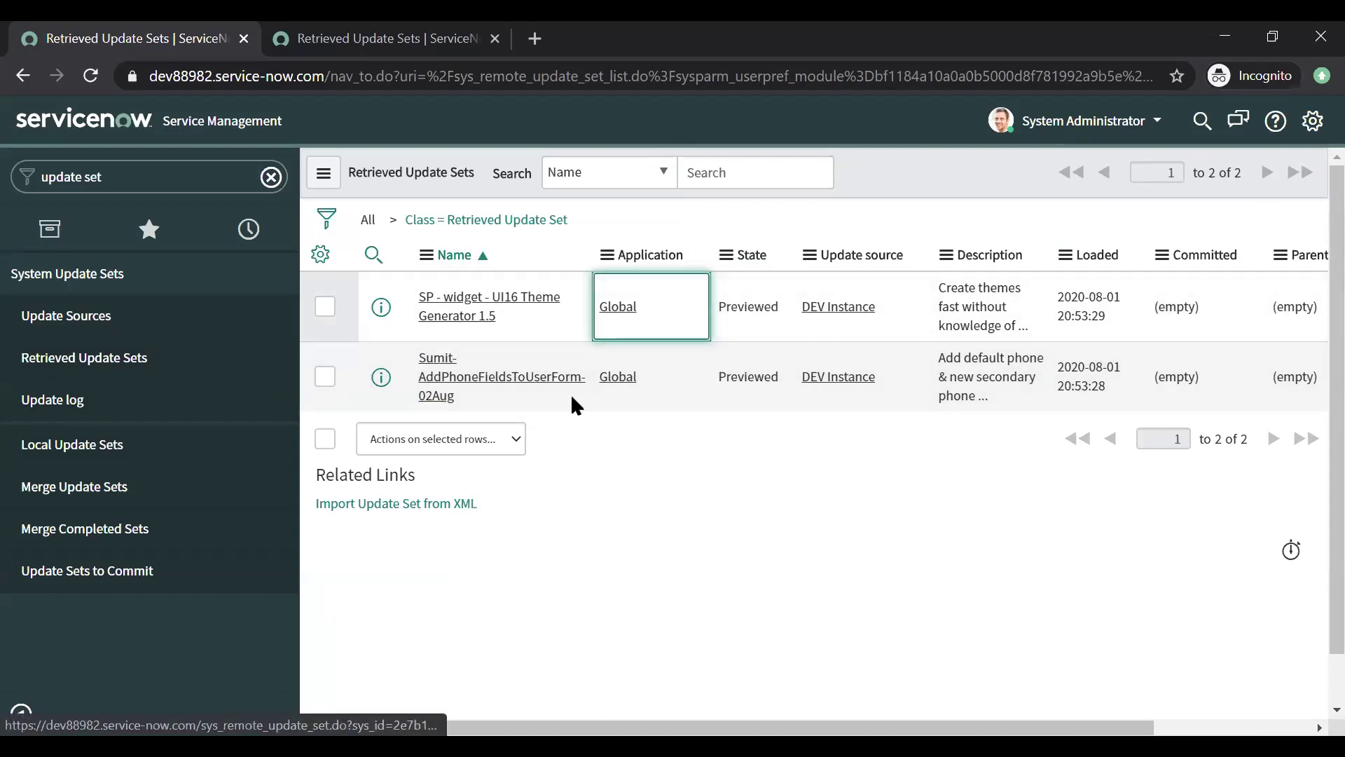
drag(523, 326, 419, 296)
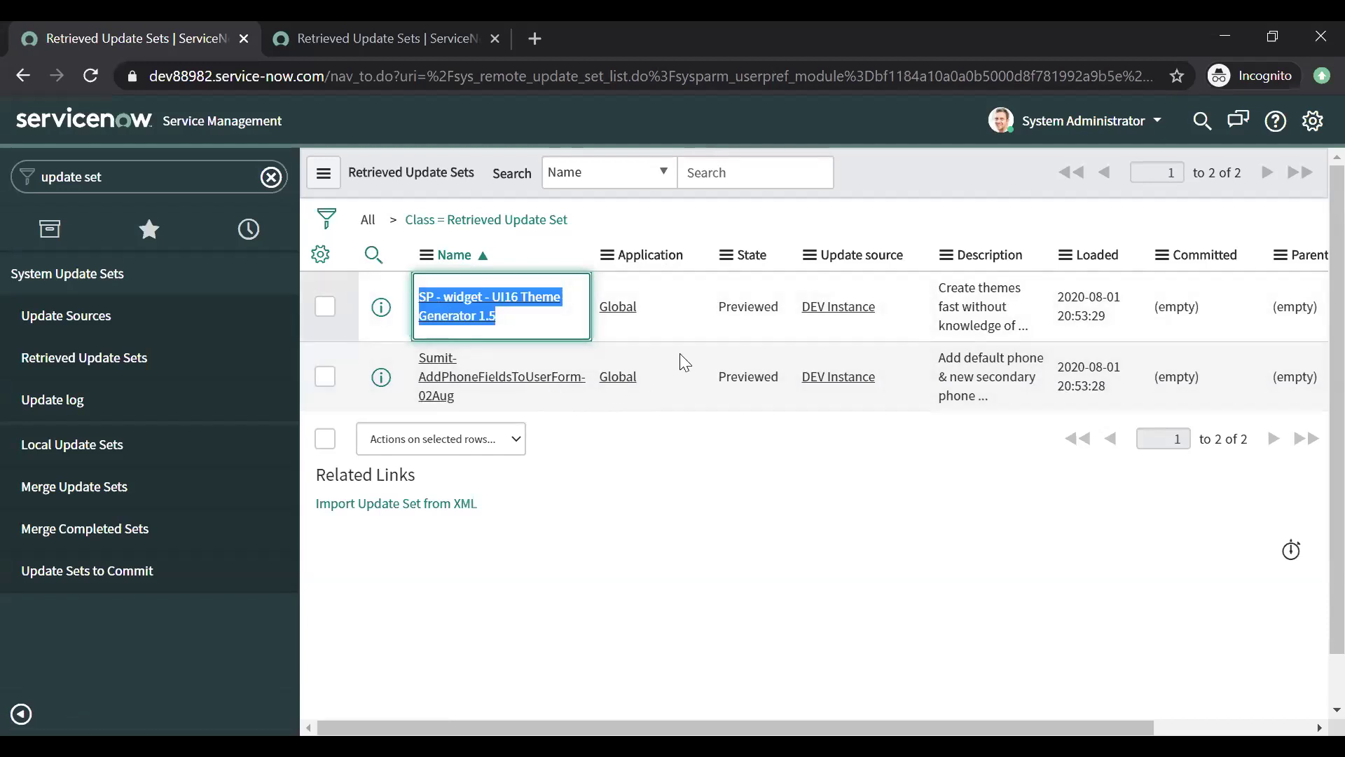
Step: Open the phone-fields record and check its Customer Updates and Previewed state
click(512, 390)
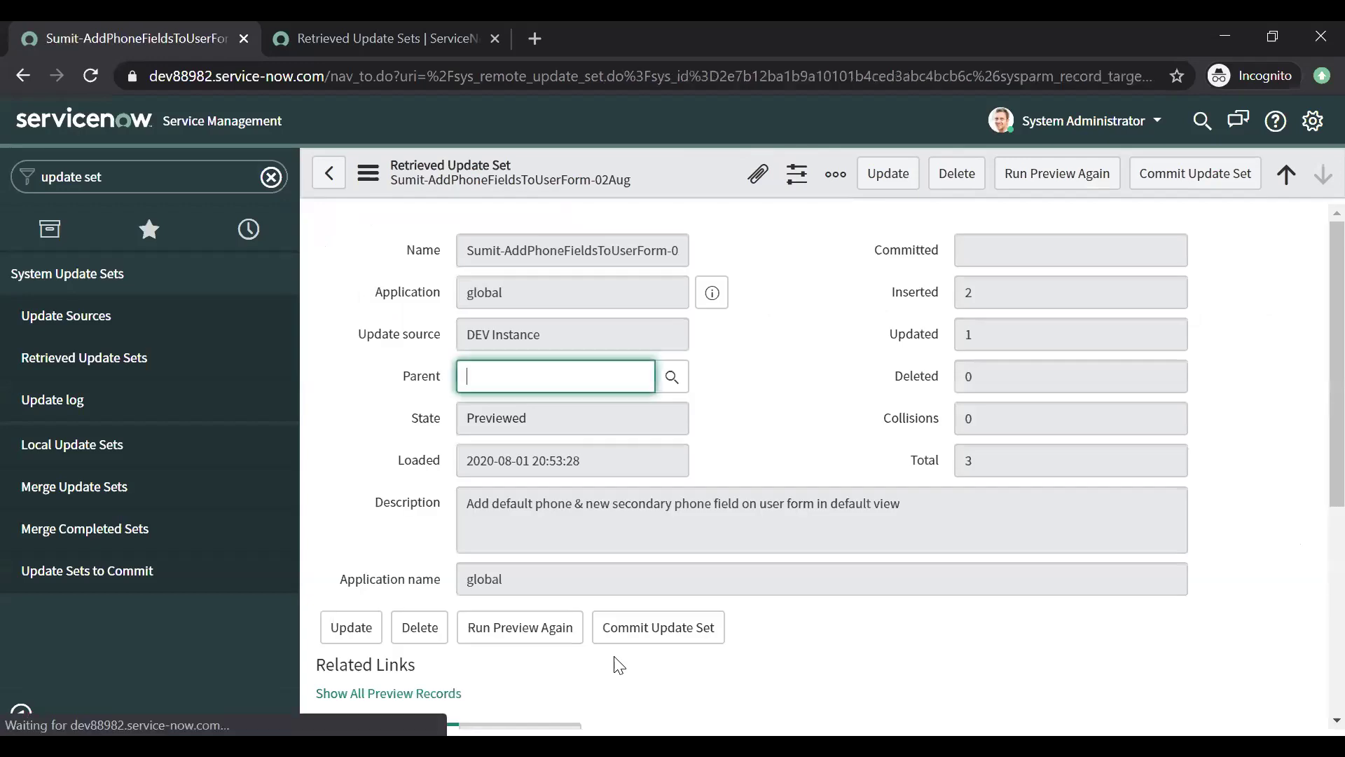
scroll(1310, 632, down, 5)
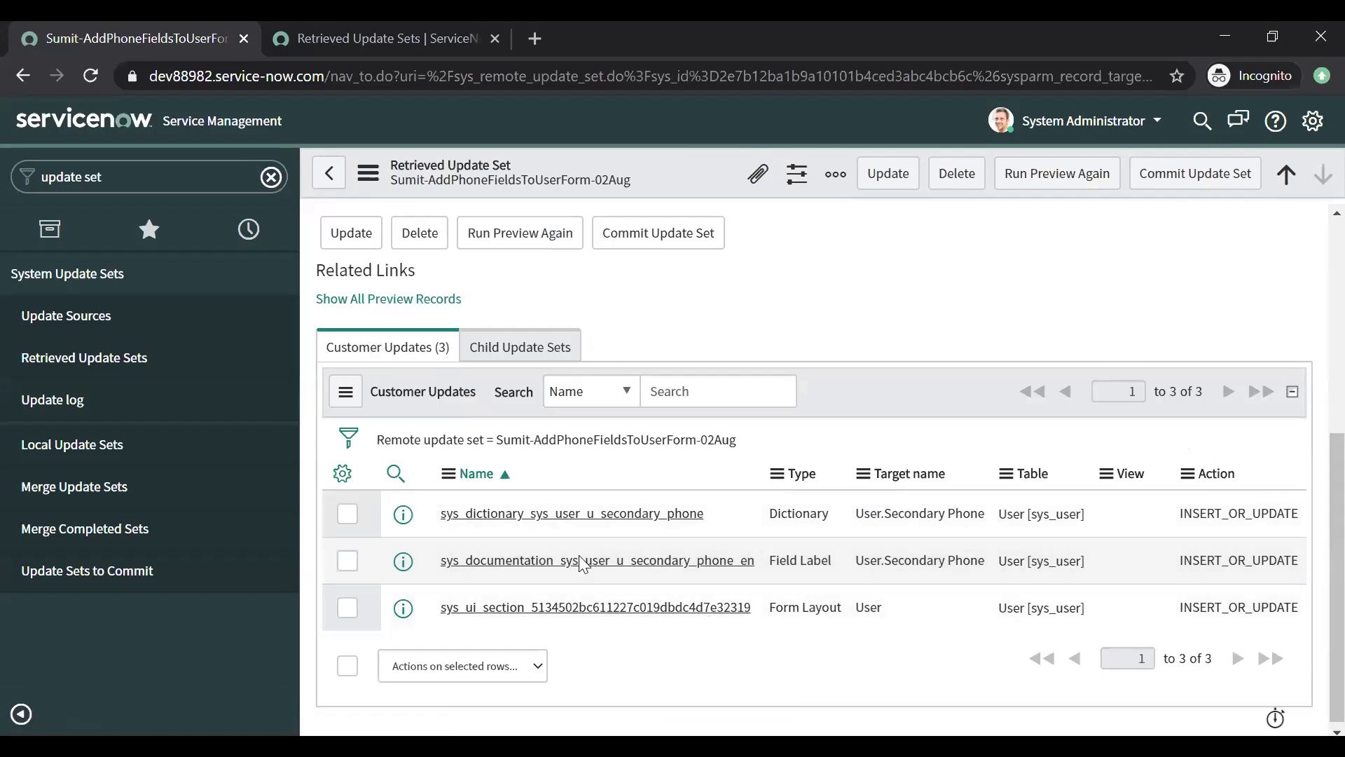
scroll(1310, 553, up, 5)
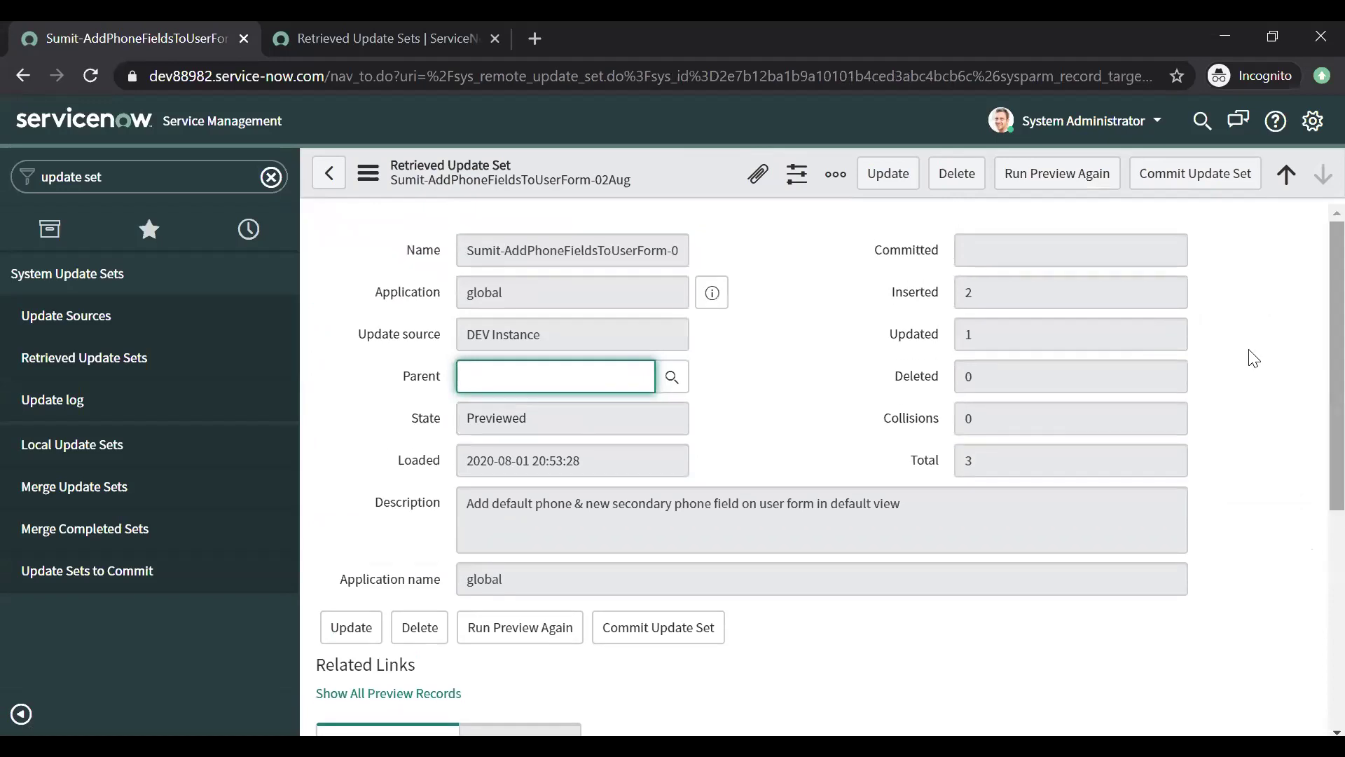
click(525, 418)
mouse_move(418, 430)
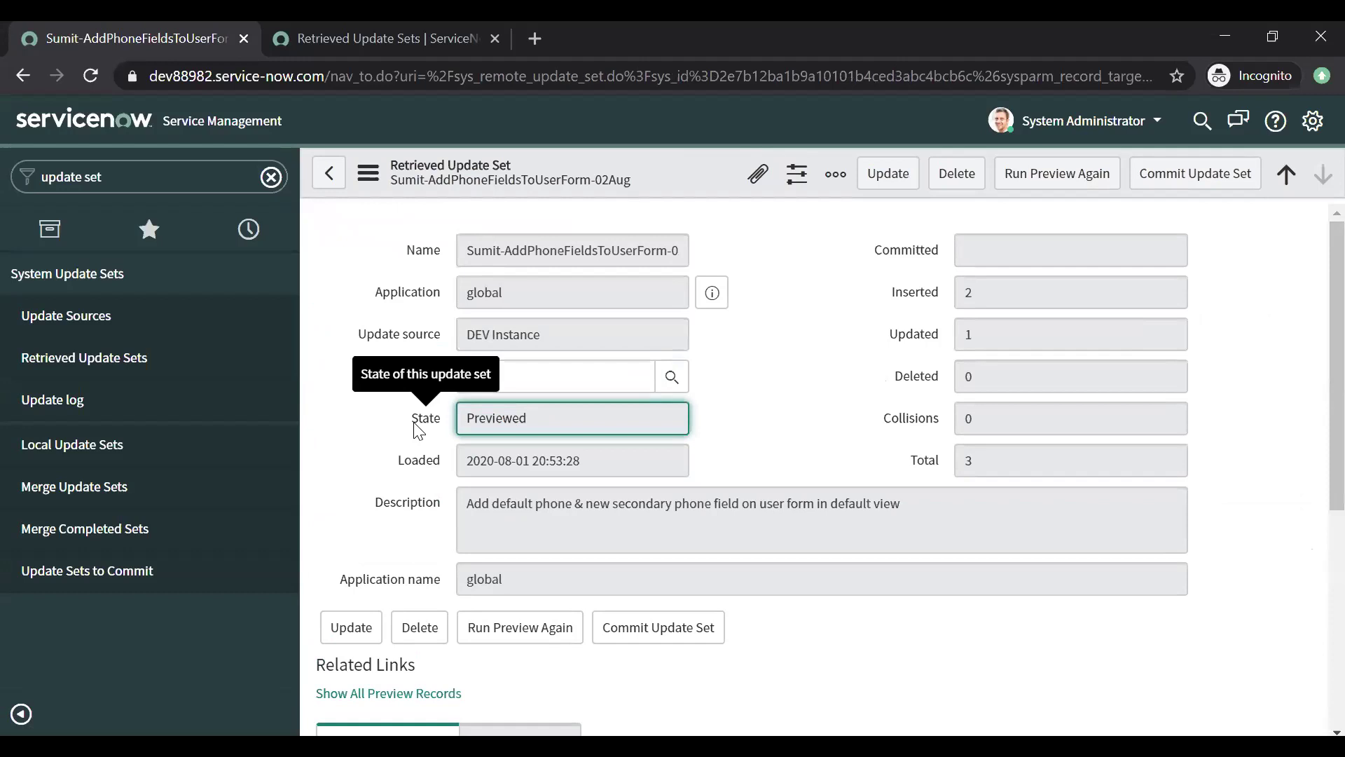
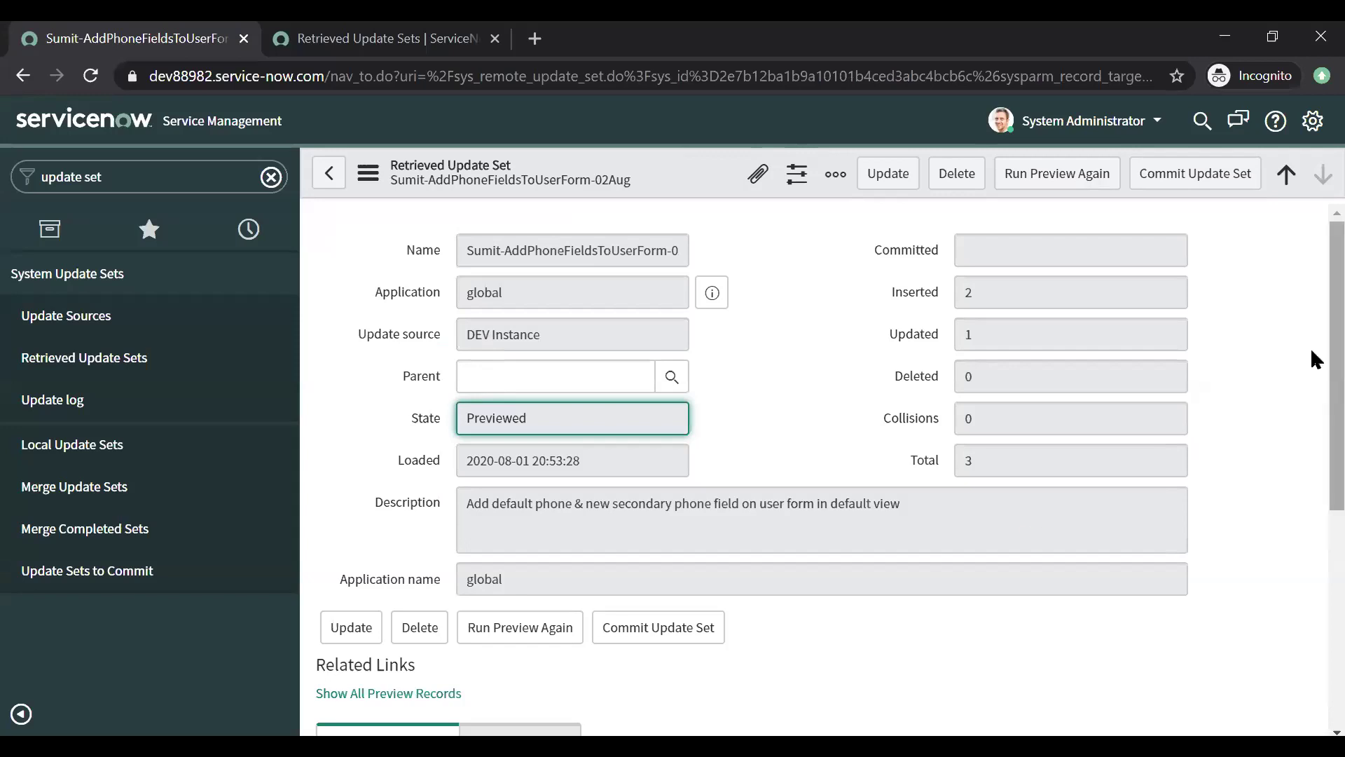
Step: Review the update set's inserted, updated and total 3 updates, DEV Instance source and description
scroll(1310, 529, down, 5)
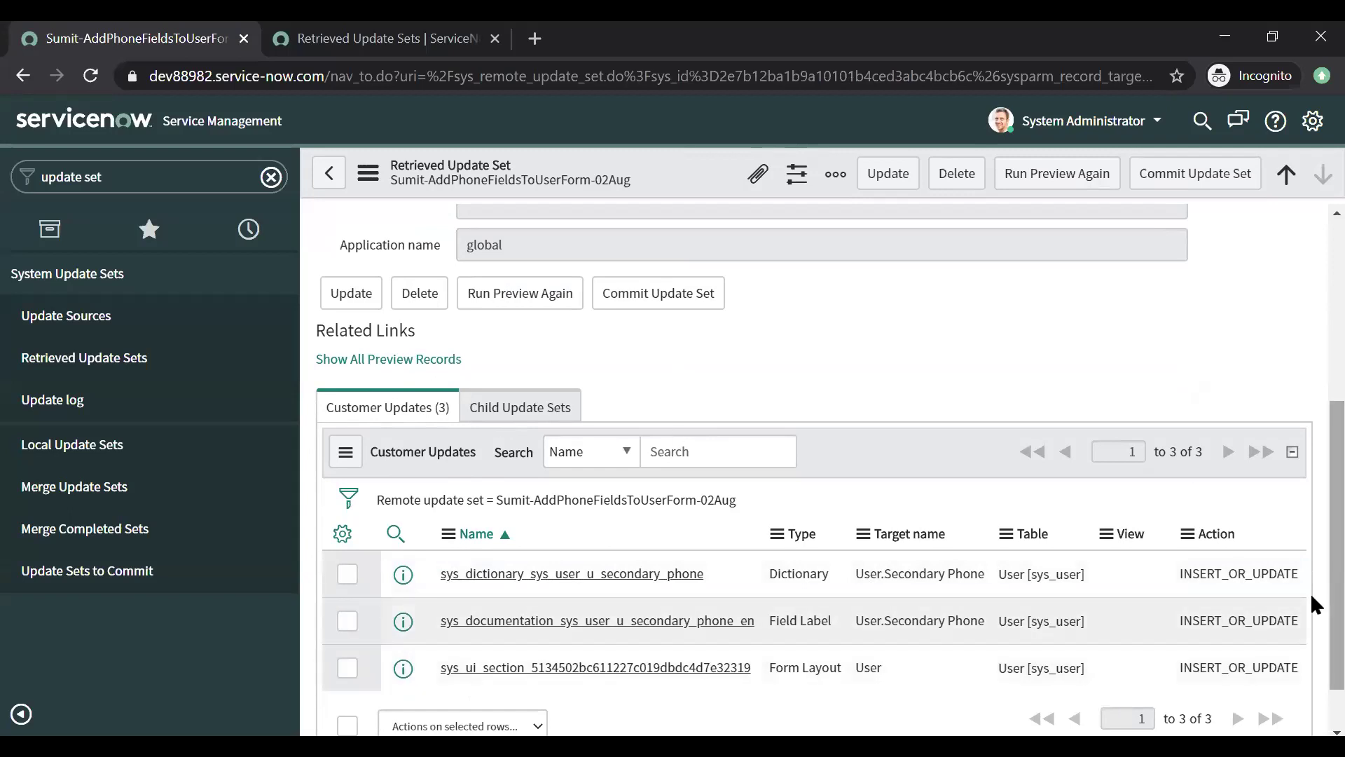
scroll(1310, 406, up, 5)
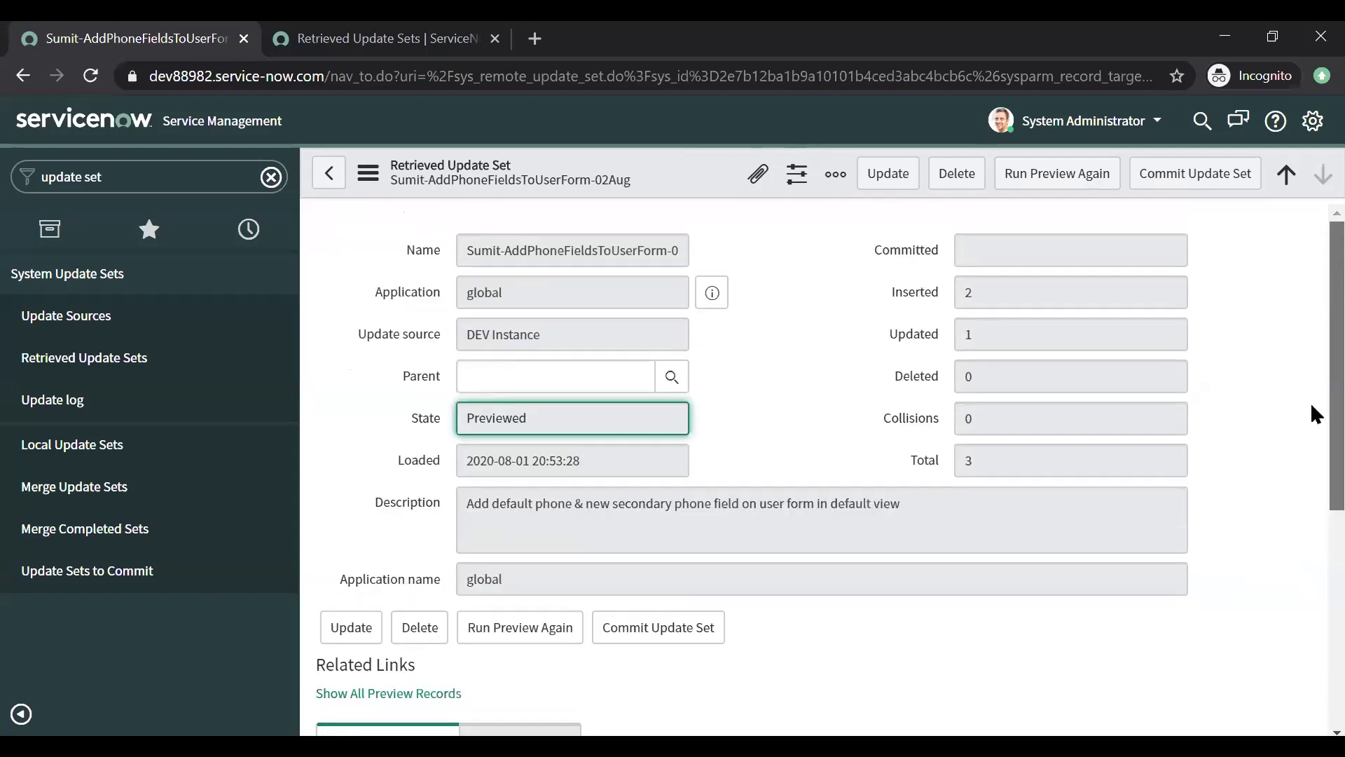
click(998, 306)
click(969, 338)
click(995, 457)
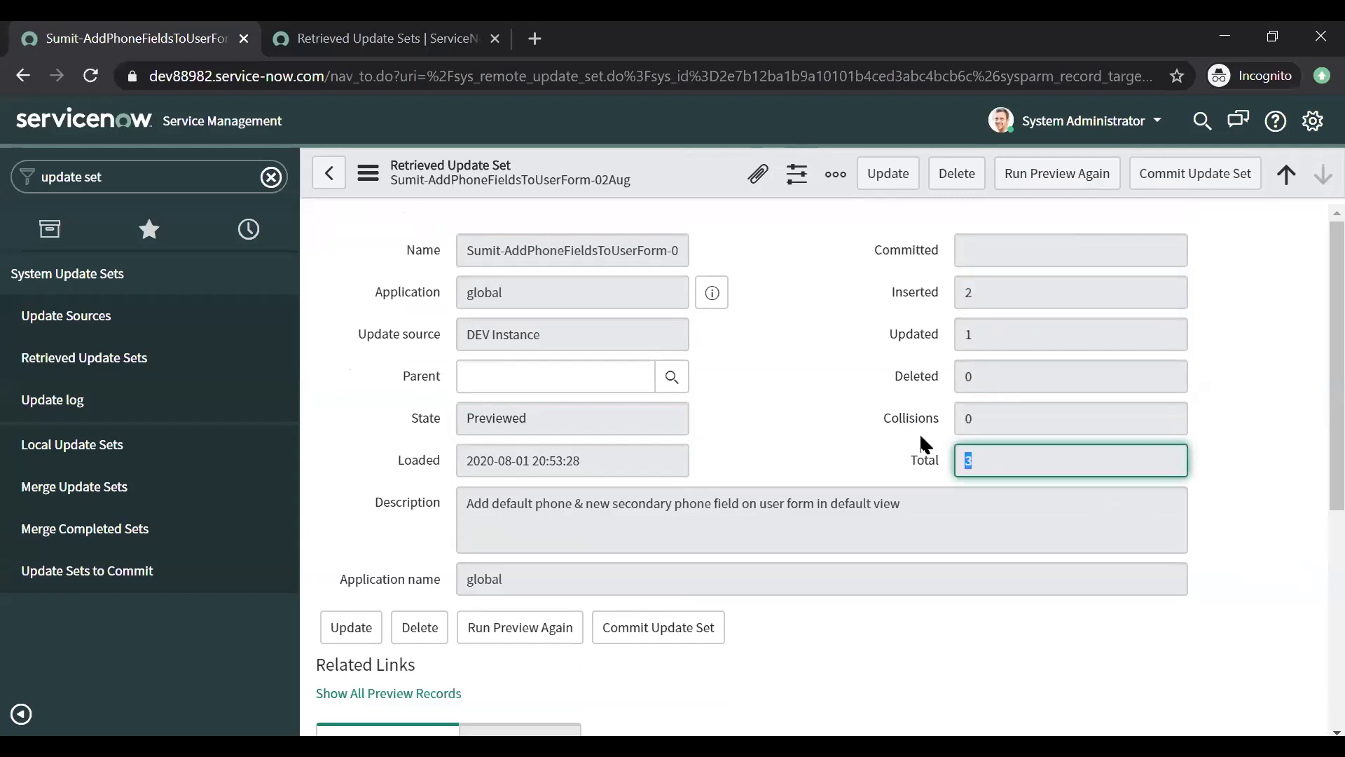
click(524, 334)
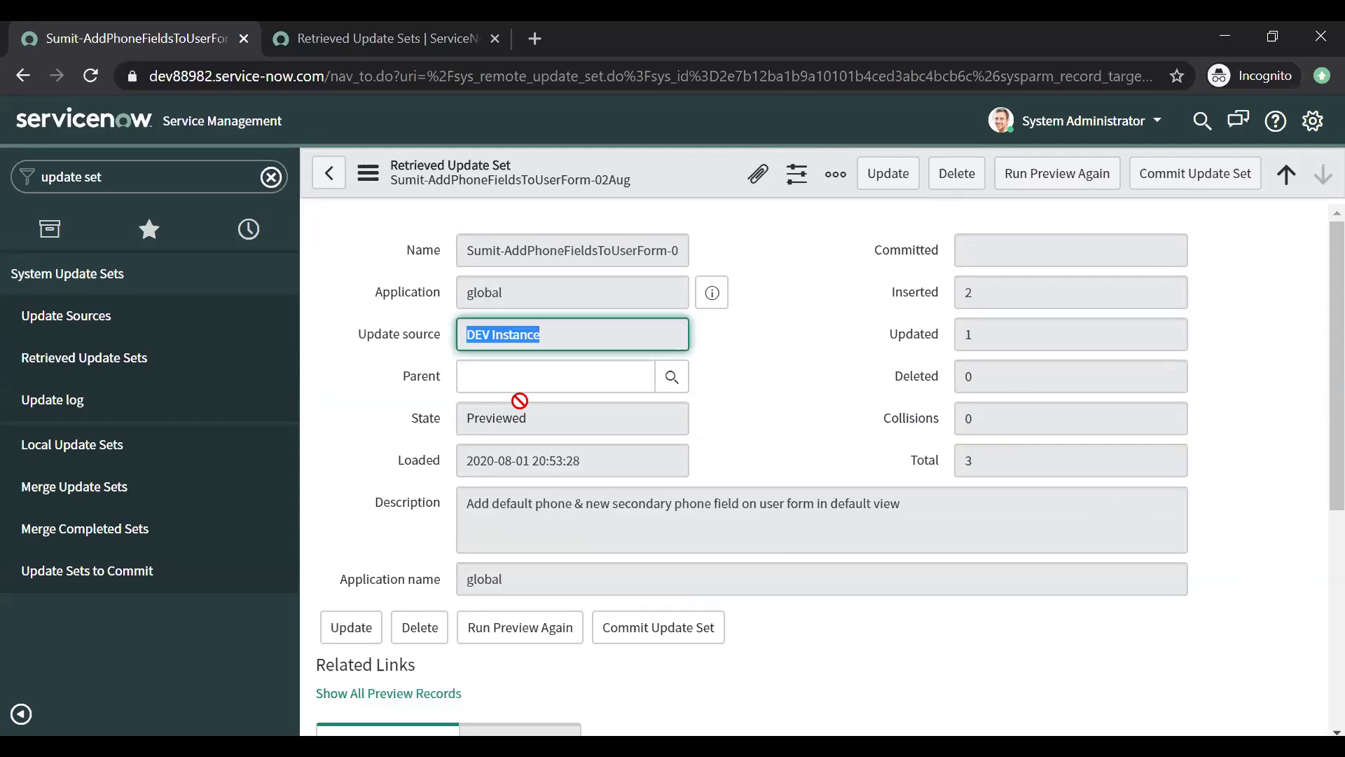
click(530, 521)
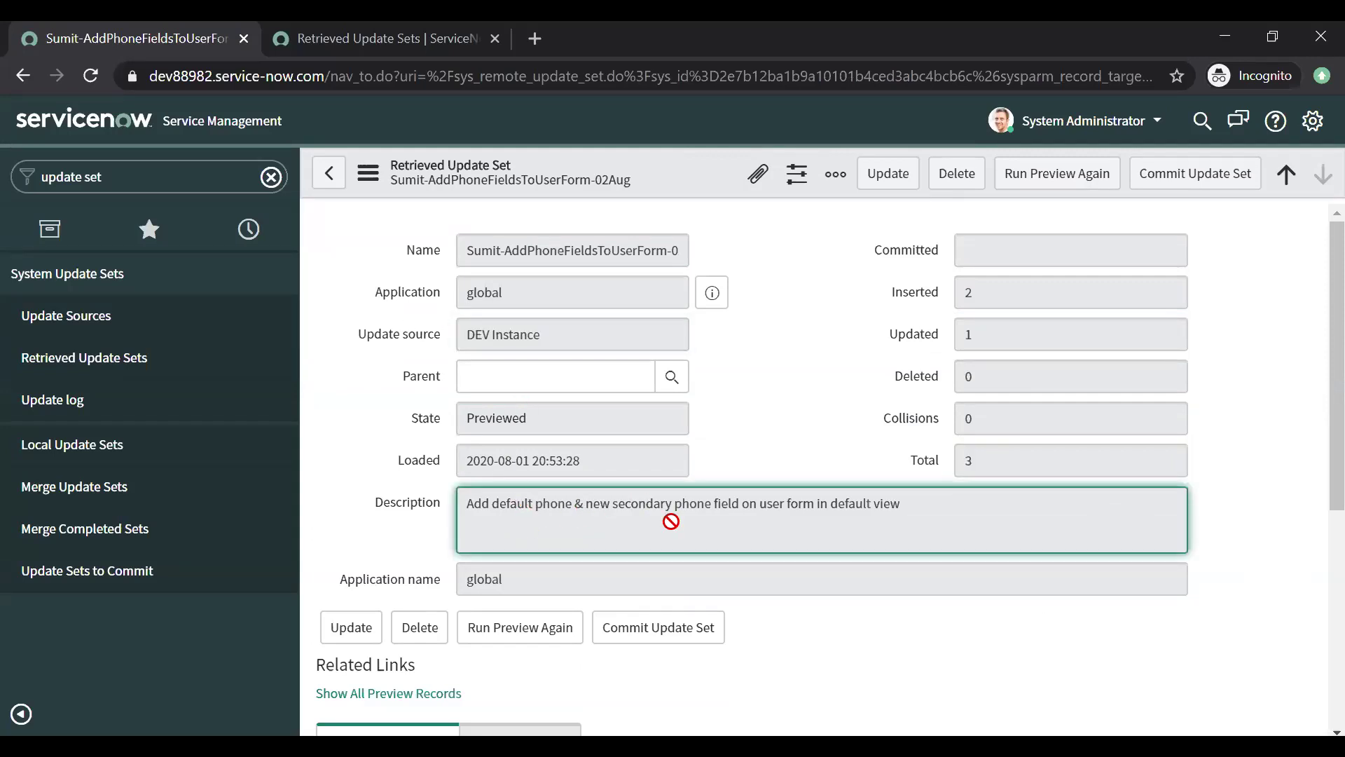
scroll(1312, 500, down, 4)
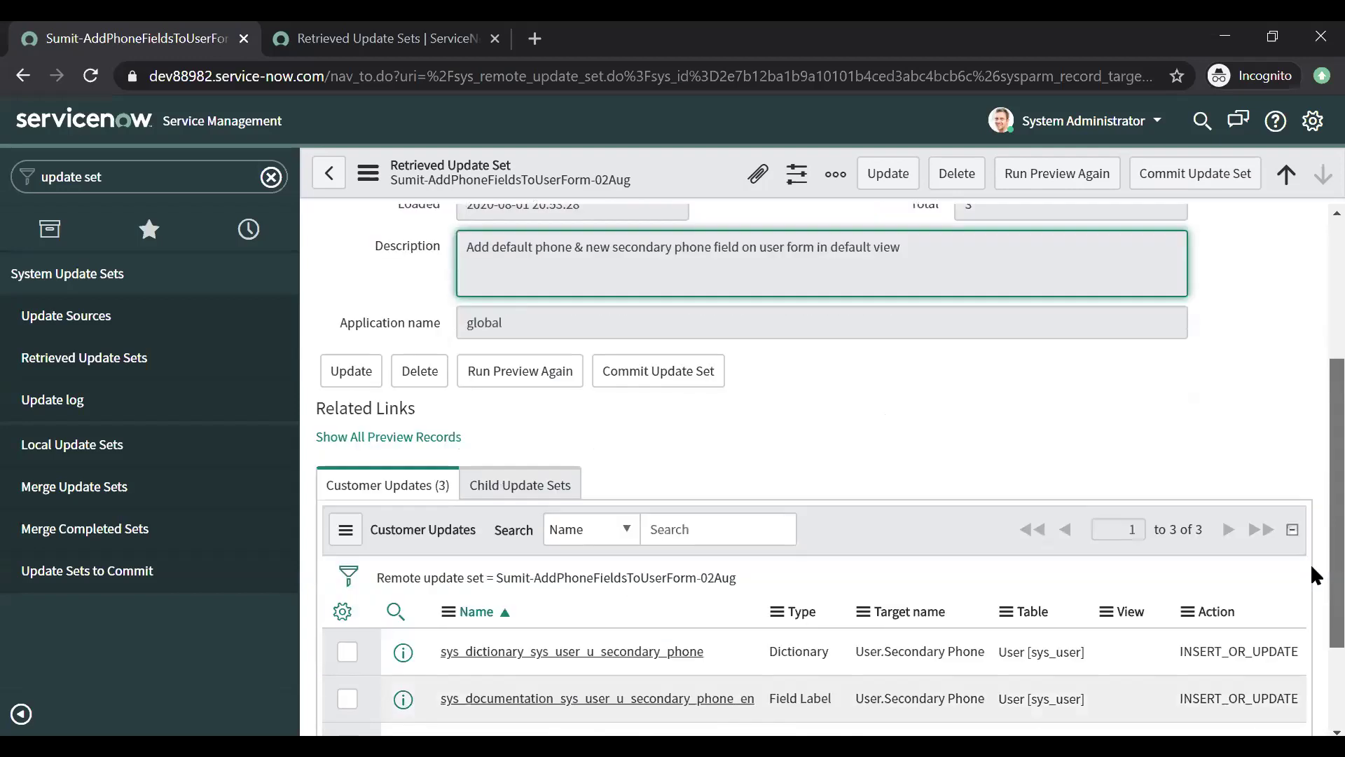
scroll(1310, 563, up, 4)
Step: Filter the navigator for 'users' and open User Administration > Users in a new tab
click(170, 171)
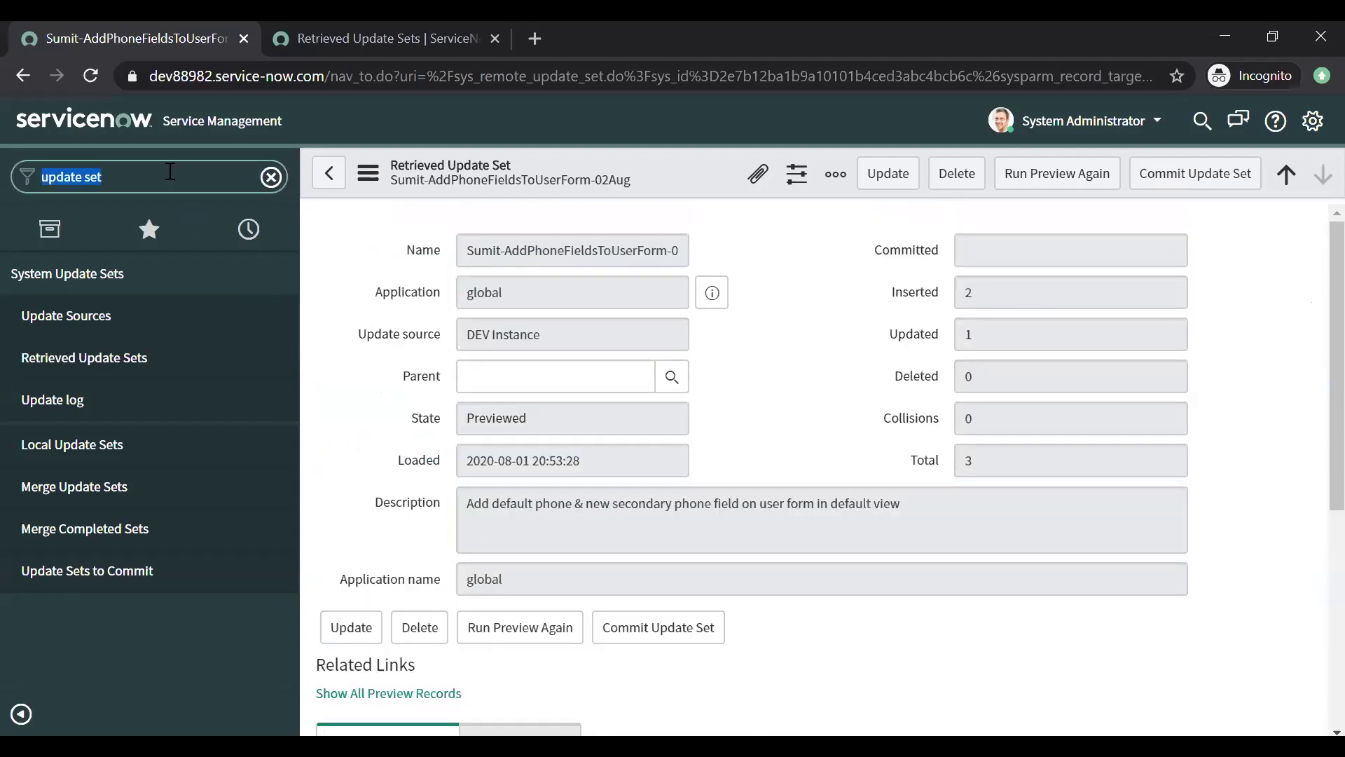
text(users)
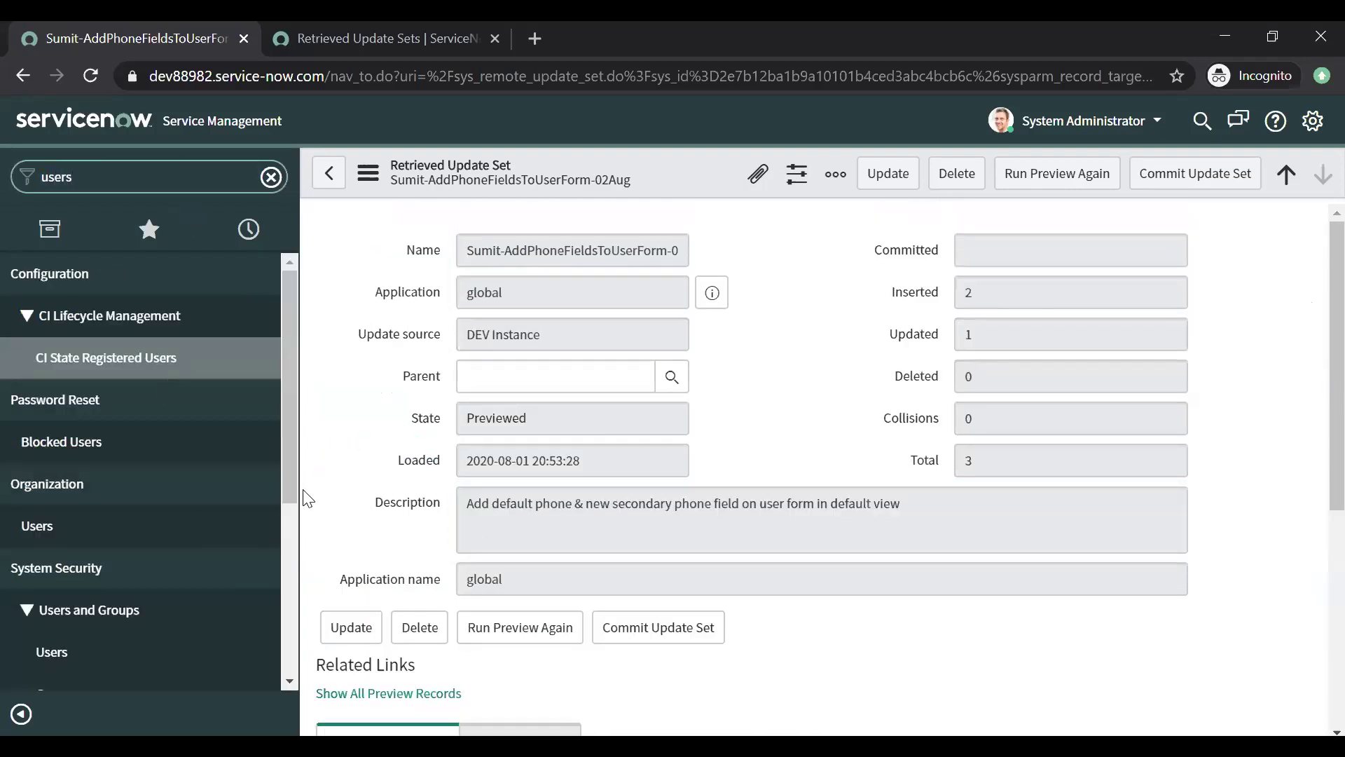
scroll(287, 654, down, 2)
scroll(287, 654, down, 3)
middle_click(93, 634)
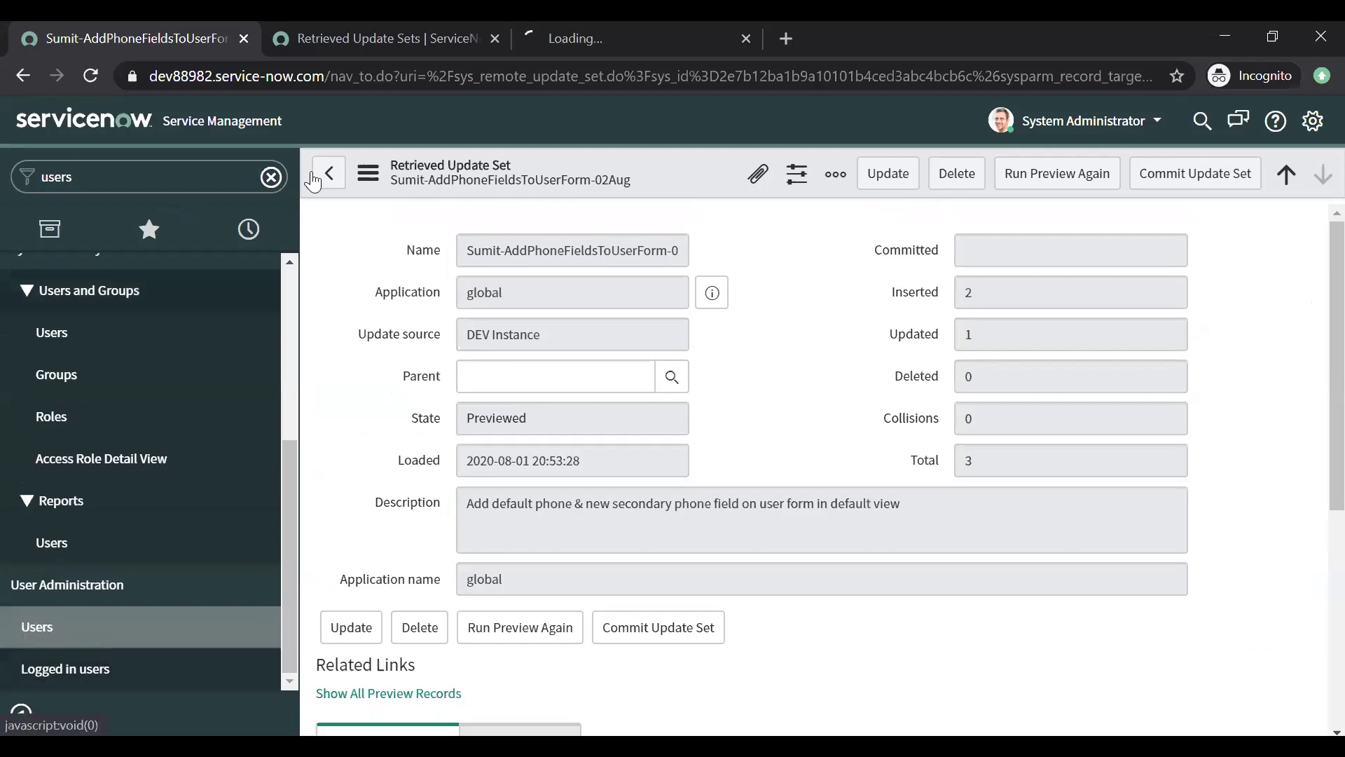
Step: Open the first user's record from the Users list, then return to the update set tab
click(582, 38)
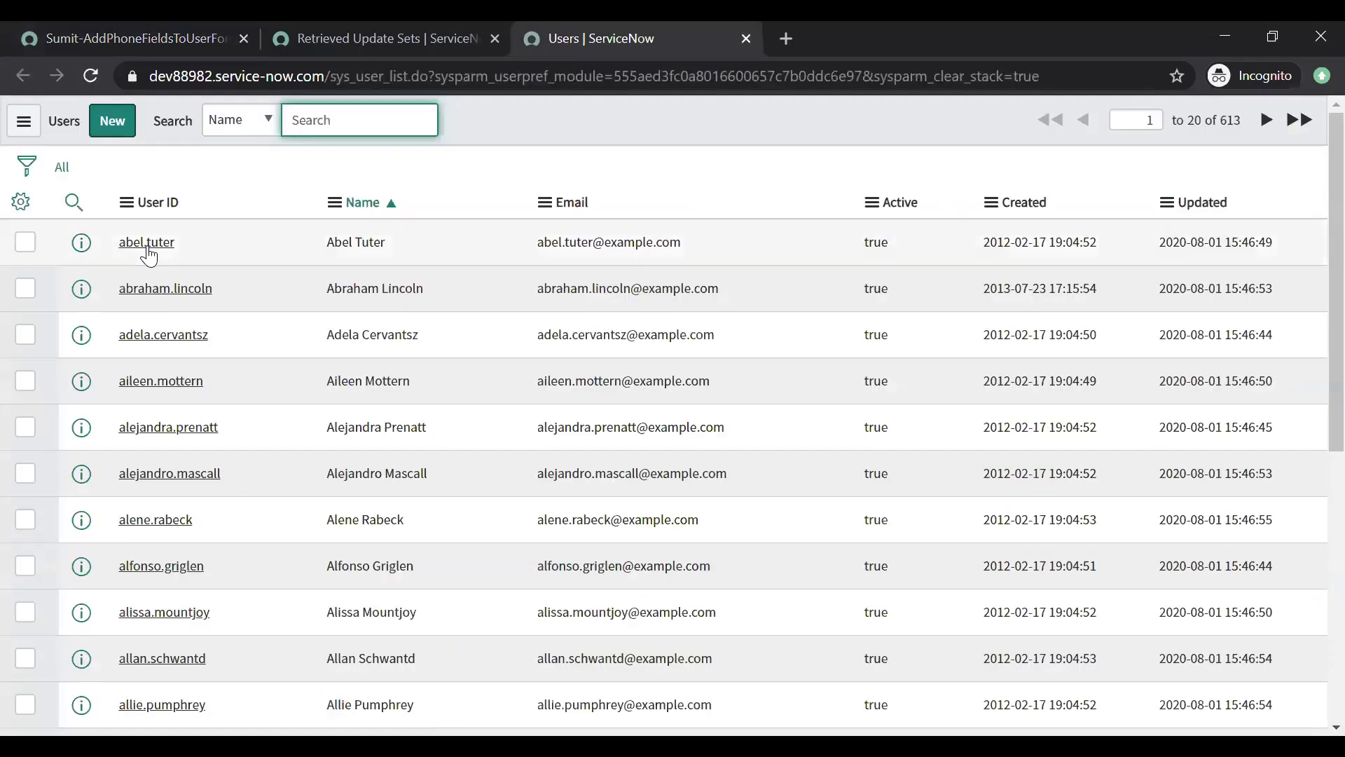
click(148, 246)
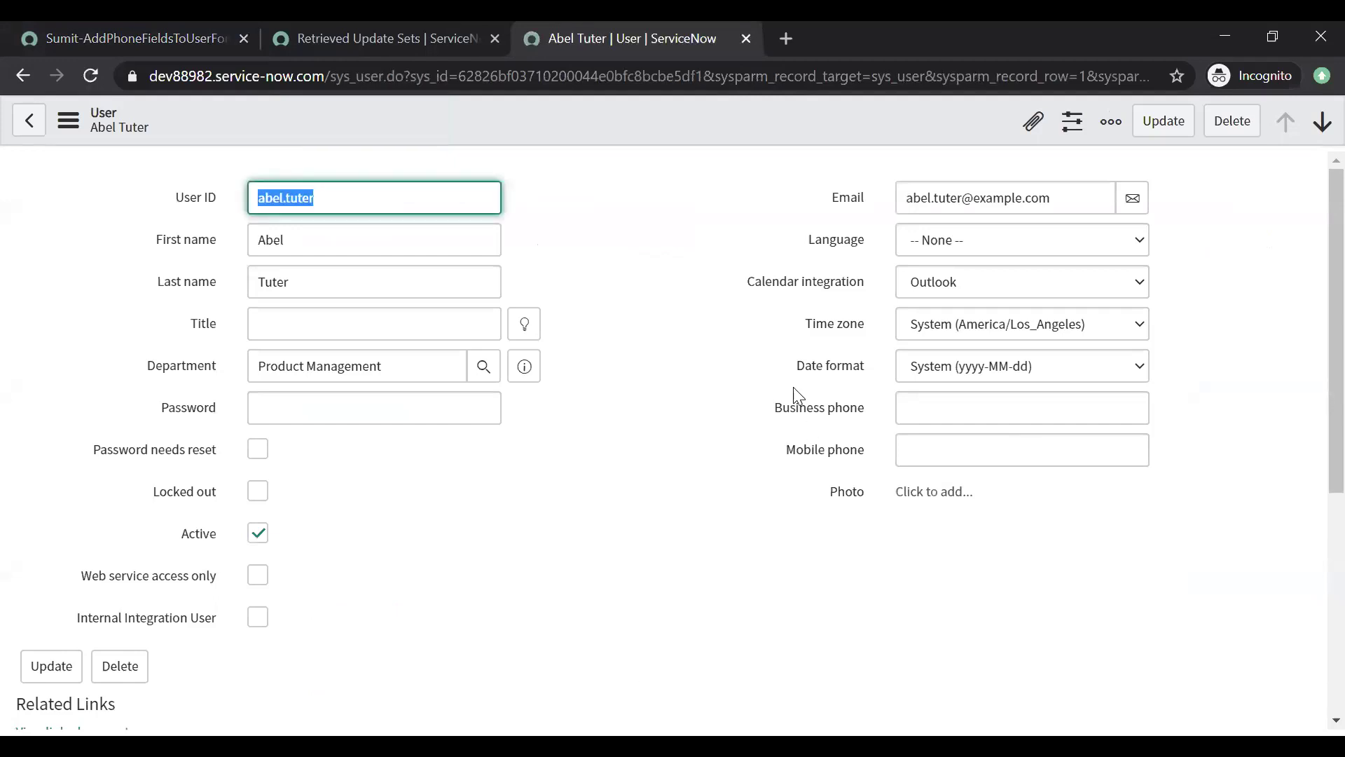
key(alt+Tab)
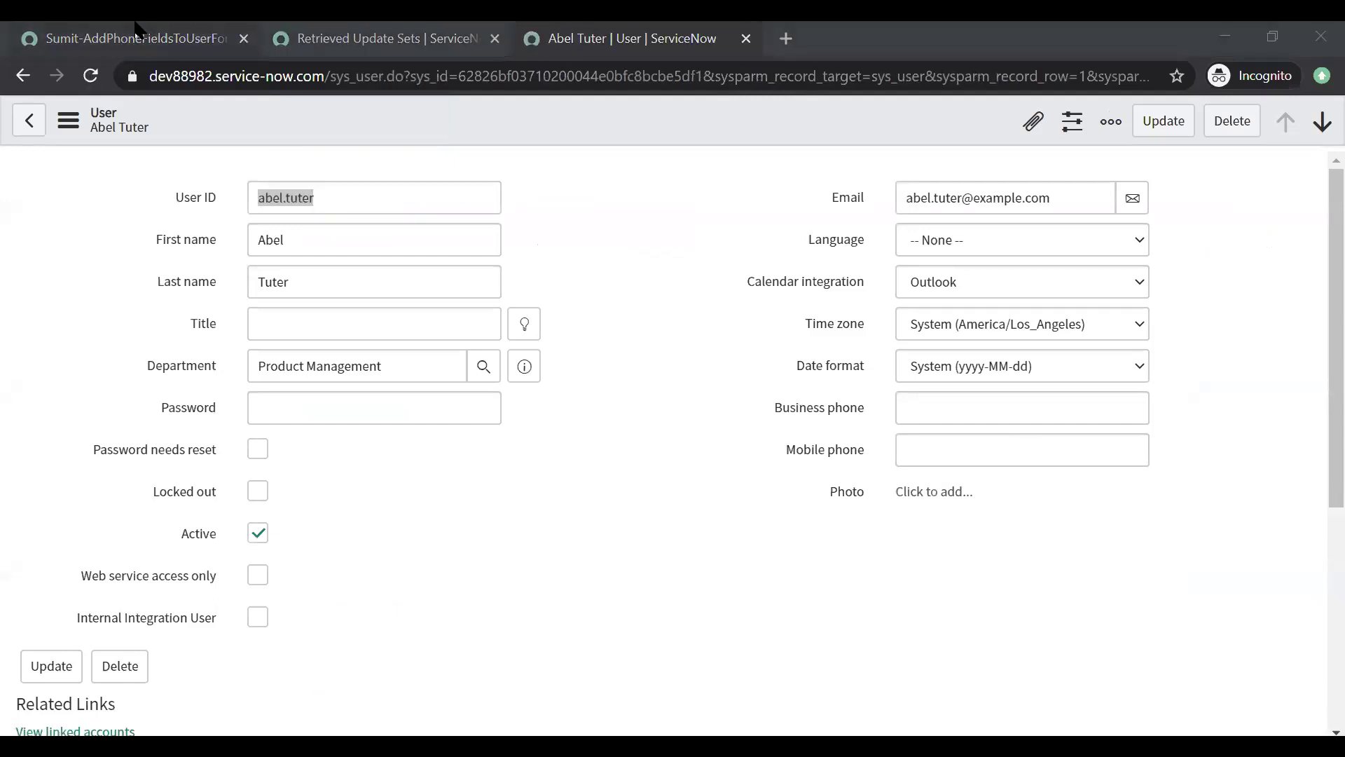
click(134, 35)
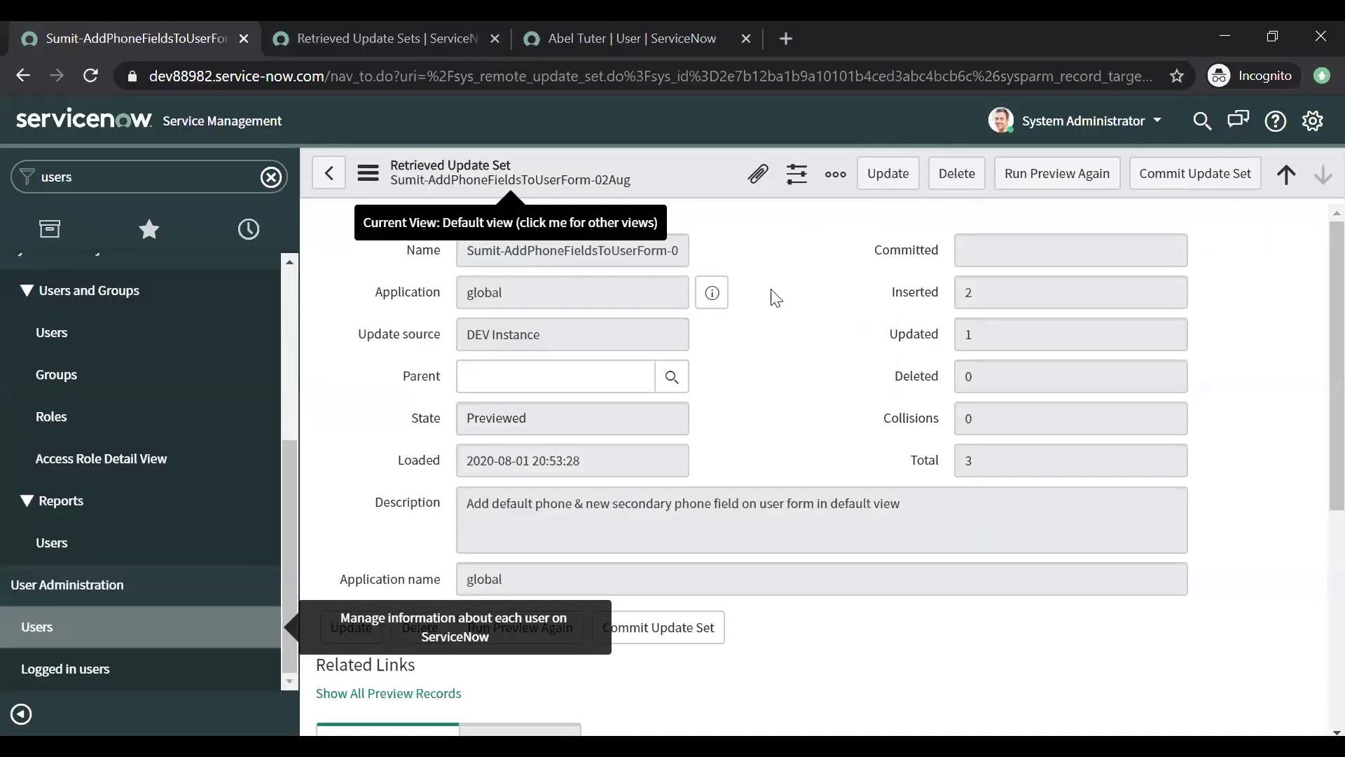
click(1072, 188)
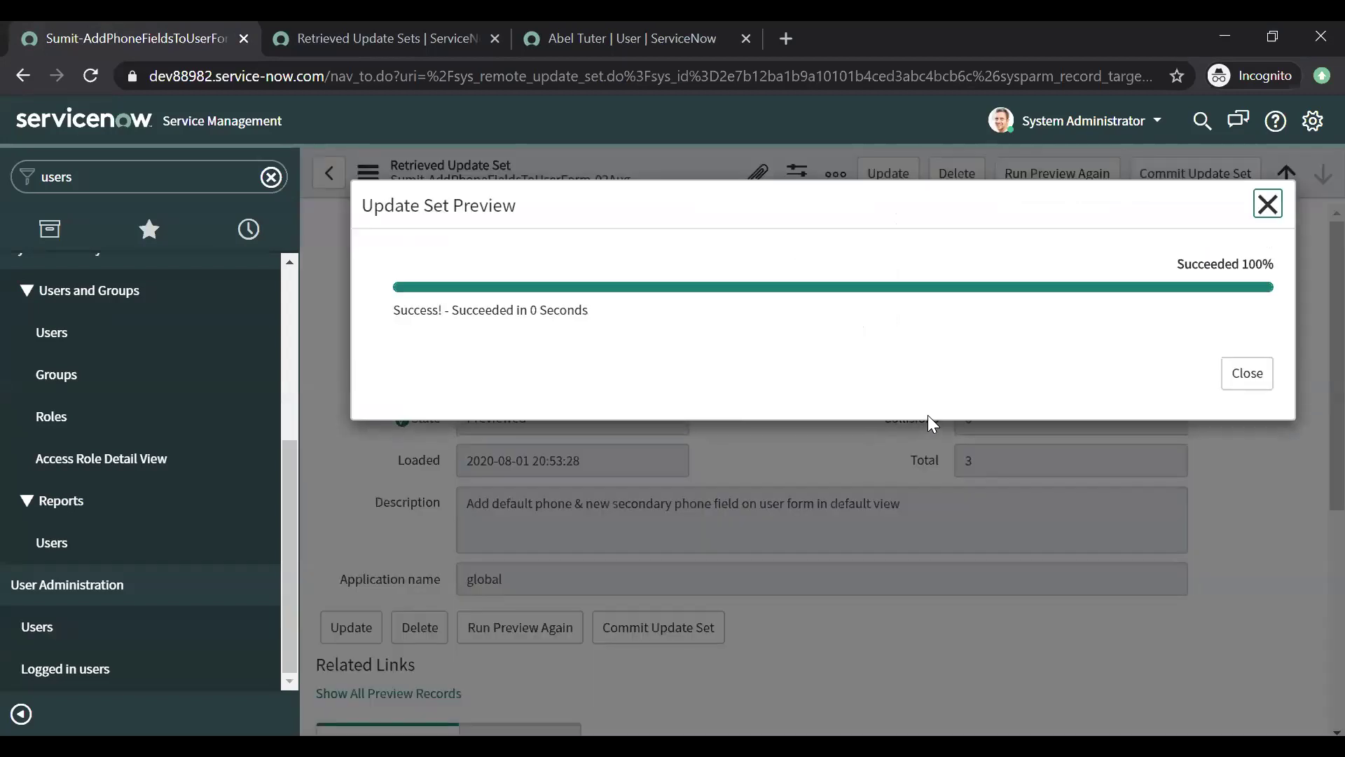
click(1247, 373)
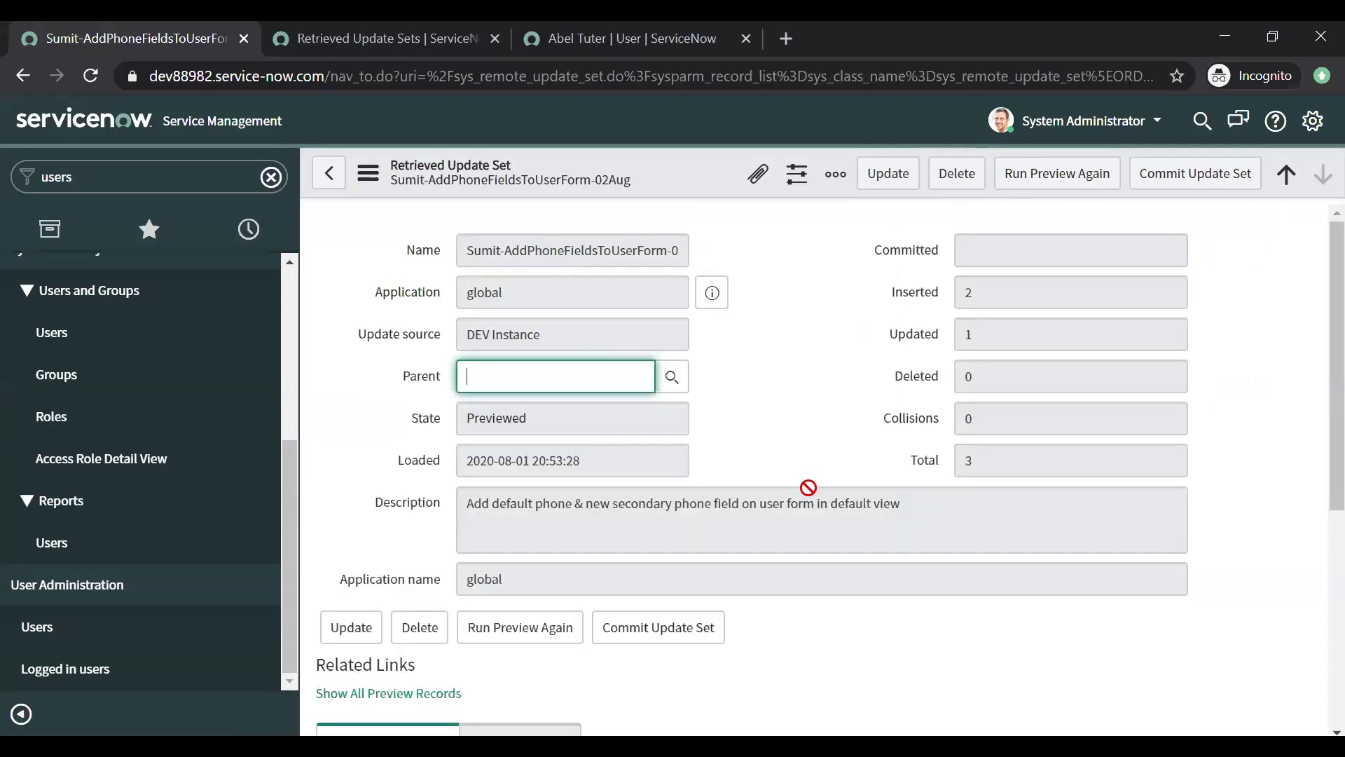
click(1168, 175)
click(1168, 175)
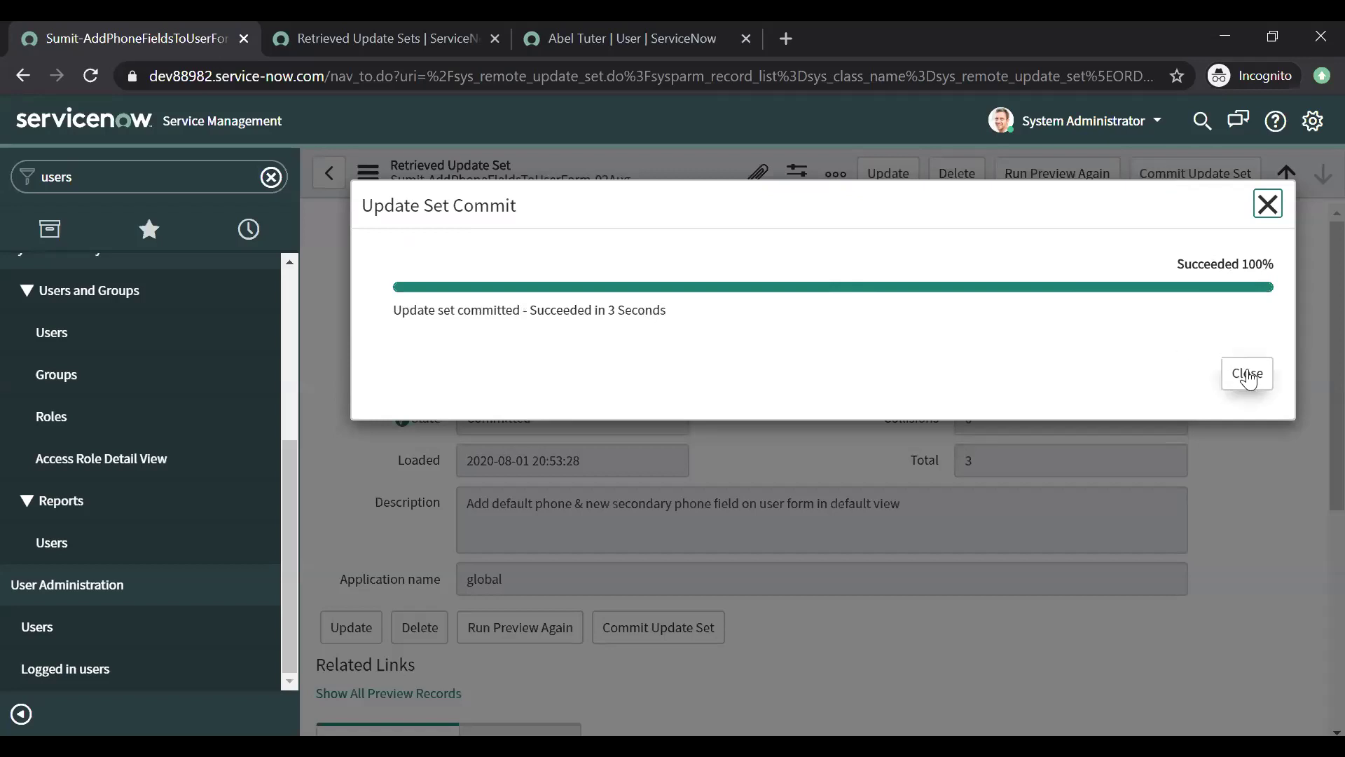
click(1246, 373)
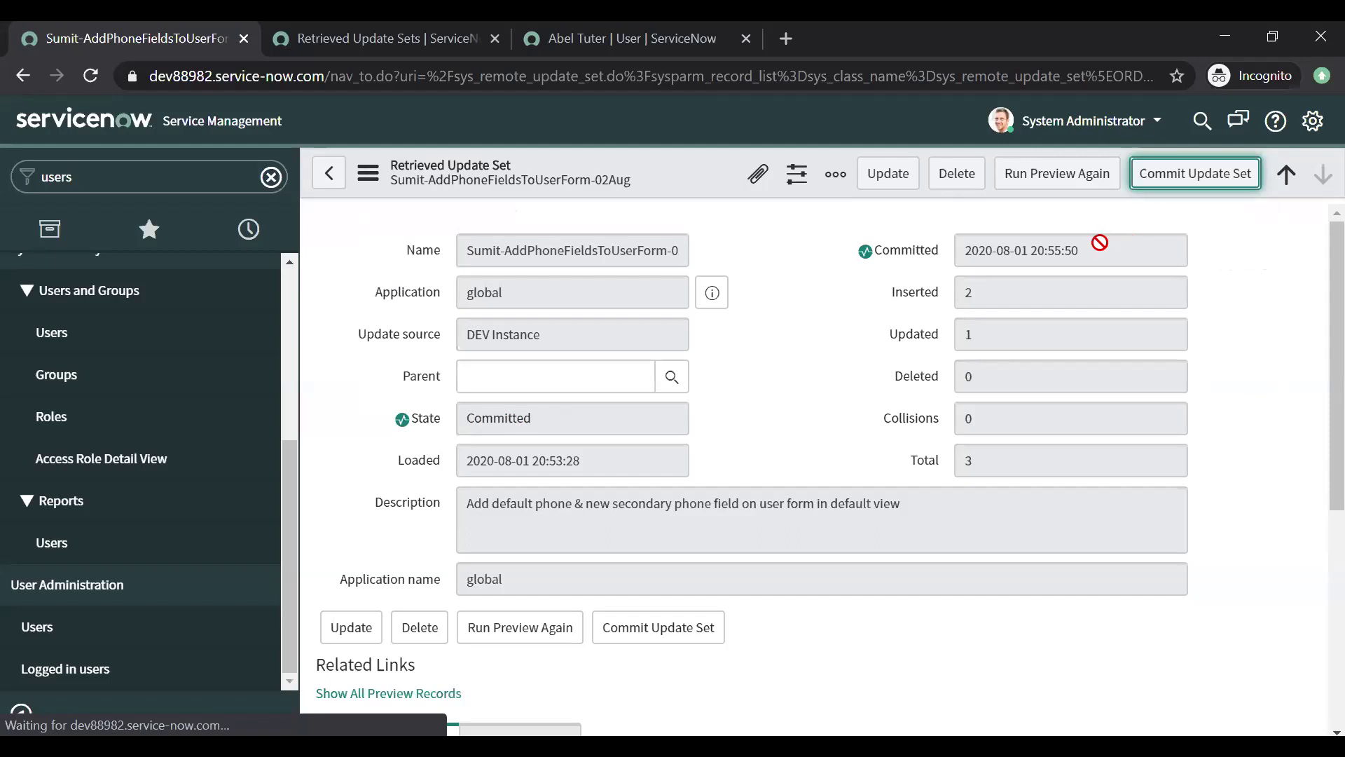
triple_click(1124, 239)
click(405, 450)
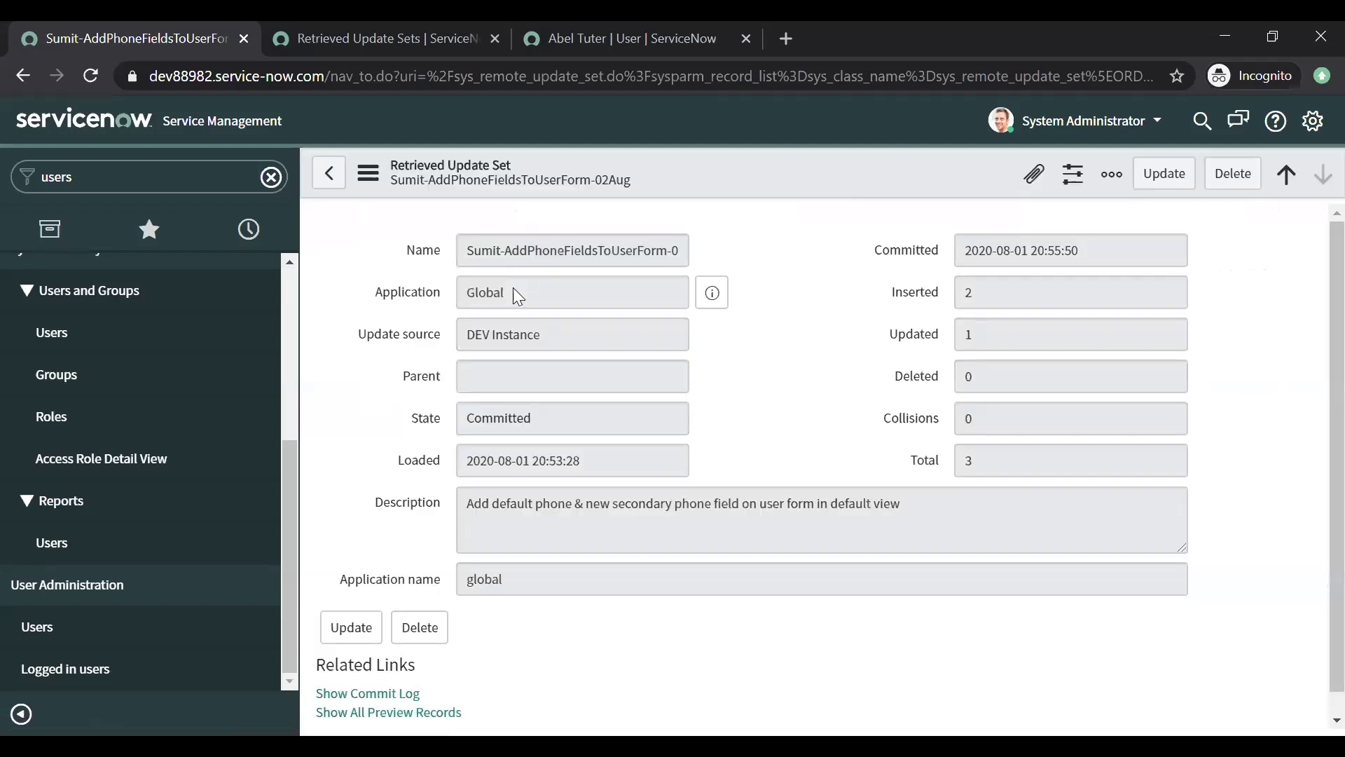
Step: Show the update set's commit log from Related Links, then go to the user record tab
scroll(1310, 519, down, 6)
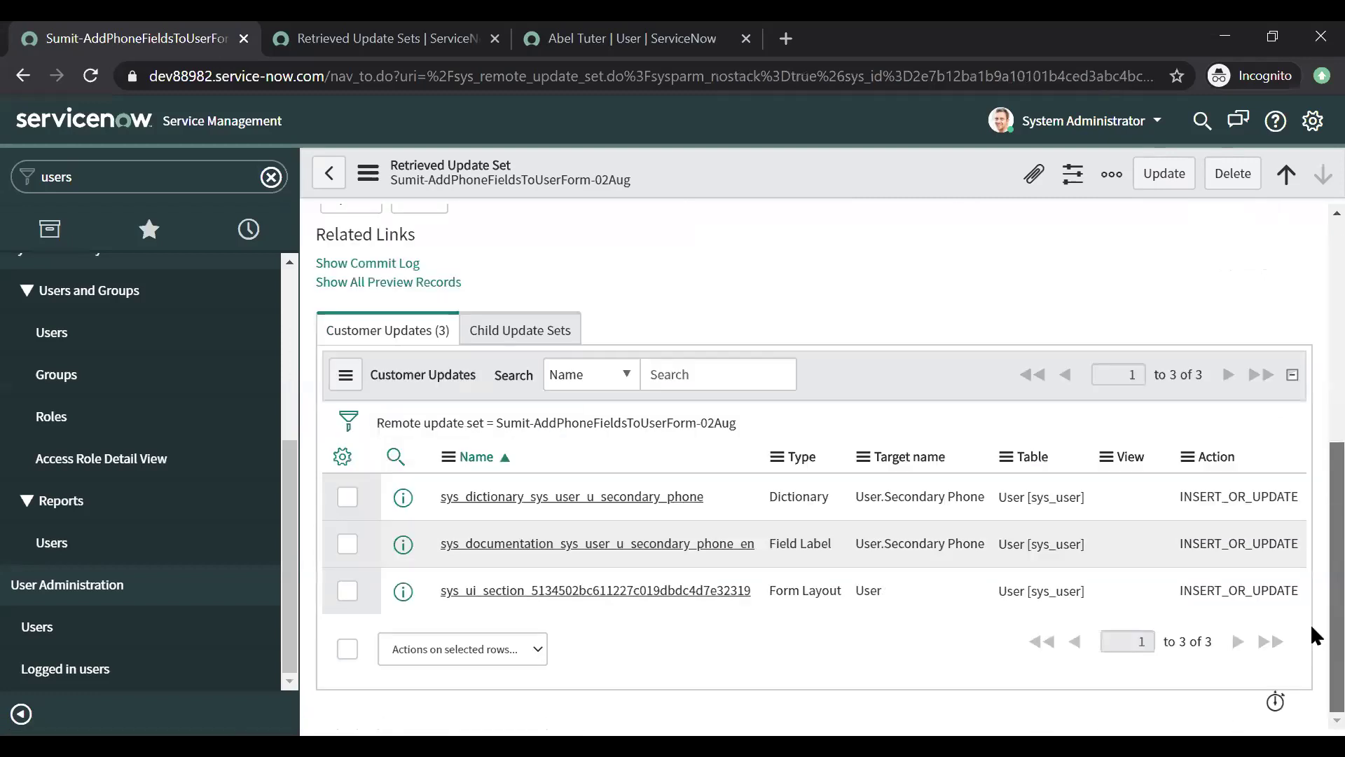
scroll(1310, 521, up, 6)
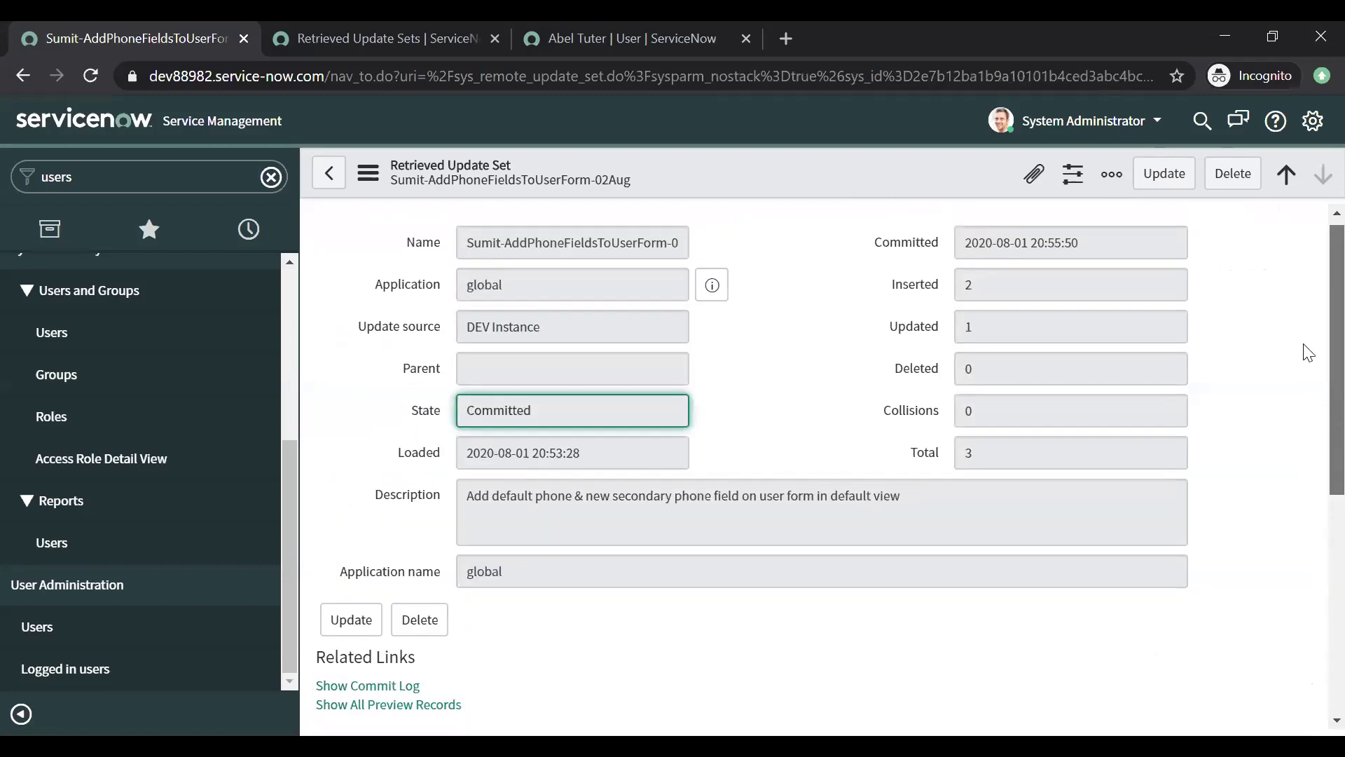
scroll(1312, 340, down, 3)
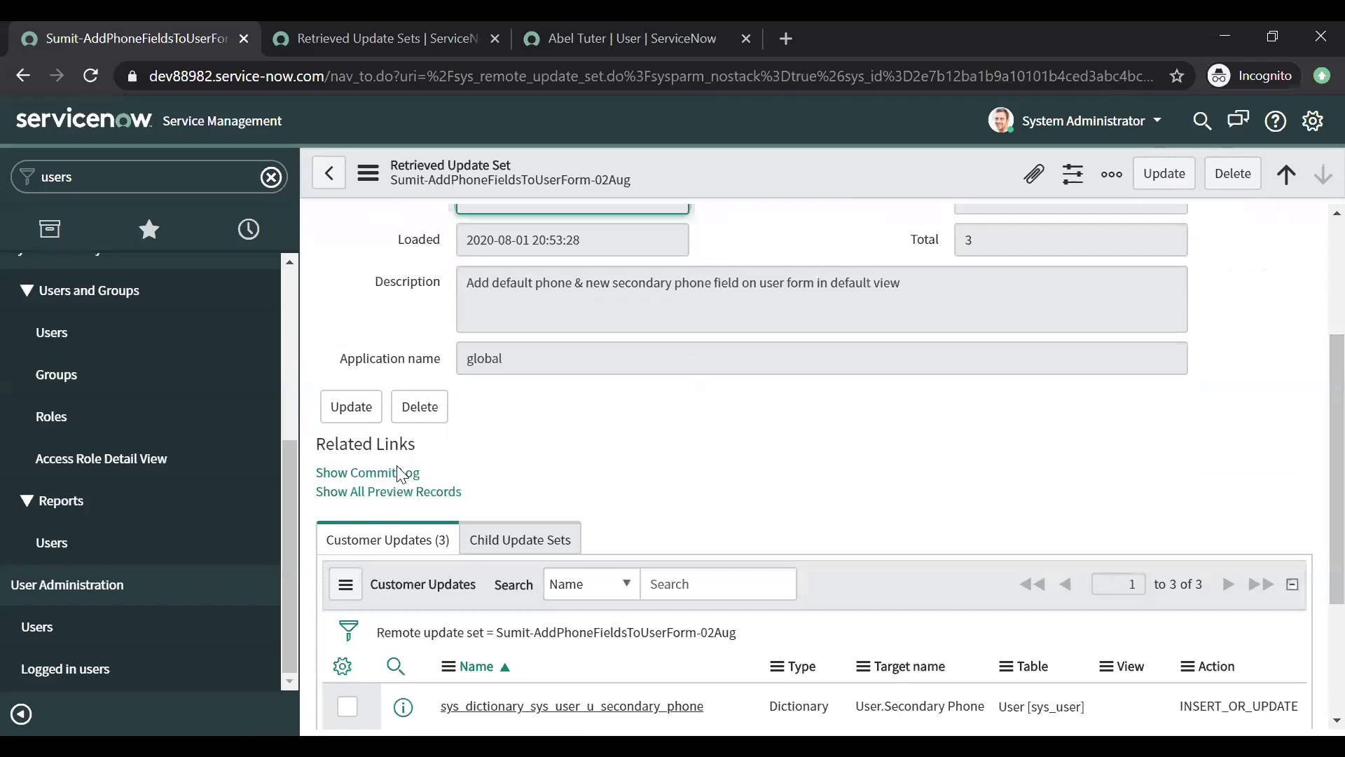
click(392, 476)
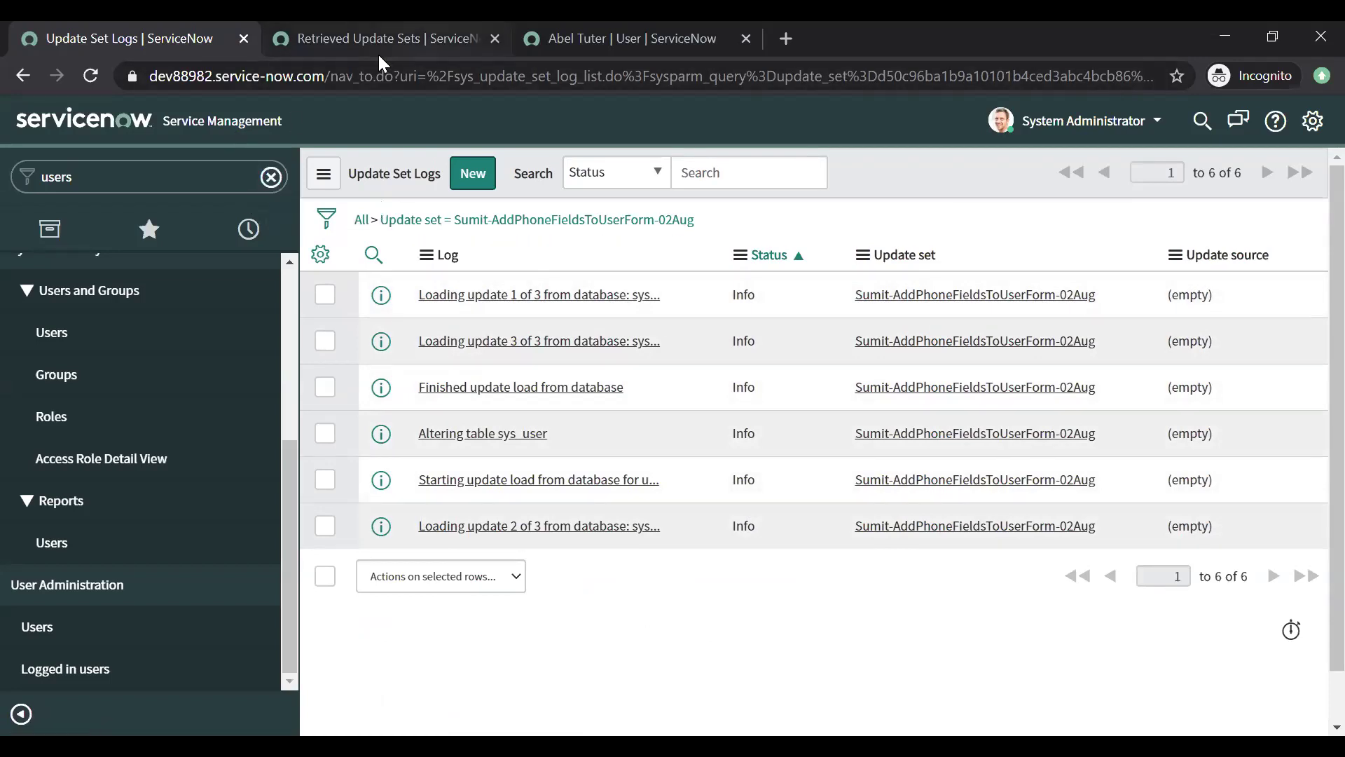
click(521, 55)
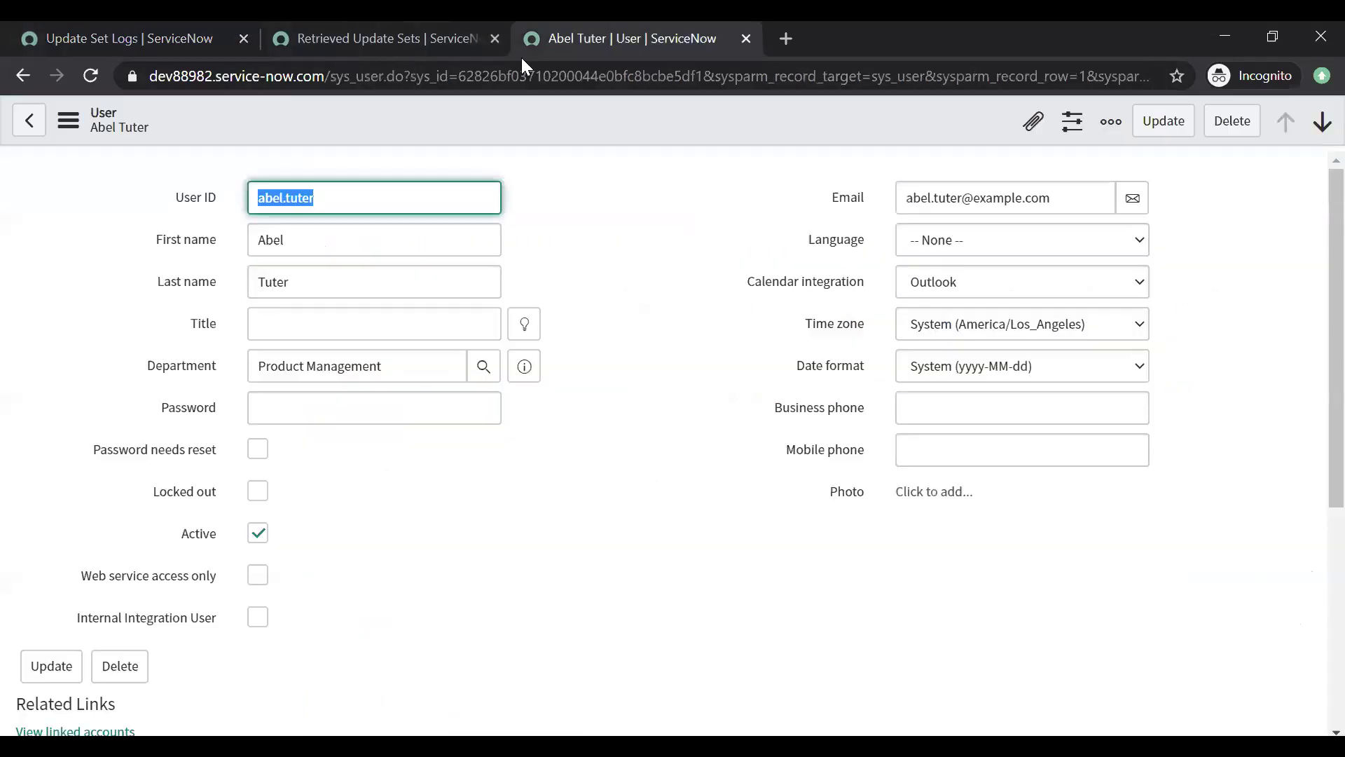
Step: Reload the user form, check the new Secondary Phone field set to Other / Unknown
right_click(436, 120)
click(467, 431)
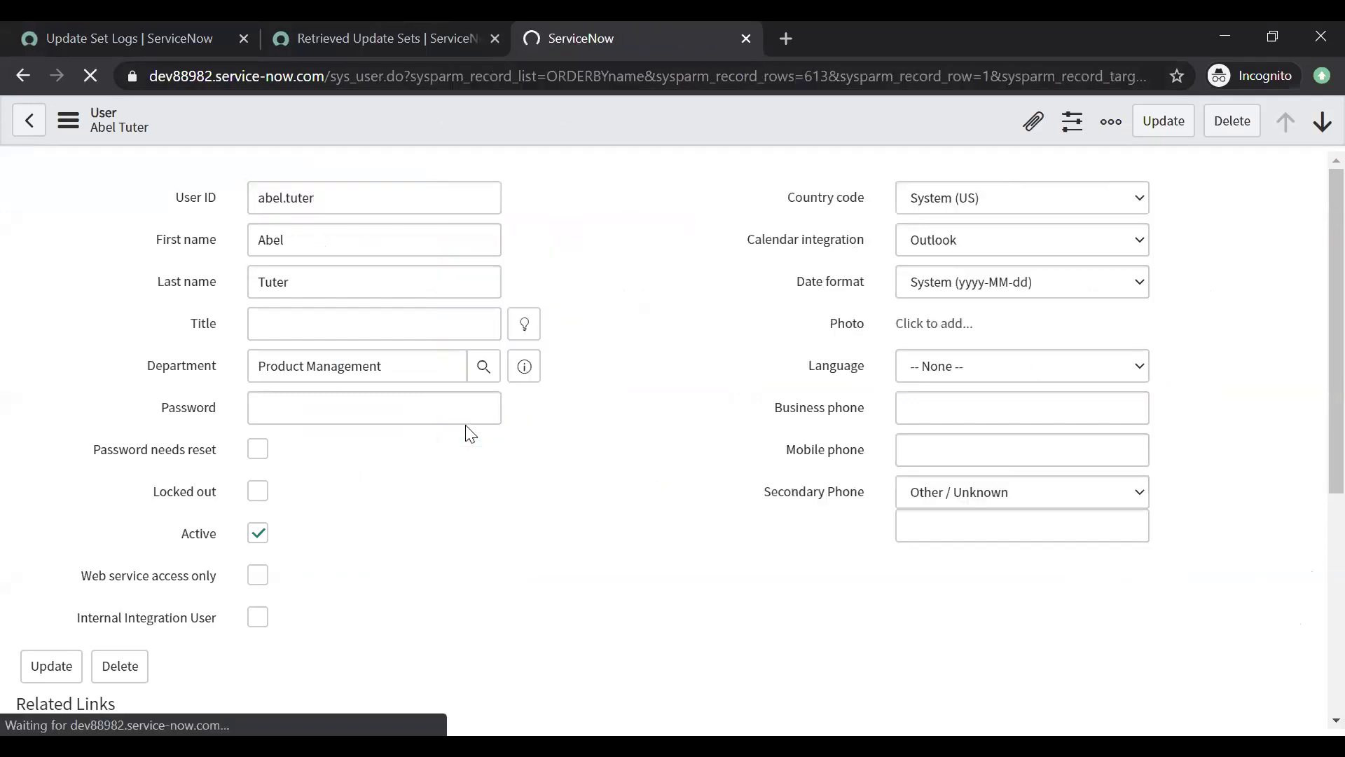
click(1015, 502)
click(1017, 503)
click(972, 522)
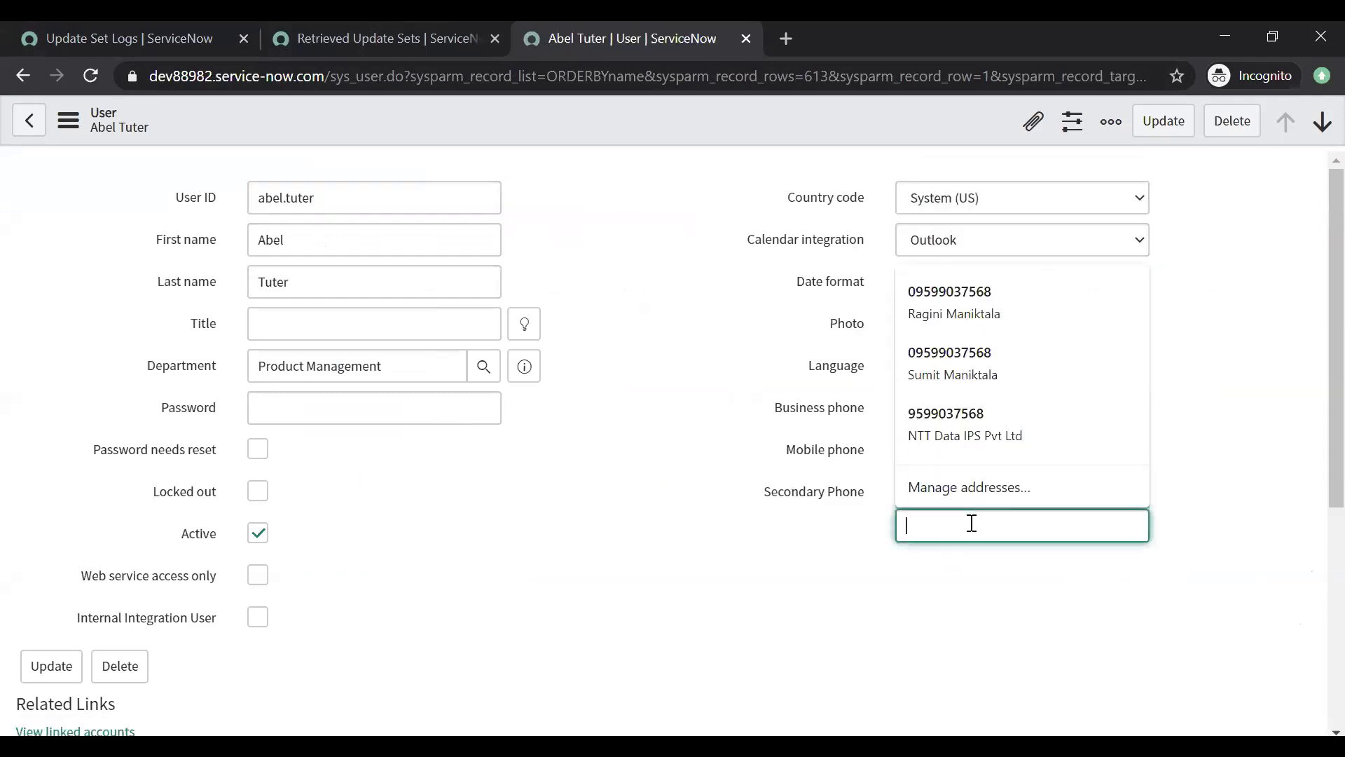
click(704, 562)
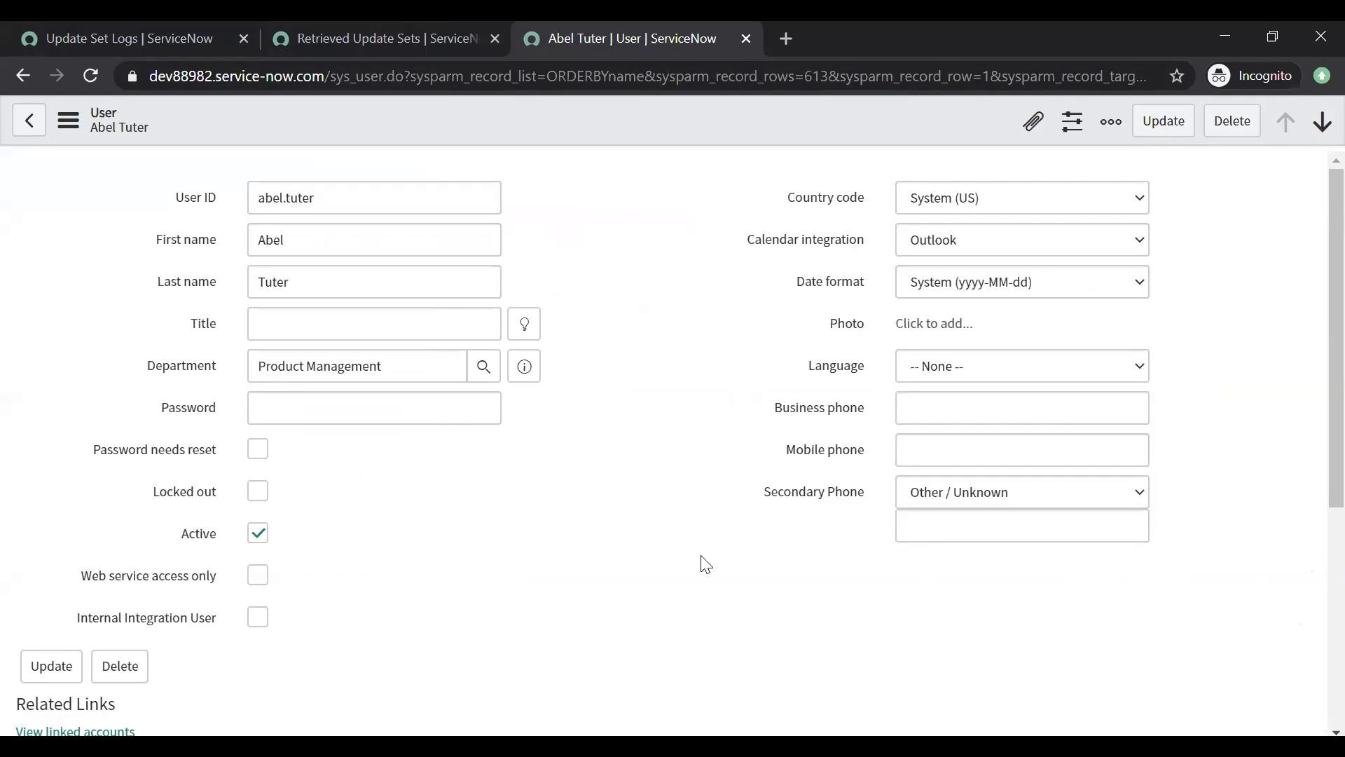
click(984, 490)
click(984, 491)
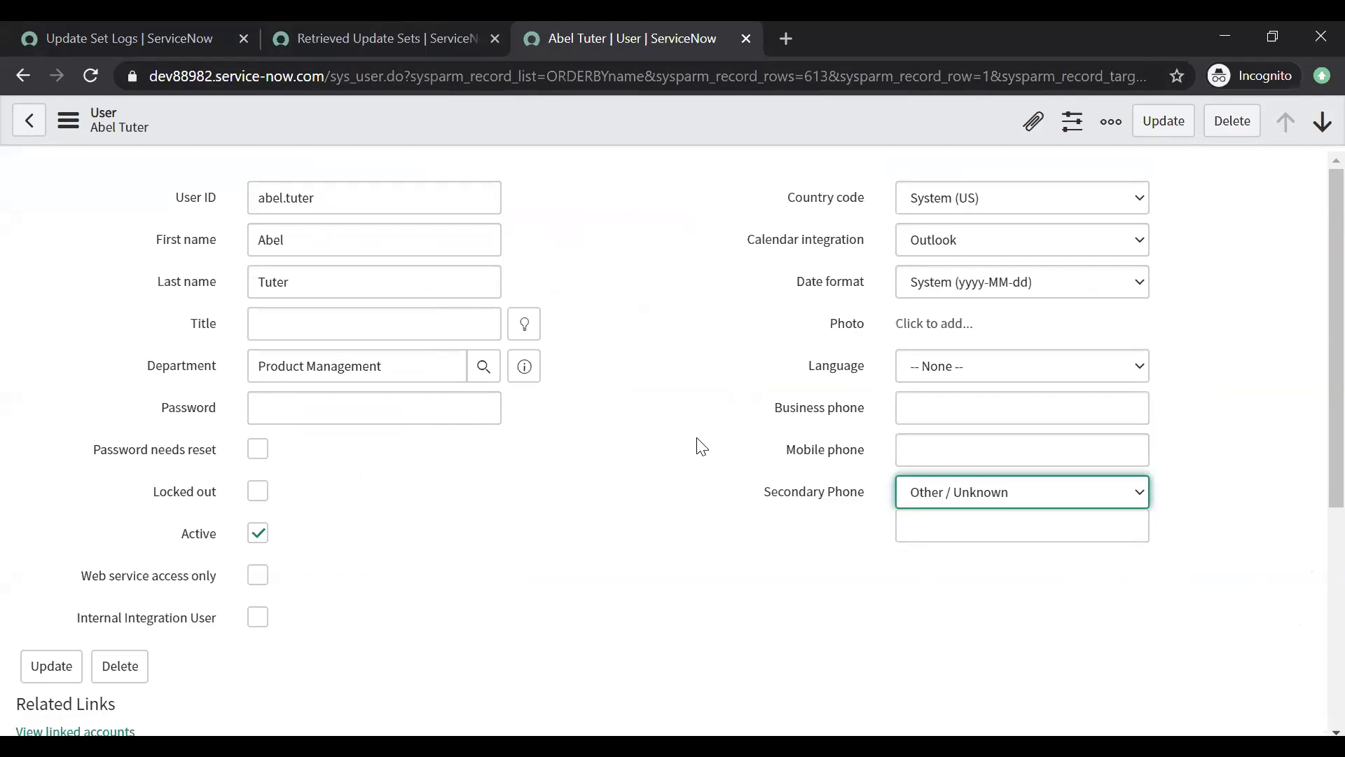
click(314, 68)
click(294, 37)
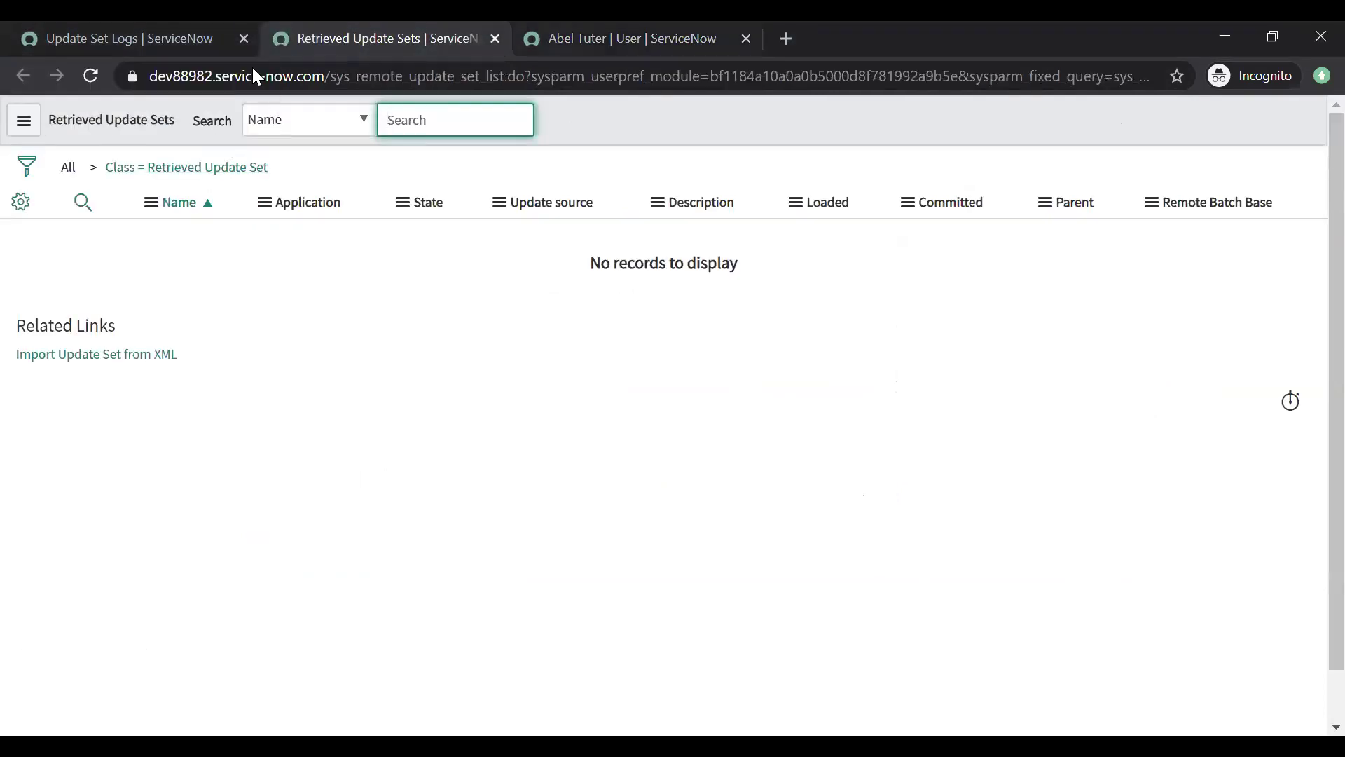
Step: Close the Retrieved Update Sets and user record tabs, then switch to the other instance's window
key(ctrl+w)
click(146, 39)
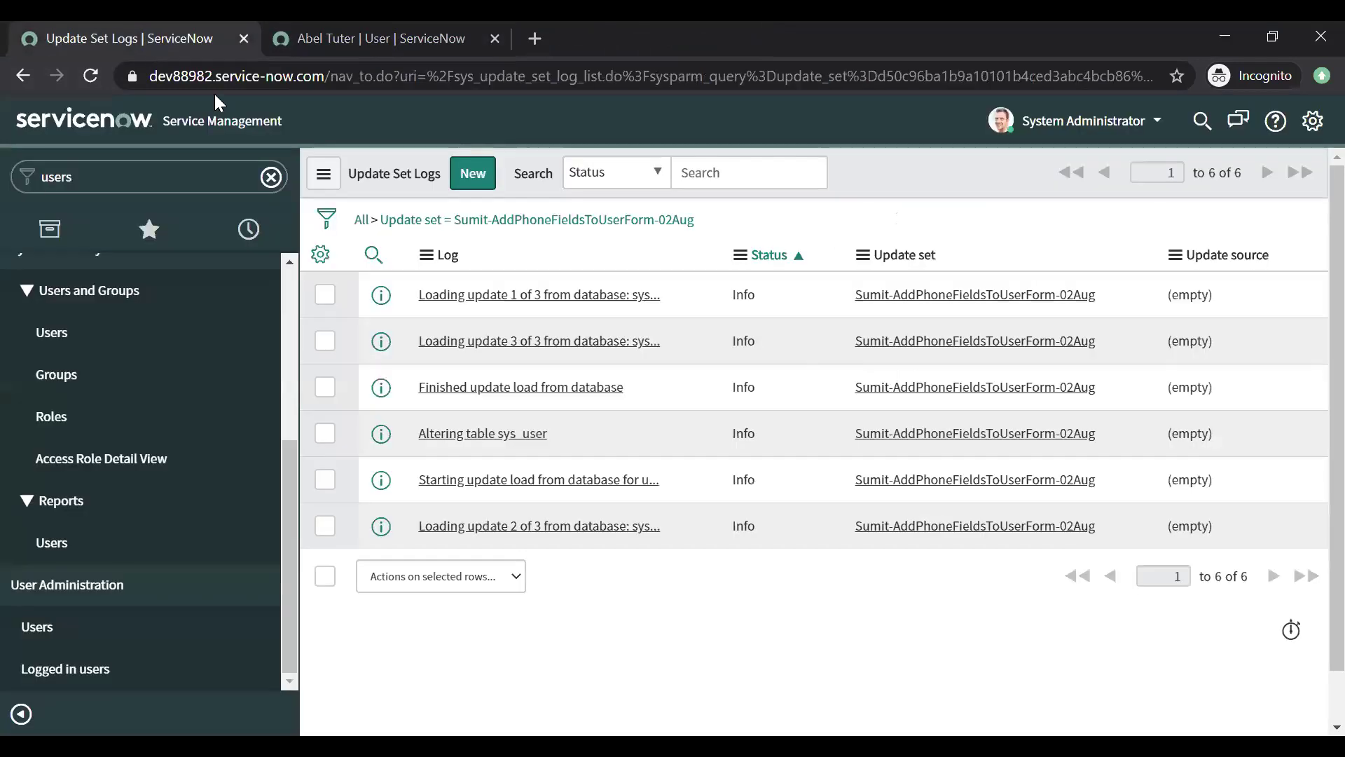
click(495, 39)
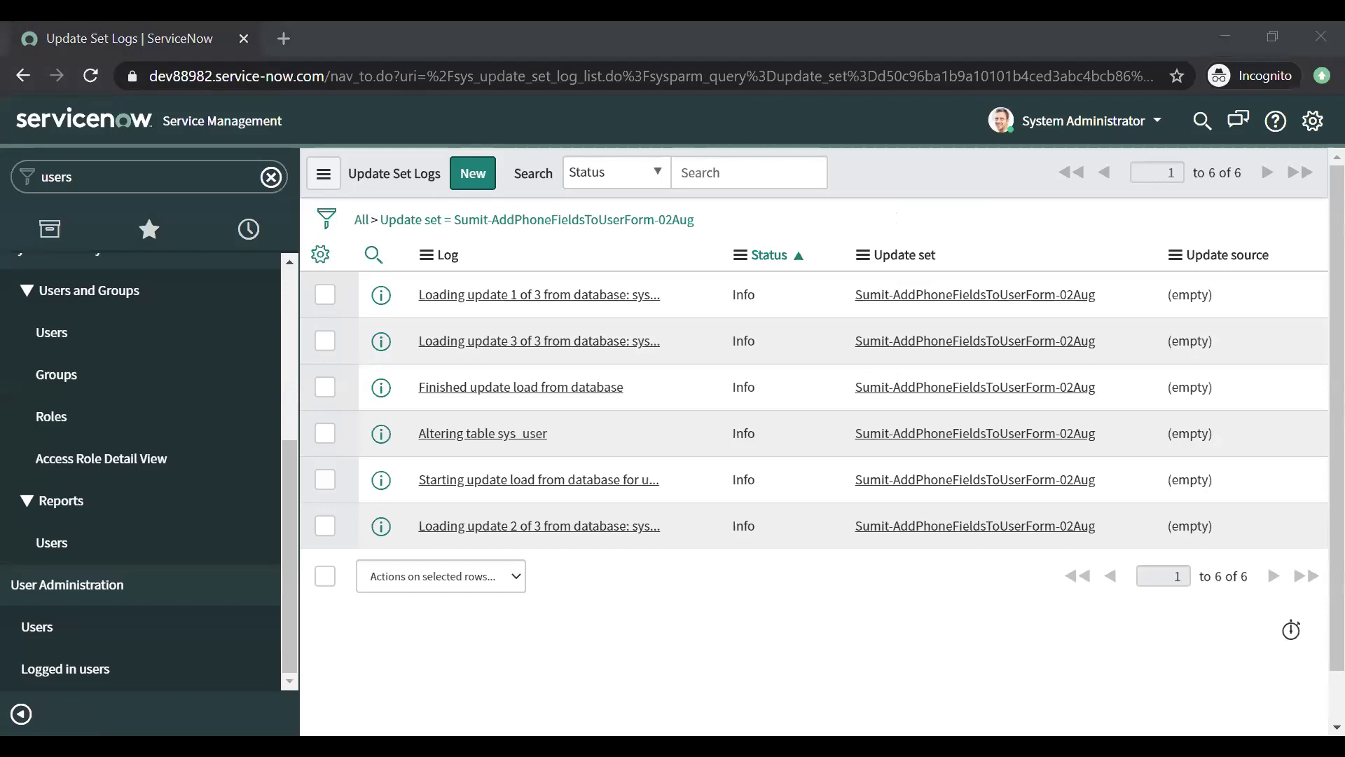
click(325, 248)
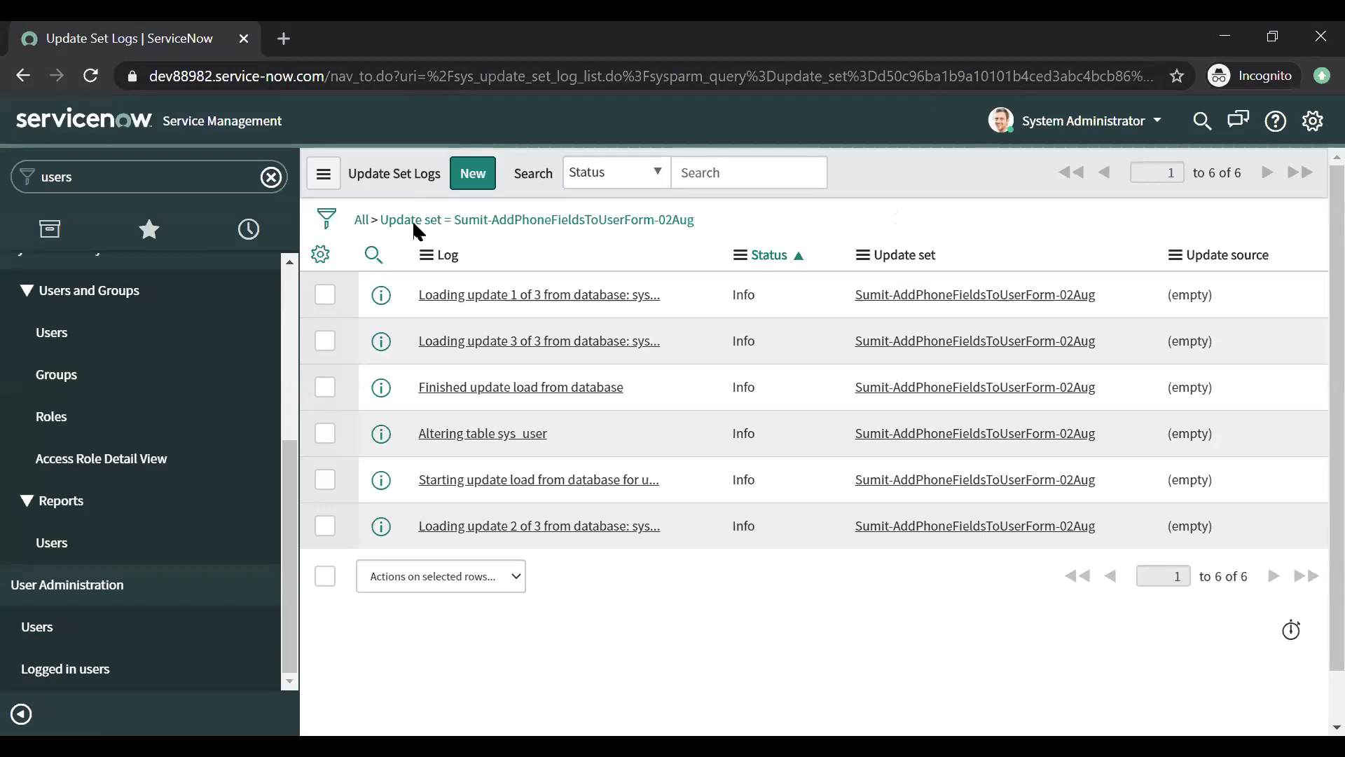
key(alt+Tab)
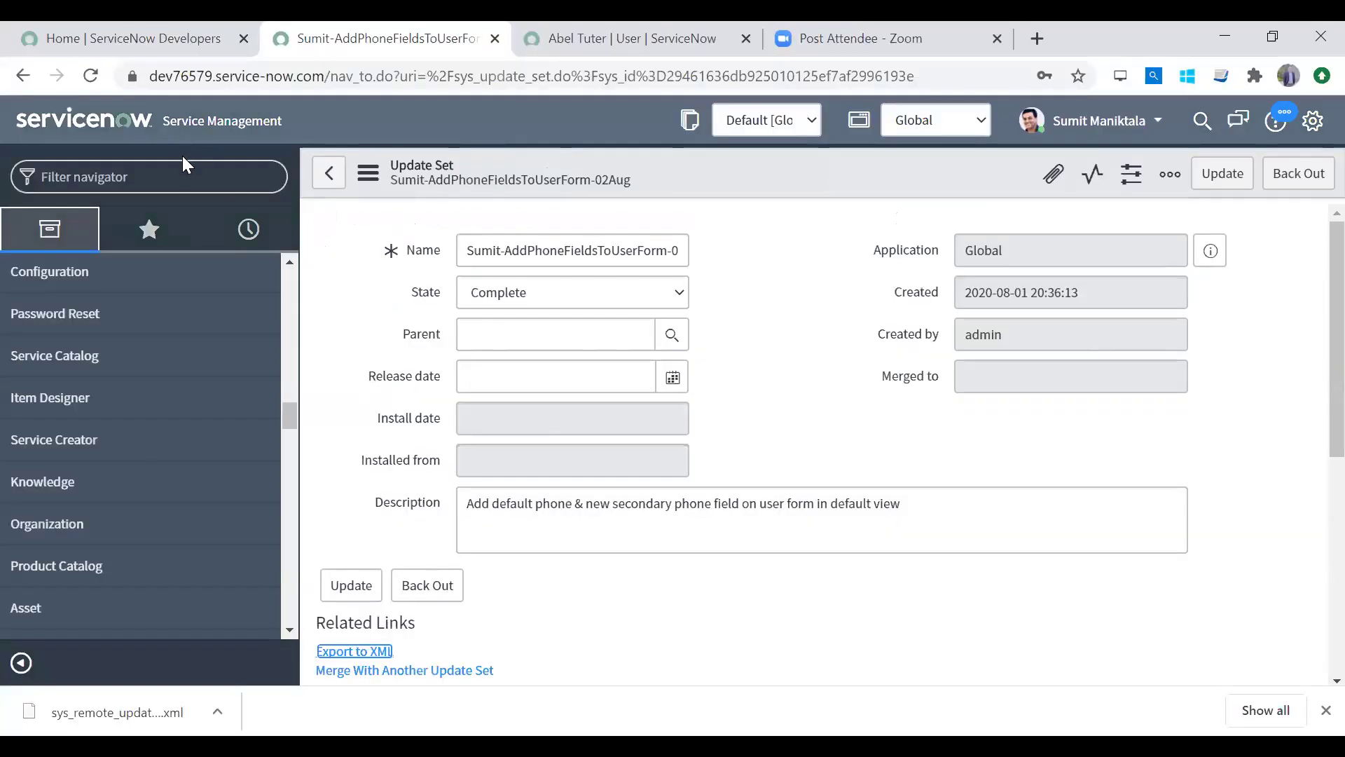
Step: Find the Logbooks module via 'logbo' and confirm it requires the u_logbook_user role
click(182, 159)
text(logbok)
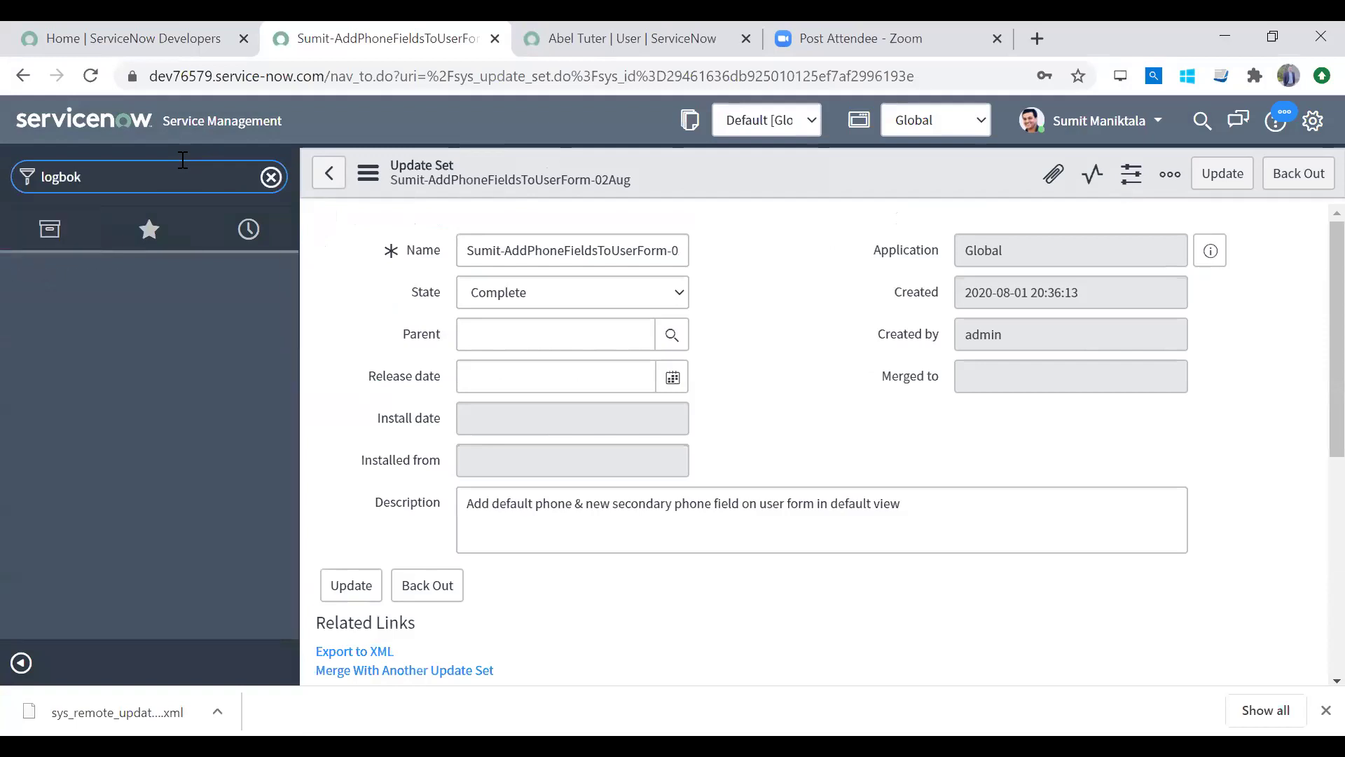
key(BackSpace)
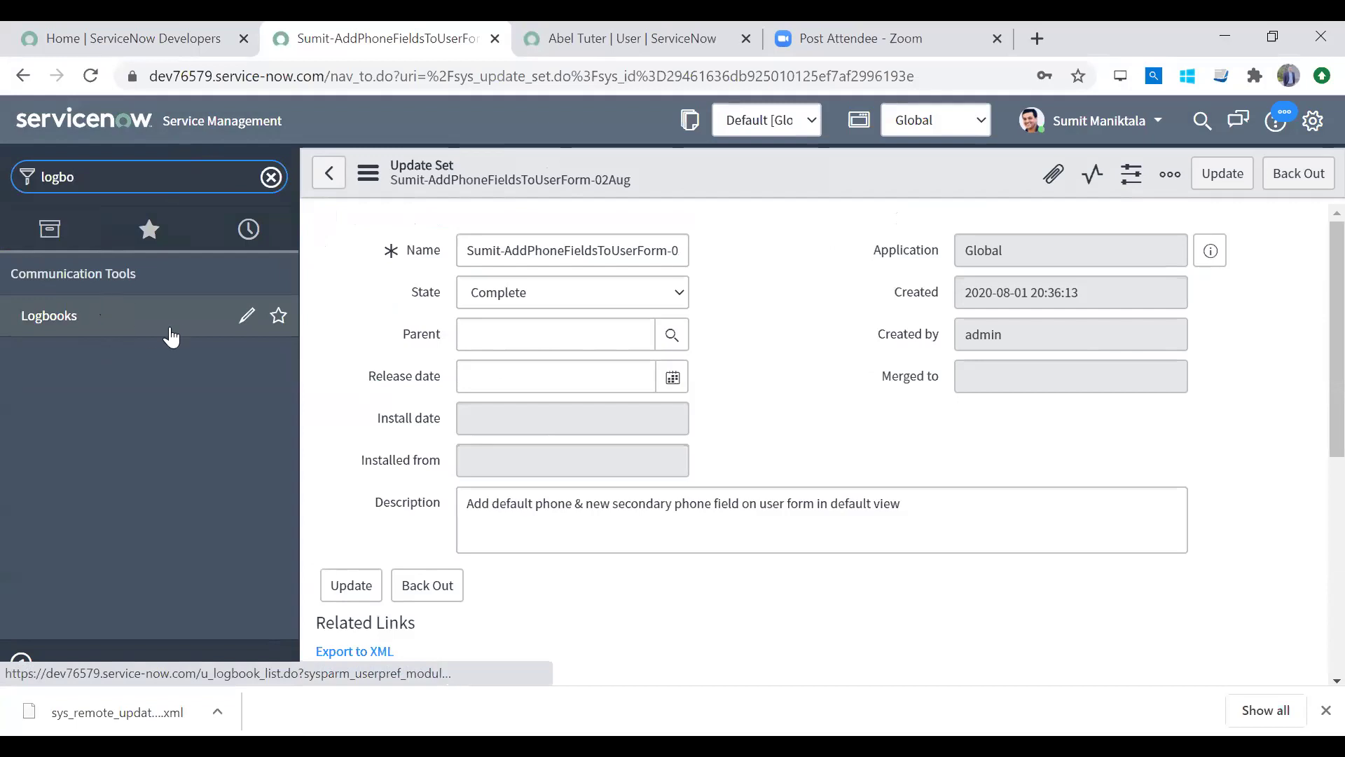
click(247, 317)
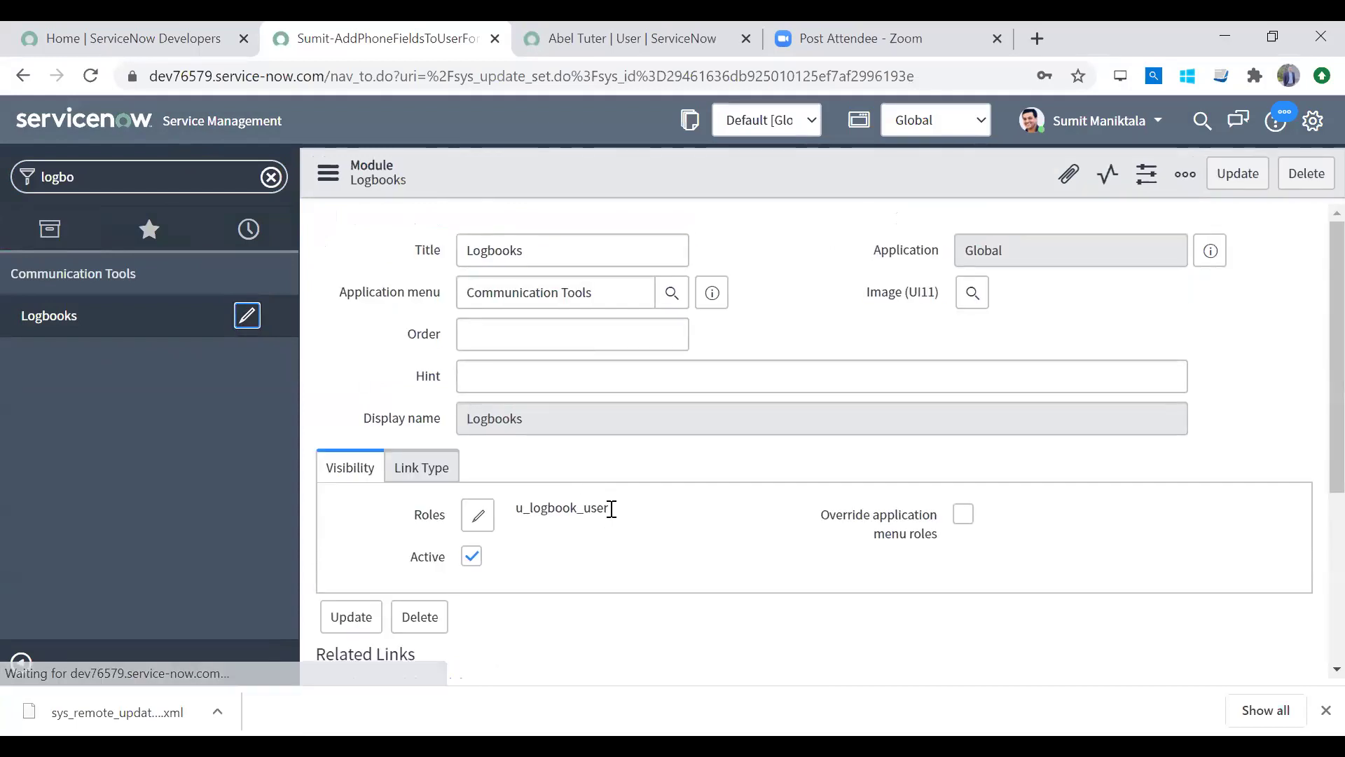
double_click(530, 508)
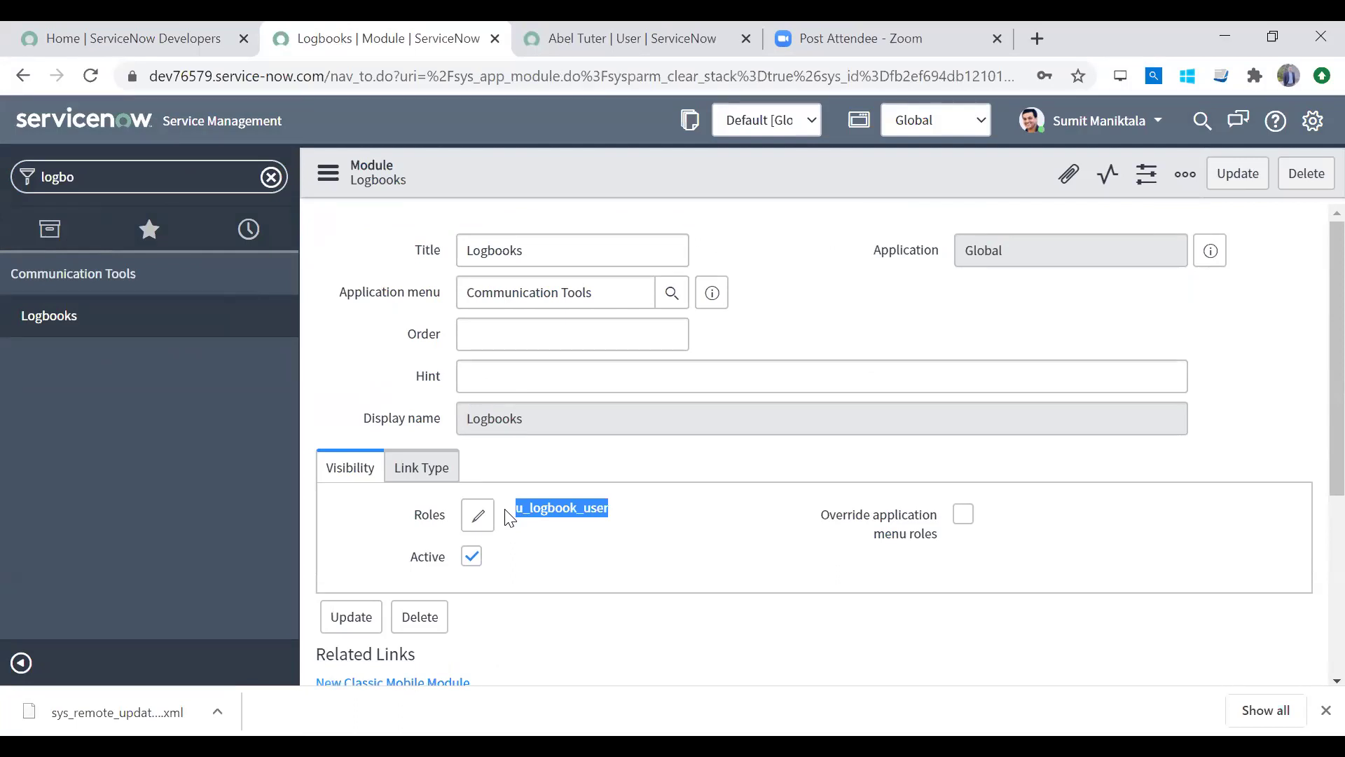
click(1325, 710)
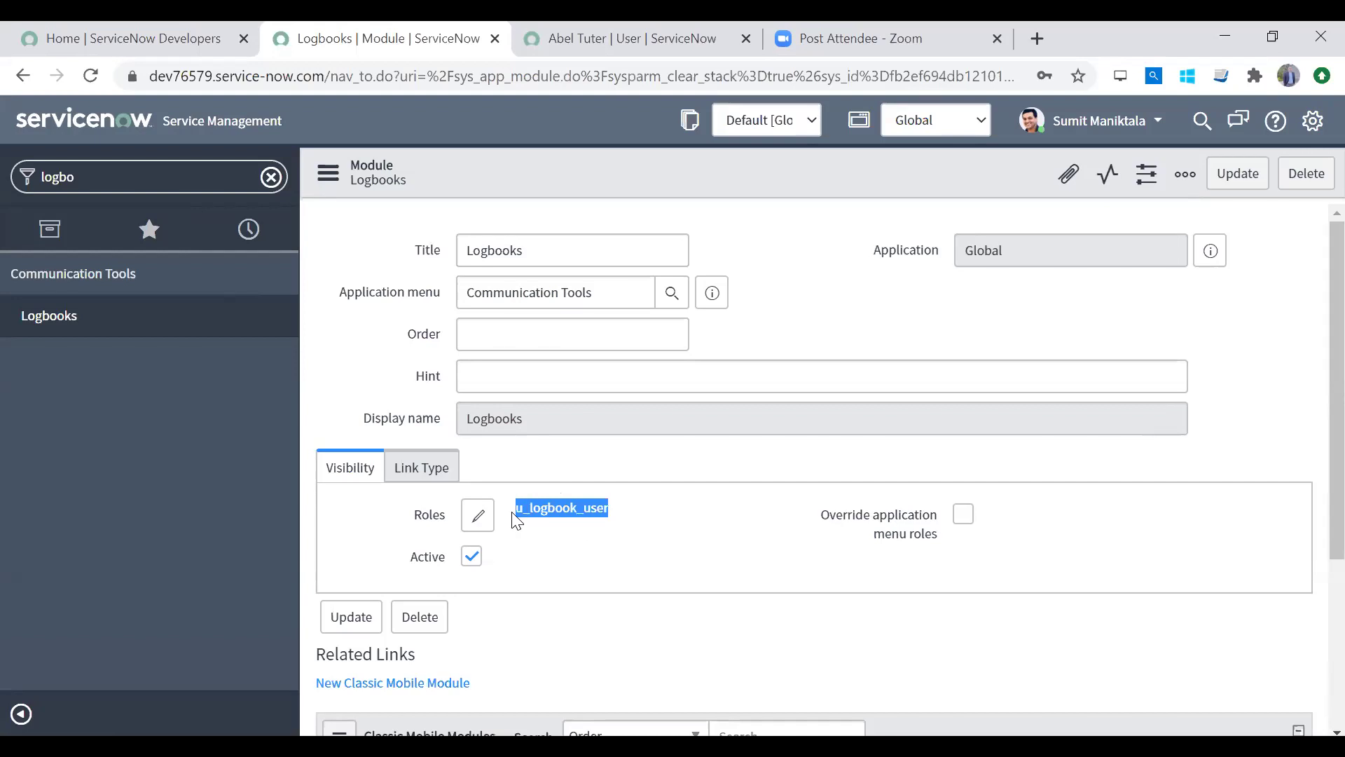
Step: Filter the navigator for 'roles' and open User Administration > Roles
click(272, 177)
text(role)
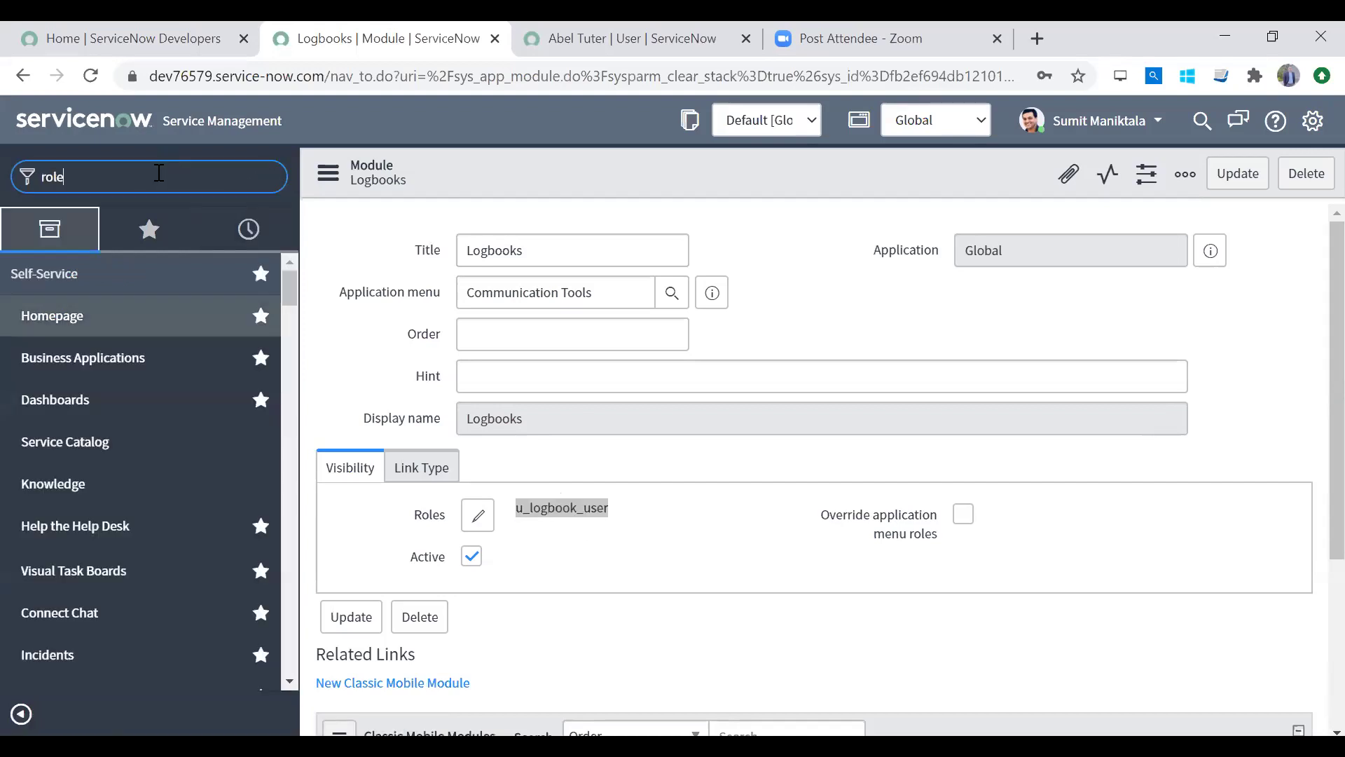
text(s)
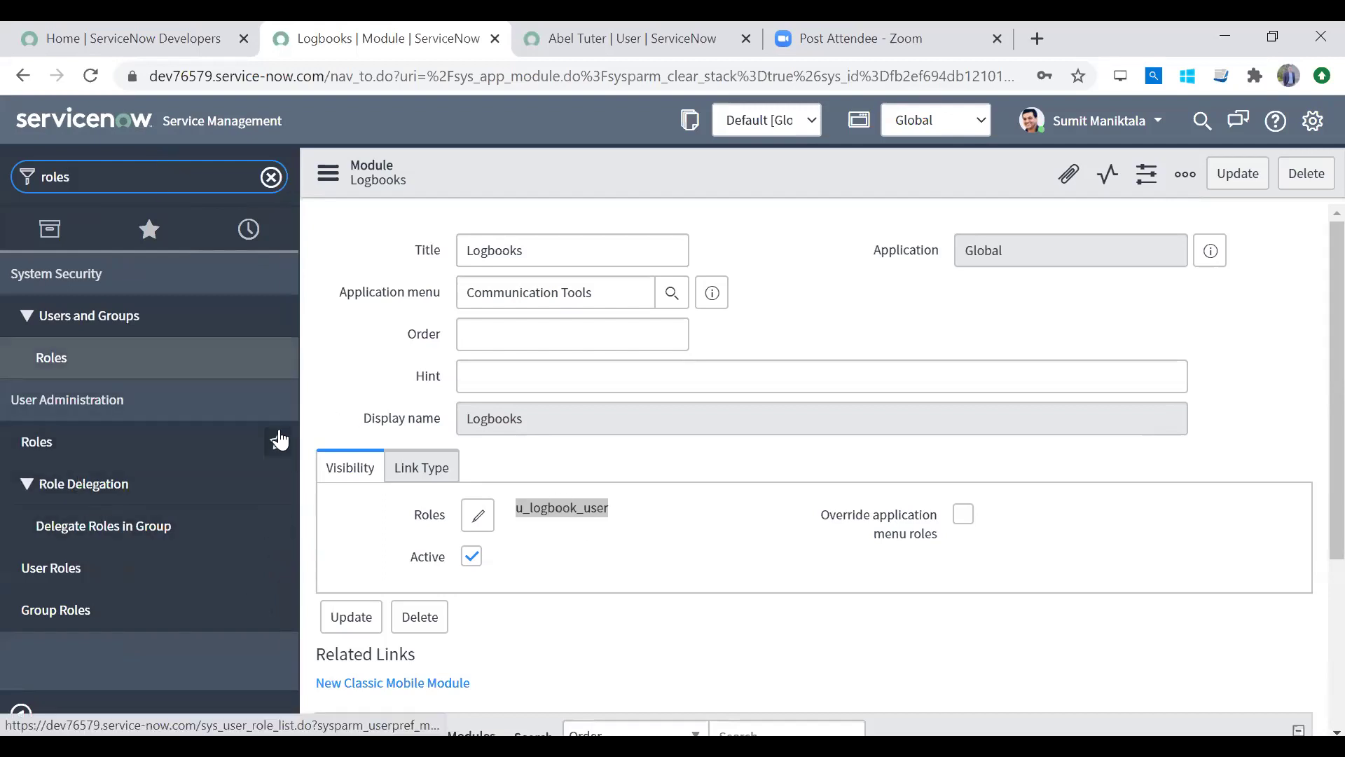
click(106, 438)
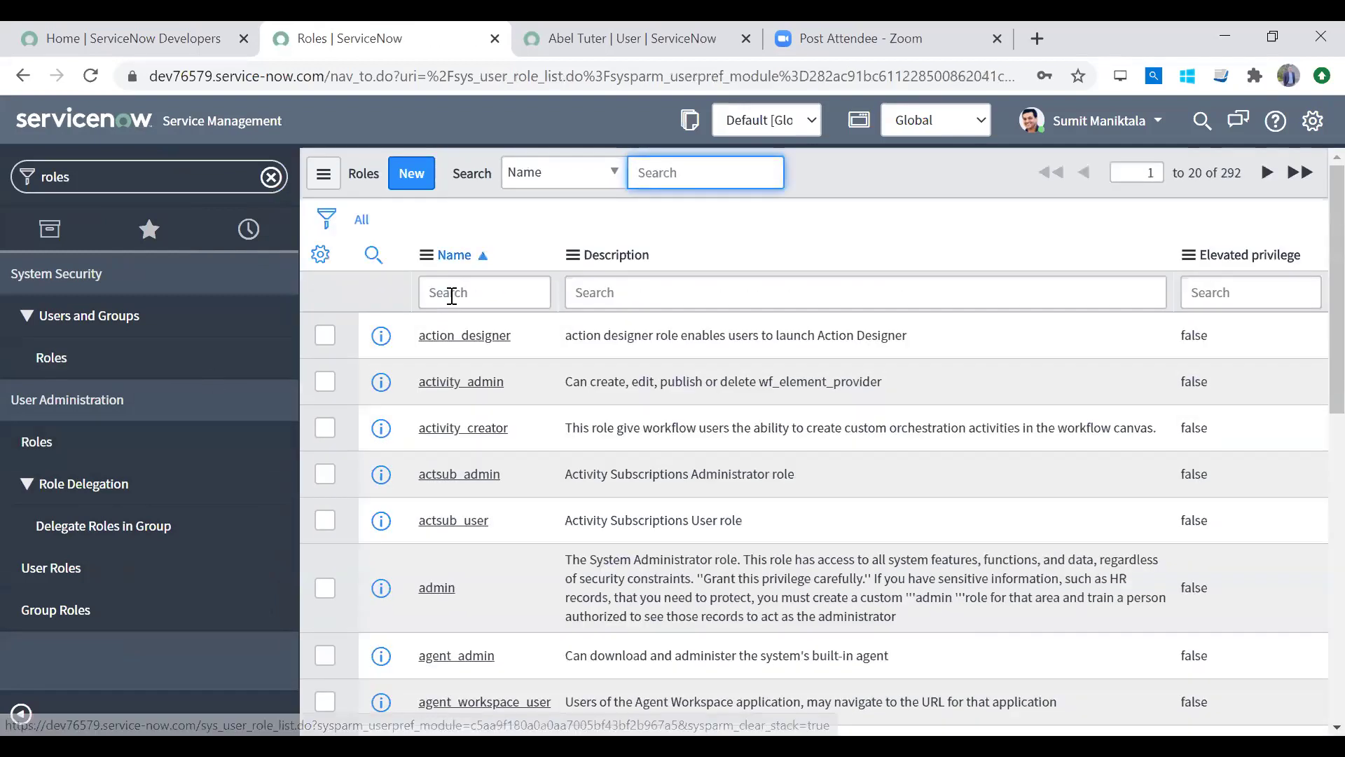
Step: Filter the Roles list by name '*logbook' and open the u_logbook_user role
click(452, 295)
text(*logbook)
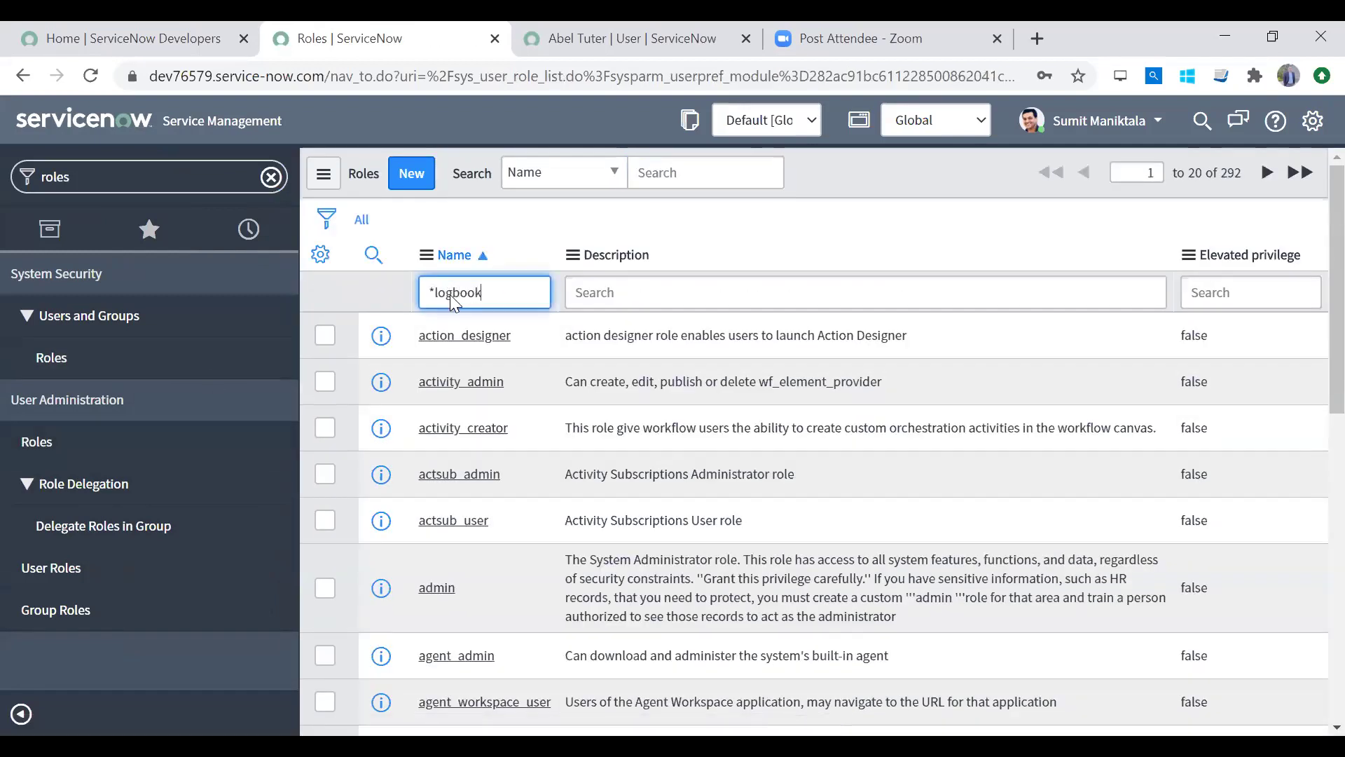
key(Return)
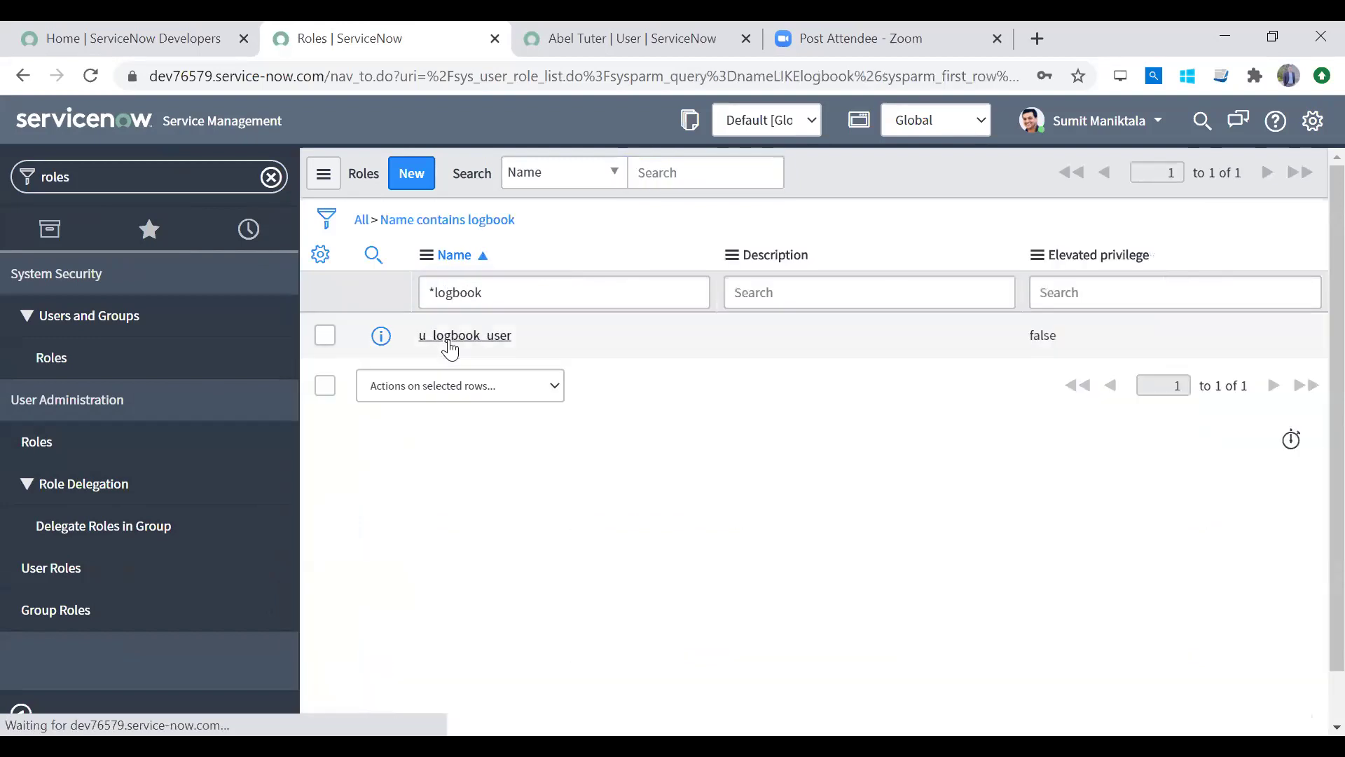
click(450, 337)
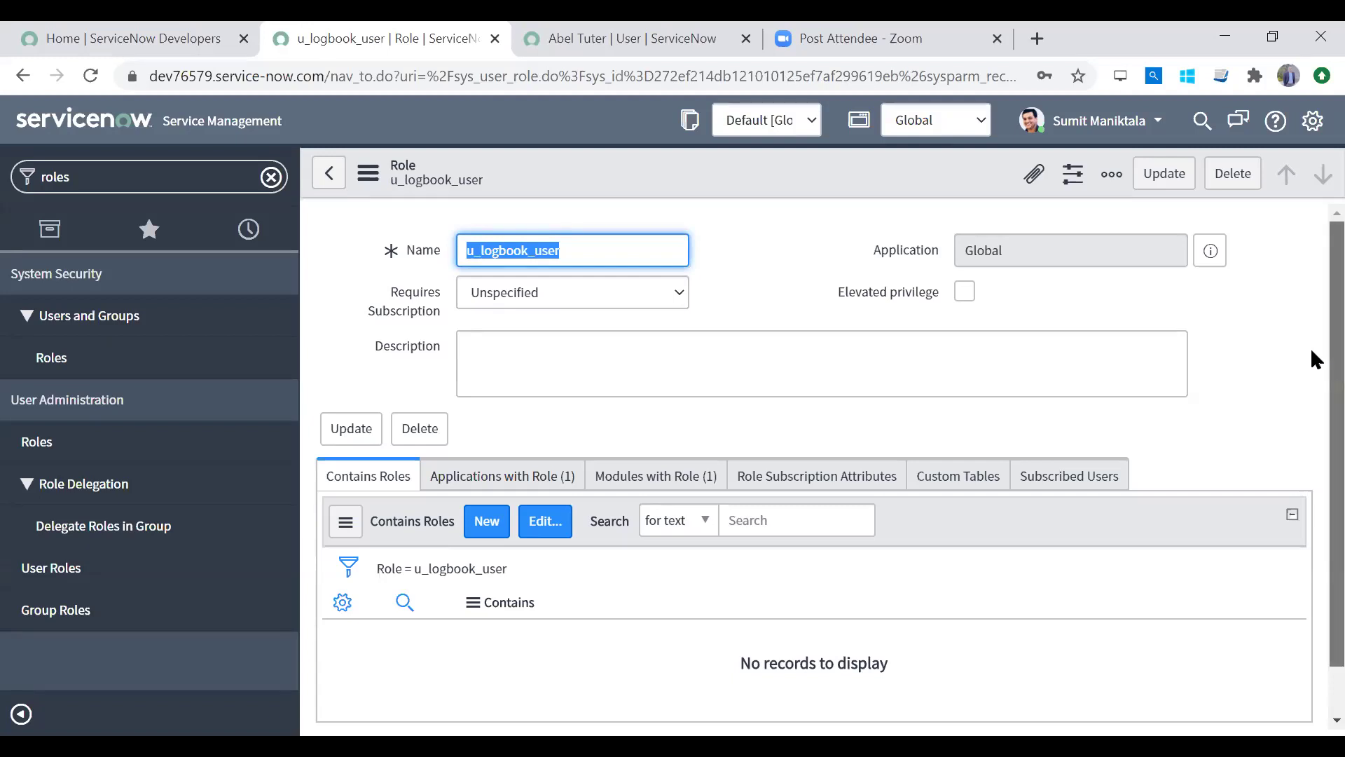
Step: Review the role's related lists: Communication Tools application, Logbooks module, and no subscribed users
scroll(1310, 351, down, 1)
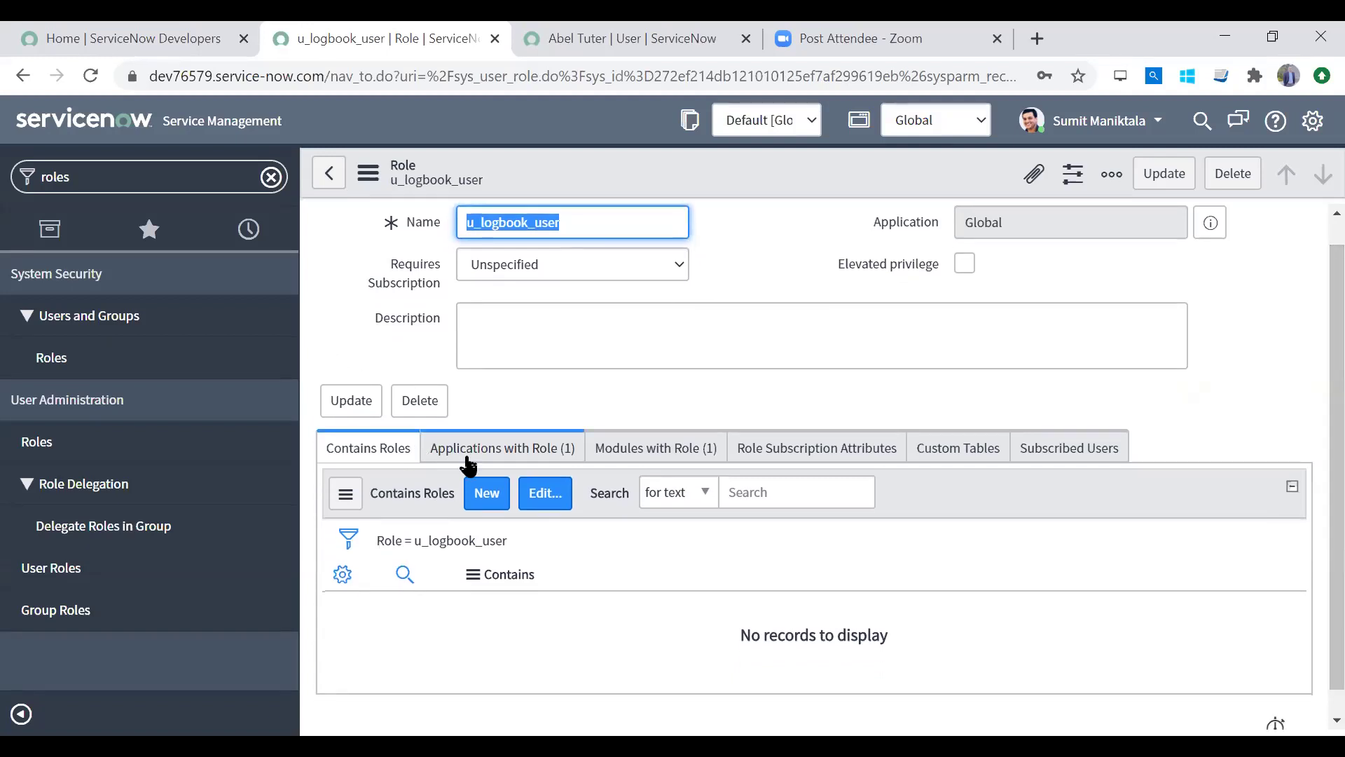
click(494, 447)
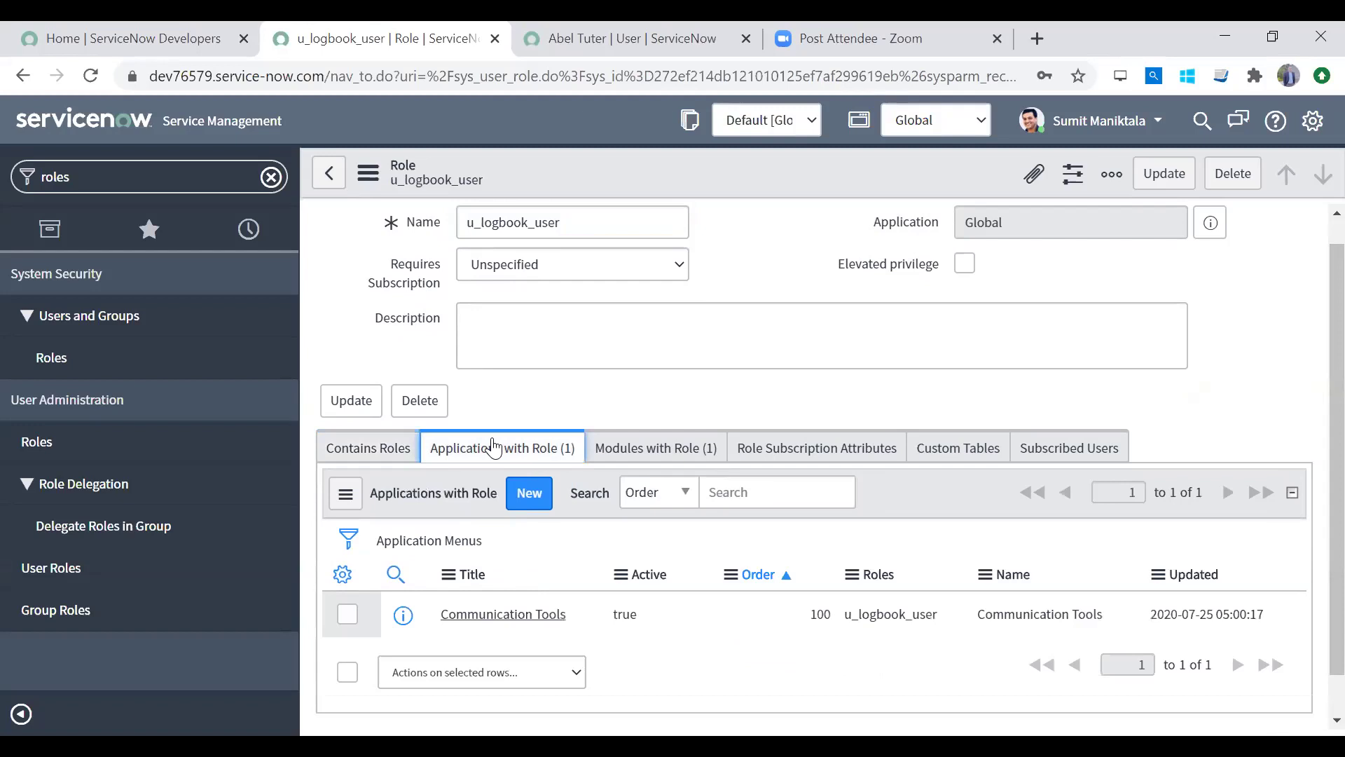
click(664, 461)
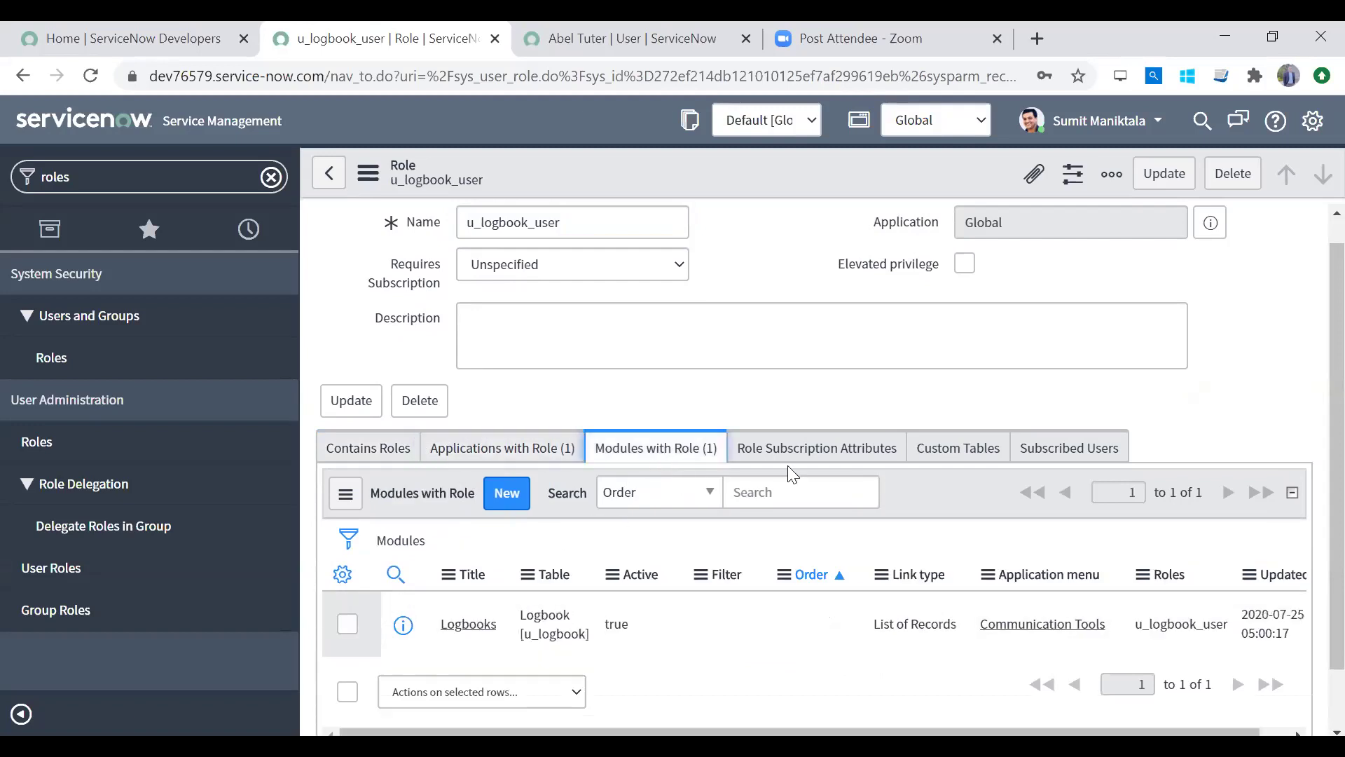
click(830, 456)
click(931, 464)
click(1061, 448)
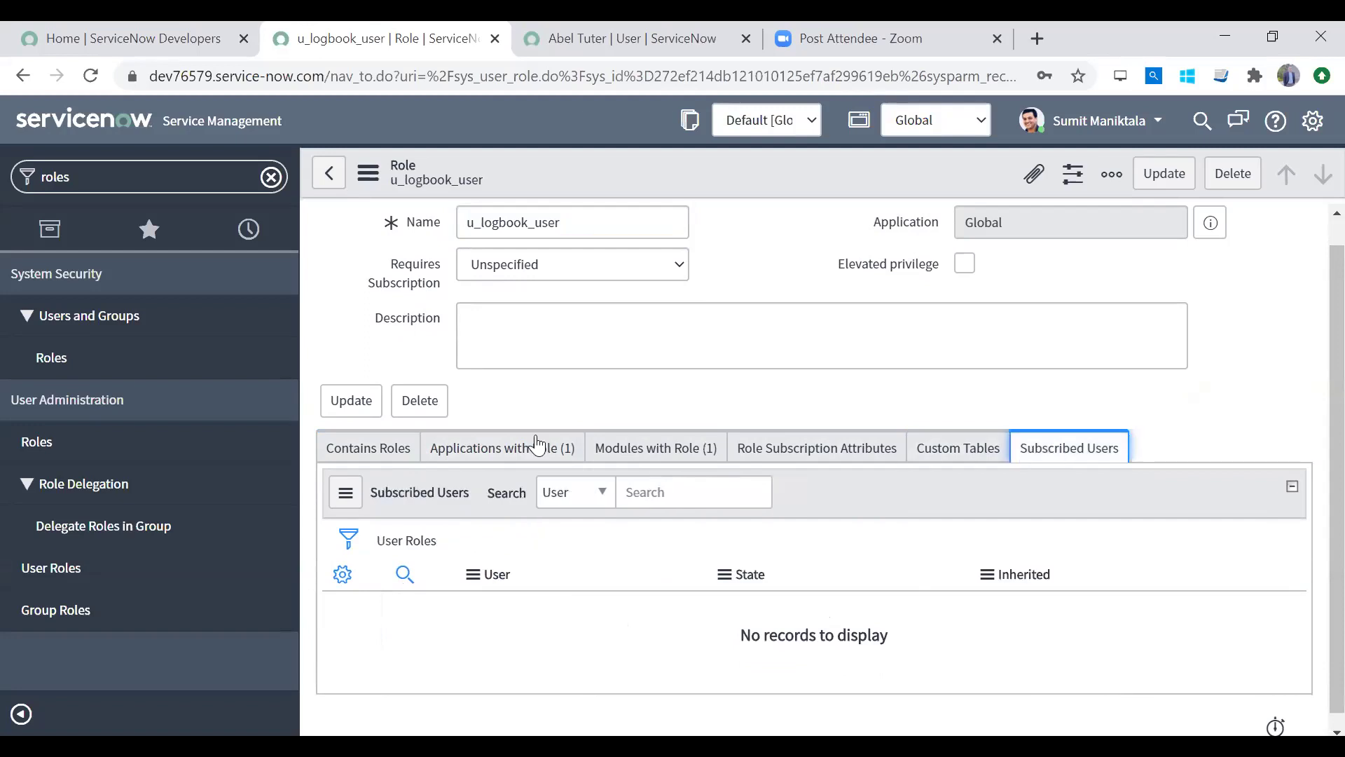
click(375, 454)
scroll(1310, 393, up, 1)
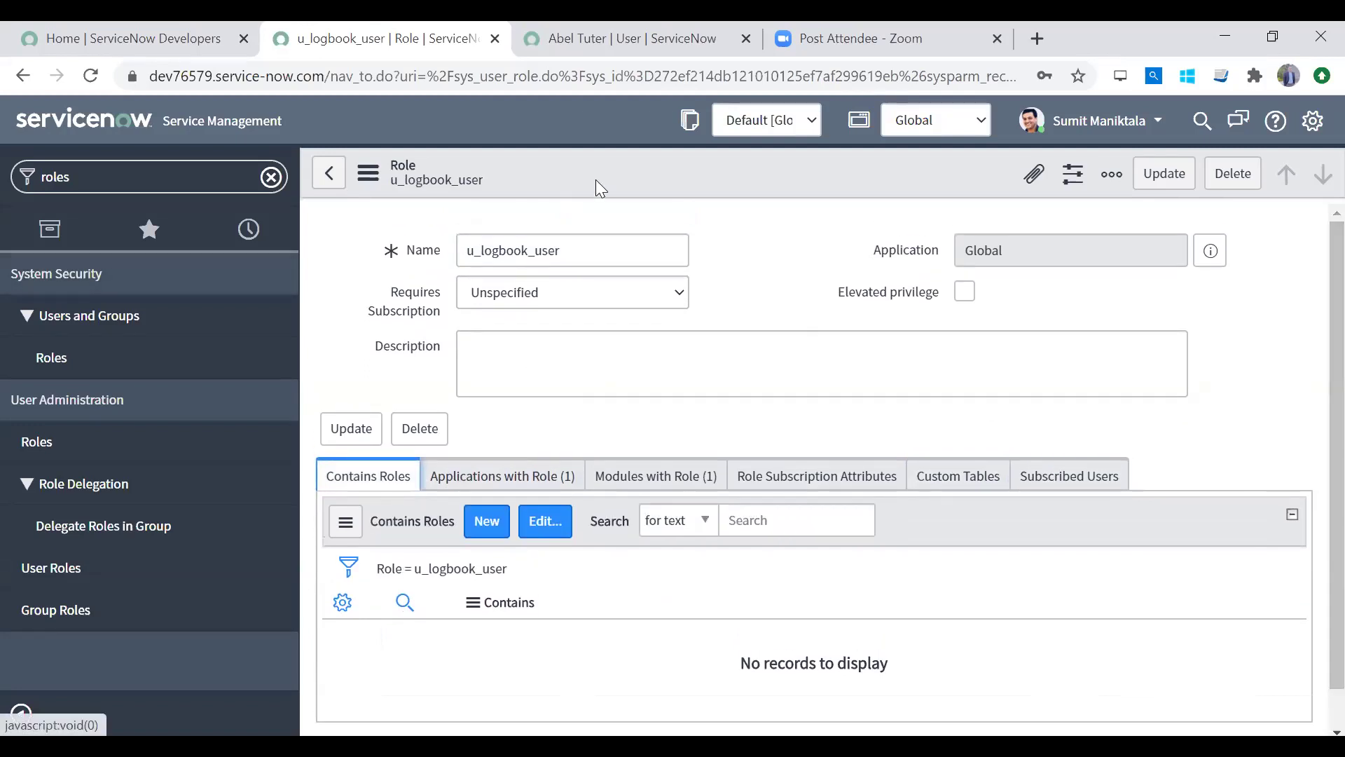
Step: Add the 'Access to' related list to the Role form through Configure > Related Lists
right_click(614, 182)
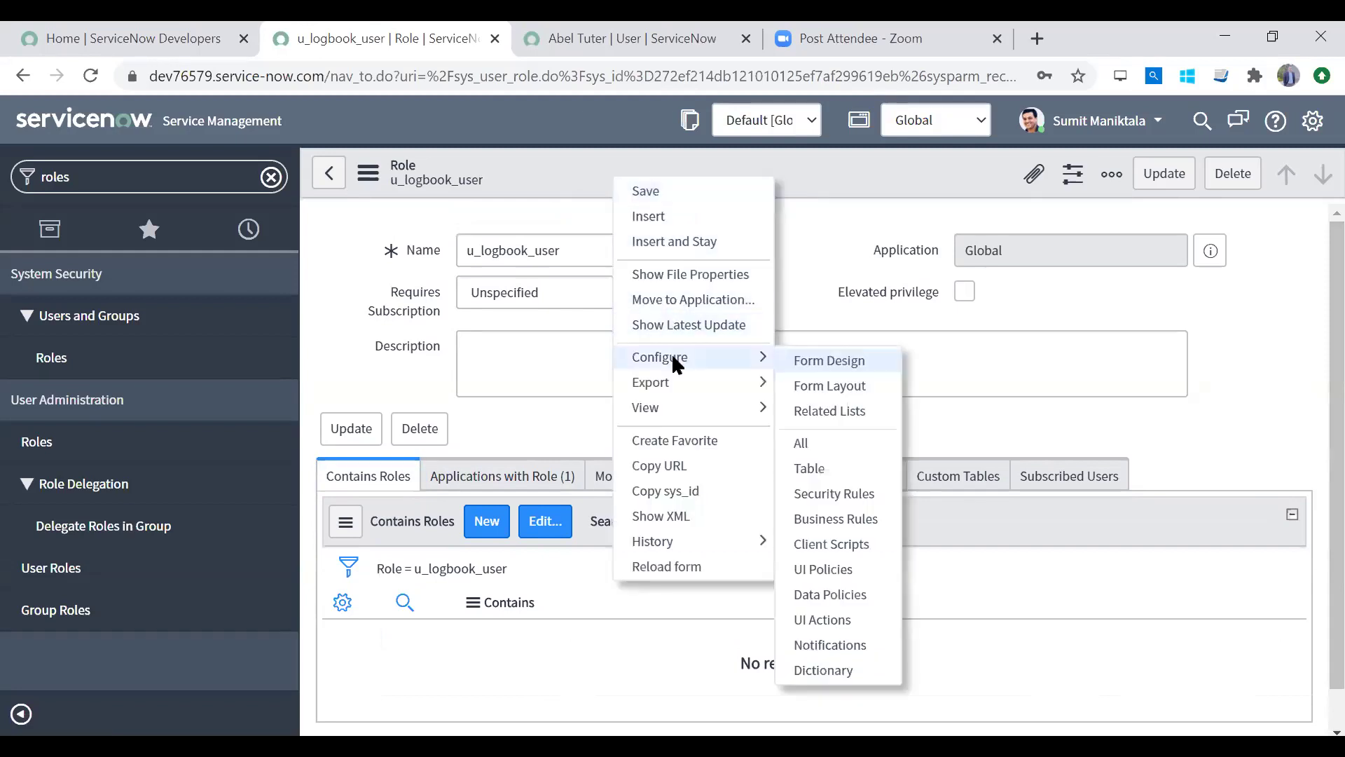
mouse_move(701, 382)
mouse_move(701, 357)
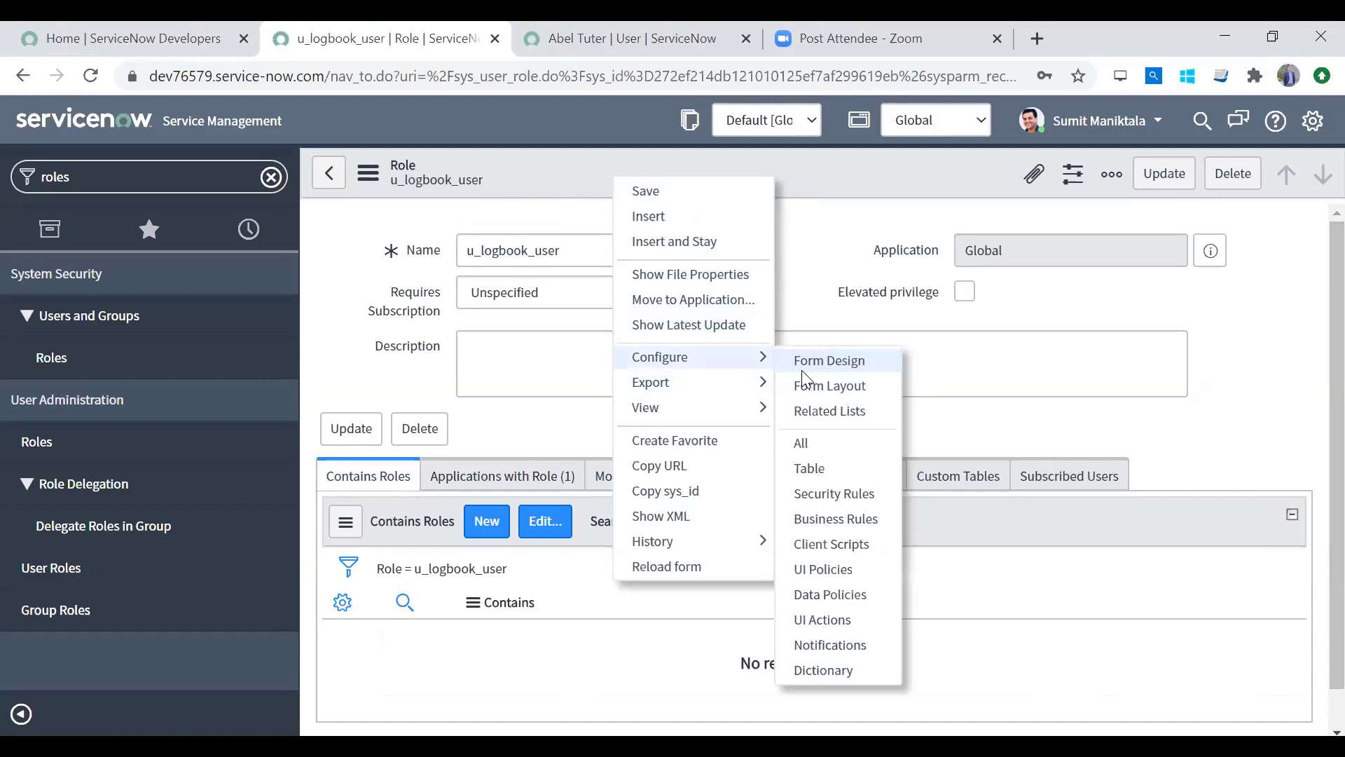
click(812, 412)
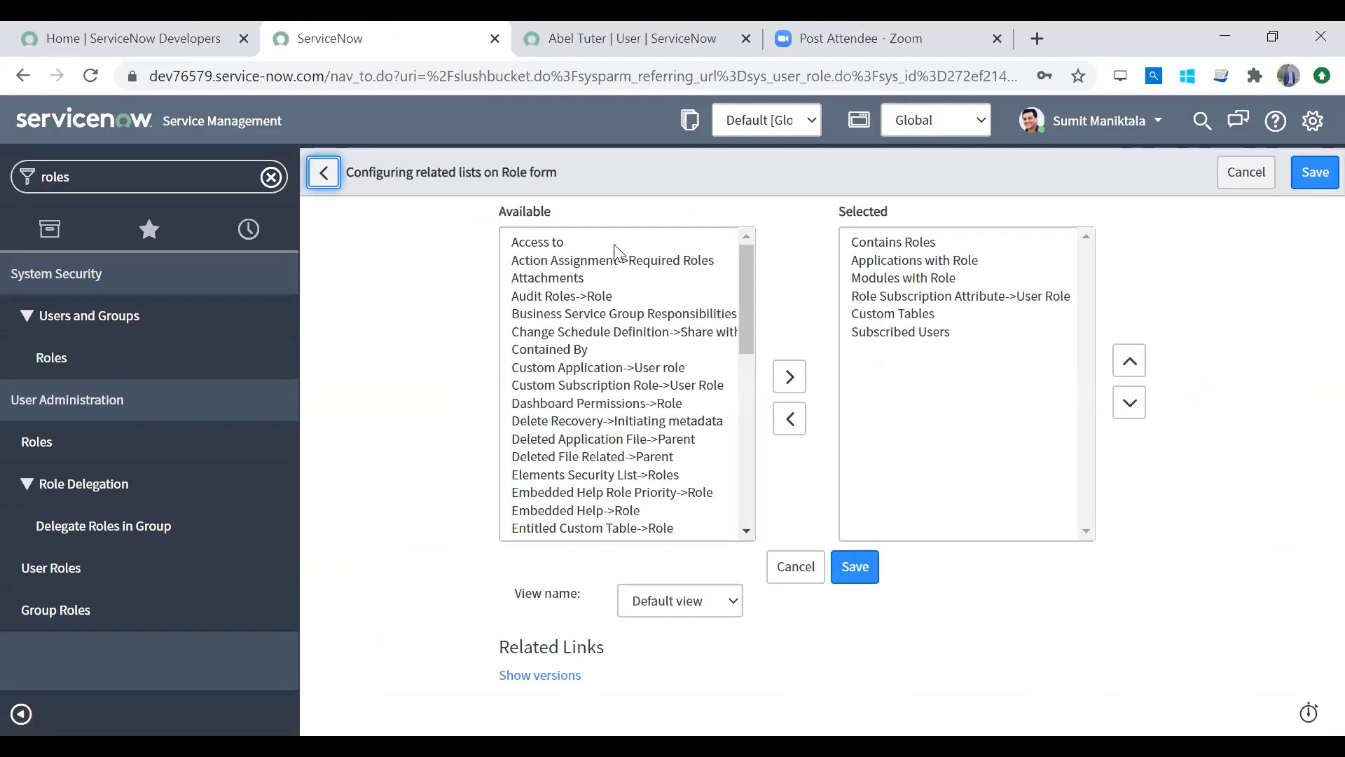
click(613, 239)
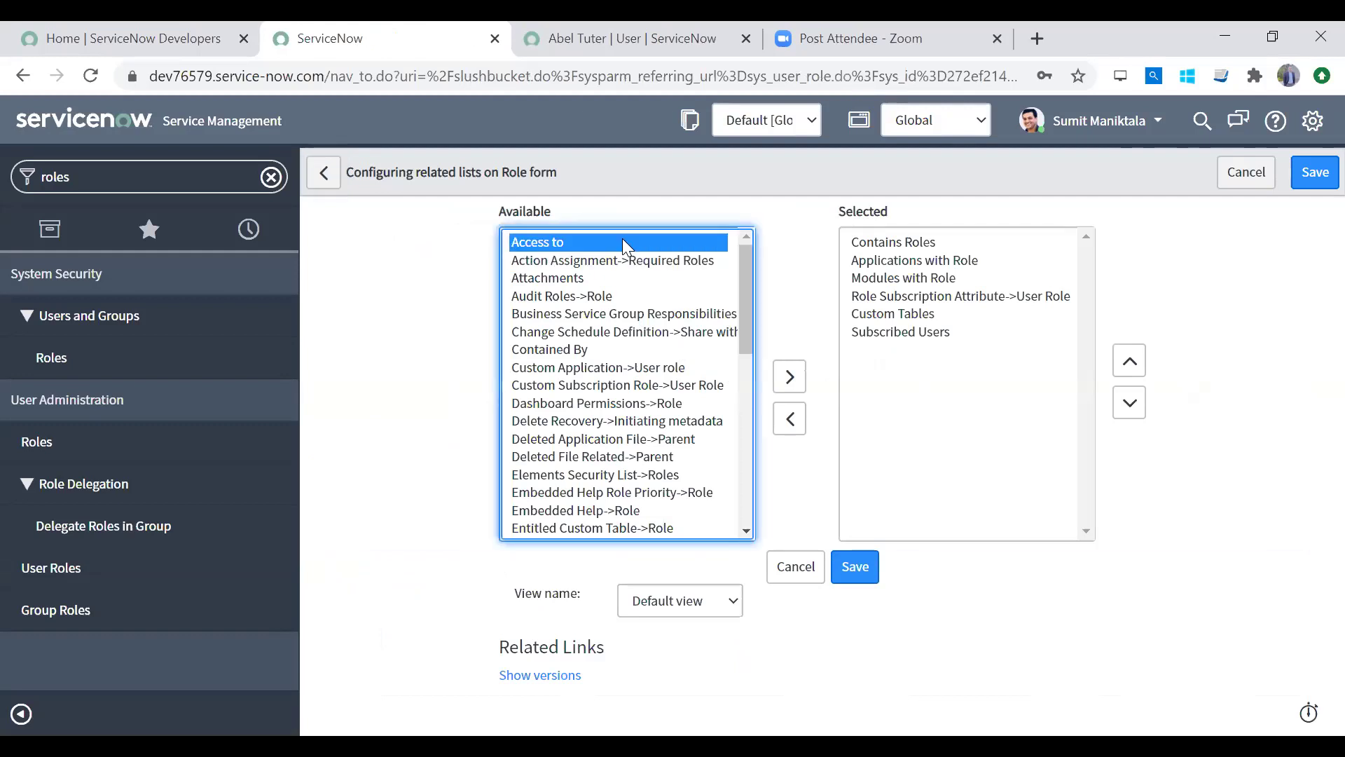
click(790, 377)
click(856, 567)
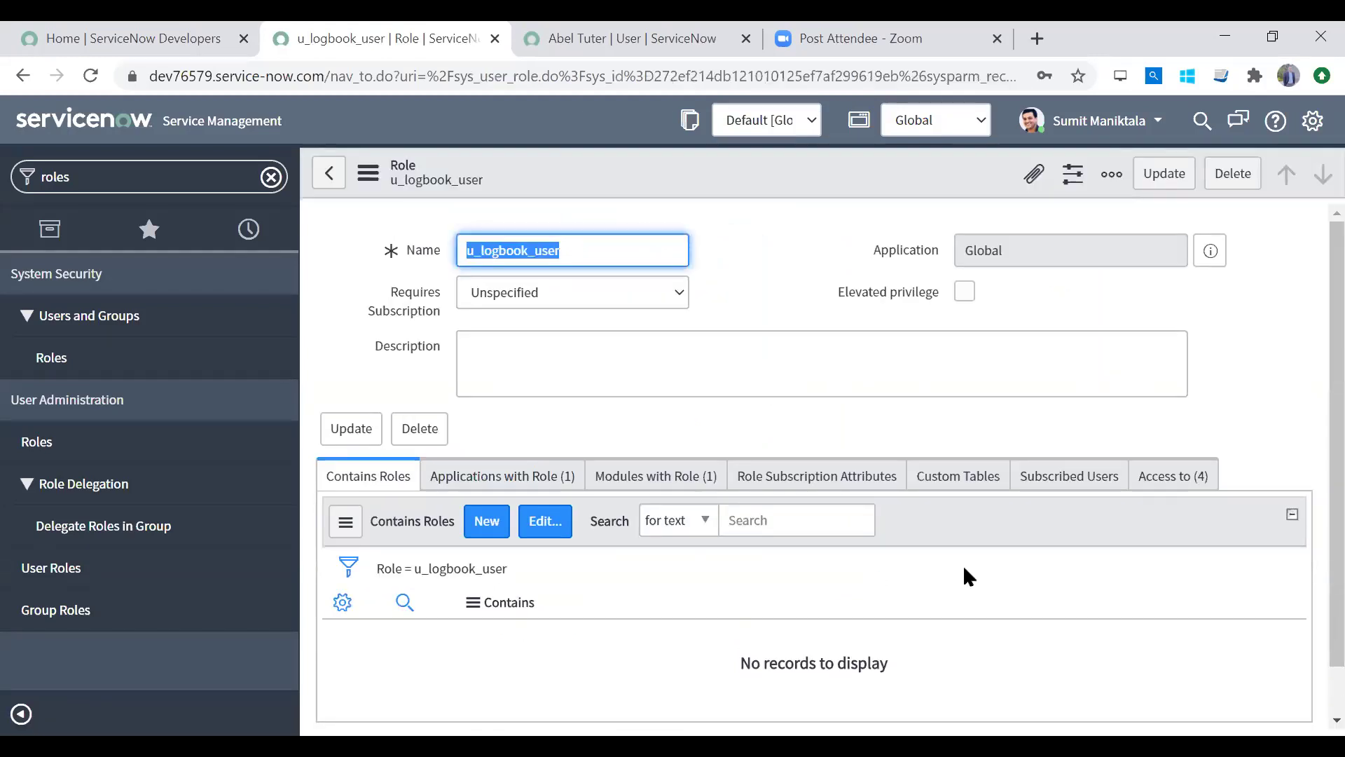
Step: Review the four u_logbook ACL entries listed in the role's Access to related list
click(1175, 479)
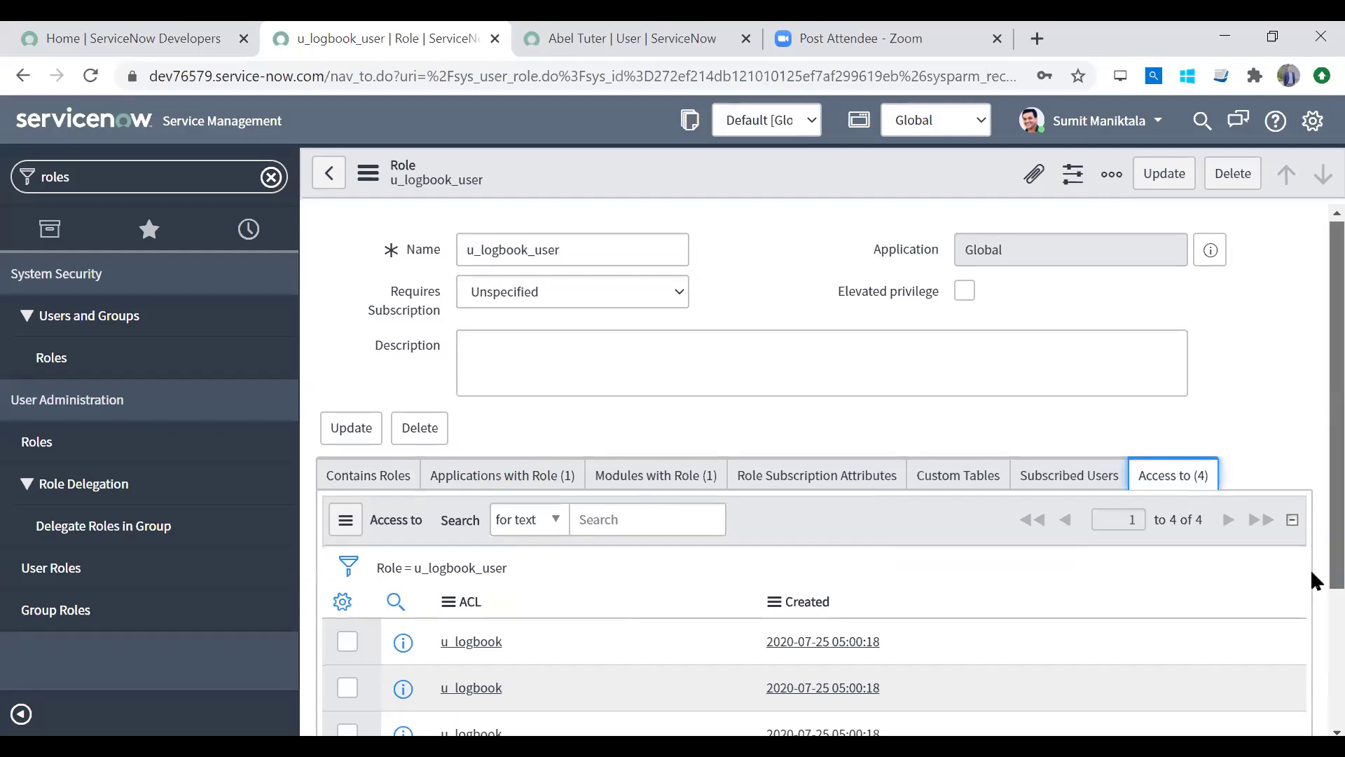
scroll(1310, 569, down, 3)
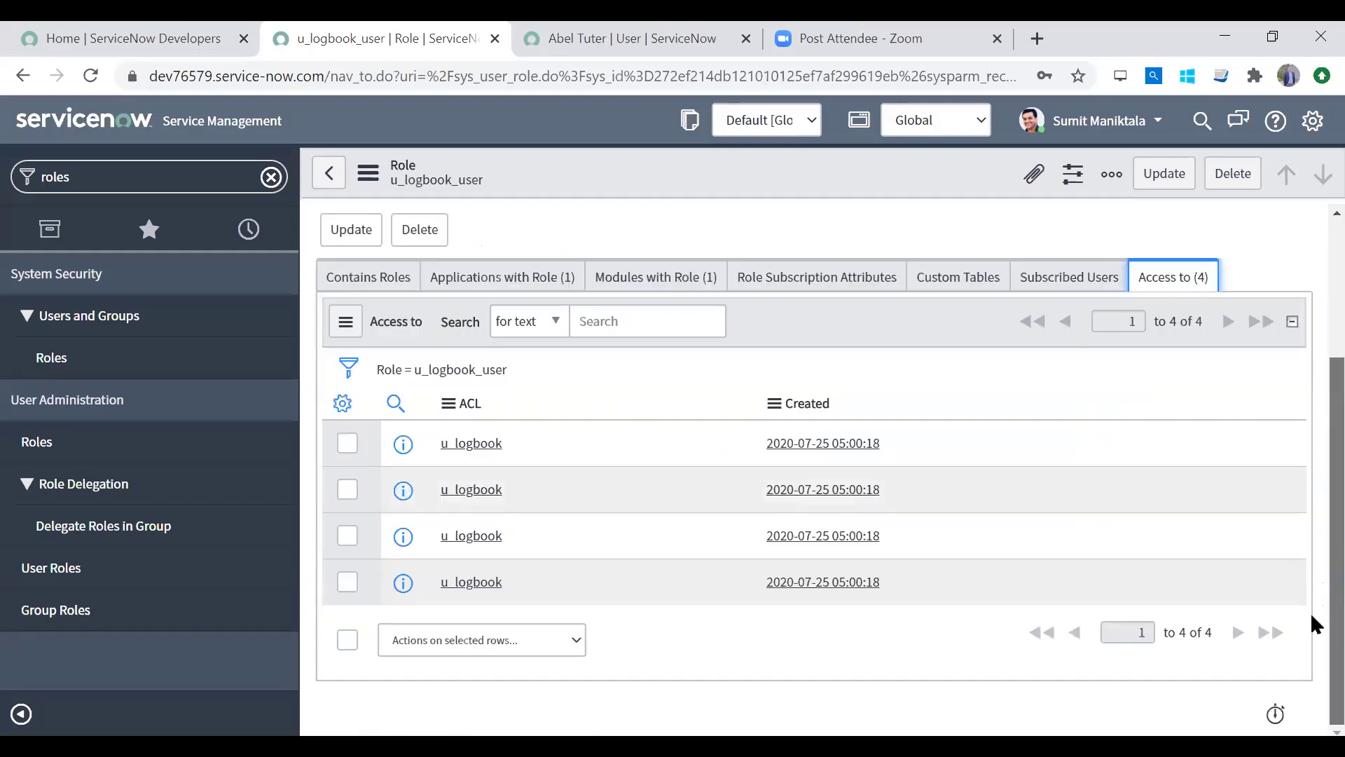
click(633, 444)
click(608, 492)
click(585, 550)
click(570, 584)
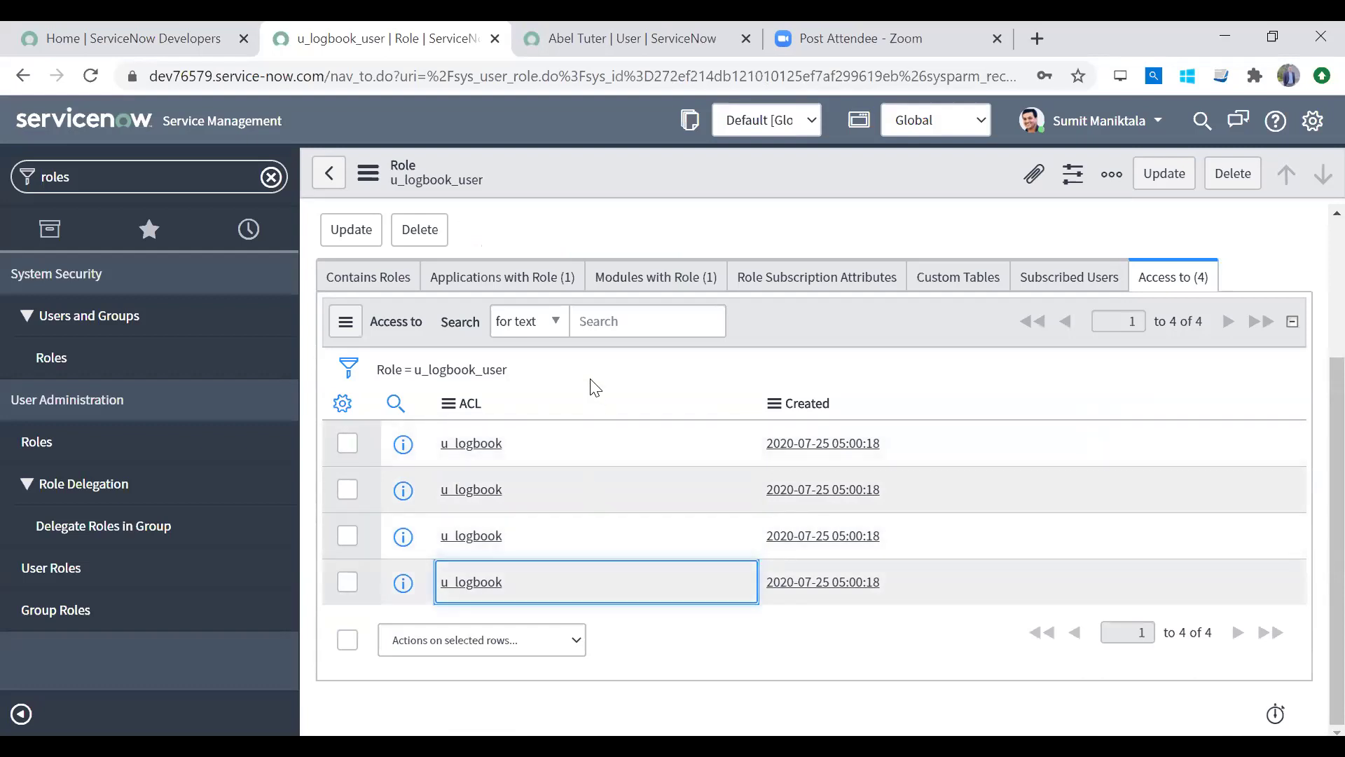
scroll(1310, 380, up, 3)
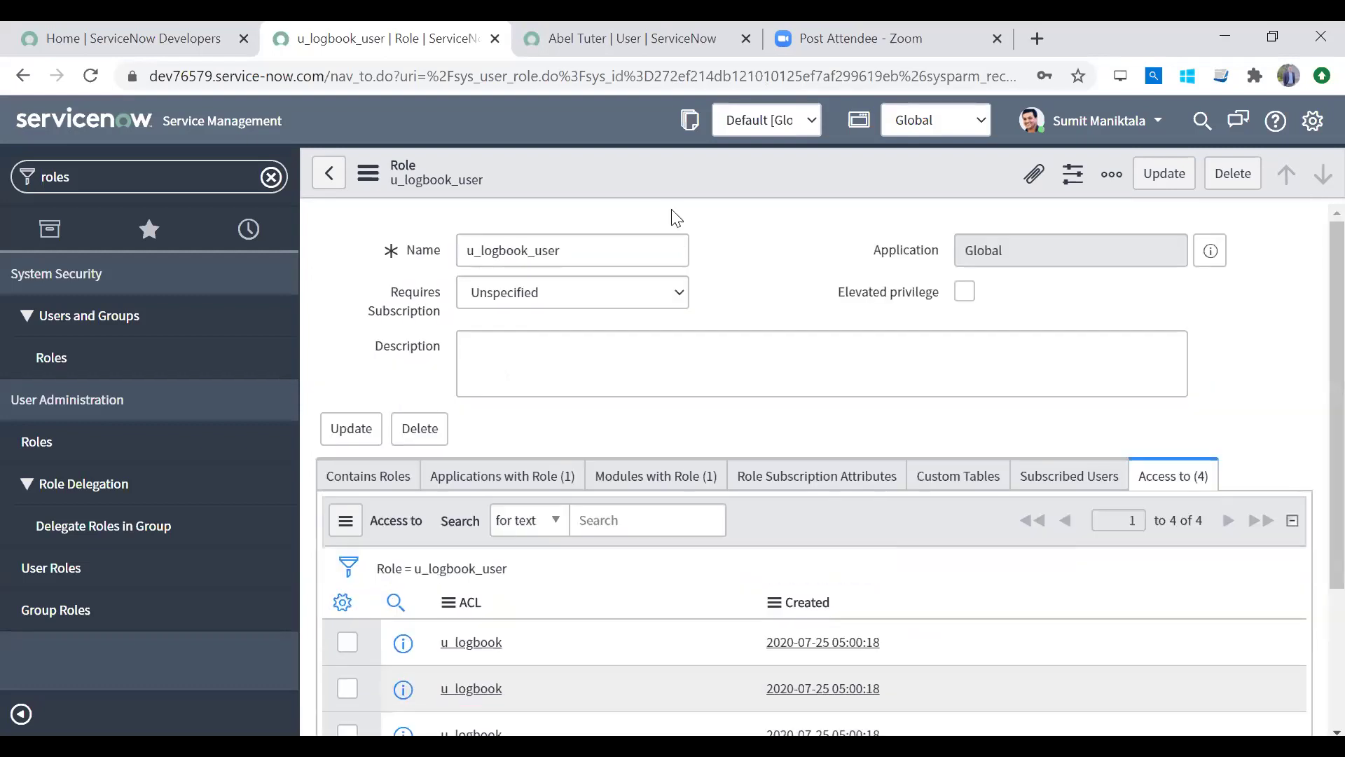
click(624, 244)
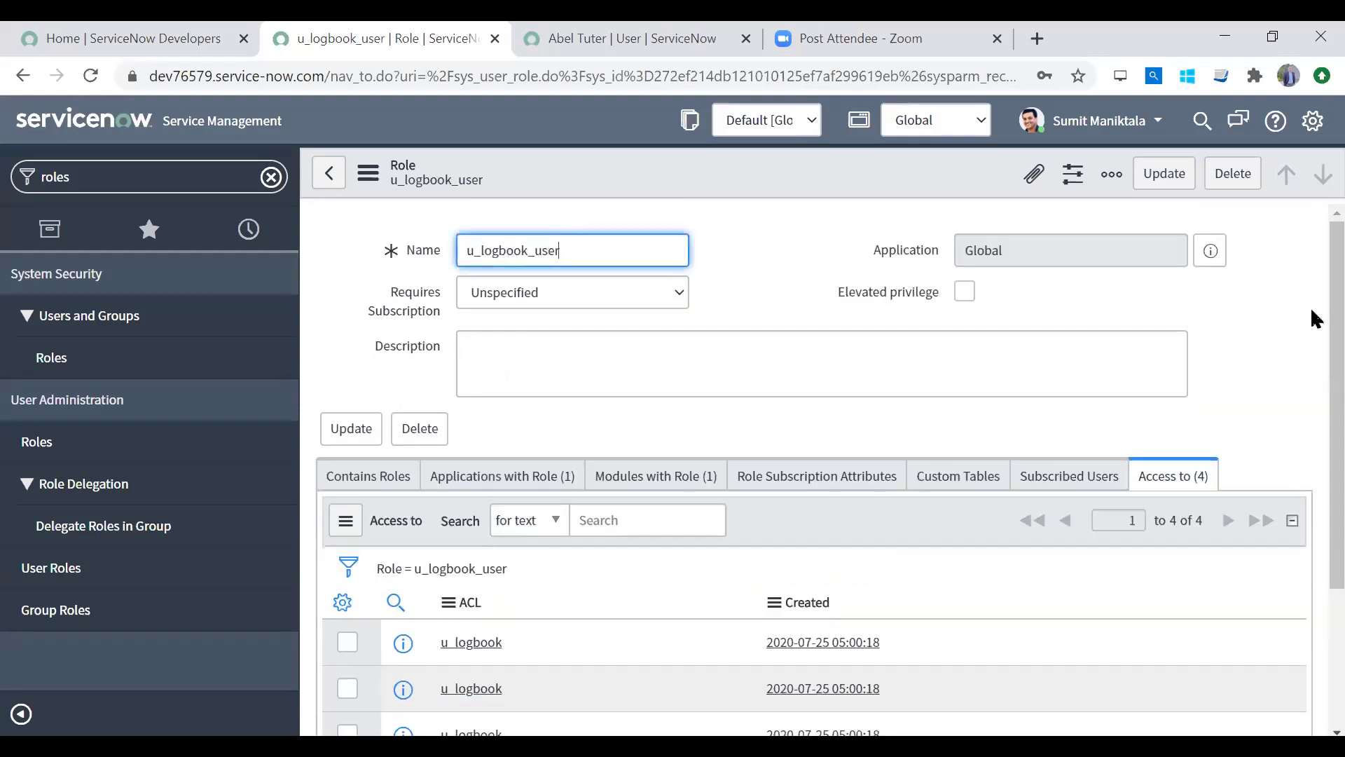
scroll(1310, 352, down, 1)
scroll(1310, 476, down, 2)
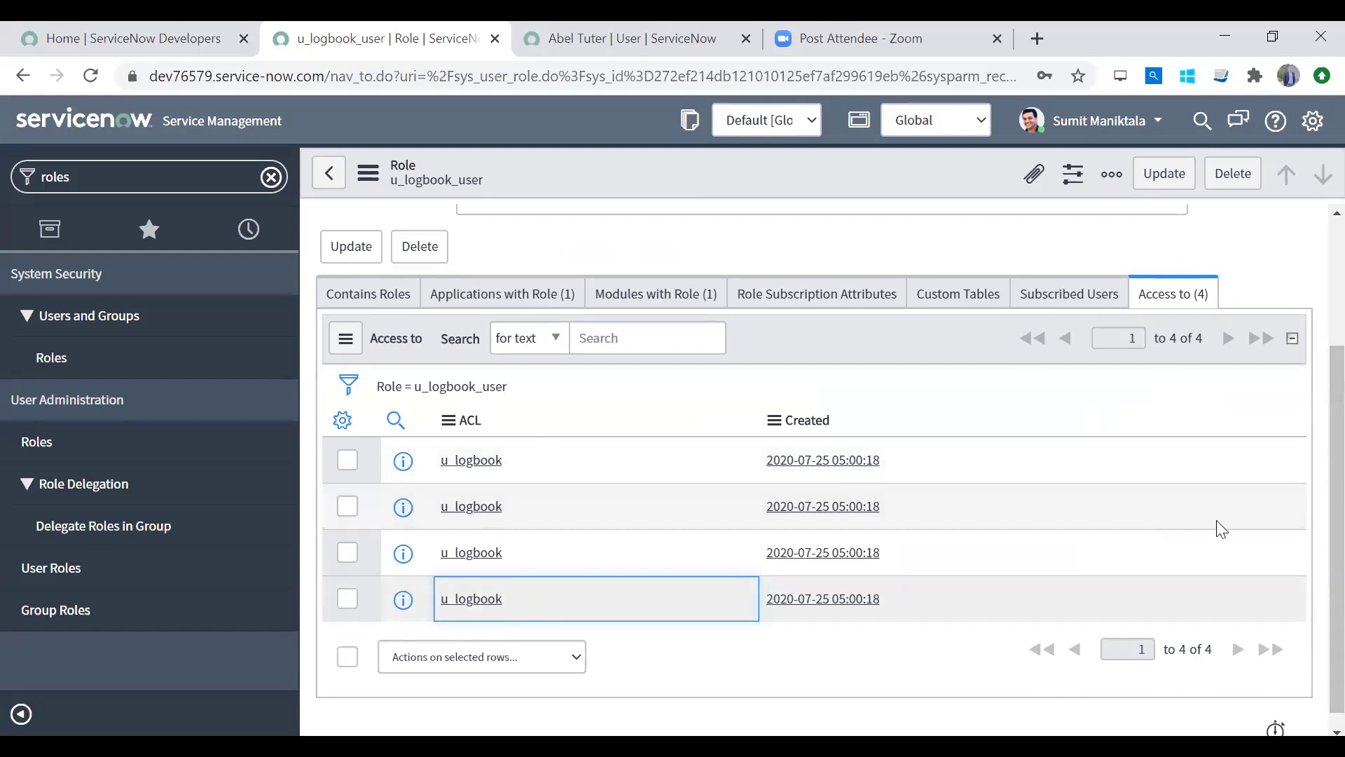
scroll(1310, 575, down, 1)
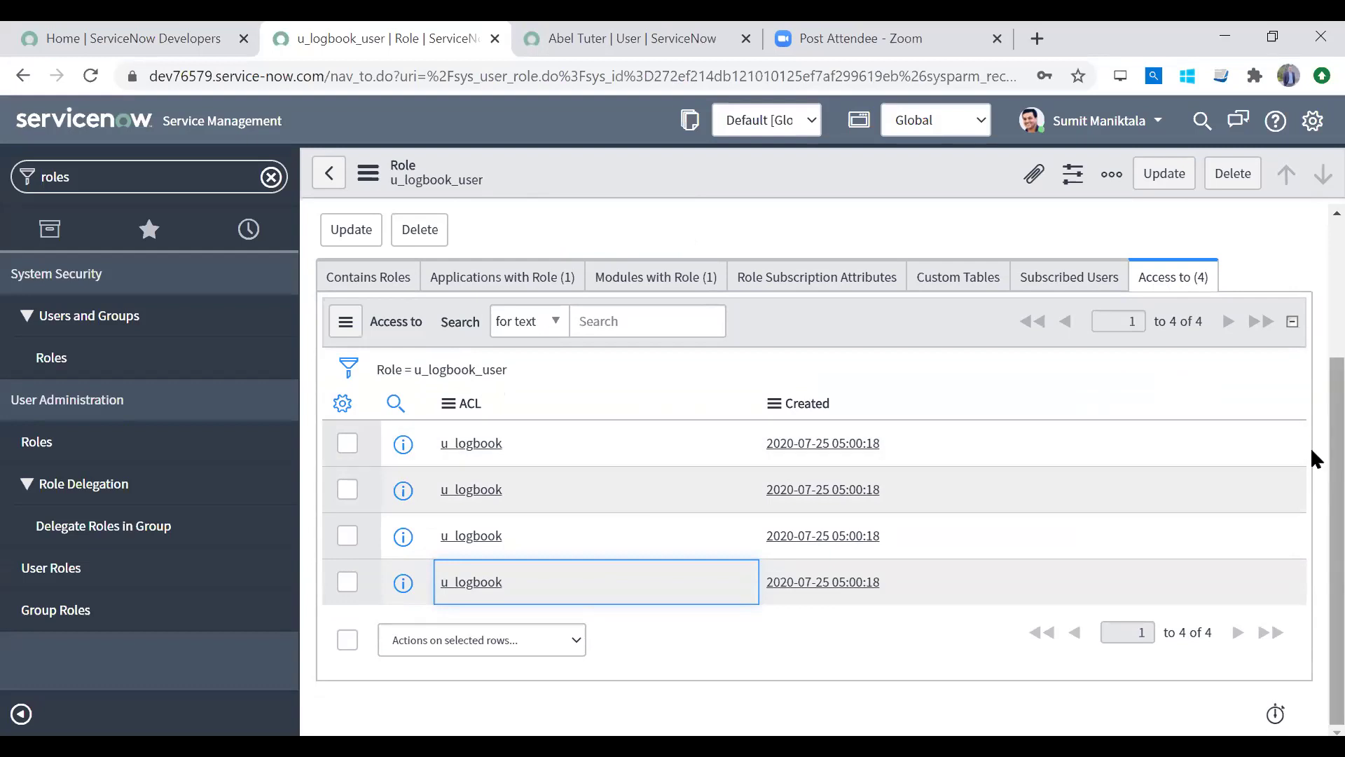
scroll(1311, 315, up, 3)
scroll(1310, 220, down, 3)
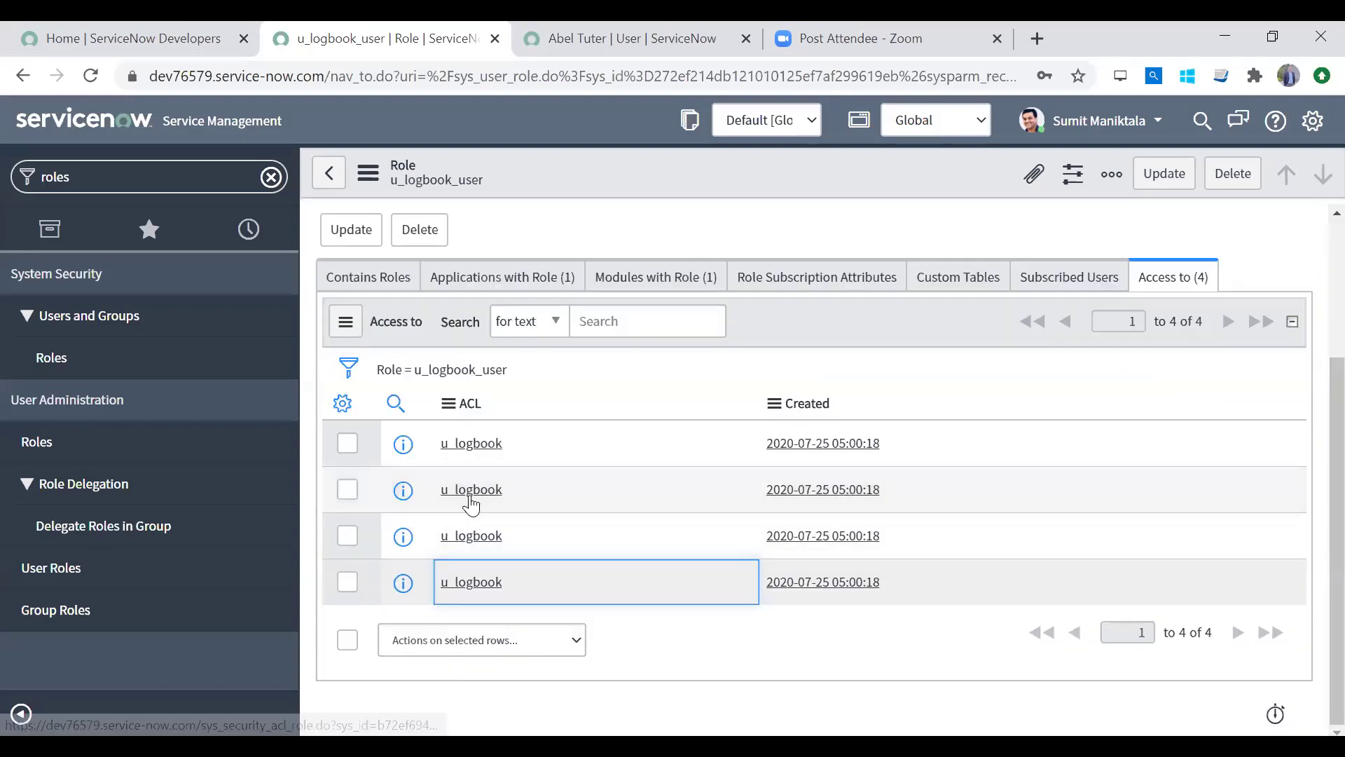
Step: Open all four u_logbook ACL entries in separate tabs, then filter the navigator for 'access contr'
right_click(404, 446)
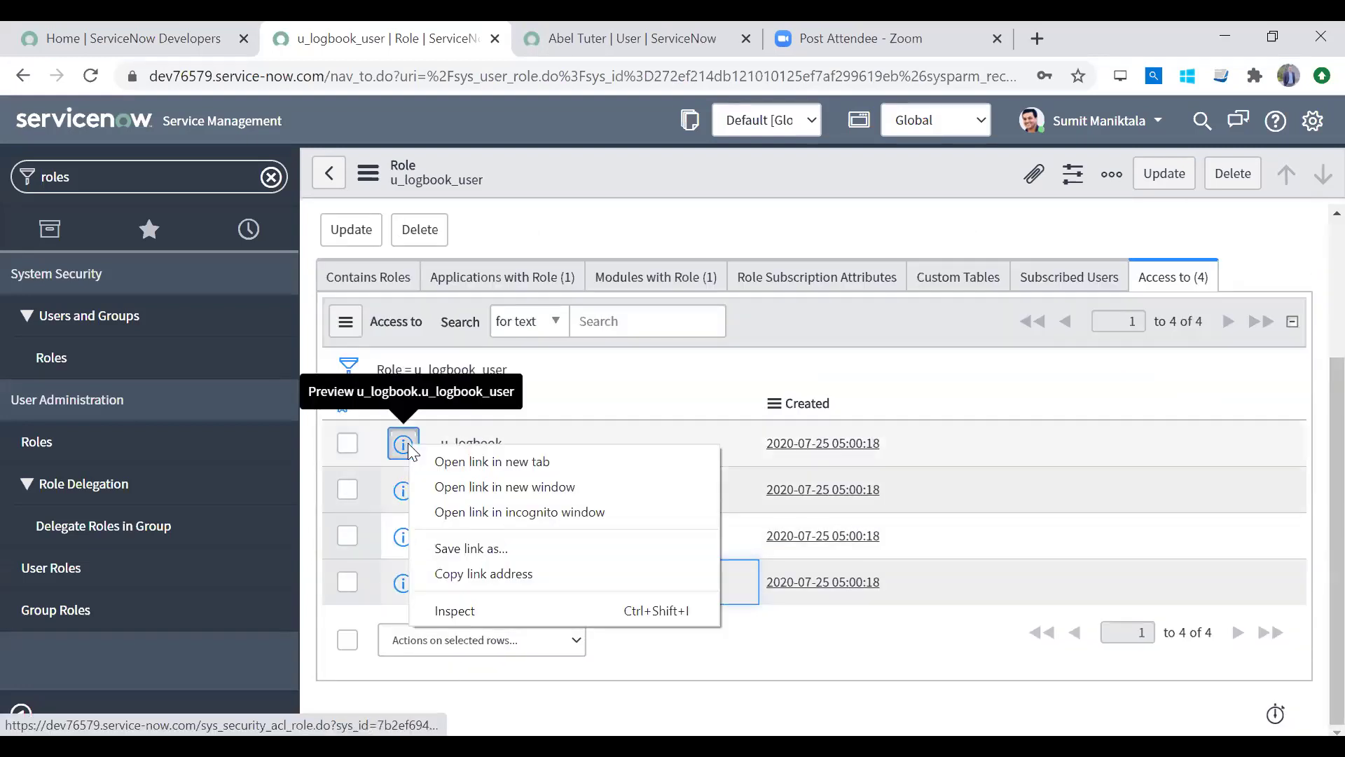
click(443, 462)
right_click(401, 489)
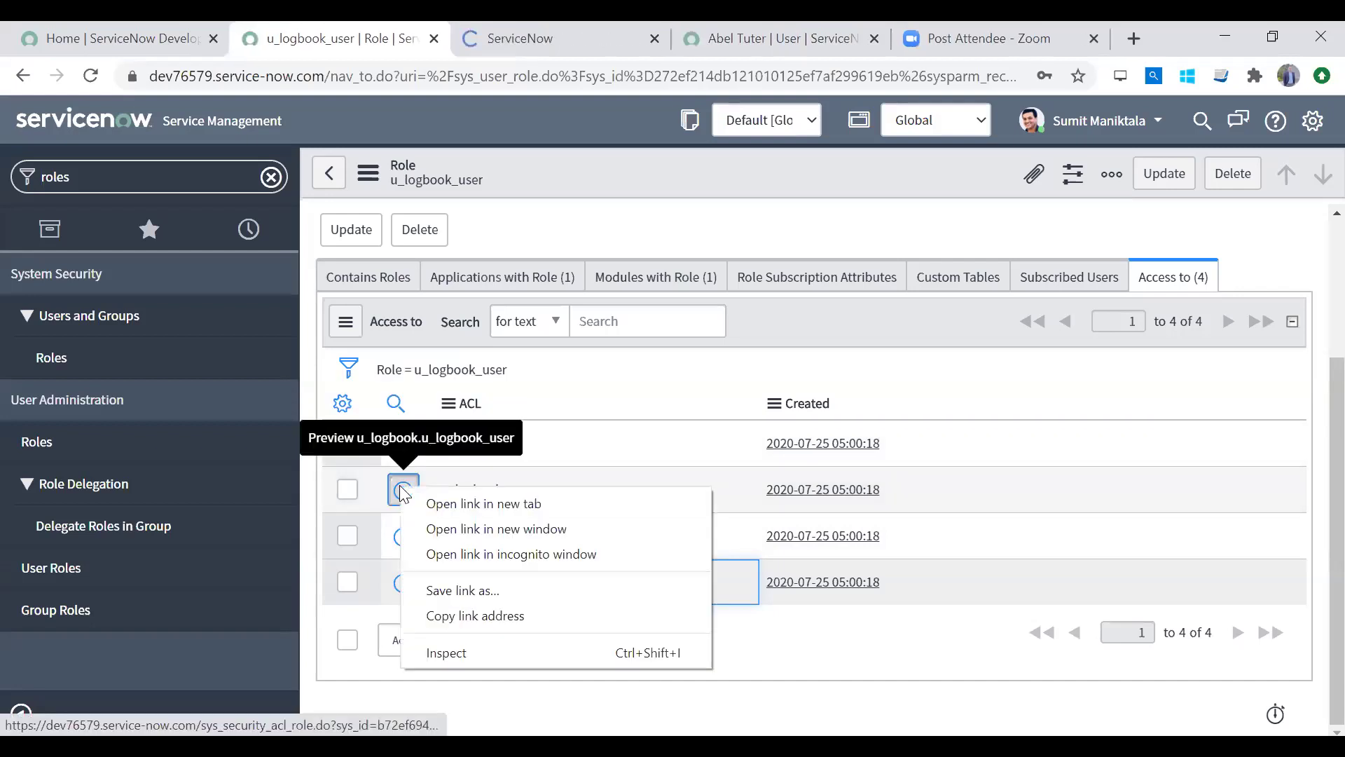
click(424, 504)
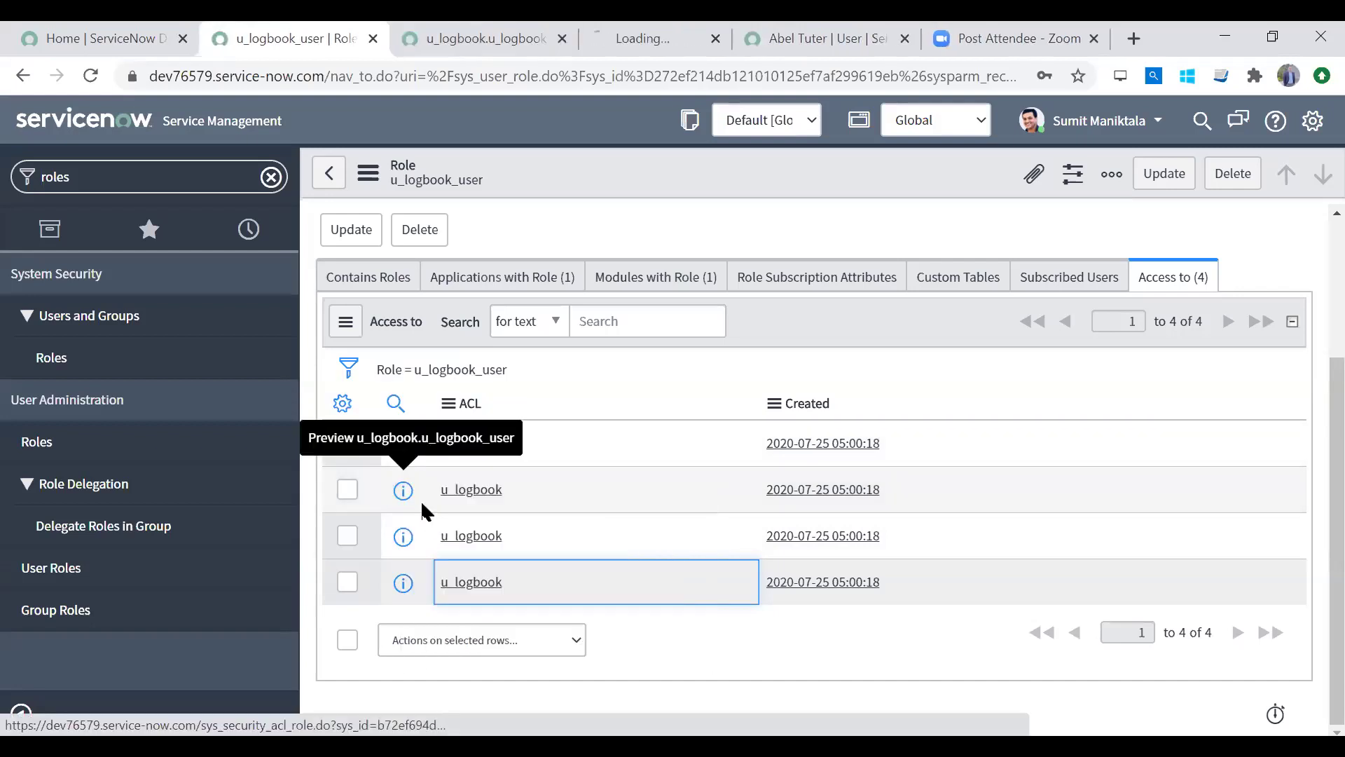
right_click(400, 552)
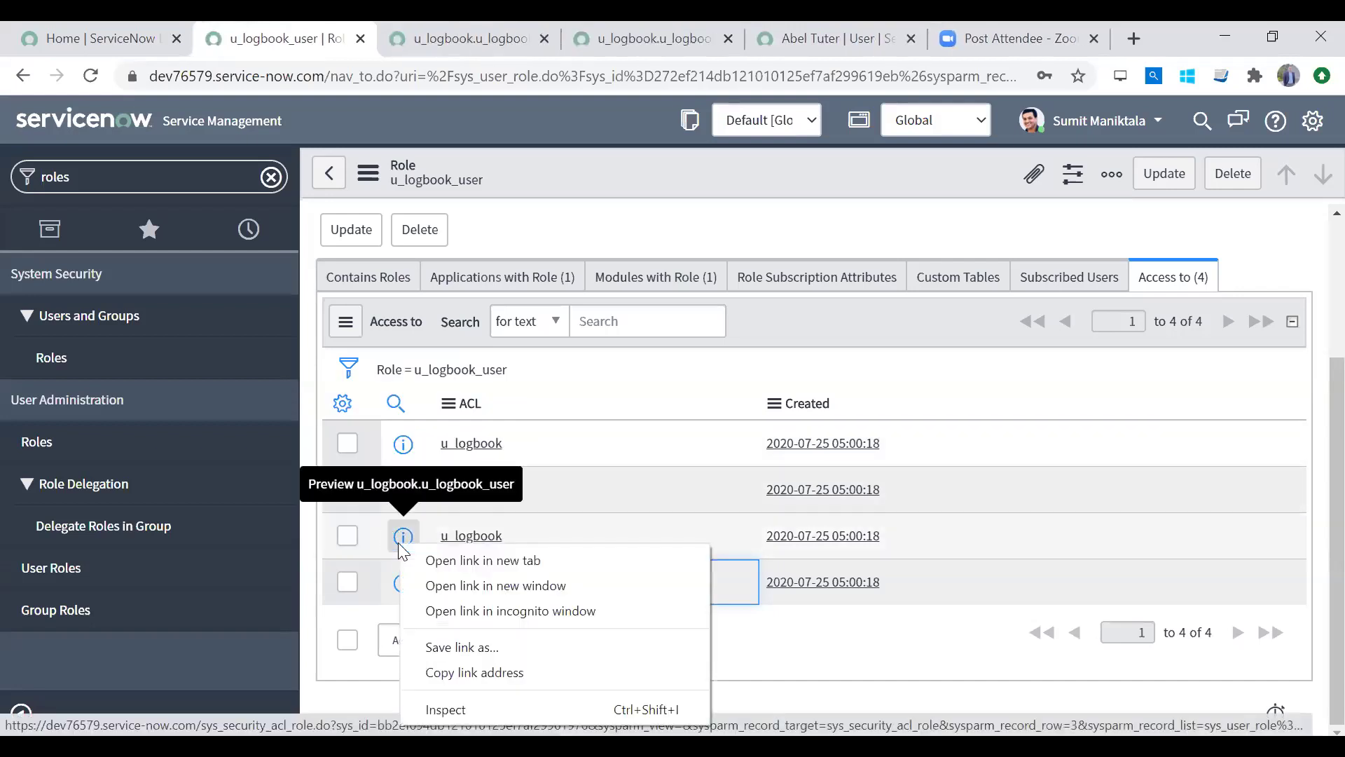
click(433, 563)
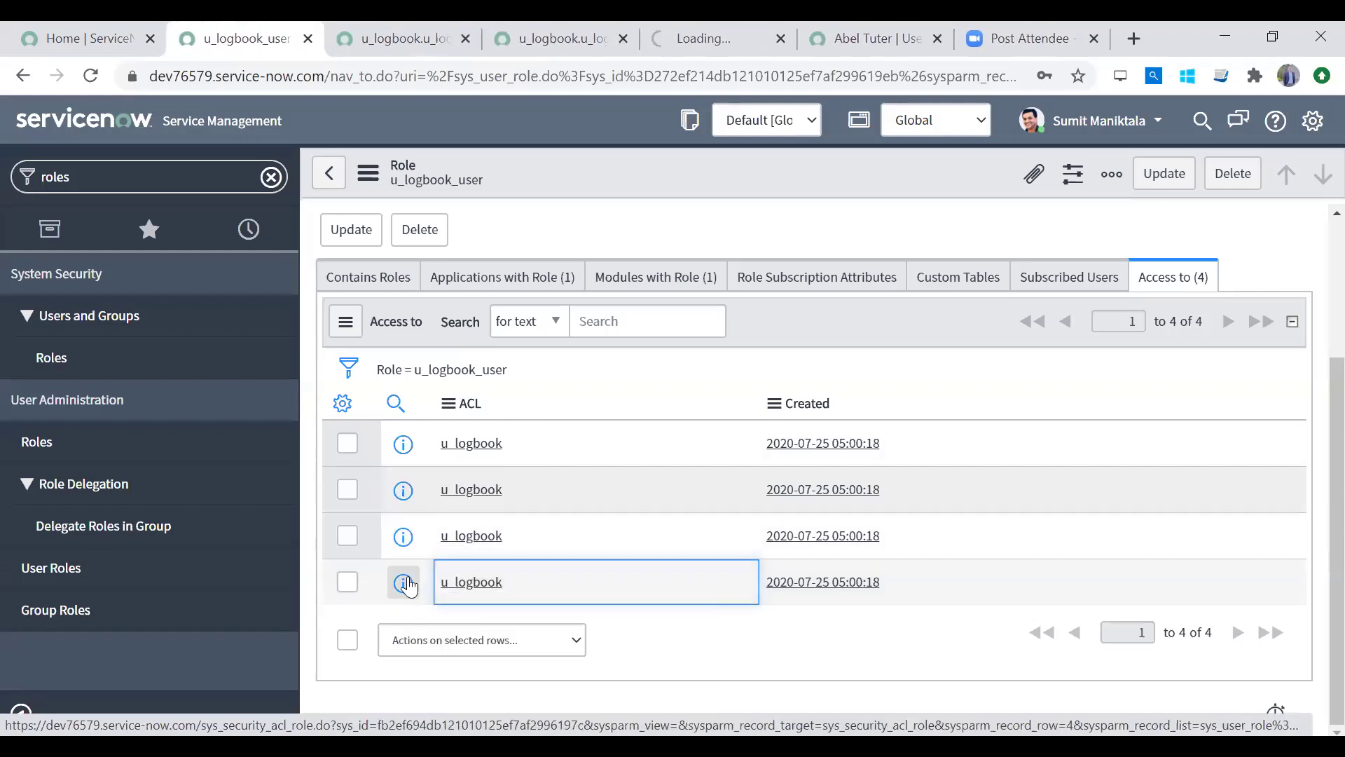
right_click(404, 582)
click(493, 412)
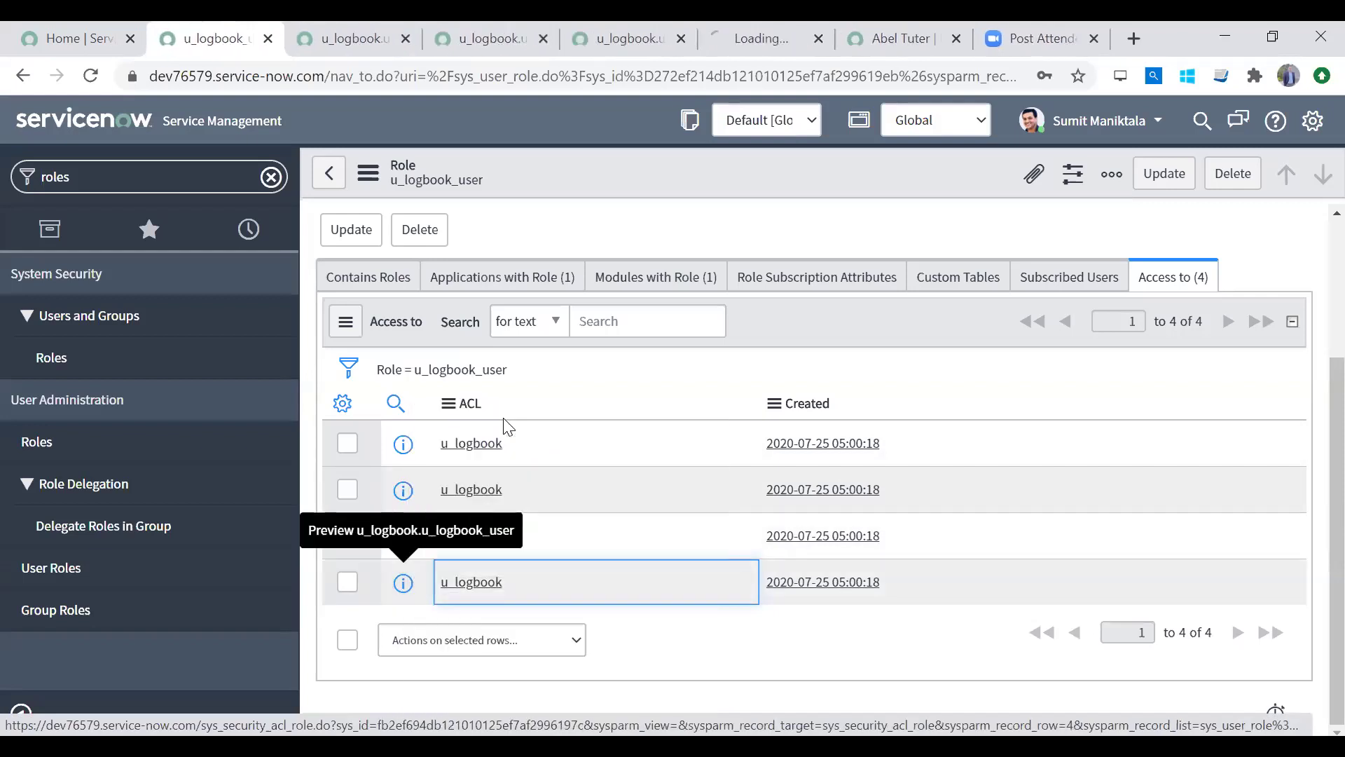
click(172, 175)
text(a)
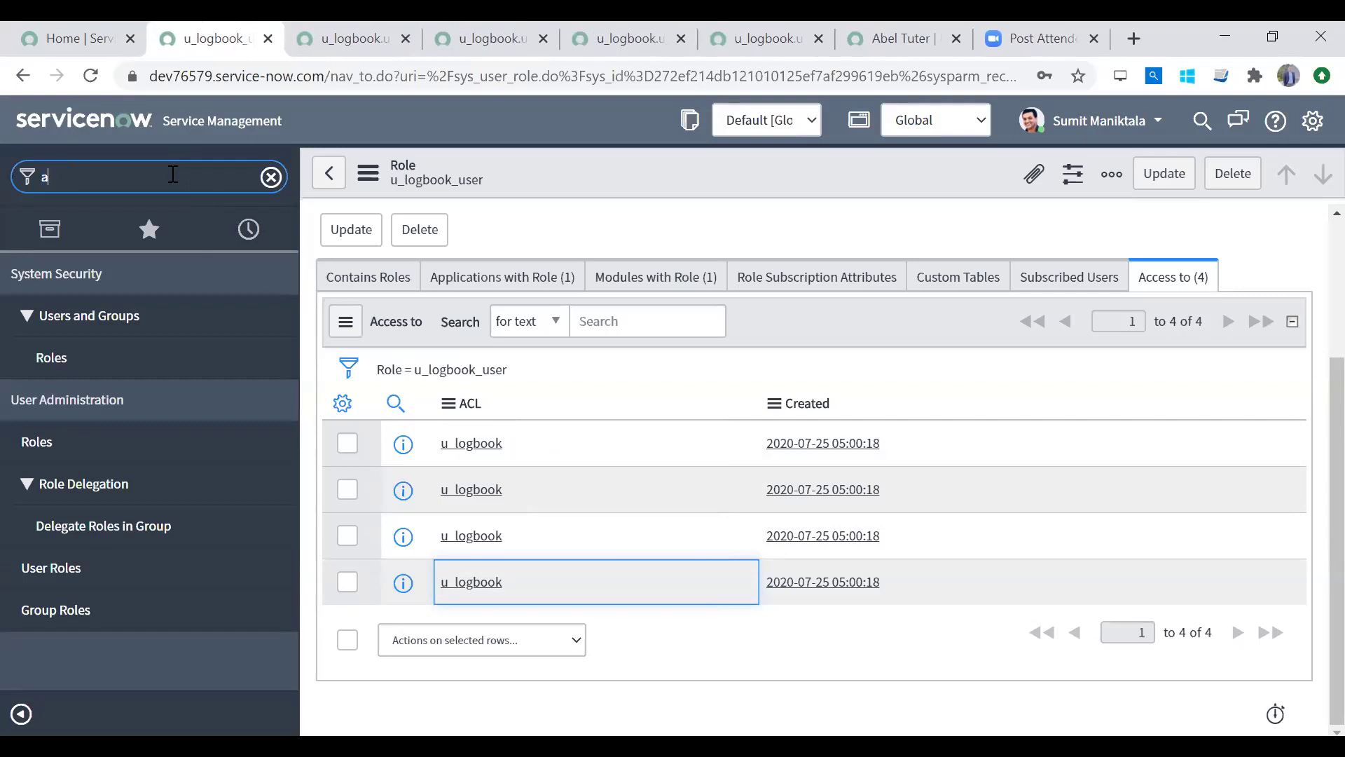
text(ccess contr)
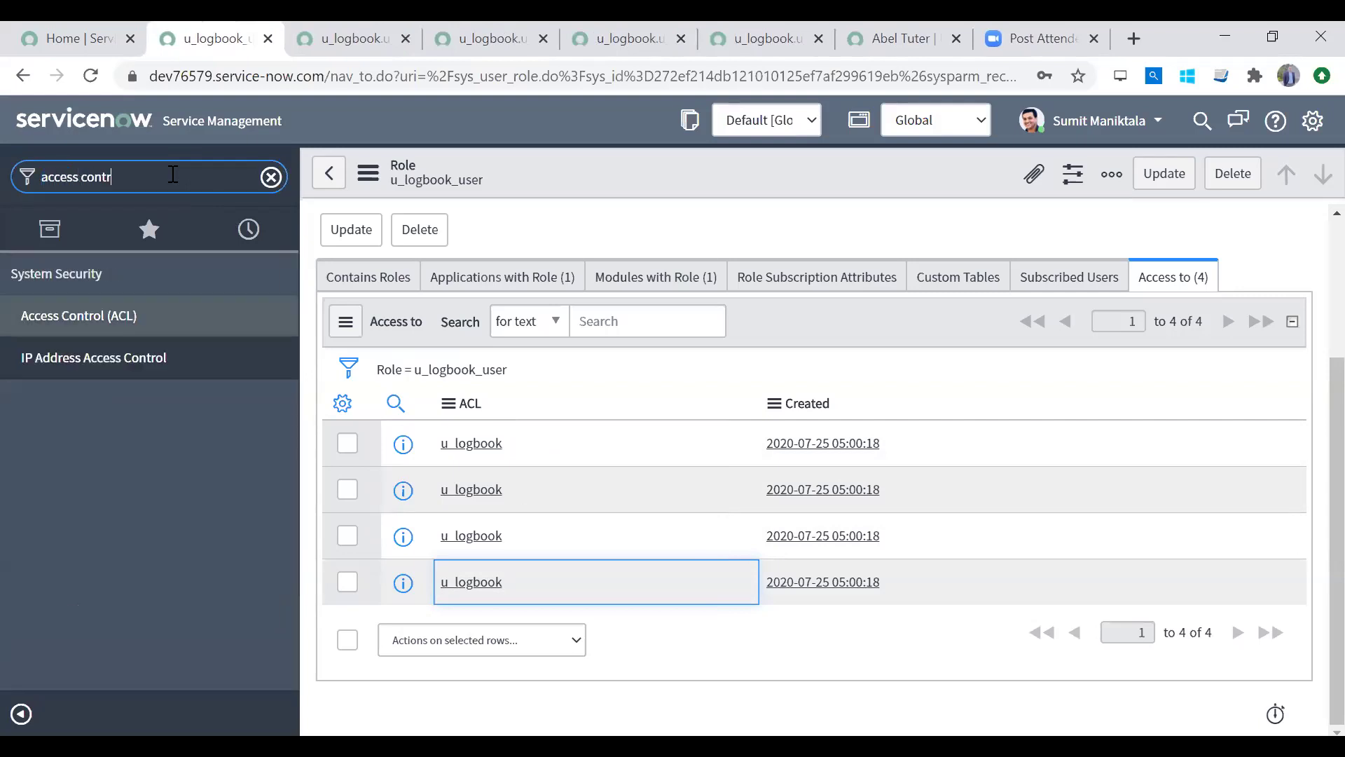
Step: Filter the Access Control (ACL) list by the name u_logbook
click(153, 316)
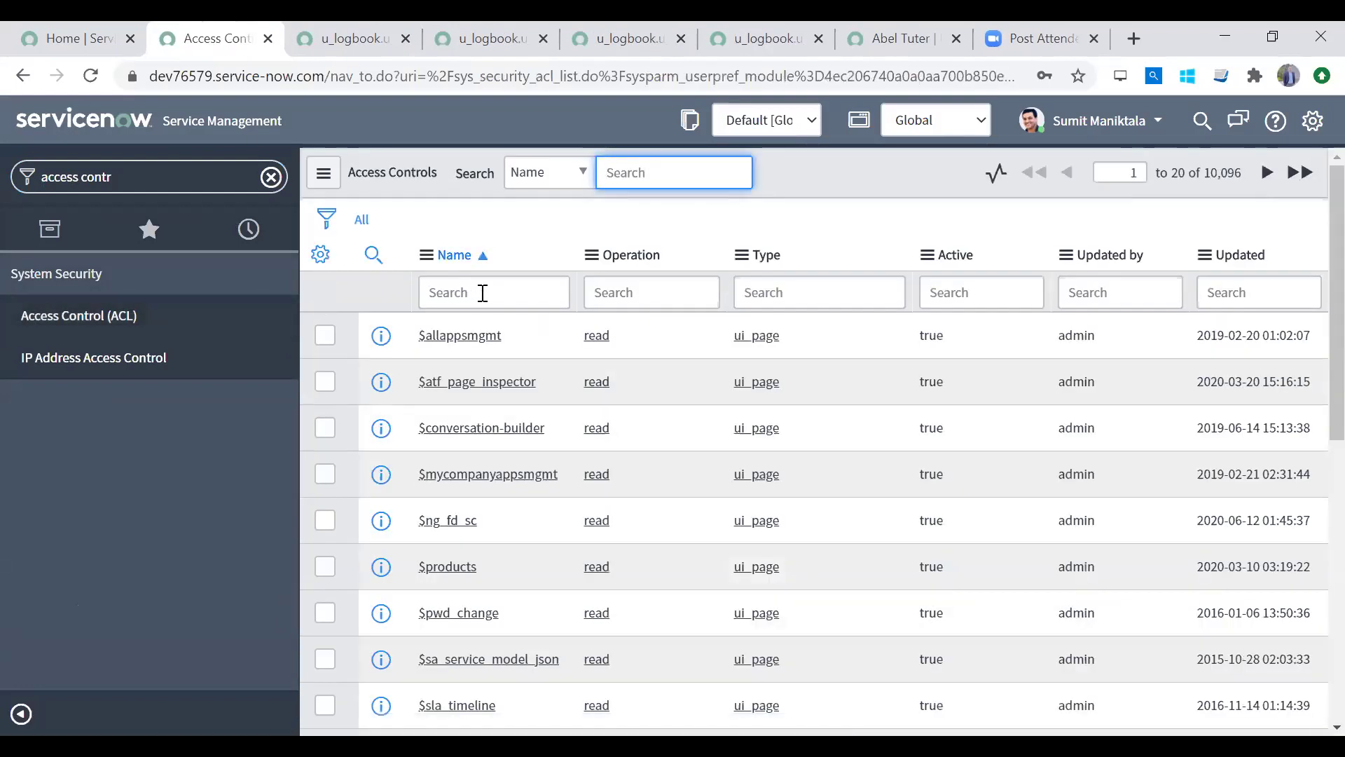
click(483, 292)
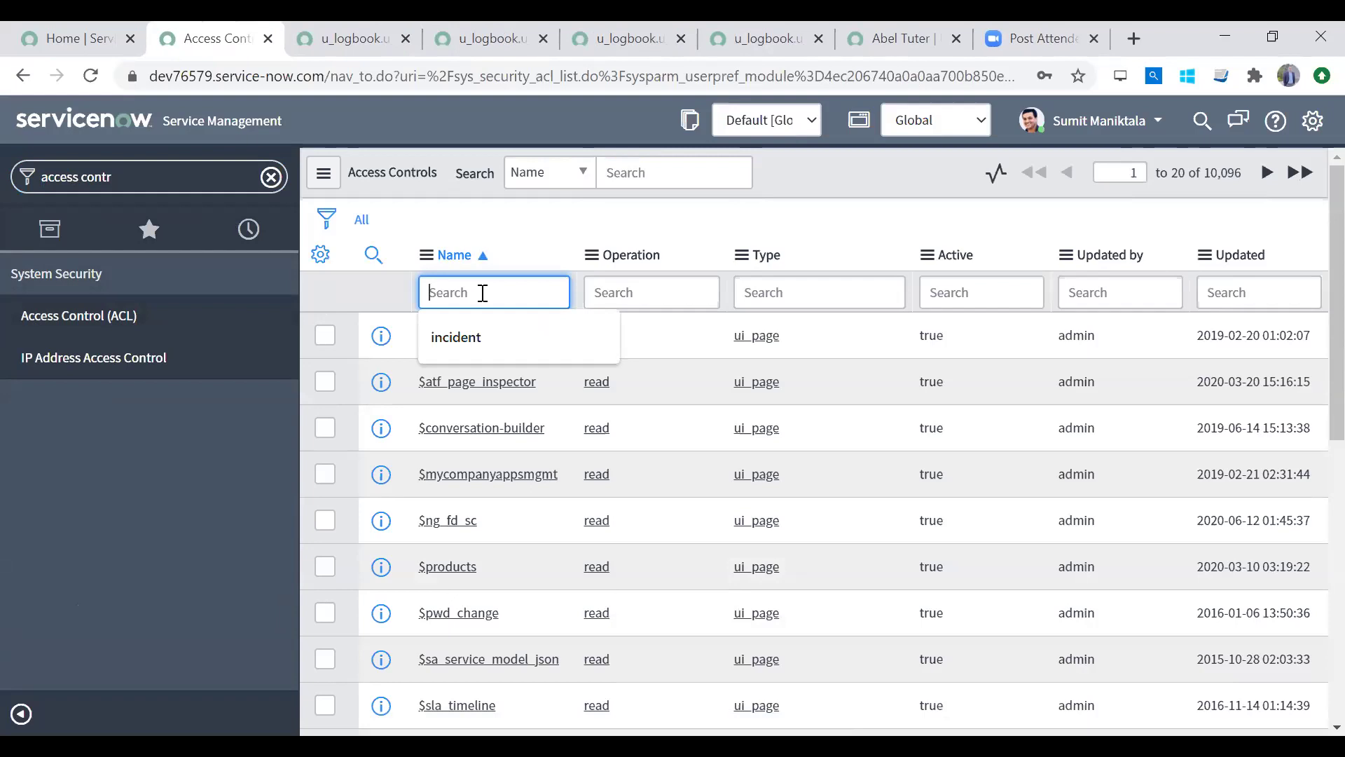
text(u_log)
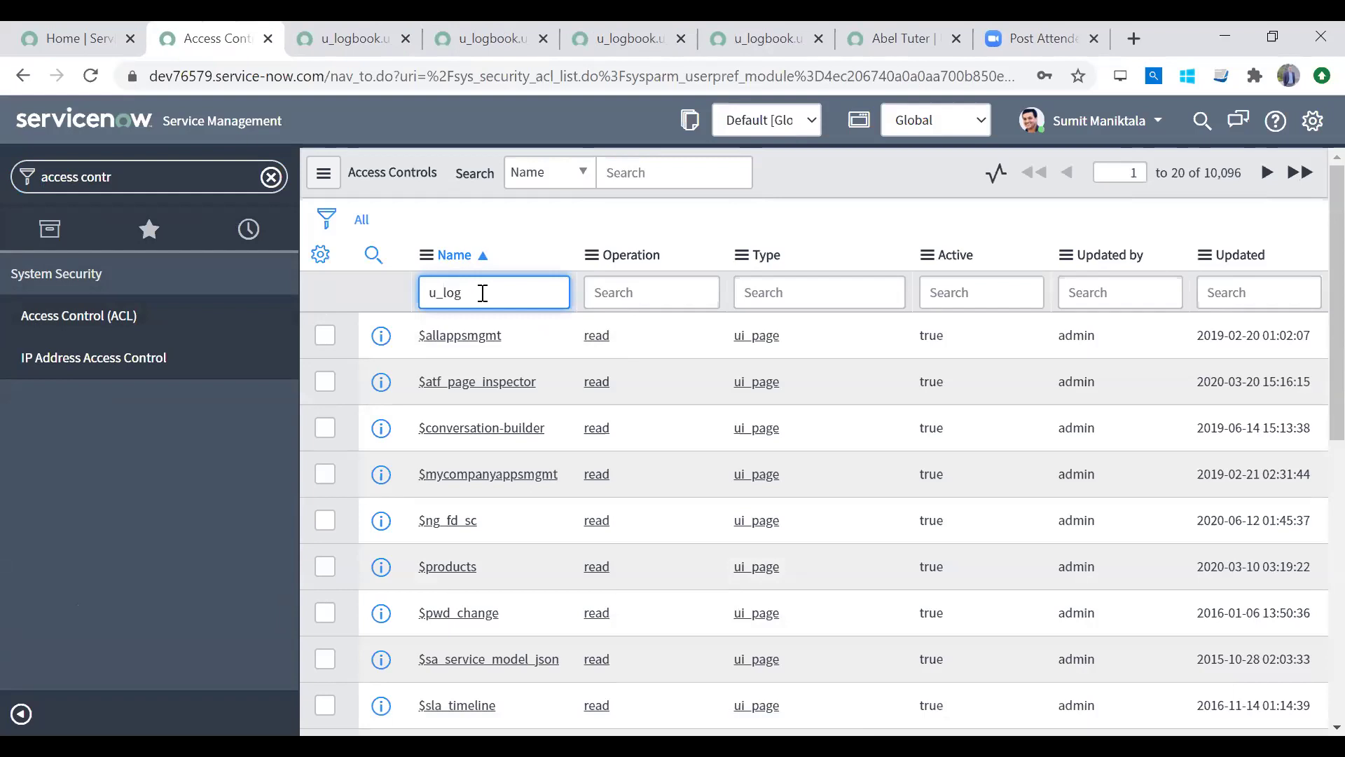
text(book)
key(Return)
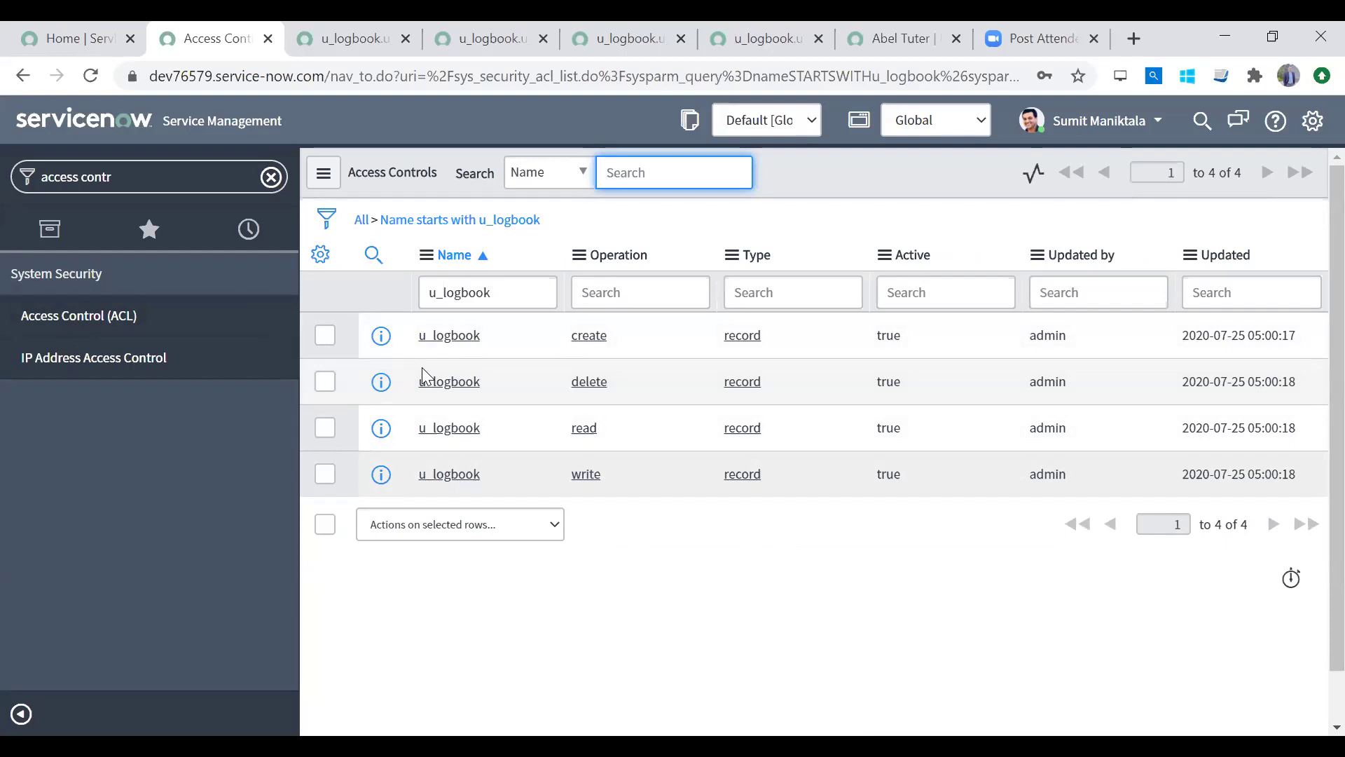
Step: Point out the four u_logbook ACLs: create, delete, read and write
click(635, 345)
click(629, 385)
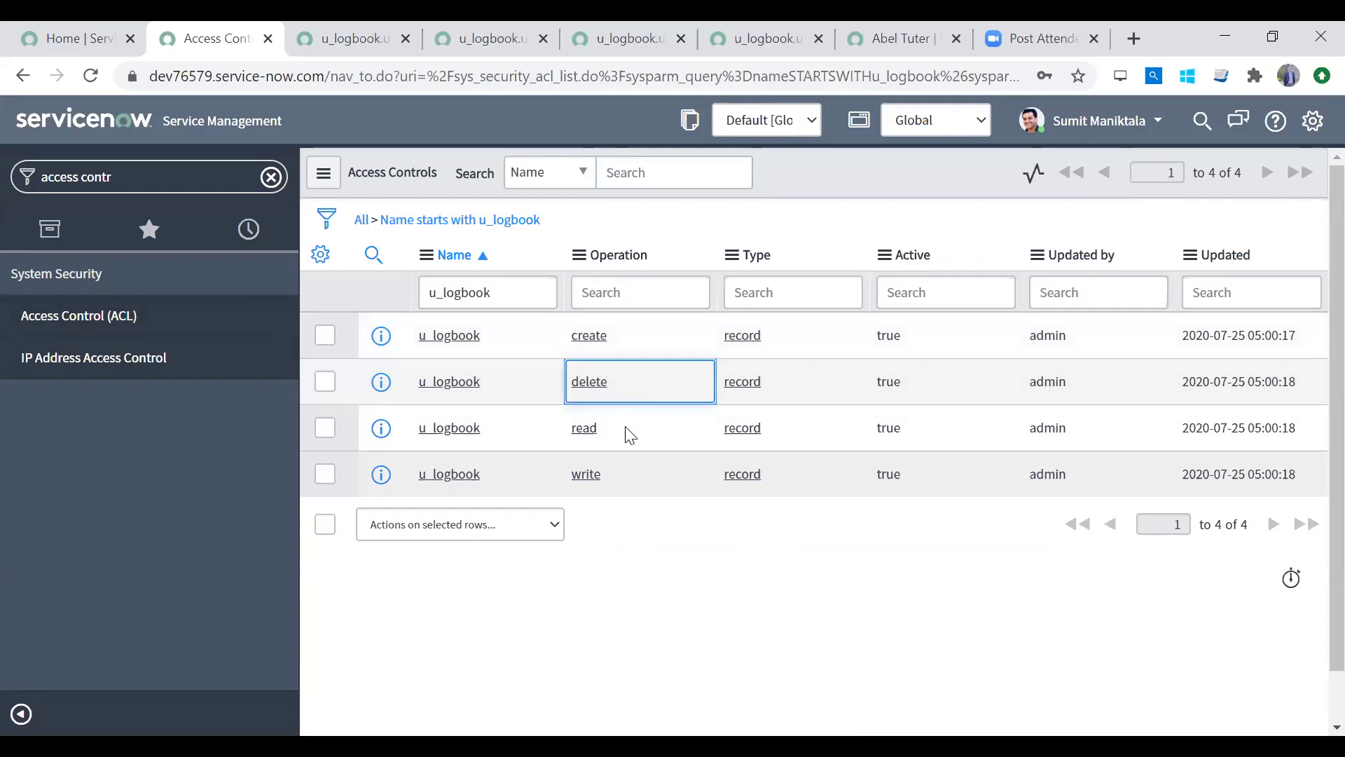
click(623, 429)
click(637, 491)
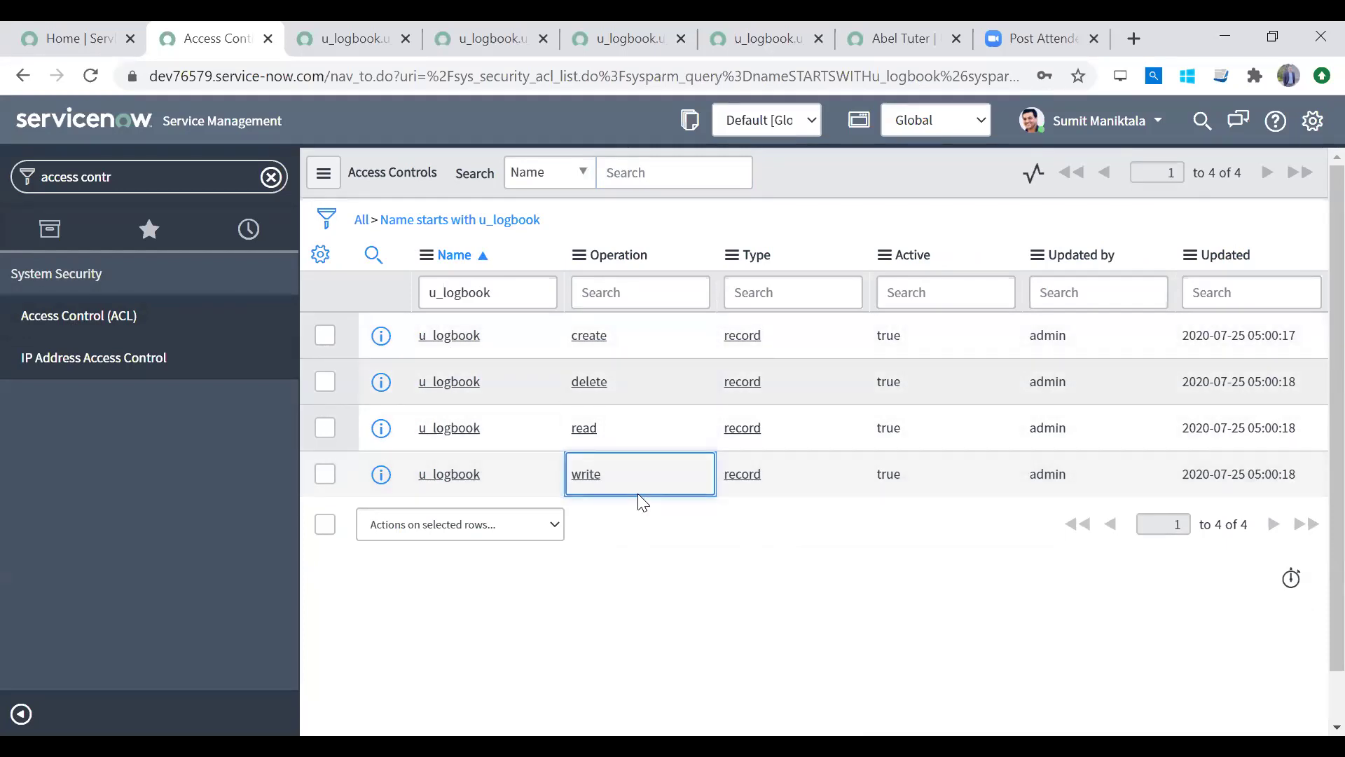
click(630, 386)
click(626, 426)
click(630, 483)
Step: Close the opened access-role record tabs, leaving one open
click(361, 39)
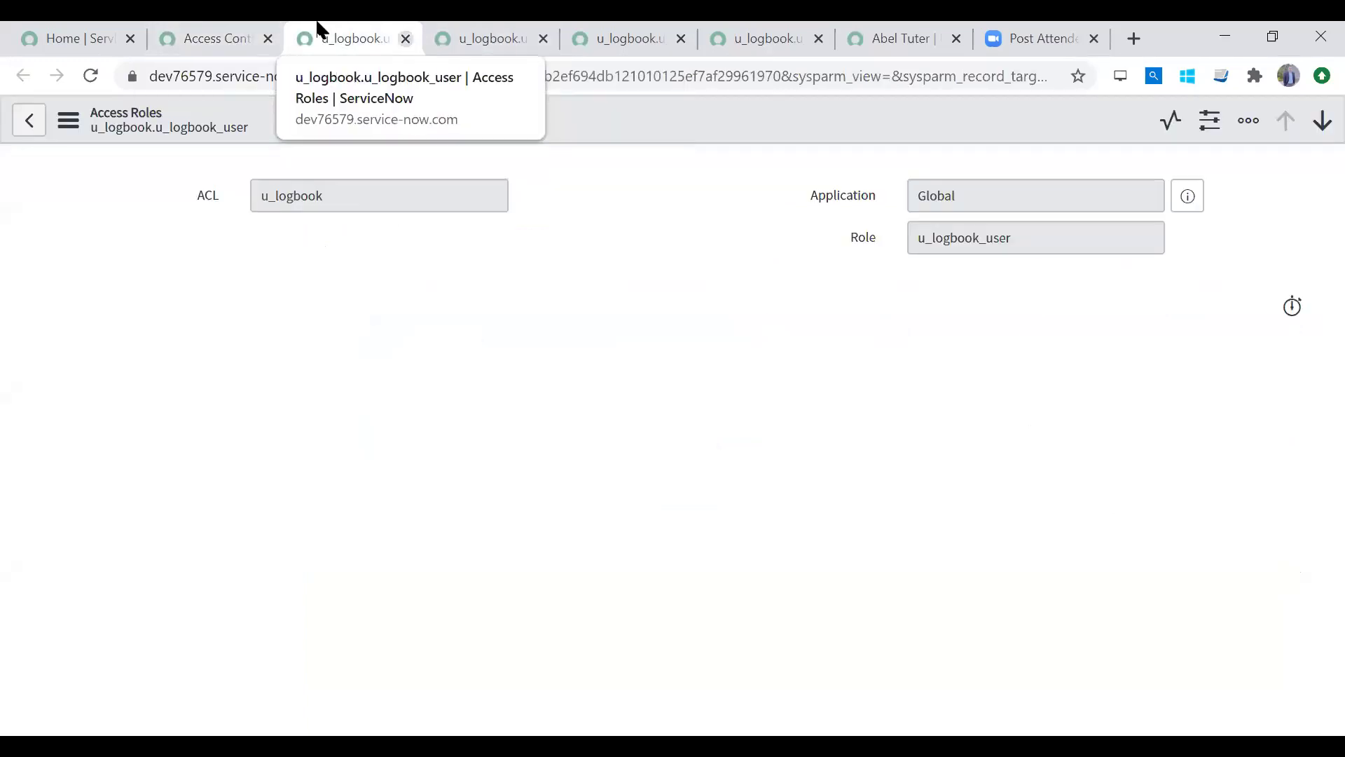
click(405, 38)
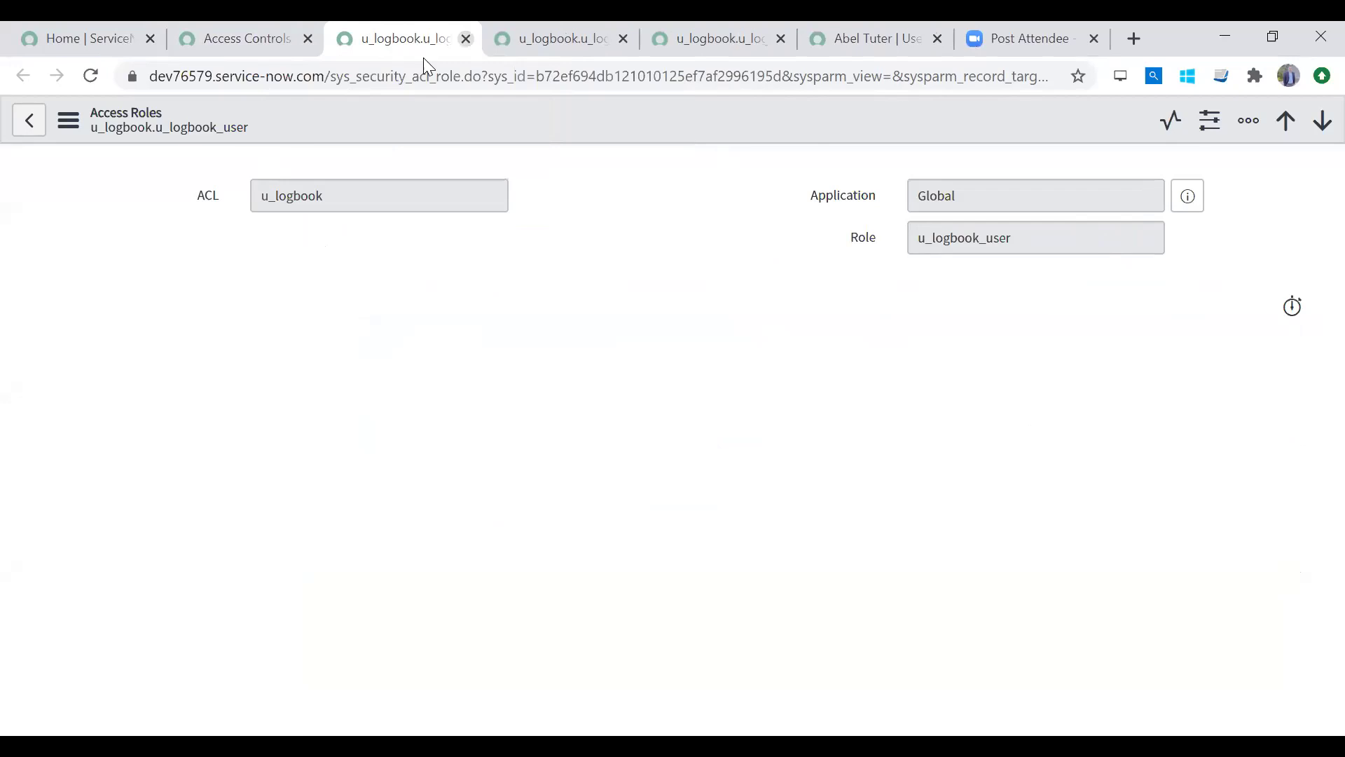
click(465, 38)
click(465, 38)
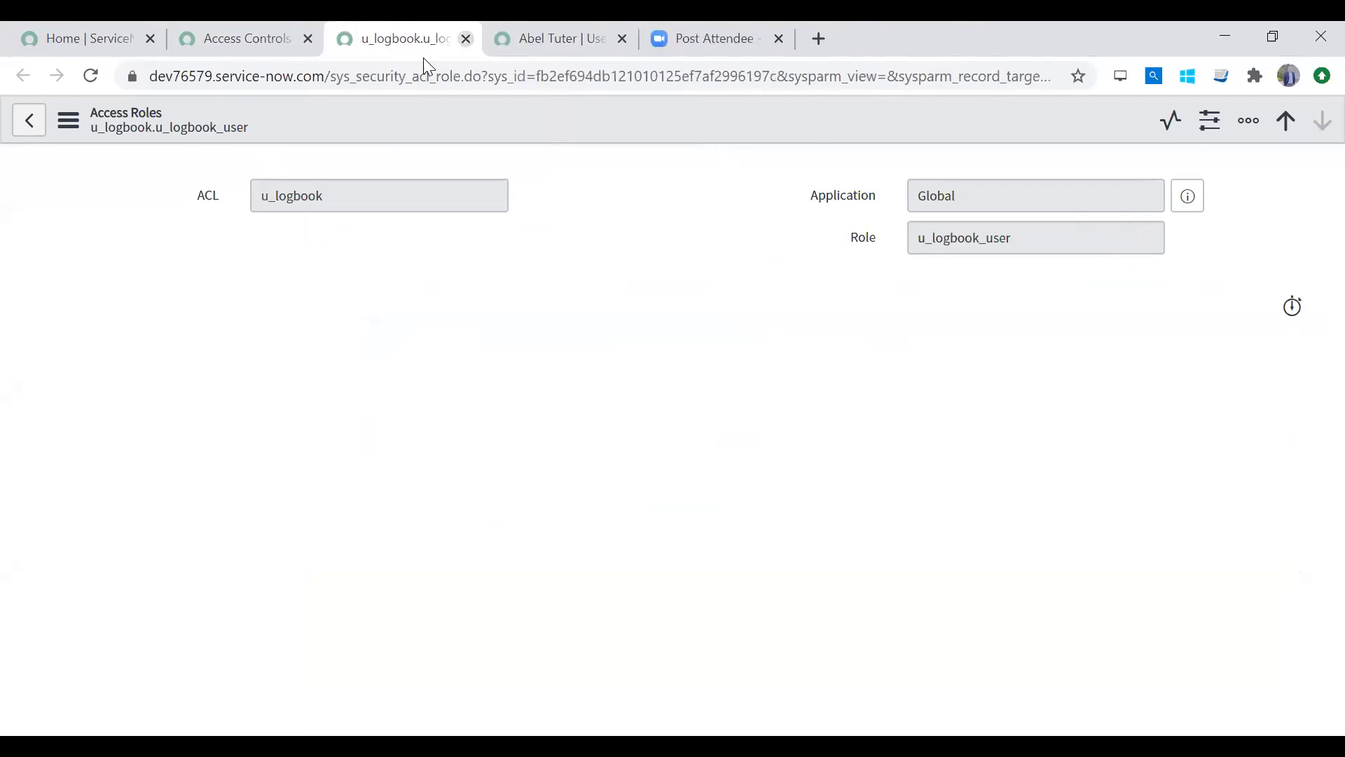
click(466, 39)
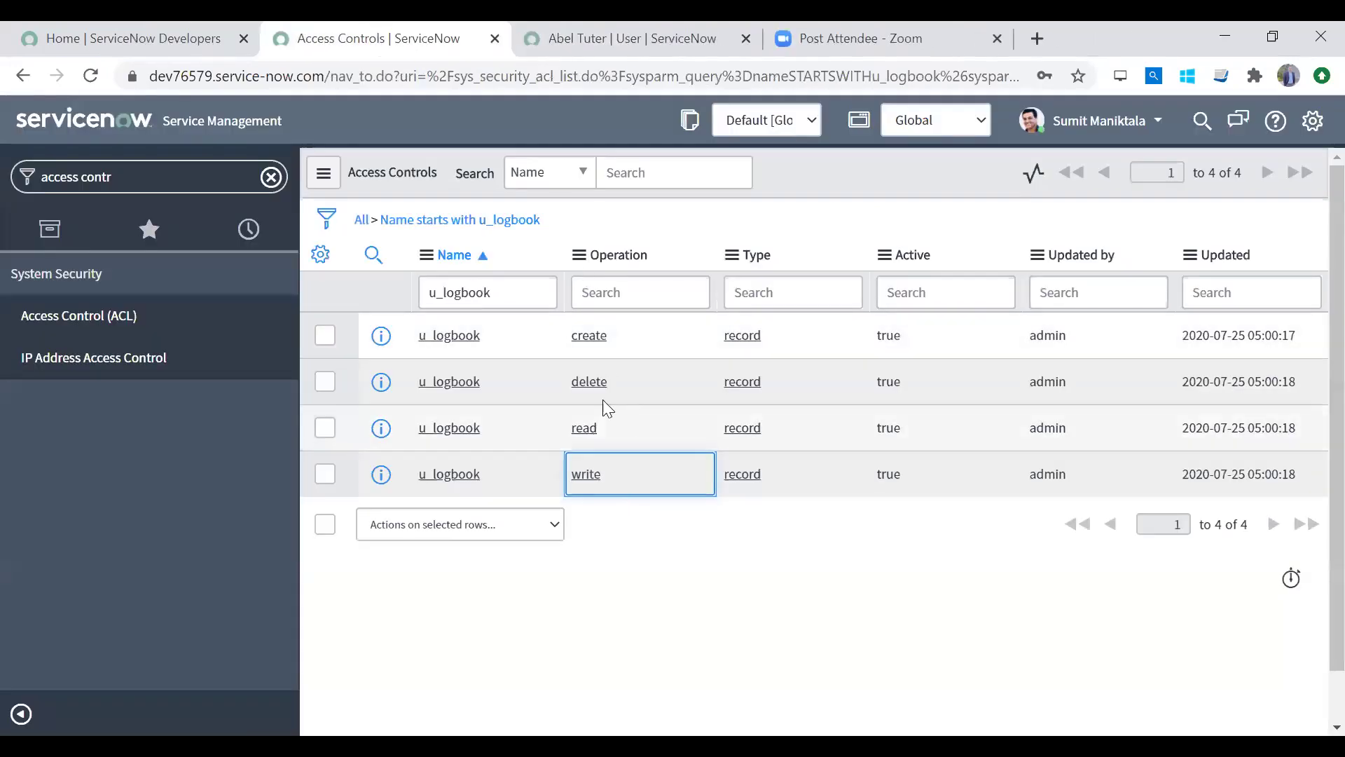
right_click(385, 348)
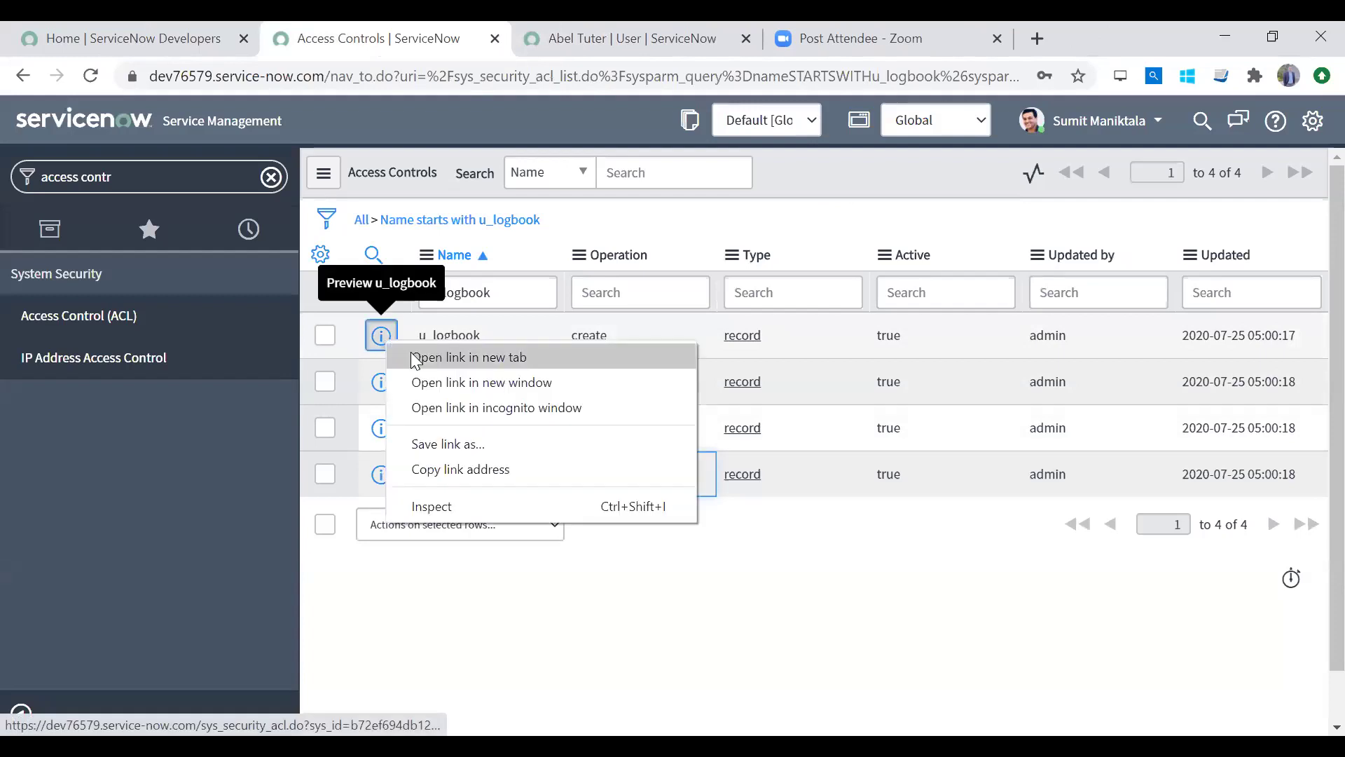
click(392, 358)
key(ctrl+Tab)
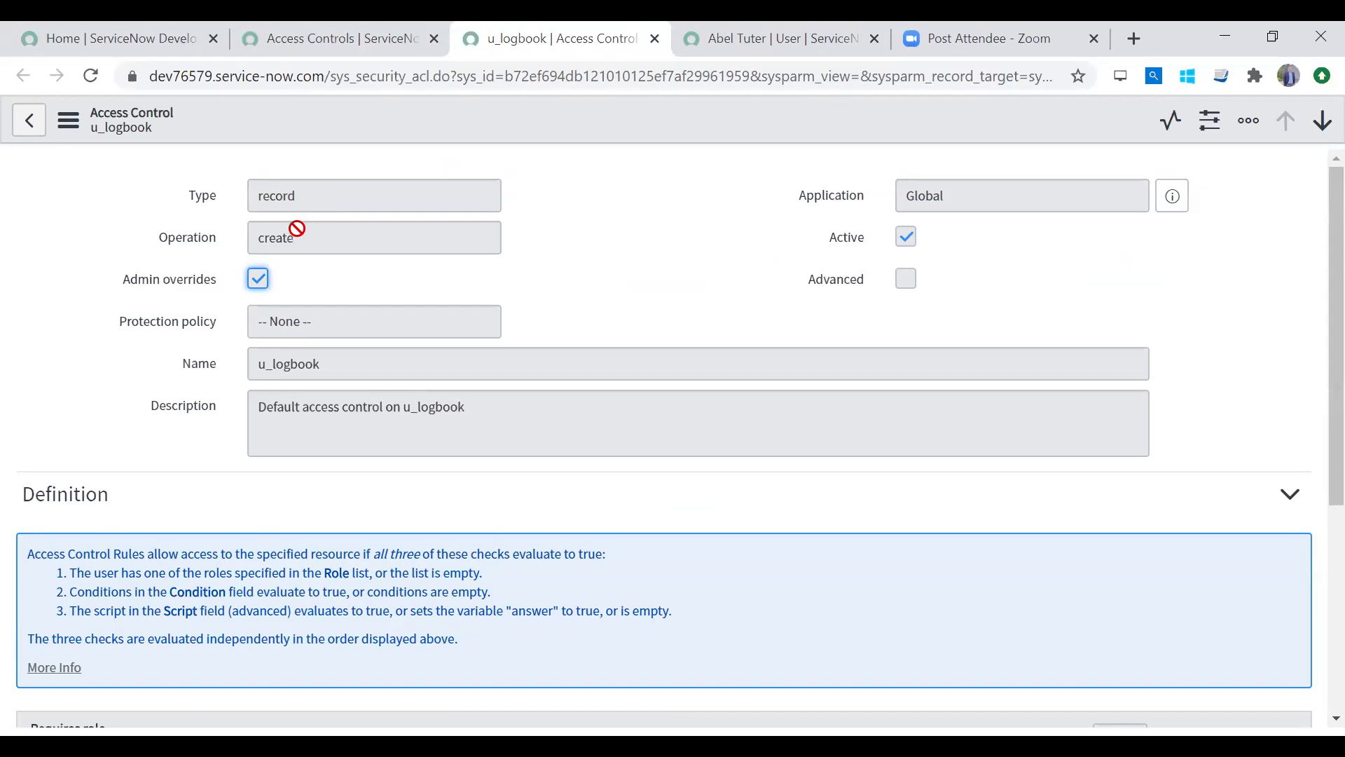
click(296, 231)
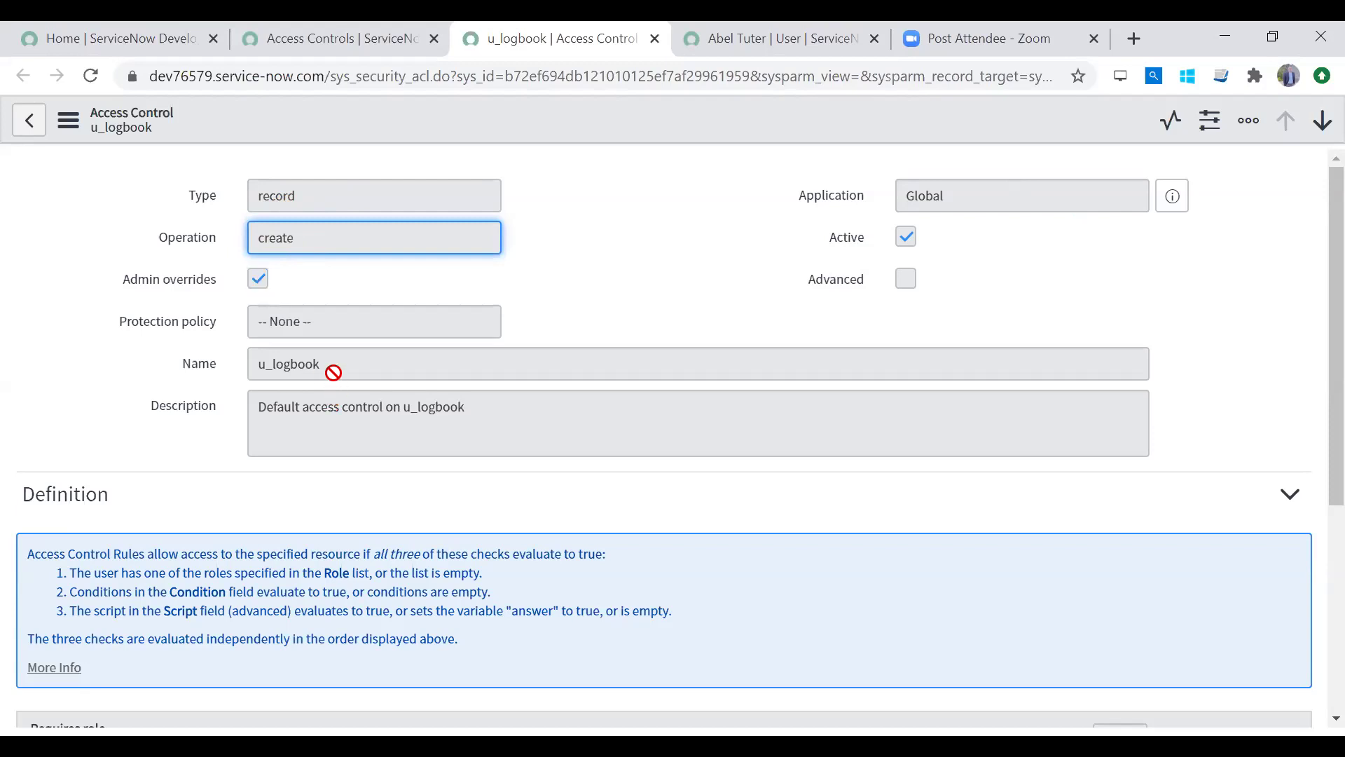
drag(333, 372, 246, 355)
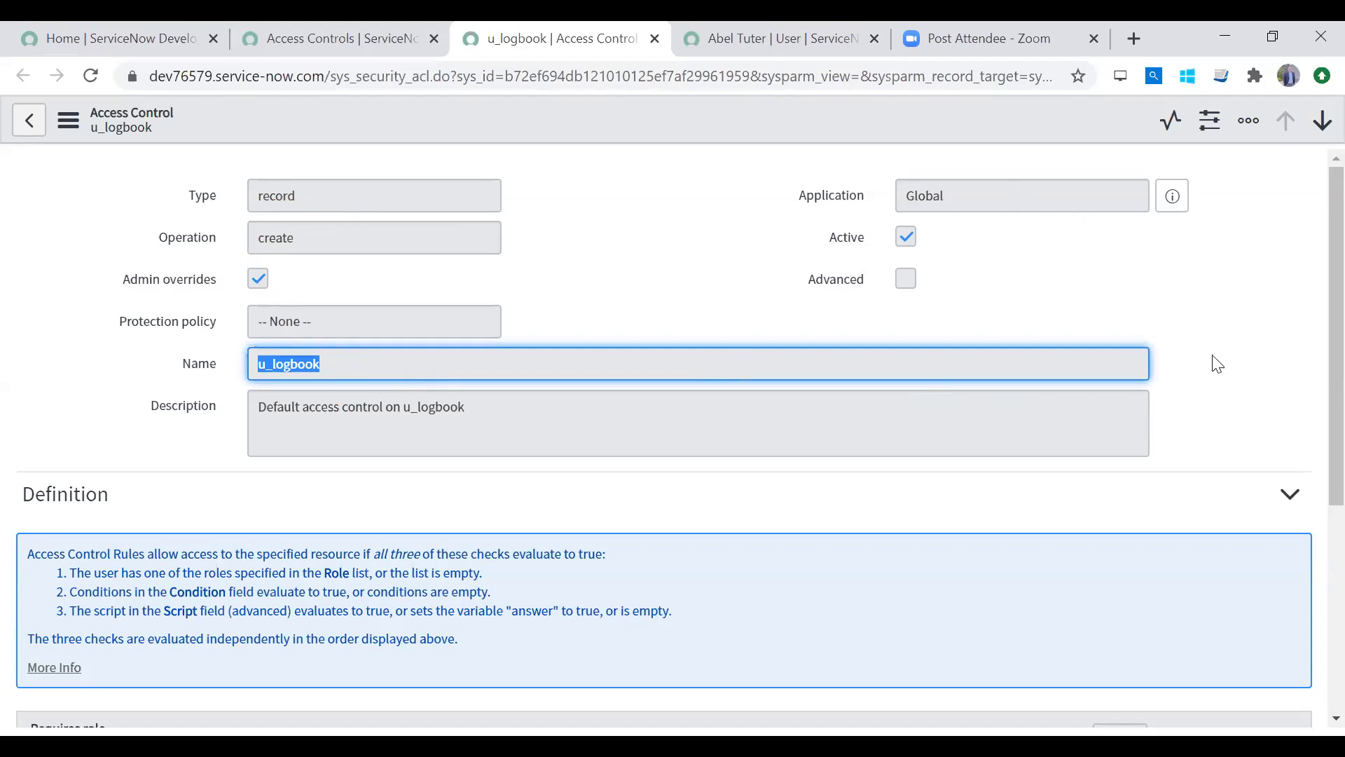
drag(1310, 378, 1312, 606)
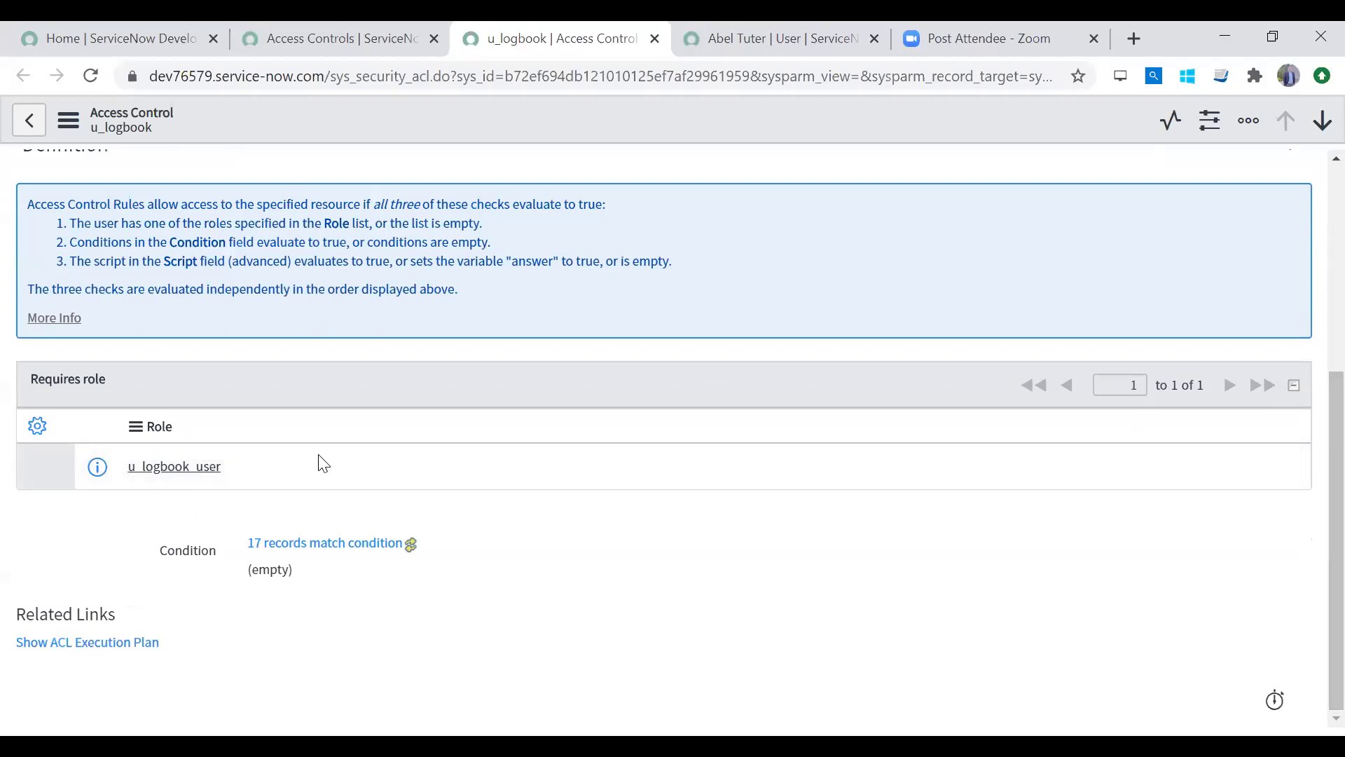
drag(246, 472, 130, 438)
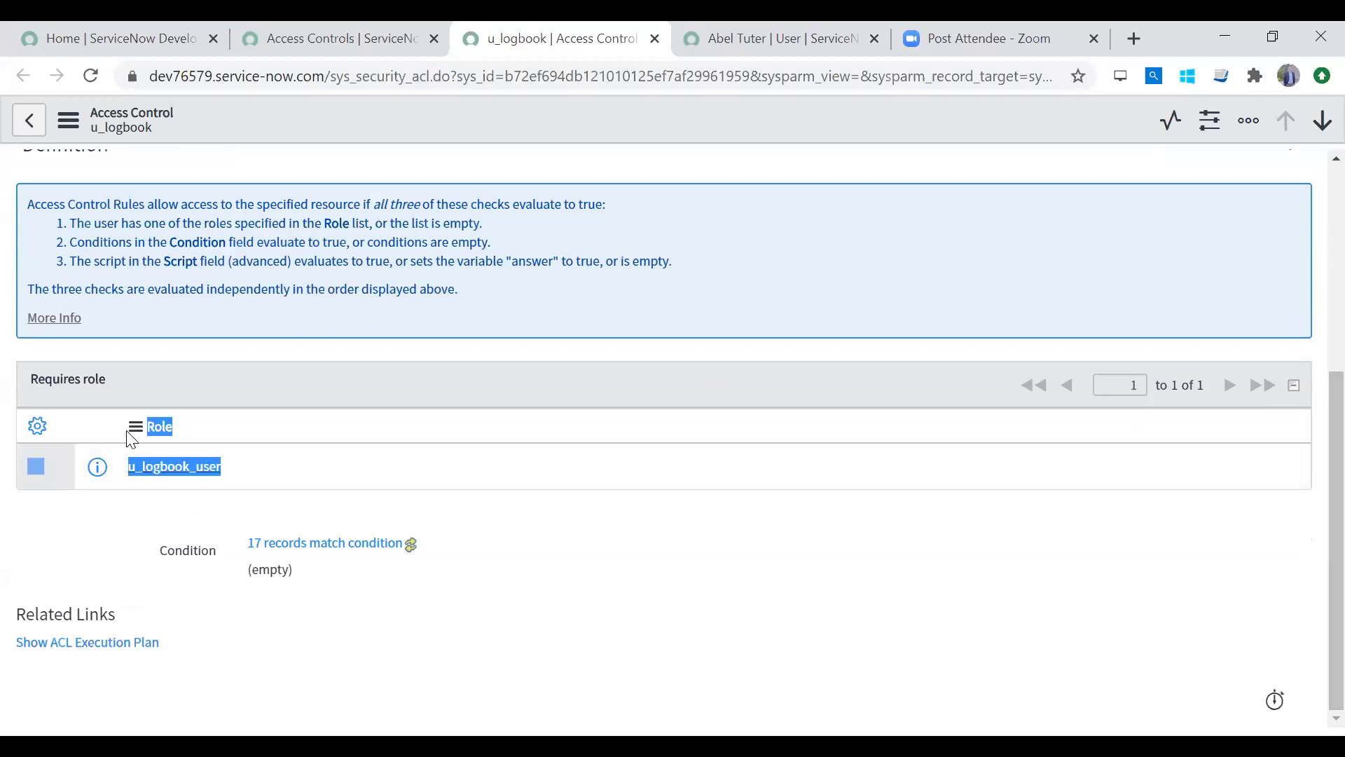
drag(1321, 510, 1255, 150)
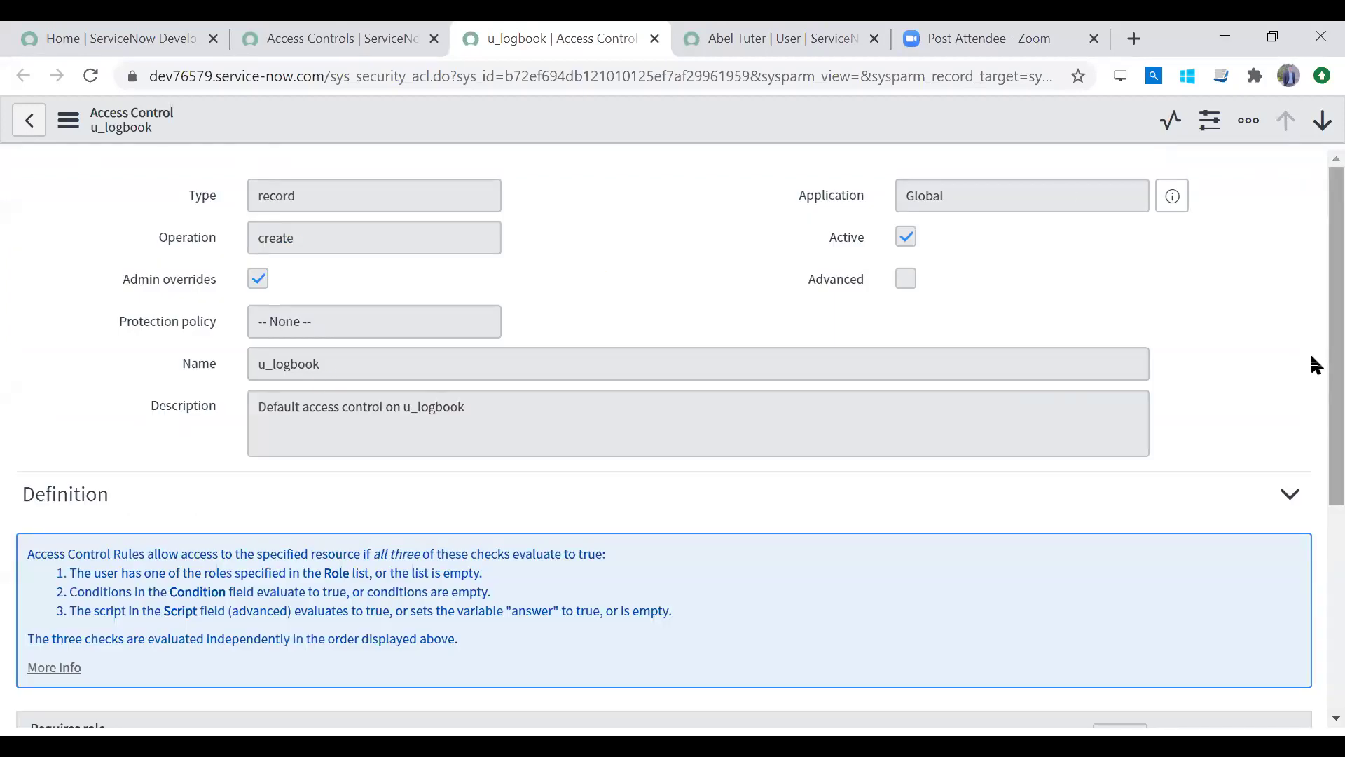
scroll(1314, 378, down, 3)
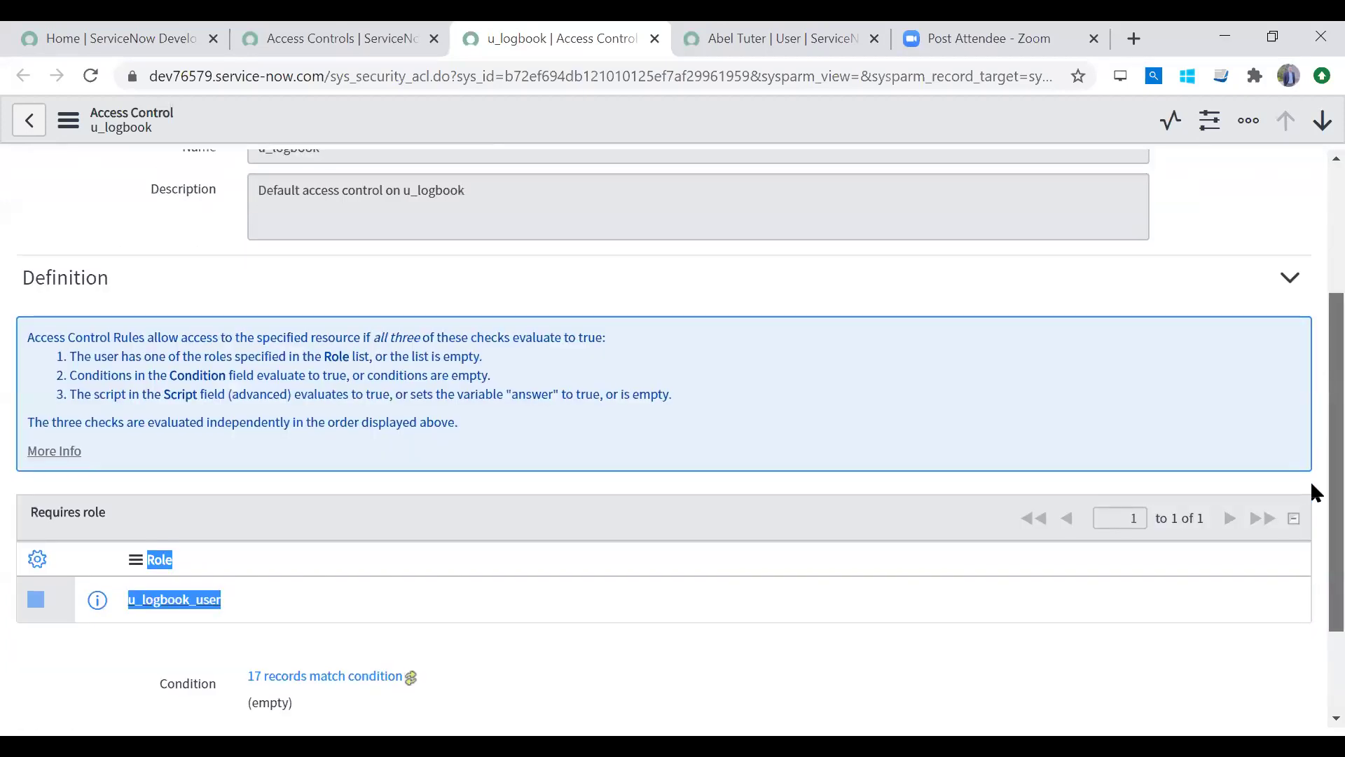
click(504, 129)
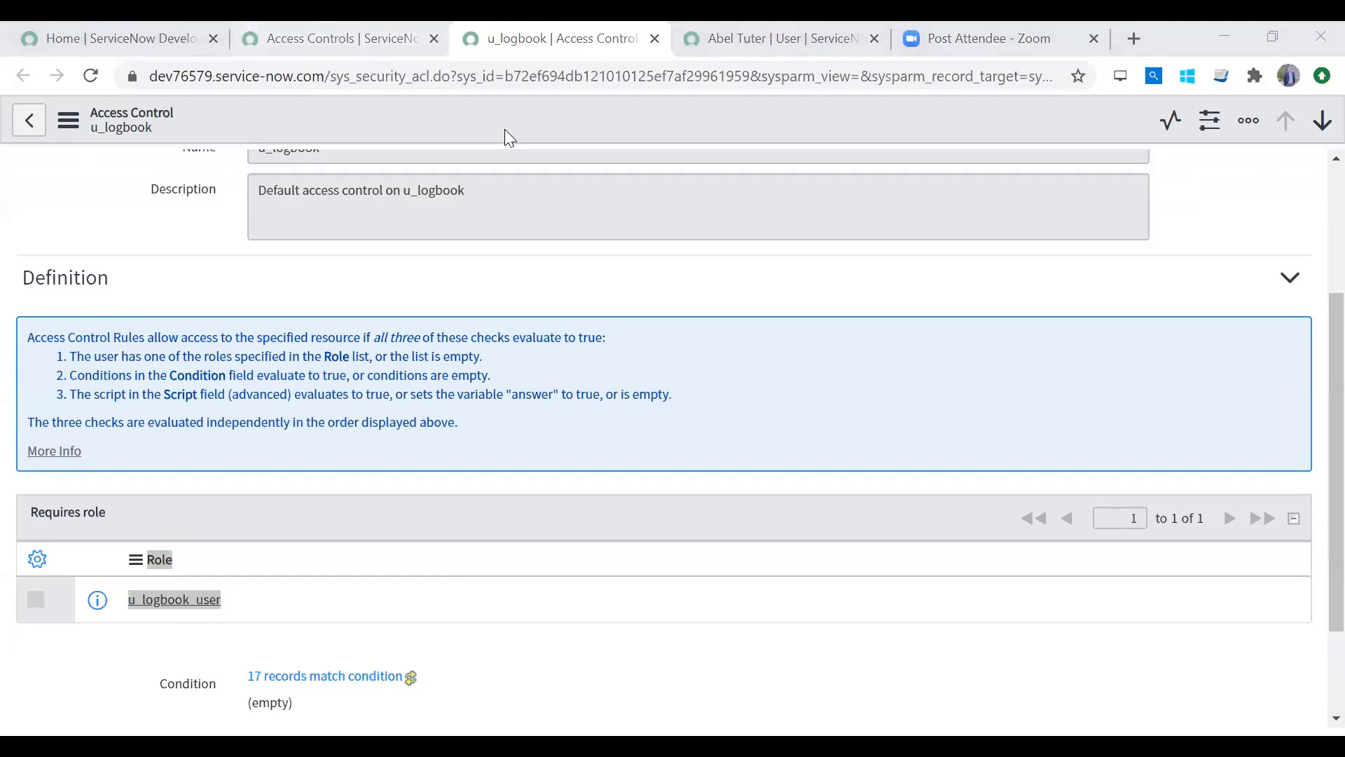
right_click(510, 40)
click(547, 228)
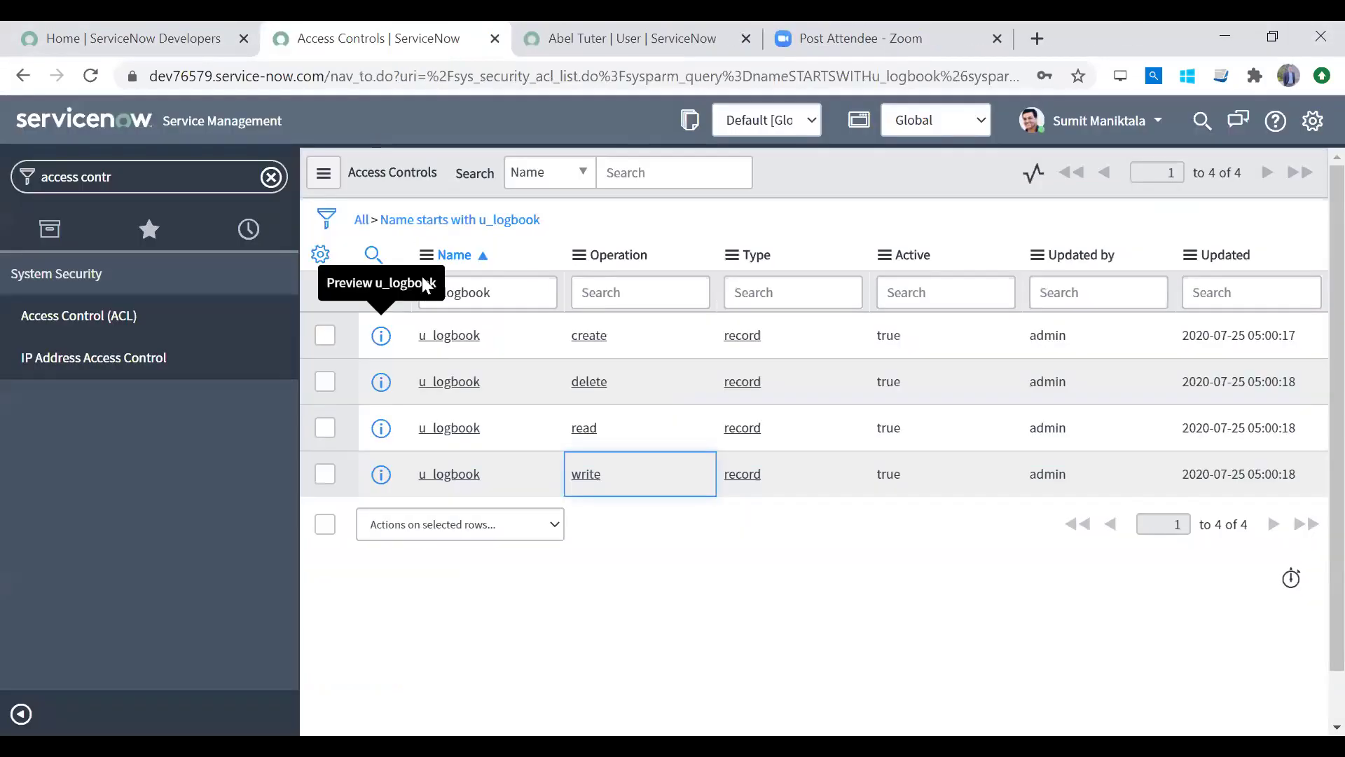
Step: Open the delete and read u_logbook ACLs in new tabs, review the delete ACL, then close it
middle_click(435, 382)
middle_click(434, 429)
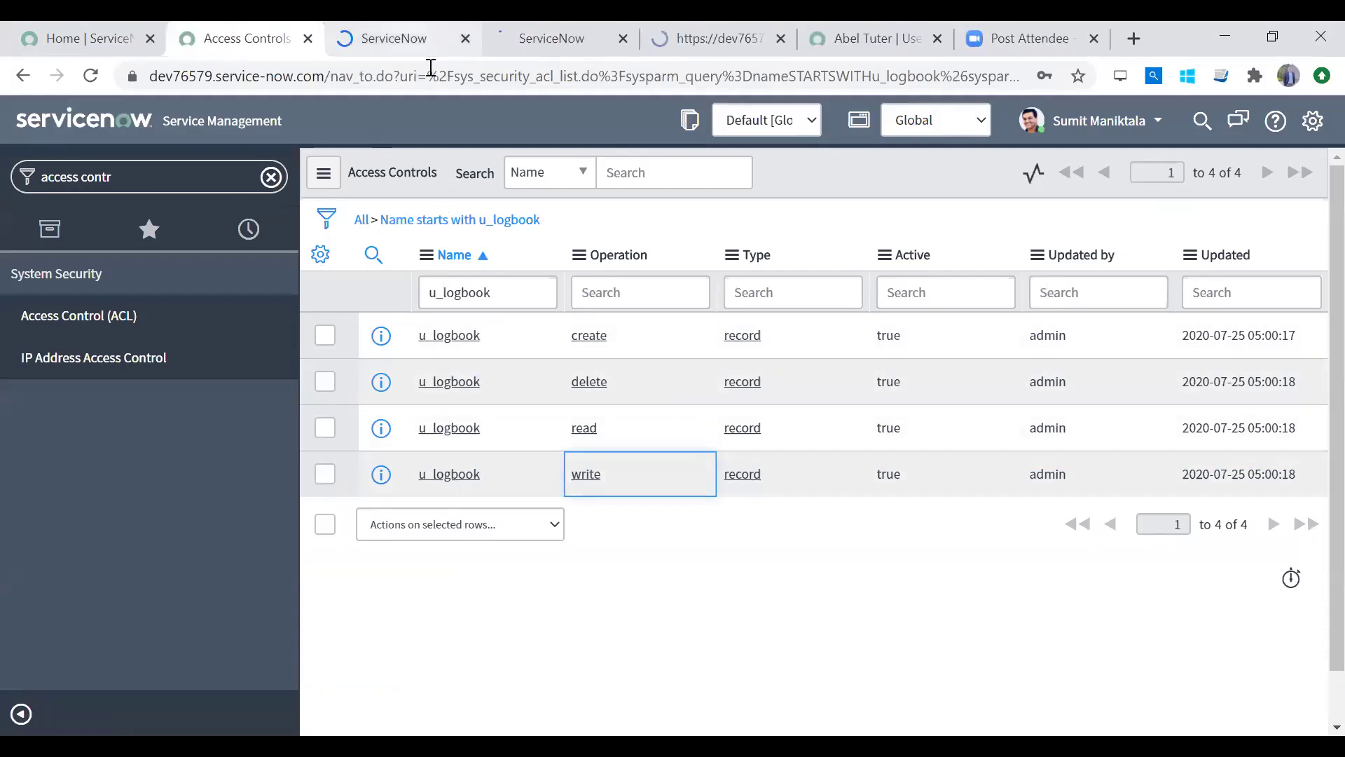
key(ctrl+Tab)
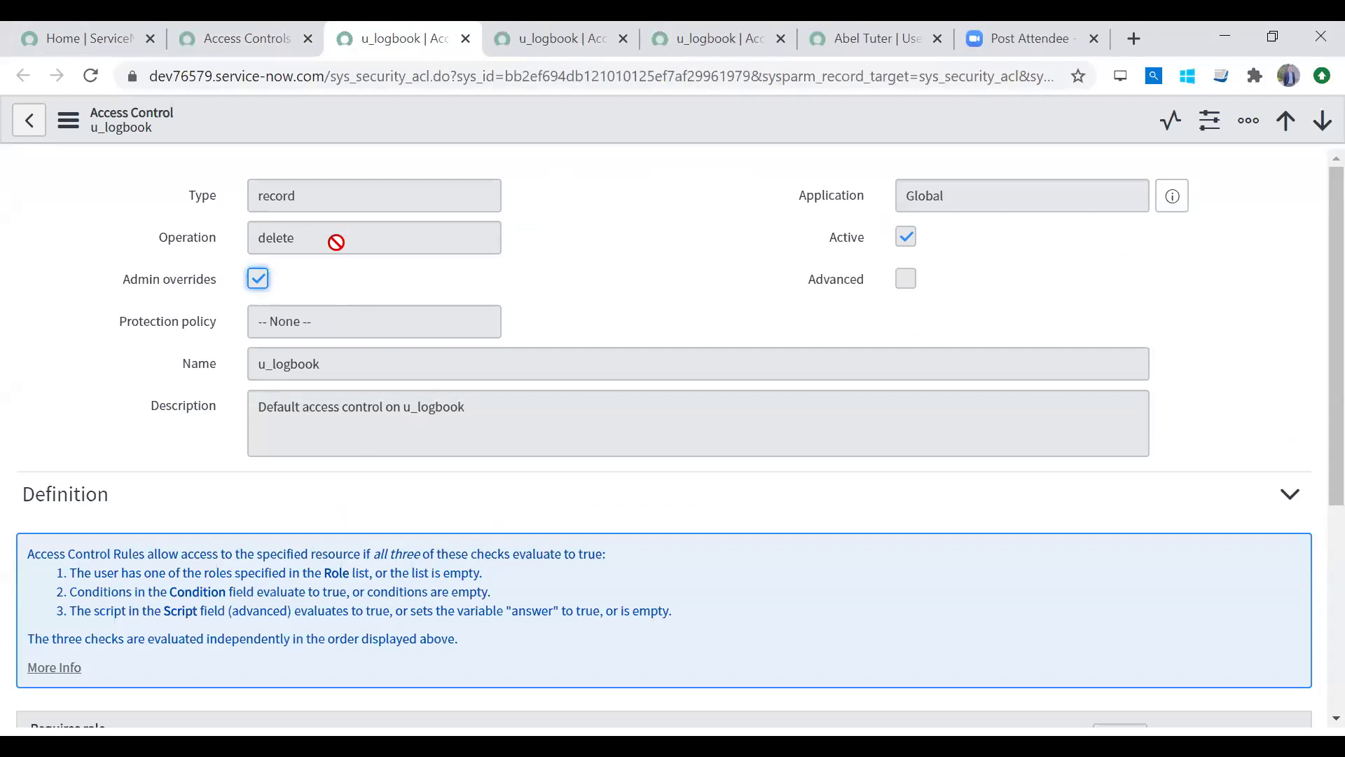
scroll(1316, 616, down, 5)
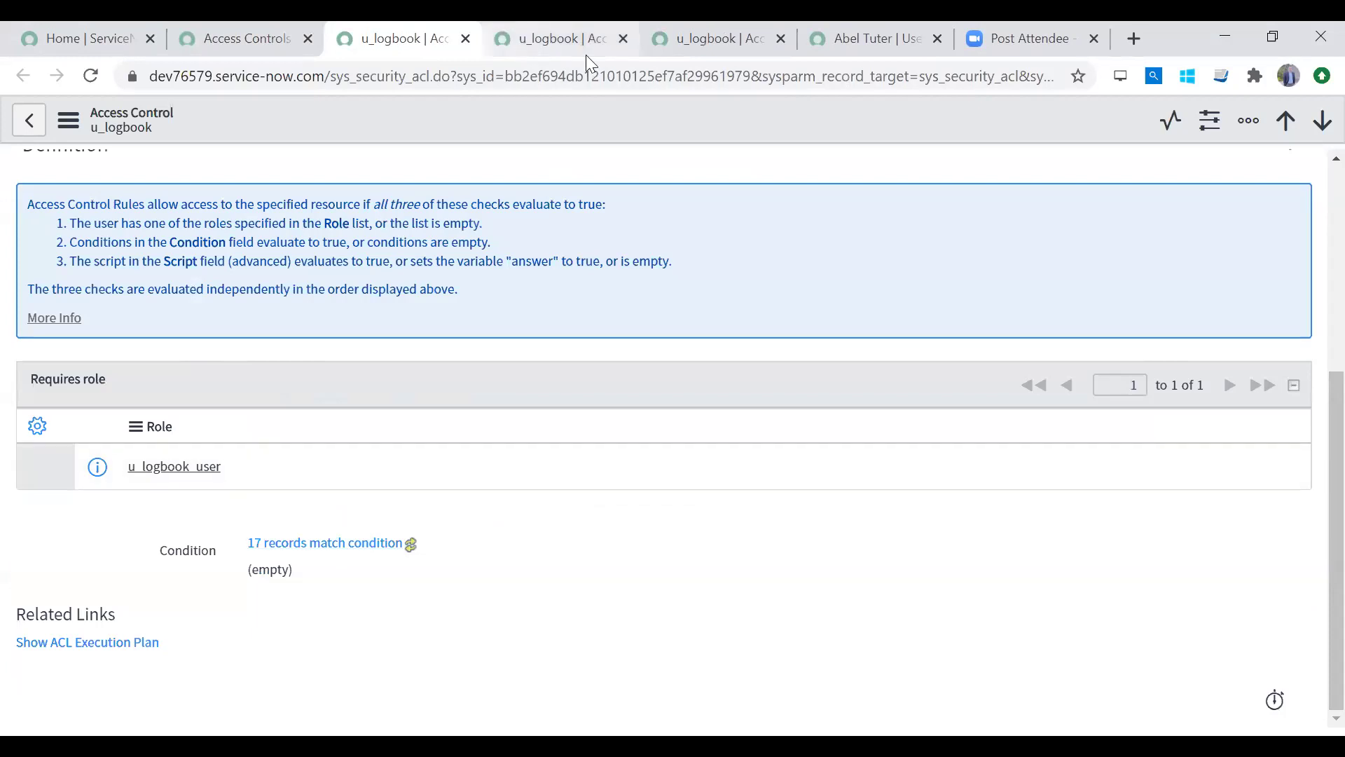
click(465, 39)
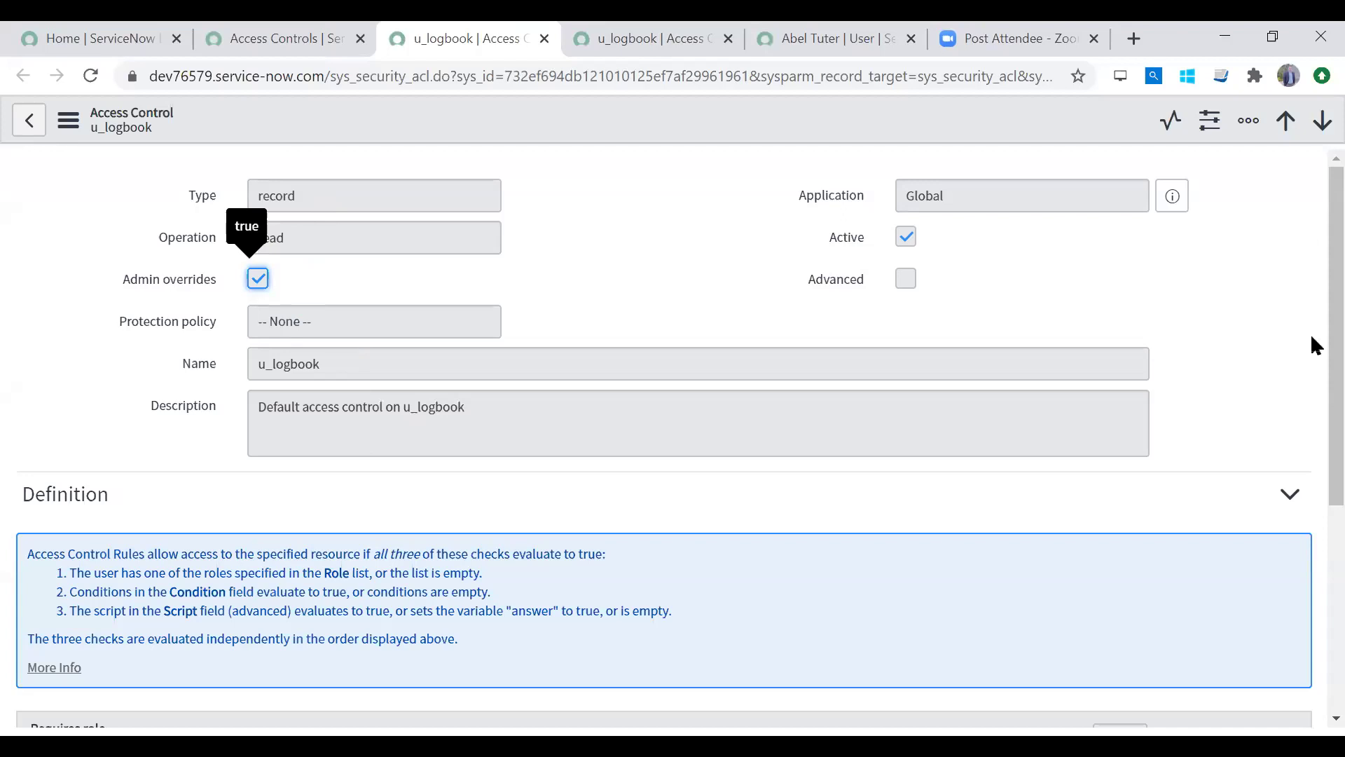
Step: Review and close the read ACL, then look over the write ACL record
scroll(1314, 480, down, 5)
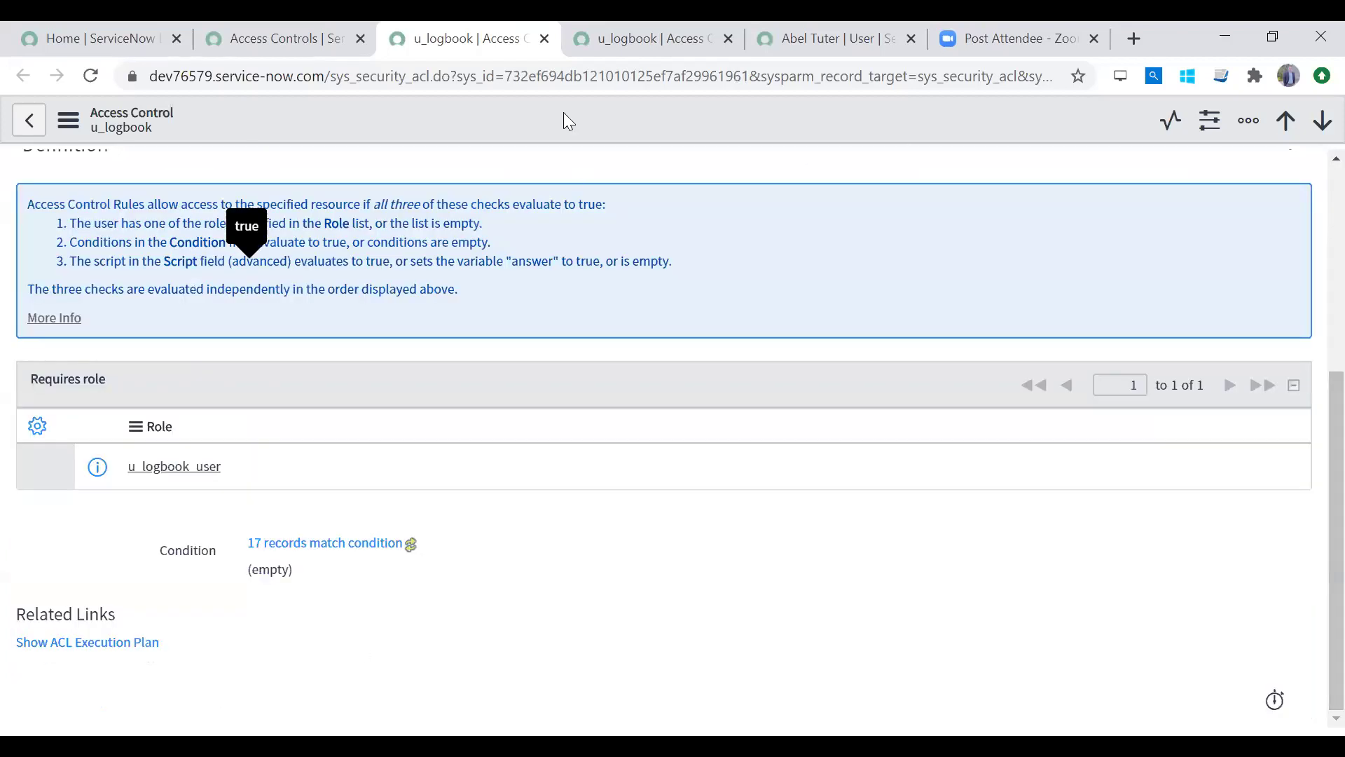
click(545, 39)
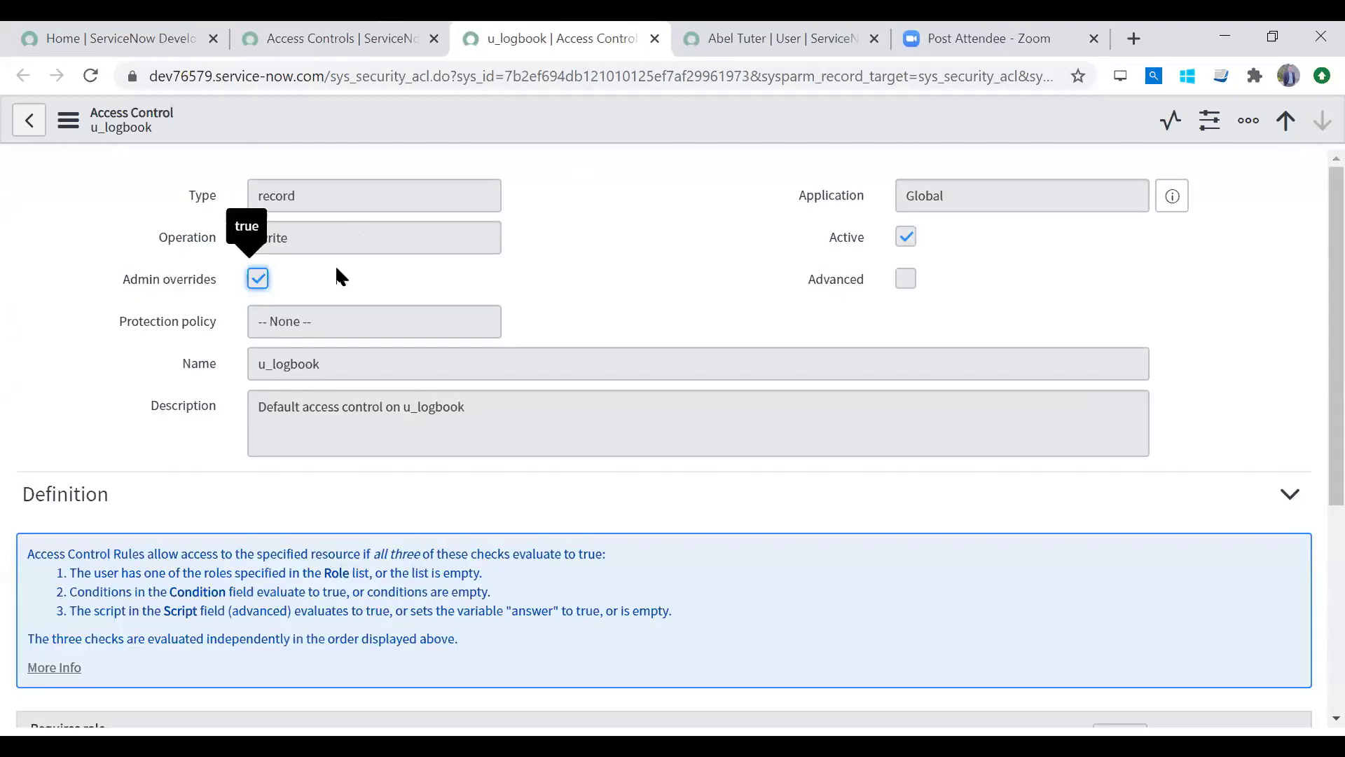
scroll(1314, 617, down, 5)
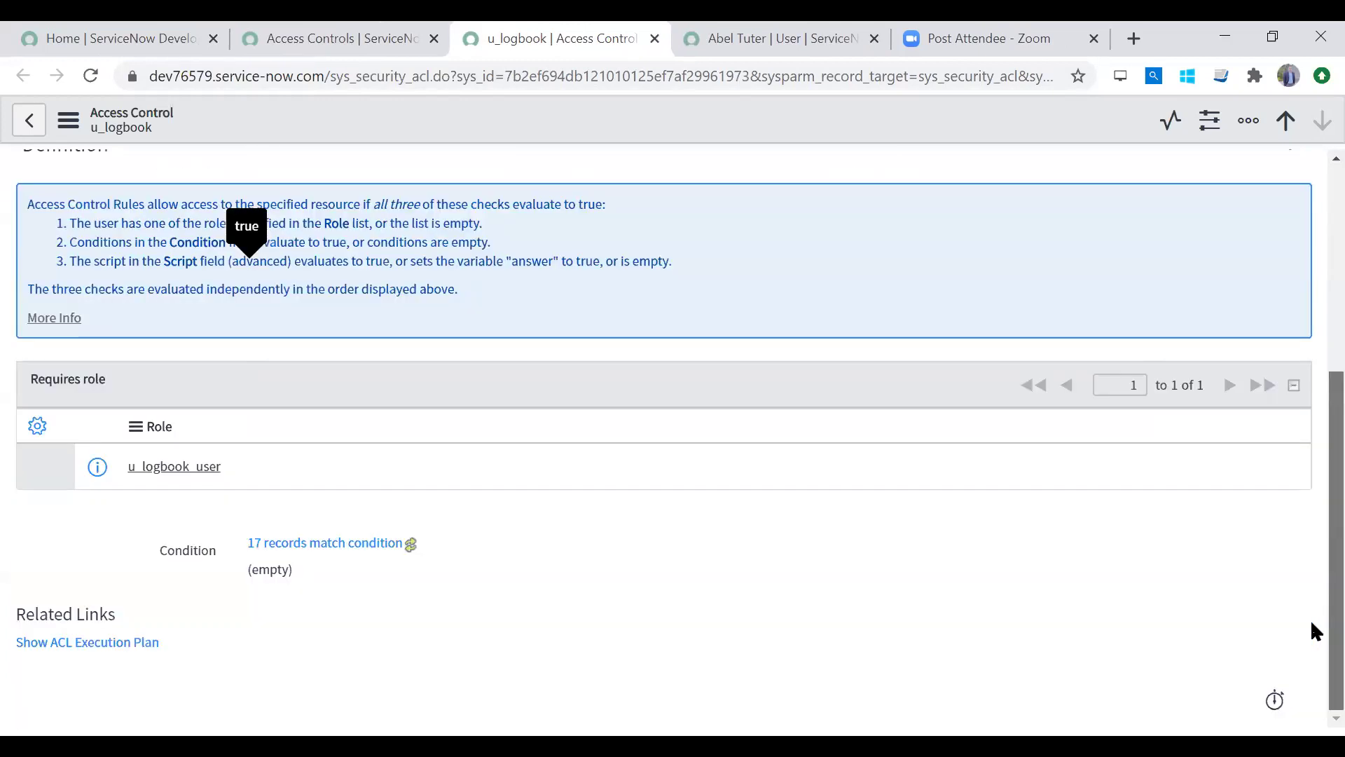
scroll(1314, 625, up, 5)
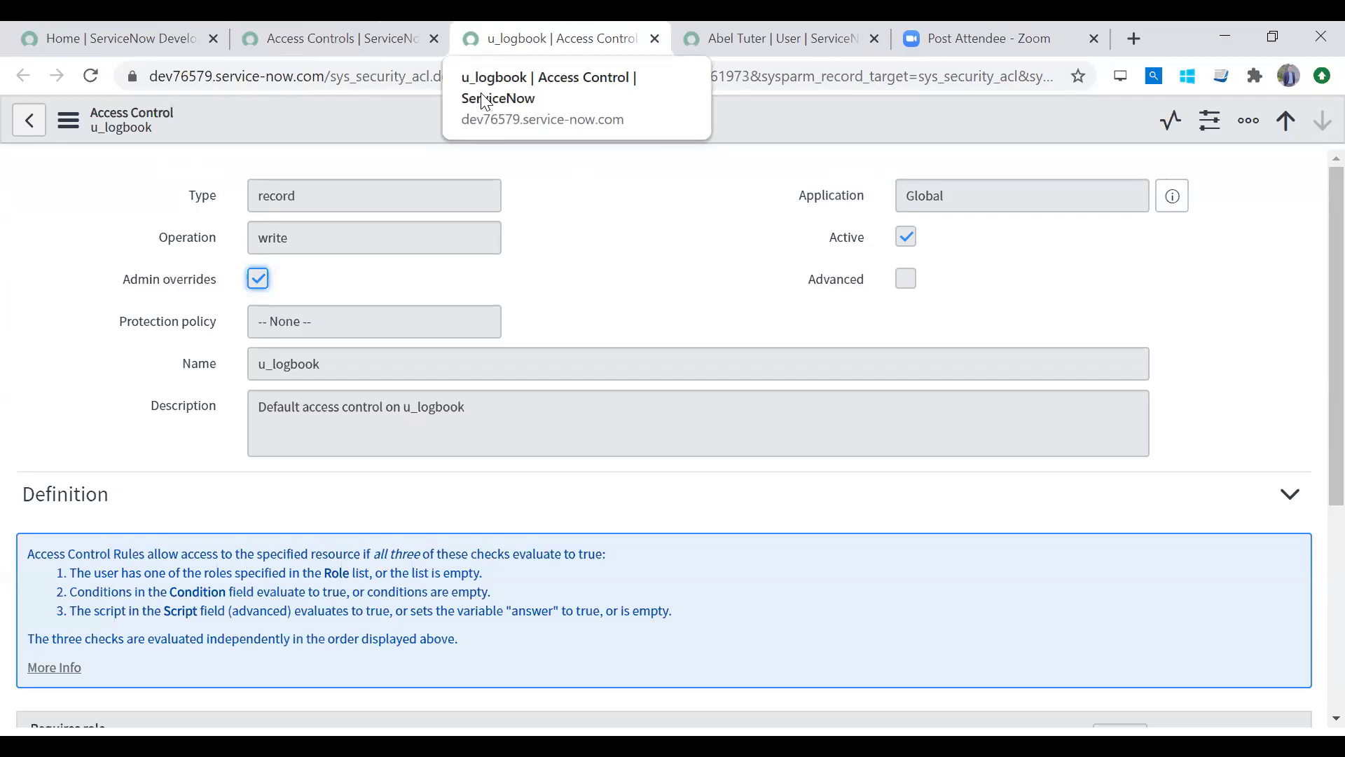
Step: Close the u_logbook write ACL tab and show the full list of 10,096 access controls
right_click(495, 36)
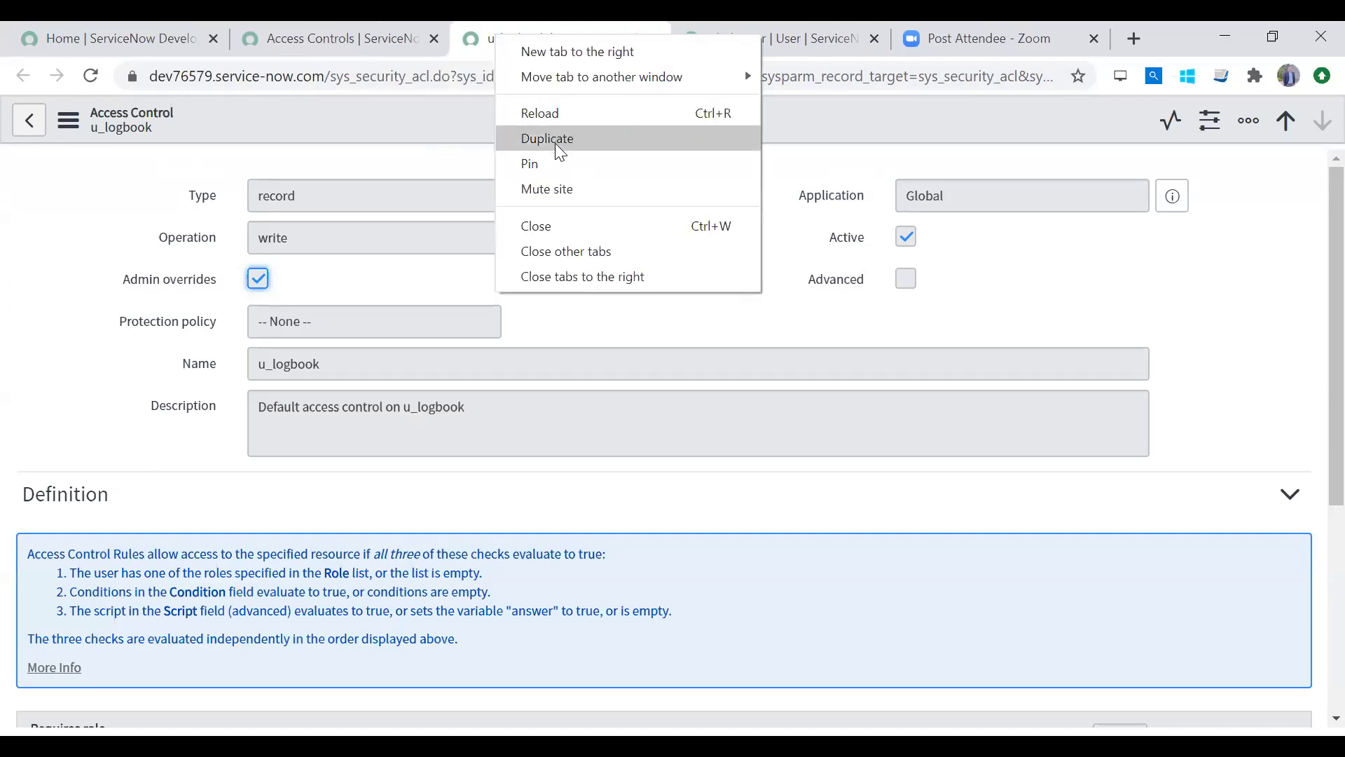
click(558, 226)
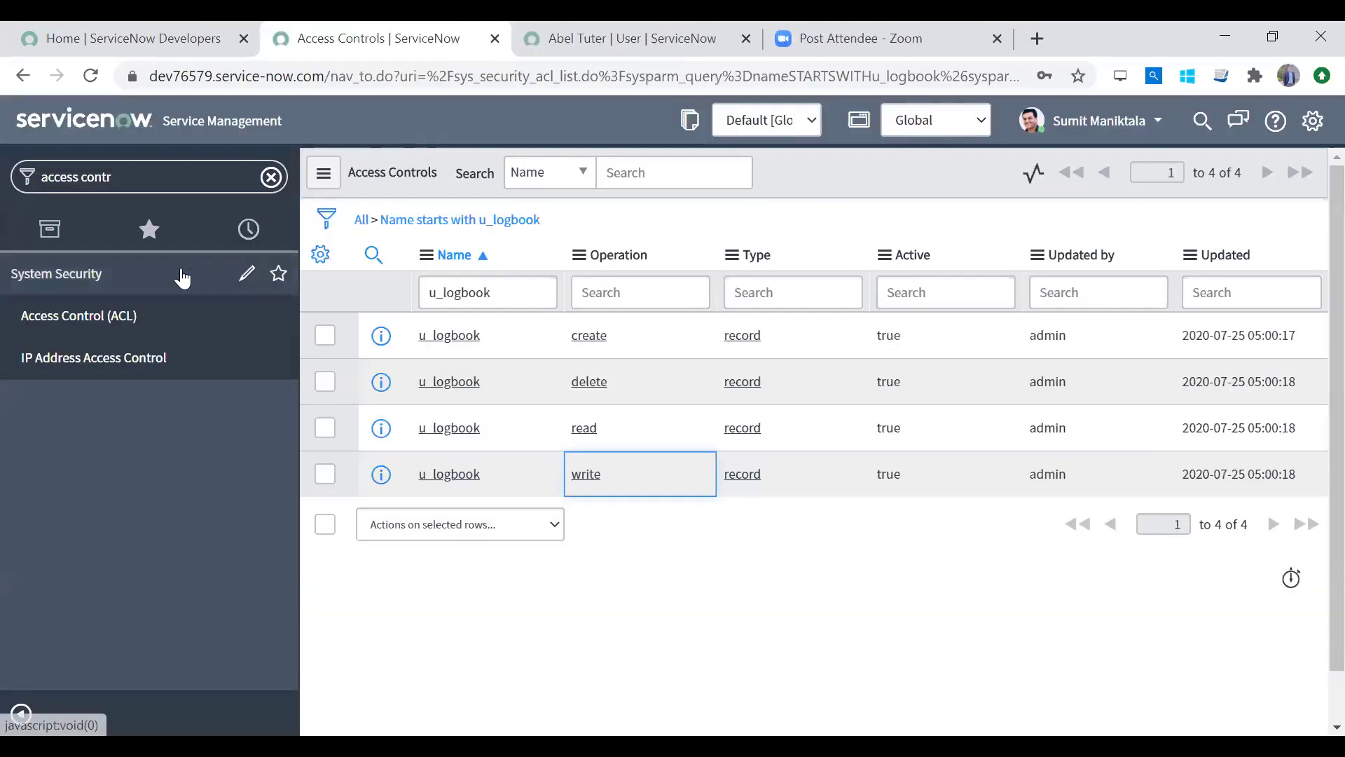
click(162, 313)
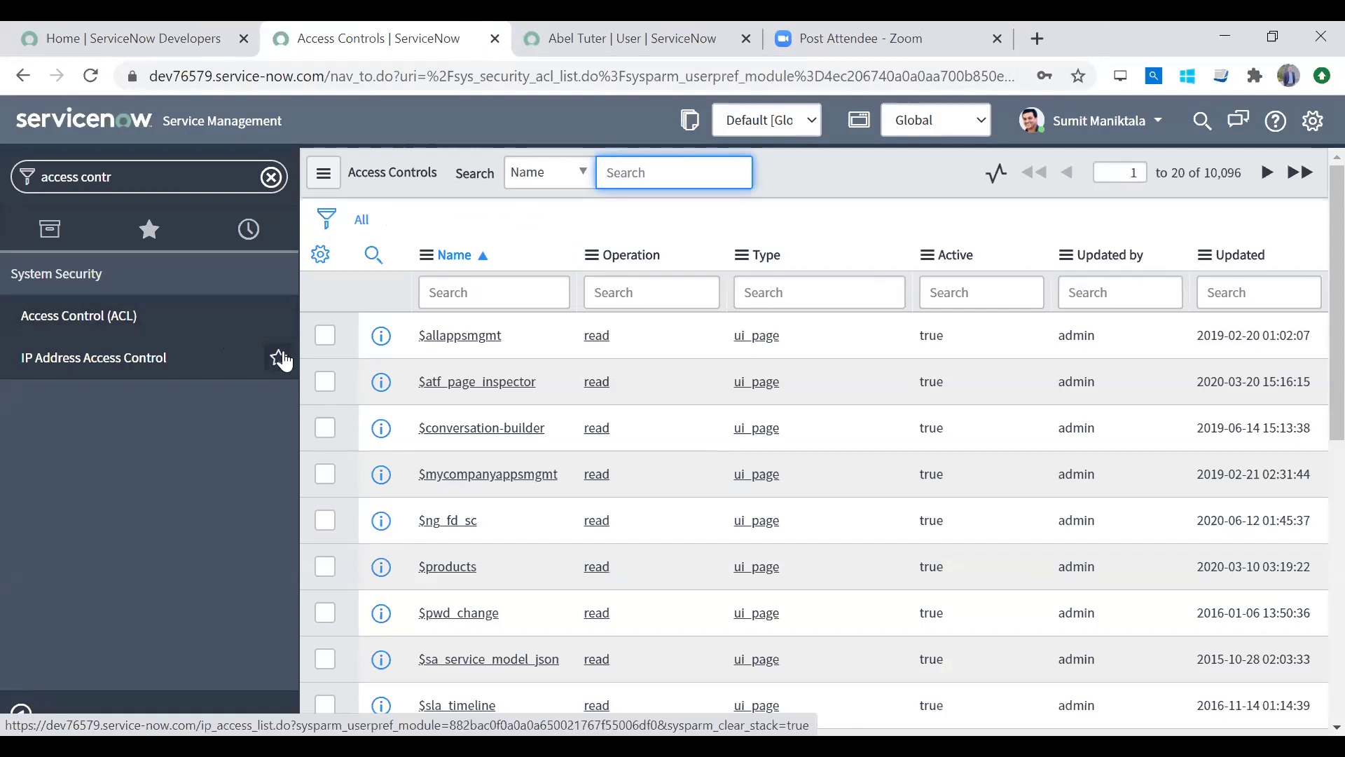
click(481, 344)
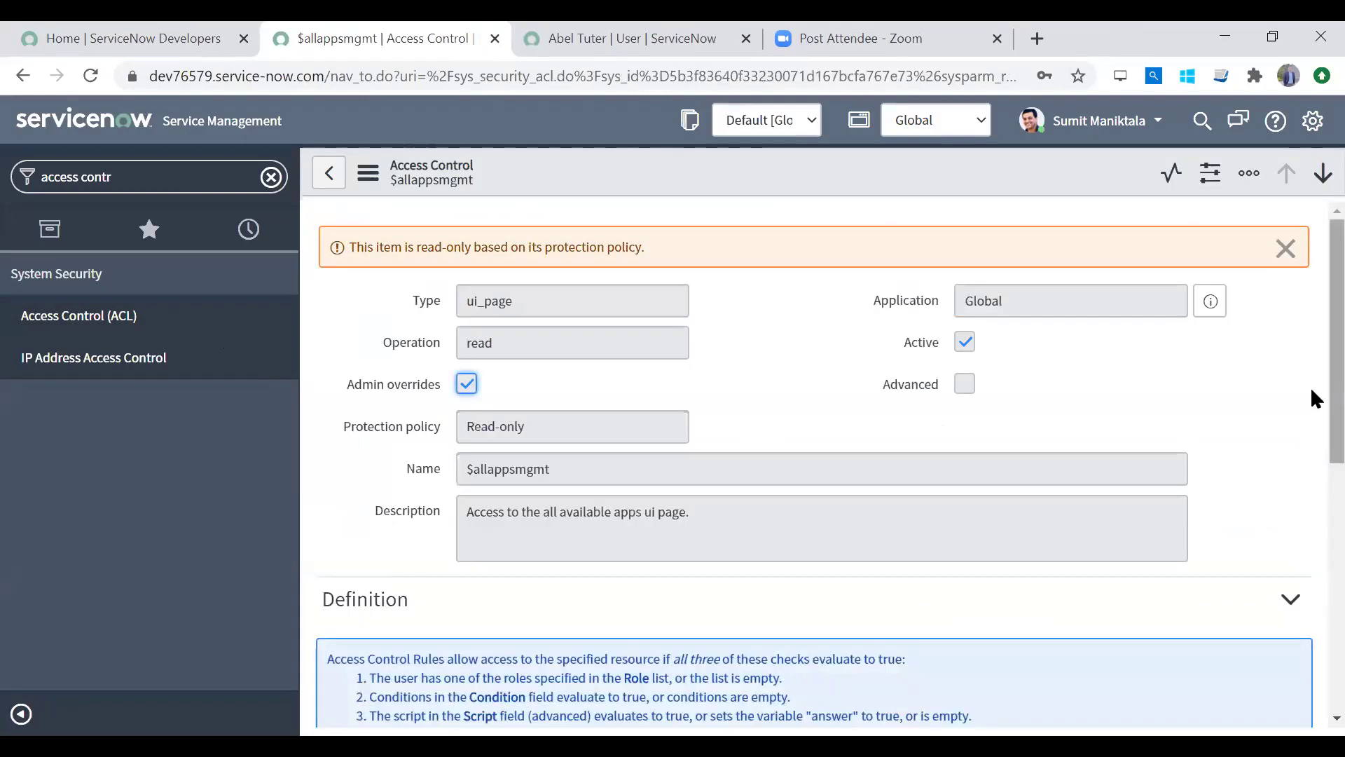
scroll(1312, 391, down, 7)
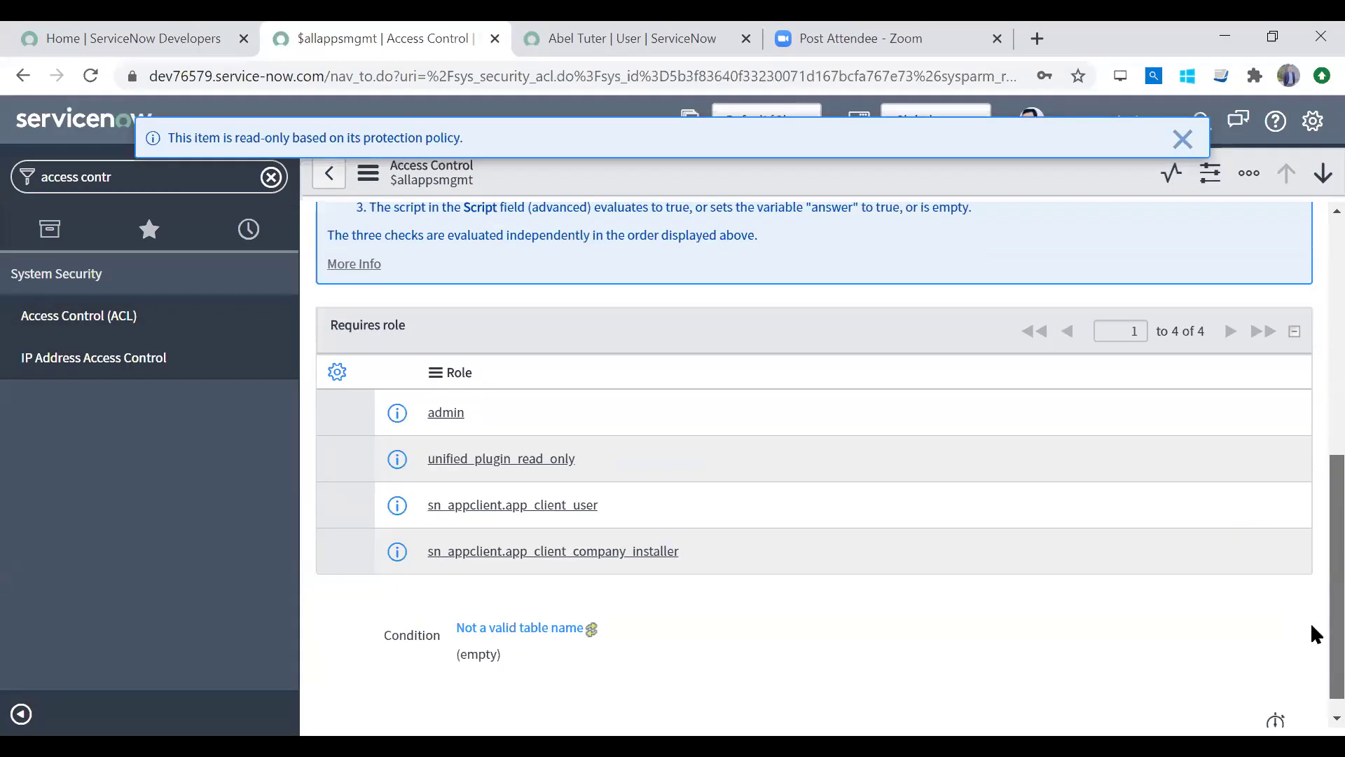
scroll(1312, 617, up, 2)
scroll(1311, 616, down, 2)
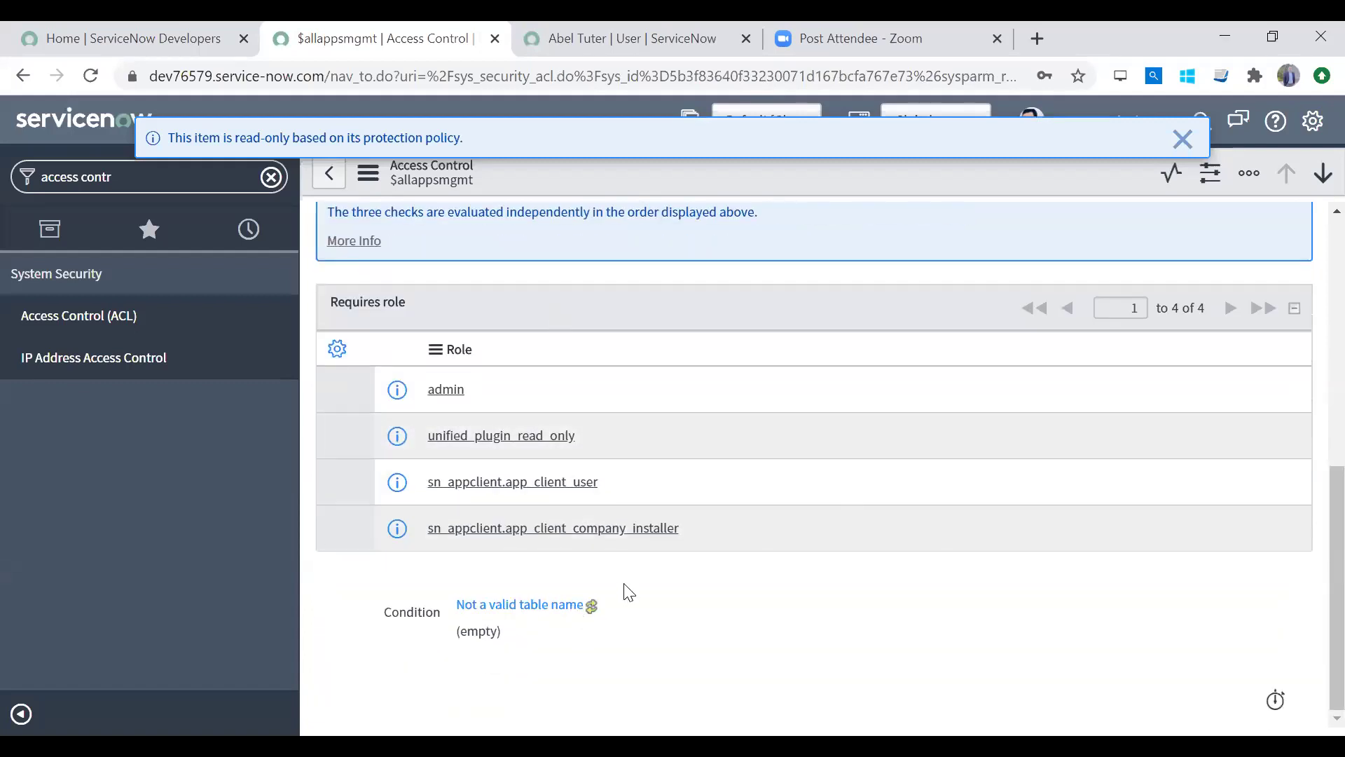
click(654, 394)
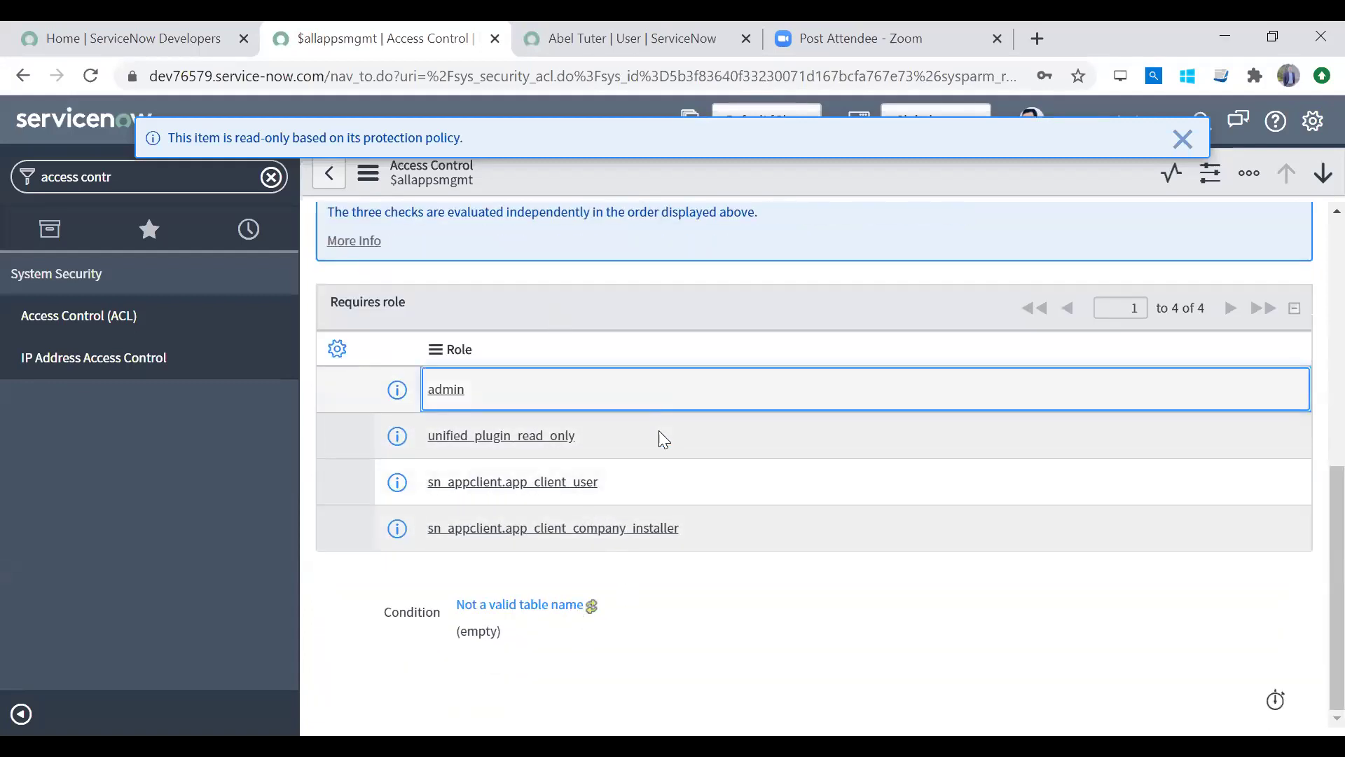
click(662, 438)
click(700, 485)
click(726, 518)
click(700, 401)
click(708, 437)
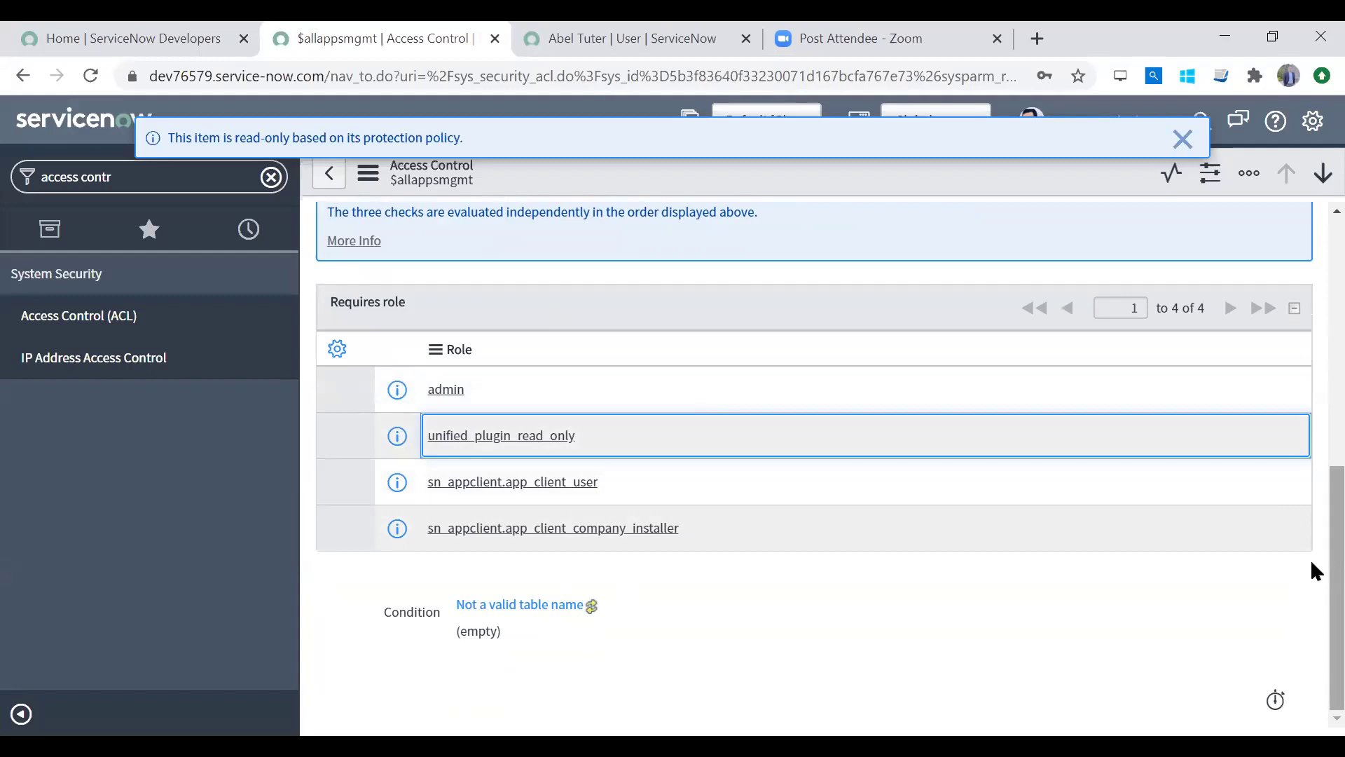
scroll(1261, 201, up, 8)
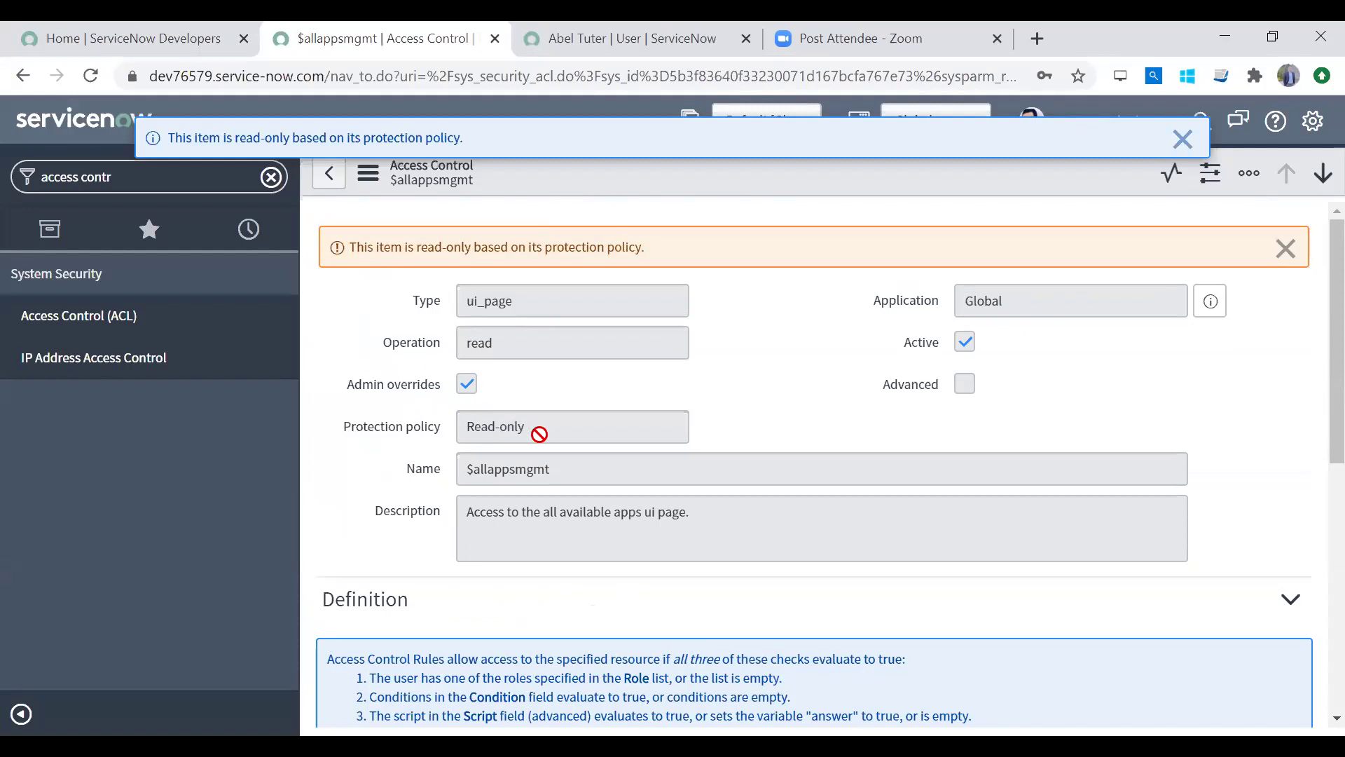
double_click(510, 319)
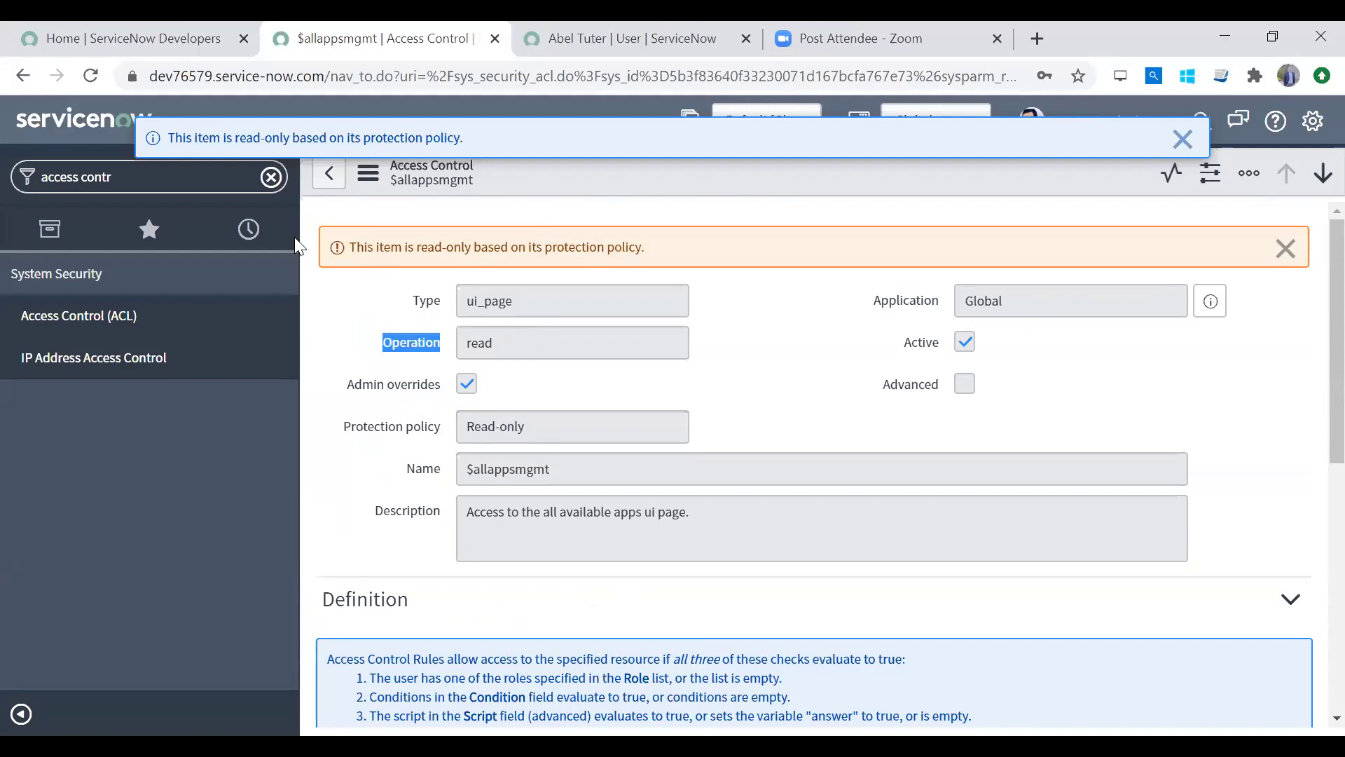
click(122, 324)
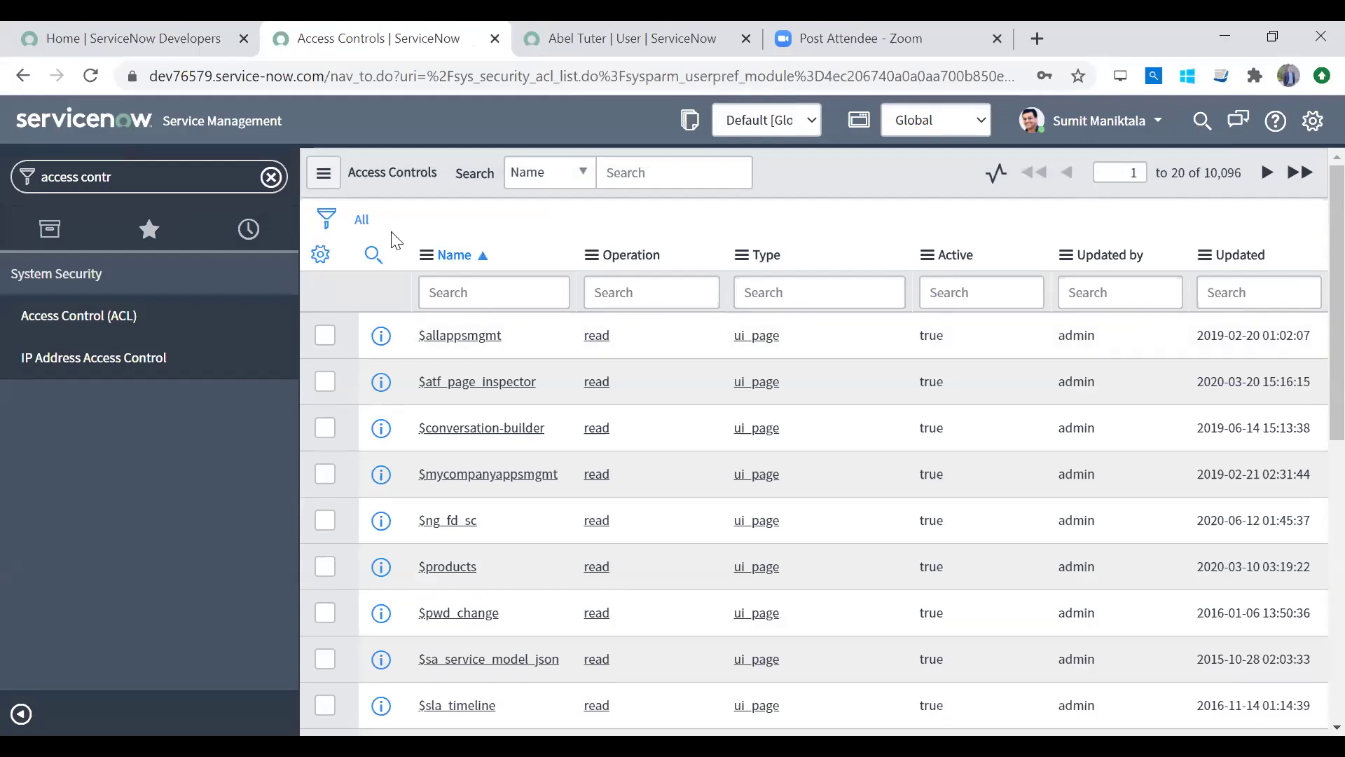
Step: Elevate the current session to the security_admin role from the user menu
click(1147, 126)
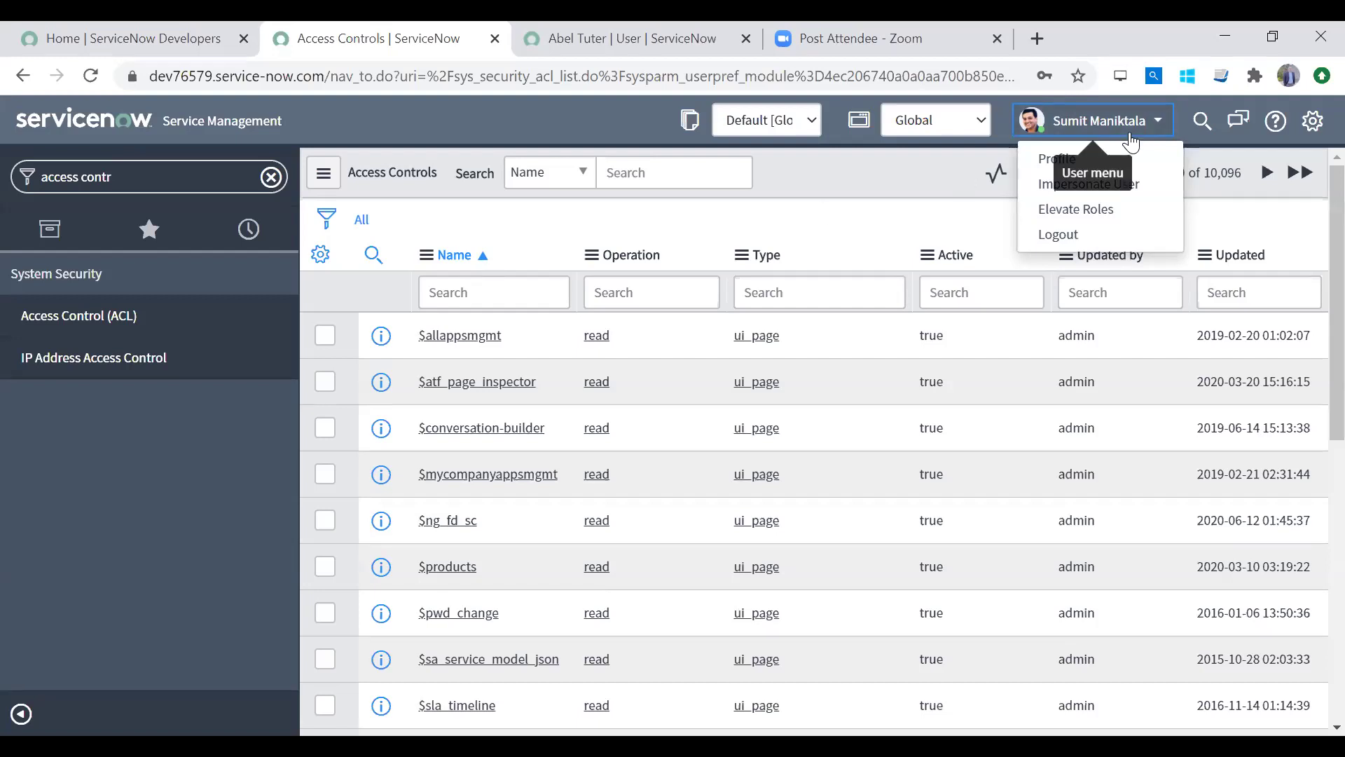
click(1065, 212)
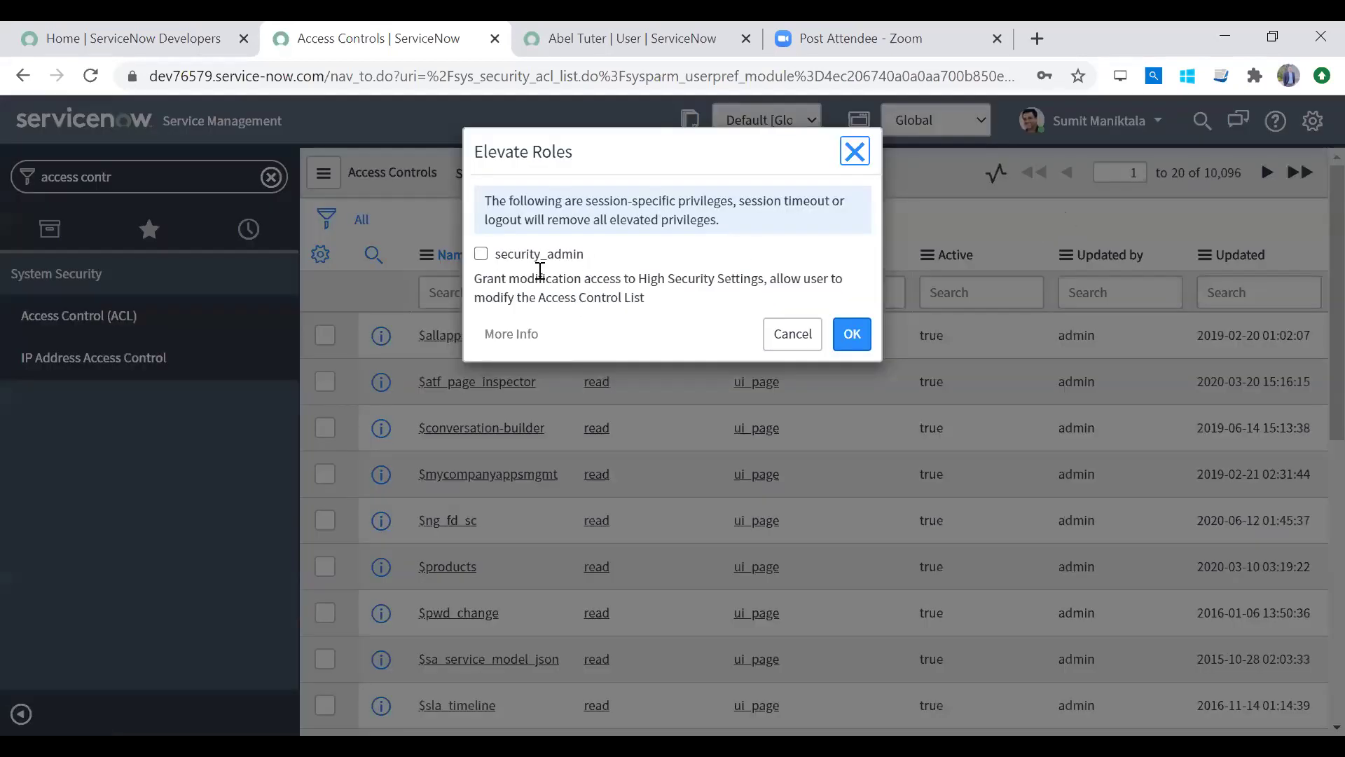
click(482, 254)
click(860, 335)
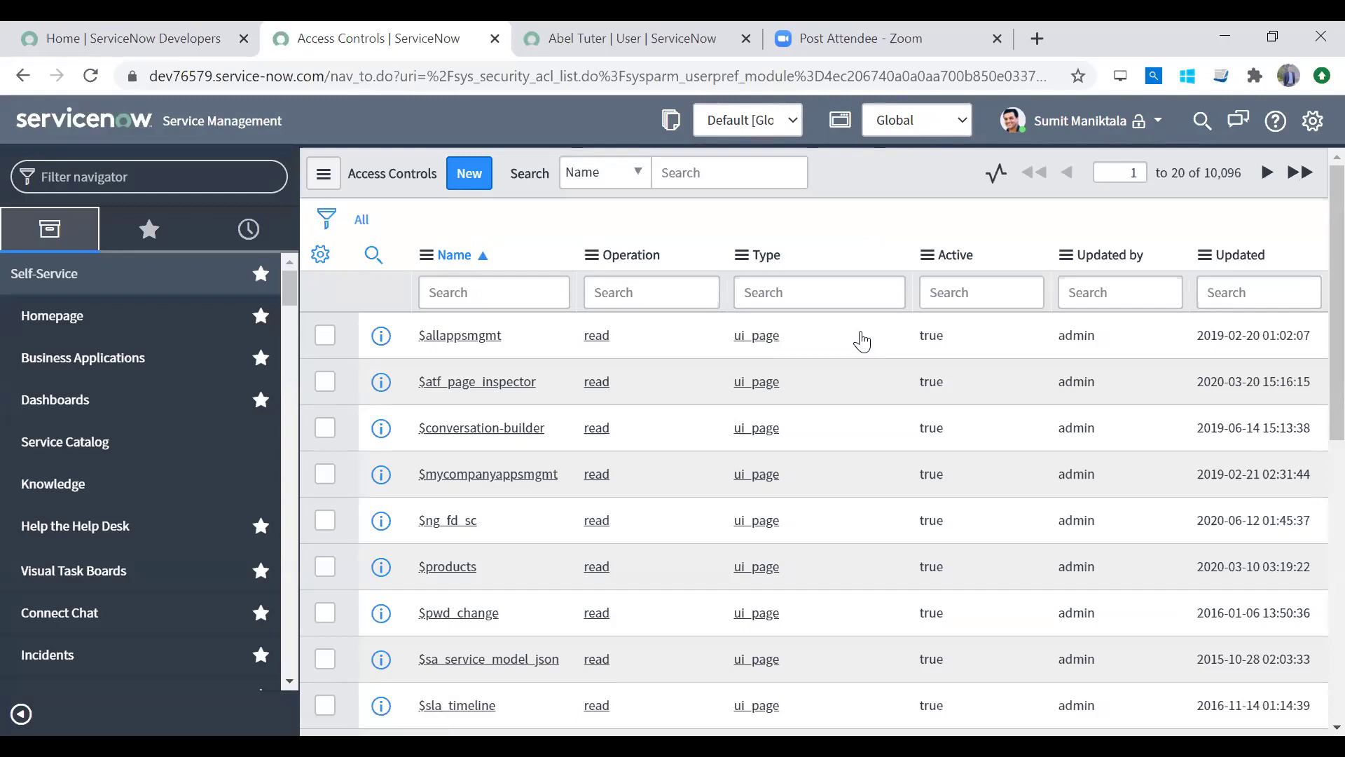
click(507, 293)
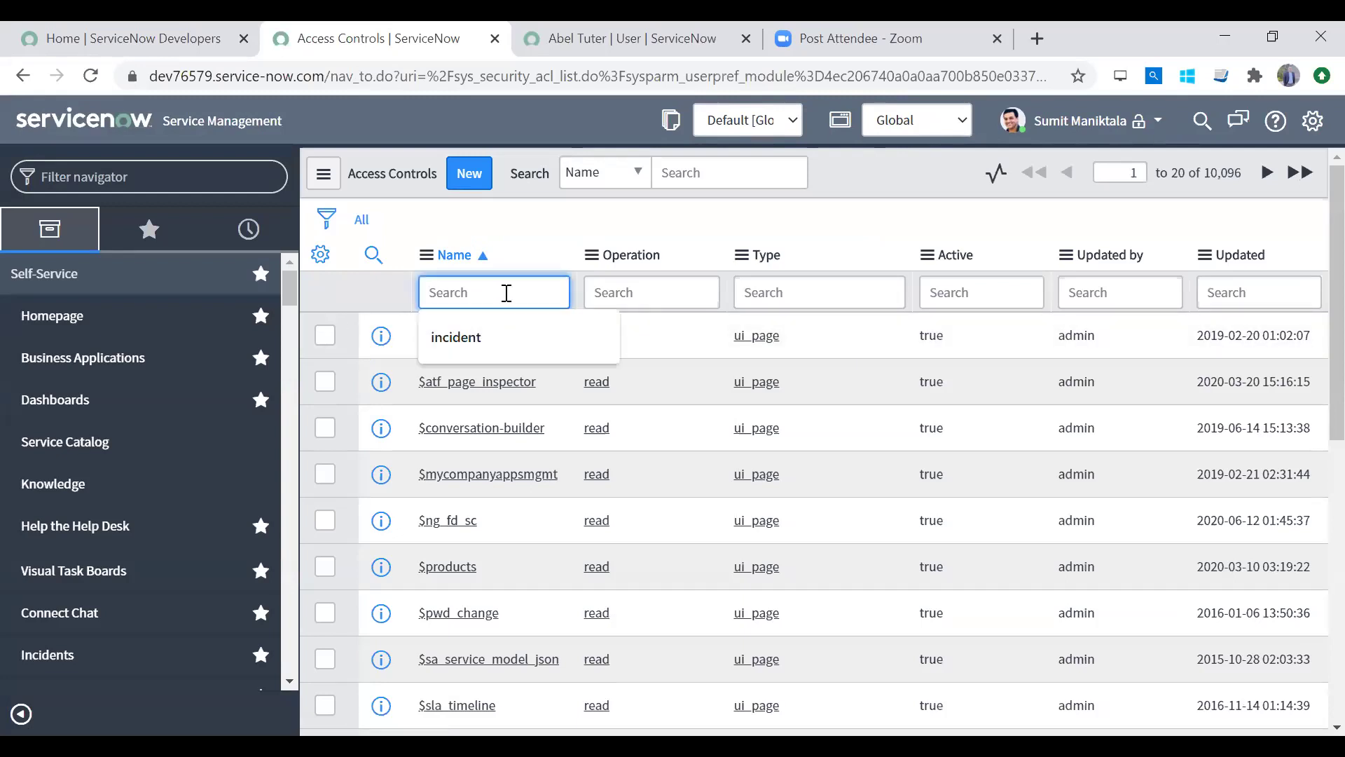
Step: Start a new access control with Type record and Operation list_edit
click(468, 183)
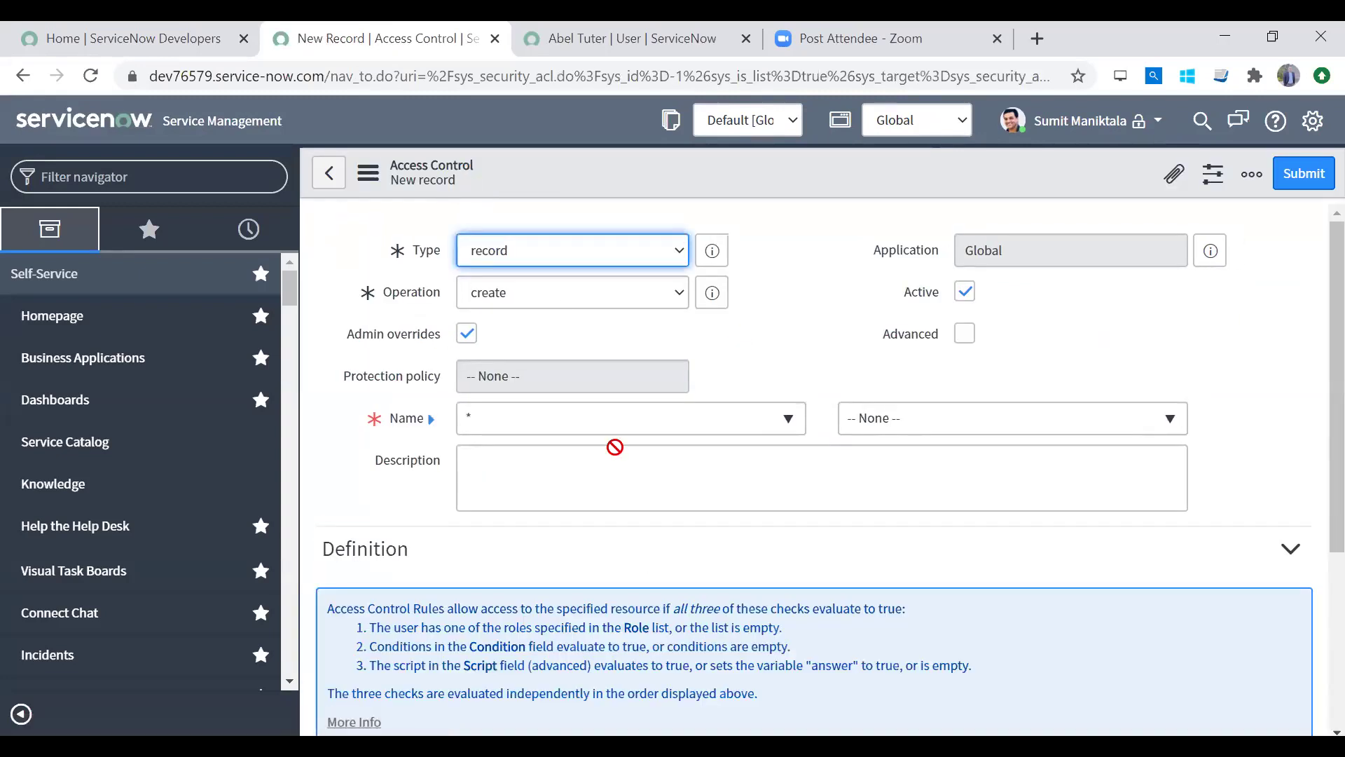
click(550, 253)
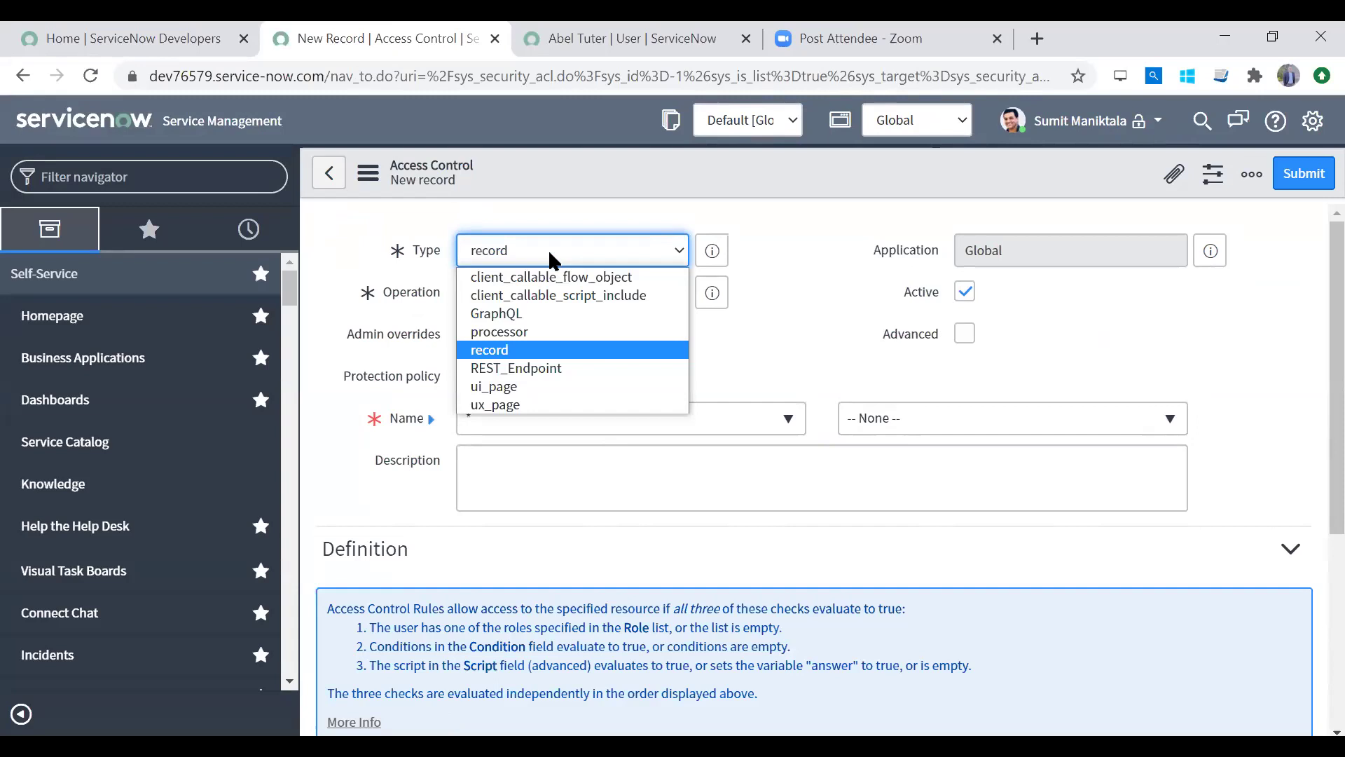
click(531, 353)
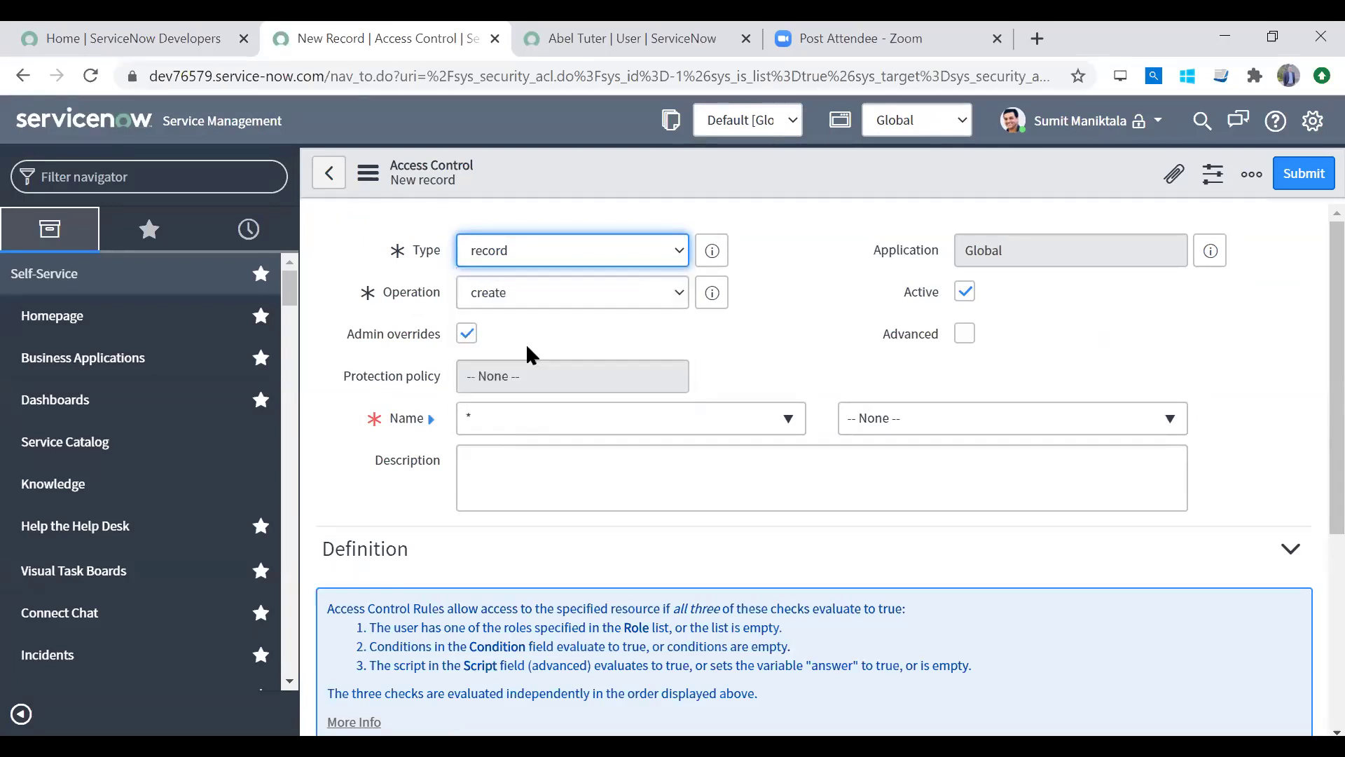
click(544, 304)
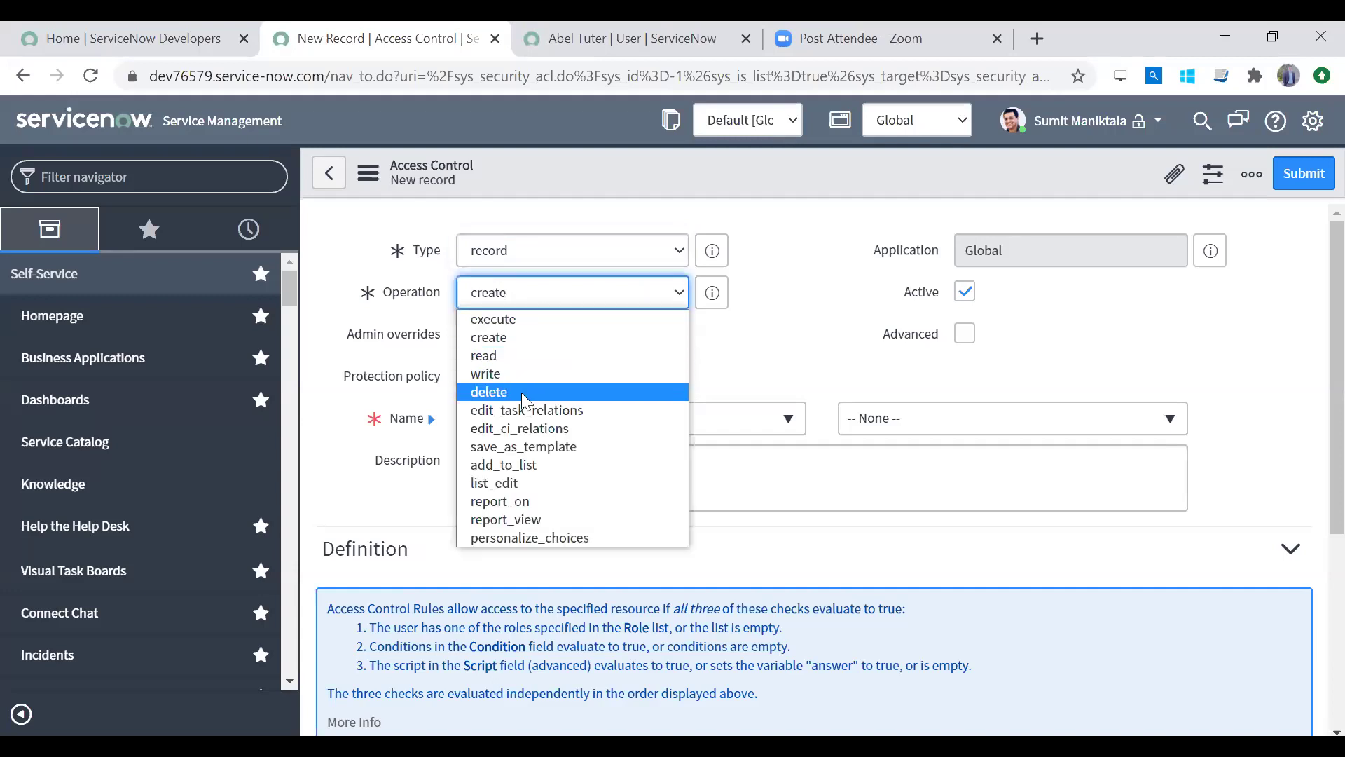
click(541, 448)
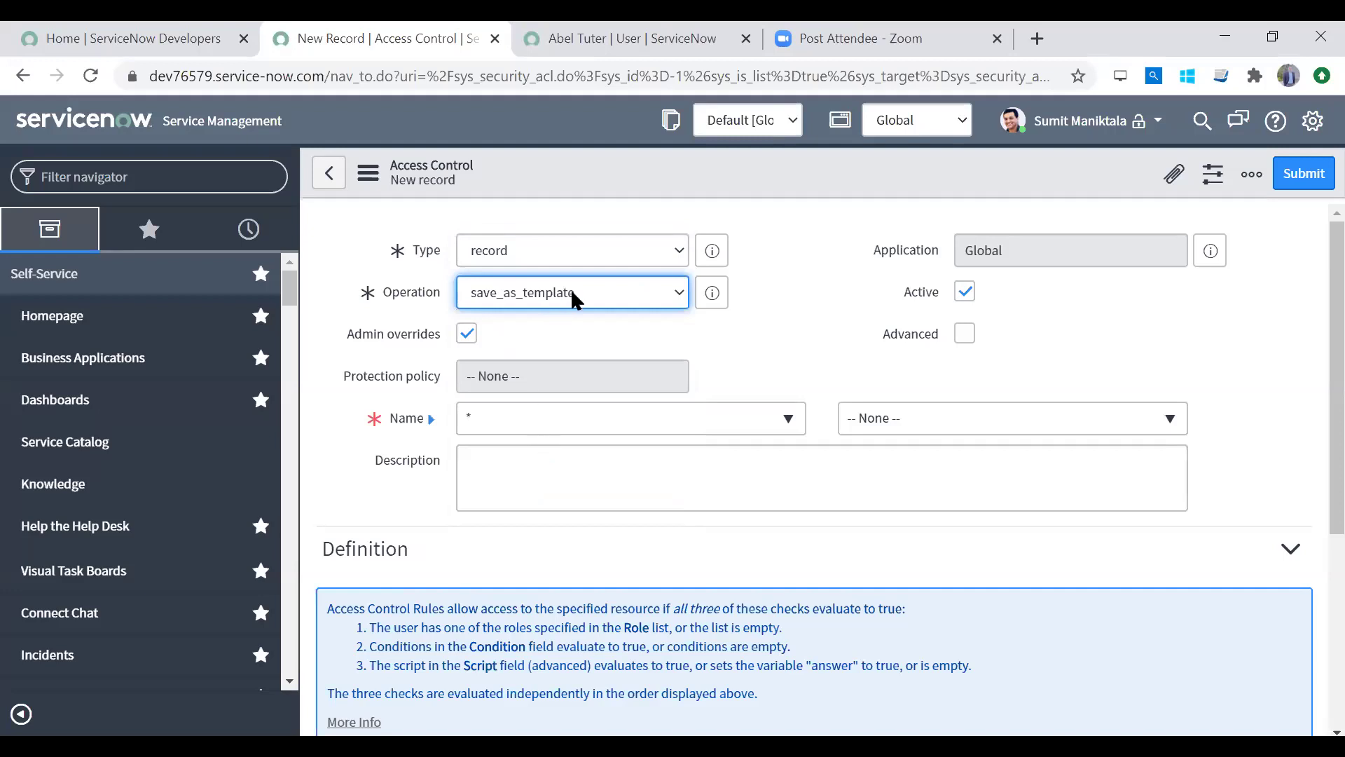
click(571, 292)
click(518, 478)
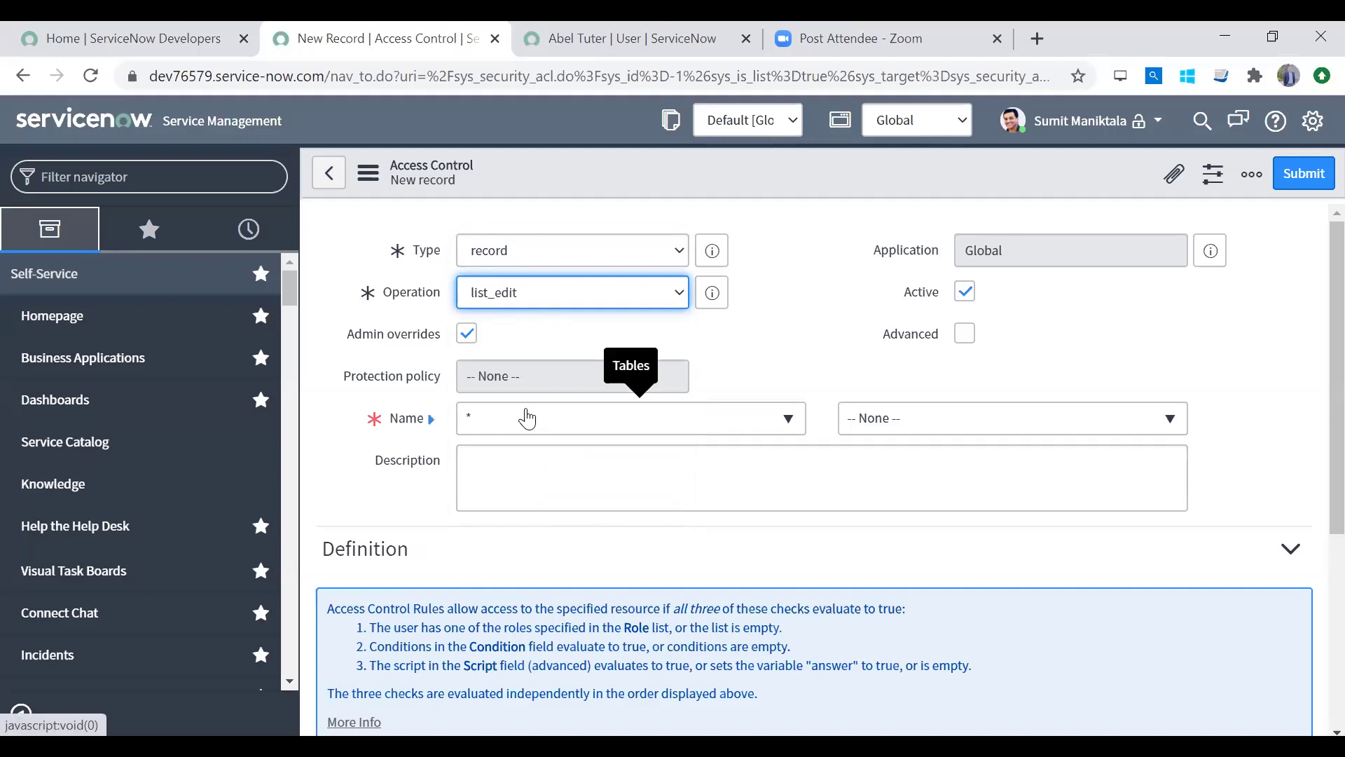
Step: Set the access control's Name table to Logbook [u_logbook]
click(585, 424)
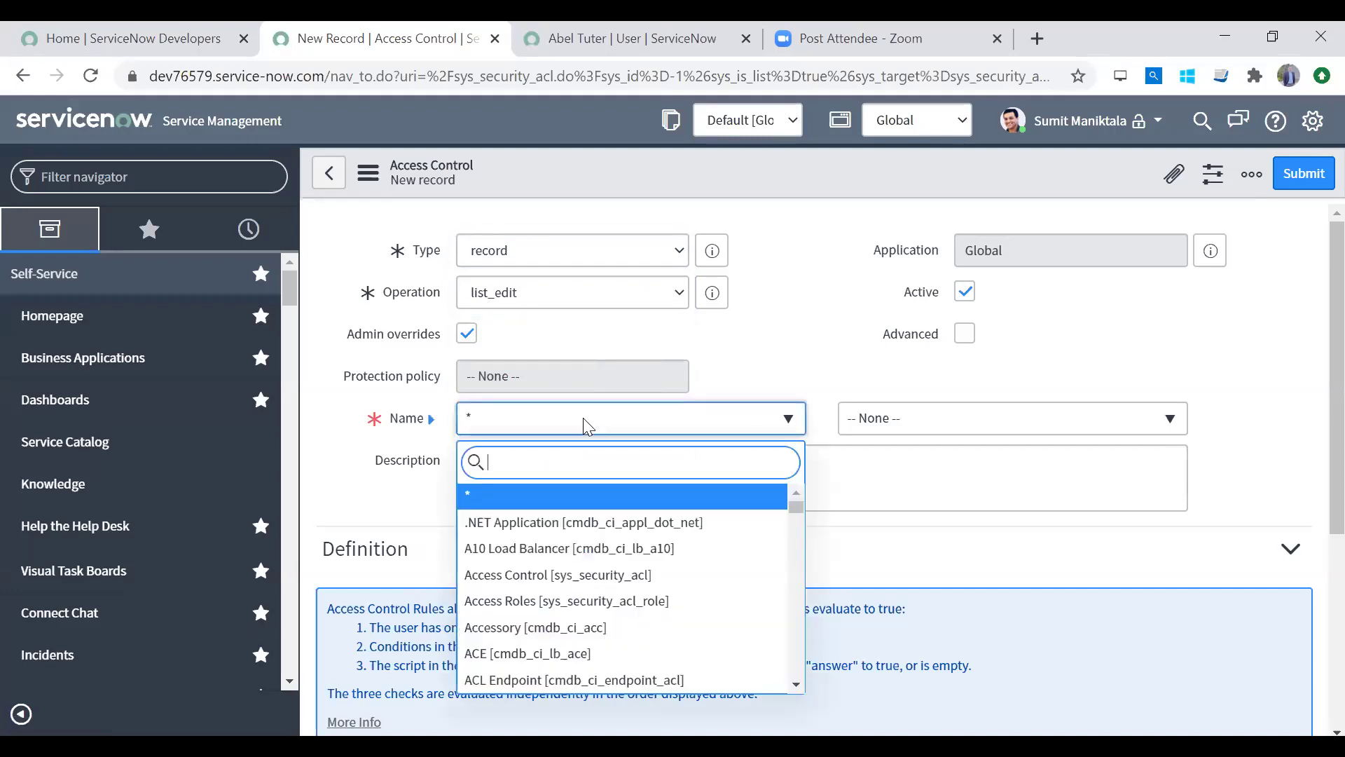
text(lngbb)
click(583, 421)
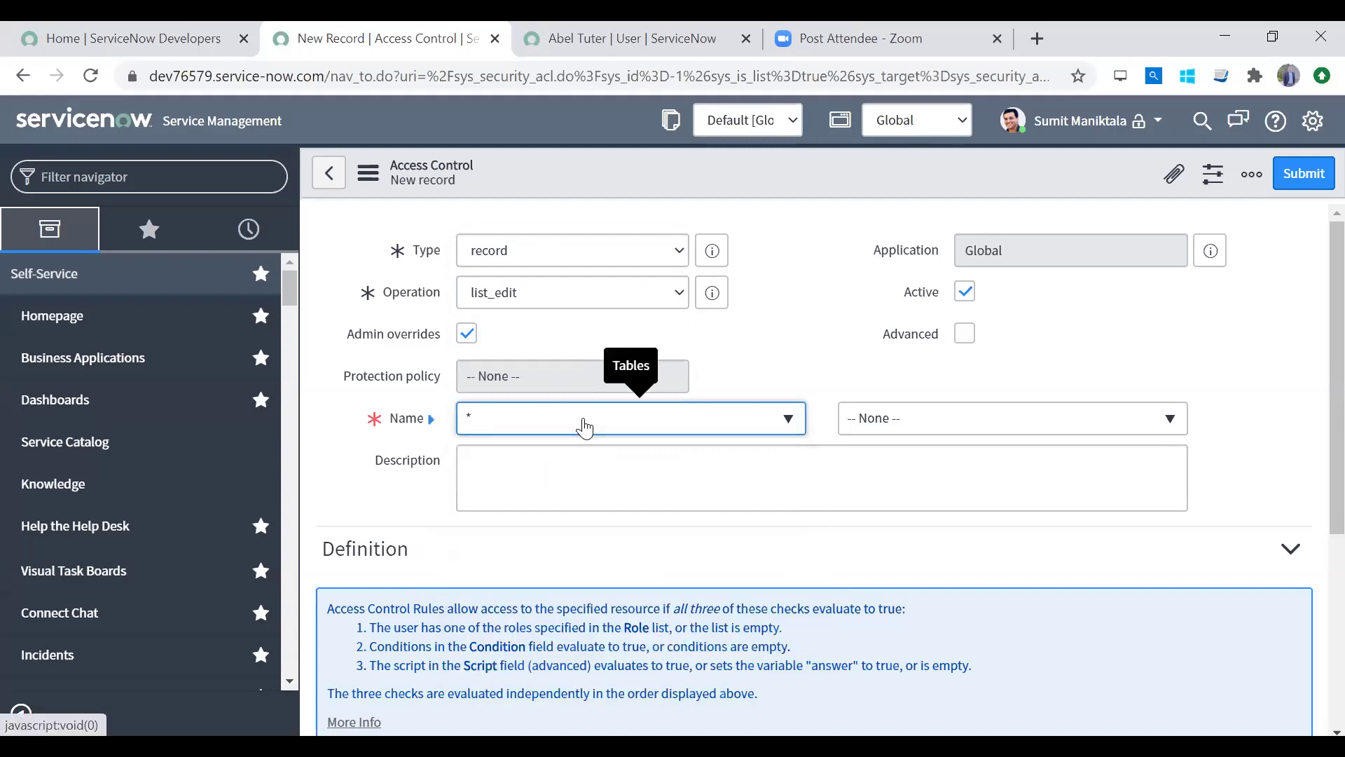
click(583, 417)
text(logboo)
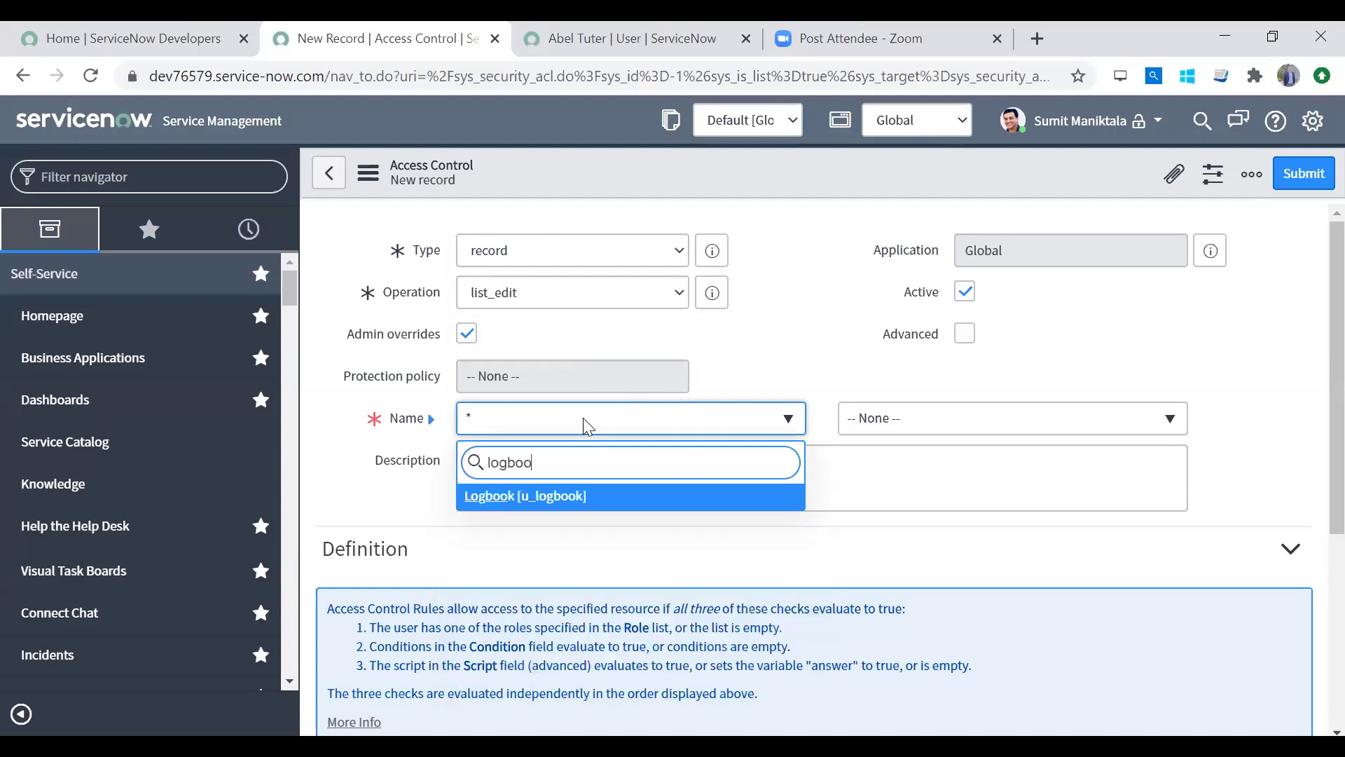
click(628, 497)
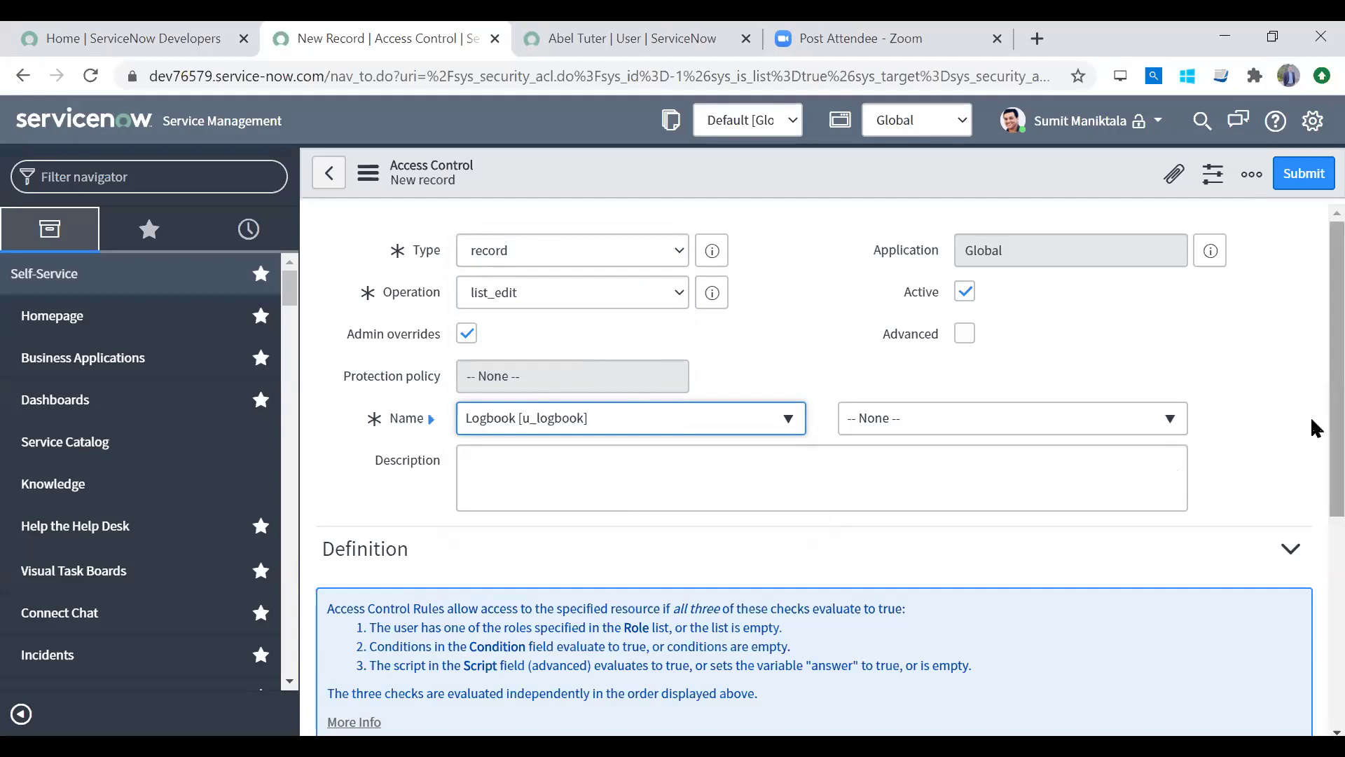
Step: Set the access control condition to State is Still to contact
scroll(1310, 415, down, 5)
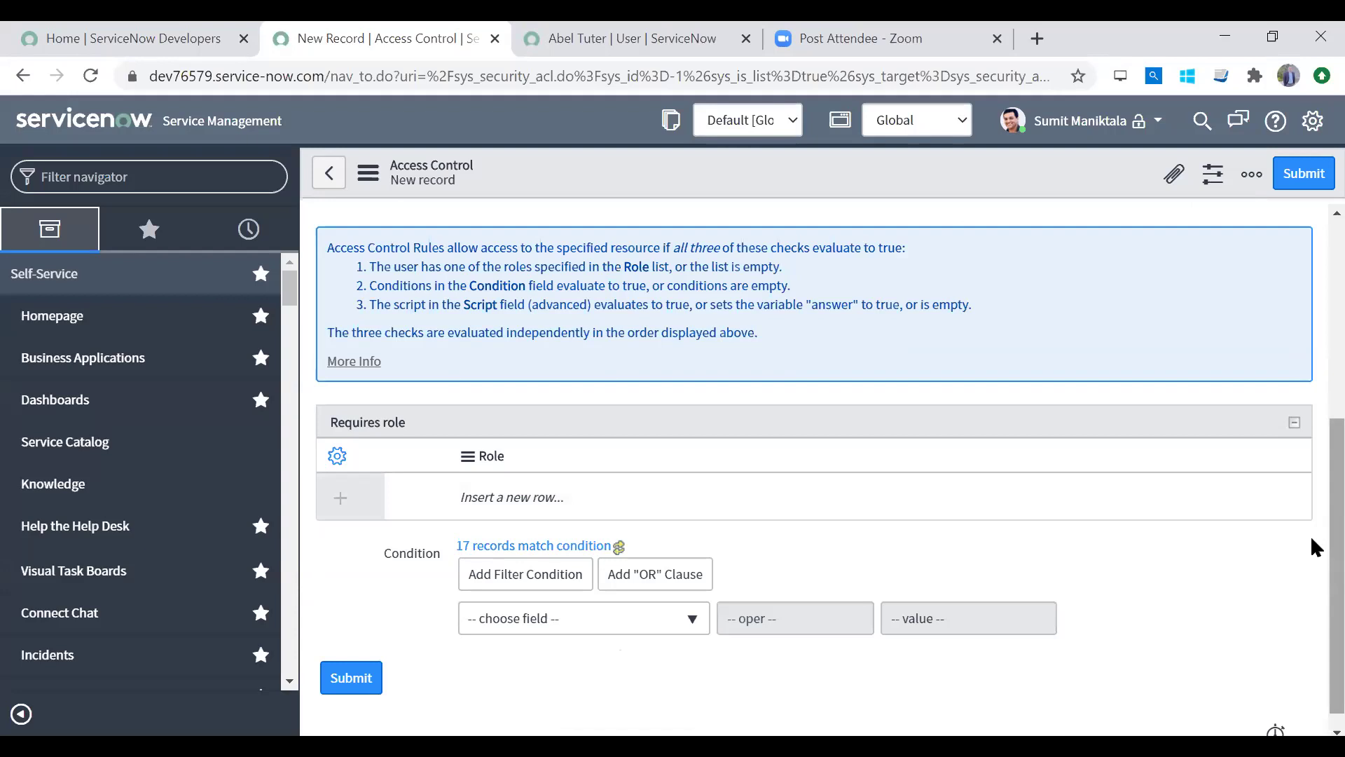
scroll(1310, 428, up, 3)
scroll(1310, 494, down, 3)
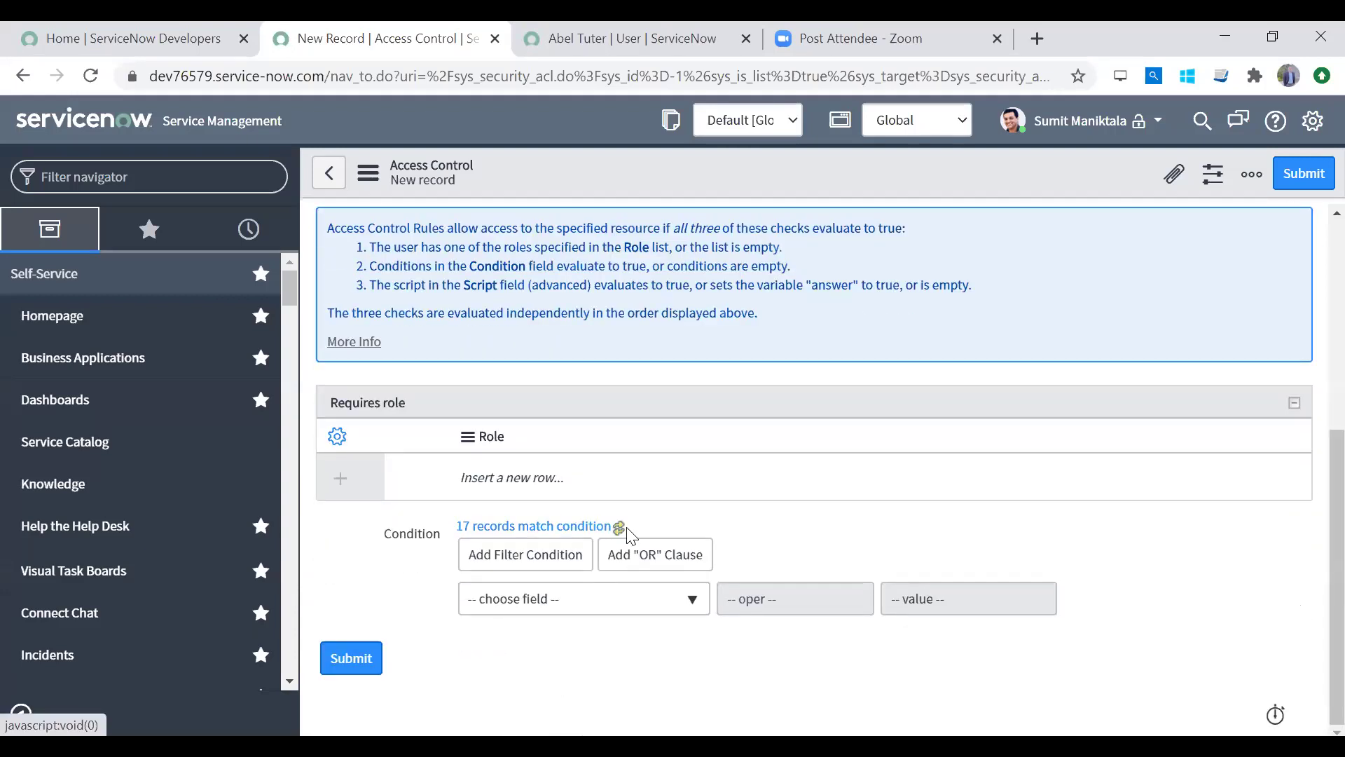
drag(366, 540, 1050, 637)
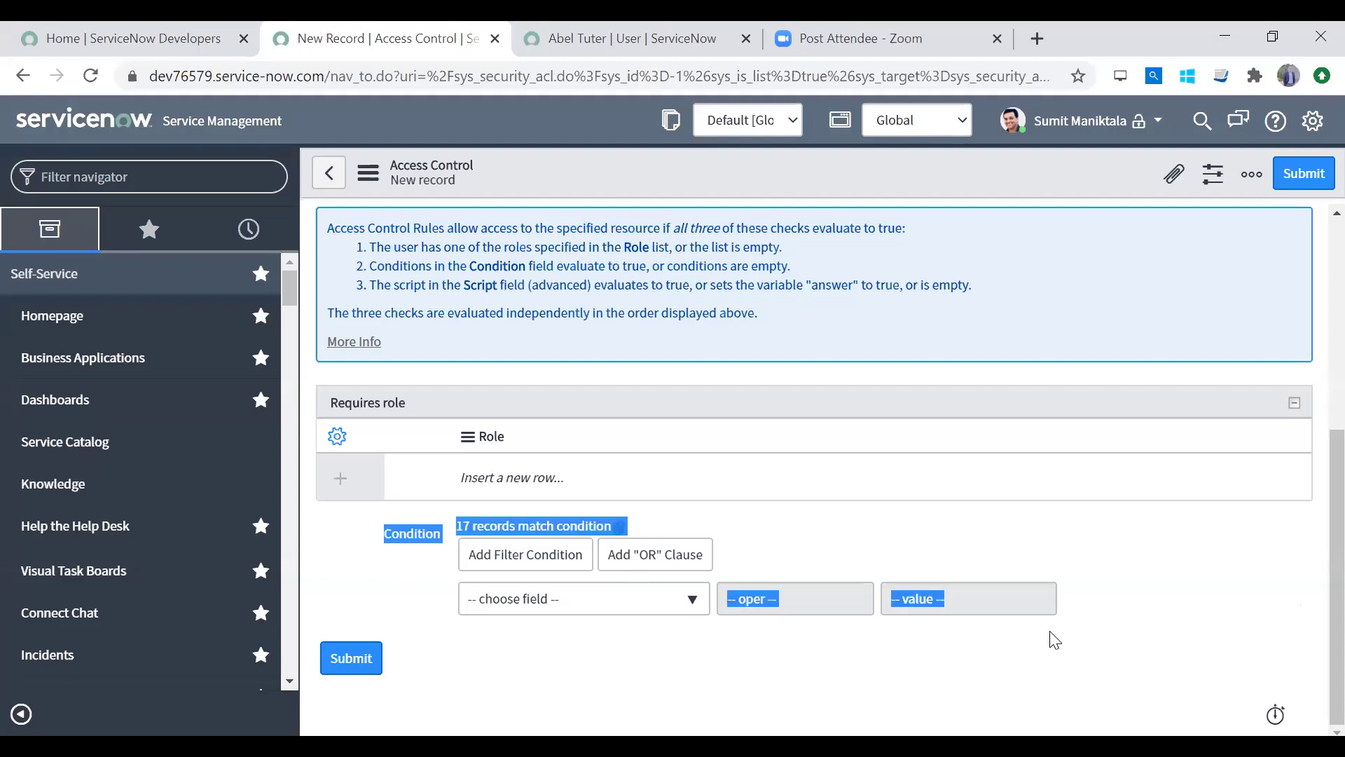
click(632, 621)
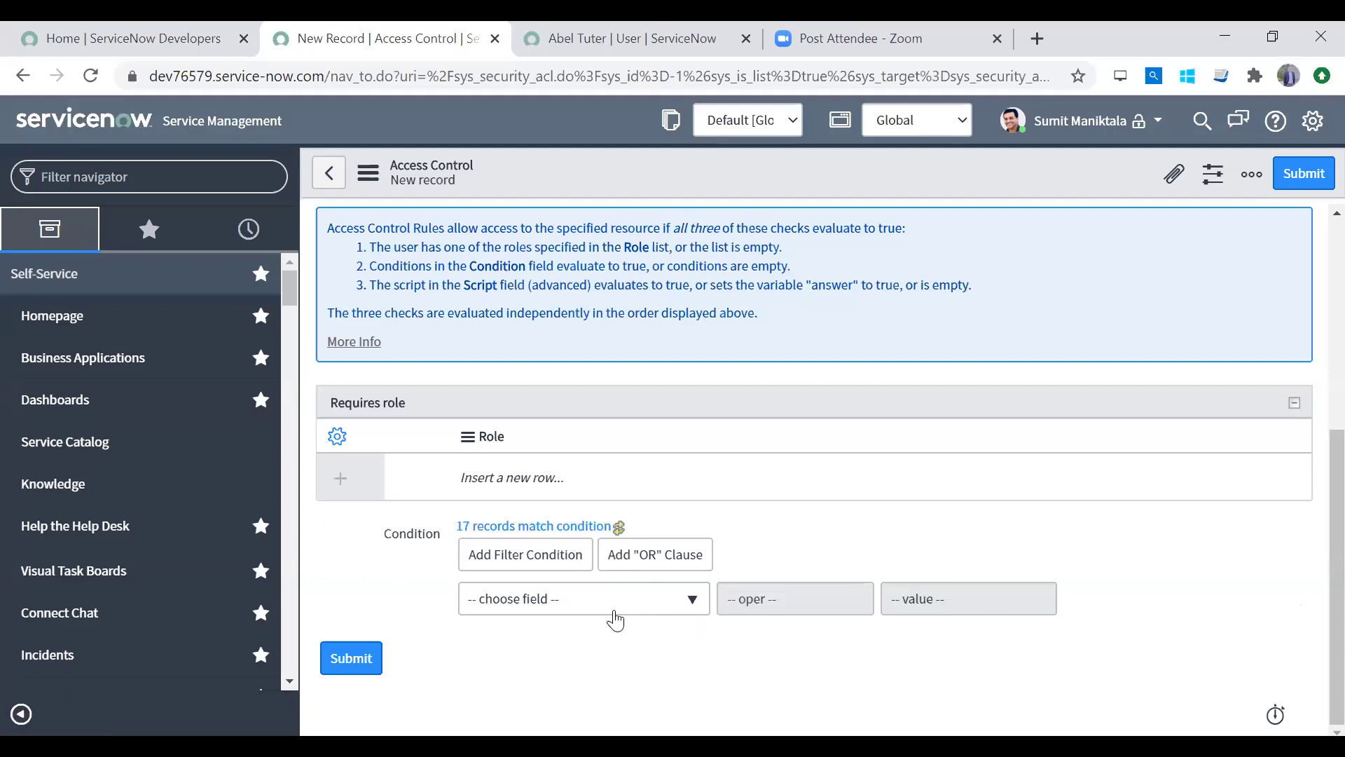
click(615, 621)
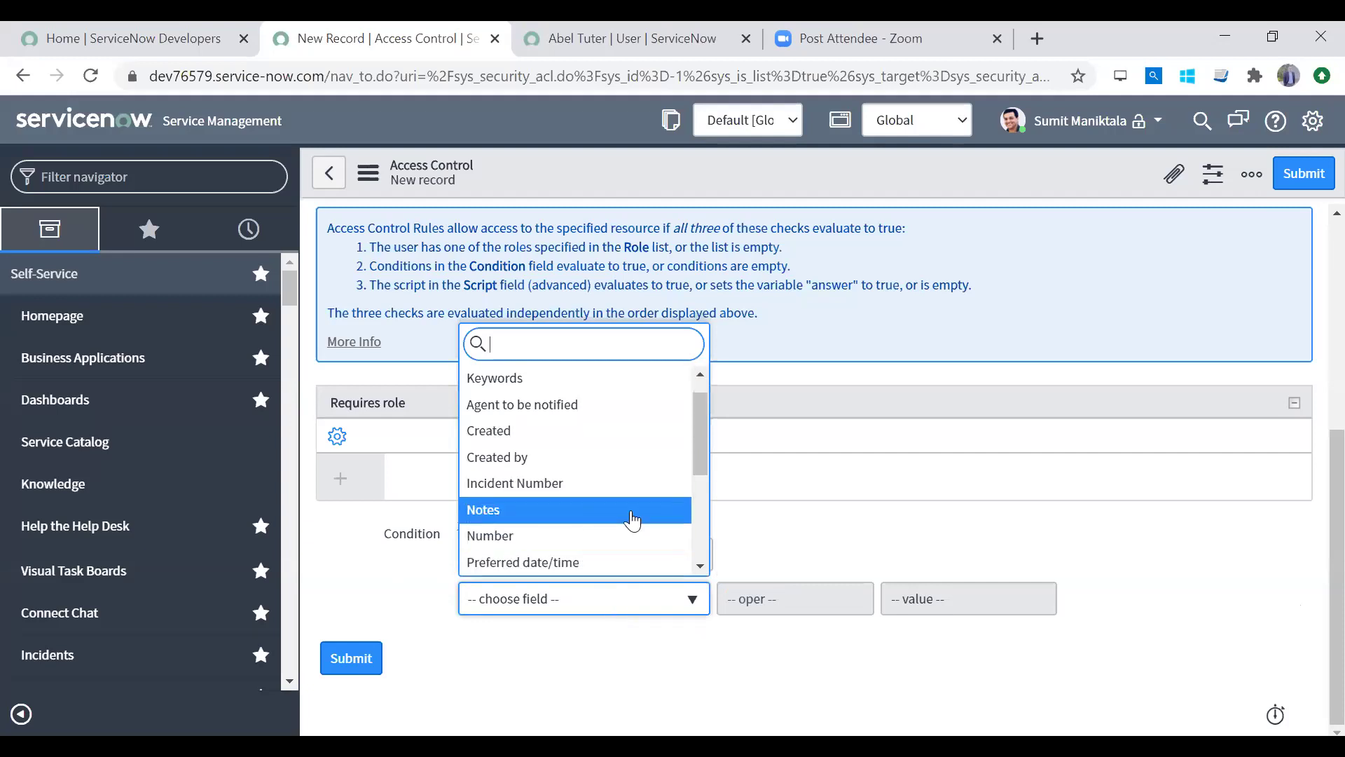
scroll(703, 560, down, 3)
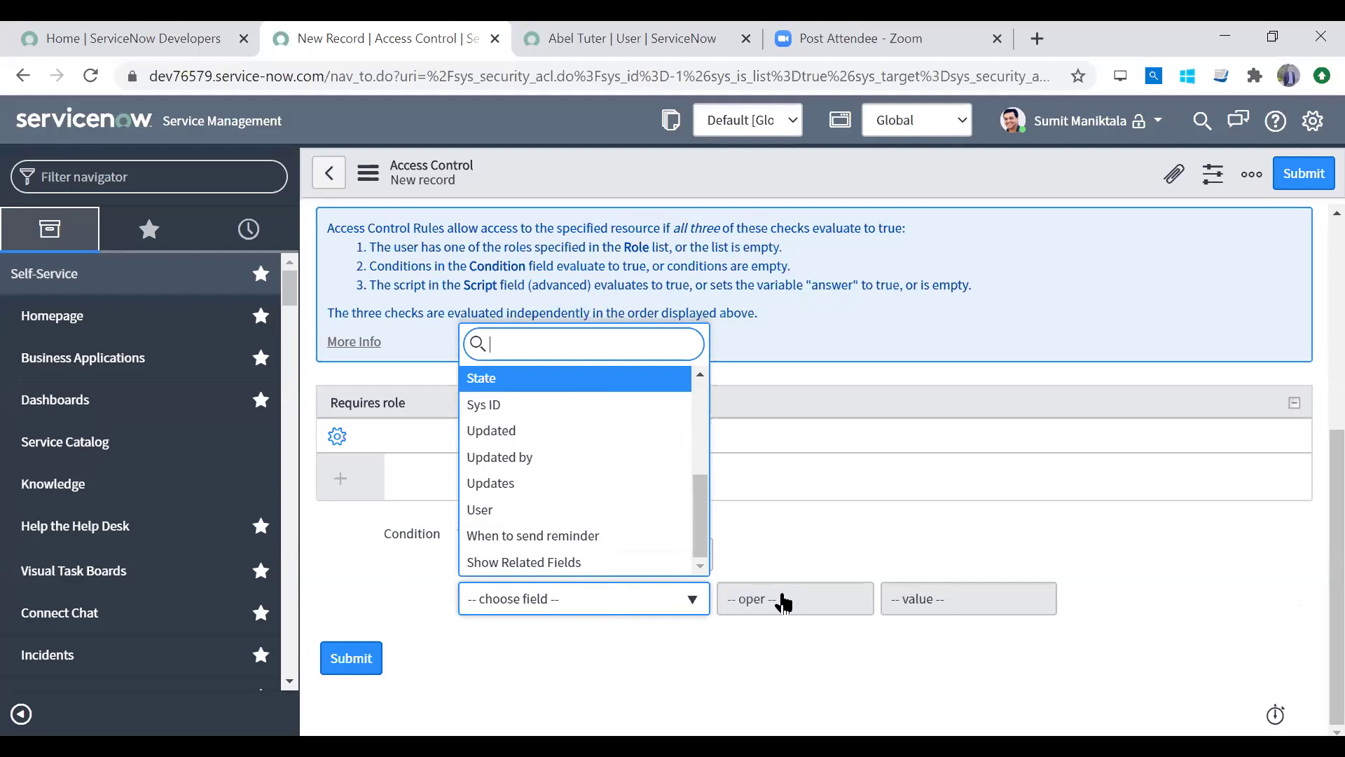
click(949, 617)
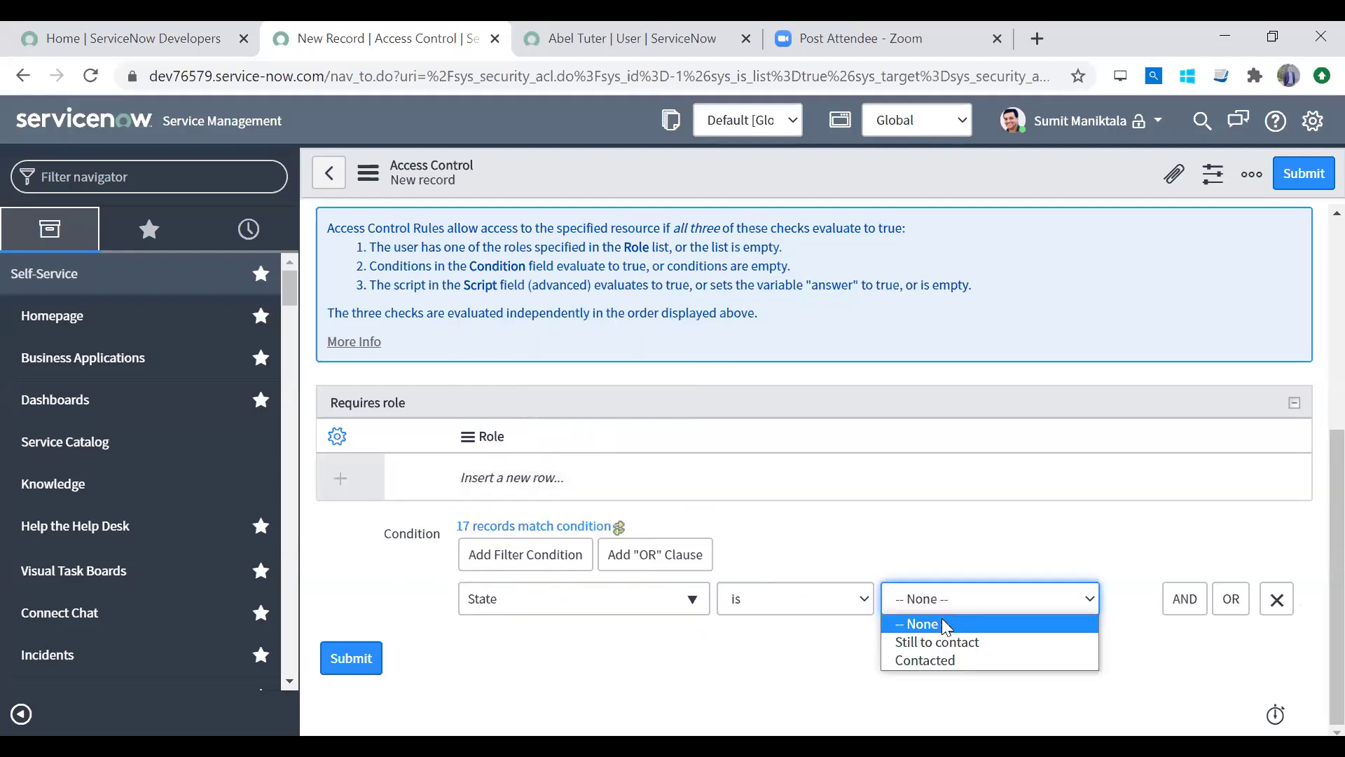
click(939, 643)
scroll(1310, 478, up, 5)
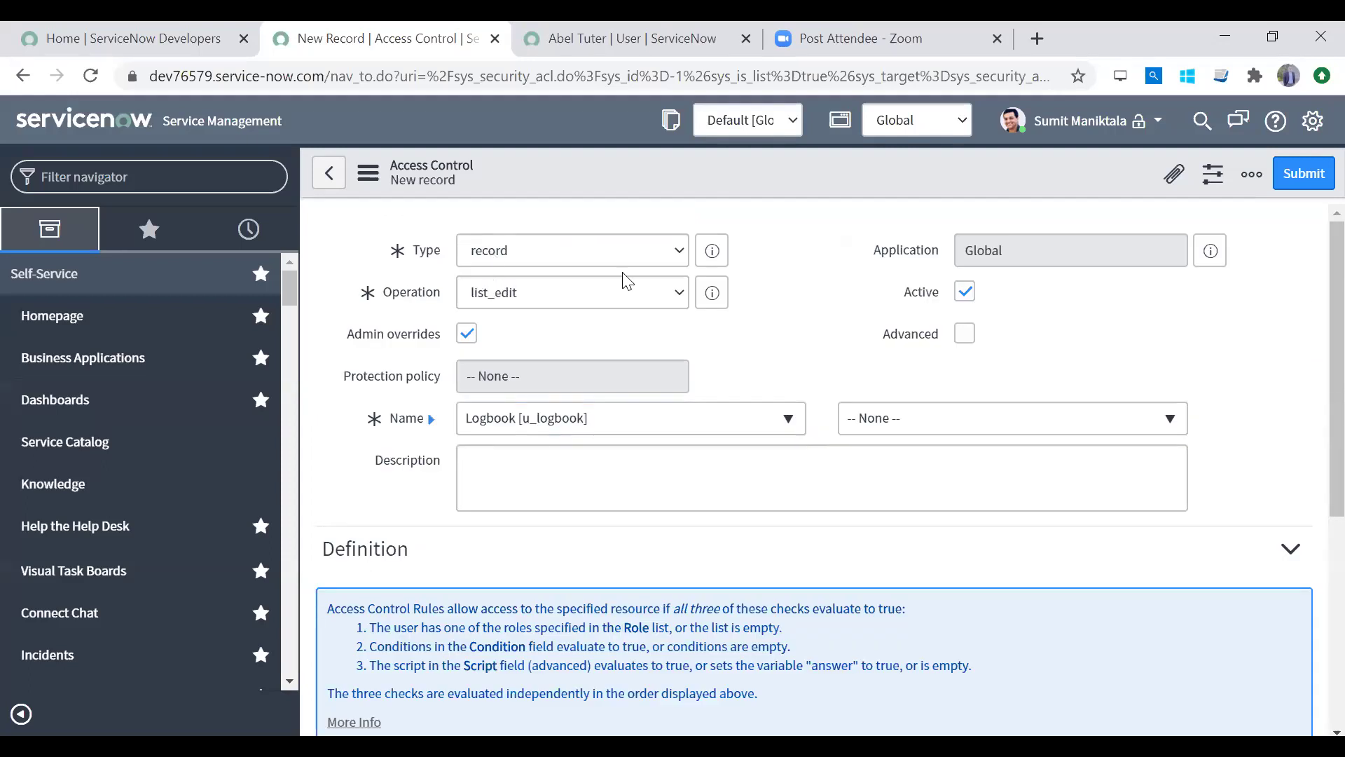
scroll(1310, 301, down, 5)
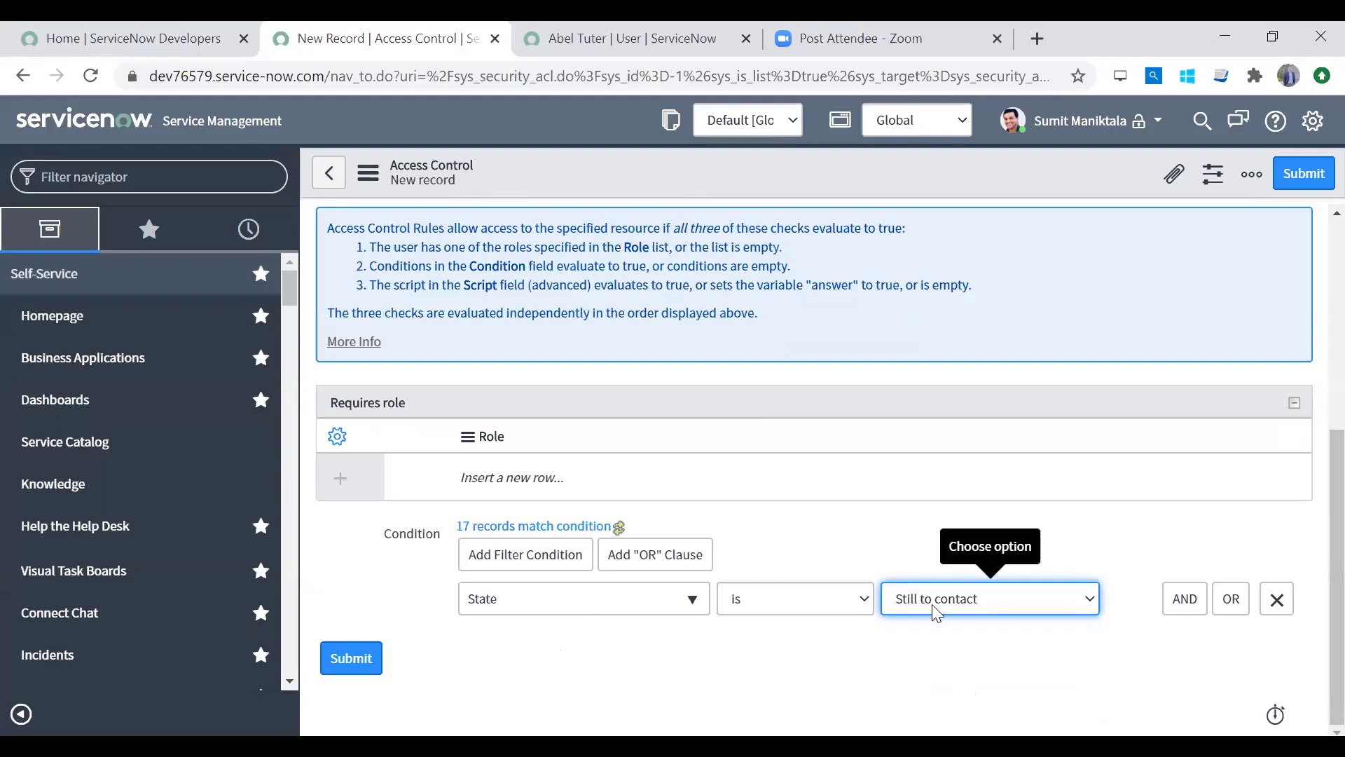
click(516, 475)
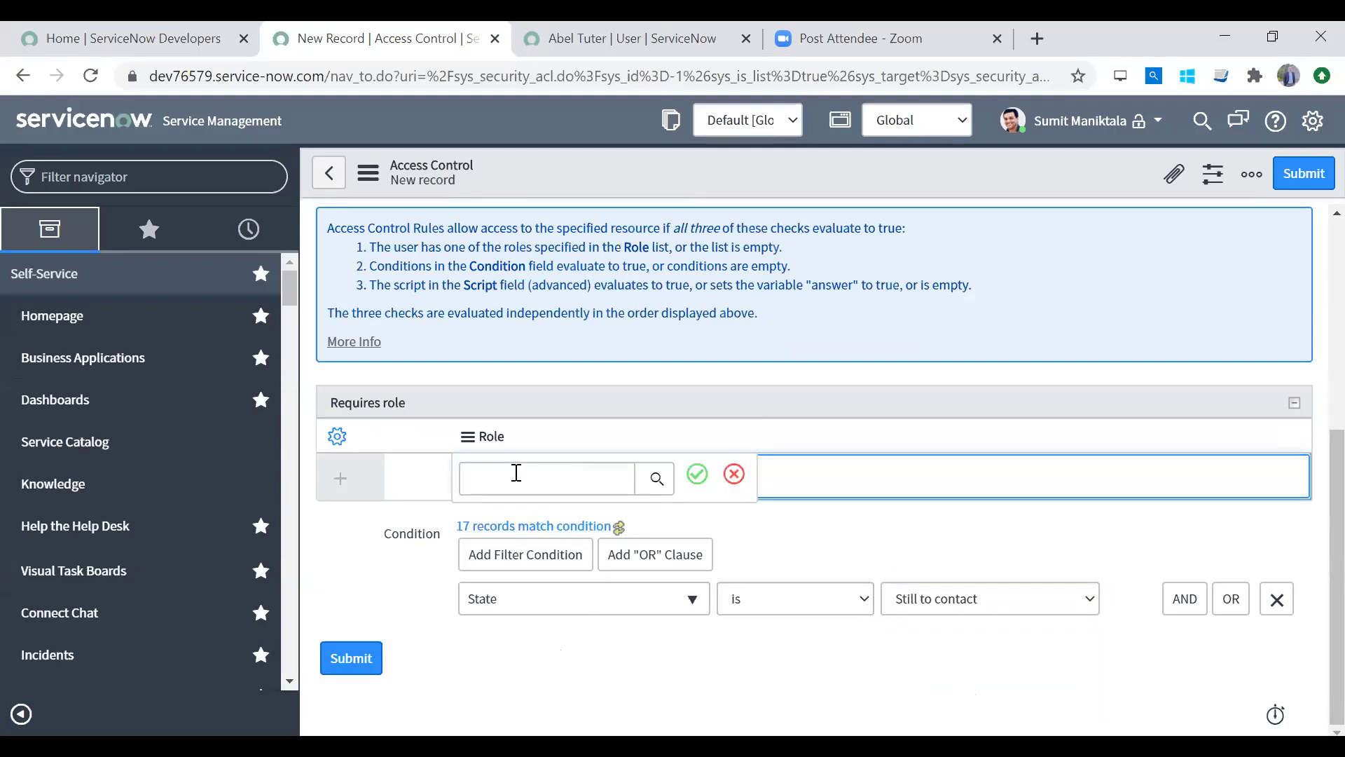
Step: Add u_logbook_user to the access control's Requires role list
text(adm)
key(BackSpace)
key(BackSpace)
key(BackSpace)
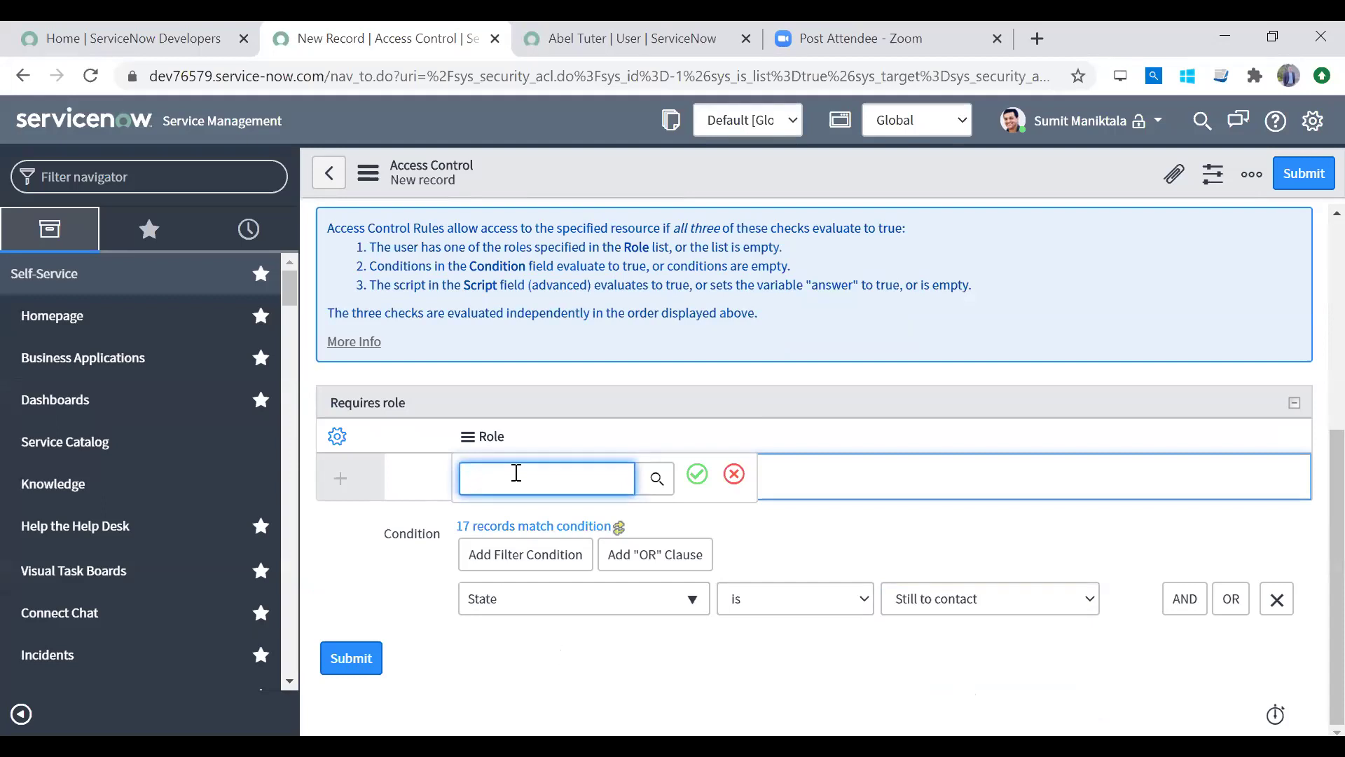
text(u_log)
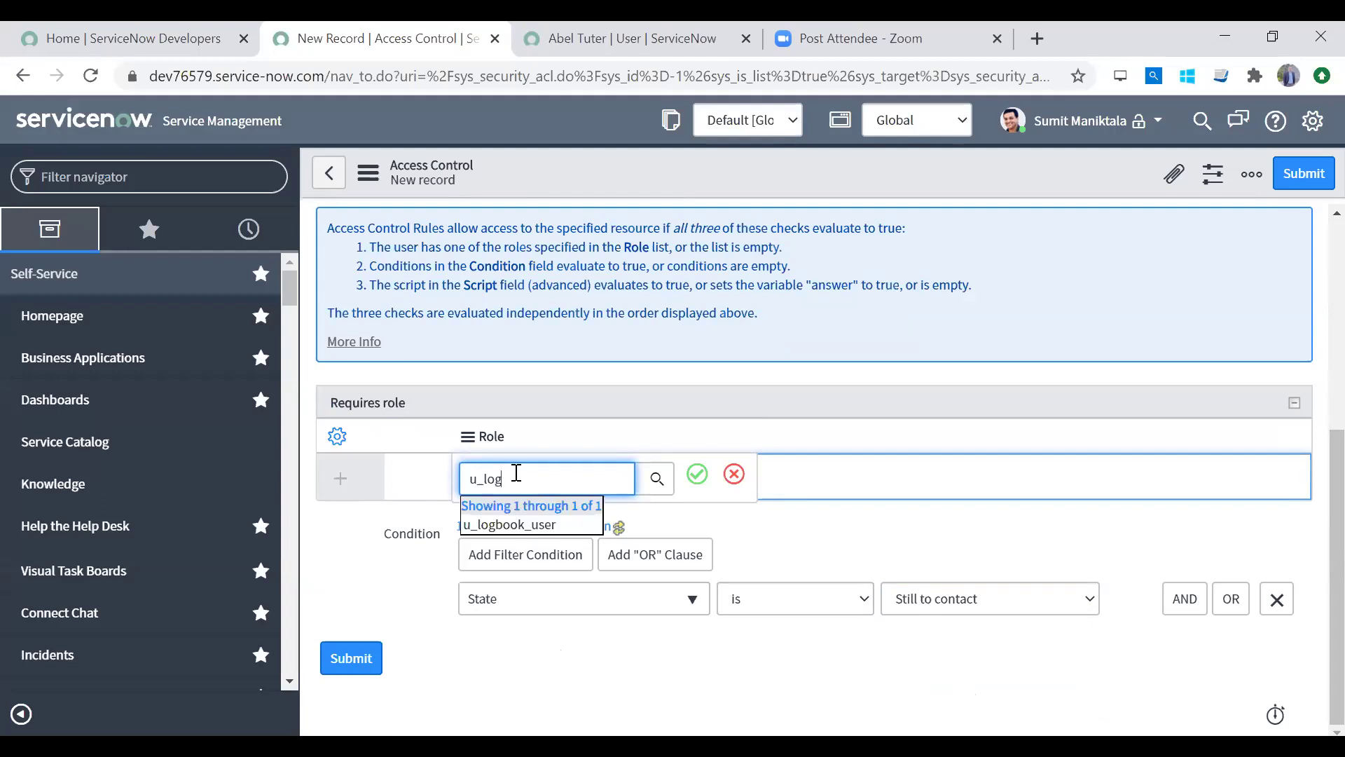
key(Tab)
click(698, 474)
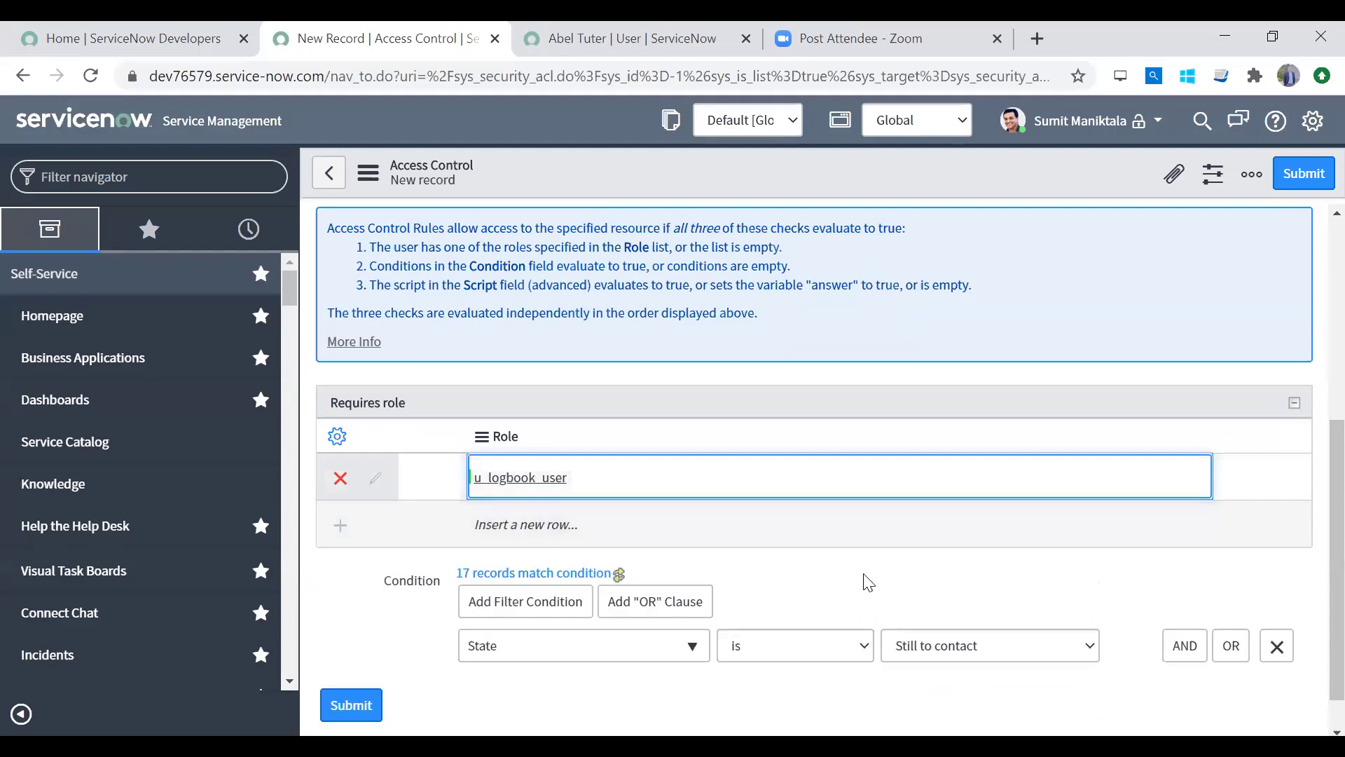
scroll(1312, 466, up, 5)
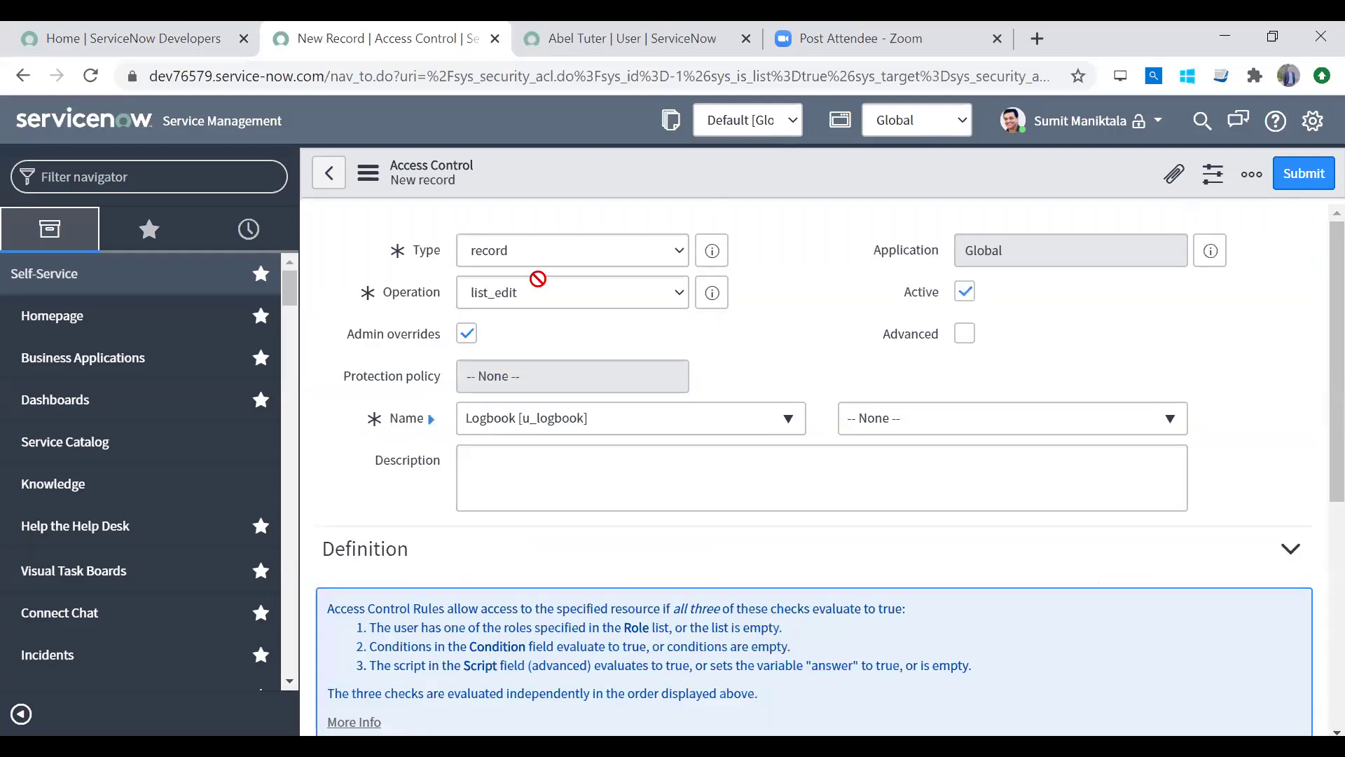
scroll(1315, 607, down, 6)
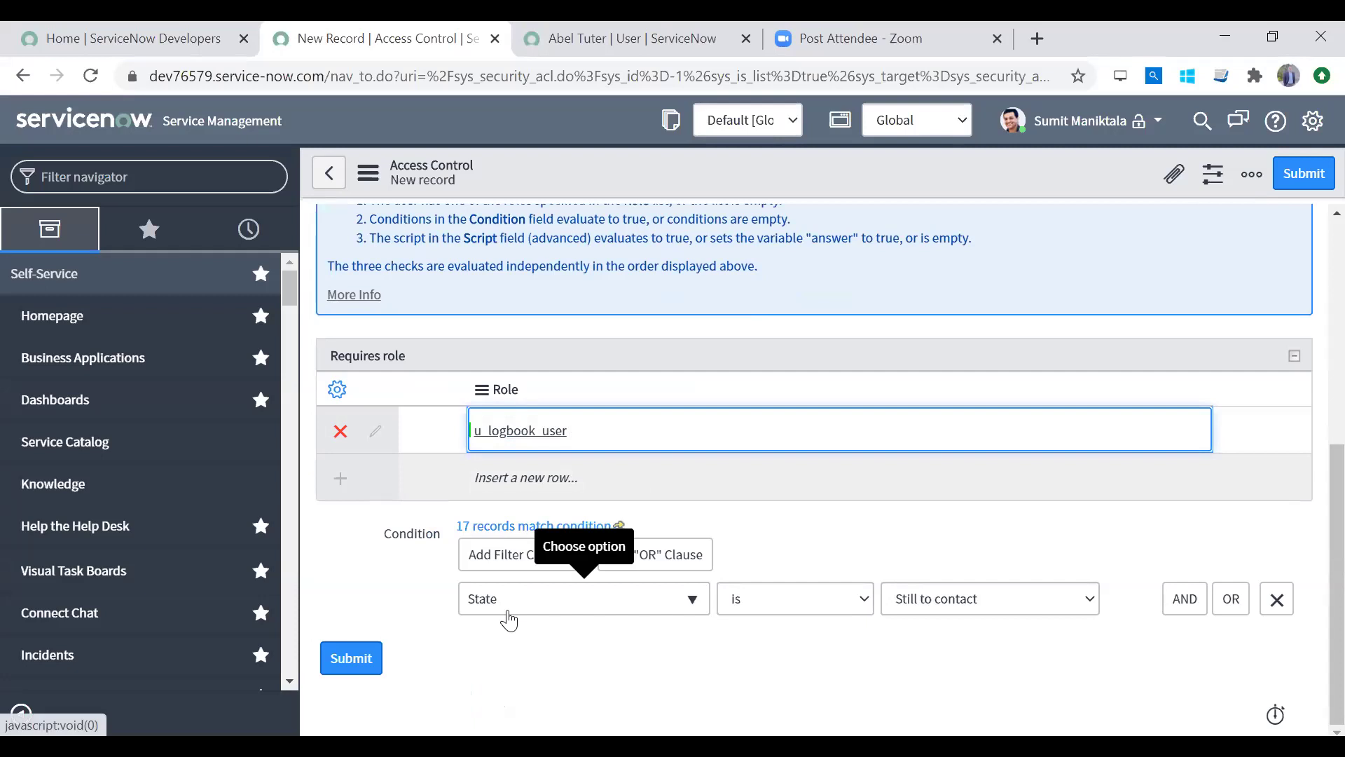
click(947, 607)
Step: Switch the State condition value to Contacted and back to Still to contact
click(929, 661)
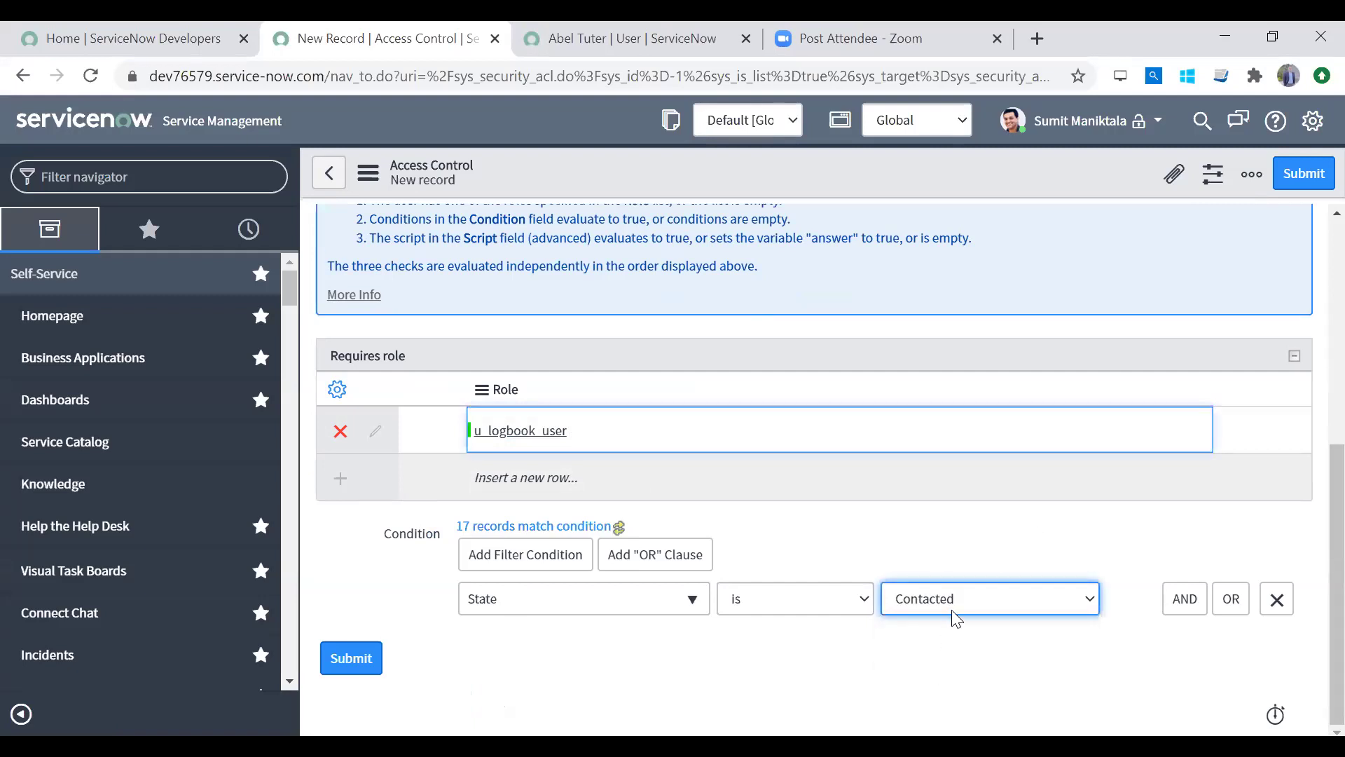
click(951, 607)
click(941, 640)
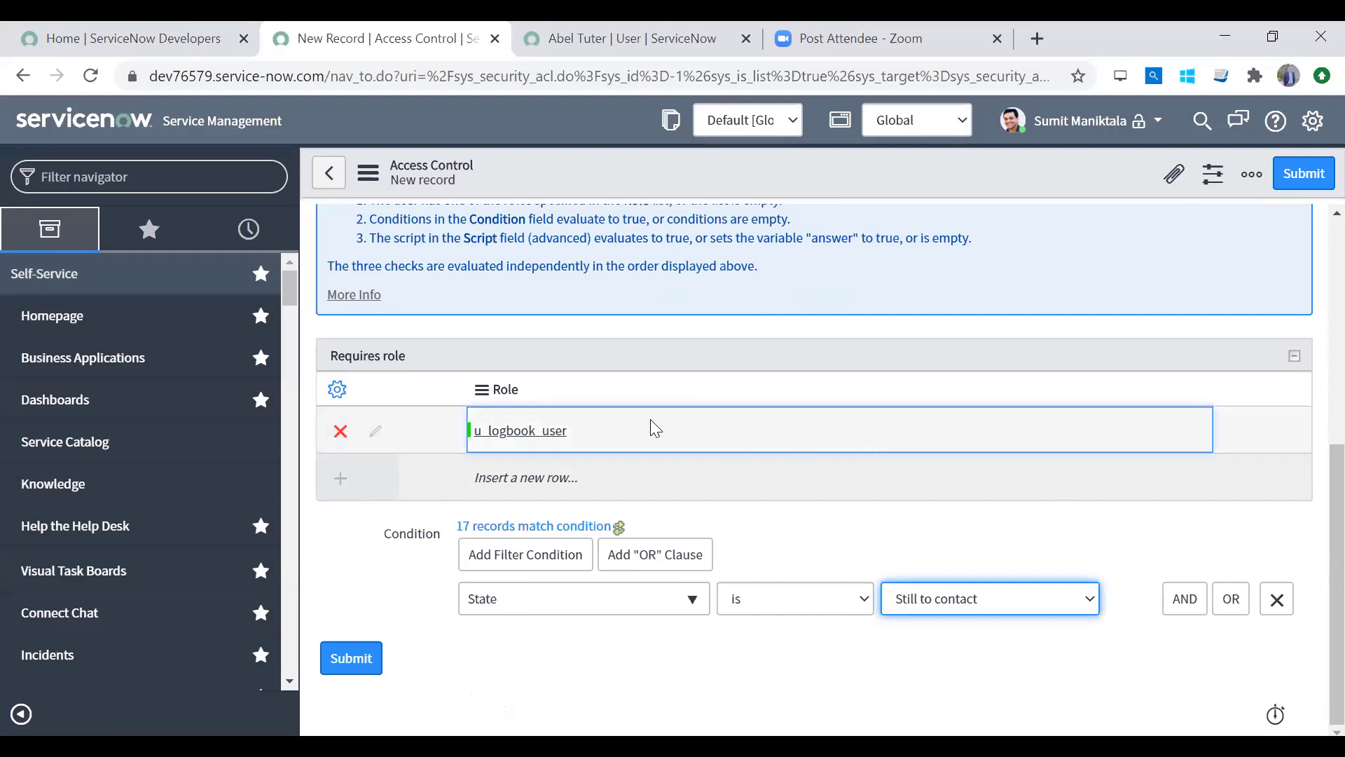
Step: Tick Advanced to reveal the empty Script editor and place the caret in it
scroll(1310, 312, up, 6)
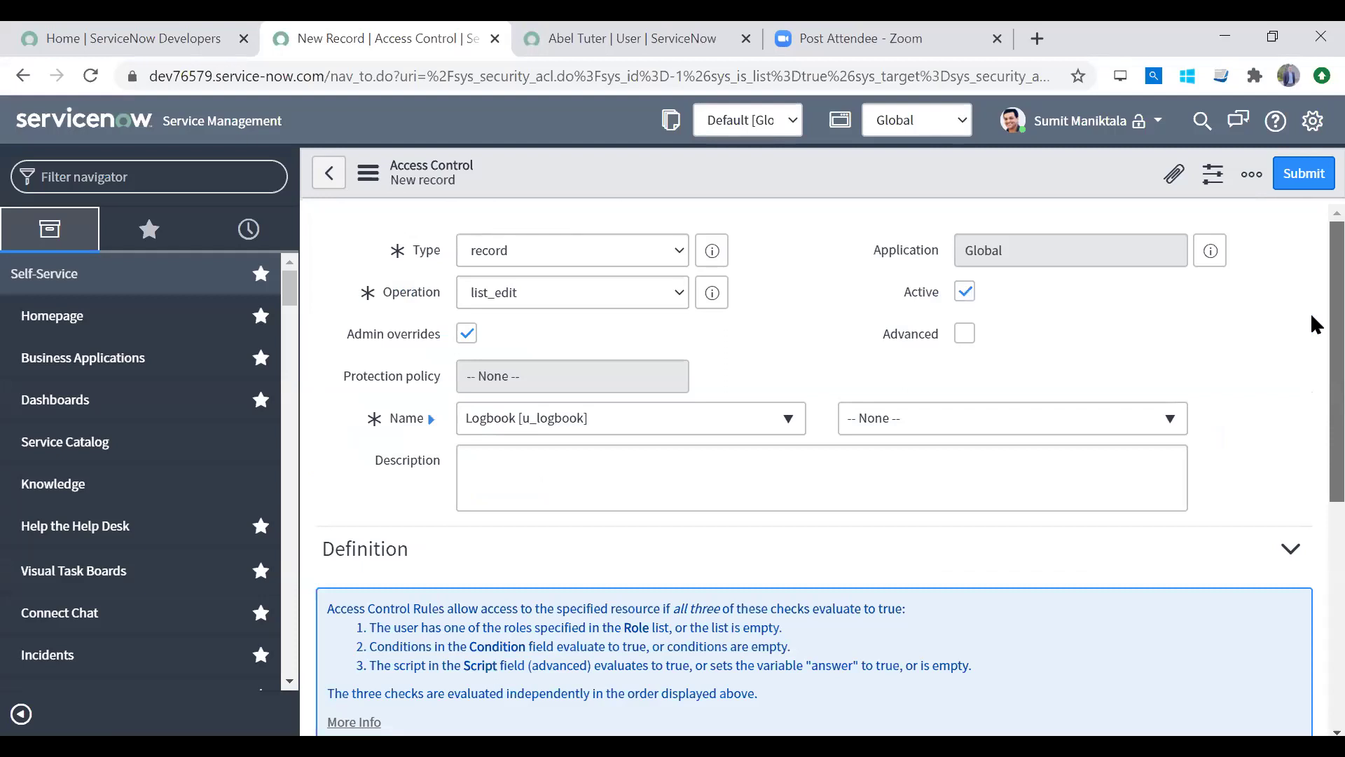
scroll(1310, 451, down, 8)
scroll(1311, 654, up, 7)
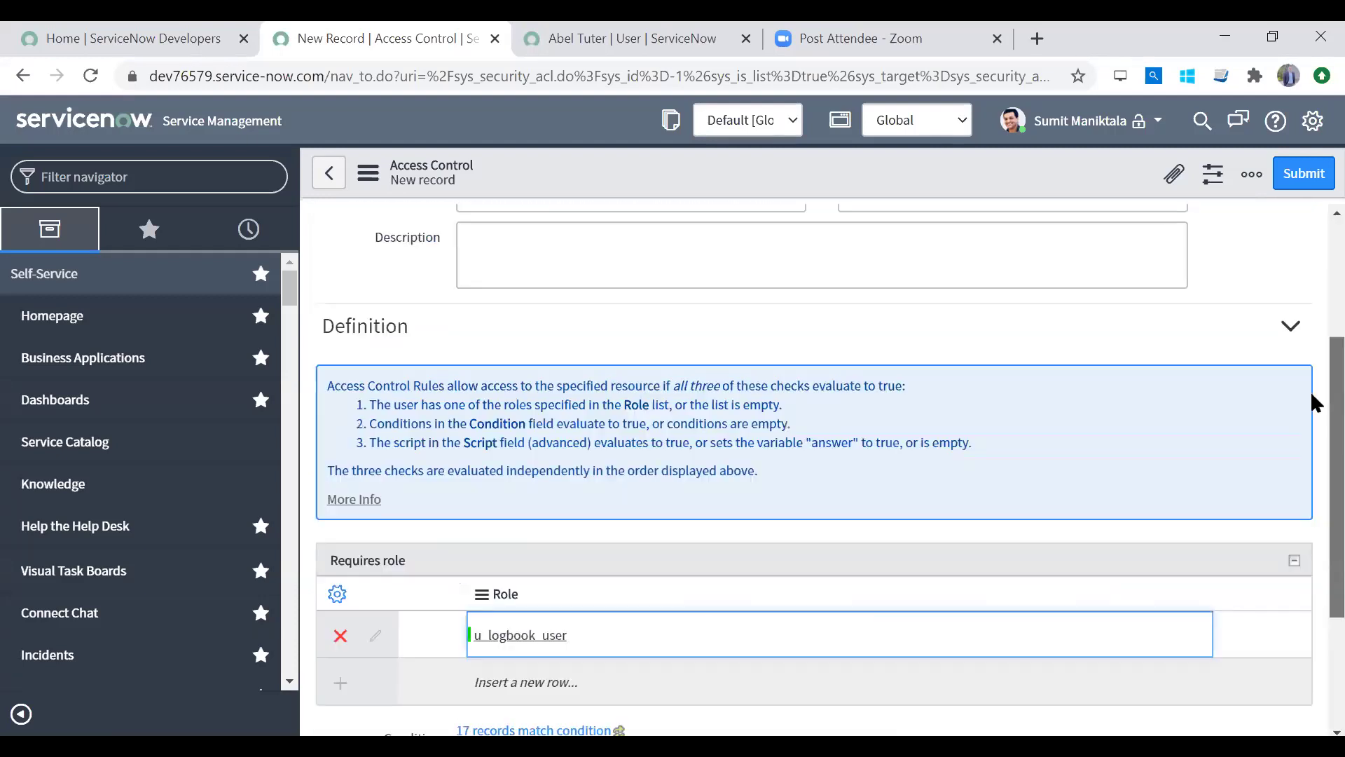
scroll(1310, 382, up, 1)
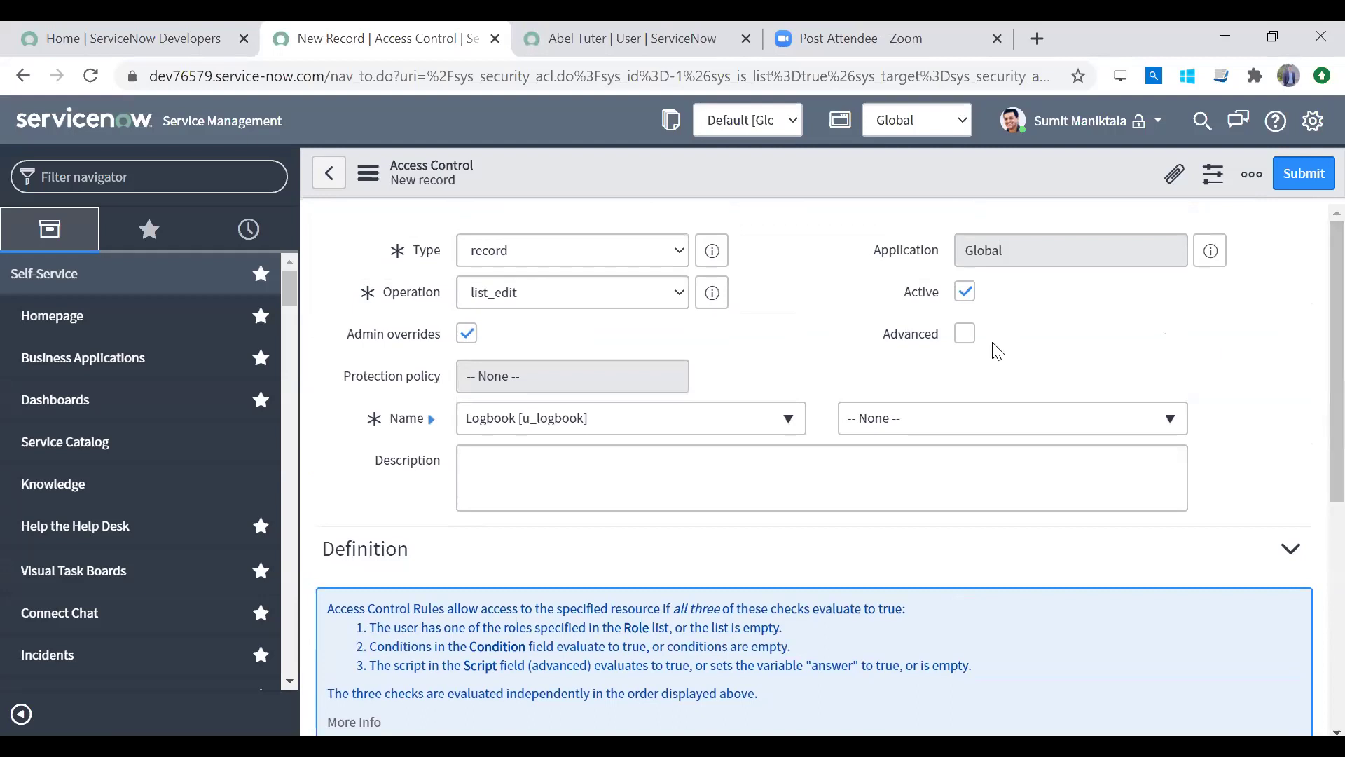
click(972, 339)
scroll(1310, 590, down, 7)
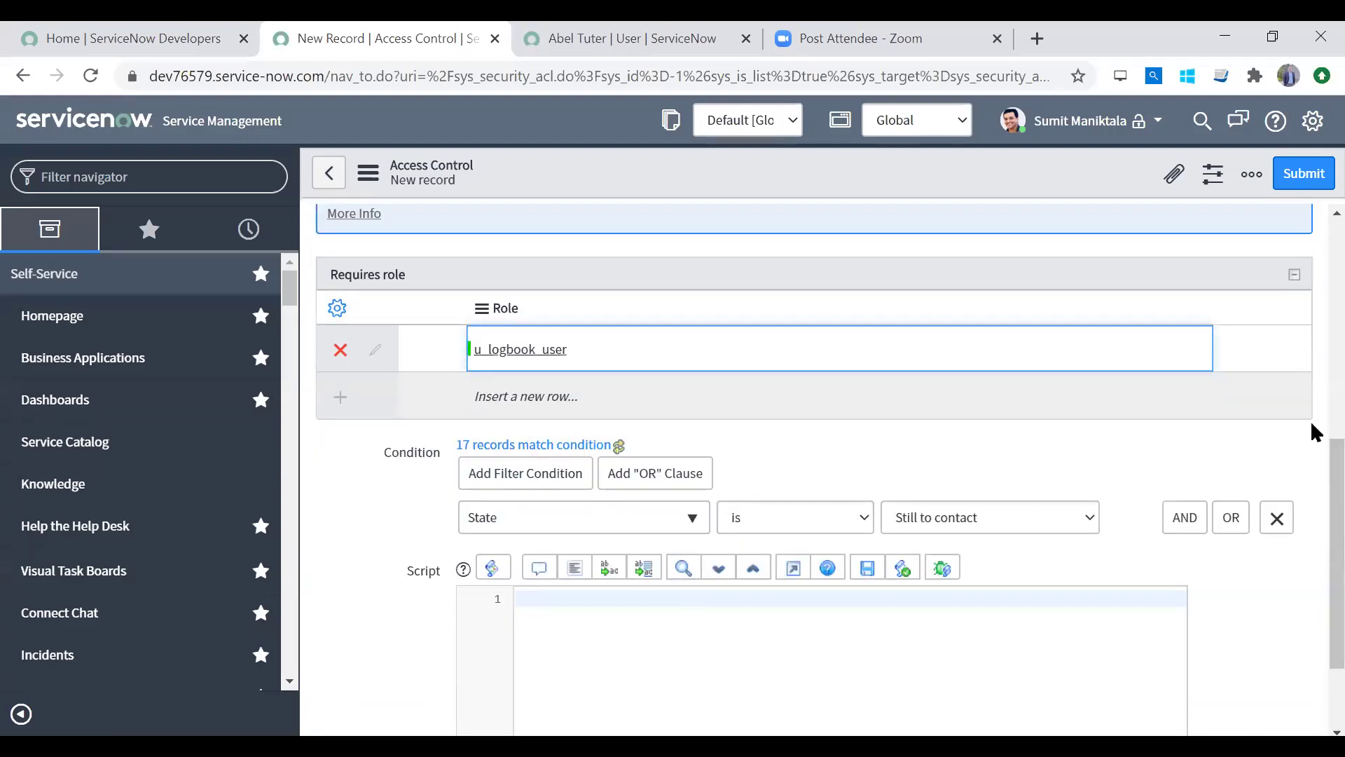
scroll(1311, 427, up, 7)
scroll(1310, 491, down, 7)
click(779, 562)
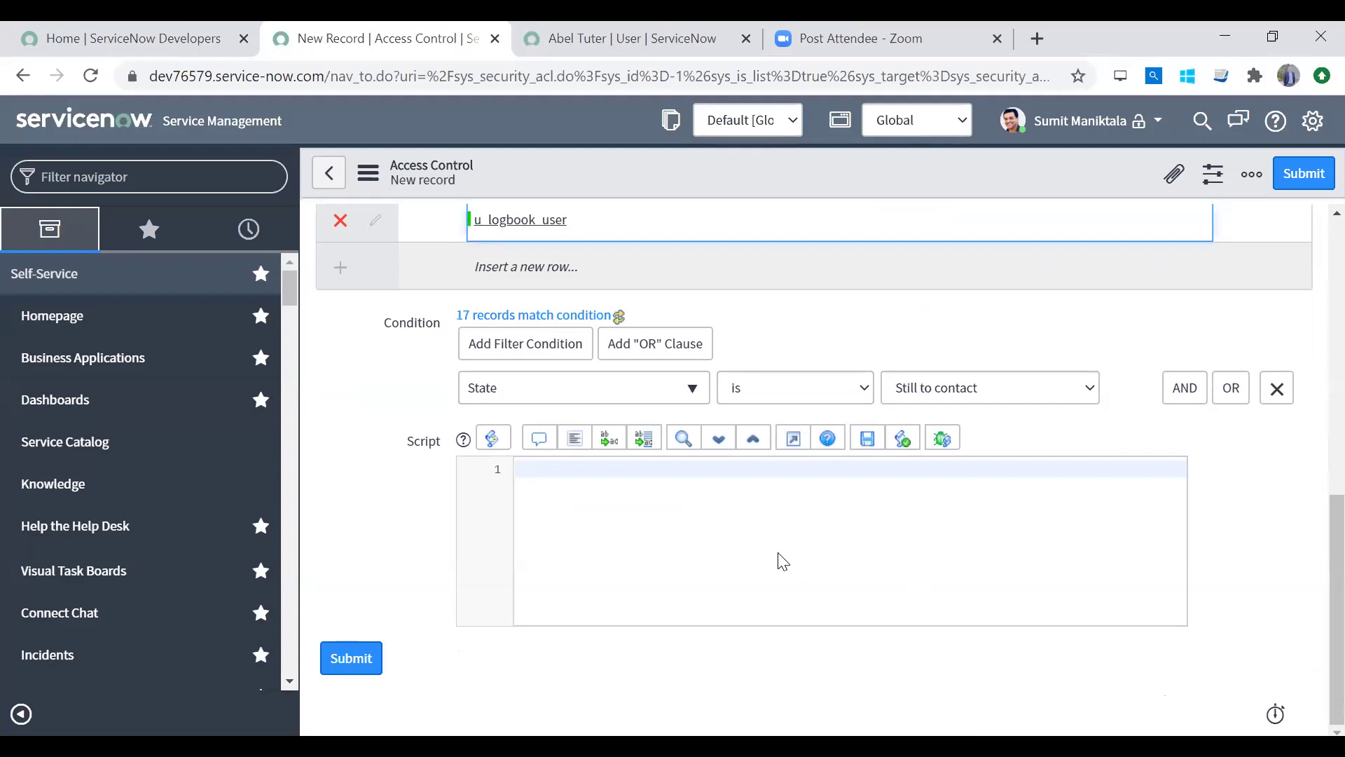
text(return "sdasd")
key(ctrl+shift+Left)
key(BackSpace)
key(BackSpace)
text(true;)
key(ctrl+a)
text(answer = treu)
key(BackSpace)
key(BackSpace)
text(ue)
key(ctrl+shift+Right)
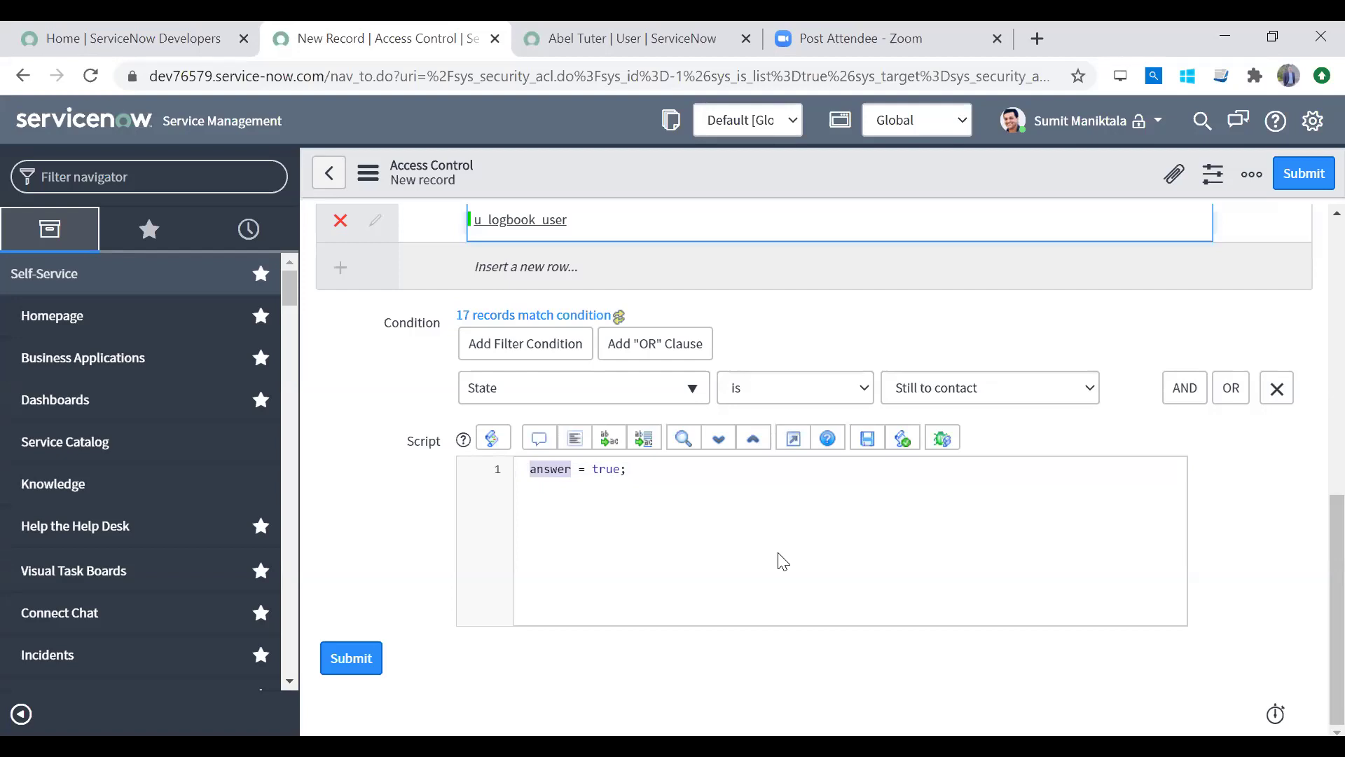
click(545, 469)
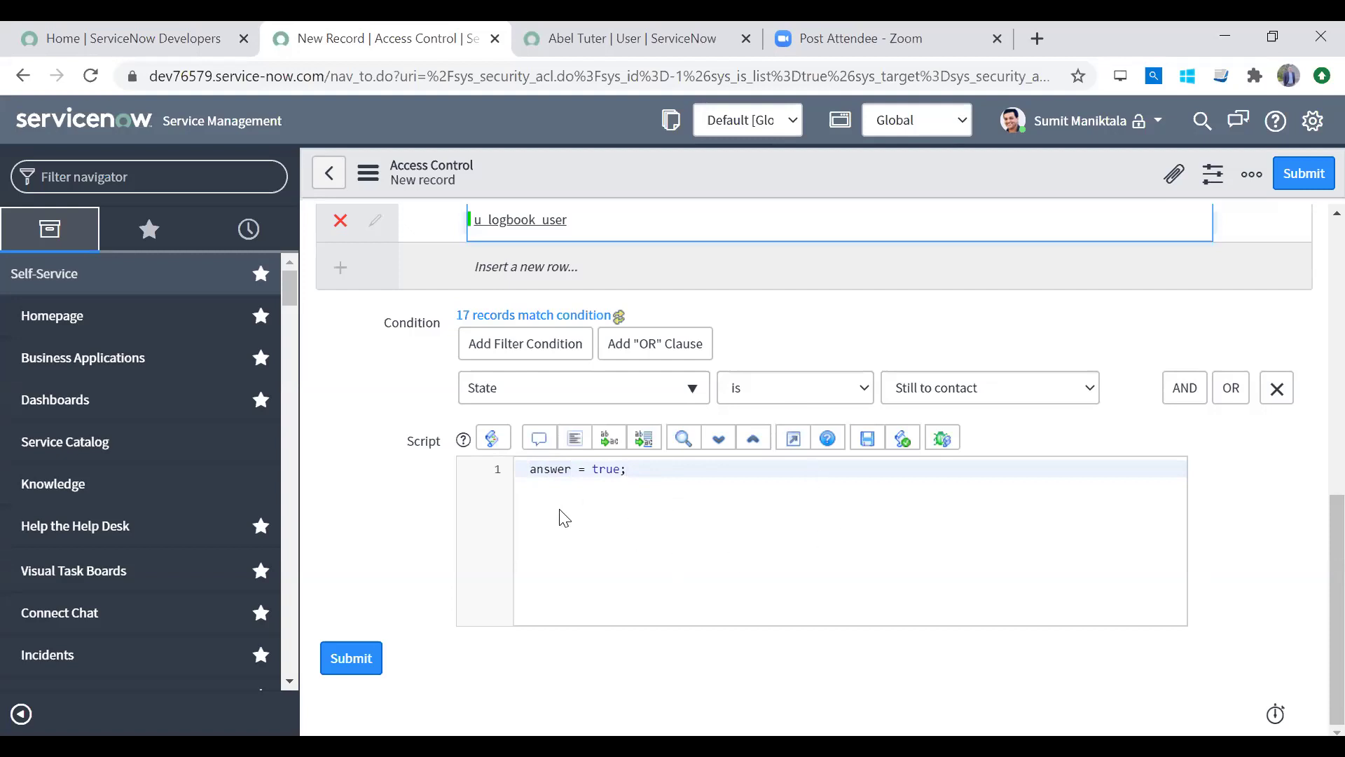
double_click(551, 466)
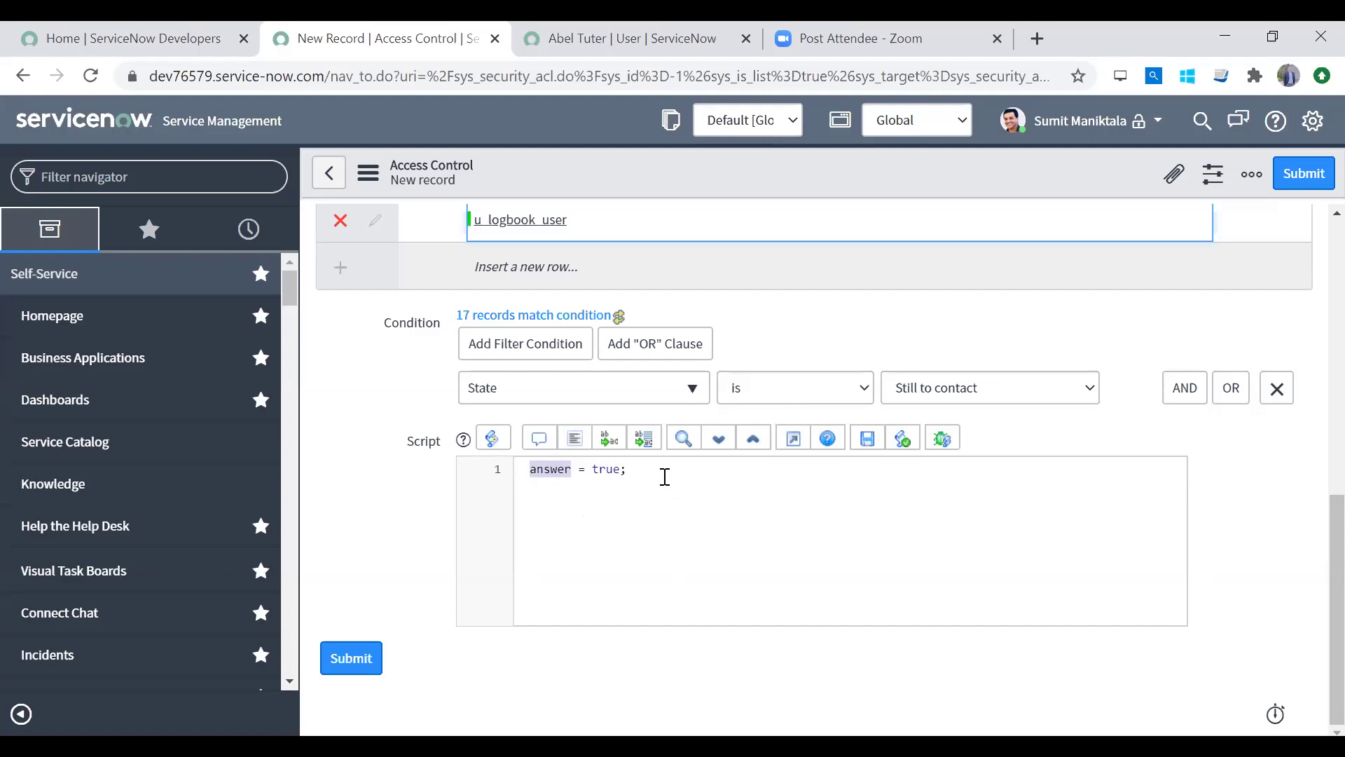
drag(626, 471, 466, 474)
key(Left)
key(Return)
text(uf)
key(BackSpace)
key(BackSpace)
text(if)
key(BackSpace)
key(BackSpace)
key(BackSpace)
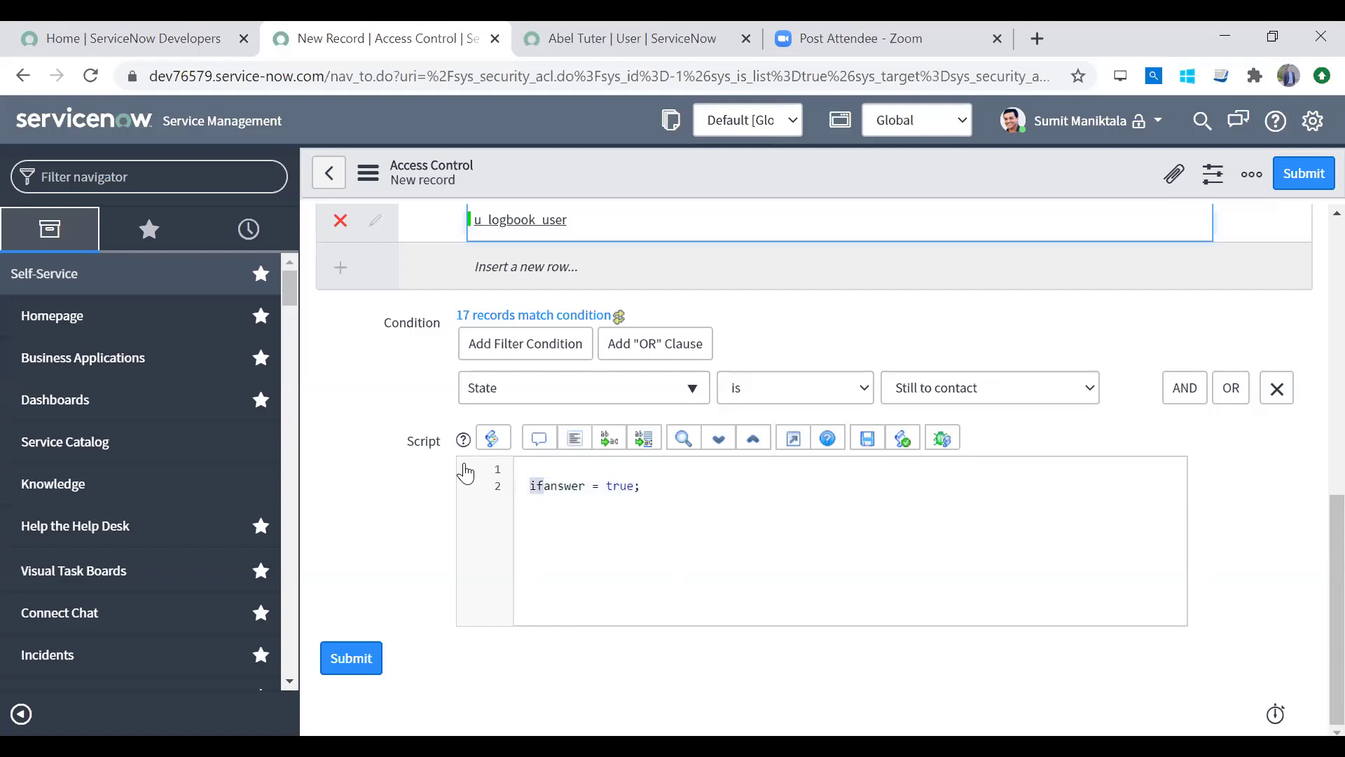
key(ctrl+a)
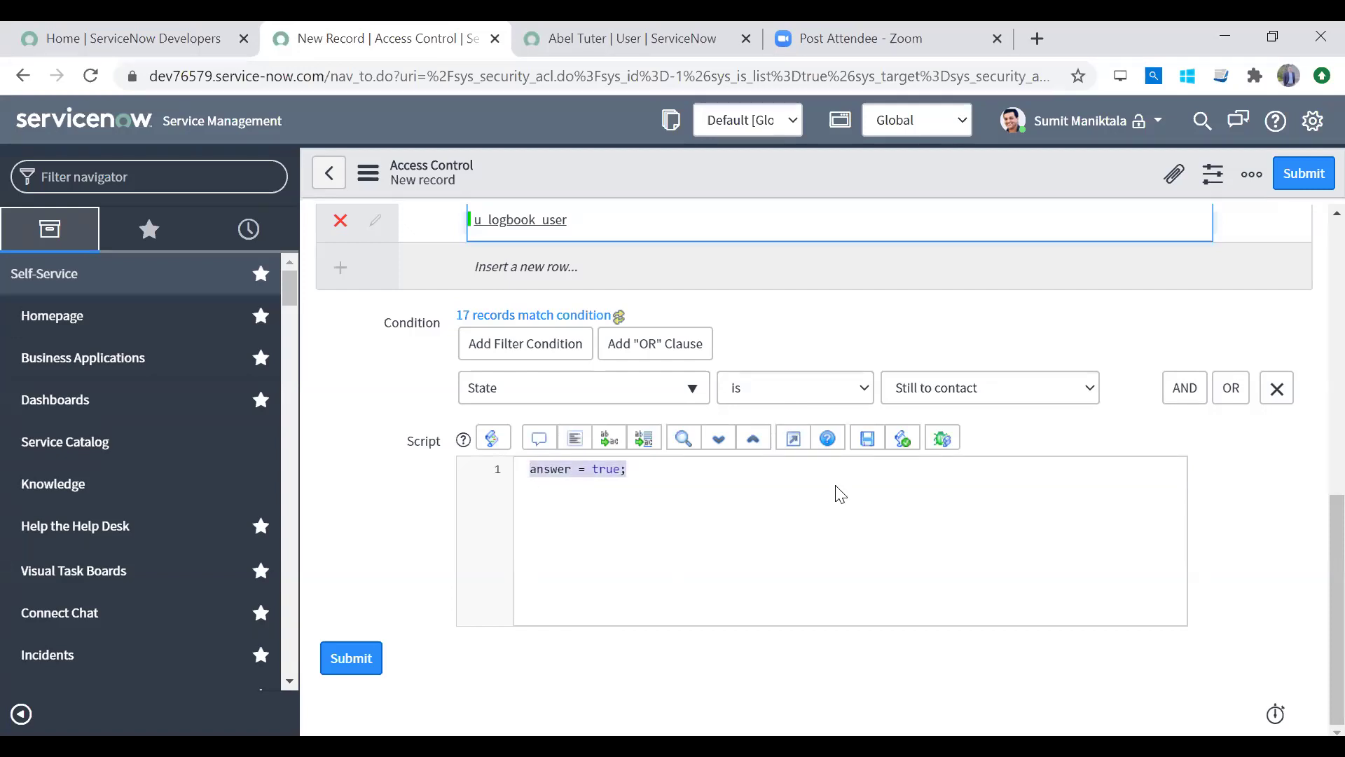
key(BackSpace)
drag(1331, 542, 1311, 460)
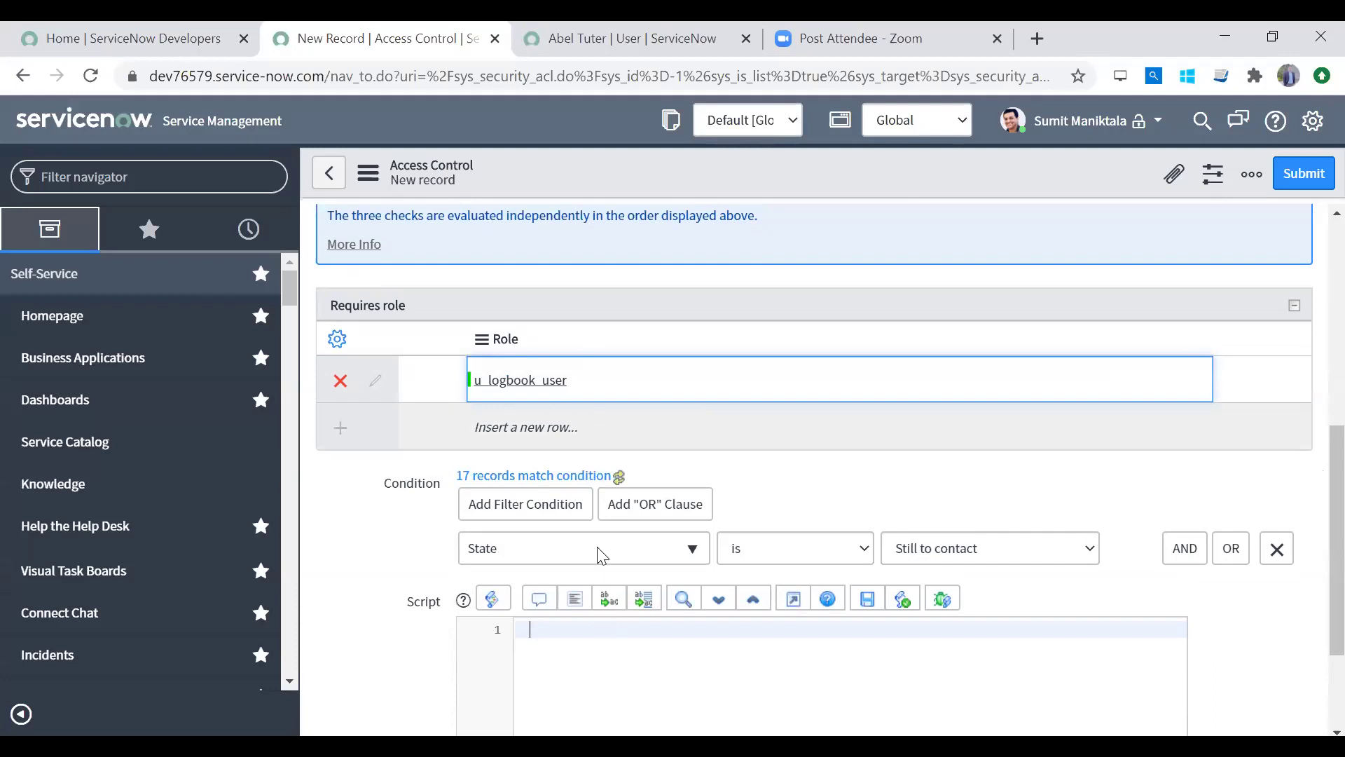
click(636, 389)
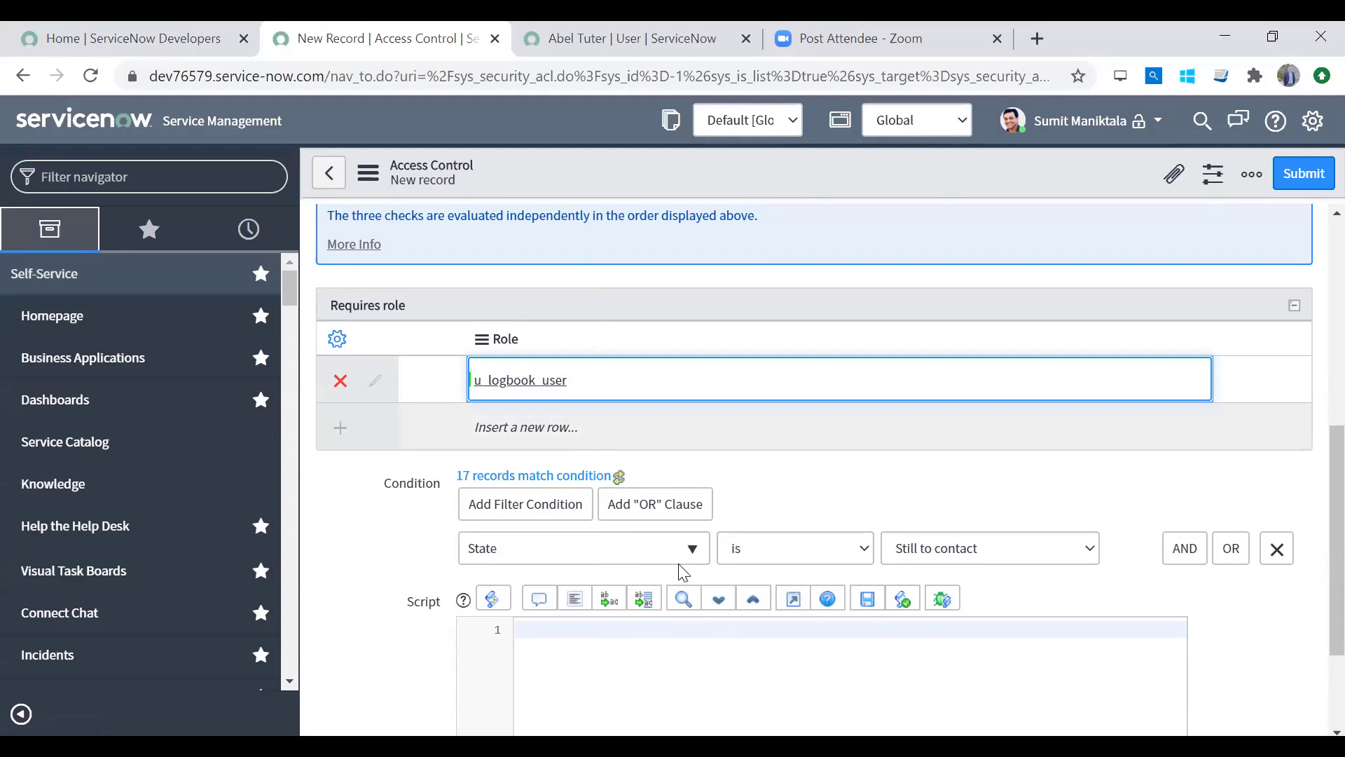
Step: Review the rule's Definition explanation and script, then leave the unsaved Logbook access control form
scroll(1331, 589, down, 2)
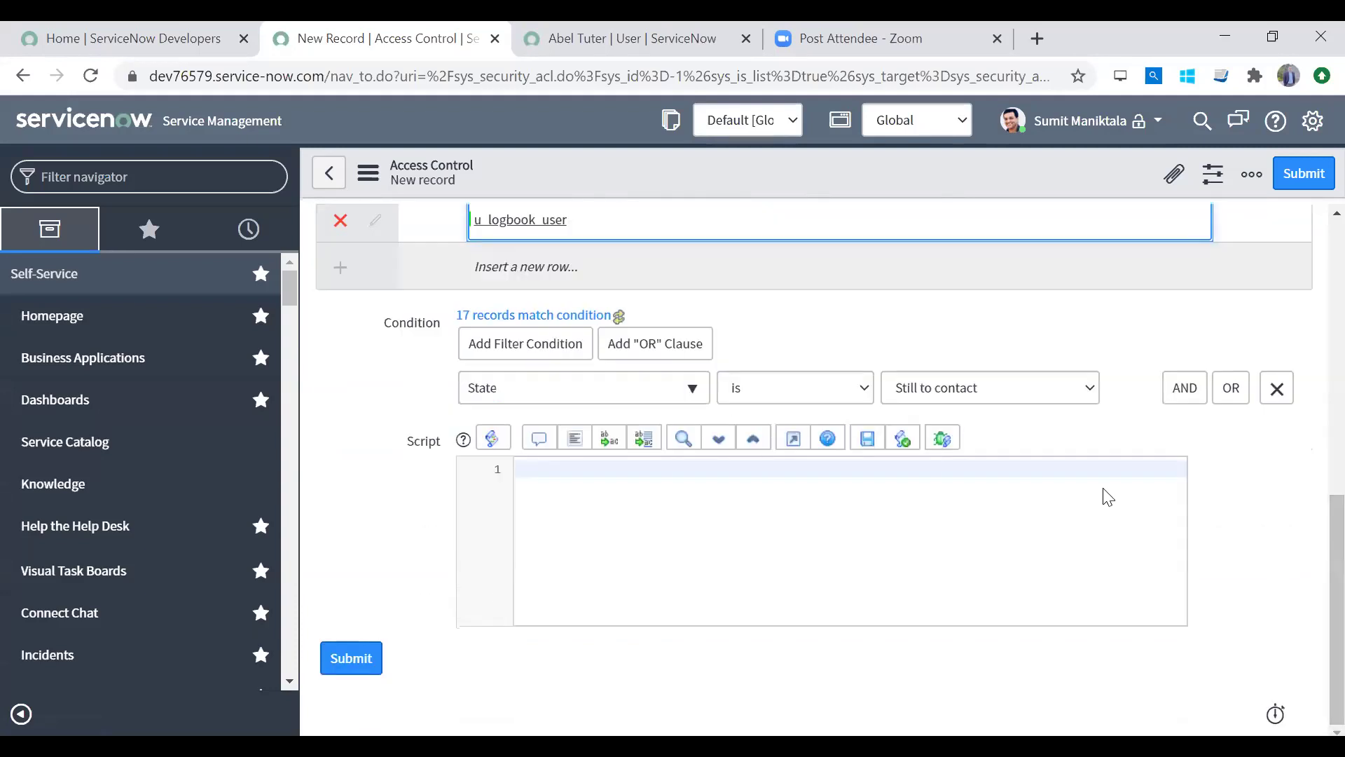
click(771, 520)
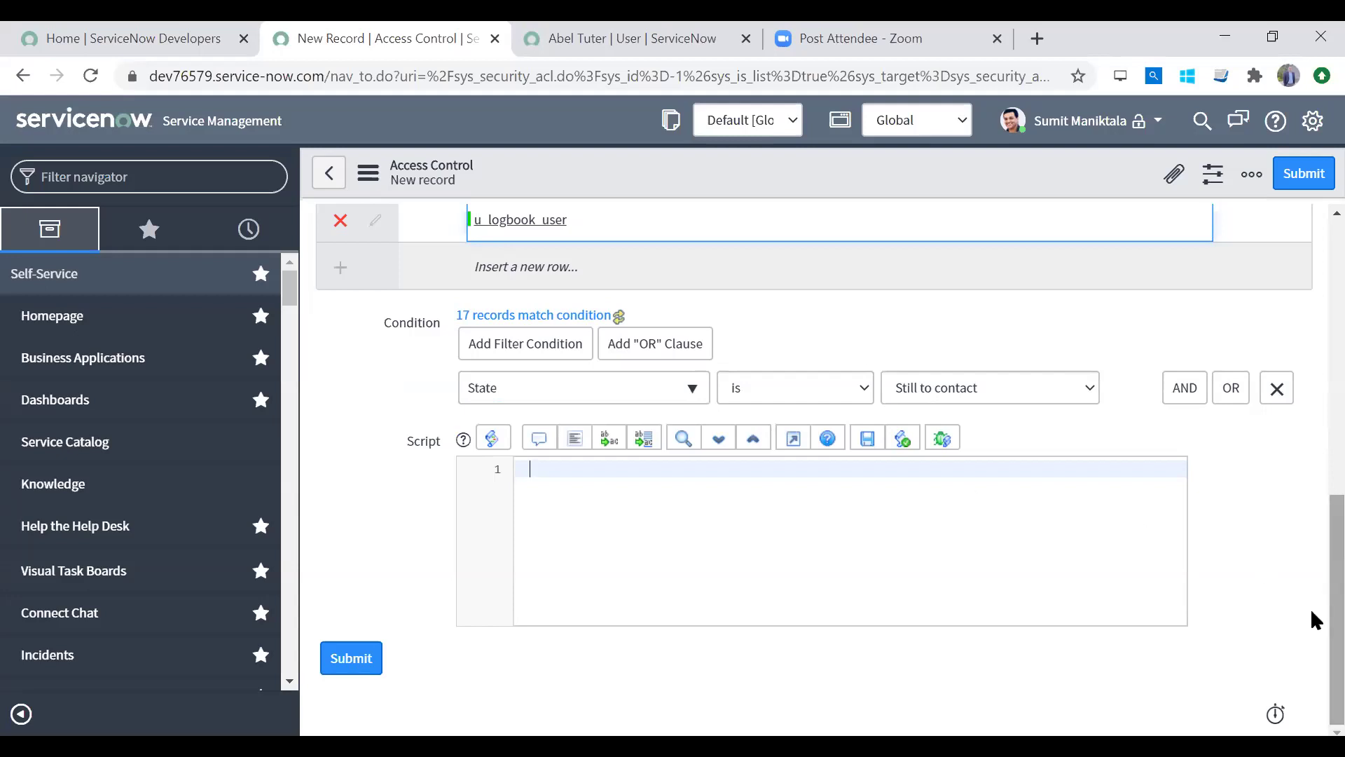
scroll(939, 565, up, 1)
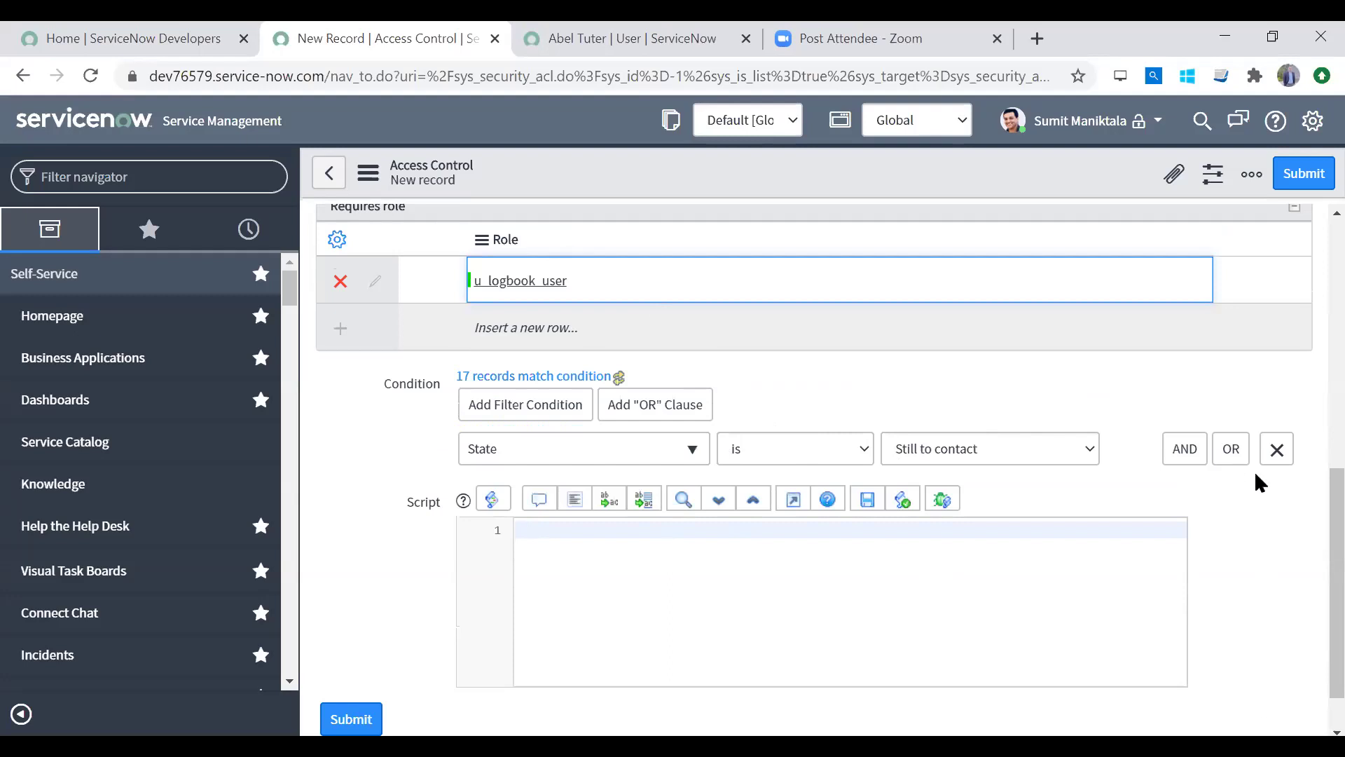
scroll(1311, 491, up, 4)
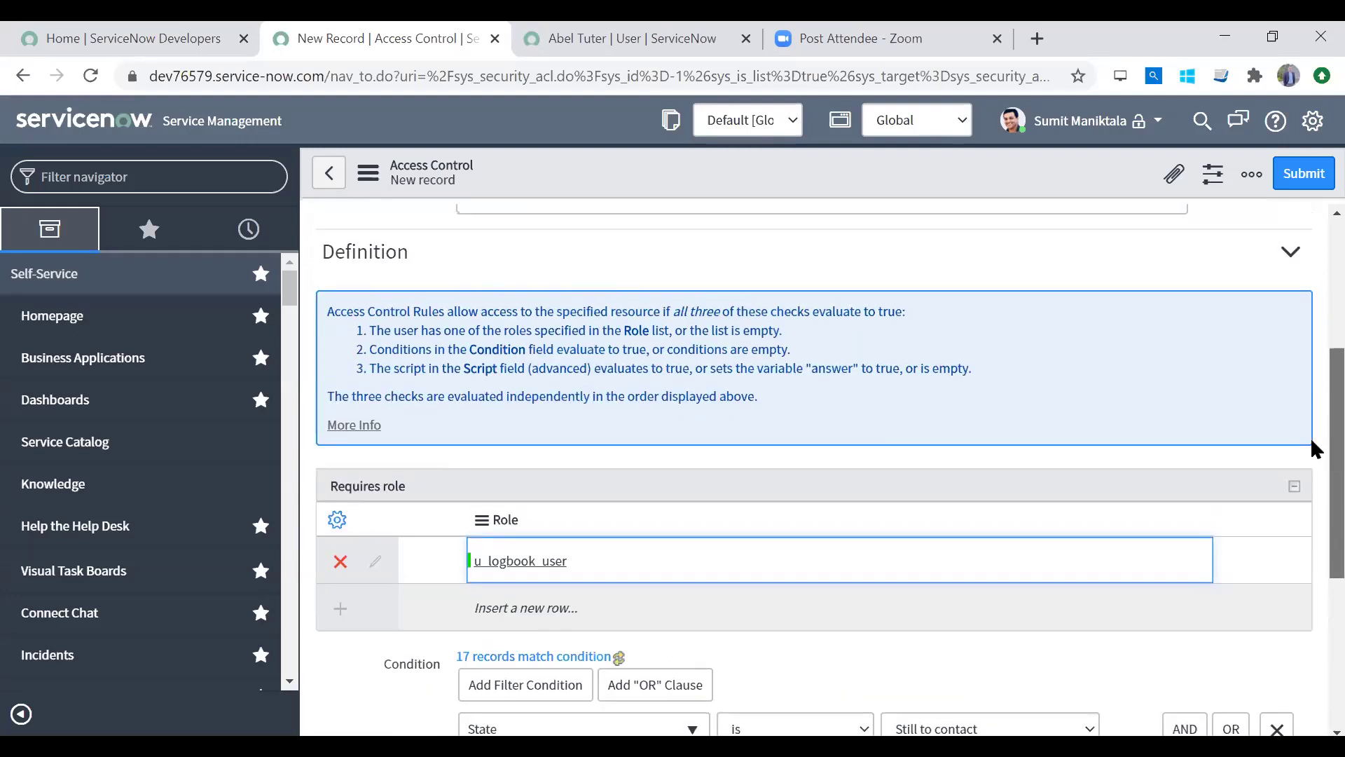
double_click(432, 330)
drag(700, 365, 715, 368)
click(507, 342)
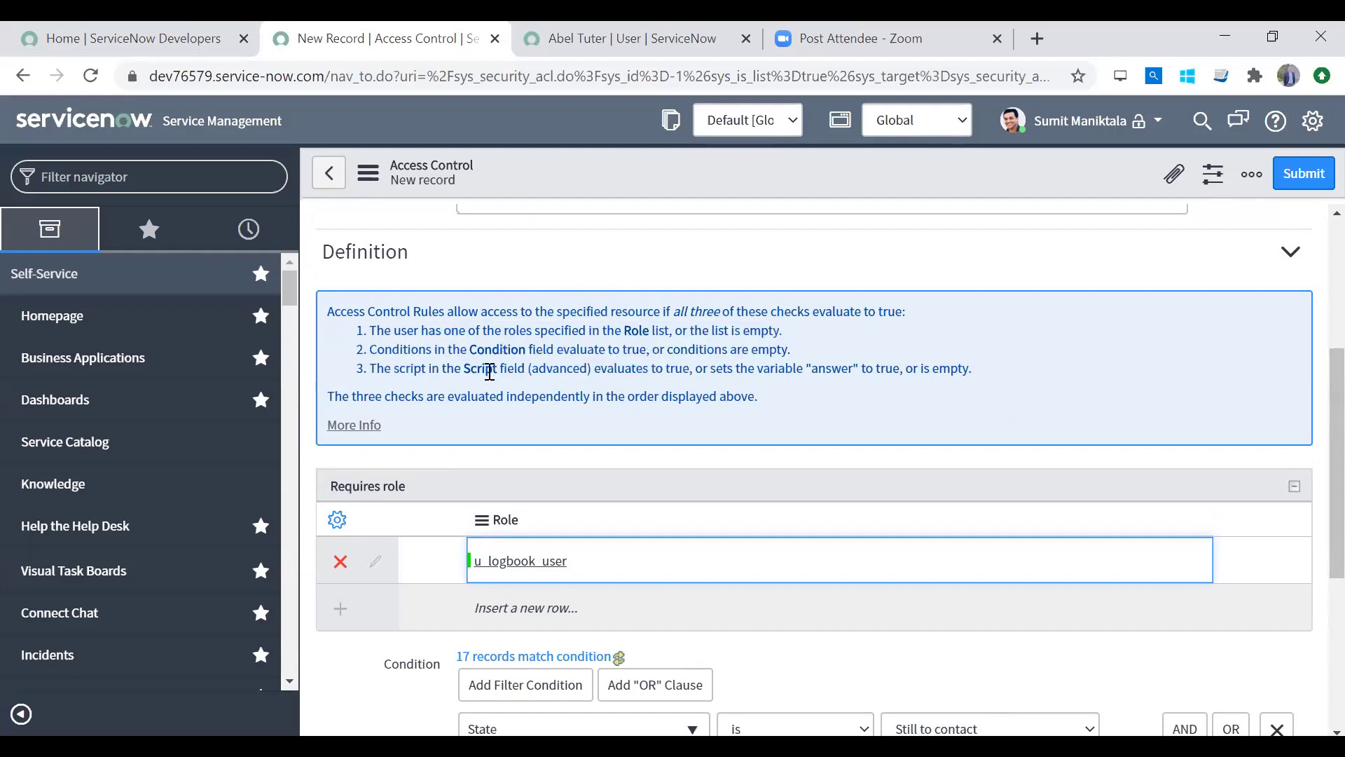
scroll(1310, 491, down, 5)
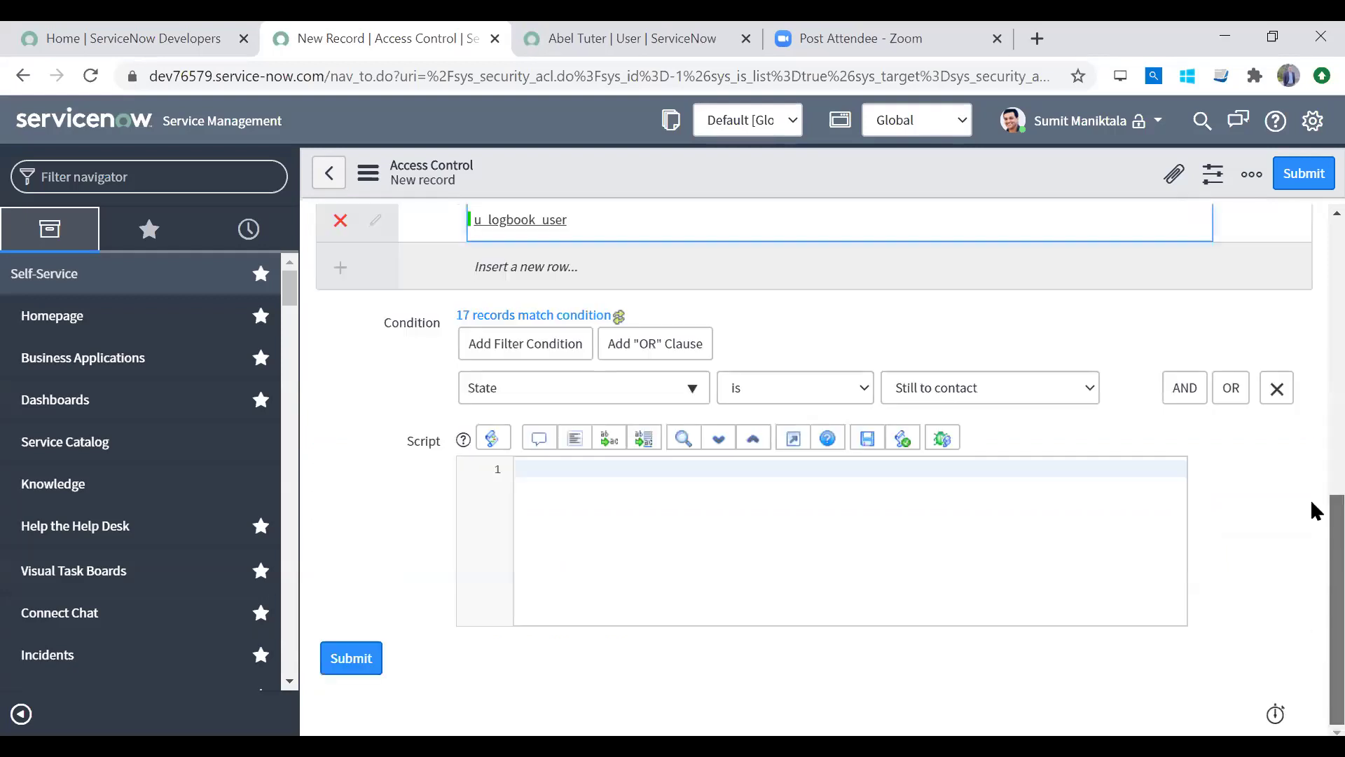
scroll(1310, 499, up, 9)
click(327, 172)
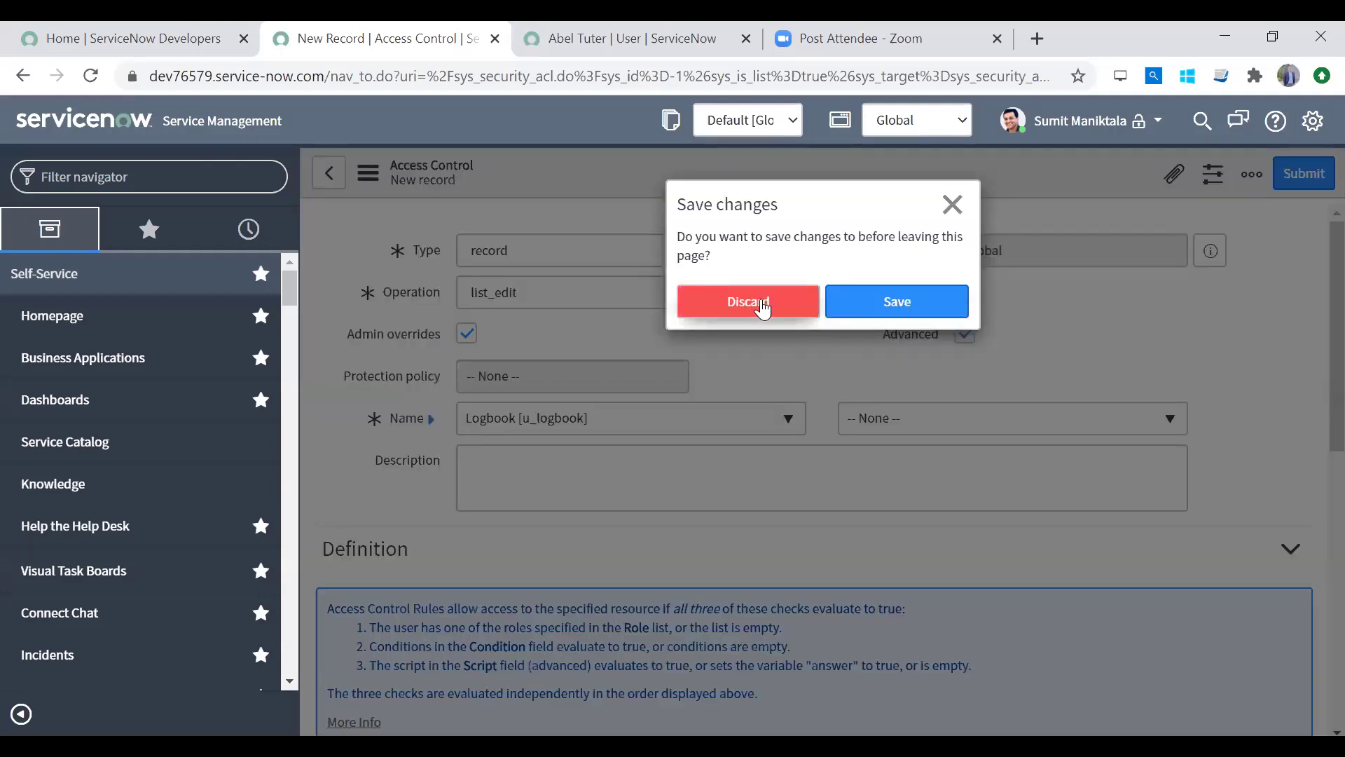
Step: Discard the unsaved Logbook access control and open the user account menu
click(762, 307)
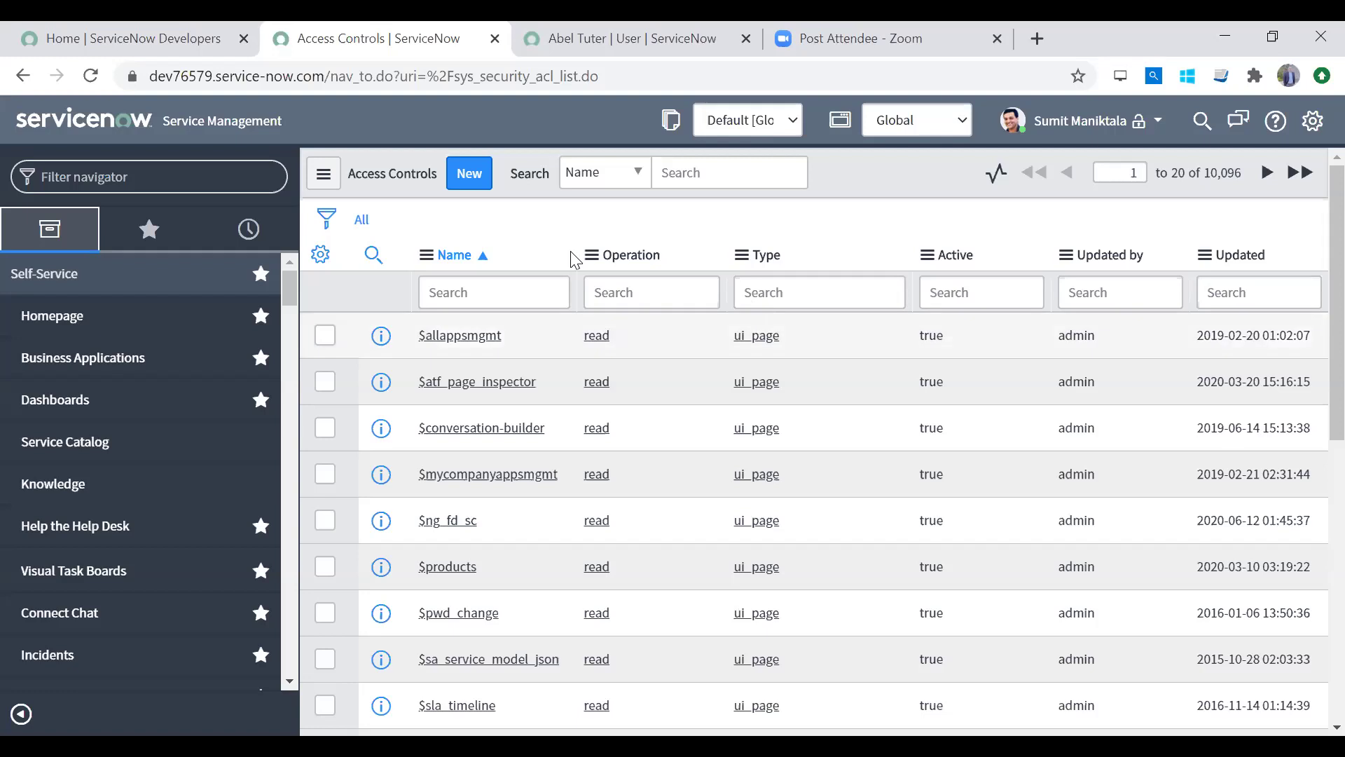
click(1137, 128)
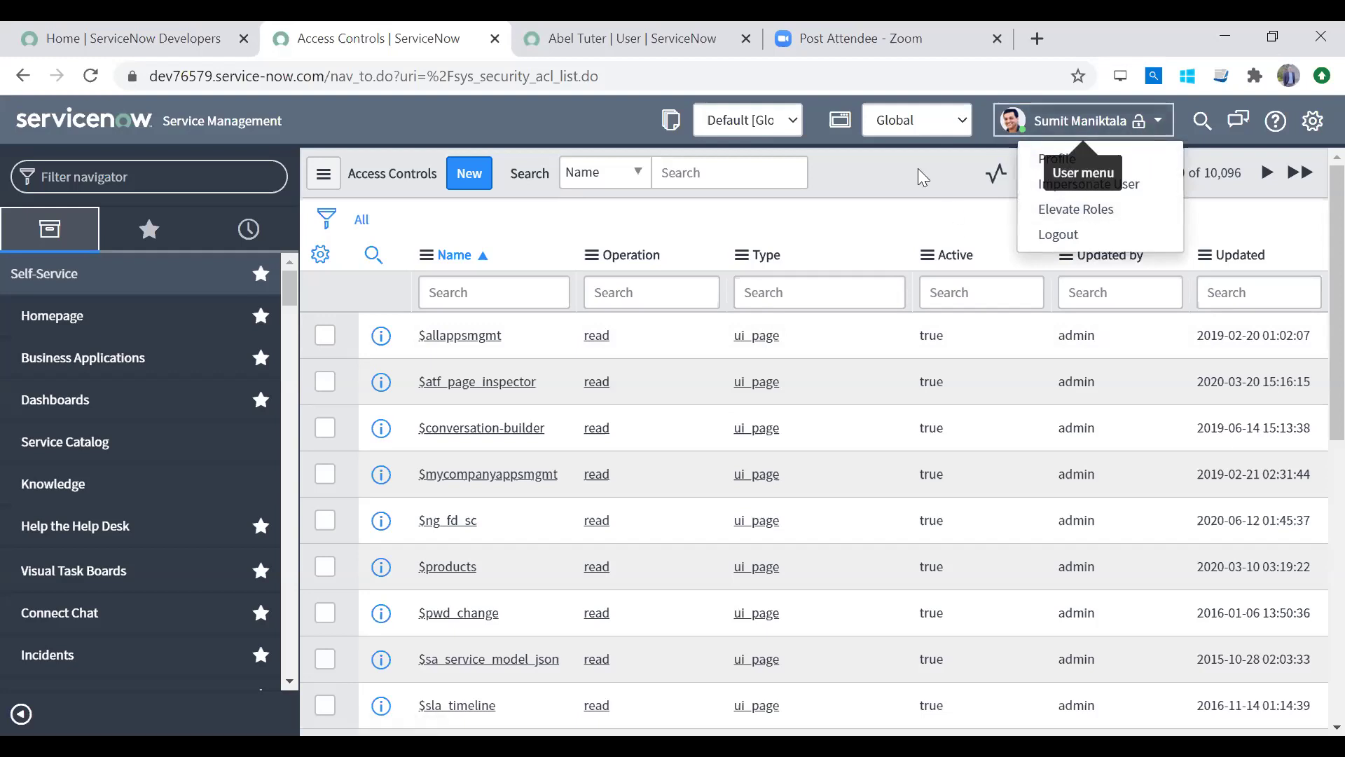
Step: Drop the security_admin elevated role via Elevate Roles so the Access Controls list reloads
click(1108, 126)
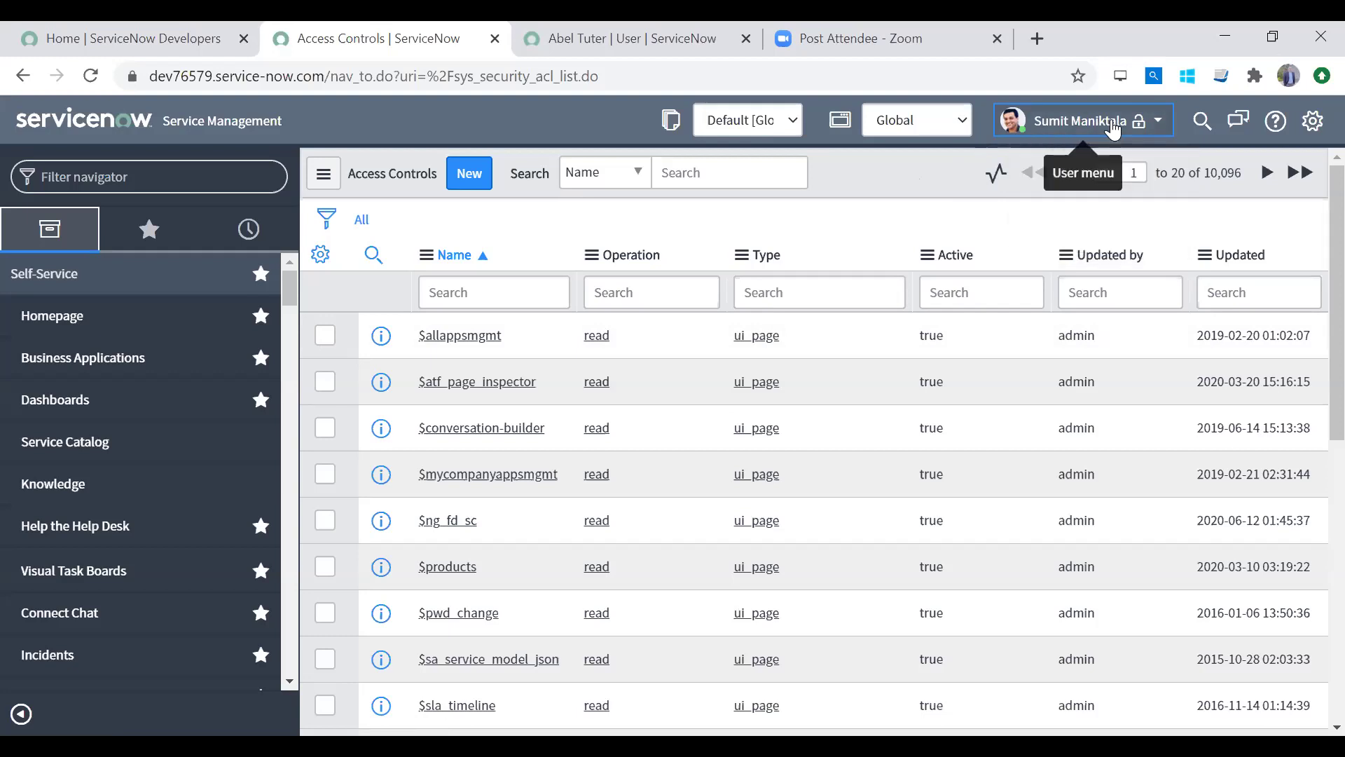
click(1075, 125)
key(Return)
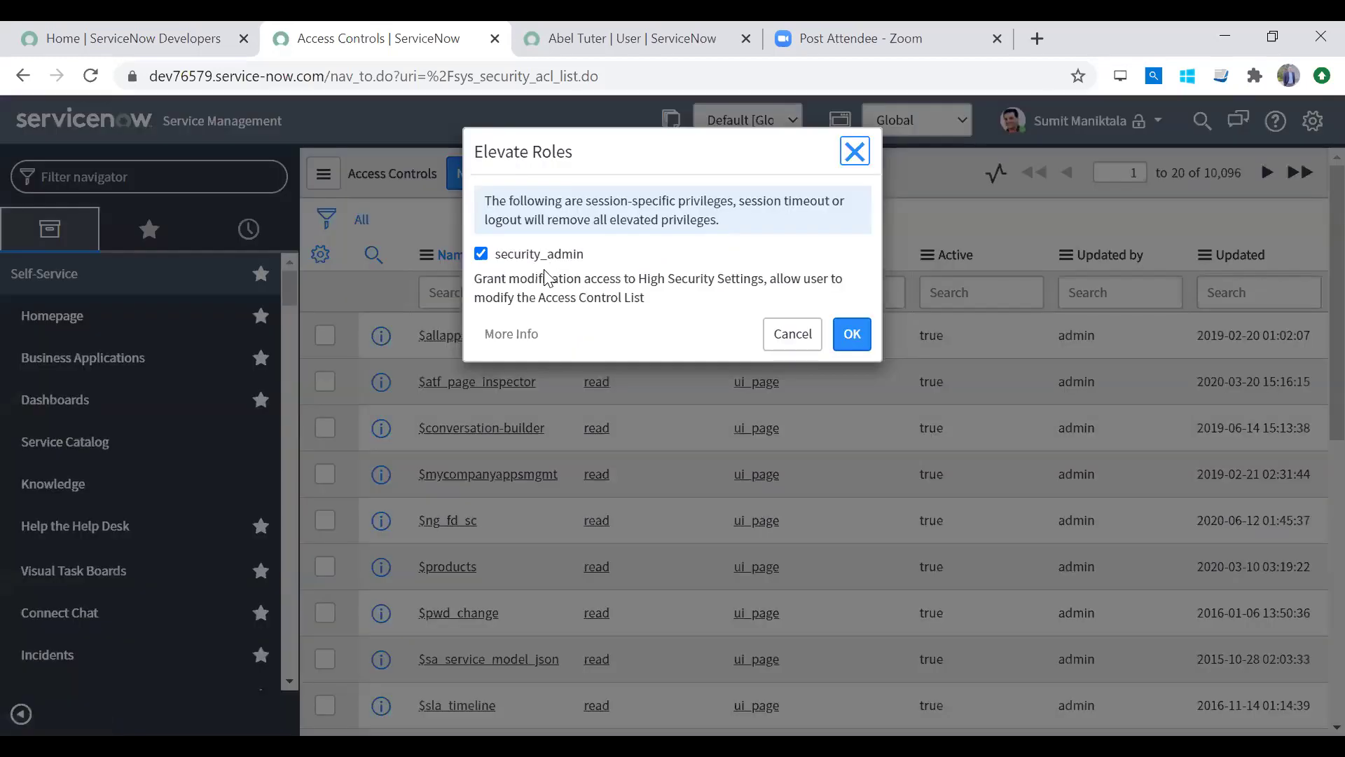
click(522, 258)
click(852, 335)
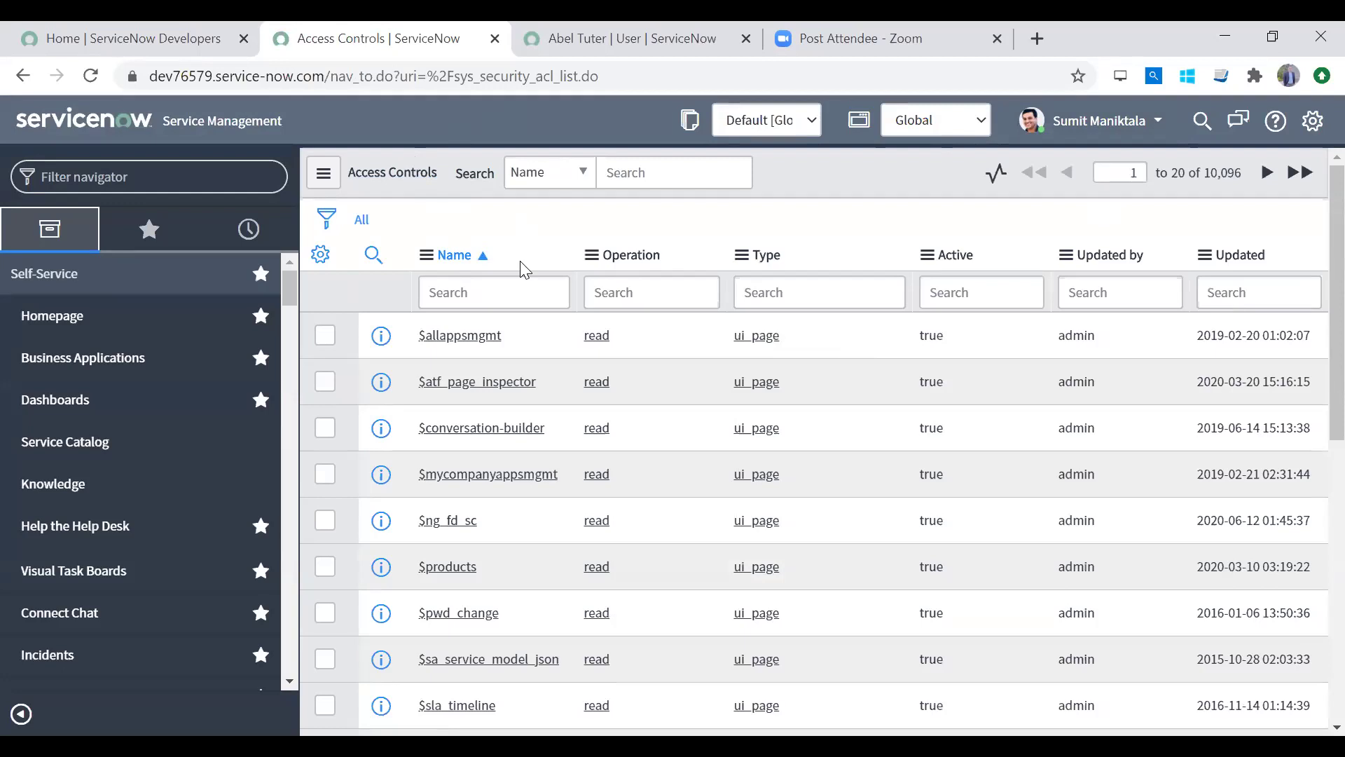
click(459, 289)
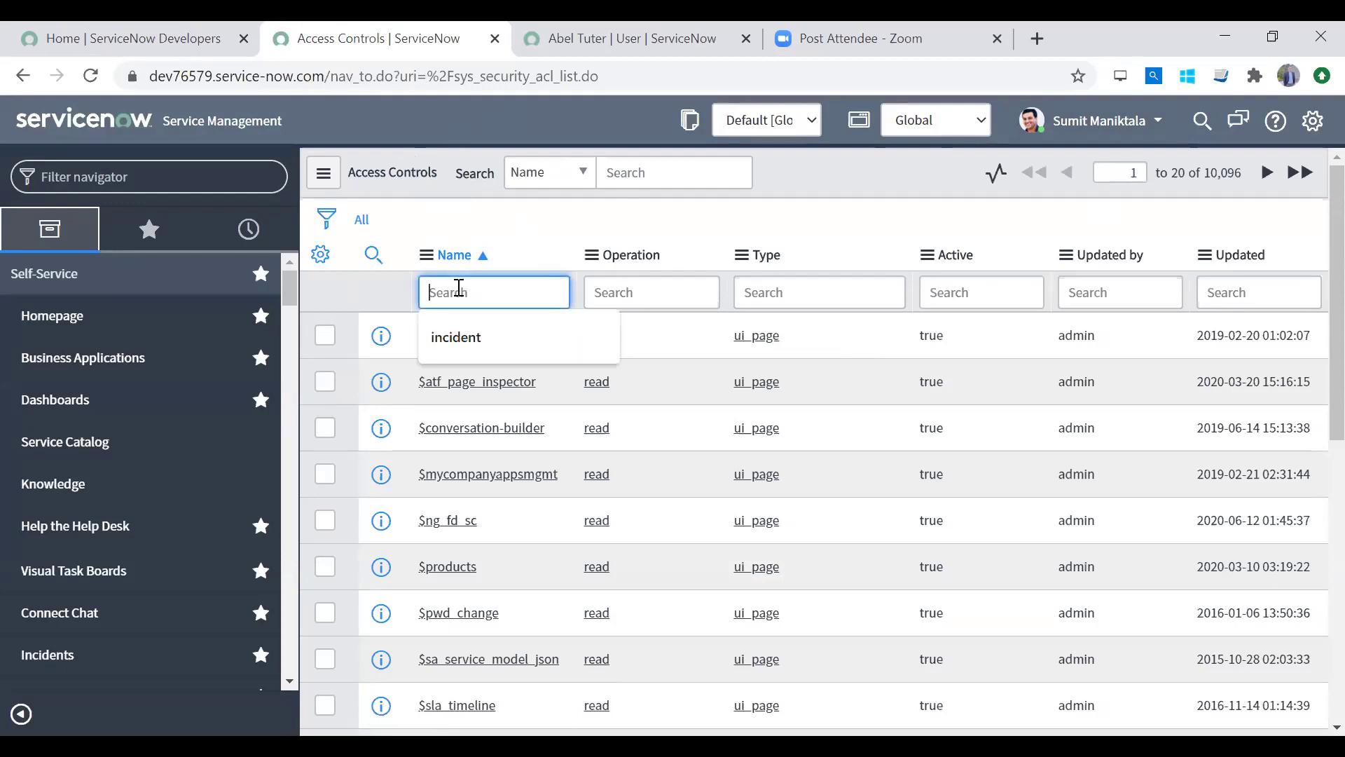
click(637, 243)
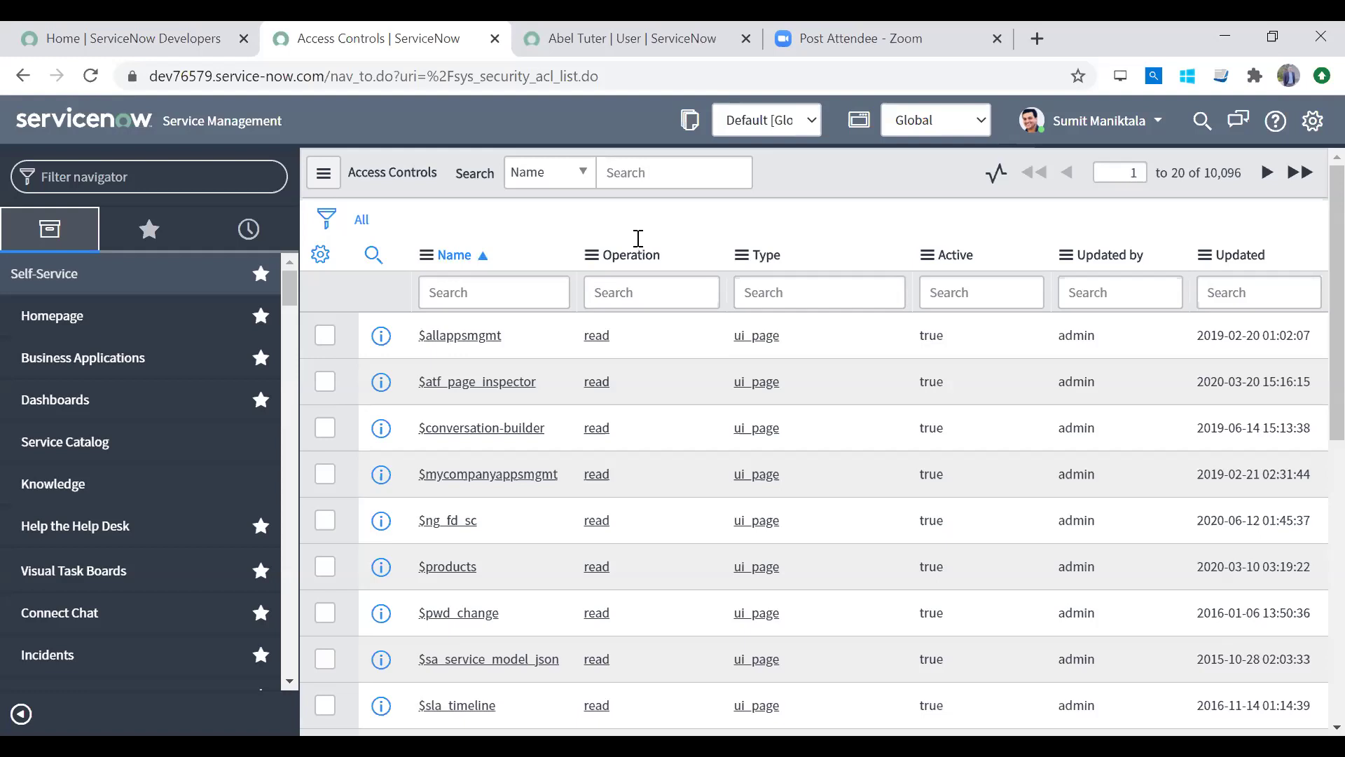
click(677, 109)
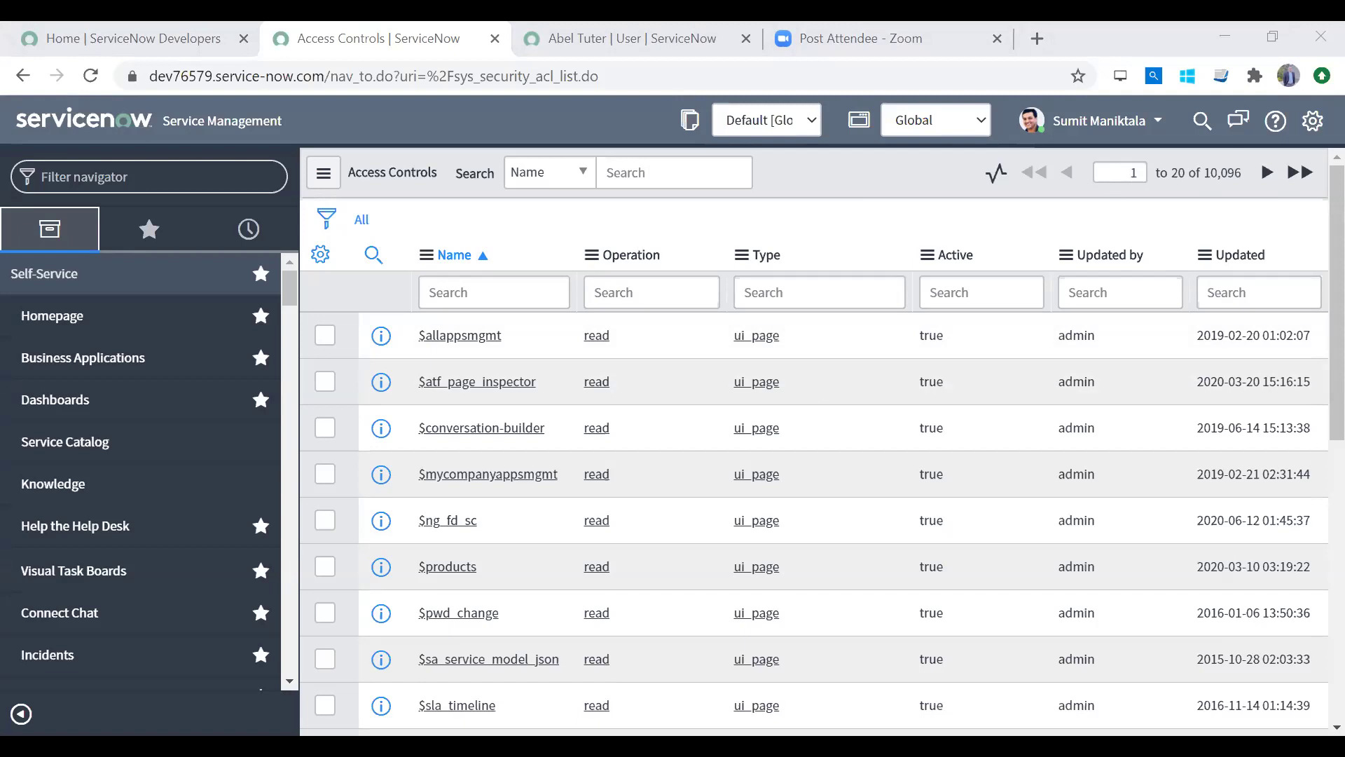
key(alt+Tab)
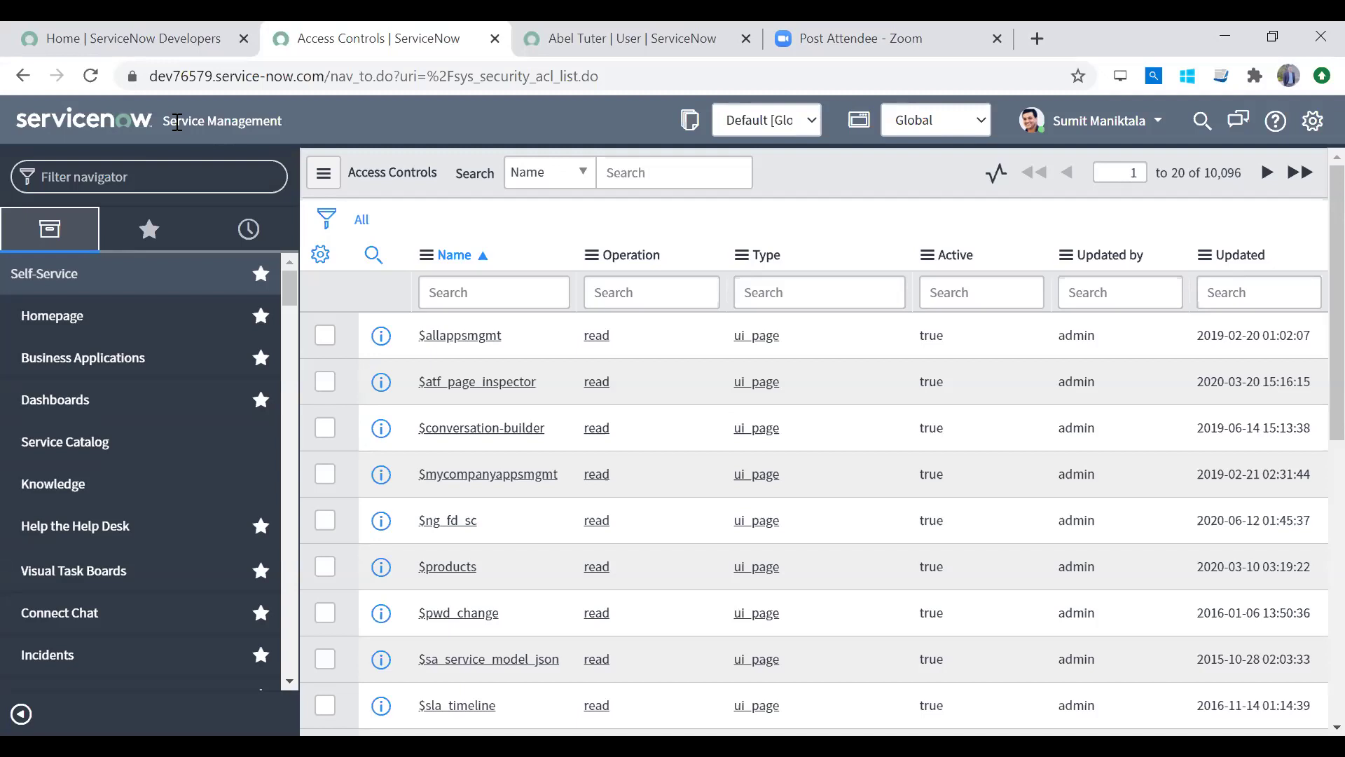
click(179, 179)
Step: Open Script Includes sorted by Updated, view MyCommonFunctions, then return to the list
text(sc)
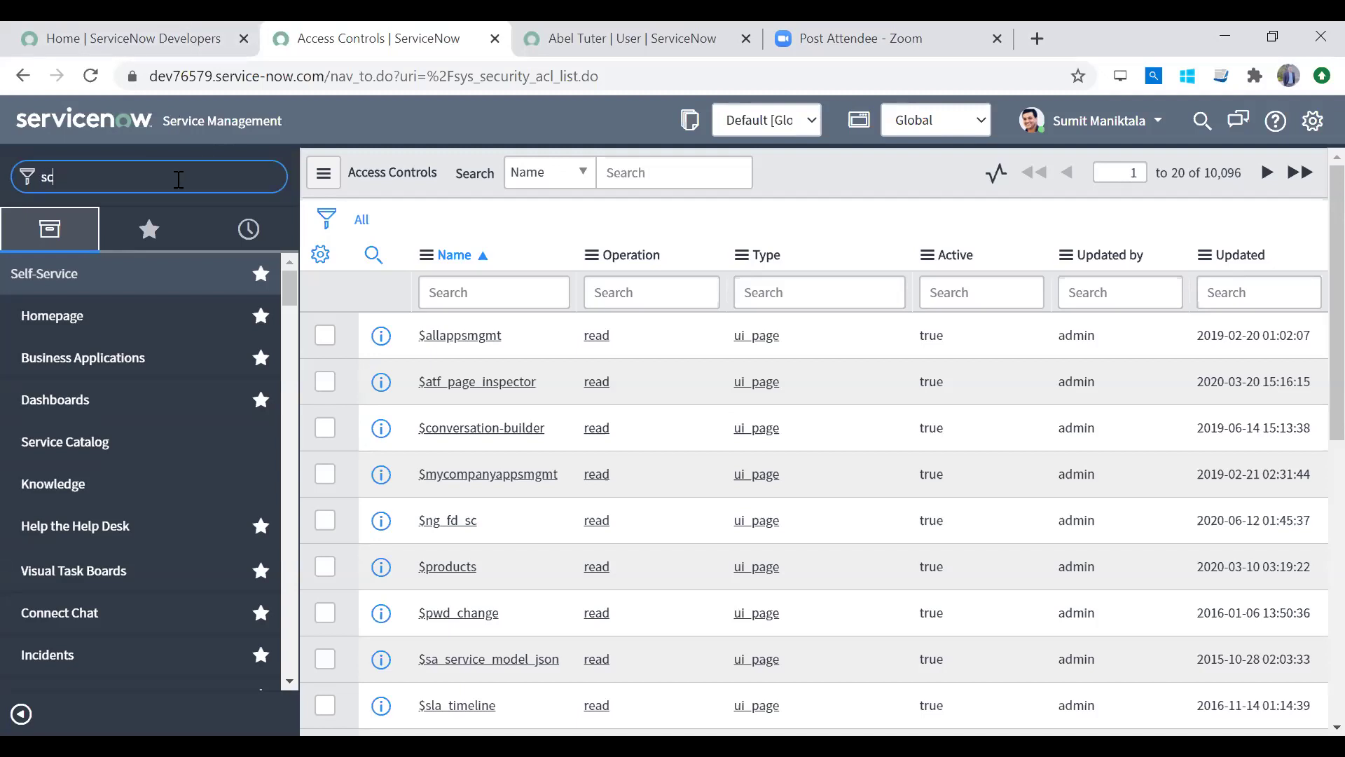
text(ript inc)
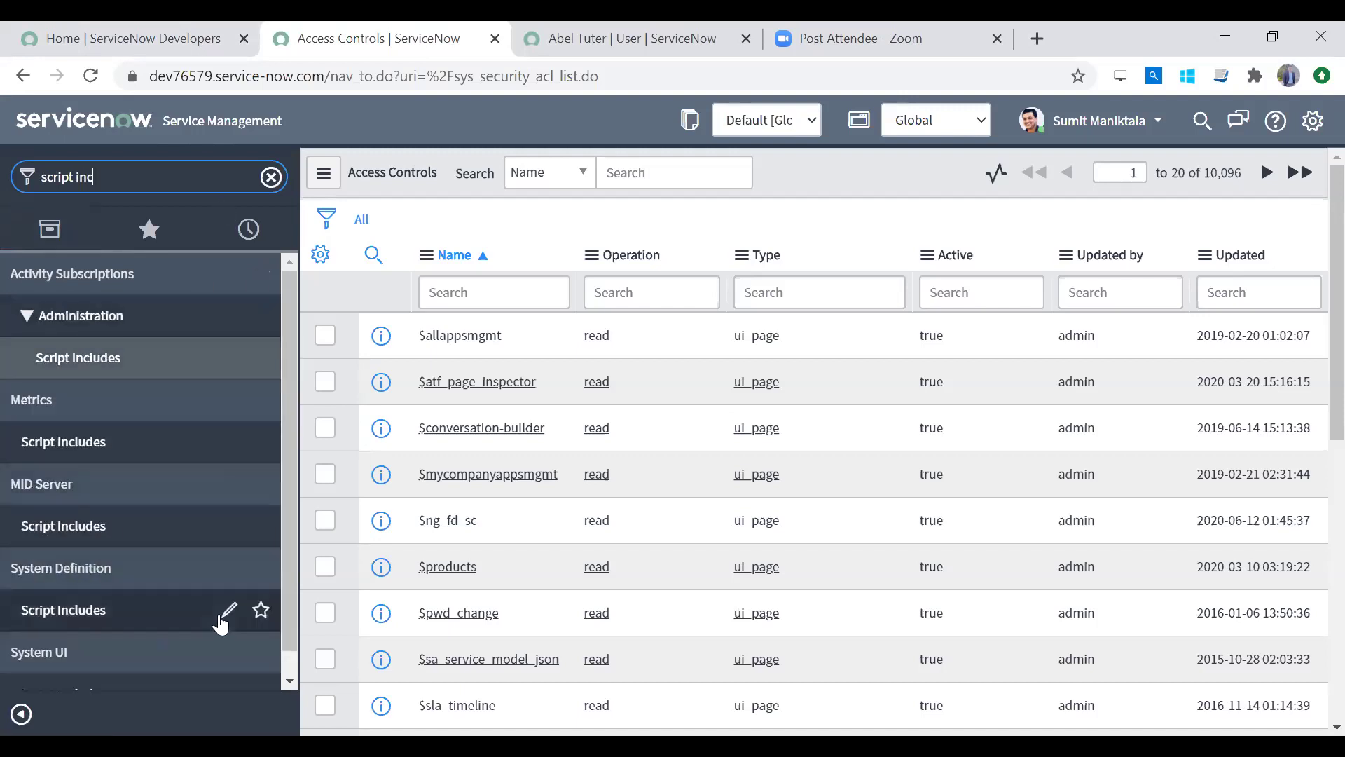
click(141, 606)
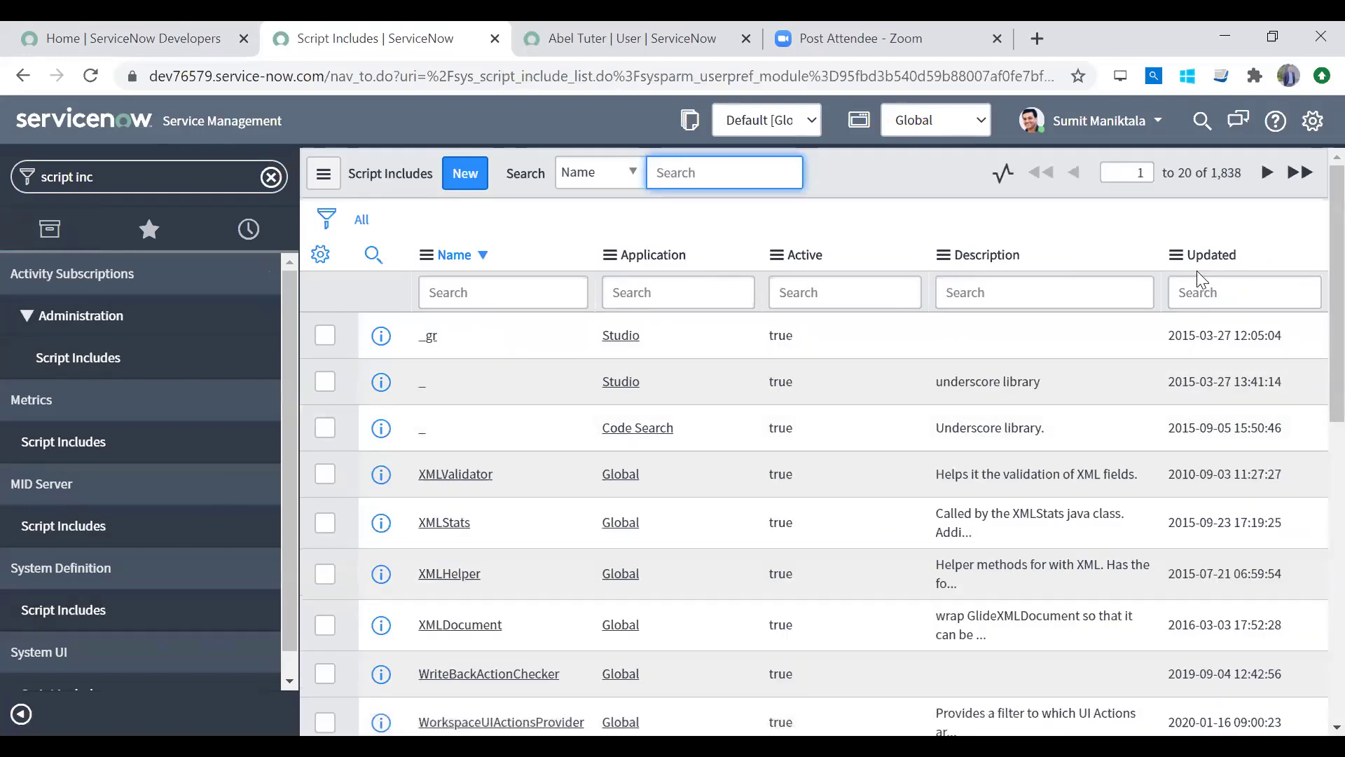
click(1191, 256)
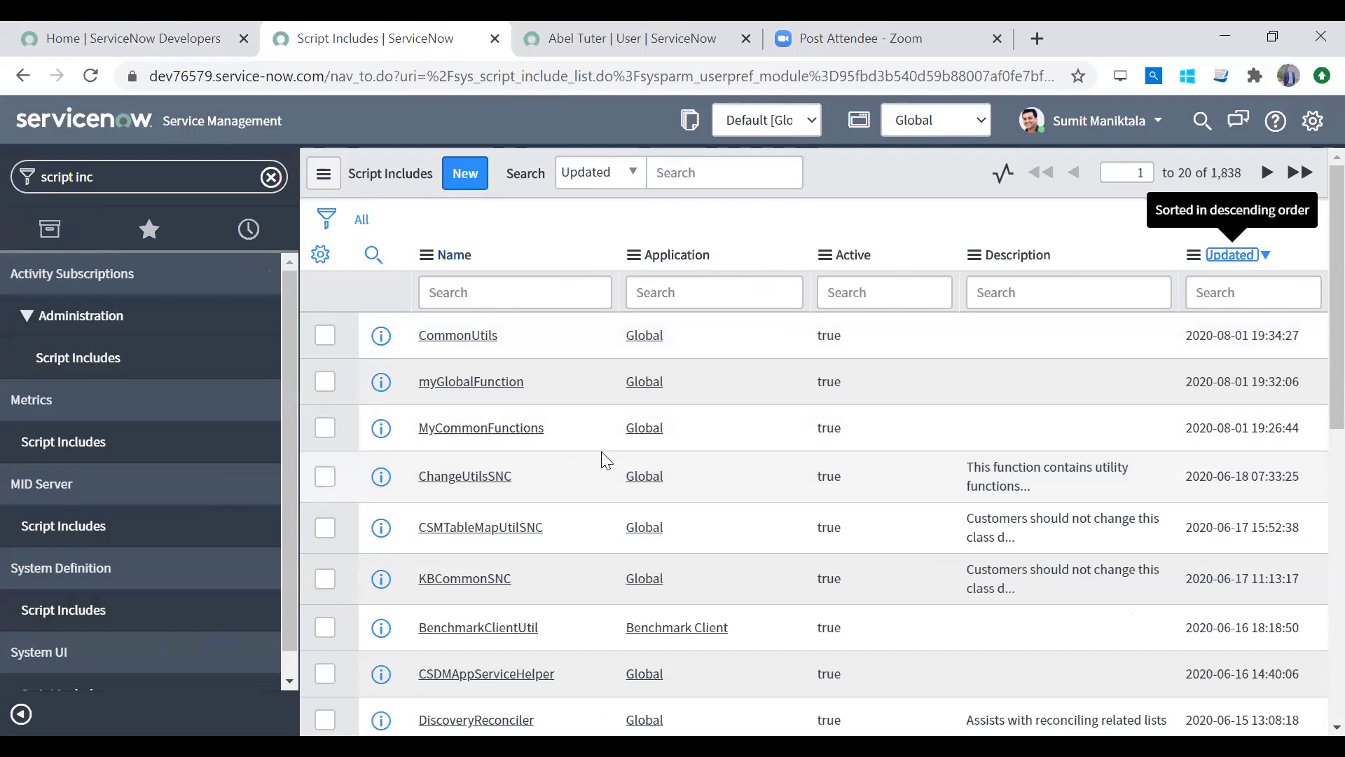
click(496, 430)
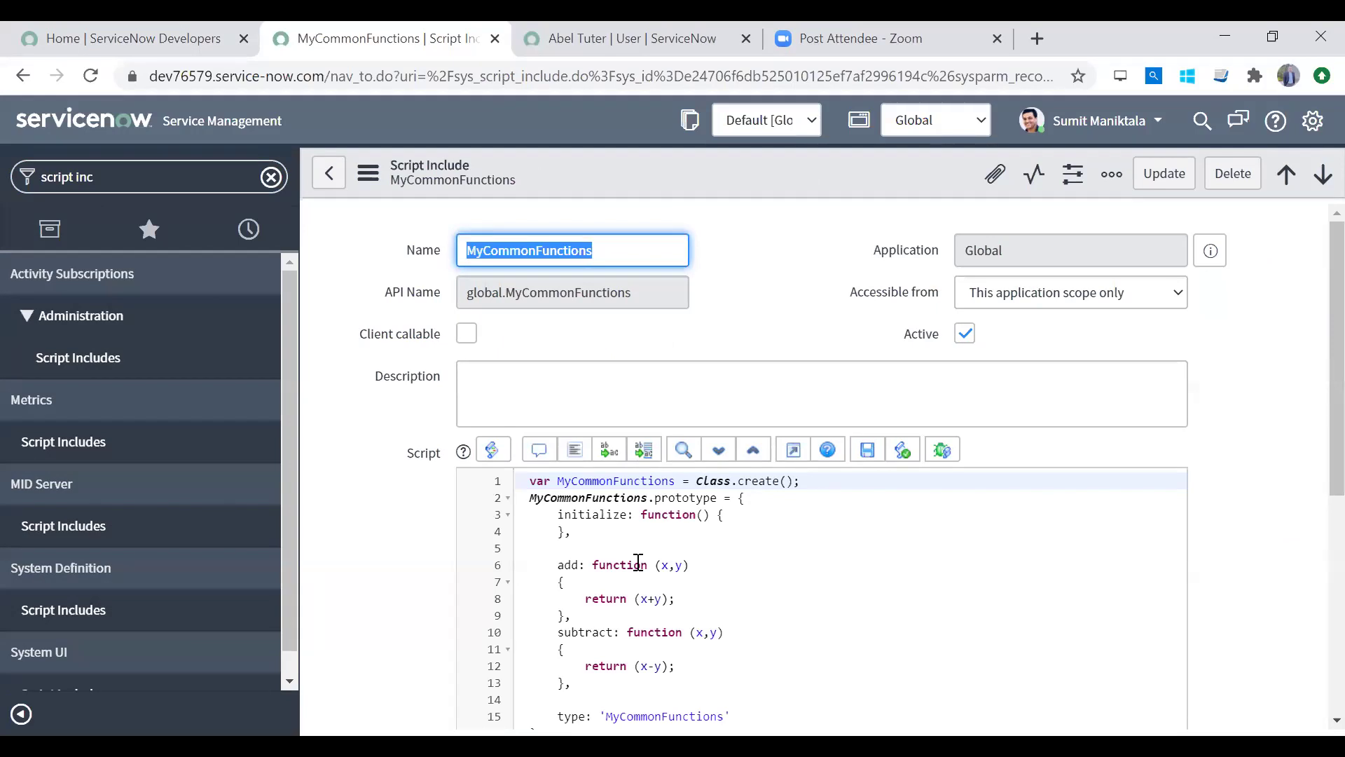
click(132, 602)
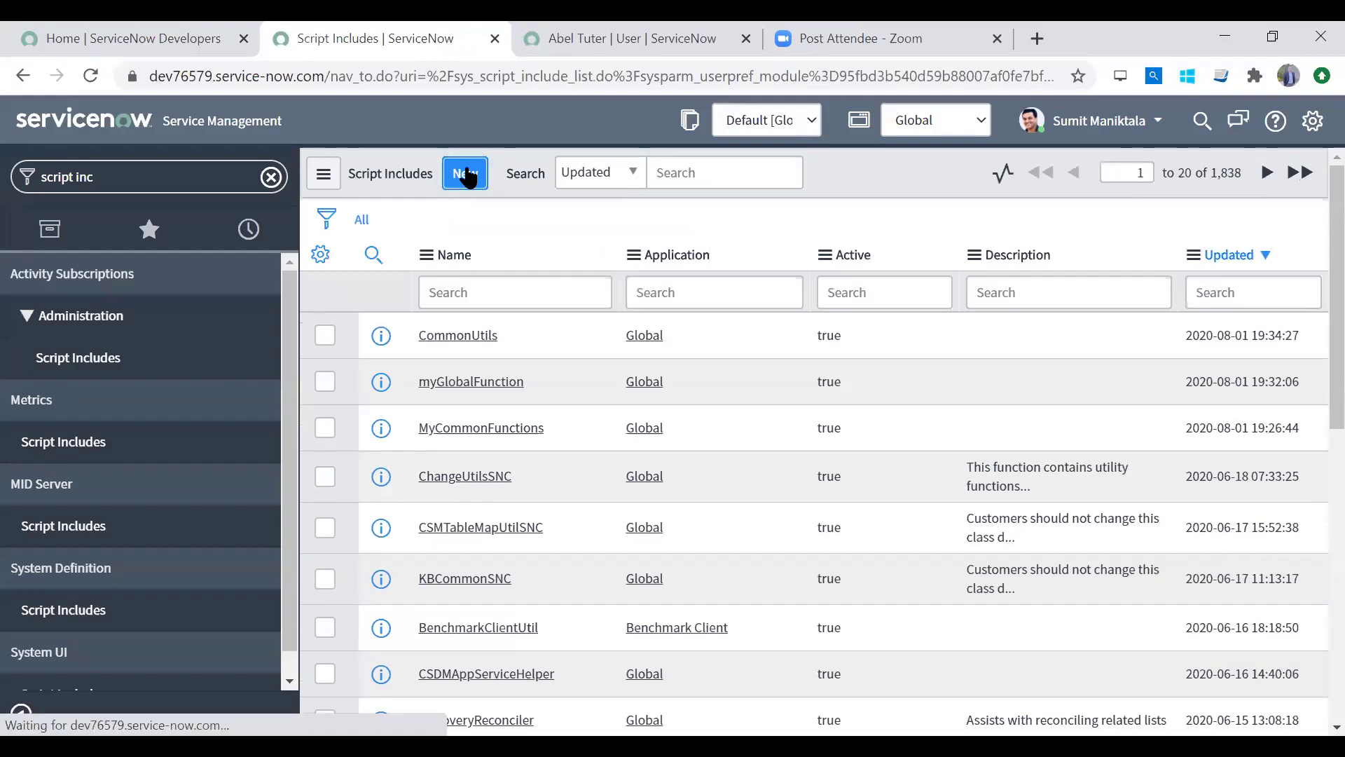
Step: Create a new script include named CommonValidations so its API name and template generate
click(466, 176)
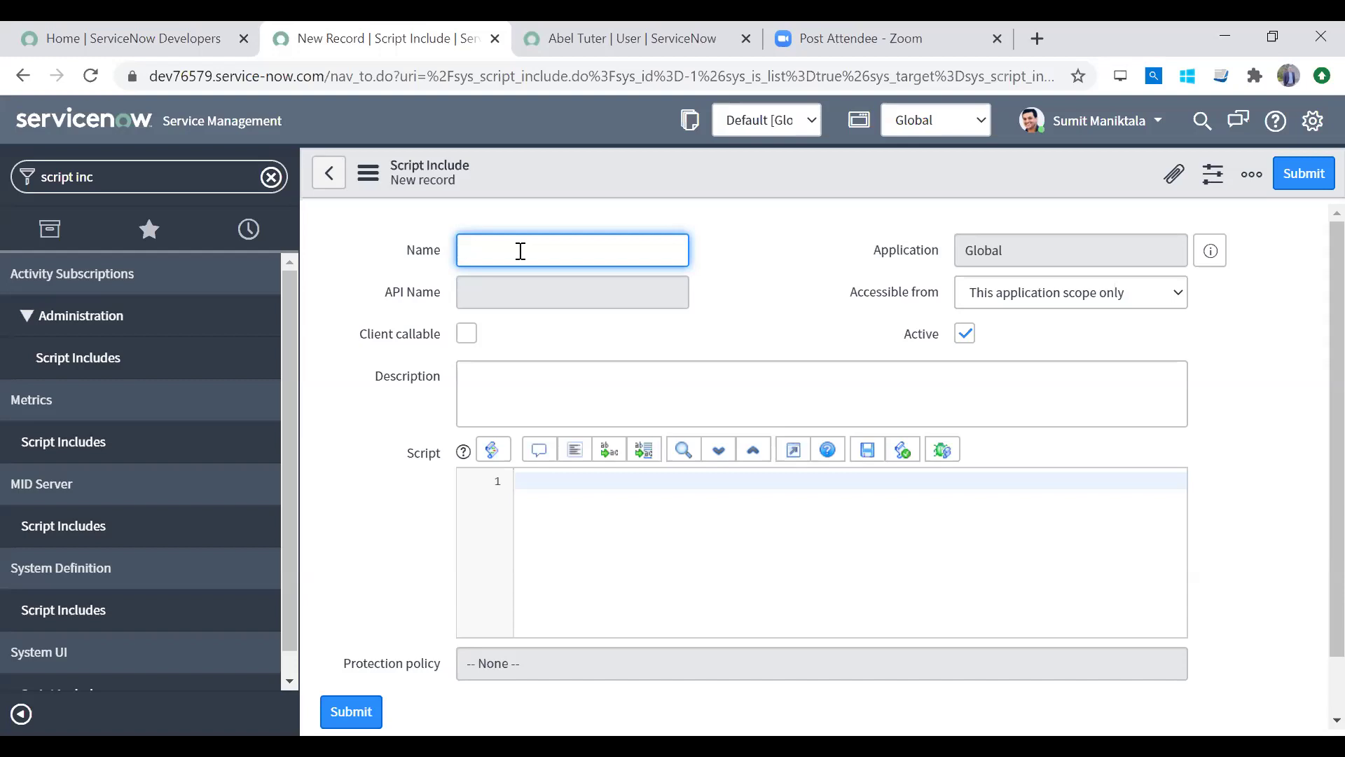
text(M)
key(BackSpace)
text(CommonValidations)
key(Tab)
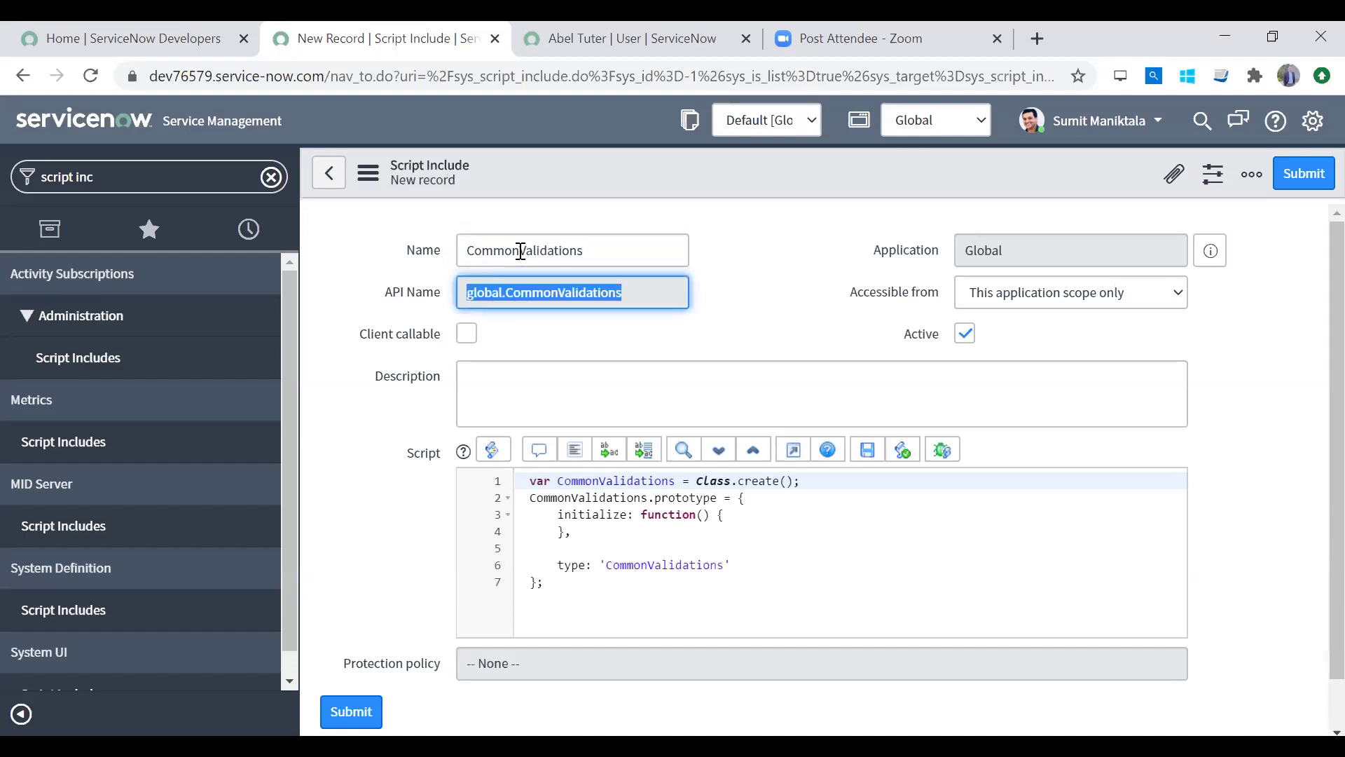
Step: Review the generated CommonValidations class template and its class name and type string
click(661, 550)
drag(533, 483, 594, 612)
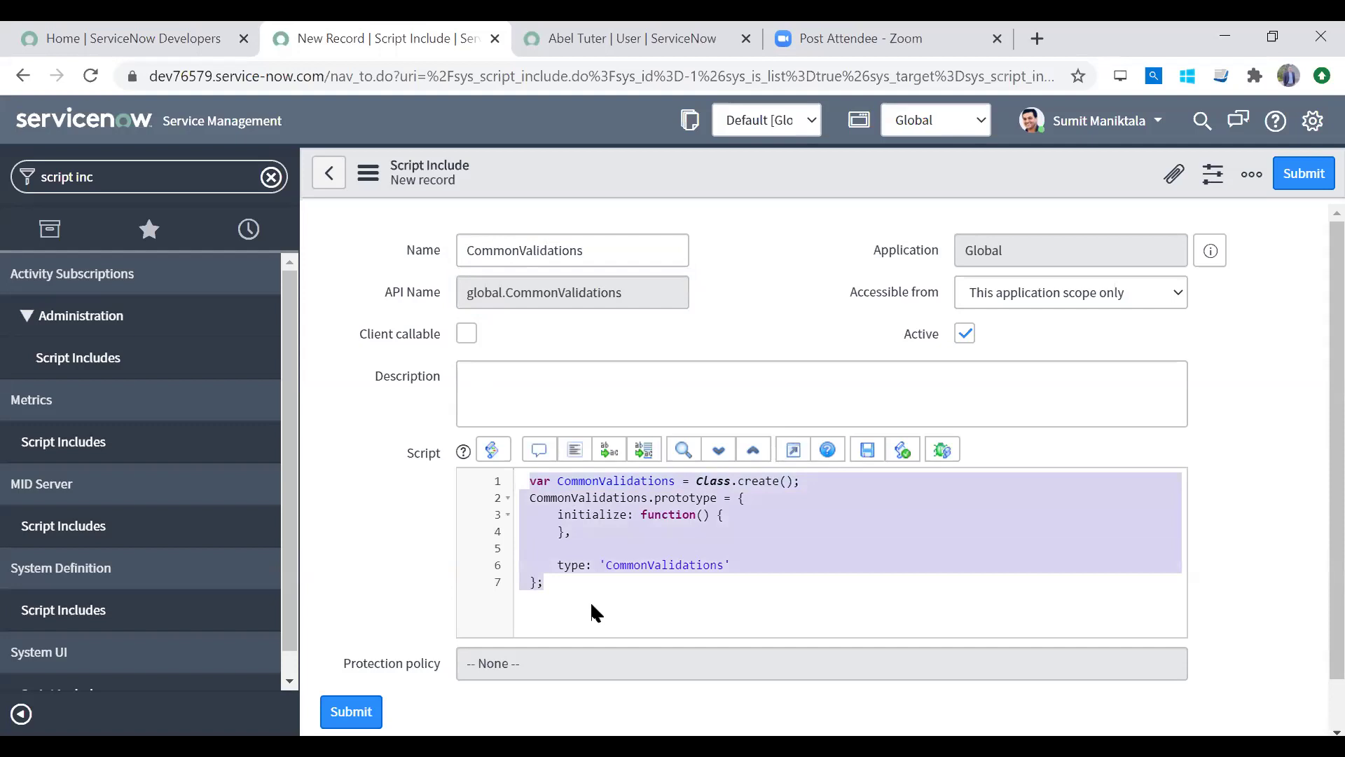
click(648, 565)
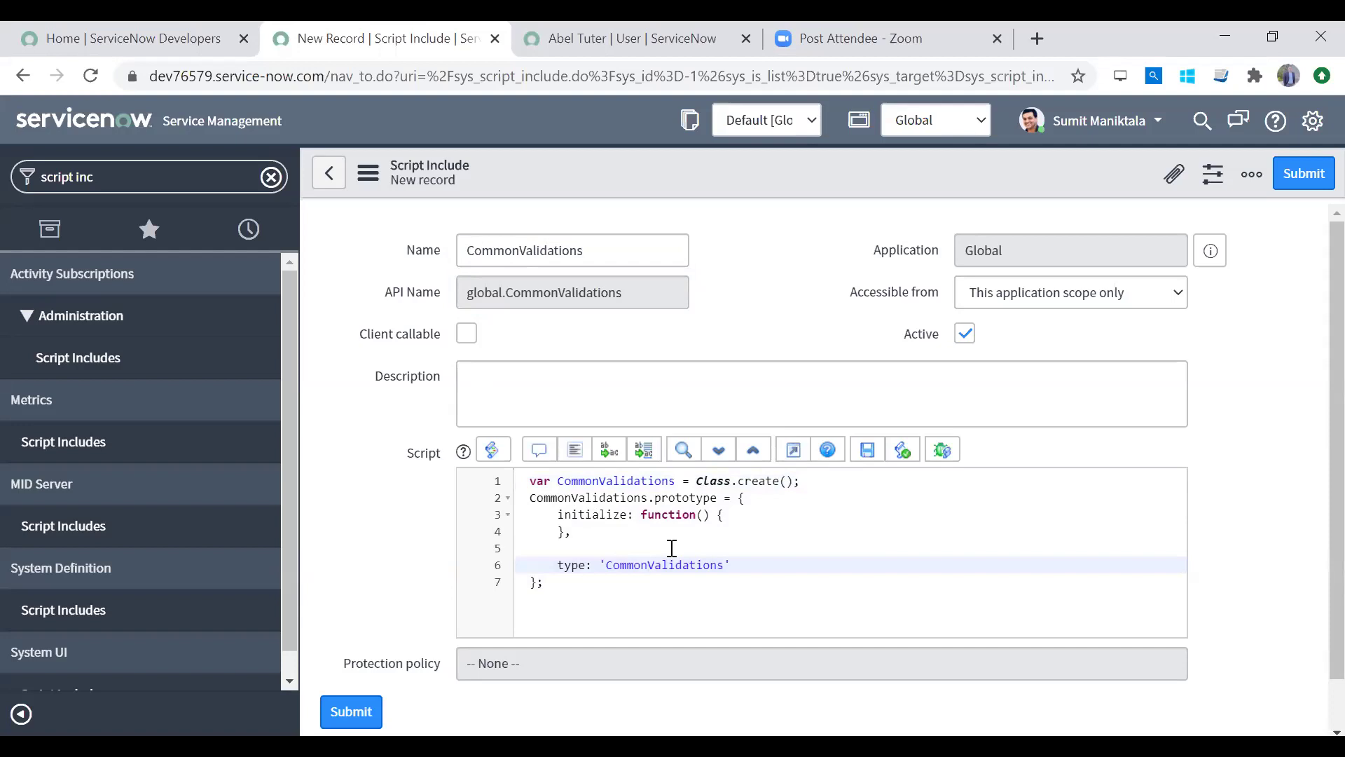
double_click(531, 250)
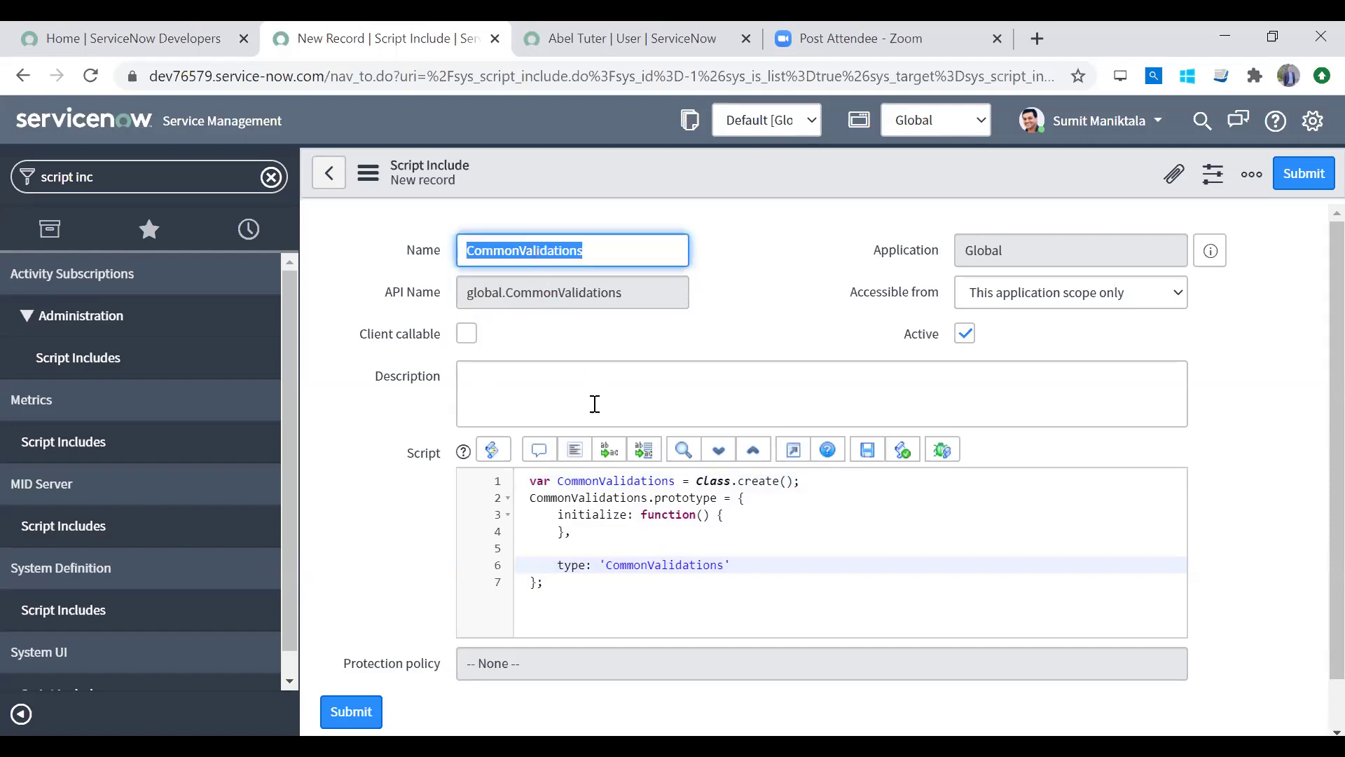
double_click(583, 481)
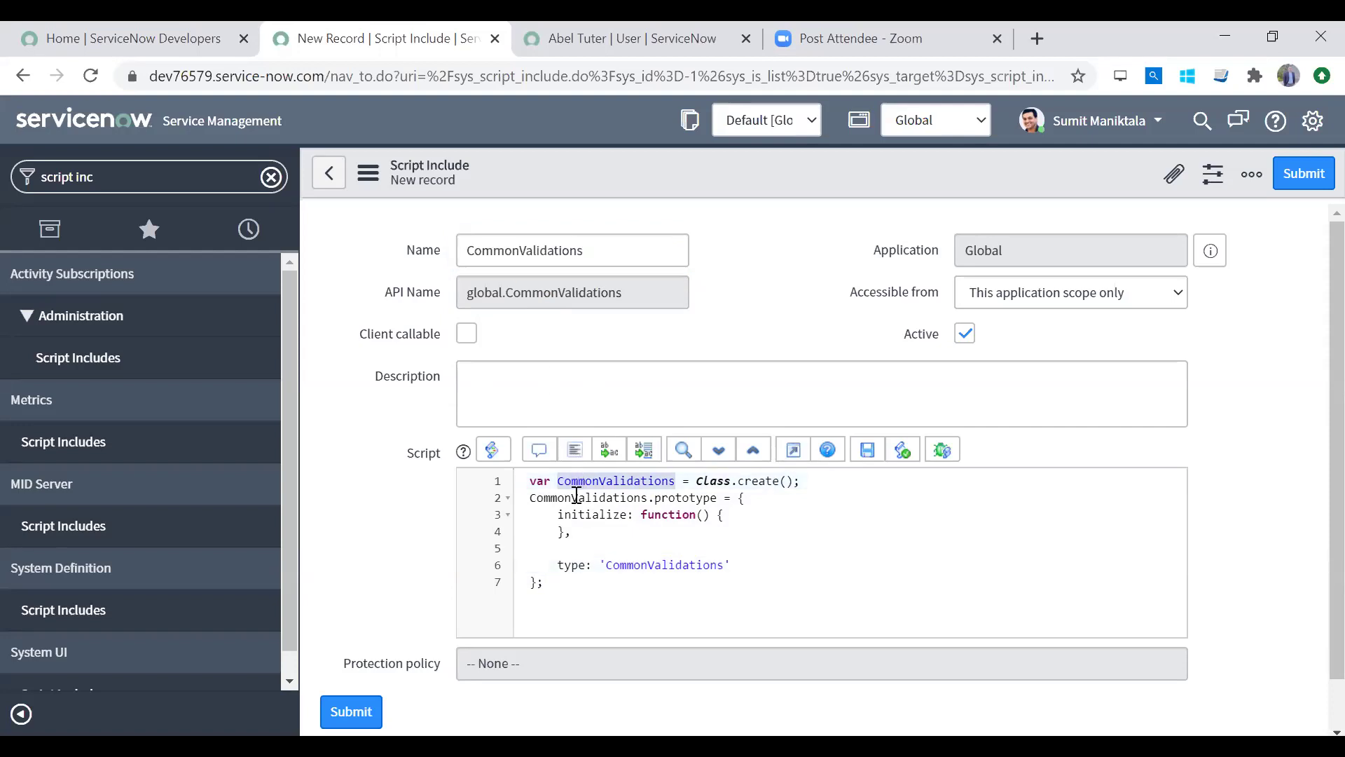
double_click(571, 497)
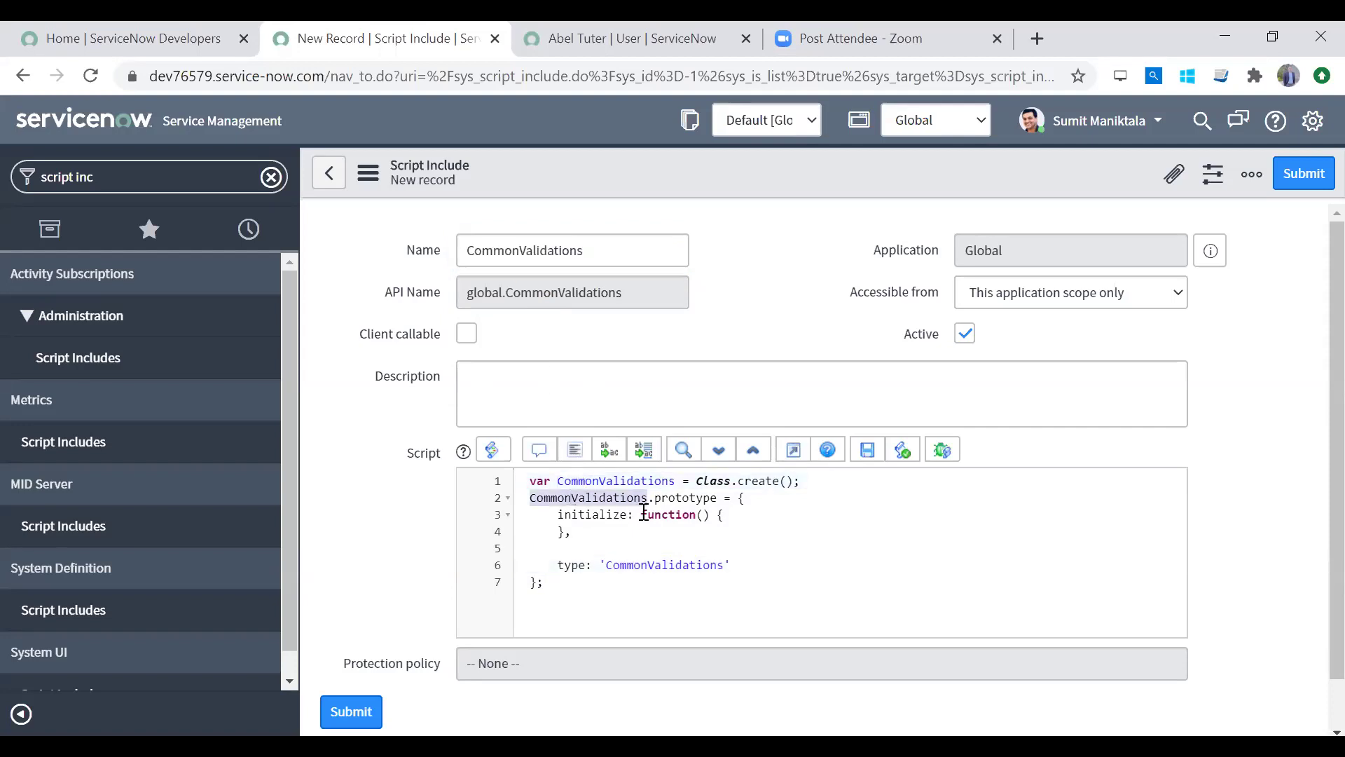
click(595, 481)
click(589, 497)
click(592, 482)
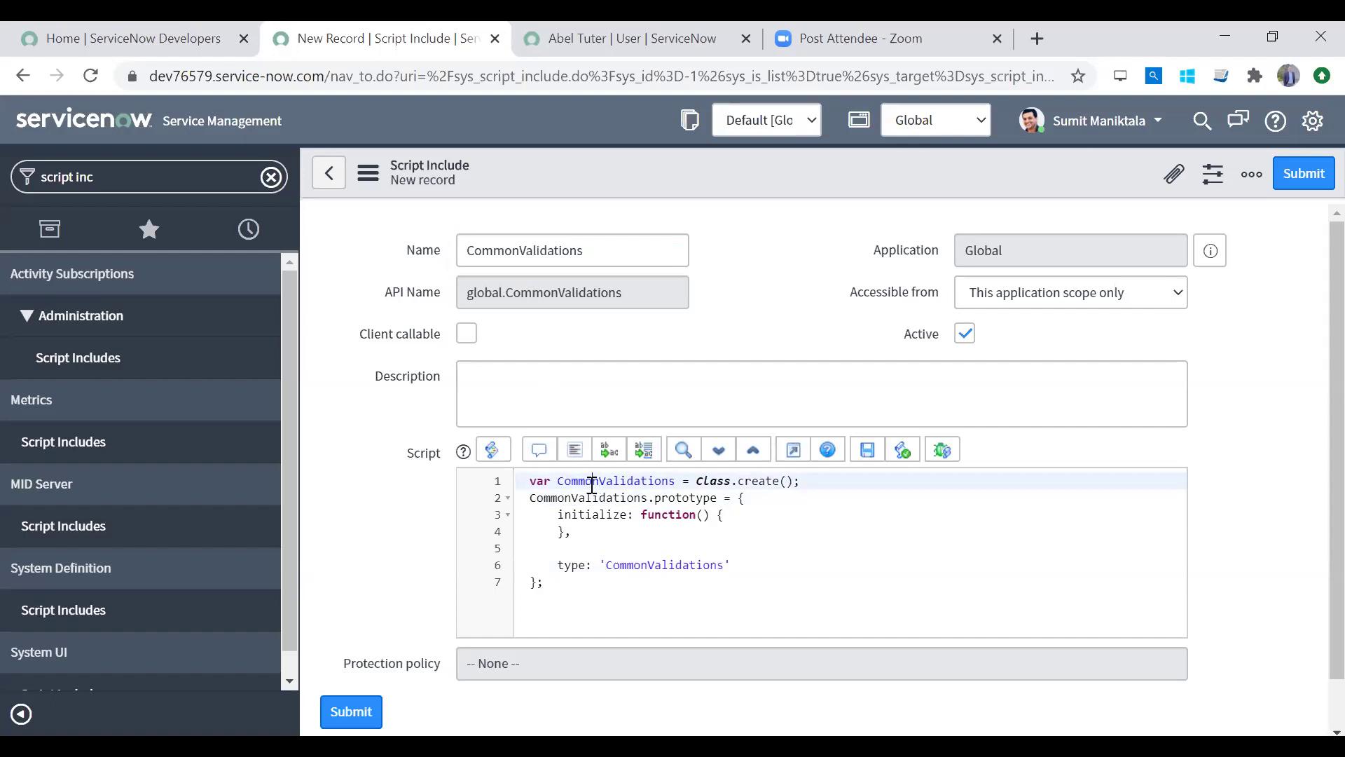
double_click(648, 565)
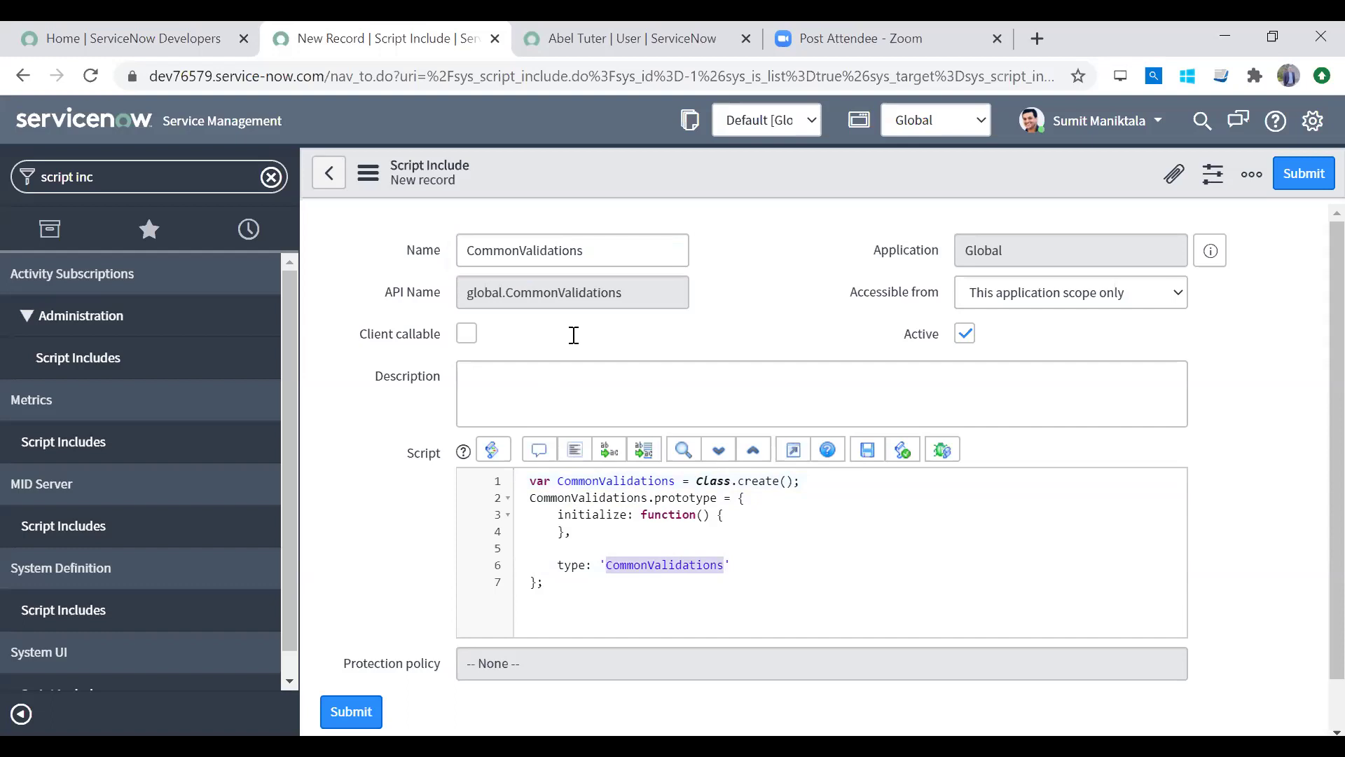
click(601, 258)
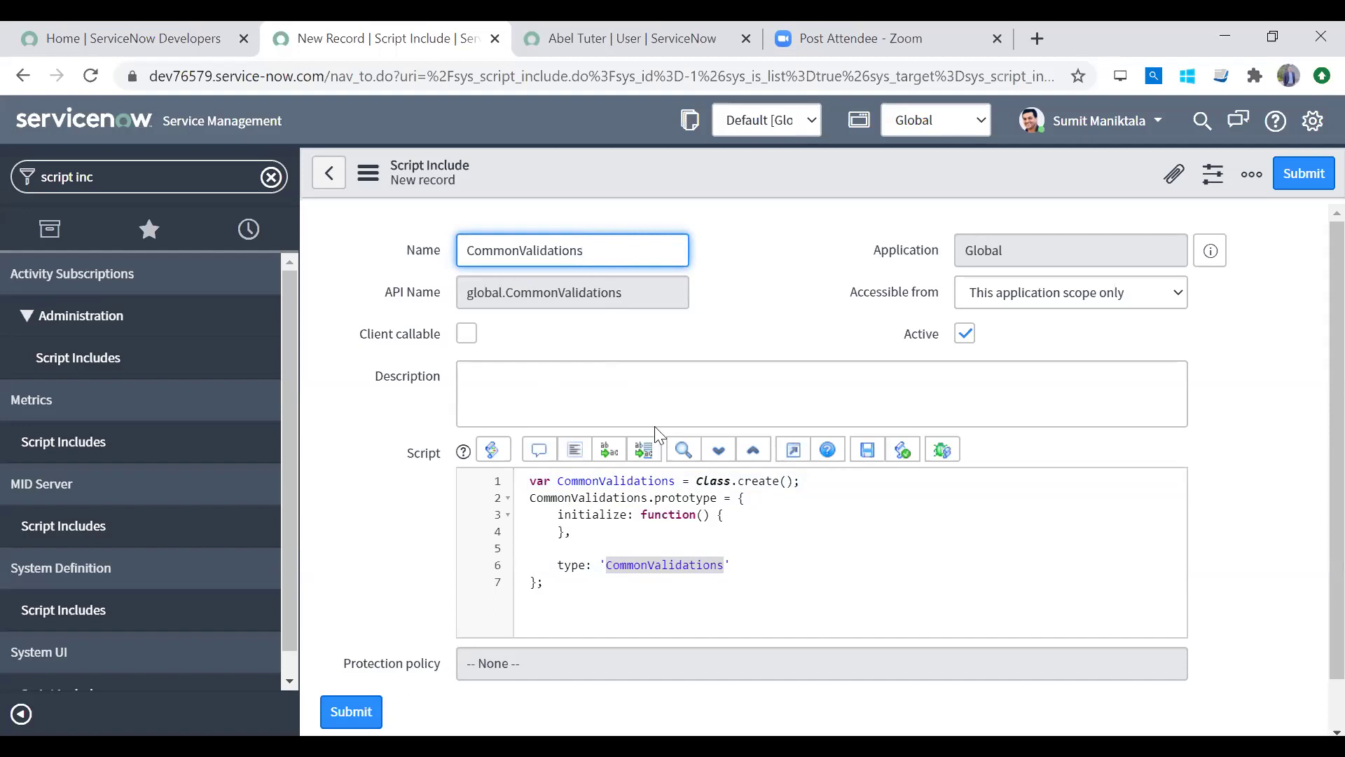
click(672, 480)
click(644, 503)
click(712, 565)
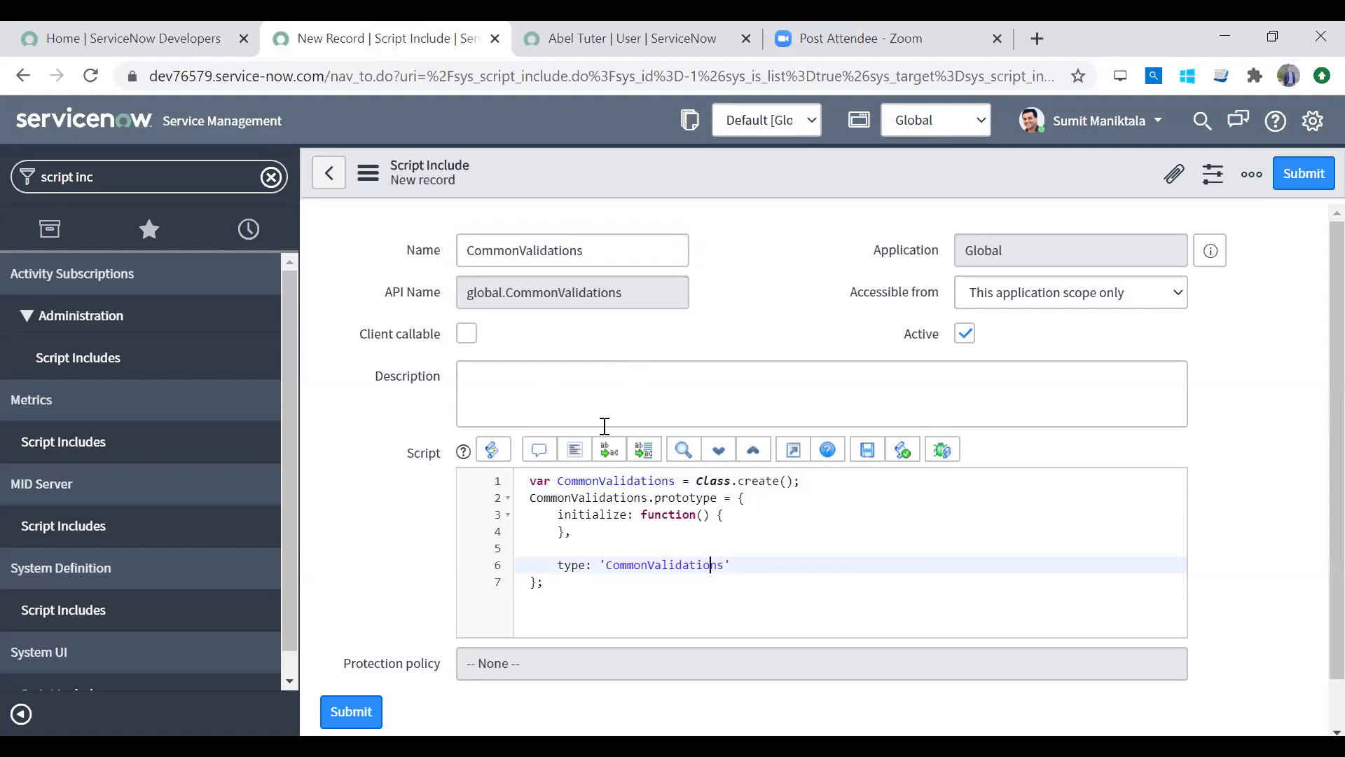
Step: Save the new CommonValidations script include record from the form header menu
click(592, 545)
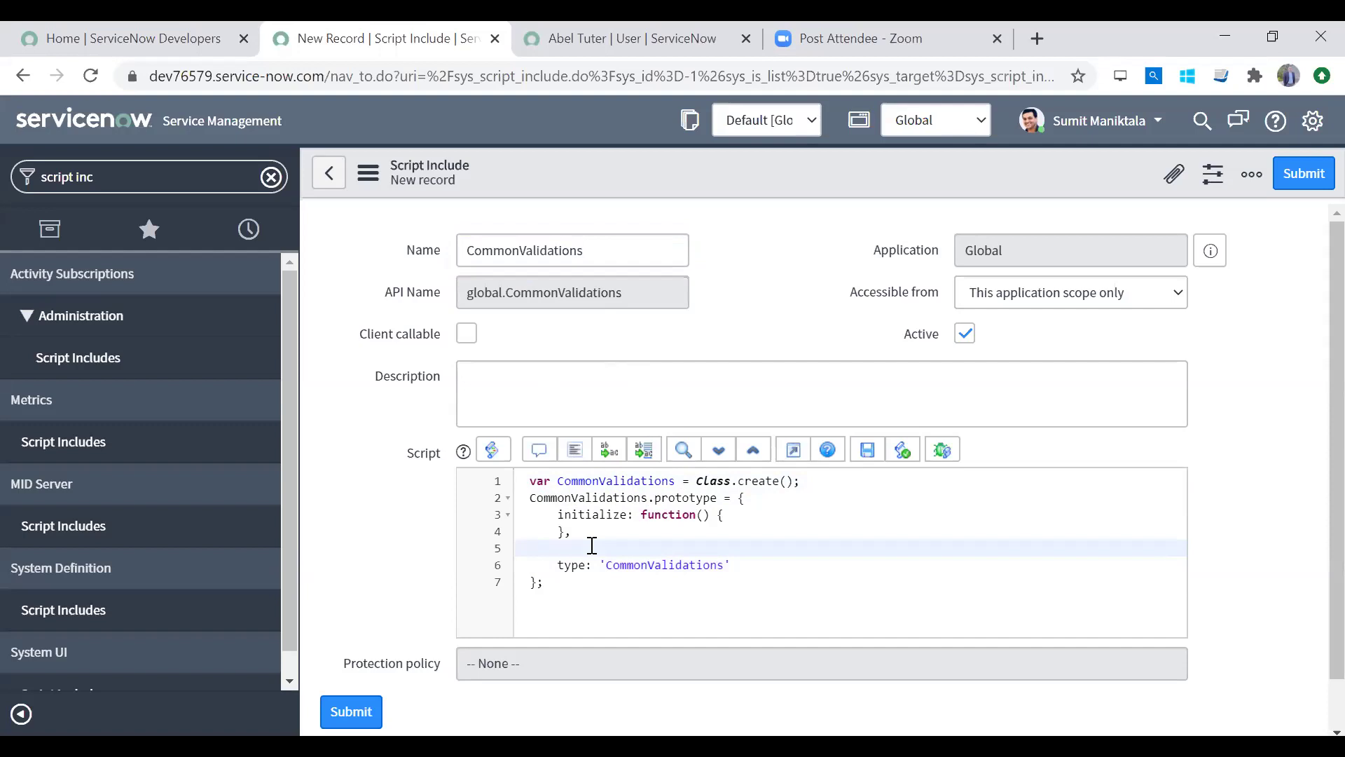
right_click(766, 181)
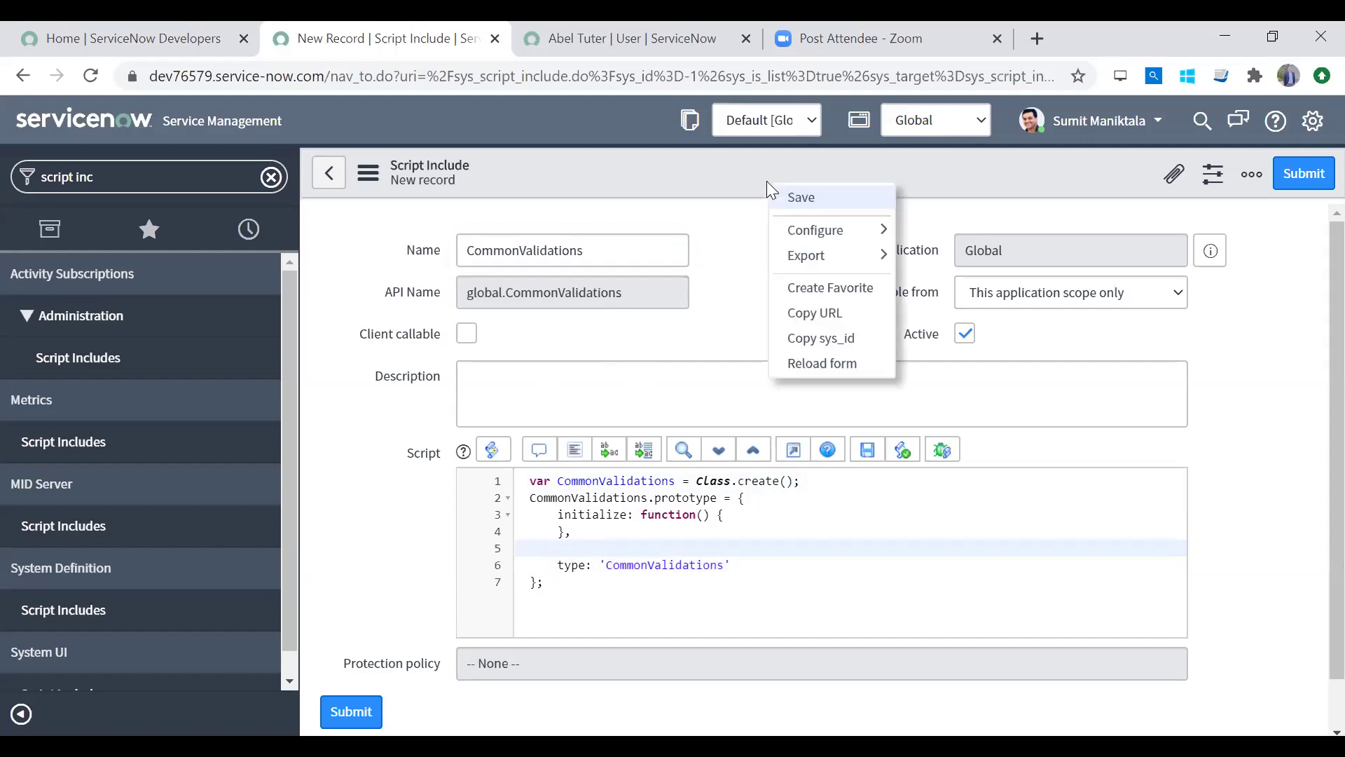
click(802, 199)
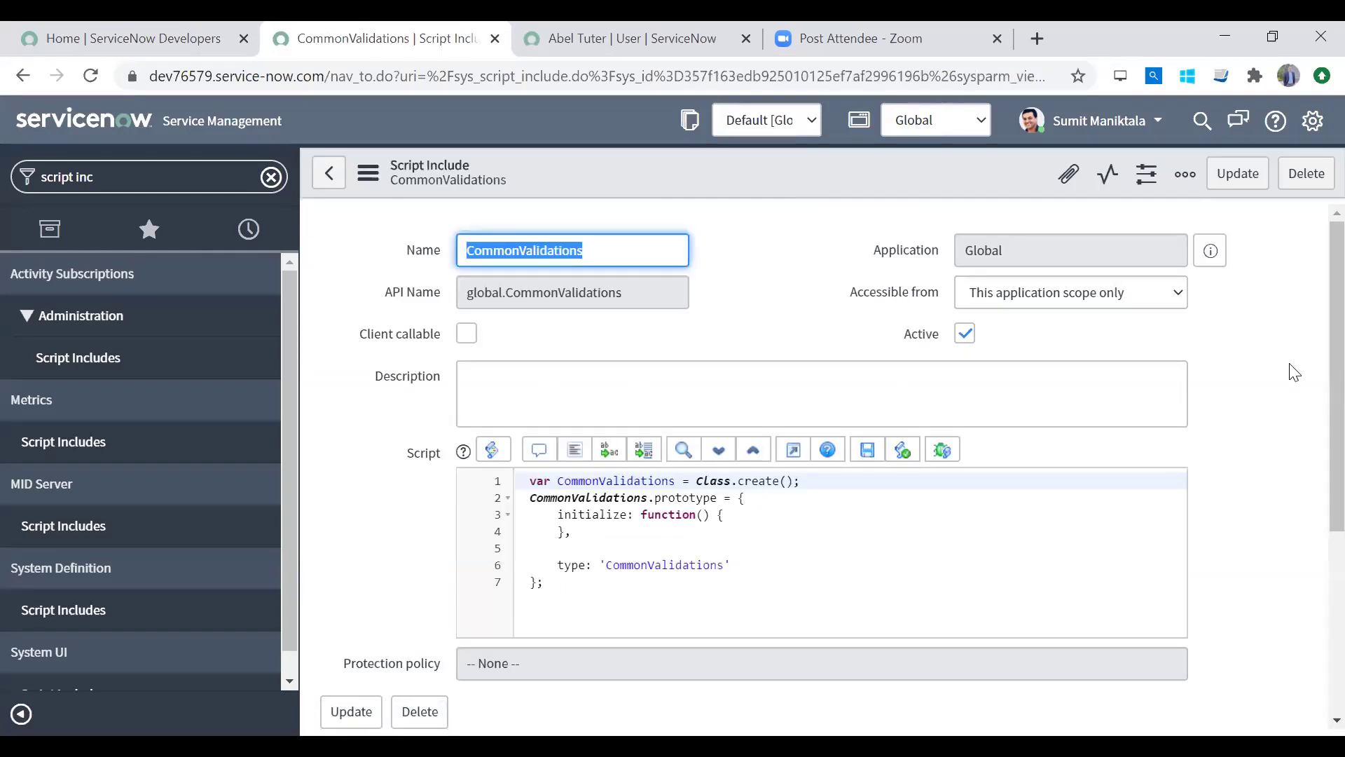
Step: Review the initialize function in the saved script
scroll(1310, 518, down, 3)
scroll(1310, 301, up, 3)
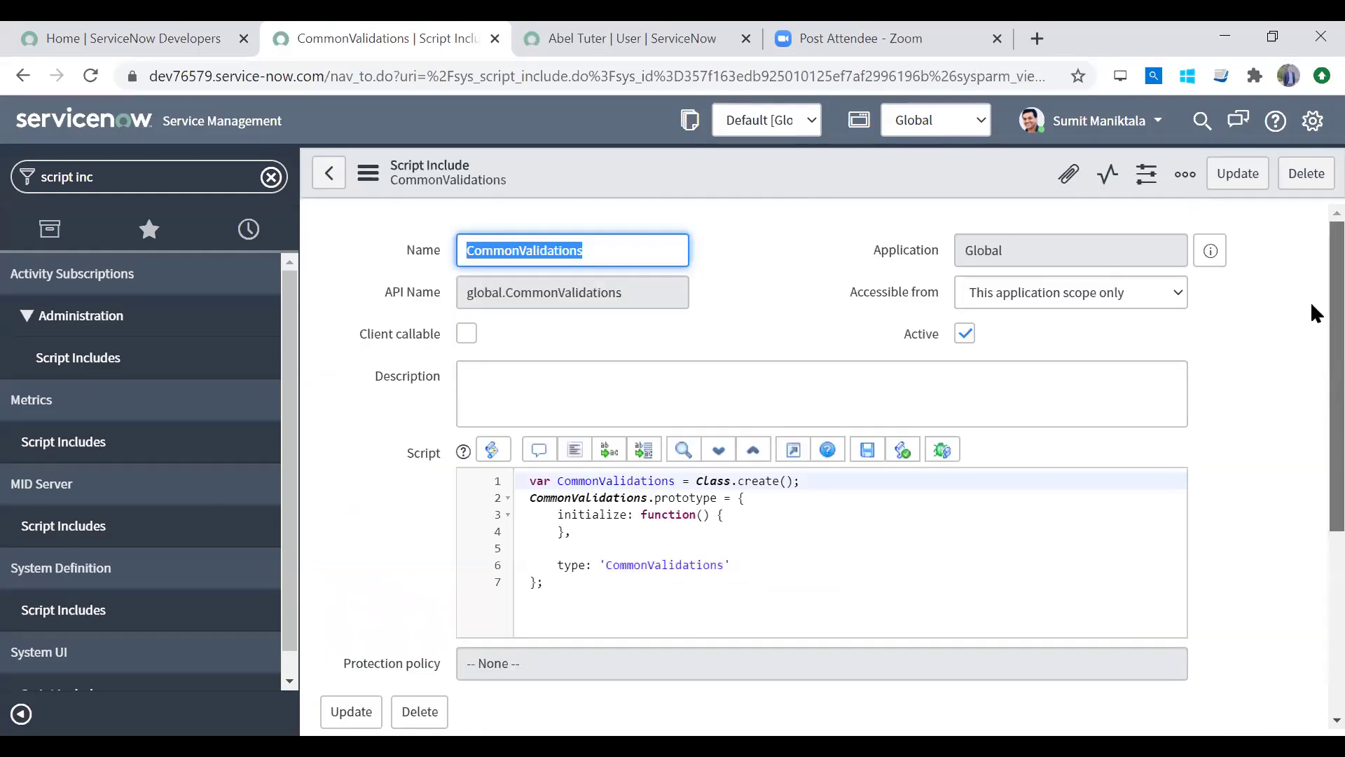
click(719, 514)
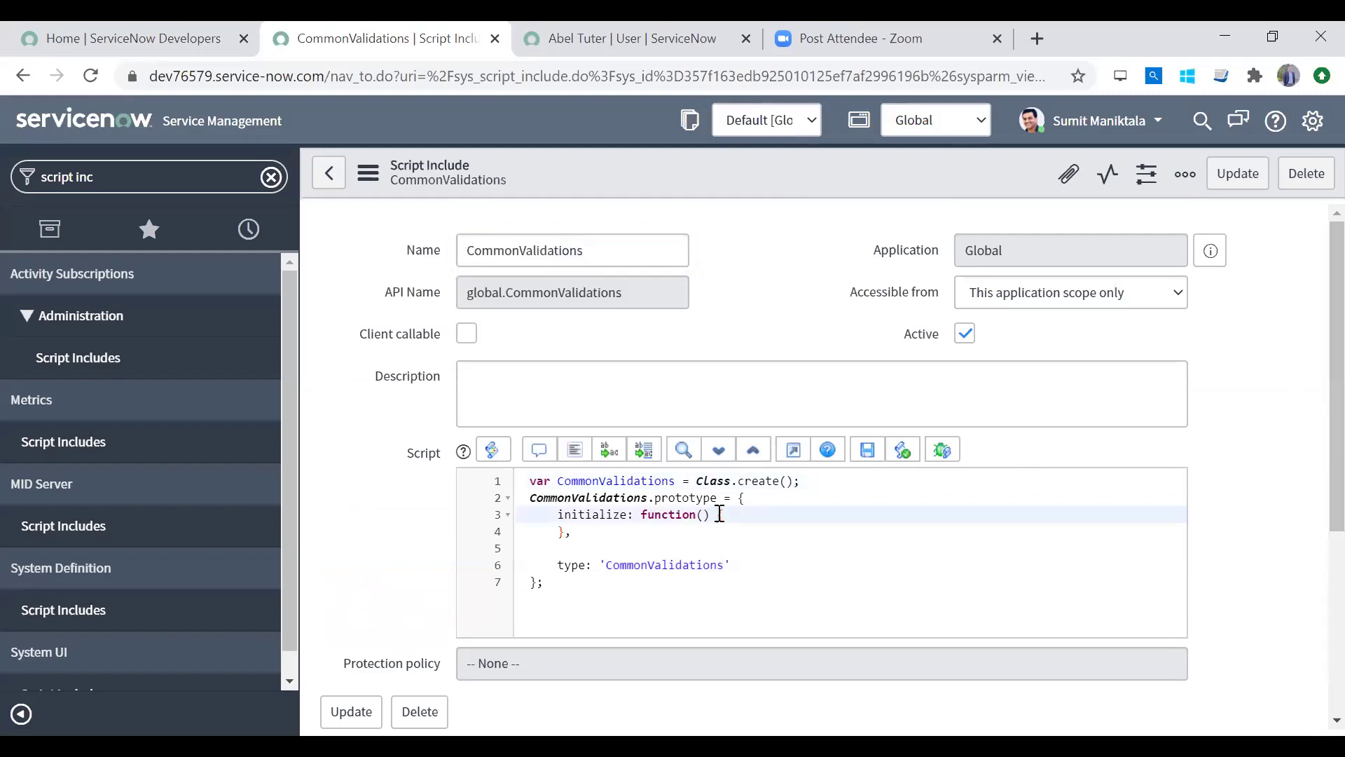
double_click(646, 514)
click(599, 516)
double_click(600, 515)
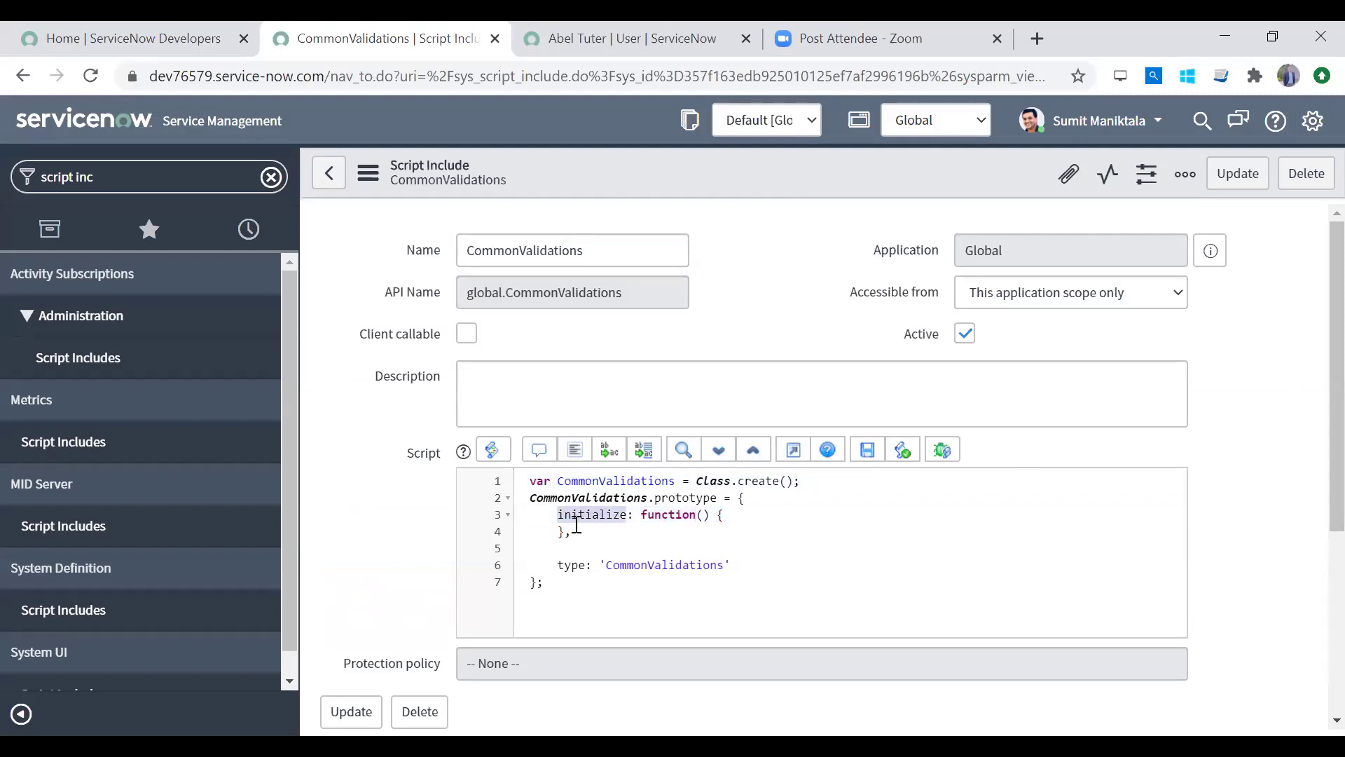
click(724, 515)
click(567, 548)
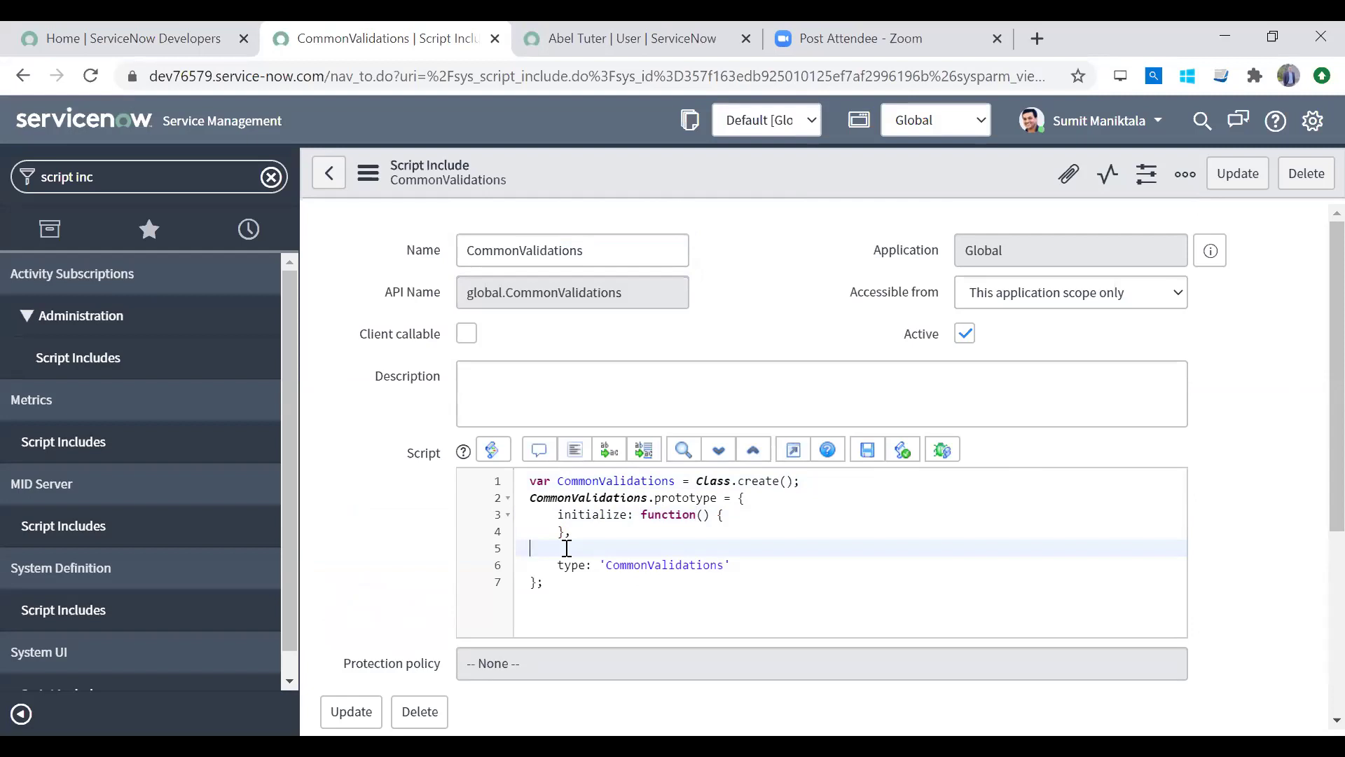
drag(587, 532, 499, 524)
Step: Add a ValidatesEmails: function() with braces on a new line after initialize
click(594, 544)
key(Return)
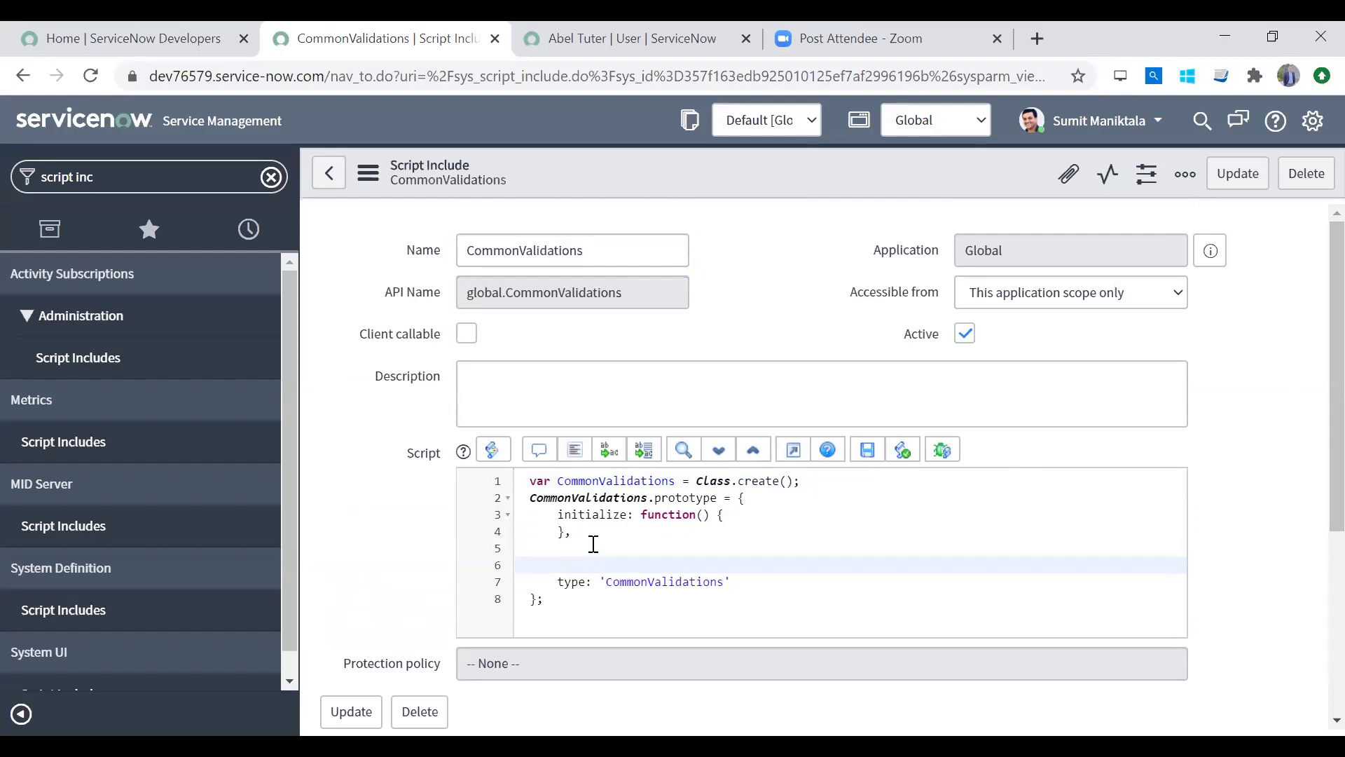
text(ValidatesEmails: function())
key(Return)
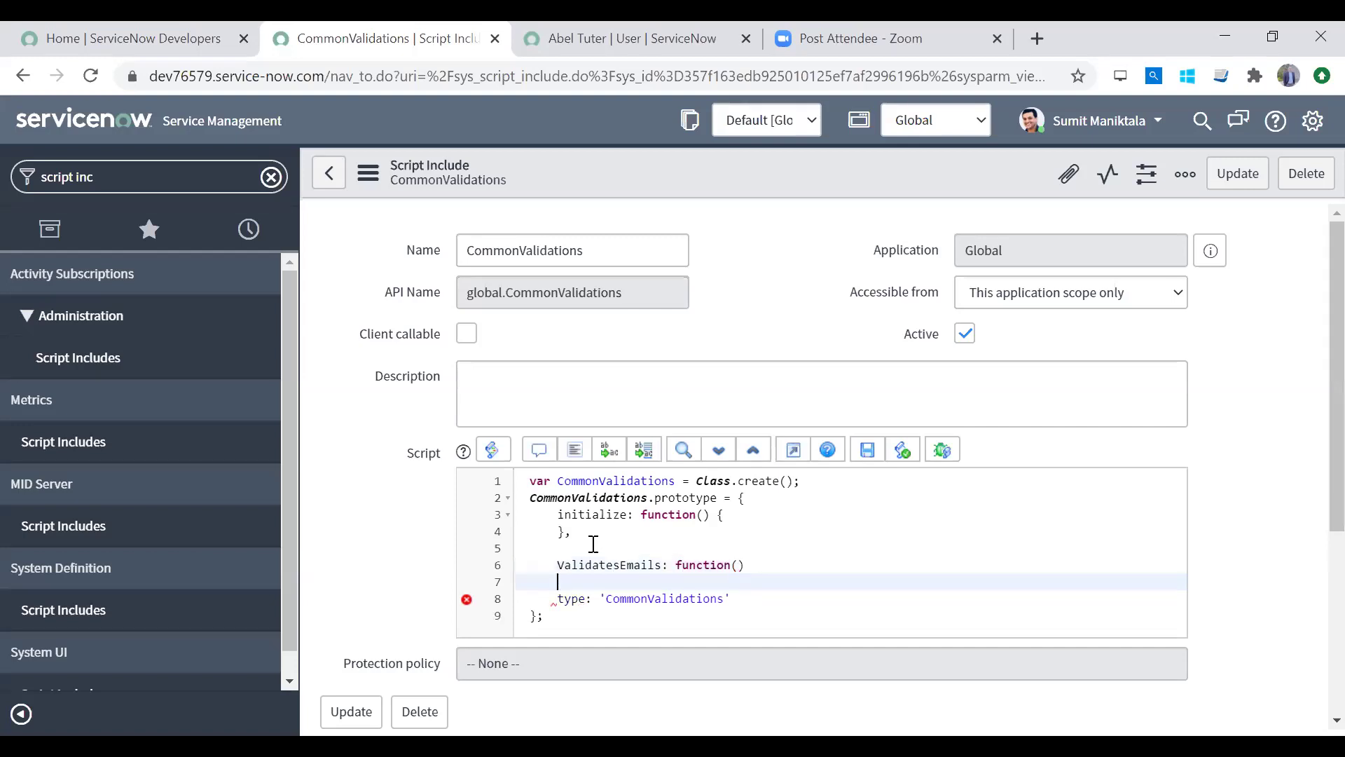
text({)
key(Return)
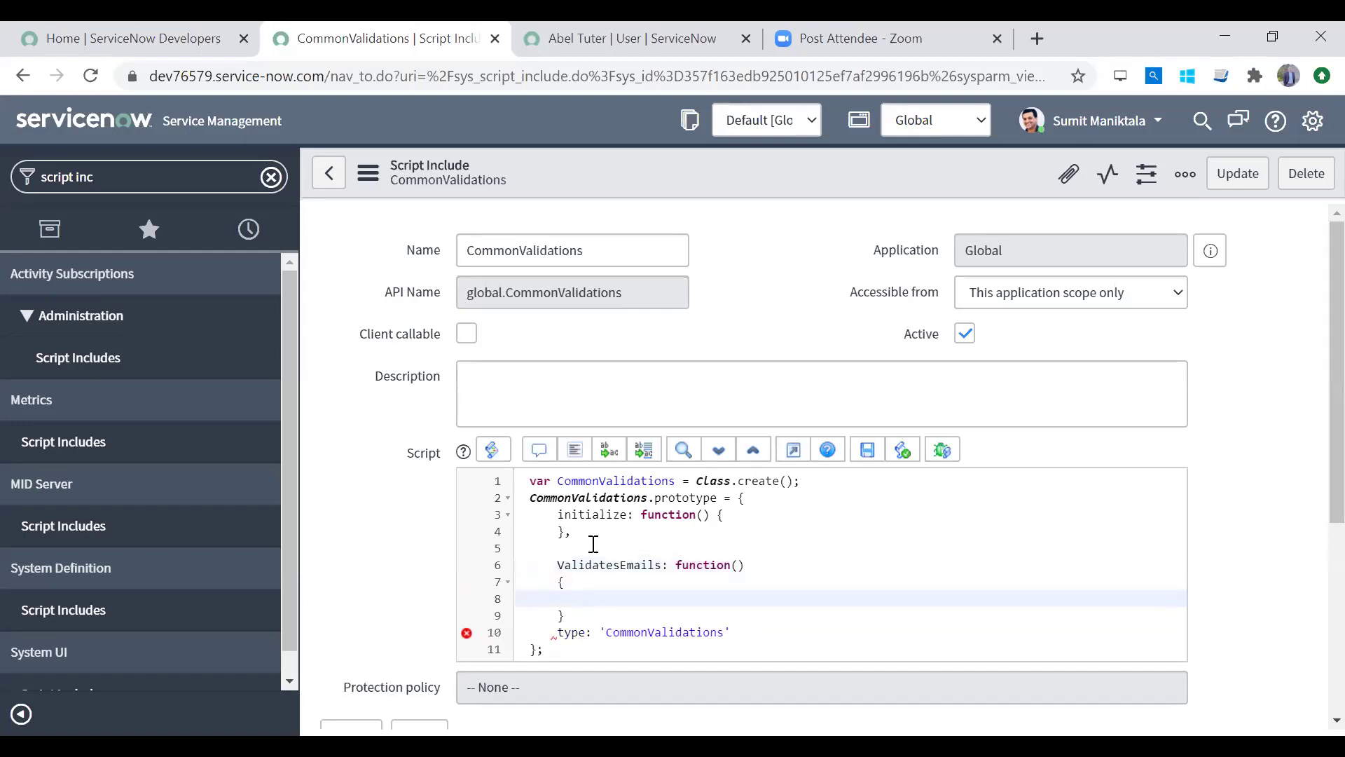
key(Down)
text(,)
key(Return)
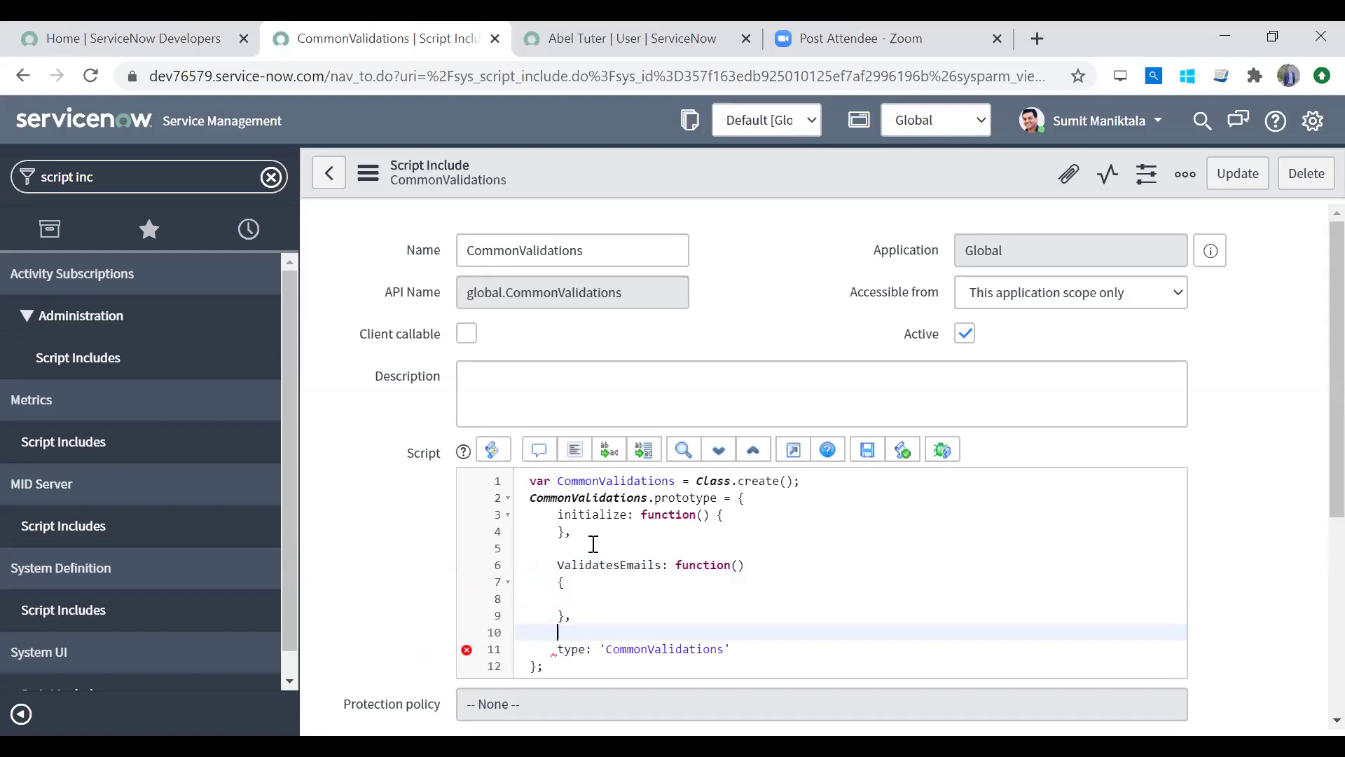
Step: Check the initialize and ValidatesEmails lines and add a comma after the new function's closing brace
click(597, 530)
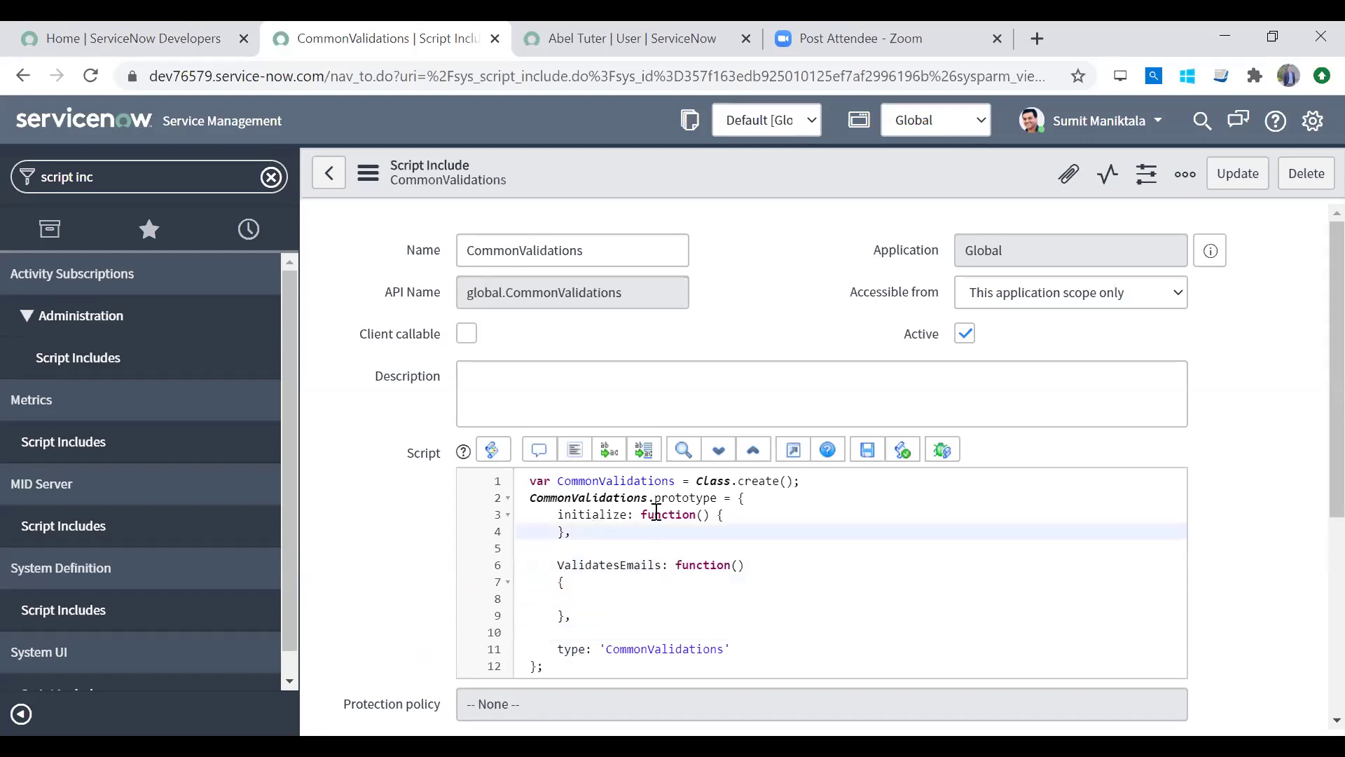
double_click(656, 514)
double_click(581, 513)
click(555, 513)
double_click(582, 513)
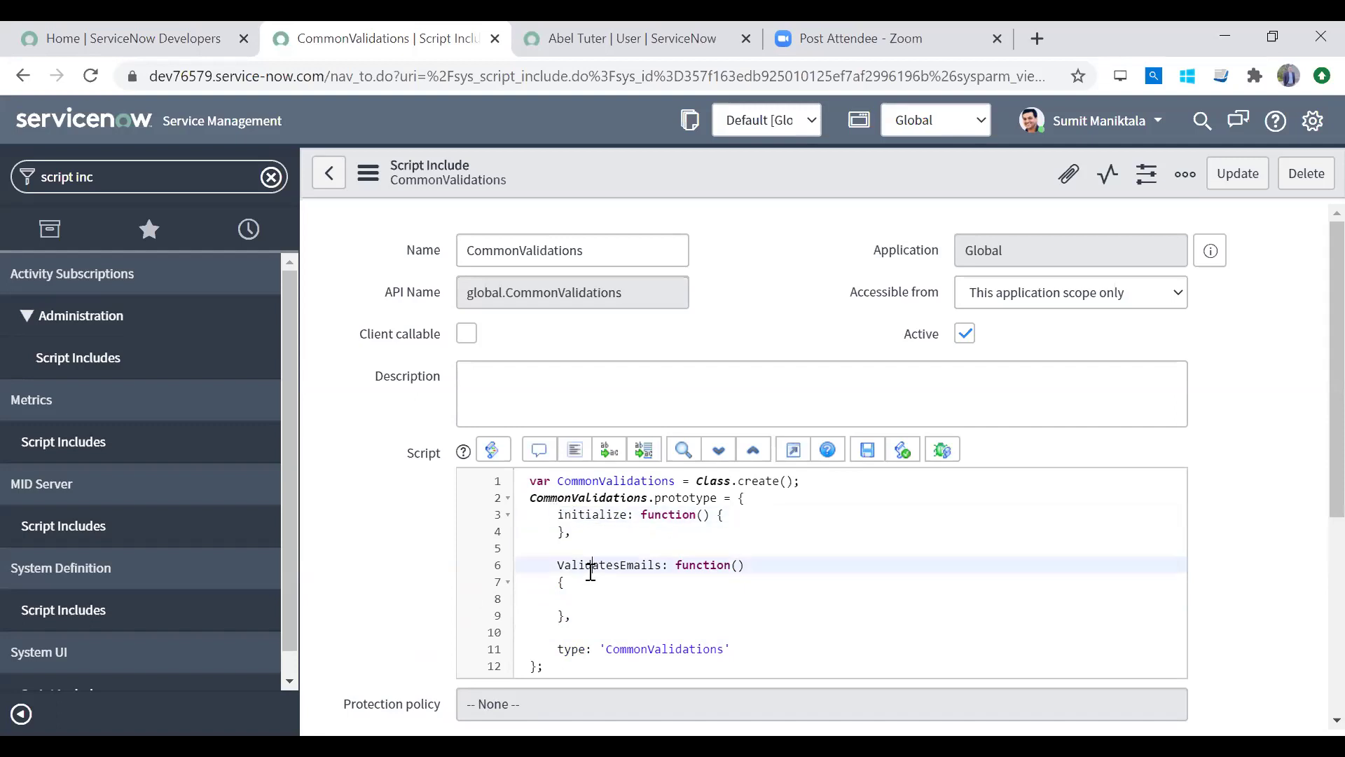
double_click(587, 565)
click(685, 564)
click(665, 515)
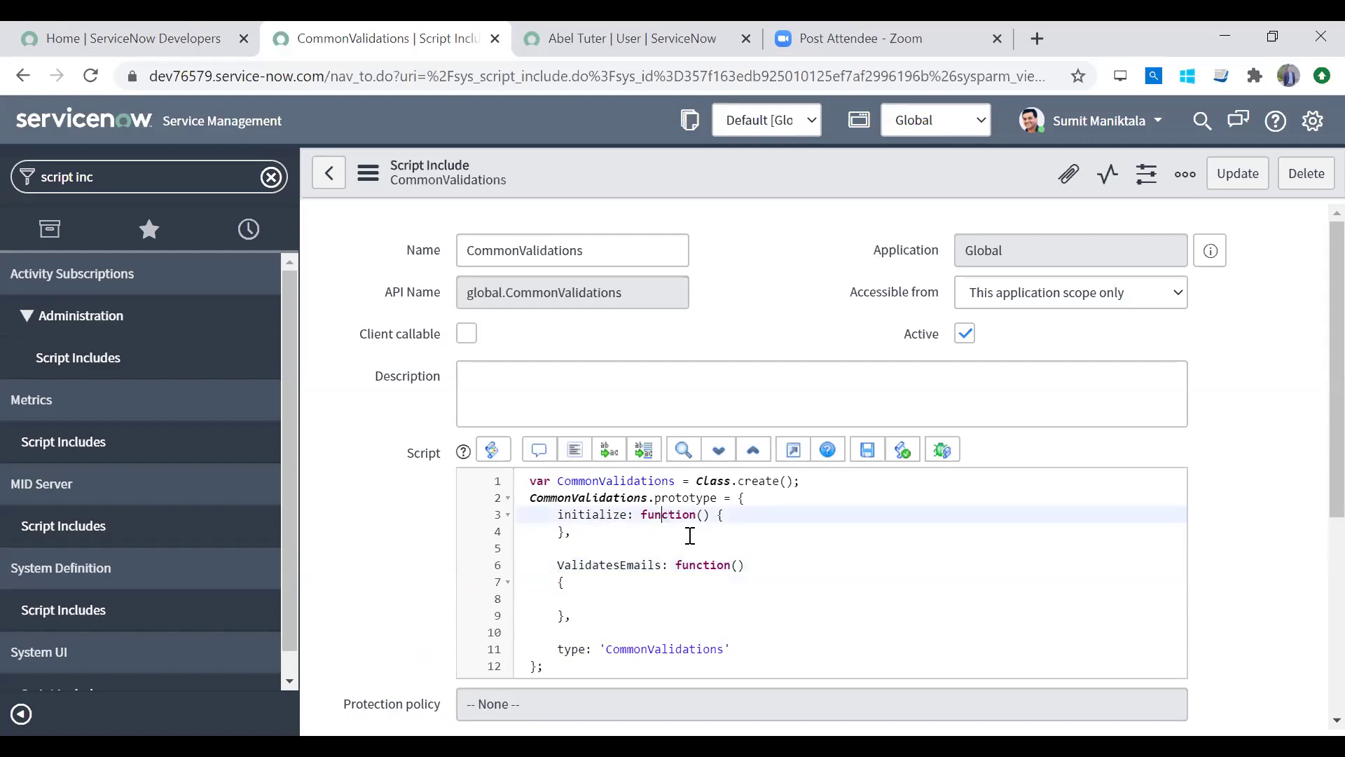
click(742, 564)
click(571, 583)
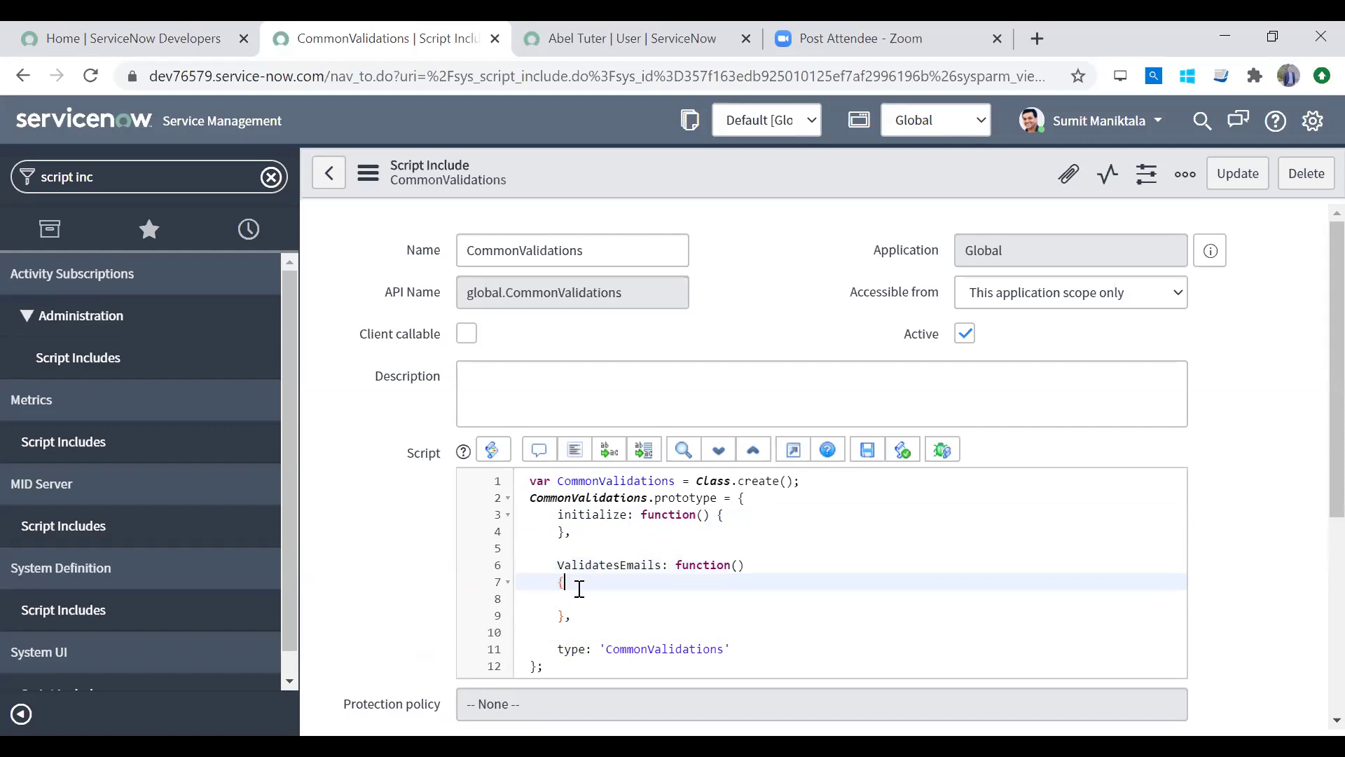
click(569, 615)
text(,)
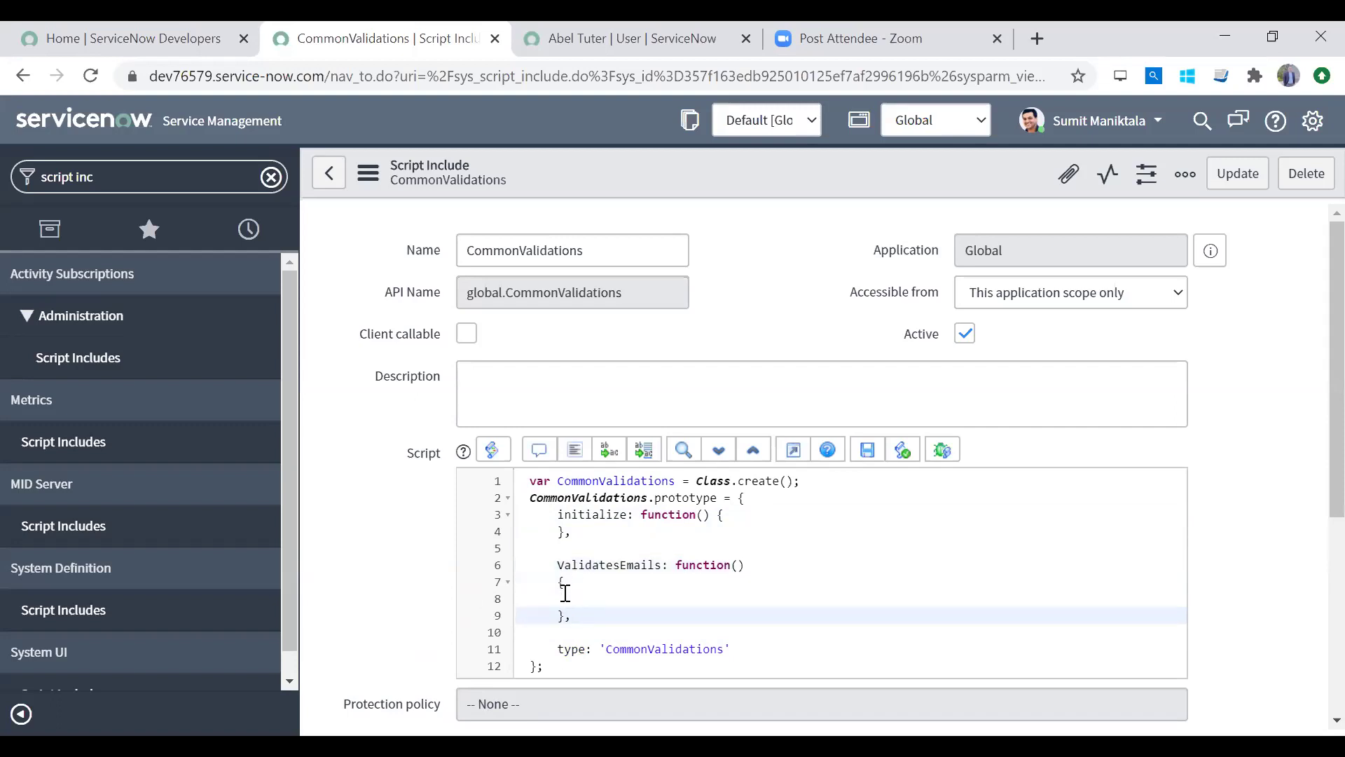
click(565, 596)
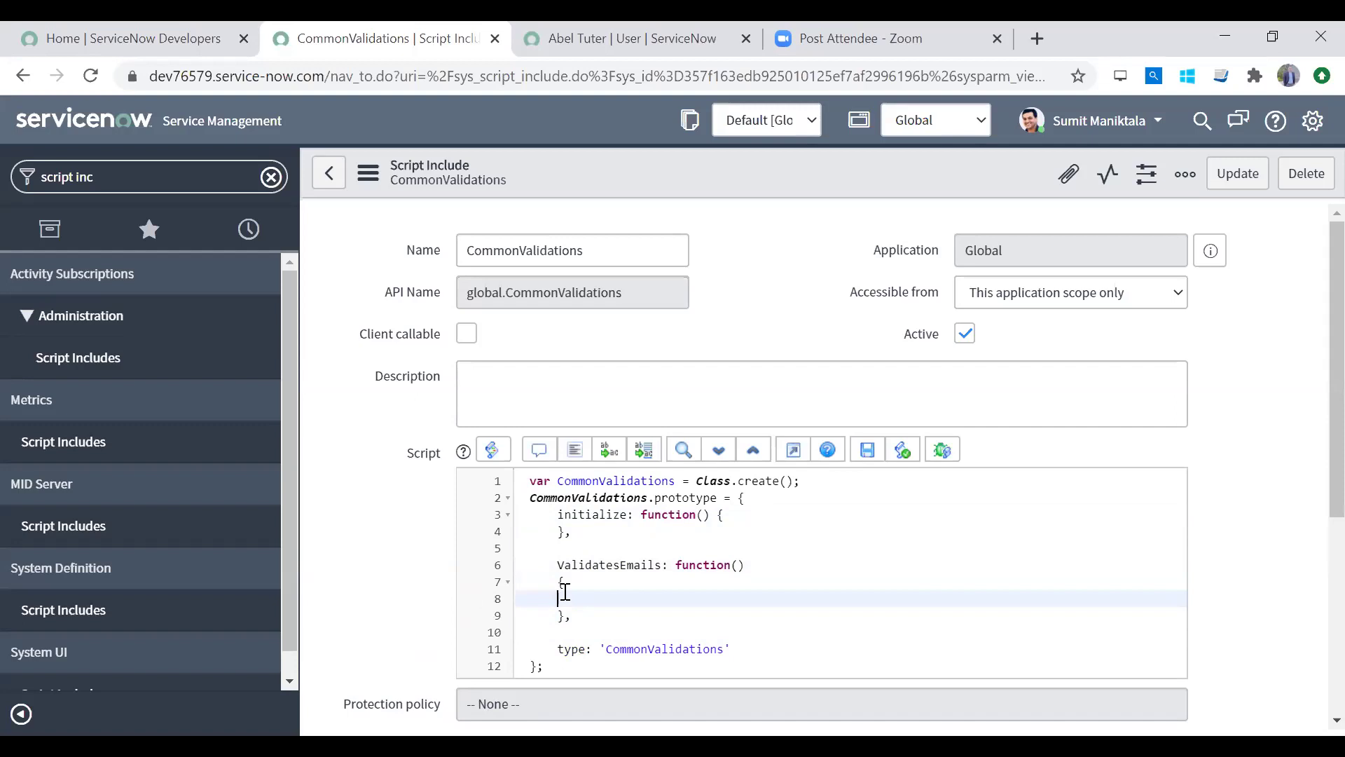
Step: Give ValidatesEmails the emailToValidate parameter
click(745, 565)
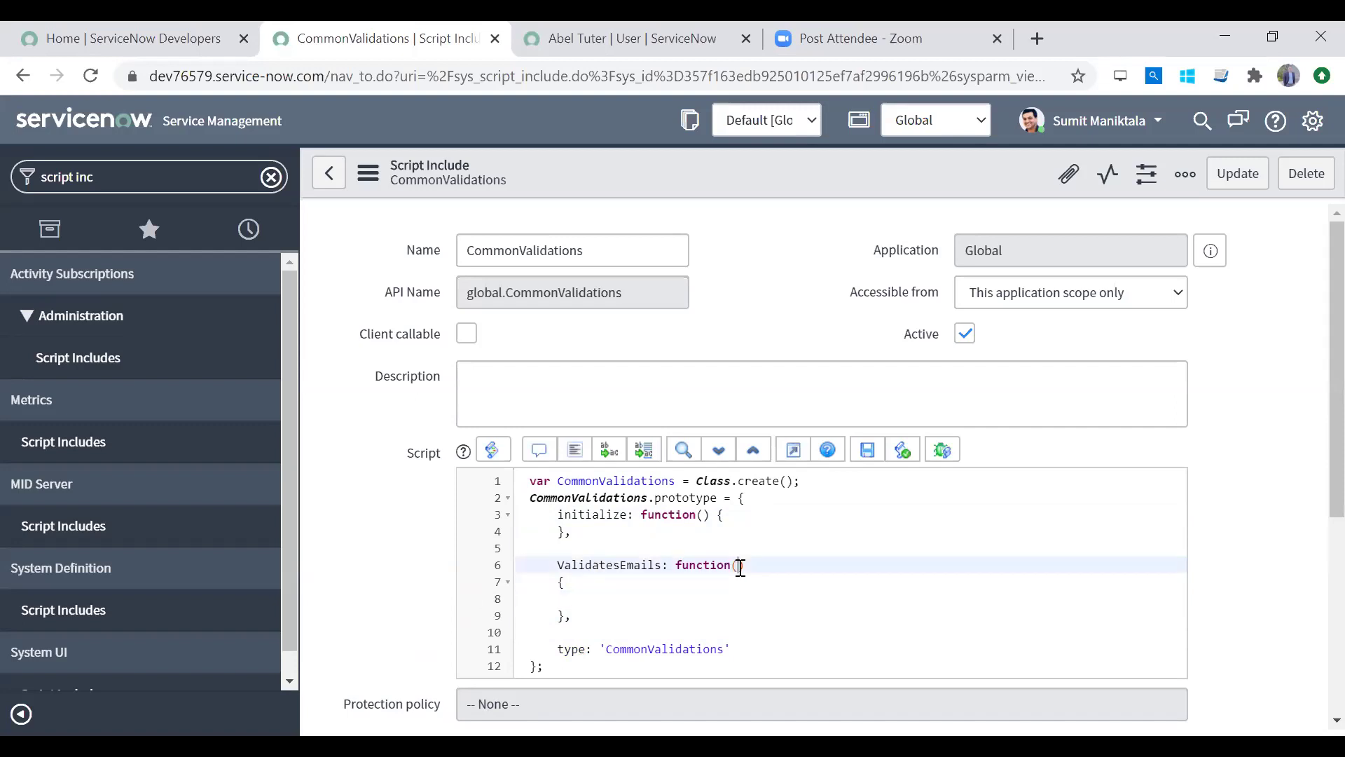
text(emailToValidate)
key(Down)
key(Down)
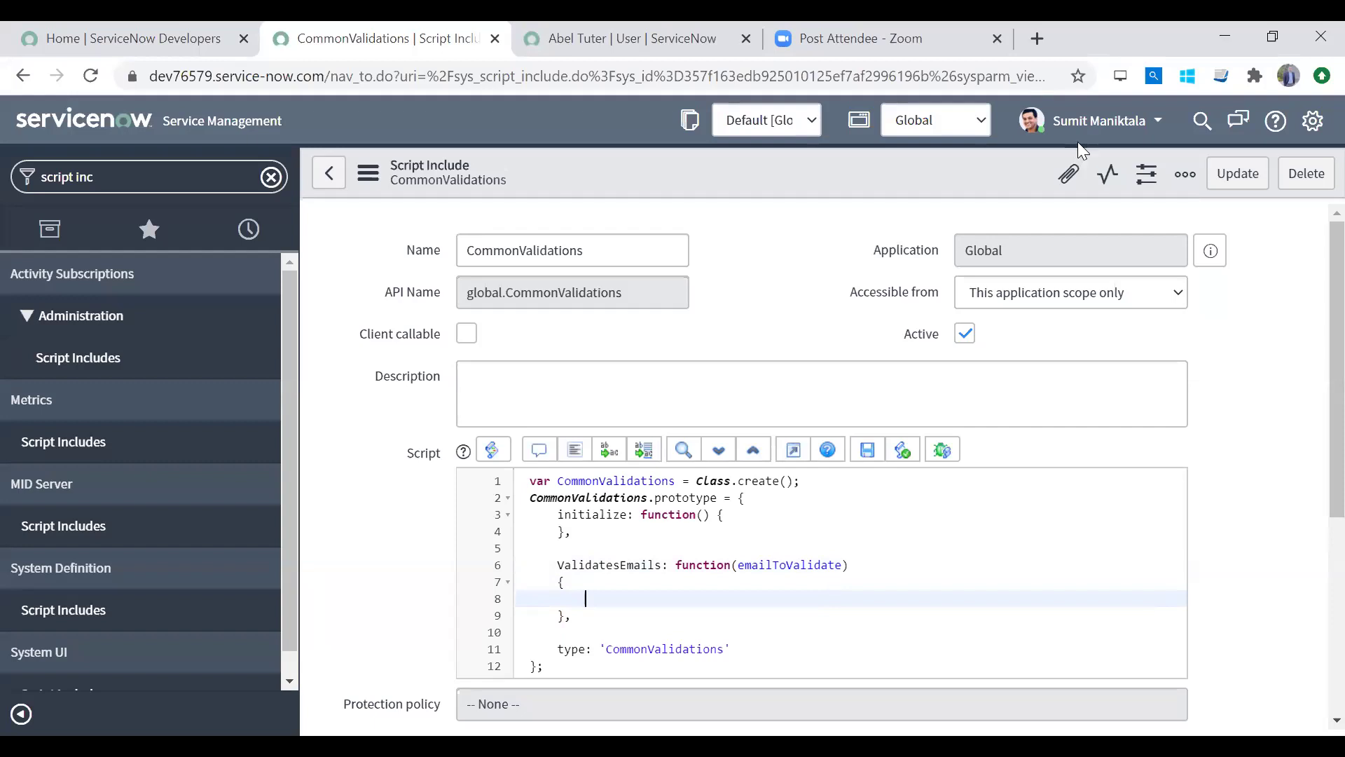
click(1038, 39)
Step: Search Google for 'validate email in javascript'
text(goog)
key(Return)
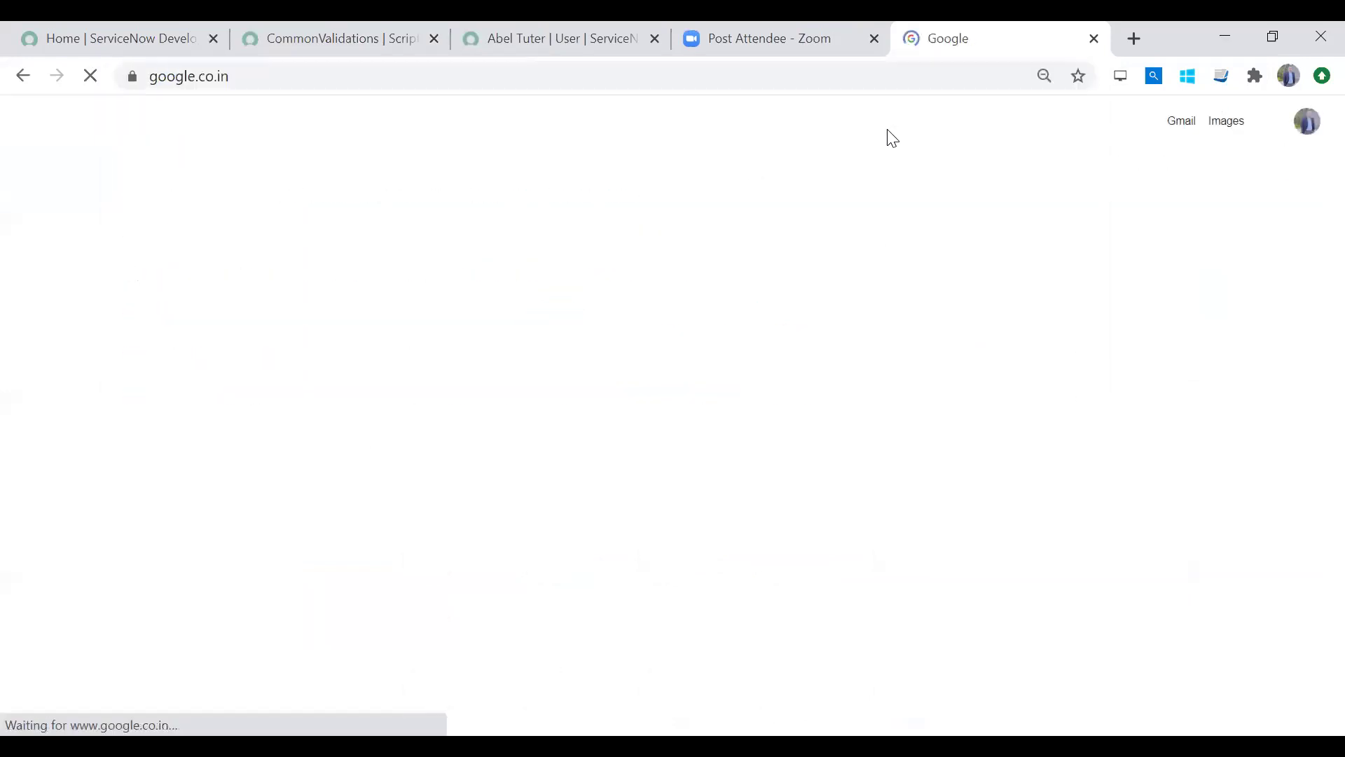
click(517, 343)
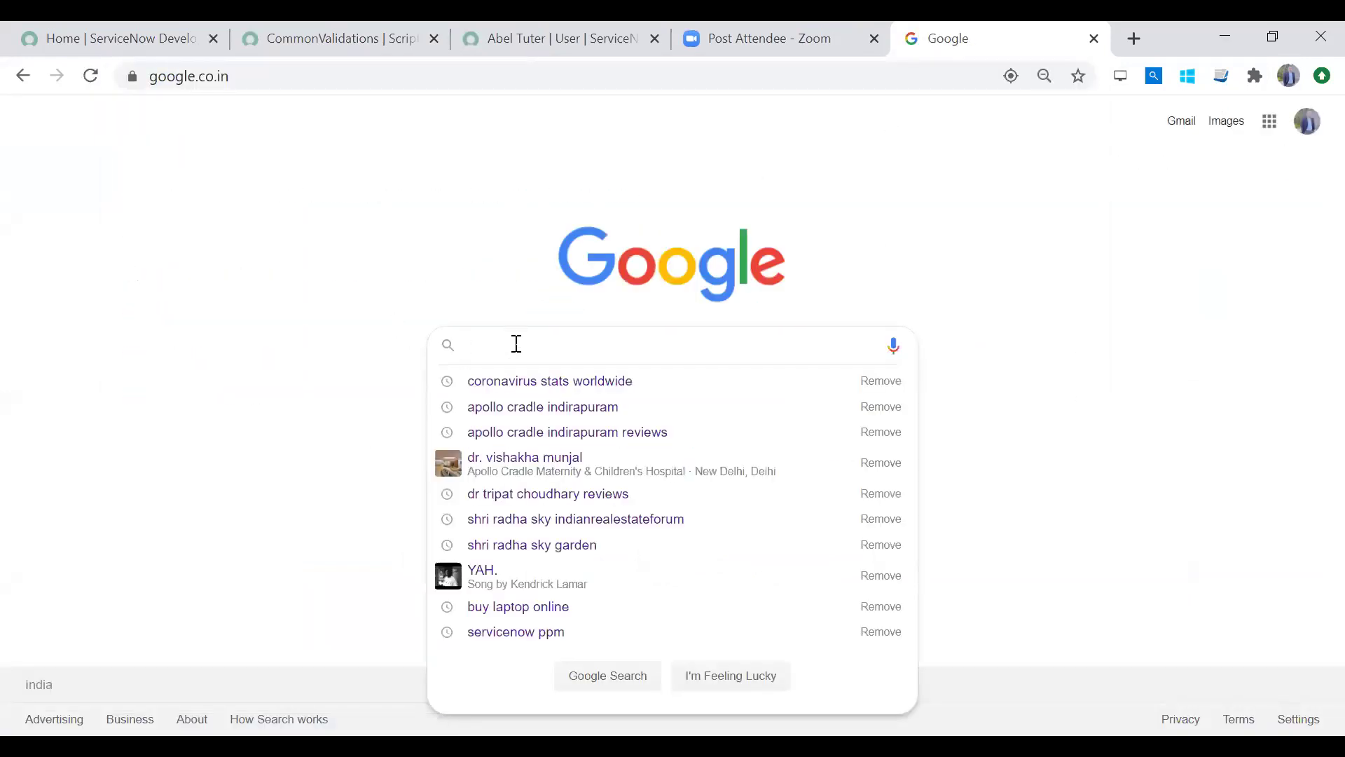
click(402, 296)
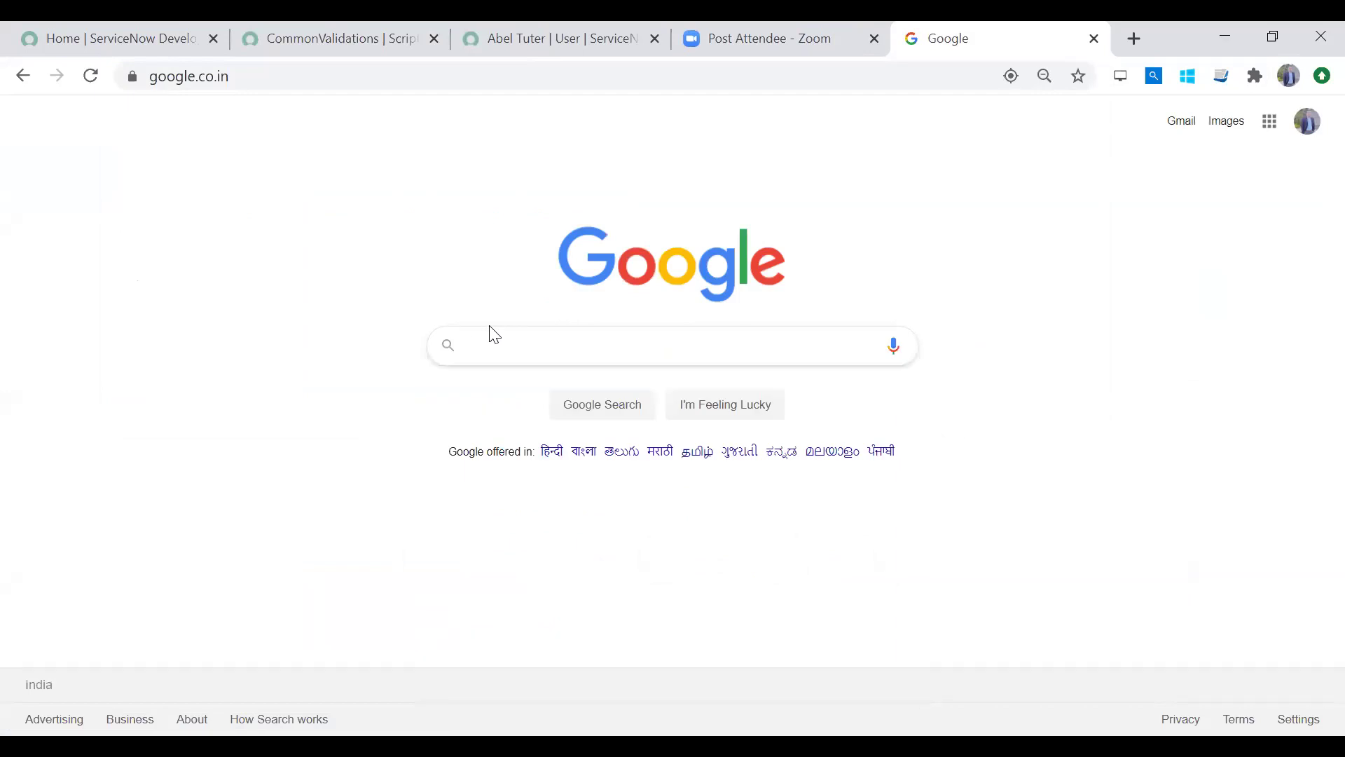
text(validate )
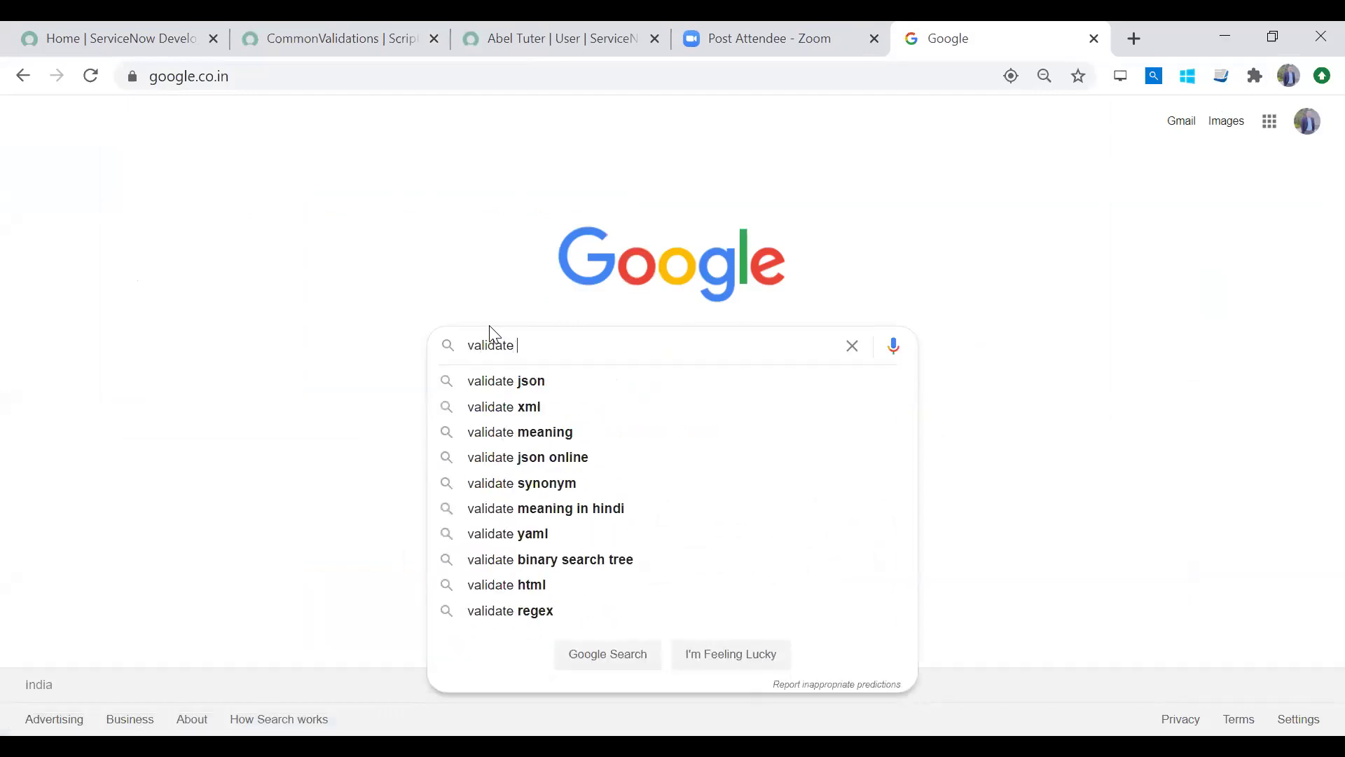
text(email in javascript)
key(Down)
key(Return)
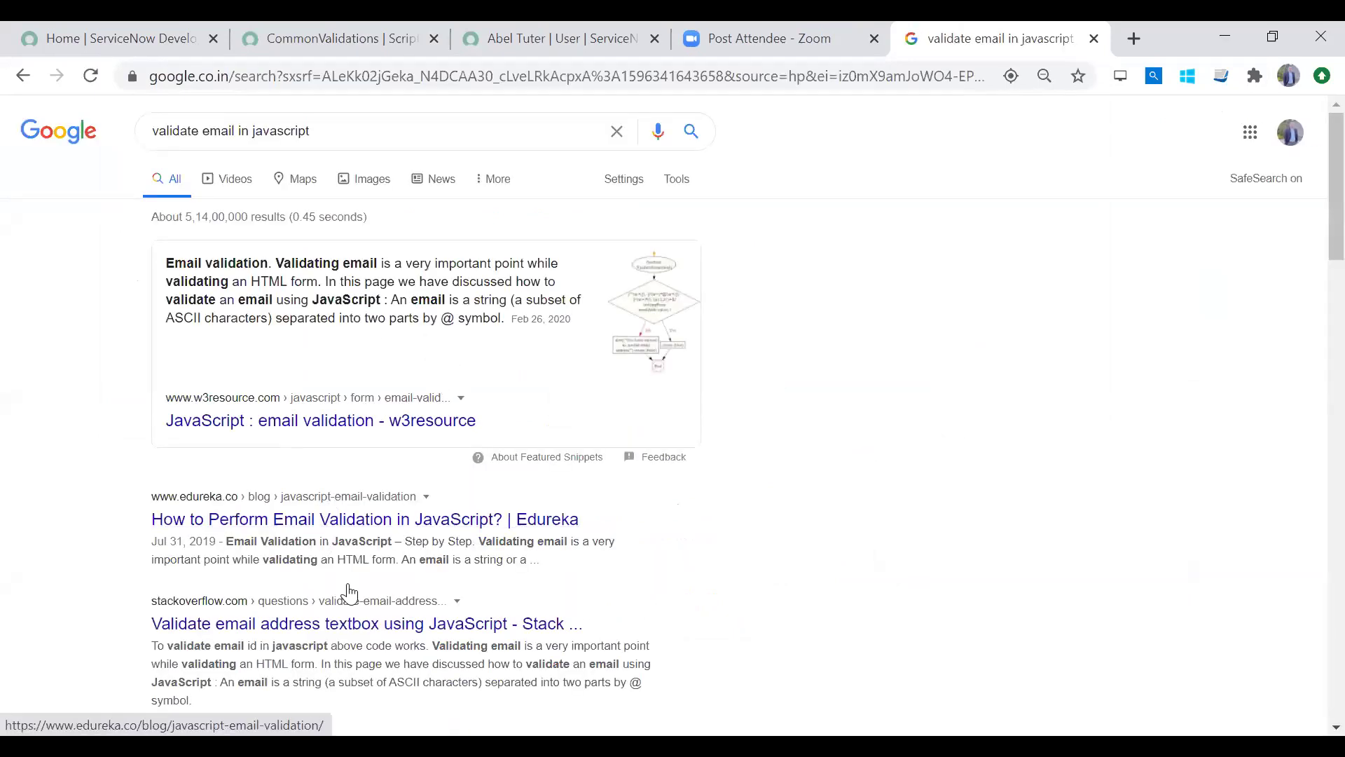
Step: Scroll to the CodeProject 'Email Validation in JavaScript' result and open it
scroll(1315, 326, down, 1)
scroll(1311, 317, down, 6)
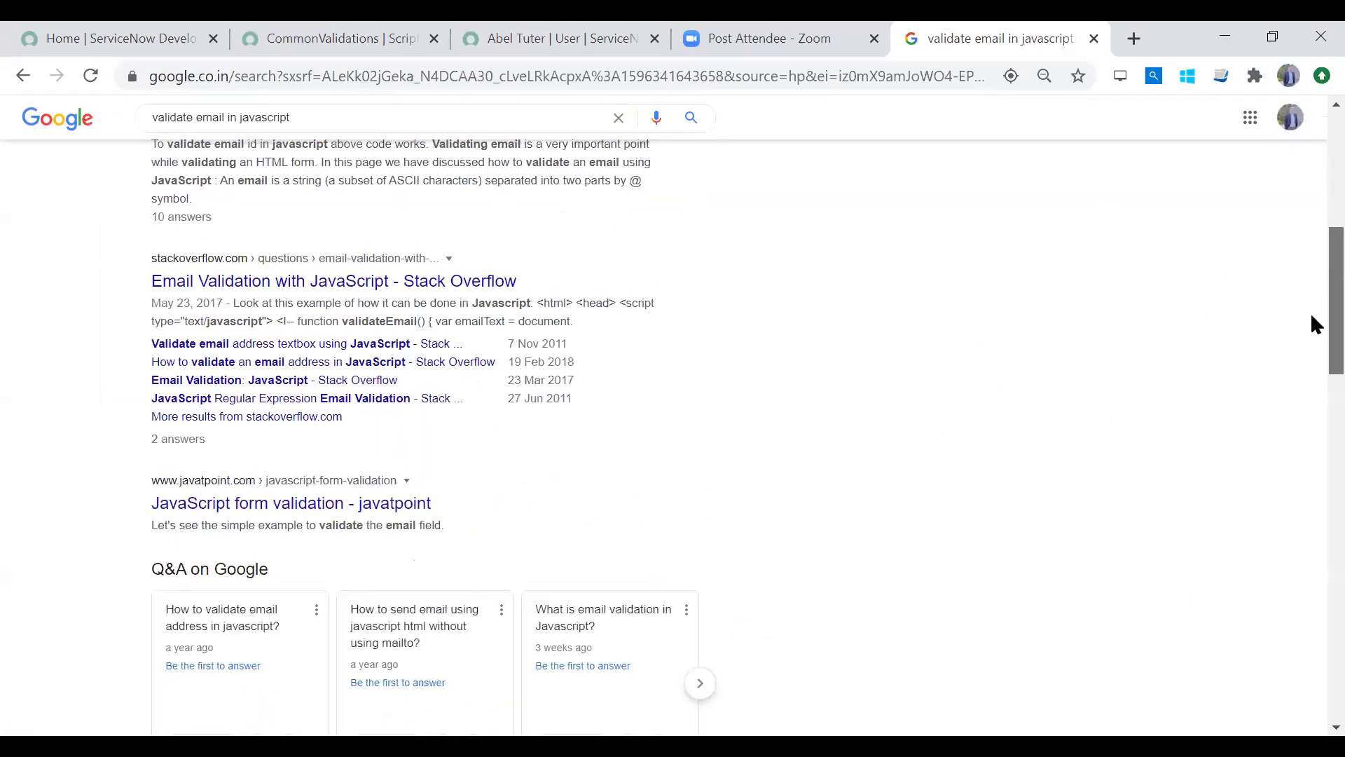
scroll(1311, 280, down, 4)
scroll(1312, 181, down, 4)
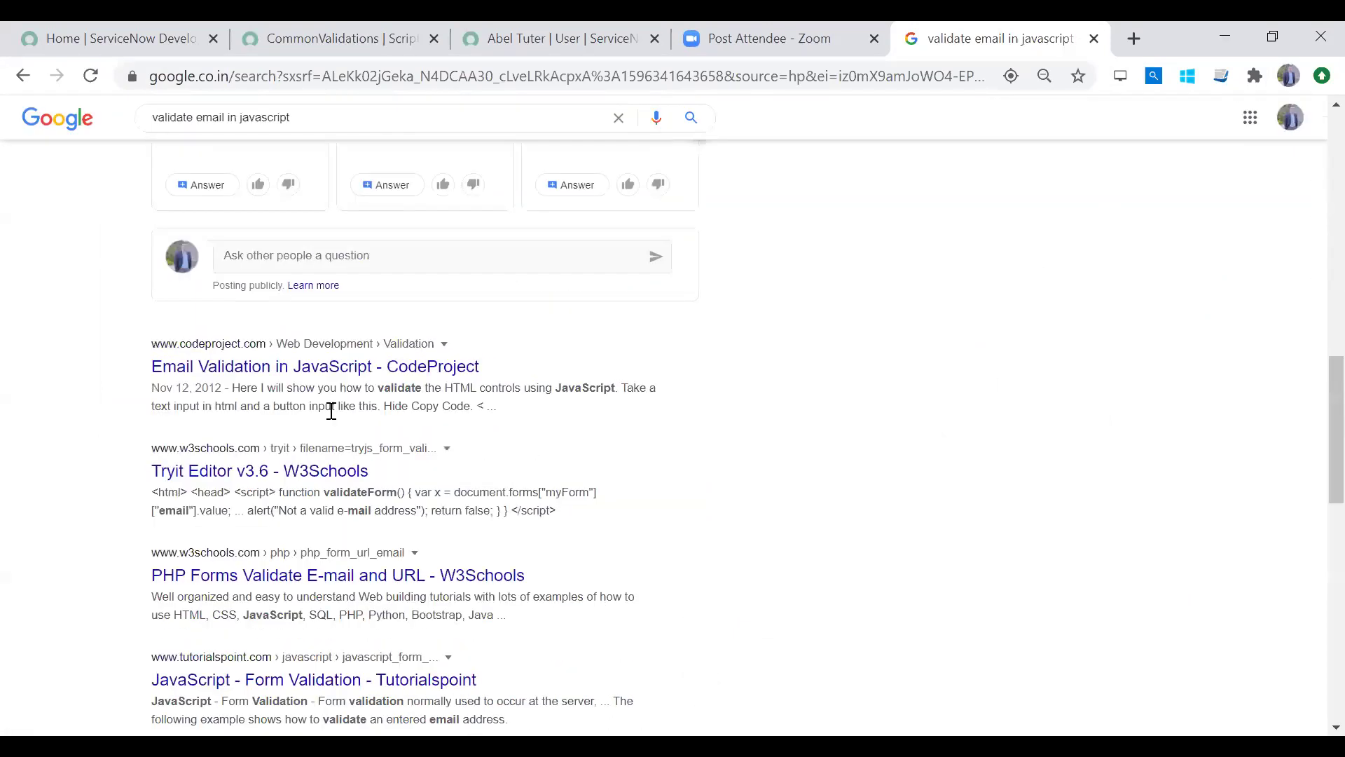
click(273, 372)
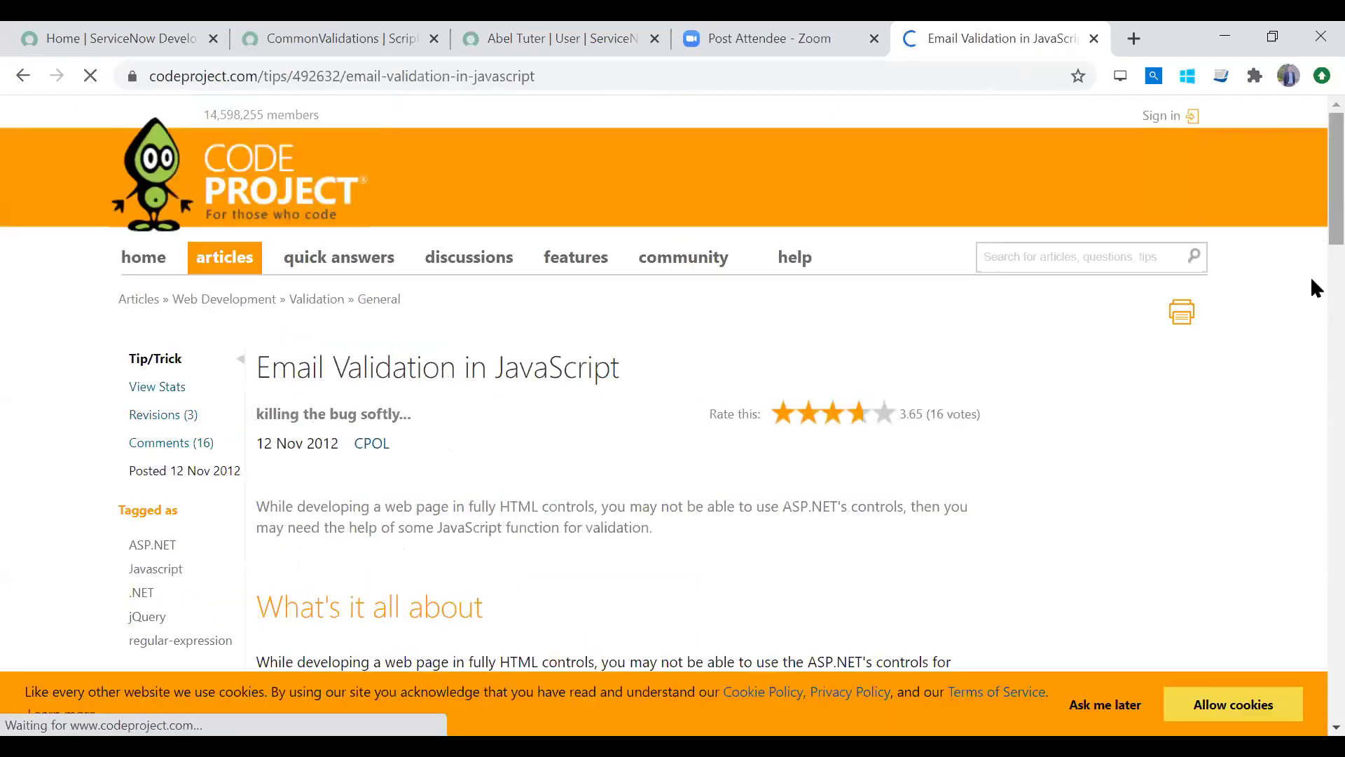
Step: Copy the article's email-validation code and paste it into the ValidatesEmails function body
scroll(1314, 287, down, 10)
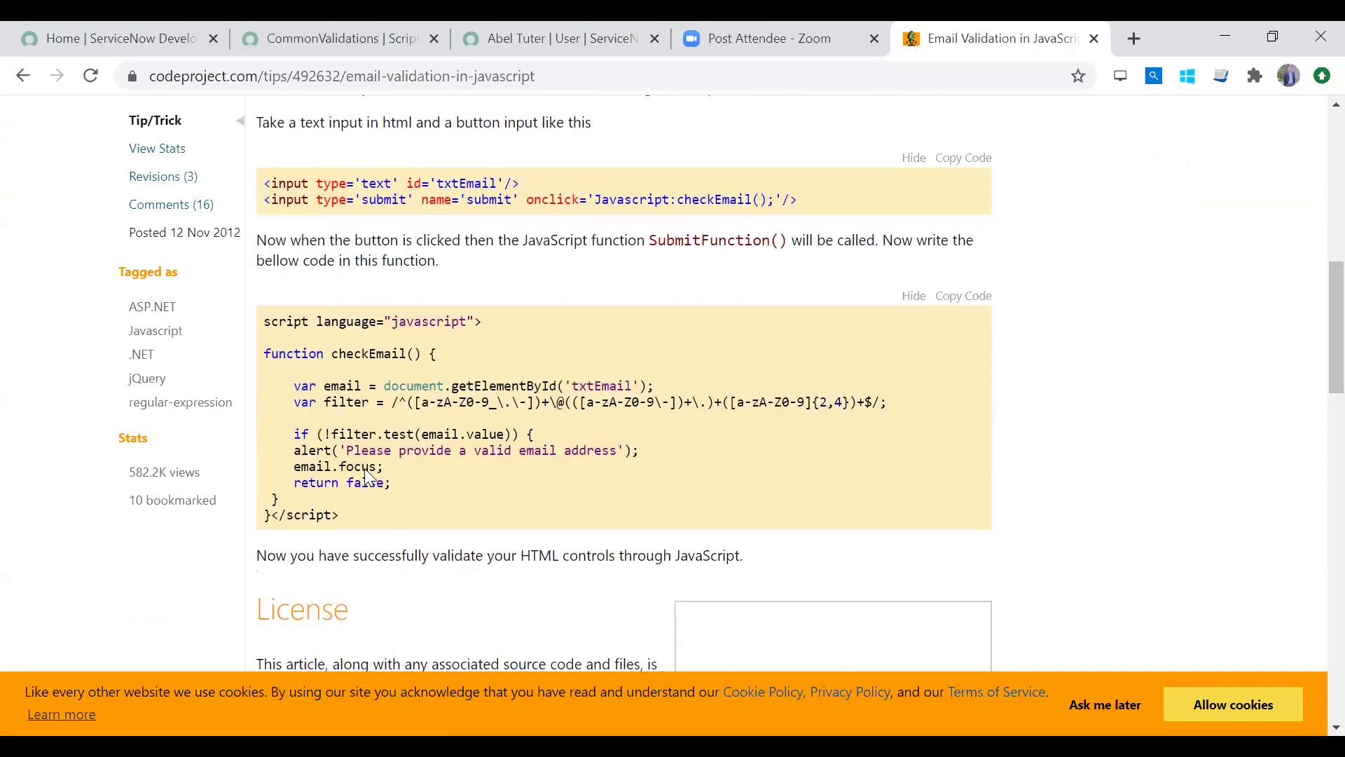
drag(295, 387, 414, 483)
key(ctrl+c)
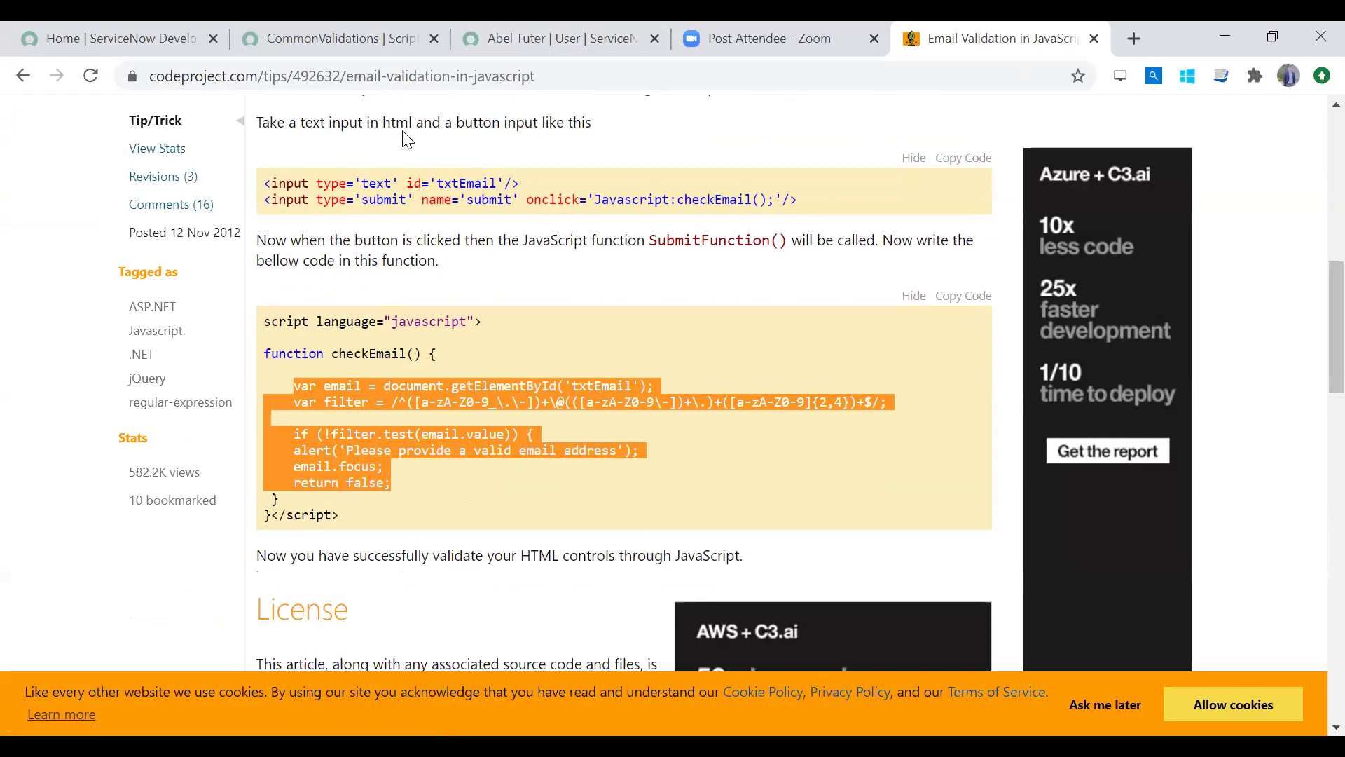
click(329, 38)
key(ctrl+v)
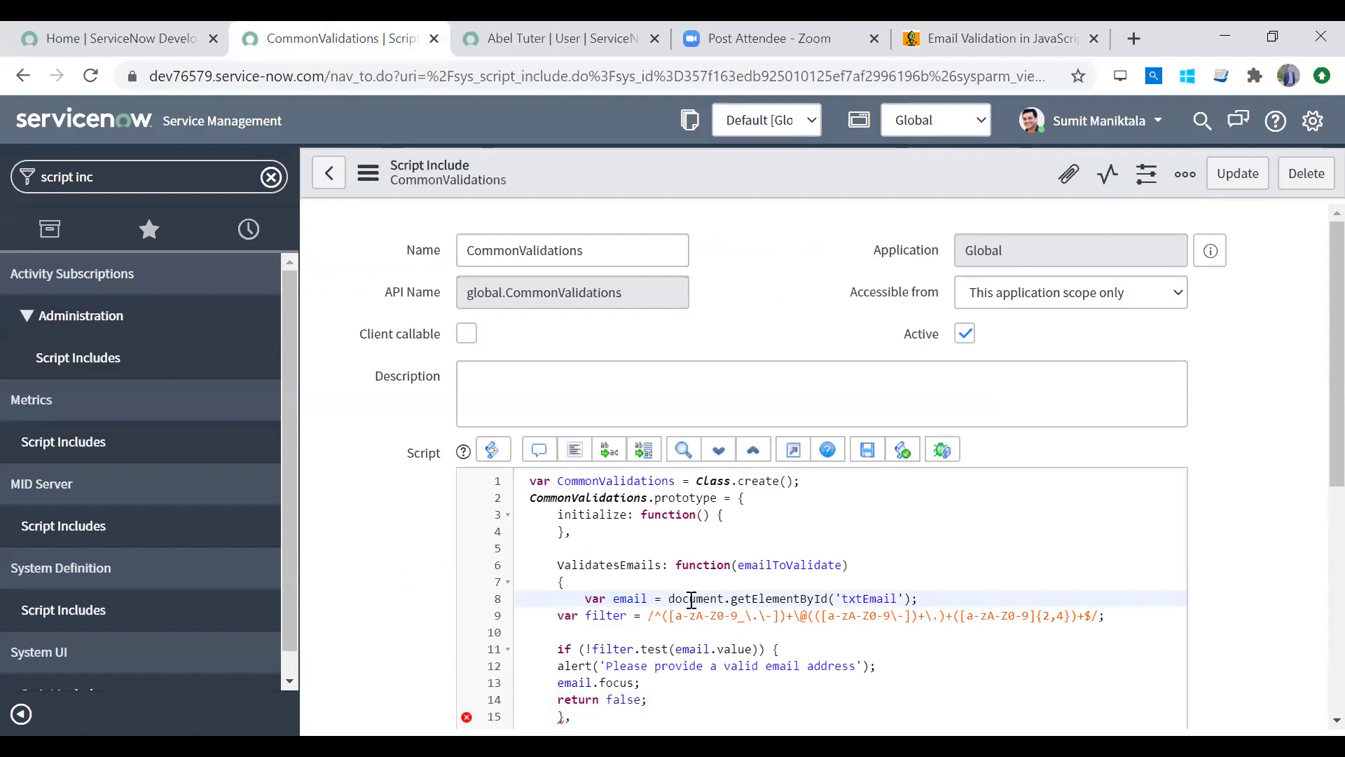
Step: Replace document.getElementById('txtEmail') with emailToValidate in the email assignment
double_click(869, 597)
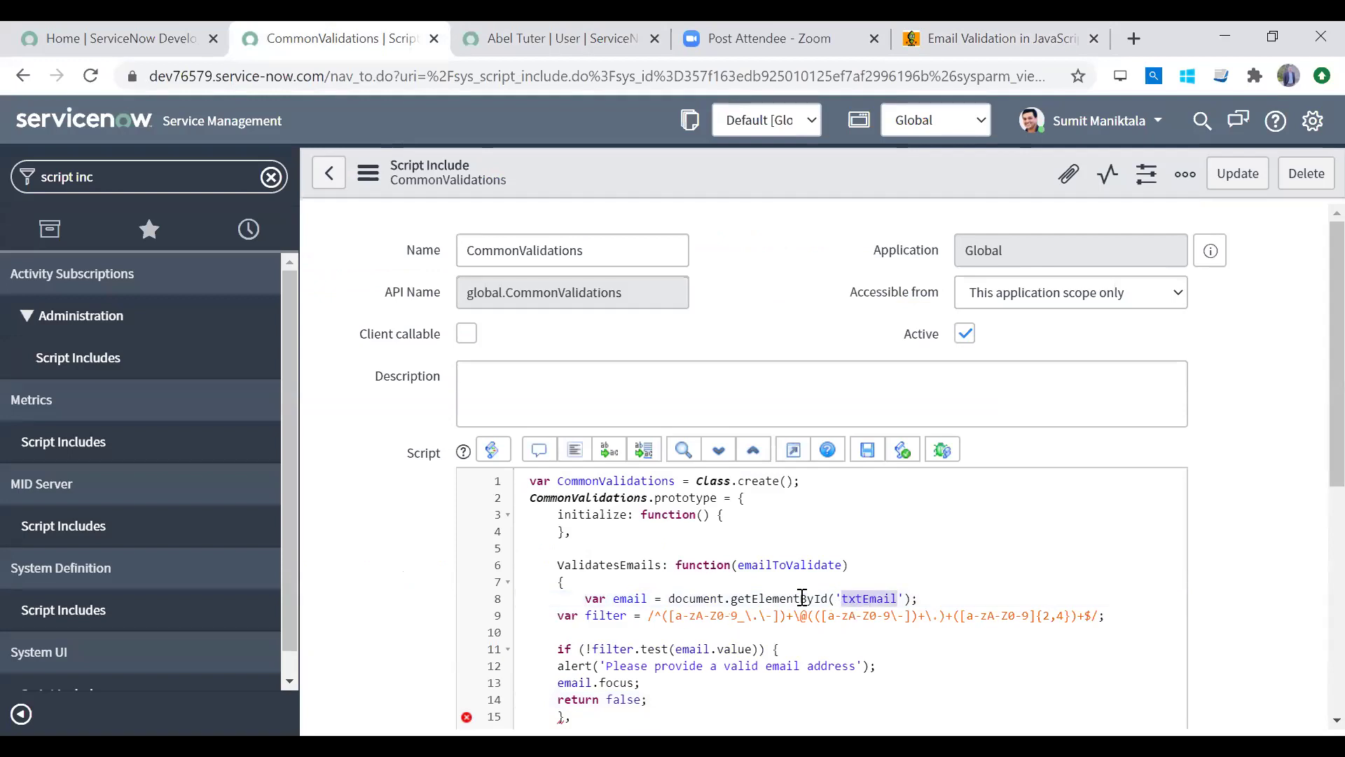
click(765, 599)
double_click(795, 567)
key(ctrl+c)
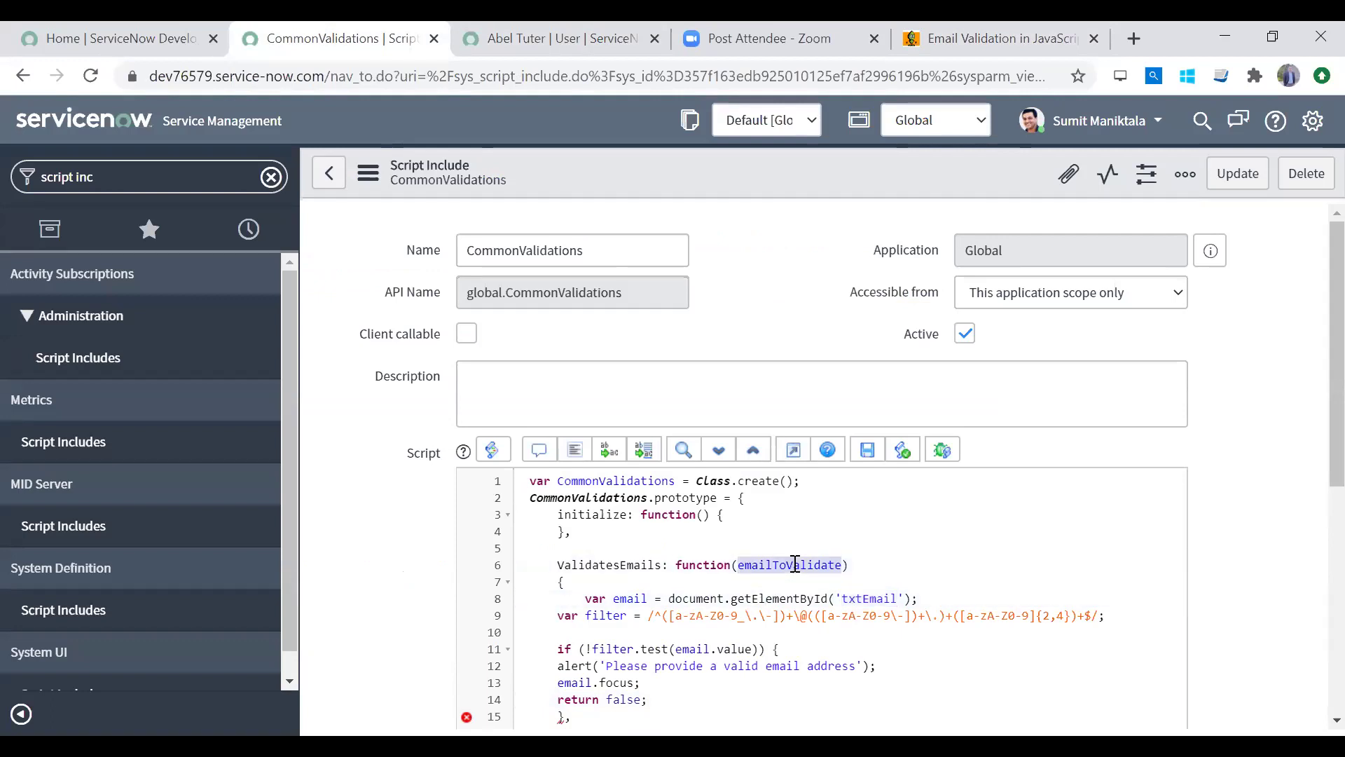
drag(669, 599, 909, 601)
key(ctrl+v)
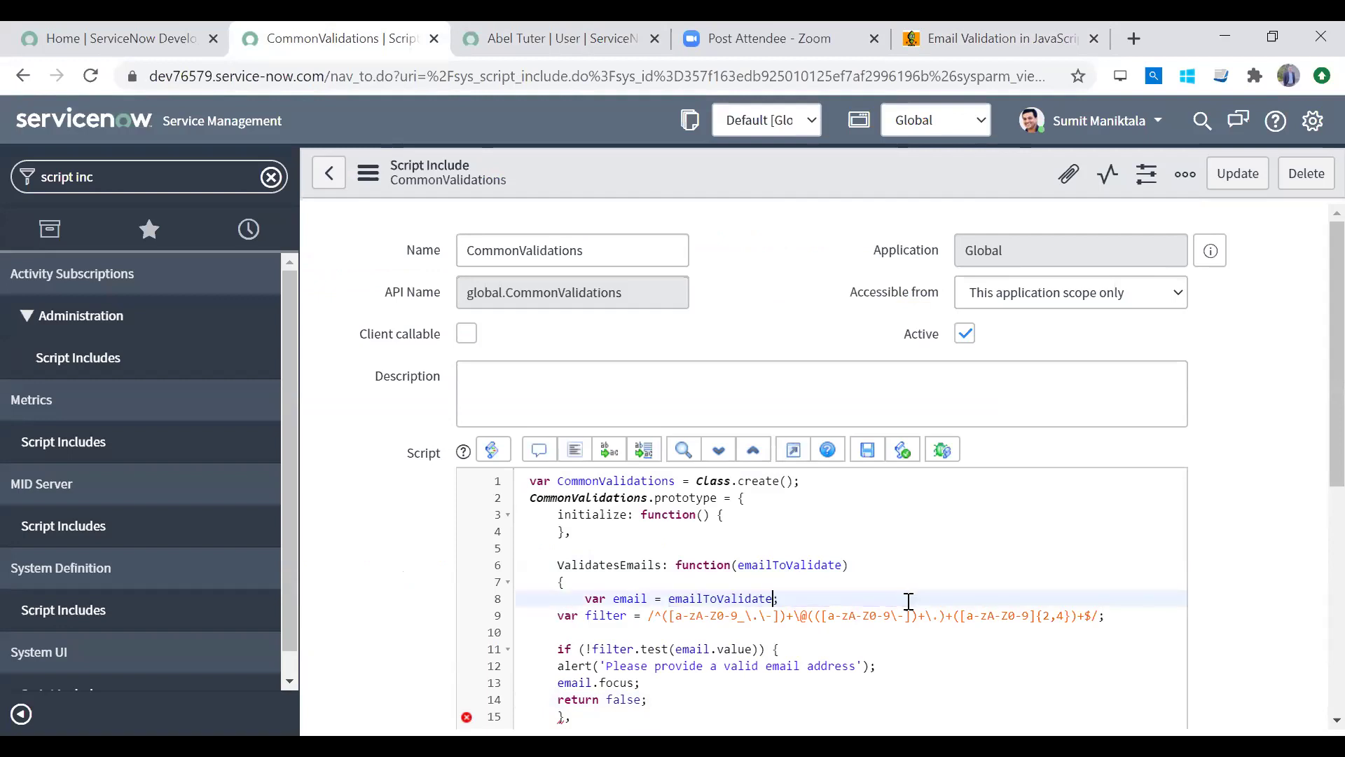
click(772, 565)
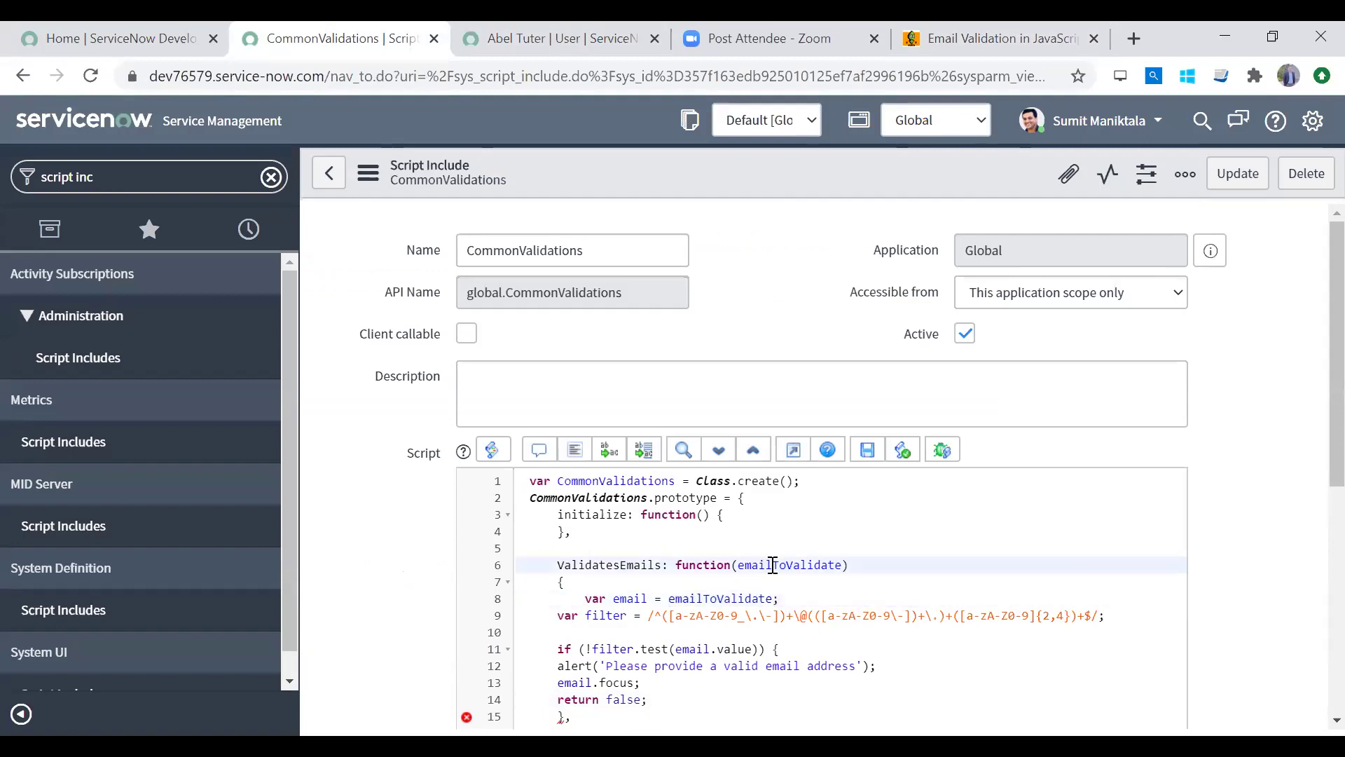
double_click(773, 565)
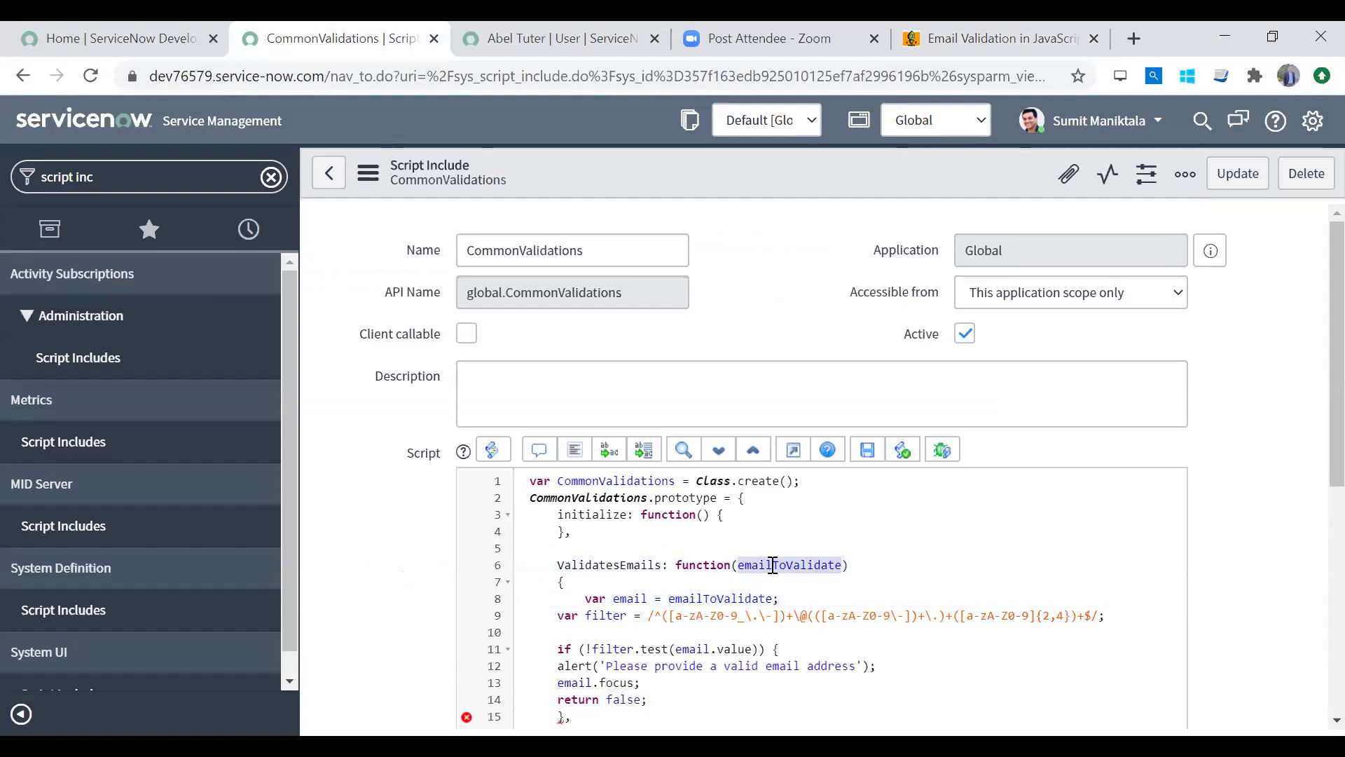
double_click(759, 597)
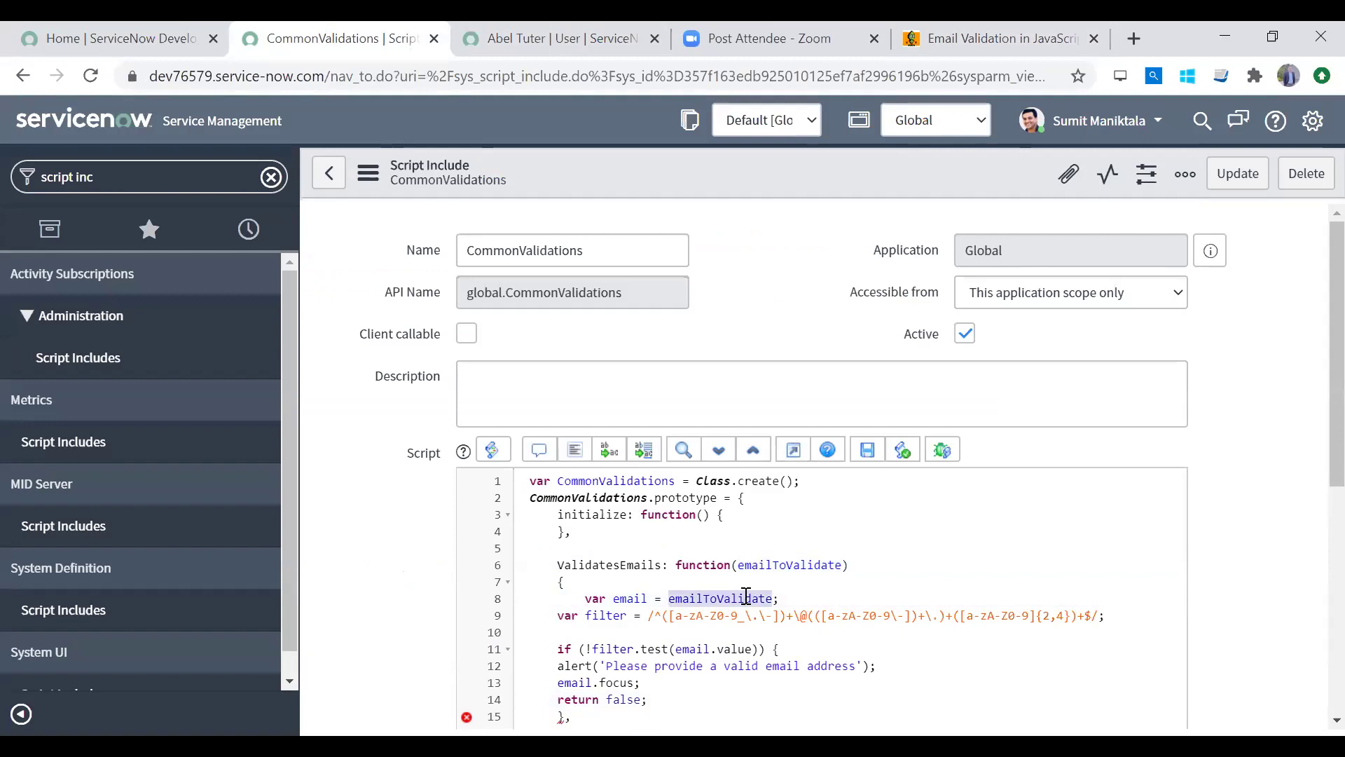
Step: Indent the filter, if and alert lines, putting the if's opening brace on its own line
click(557, 617)
key(Tab)
key(Down)
key(Down)
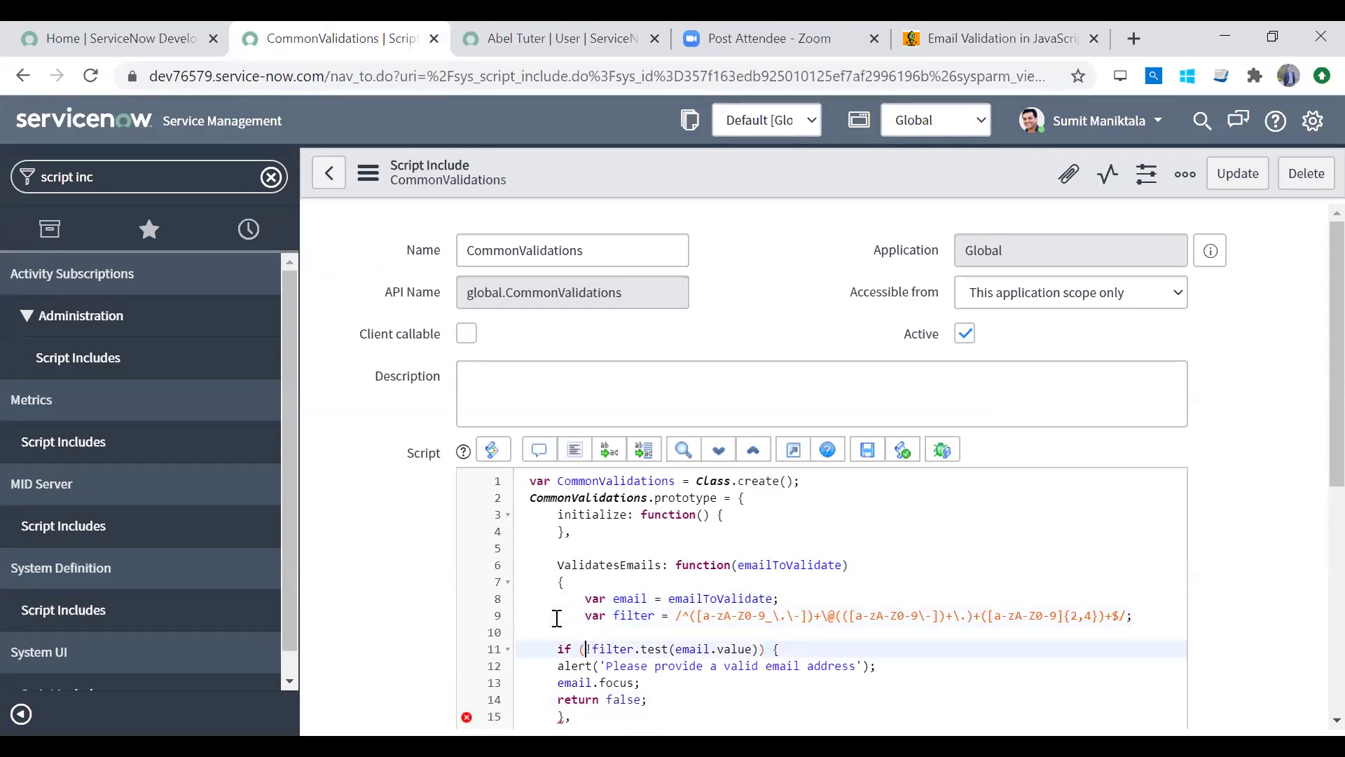
key(Tab)
key(Right)
key(Right)
key(Right)
key(Right)
key(Right)
key(Right)
key(Right)
key(Right)
key(Right)
key(Right)
key(Right)
key(Right)
key(Right)
key(Right)
key(Right)
key(Return)
key(Down)
key(Tab)
key(Tab)
key(Return)
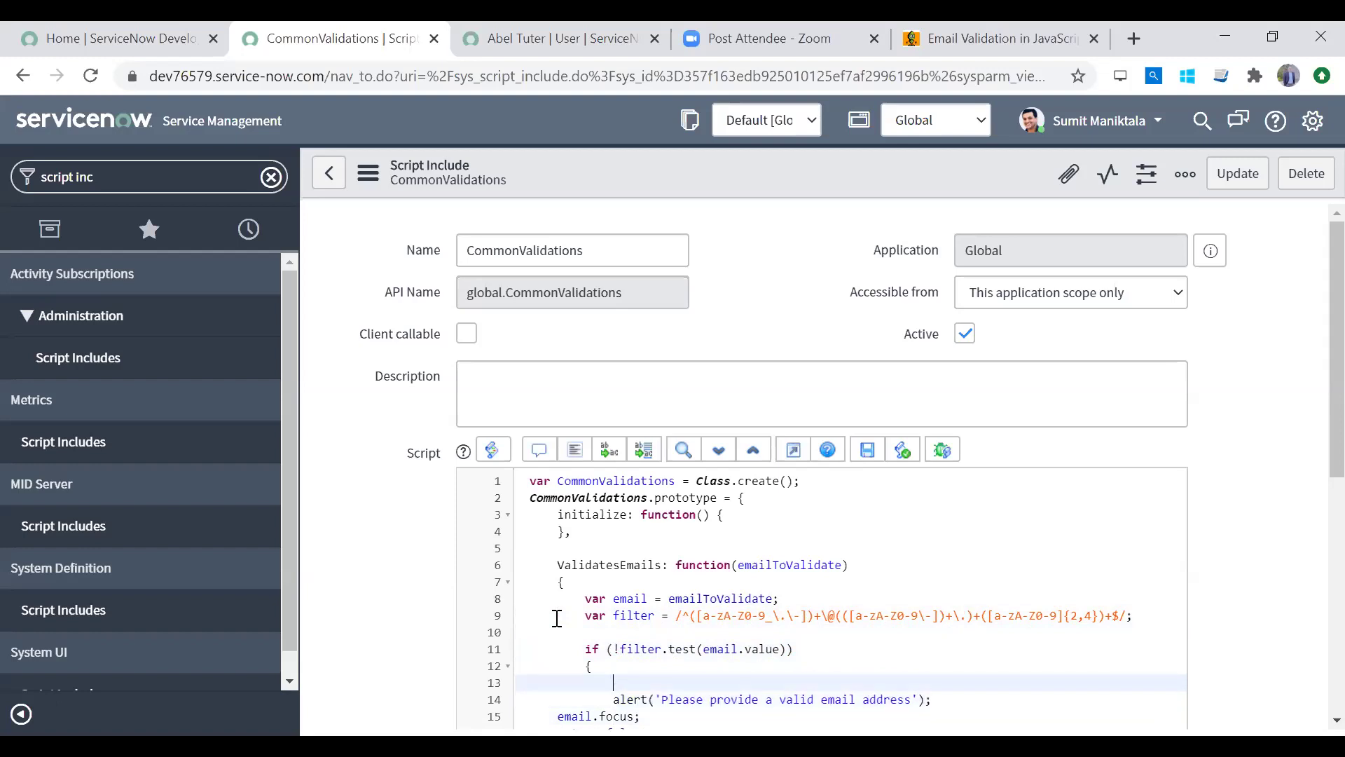
Step: Write return false; in the if block and delete the old alert, focus and return lines
scroll(1310, 477, down, 3)
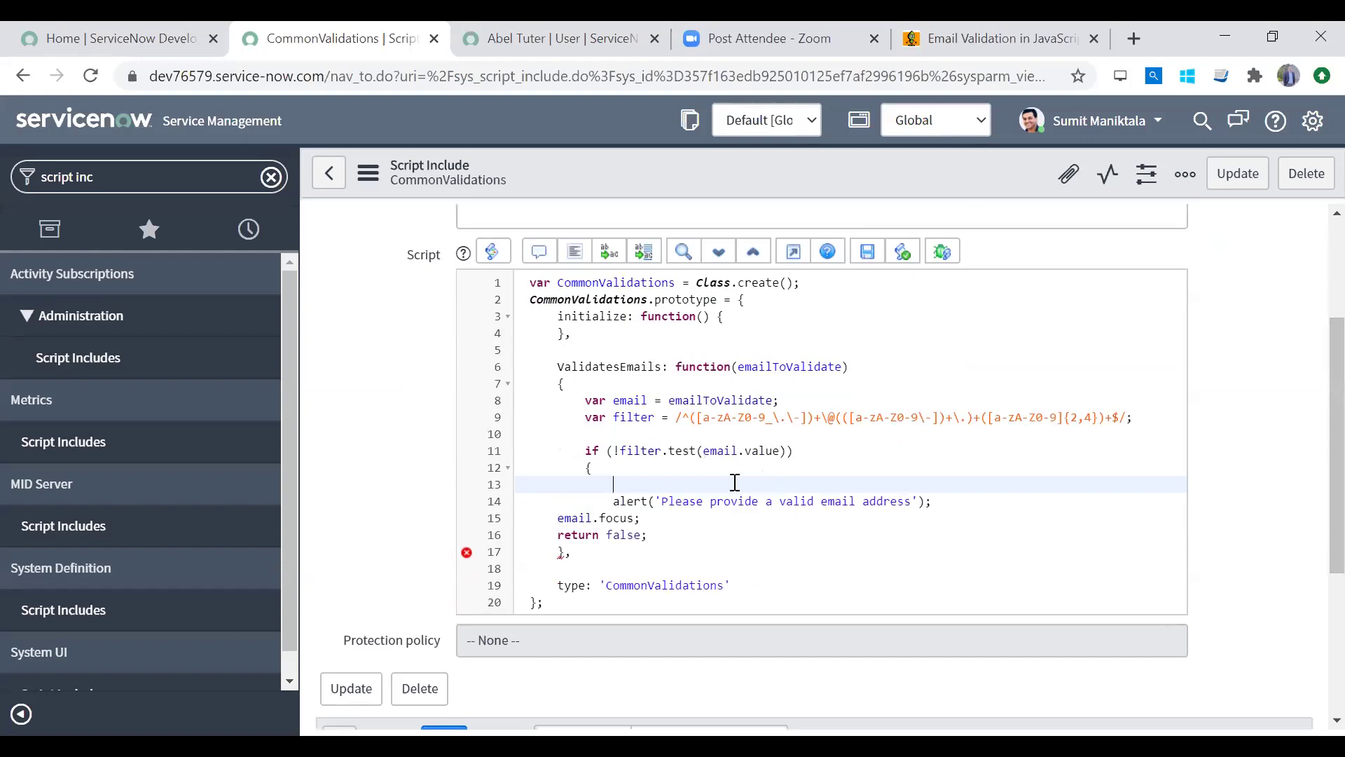
text(return false;)
key(Down)
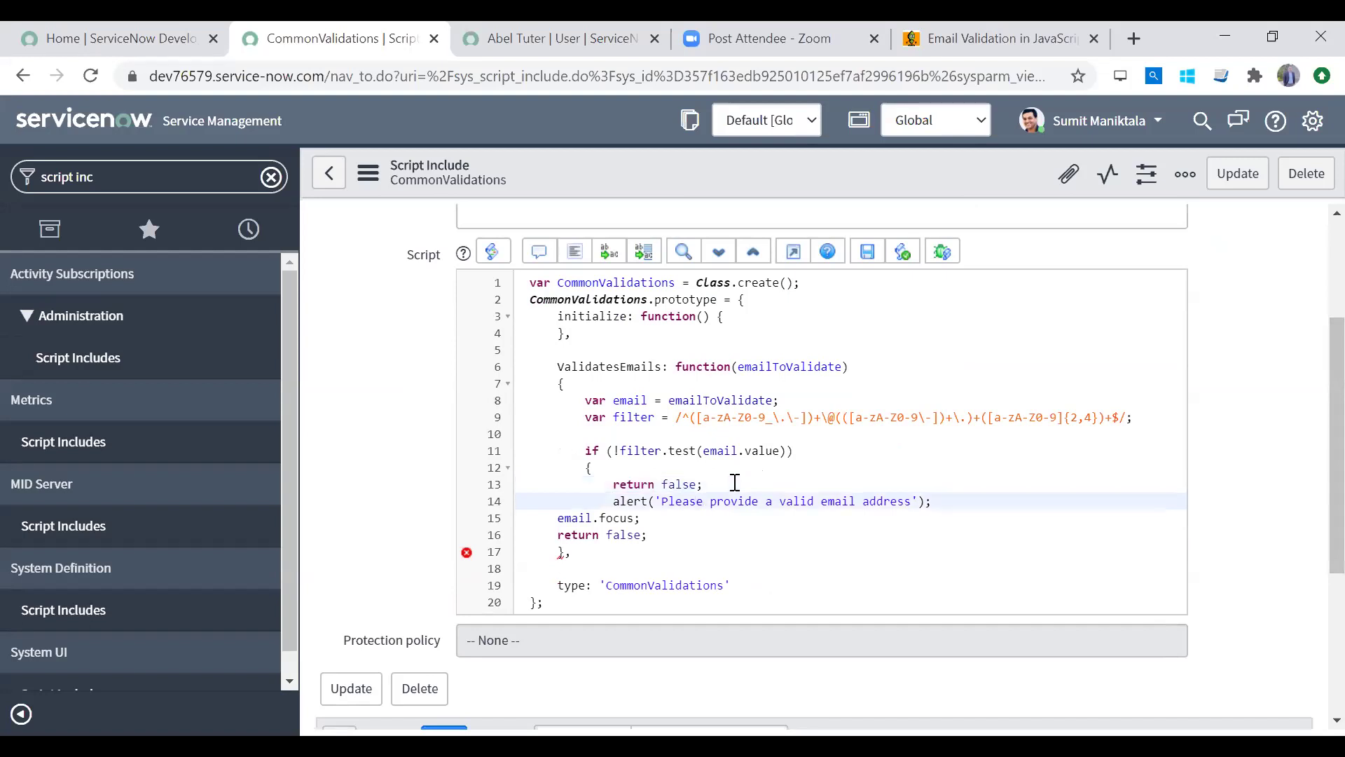
key(shift+Down)
key(shift+Down)
key(shift+Up)
key(shift+Down)
key(shift+End)
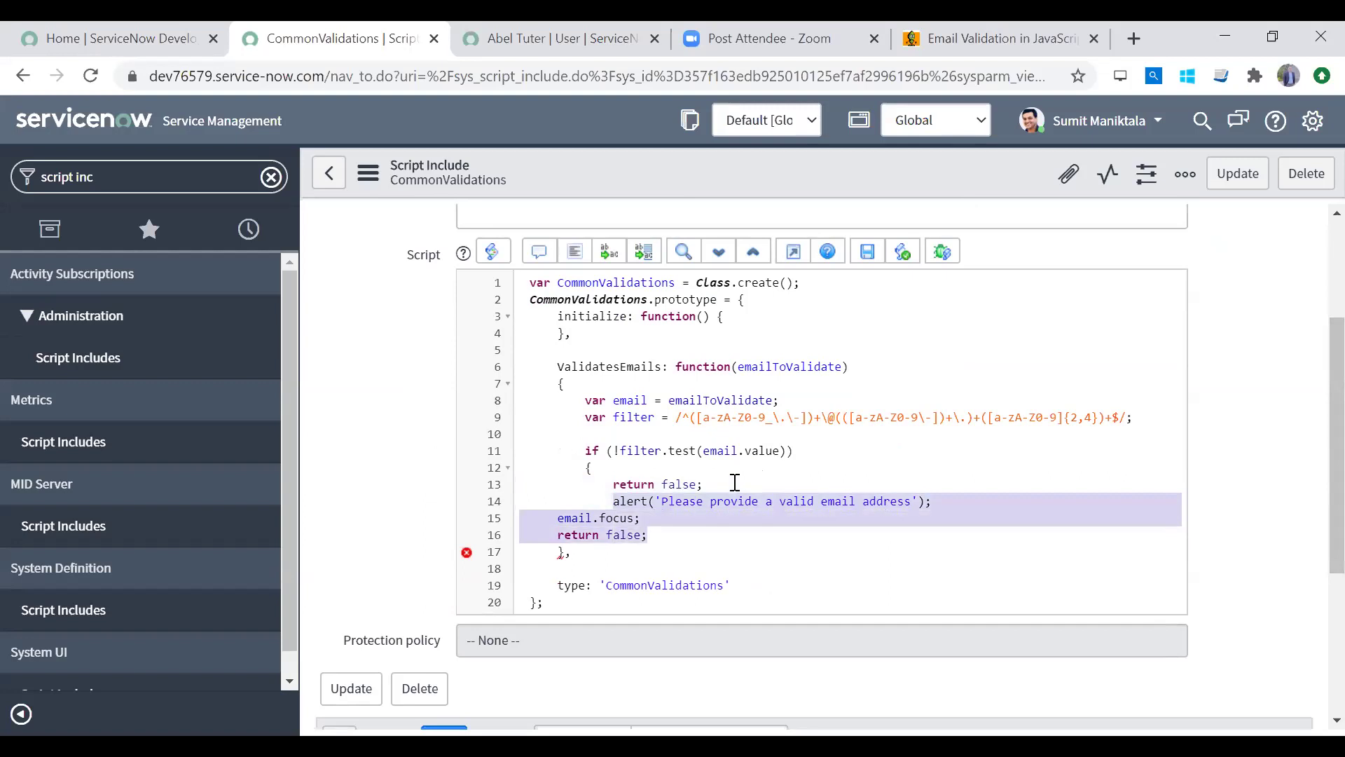
key(BackSpace)
key(BackSpace)
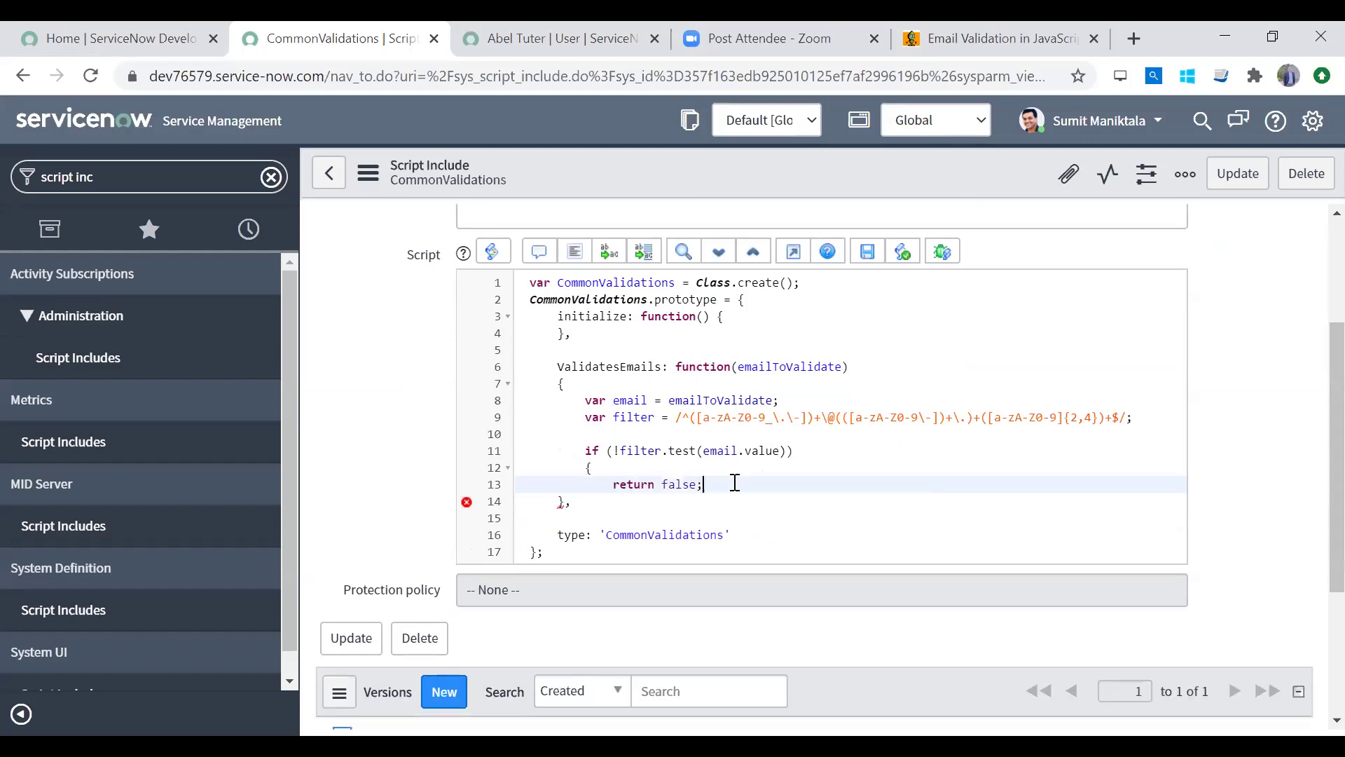
Step: Close the if block, add an outdented else block returning true, and trim the function name's extra s
key(Return)
text(})
key(Return)
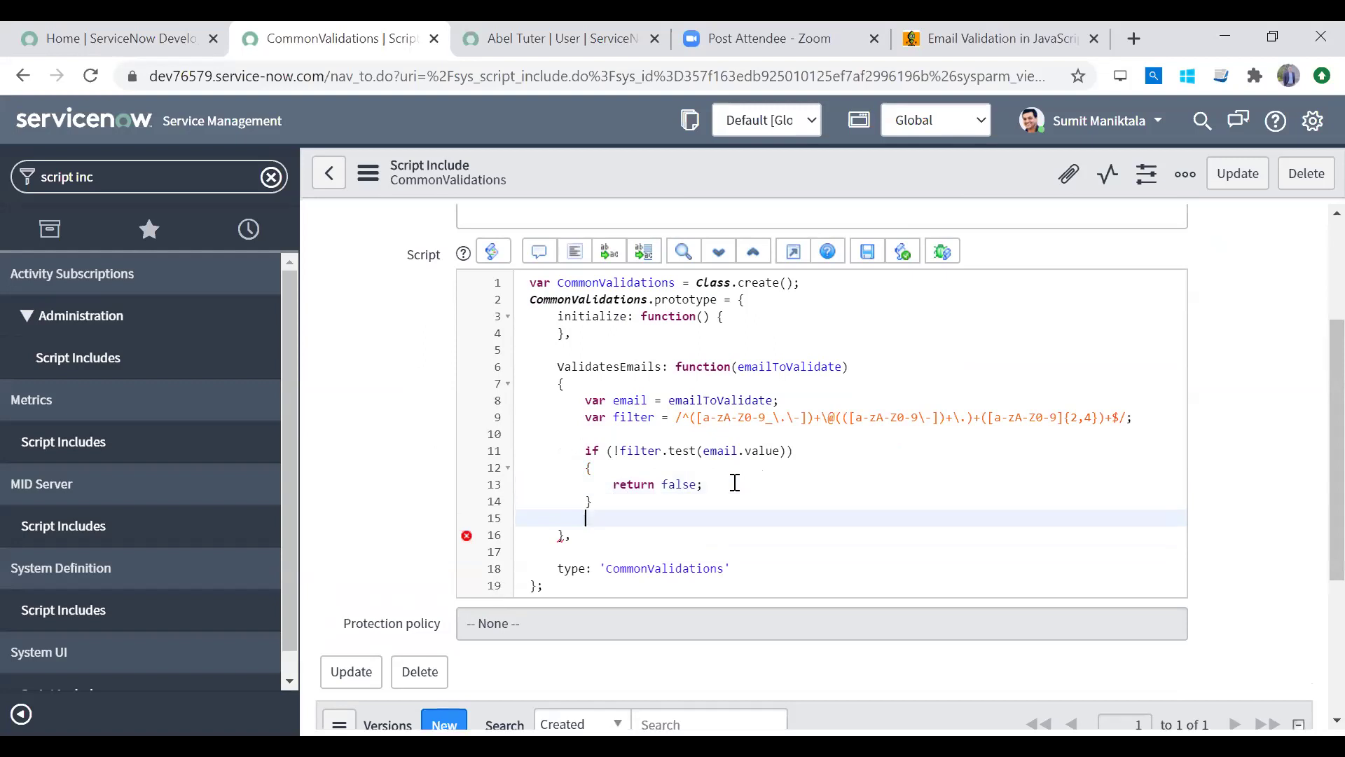
text(else)
key(Return)
text({)
key(Return)
text(turn true;)
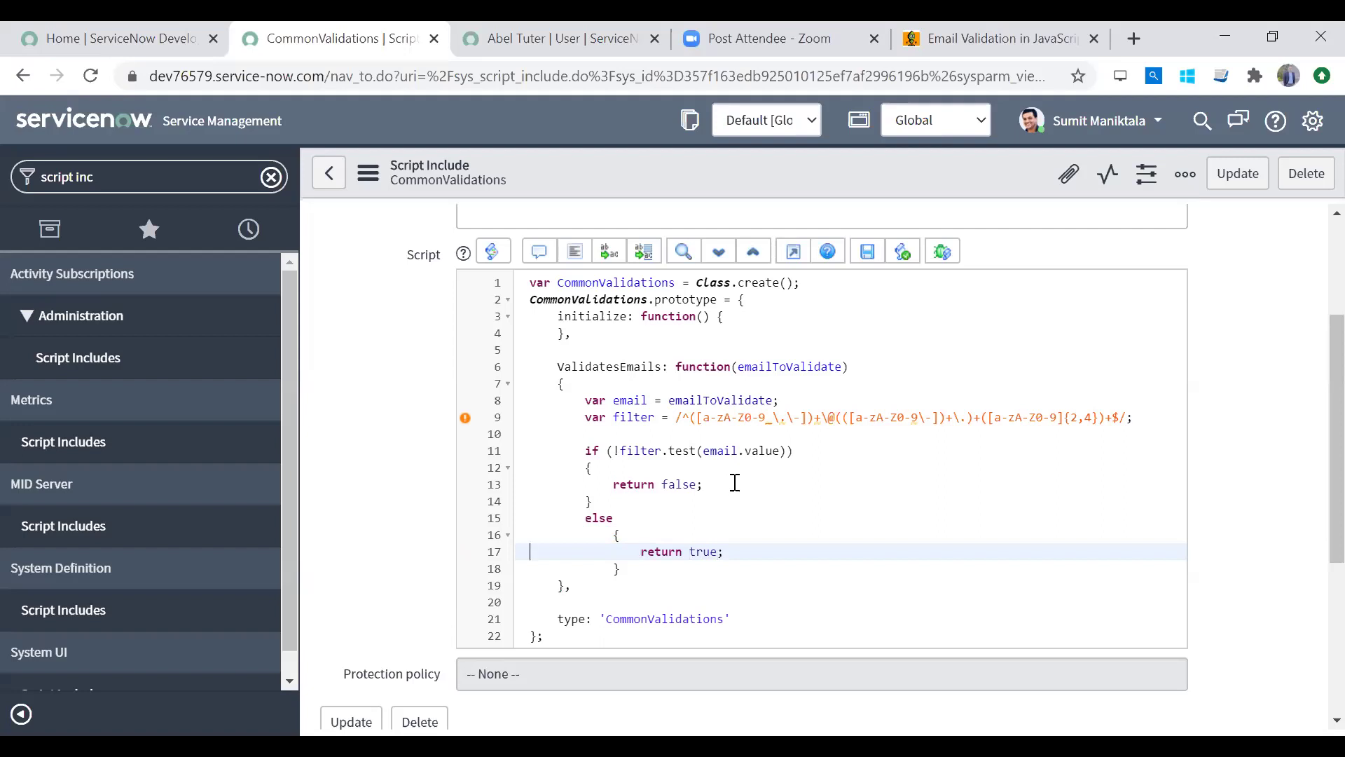
key(Up)
key(shift+Tab)
key(Down)
key(shift+Tab)
key(Down)
key(shift+Tab)
key(Down)
key(Down)
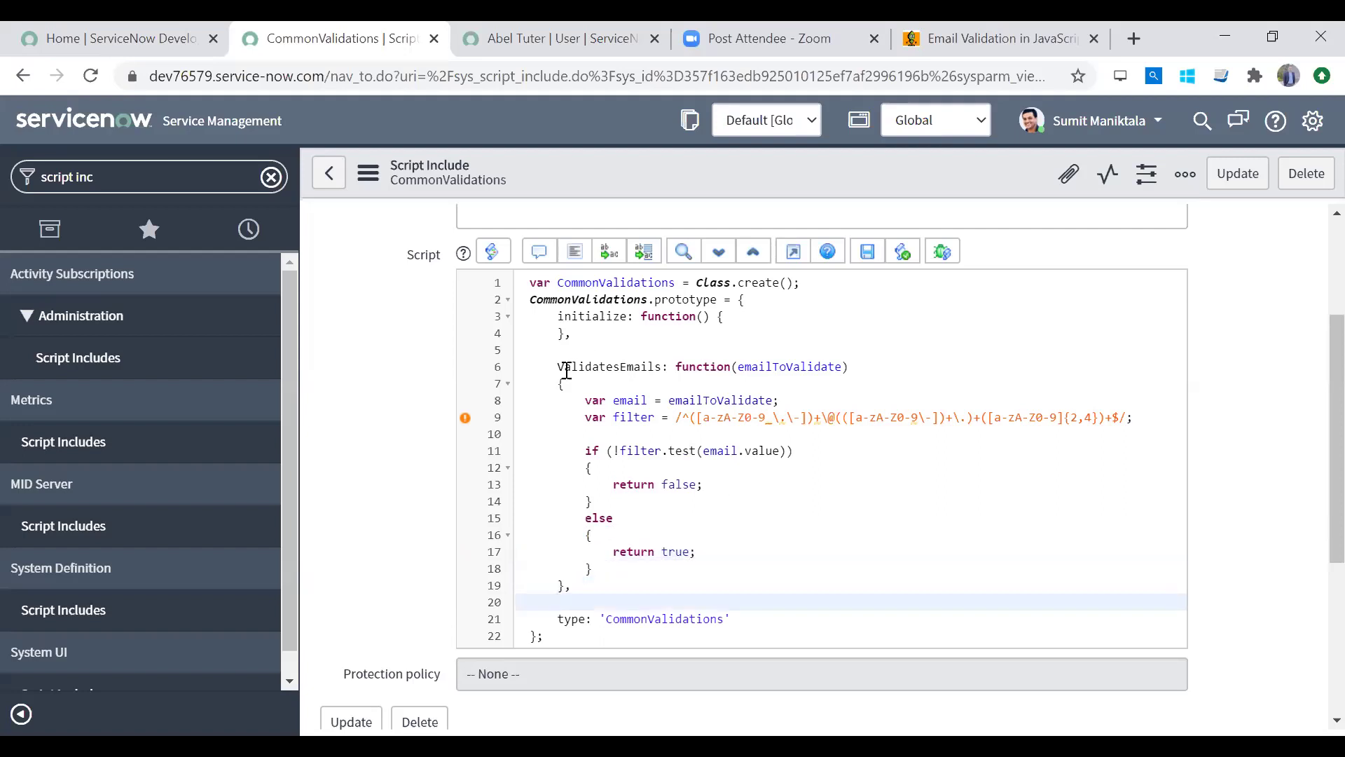
click(621, 367)
key(BackSpace)
Step: Rename the function to ValidateEmail
click(676, 468)
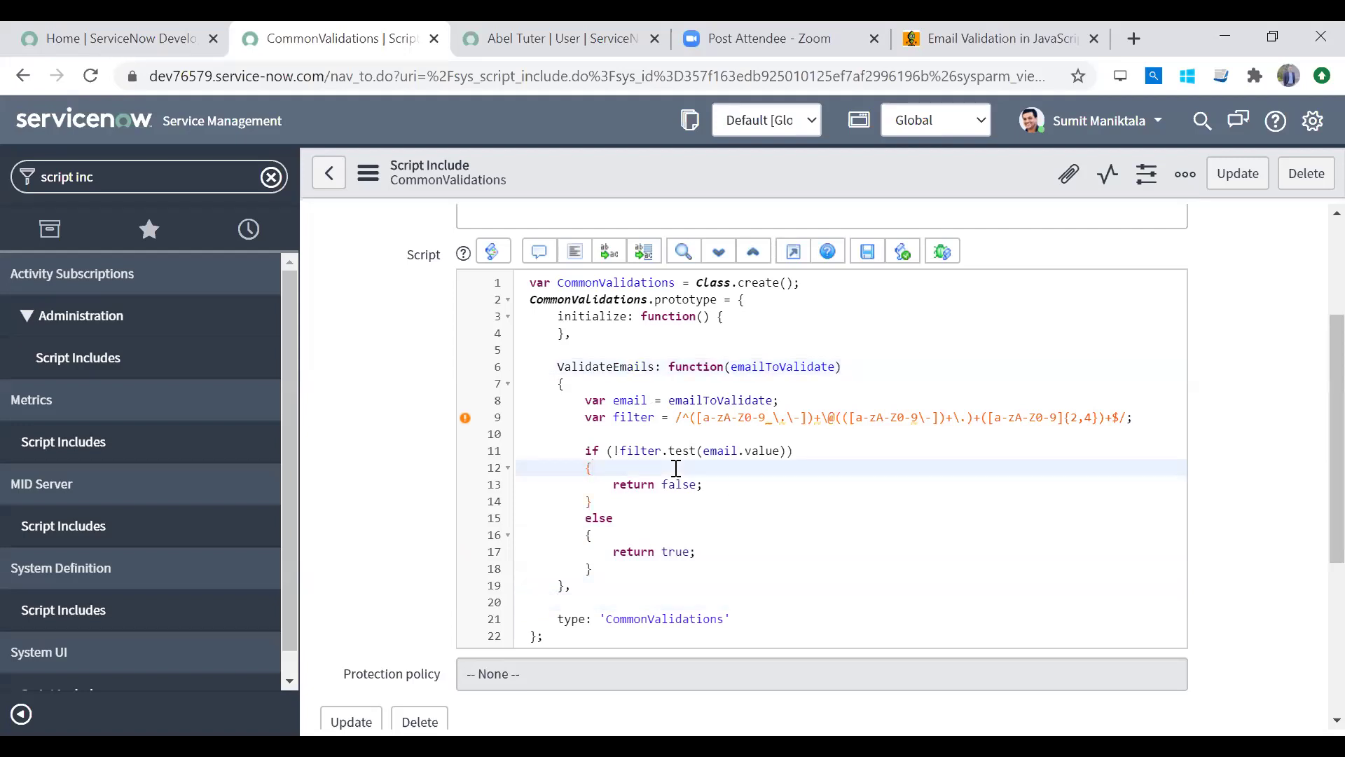
click(655, 366)
key(BackSpace)
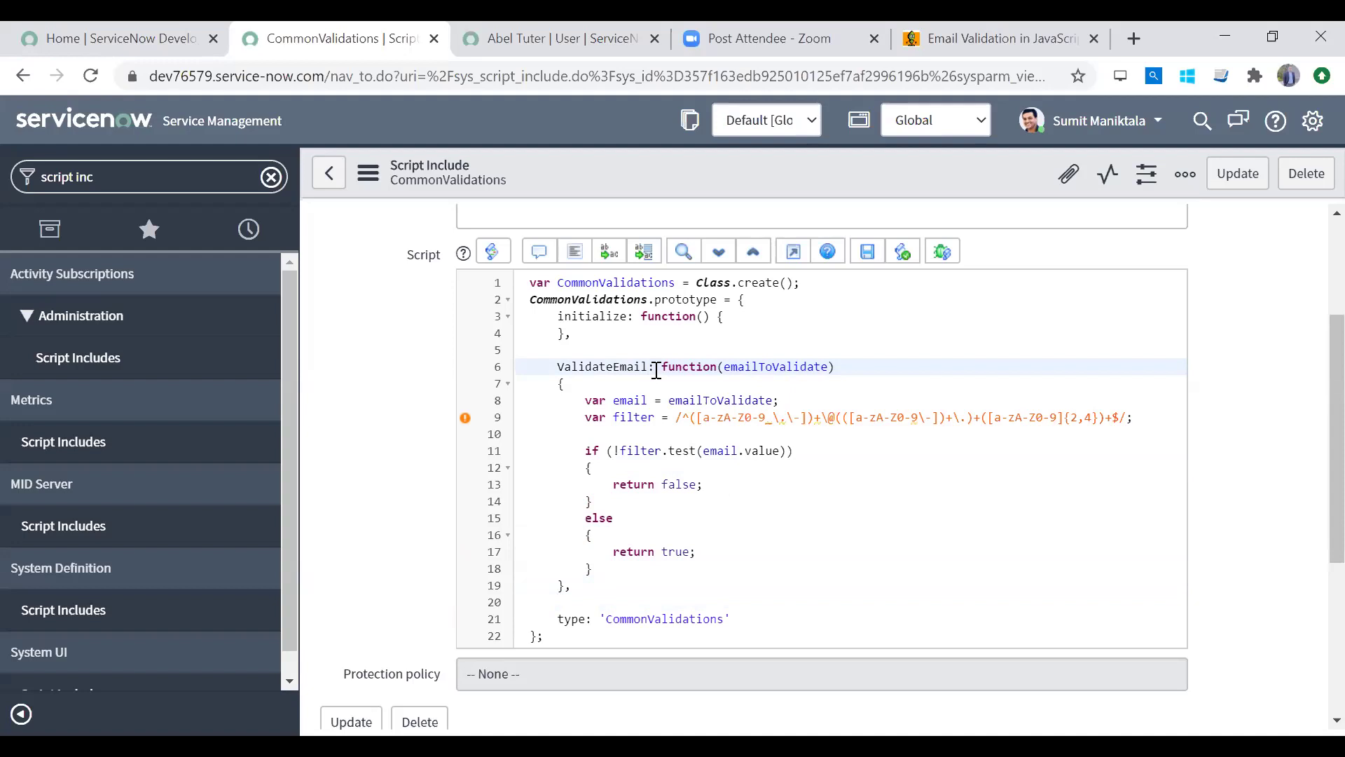
click(763, 494)
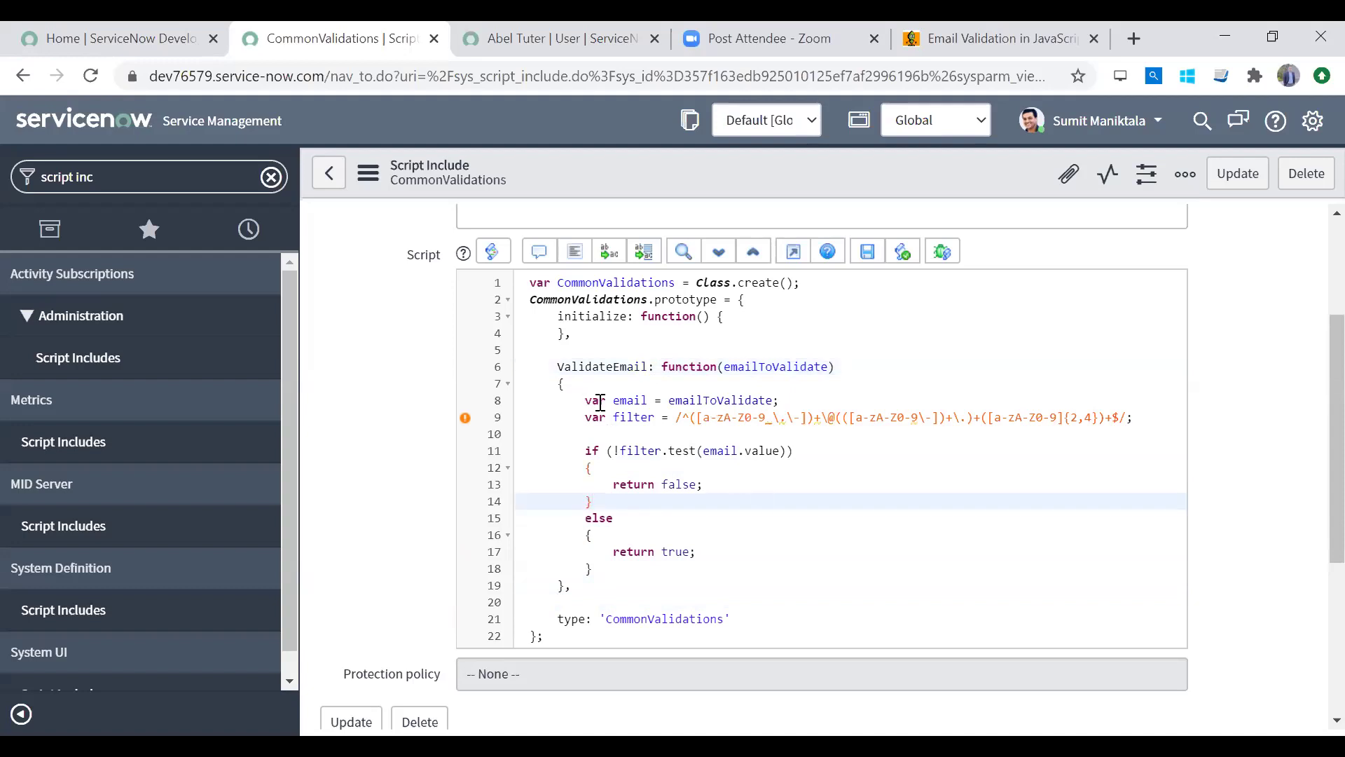
Step: Save the CommonValidations script include from the form header menu
double_click(769, 366)
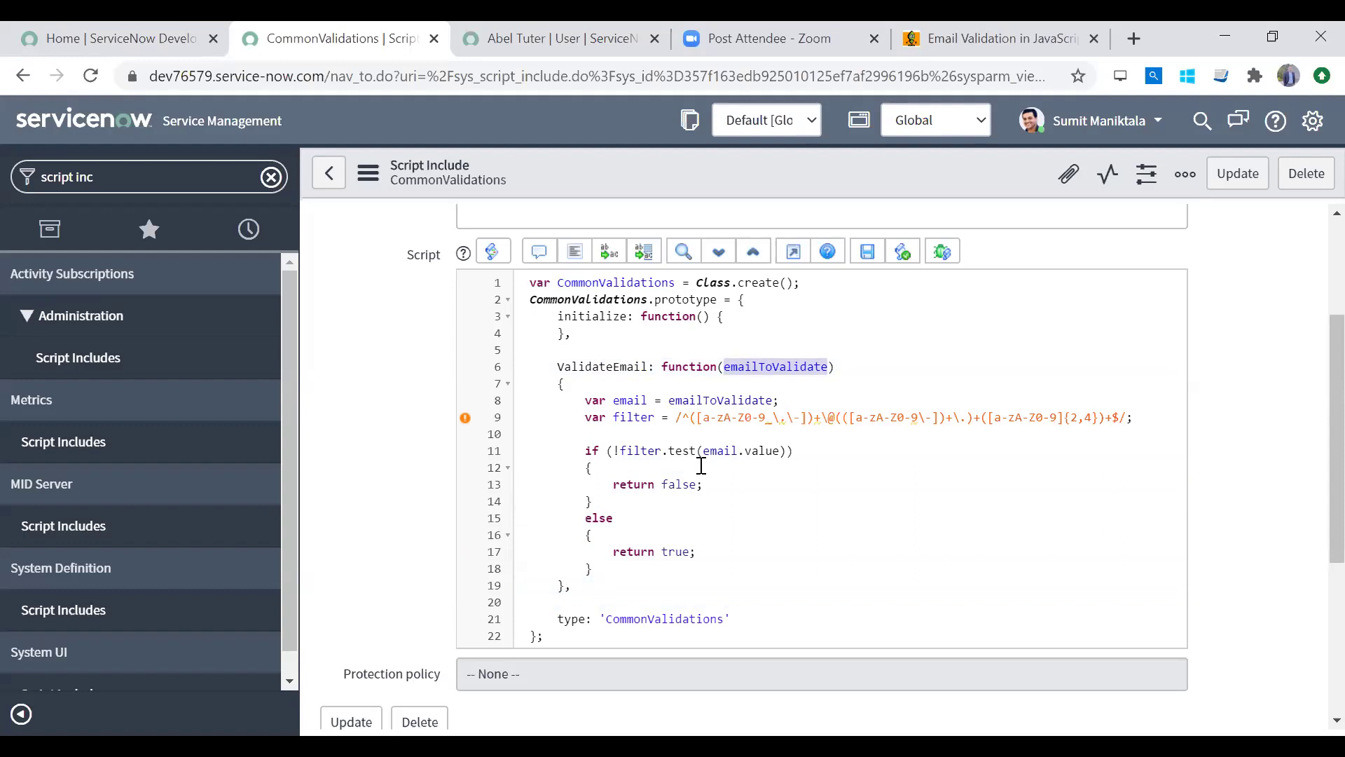
mouse_move(470, 427)
right_click(814, 180)
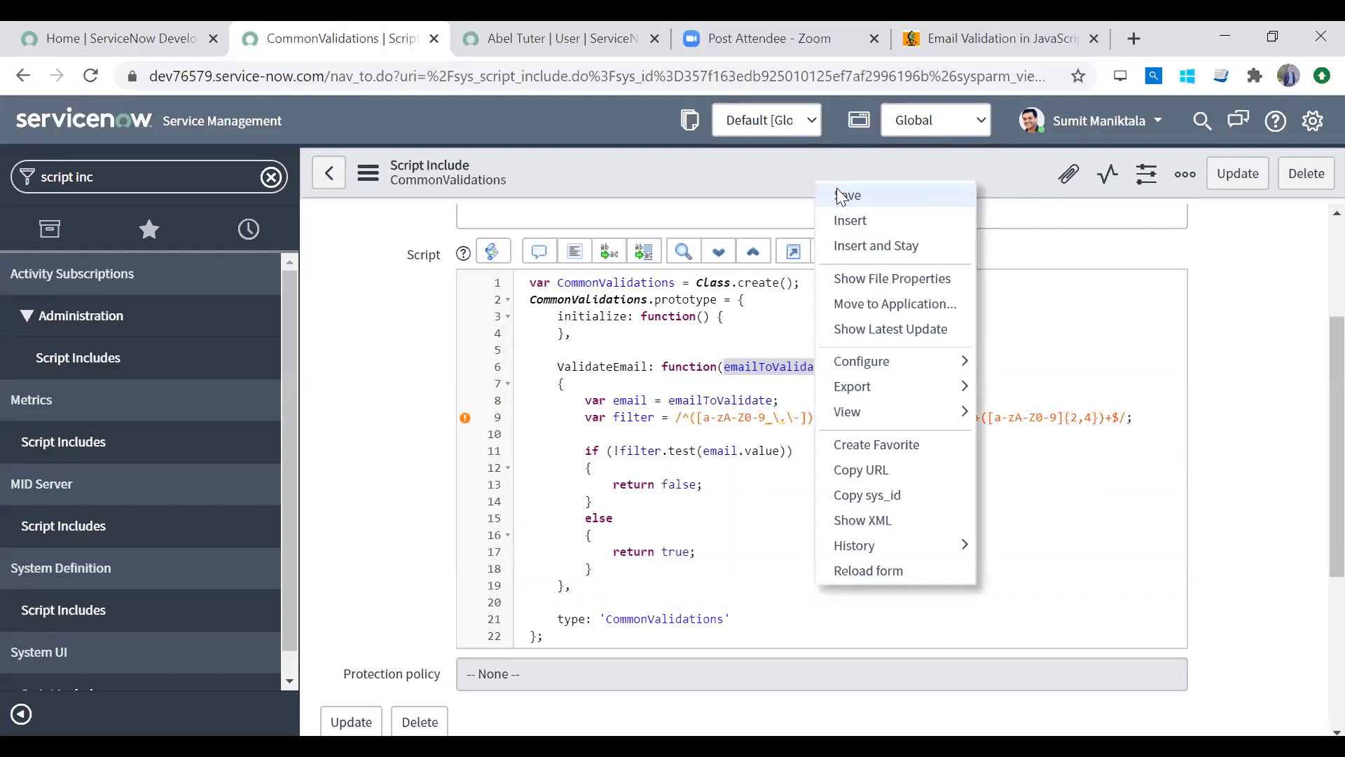
click(836, 188)
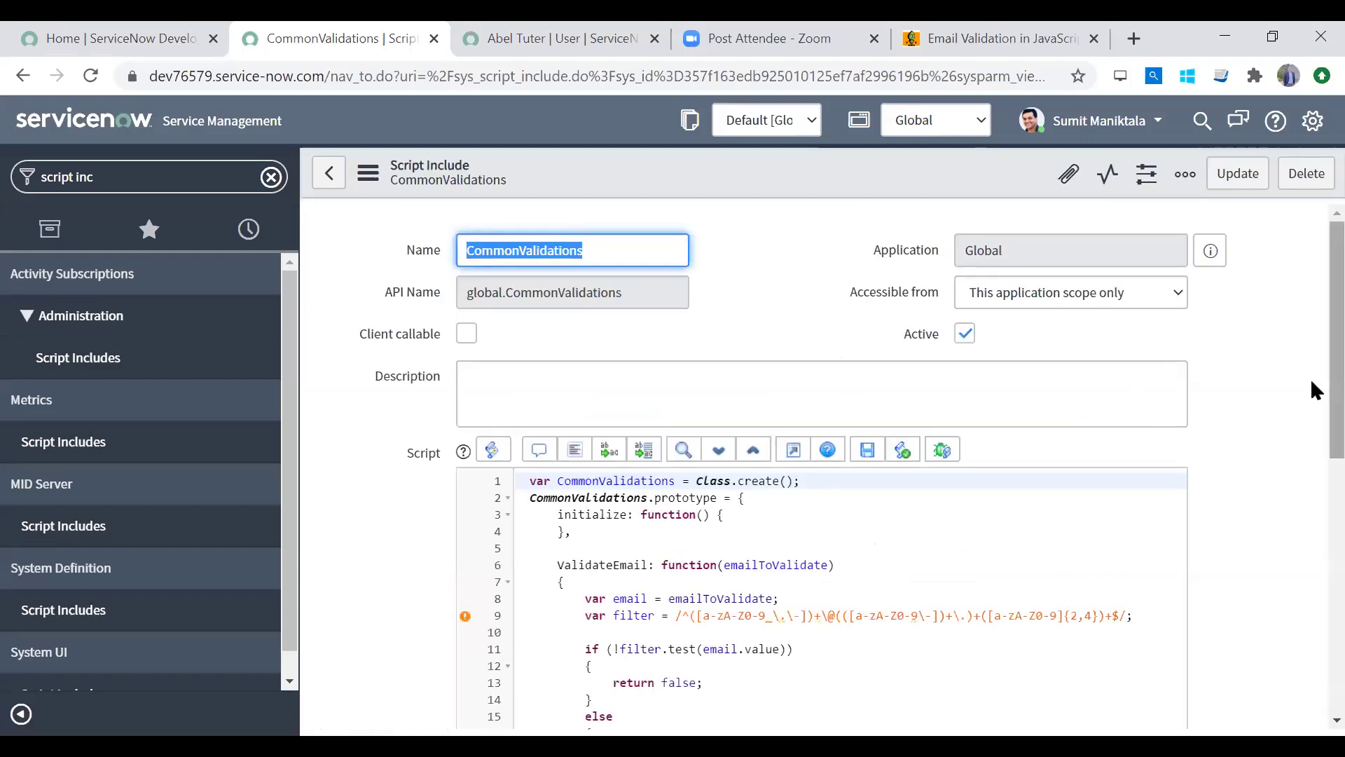
scroll(1311, 382, down, 5)
Step: Check the CommonValidations prototype braces and the full ValidateEmail function, lines 6–19
scroll(1311, 474, up, 3)
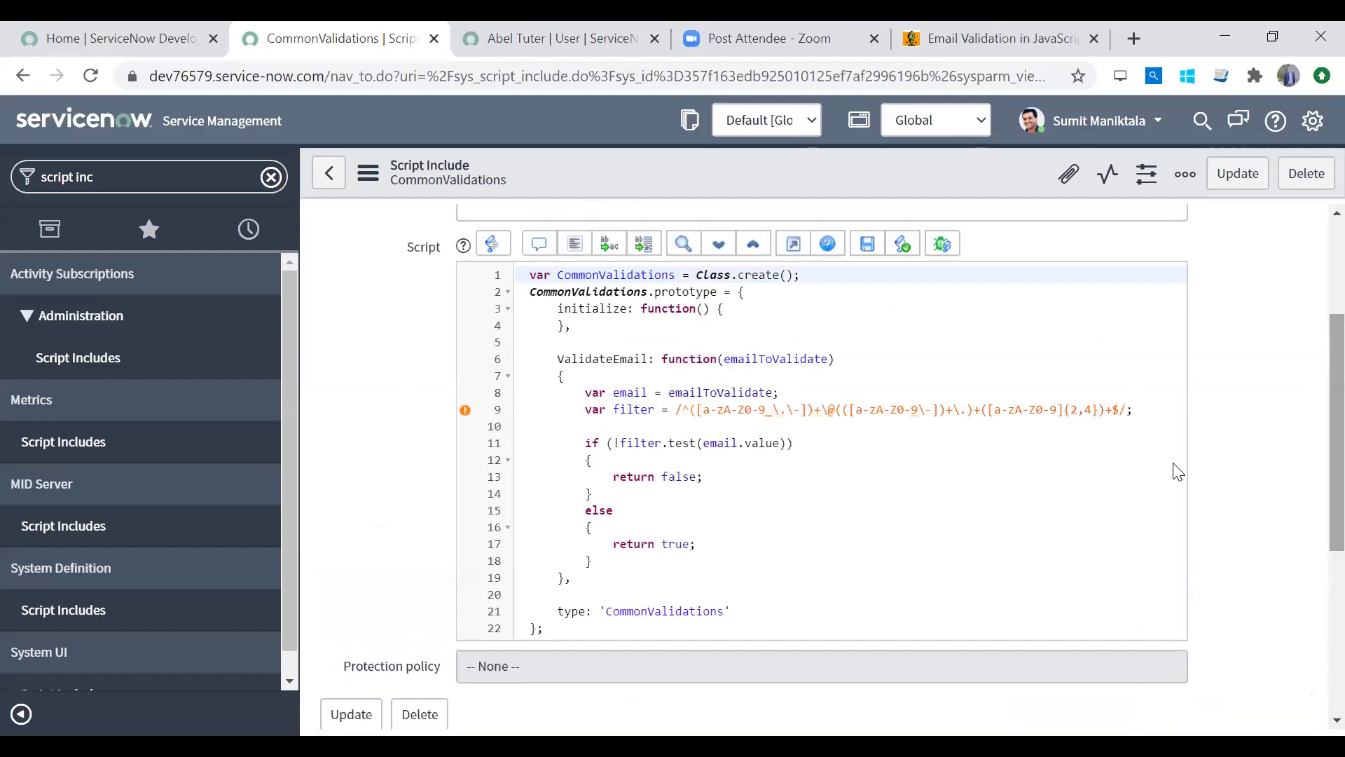
click(615, 592)
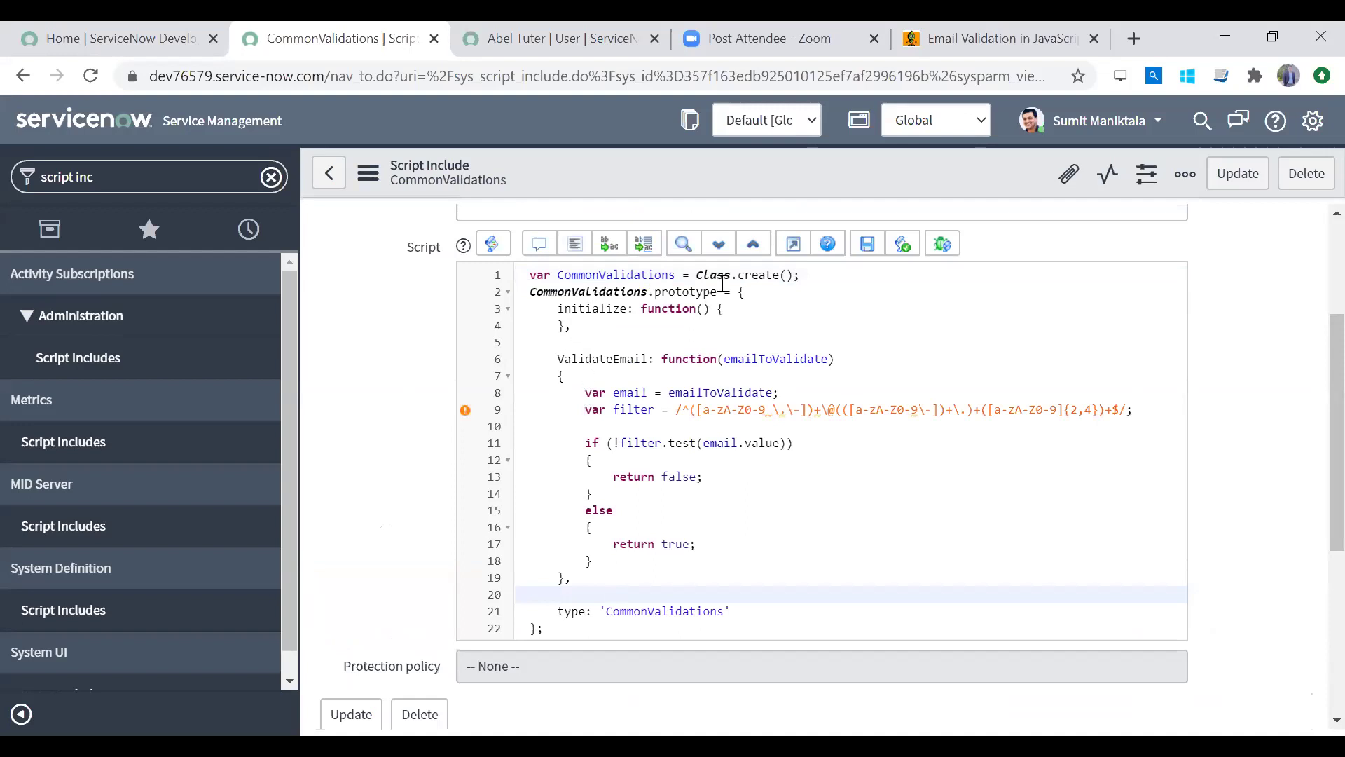
click(740, 272)
click(656, 290)
click(747, 294)
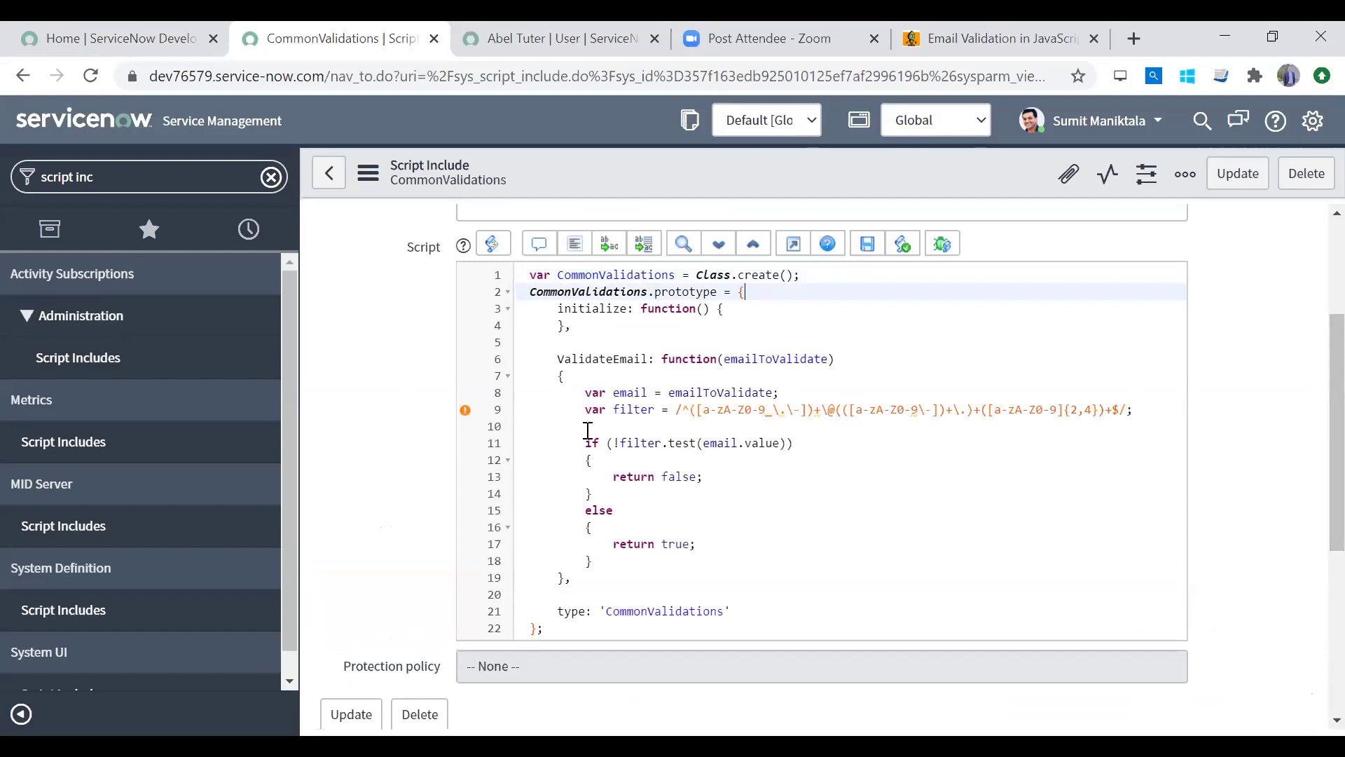
drag(554, 359, 575, 589)
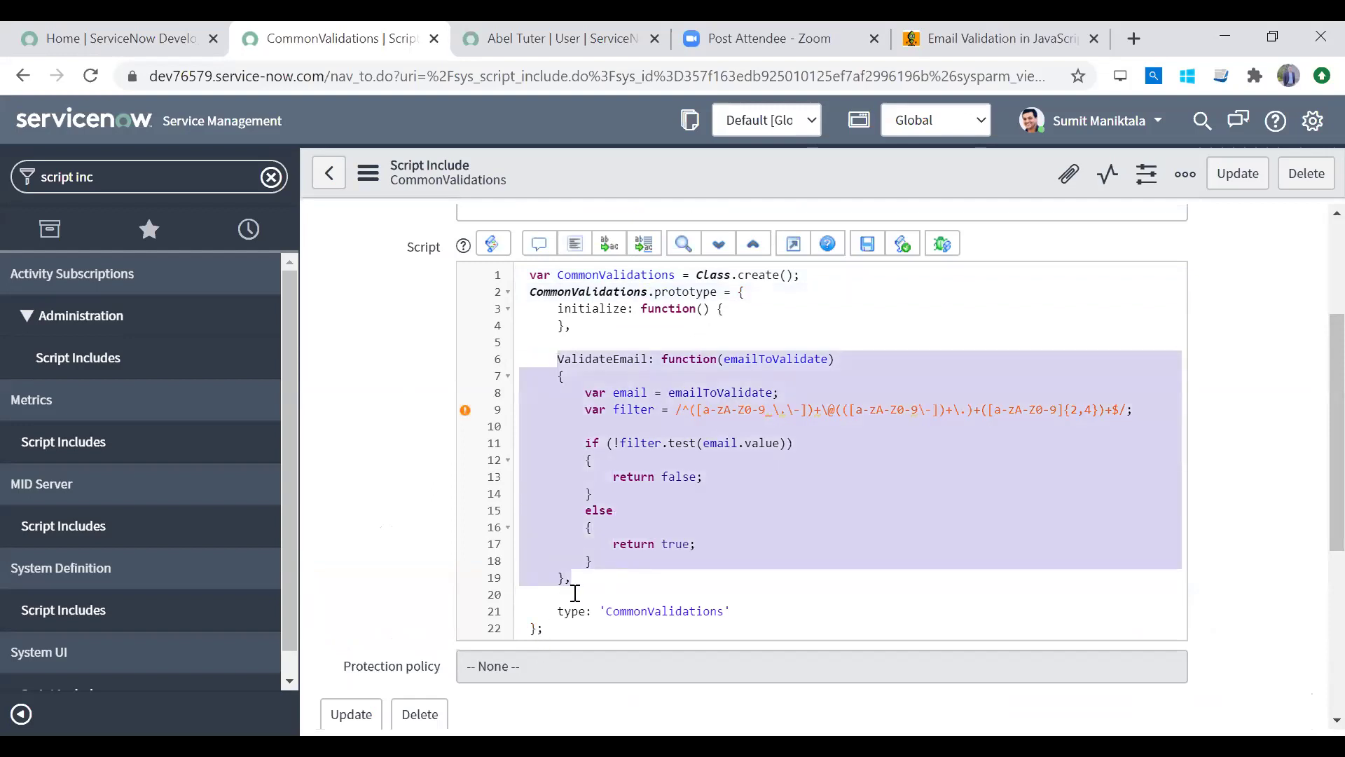
click(642, 359)
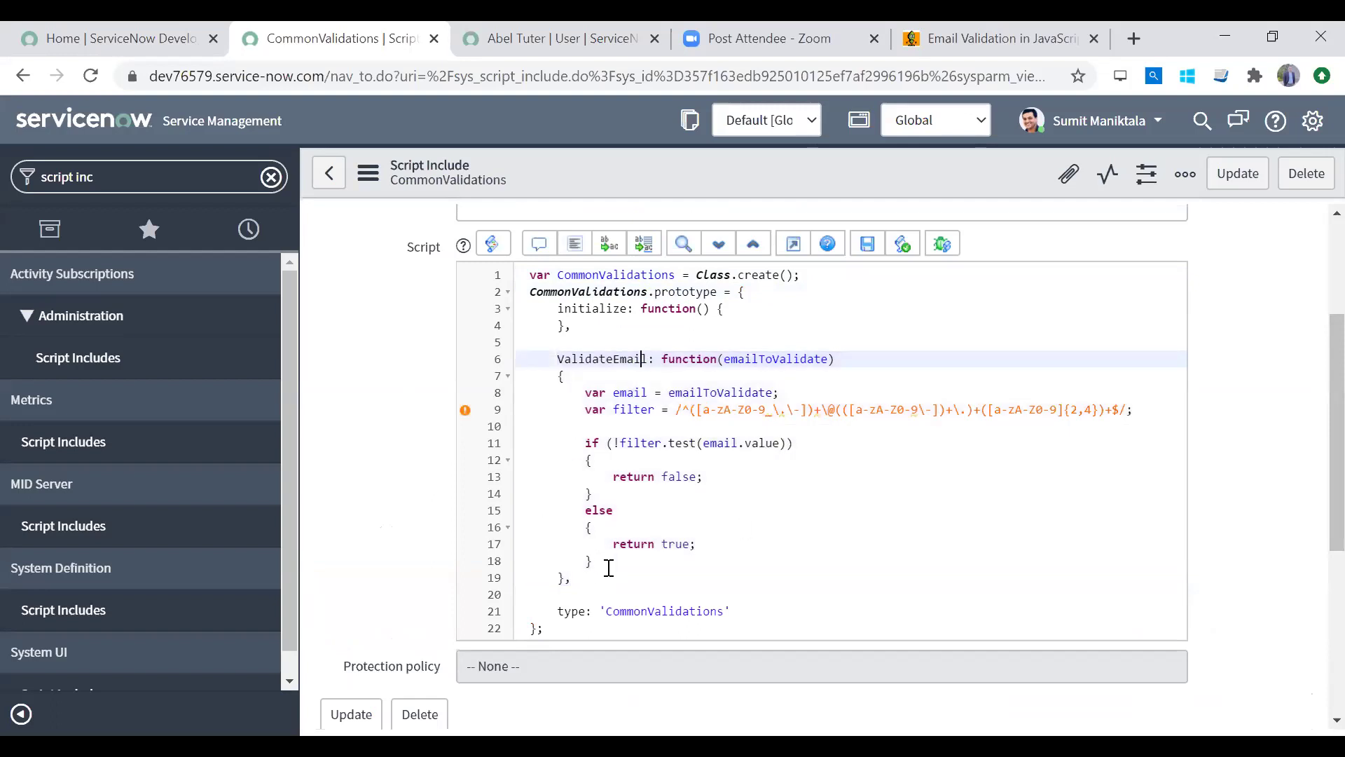
Step: Remove, then restore, the comma after ValidateEmail's closing brace on line 19
click(572, 578)
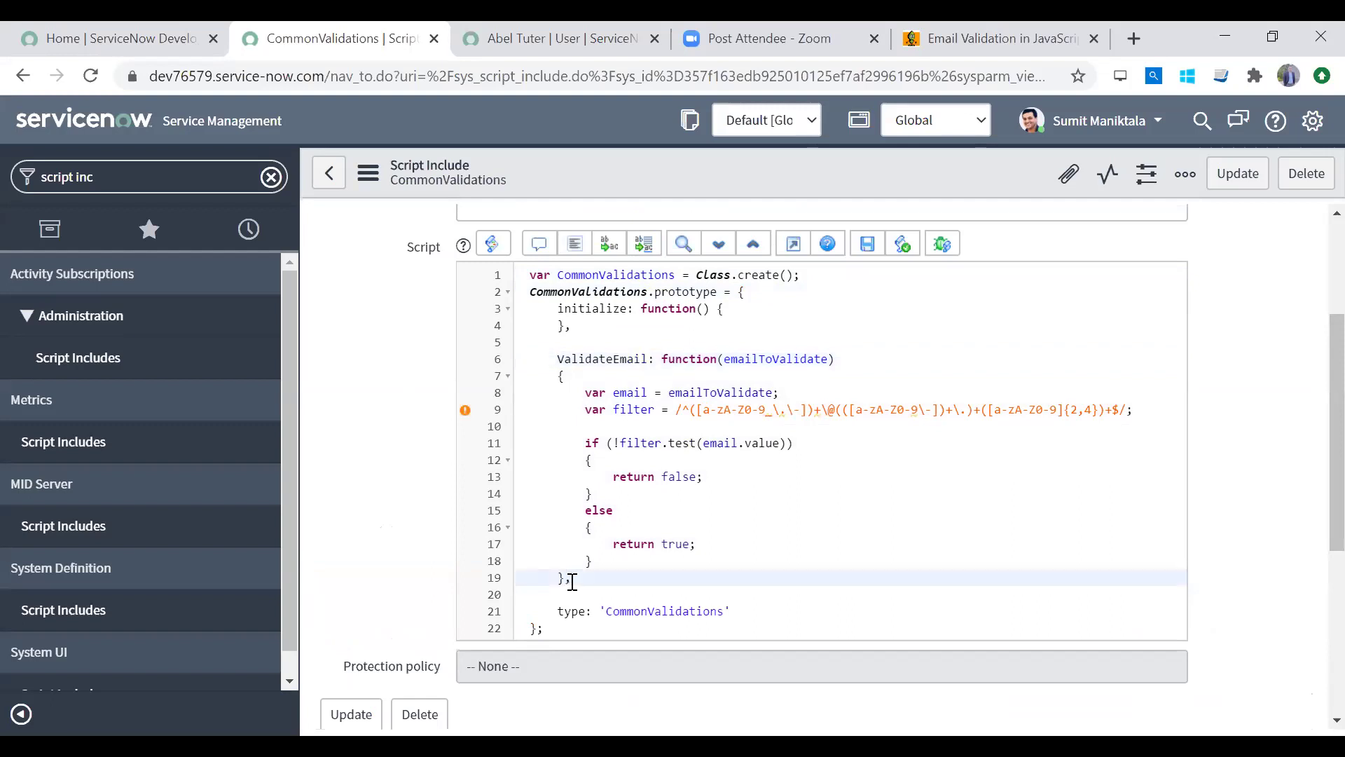
key(shift+Left)
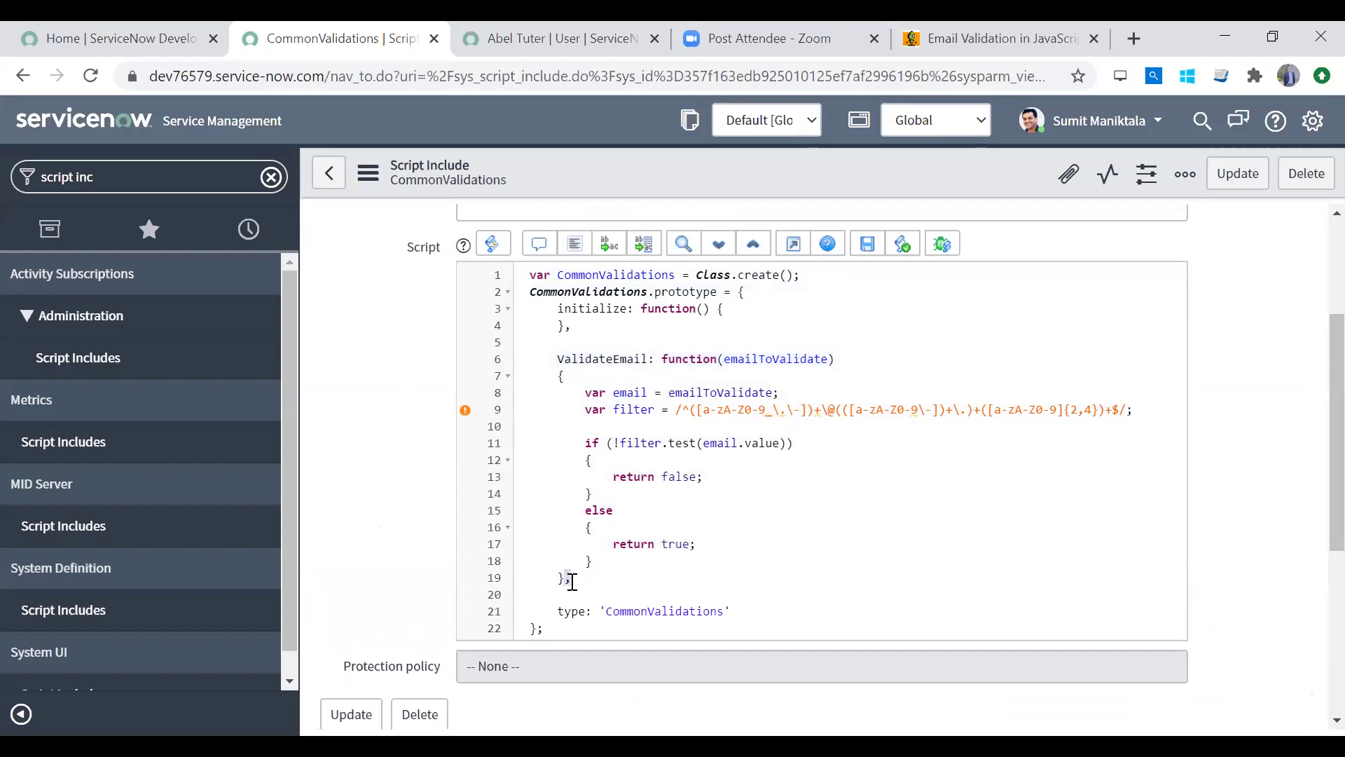
key(BackSpace)
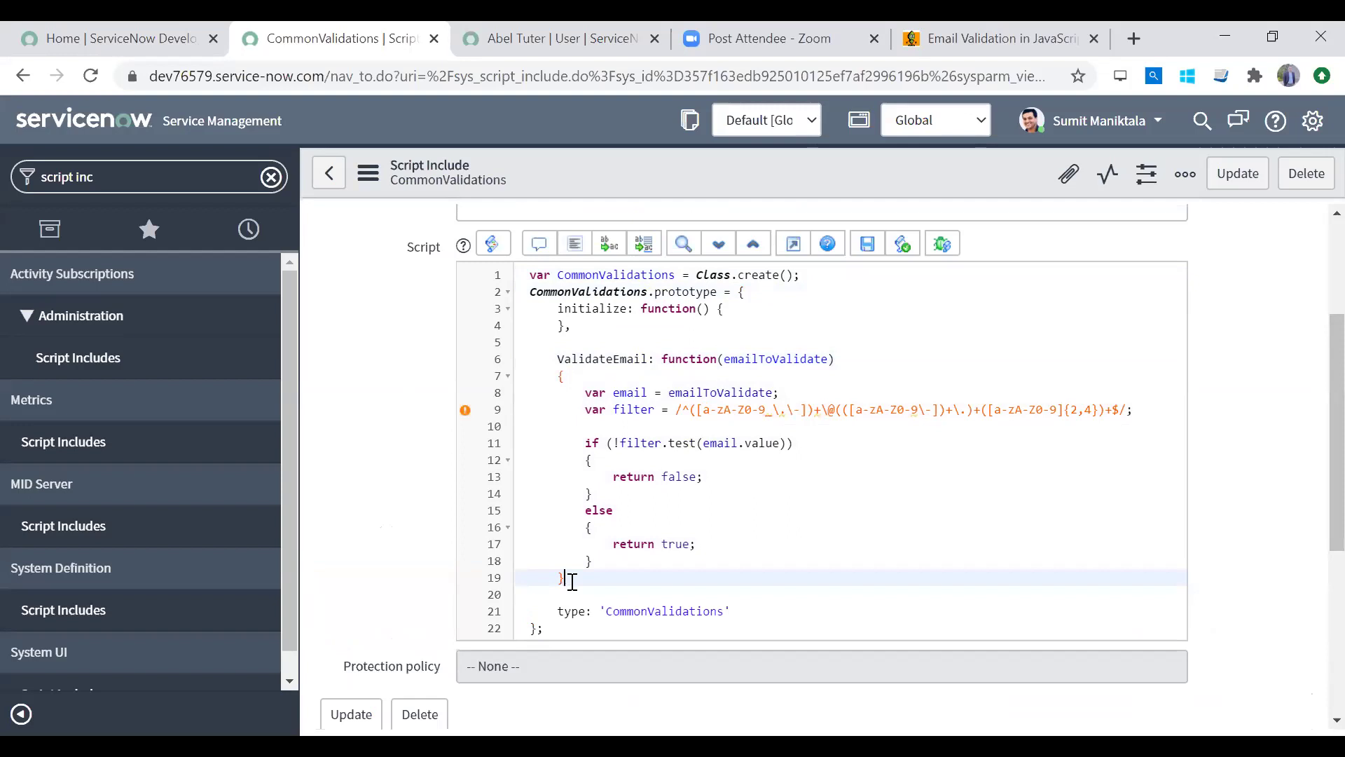
key(Down)
mouse_move(467, 615)
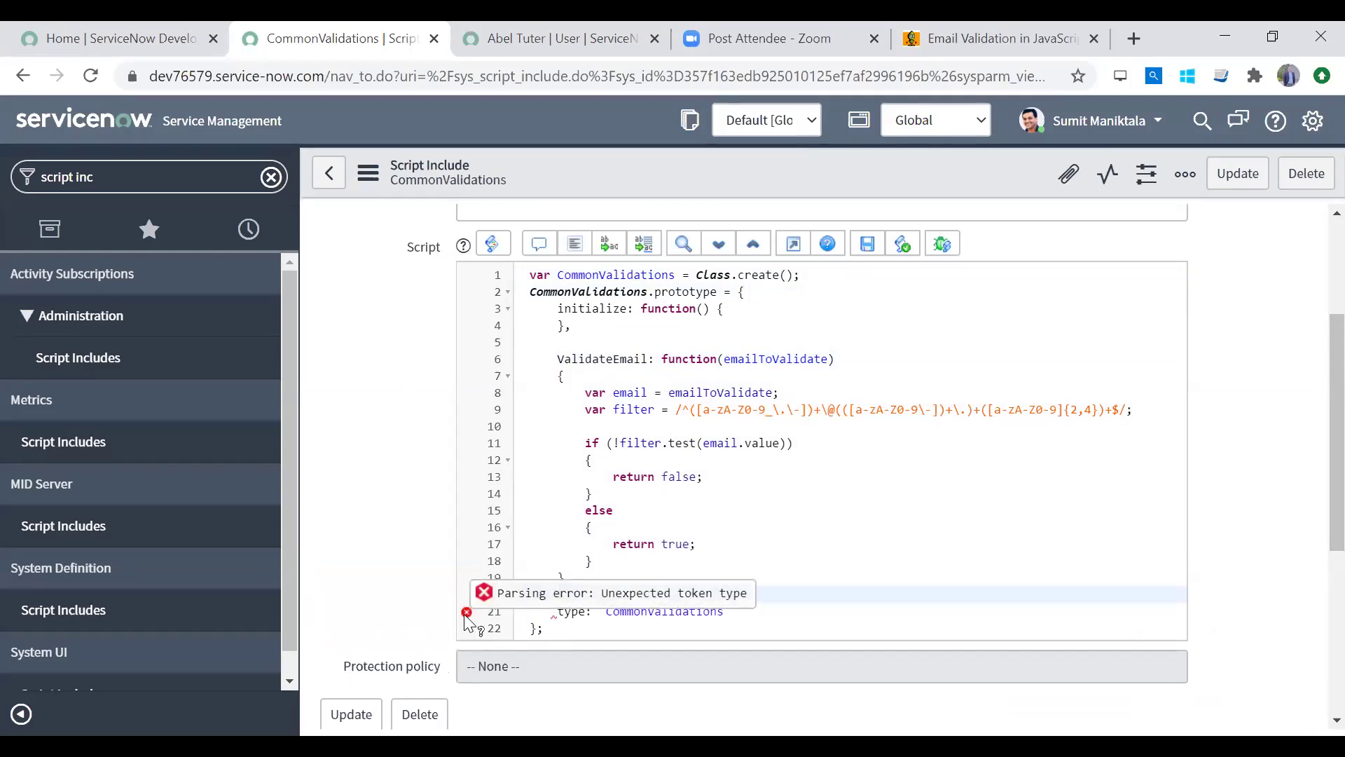
click(593, 571)
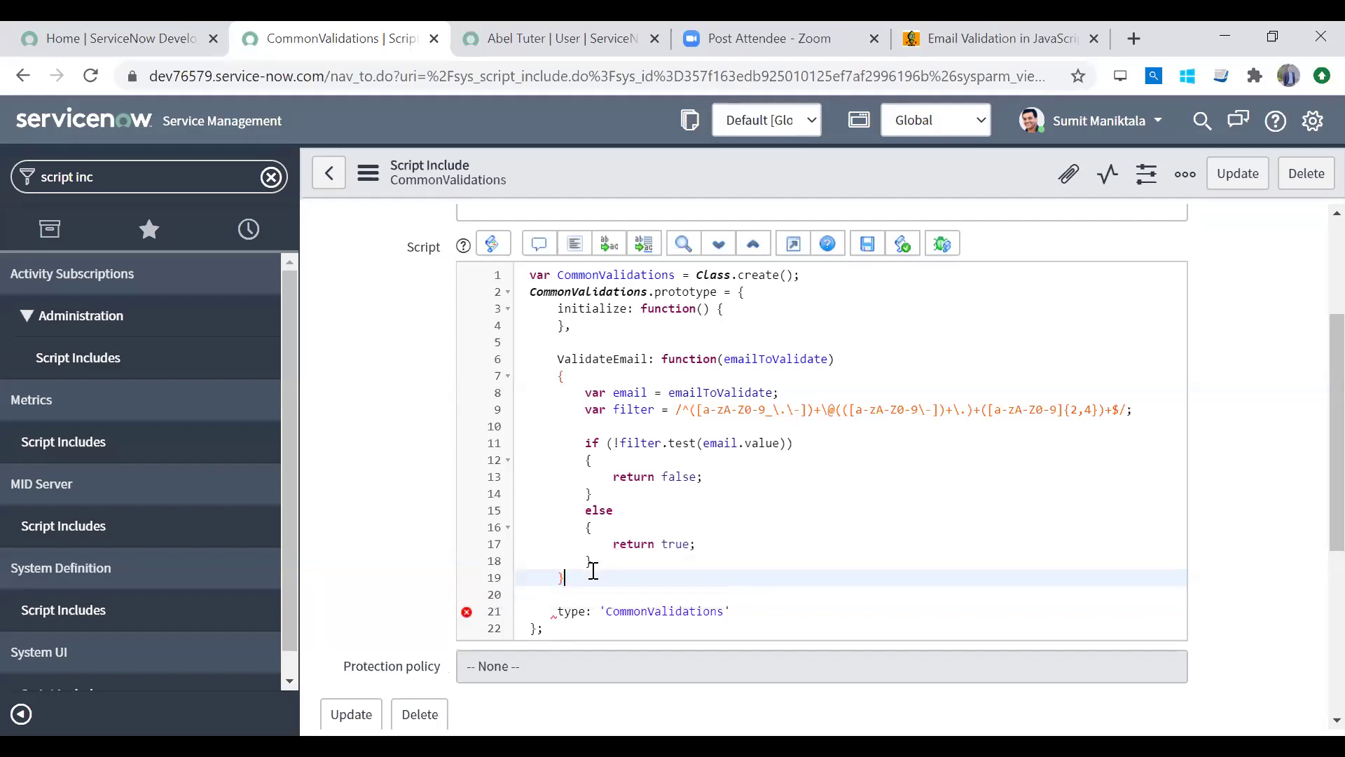
text(,)
key(Down)
click(593, 571)
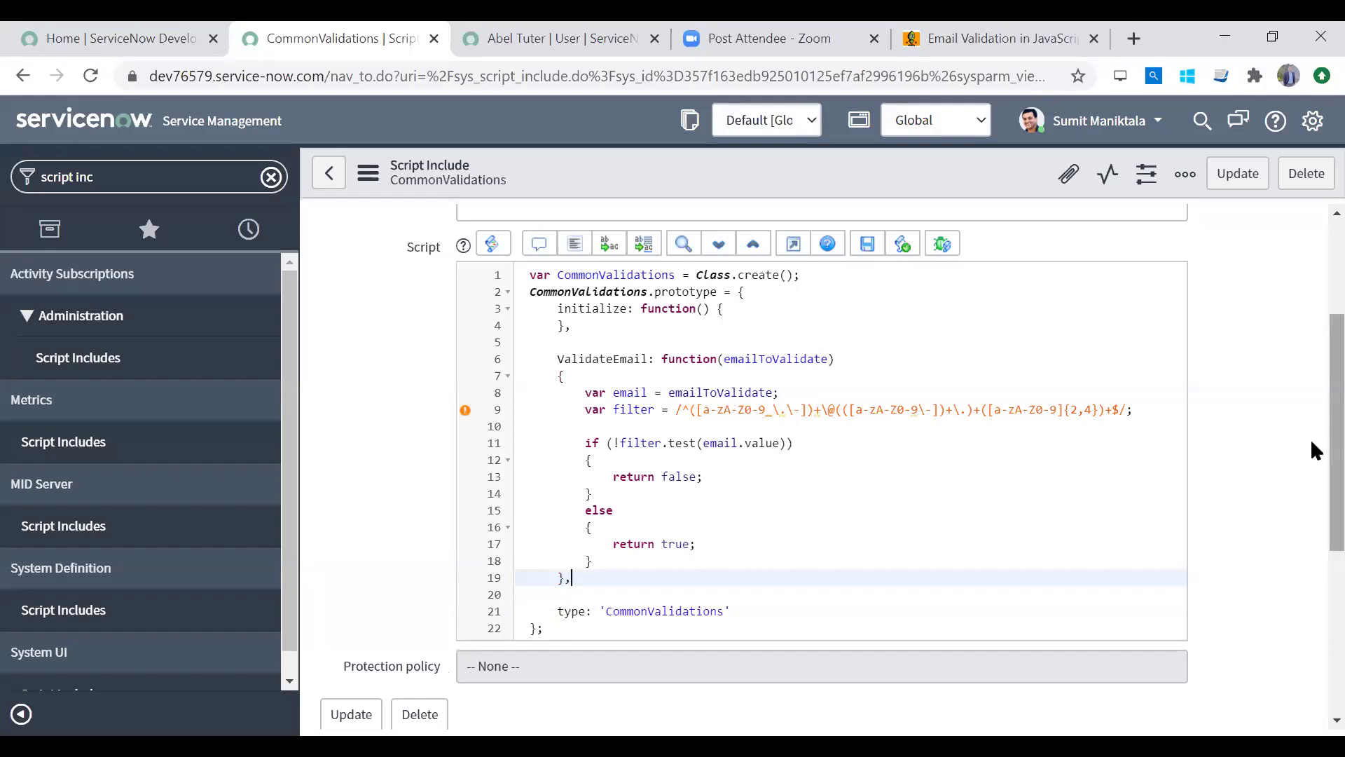
Step: Review the initialize line and the else branch of the ValidateEmail code
scroll(1310, 335, up, 3)
scroll(1310, 392, down, 2)
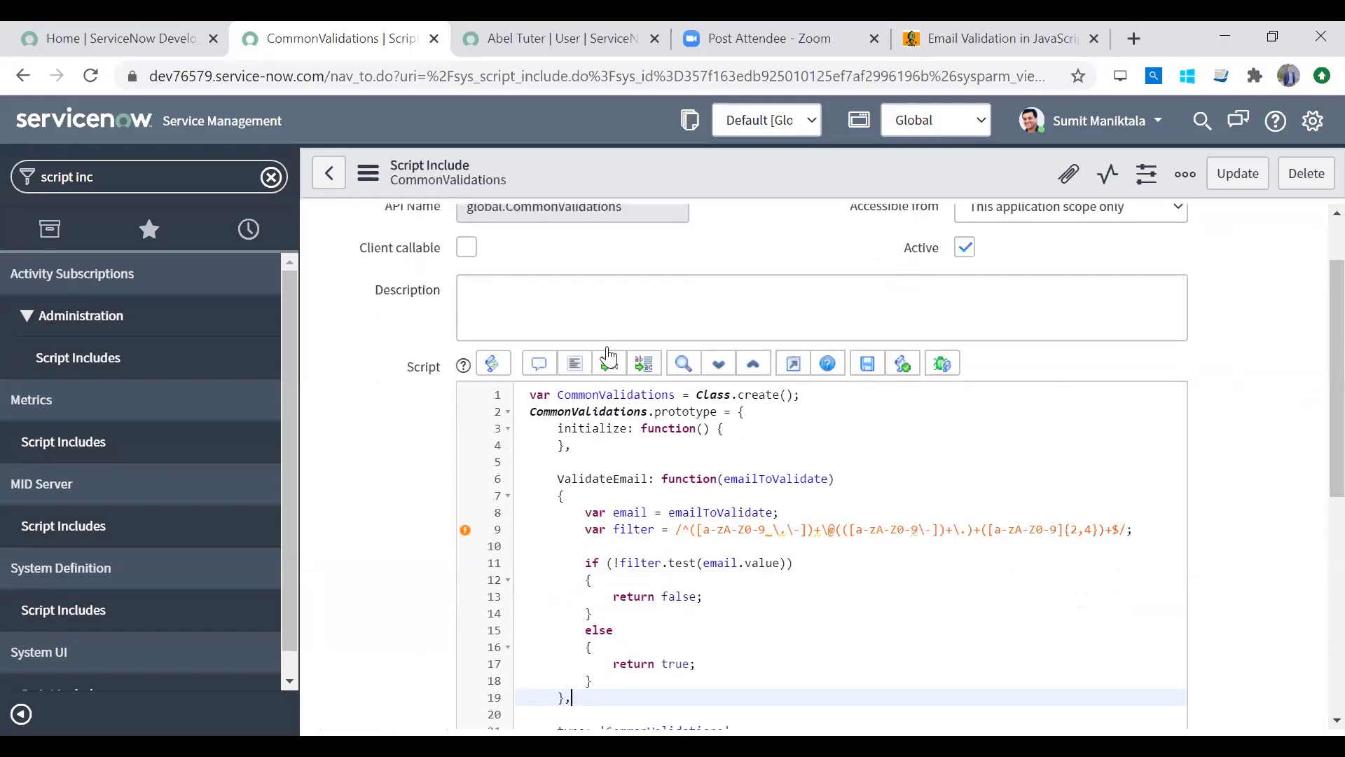
click(588, 447)
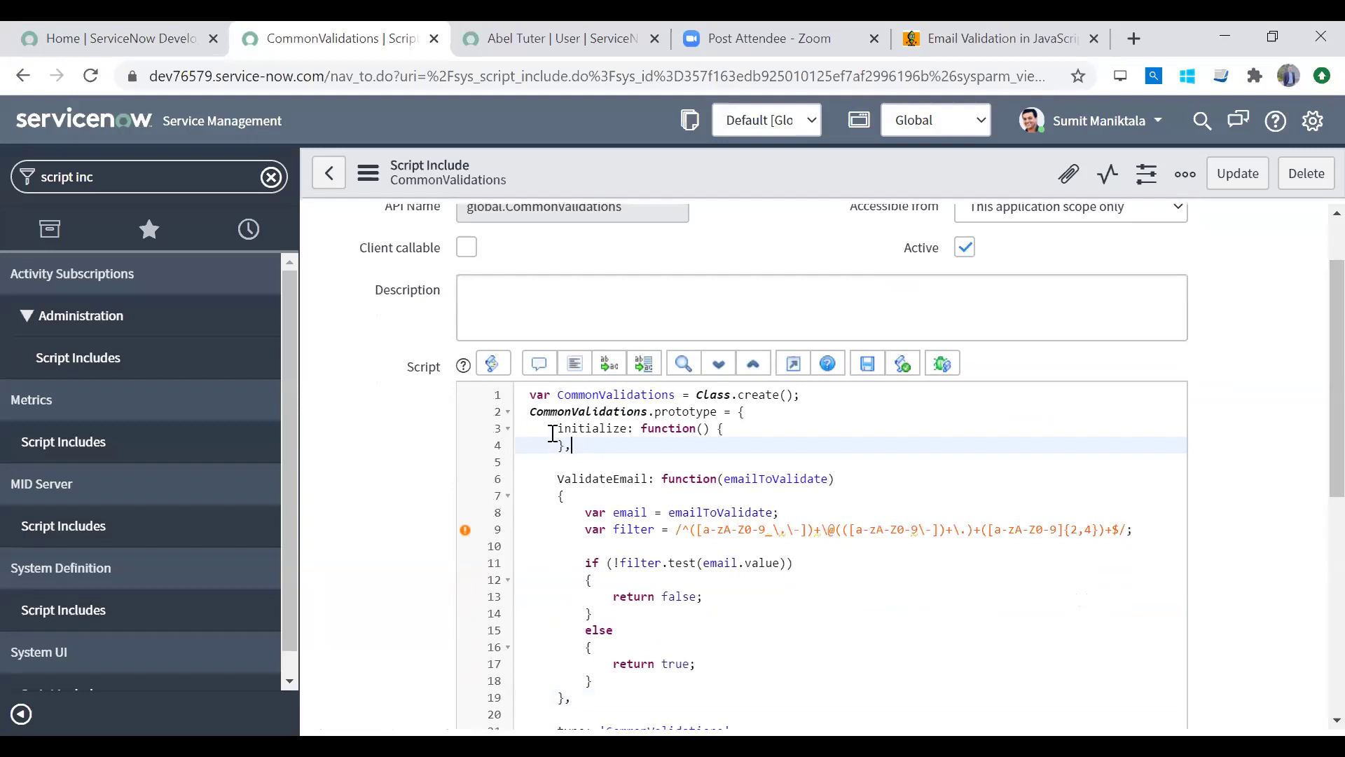
click(553, 429)
drag(552, 431, 574, 448)
drag(1333, 368, 1323, 483)
click(766, 394)
scroll(1311, 450, up, 4)
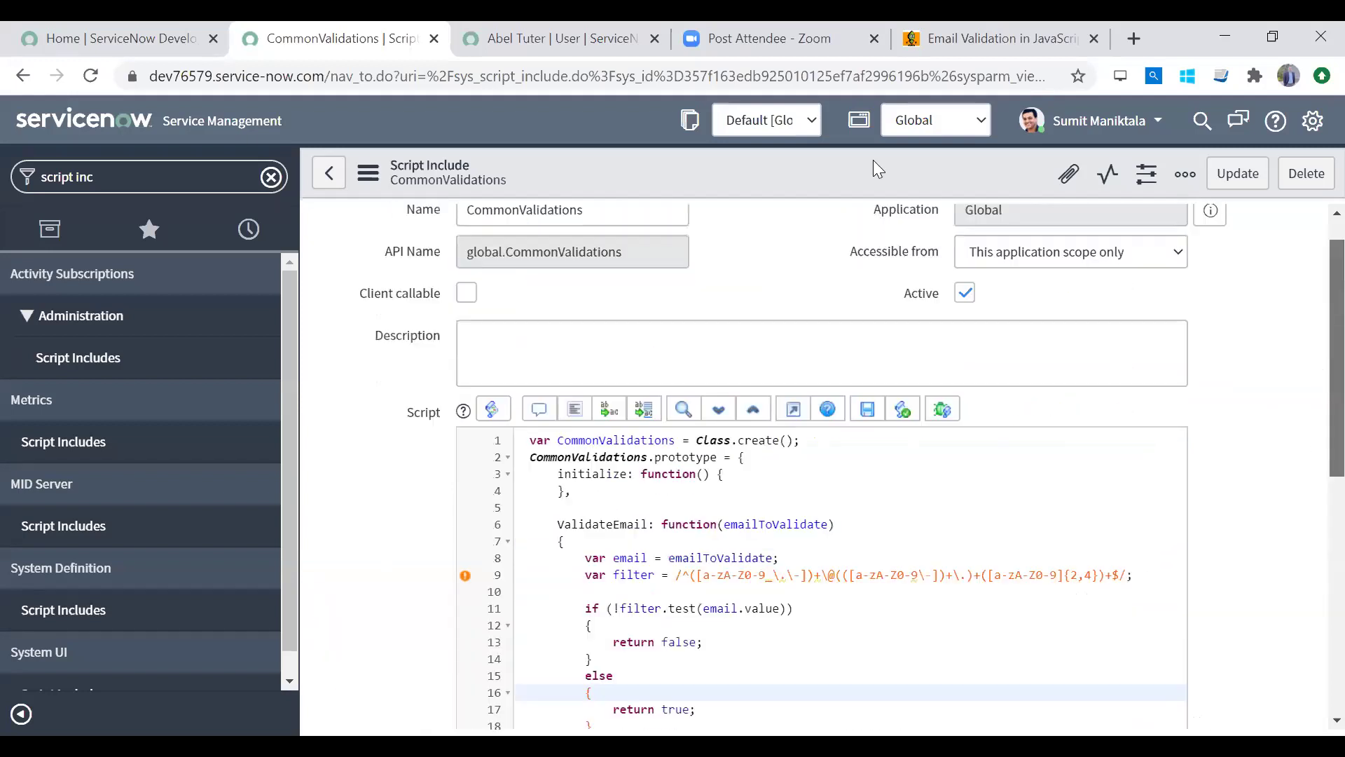
Step: Save the CommonValidations script include and clear the 'script inc' navigator filter
right_click(857, 160)
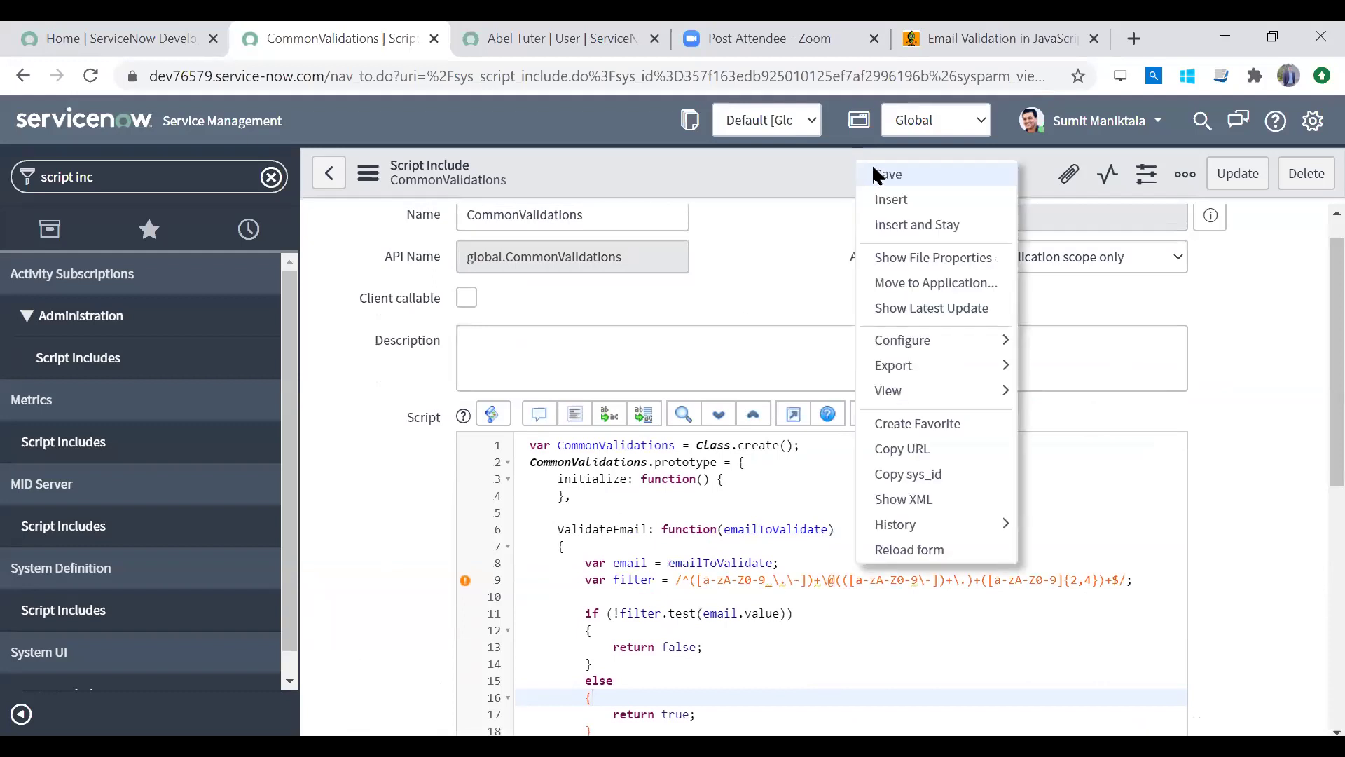
click(876, 174)
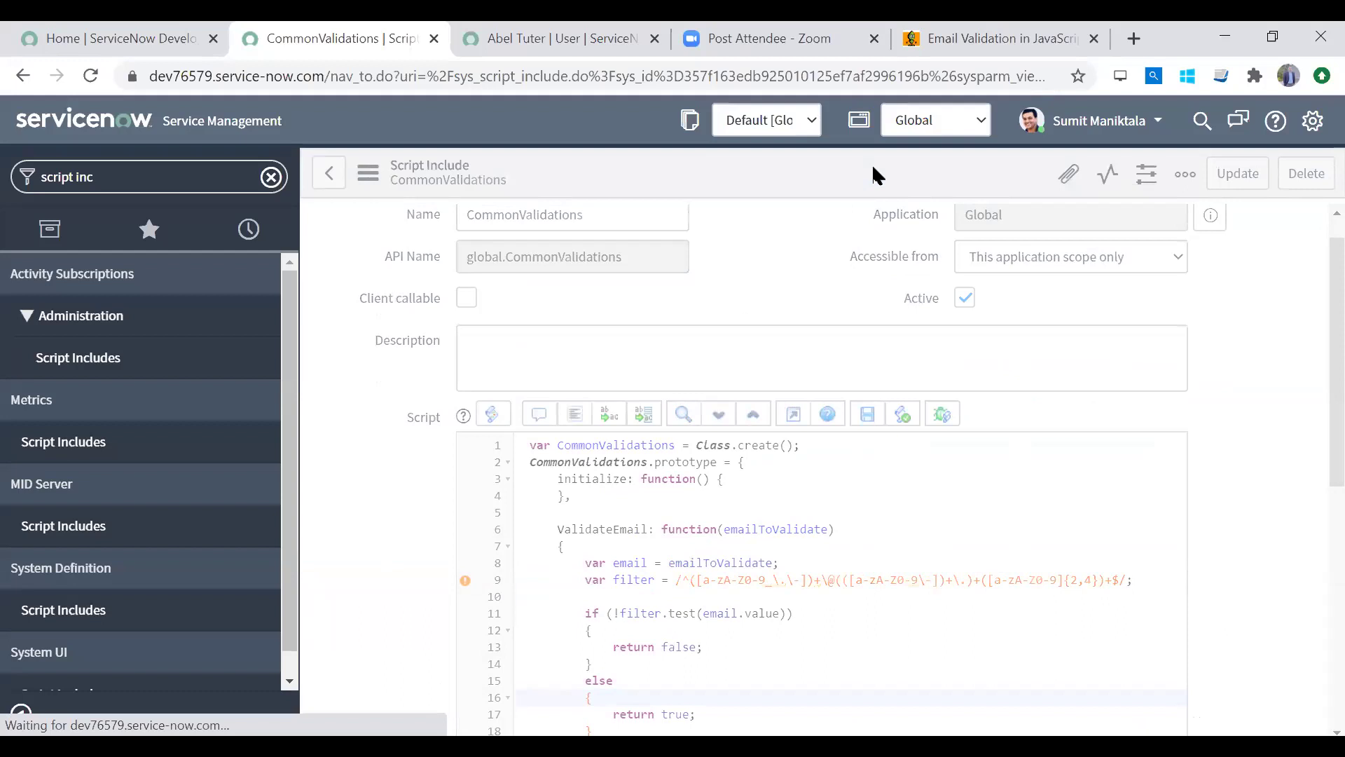
double_click(580, 251)
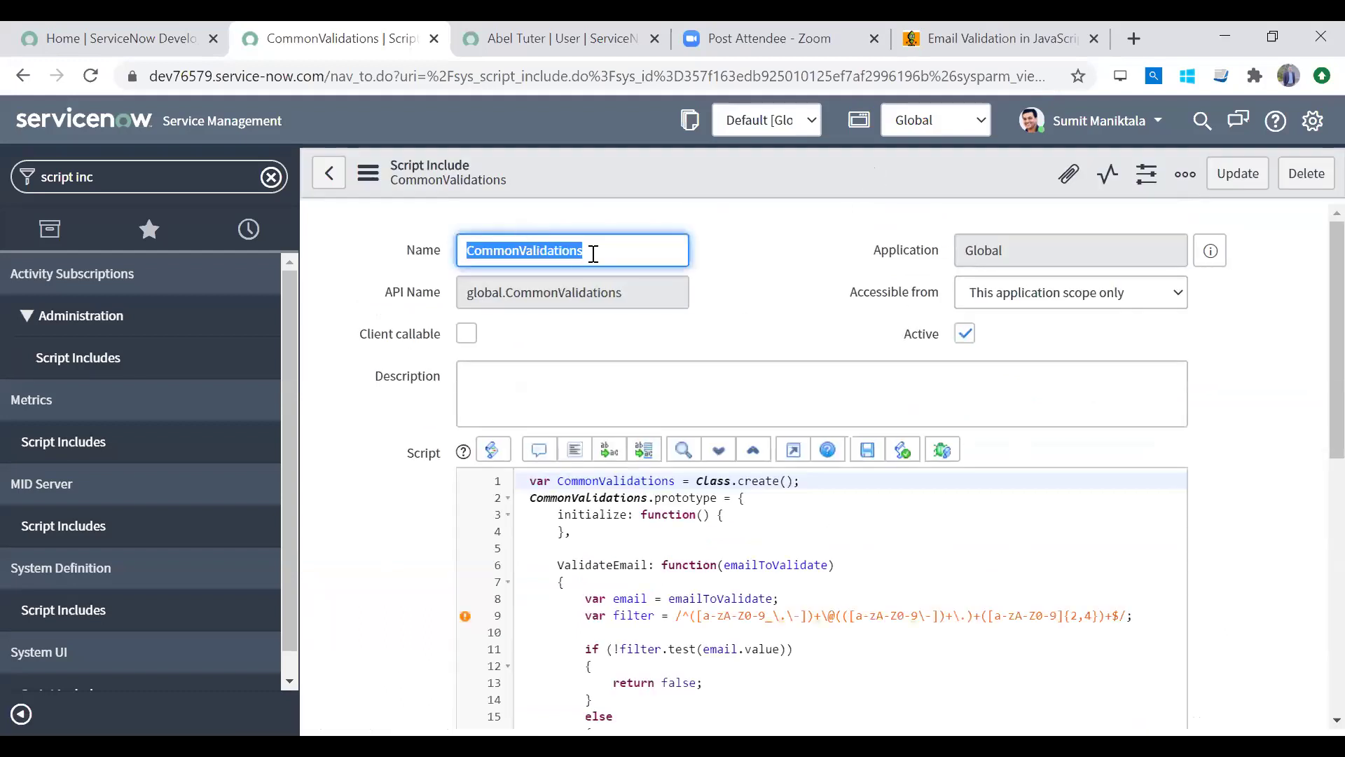
click(271, 177)
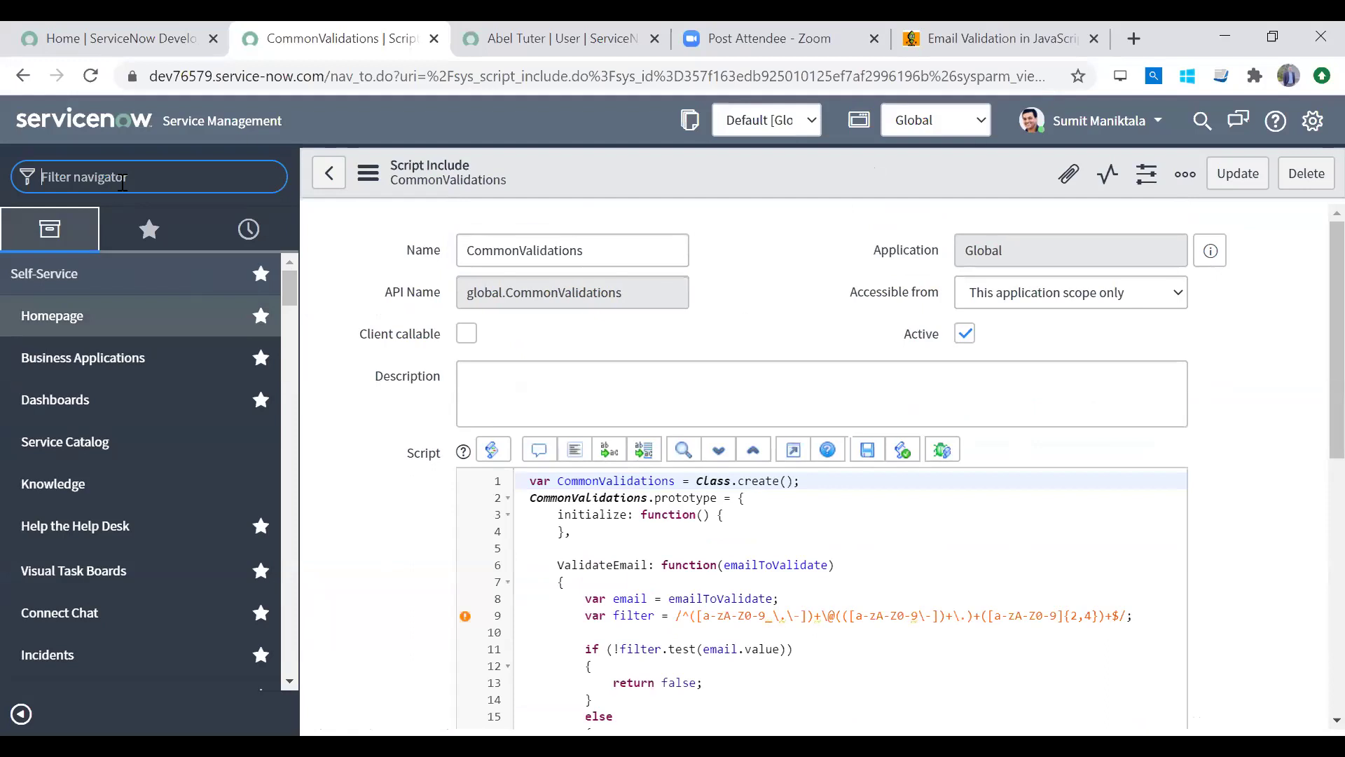
Step: Filter the navigator for 'logbo', open Logbook CTLB0001057, and bring up its Form Layout settings
text(logbo)
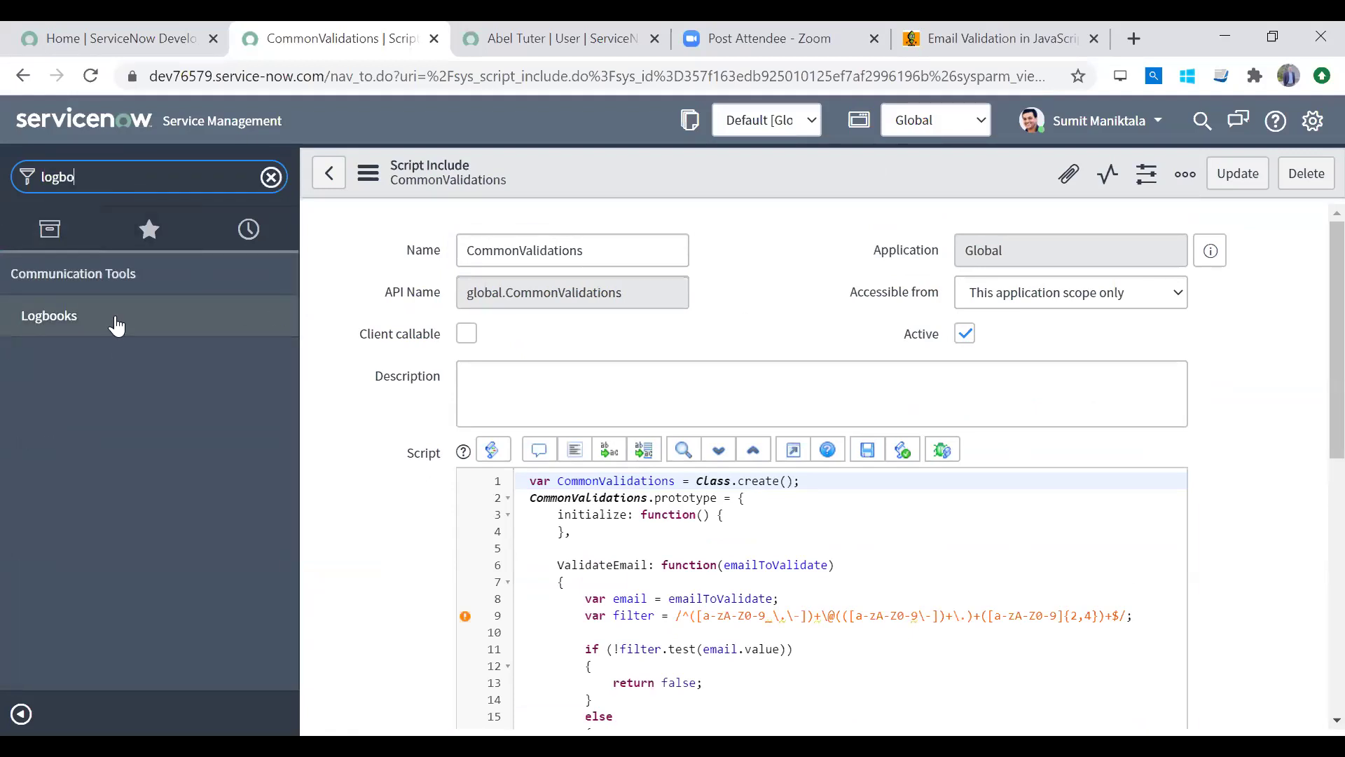
click(115, 324)
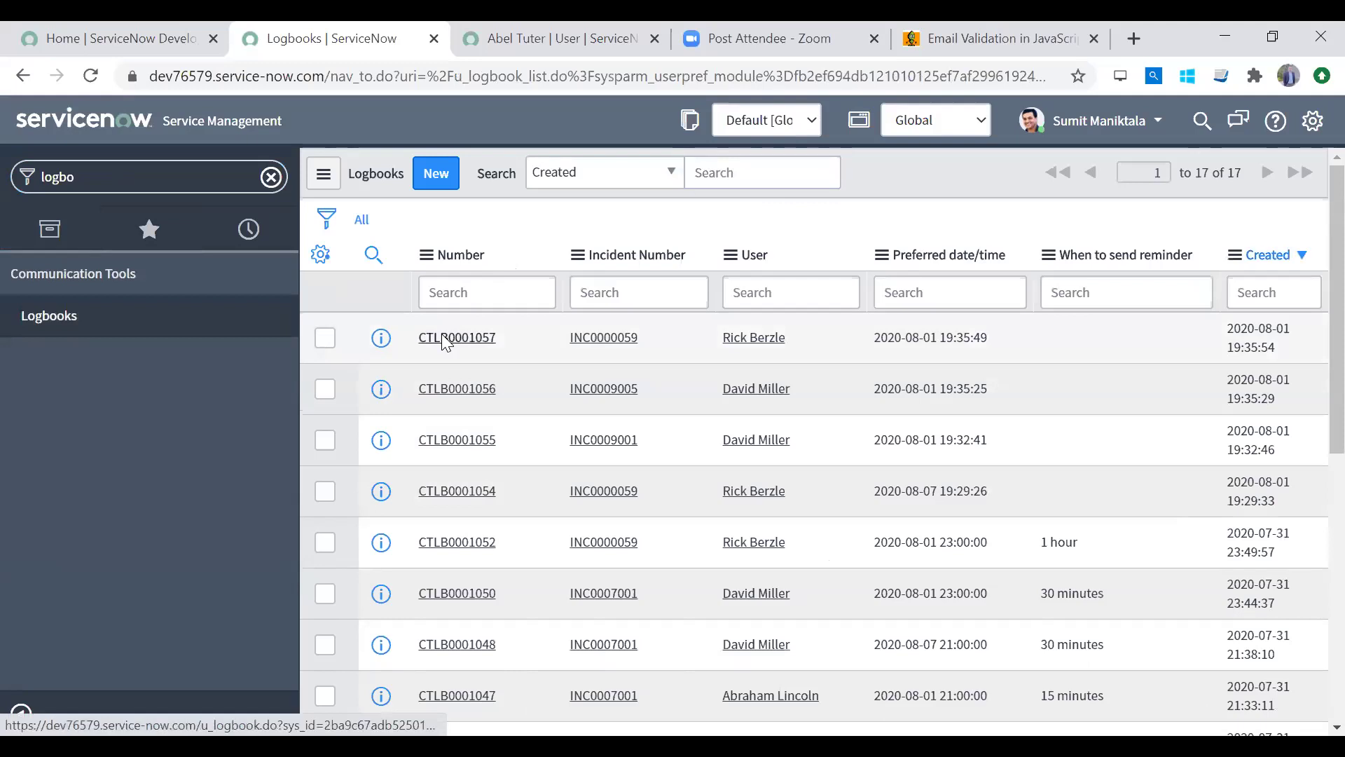
click(445, 340)
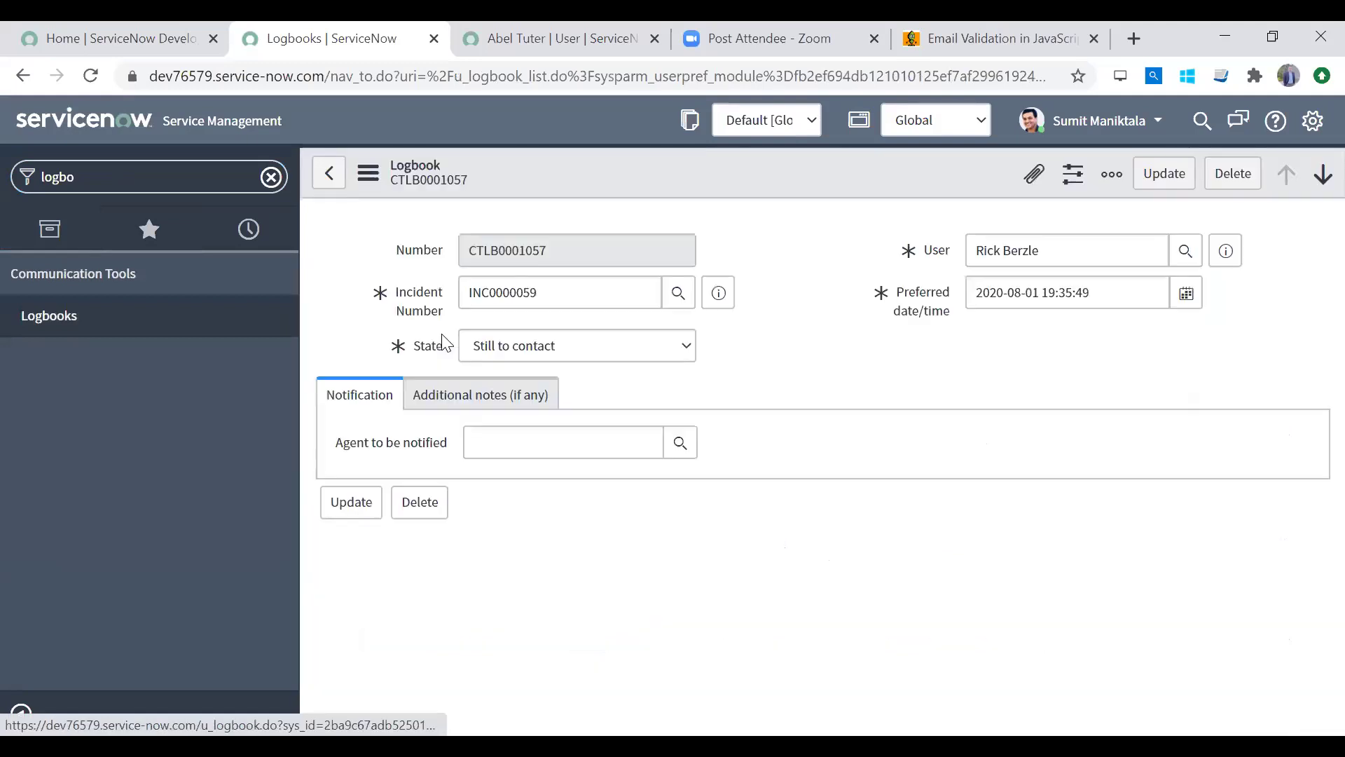
right_click(697, 185)
mouse_move(765, 282)
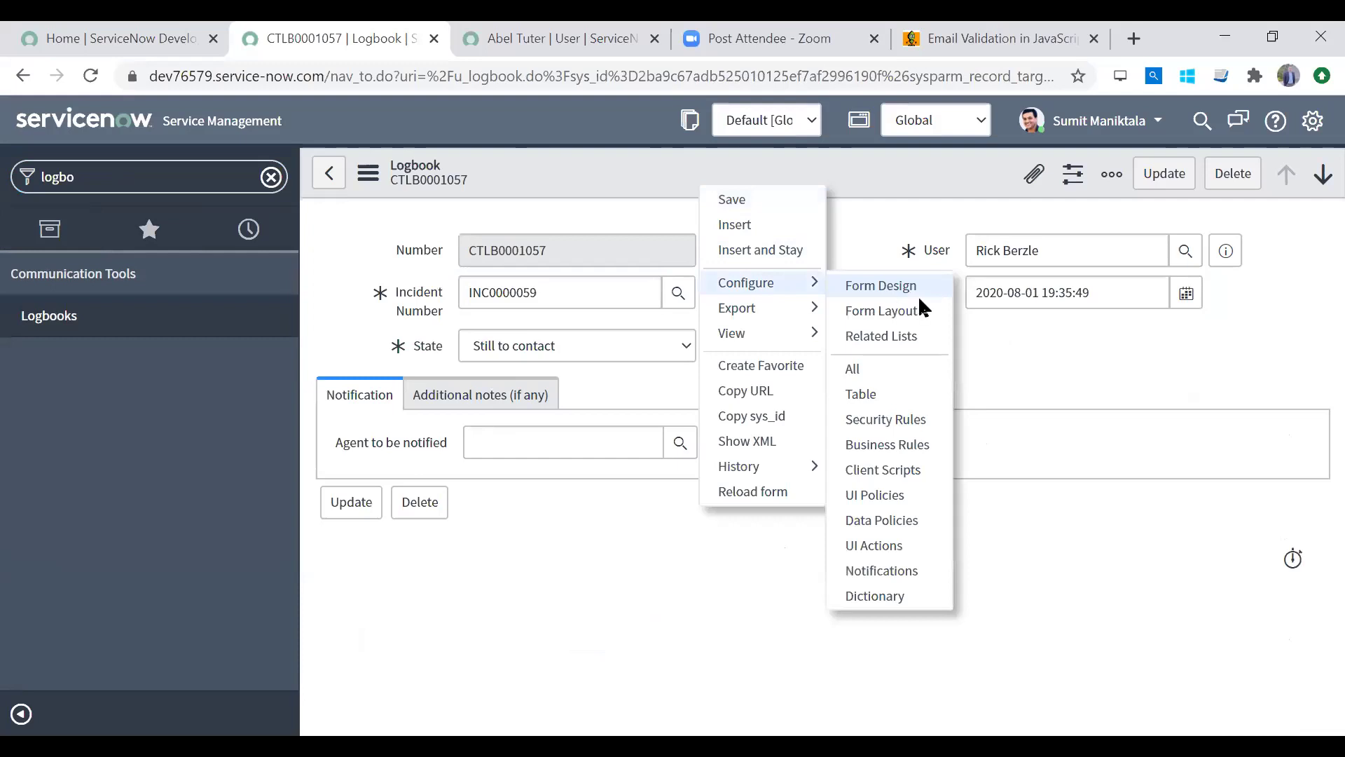
click(925, 312)
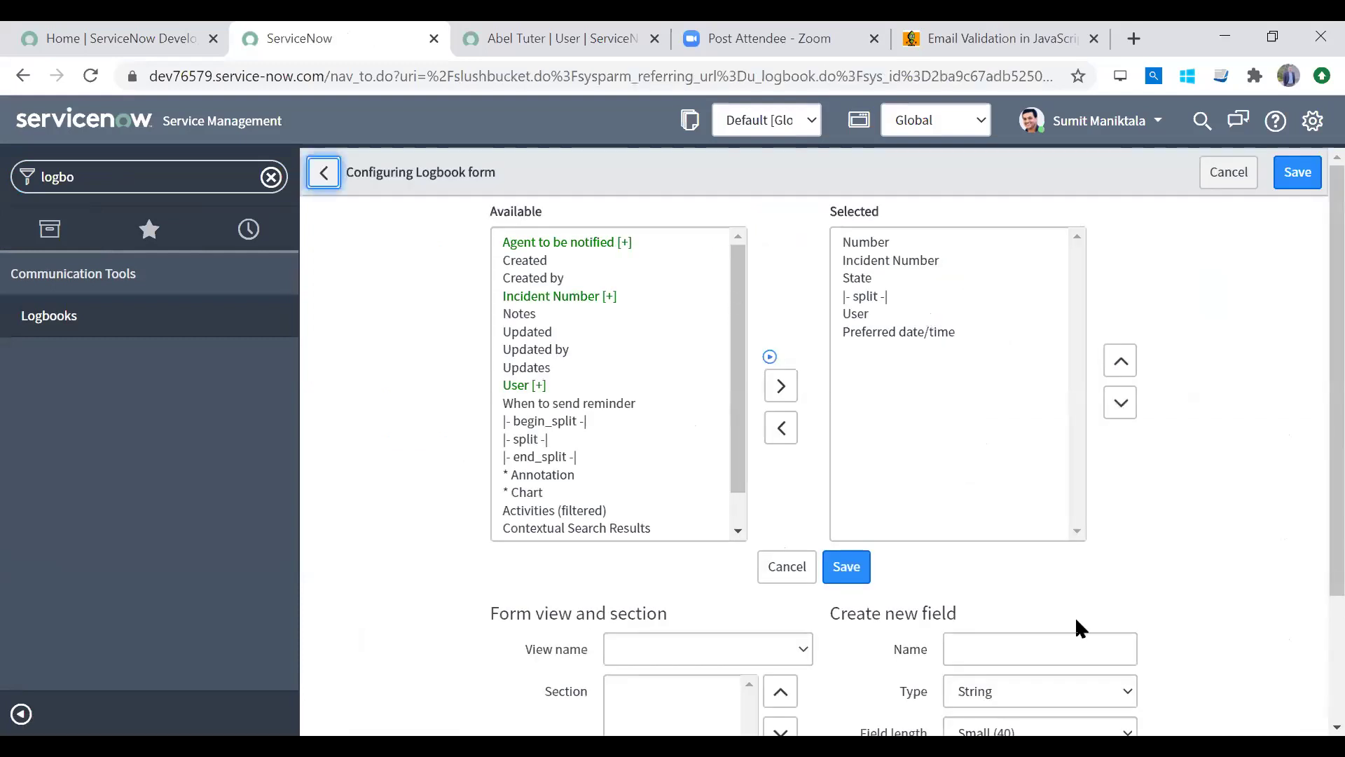
Step: Define a new Logbook field named 'Contact Email' of type String
click(1044, 644)
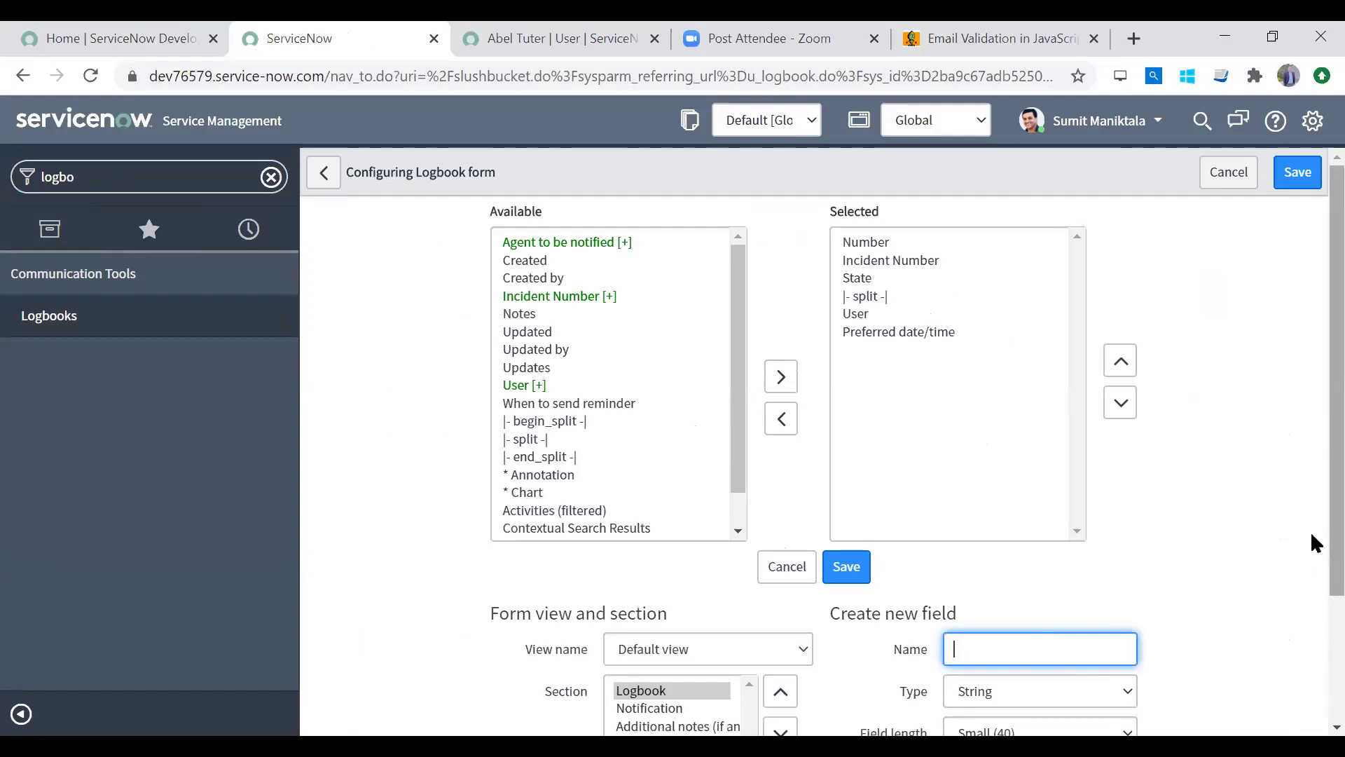
scroll(1310, 532, down, 3)
text(Contact Email)
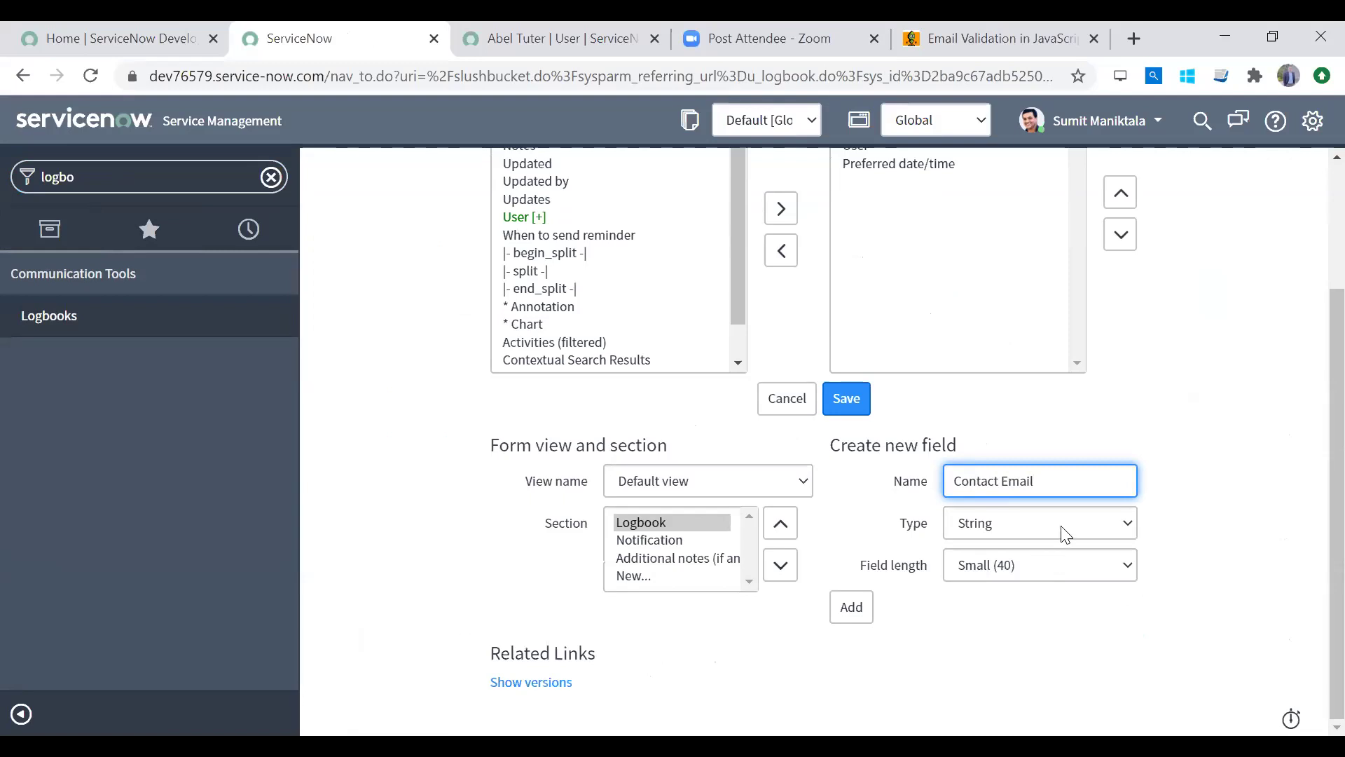
click(1063, 530)
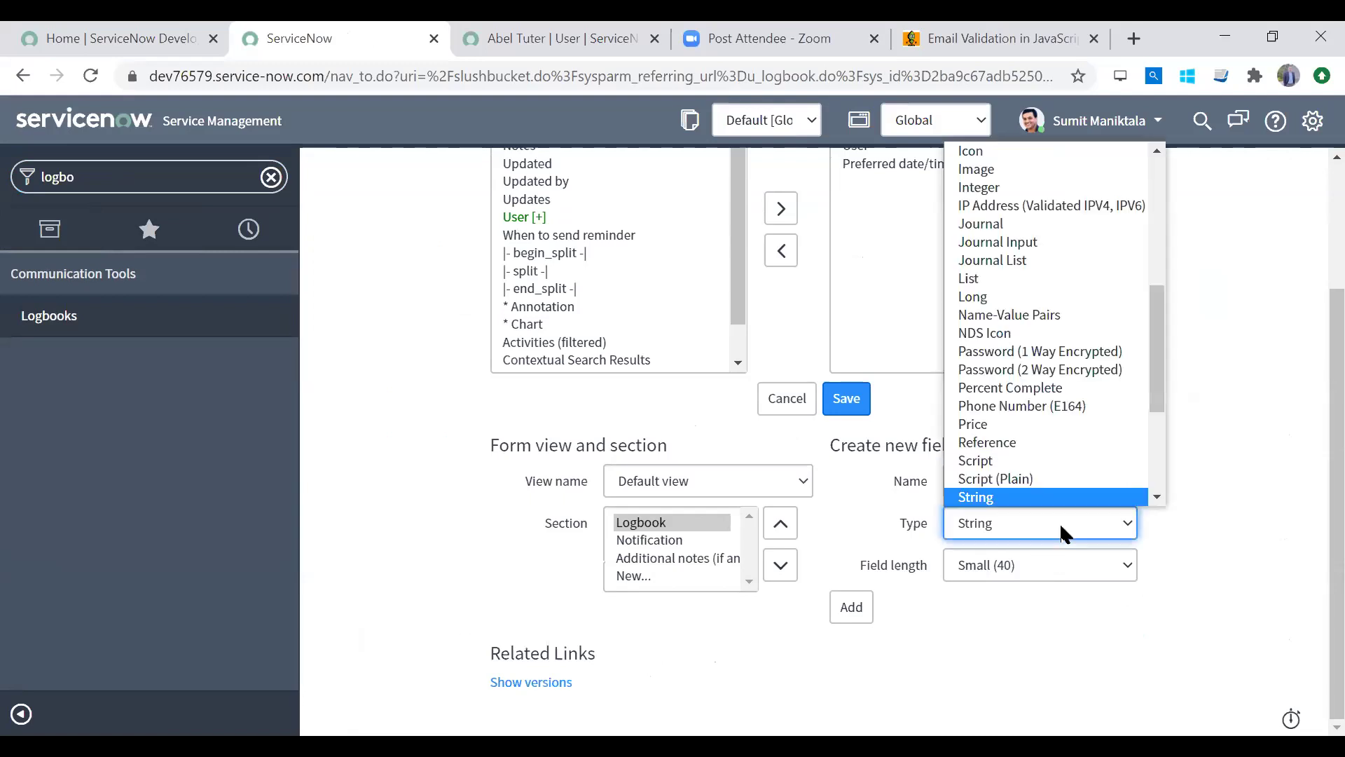
drag(1161, 406, 1168, 293)
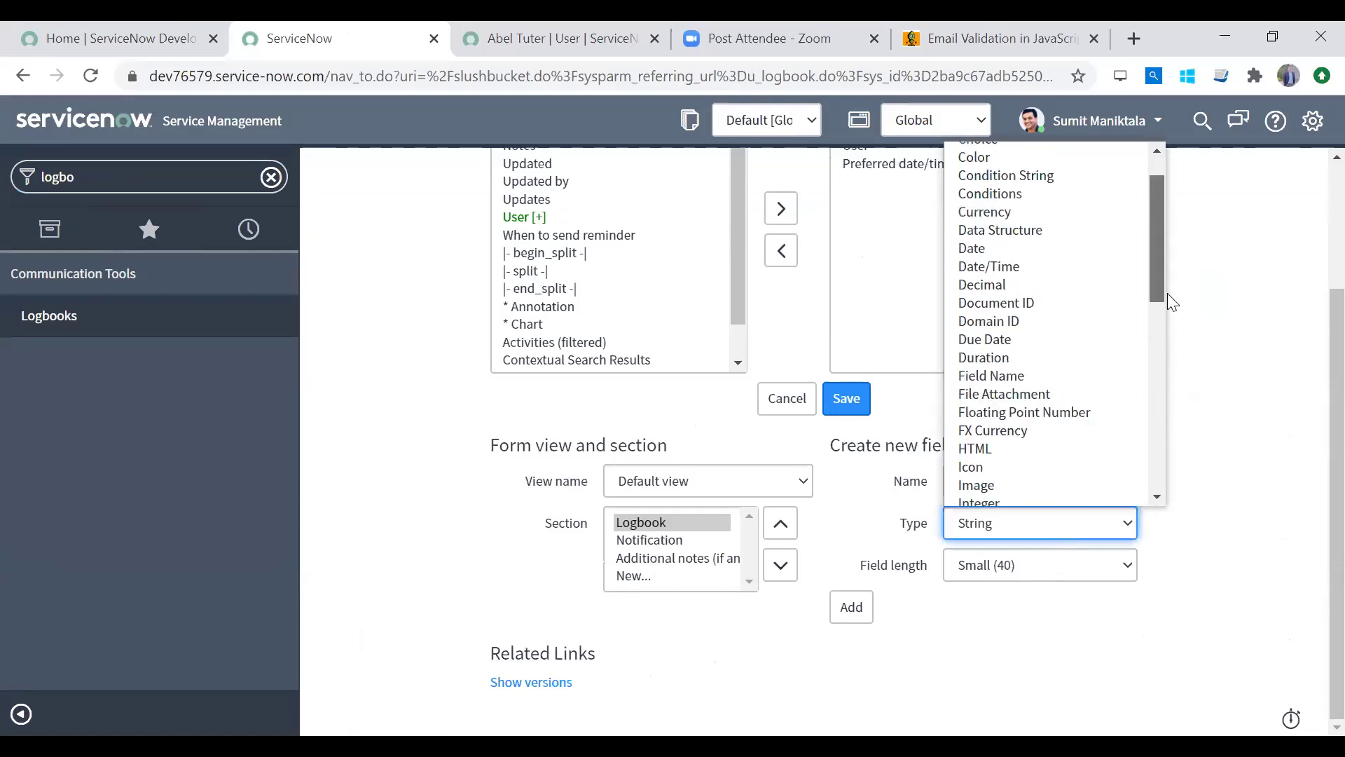
scroll(1161, 245, up, 1)
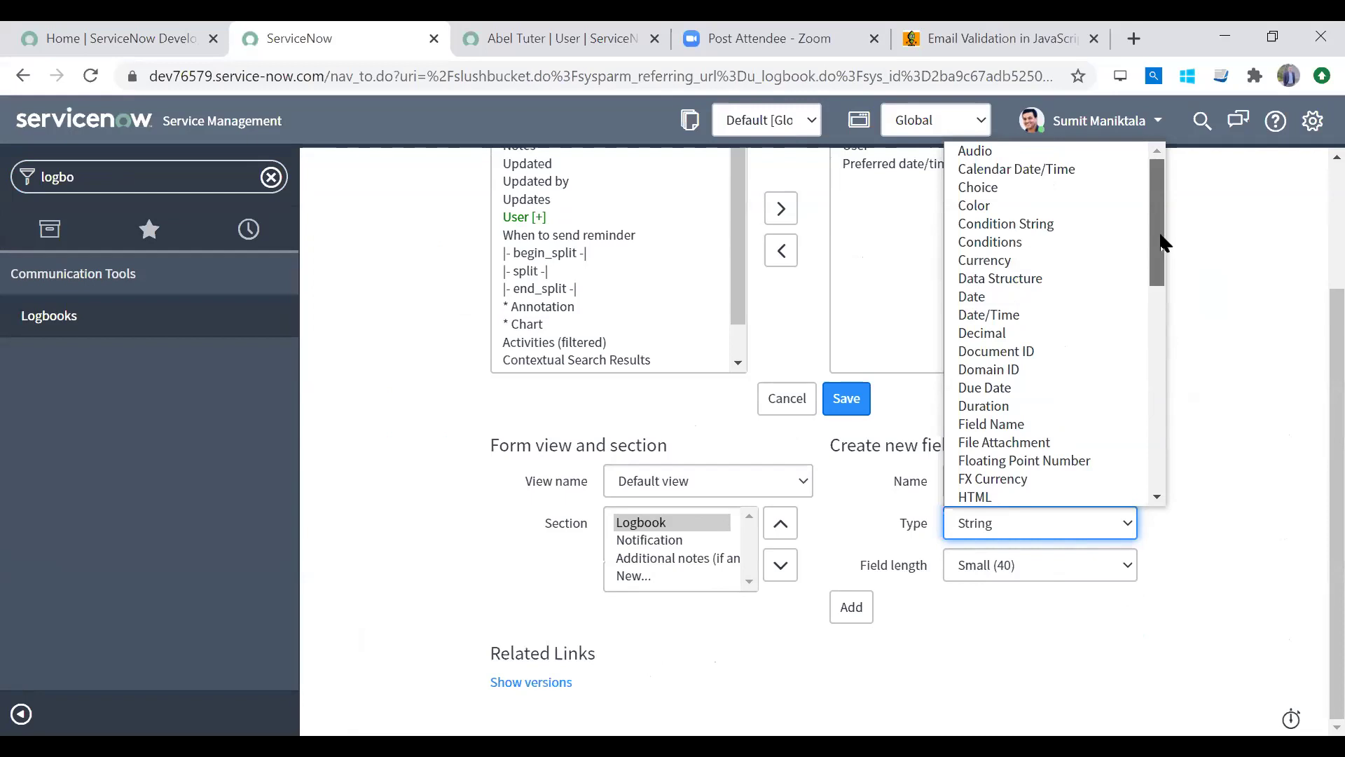
scroll(1160, 275, down, 1)
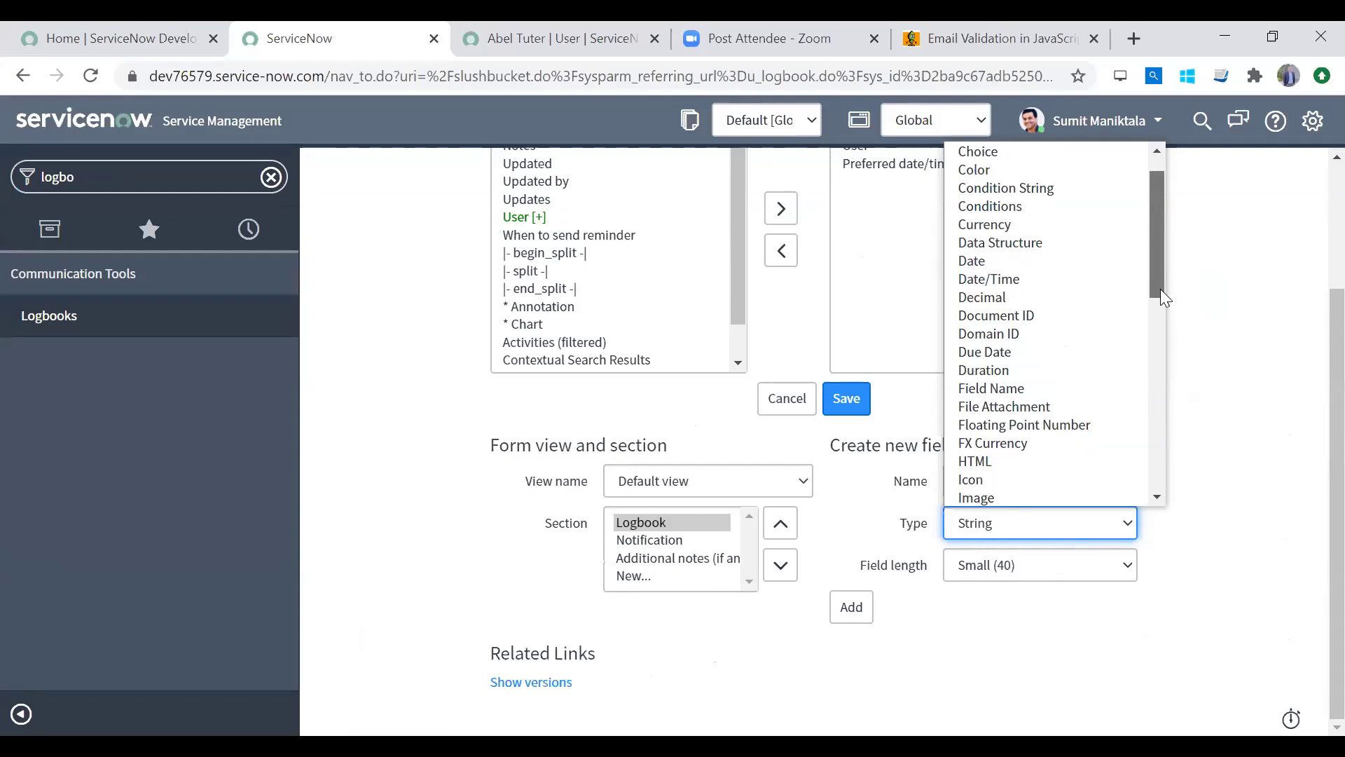
scroll(1154, 242, up, 1)
scroll(1147, 329, down, 10)
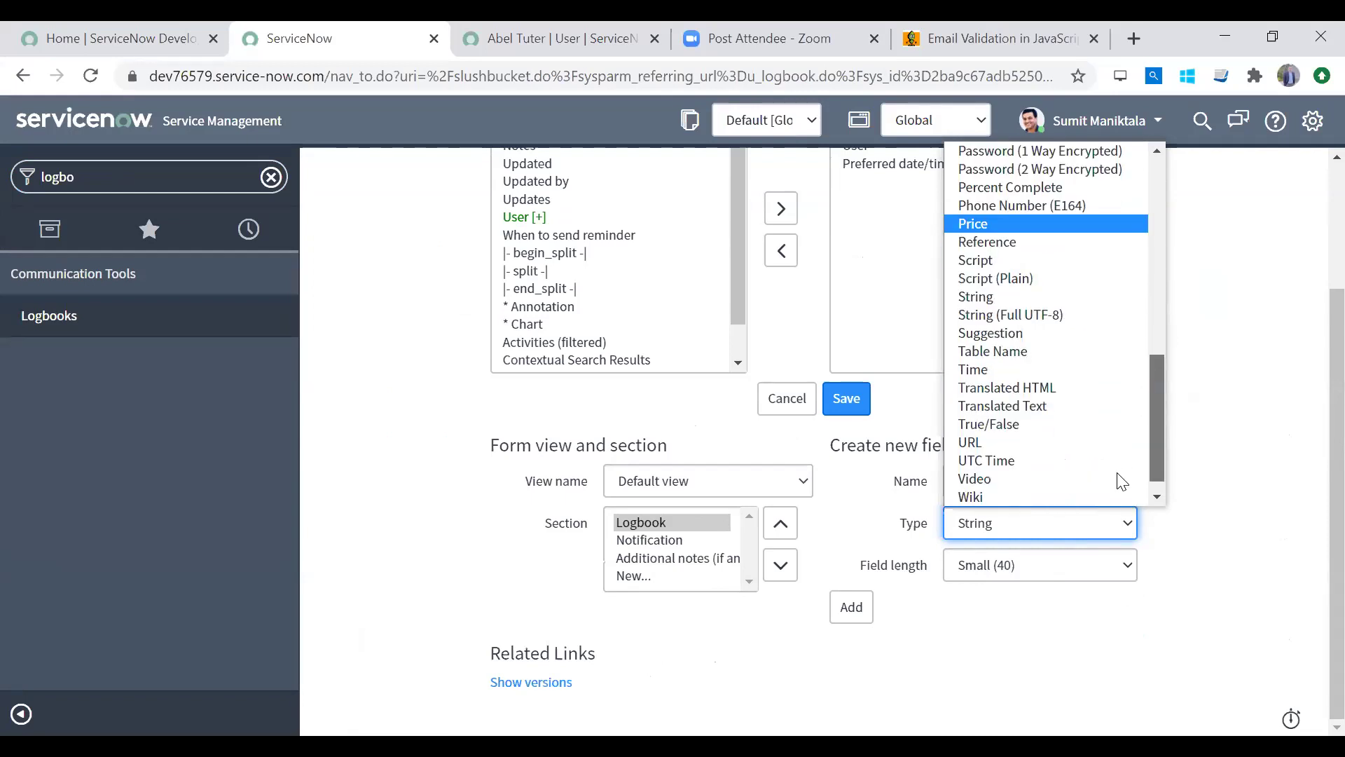
click(1063, 299)
Step: Set its length to Medium (100), add it to the form, and save the layout
click(989, 563)
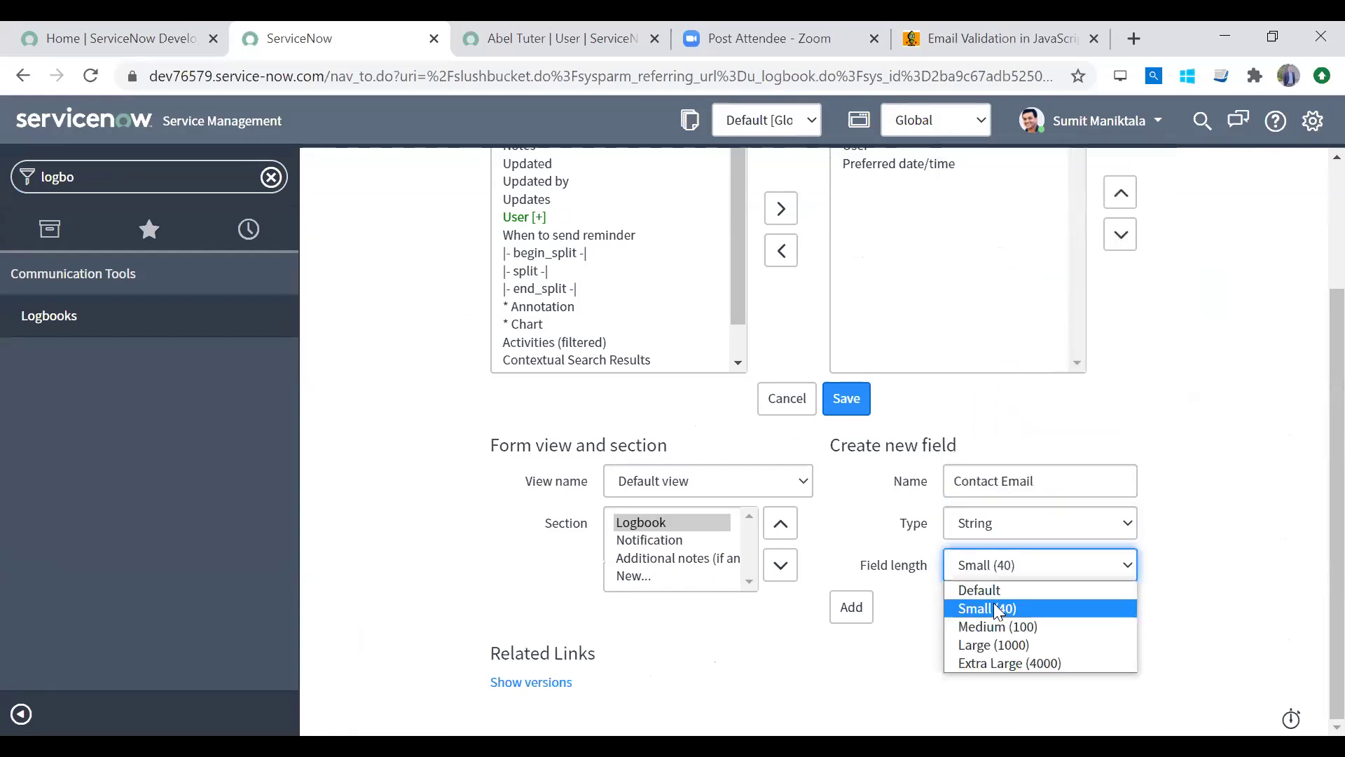
click(992, 625)
click(849, 606)
scroll(1311, 532, up, 3)
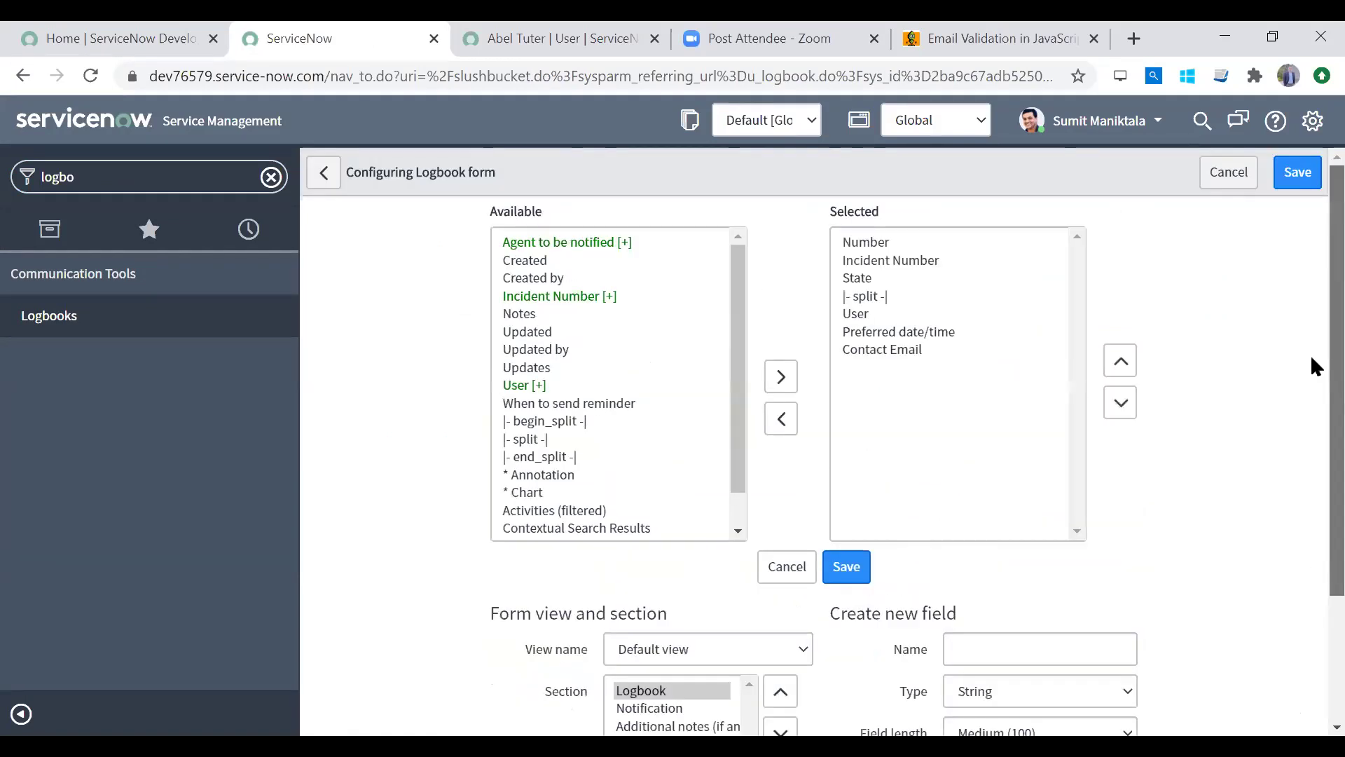
click(1289, 175)
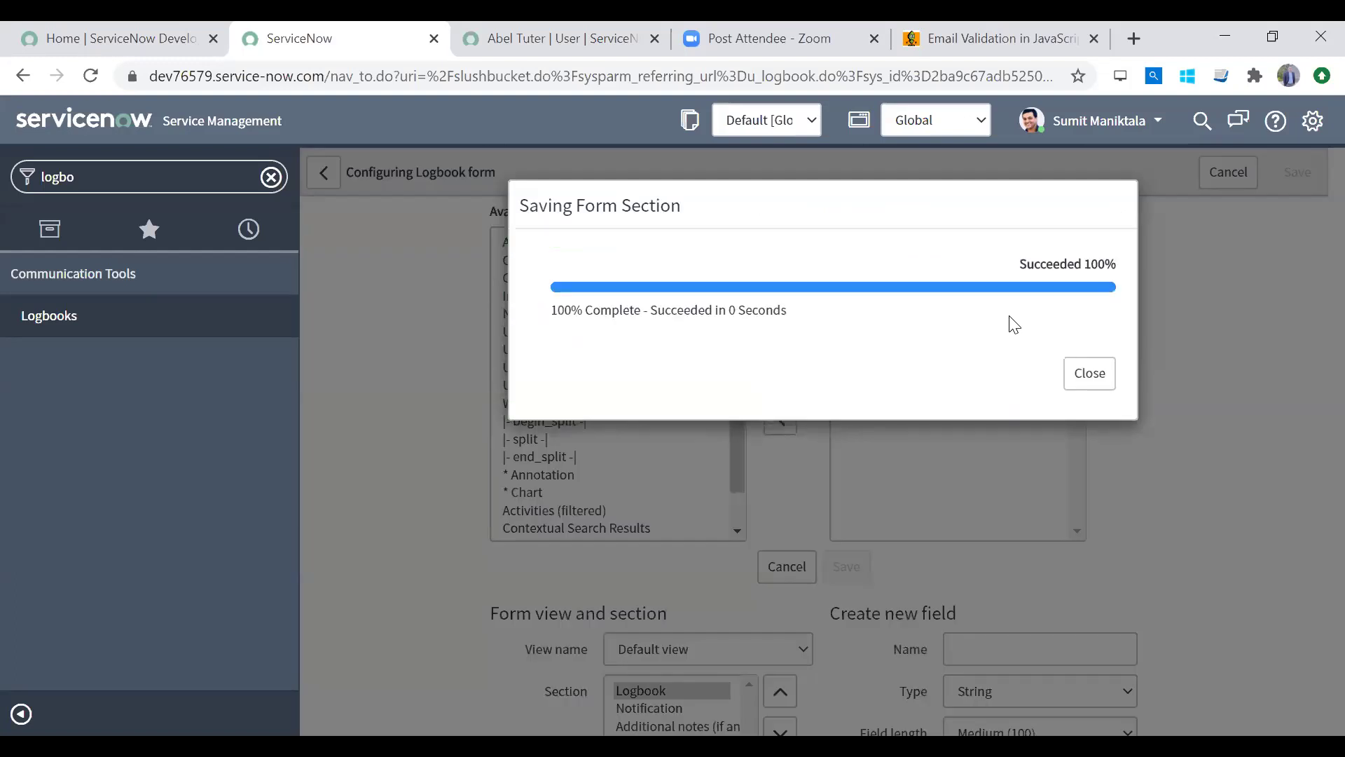
click(1090, 373)
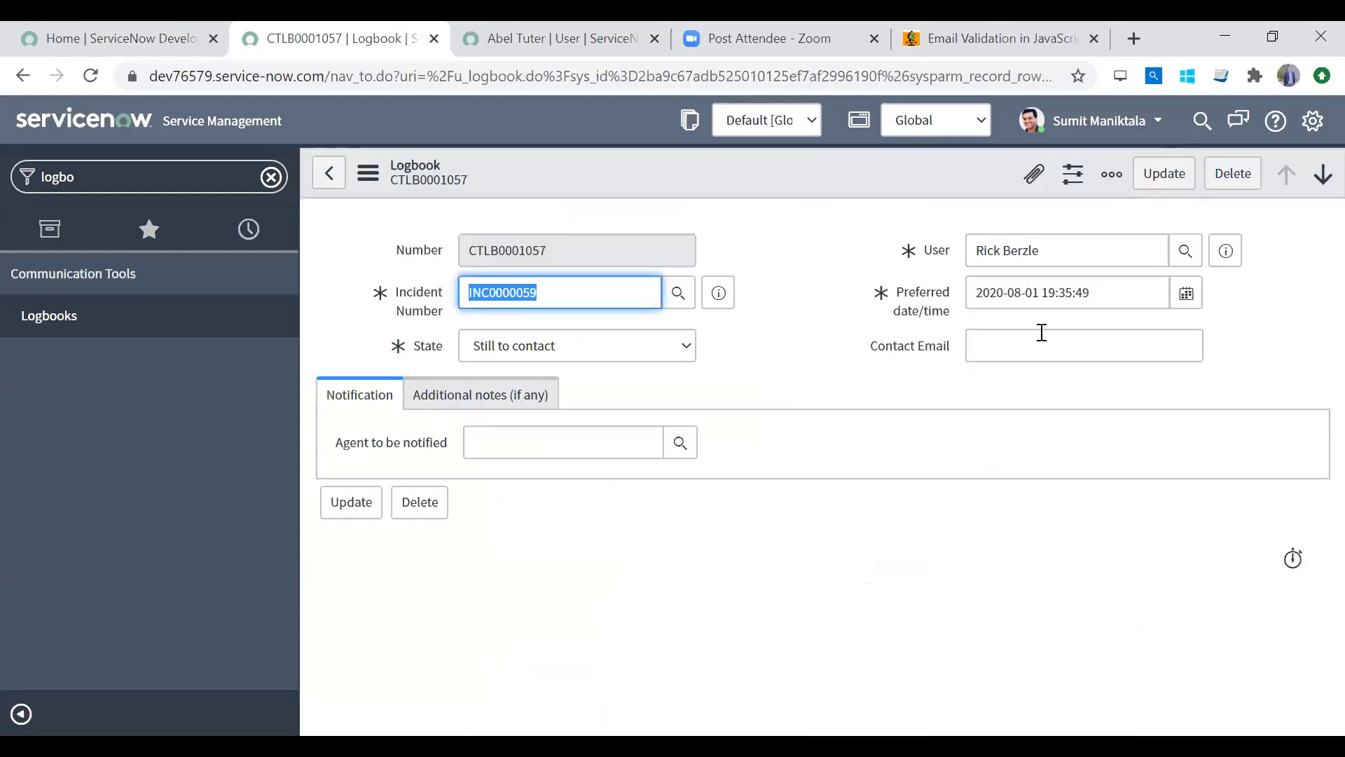
Step: Try the new empty Contact Email field on Logbook CTLB0001057
click(1032, 351)
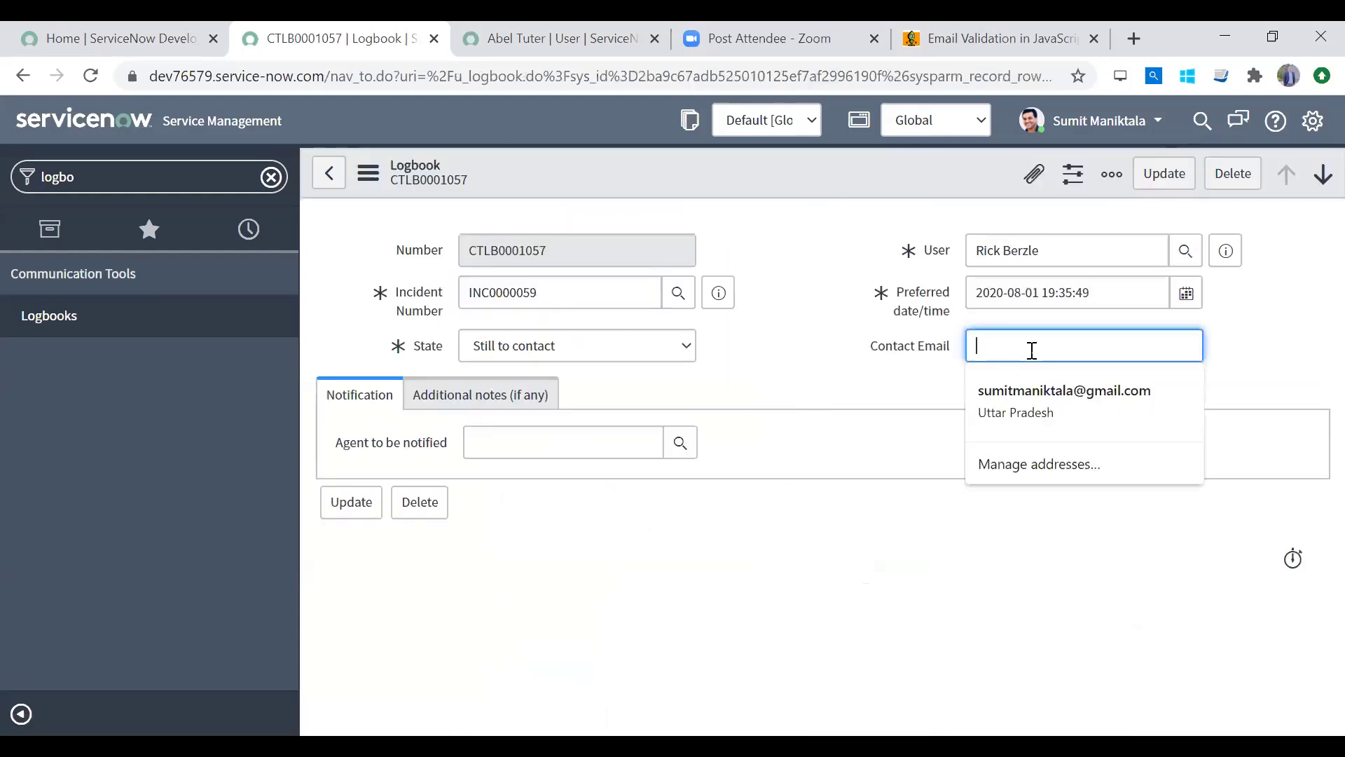
click(792, 347)
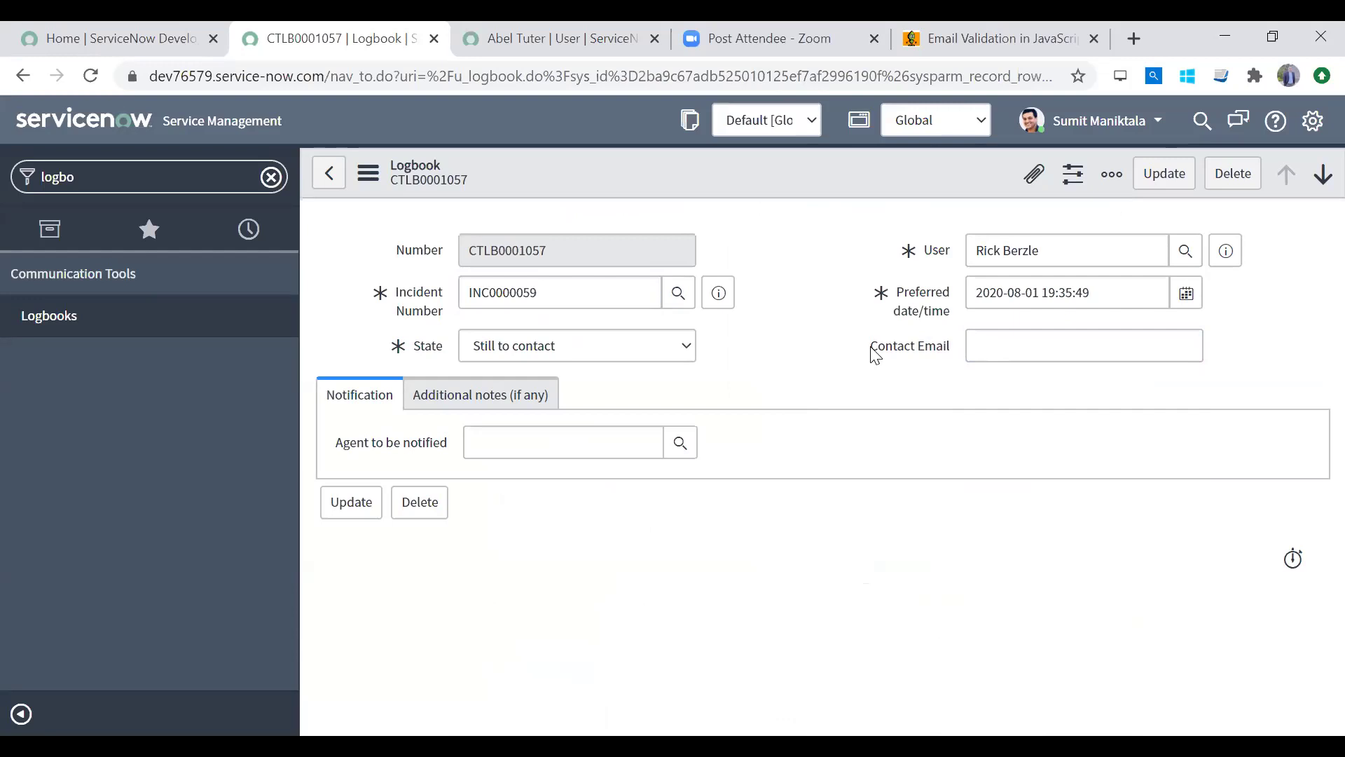
Step: Filter the navigator for 'business rule' and open the Business Rules list
click(152, 163)
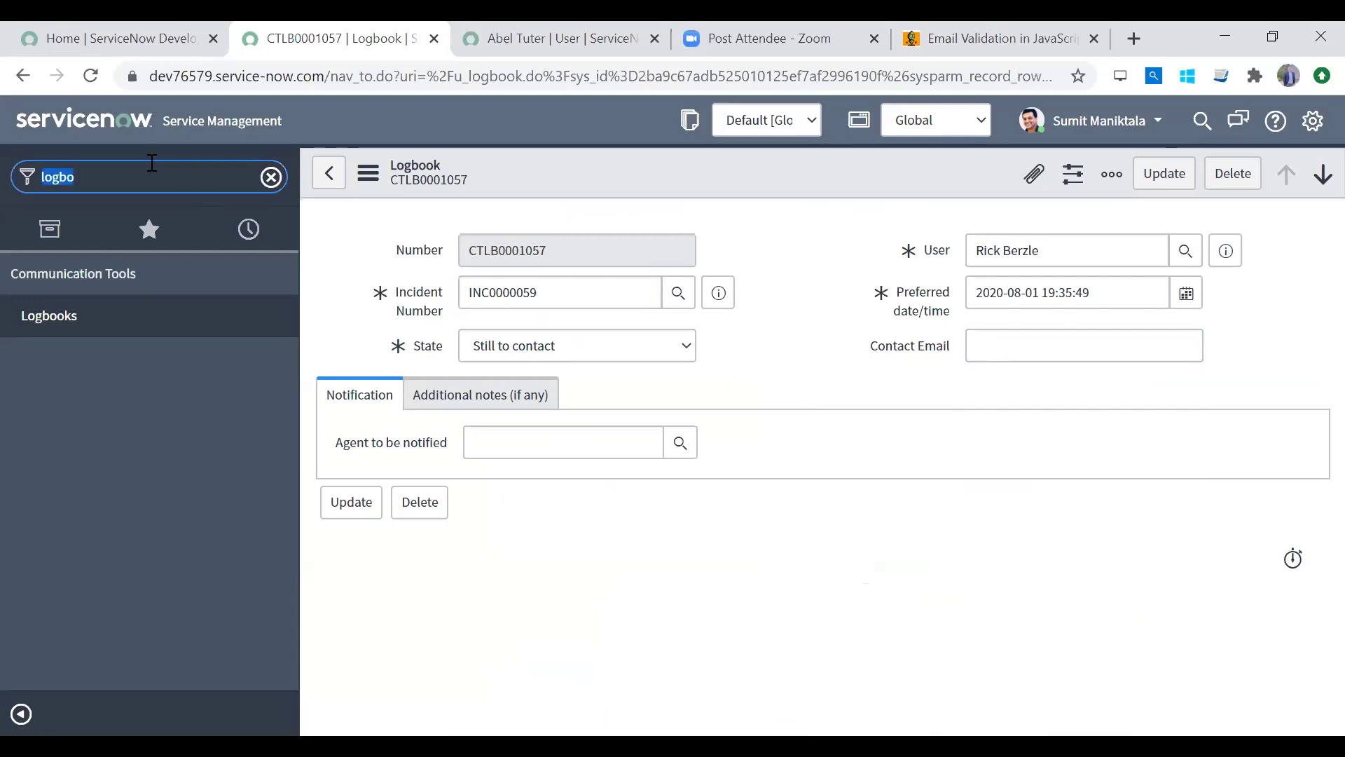
text(business rule)
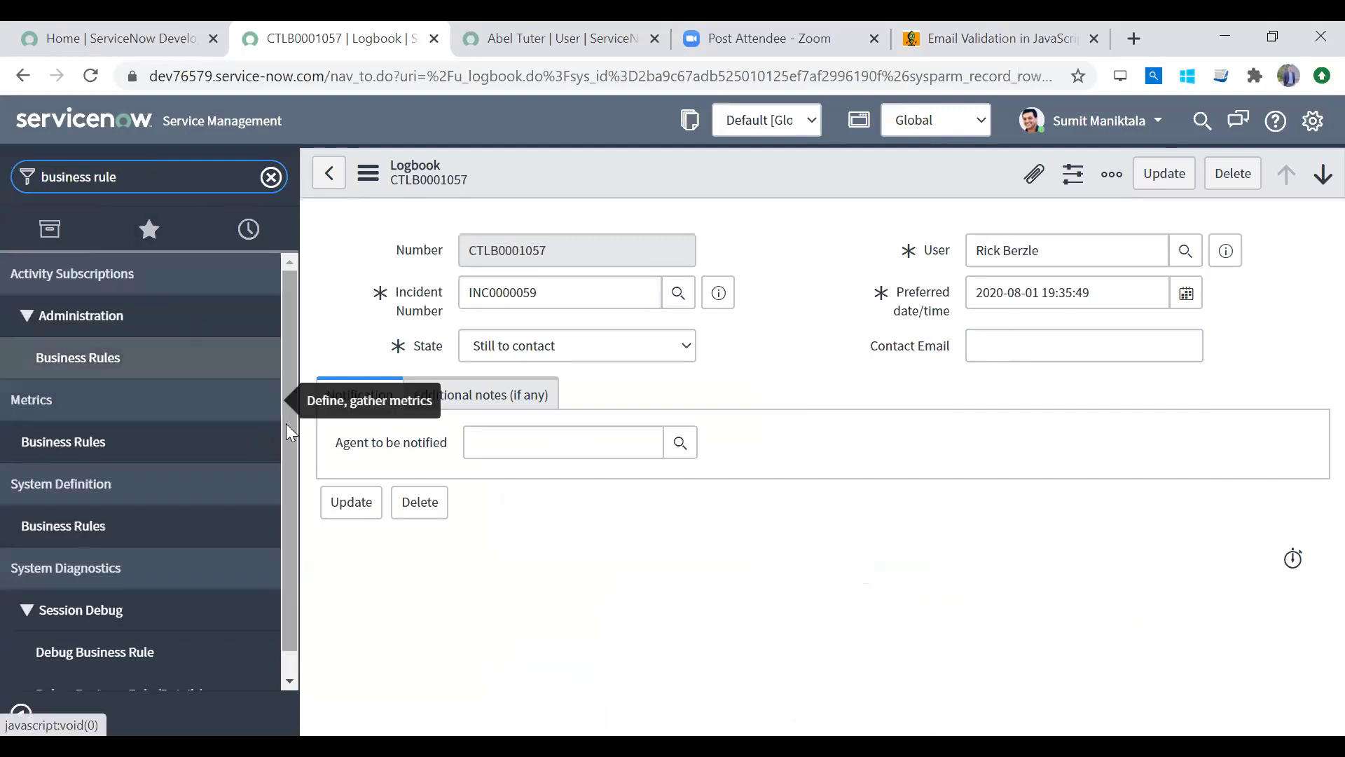
click(102, 527)
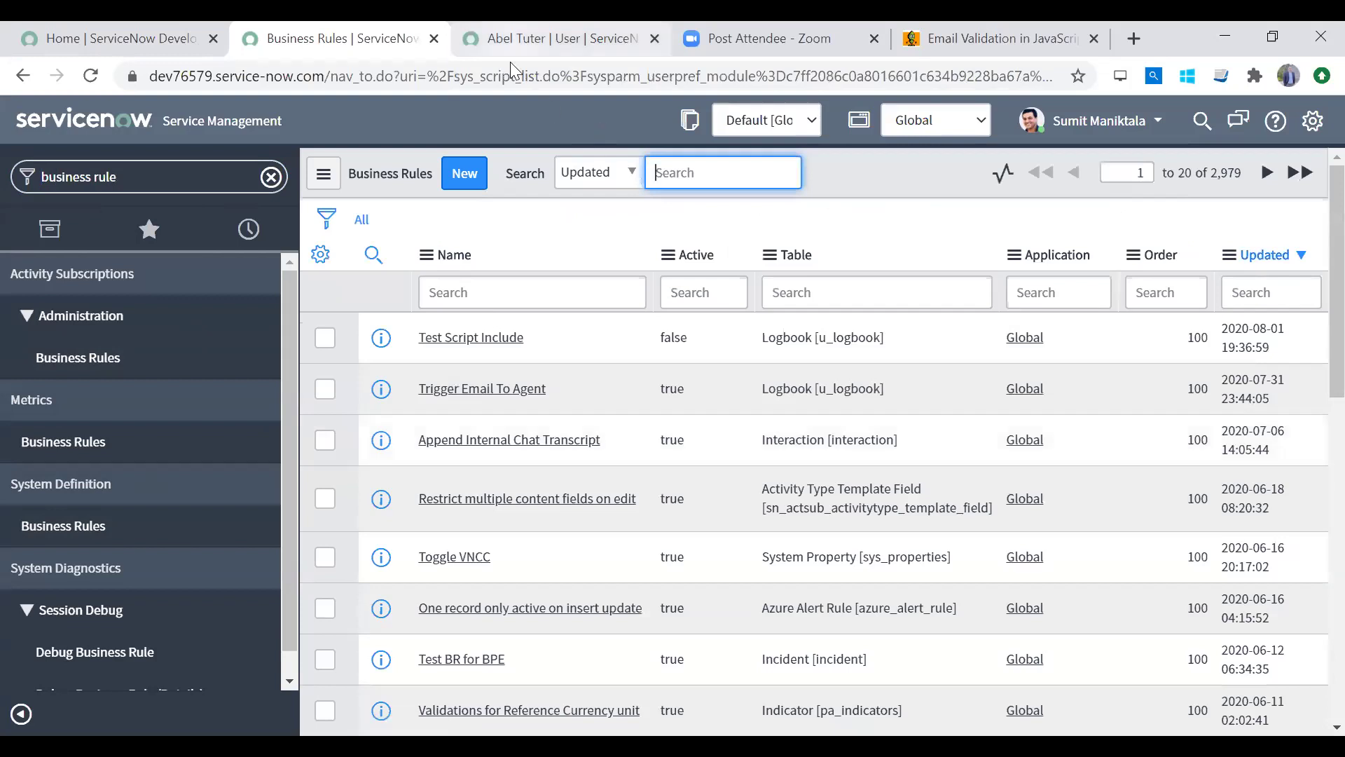
Step: Close the user record tab and start a new business rule from the list
click(510, 56)
right_click(510, 62)
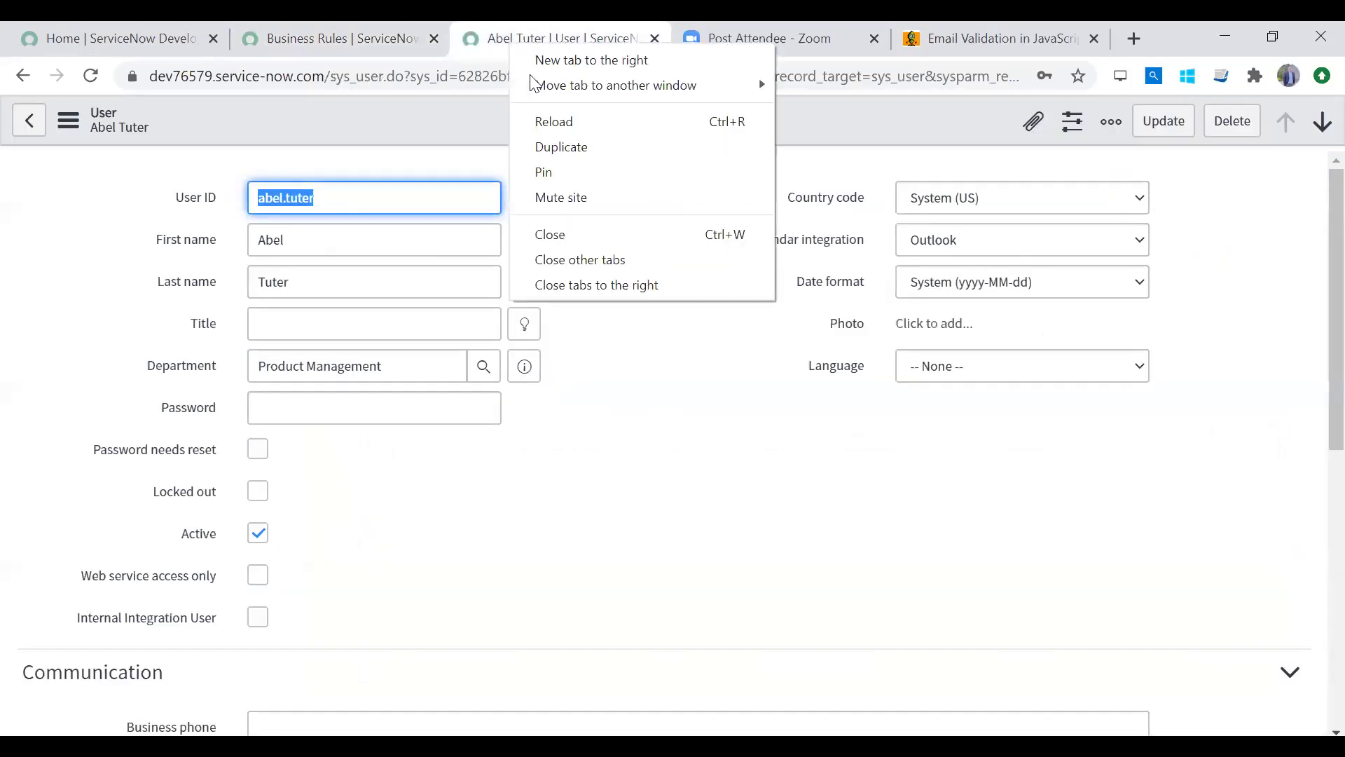
click(550, 234)
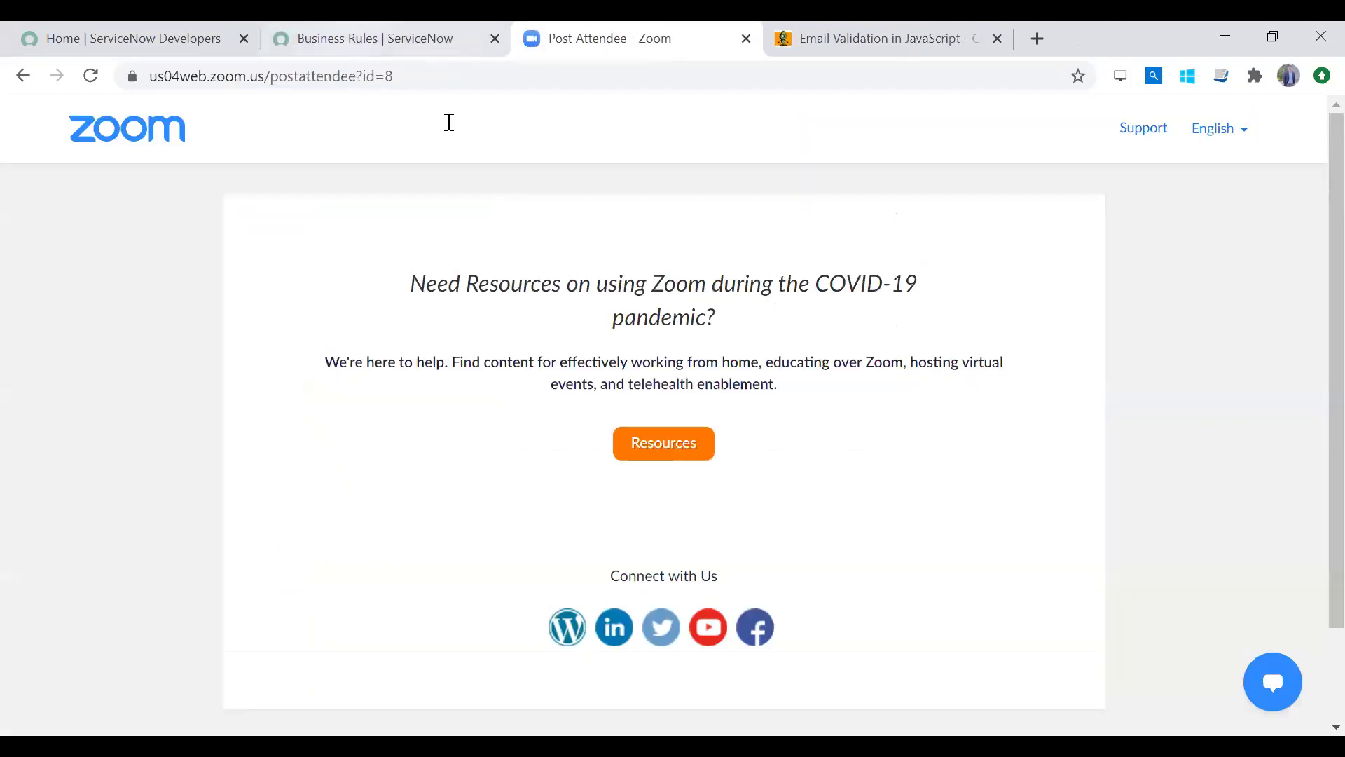
click(336, 38)
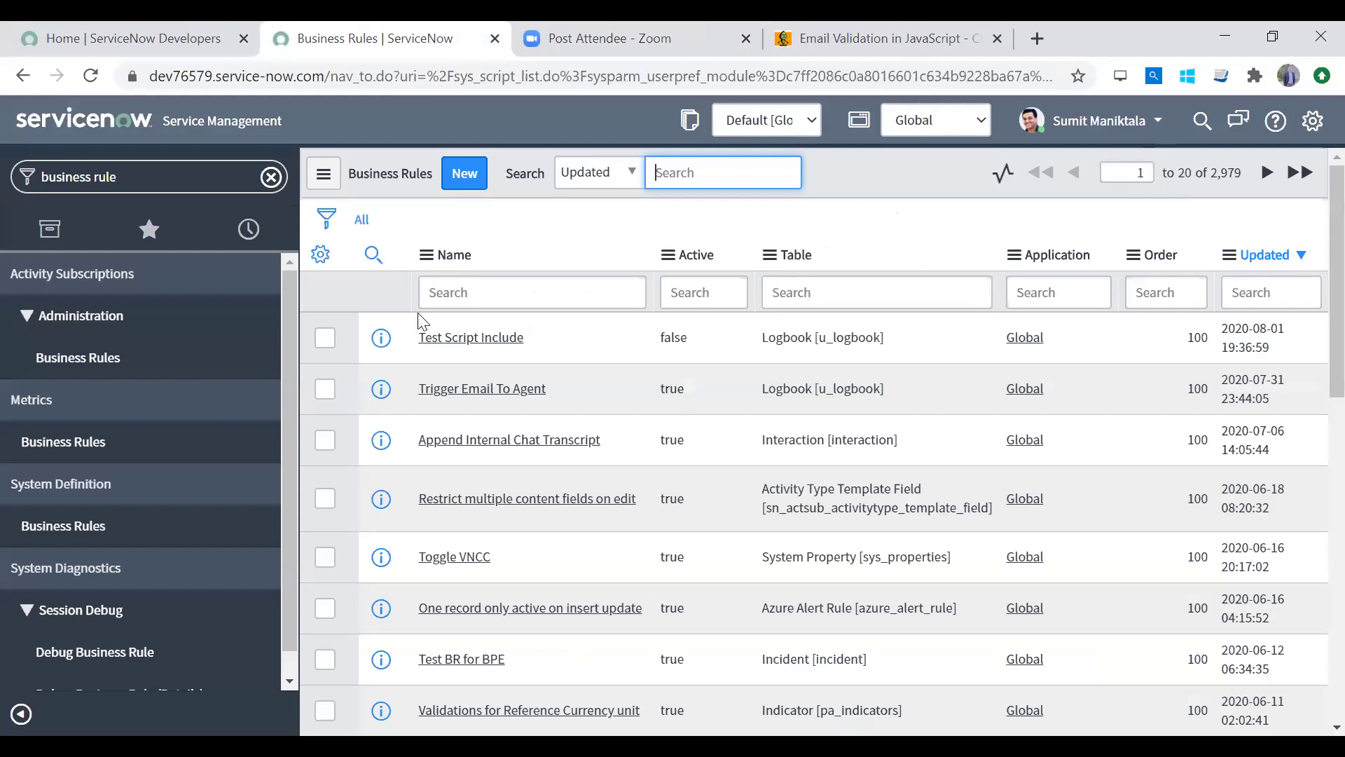
click(464, 184)
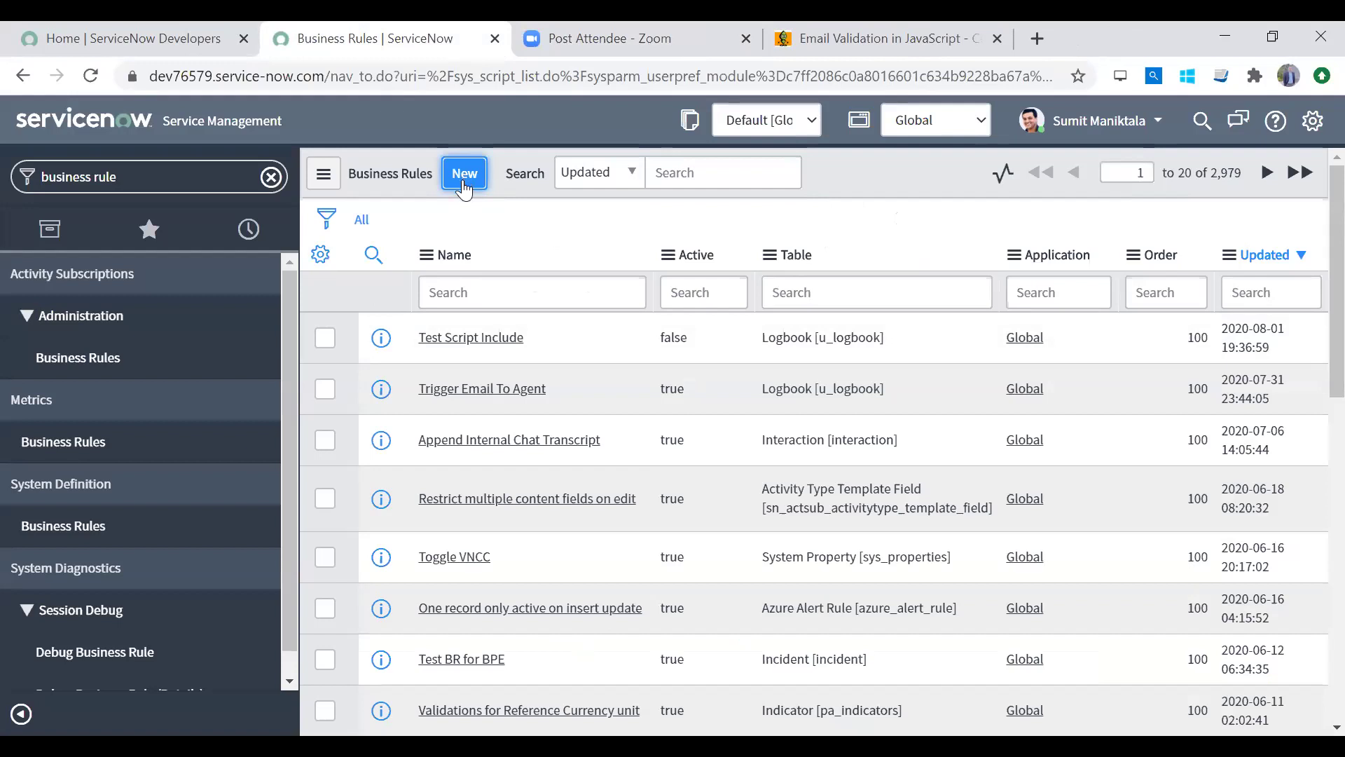
Step: Name the rule ValidateEmail on the Logbook table, running on insert and update
text(Vlidat)
key(BackSpace)
key(BackSpace)
key(BackSpace)
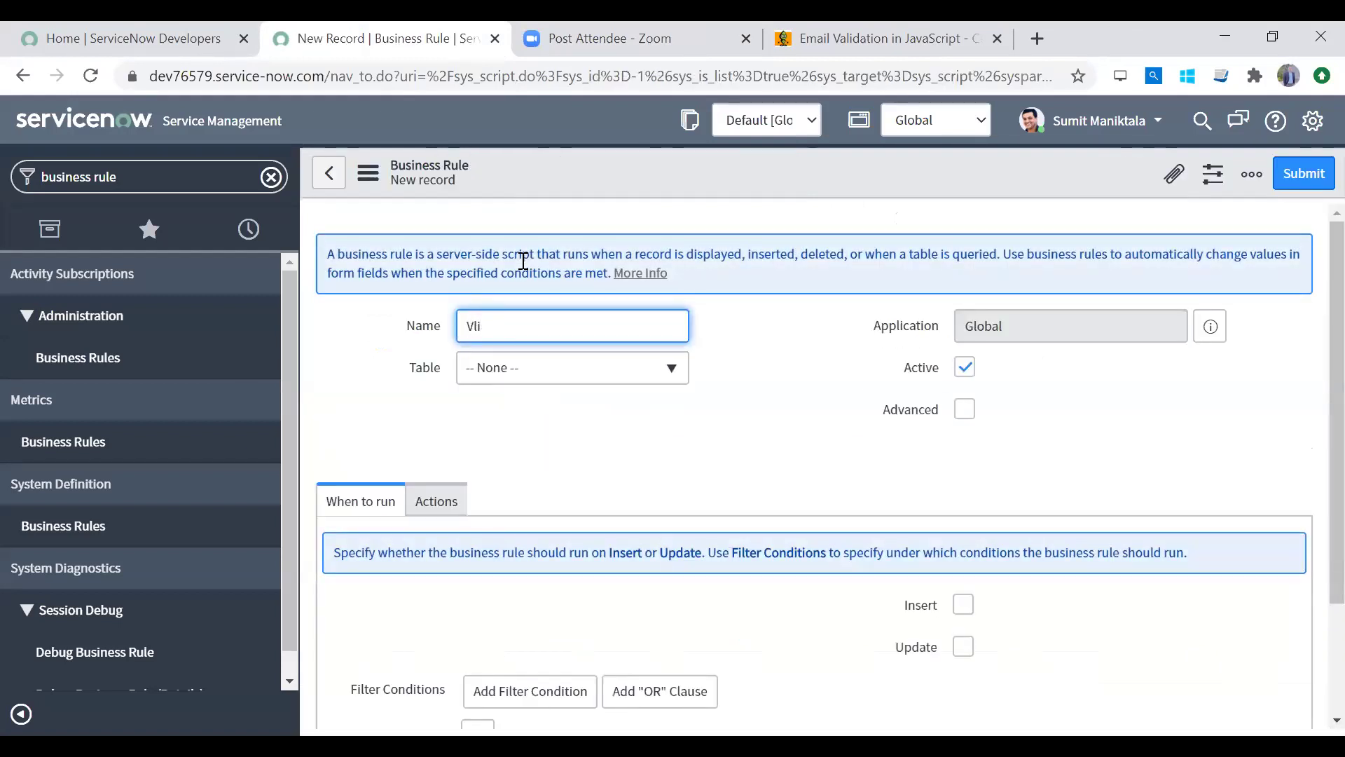
text(ValidateEmail)
click(541, 384)
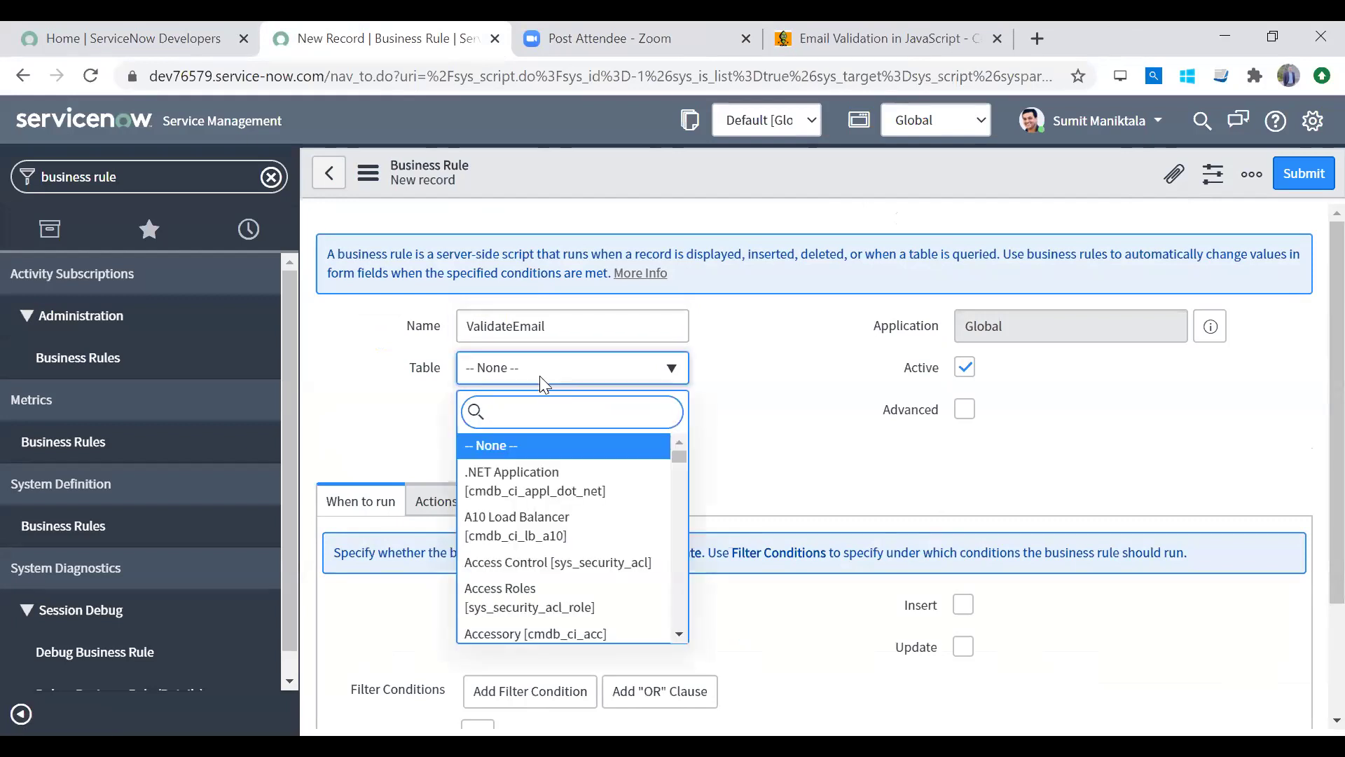
text(logboo)
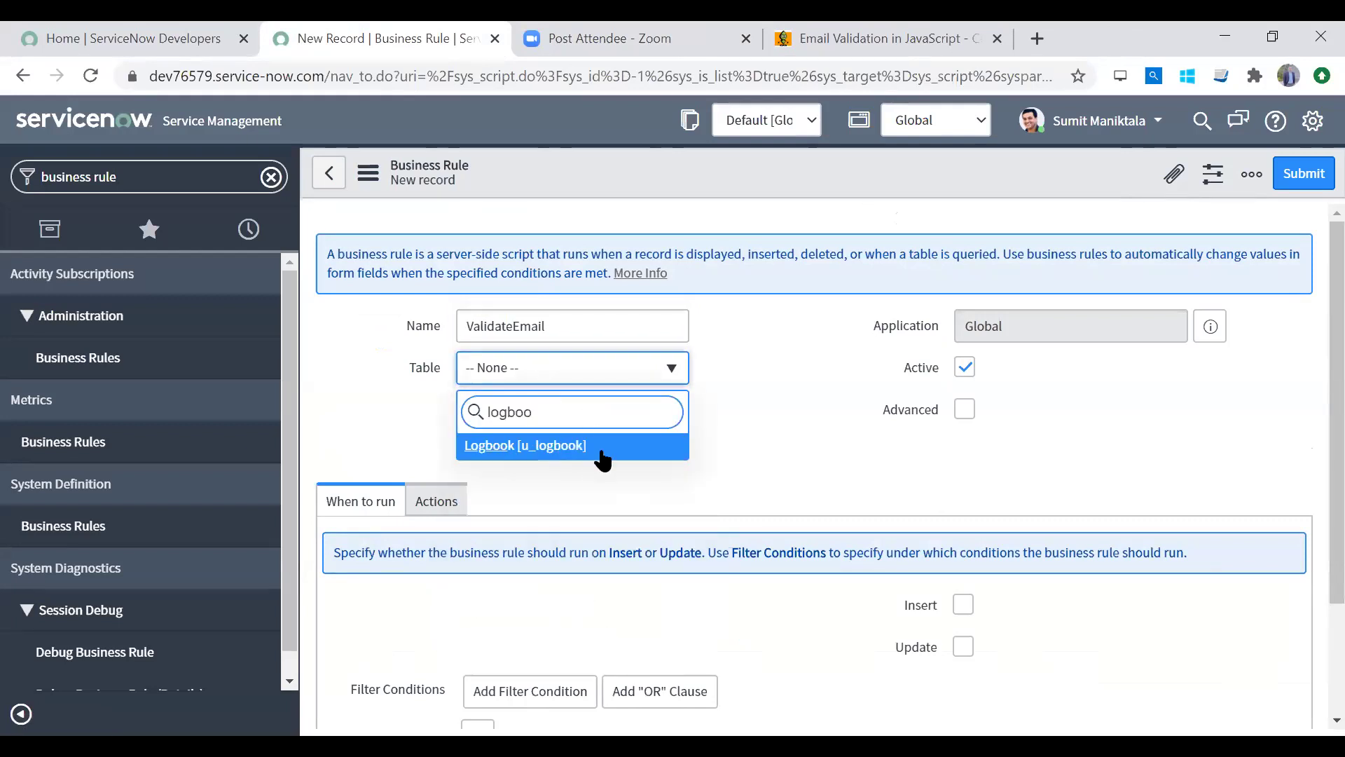
click(600, 456)
scroll(1310, 547, down, 2)
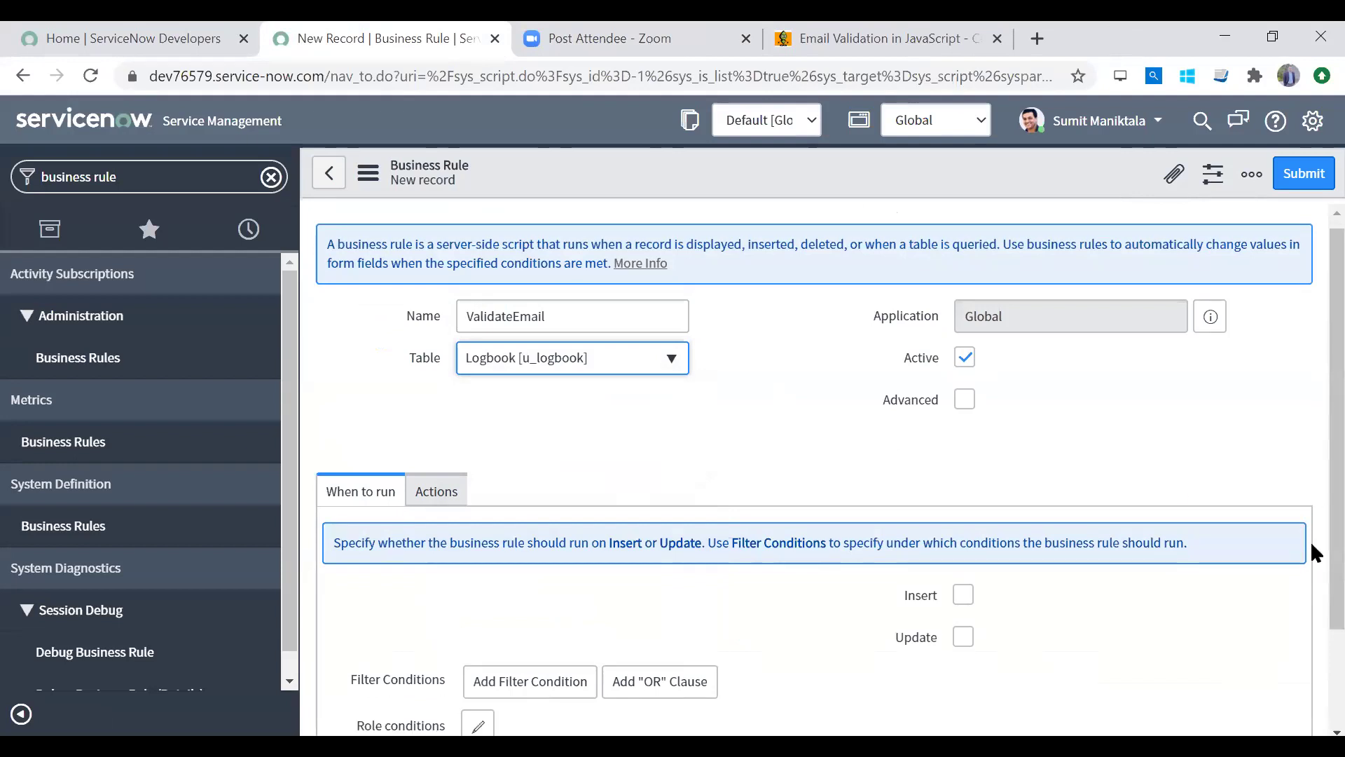
click(965, 471)
click(964, 513)
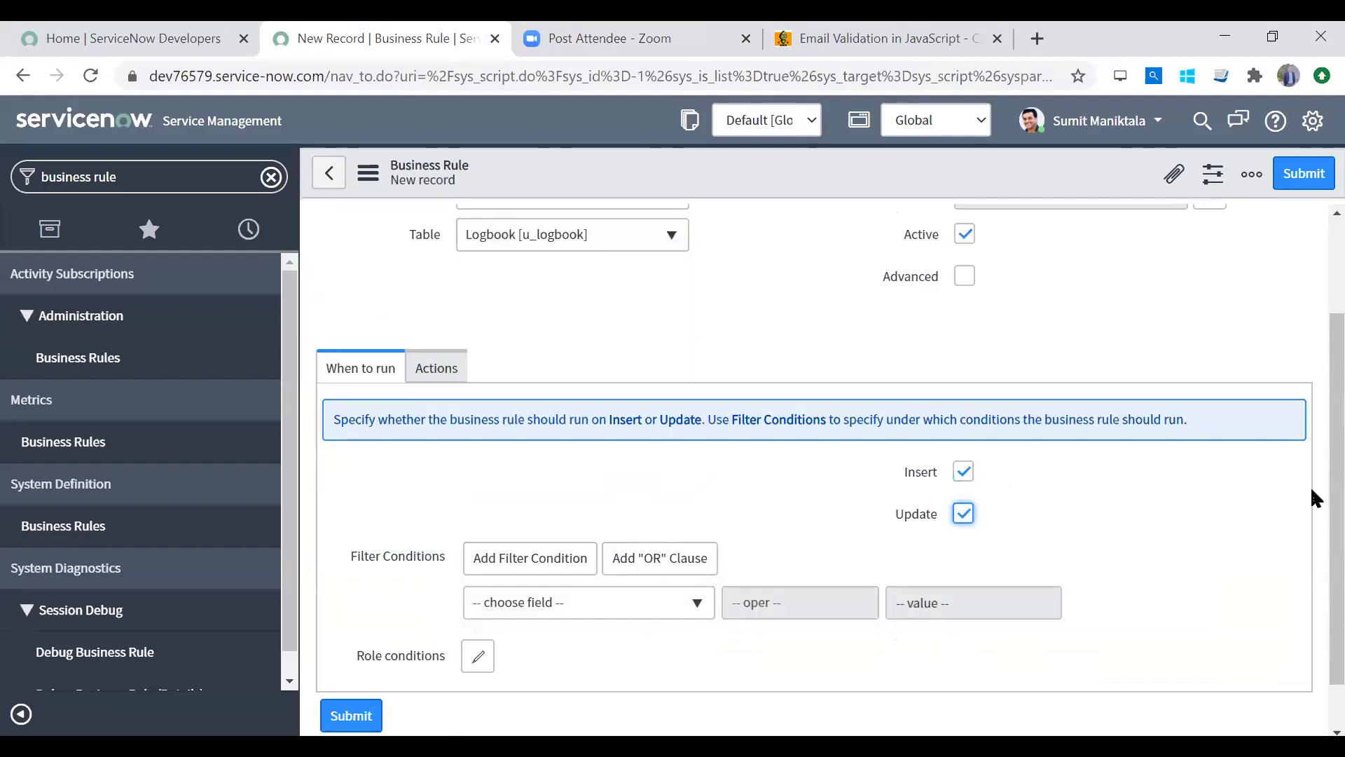
Step: Turn on Advanced and set the rule to run before saving
click(437, 370)
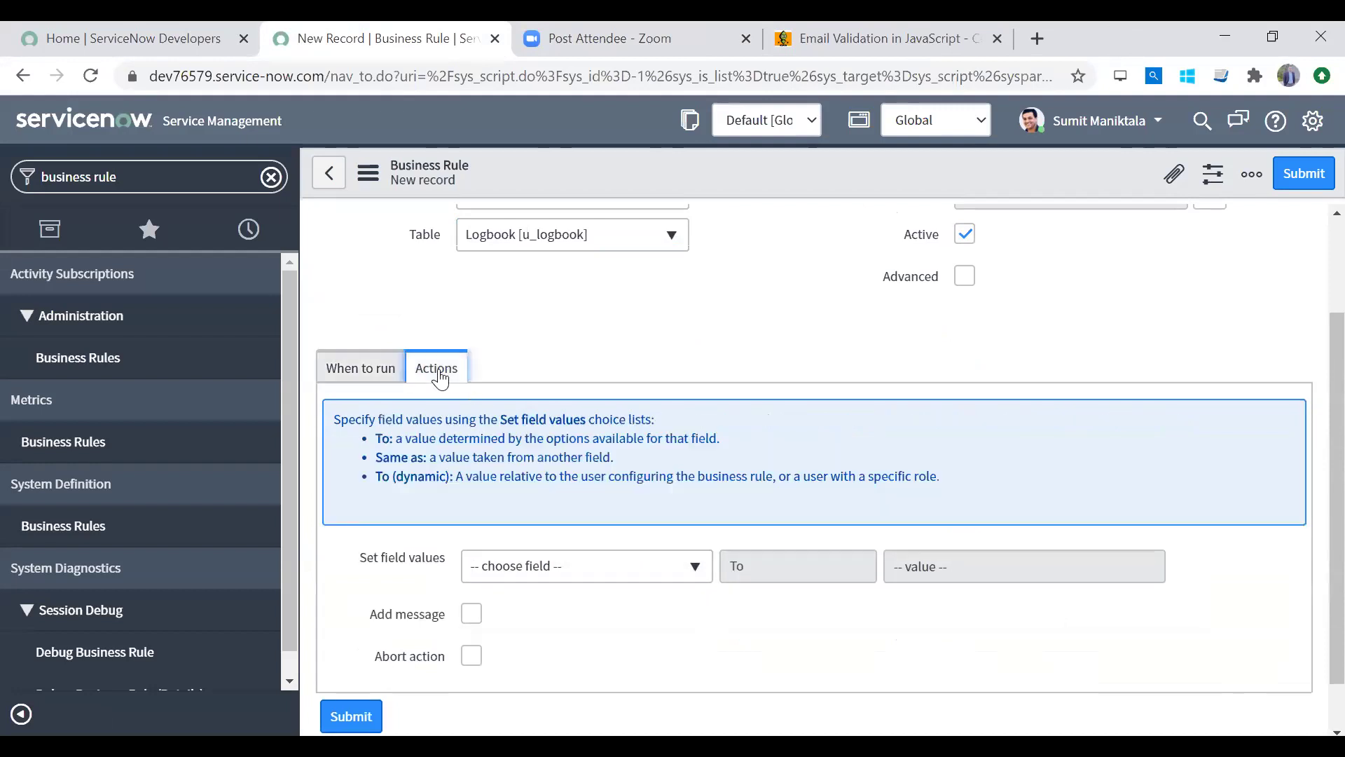
click(374, 379)
click(965, 275)
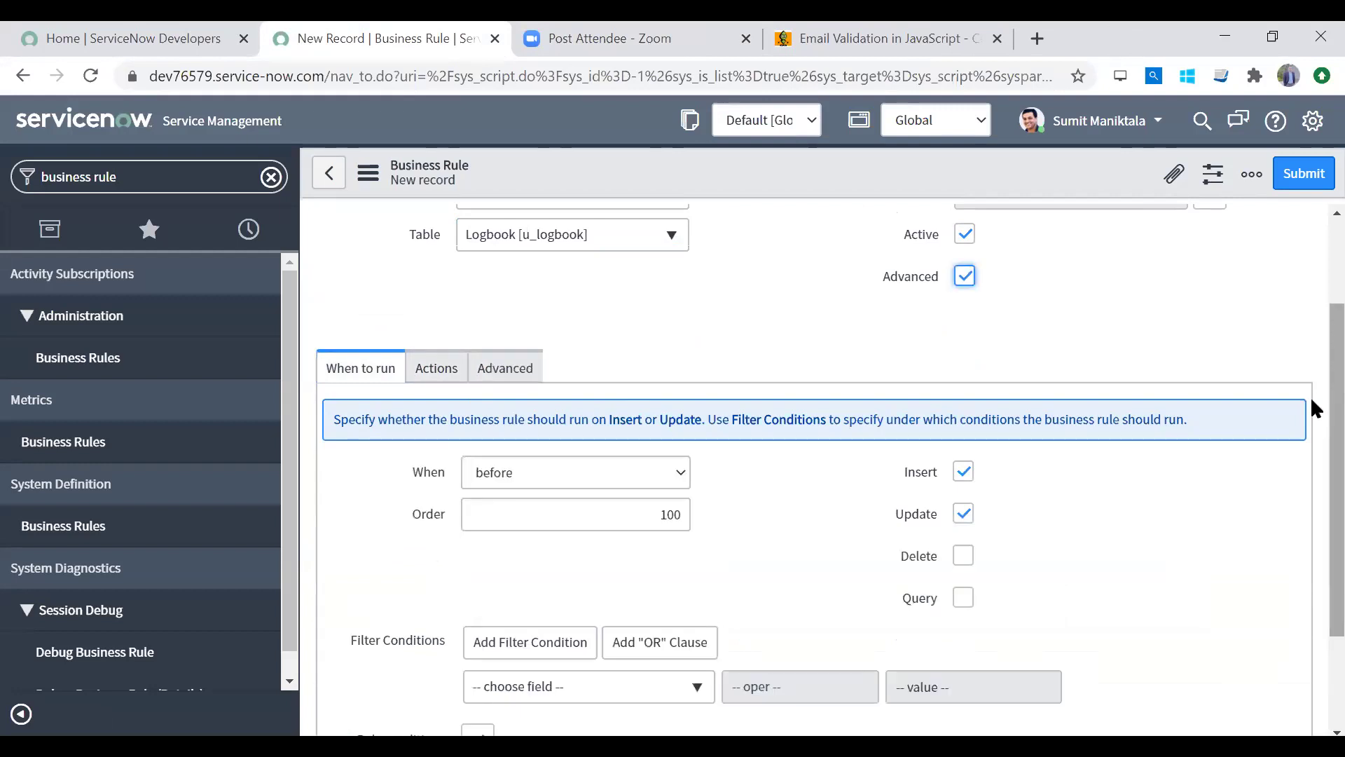
scroll(1310, 518, down, 3)
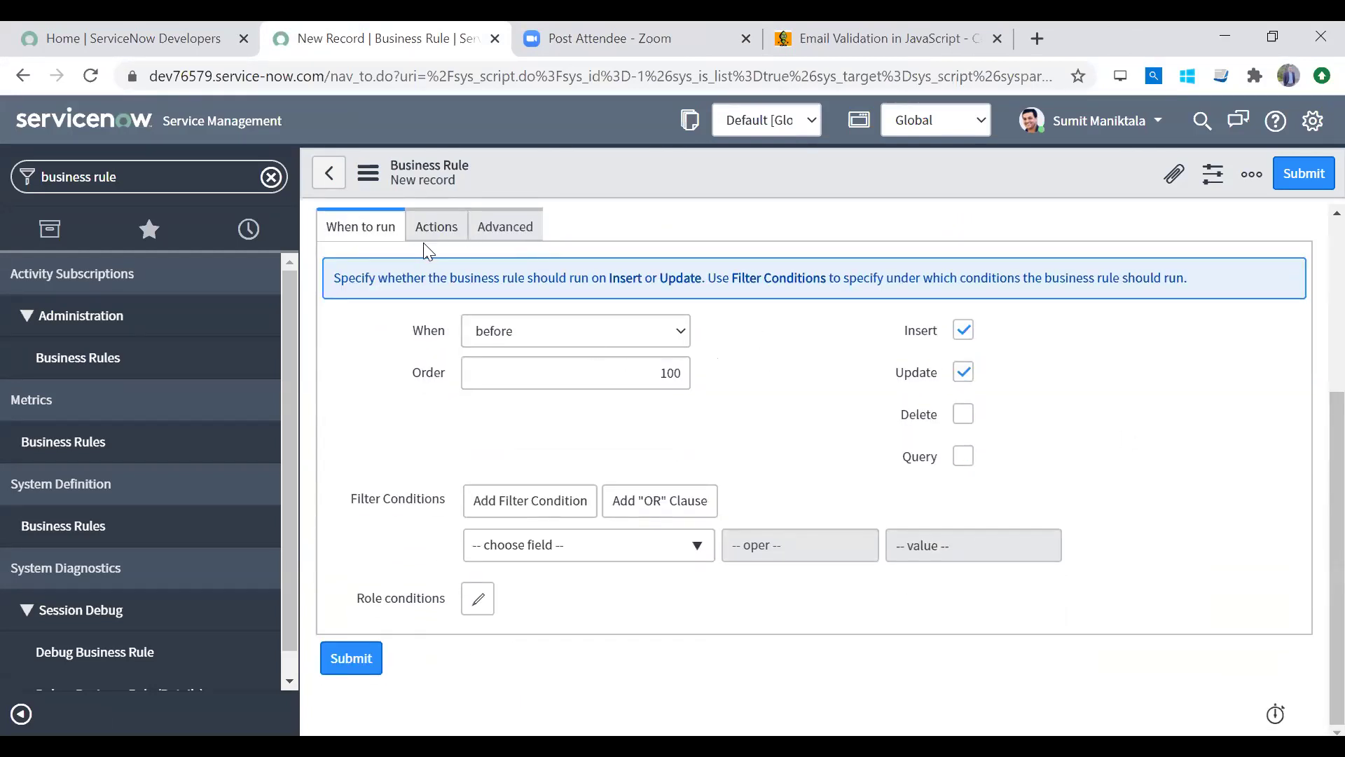
click(615, 334)
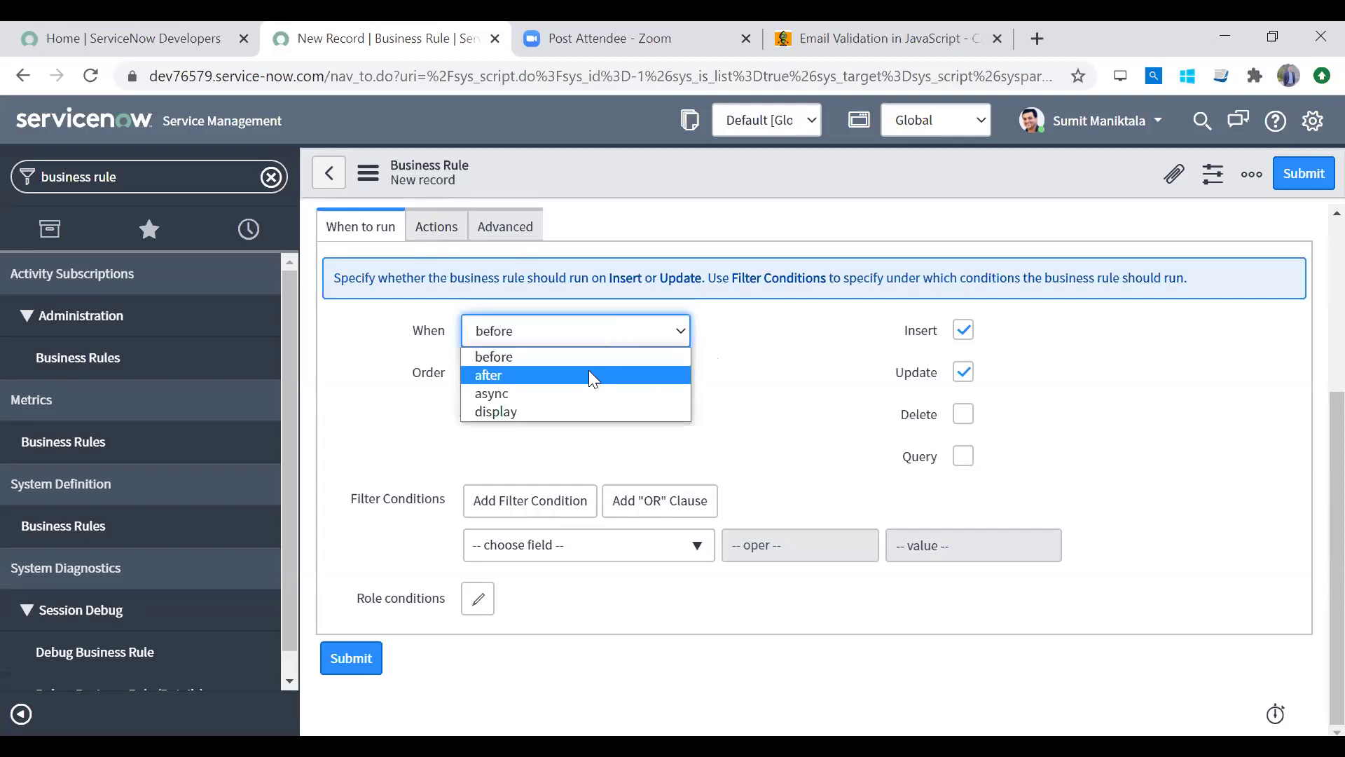
click(589, 373)
click(615, 326)
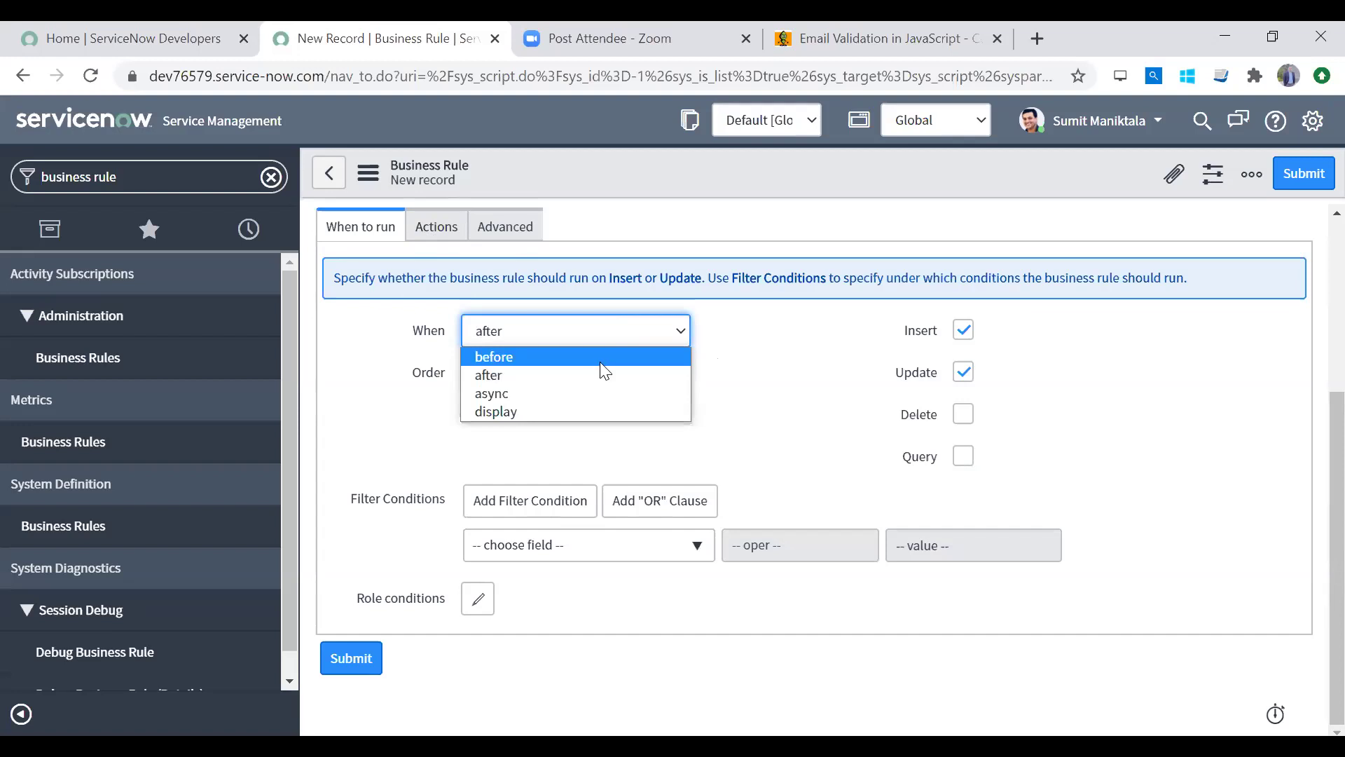
click(599, 357)
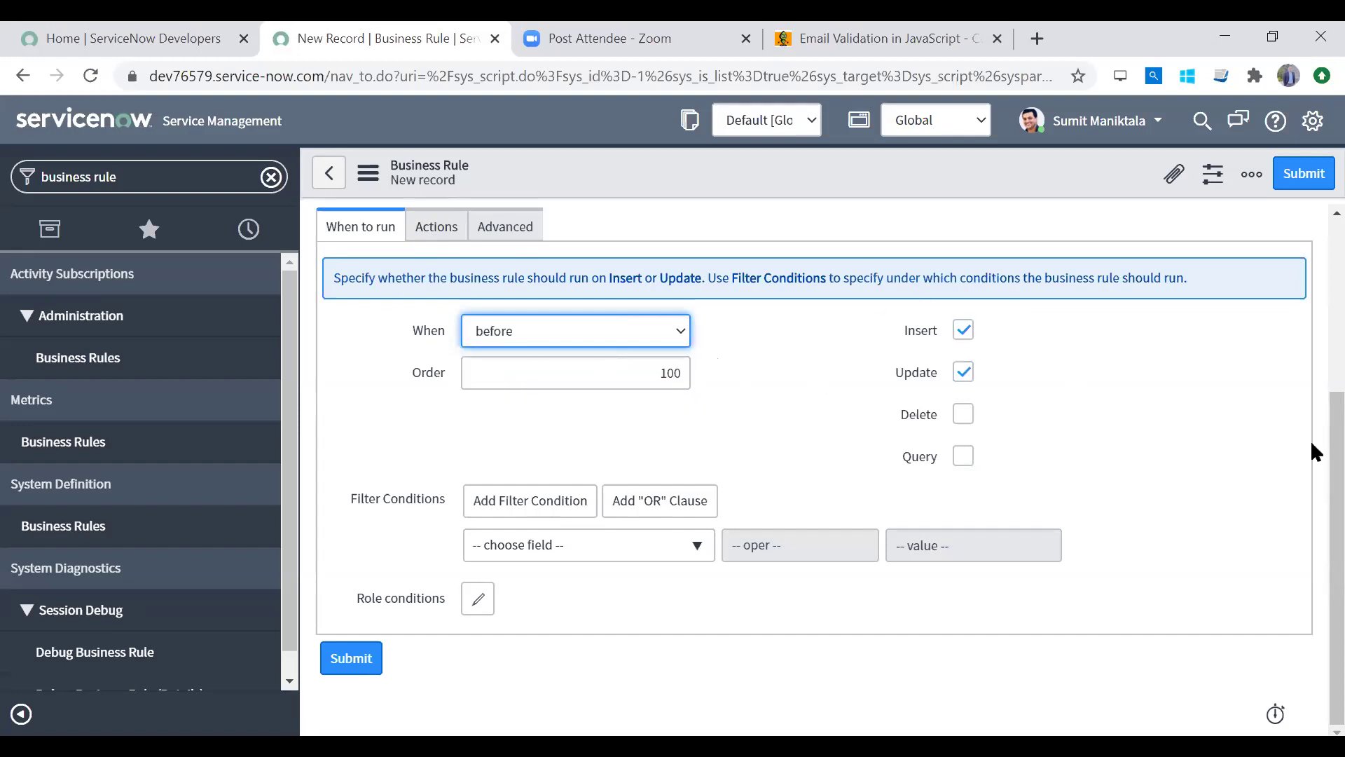
Step: Add the filter condition Contact Email is not empty
scroll(1315, 441, up, 1)
click(603, 609)
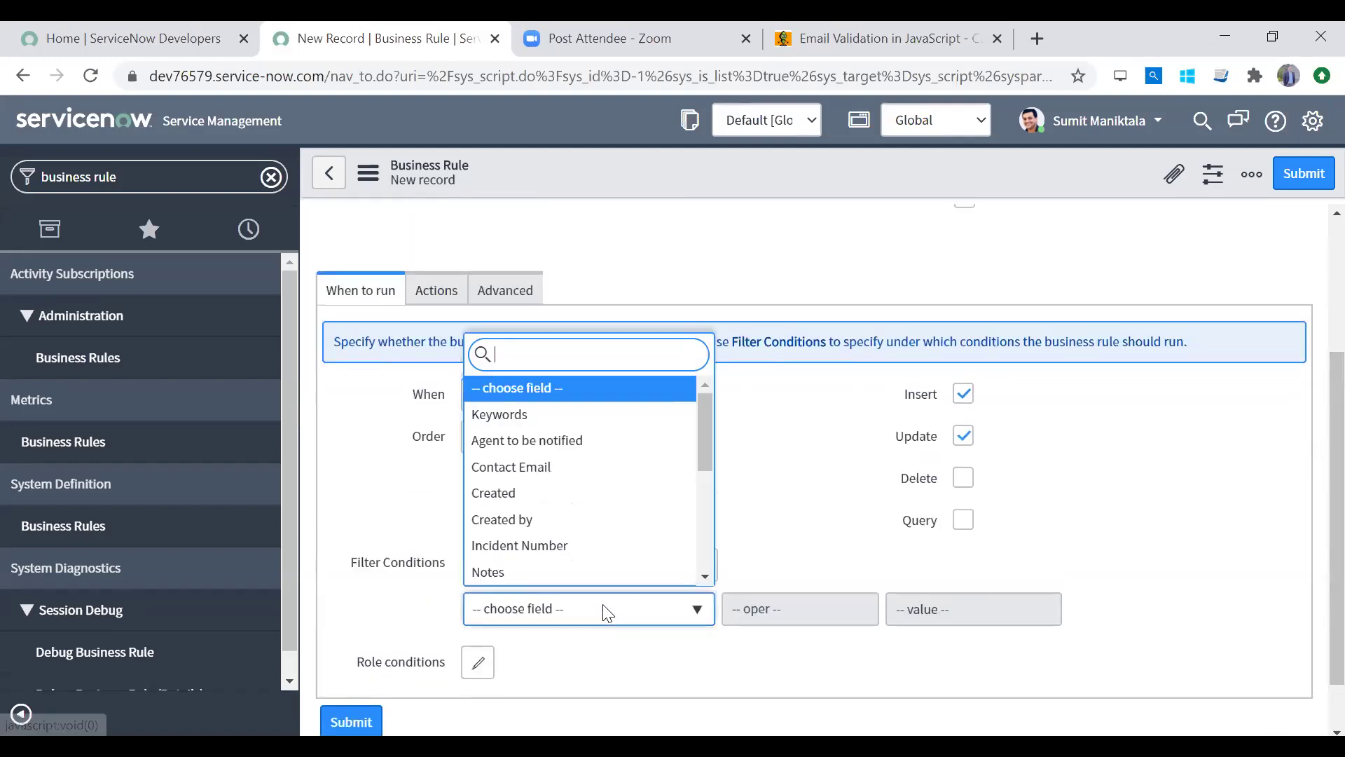
click(594, 468)
click(786, 614)
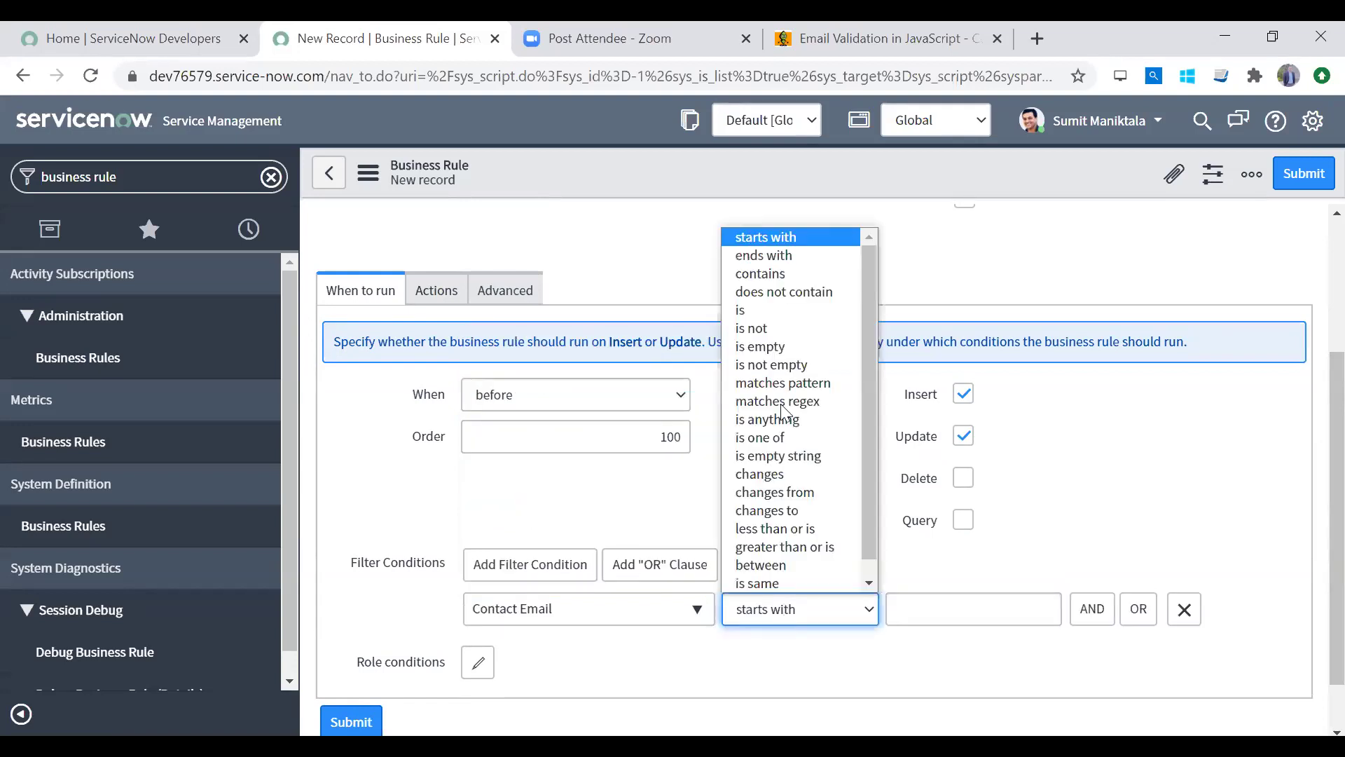
click(779, 331)
key(Down)
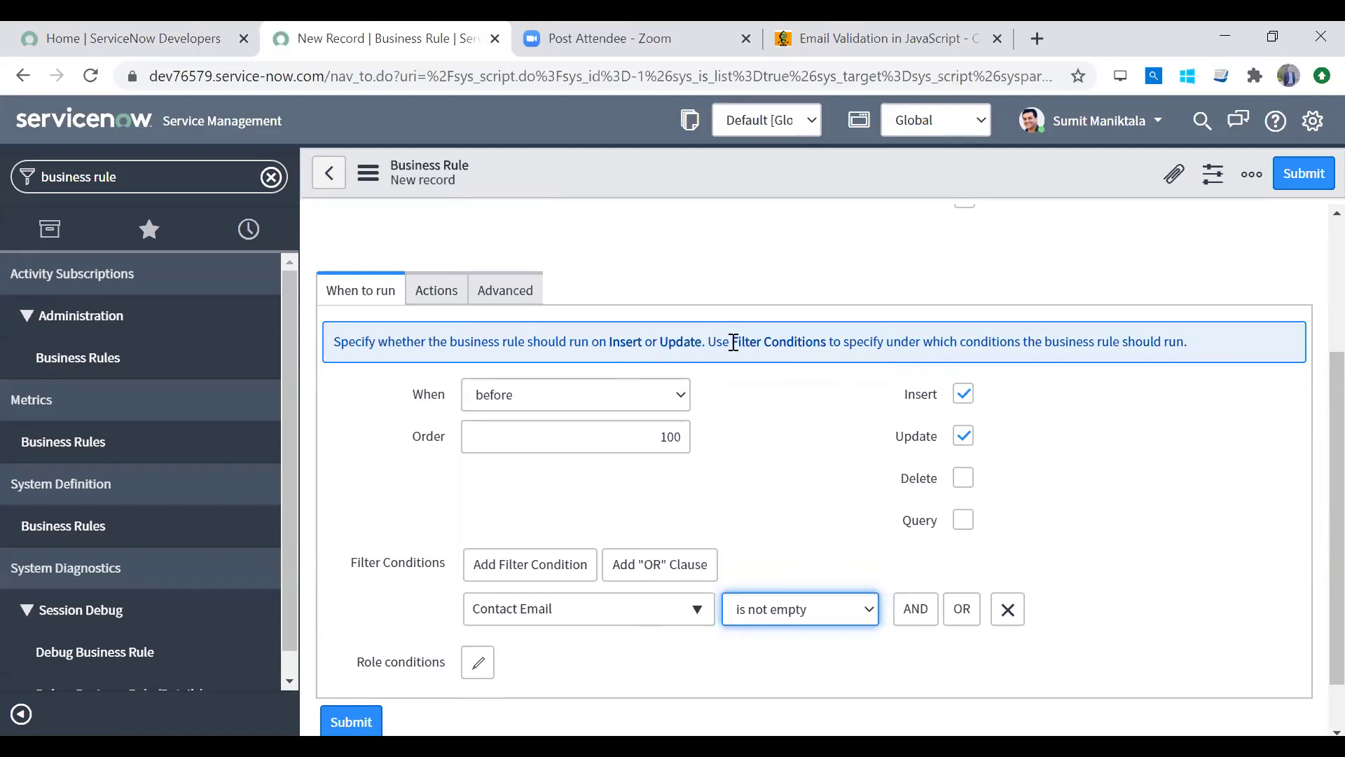
scroll(1312, 465, up, 3)
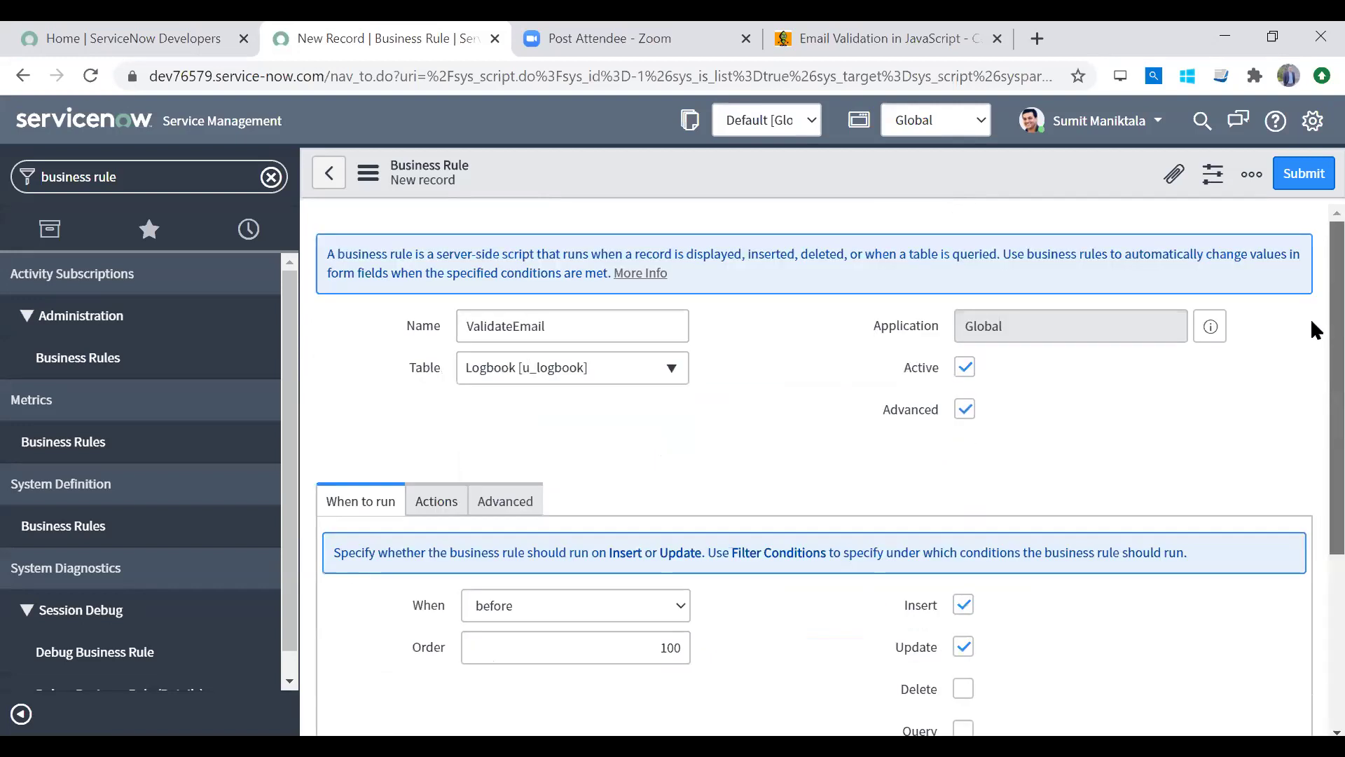
scroll(1315, 329, down, 2)
click(503, 329)
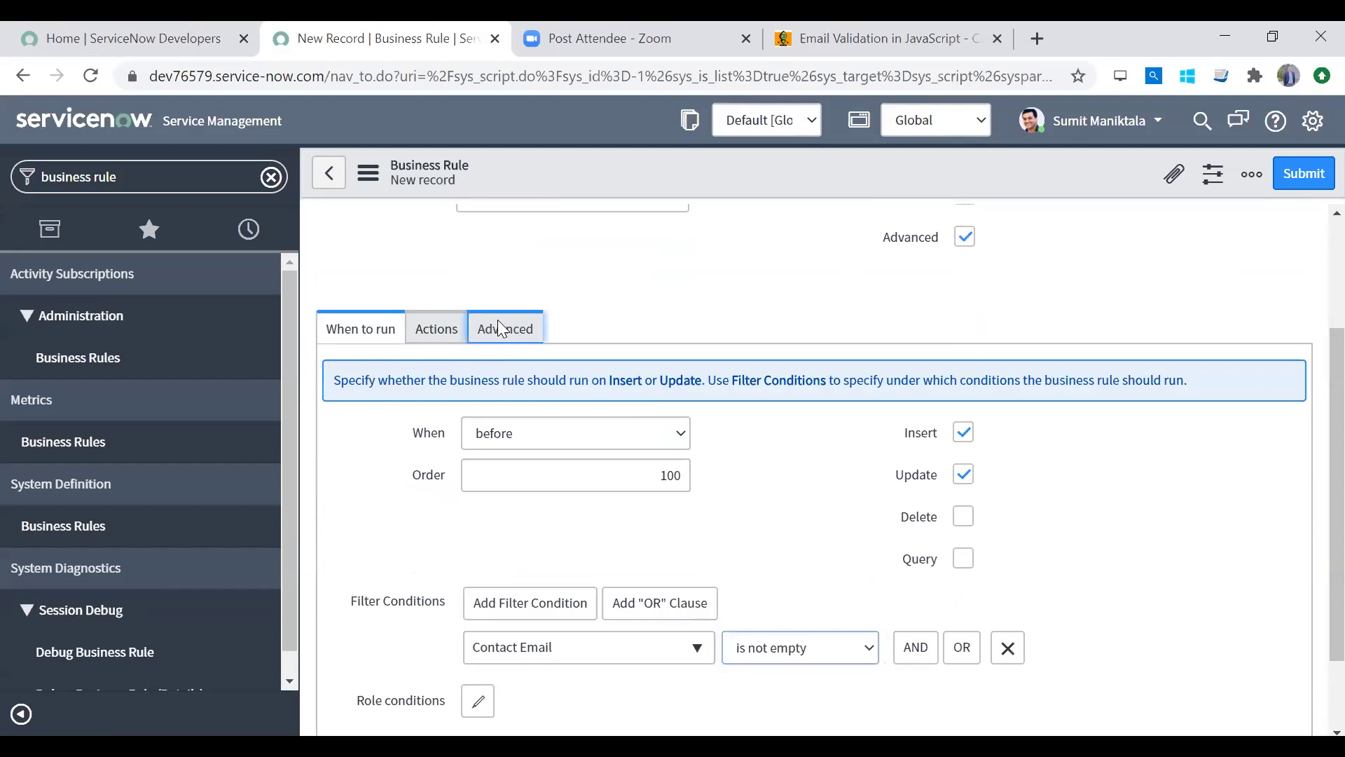
click(568, 504)
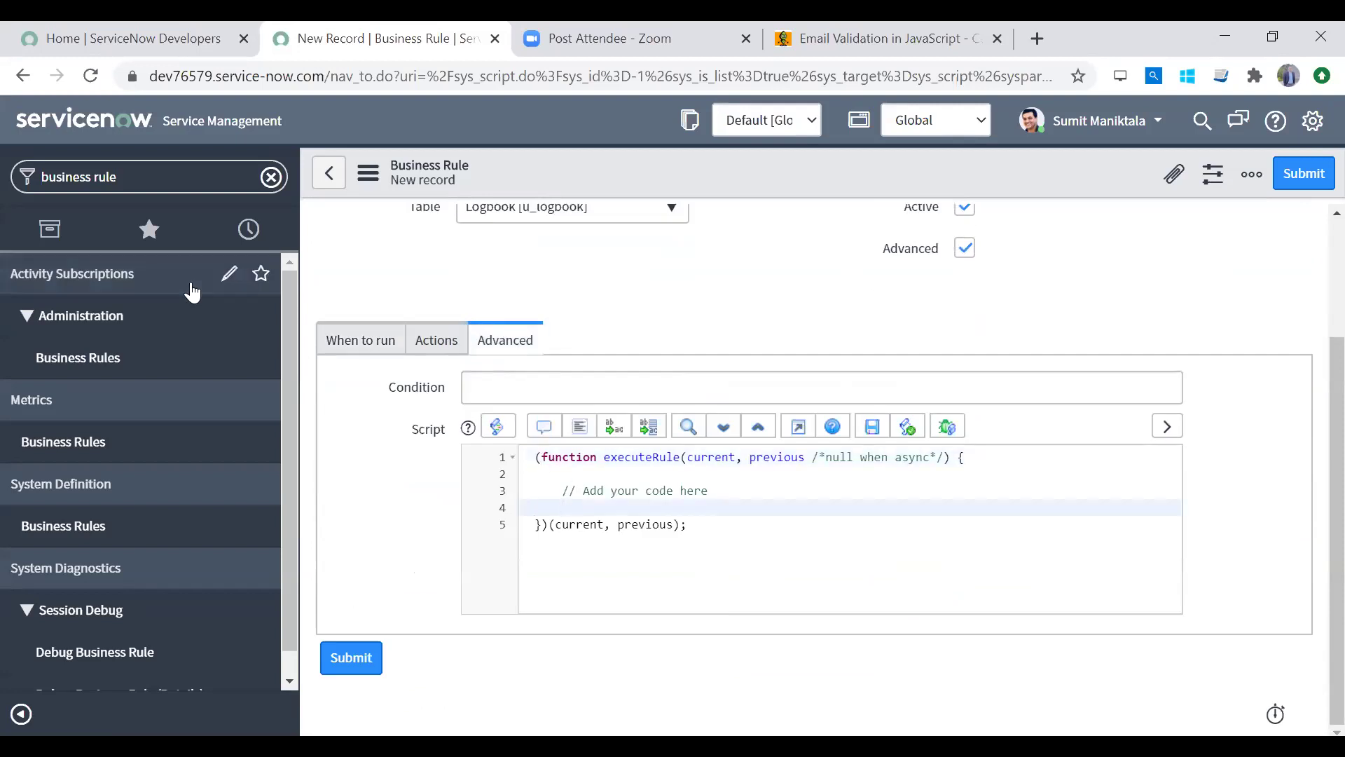
click(128, 168)
text(script inclu)
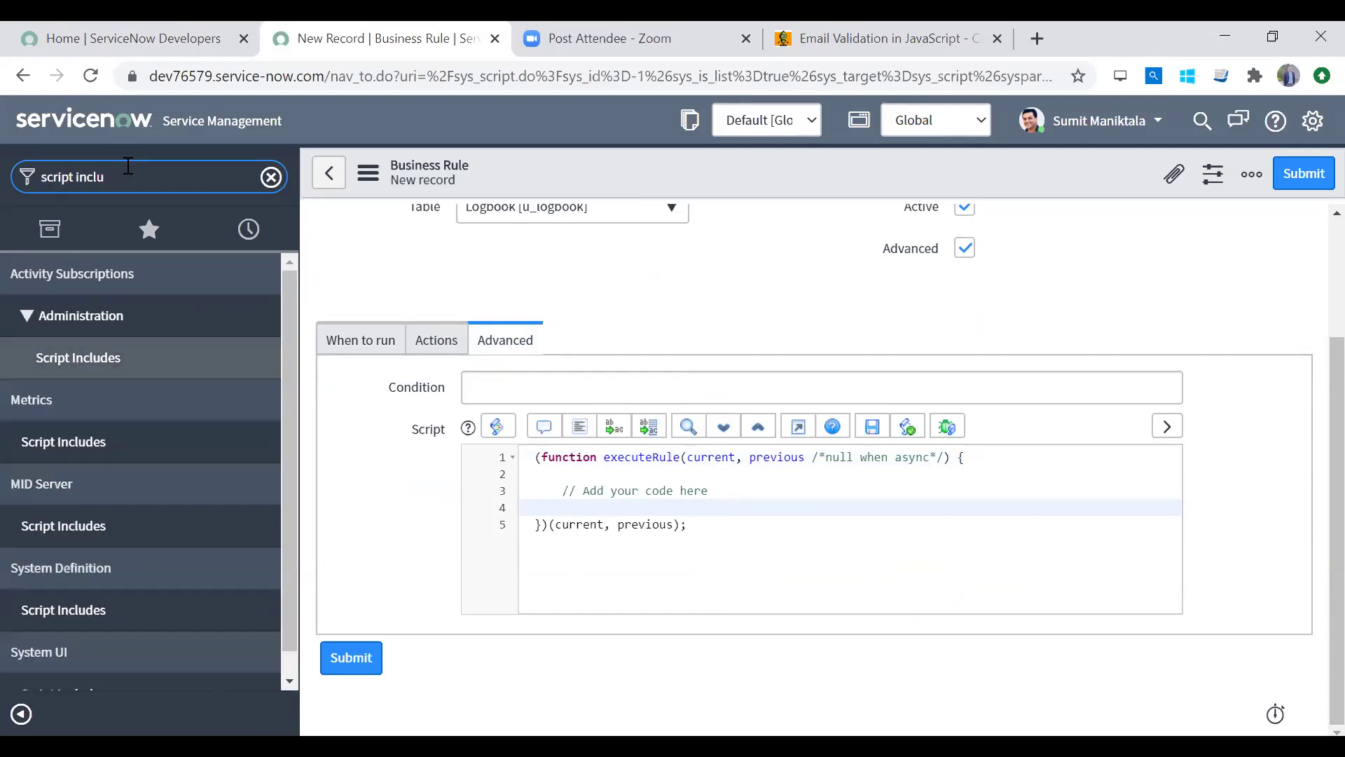
middle_click(106, 608)
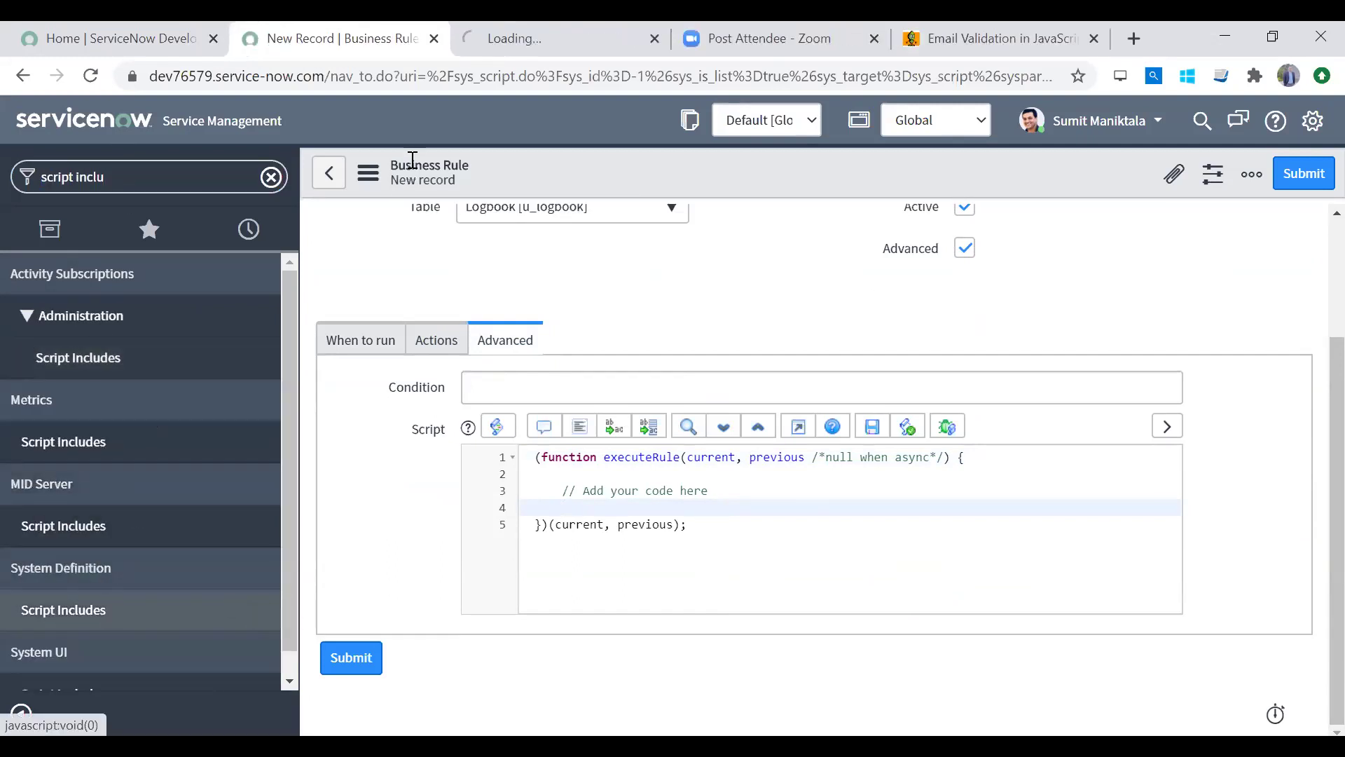
click(526, 38)
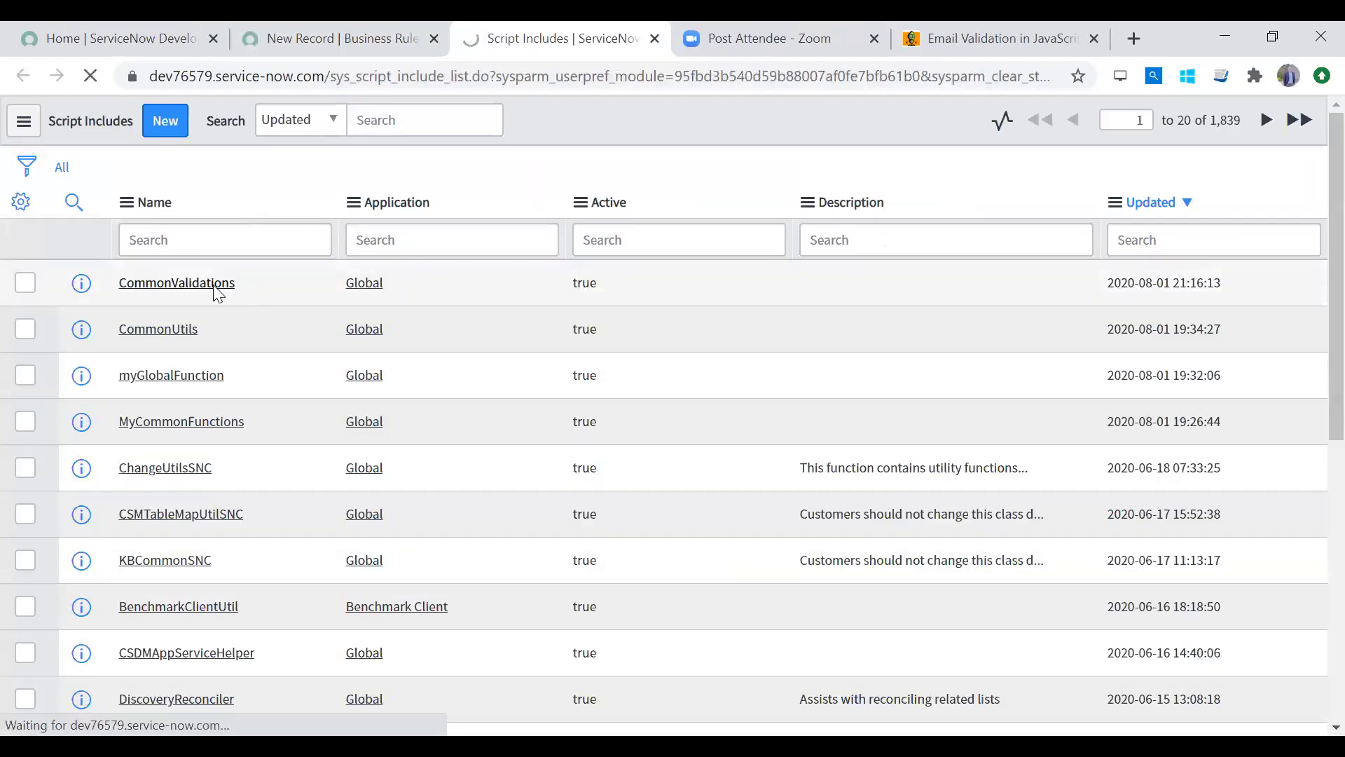
click(215, 288)
drag(421, 195, 125, 183)
key(ctrl+c)
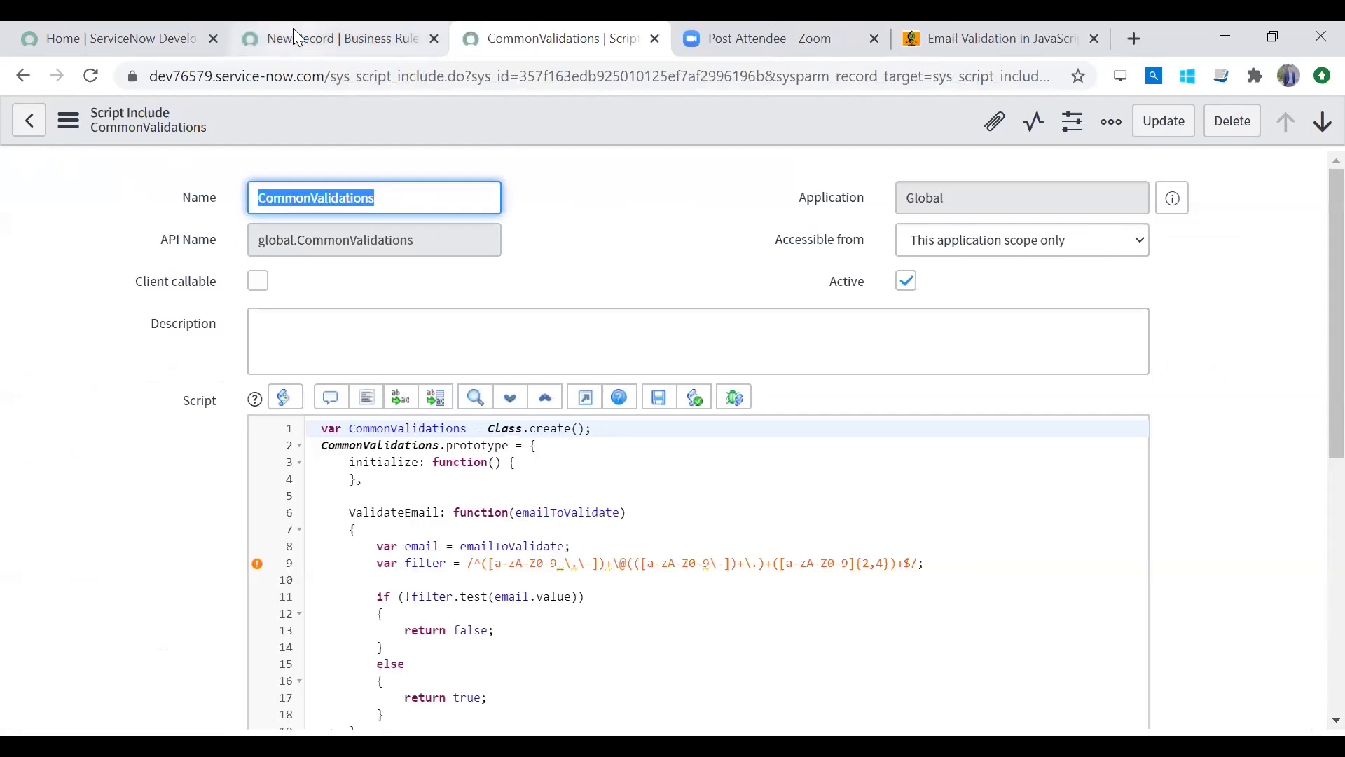
click(294, 31)
click(574, 507)
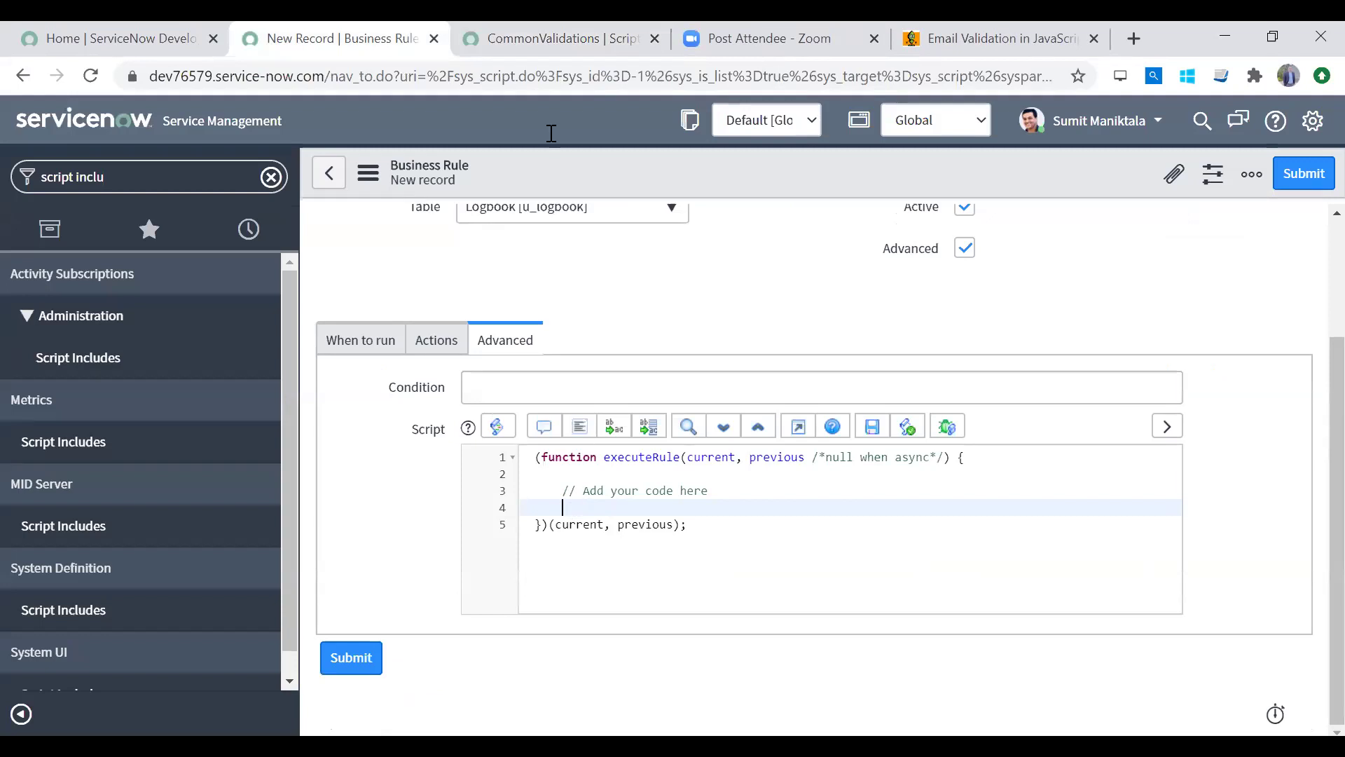
click(554, 39)
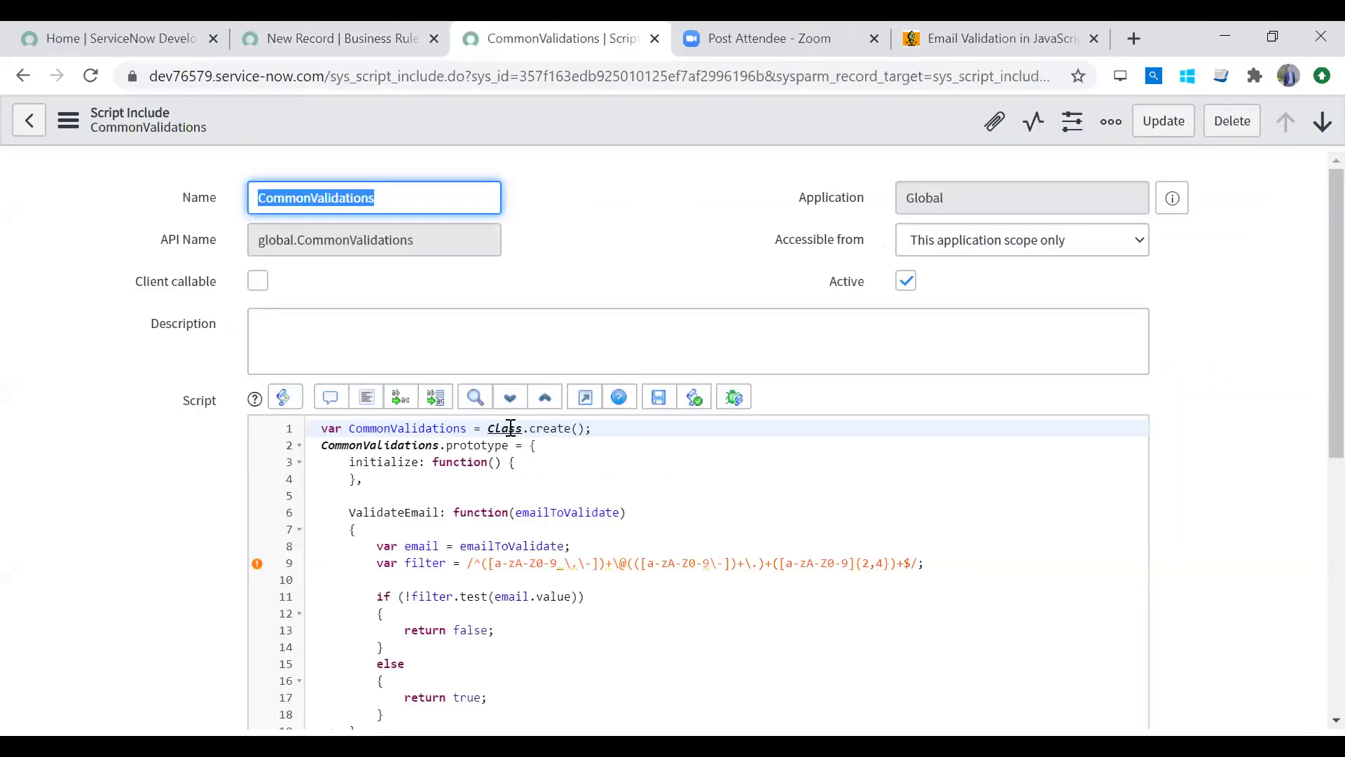
click(343, 40)
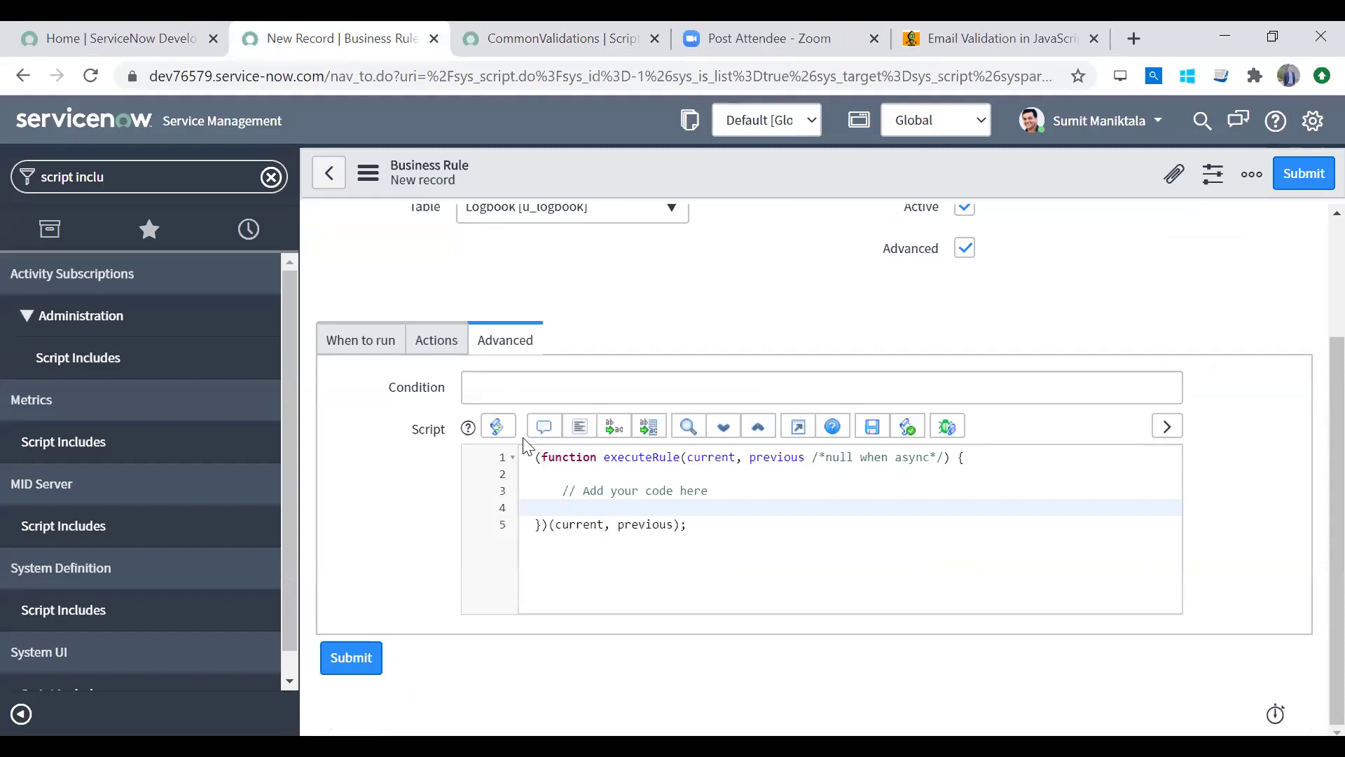
Step: Write var commonValidationsObj = new CommonValidations(); as the script's first statement
text(var commonValidationsObj =)
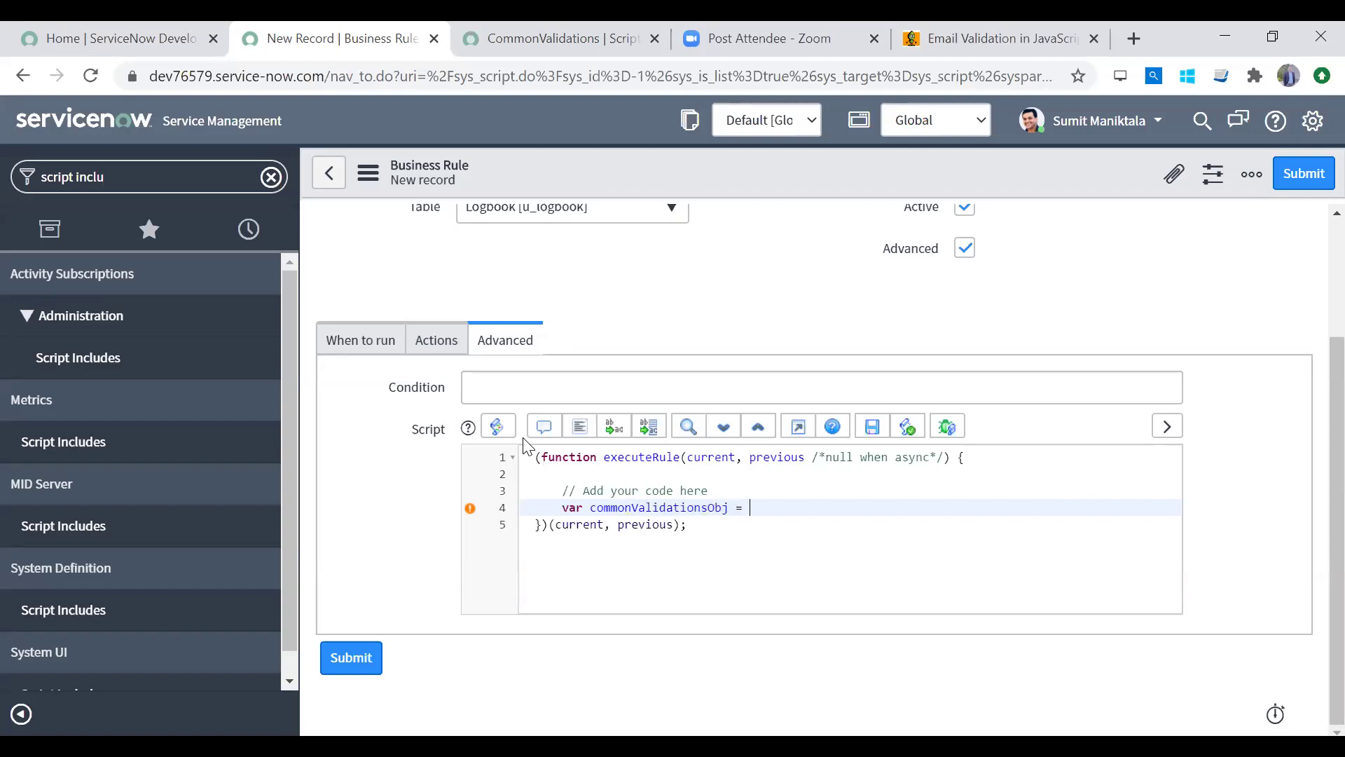
key(ctrl+v)
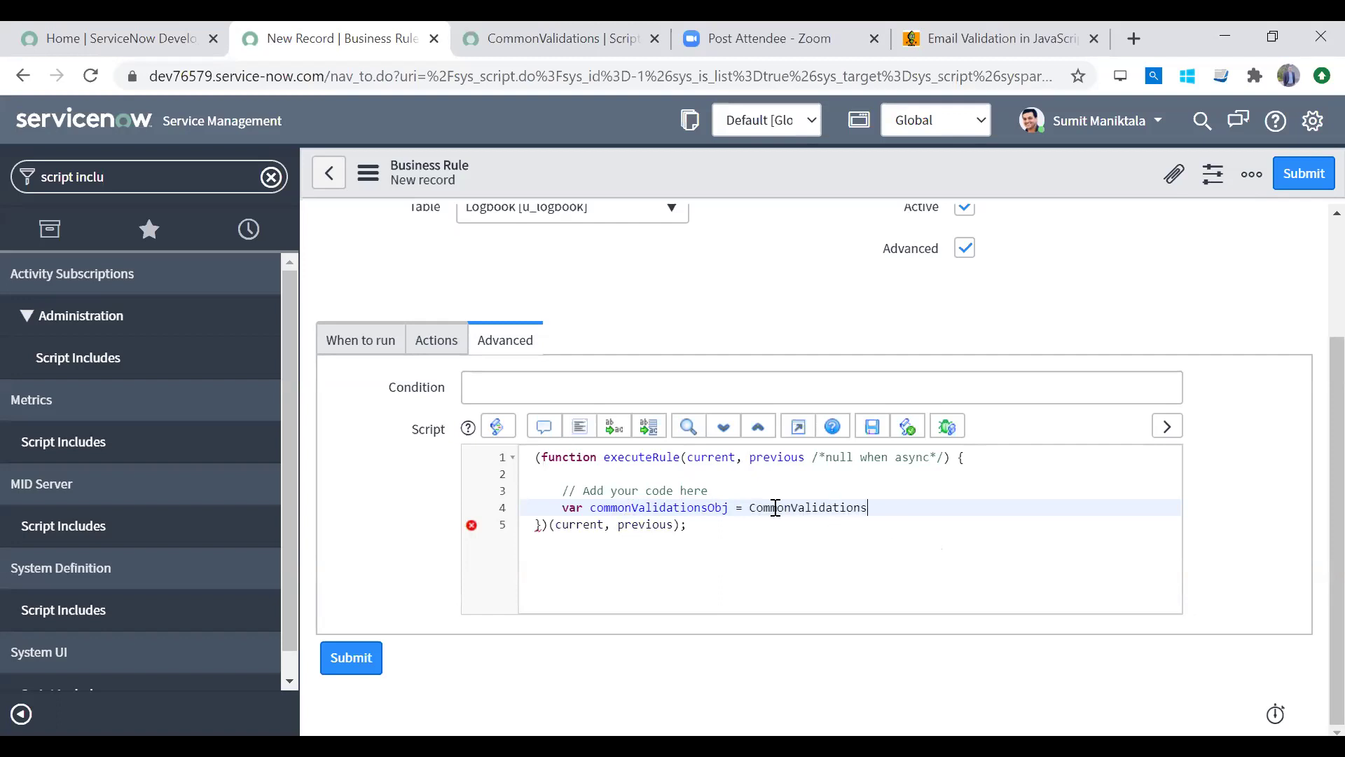
click(749, 507)
text(new)
key(End)
text(();)
key(Return)
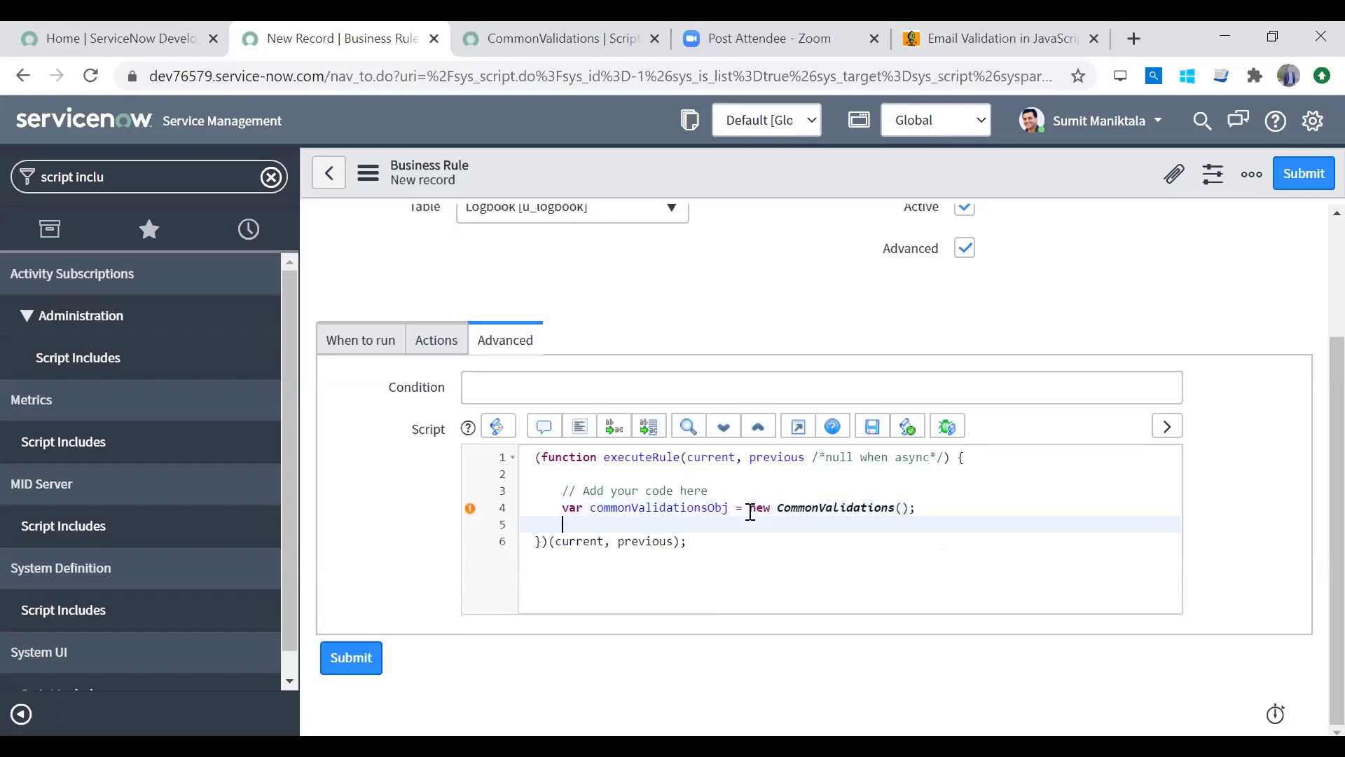
Step: Check the CommonValidations script include and start the next line with commonValidationsObj
drag(879, 514, 557, 514)
double_click(560, 514)
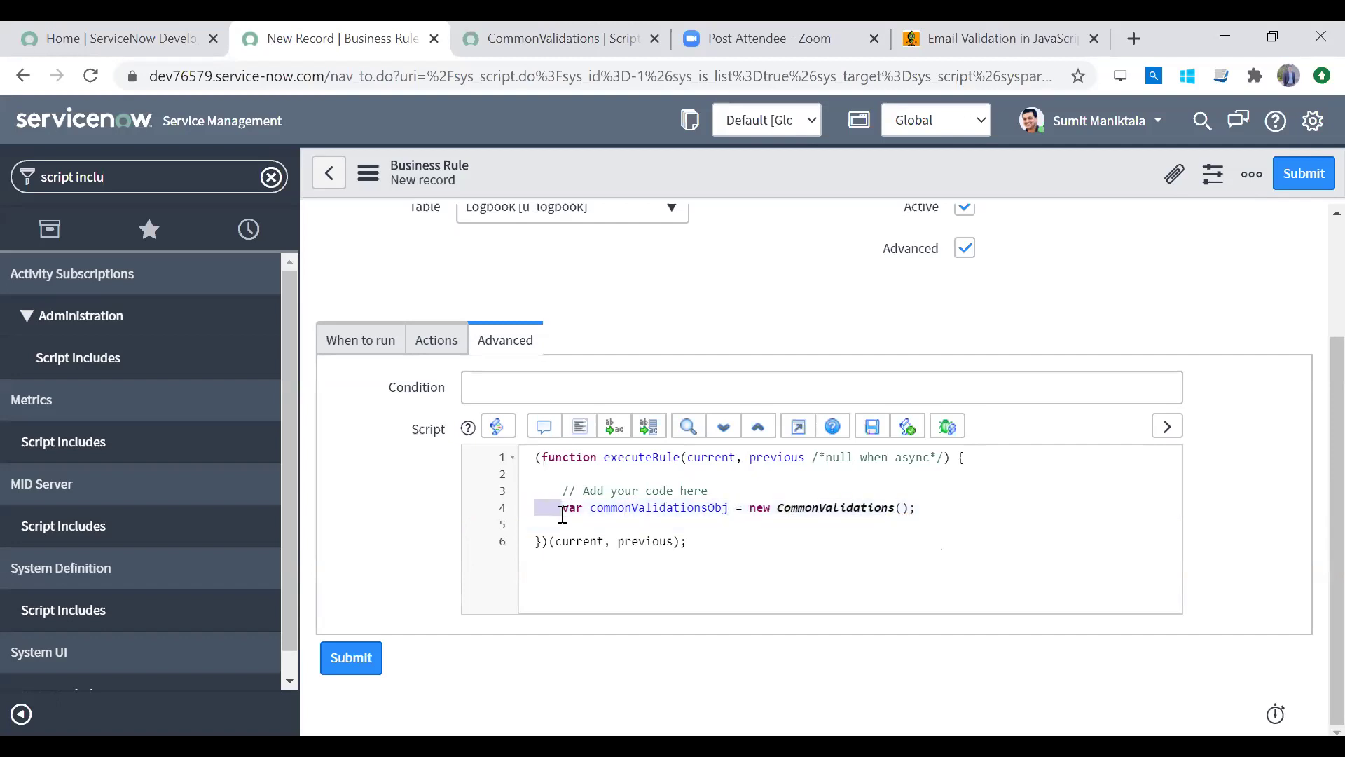
click(570, 511)
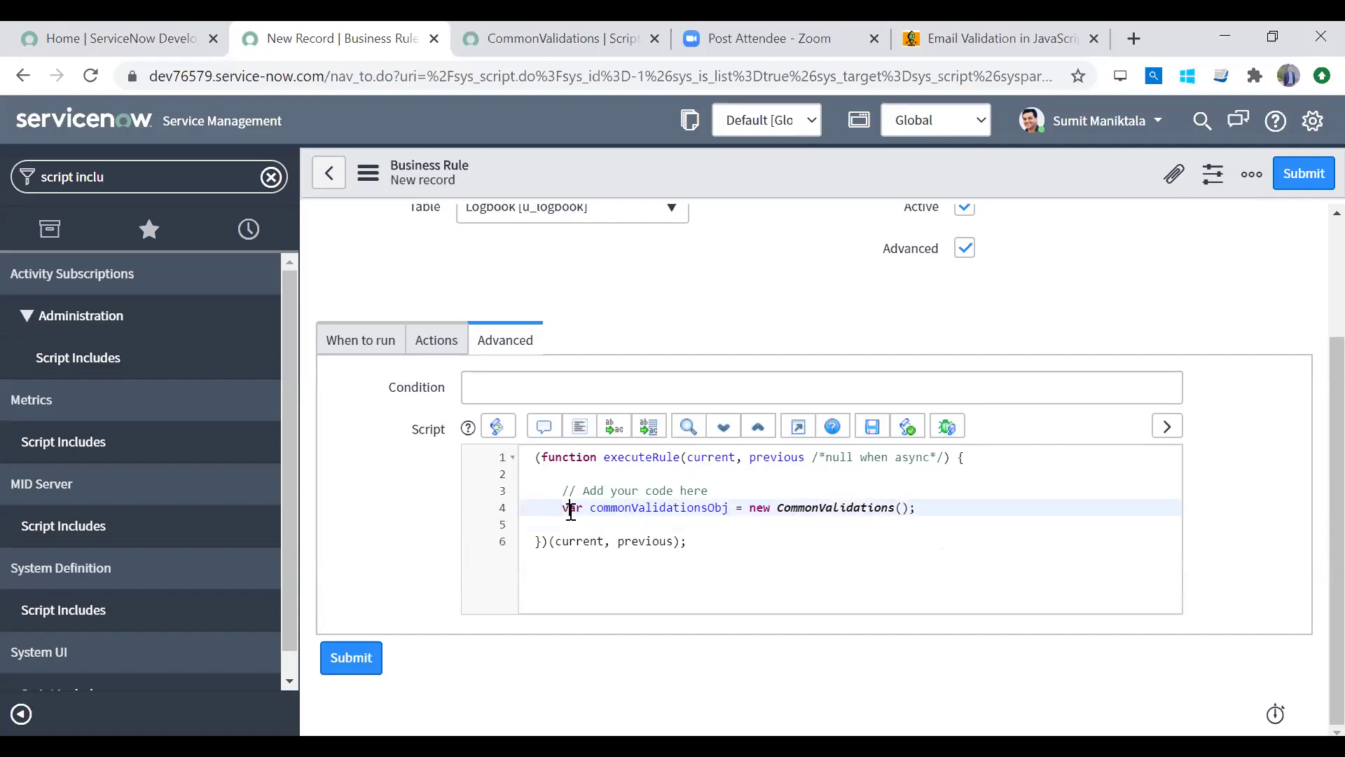
double_click(623, 503)
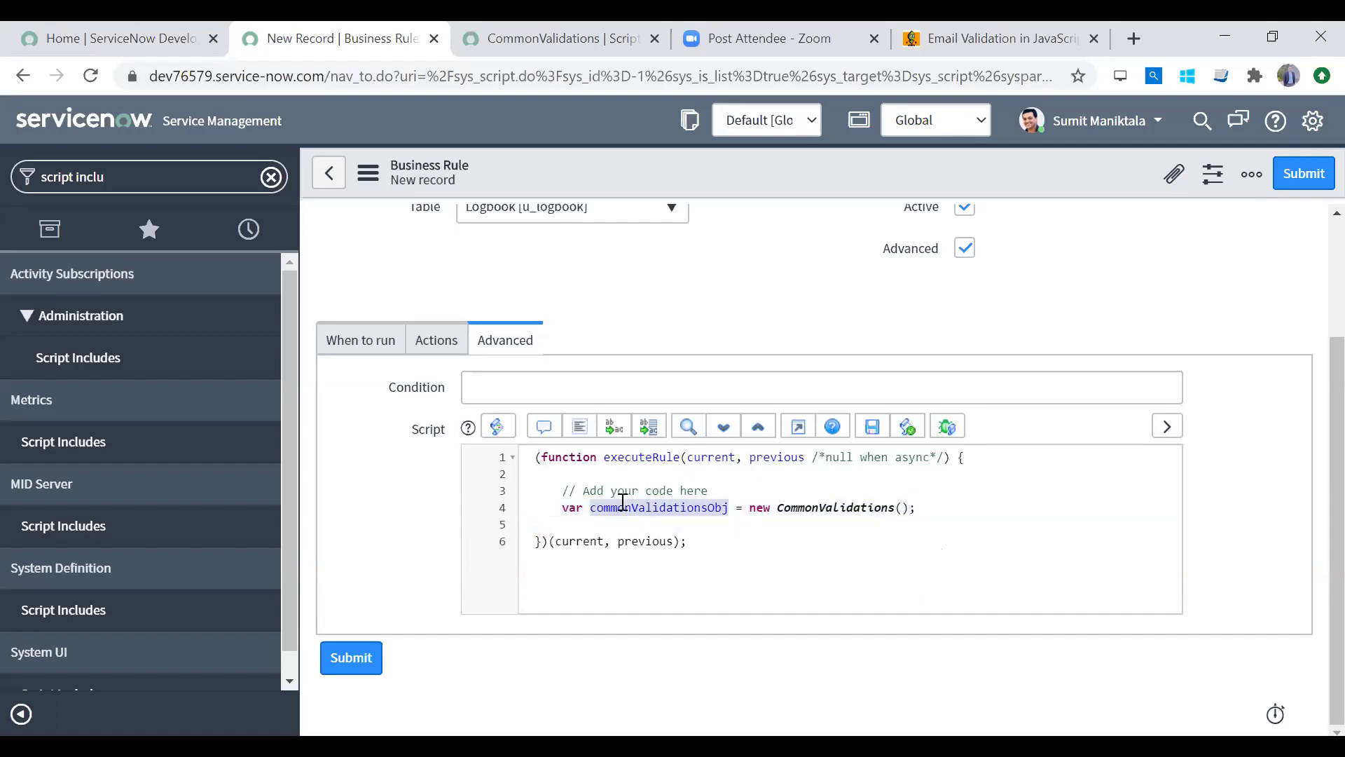
click(763, 501)
double_click(848, 507)
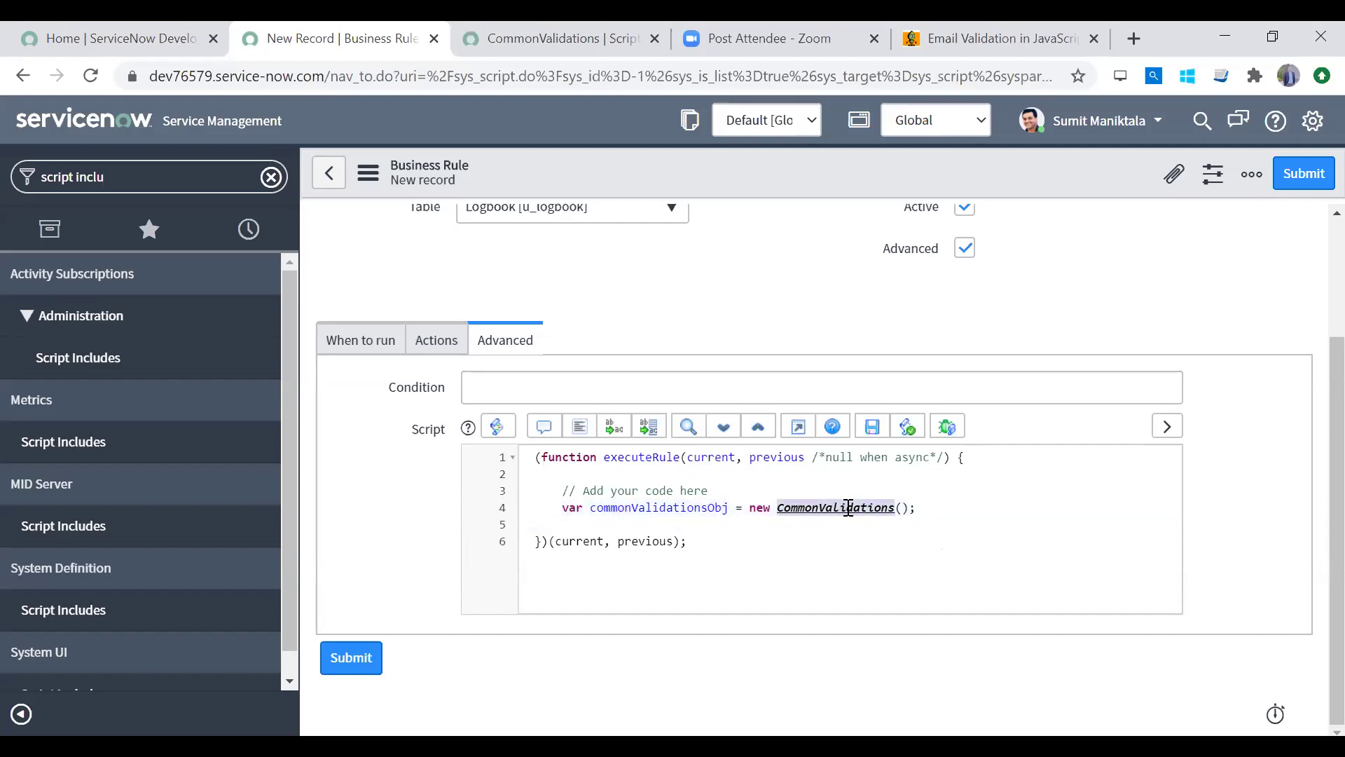
drag(917, 507, 548, 511)
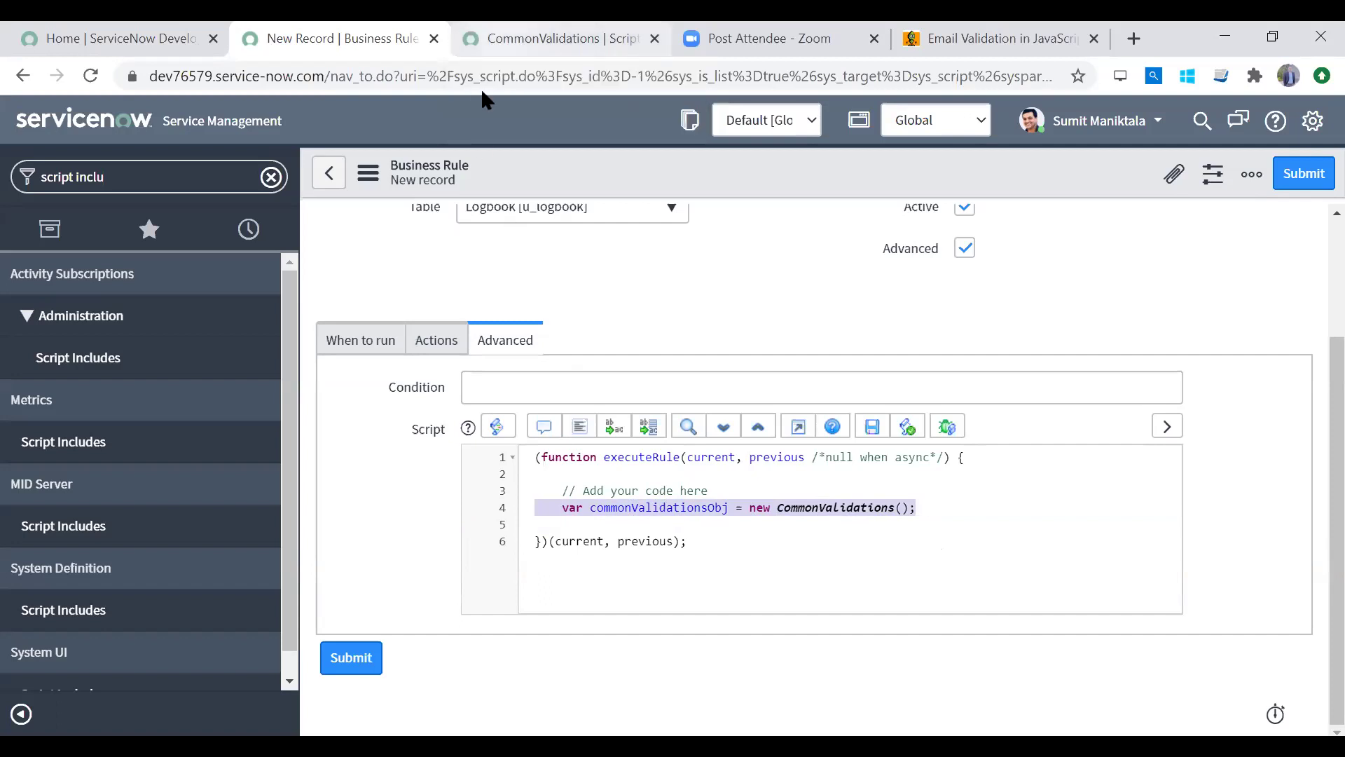
click(492, 46)
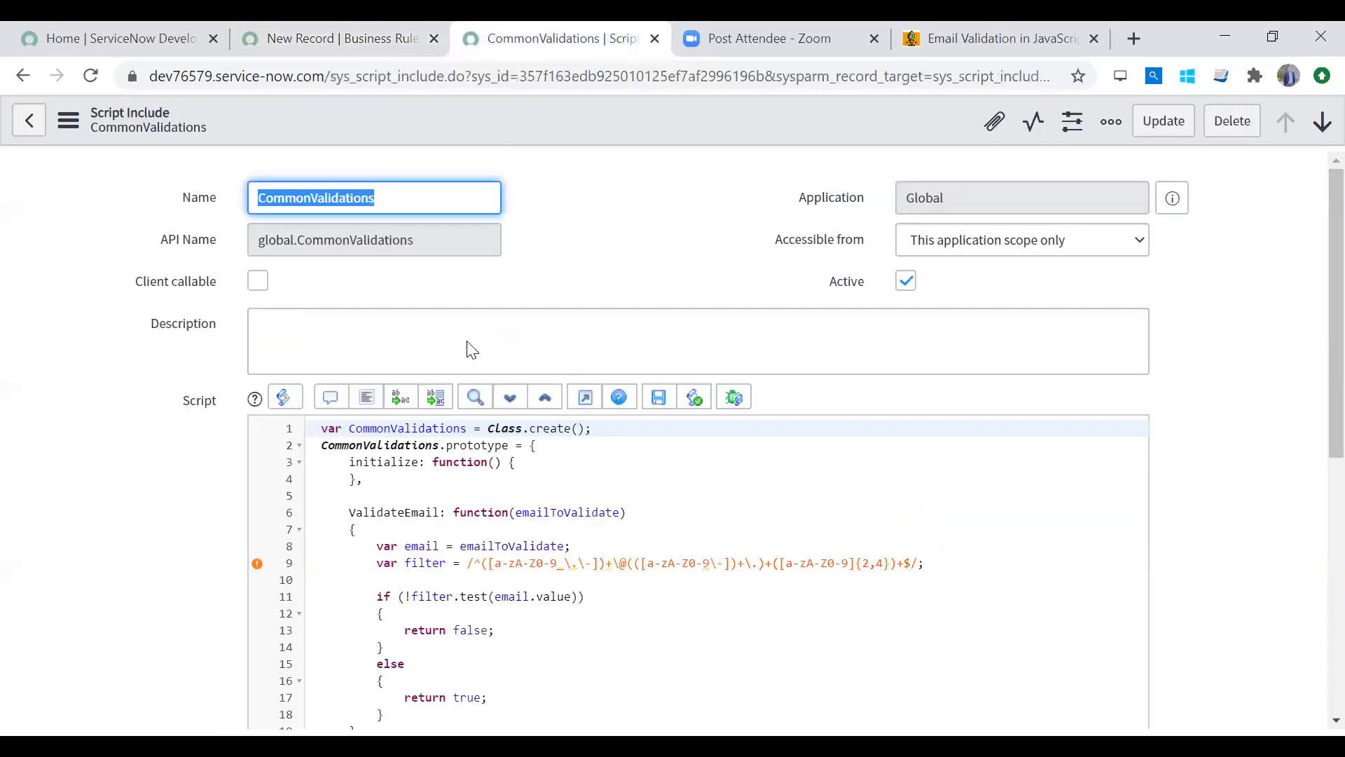
click(378, 41)
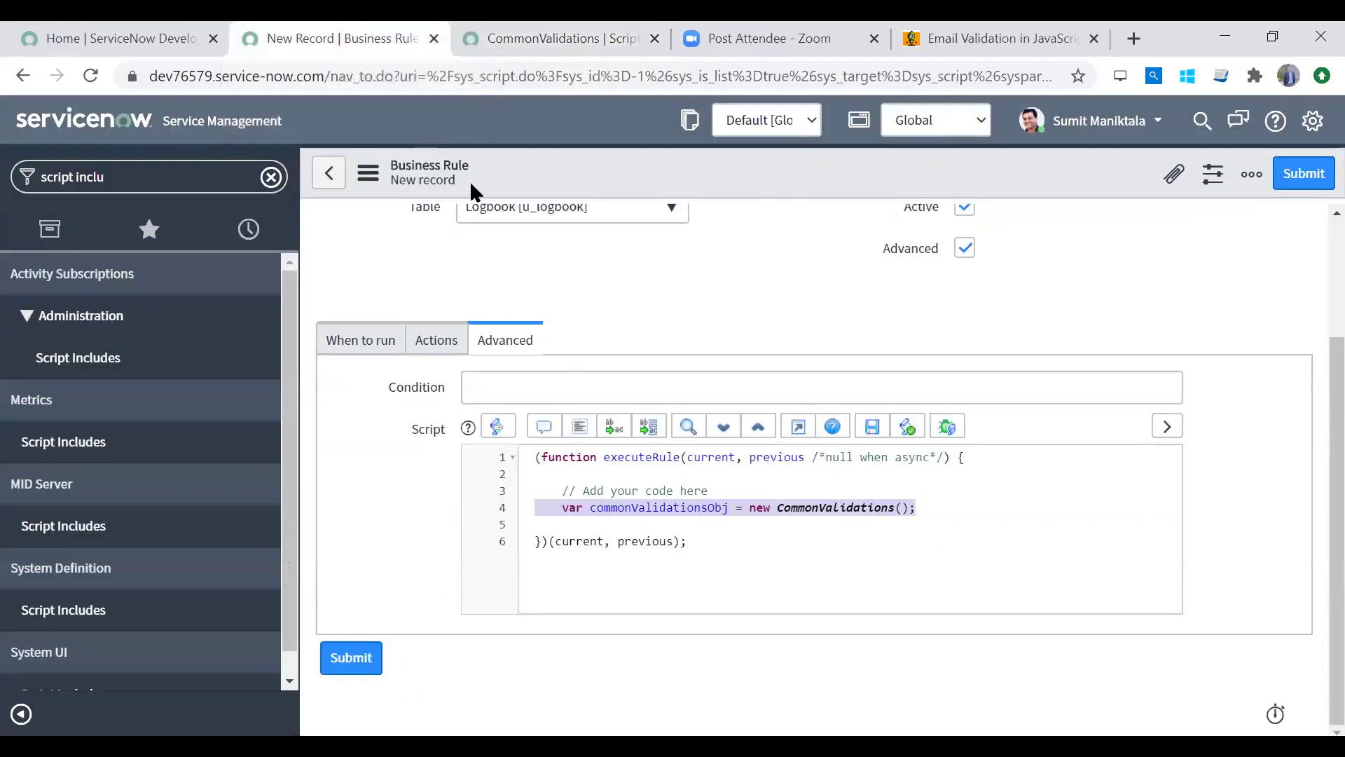
click(894, 527)
drag(942, 509, 534, 517)
double_click(625, 517)
key(ctrl+c)
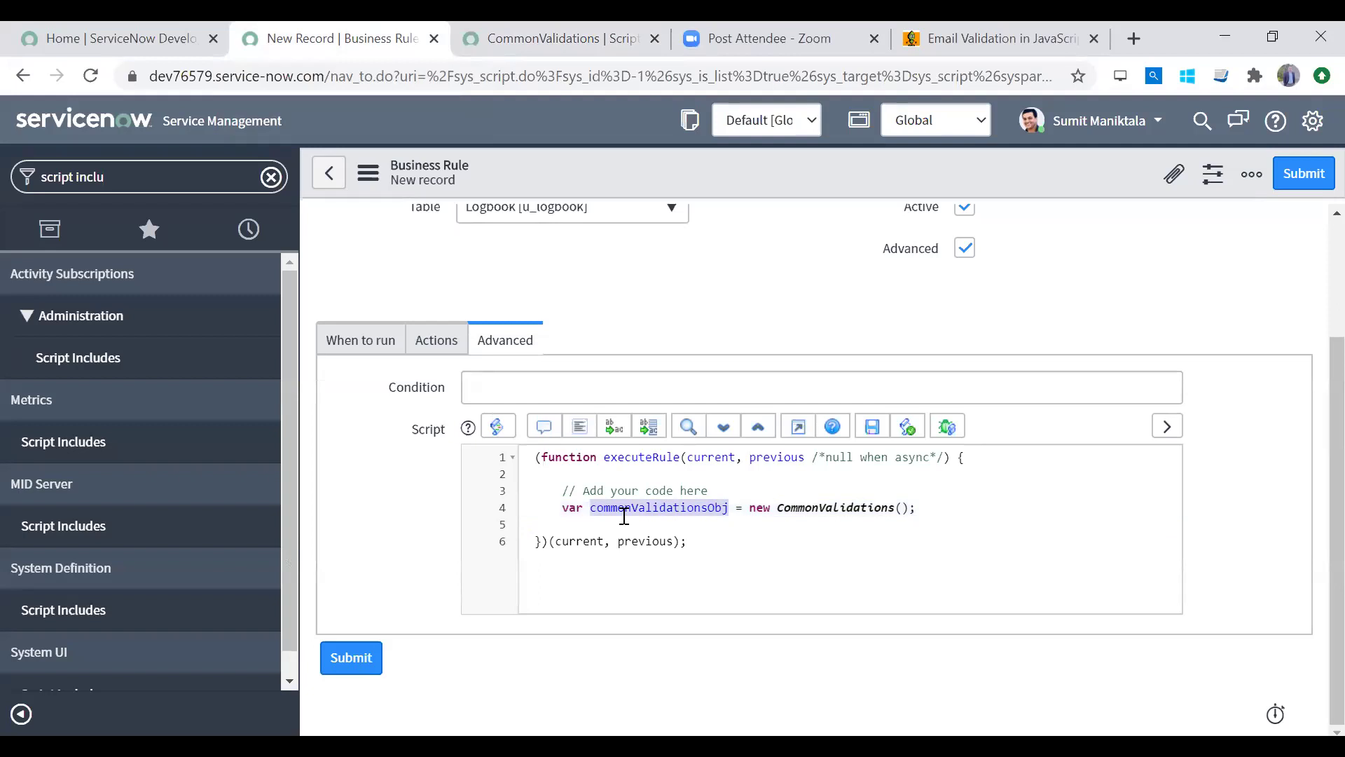
click(592, 525)
key(ctrl+v)
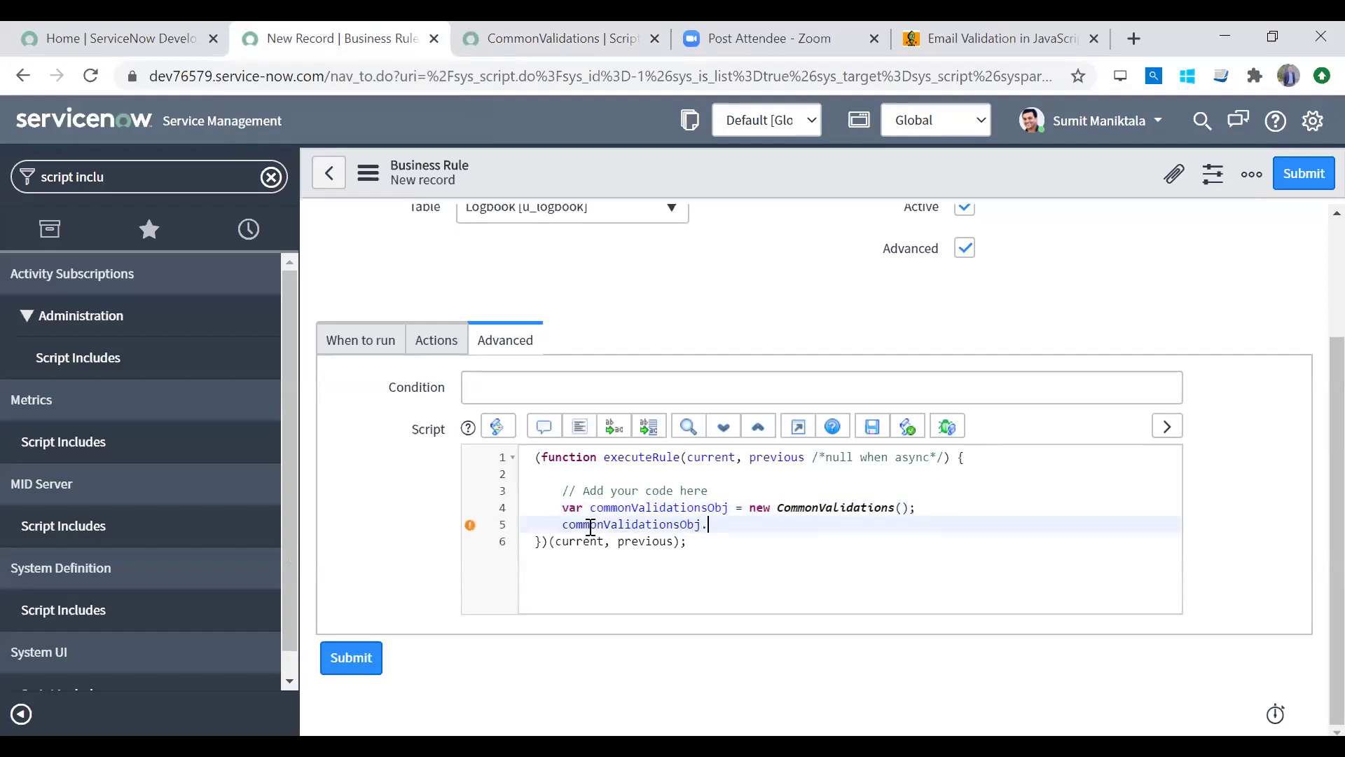
Step: Add the call .ValidateEmail(current.) using the function name from the script include
click(486, 55)
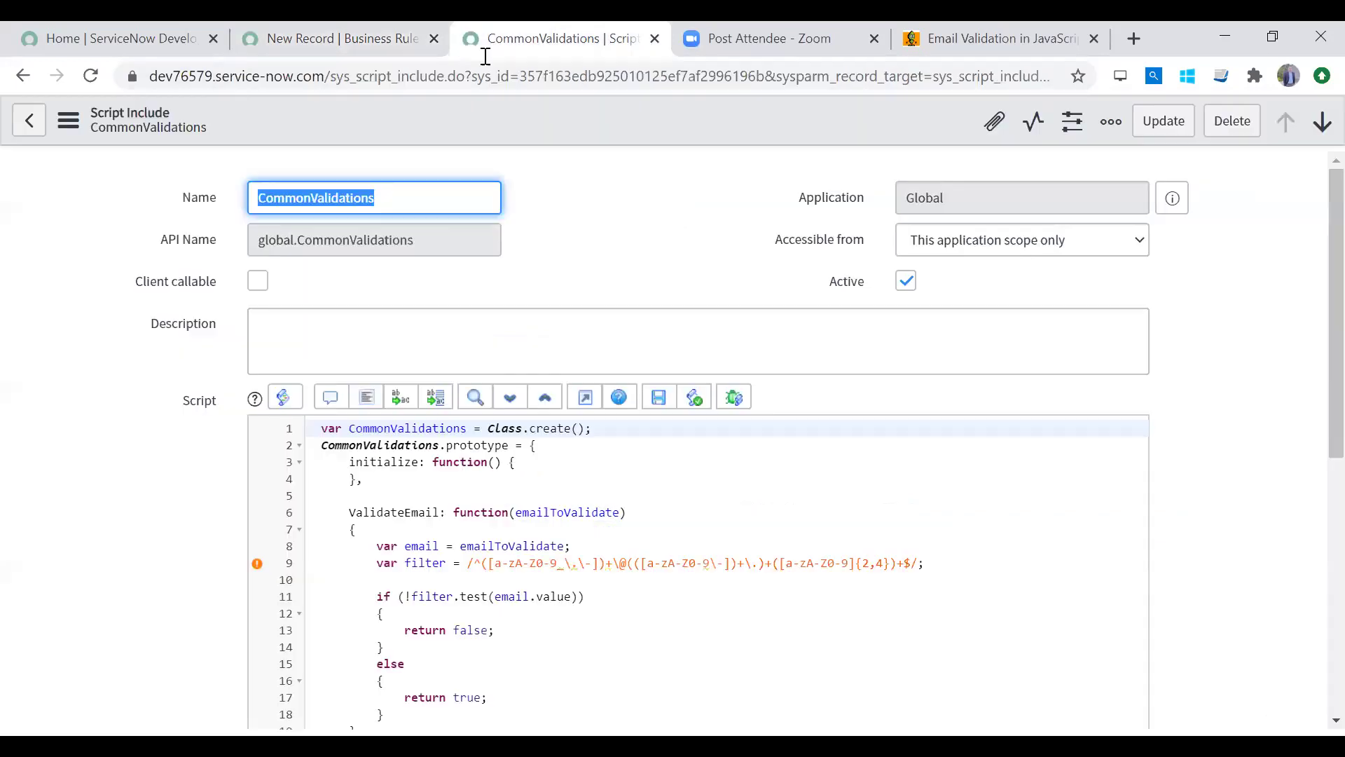
double_click(413, 512)
key(ctrl+c)
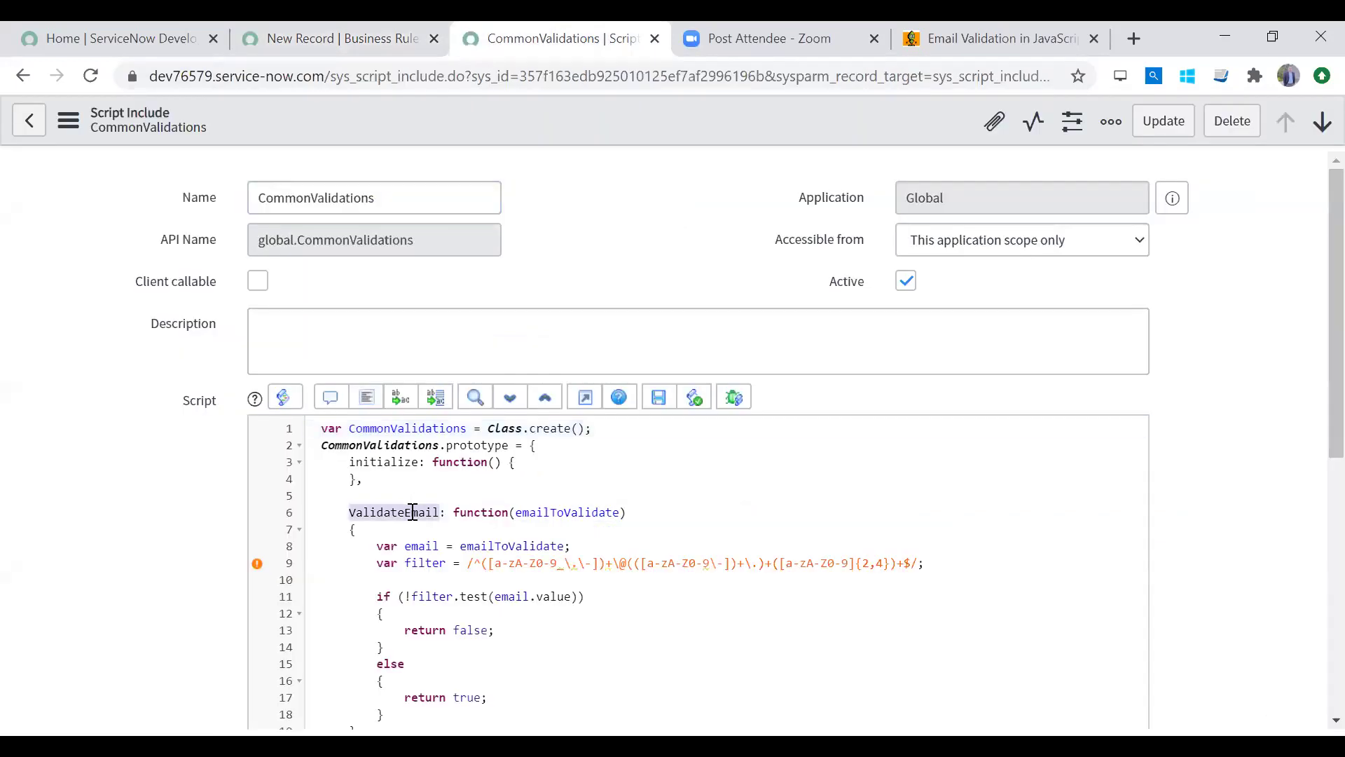
click(336, 39)
text(.)
key(ctrl+v)
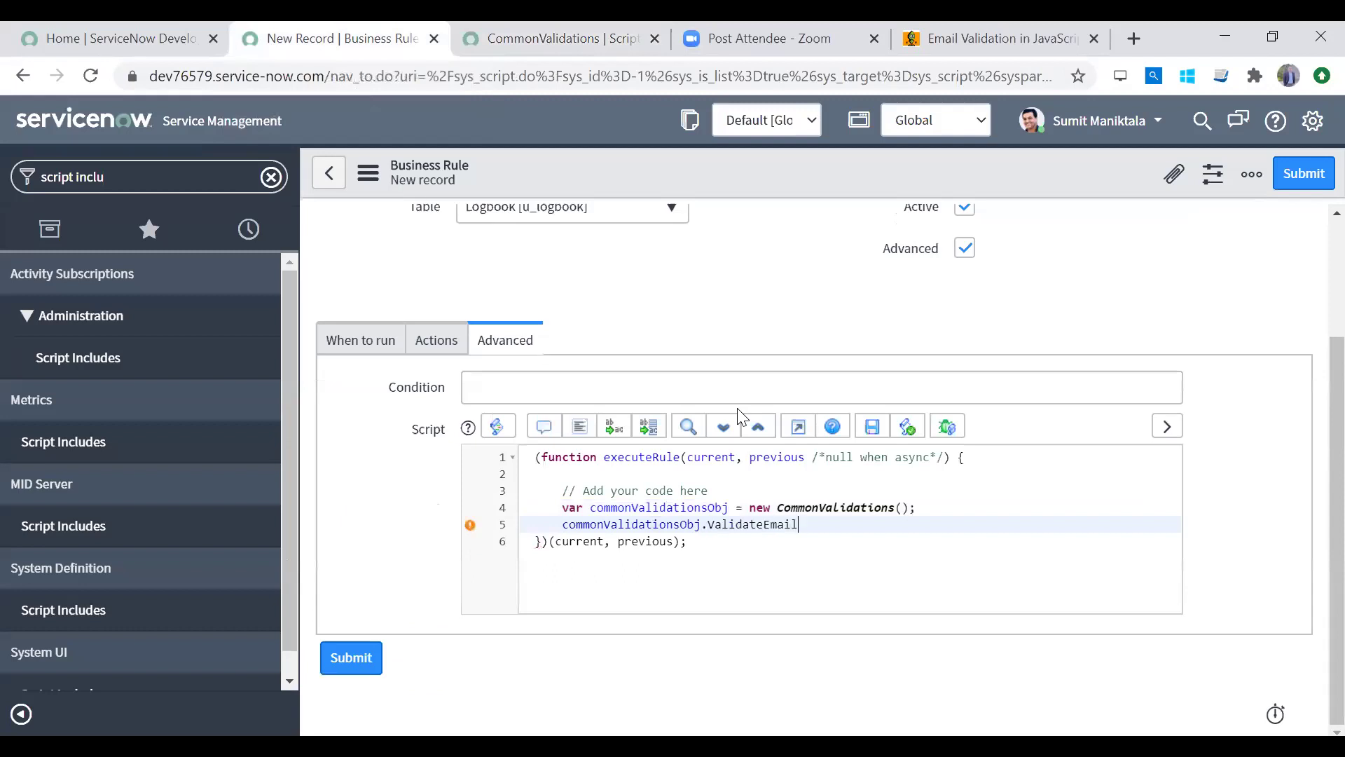
text(())
key(Left)
text(current.)
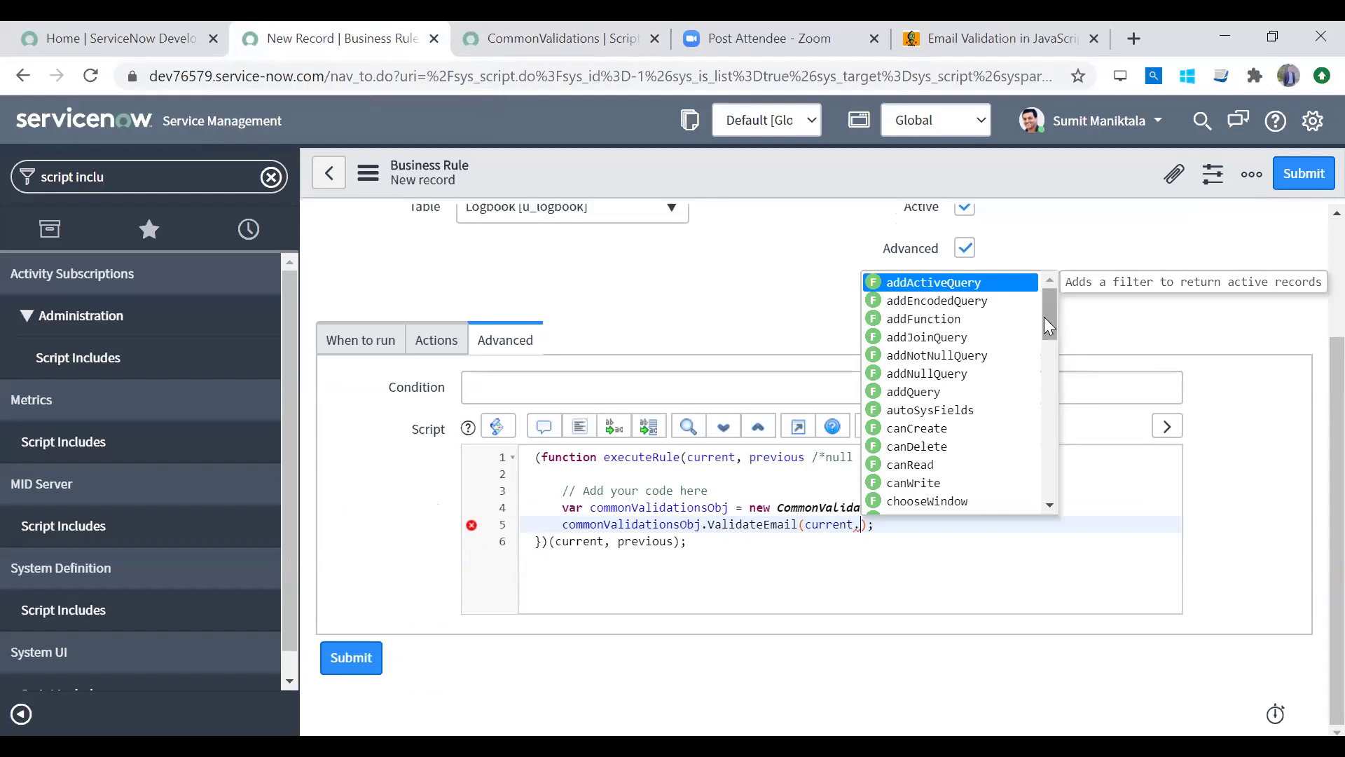
Step: Filter the navigator for 'logbook'
drag(1043, 316, 1072, 525)
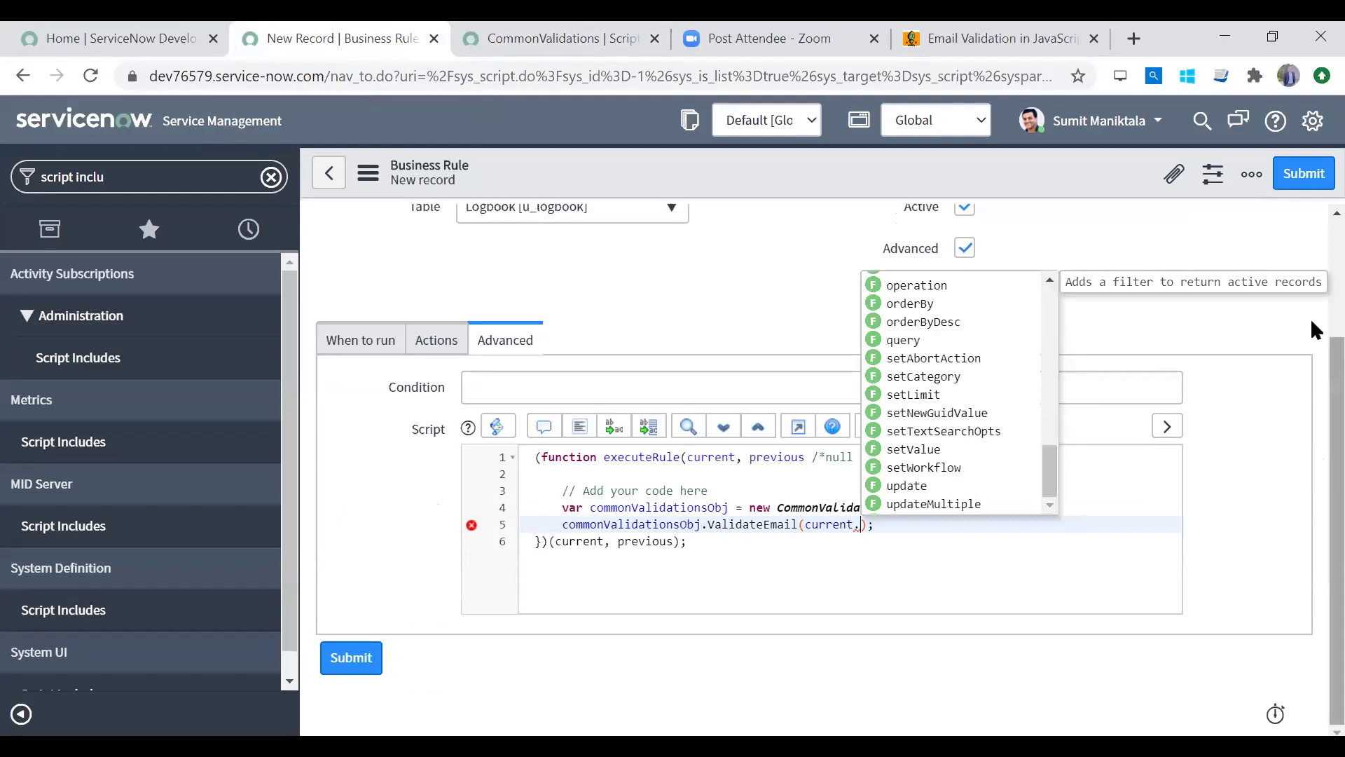
scroll(1310, 318, up, 3)
triple_click(152, 177)
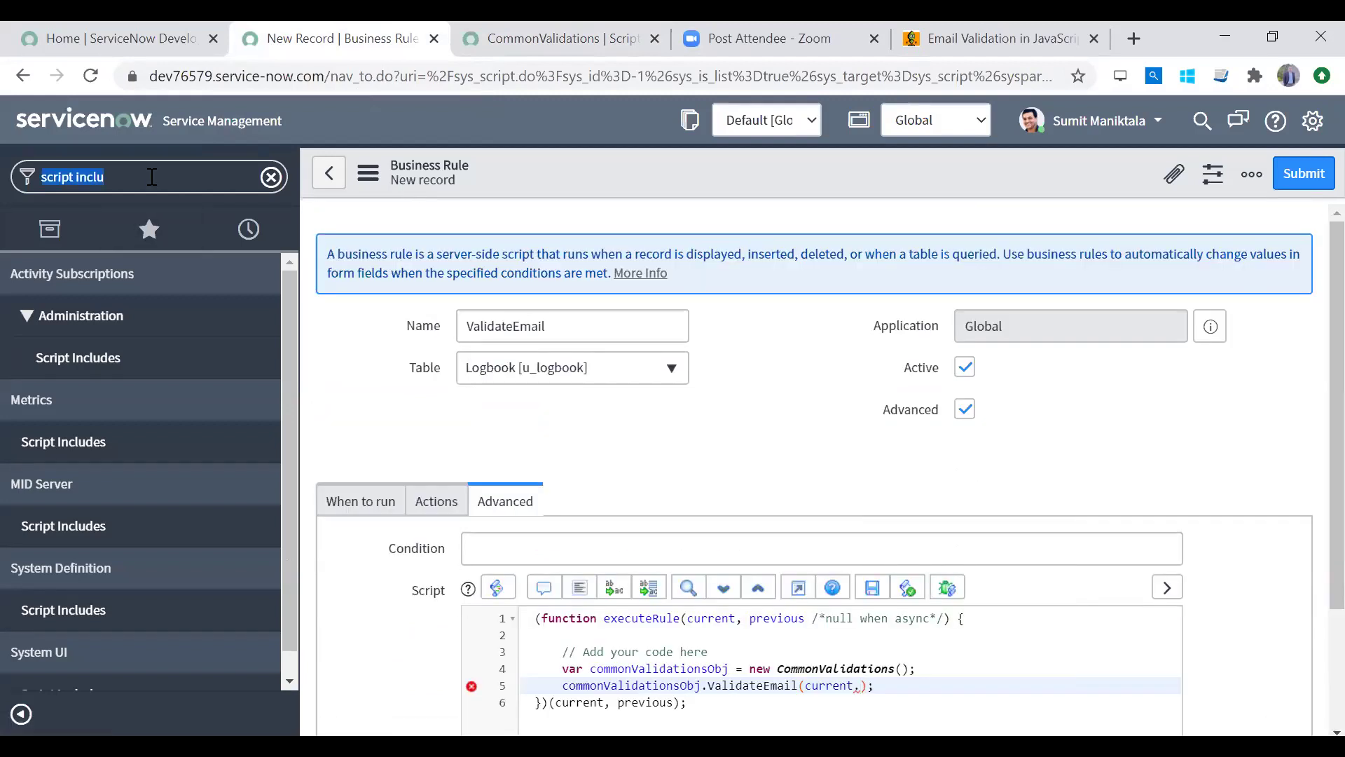
text(logboo)
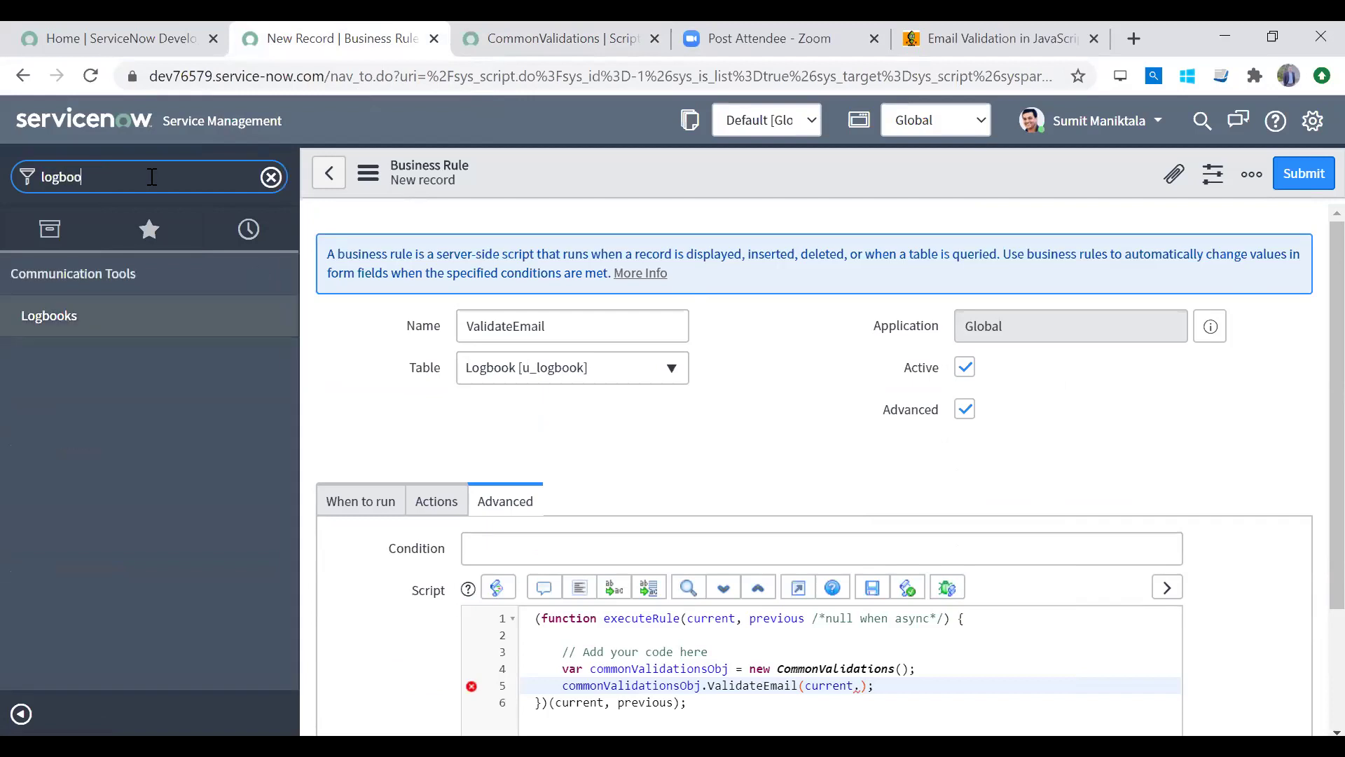
Step: Open Logbook CTLB0001057 in a new tab and copy its Contact Email field name, u_contact_email
middle_click(116, 319)
click(589, 40)
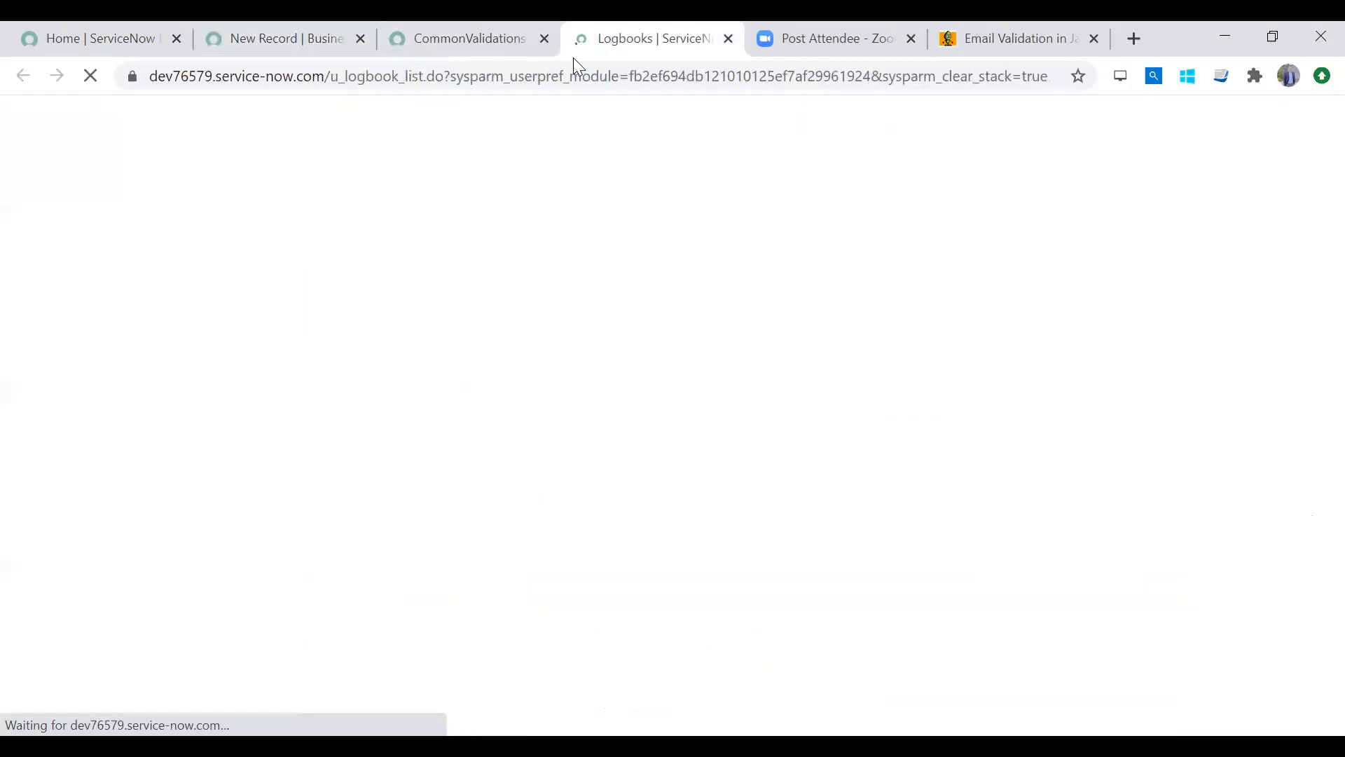
click(146, 285)
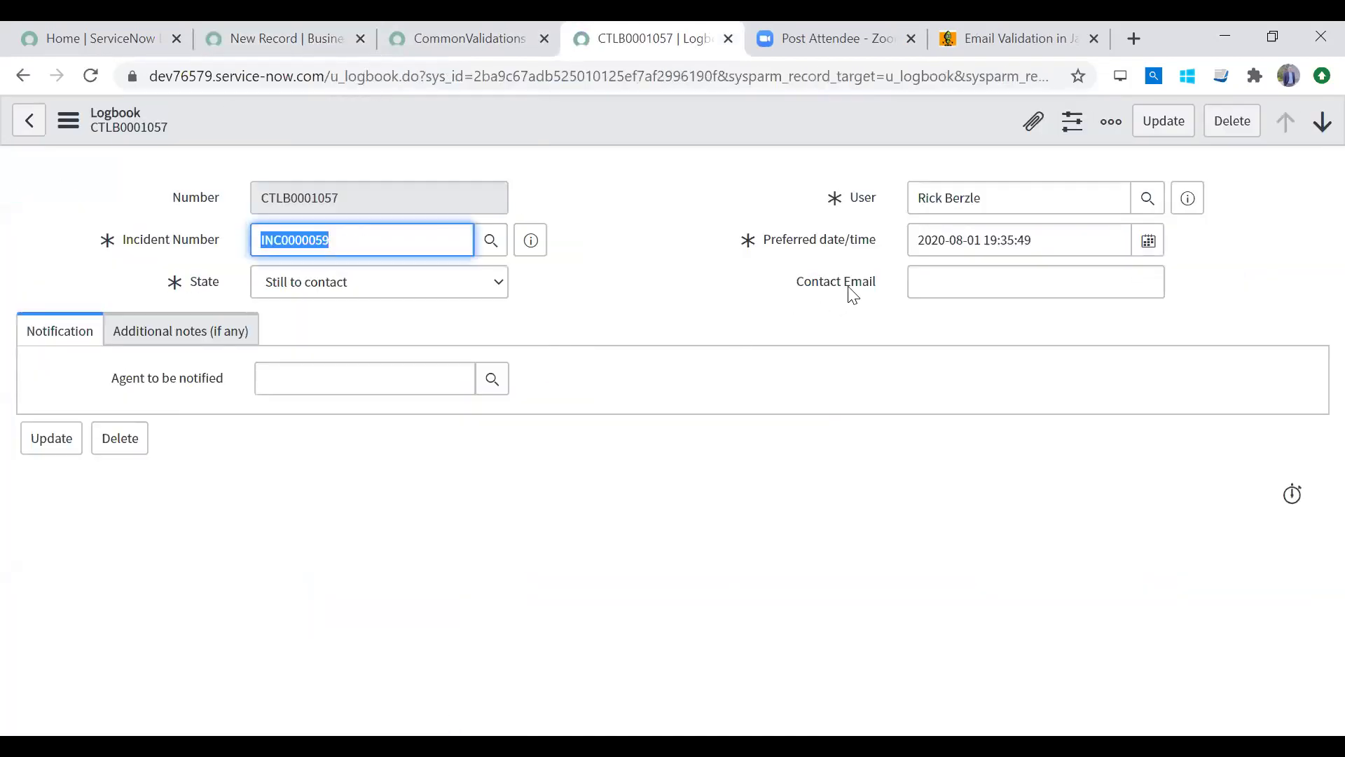
click(851, 280)
right_click(850, 280)
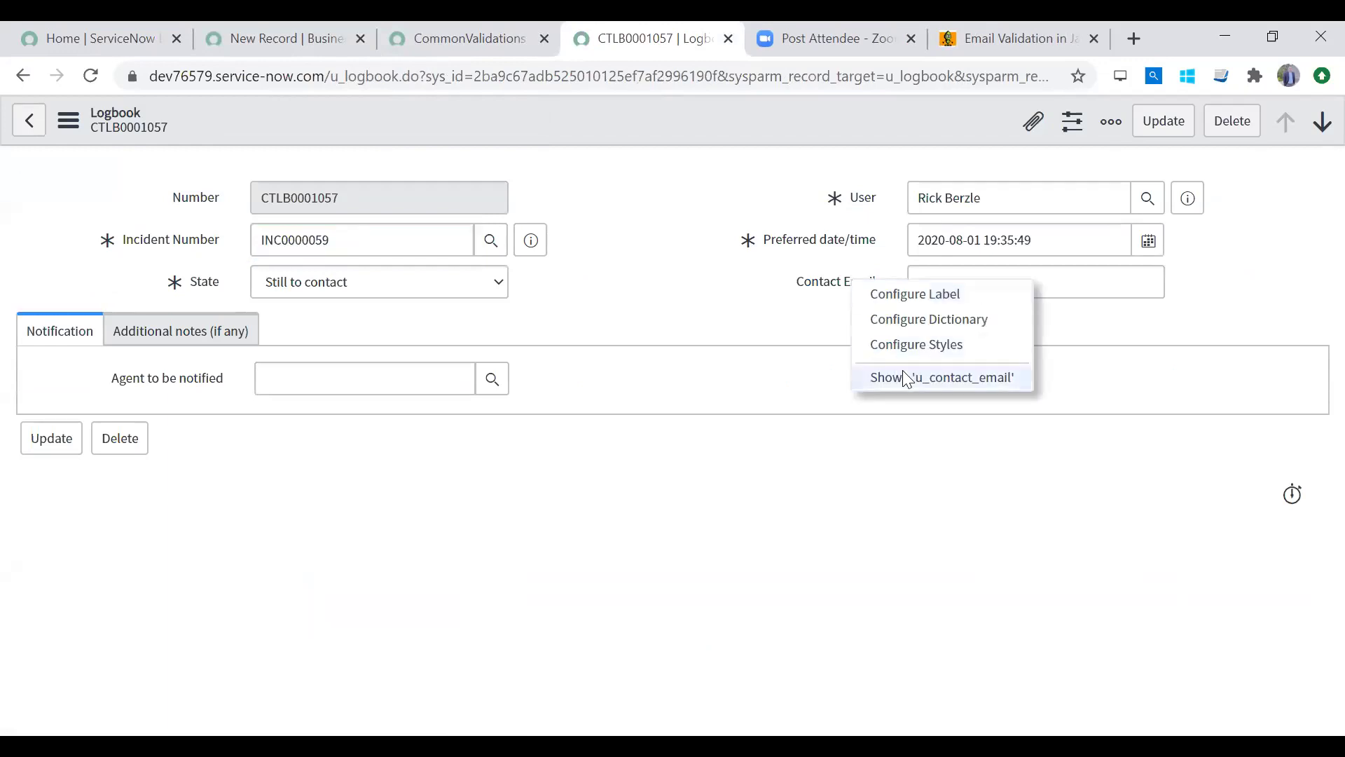
click(934, 378)
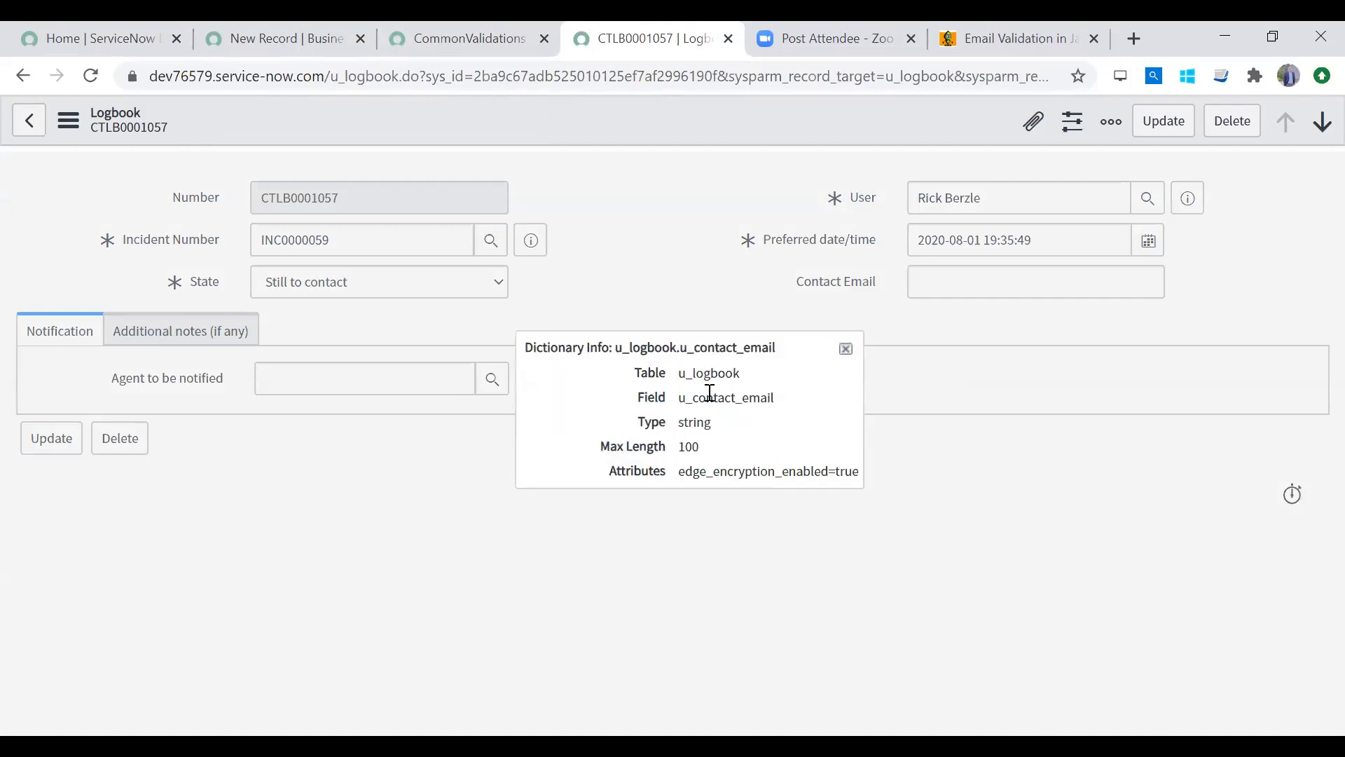
double_click(707, 397)
key(ctrl+c)
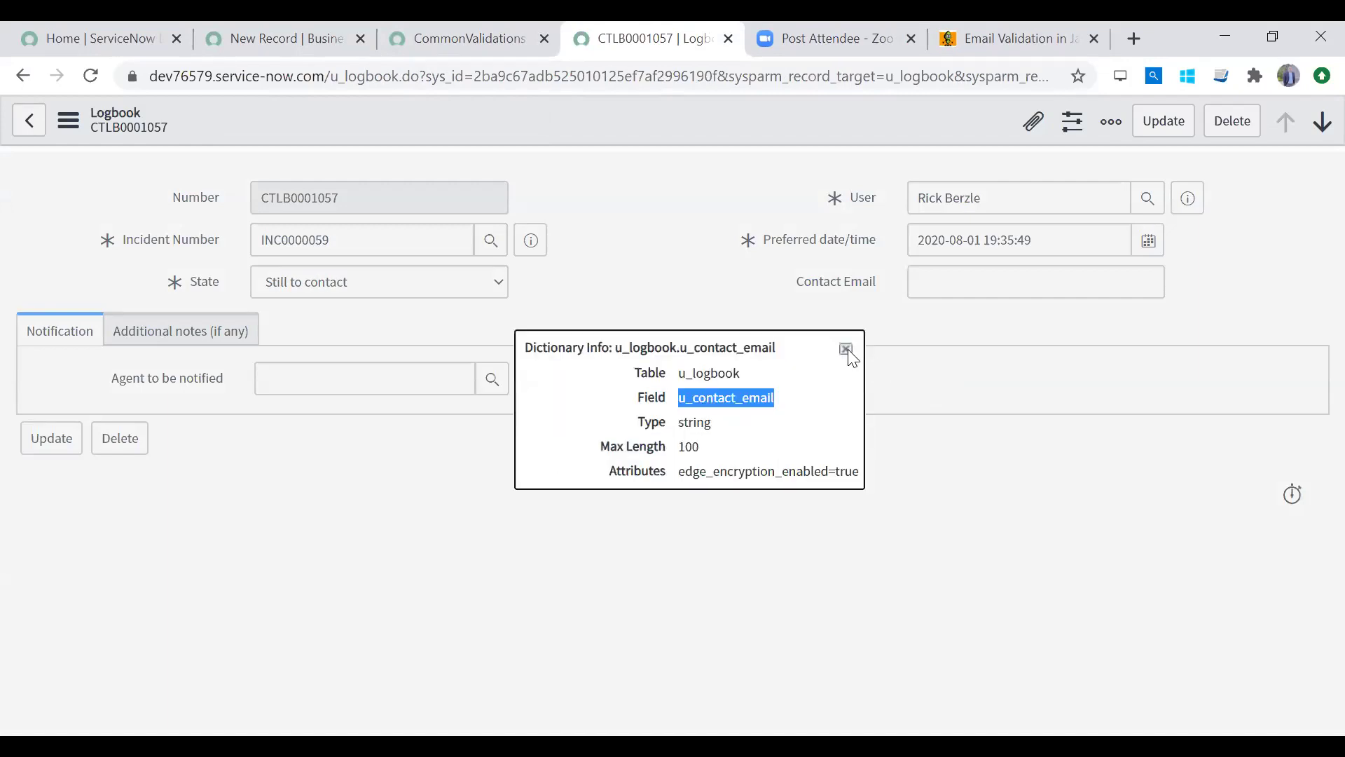
click(846, 349)
click(290, 39)
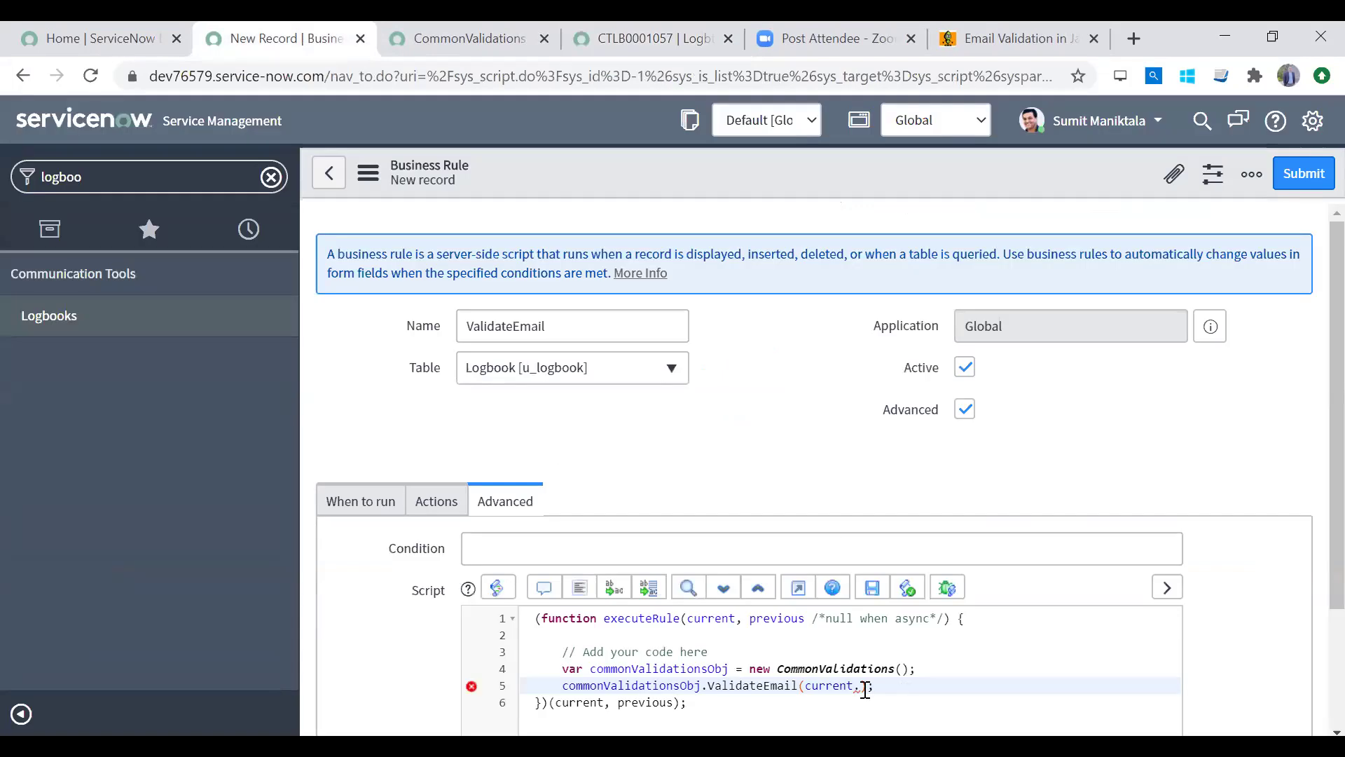
Step: Pass current.u_contact_email to ValidateEmail and confirm the function returns false for invalid emails
key(ctrl+v)
scroll(1310, 662, down, 2)
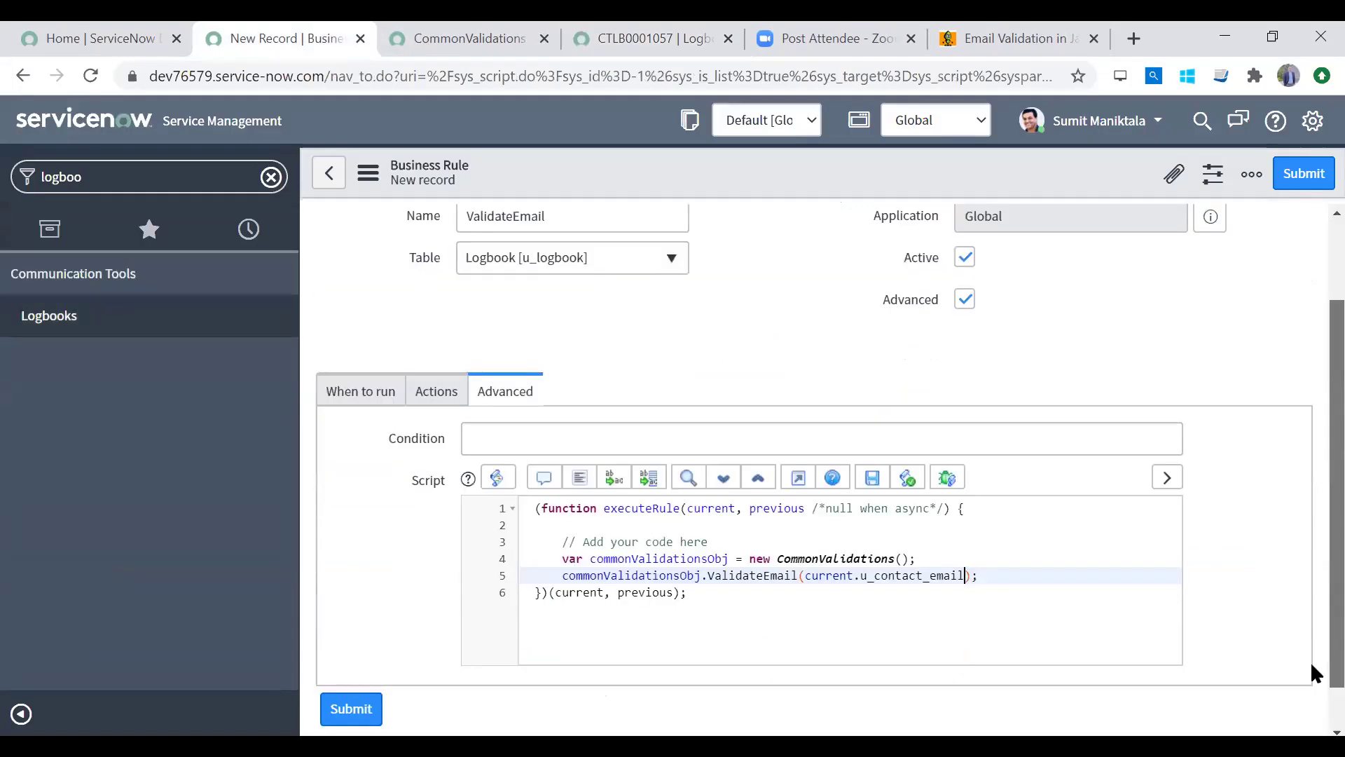
scroll(1312, 673, down, 1)
double_click(812, 525)
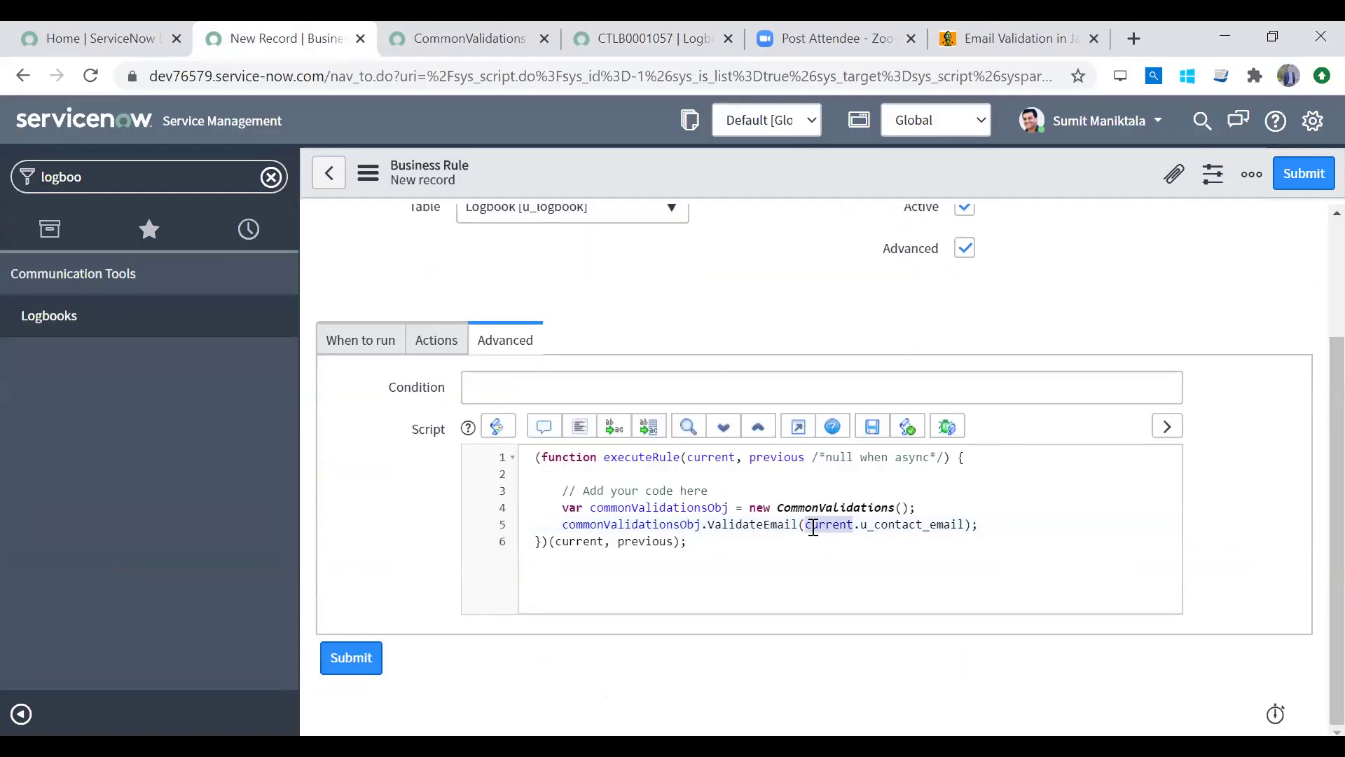
scroll(1311, 537, up, 3)
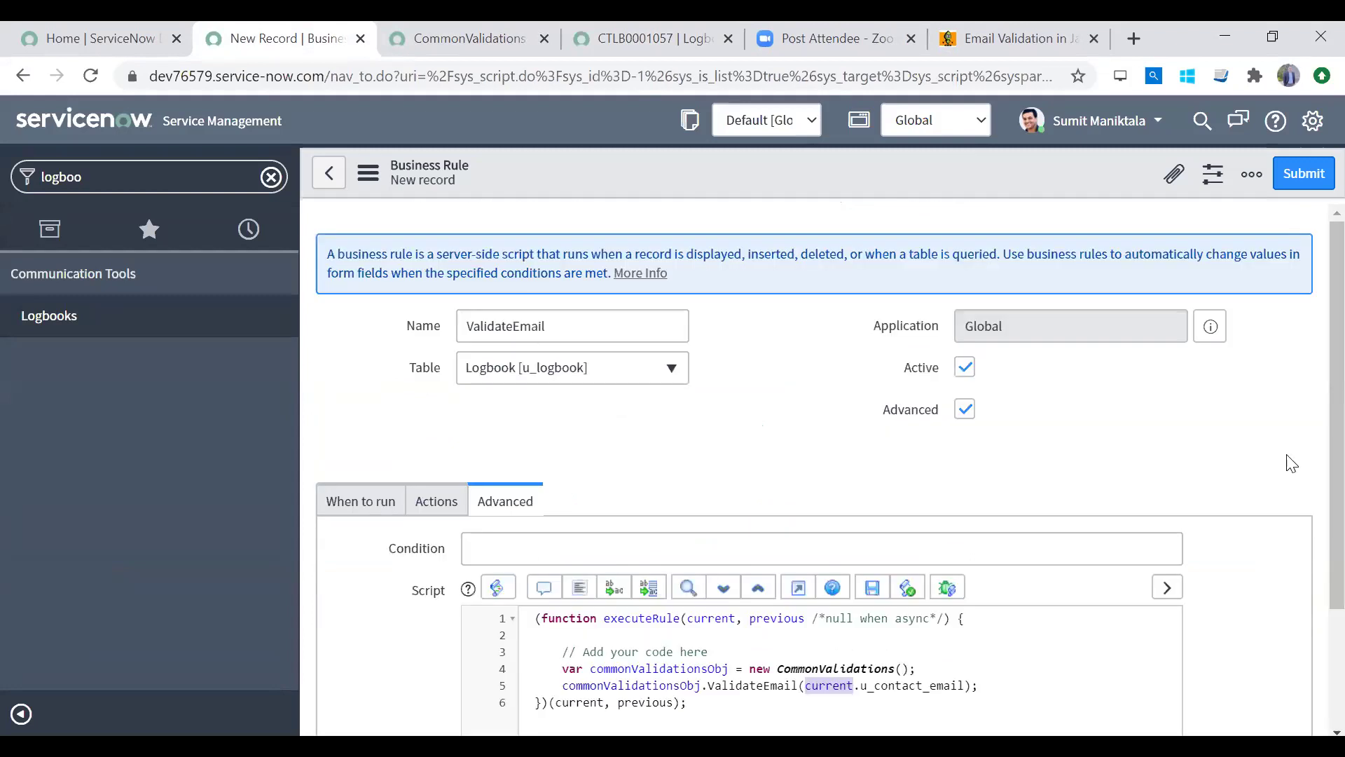
double_click(1310, 469)
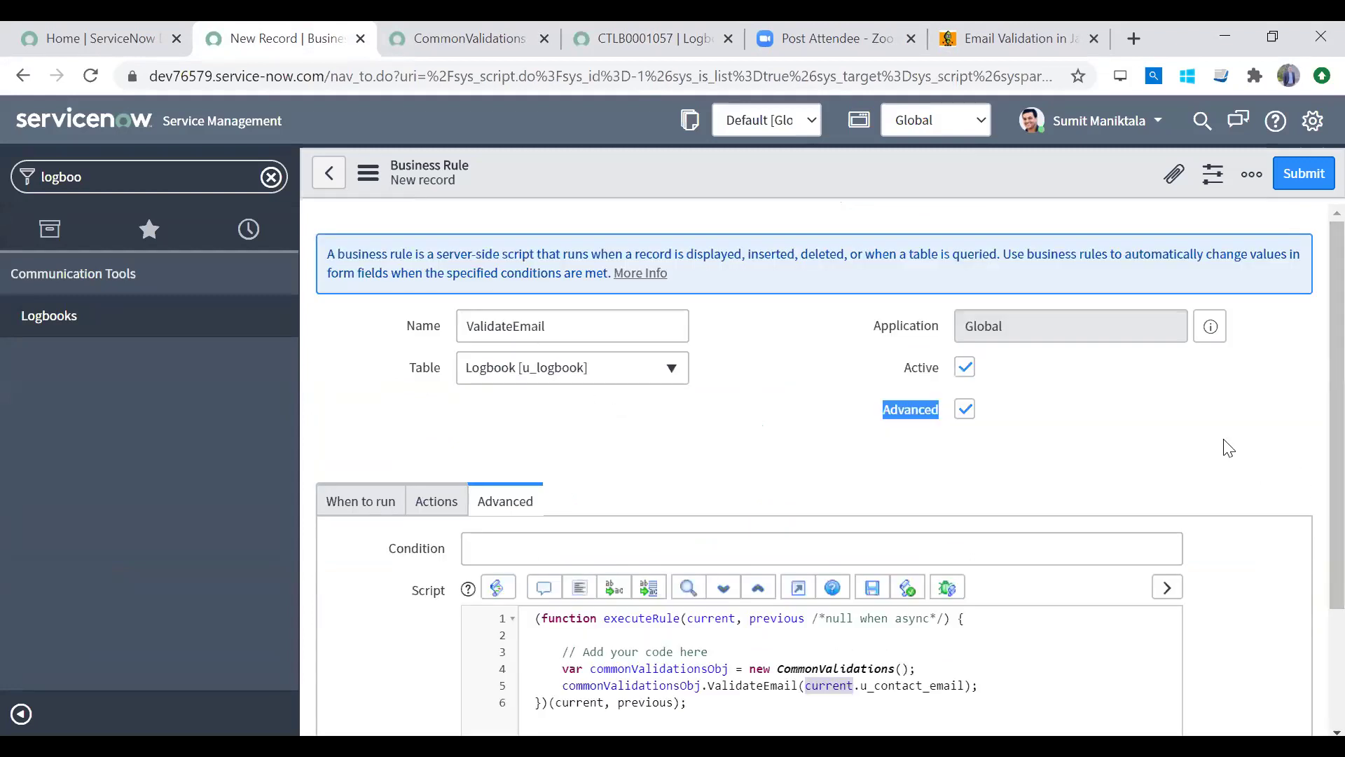
scroll(1310, 484, down, 3)
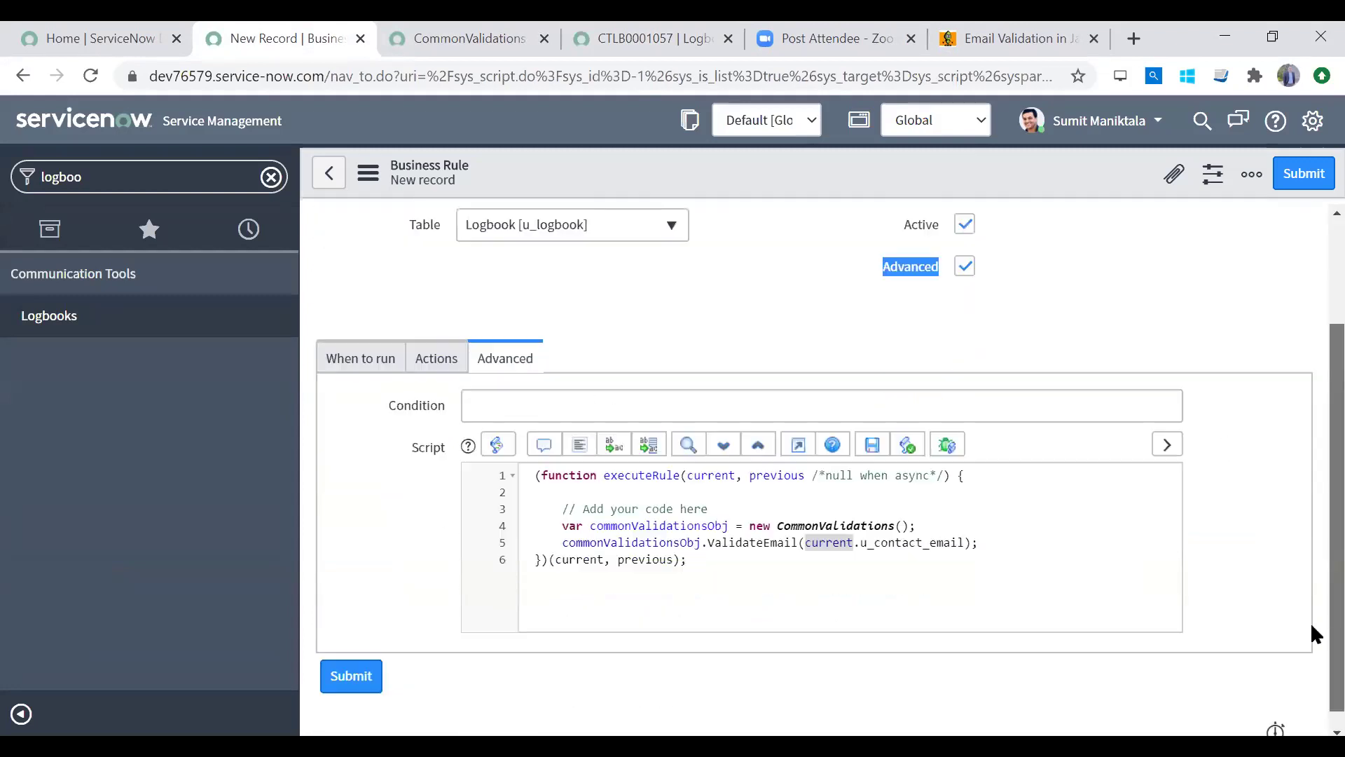
double_click(909, 525)
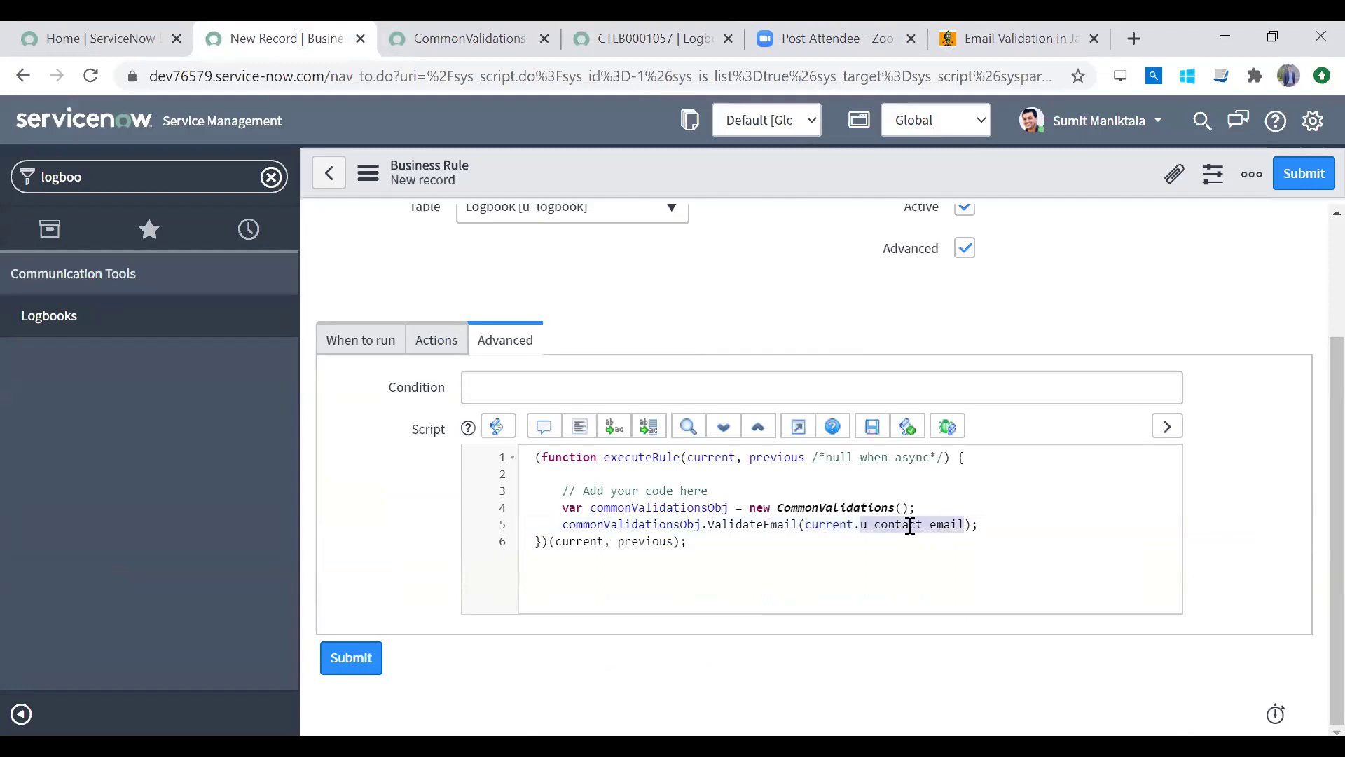
click(804, 526)
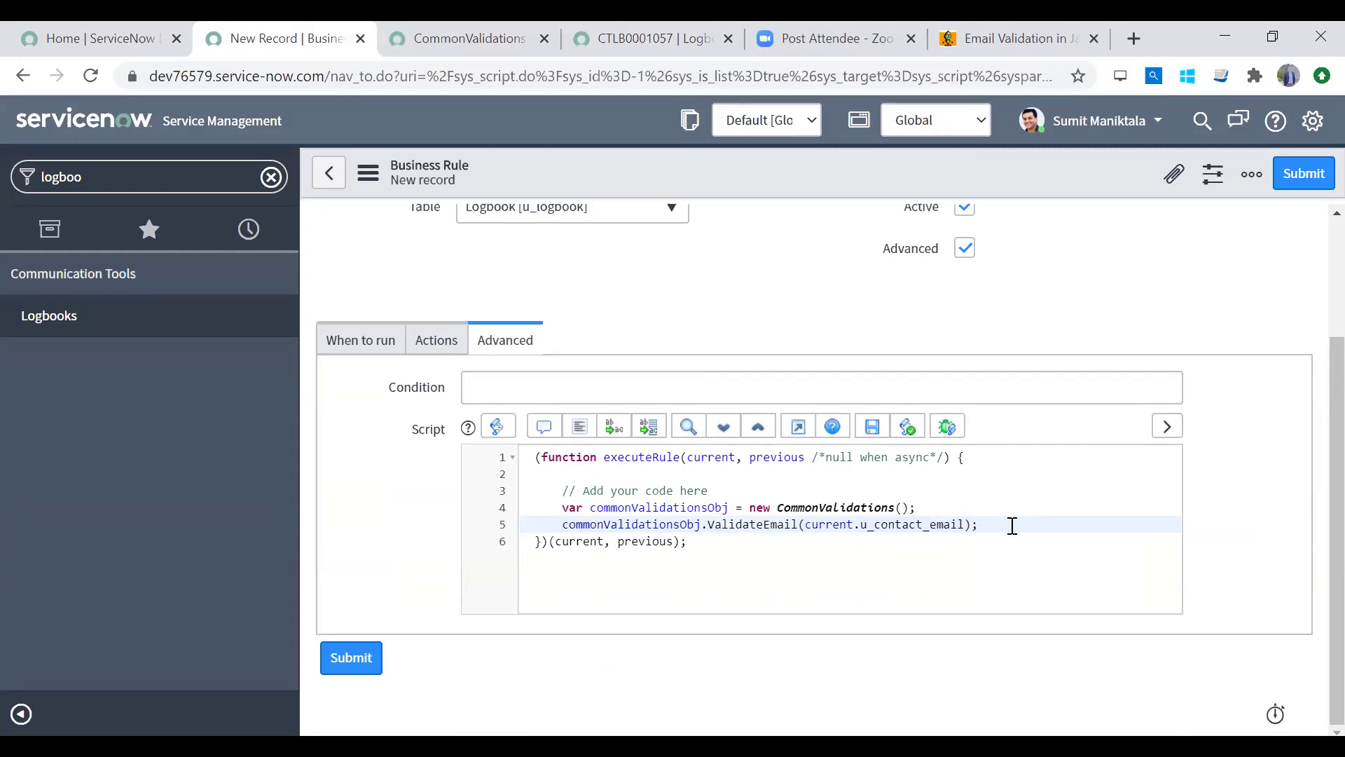
click(453, 49)
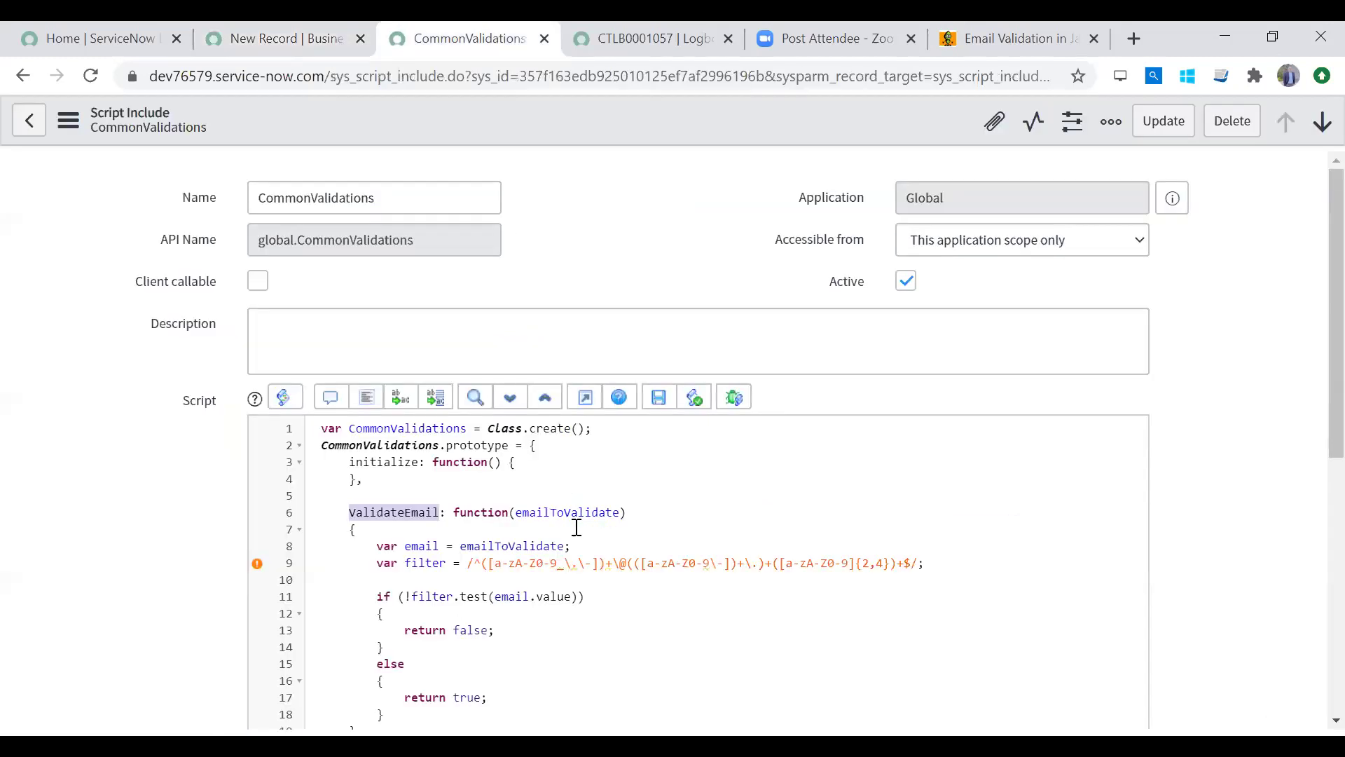
double_click(439, 631)
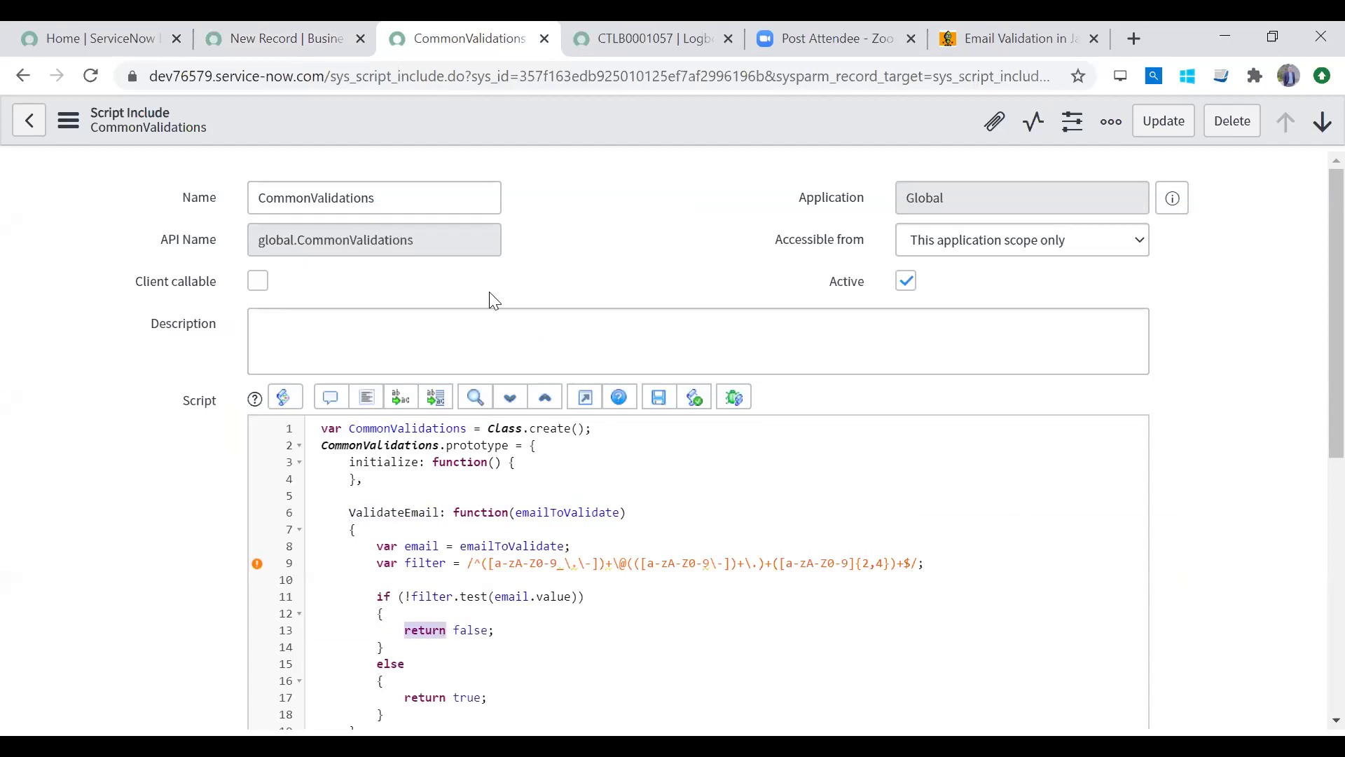
click(252, 44)
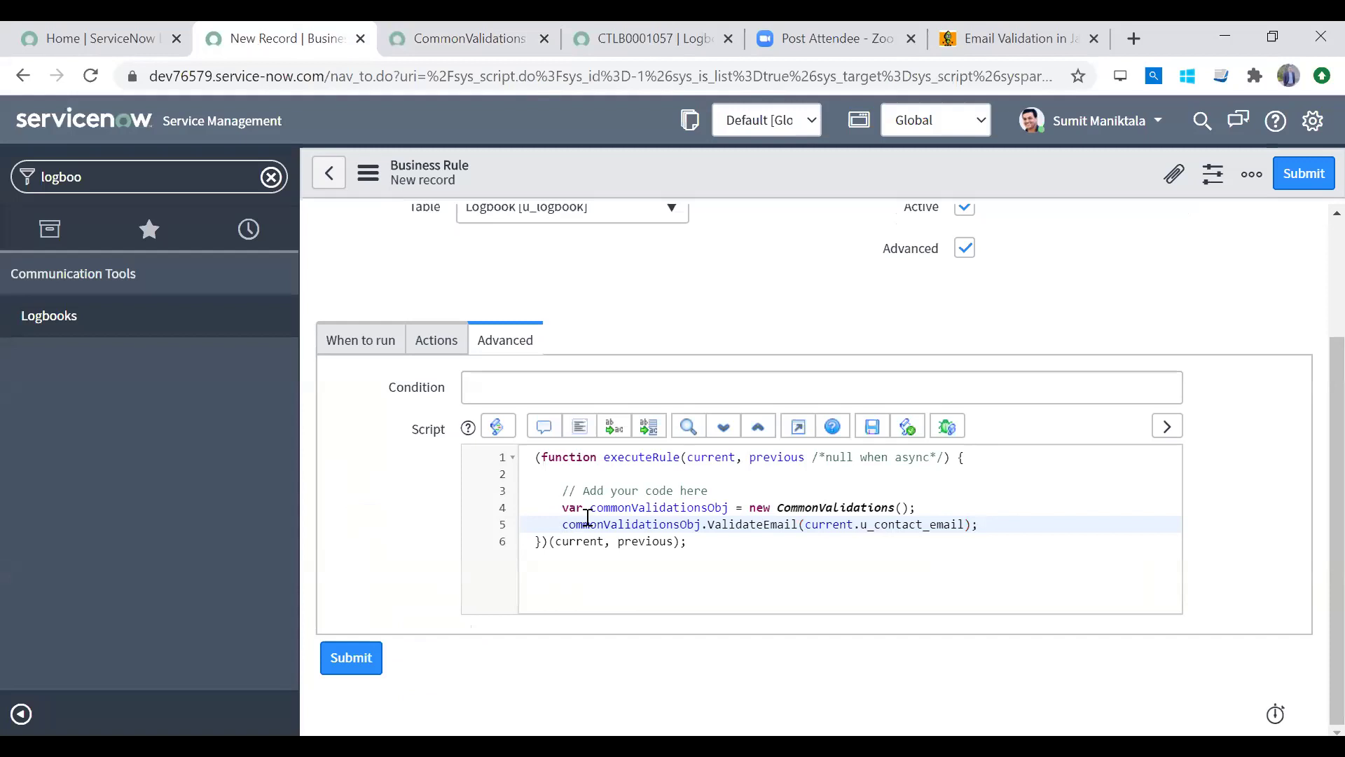
Step: Store the call's result in validationResult and add an if(validationResult==false) block
text(var )
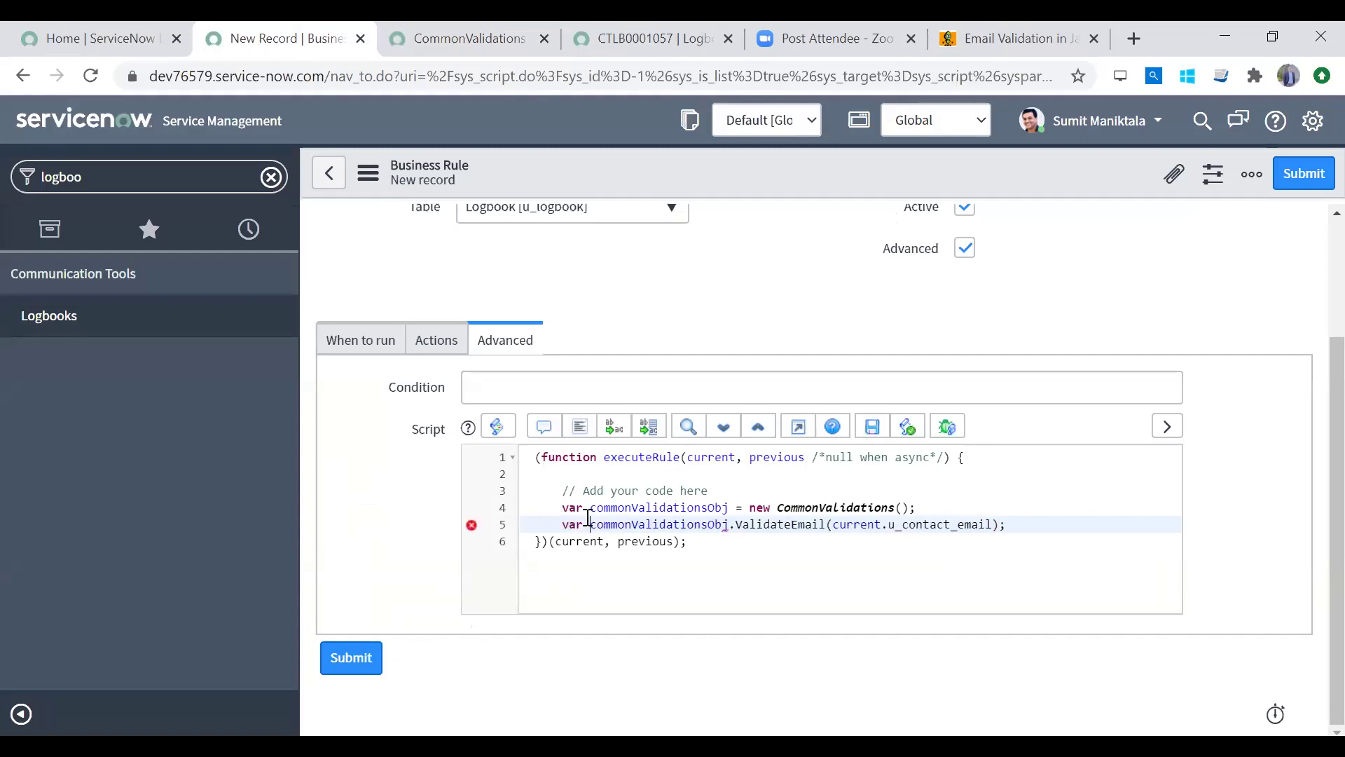
text(validatio)
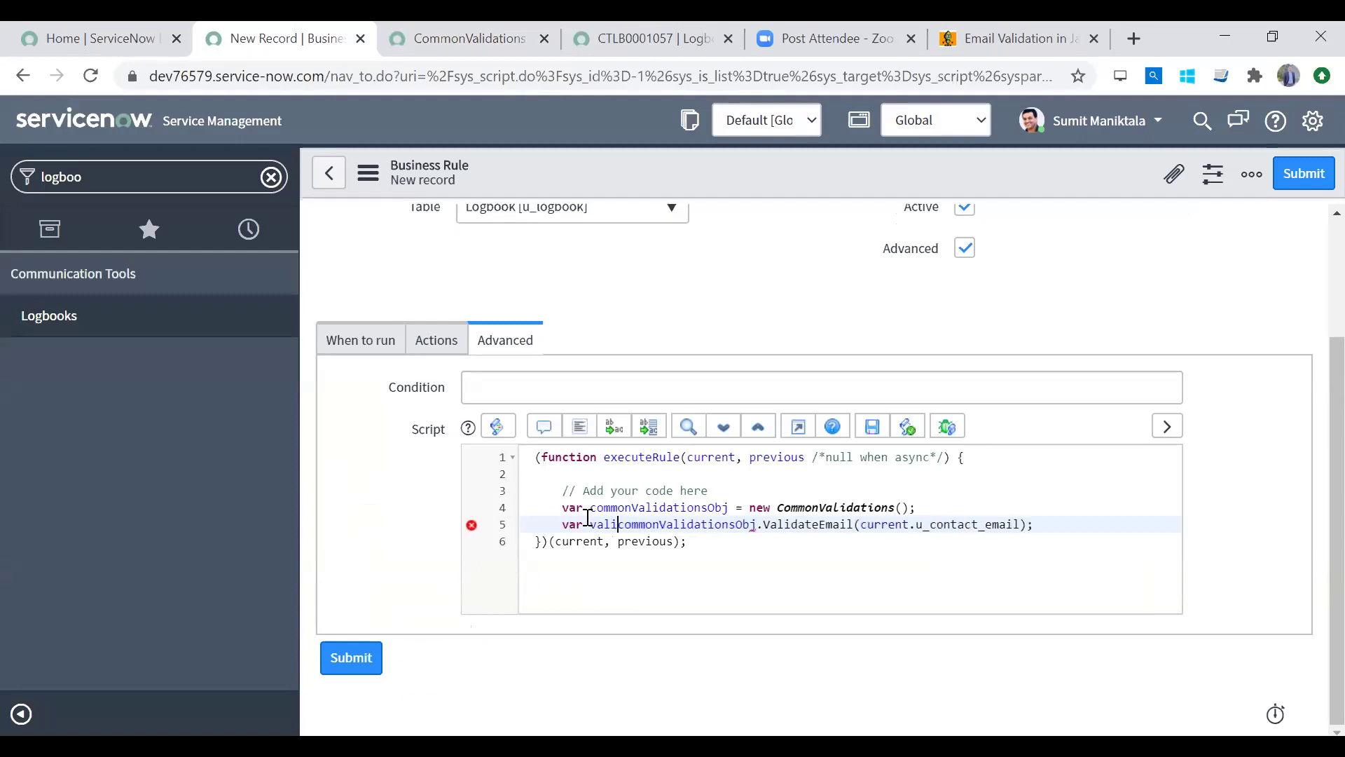
text(nResult =)
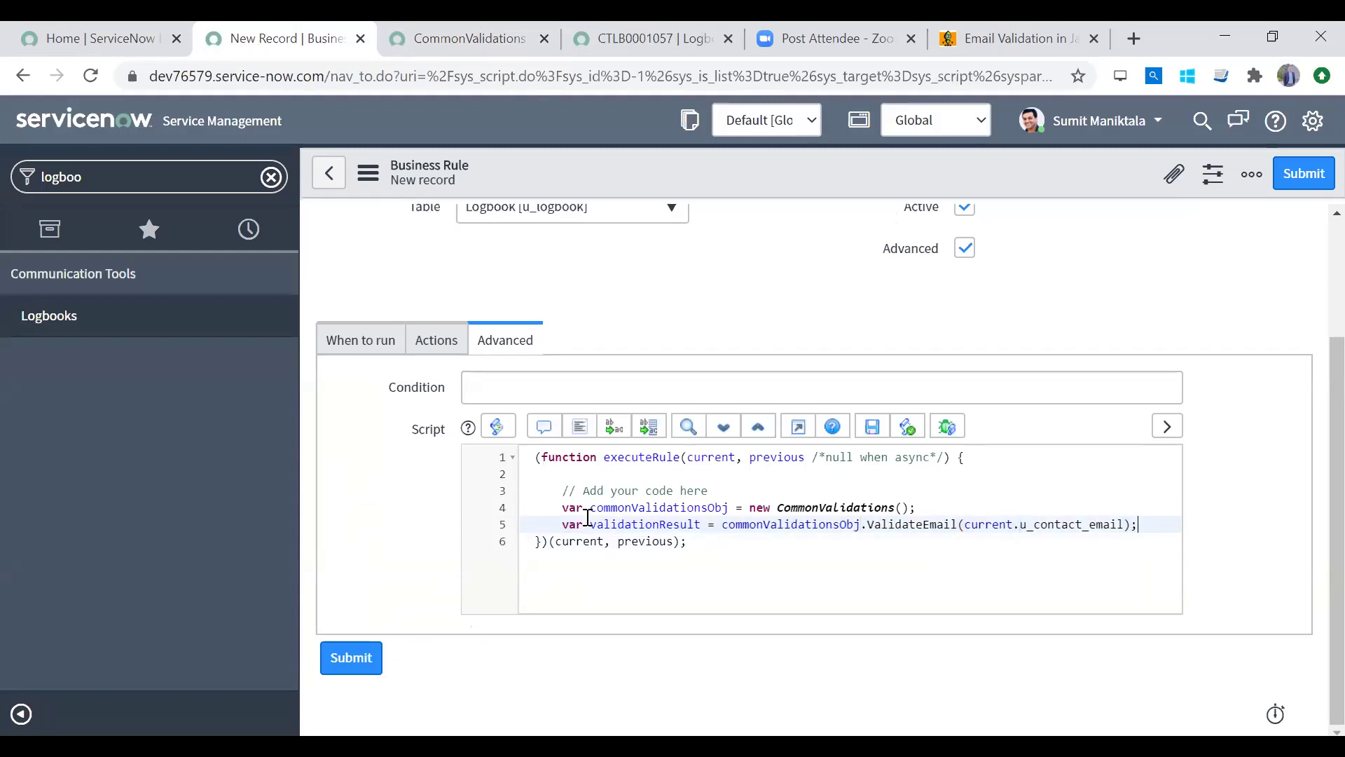
key(Return)
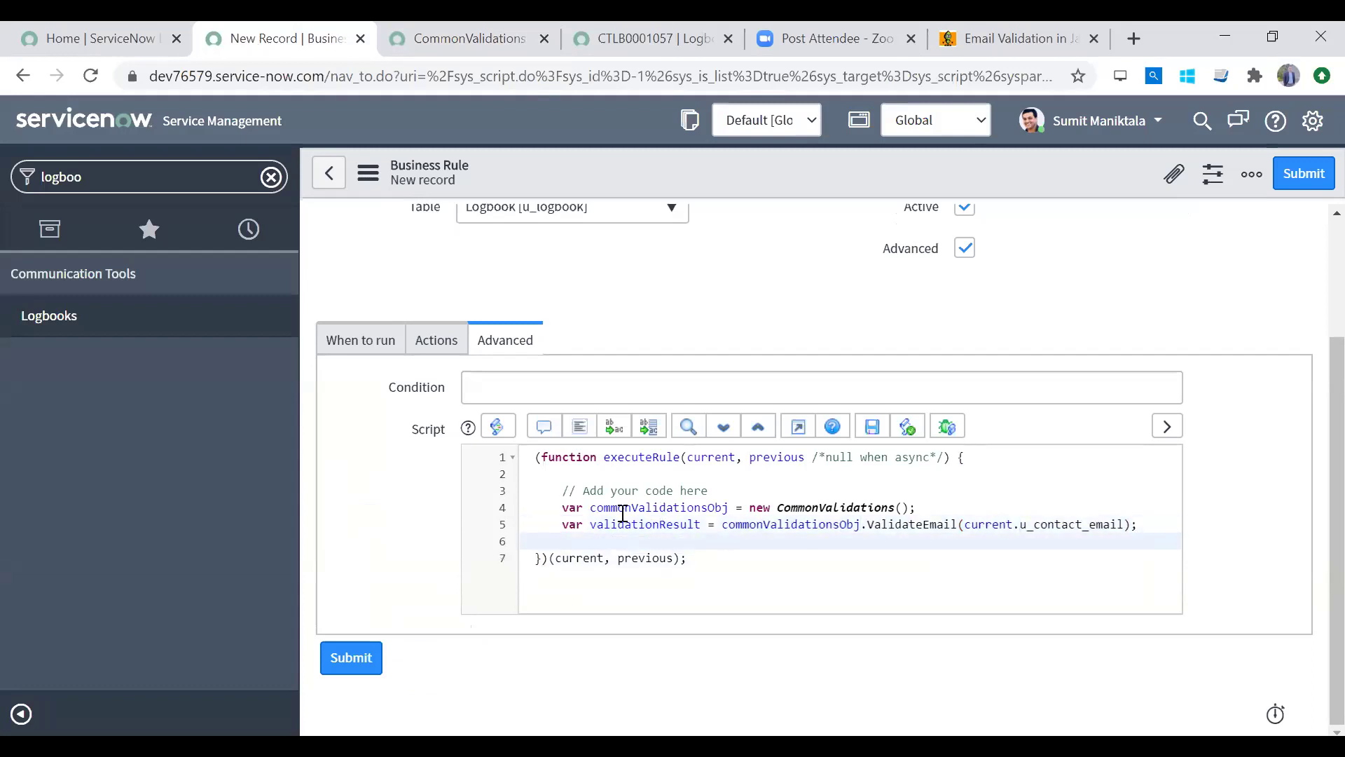
double_click(627, 526)
key(ctrl+c)
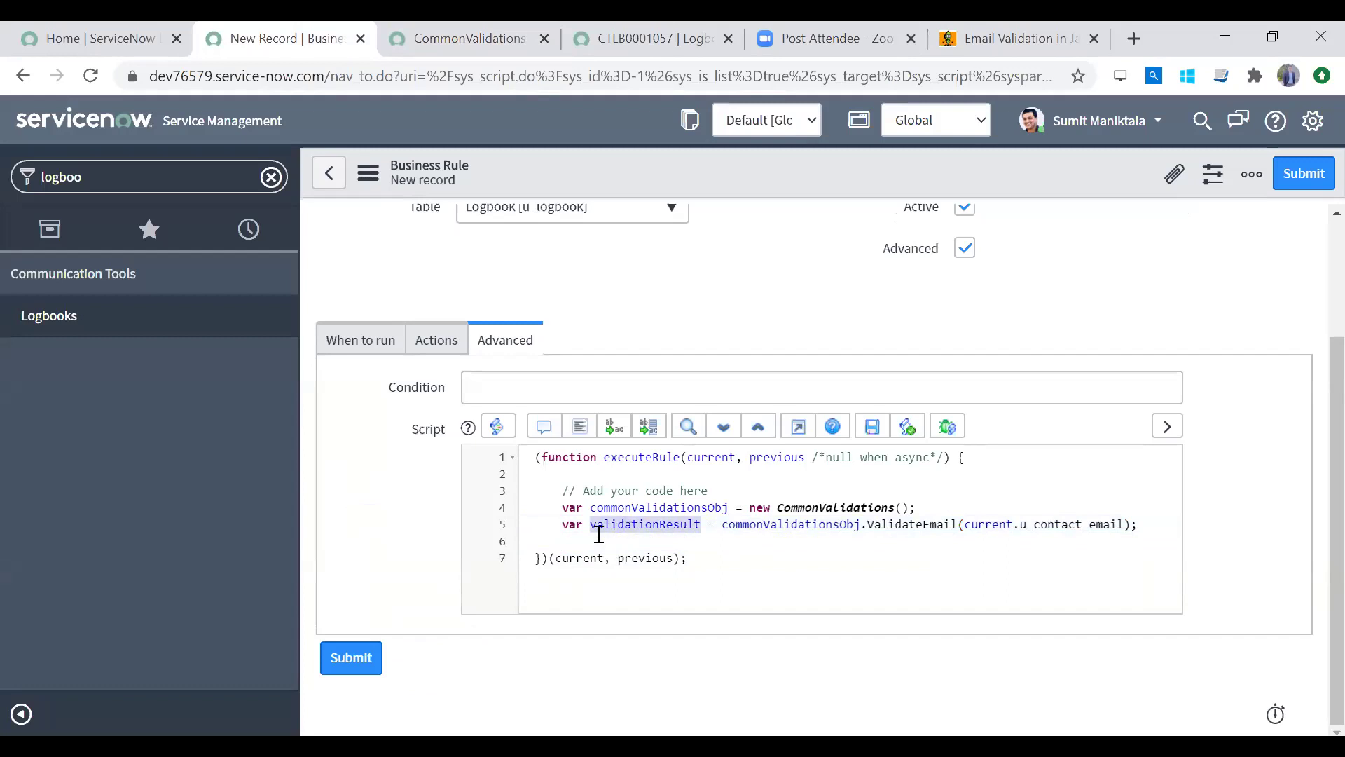
click(594, 538)
text(if)
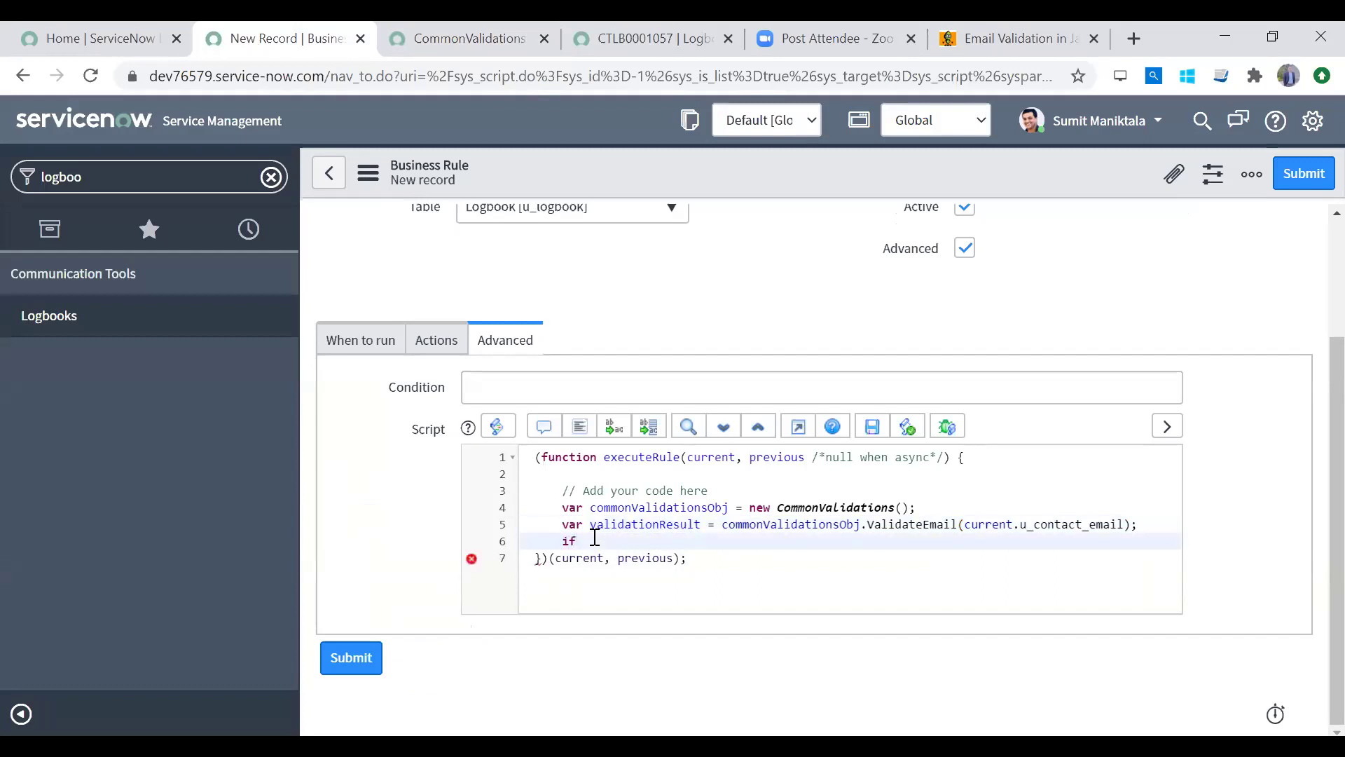
text(()
key(ctrl+v)
text(==false)
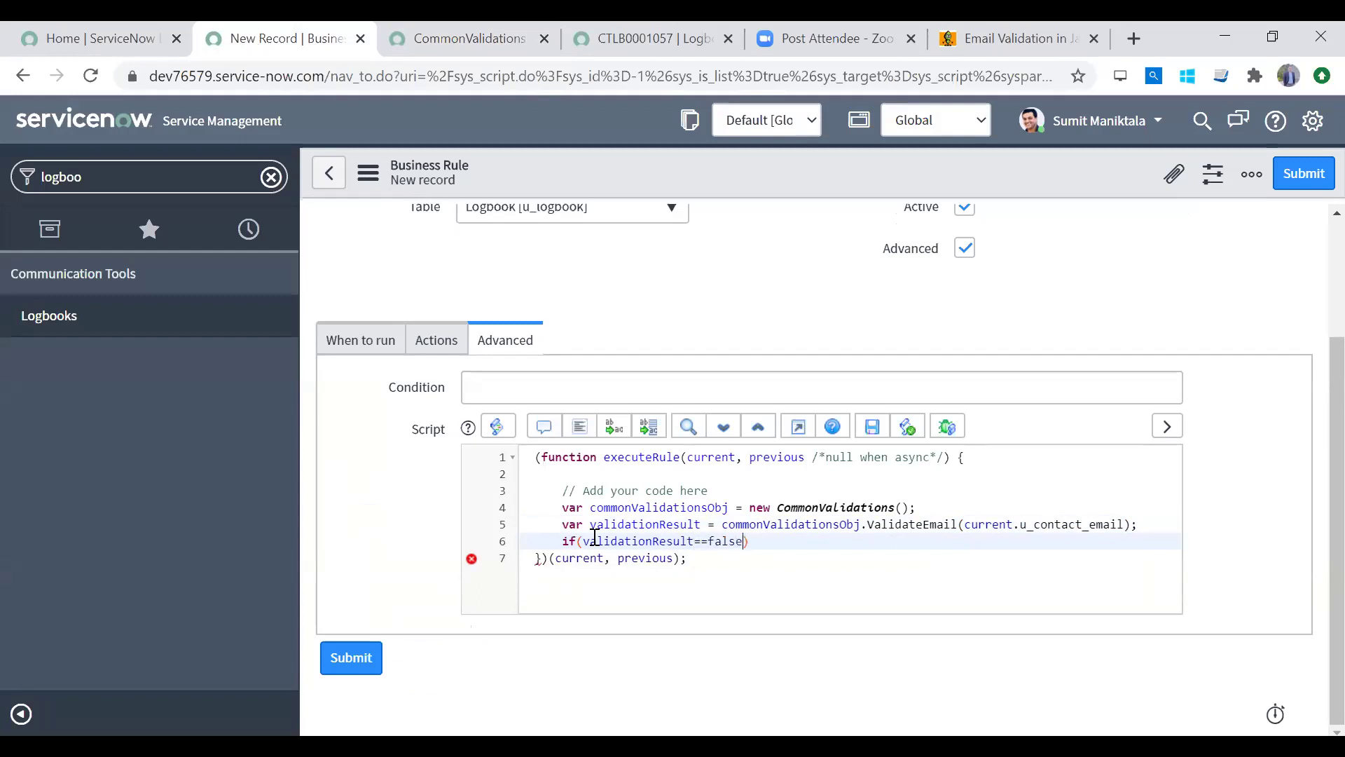
key(Return)
text({)
key(Return)
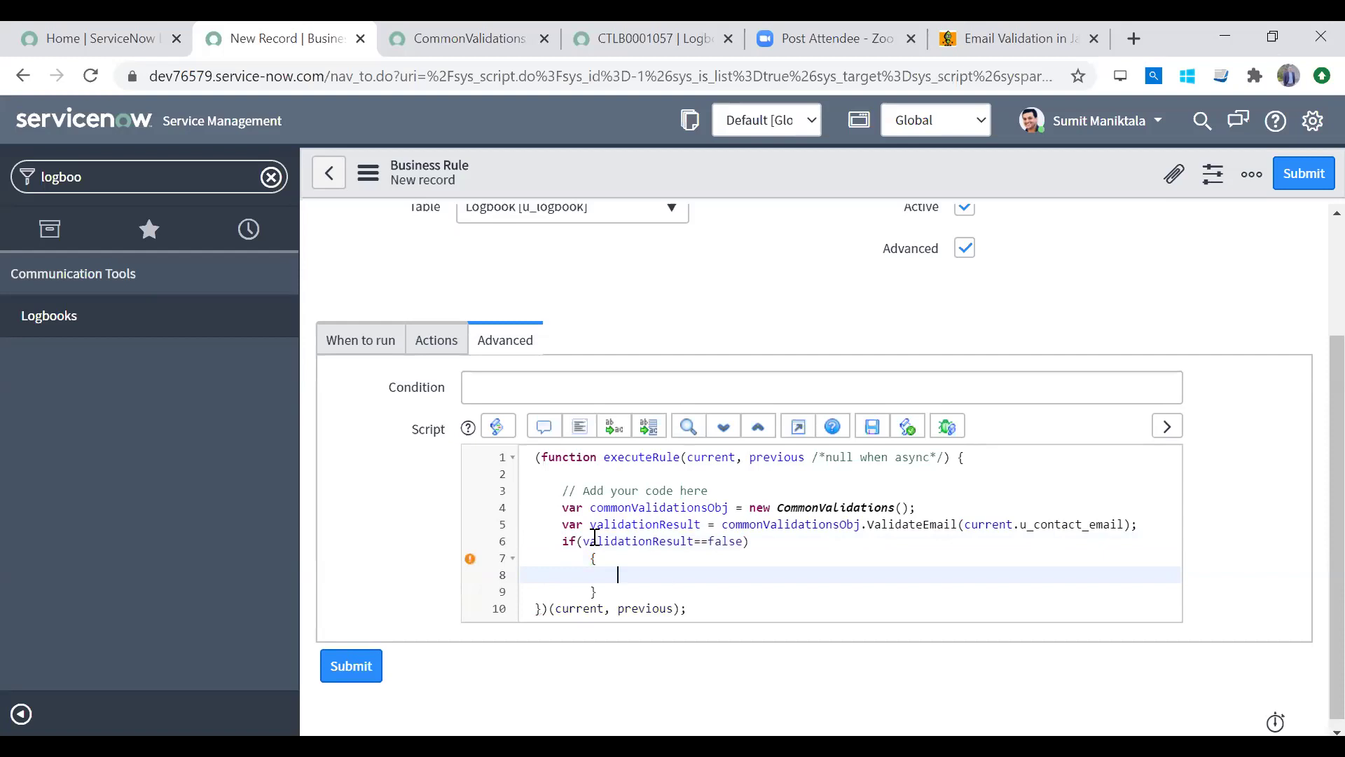
Step: Align the if block's braces and clear the trial text typed inside it
key(Up)
key(Left)
key(BackSpace)
key(Down)
key(Down)
key(Right)
key(BackSpace)
key(Up)
text(acti)
key(shift+Home)
key(BackSpace)
text(gs.se)
key(BackSpace)
key(BackSpace)
key(BackSpace)
key(BackSpace)
key(BackSpace)
key(BackSpace)
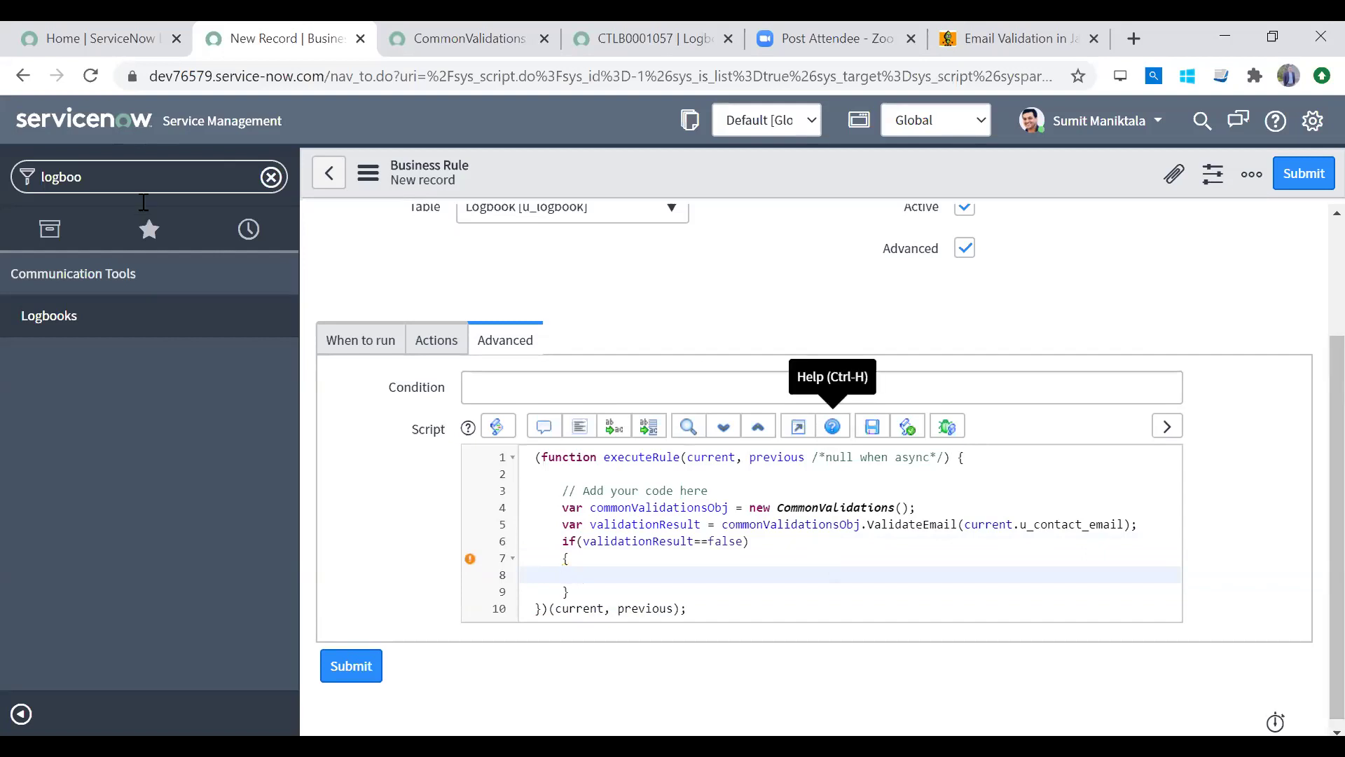
click(140, 179)
Step: Open Business Rules in a new tab and remove stray text typed in the if block
text(business)
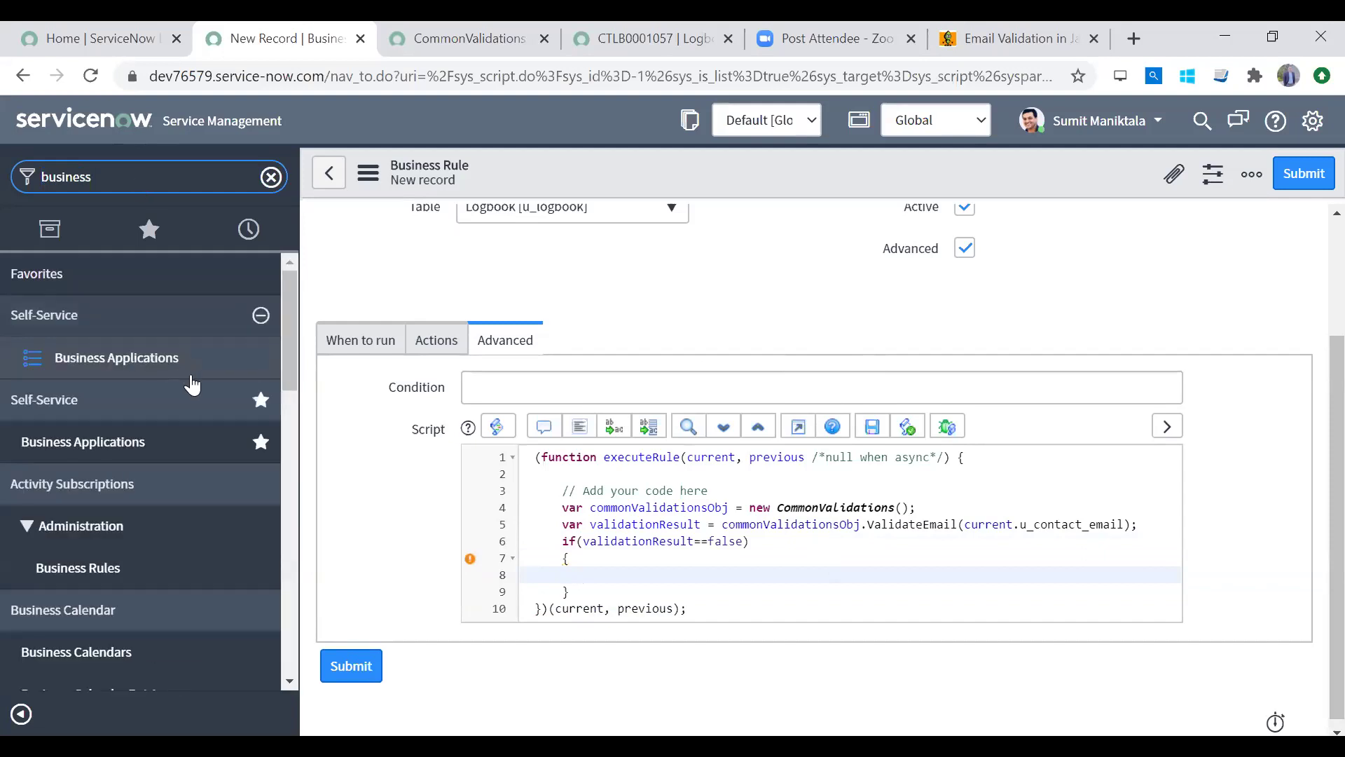
text( rul)
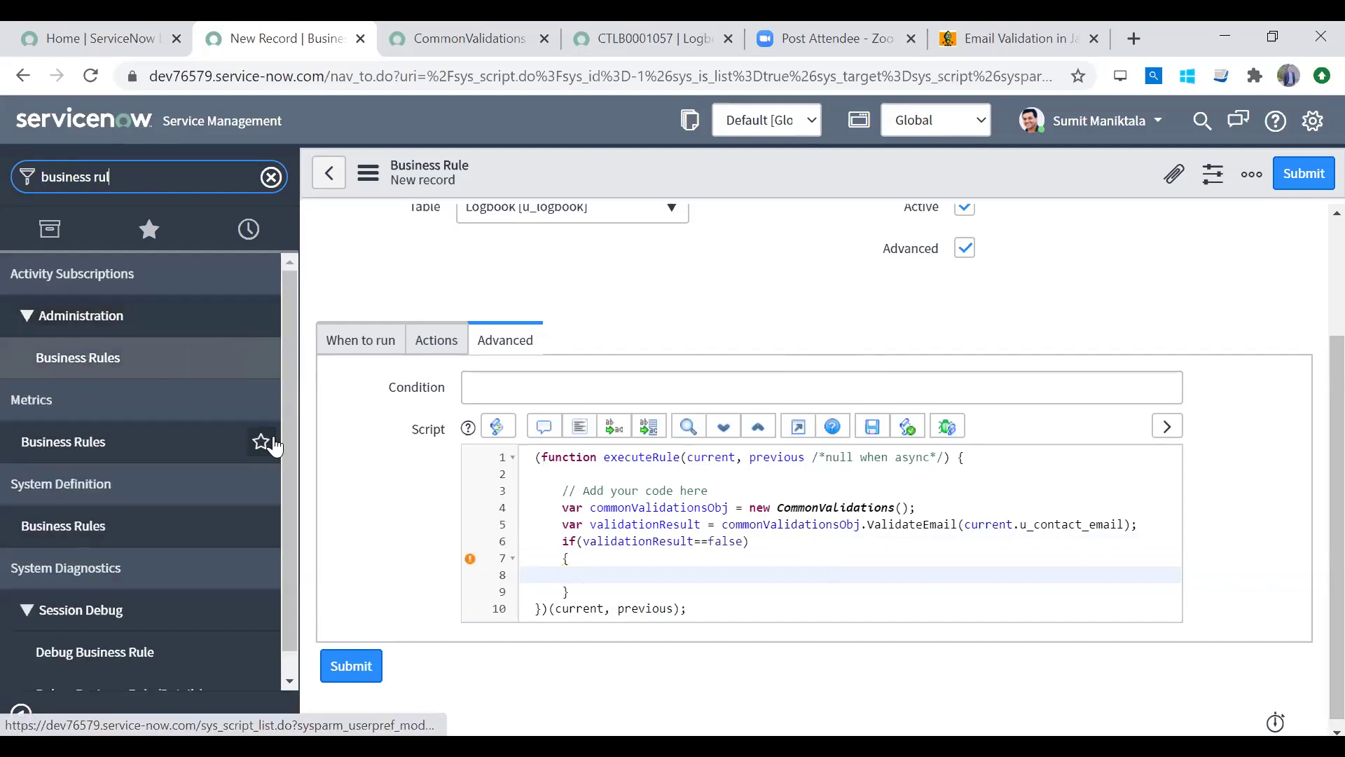
middle_click(138, 524)
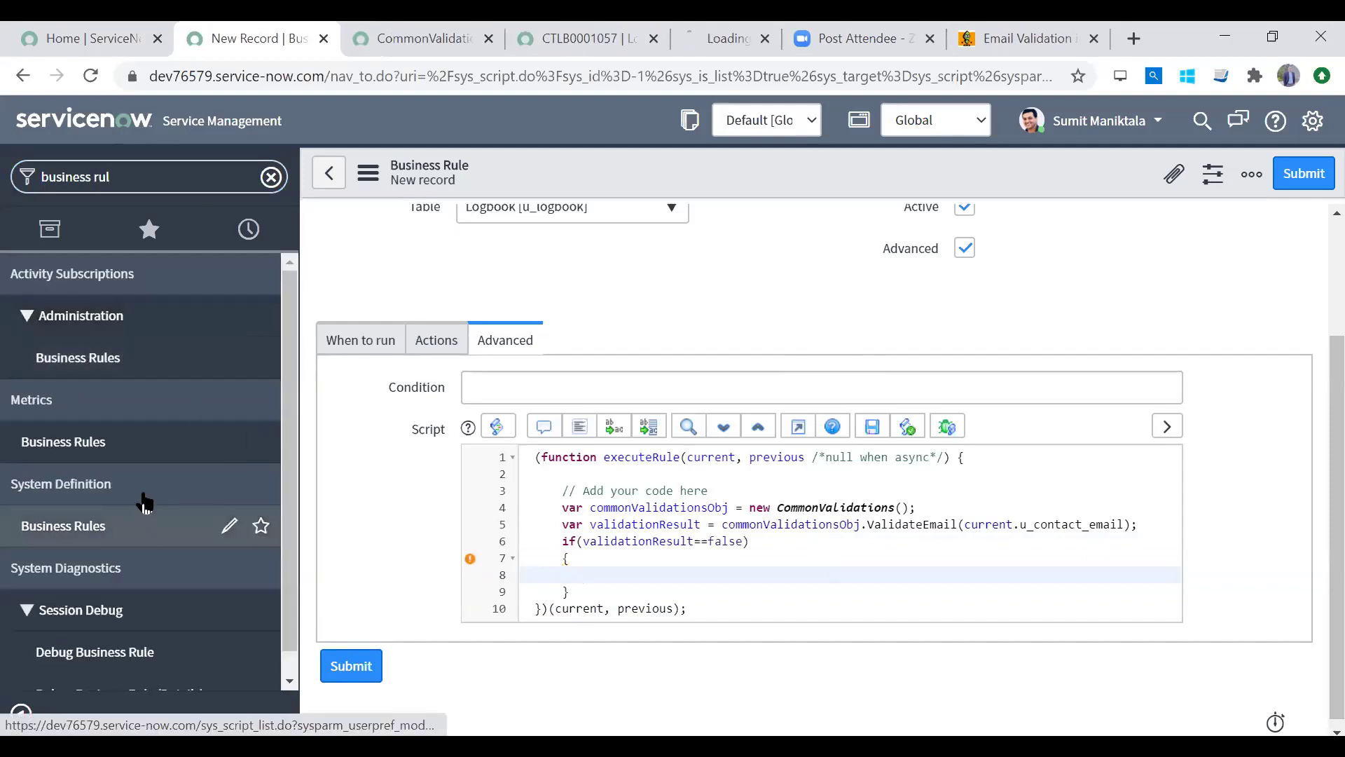
click(587, 565)
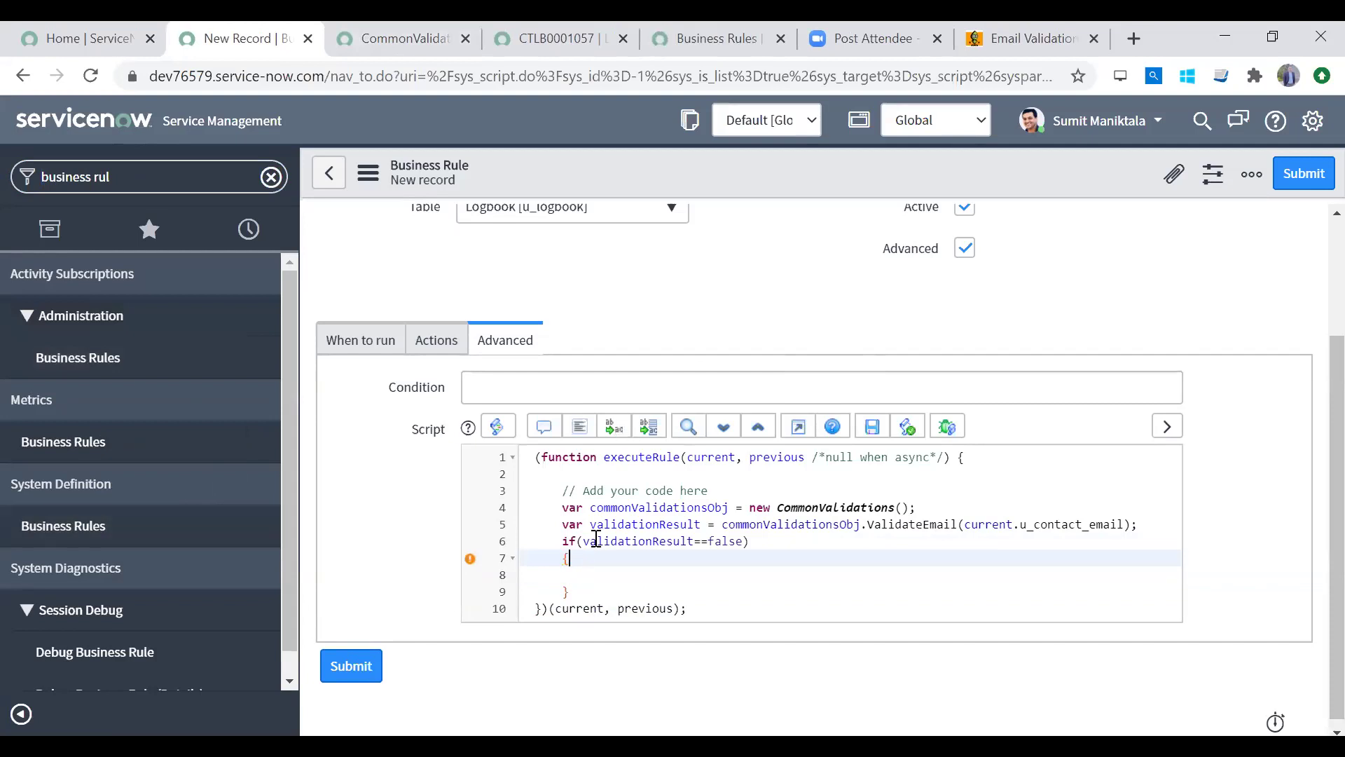
click(589, 576)
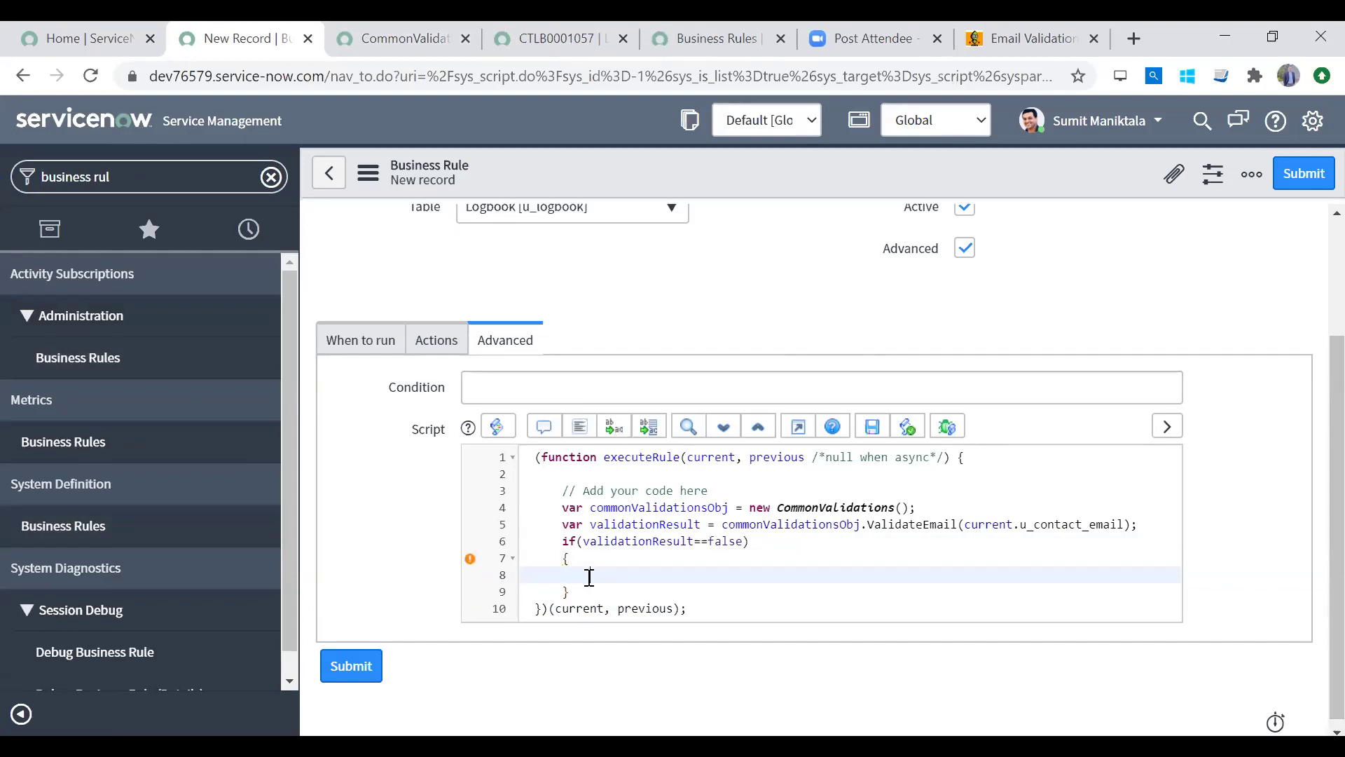
text(workflow,s)
key(BackSpace)
key(BackSpace)
text(.se)
key(shift+Home)
key(BackSpace)
Step: Filter Business Rules by Script contains setabort and open 'Restrict multiple content fields on edit'
click(403, 39)
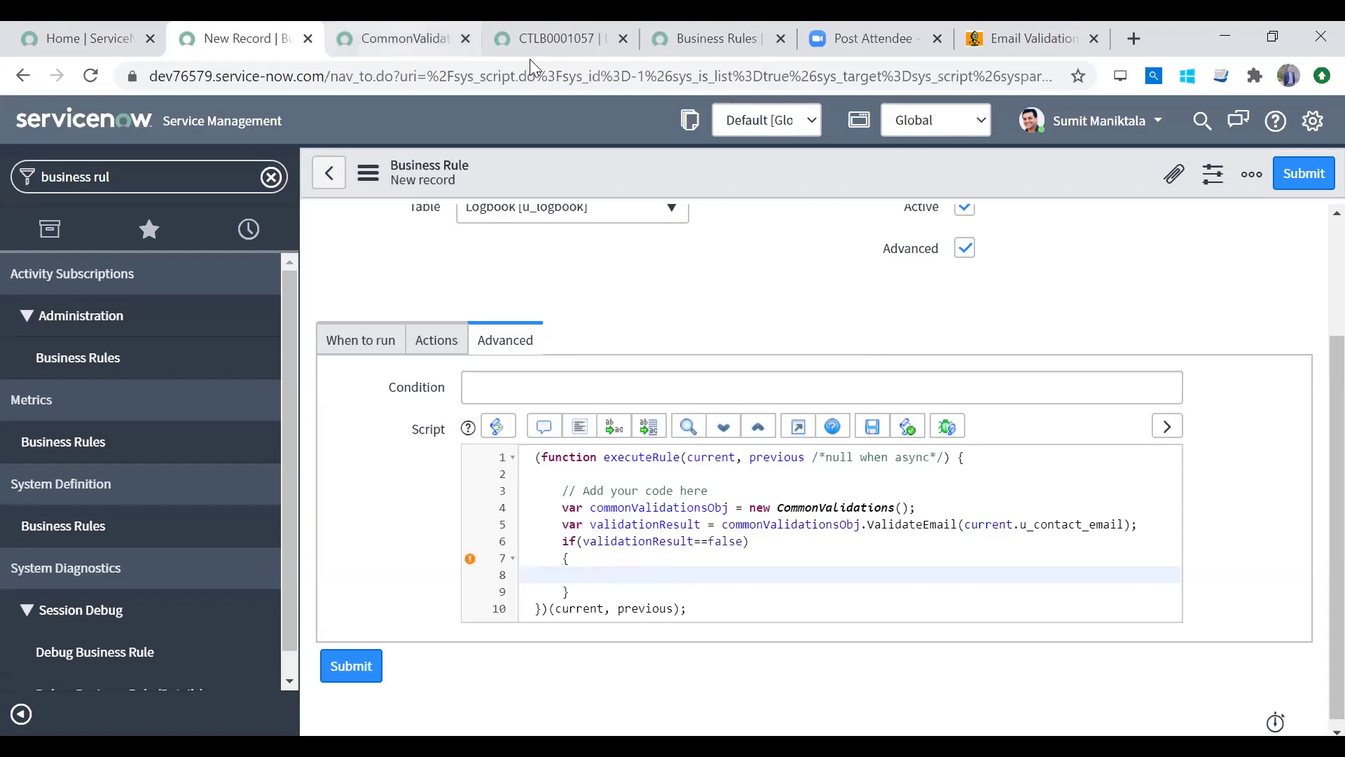
click(538, 40)
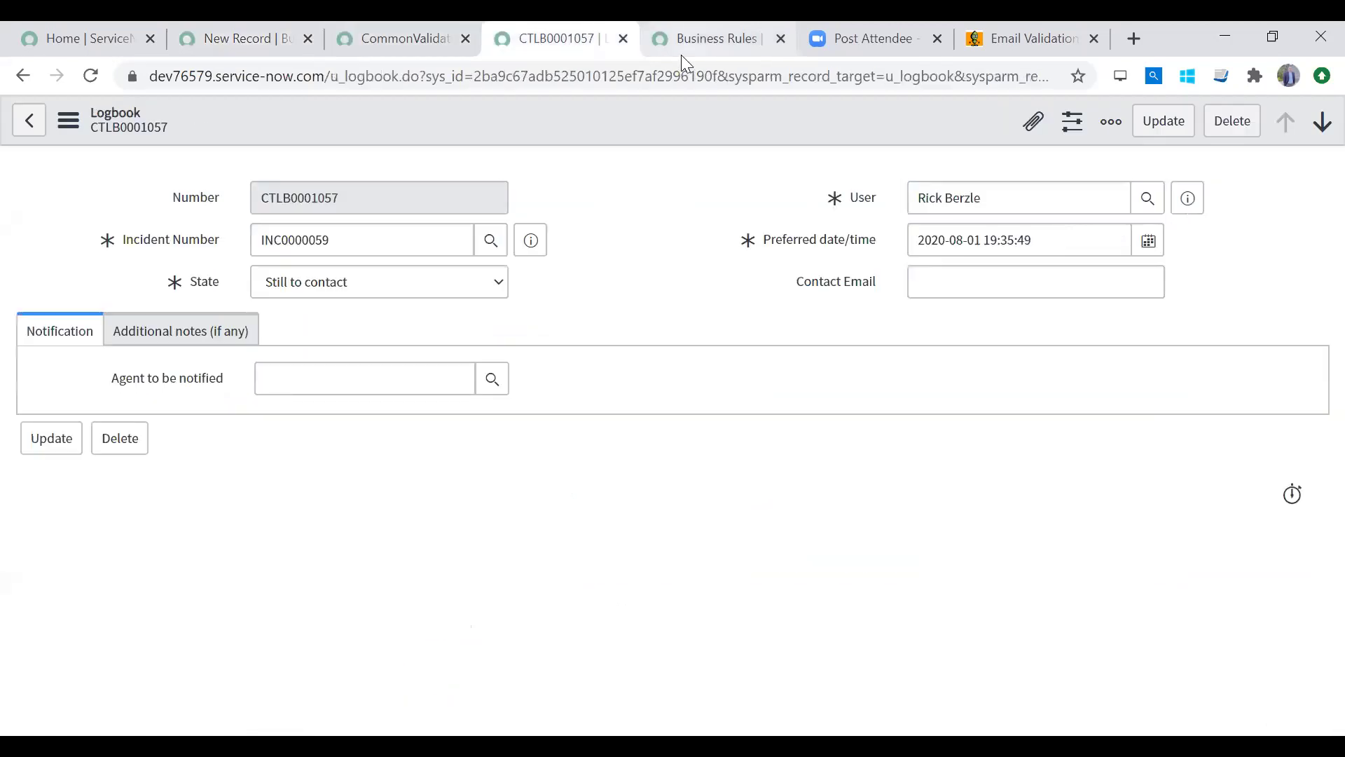
click(694, 40)
click(26, 174)
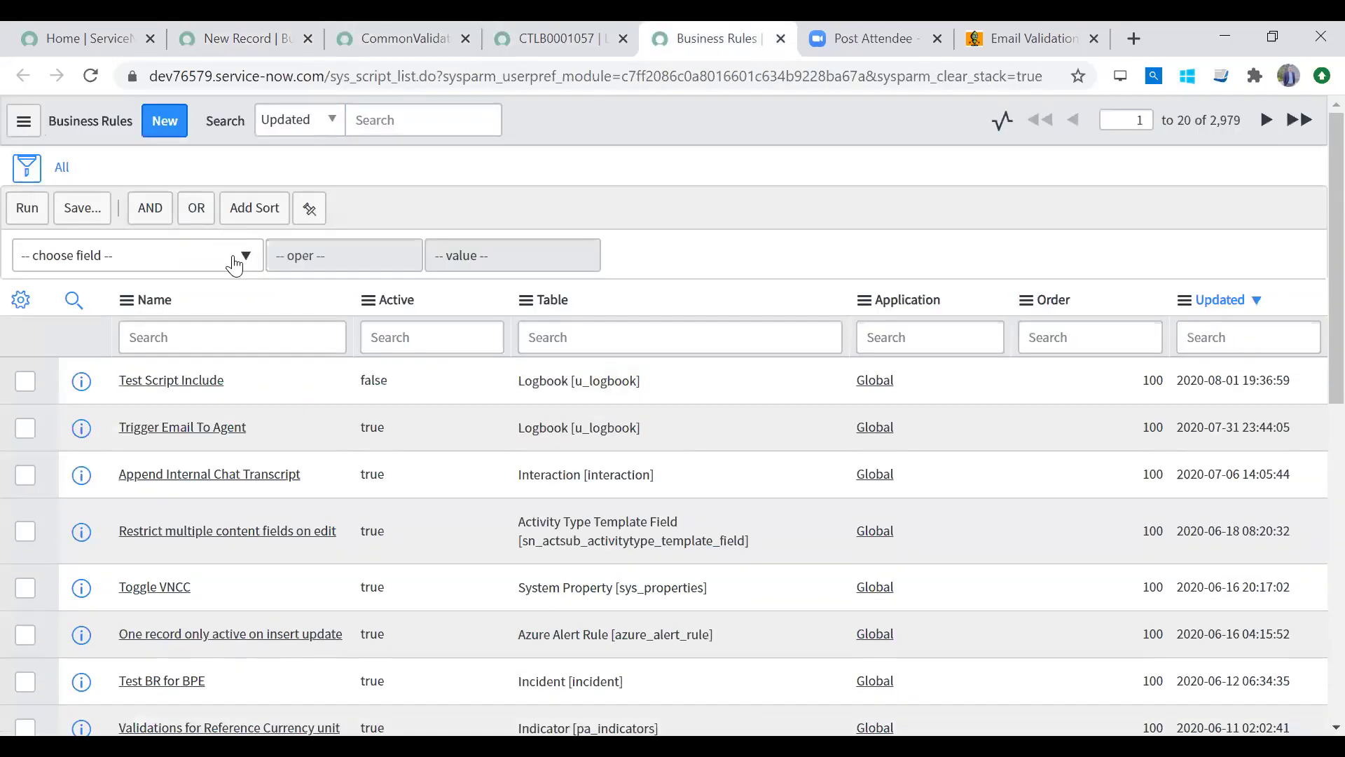
click(234, 265)
text(script)
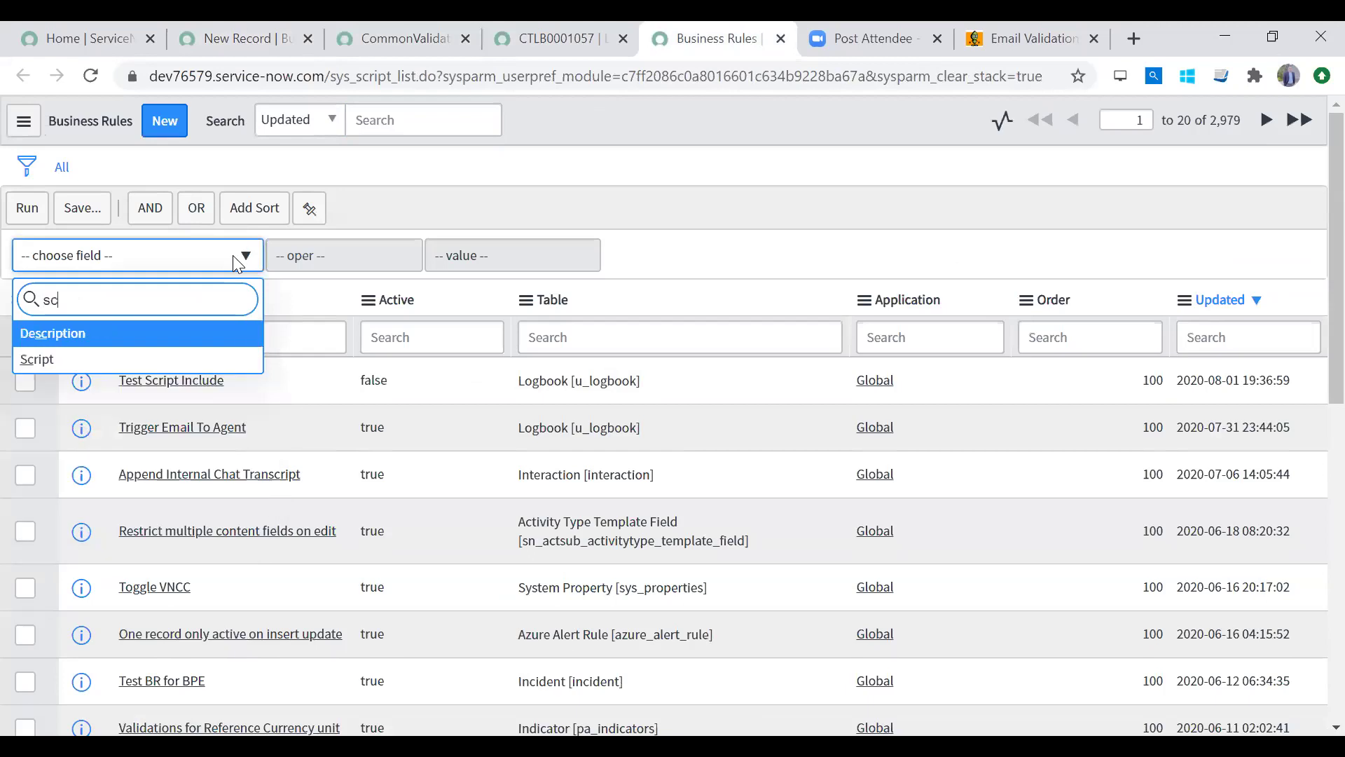
key(Return)
text(setabort)
key(Return)
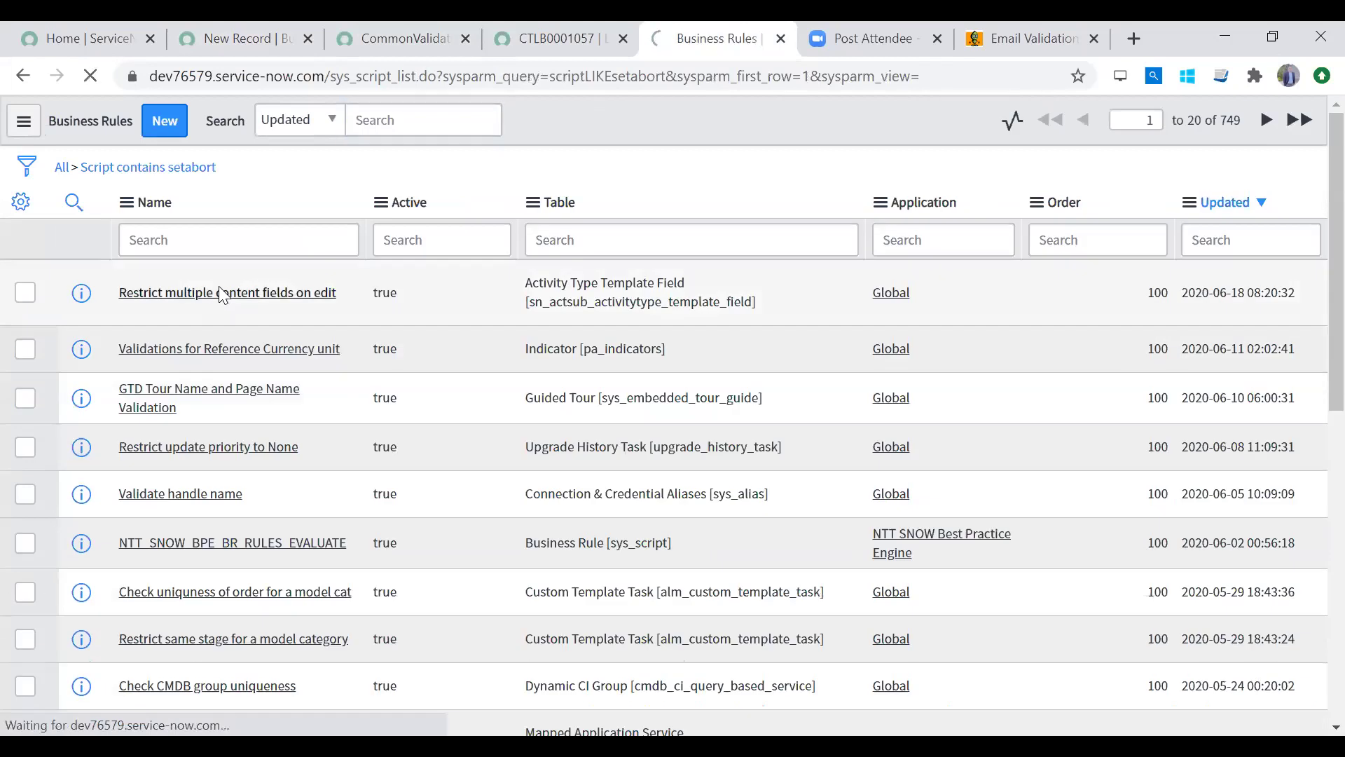
click(219, 289)
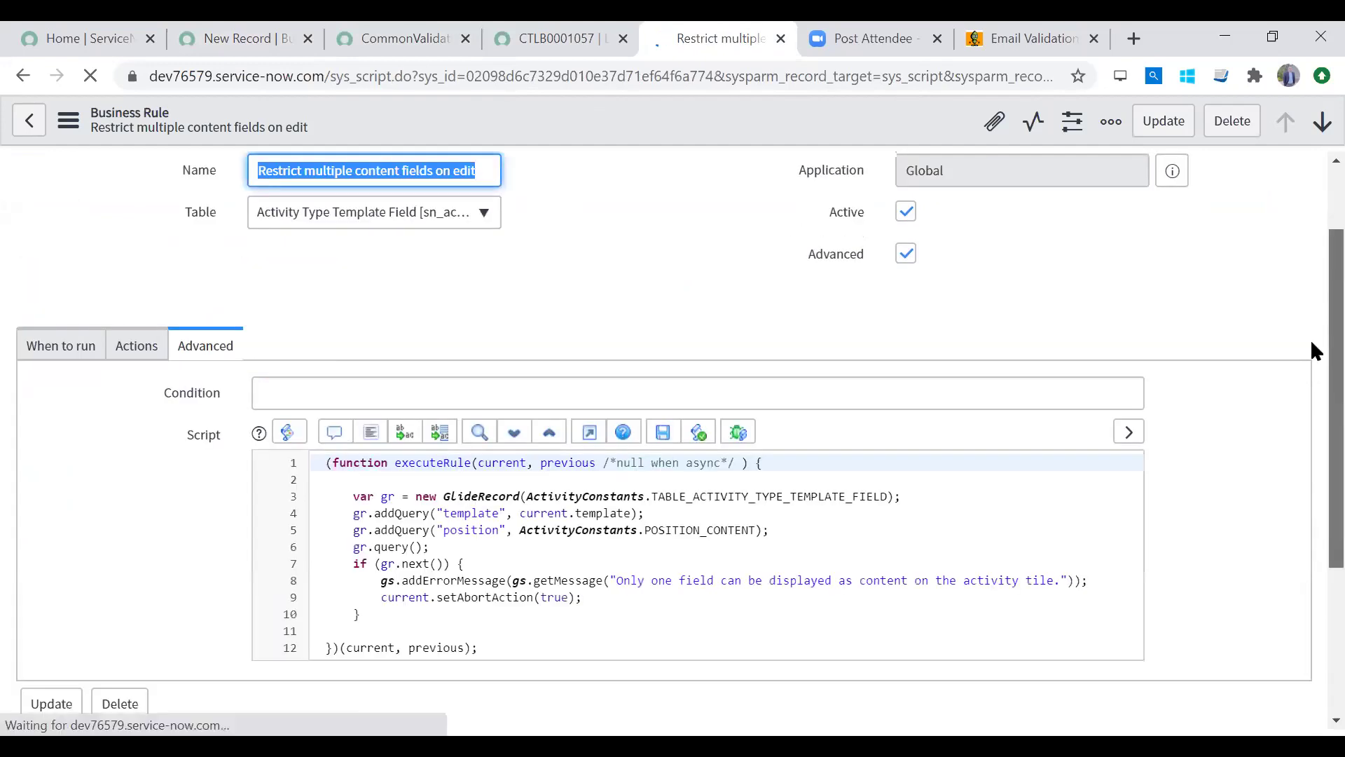
Step: Back in the new rule, type current.set inside the if block
scroll(1310, 362, down, 1)
click(245, 31)
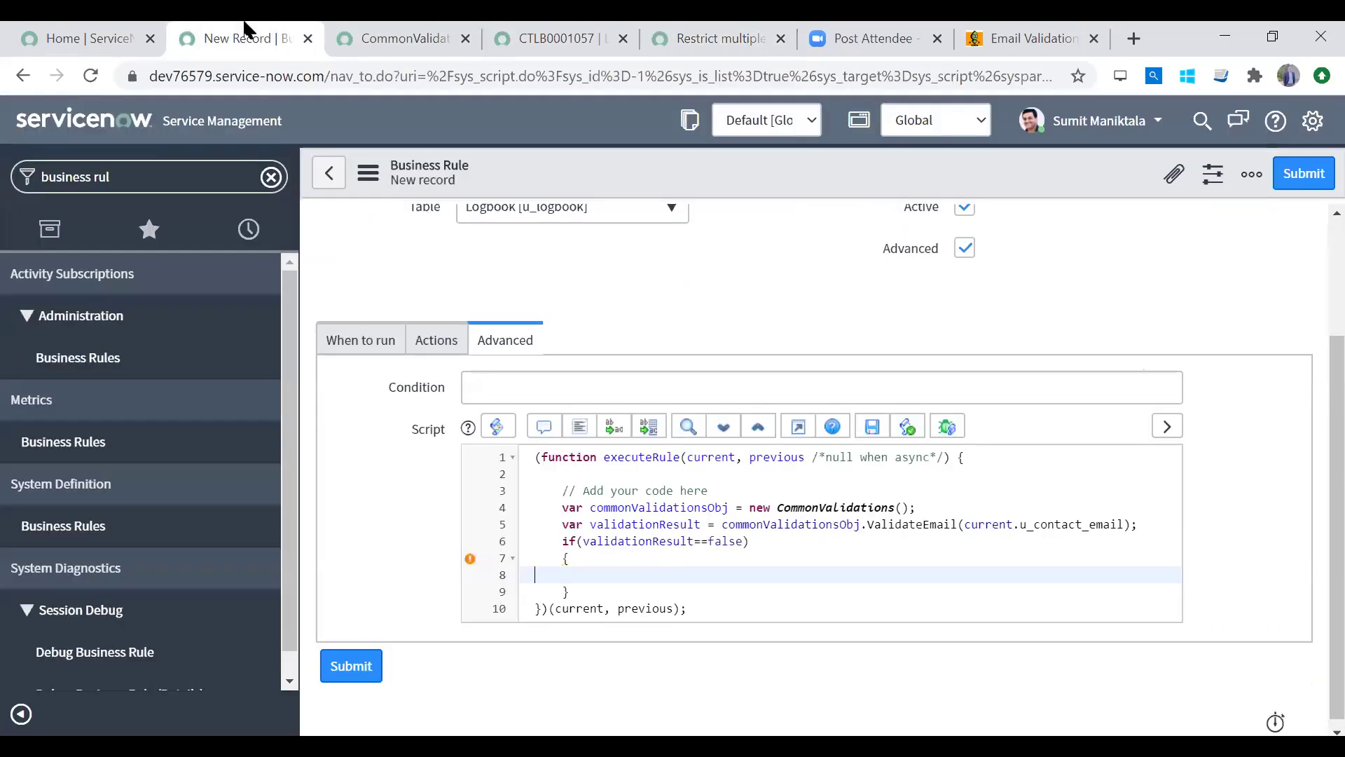
text(current.se)
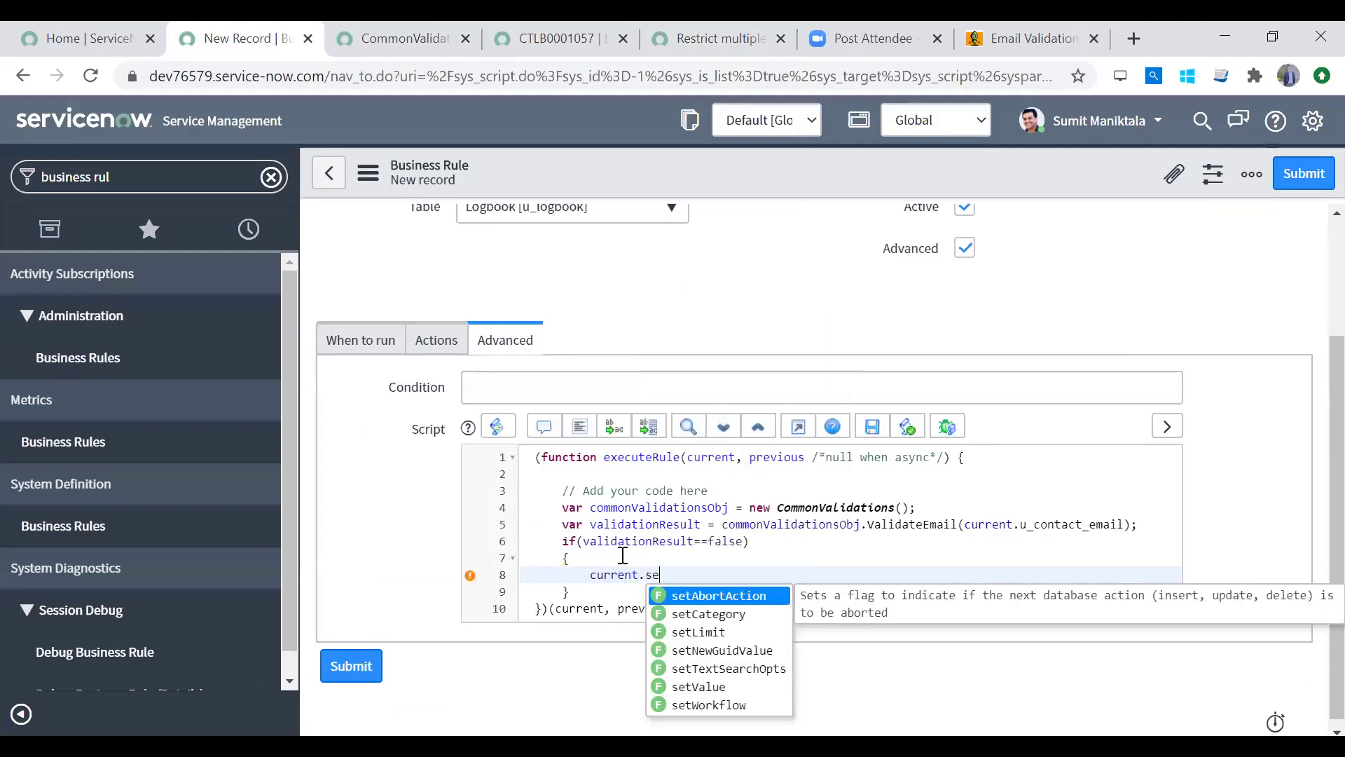
text(t)
Step: Complete the if block with current.setAbortAction(true);
key(Return)
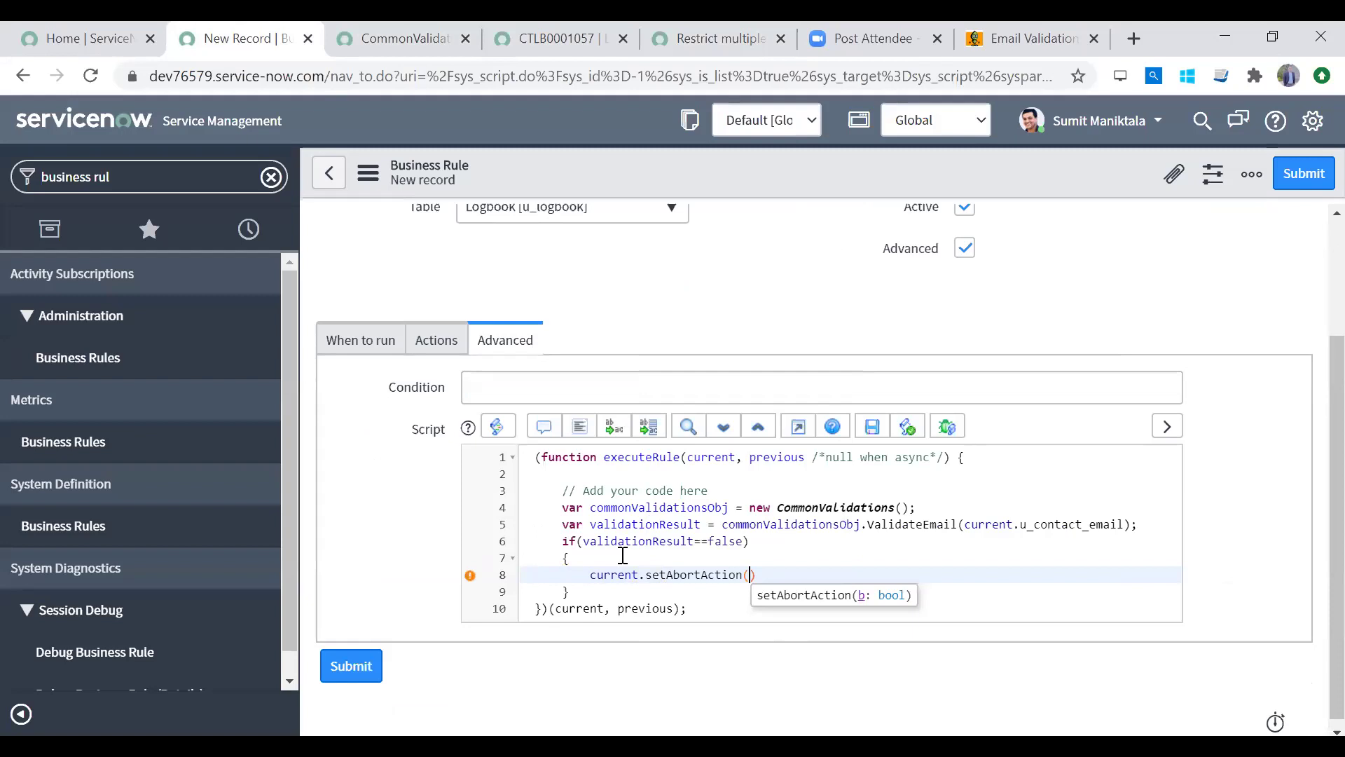
text(true);)
key(Down)
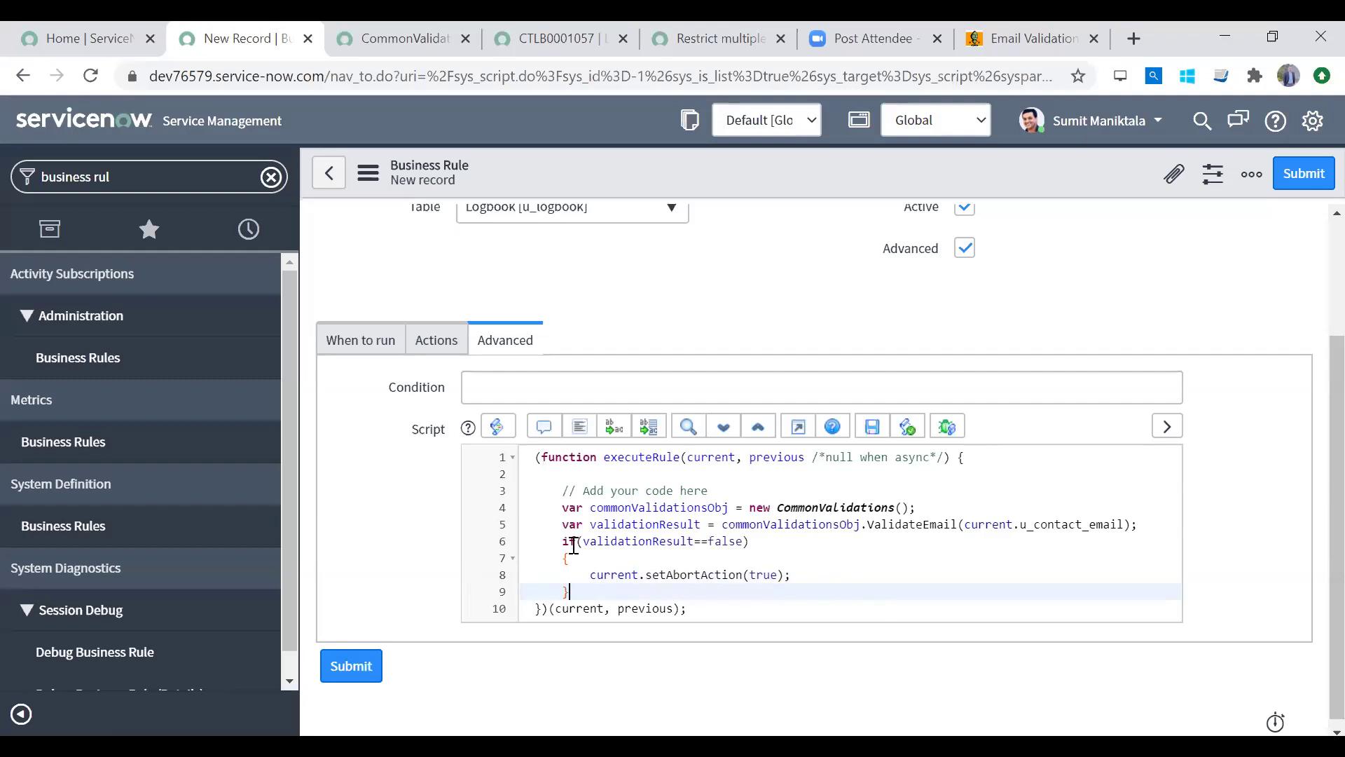
Step: Review the rule's When to run settings: before insert/update when Contact Email is not empty
click(669, 575)
click(633, 525)
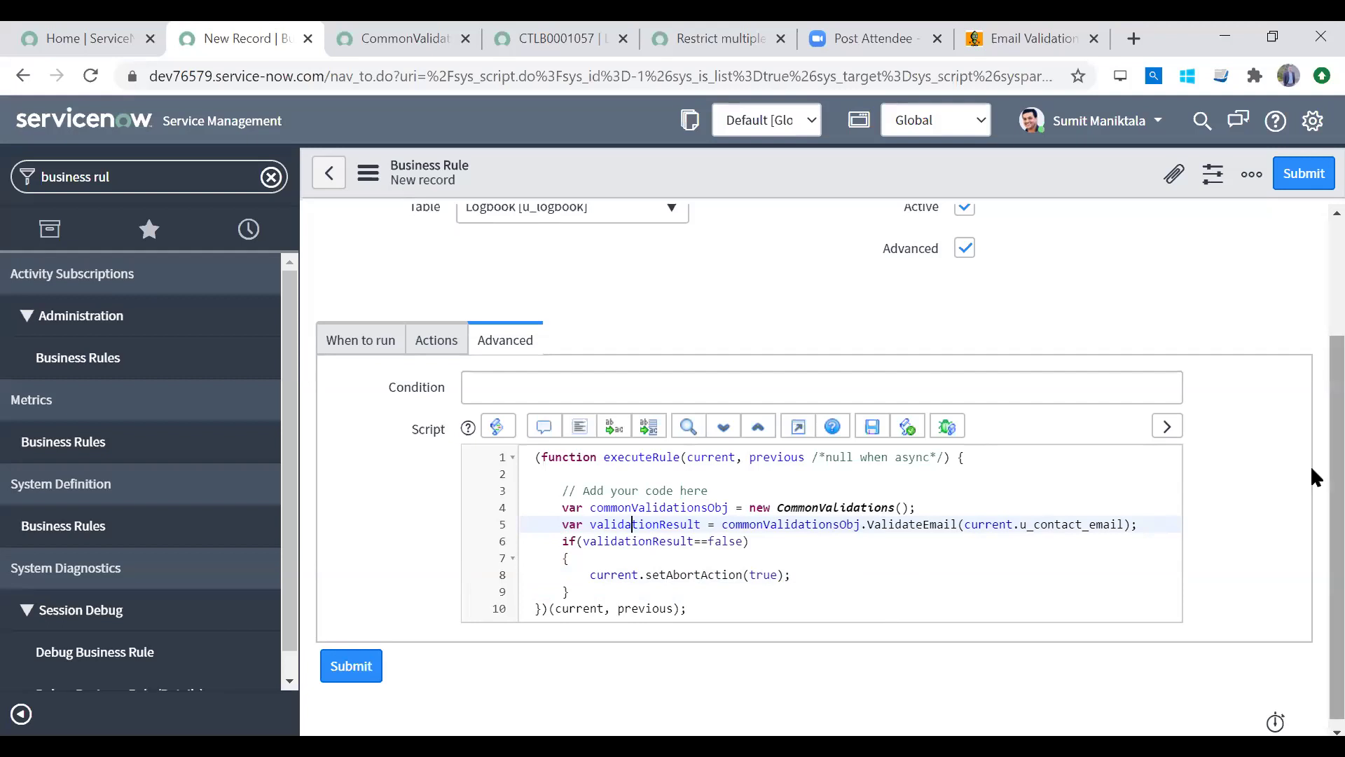
click(346, 348)
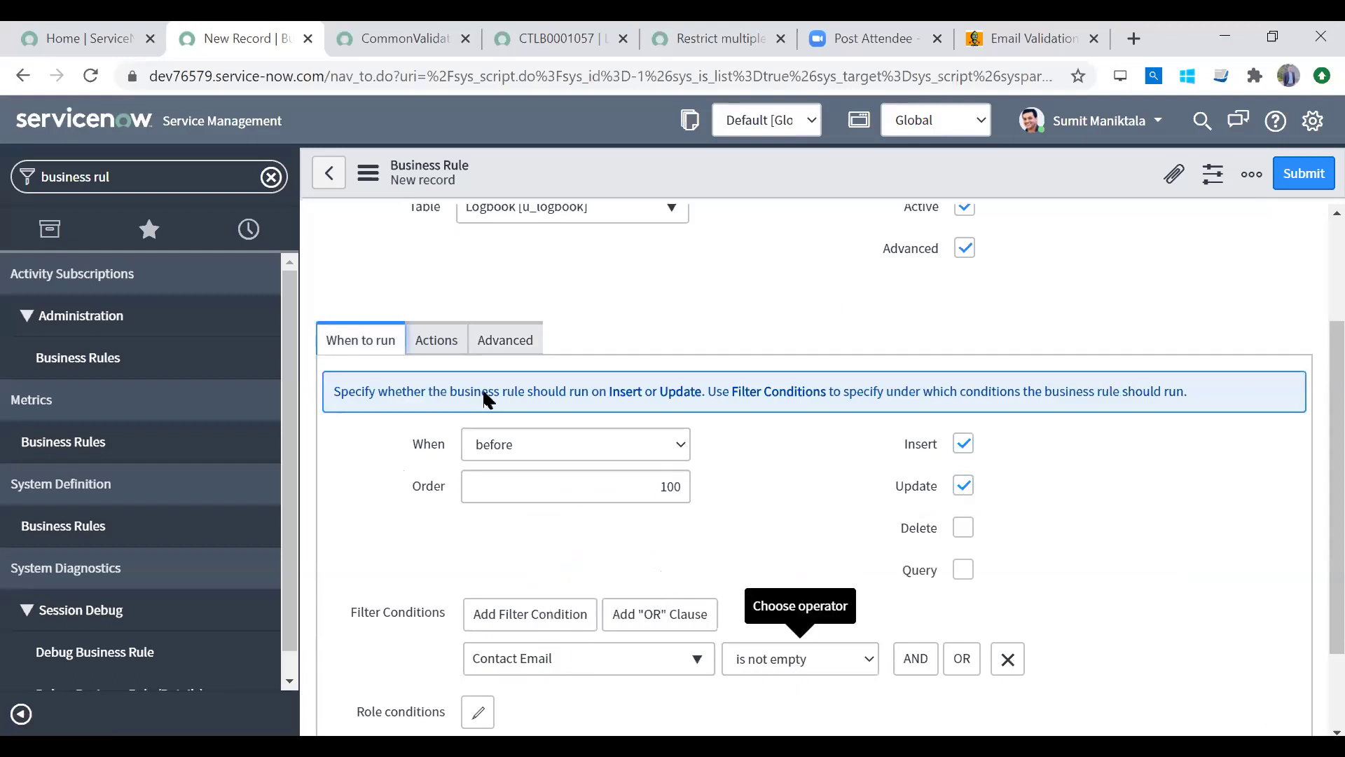
Step: Review the ValidateEmail rule script that passes current's contact email to CommonValidations.ValidateEmail
click(435, 345)
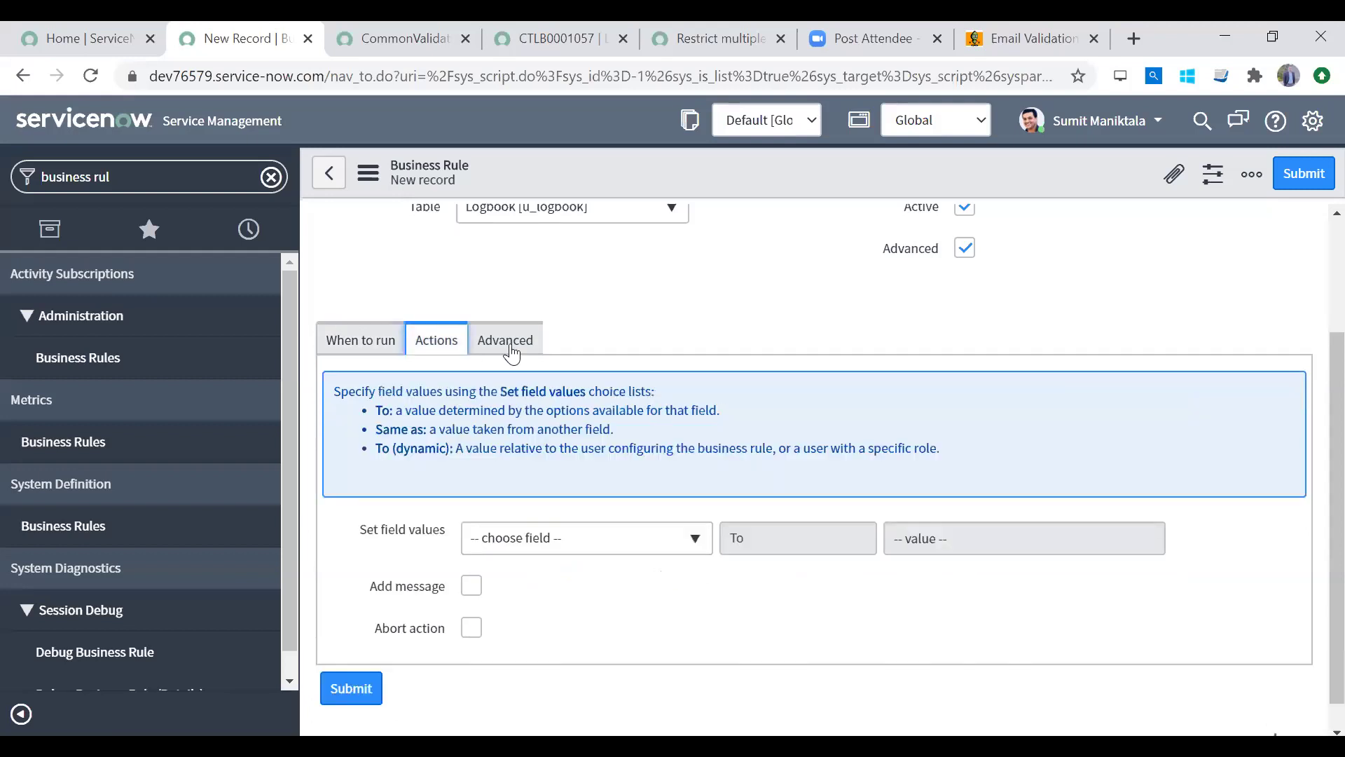
click(510, 351)
double_click(784, 505)
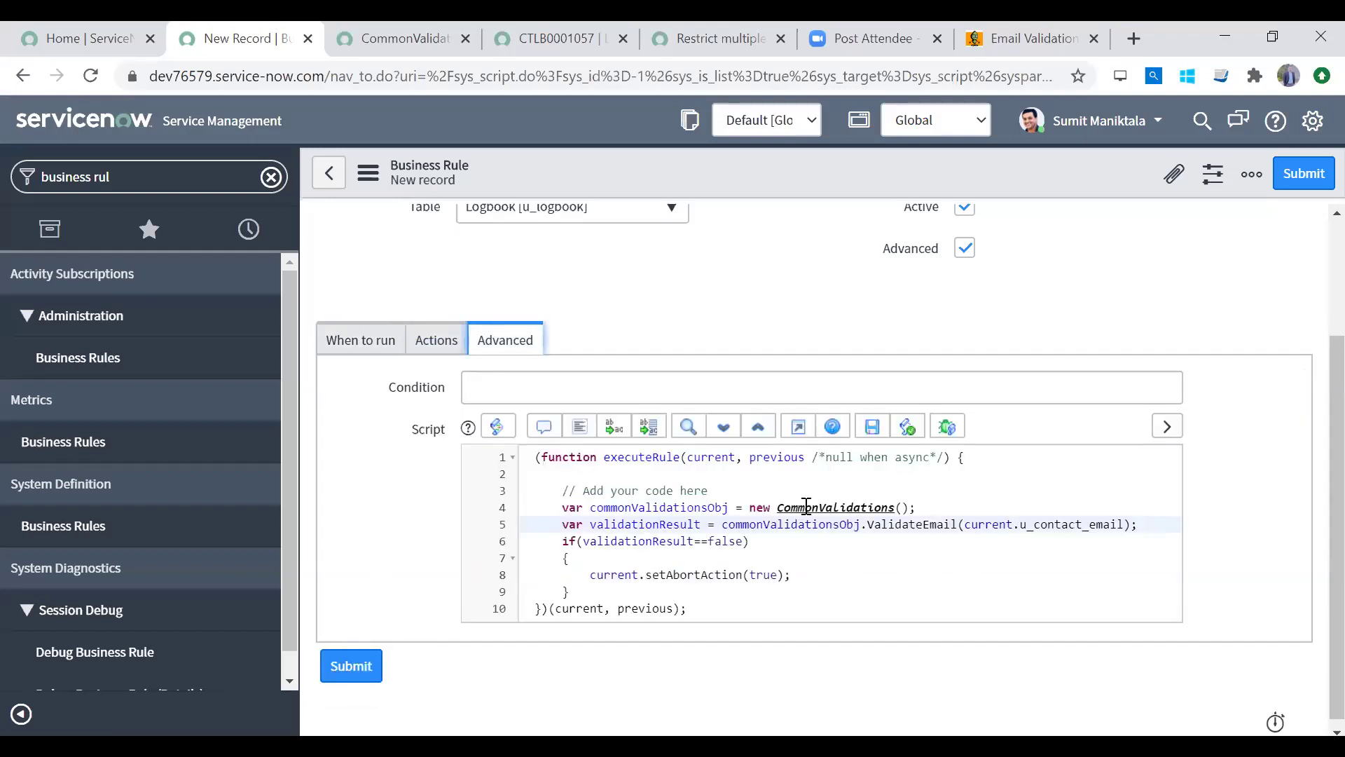
double_click(635, 490)
click(646, 504)
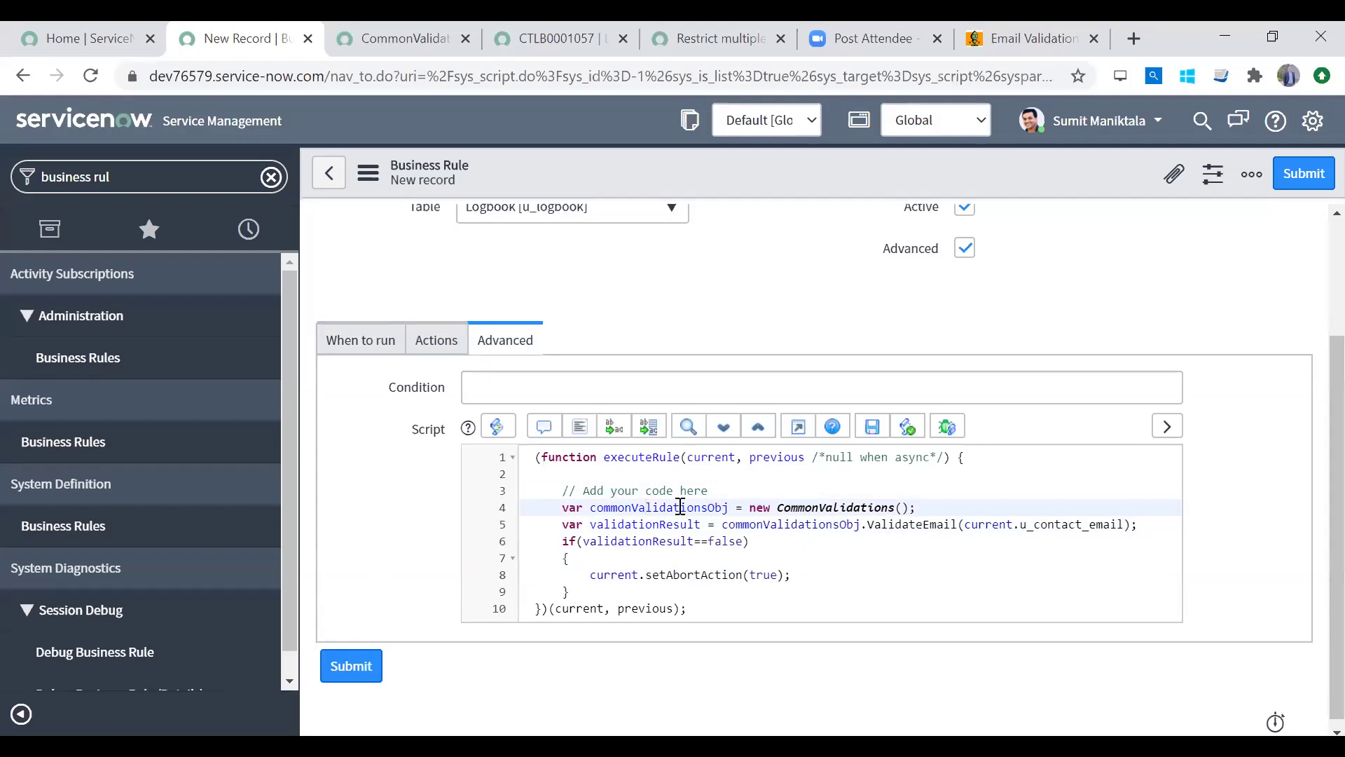
click(967, 513)
double_click(977, 527)
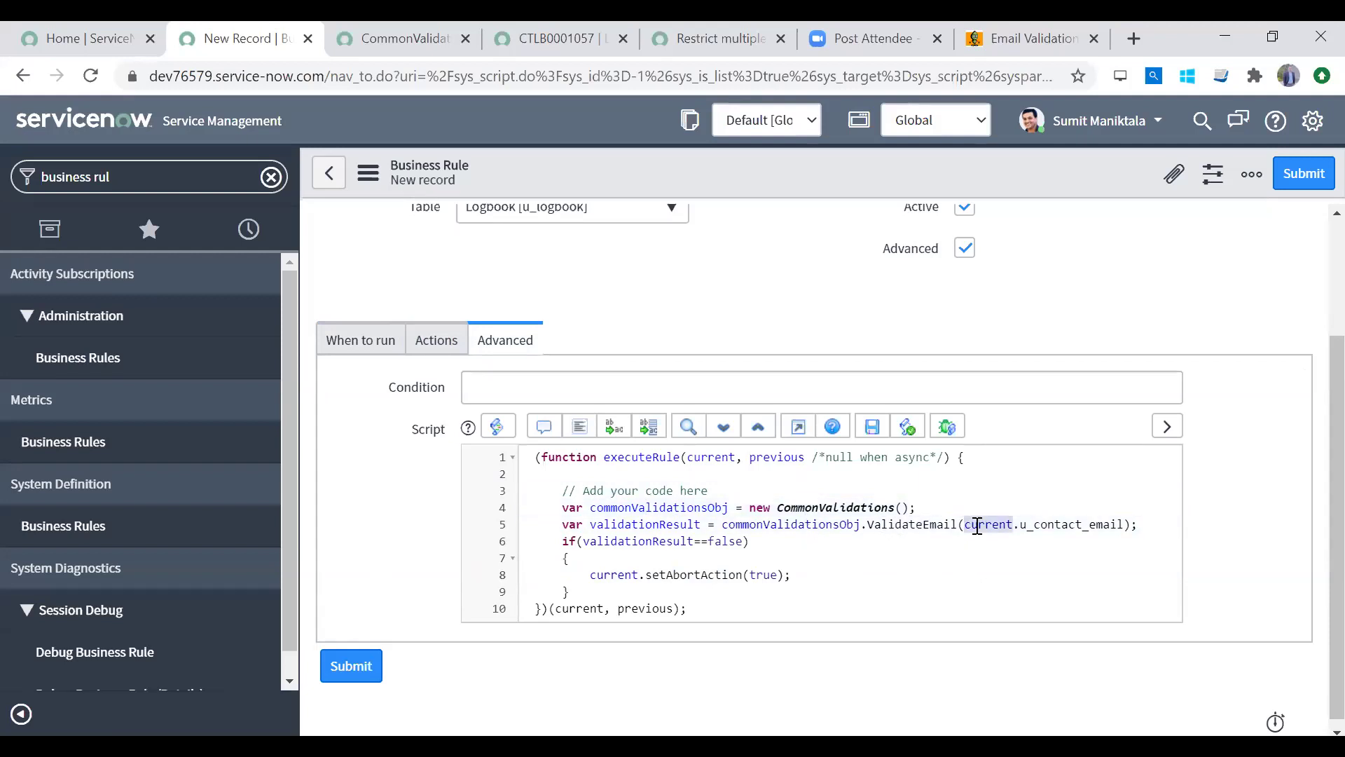
double_click(630, 526)
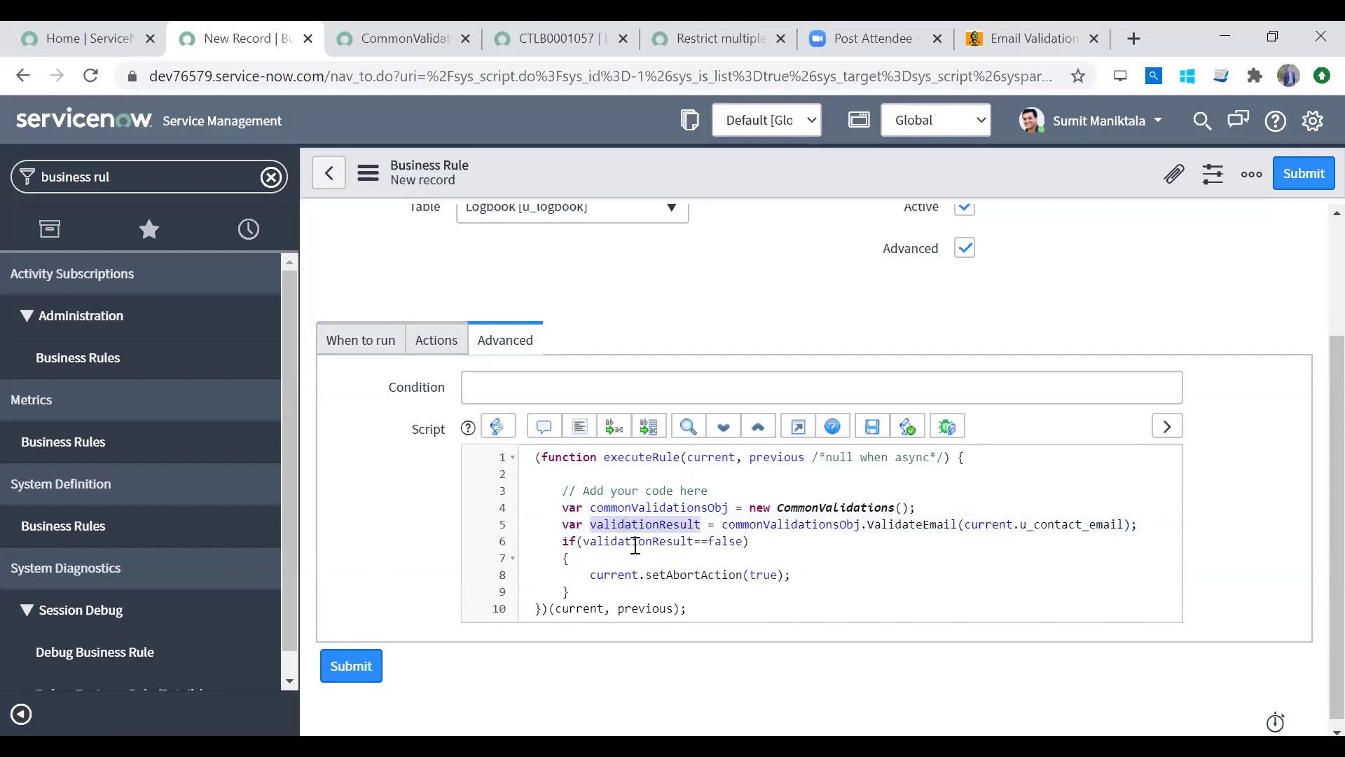
double_click(633, 541)
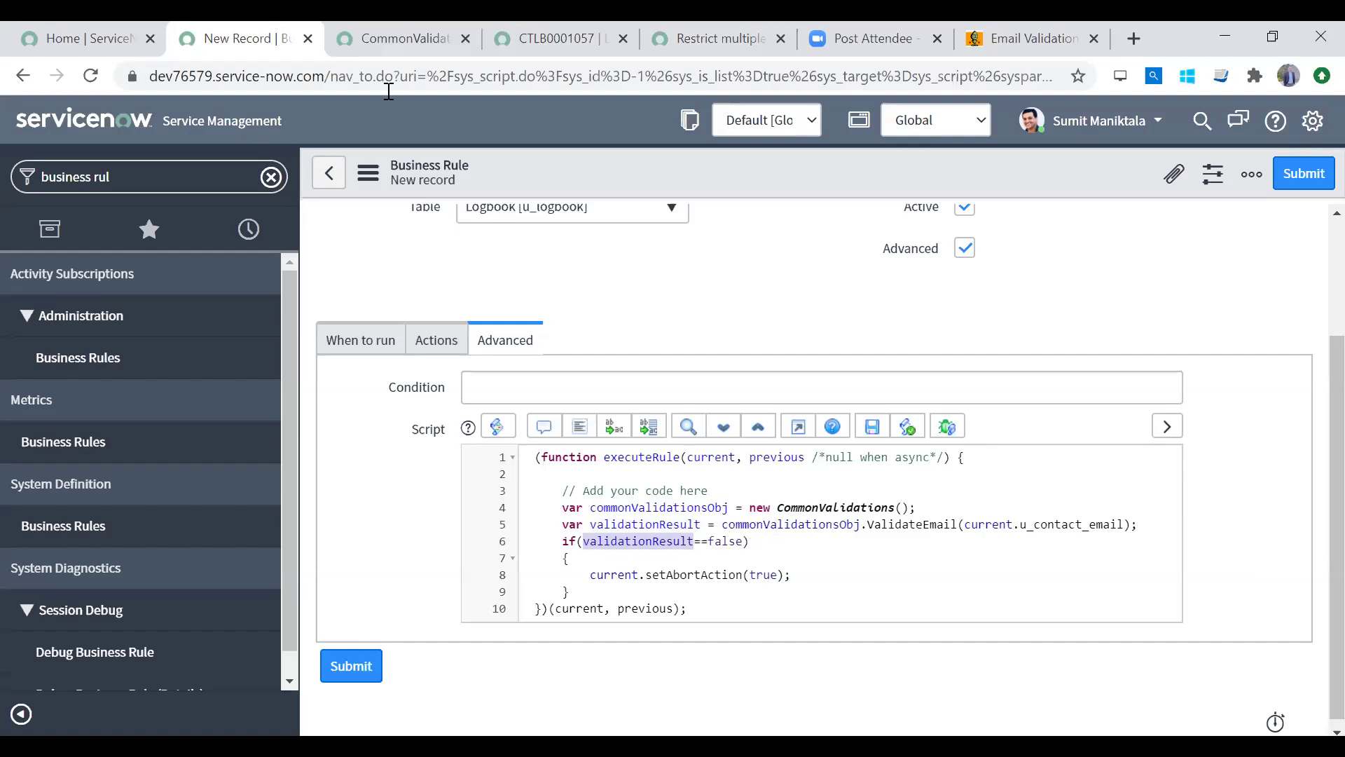
Step: Check the CommonValidations script include, save the business rule, and filter the navigator for logbook
click(396, 38)
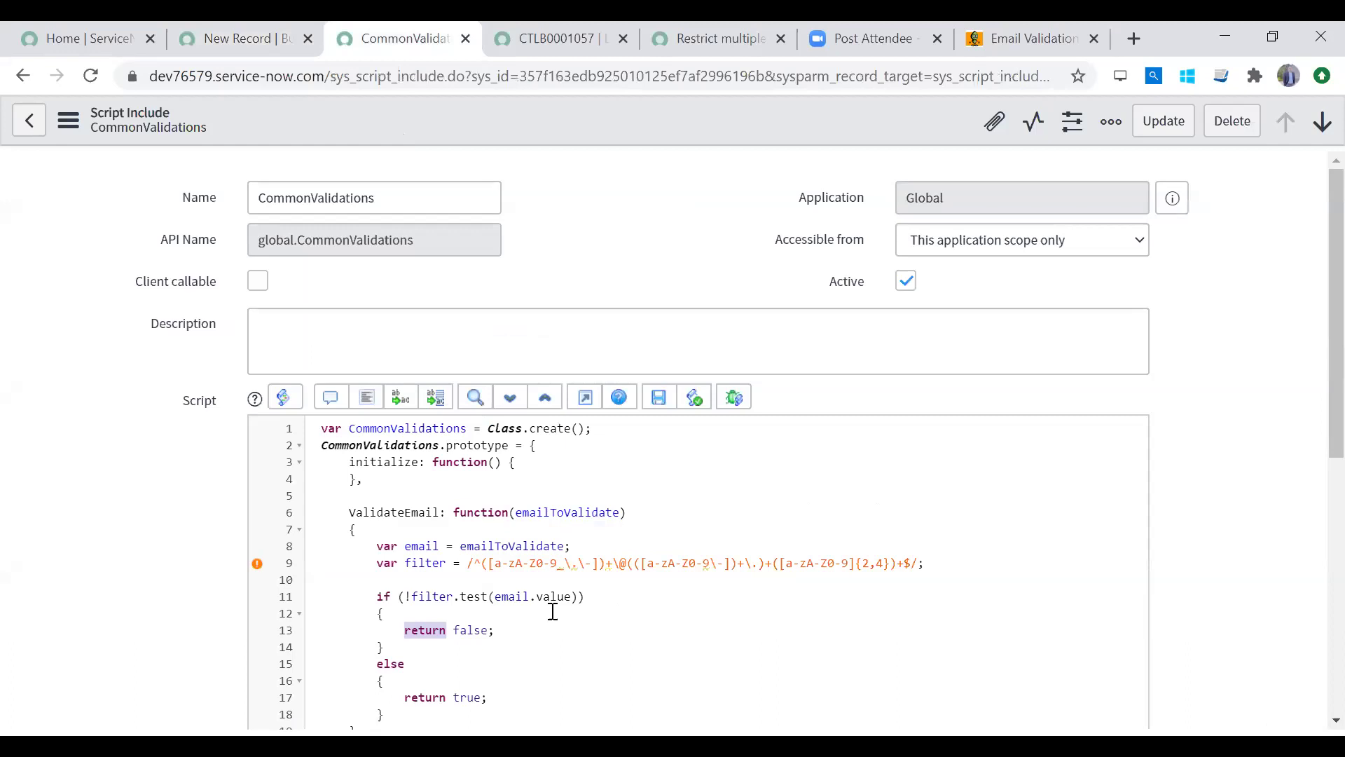
click(249, 46)
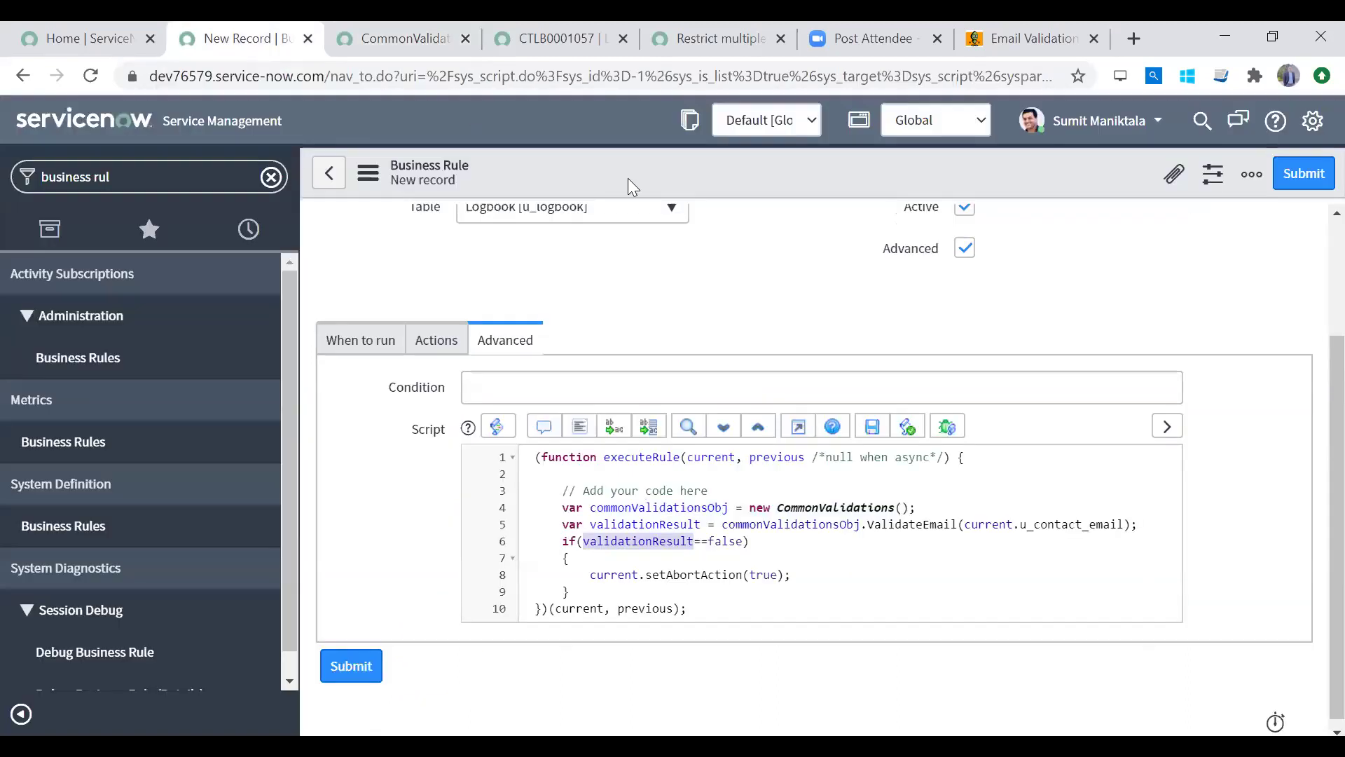
right_click(755, 175)
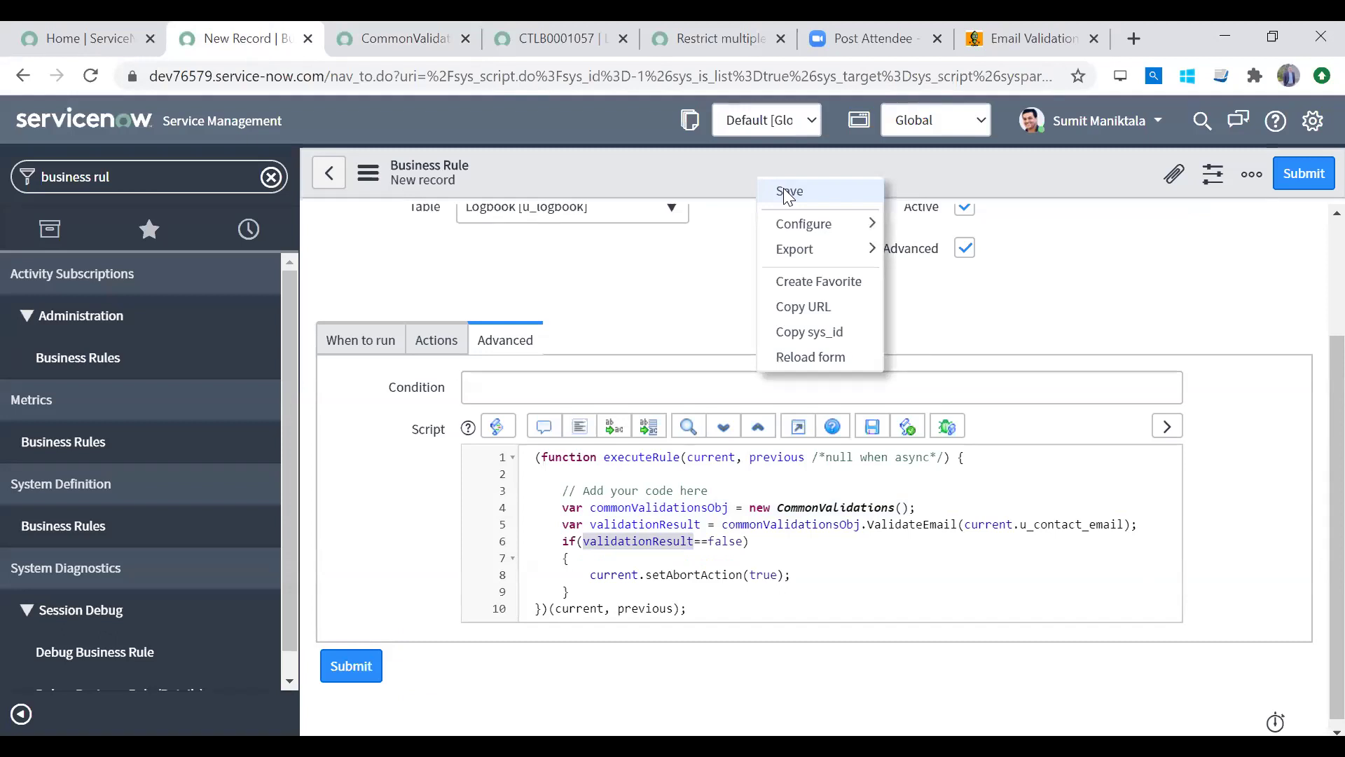
click(787, 192)
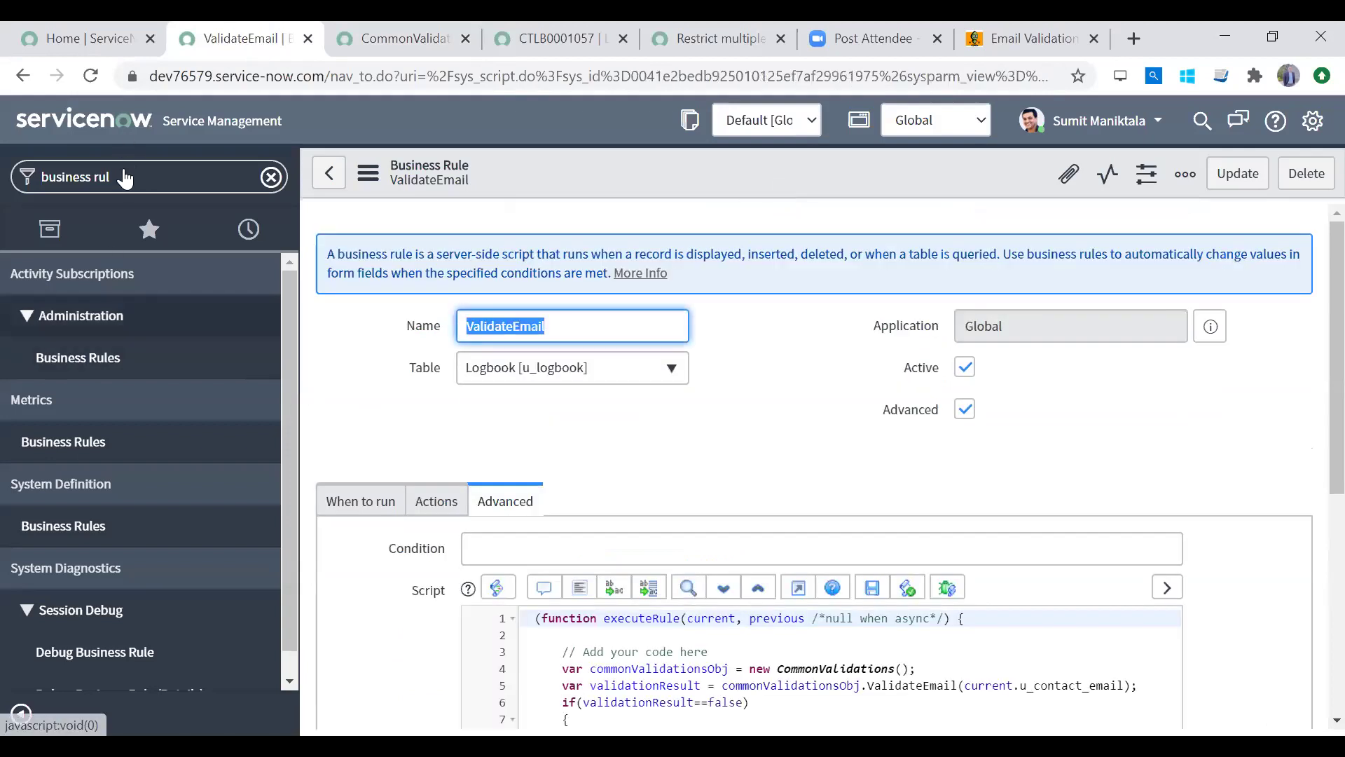
triple_click(139, 175)
text(logboo)
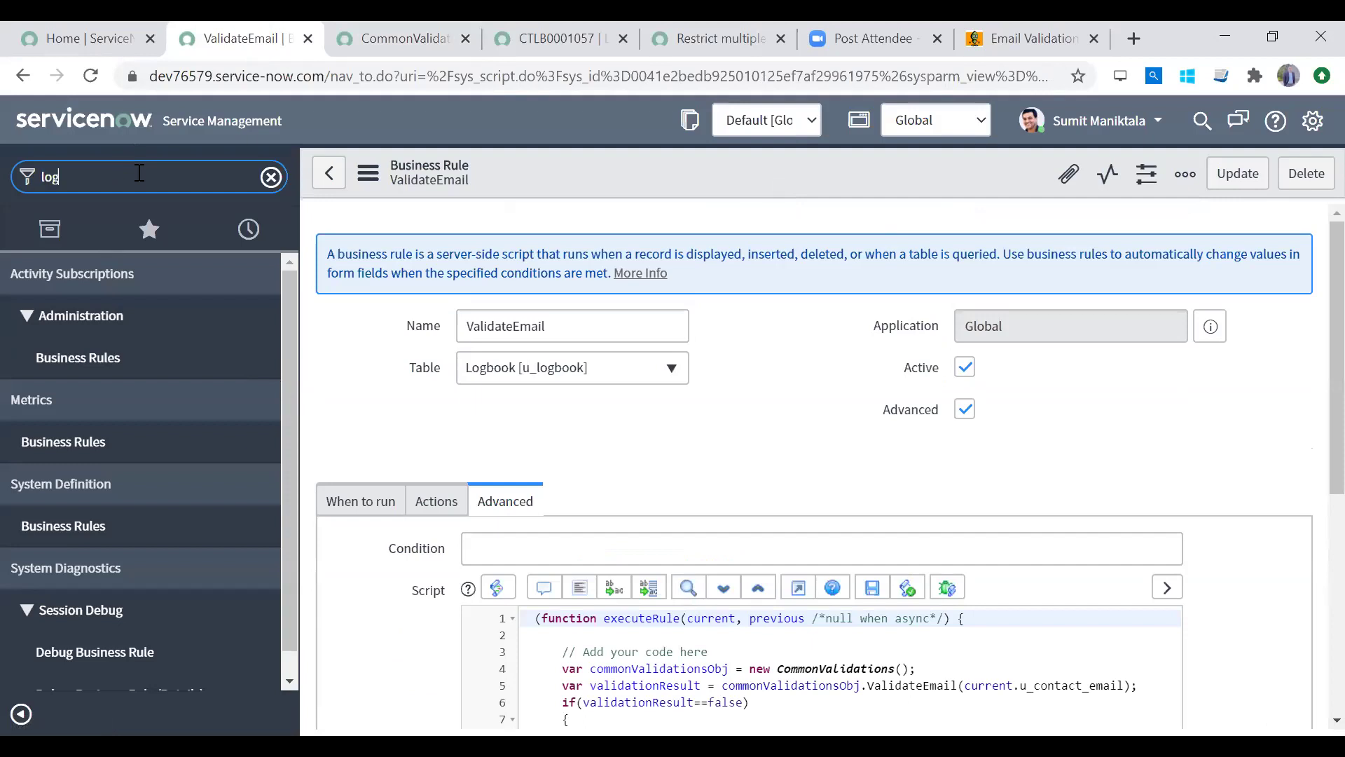
text(k)
Step: Start a new logbook for INC0000059 with preferred date August 2 and choose the agent to notify
click(108, 306)
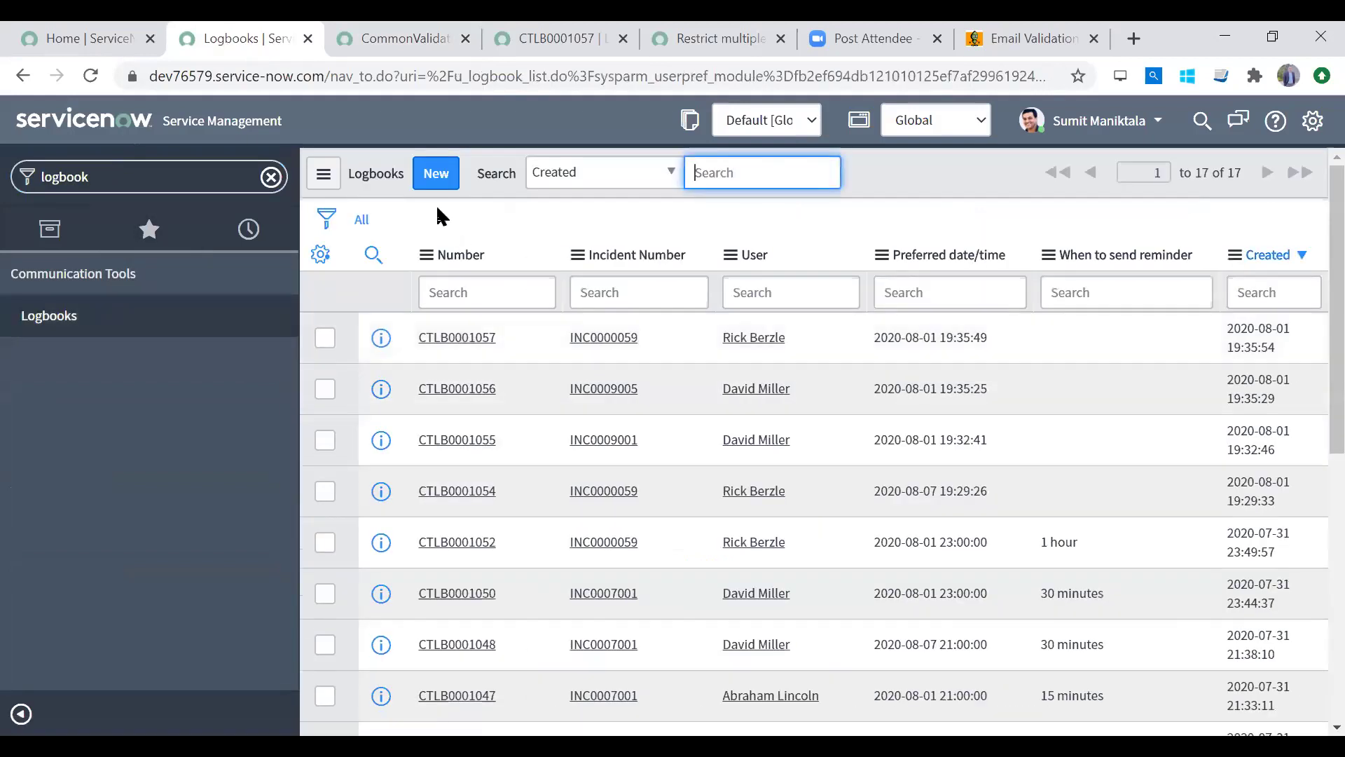
click(437, 183)
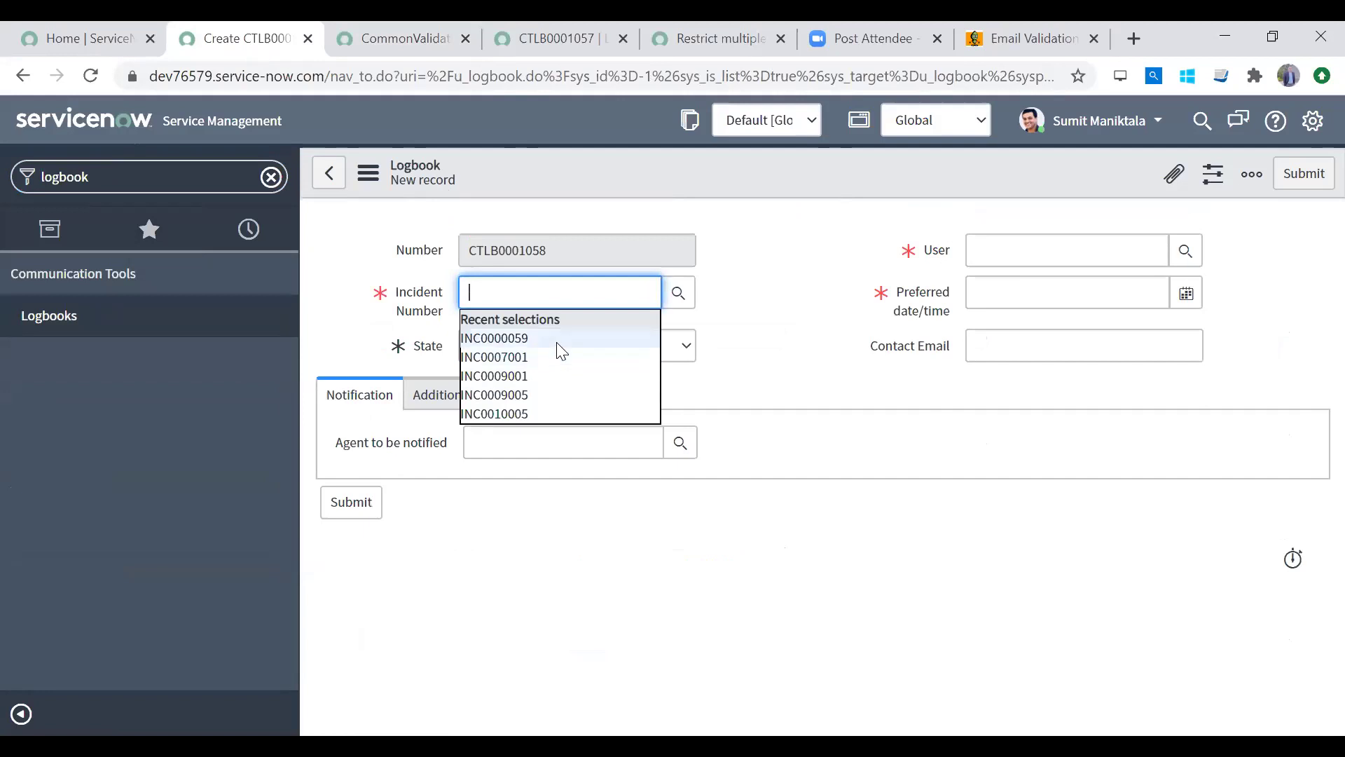
click(560, 339)
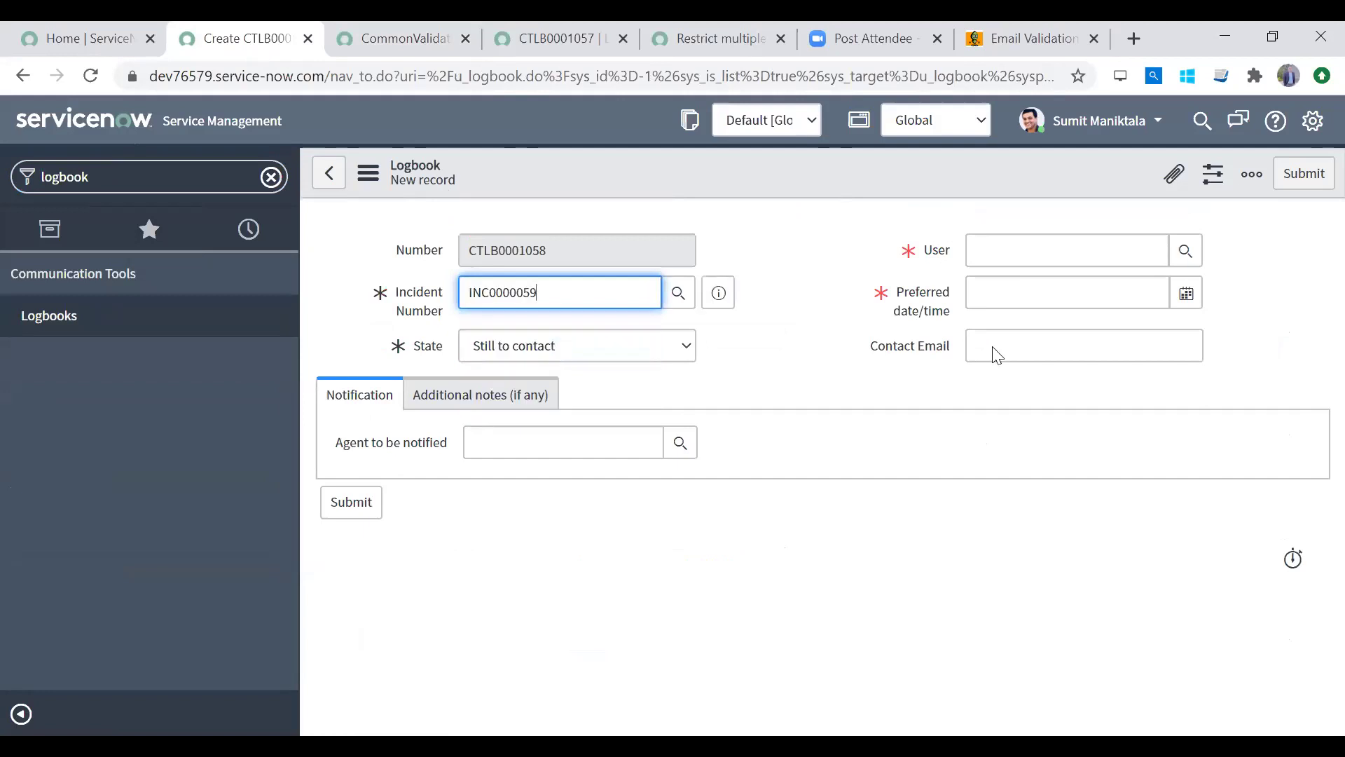
click(1176, 304)
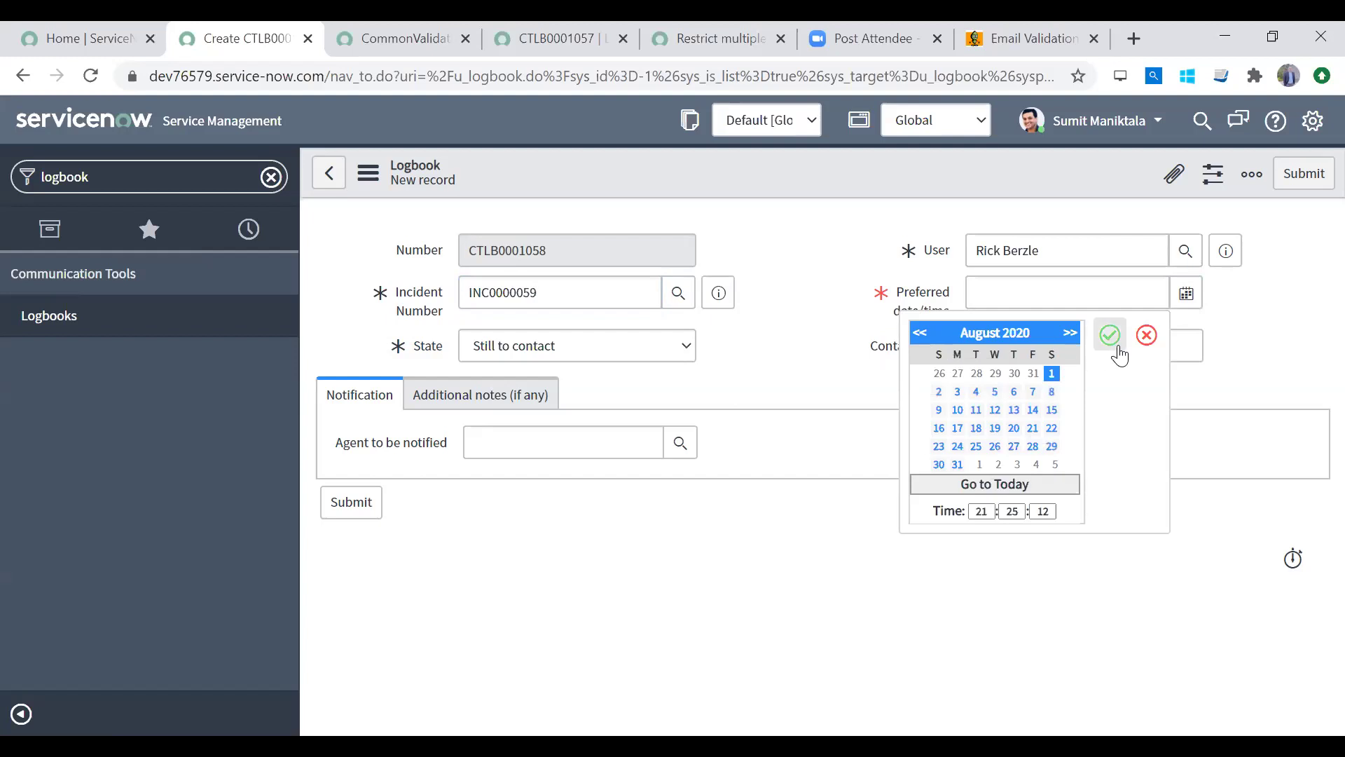
click(940, 391)
click(1110, 335)
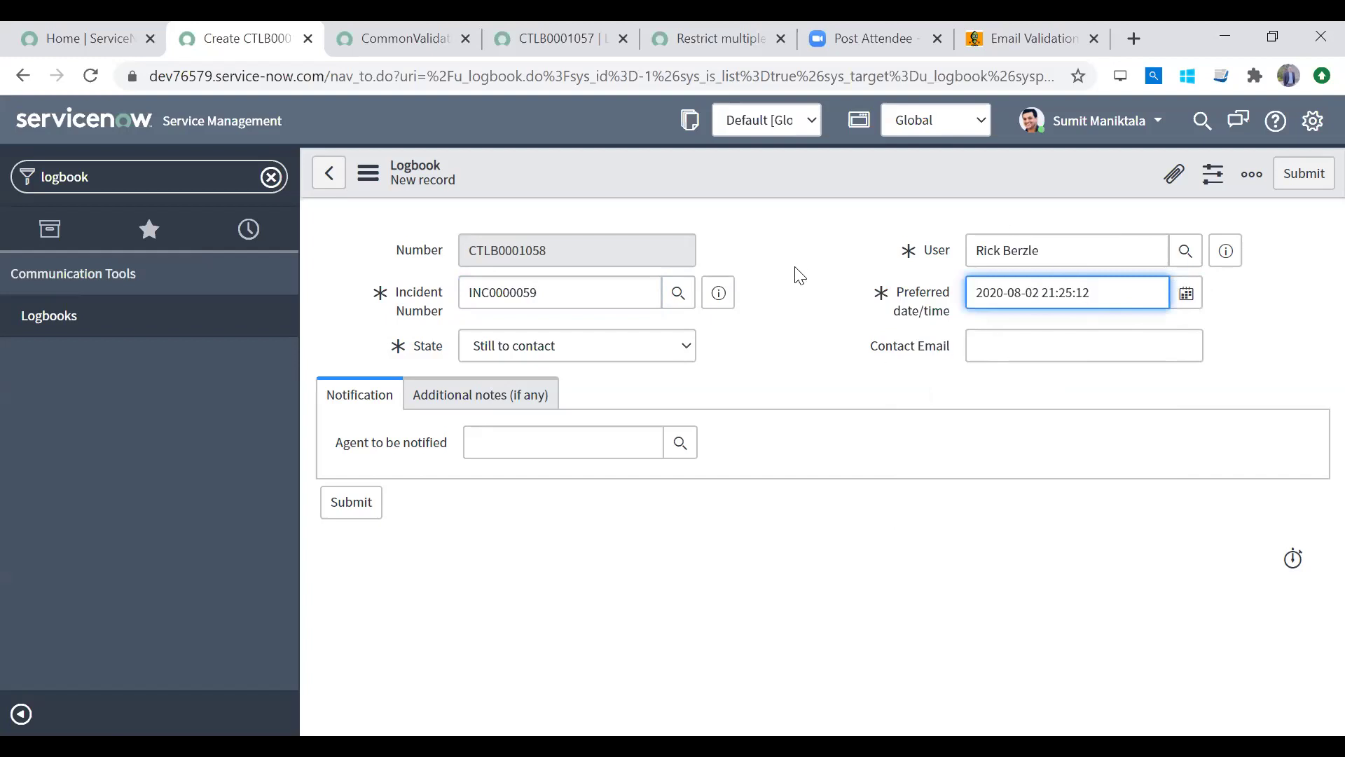
drag(1111, 291, 850, 303)
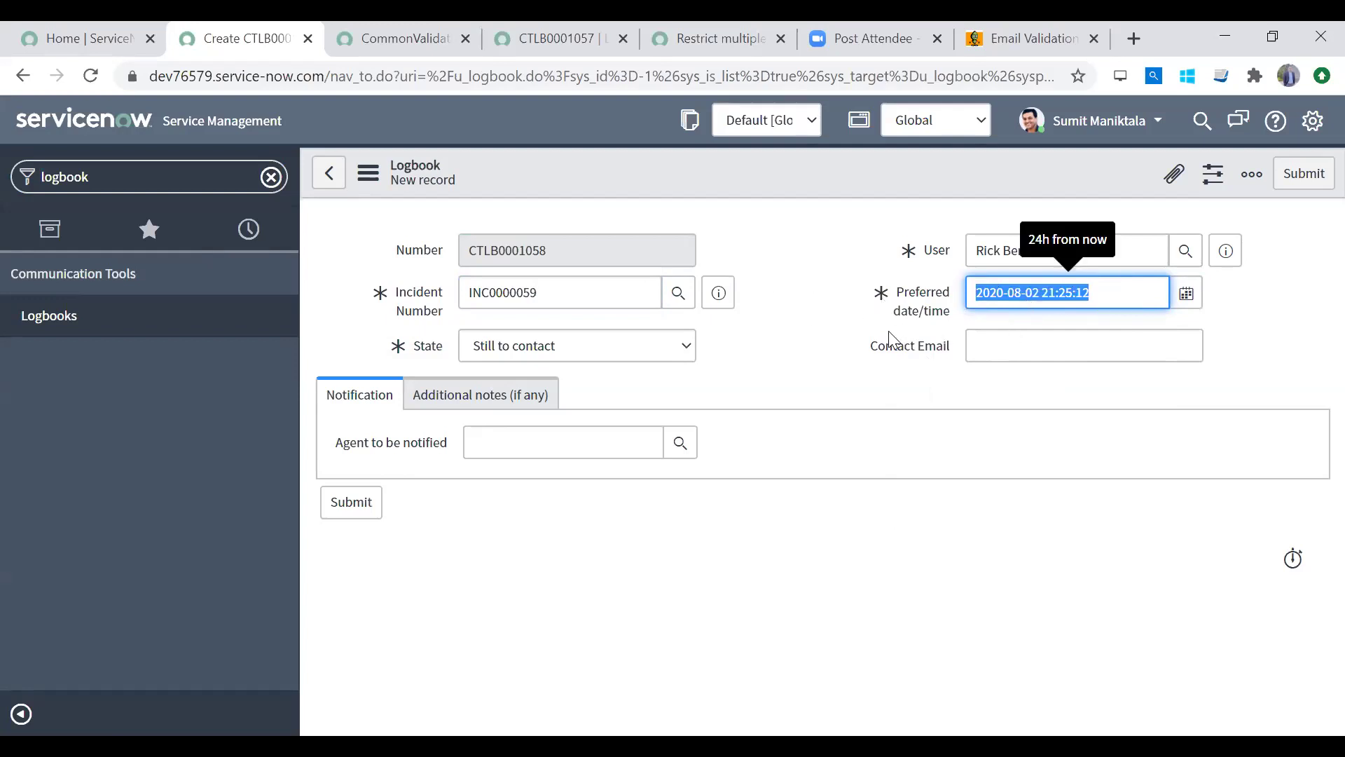
click(685, 452)
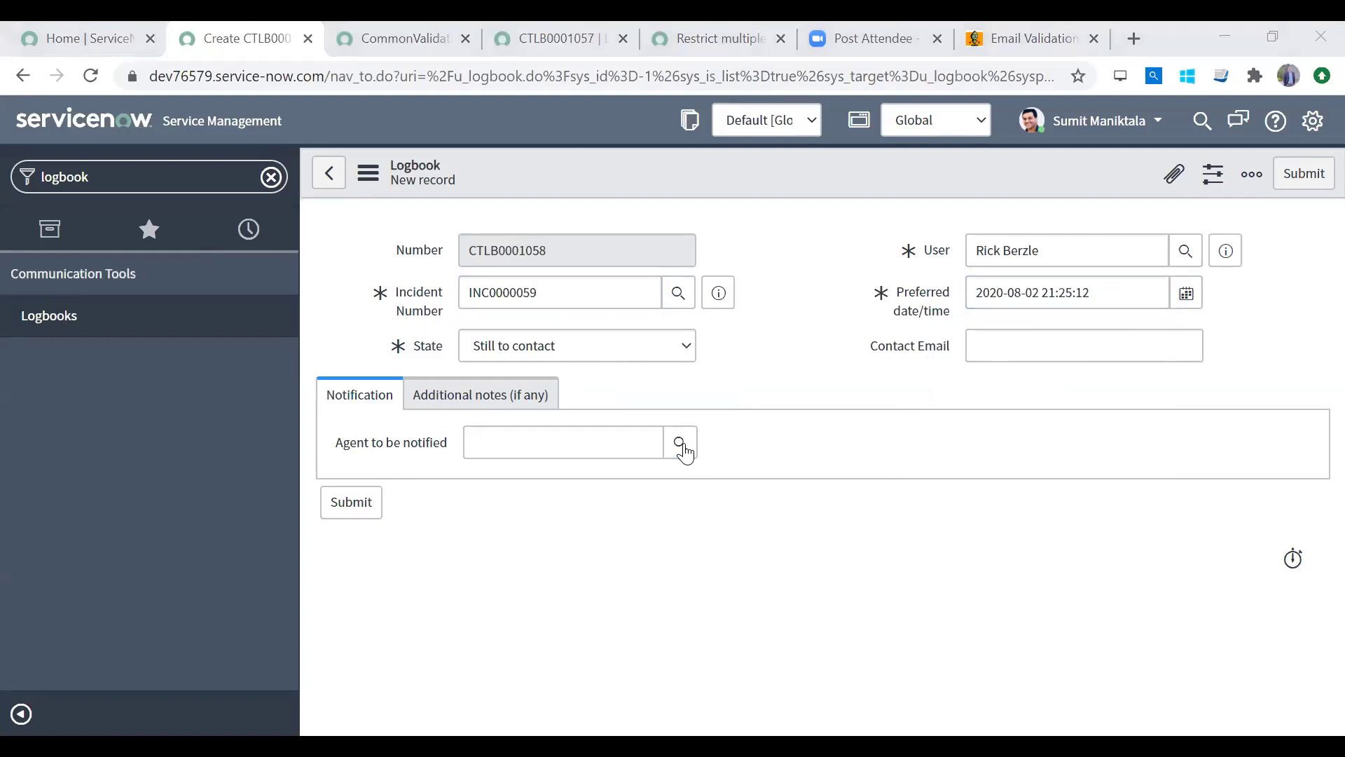
click(1029, 444)
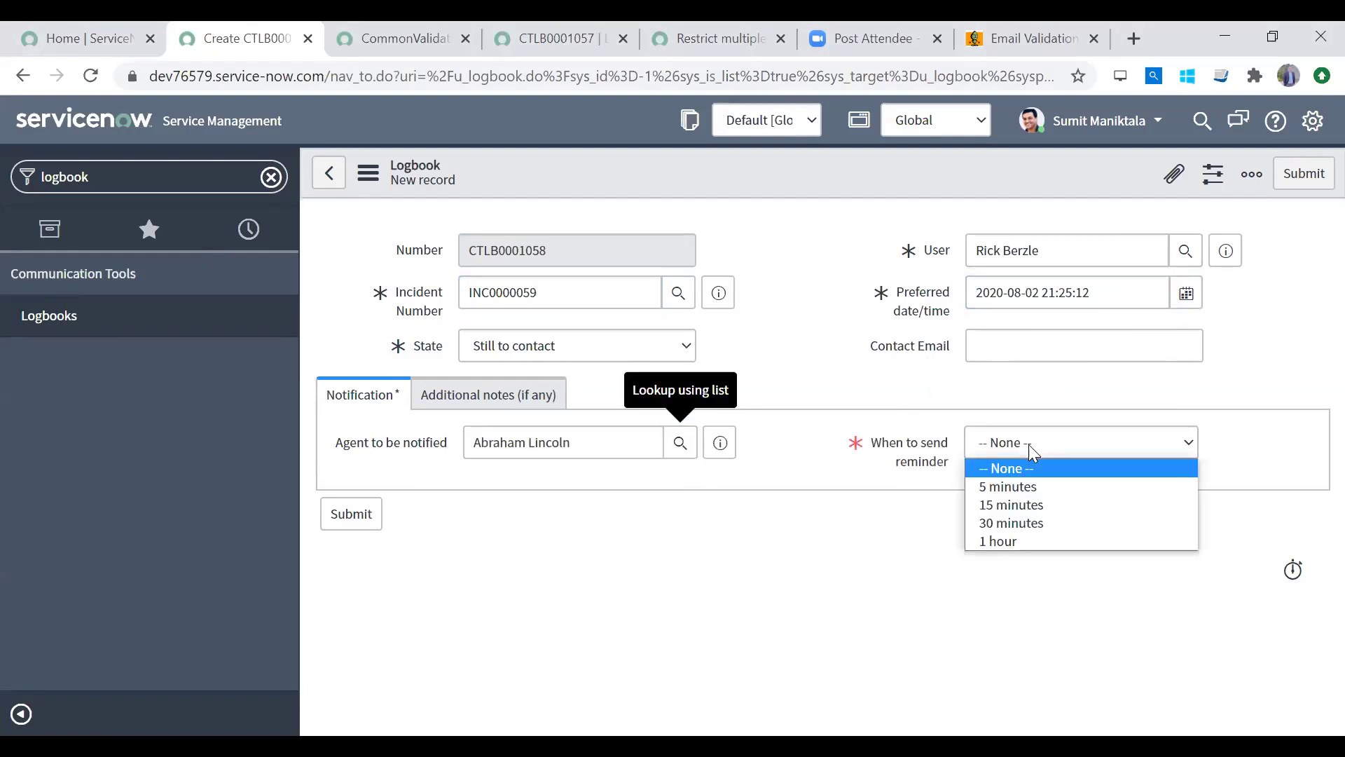
Step: Set the preferred time to 21:30:00 and enter contact email test.com
click(1186, 295)
click(1012, 511)
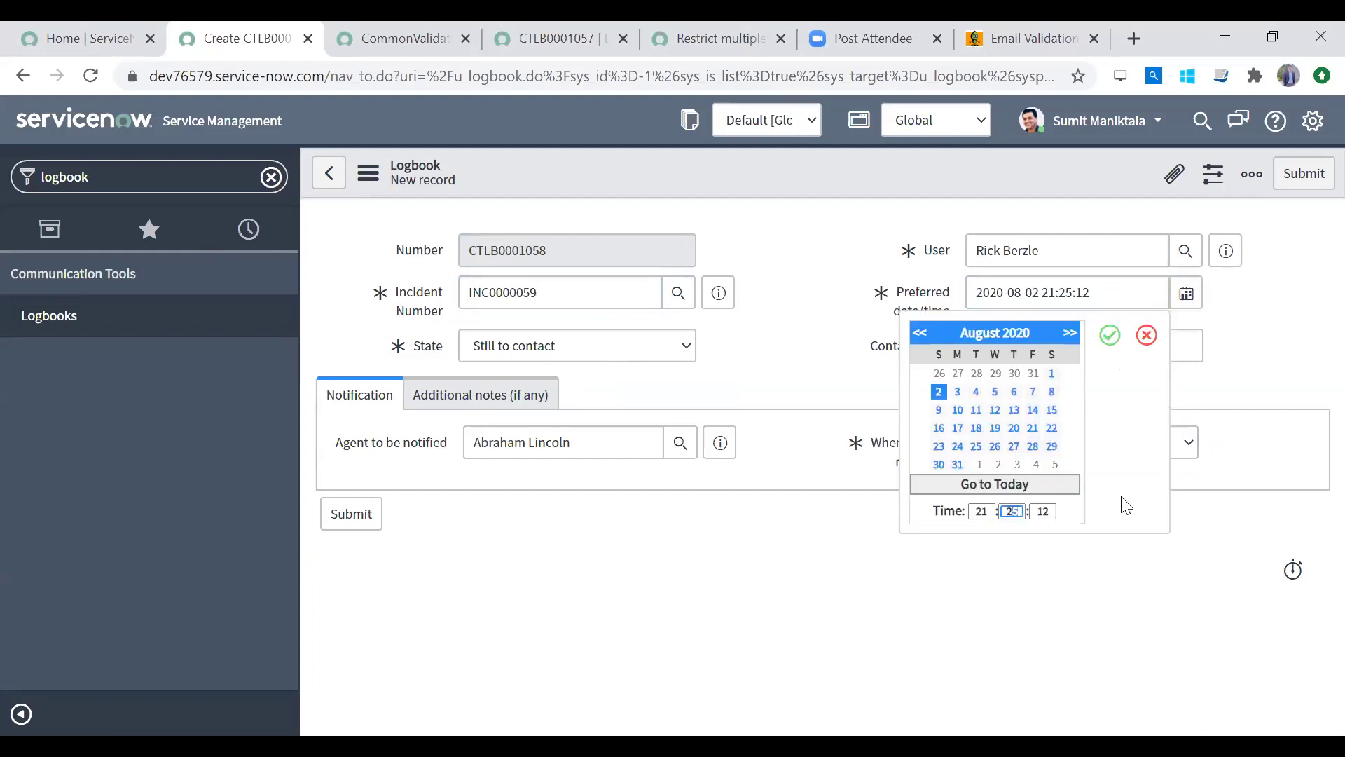
text(30)
key(Tab)
text(00)
click(1110, 335)
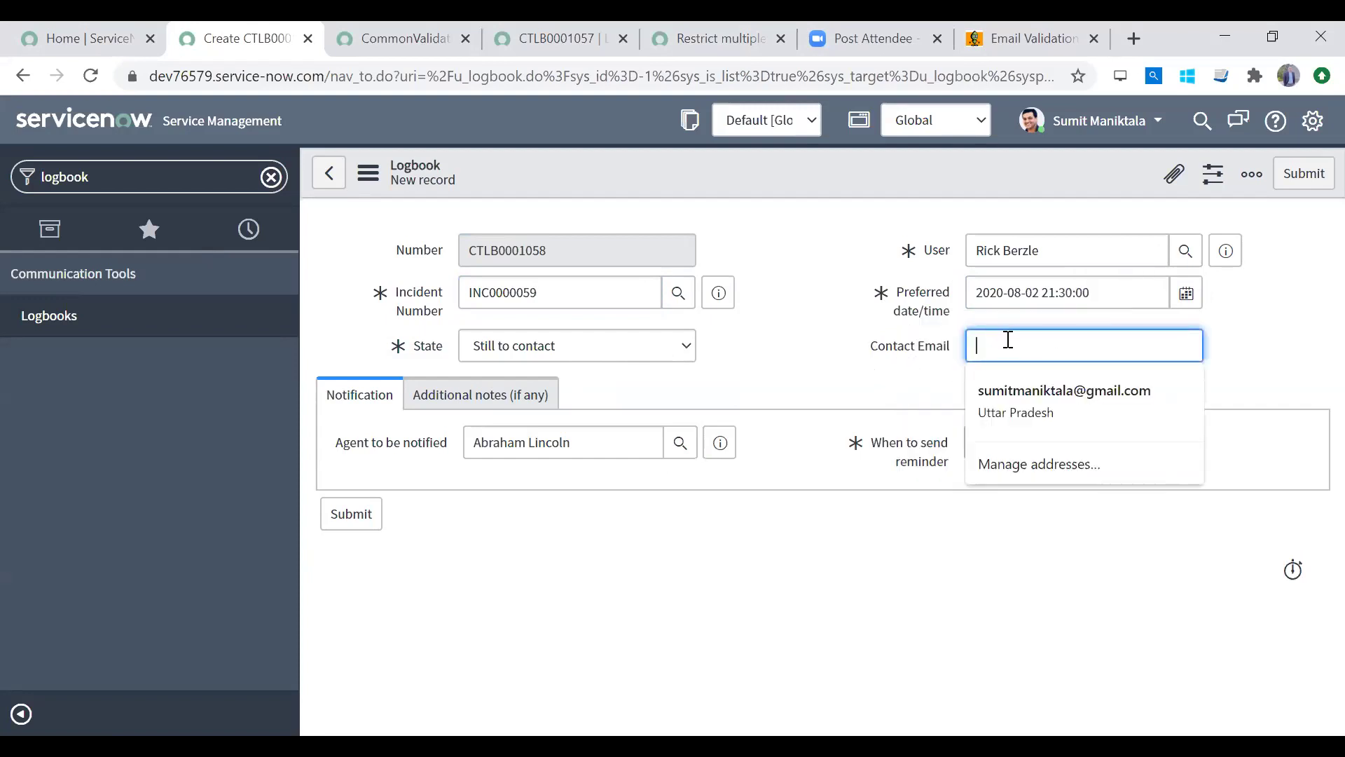
text(test.com)
key(Tab)
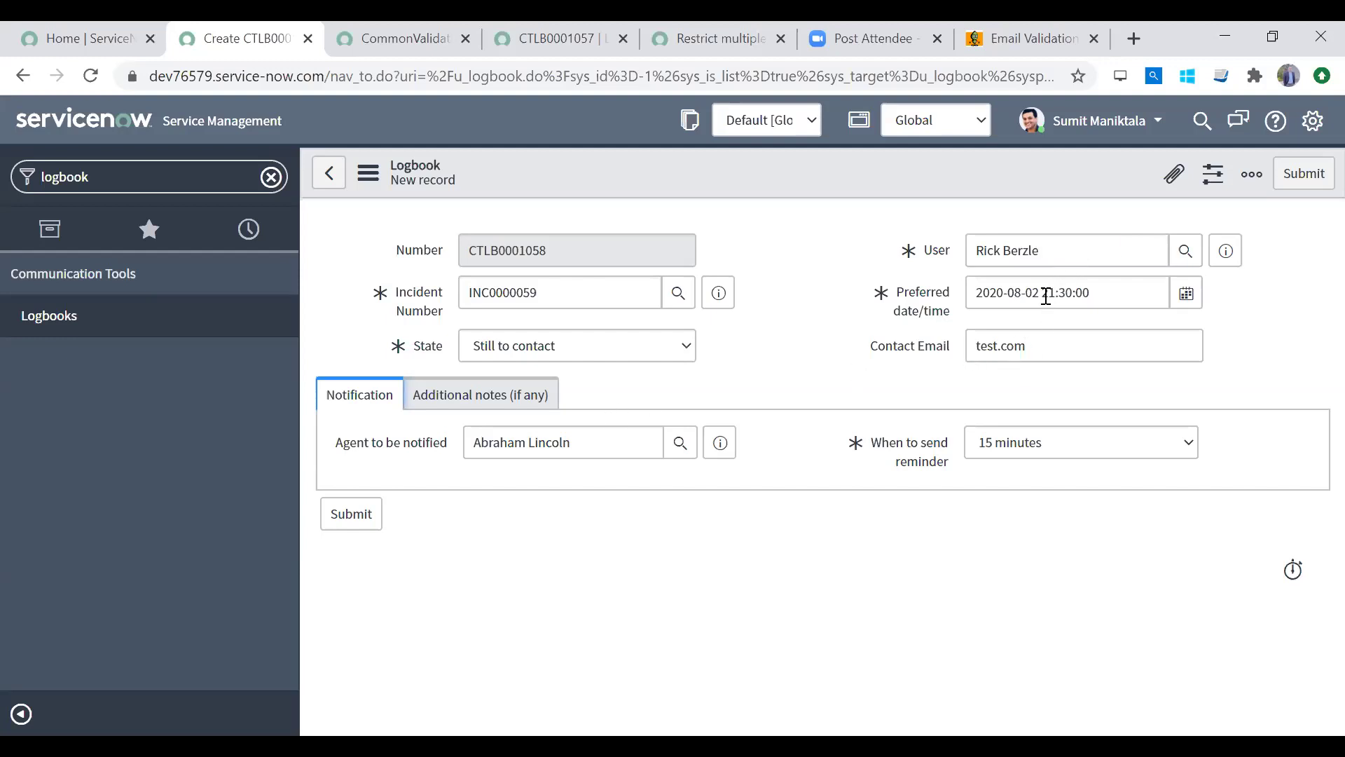
Step: Set When to send reminder to 30 minutes, then filter the navigator for event log
drag(1045, 296, 1111, 288)
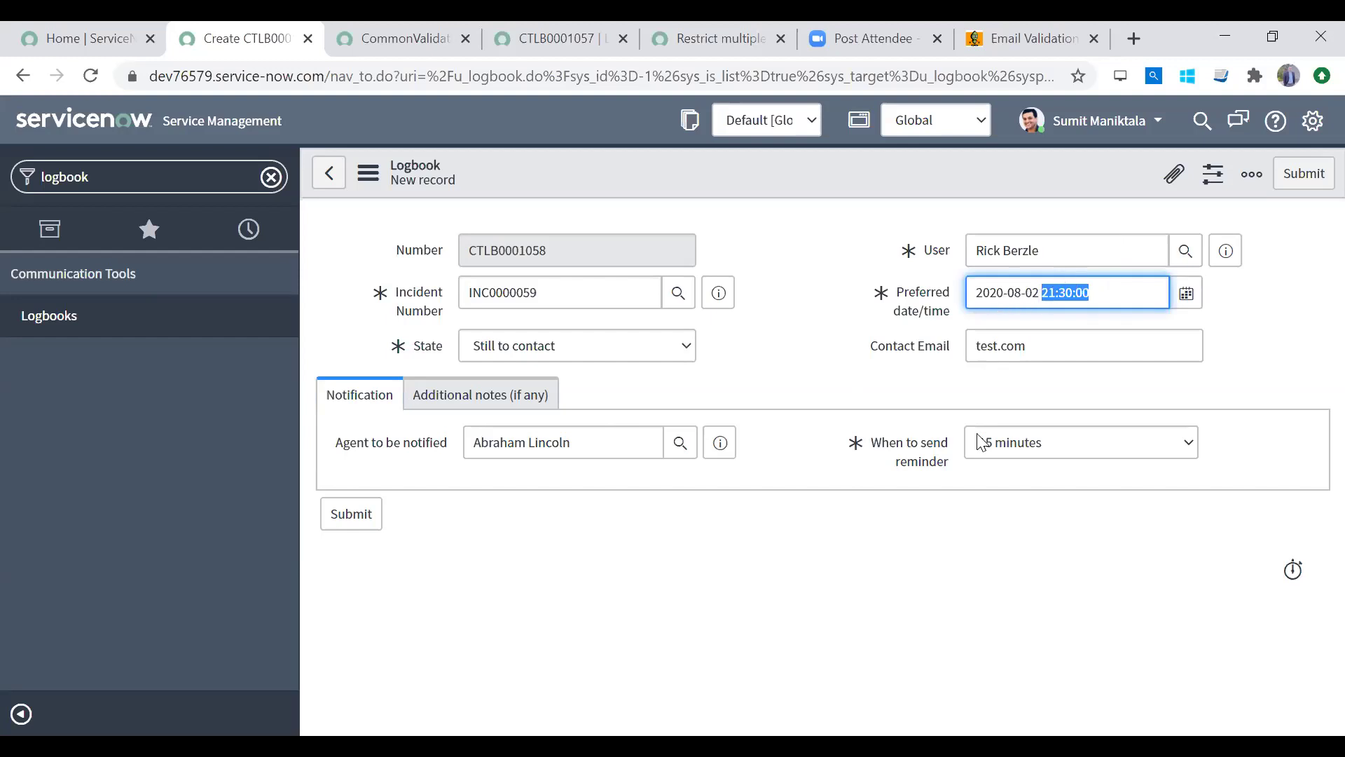
click(1032, 294)
click(1021, 247)
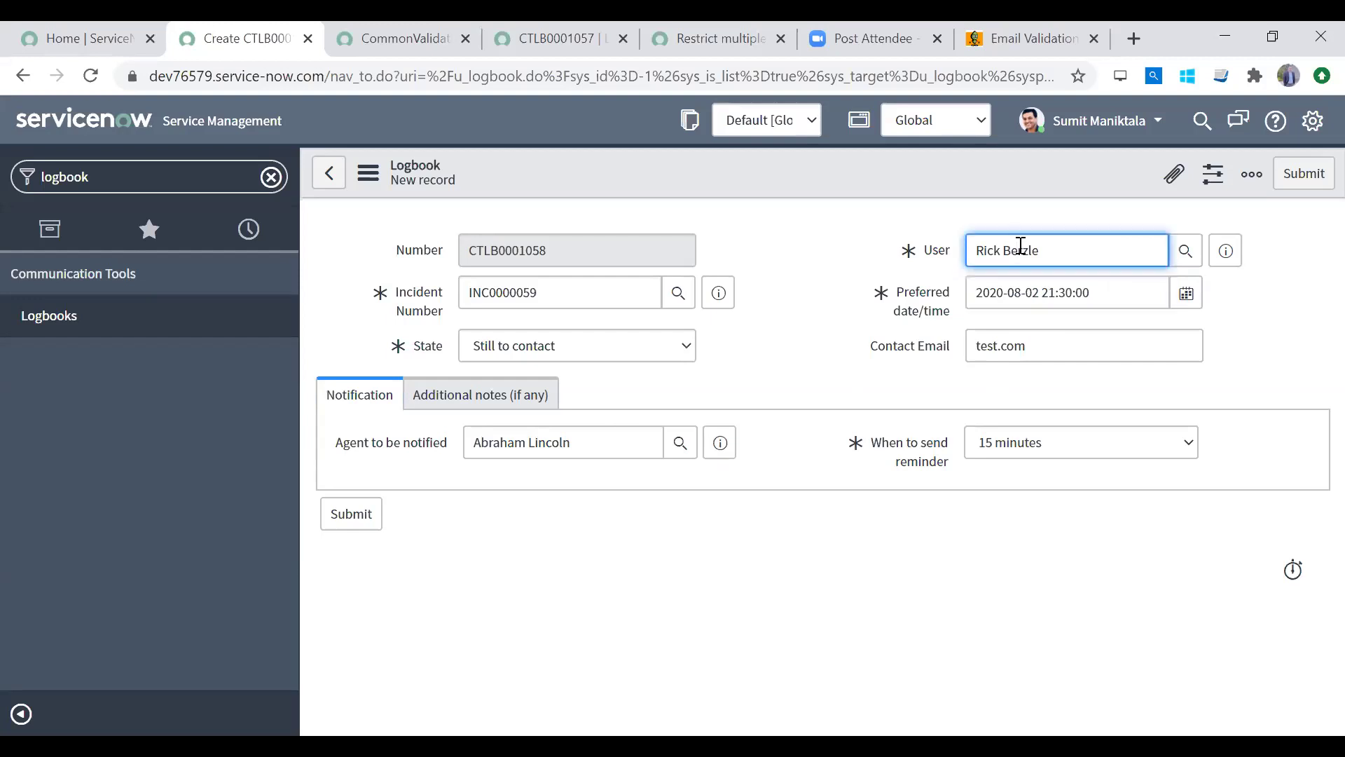
click(1033, 443)
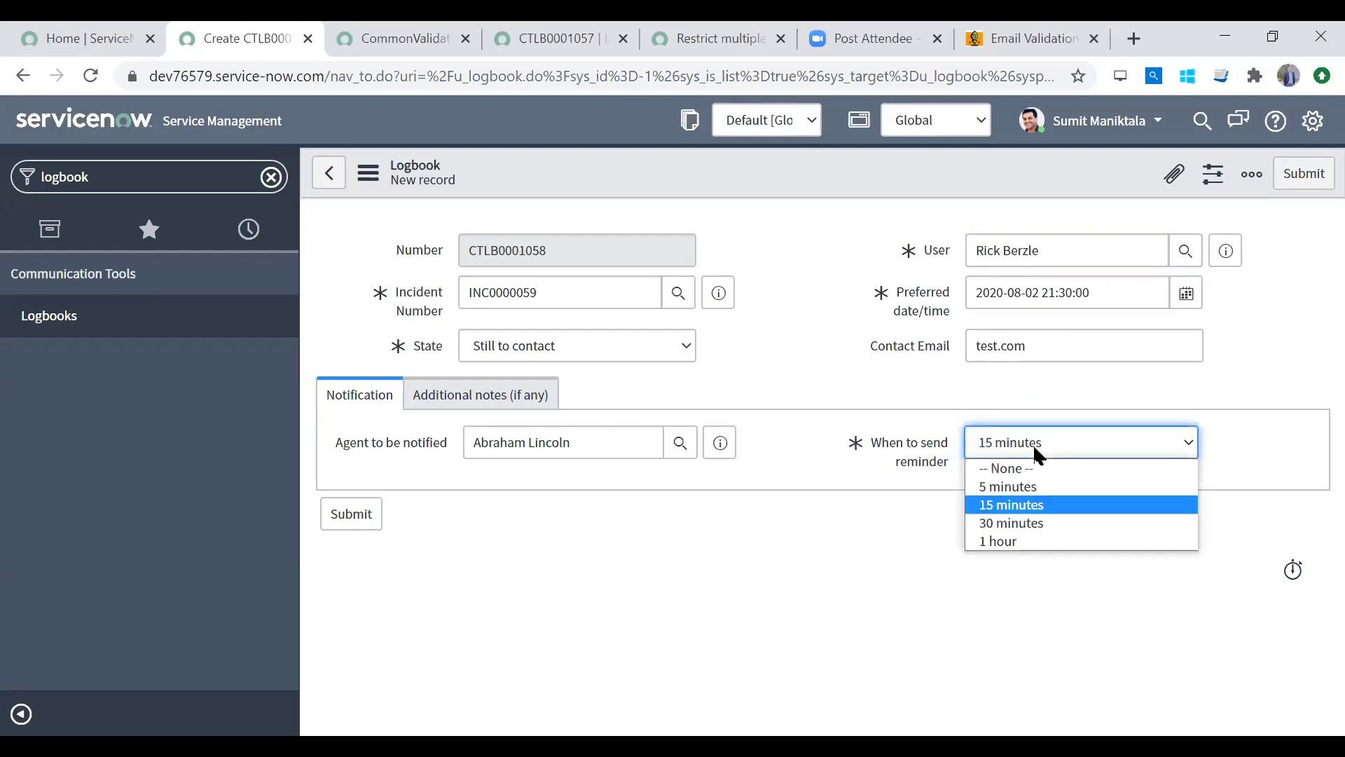
click(1020, 520)
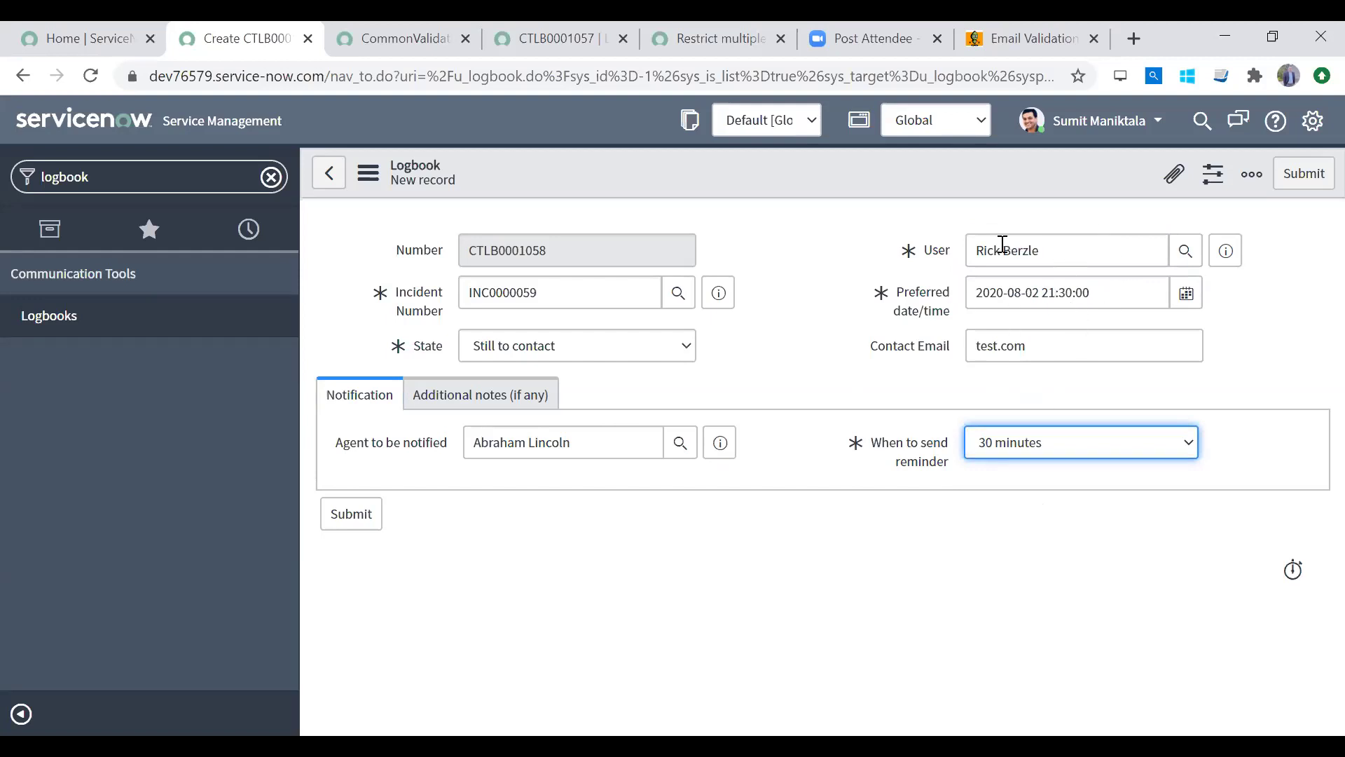
click(131, 171)
text(event log)
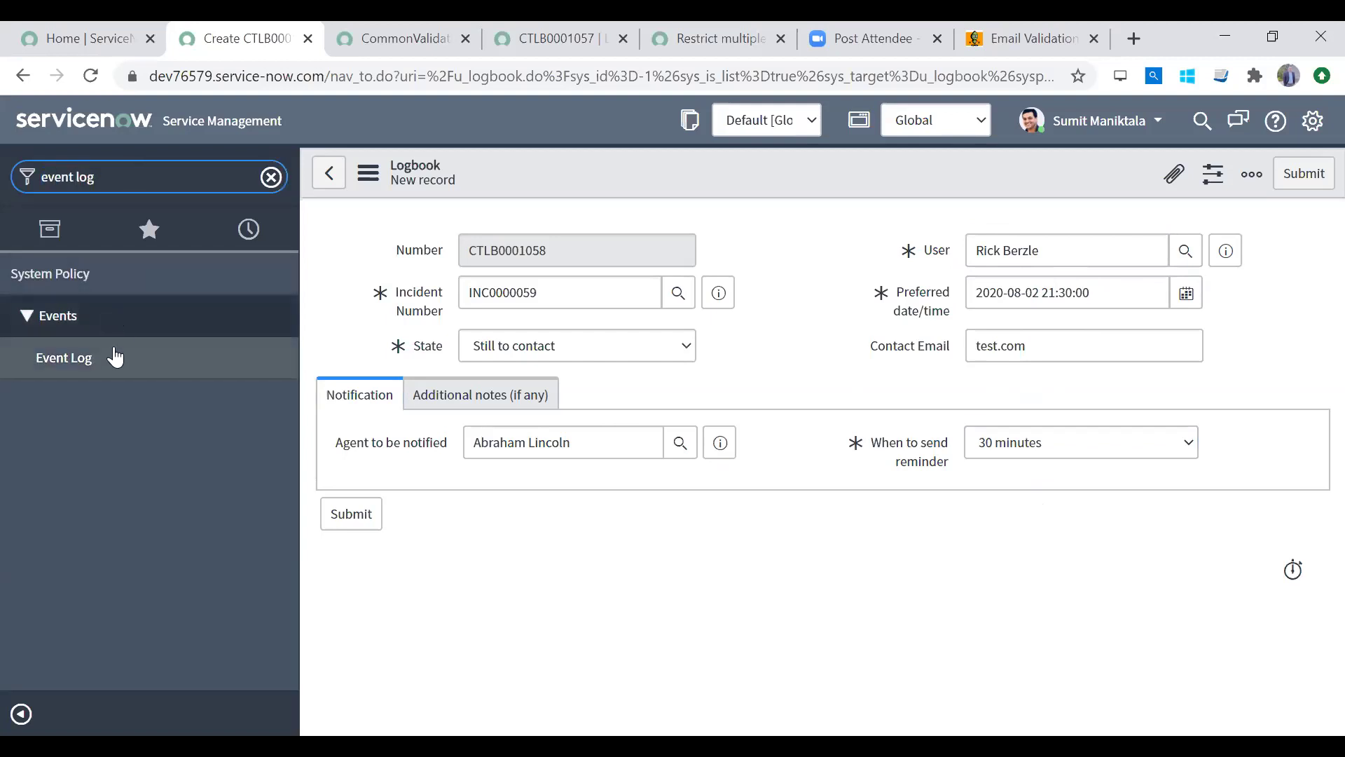
Step: Open the Event Log in a new tab, then save the logbook and note the Invalid insert error for test.com
middle_click(114, 358)
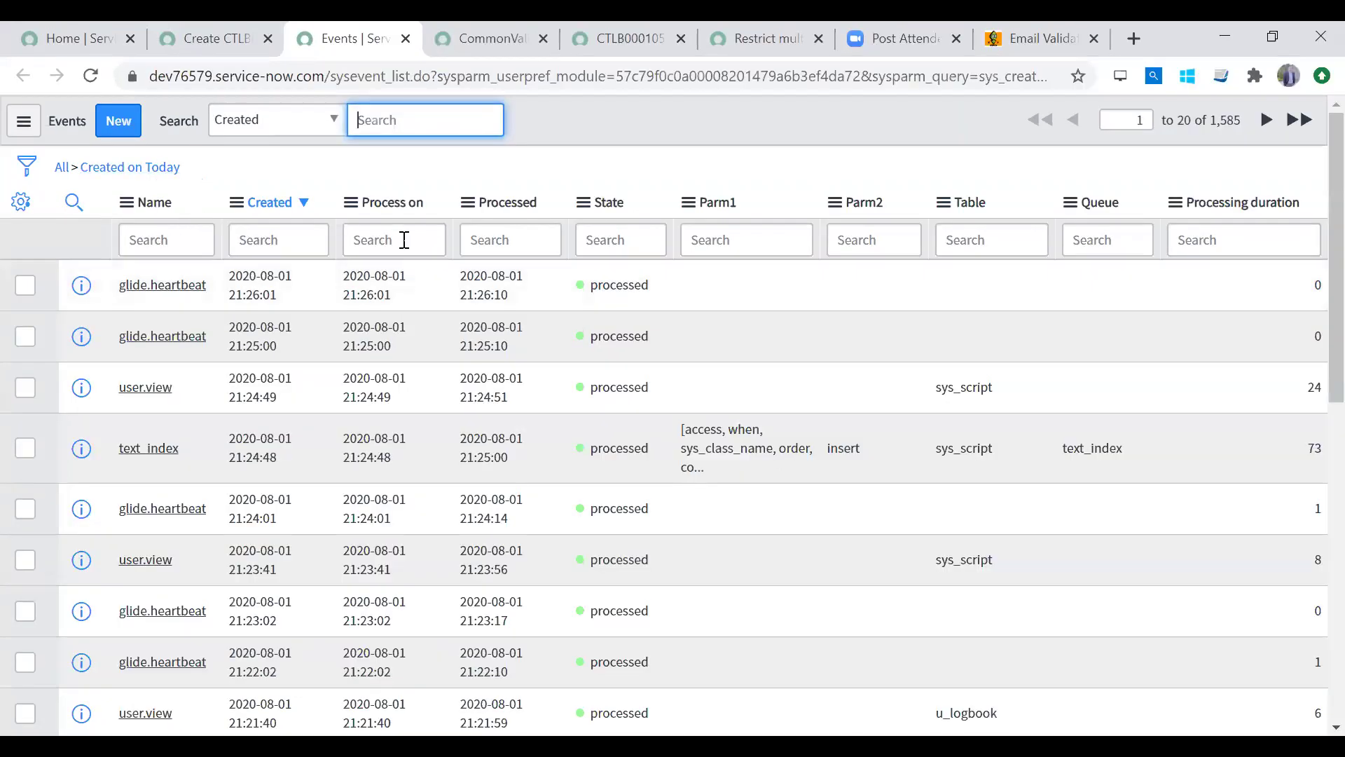
click(205, 39)
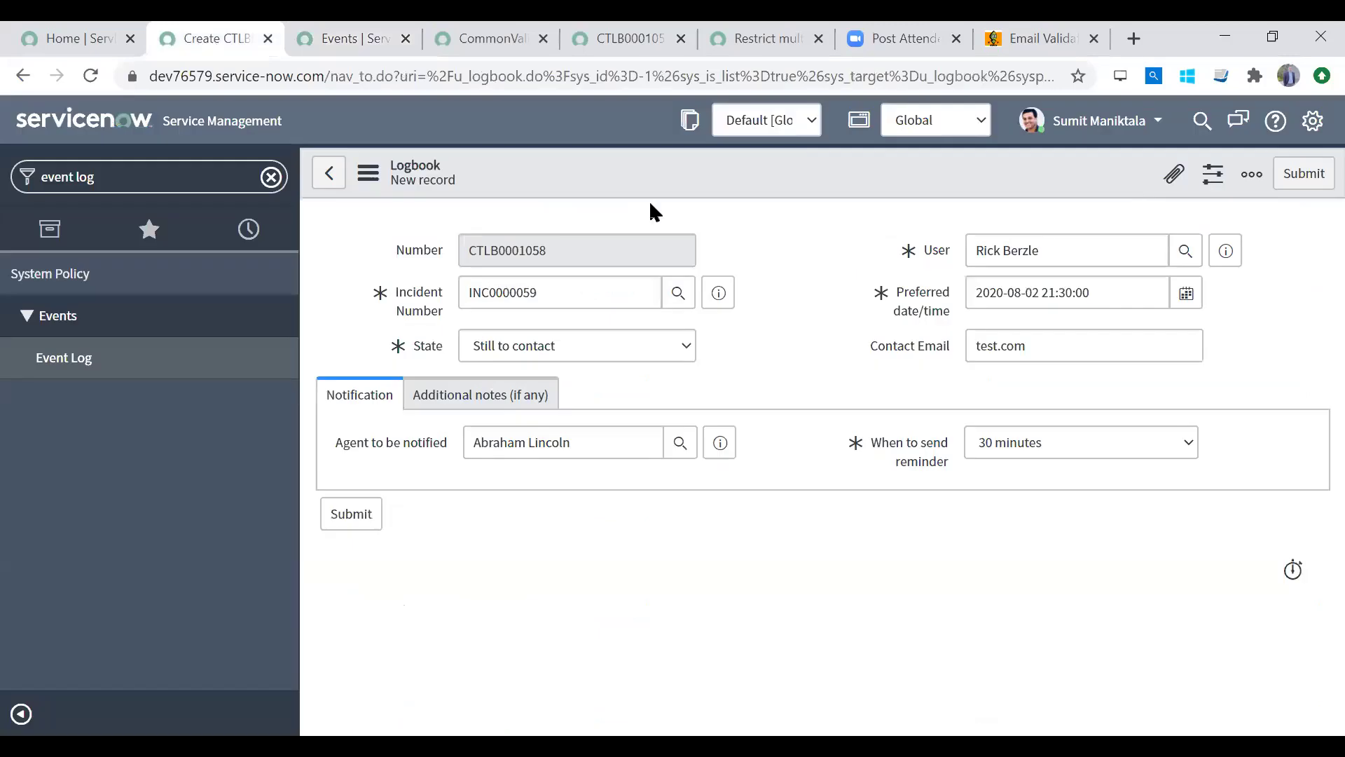
right_click(744, 184)
click(774, 194)
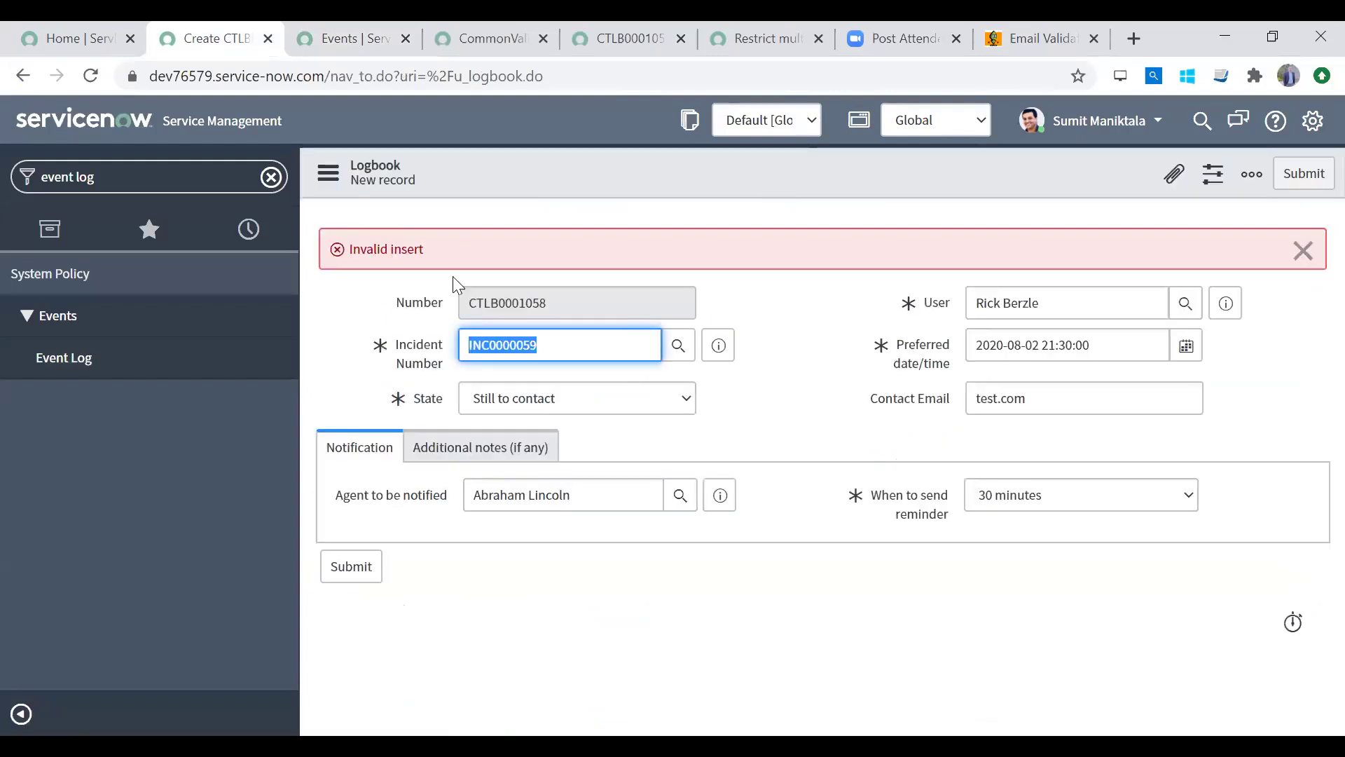
double_click(397, 240)
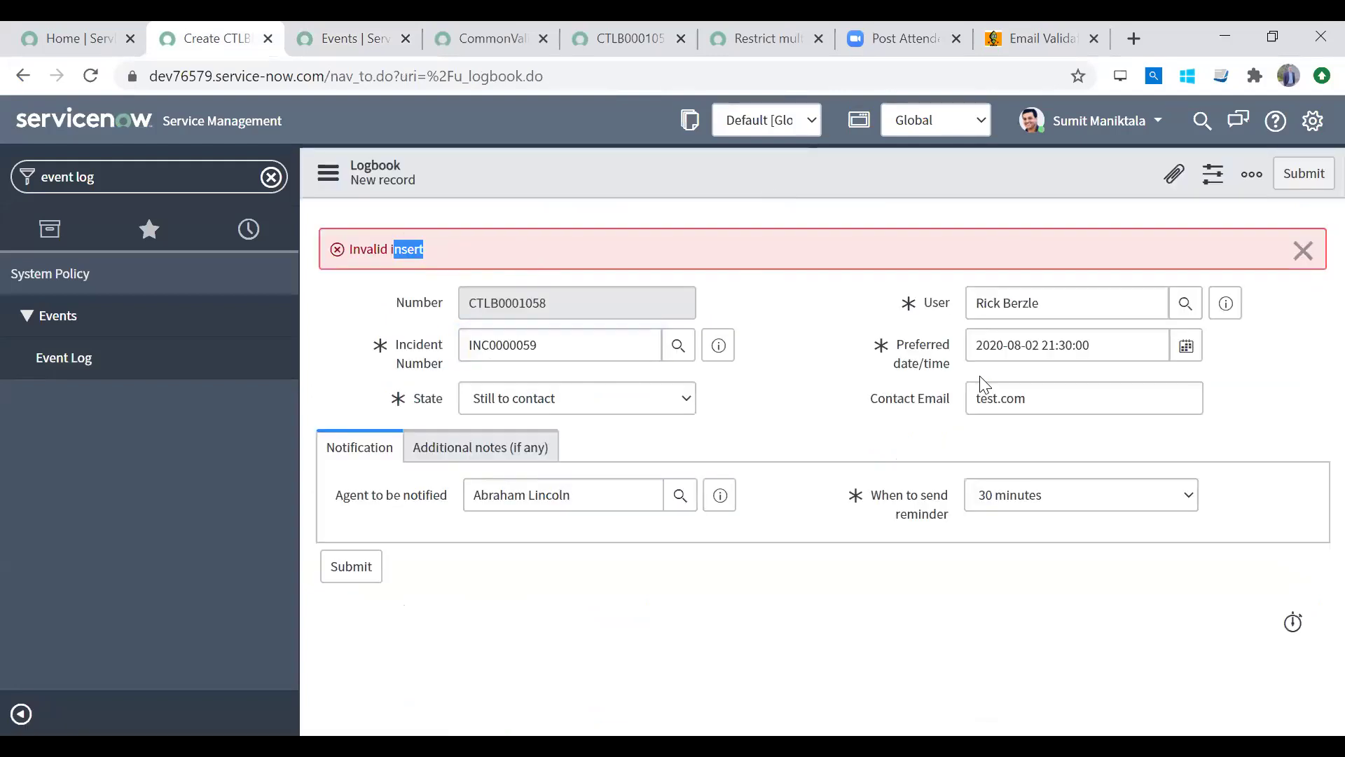
click(1027, 390)
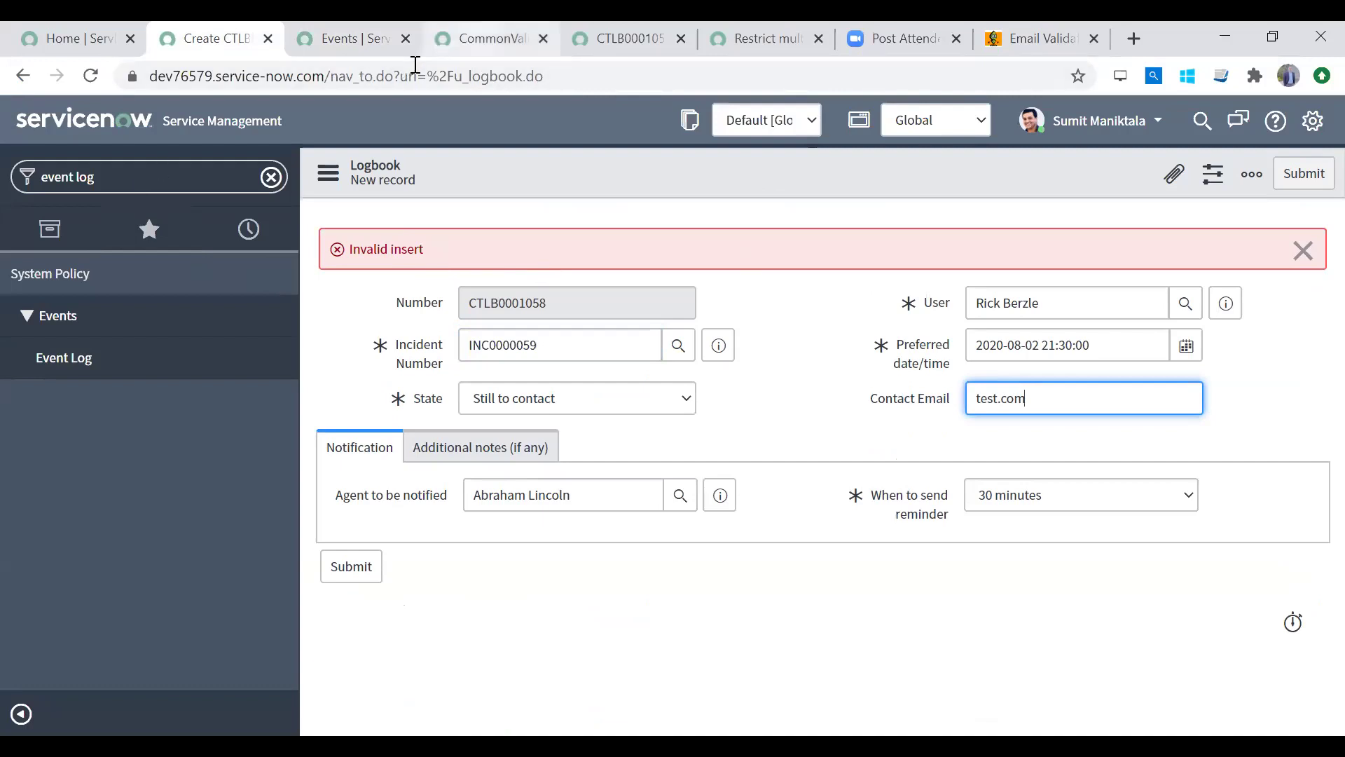
Step: Look over the CommonValidations and events tabs, then filter the navigator for business rule
click(484, 40)
click(378, 41)
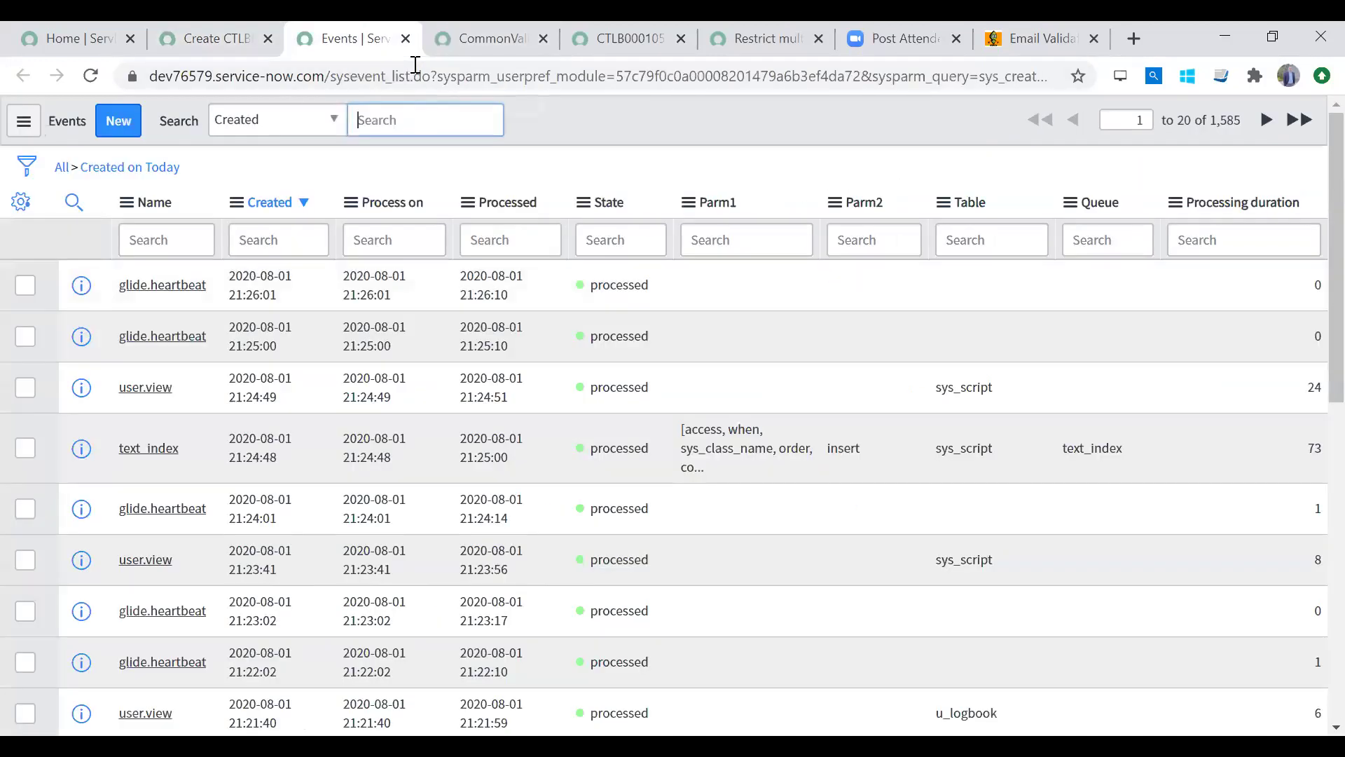
click(196, 30)
triple_click(131, 182)
text(b)
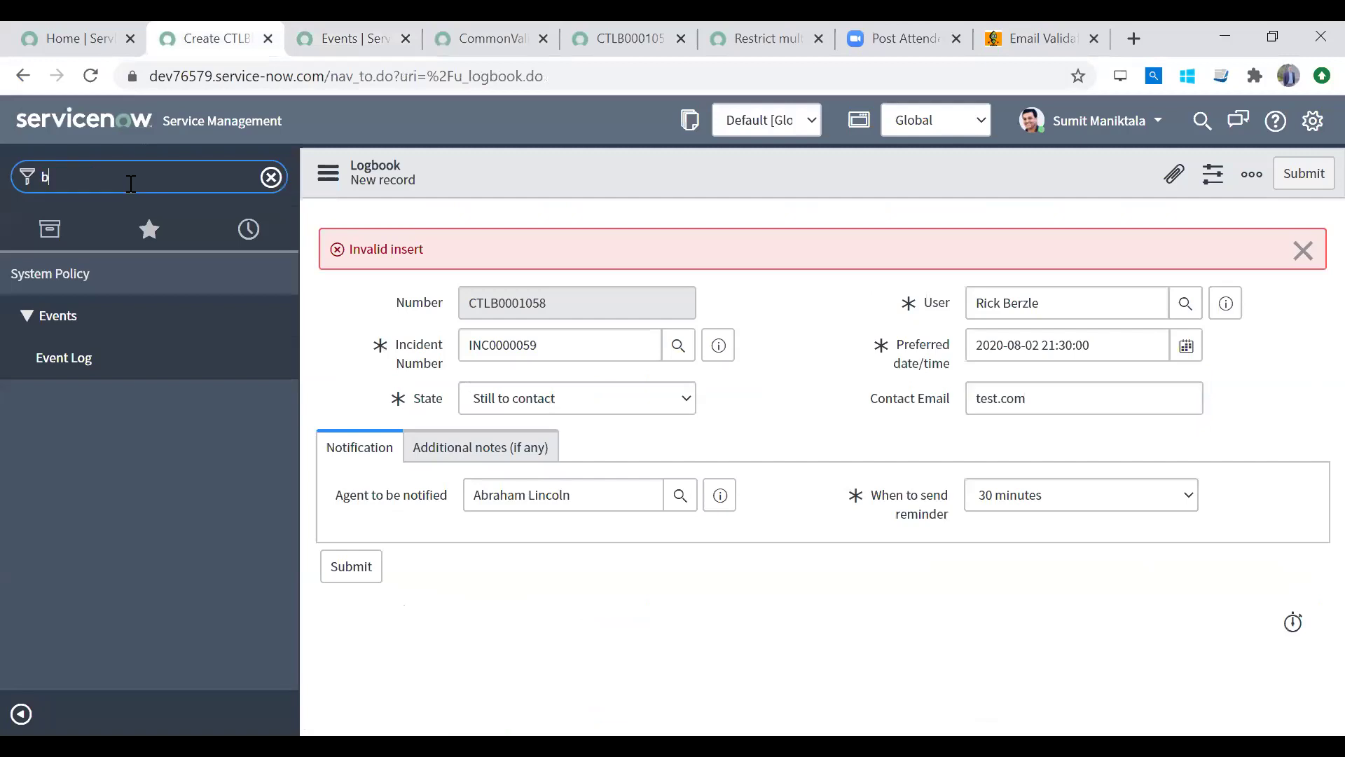
text(usiness rule)
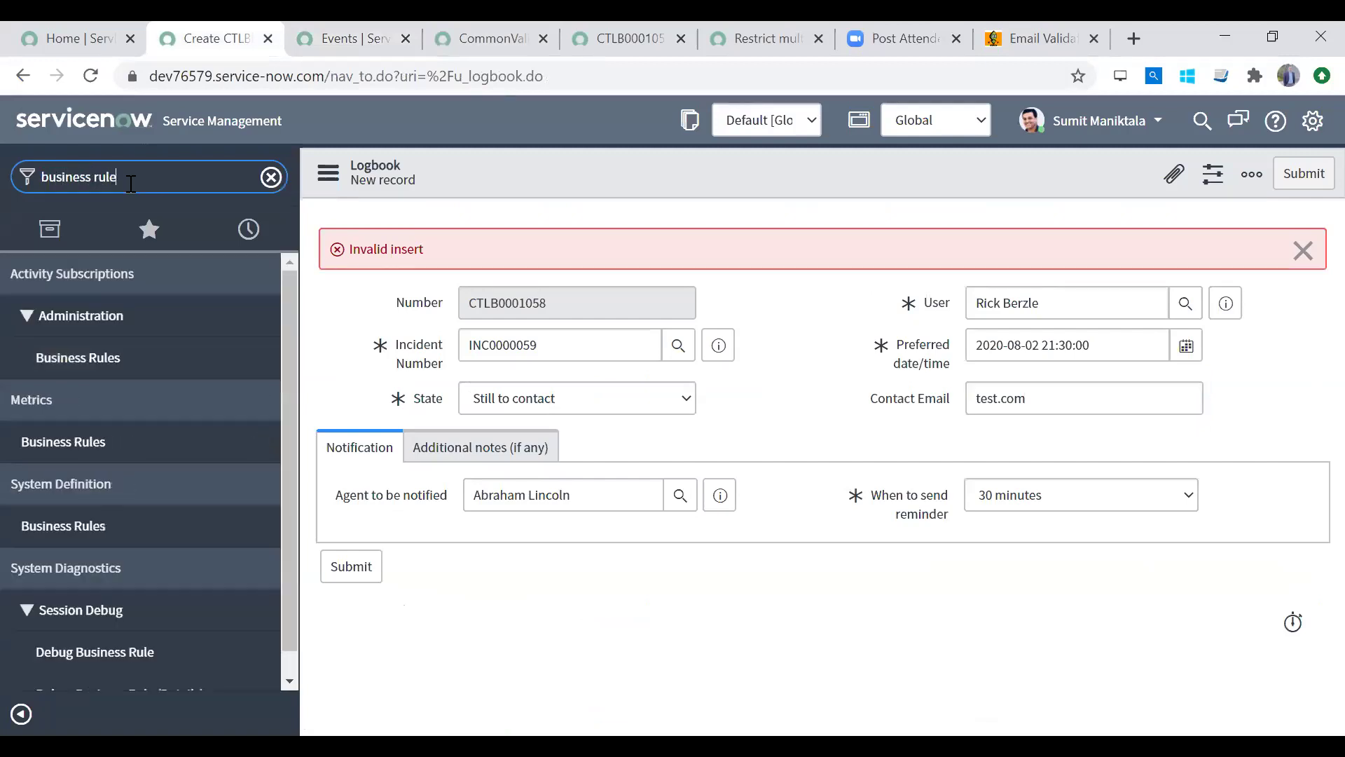
Step: Open Business Rules in a new tab and insert gs.addErrorMessage into ValidateEmail's if block
middle_click(133, 525)
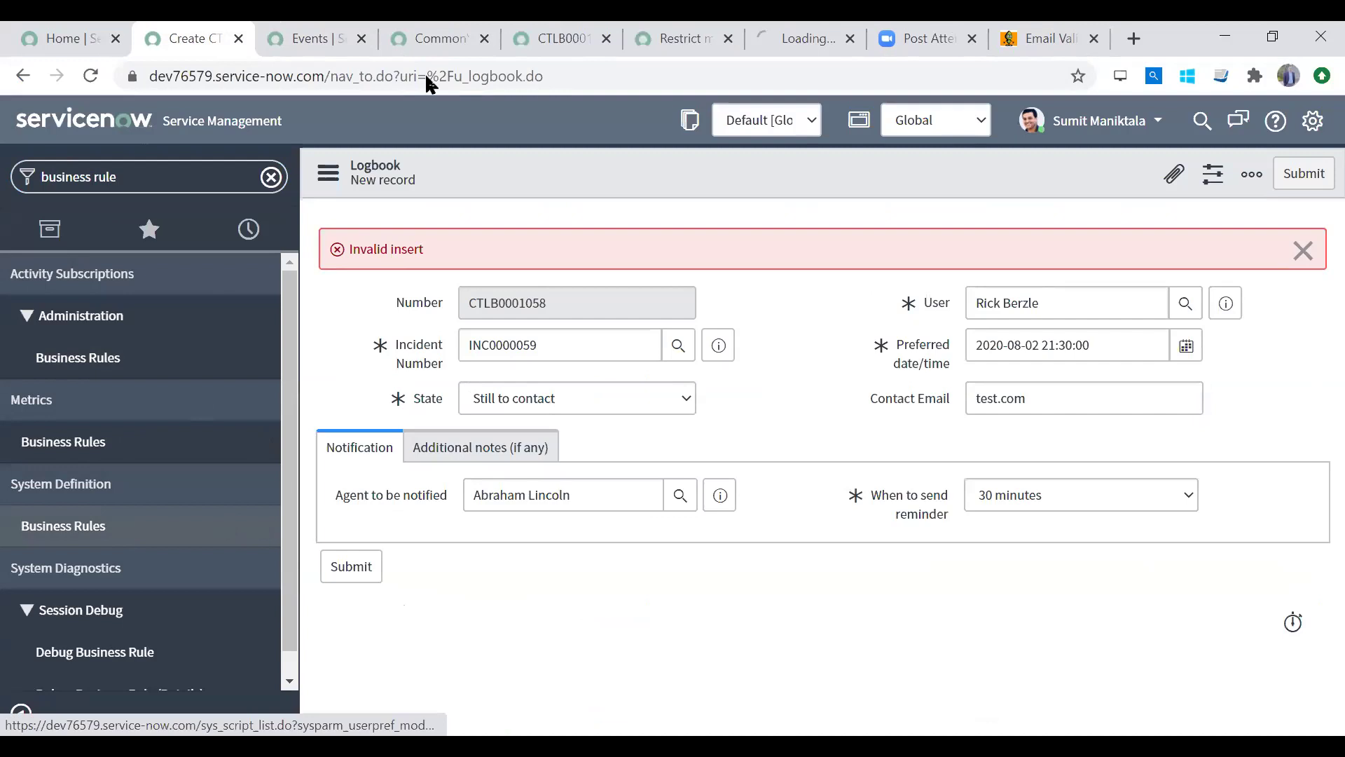
click(795, 39)
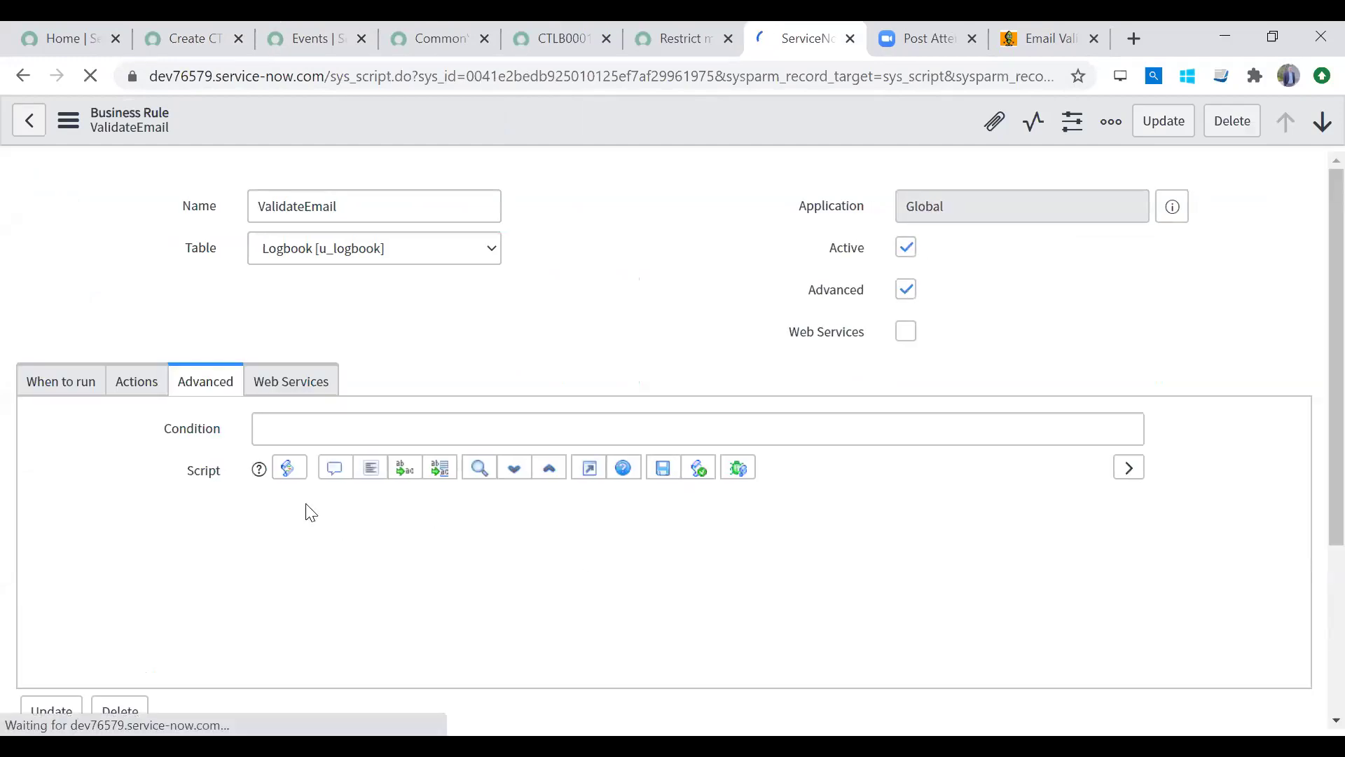
scroll(1311, 490, down, 3)
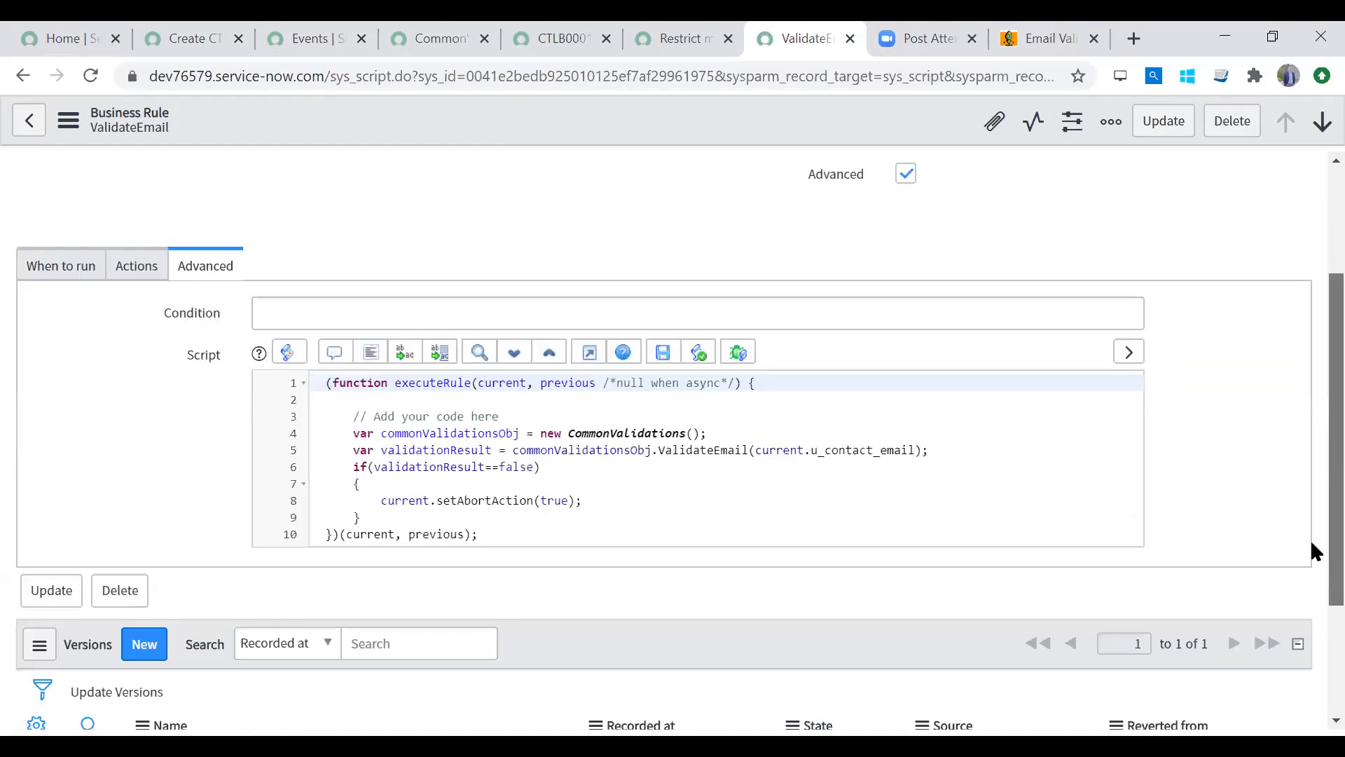
click(520, 483)
key(Return)
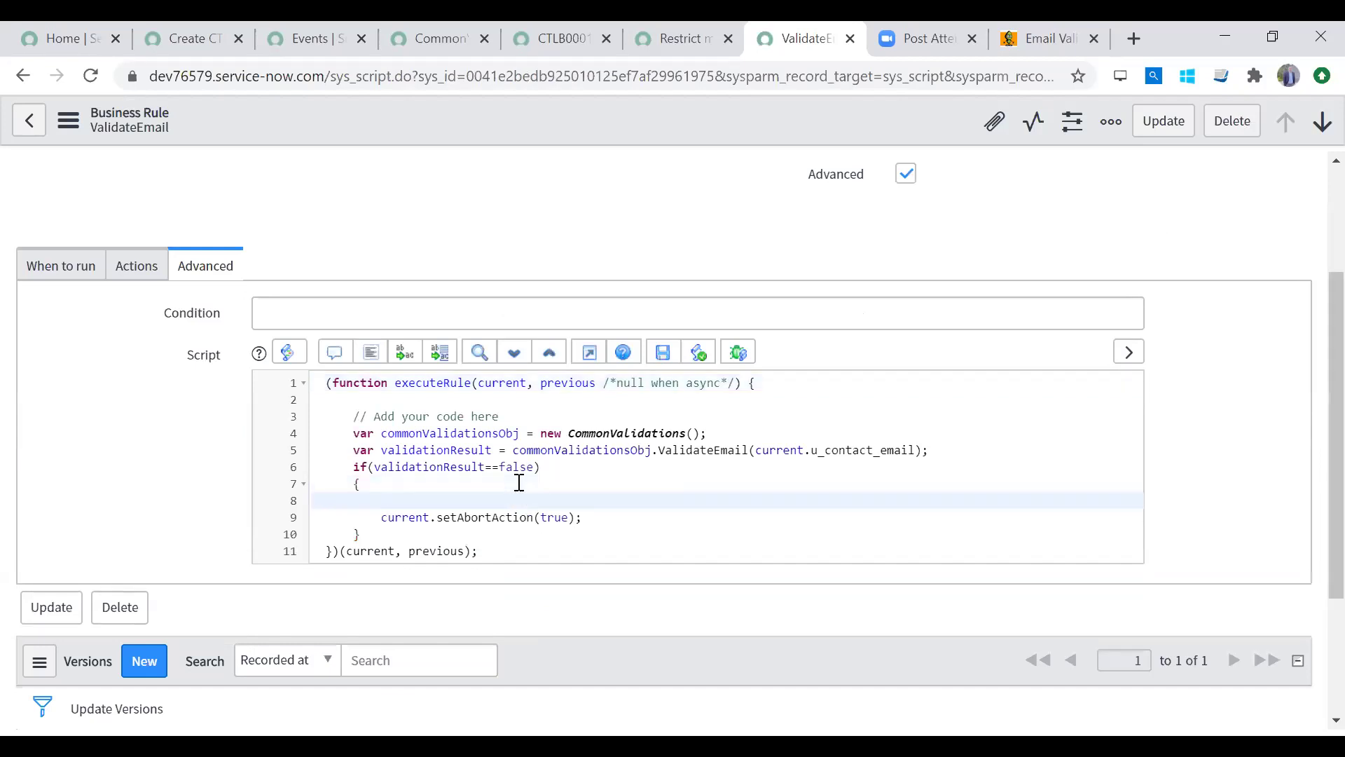
text(gs.)
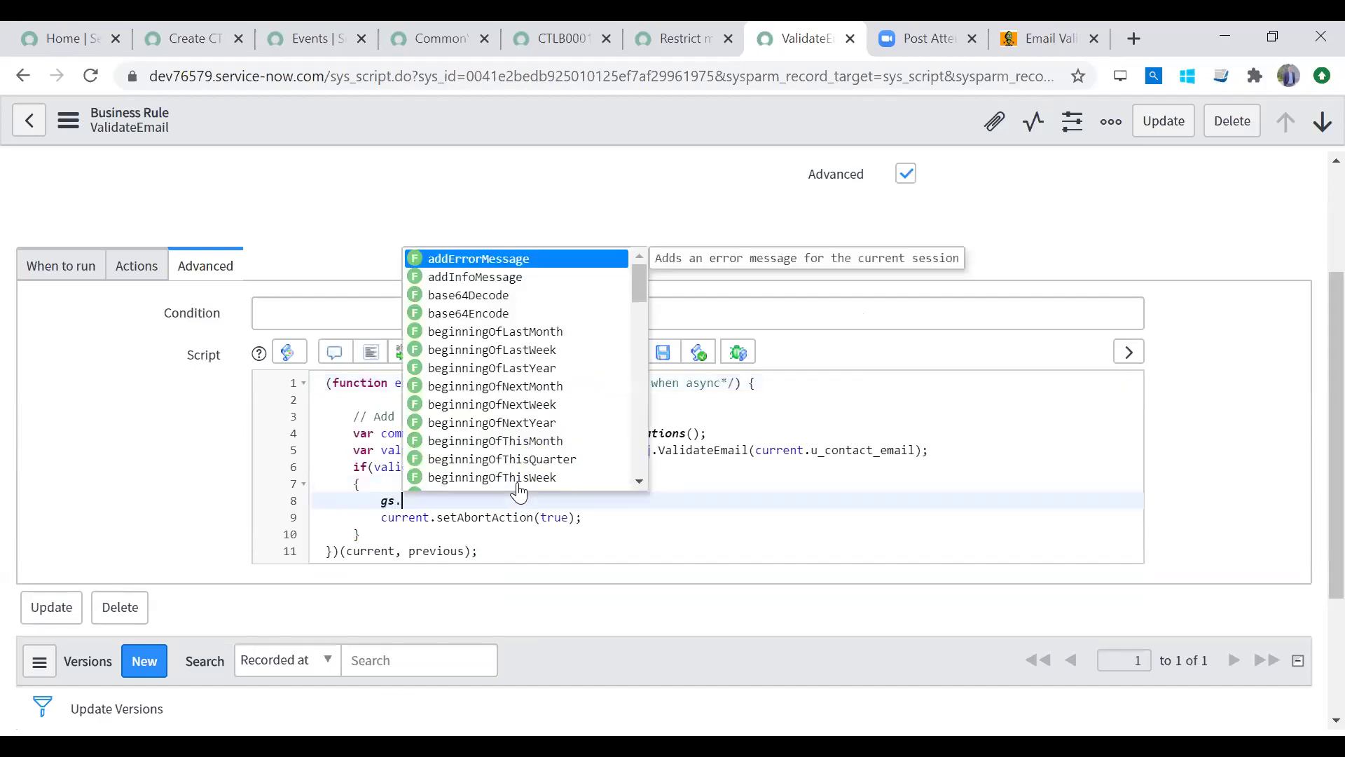
text(ad)
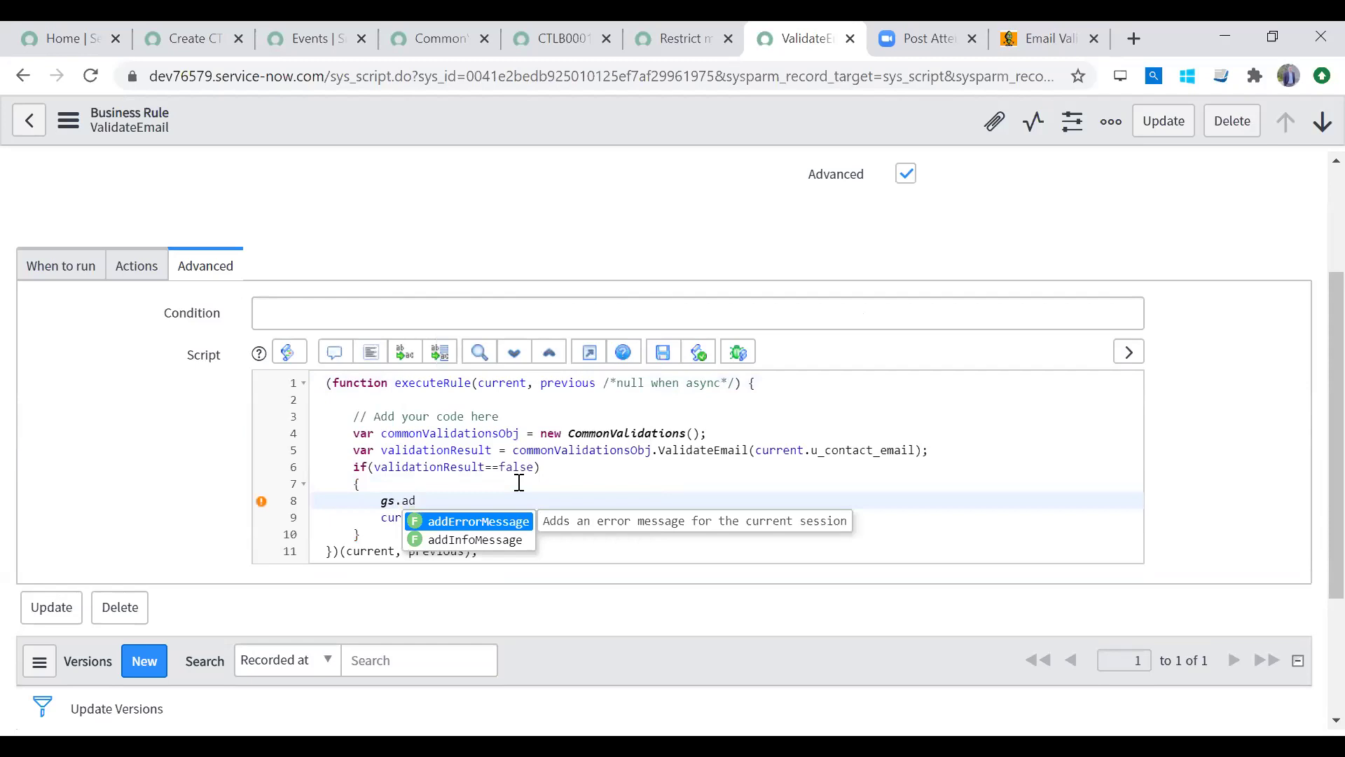
key(Down)
key(Up)
key(Down)
key(Up)
key(Down)
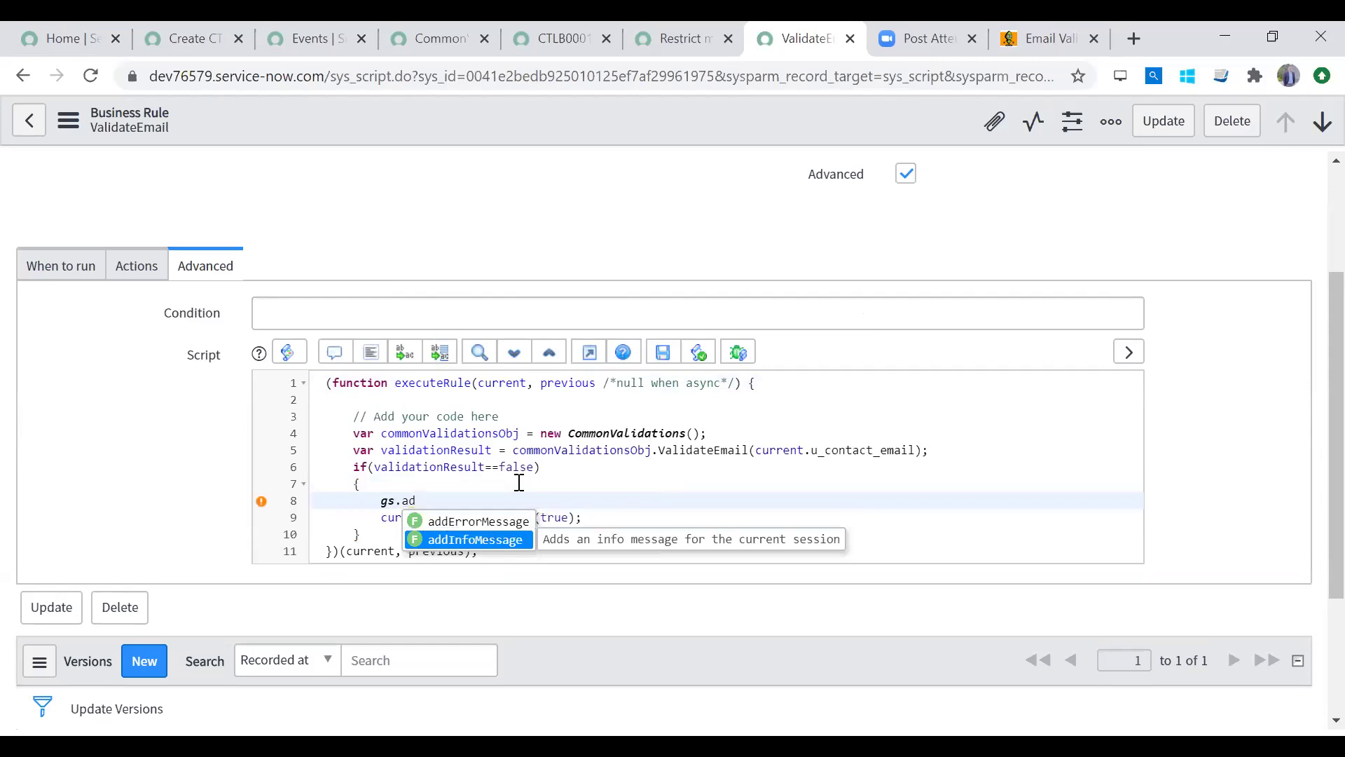
key(Up)
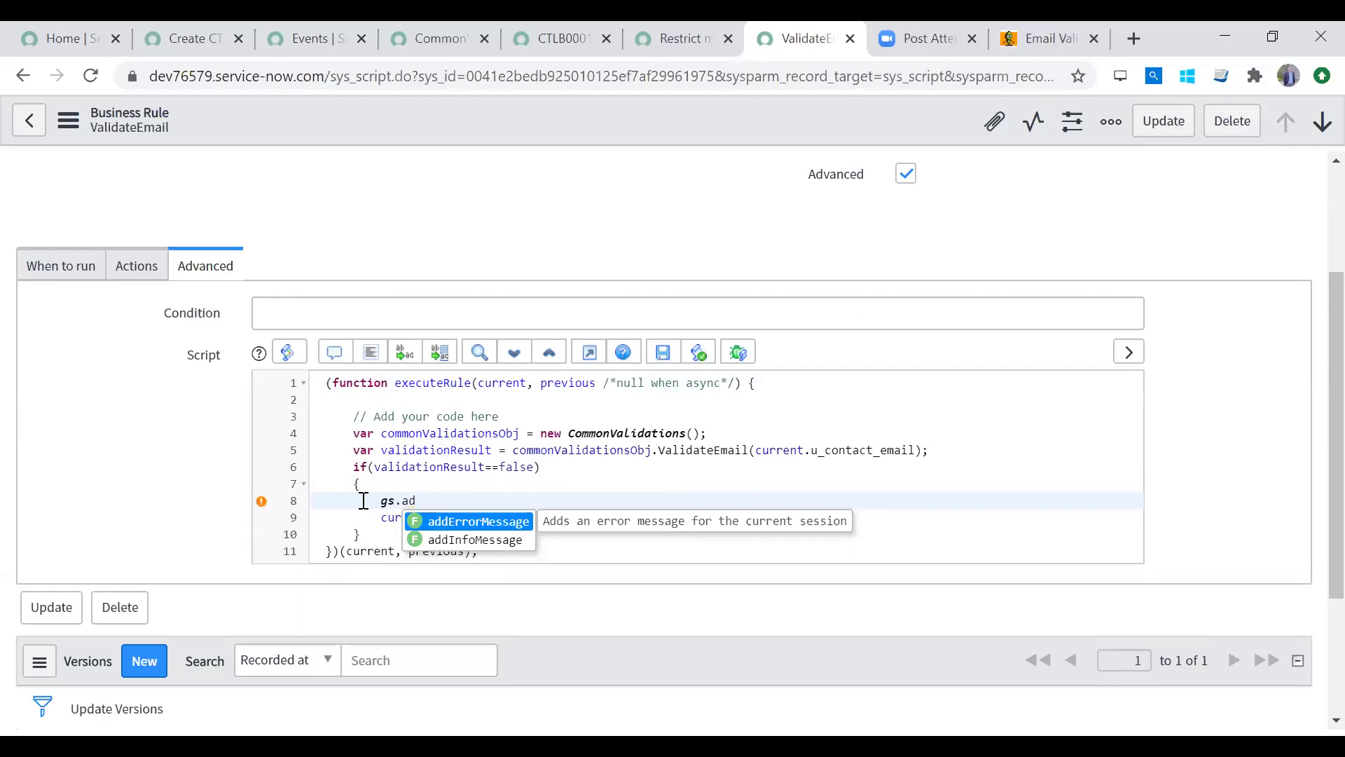
click(470, 522)
Step: Complete the message "Email Address is not correct"; and save the business rule
text(")
text(Email M)
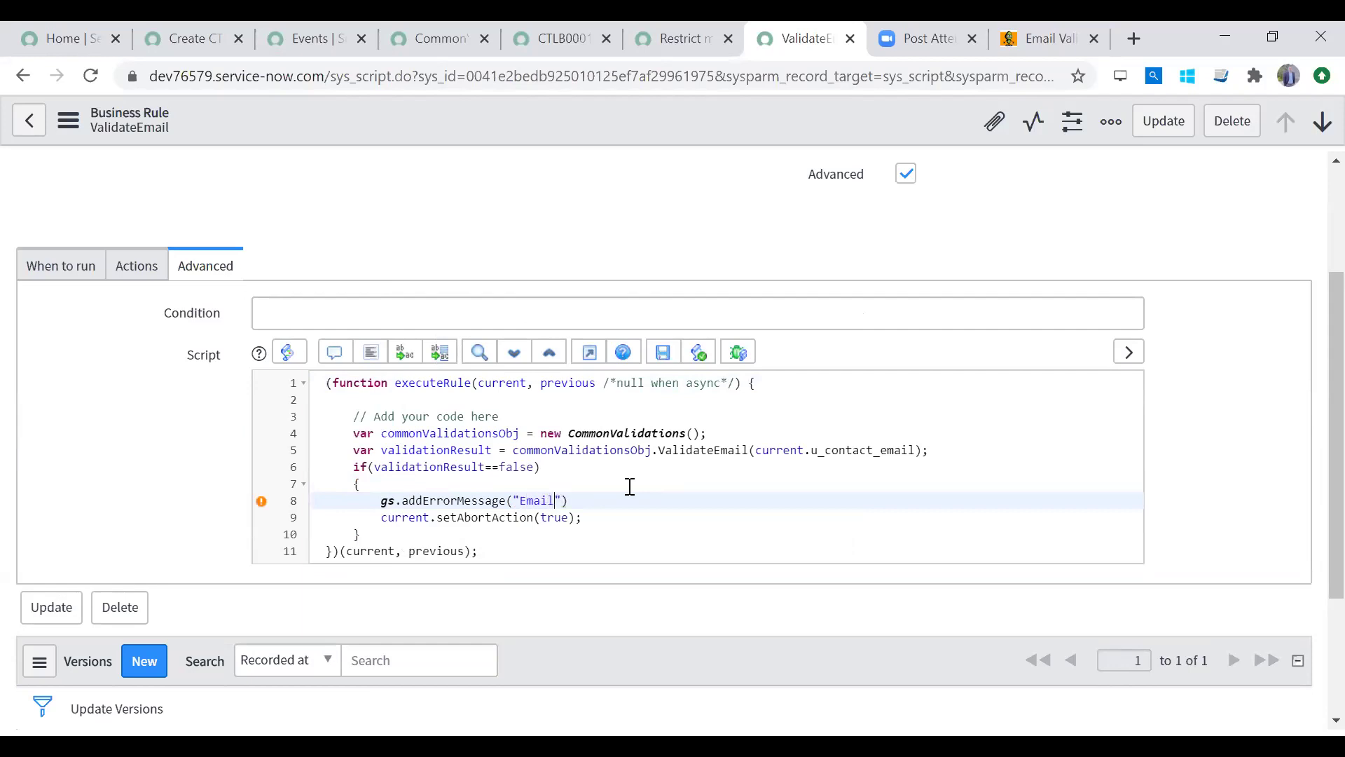
key(BackSpace)
text(Adddress)
key(BackSpace)
key(Right)
key(Right)
key(Right)
key(Right)
text(I N)
key(BackSpace)
key(BackSpace)
key(BackSpace)
text(is not correct)
key(End)
text(;)
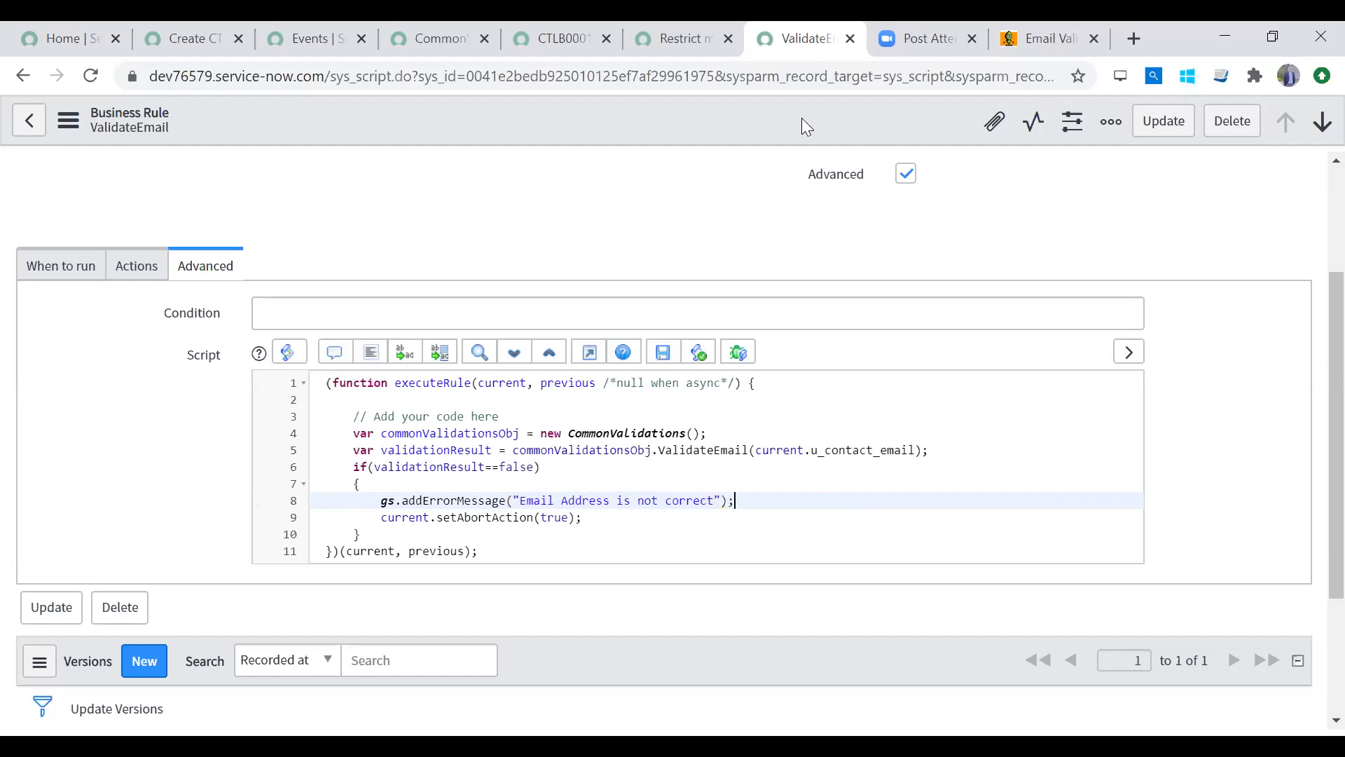
right_click(788, 119)
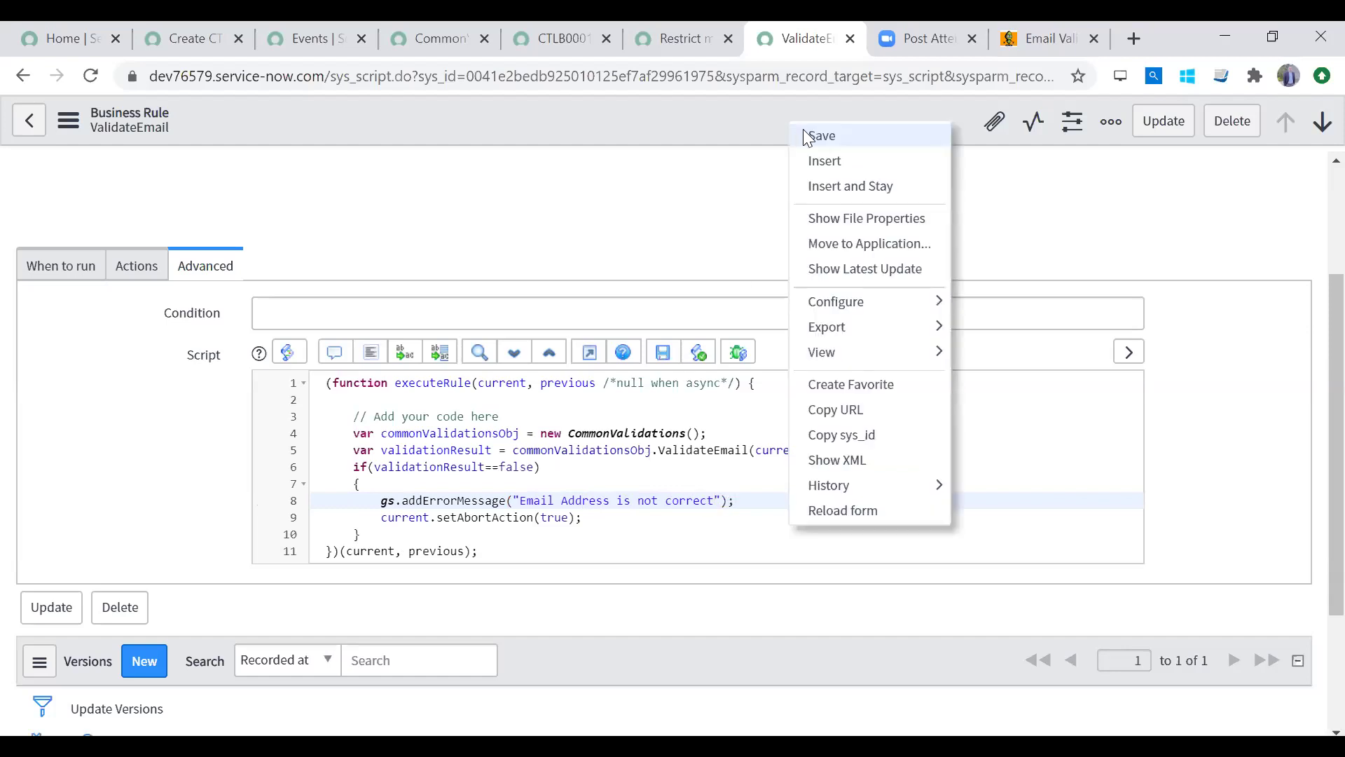
click(820, 135)
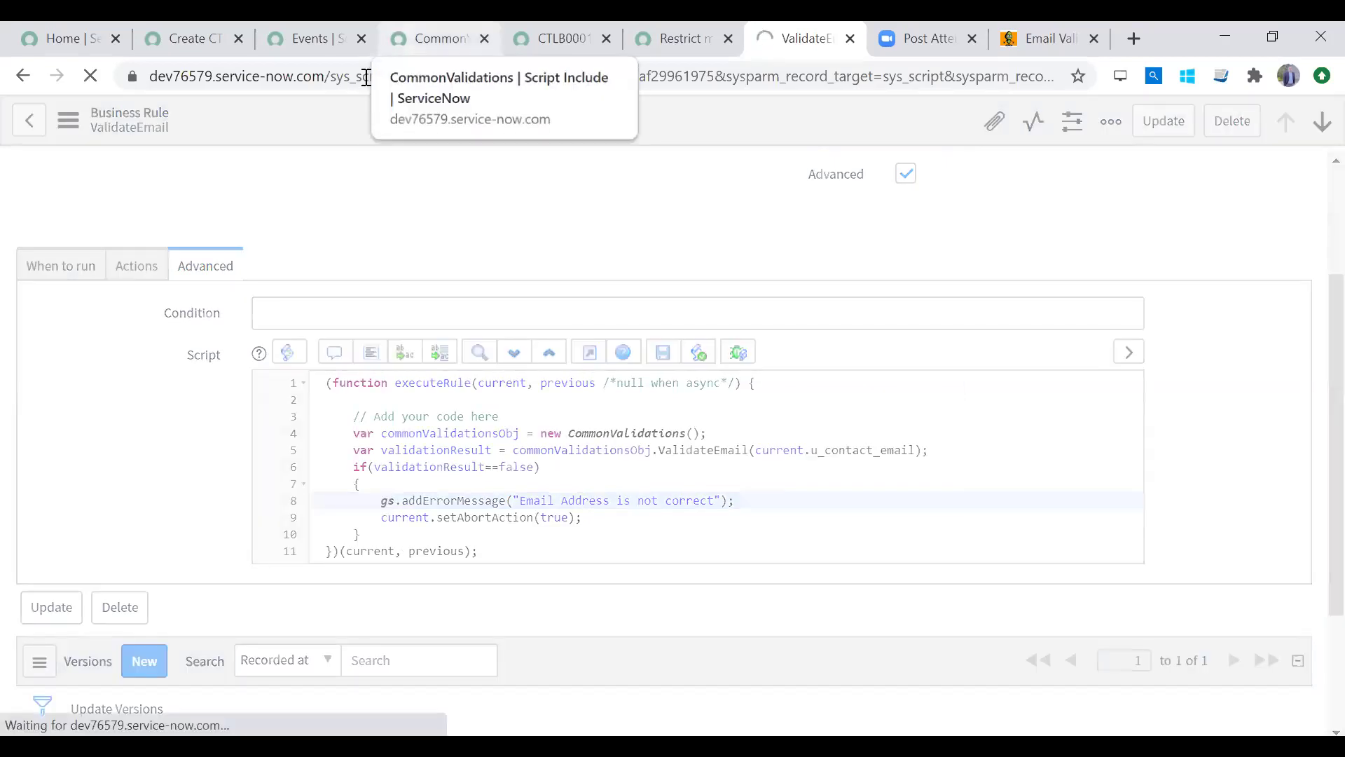
Step: Return to the logbook form and save the record again
click(427, 39)
click(299, 40)
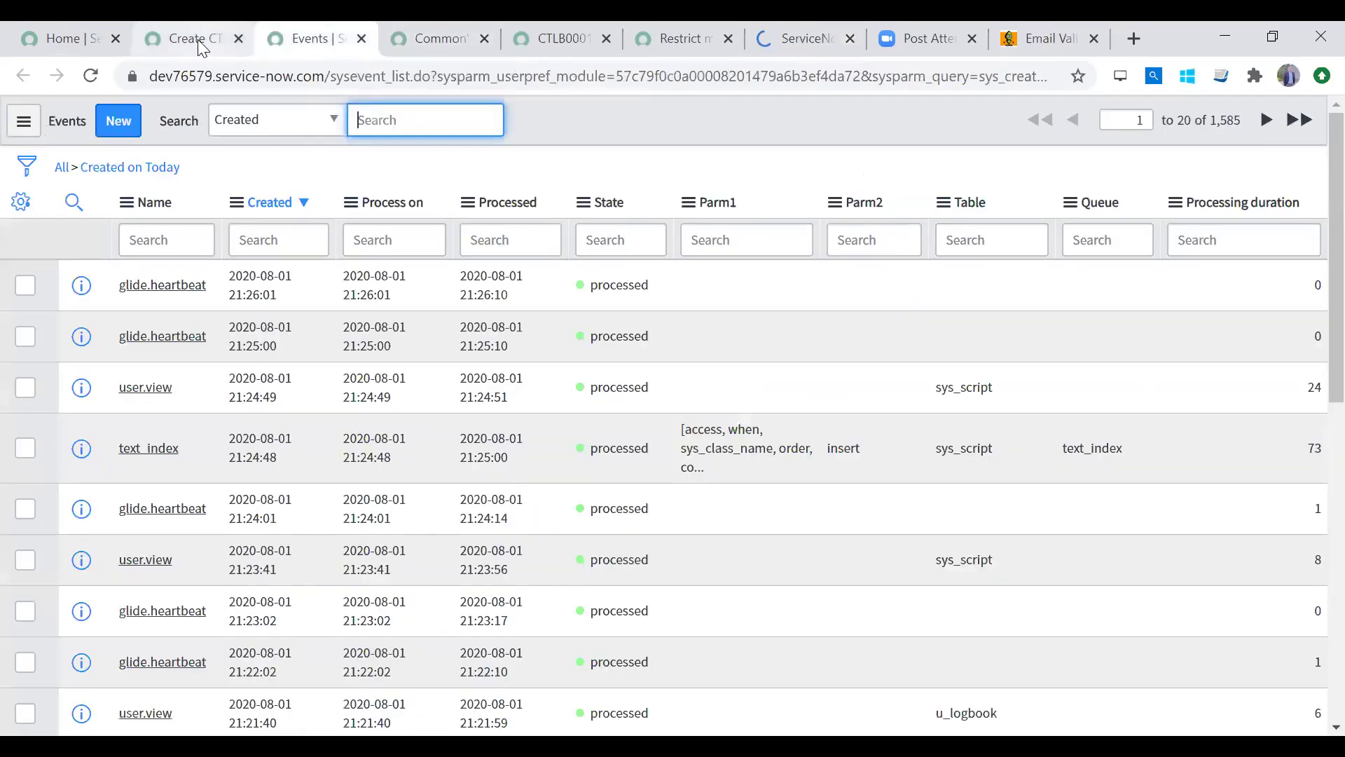
click(198, 40)
right_click(625, 175)
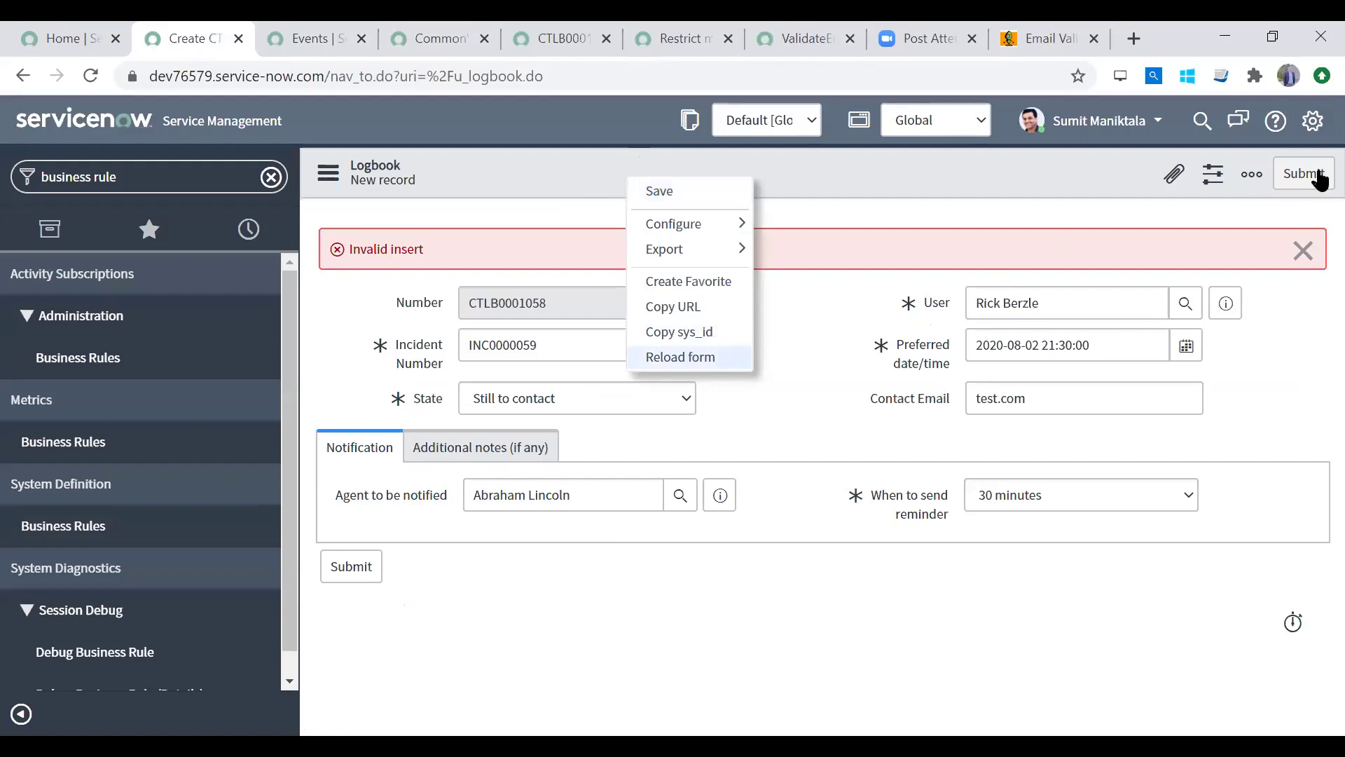
right_click(945, 189)
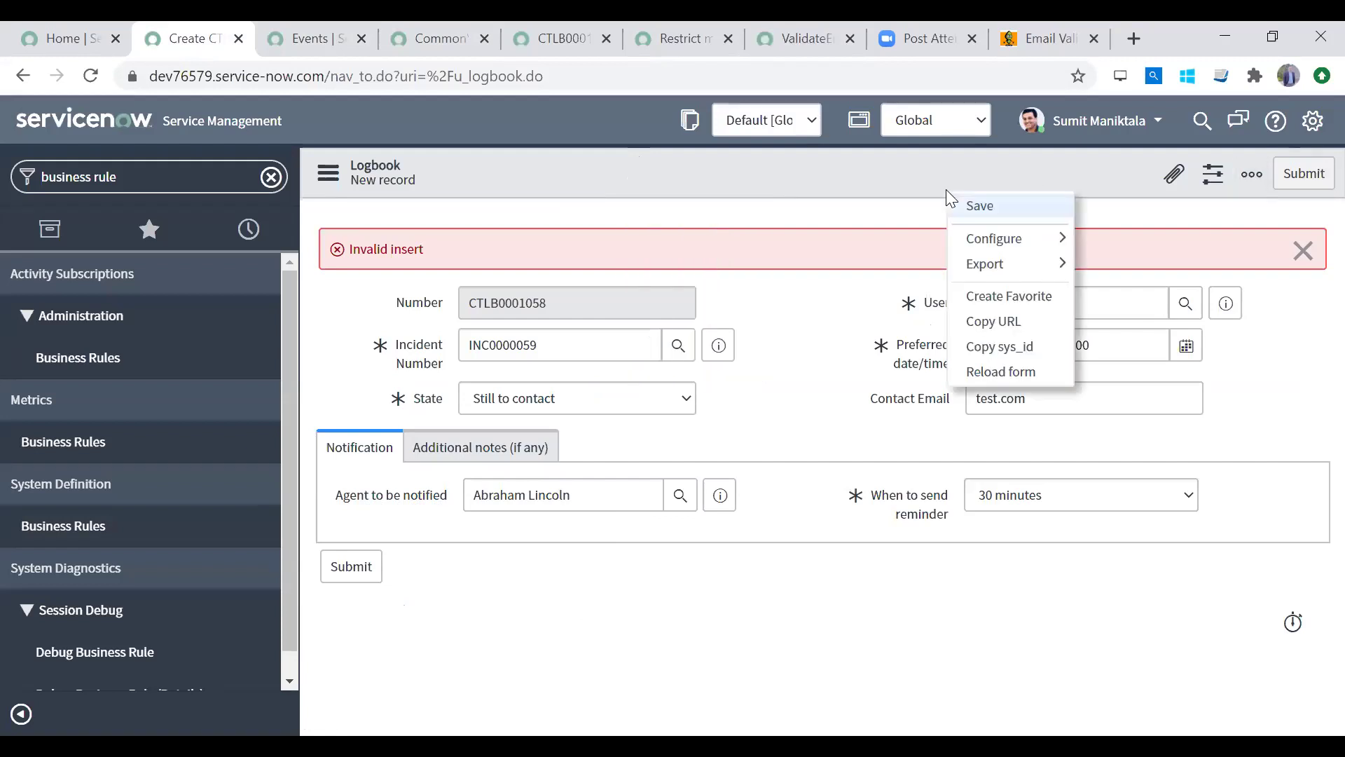
click(971, 206)
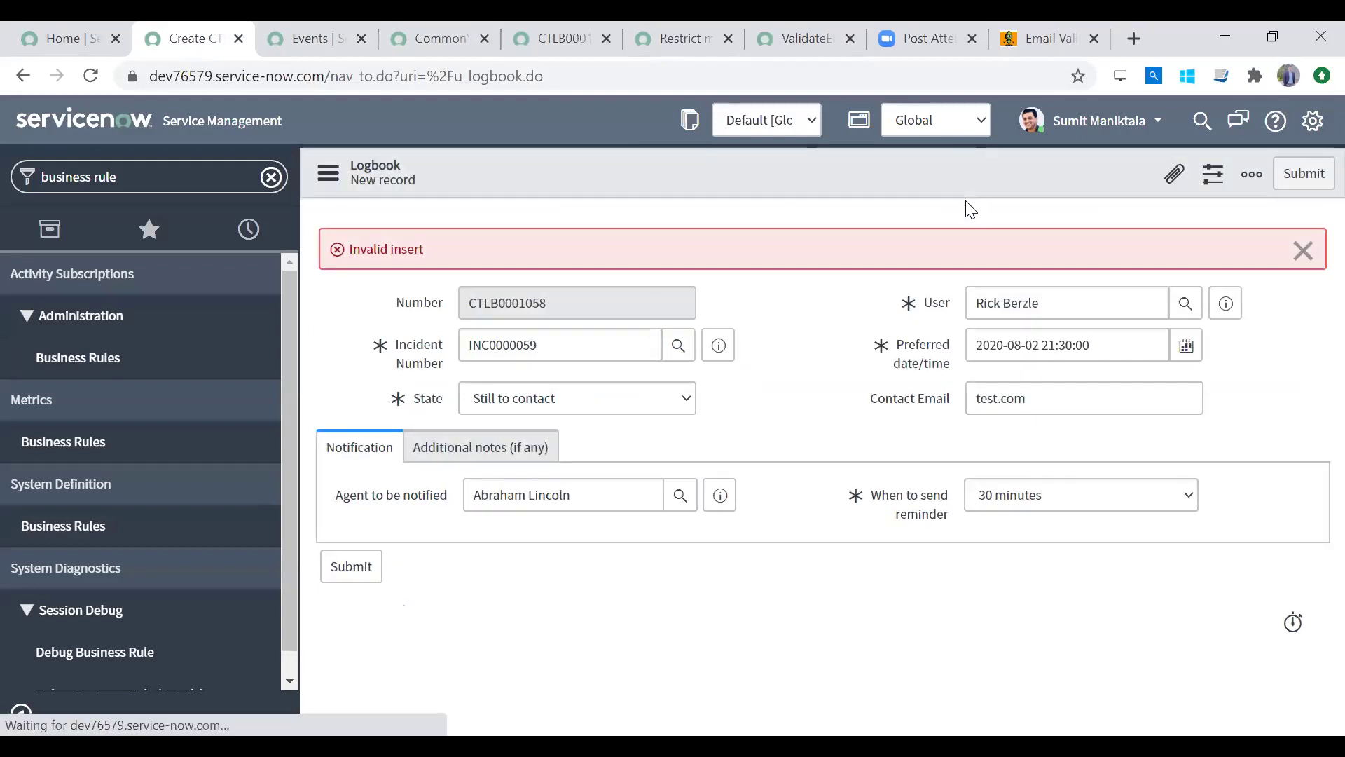
Step: Highlight the new "Email Address is not correct" message above the Invalid insert error
drag(367, 253, 526, 251)
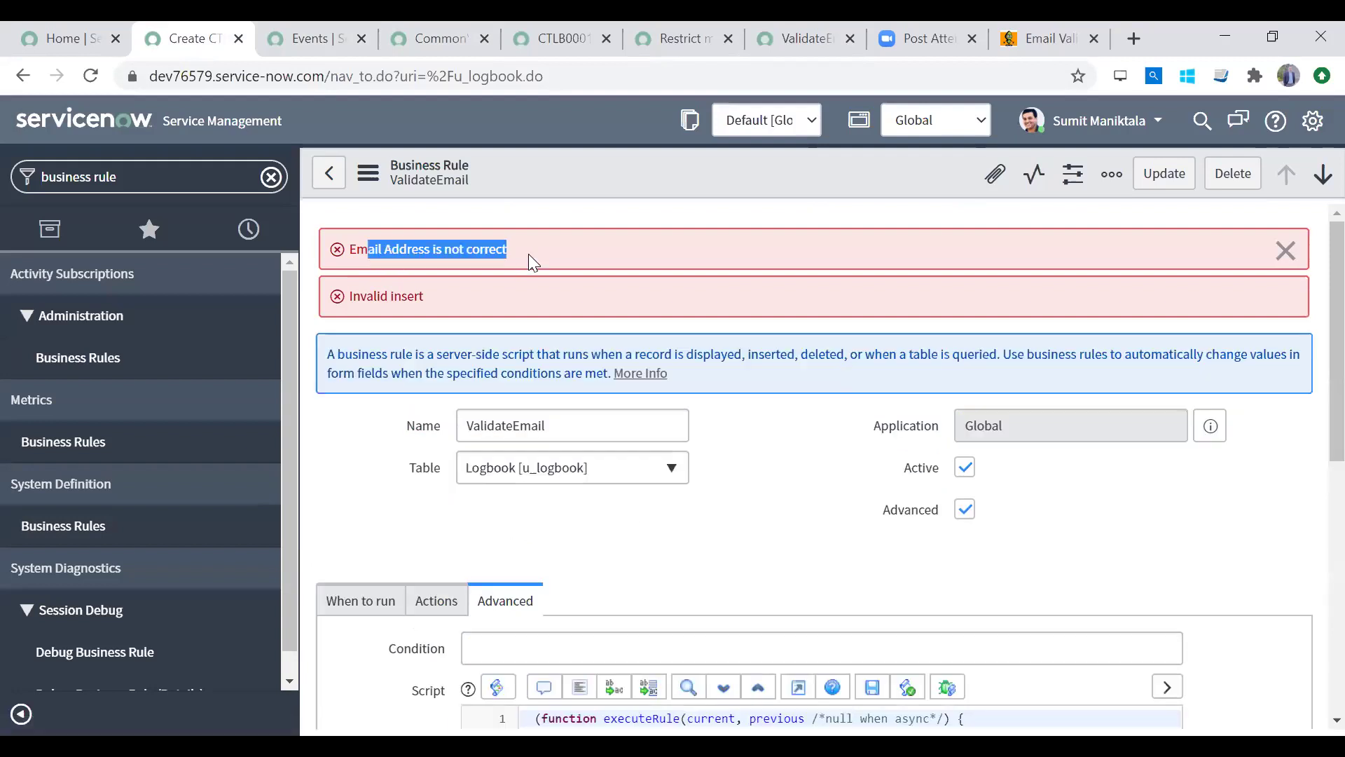
double_click(372, 295)
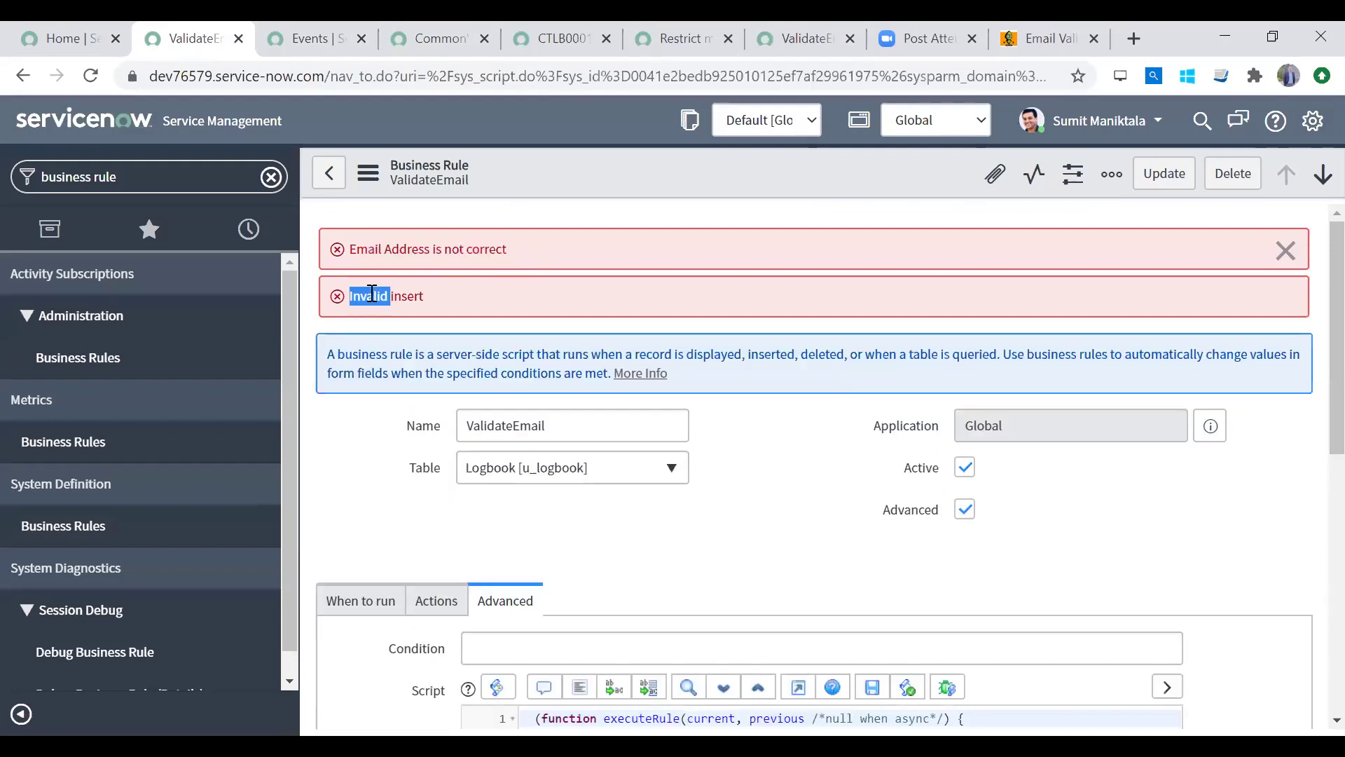
click(422, 297)
double_click(419, 295)
drag(376, 299, 352, 296)
drag(510, 251, 358, 254)
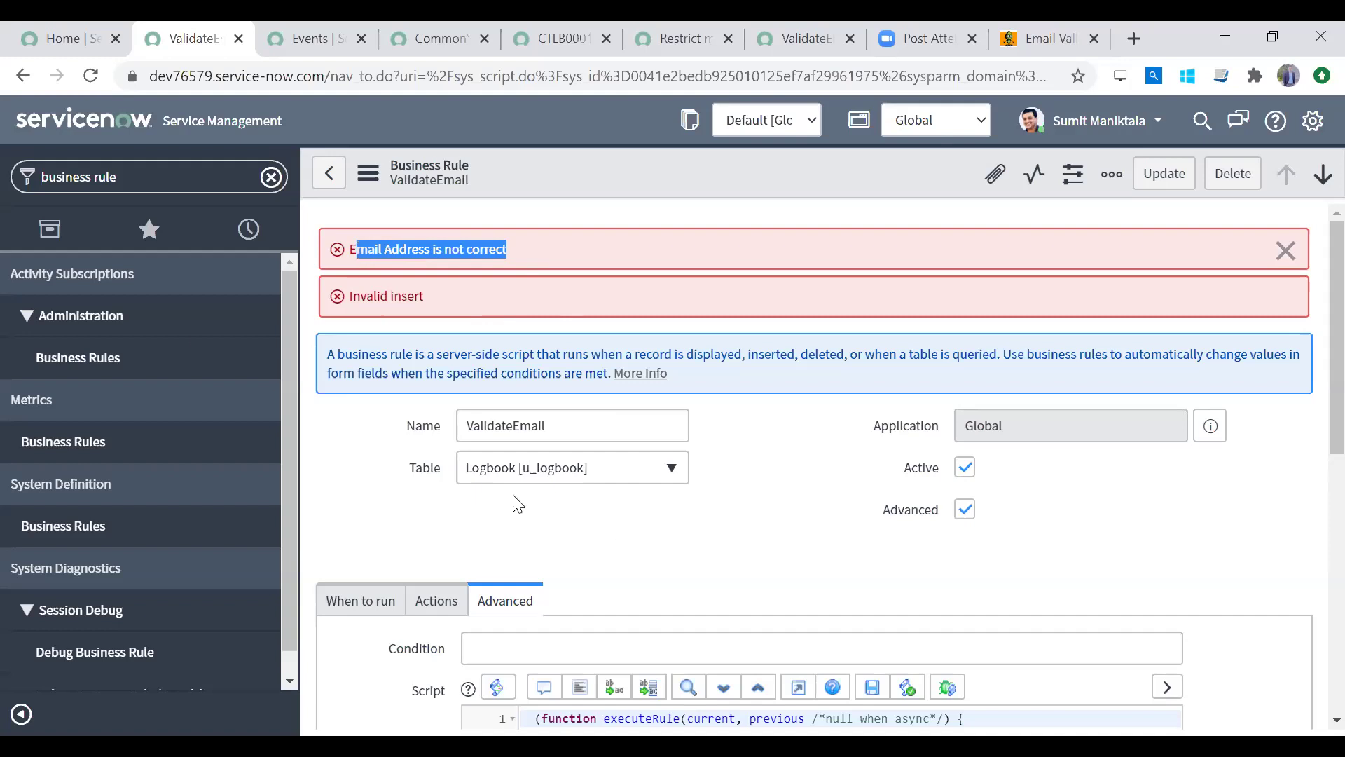
click(240, 177)
Step: Open the Logbooks list via the navigator and refresh today's events
text(logbok)
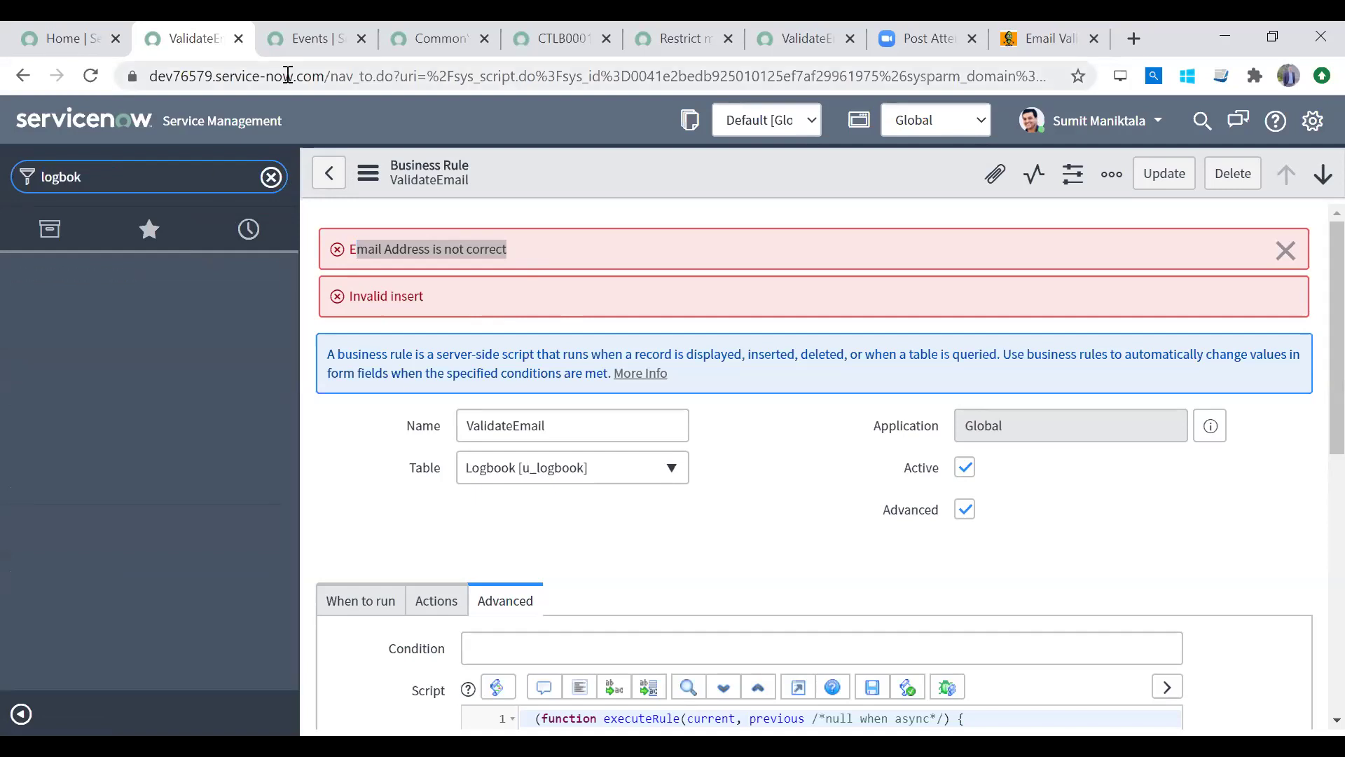
key(BackSpace)
key(BackSpace)
text(o)
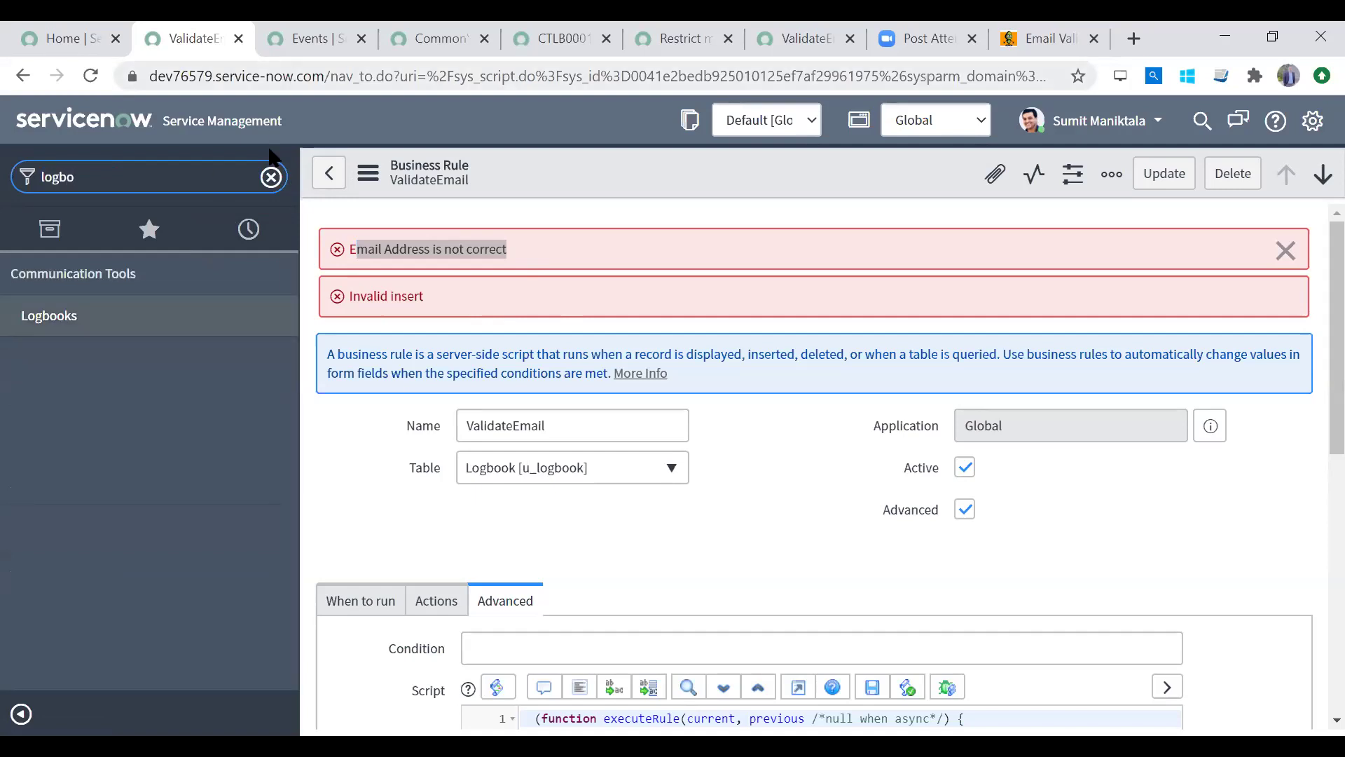
click(129, 322)
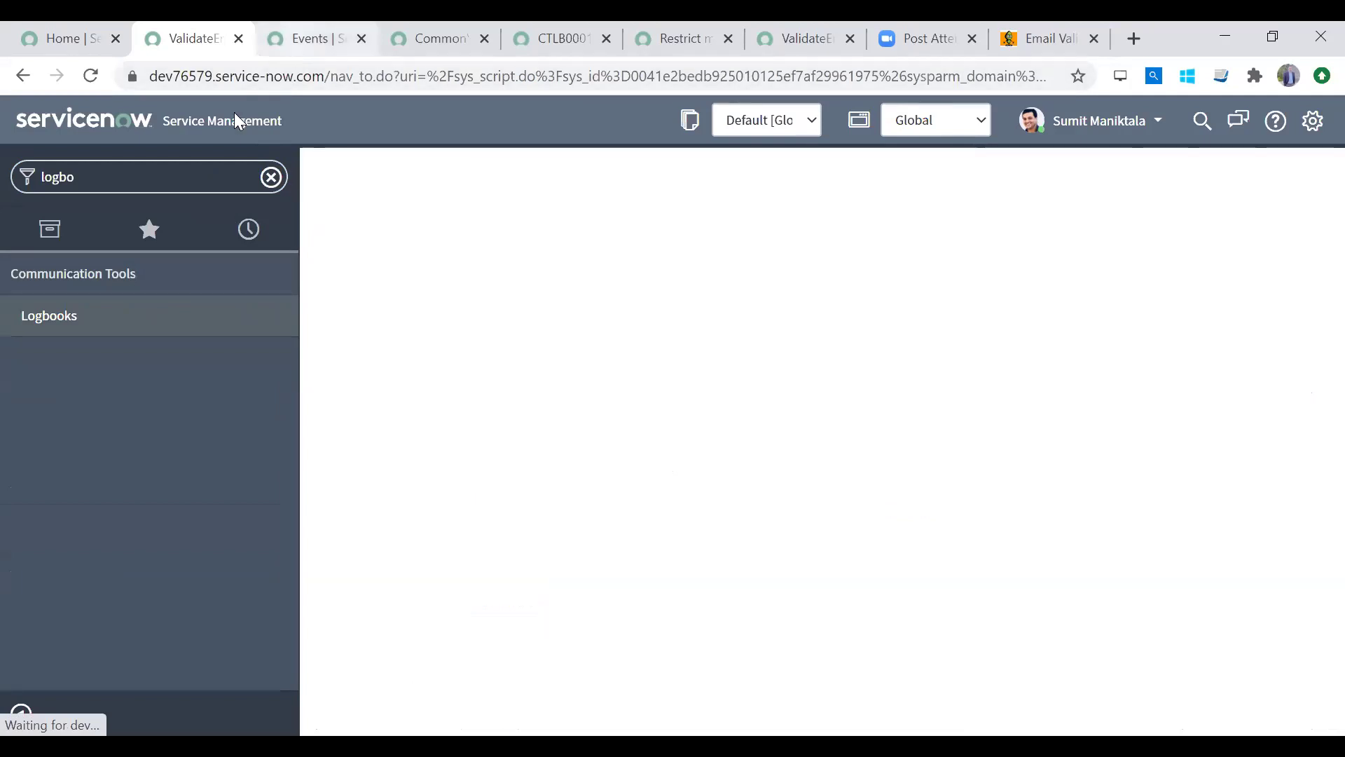
click(290, 45)
click(162, 168)
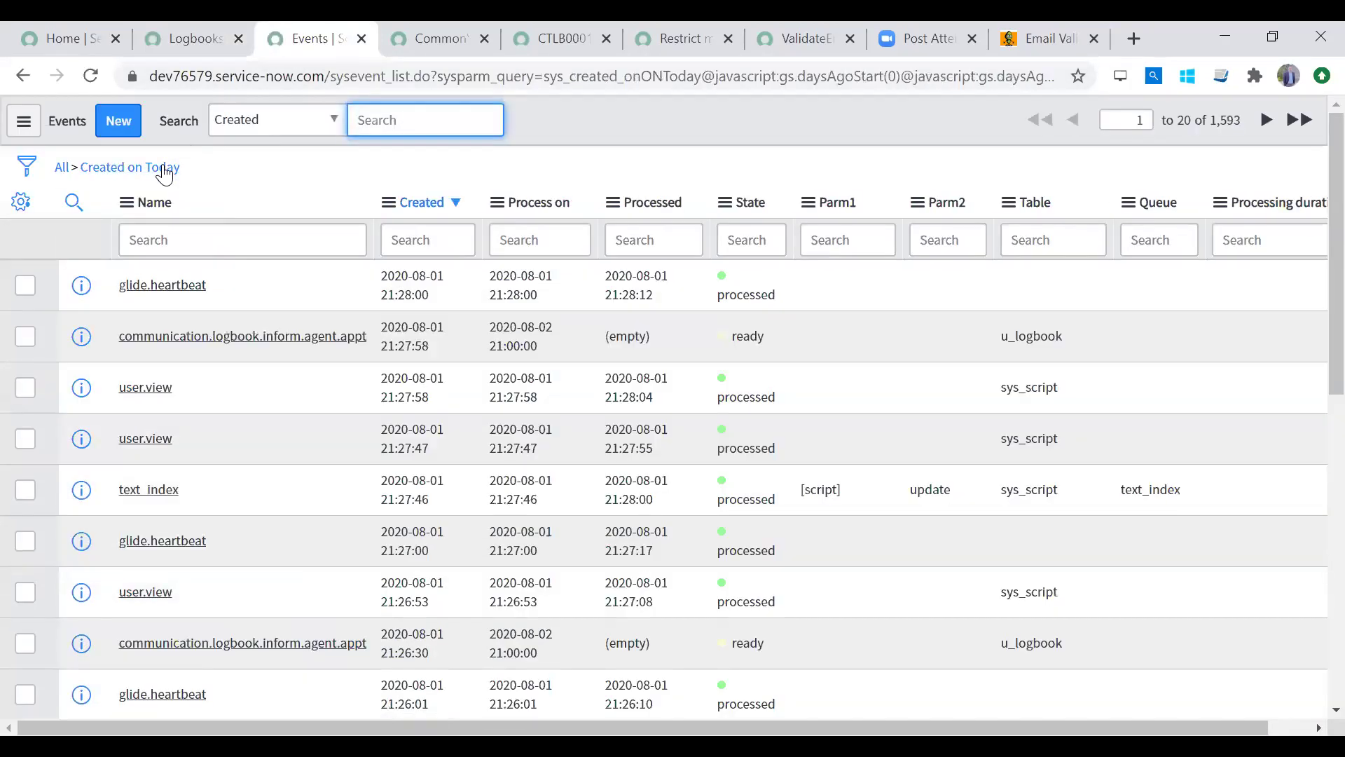
Step: Compare the reminder event's Created and Process on times, then start a new logbook
click(414, 319)
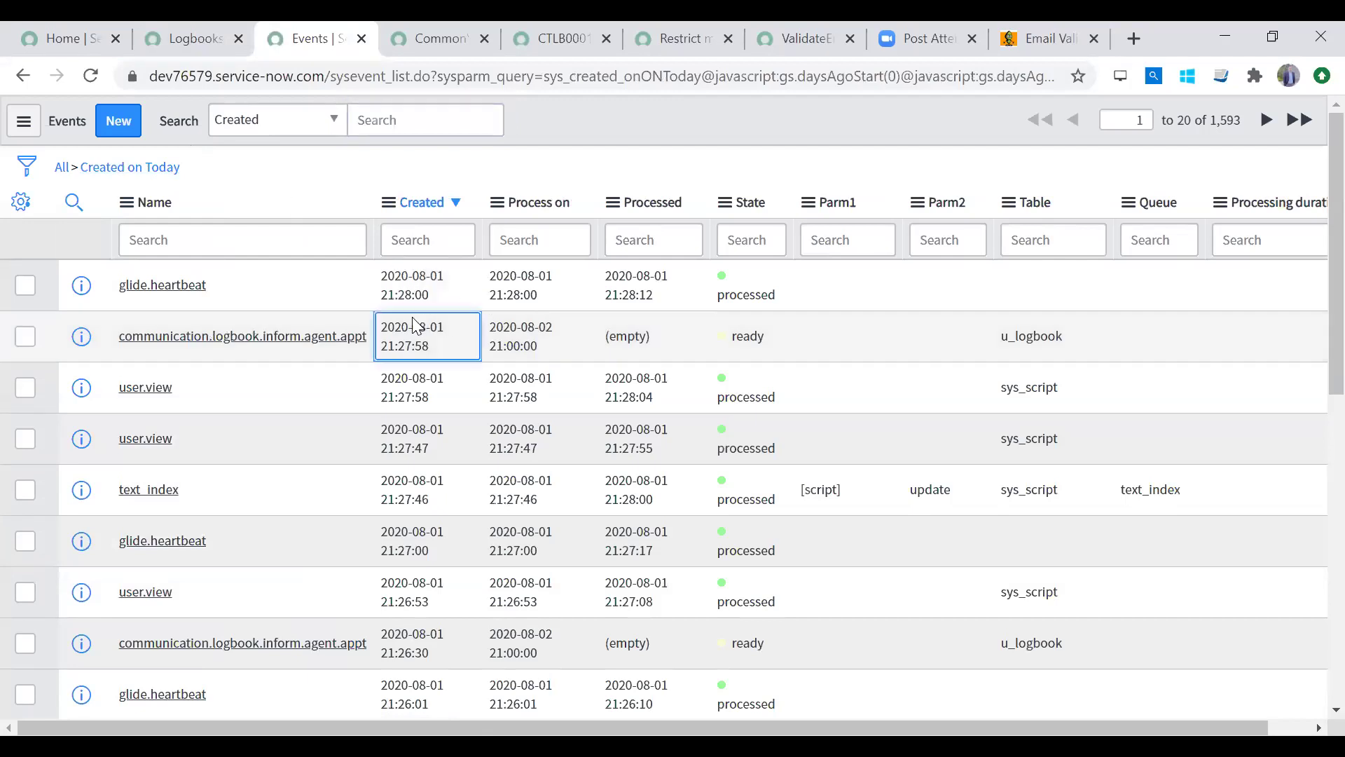
click(191, 46)
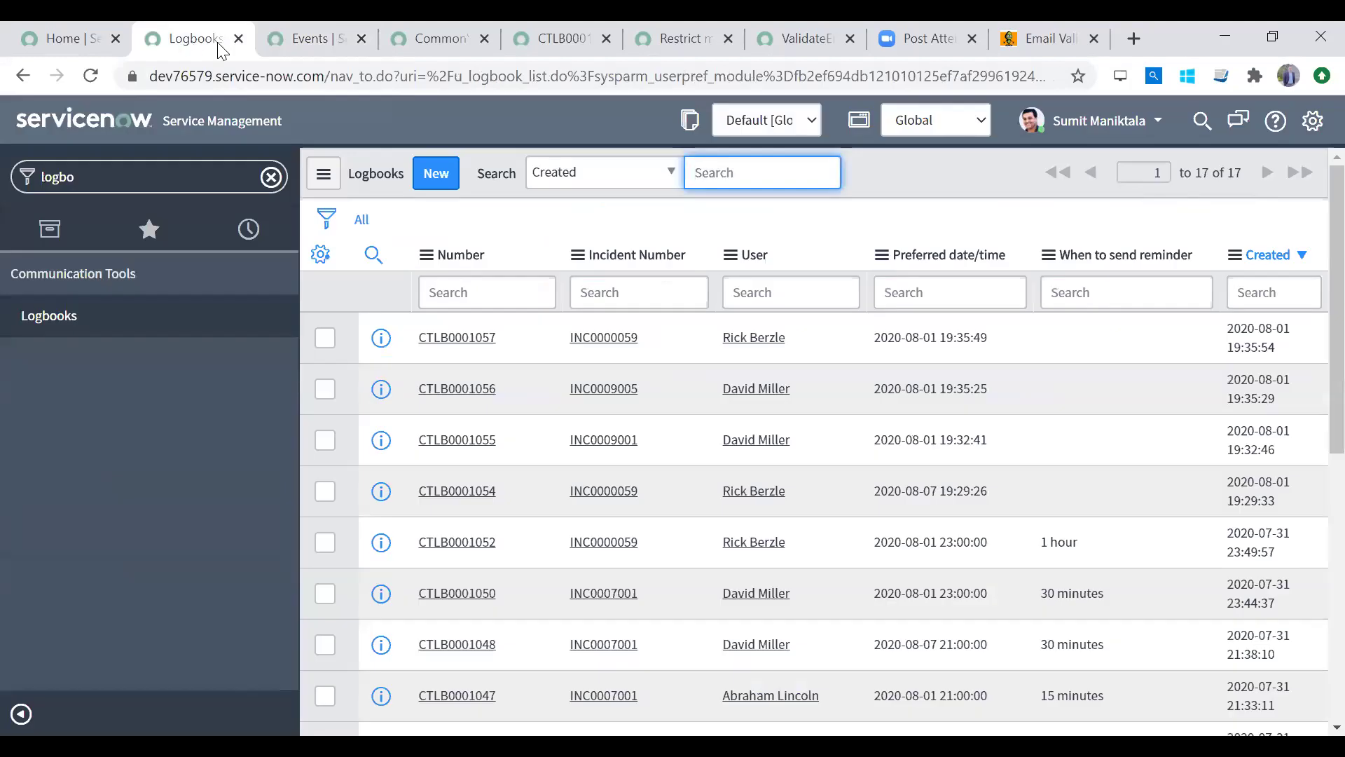
click(313, 45)
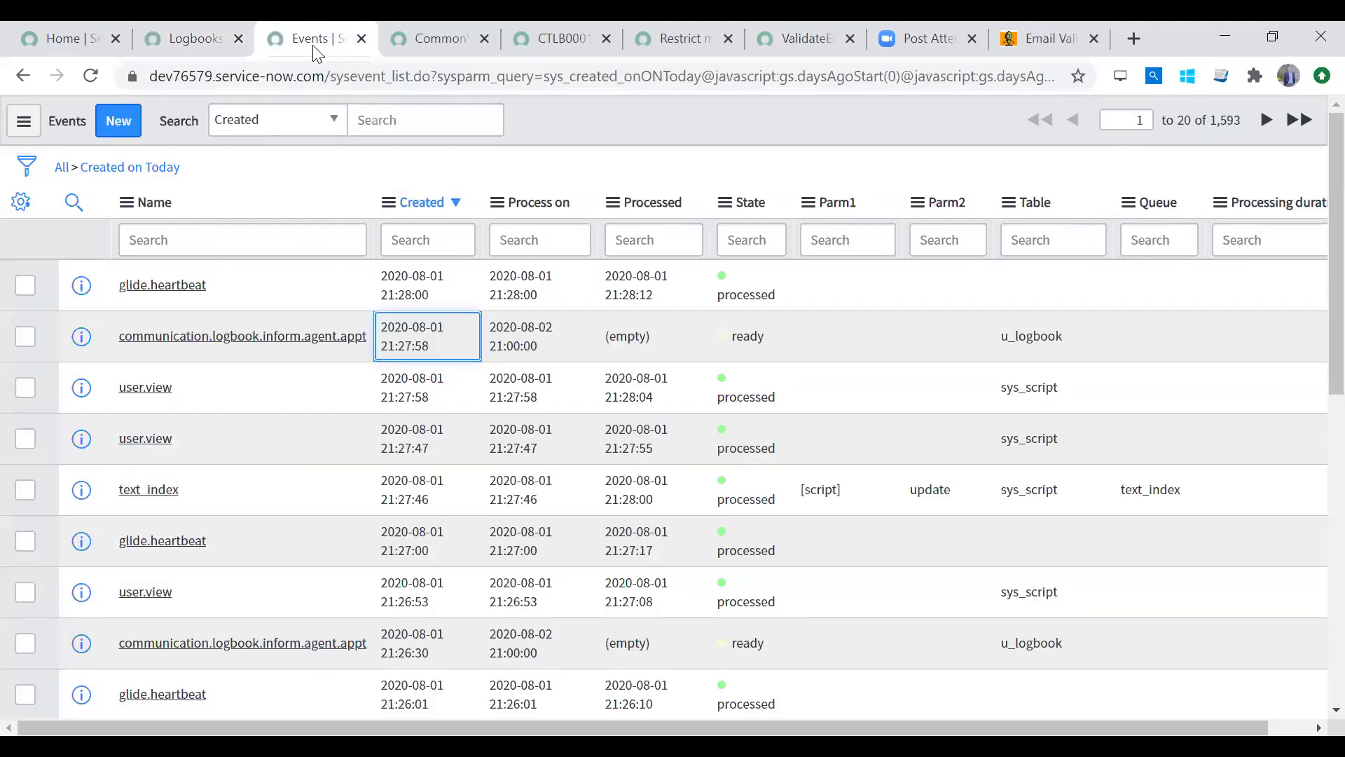
click(505, 337)
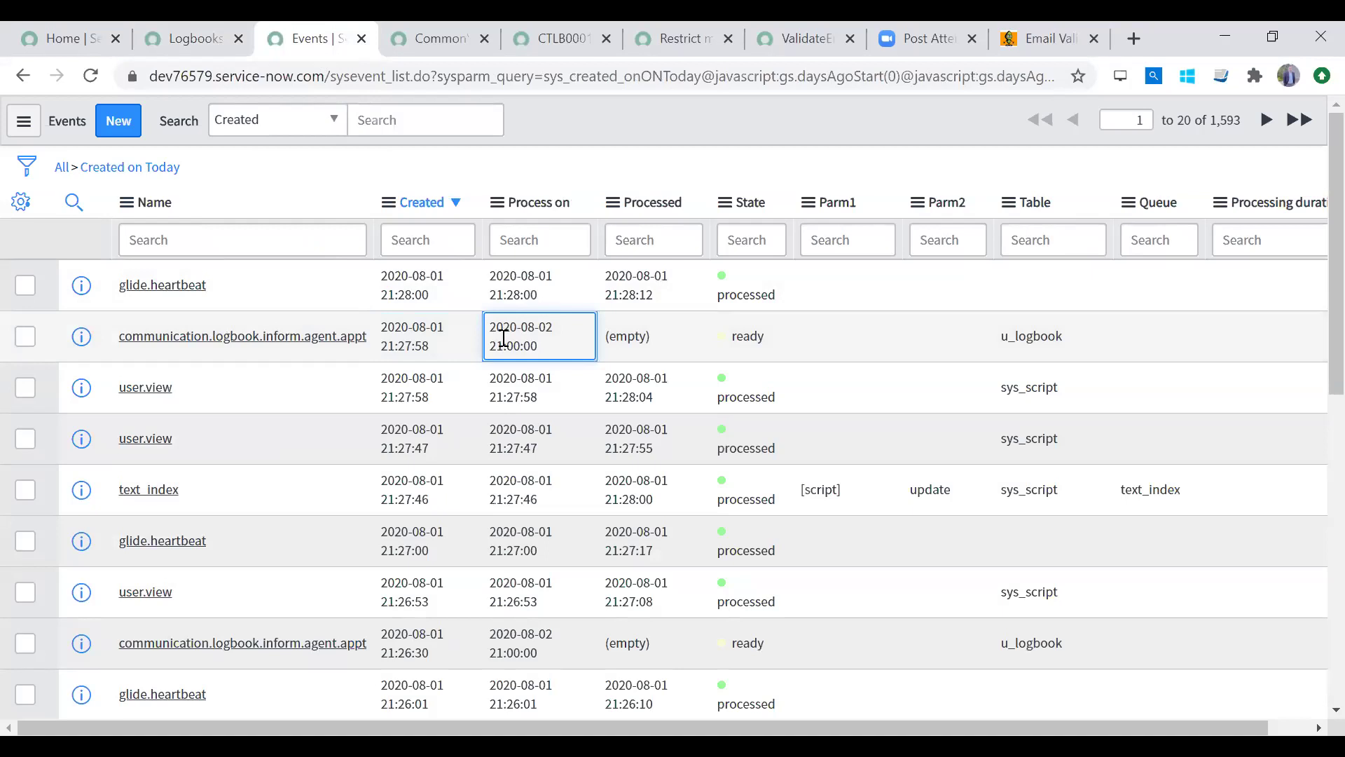
click(177, 28)
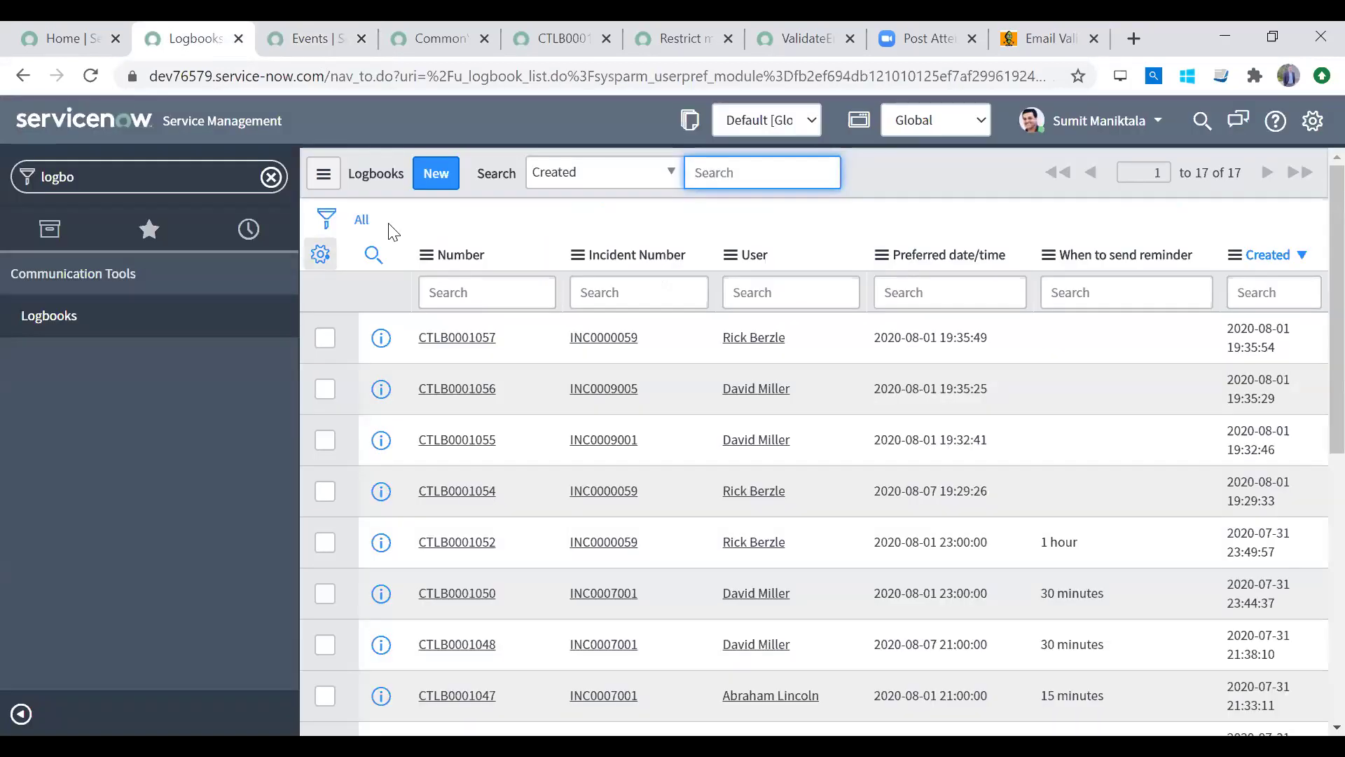
click(449, 188)
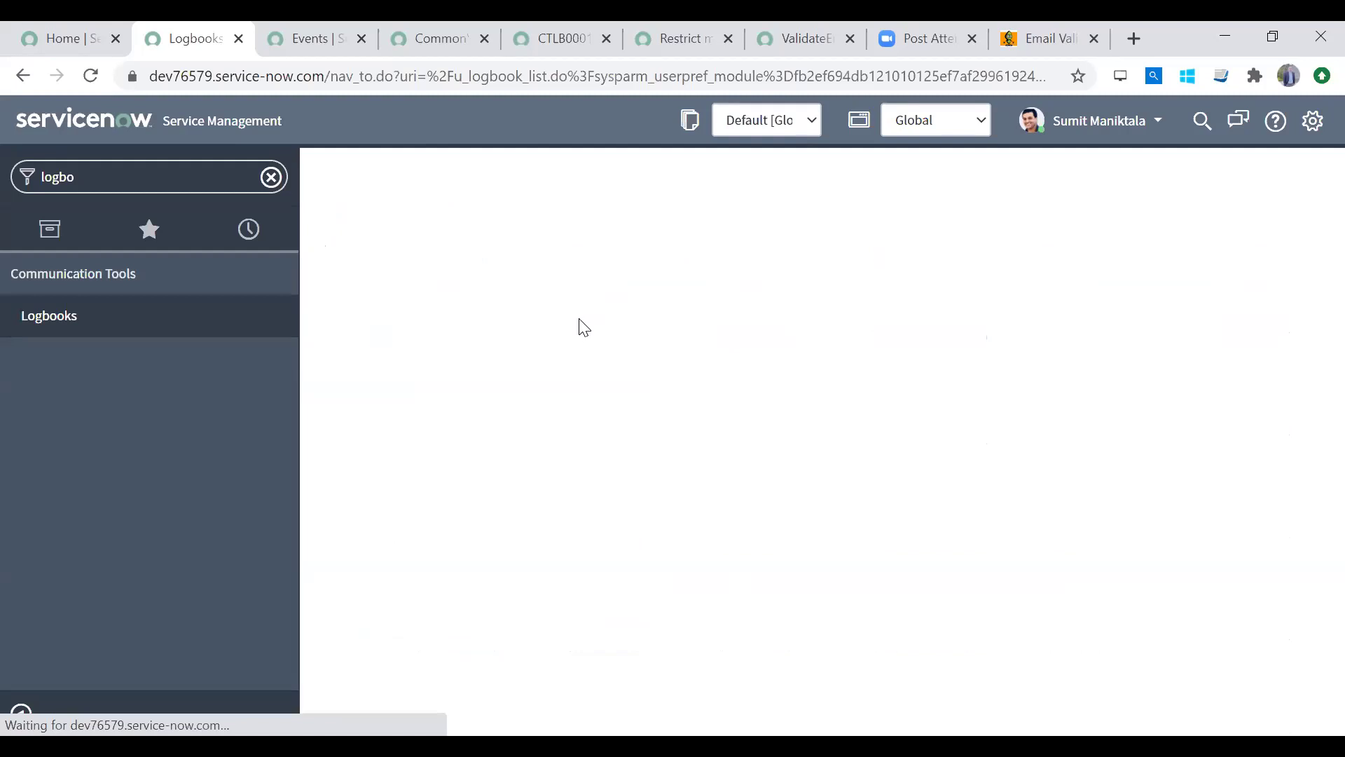
click(628, 296)
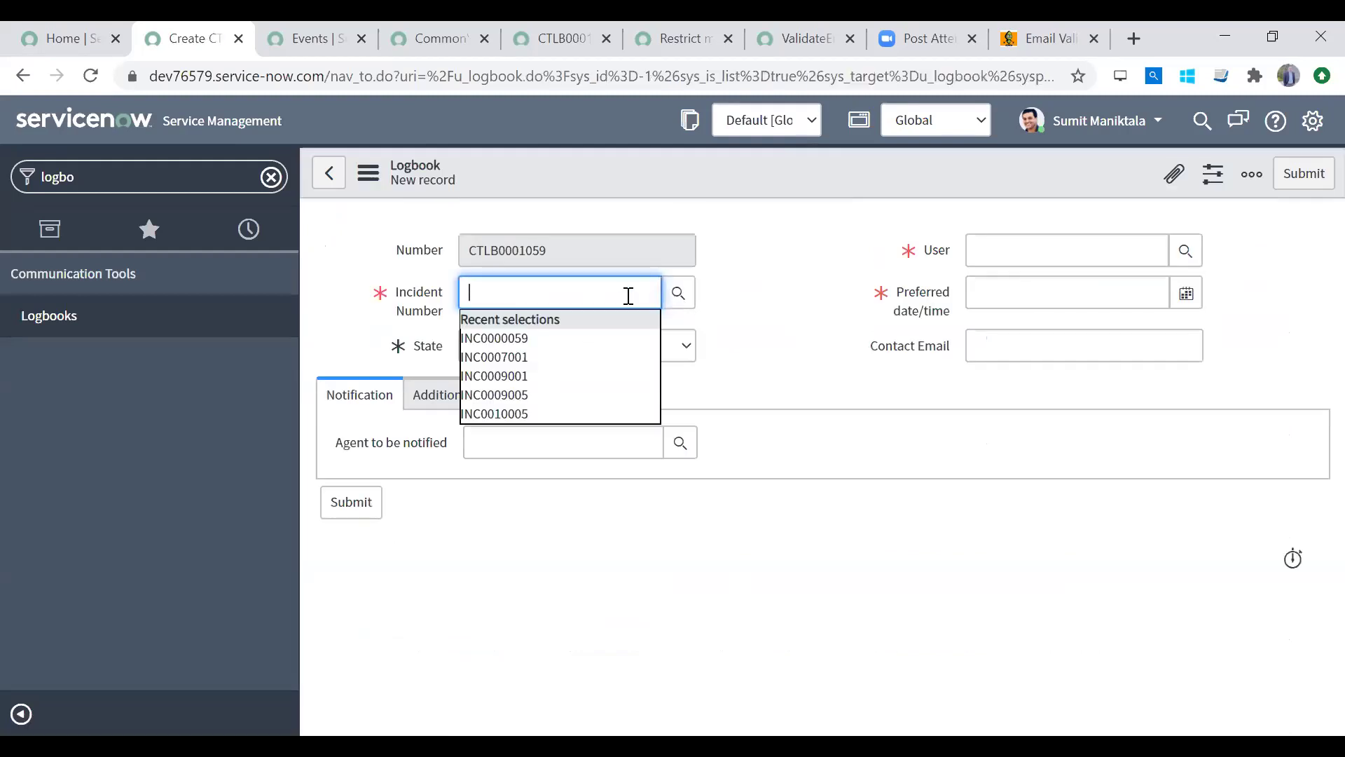
click(578, 338)
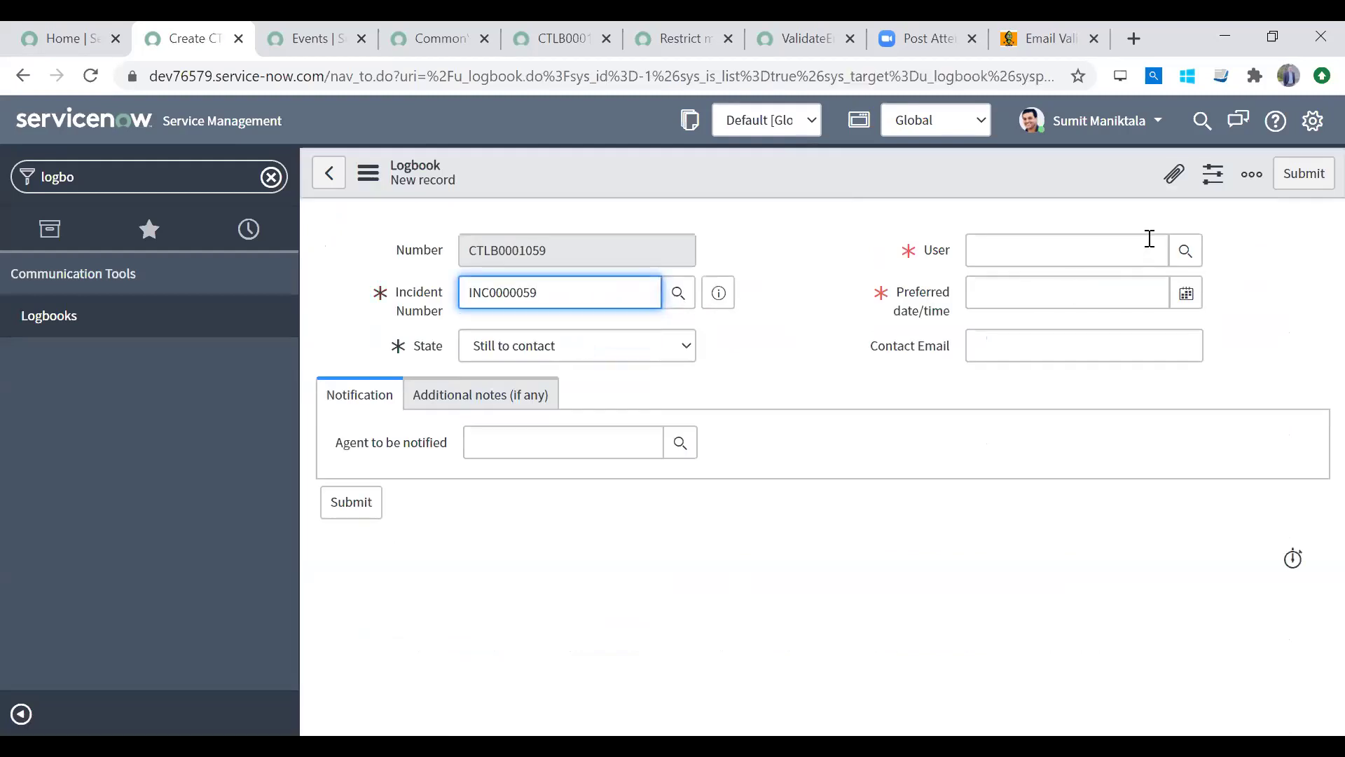
click(1186, 293)
double_click(1011, 510)
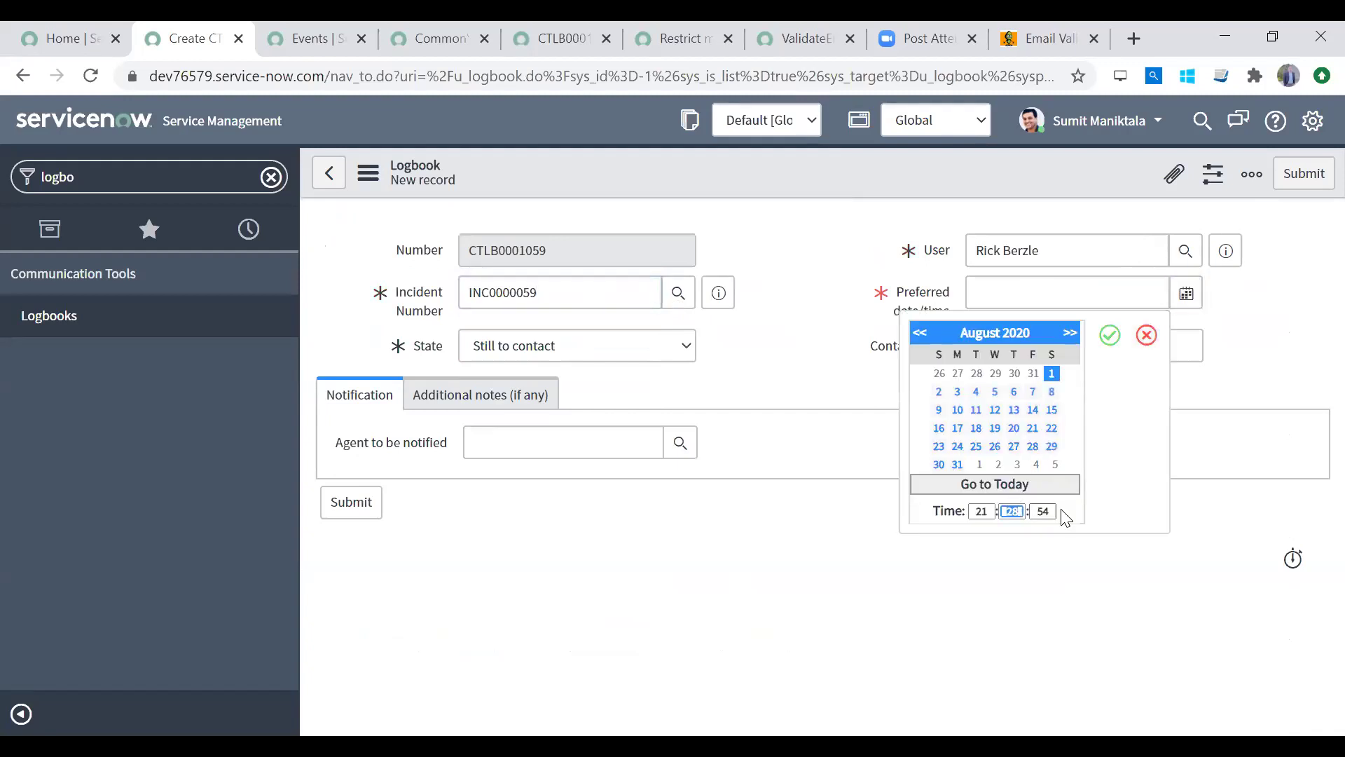
key(Tab)
text(00)
key(Tab)
click(1110, 334)
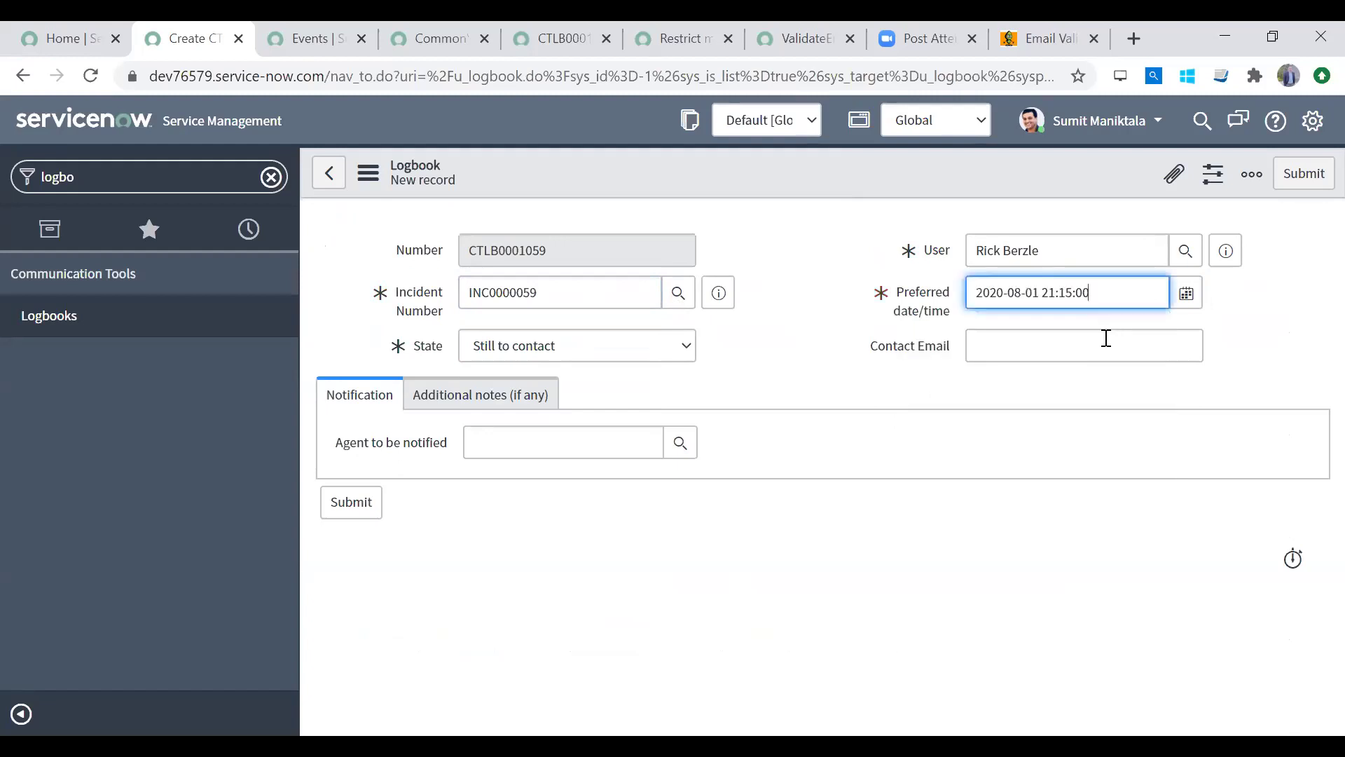
Step: Enter the contact email, choose the agent to notify, and set a 30-minute reminder
click(1063, 339)
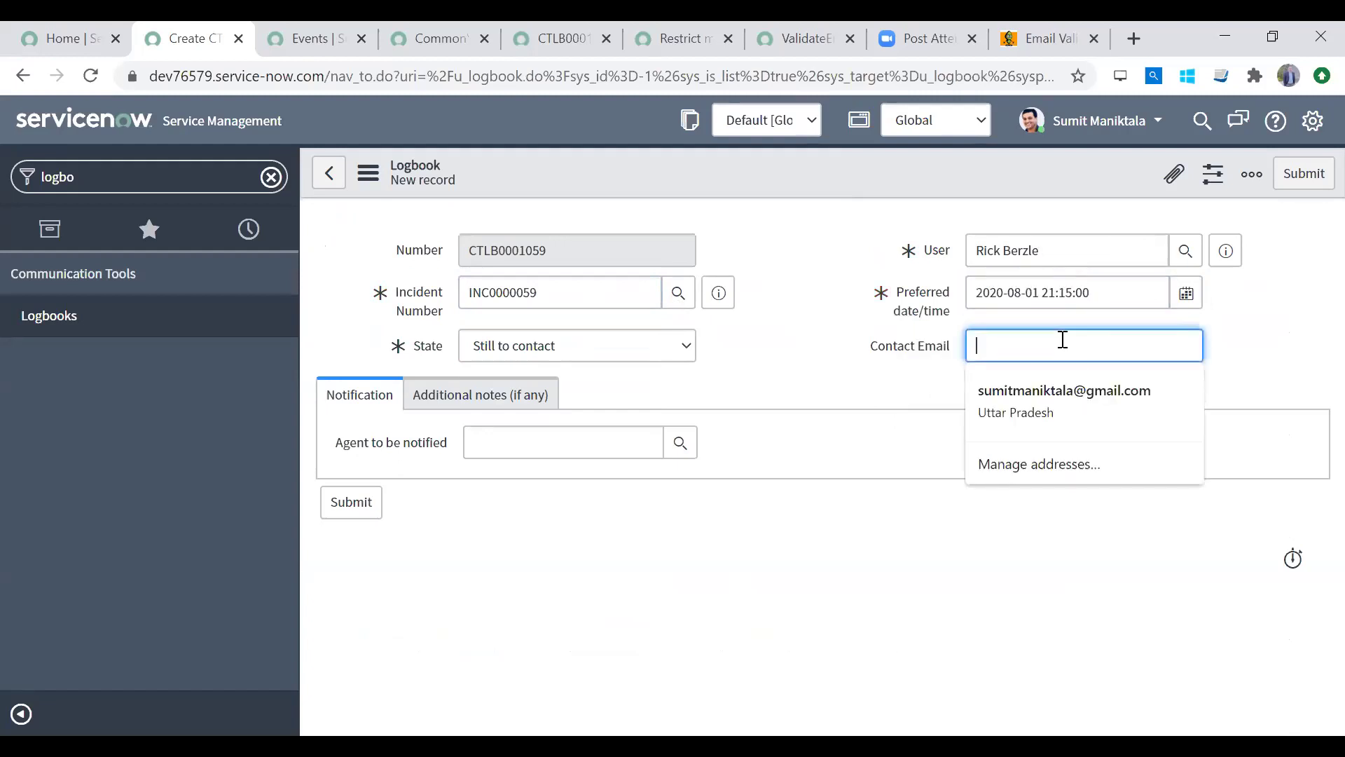
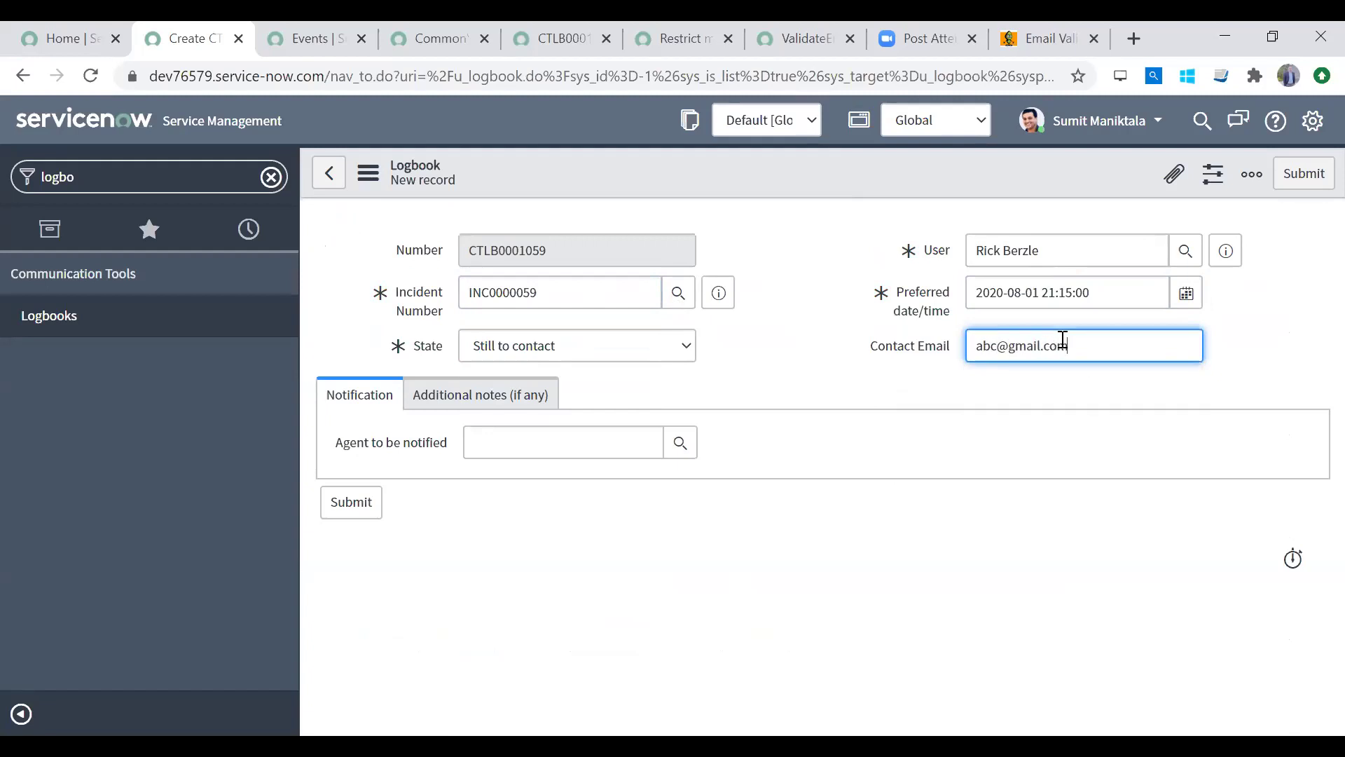
key(Tab)
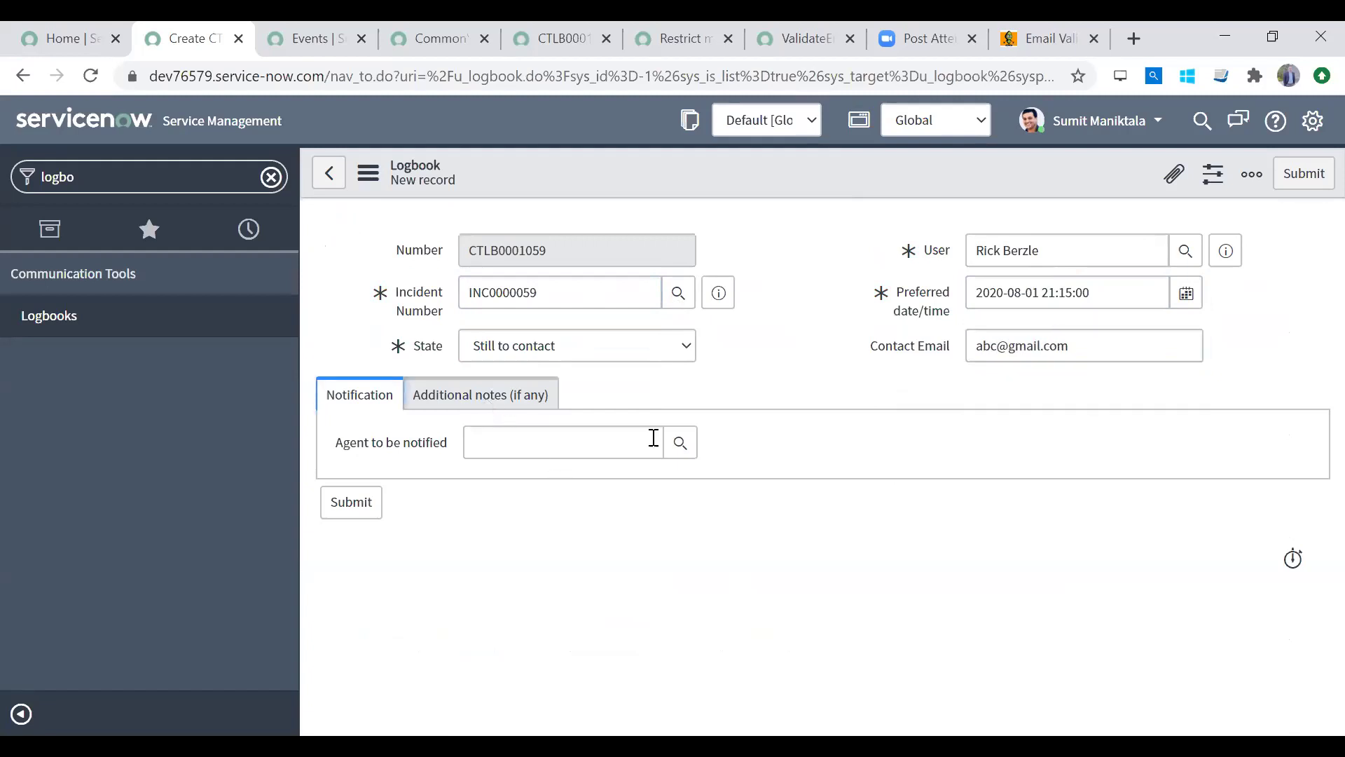
click(684, 444)
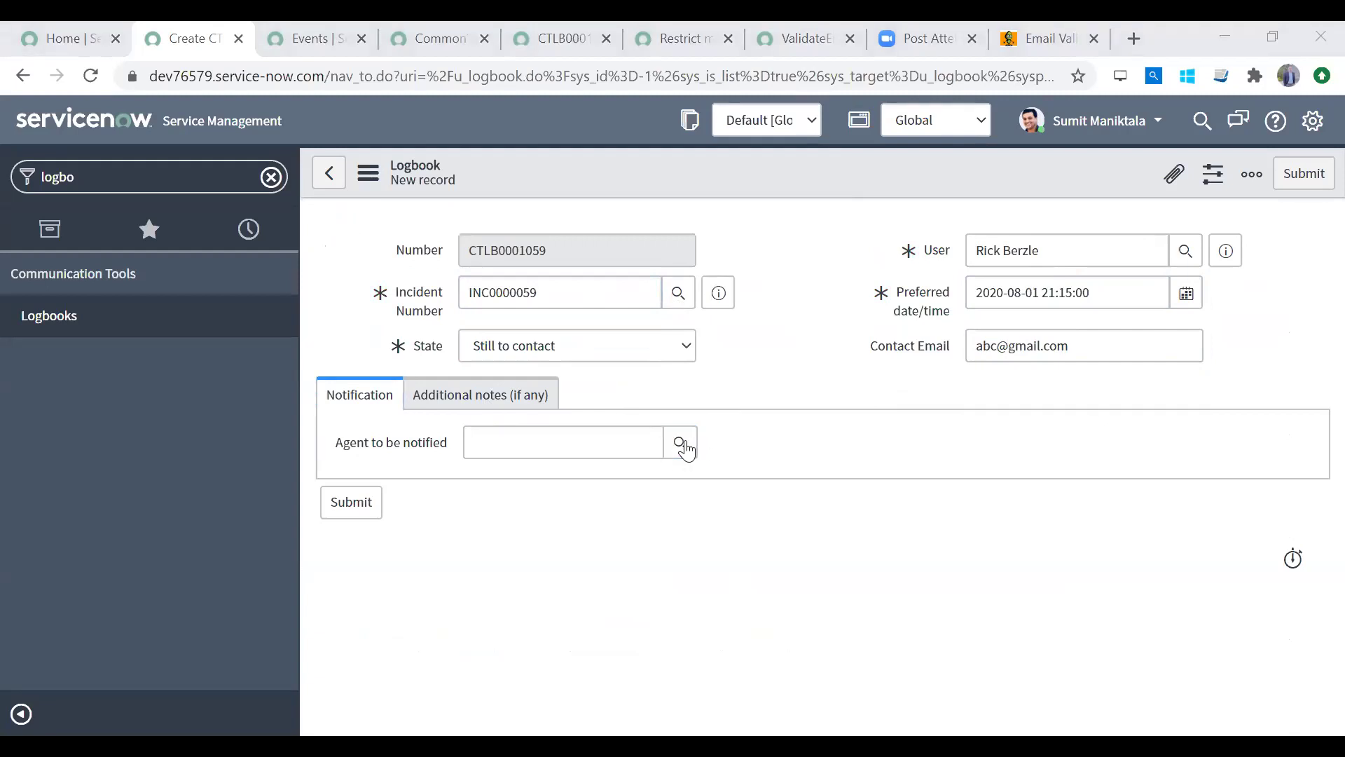
click(1069, 443)
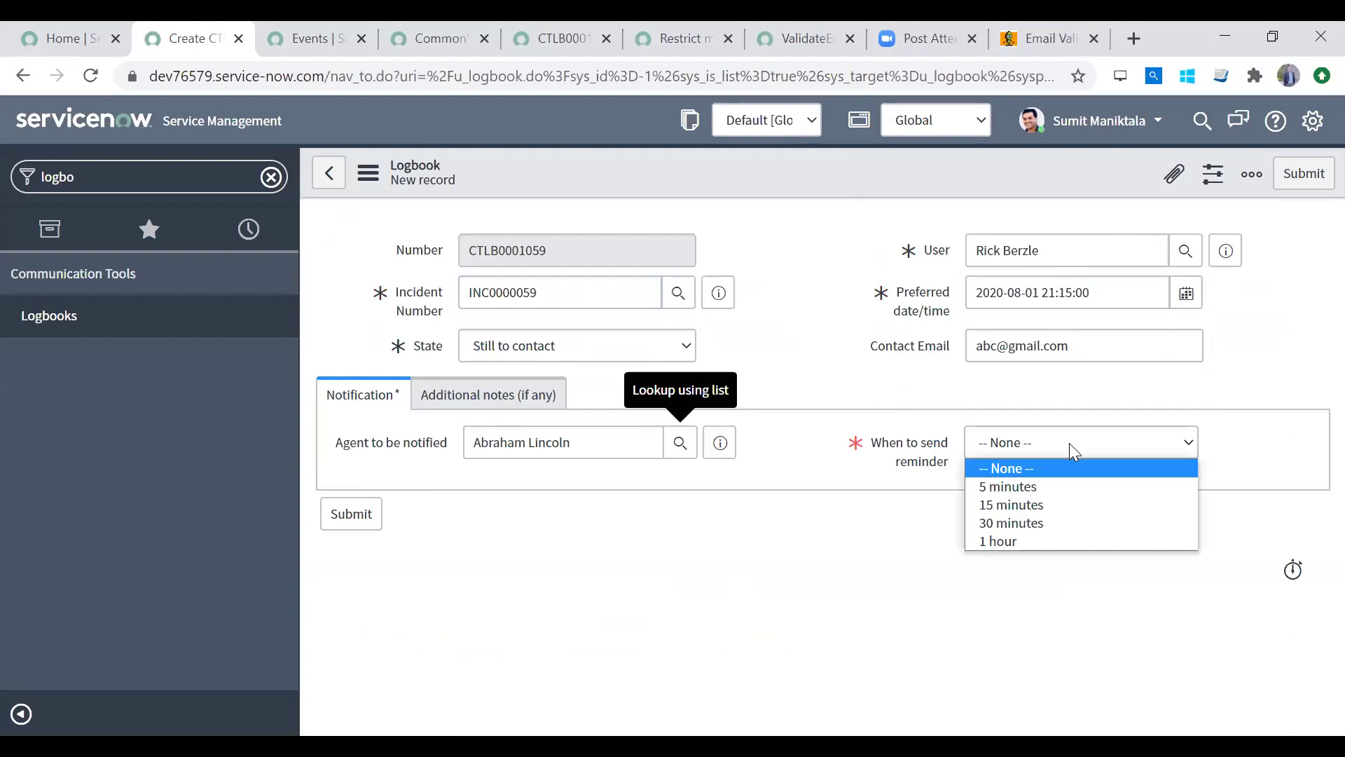
click(1048, 521)
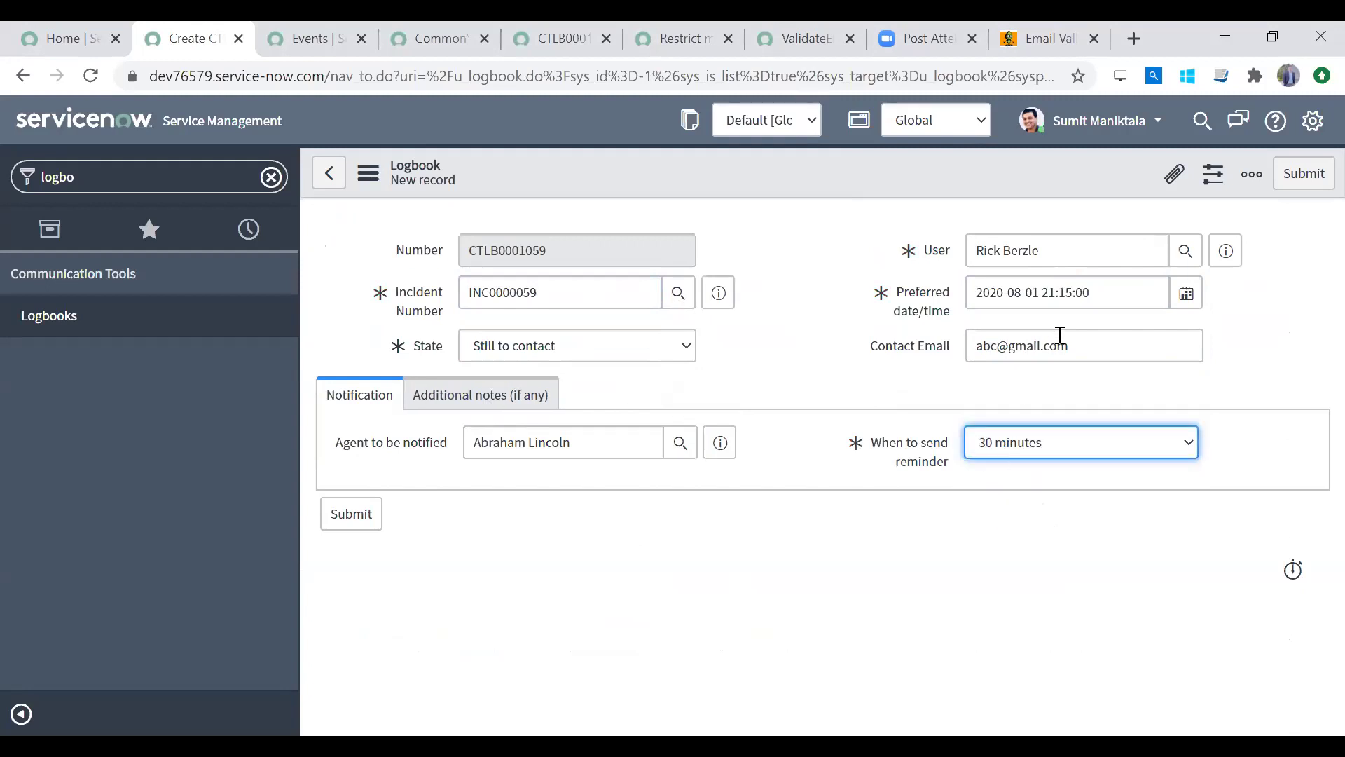
Step: Review the date, user and agent fields, then save the logbook record
drag(1112, 292, 901, 295)
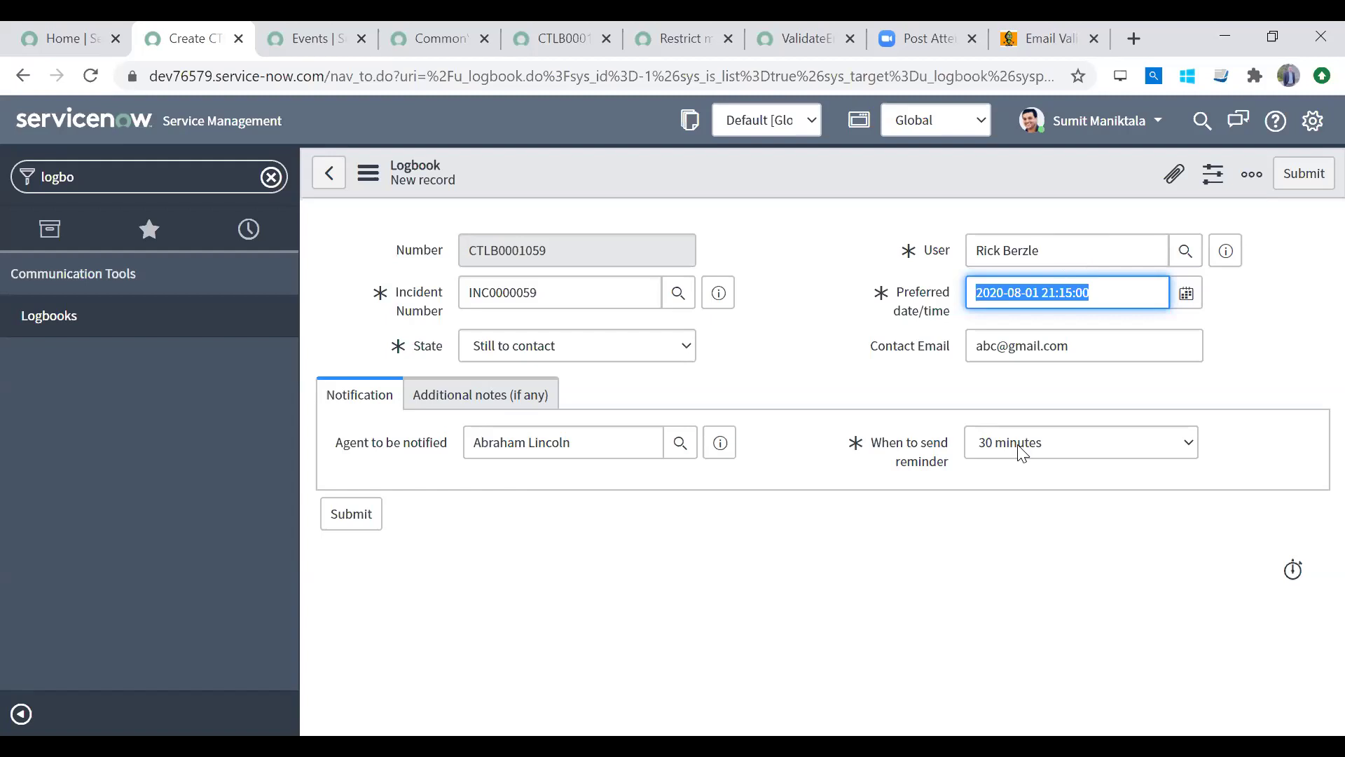
click(1057, 240)
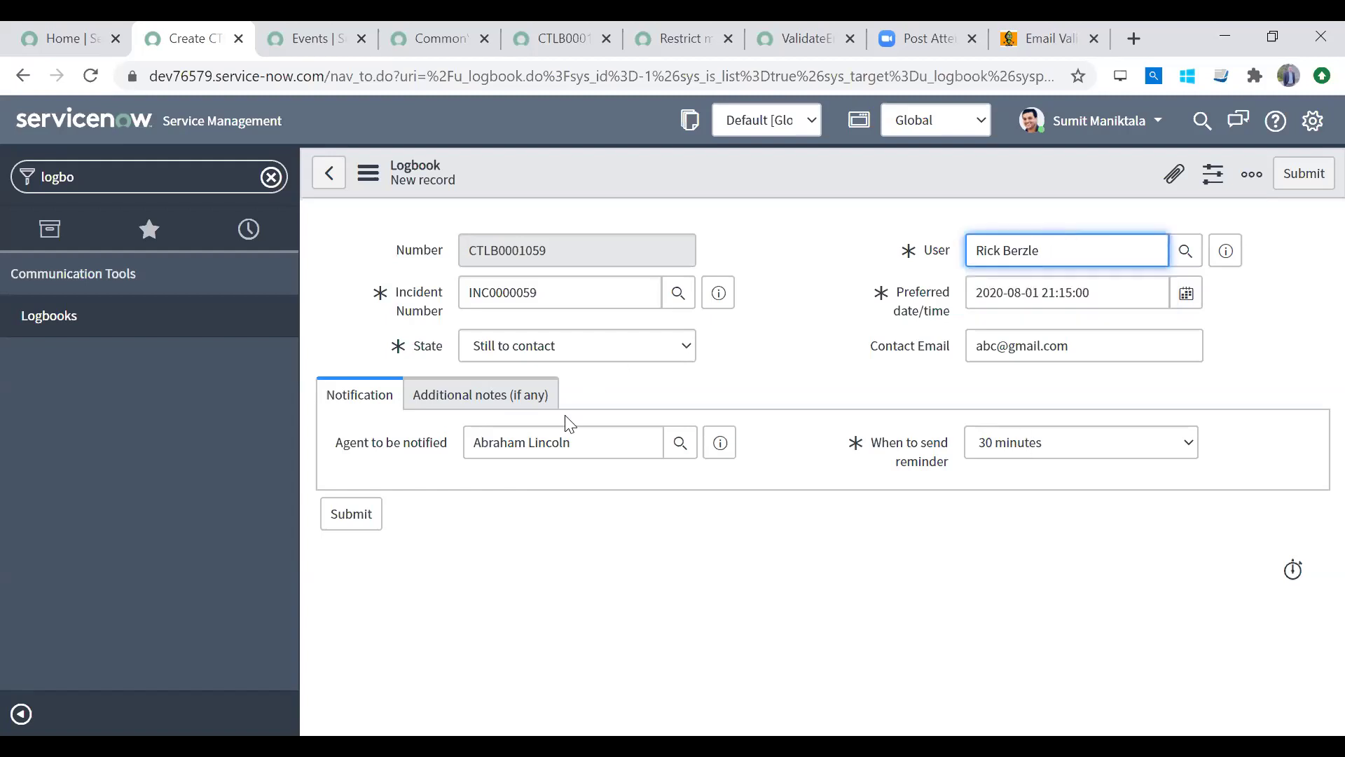
drag(583, 439, 323, 431)
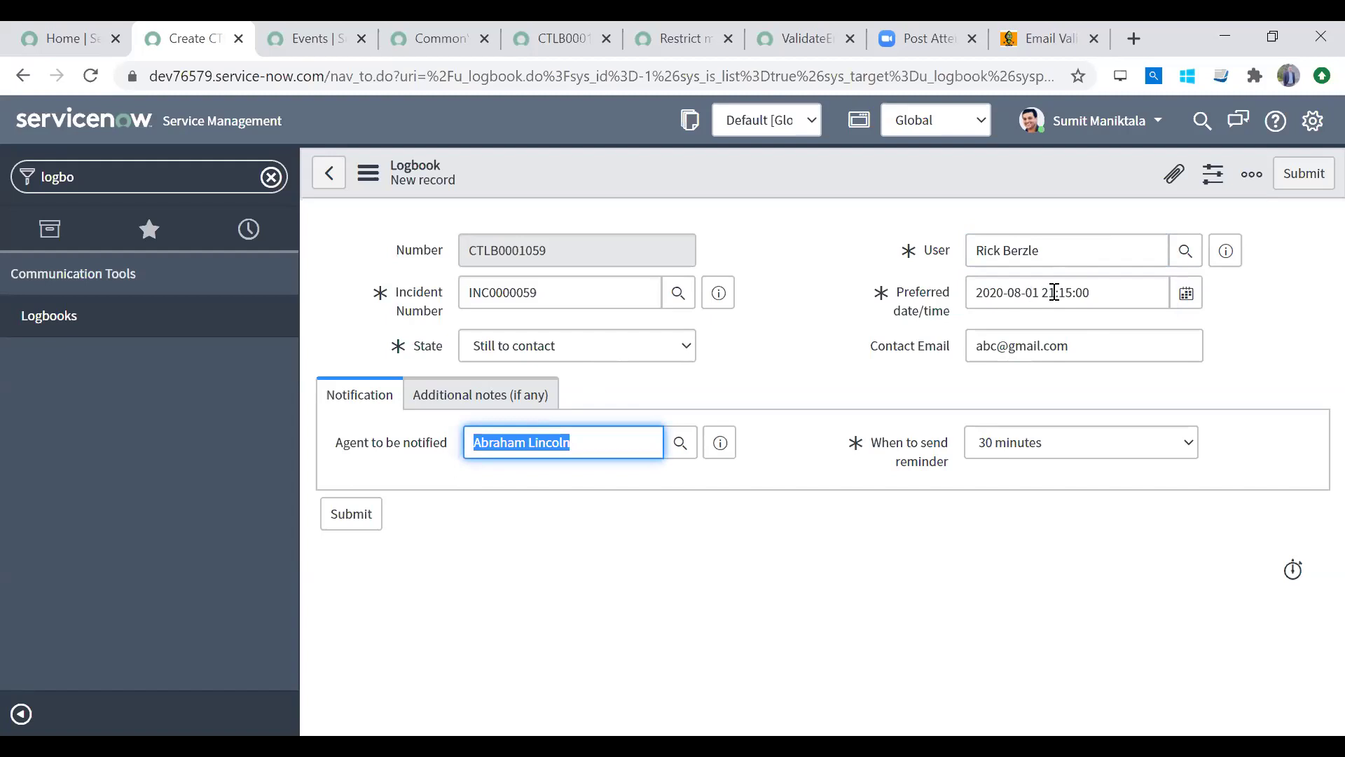
drag(1039, 293, 1119, 293)
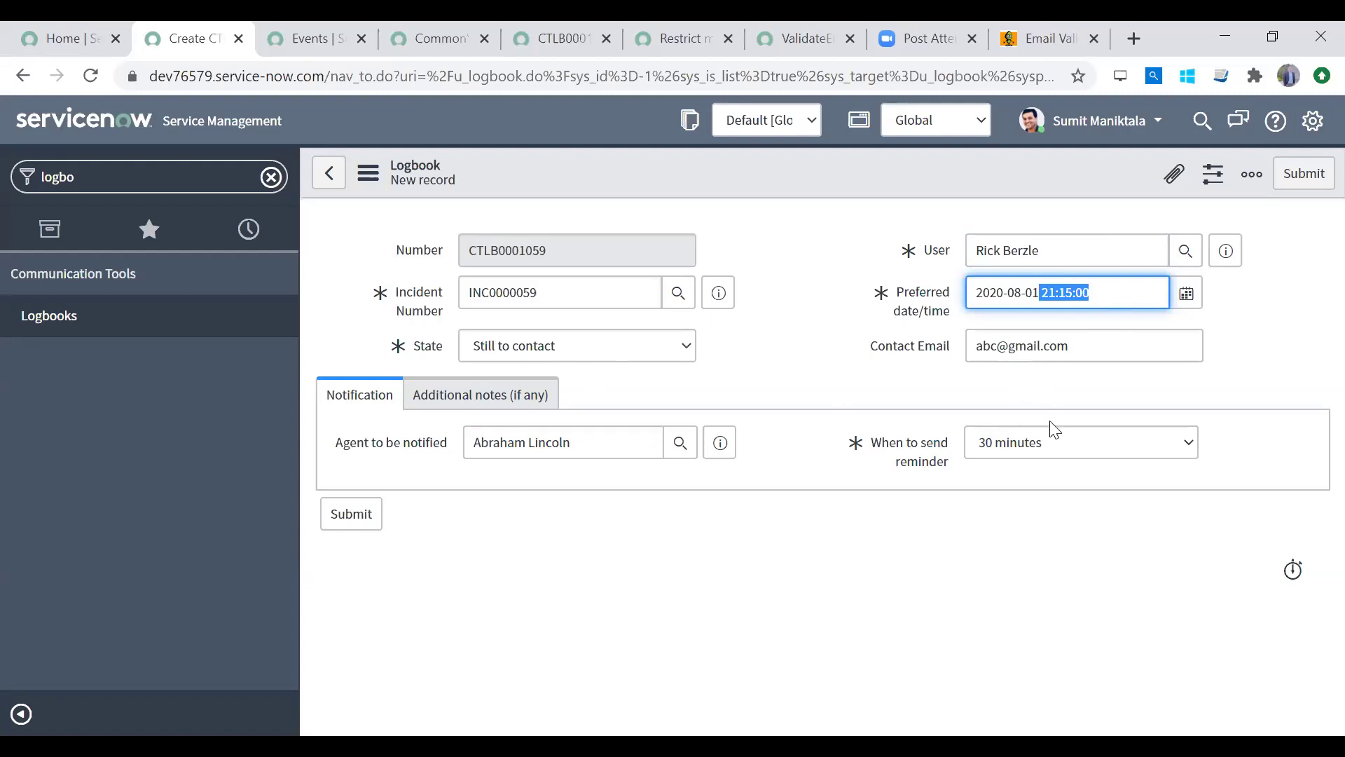
right_click(886, 178)
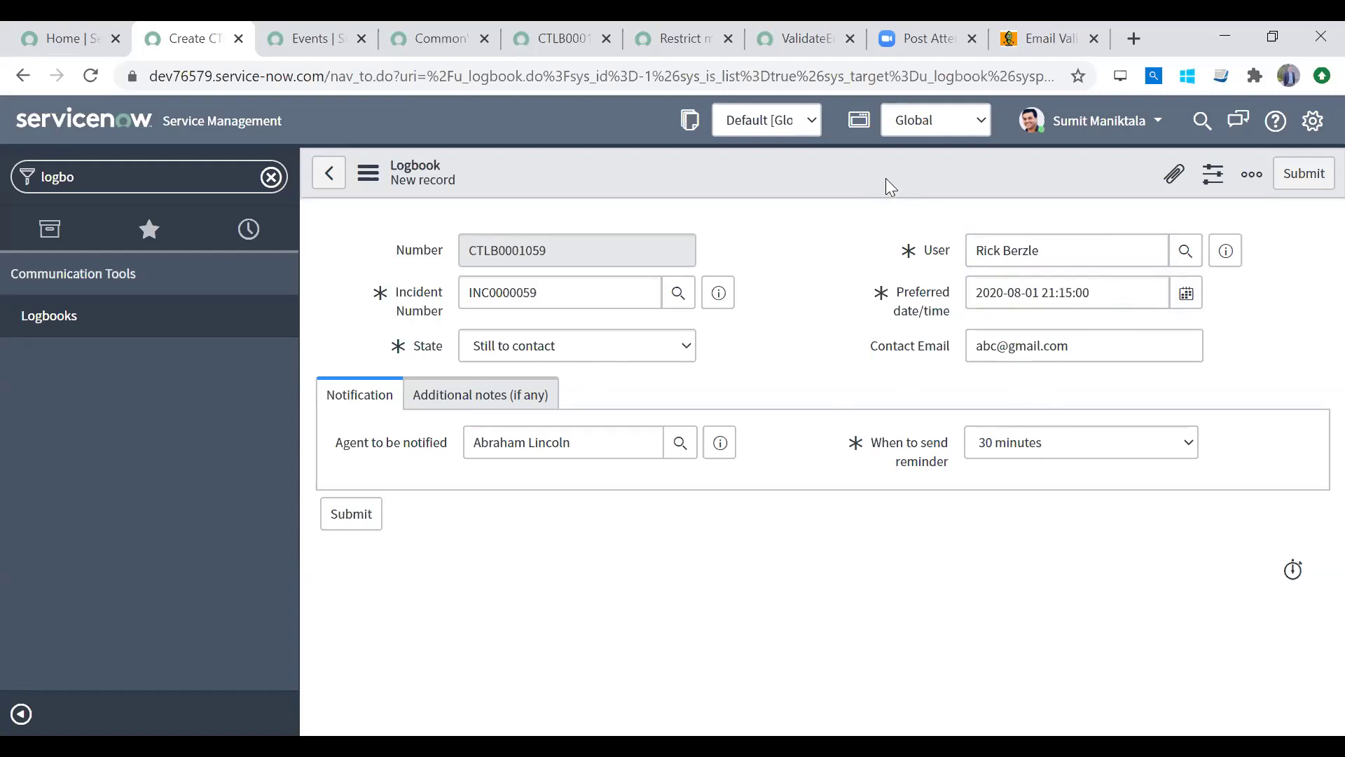
click(905, 197)
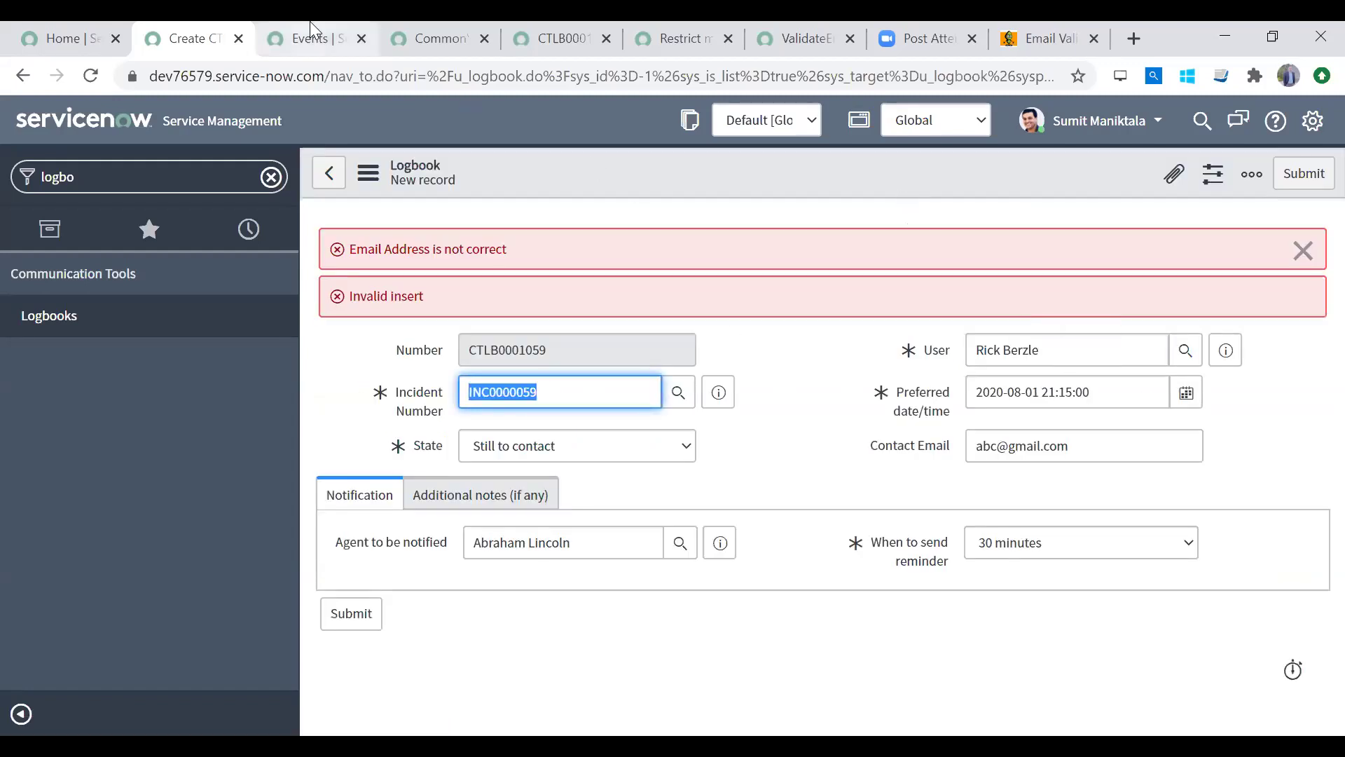
Step: Search business rules and compare the Restrict multiple content fields rule with ValidateEmail
click(114, 175)
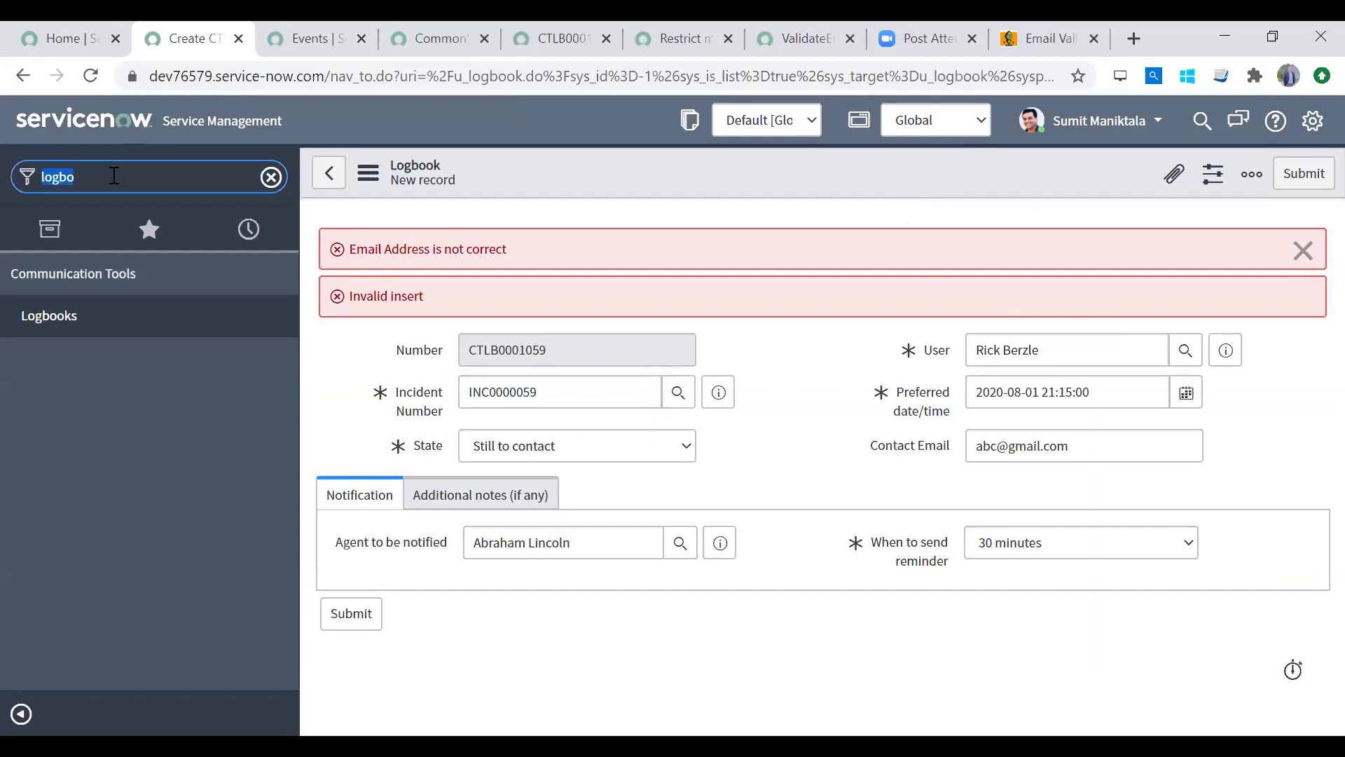
text(business rule)
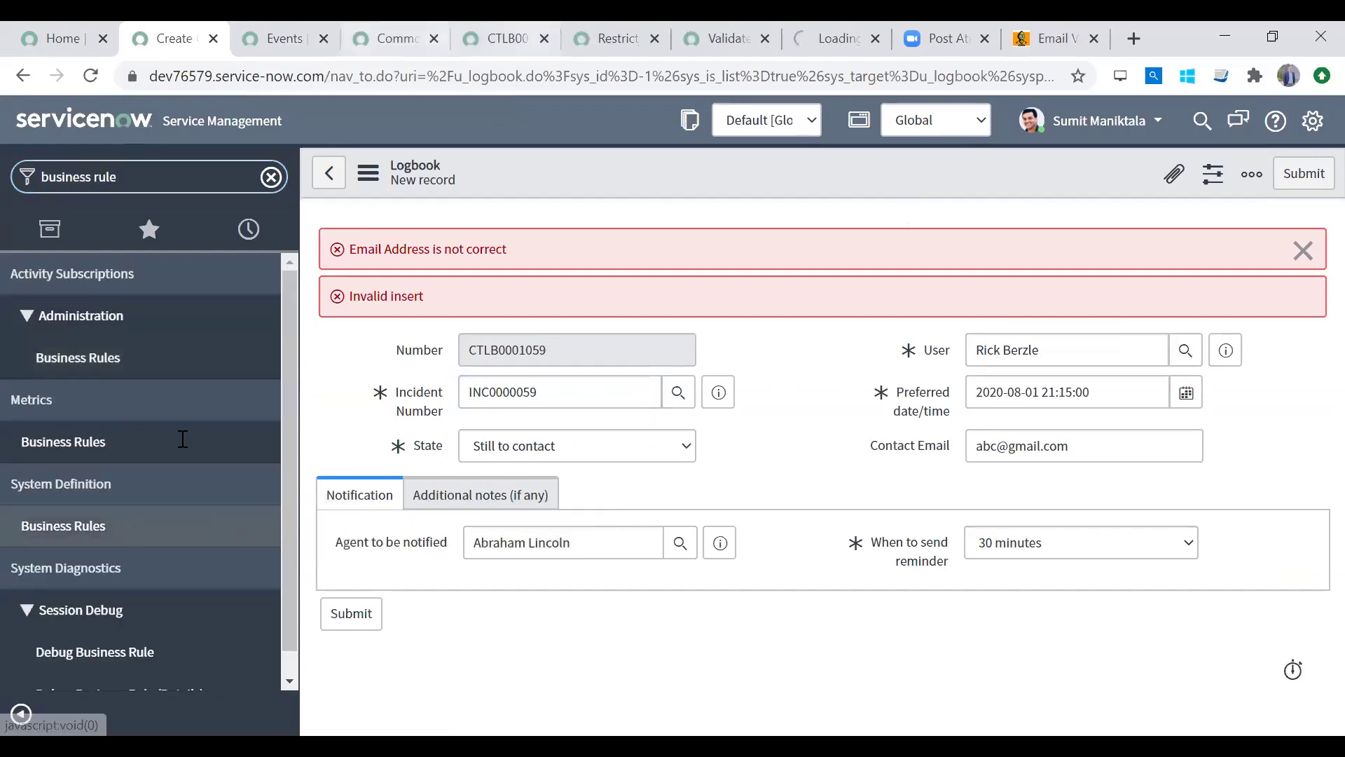
click(617, 38)
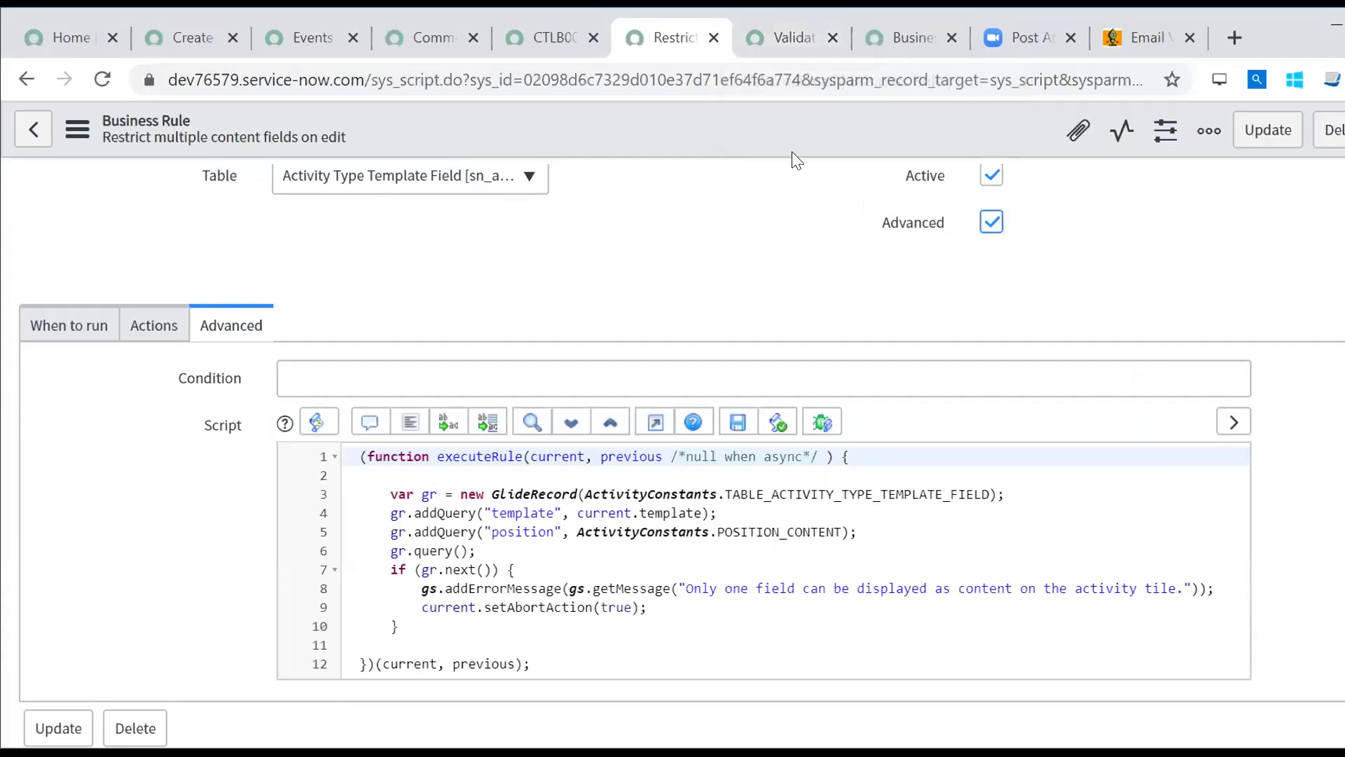
click(713, 38)
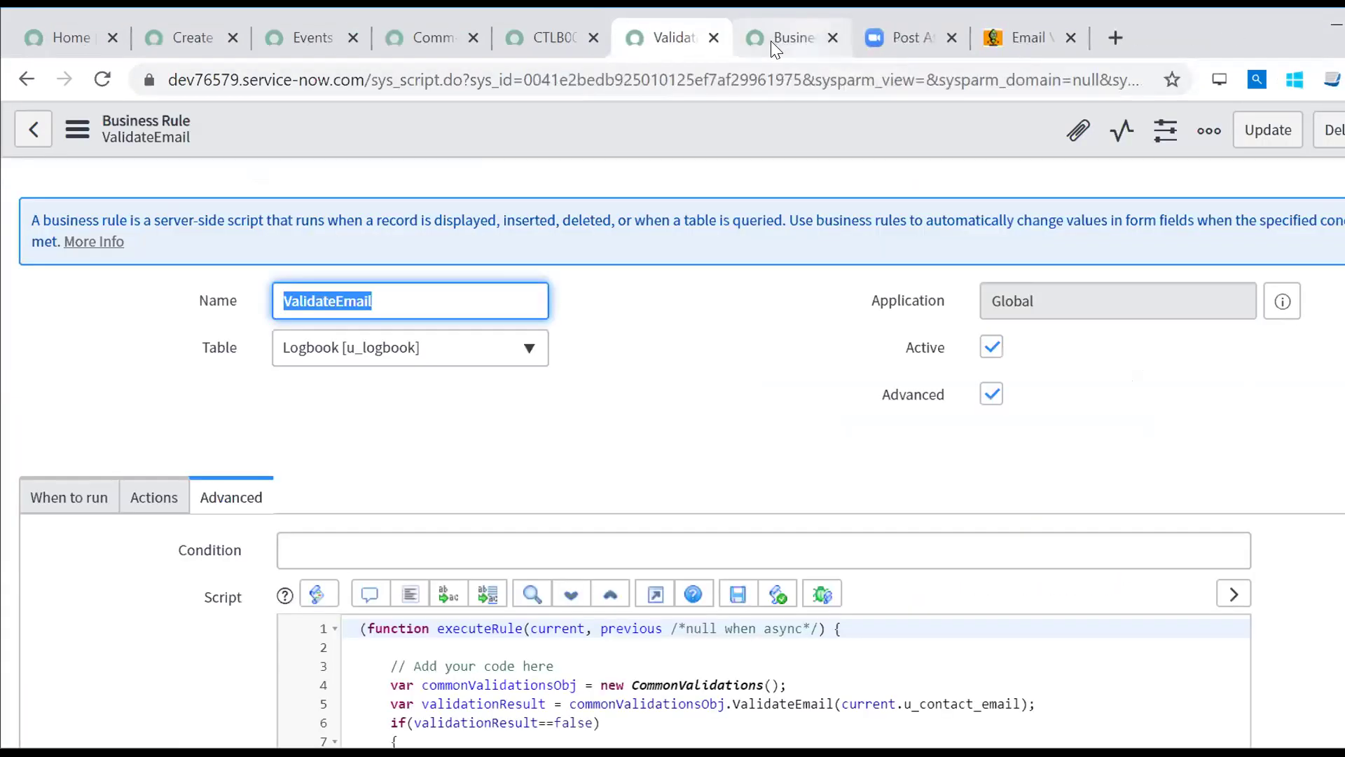
click(778, 39)
click(662, 39)
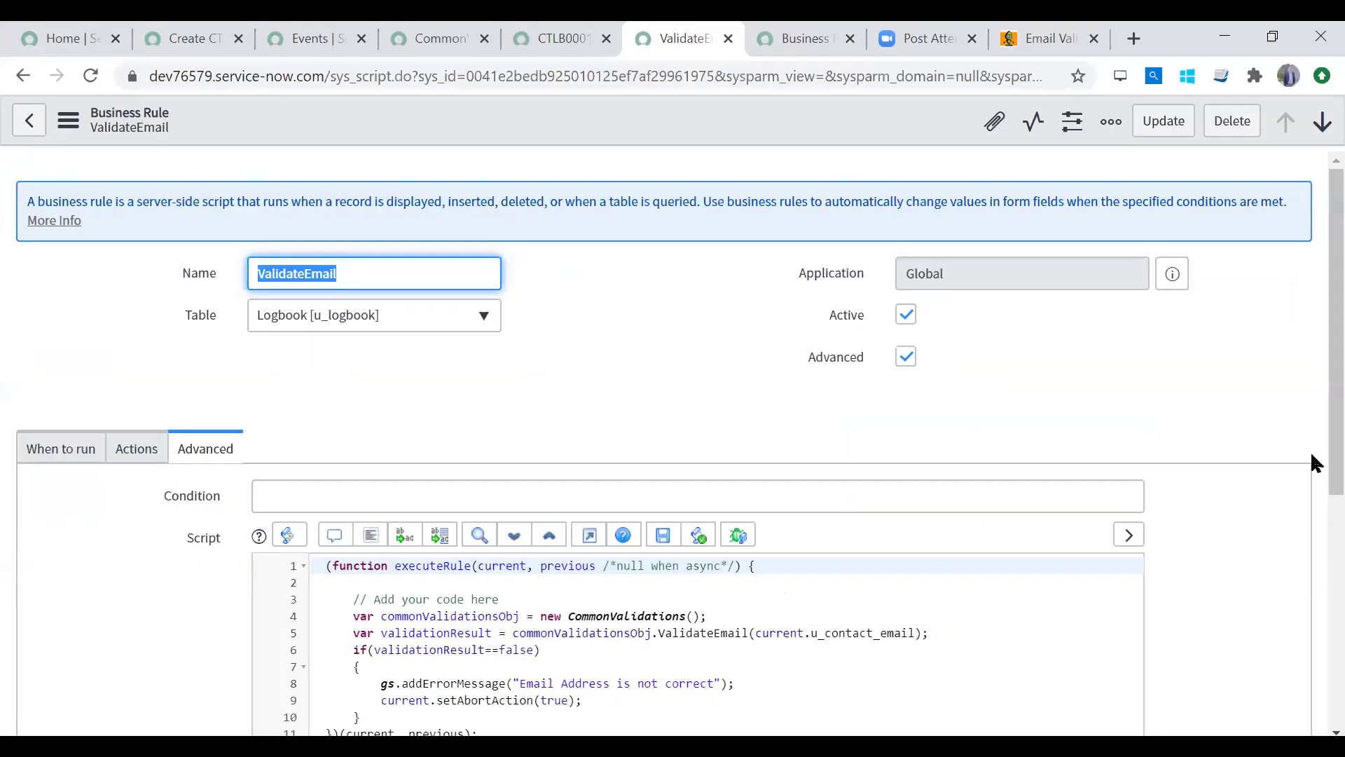
scroll(1310, 596, down, 4)
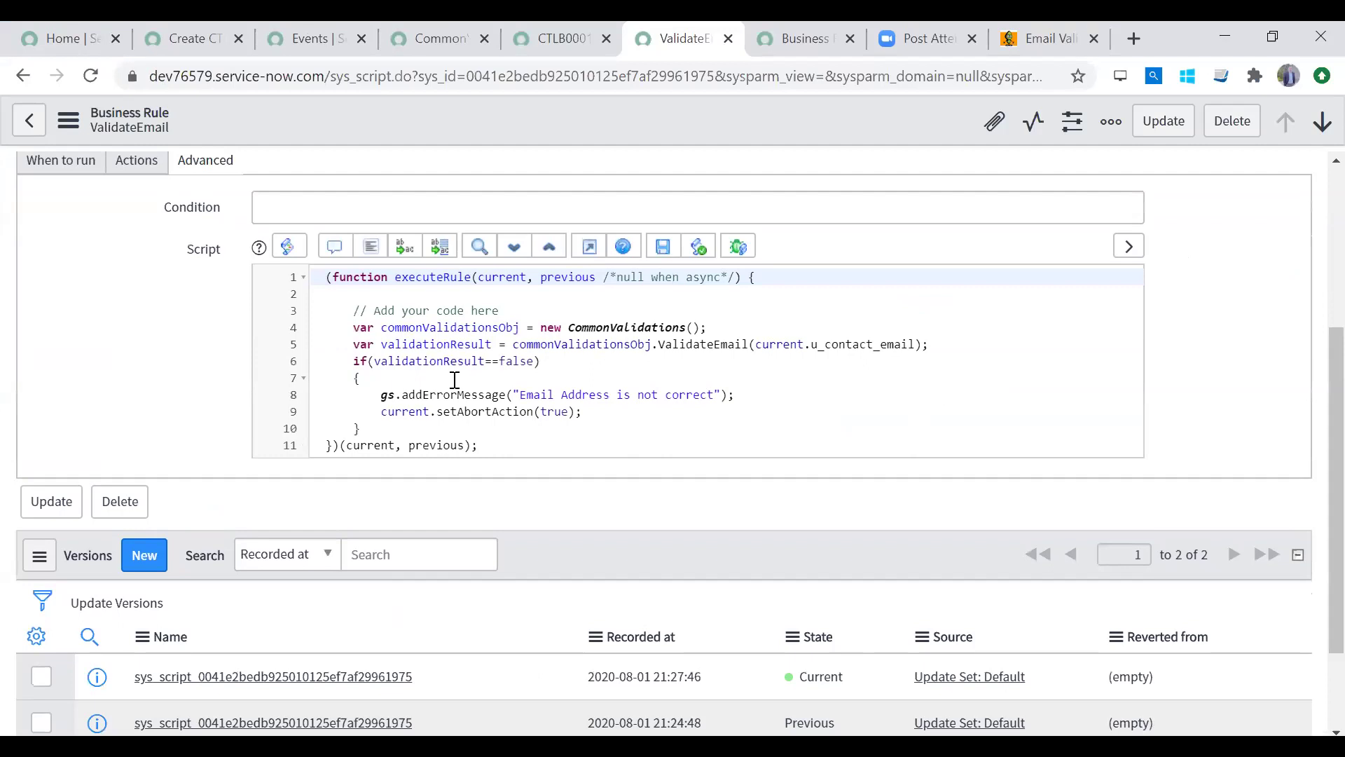
scroll(1310, 308, up, 3)
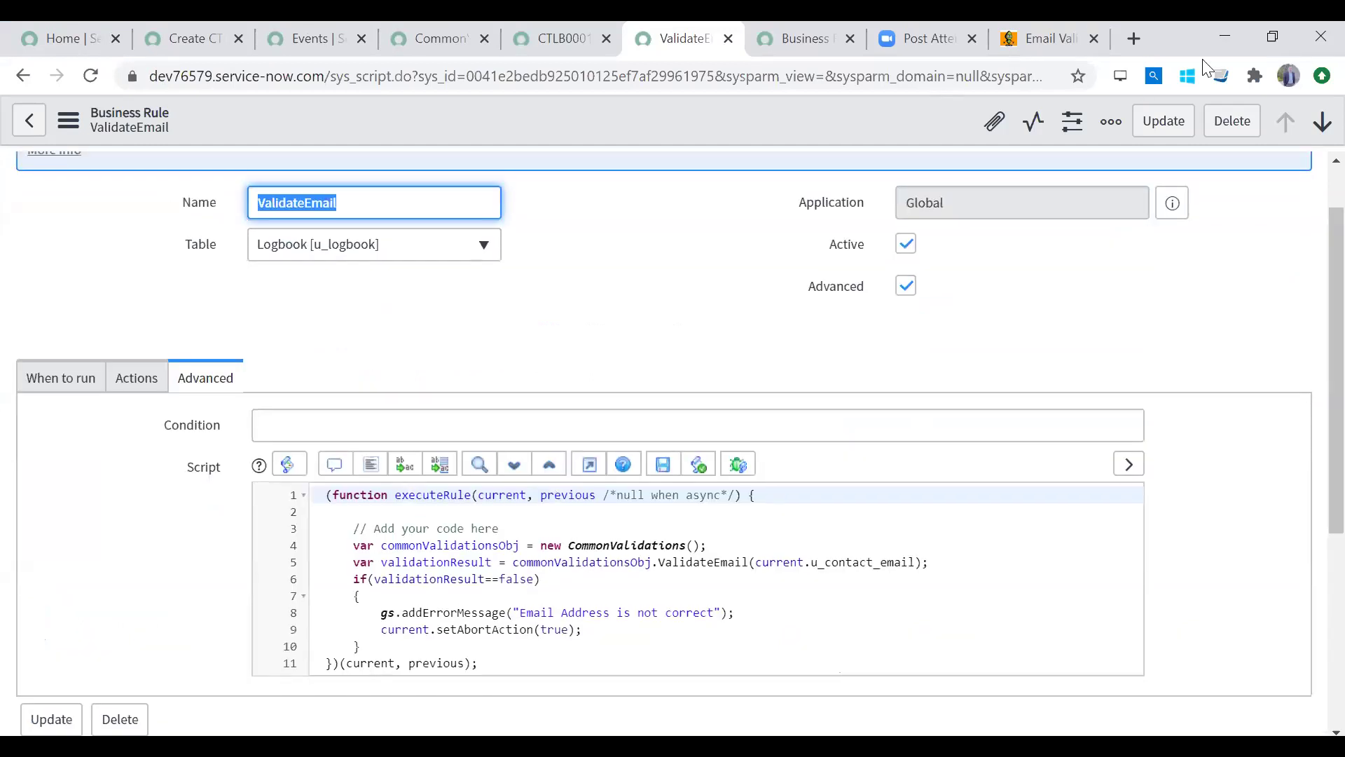
Step: Cycle through the business rules, CommonValidations and Events tabs back to the Logbook form
click(799, 38)
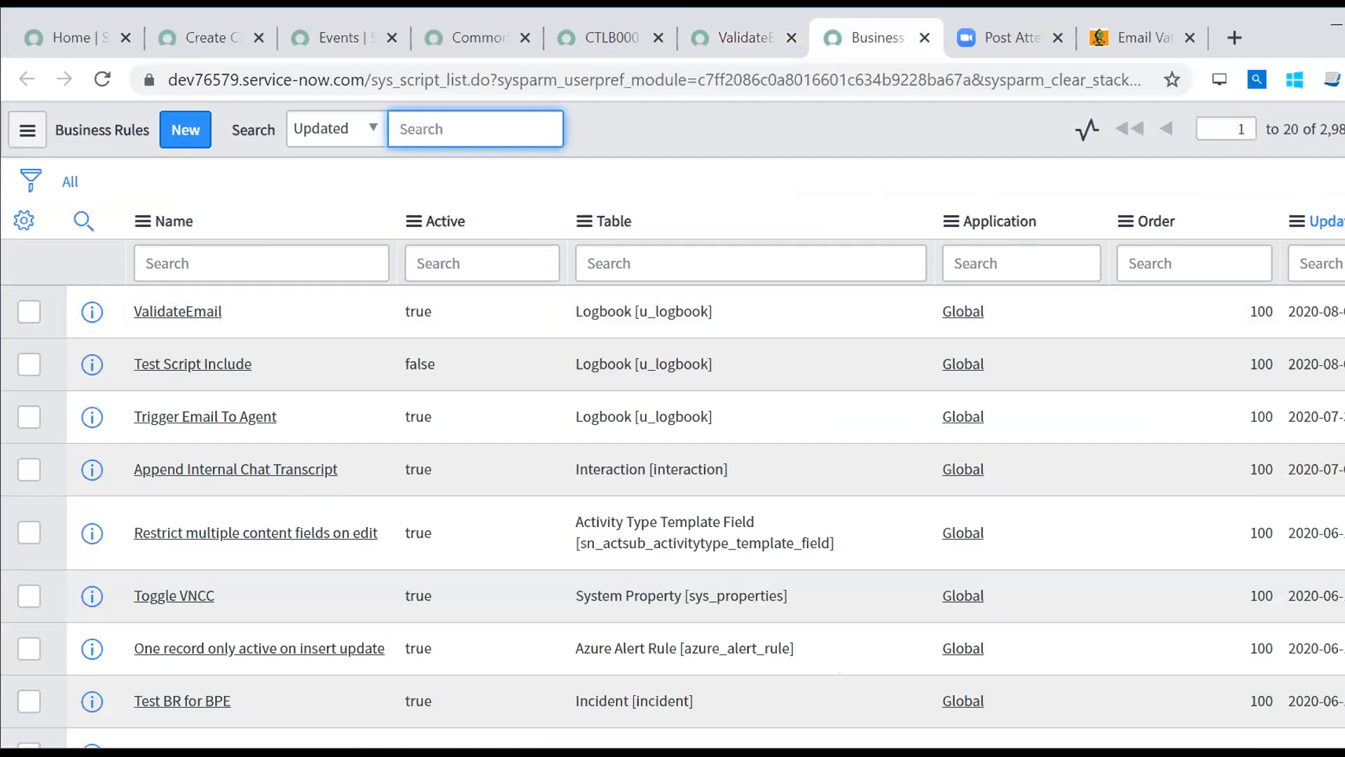
click(434, 28)
click(321, 32)
click(200, 40)
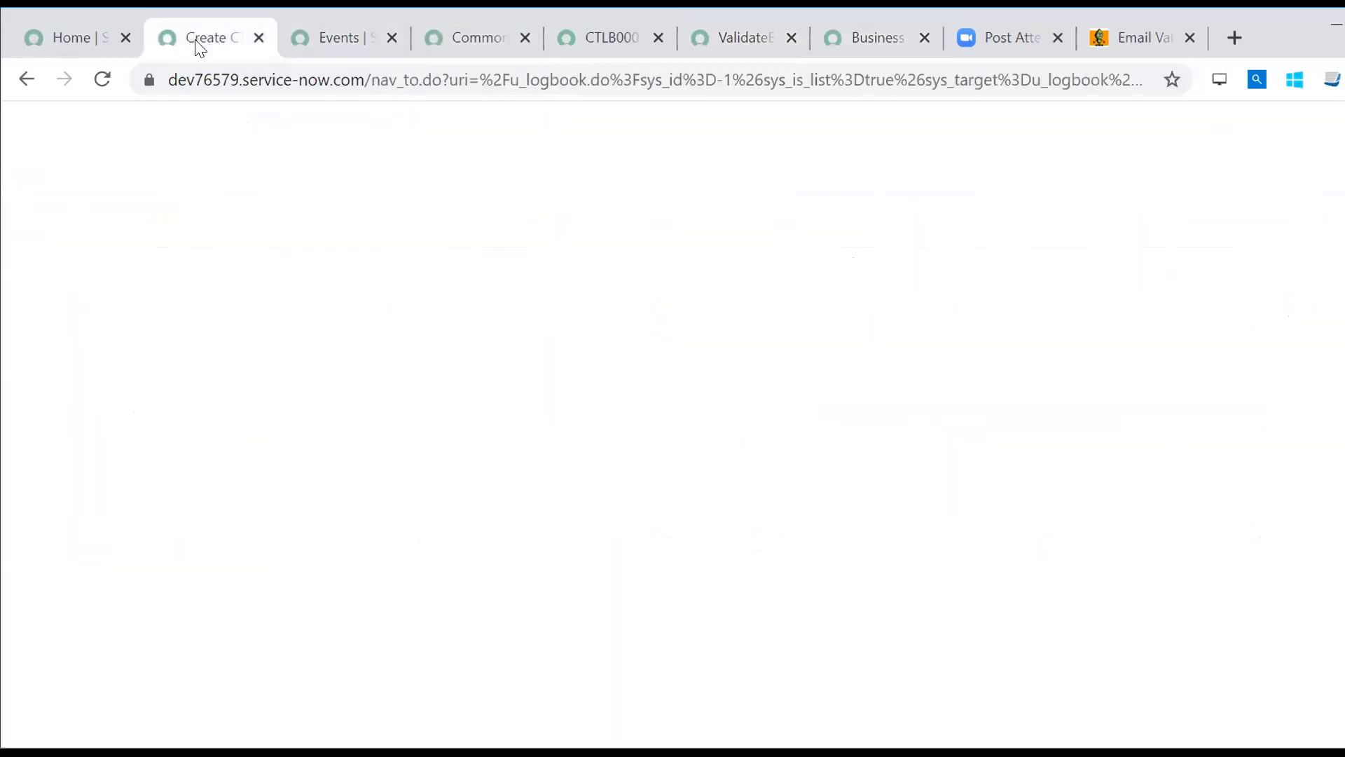
click(188, 184)
Step: Filter for 'script includ', open Script Includes in a new tab, and view CommonValidations' ValidateEmail script
text(sc)
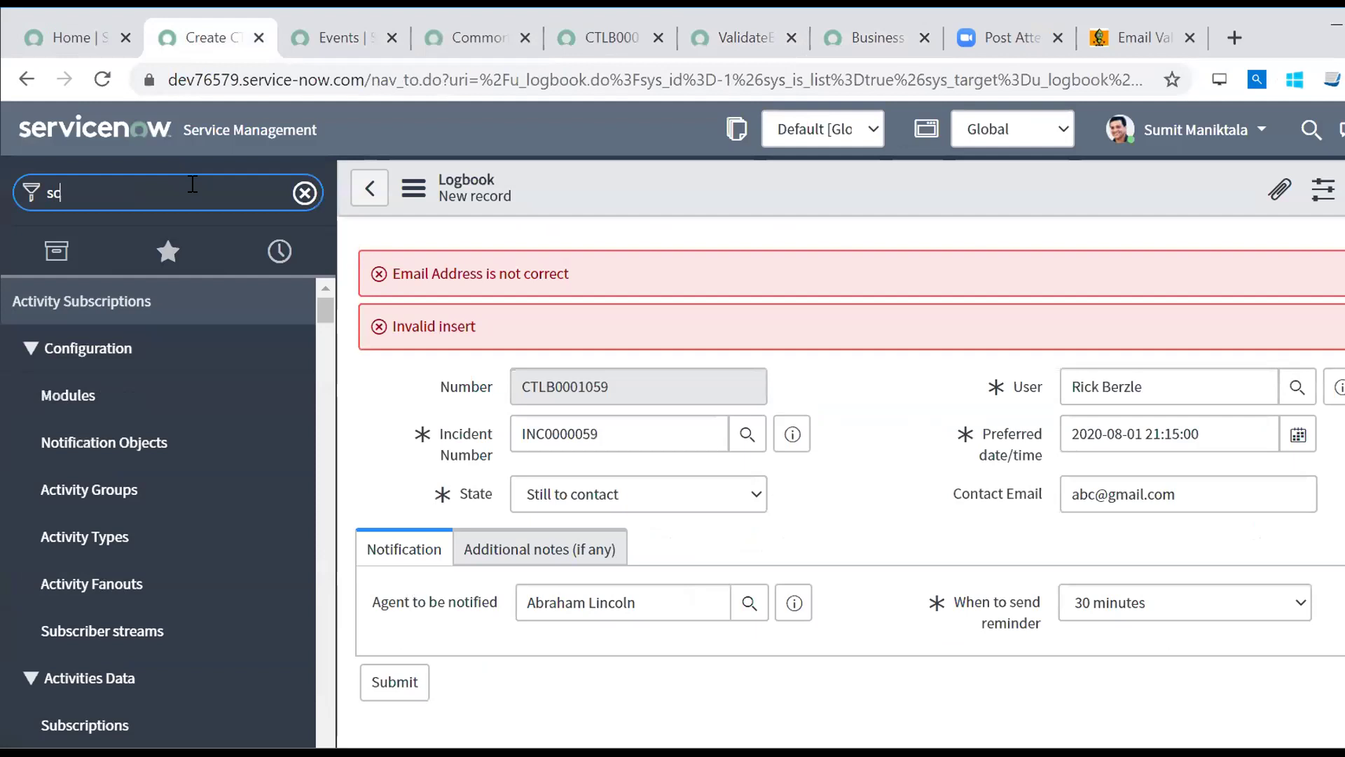
text(ript includ)
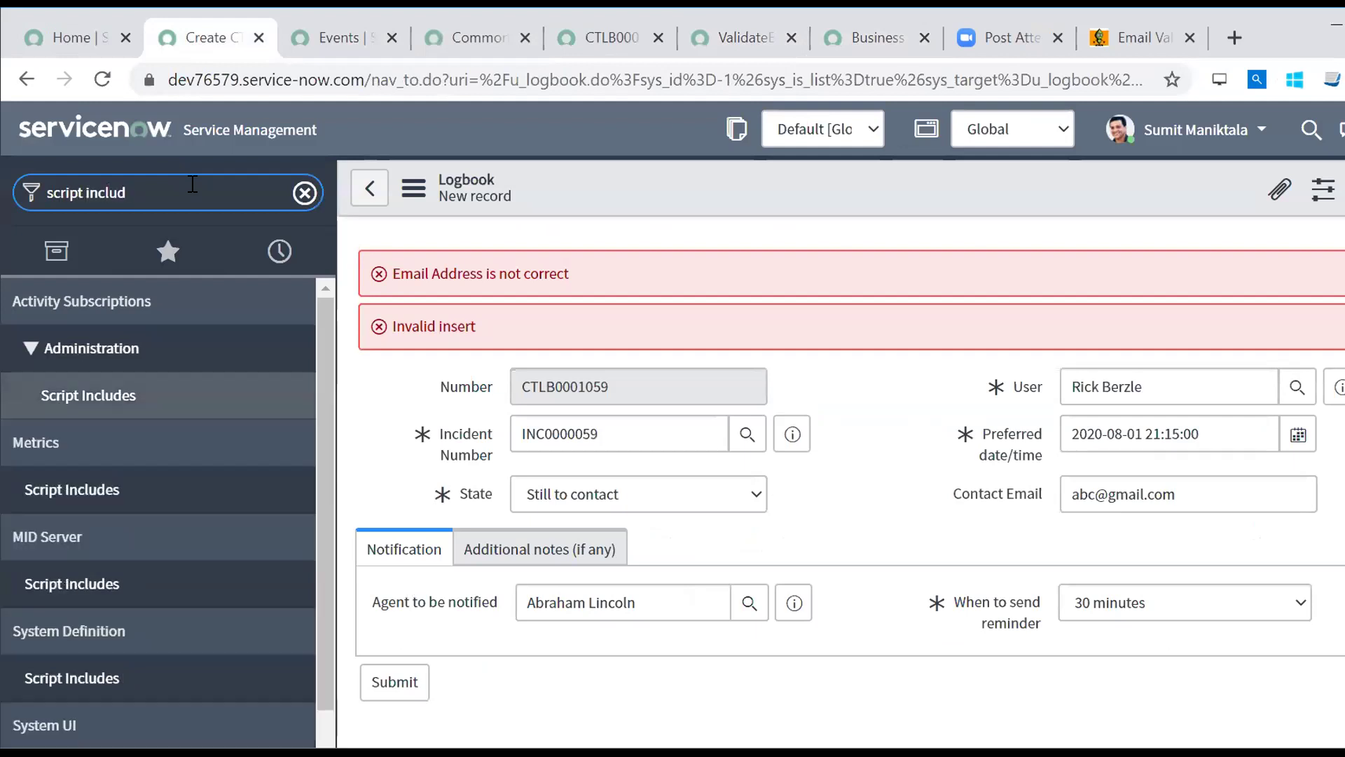
middle_click(105, 680)
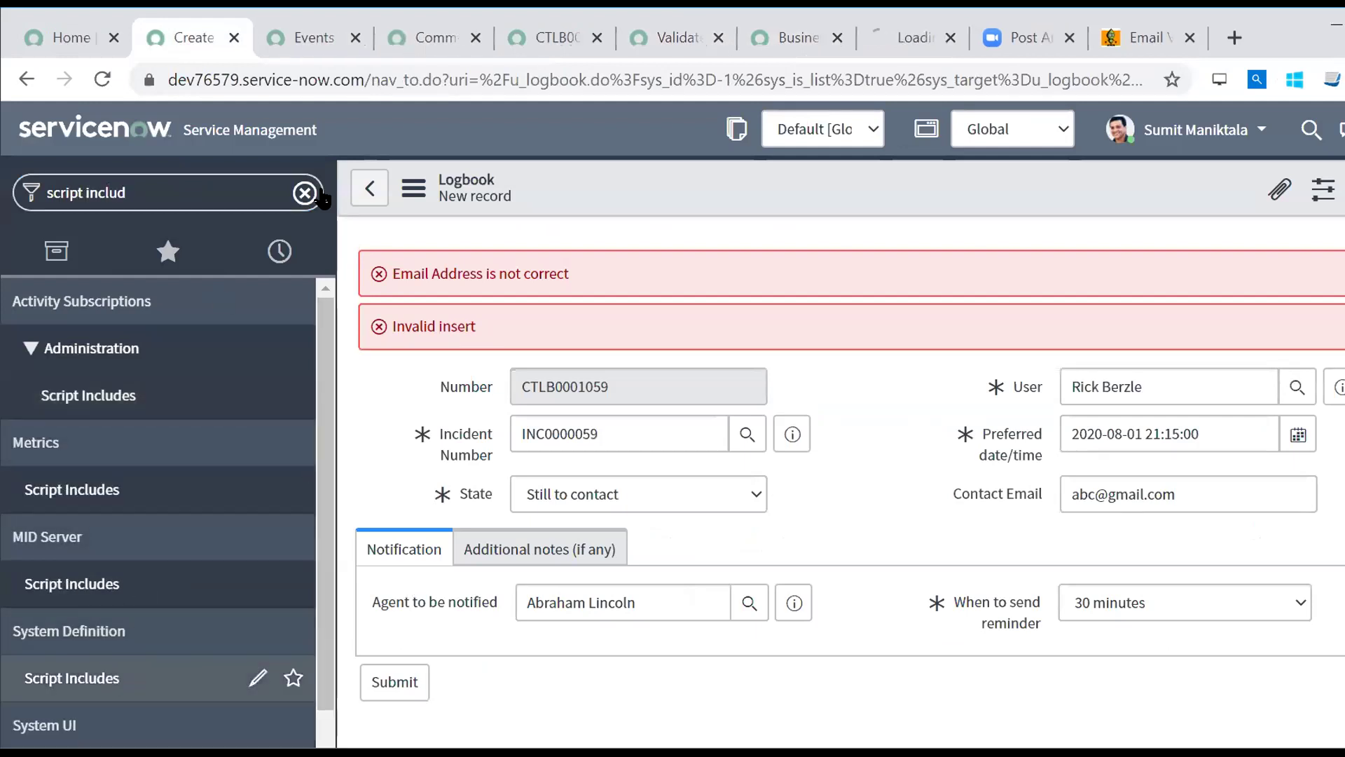
click(895, 28)
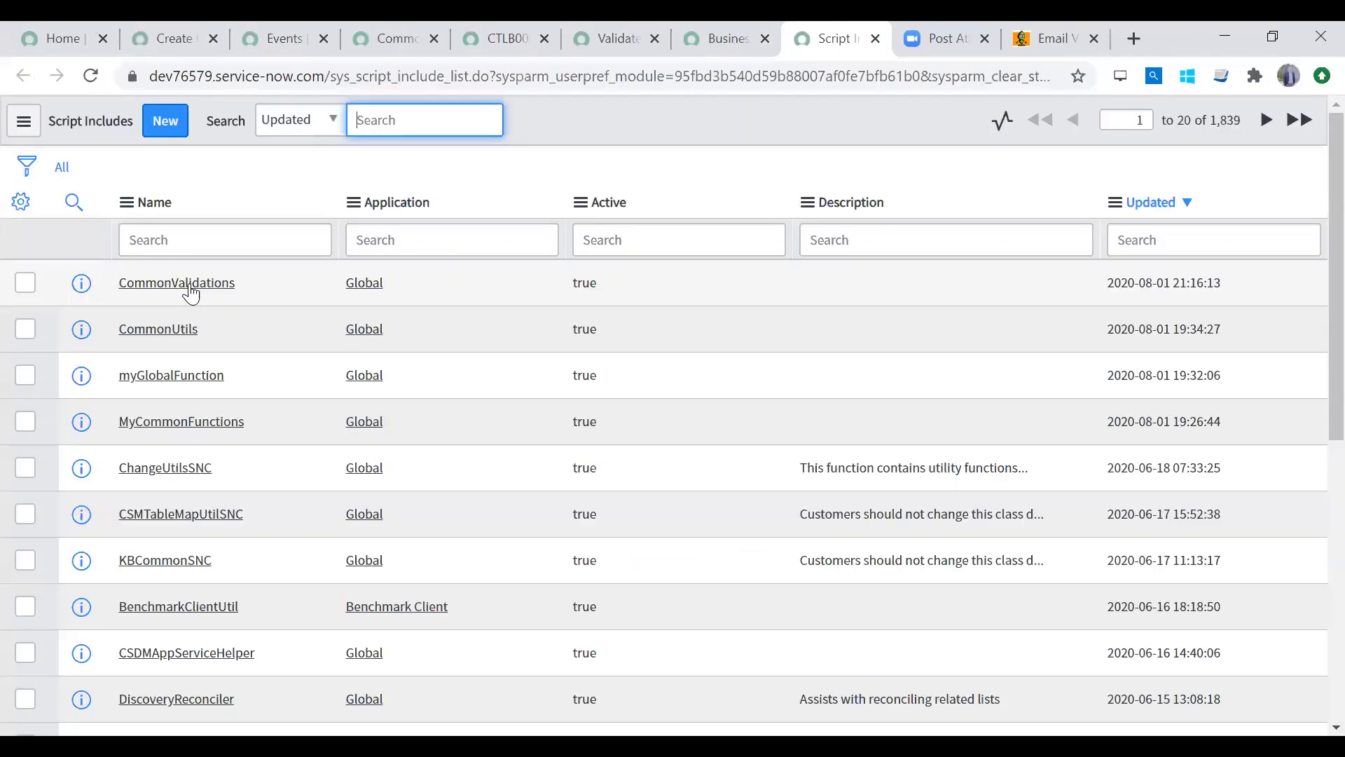
click(190, 287)
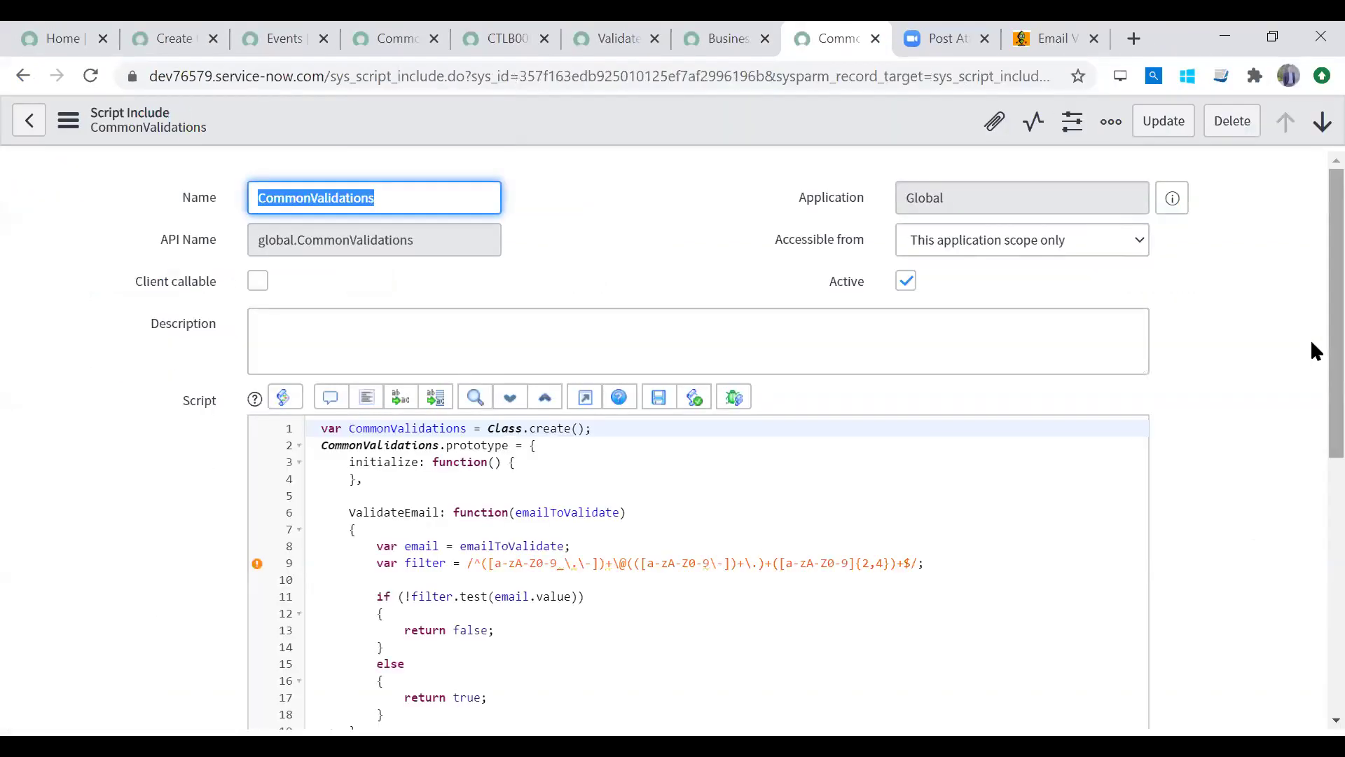
scroll(1316, 350, down, 3)
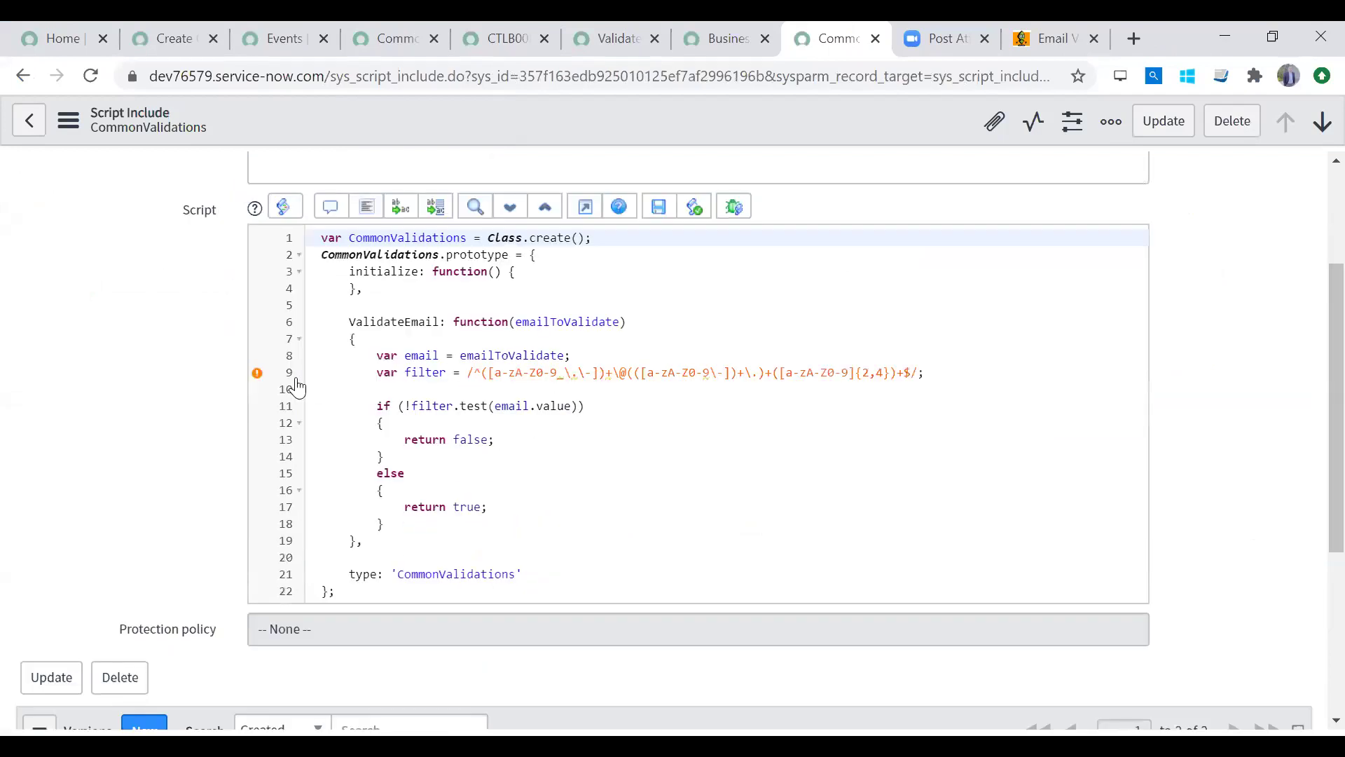
mouse_move(250, 377)
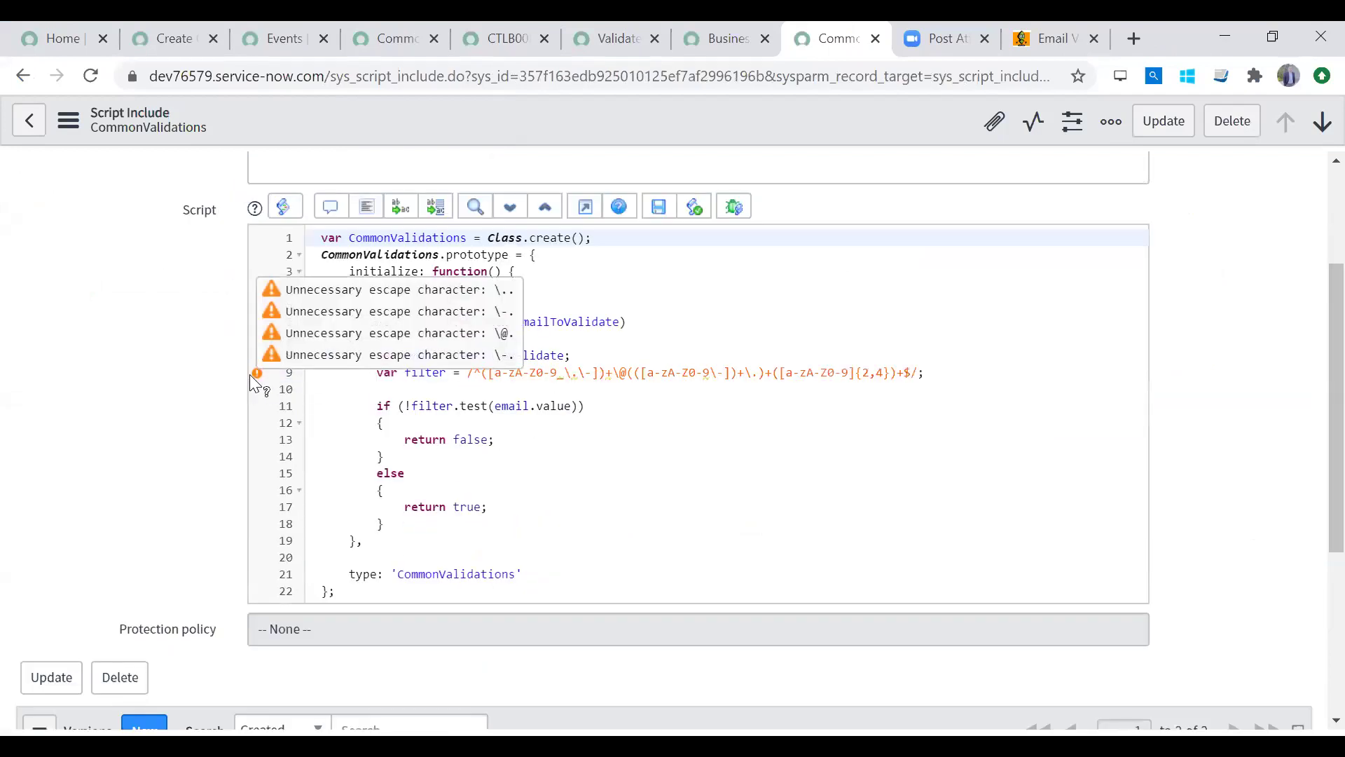
Step: Examine the var filter email regex on line 9, undoing a stray quote edit
click(469, 372)
text("")
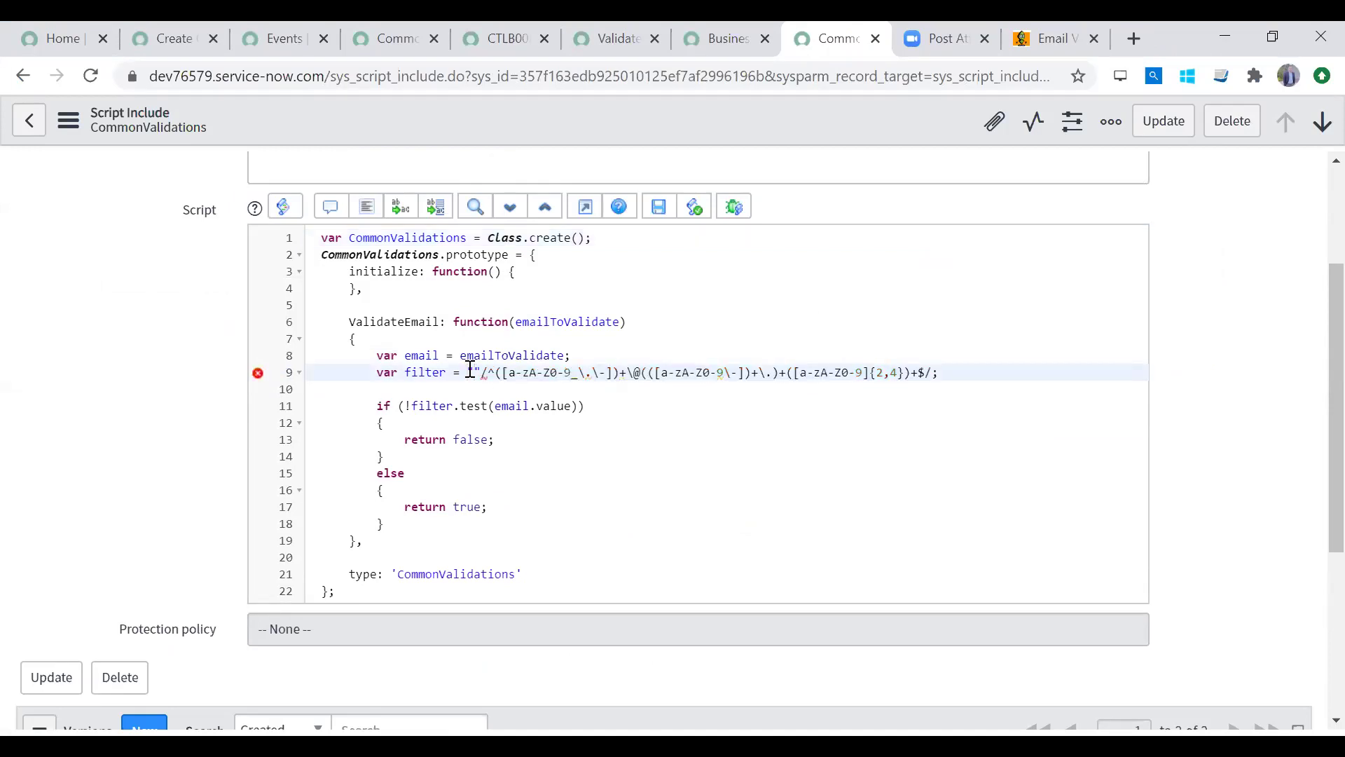
key(BackSpace)
drag(377, 378, 946, 385)
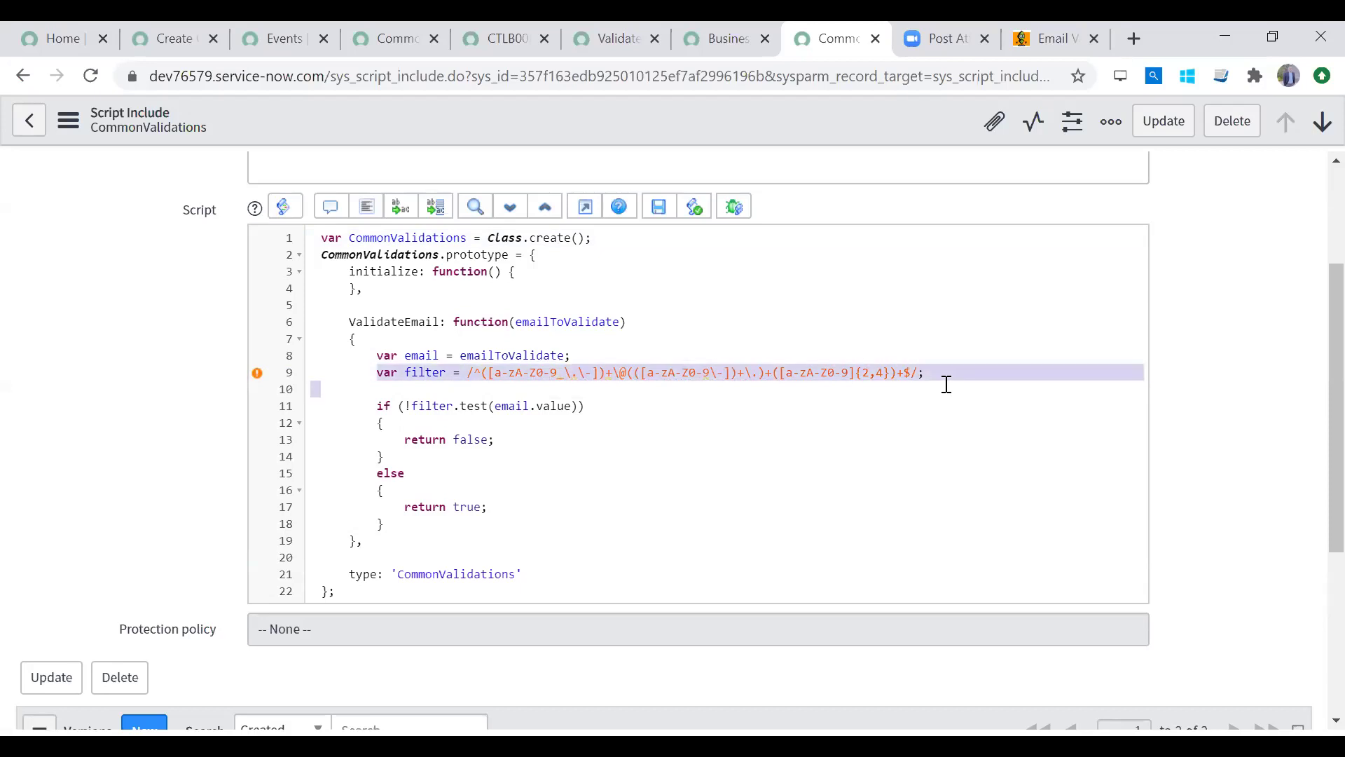
click(659, 461)
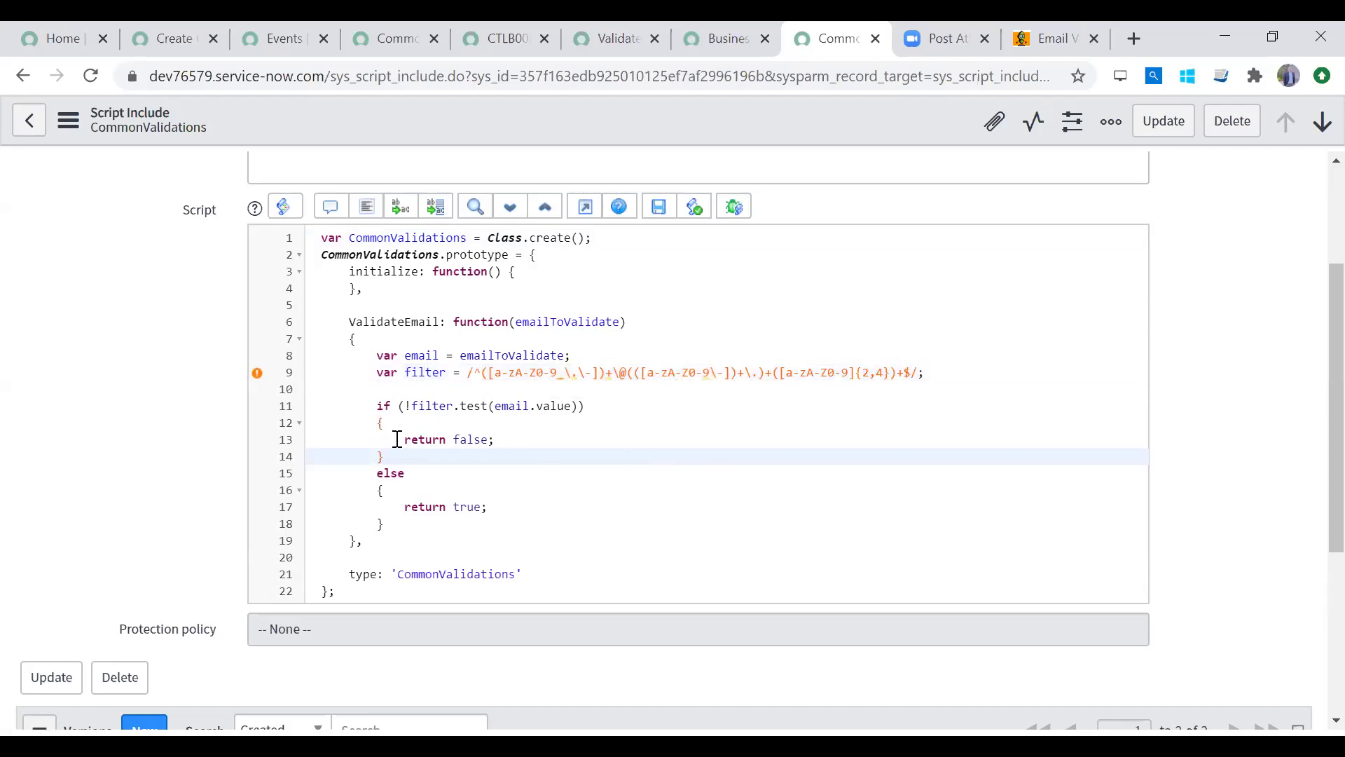
Step: Wrap ValidateEmail's if/else block in /* */ and begin a 'return true;' line after it
click(369, 405)
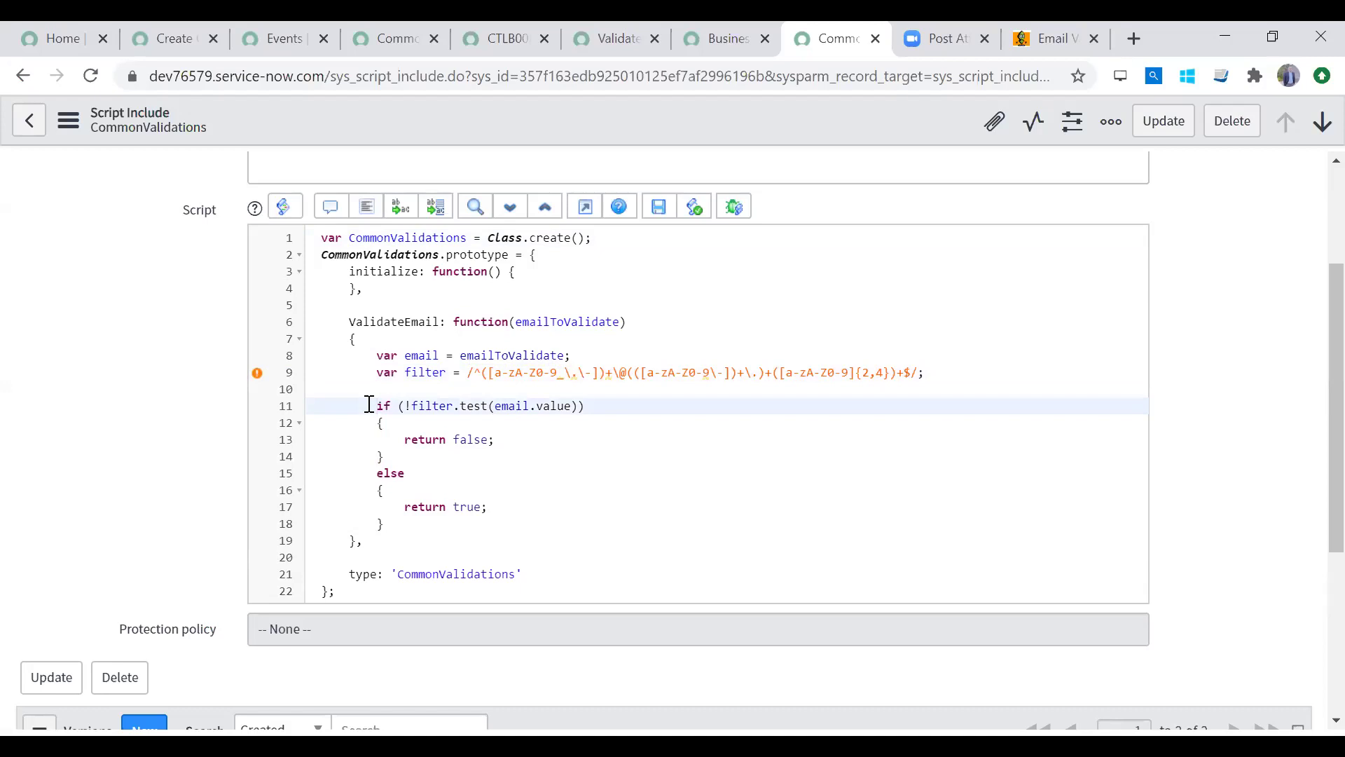
text(/*)
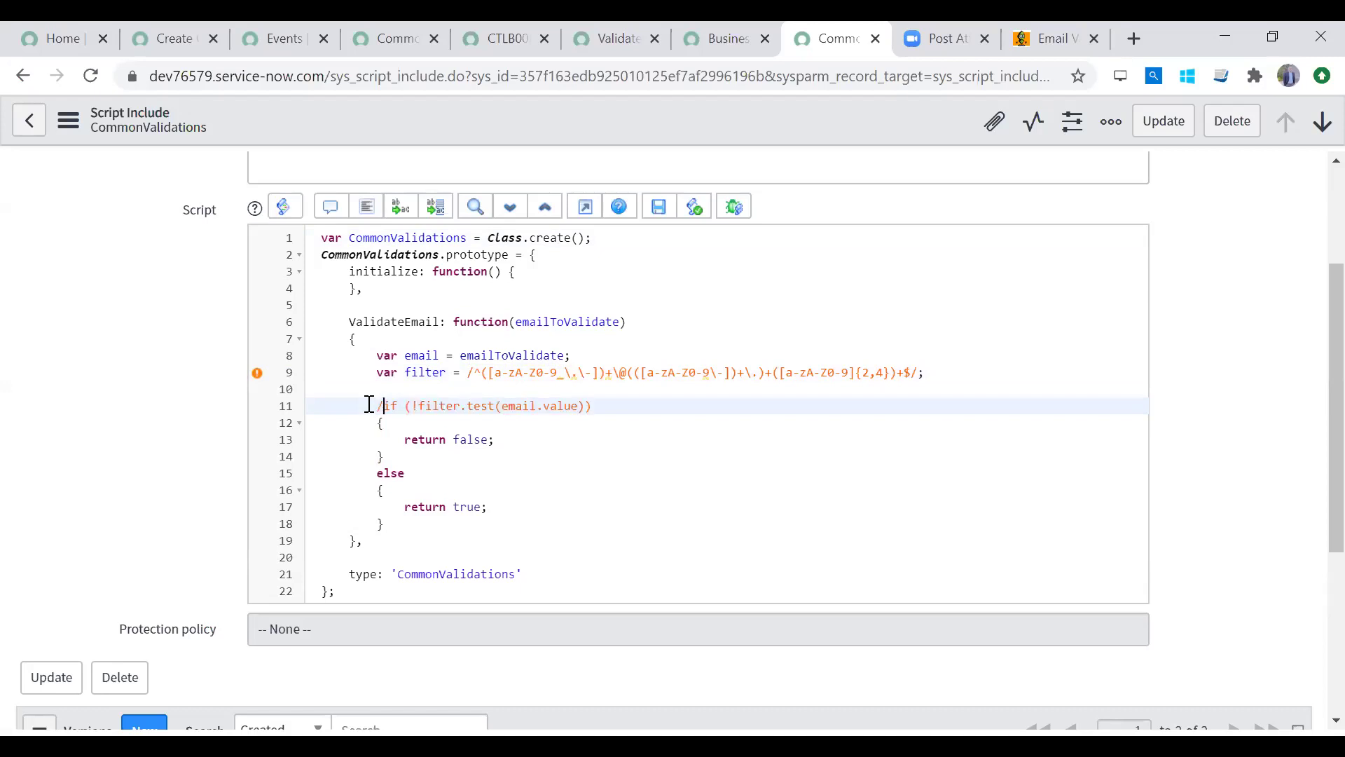
key(Down)
key(Down)
key(Down)
key(Down)
key(Down)
key(Down)
key(Down)
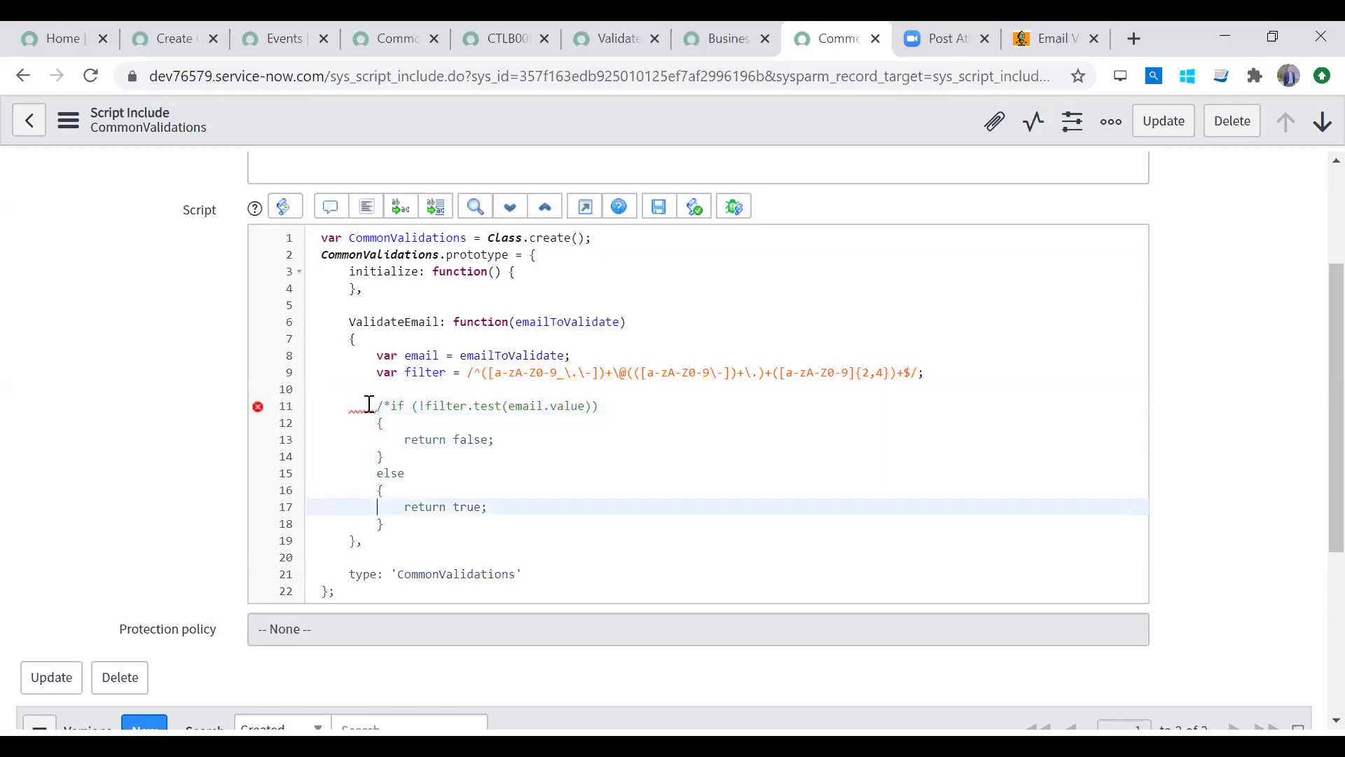
text(*/)
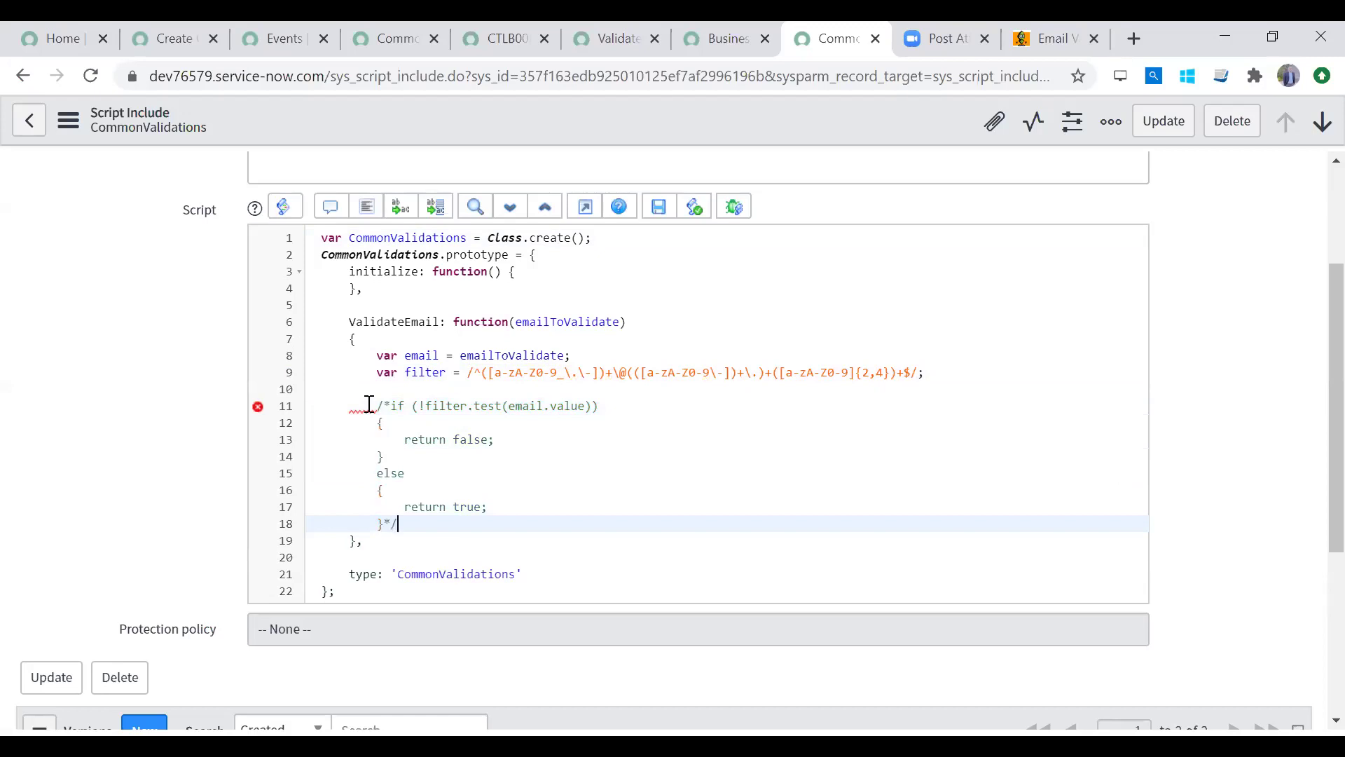
key(Return)
text(return true;)
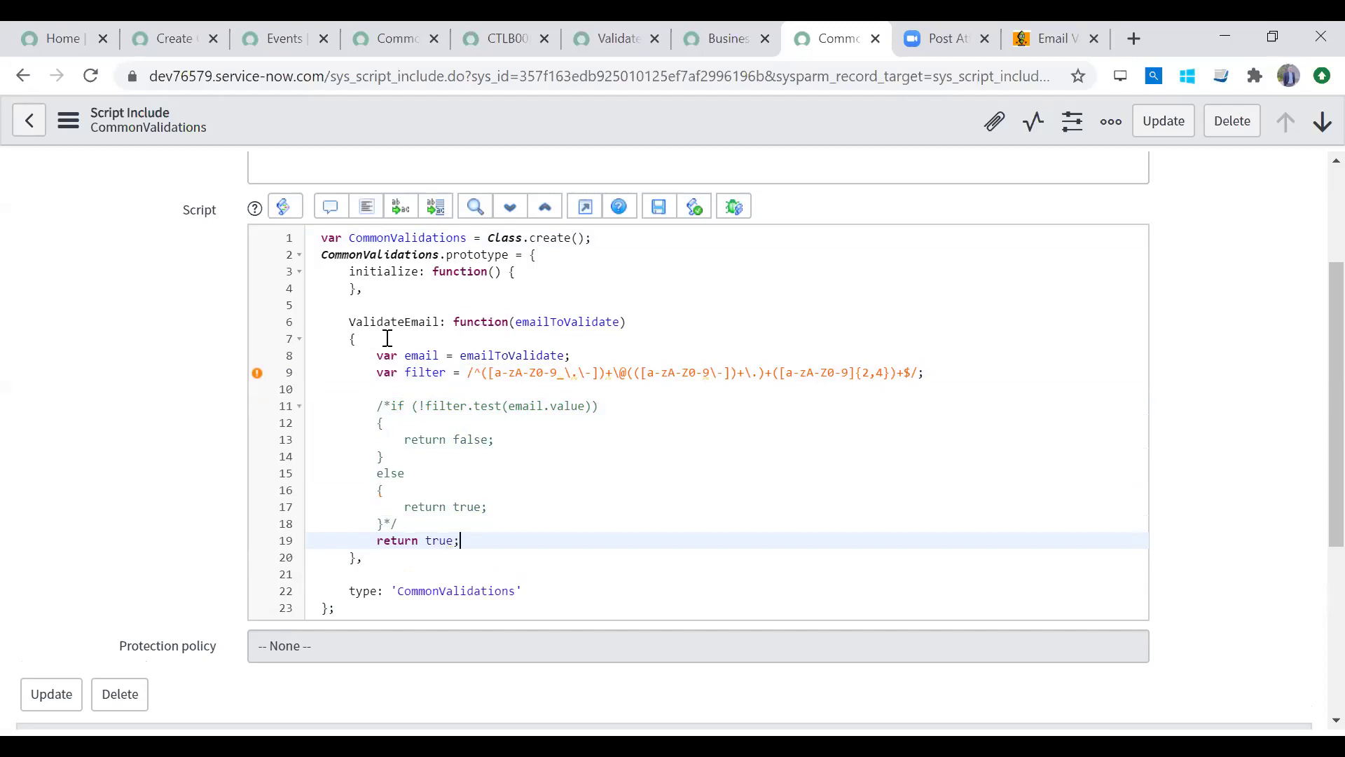
Step: Comment out the var filter line with //, save CommonValidations, then view the Events list
click(379, 372)
text(//)
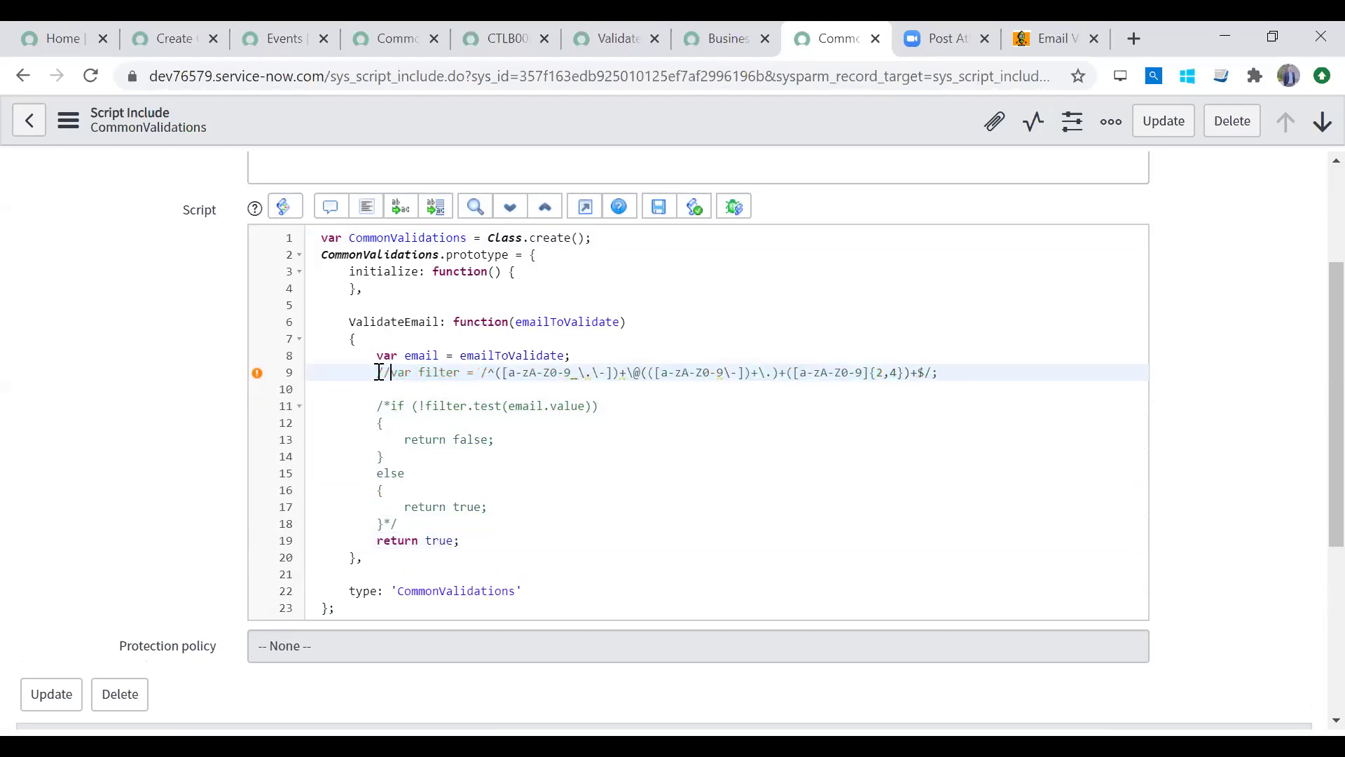
click(412, 405)
click(1163, 122)
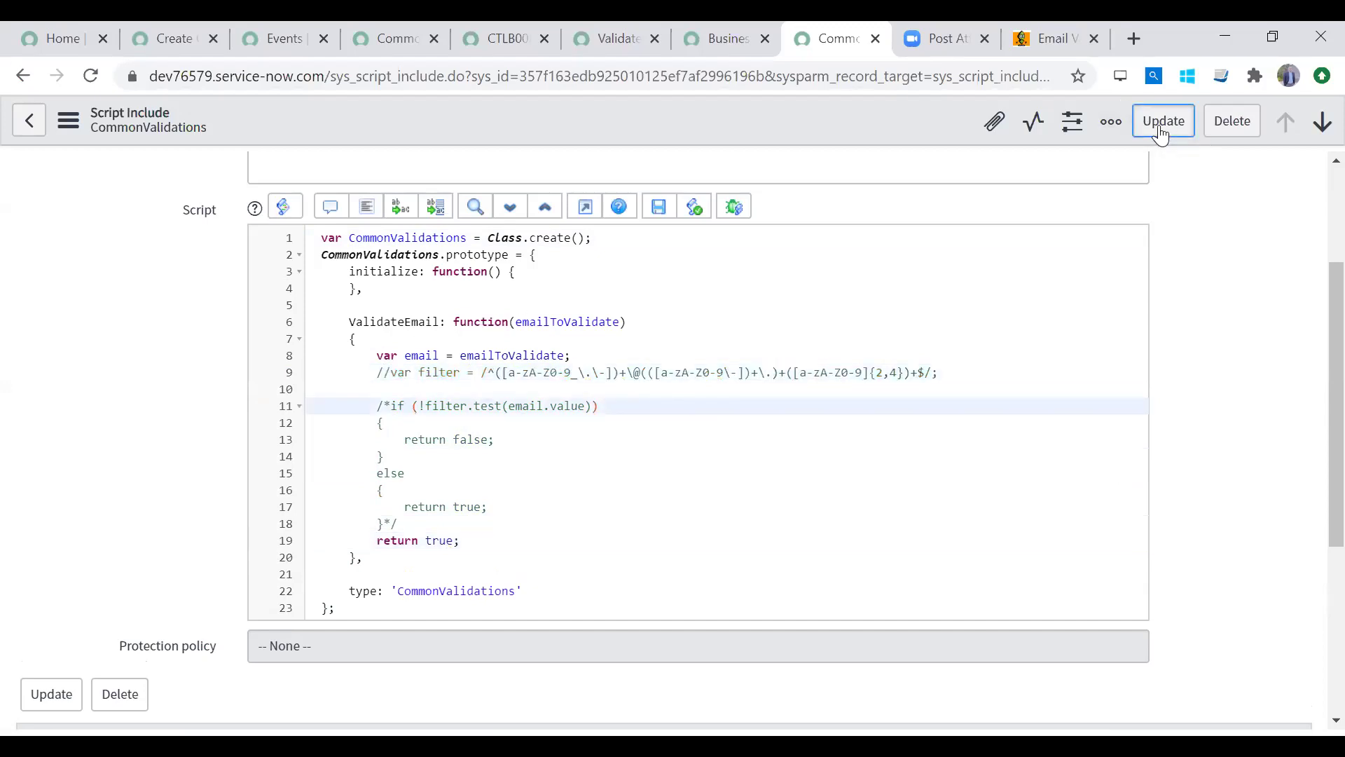
click(275, 42)
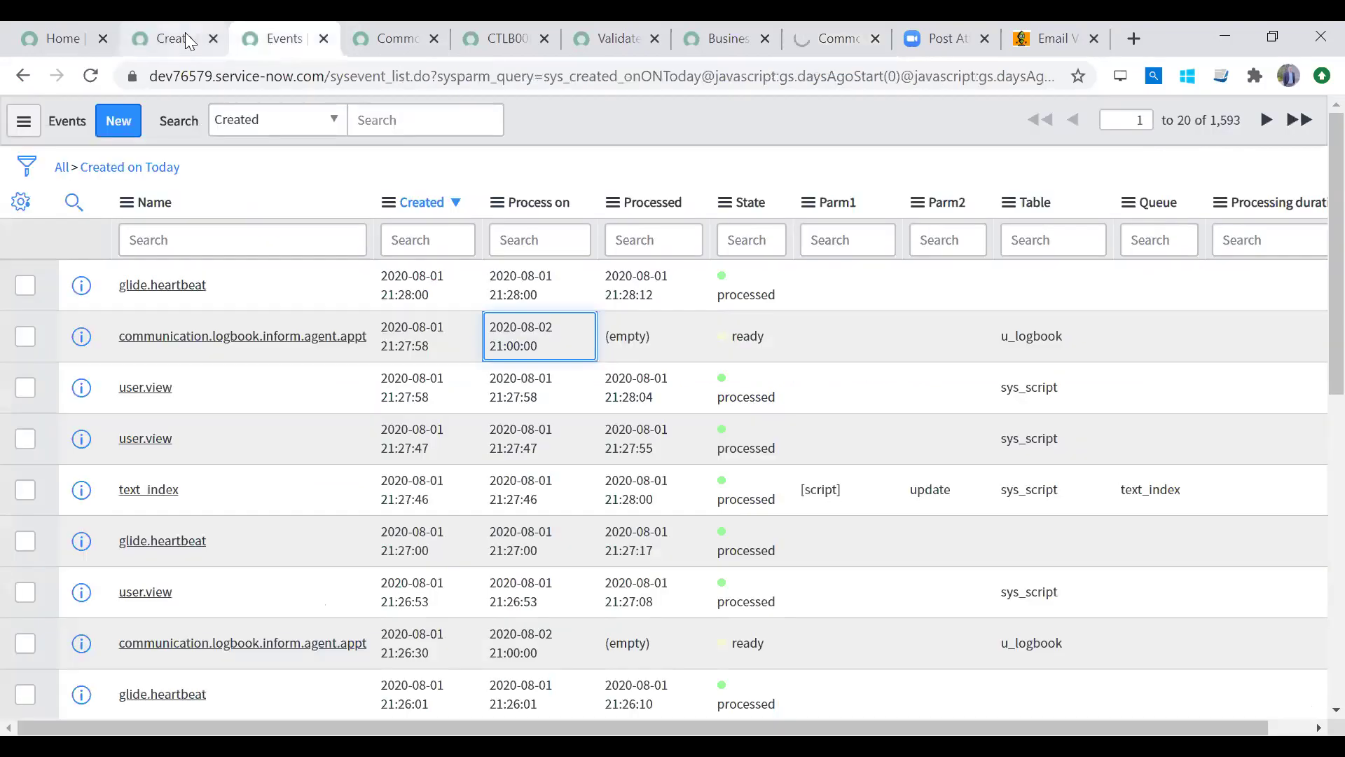
Step: Dismiss both error messages on Logbook CTLB0001059, save it from the header menu, and check Events
click(153, 40)
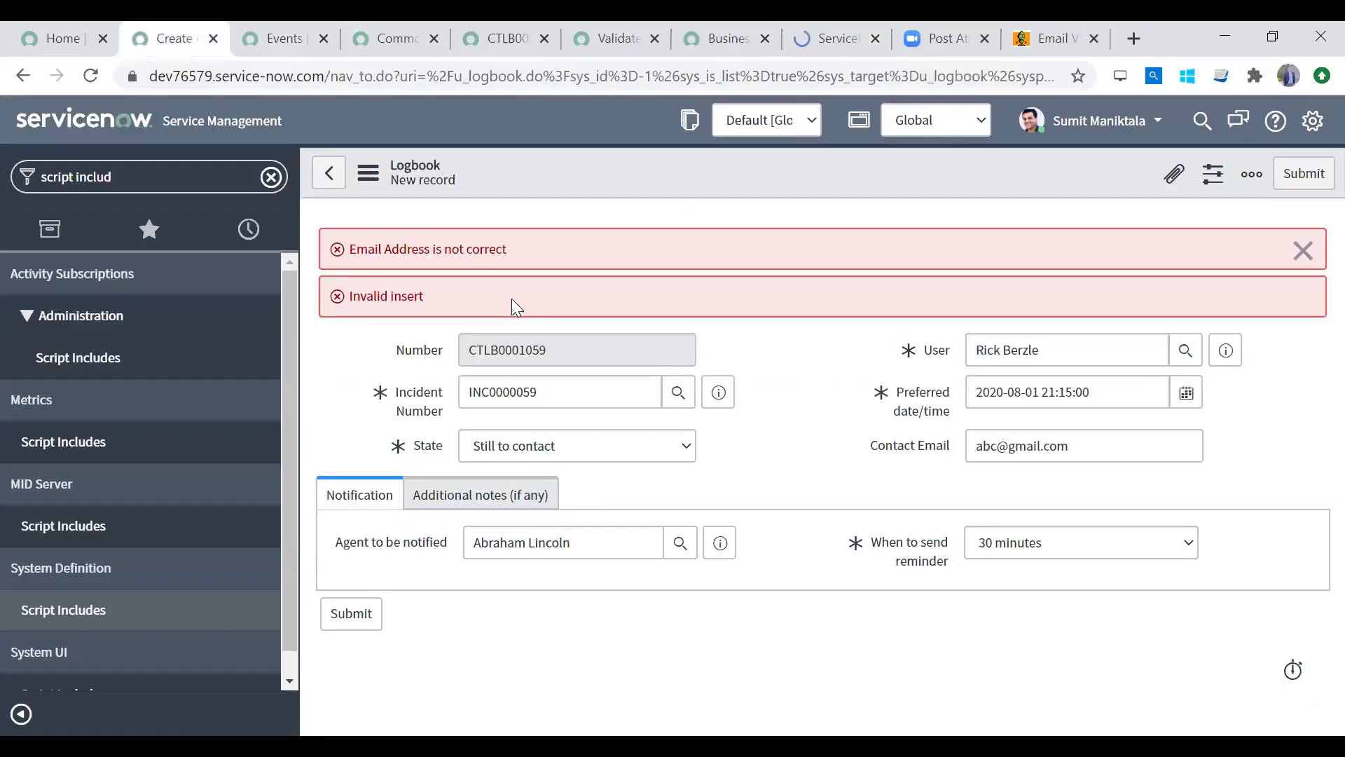
click(1304, 250)
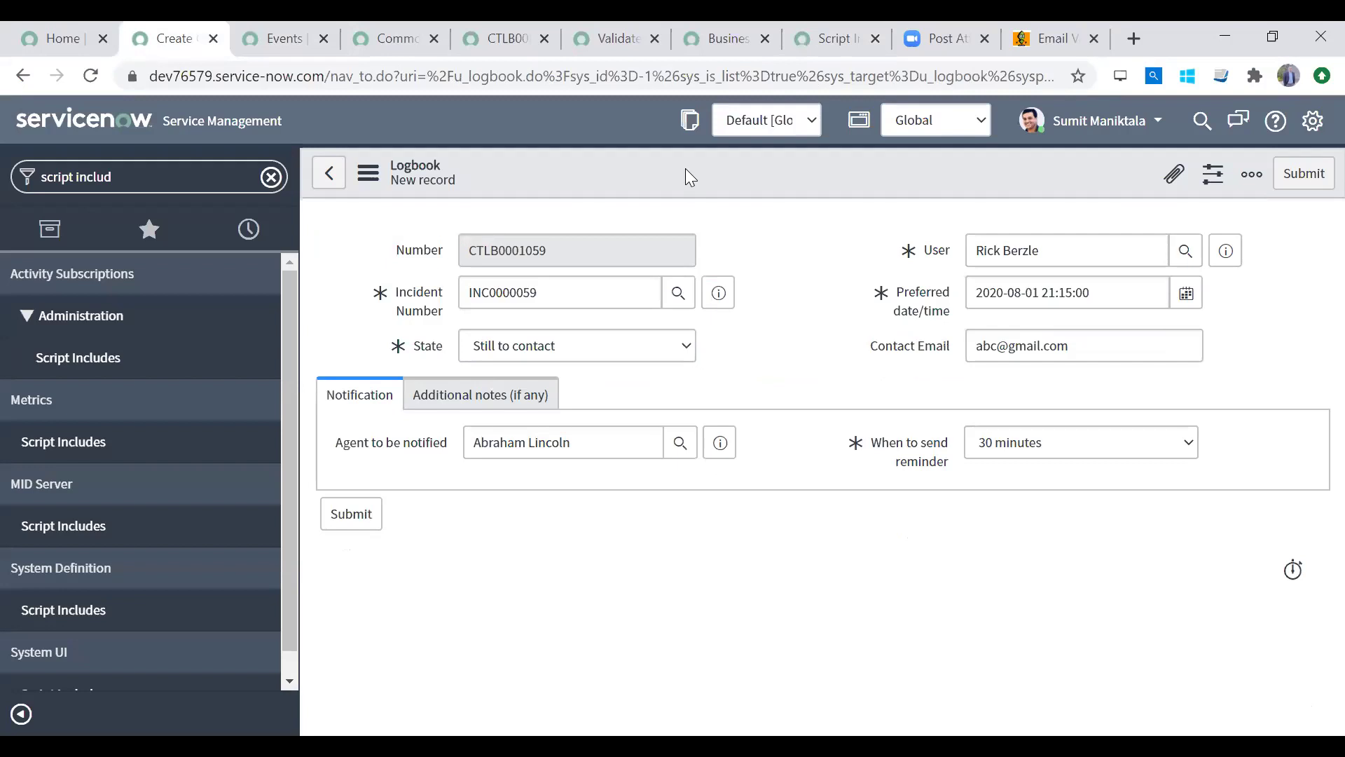
right_click(686, 170)
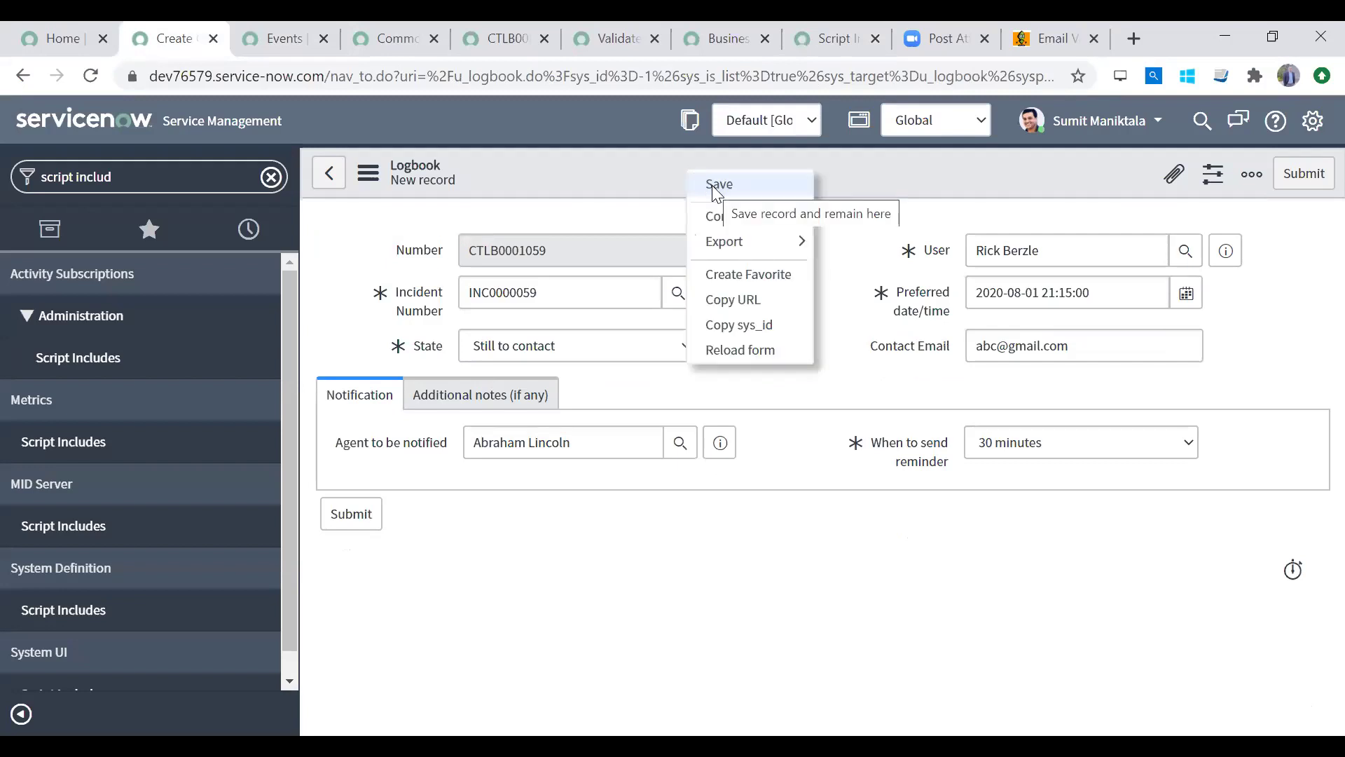
click(712, 185)
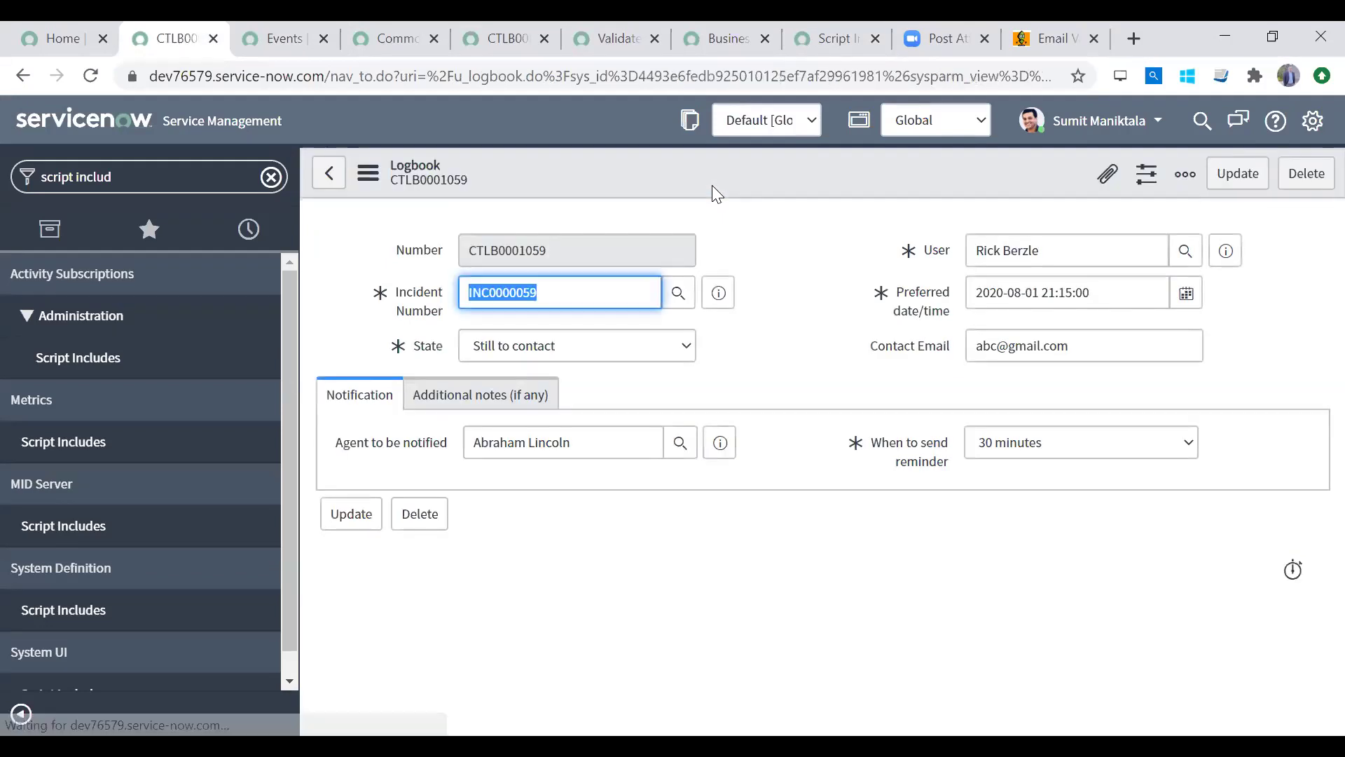
click(270, 39)
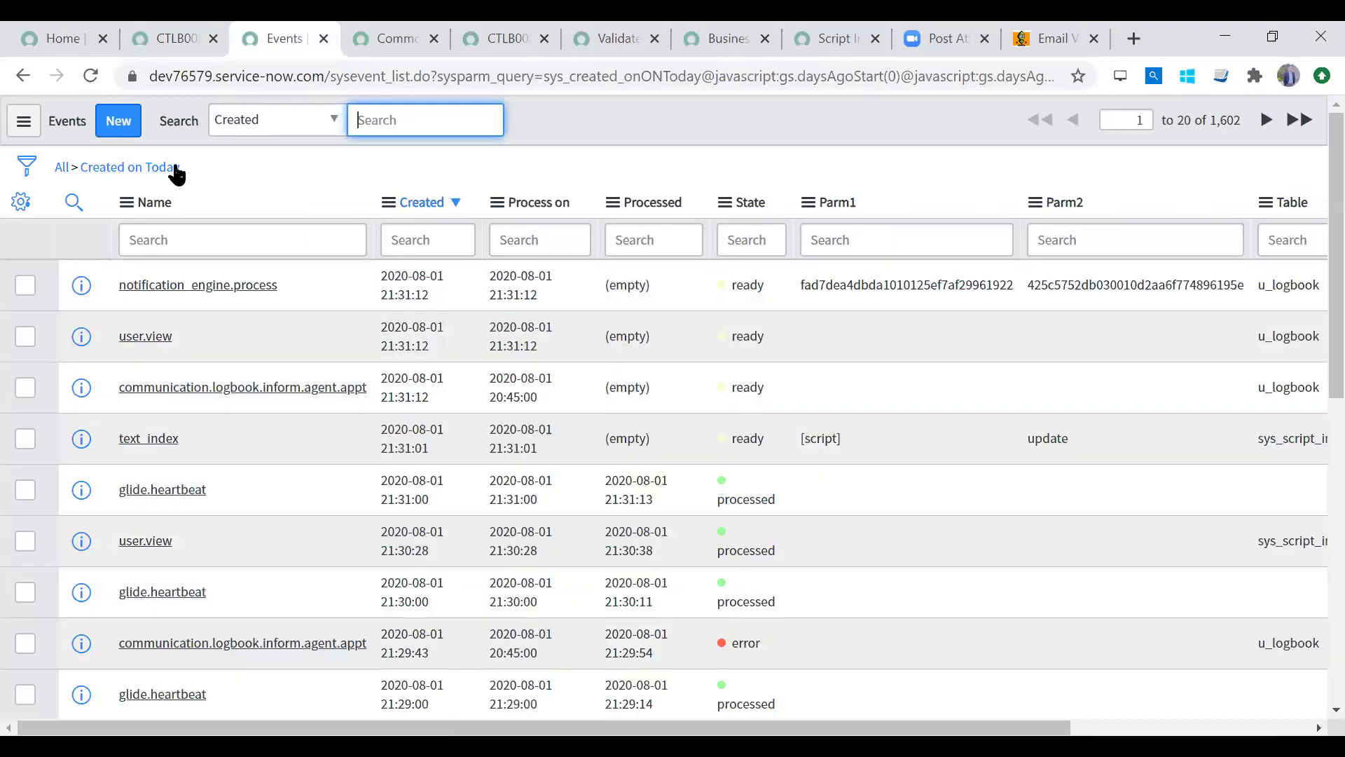
Step: Filter Events to communication.logbook.inform.agent.appt and inspect the newest event's Process on time
click(328, 371)
right_click(328, 372)
click(353, 390)
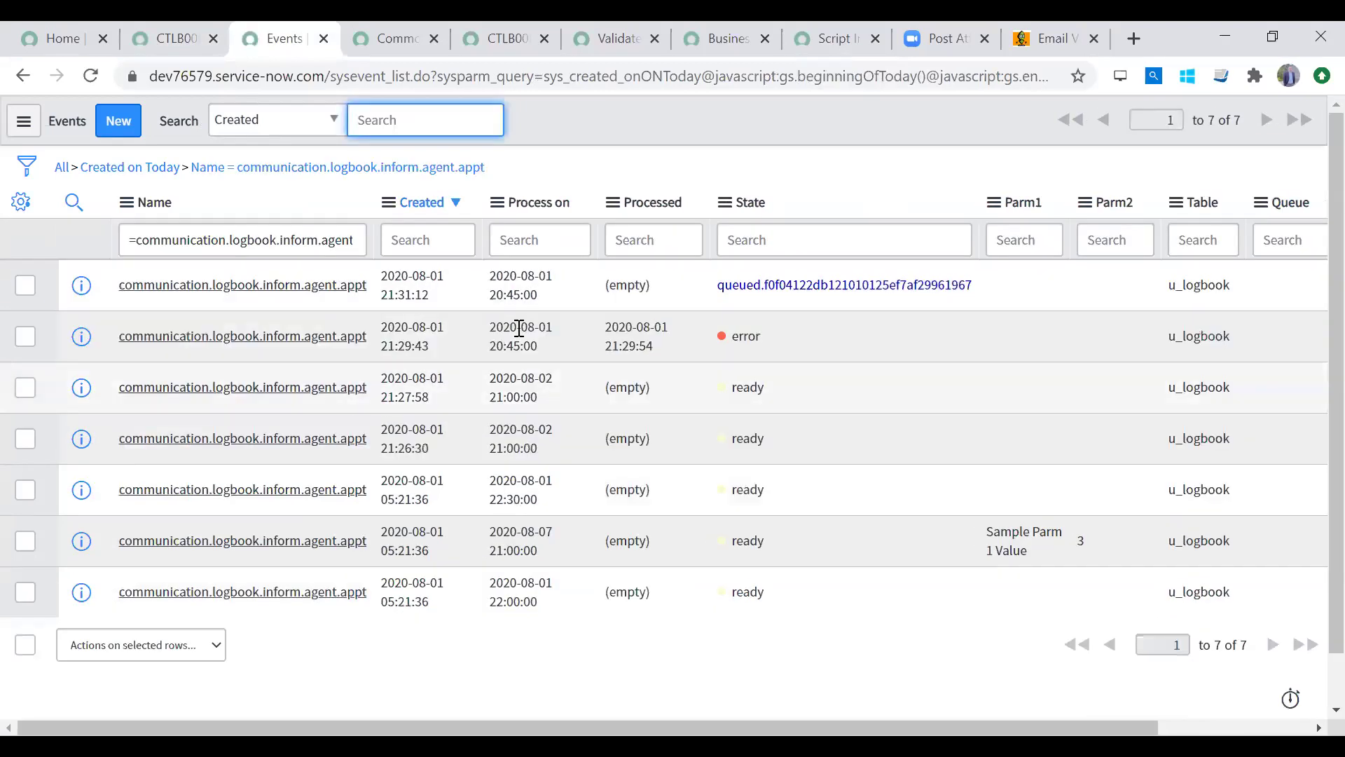
drag(552, 294, 498, 286)
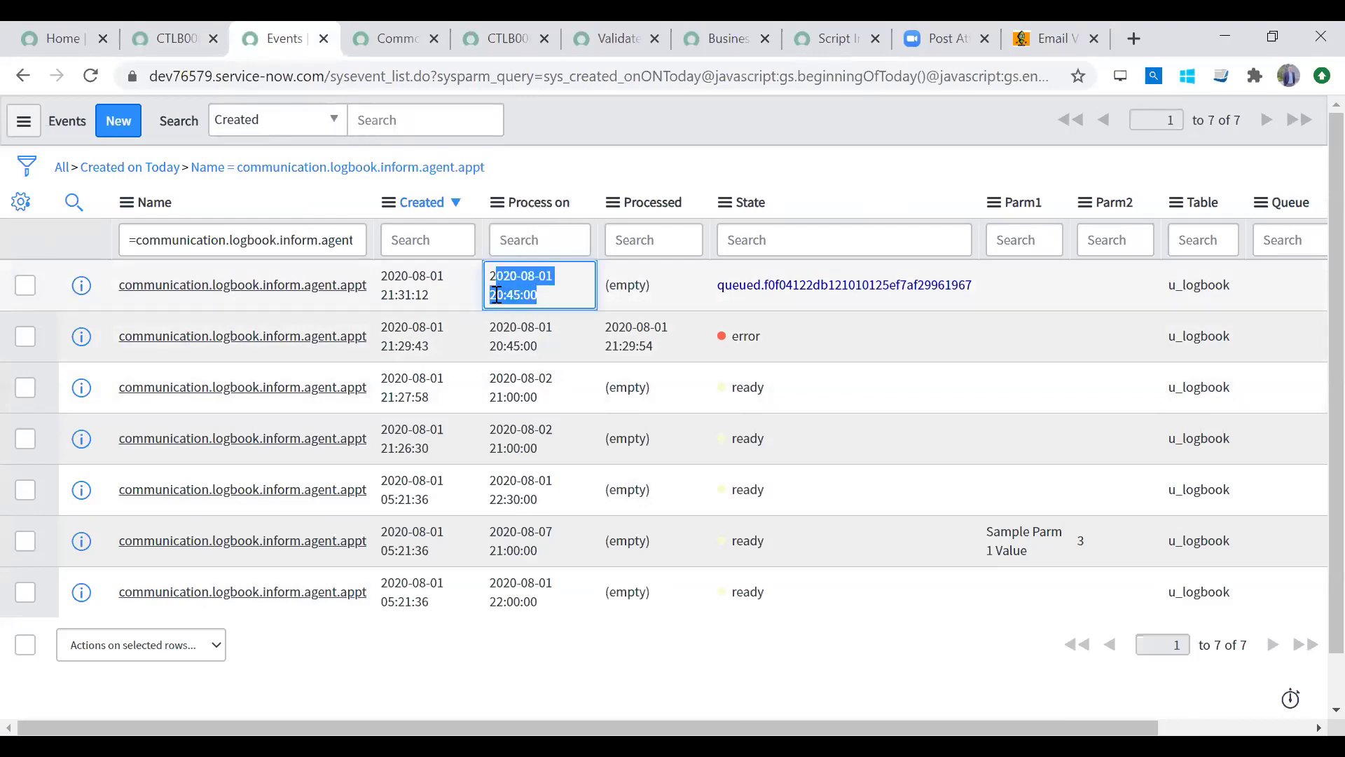
click(539, 296)
drag(539, 296, 493, 280)
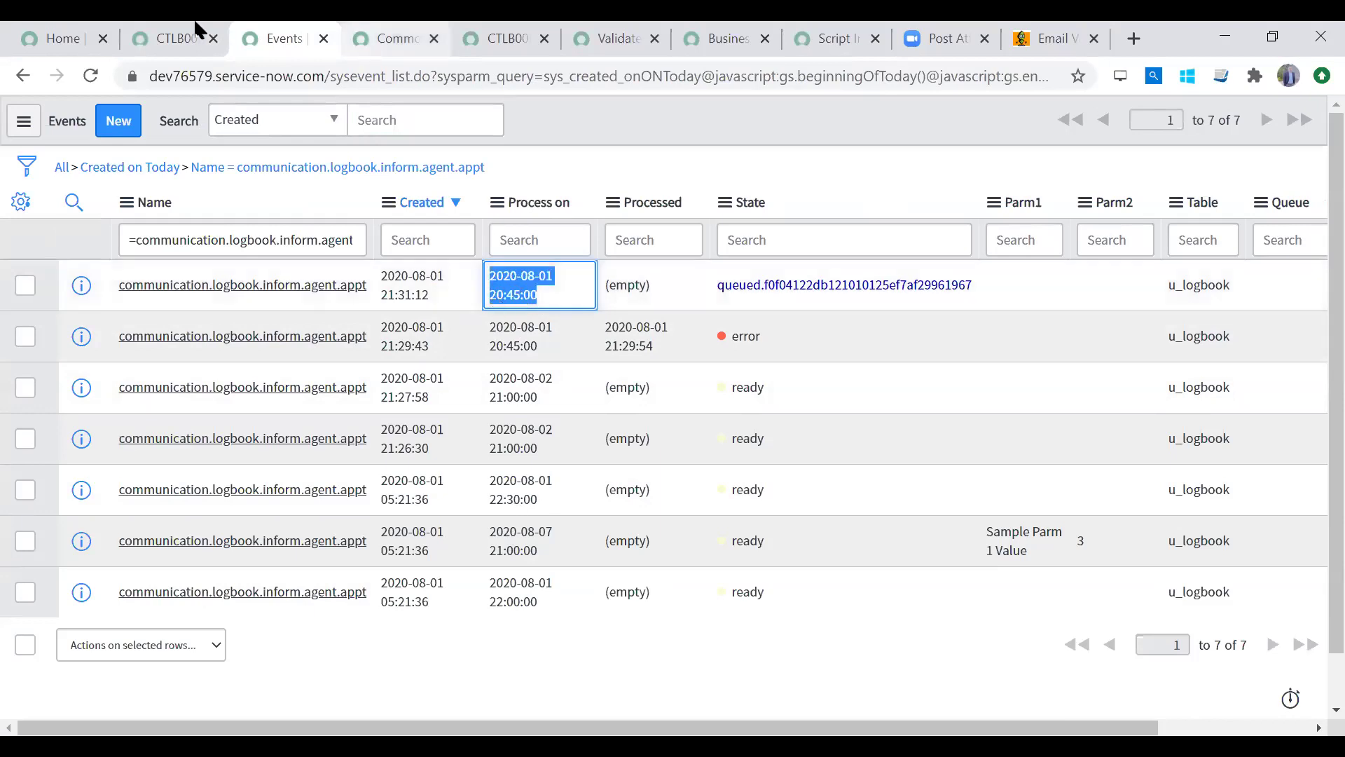
click(175, 33)
drag(979, 292, 1093, 293)
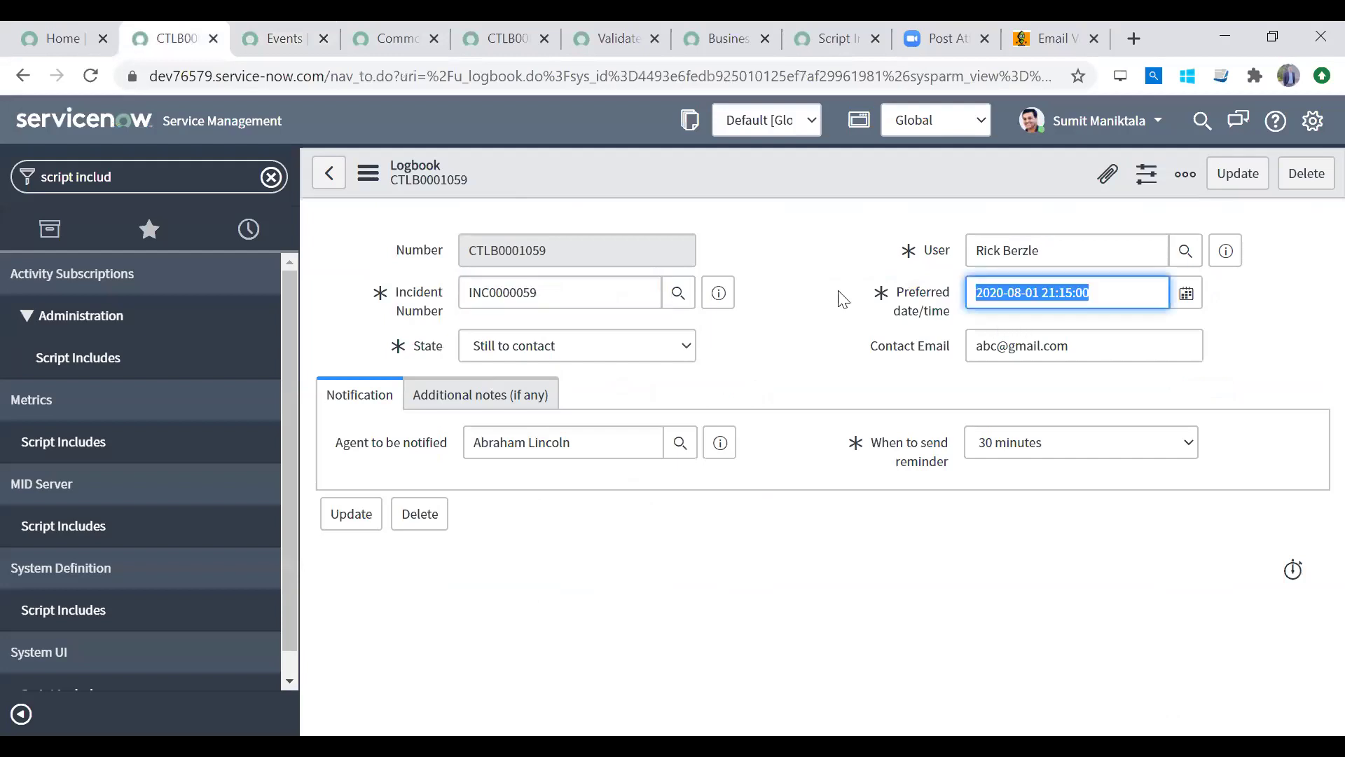
click(274, 39)
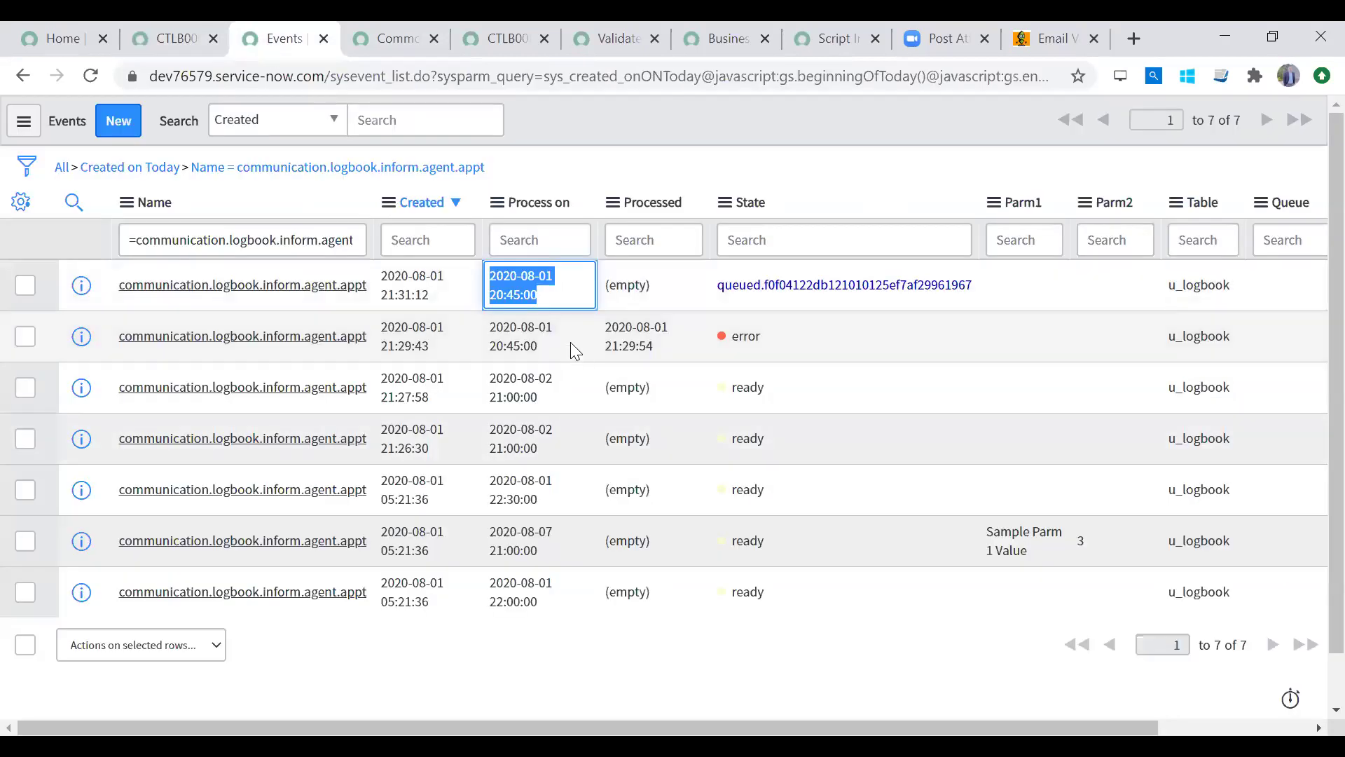
click(568, 291)
drag(555, 293, 492, 263)
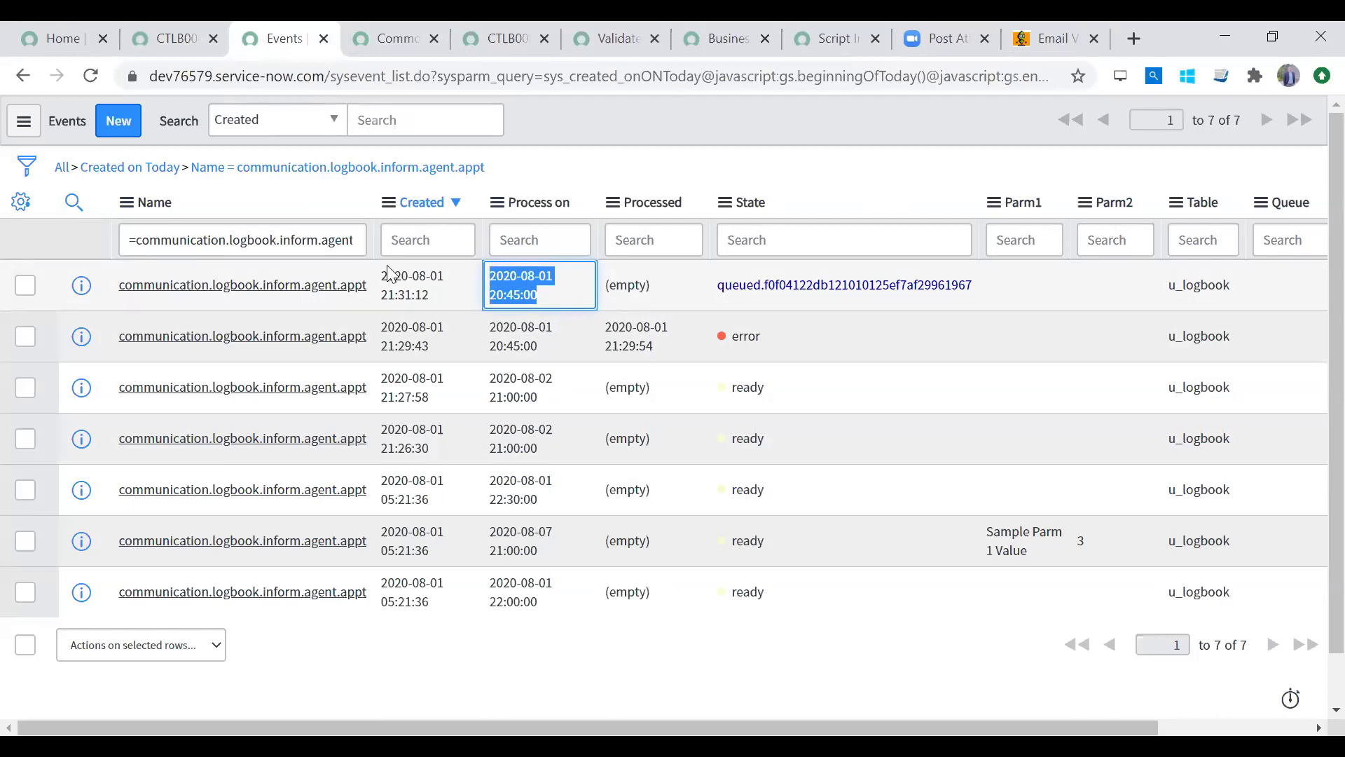
drag(372, 280, 124, 290)
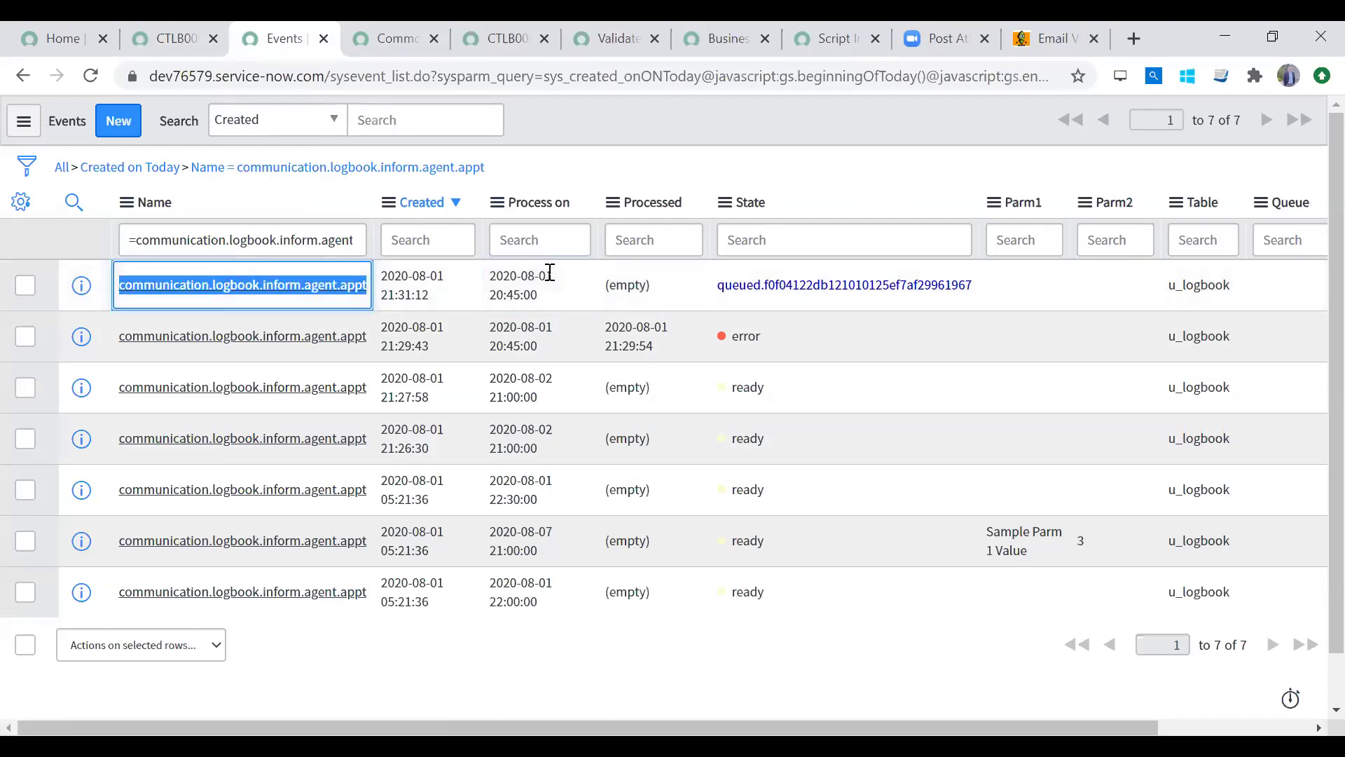
click(175, 42)
click(264, 42)
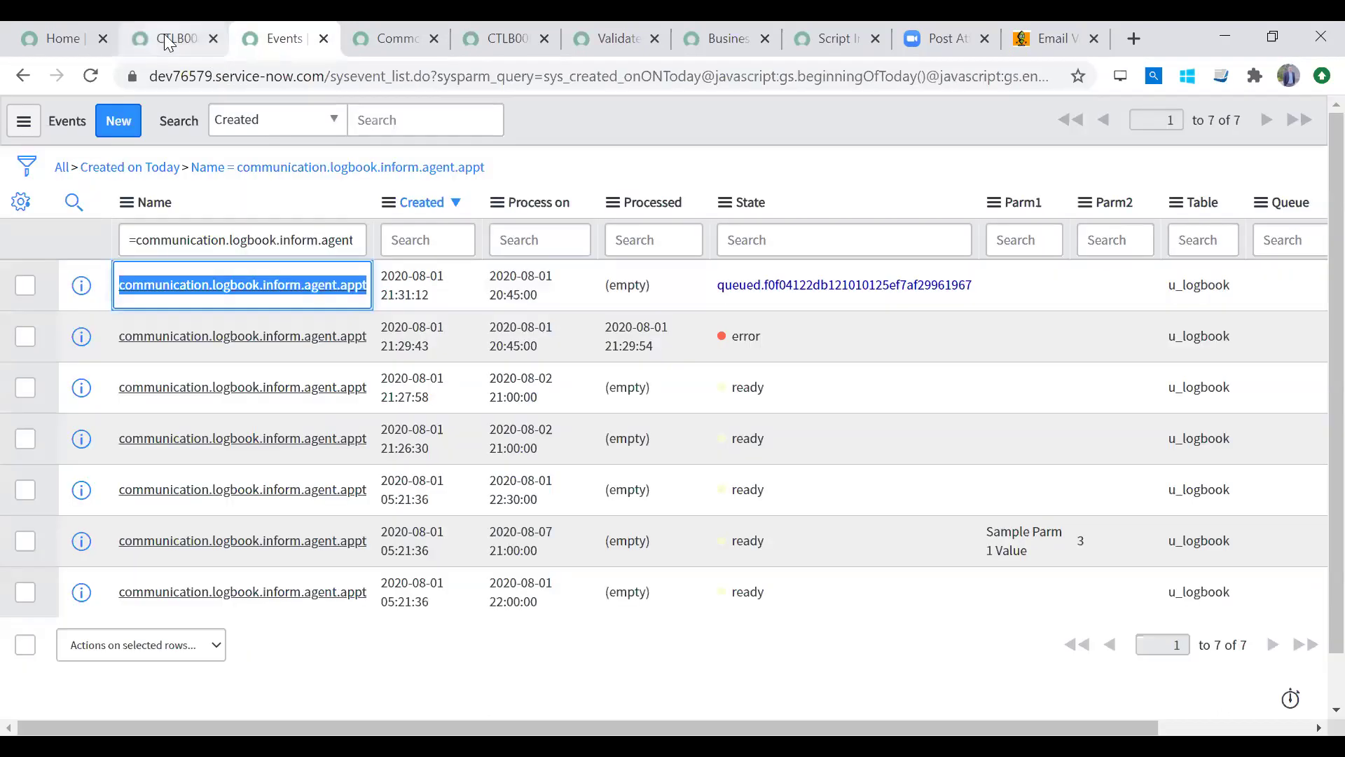
click(171, 42)
Step: Filter the navigator for 'business rul' and open the Trigger Email To Agent business rule
click(201, 167)
text(bu)
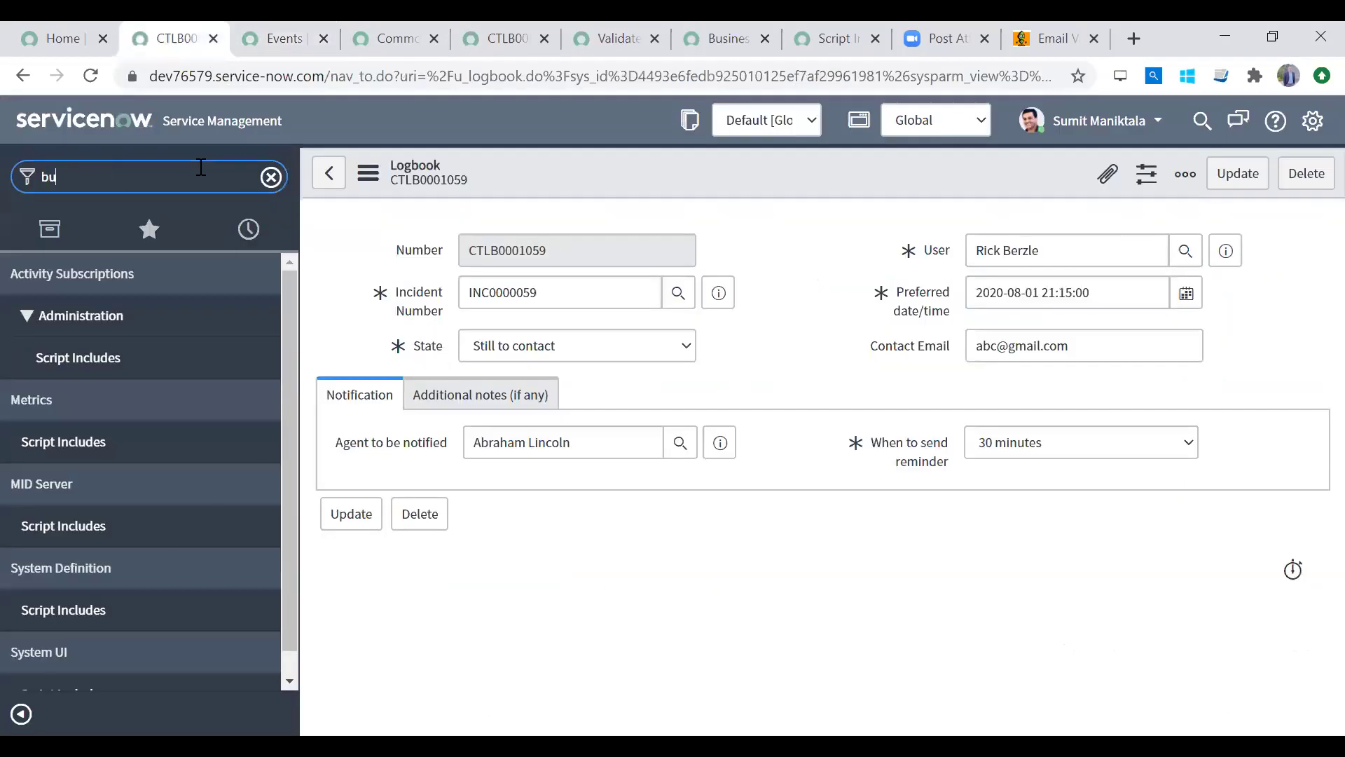
text(siness rul)
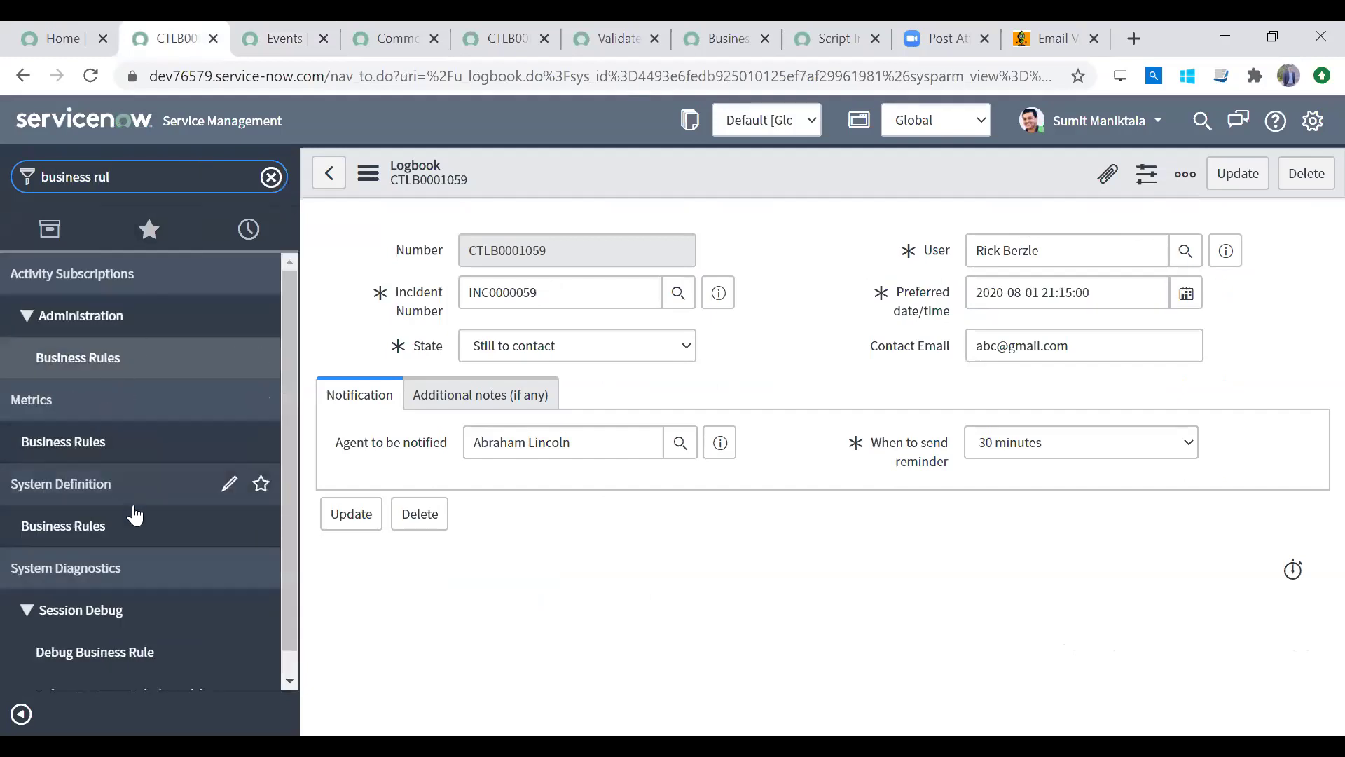
click(130, 525)
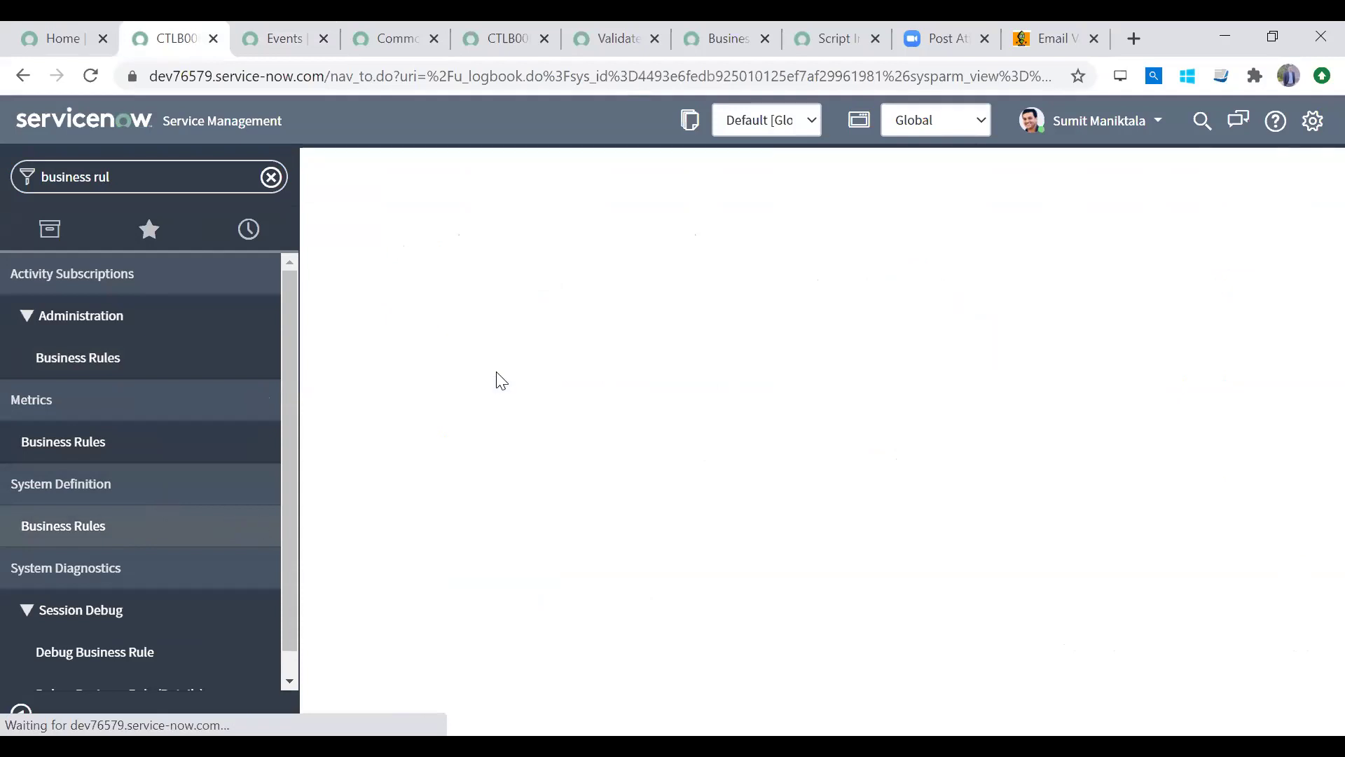
click(491, 395)
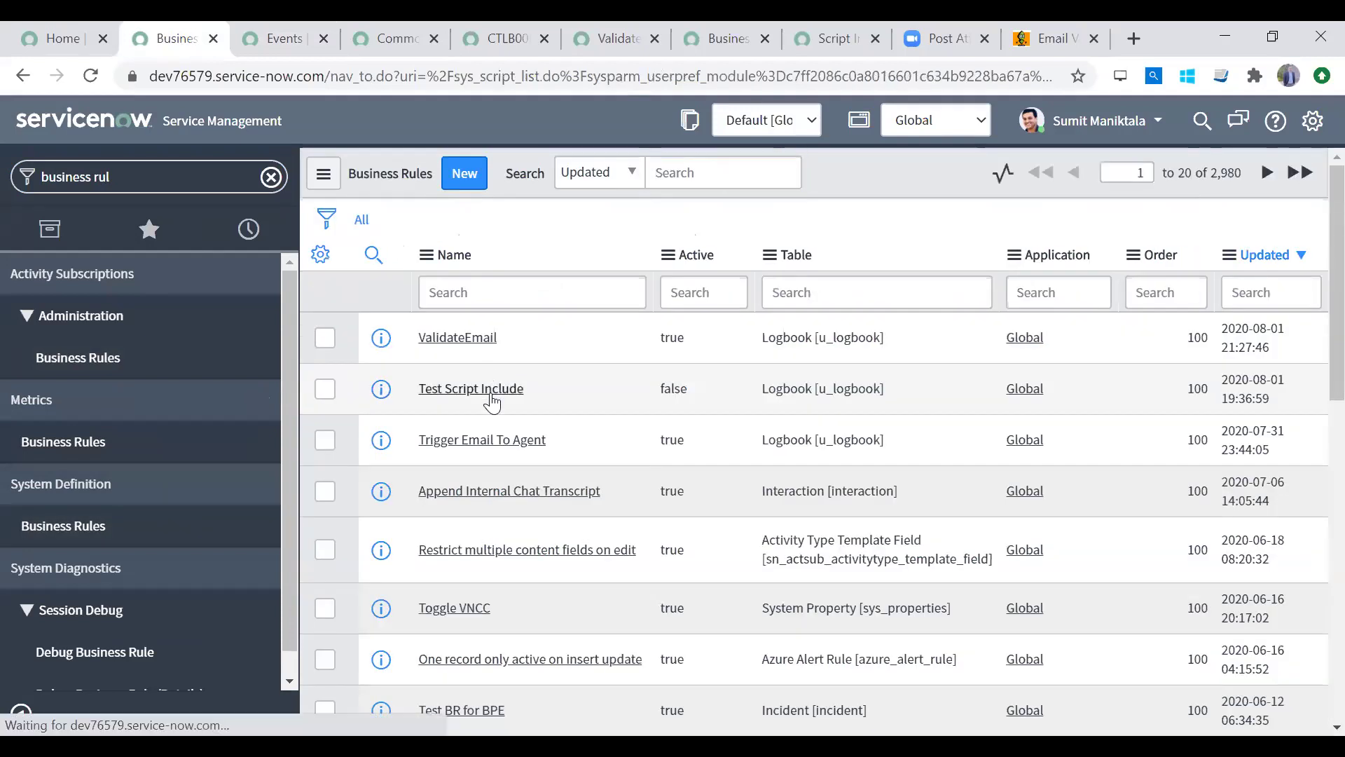
click(24, 77)
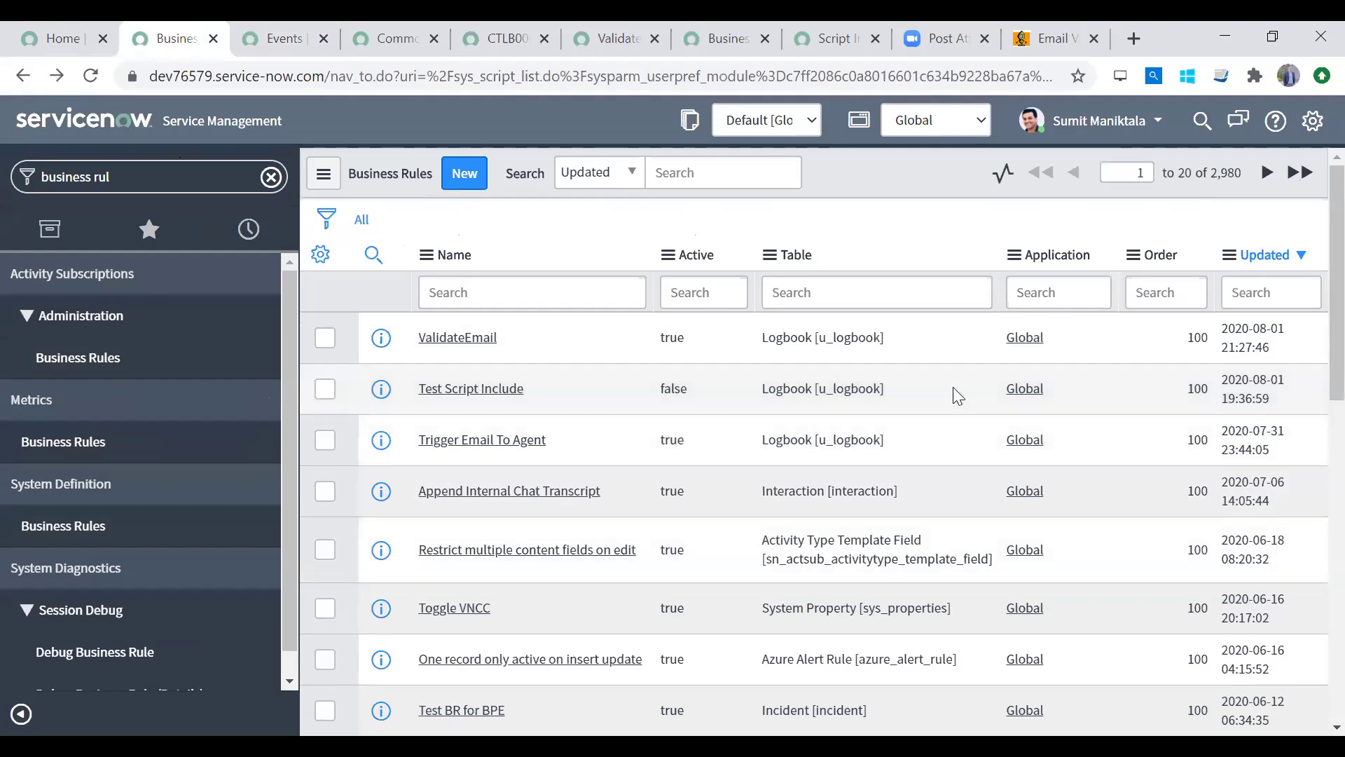
scroll(1310, 388, down, 3)
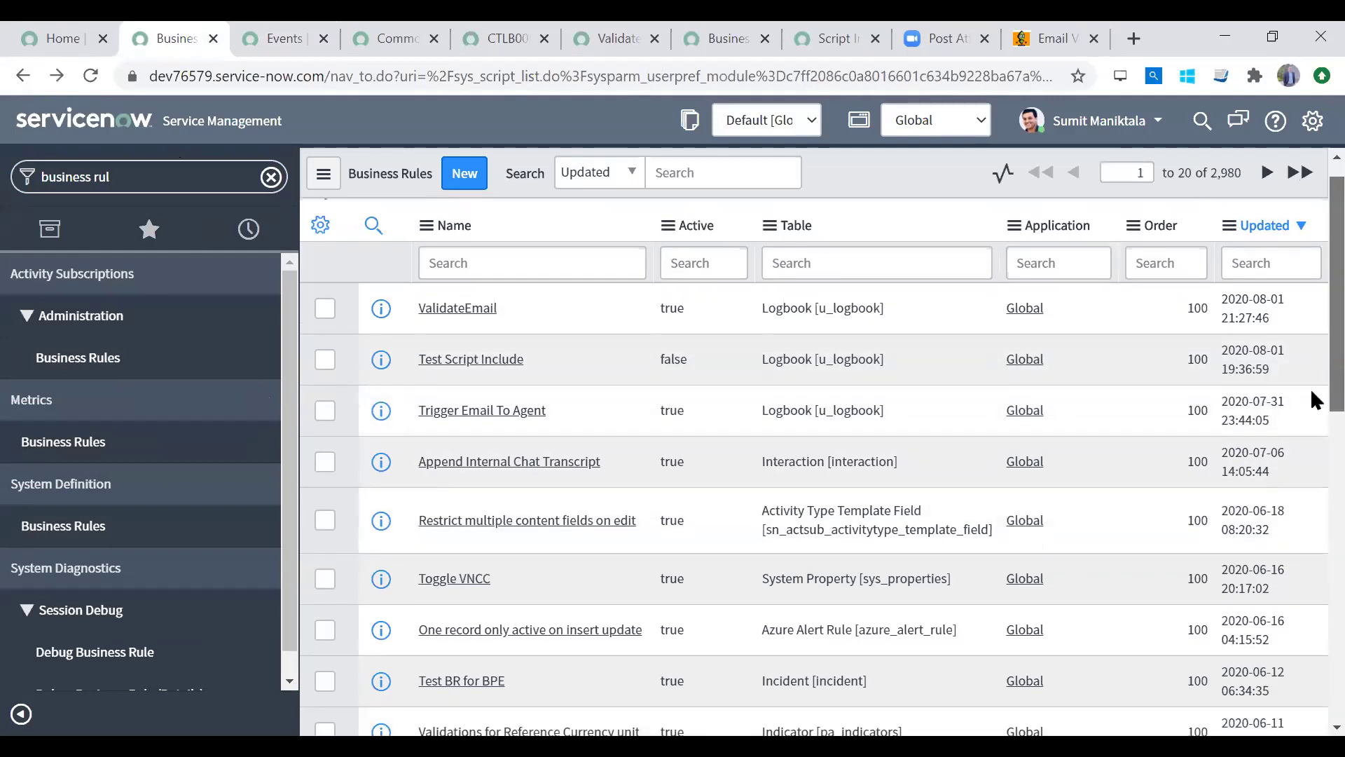
scroll(1310, 413, up, 3)
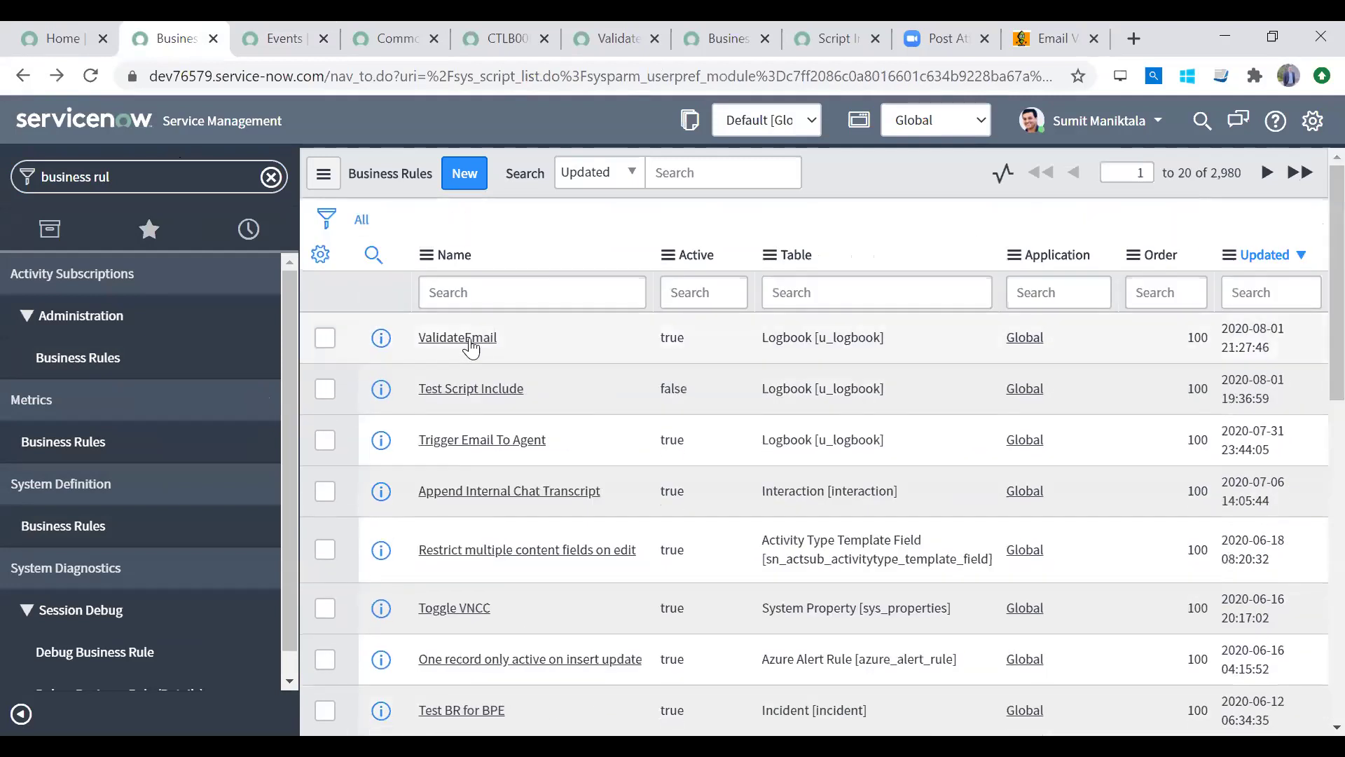
click(464, 443)
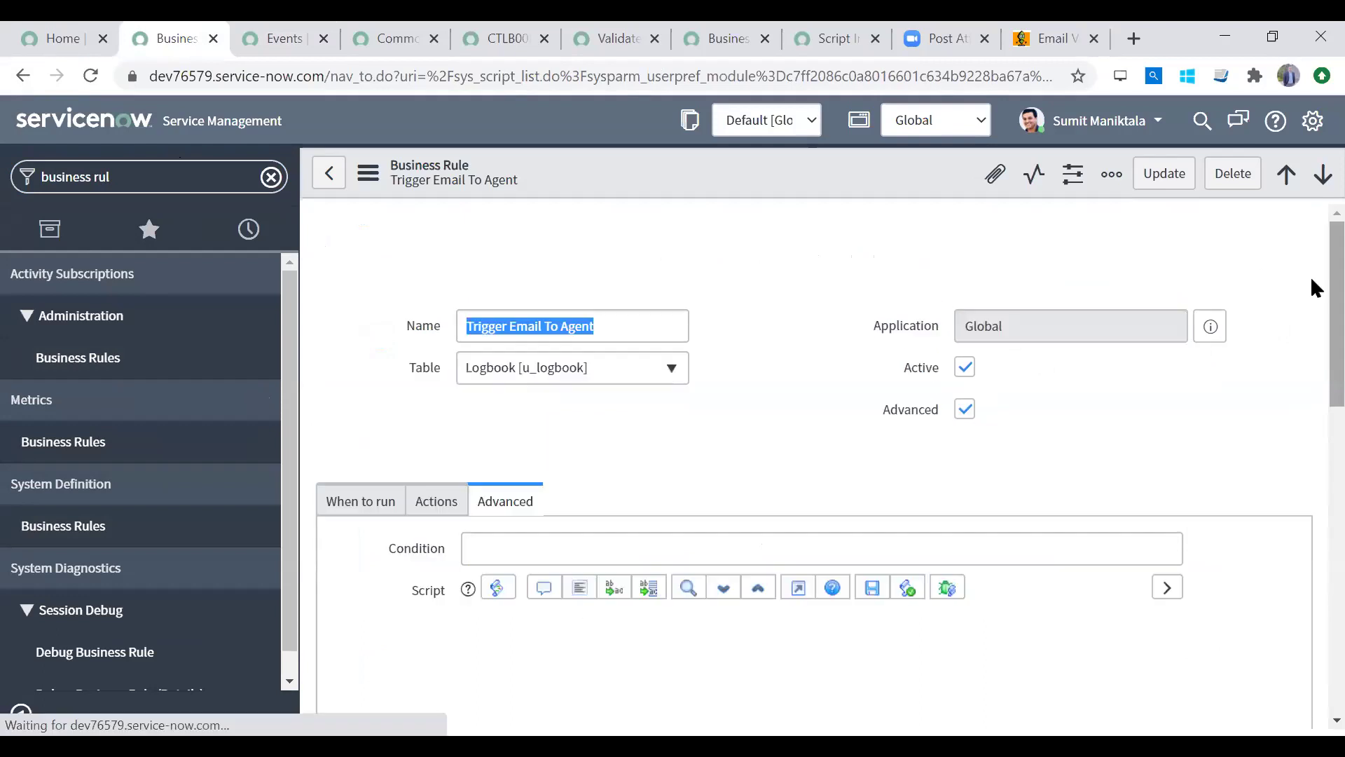
Step: Trace line 10's subtract(delay) call back to dateTimeToSendReminder and u_preferred_date_time
scroll(1310, 408, down, 5)
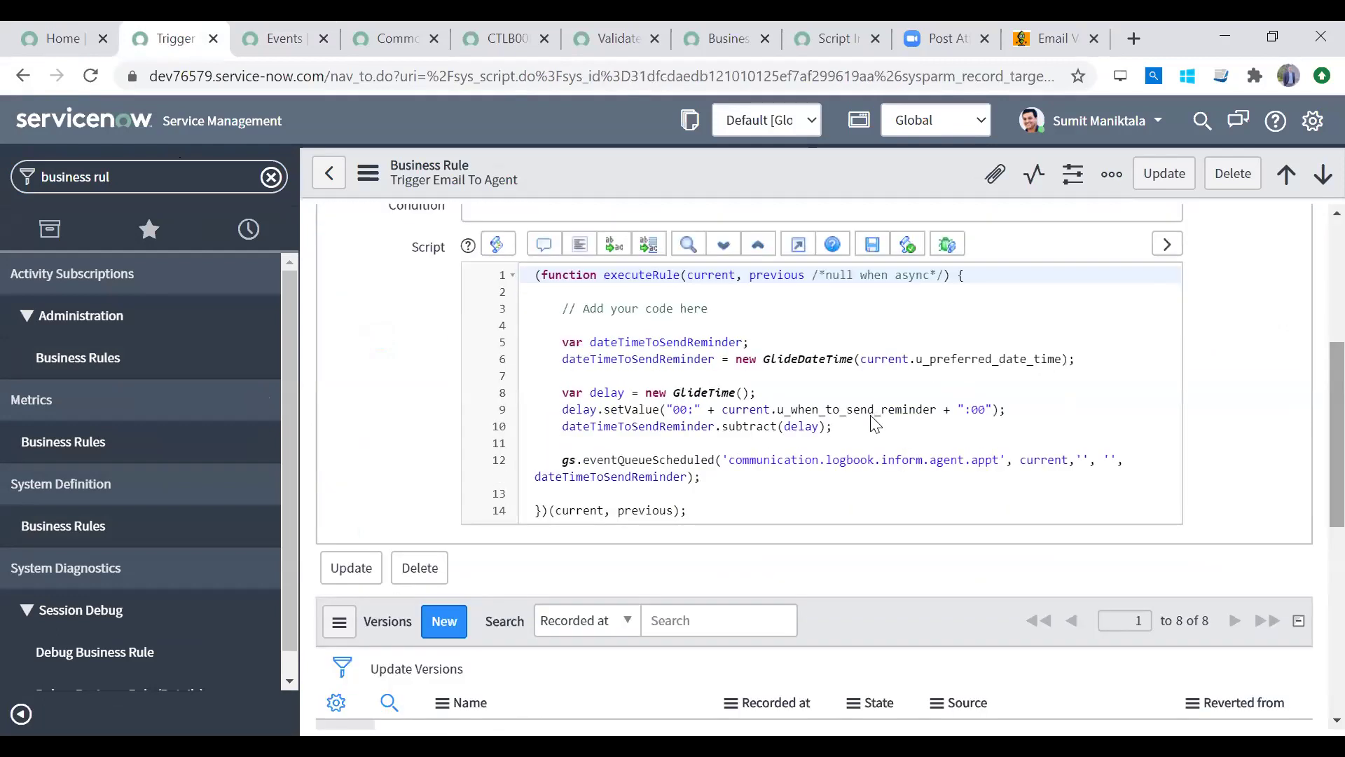
double_click(752, 426)
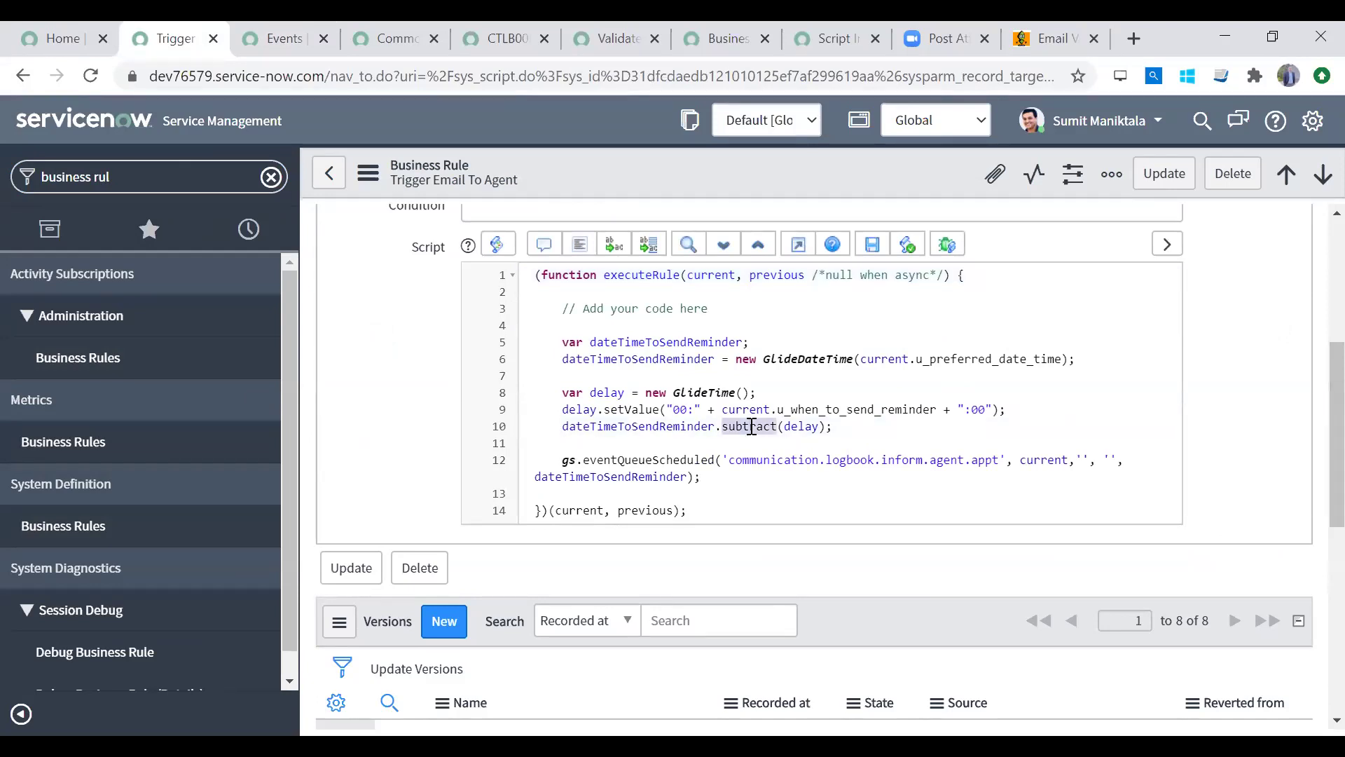
double_click(800, 426)
double_click(578, 410)
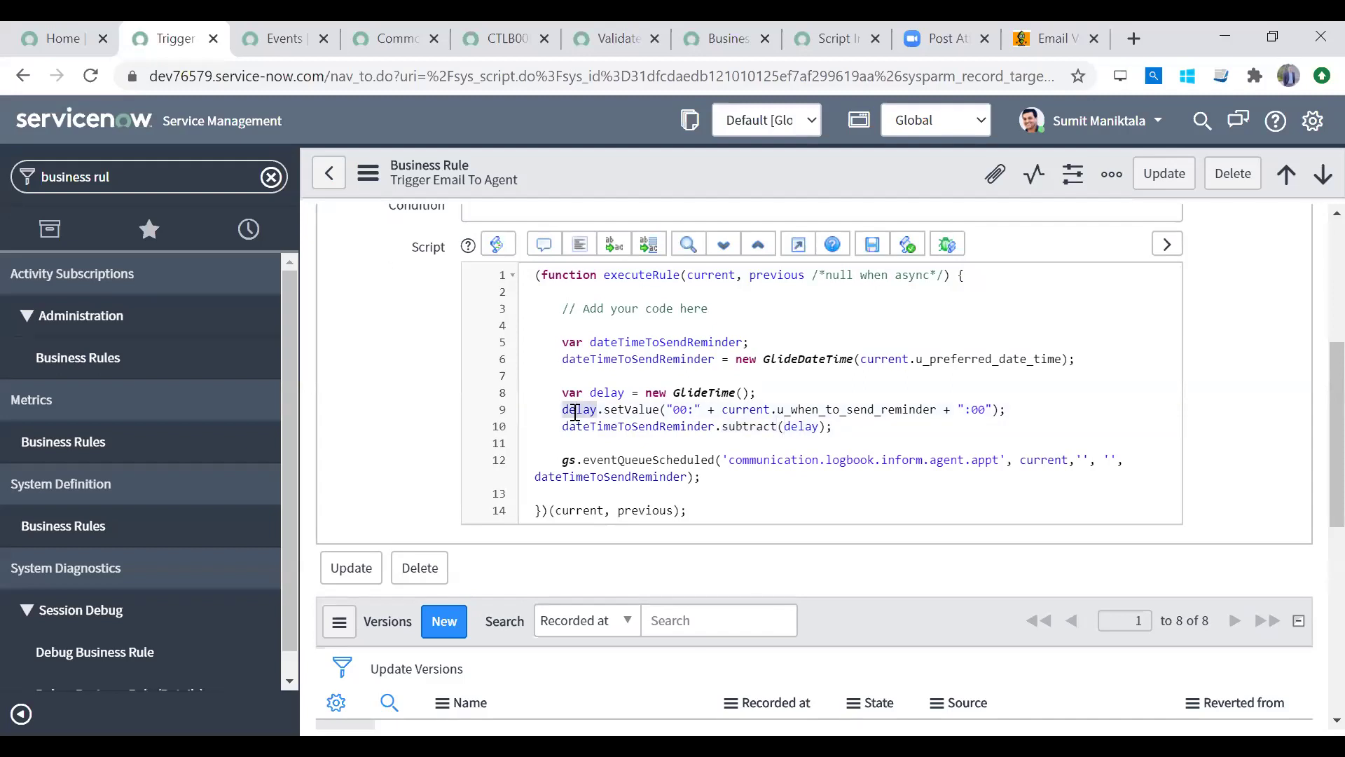
double_click(669, 426)
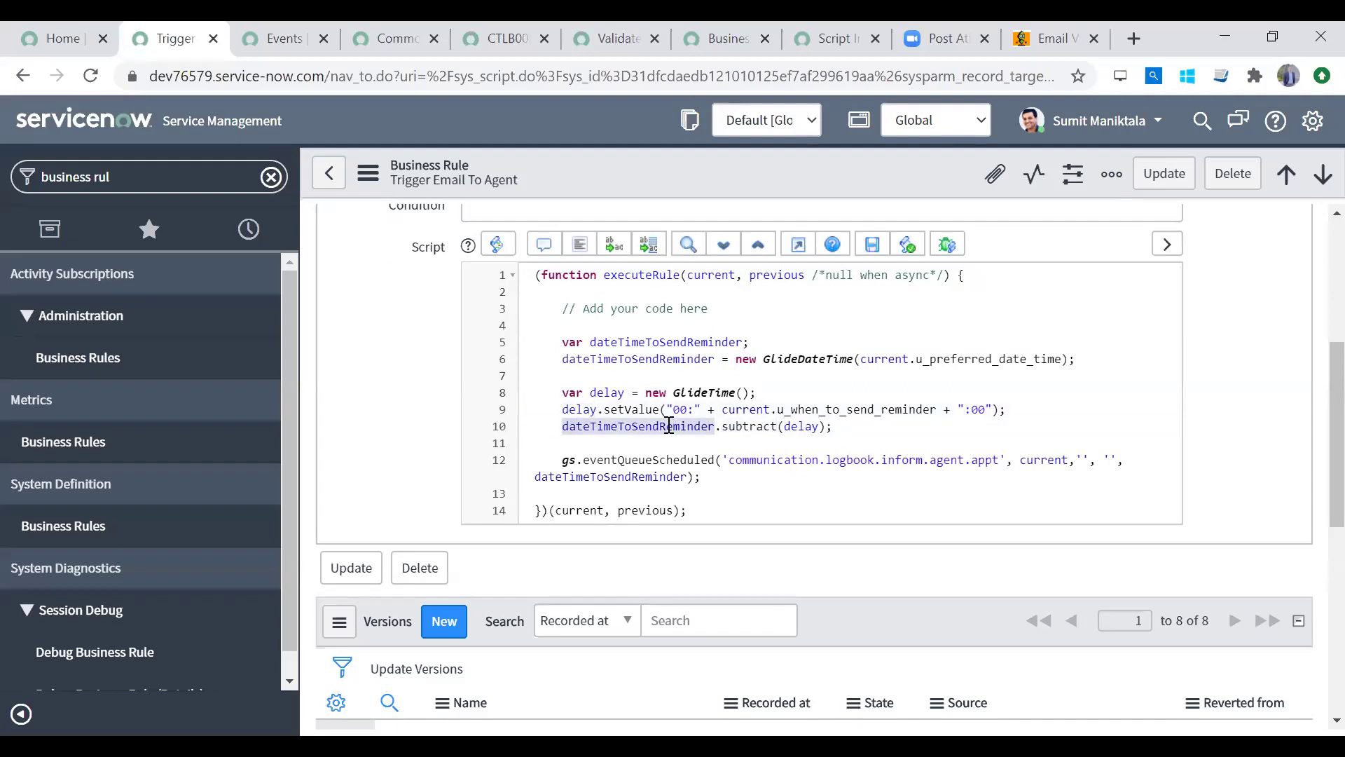
double_click(652, 359)
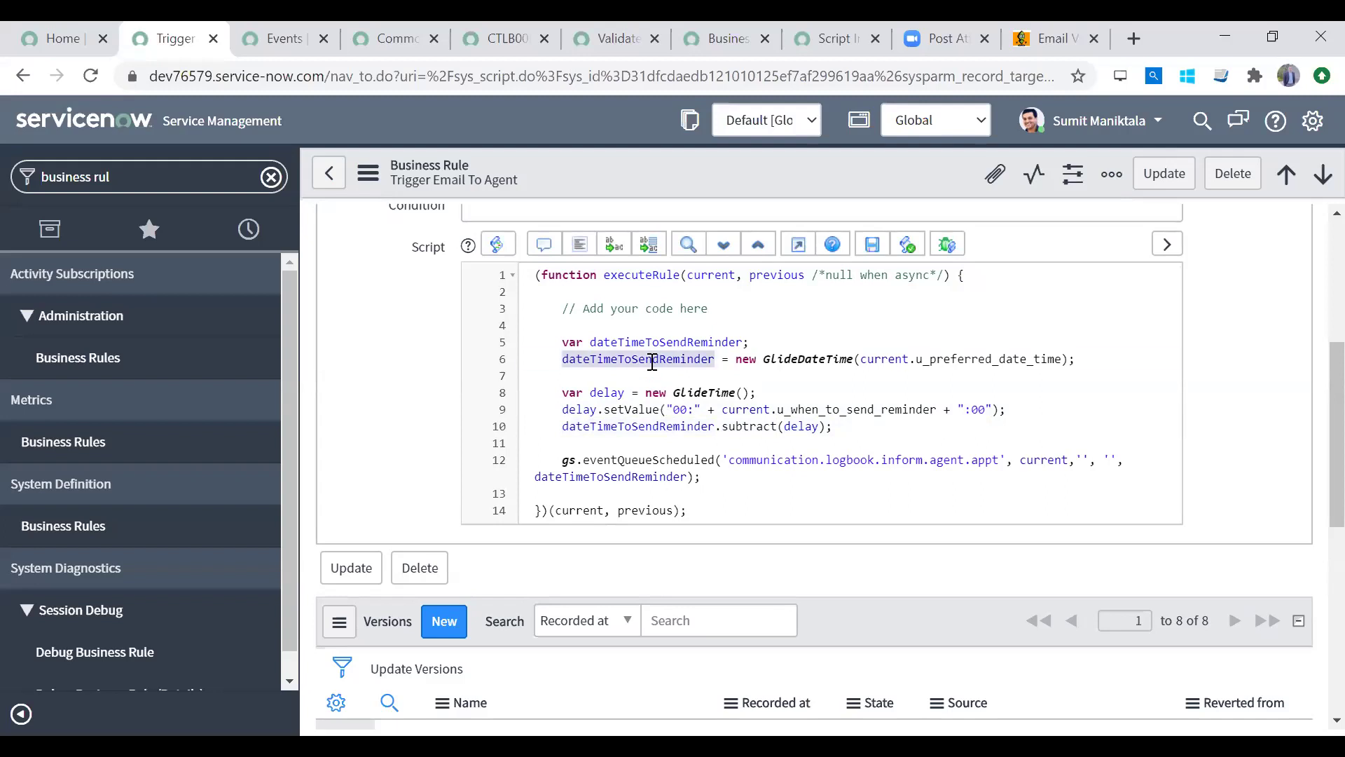
double_click(978, 356)
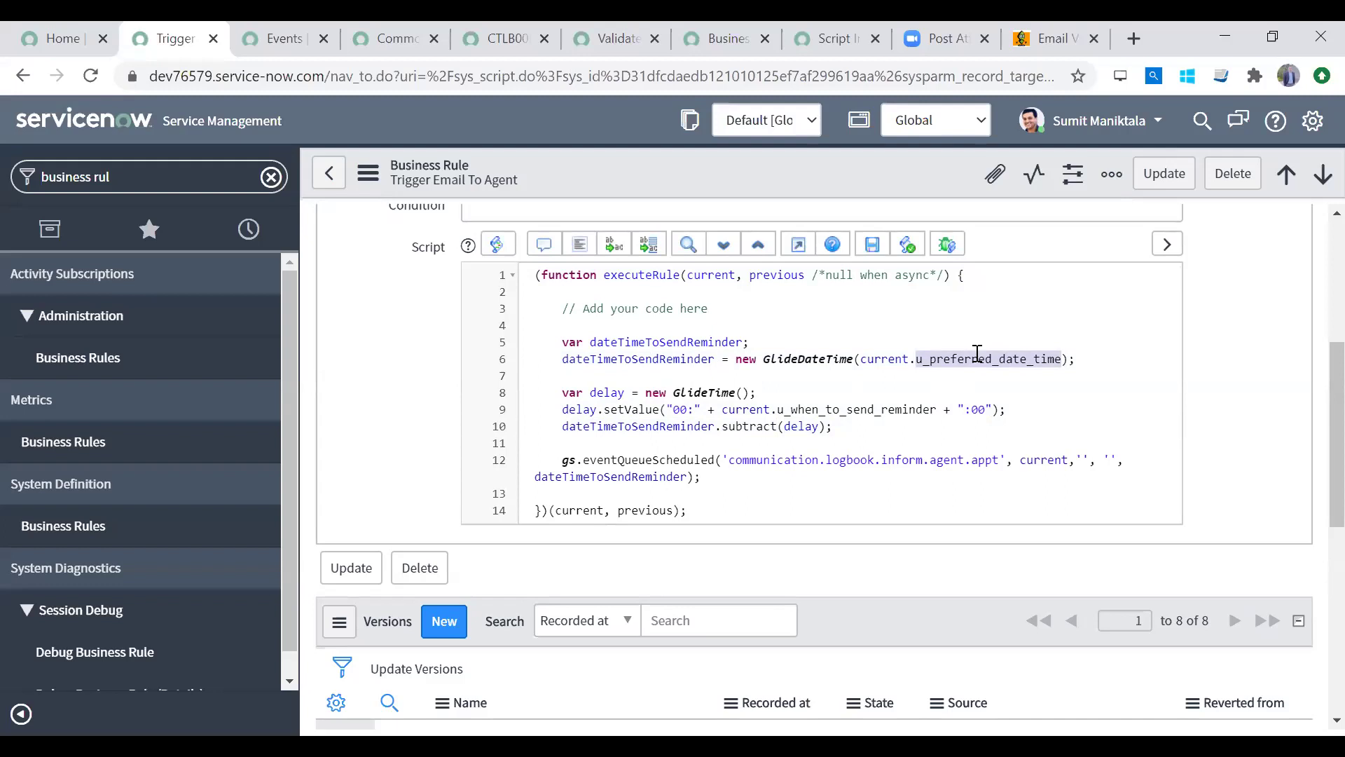
double_click(977, 356)
Step: Review how line 6 builds a GlideDateTime from the preferred date-time and line 10 subtracts the delay
click(873, 361)
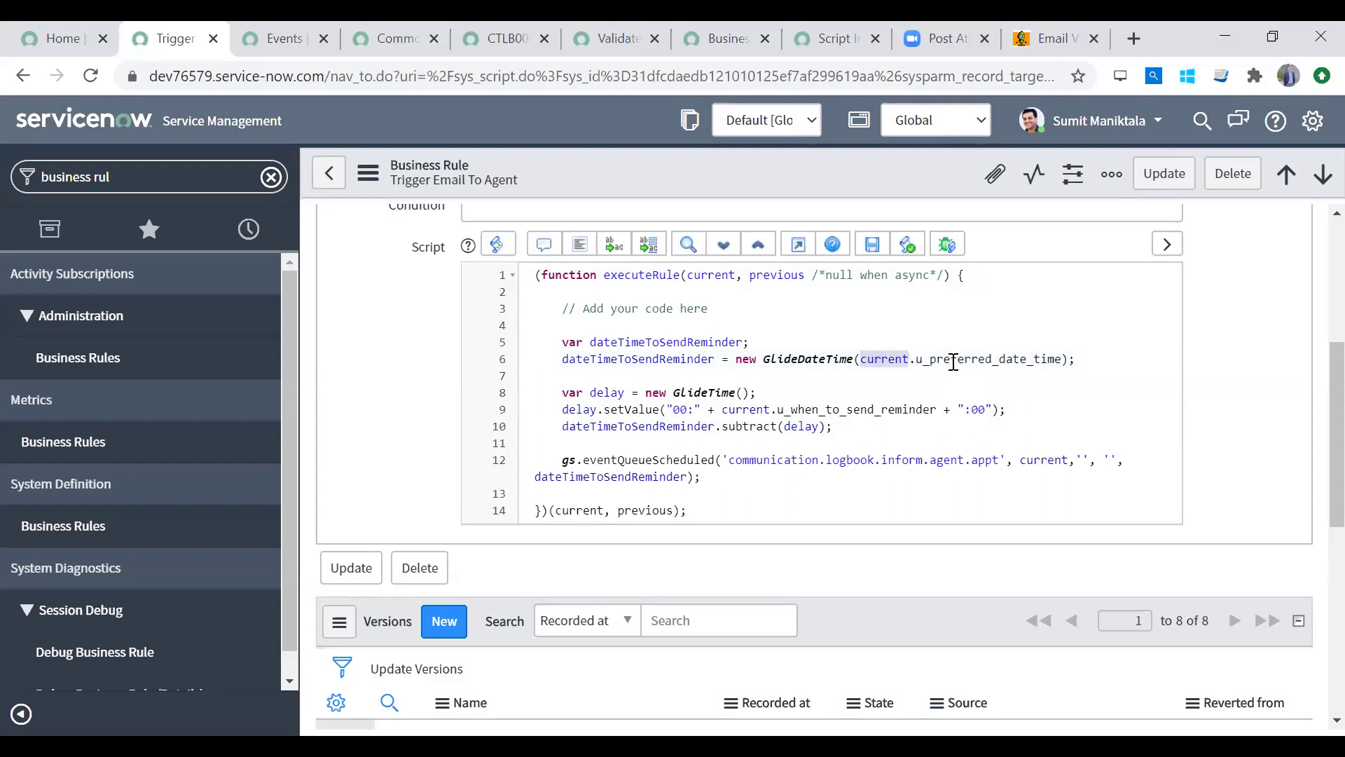
double_click(646, 361)
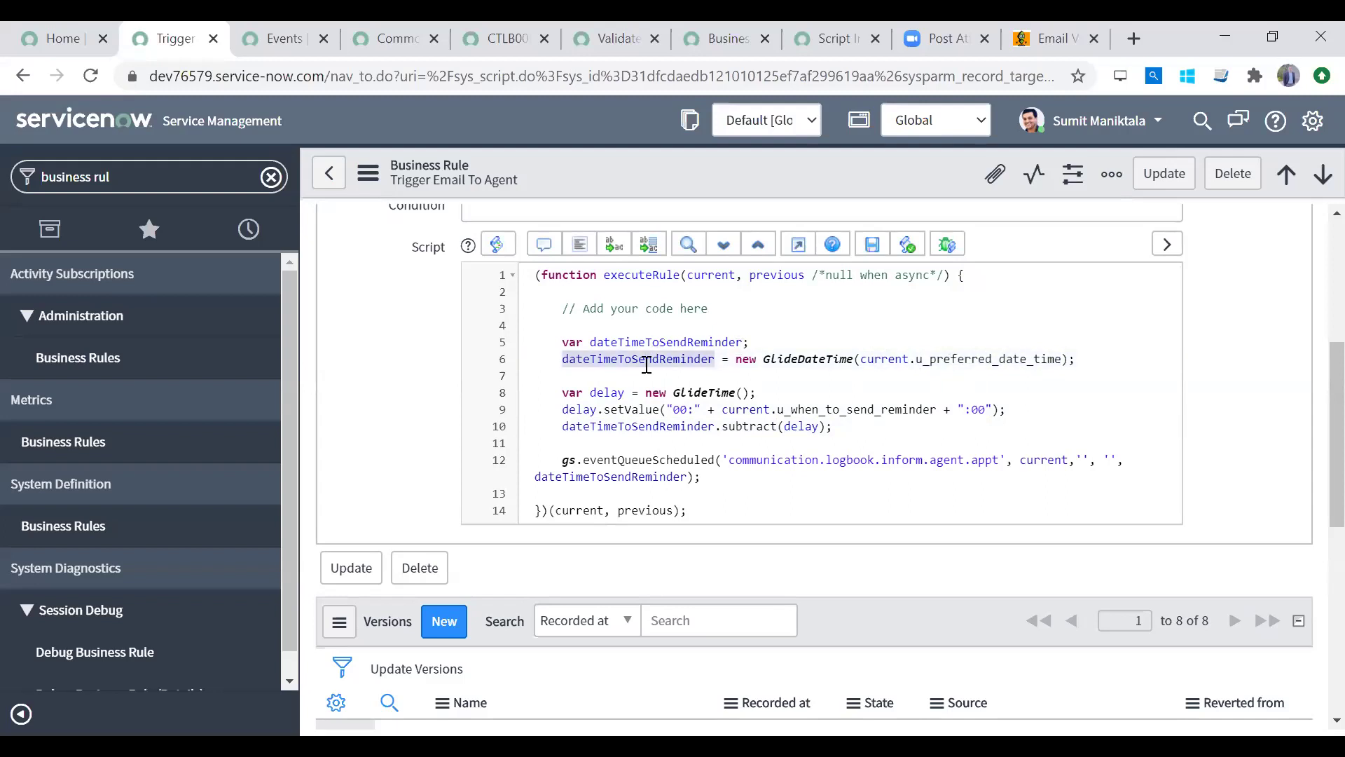
click(841, 362)
double_click(841, 361)
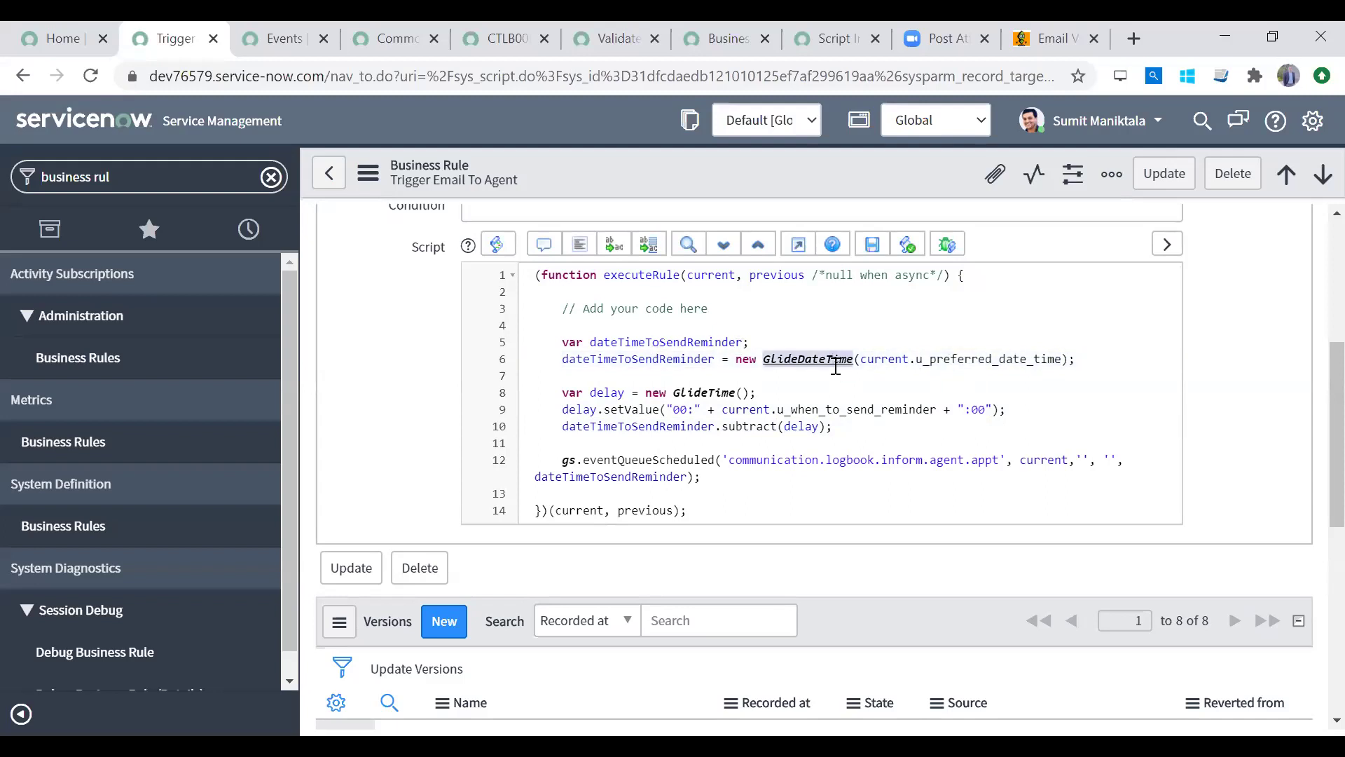
double_click(962, 360)
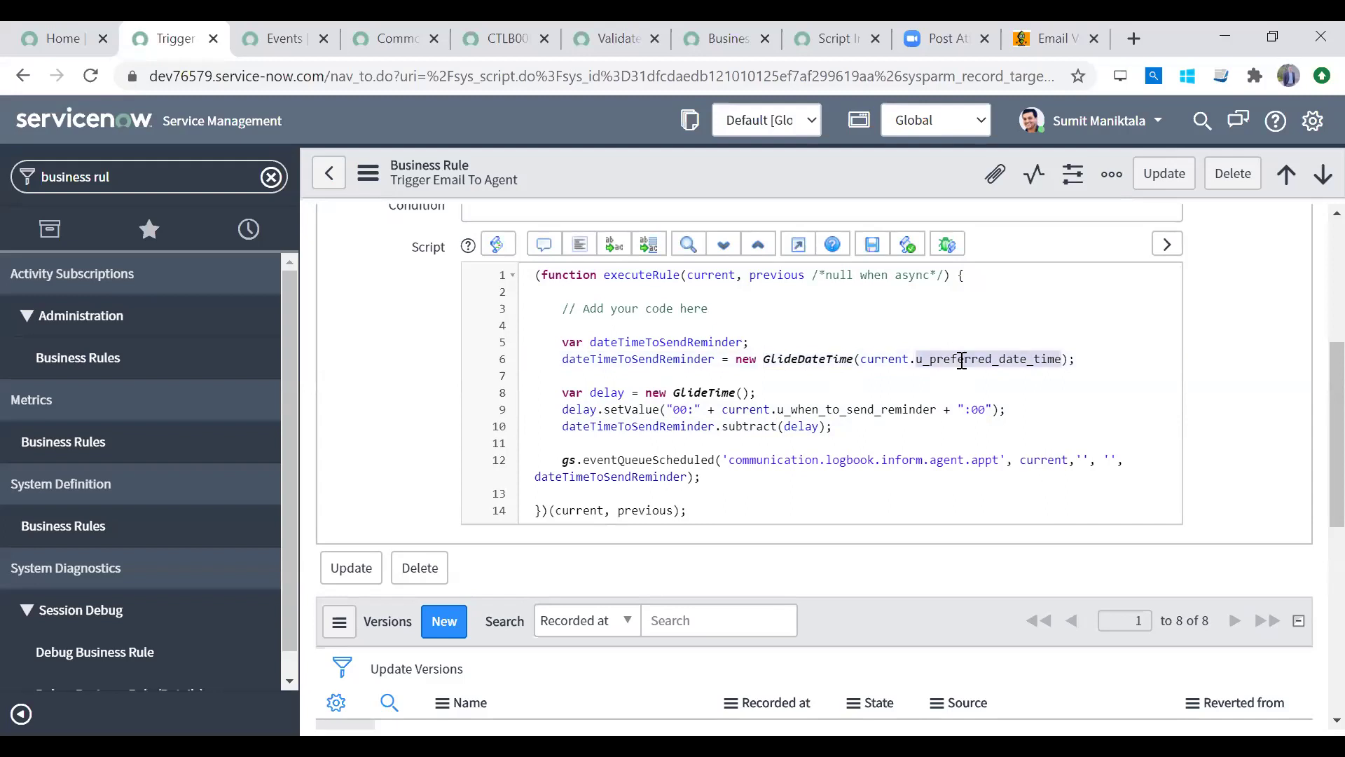
double_click(664, 359)
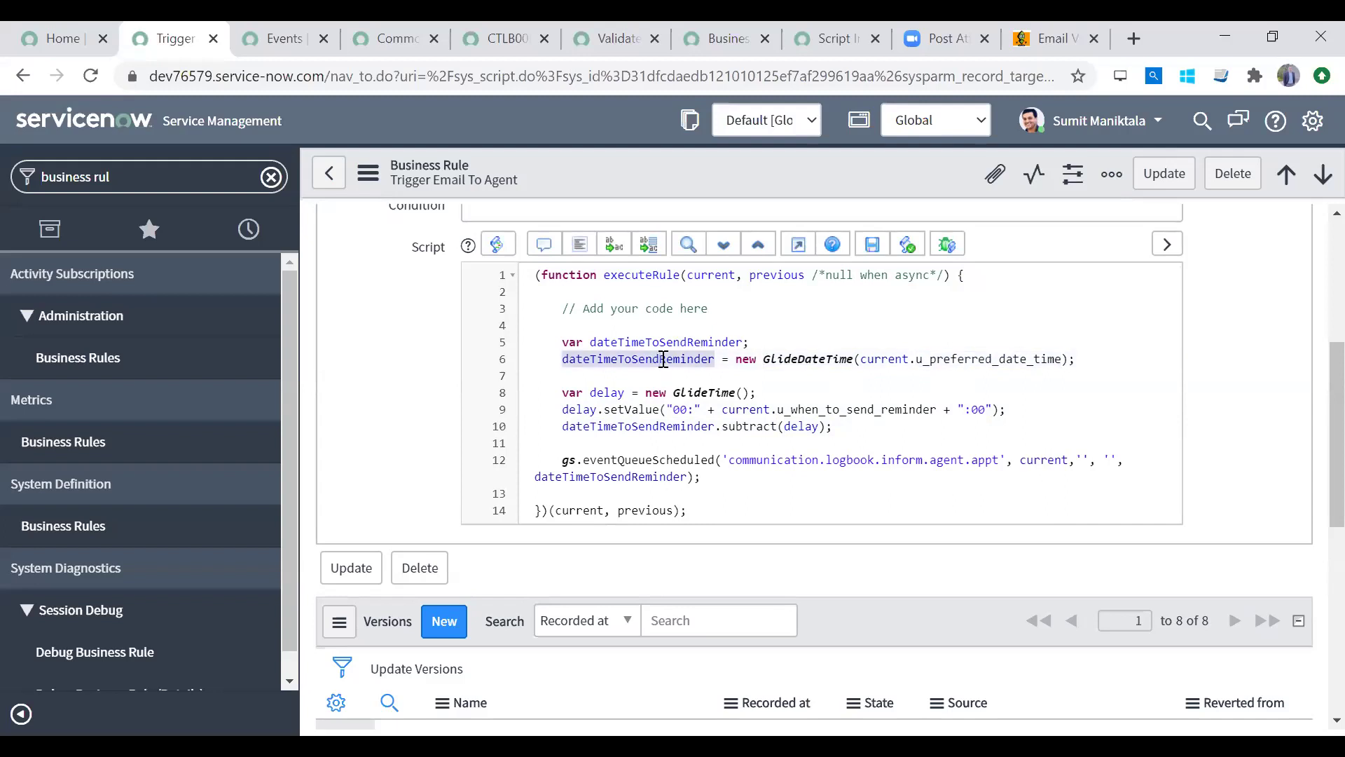
double_click(662, 426)
click(744, 426)
double_click(745, 426)
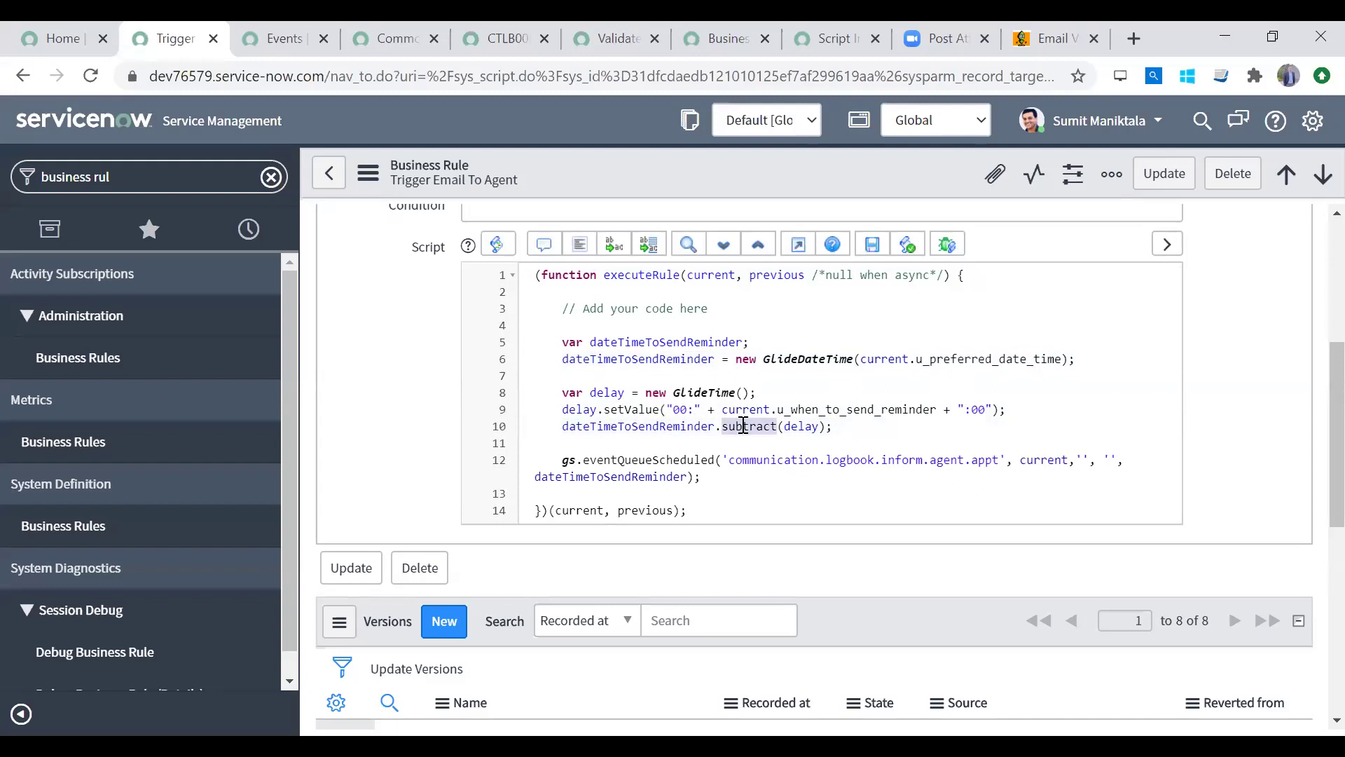
double_click(802, 426)
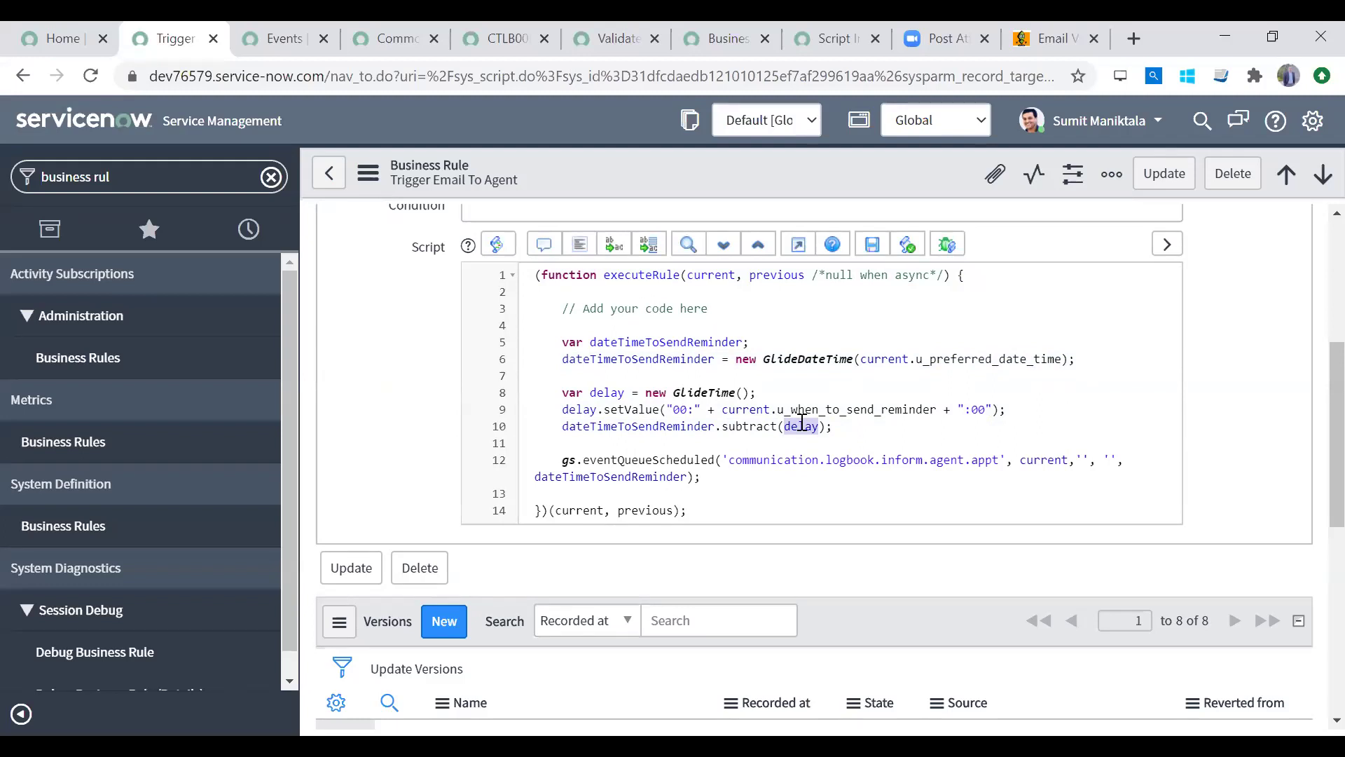
double_click(604, 396)
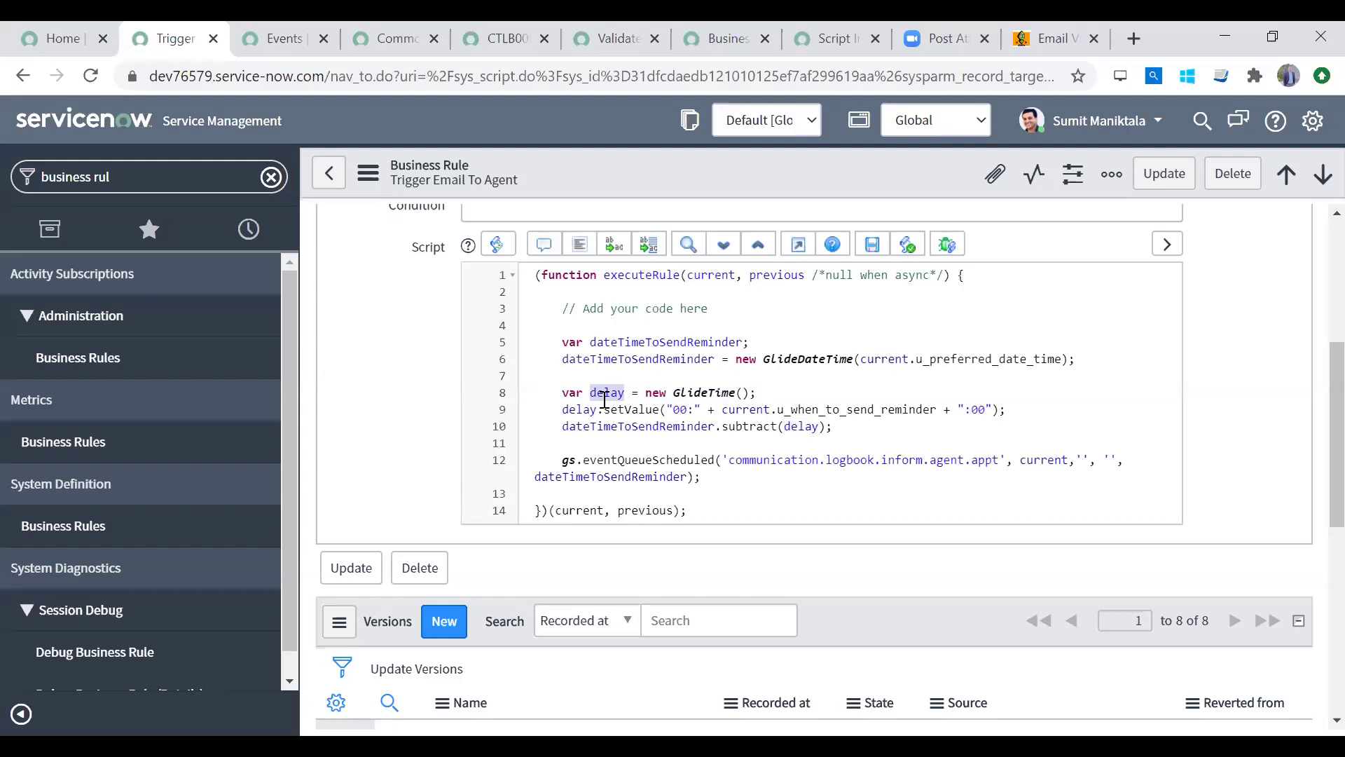
text(prep)
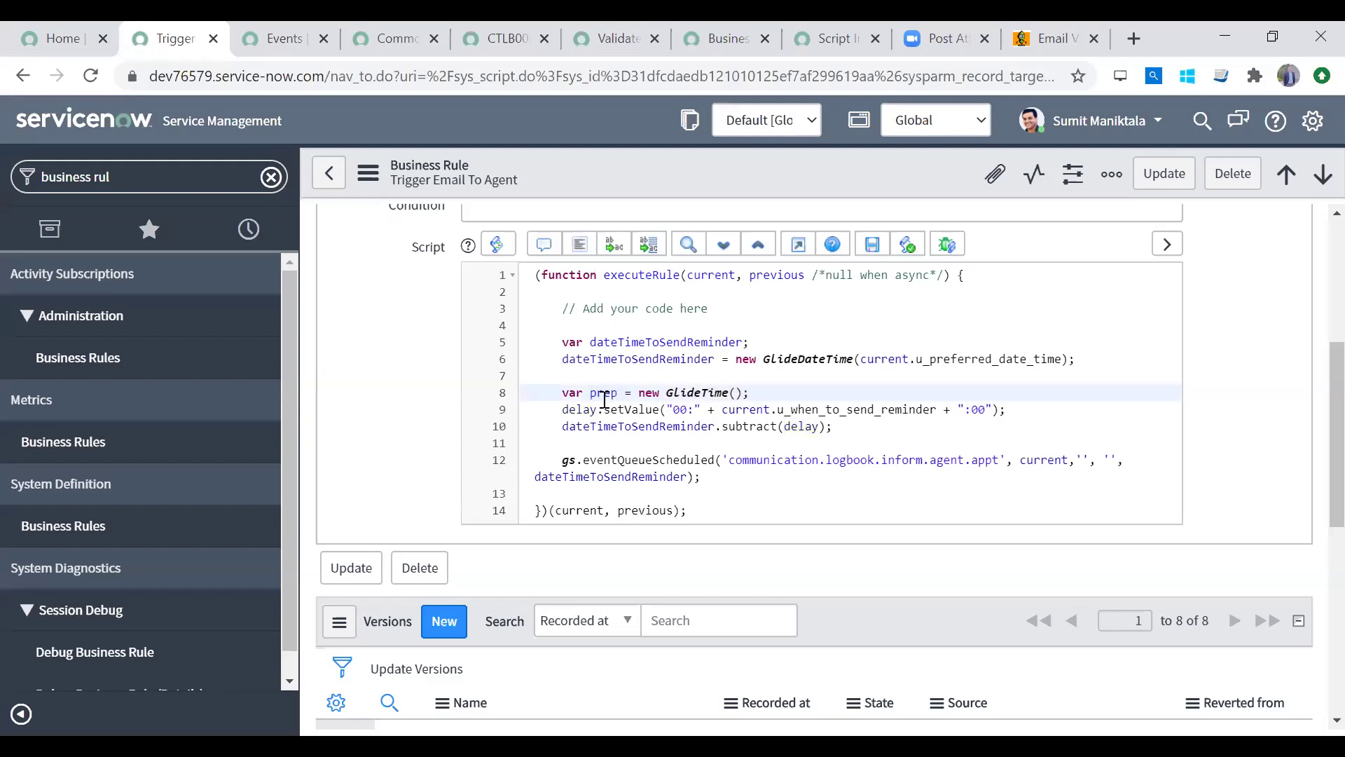
key(ctrl+z)
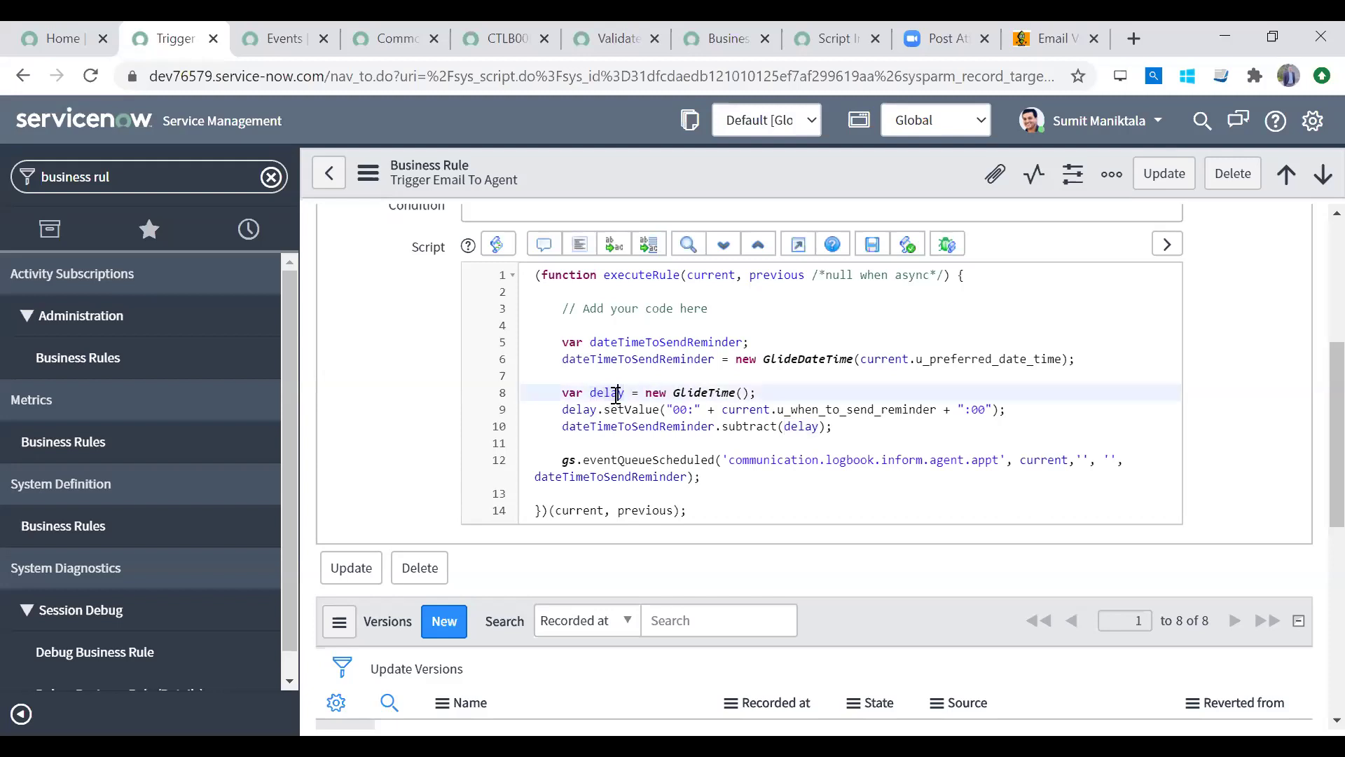
click(566, 412)
double_click(594, 394)
text(prepone)
double_click(601, 397)
key(ctrl+c)
double_click(580, 411)
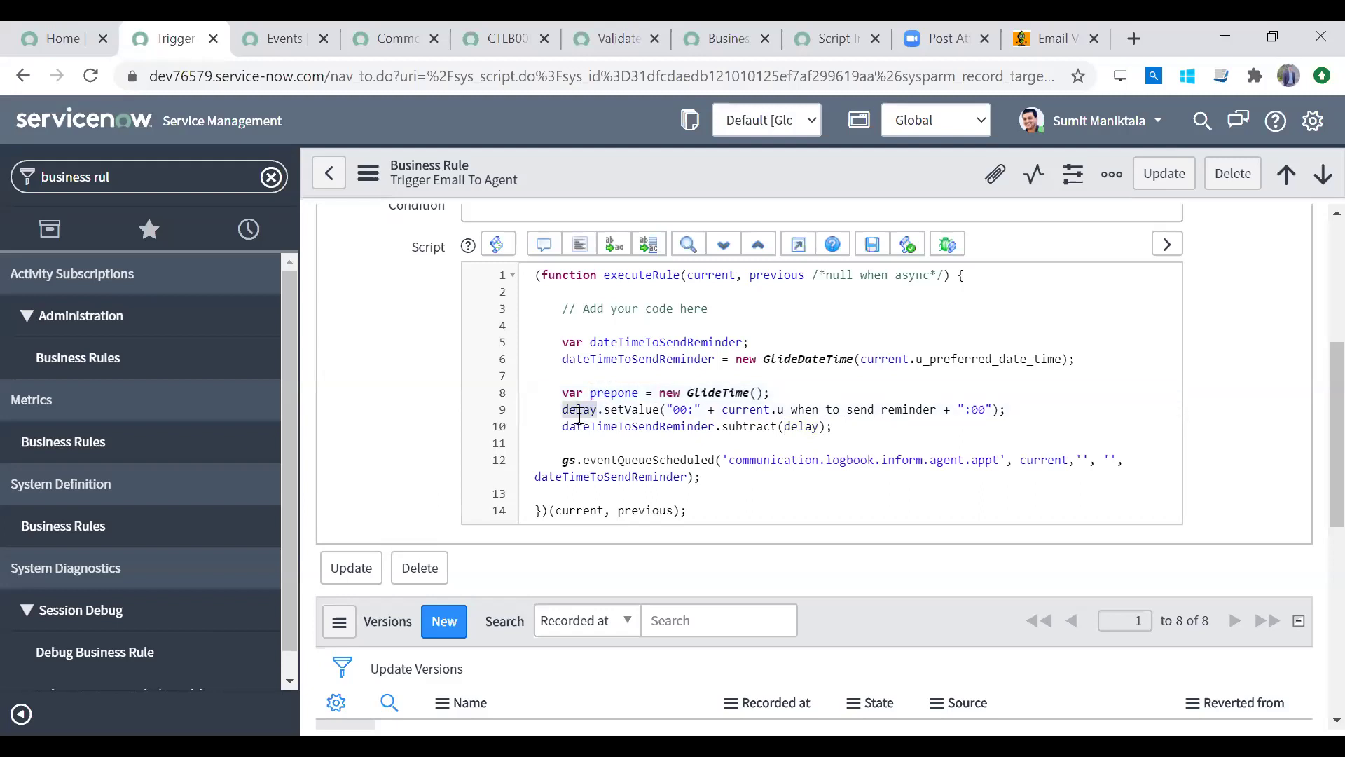
key(ctrl+v)
double_click(792, 429)
key(ctrl+v)
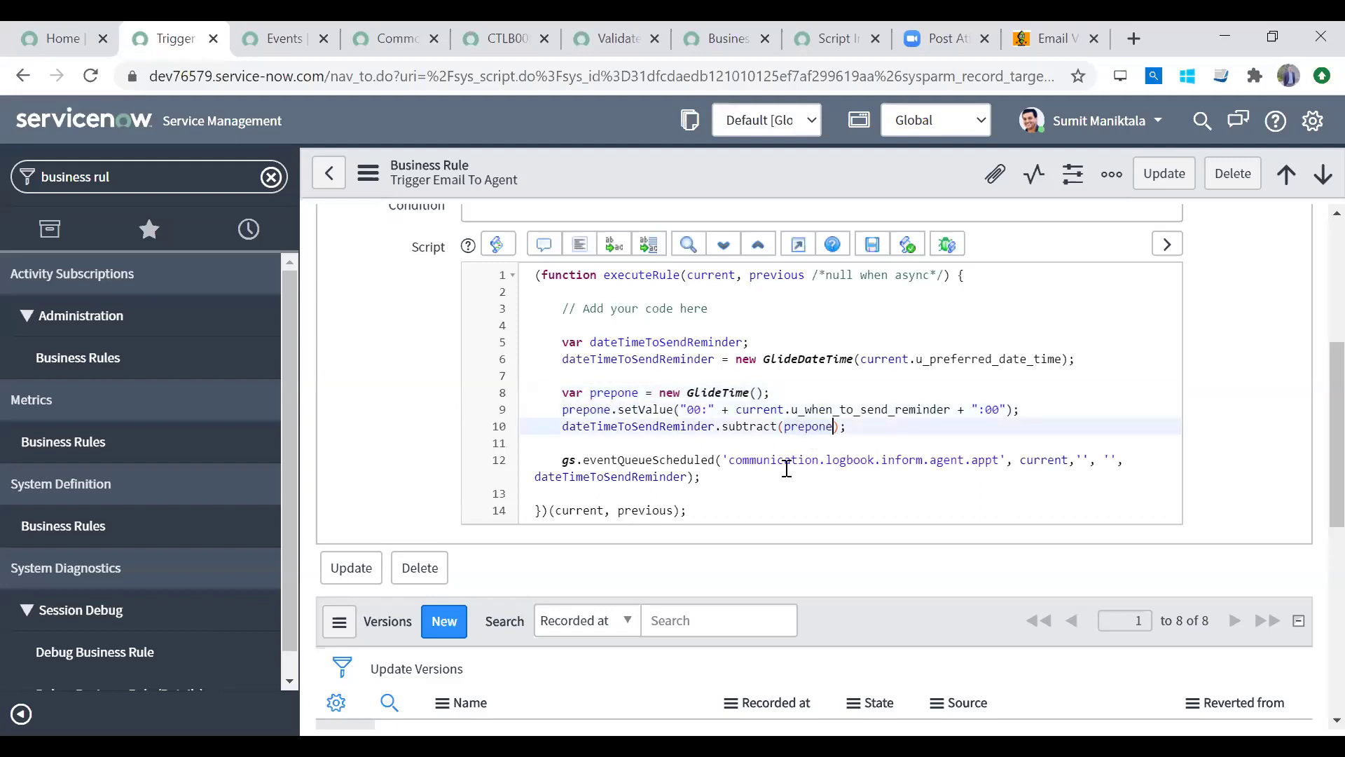
click(787, 468)
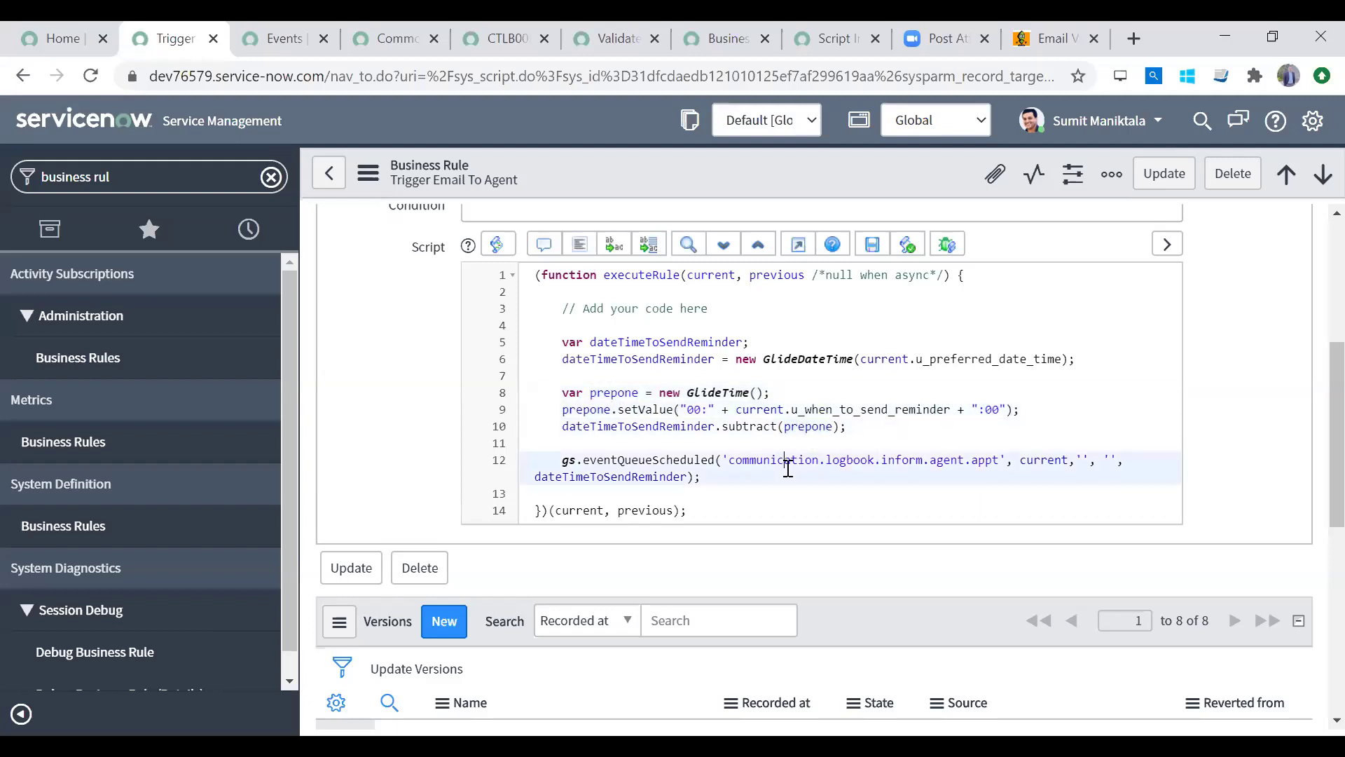
double_click(620, 392)
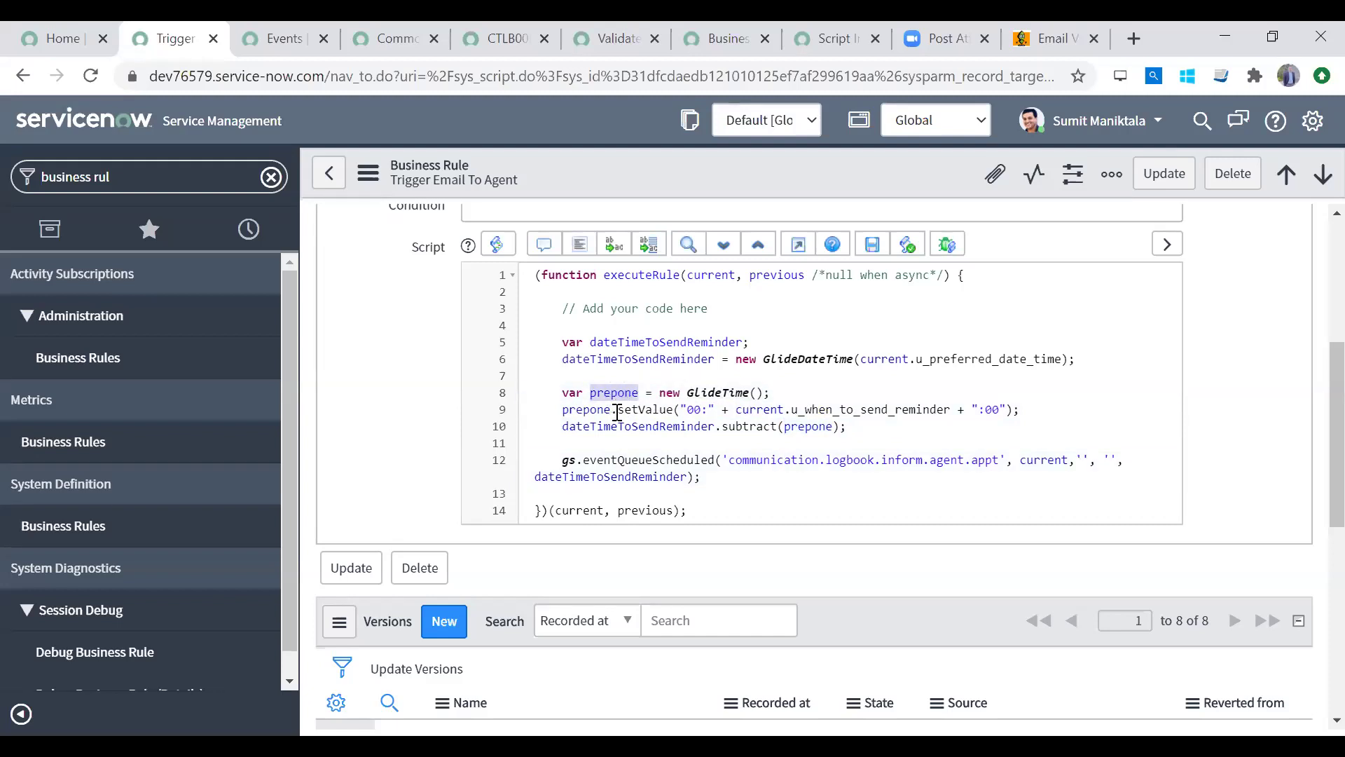
double_click(639, 410)
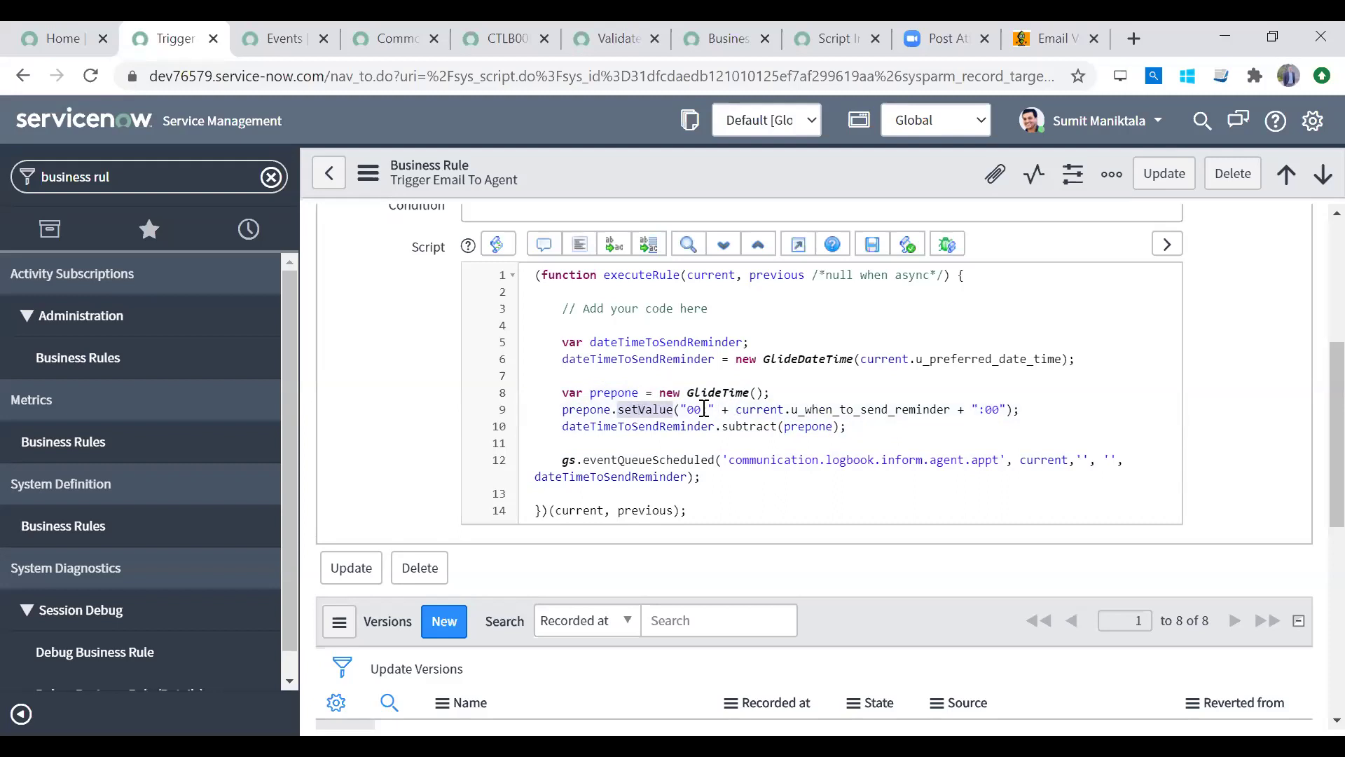
drag(715, 410, 954, 410)
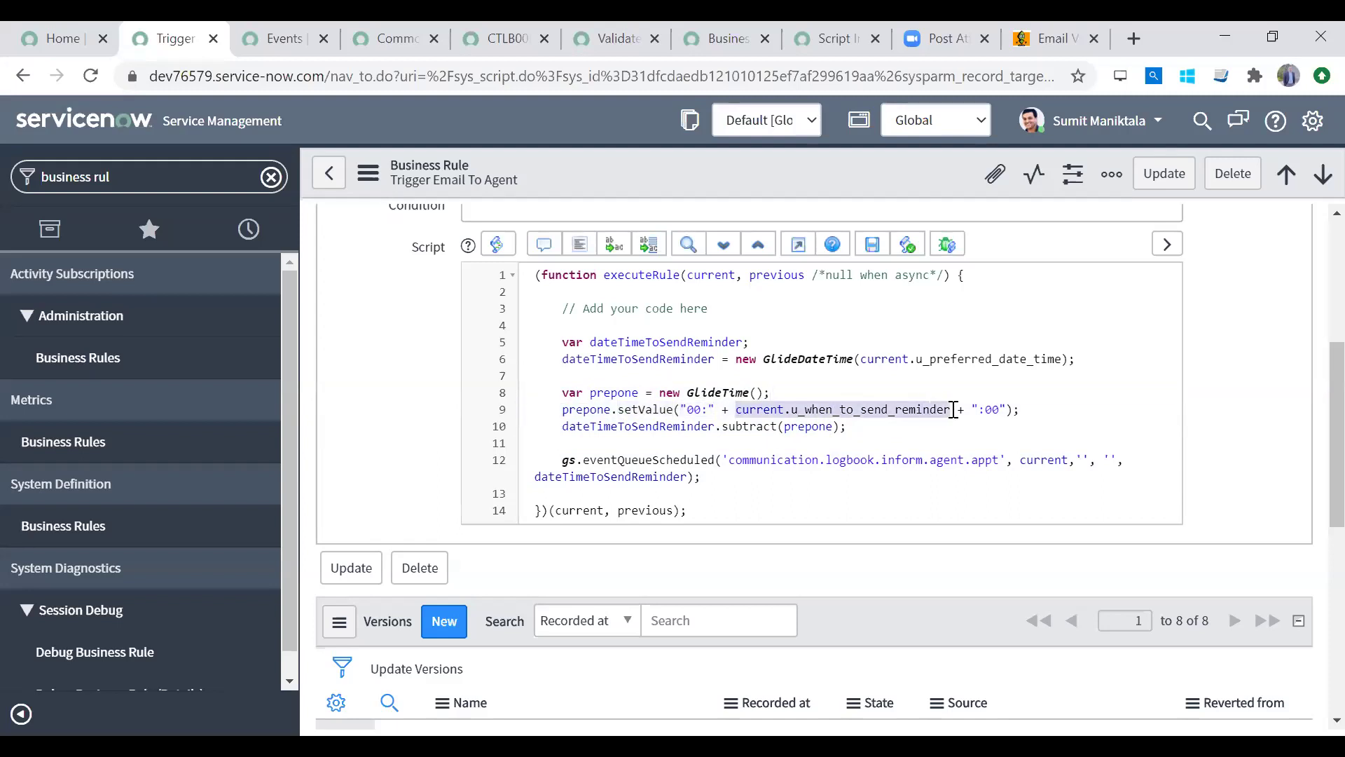
click(988, 412)
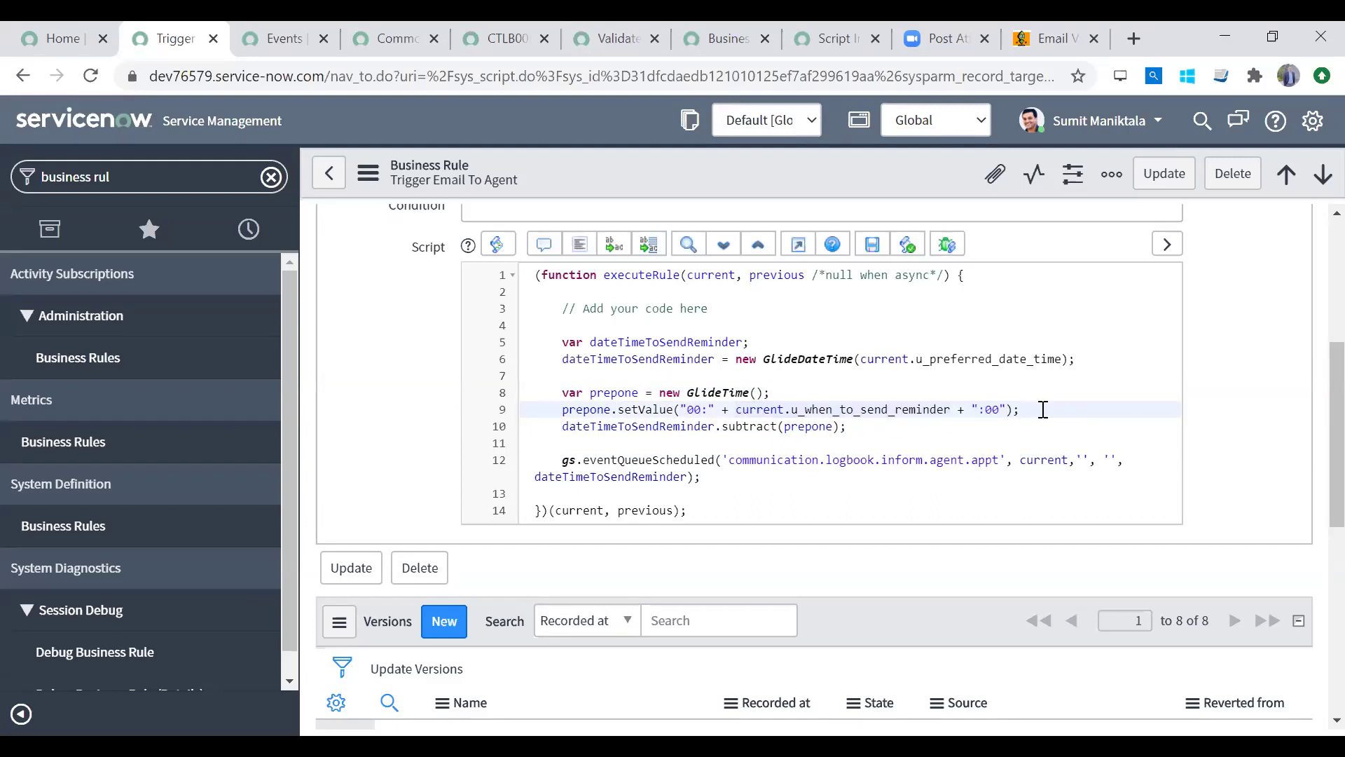
text(00:30:00)
drag(1042, 409, 1027, 410)
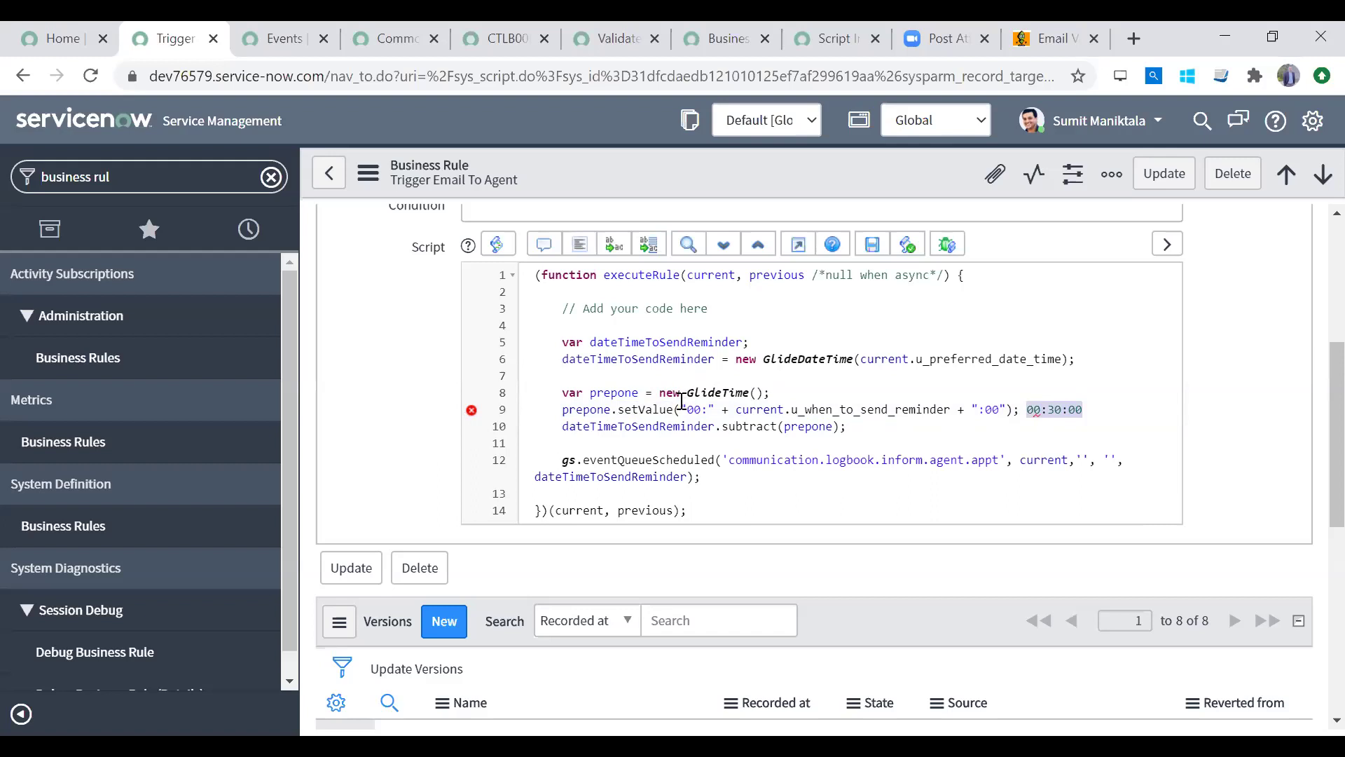
drag(716, 410, 678, 409)
drag(971, 409, 724, 410)
click(726, 409)
drag(1100, 411, 1026, 414)
key(BackSpace)
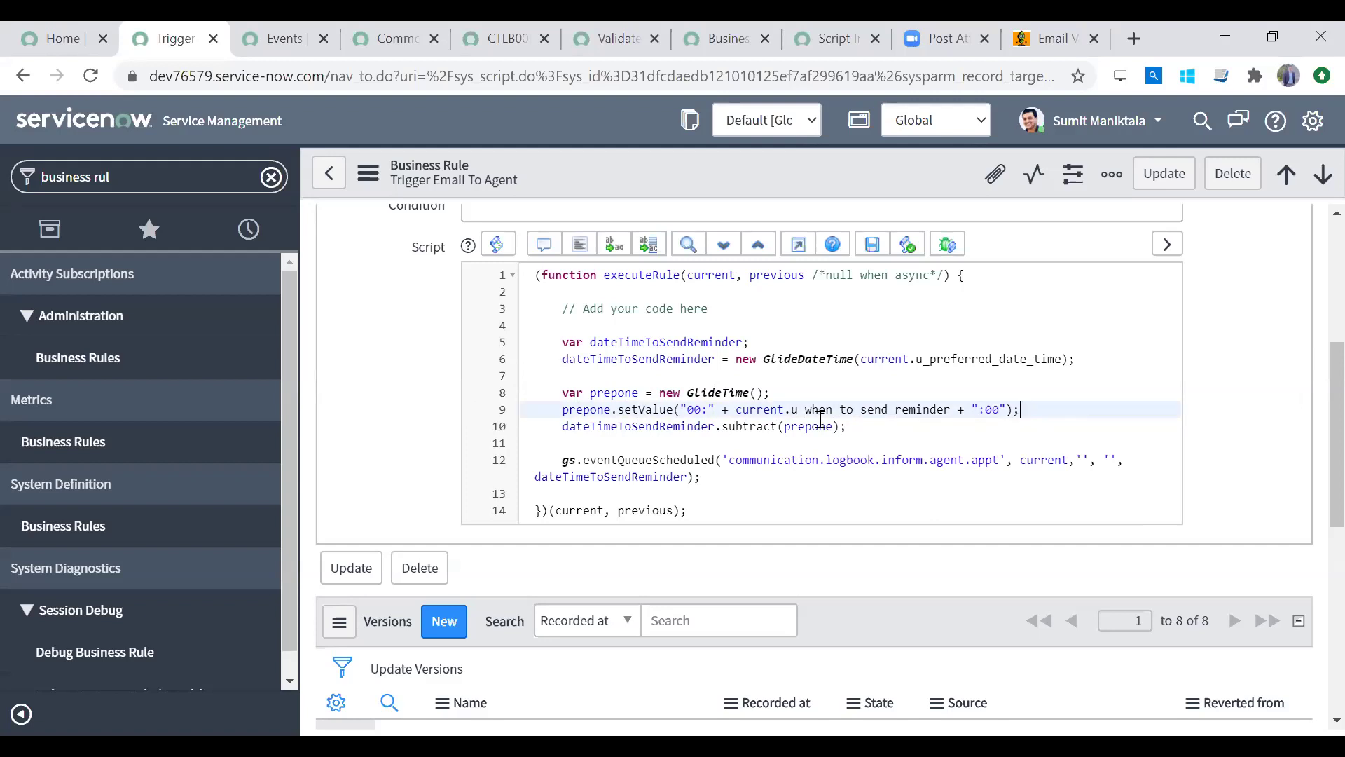
click(820, 421)
click(680, 413)
double_click(763, 423)
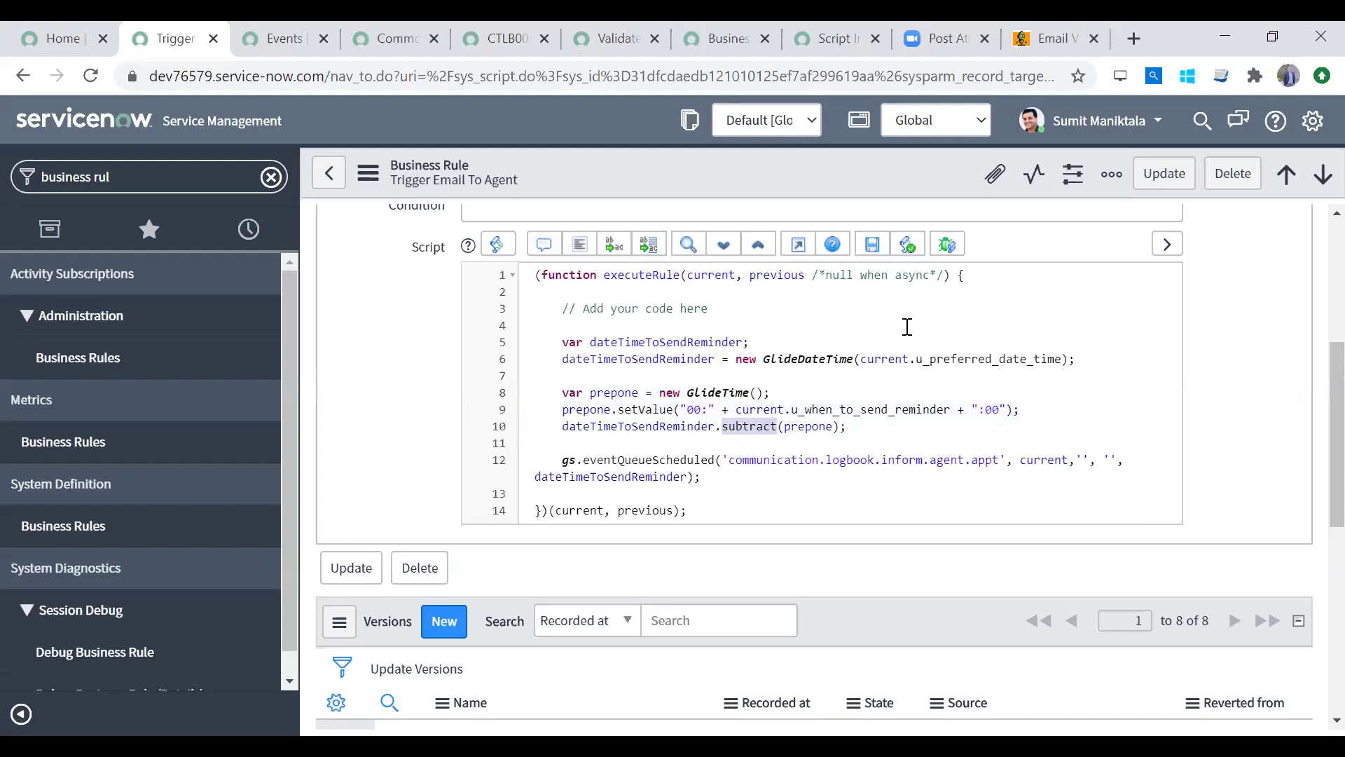
double_click(650, 357)
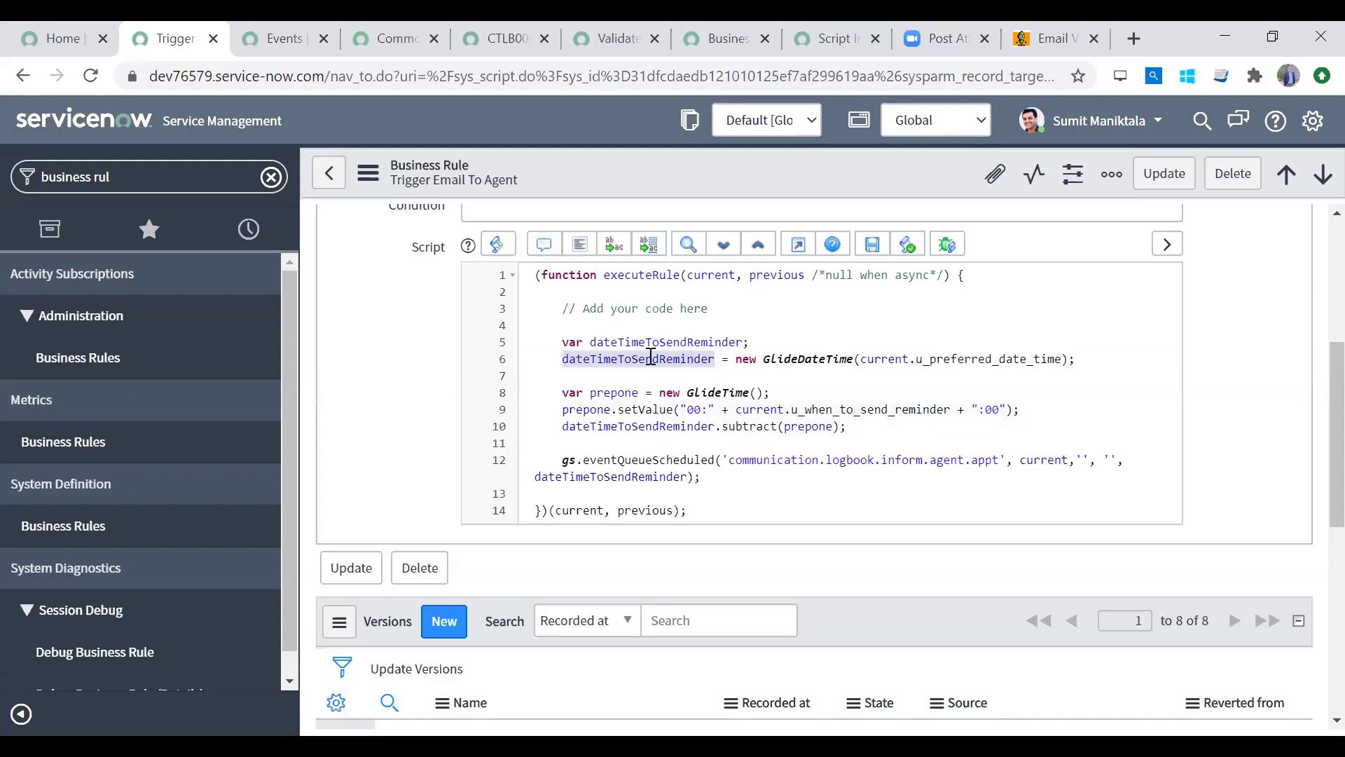
double_click(665, 458)
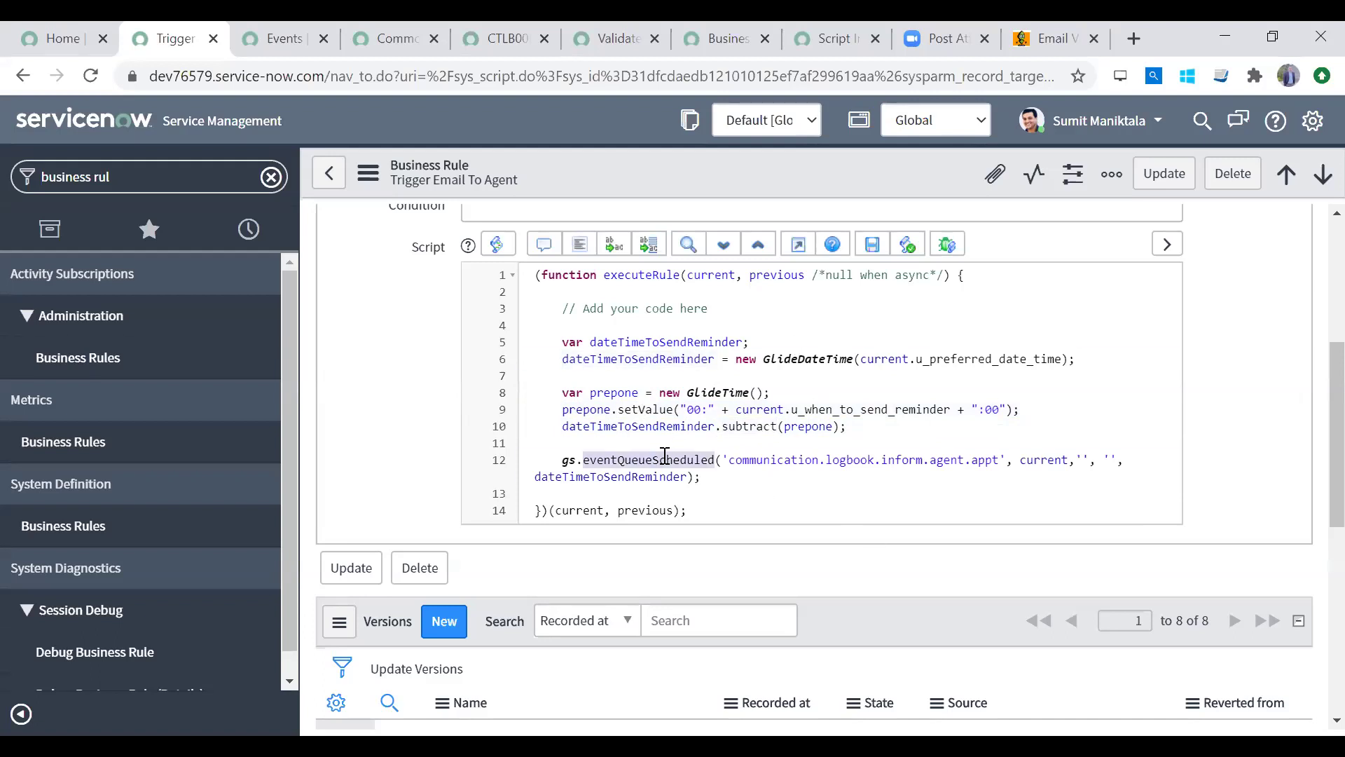
double_click(627, 477)
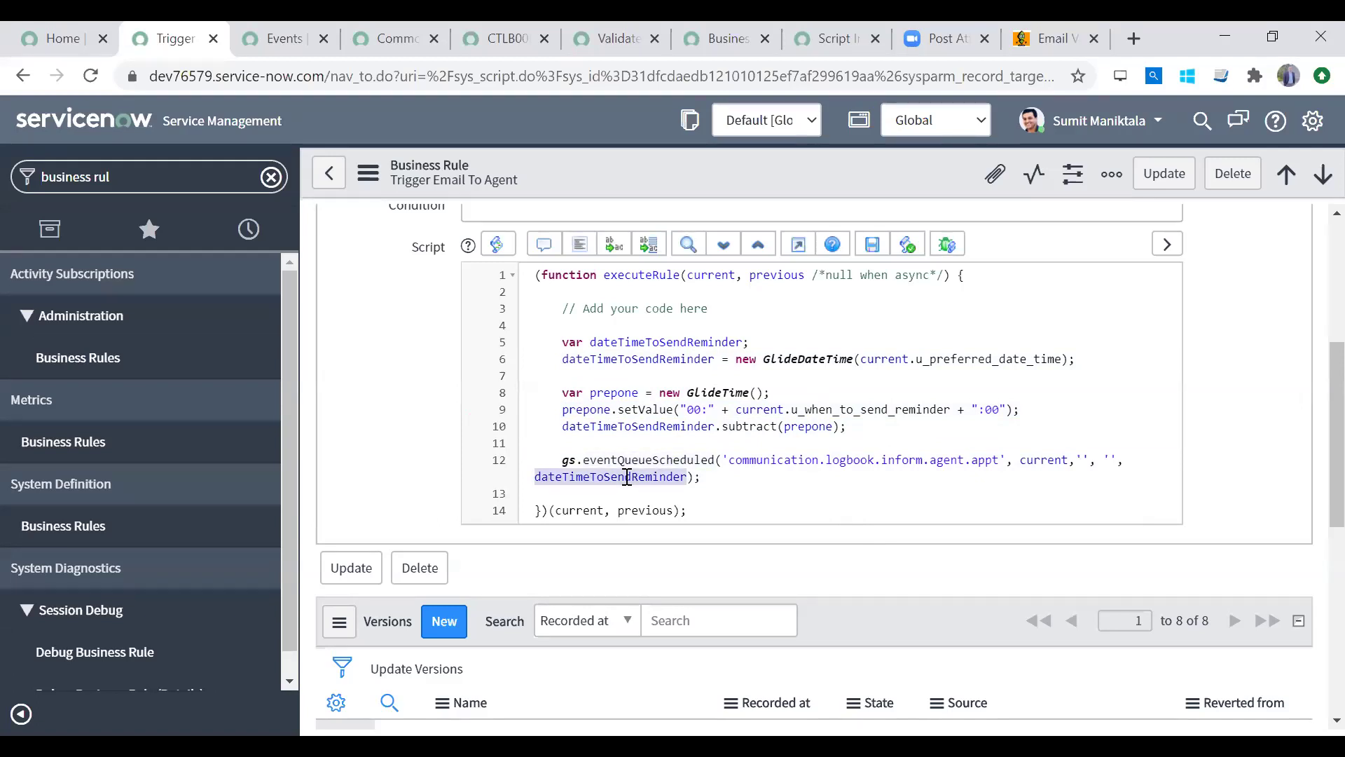
double_click(655, 426)
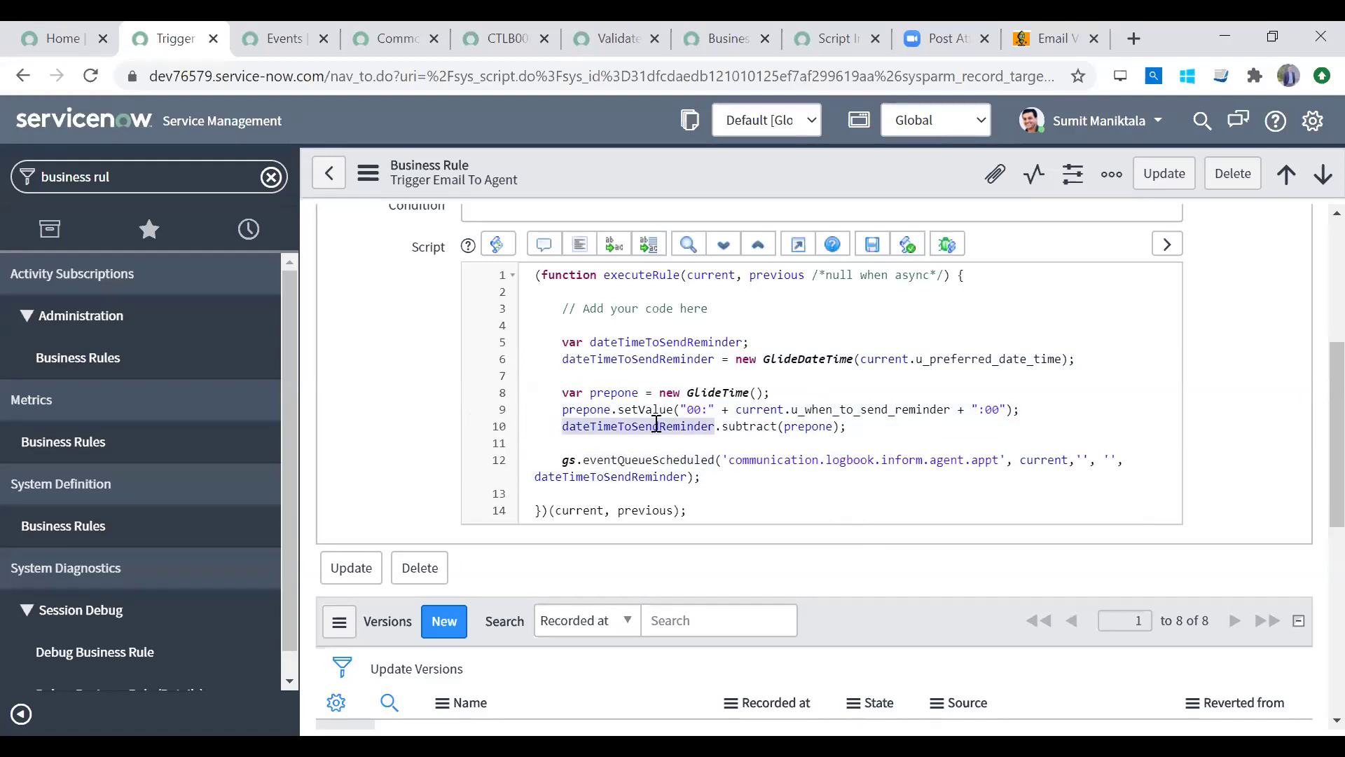
double_click(630, 479)
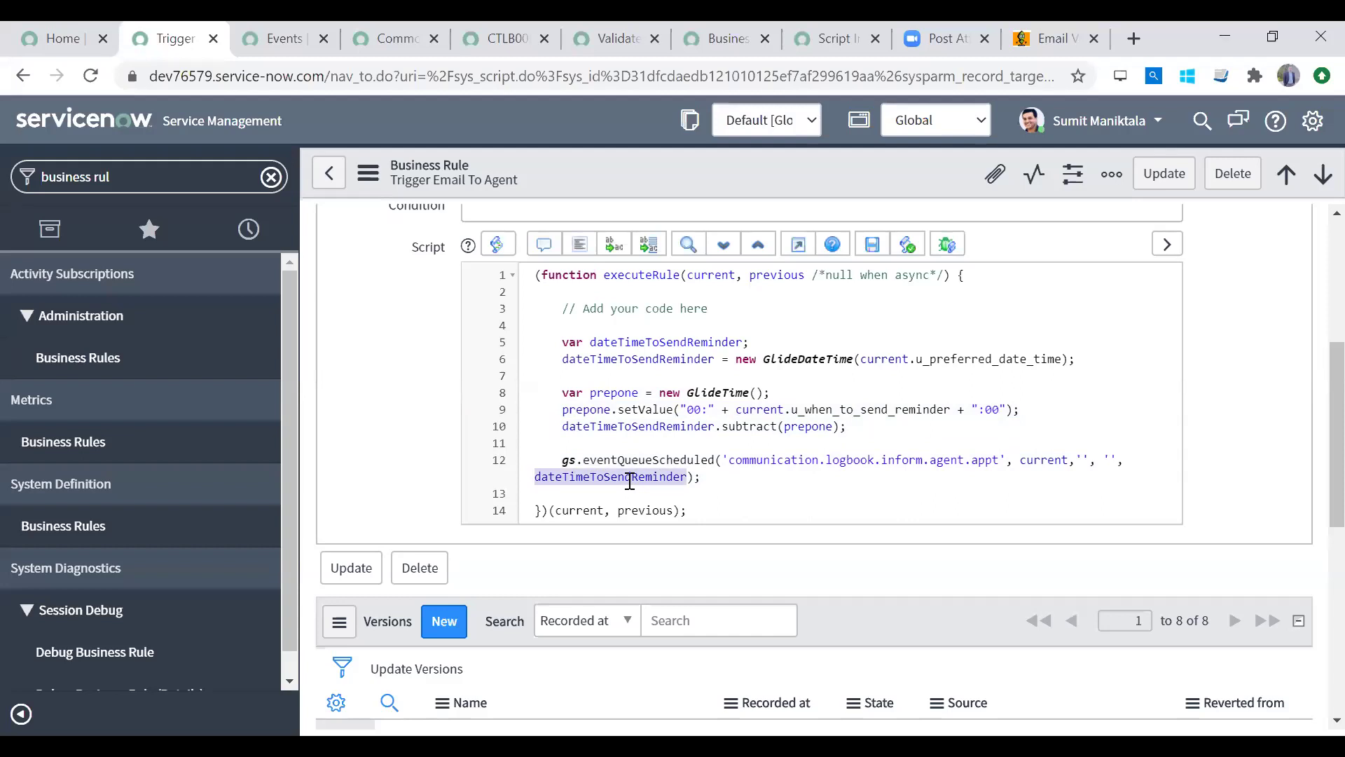
click(757, 464)
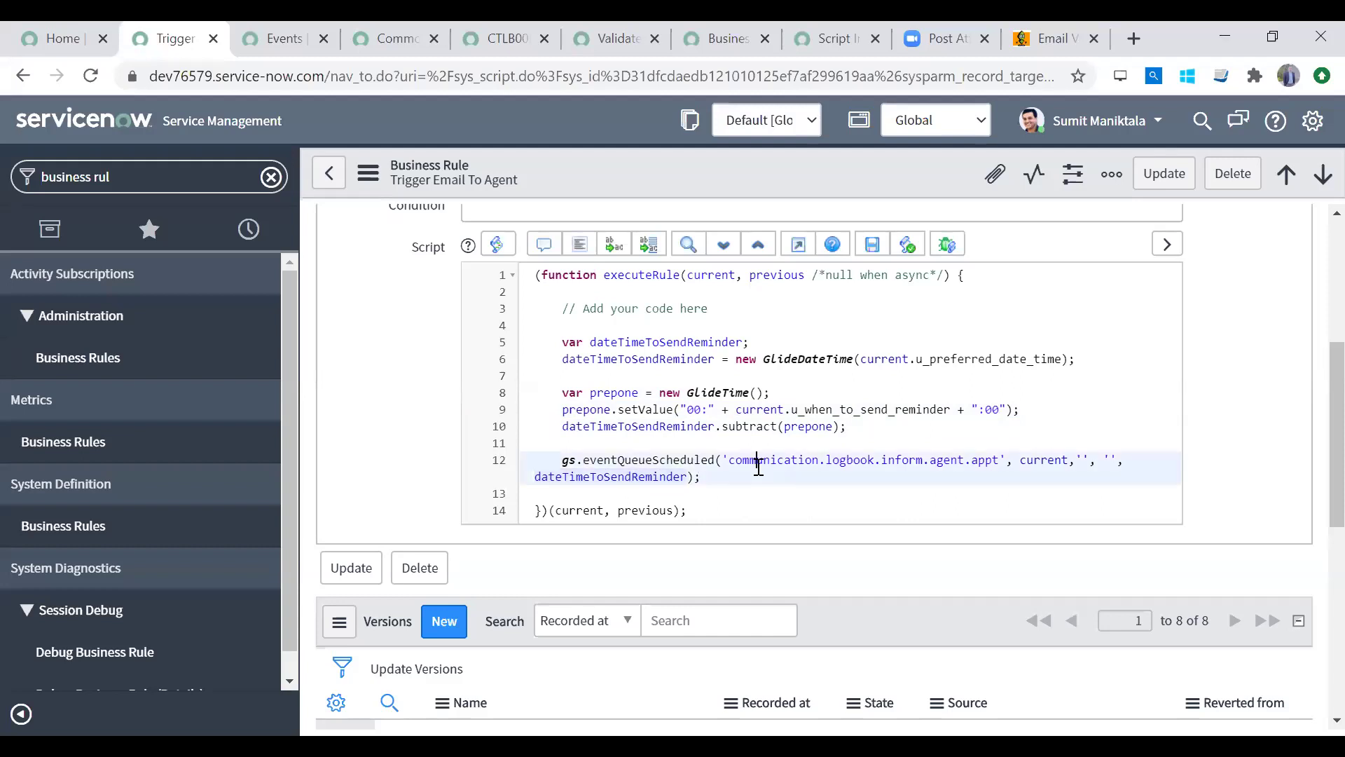
Step: After comparing the open tabs, filter the navigator for 'script include' and open Script Includes
click(271, 178)
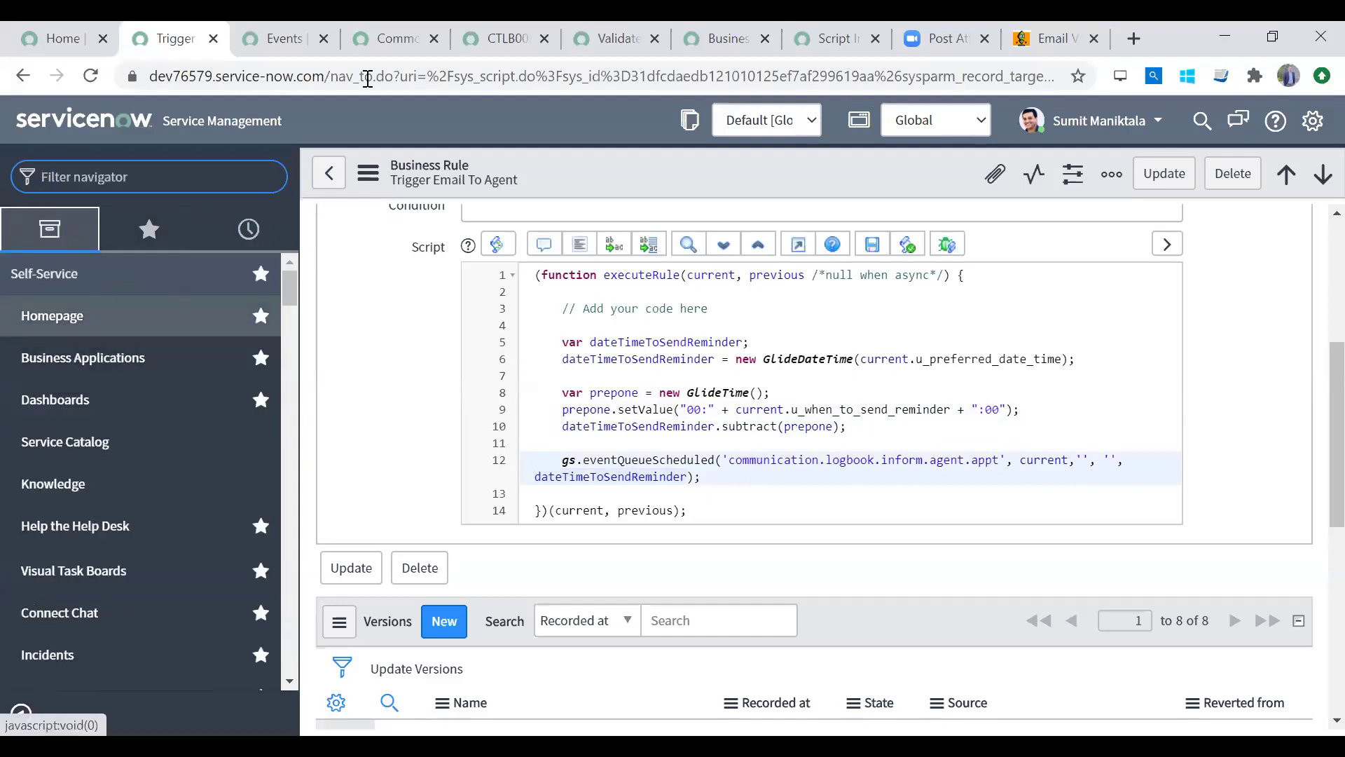
click(382, 39)
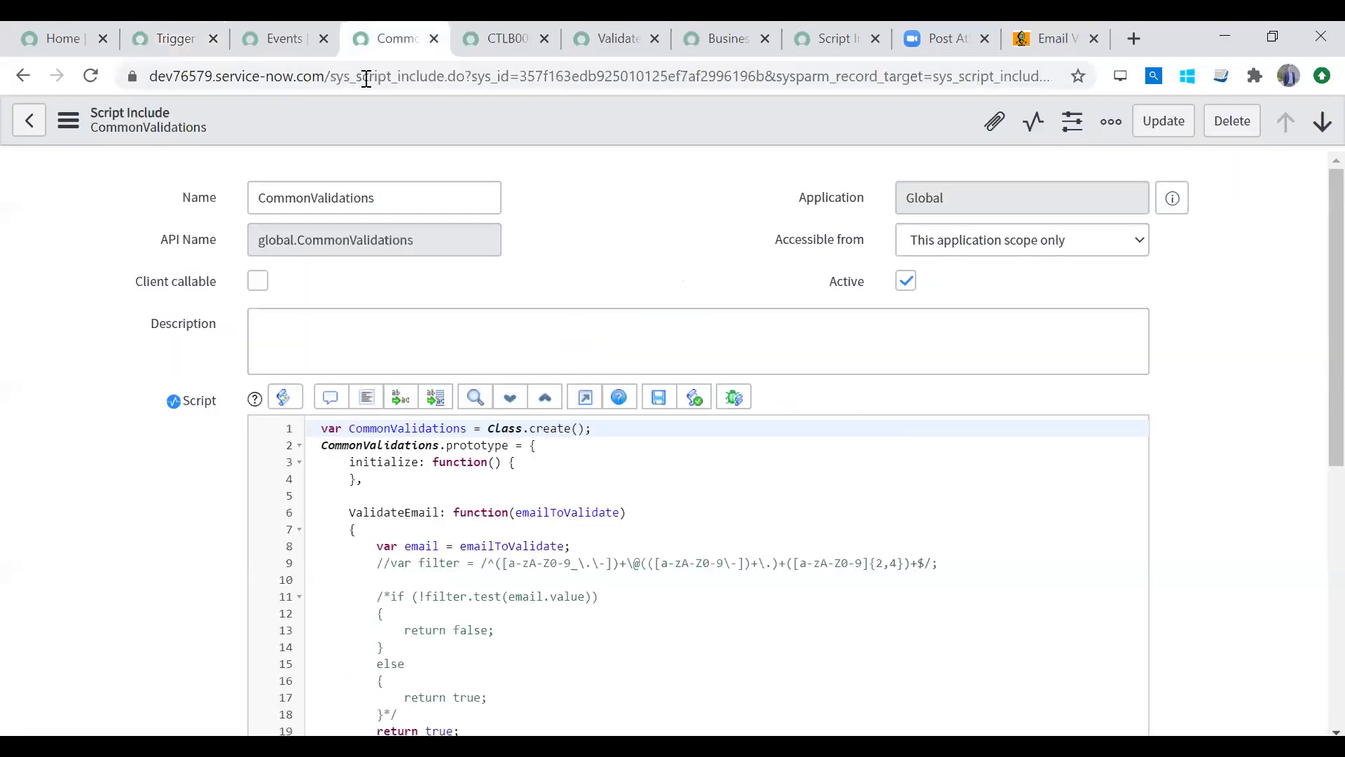
click(293, 40)
click(175, 39)
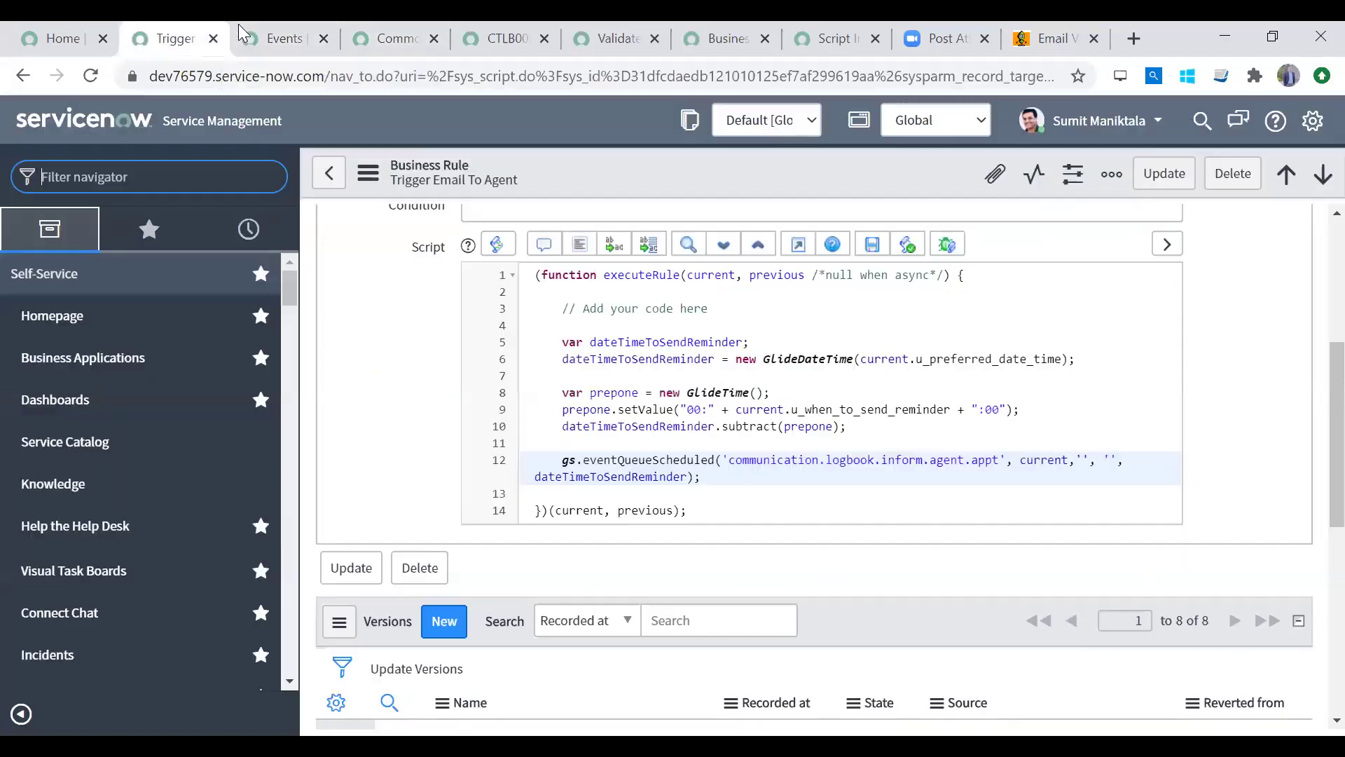
click(390, 39)
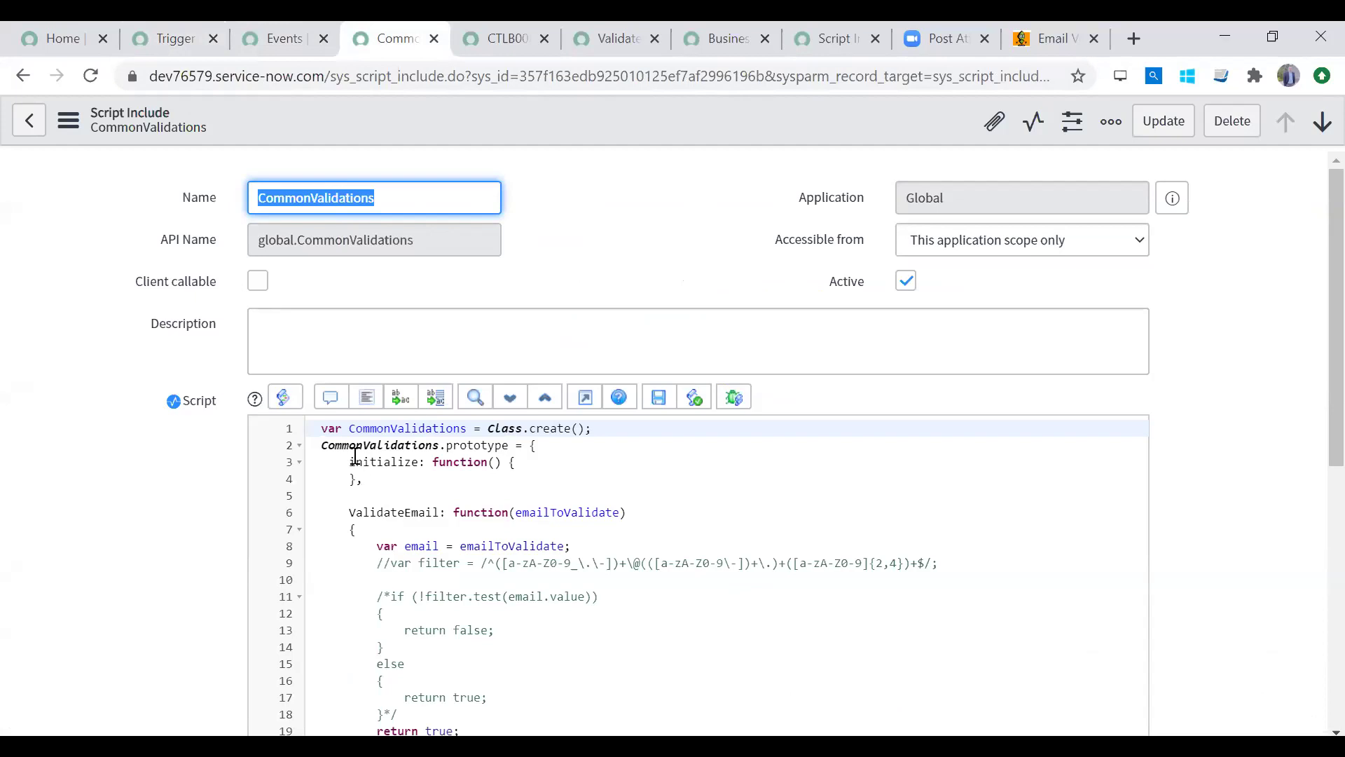
click(280, 42)
click(164, 39)
text(script include)
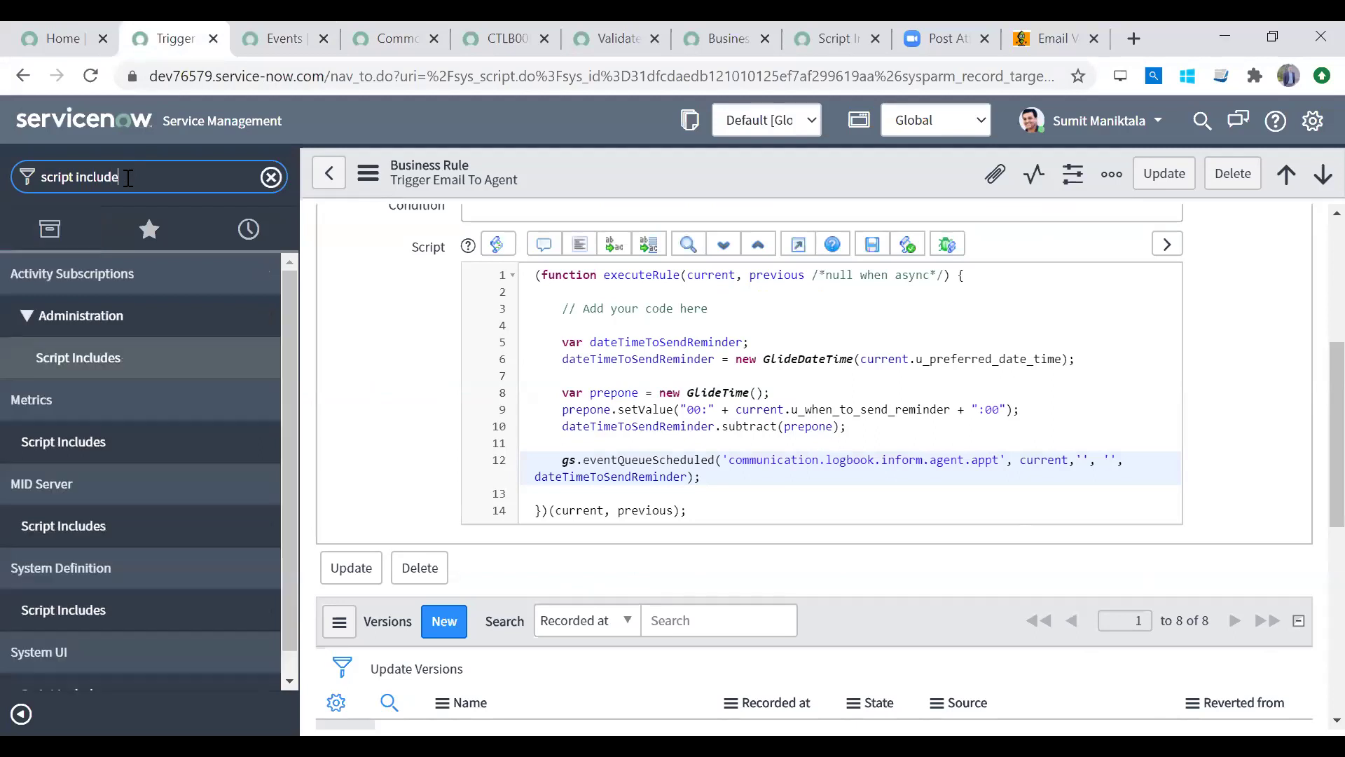
click(183, 611)
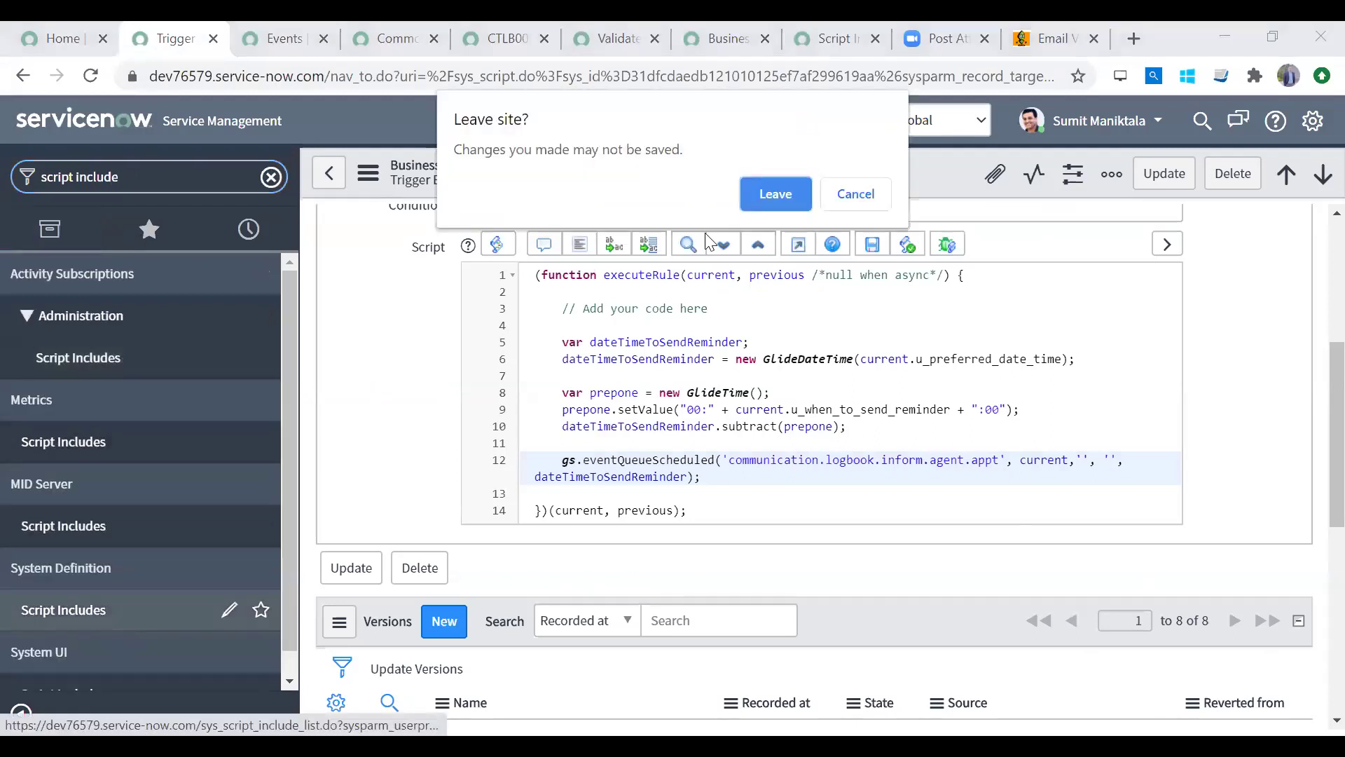
Step: Leave the unsaved business rule and open the myGlobalFunction script include to read its script
click(780, 184)
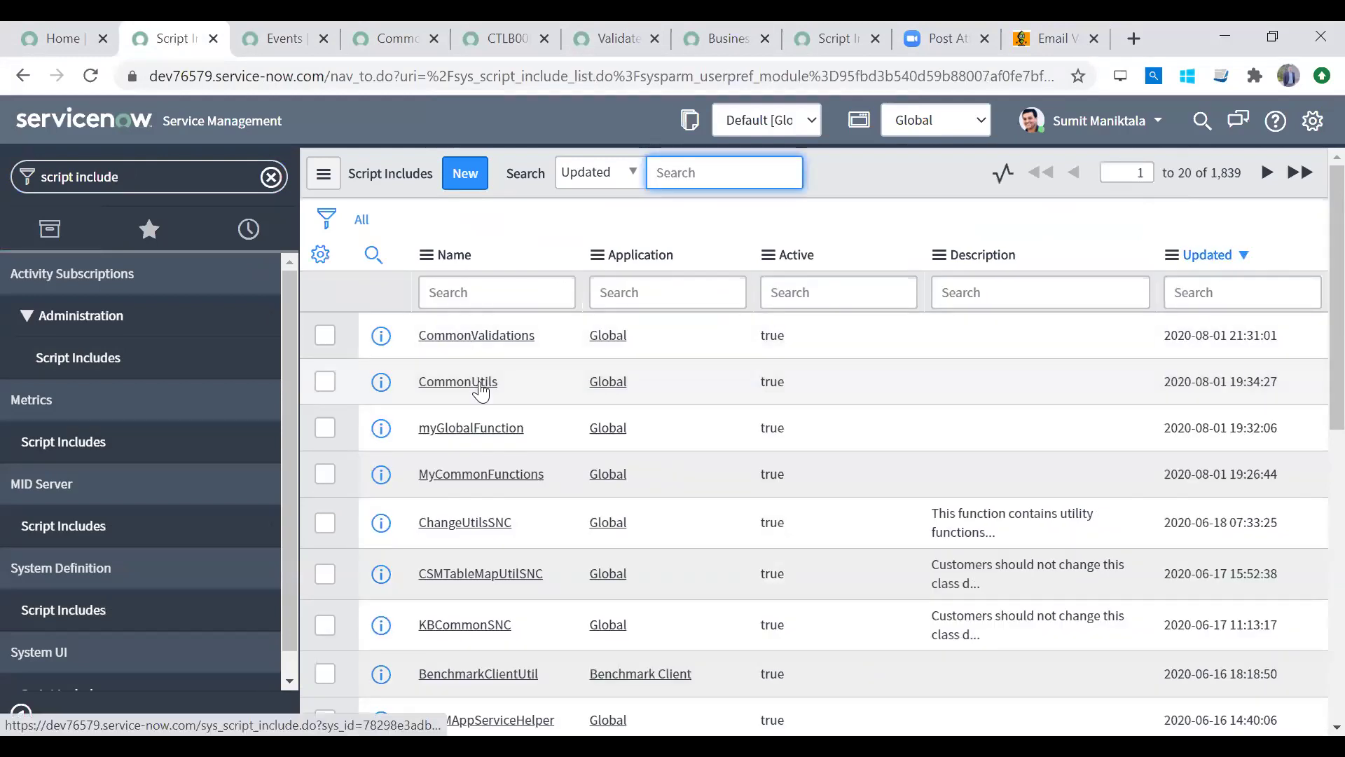
click(506, 431)
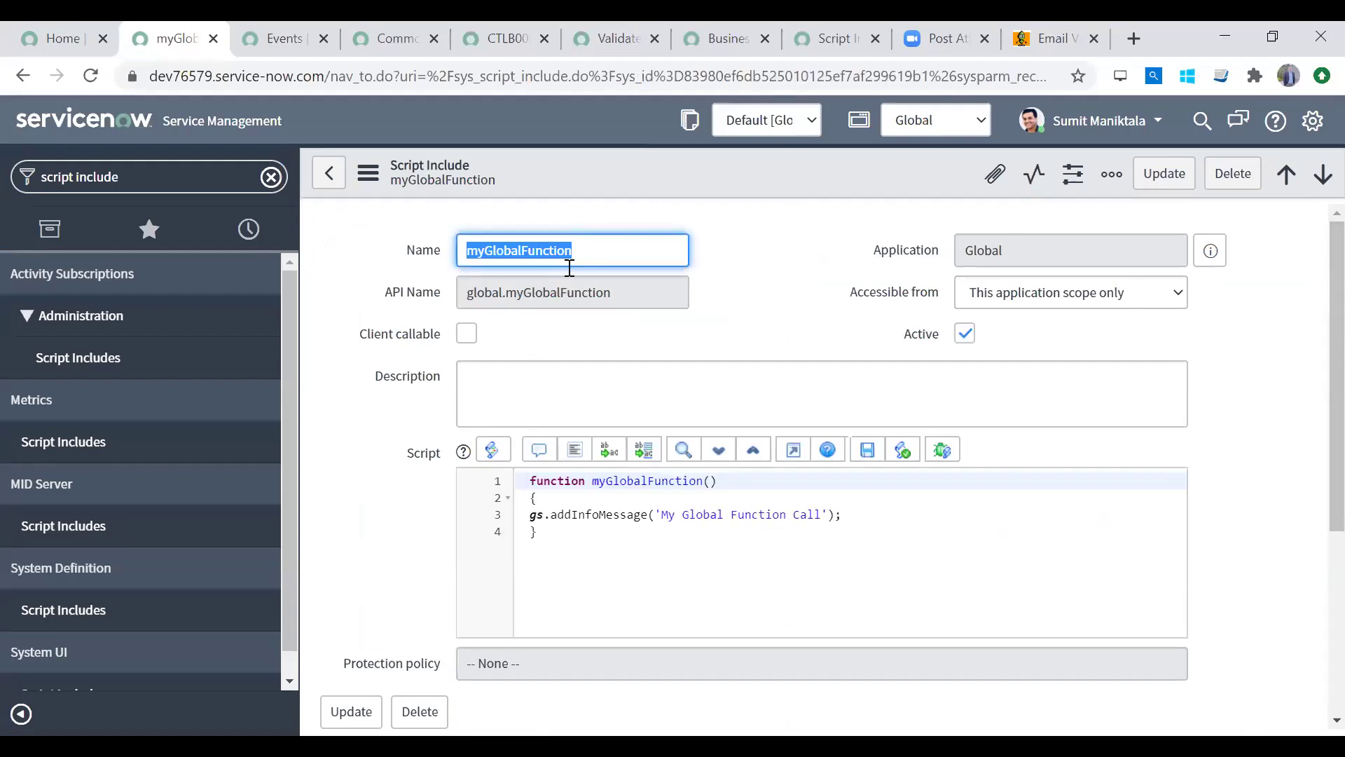
double_click(624, 481)
drag(592, 533, 518, 464)
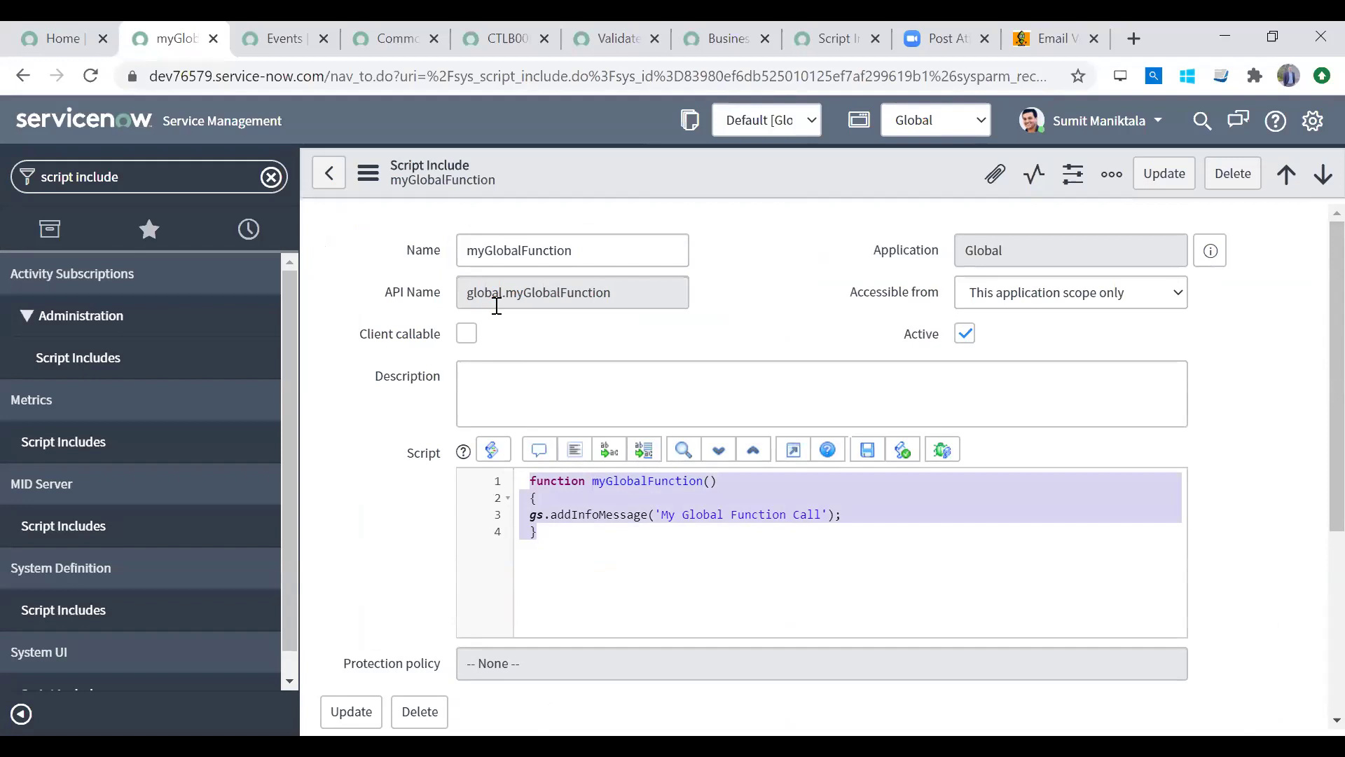
double_click(485, 252)
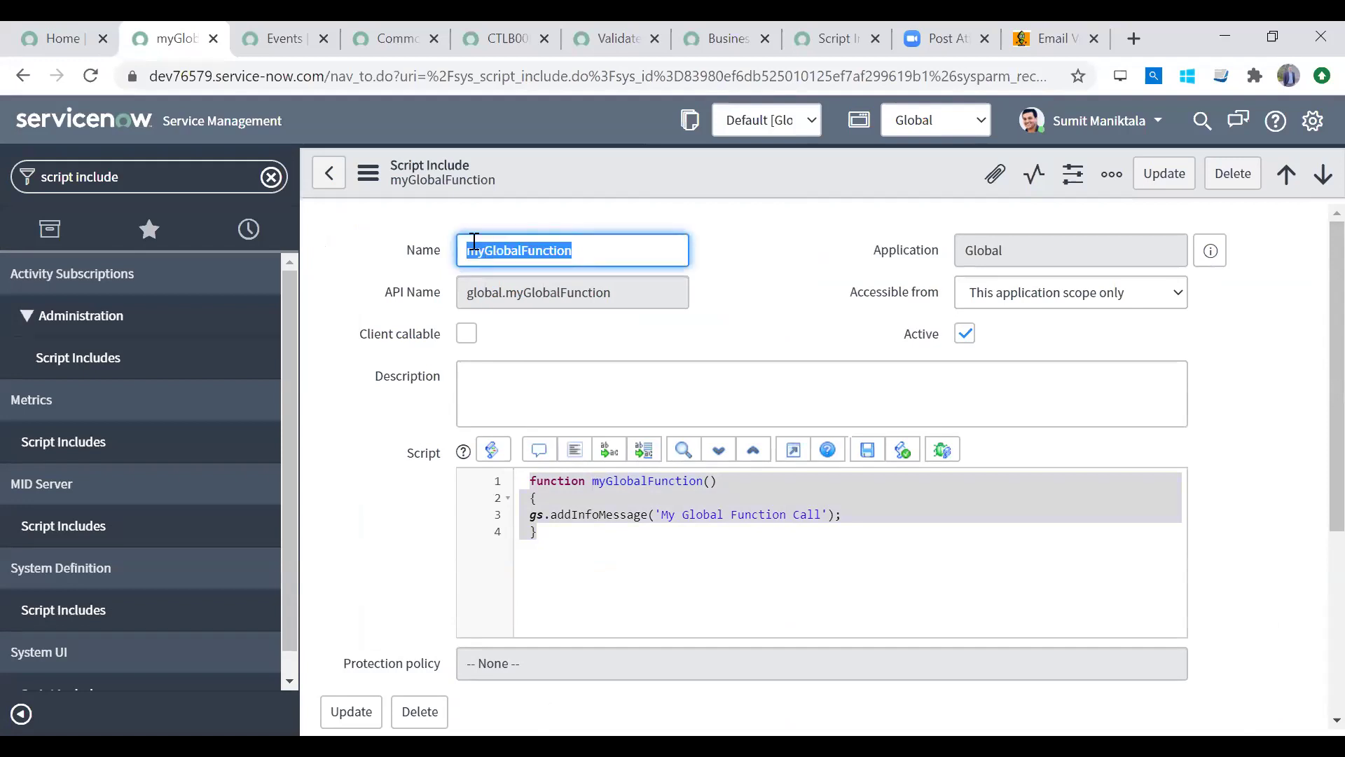
click(279, 42)
click(168, 38)
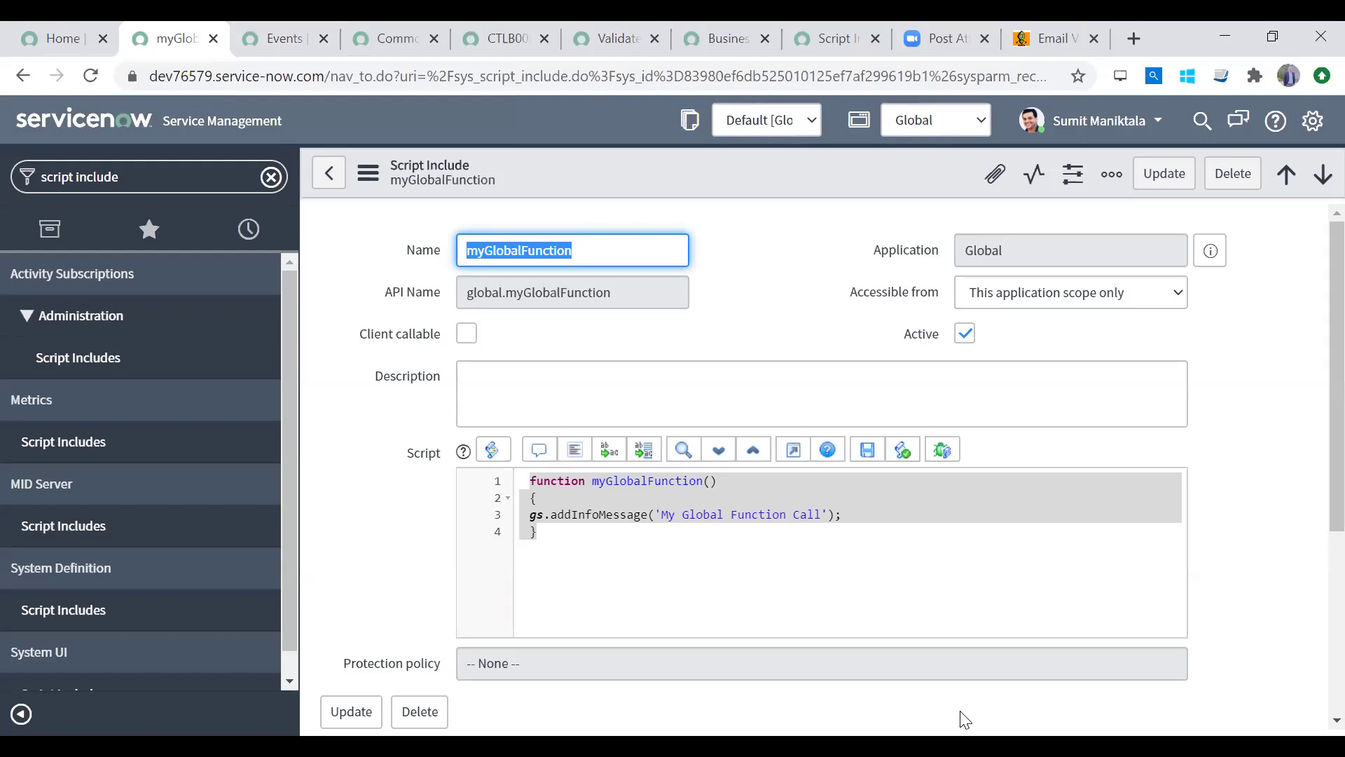
Step: Clear the 'script include' navigator filter and start searching for the Service Catalog
click(962, 745)
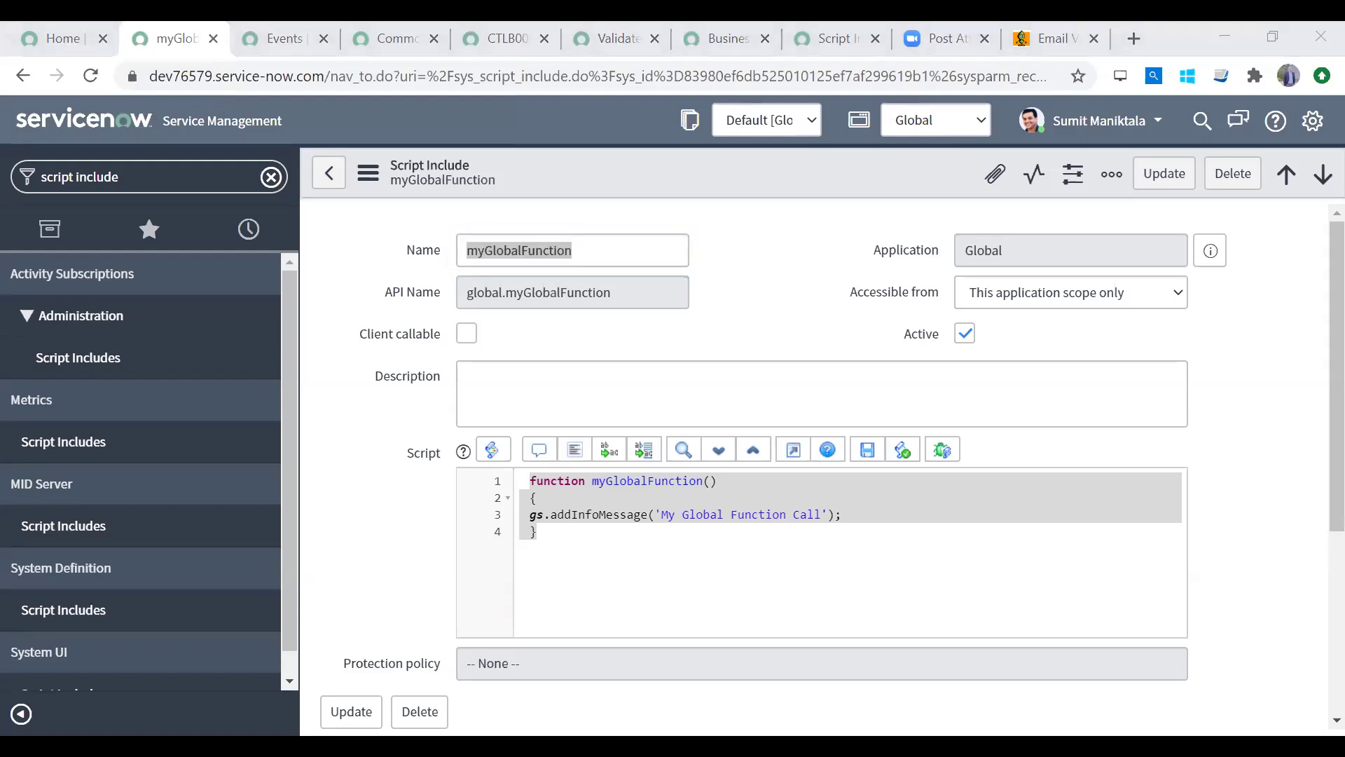
key(alt+Tab)
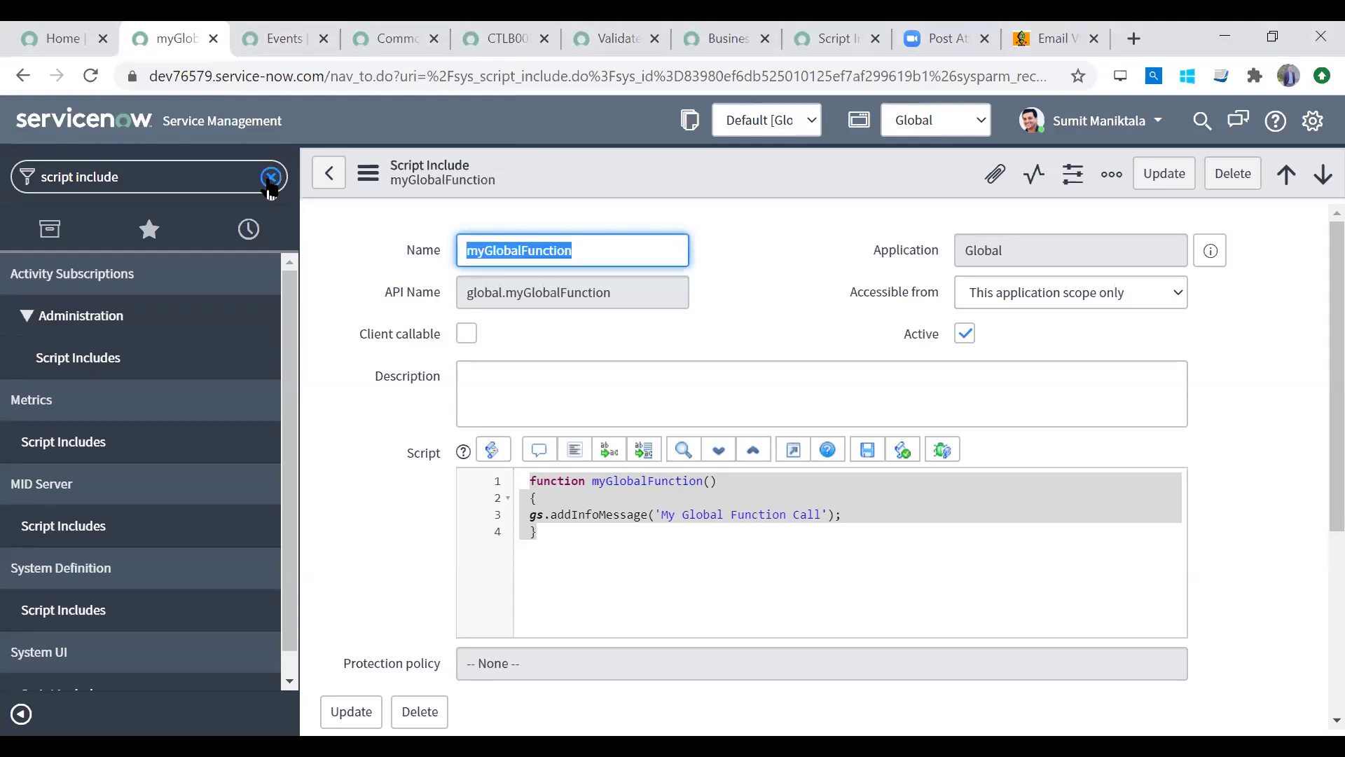
click(270, 178)
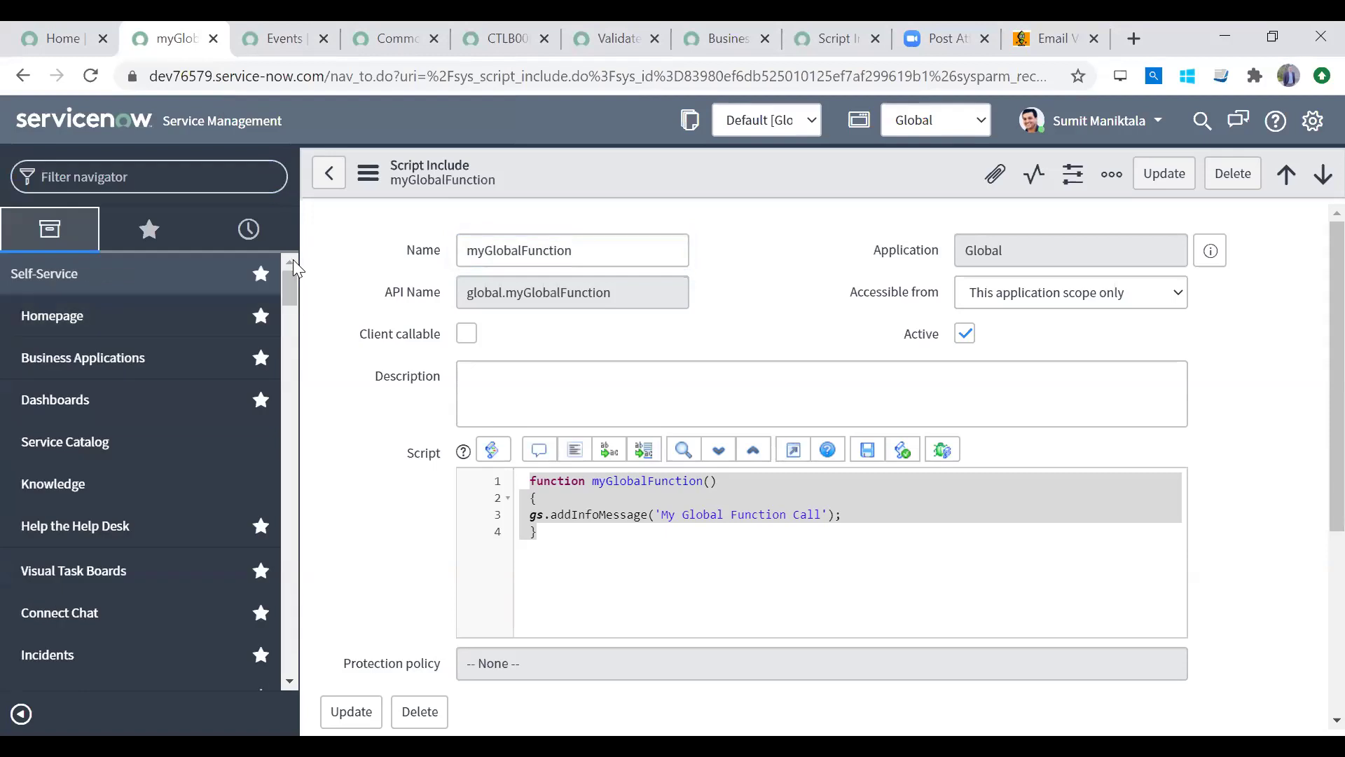
click(159, 176)
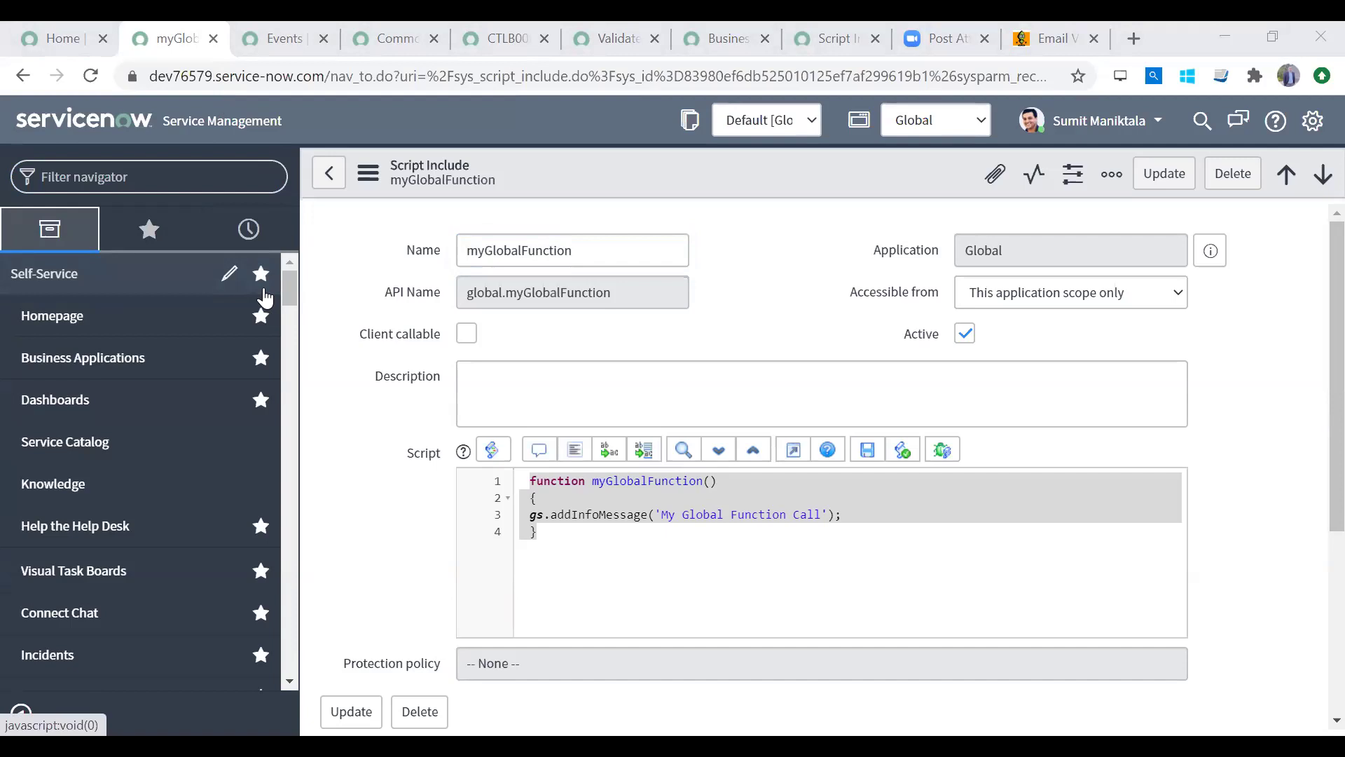
click(187, 184)
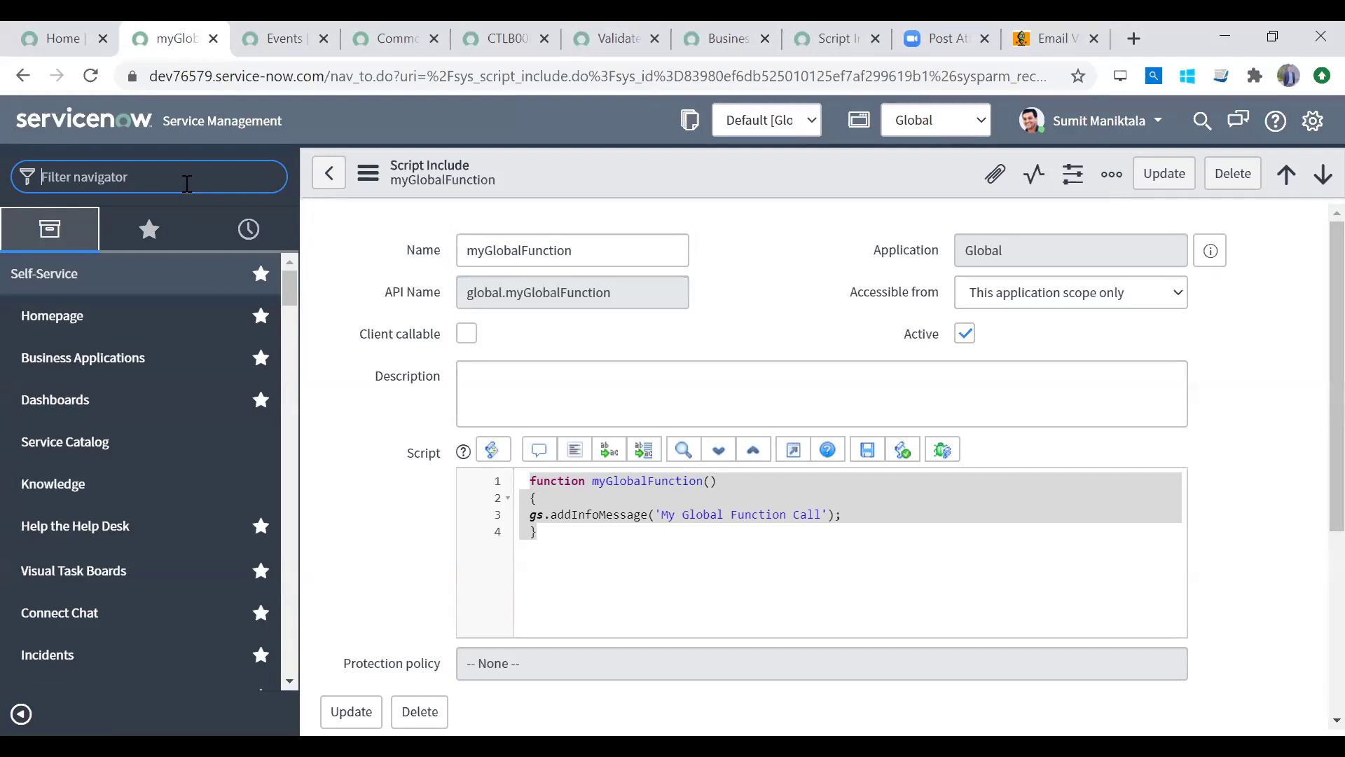
text(service ga)
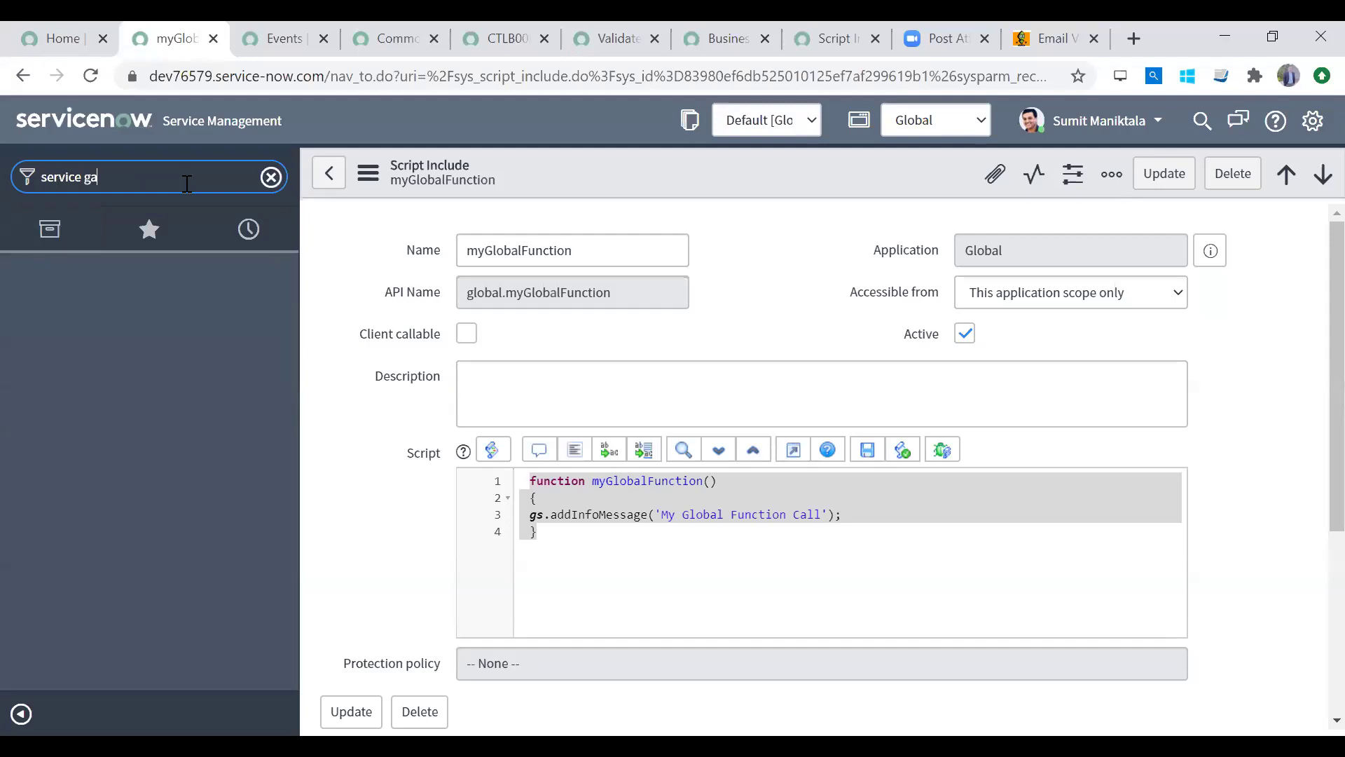
key(BackSpace)
key(BackSpace)
text(cat)
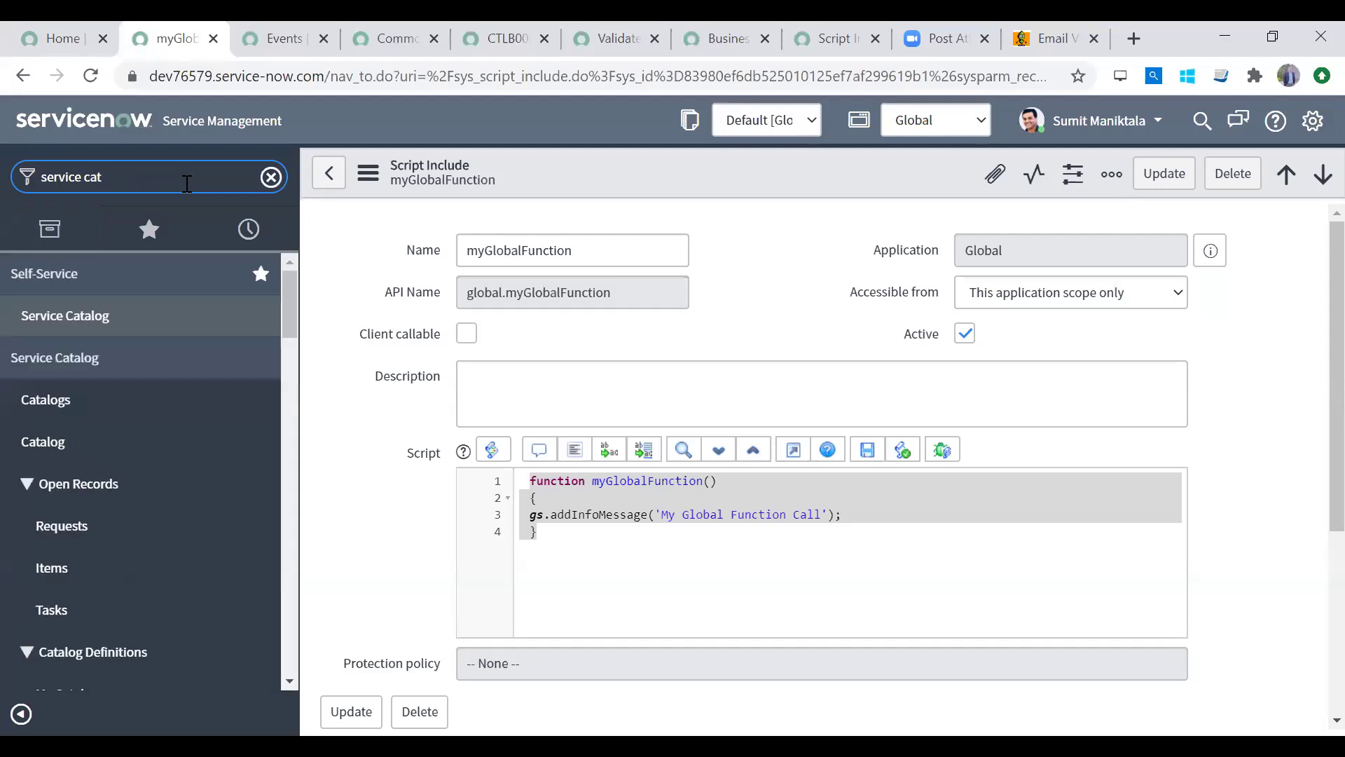
Step: Open the Service Catalog and browse the Hardware category's laptops, desktops and related categories
click(102, 321)
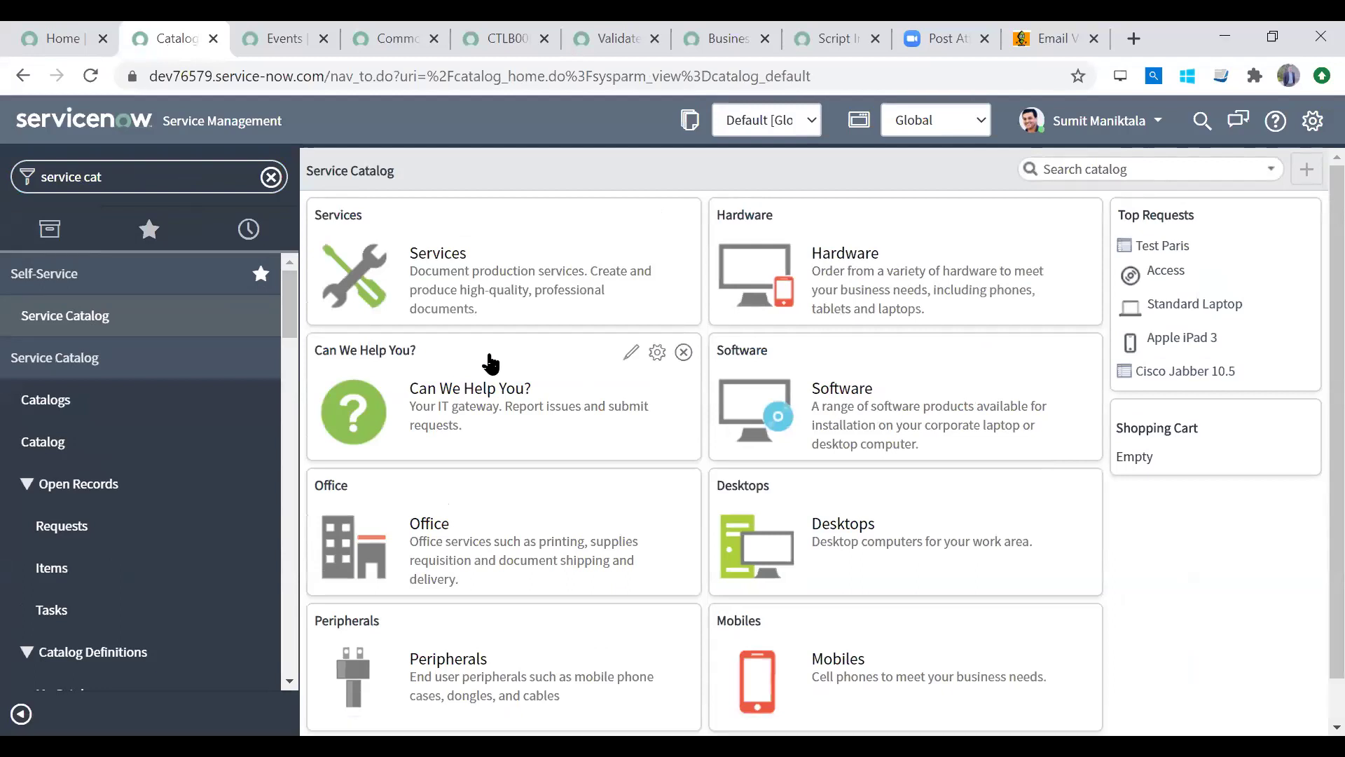
click(834, 259)
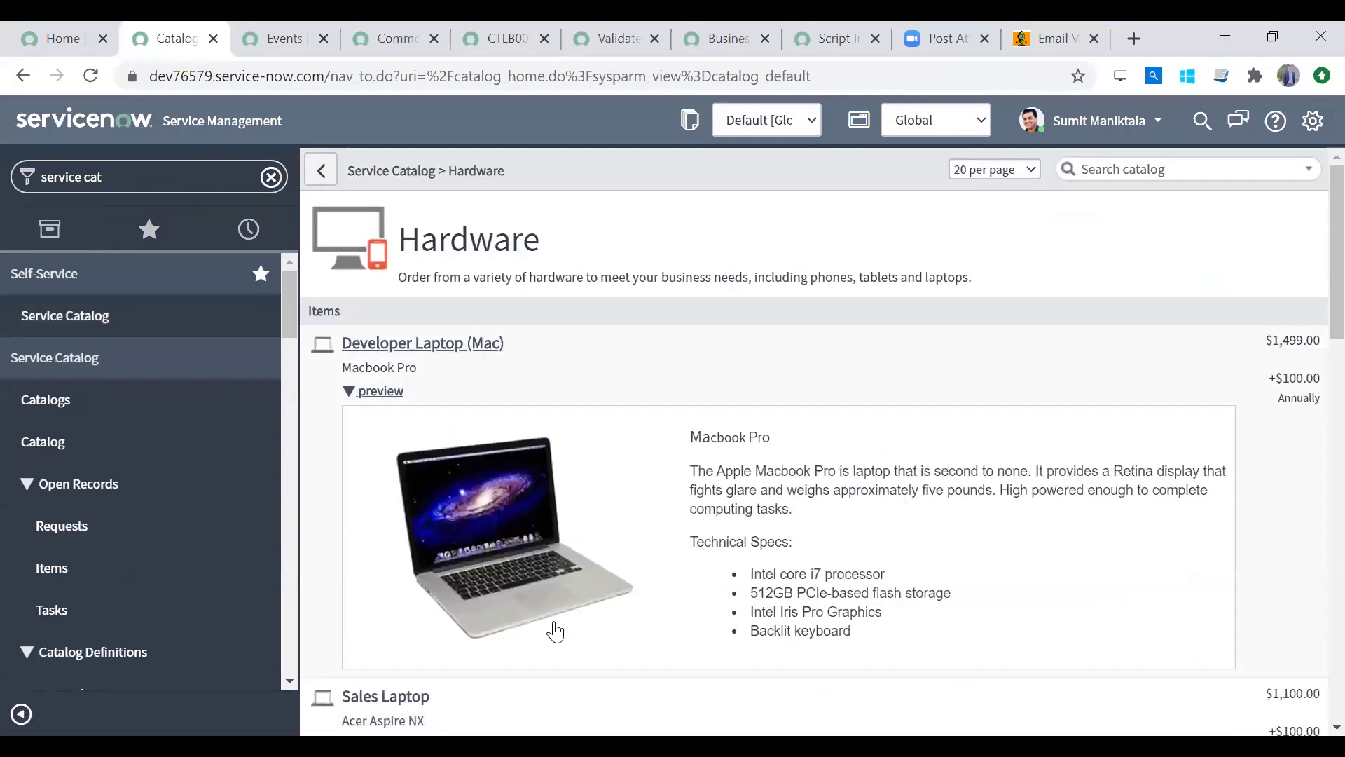
scroll(1311, 278, down, 12)
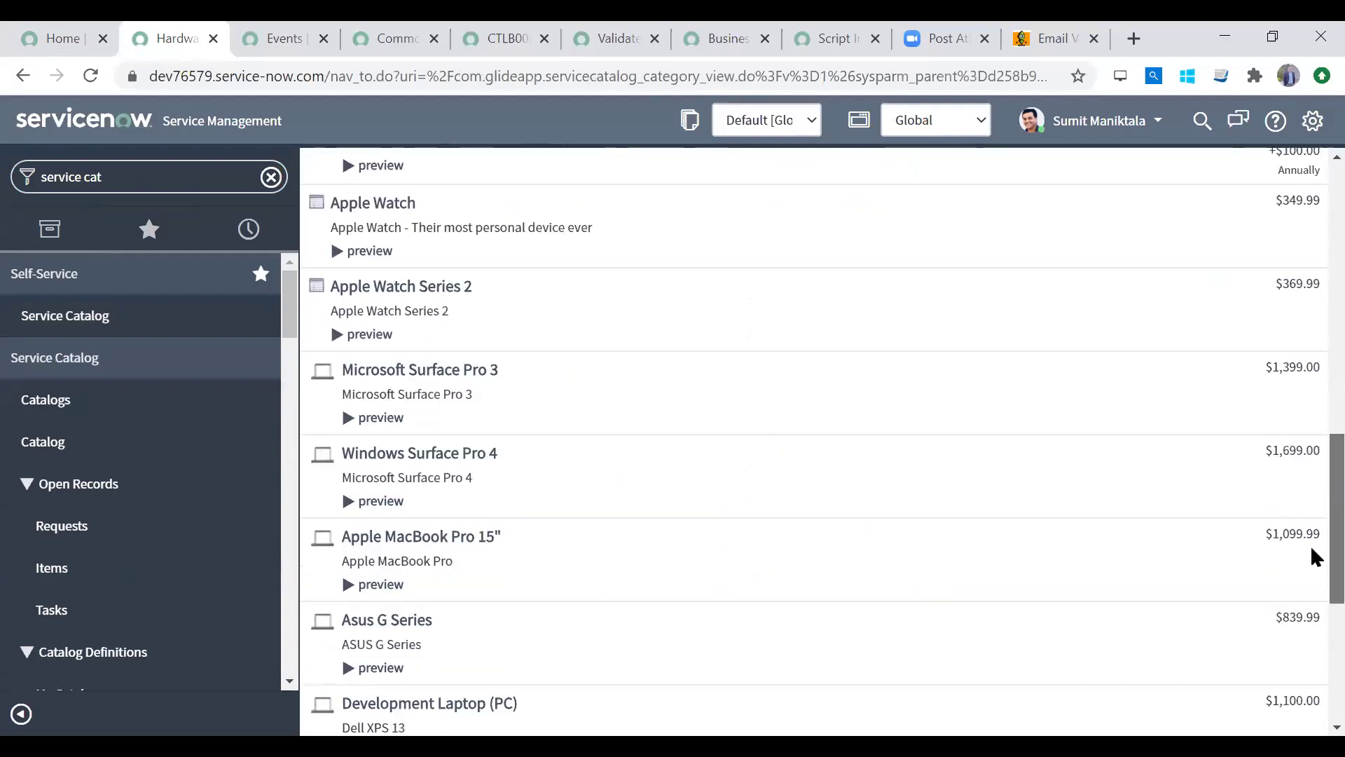
scroll(1312, 556, down, 5)
scroll(1312, 490, up, 10)
scroll(1312, 617, down, 10)
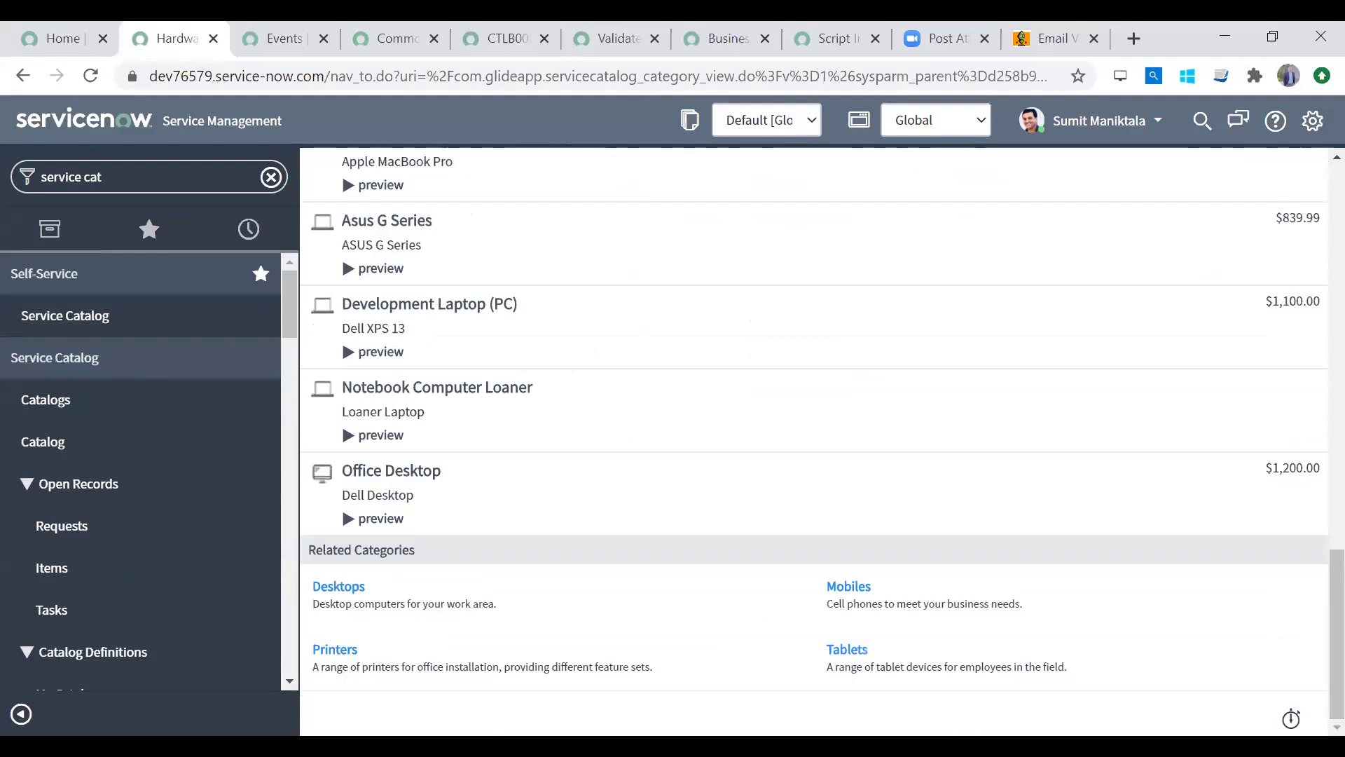
Step: Open the Printers category, view the Canon imageCLASS Laser Printer, and return to the printer list
click(333, 654)
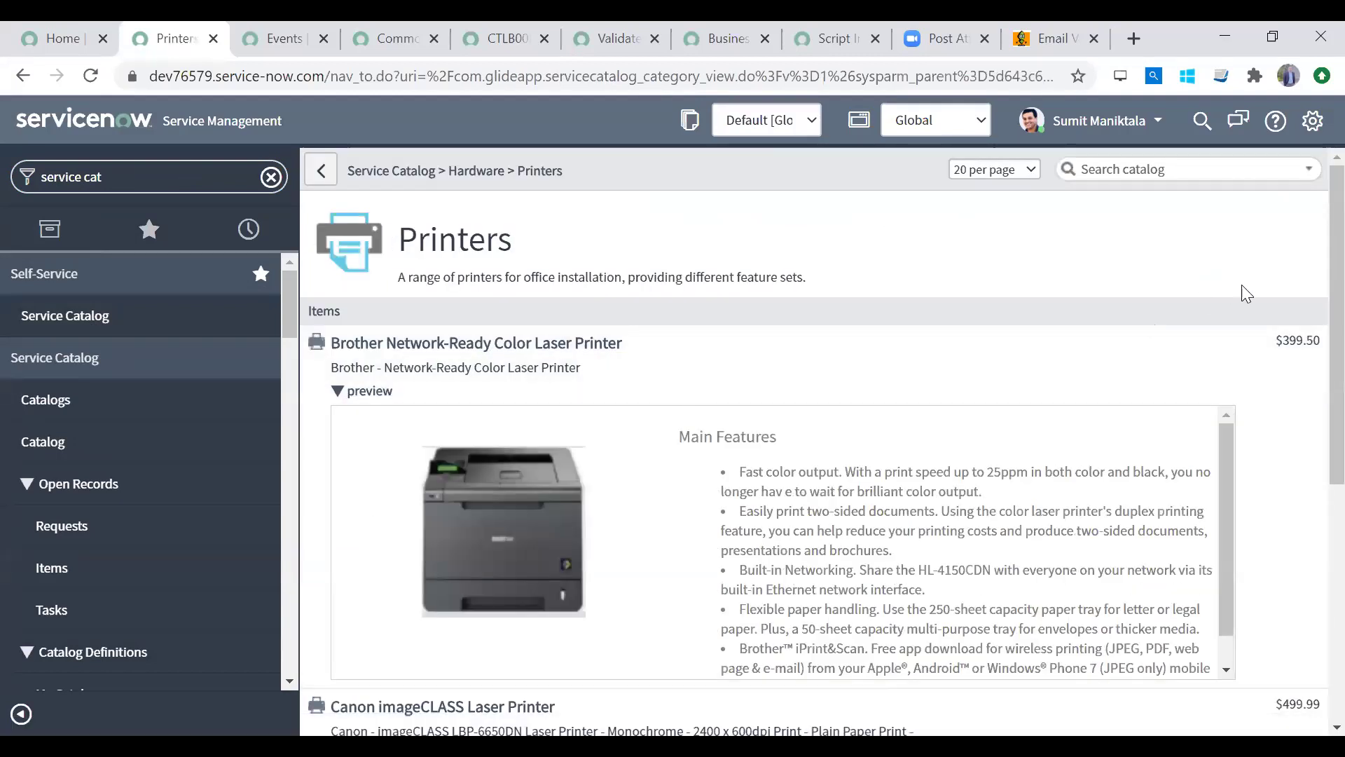
scroll(1310, 629, down, 5)
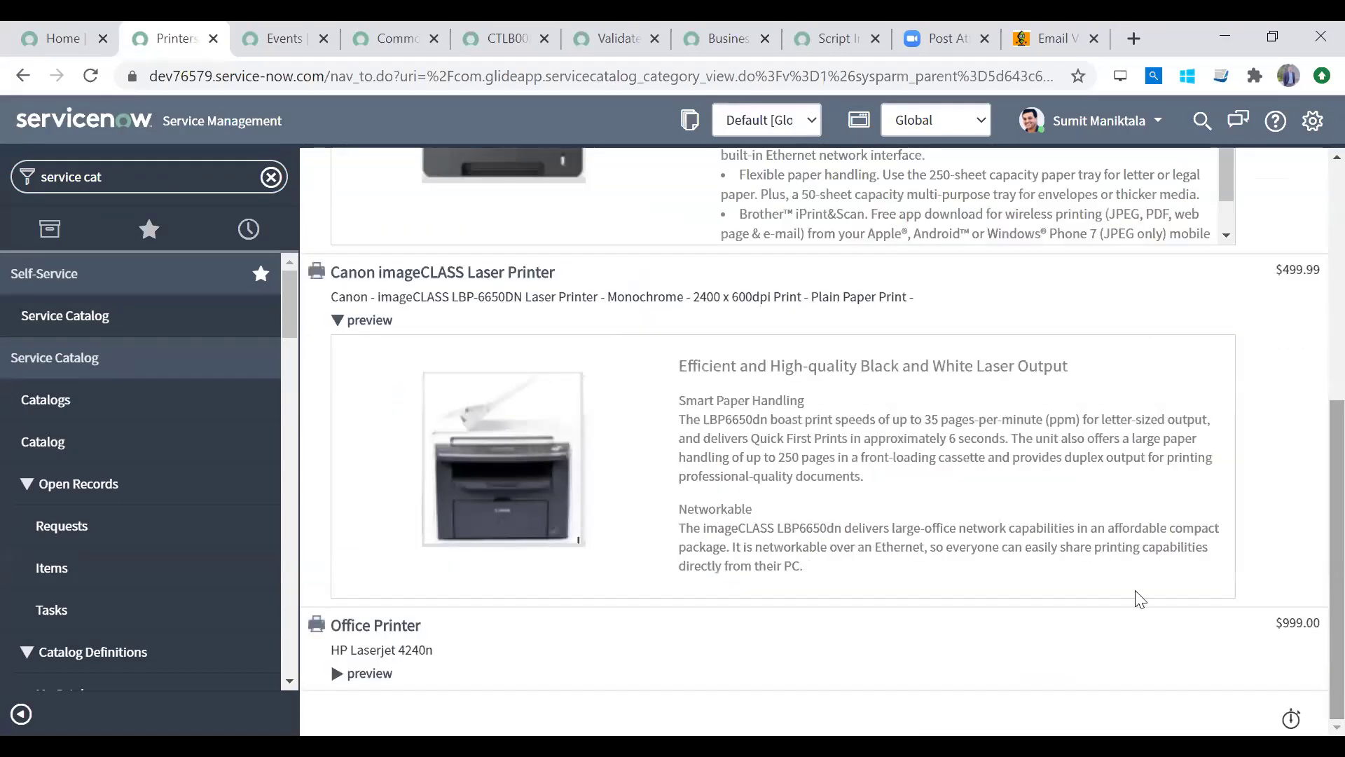
click(491, 276)
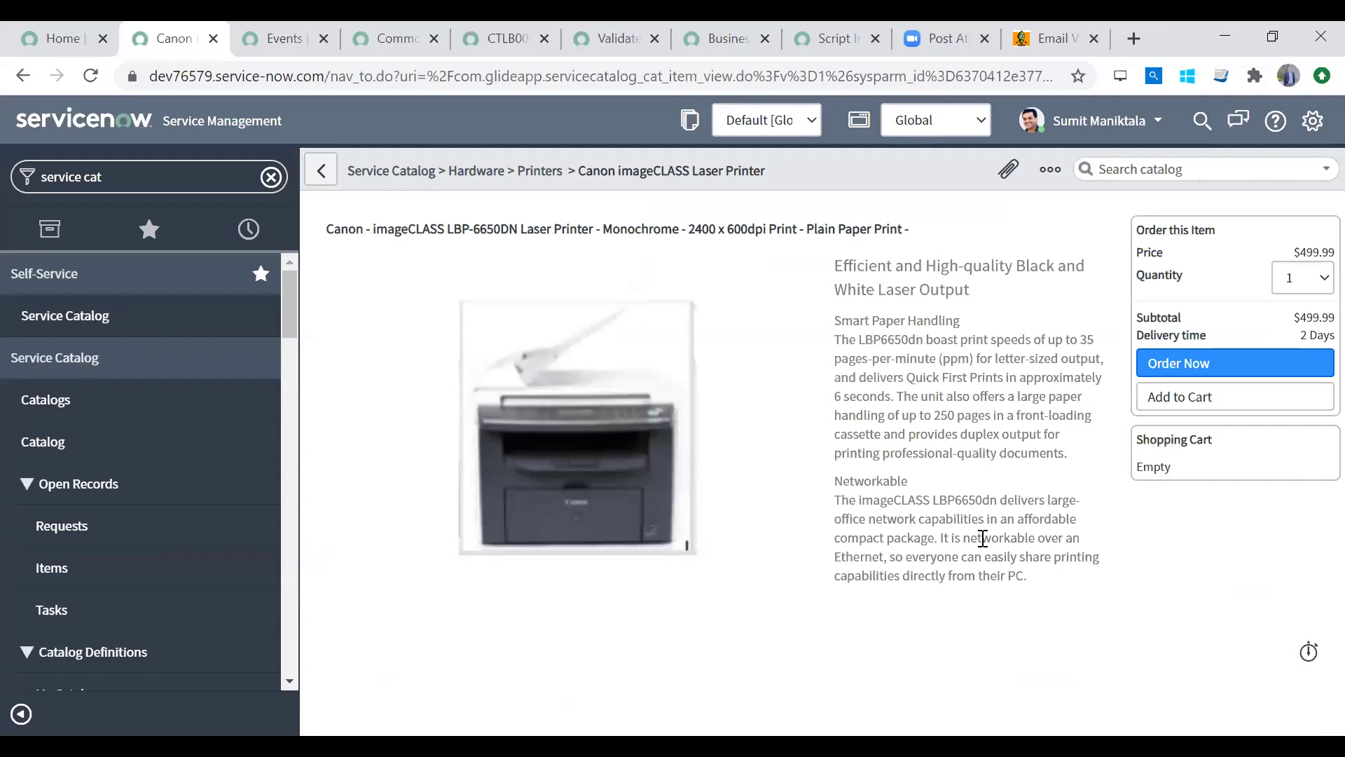
click(322, 174)
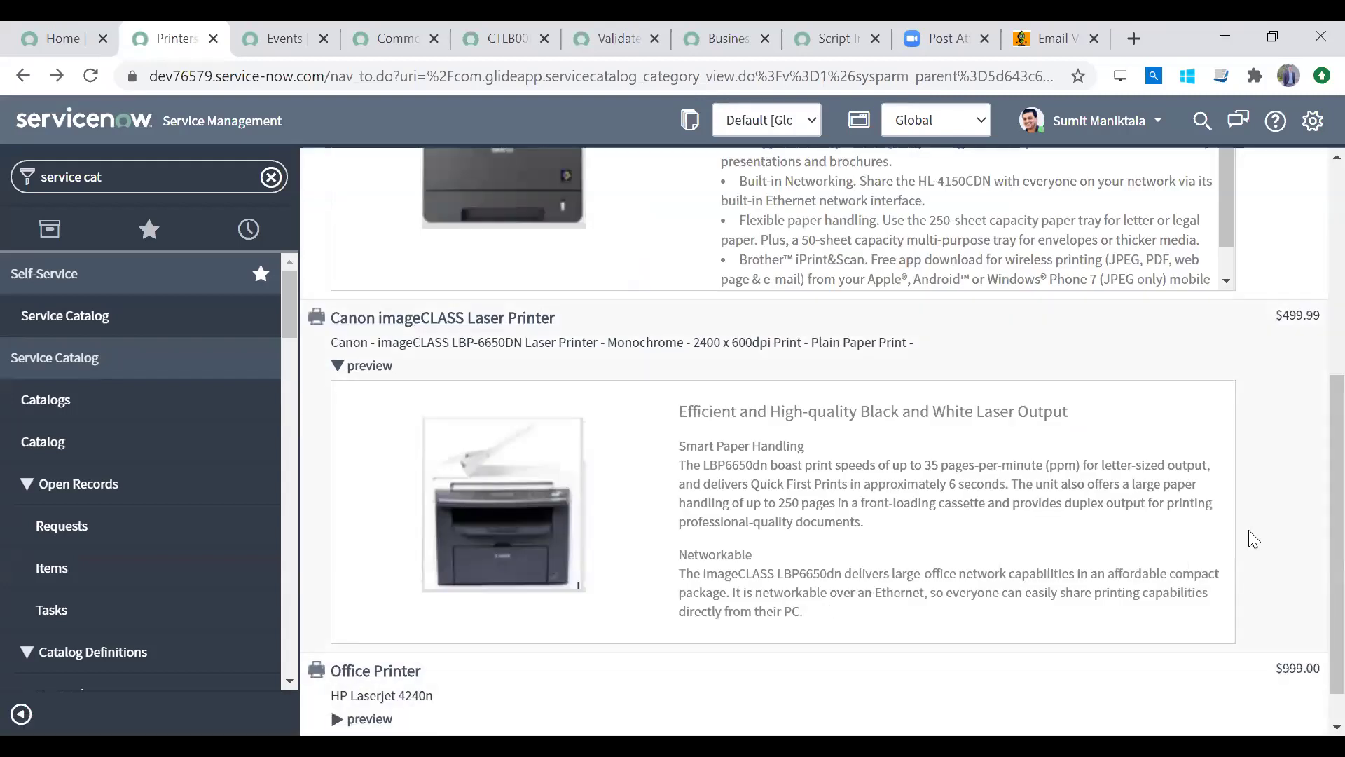
scroll(1313, 535, up, 5)
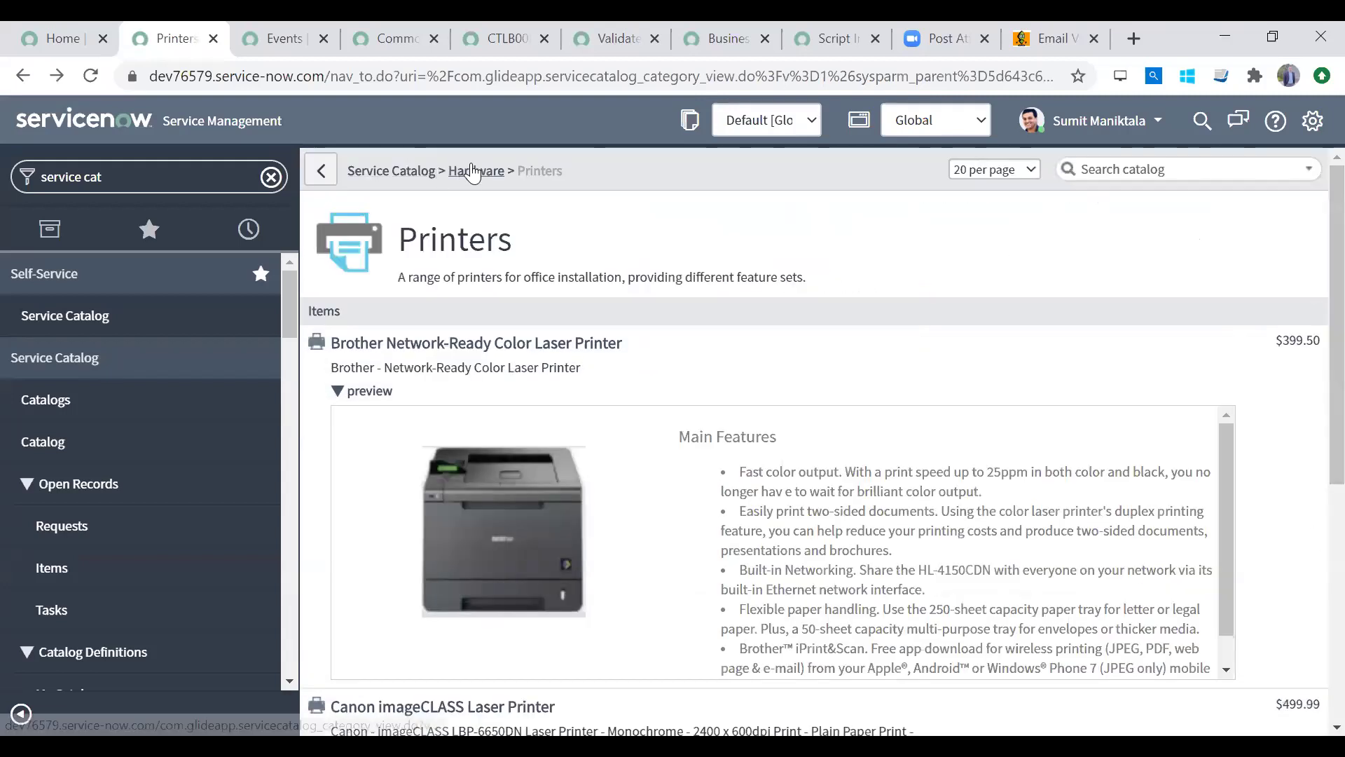
Step: Open Developer Laptop (Mac), tick Adobe Photoshop, then leave the item without ordering
click(471, 171)
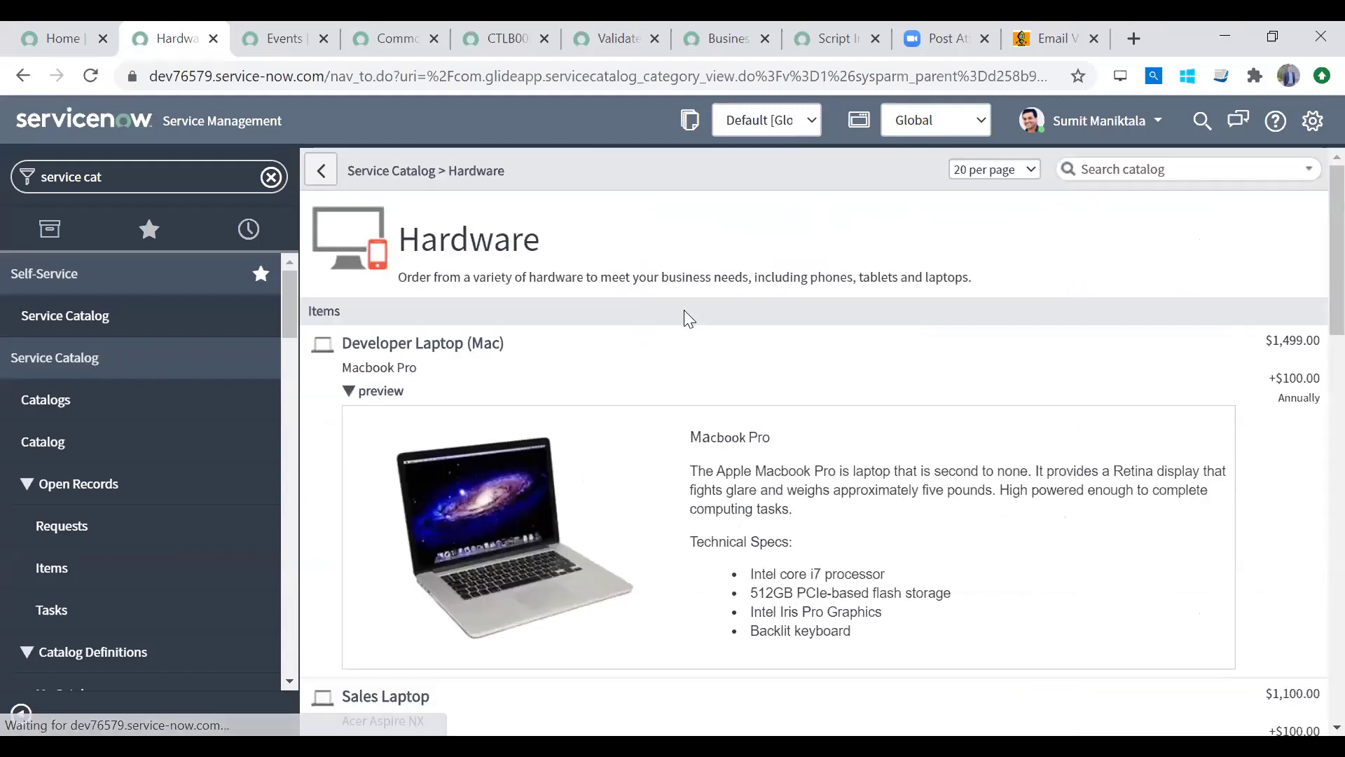
click(442, 356)
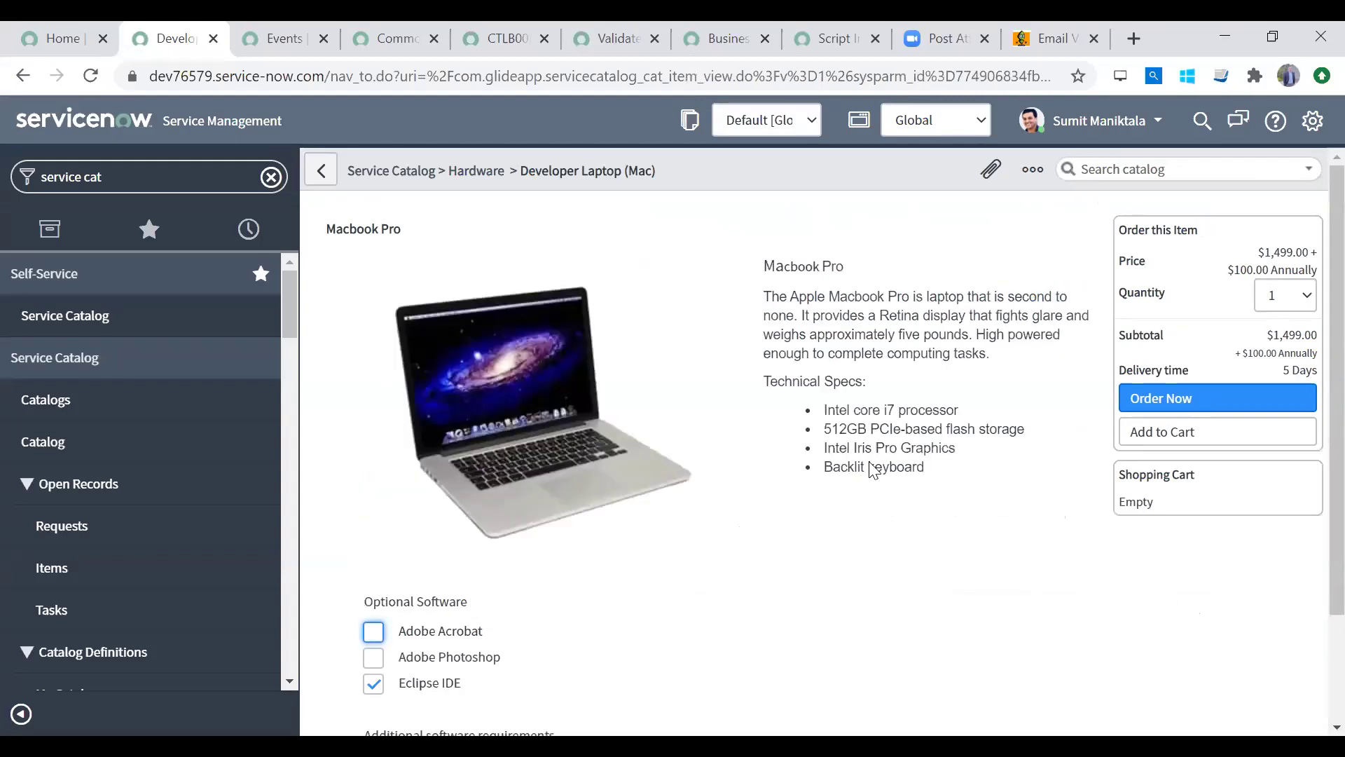
scroll(1310, 451, down, 2)
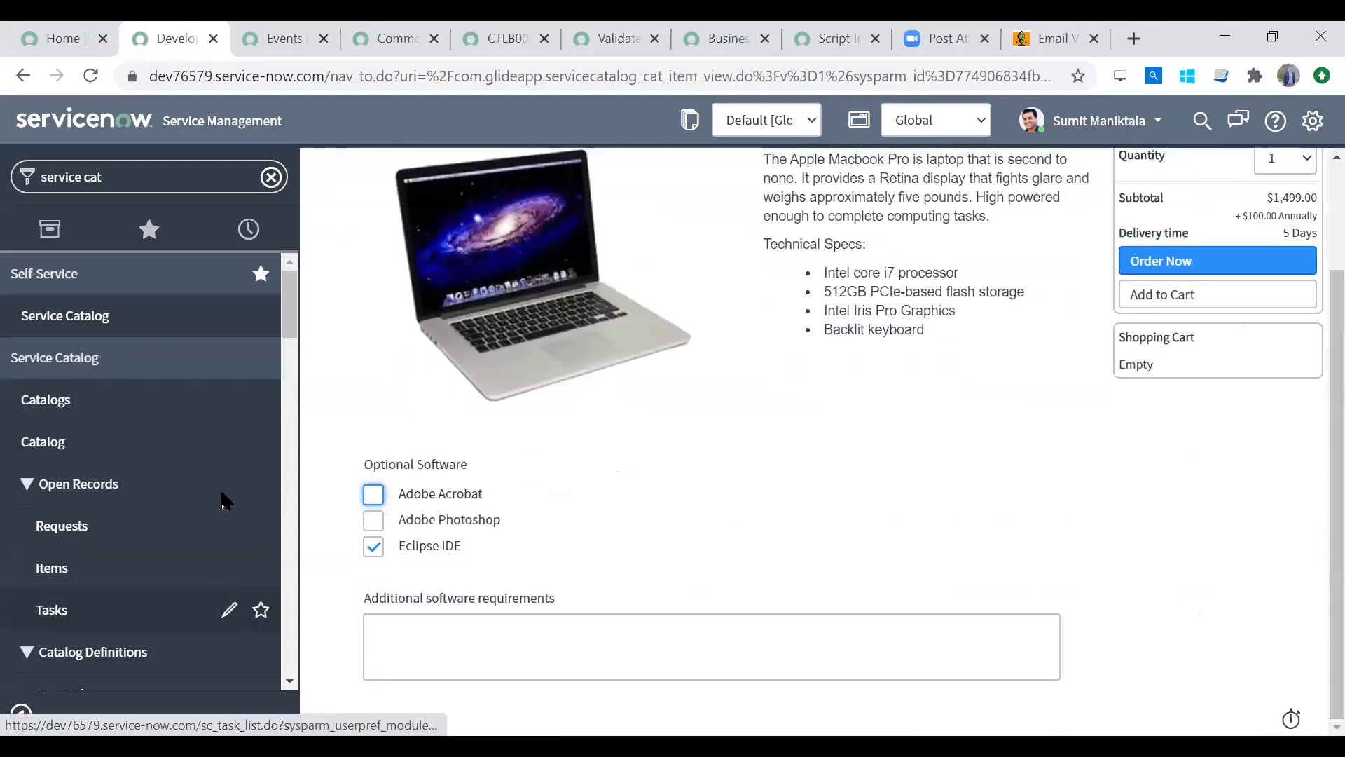
click(372, 544)
click(374, 523)
click(451, 635)
scroll(1310, 480, up, 2)
scroll(1310, 509, down, 2)
scroll(1310, 475, up, 2)
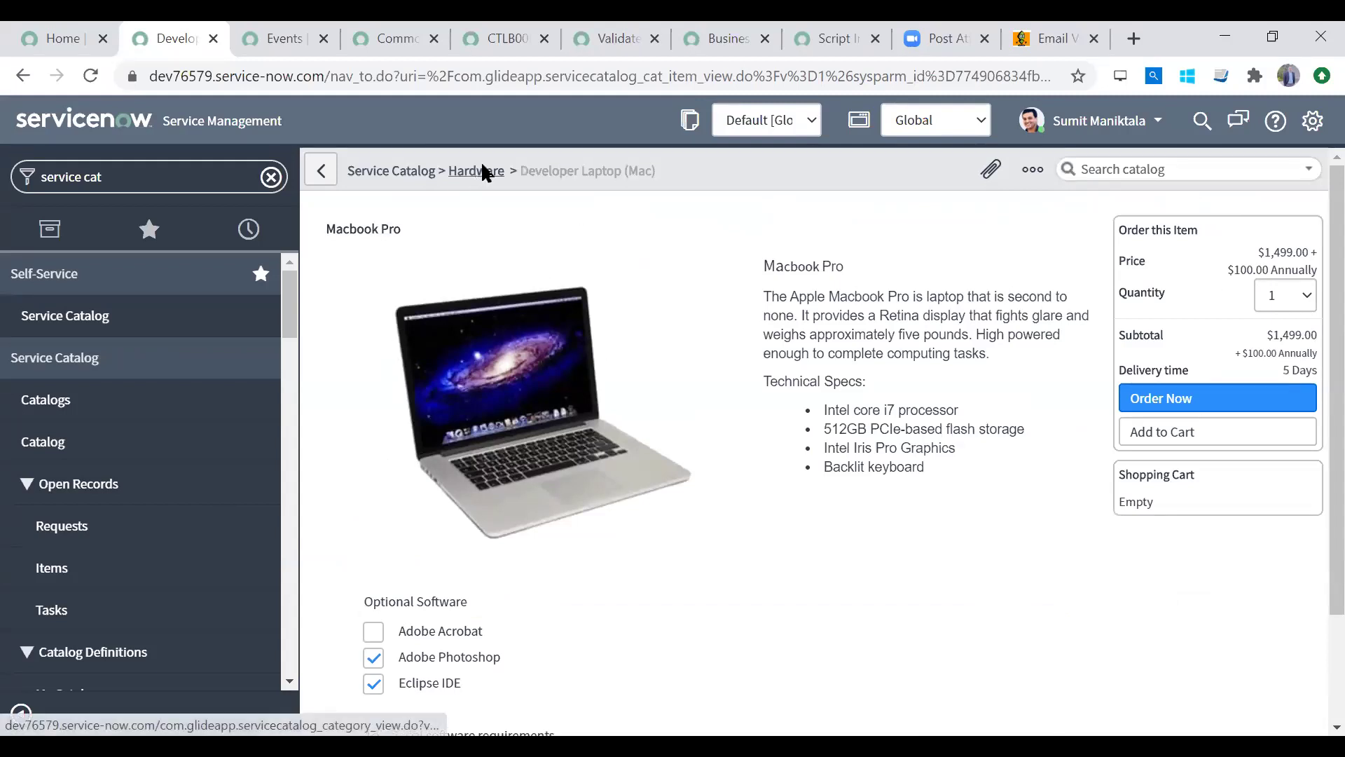
click(761, 187)
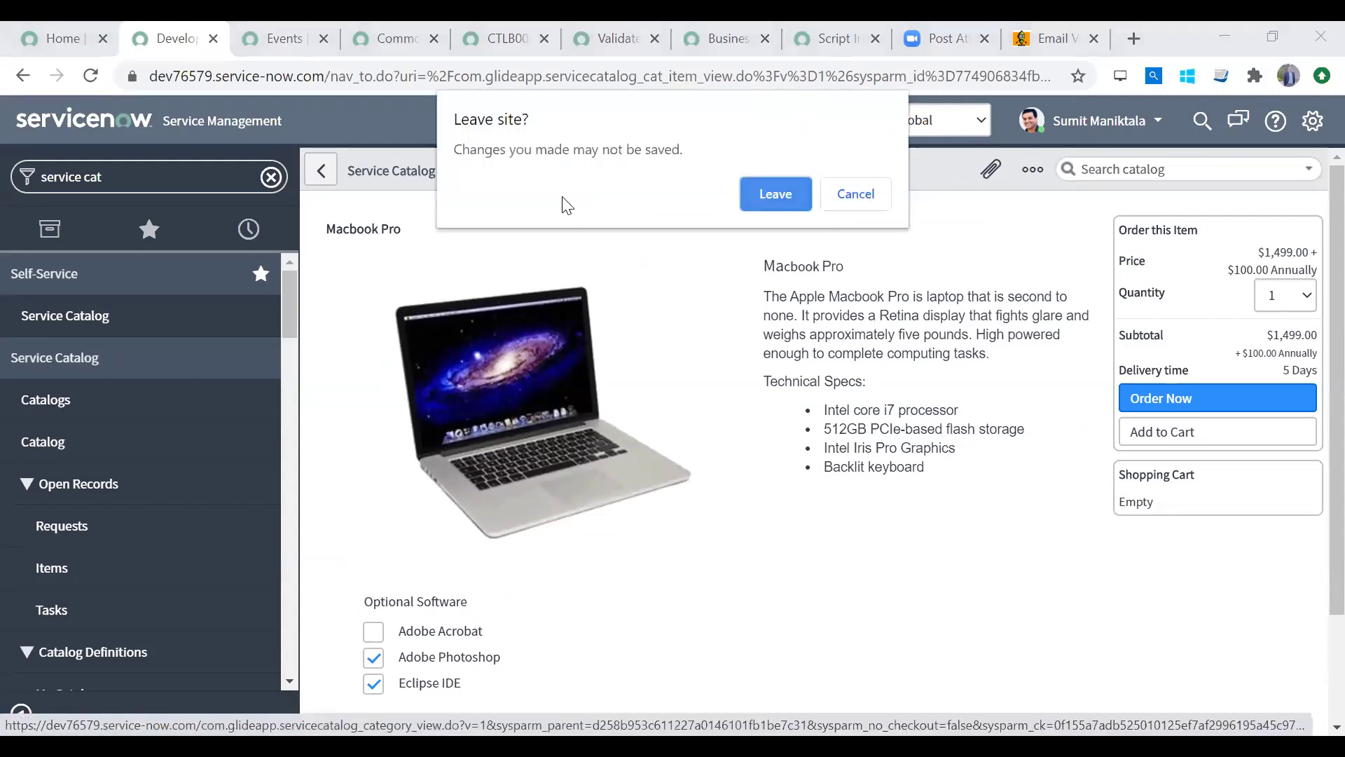
Step: View the Standard Laptop item (Lenovo Carbon x1, $1,100.00), then return to the Service Catalog home
scroll(1312, 252, down, 7)
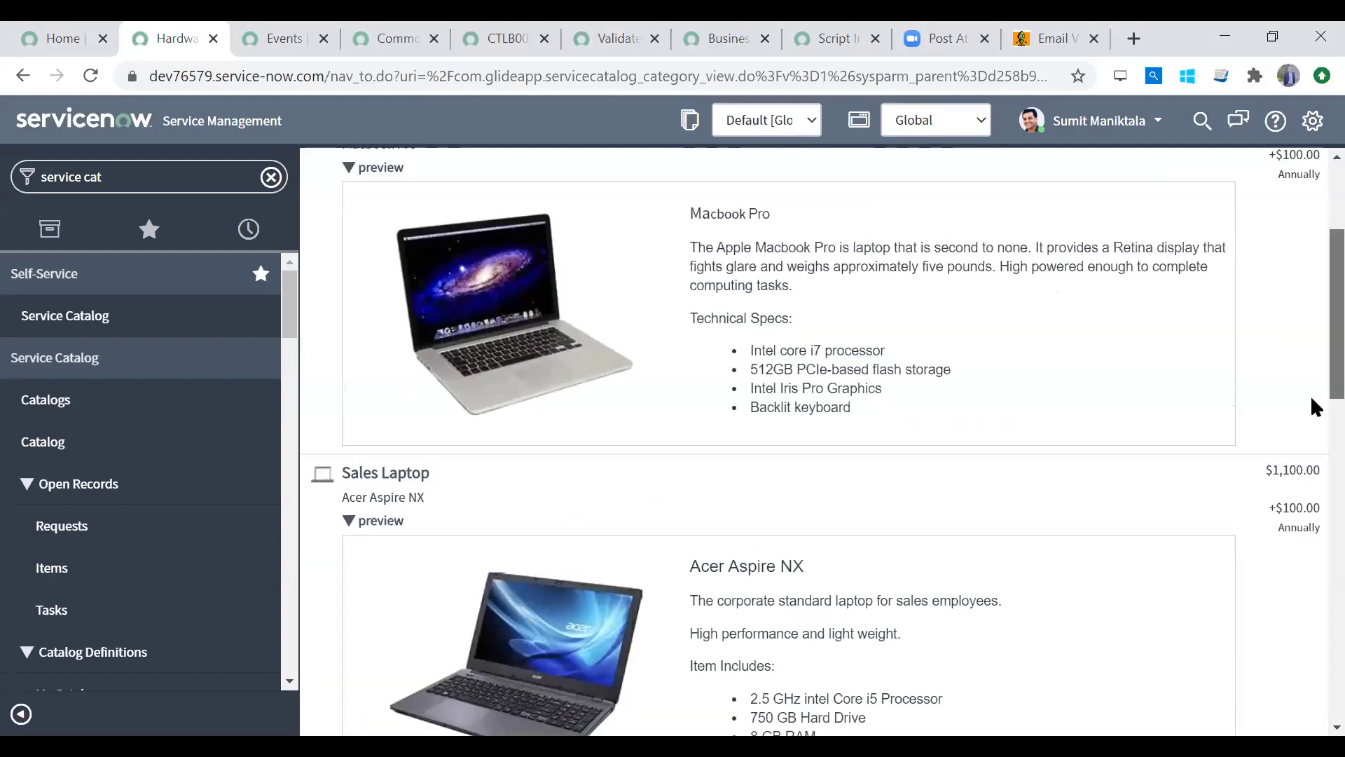
click(434, 520)
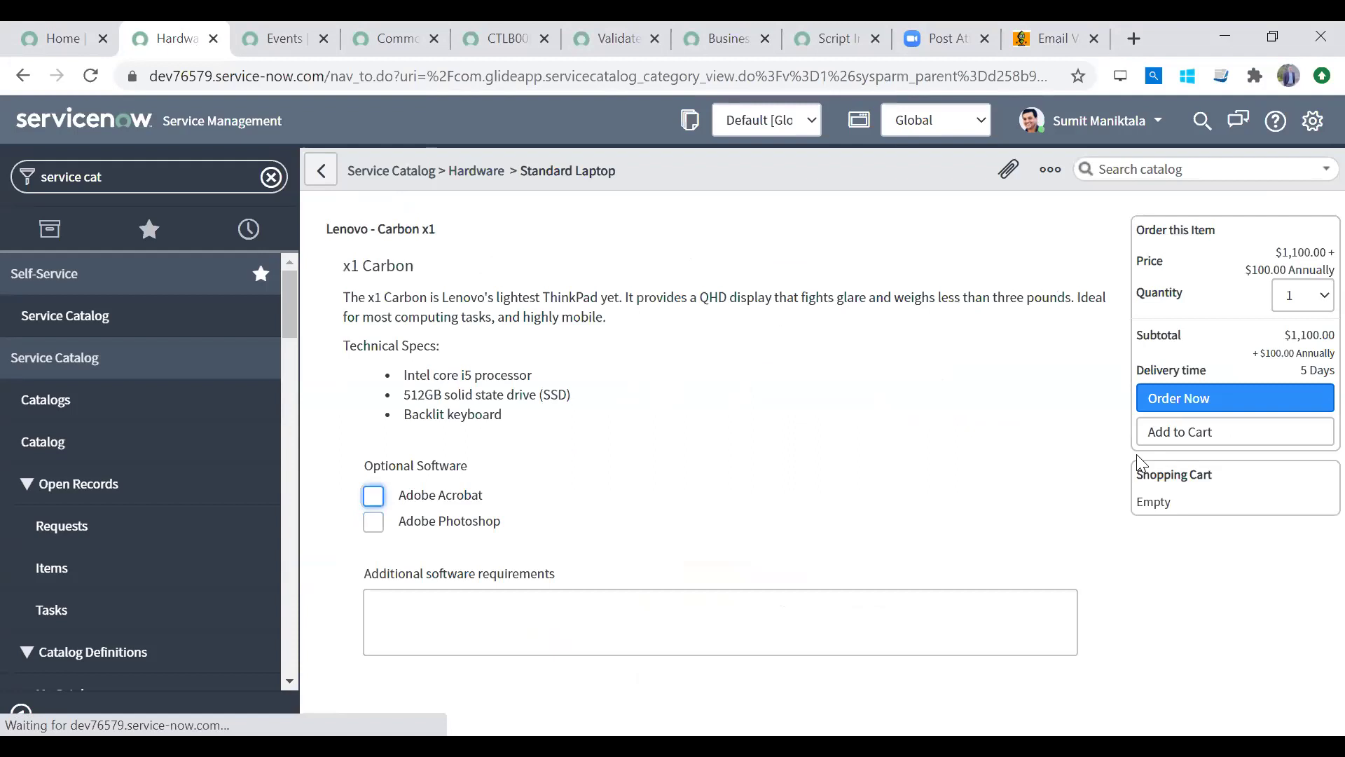
scroll(1312, 536, down, 2)
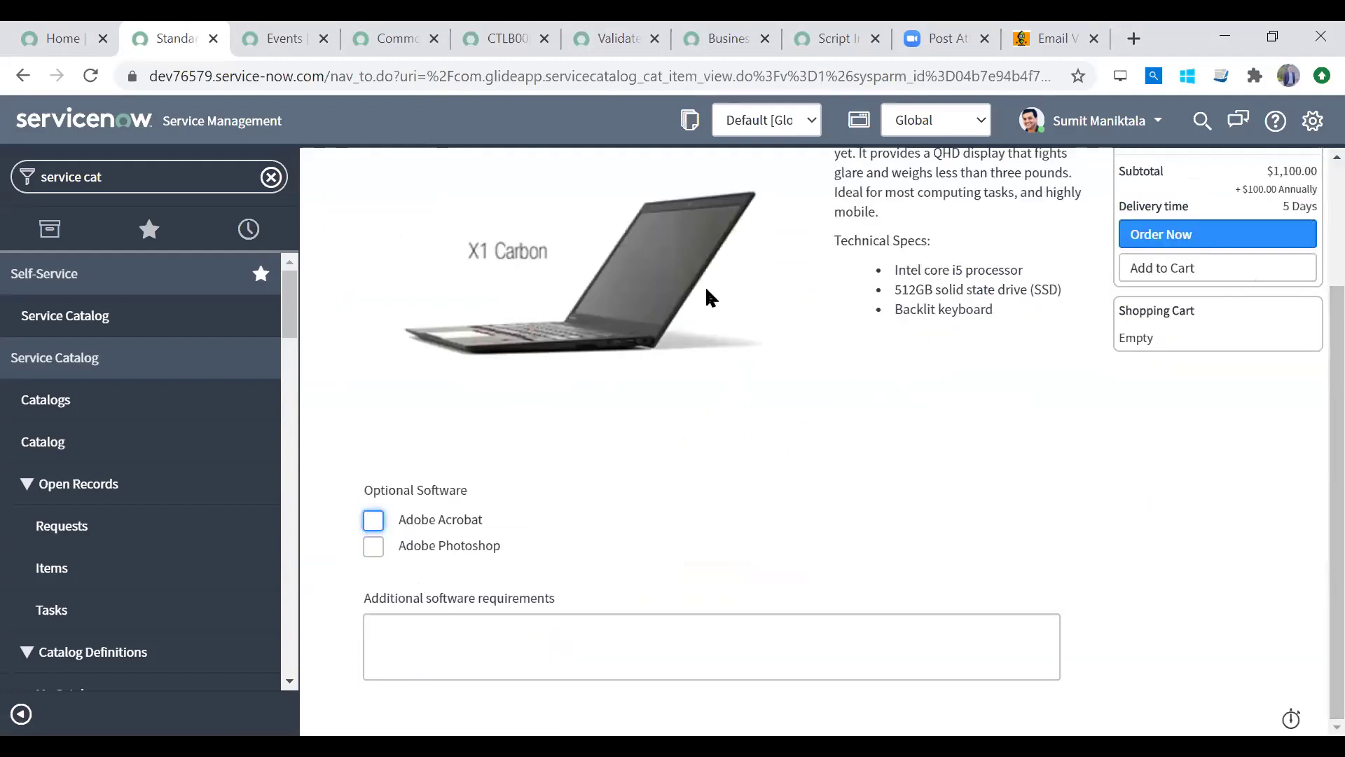
scroll(1310, 333, up, 2)
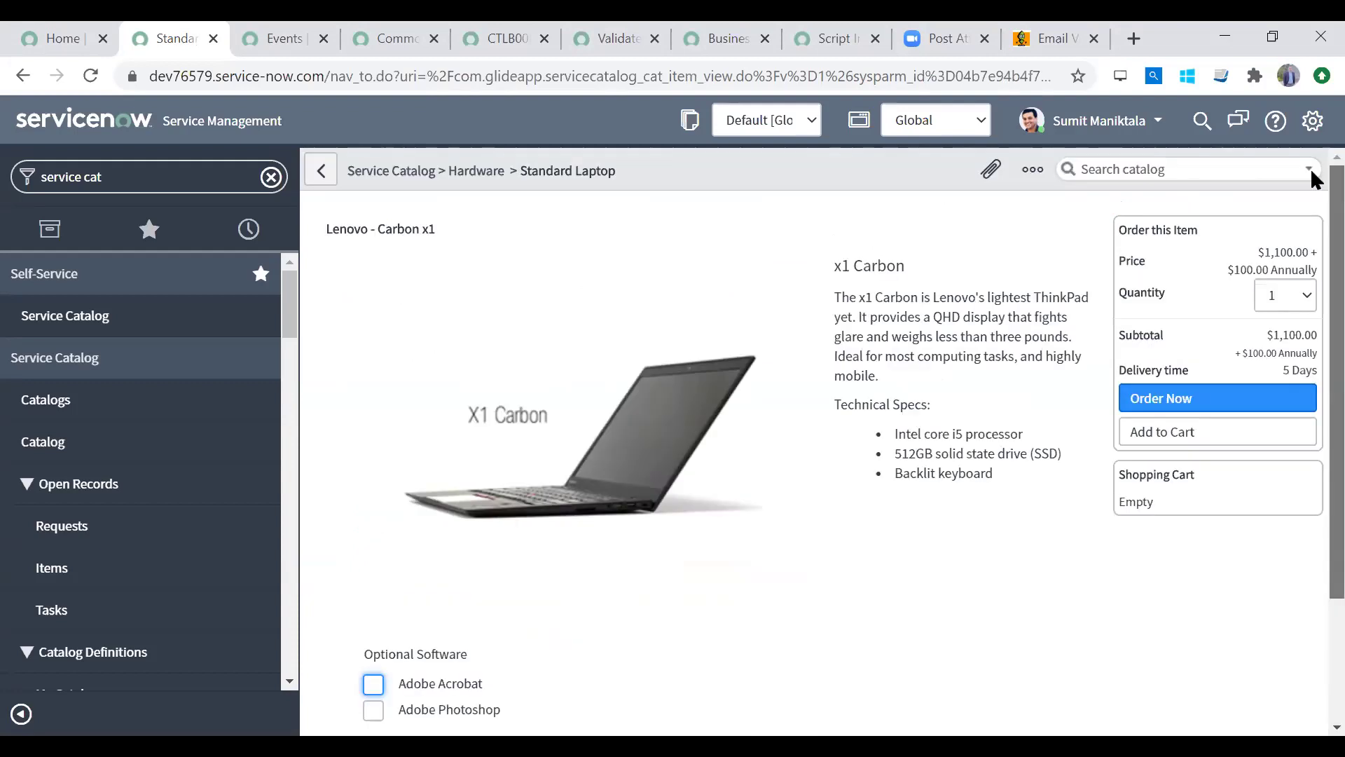
click(490, 172)
click(371, 172)
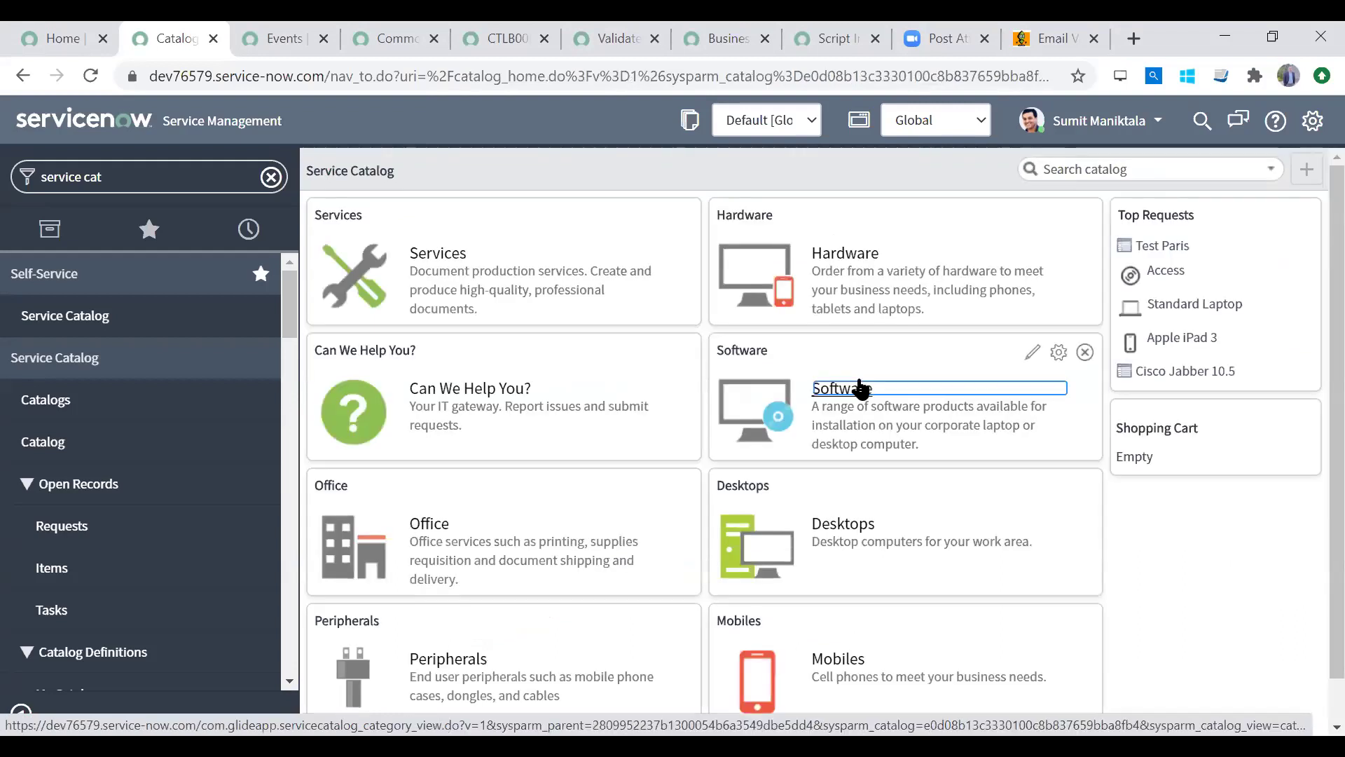
Step: Browse the Software category, viewing the Access and Fireworks items
click(859, 388)
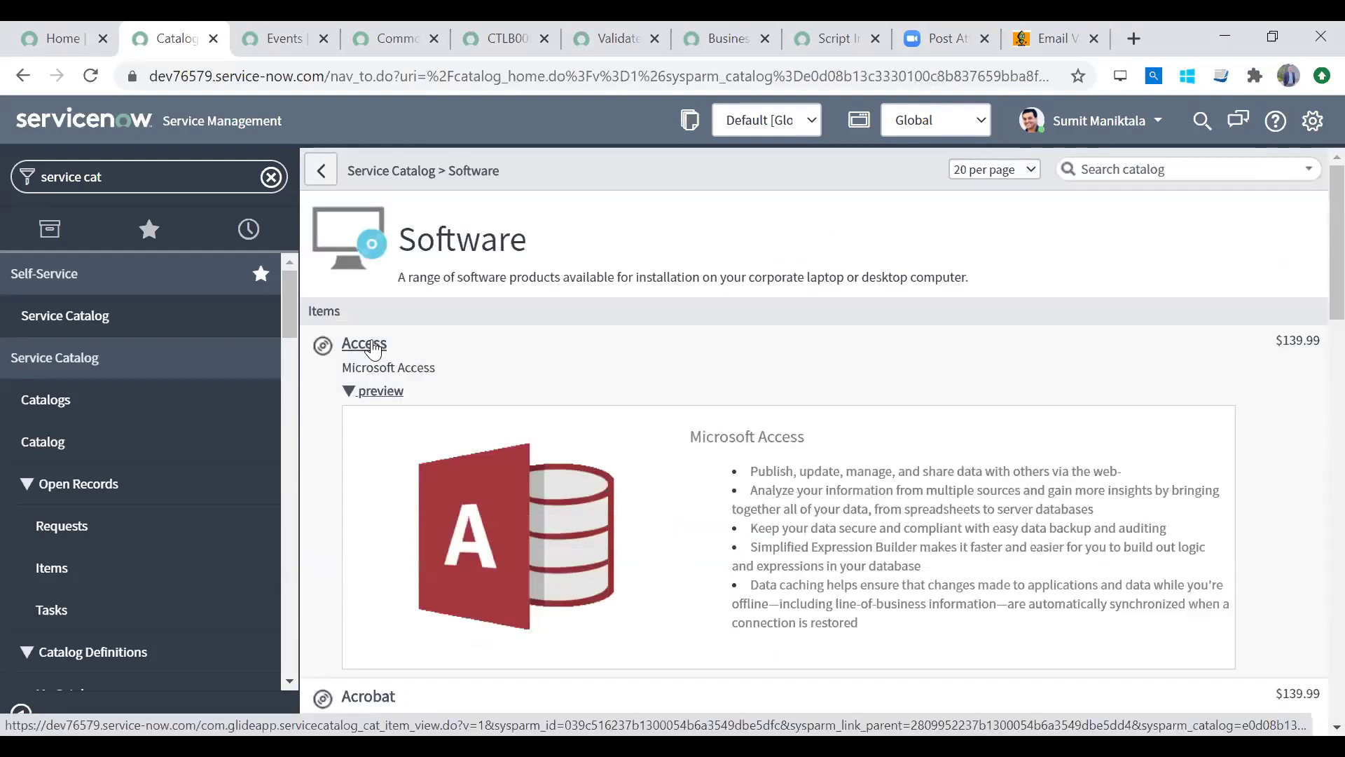
click(1016, 397)
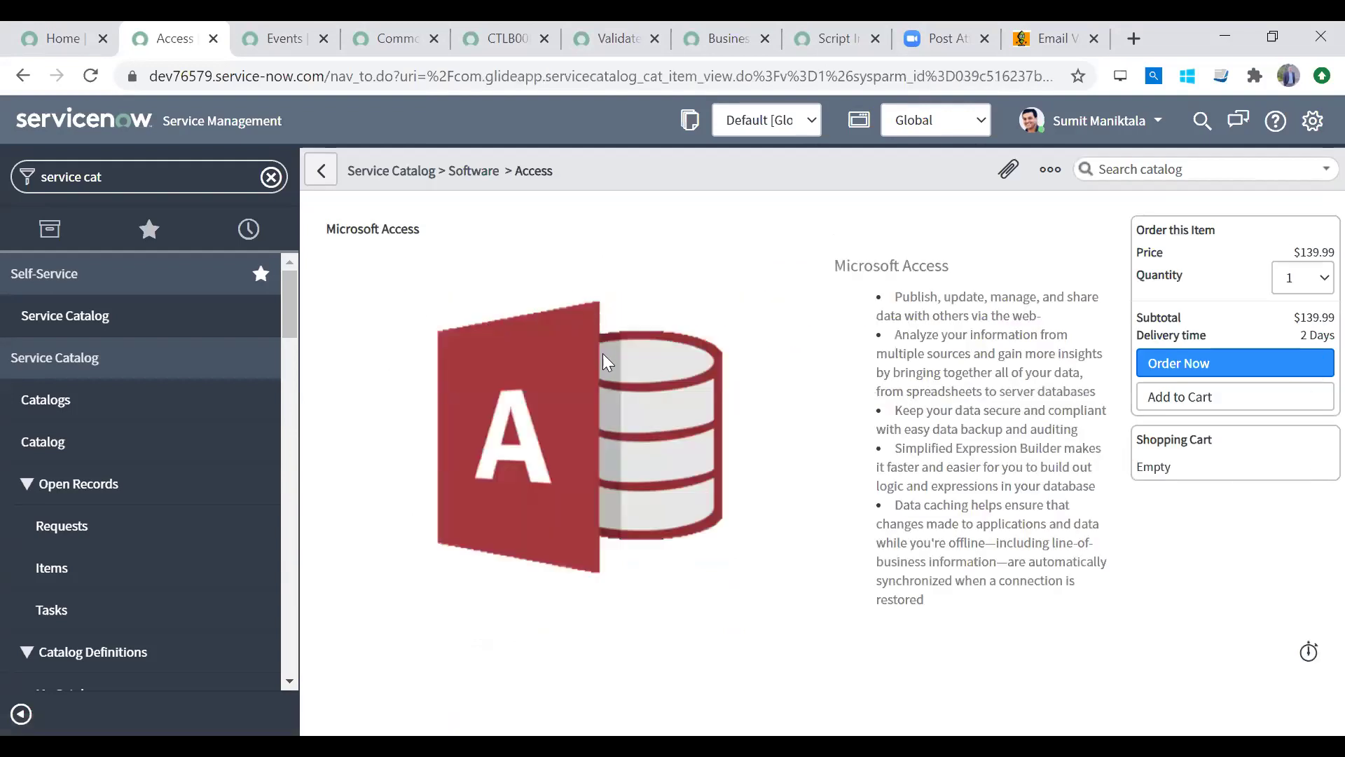
click(321, 171)
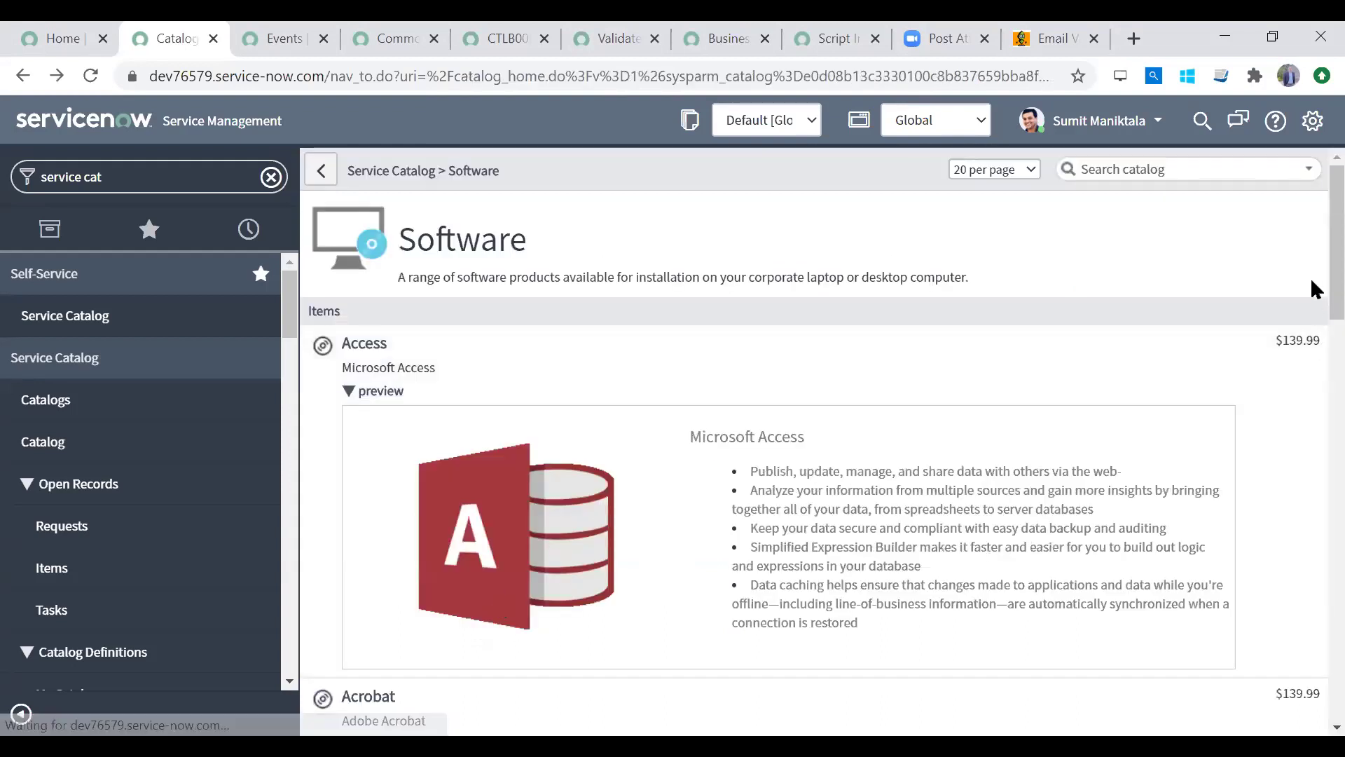
scroll(1312, 587, down, 10)
click(386, 342)
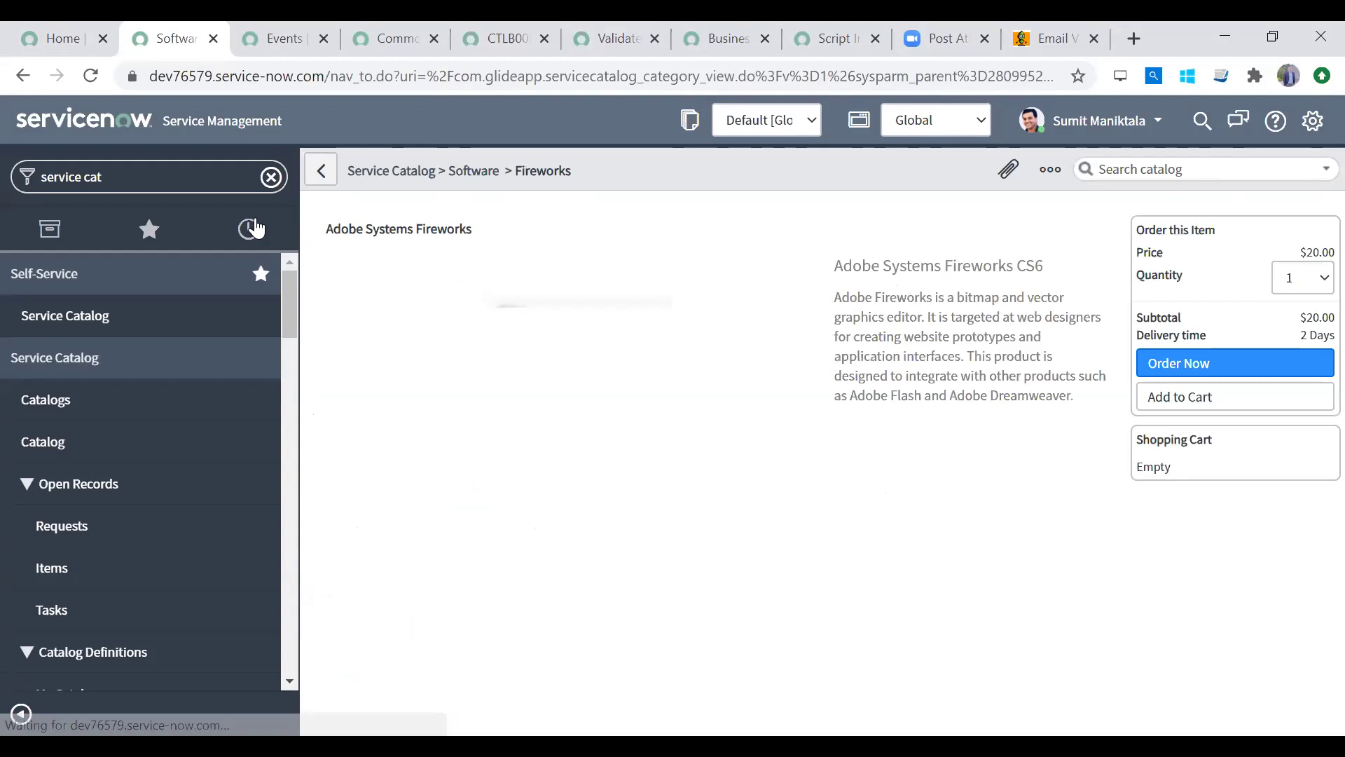
click(321, 171)
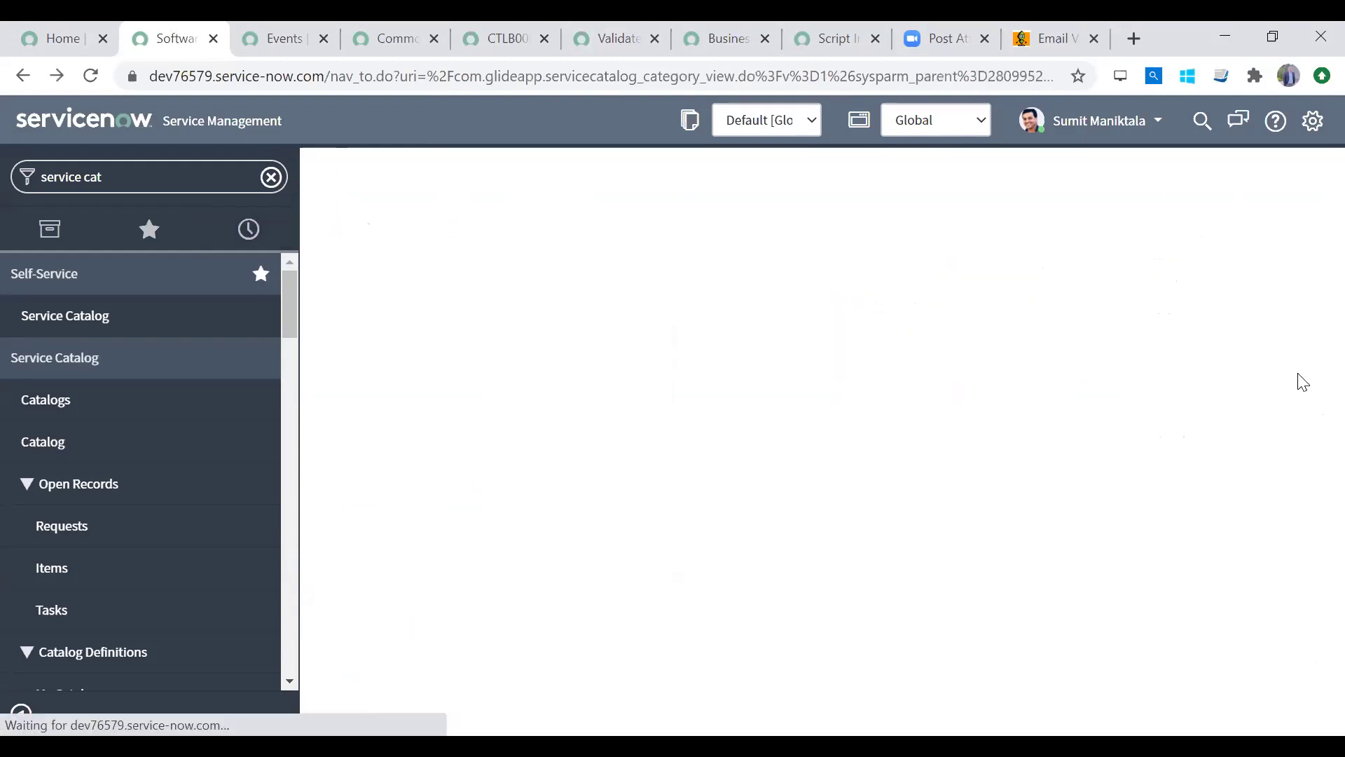
scroll(1314, 529, down, 6)
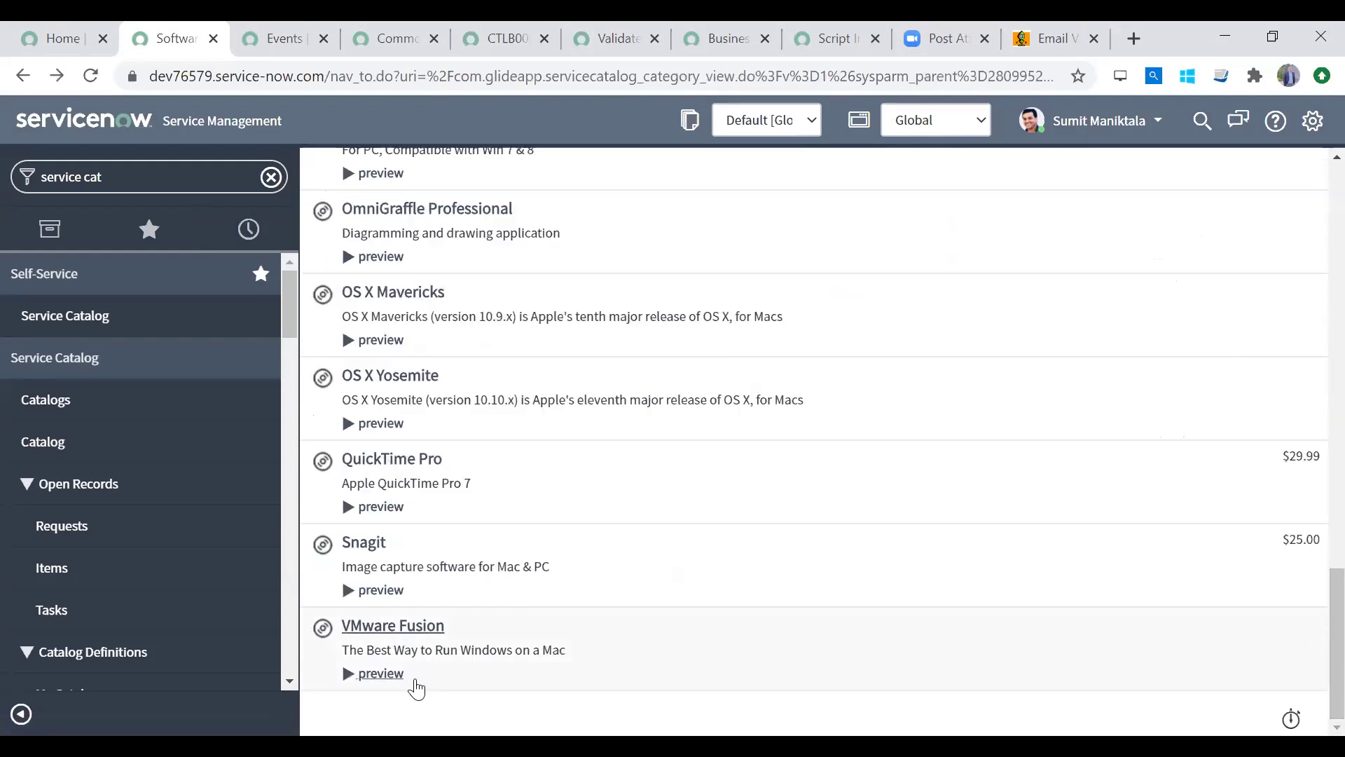
Step: Set VMware Fusion's 'When do you need this?' to This week, then leave it unsubmitted
click(425, 630)
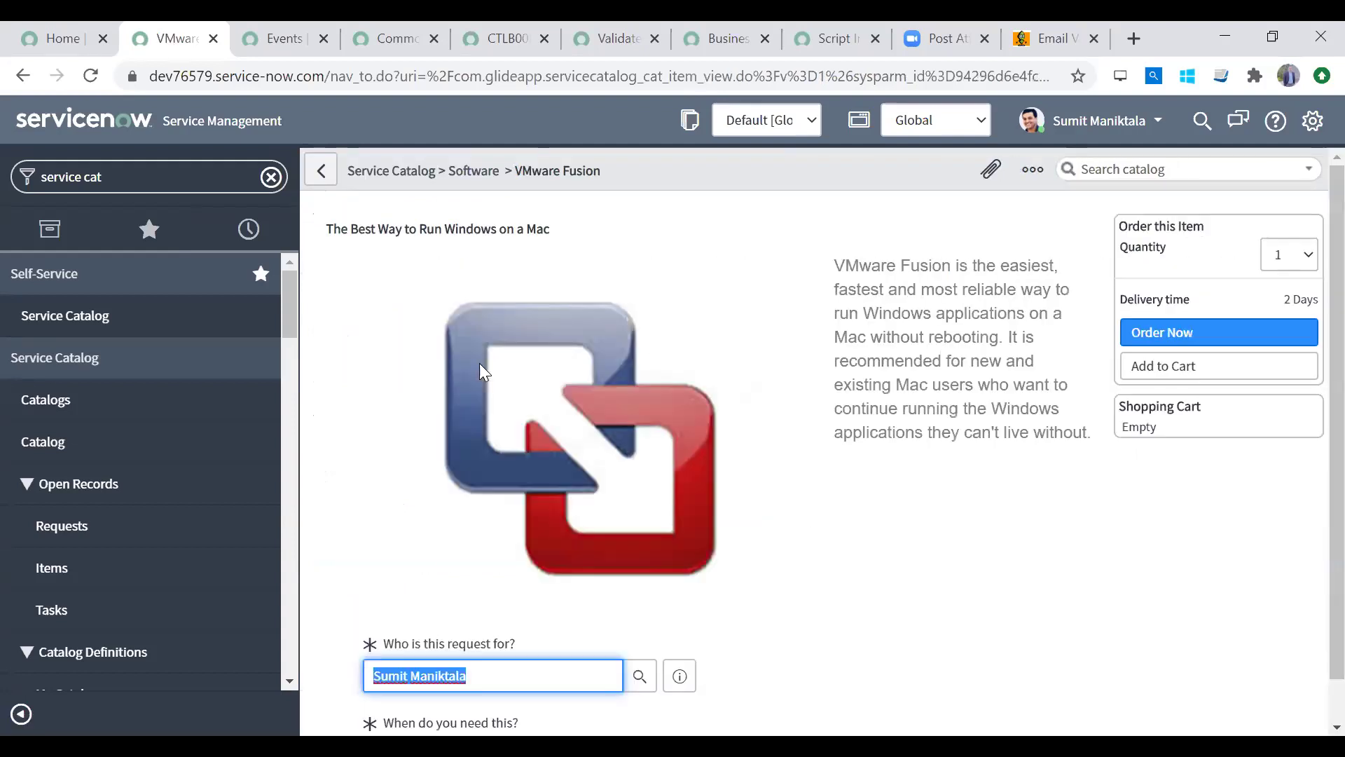
scroll(1313, 704, down, 2)
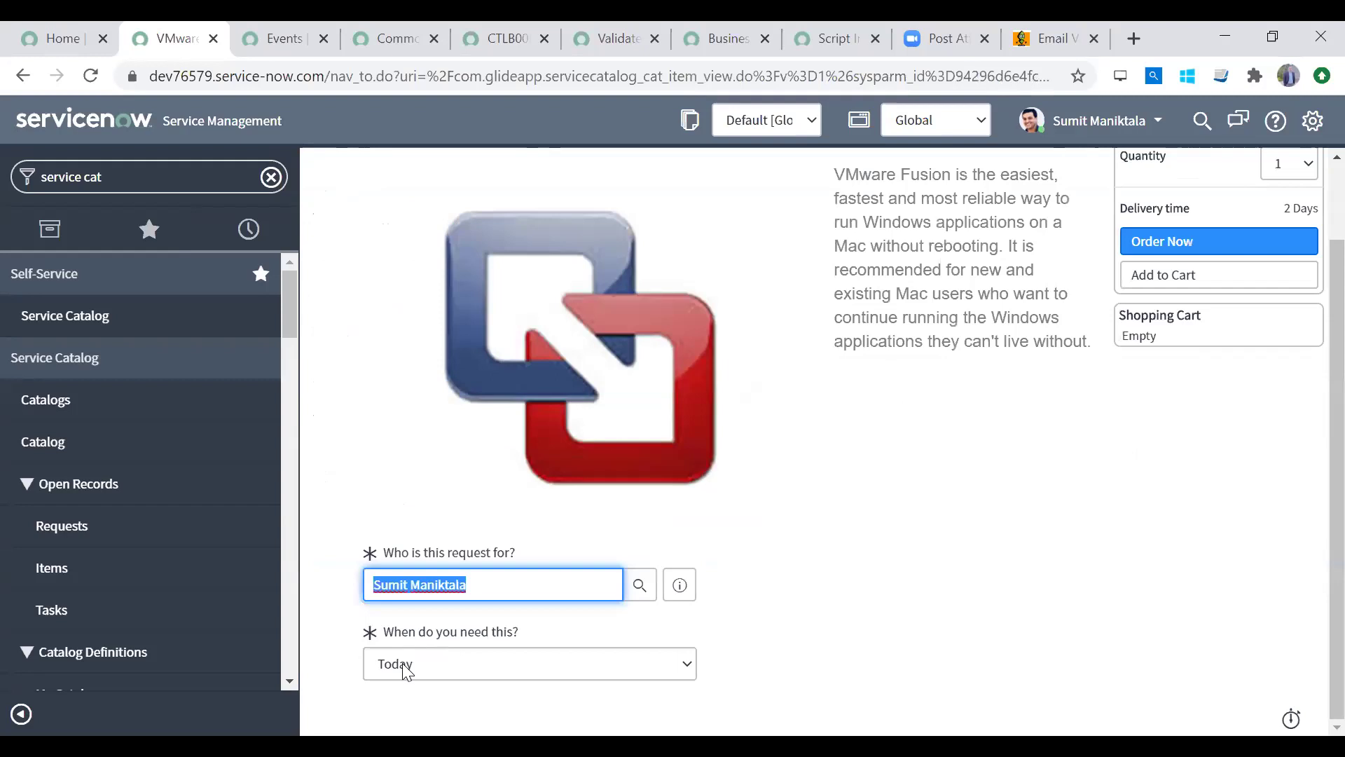
click(406, 664)
click(419, 618)
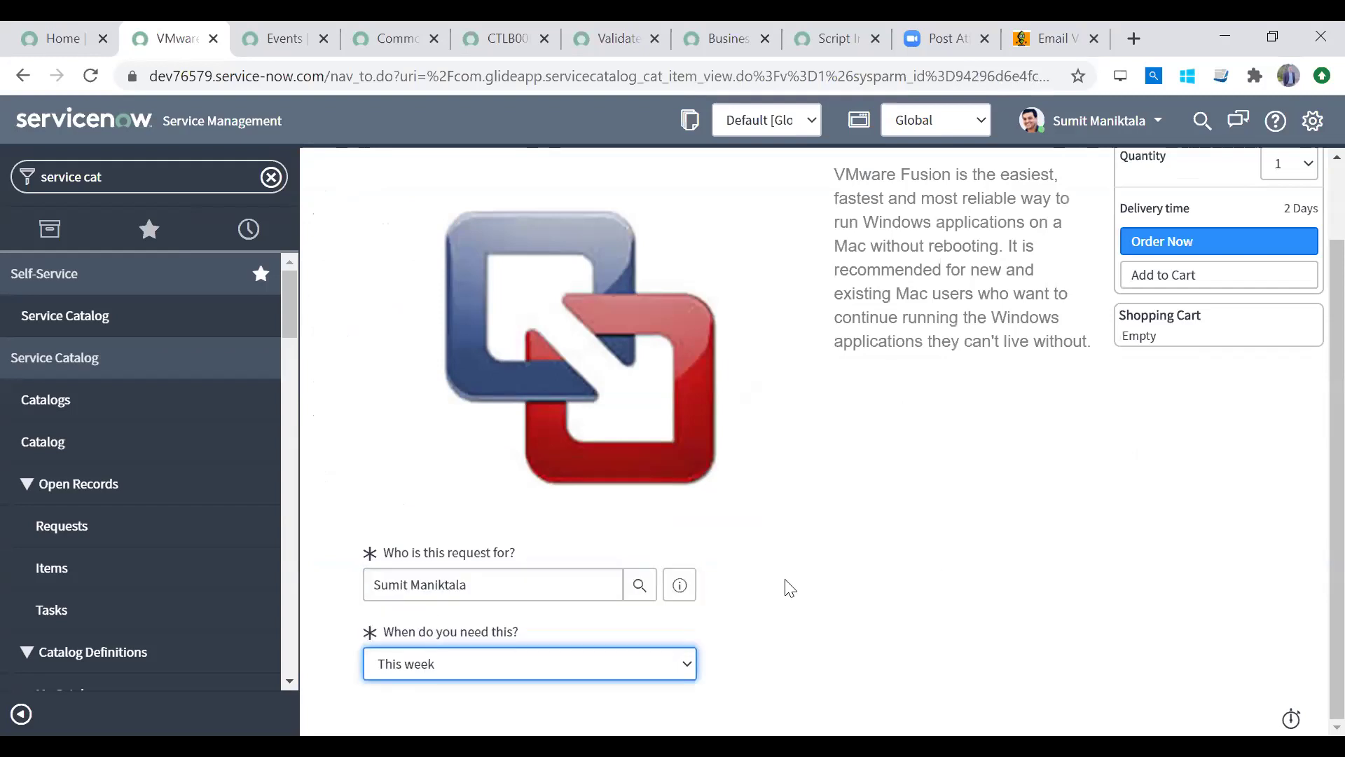
click(570, 581)
scroll(1312, 445, up, 2)
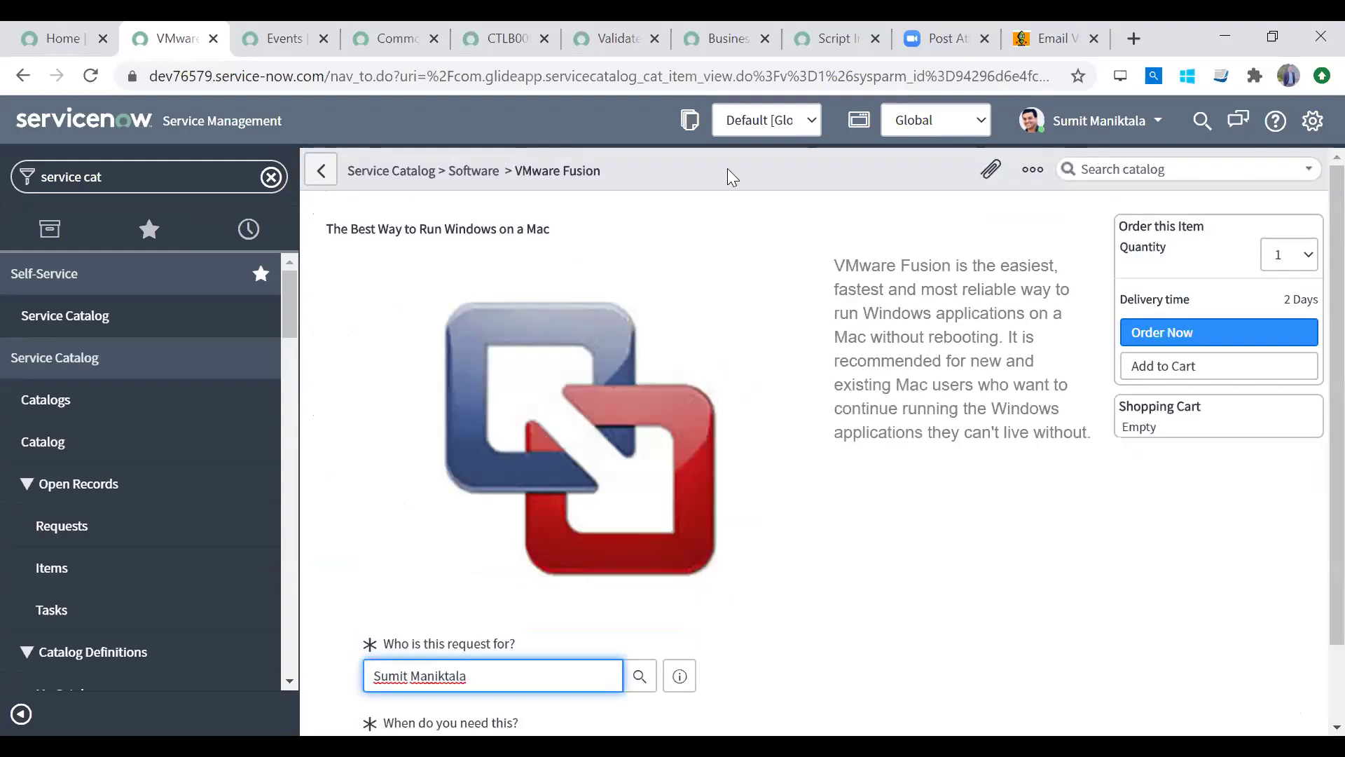
click(410, 176)
click(789, 199)
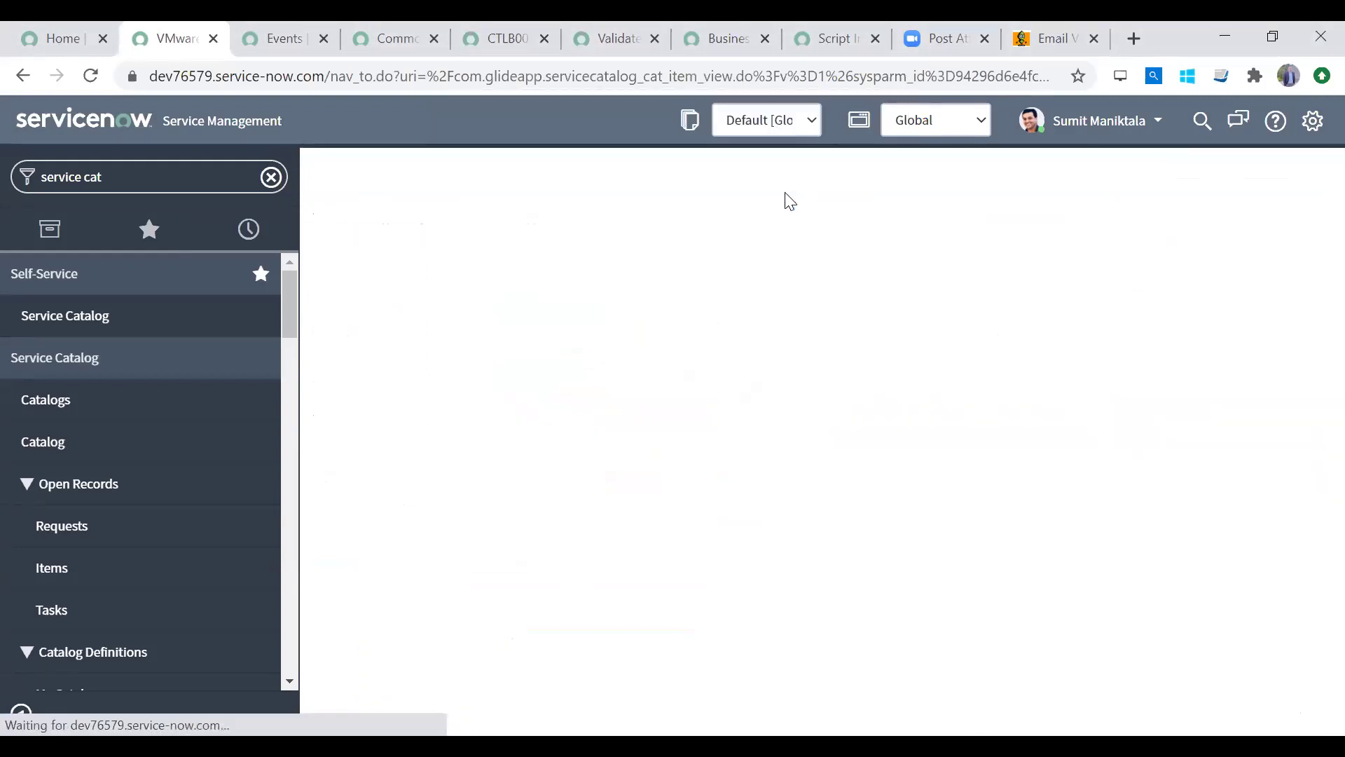
Step: Filter the navigator for 'change' and create a new Normal change request (CHG0030005)
click(133, 178)
text(change)
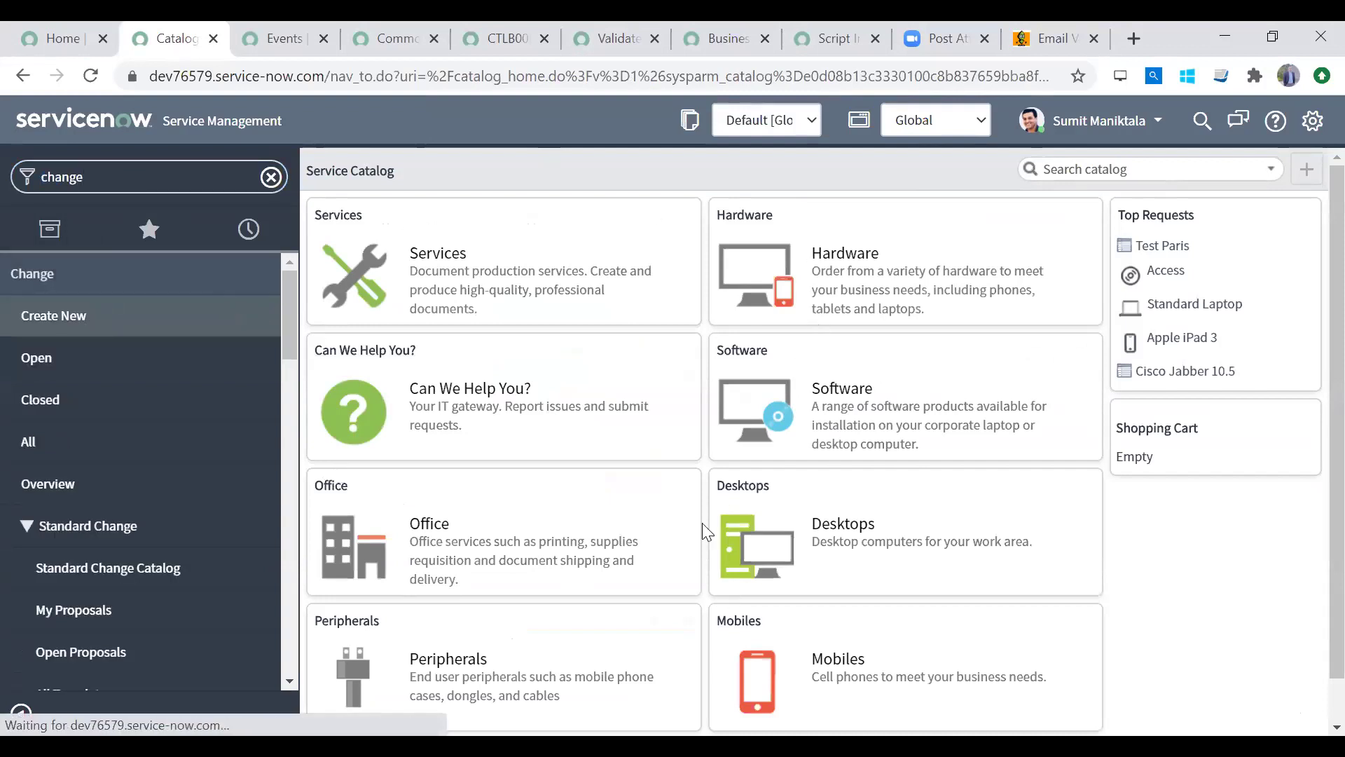
click(503, 255)
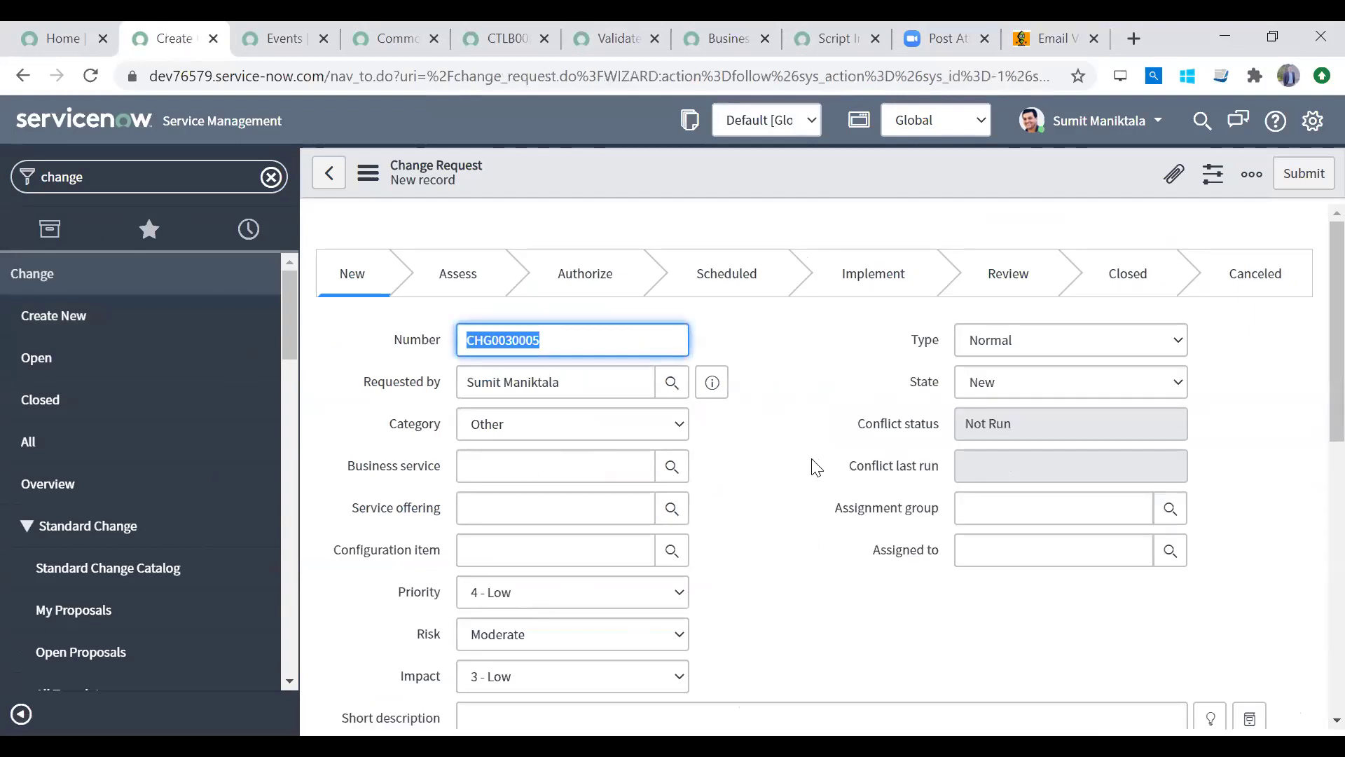
Step: Clear the navigator filter and search for 'service catal'
click(270, 180)
click(159, 178)
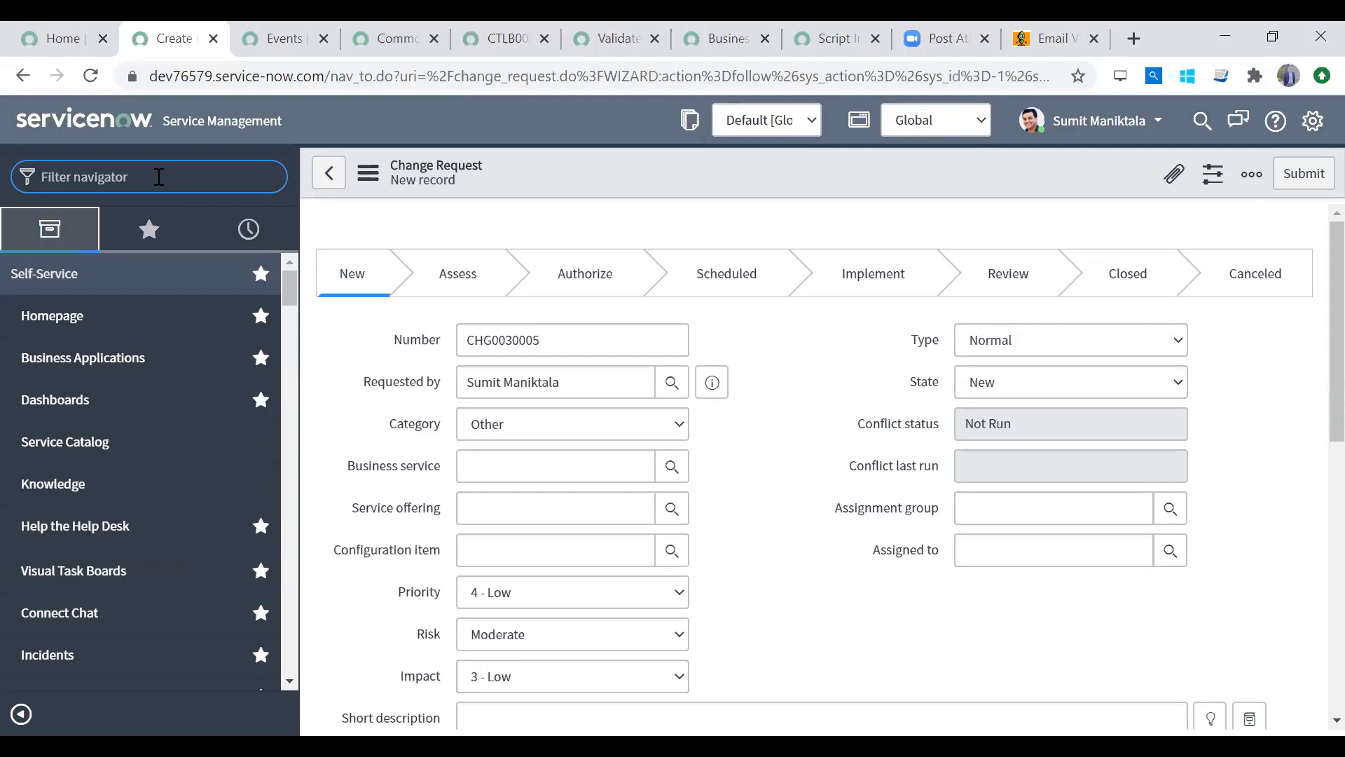
text(service catalo)
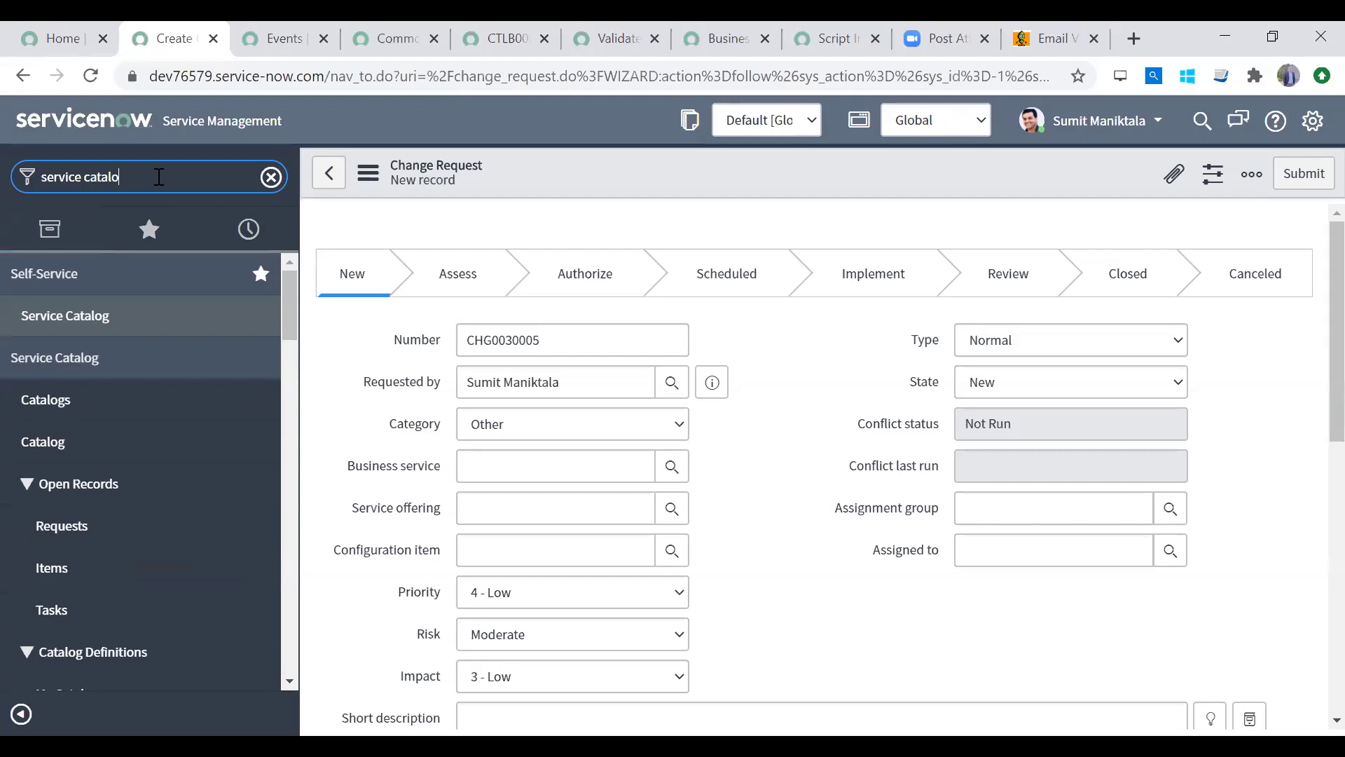
Step: Open the Service Catalog, then switch to the Service Portal by changing the URL path to /sp
click(156, 313)
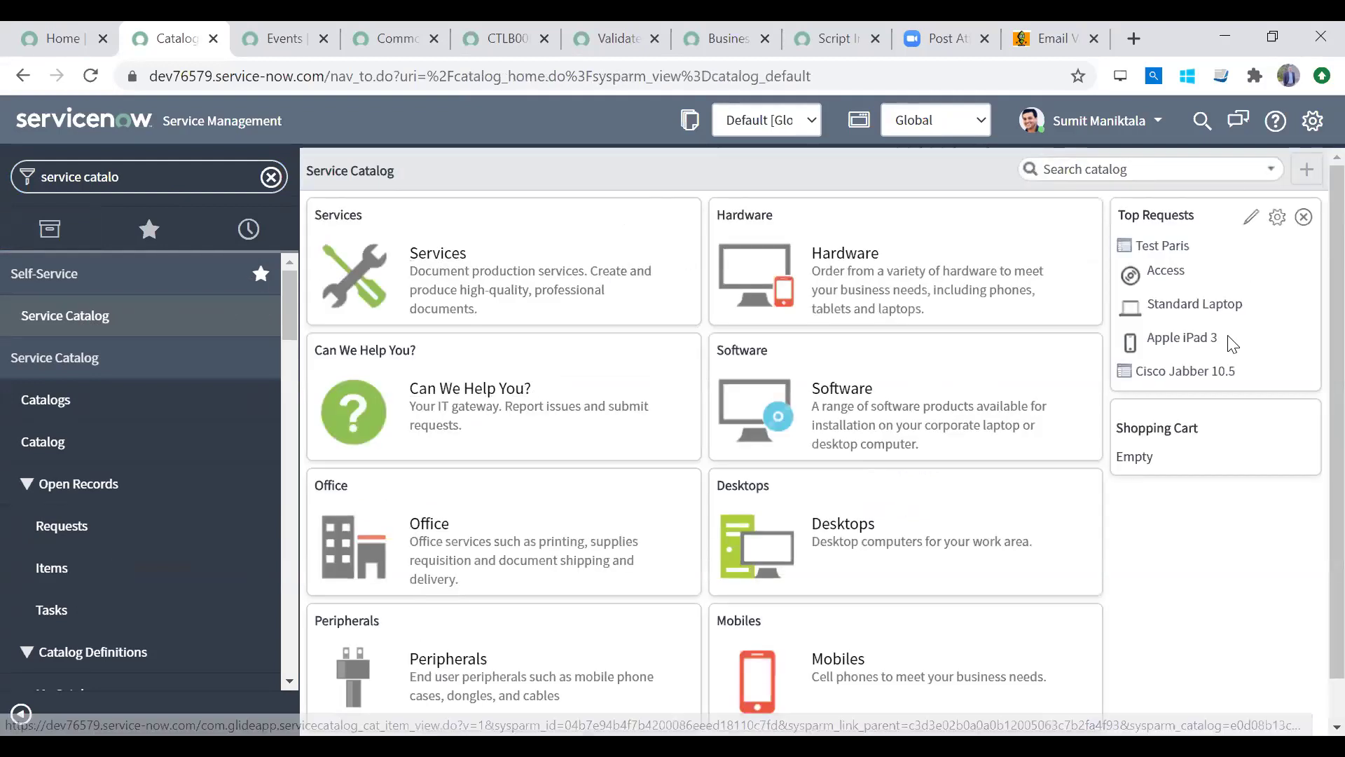
drag(327, 75, 1062, 96)
key(BackSpace)
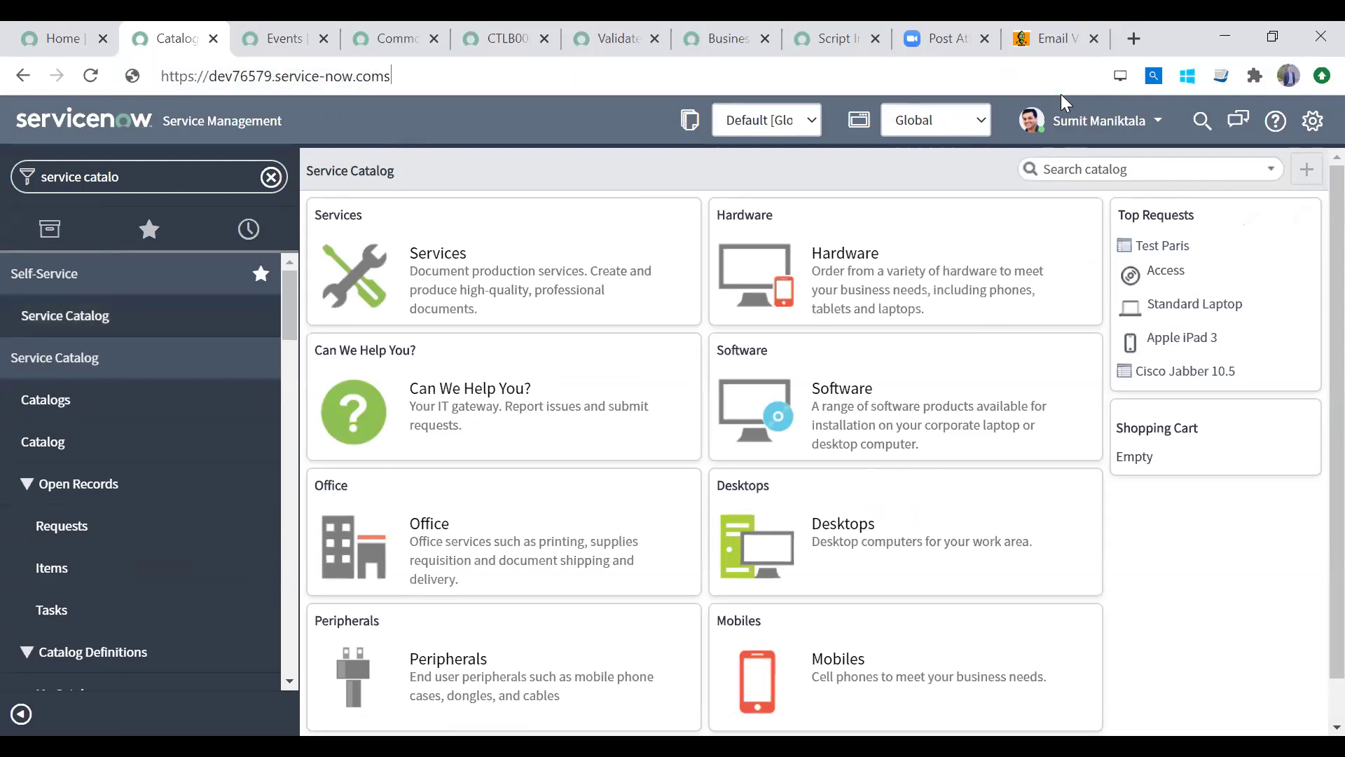
text(ssp)
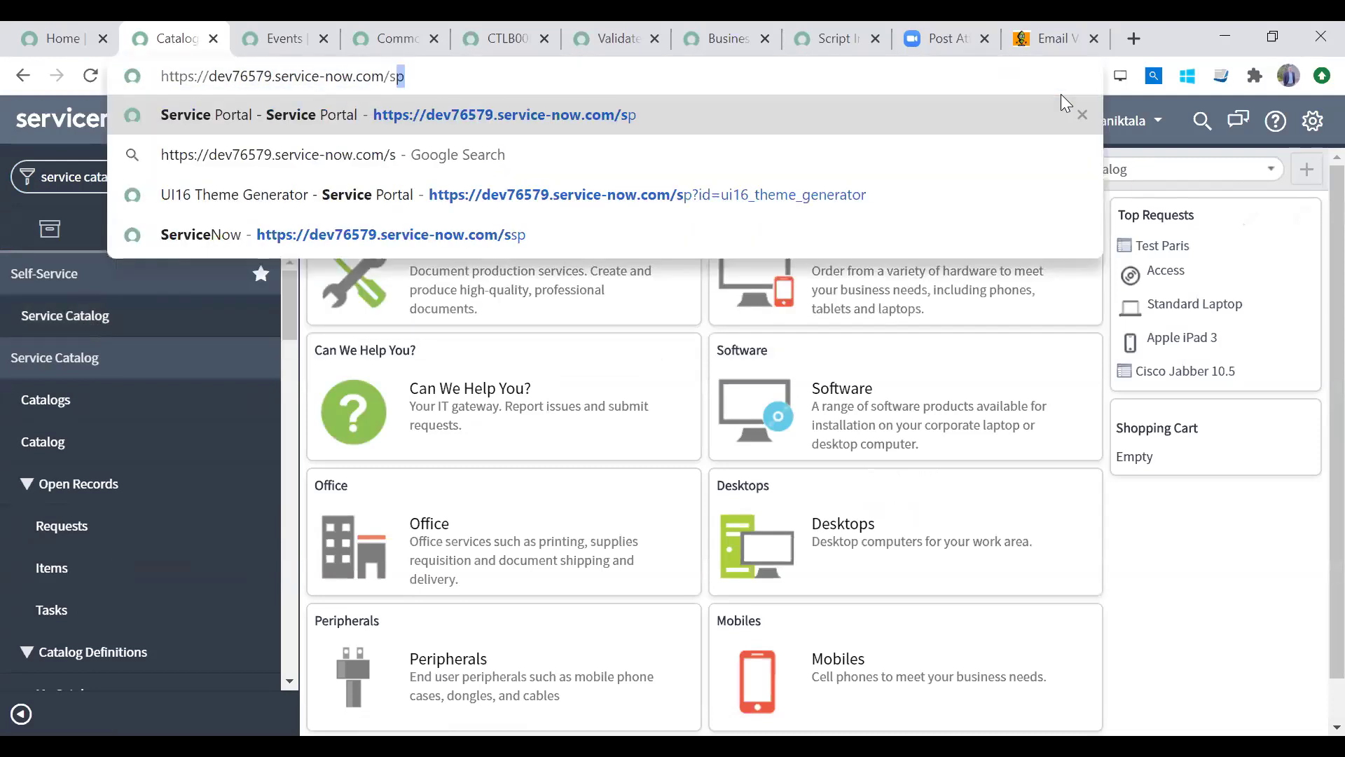
key(Return)
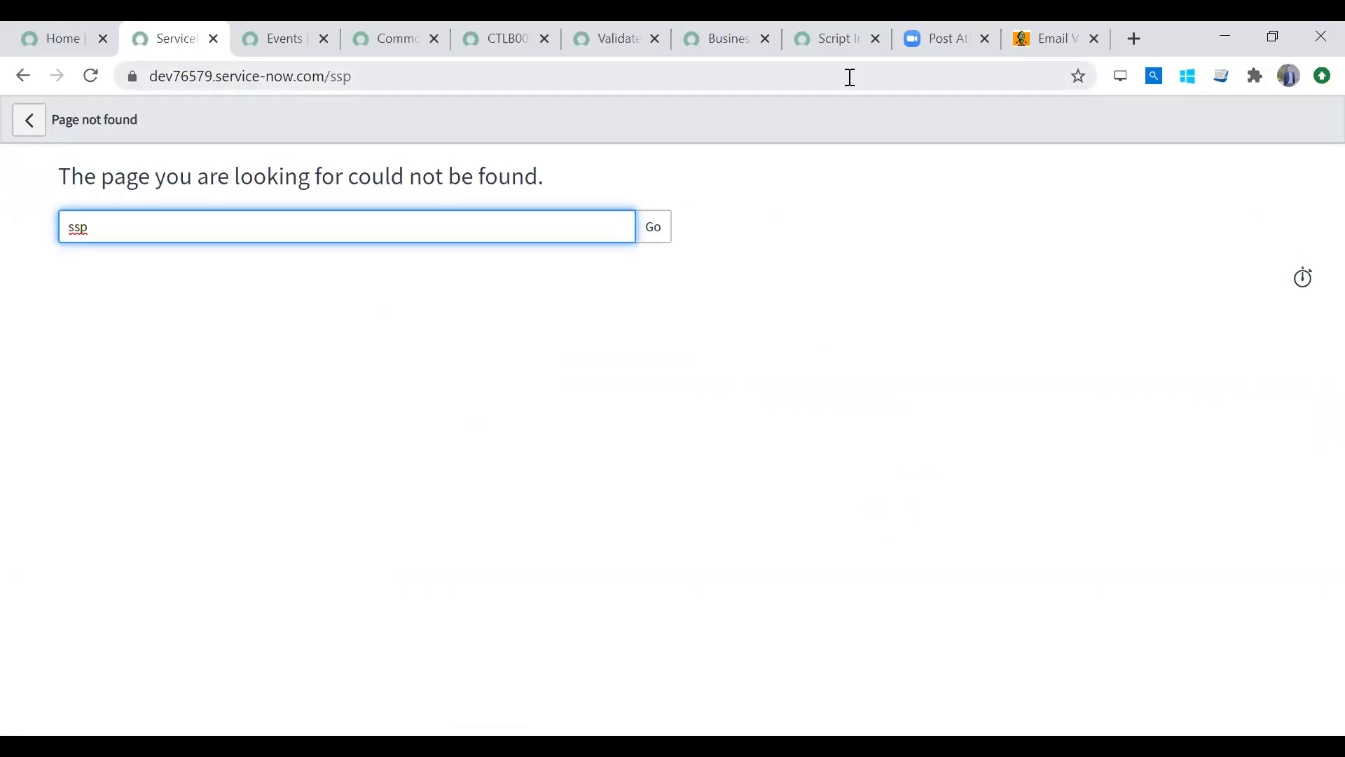
click(305, 81)
text(https://dev76579.service-now.com/sp)
key(Return)
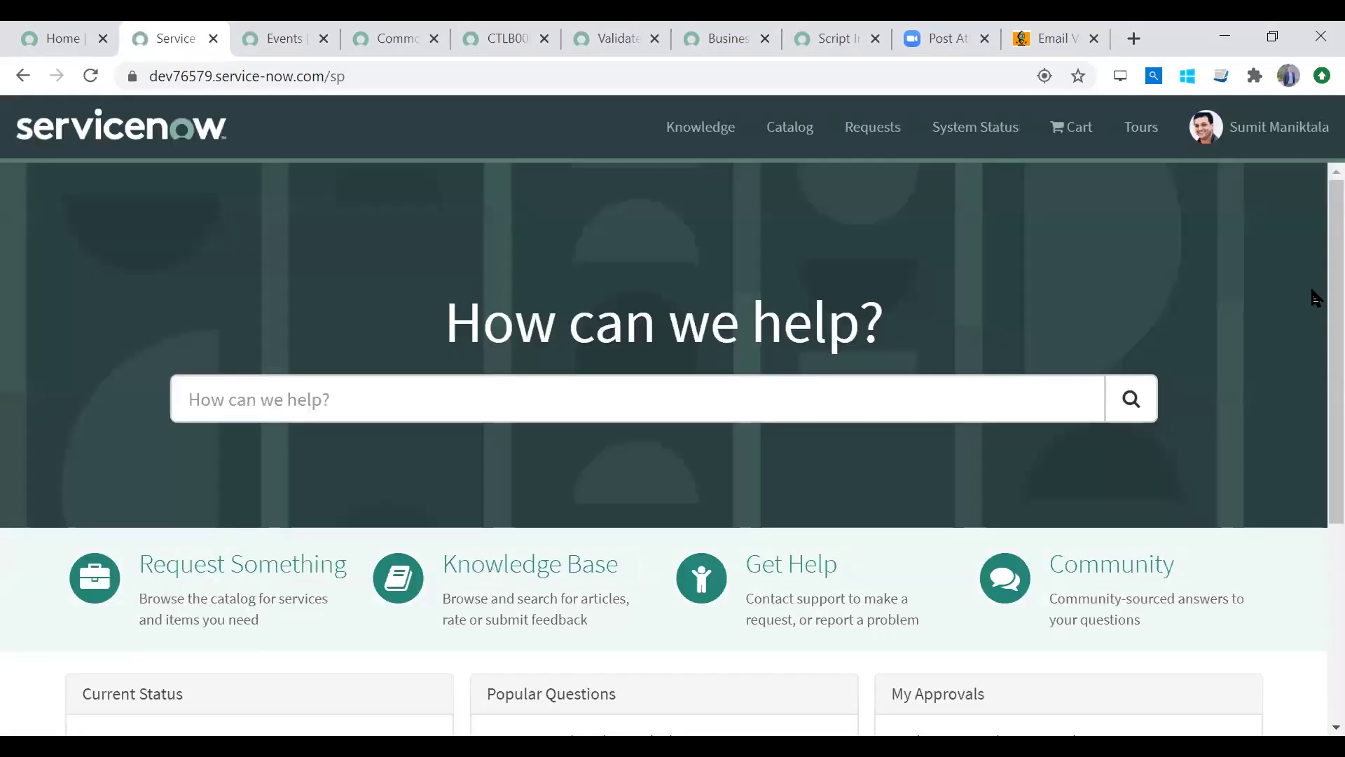
Step: In the portal, go to Request Something's Hardware category and open Developer Laptop (Mac)
scroll(1314, 445, down, 4)
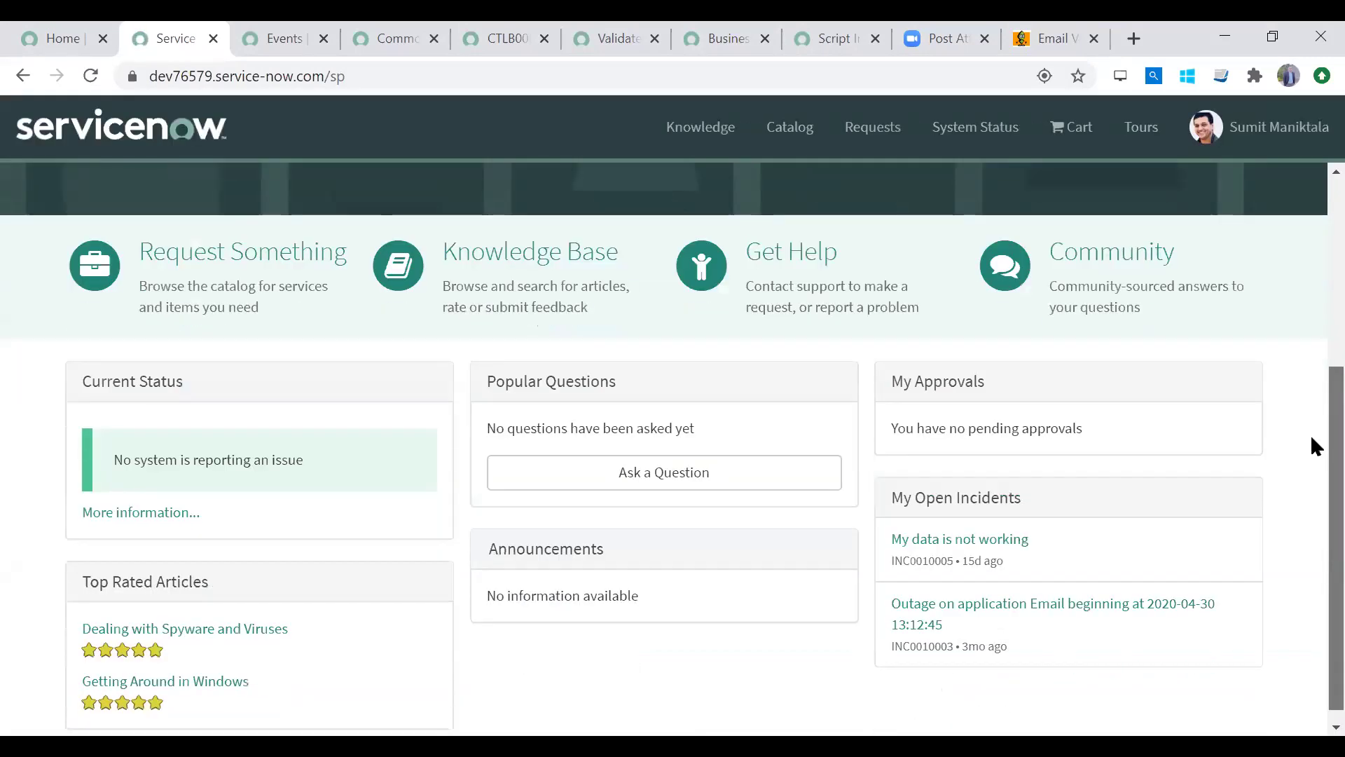
click(272, 267)
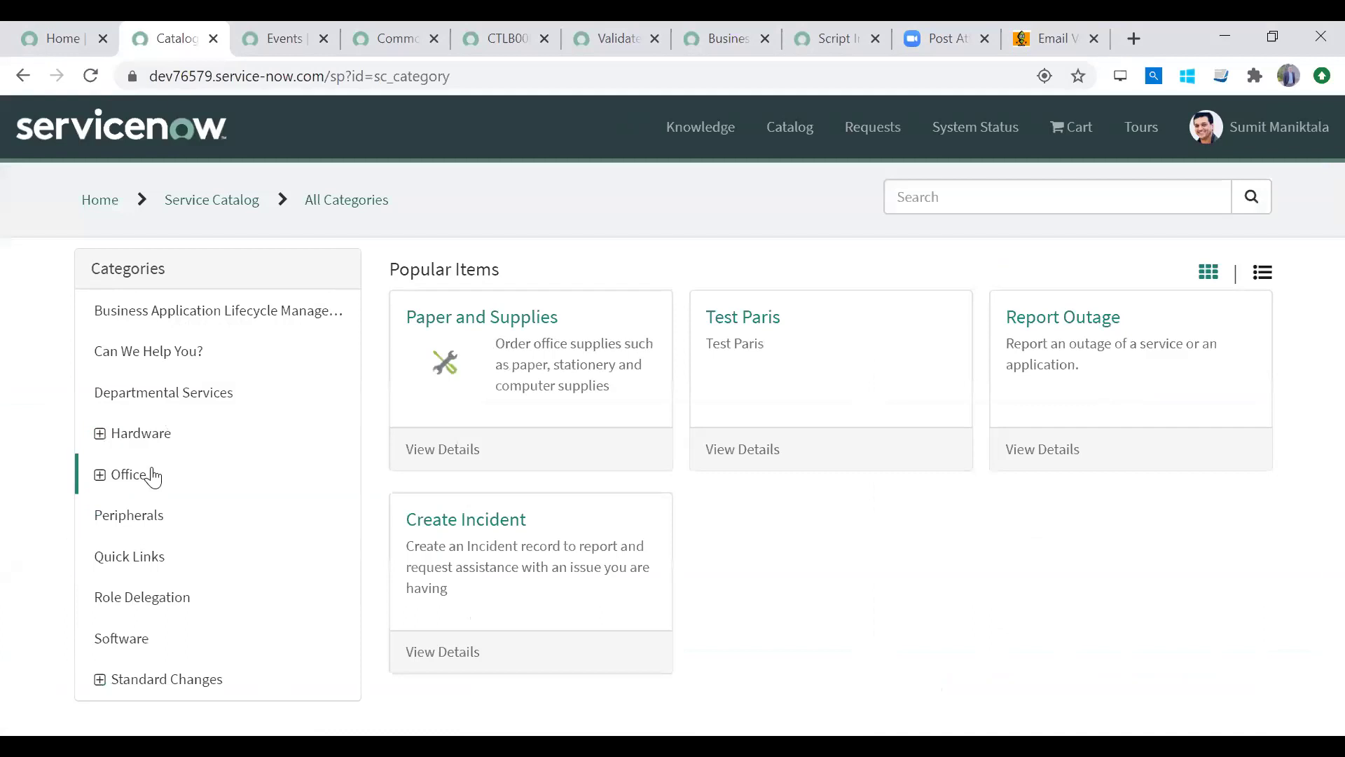
click(156, 448)
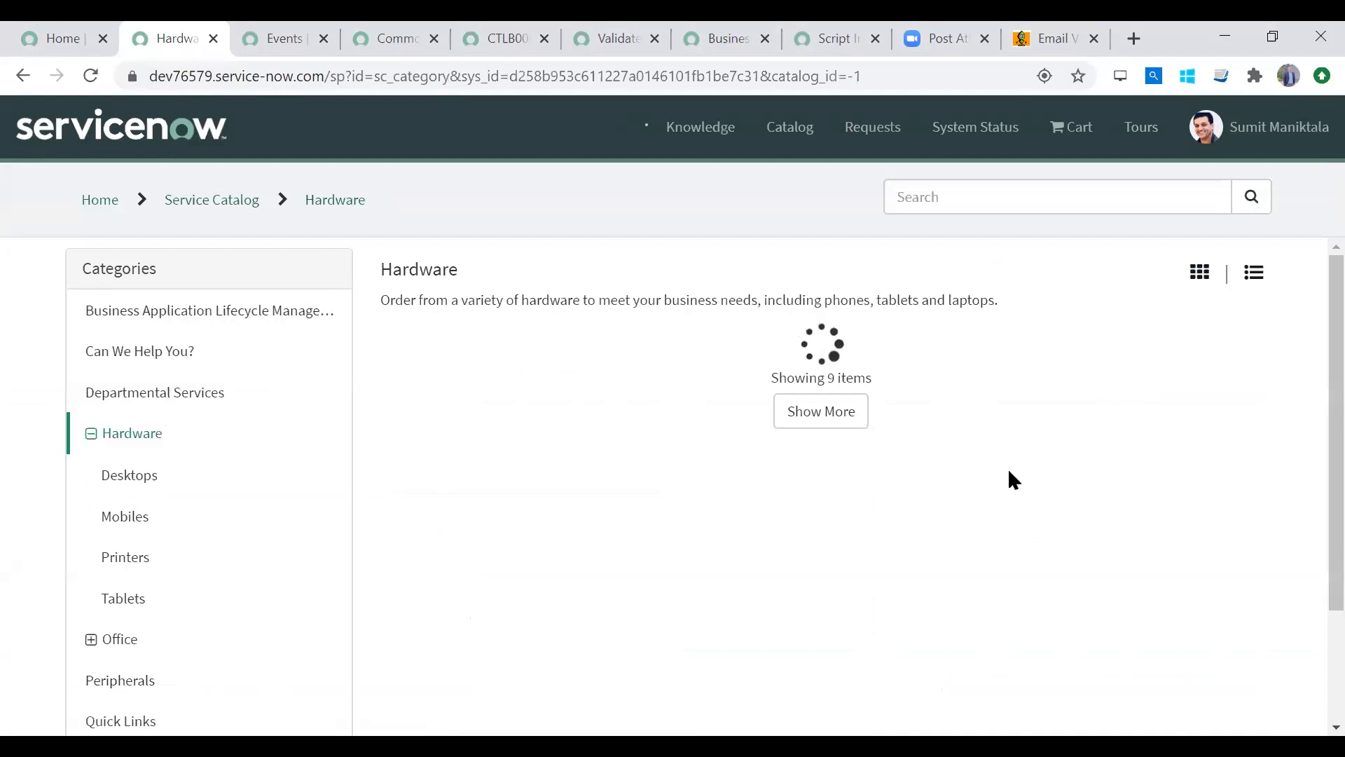
scroll(1310, 490, down, 3)
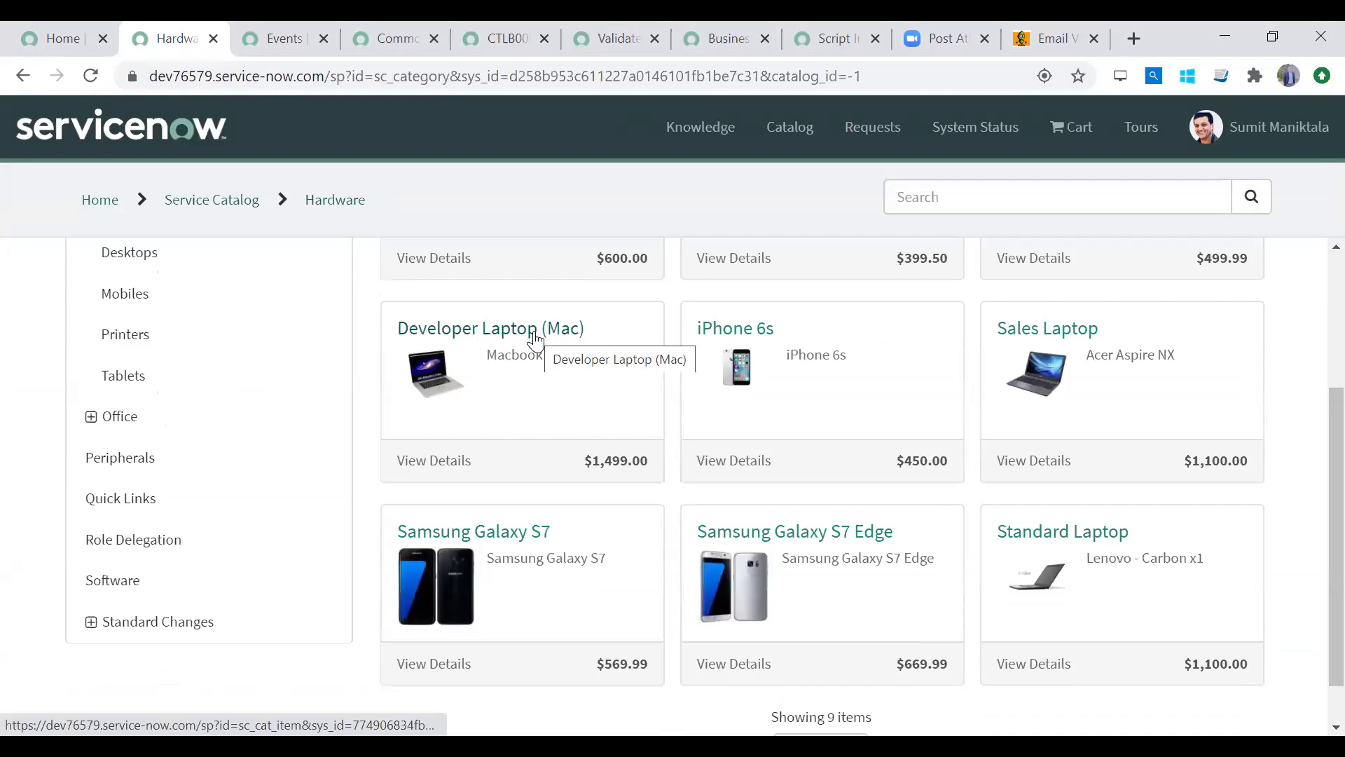
scroll(1310, 450, down, 1)
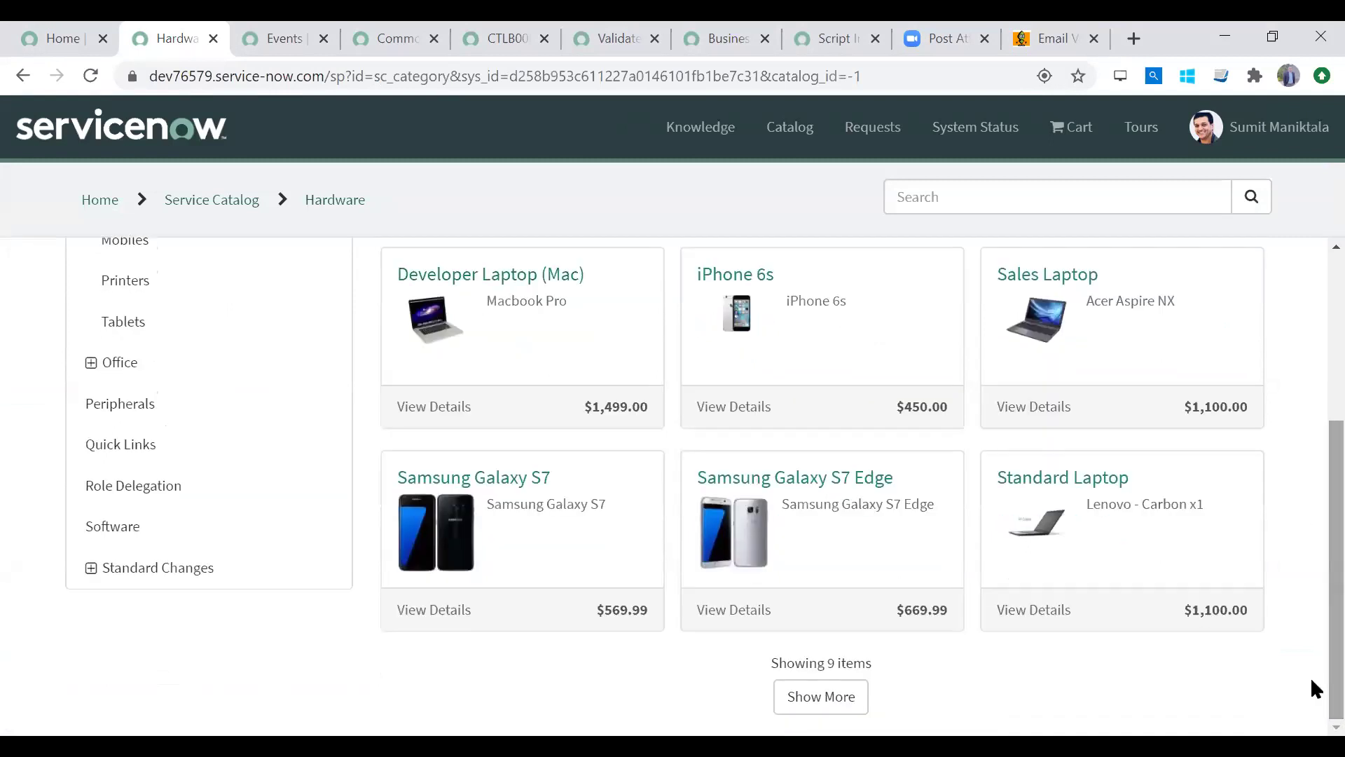
click(548, 279)
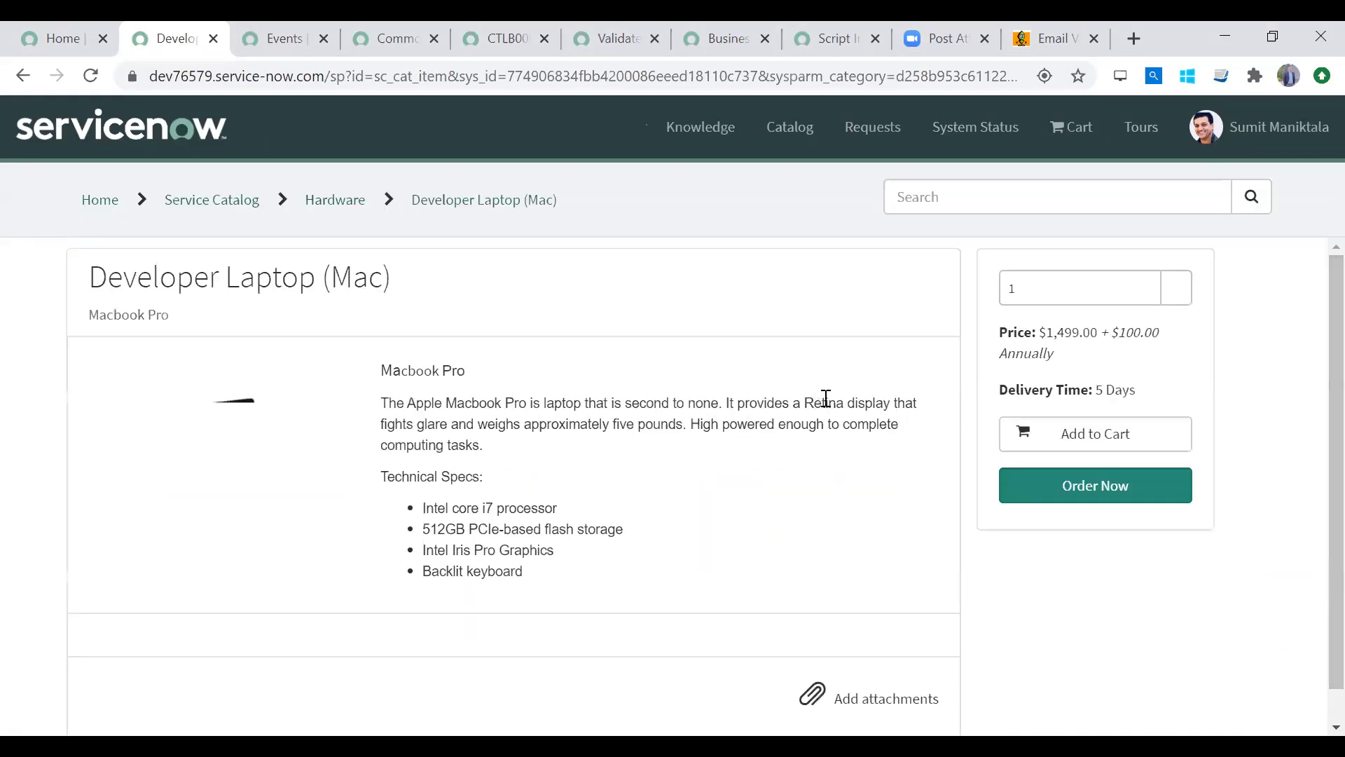
Step: Tick Adobe Photoshop and Acrobat, abandon the order, and clear the portal path from the address
scroll(1313, 651, down, 3)
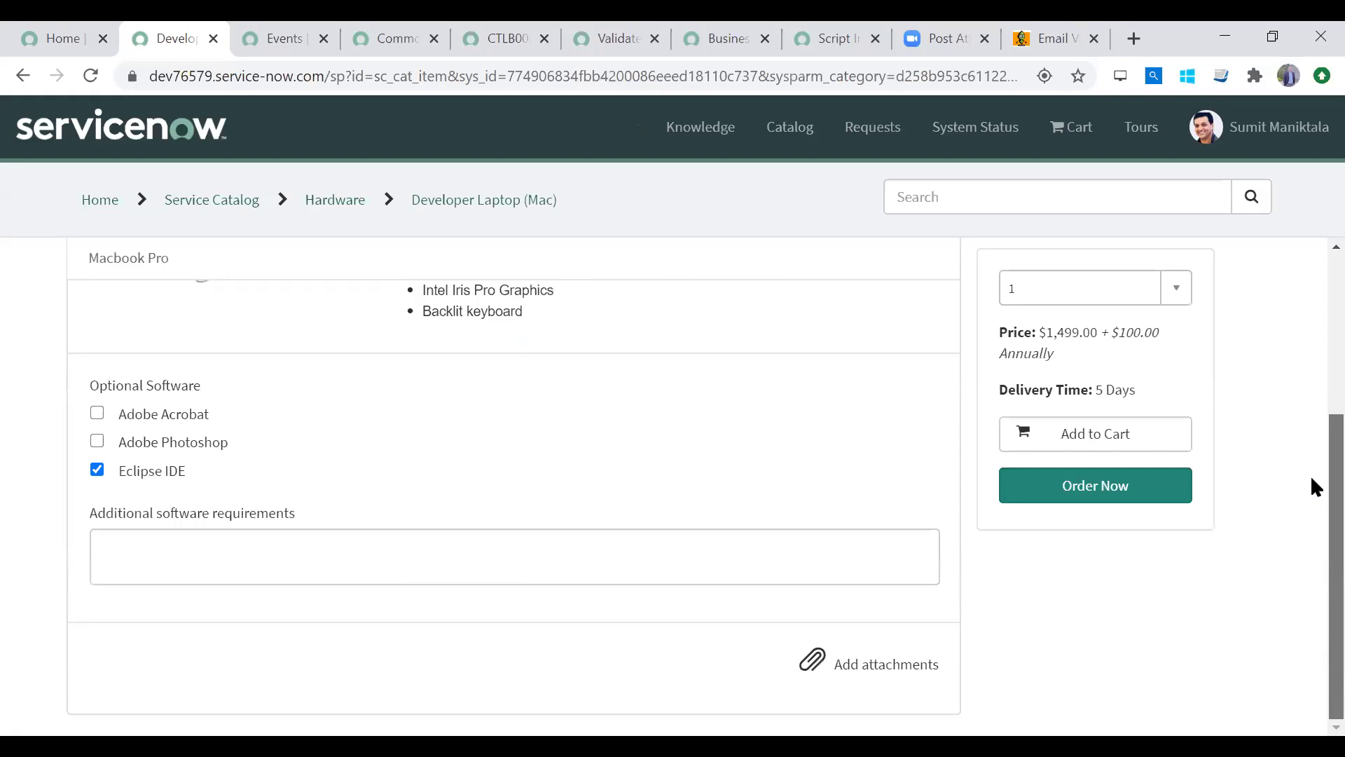
scroll(1314, 252, up, 3)
scroll(1314, 484, down, 2)
click(96, 536)
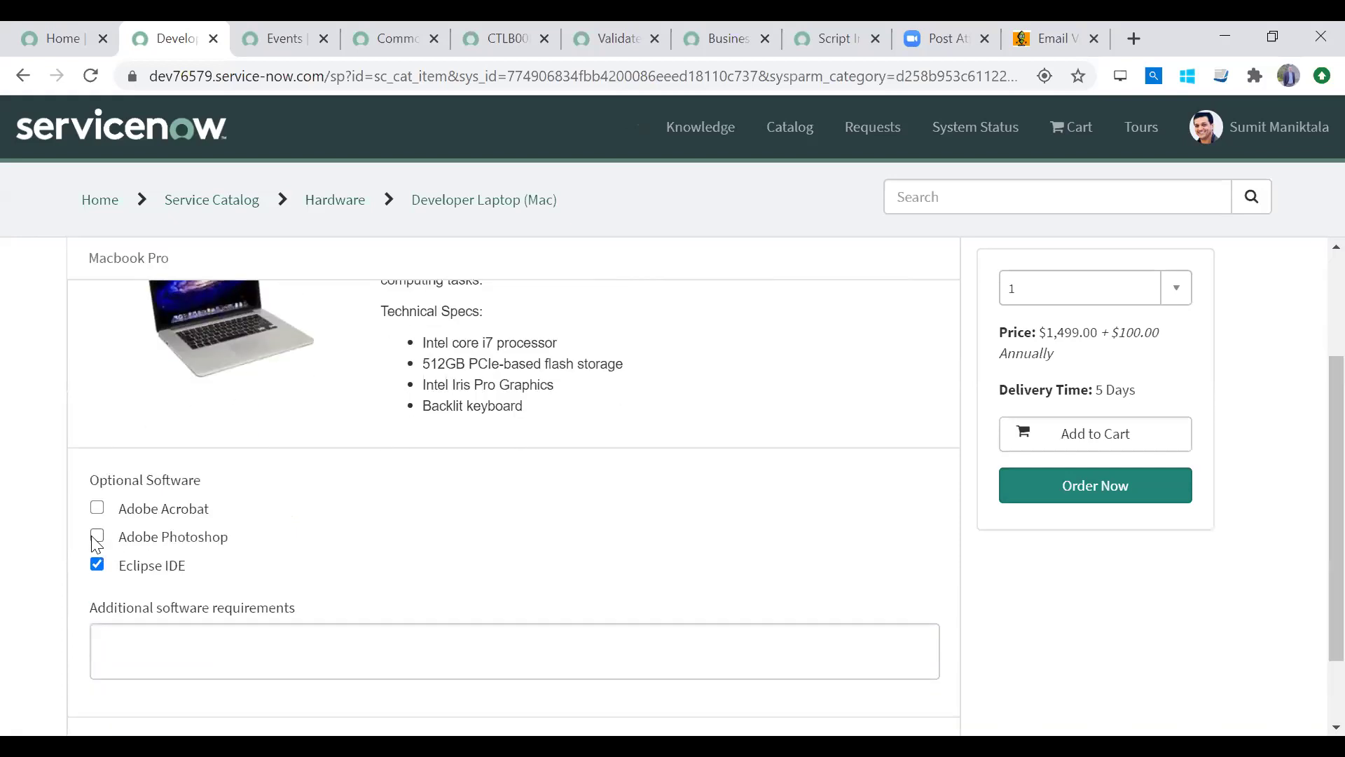
click(97, 507)
scroll(1316, 293, up, 3)
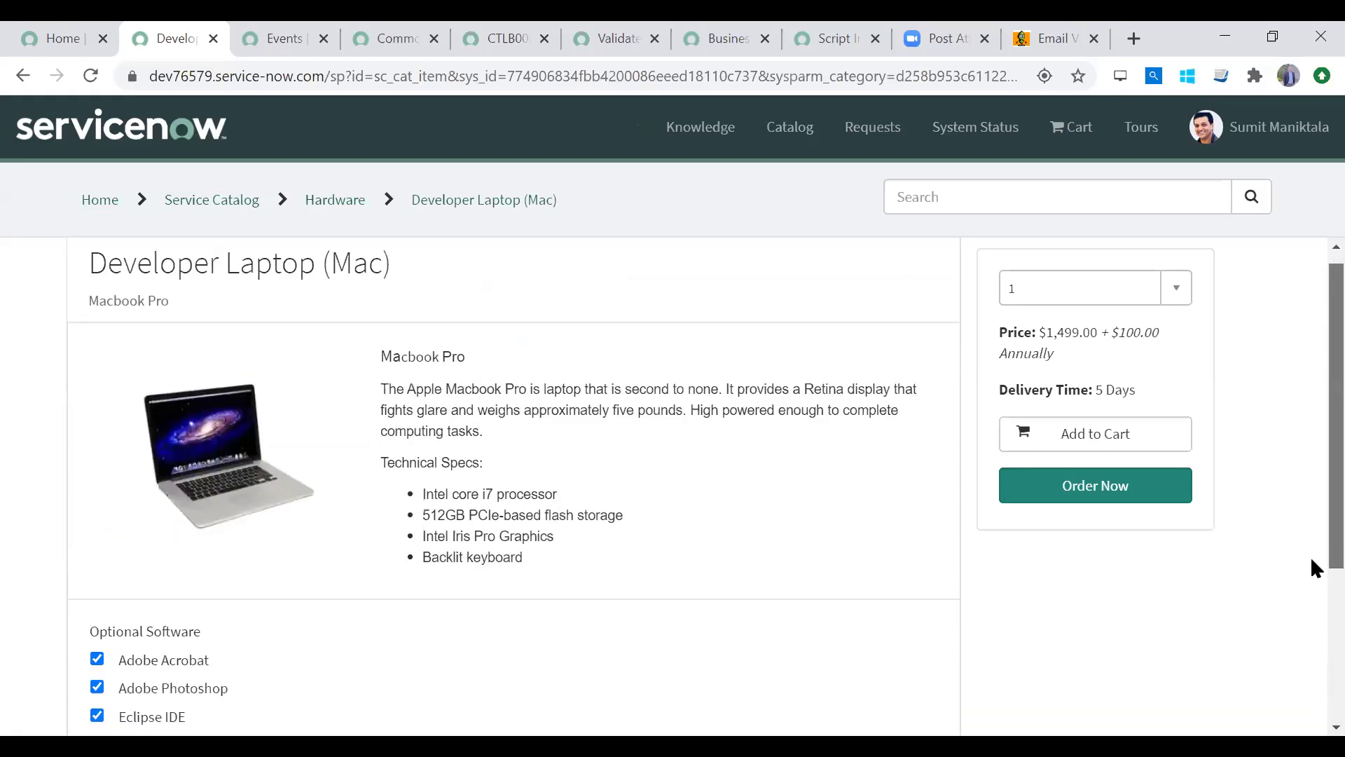
click(46, 39)
click(149, 46)
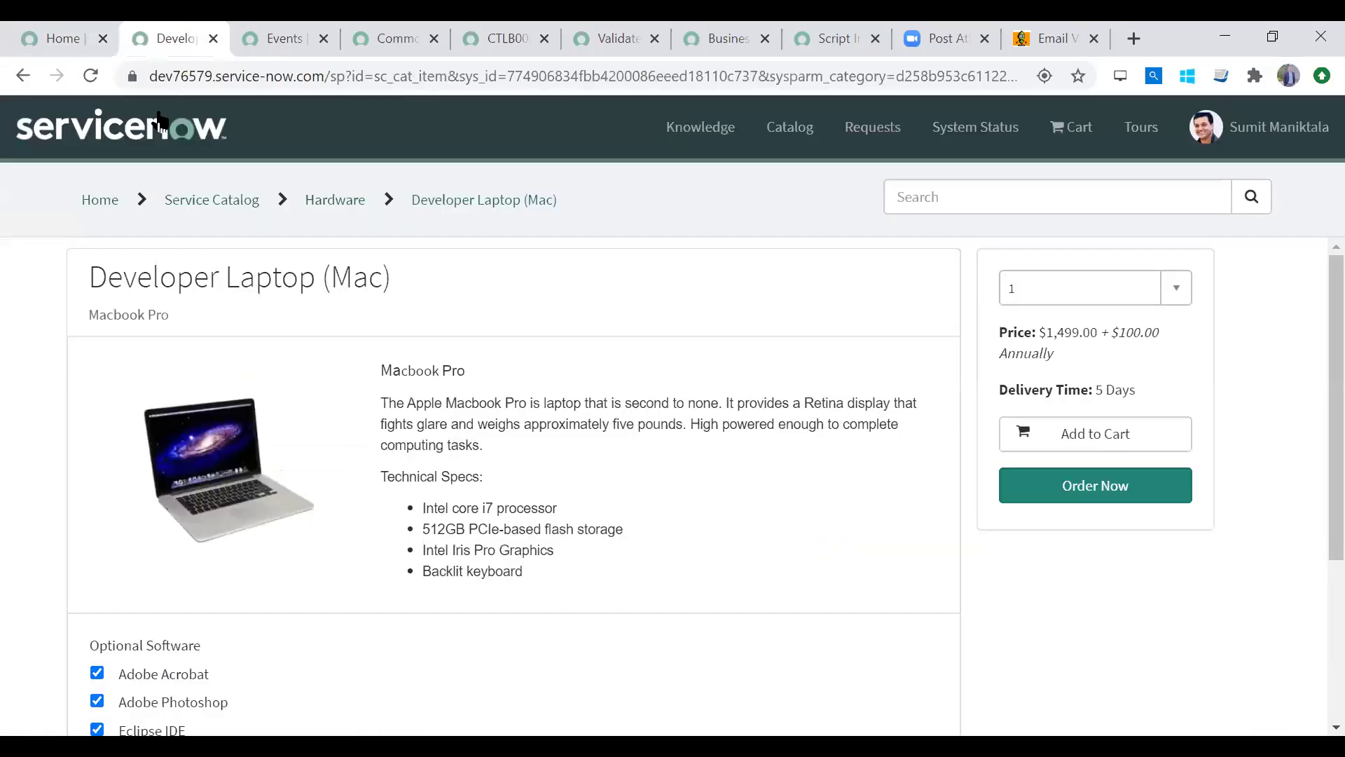
click(23, 77)
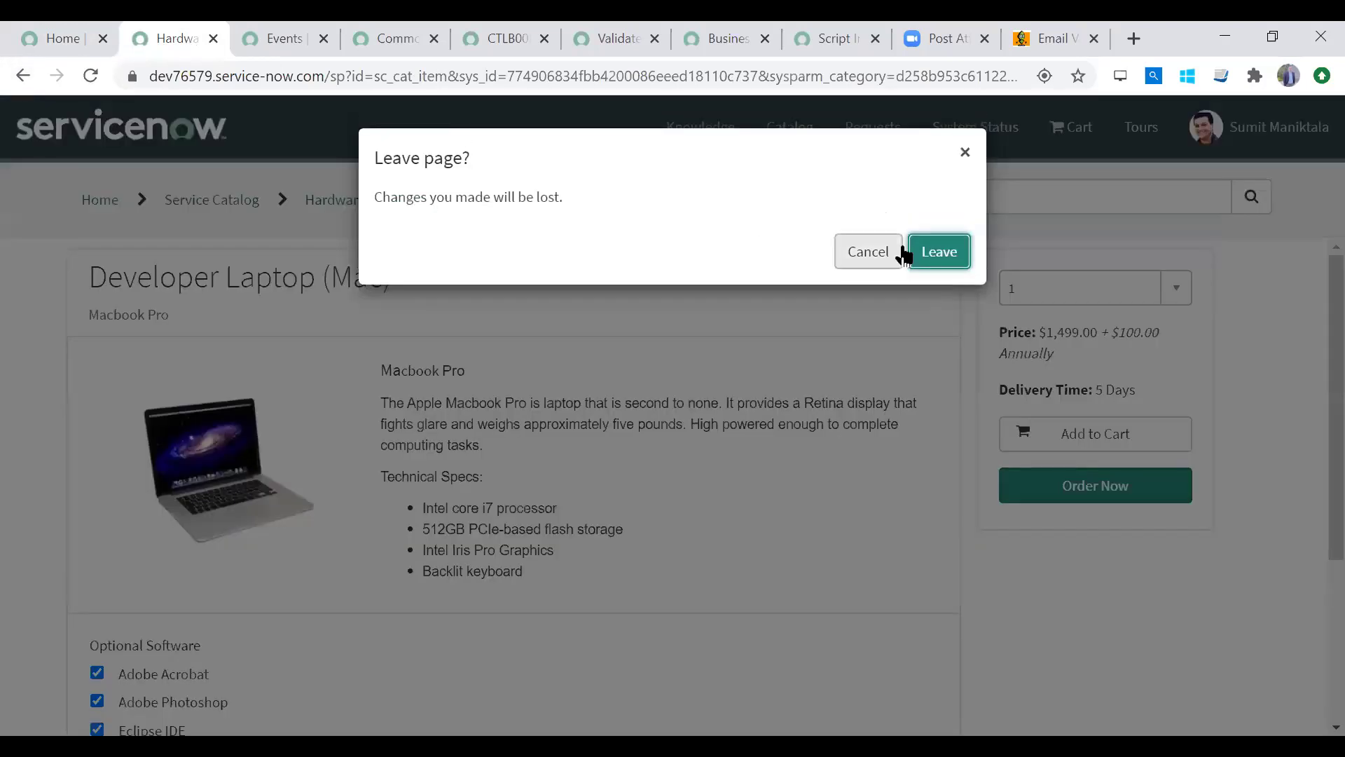
click(939, 253)
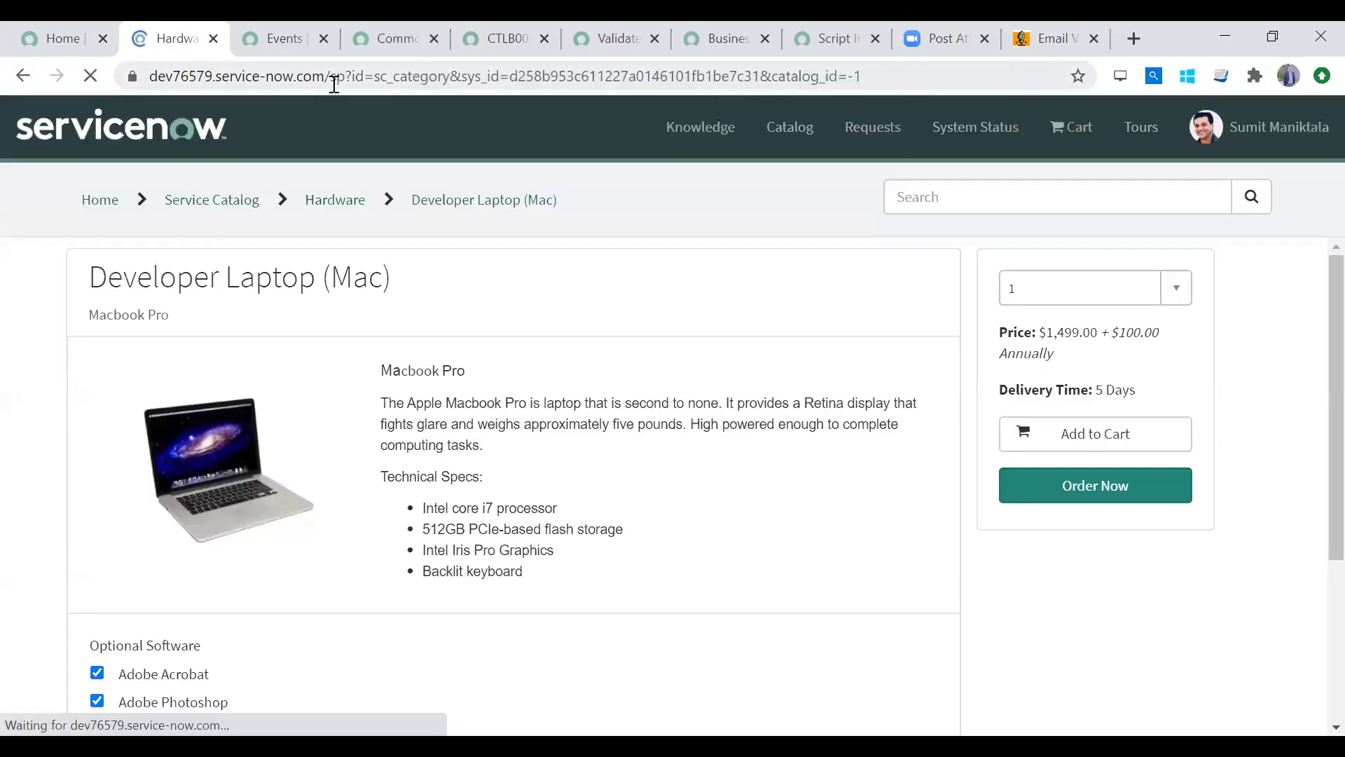
drag(331, 77, 1069, 61)
key(BackSpace)
Step: Return to the standard interface, open Maintain Items via 'maintain it', and start a new Catalog Item
key(Return)
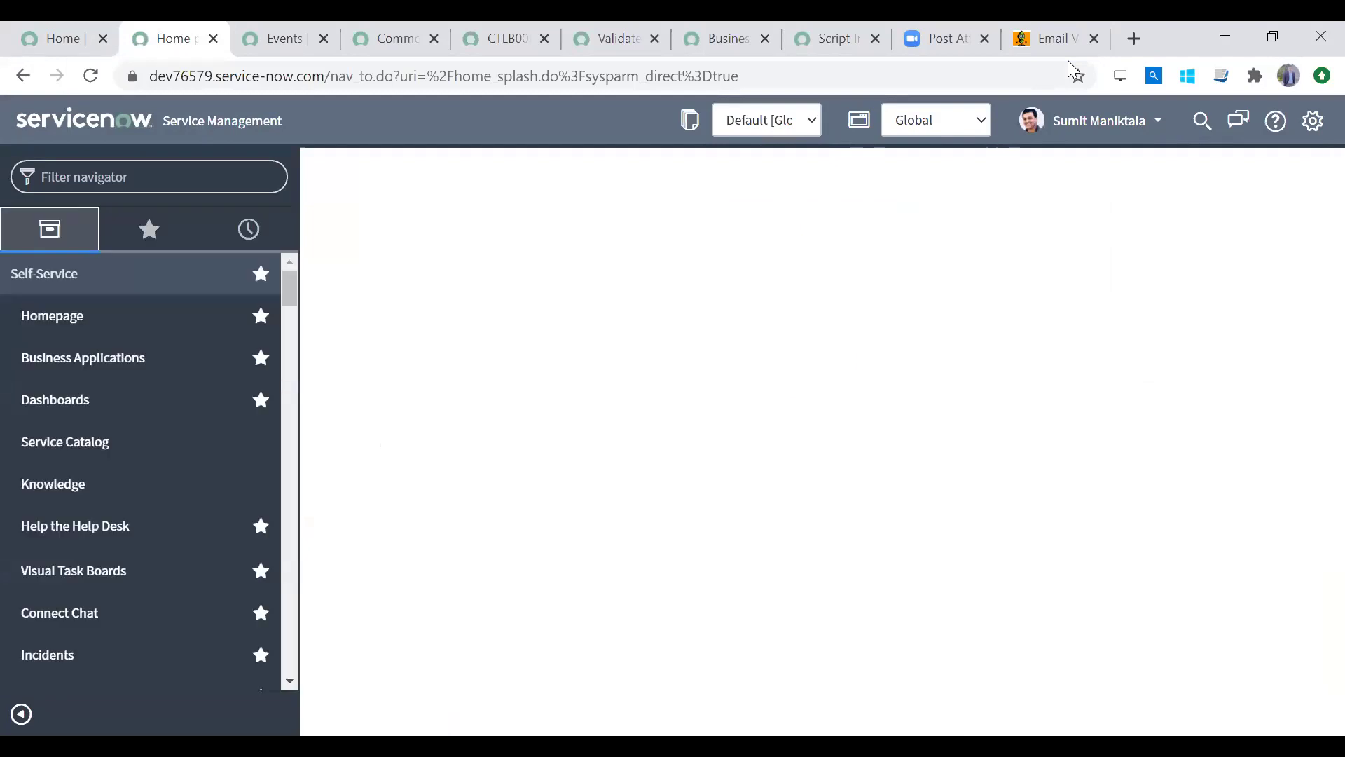
click(146, 184)
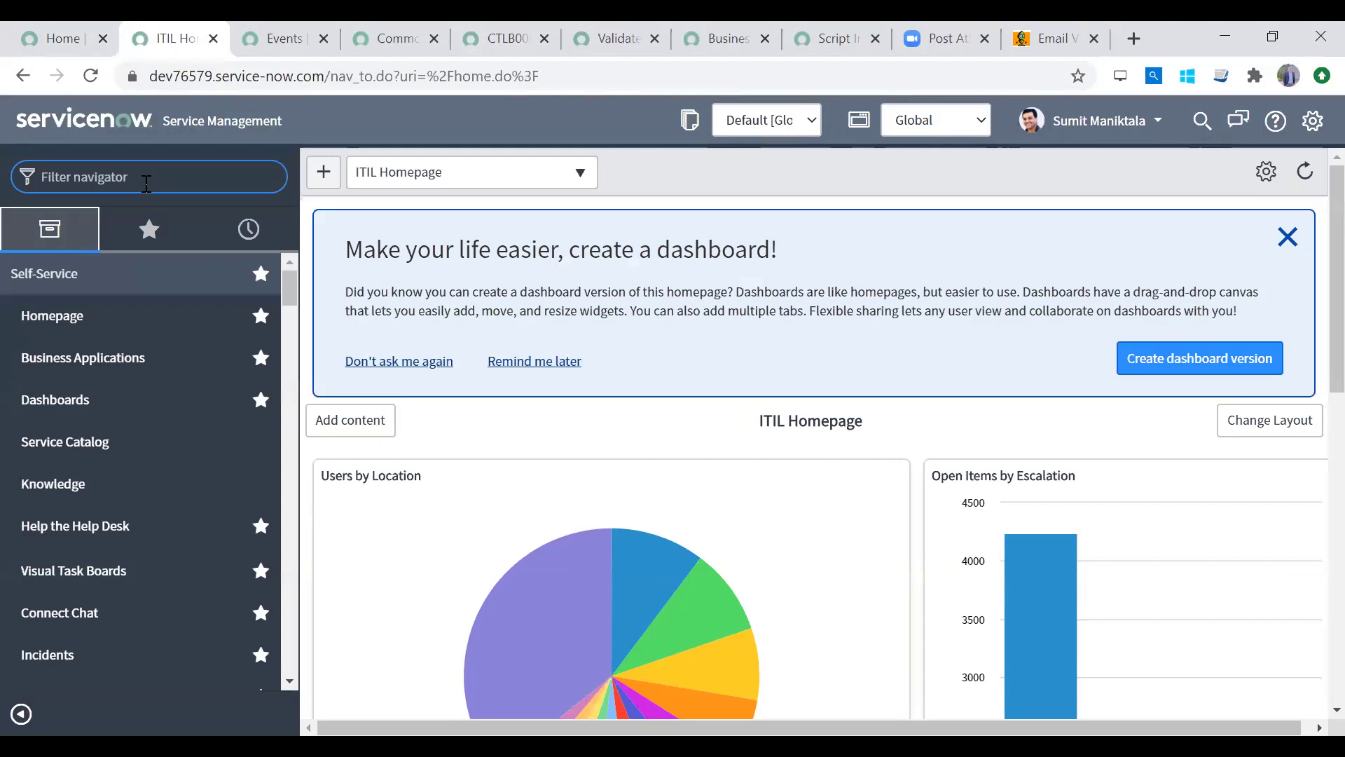
text(main)
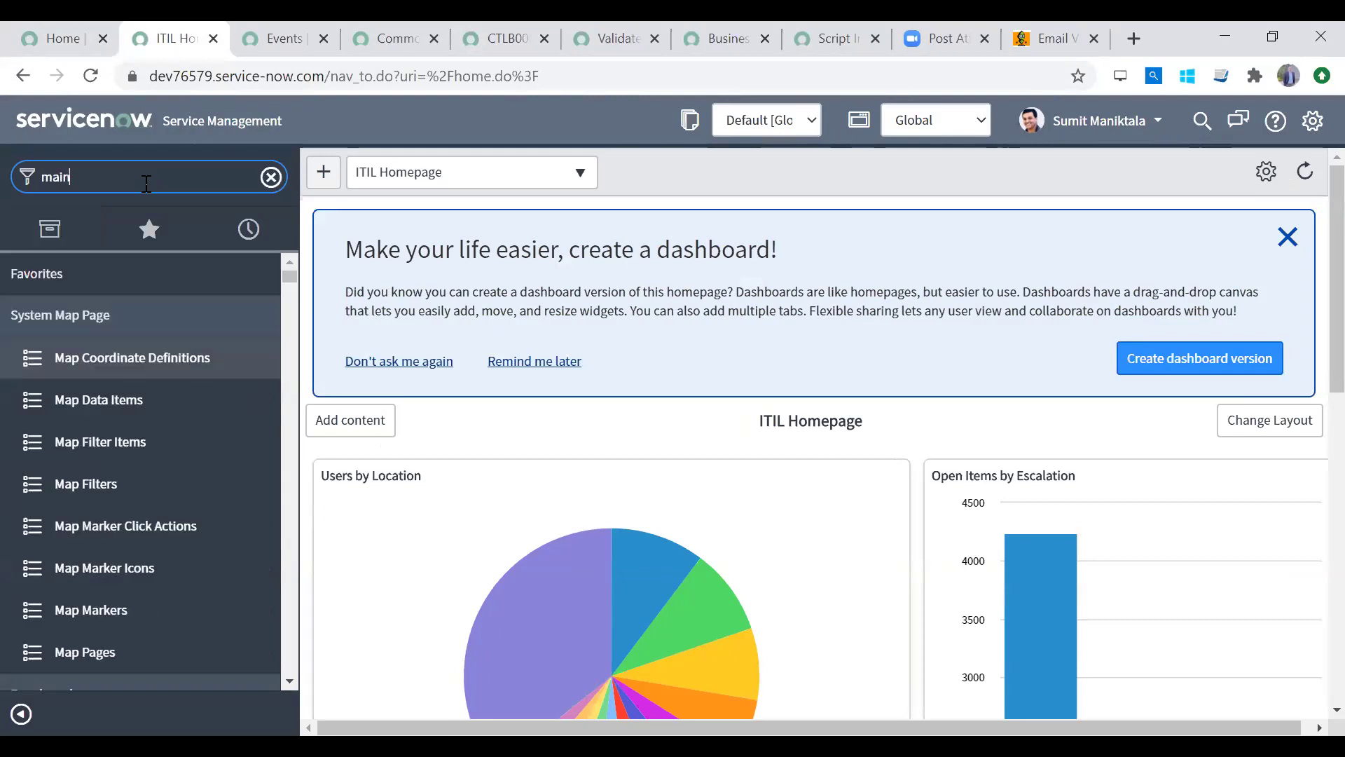
text(tain it)
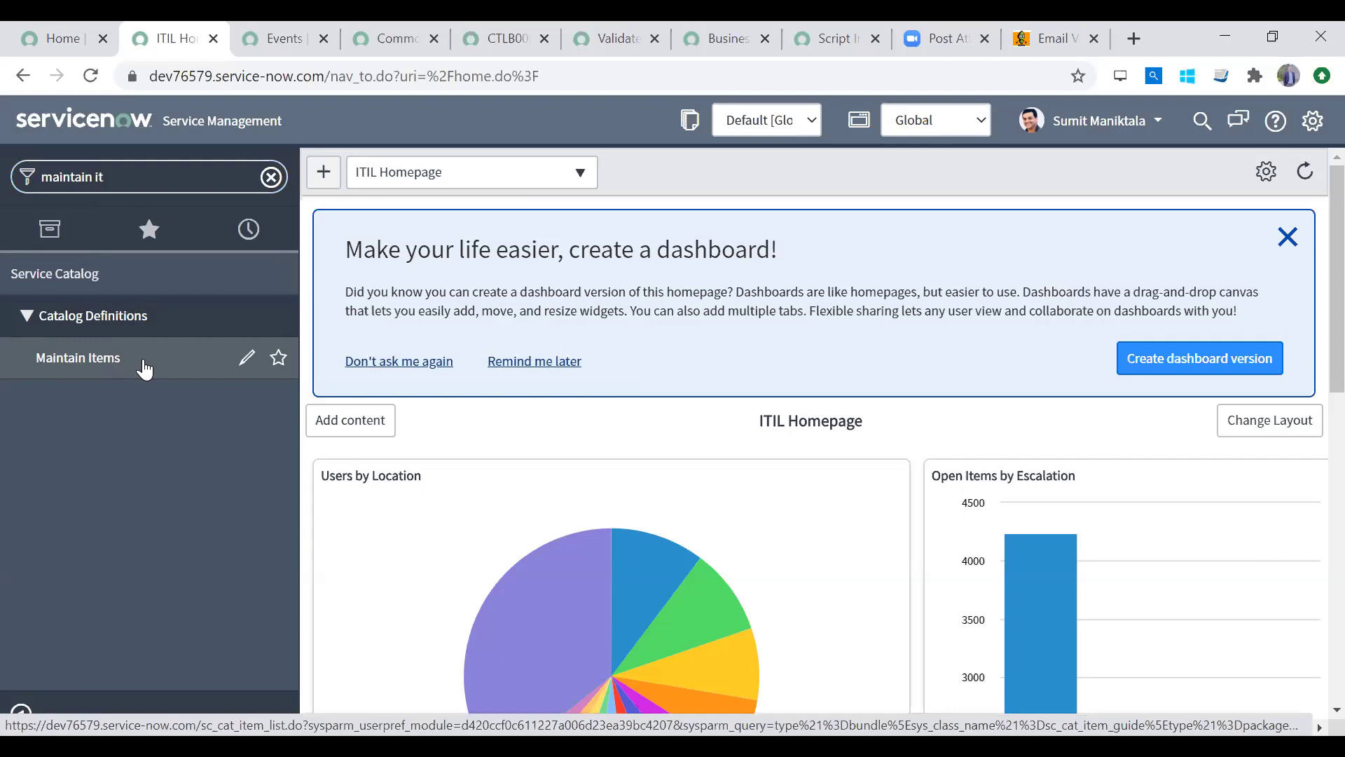
click(144, 367)
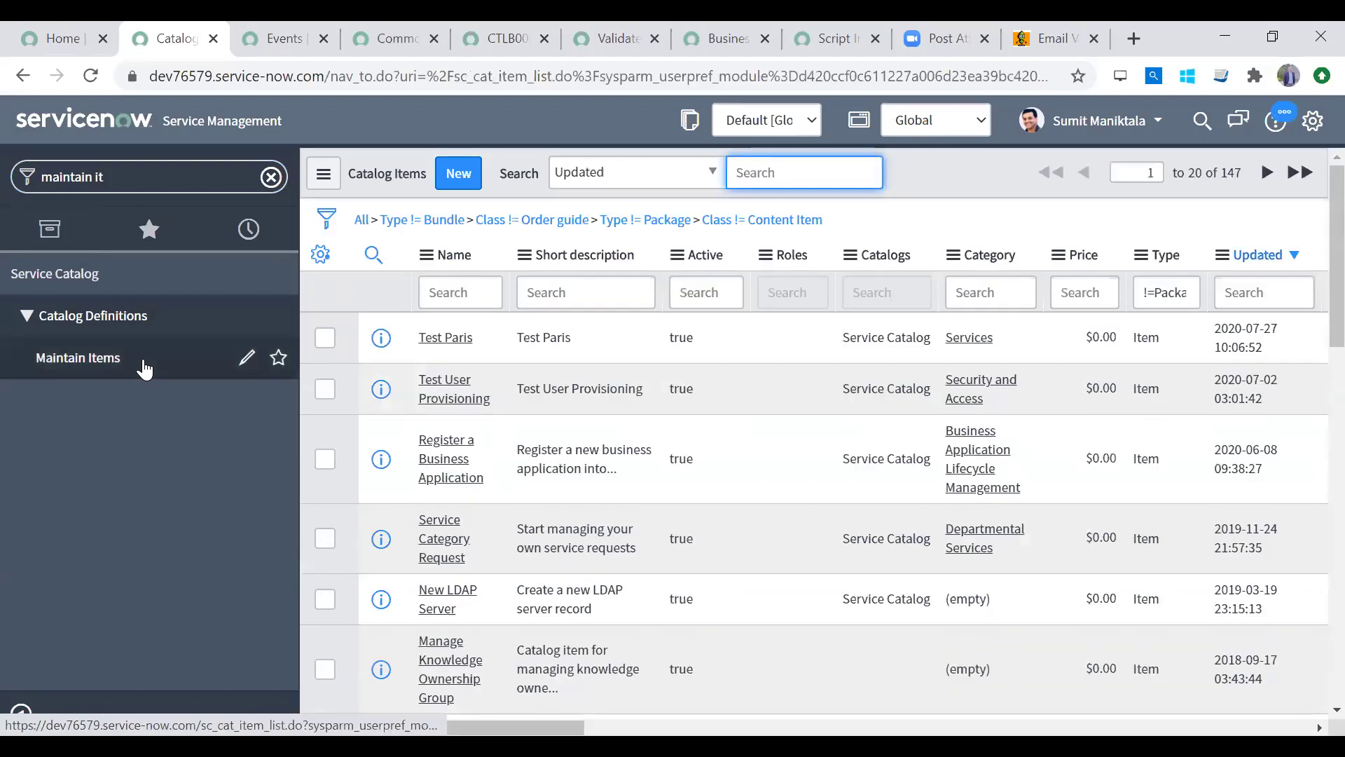
click(459, 184)
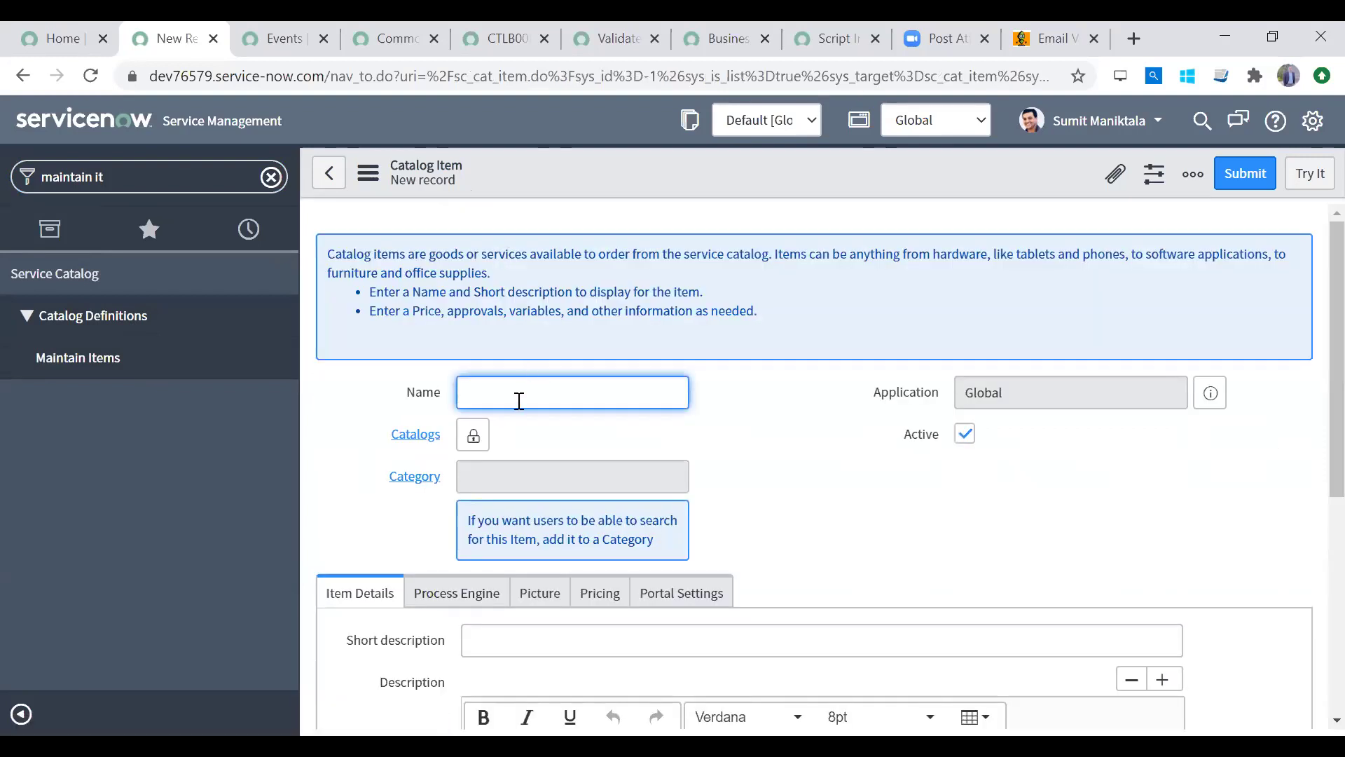
Step: Name the item 'Request a 4G SIM' and add Service Catalog to its Catalogs list
text(Request a 4G SIM)
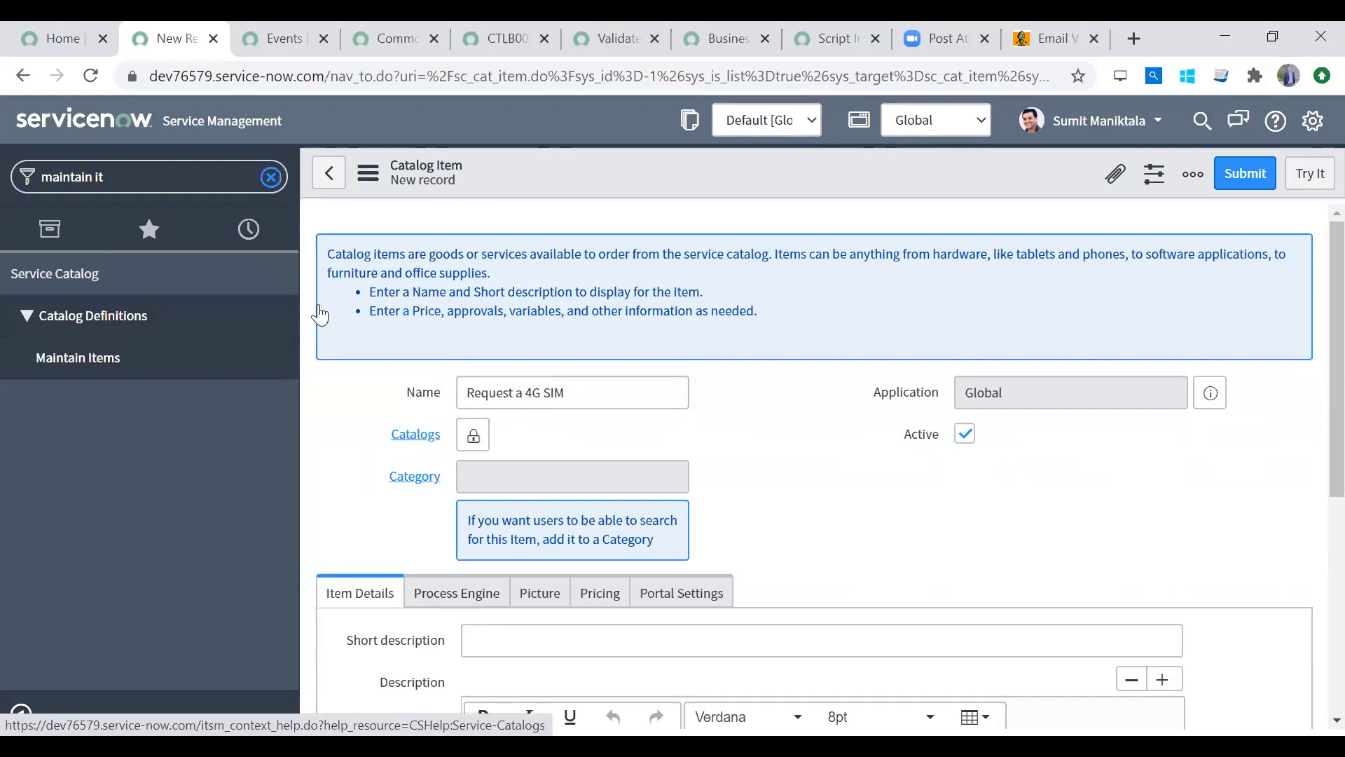
click(270, 176)
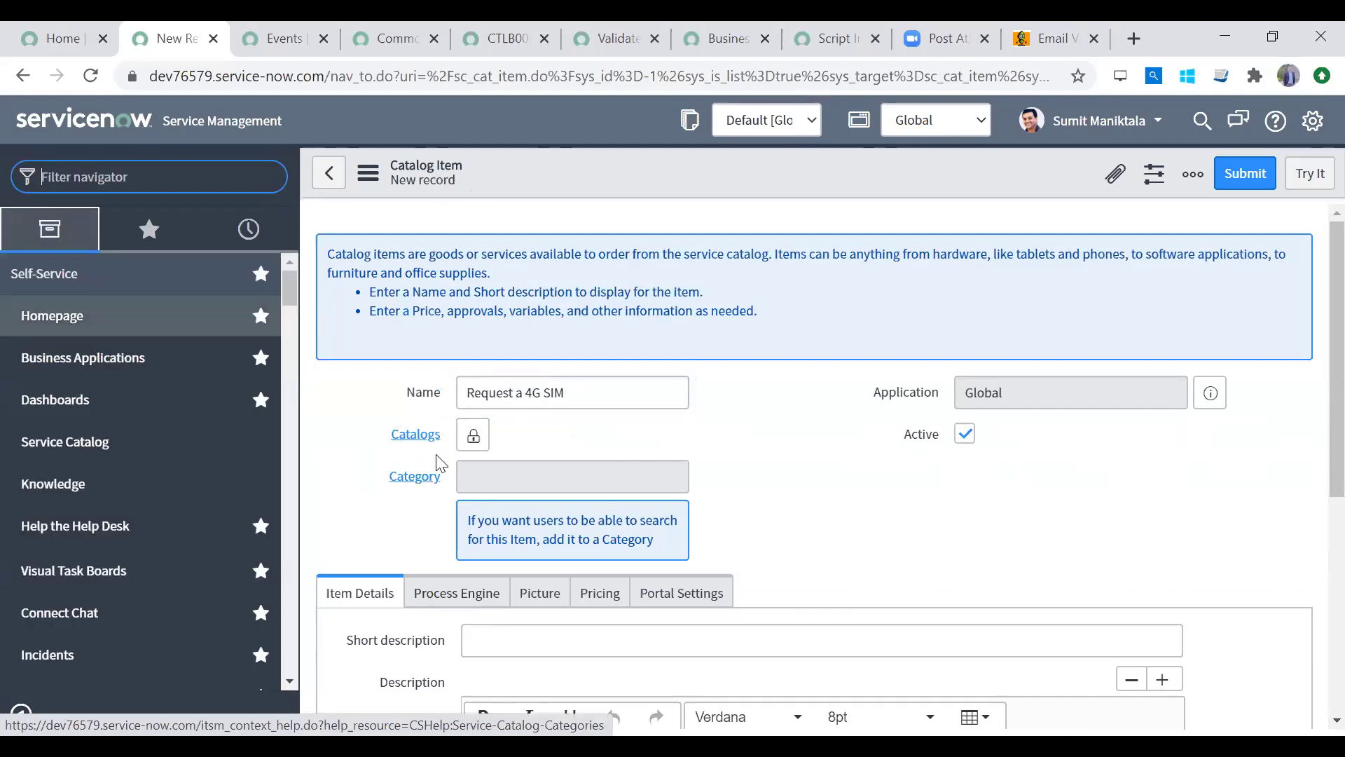
click(474, 437)
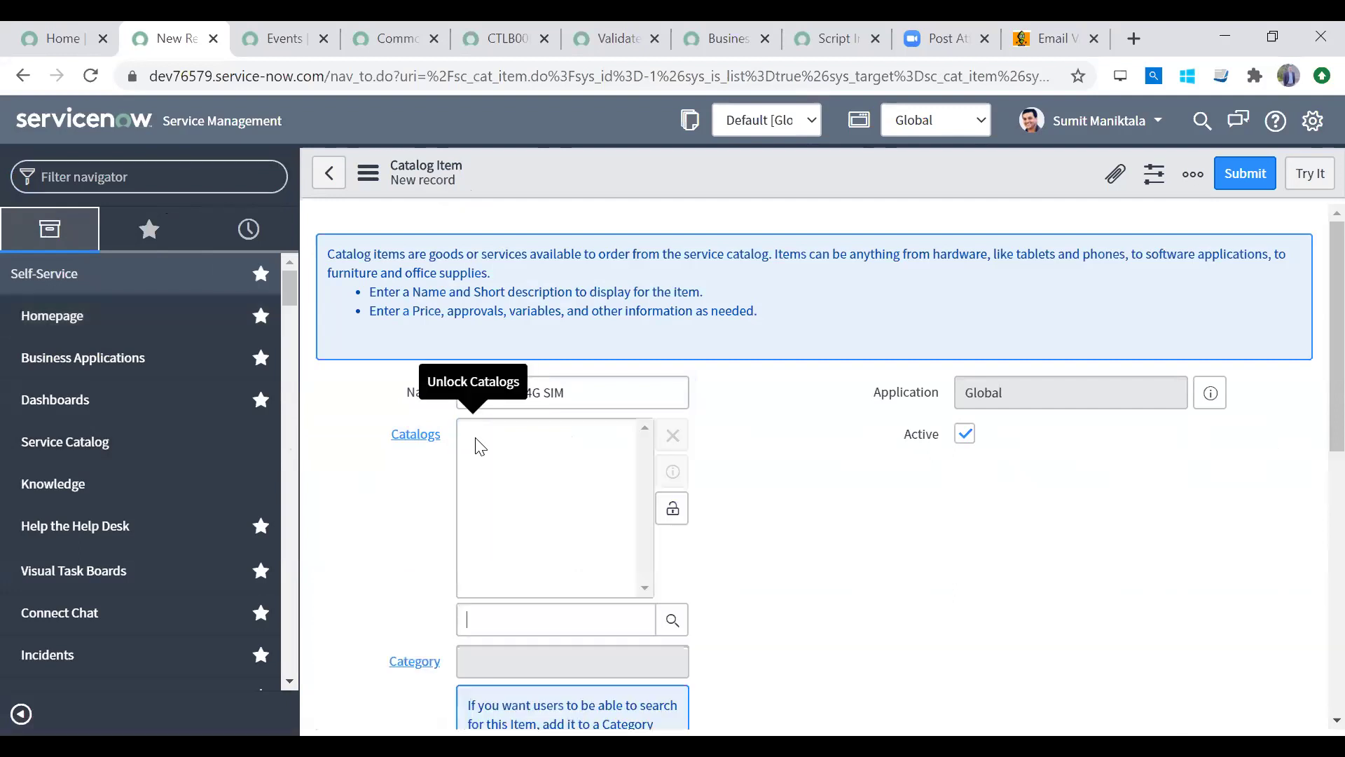
click(670, 631)
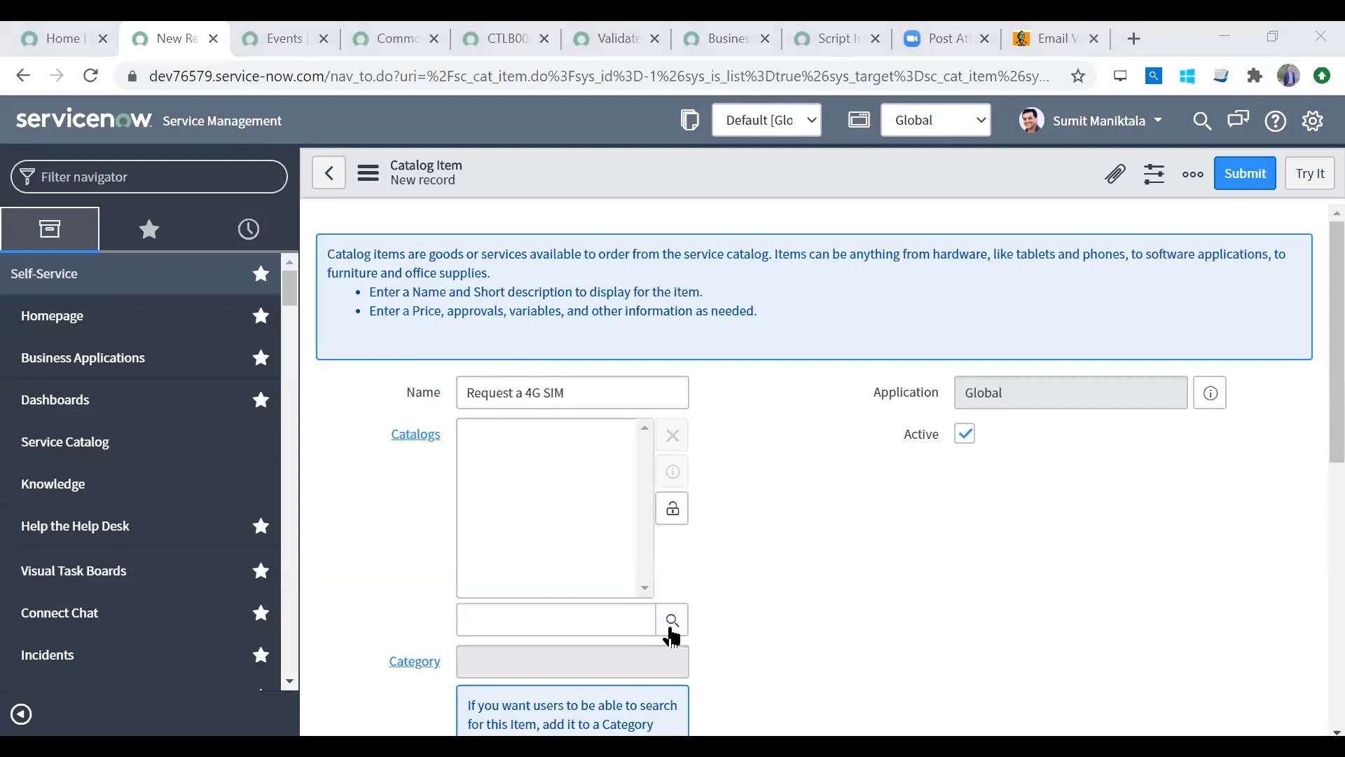
click(672, 509)
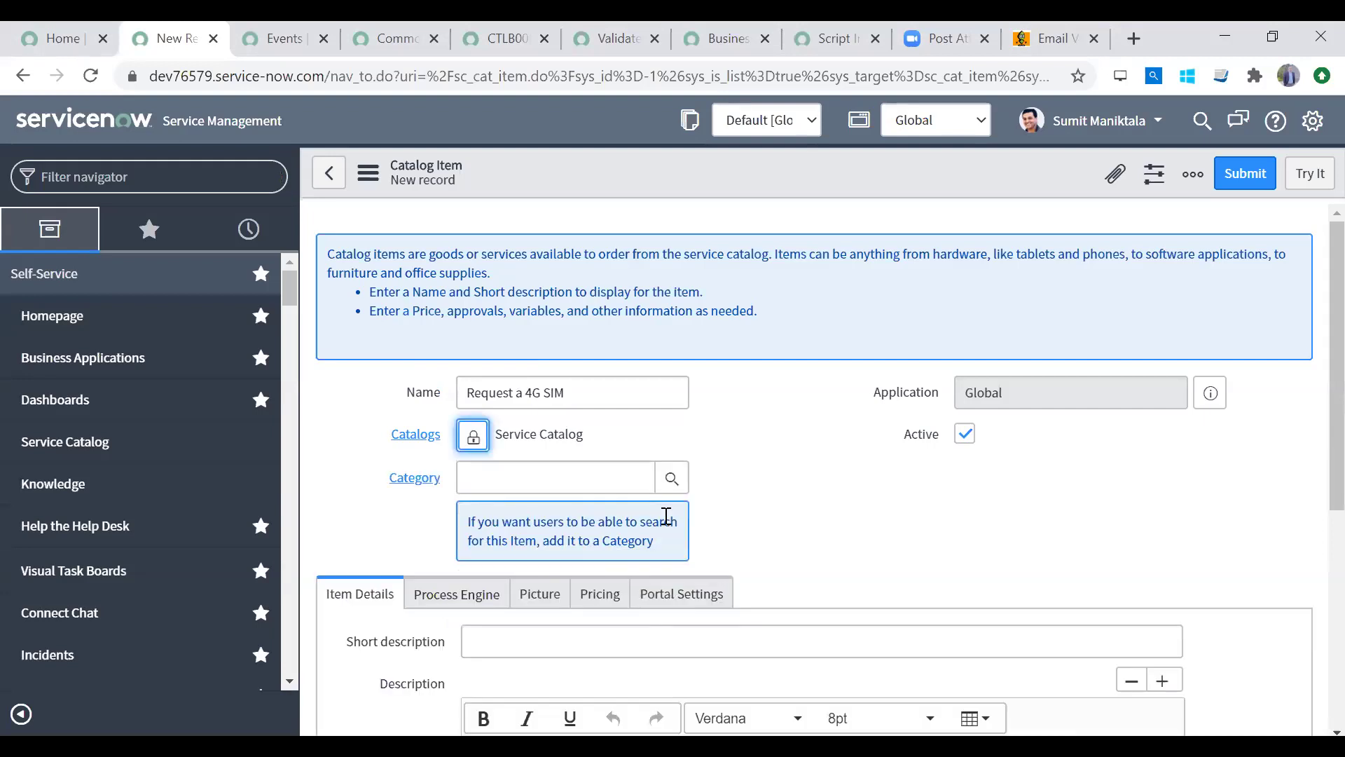
click(473, 437)
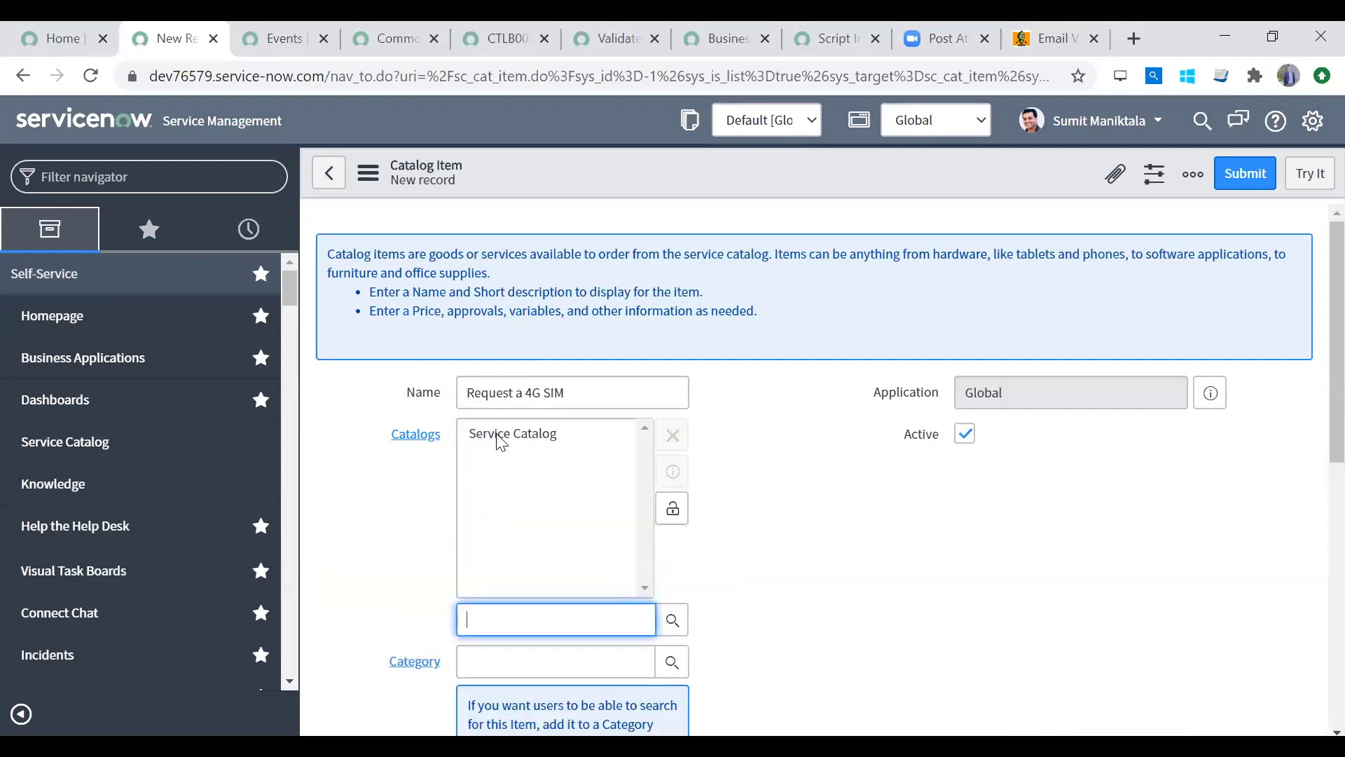
click(671, 507)
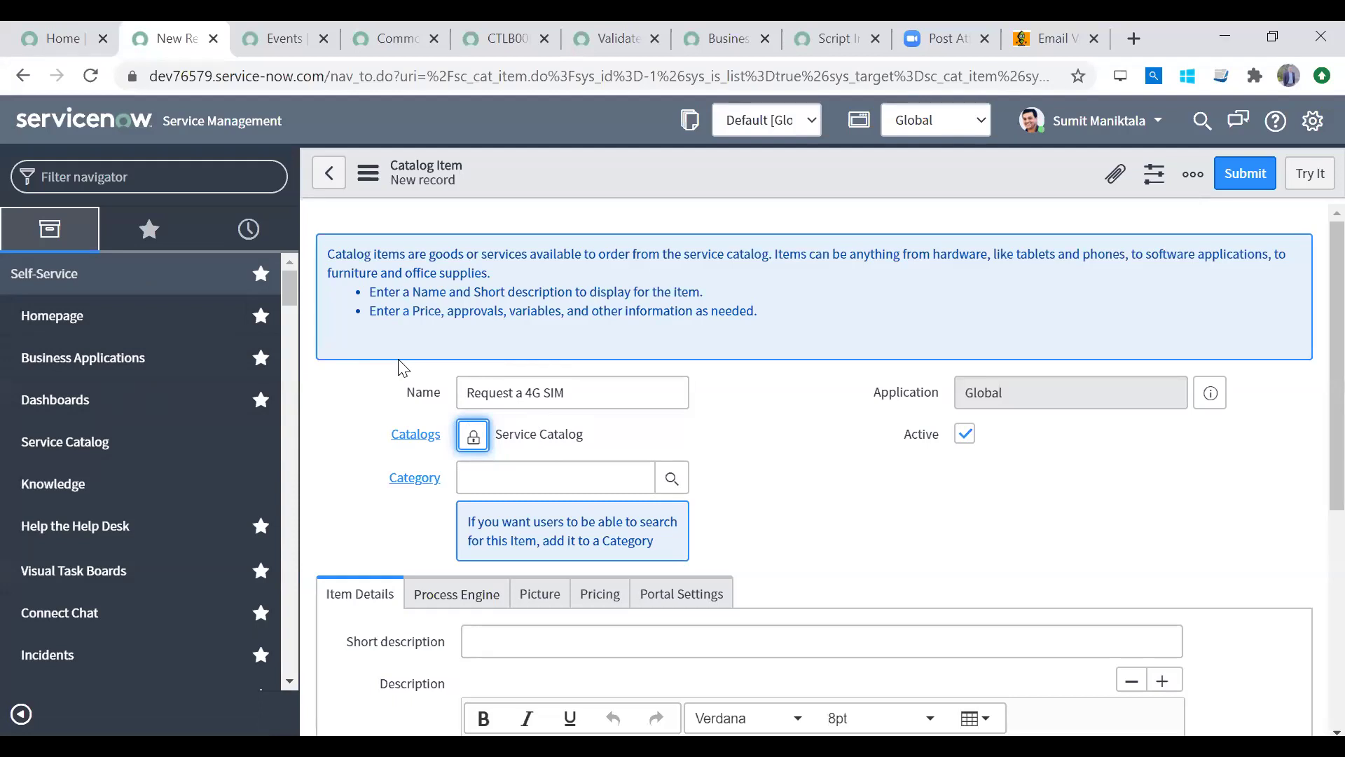
Step: Filter the navigator for 'modules', clear it, then choose Edit Module on Service Catalog
click(112, 177)
text(modules)
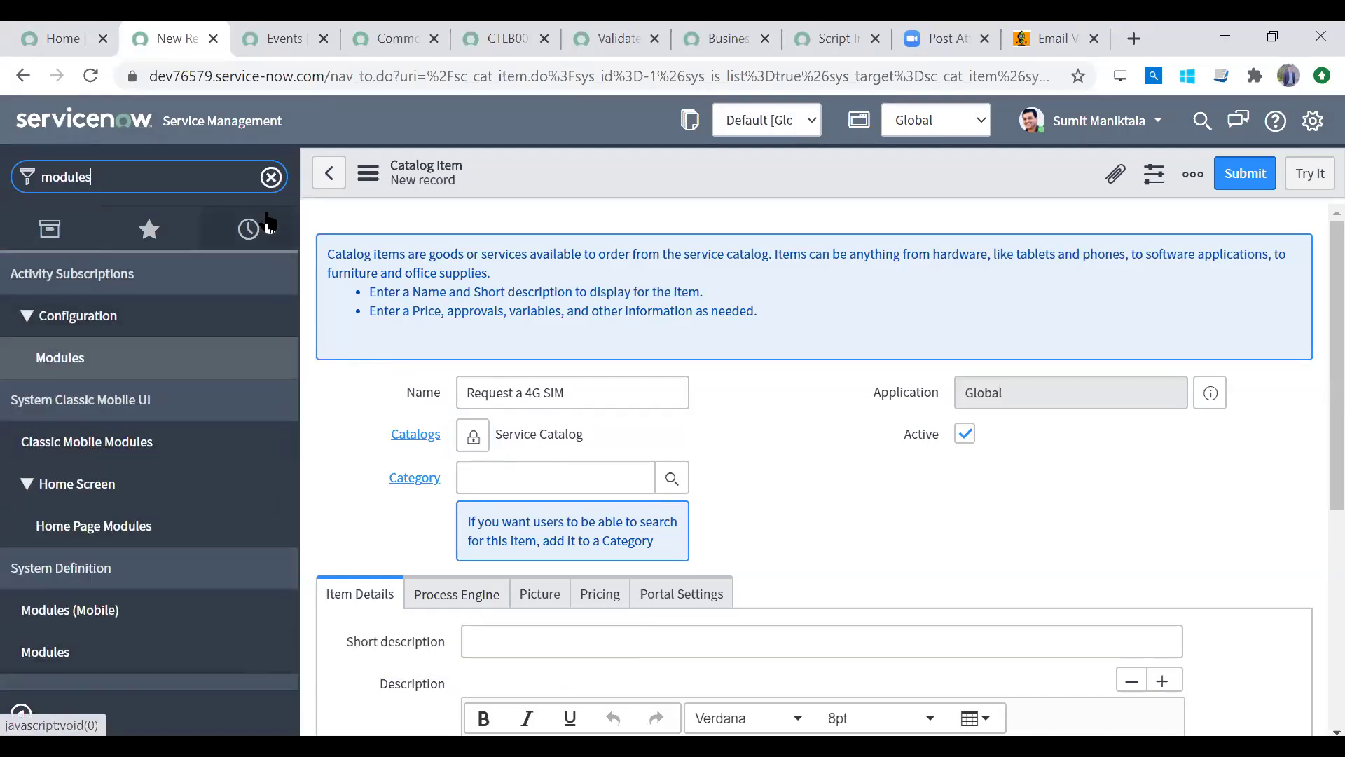
click(272, 177)
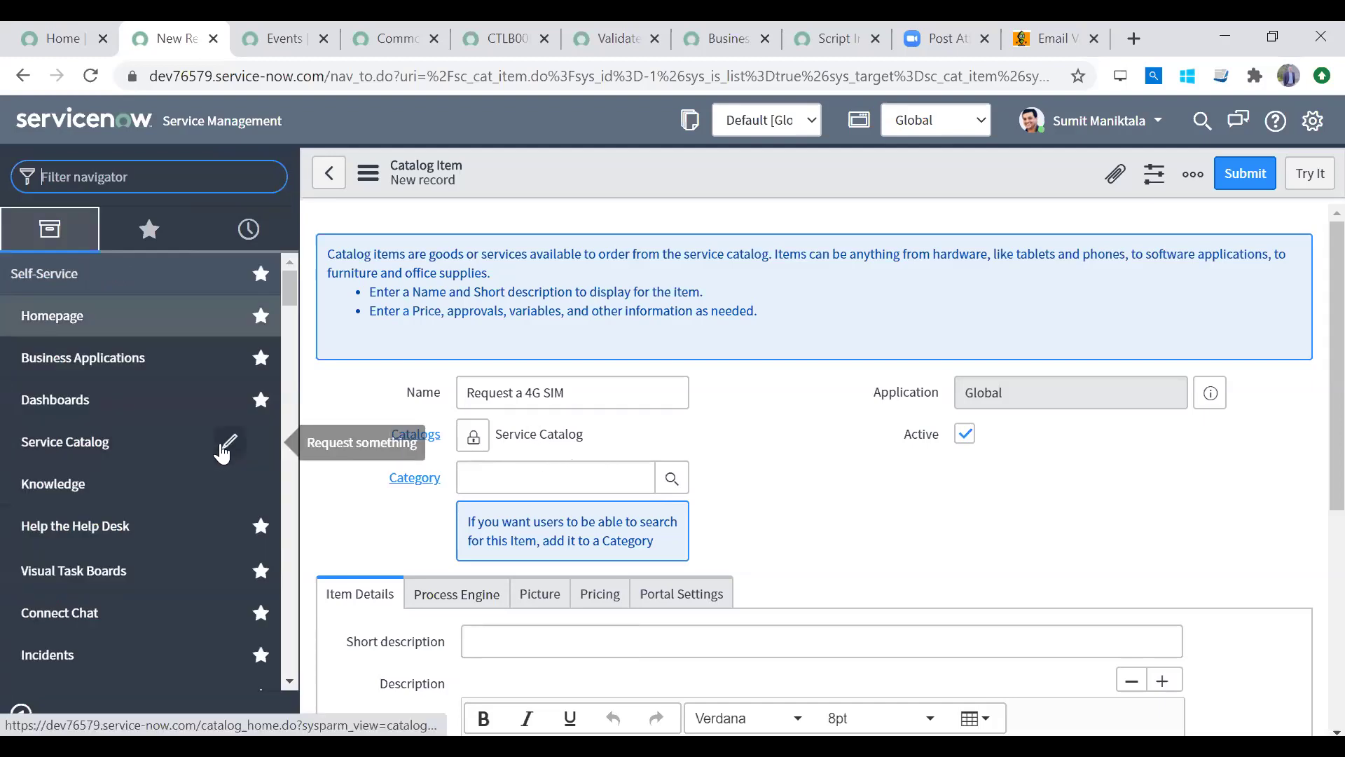
click(223, 449)
right_click(223, 449)
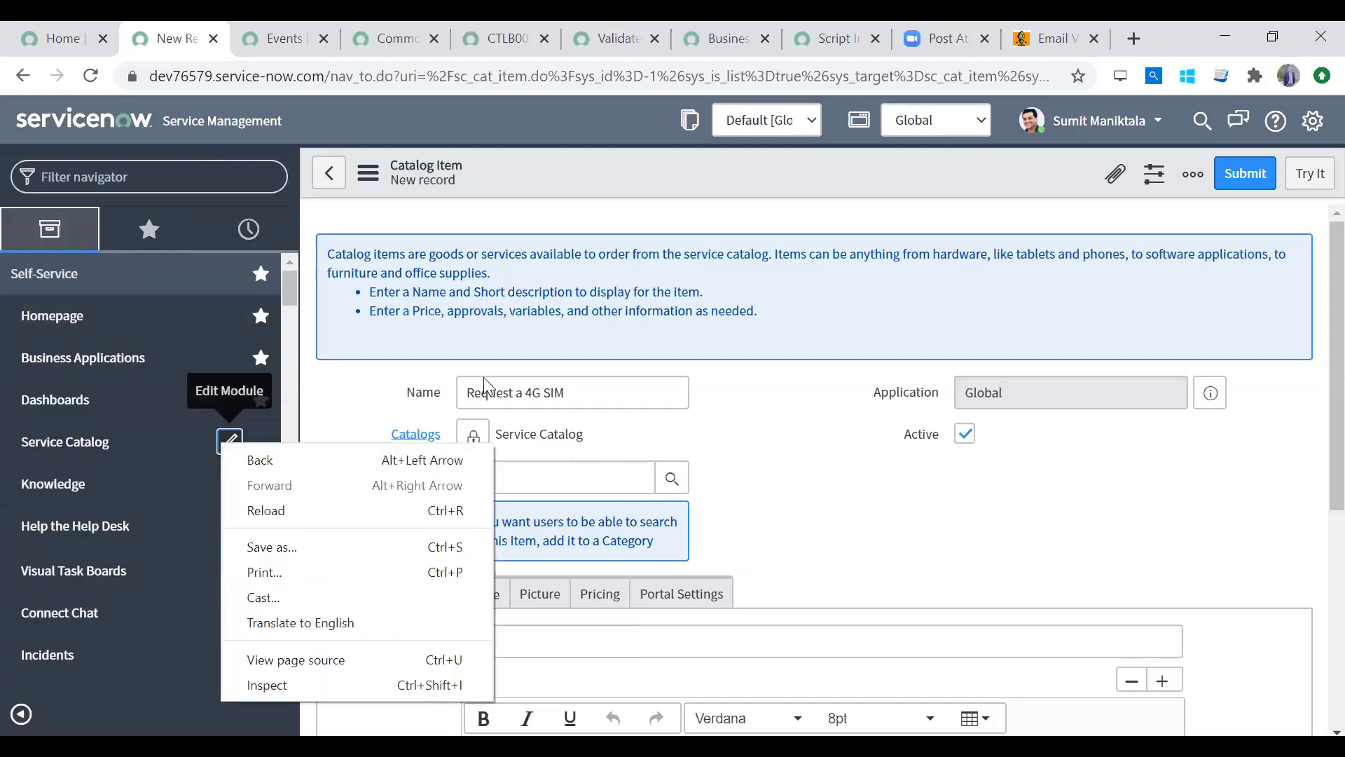
click(370, 382)
click(229, 442)
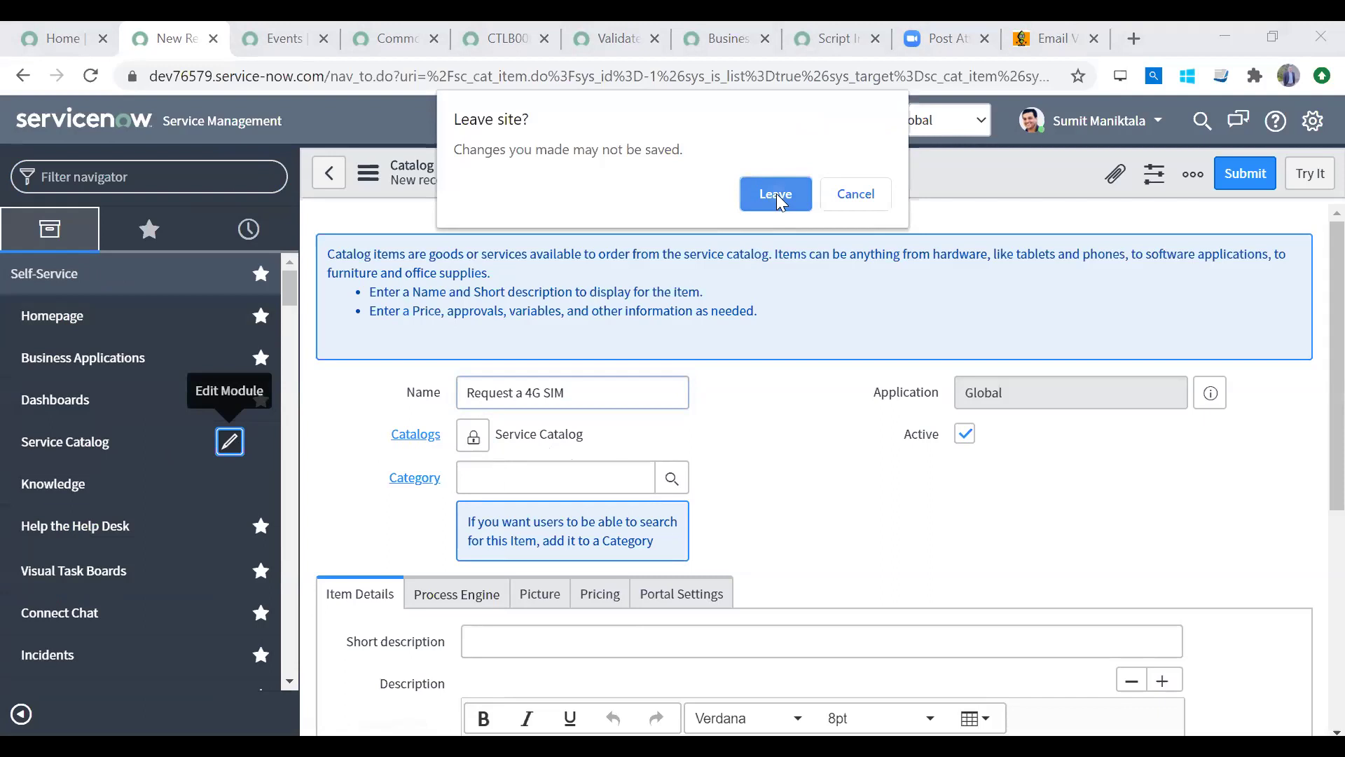
Step: Leave the unsaved form and view the module's URL link type with catalog_default arguments
click(776, 193)
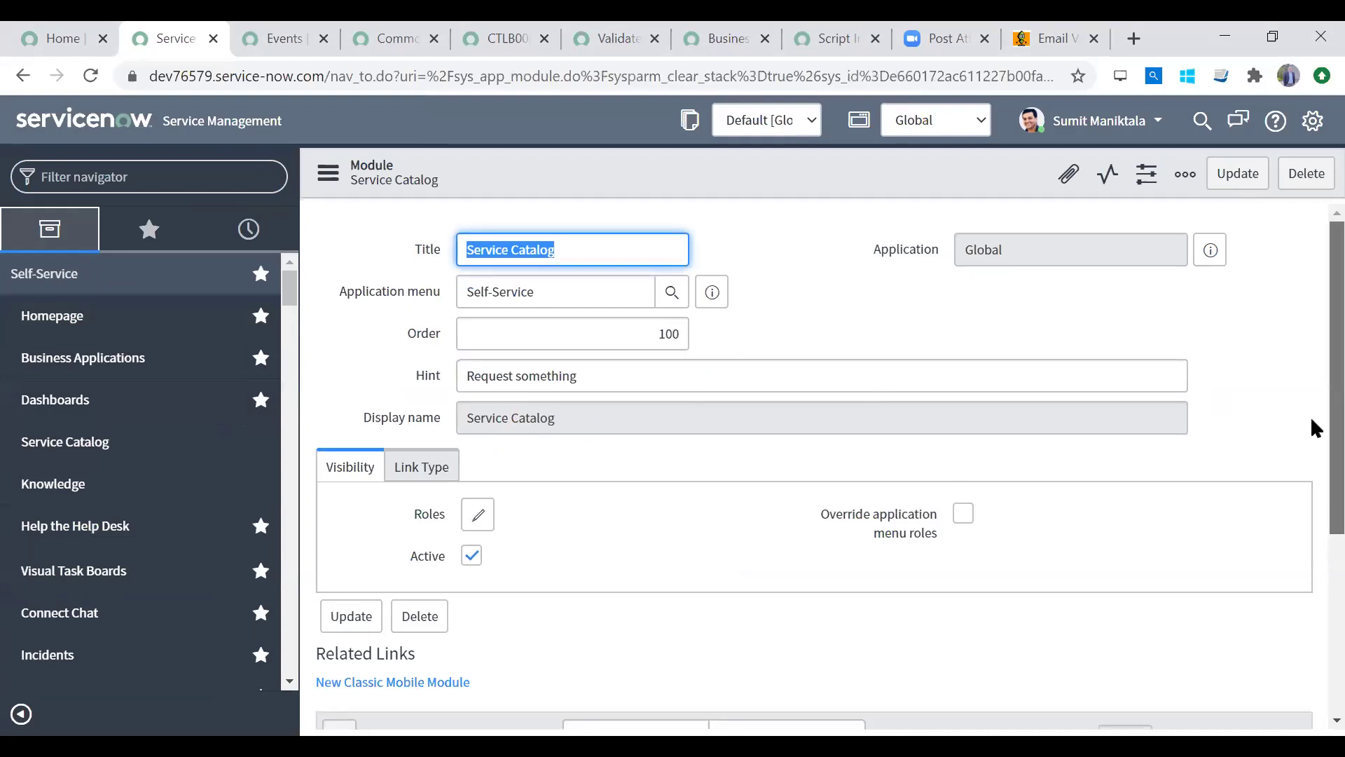
scroll(1310, 416, down, 4)
click(422, 218)
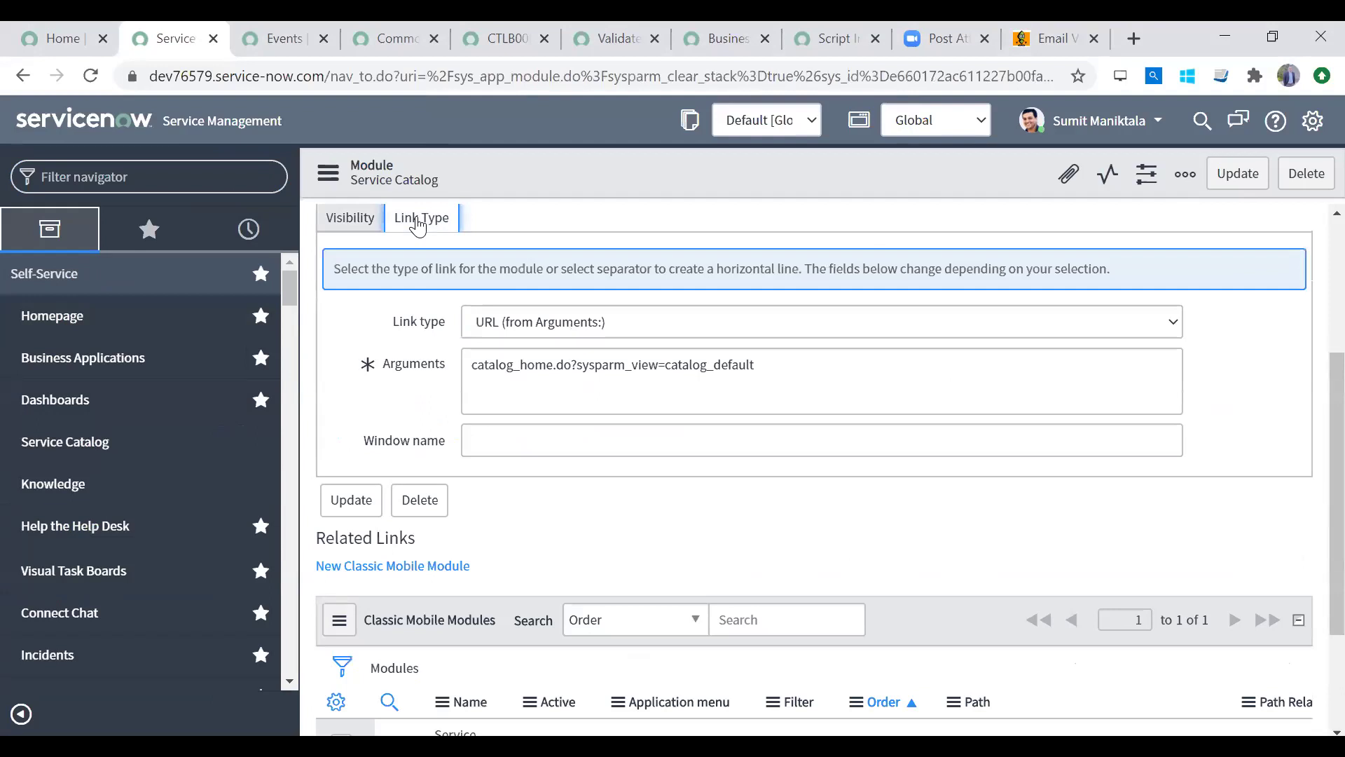
drag(664, 364, 838, 363)
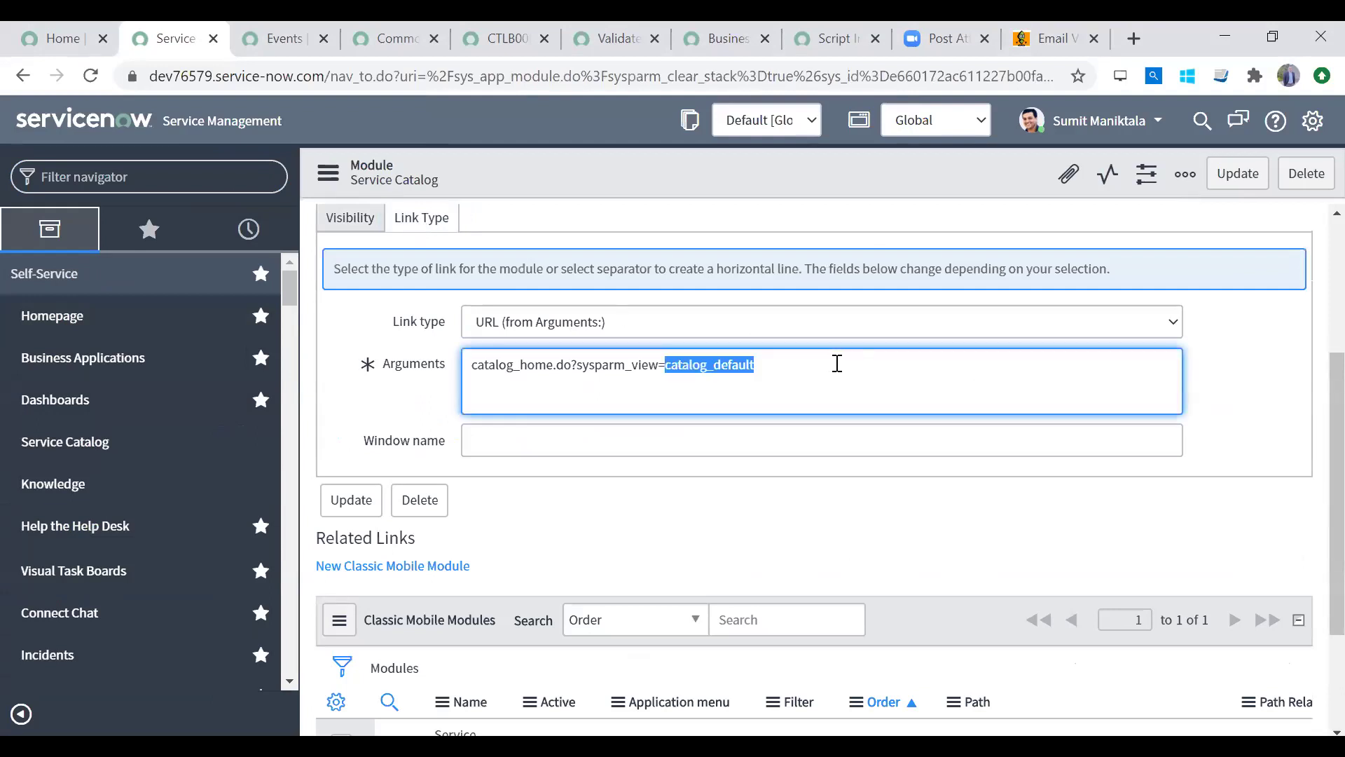
Step: Point out the Service Catalog title, Self-Service application menu and catalog_default argument
scroll(1310, 396, up, 4)
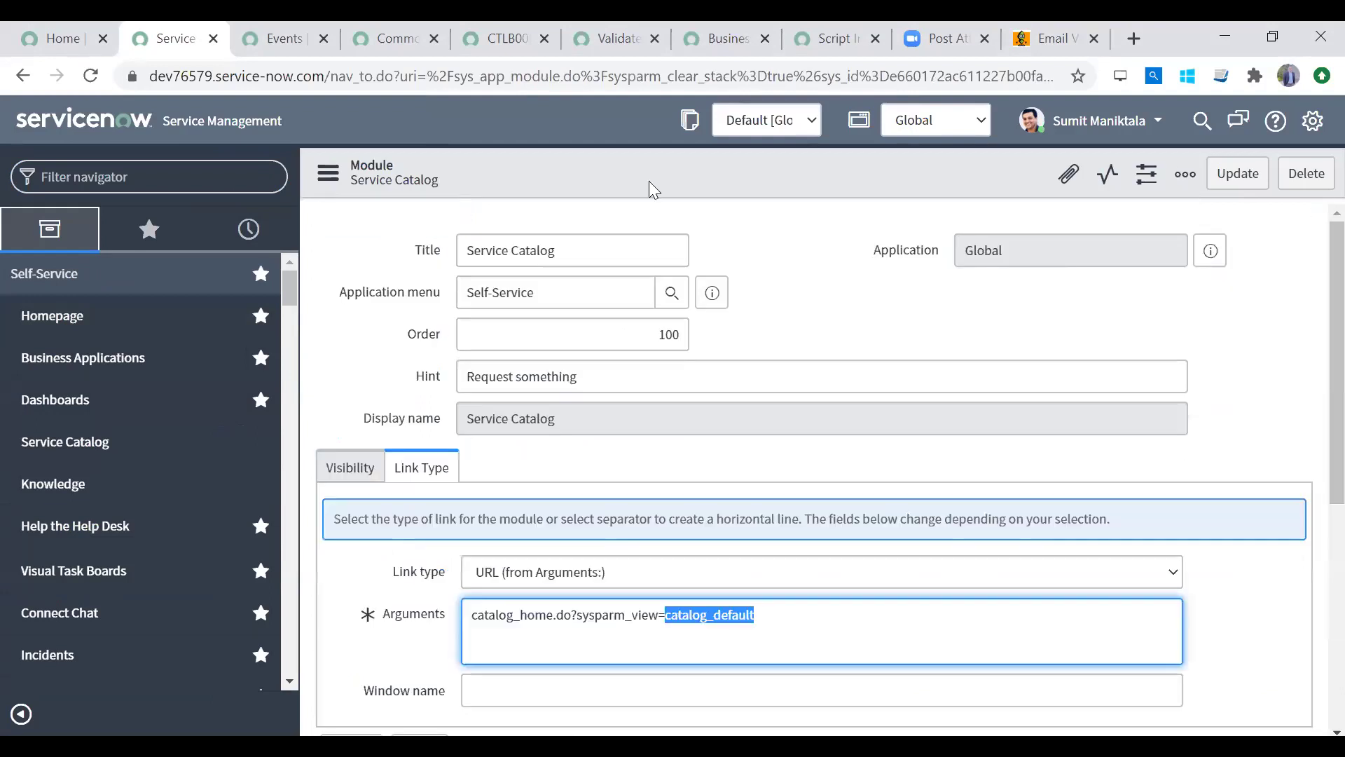
triple_click(579, 251)
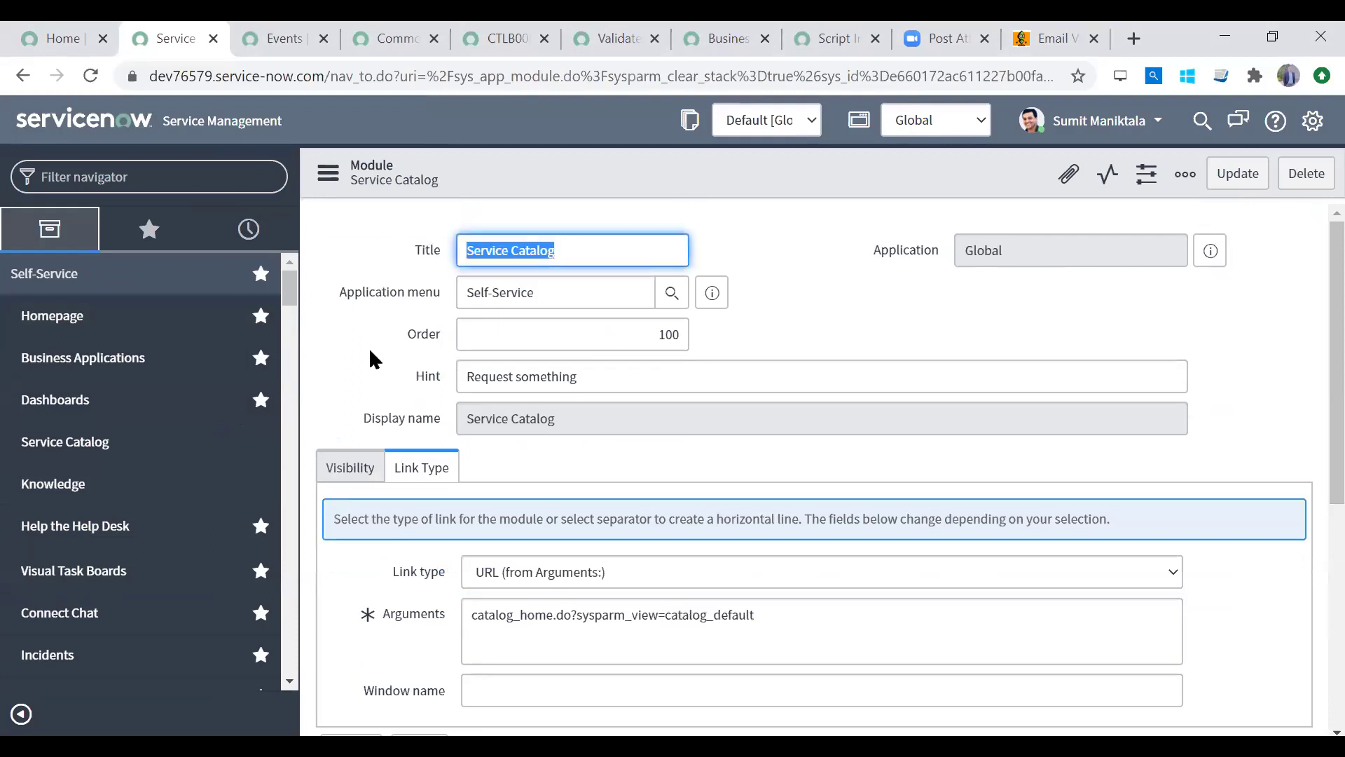
click(596, 292)
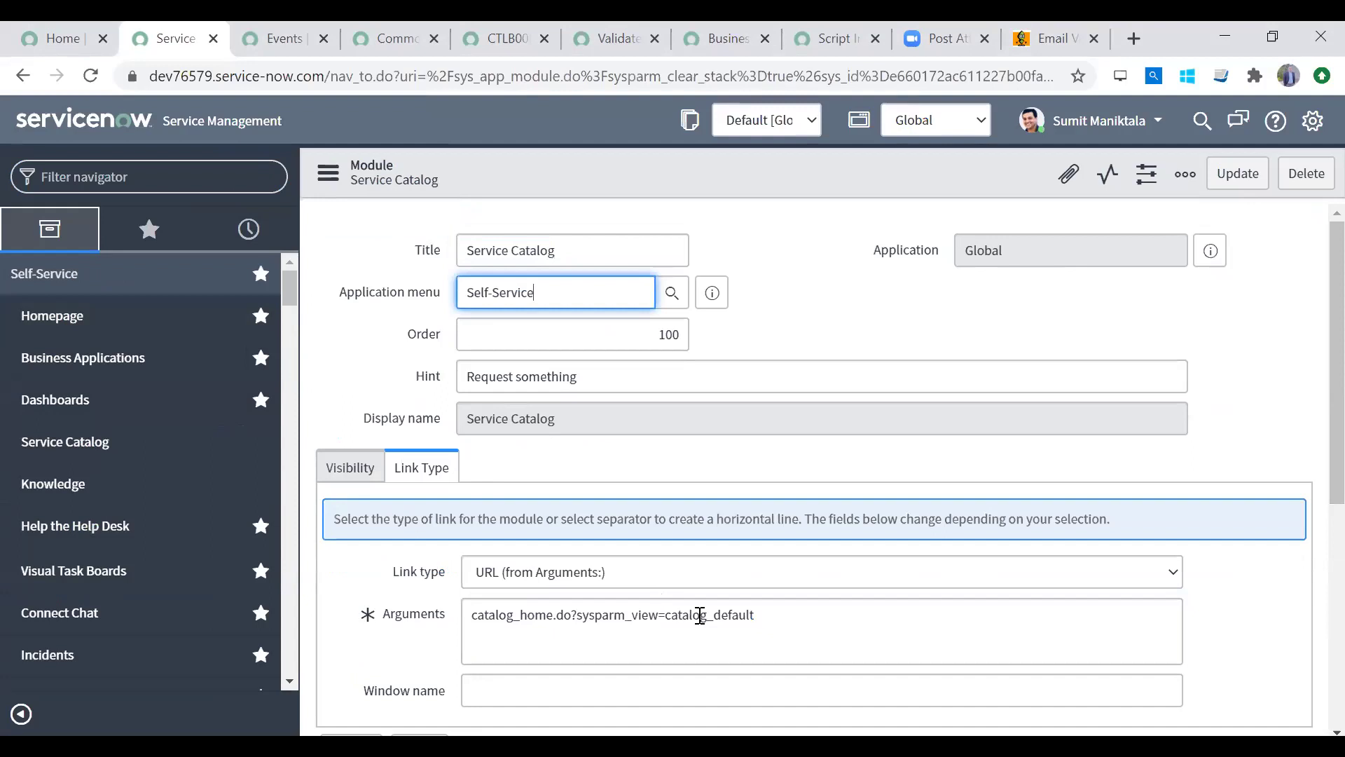
drag(664, 615, 831, 610)
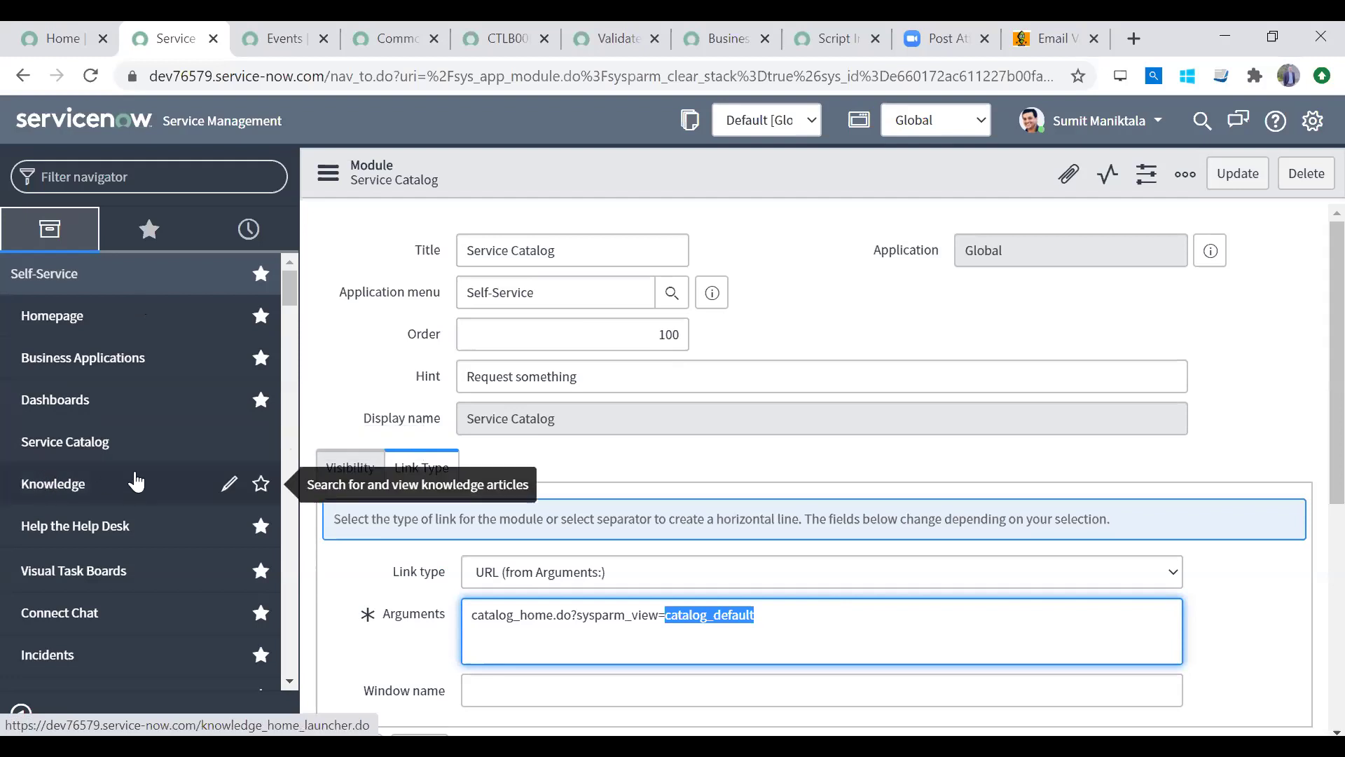
click(118, 182)
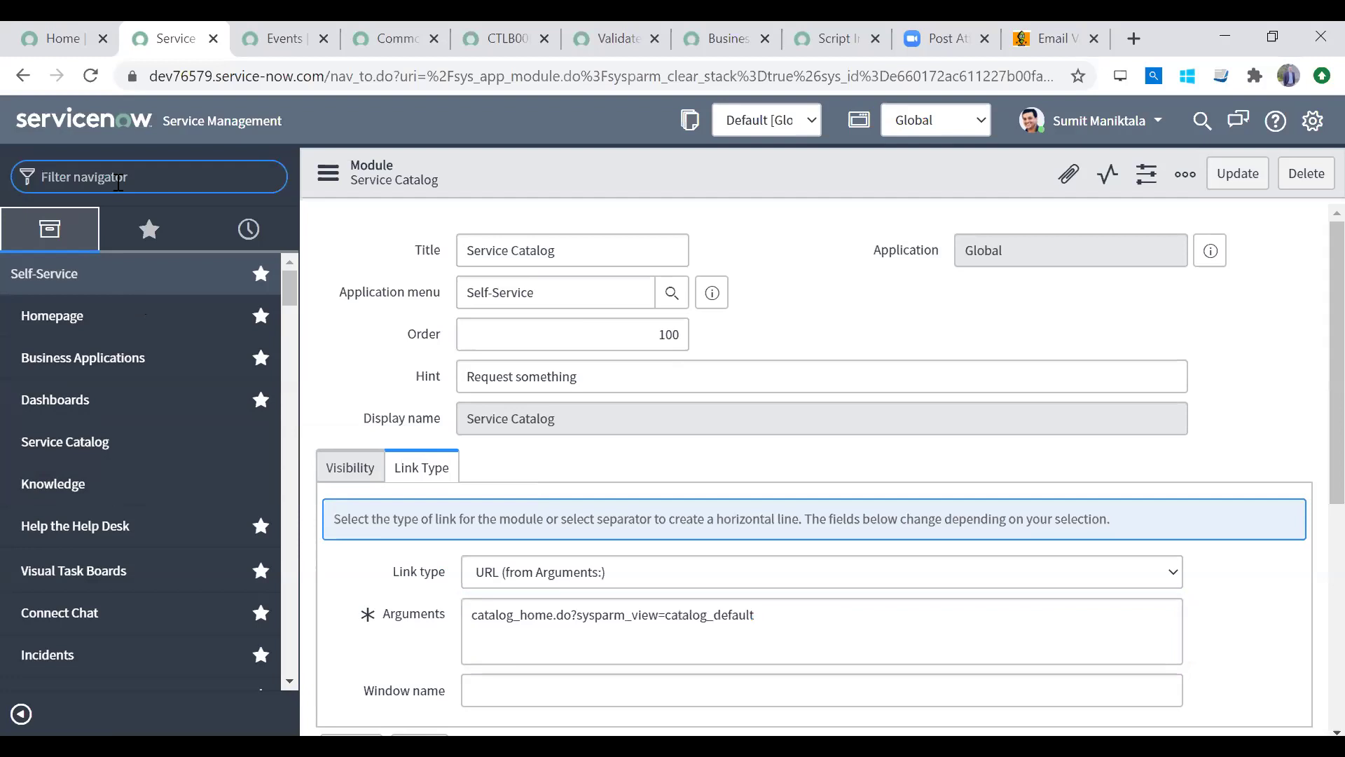
Step: Open Maintain Items via a 'maintain it' navigator filter and start a new catalog item
text(maintain it)
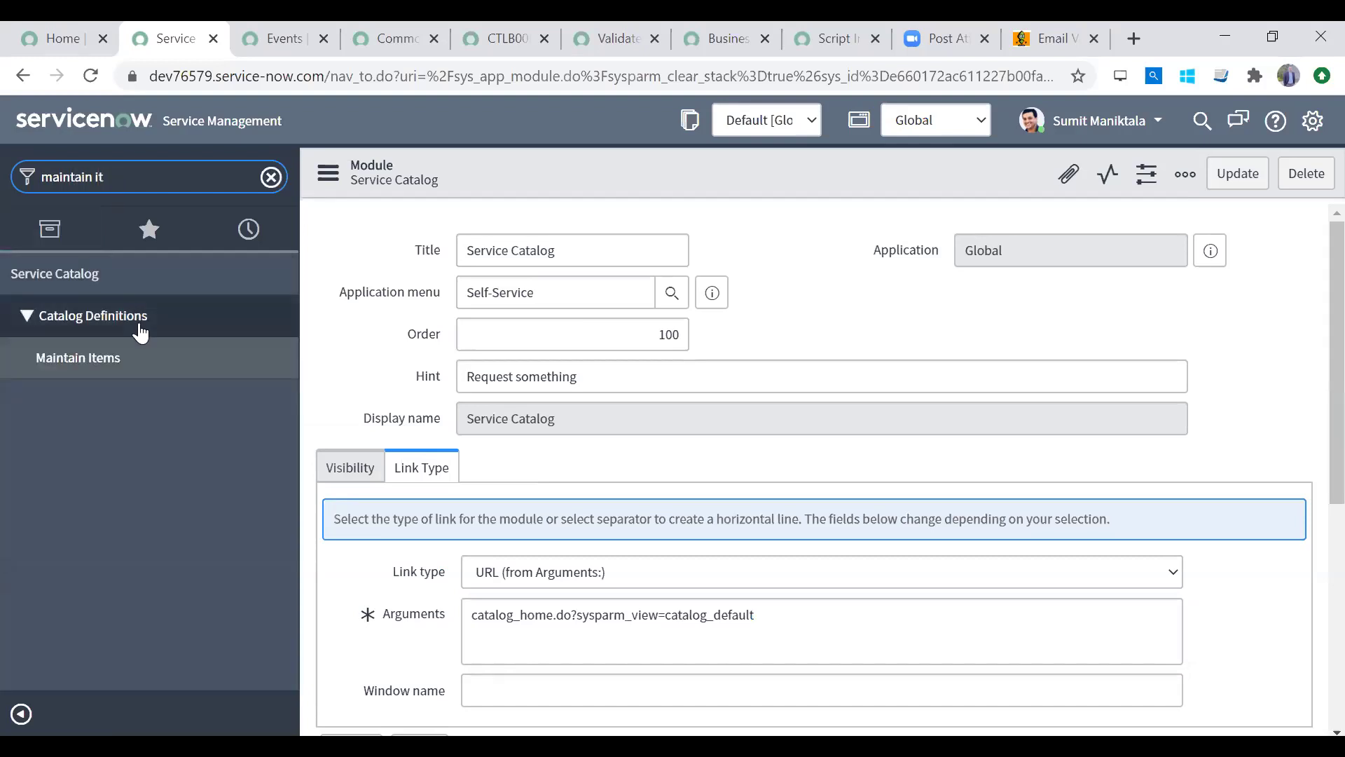
click(126, 364)
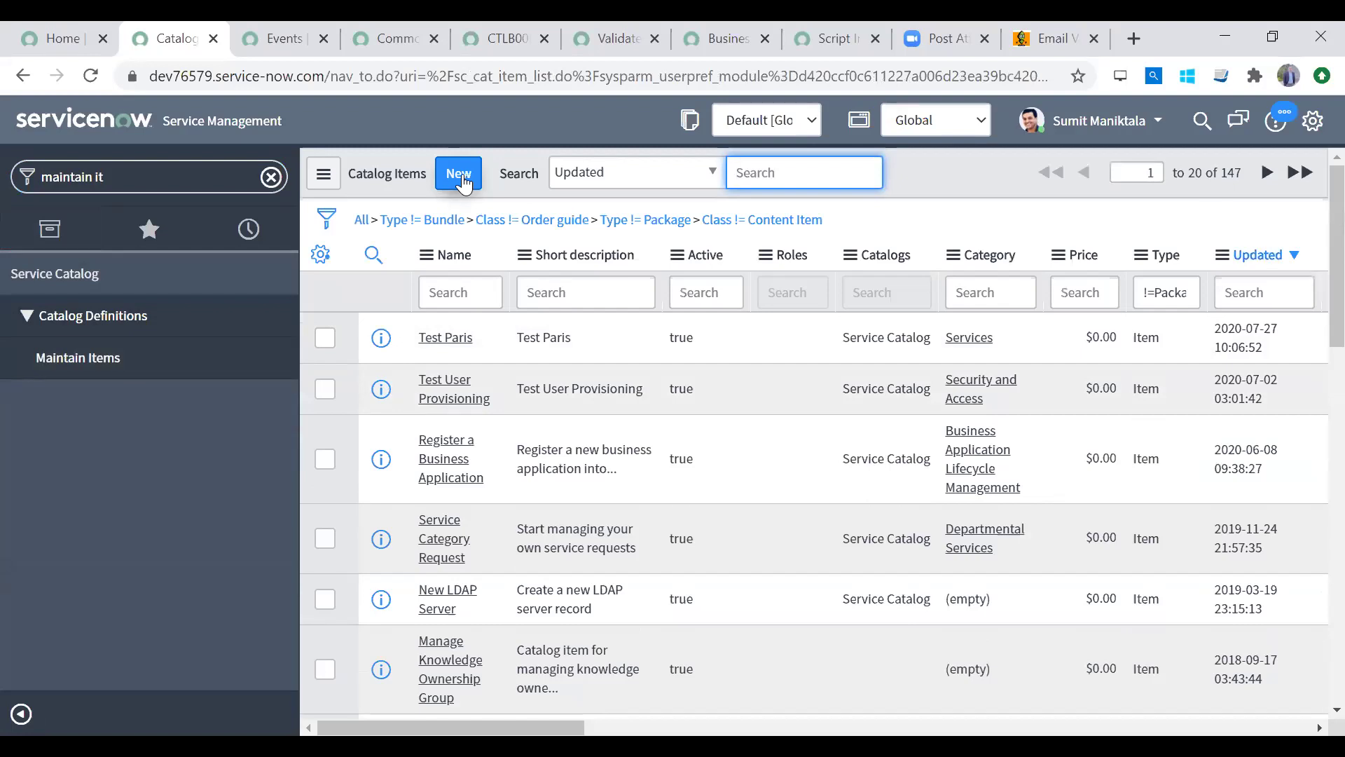
click(471, 181)
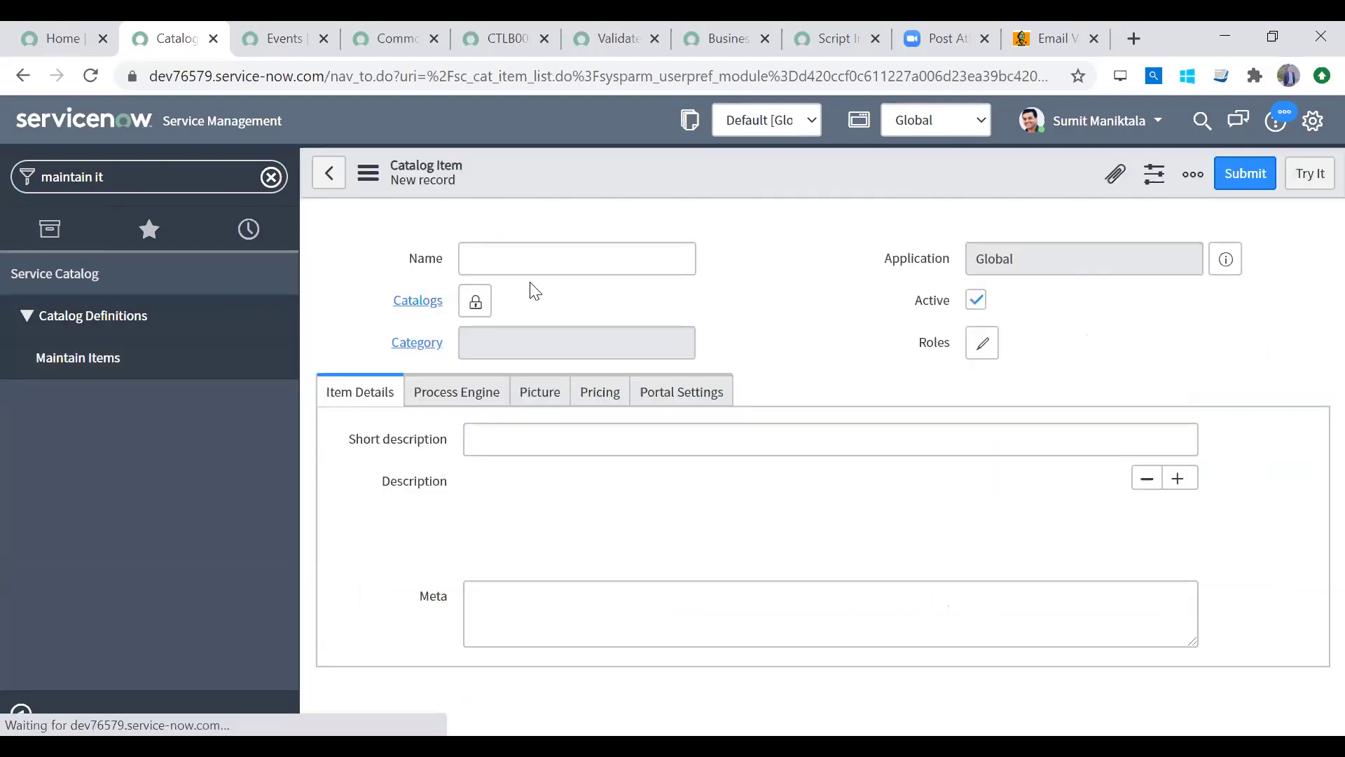
Step: Name the item 'Request a 4G SIM' and set its Catalogs to Service Catalog
click(495, 396)
text(Request a)
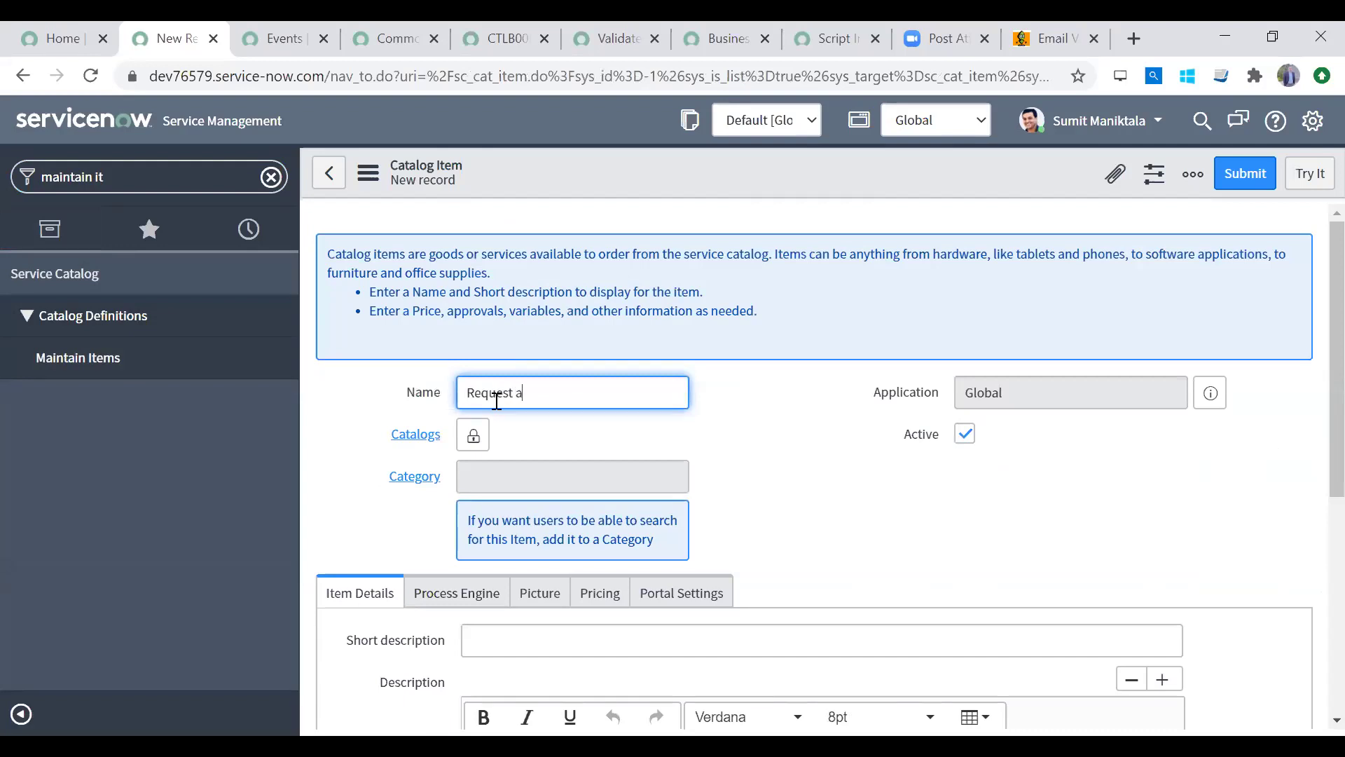
text( 4G SIM)
click(473, 435)
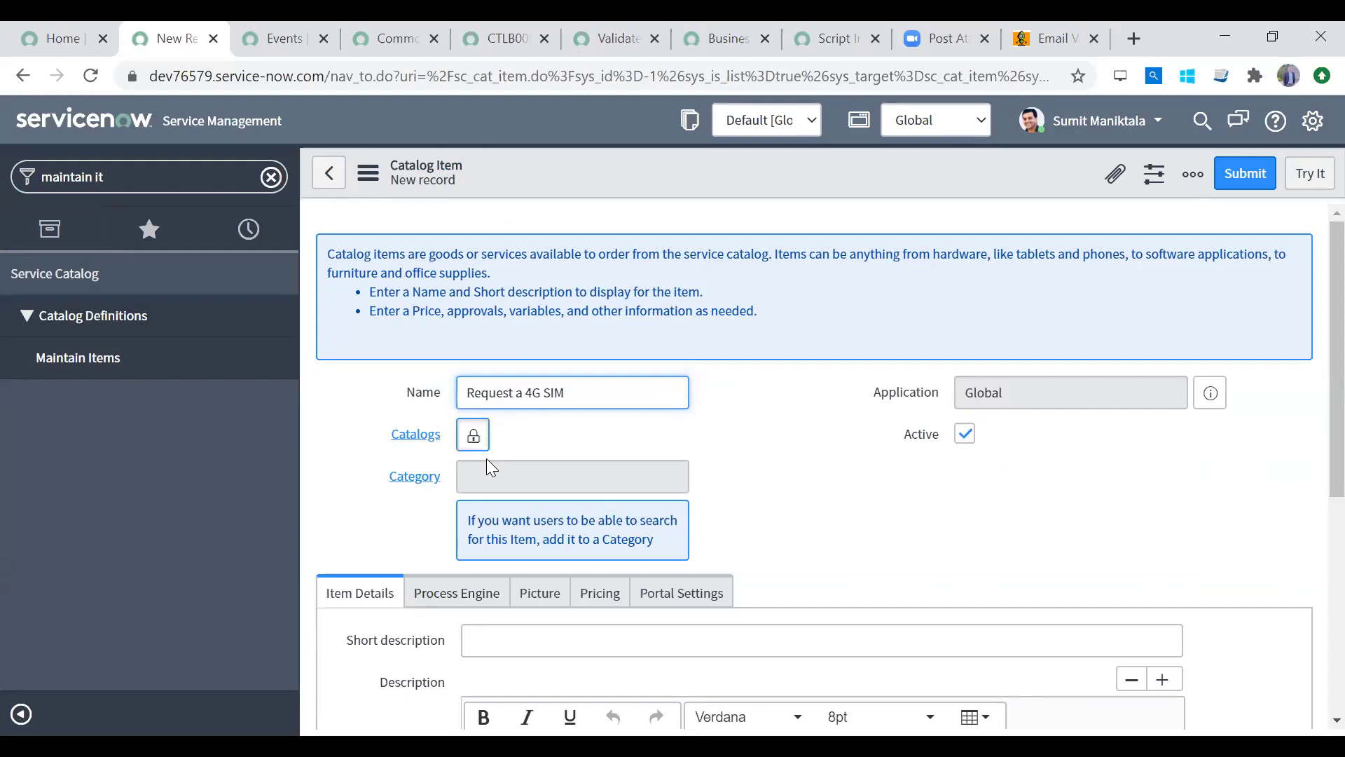
text(serv)
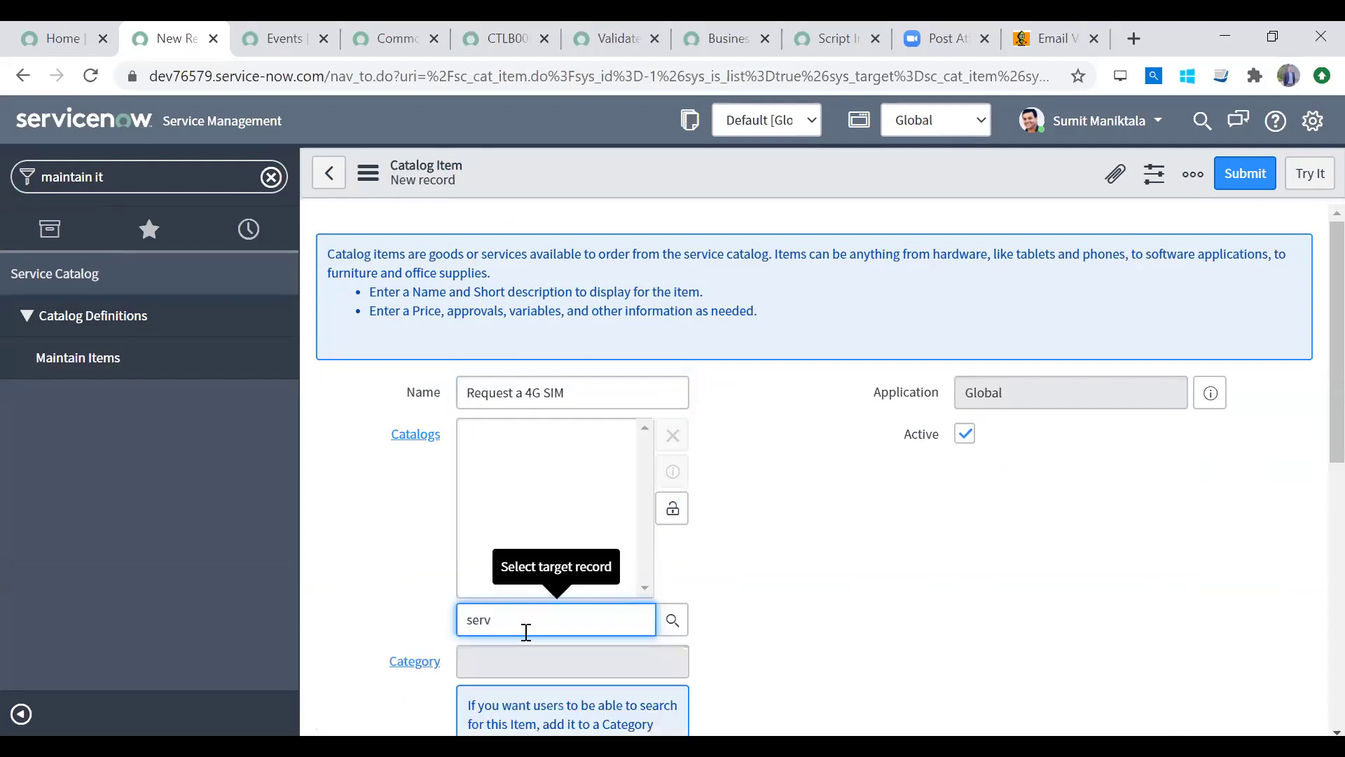
click(524, 646)
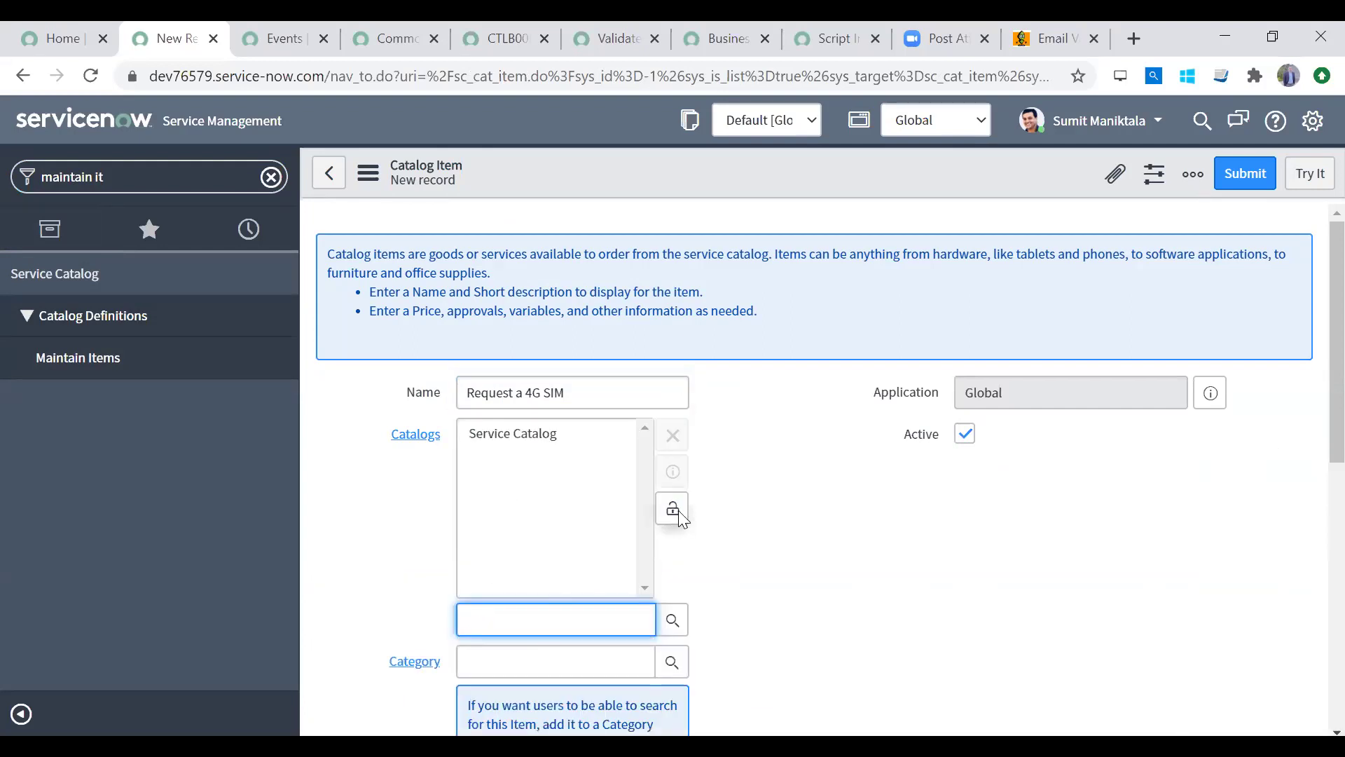
click(674, 510)
scroll(1310, 505, down, 3)
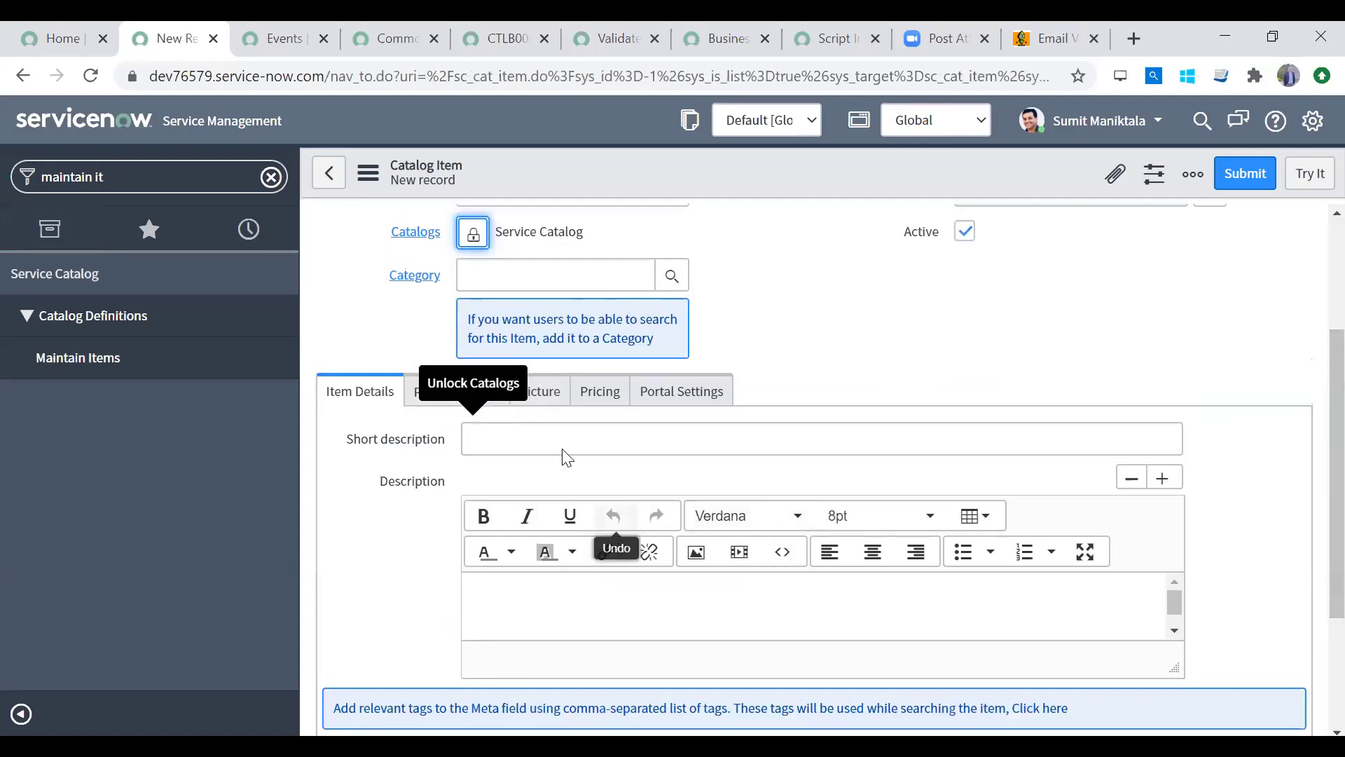
click(543, 432)
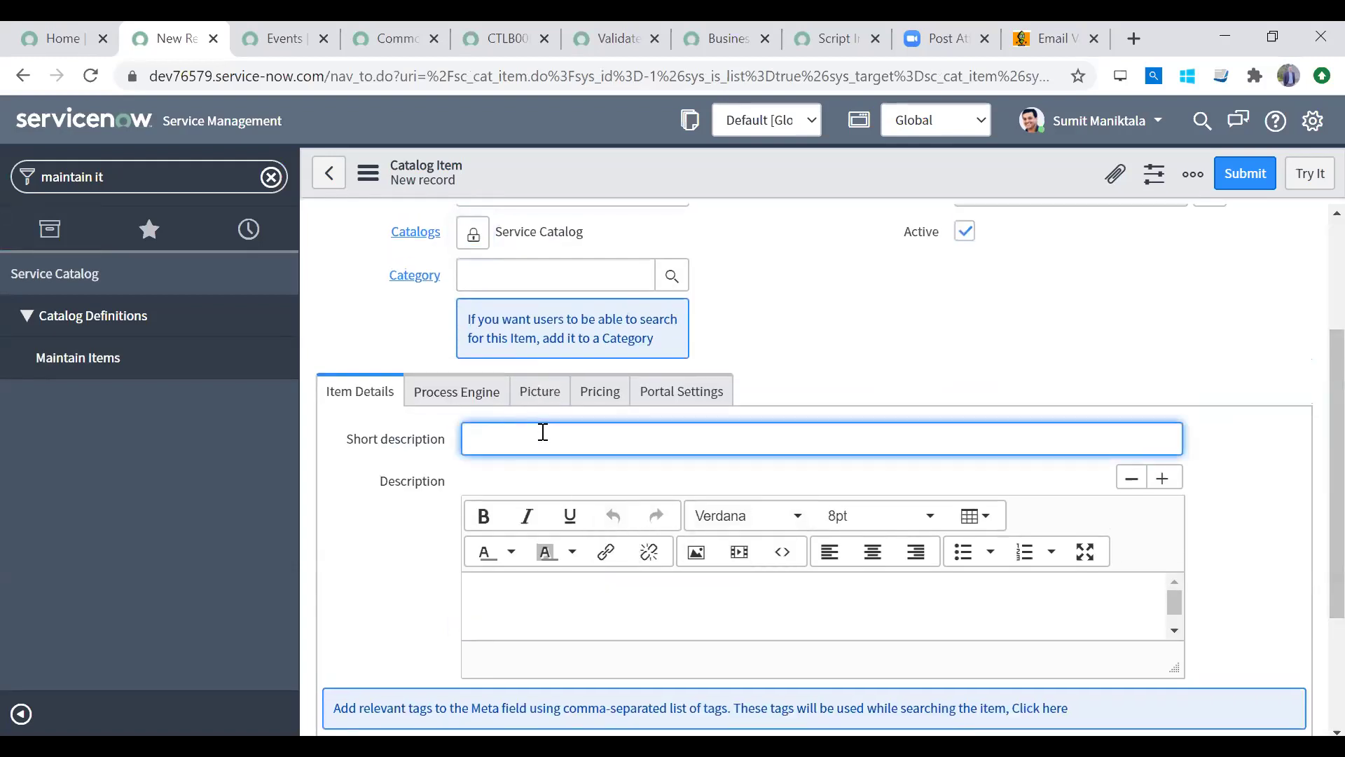
Step: Replace the short description with 'Request form for a 4 G SIM (all variants)'
text(This erquest)
key(ctrl+a)
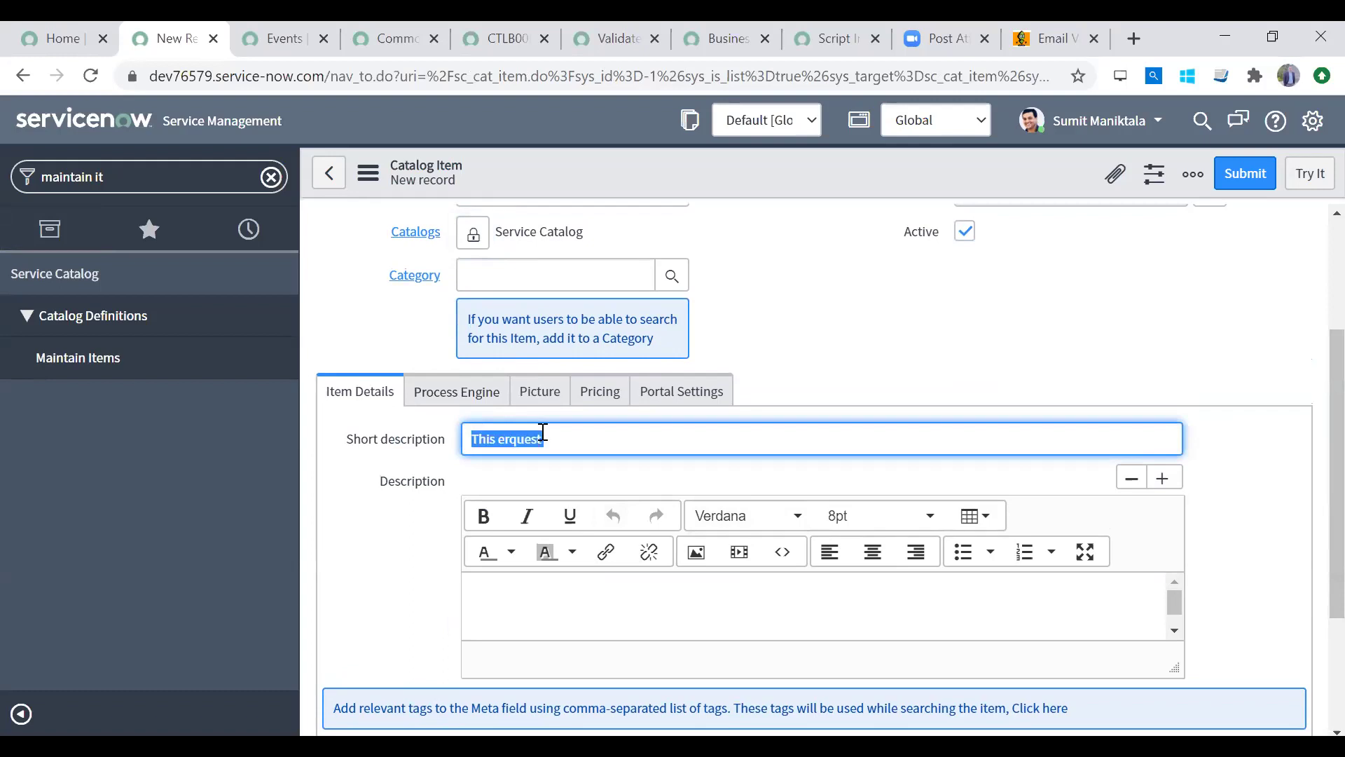
text(Request form)
key(BackSpace)
text(m for a 4 )
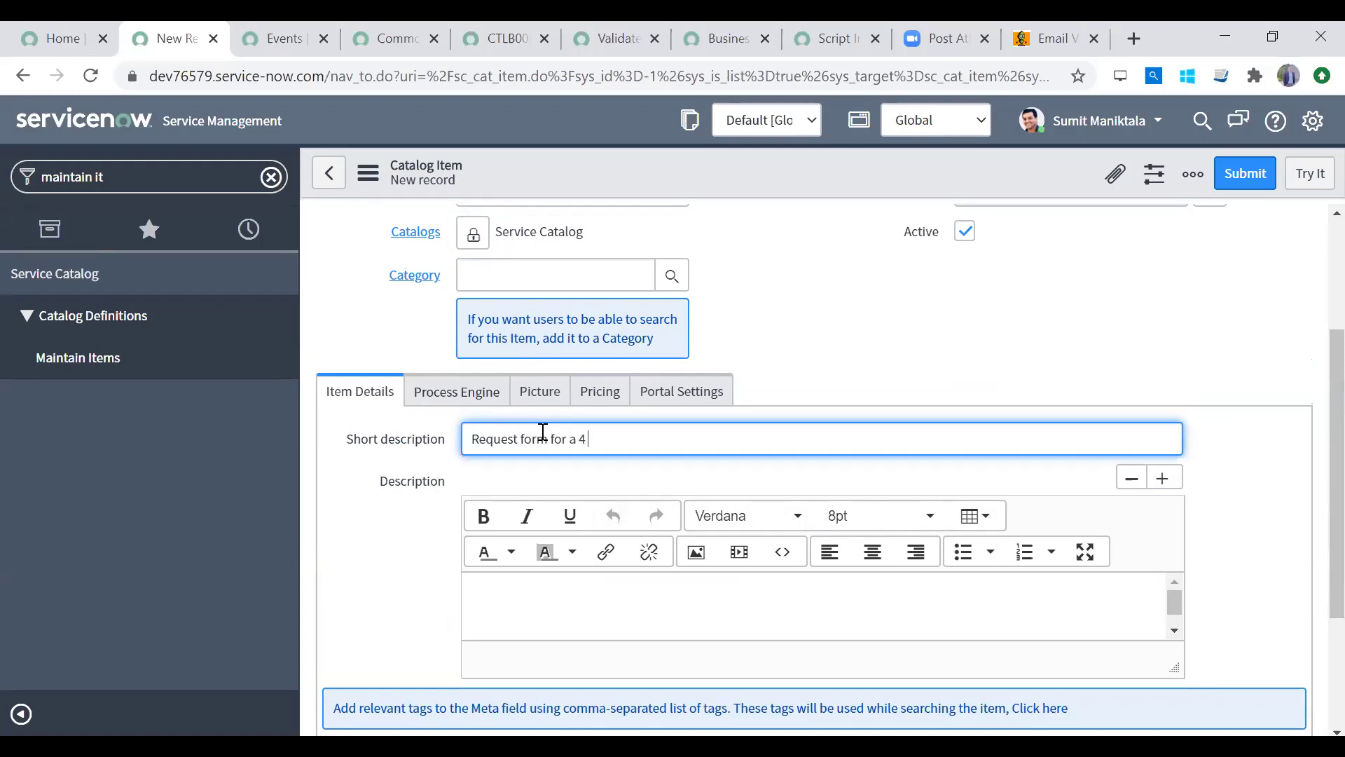
text(G SIM (all variants))
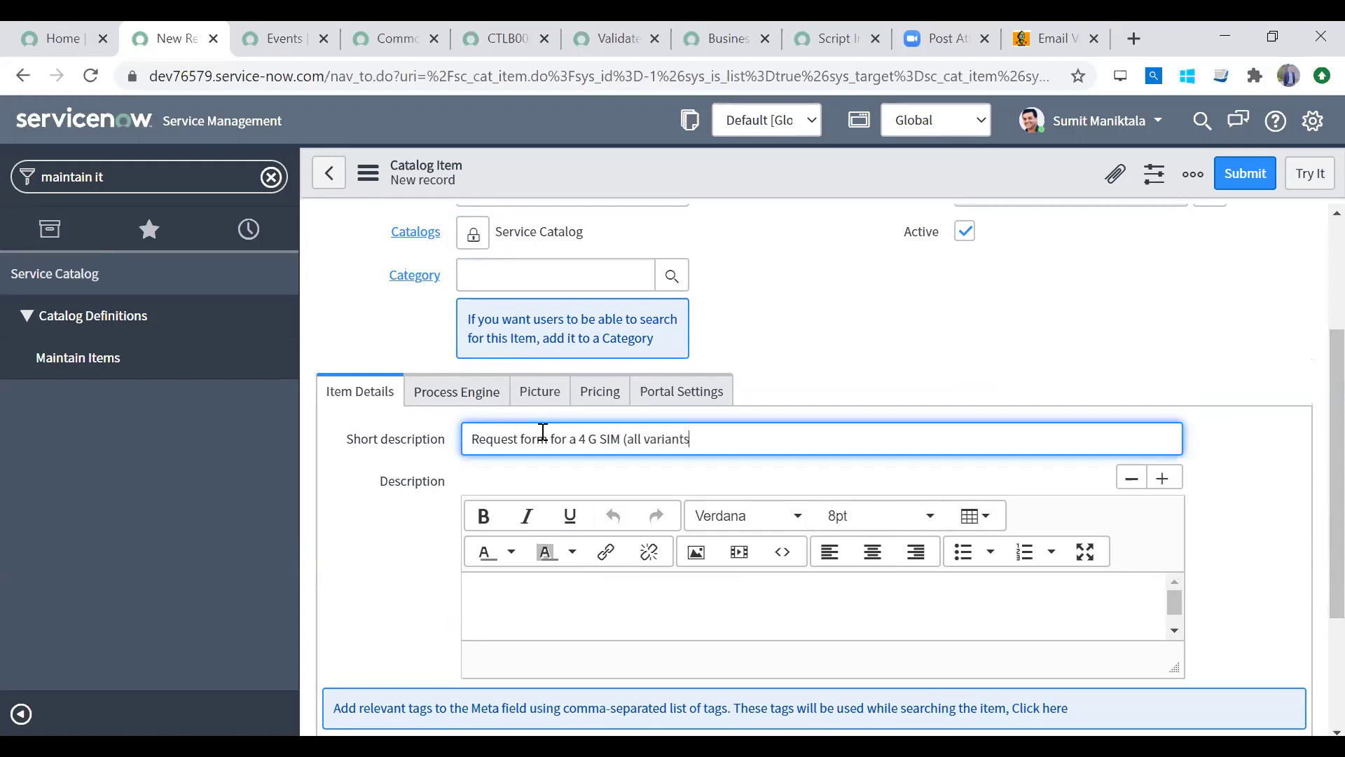
Step: Write the description 'Please use this form to request a 4G SIM of your choice'
click(547, 599)
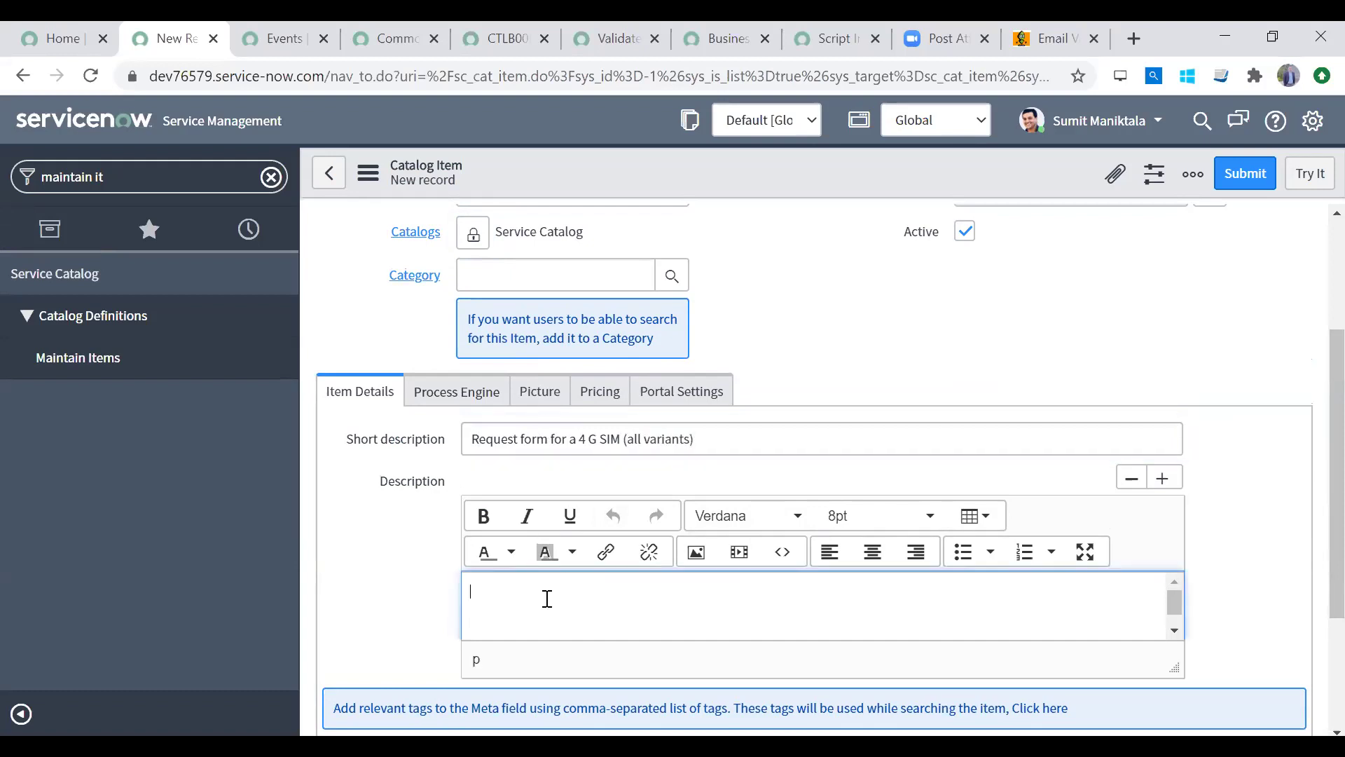
text(Please use this form to request a 4G)
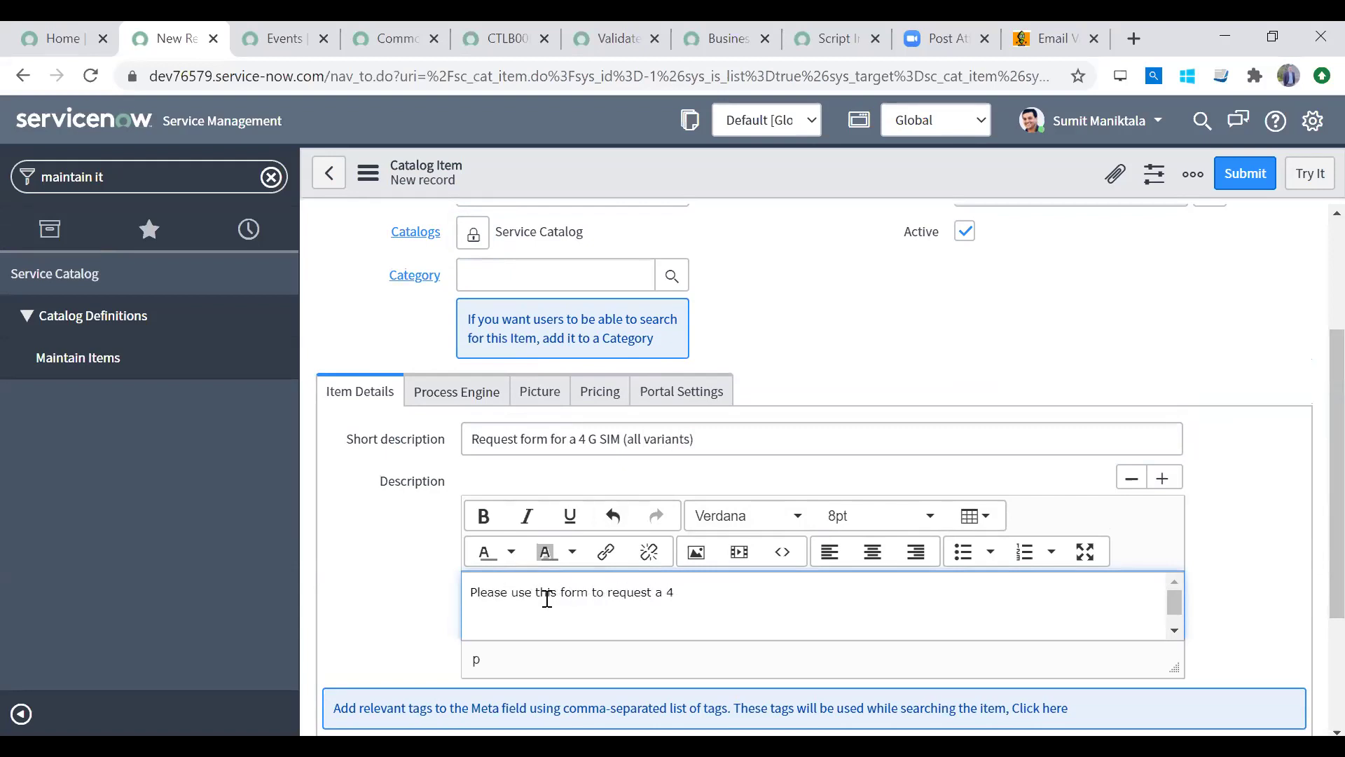
key(BackSpace)
text(G SIM of your choice)
Step: Correct '4 G' to '4G' in the short description
click(588, 439)
key(BackSpace)
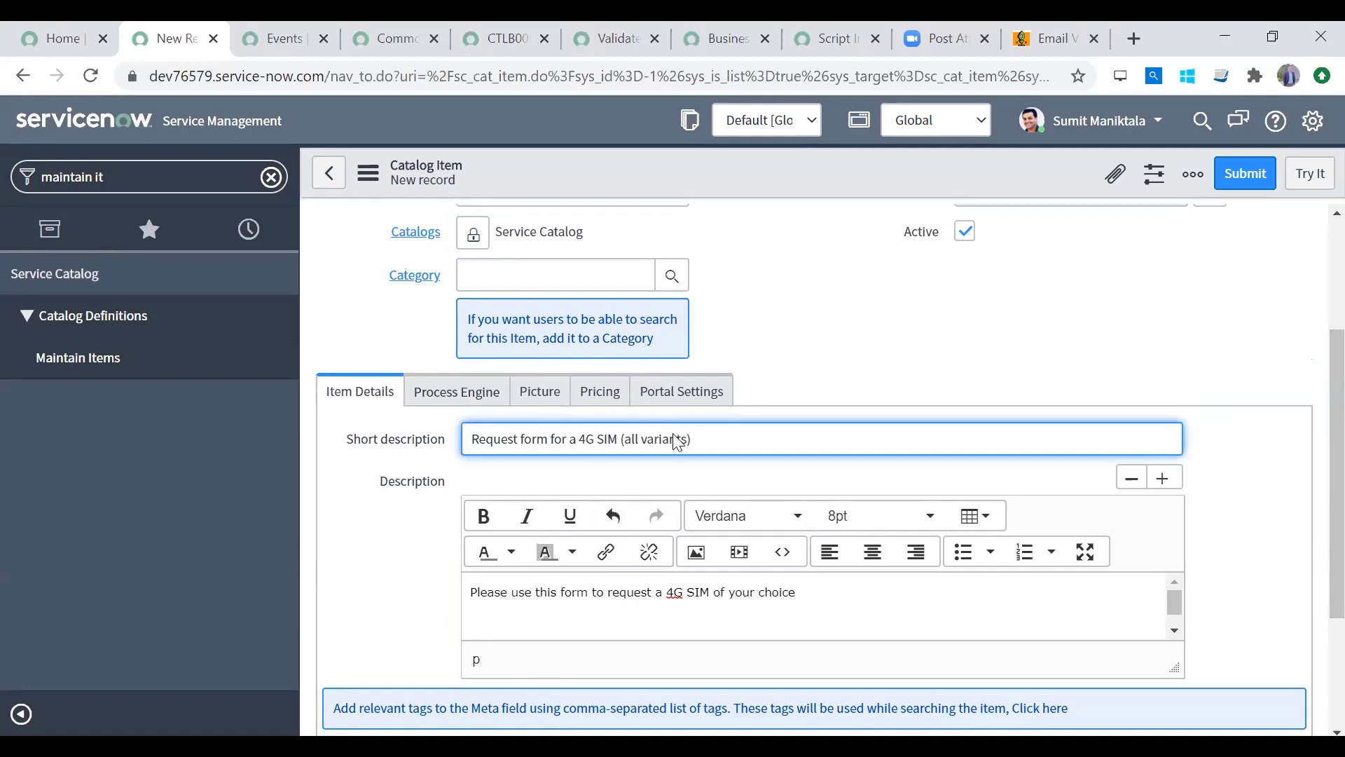
scroll(1310, 264, up, 3)
scroll(1310, 518, down, 4)
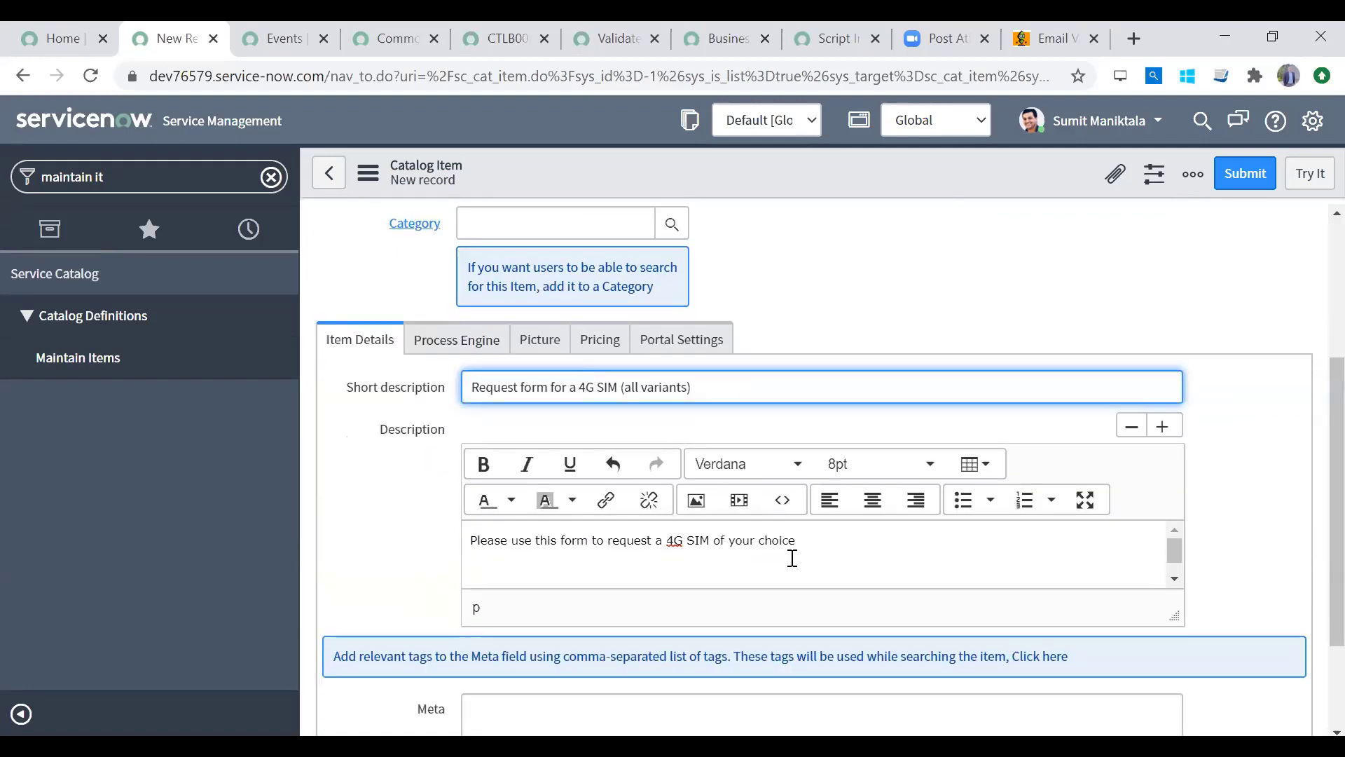
Step: Make the words '4G SIM' bold in the description
click(698, 541)
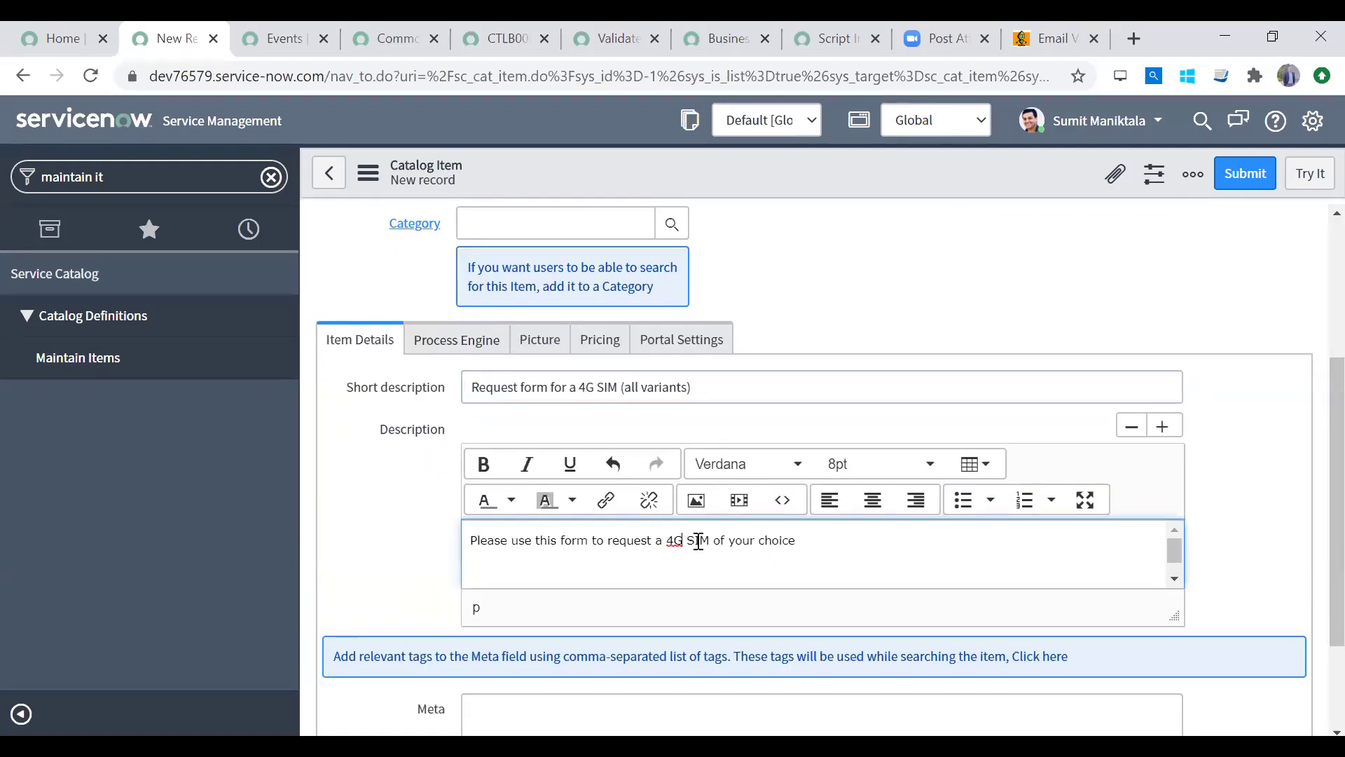
drag(711, 541, 666, 541)
click(483, 464)
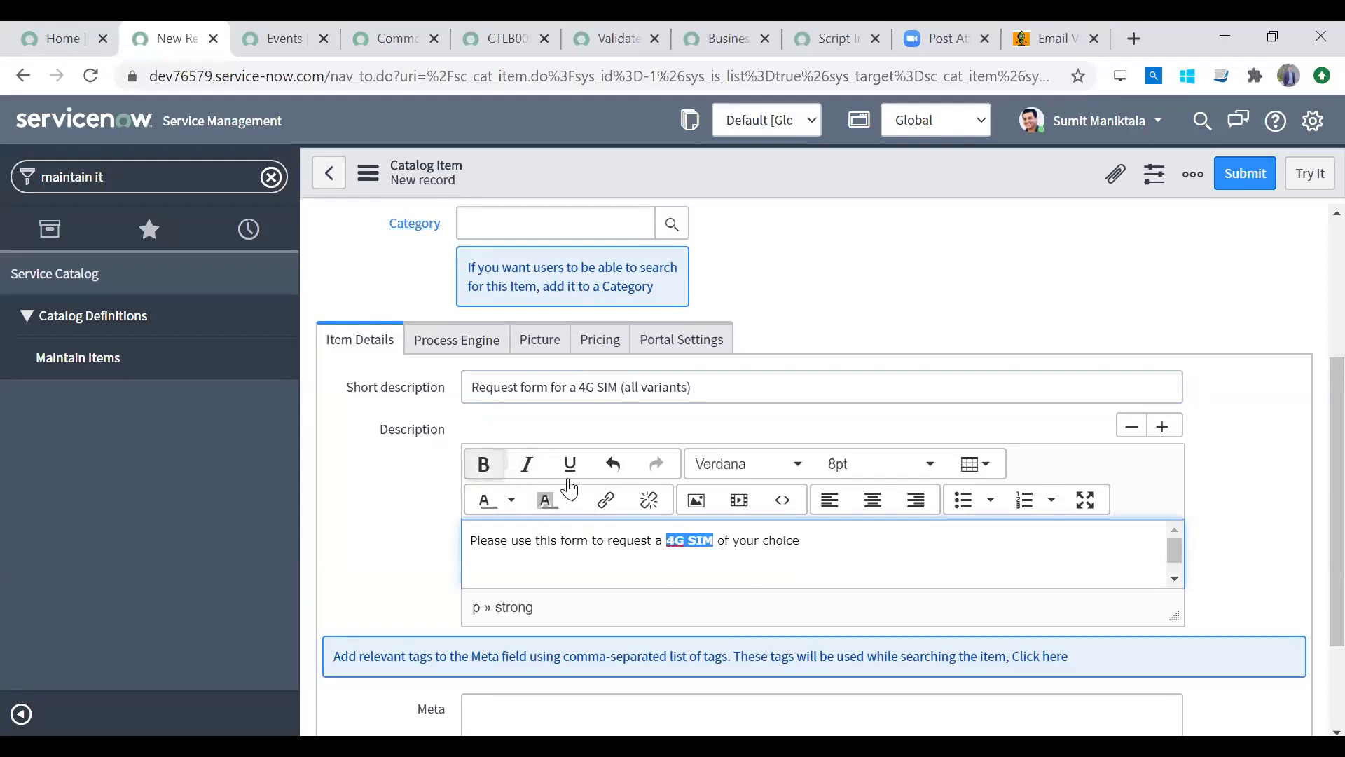
click(733, 541)
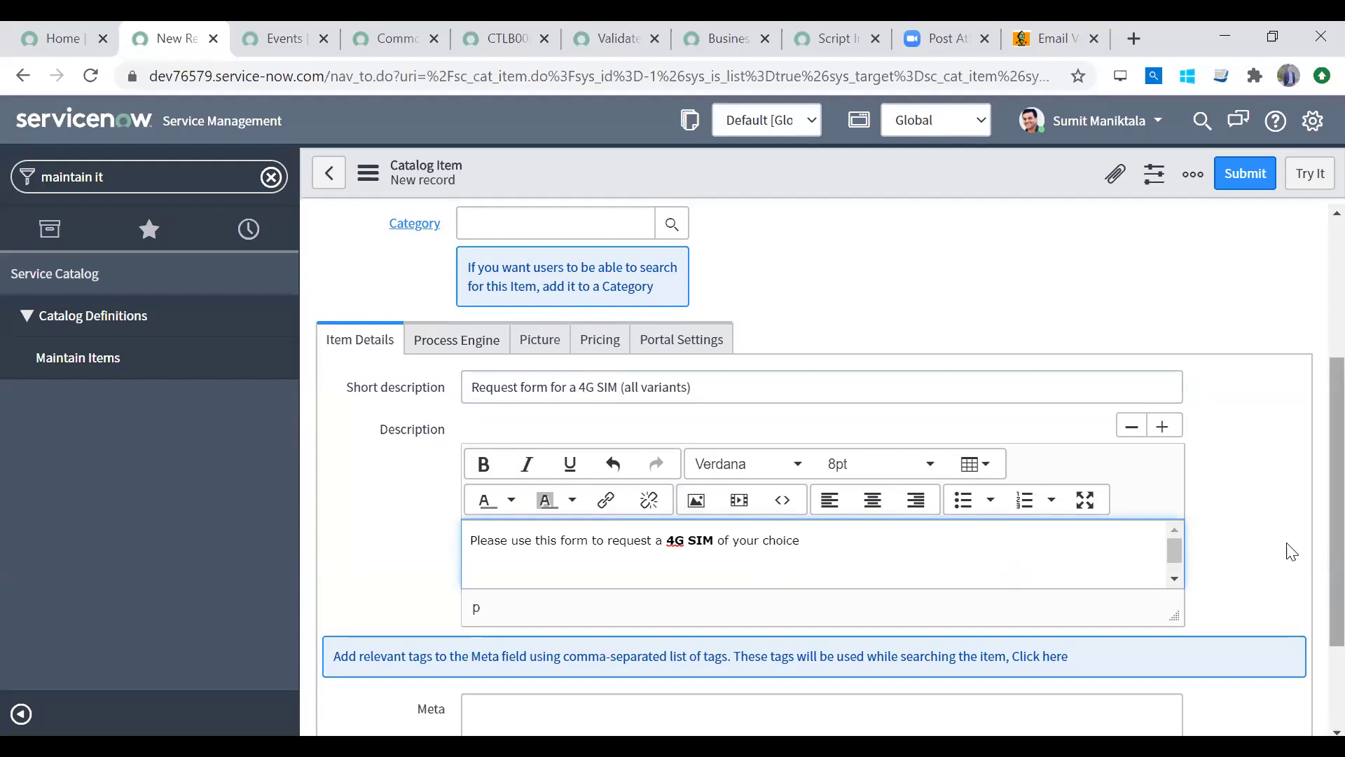
scroll(1310, 617, down, 3)
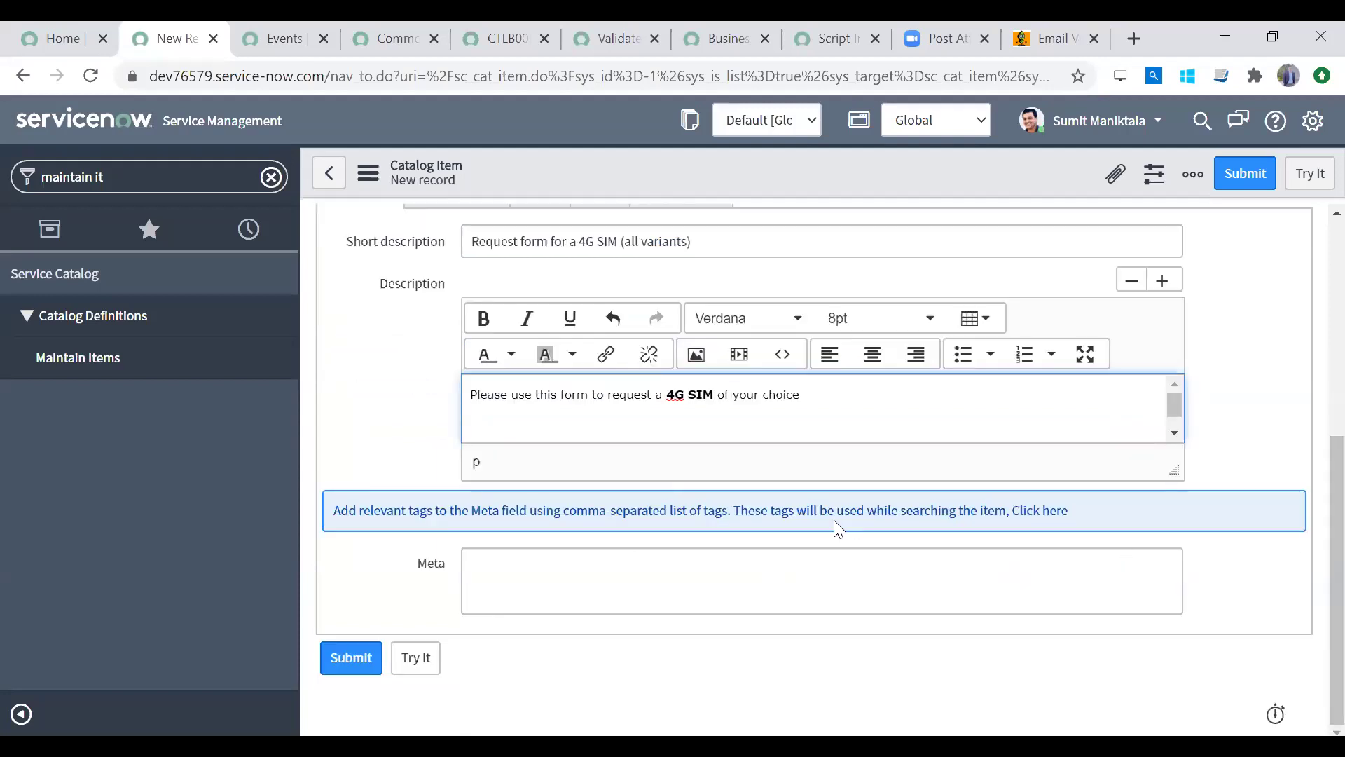
scroll(1303, 316, up, 4)
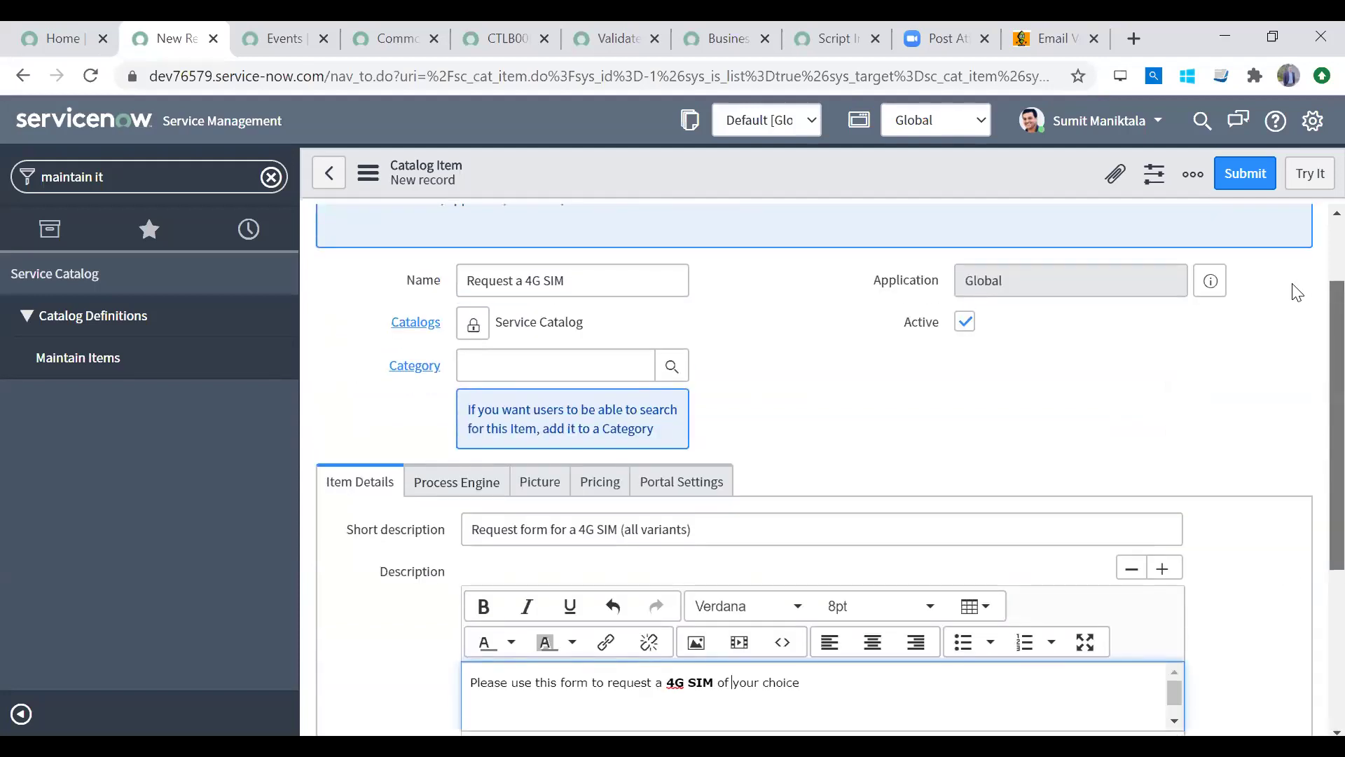
Step: Choose Office as the item's category through the Category lookup
right_click(838, 180)
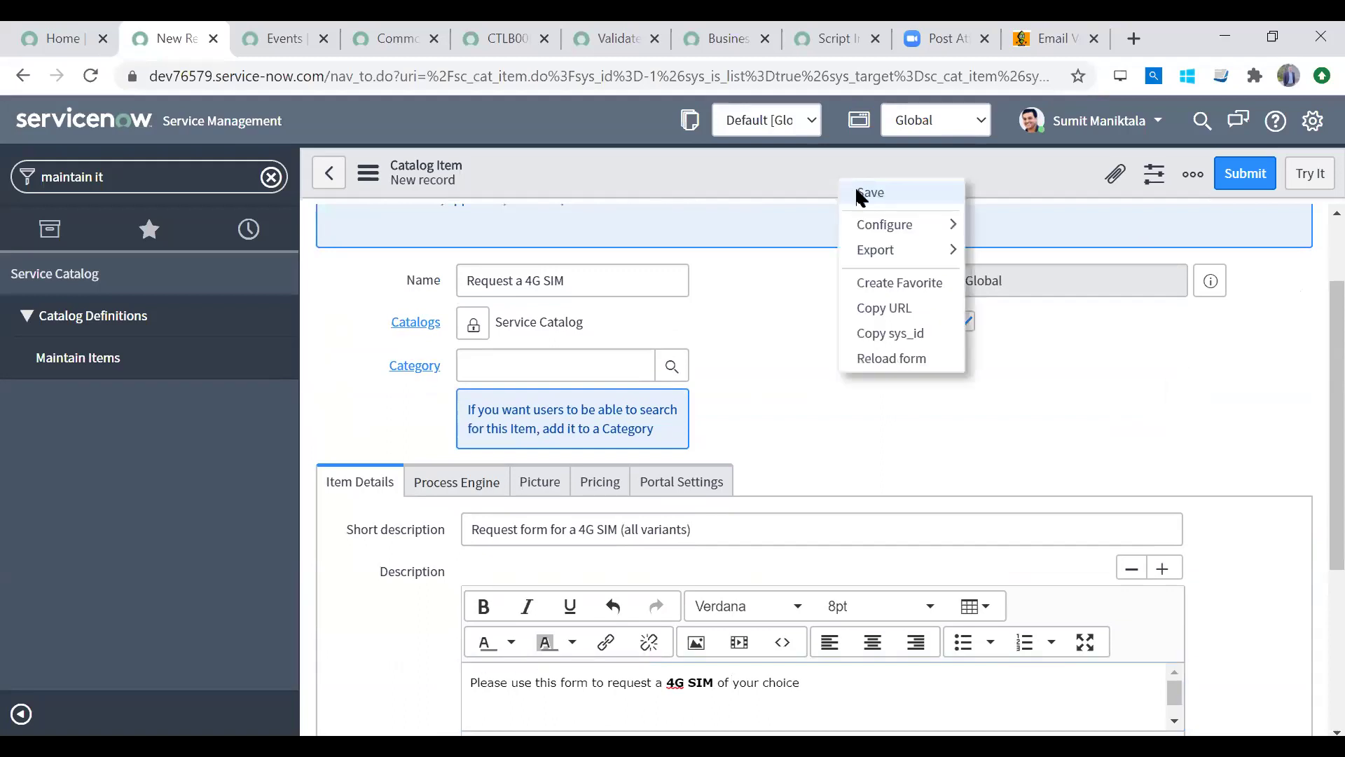
click(510, 366)
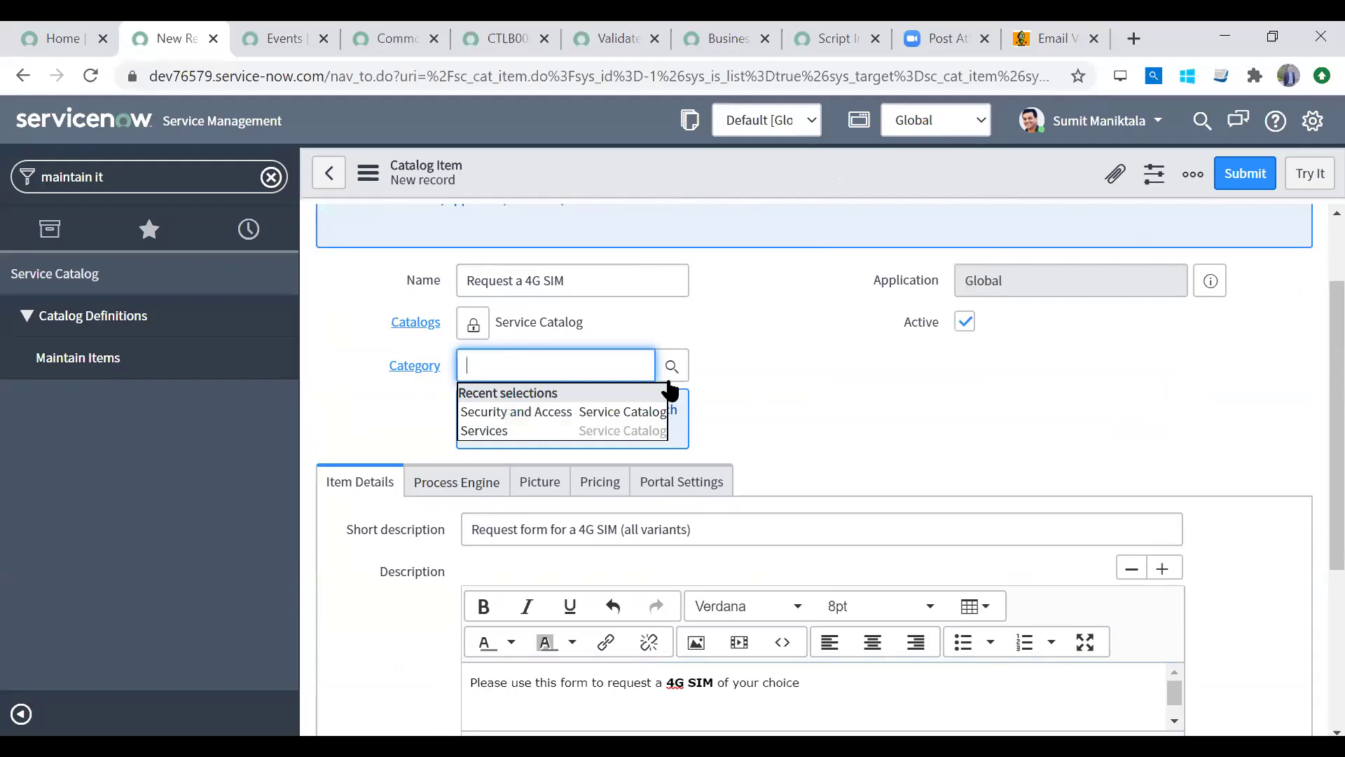
click(671, 365)
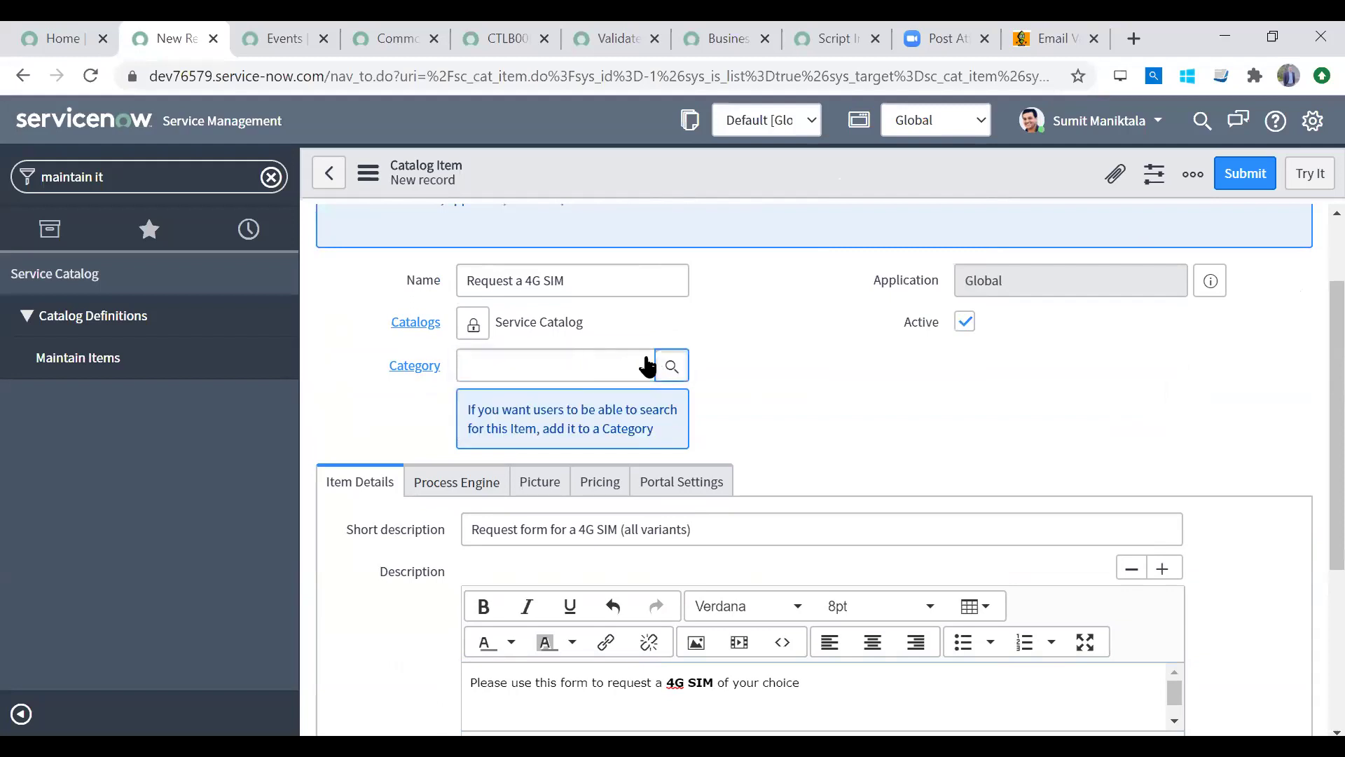
click(670, 370)
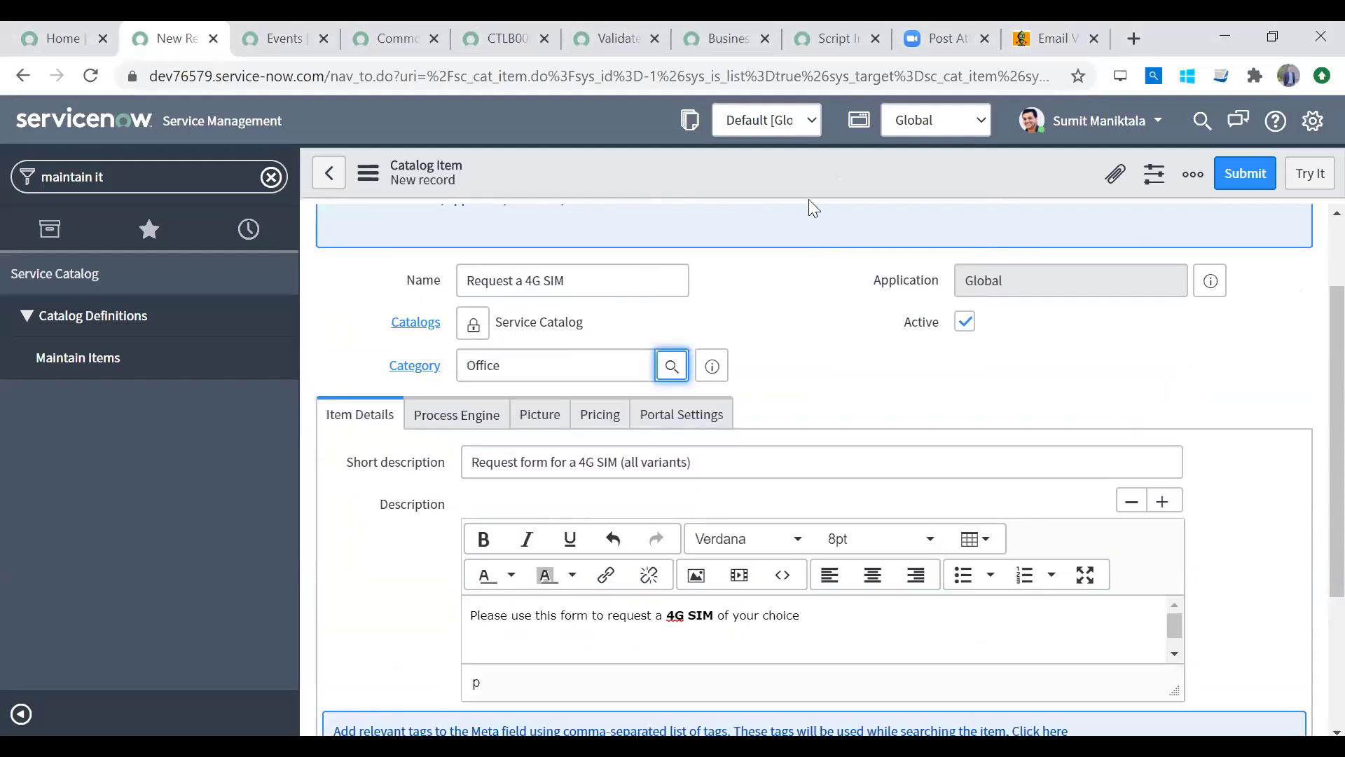
Step: Save the catalog item from the form header's context menu
right_click(806, 176)
click(835, 203)
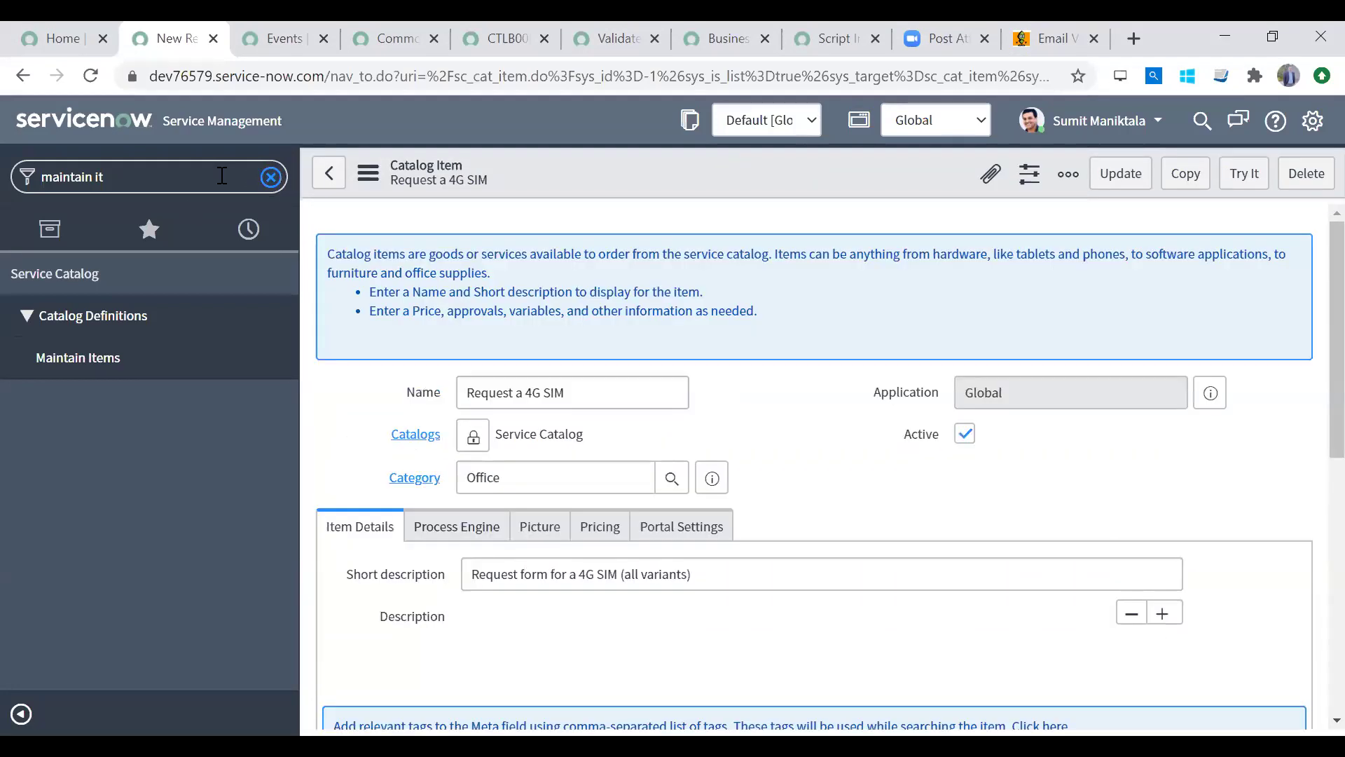
click(271, 178)
Step: Browse Service Catalog > Office and open the Request a 4G SIM item page to review its description
click(109, 442)
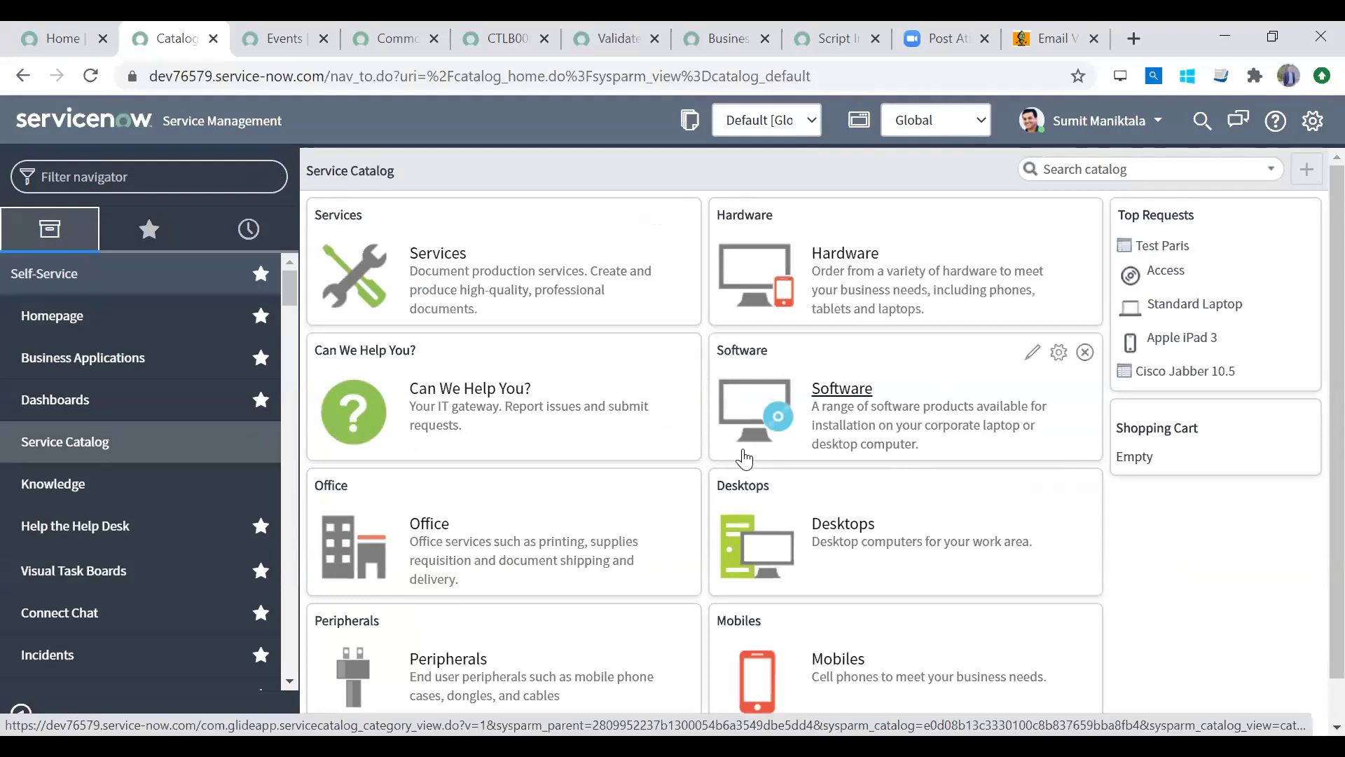
click(430, 523)
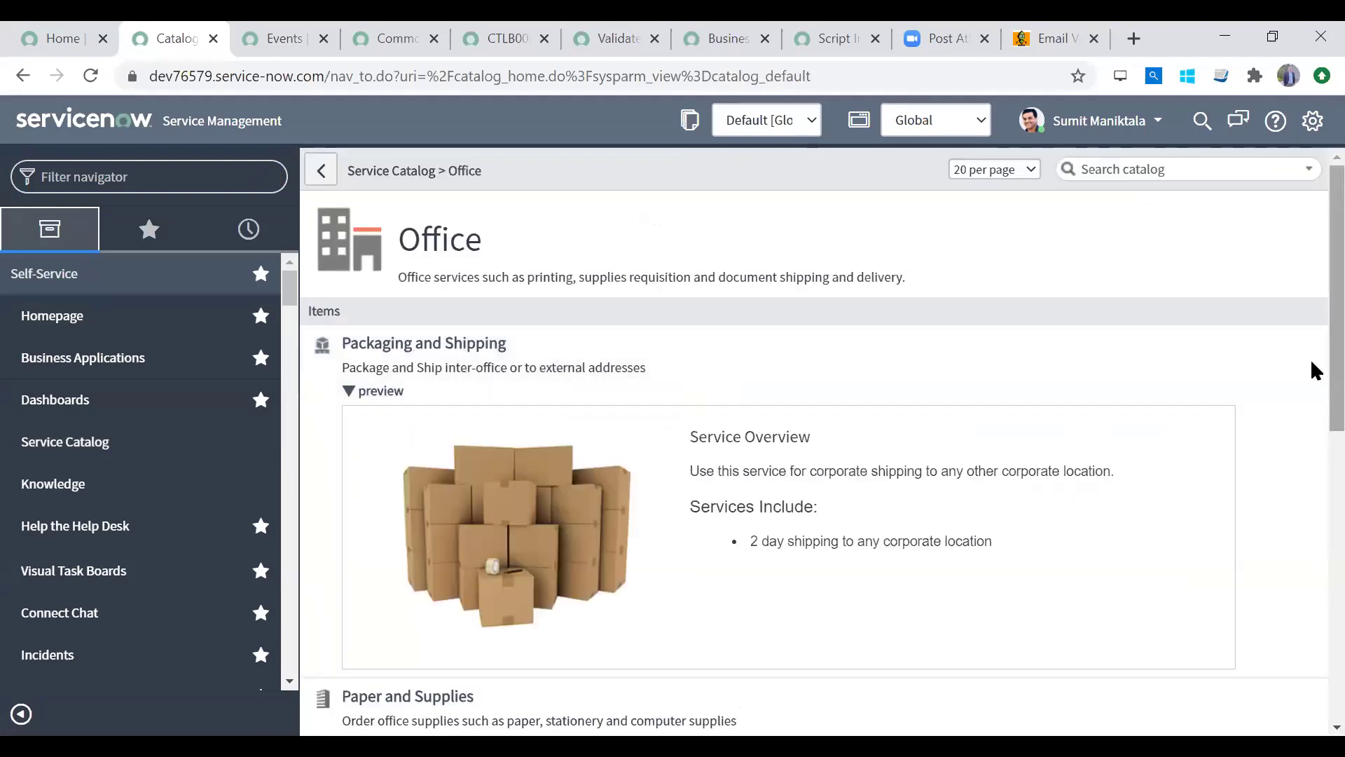
scroll(1312, 370, down, 10)
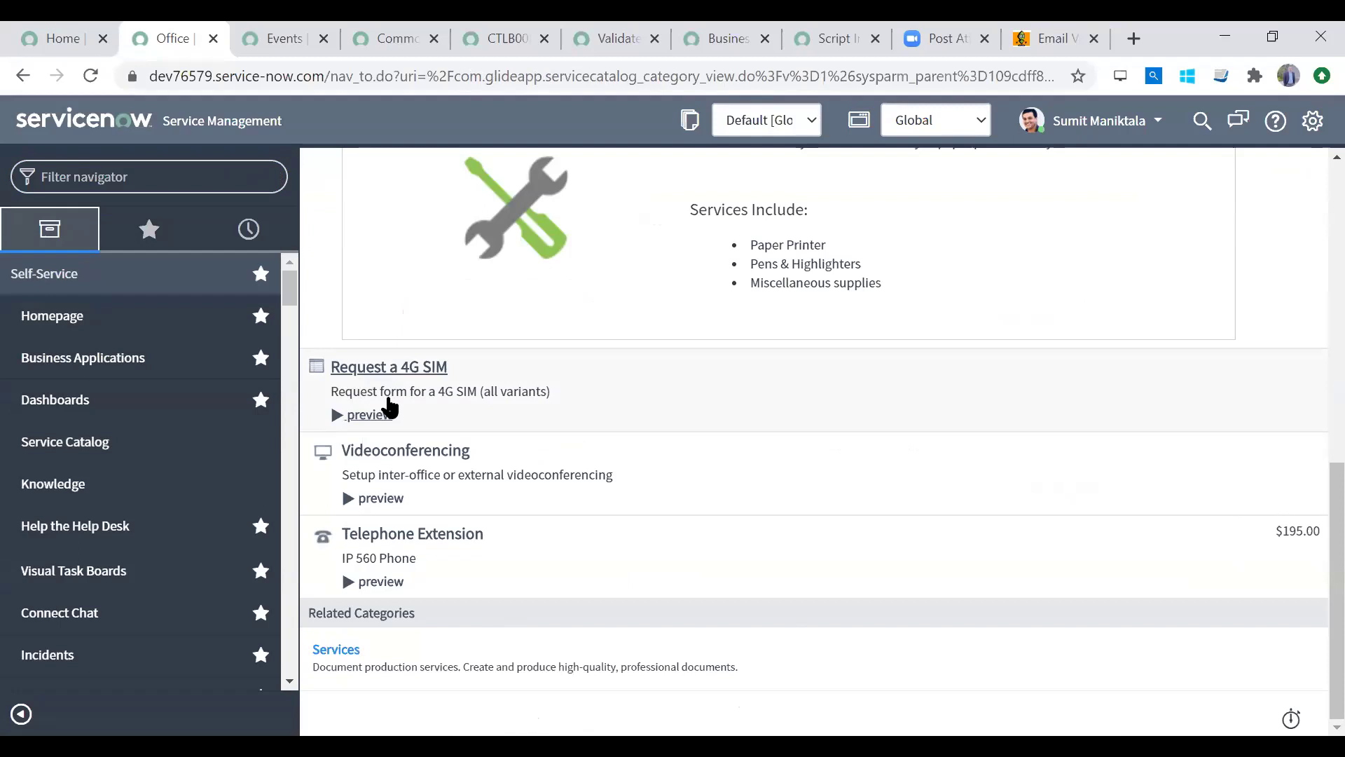
click(336, 417)
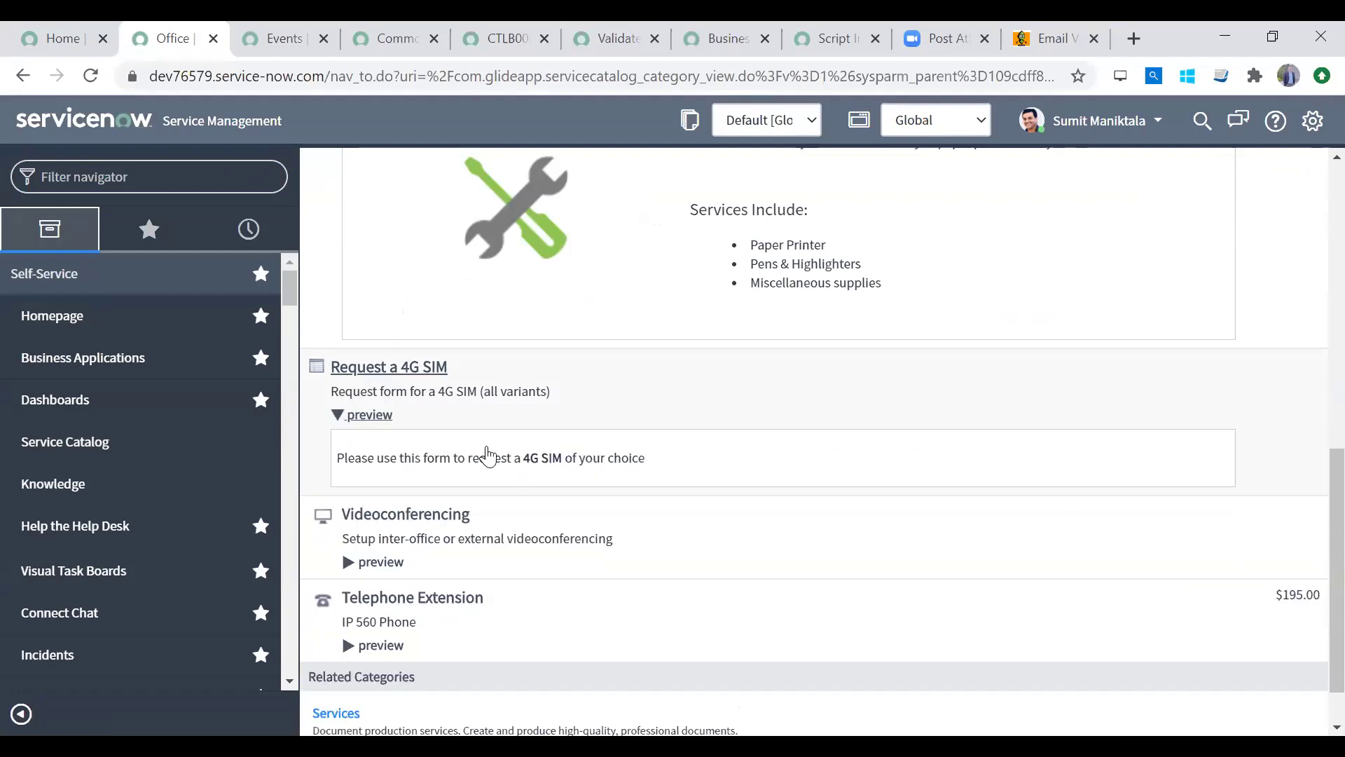
click(413, 368)
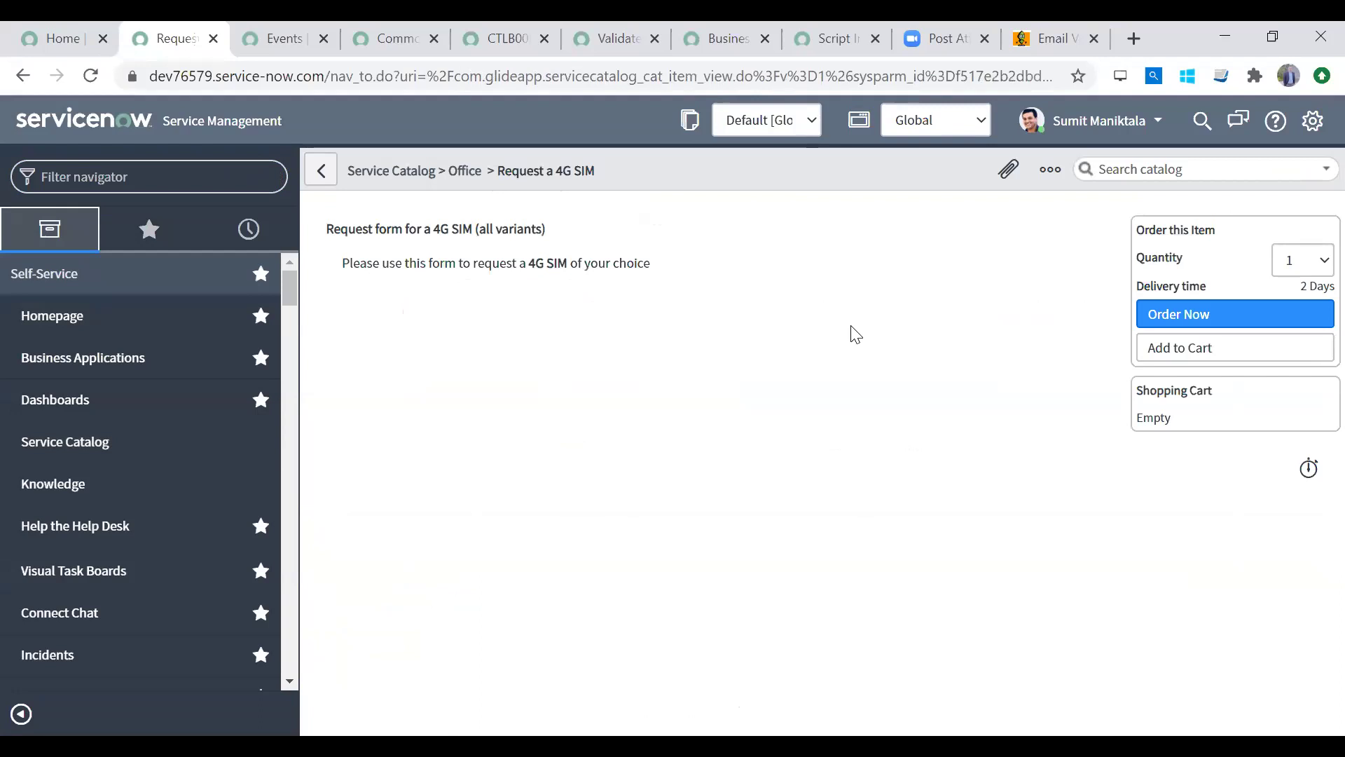
mouse_move(330, 230)
mouse_down()
mouse_move(676, 270)
mouse_move(340, 252)
mouse_up()
click(649, 273)
click(451, 415)
click(158, 180)
text(maintain ite)
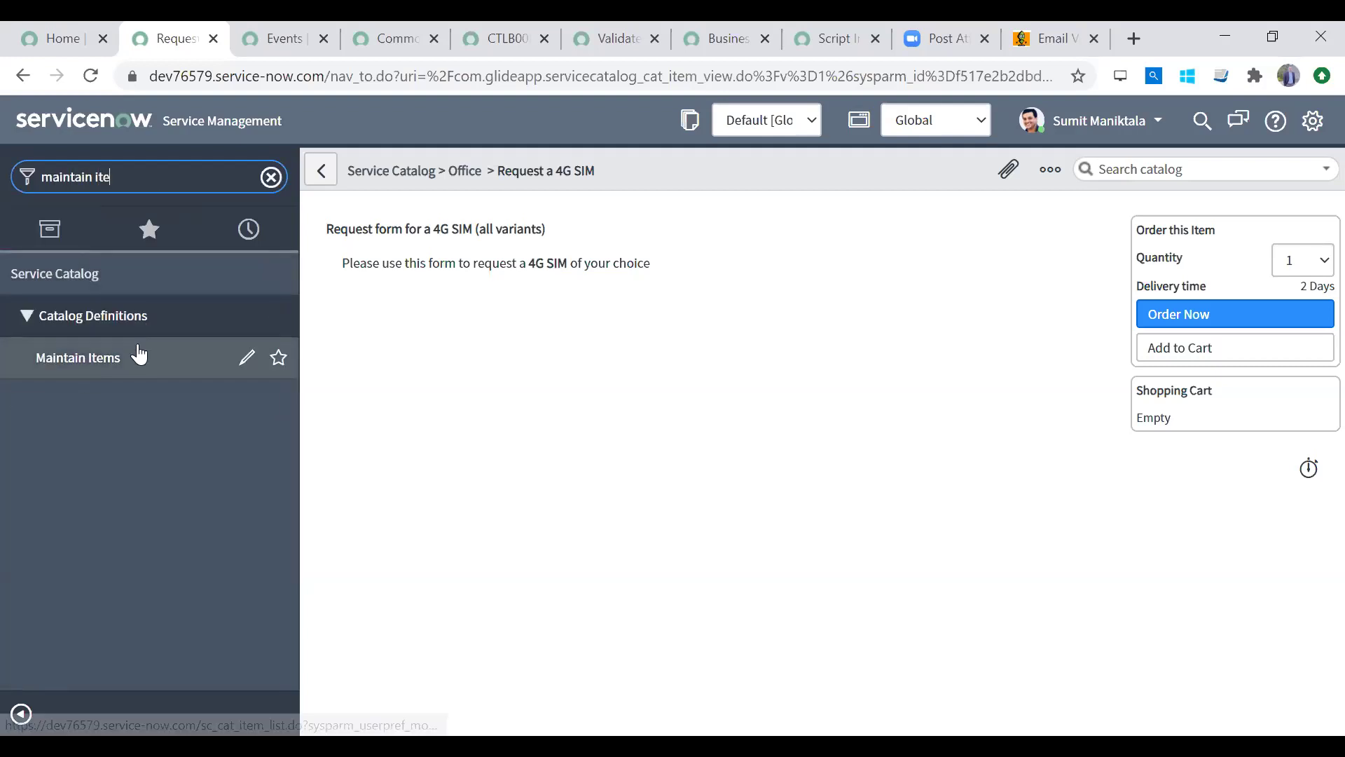
click(143, 363)
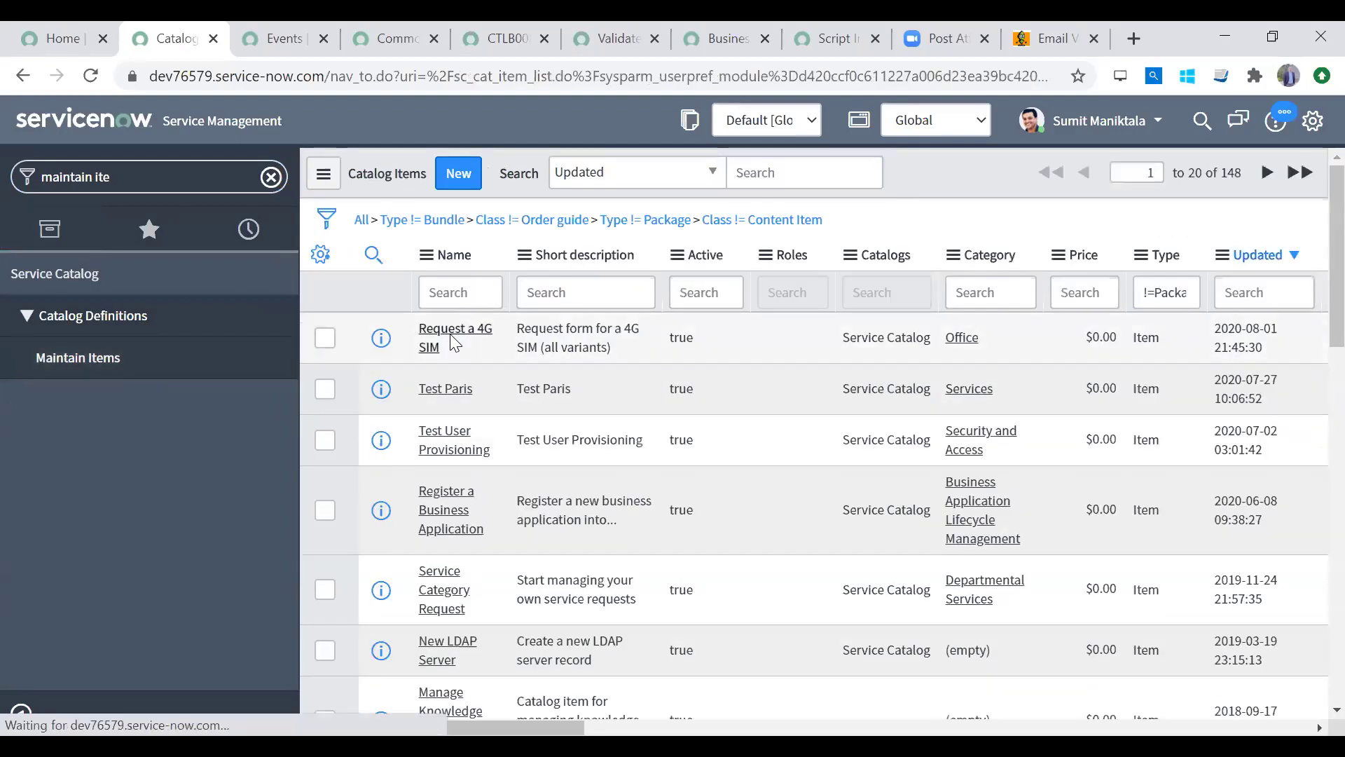
click(454, 342)
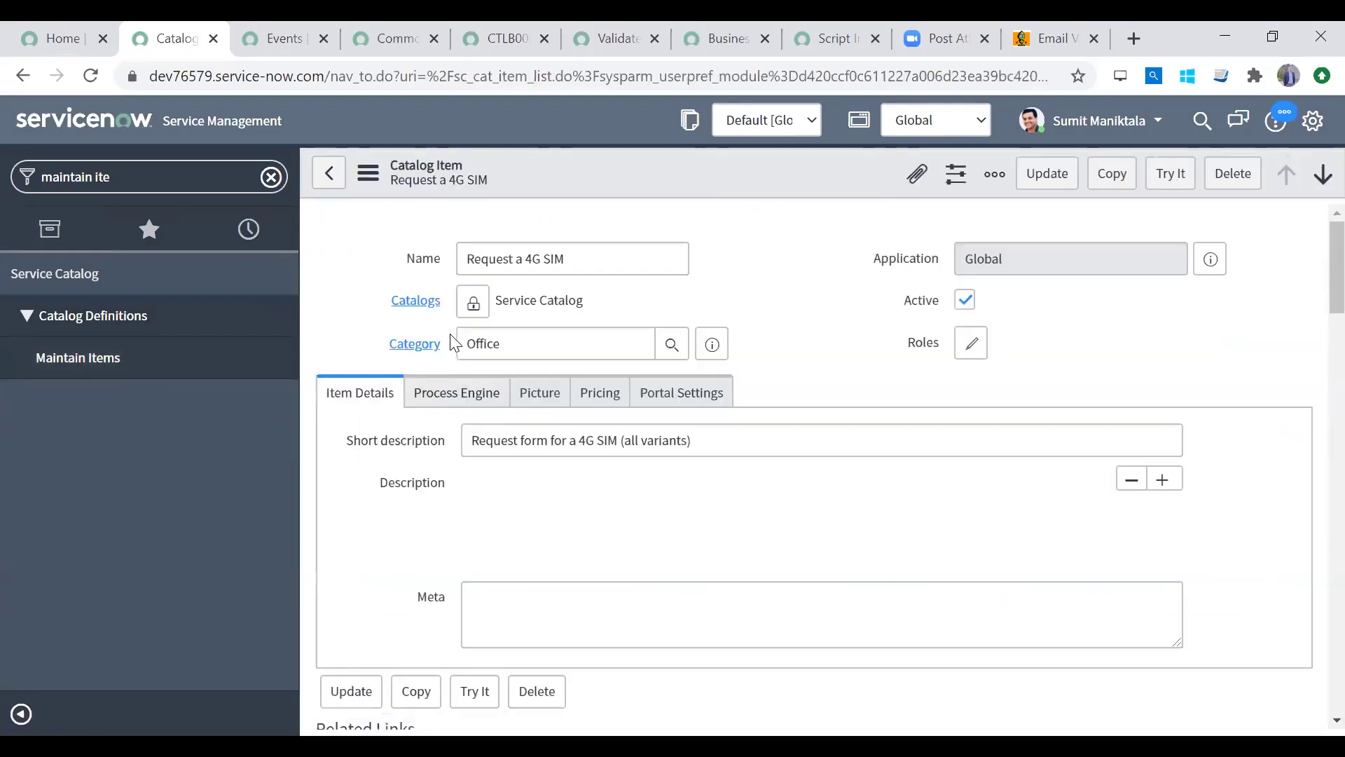
click(271, 177)
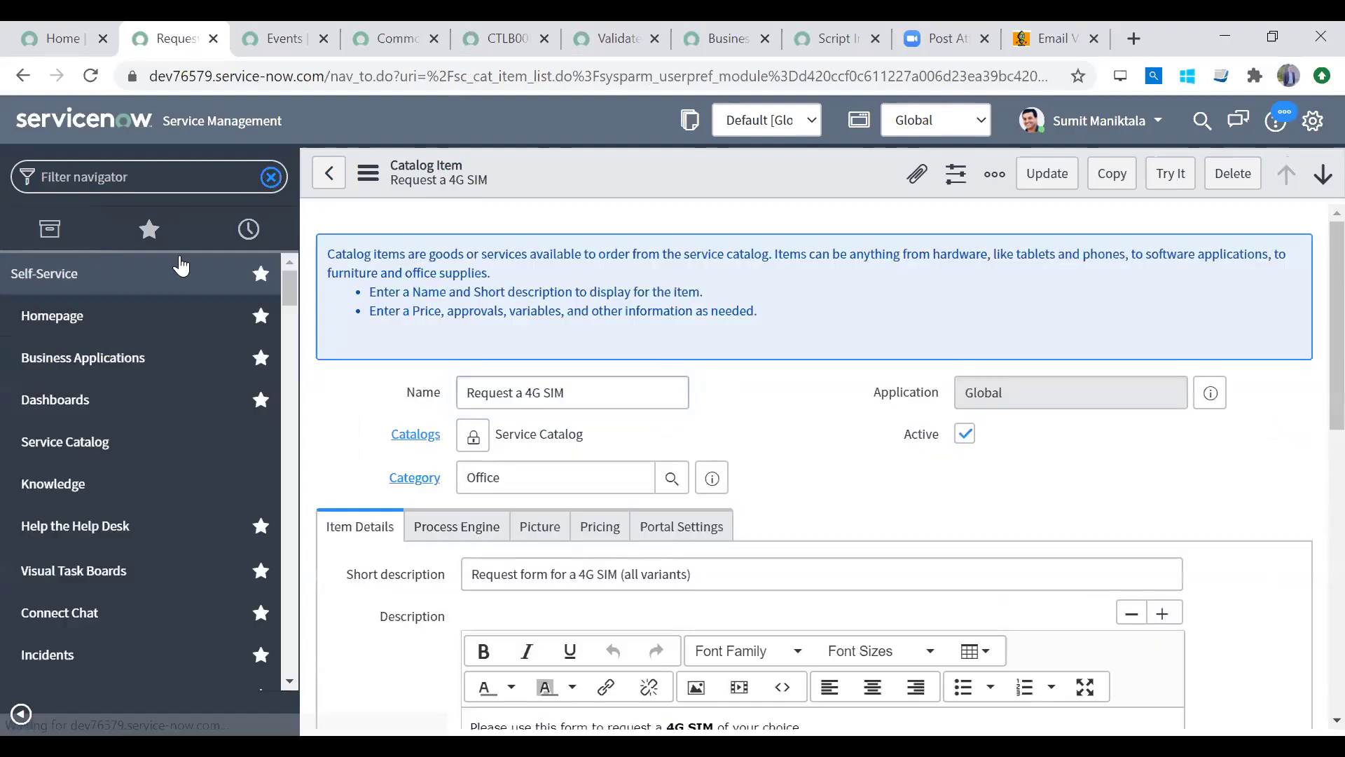
click(106, 451)
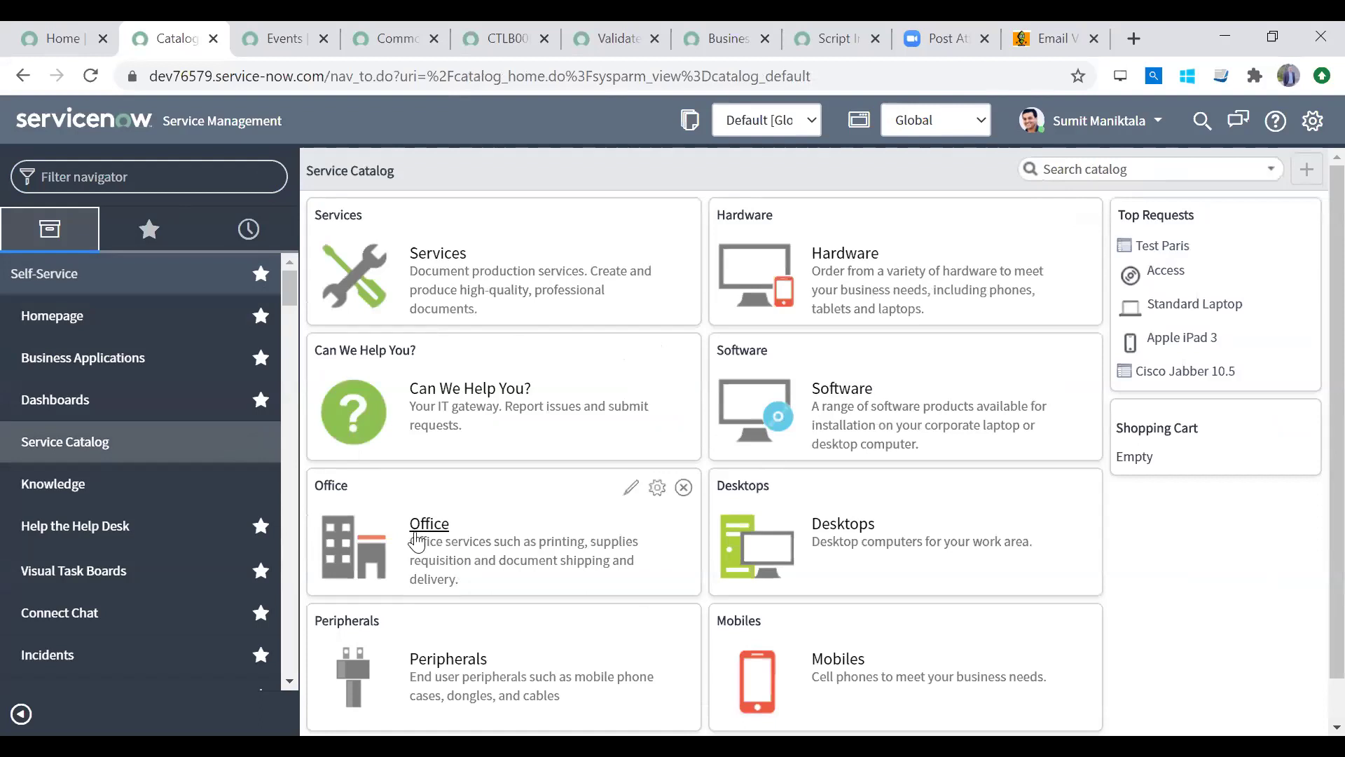
click(418, 527)
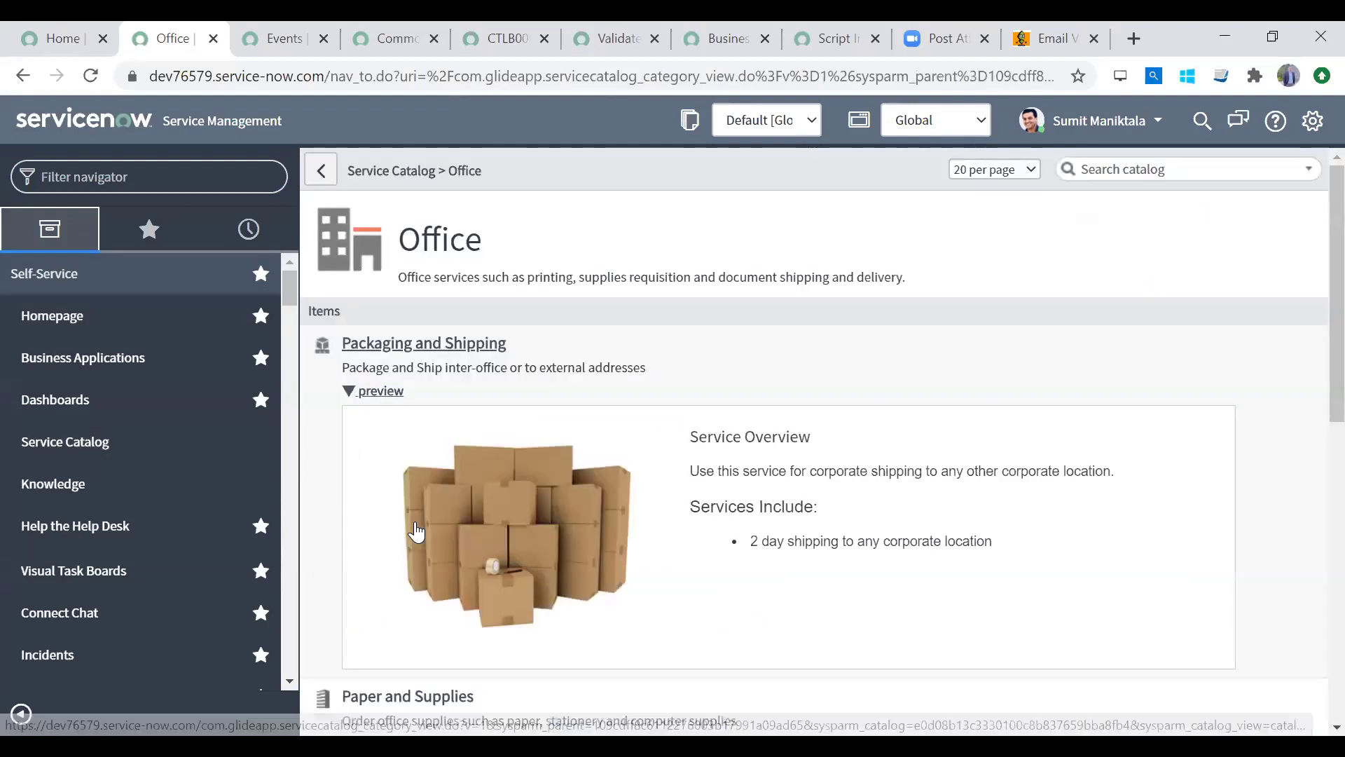
drag(1335, 339, 1313, 717)
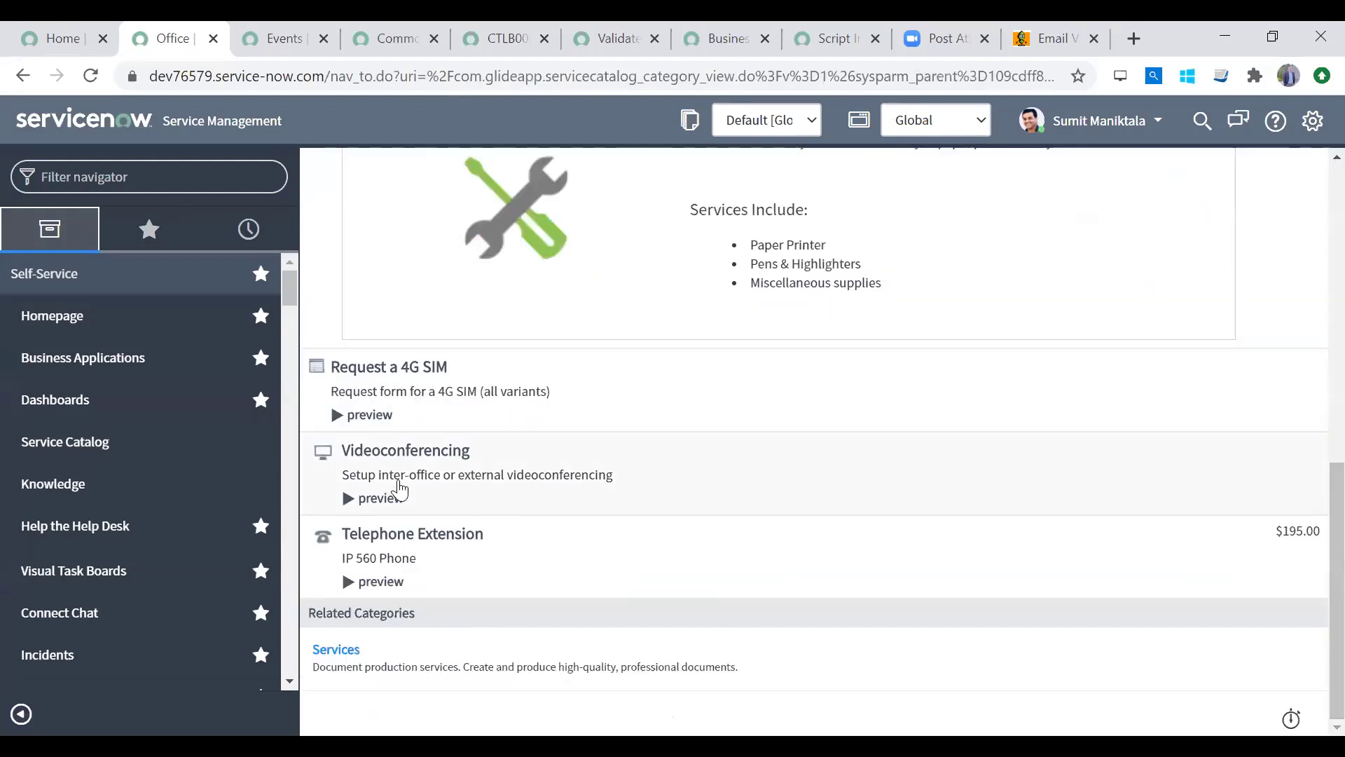
click(421, 367)
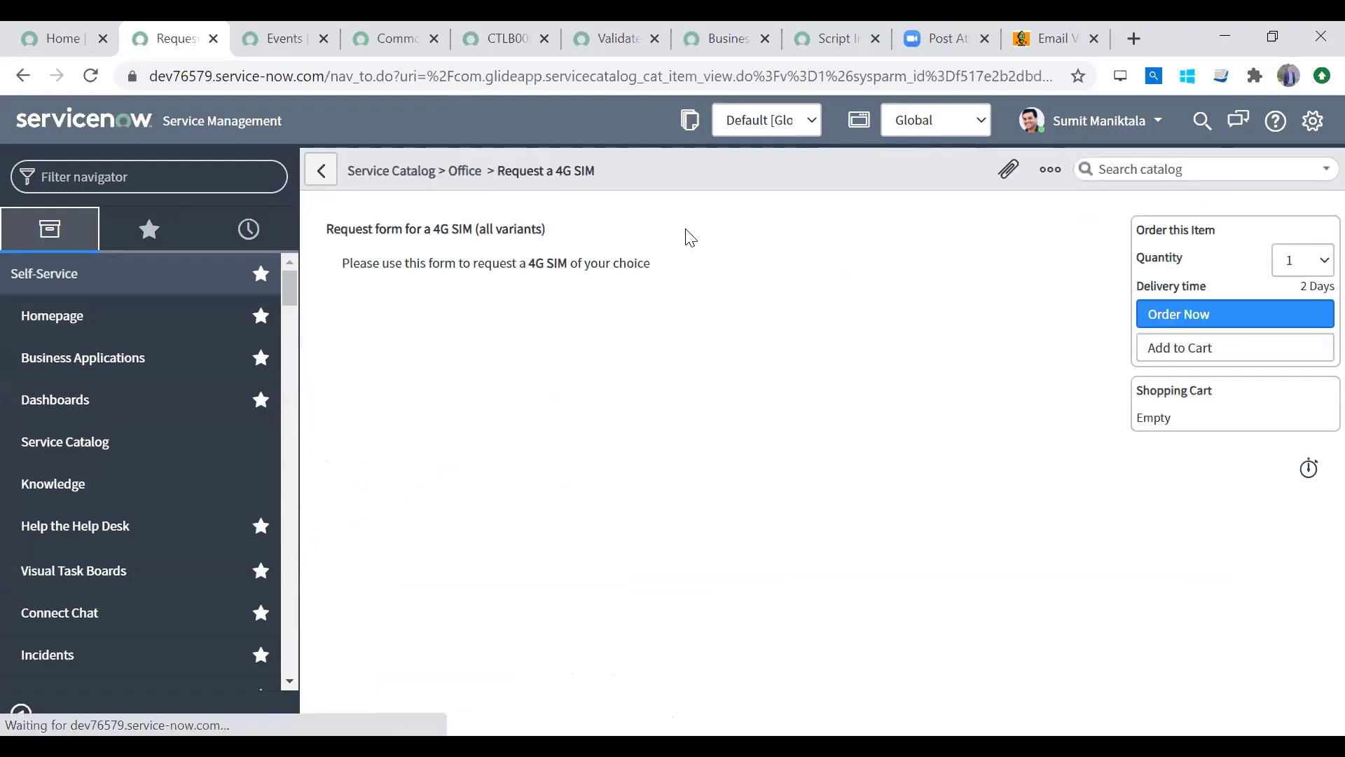
right_click(678, 174)
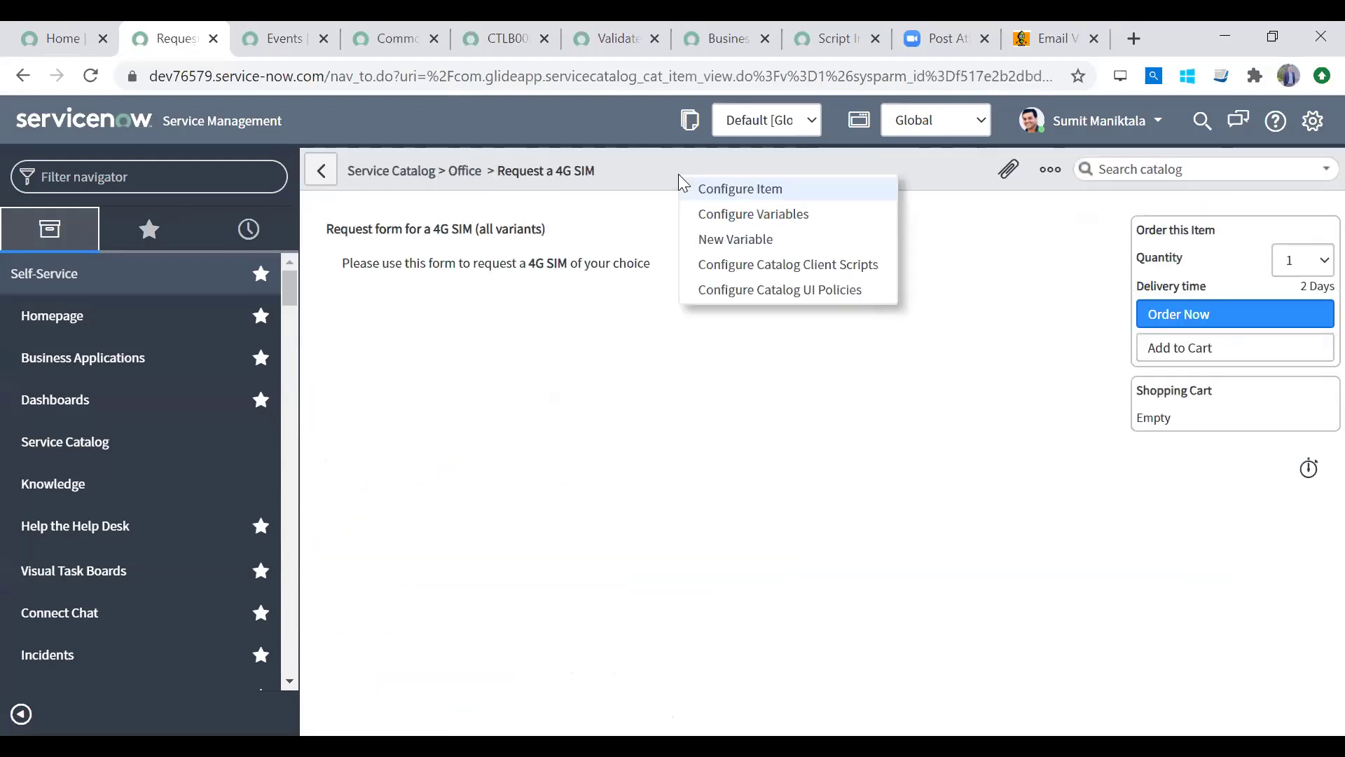
click(764, 188)
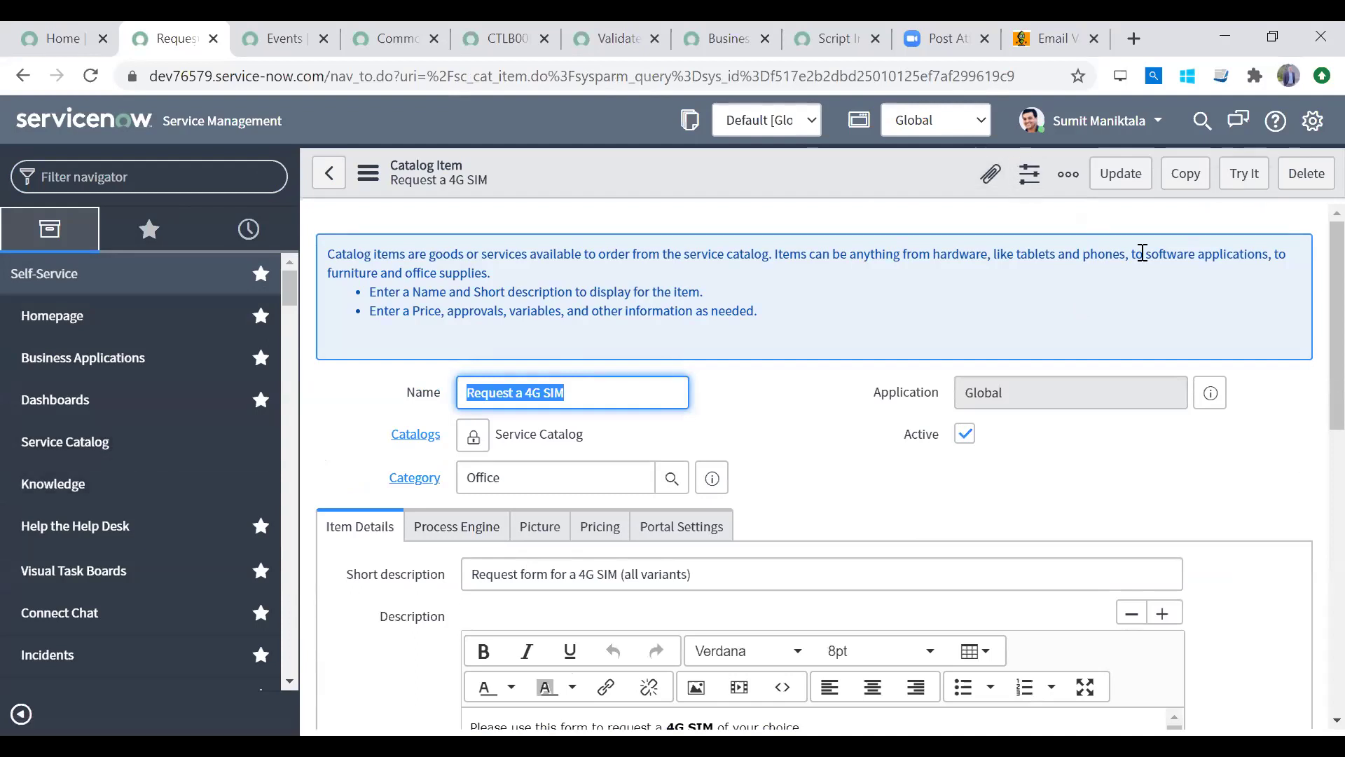
click(1244, 175)
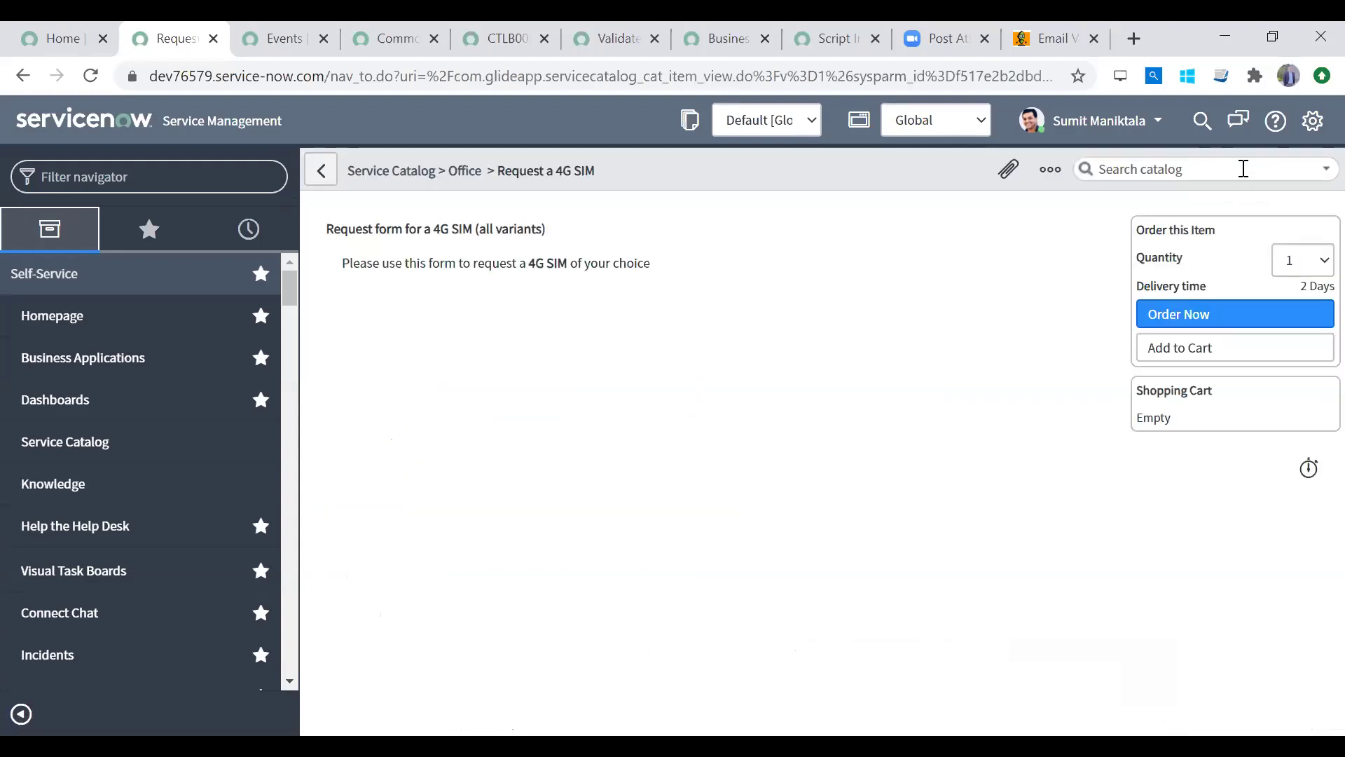
right_click(705, 173)
click(744, 180)
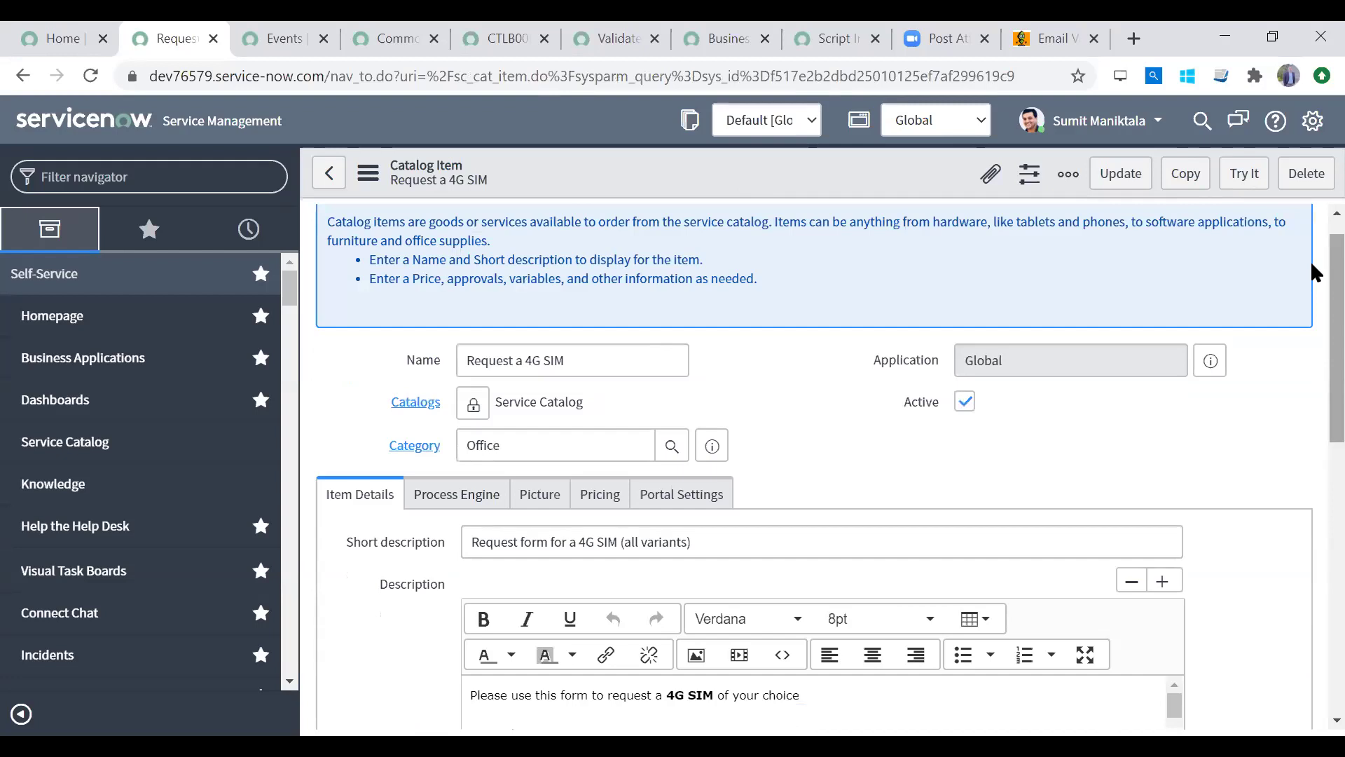
scroll(1310, 336, down, 5)
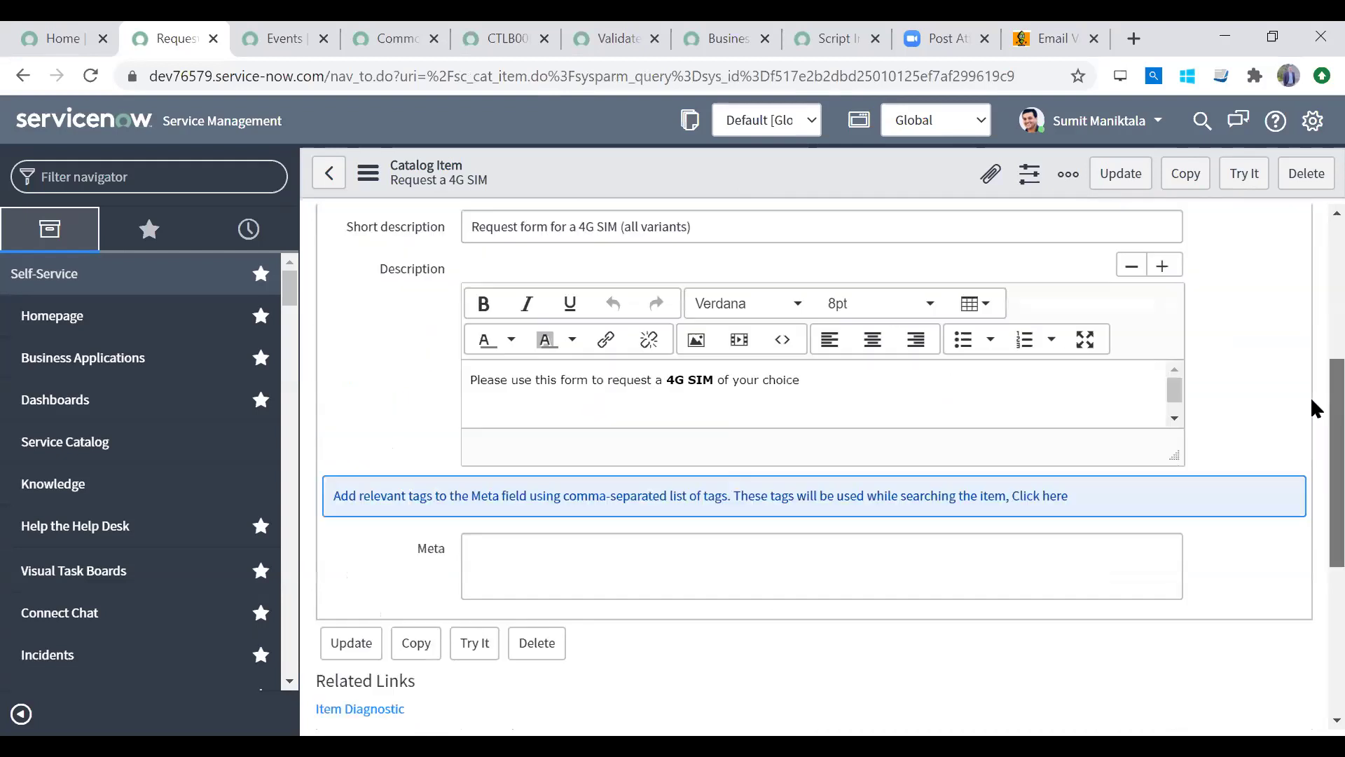
scroll(1310, 350, up, 2)
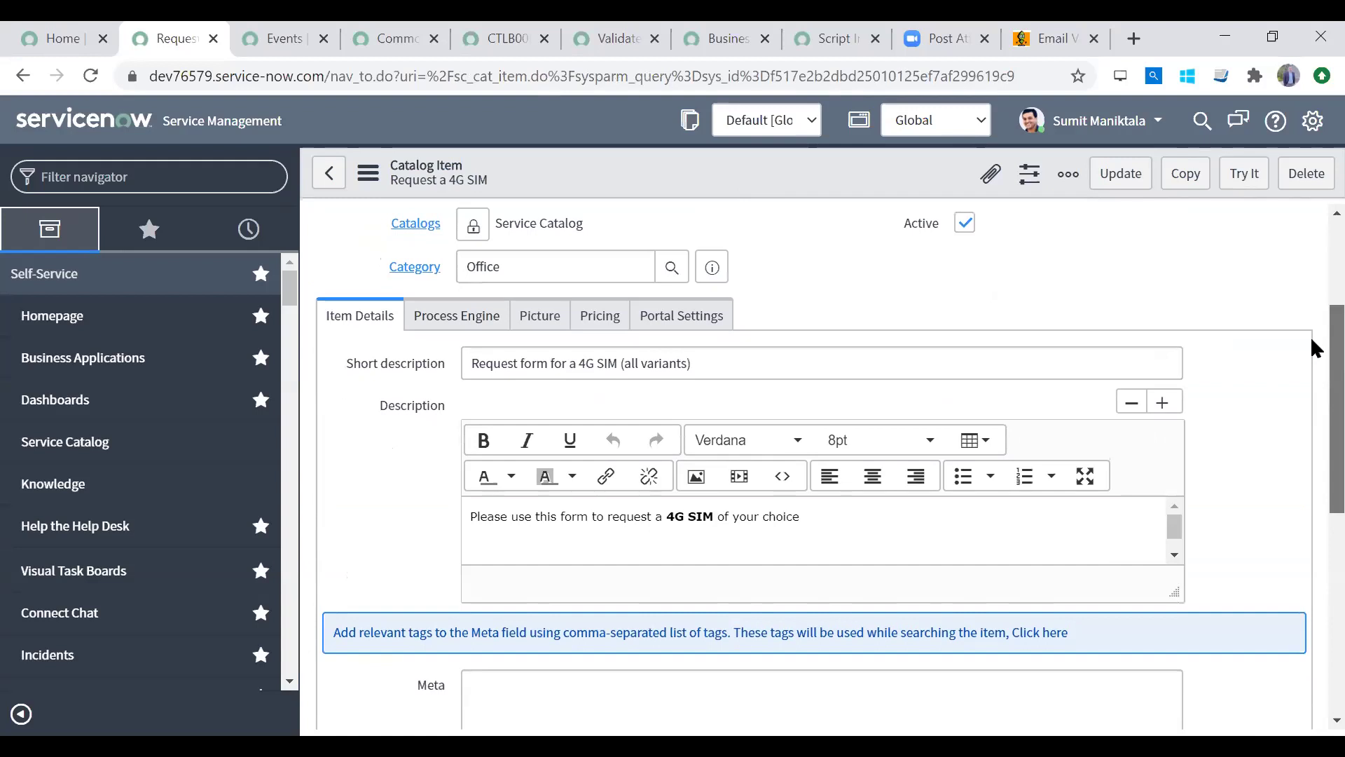
scroll(1311, 336, down, 7)
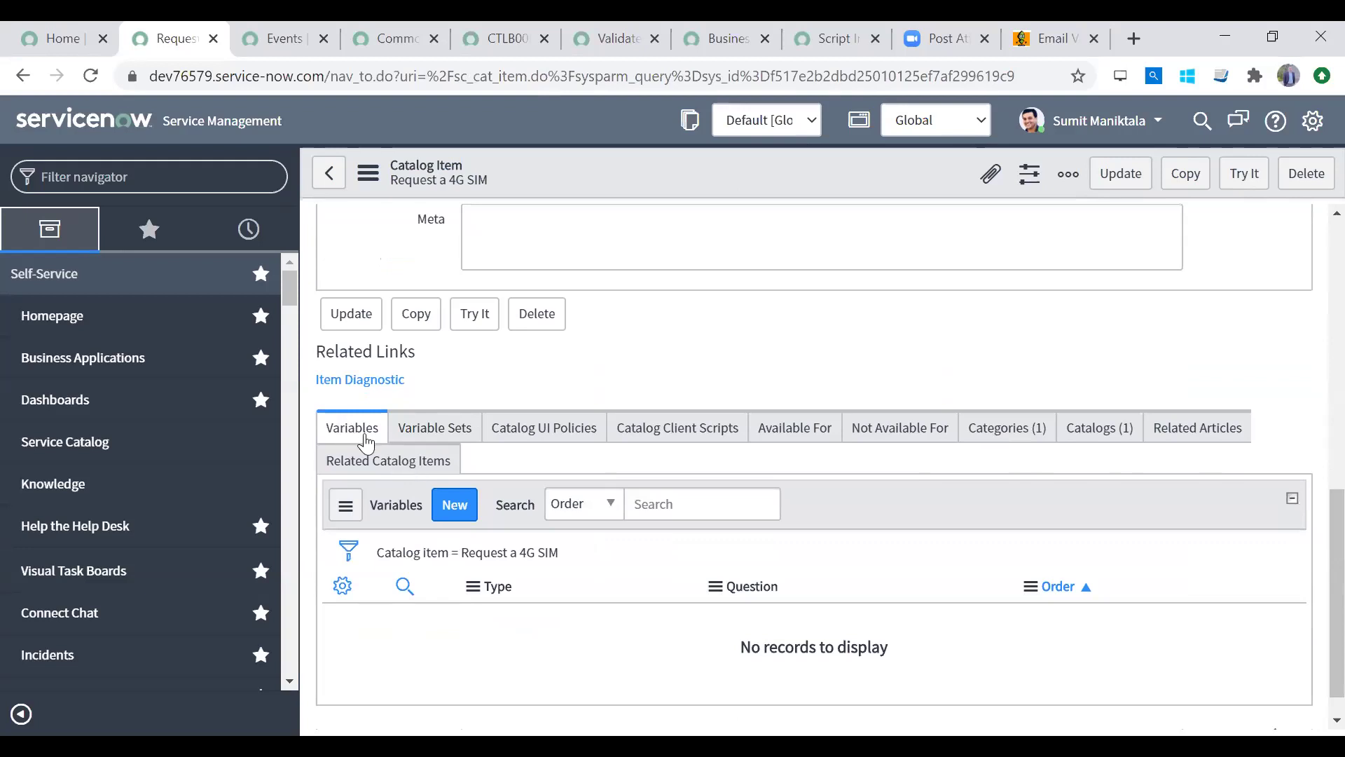
scroll(1310, 331, up, 7)
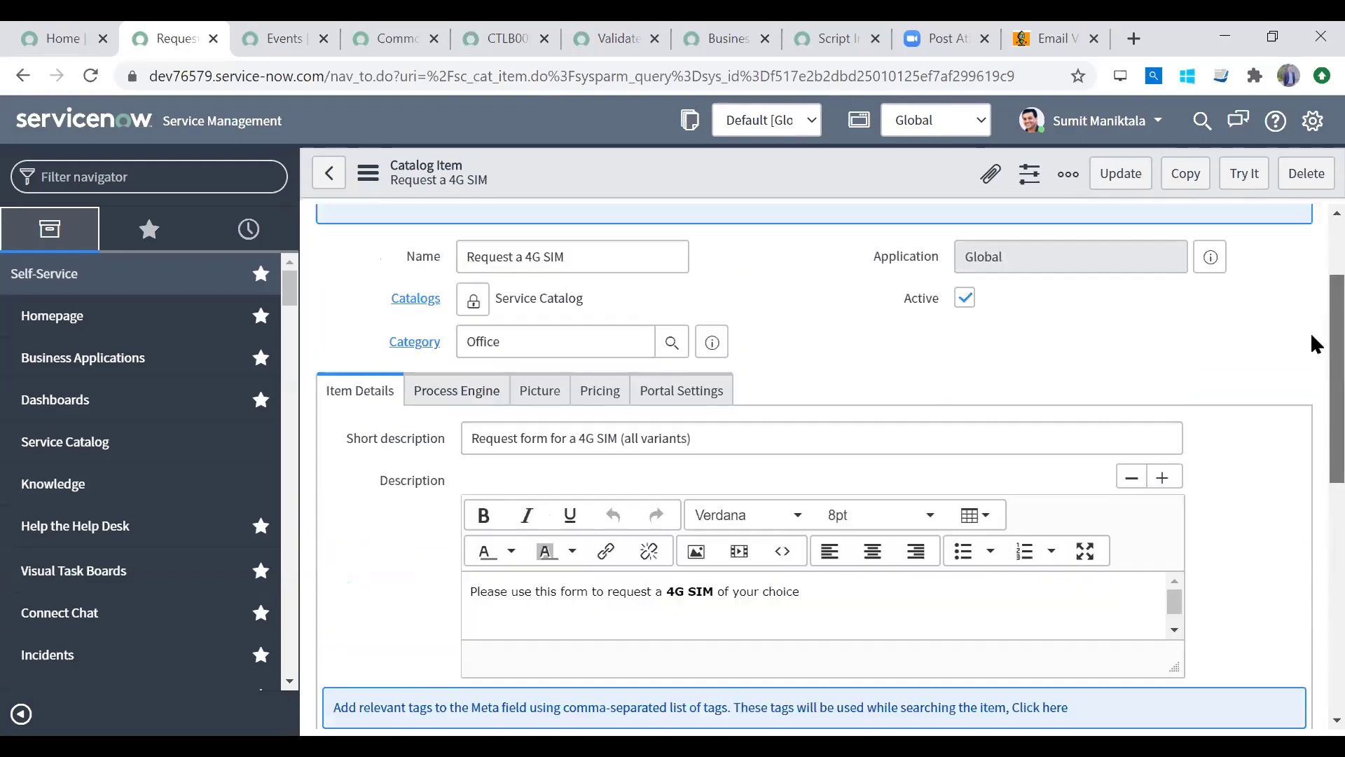
scroll(1312, 496, down, 7)
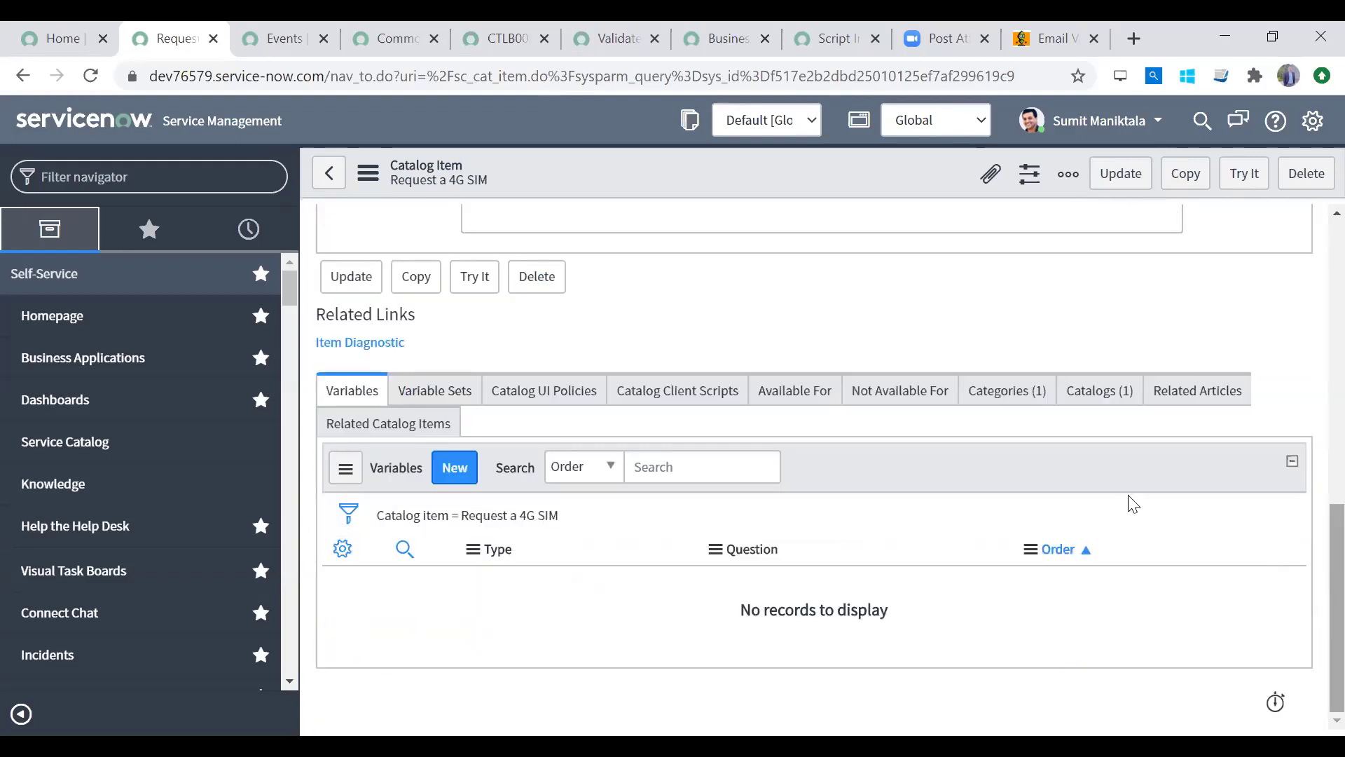
click(451, 471)
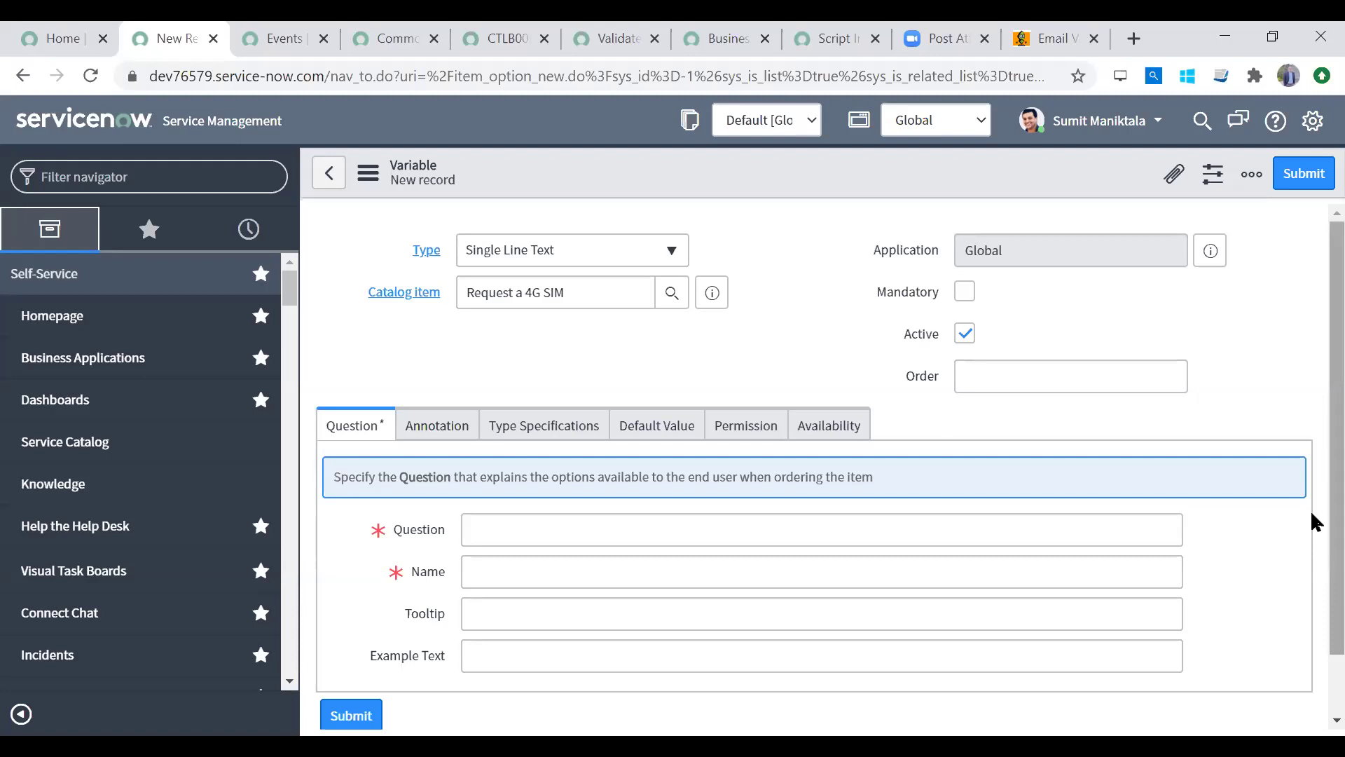
Step: Look over the blank new variable form and open the variable Type list
scroll(1311, 518, down, 1)
scroll(1310, 412, up, 1)
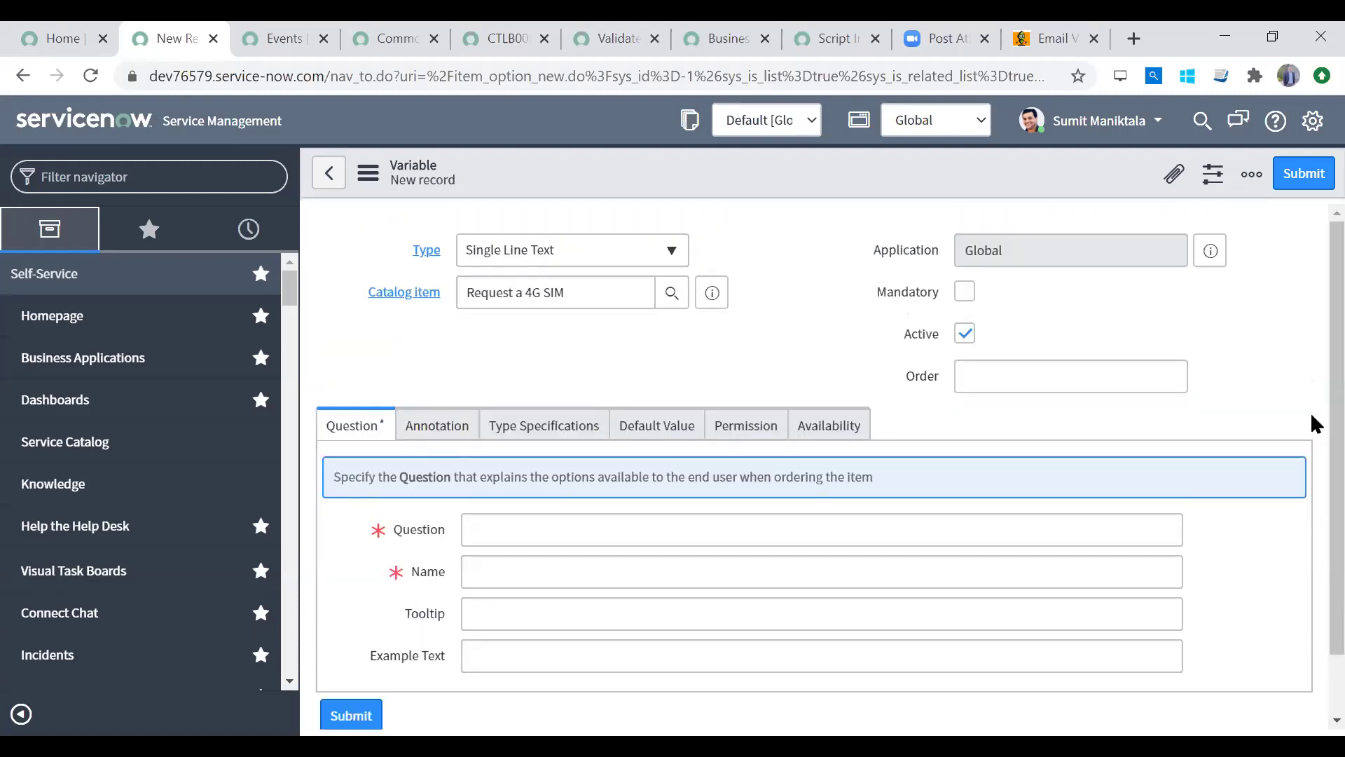
scroll(1310, 420, down, 1)
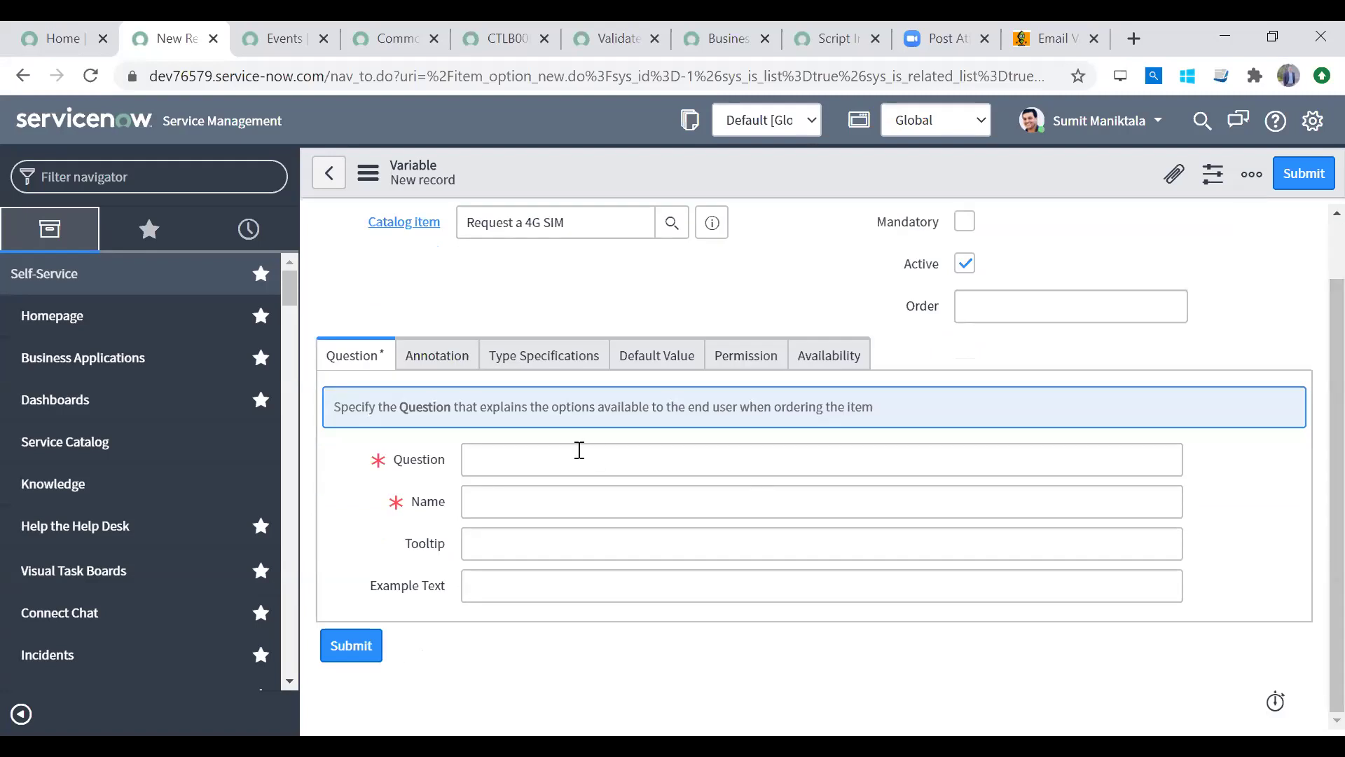
click(529, 455)
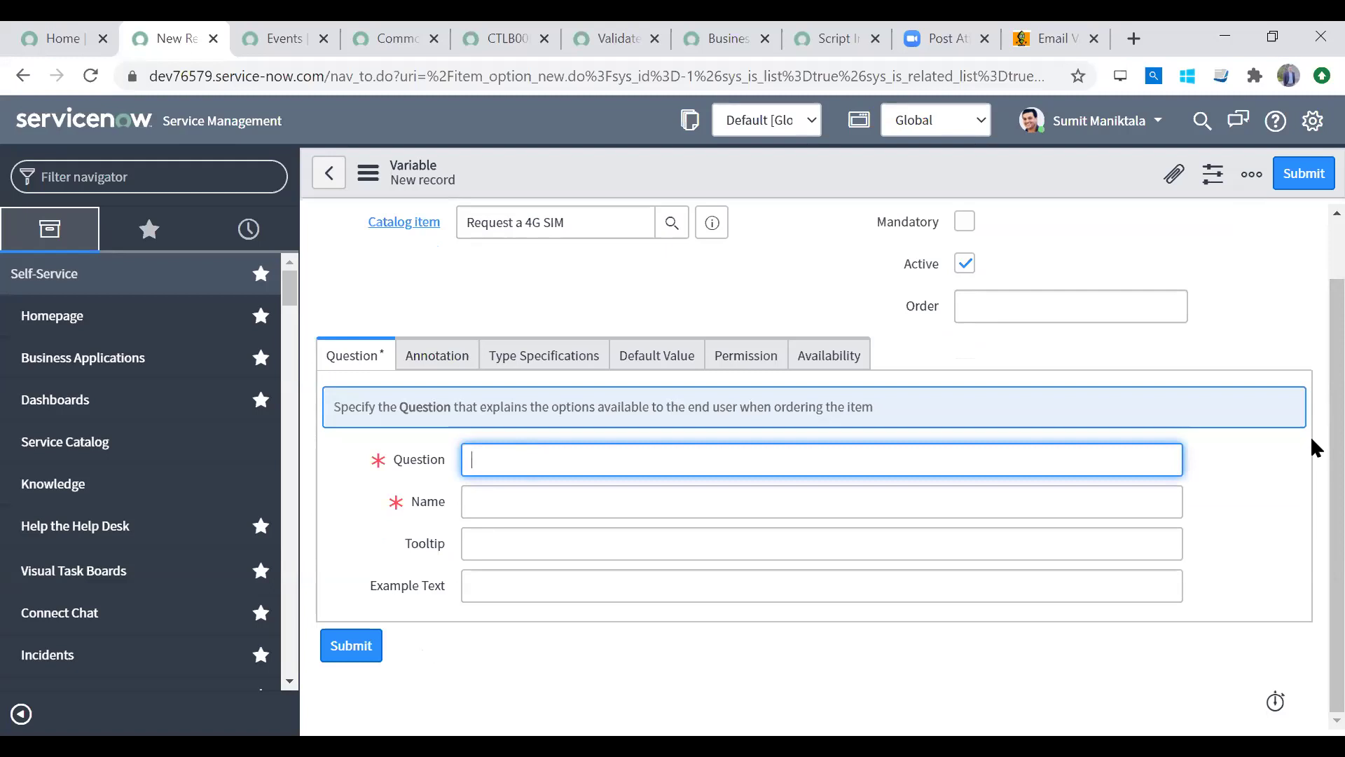
scroll(1310, 420, up, 1)
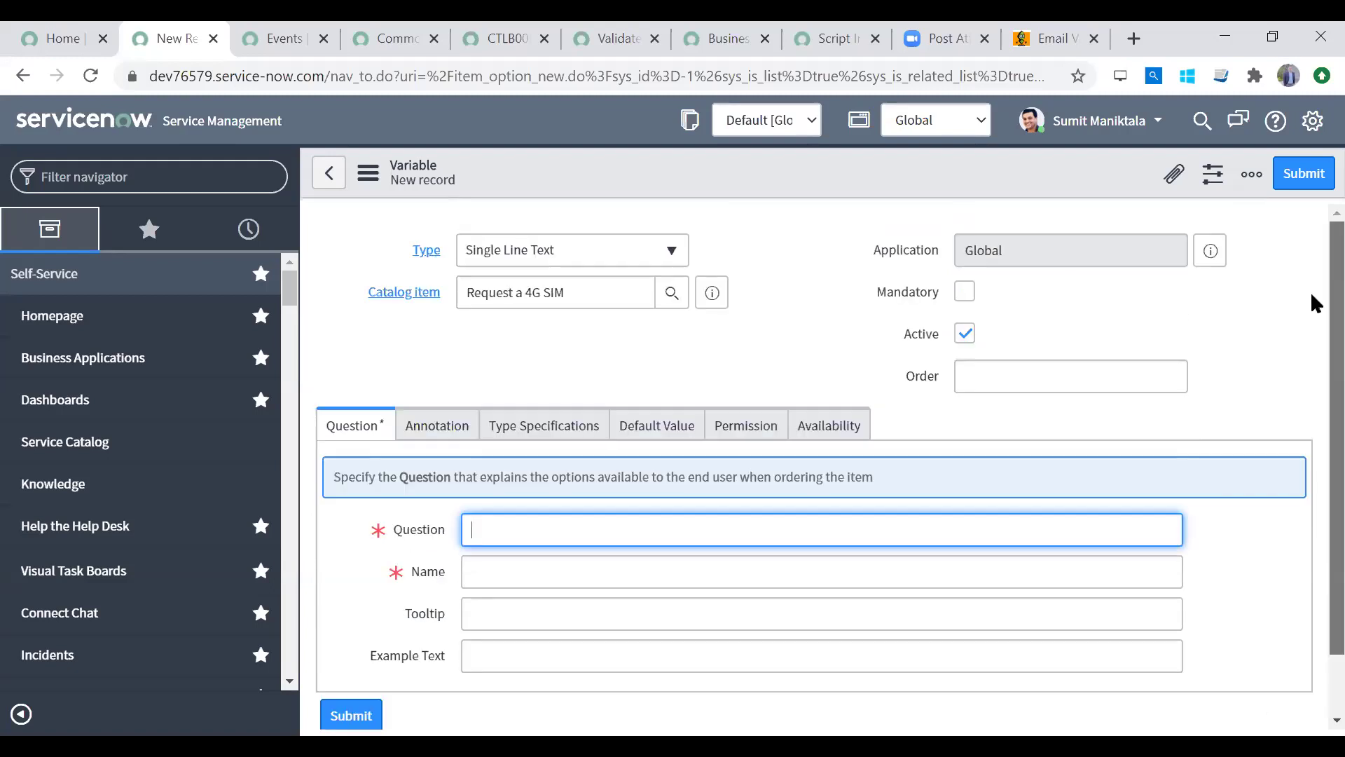
scroll(1310, 421, down, 1)
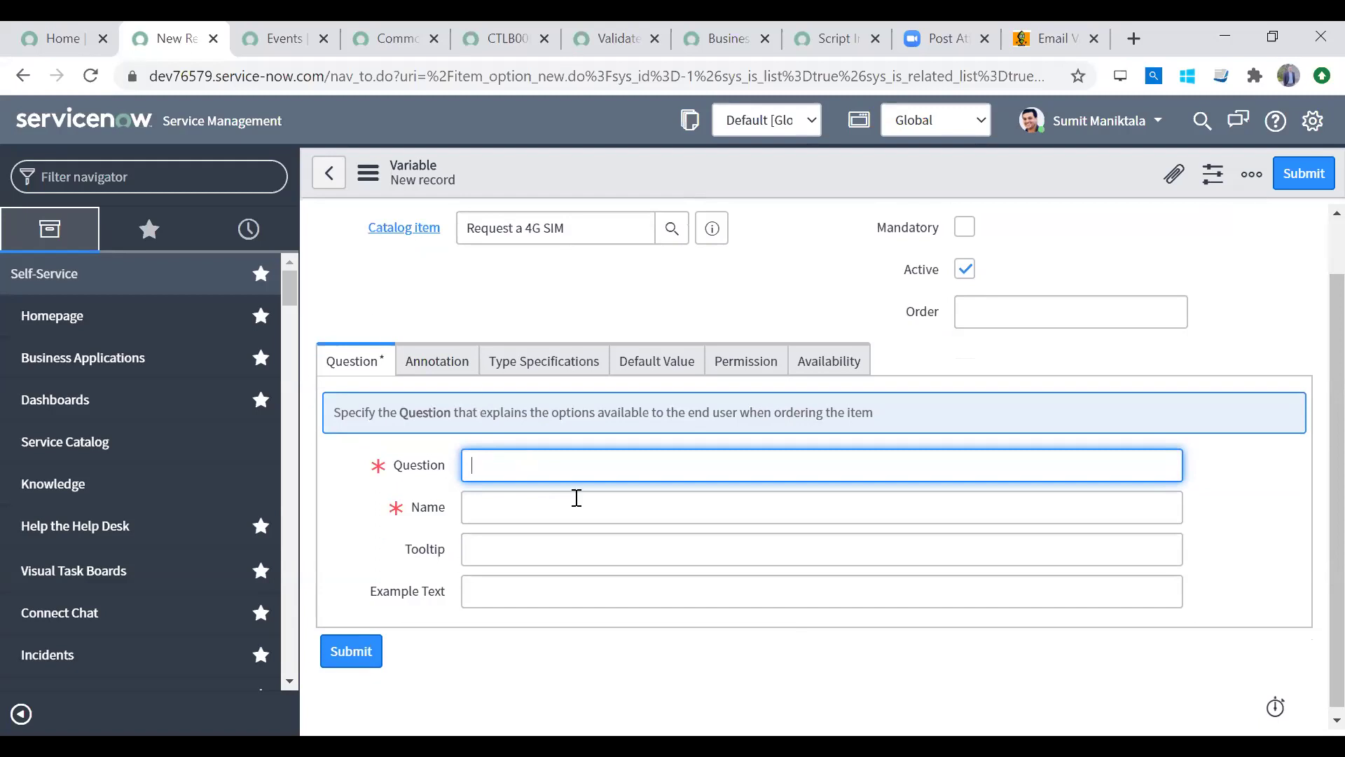
scroll(1314, 452, up, 1)
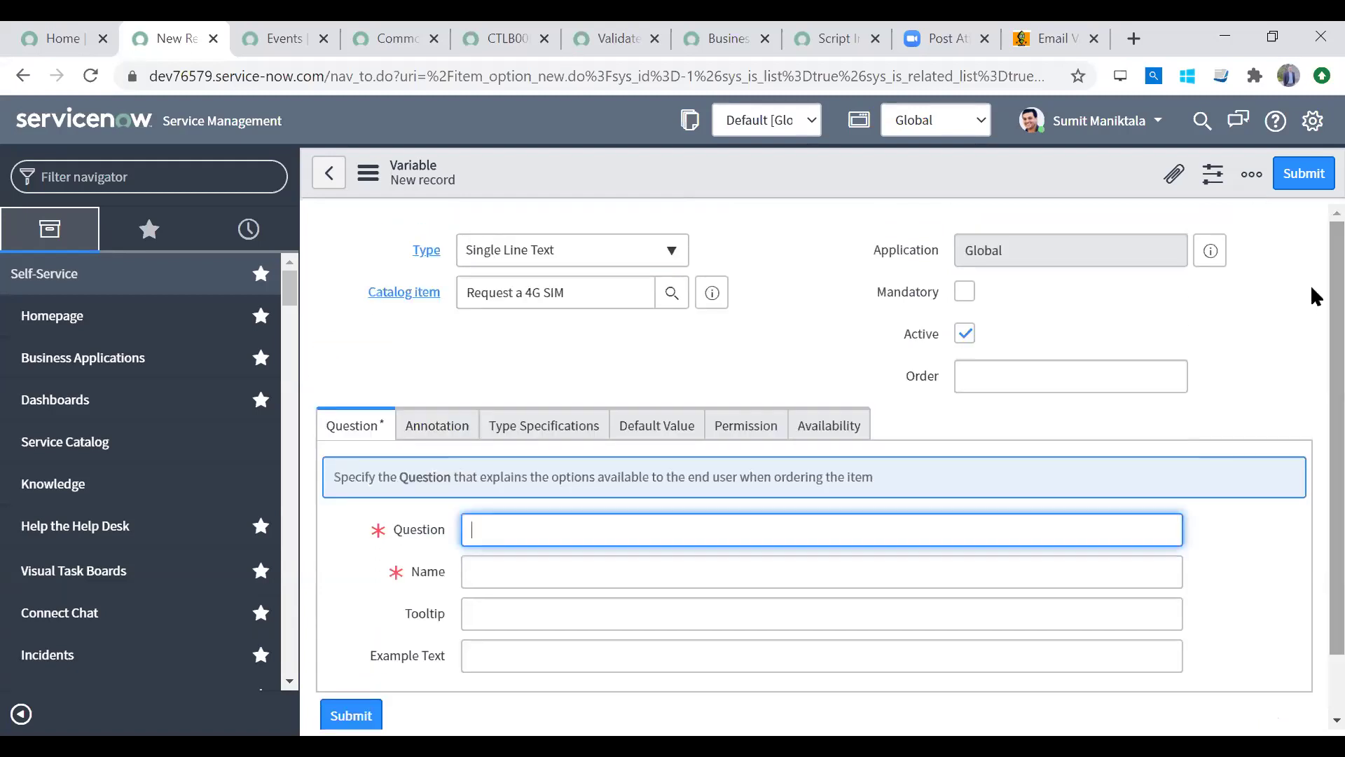
click(561, 259)
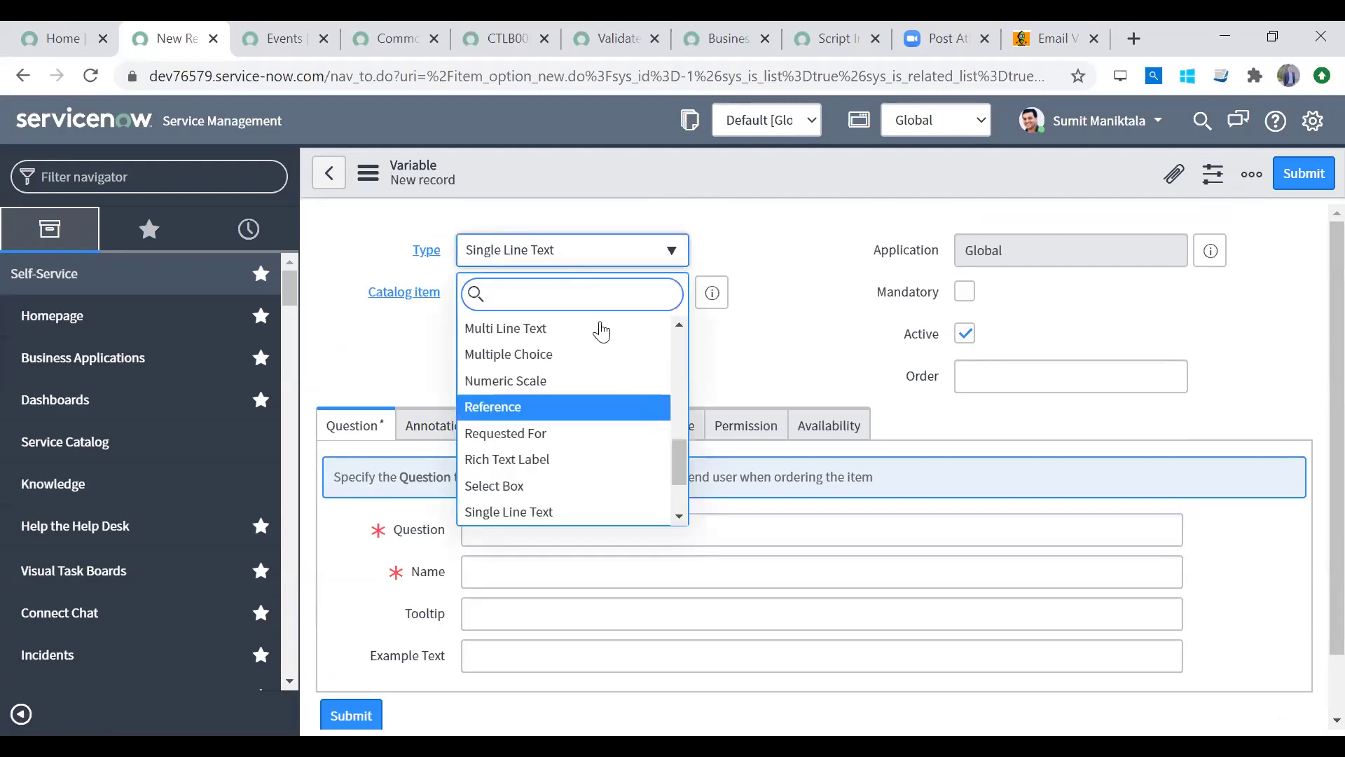
Step: Make the variable a Select Box asking 'What kind of SIM you want', keeping the generated name
scroll(677, 455, up, 5)
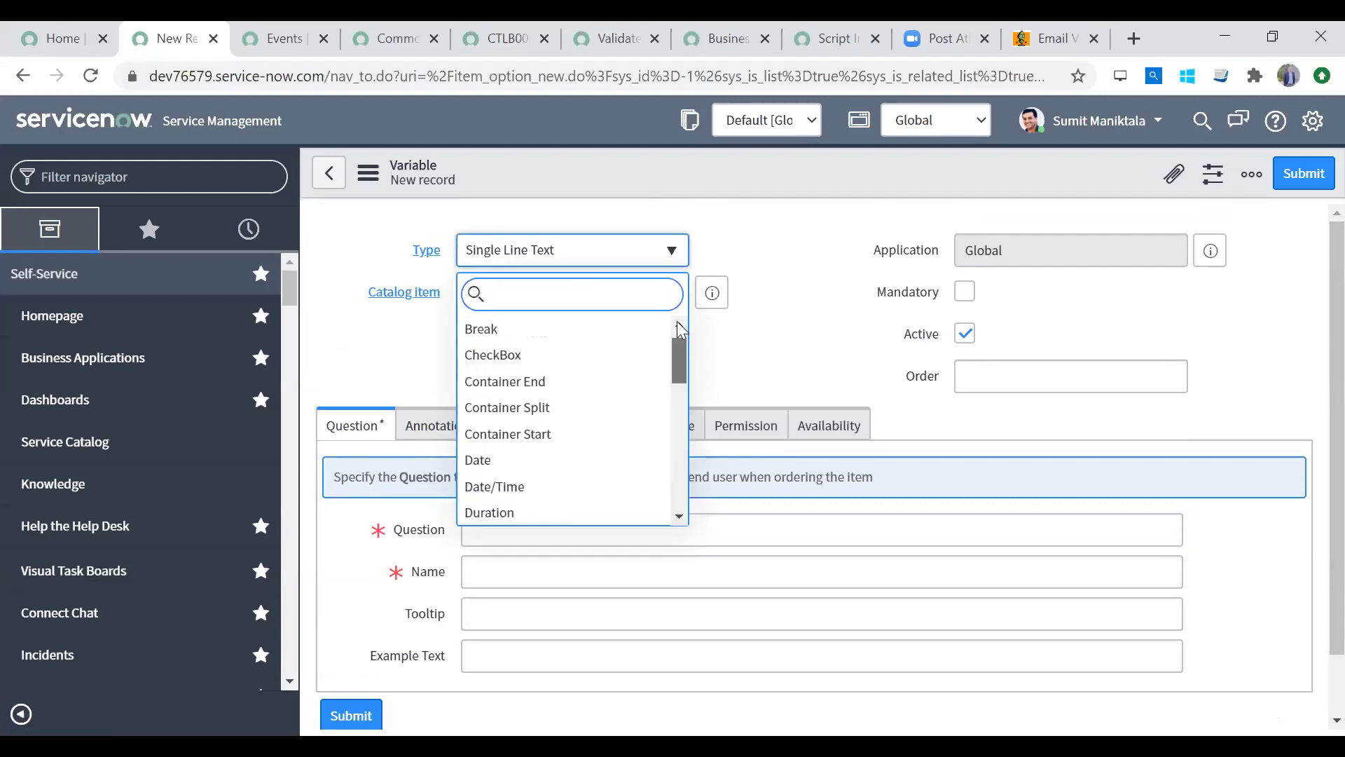
scroll(672, 454, down, 6)
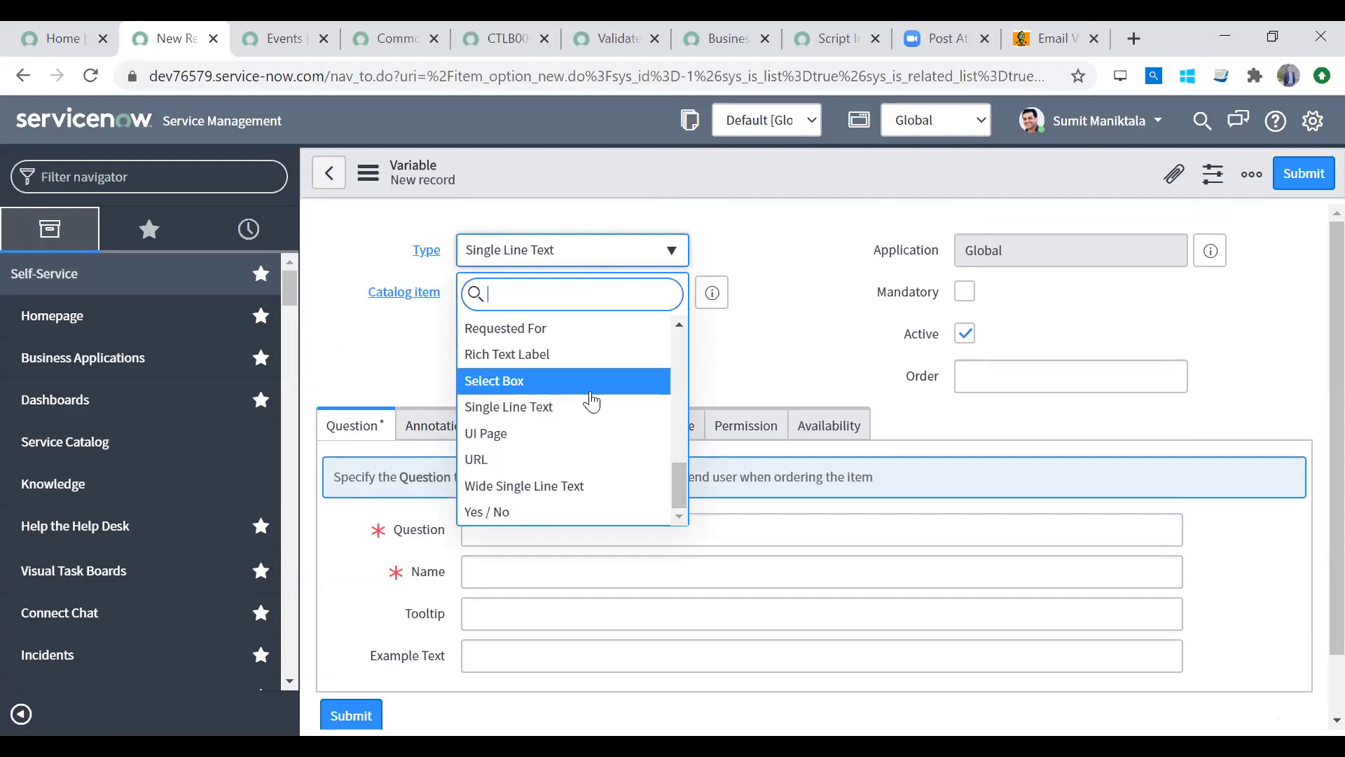
key(Return)
click(499, 535)
text(What ki)
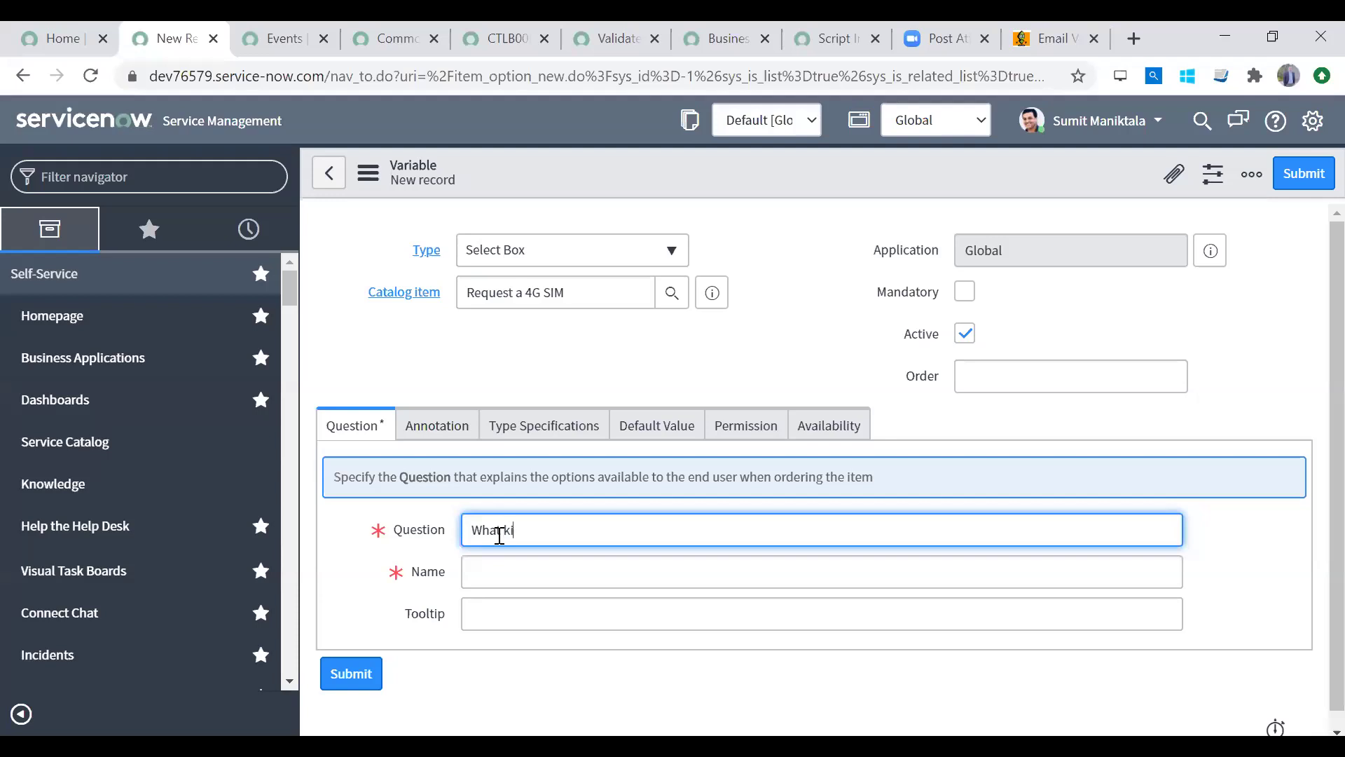
text(nd of SIM you want)
click(490, 568)
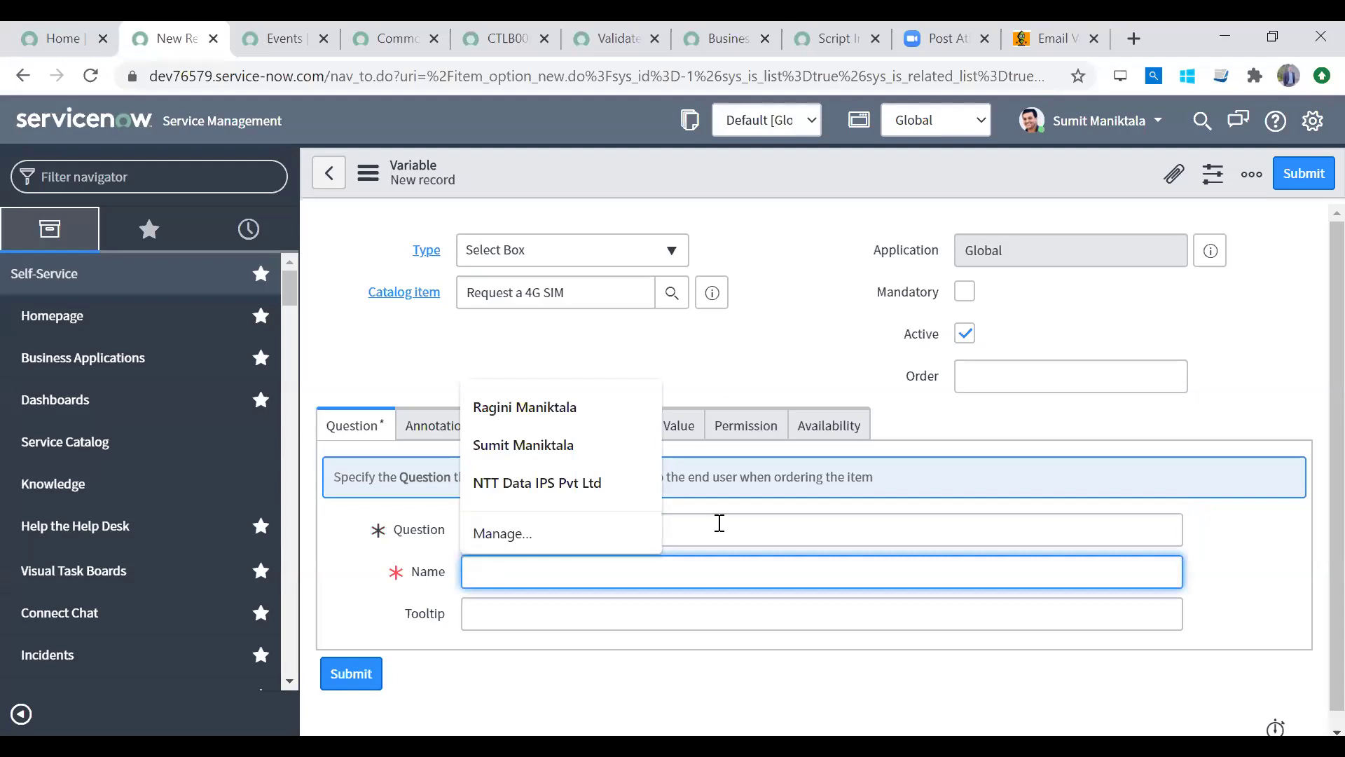
drag(648, 565, 389, 580)
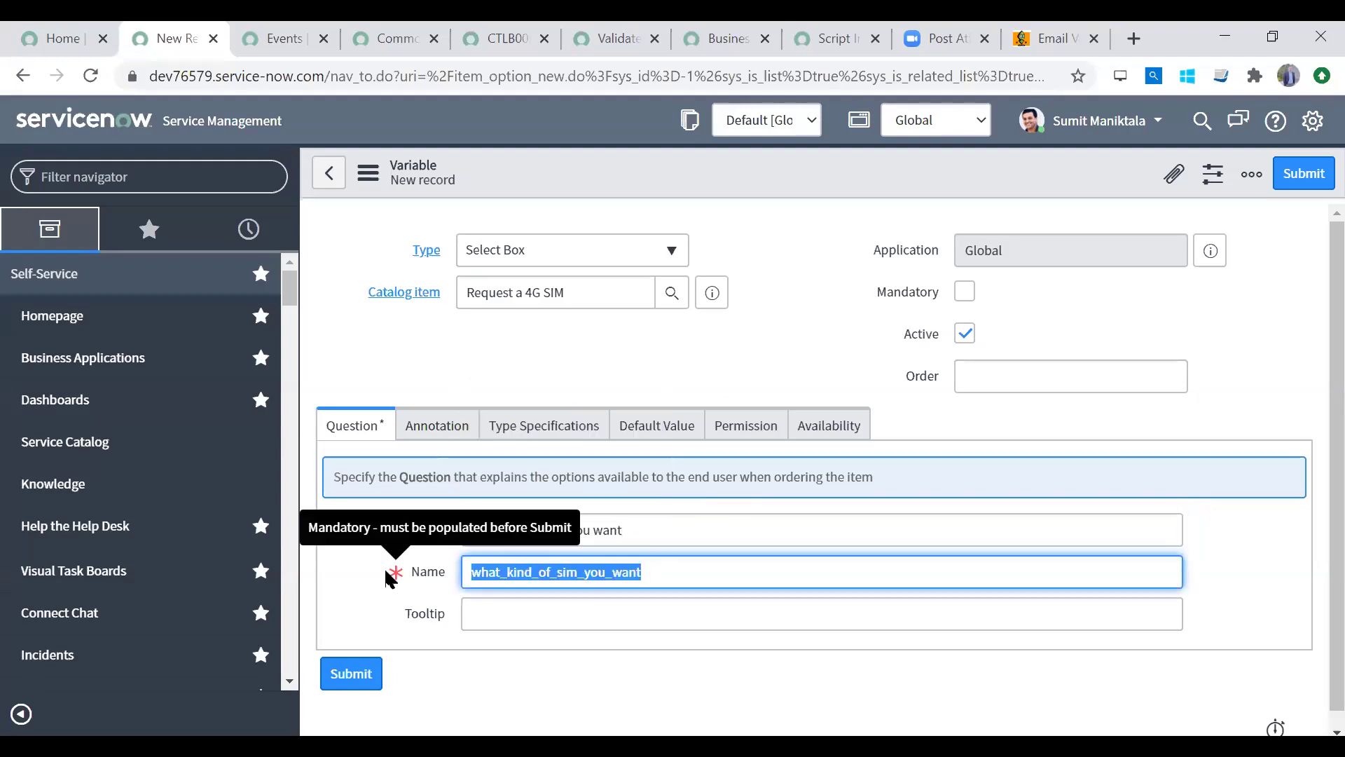
click(543, 613)
click(550, 529)
double_click(554, 569)
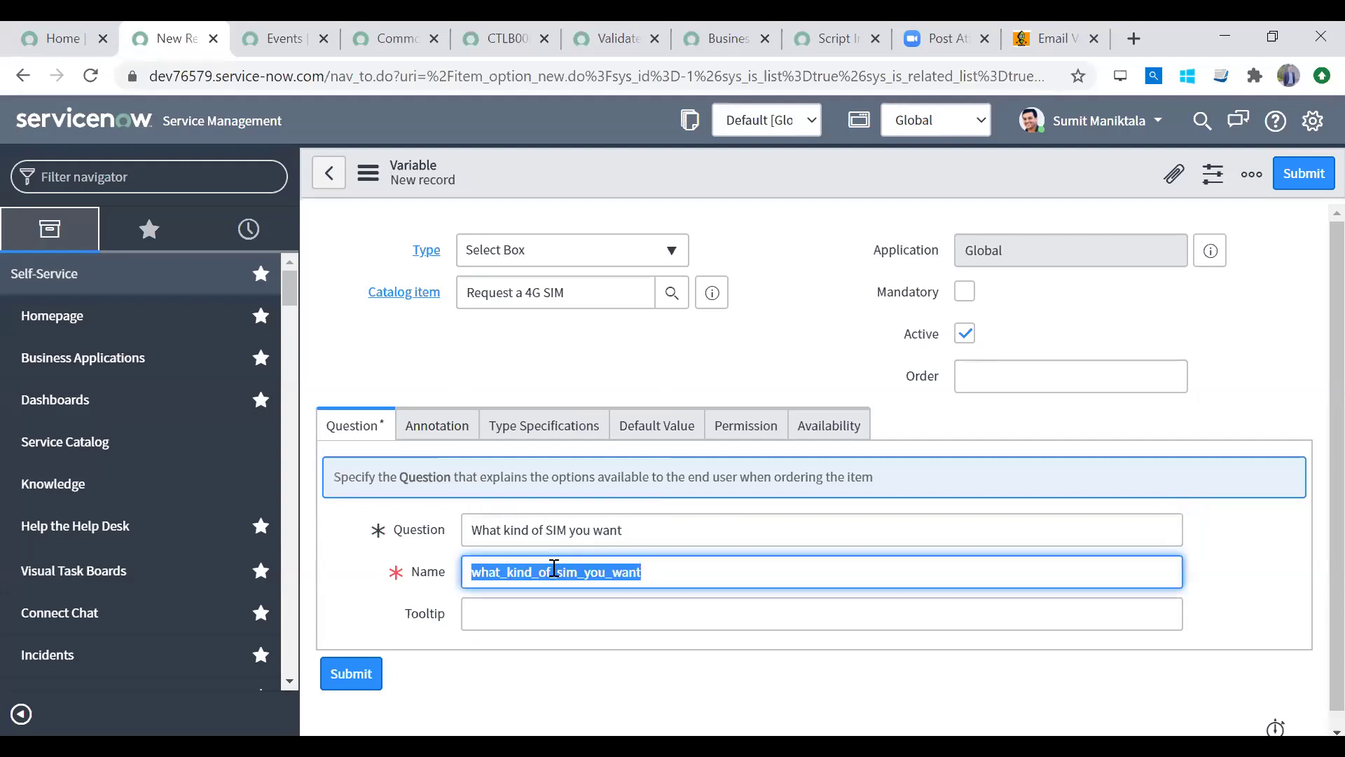
click(529, 619)
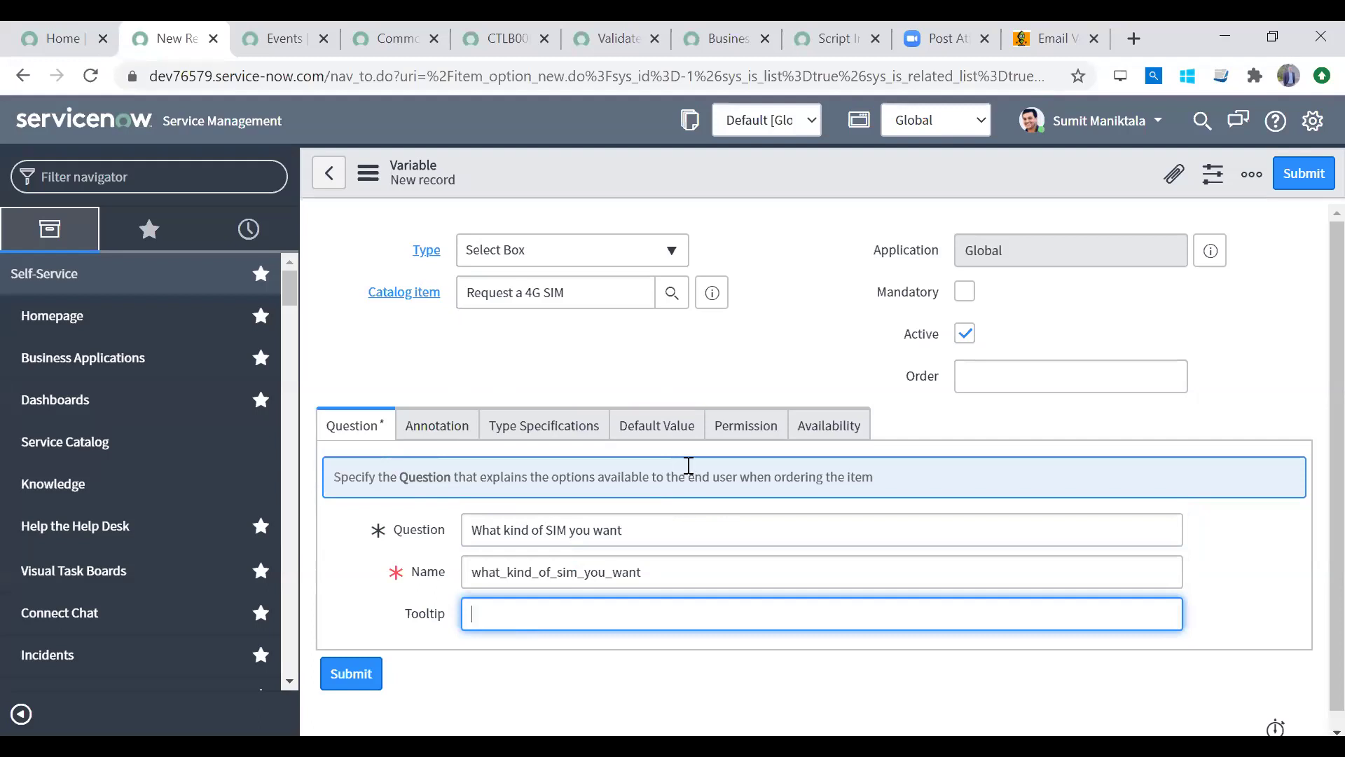
Step: Set the variable's order to 10 and make it mandatory
click(1025, 374)
text(10)
key(Tab)
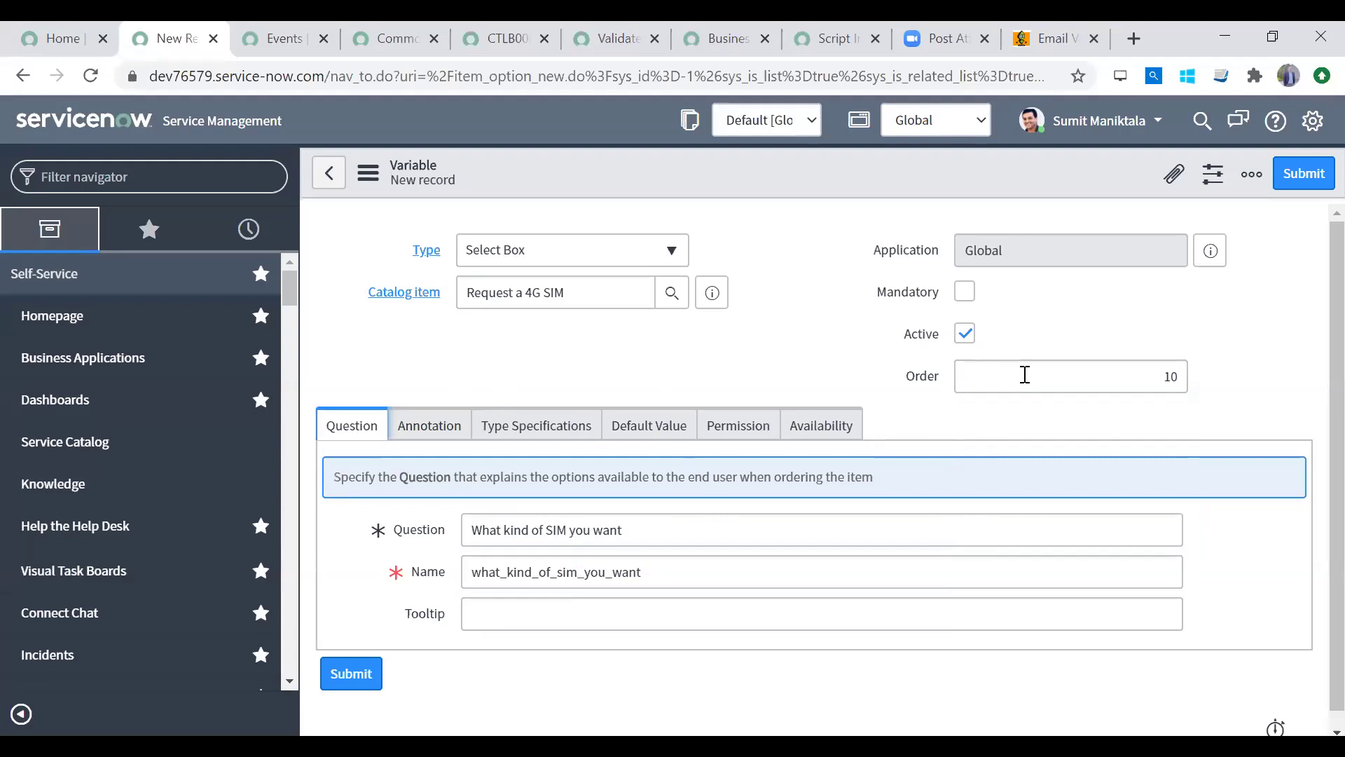
click(965, 291)
right_click(1052, 181)
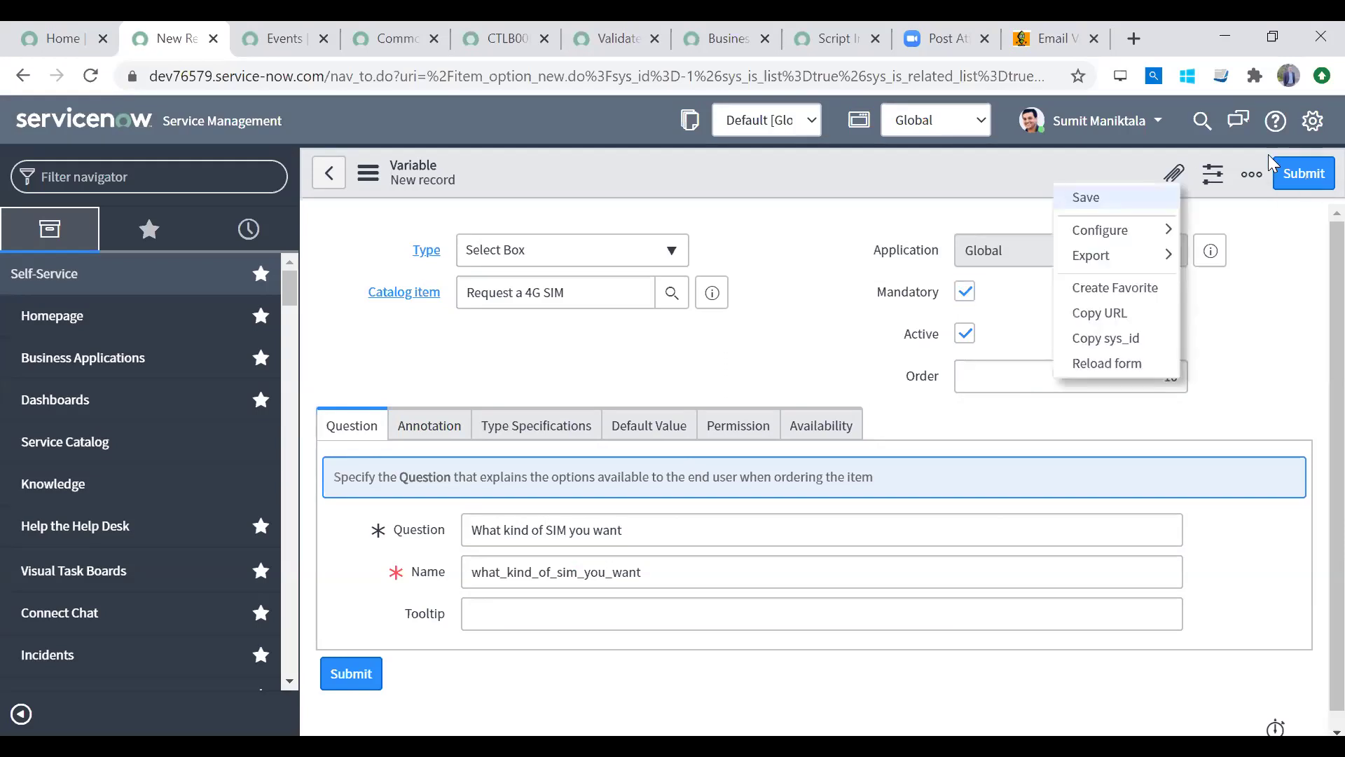
Step: Save the variable, preview the order form, and find the SIM-type dropdown has no choices
click(1296, 174)
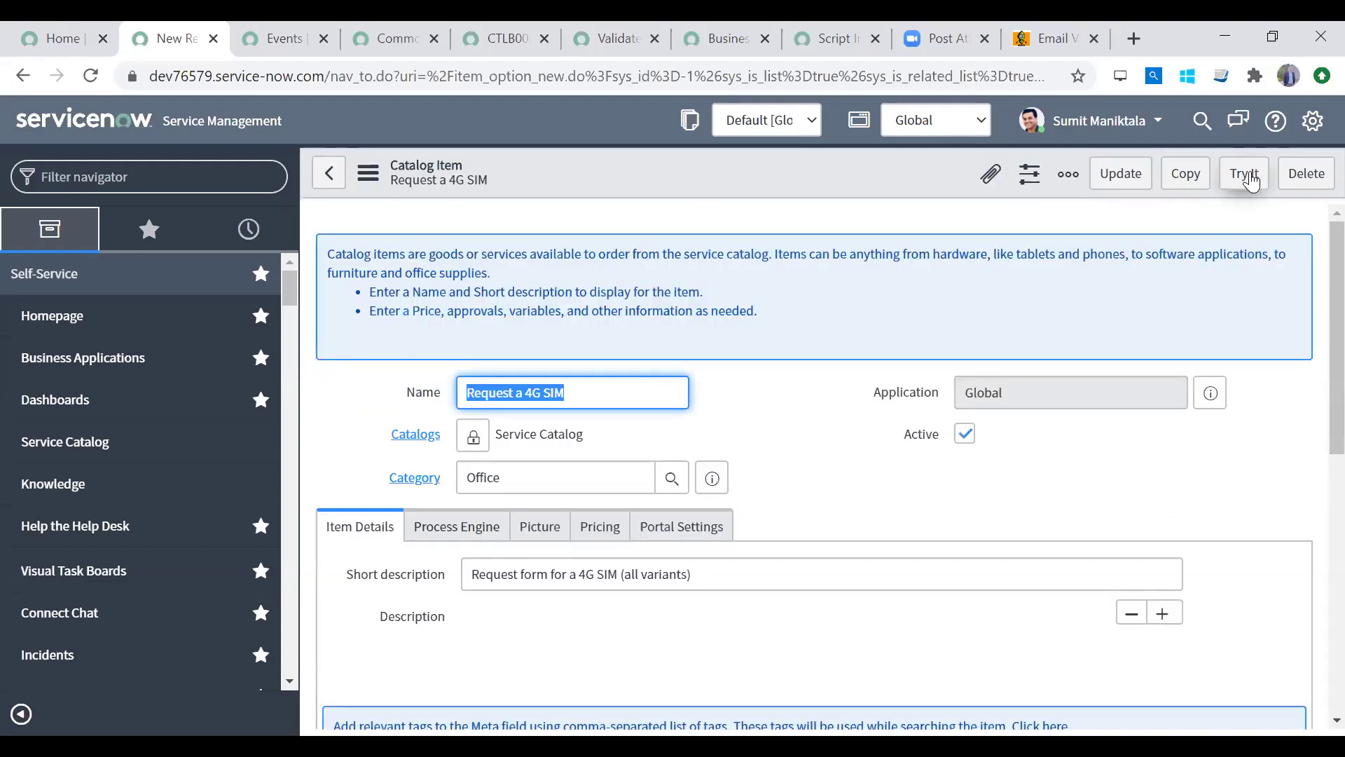
click(1245, 175)
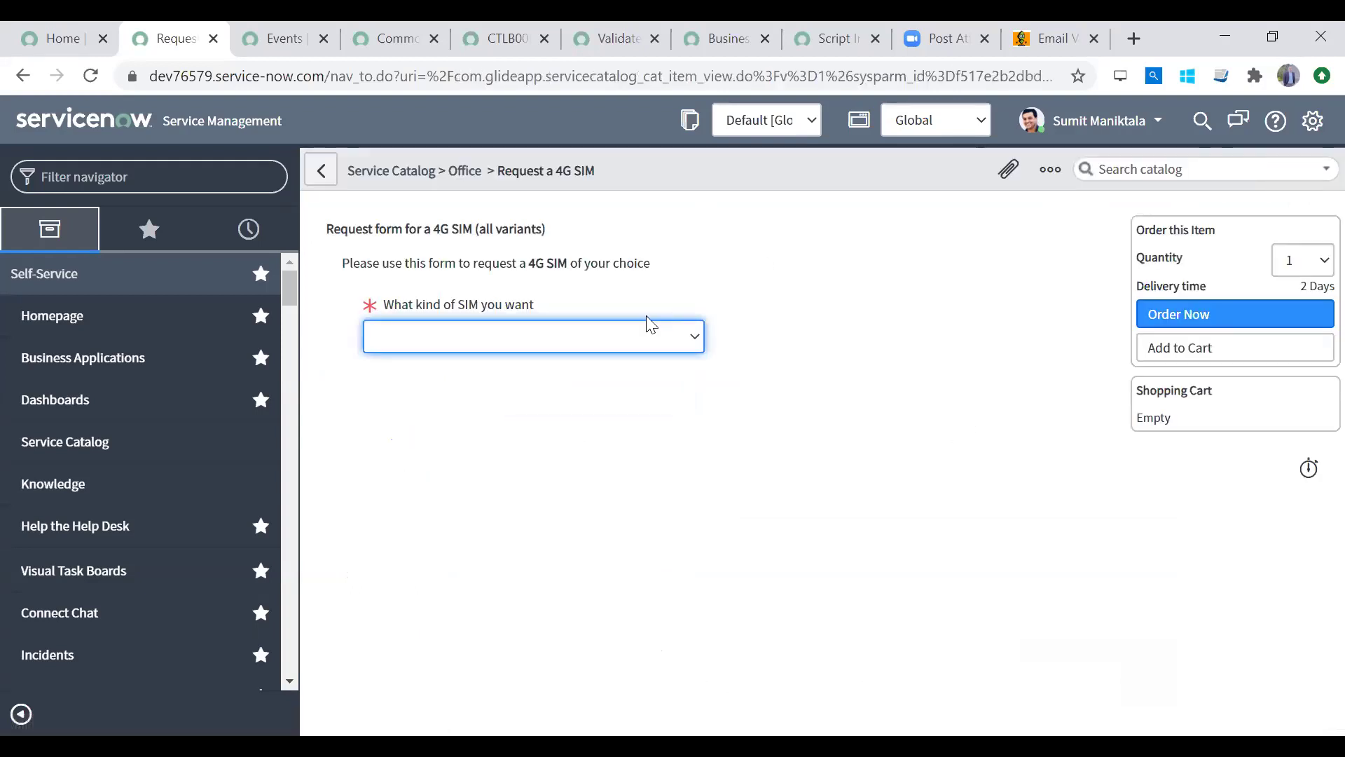
click(626, 338)
click(622, 333)
click(623, 333)
click(623, 333)
drag(405, 305, 553, 309)
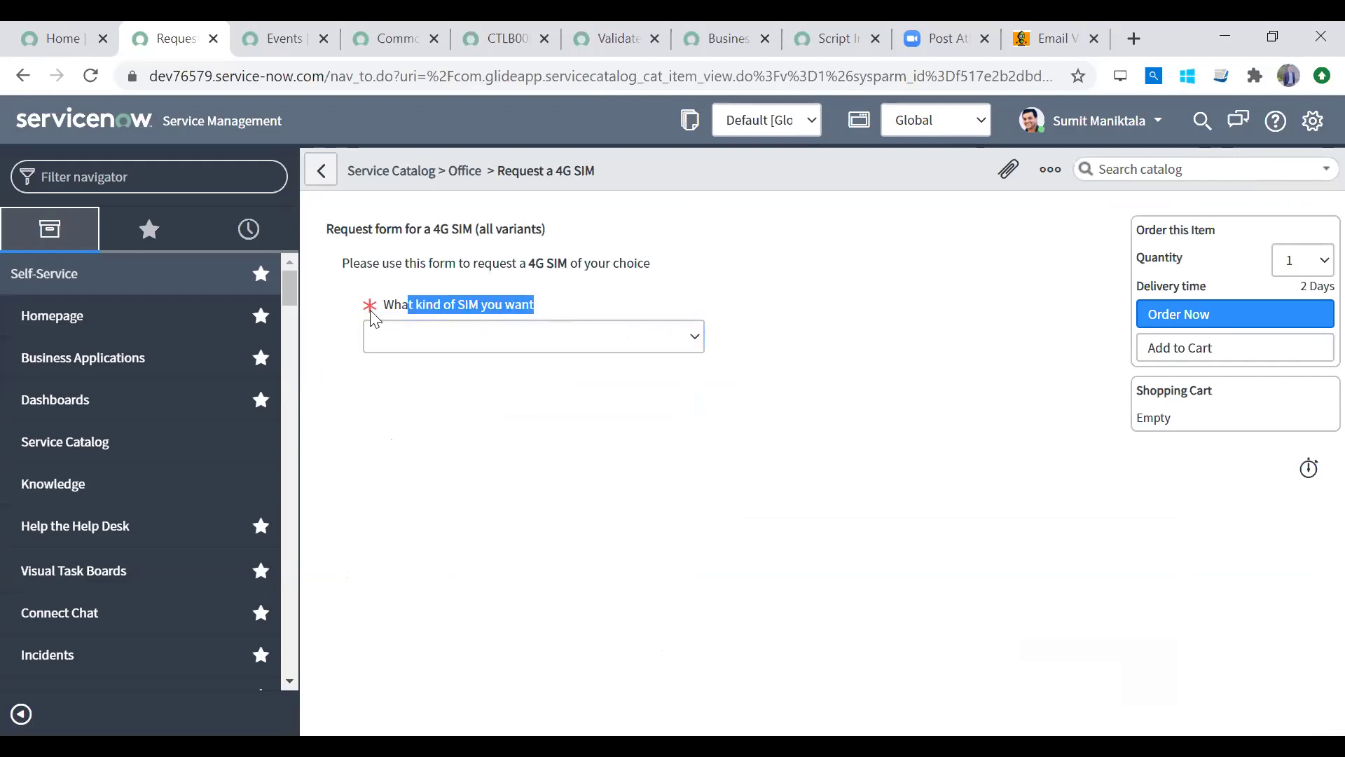
click(566, 334)
click(562, 327)
click(561, 327)
click(561, 327)
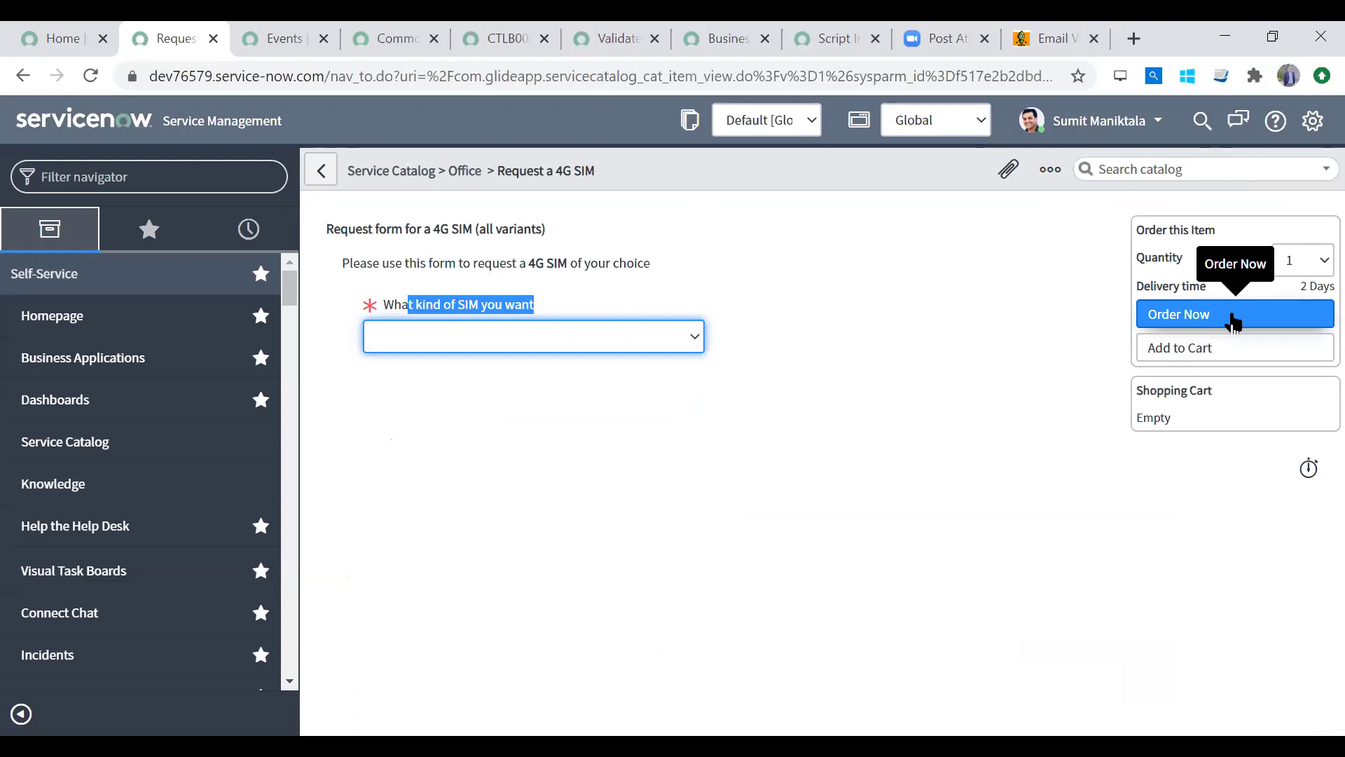
Step: Order without a SIM type to trigger the mandatory-field error
click(1235, 322)
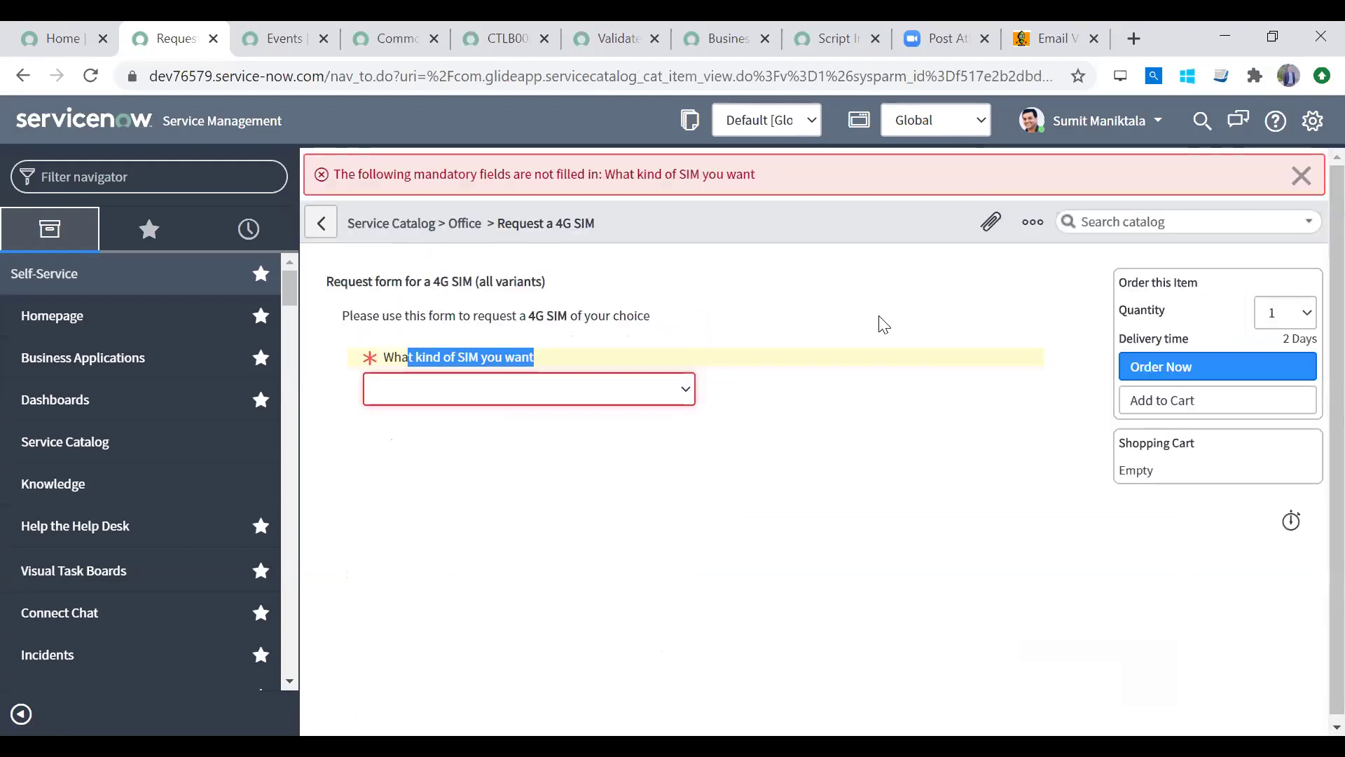
drag(482, 173, 811, 260)
click(745, 324)
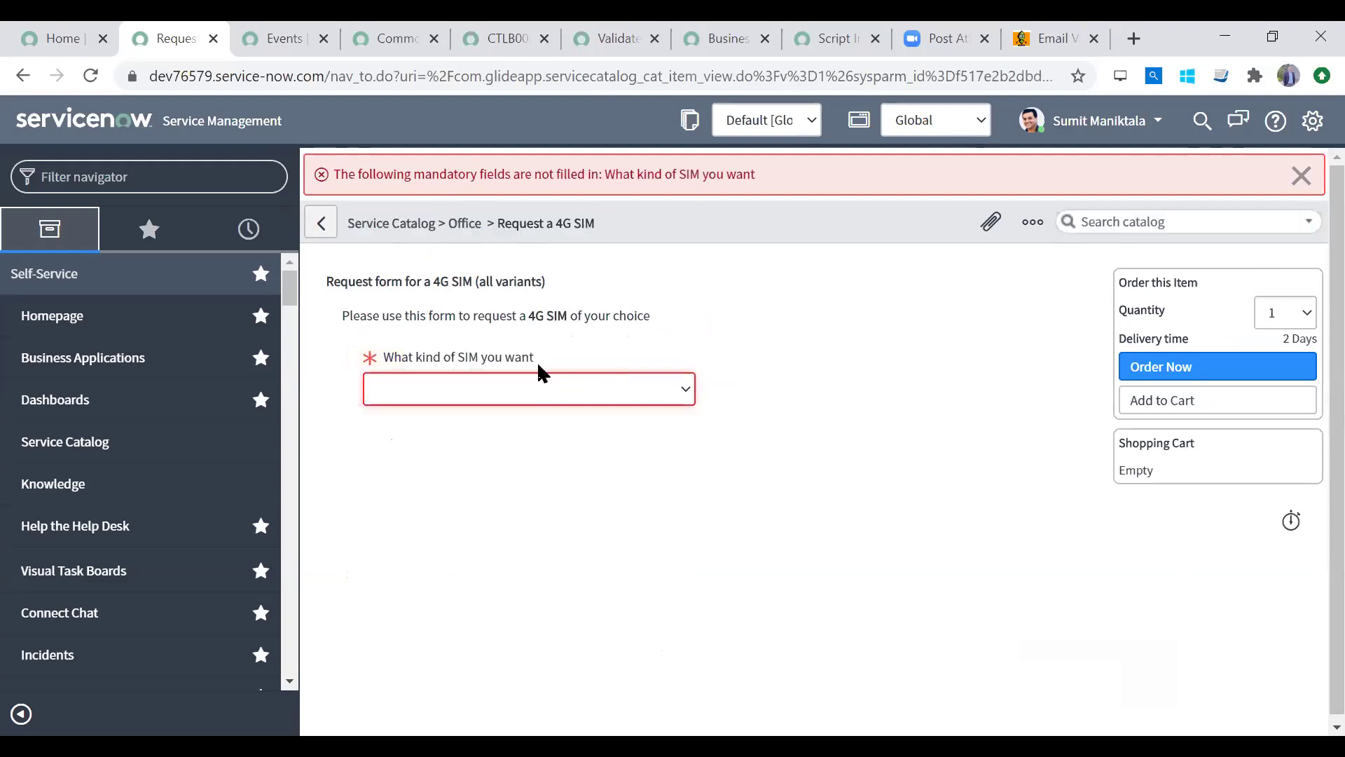
right_click(515, 358)
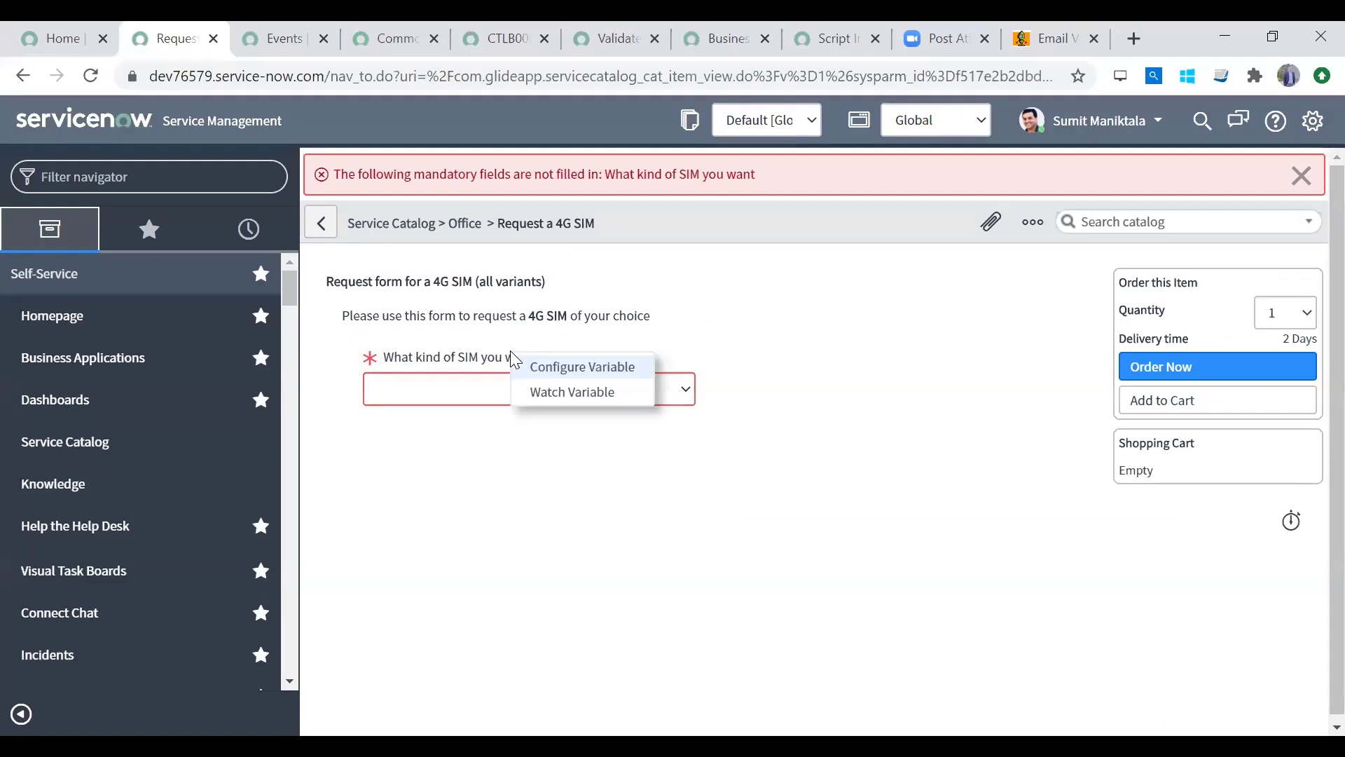
Step: Configure the SIM question variable and start a new Question Choice for it
click(549, 368)
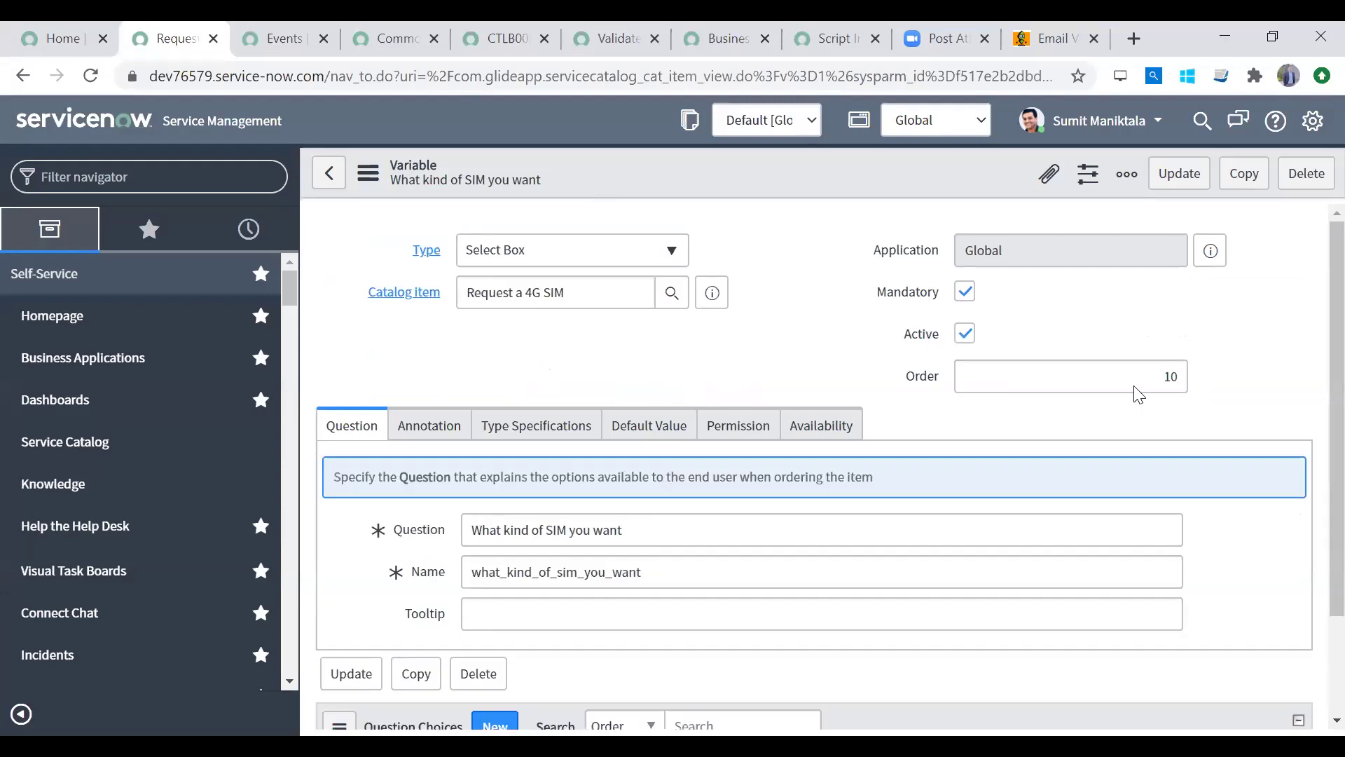
scroll(1312, 494, down, 2)
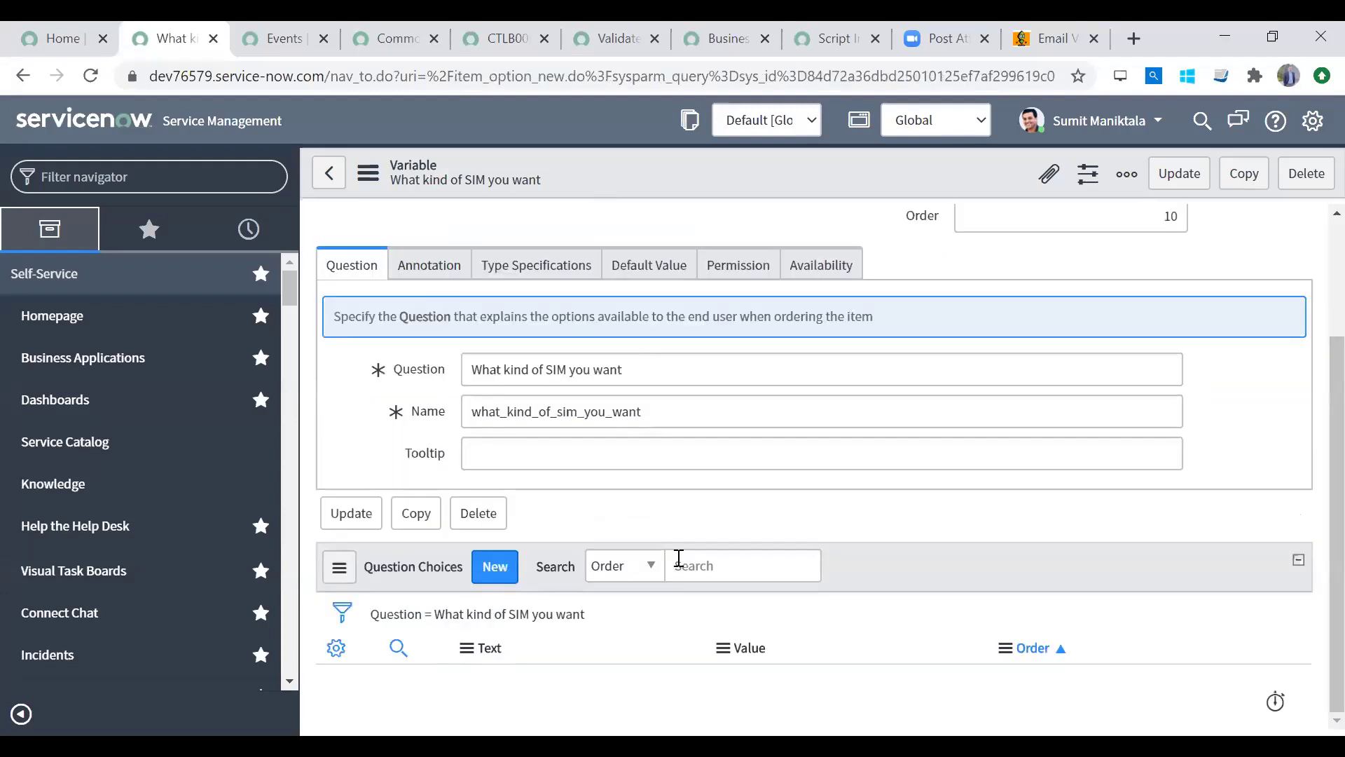
click(492, 572)
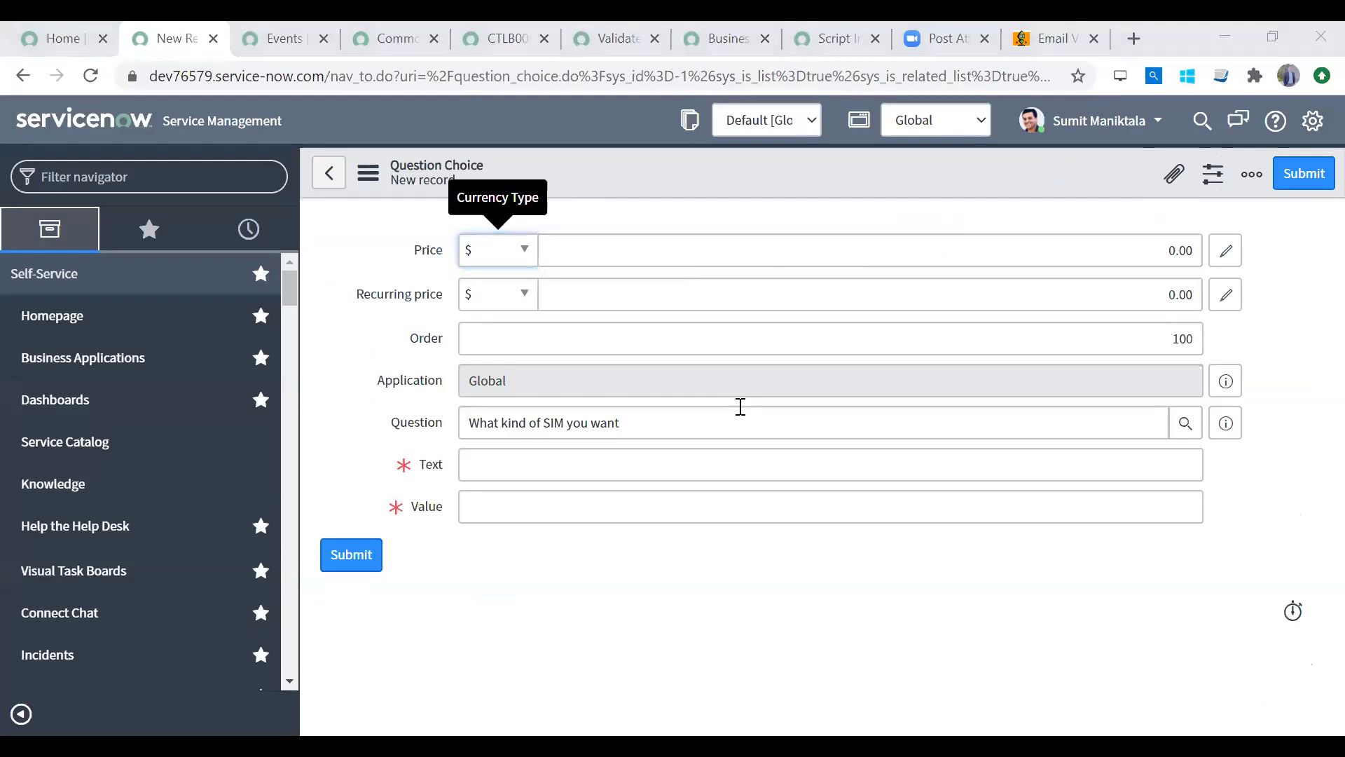
Step: Point out the choice form's fields: price, display text, value, order (100) and recurring price
click(602, 257)
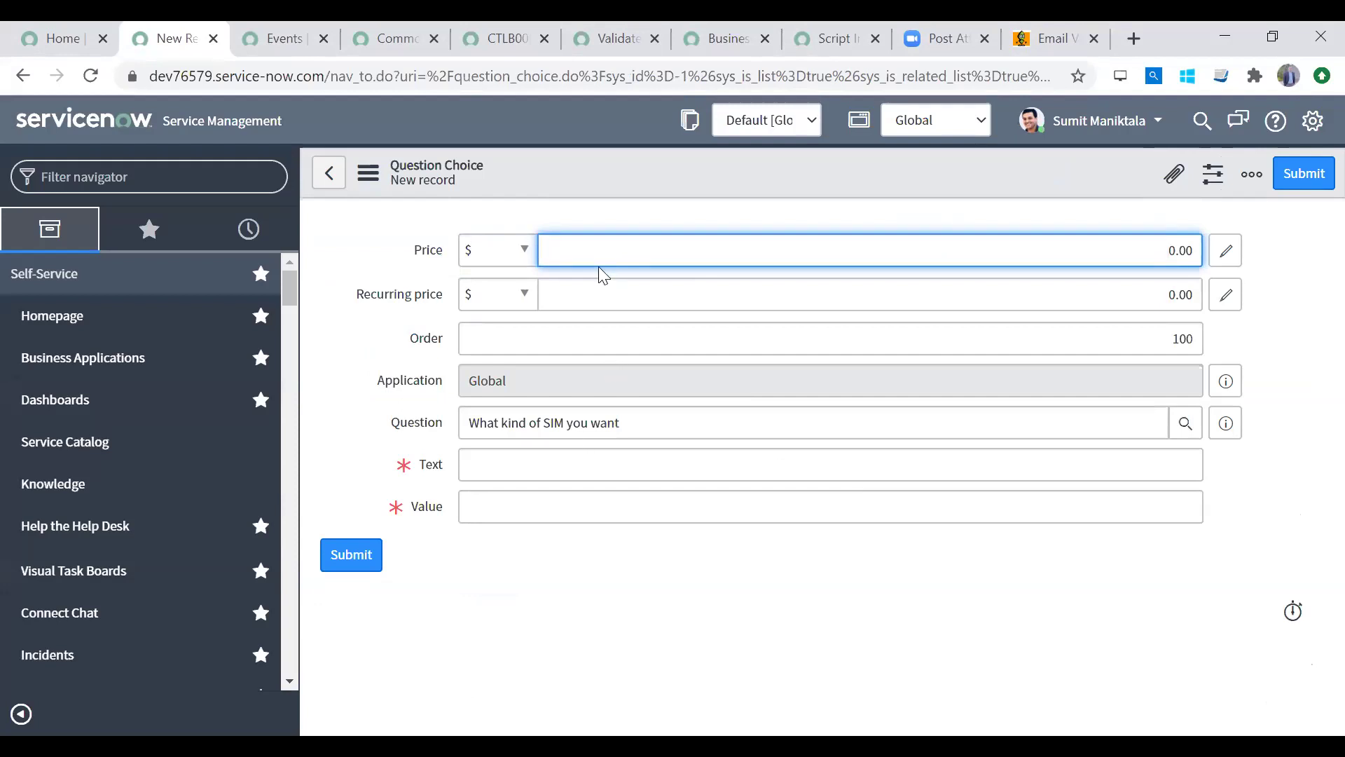
click(595, 463)
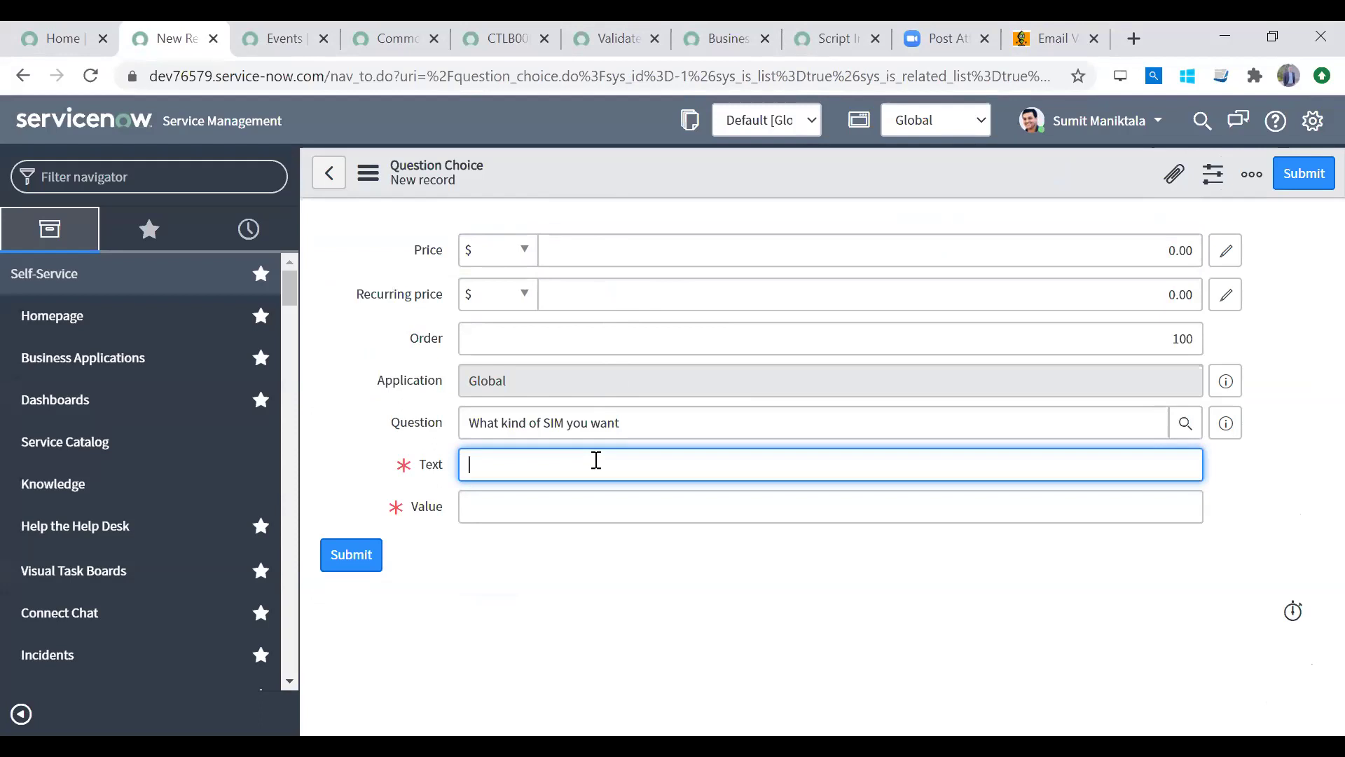
click(579, 503)
click(591, 467)
click(576, 507)
click(685, 241)
click(669, 288)
click(643, 339)
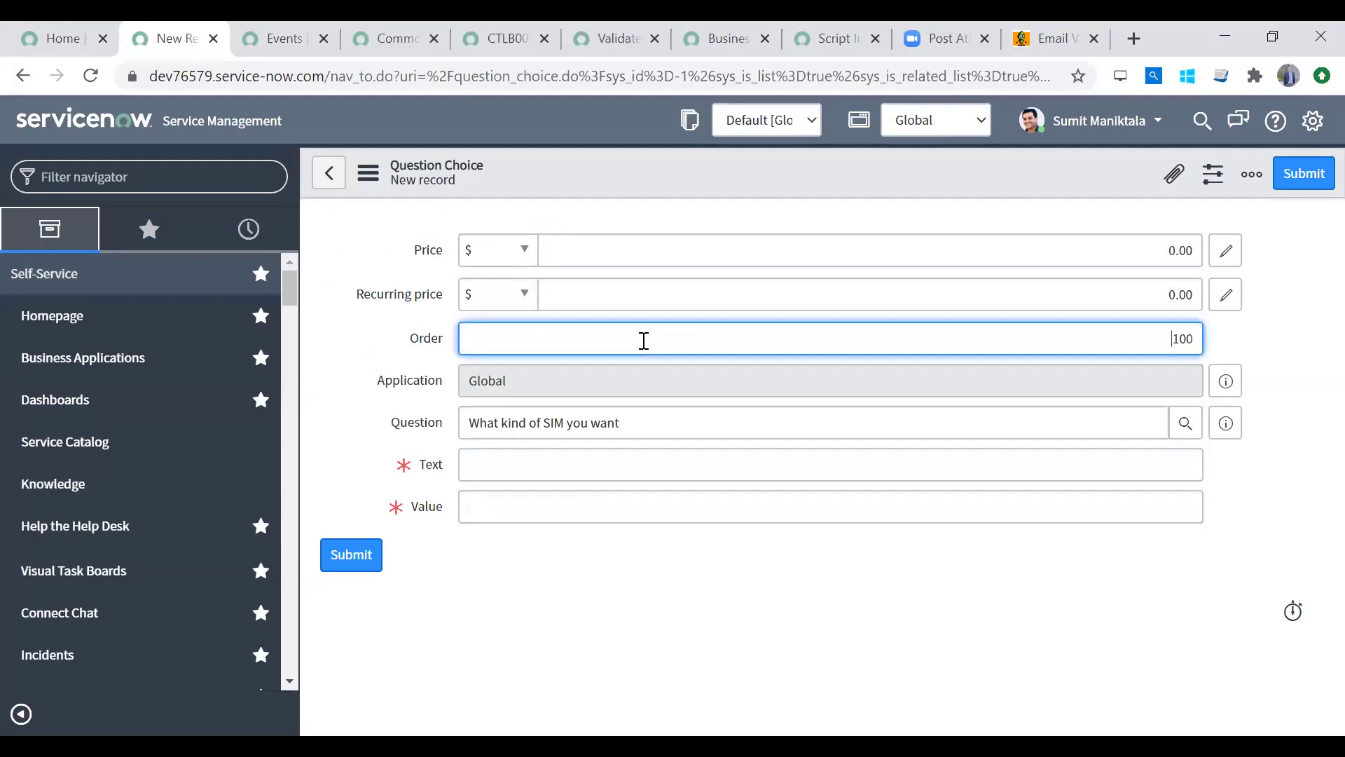
click(633, 249)
click(614, 293)
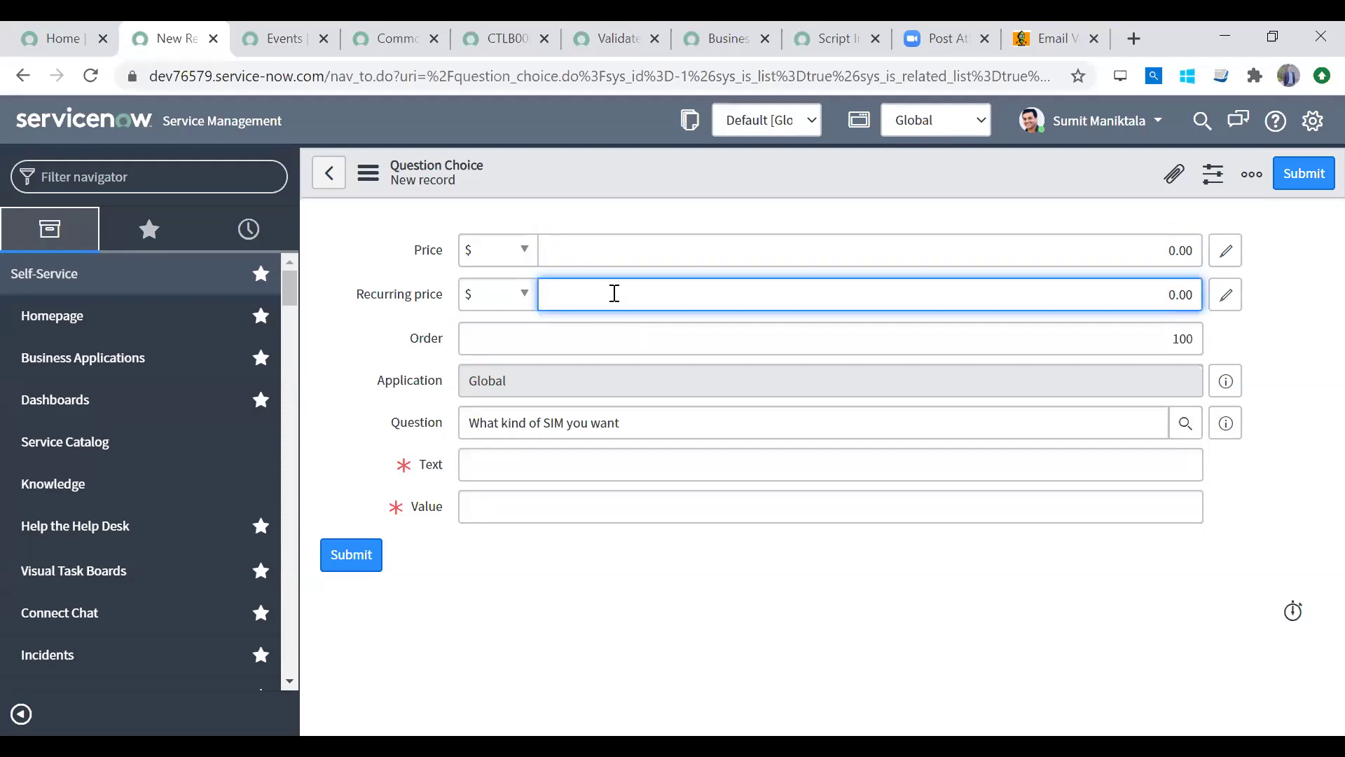
click(670, 340)
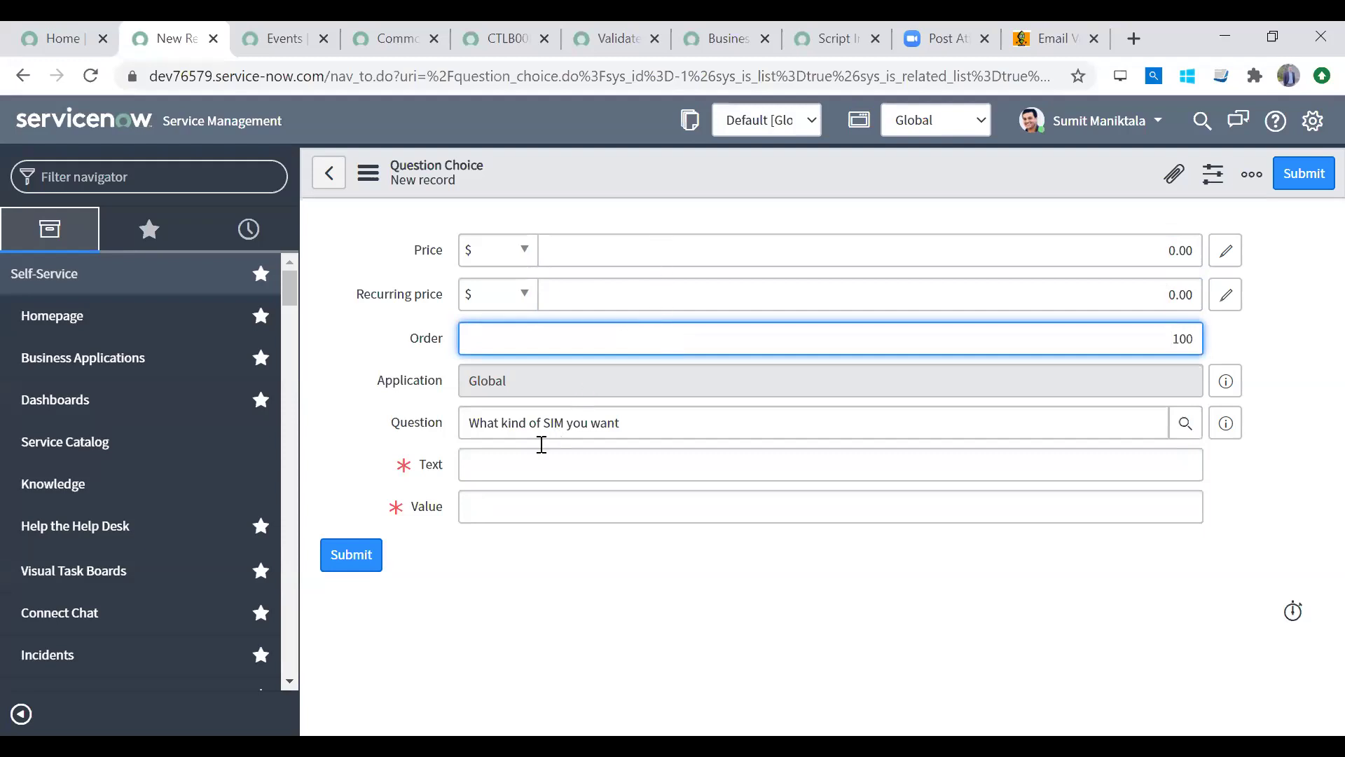
Step: Save a SIM question choice with text 'Nano' and value 'nano'
click(522, 460)
text(Nano)
key(Tab)
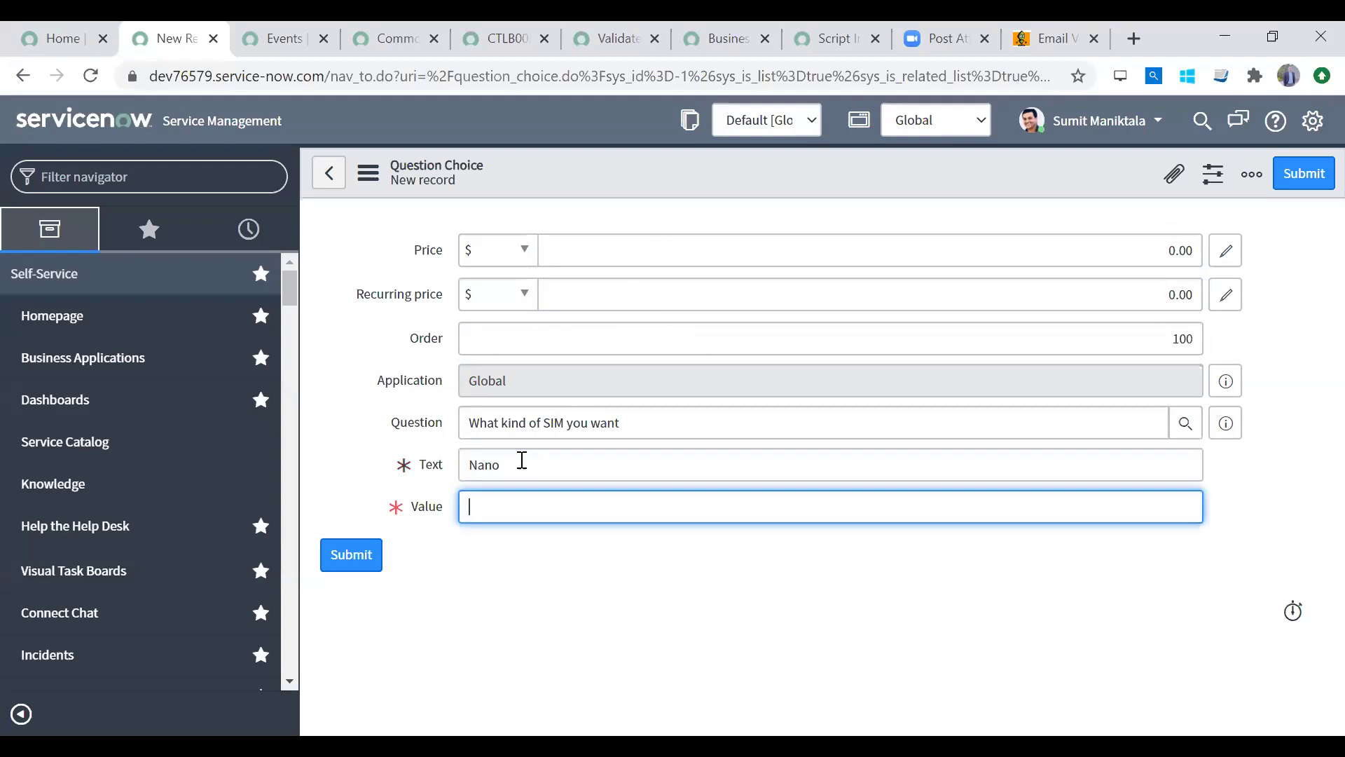
text(nano)
right_click(753, 165)
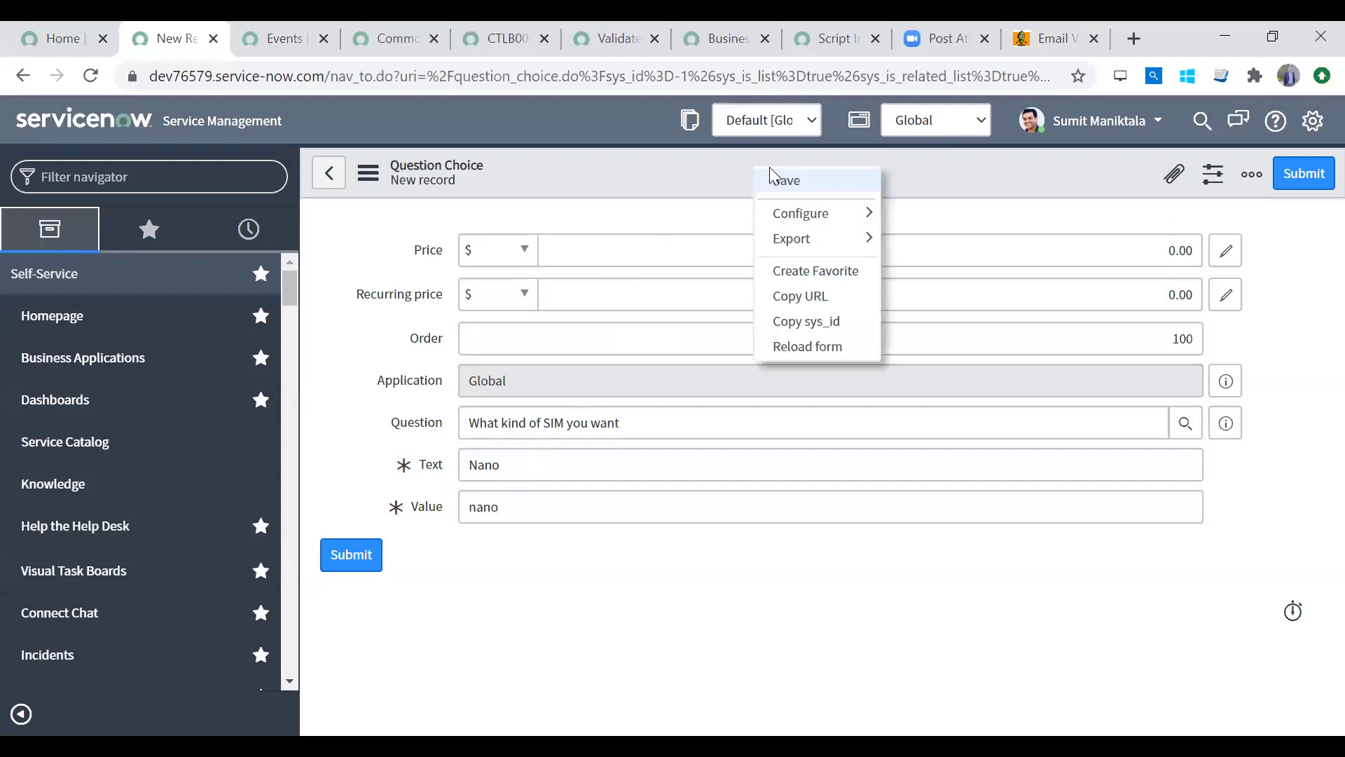
click(779, 180)
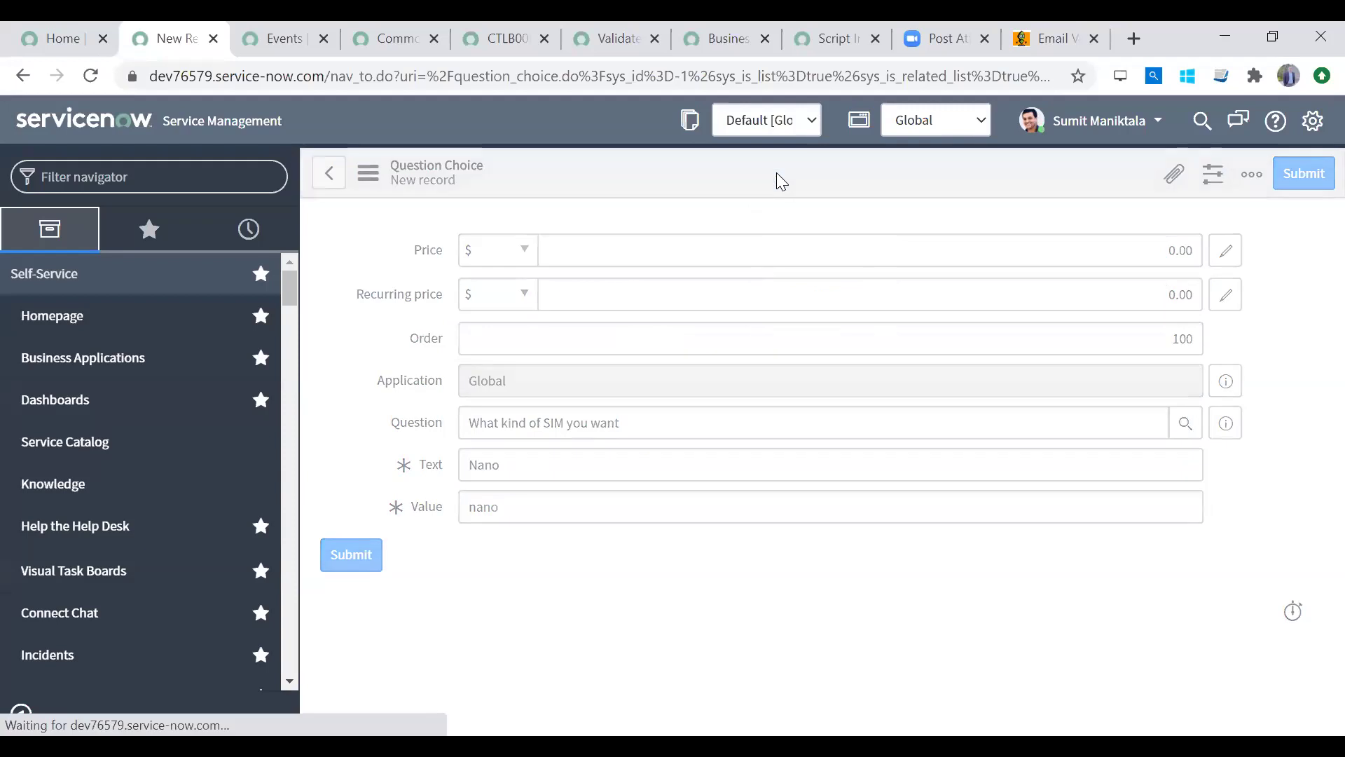
Step: Change the Nano choice's order from 100 to 200
double_click(1093, 340)
text(200)
key(Tab)
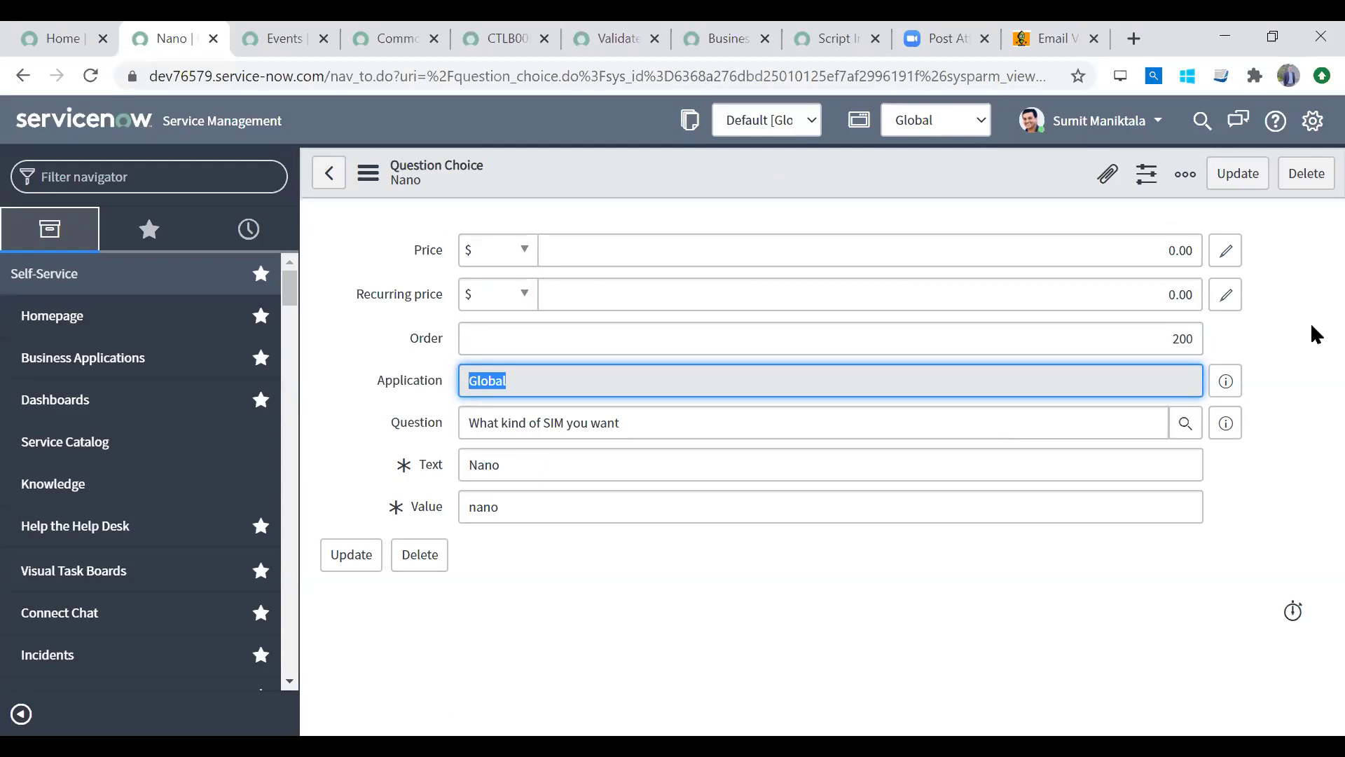
Step: Add a separate 'Micro' choice with value 'micro' using Insert and Stay
drag(1160, 336, 1293, 342)
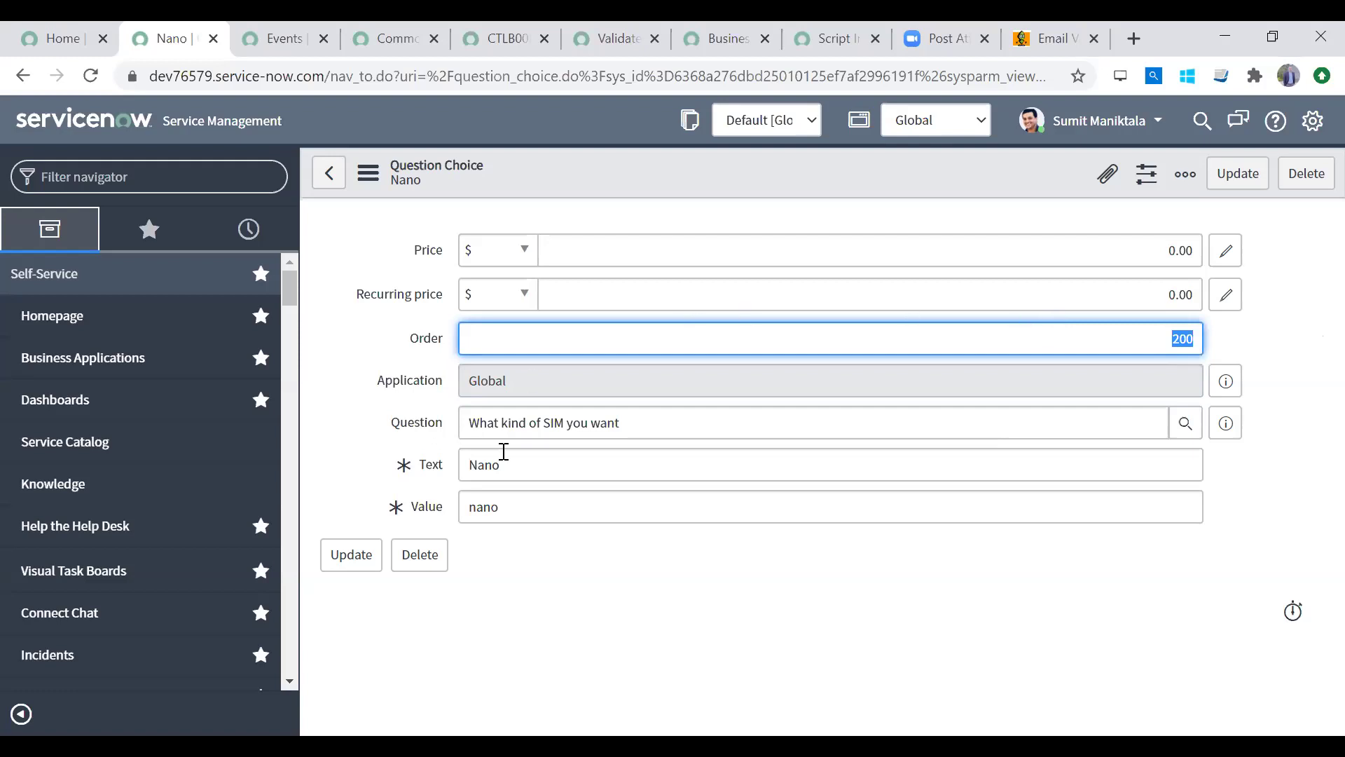
drag(506, 466, 402, 465)
text(Micro)
key(Tab)
text(micro)
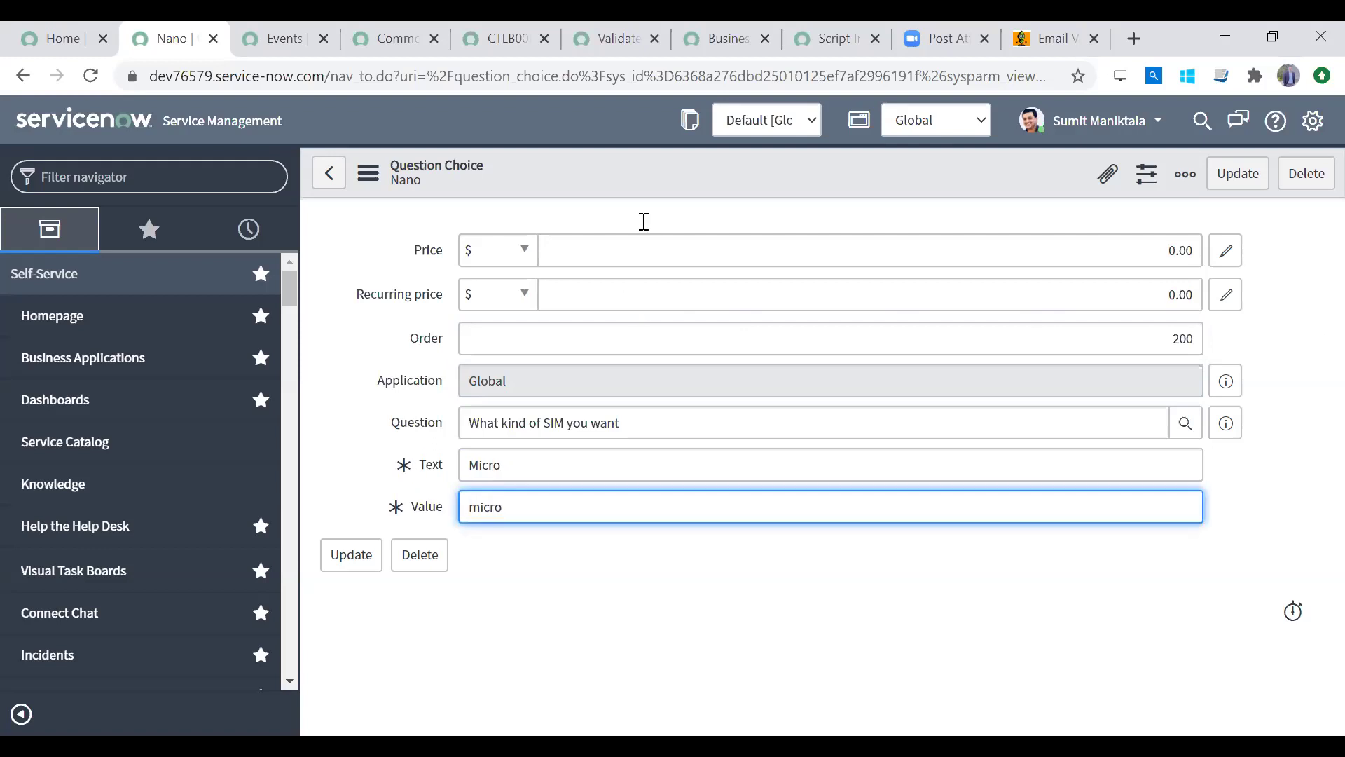
right_click(721, 175)
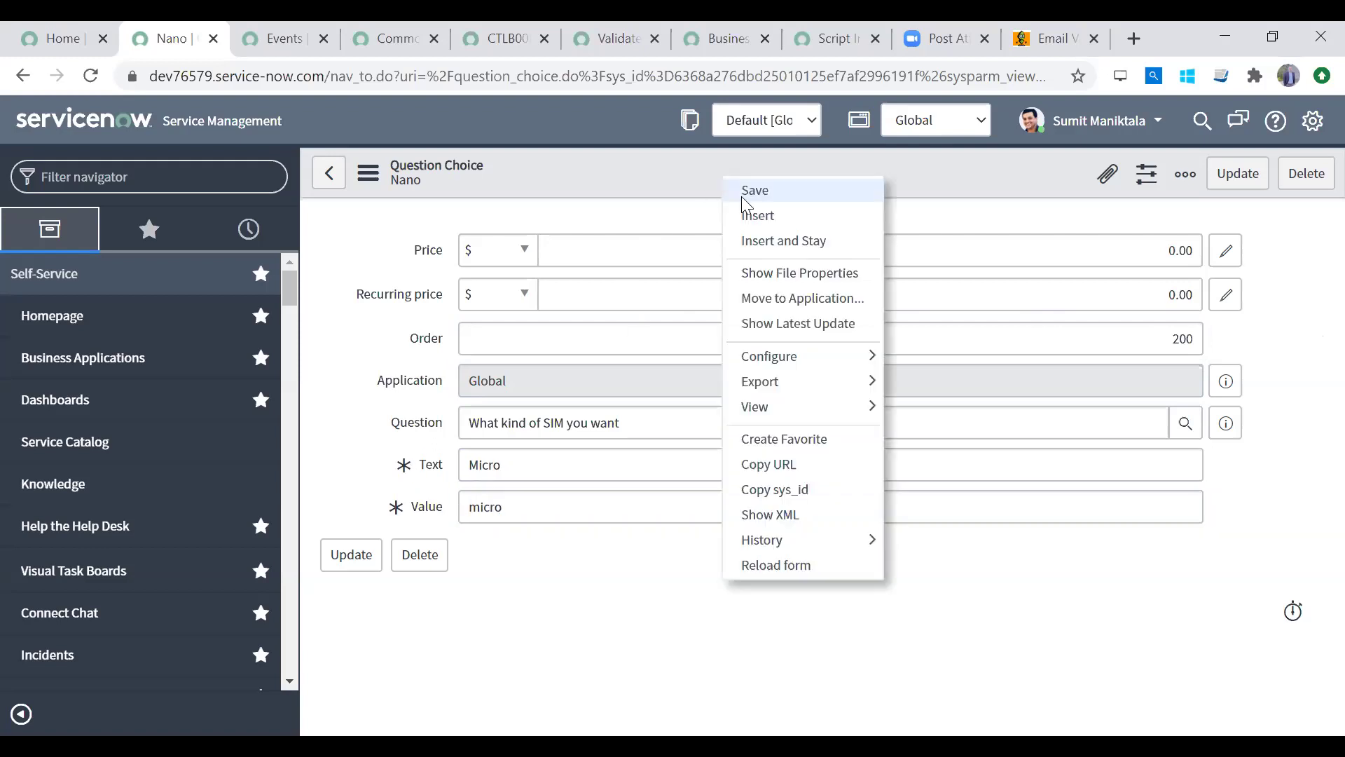
click(760, 242)
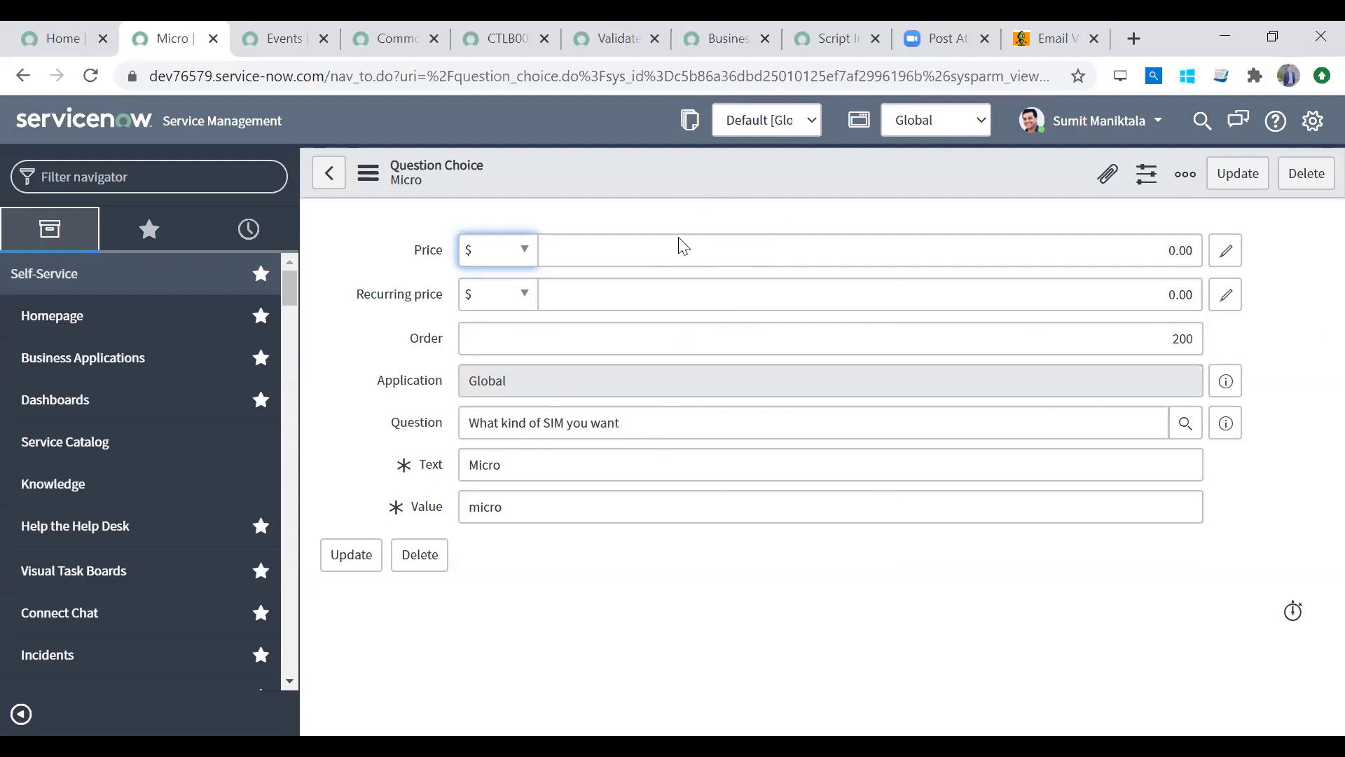
Step: Insert a 'Normal' choice with value 'normal' and order 300
click(539, 457)
double_click(539, 457)
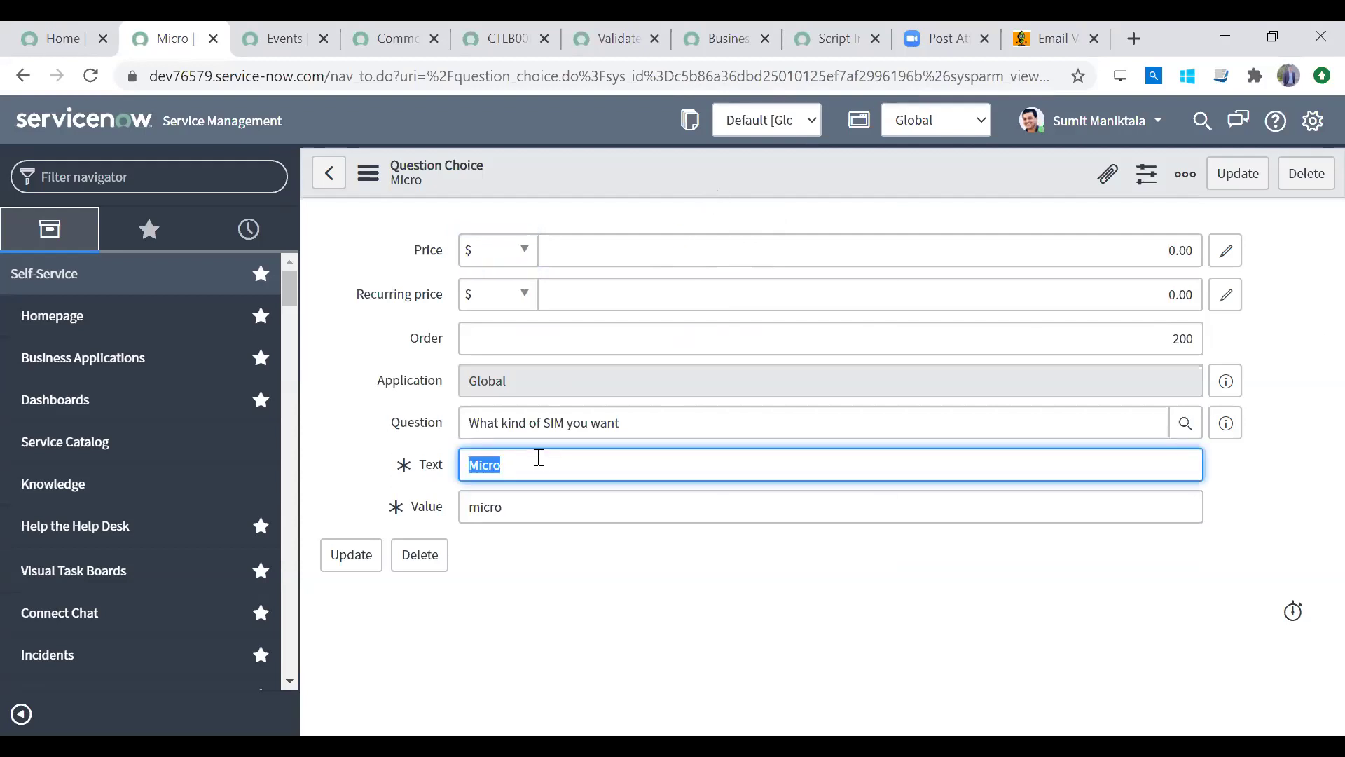
text(Normal)
key(BackSpace)
text(l)
key(Tab)
text(normal)
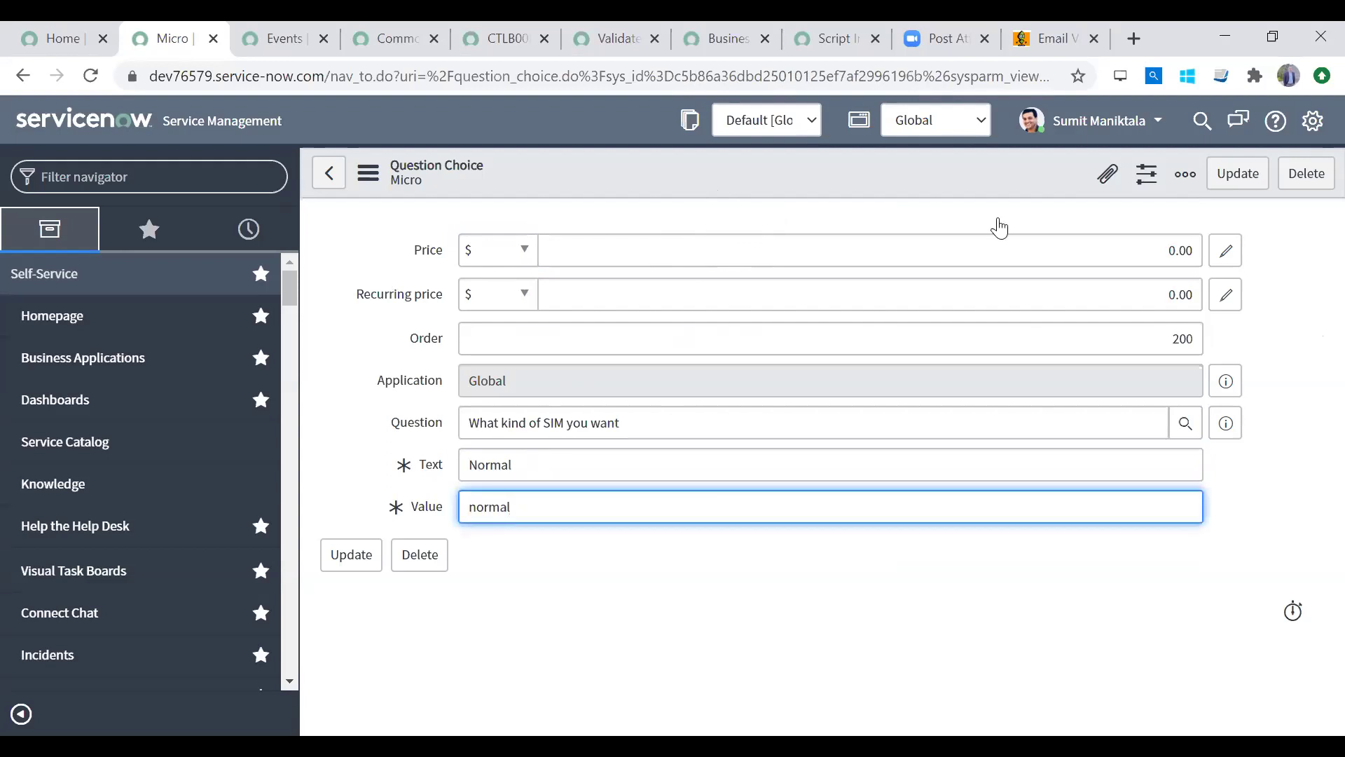
click(1175, 340)
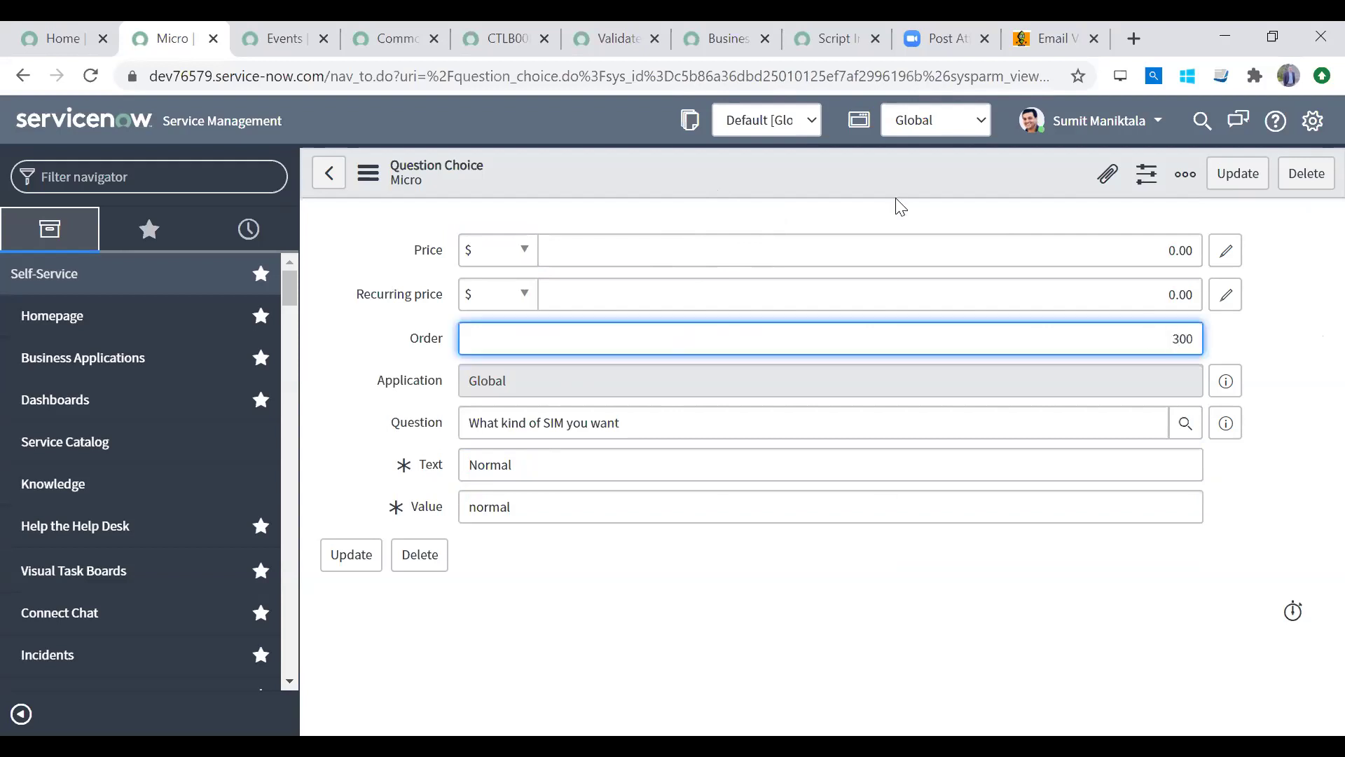
right_click(855, 165)
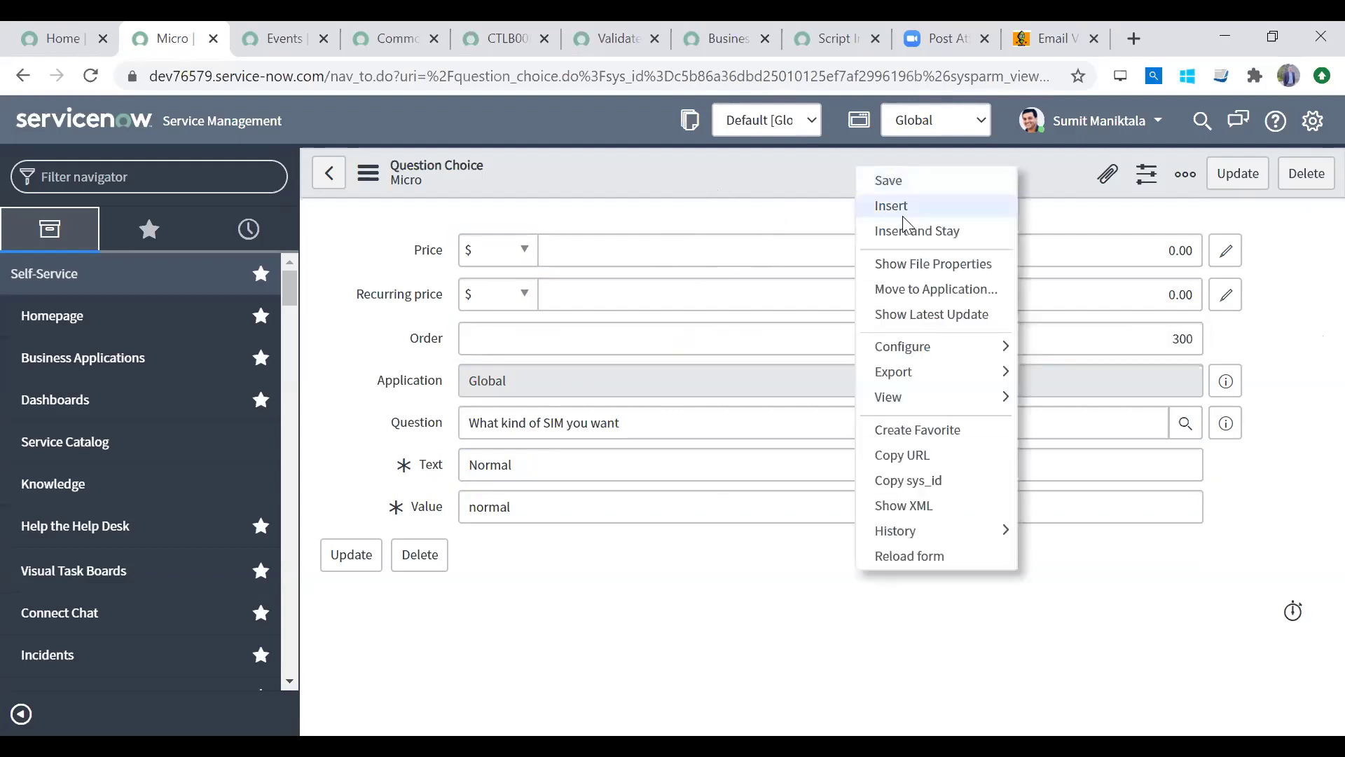
click(899, 210)
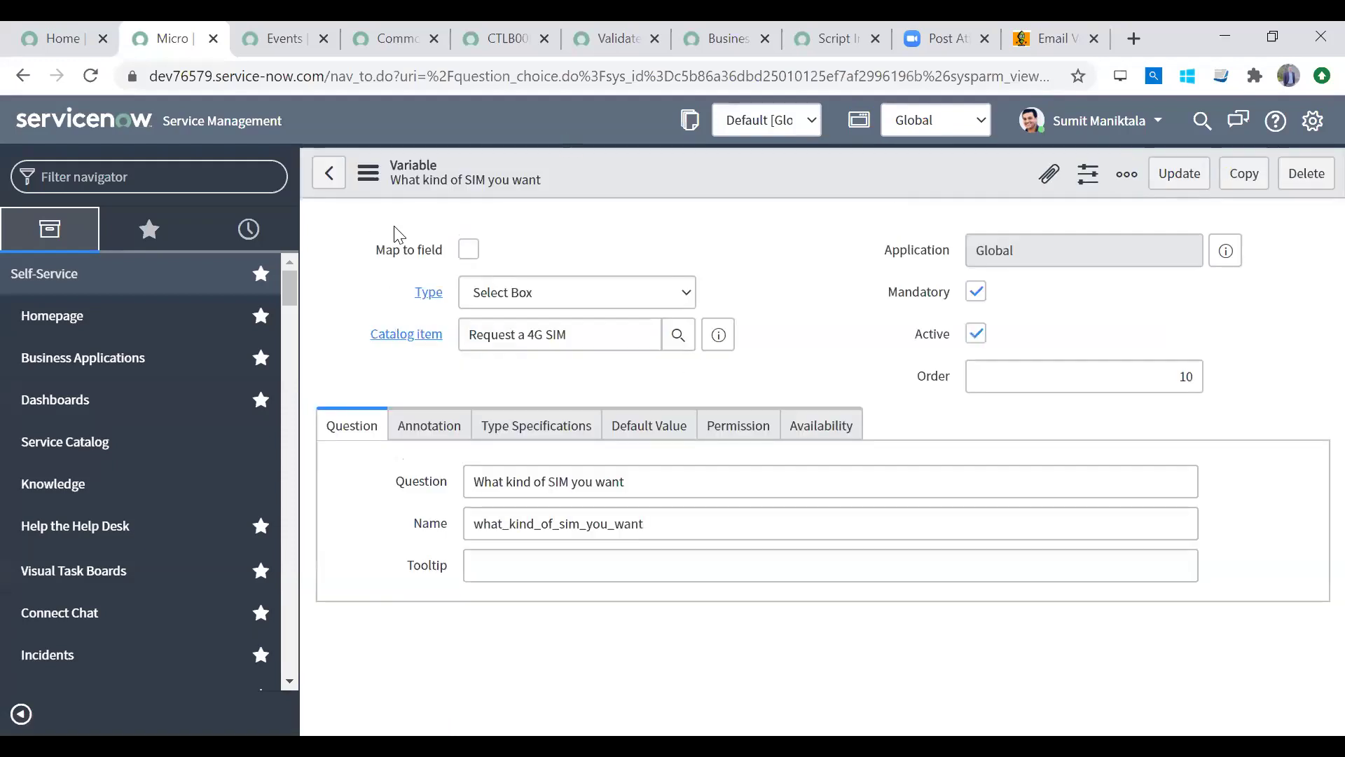
Step: Open the full Request a 4G SIM catalog item record from the list
drag(1335, 358, 1335, 640)
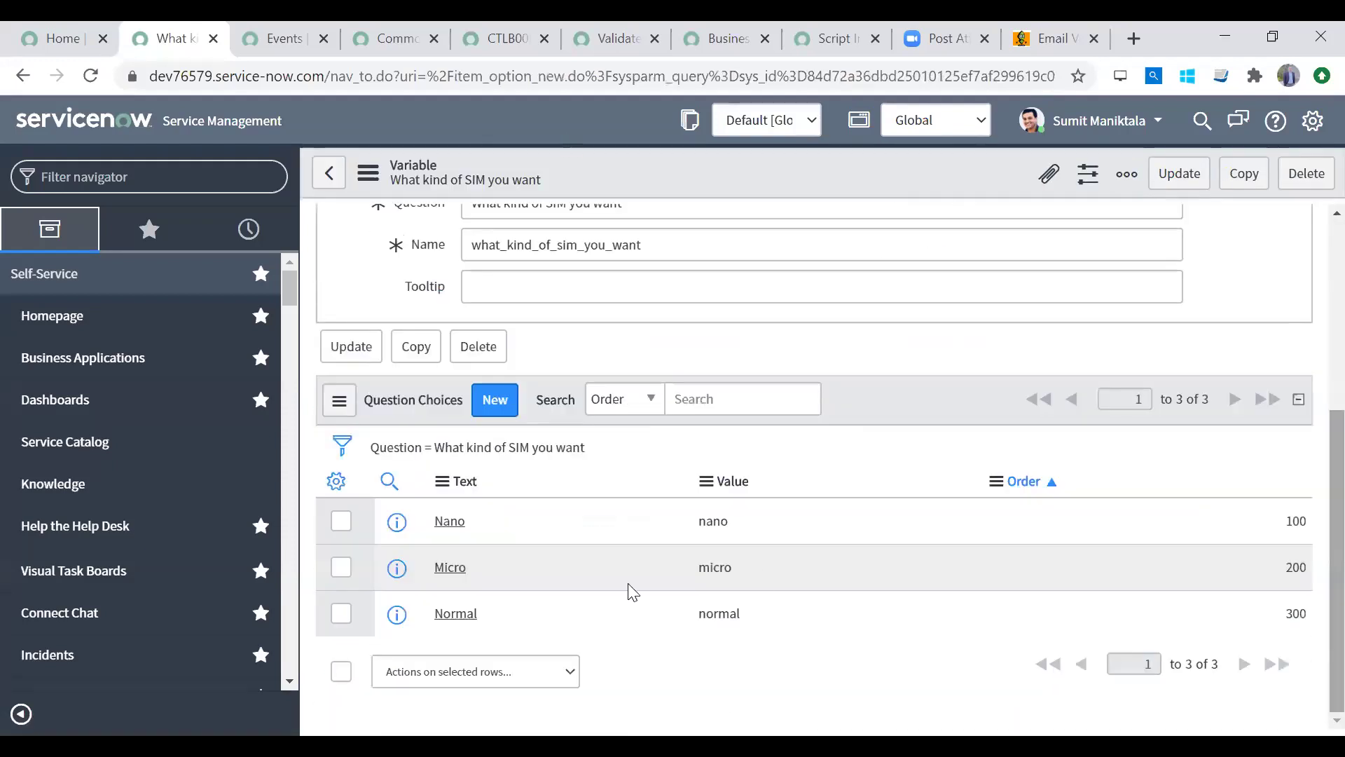
scroll(1155, 508, up, 4)
scroll(1160, 515, down, 3)
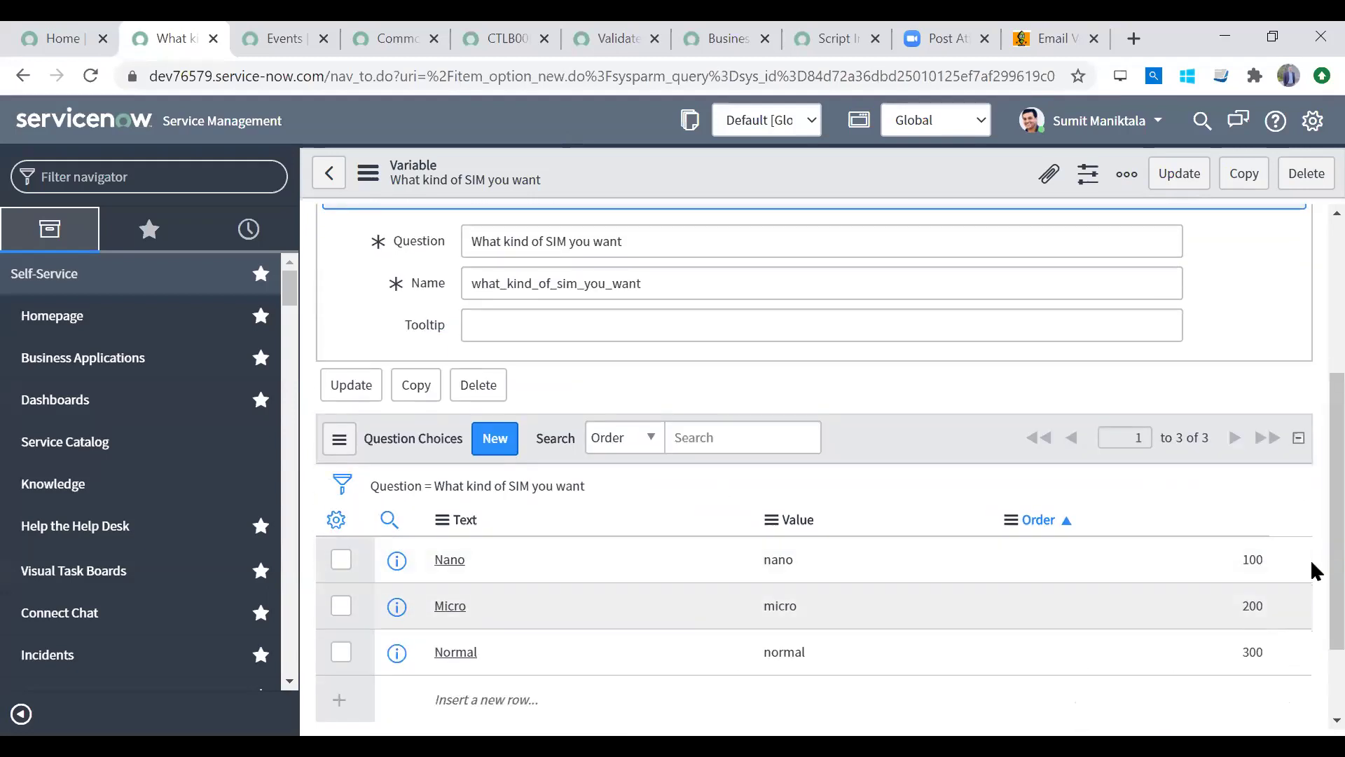
scroll(1313, 392, up, 4)
scroll(1315, 490, down, 4)
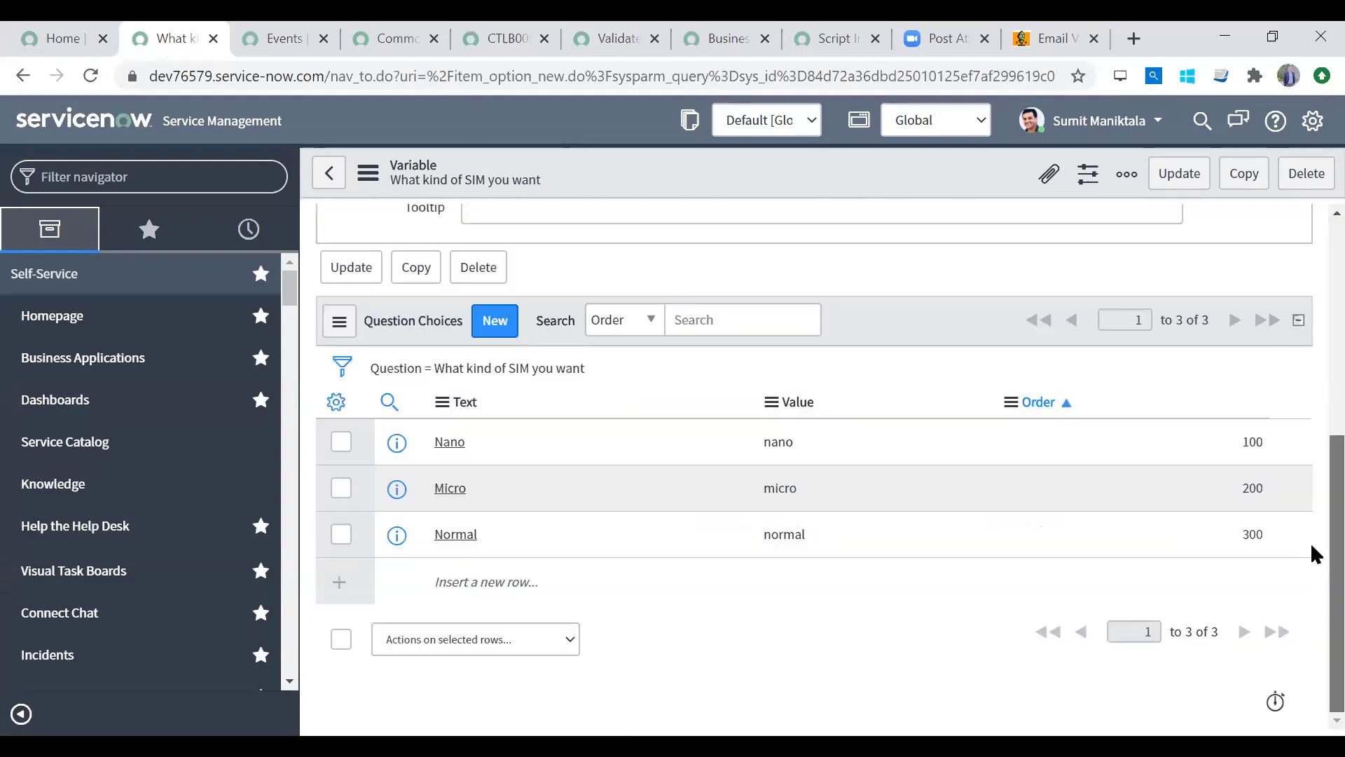
scroll(1316, 555, up, 4)
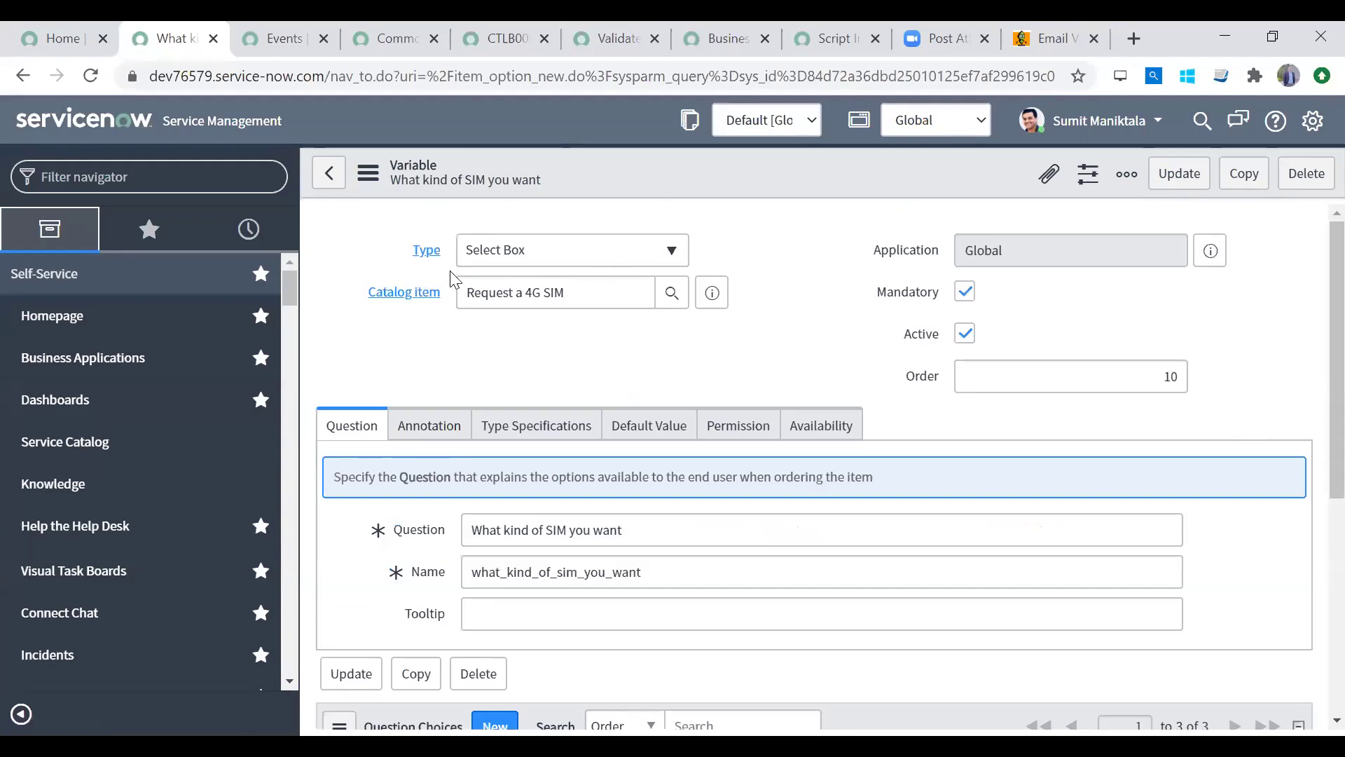
click(713, 294)
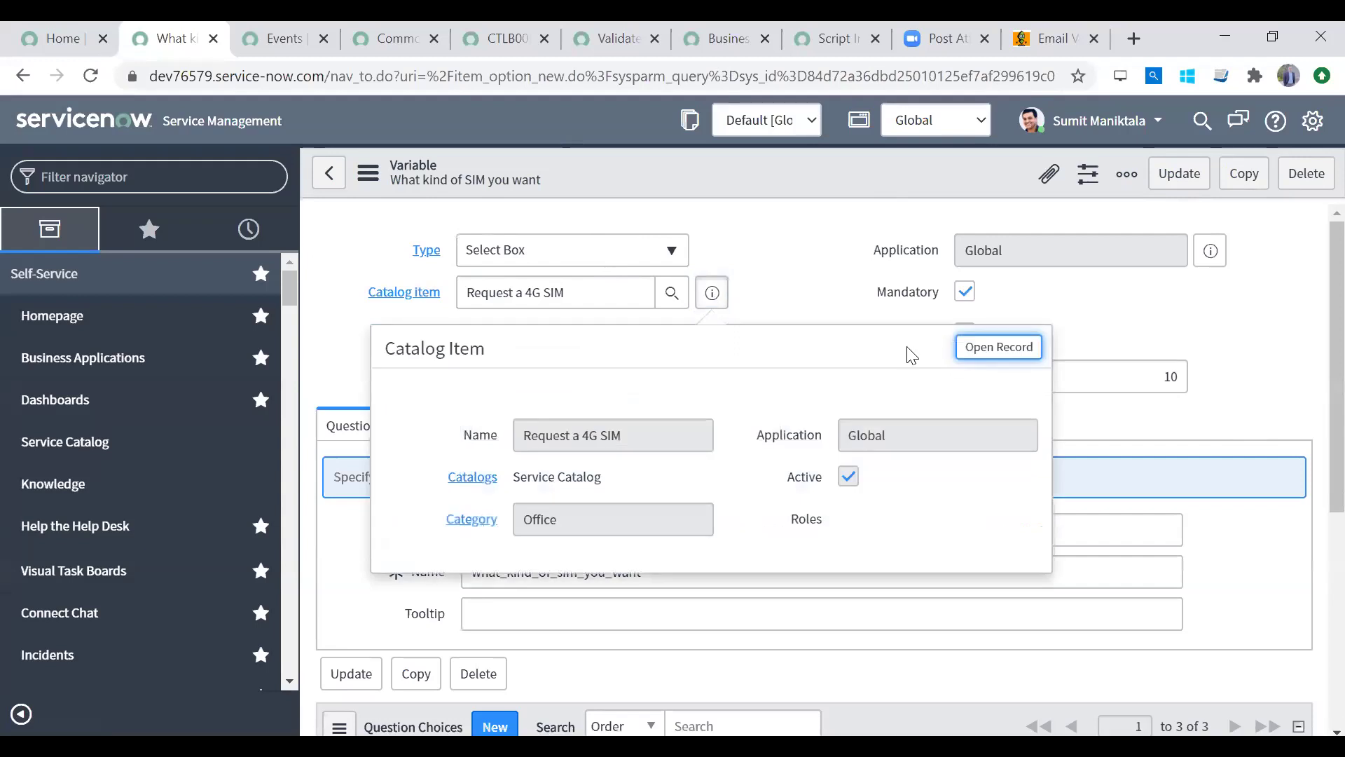
click(974, 359)
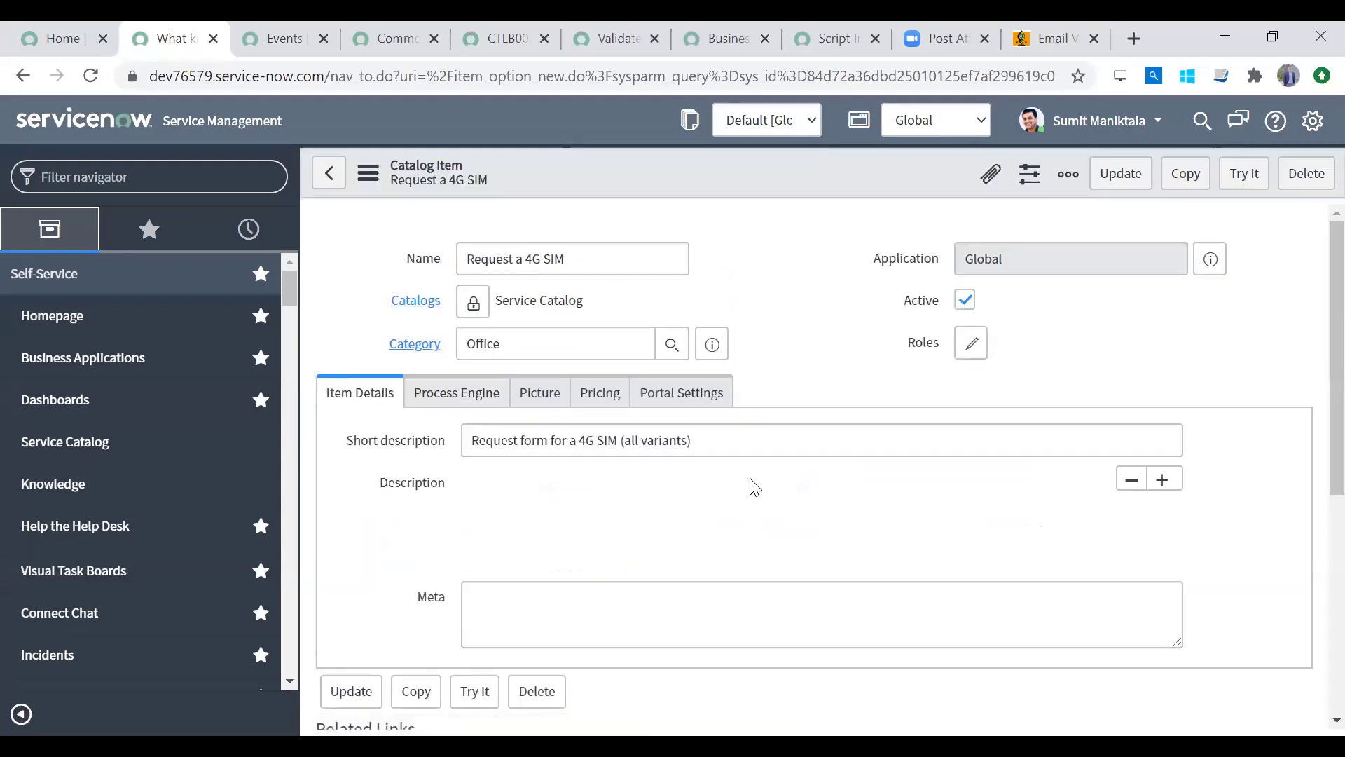
Step: Try the order form, confirm Nano, Micro and Normal SIM types, then return to configuring the item
click(1247, 175)
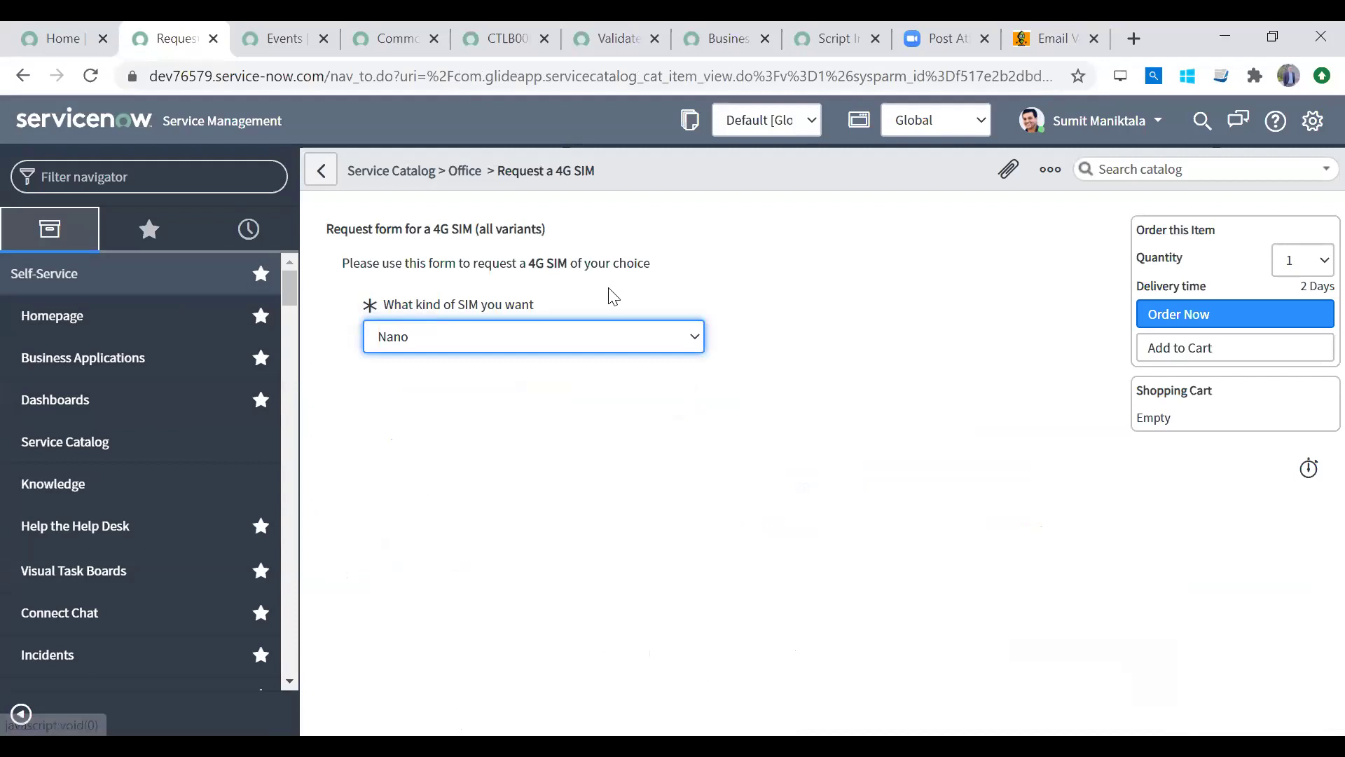
click(629, 337)
click(630, 338)
click(630, 338)
click(630, 338)
click(629, 338)
click(630, 337)
click(630, 337)
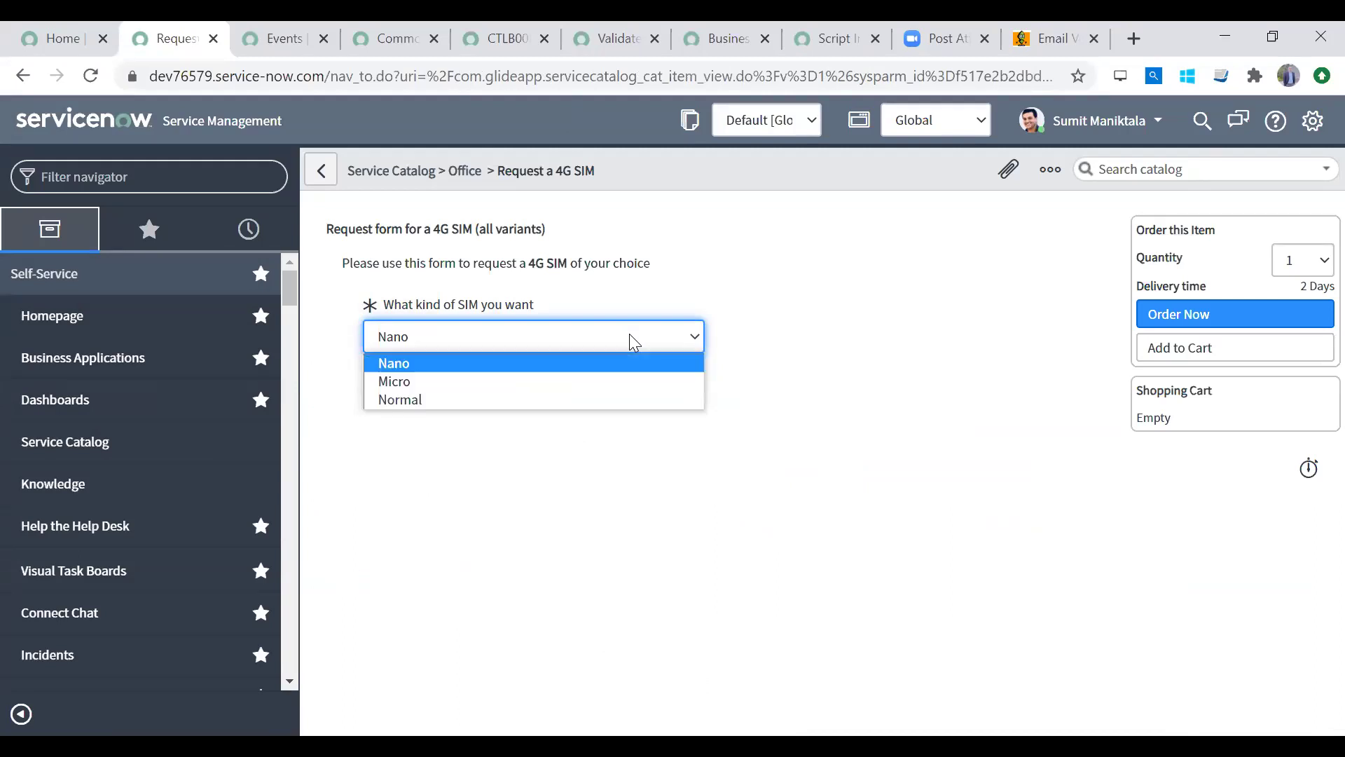
click(634, 342)
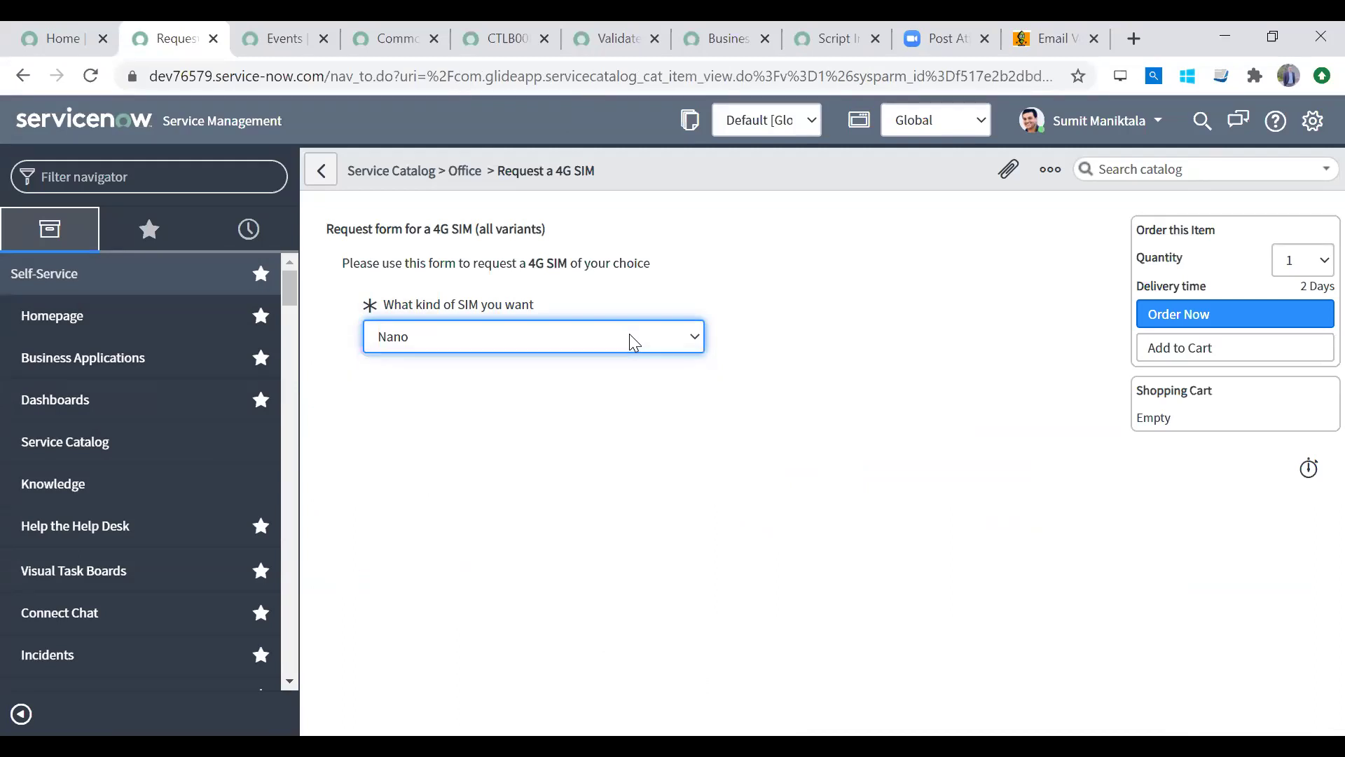
right_click(690, 177)
click(717, 193)
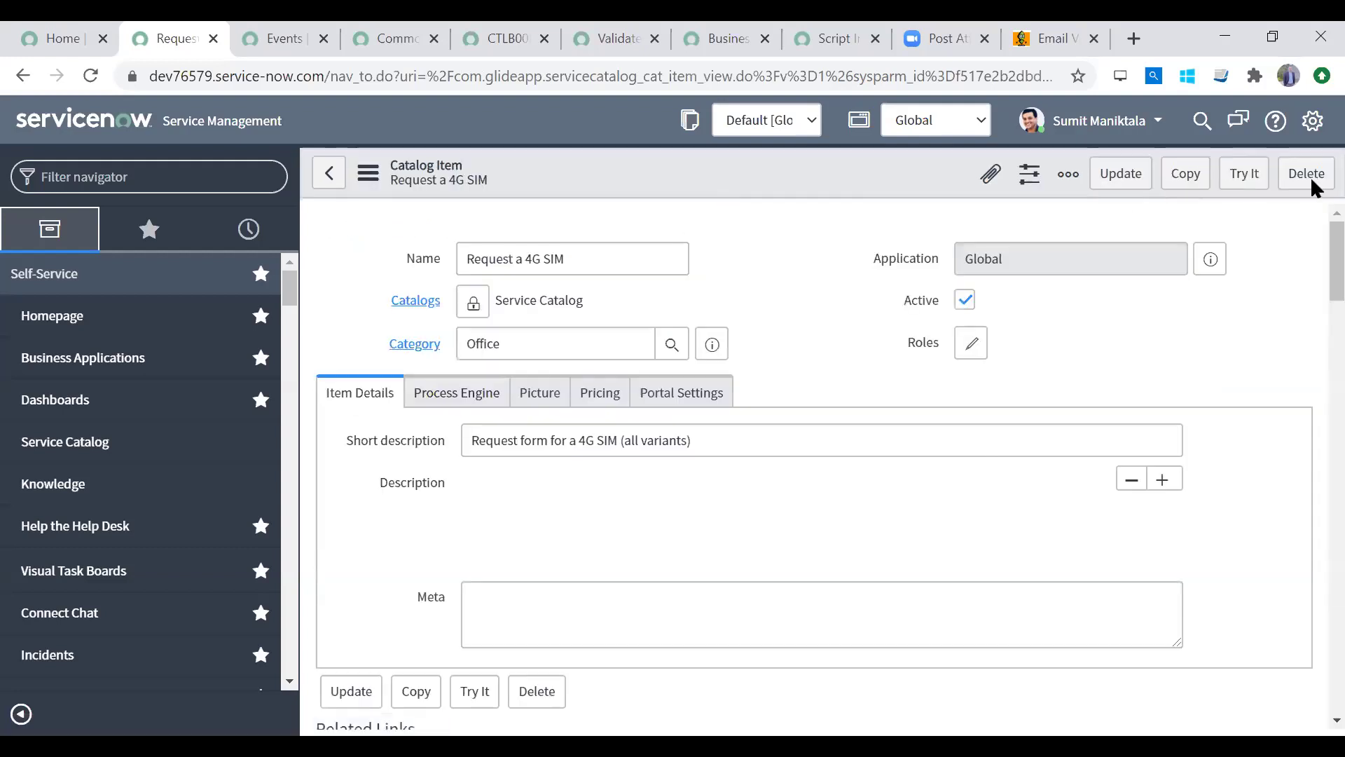
Step: Create a new Multi Line Text variable for the item with order 200
scroll(1310, 399, down, 5)
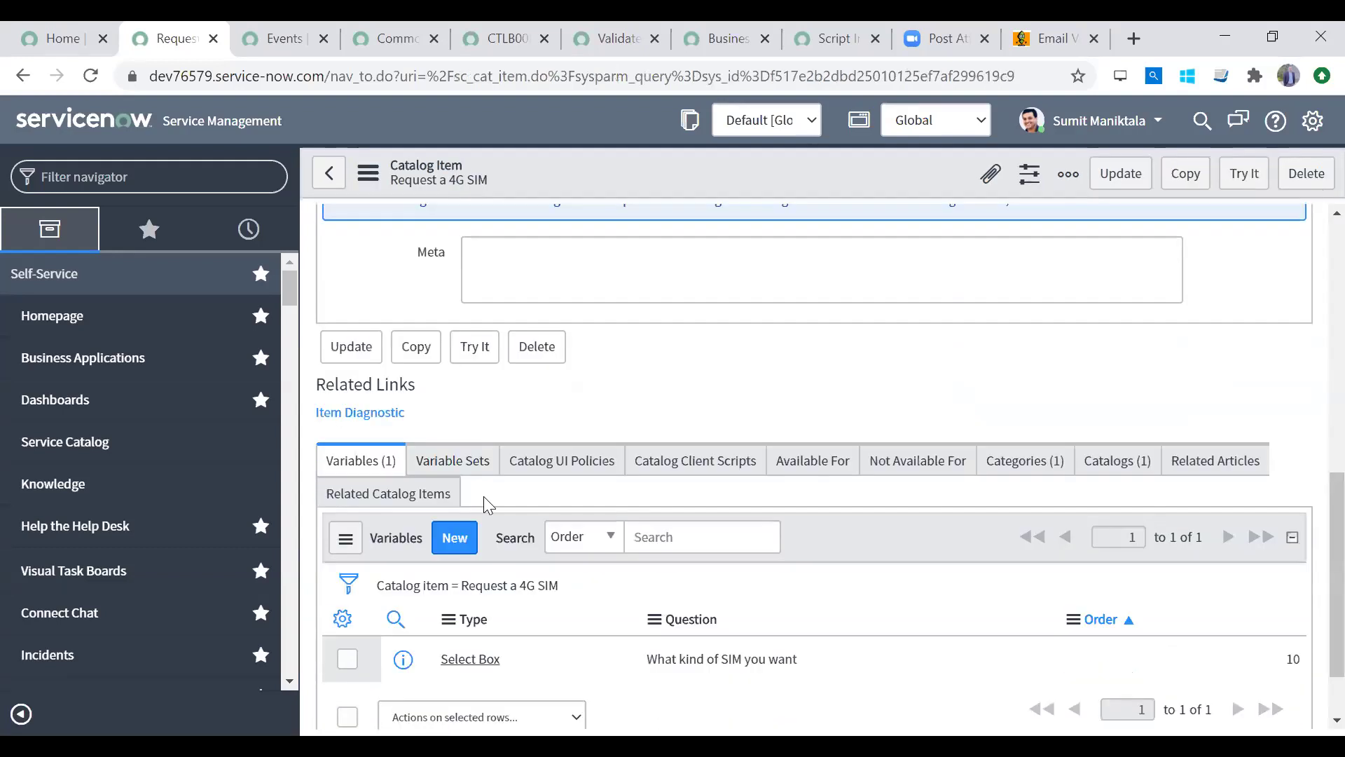
click(465, 536)
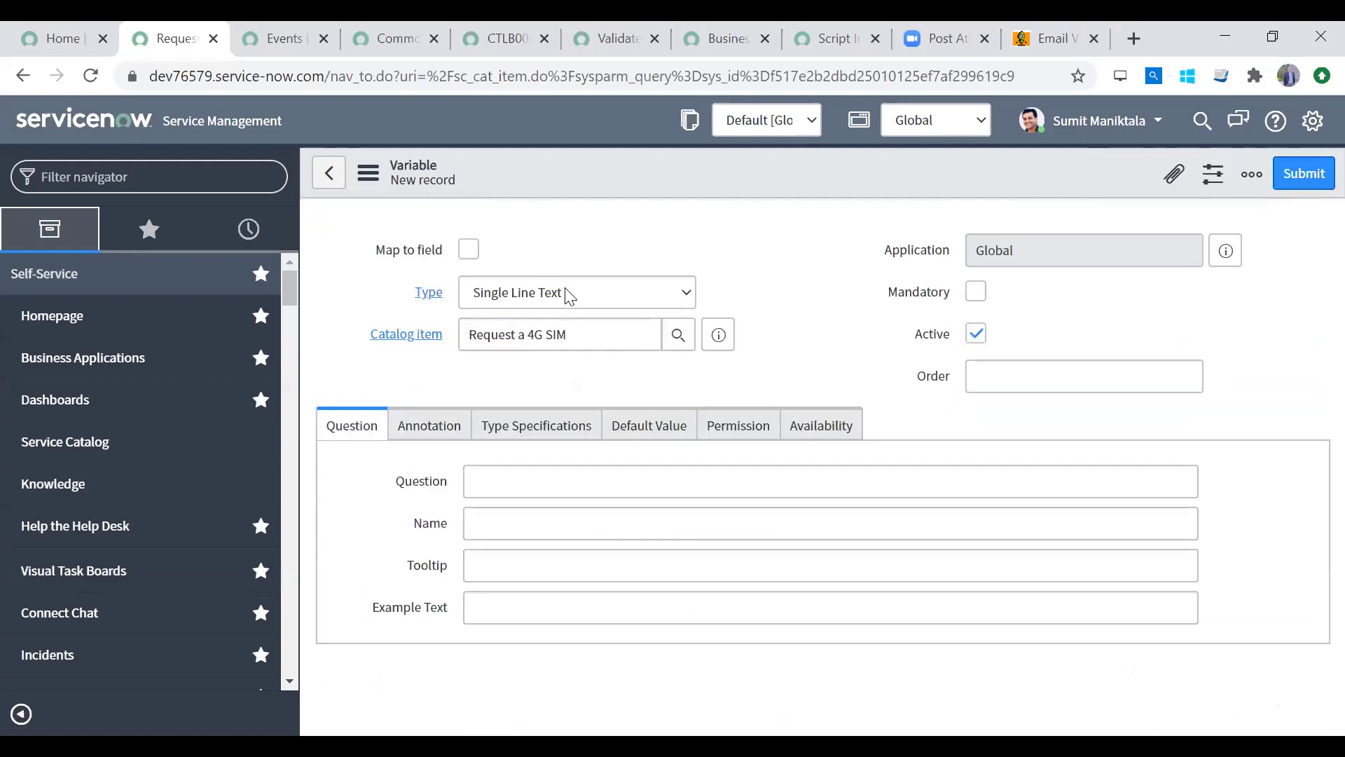
click(588, 250)
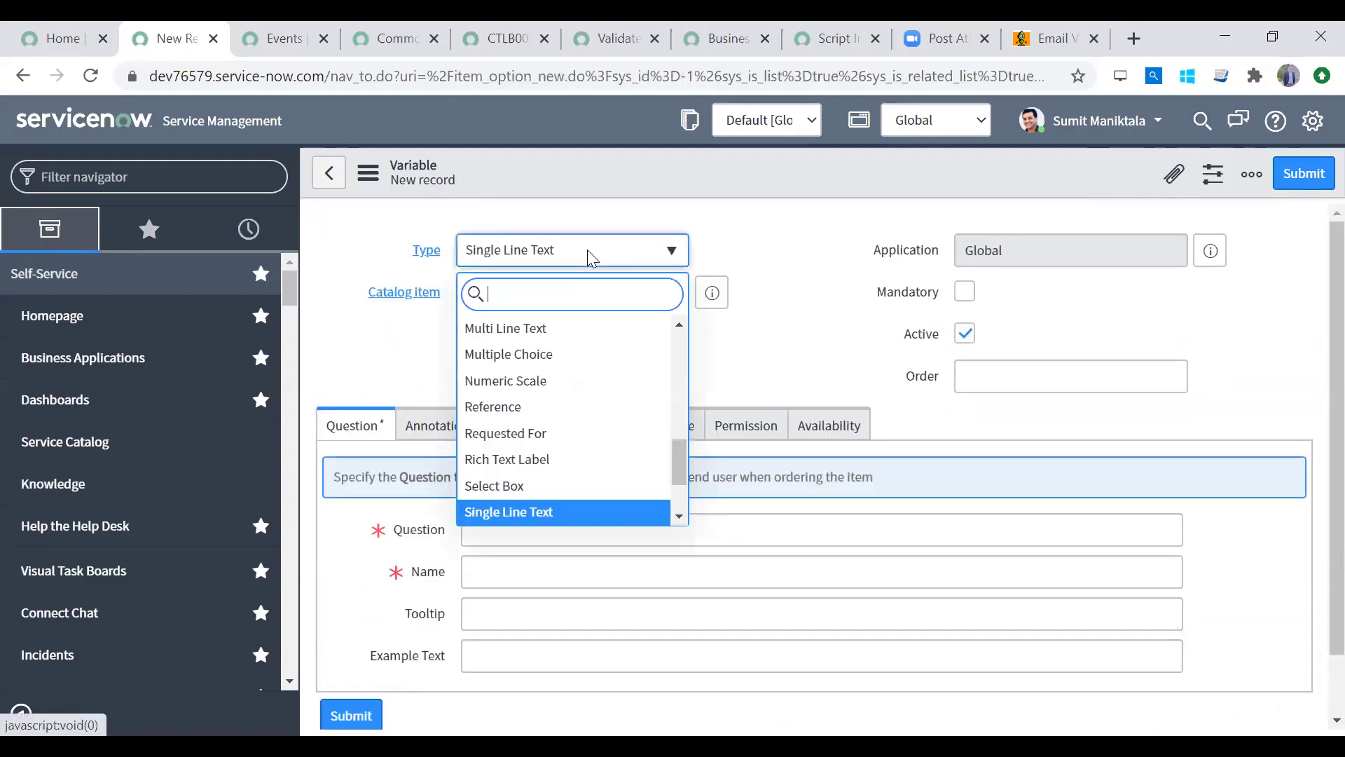
click(557, 329)
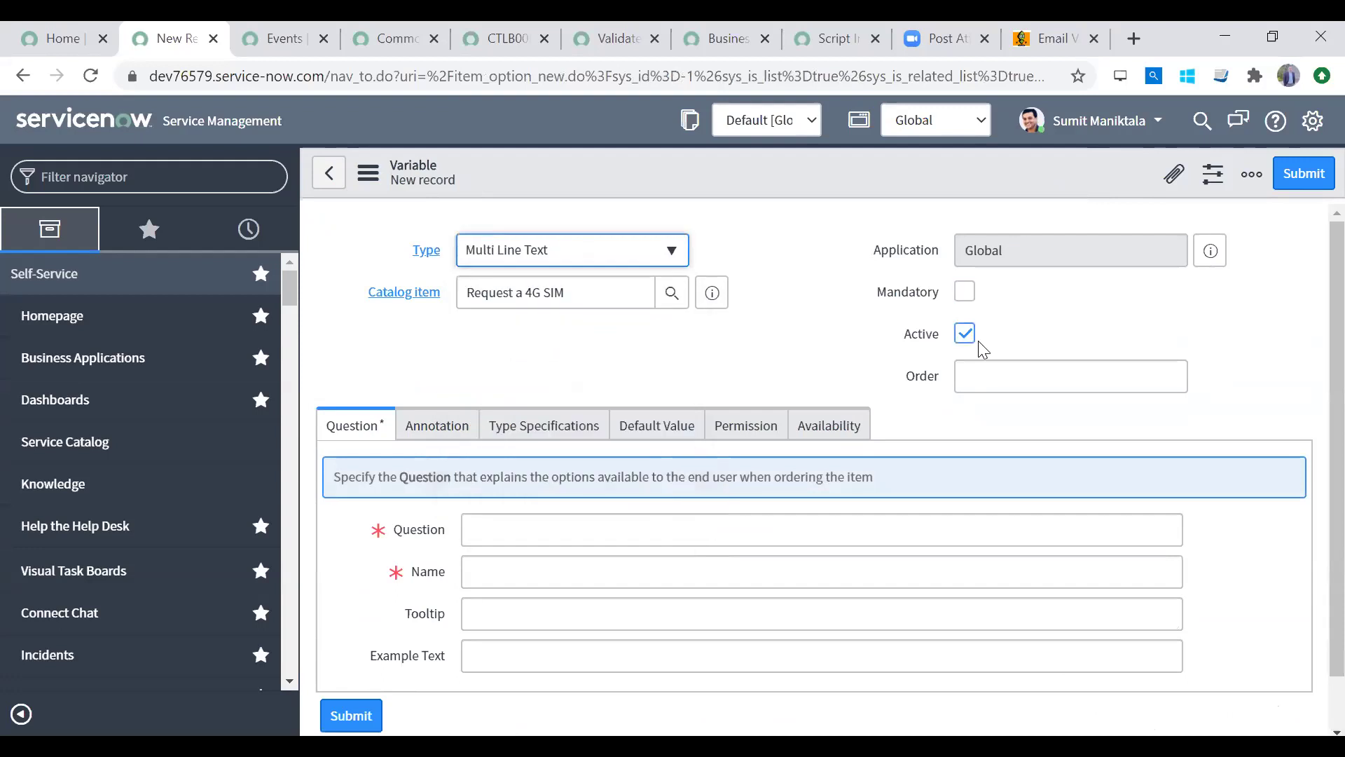
click(1005, 380)
text(200)
key(Tab)
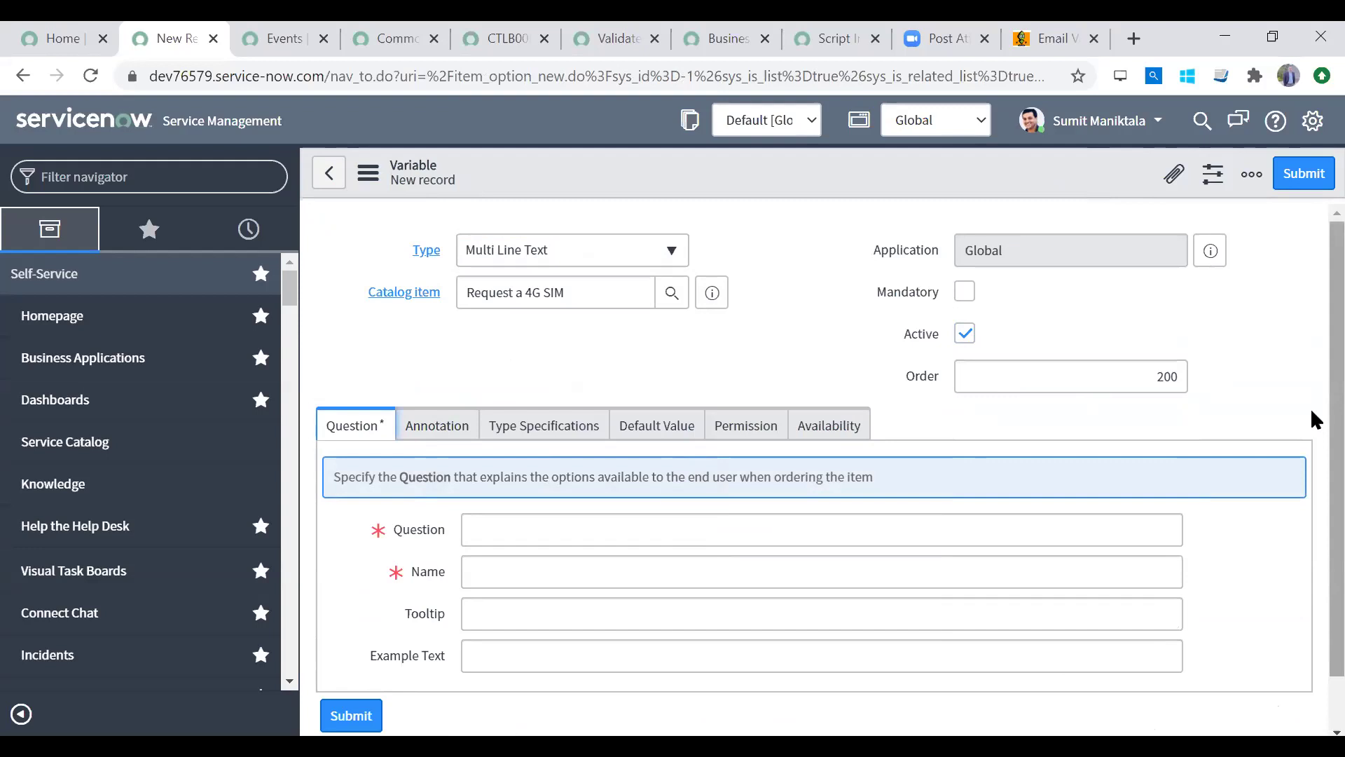
Step: Give the variable question 'Comments', name 'comments', and submit it
scroll(1310, 393, down, 1)
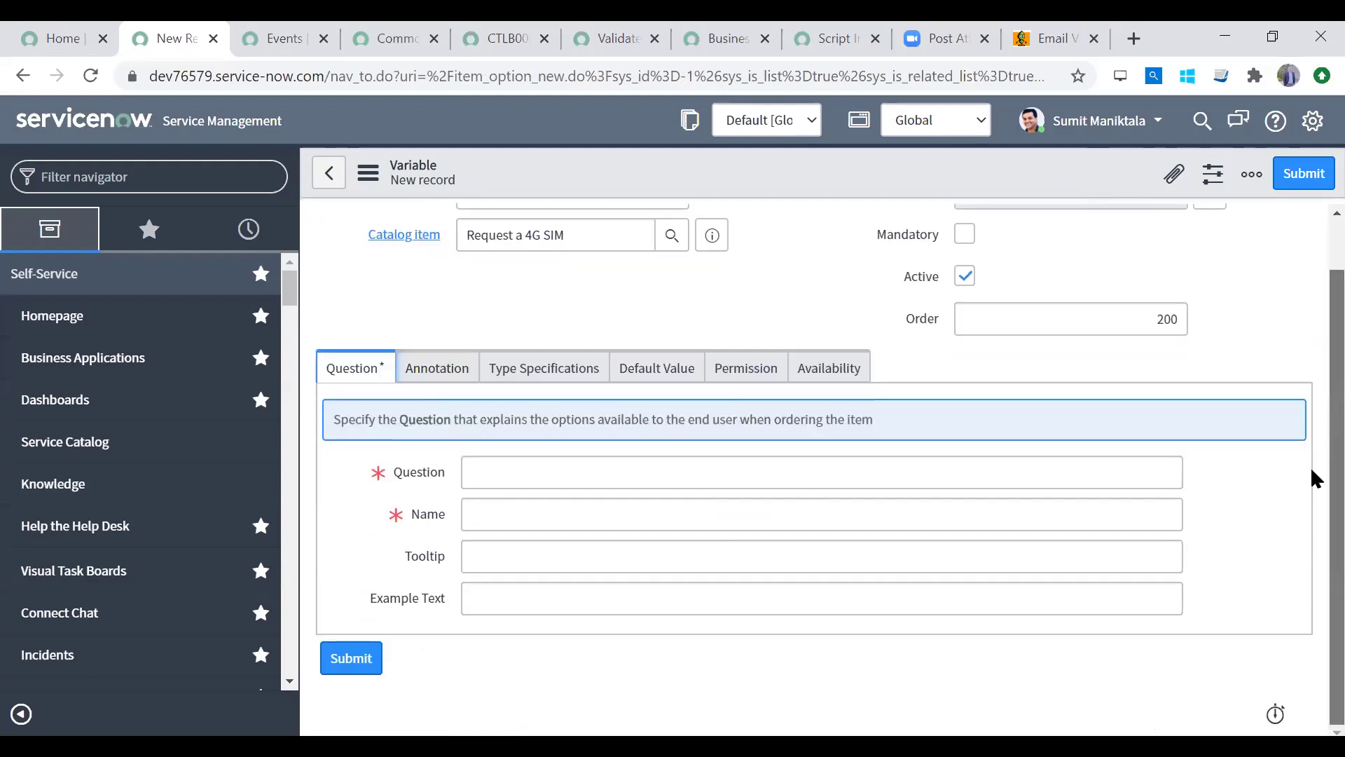
click(495, 558)
click(538, 472)
text(Comments)
key(Tab)
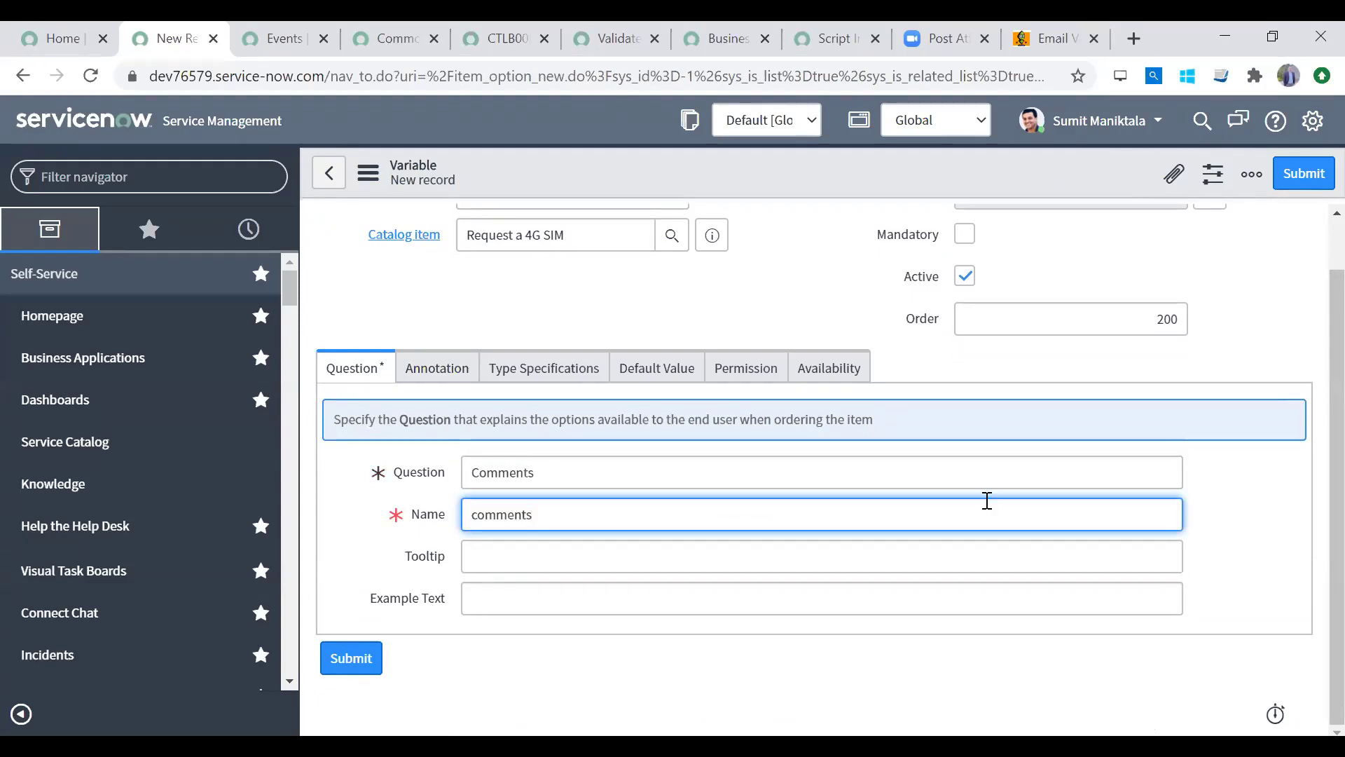
scroll(1314, 316, up, 1)
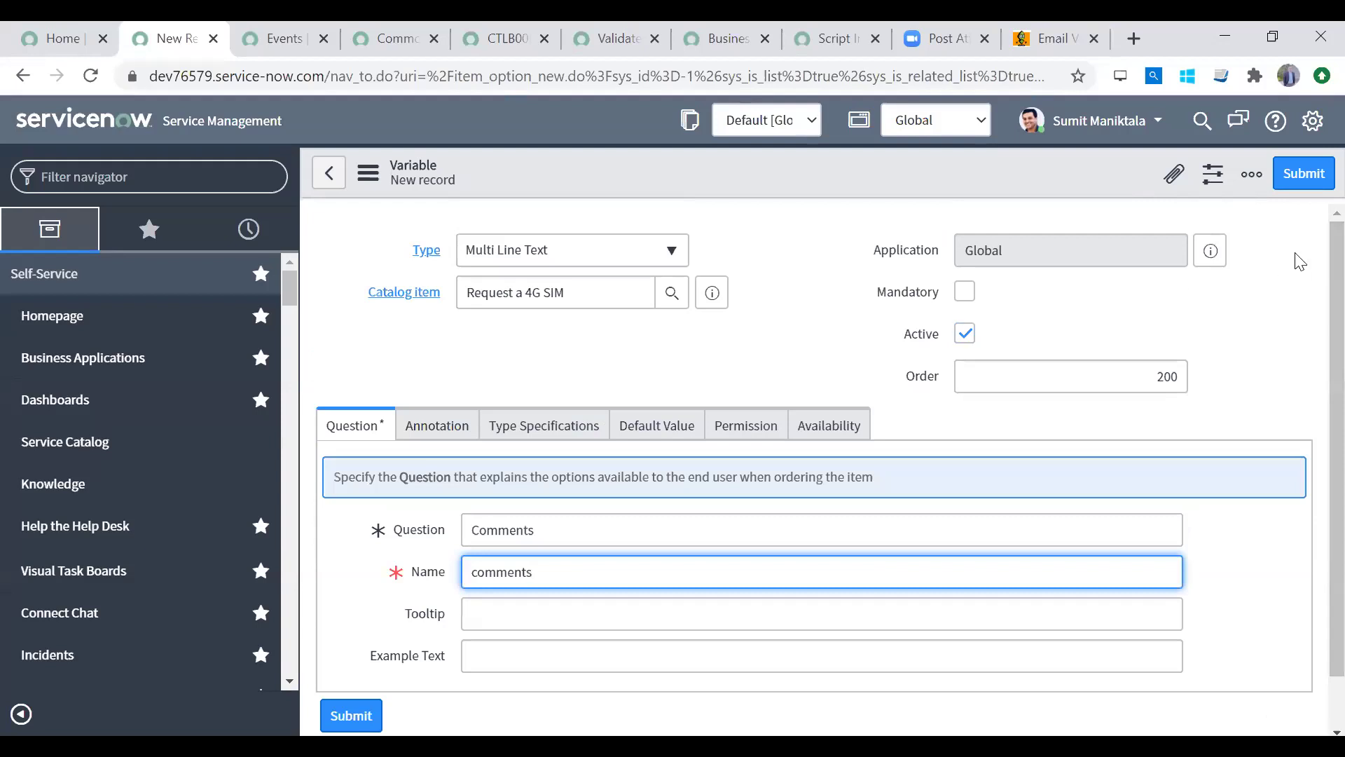
click(1302, 176)
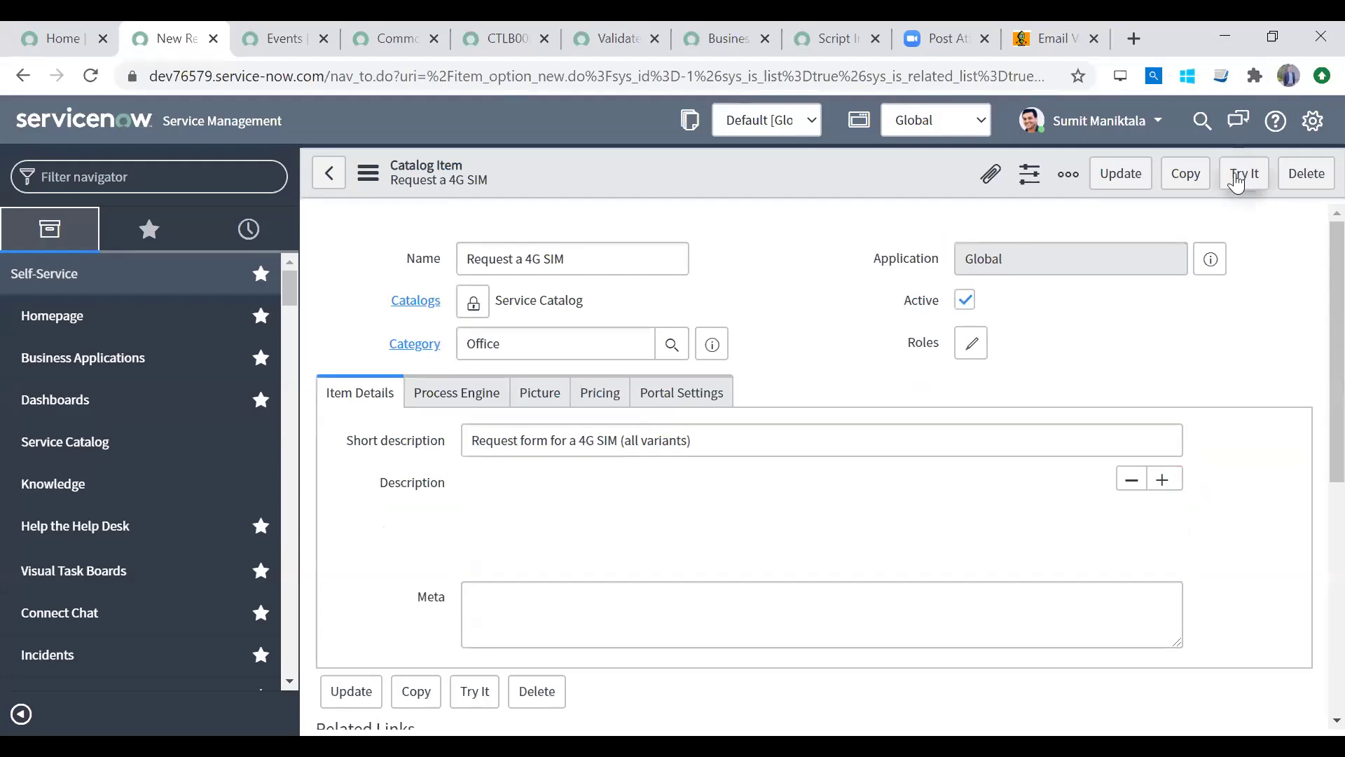
Step: Preview the item's order form, keeping SIM type Nano and checking the Comments box
click(1242, 175)
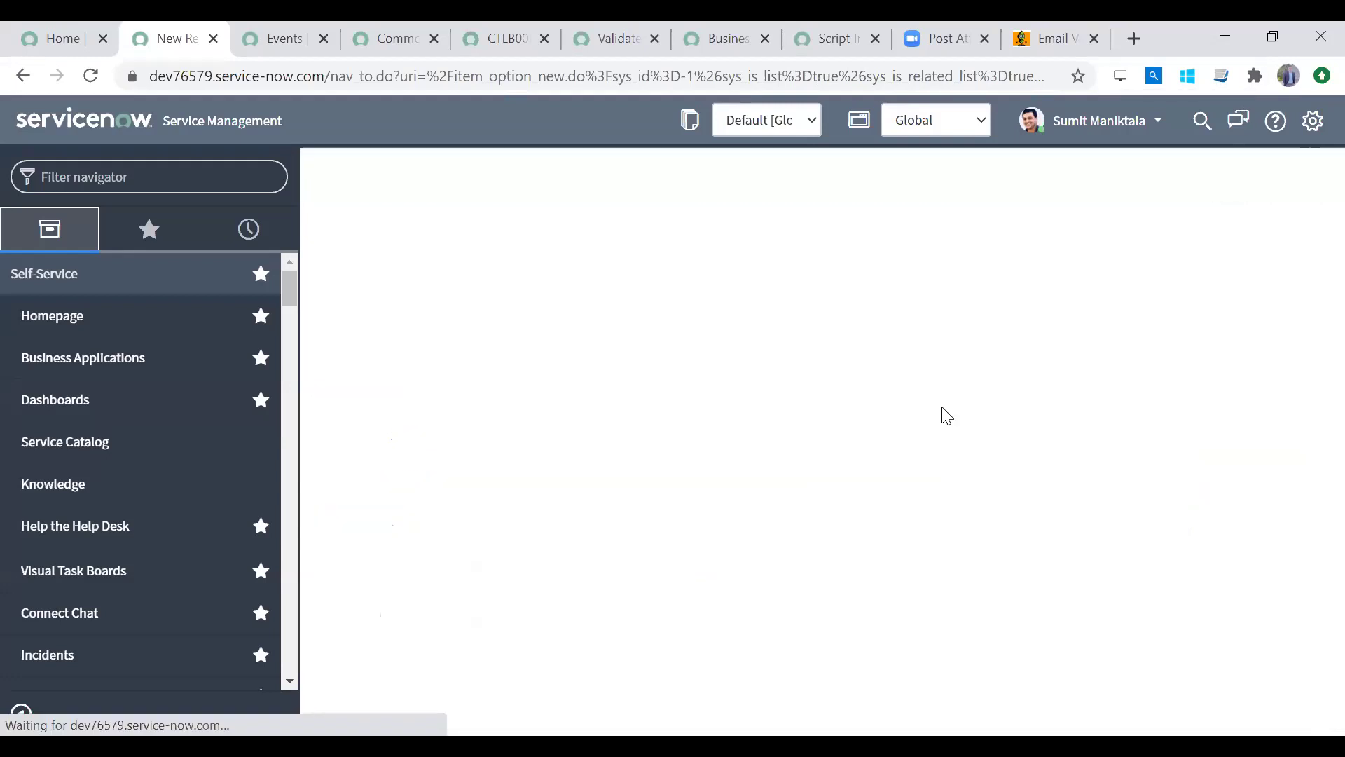
click(621, 346)
click(625, 359)
click(605, 455)
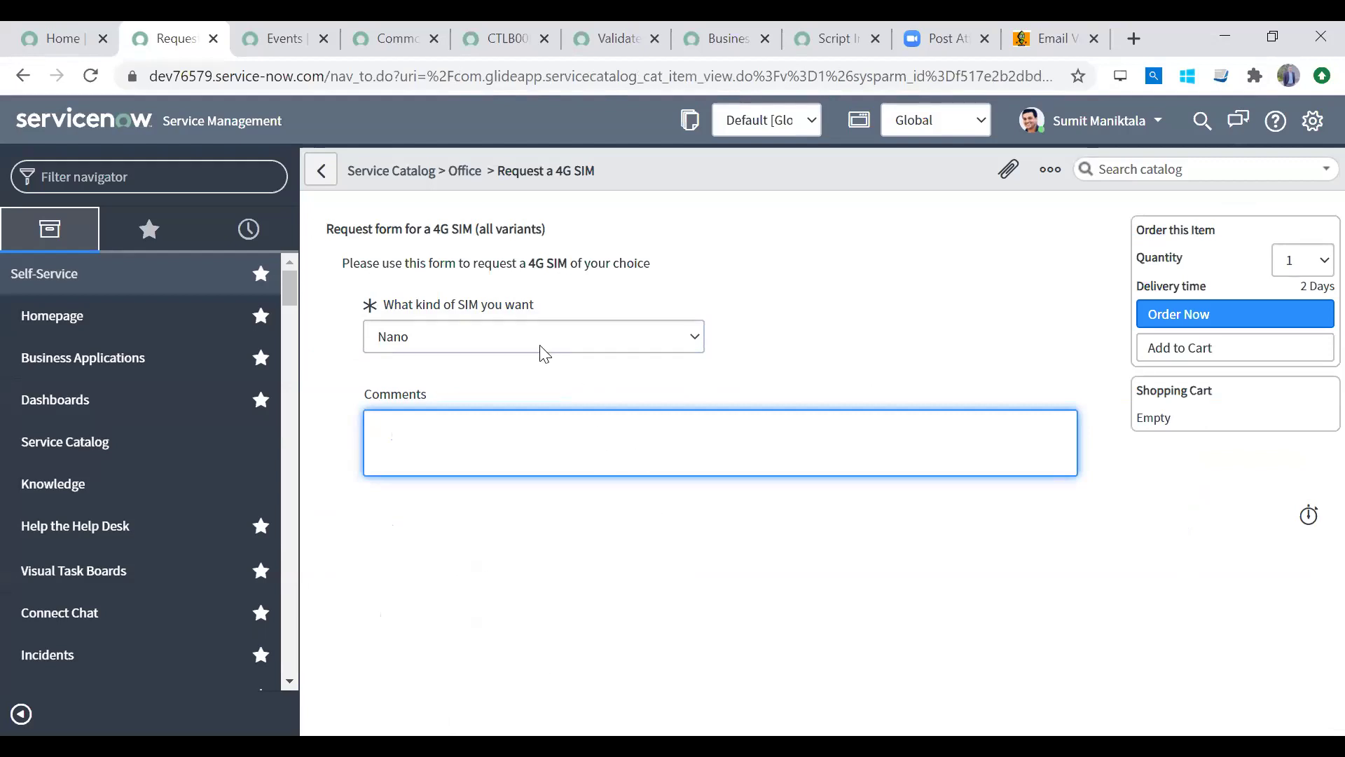
Step: Open the item's Catalog Client Scripts list from the header's configuration menu
right_click(731, 161)
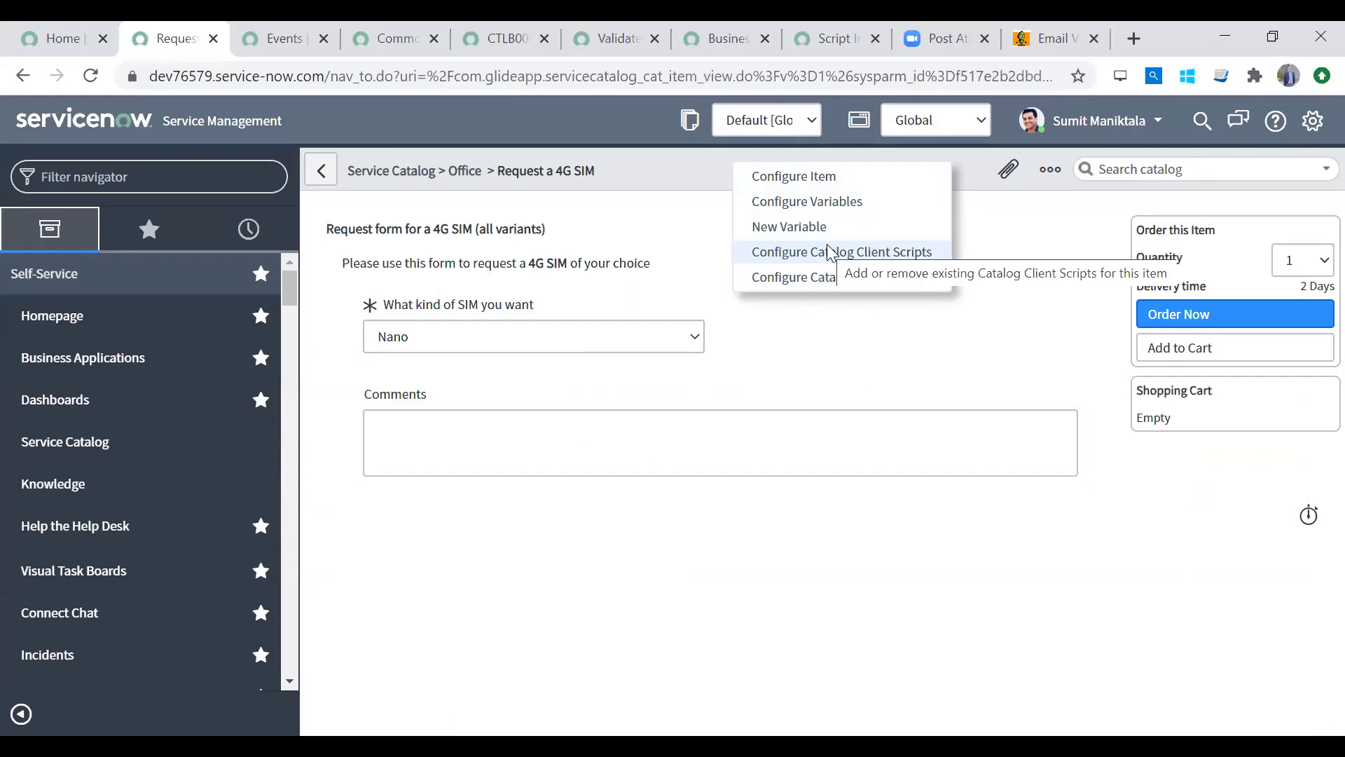
click(591, 222)
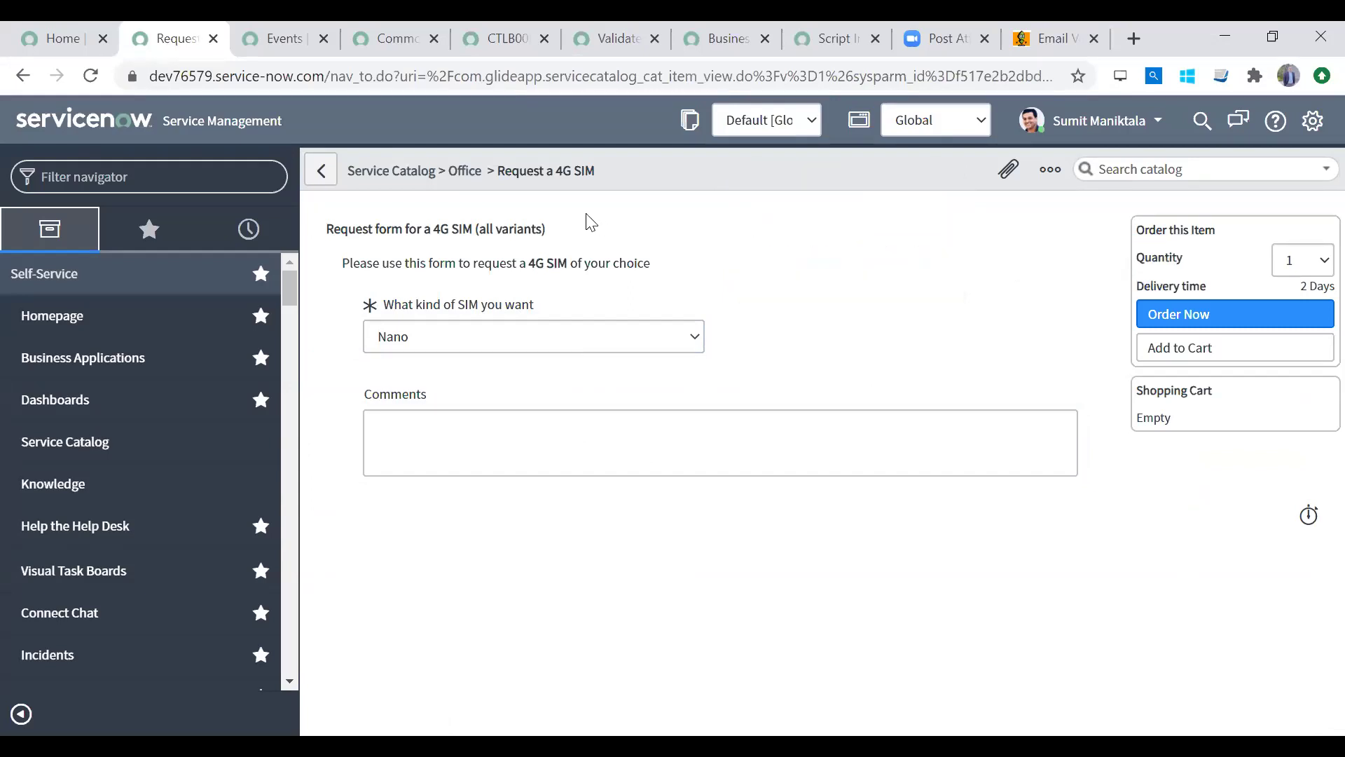
right_click(734, 170)
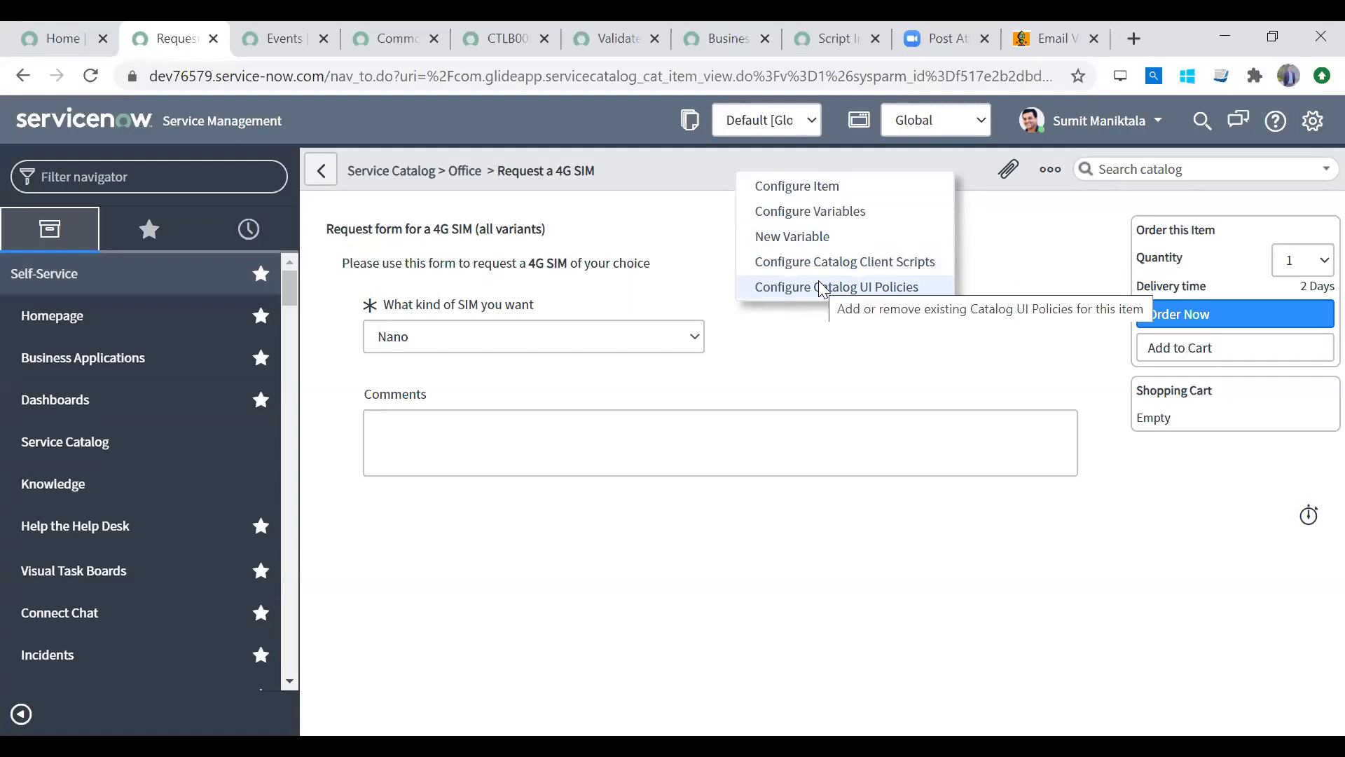
click(787, 358)
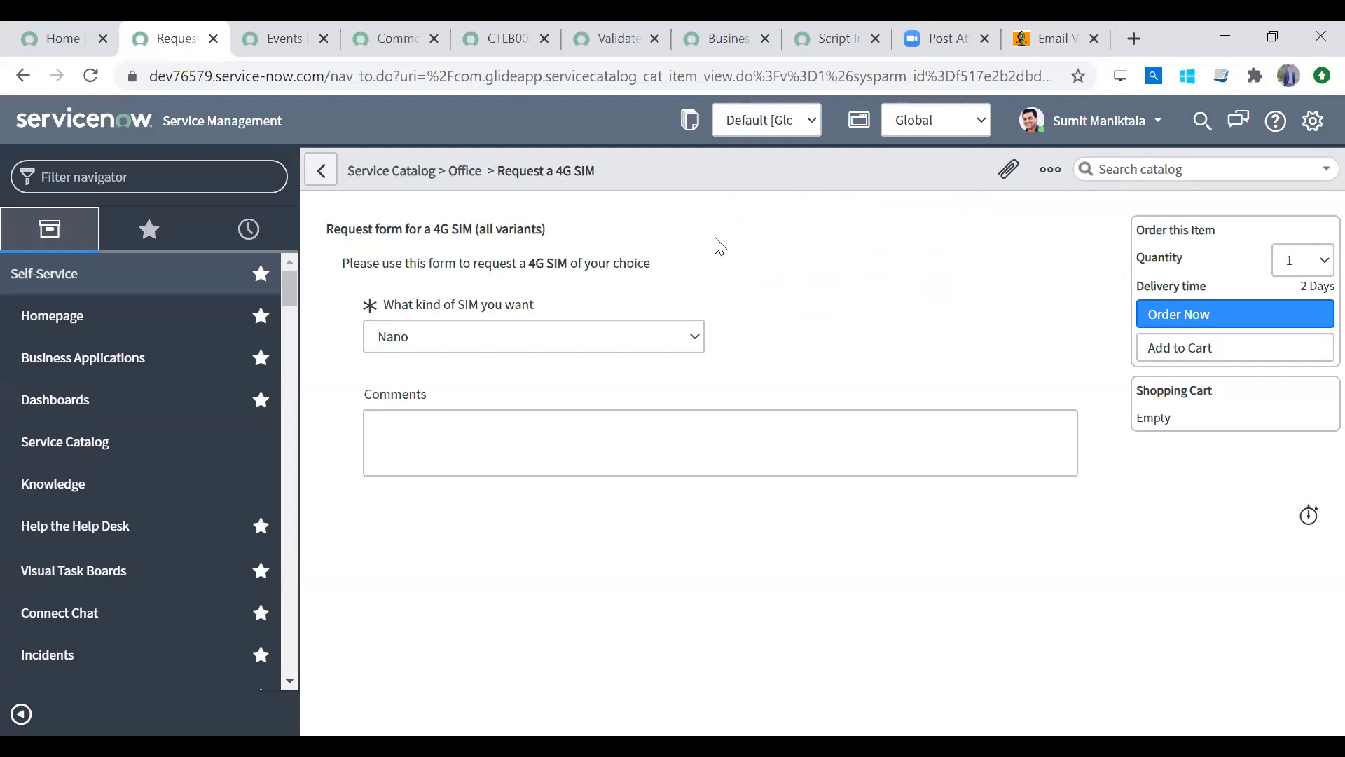
right_click(692, 168)
click(744, 256)
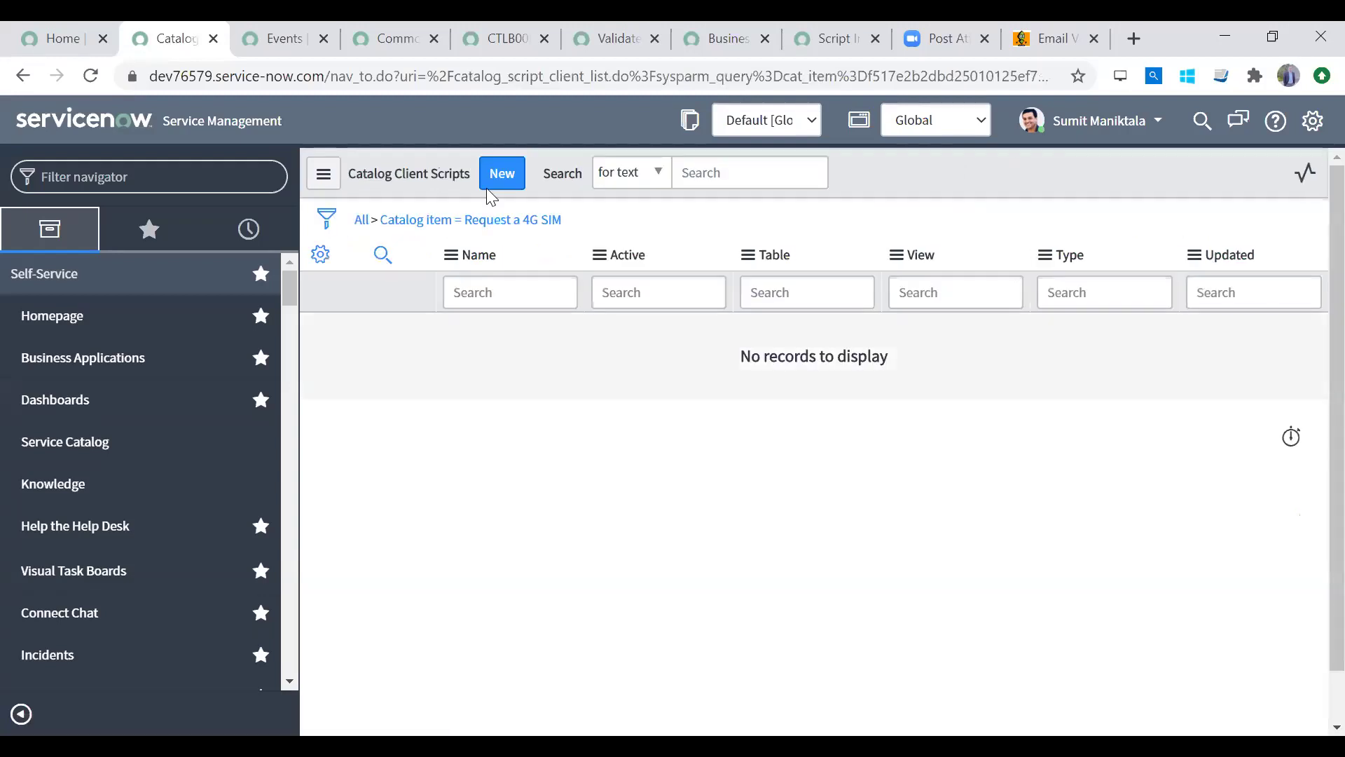
Step: Start a new catalog client script linked to Request a 4G SIM, then back out of it
click(489, 172)
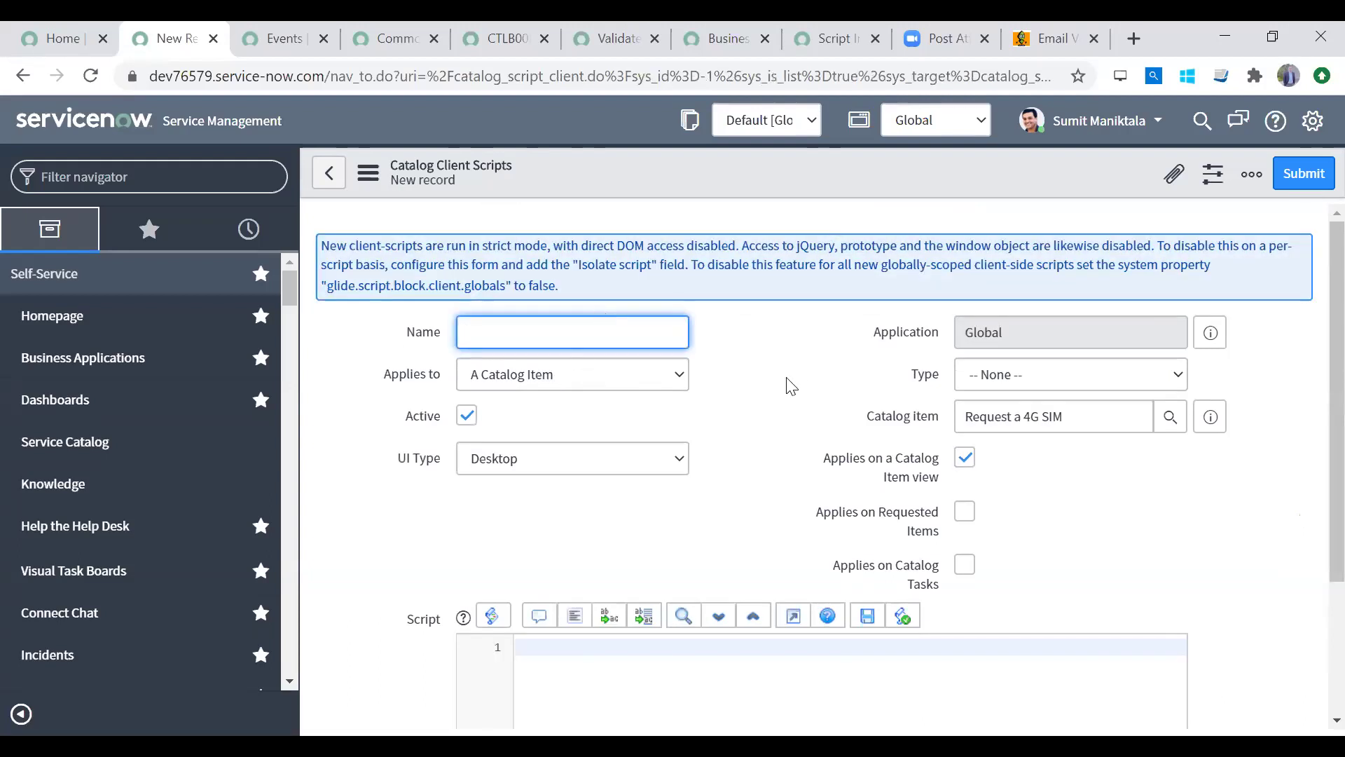
click(1097, 426)
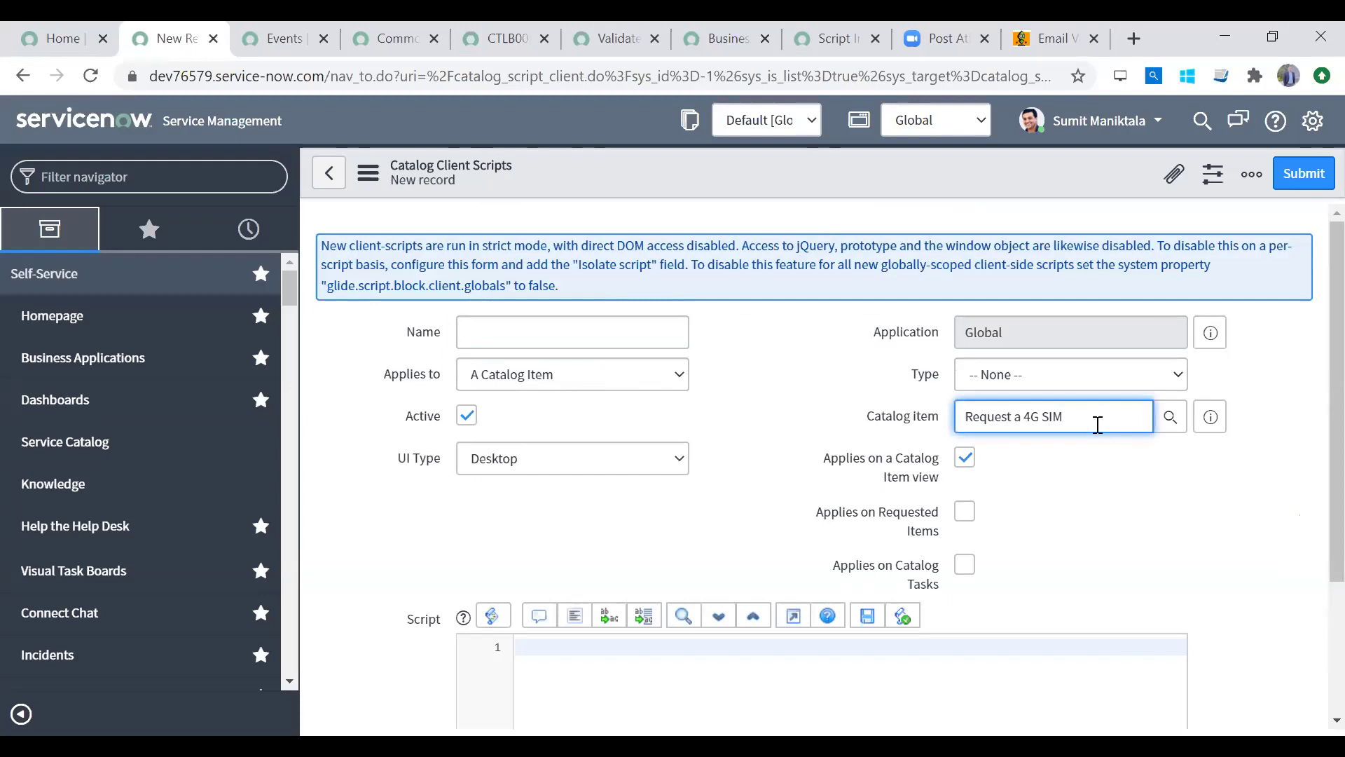
click(329, 172)
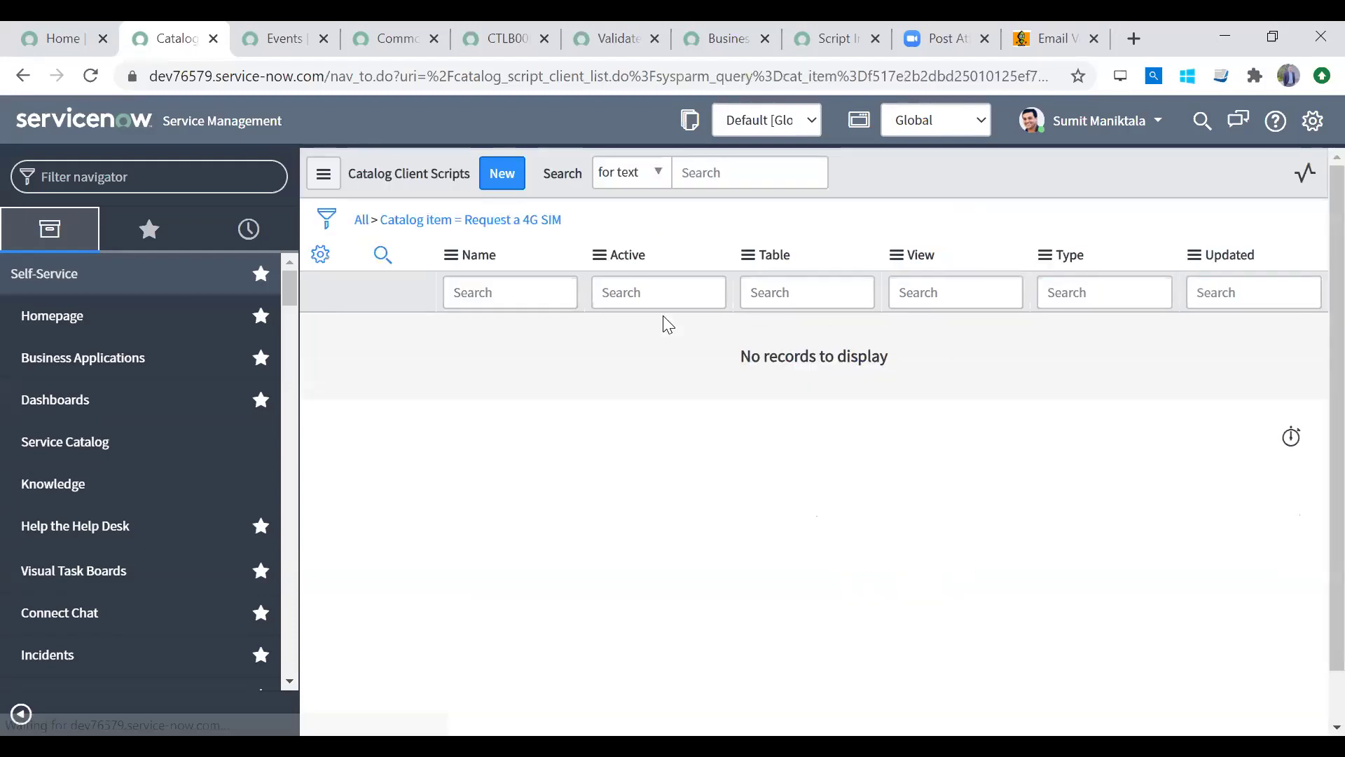
Step: Open Request a 4G SIM via Service Catalog's Office category; check SIM type Nano and Comments
click(179, 454)
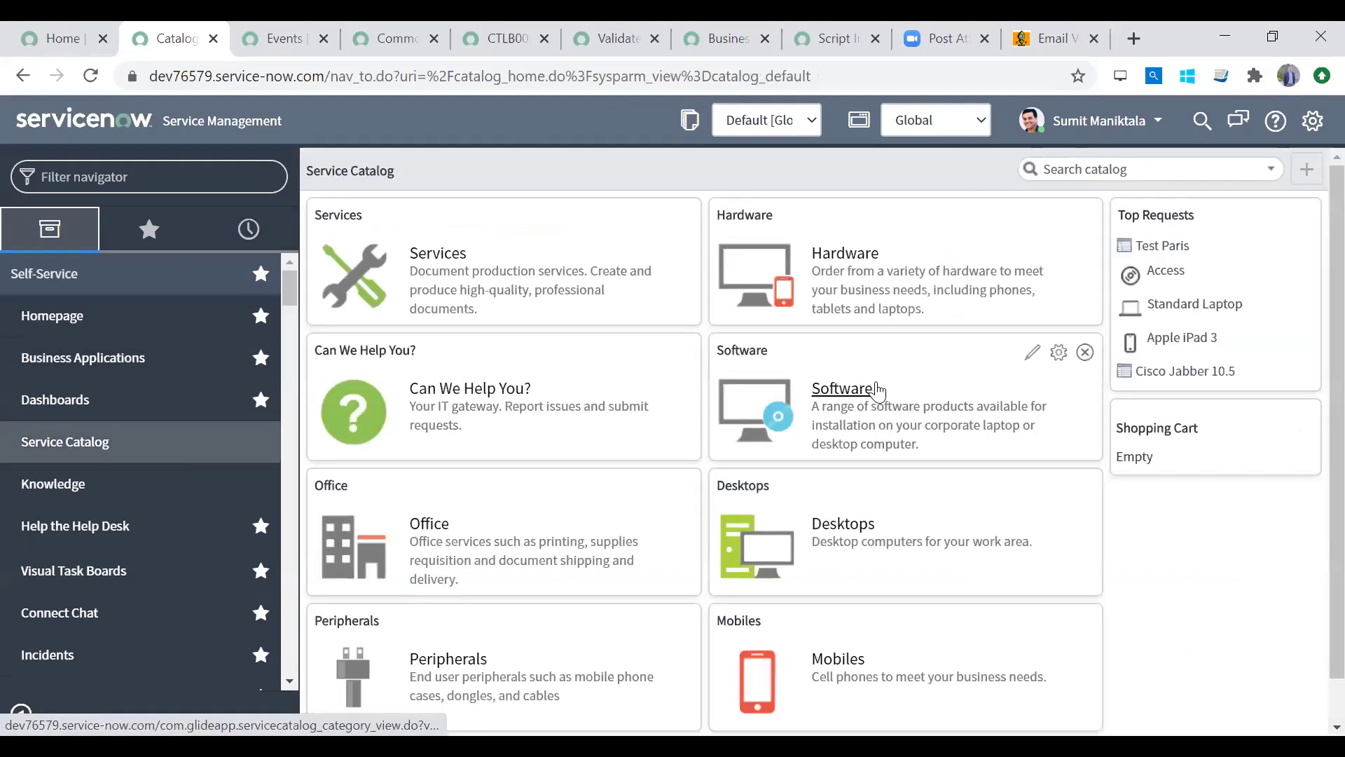
click(425, 525)
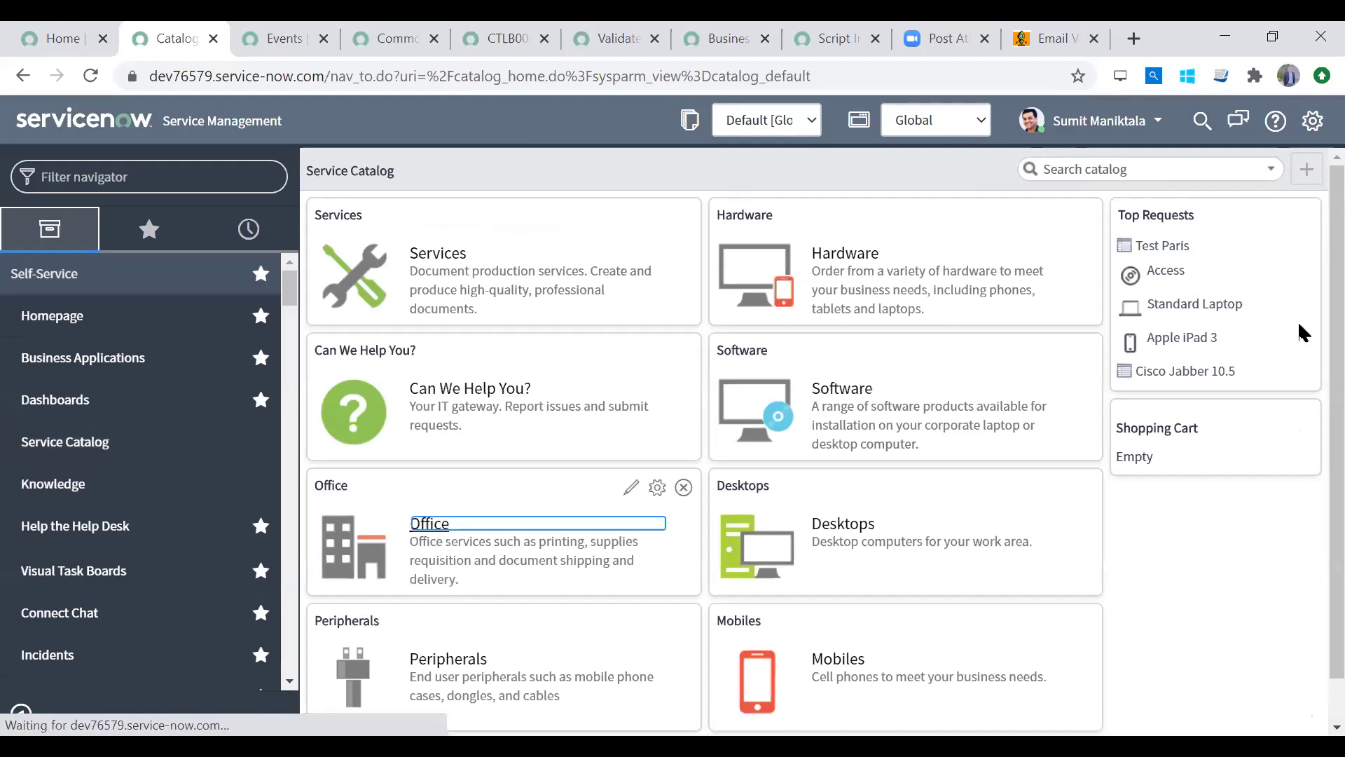
scroll(1312, 651, down, 10)
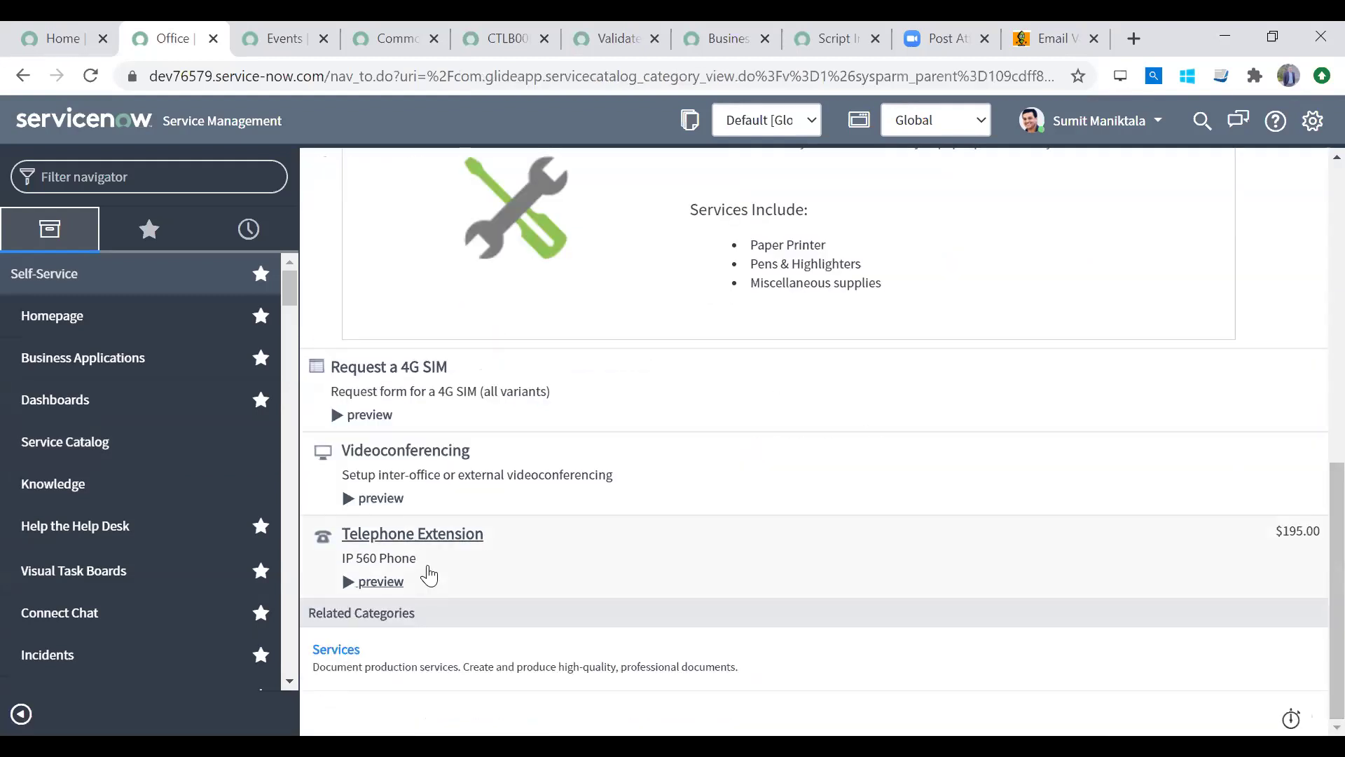
click(387, 369)
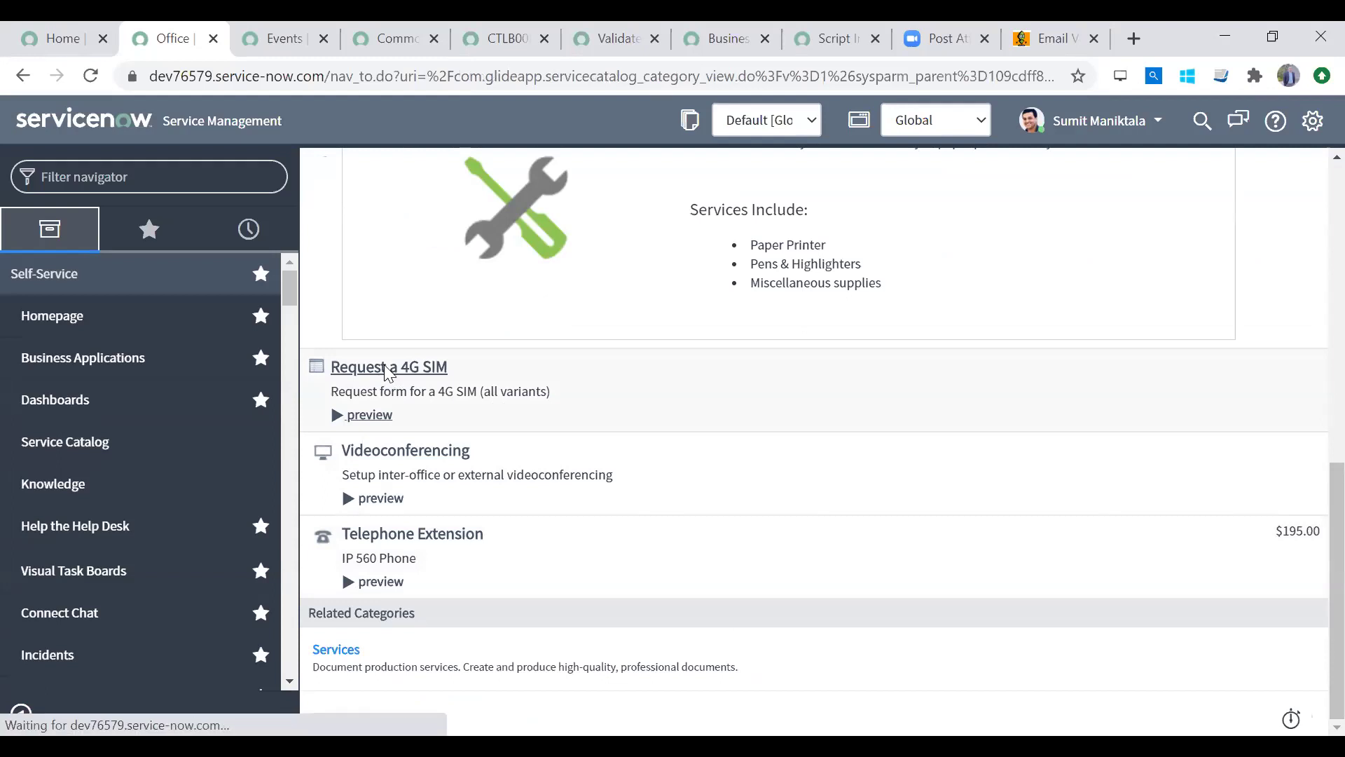
click(518, 334)
click(519, 334)
click(490, 462)
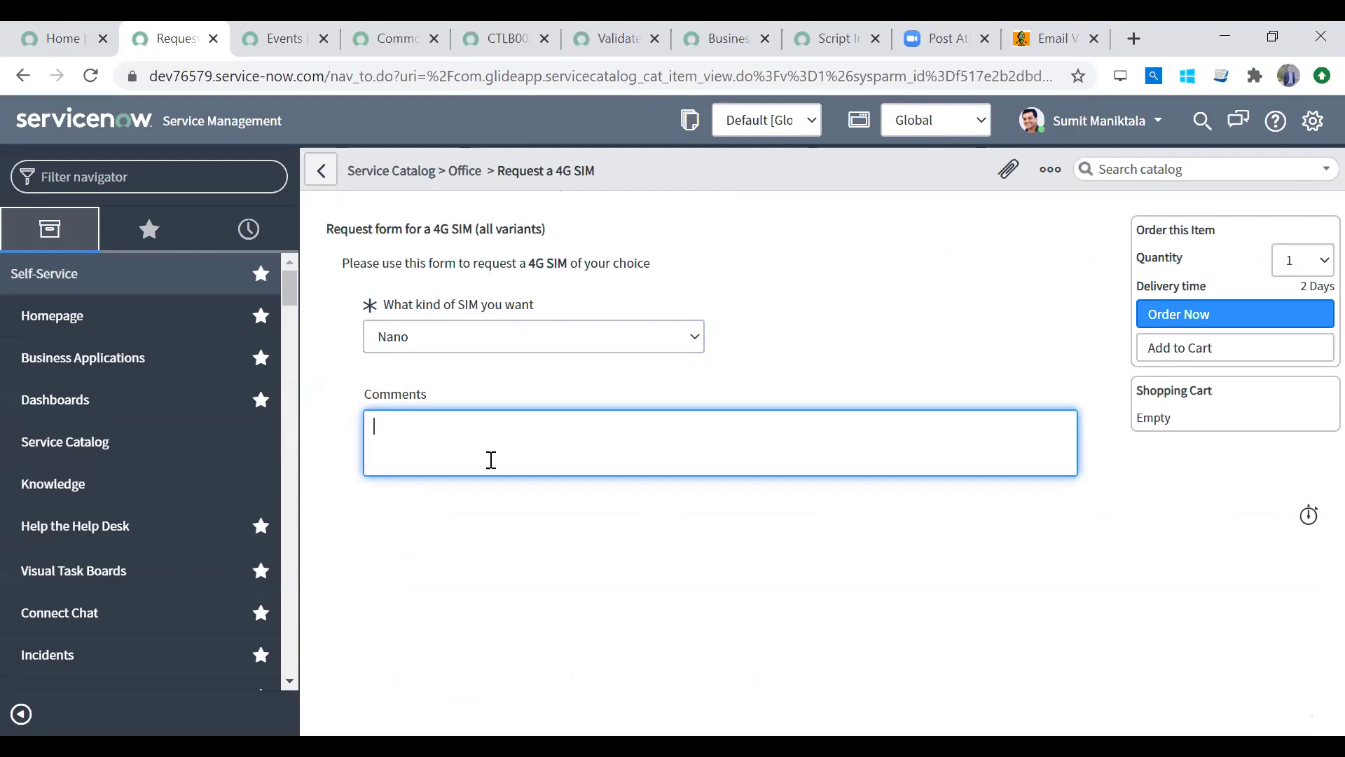
Step: Use Configure Item from the order form header to reopen the Request a 4G SIM record
right_click(742, 169)
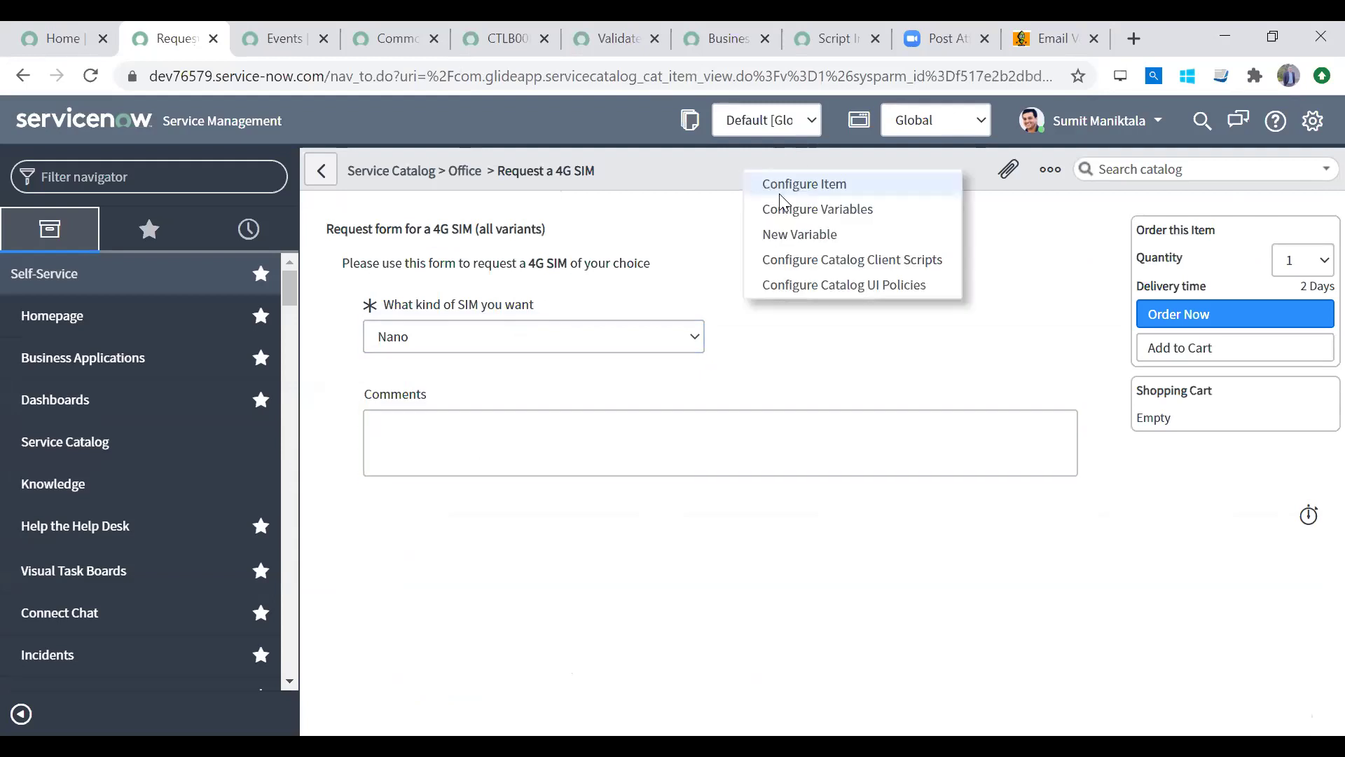
click(599, 235)
click(777, 420)
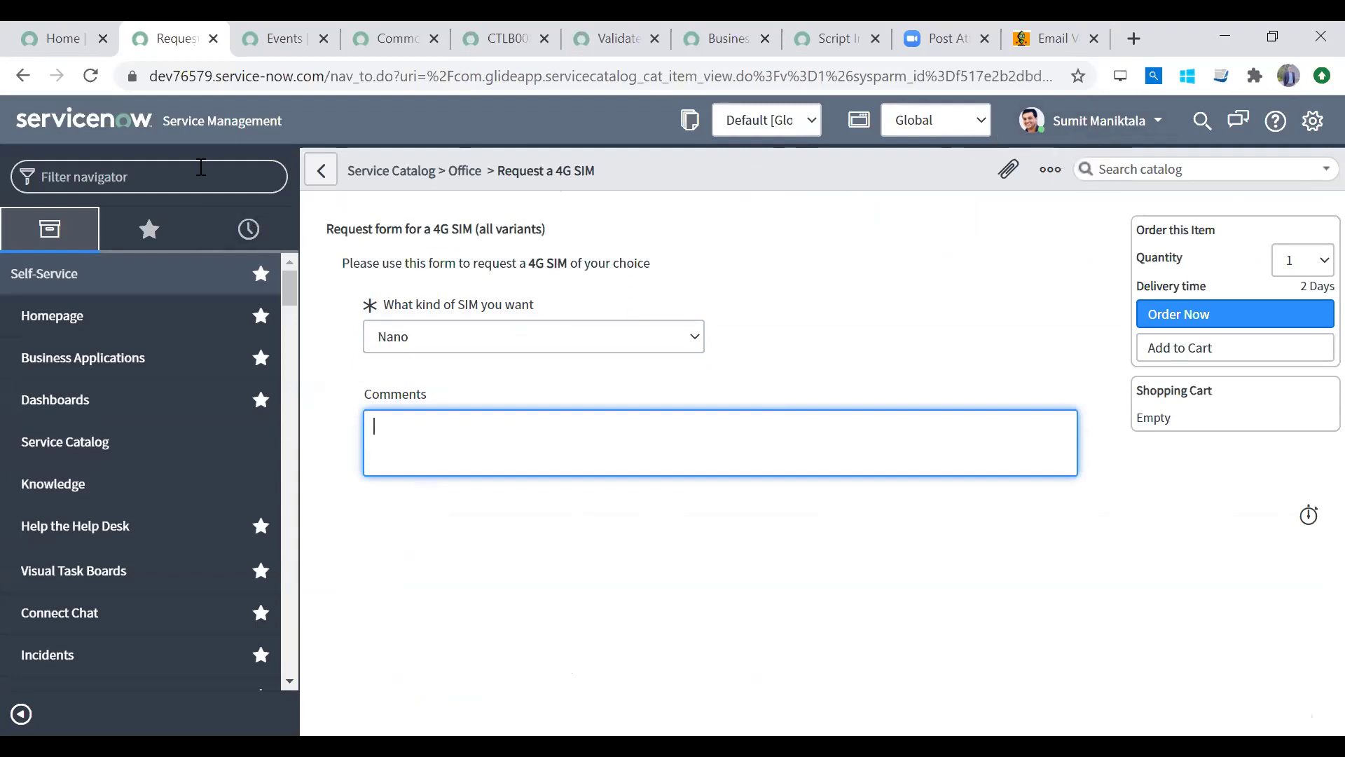
right_click(726, 173)
click(764, 185)
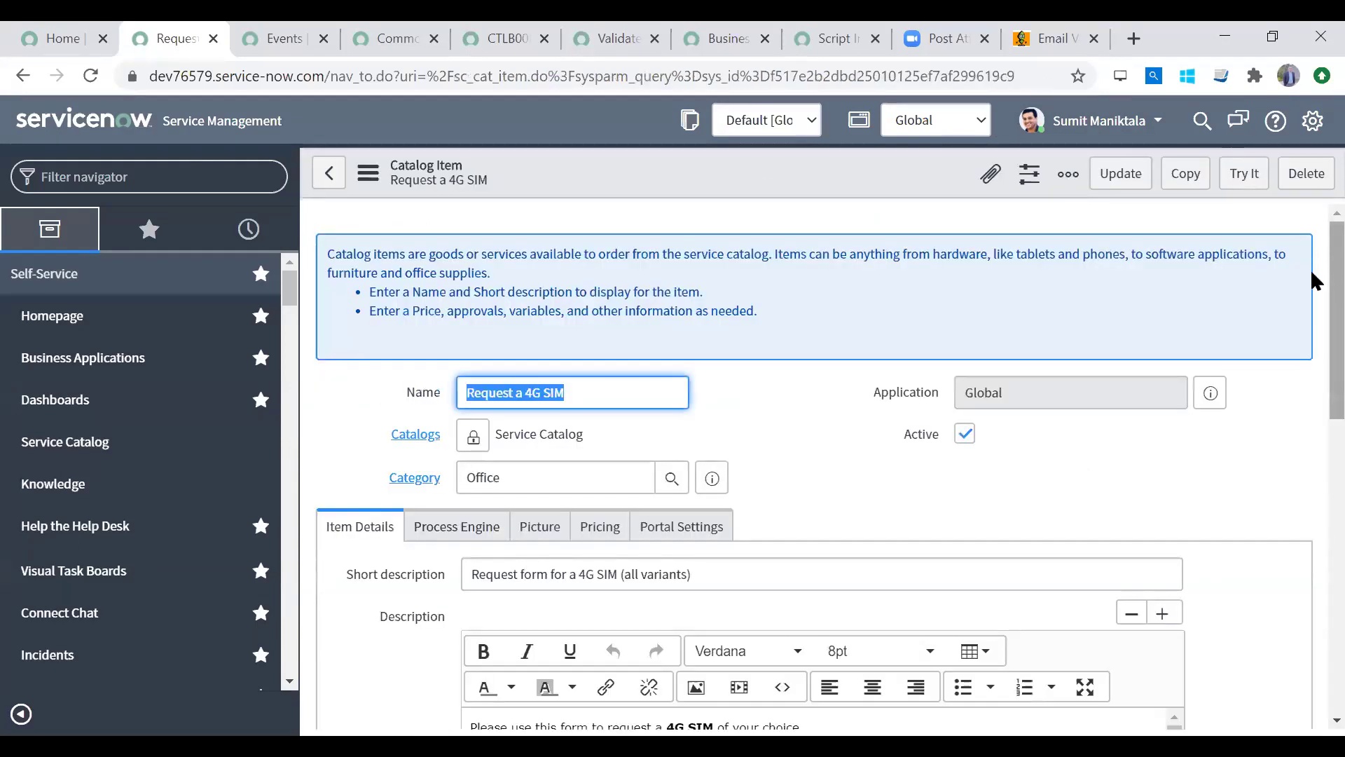
scroll(1310, 518, down, 10)
scroll(1310, 526, down, 2)
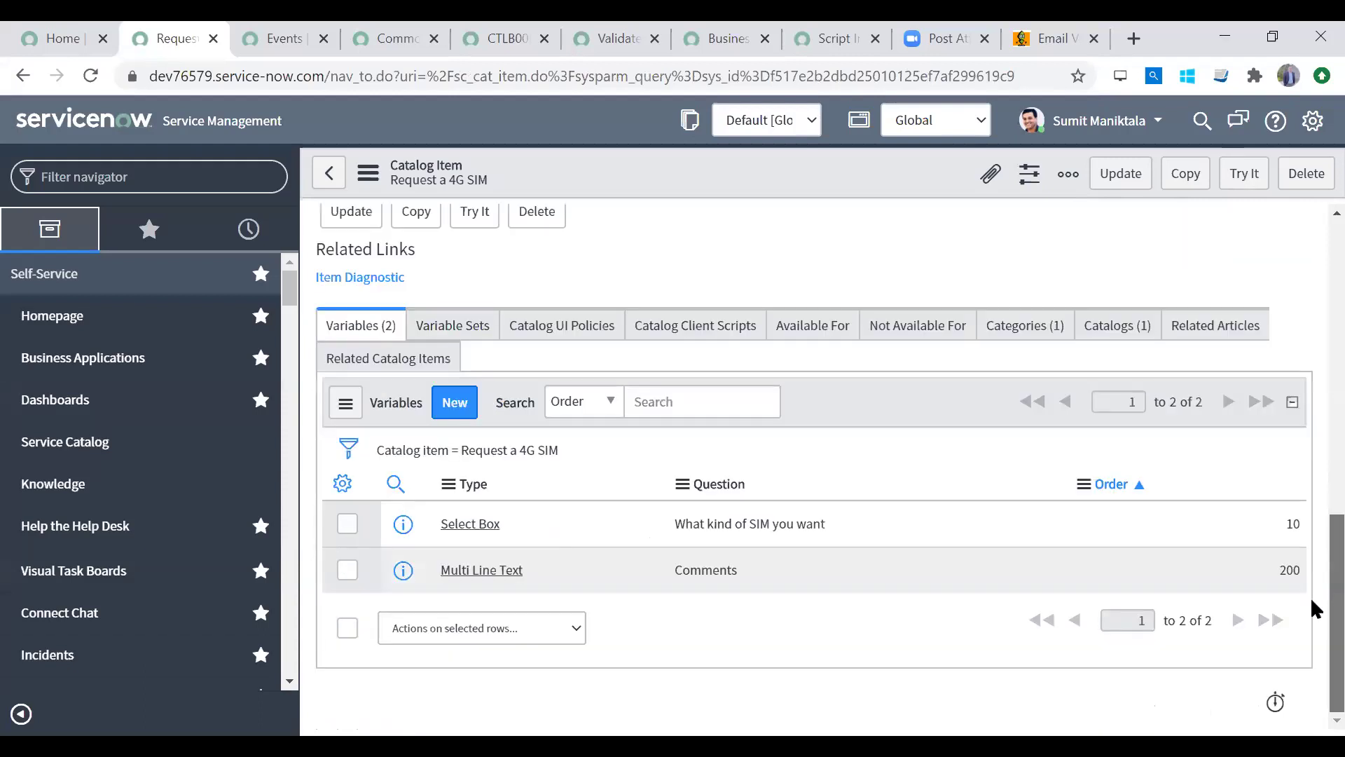
scroll(1314, 280, up, 12)
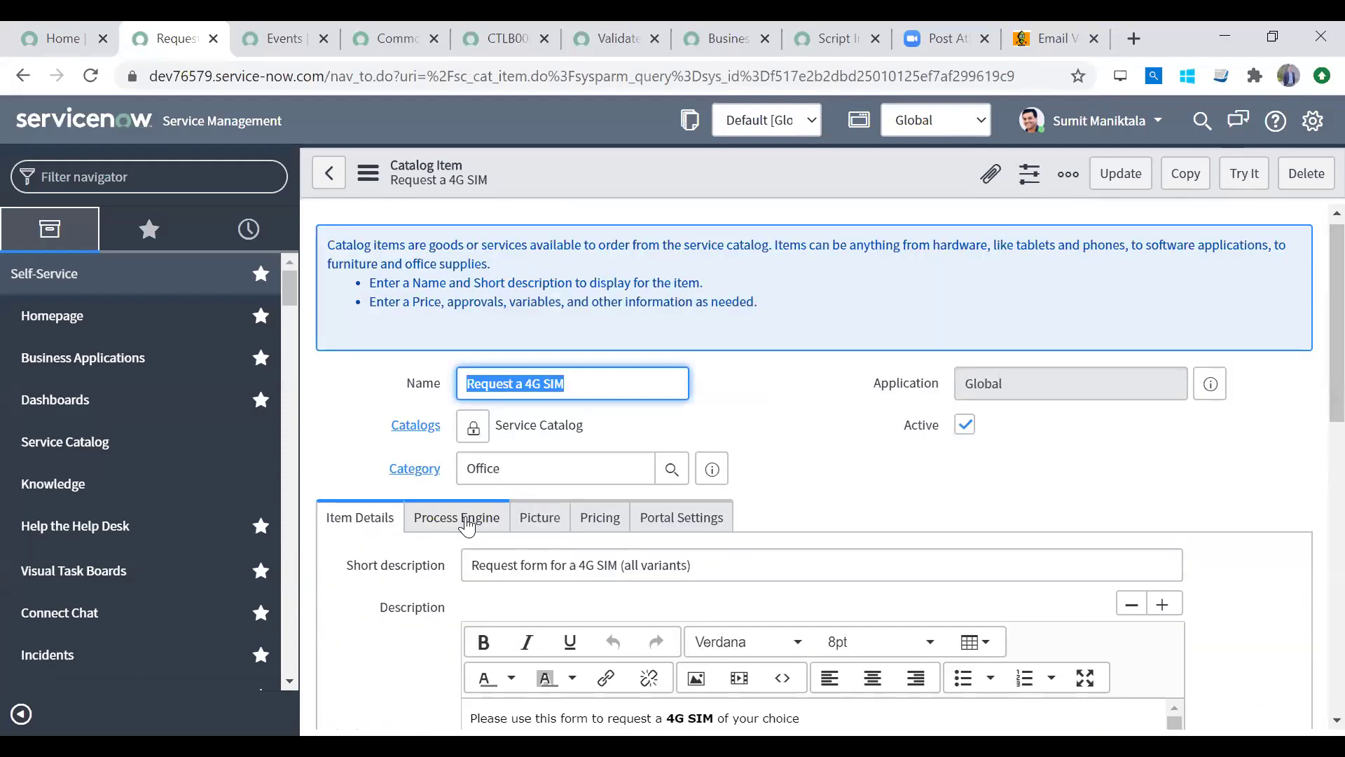
click(467, 525)
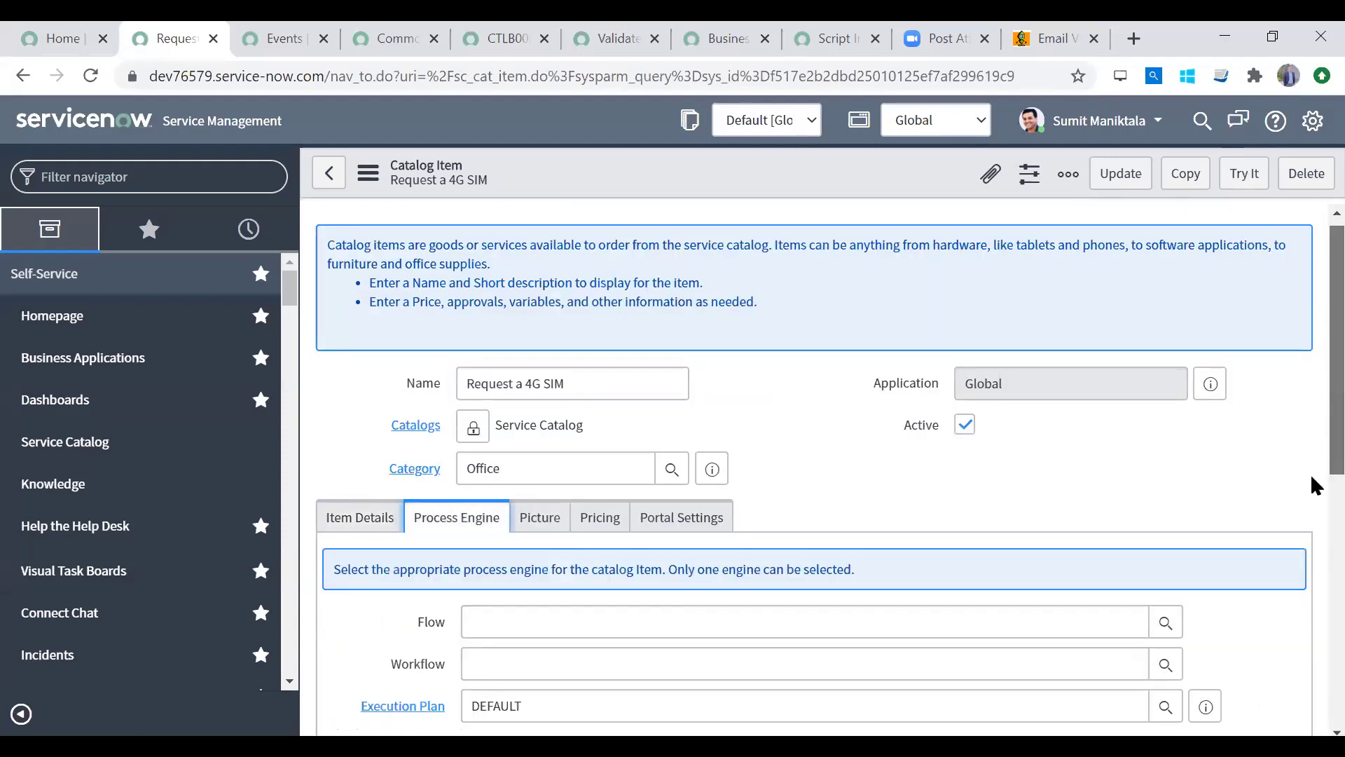
scroll(1311, 479, down, 4)
click(509, 316)
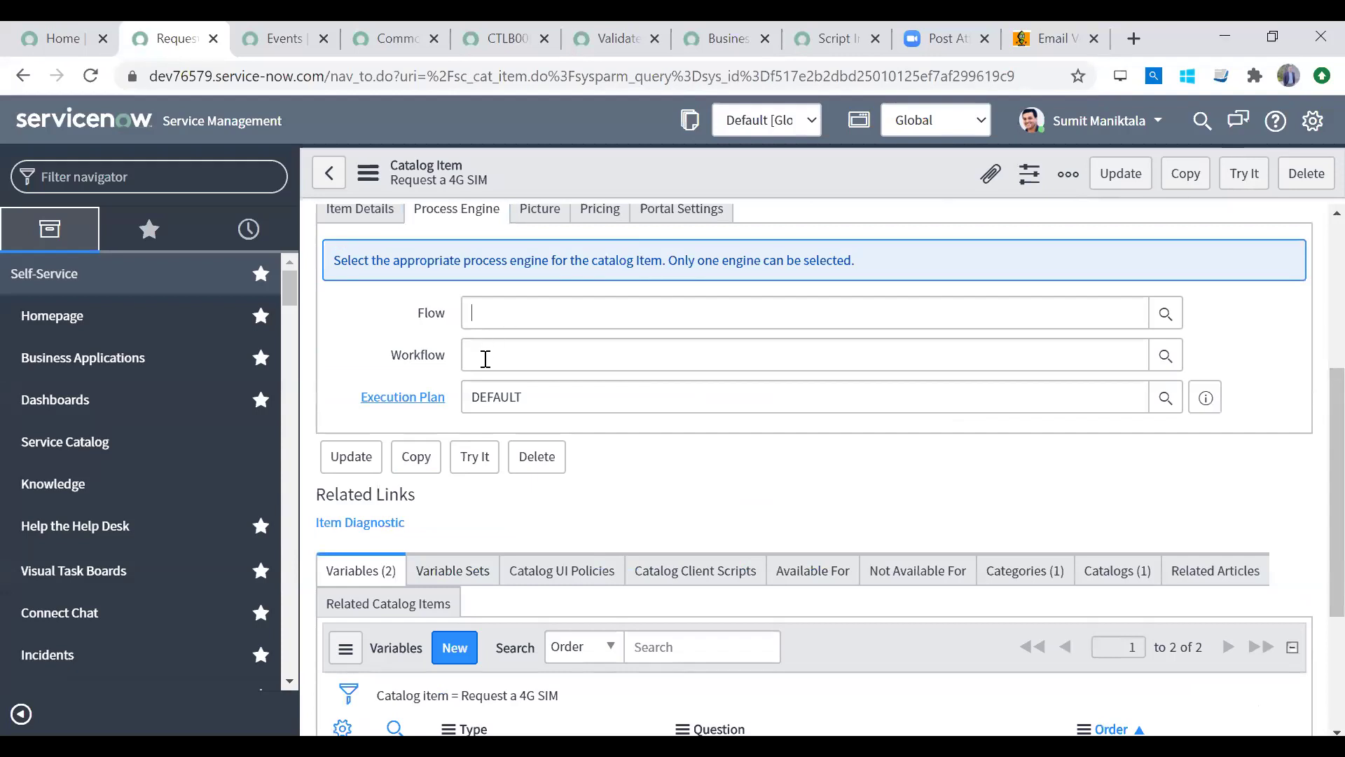
key(Tab)
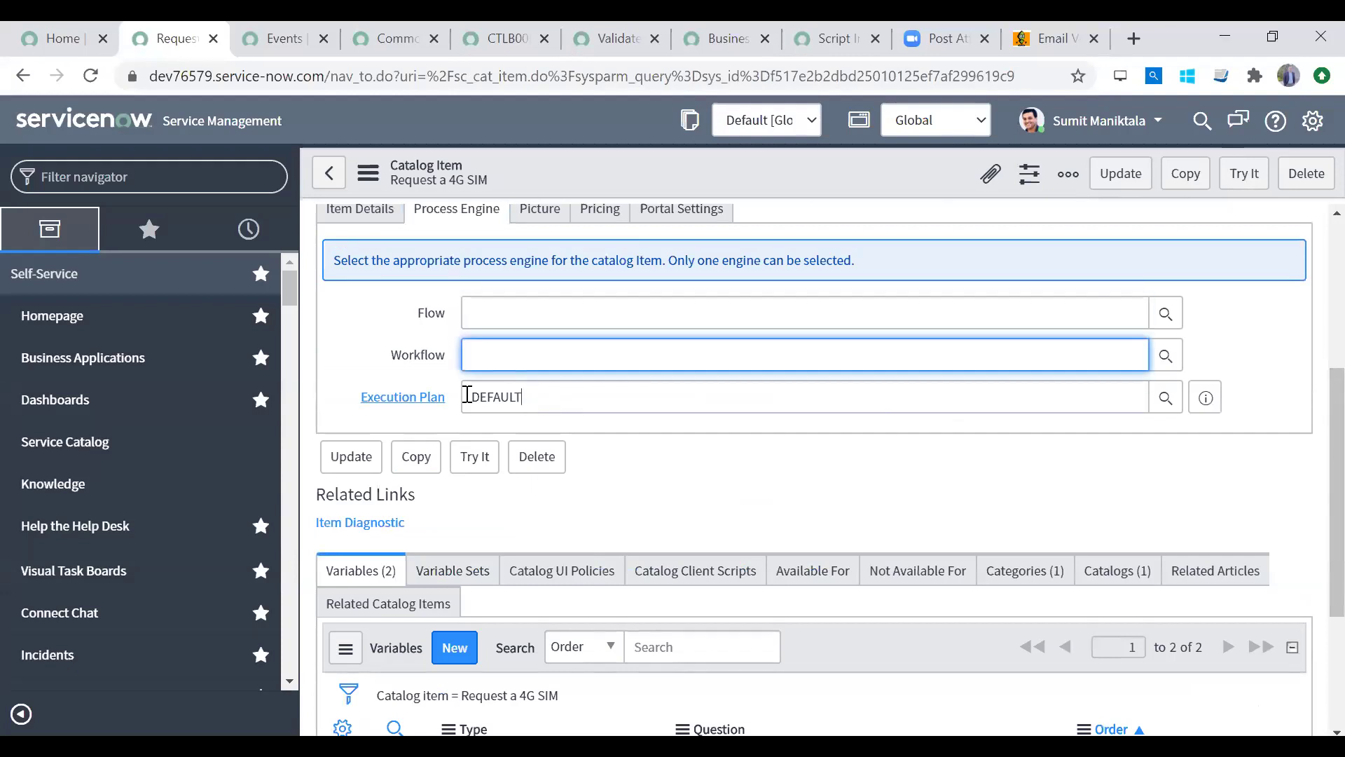
key(Tab)
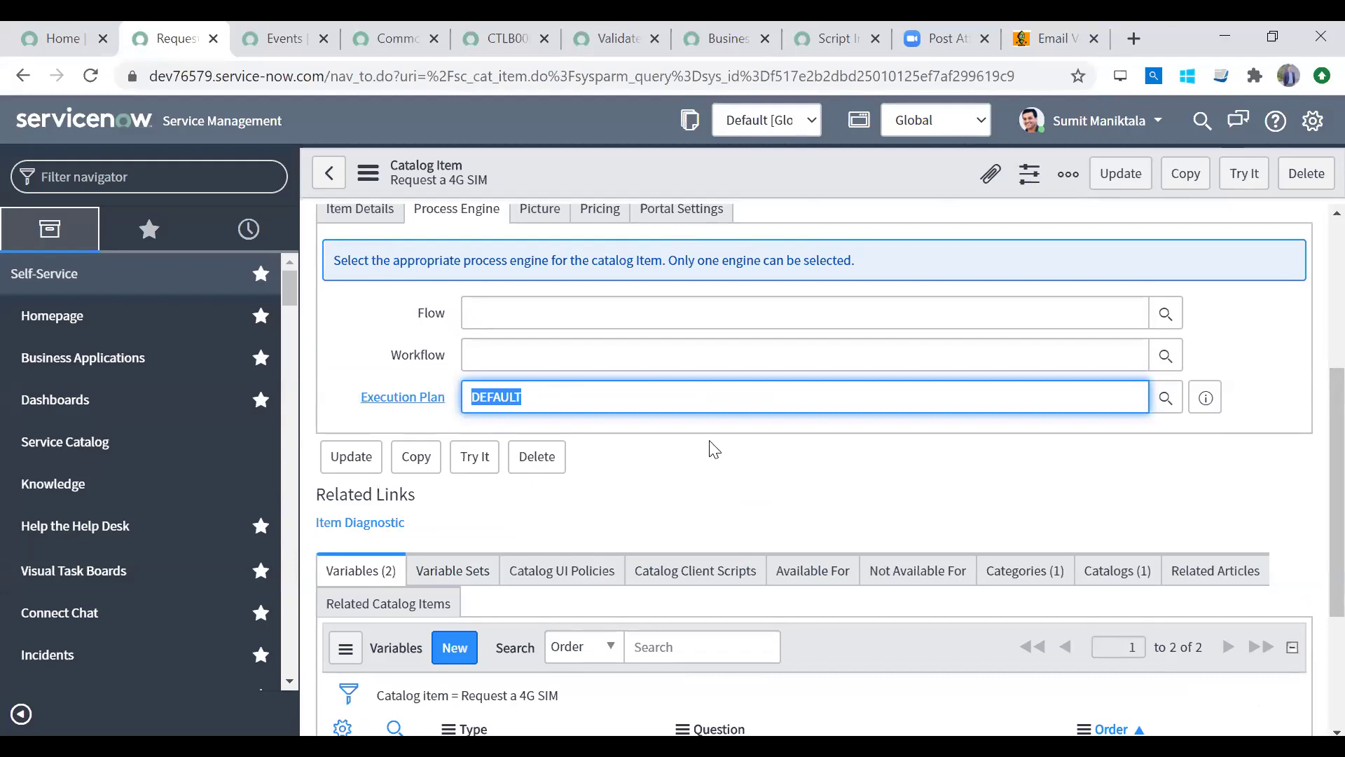
click(713, 448)
click(520, 344)
click(521, 303)
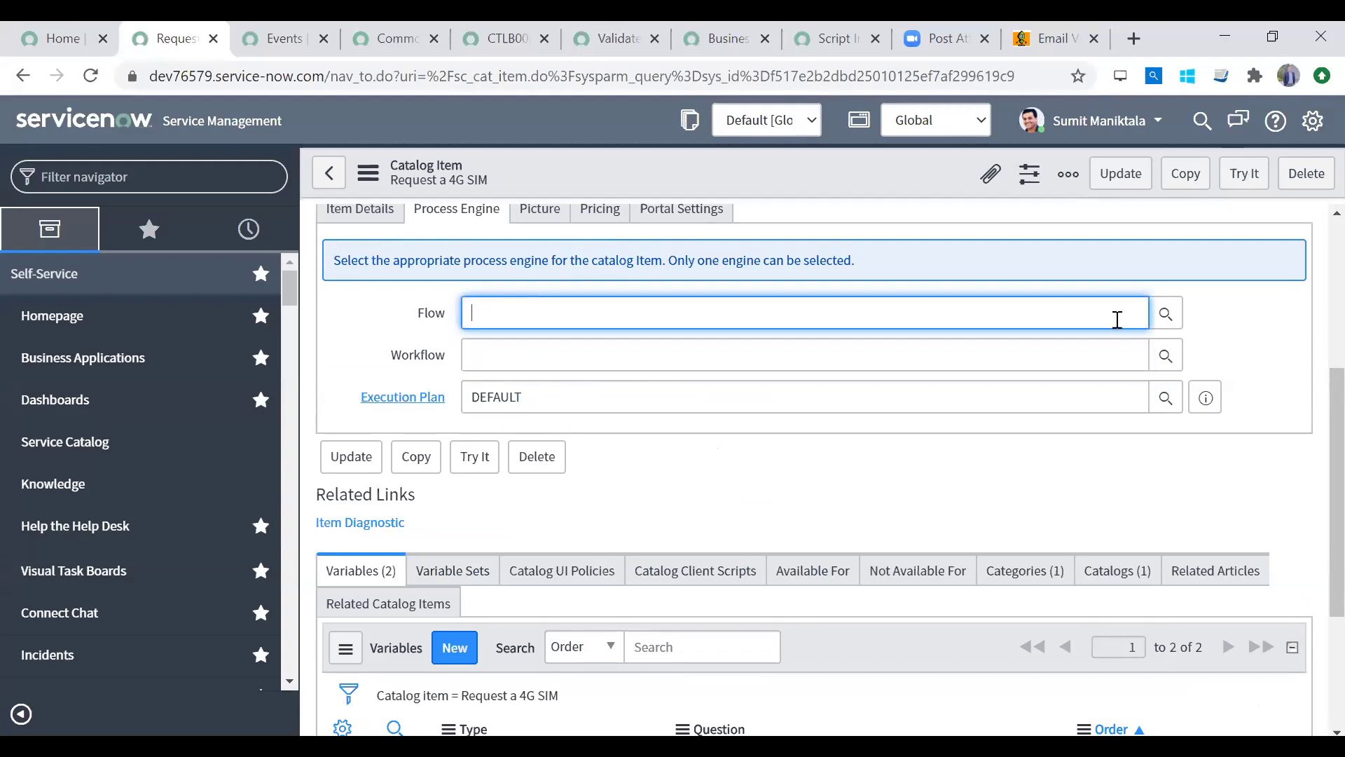
scroll(1310, 374, up, 5)
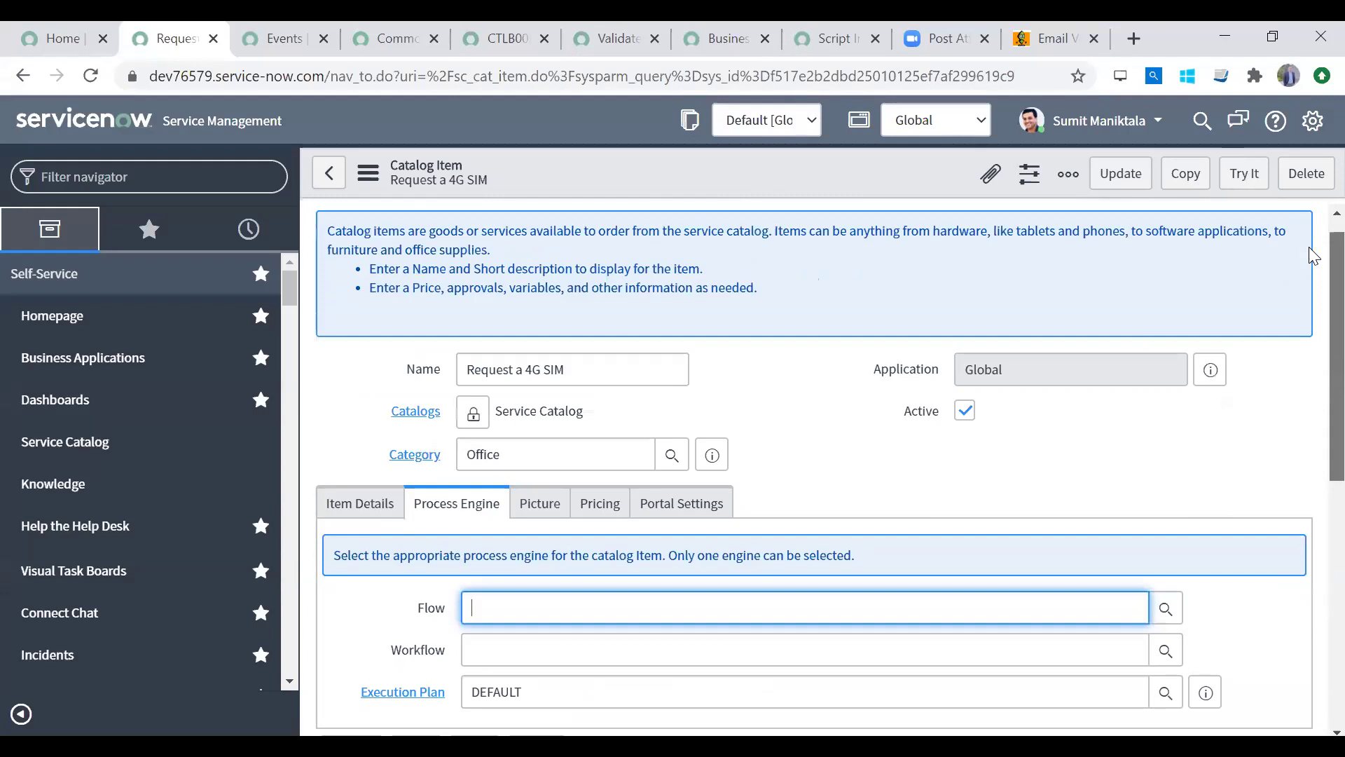
scroll(1310, 290, down, 4)
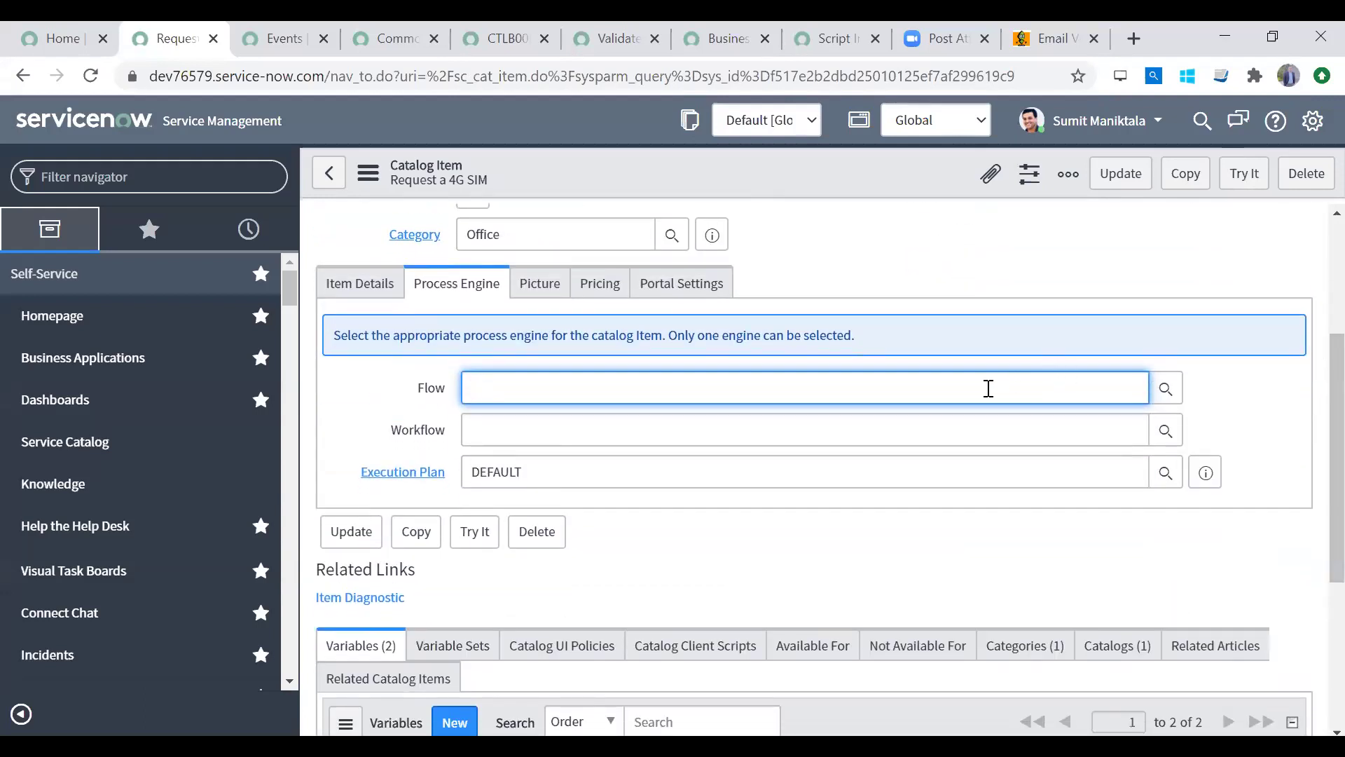
click(994, 429)
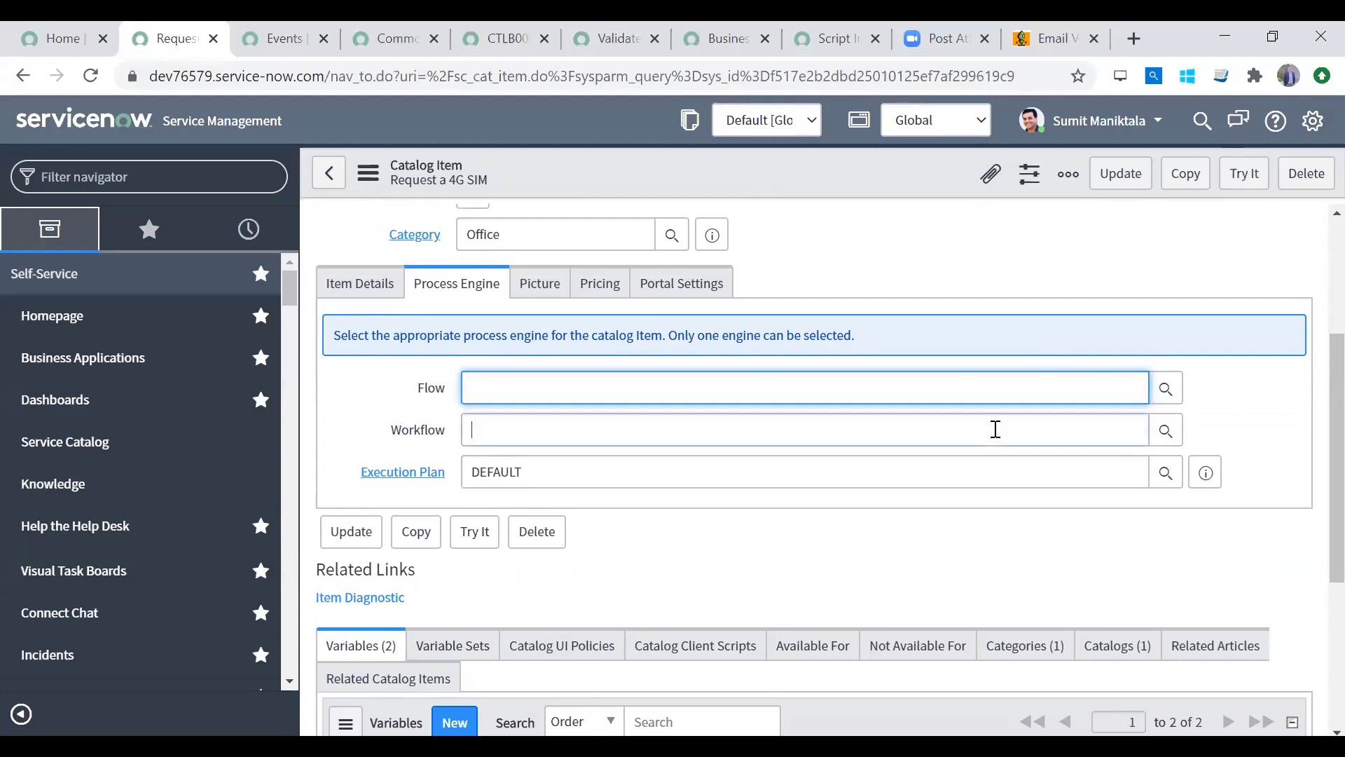
click(971, 385)
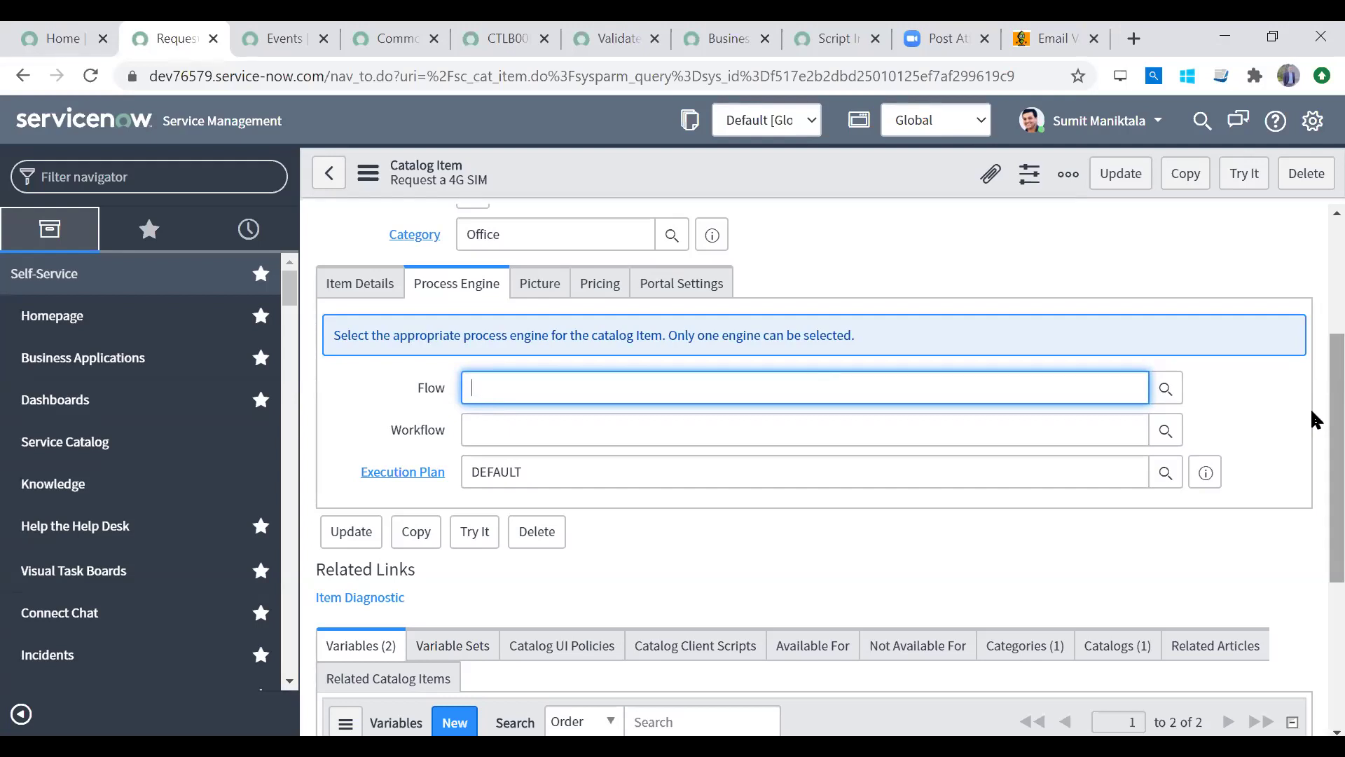
click(904, 426)
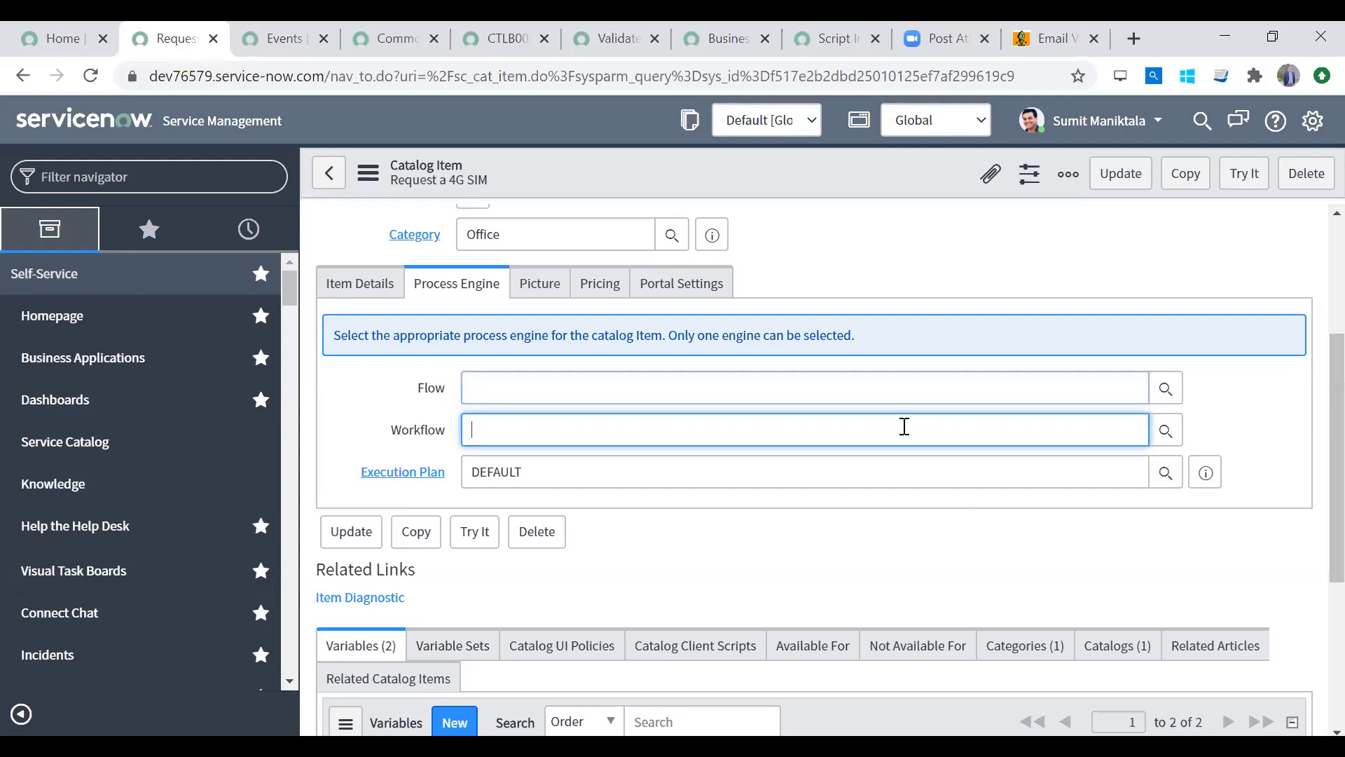
Step: Filter the navigator for 'workflow' and launch the Workflow Editor in its own tab
click(120, 171)
text(workflow)
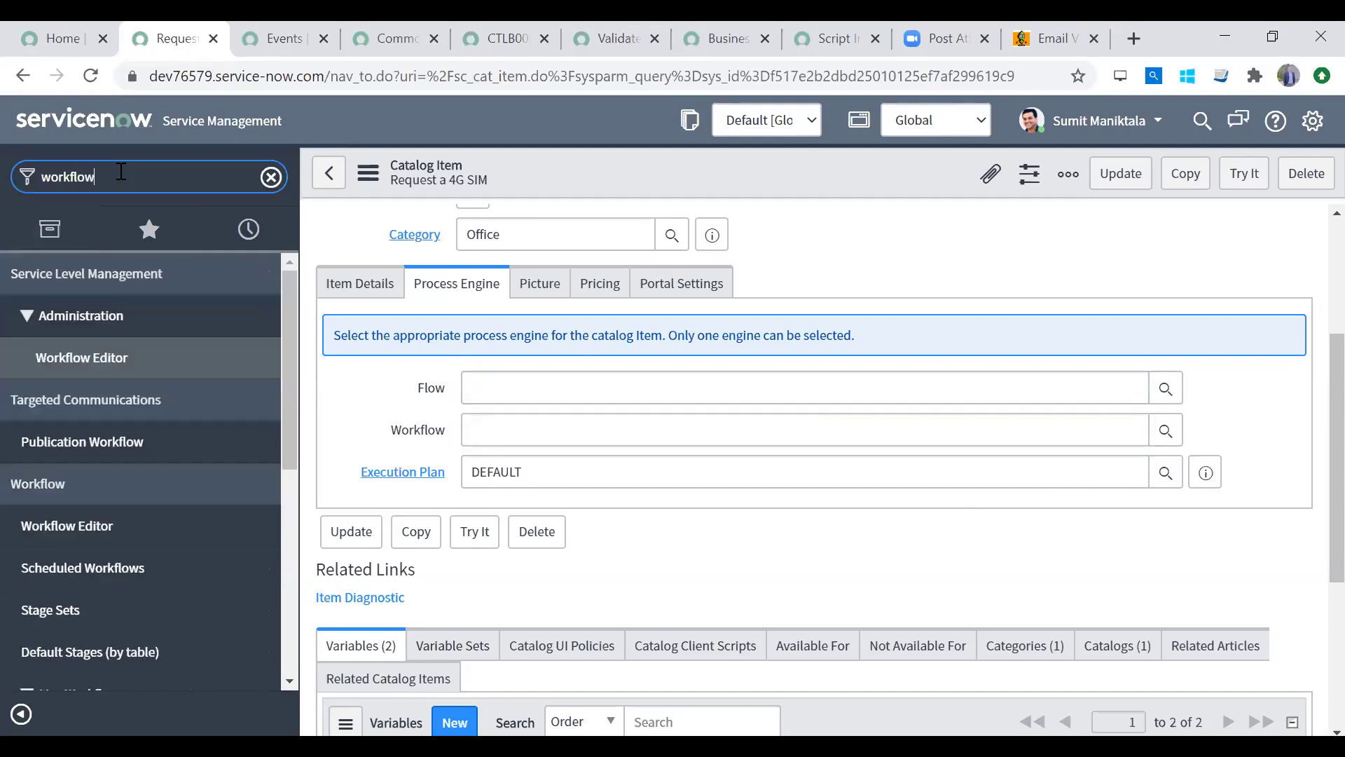
click(161, 523)
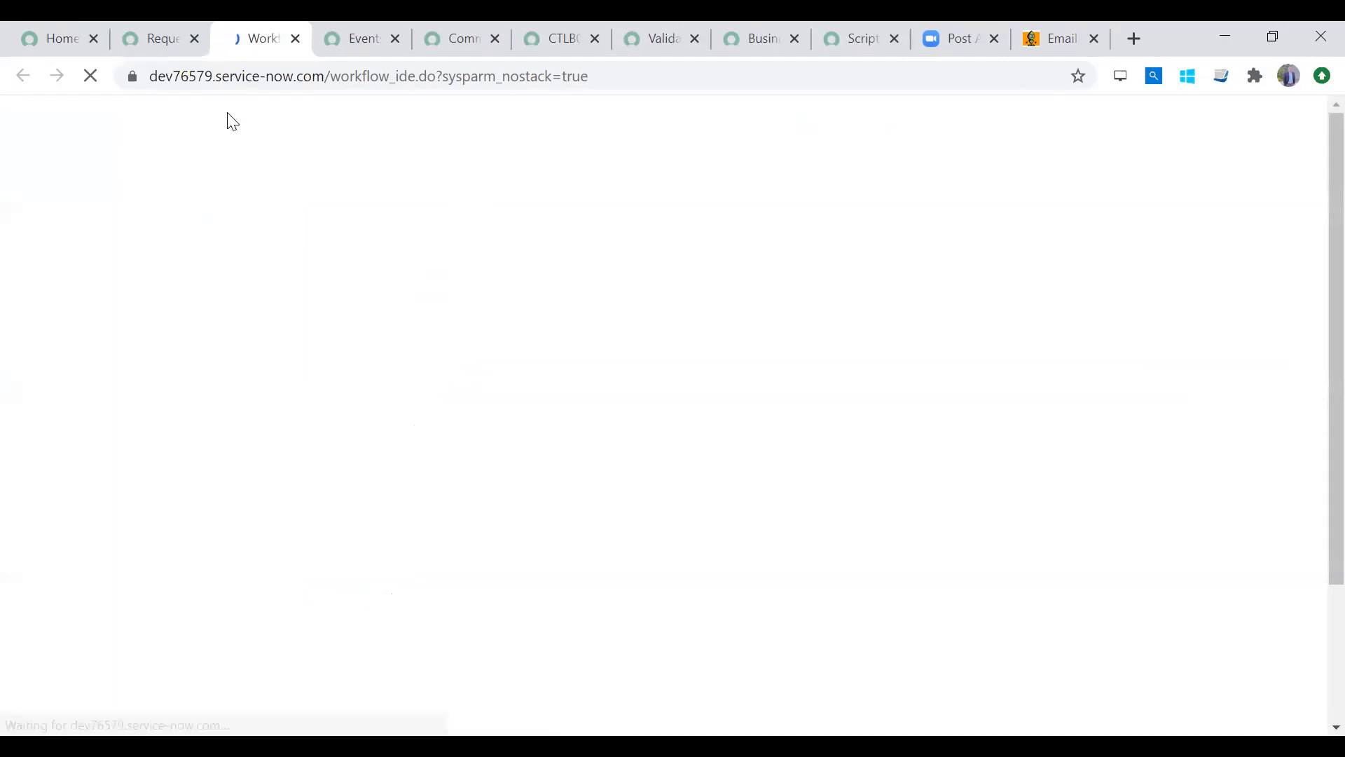
click(157, 40)
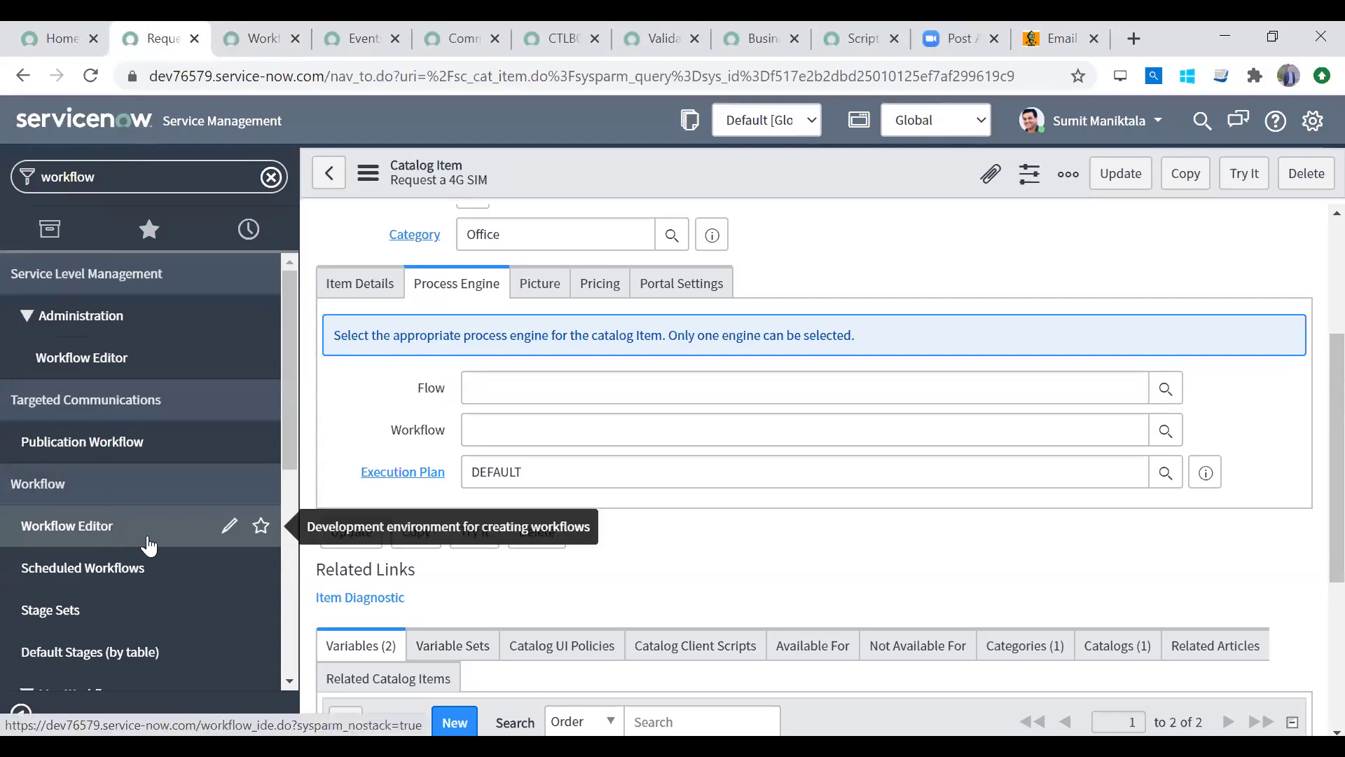
click(249, 48)
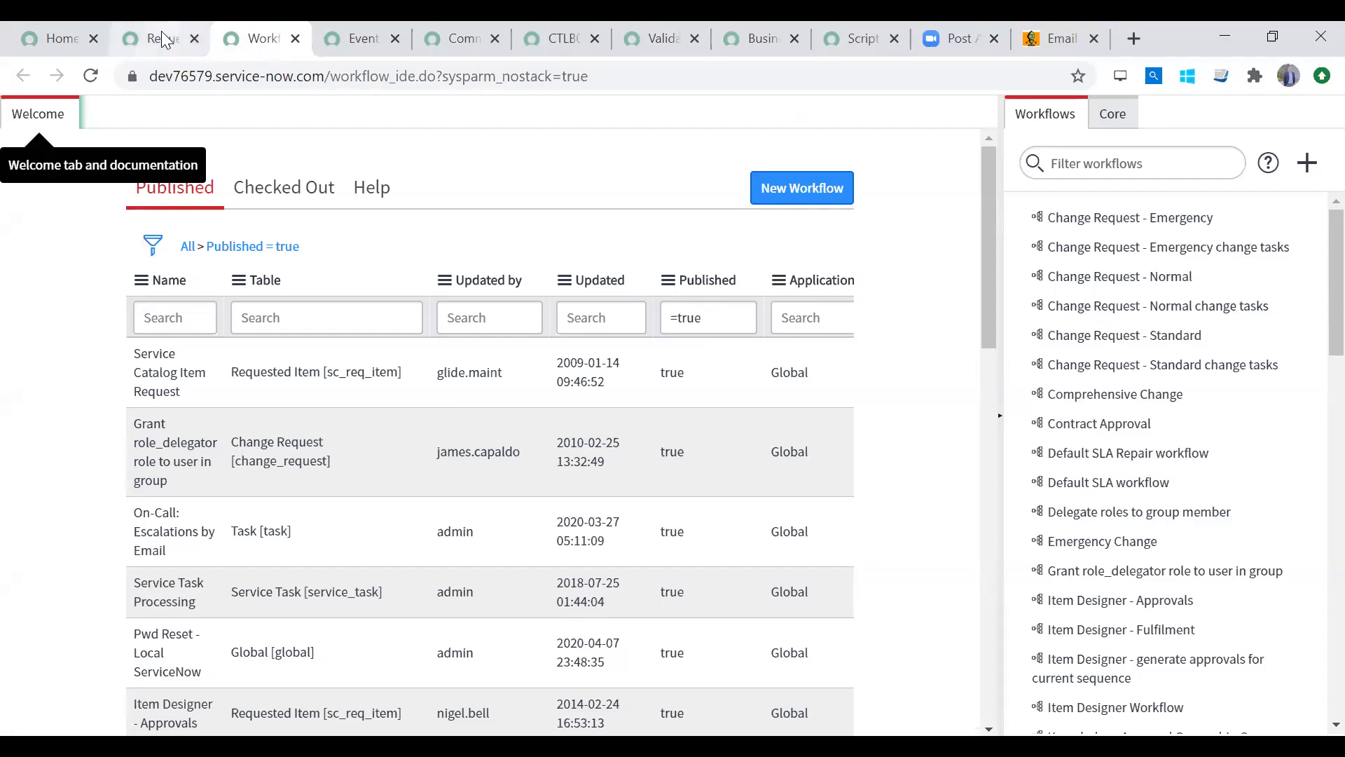
Step: Start a new workflow from the Workflow Editor's Welcome tab and focus its Name field
click(163, 40)
click(234, 44)
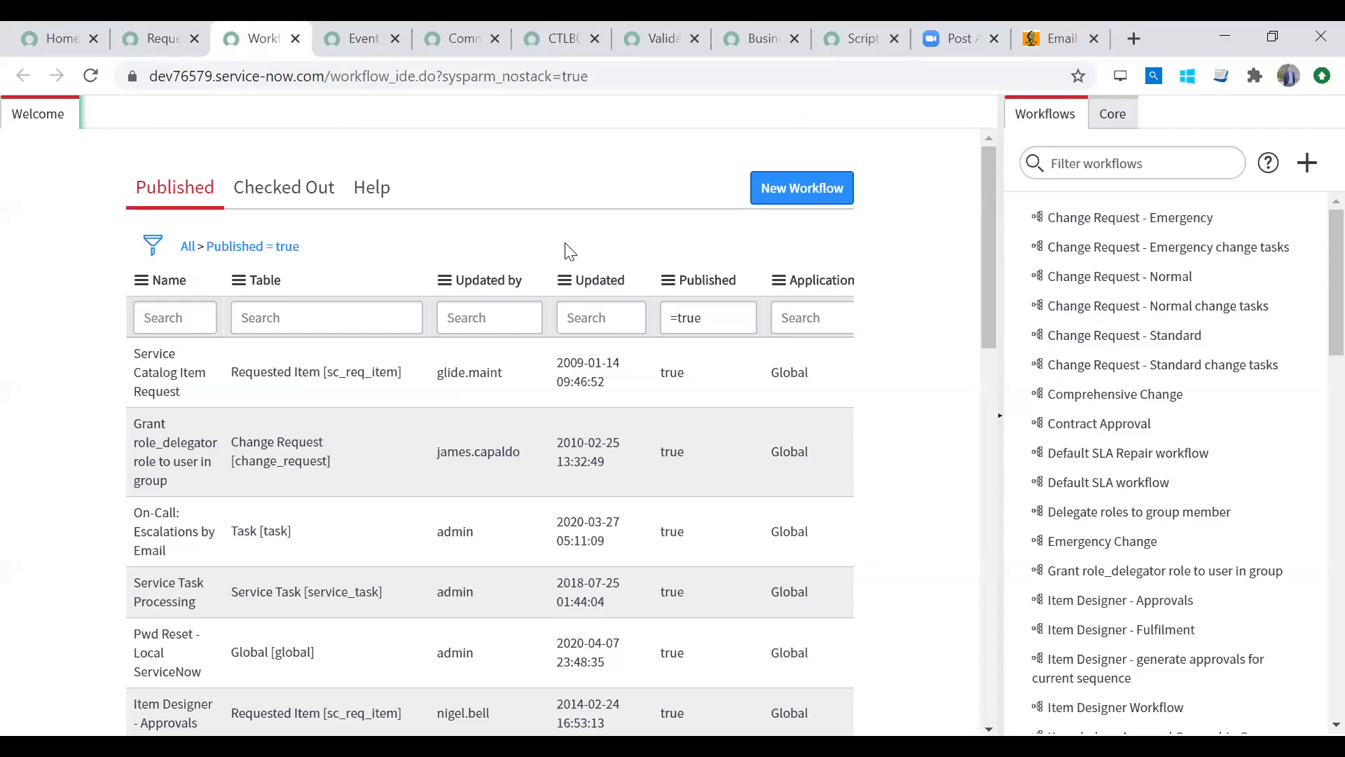
click(769, 189)
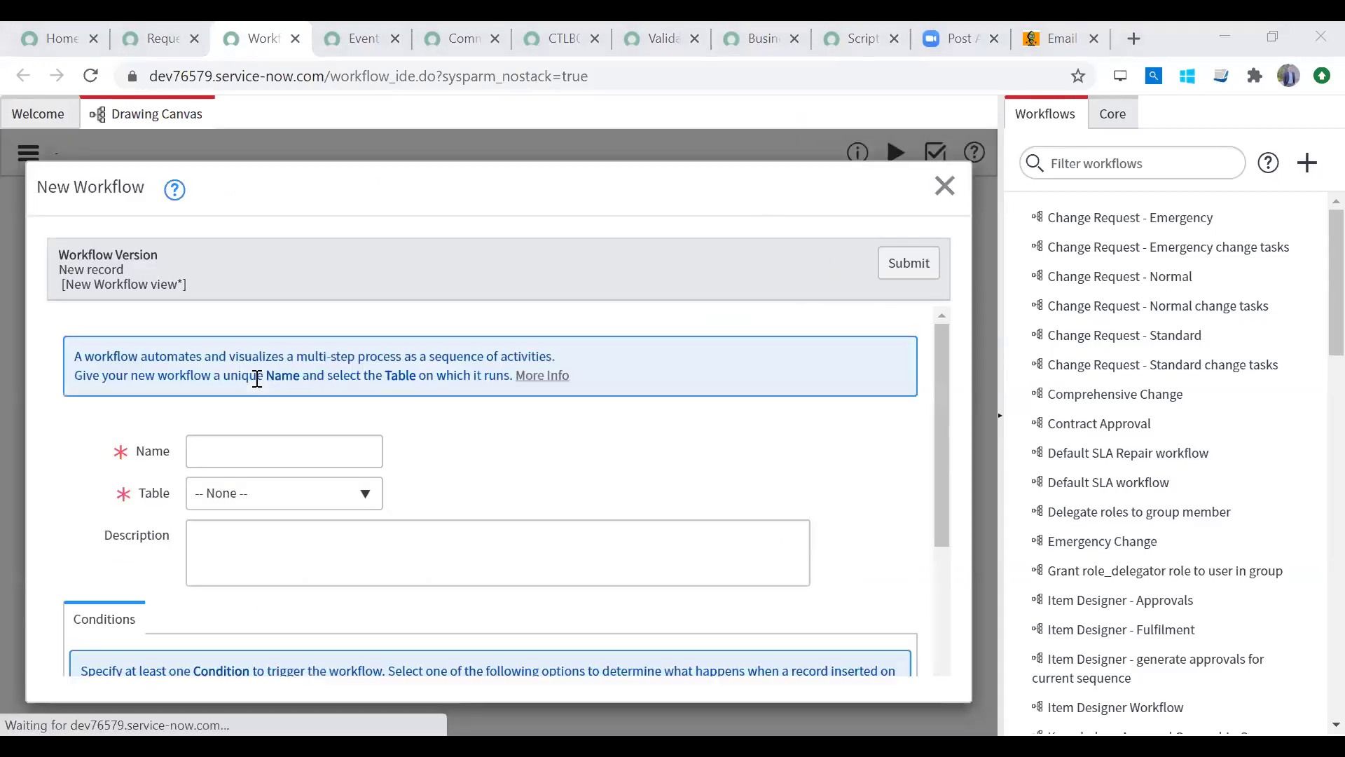
click(254, 456)
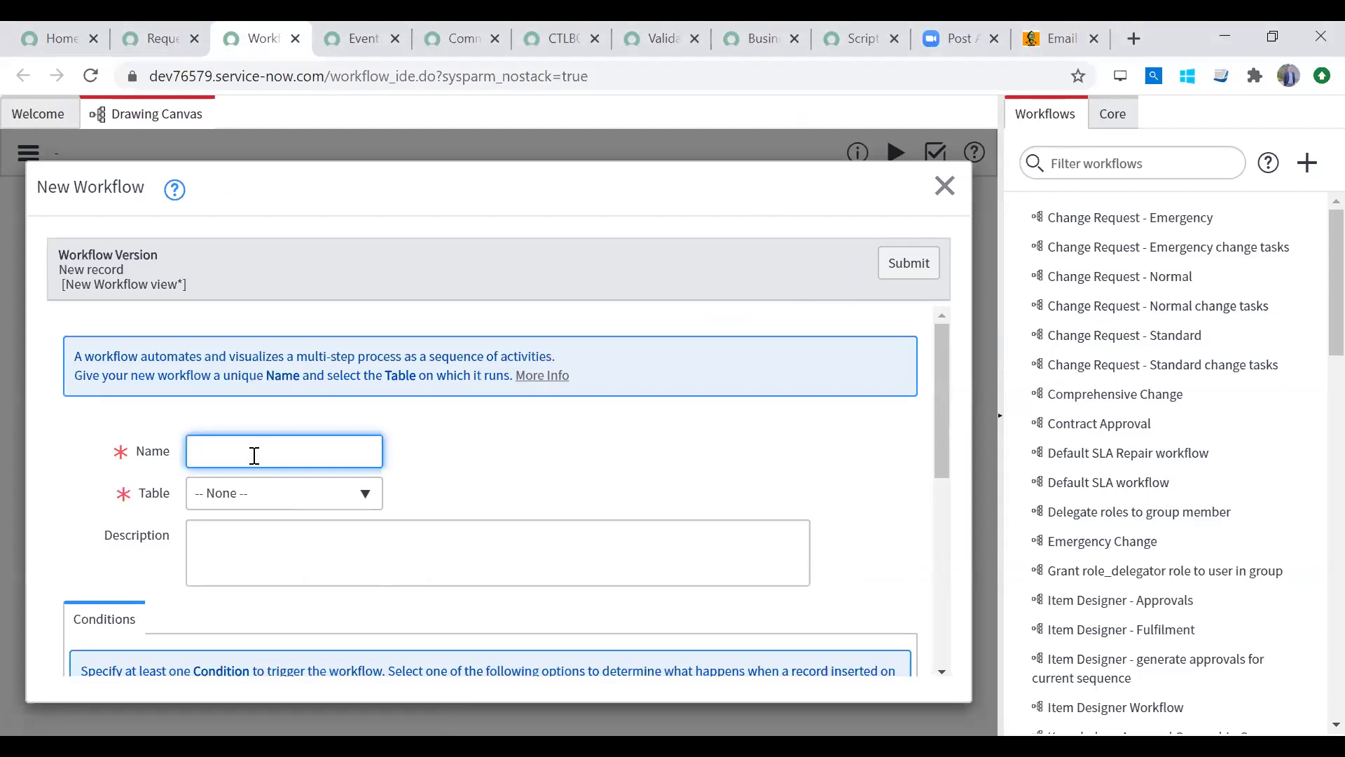
Step: Name the new workflow 'Provision a 4G SIM', fixing the typos, then return to the Request a 4G SIM item
text(Pro)
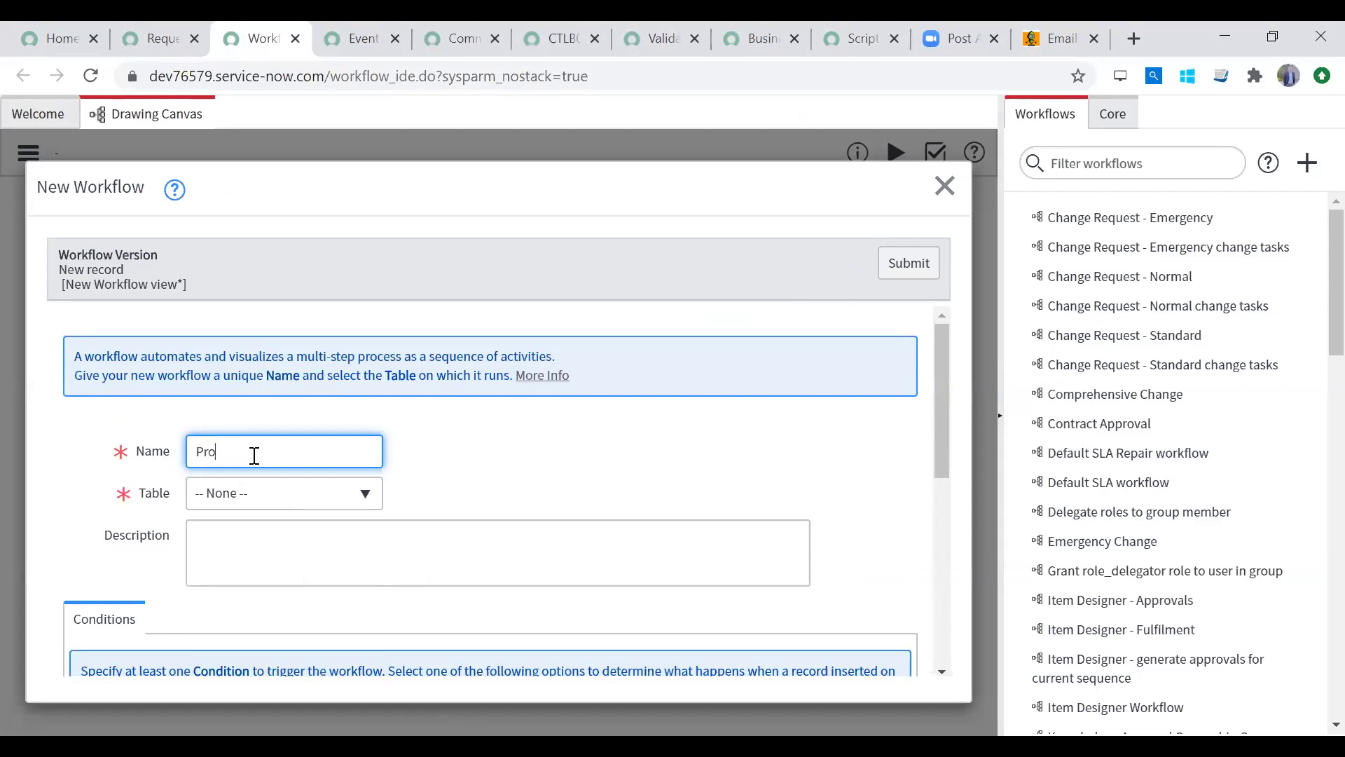
text(vision)
text( S)
text( to SIM)
drag(271, 452, 281, 452)
click(280, 452)
key(BackSpace)
text(4)
click(254, 450)
key(Delete)
text(a)
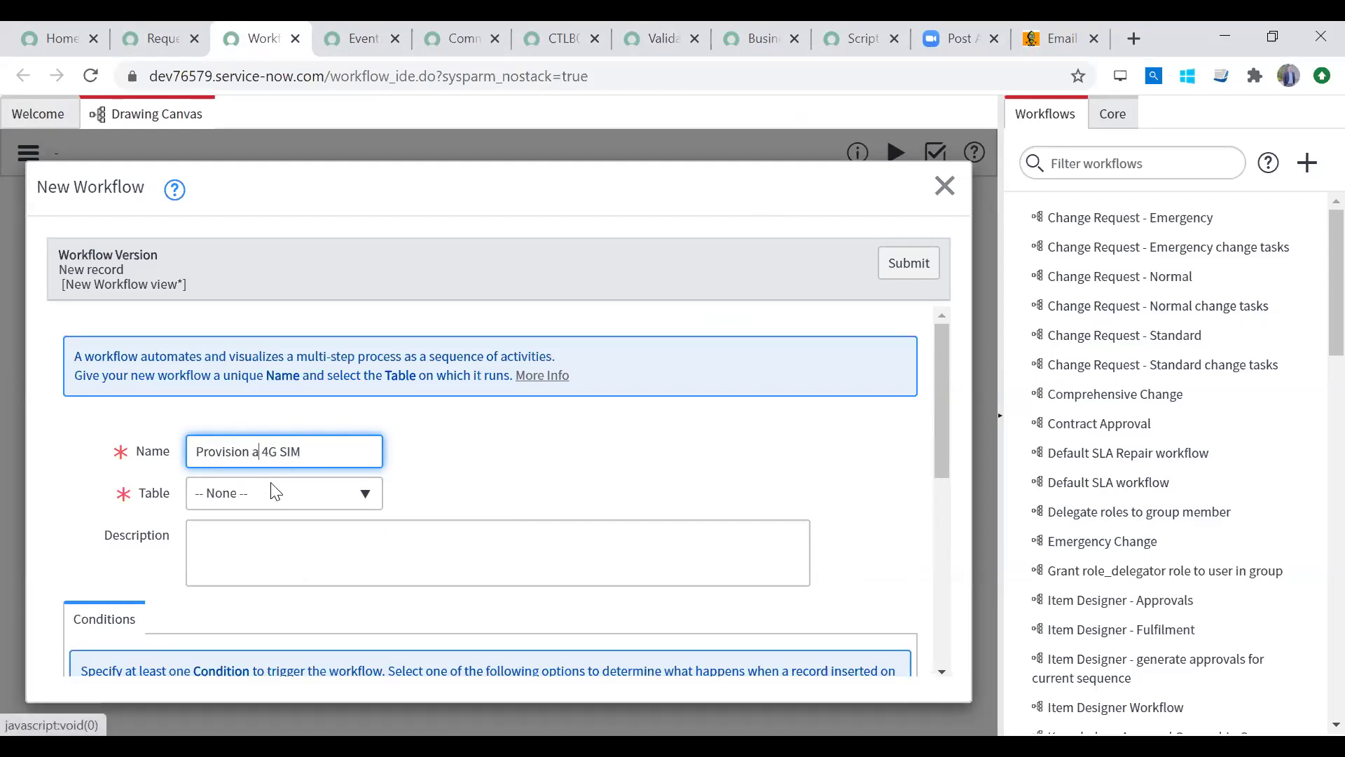
click(273, 492)
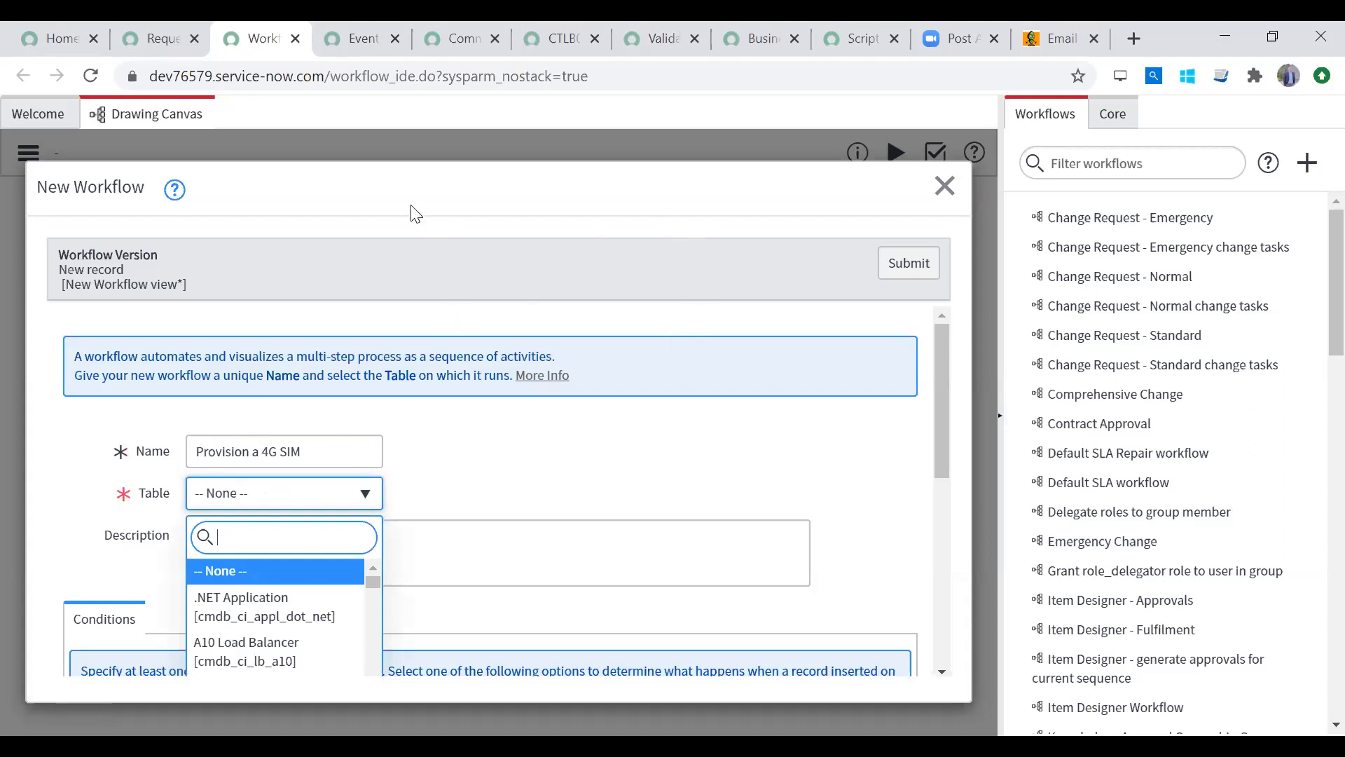
click(159, 38)
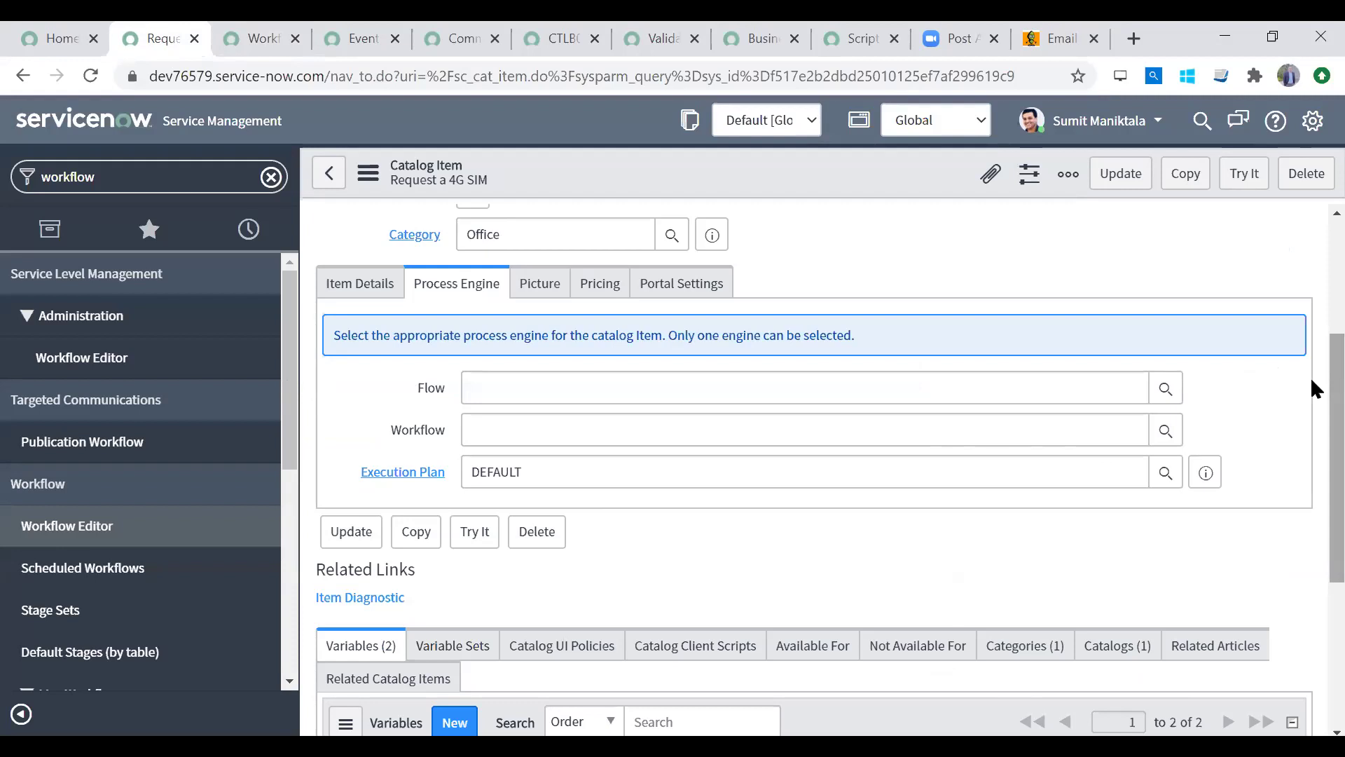
Step: Filter the navigator for 'variables' and review the All Variables list, then close it and return to the New Workflow form
click(135, 174)
text(variables)
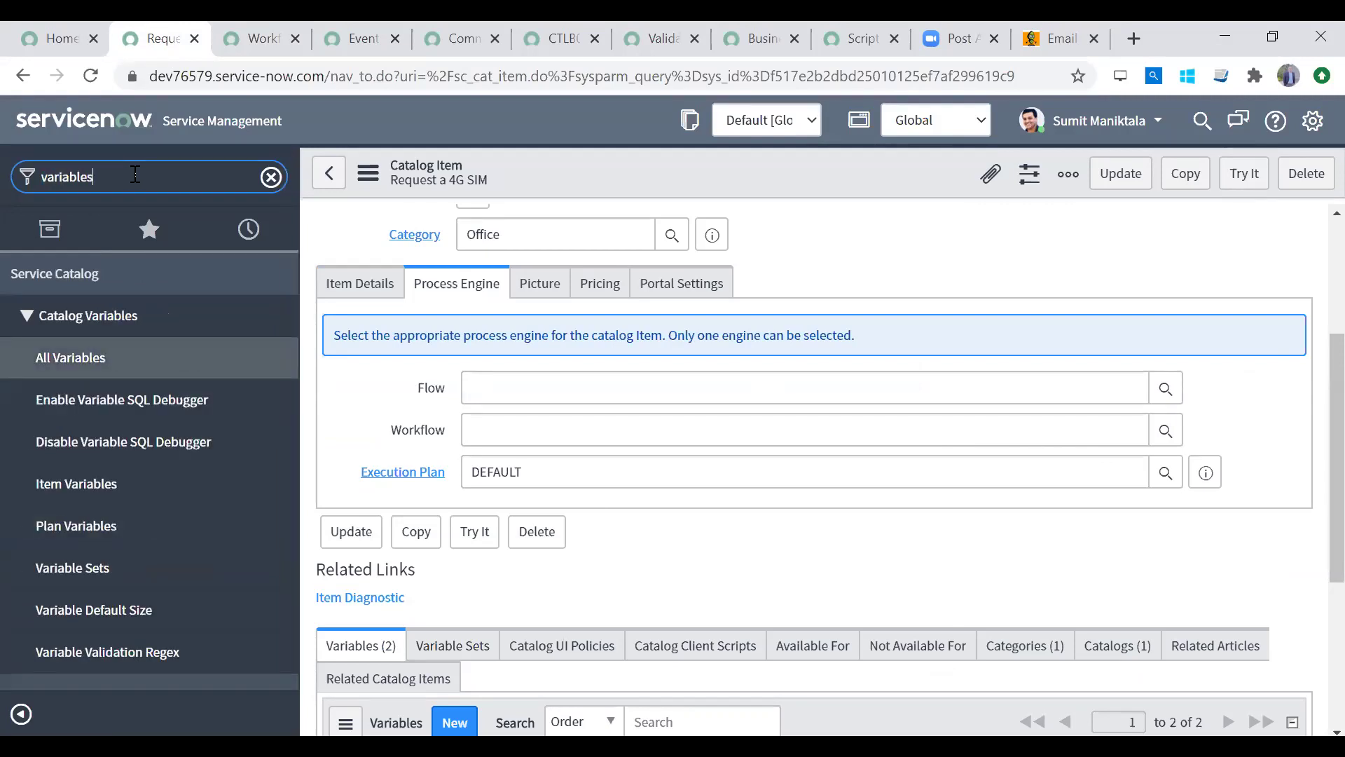
middle_click(114, 356)
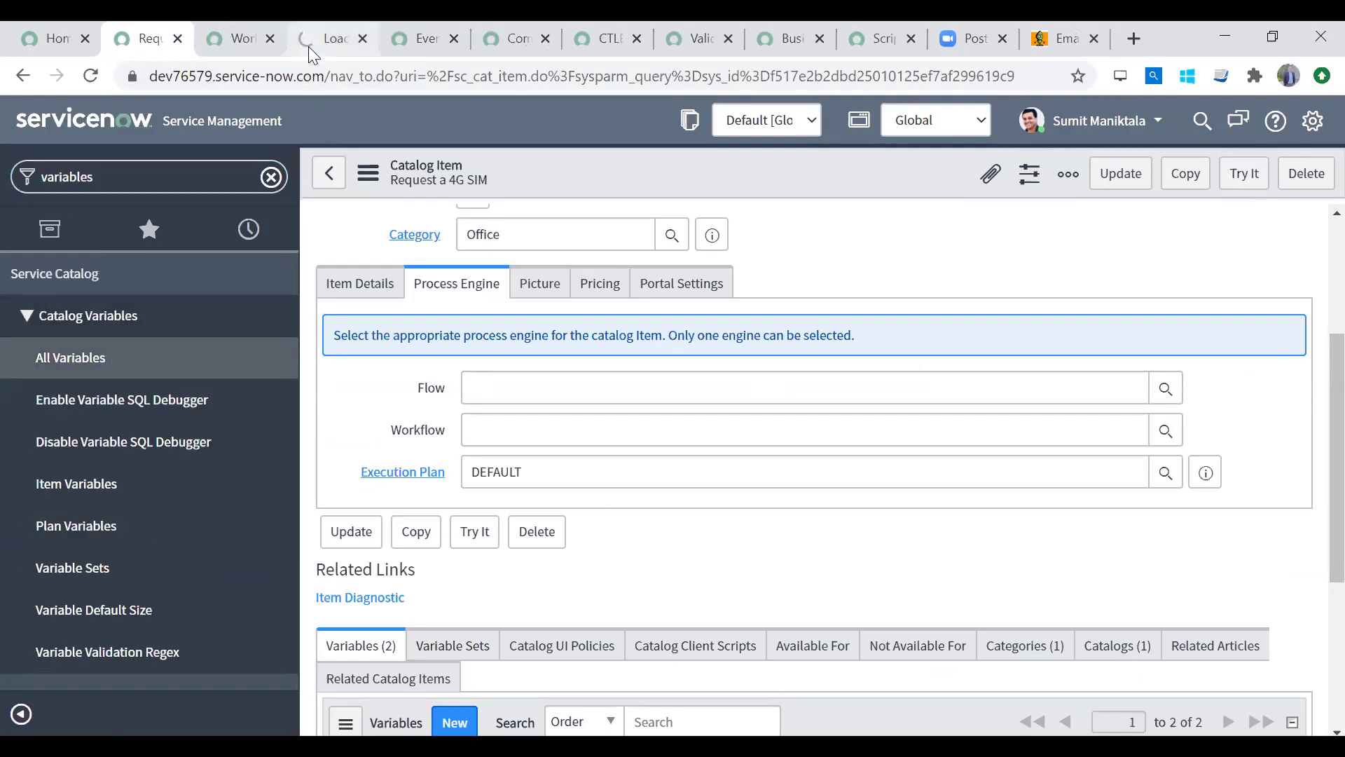
click(308, 46)
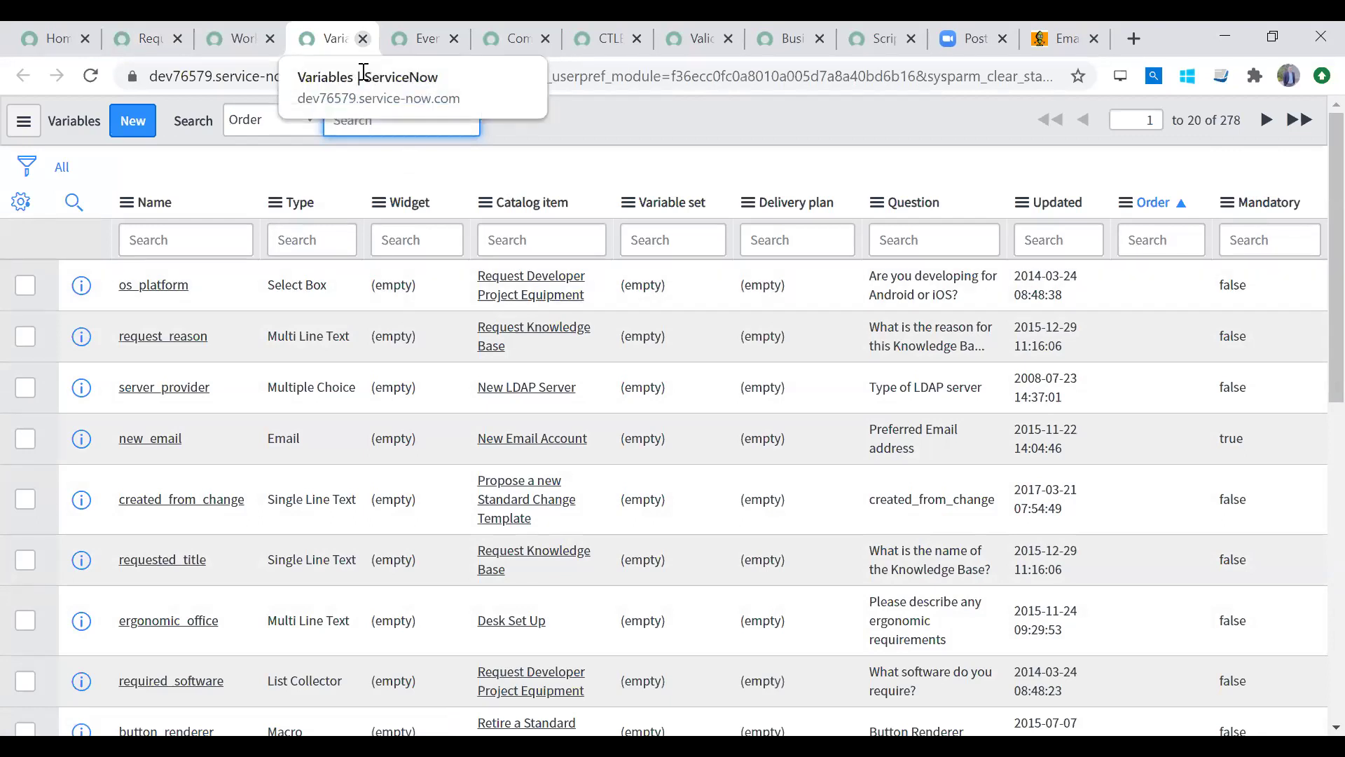
click(363, 39)
click(225, 49)
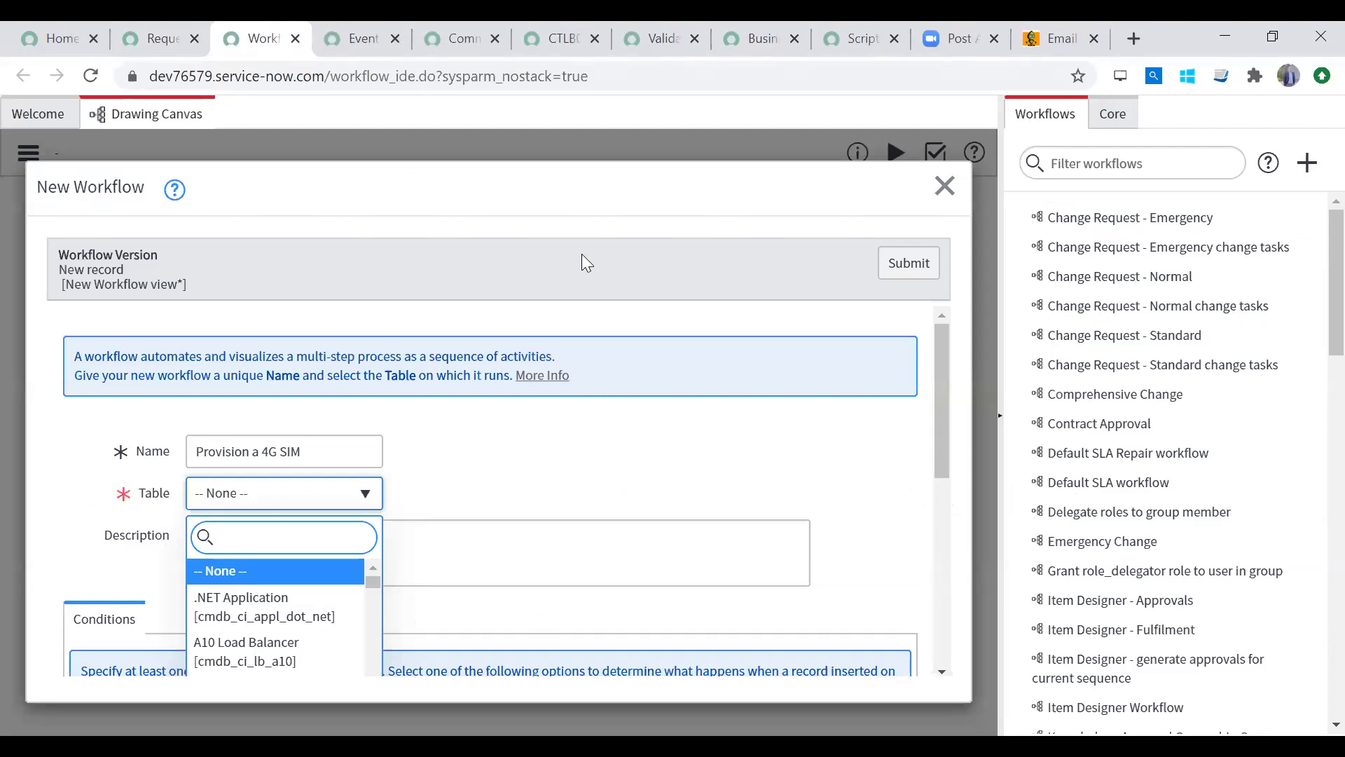
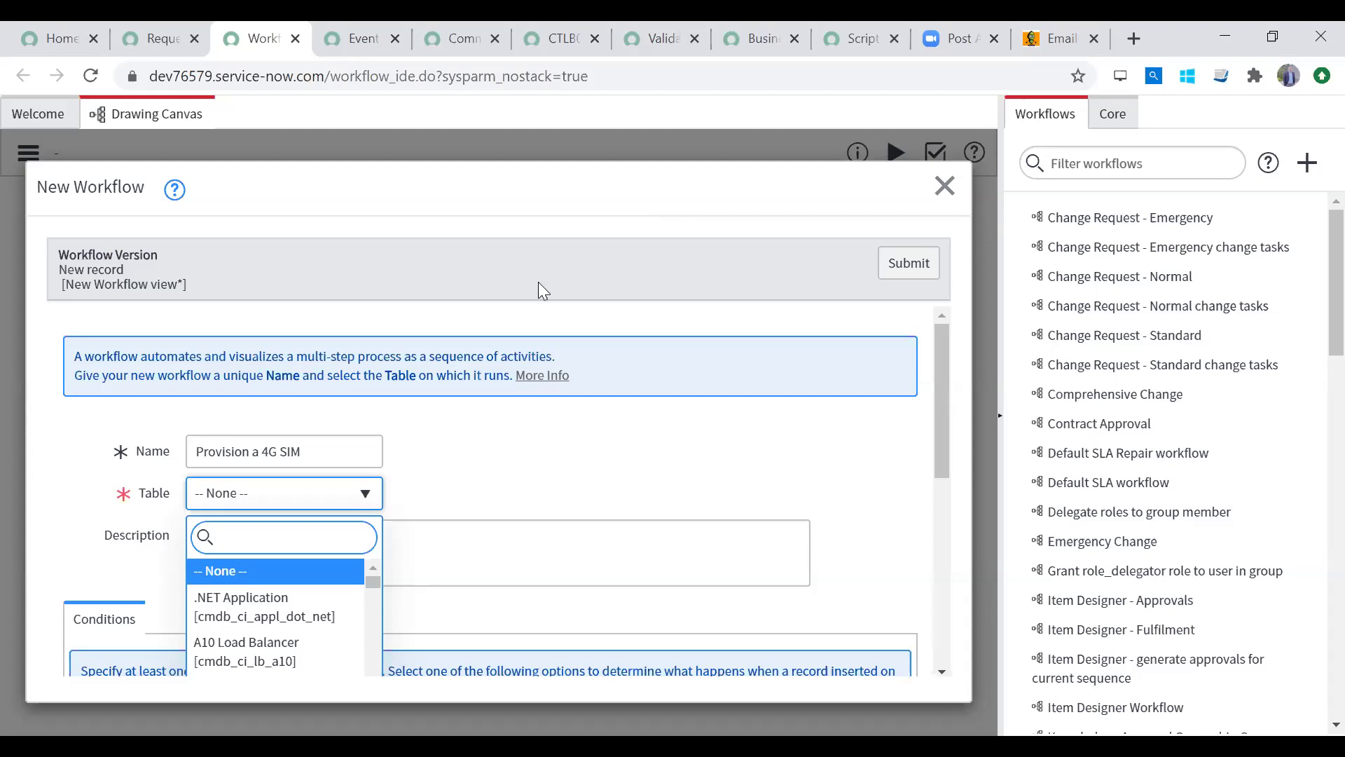
Step: Search the workflow's Table list for 'request' and 'requested item'
text(request i)
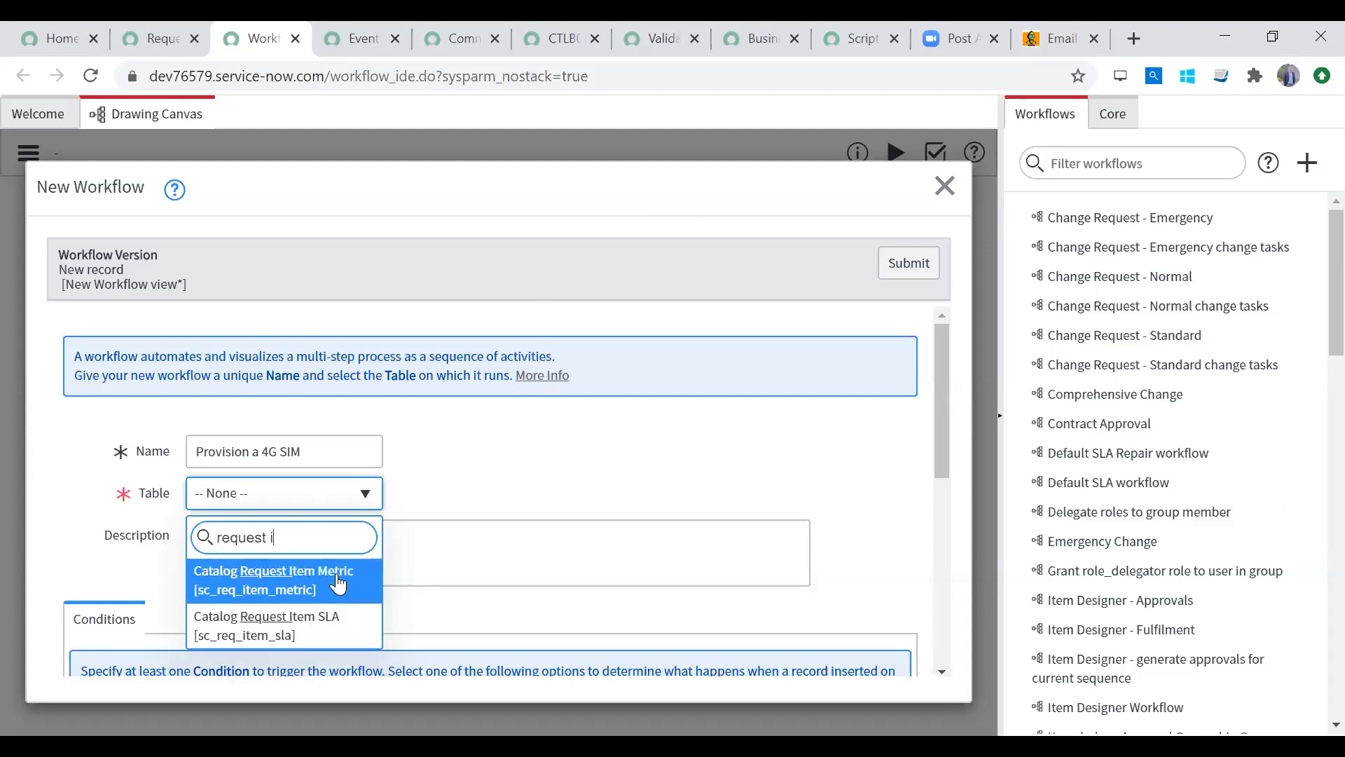
text(t)
click(950, 474)
scroll(941, 473, down, 3)
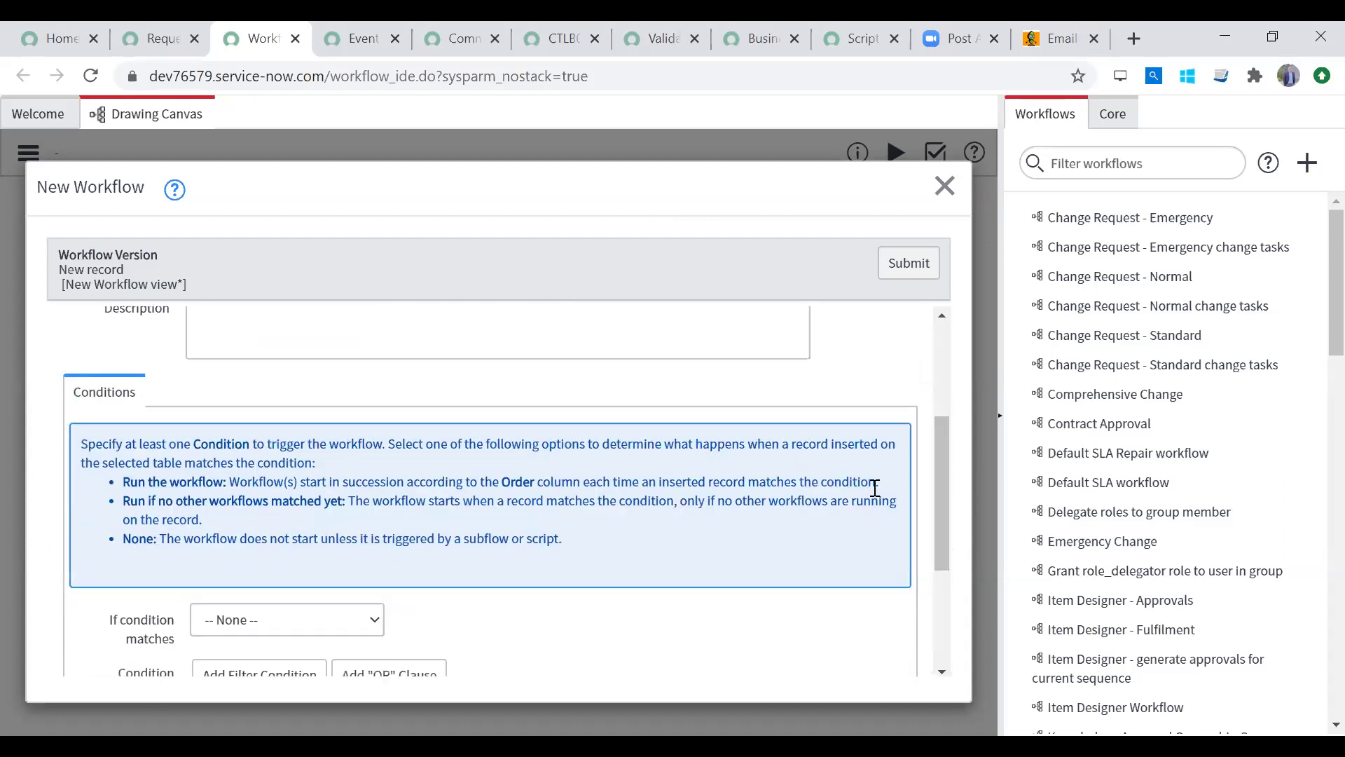
scroll(938, 522, up, 2)
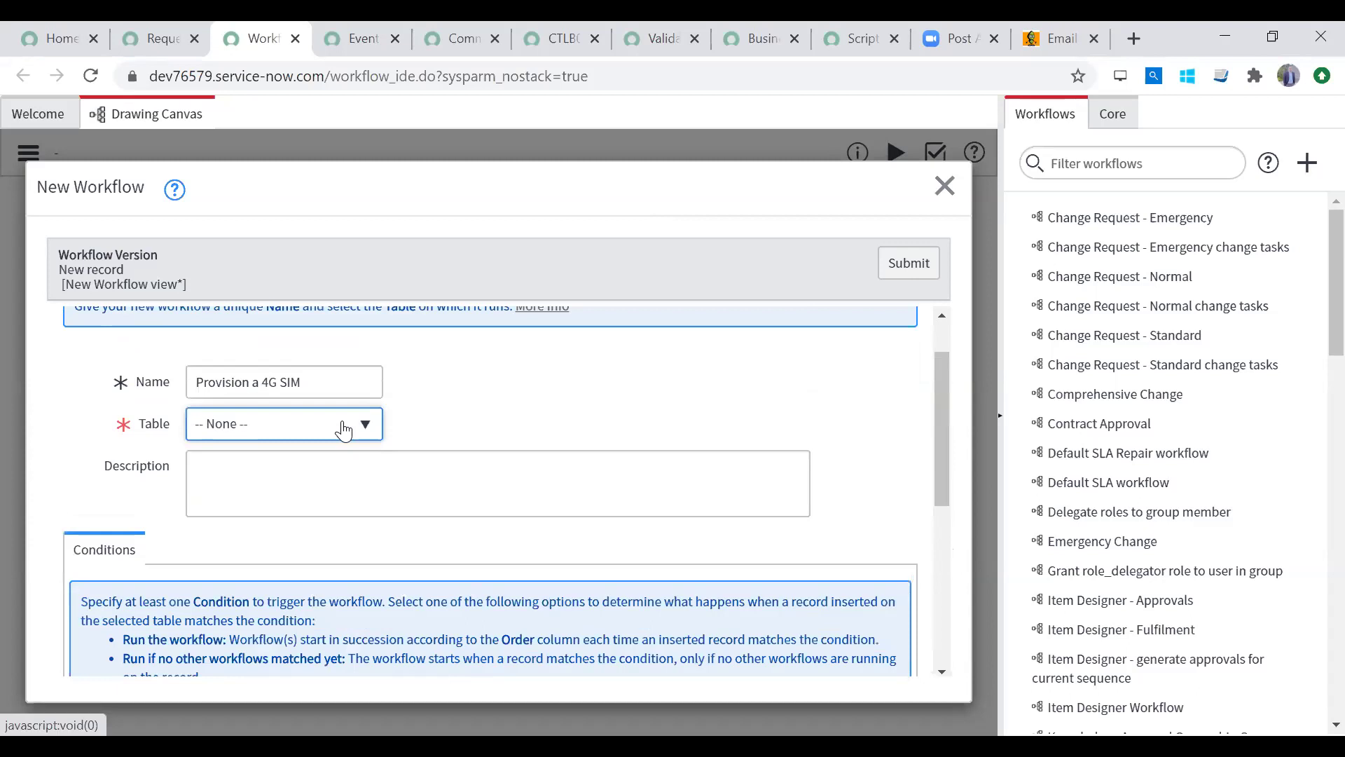
click(346, 429)
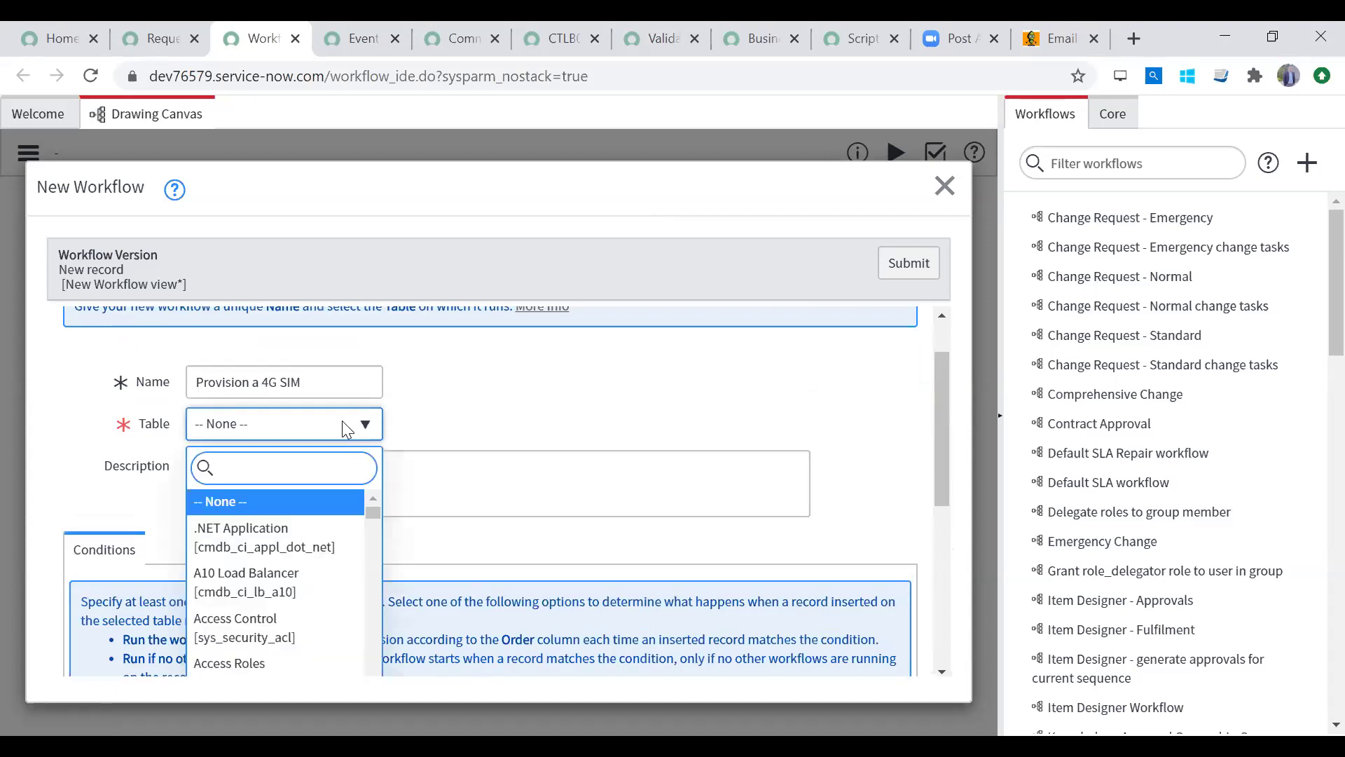
text(request)
drag(372, 523, 376, 556)
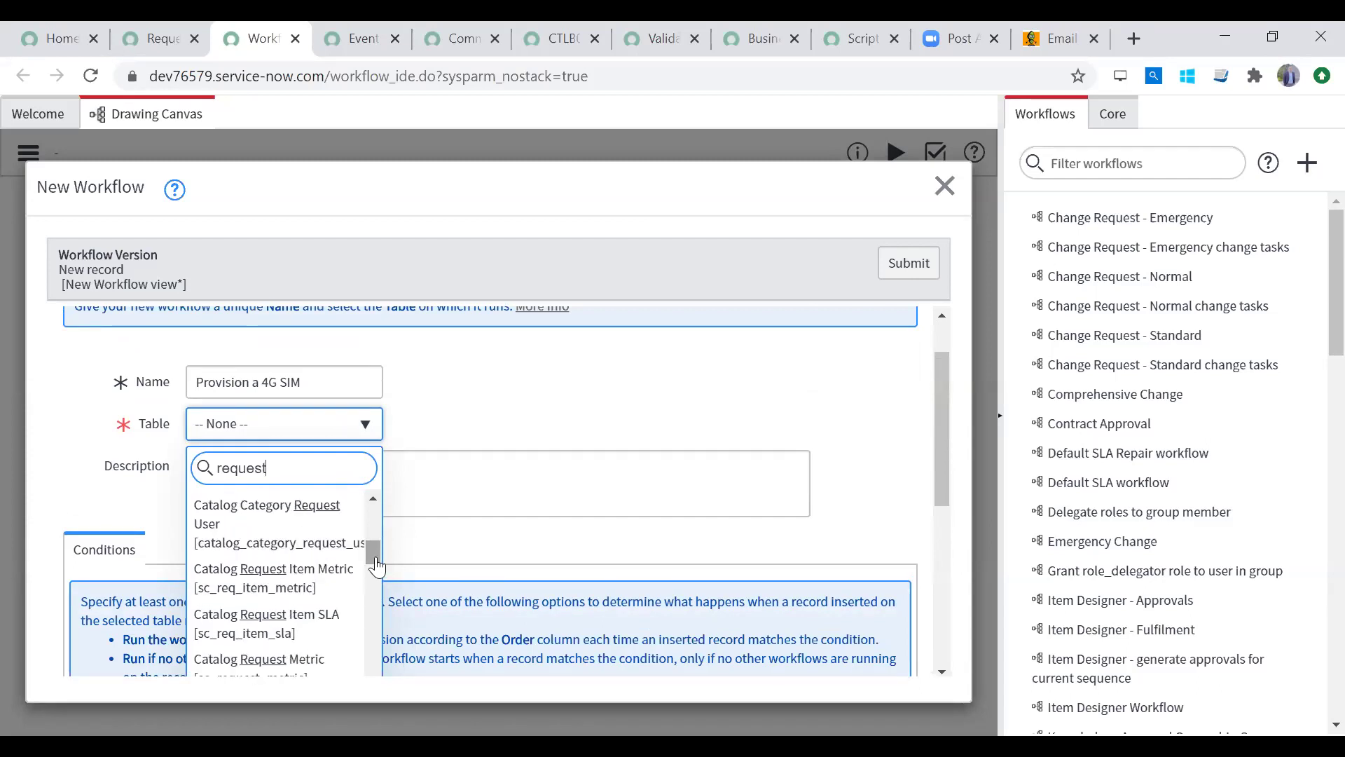
text(ed item)
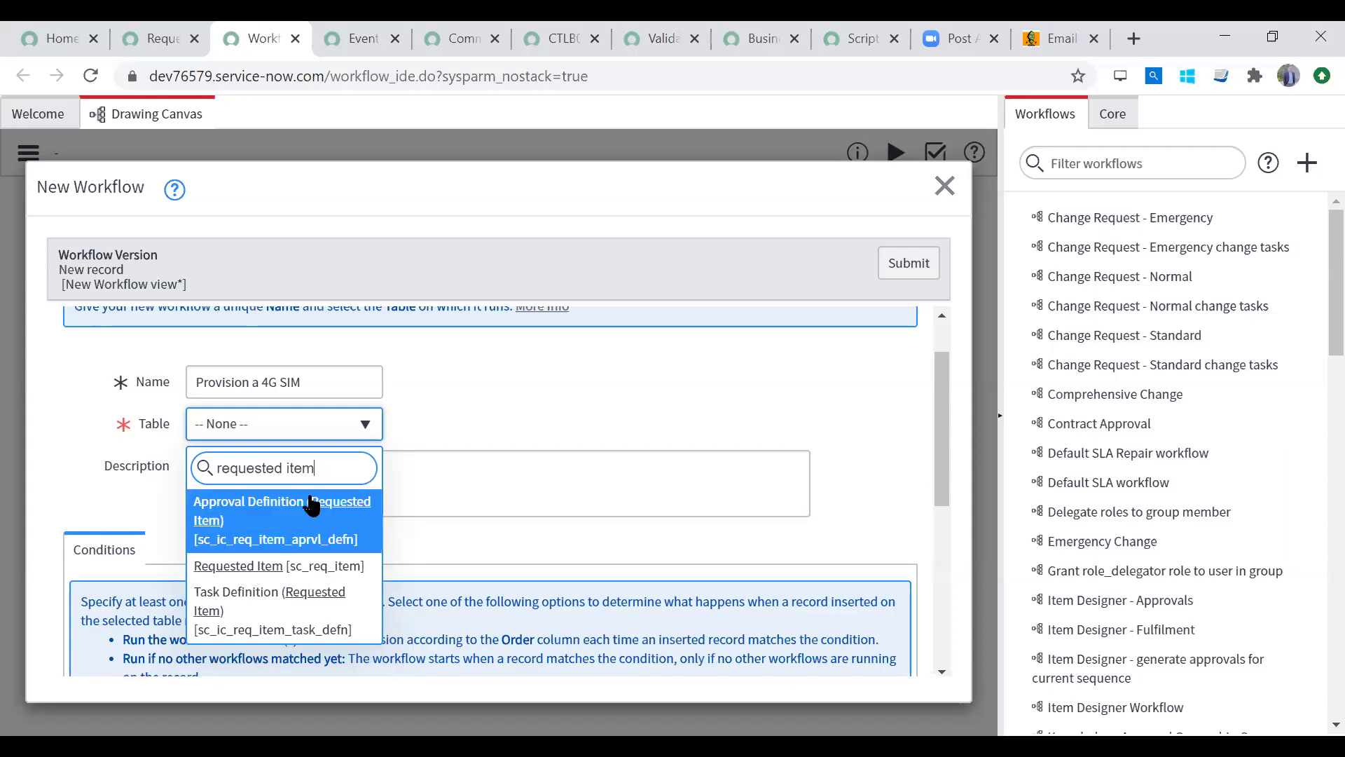
Step: After trying 'Requests' and 'Catalog Task', set the Table to Requested Item [sc_req_item]
drag(348, 481, 112, 466)
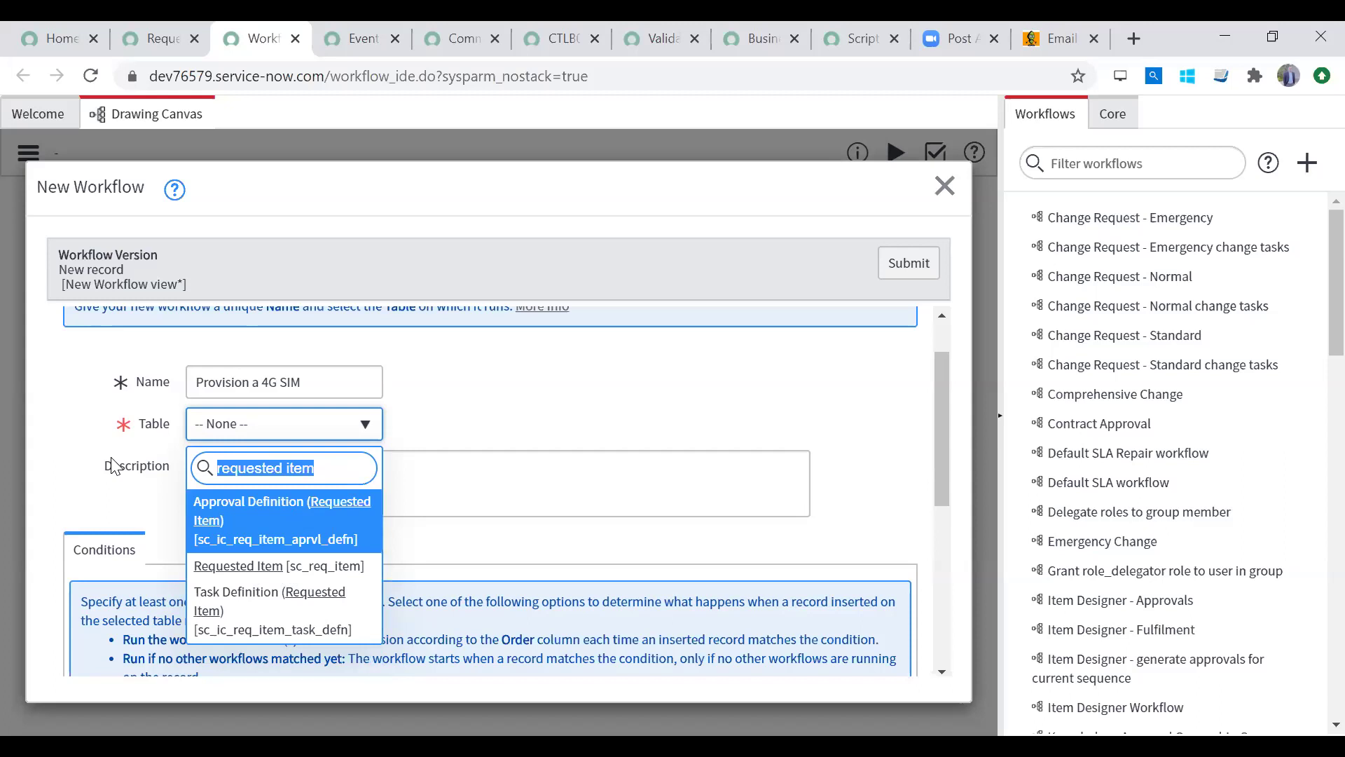
text(Requests)
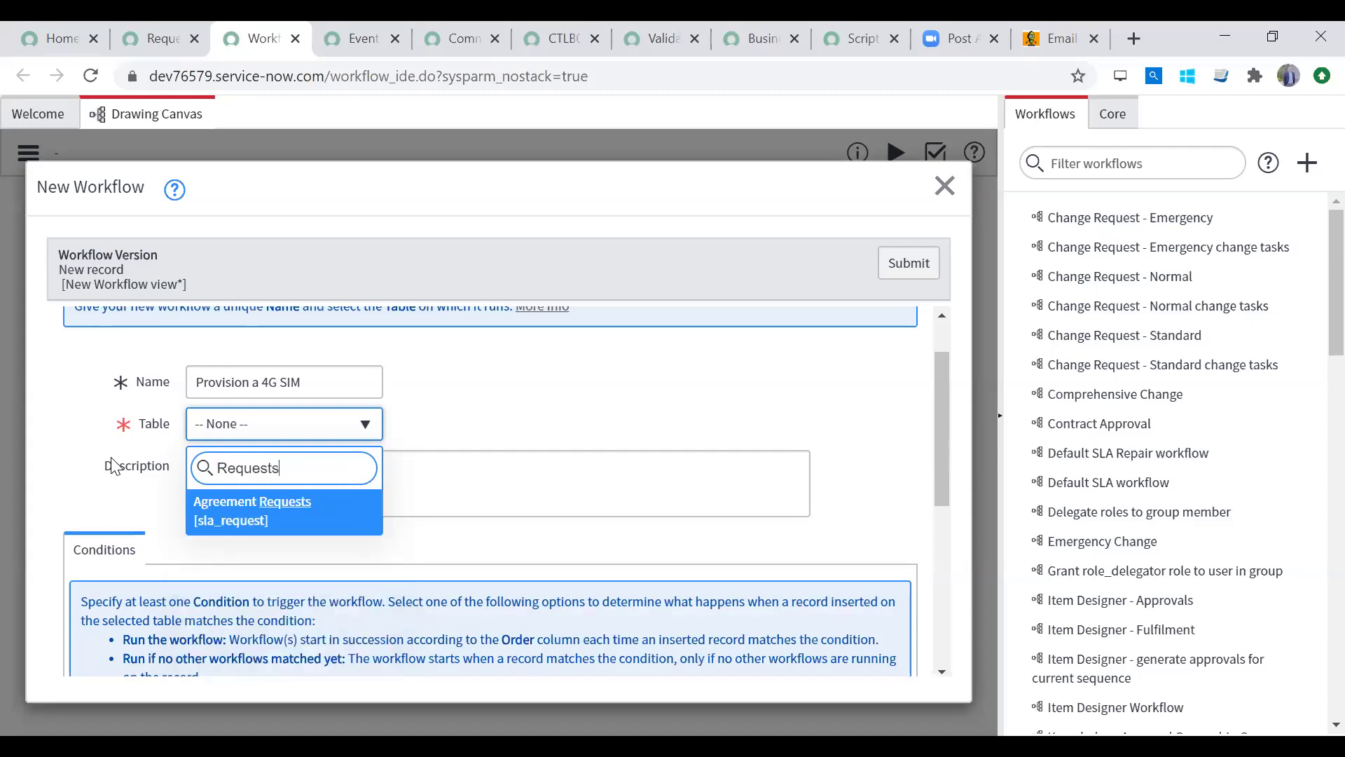
key(BackSpace)
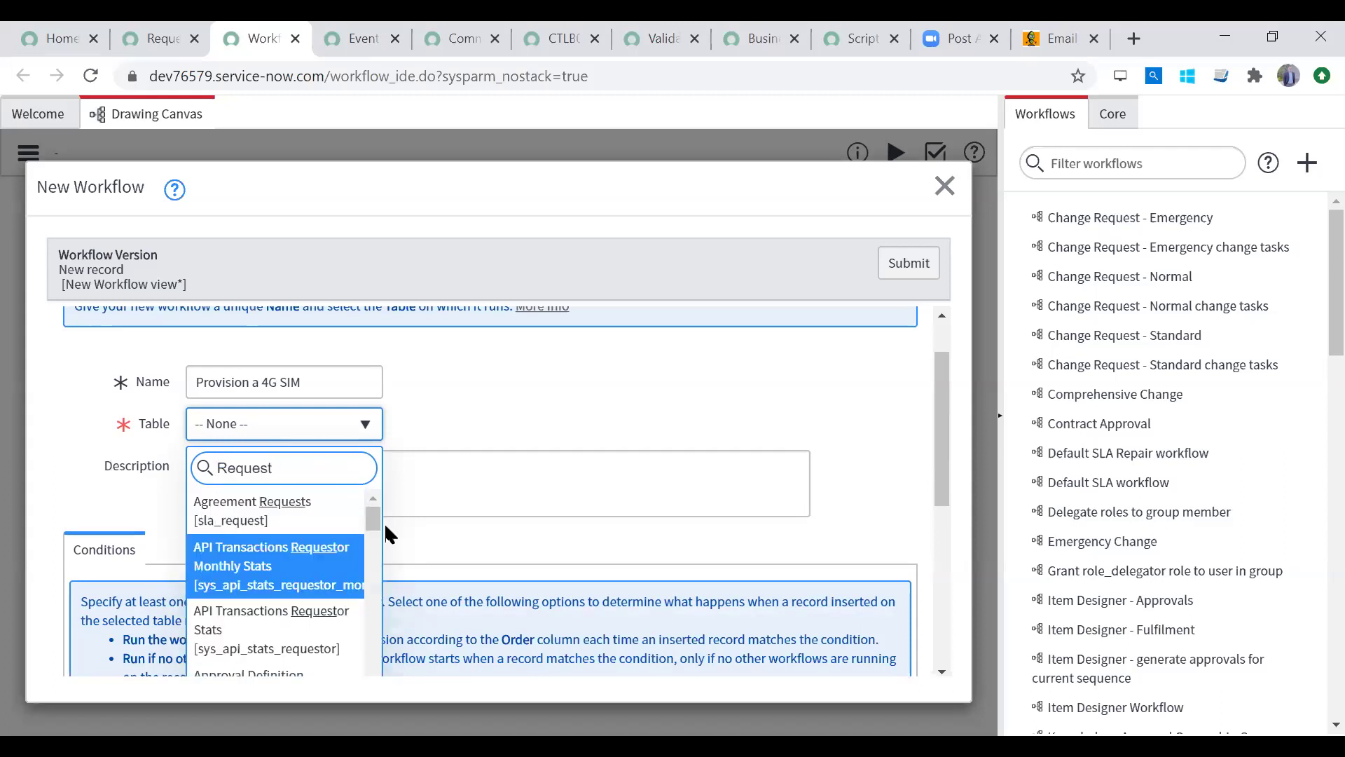
drag(375, 517, 373, 615)
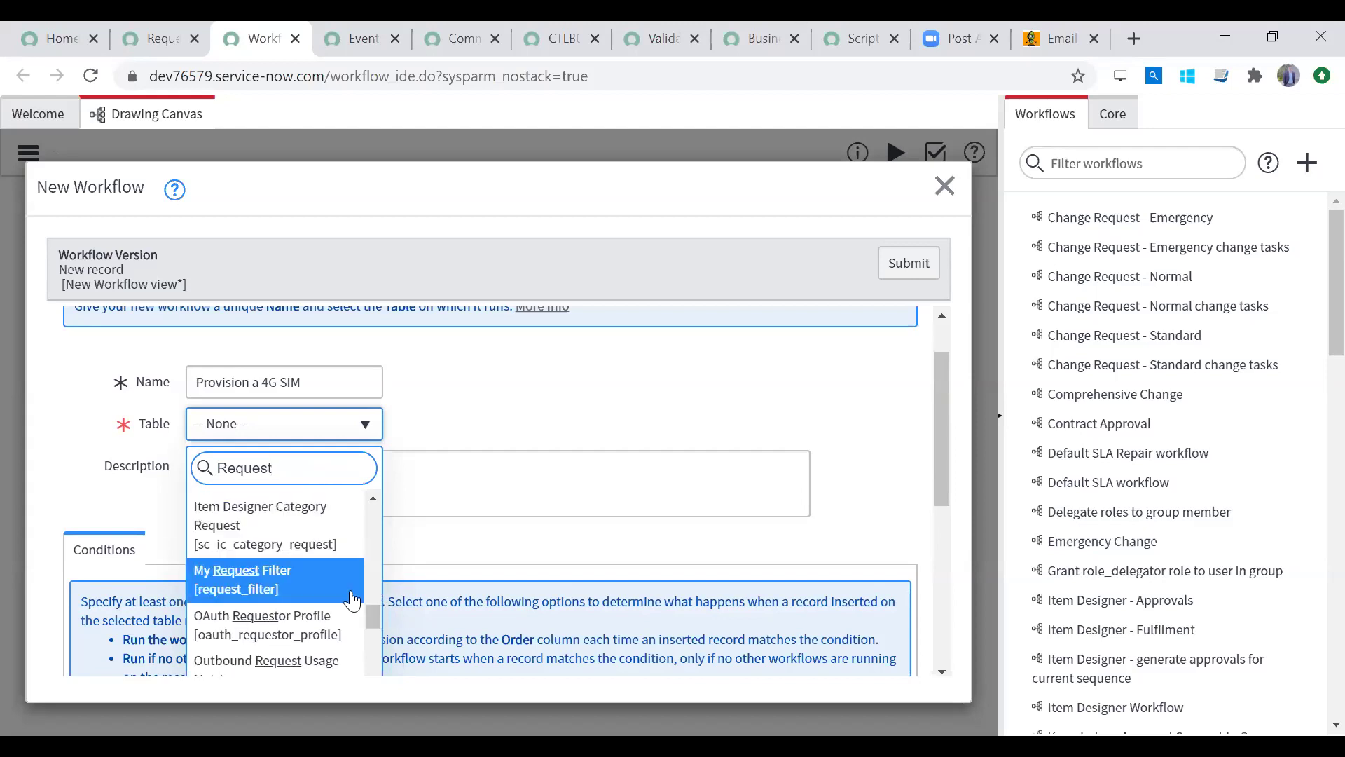
drag(370, 617, 373, 646)
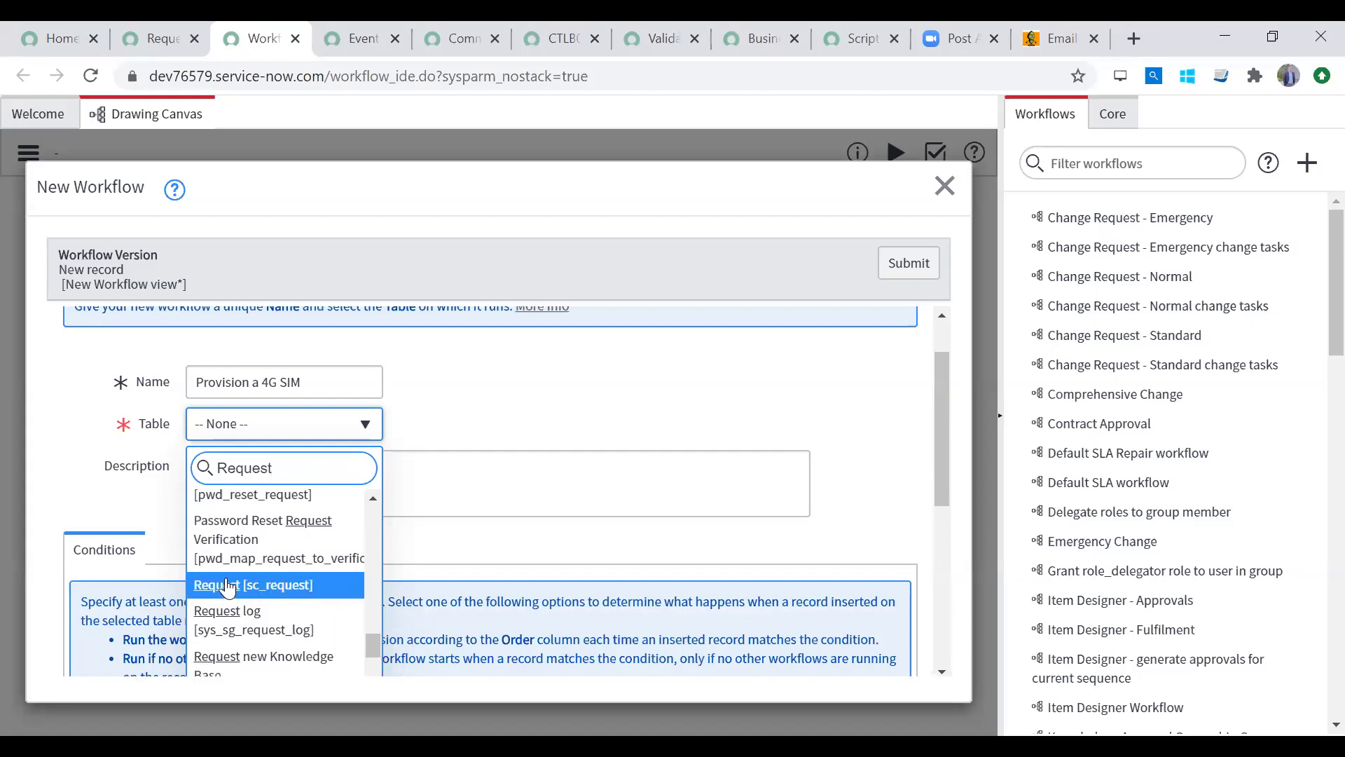
text(ed Ite)
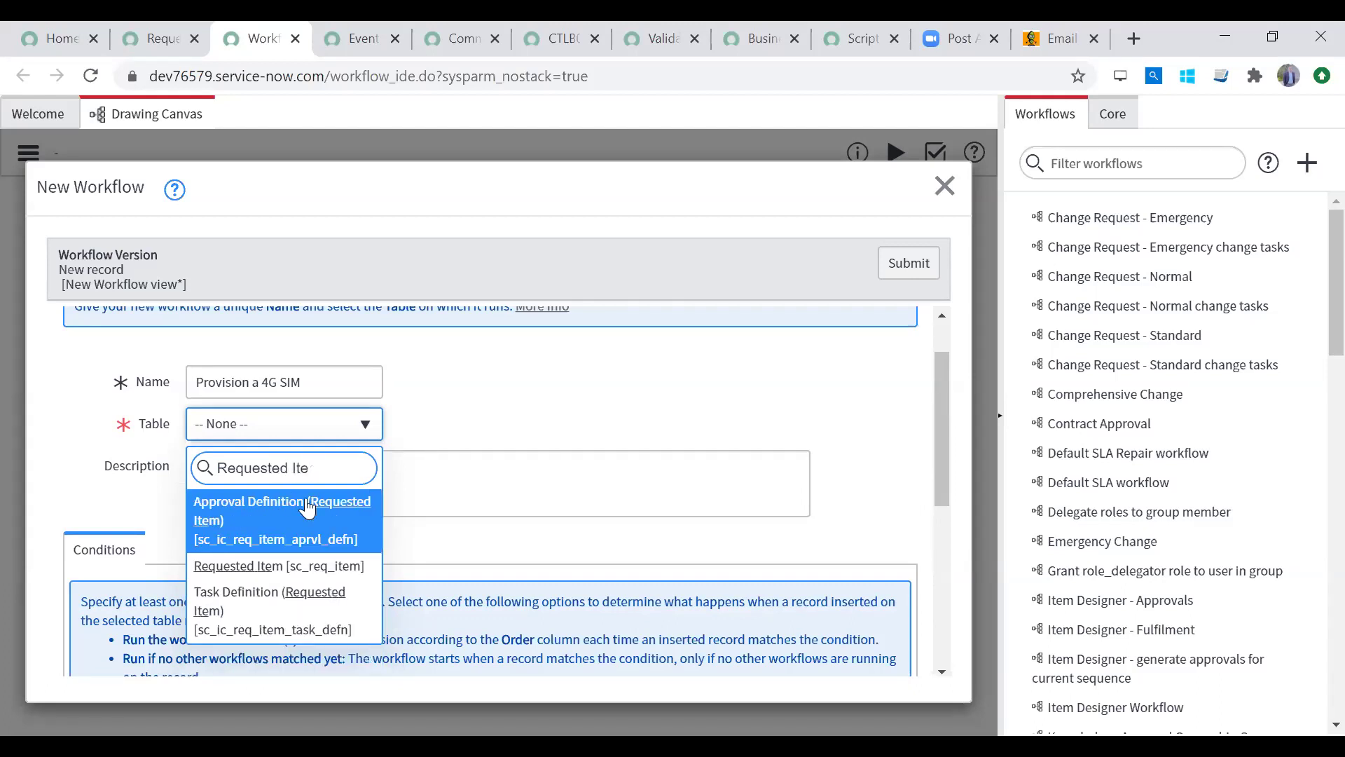
drag(339, 466, 45, 443)
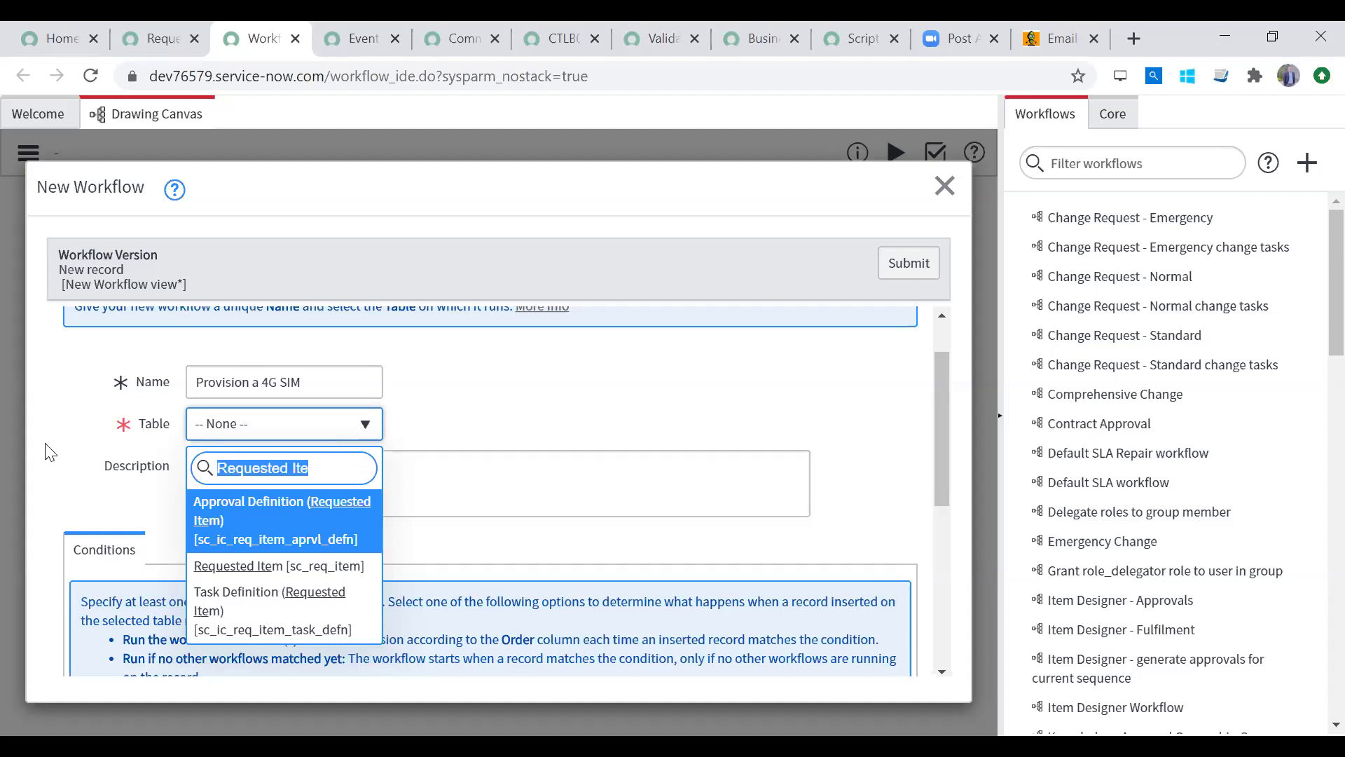
text(Catalog Task)
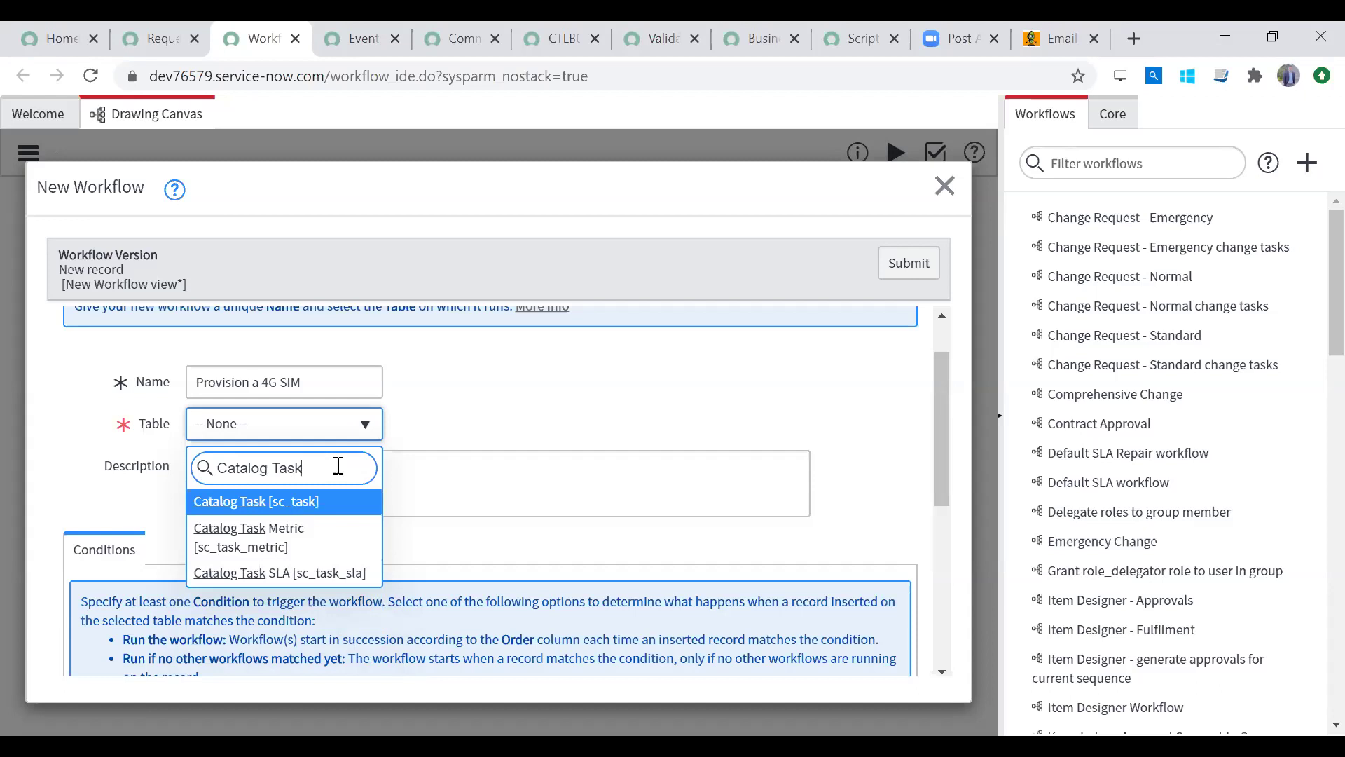
drag(338, 464, 75, 444)
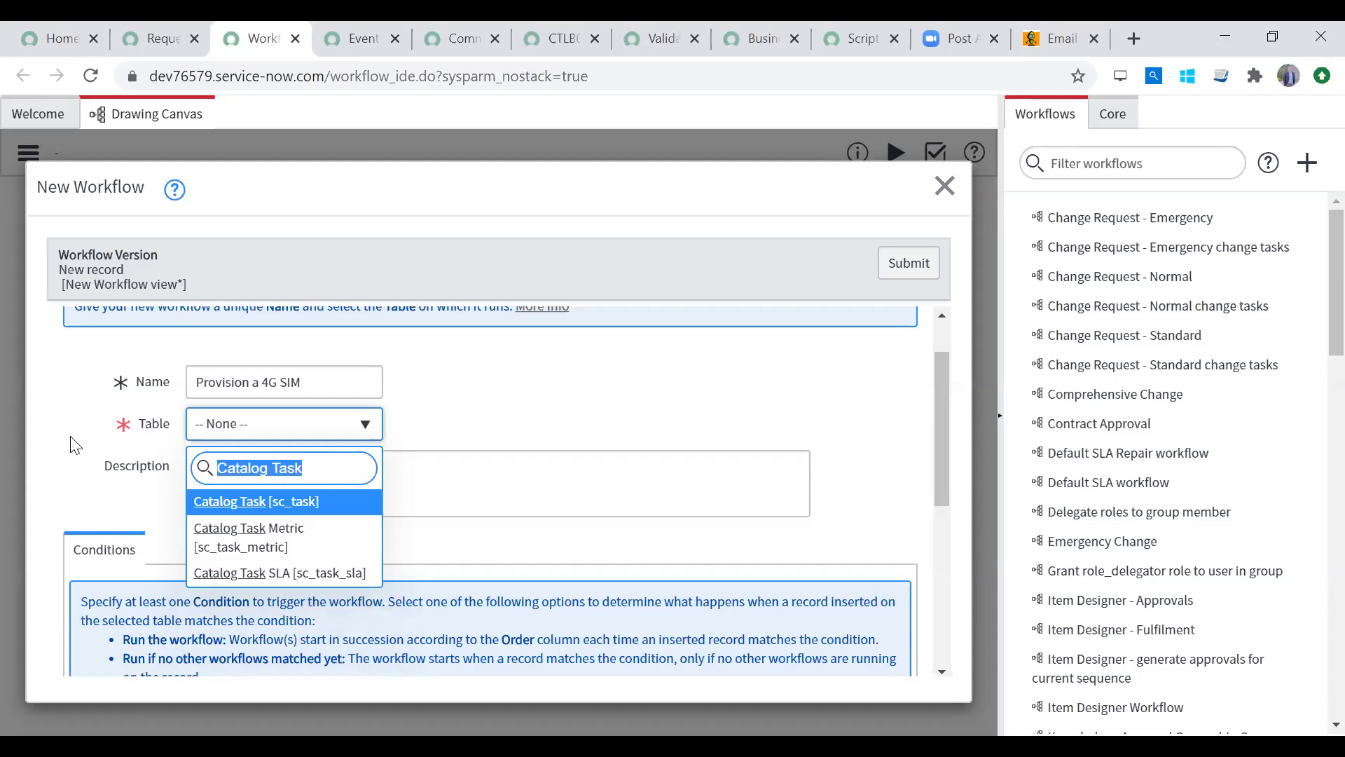
text(request)
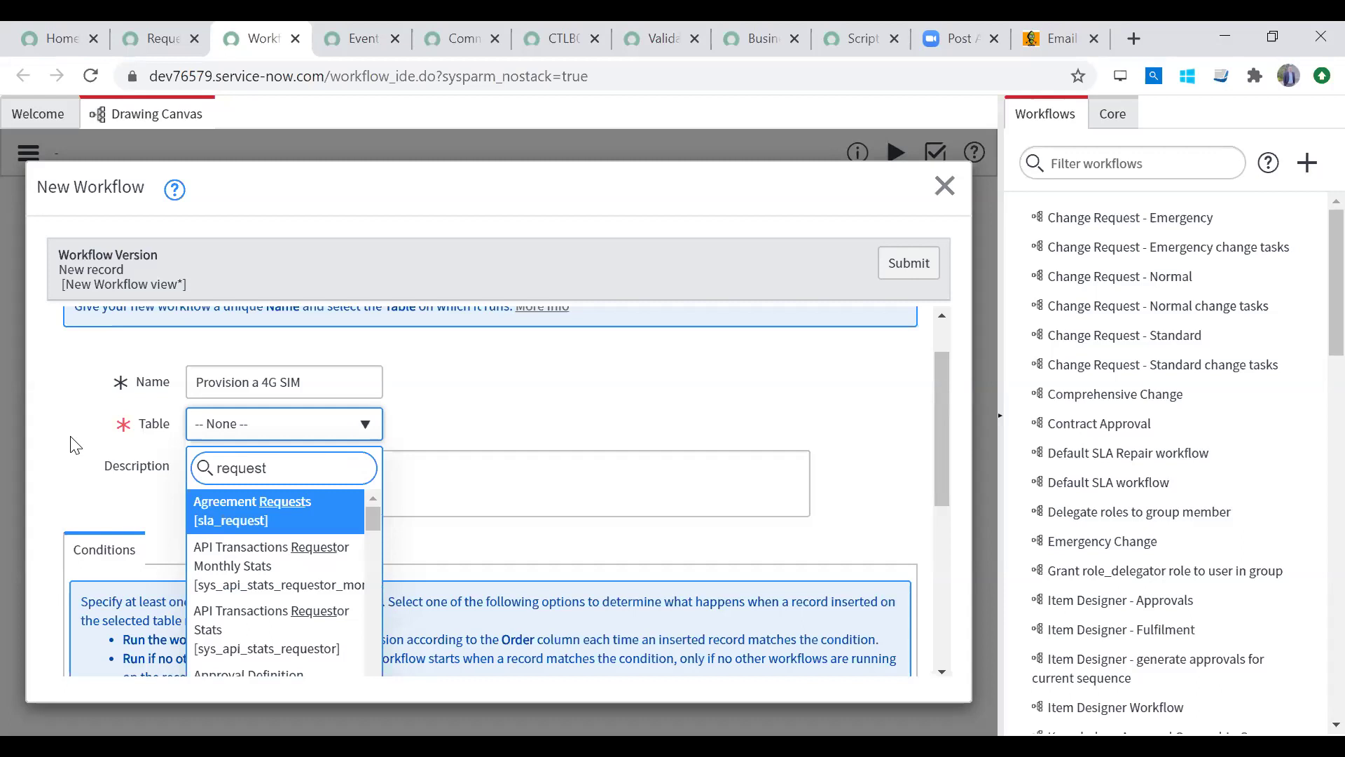
text(ed ite)
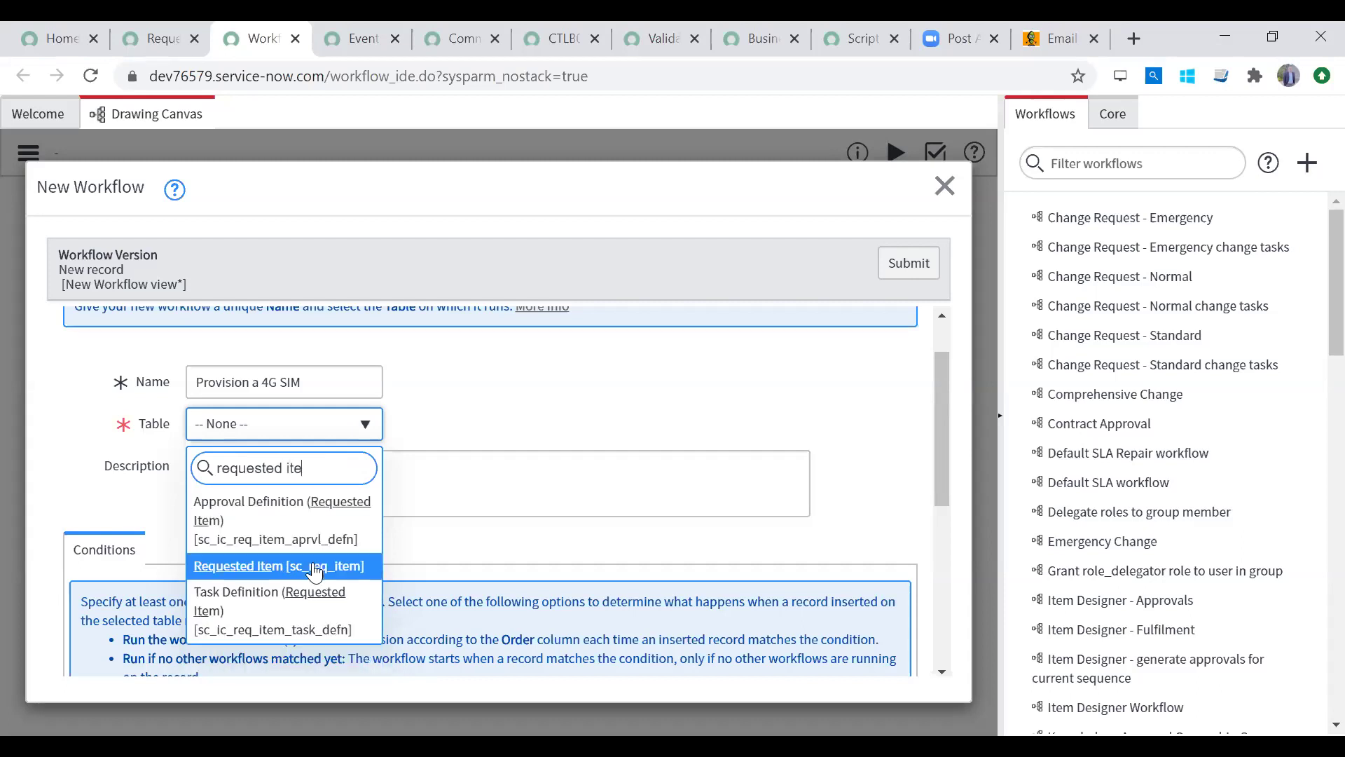
key(Return)
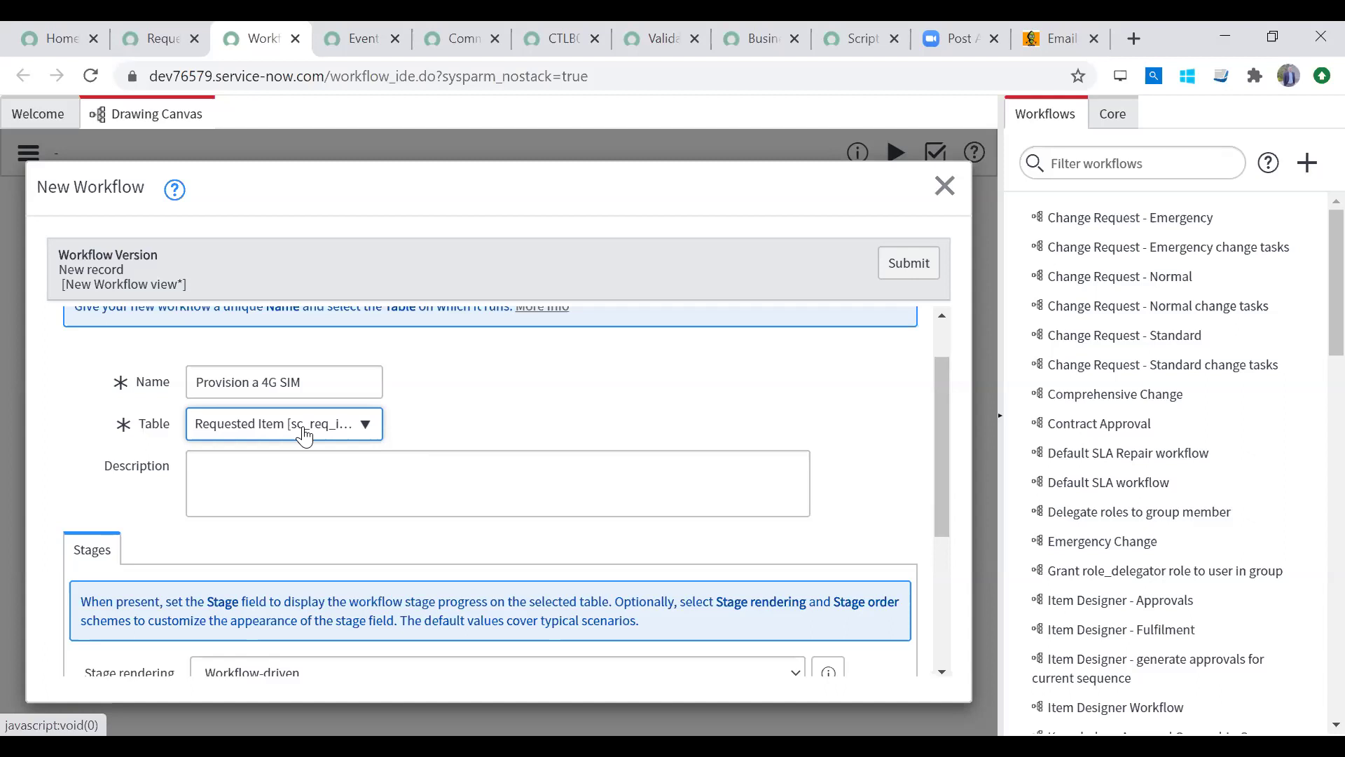
Step: Switch to the browser tab showing the Request a 4G SIM catalog item
click(163, 36)
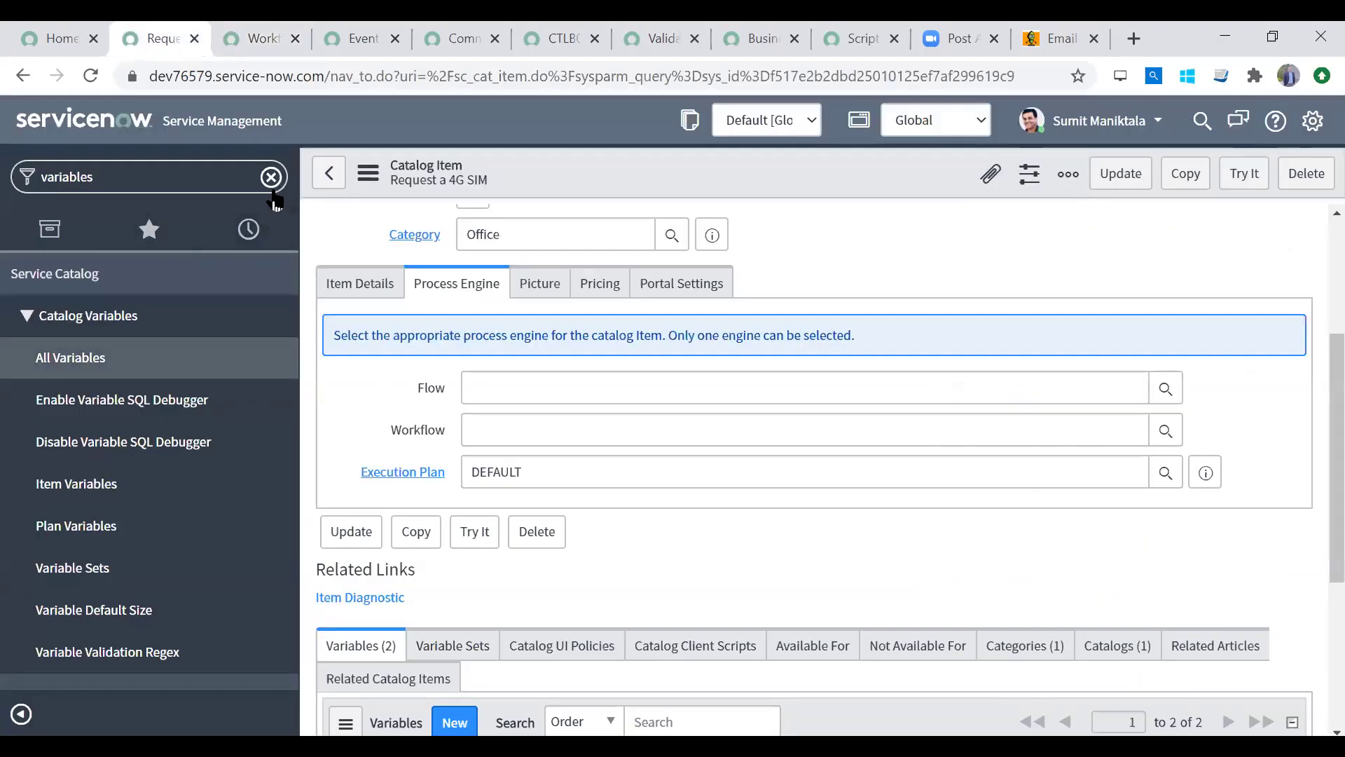
Step: Clear the navigator filter and add Developer Laptop (Mac) from Service Catalog Hardware to the cart
click(274, 176)
click(126, 442)
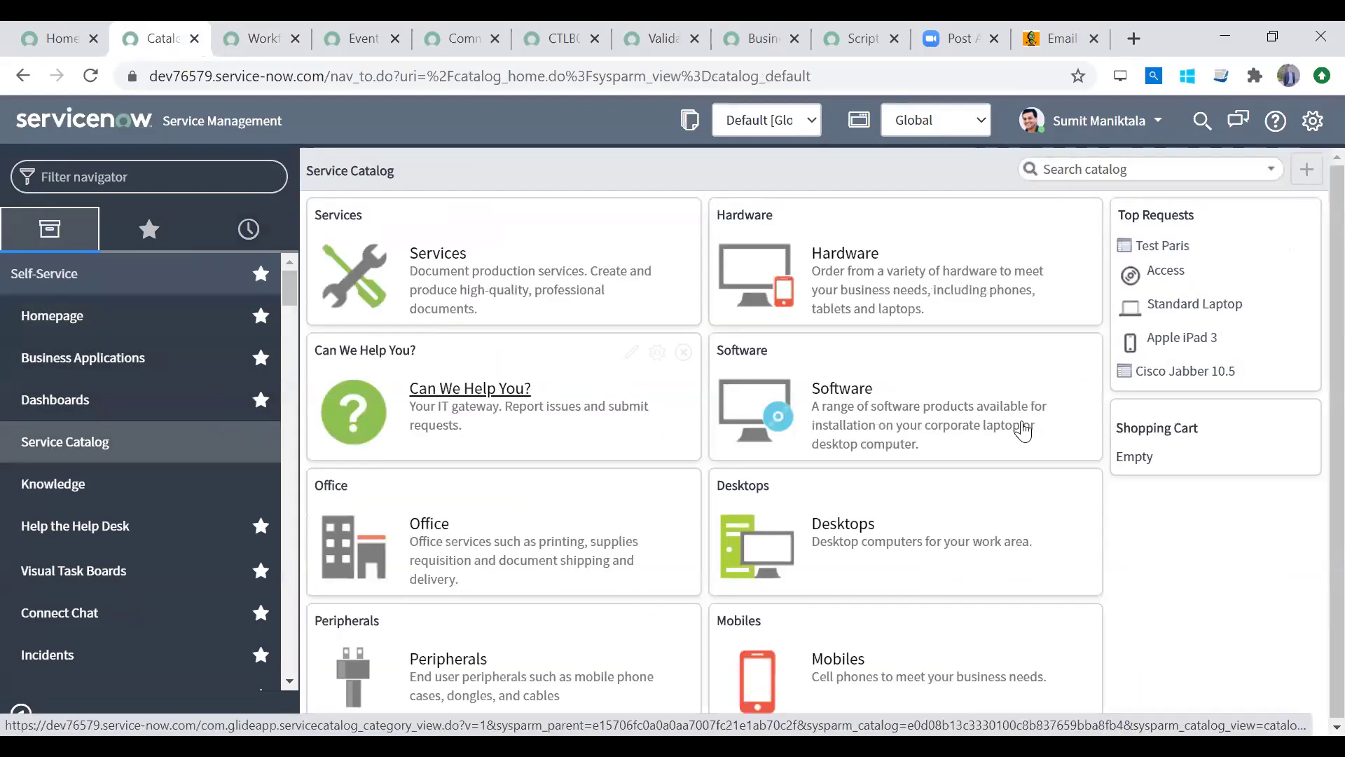
click(817, 256)
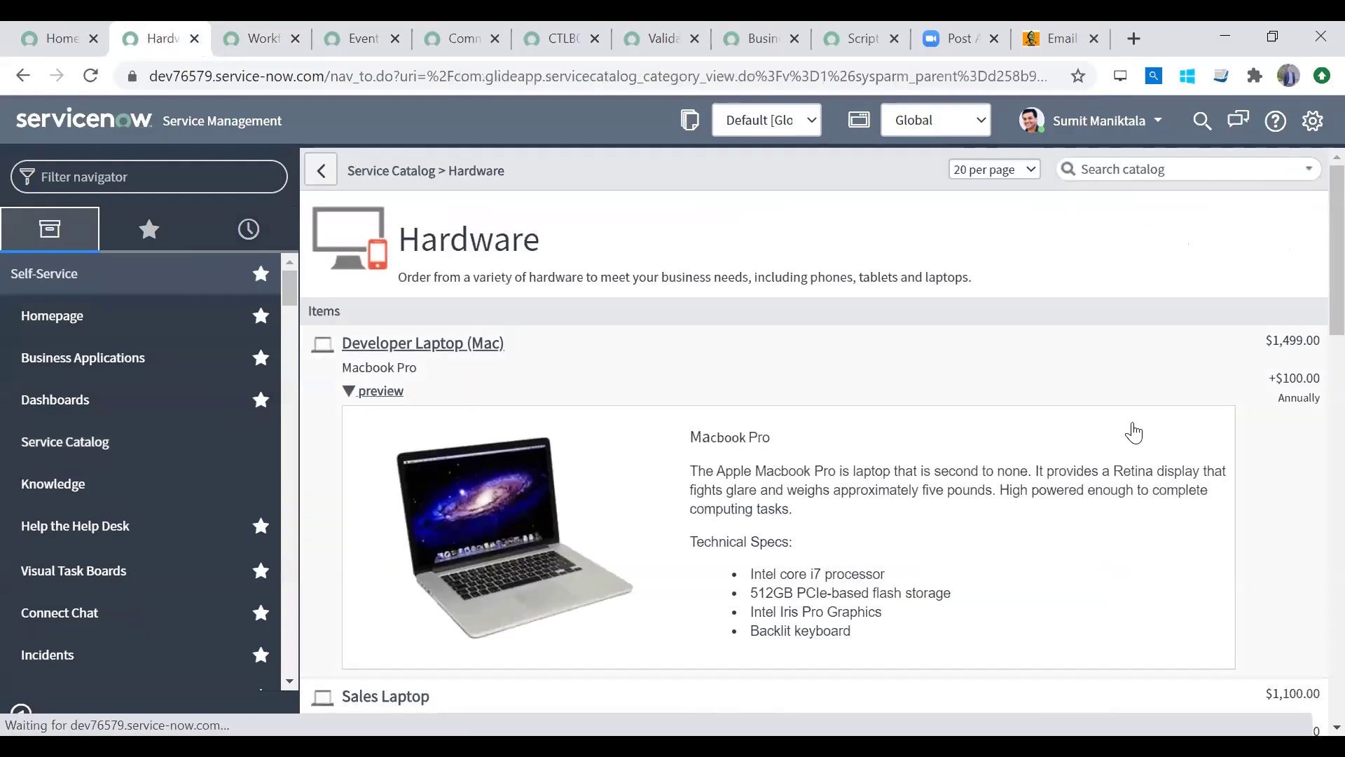
click(456, 343)
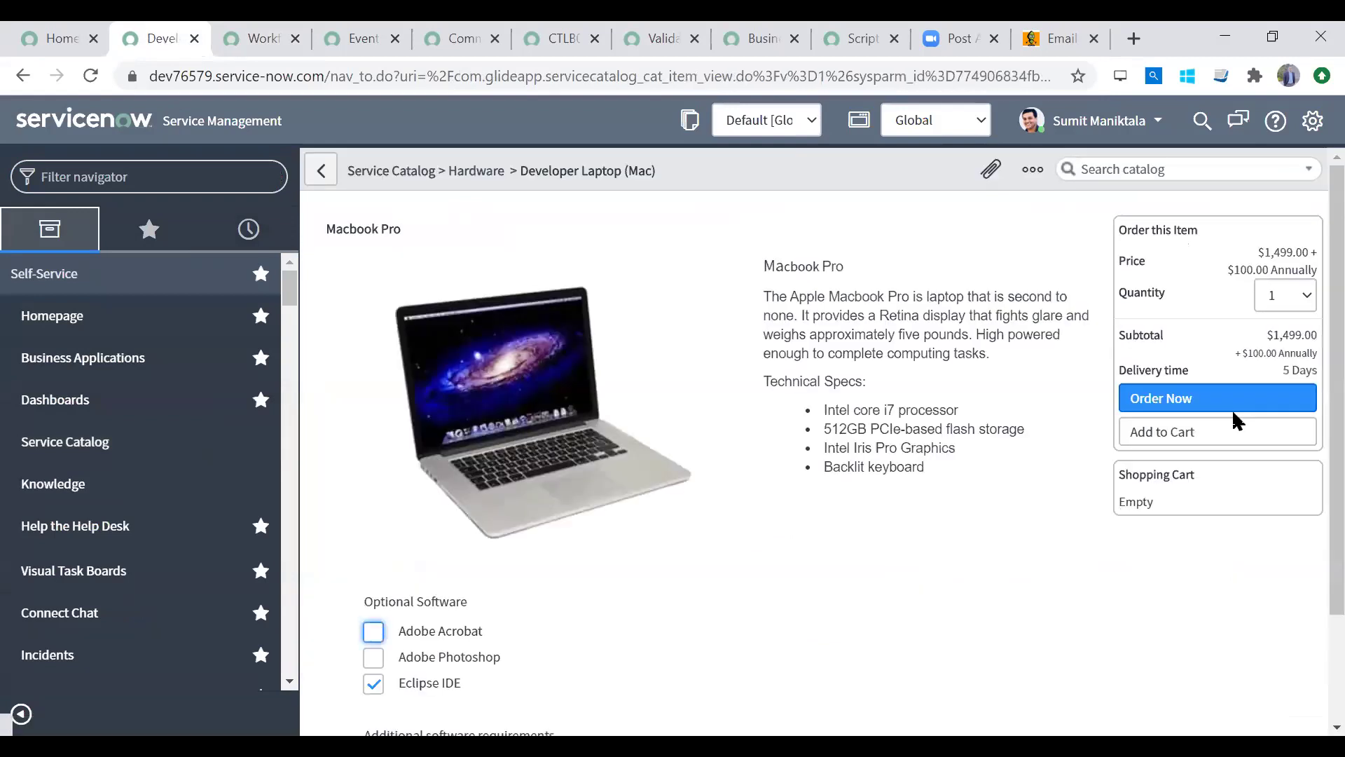
click(1217, 441)
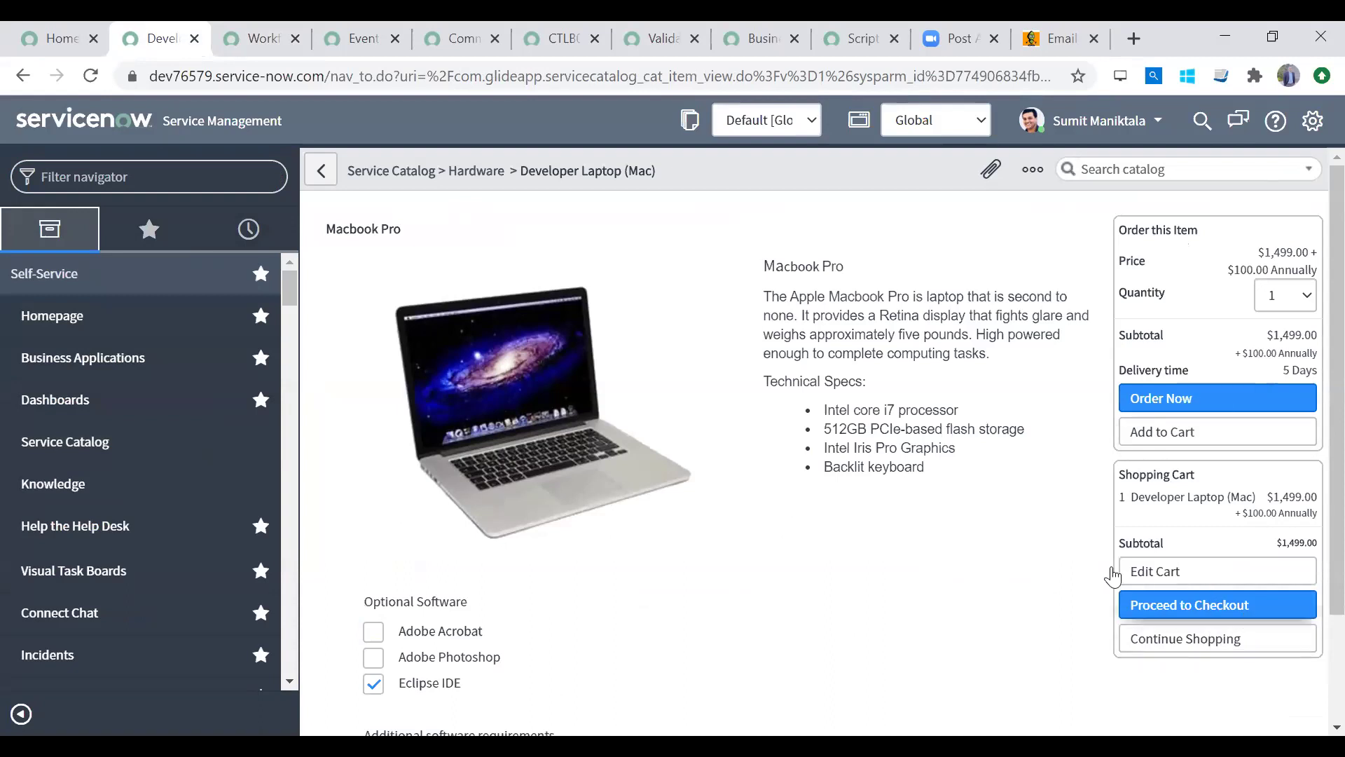
Step: Add the Brother Network-Ready Color Laser Printer from Printers and check out the cart
click(1207, 641)
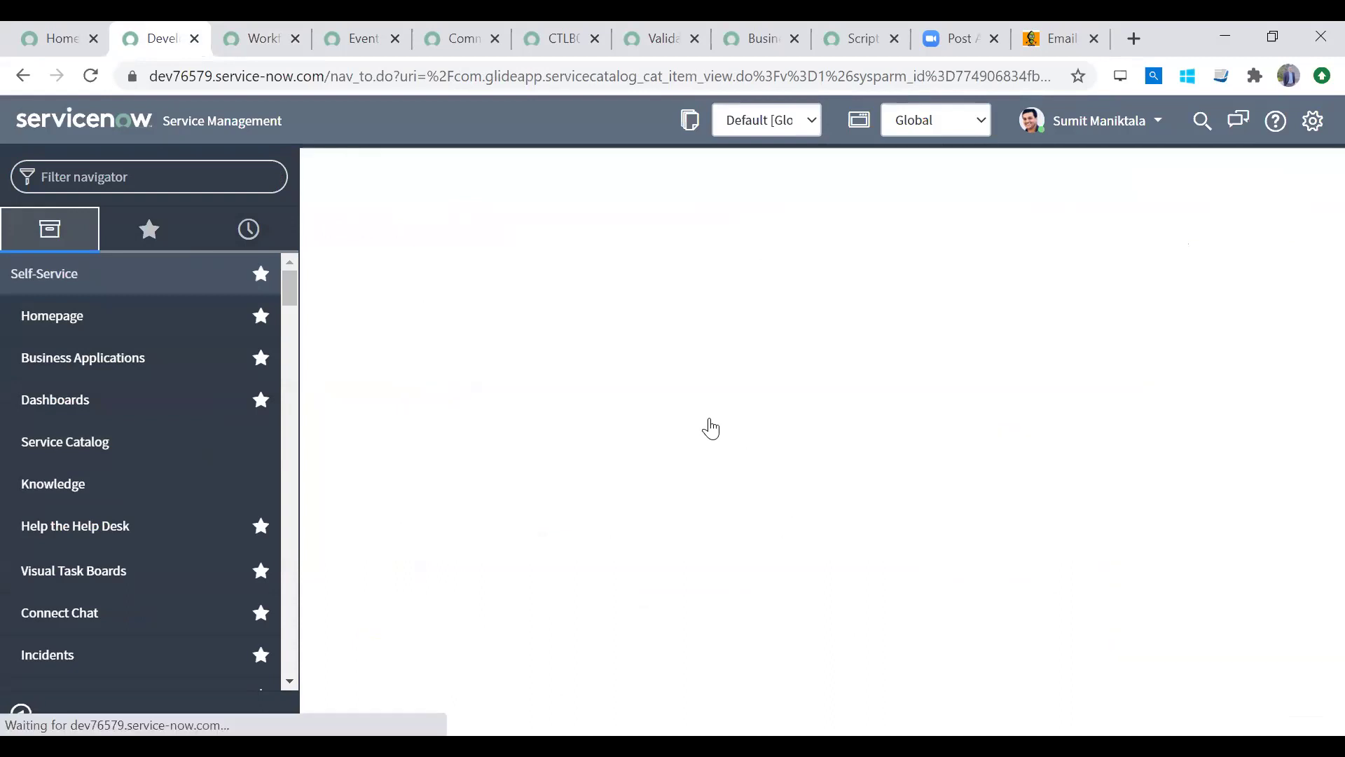
scroll(1310, 283, down, 12)
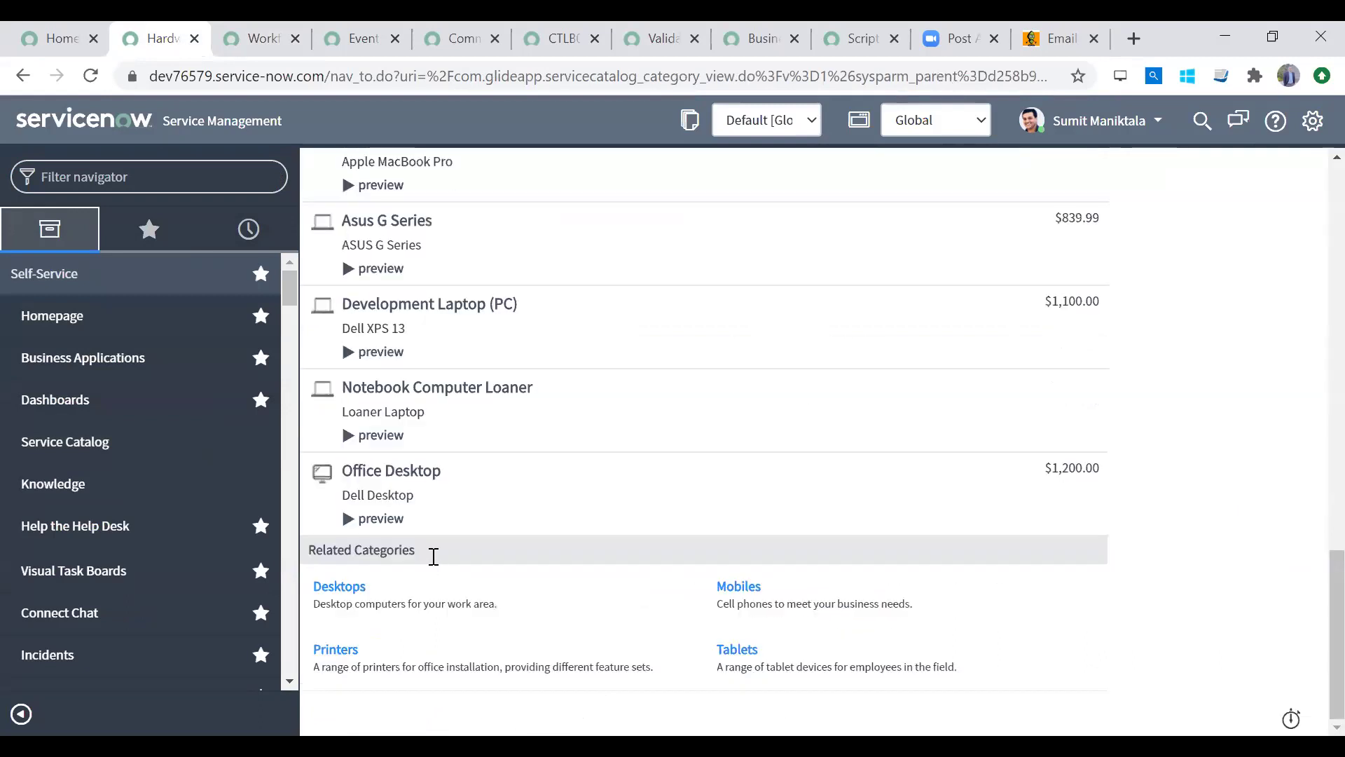
click(345, 646)
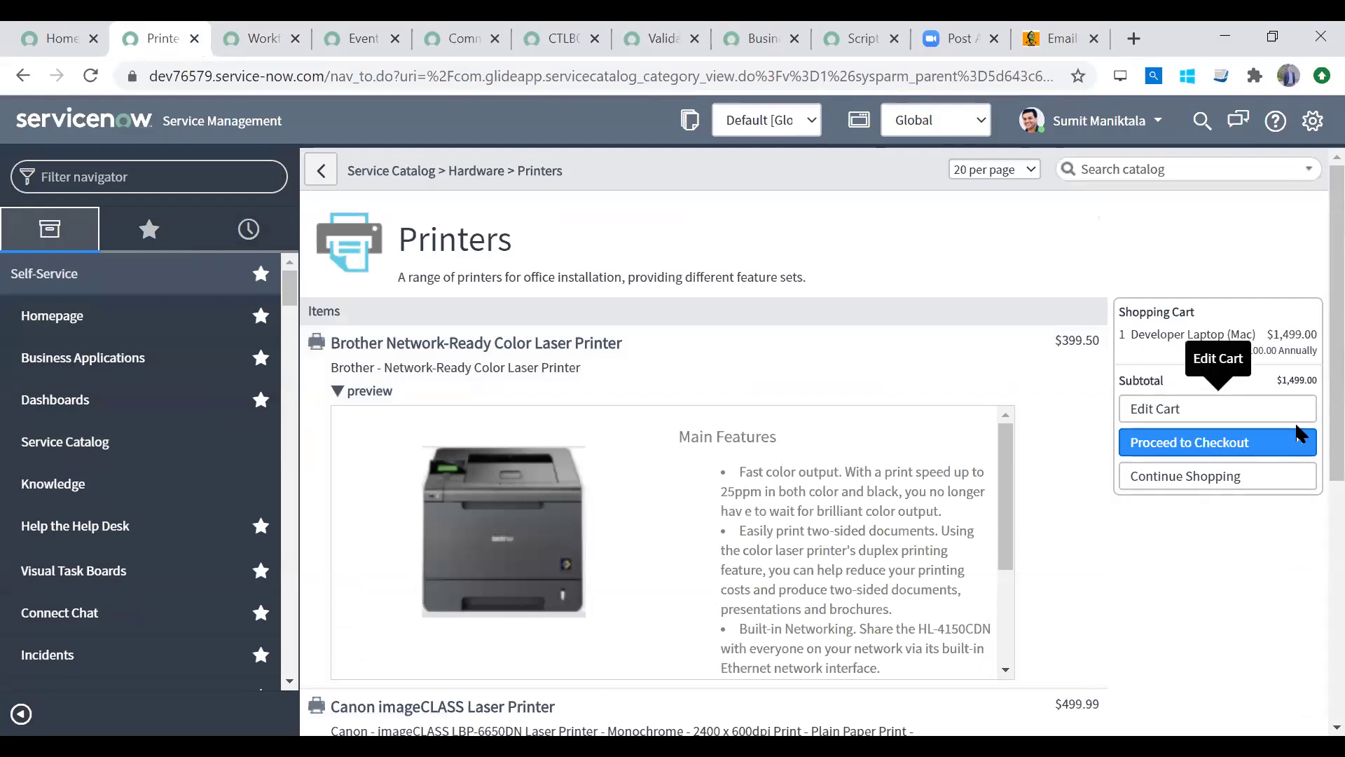
scroll(1310, 581, down, 4)
scroll(1310, 367, up, 4)
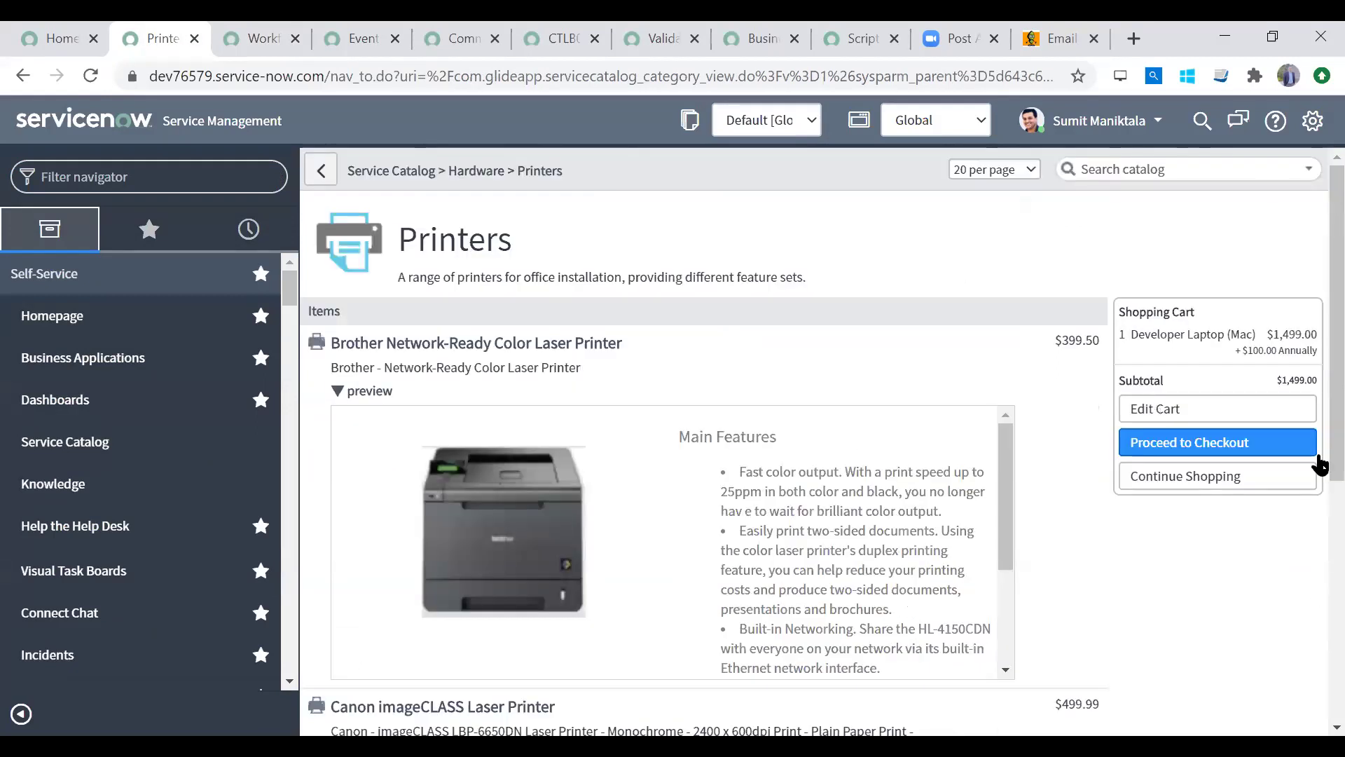
click(591, 354)
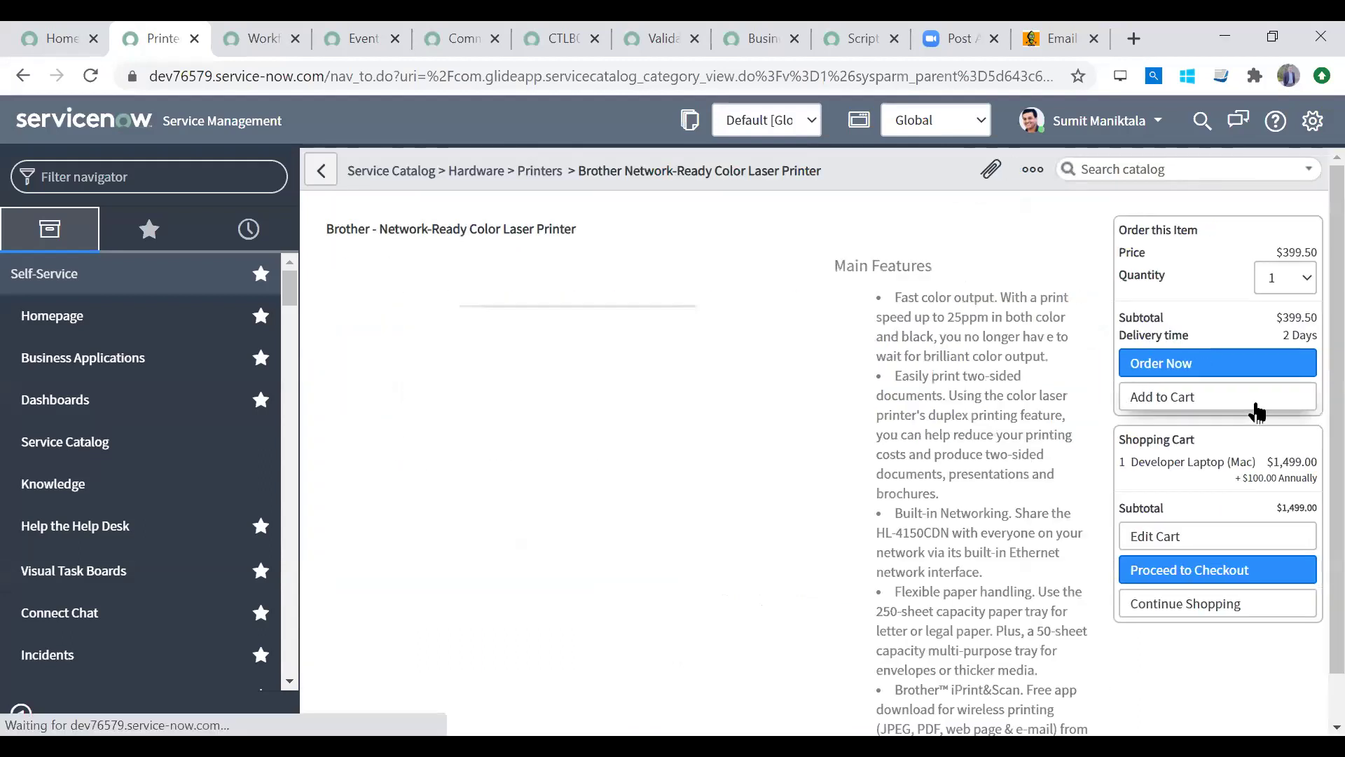
click(1254, 399)
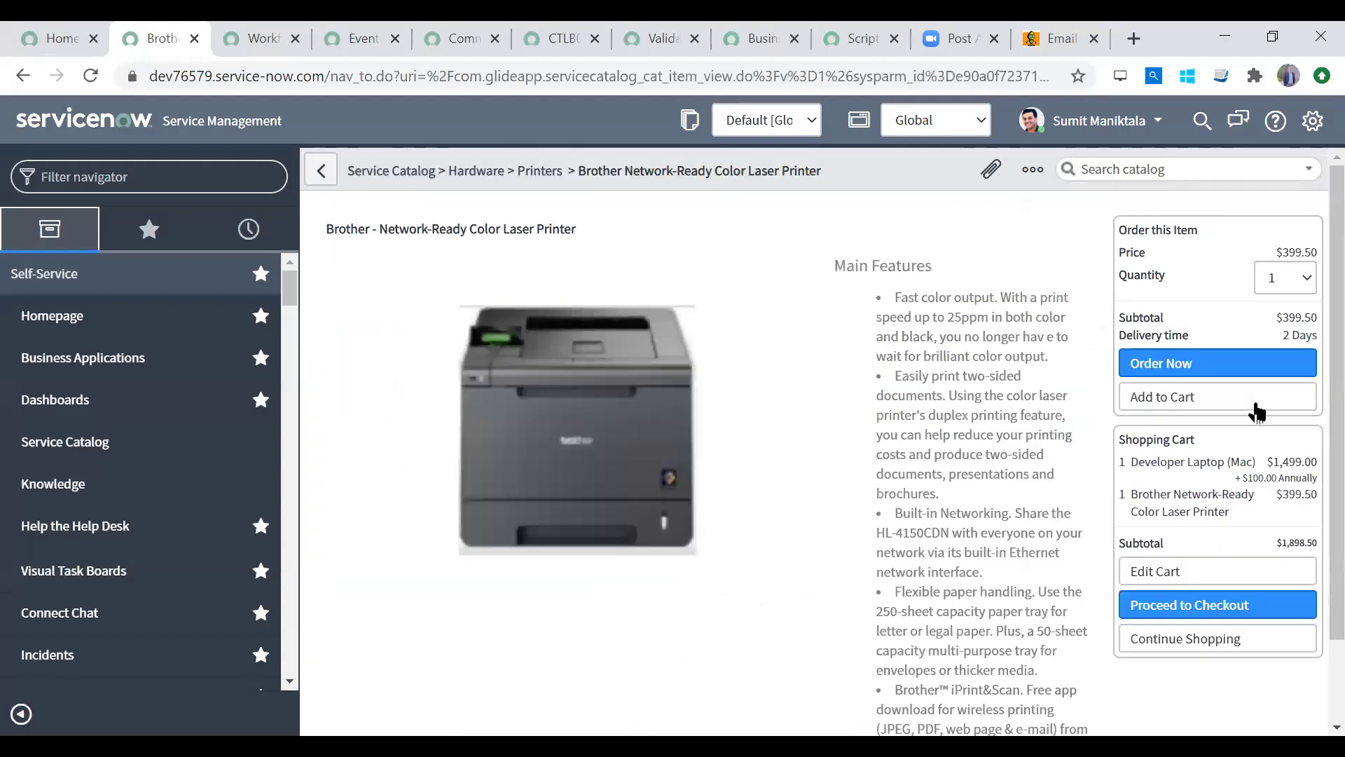
click(1270, 605)
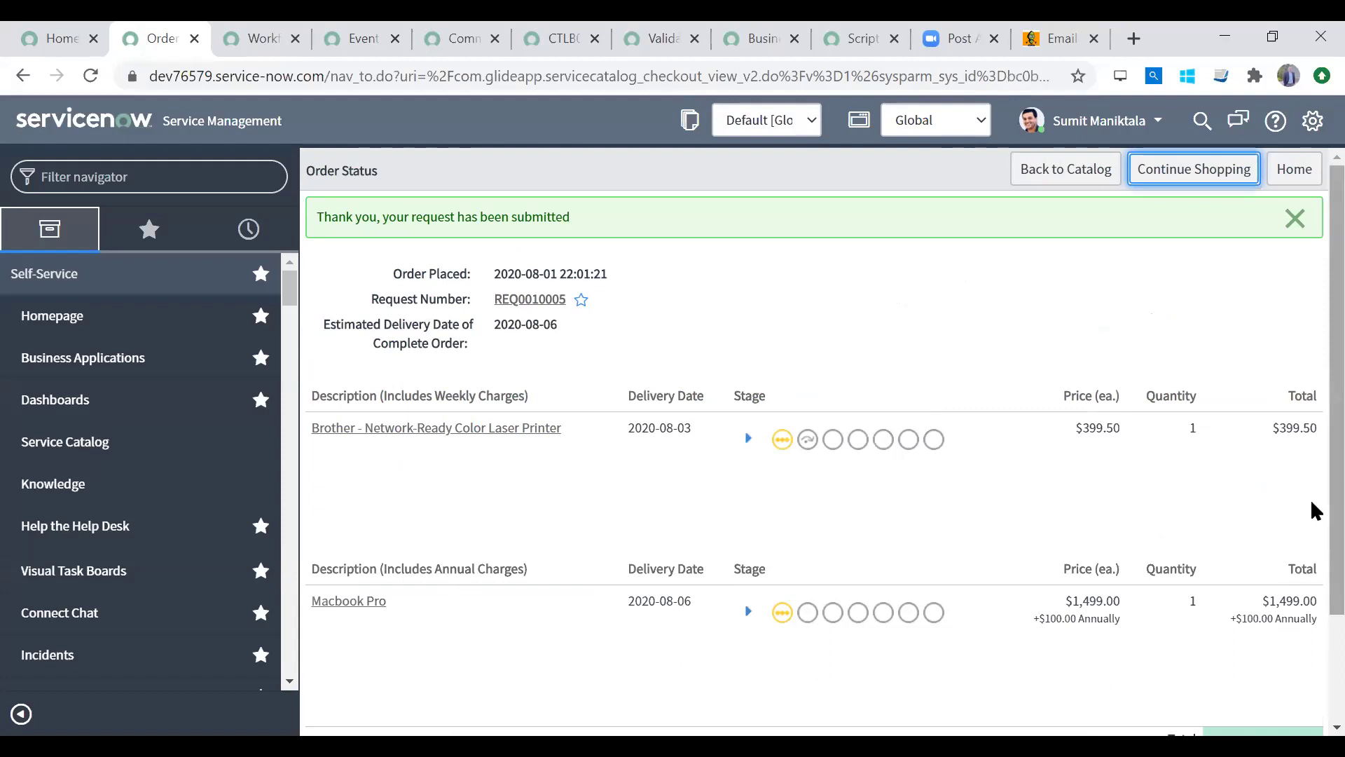
Step: Open the submitted request REQ0010005 from the Order Status page
drag(415, 274, 626, 298)
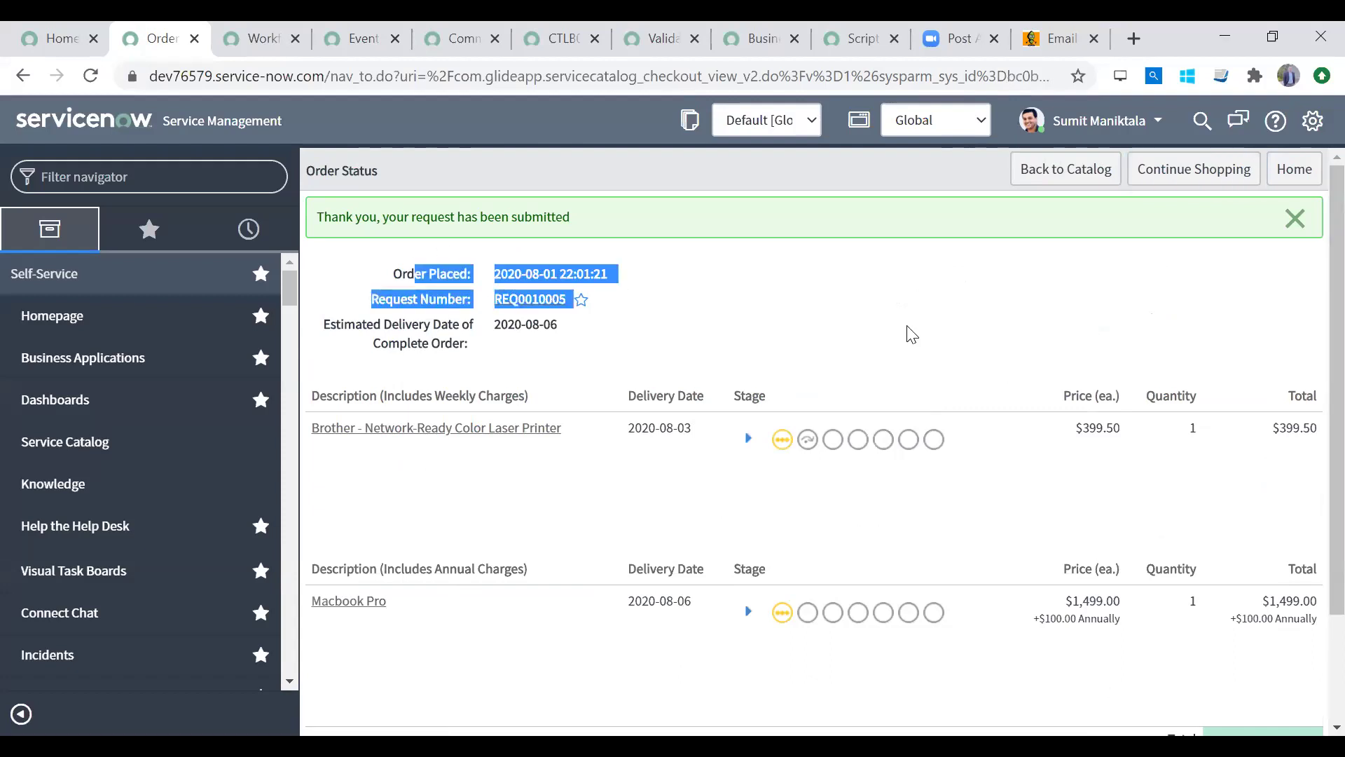
click(519, 298)
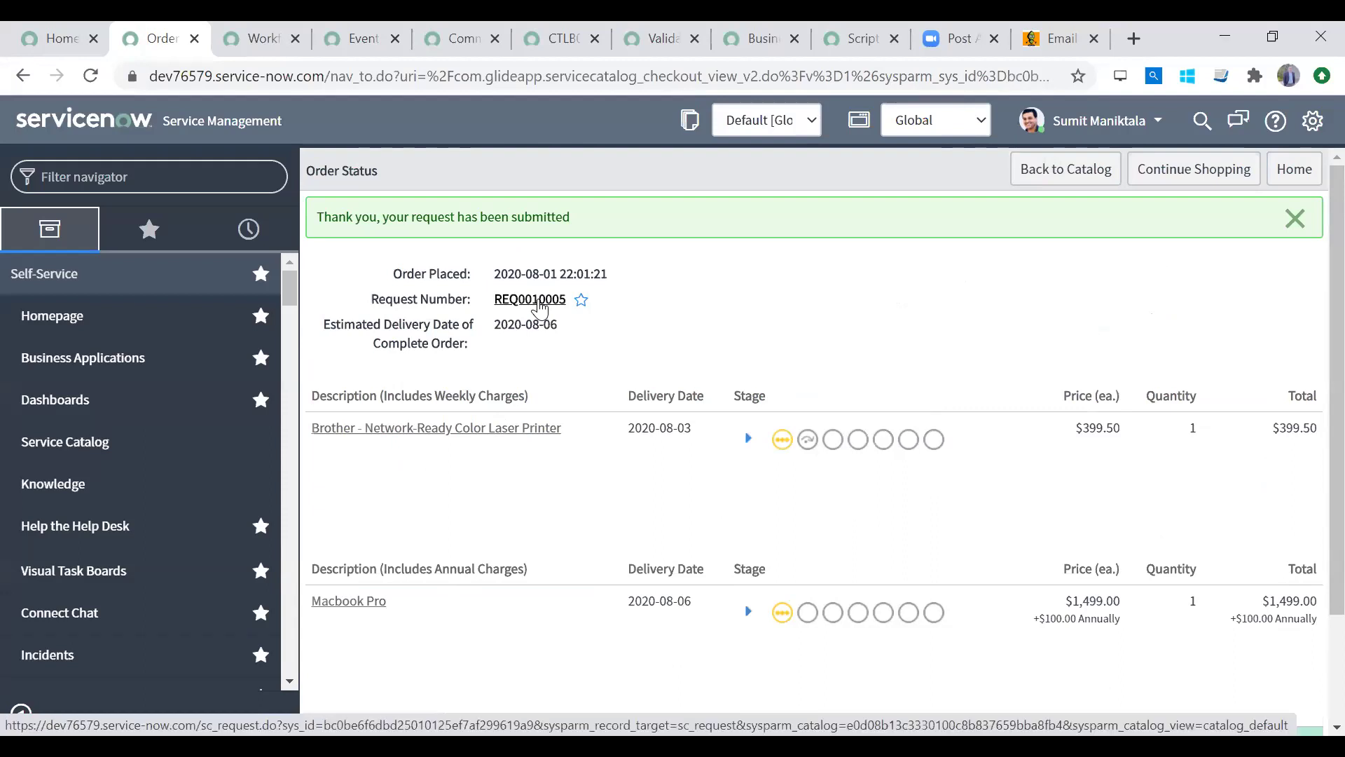
click(536, 299)
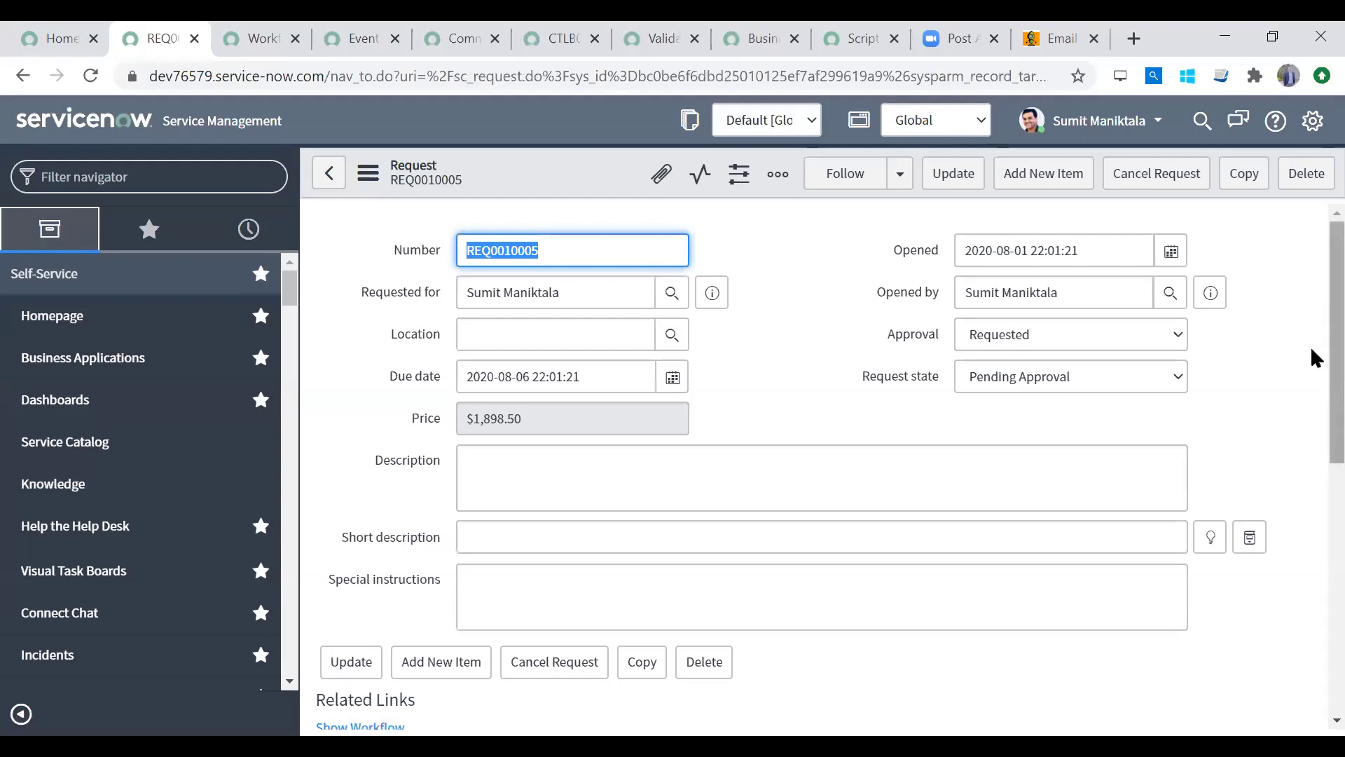
Step: Compare the two requested item rows and highlight request number REQ0010005
scroll(1310, 346, down, 7)
click(564, 495)
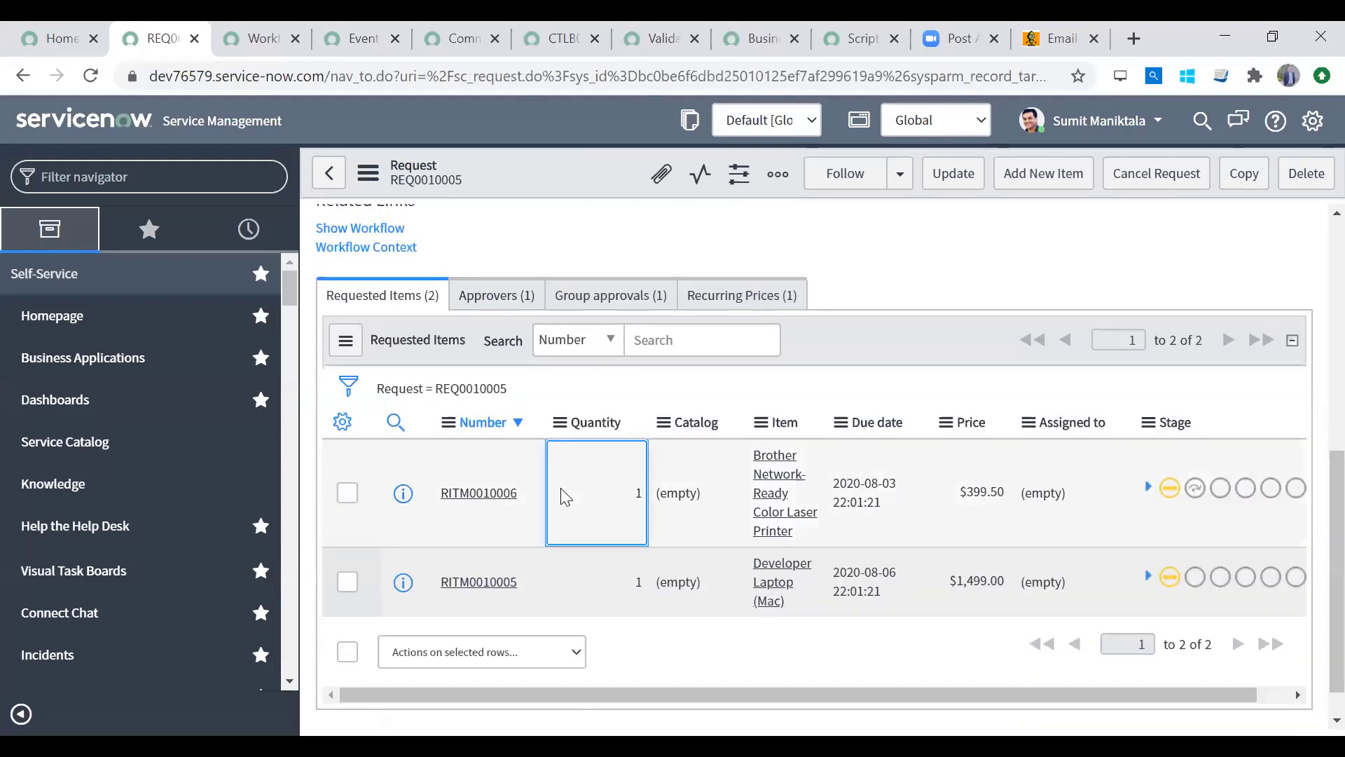
click(569, 601)
click(581, 499)
click(579, 573)
click(587, 503)
drag(1310, 610, 1310, 266)
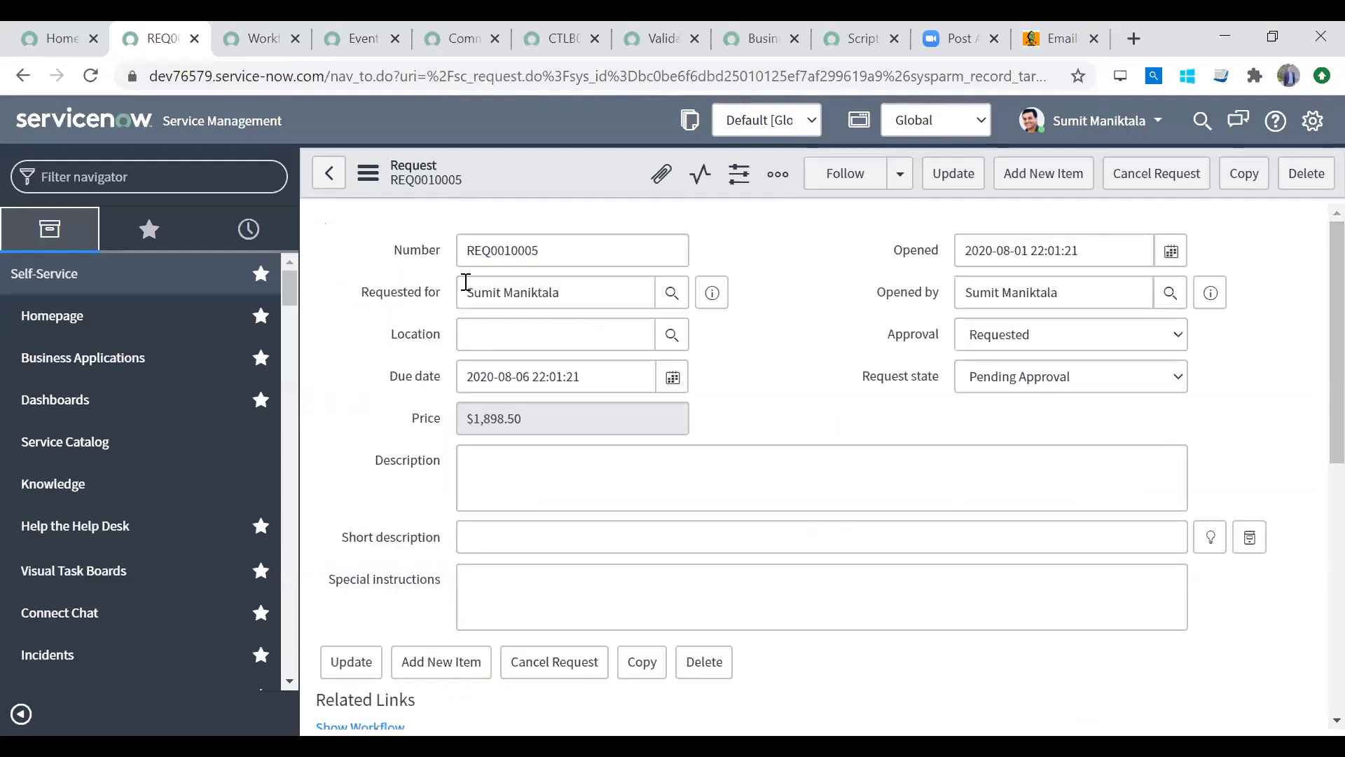
click(564, 254)
double_click(532, 250)
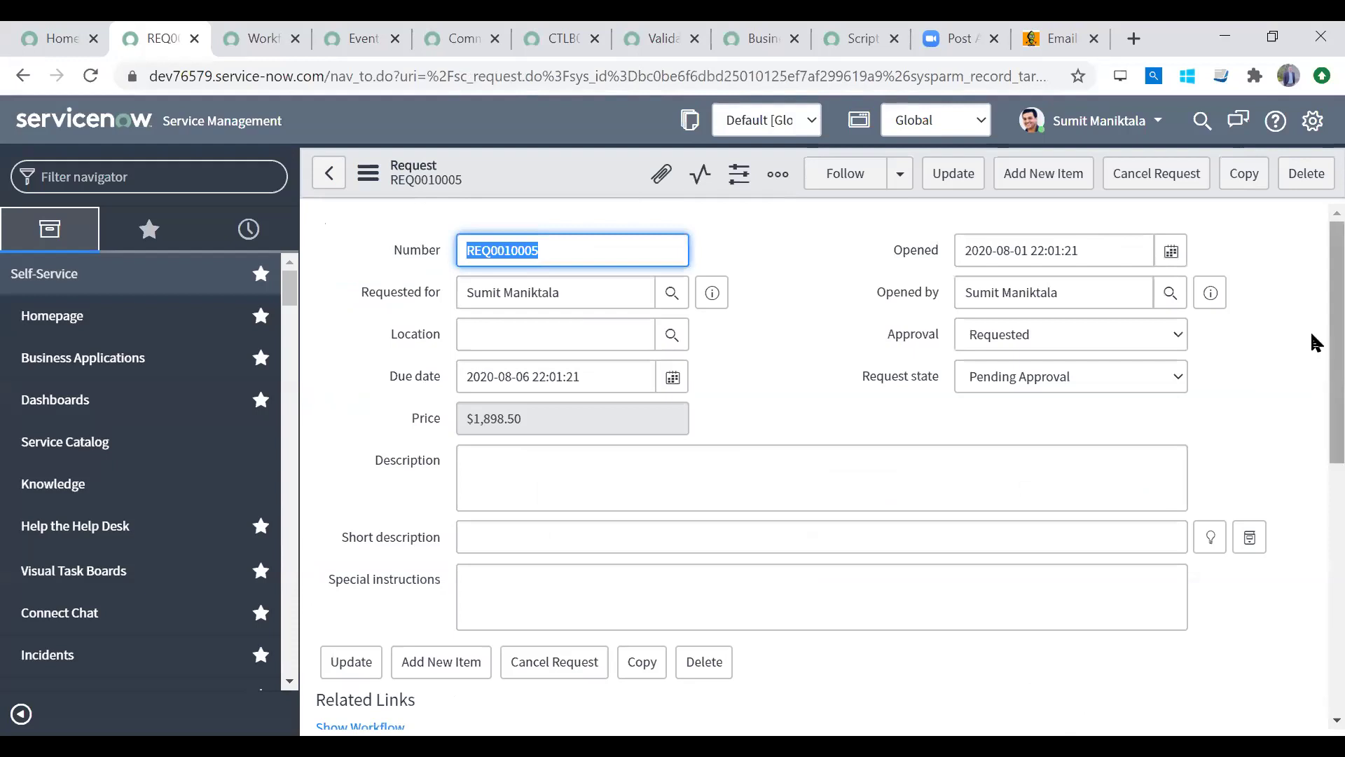
Step: Point out RITM0010006 and RITM0010005, then open requested item RITM0010006
drag(1310, 330, 1310, 611)
click(481, 412)
click(536, 518)
click(521, 445)
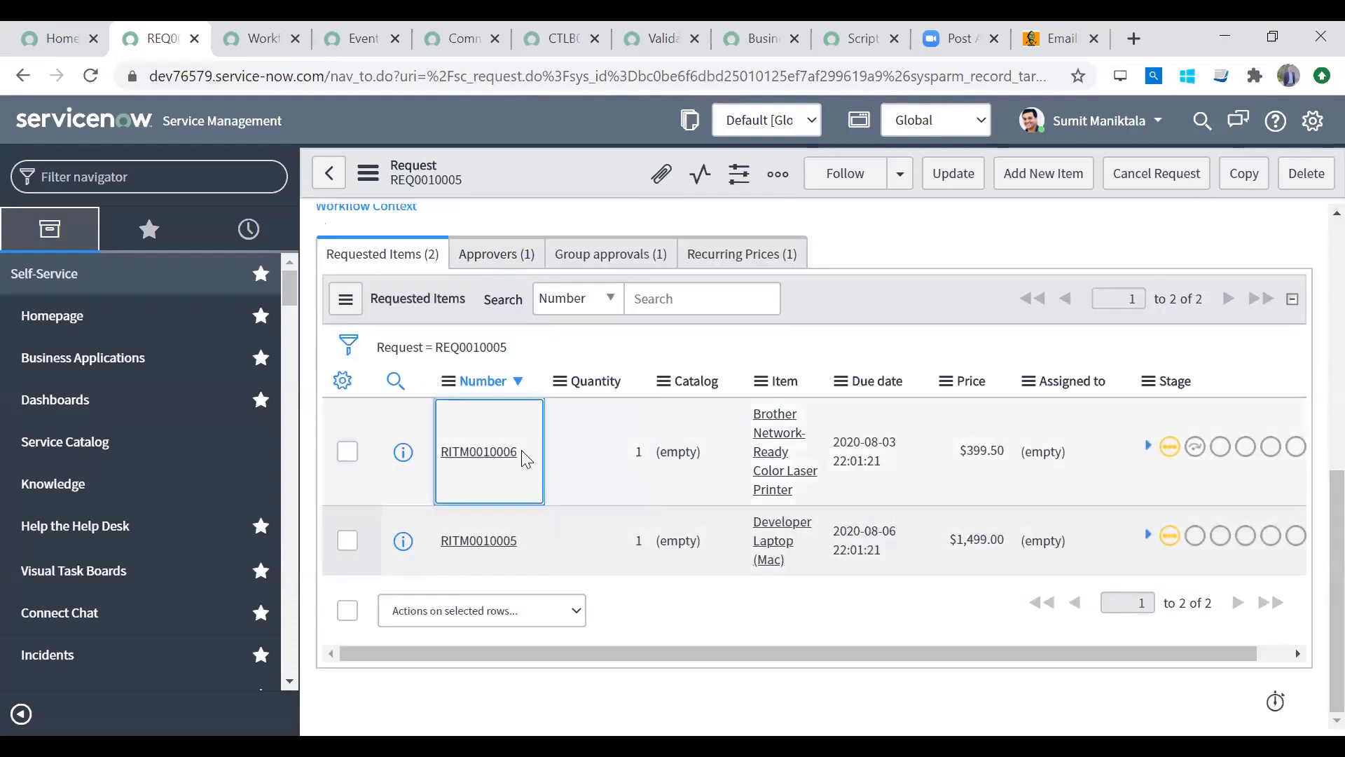
click(530, 507)
click(496, 453)
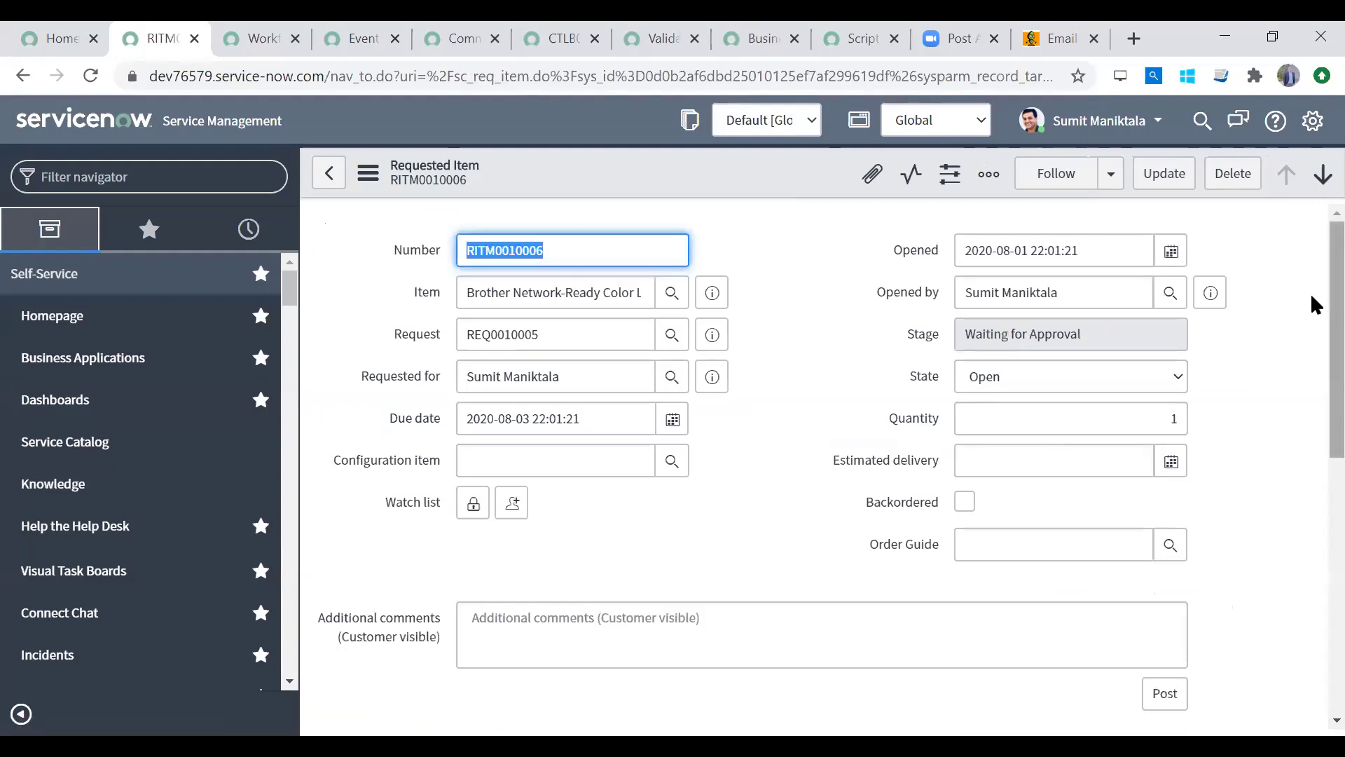
scroll(1311, 336, down, 10)
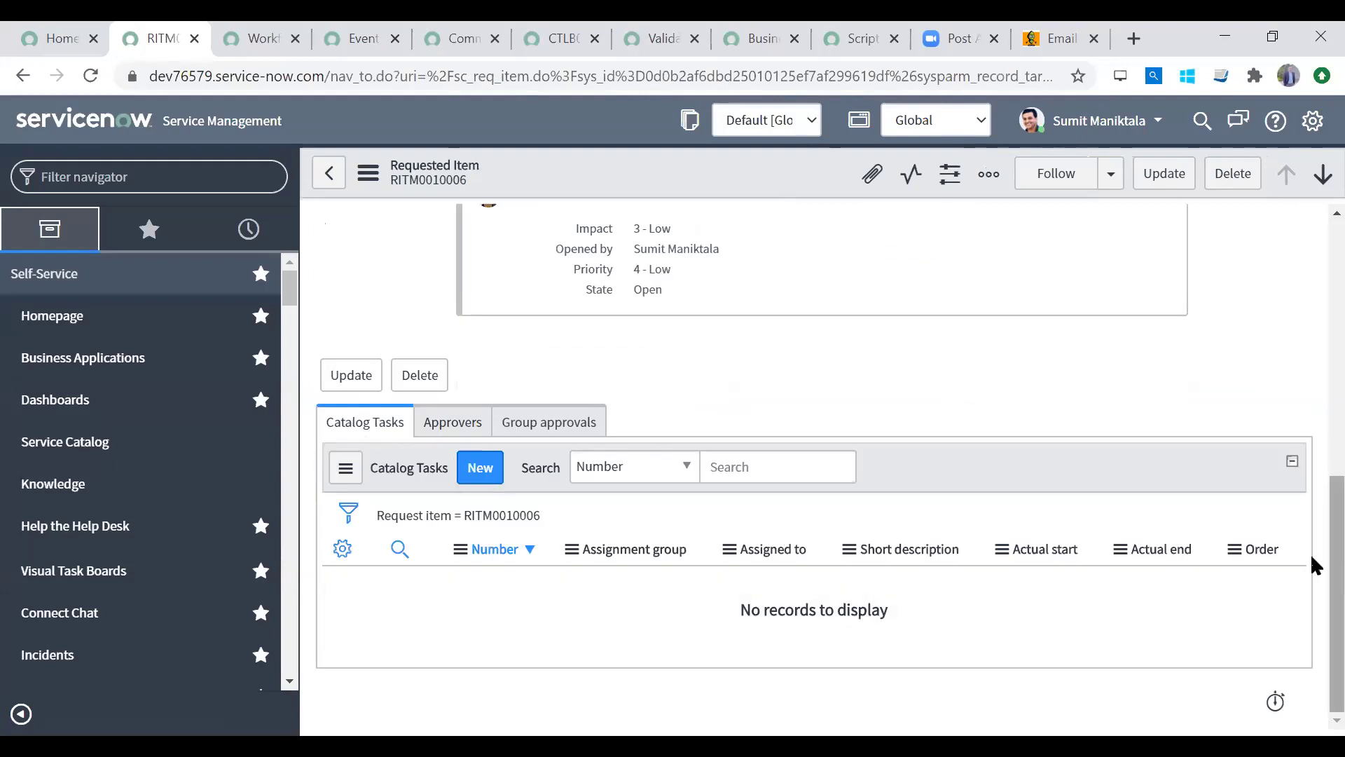
scroll(1311, 553, up, 10)
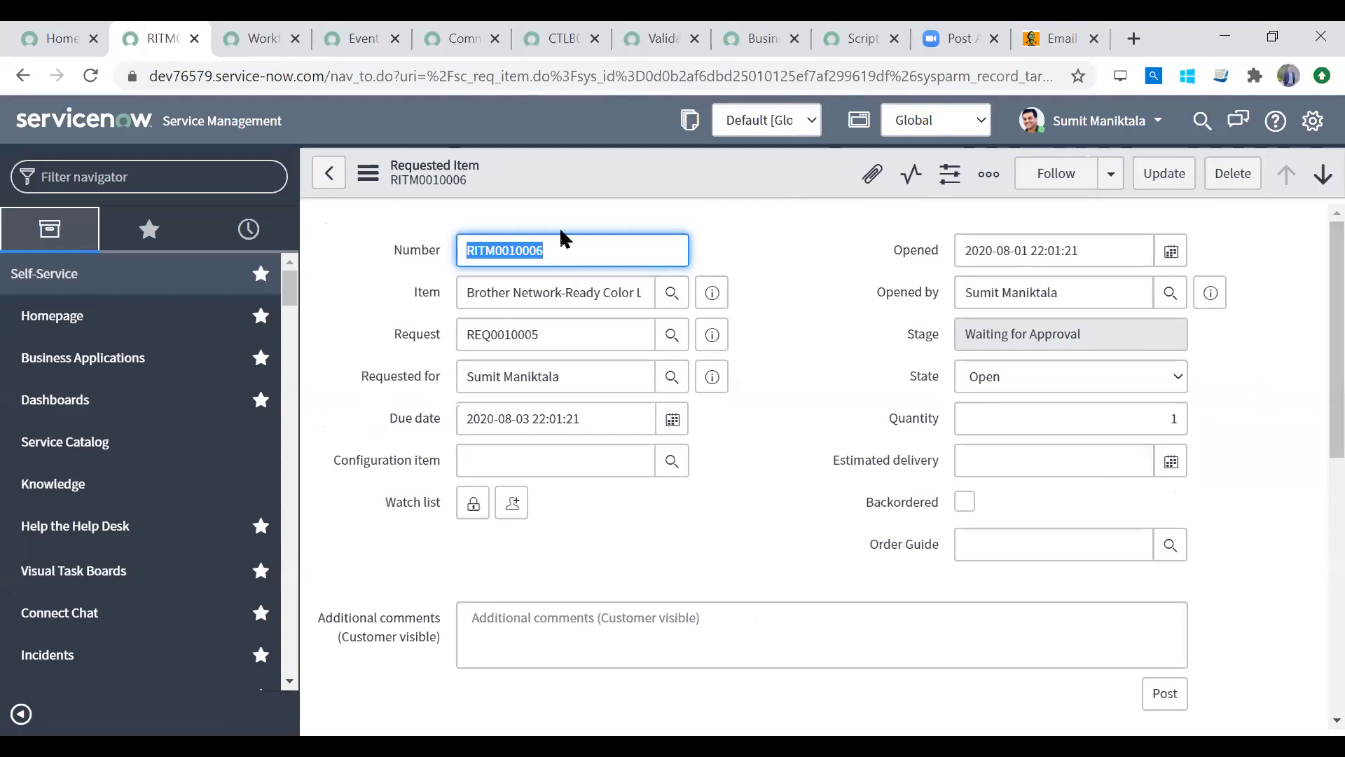
click(328, 172)
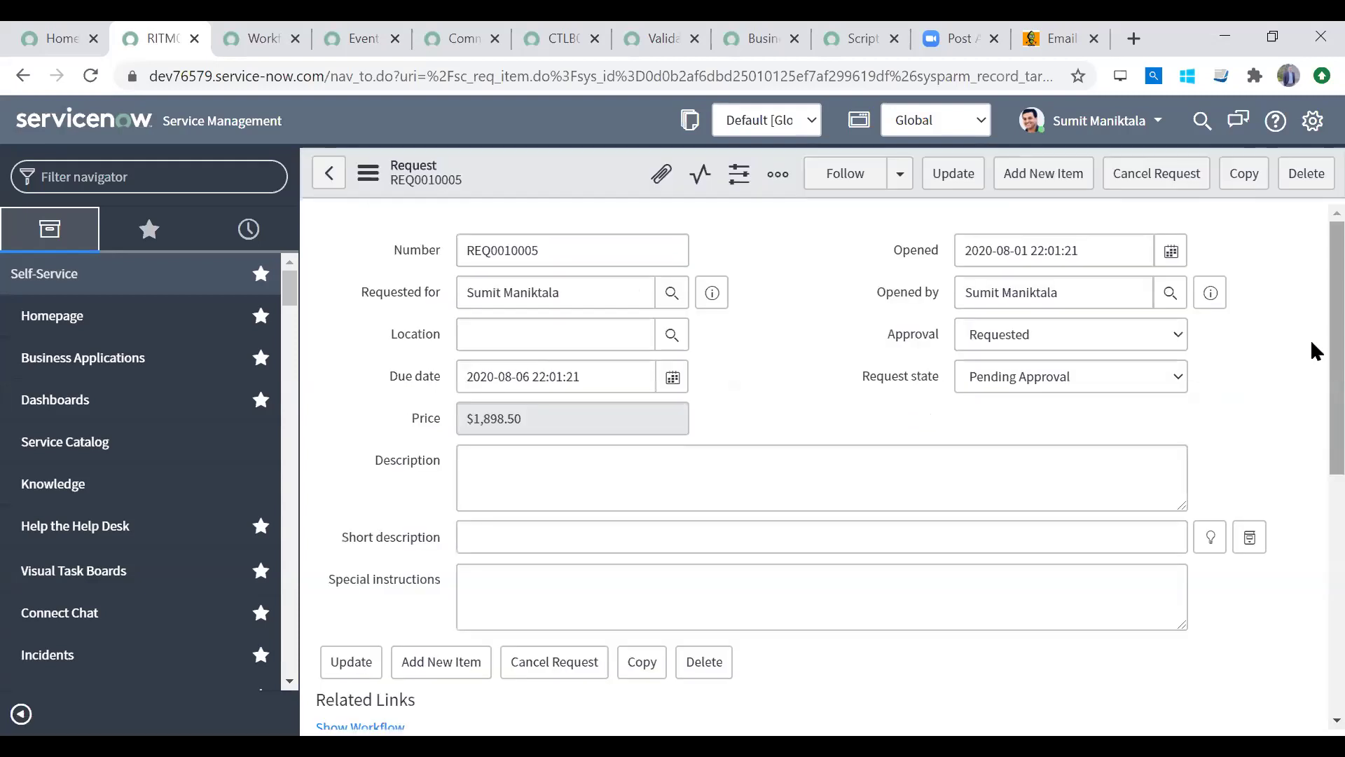
Step: Return to the New Workflow form, review it and submit the Provision a 4G SIM workflow
click(256, 40)
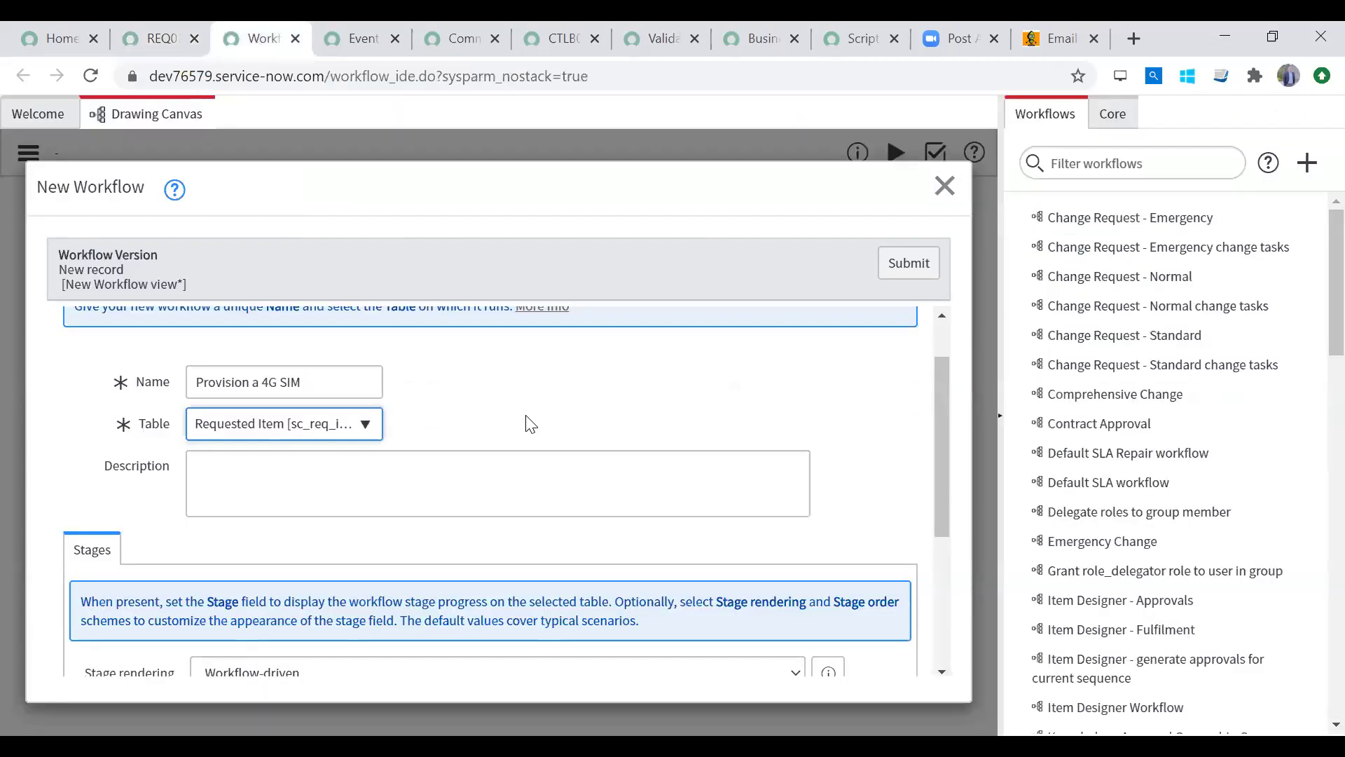
click(287, 475)
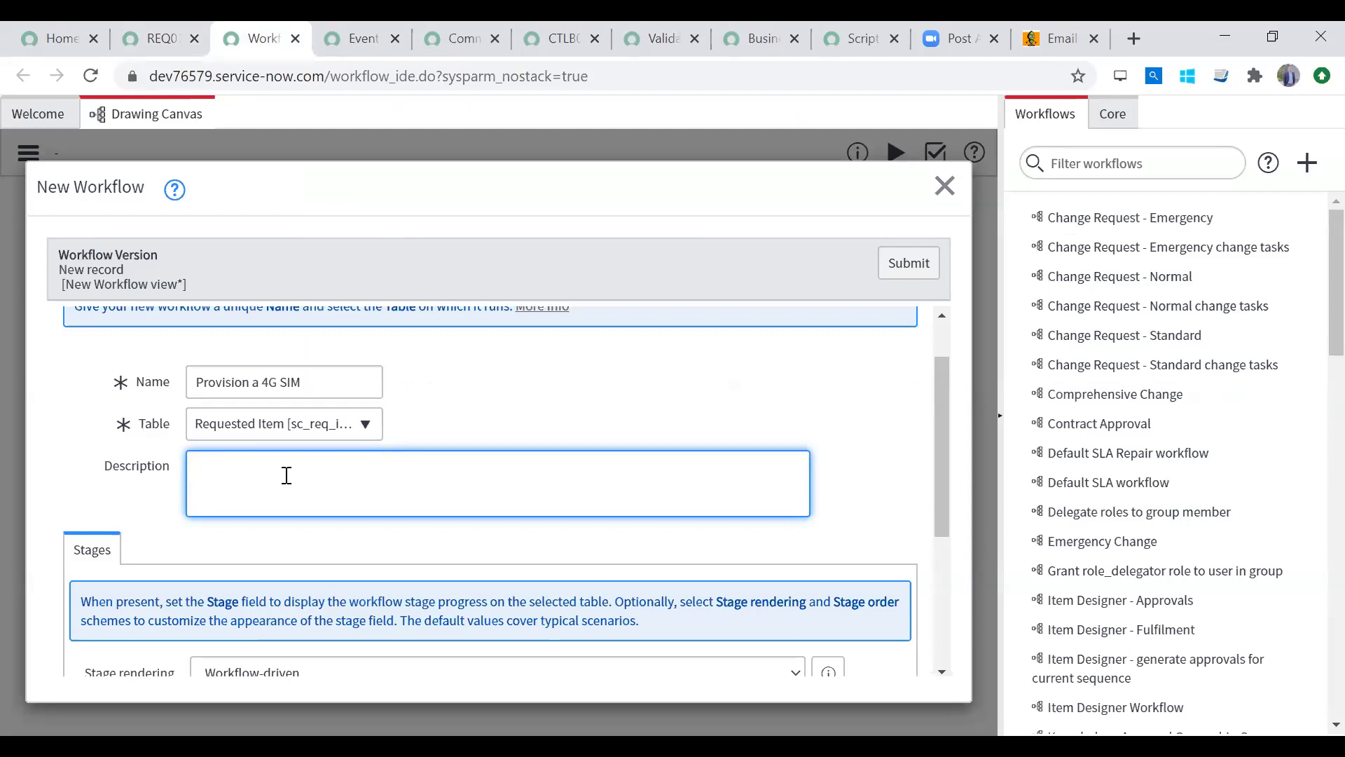
click(950, 545)
drag(941, 523, 938, 323)
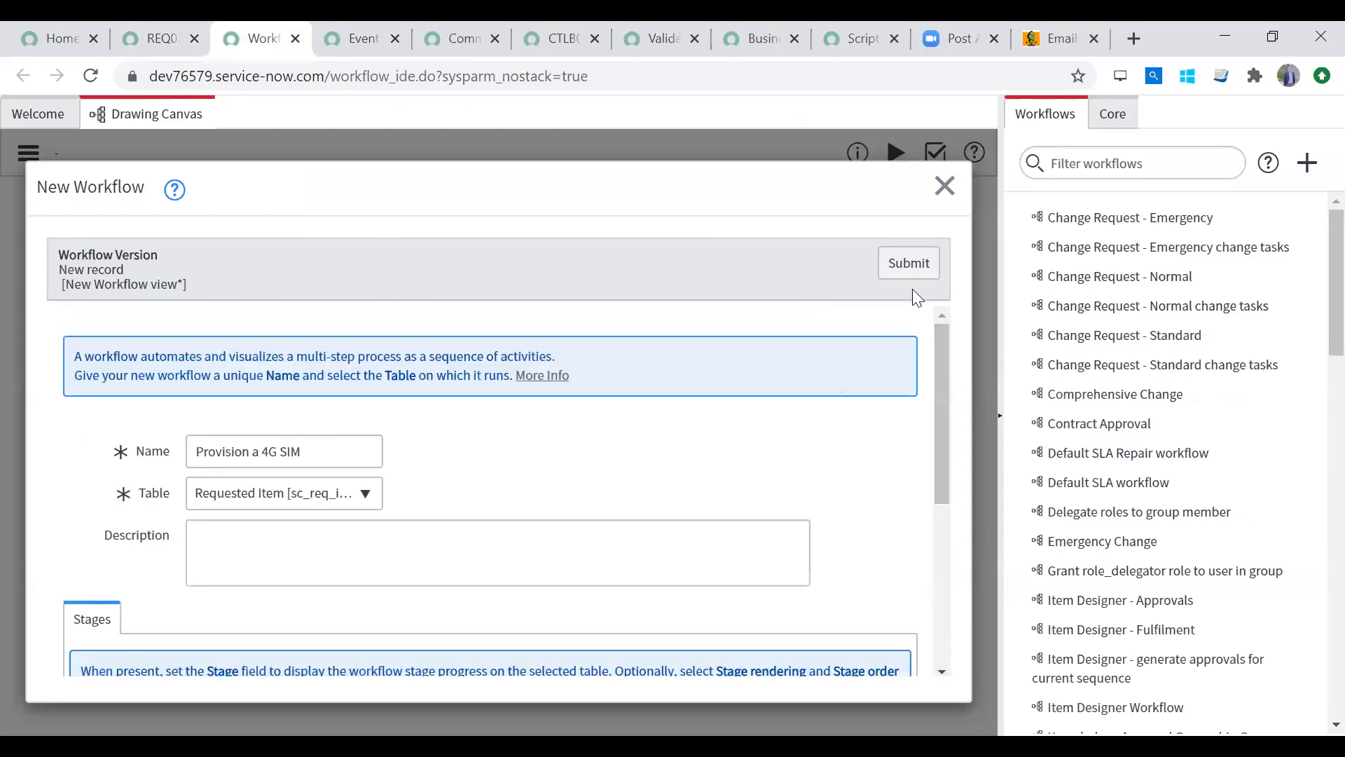
click(917, 263)
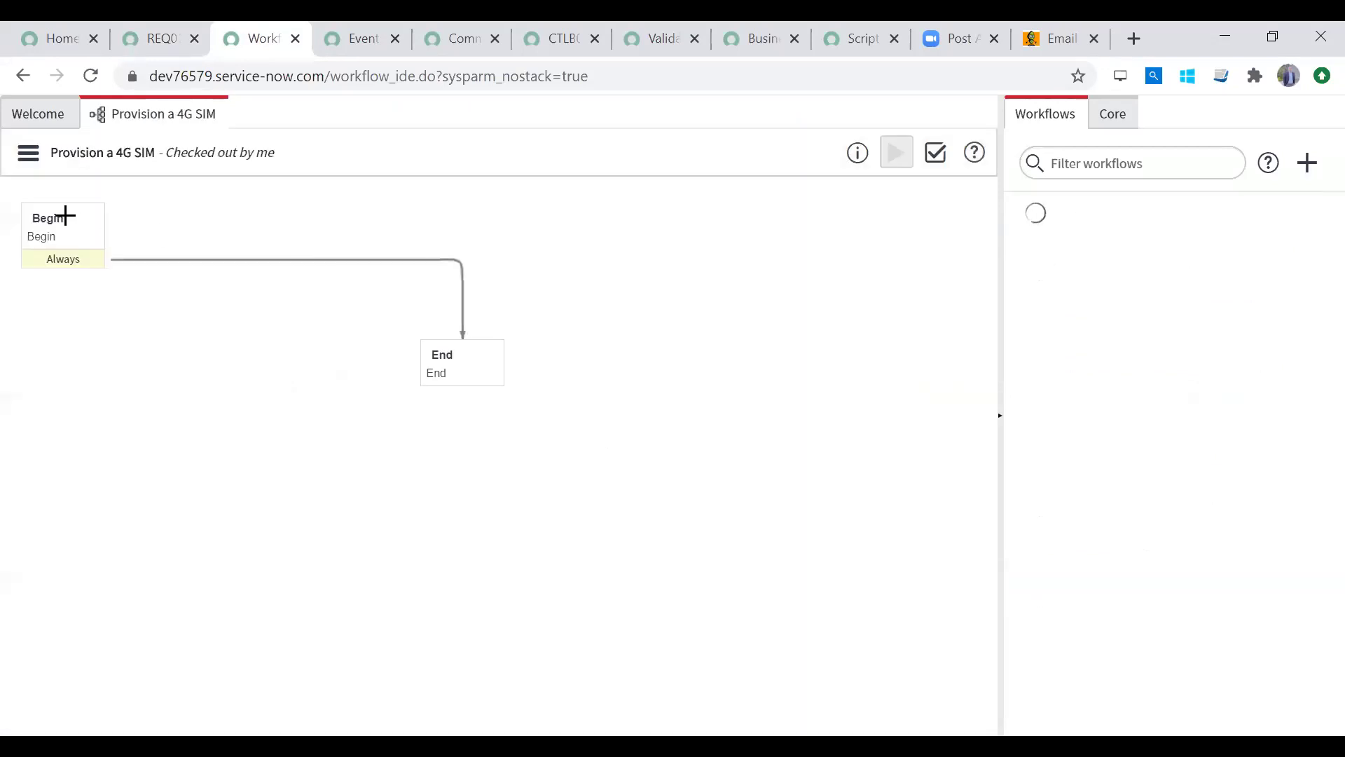
click(65, 216)
Step: Move End lower right and Begin rightward, then redraw the Always connector from Begin to End
drag(444, 354, 685, 392)
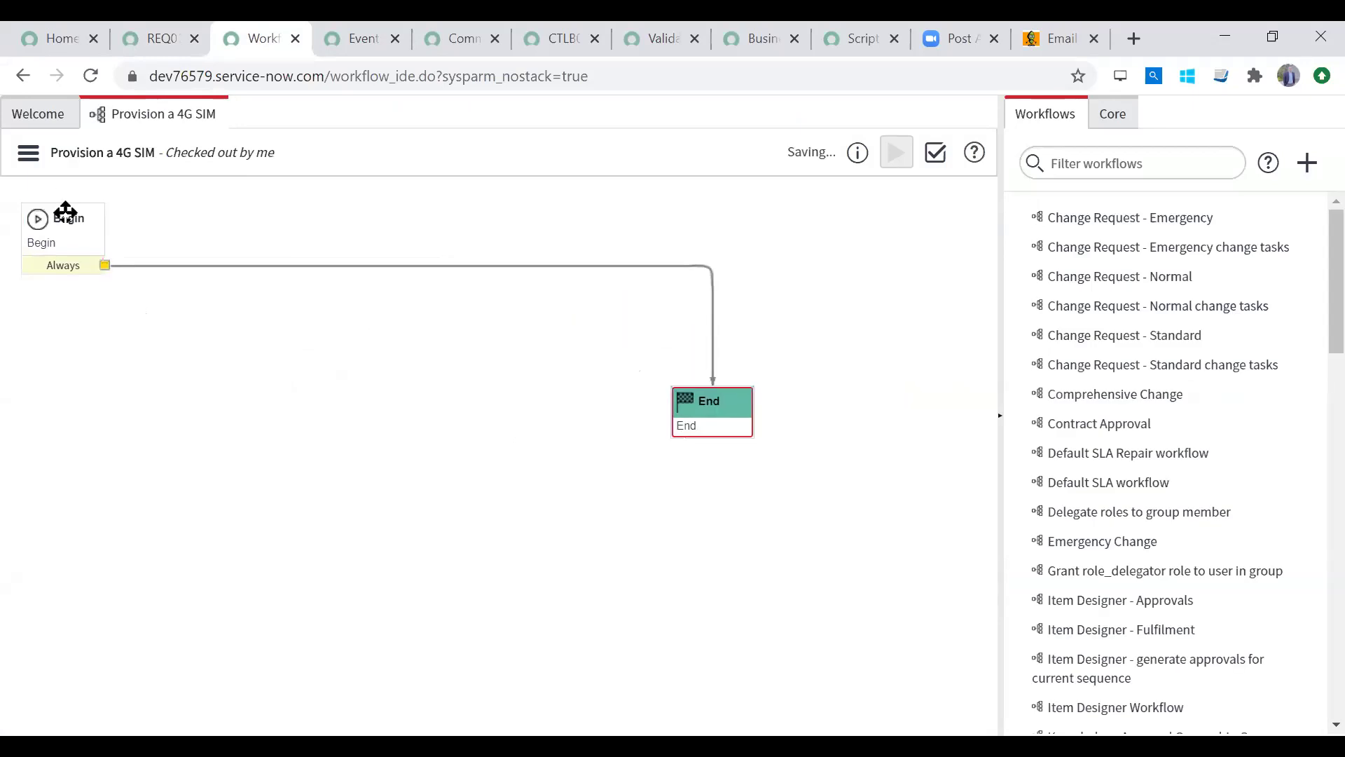
drag(66, 210, 117, 213)
click(235, 267)
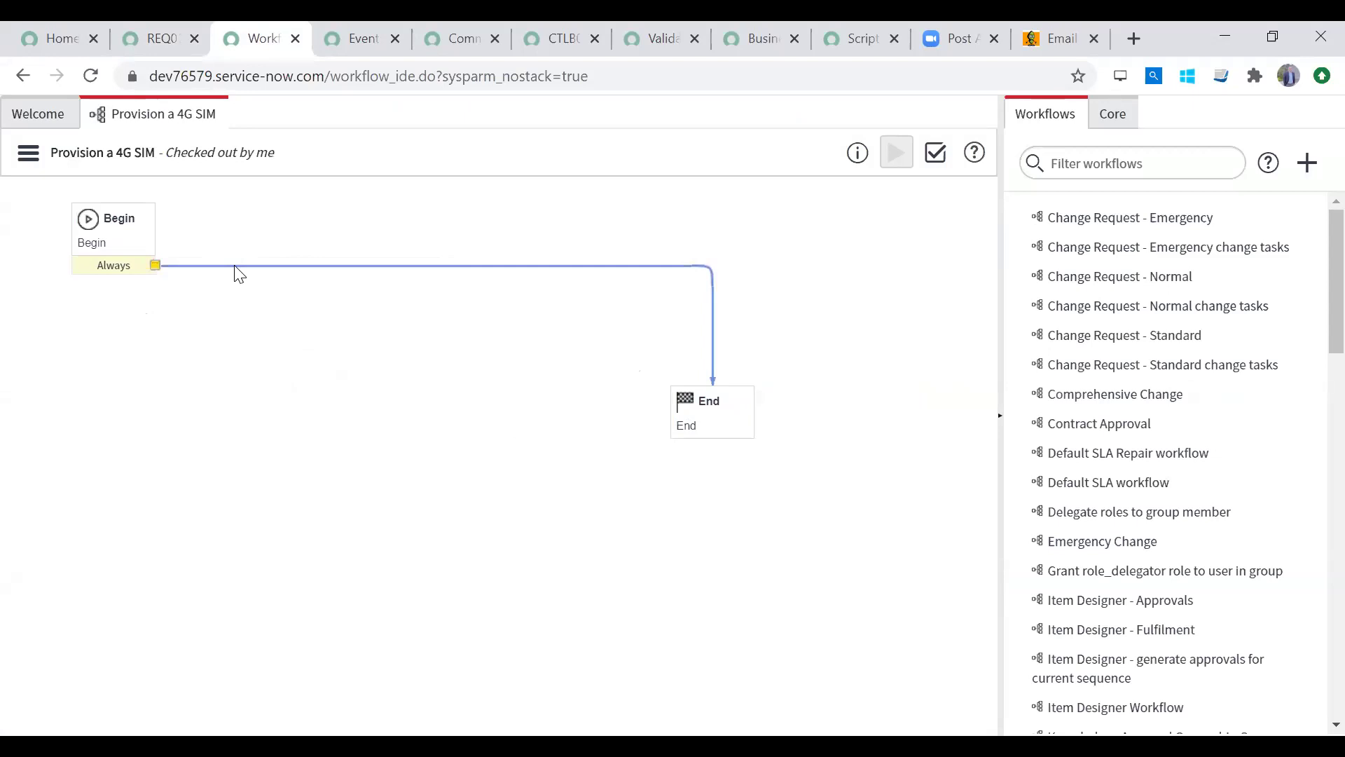
key(Delete)
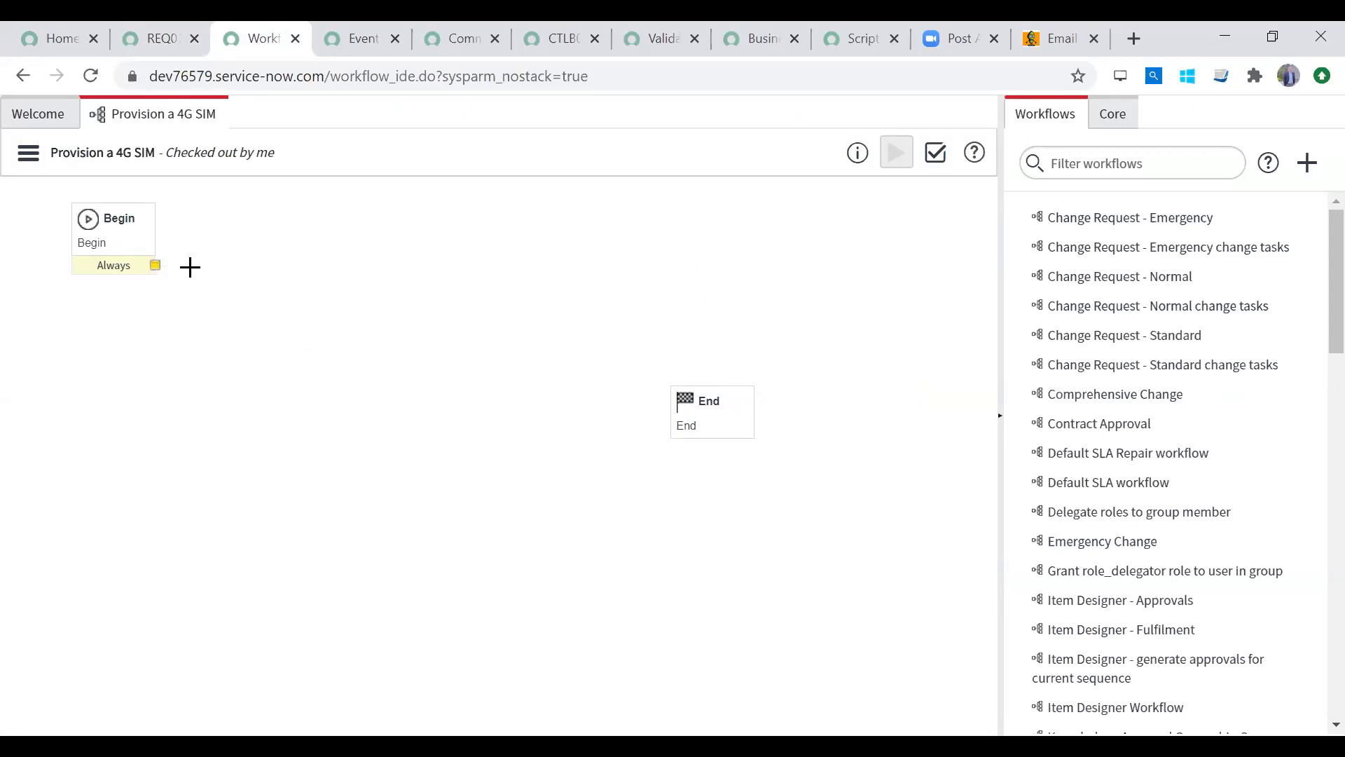
drag(154, 264, 714, 424)
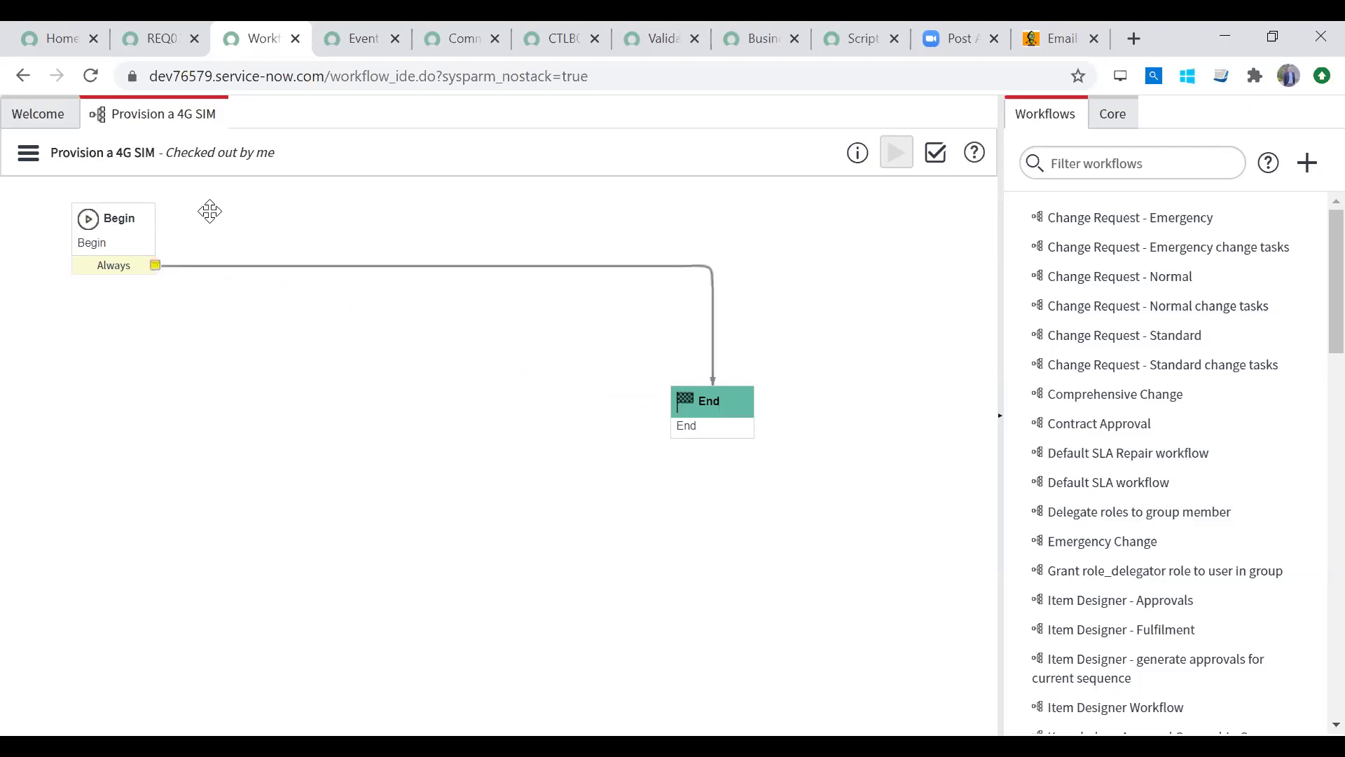
Step: Select Begin, End and the connector in turn to verify the new layout
click(116, 224)
click(694, 412)
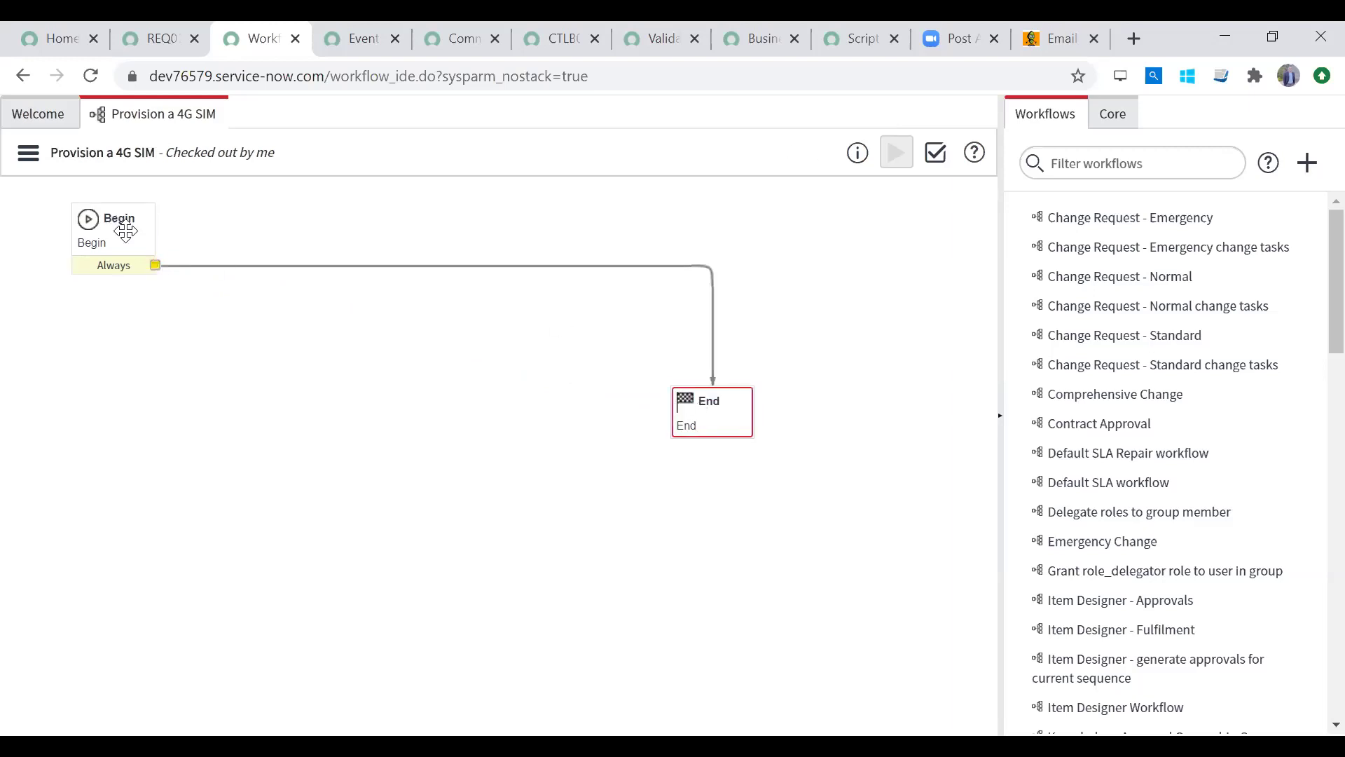
click(126, 231)
click(714, 413)
click(322, 267)
click(392, 393)
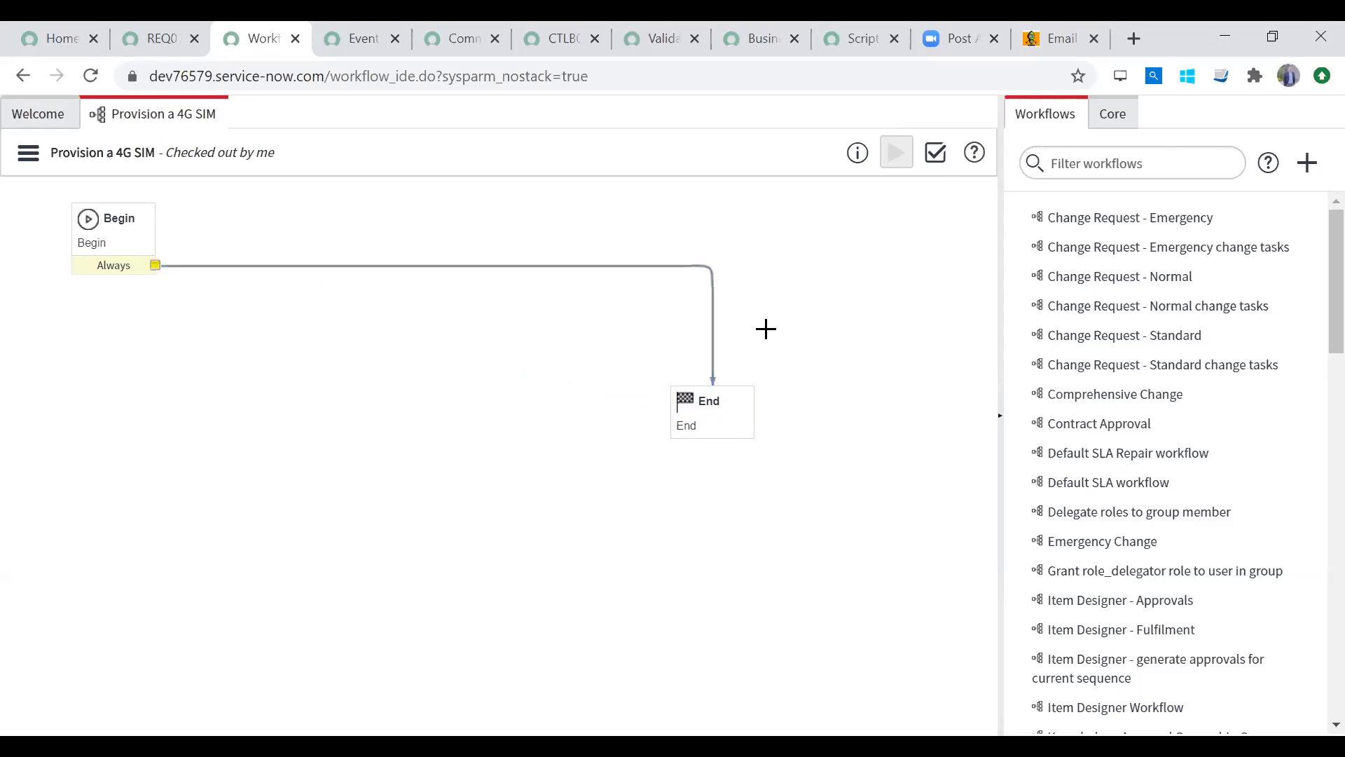
click(1118, 115)
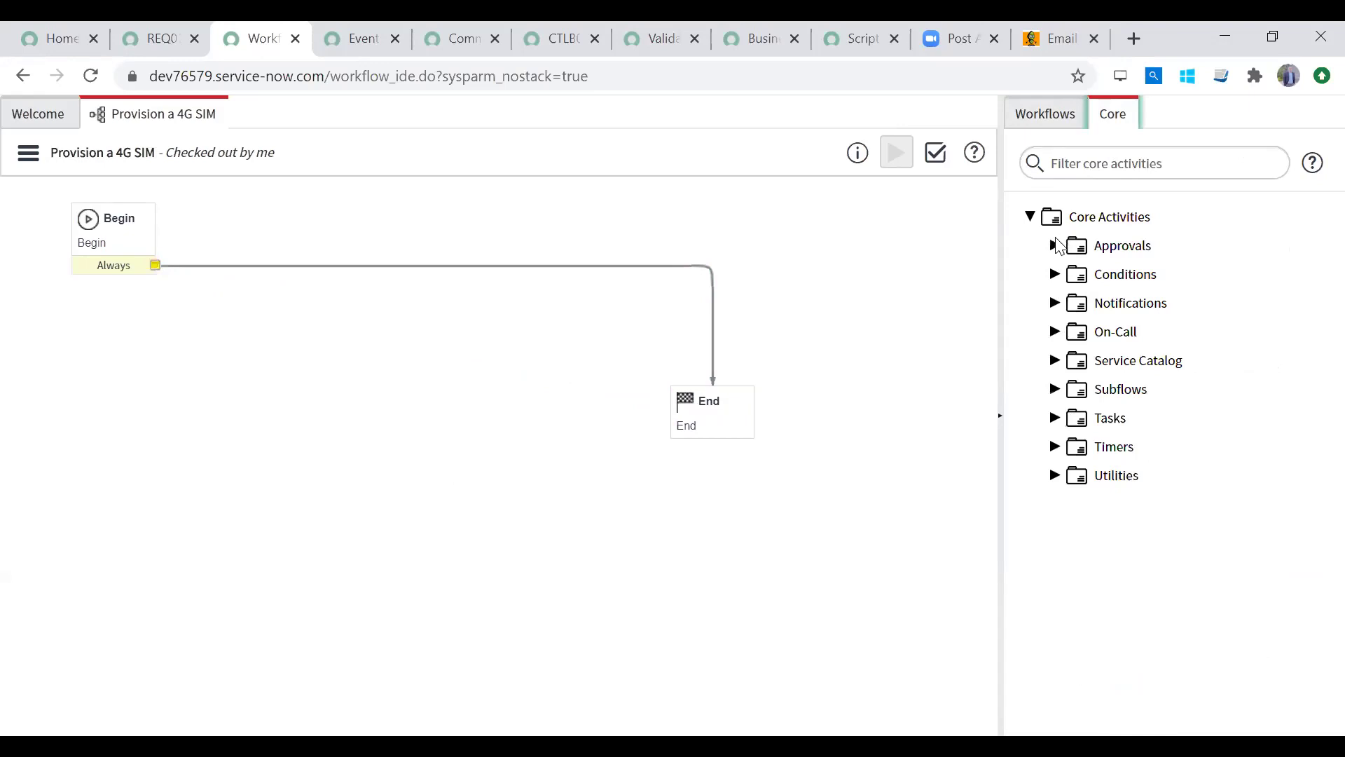
Step: Browse the Approvals, Conditions, Notifications and On-Call core activity groups
click(1055, 246)
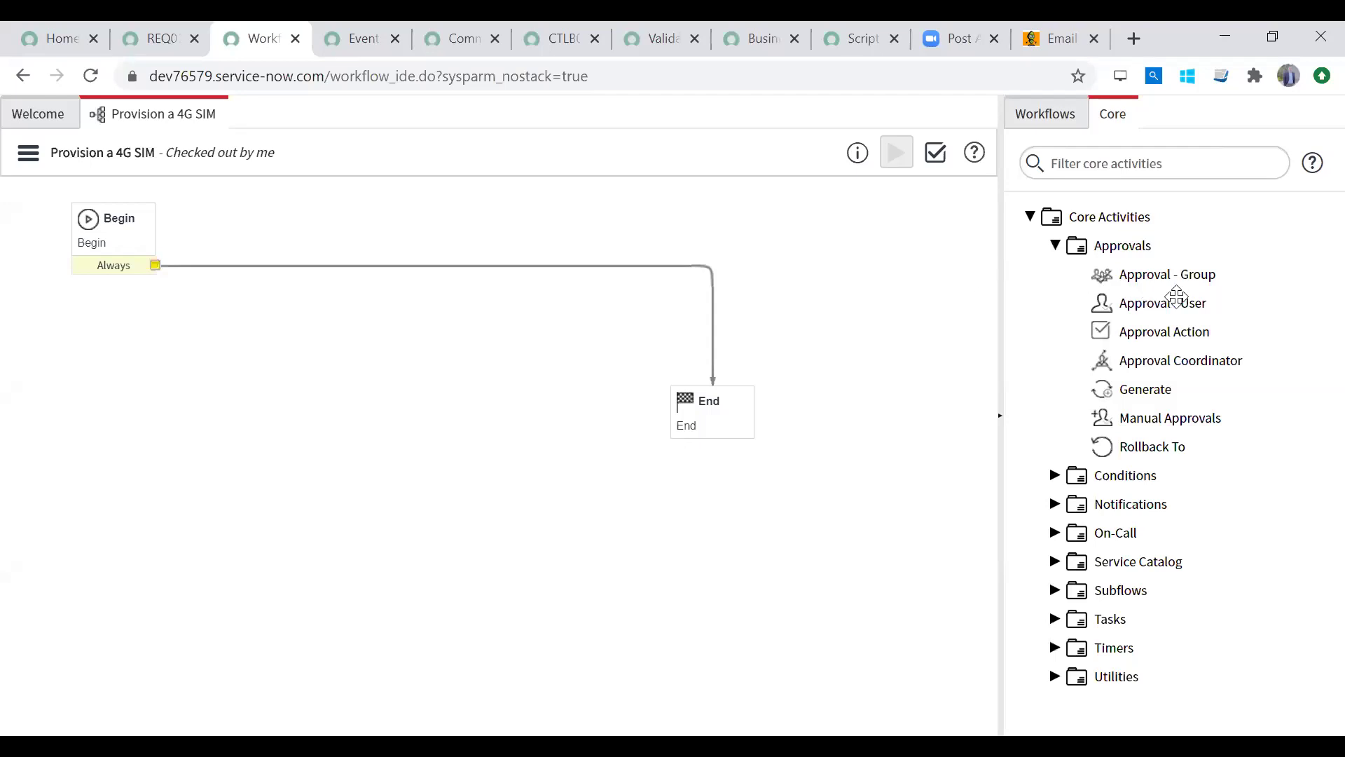
mouse_move(1177, 298)
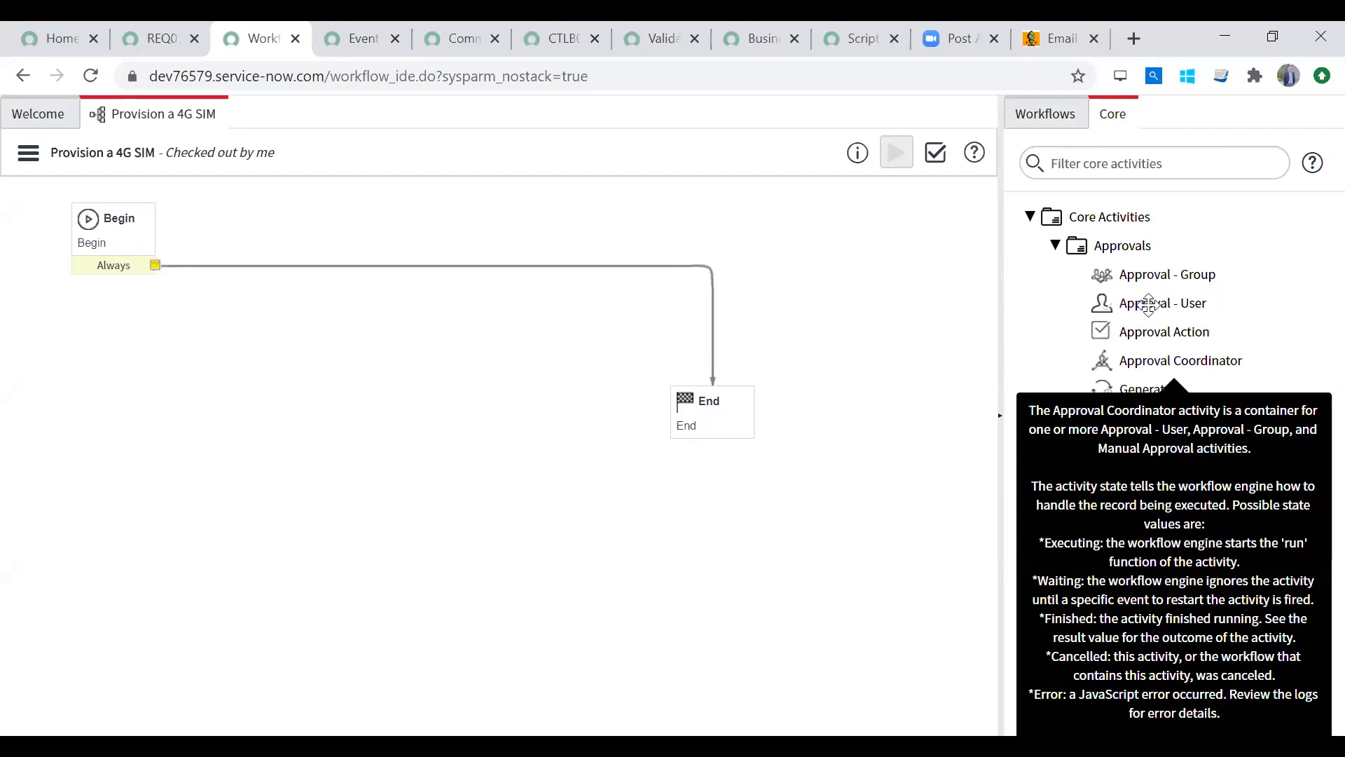
mouse_move(1042, 264)
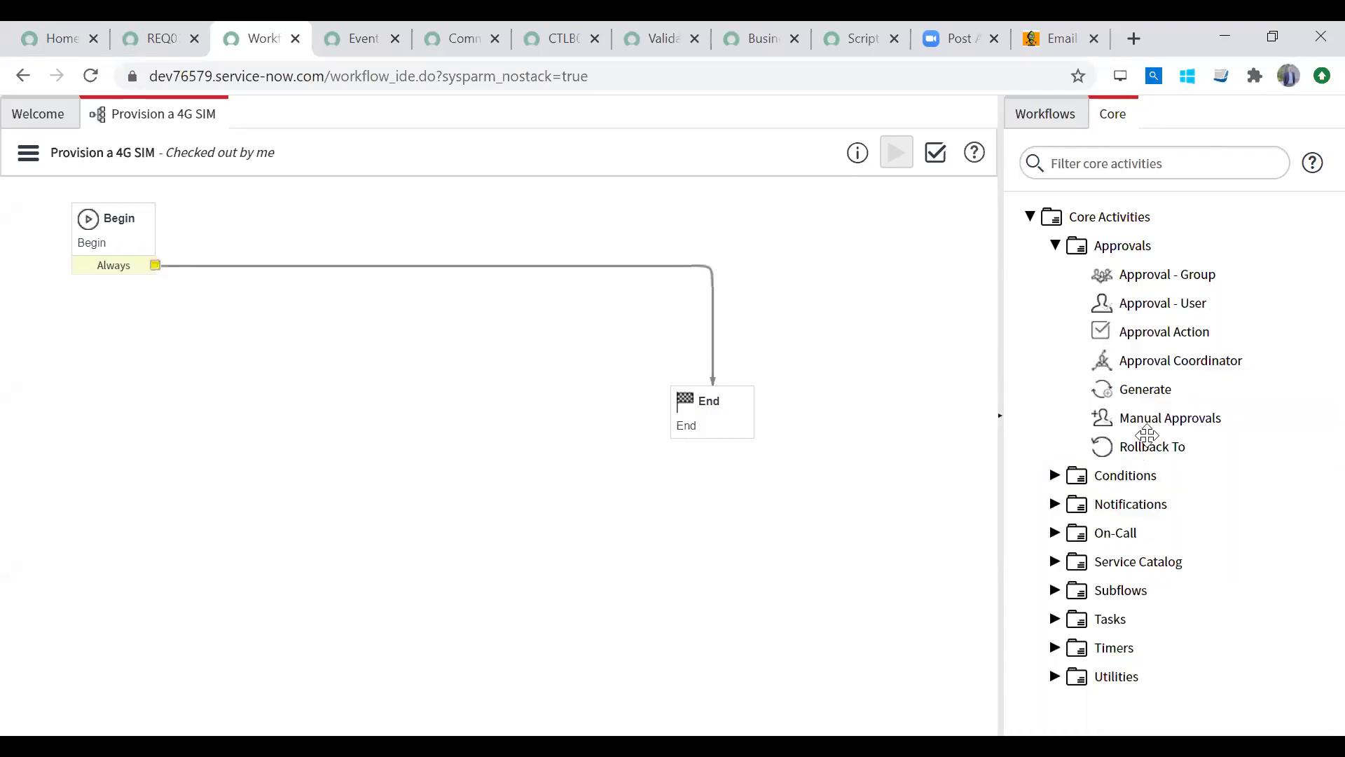
click(1055, 245)
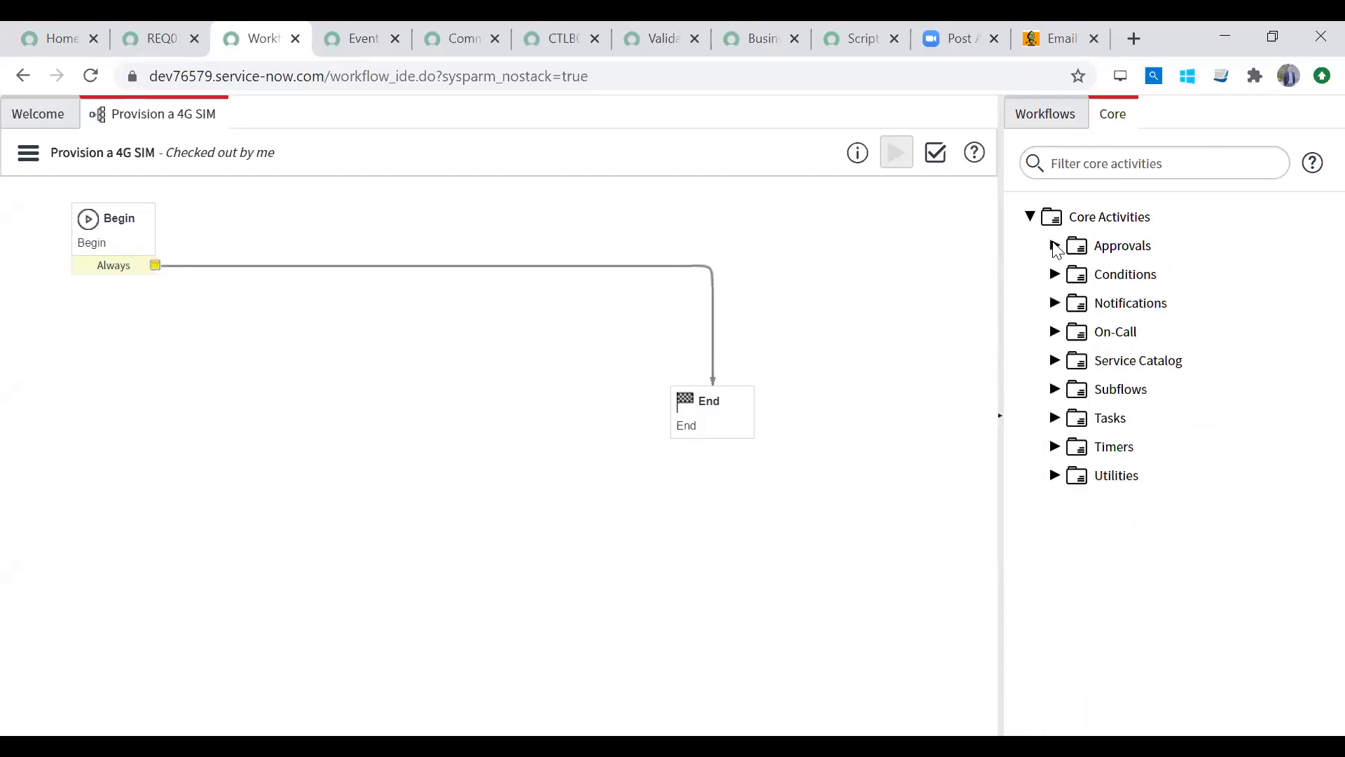
click(1056, 275)
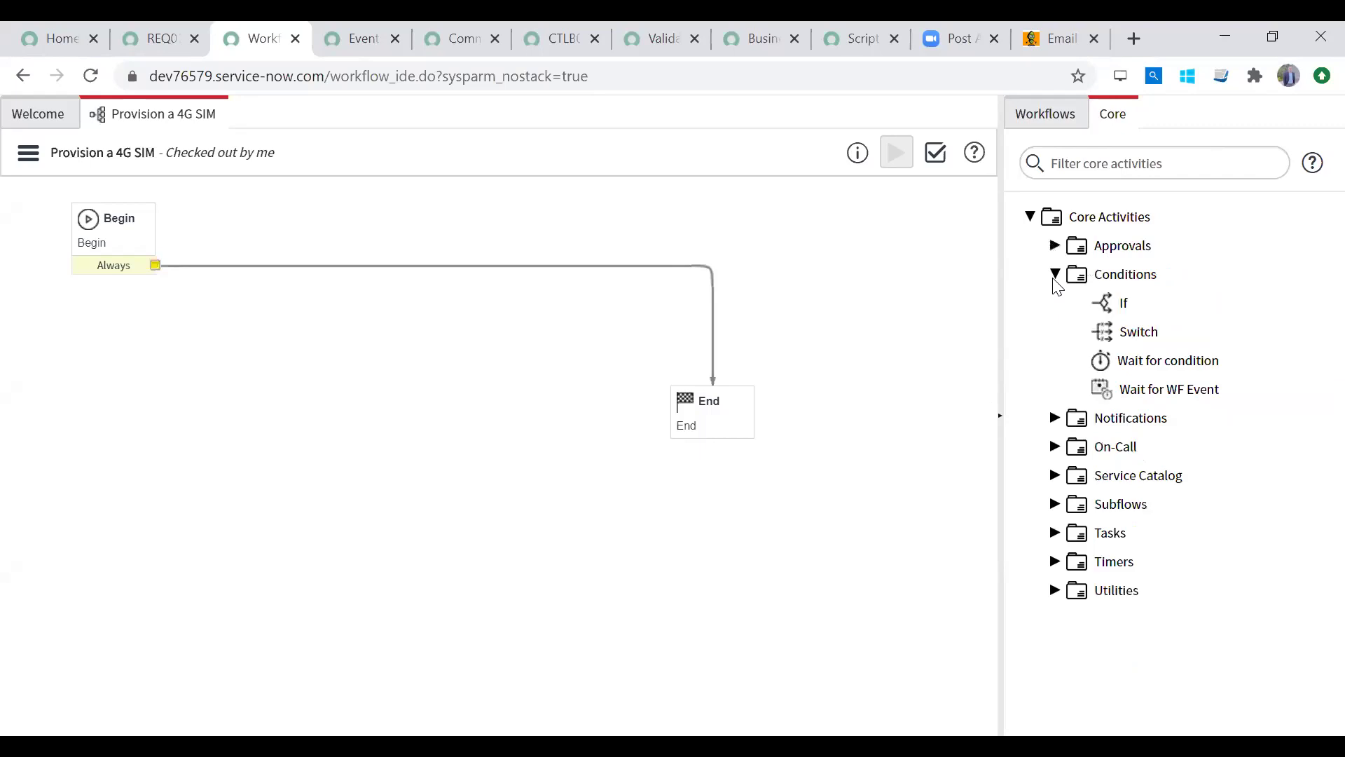
mouse_move(1121, 307)
click(1056, 276)
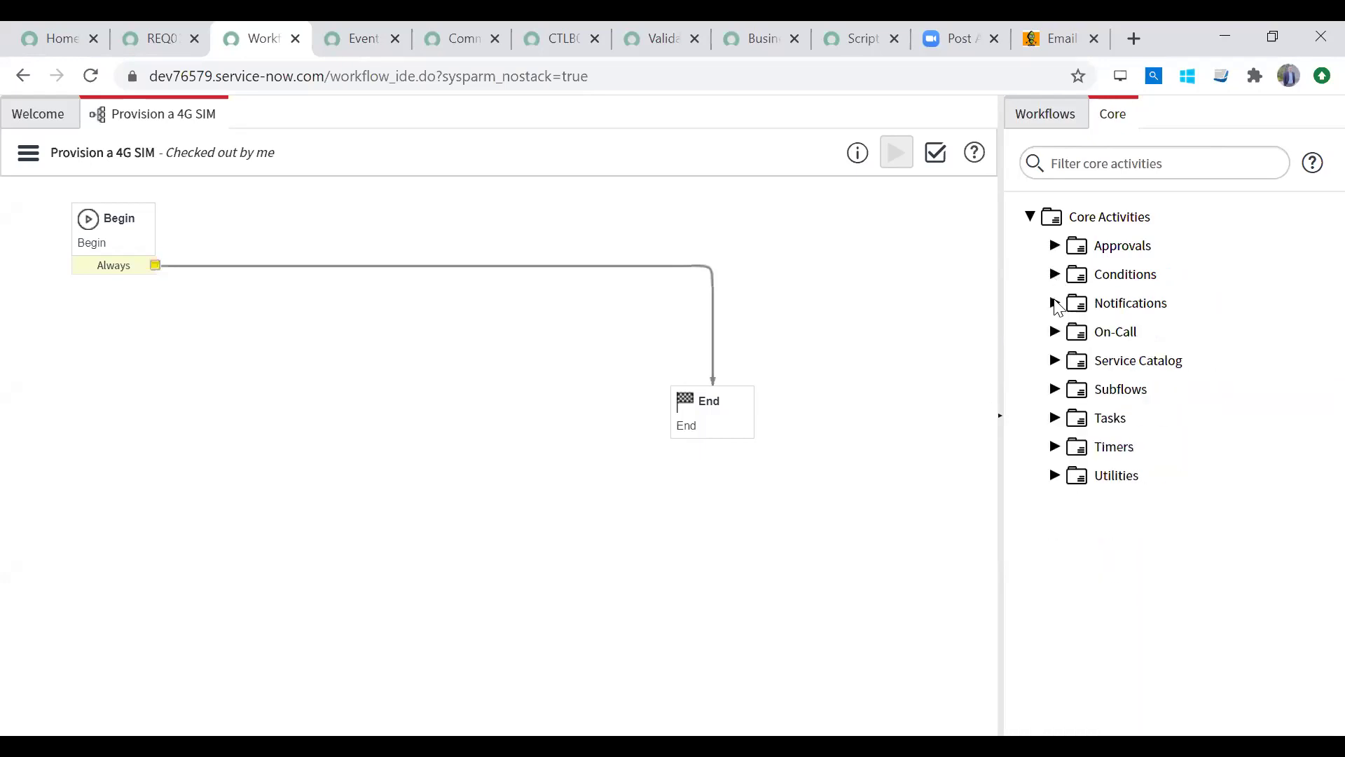
click(1056, 304)
click(1056, 304)
click(1056, 332)
click(1056, 334)
Step: Expand Tasks and drag a Catalog Task activity onto the workflow canvas
click(1056, 419)
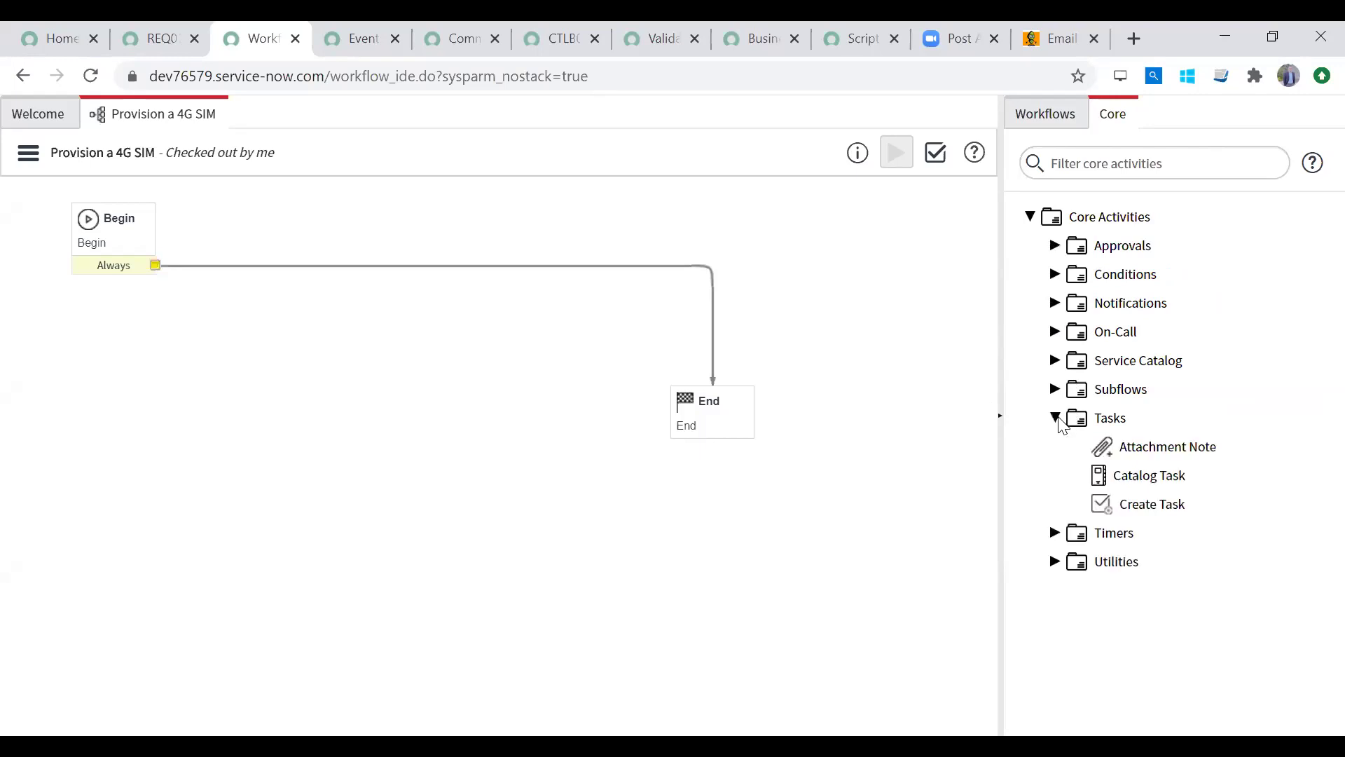
mouse_move(1139, 475)
mouse_move(1137, 503)
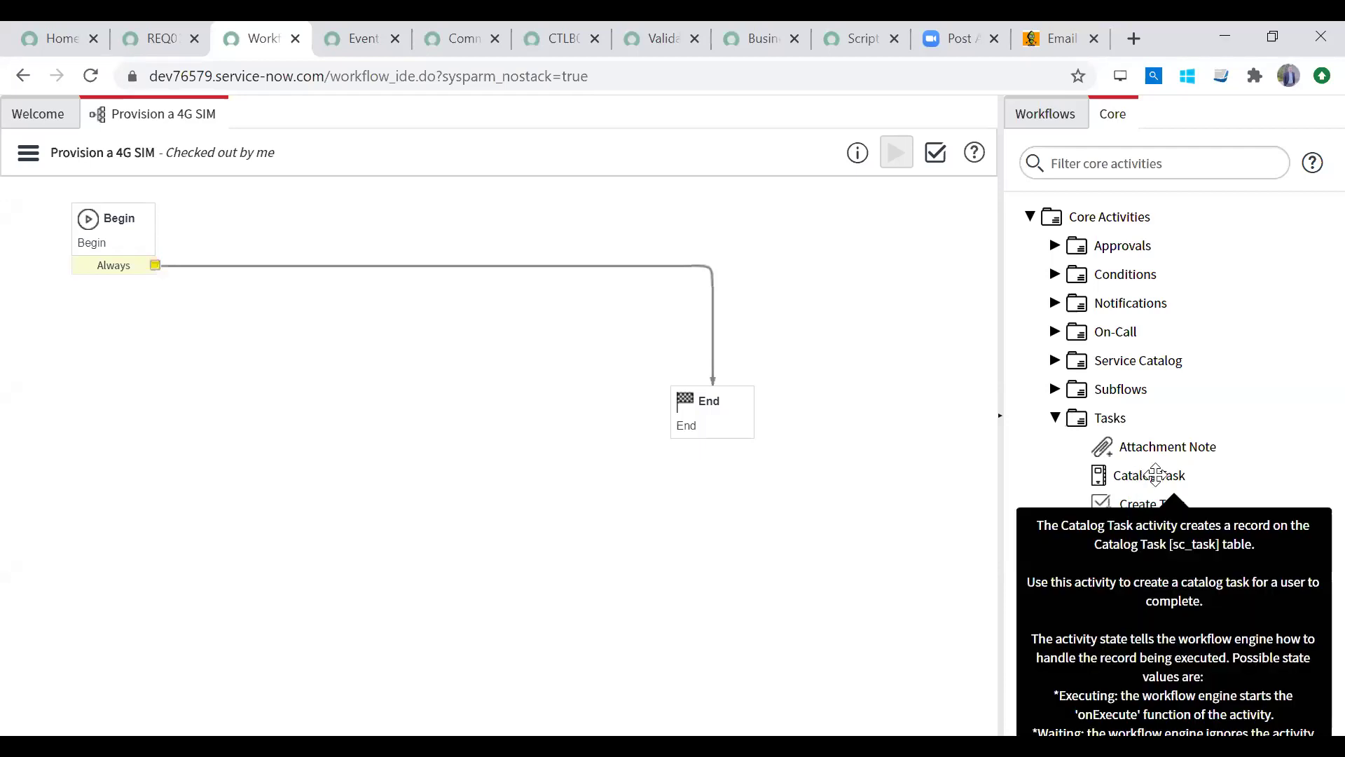
drag(1155, 474, 357, 227)
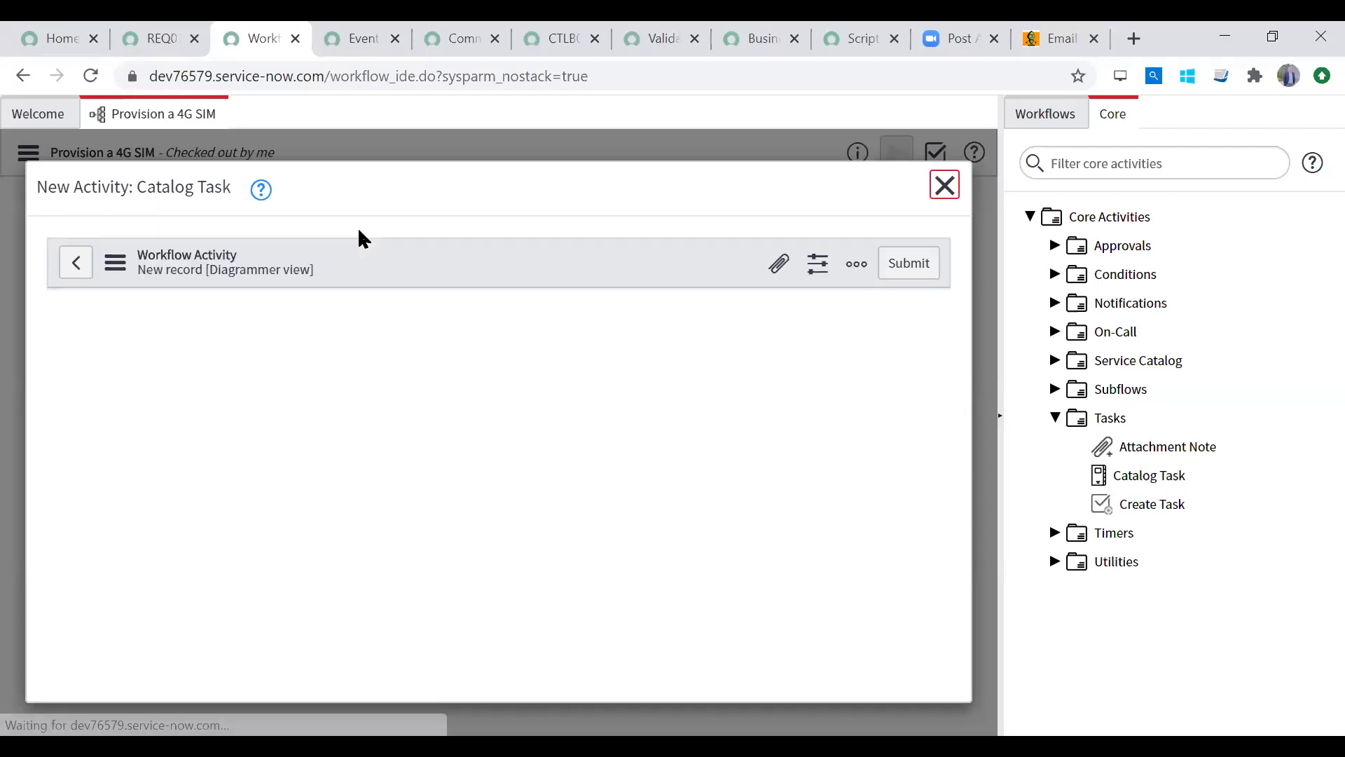
Step: Name the new Catalog Task activity 'Task for Staff'
click(326, 416)
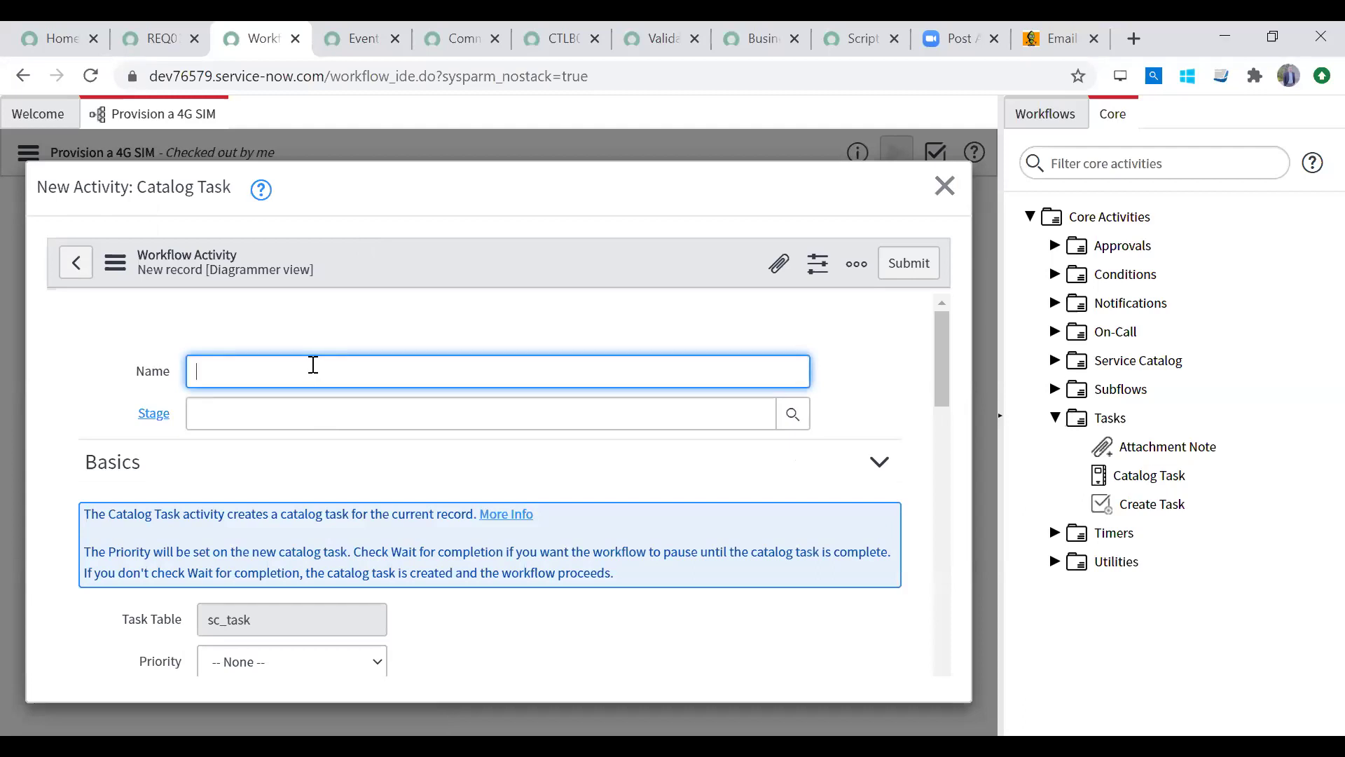
drag(943, 371, 964, 309)
text(Task for Staff)
key(Tab)
Step: Enter 'ful' in the Stage field and look up the available stages
click(371, 414)
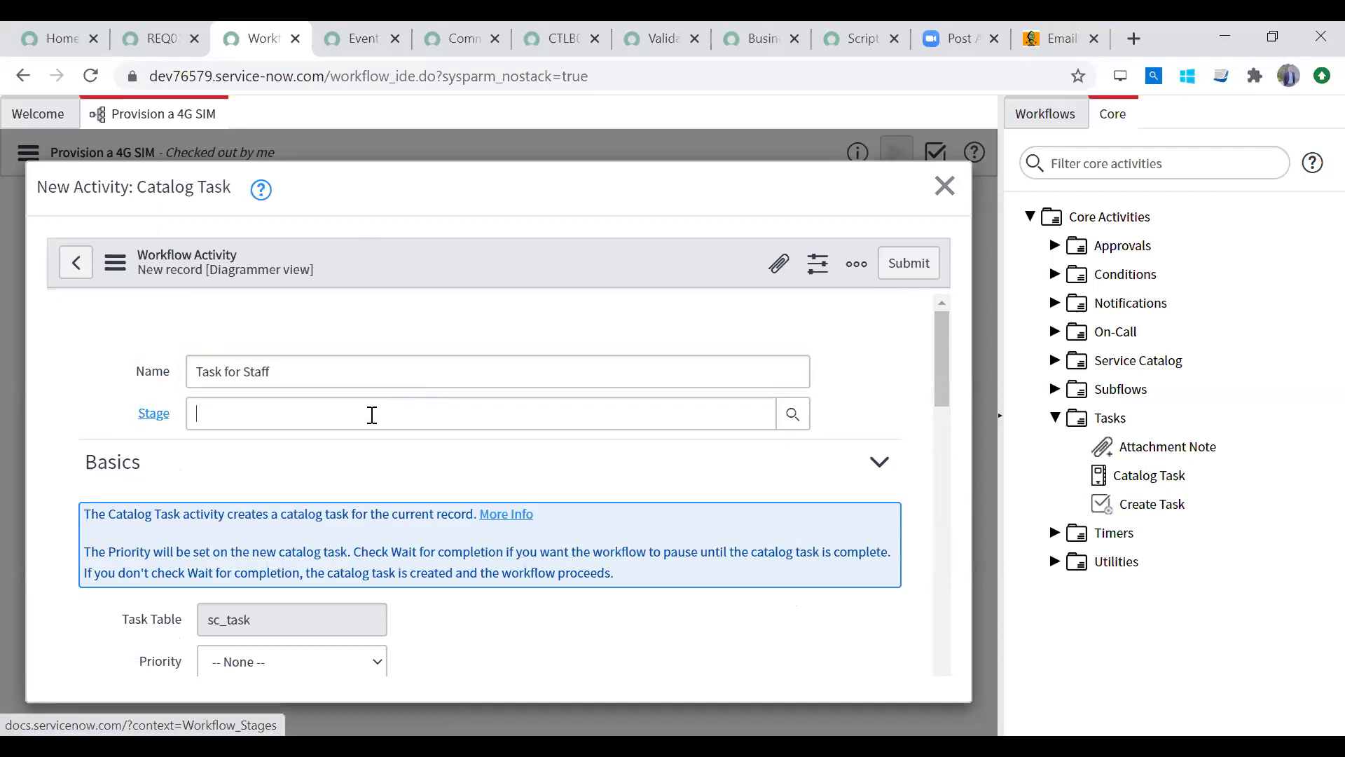
text(full)
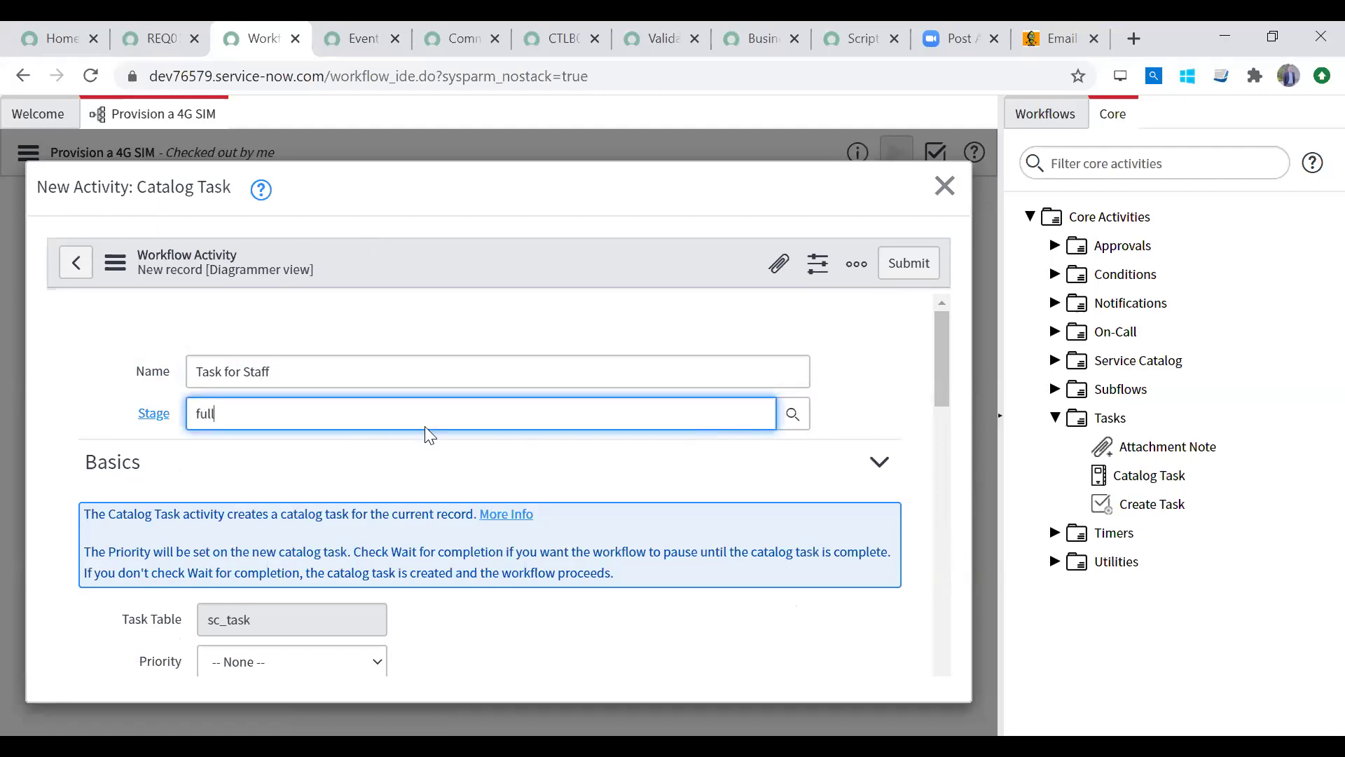
key(BackSpace)
key(BackSpace)
key(BackSpace)
key(BackSpace)
click(793, 414)
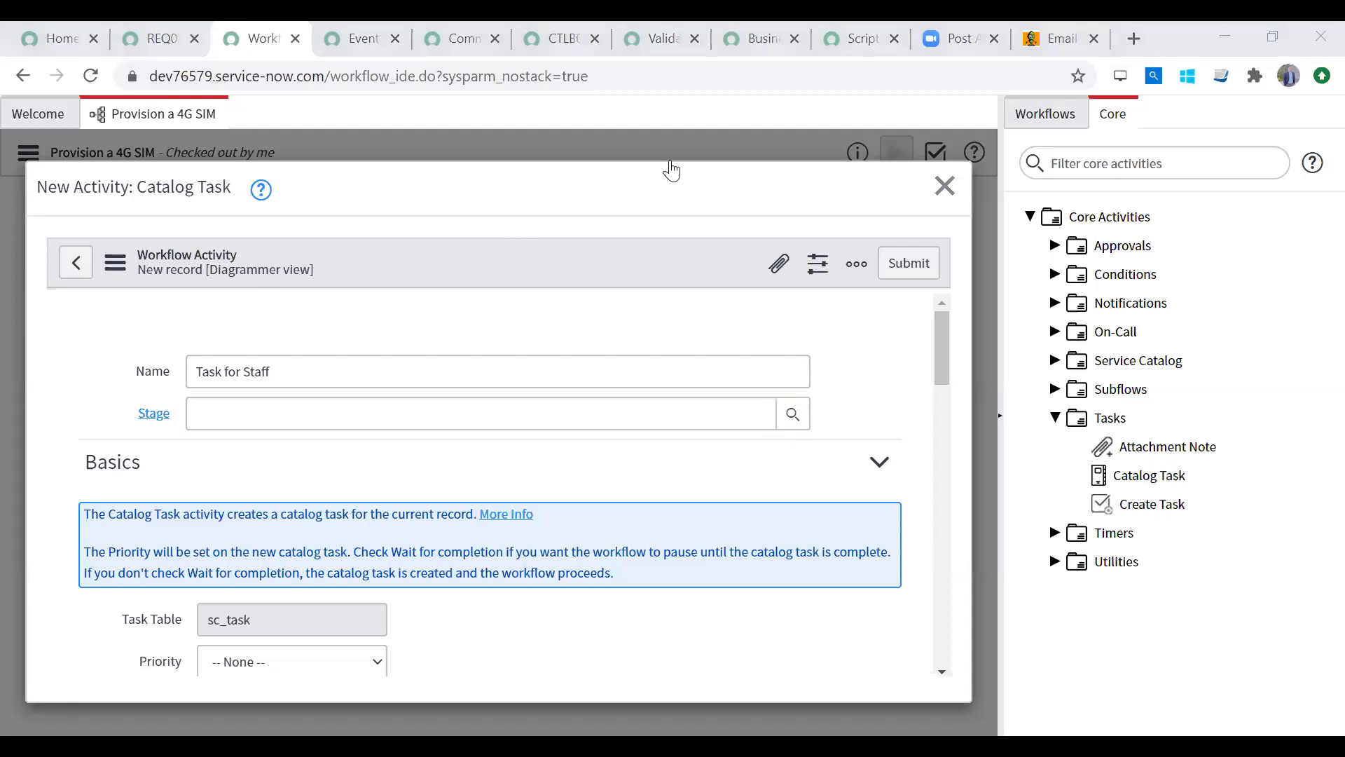
Step: Choose Fulfillment as the Task for Staff stage and review the rest of the form
click(567, 494)
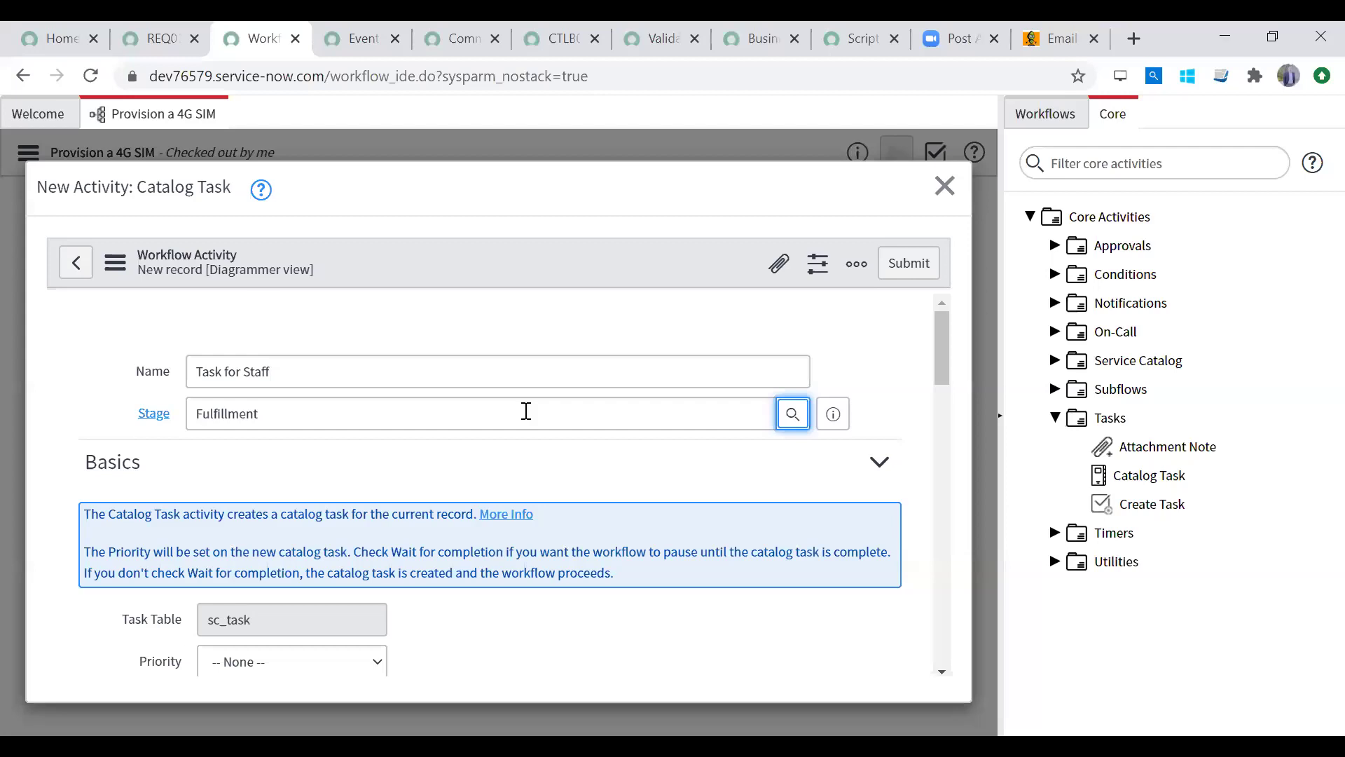
scroll(950, 365, down, 2)
scroll(952, 429, up, 2)
drag(939, 332, 934, 305)
Step: Set the catalog task's Priority to 3 - Moderate
click(518, 407)
drag(950, 360, 947, 411)
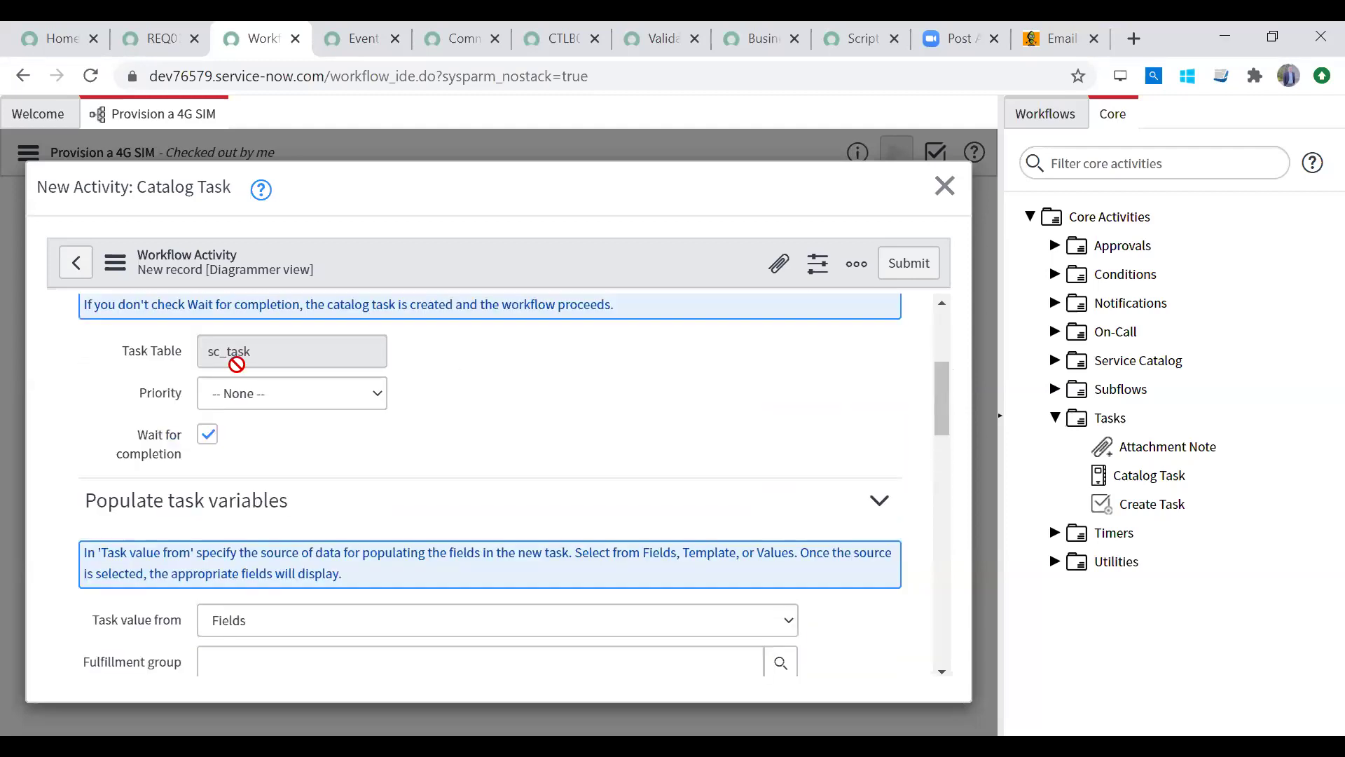
click(261, 396)
click(259, 394)
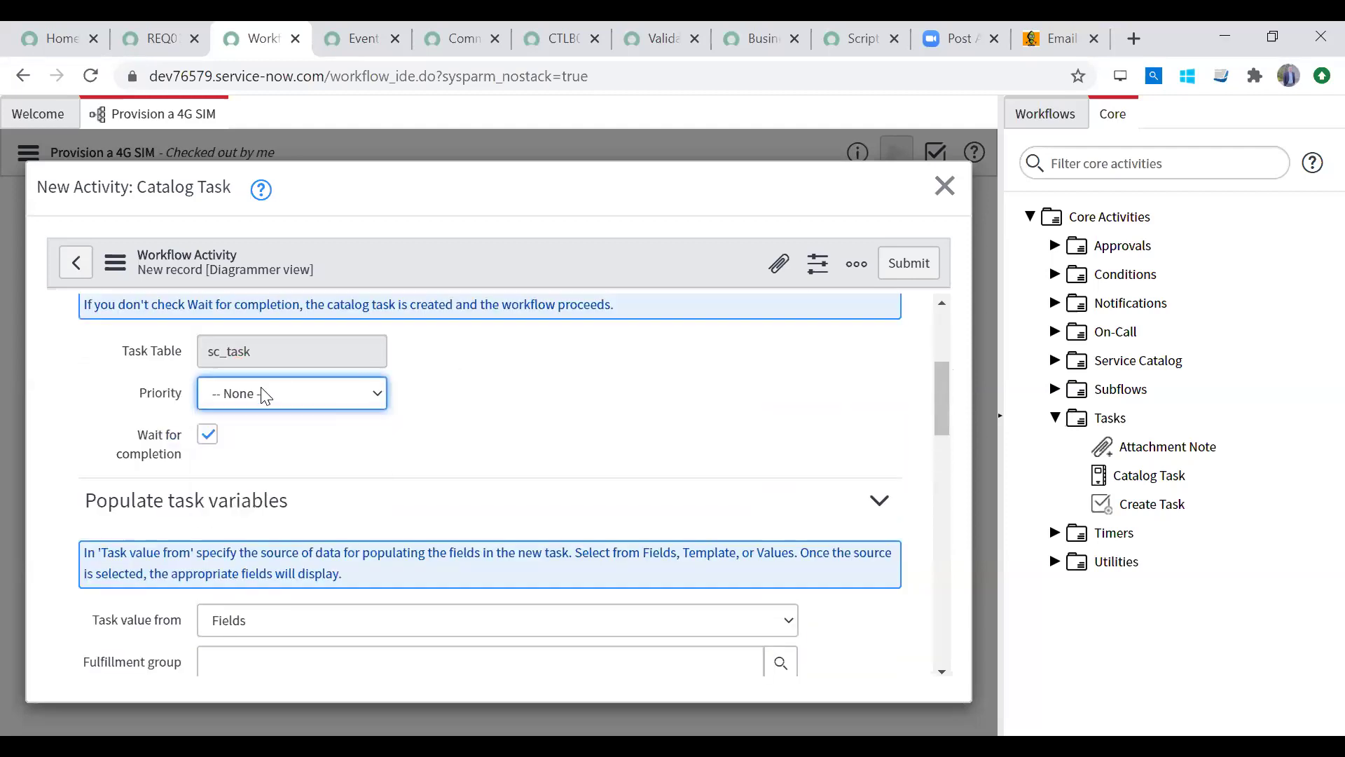
drag(263, 353, 149, 372)
drag(232, 356, 287, 354)
click(281, 396)
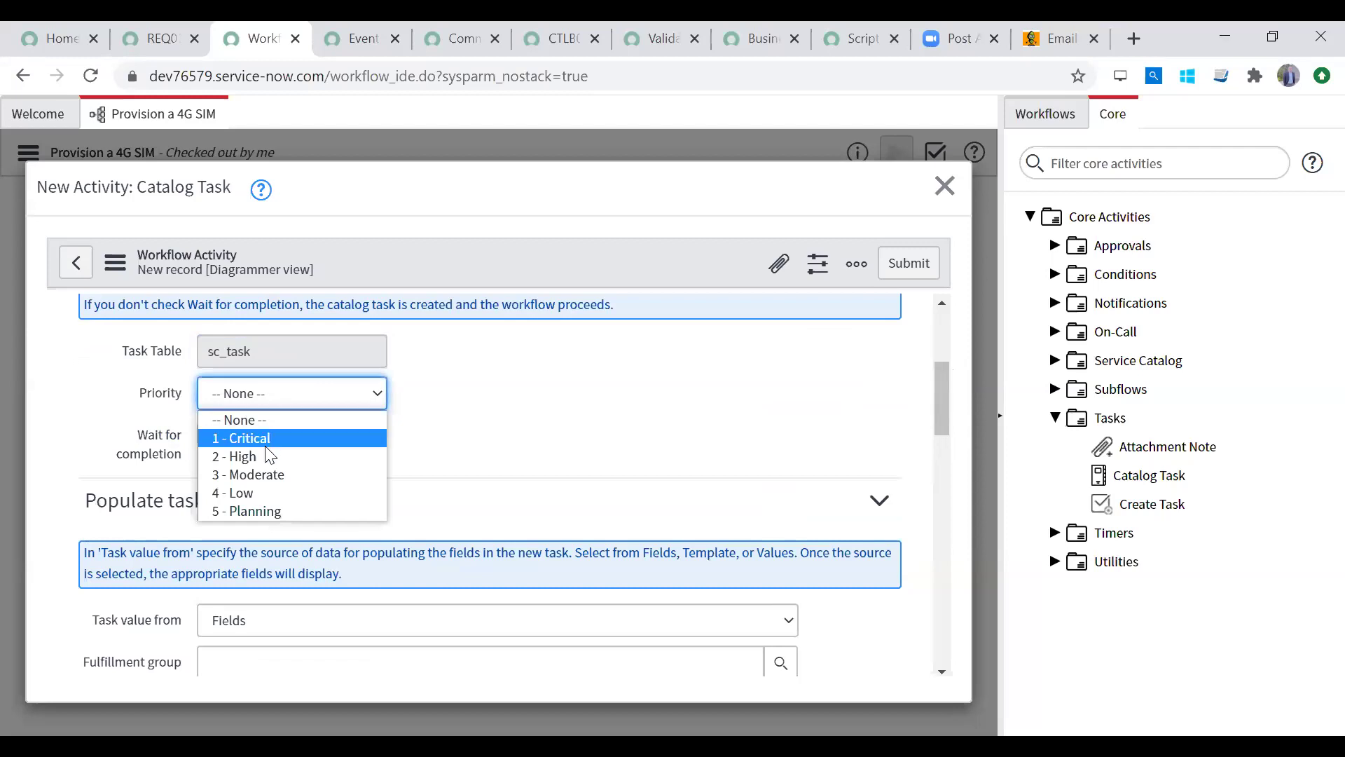
click(266, 474)
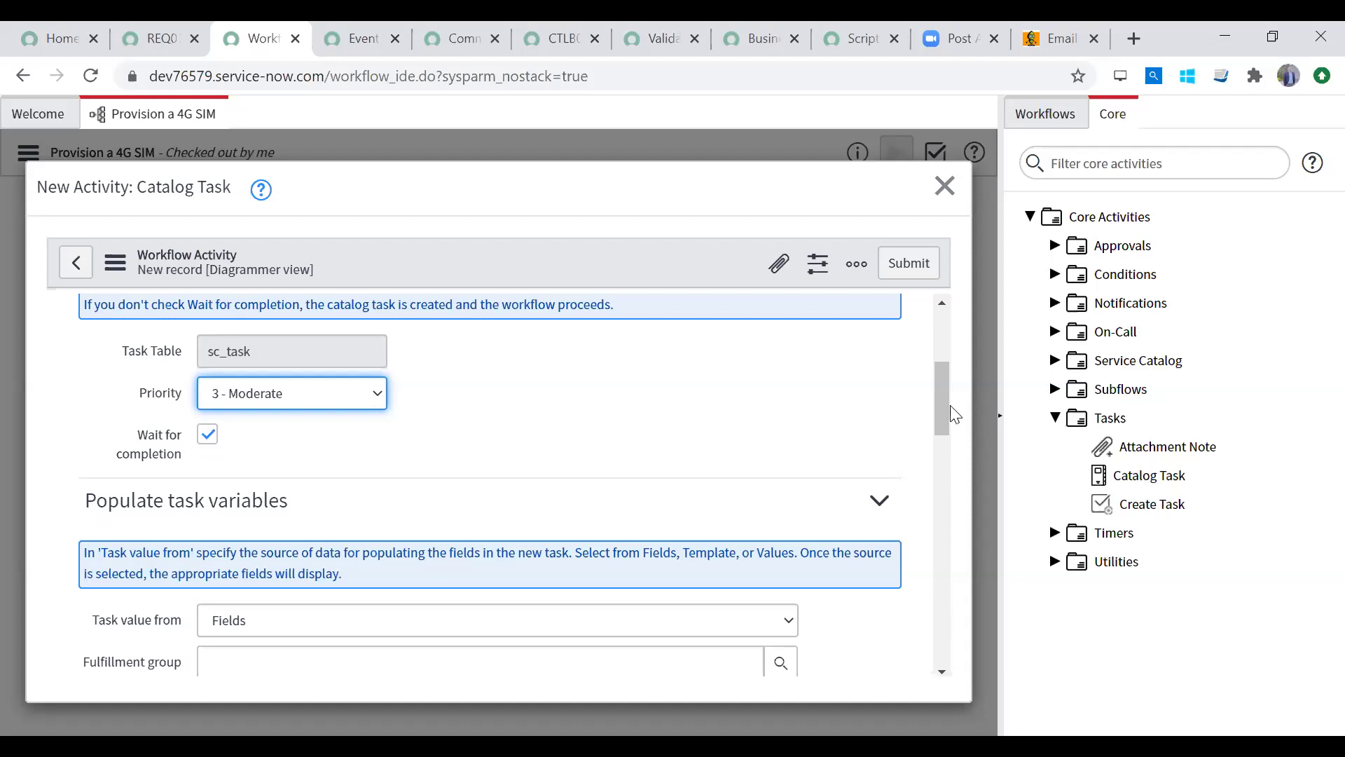
Step: Choose Field Services as the fulfillment group from the lookup list
drag(940, 413, 940, 477)
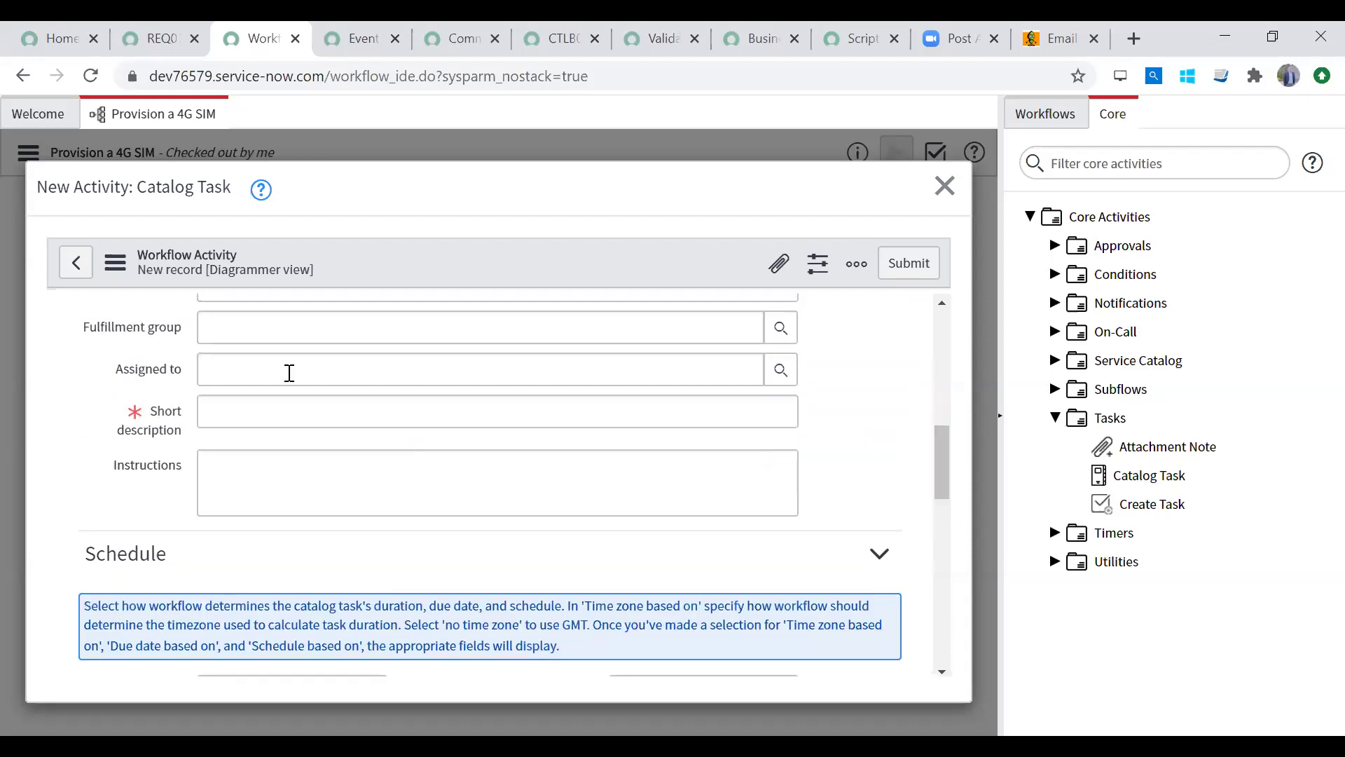
click(243, 337)
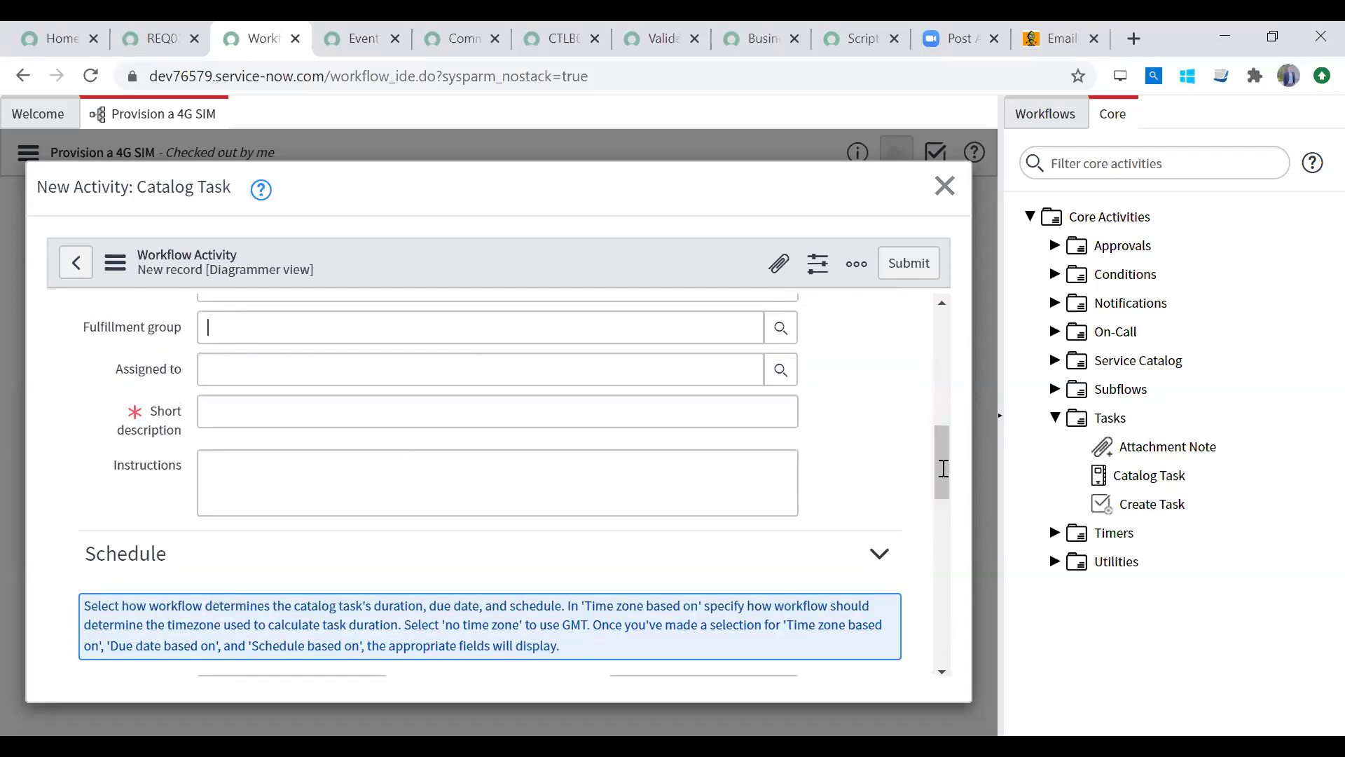
drag(941, 468, 845, 443)
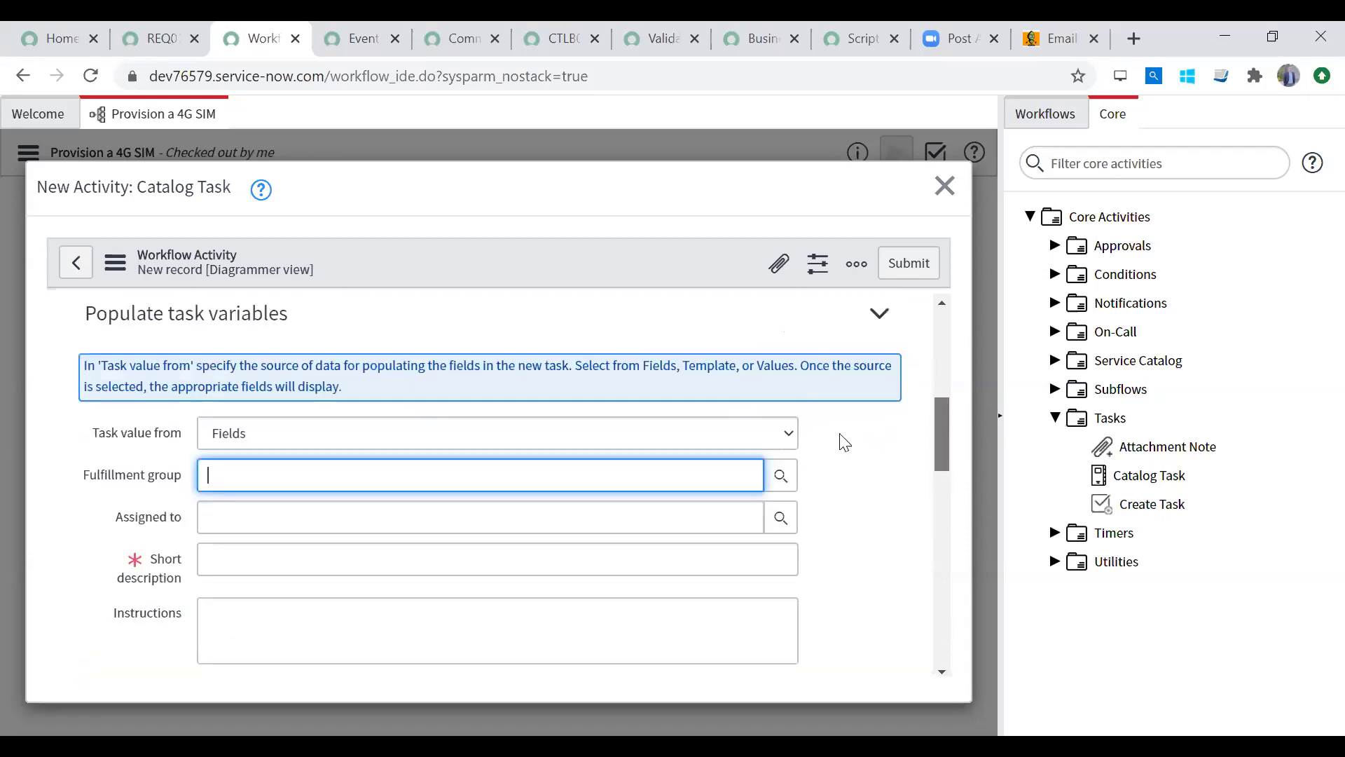
click(783, 482)
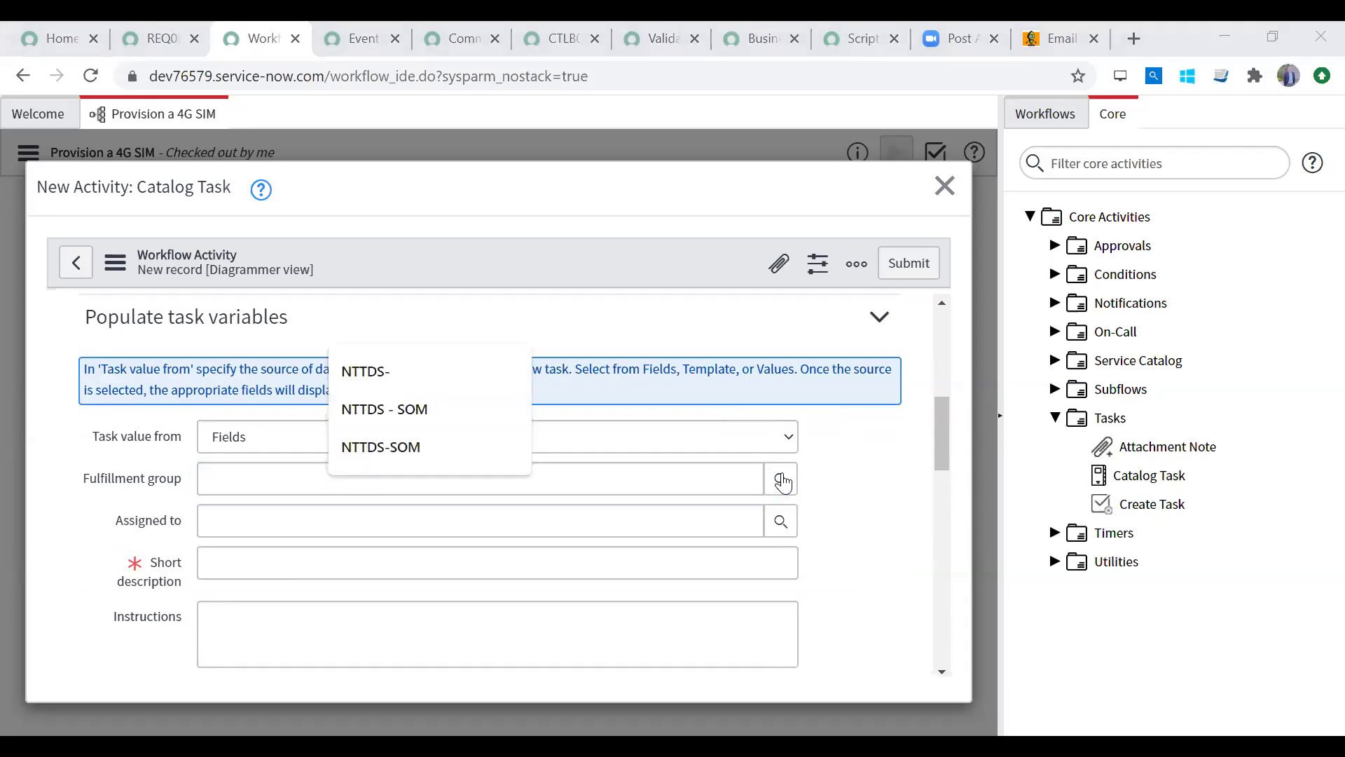
click(307, 514)
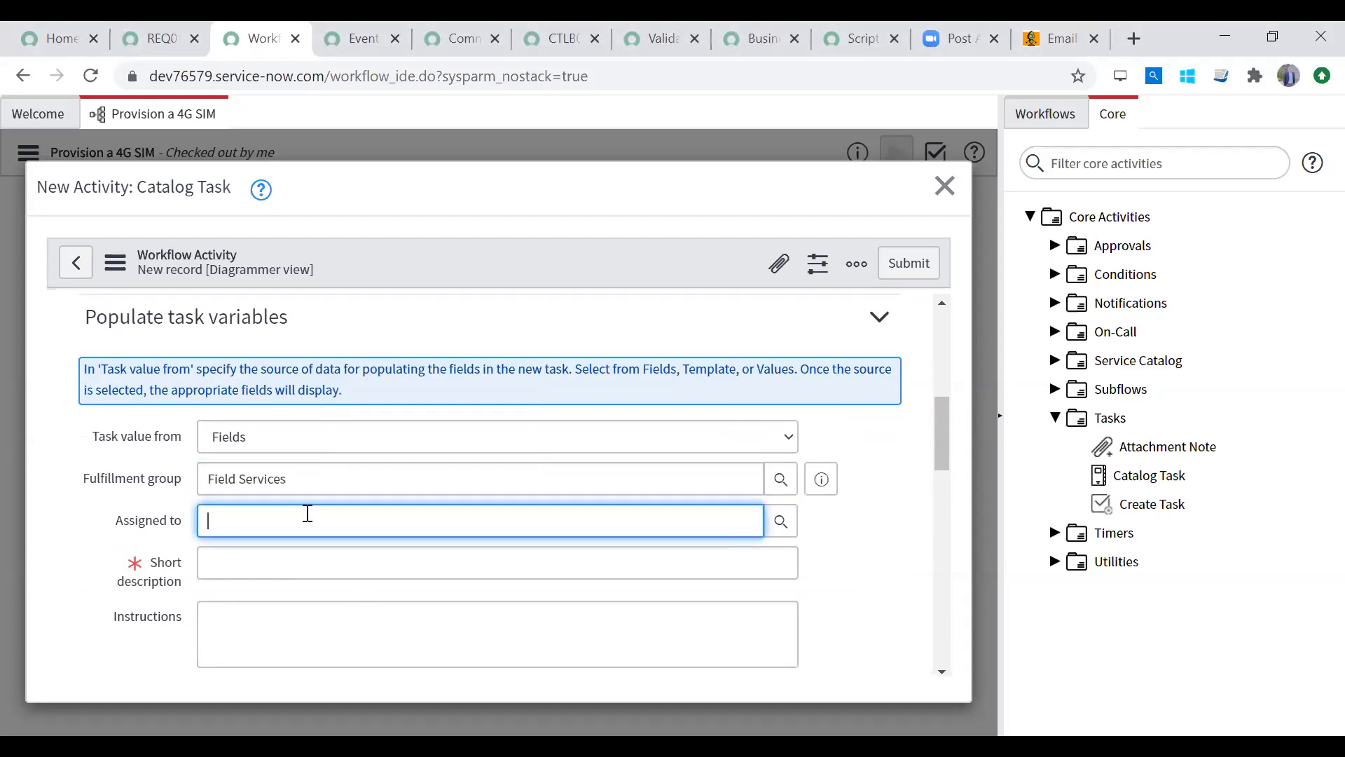
Step: Enter the short description 'Kindly pack & deliver SIM' and save the activity
click(289, 561)
text(Kidly)
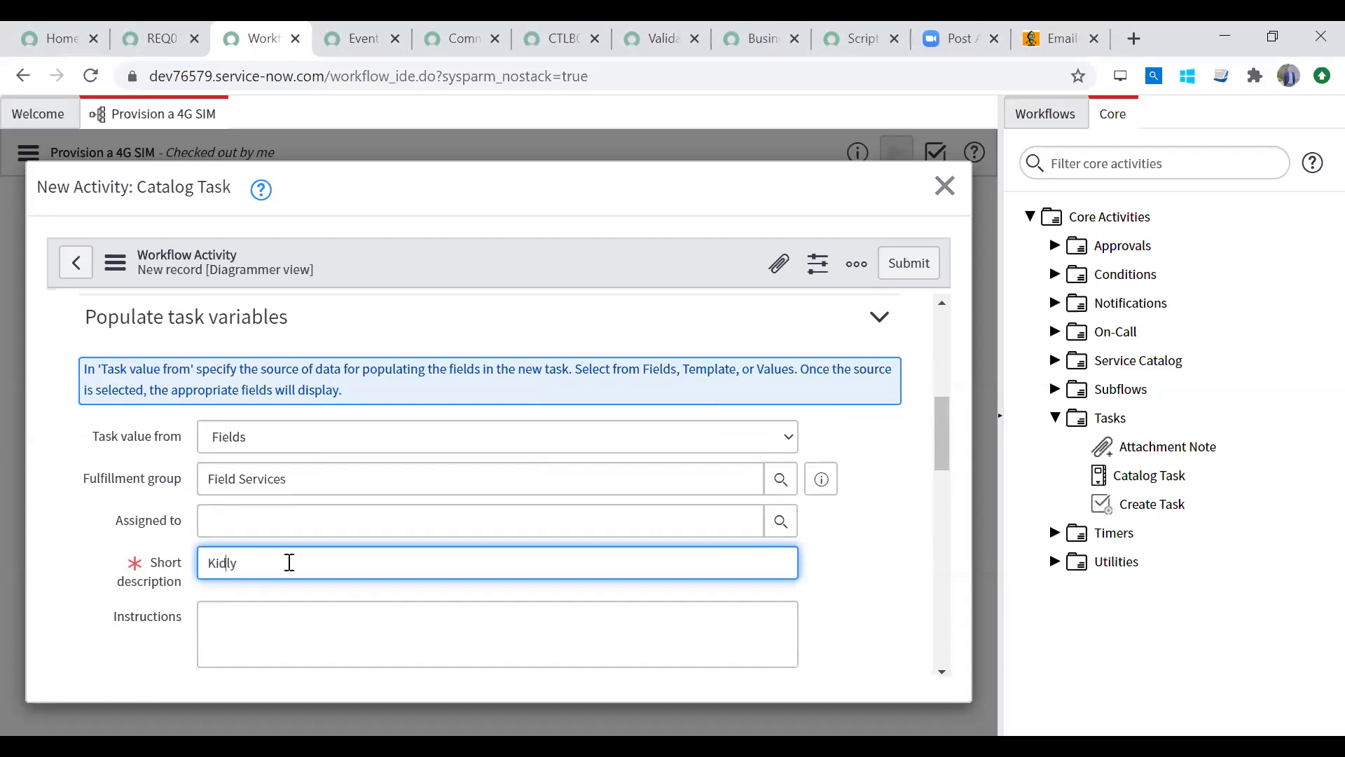
text(n)
key(End)
text(pack & deliver SIM)
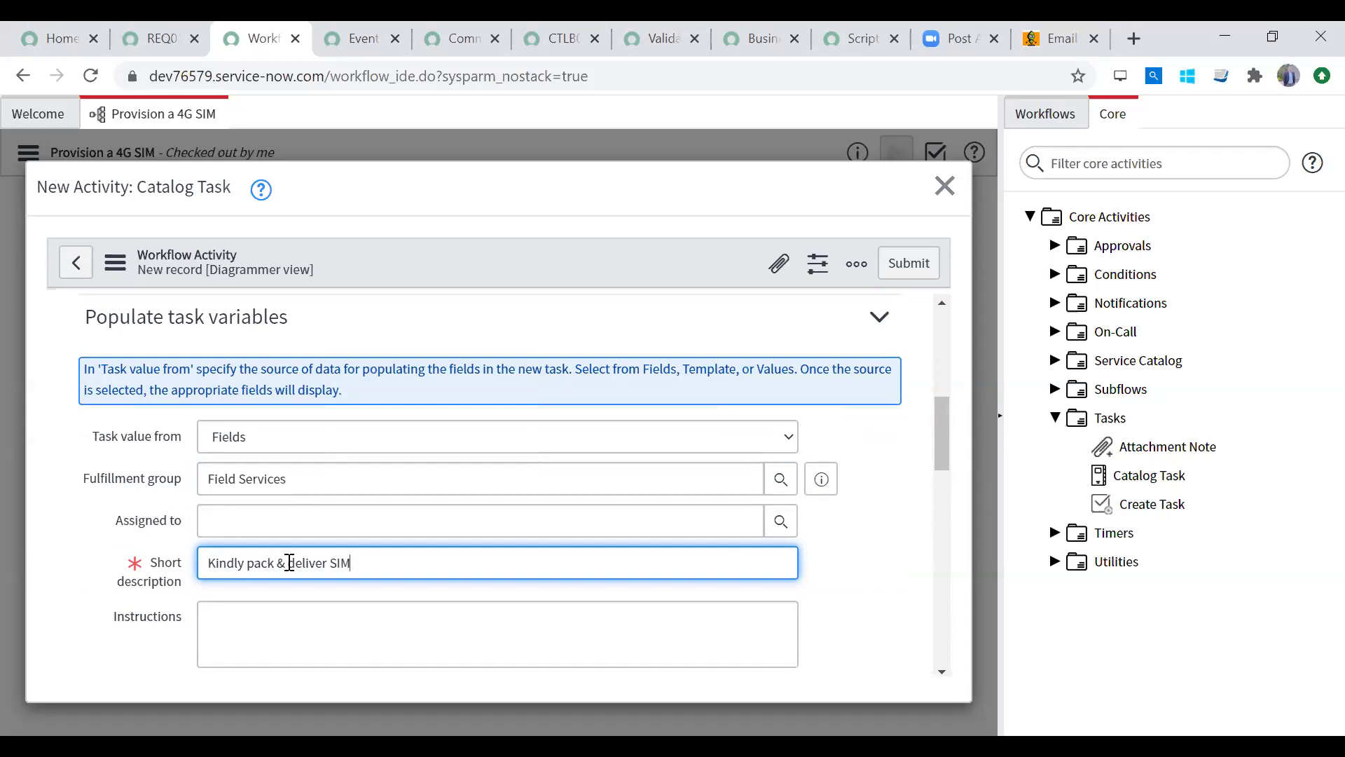
triple_click(289, 563)
drag(943, 466, 952, 315)
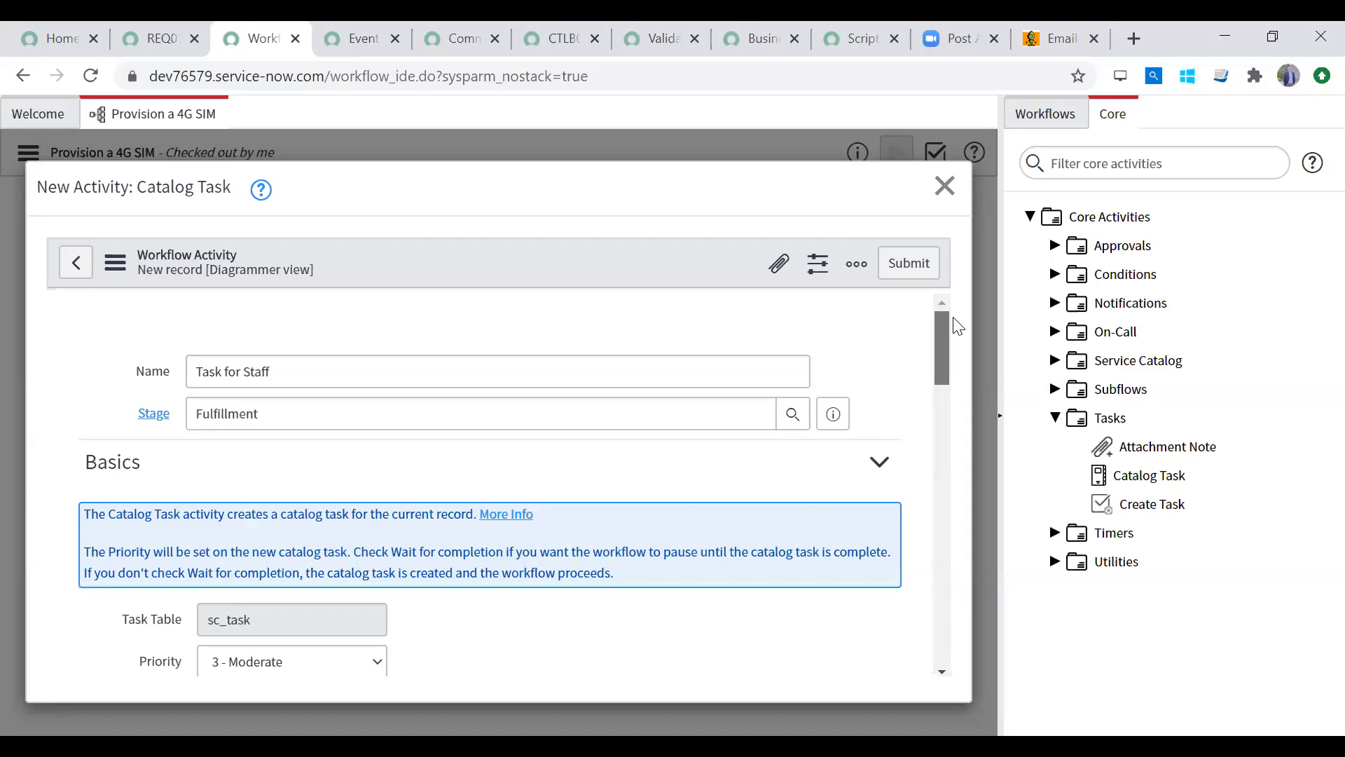
click(904, 266)
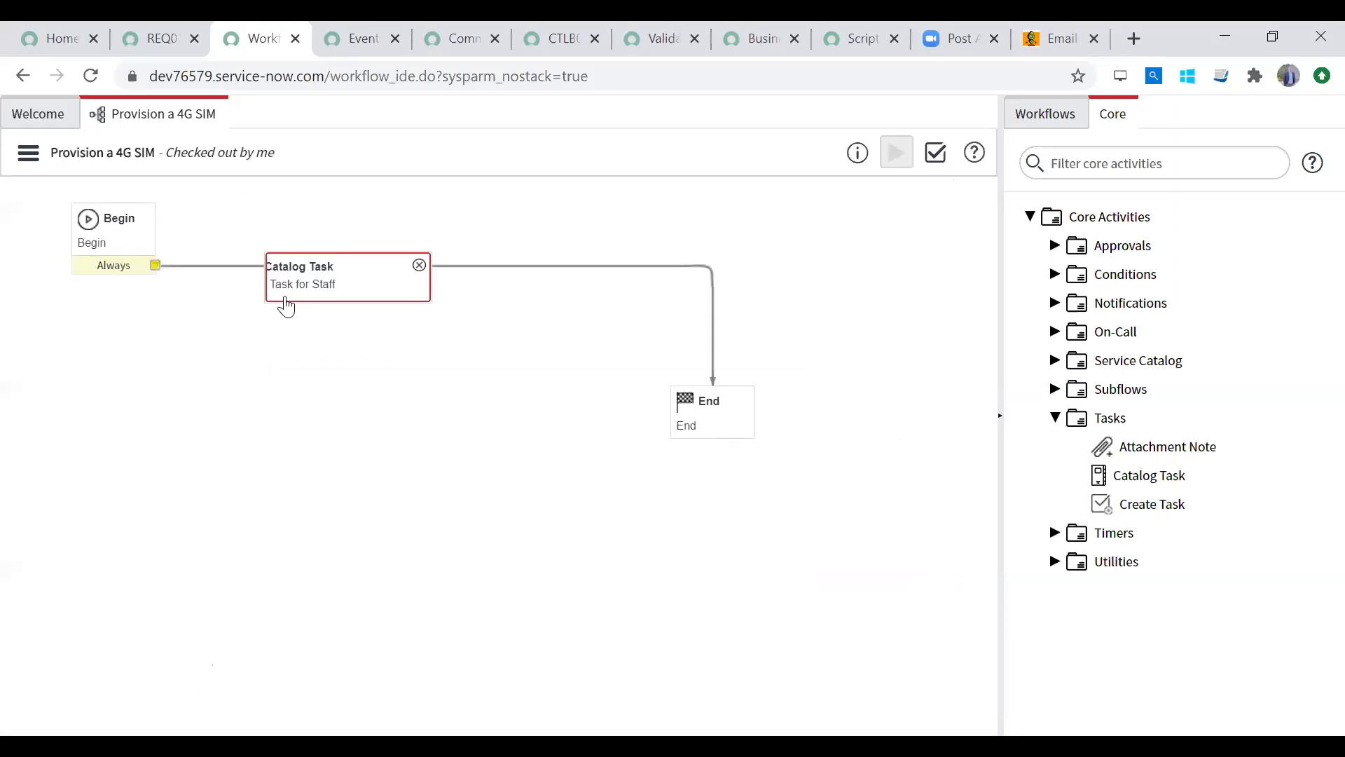
Step: Rewire the workflow from Begin through the Task for Staff catalog task to End, replacing the direct Begin–End link
drag(339, 267, 323, 335)
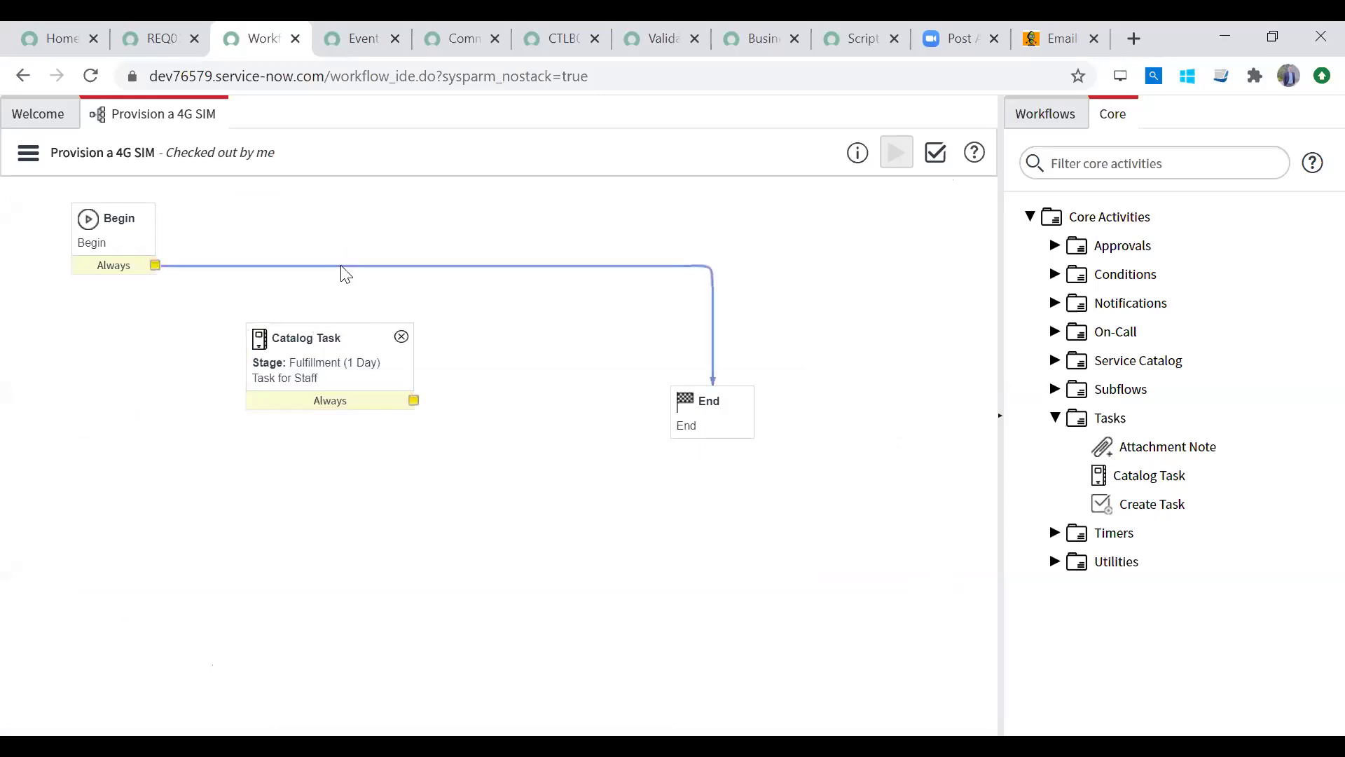
key(Delete)
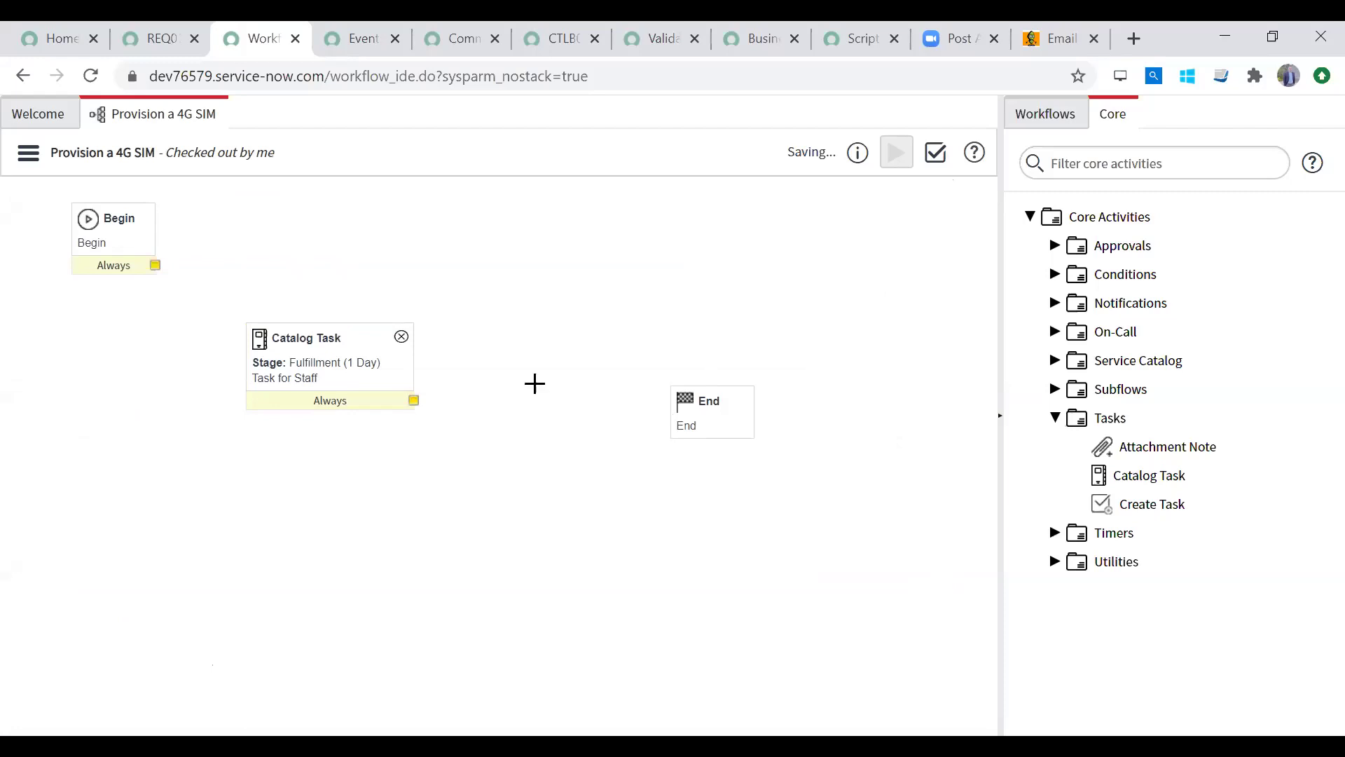
drag(157, 270, 423, 252)
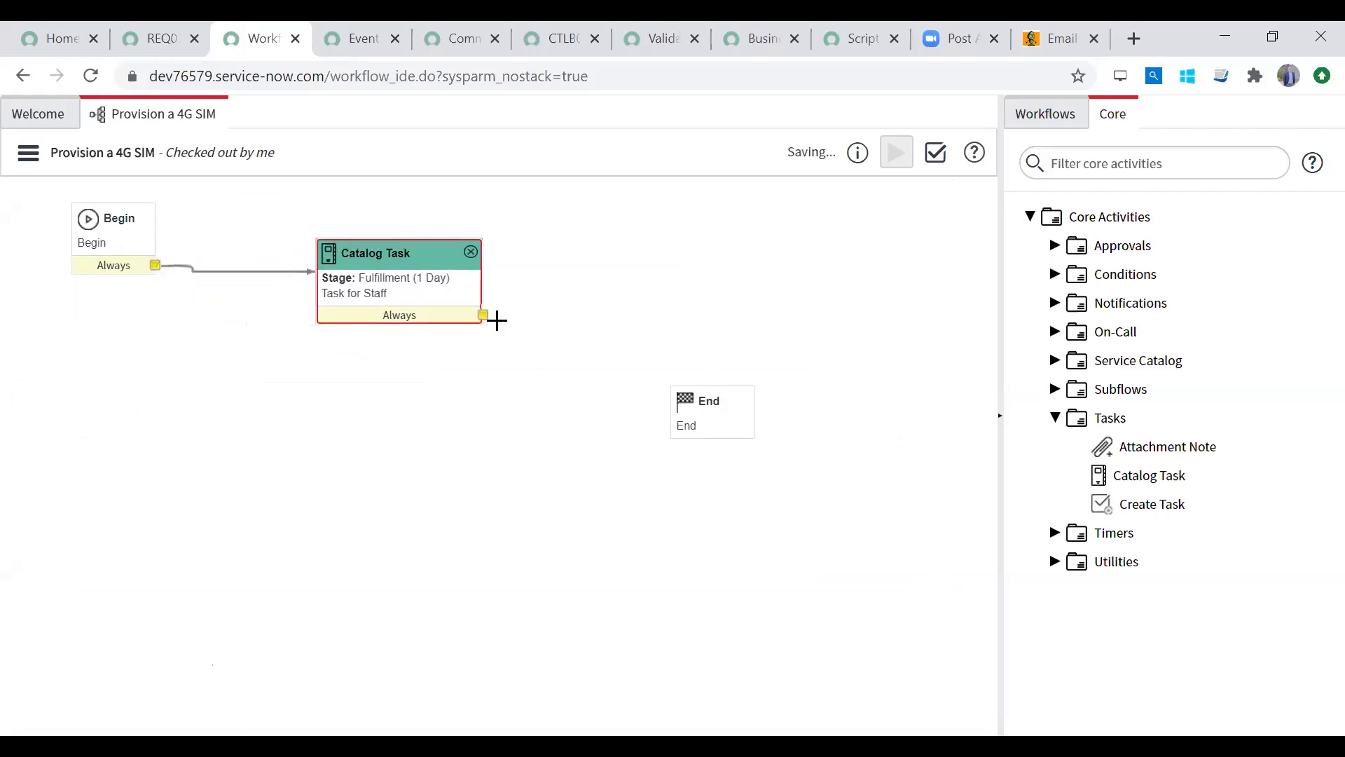
drag(483, 317, 694, 414)
click(100, 230)
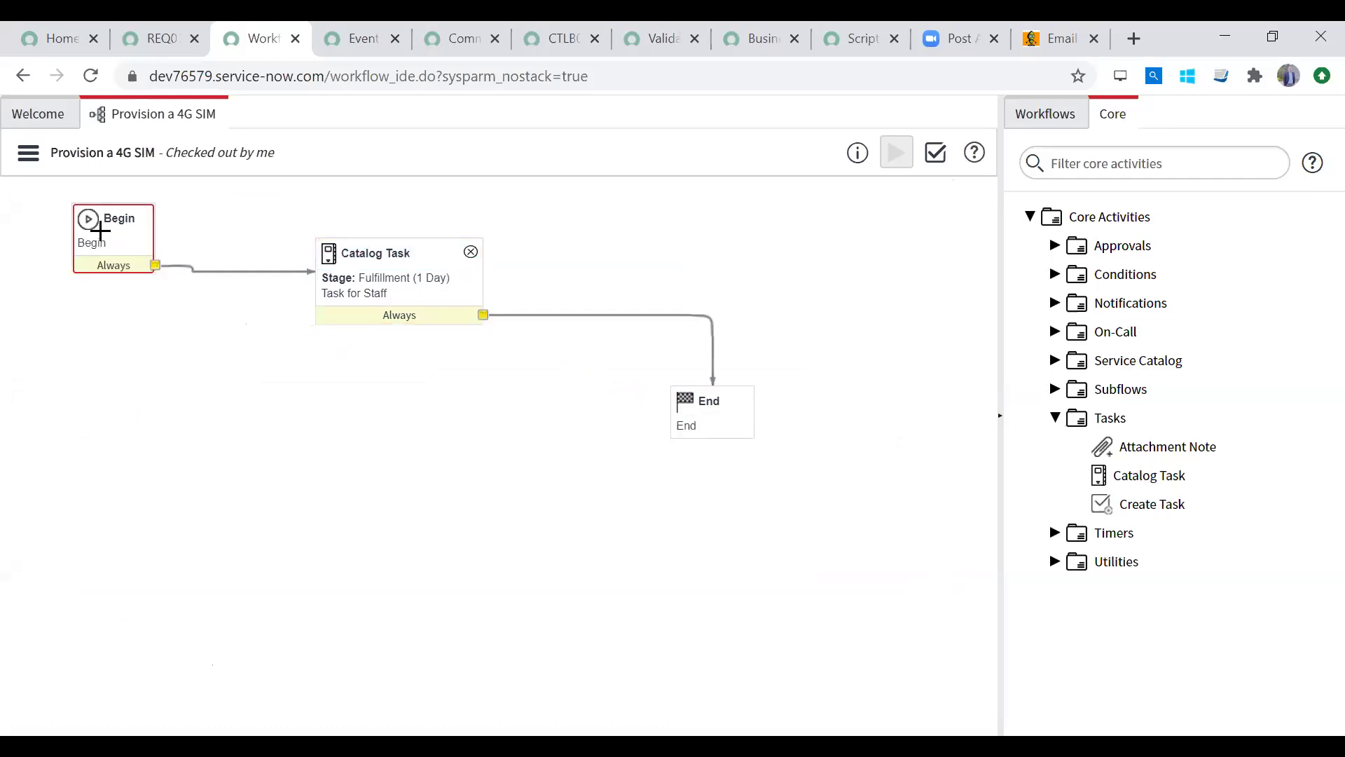
click(404, 283)
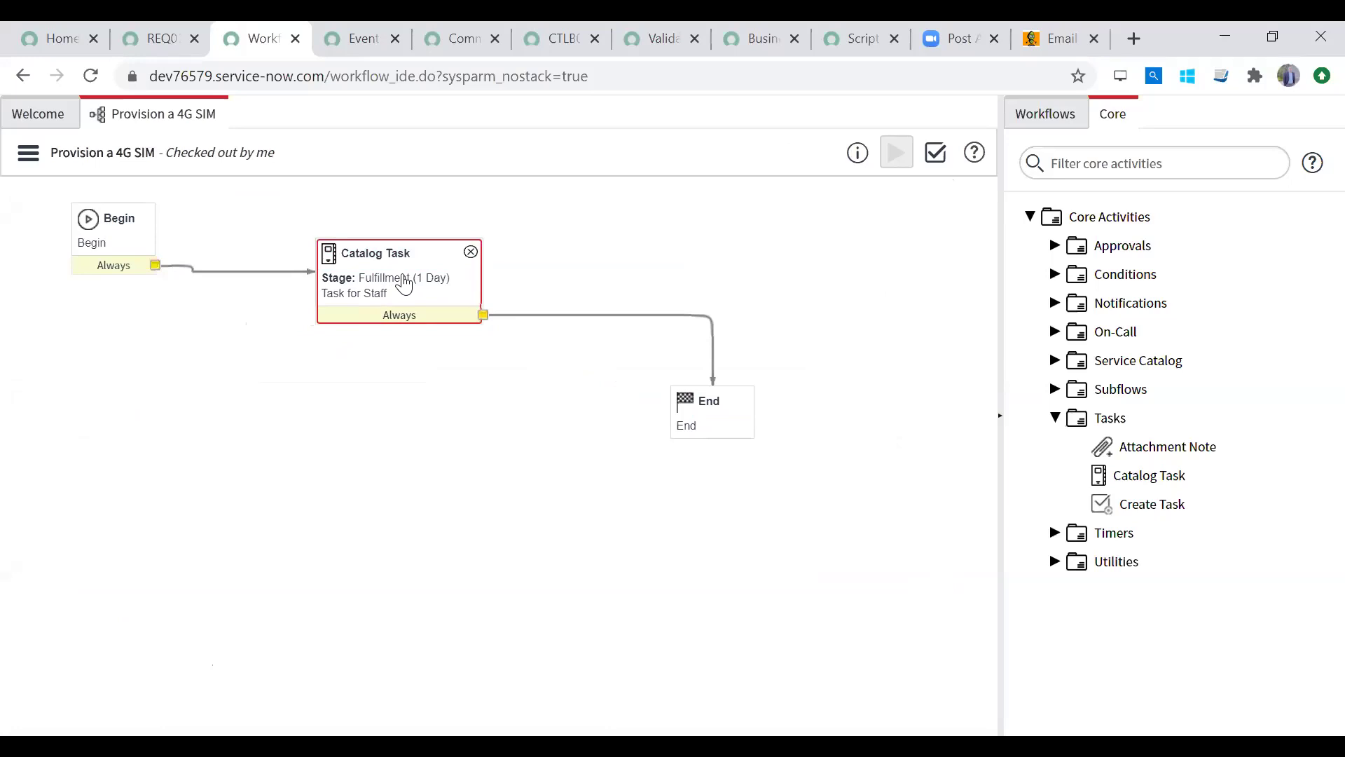
click(557, 316)
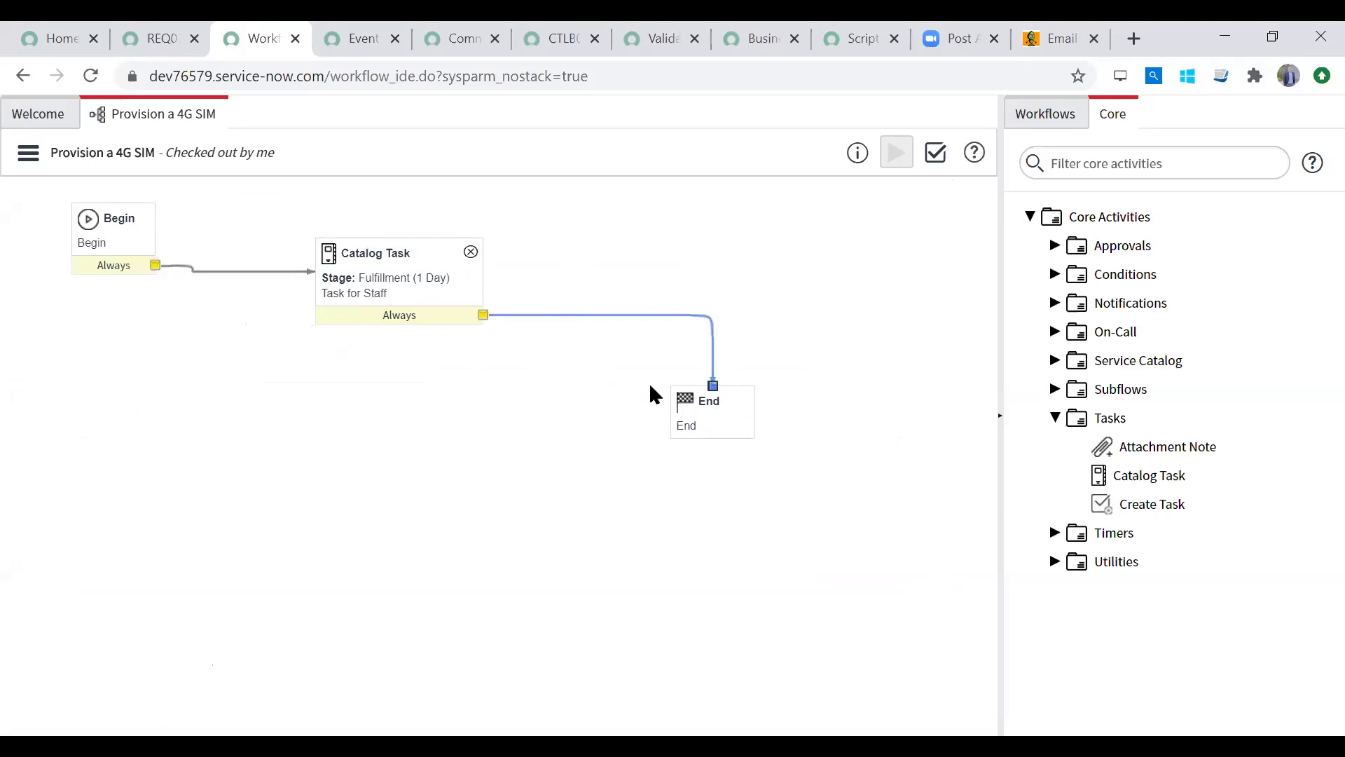
Step: Expand and collapse the On-Call, Notifications and Tasks activity folders, then bring up the workflow actions menu
click(1054, 333)
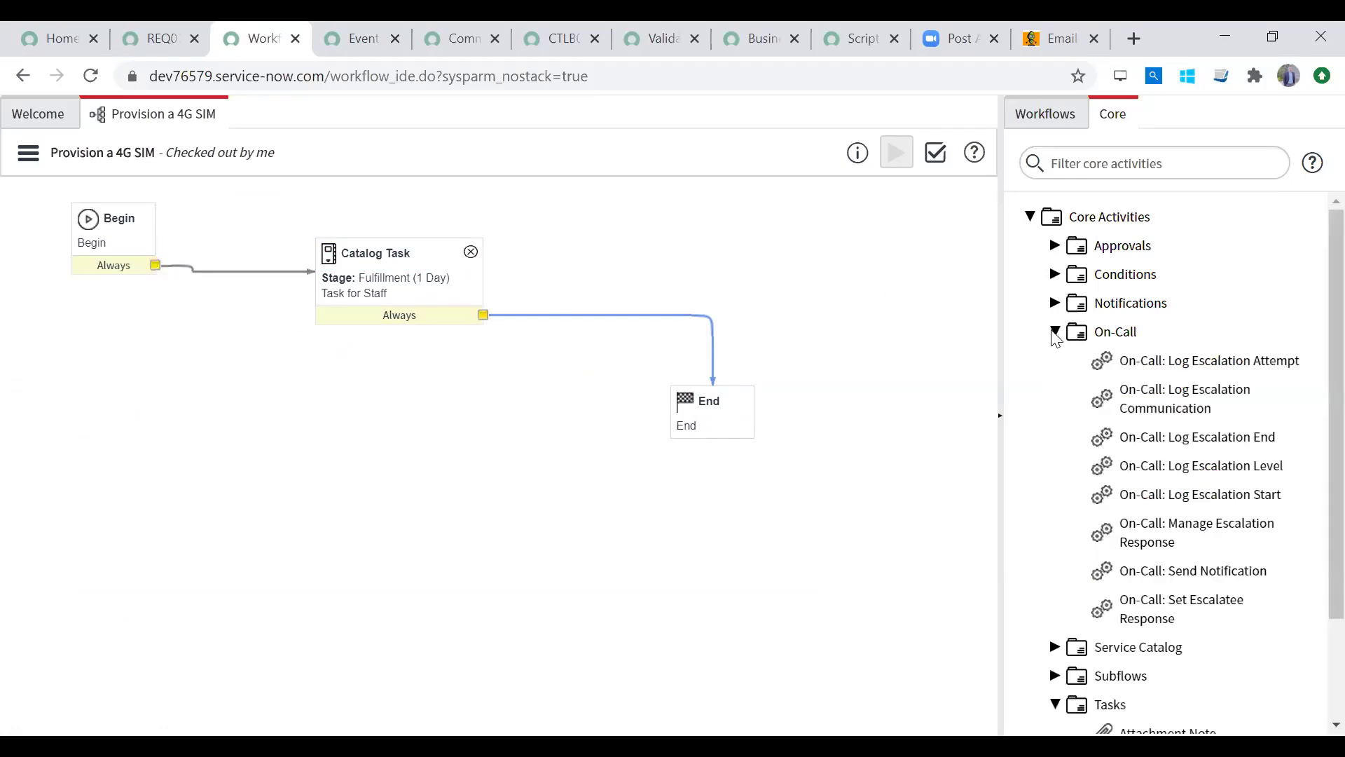
click(1054, 306)
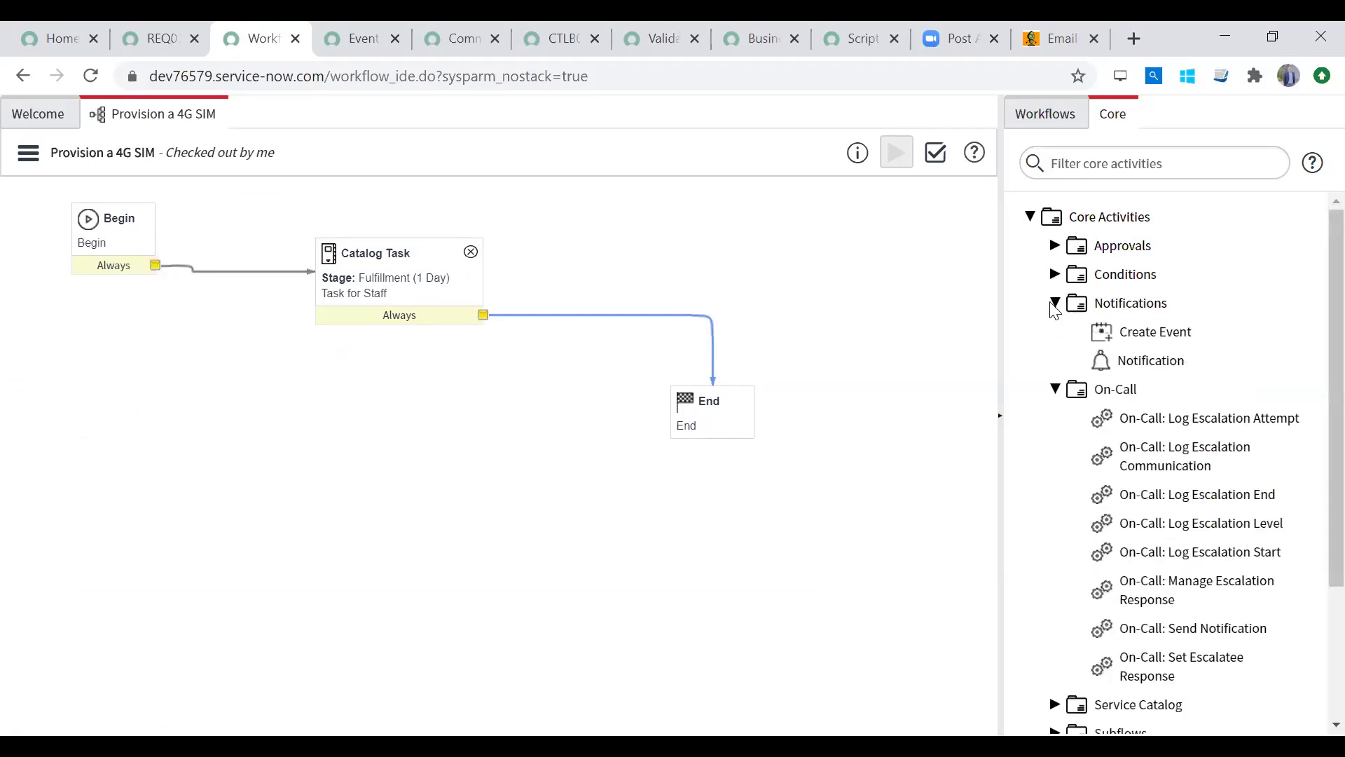
click(1054, 306)
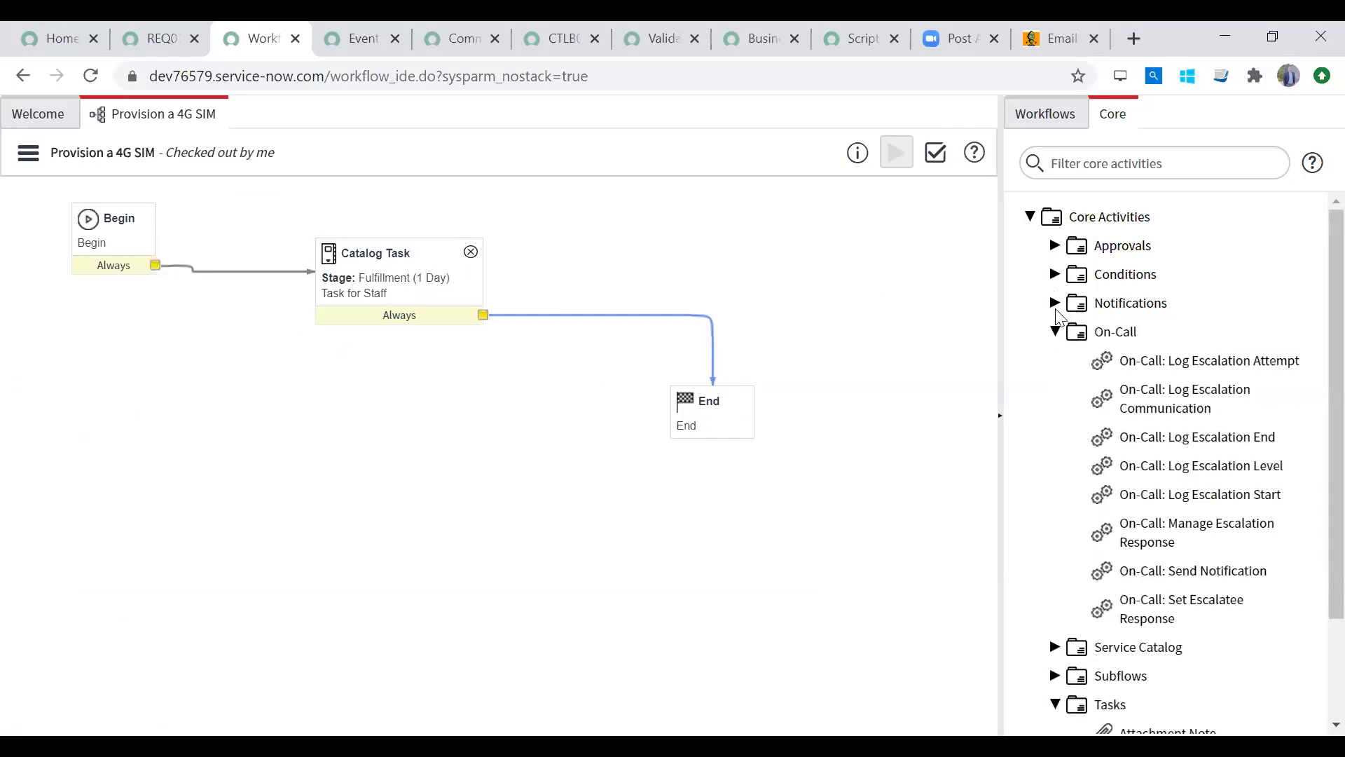
click(1057, 306)
mouse_move(1144, 330)
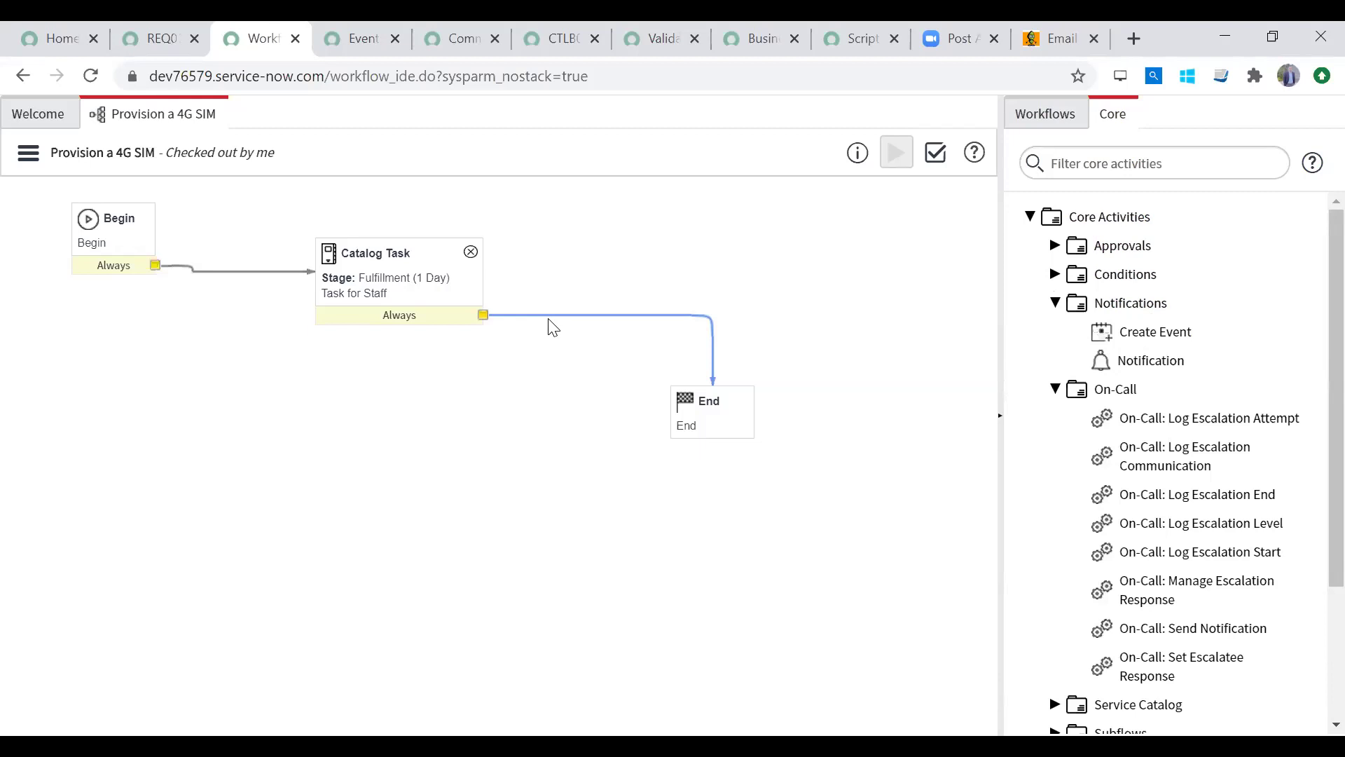
click(1056, 304)
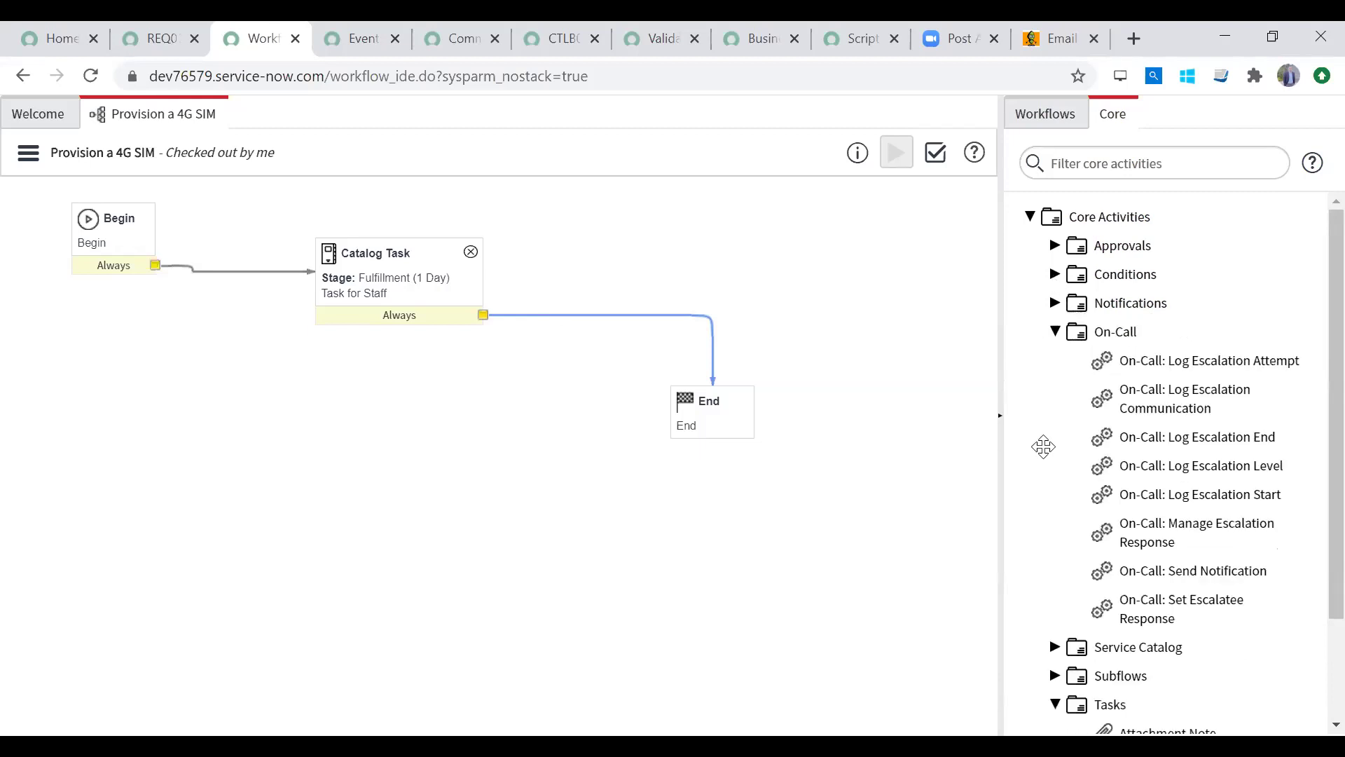
click(1056, 332)
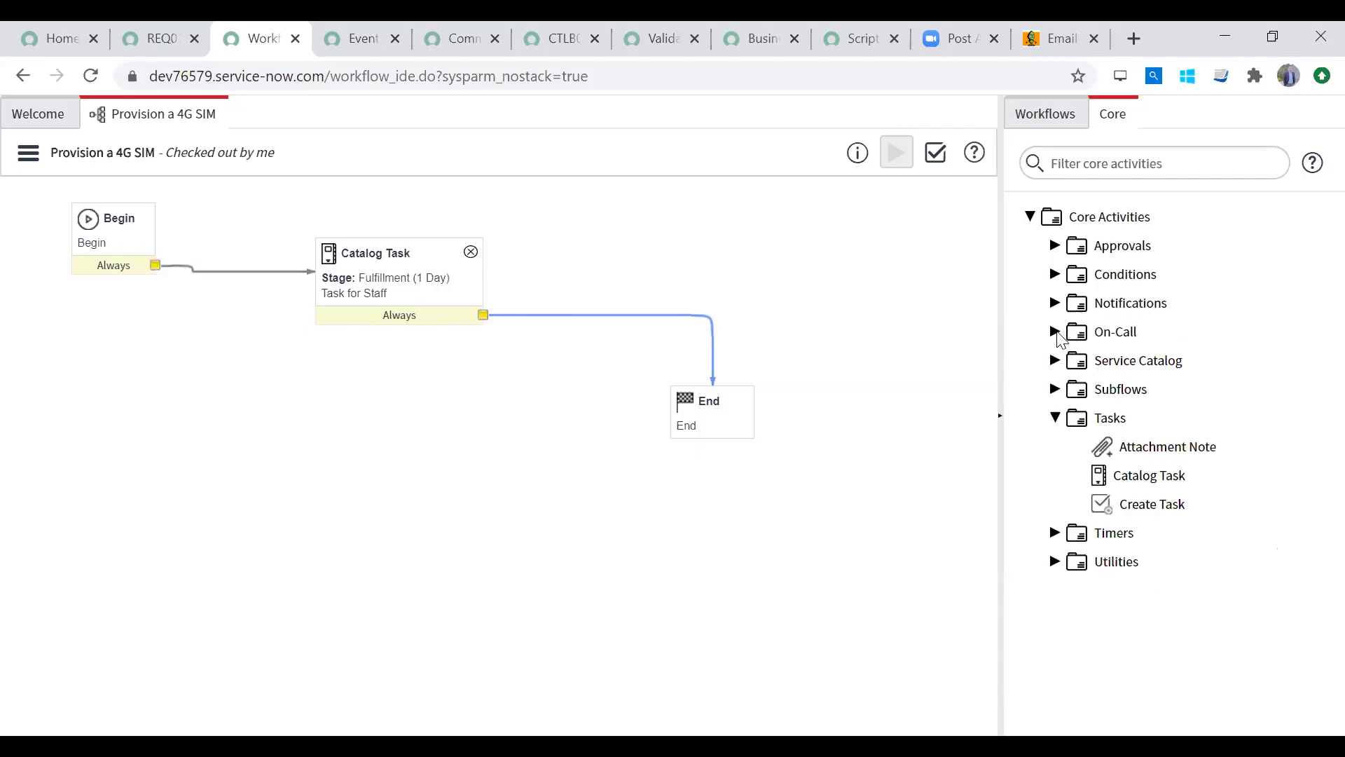
click(1056, 418)
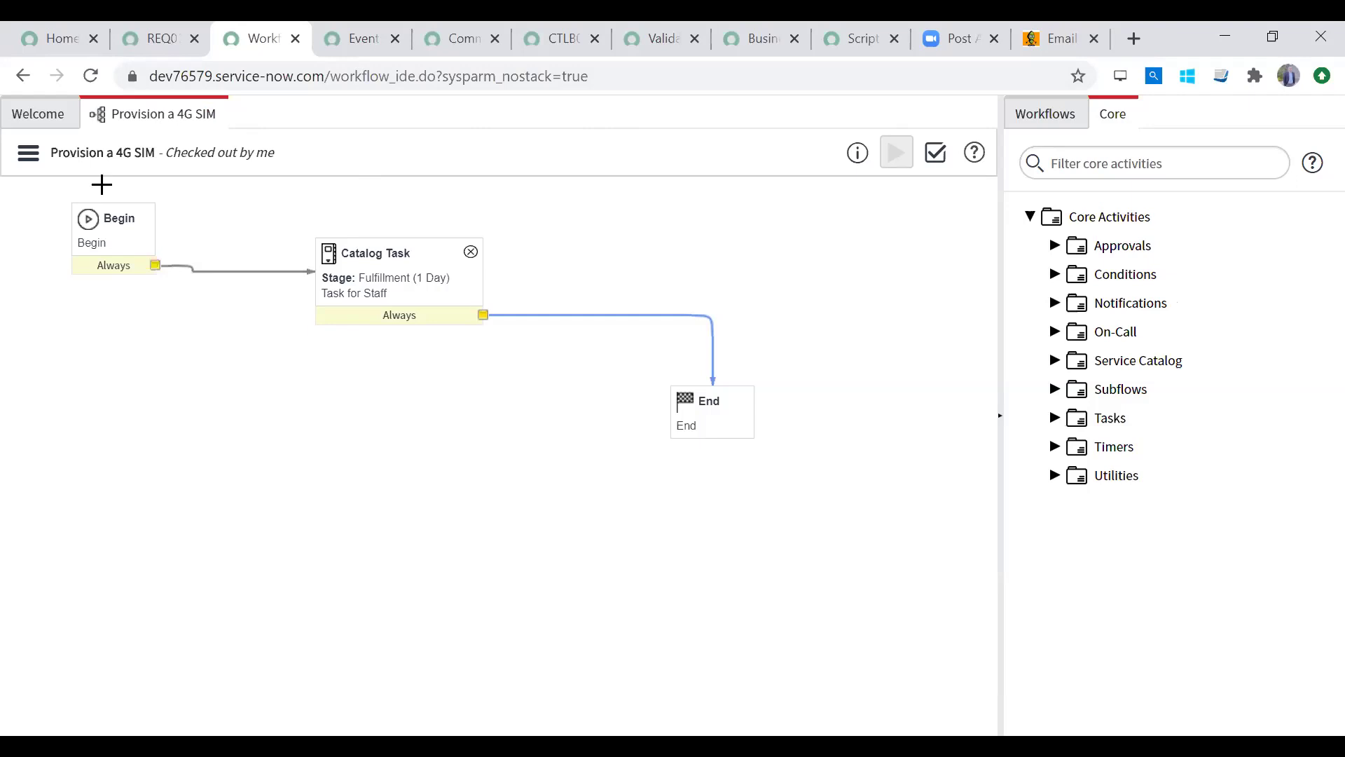
click(29, 155)
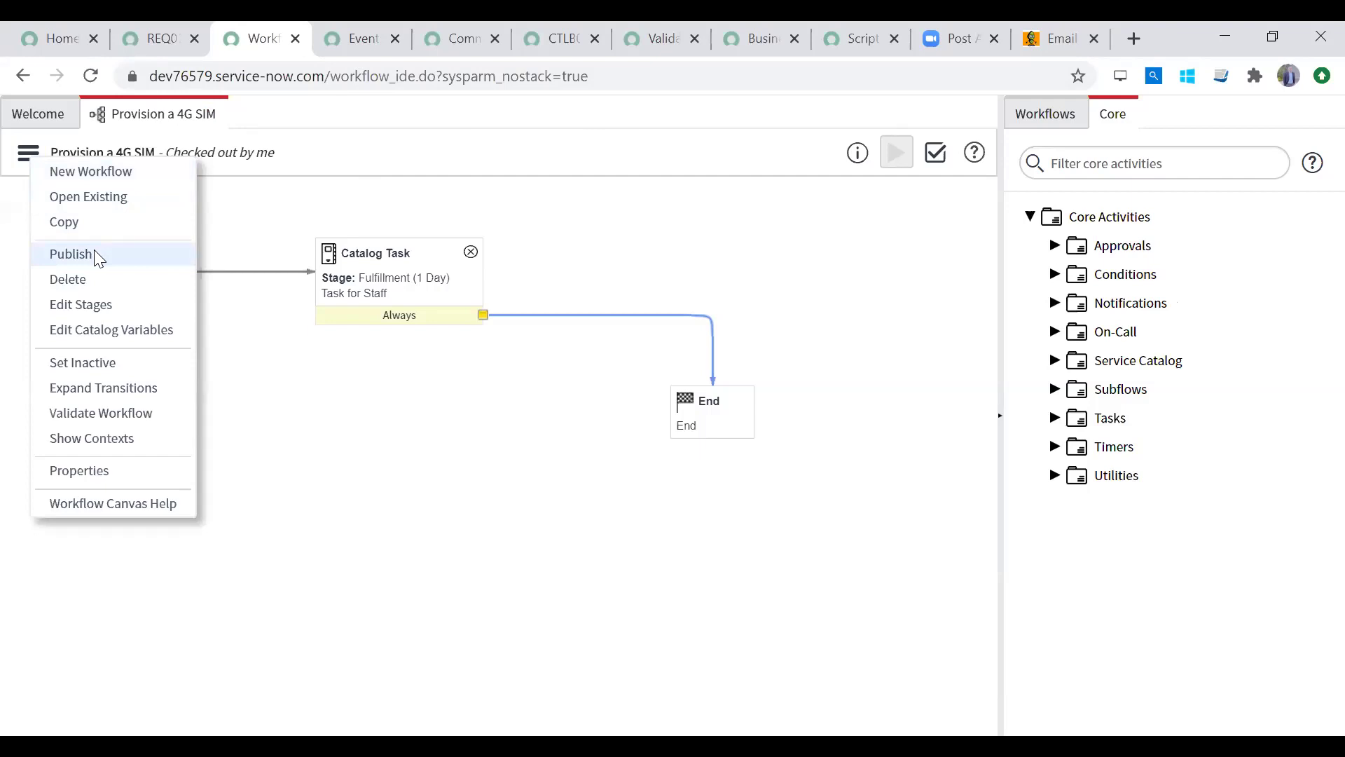
Step: Publish Provision a 4G SIM from the workflow actions menu and return to request REQ0010005
click(186, 153)
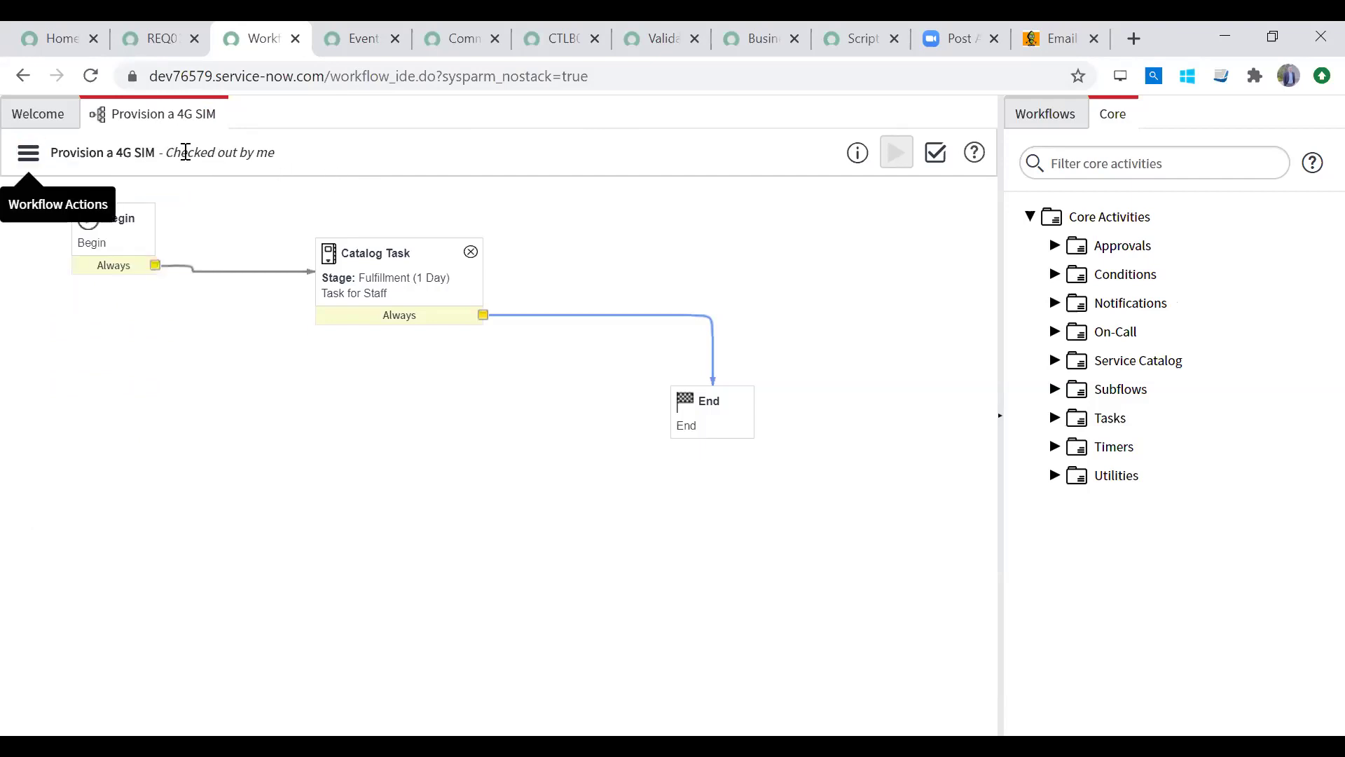
drag(173, 152, 306, 153)
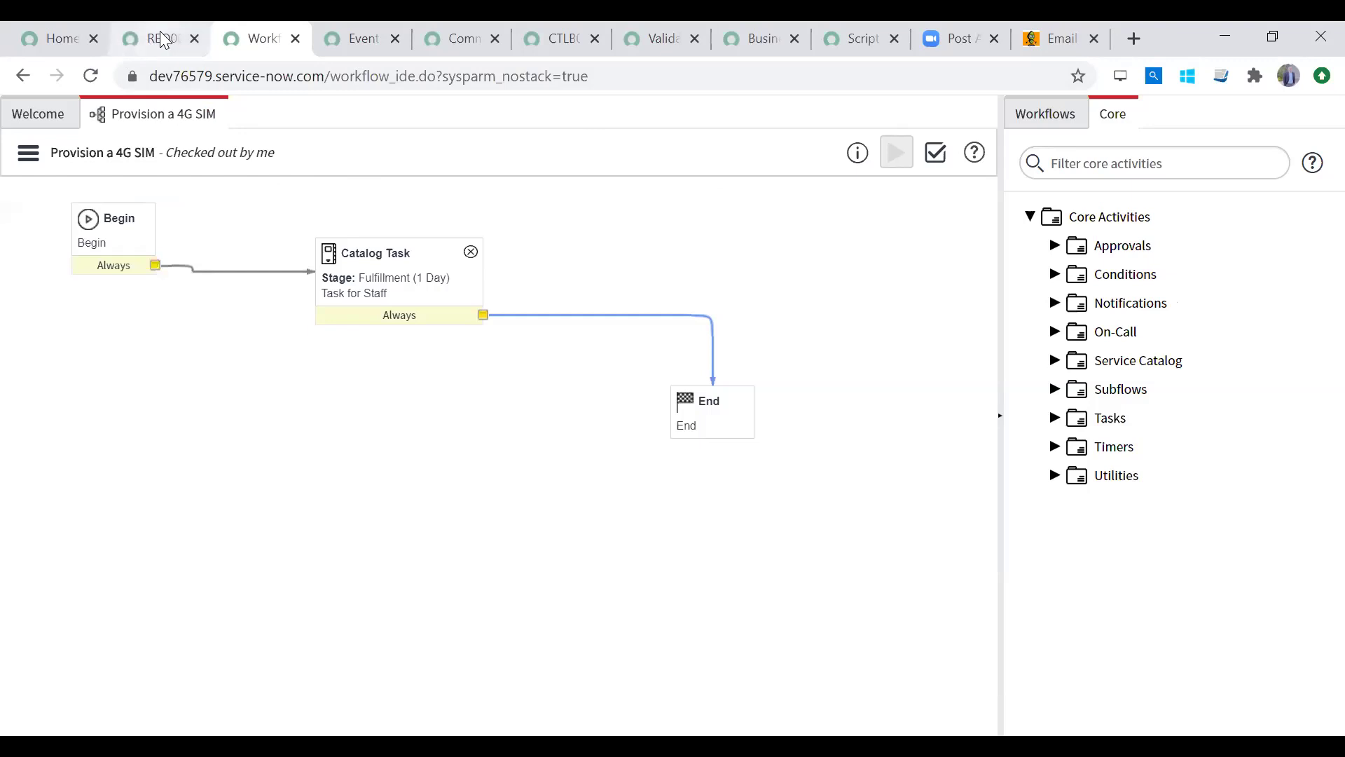
click(184, 40)
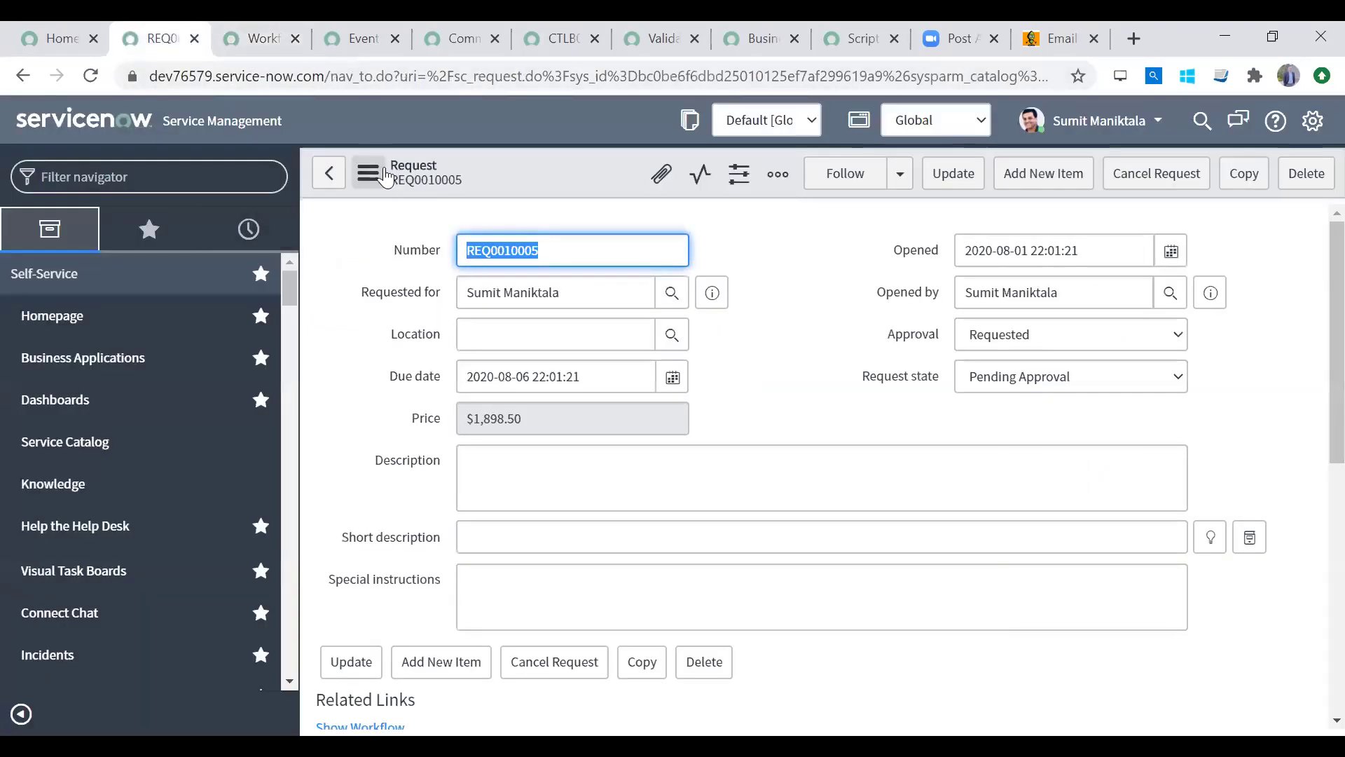
click(250, 43)
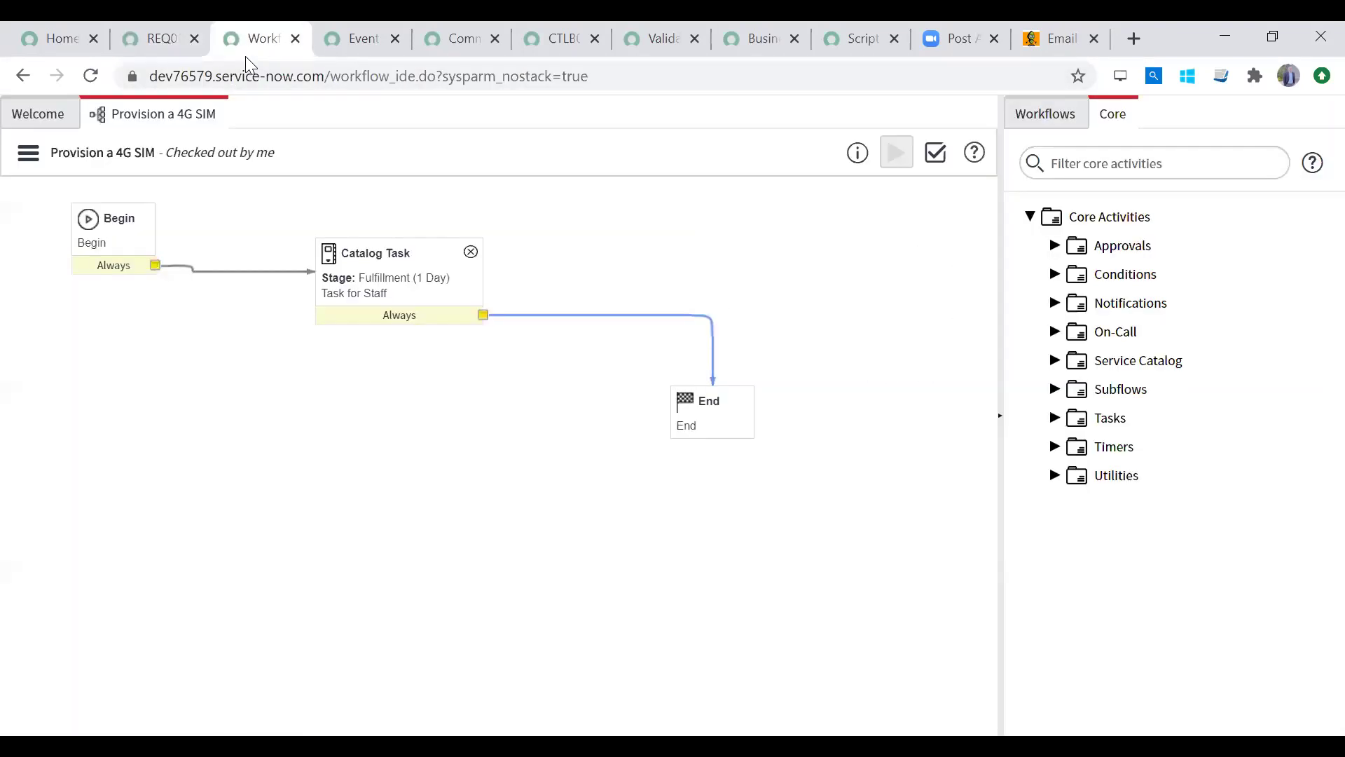
click(26, 152)
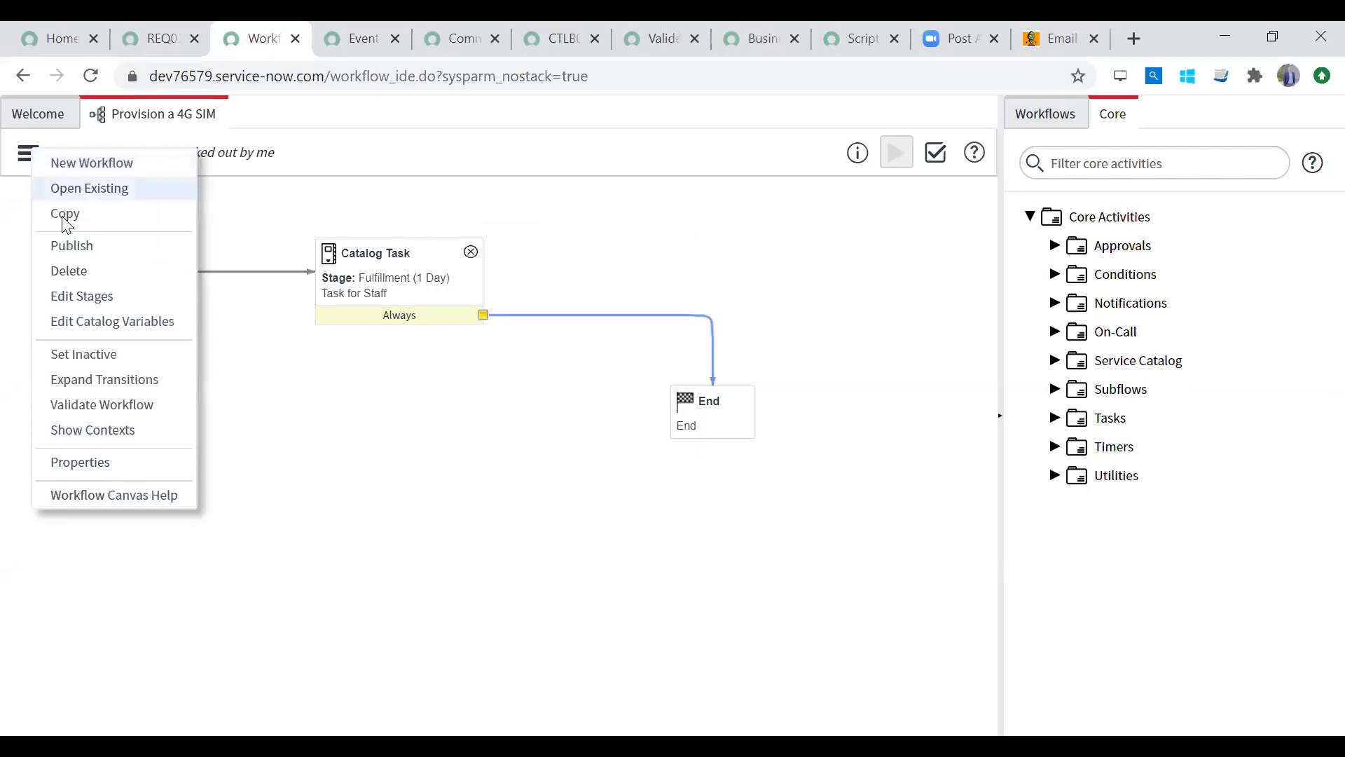
click(89, 253)
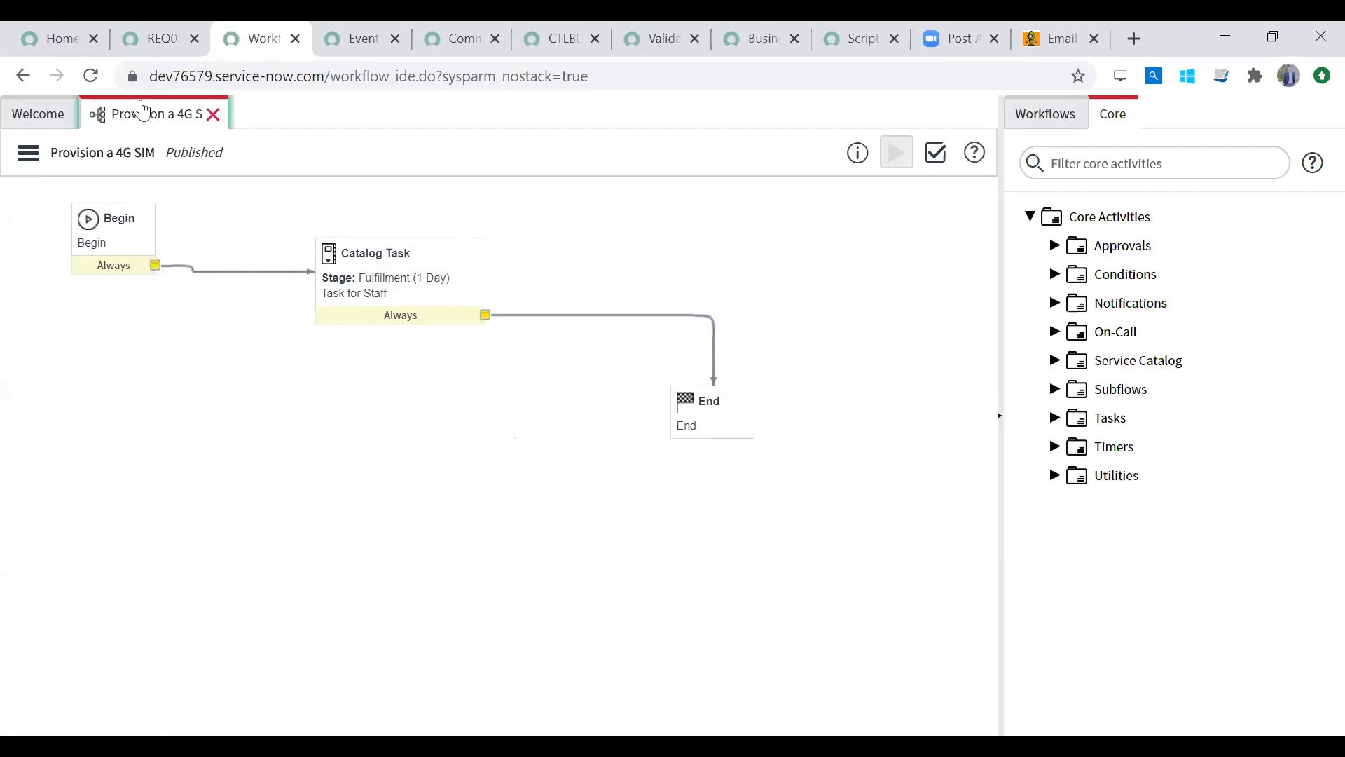
click(151, 39)
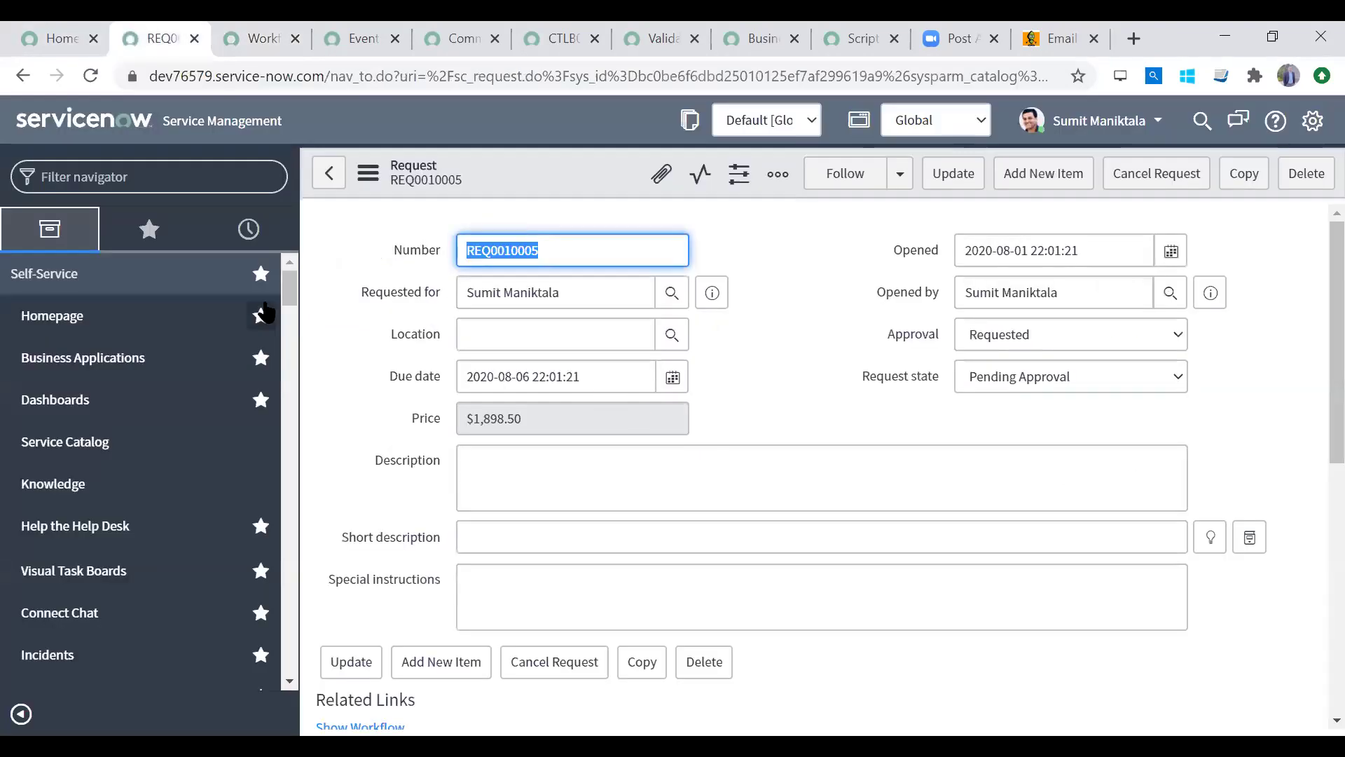
Step: Filter the navigator for 'maintain' and open the Request a 4G SIM catalog item
click(130, 443)
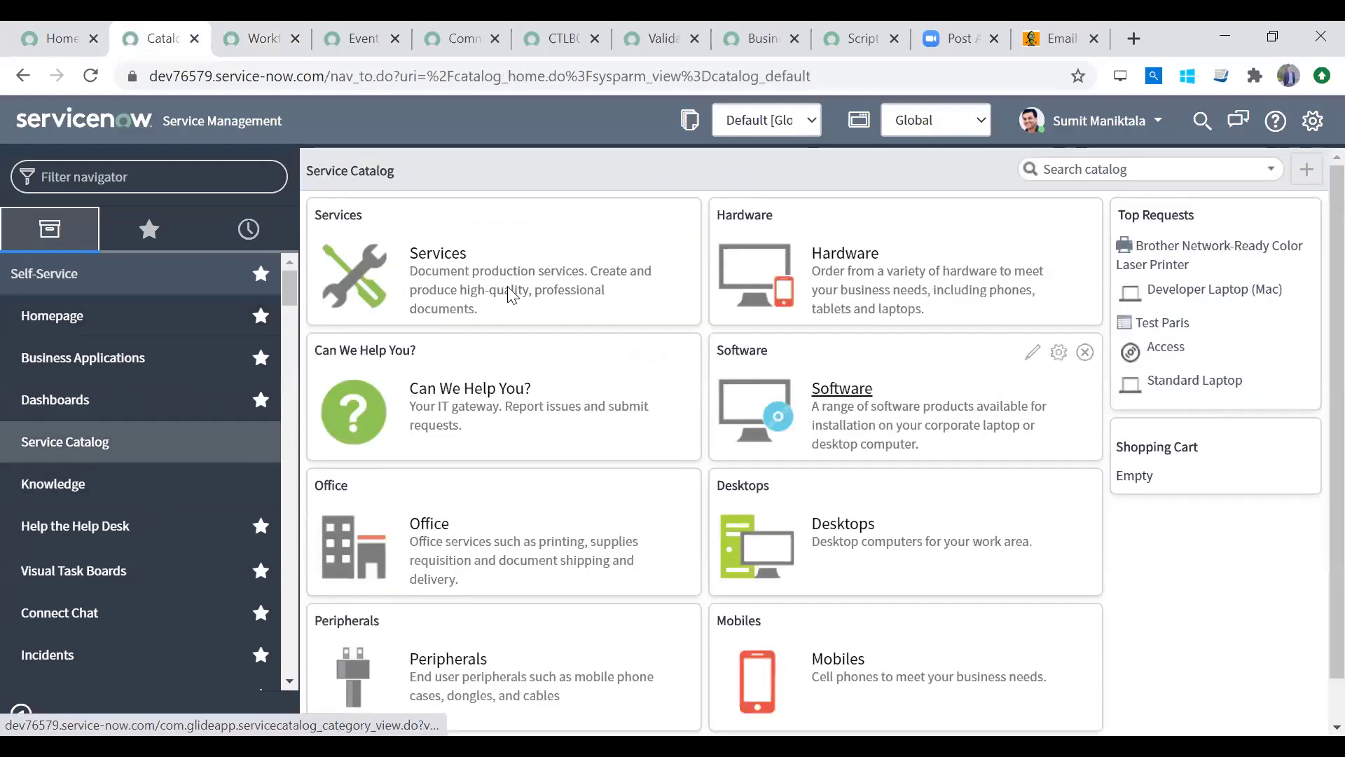
click(113, 174)
text(maintain)
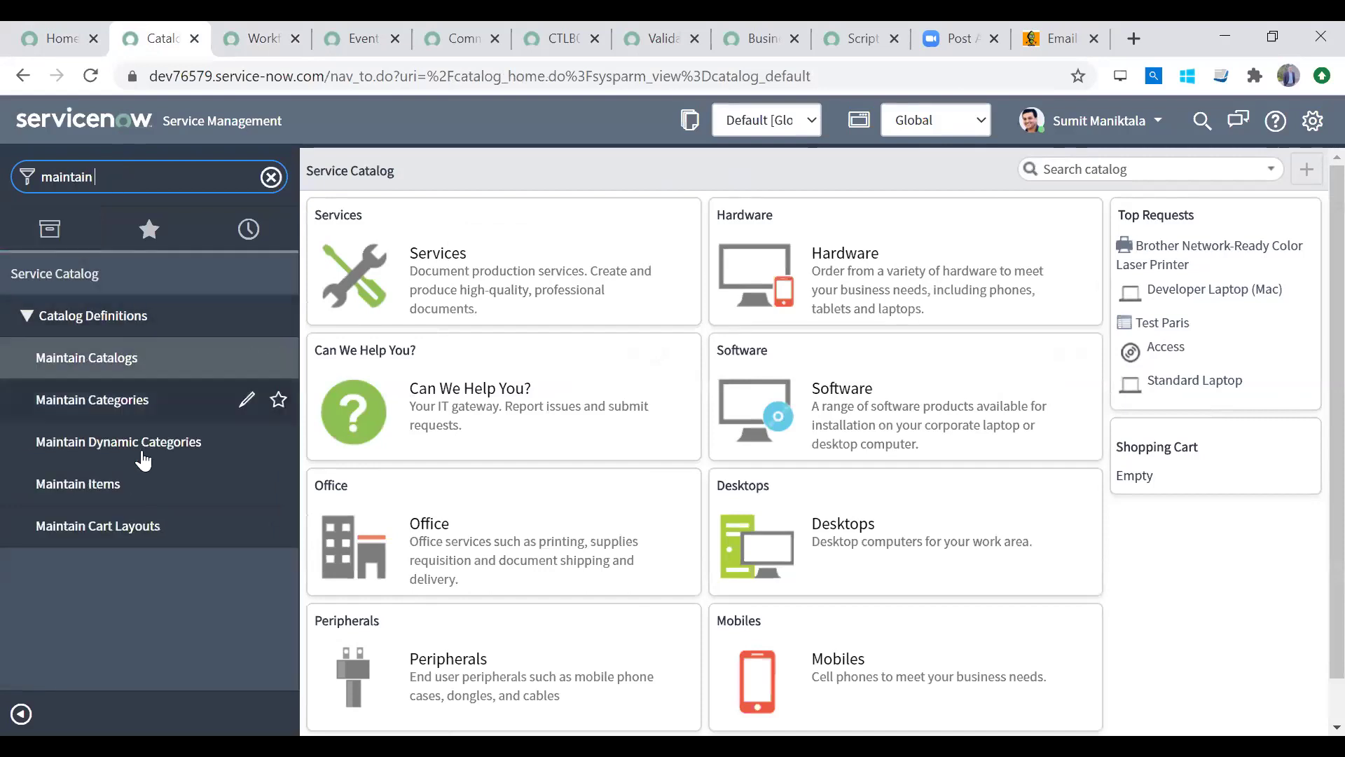
click(133, 480)
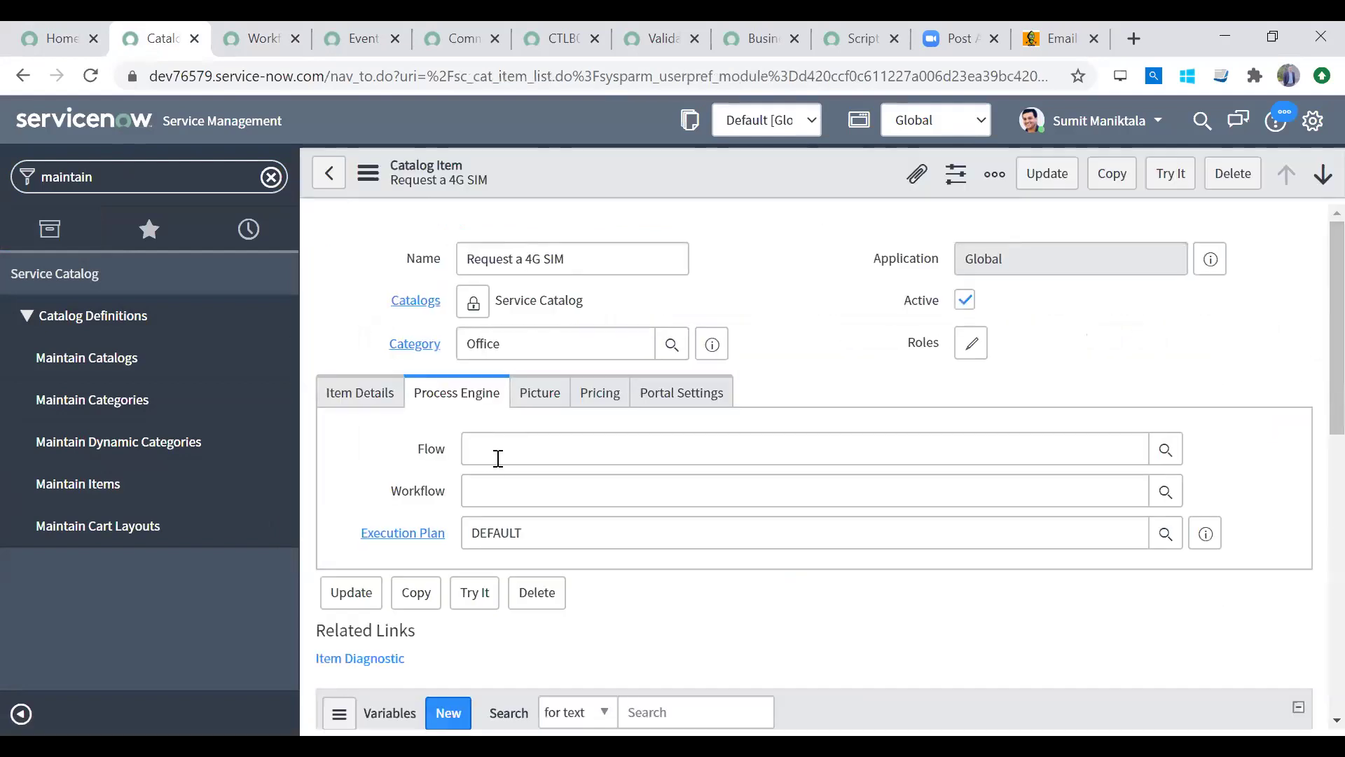
Step: Set the item's Process Engine Workflow to Provision a 4G SIM and save it
click(481, 487)
click(1166, 490)
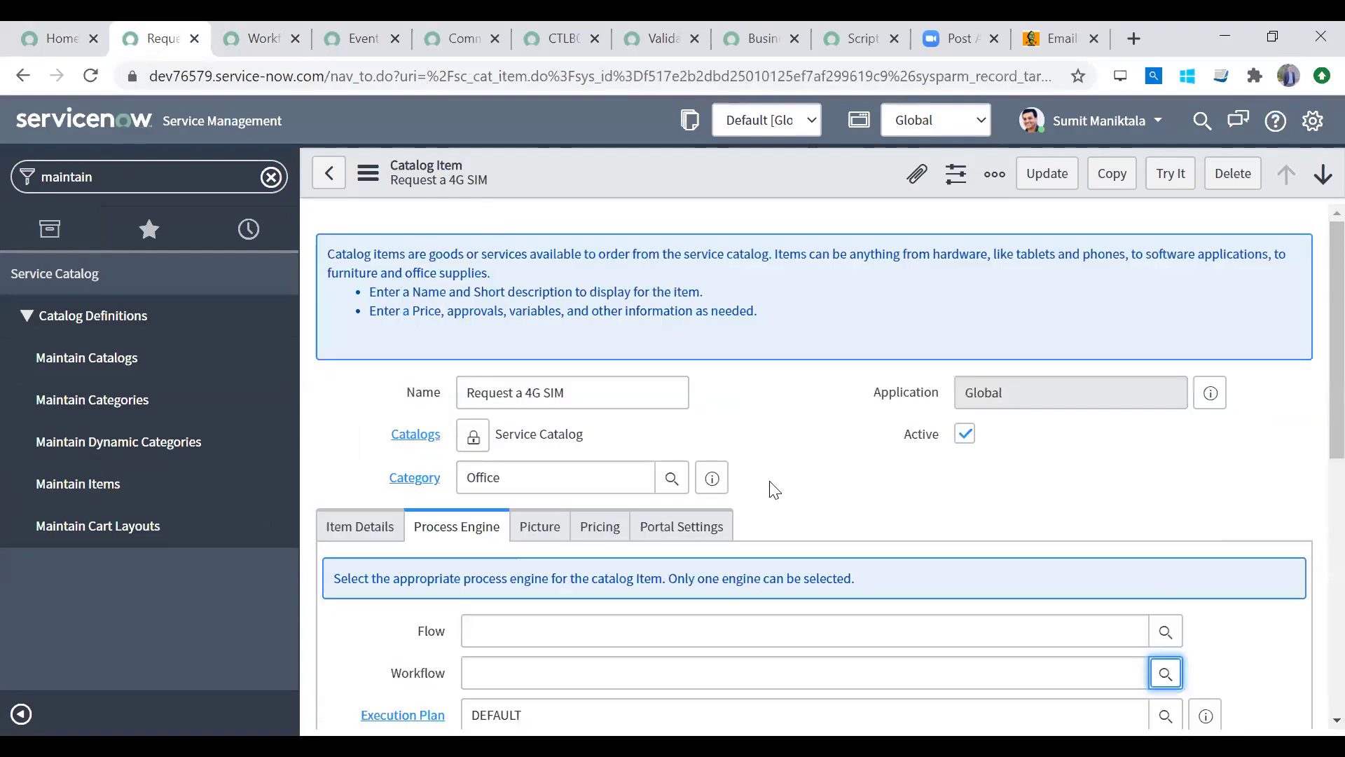
scroll(1310, 339, down, 3)
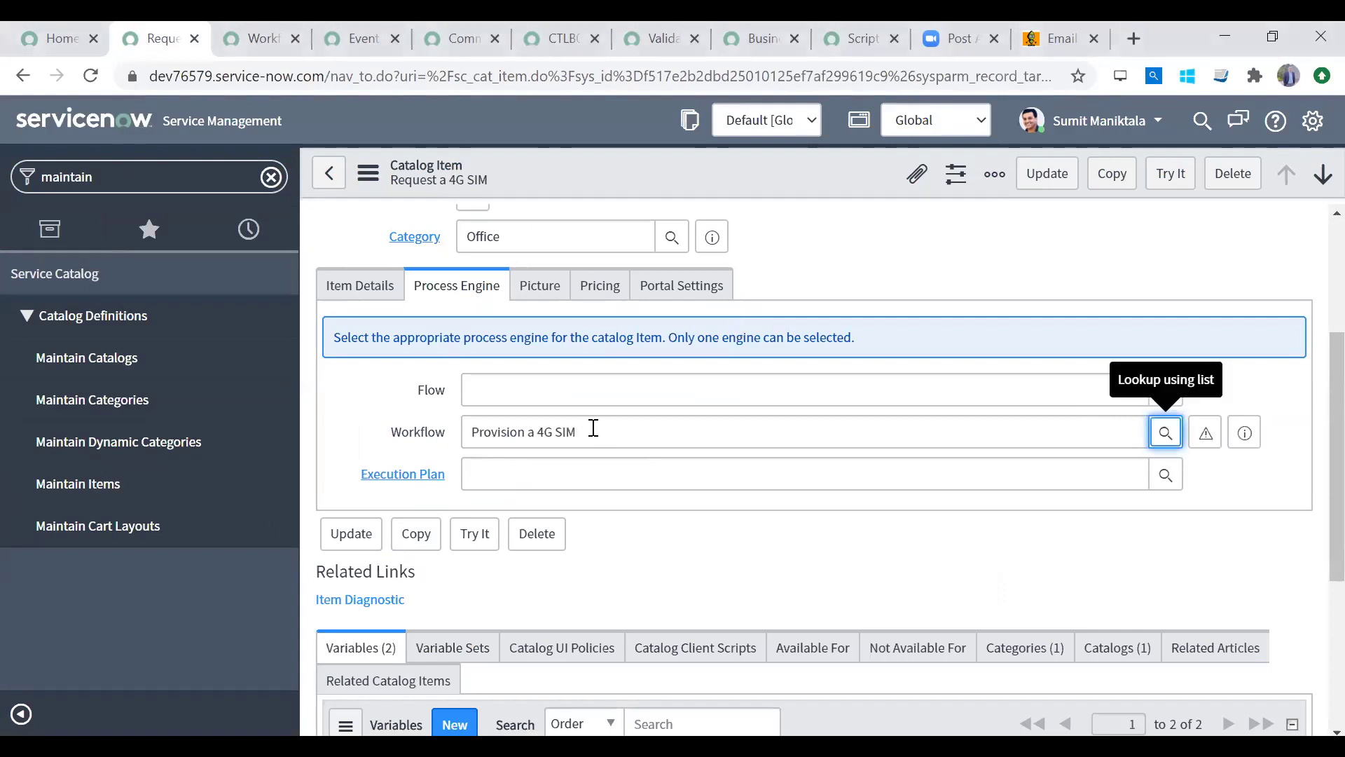
right_click(790, 172)
click(822, 185)
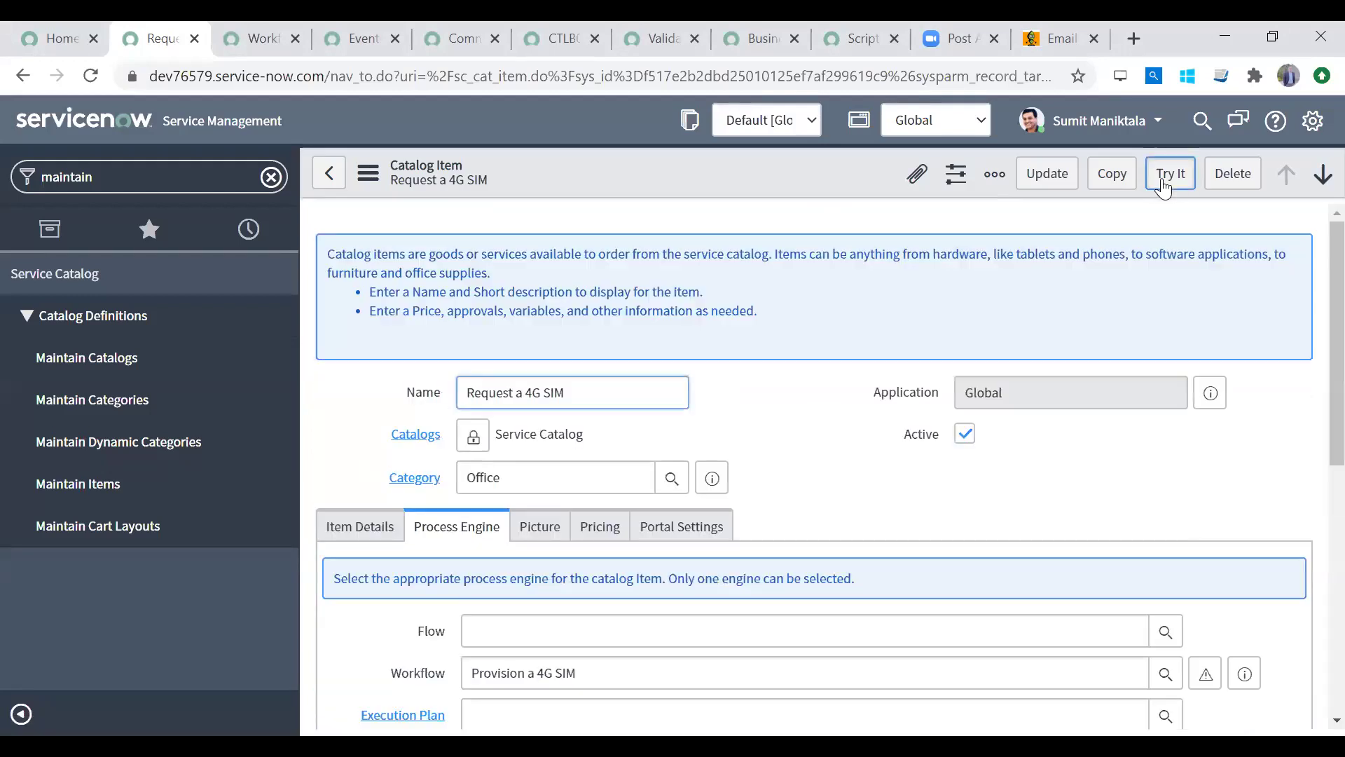
click(1161, 181)
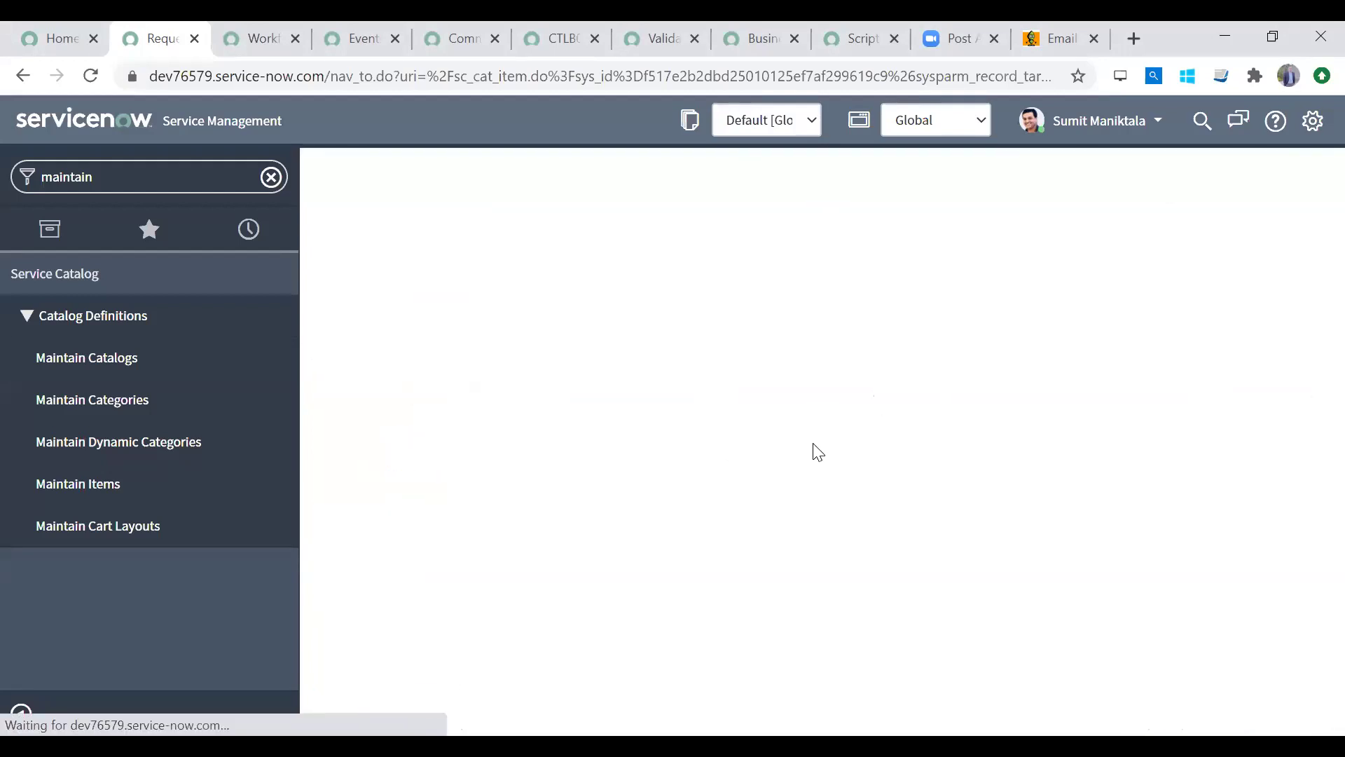
Step: Order a Micro 4G SIM with a comment and open the resulting request REQ0010006
click(577, 337)
click(558, 377)
click(512, 453)
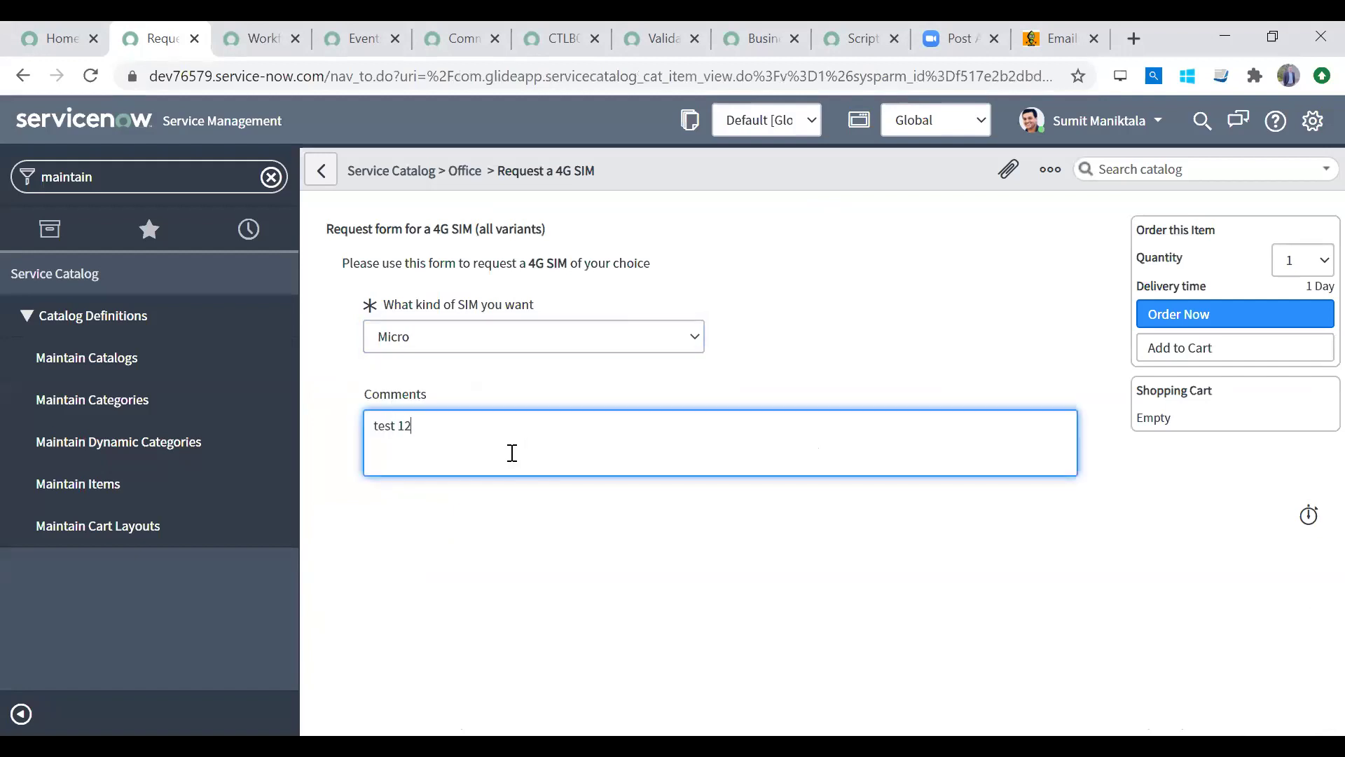
click(1243, 318)
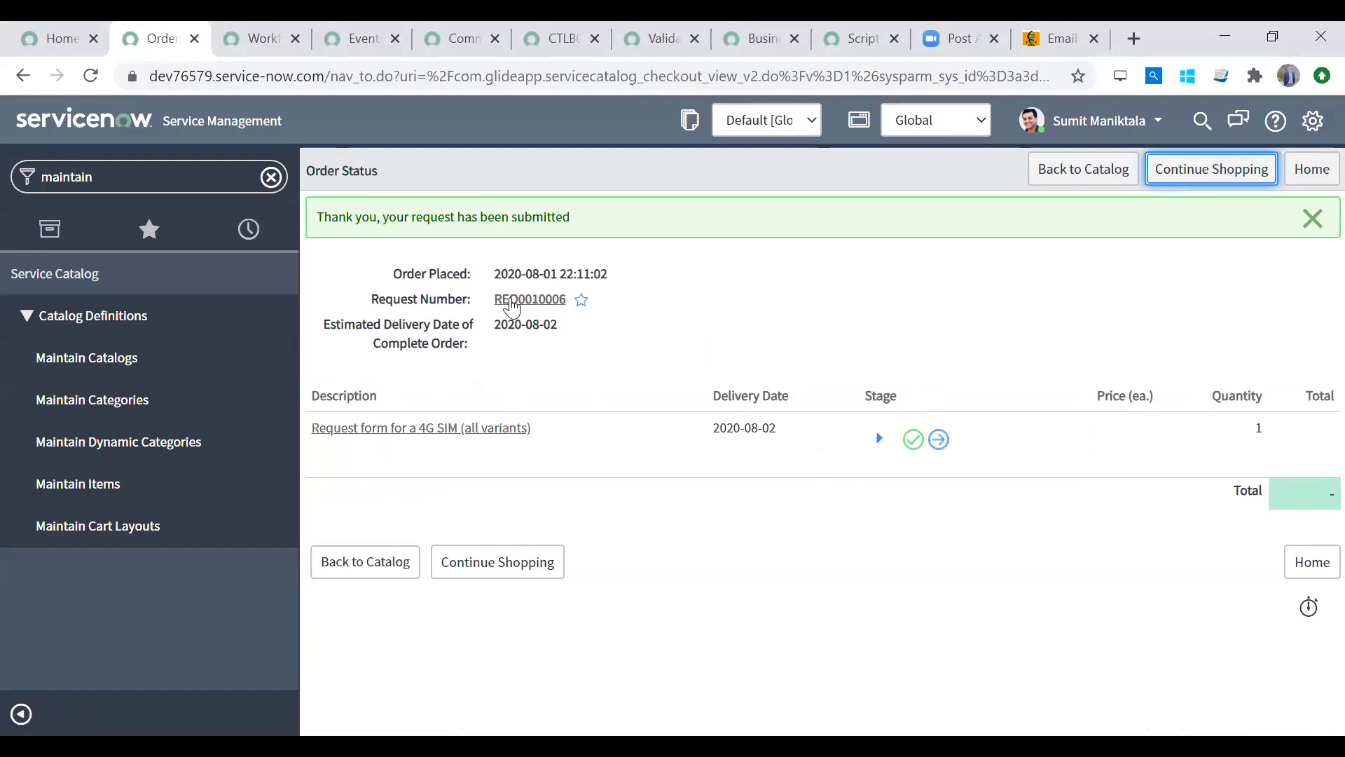
click(512, 298)
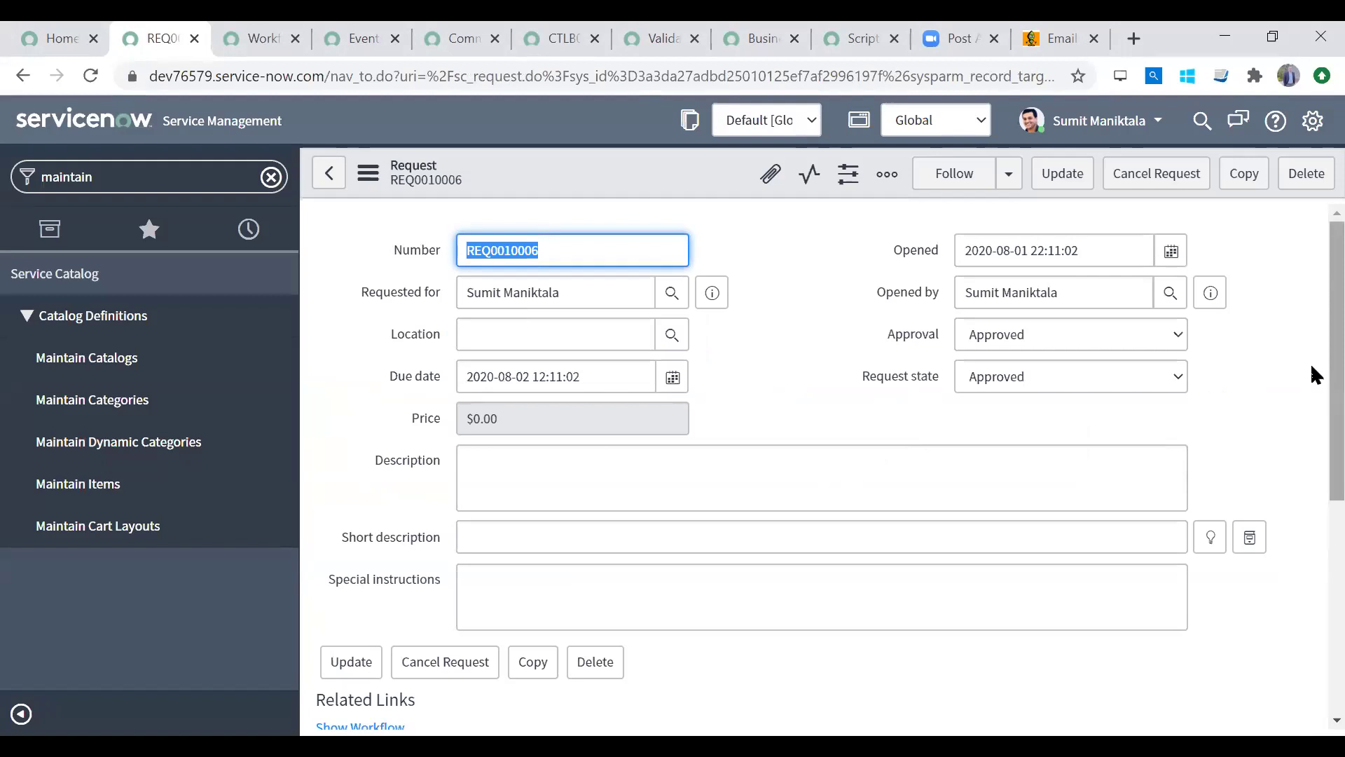
Step: Open requested item RITM0010007, then its catalog task SCTASK0010007 'Kindly pack & deliver SIM'
drag(1312, 363, 1311, 573)
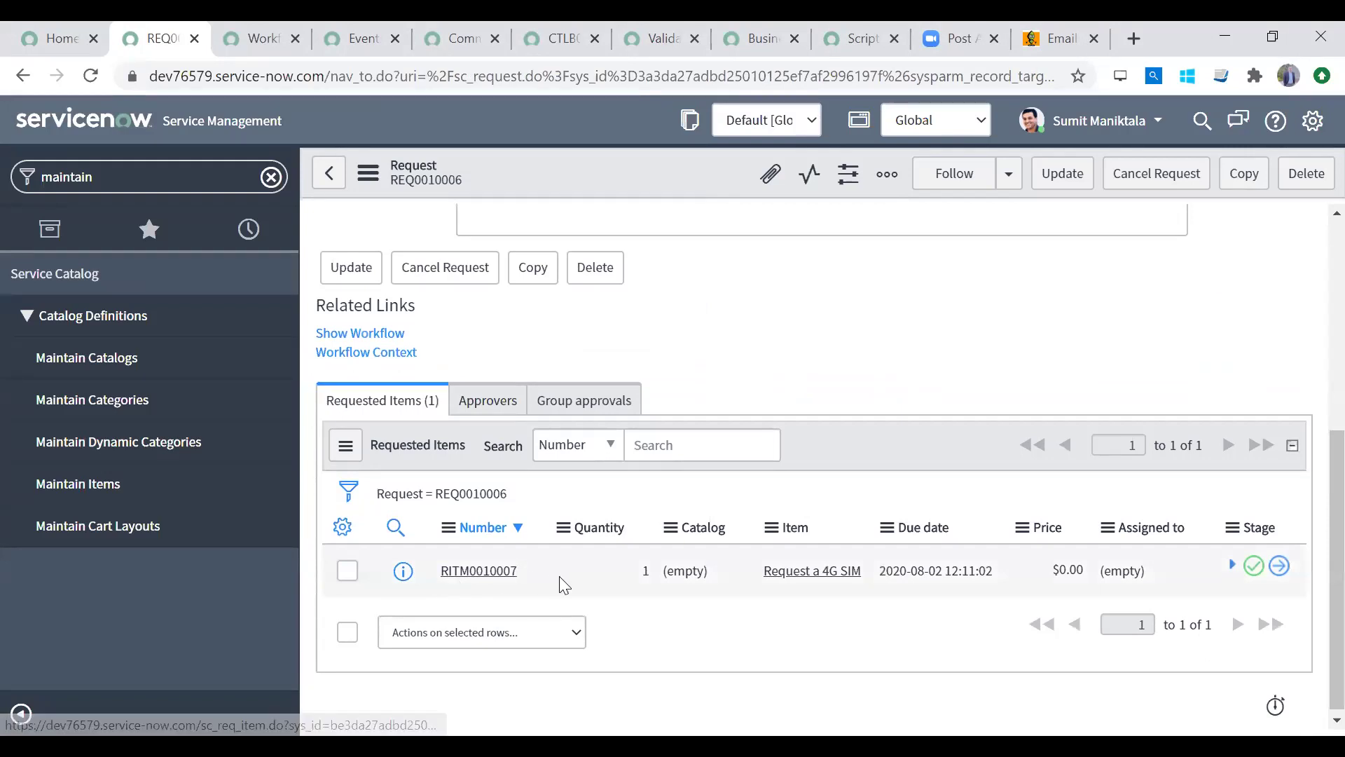
click(466, 573)
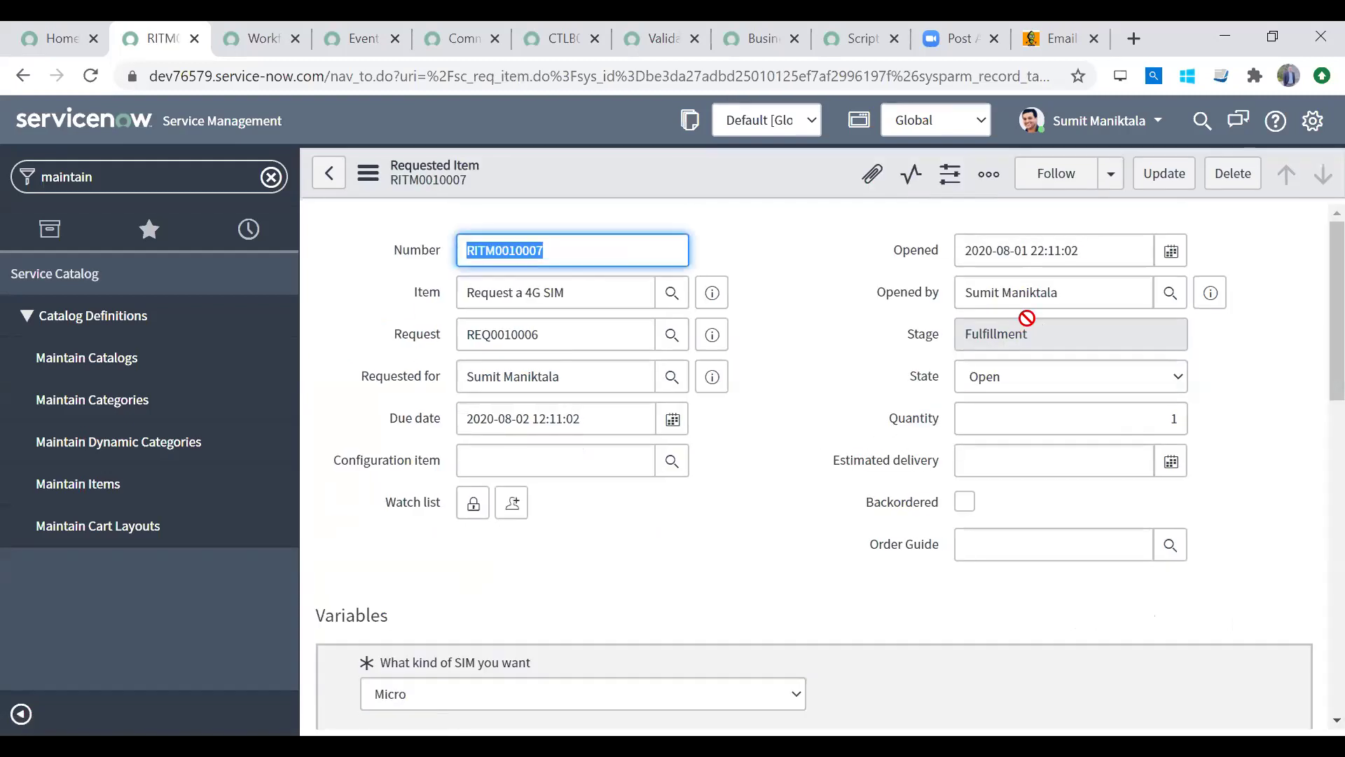
click(1009, 338)
click(1008, 381)
drag(1334, 349, 1310, 390)
drag(1311, 287, 1312, 616)
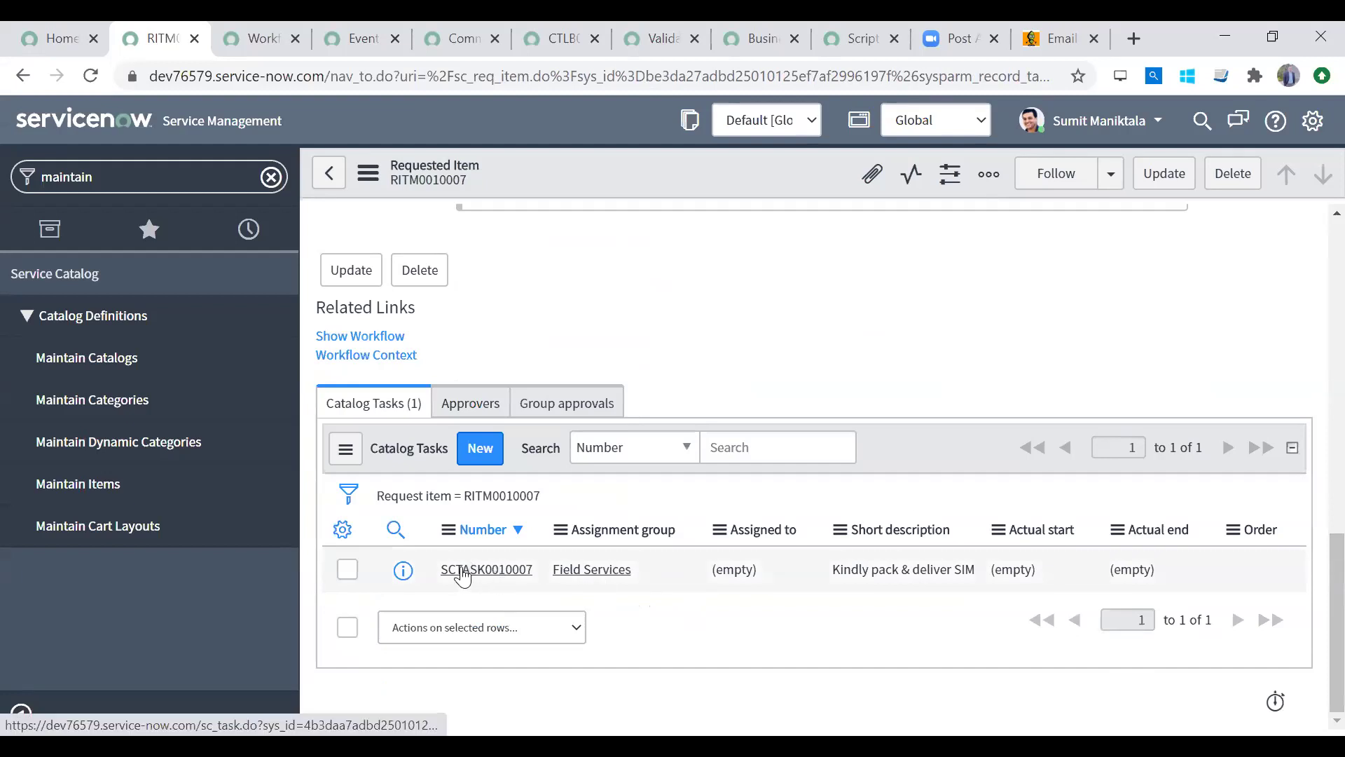
click(463, 571)
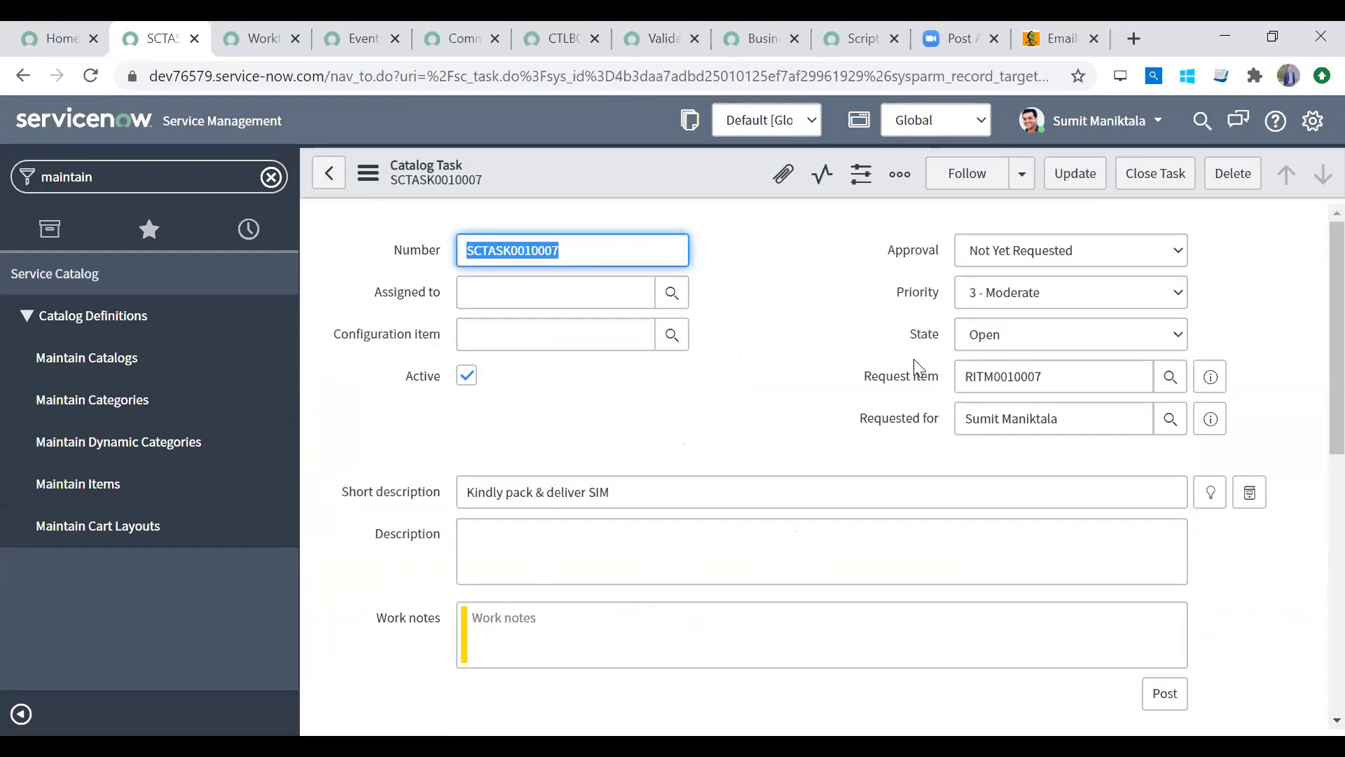
right_click(637, 180)
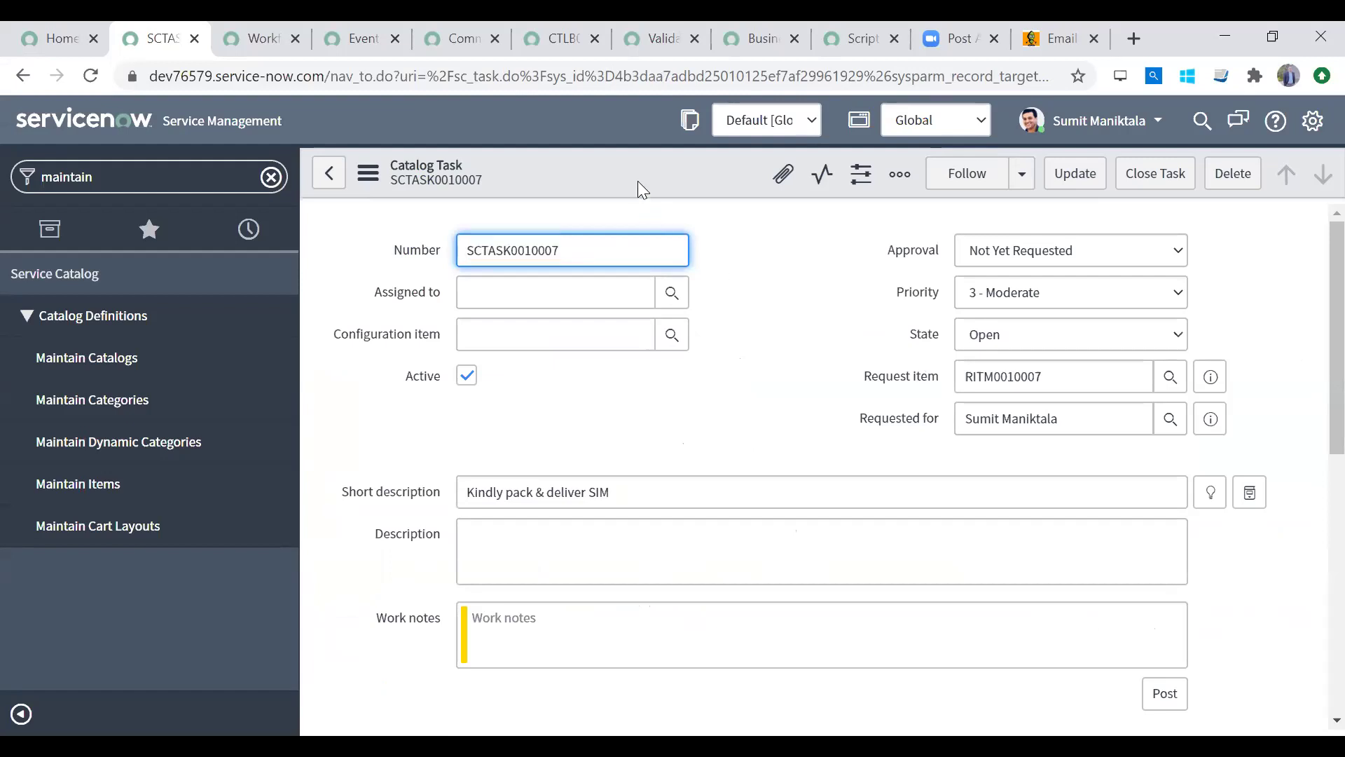
Step: Add the Assignment group field to the Catalog Task form layout
mouse_move(737, 336)
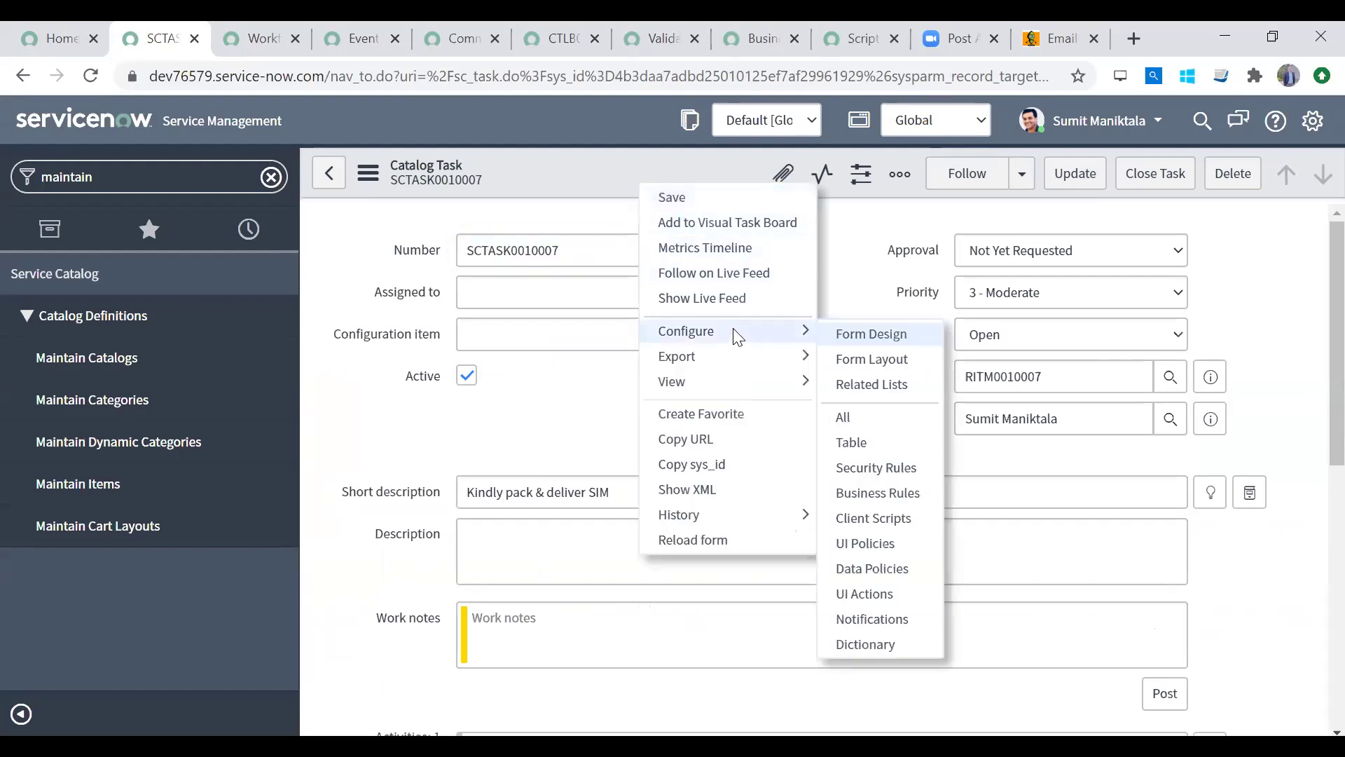
click(889, 357)
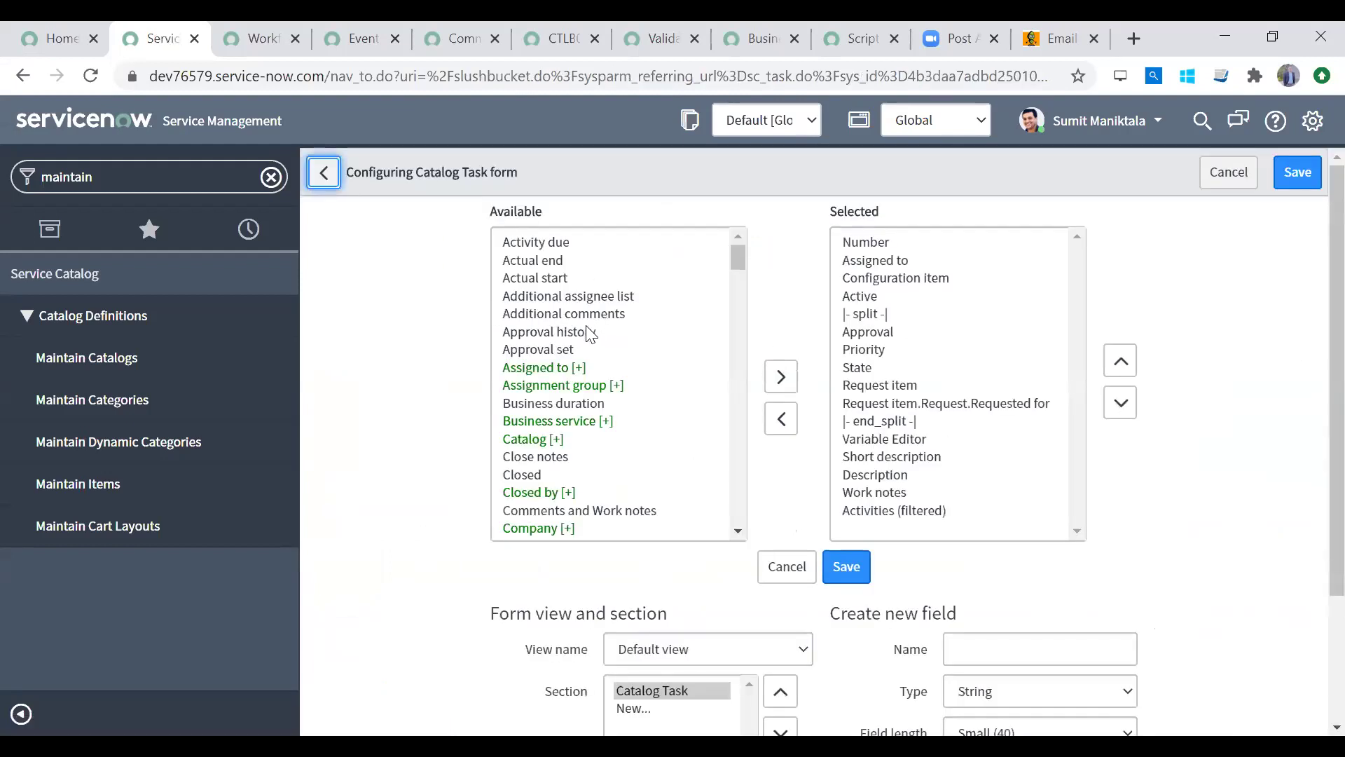
click(581, 295)
click(573, 261)
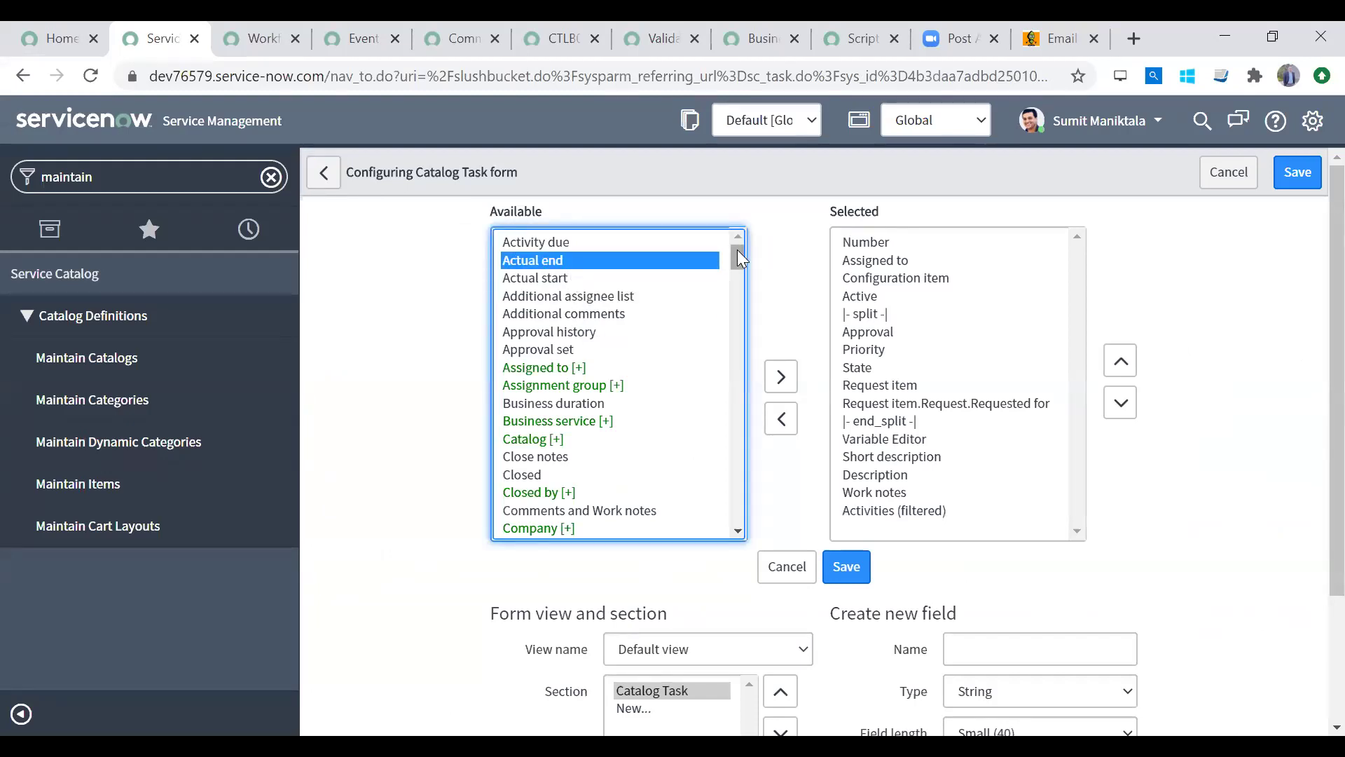
click(616, 278)
text(as)
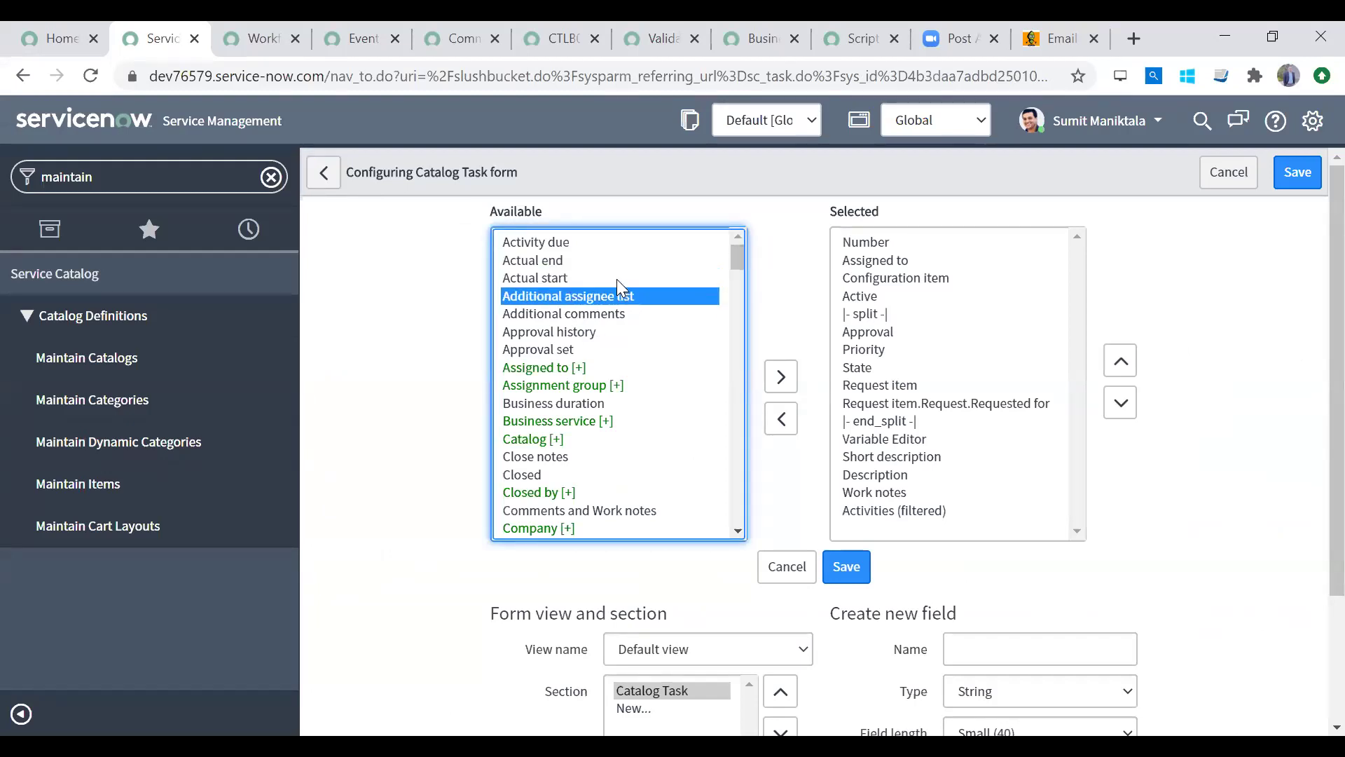
key(Down)
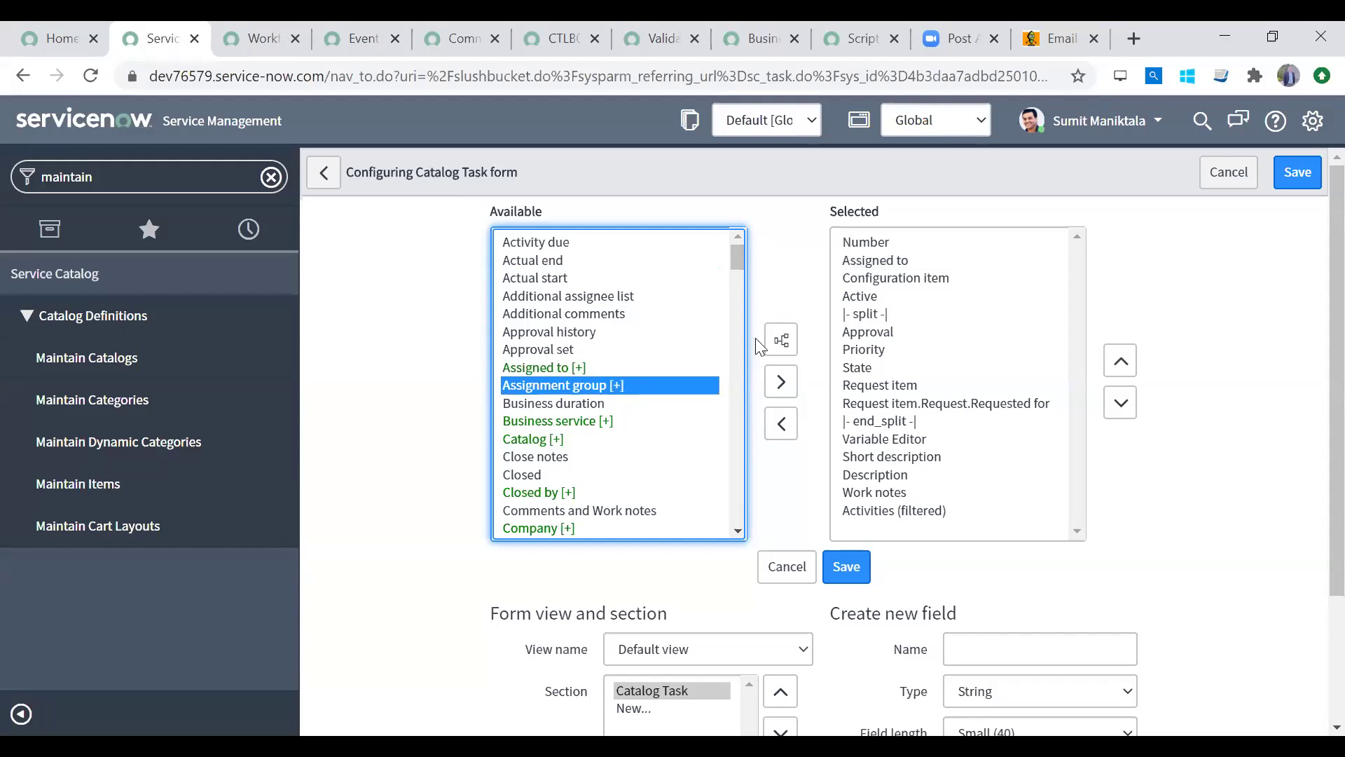
click(774, 382)
Step: Move Assignment group up to sit just under Number and save the layout
click(1114, 362)
click(1113, 364)
click(1110, 369)
click(1108, 371)
click(1108, 371)
click(1108, 371)
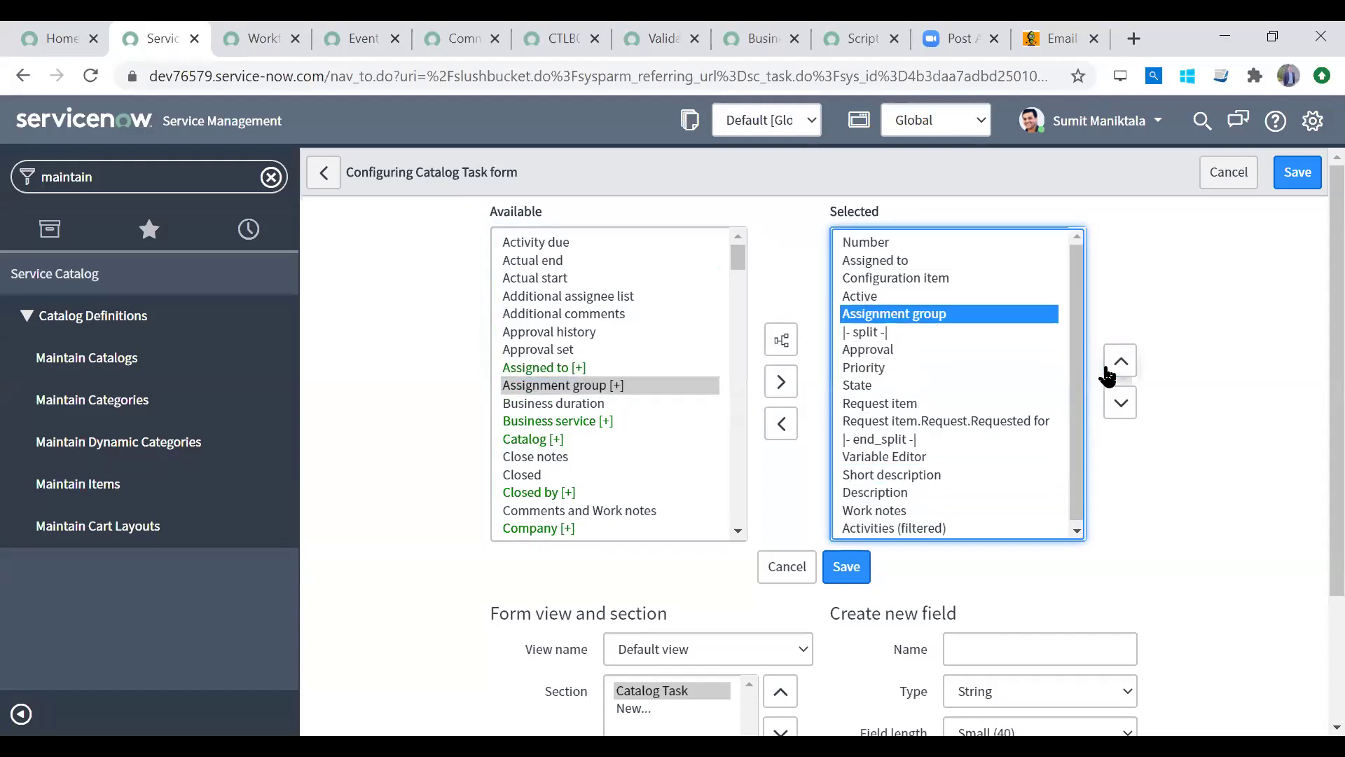
click(1108, 371)
click(845, 566)
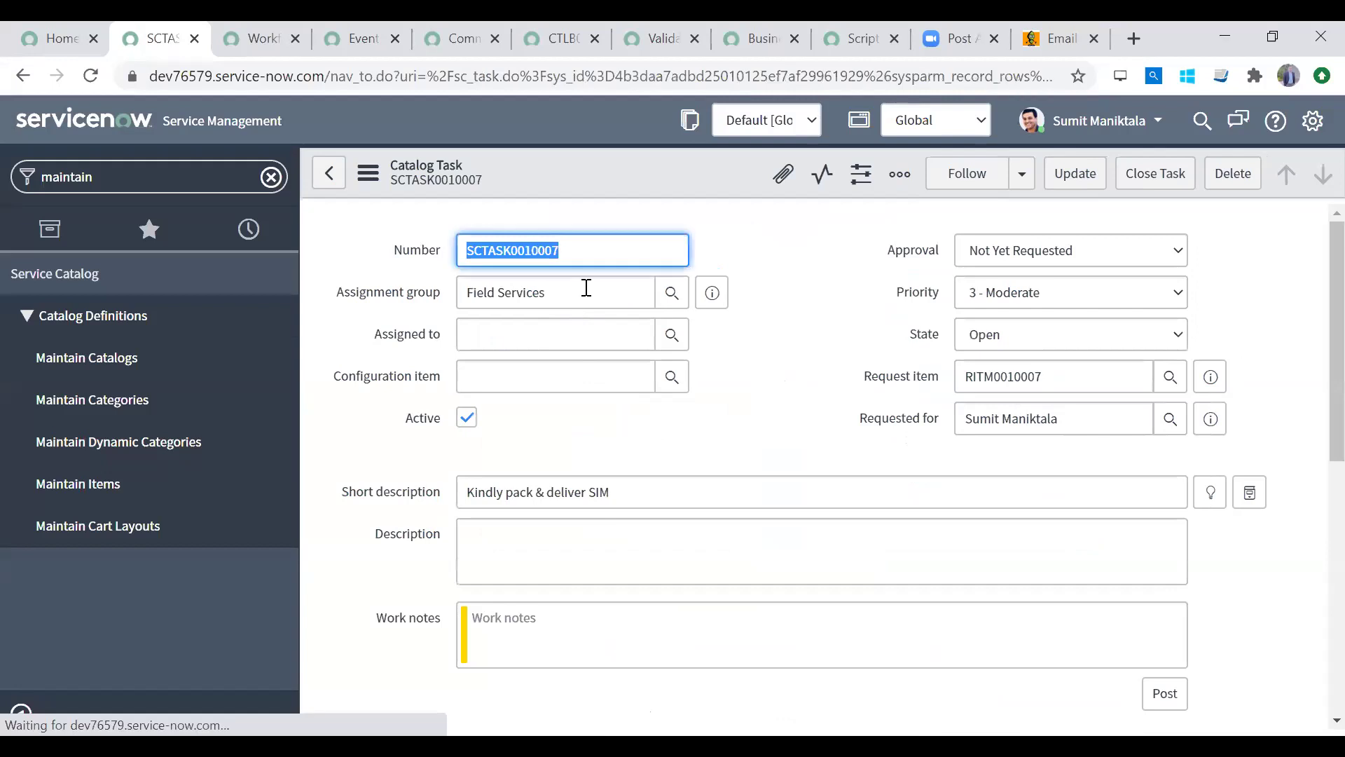
Step: Set SCTASK0010007's State to Closed Complete and close the task
click(631, 292)
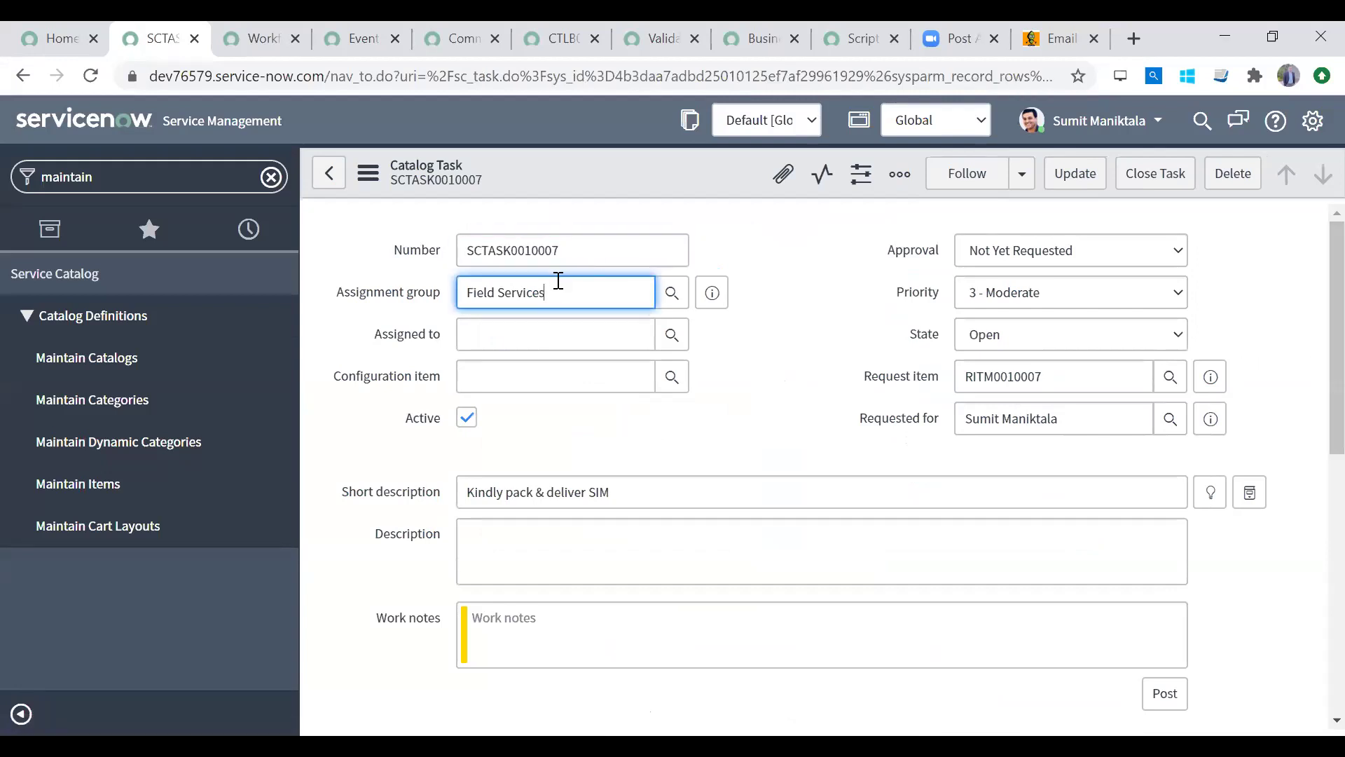
drag(631, 478, 562, 483)
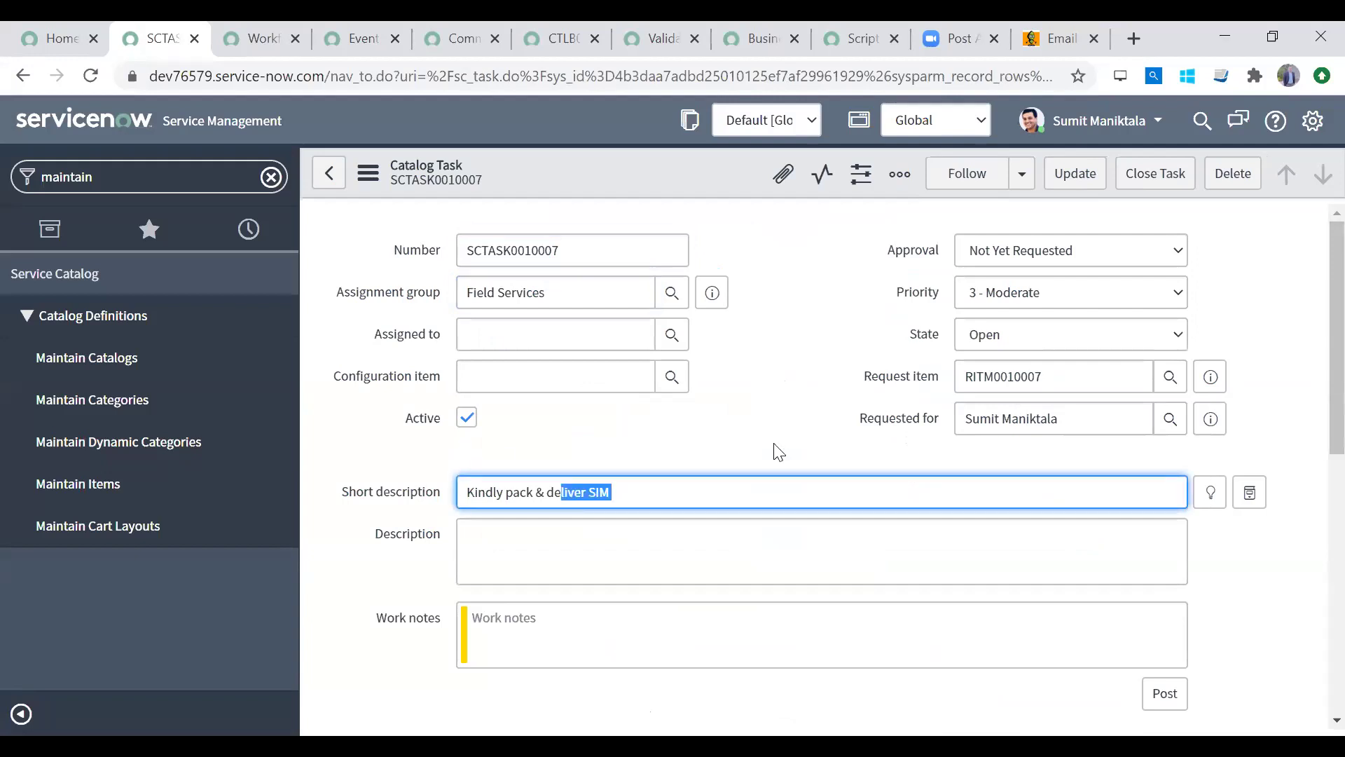
click(1042, 379)
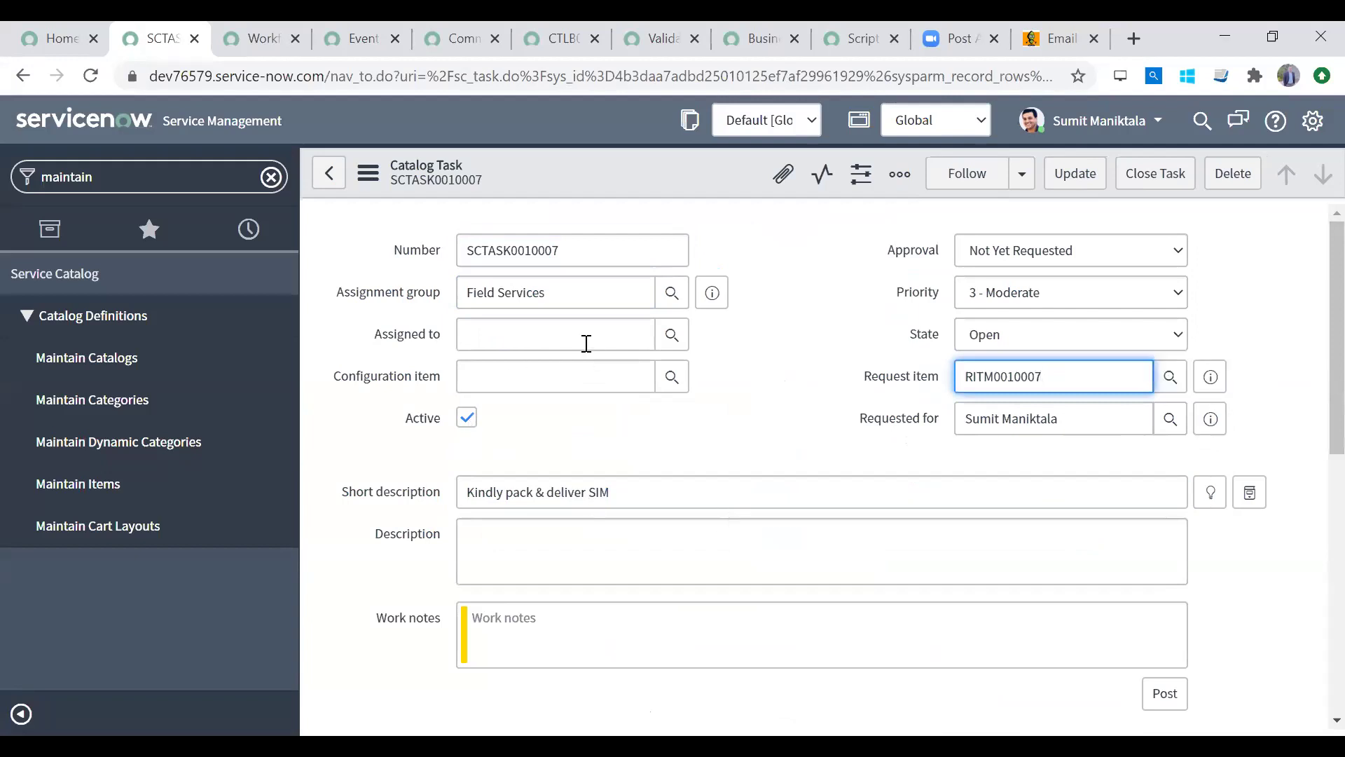
click(1023, 339)
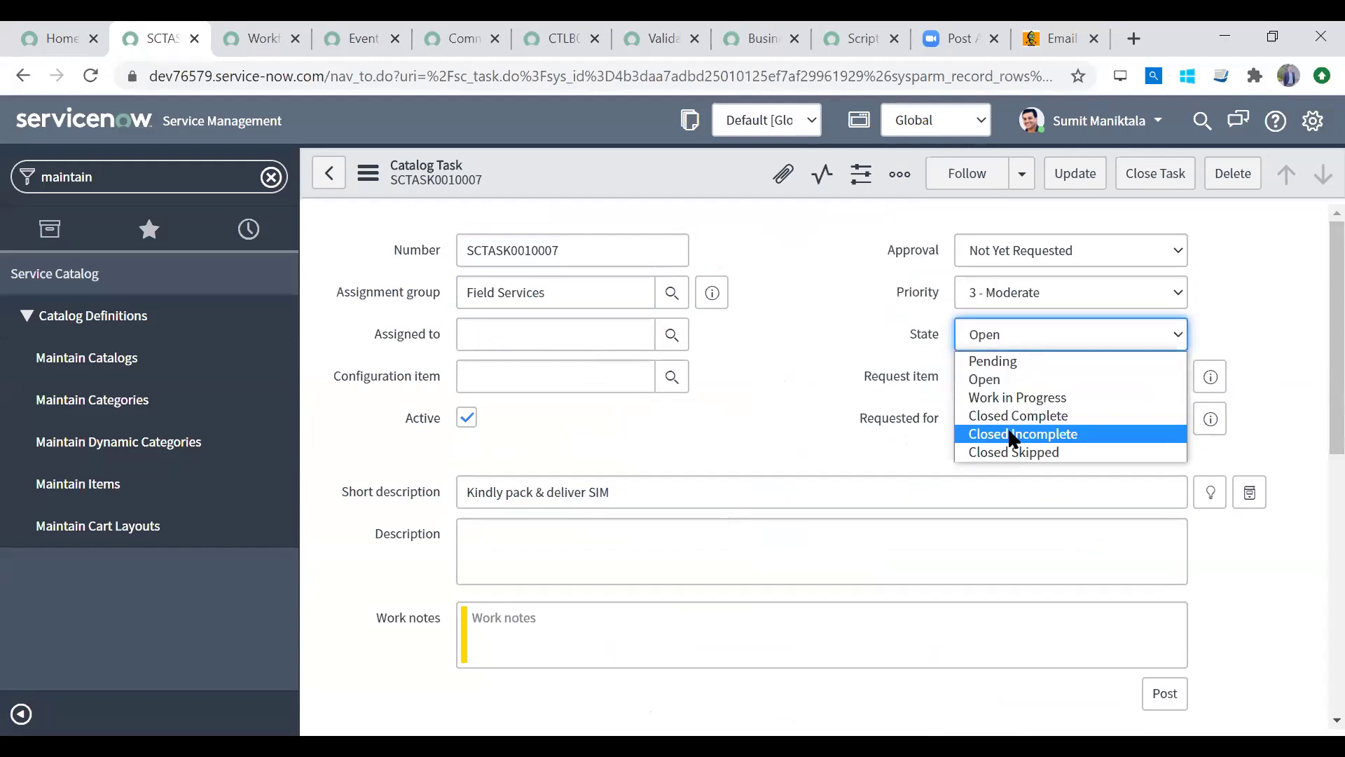
click(1012, 419)
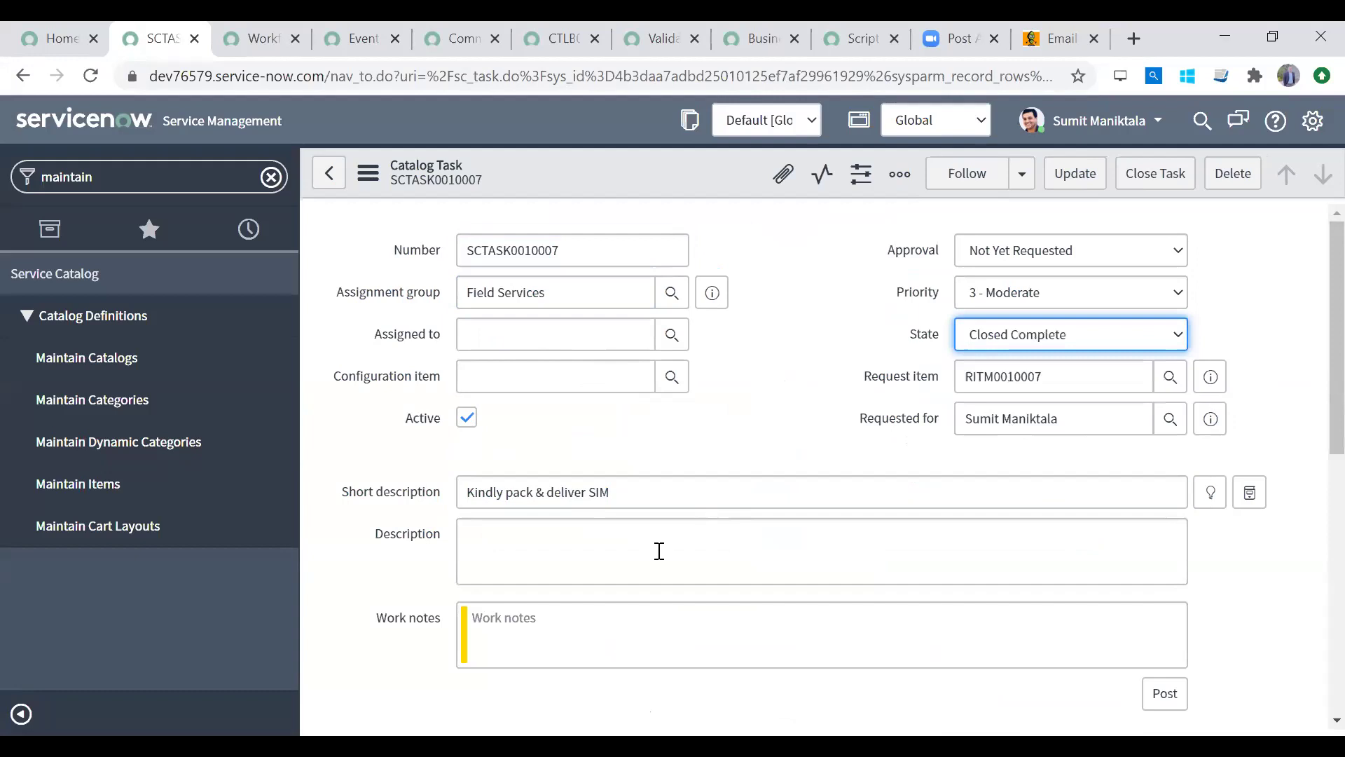
click(1064, 342)
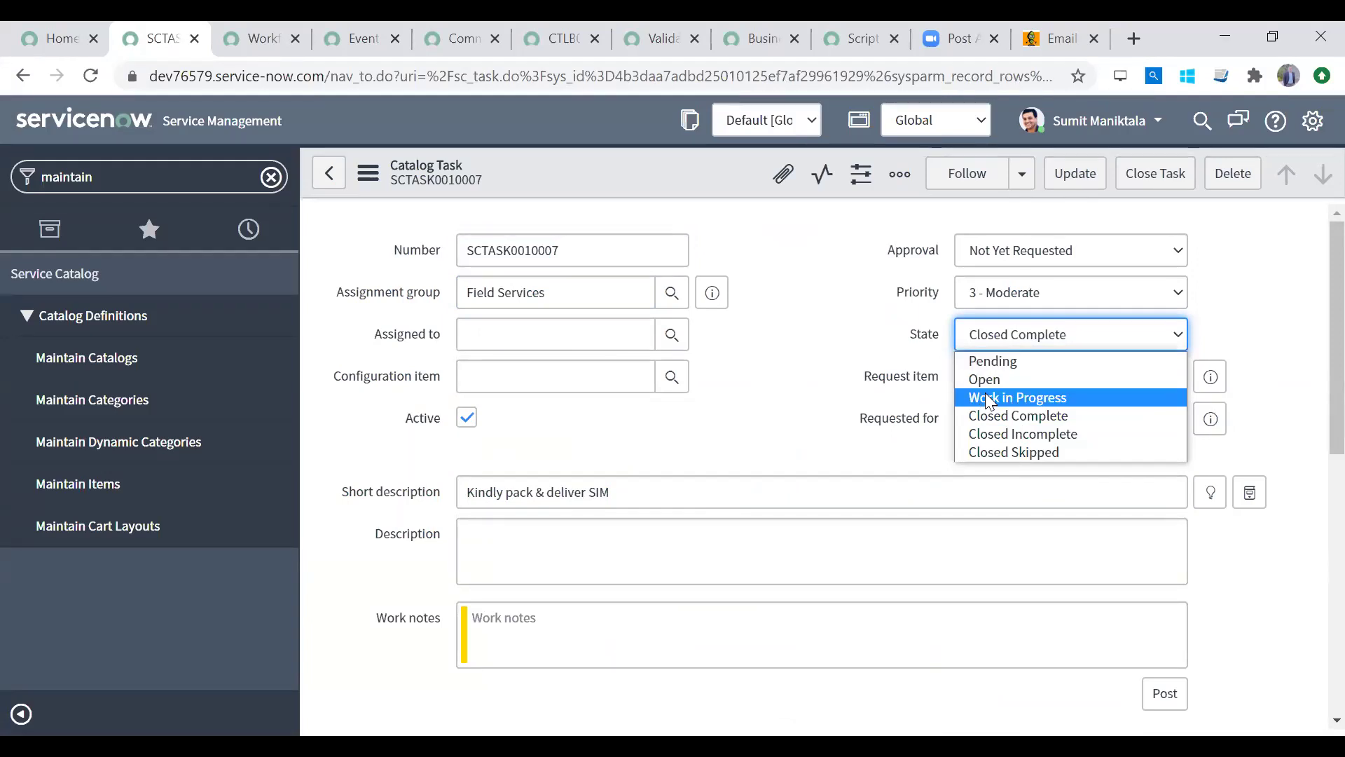
key(Escape)
click(1156, 176)
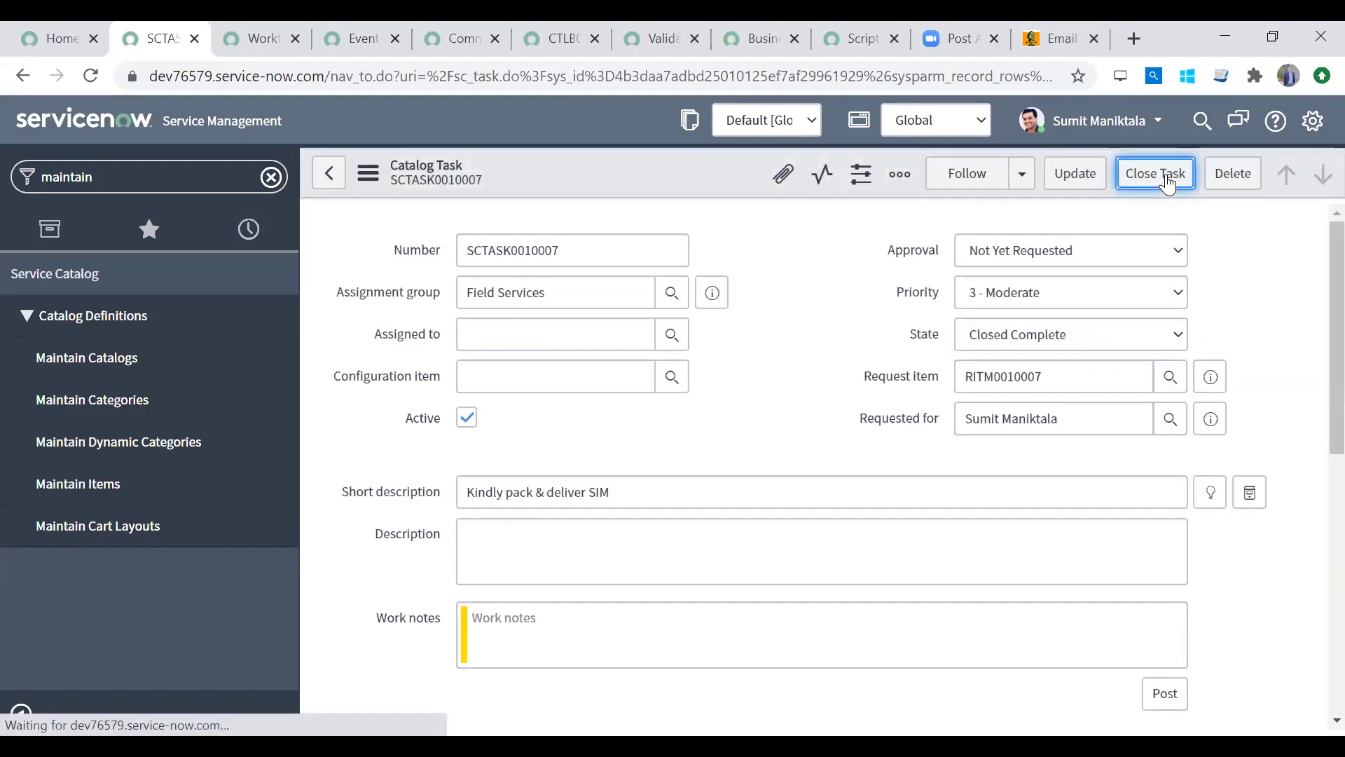
Step: Check RITM0010007's Catalog Tasks list for the closed task and its actual end time
scroll(1310, 334, down, 15)
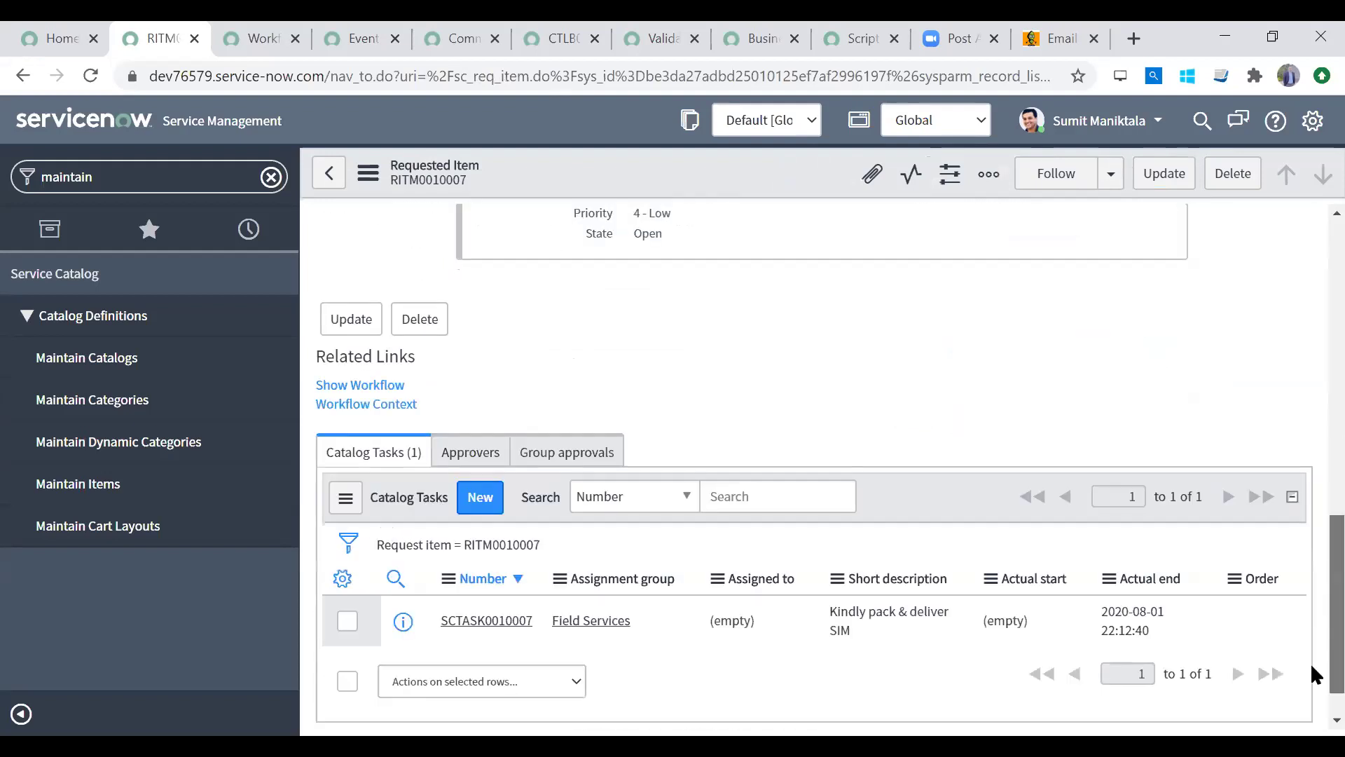
scroll(1314, 675, down, 1)
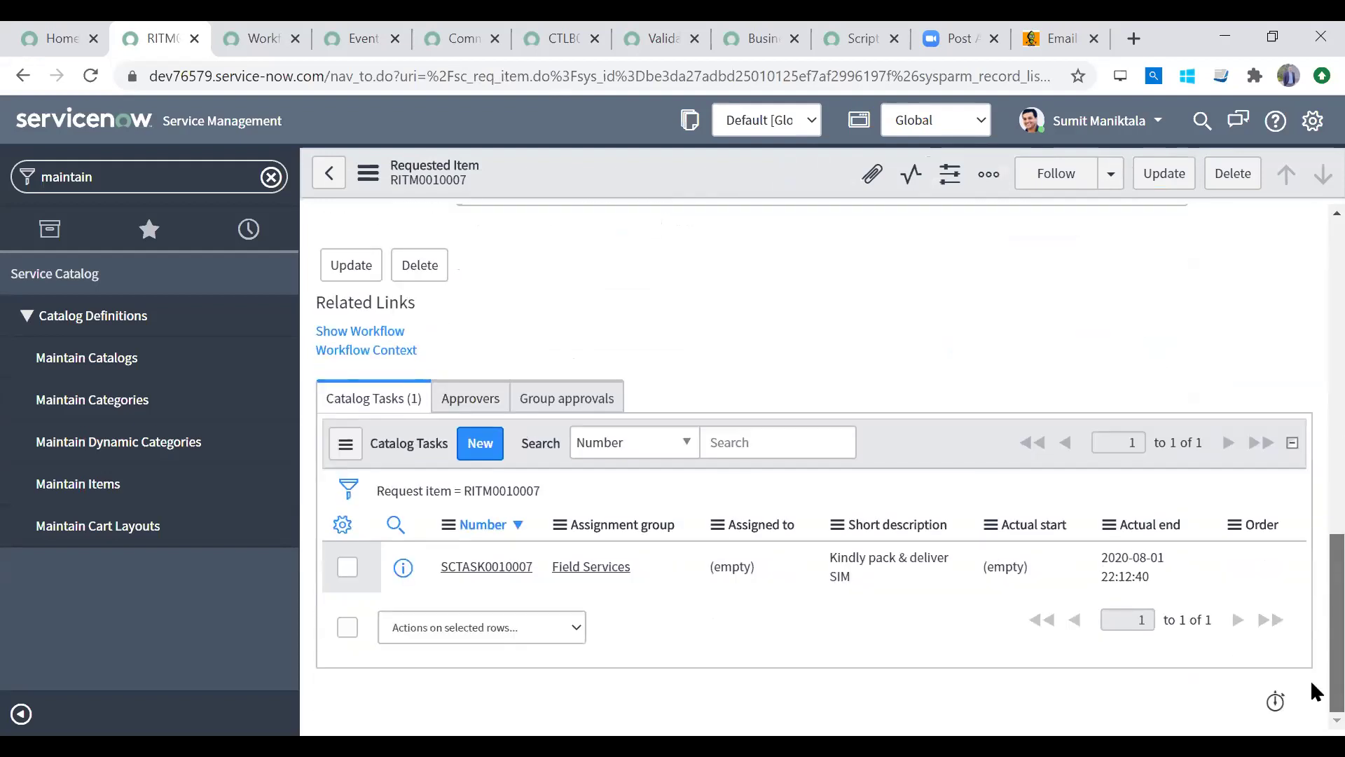
scroll(1310, 624, up, 2)
Step: View RITM0010007's Provision a 4G SIM workflow showing Finished, then clear the navigator filter
click(378, 470)
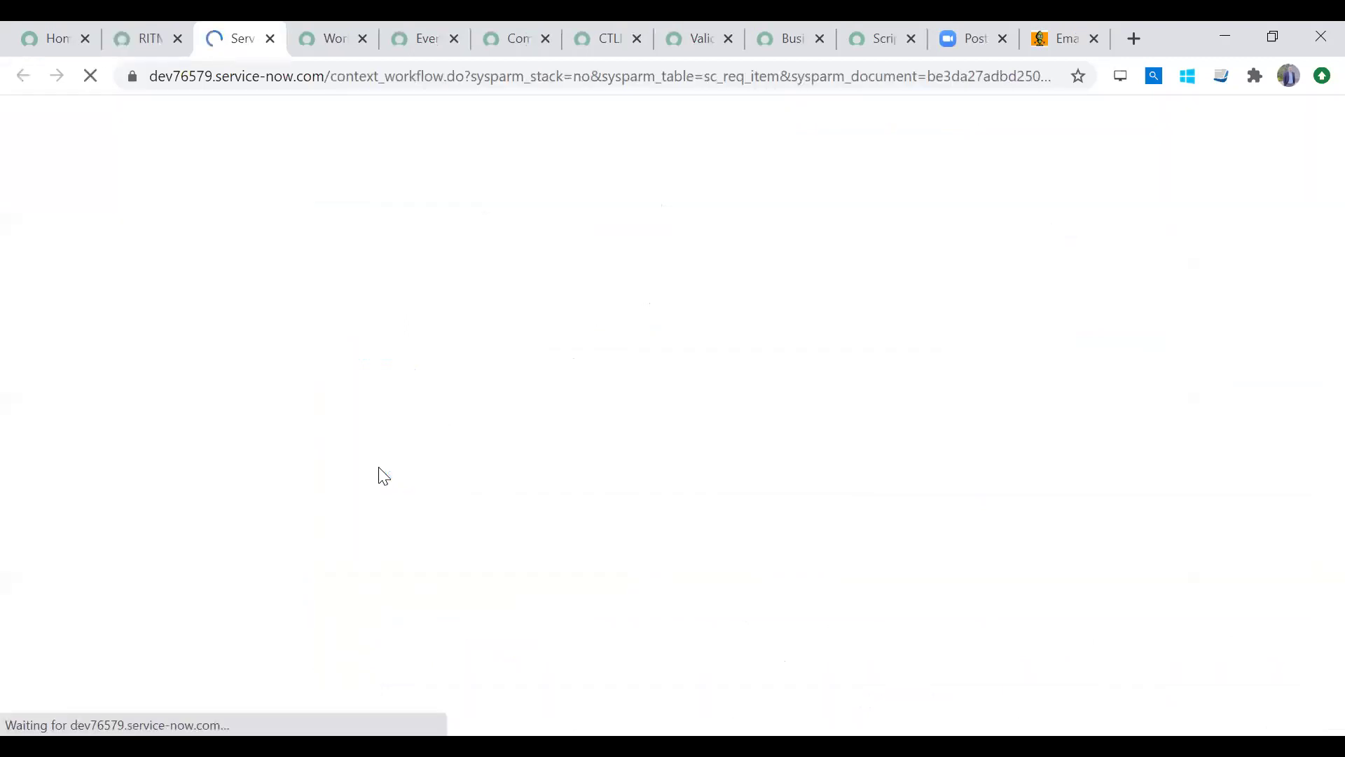
click(140, 36)
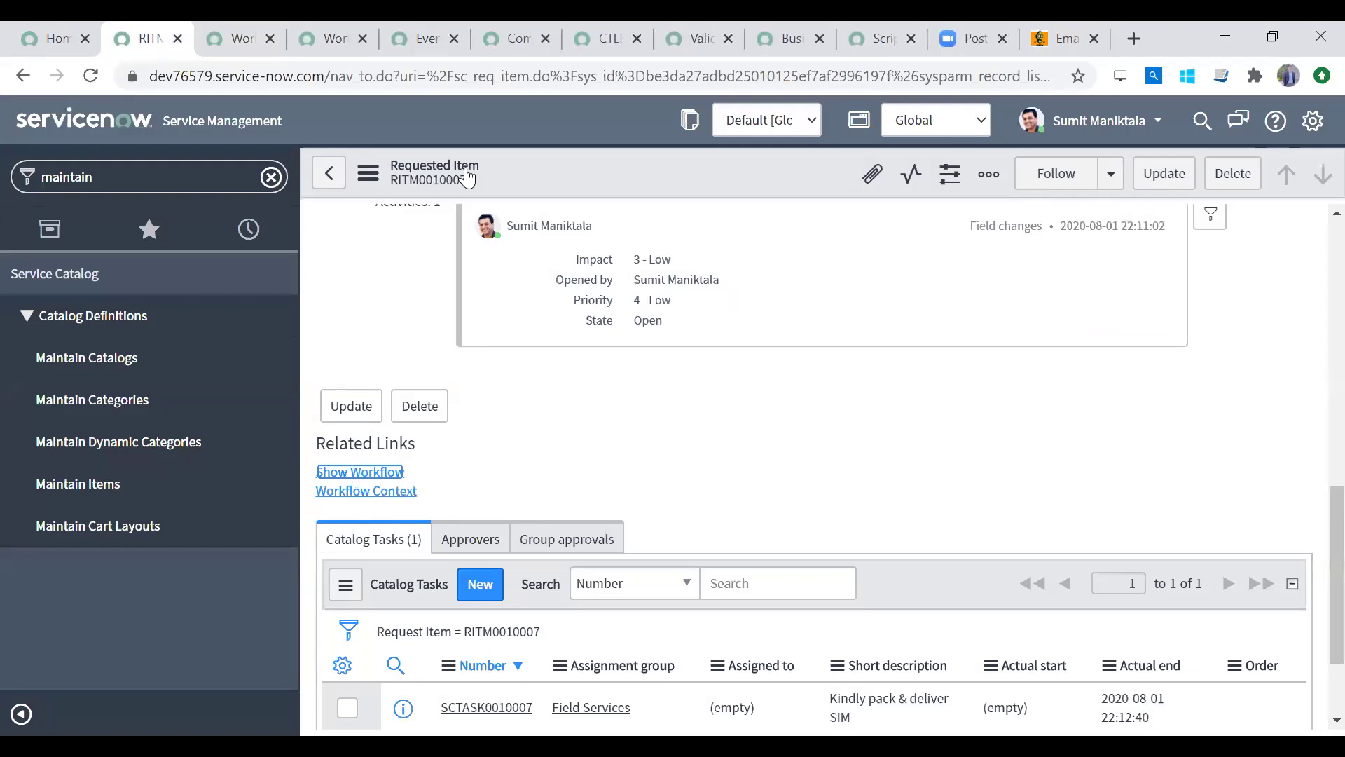
mouse_move(1312, 571)
mouse_down()
mouse_move(1311, 210)
mouse_move(1309, 561)
mouse_up()
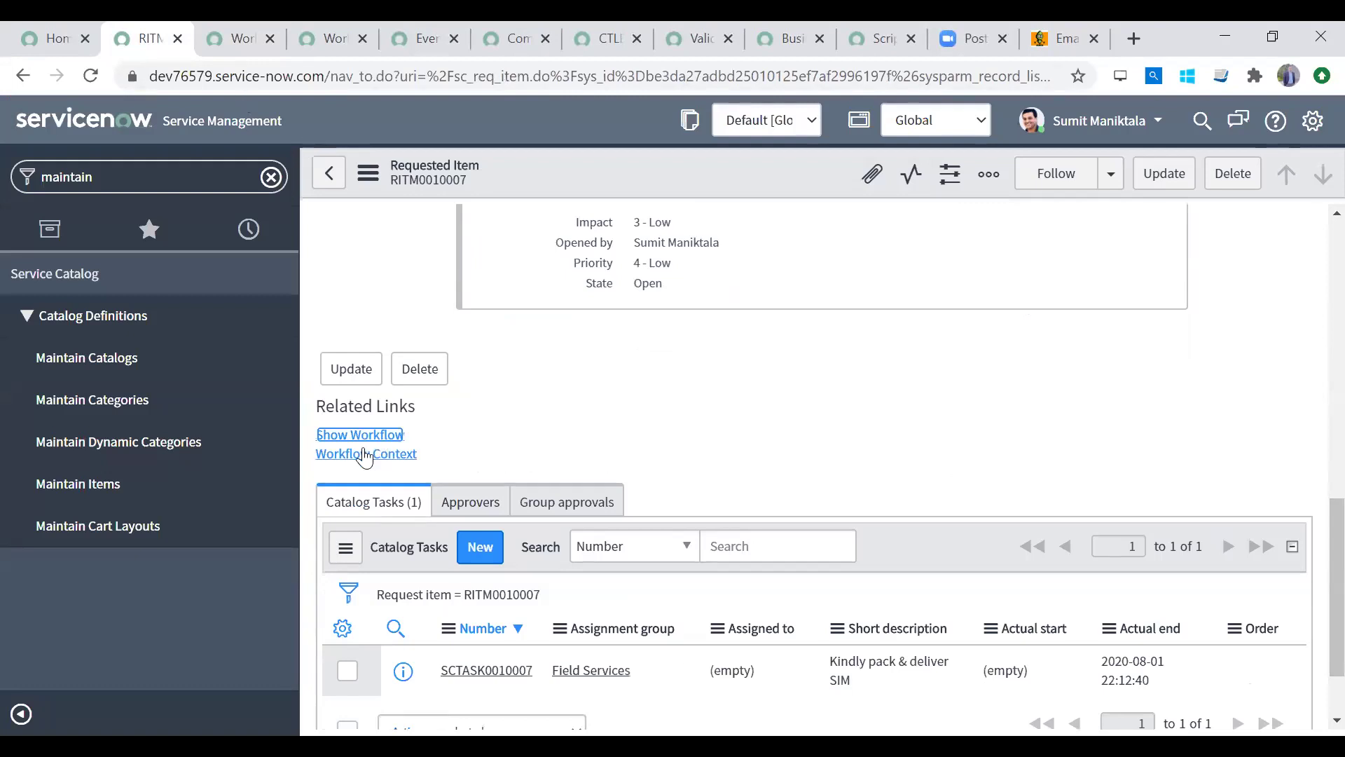
click(227, 31)
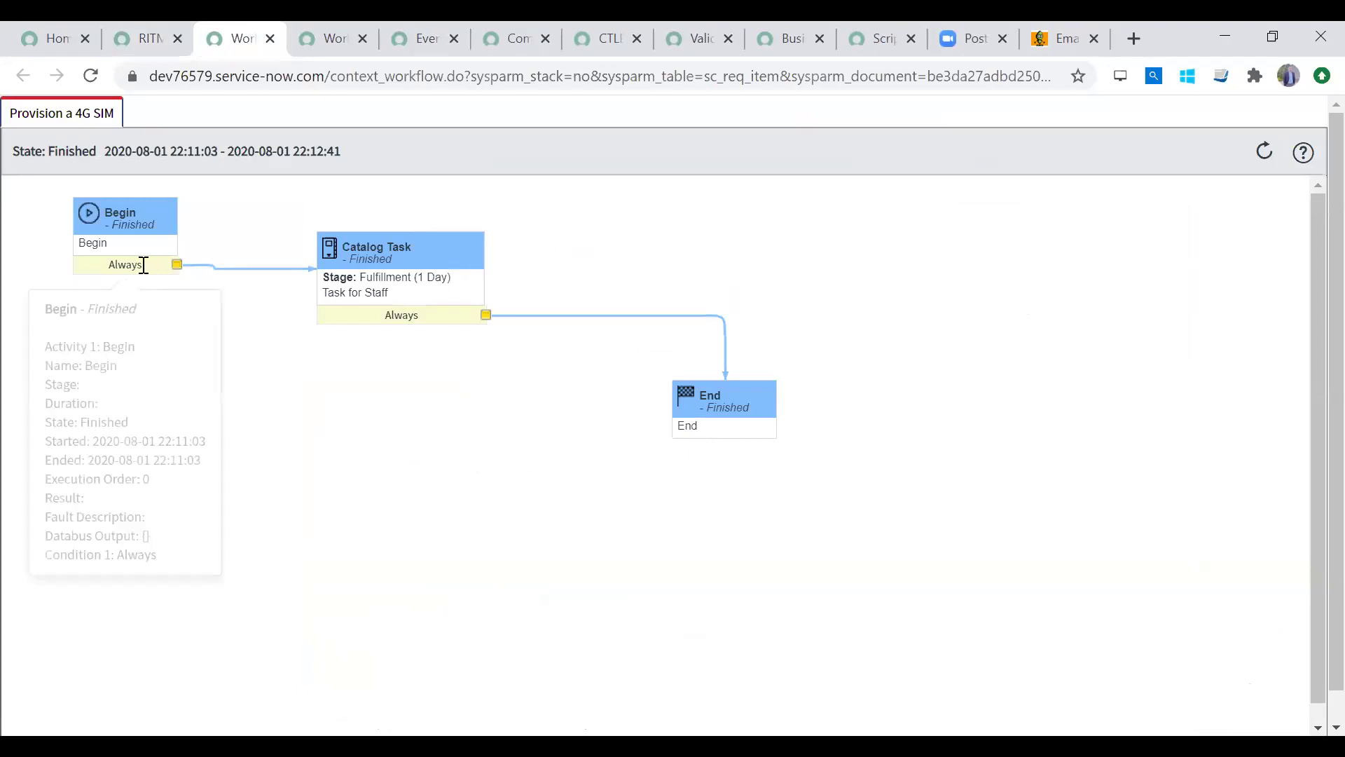
mouse_move(107, 231)
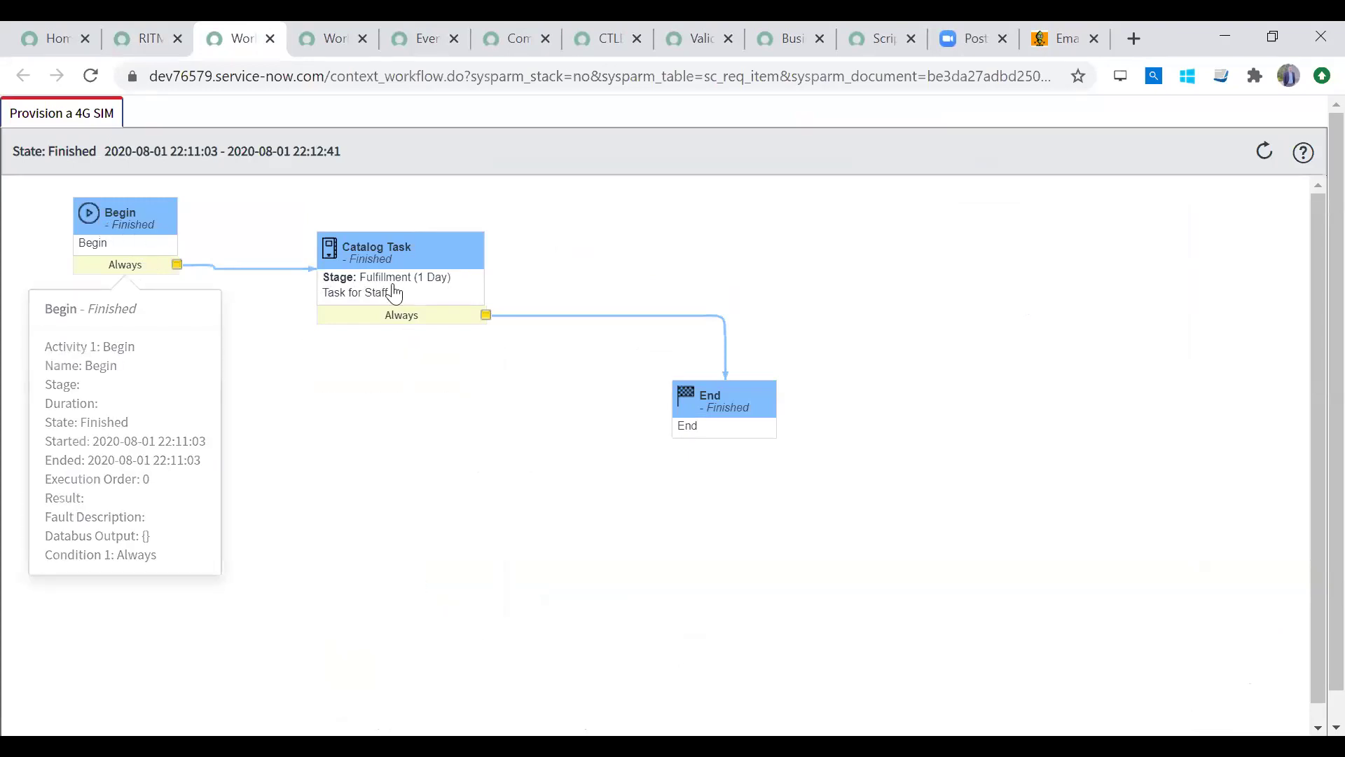
mouse_move(687, 396)
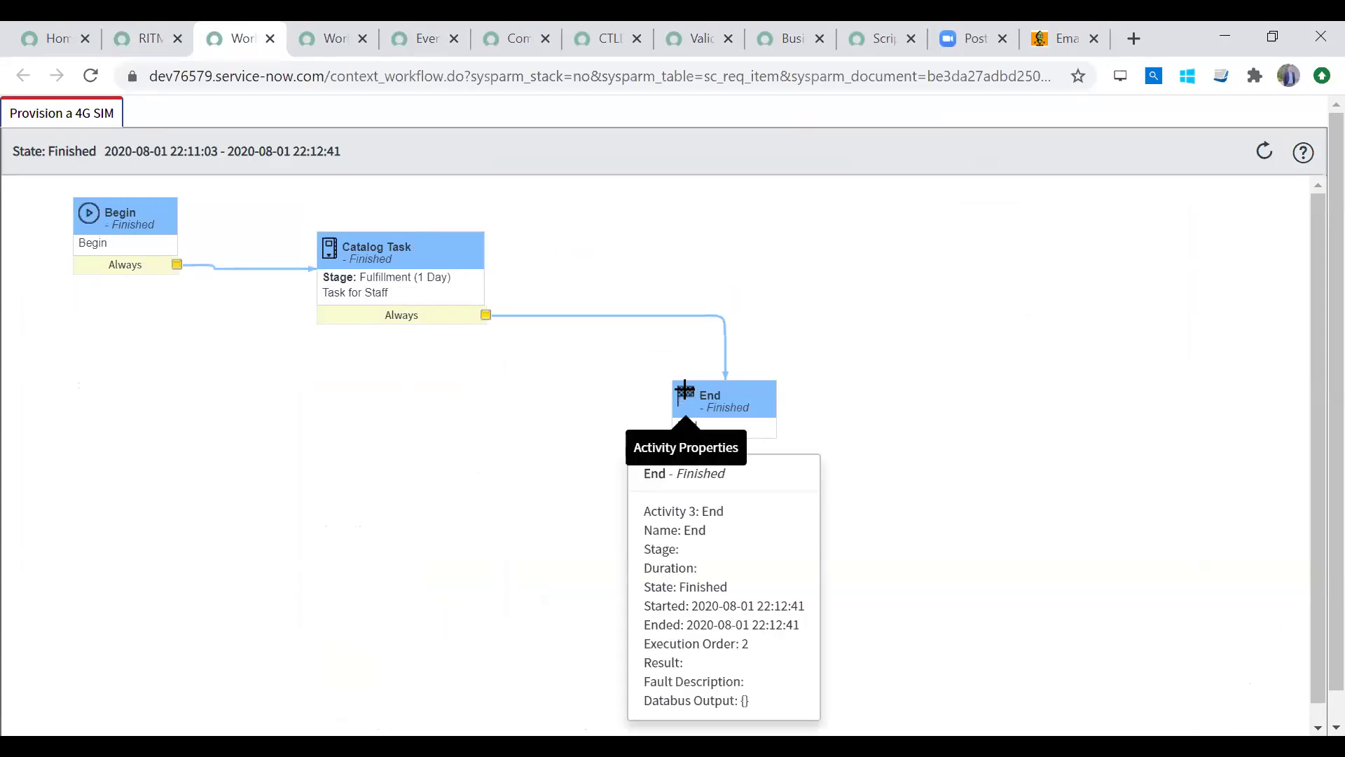
click(143, 38)
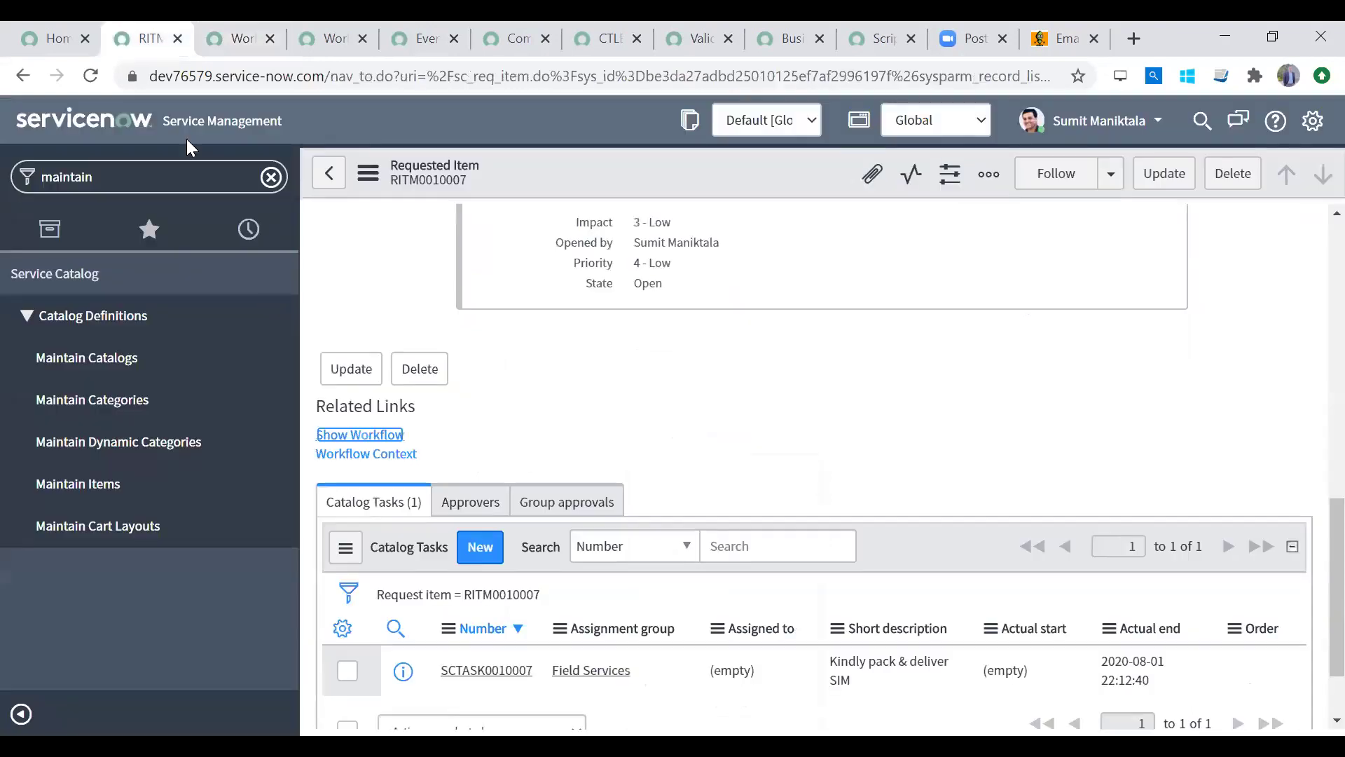
click(280, 182)
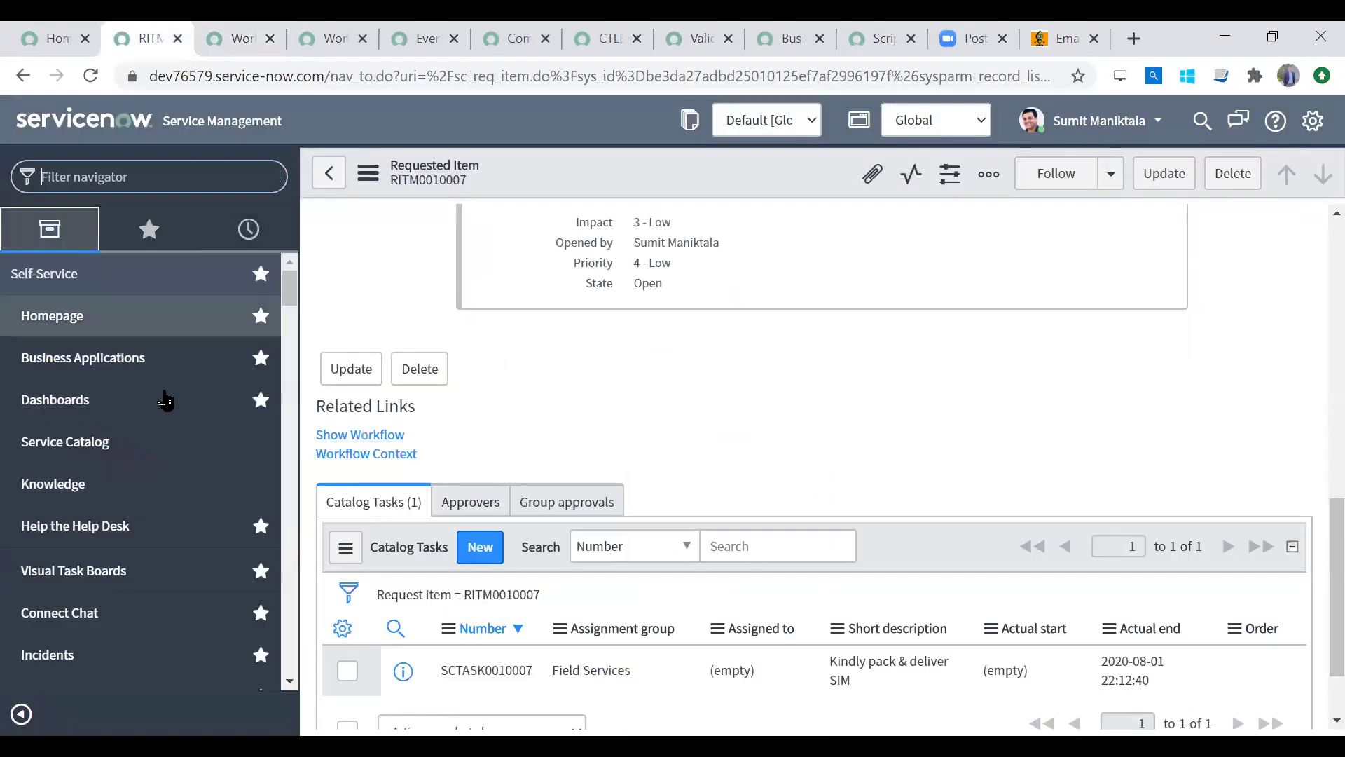
Step: Open Service Catalog > Office > Request a 4G SIM and choose SIM type Normal
click(117, 441)
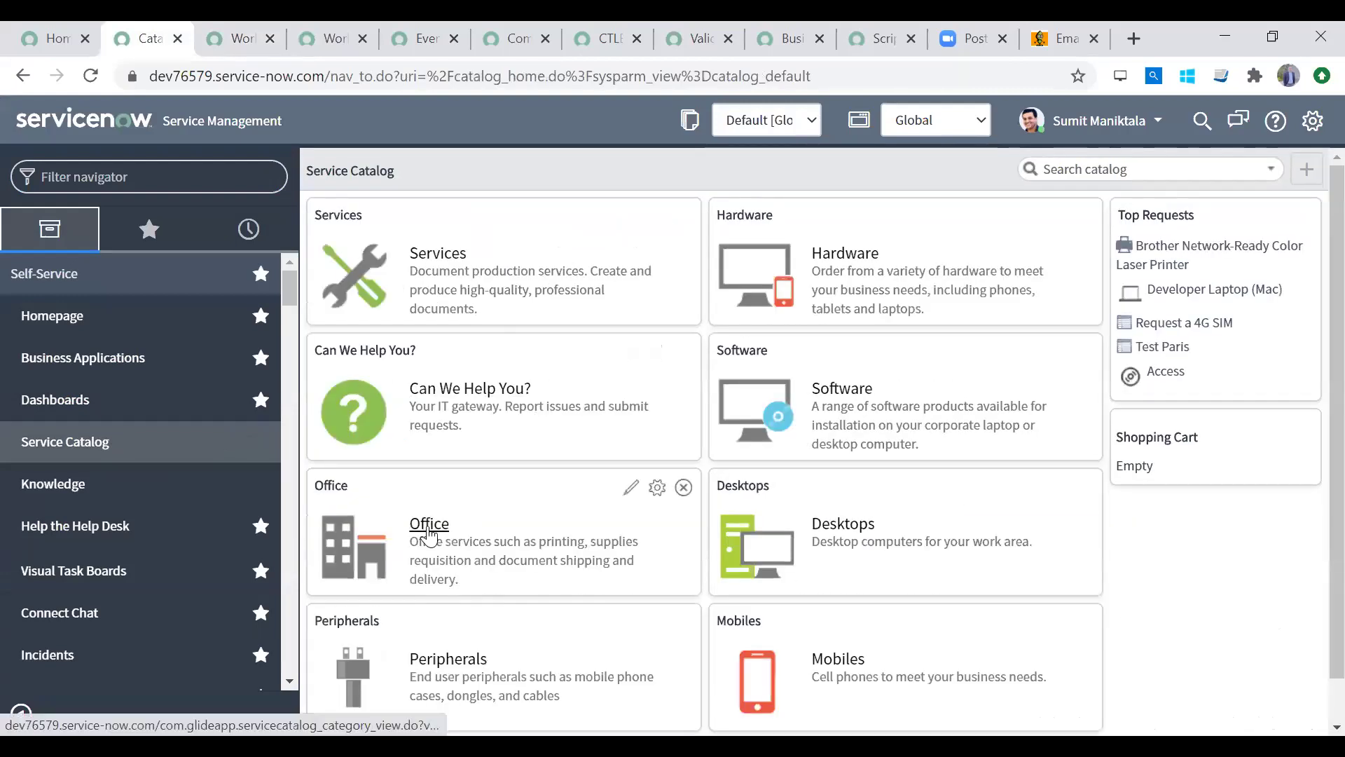
click(428, 524)
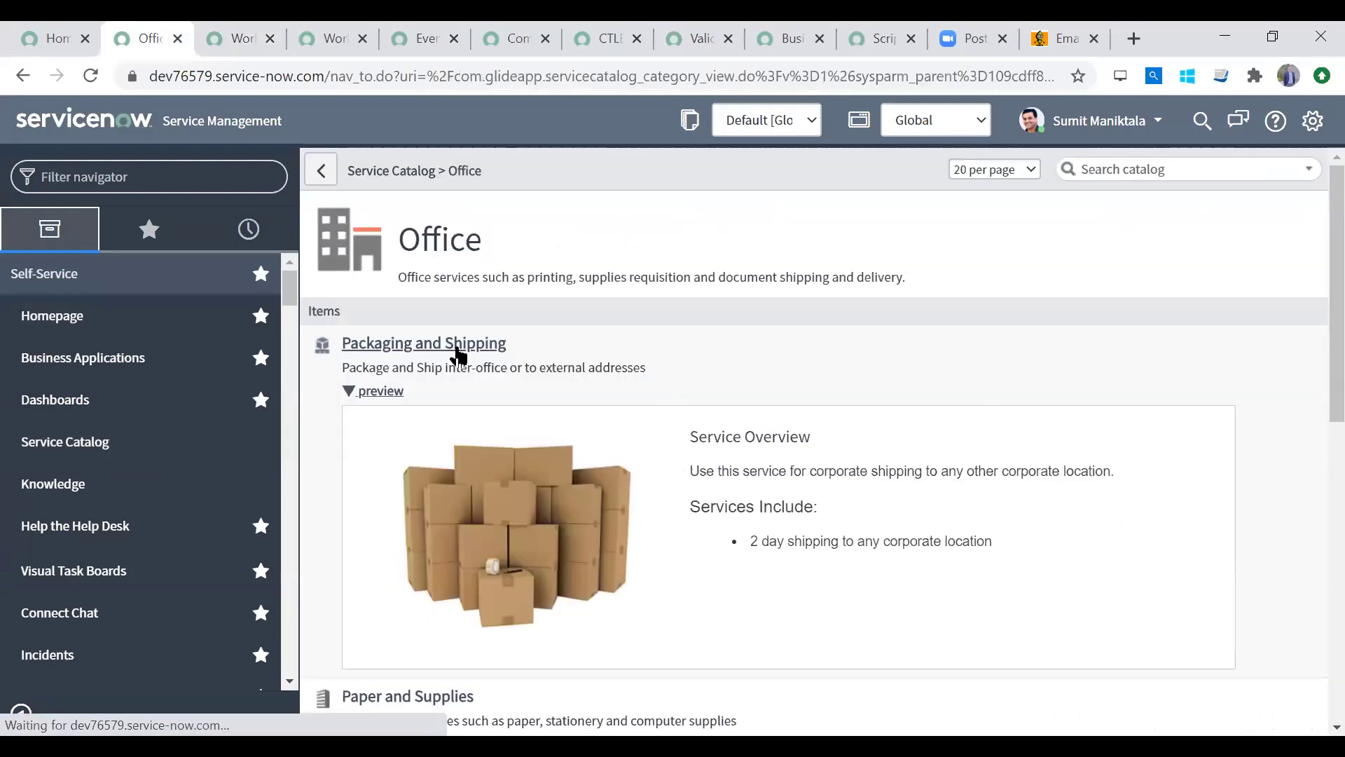
scroll(1310, 631, down, 10)
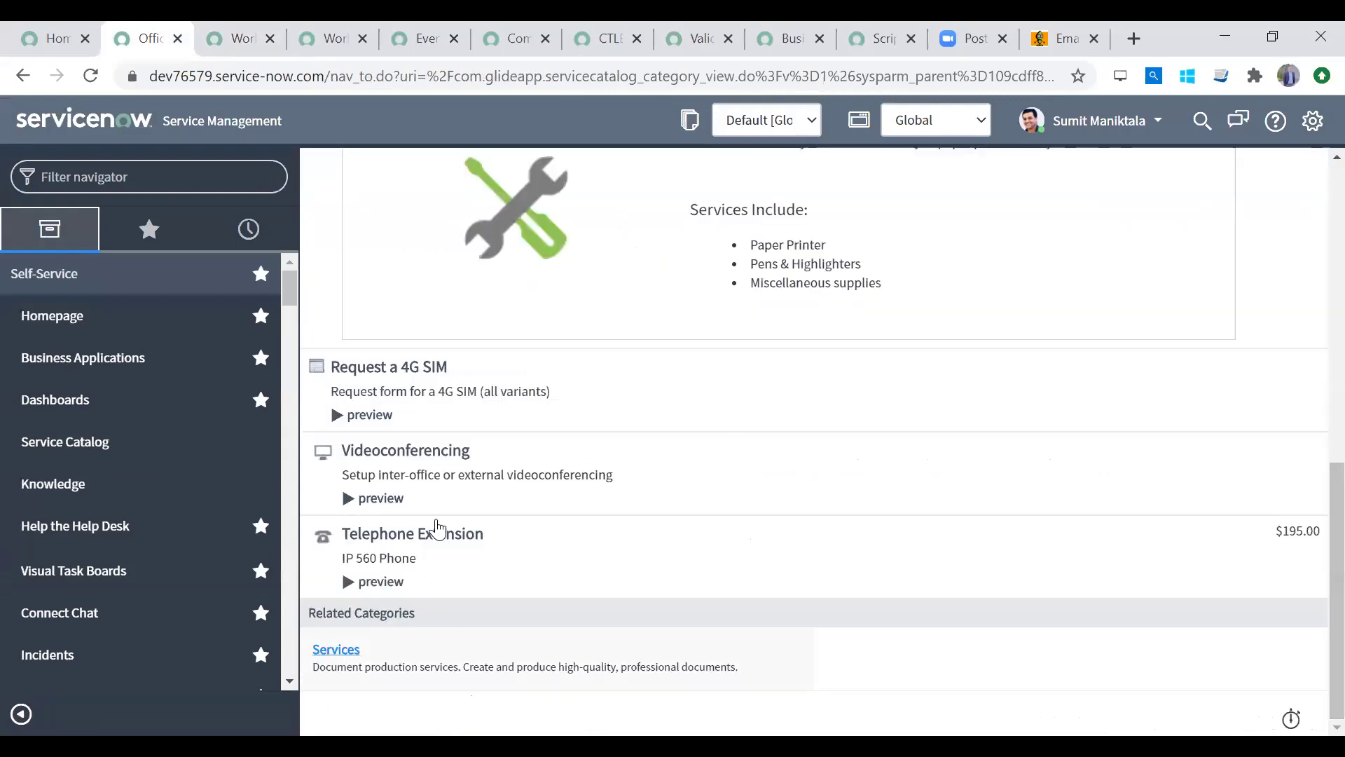
click(375, 372)
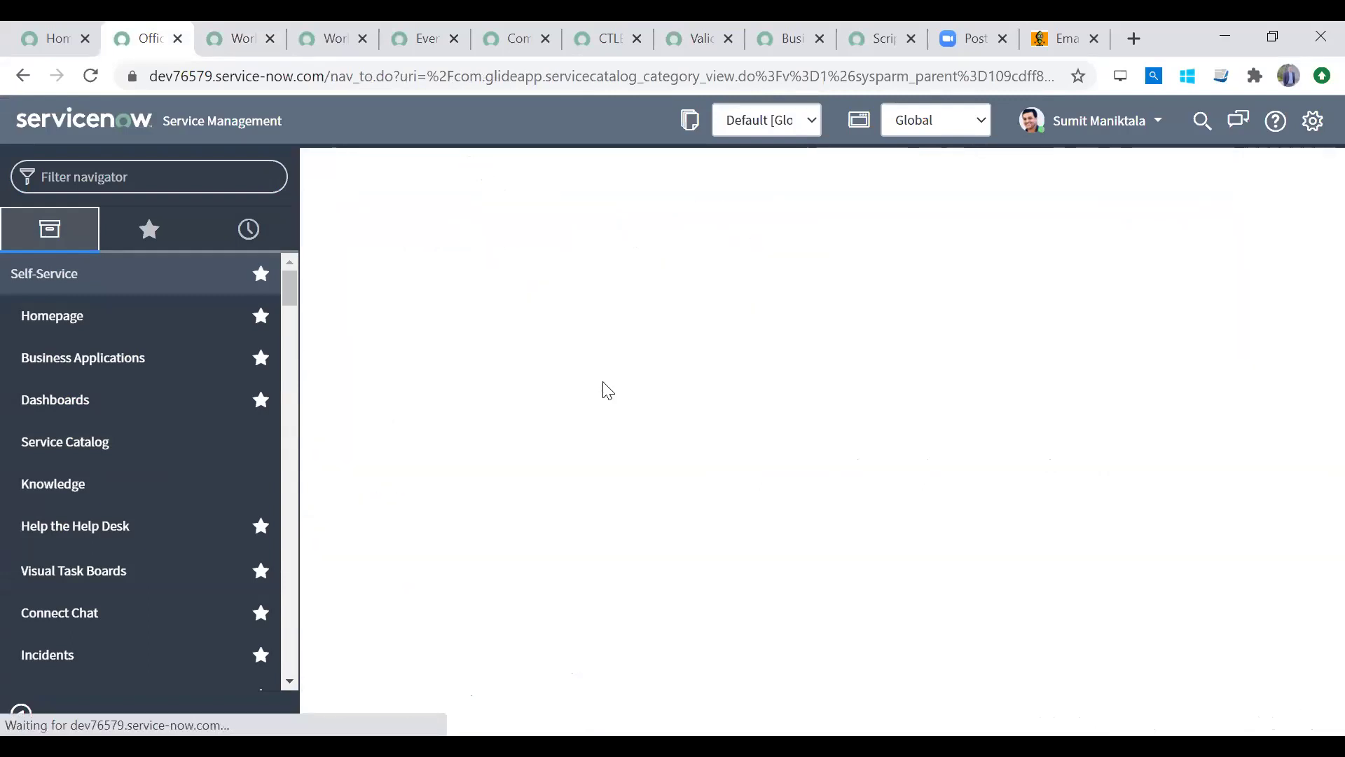
click(504, 339)
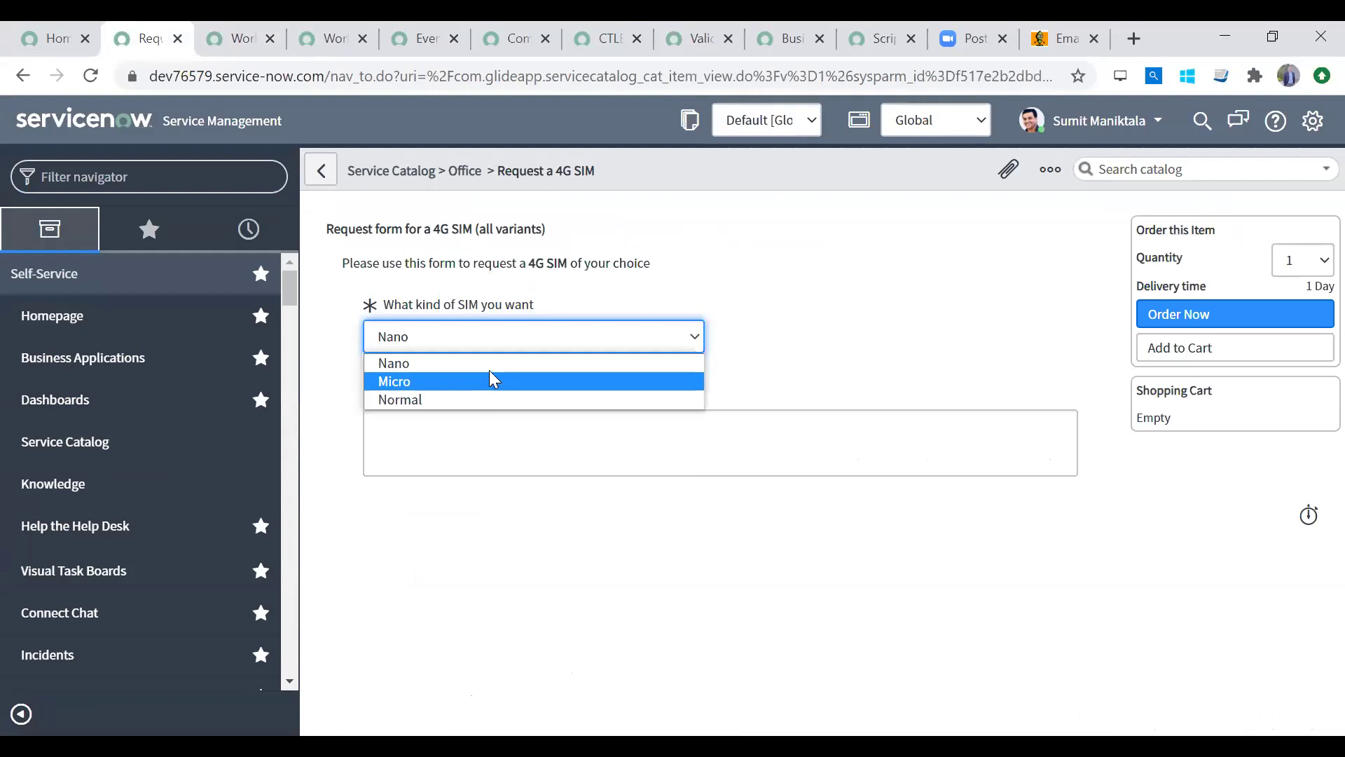
click(482, 399)
Step: Submit the Normal SIM order and open its requested item RITM0010008
click(496, 429)
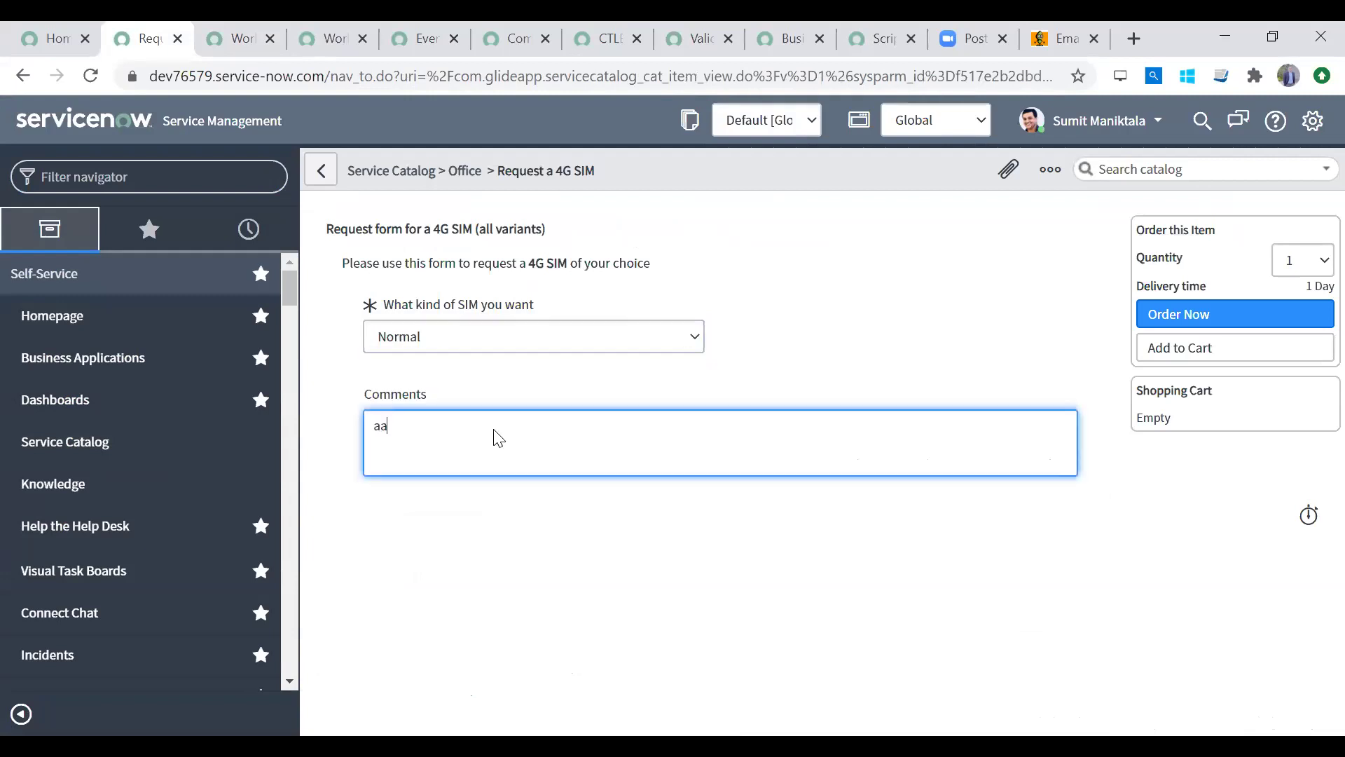
click(1277, 315)
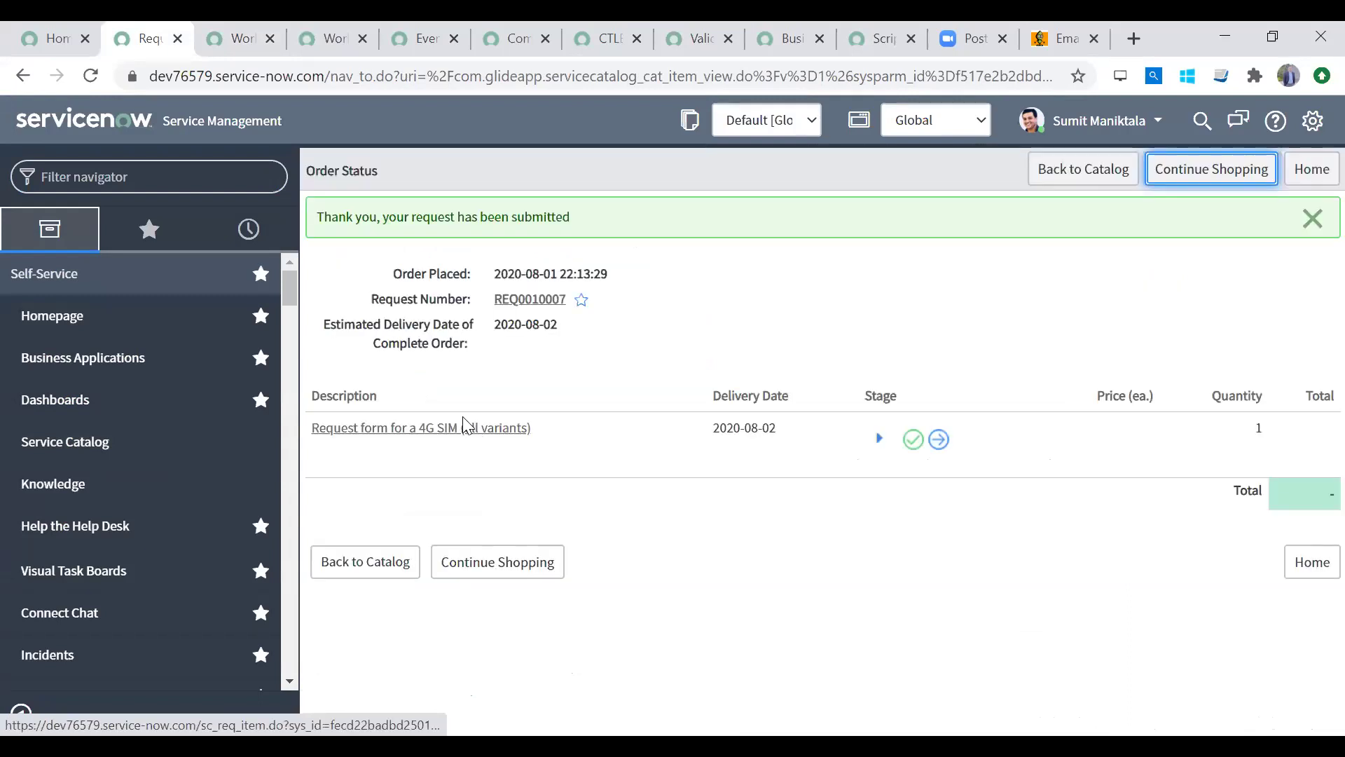
click(436, 429)
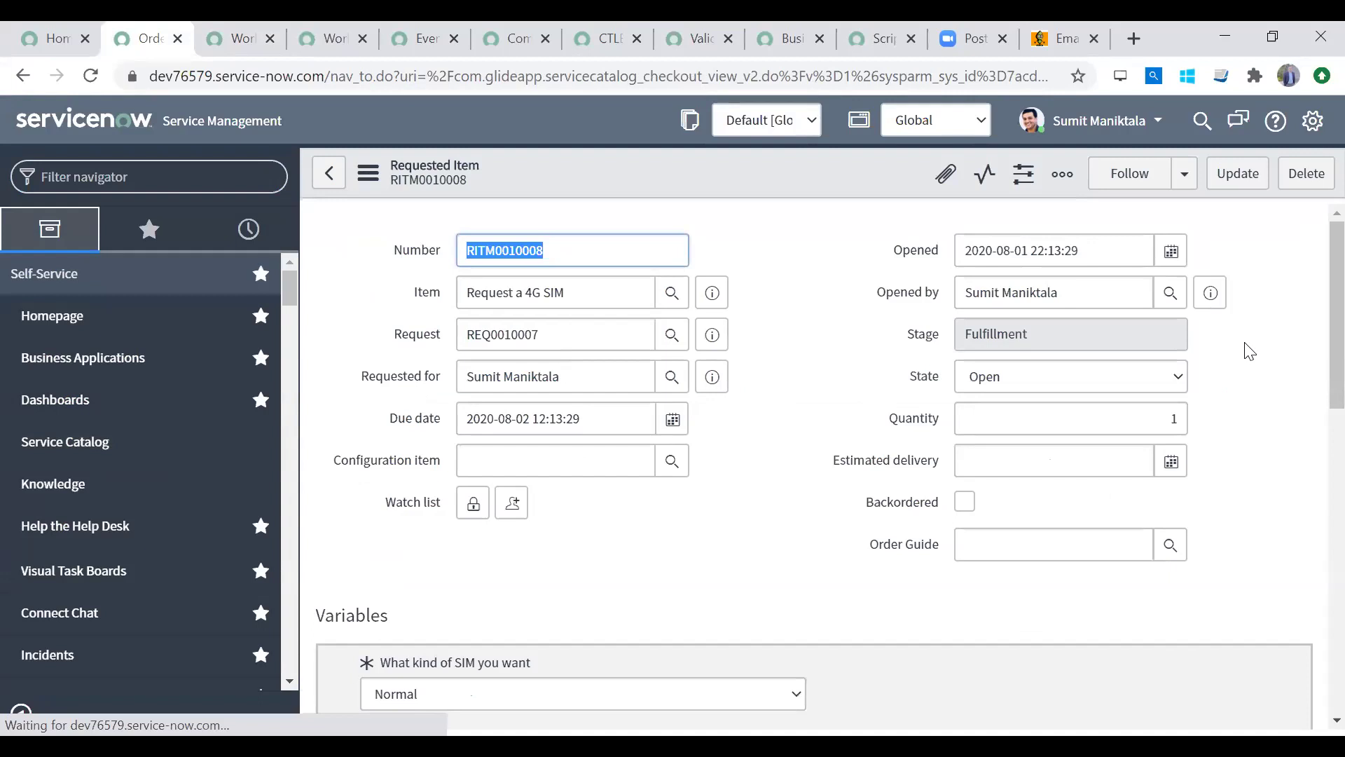
scroll(1250, 350, down, 10)
Step: Inspect the running workflow diagram for the new requested item
click(390, 395)
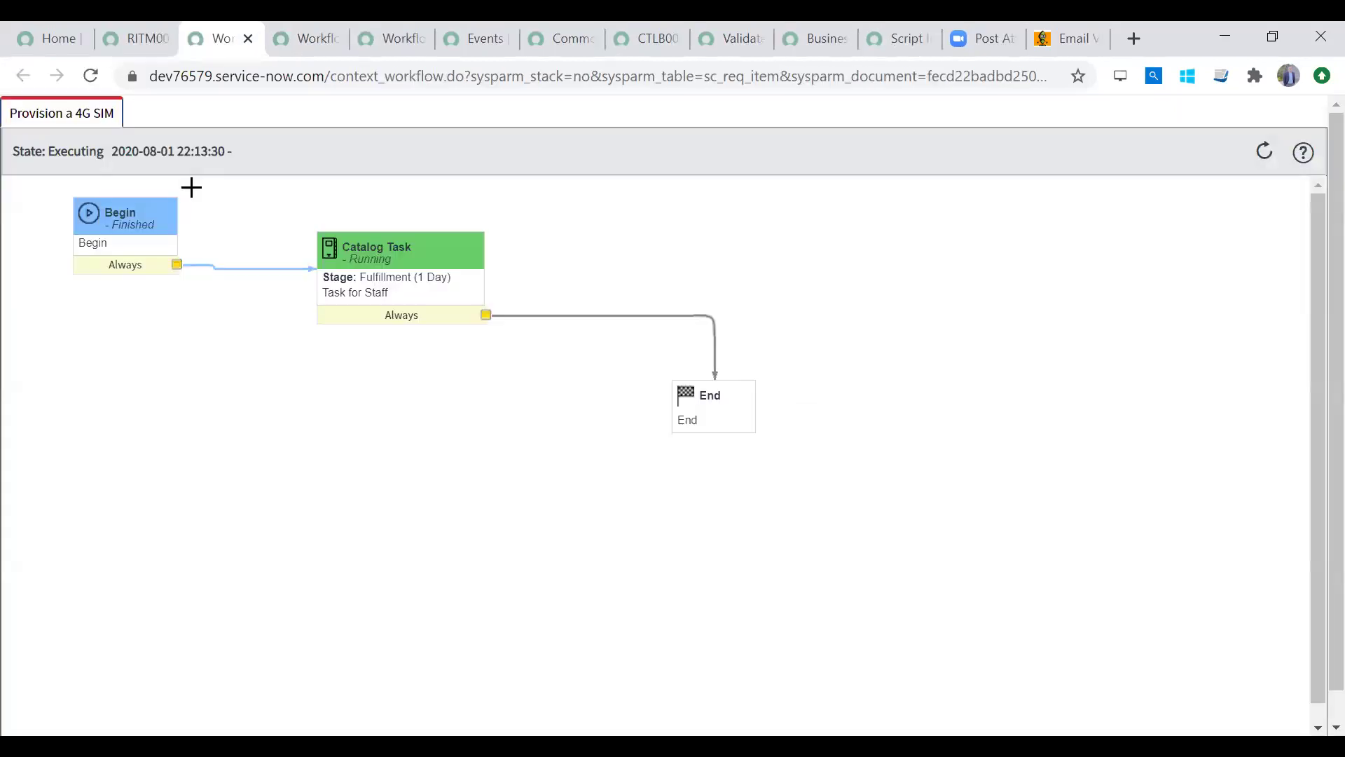
mouse_move(127, 224)
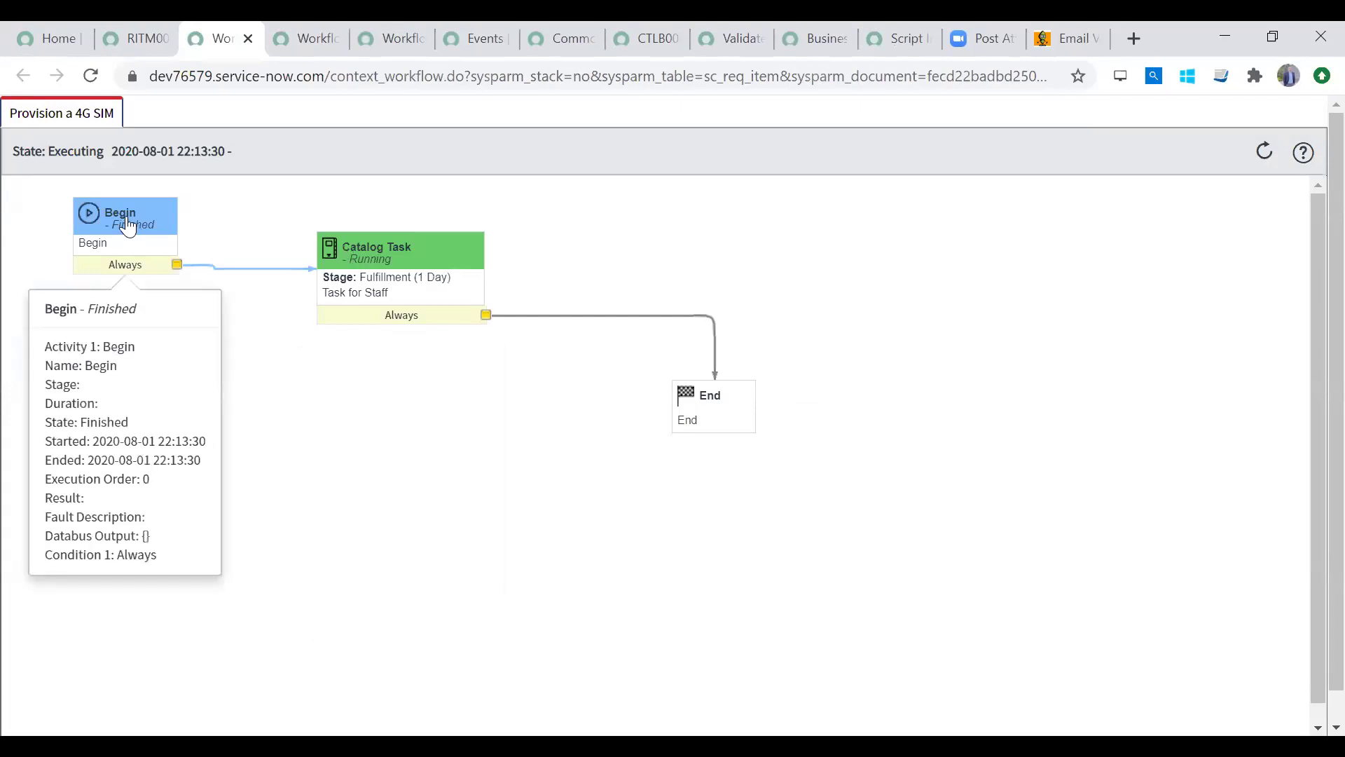
mouse_move(420, 270)
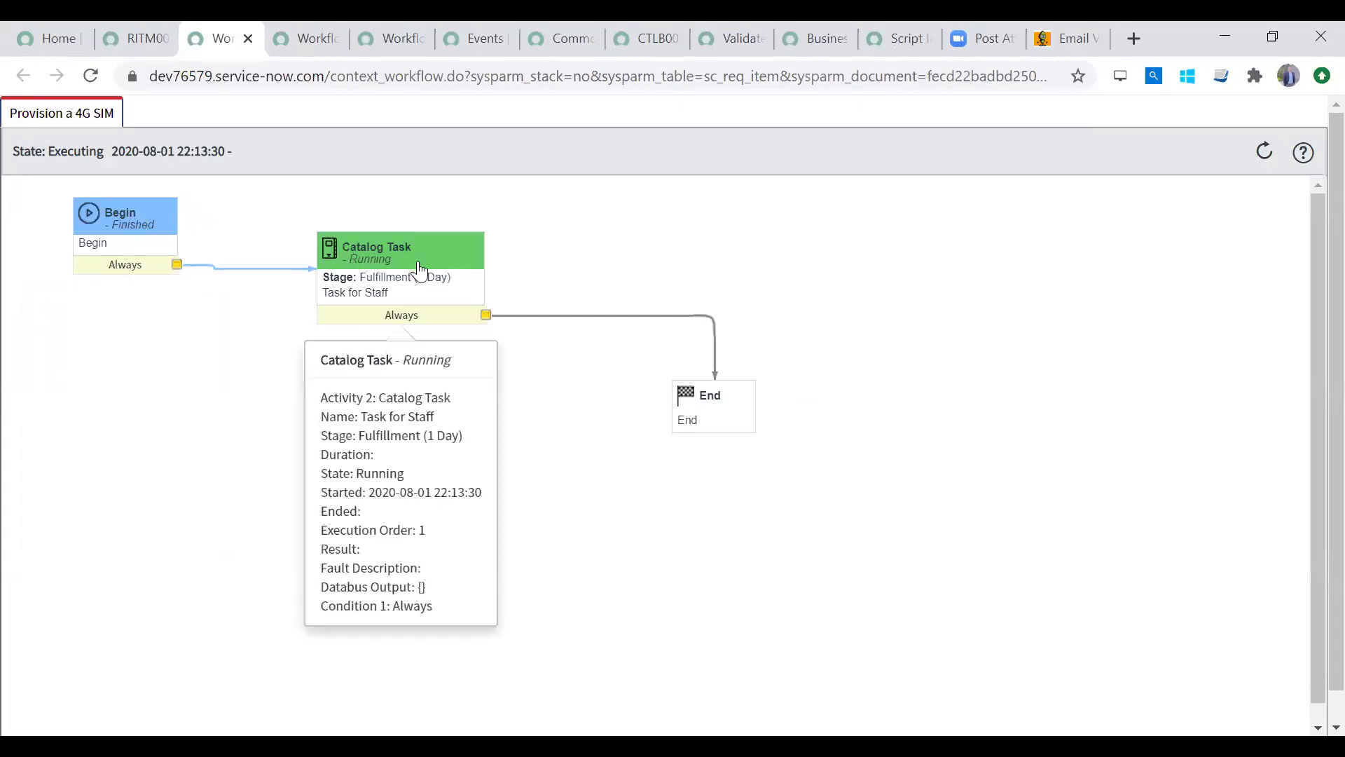
mouse_move(710, 418)
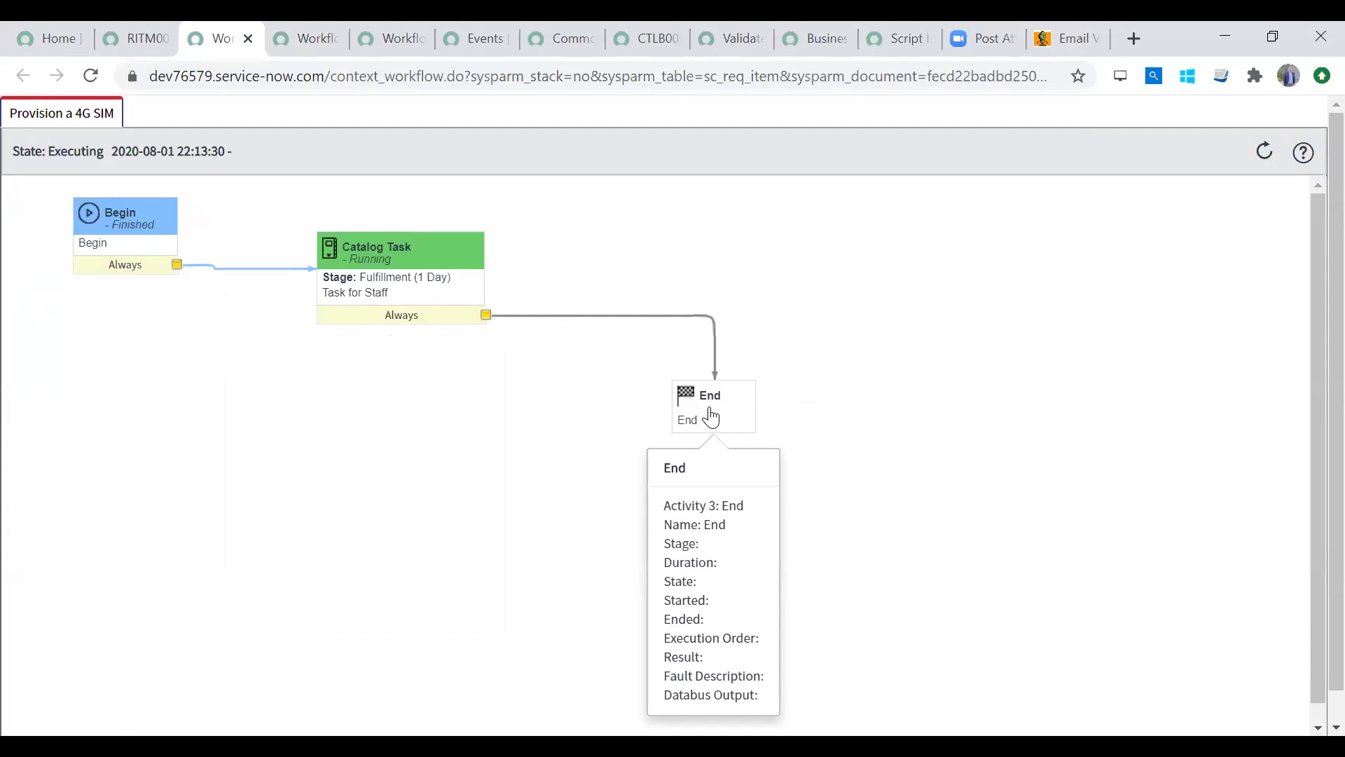
mouse_move(393, 251)
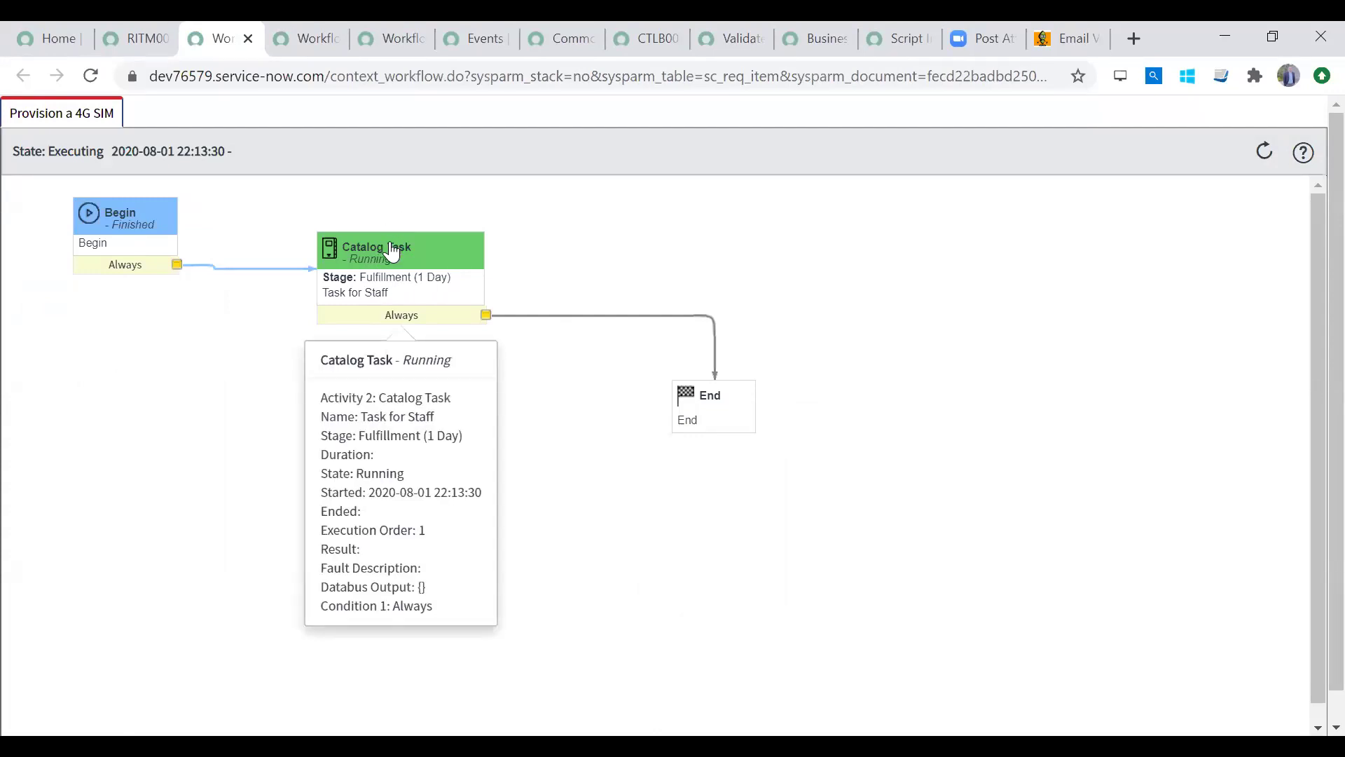
Step: Close catalog task SCTASK0010008 of RITM0010008 as Closed Complete
click(135, 38)
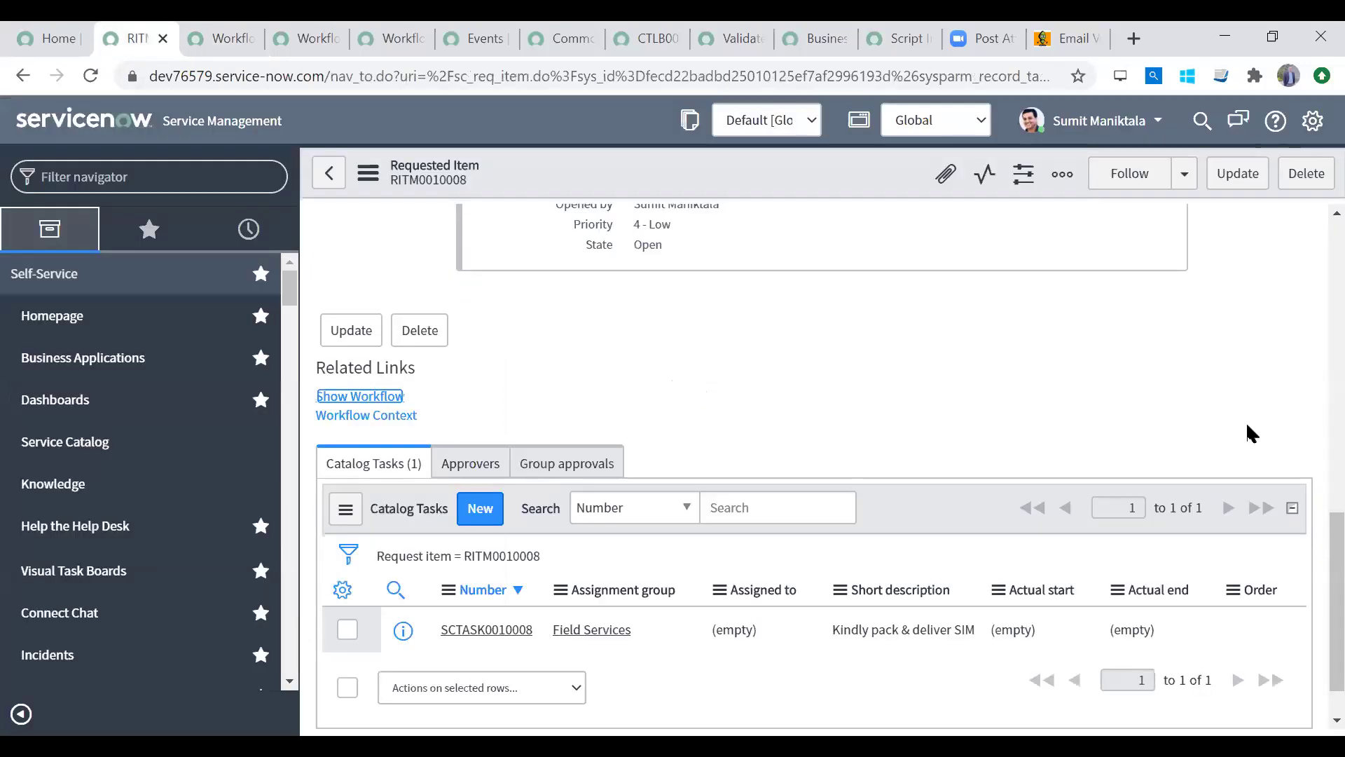
click(510, 630)
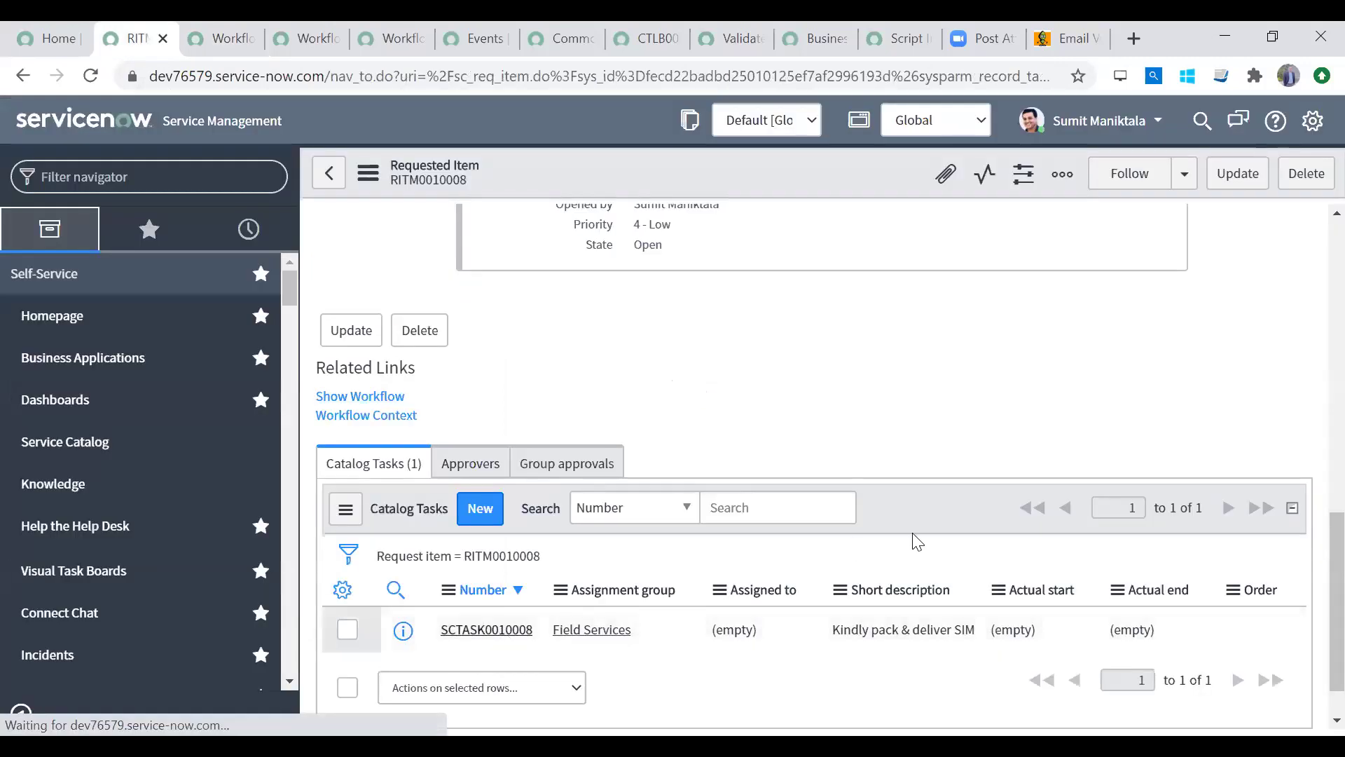
click(1047, 342)
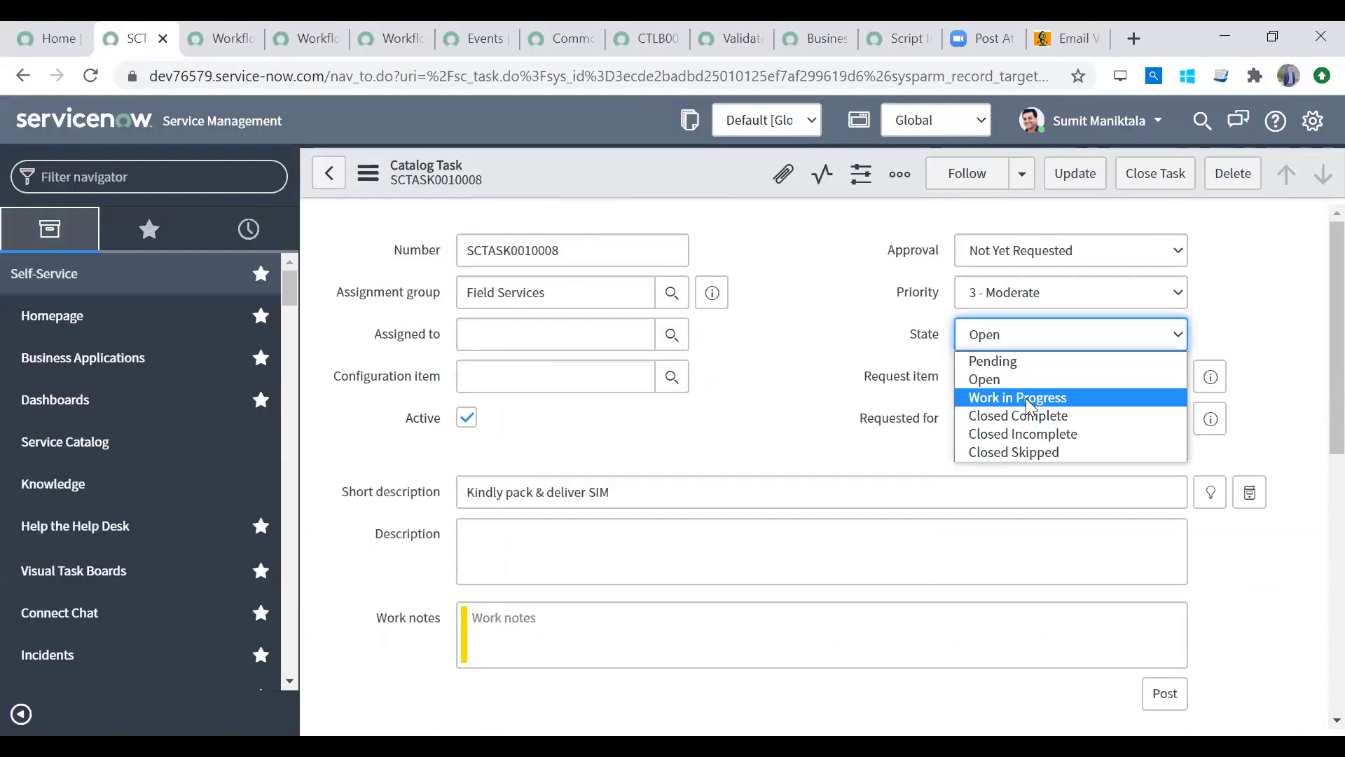
click(1022, 419)
click(1065, 175)
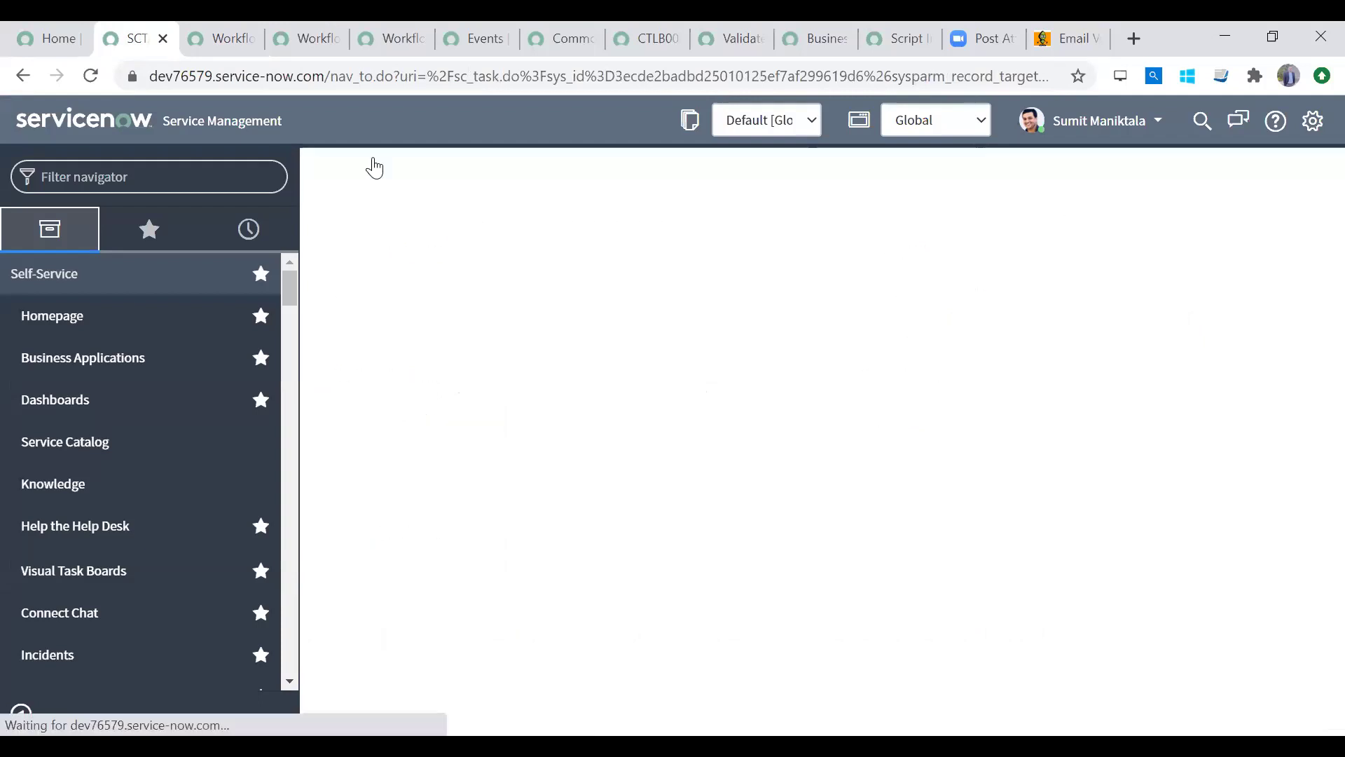
Step: Refresh the workflow diagram to check its status
click(212, 46)
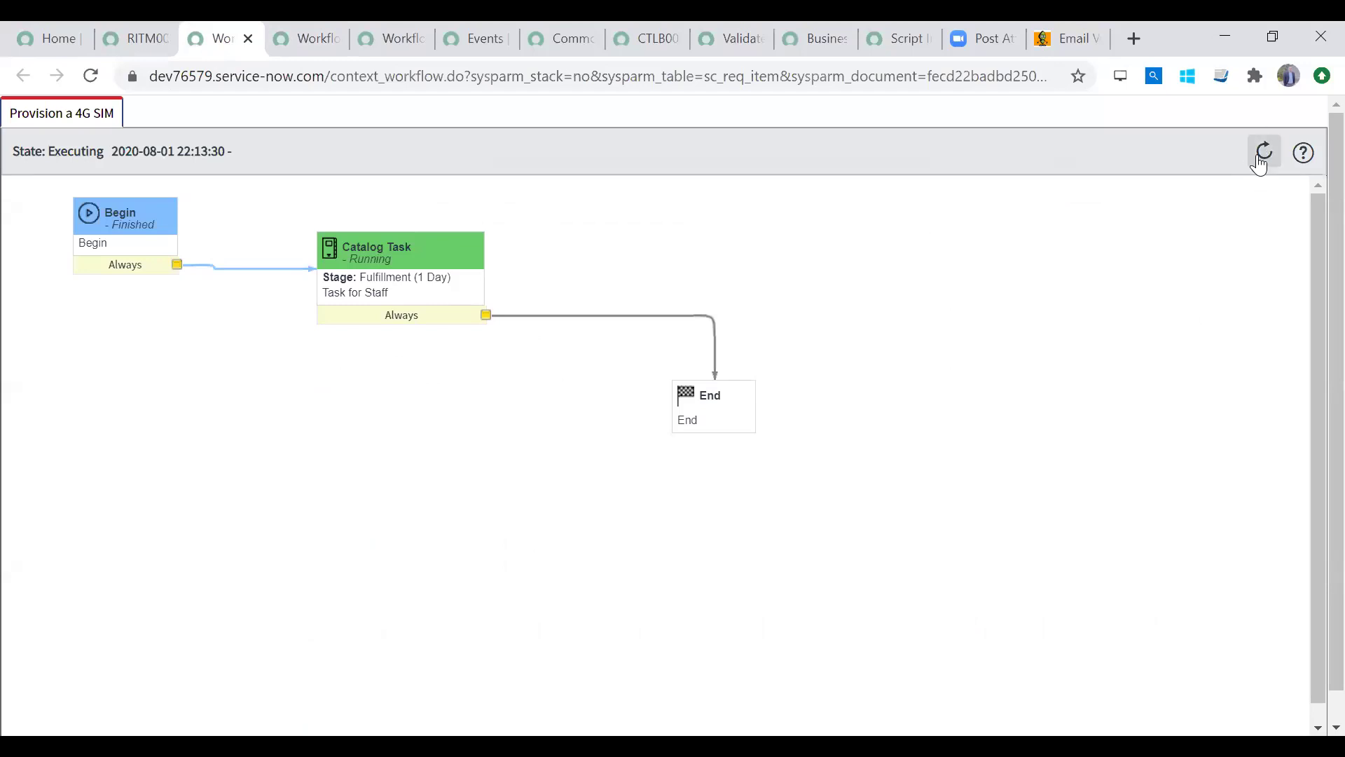
click(1264, 153)
mouse_move(760, 424)
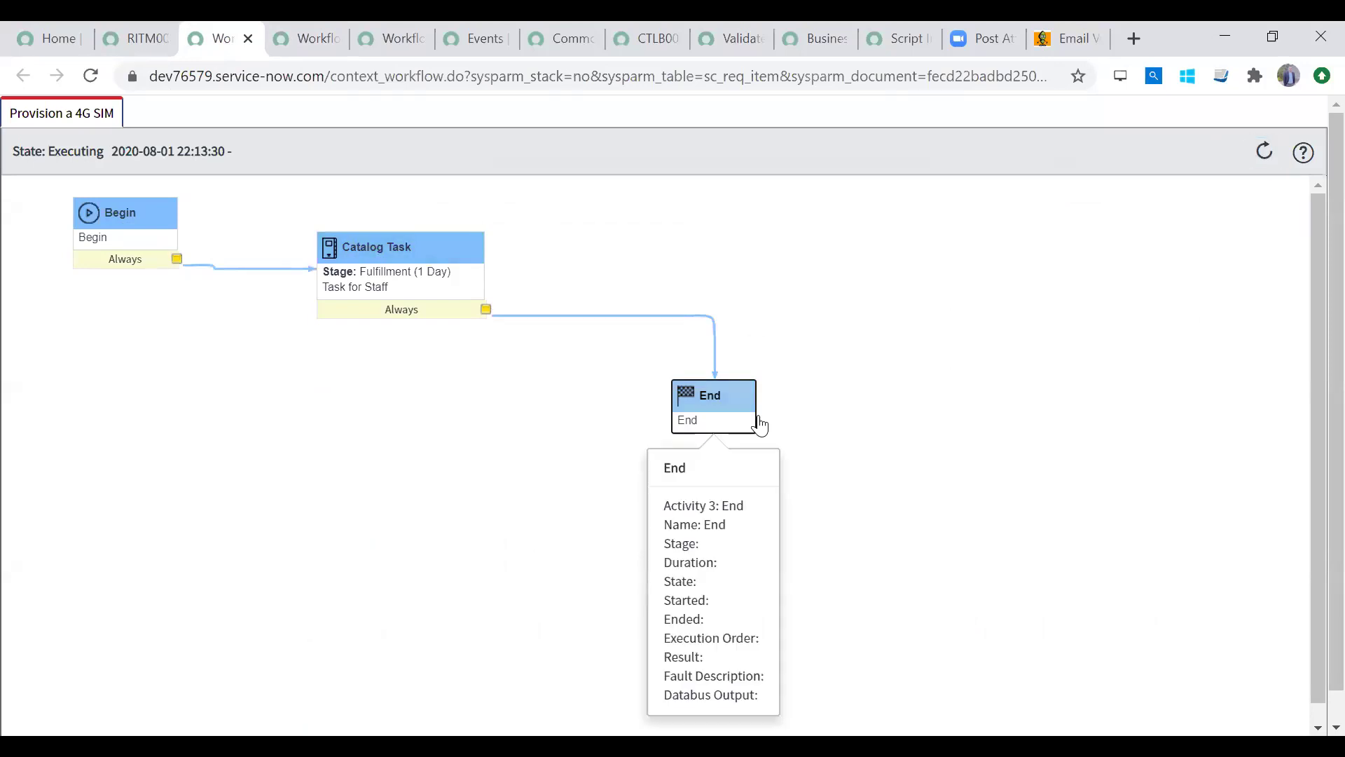
Step: Reload the requested item form and confirm its State still shows Open
click(136, 36)
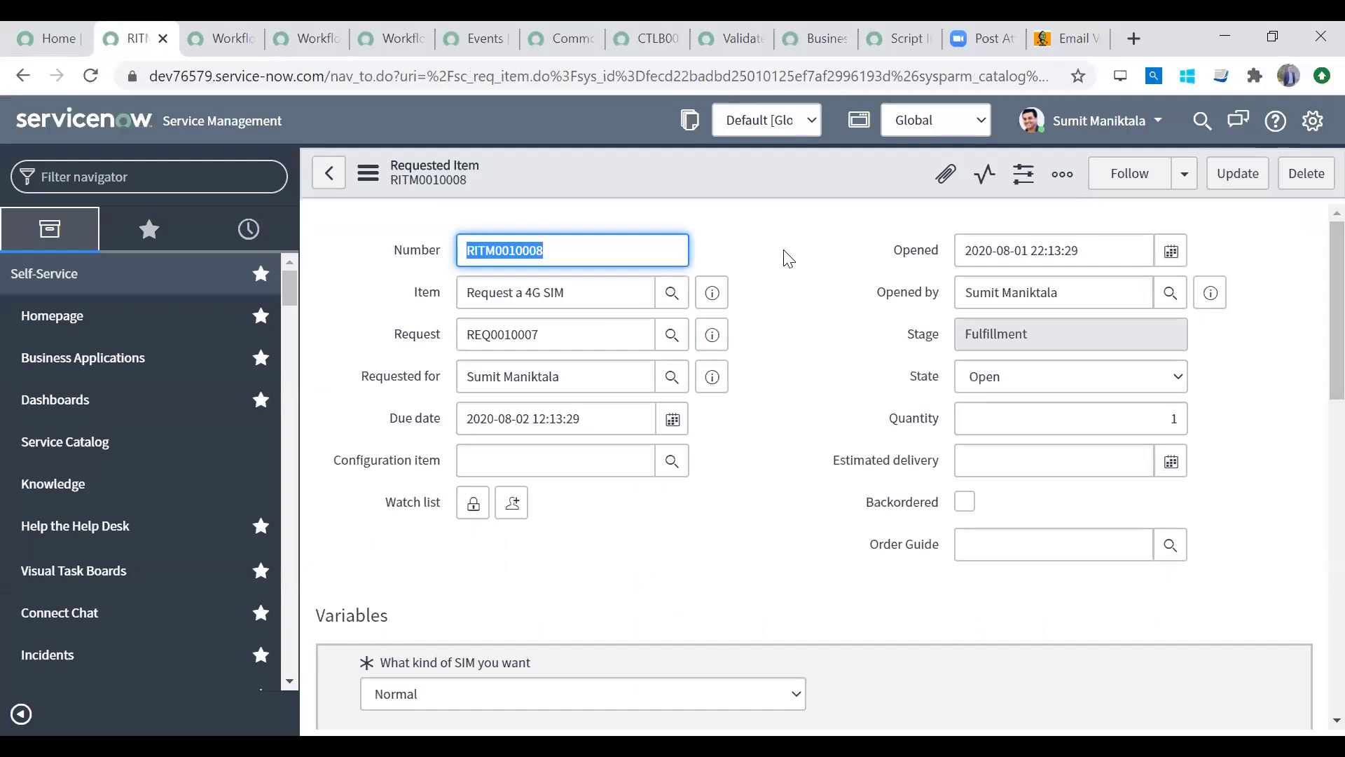
right_click(735, 178)
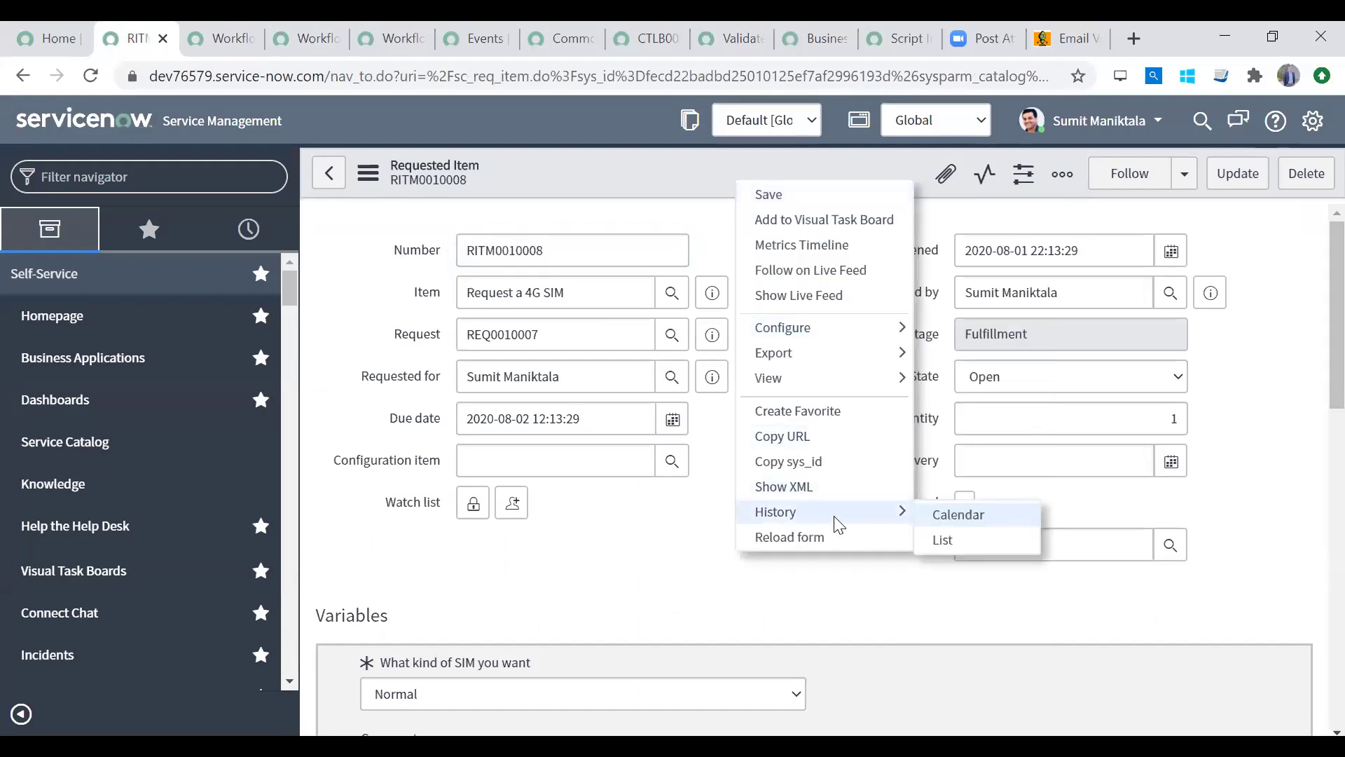
click(826, 536)
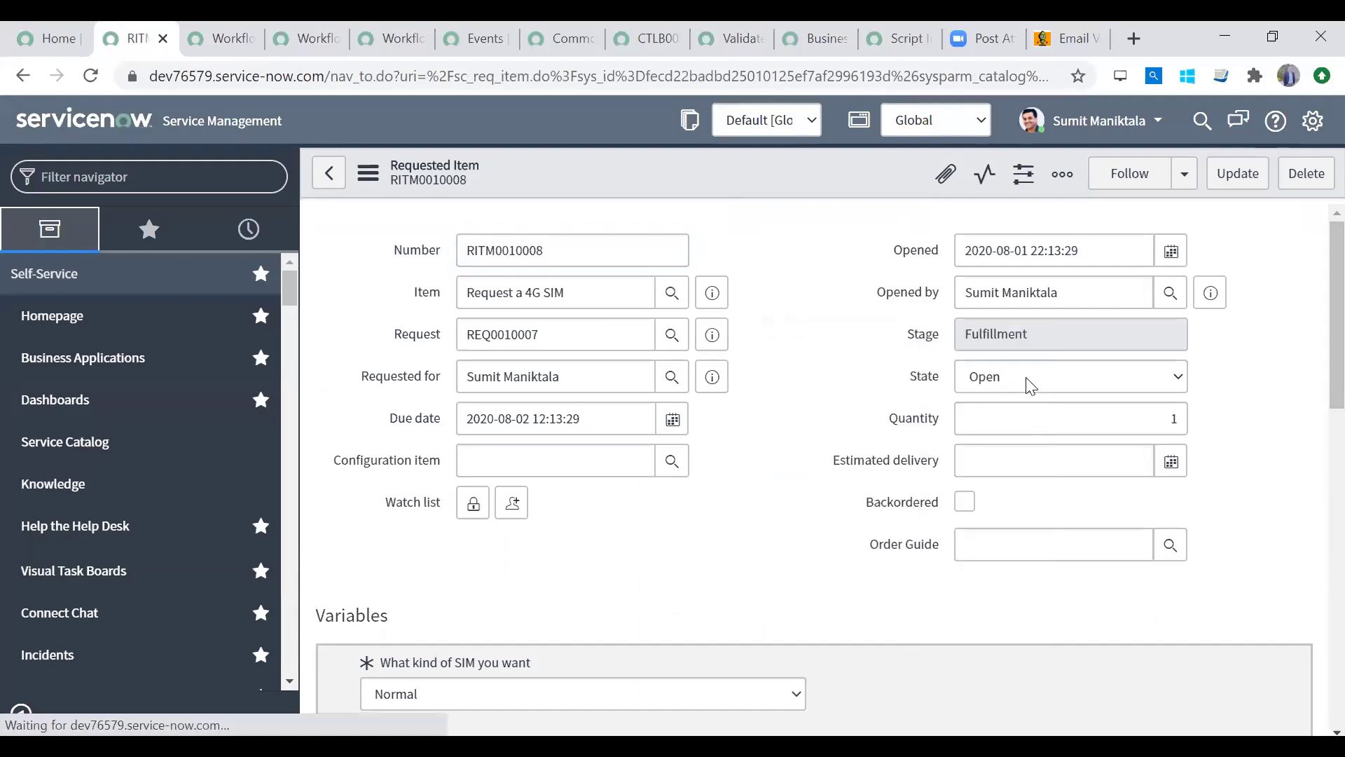
click(1030, 385)
click(1030, 385)
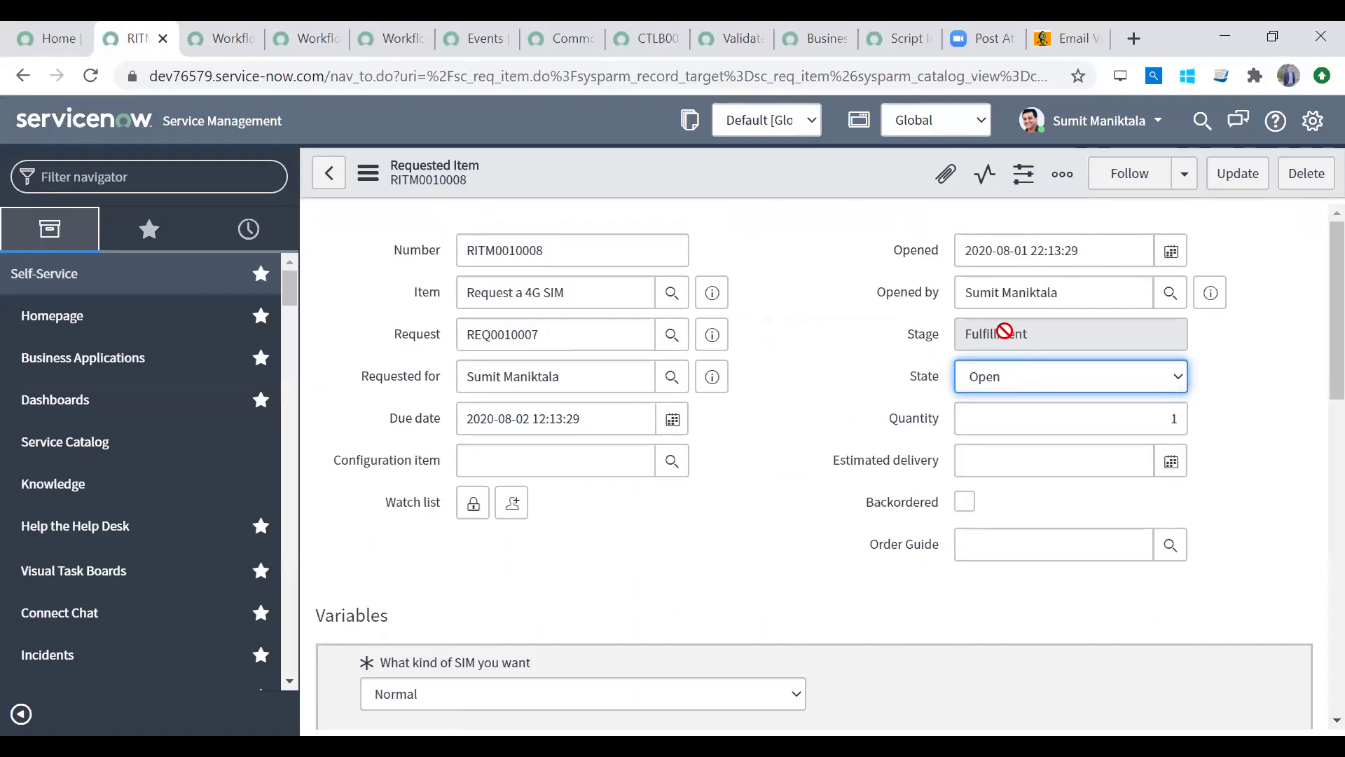
Step: View the finished workflow context, then return to the workflow editor
click(213, 36)
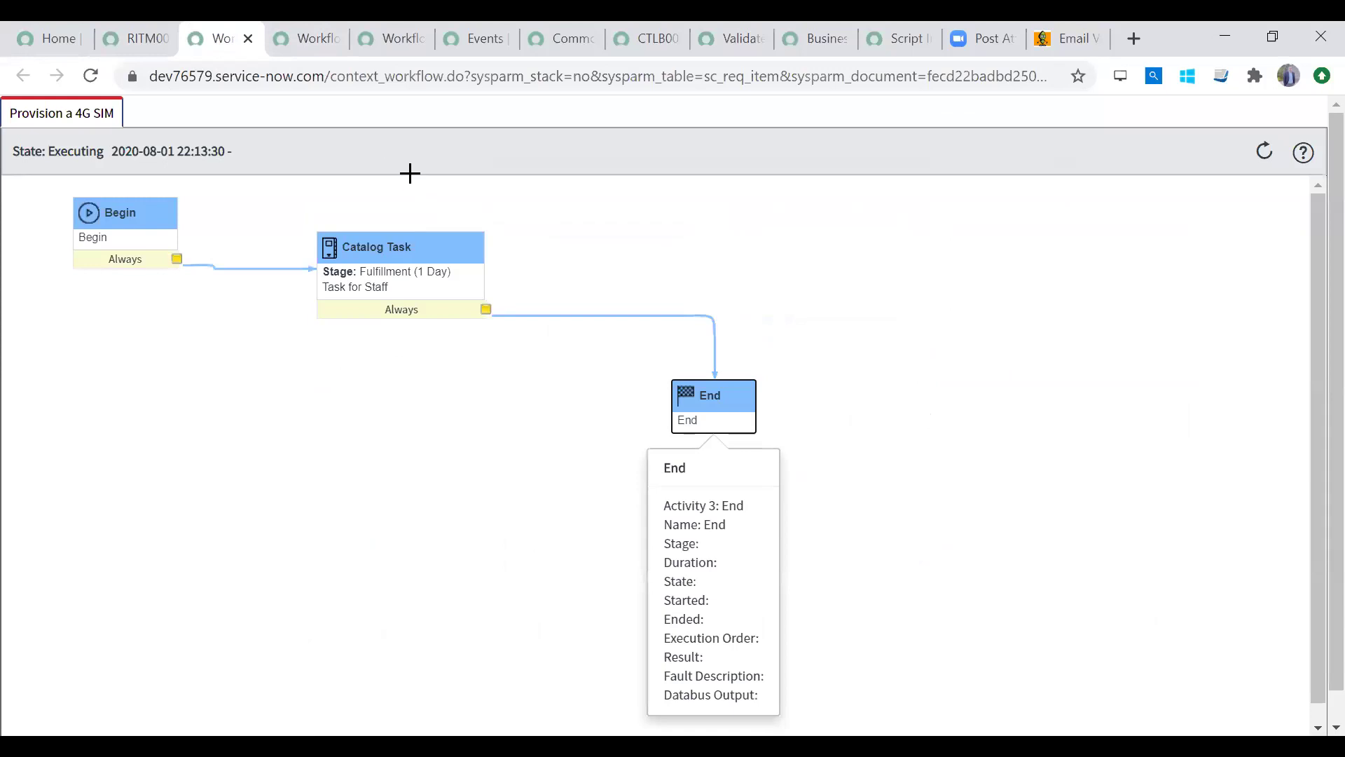
click(302, 44)
click(361, 41)
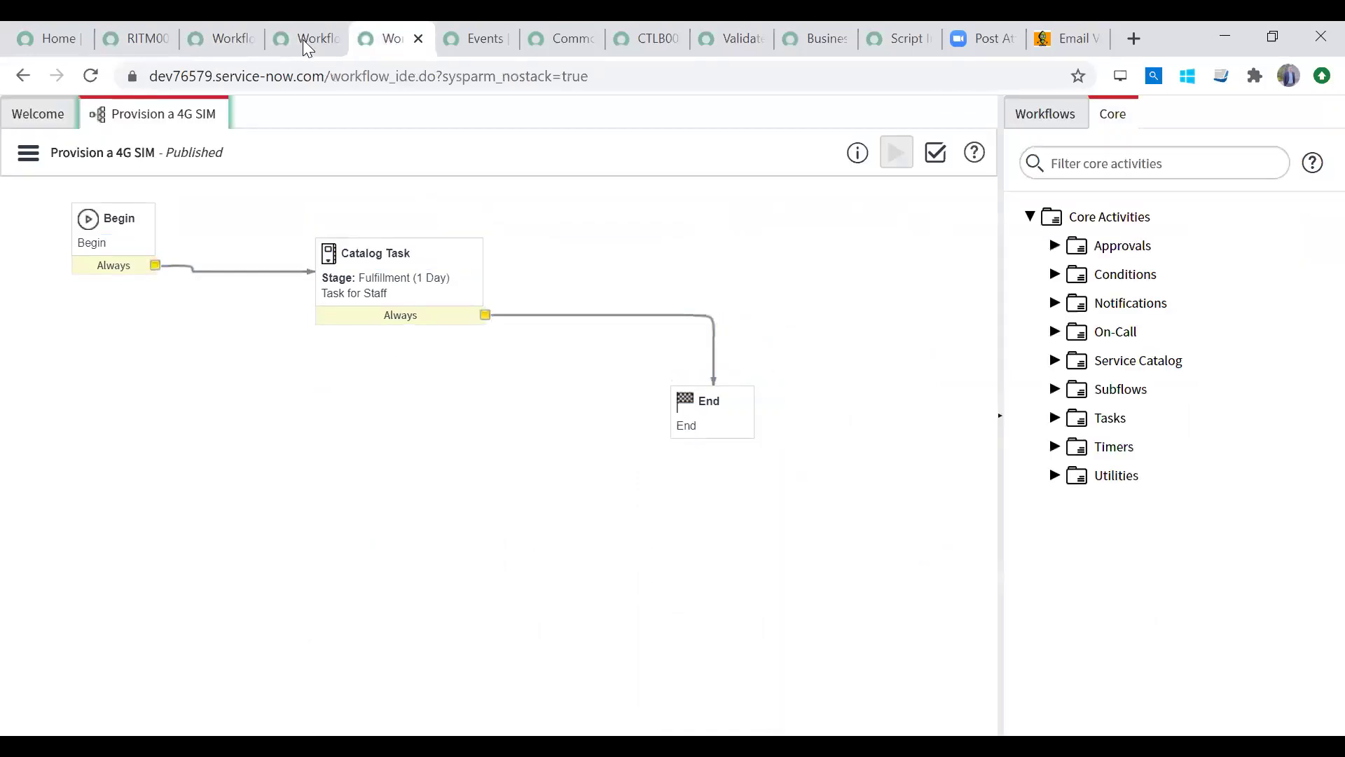
Step: Check out the Provision a 4G SIM workflow for editing
click(28, 152)
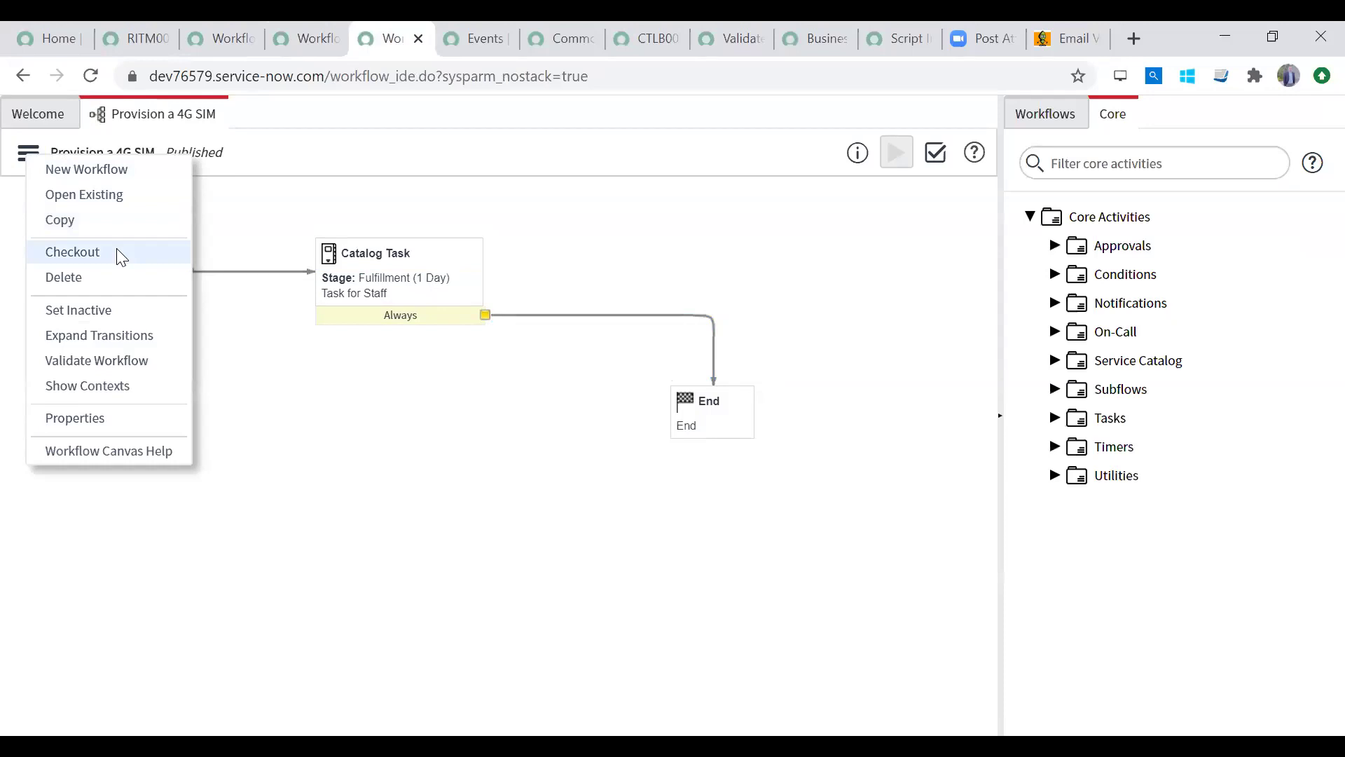
click(456, 265)
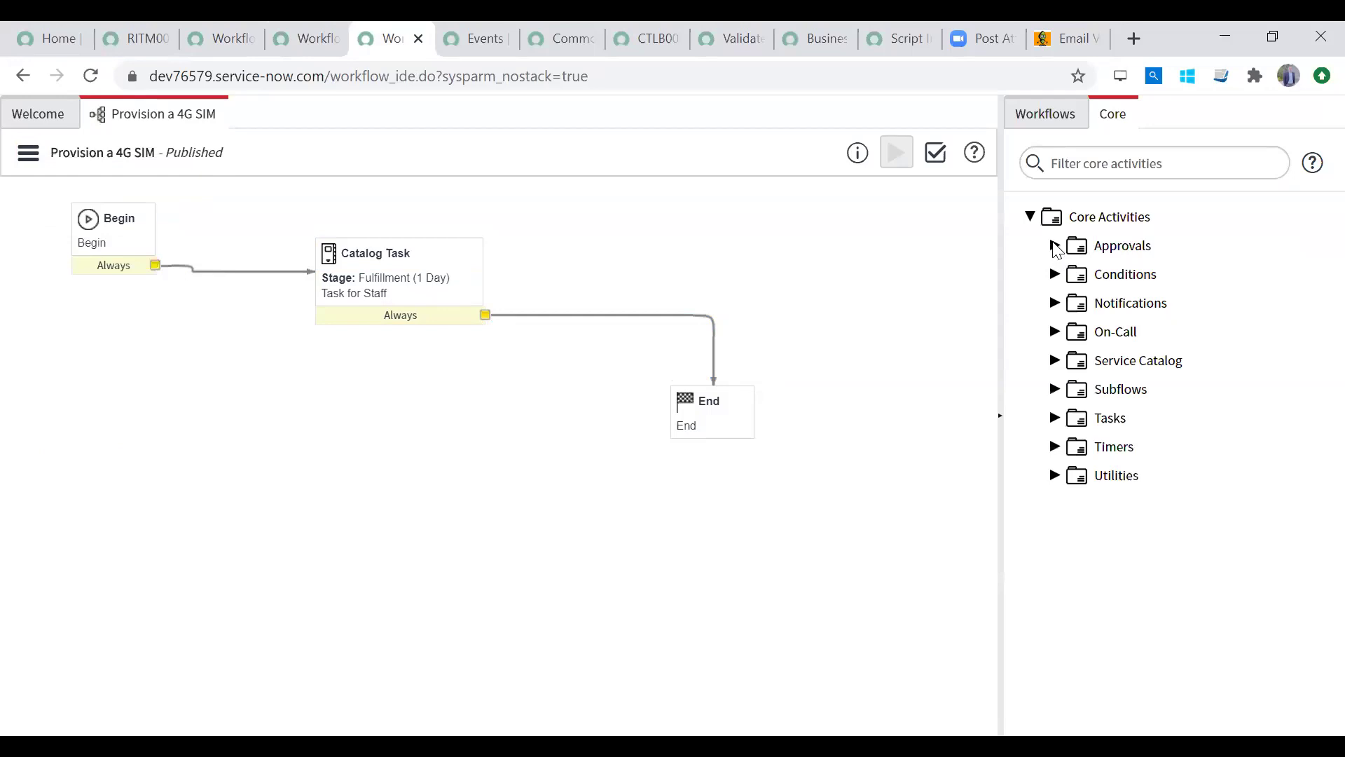
click(1054, 246)
click(1132, 278)
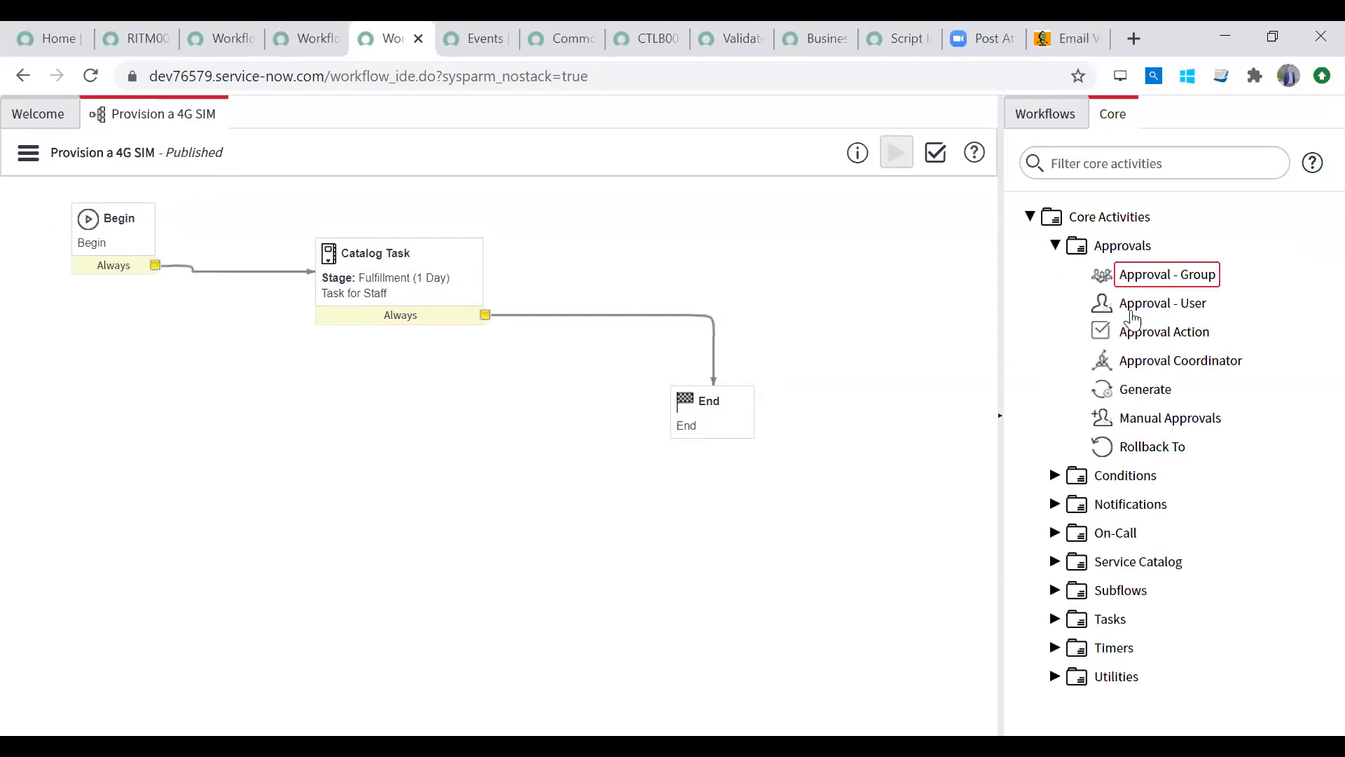
click(30, 152)
click(110, 247)
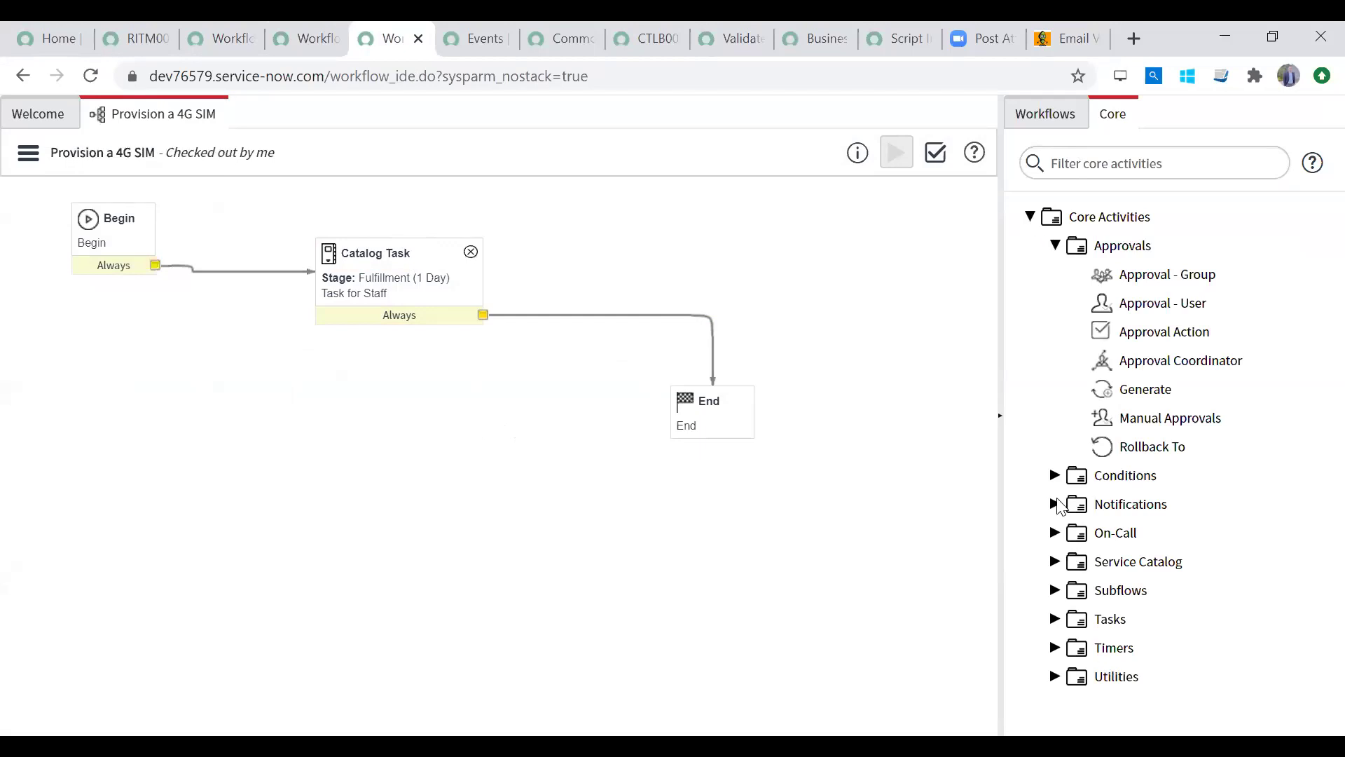
Step: Drag a Set Values activity from Utilities onto the canvas
click(1053, 680)
scroll(1312, 676, down, 4)
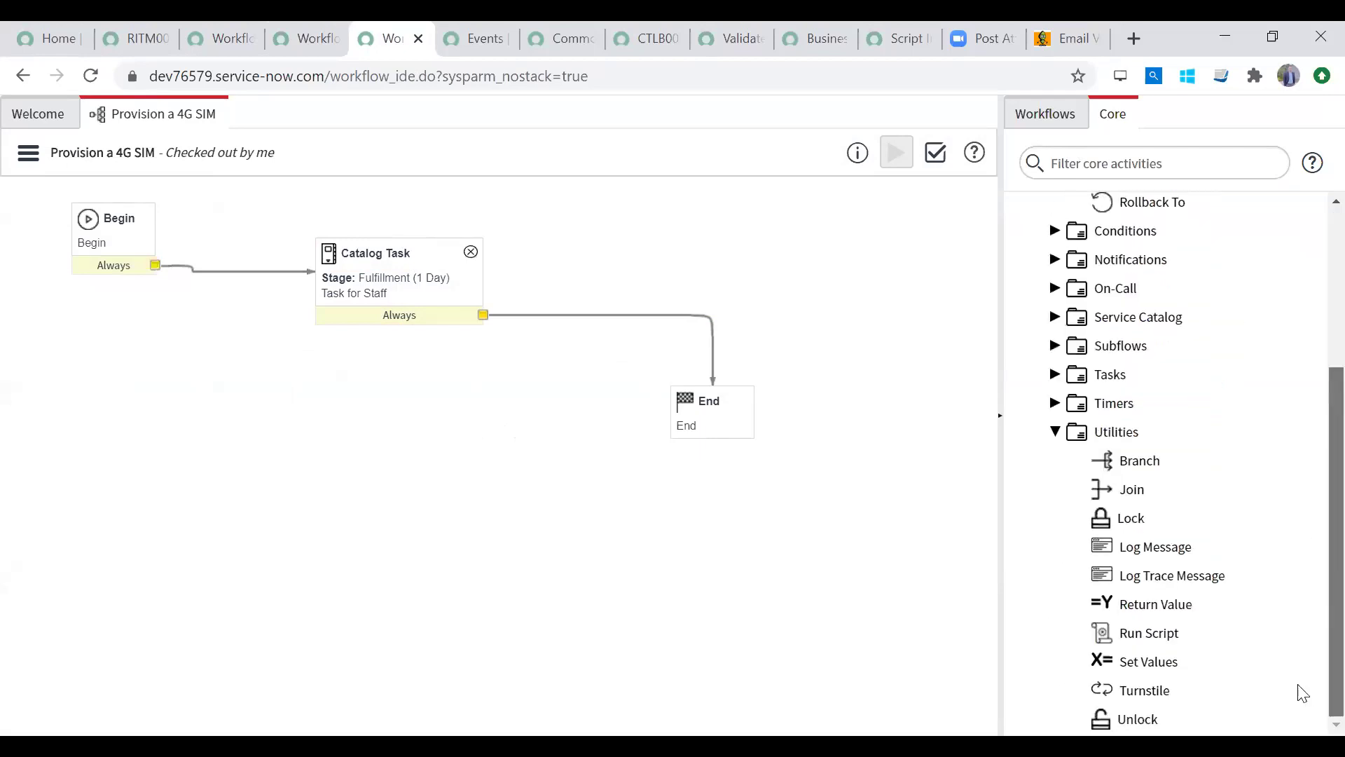
drag(1168, 661, 607, 279)
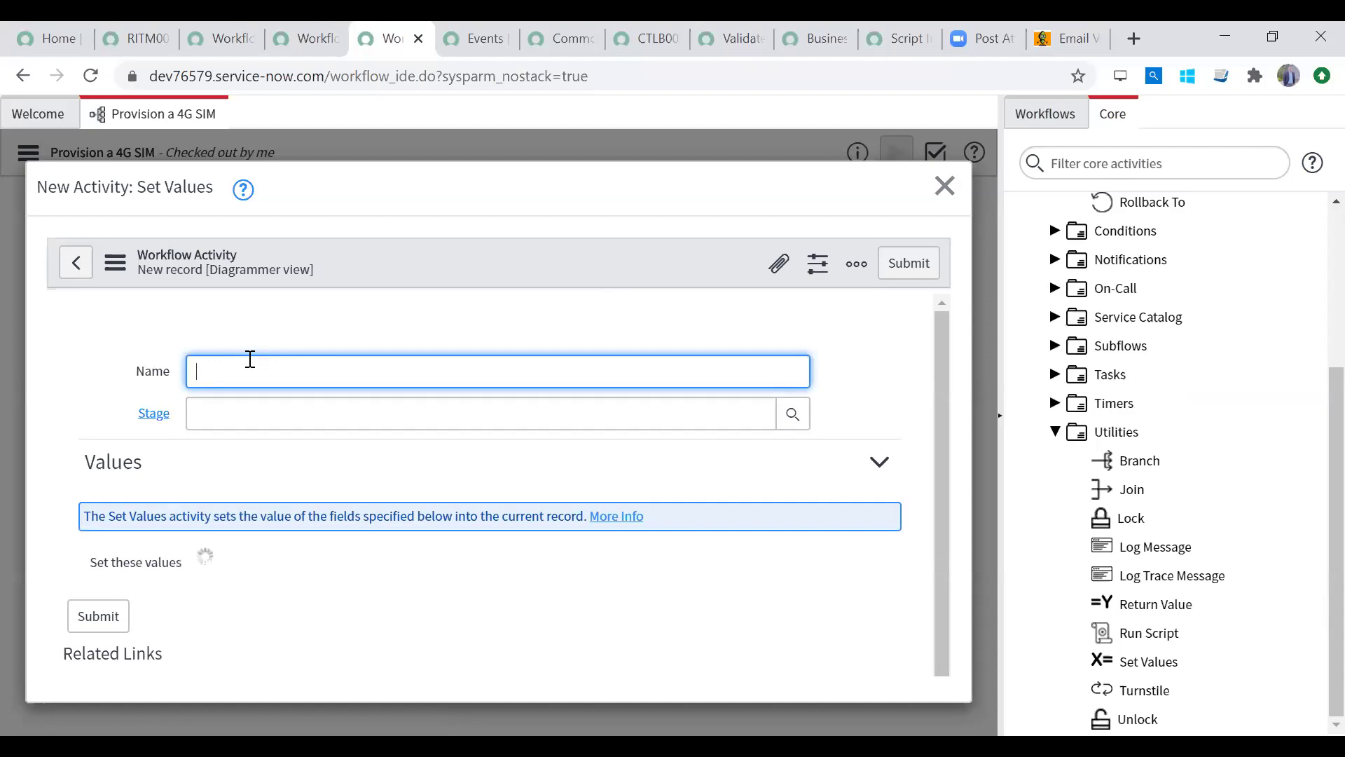
Step: Name the activity 'Set State & Stage' with activity stage Completed
text(Set State & Stage)
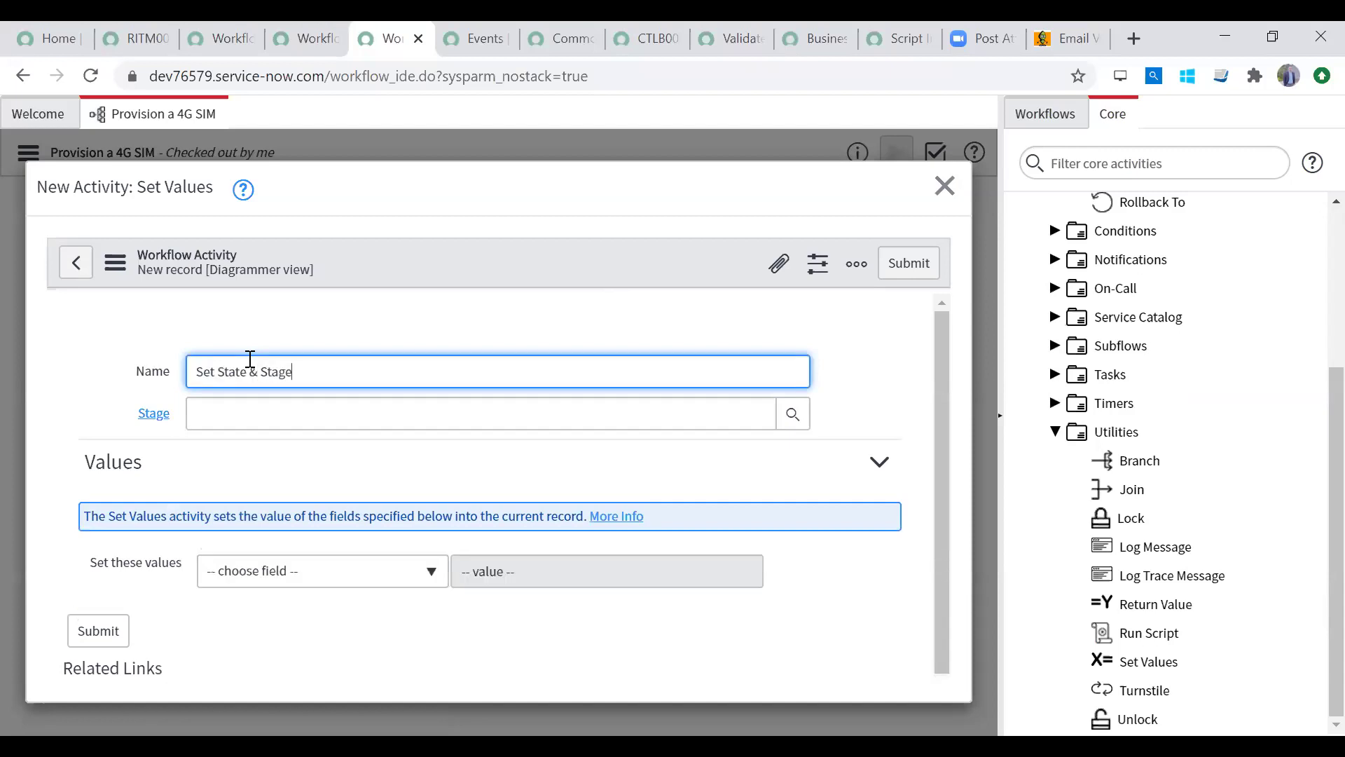
click(261, 413)
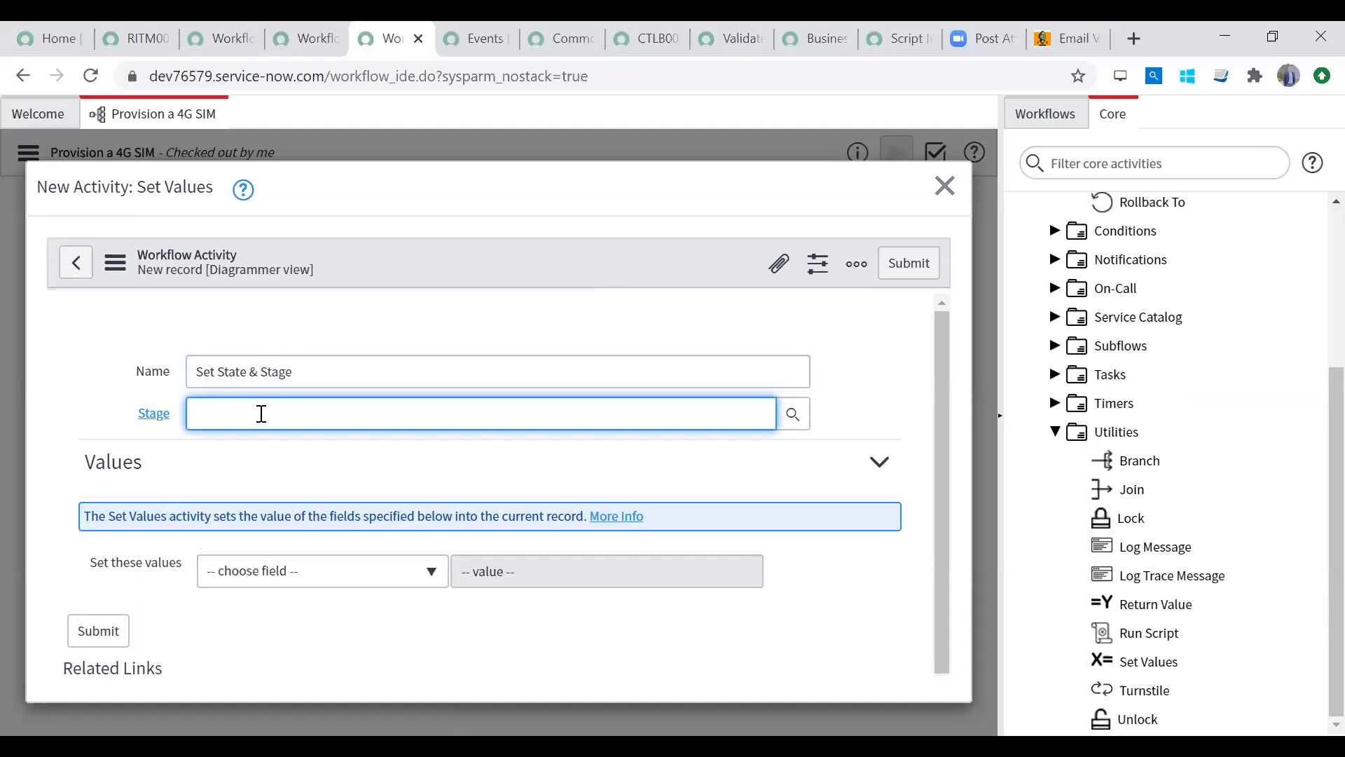
text(Ful)
key(ctrl+a)
text(Com)
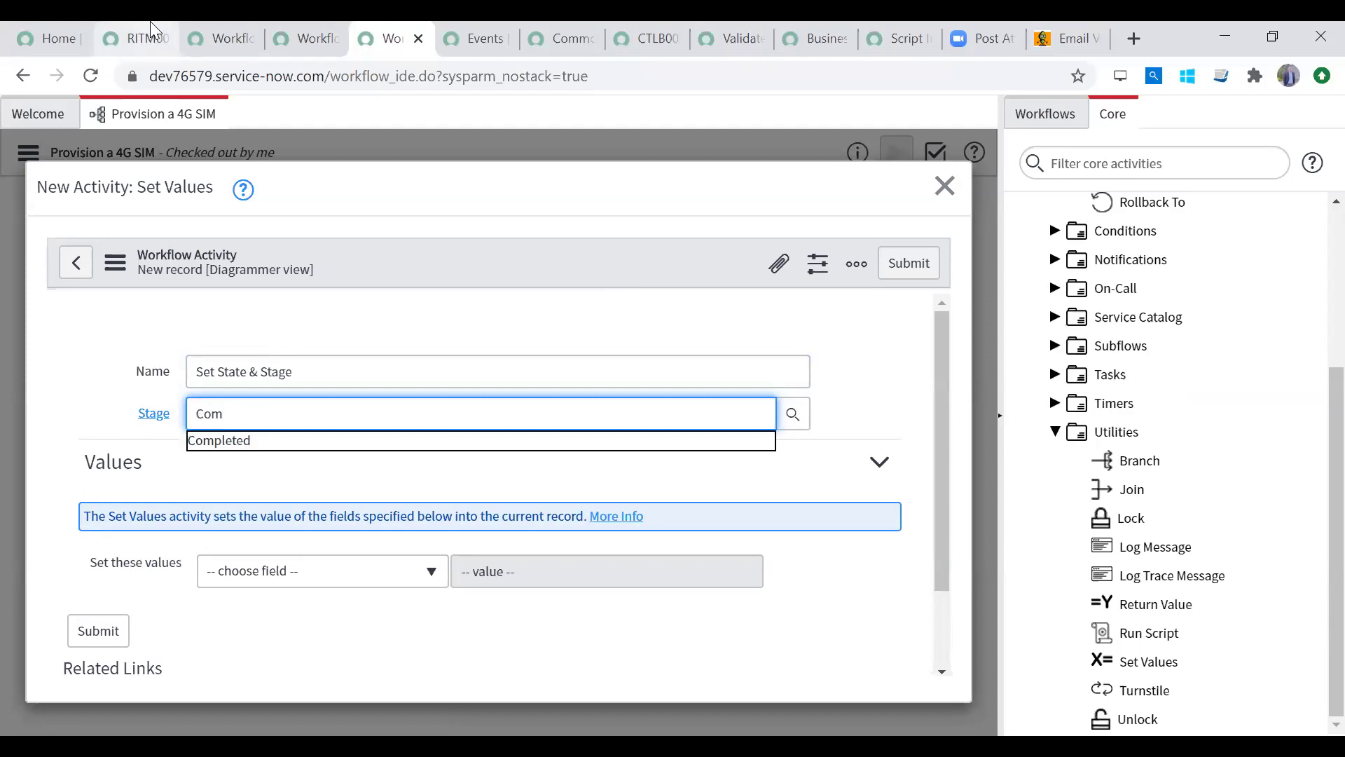
click(300, 441)
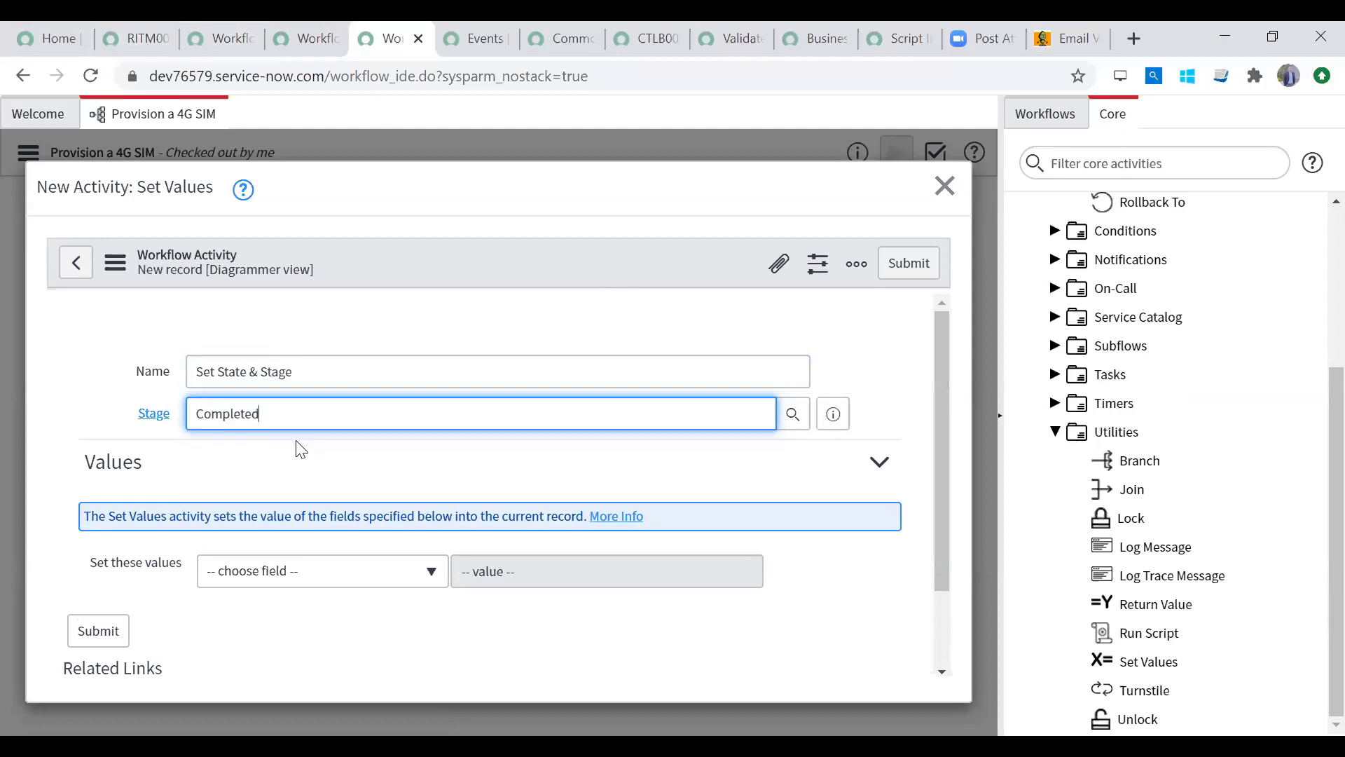
Step: Add a field value setting State to Closed Complete
scroll(314, 440, down, 2)
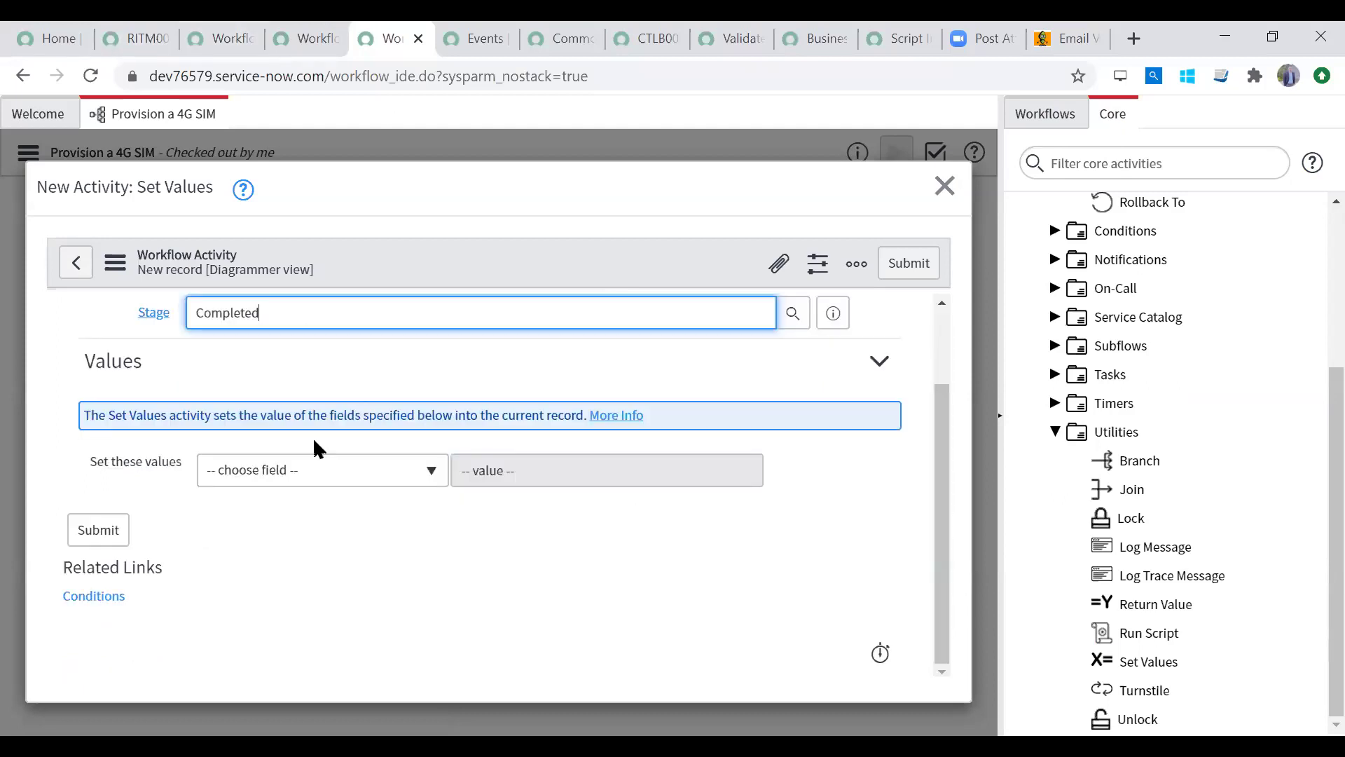
click(334, 471)
text(stat)
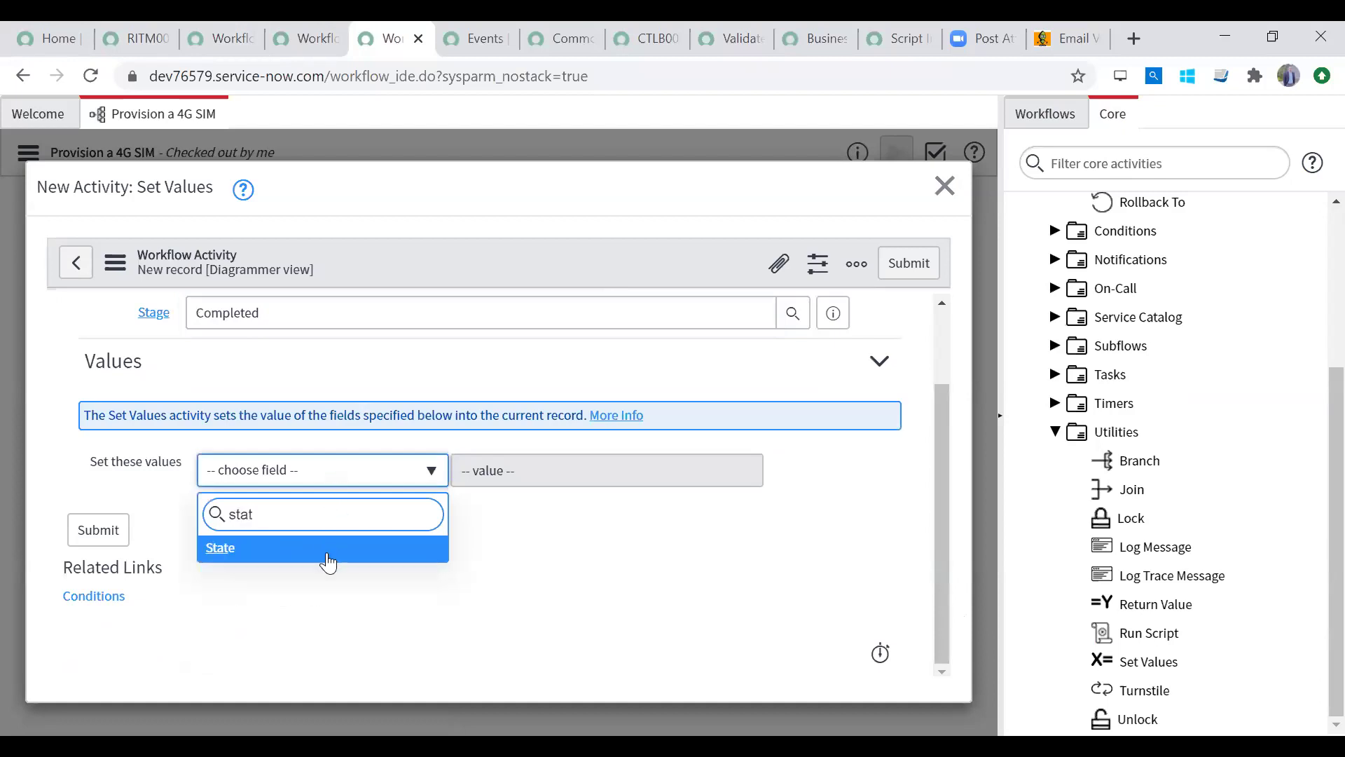
key(Return)
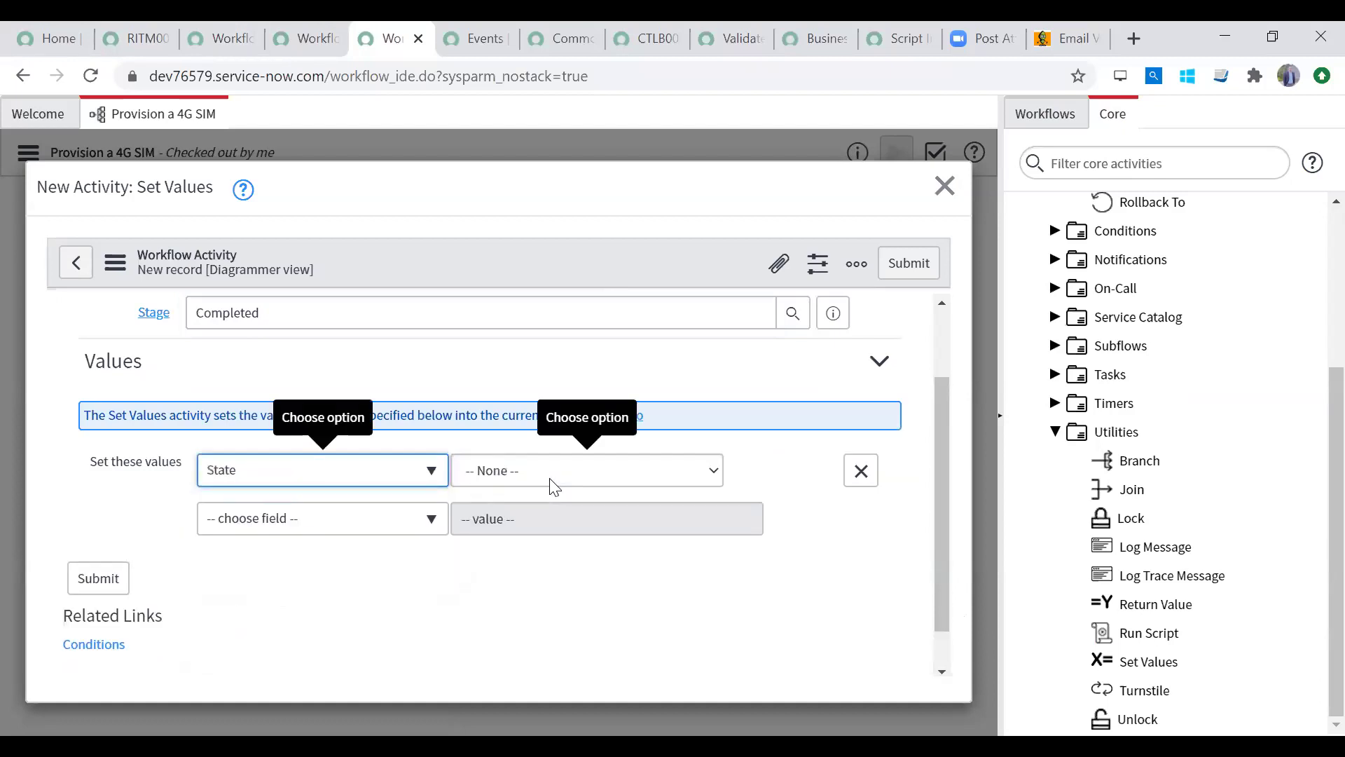
click(555, 485)
click(554, 566)
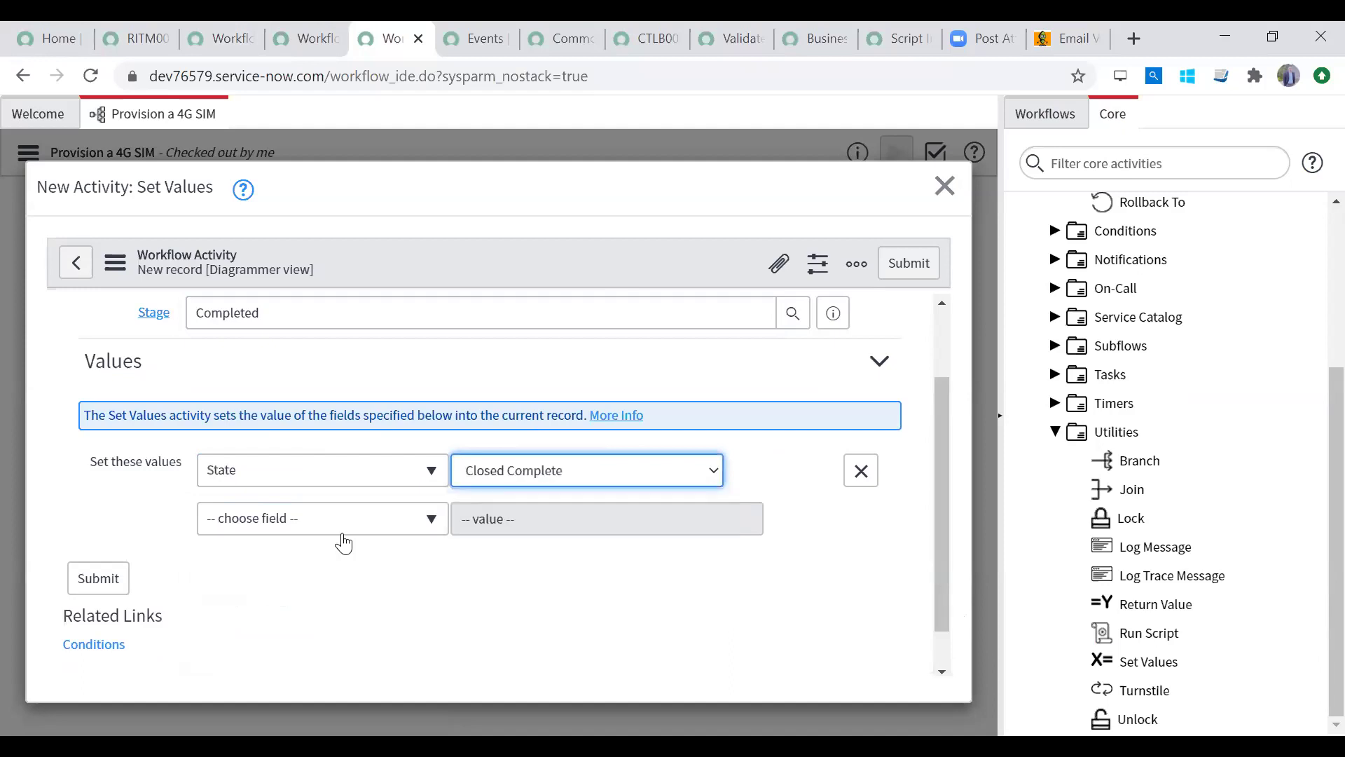
Step: Add Stage set to Completed, submit the activity, and move it off the existing link
click(345, 533)
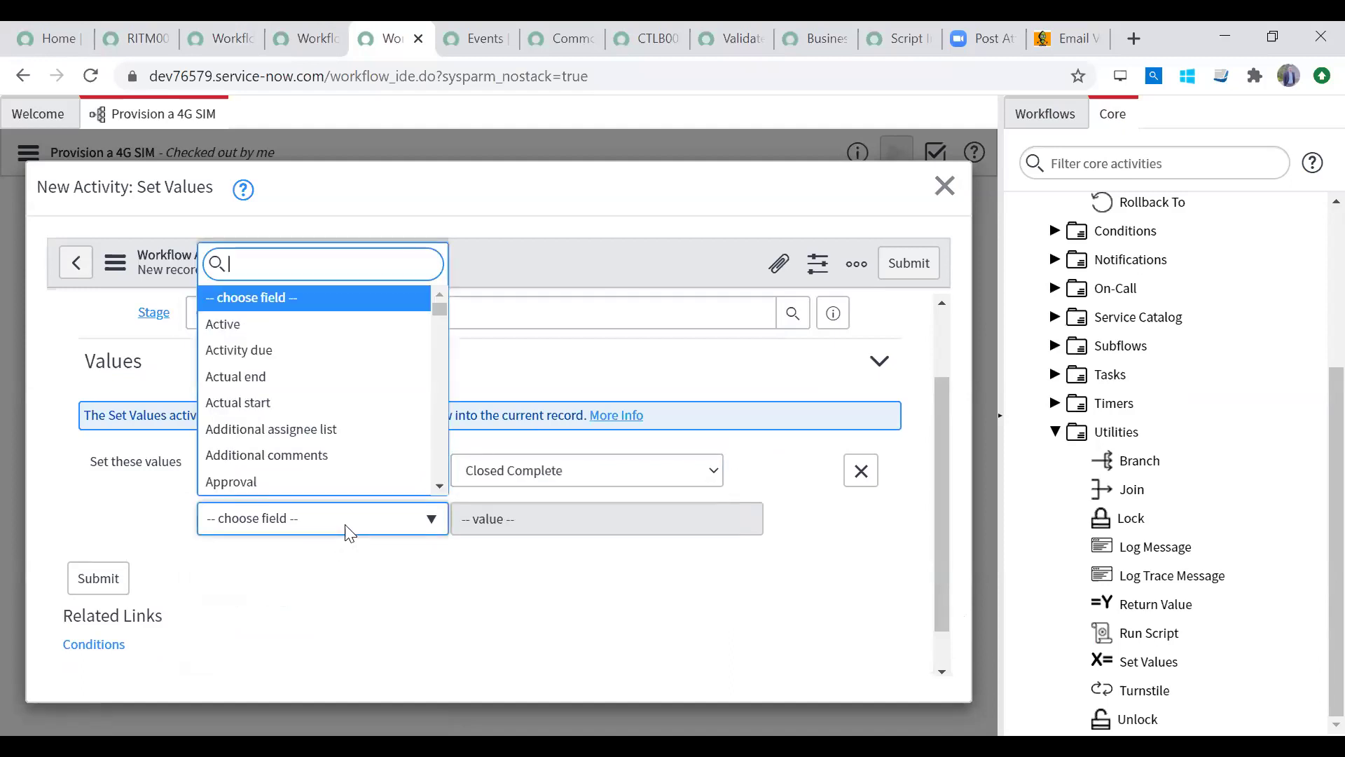
text(stag)
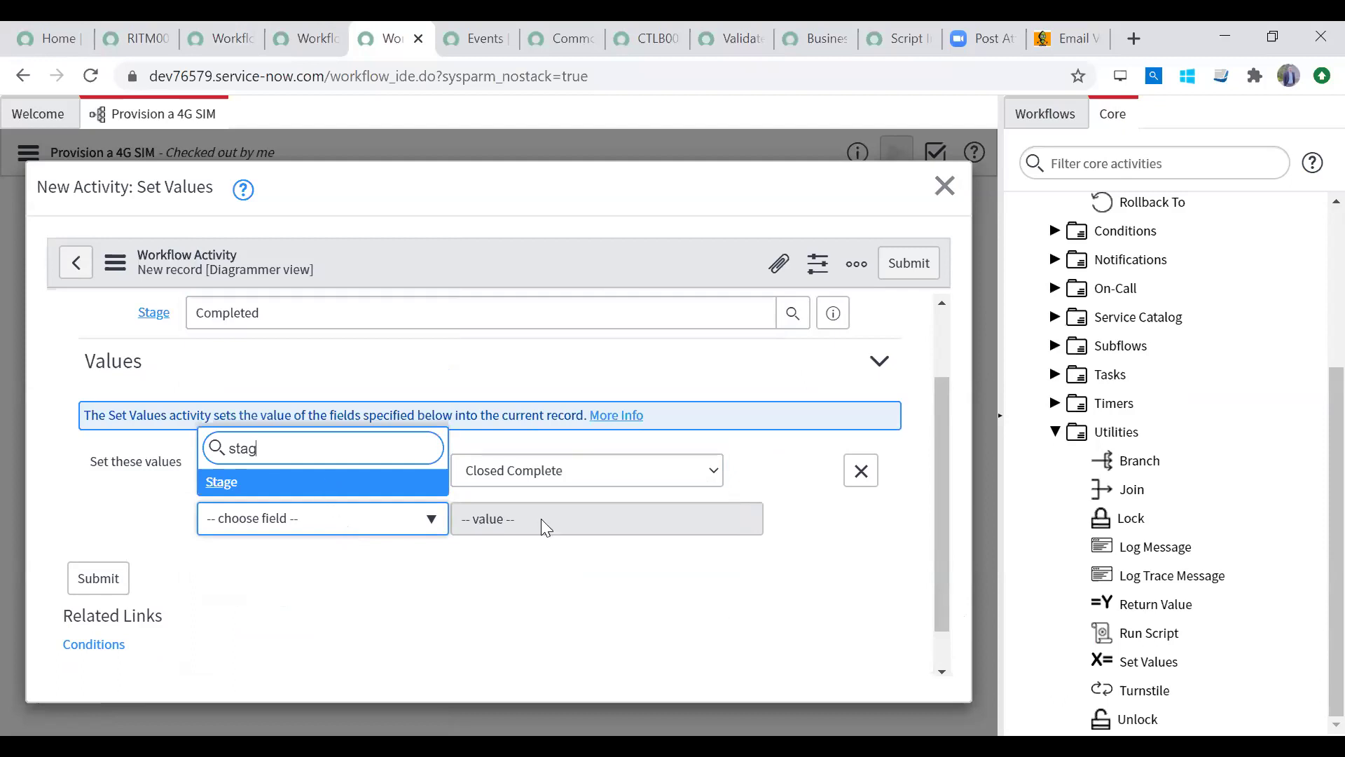
key(Return)
click(541, 519)
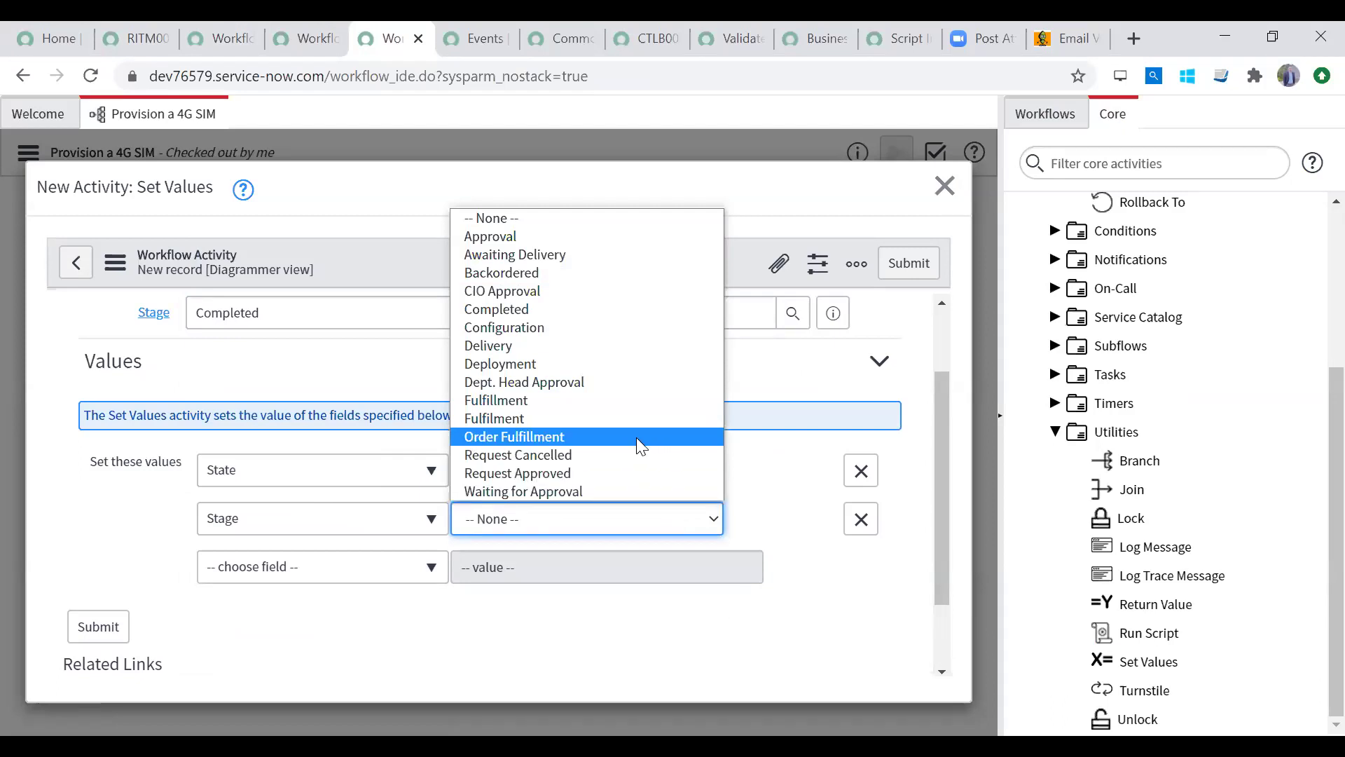
click(623, 310)
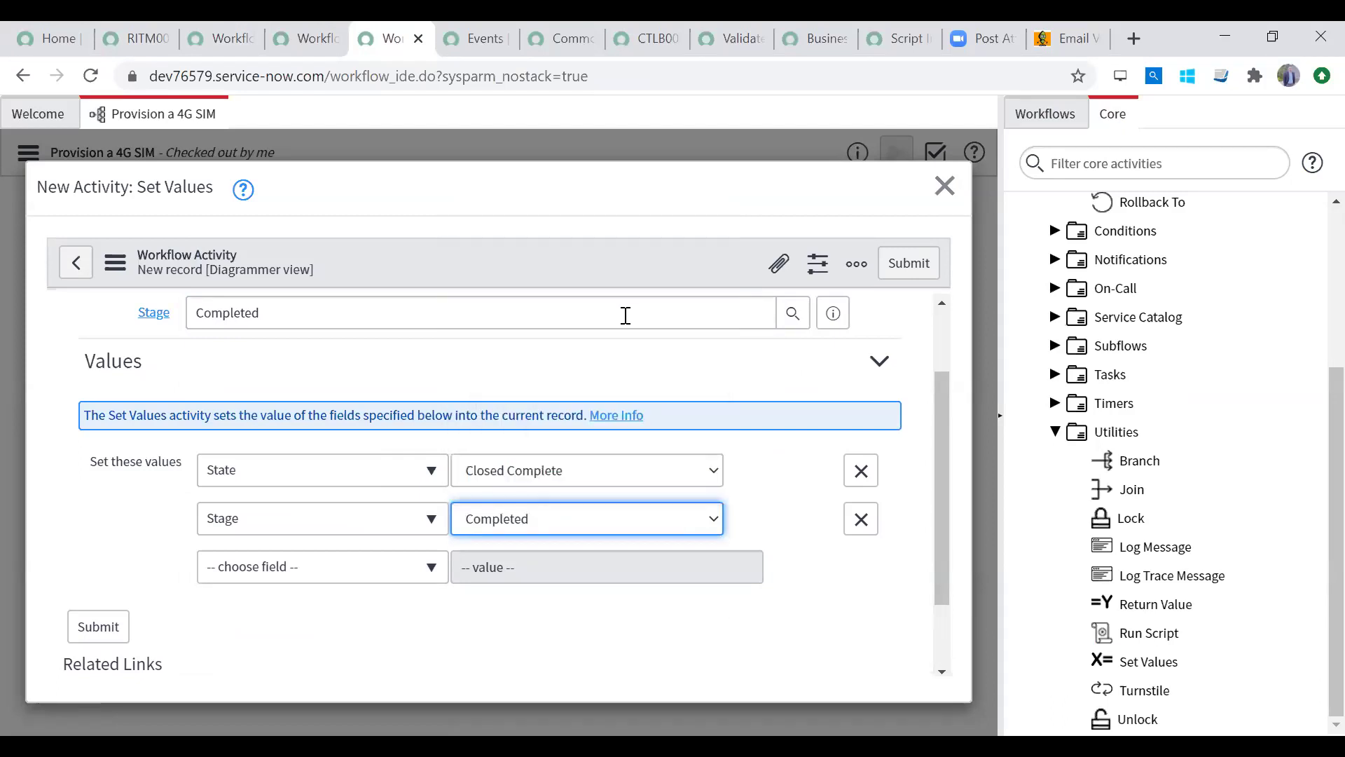
click(98, 630)
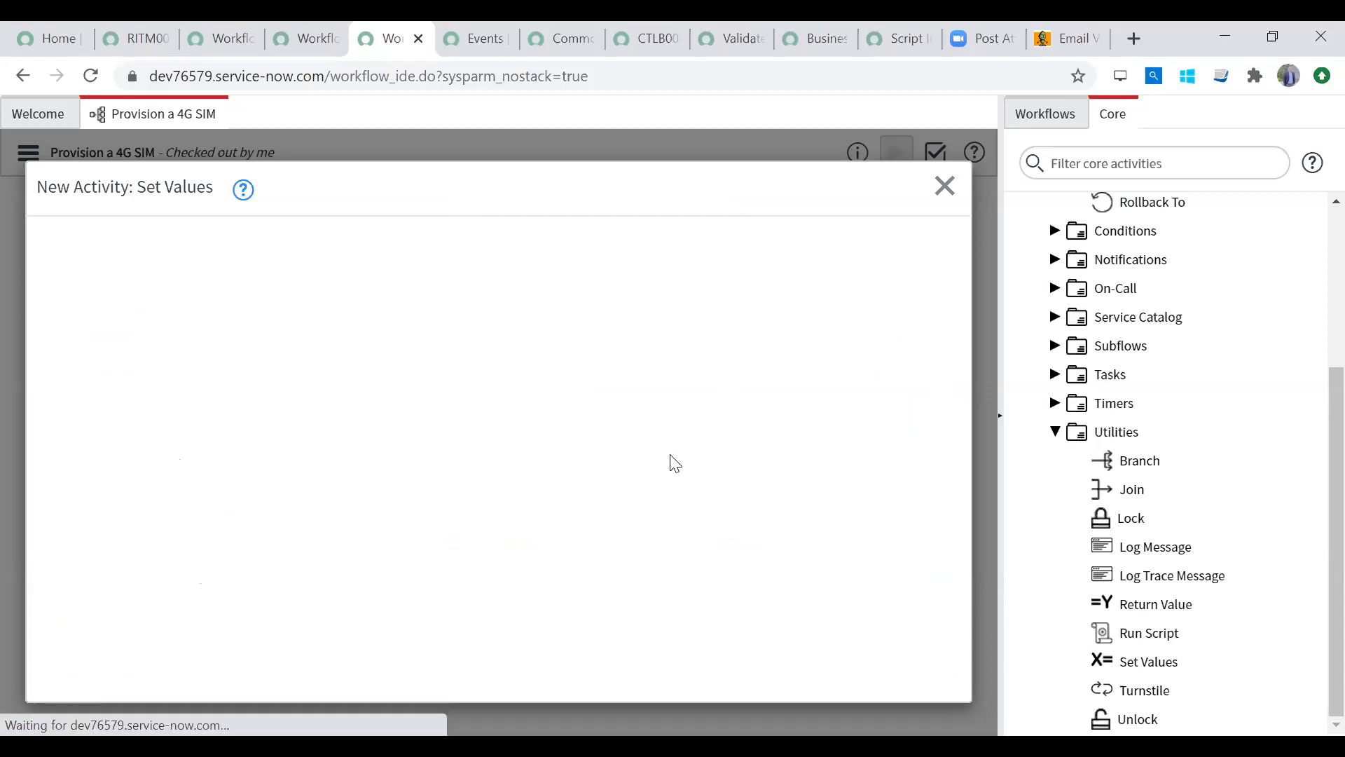
drag(567, 316, 470, 453)
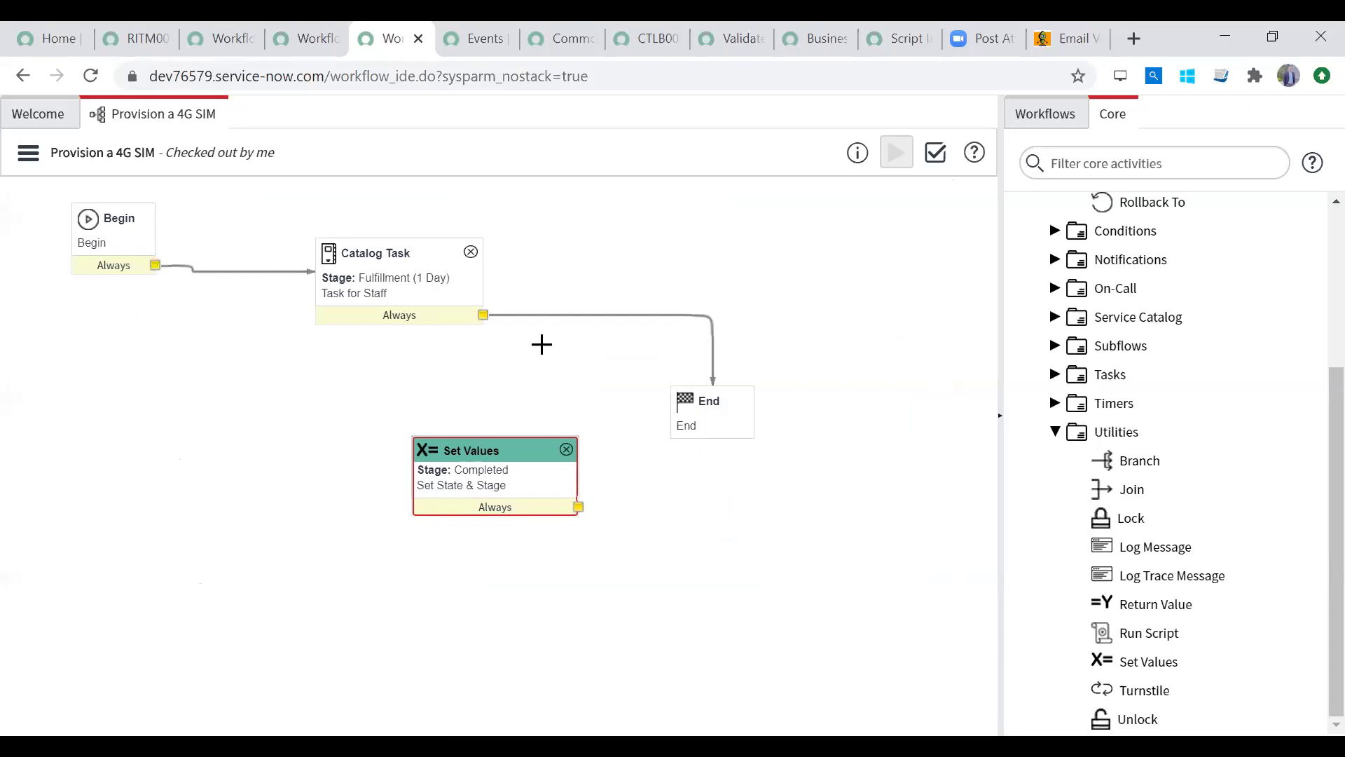
Step: Rewire the flow so Catalog Task leads to Set Values and Set Values to End
click(546, 316)
key(Delete)
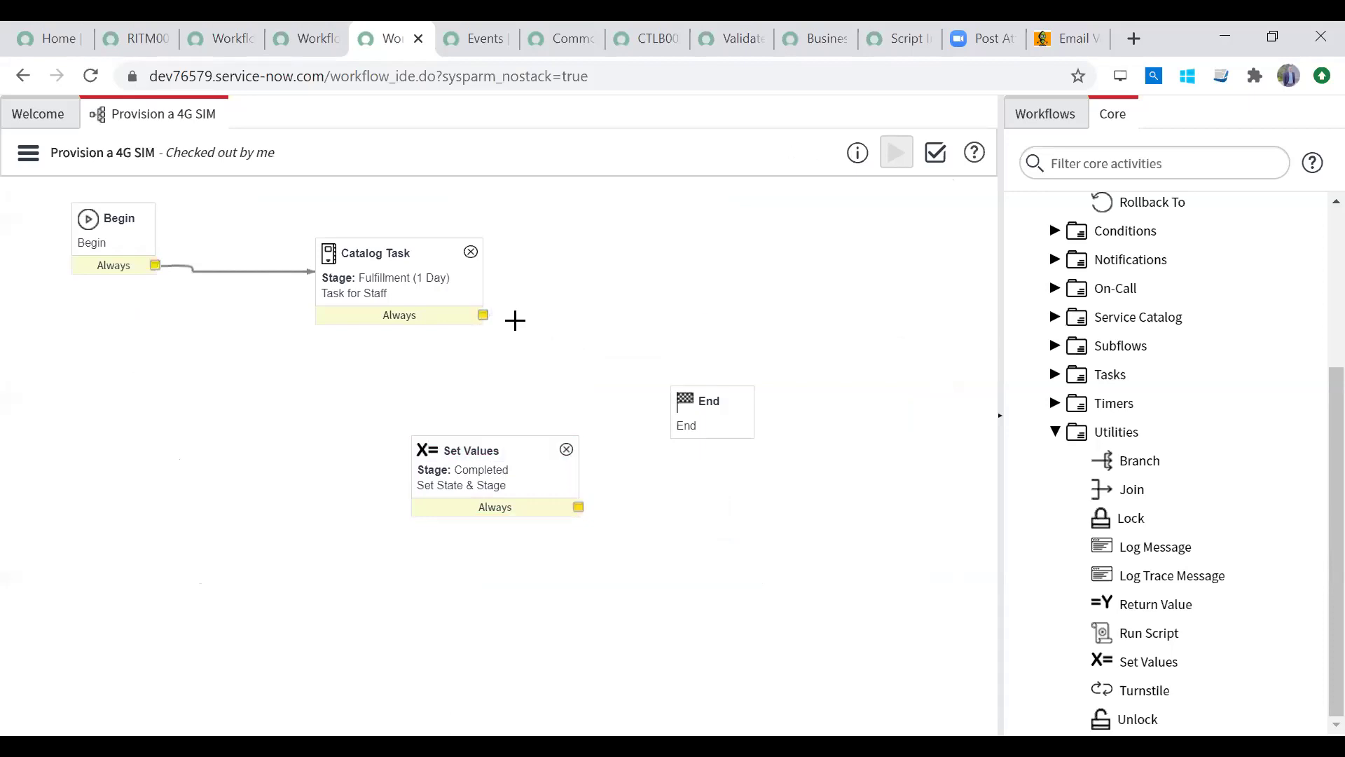
drag(483, 317, 693, 424)
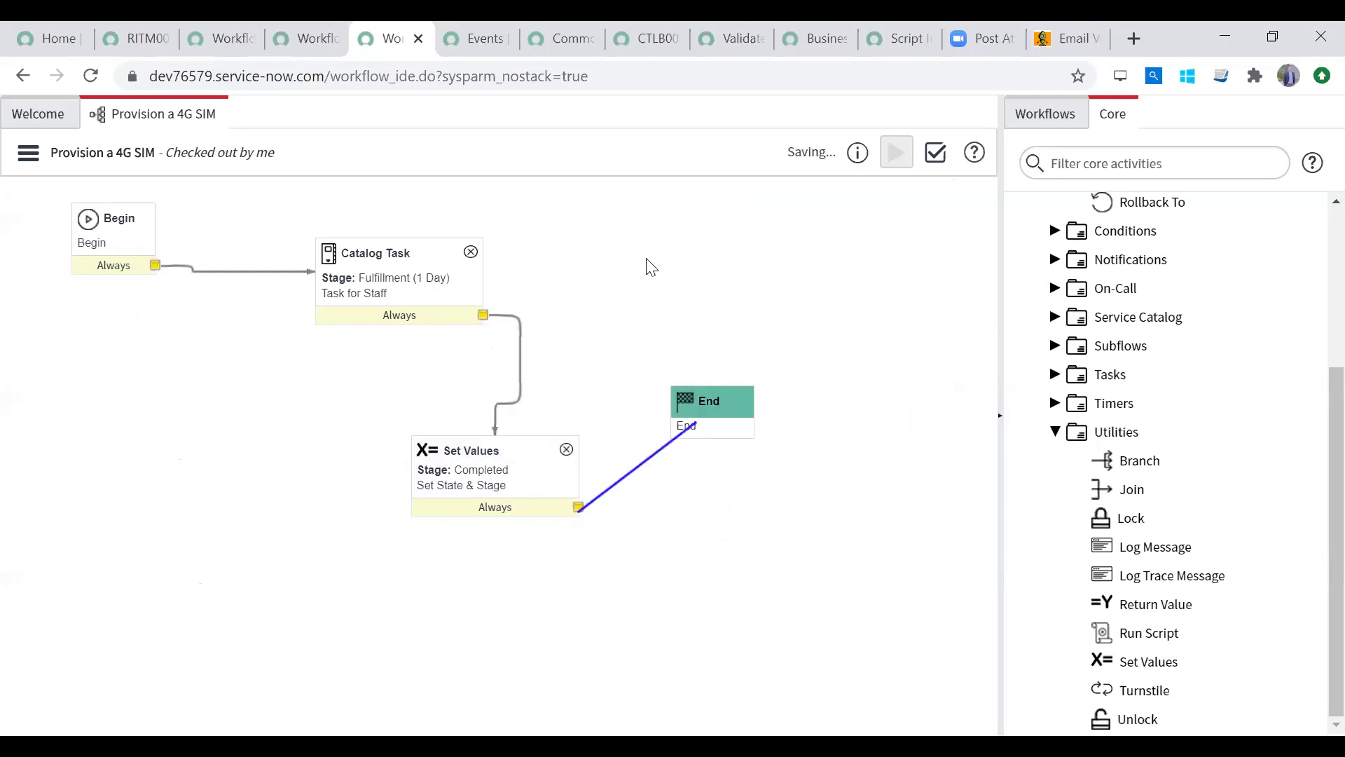
drag(504, 474, 651, 268)
key(Delete)
drag(482, 315, 648, 261)
click(762, 326)
key(Delete)
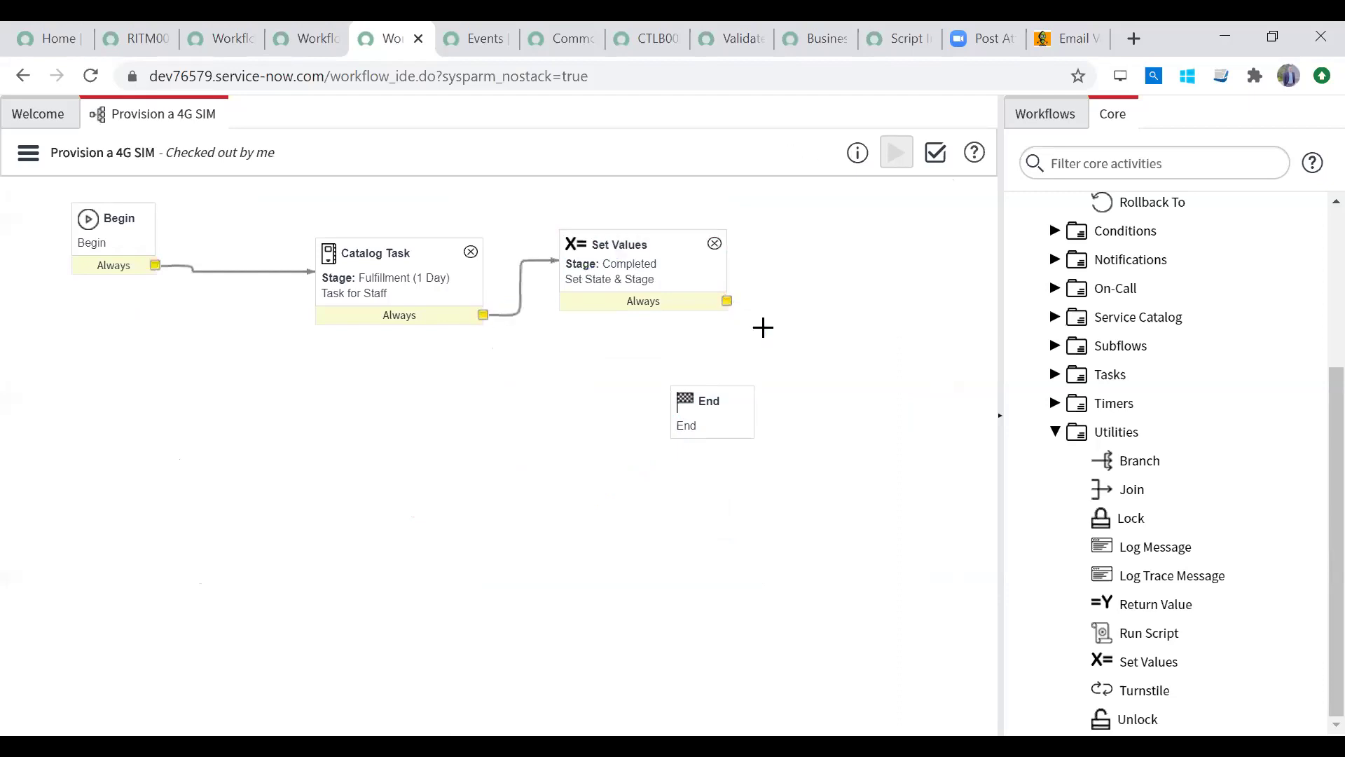
drag(726, 302, 723, 415)
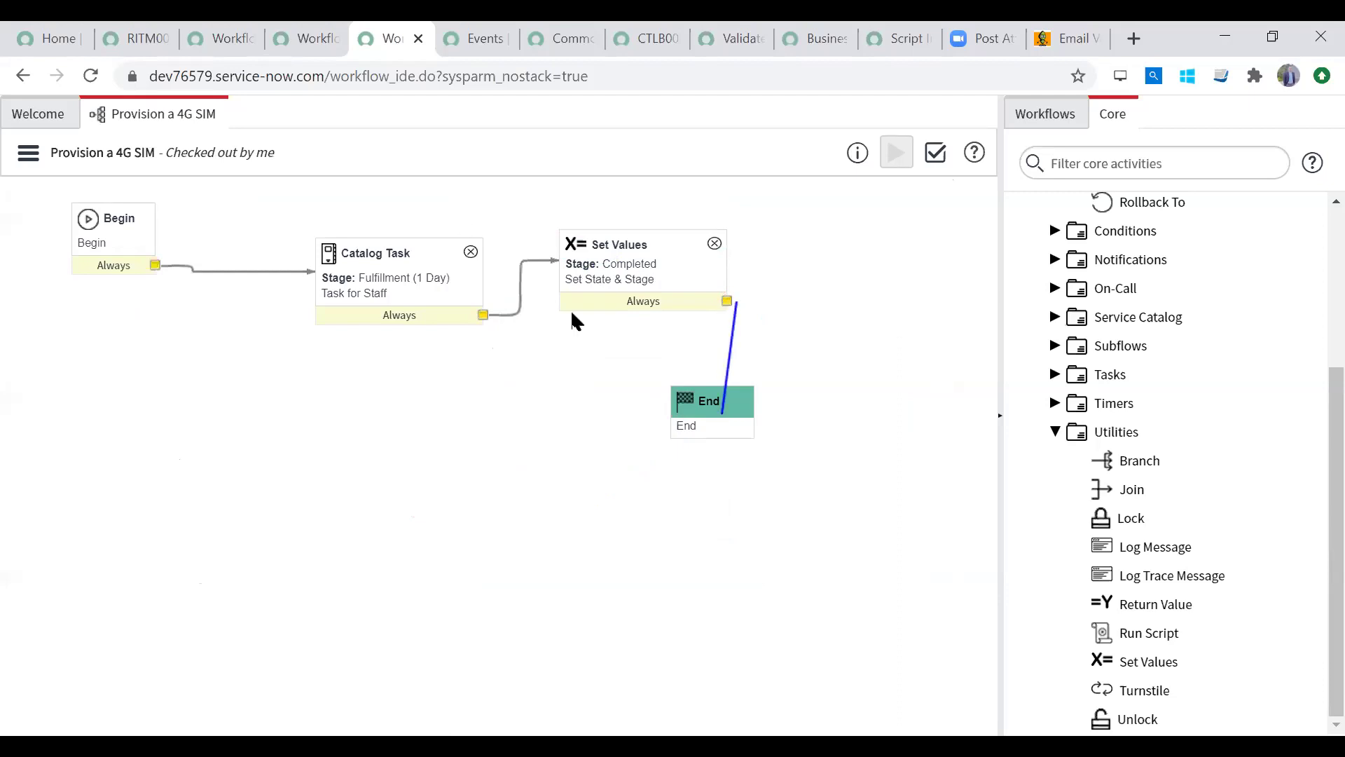
Step: Arrange Catalog Task, Set Values and End in a row beside Begin
drag(414, 254, 195, 397)
drag(588, 243, 444, 271)
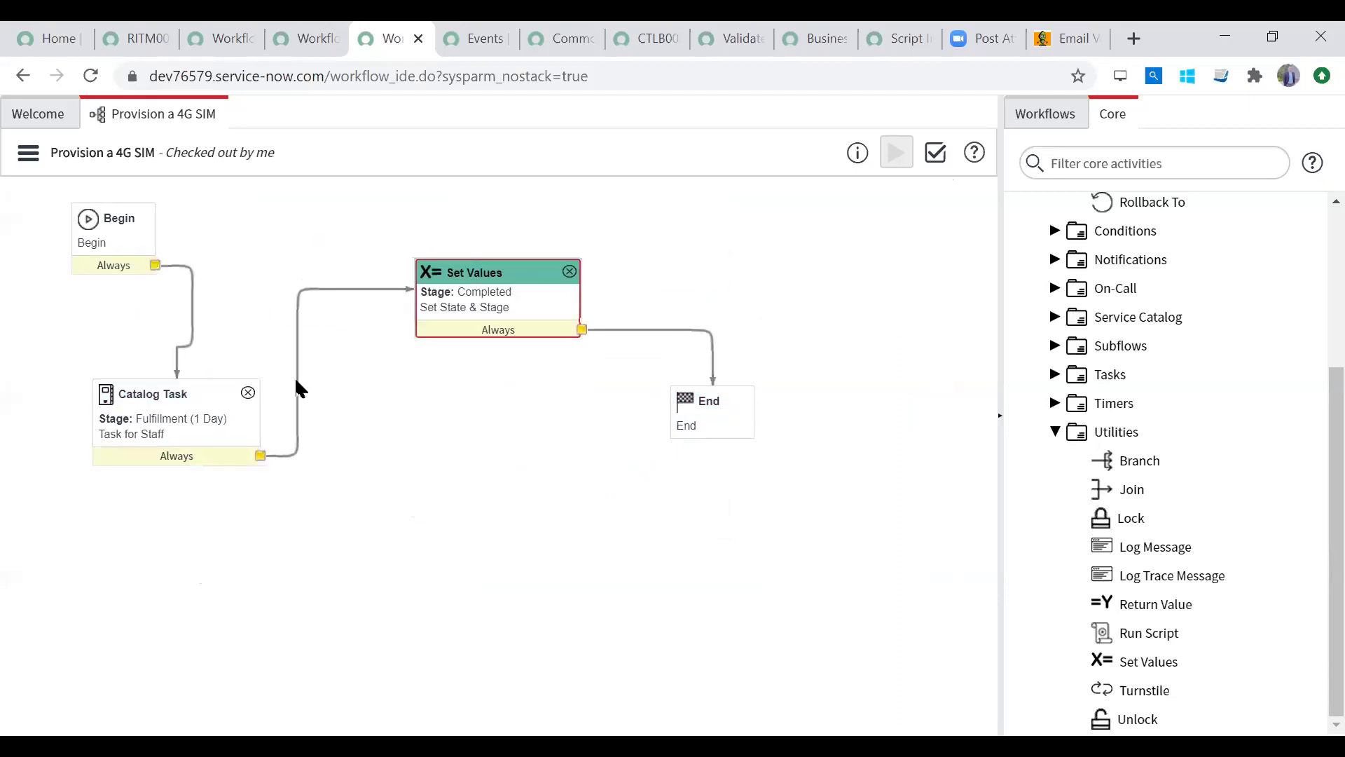
drag(171, 402, 266, 225)
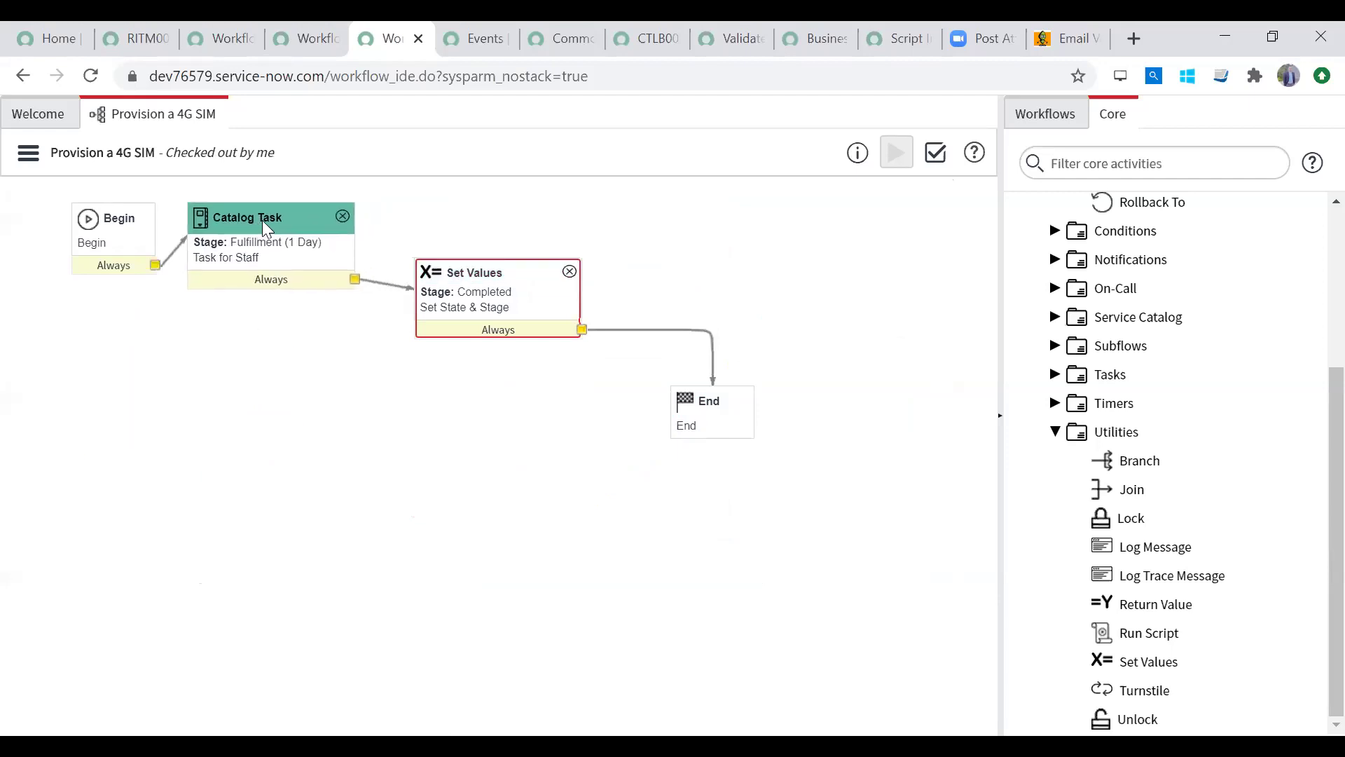
drag(515, 283, 483, 229)
drag(722, 410, 639, 231)
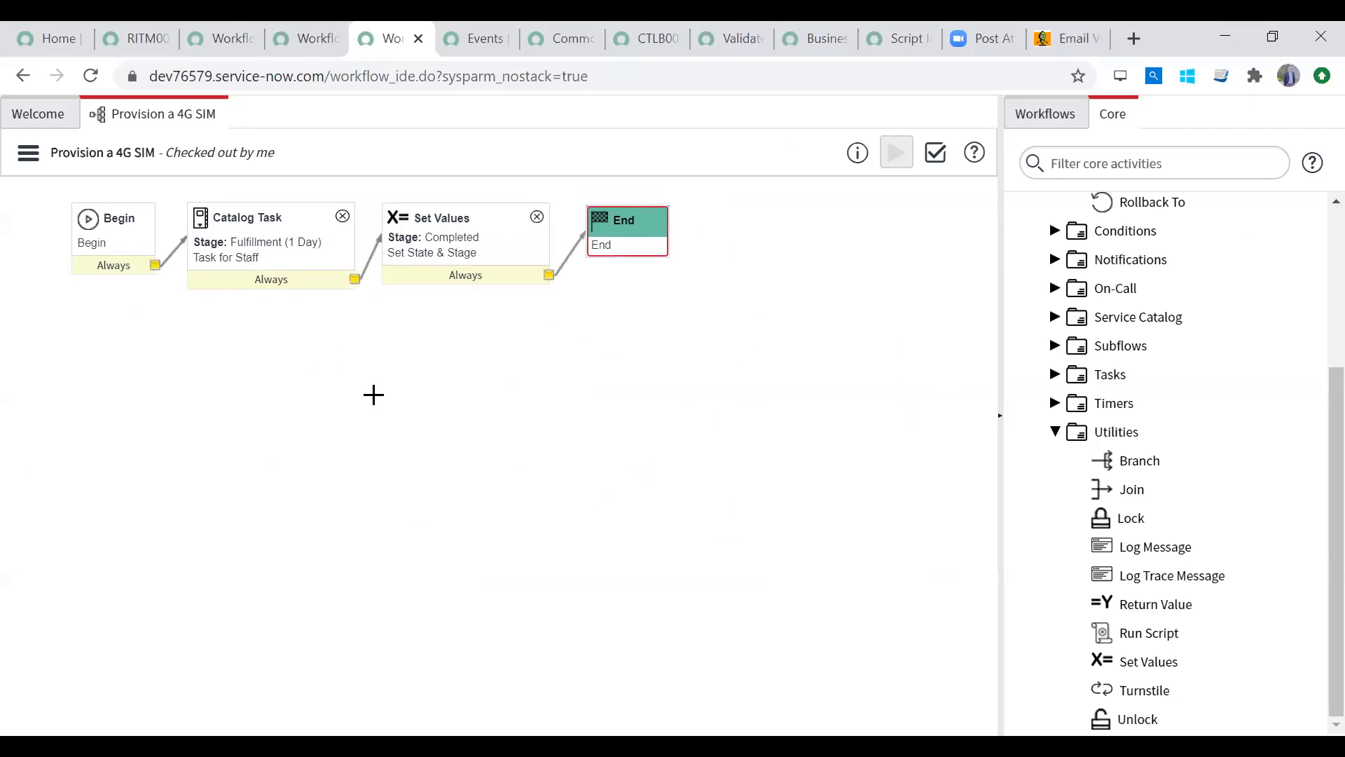
Step: Publish the workflow, close the old workflow context tabs, and go to the Service Catalog
click(26, 153)
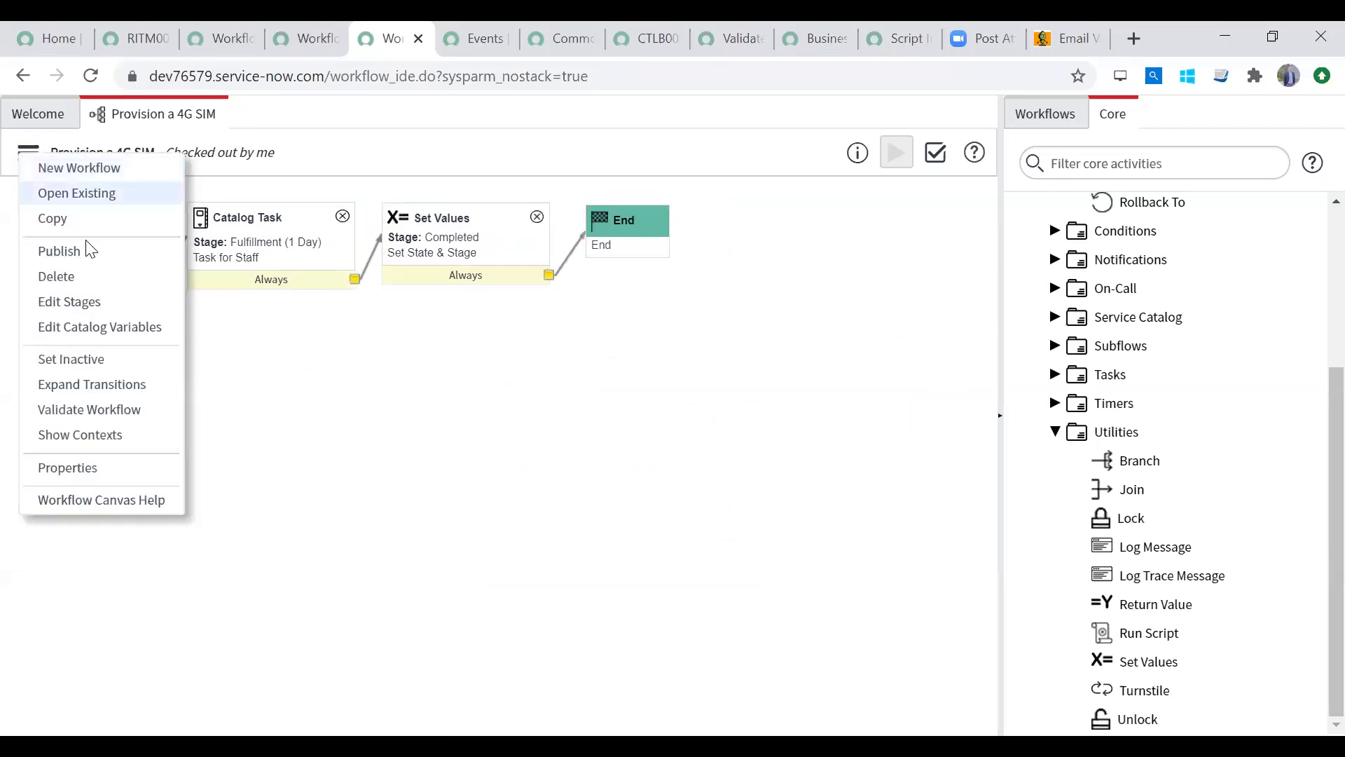
click(111, 256)
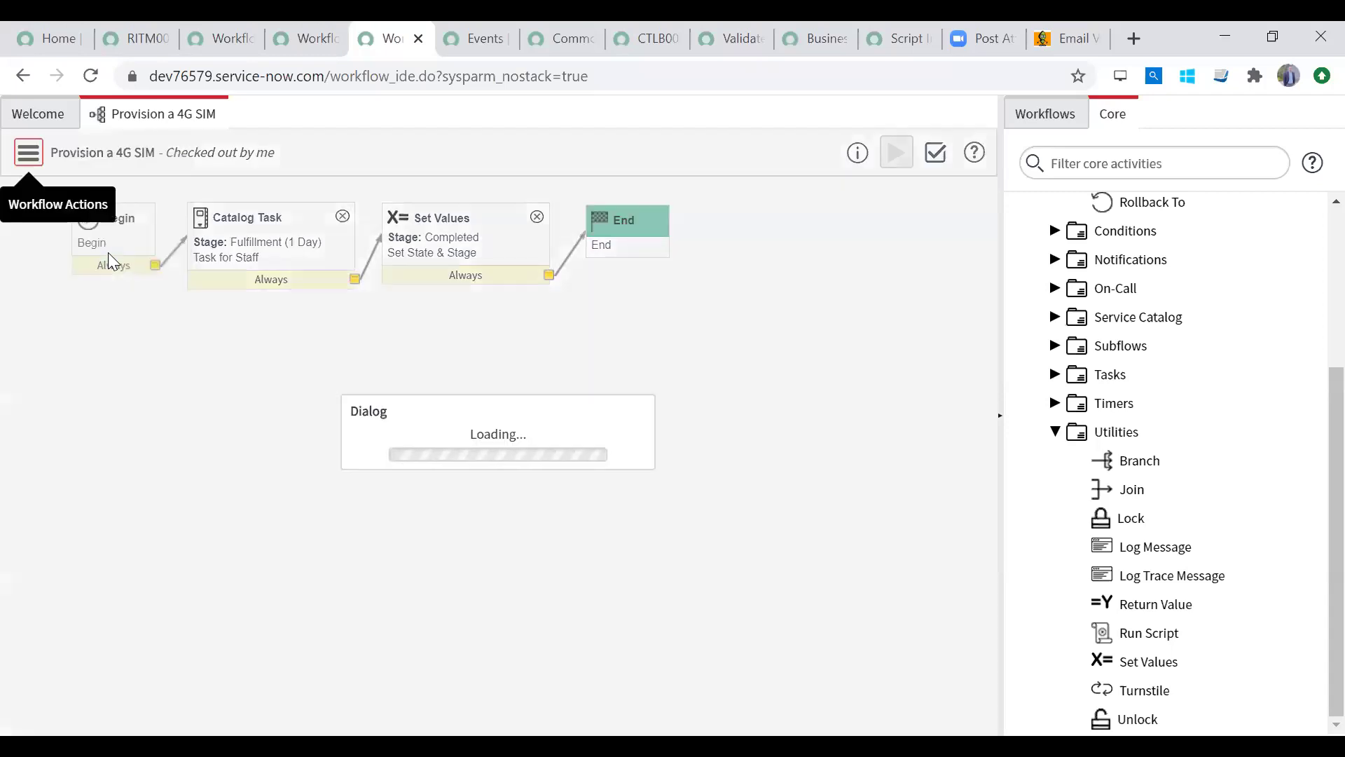
click(299, 28)
click(235, 33)
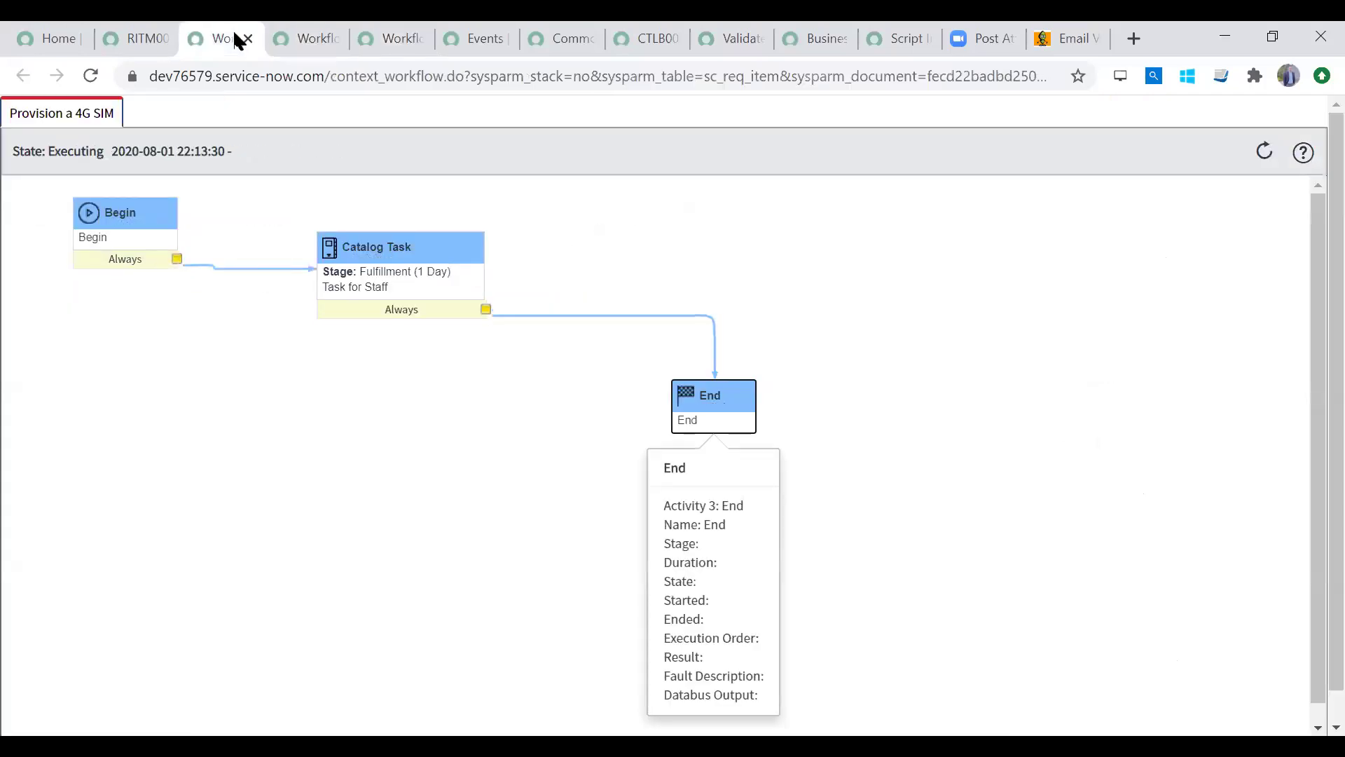
click(253, 41)
click(256, 42)
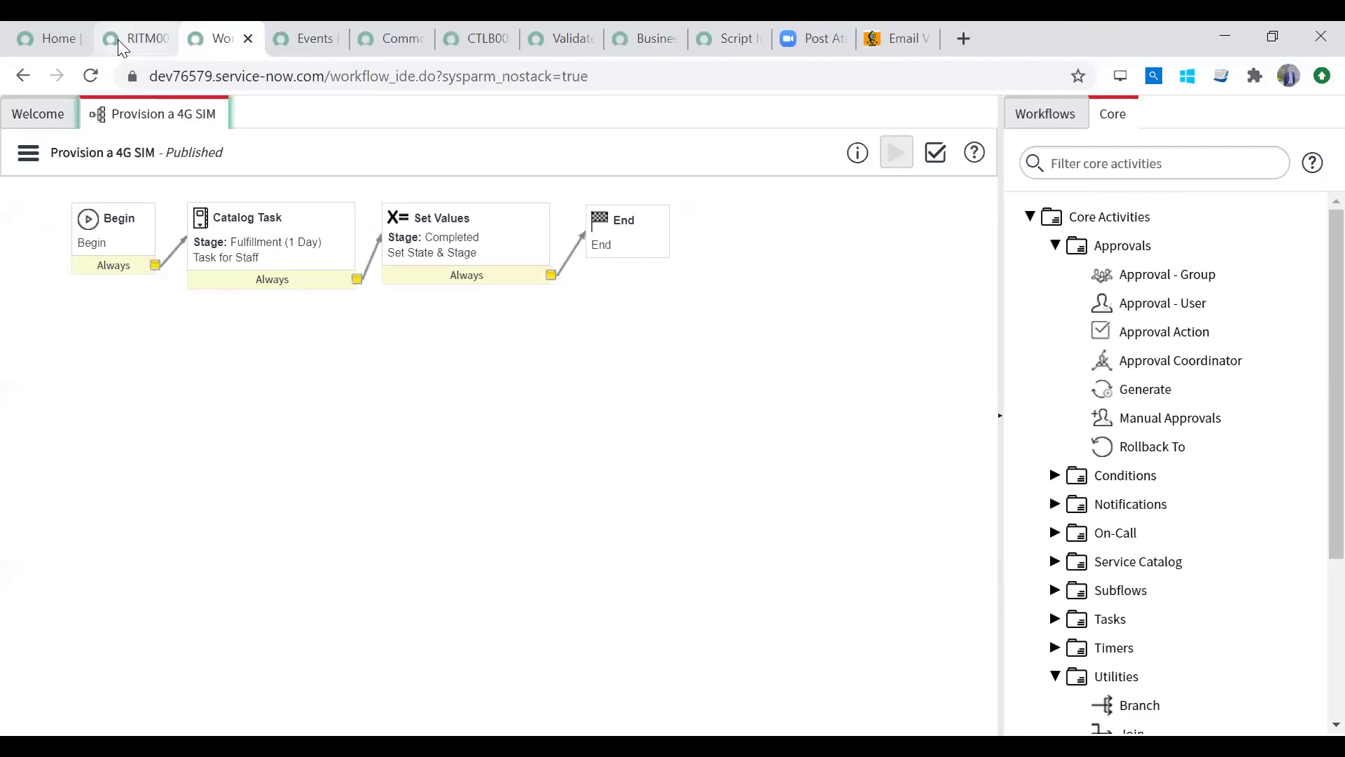
click(117, 40)
click(106, 452)
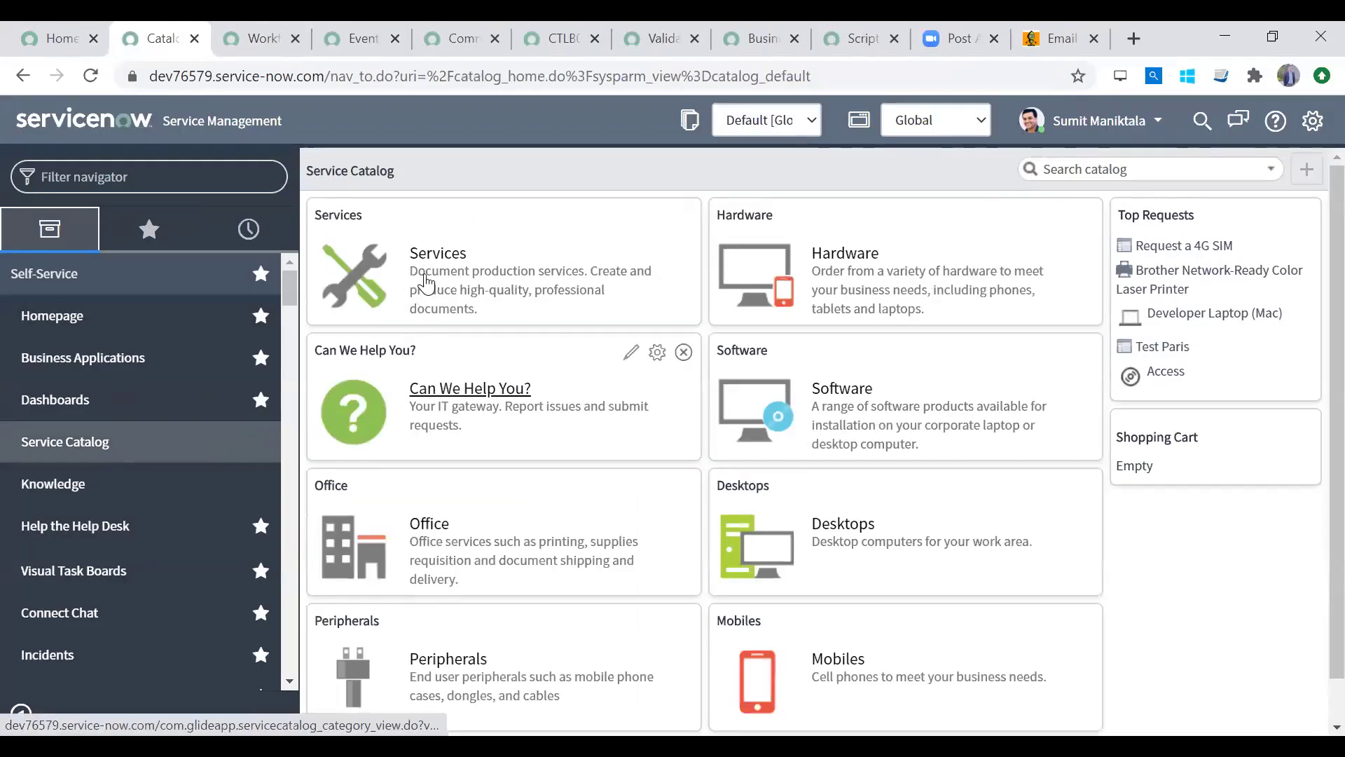
Step: Order a Micro 4G SIM from Office > Request a 4G SIM with comment 'acdsfdfgfdg'
click(429, 525)
scroll(1310, 329, down, 8)
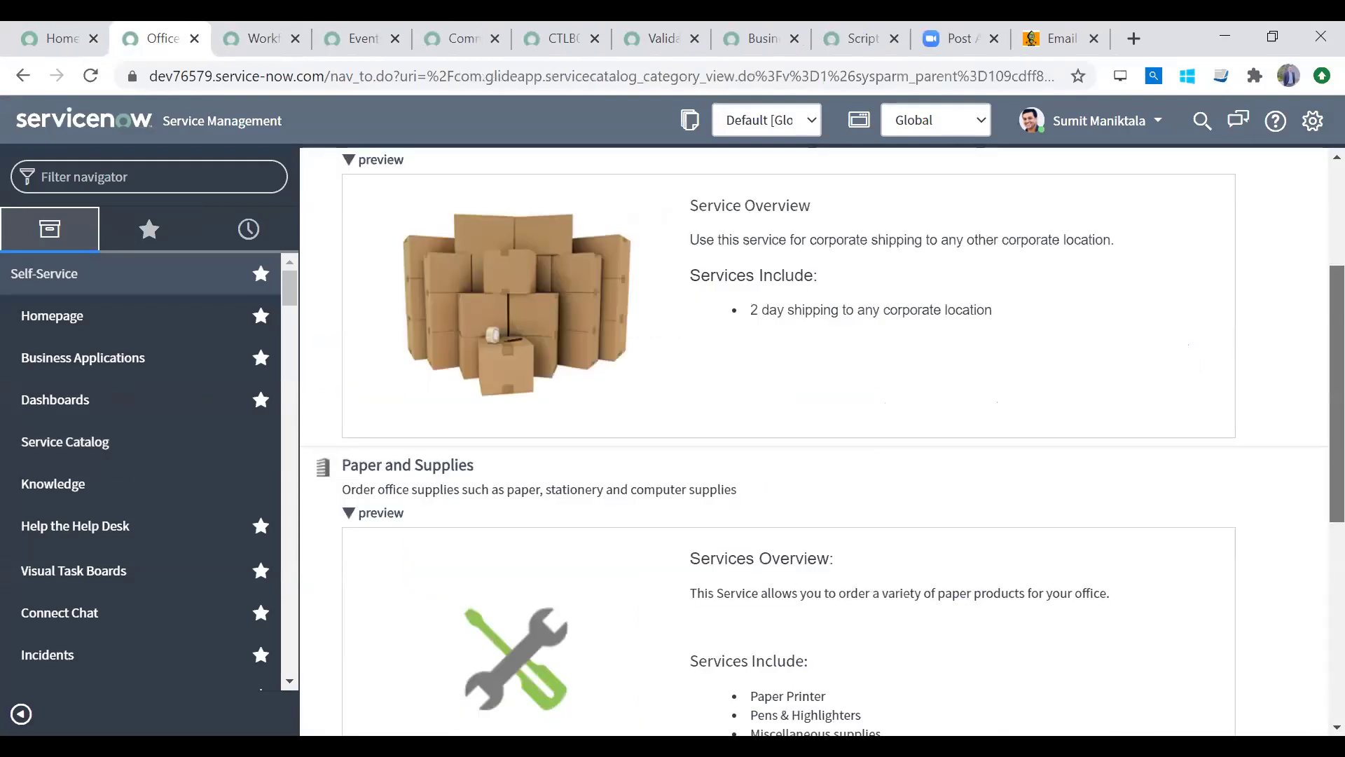
click(391, 377)
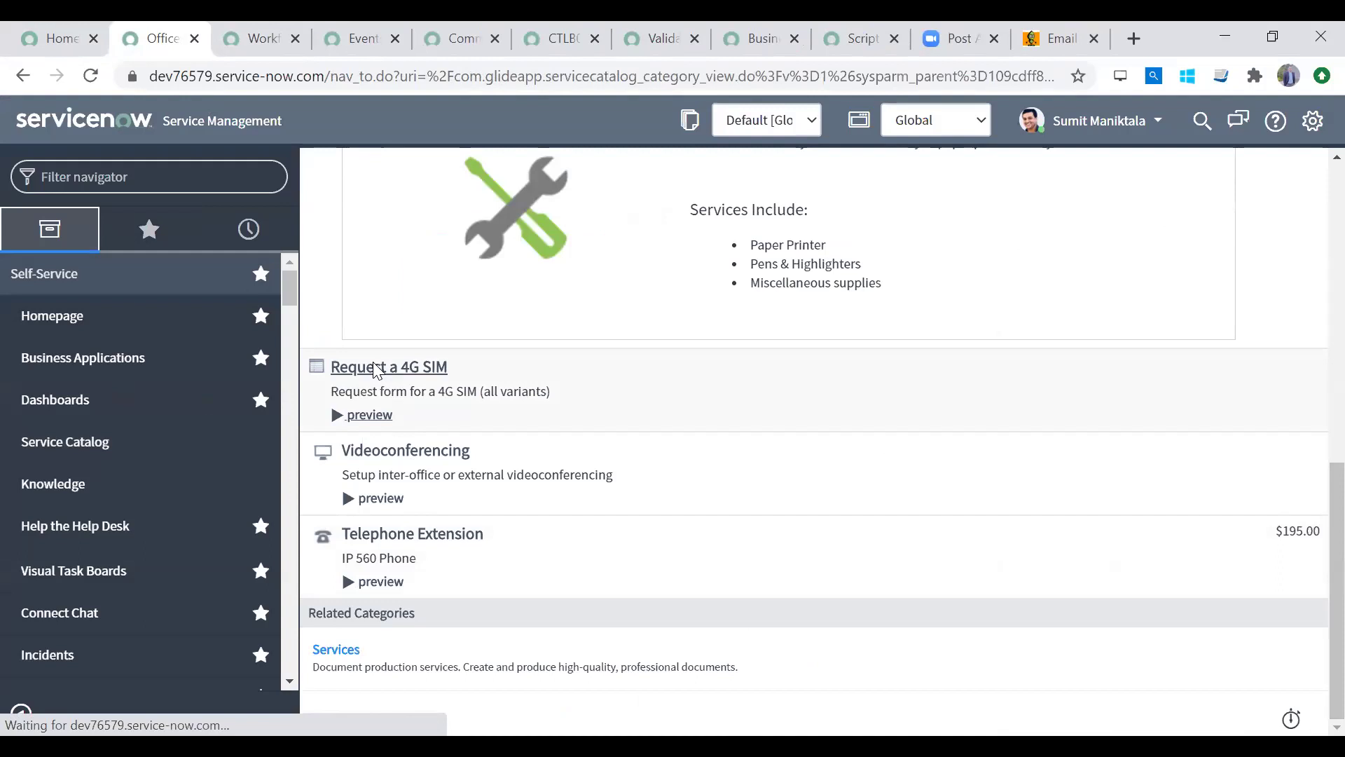
click(466, 337)
click(458, 380)
click(451, 423)
text(acdsfdfgfdg)
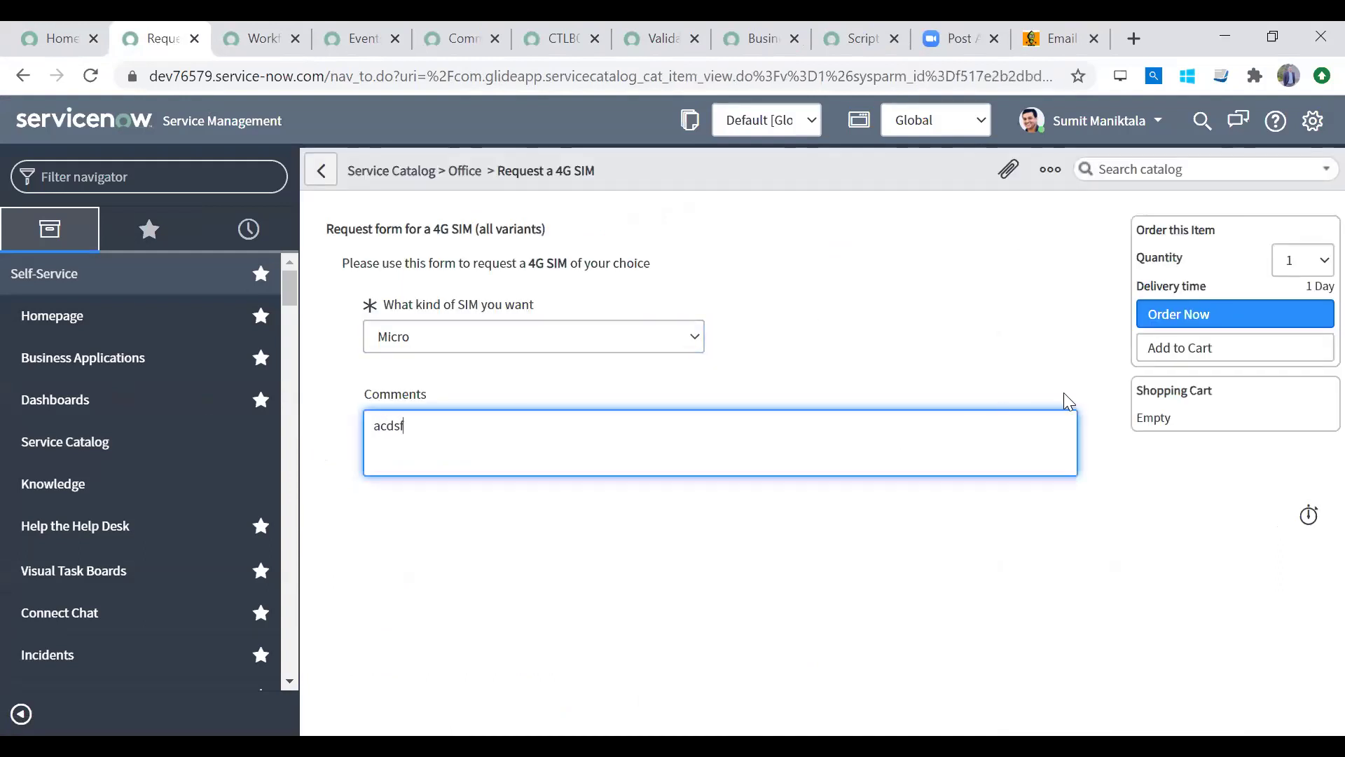
click(1210, 317)
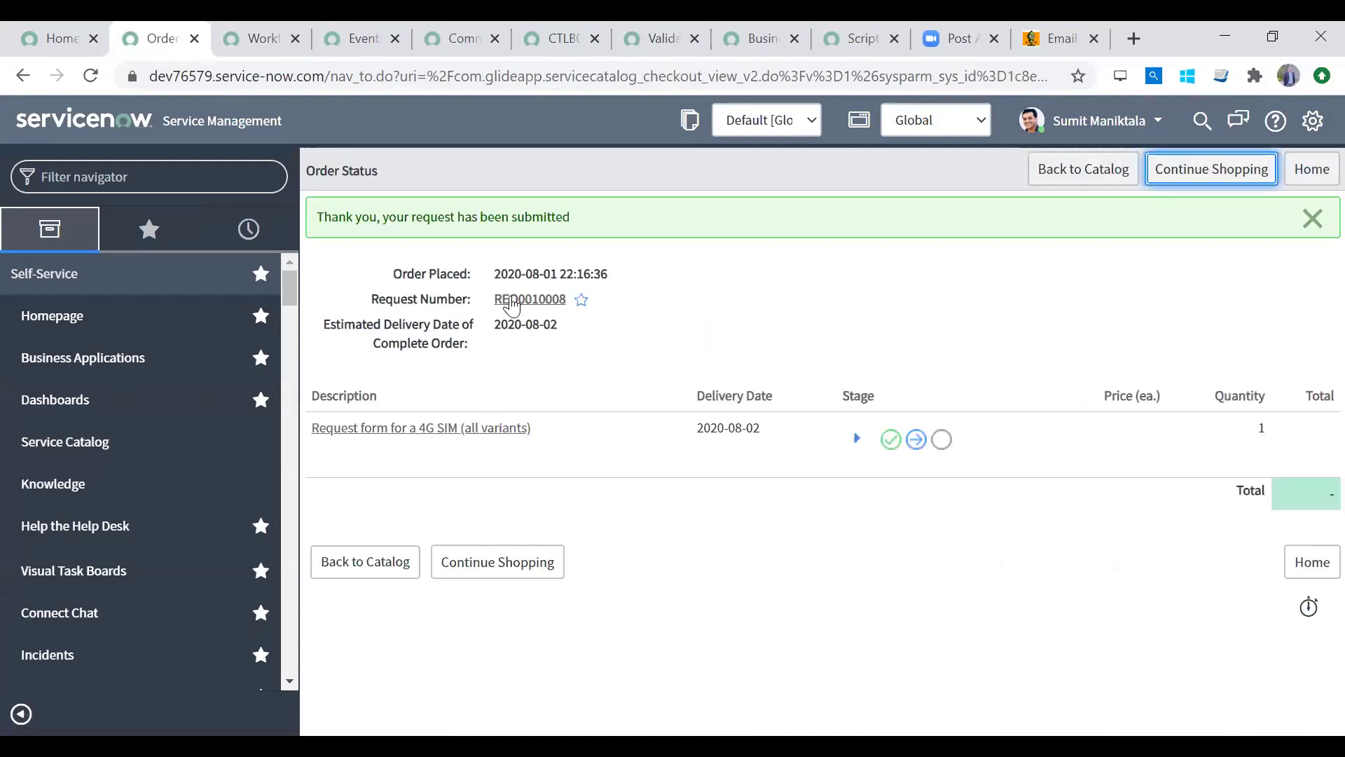
Step: Open the new request's requested item and its SIM catalog task
click(515, 300)
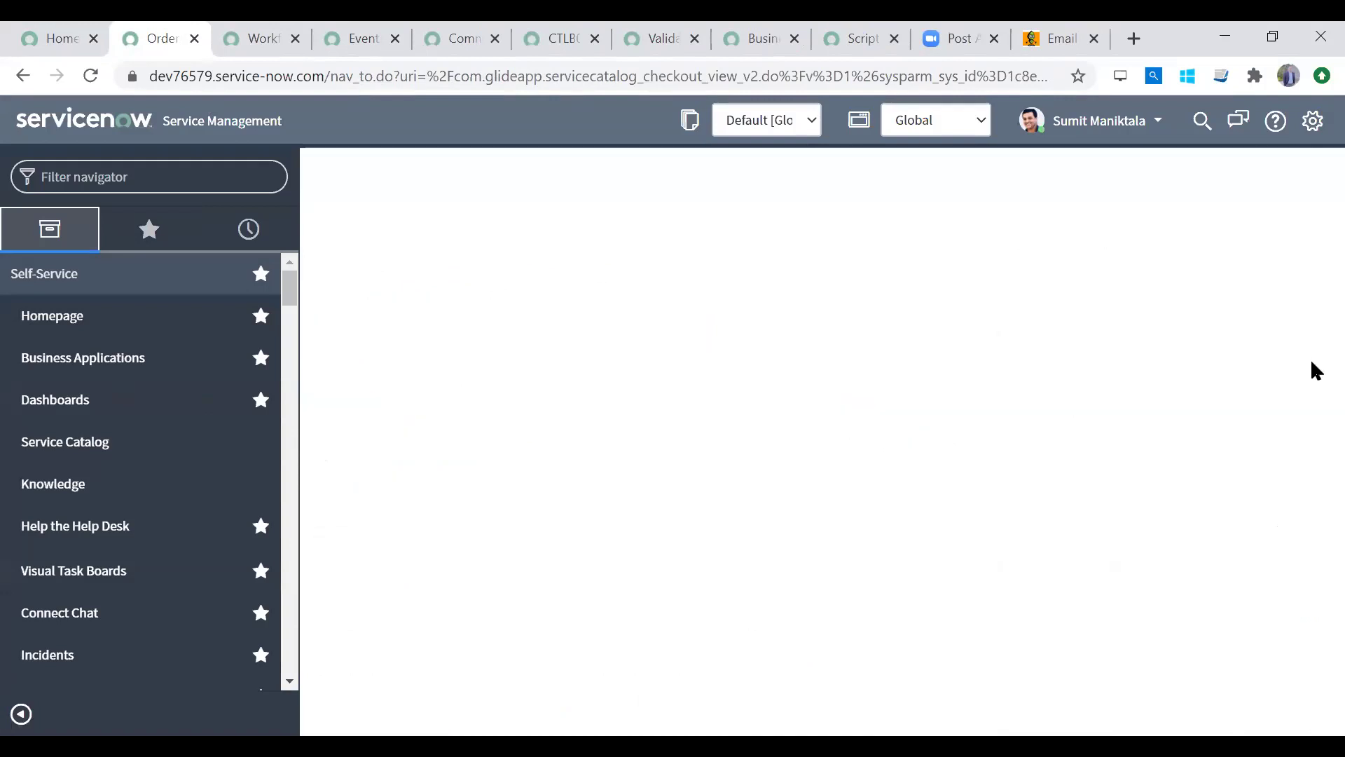
scroll(1310, 409, down, 5)
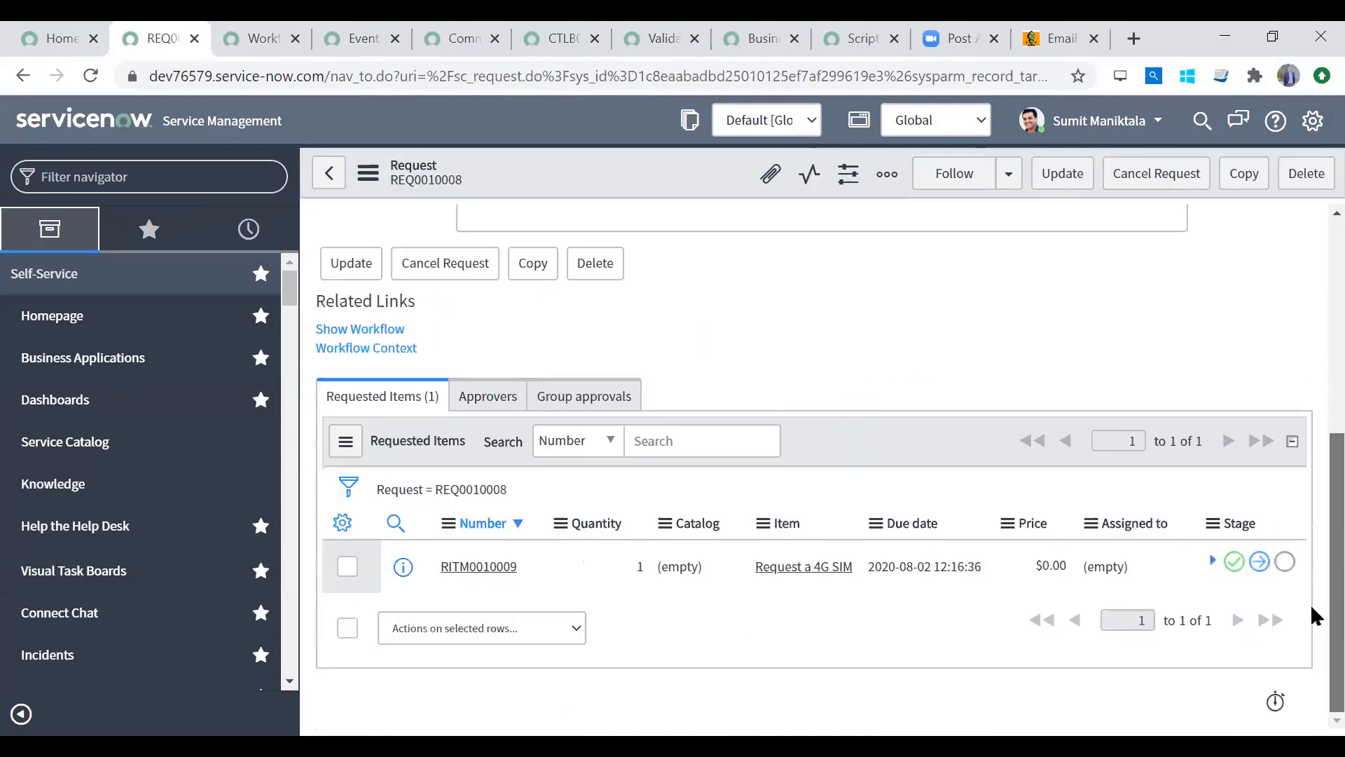
click(475, 574)
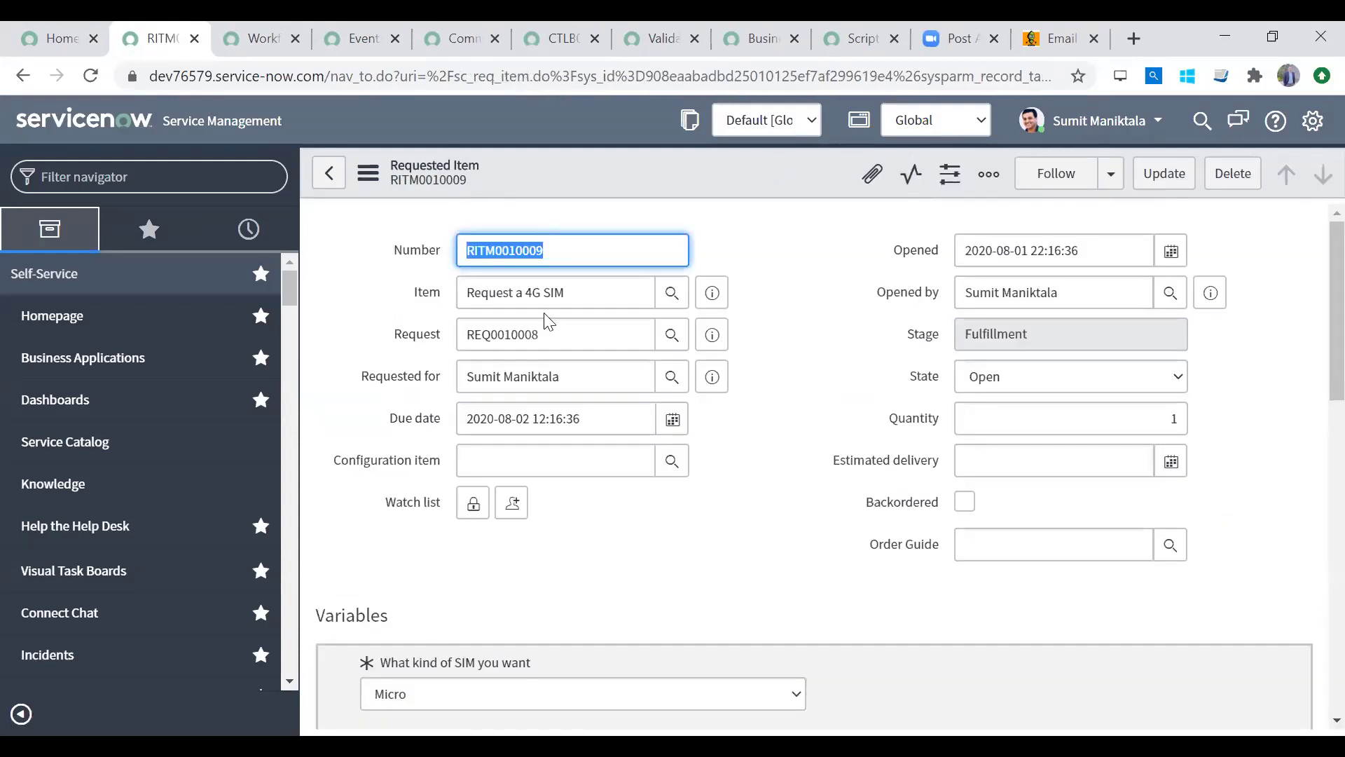
click(484, 252)
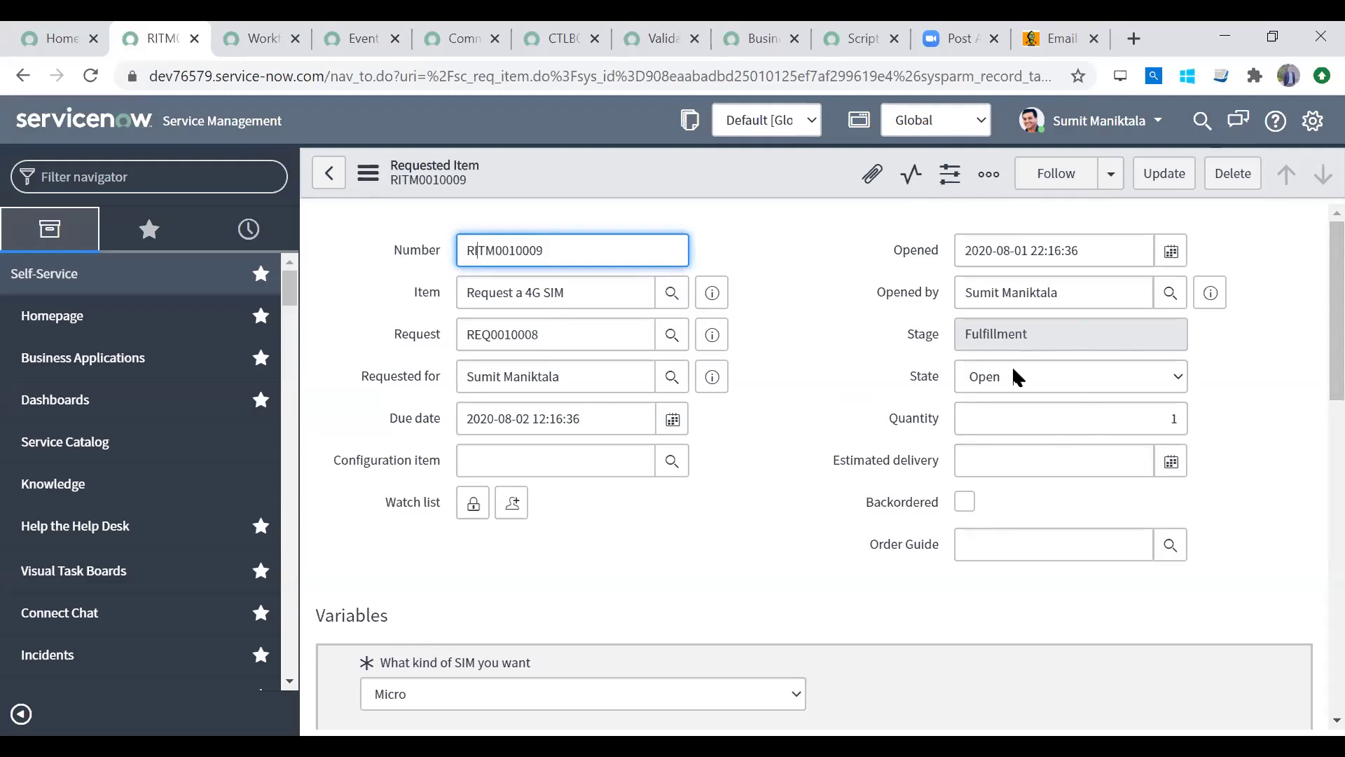
drag(1334, 366, 1333, 628)
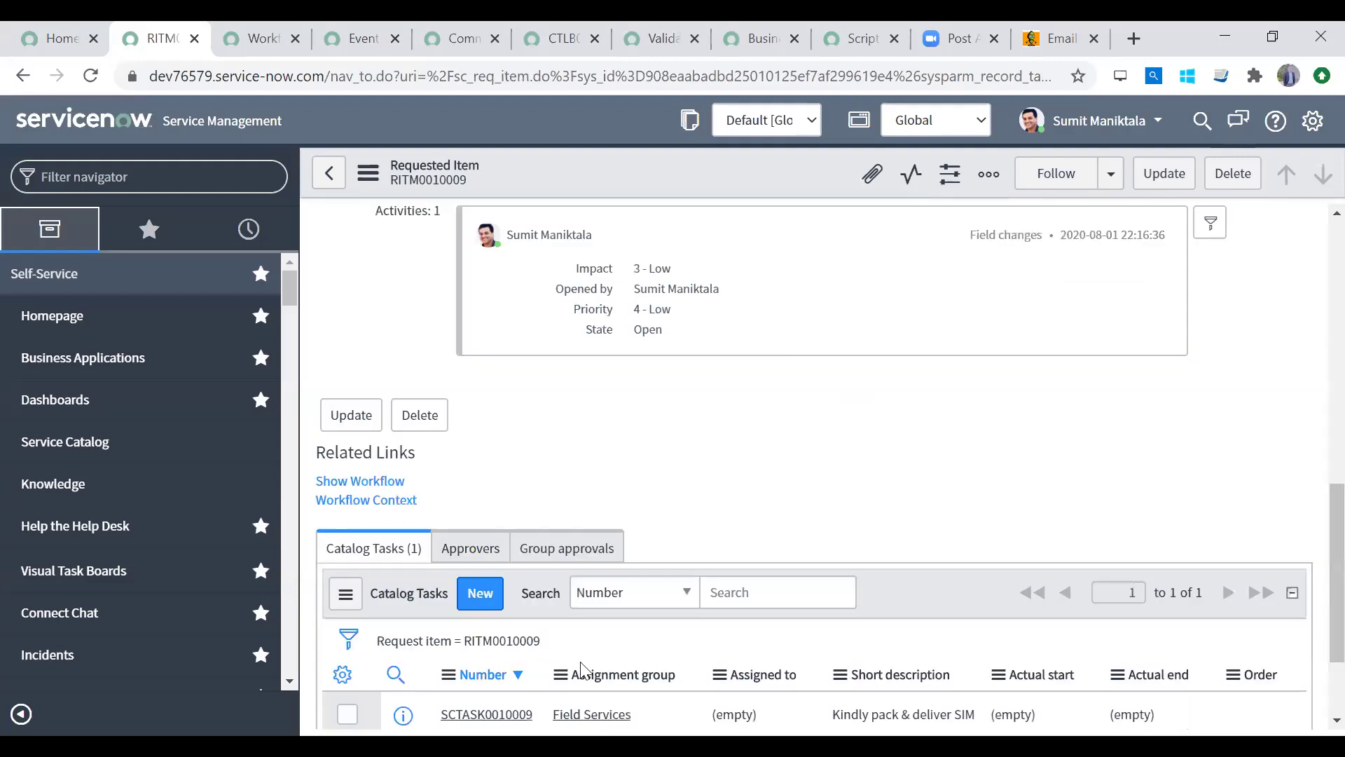
click(496, 713)
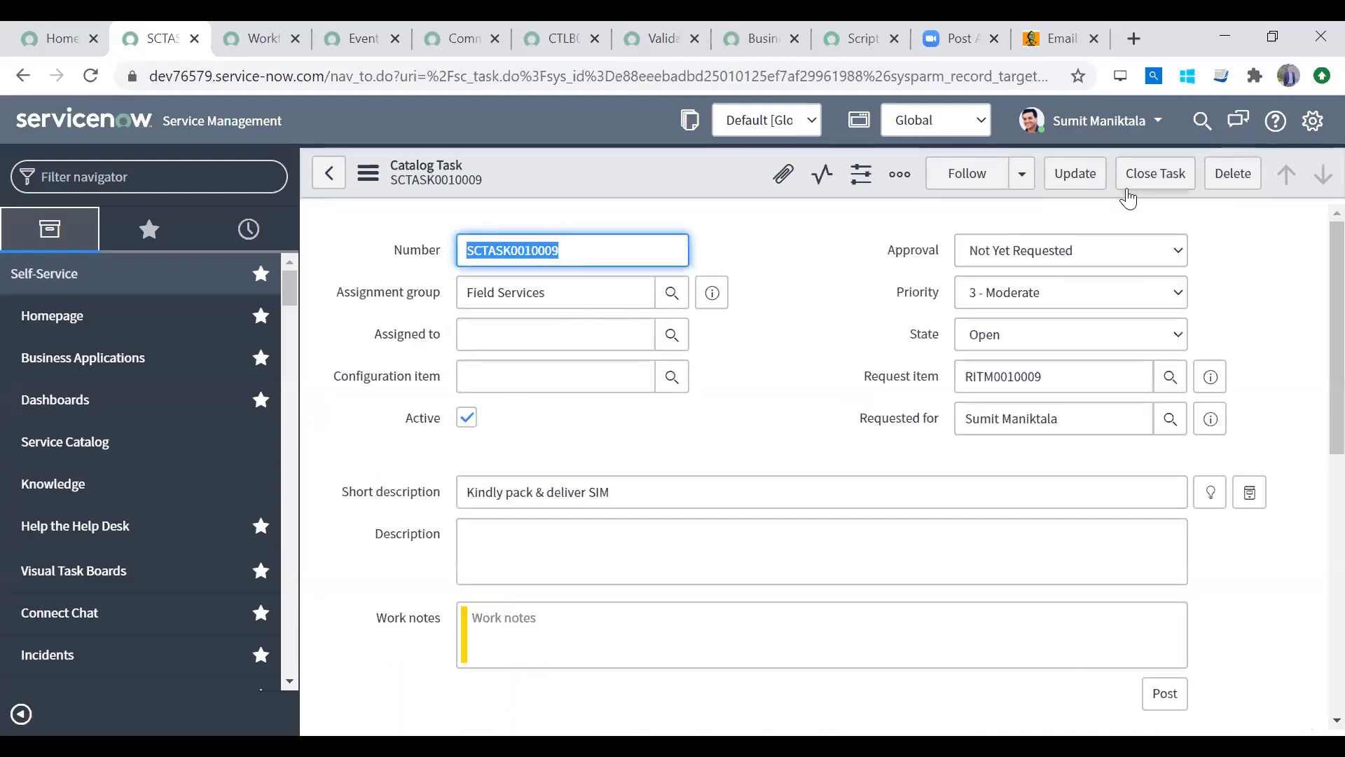
Step: Close catalog task SCTASK0010009 as Closed Complete and review RITM0010009
click(1013, 334)
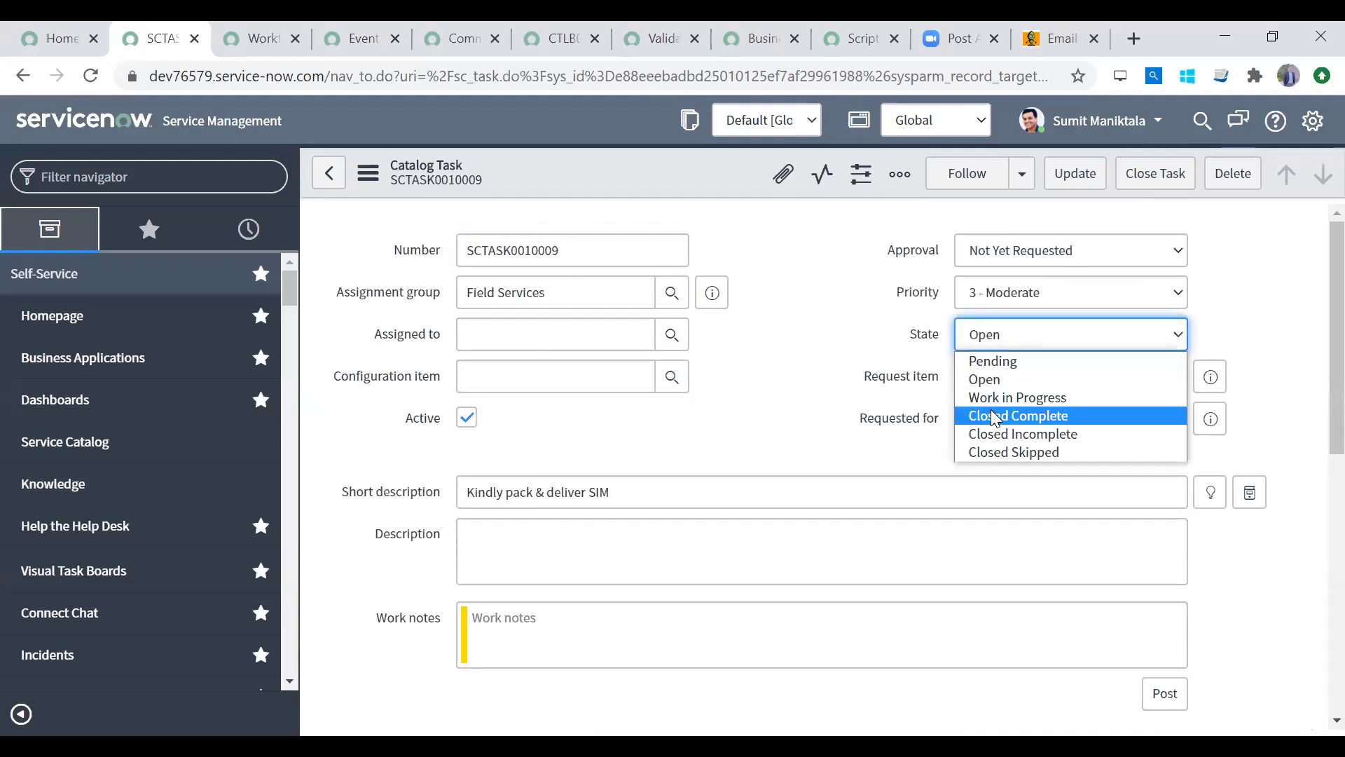
click(993, 415)
click(1075, 173)
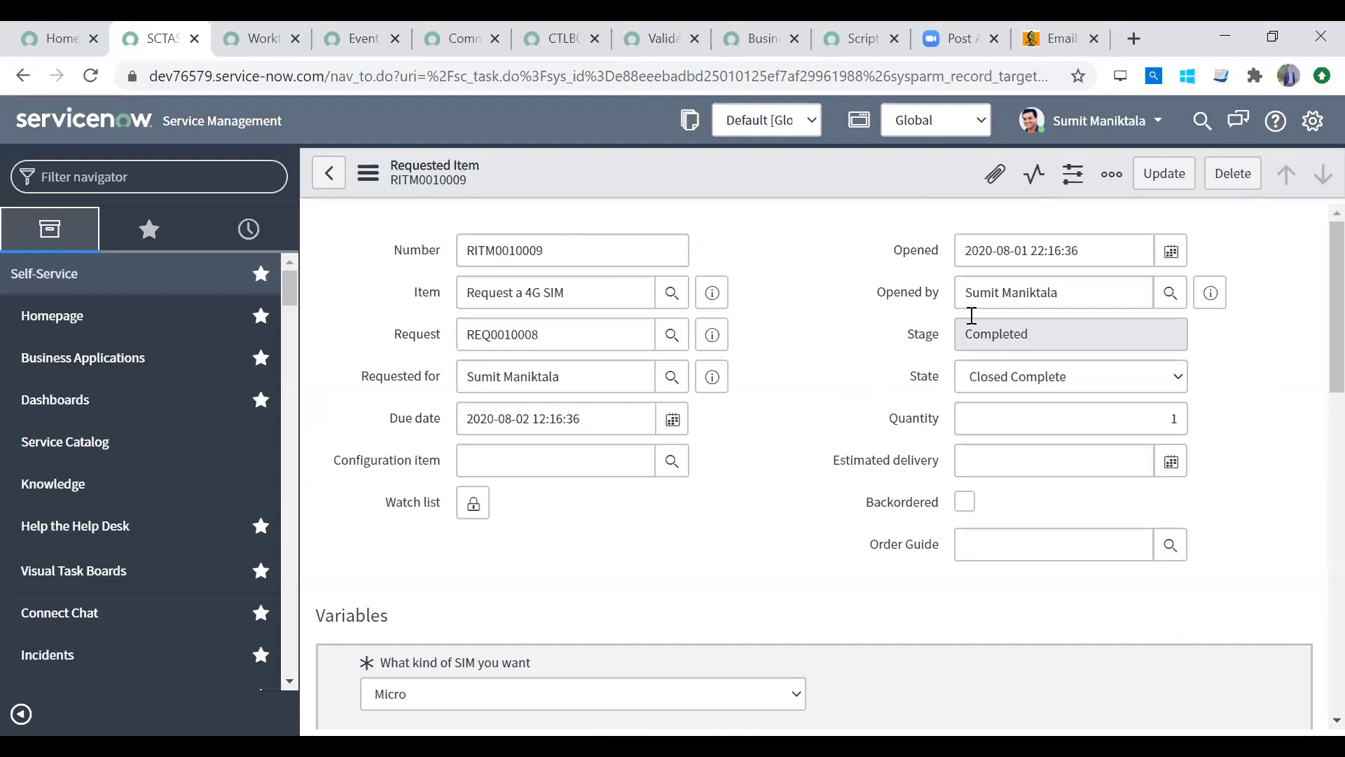
drag(914, 334, 1058, 334)
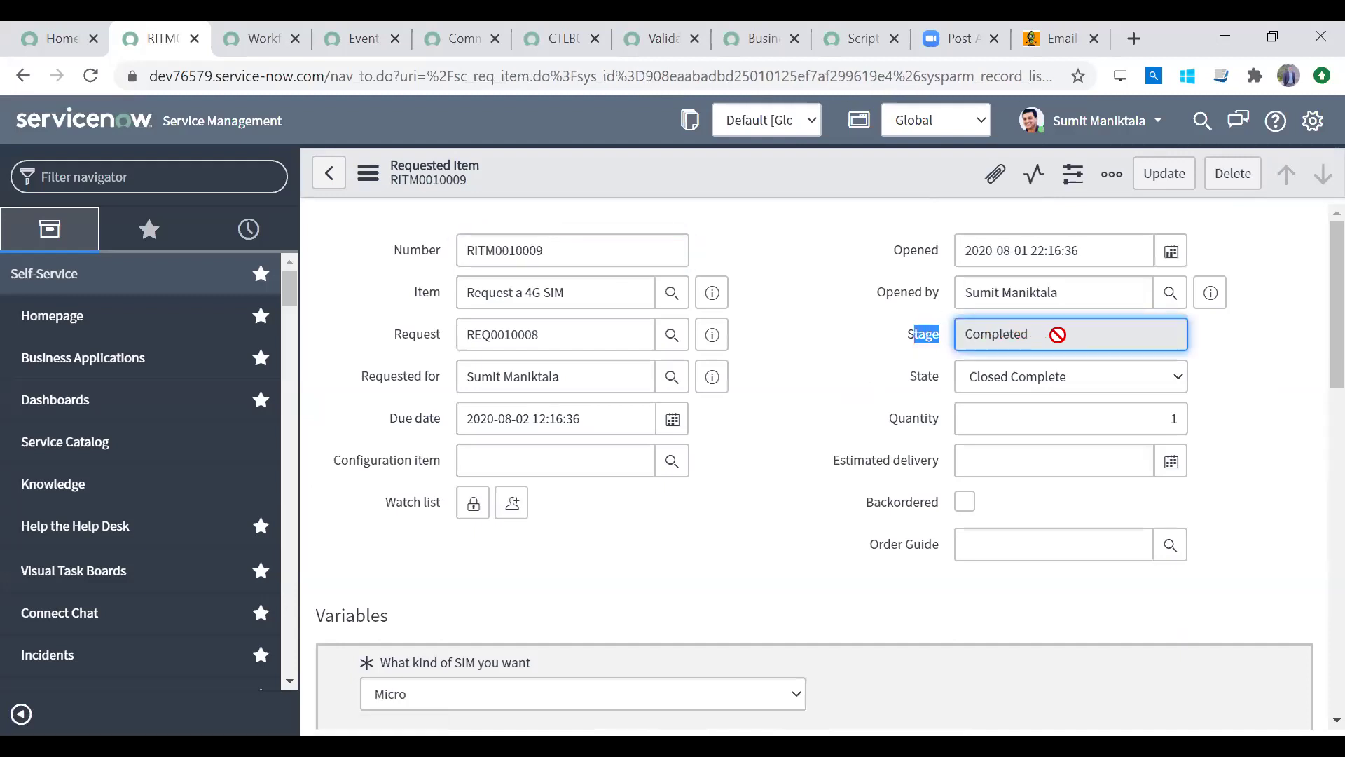
click(924, 379)
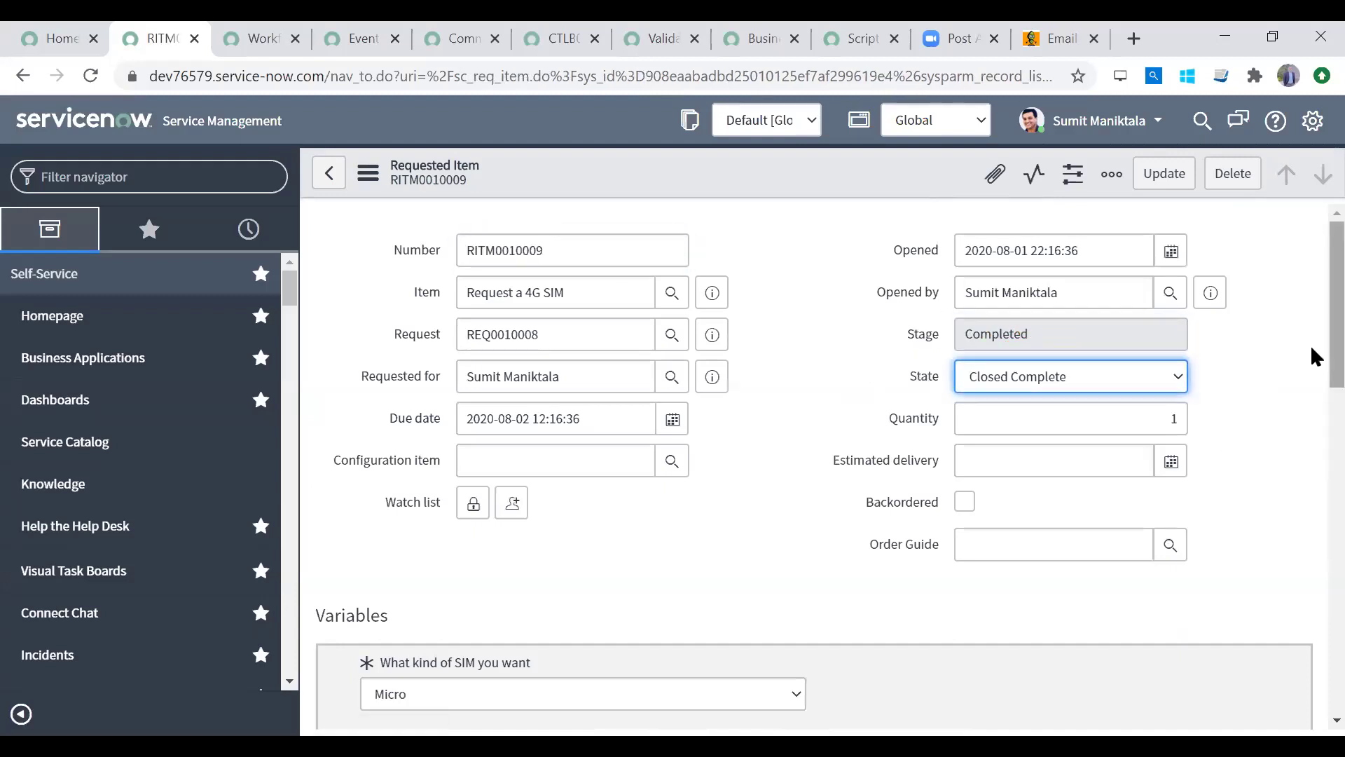
scroll(1310, 561, down, 13)
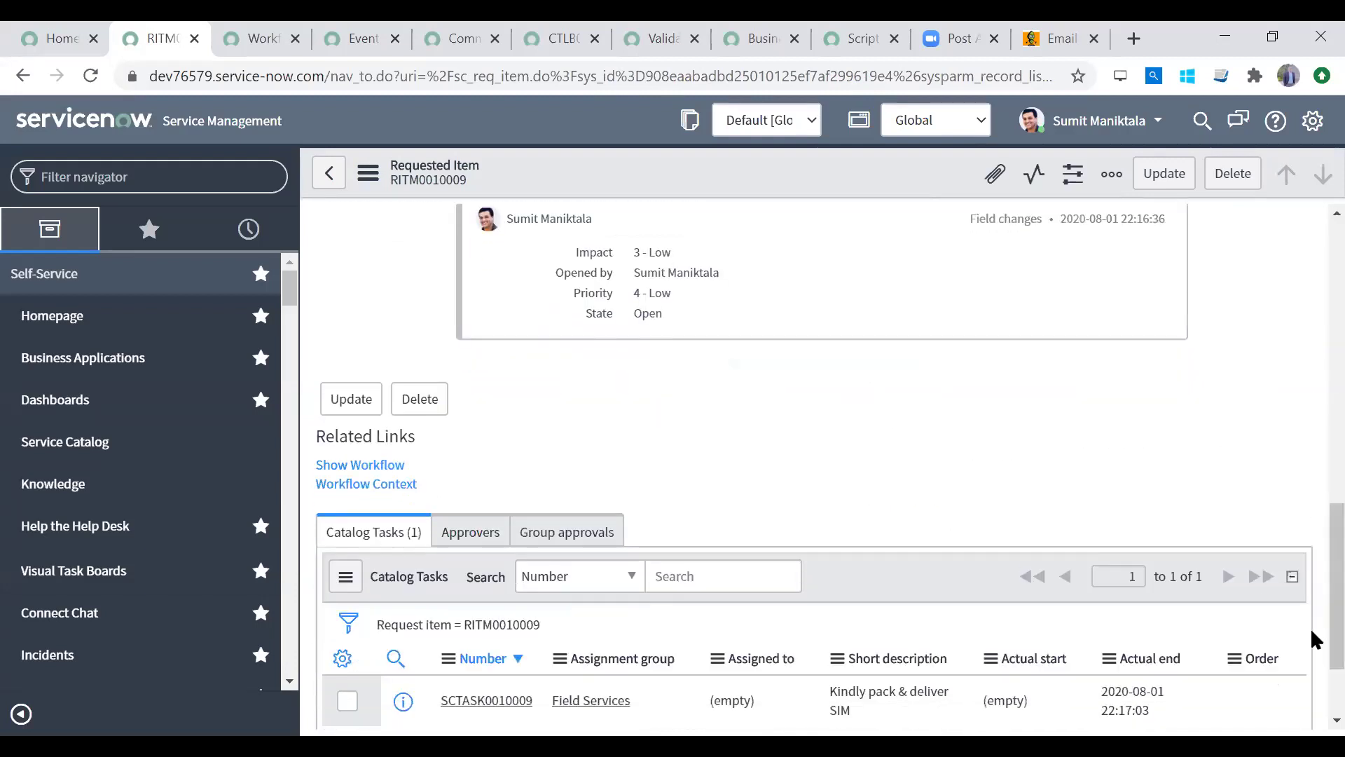
Step: Confirm Begin, Catalog Task, Set Values and End all finished, then return to RITM0010009
click(372, 466)
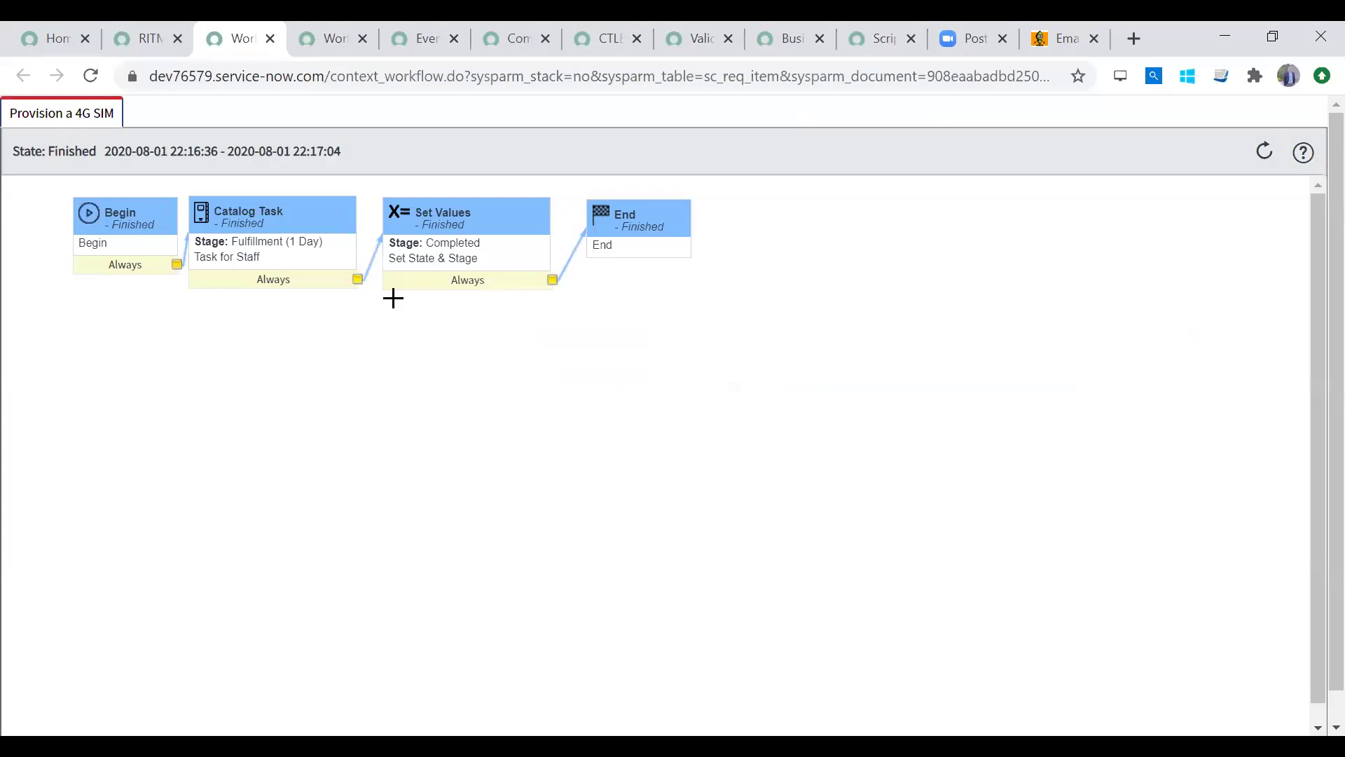
mouse_move(410, 228)
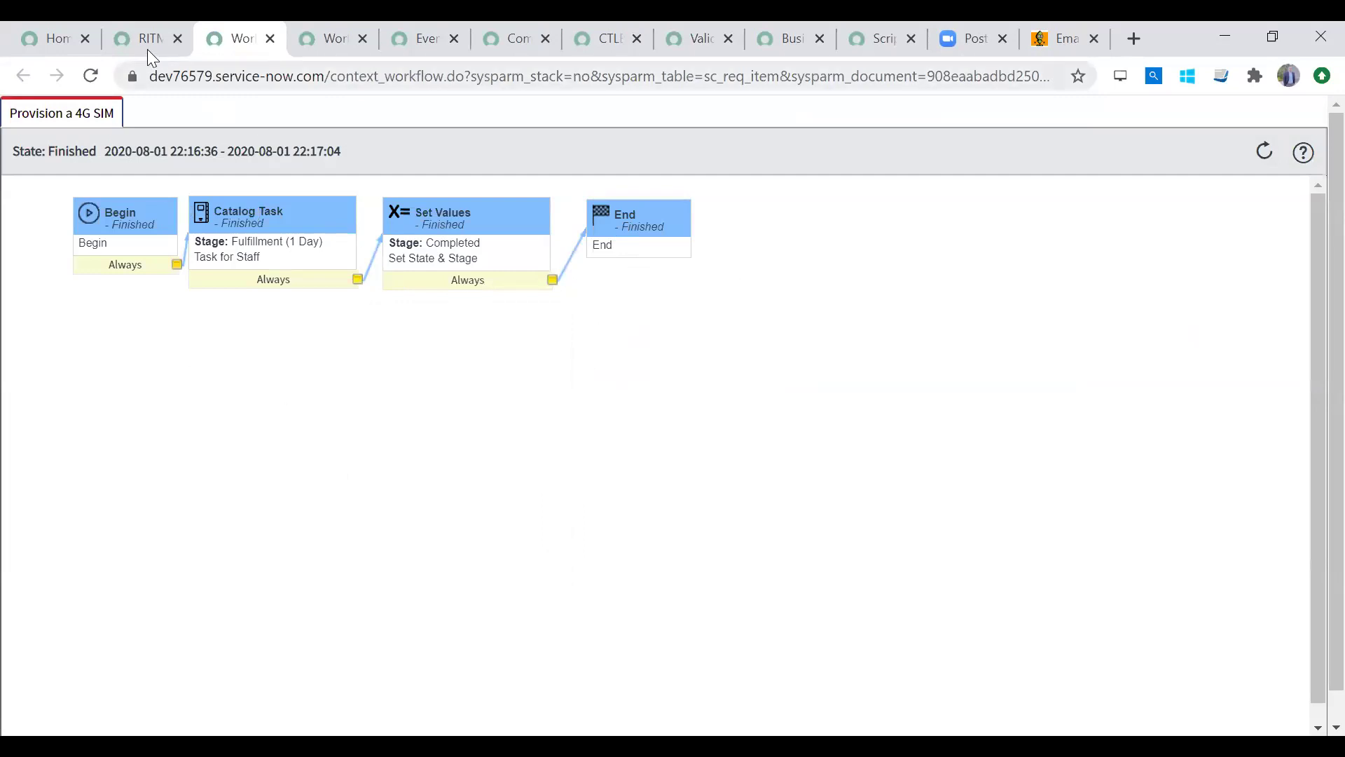
mouse_move(163, 247)
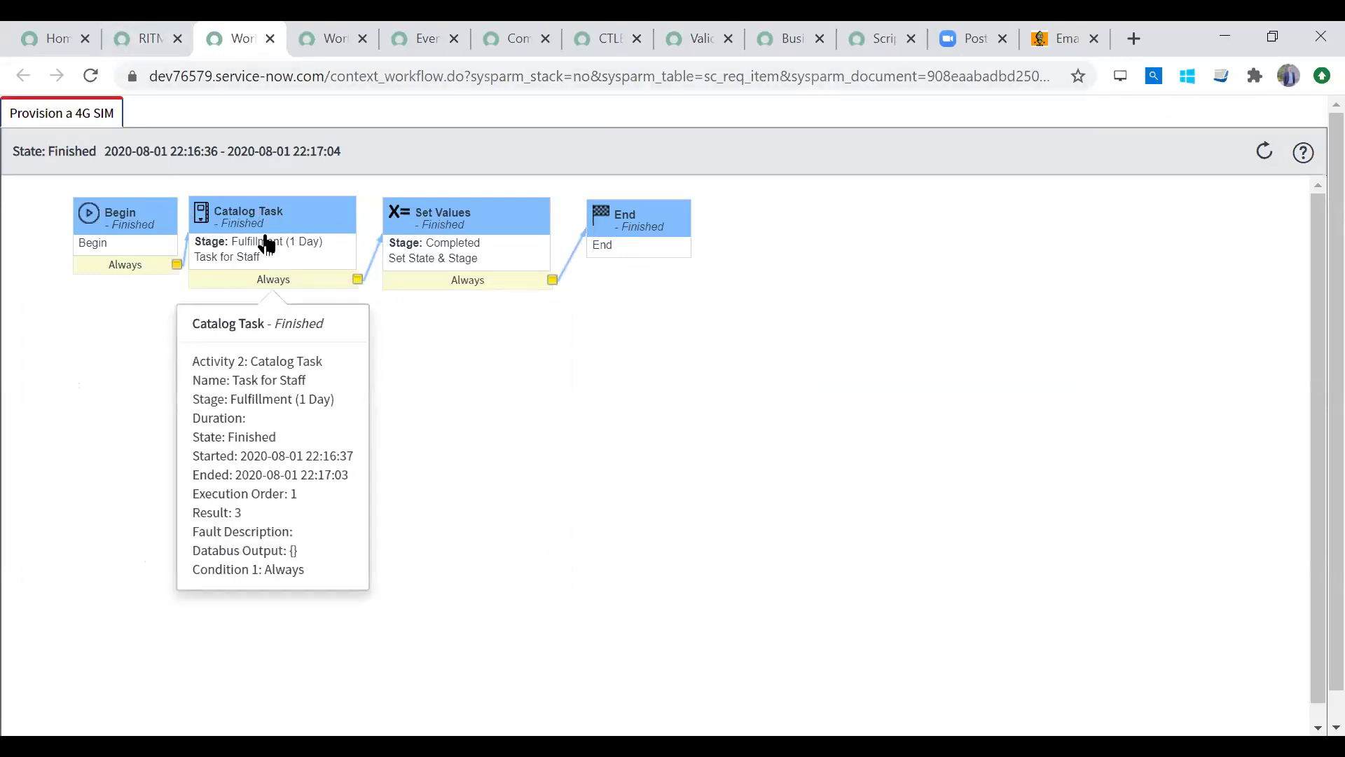
mouse_move(481, 239)
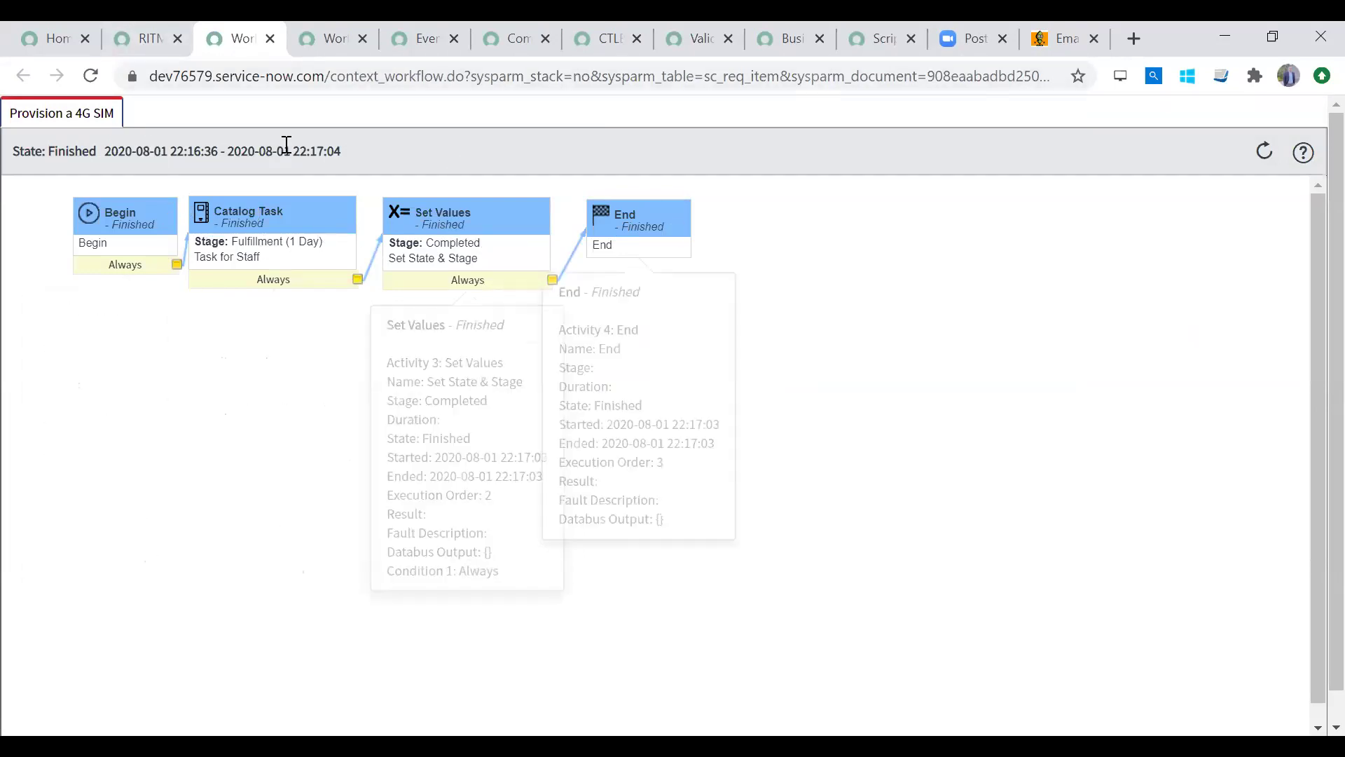
click(137, 41)
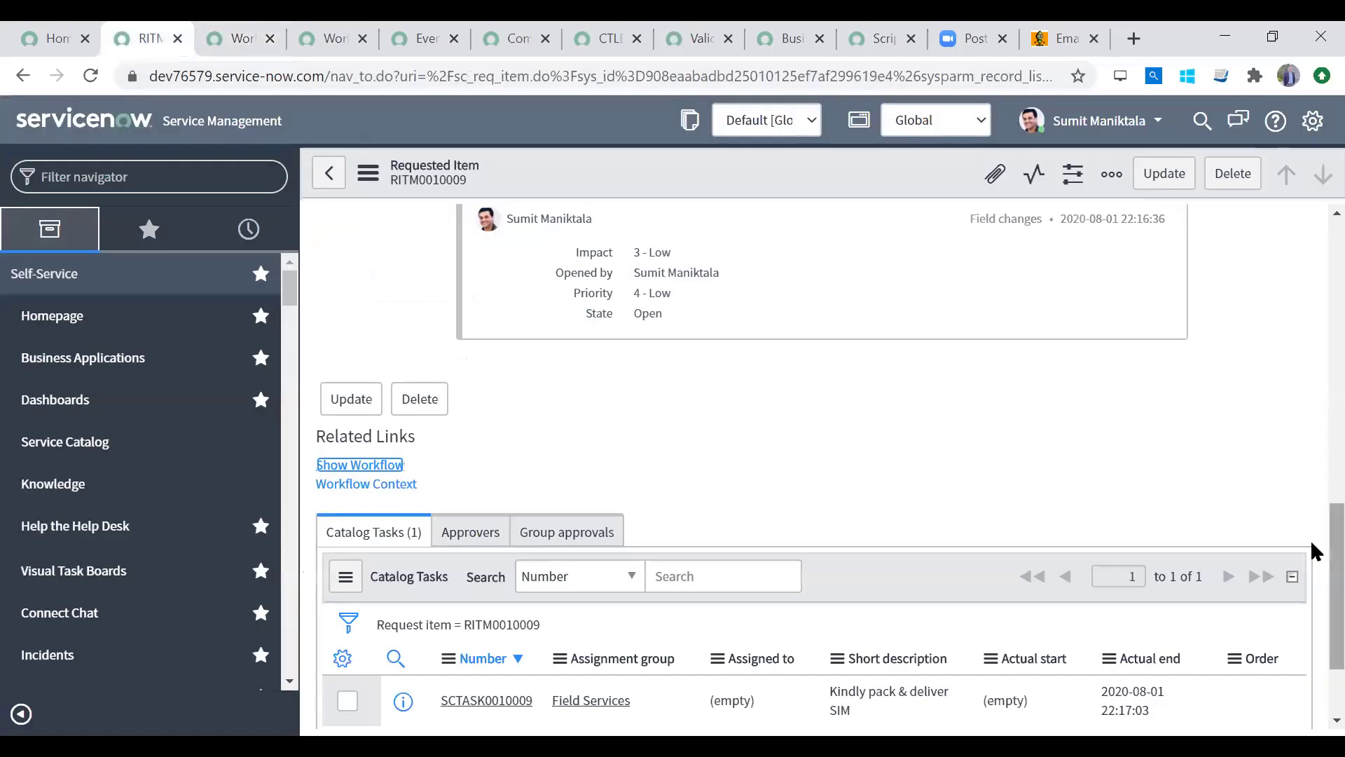
scroll(1311, 198, up, 10)
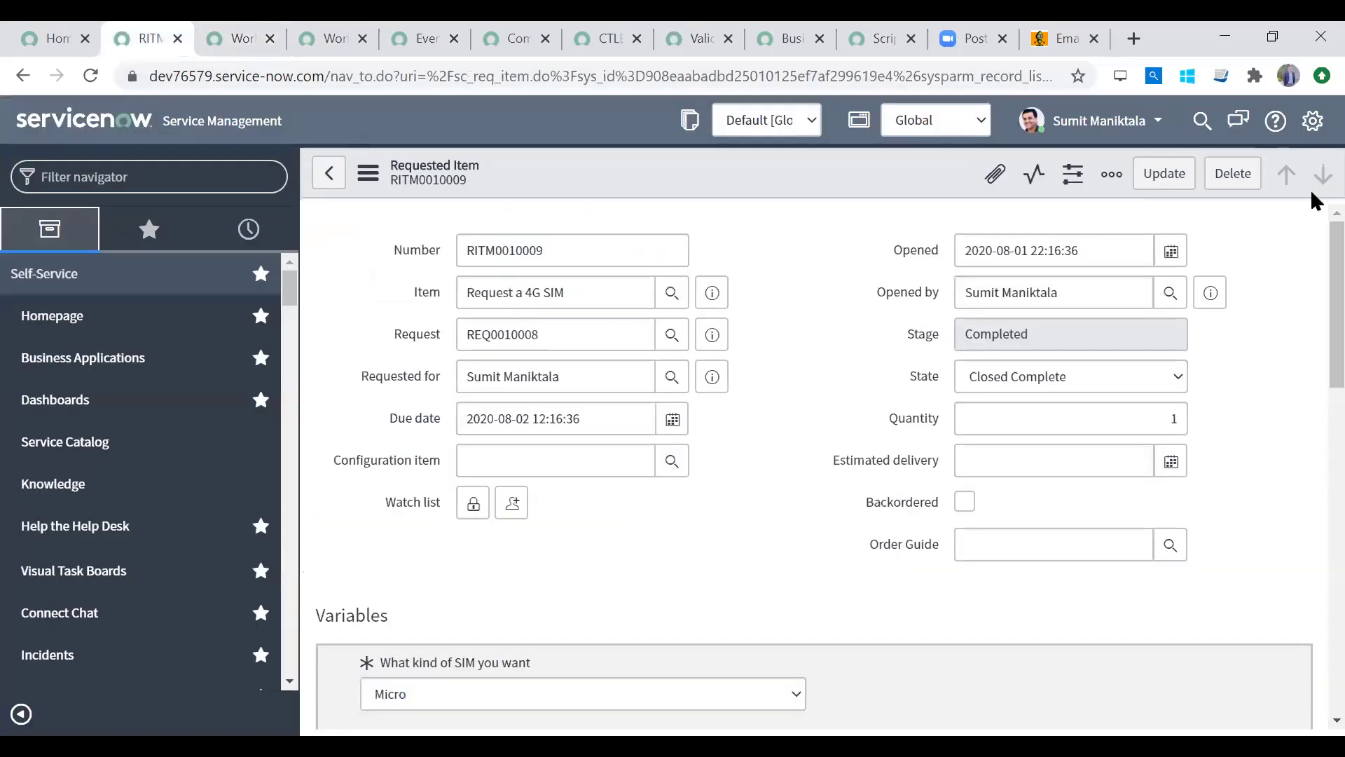
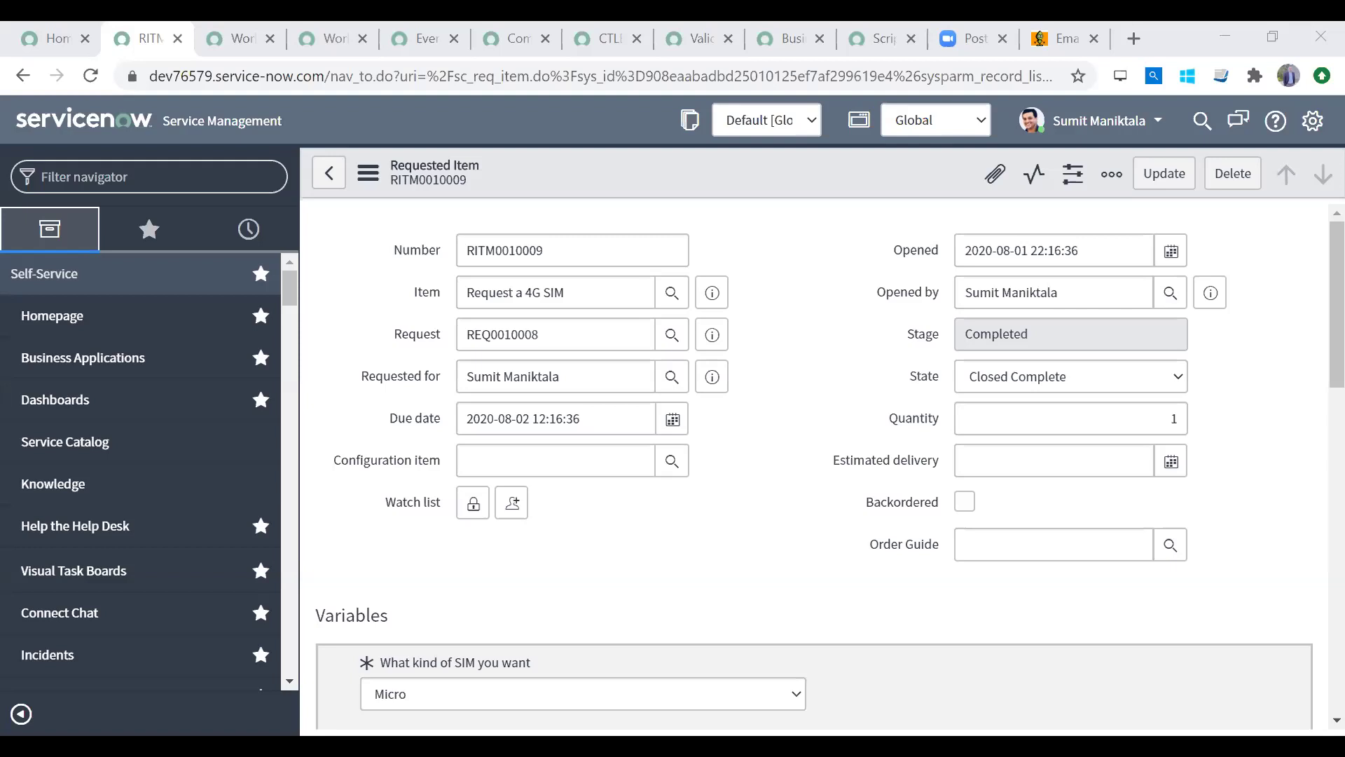
Step: Load store.servicenow.com and browse its featured apps, such as Workplace PPE Inventory
click(219, 40)
click(219, 72)
text(store.servicenow.com)
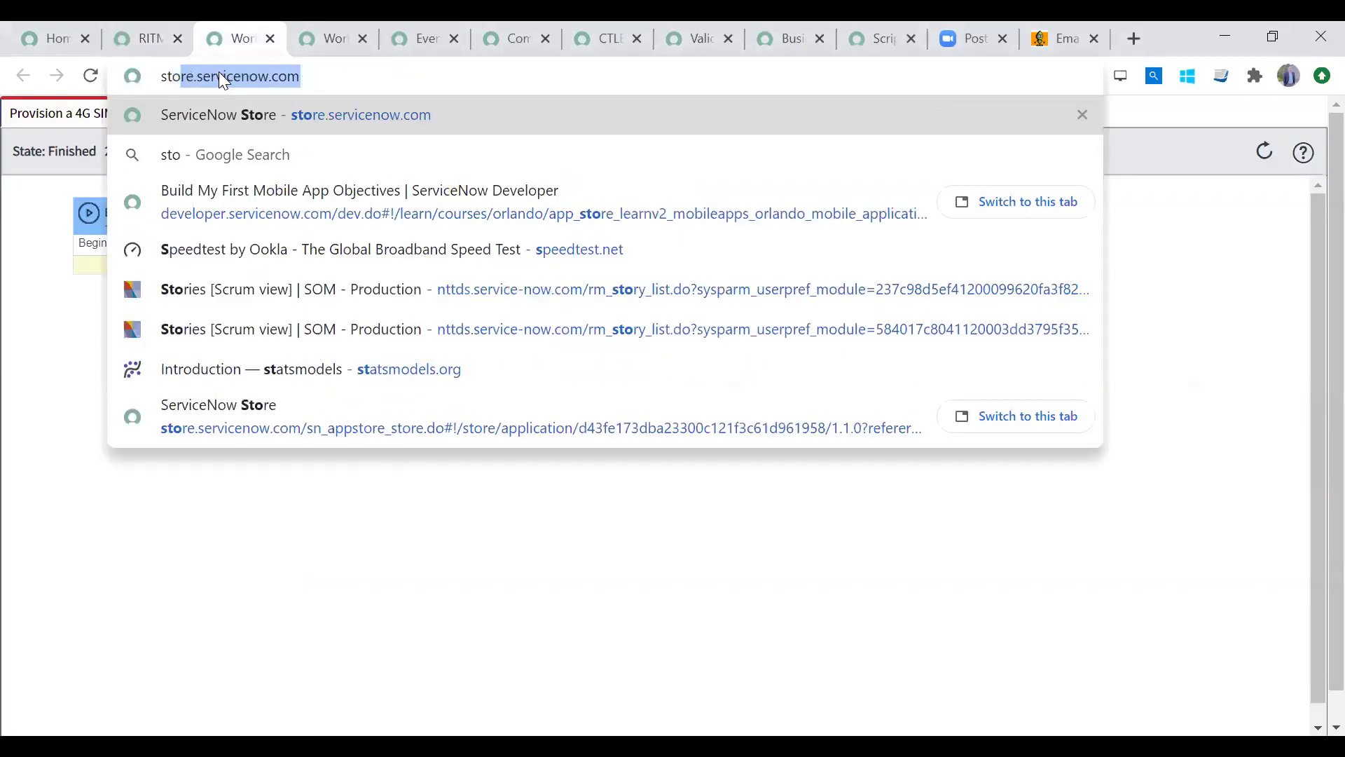
key(Return)
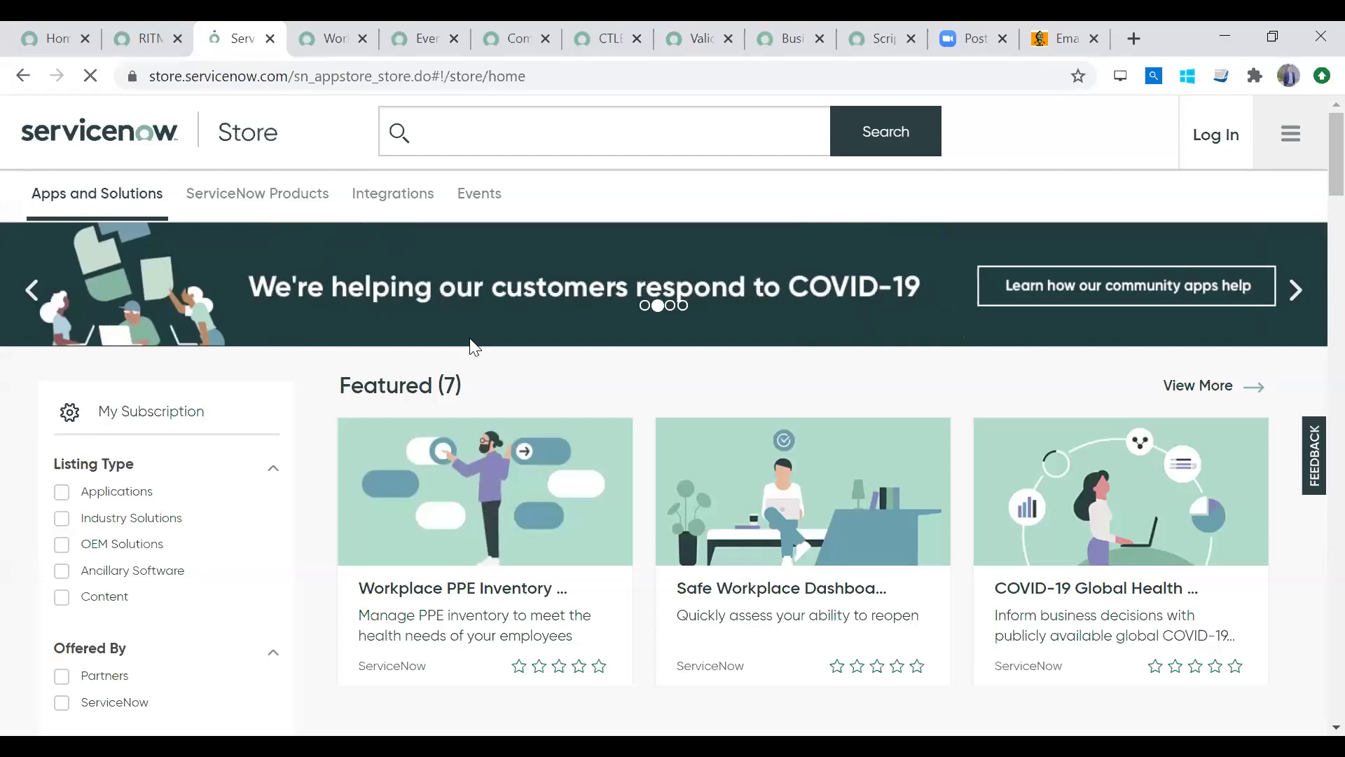
mouse_move(532, 465)
mouse_move(427, 424)
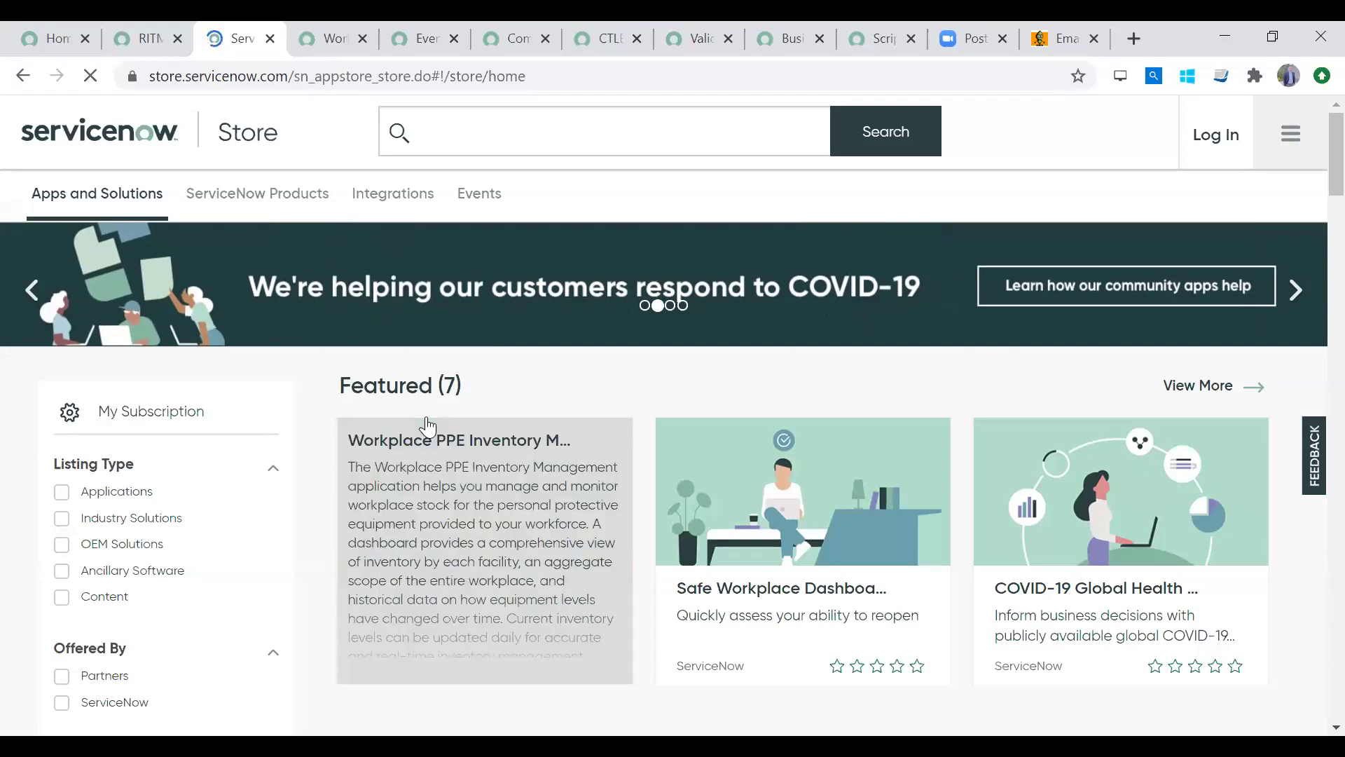
mouse_move(713, 464)
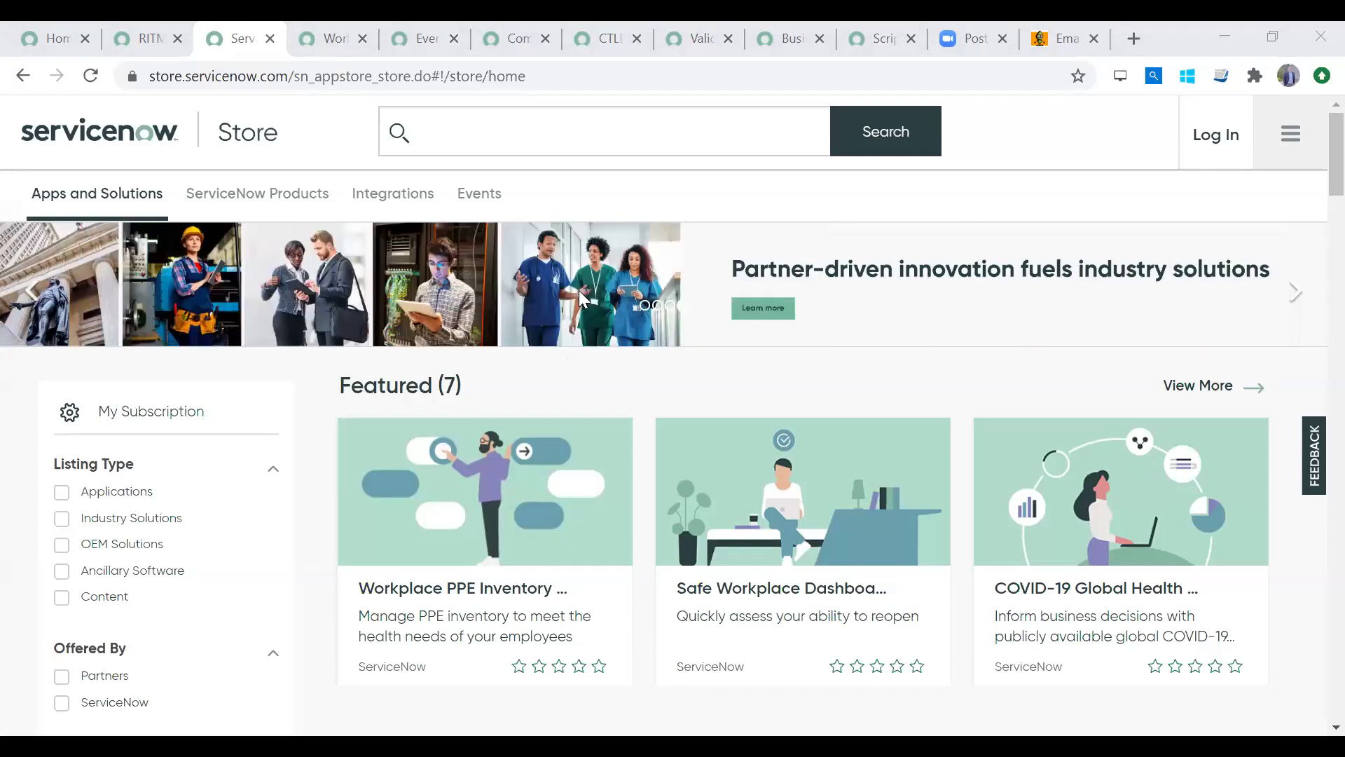
Step: Filter the navigator for 'local updat' and open Local Update Sets
click(120, 30)
click(210, 178)
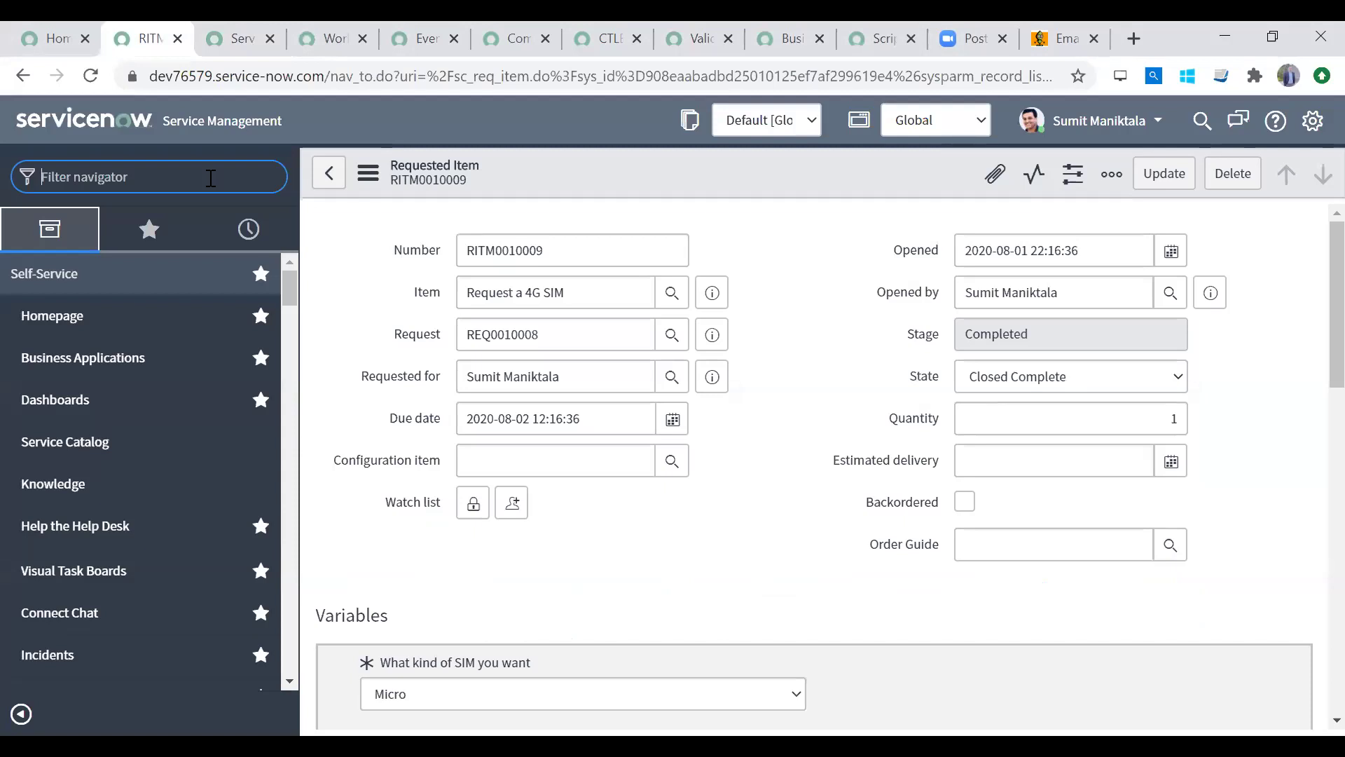
text(local updat)
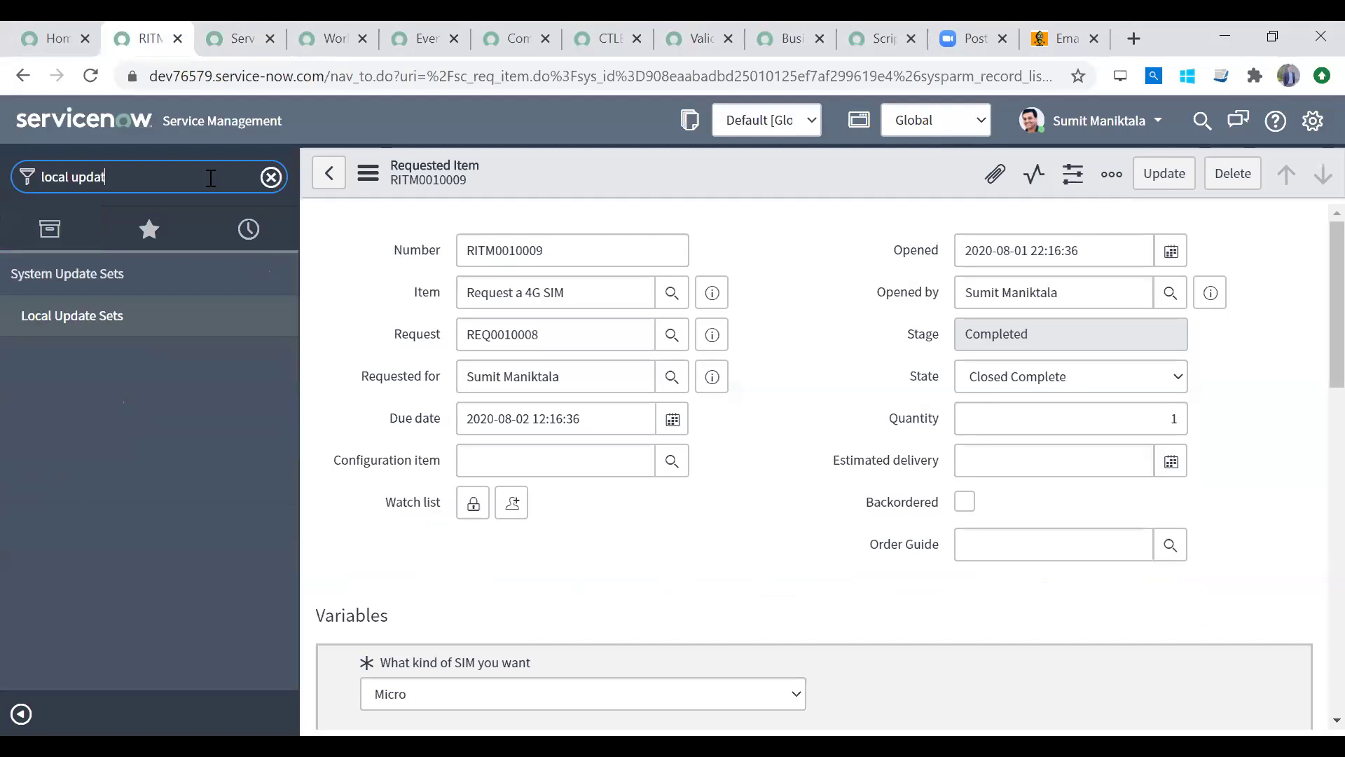
click(139, 310)
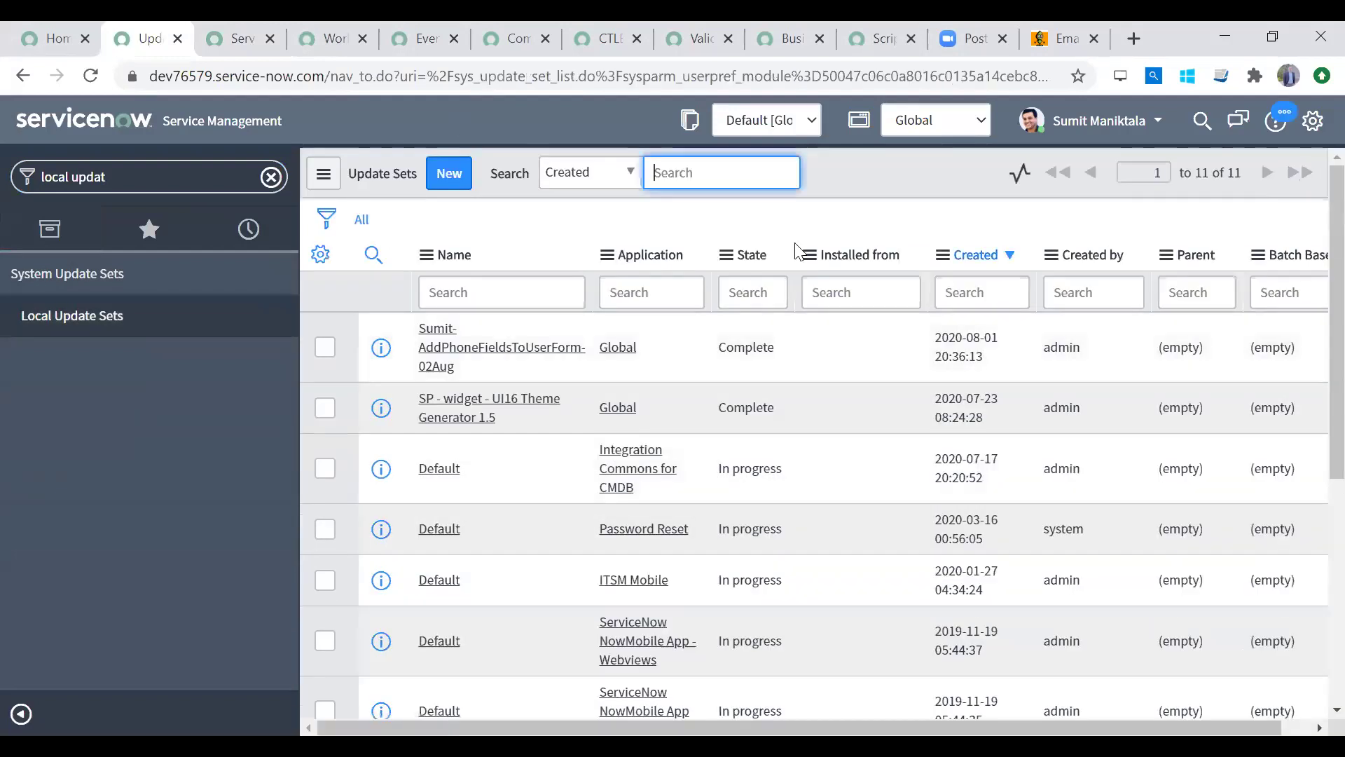
key(alt+Tab)
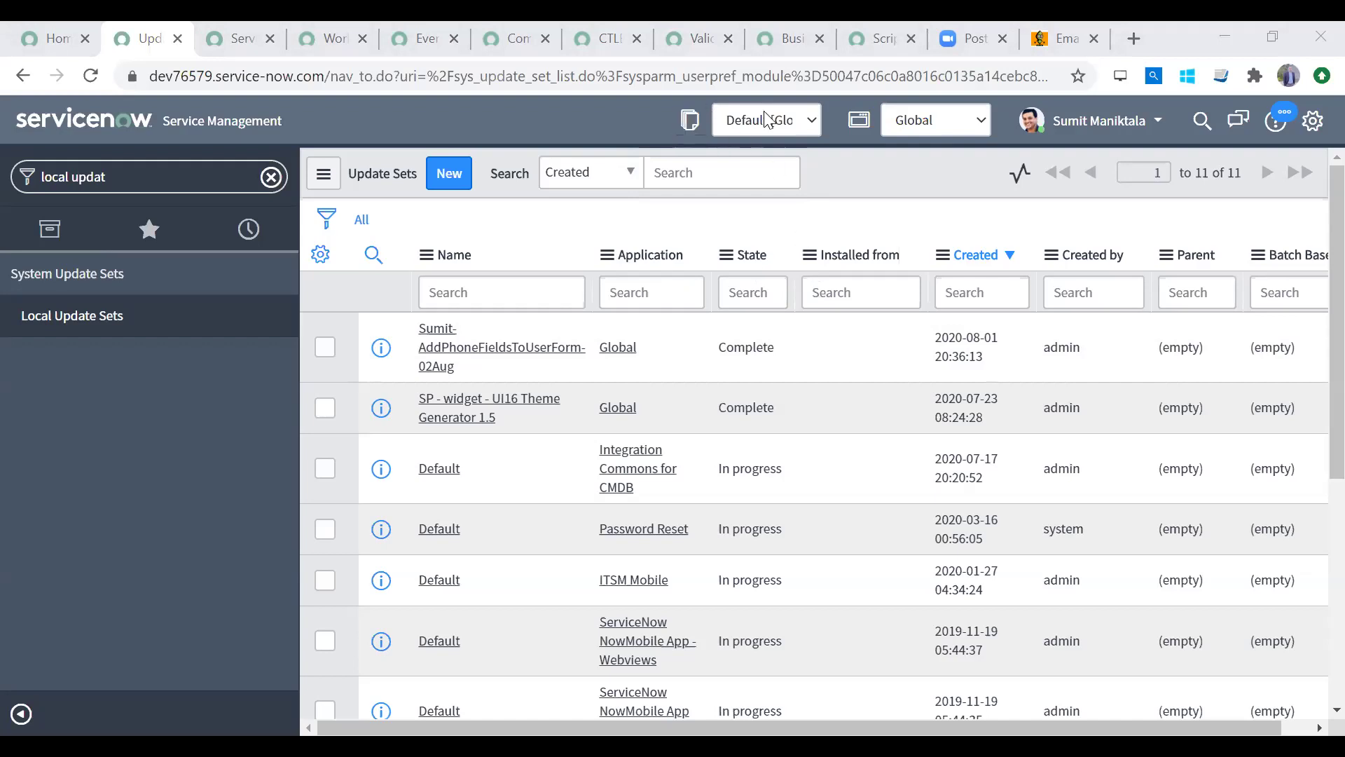
Step: Open the current Default update set, sort Customer Updates by Created, and open Local Update Sets in a new tab
click(745, 123)
click(744, 124)
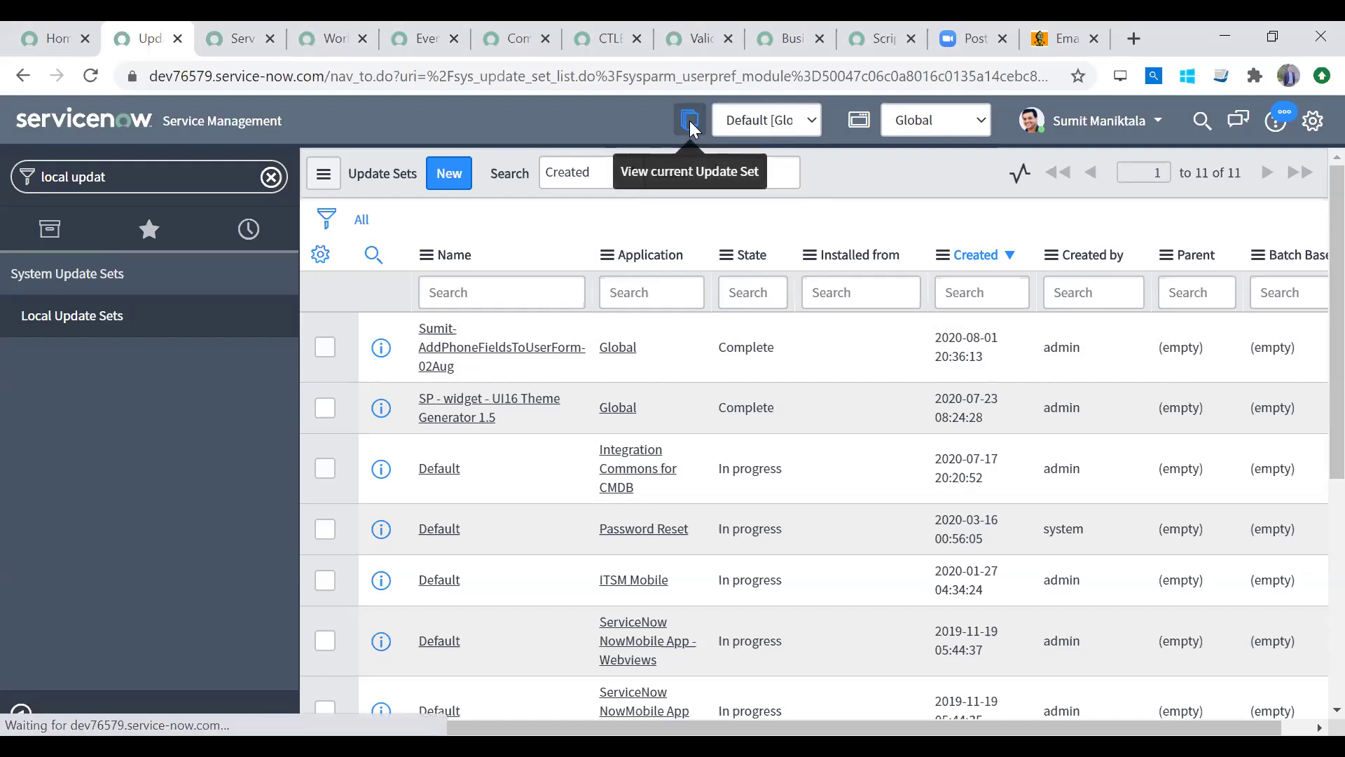
click(689, 123)
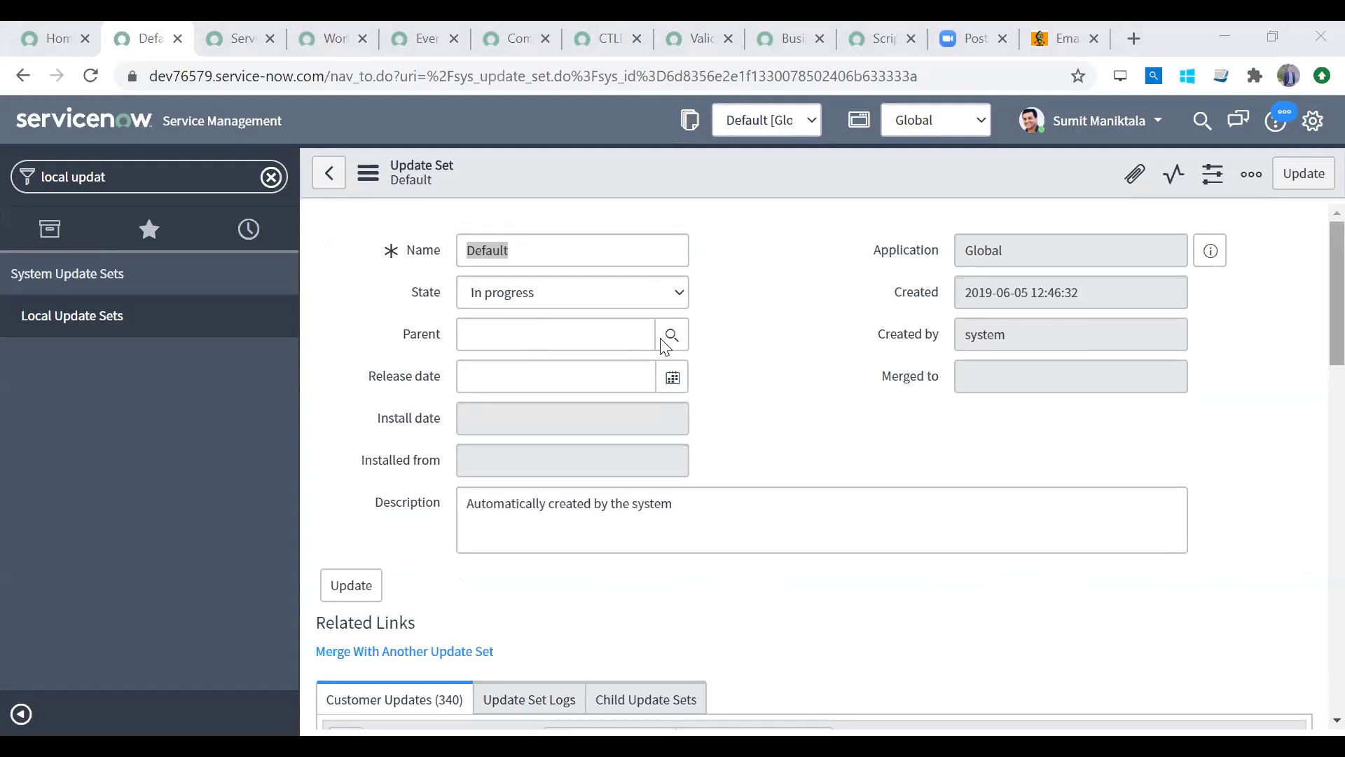
scroll(1315, 392, down, 3)
scroll(1318, 462, down, 5)
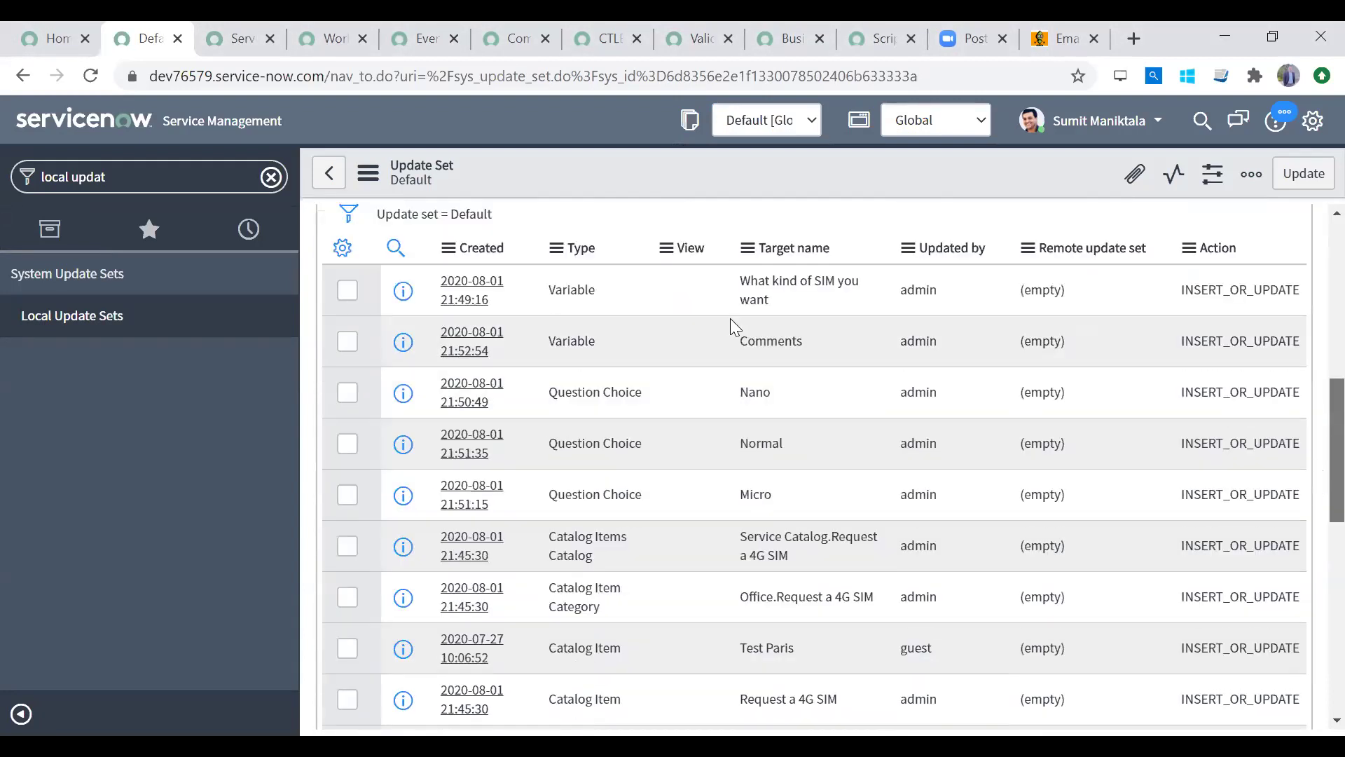
click(469, 250)
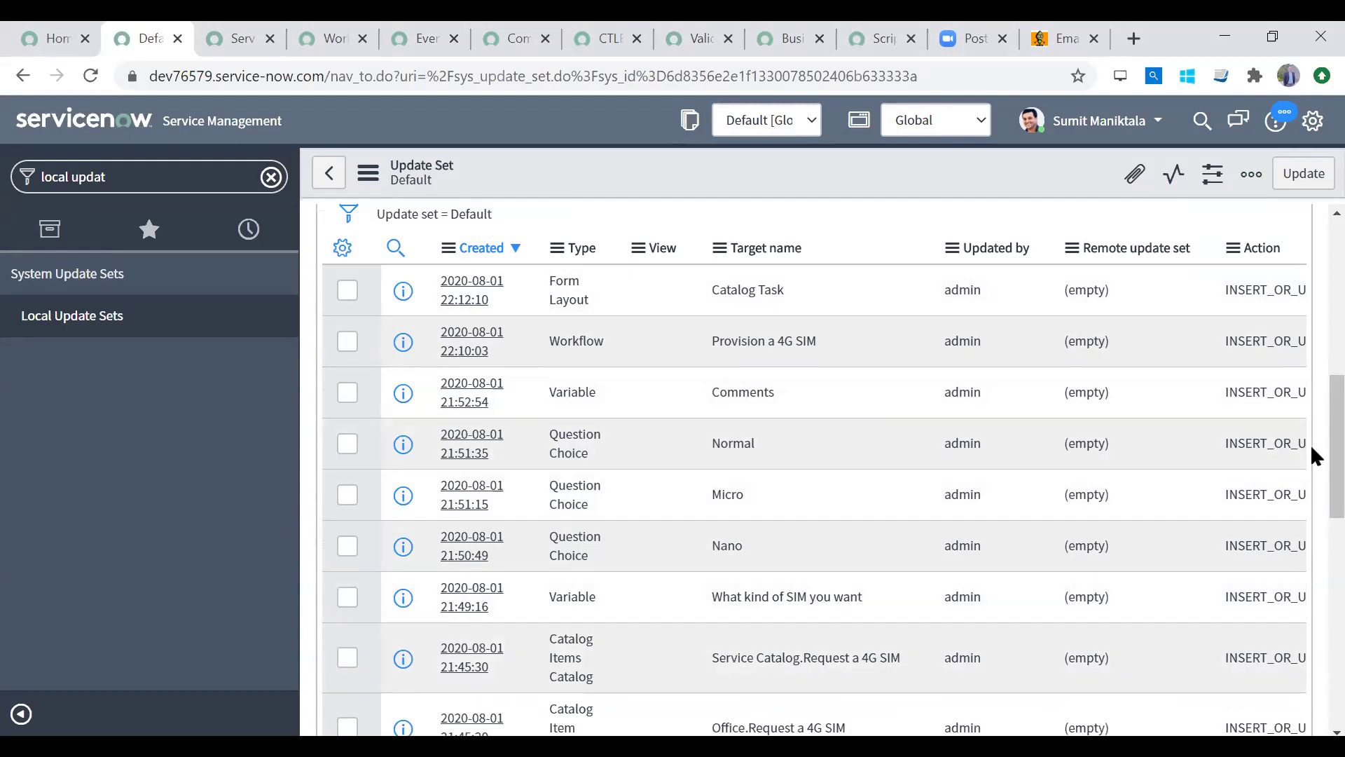
drag(1311, 446, 1310, 368)
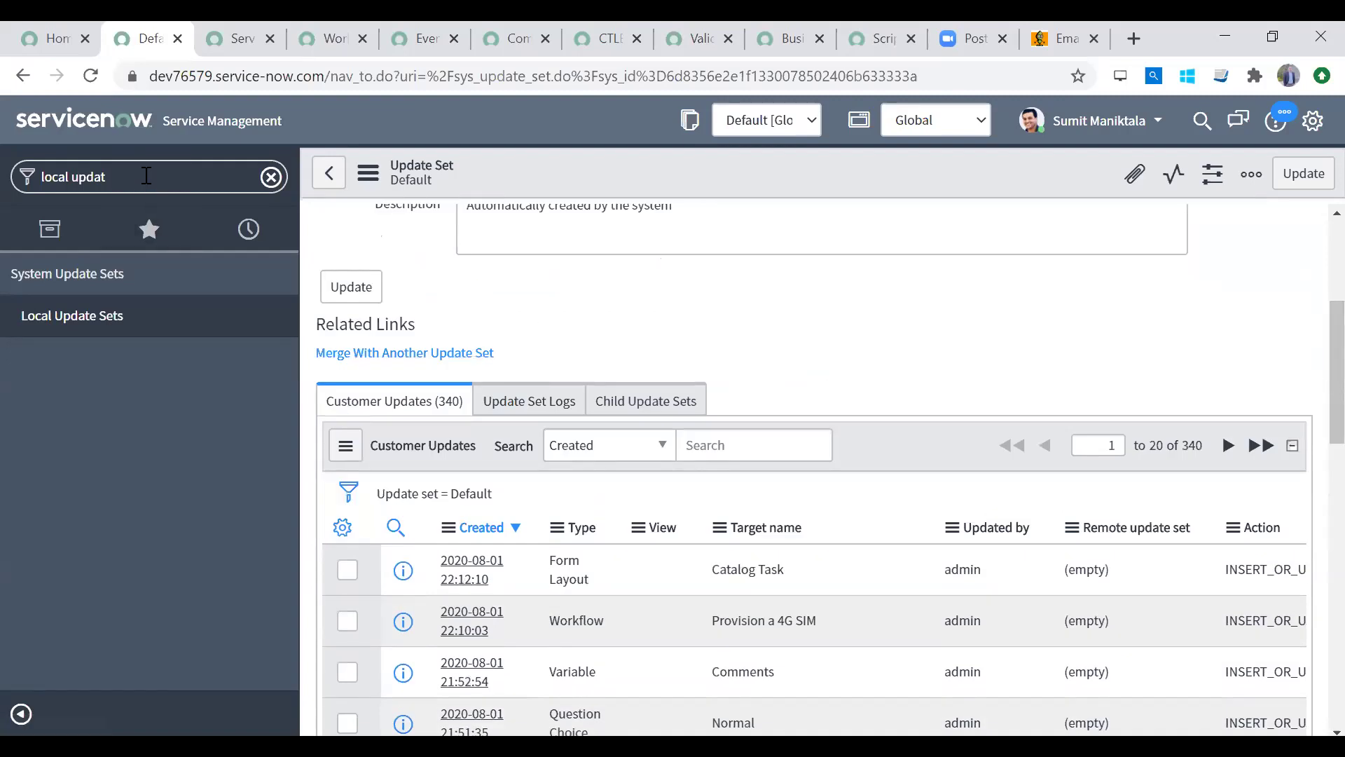
middle_click(129, 316)
click(220, 28)
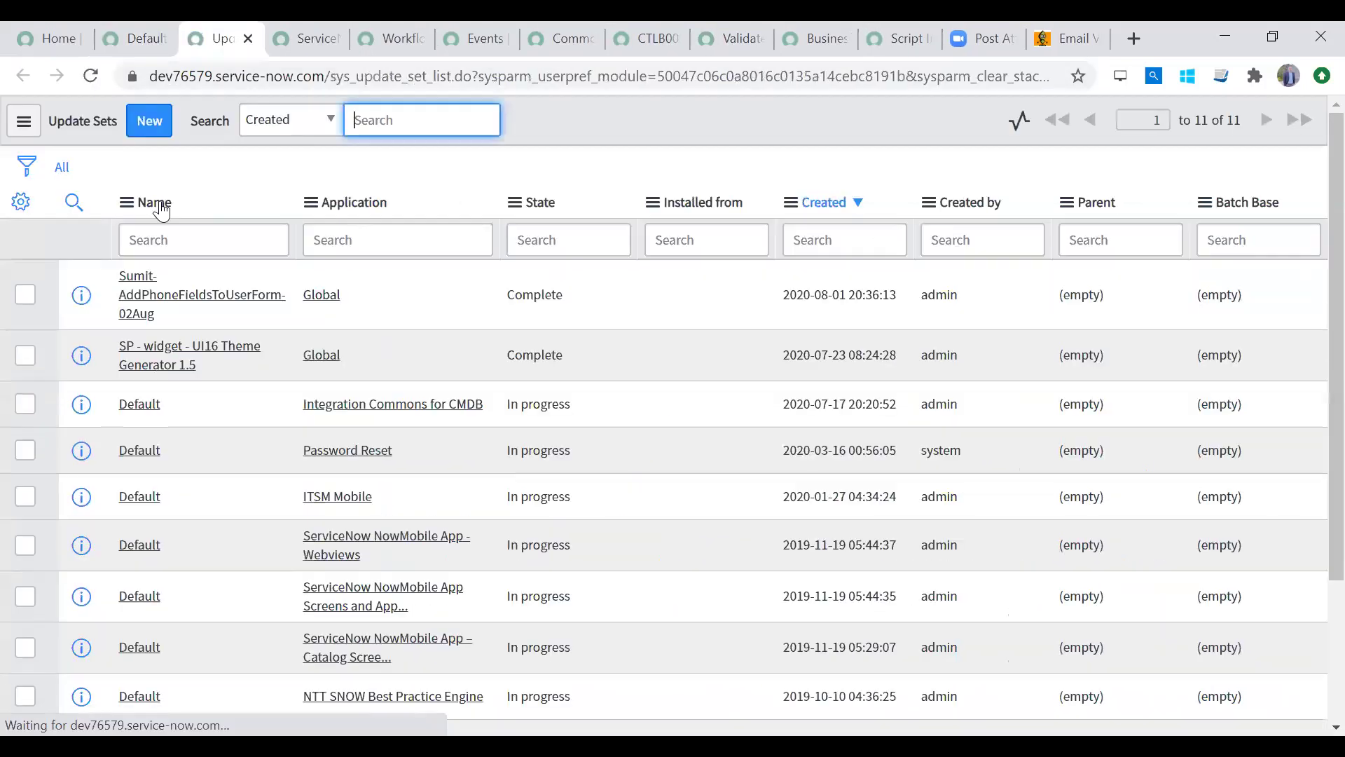
Step: Create a new update set named for the 4G request dated 02Aug
click(129, 28)
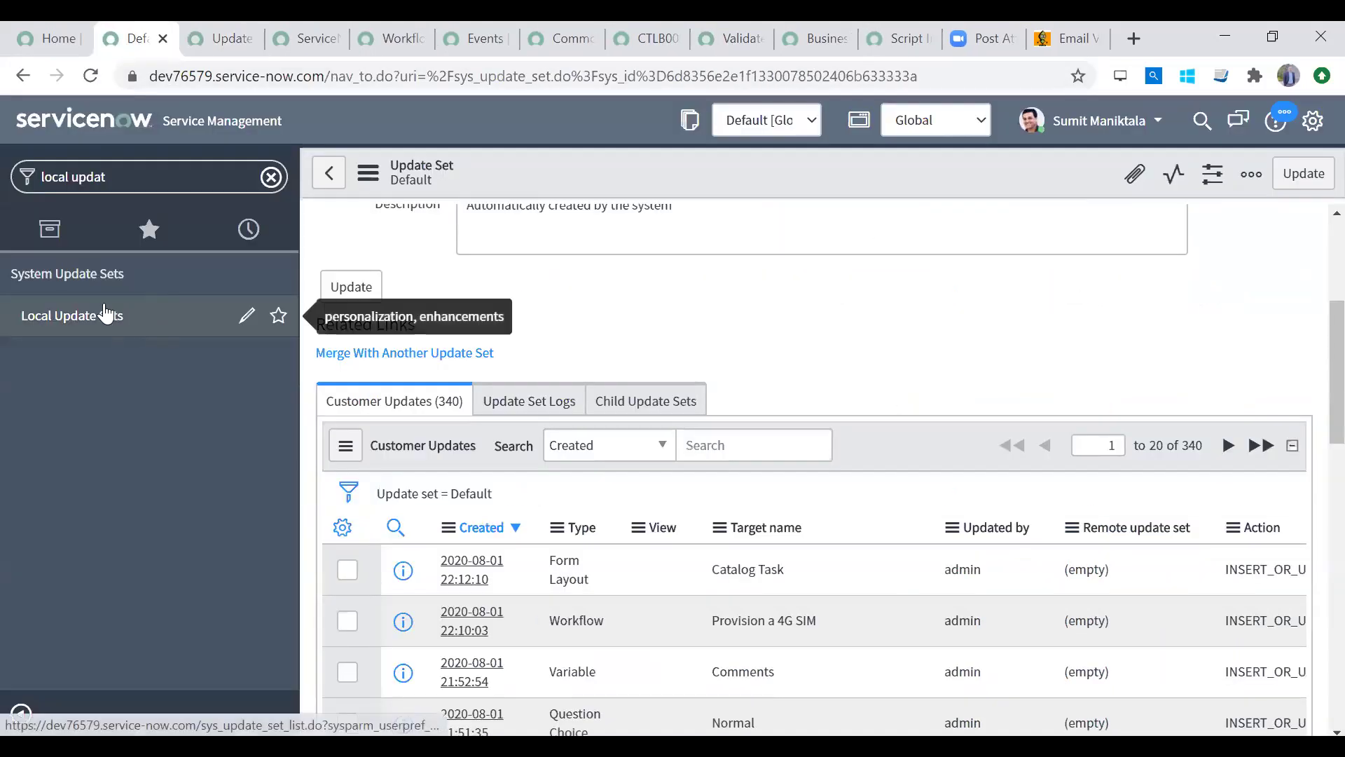
click(213, 25)
click(161, 136)
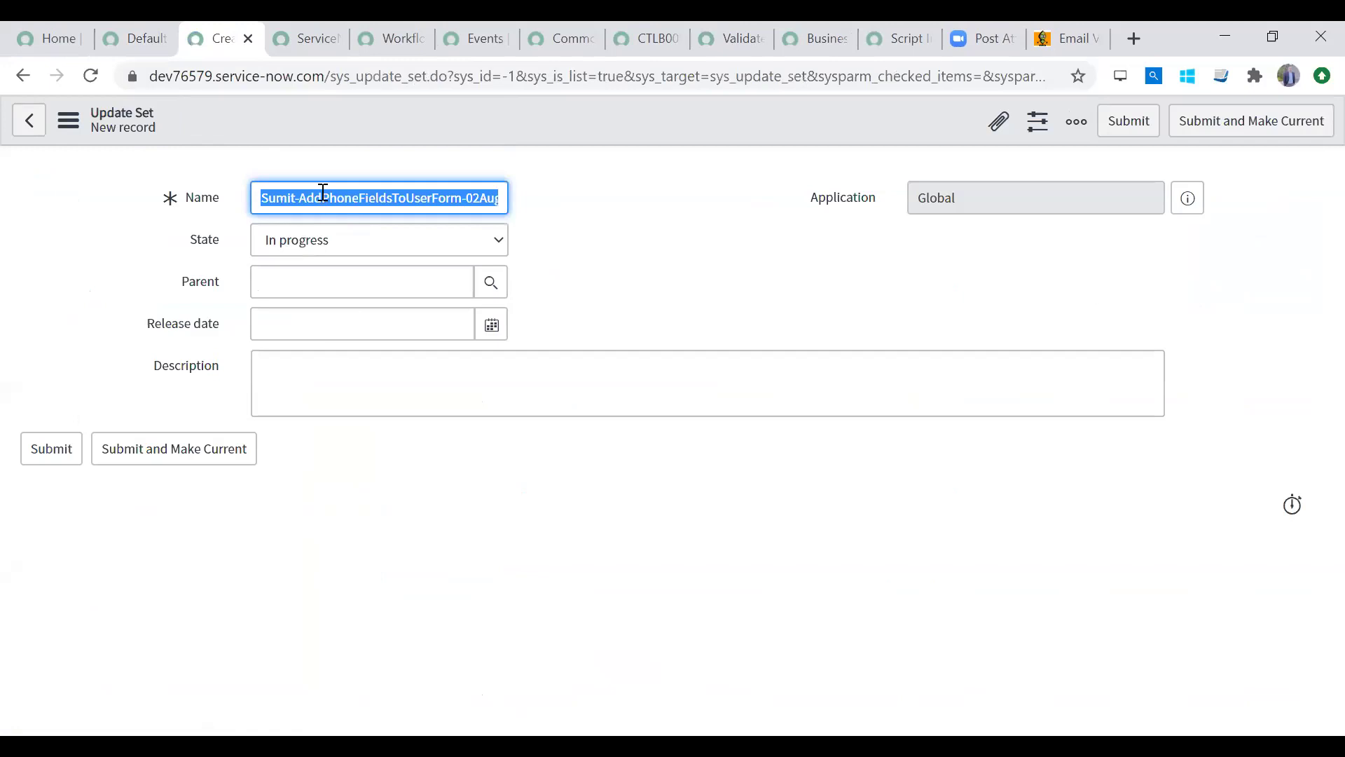
double_click(313, 194)
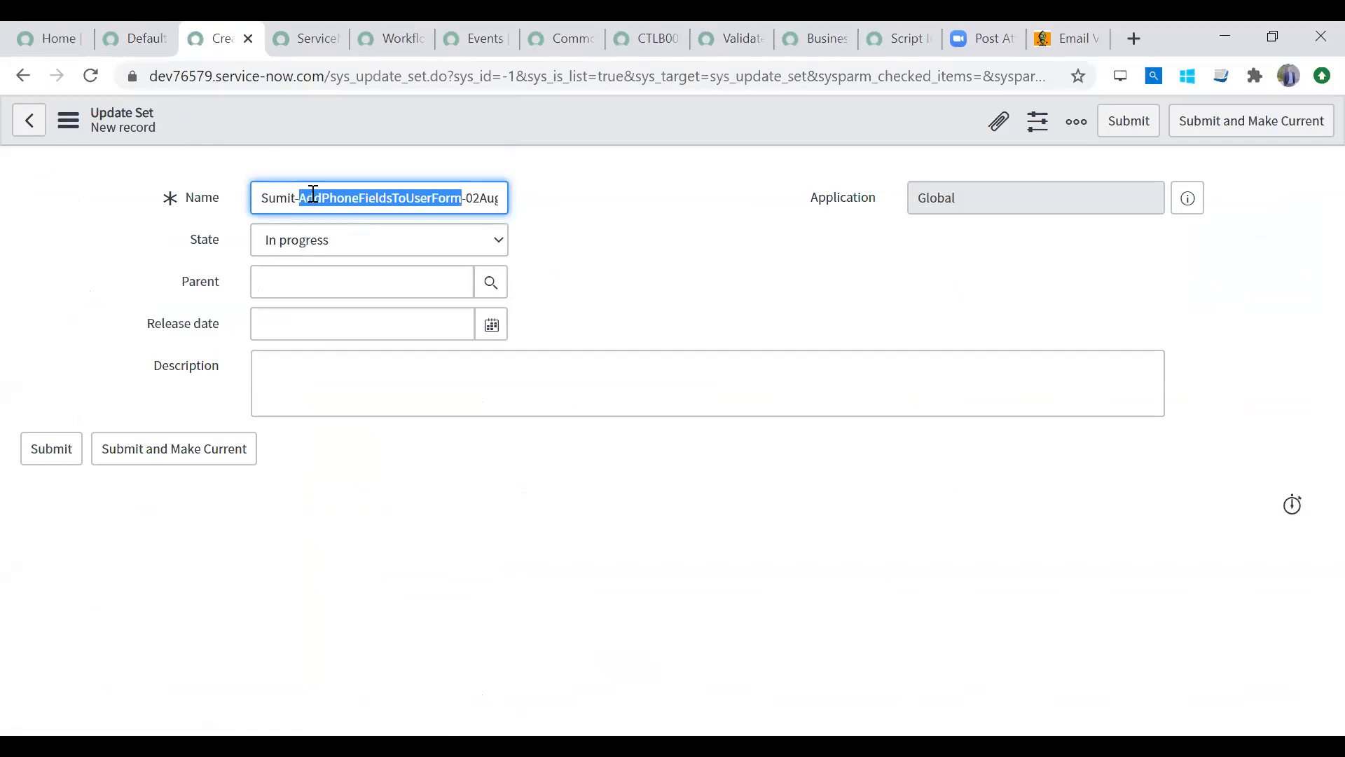
text(4cRequest)
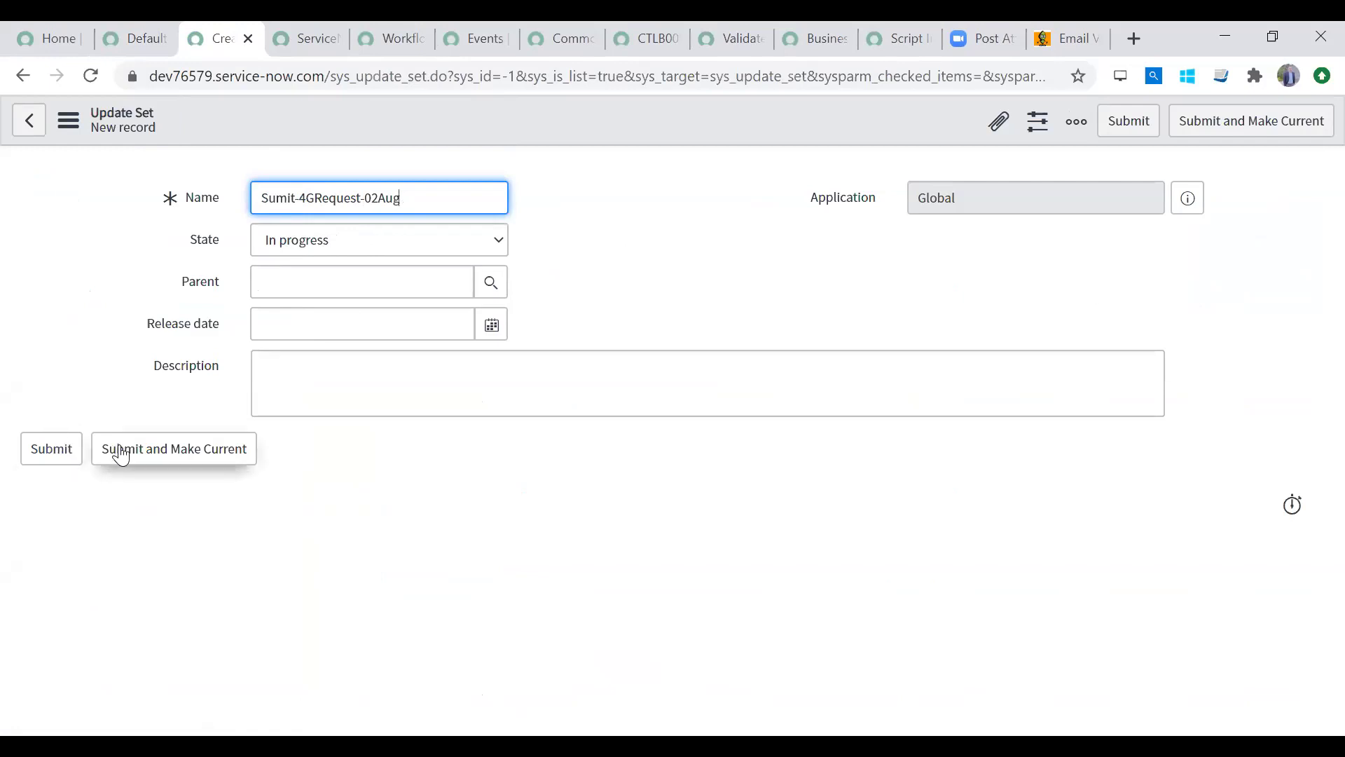
drag(436, 190, 123, 194)
key(BackSpace)
key(ctrl+z)
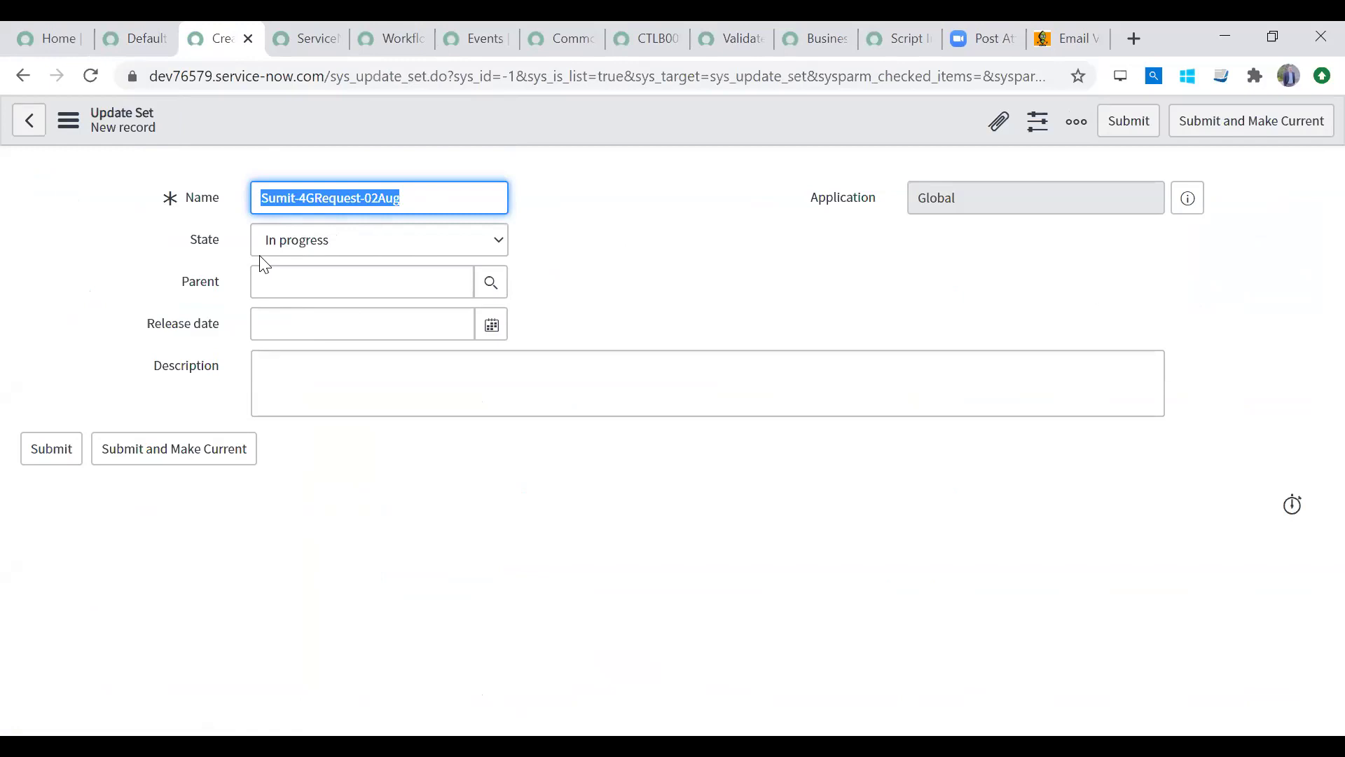
click(38, 447)
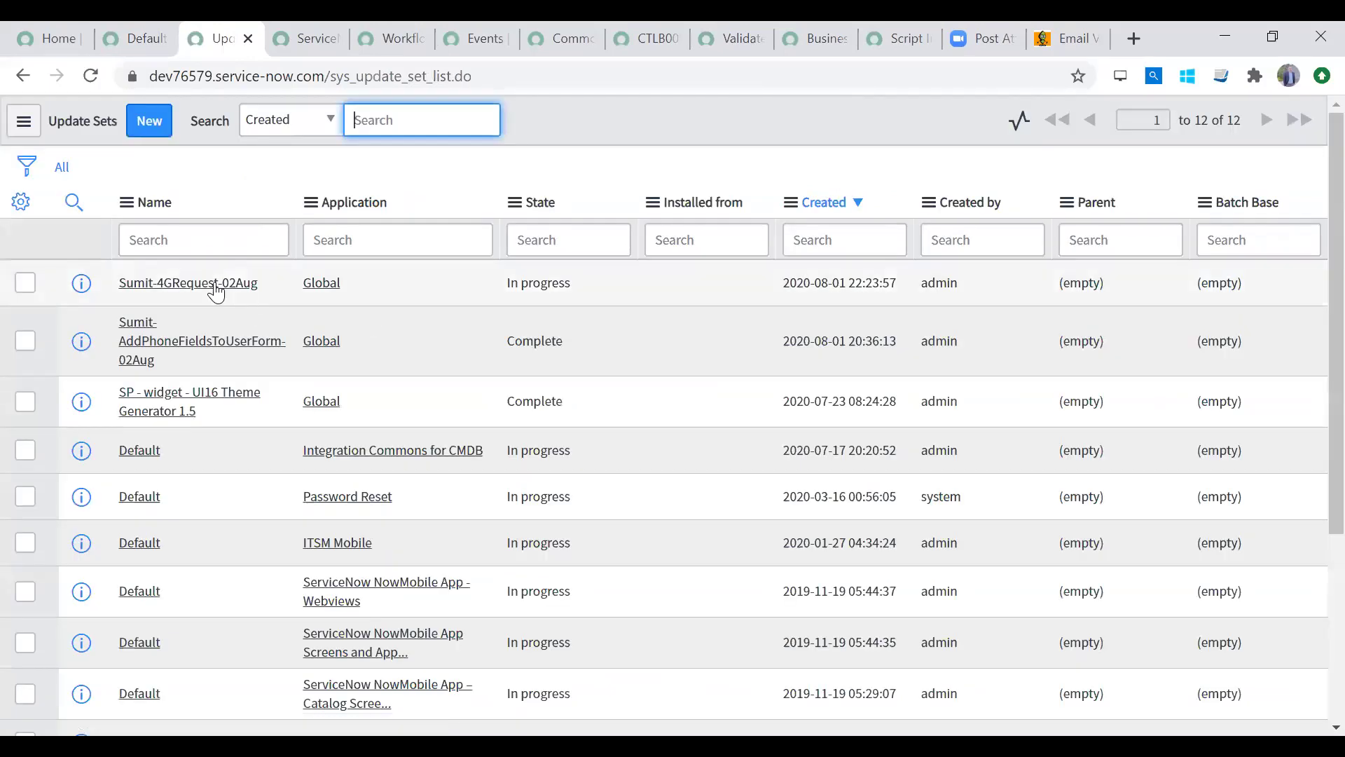
Step: Open the new empty update set, then open Default's newest customer update in a new tab
click(214, 285)
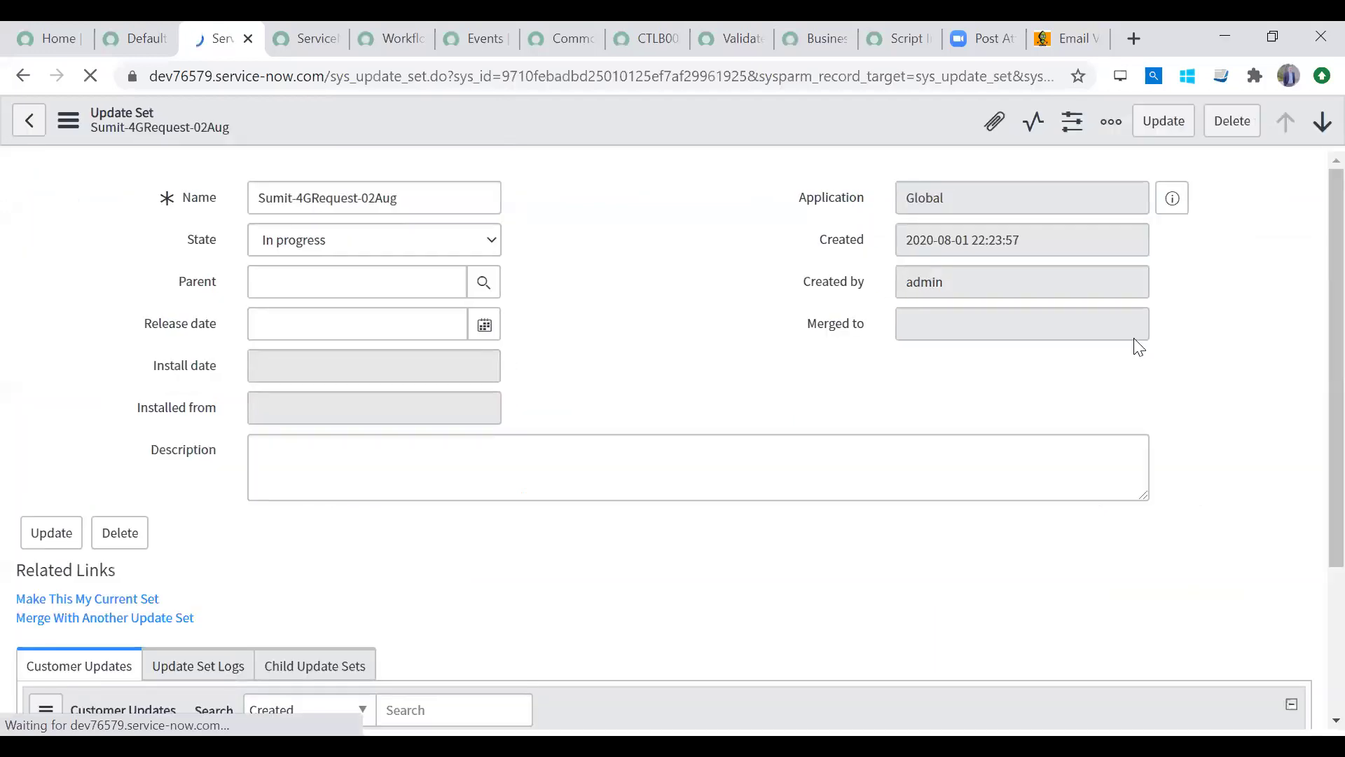
scroll(1313, 581, down, 3)
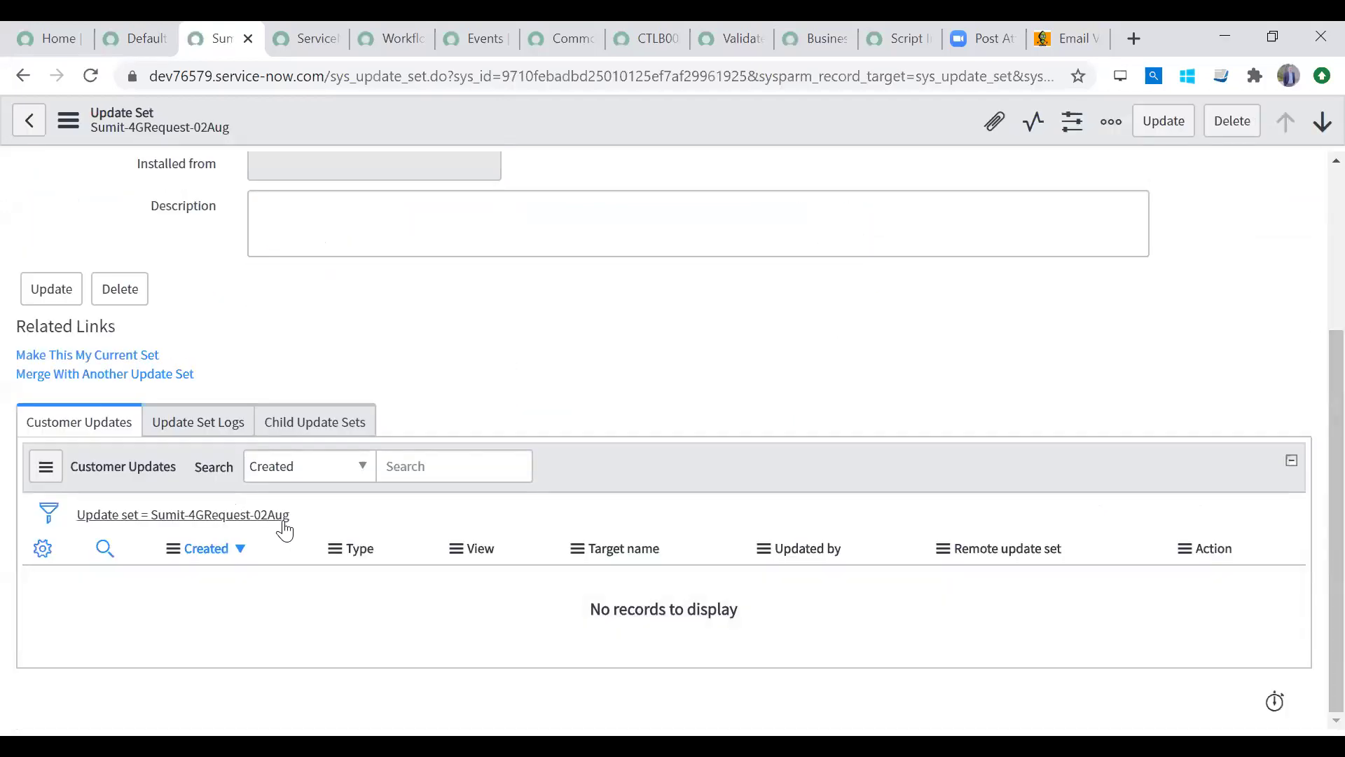
click(133, 27)
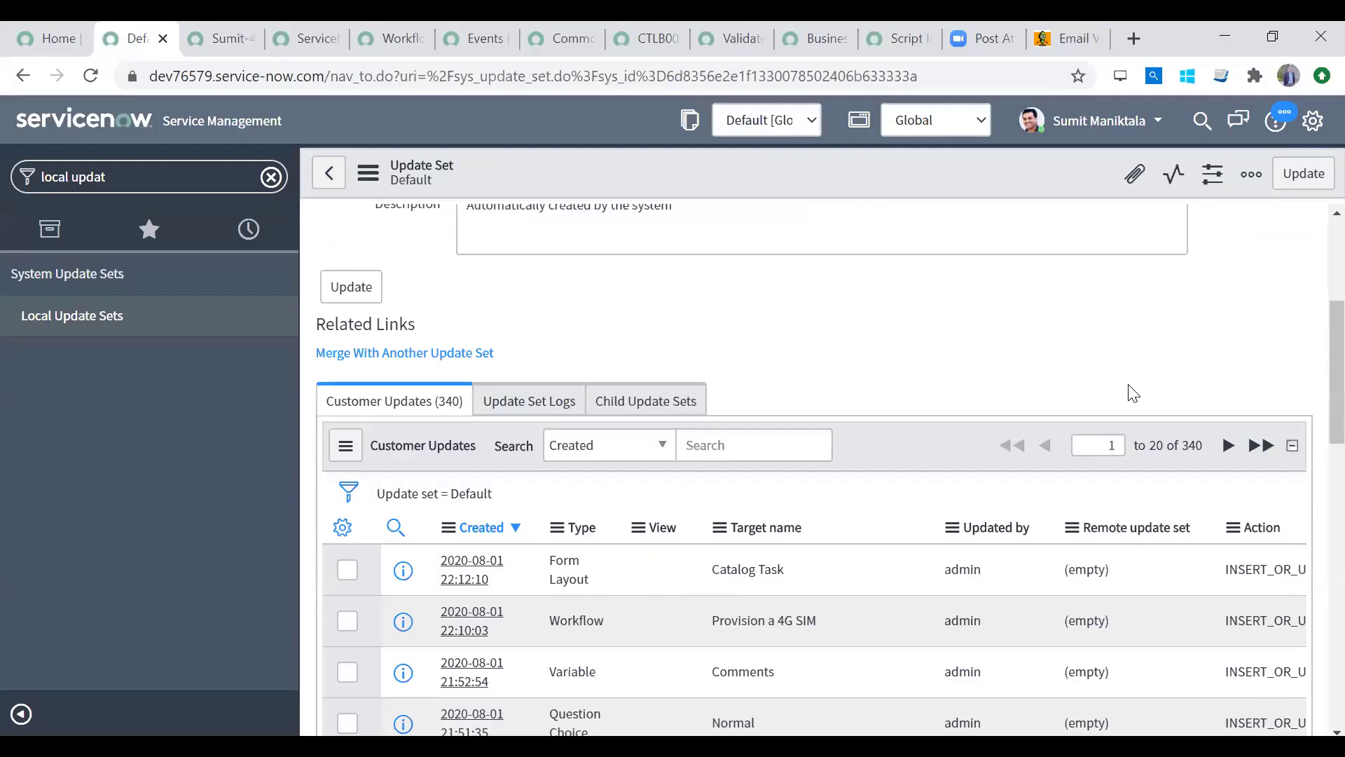
scroll(1310, 454, down, 3)
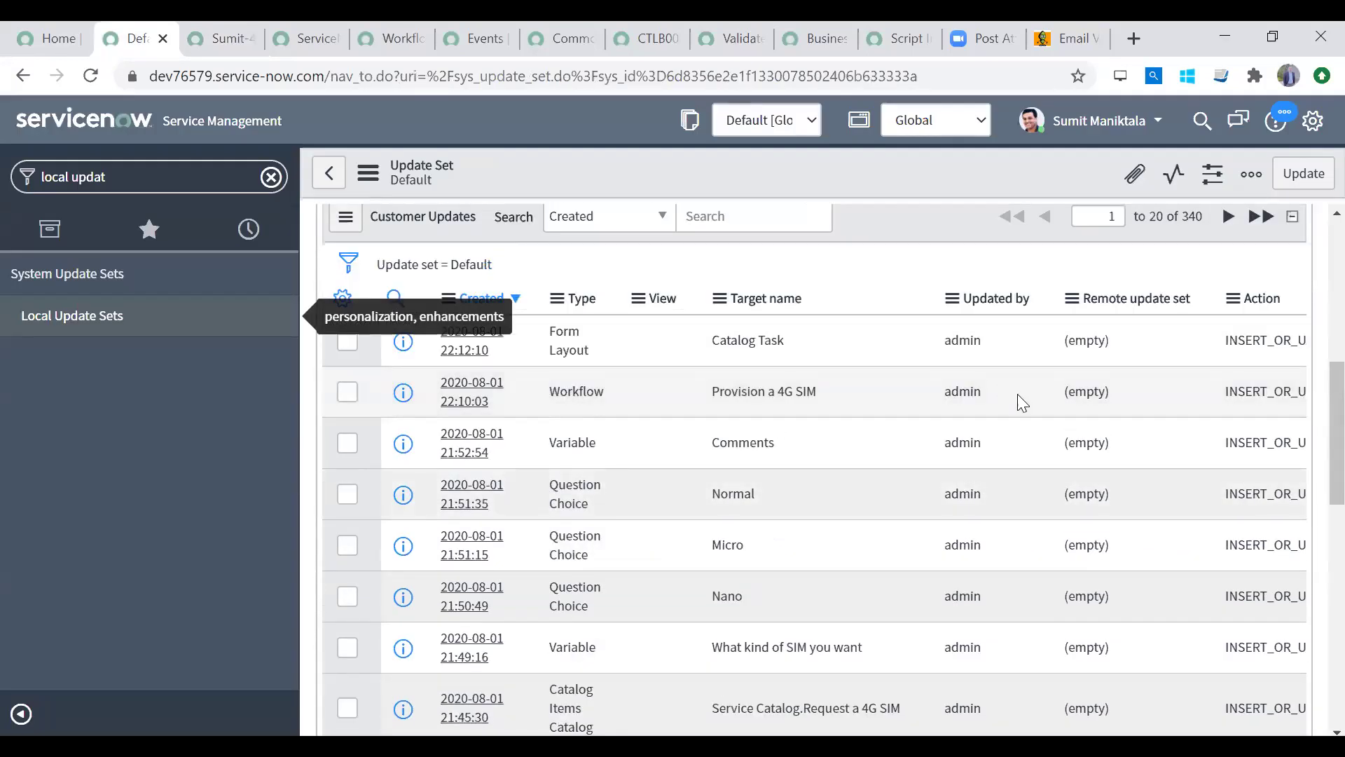
click(199, 43)
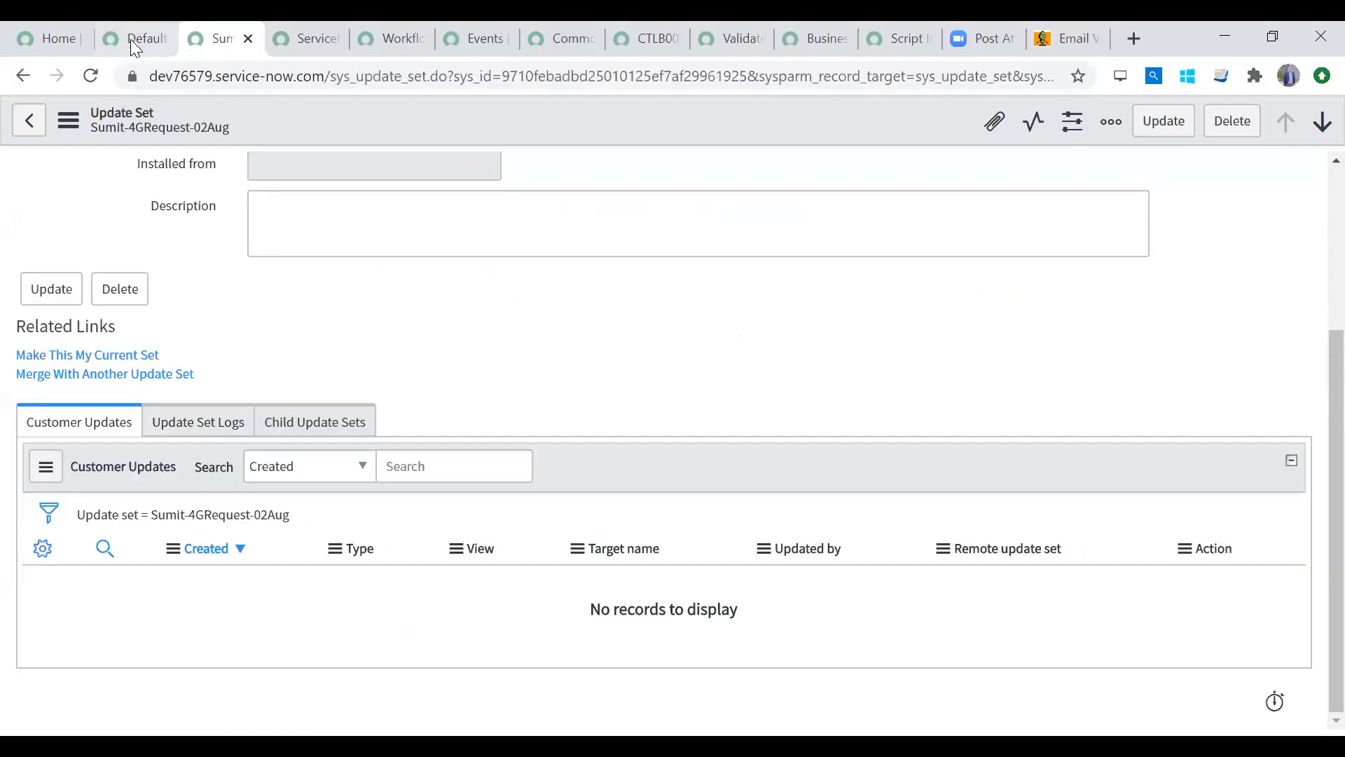
click(131, 41)
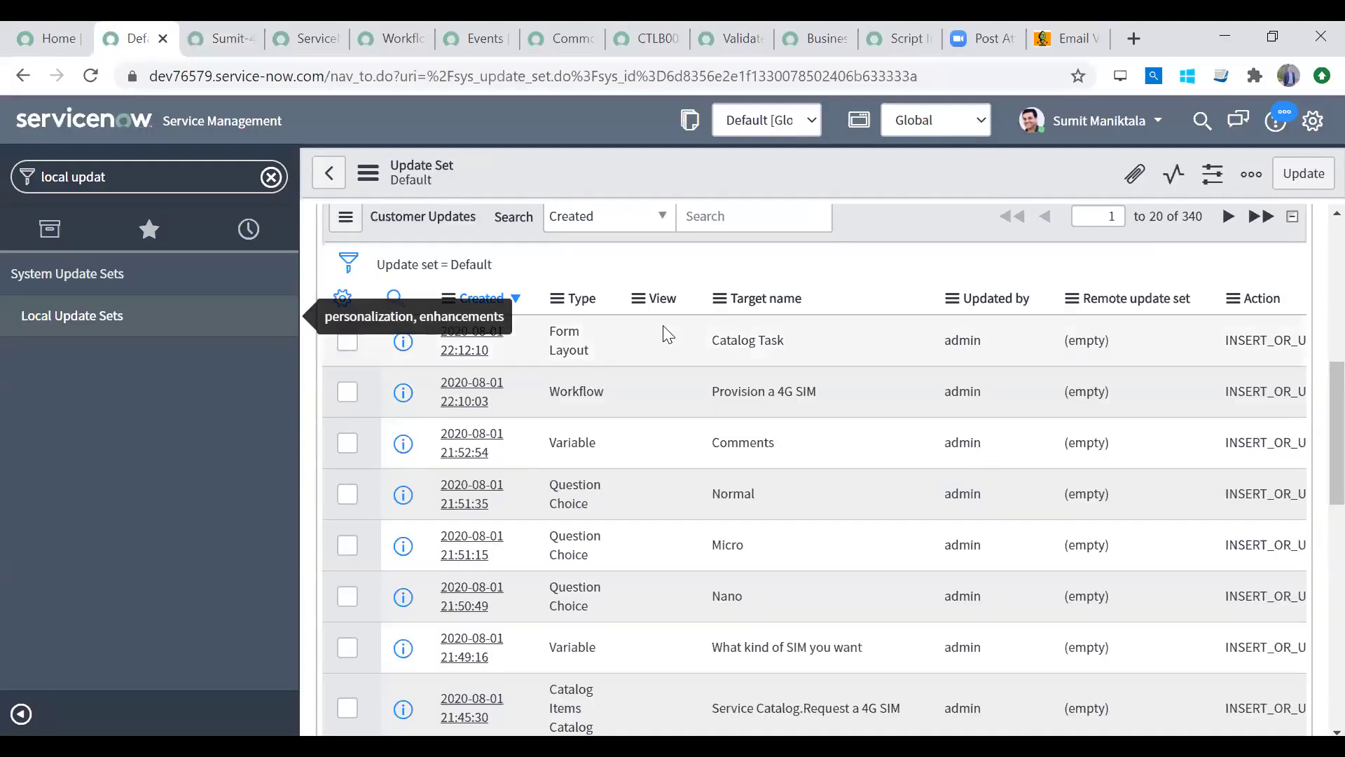
middle_click(455, 363)
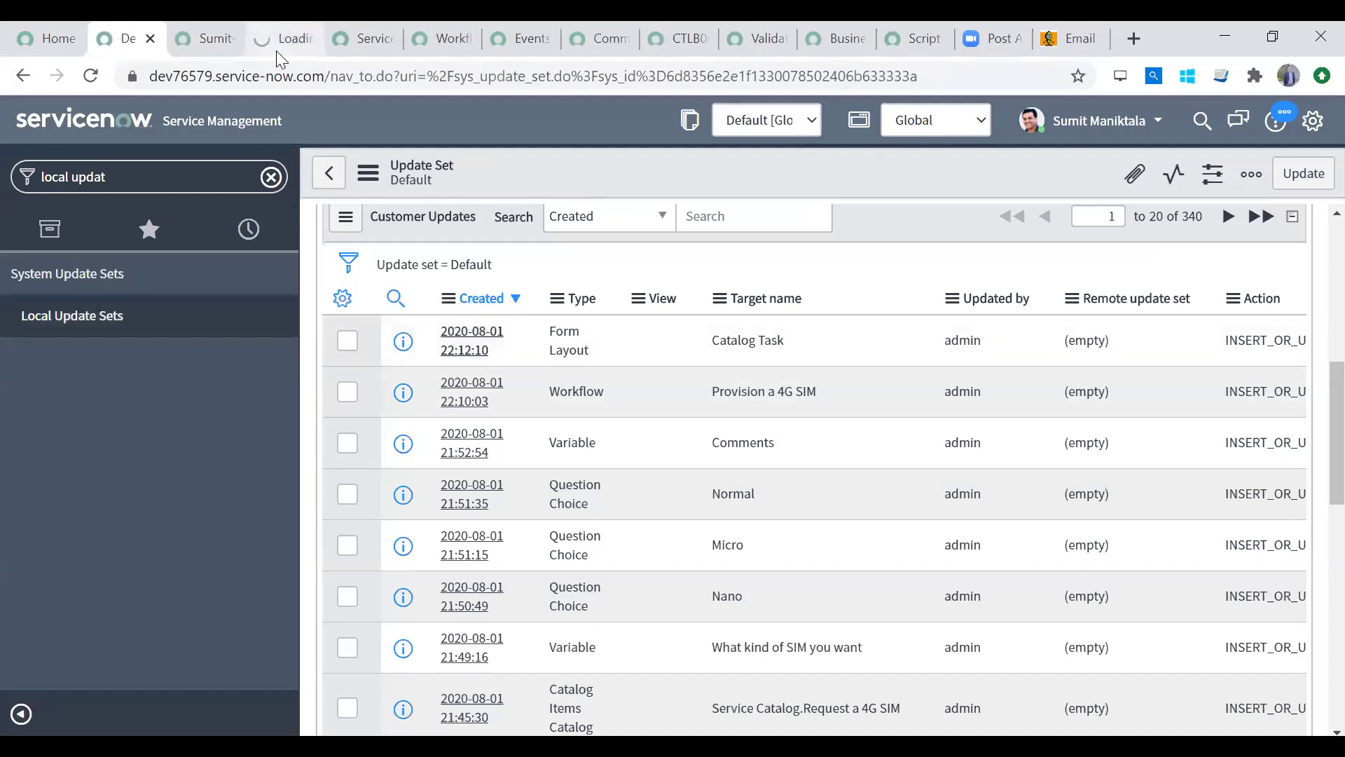
Step: Move the Catalog Task form layout customer update into the 4G request update set
click(276, 50)
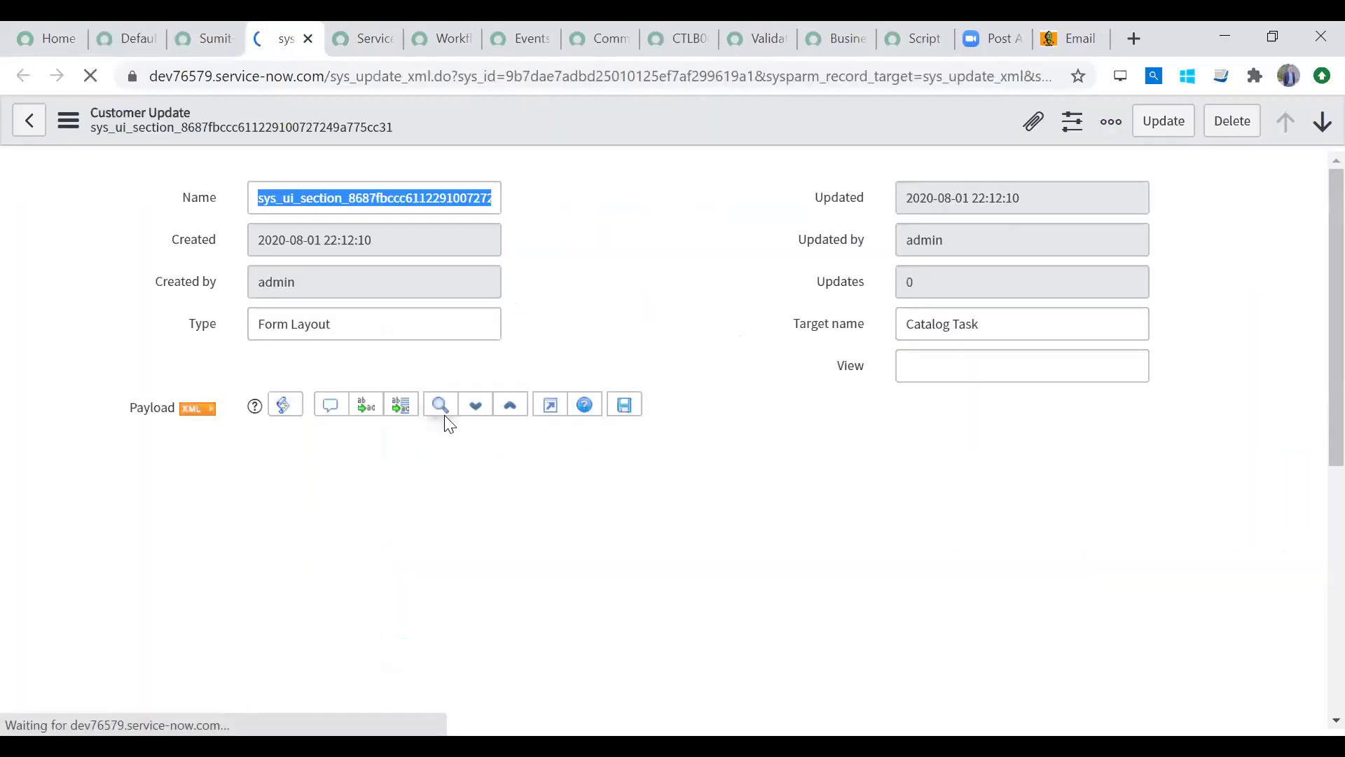
scroll(1310, 535, down, 7)
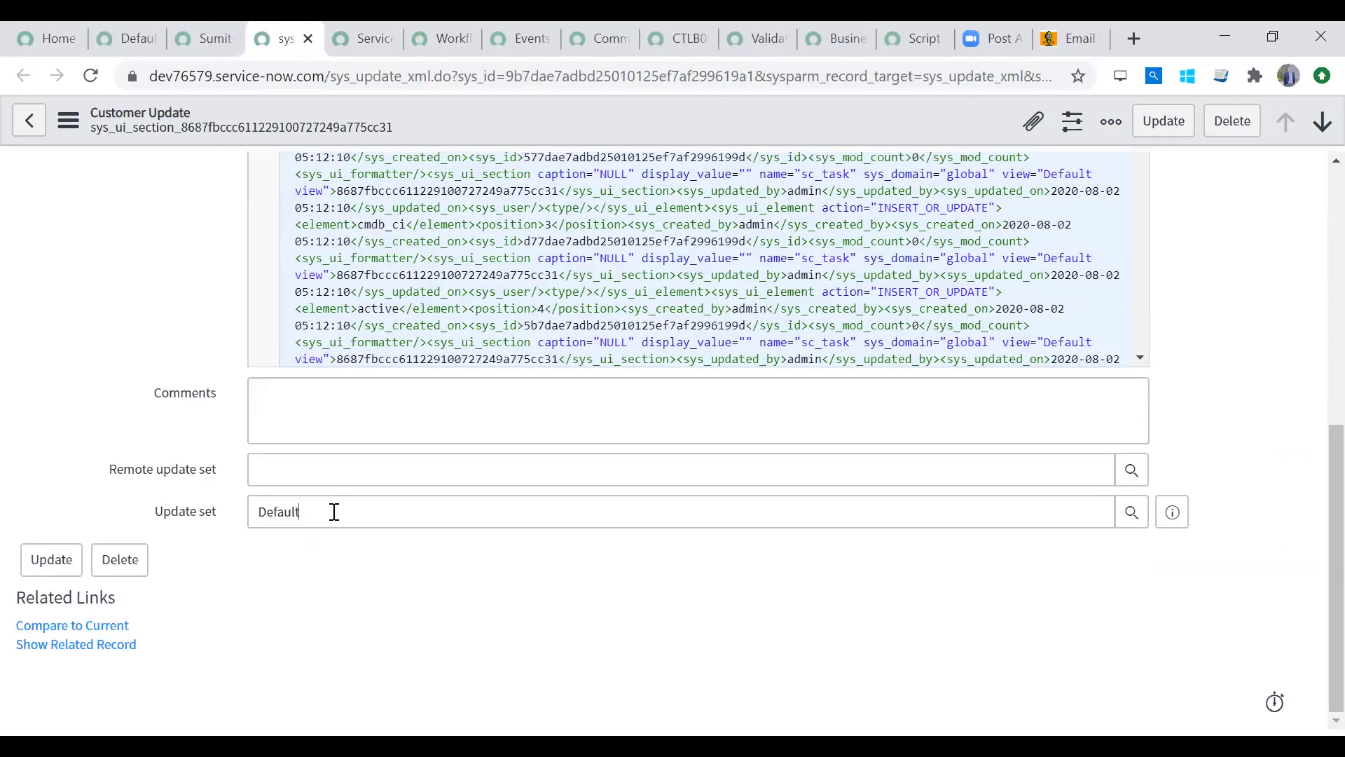
double_click(334, 512)
key(BackSpace)
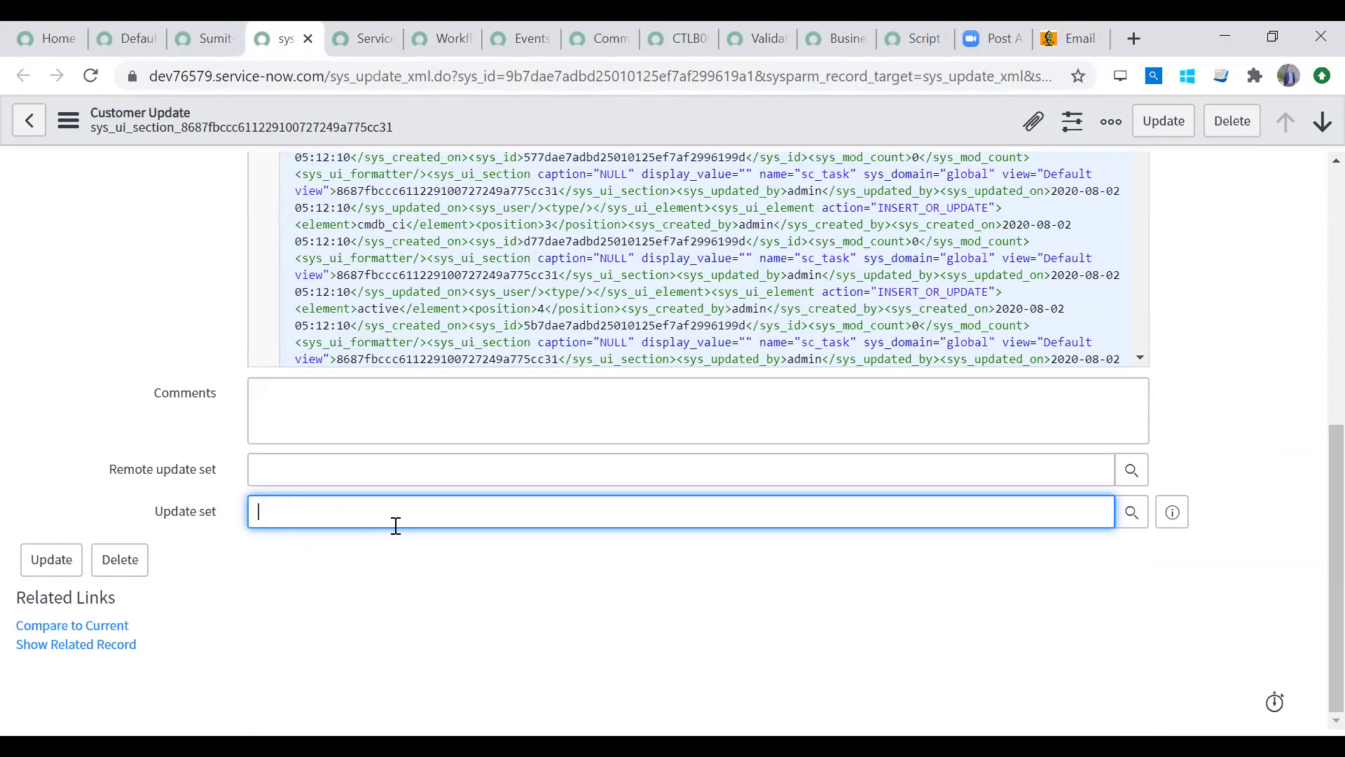
text(Sumit-4GRequest-02Aug)
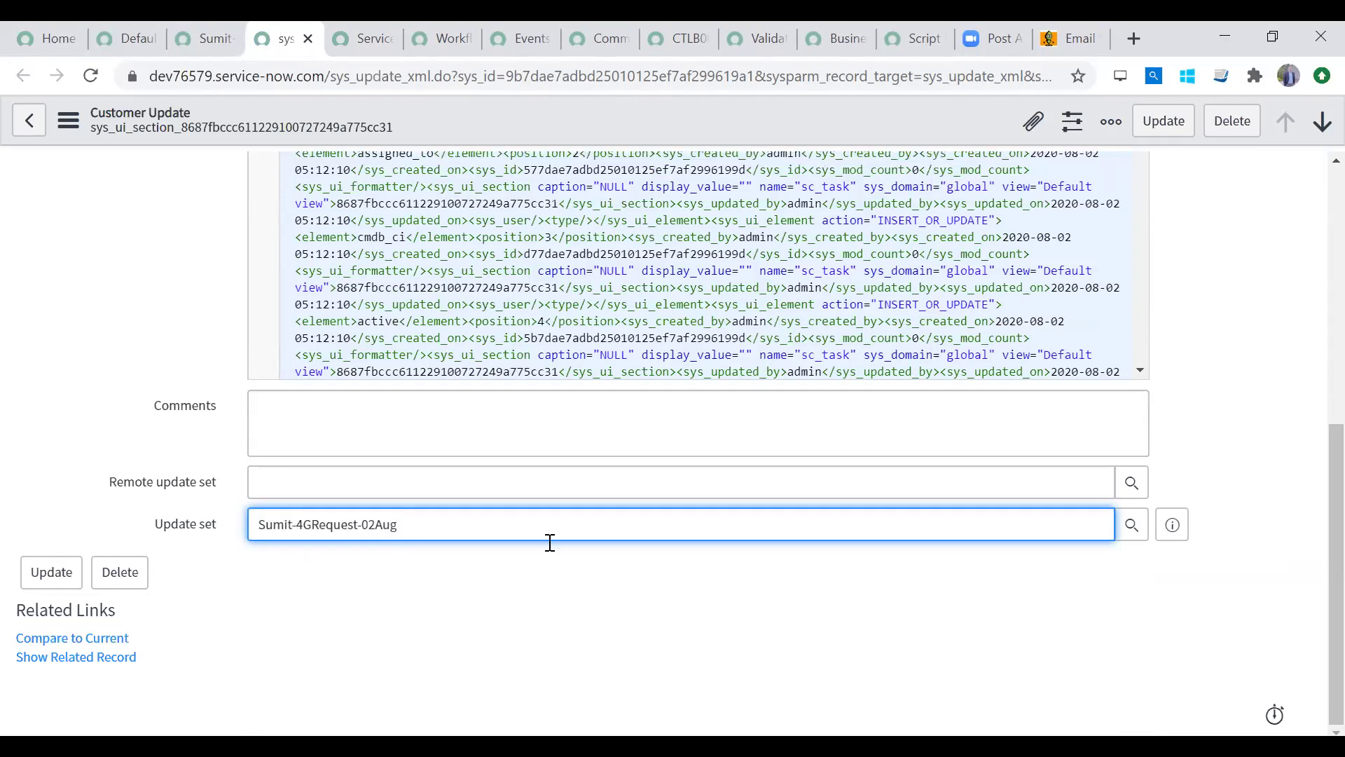
key(Tab)
click(424, 519)
click(67, 572)
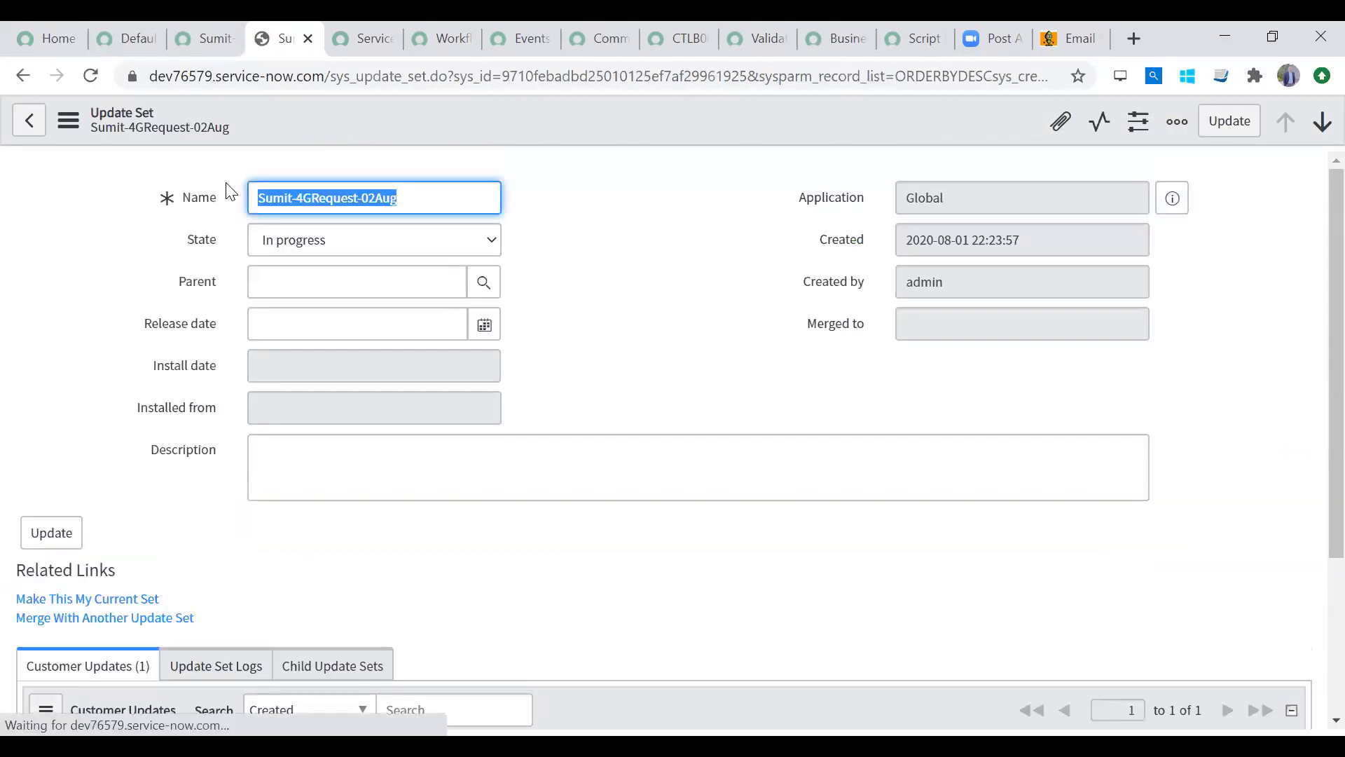
Step: Compare the 4G request update set (1 update) with the Default set (340)
scroll(1310, 379, down, 4)
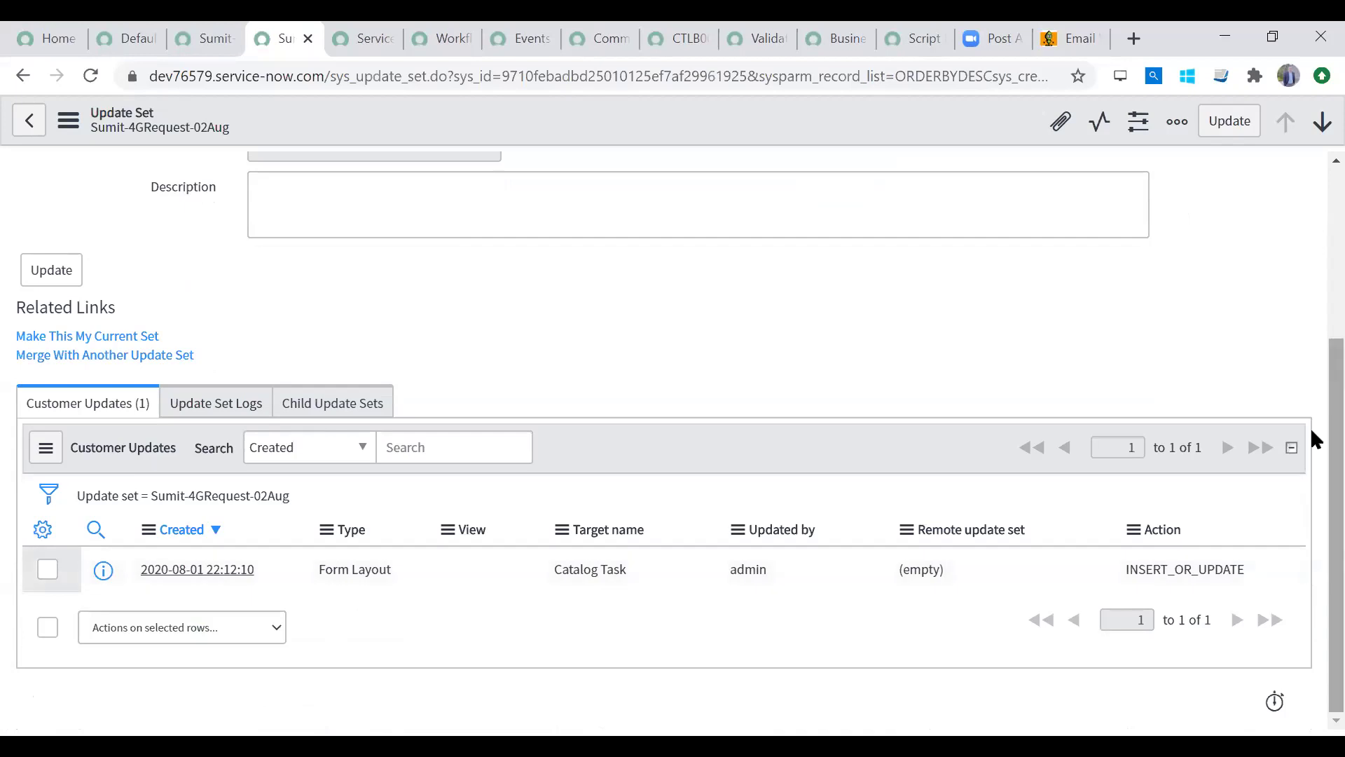
scroll(1313, 198, up, 4)
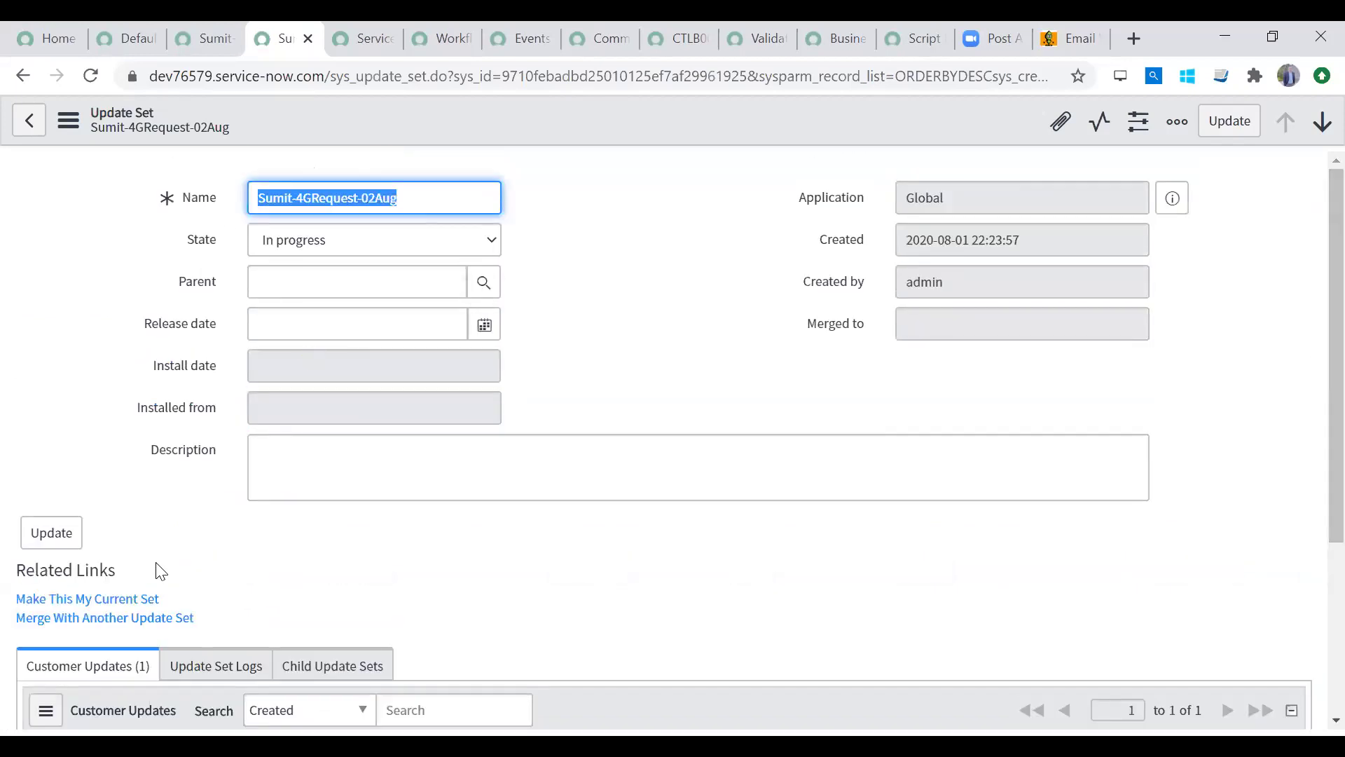
click(202, 39)
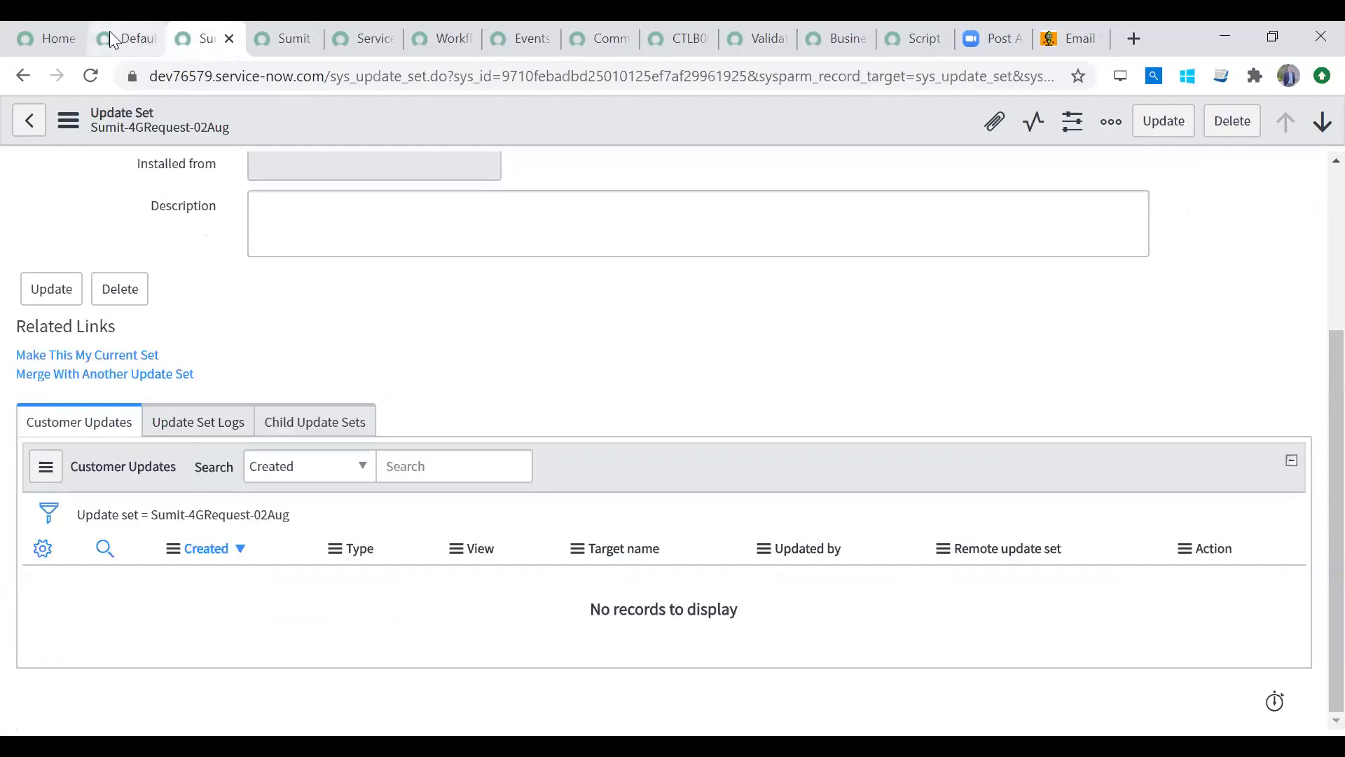
click(116, 38)
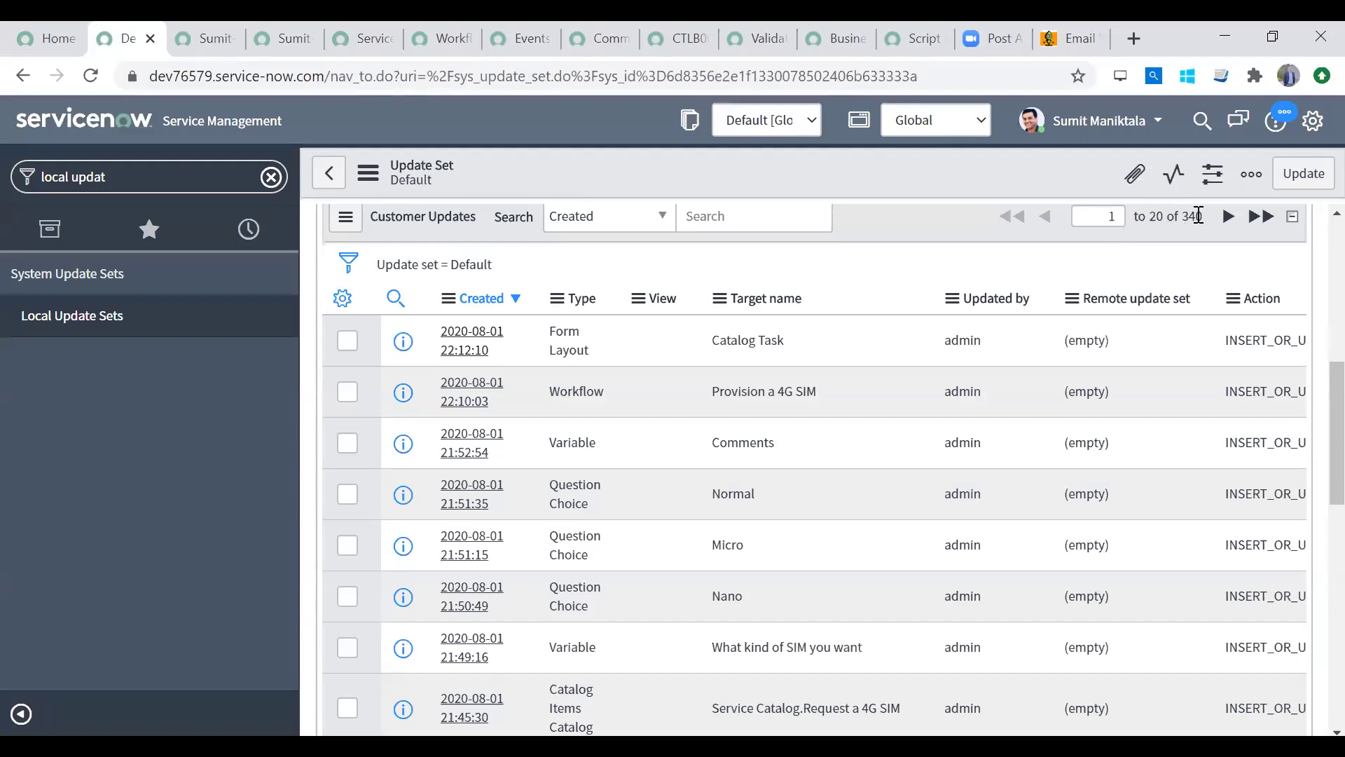
drag(1189, 217, 1208, 223)
click(830, 255)
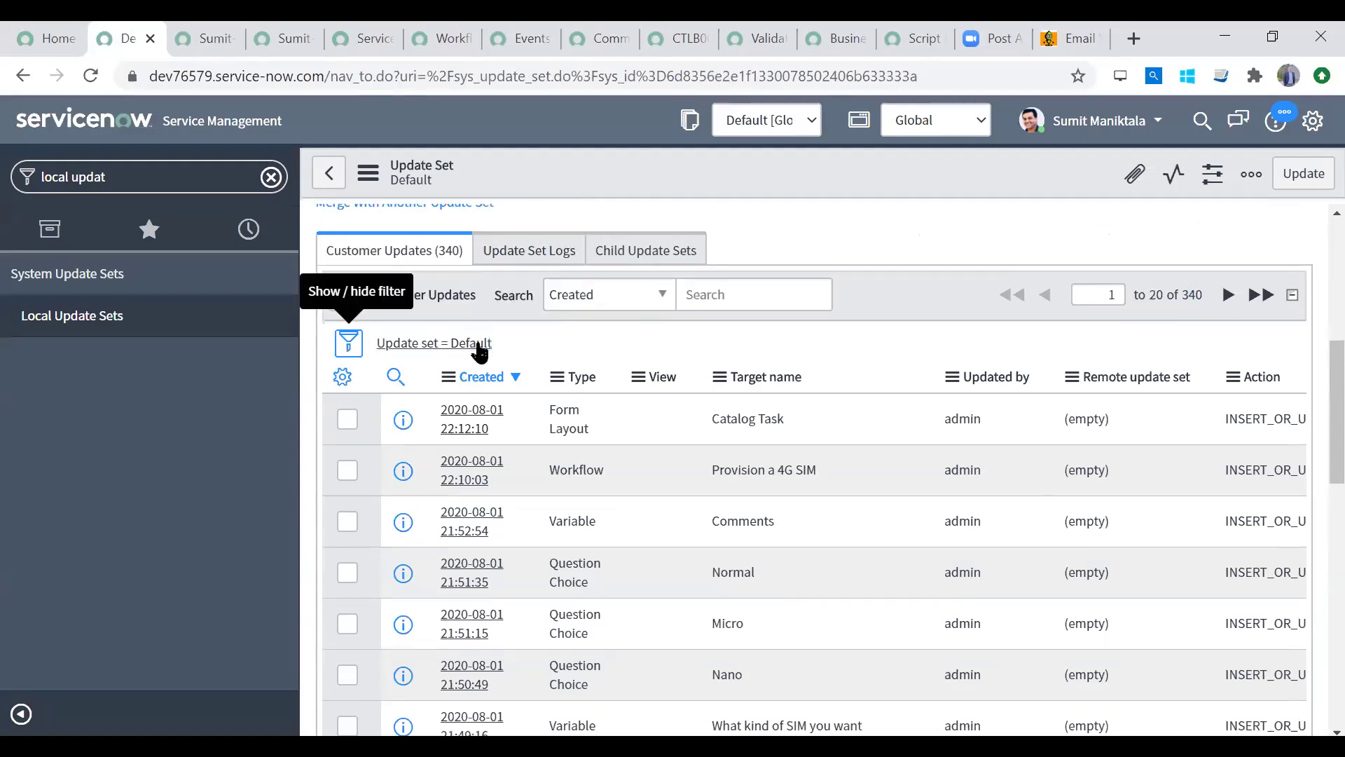
Step: Refresh Default's Customer Updates to 339 and open the 'Update set = Default' list in a new window
click(475, 348)
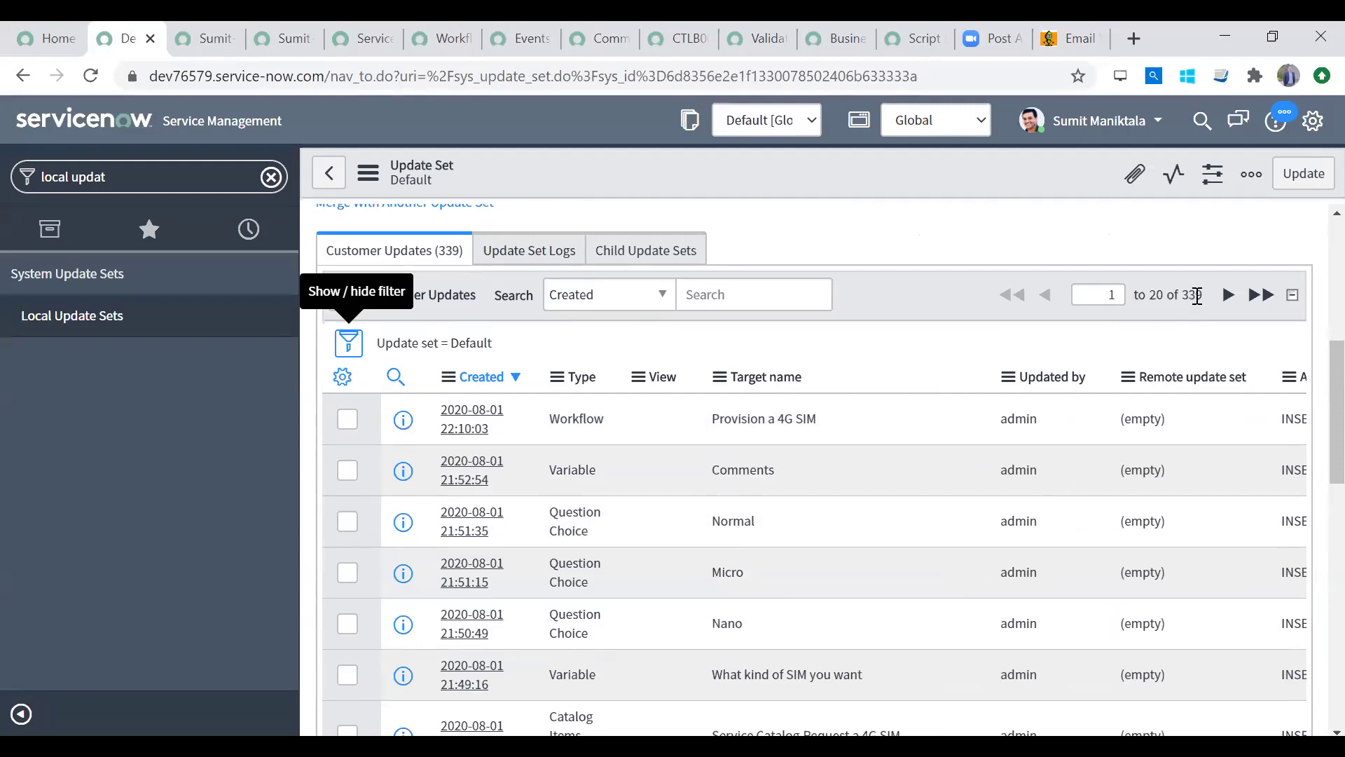
scroll(1310, 420, down, 5)
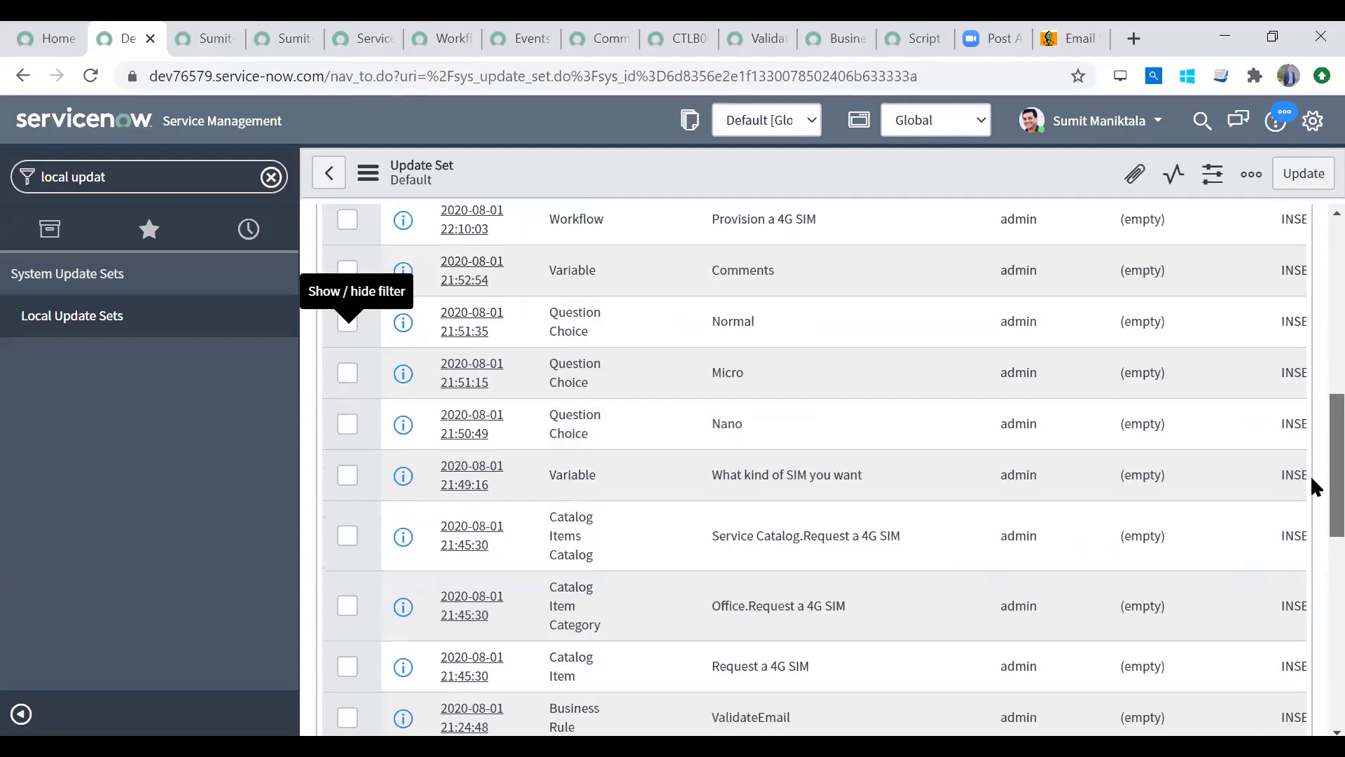
scroll(1312, 547, down, 3)
scroll(1312, 490, up, 10)
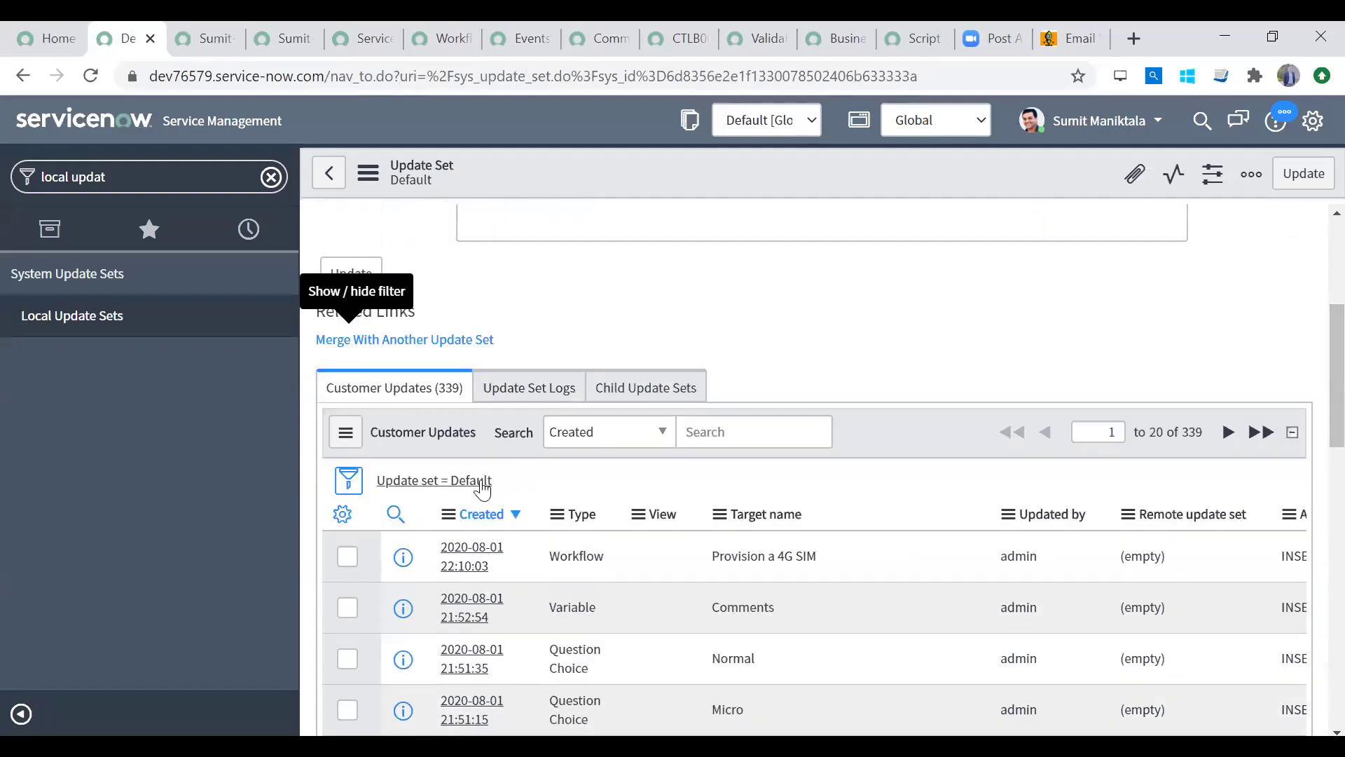
right_click(482, 488)
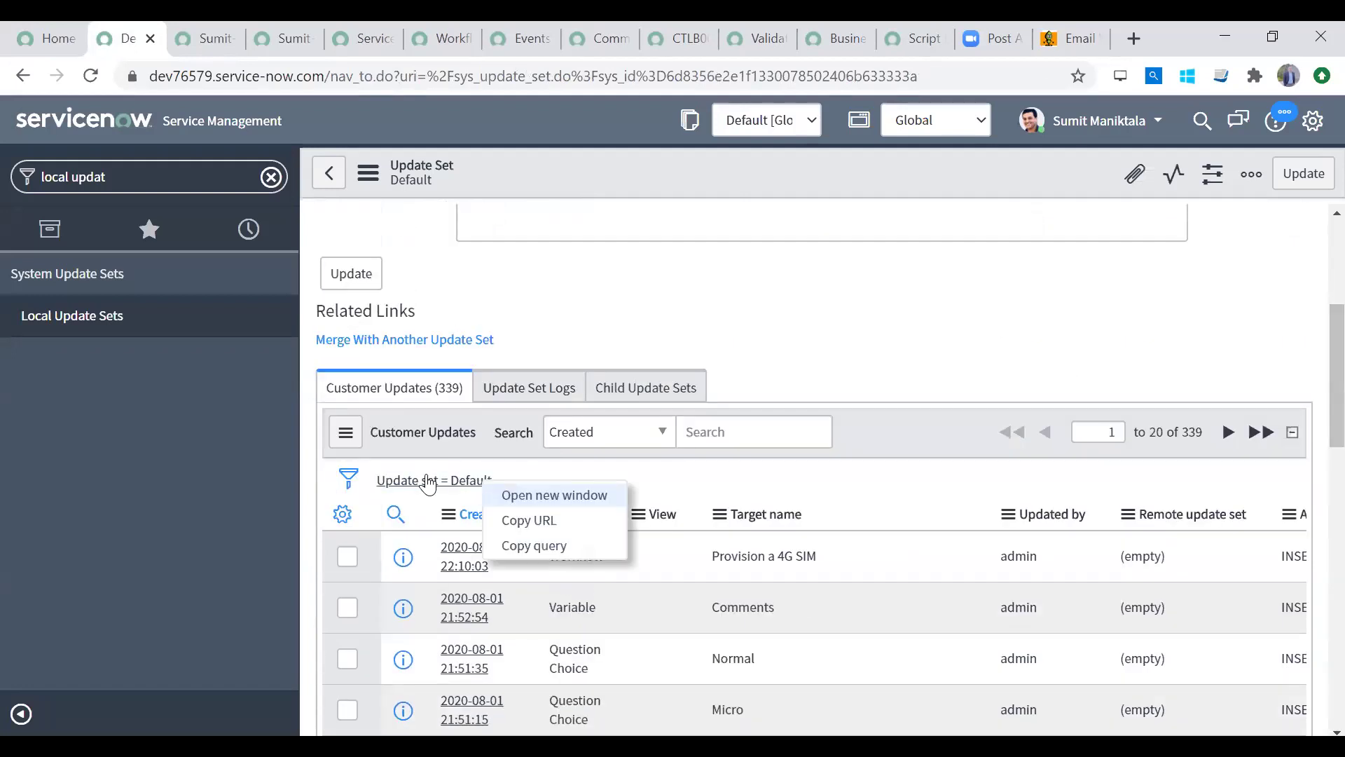
click(554, 495)
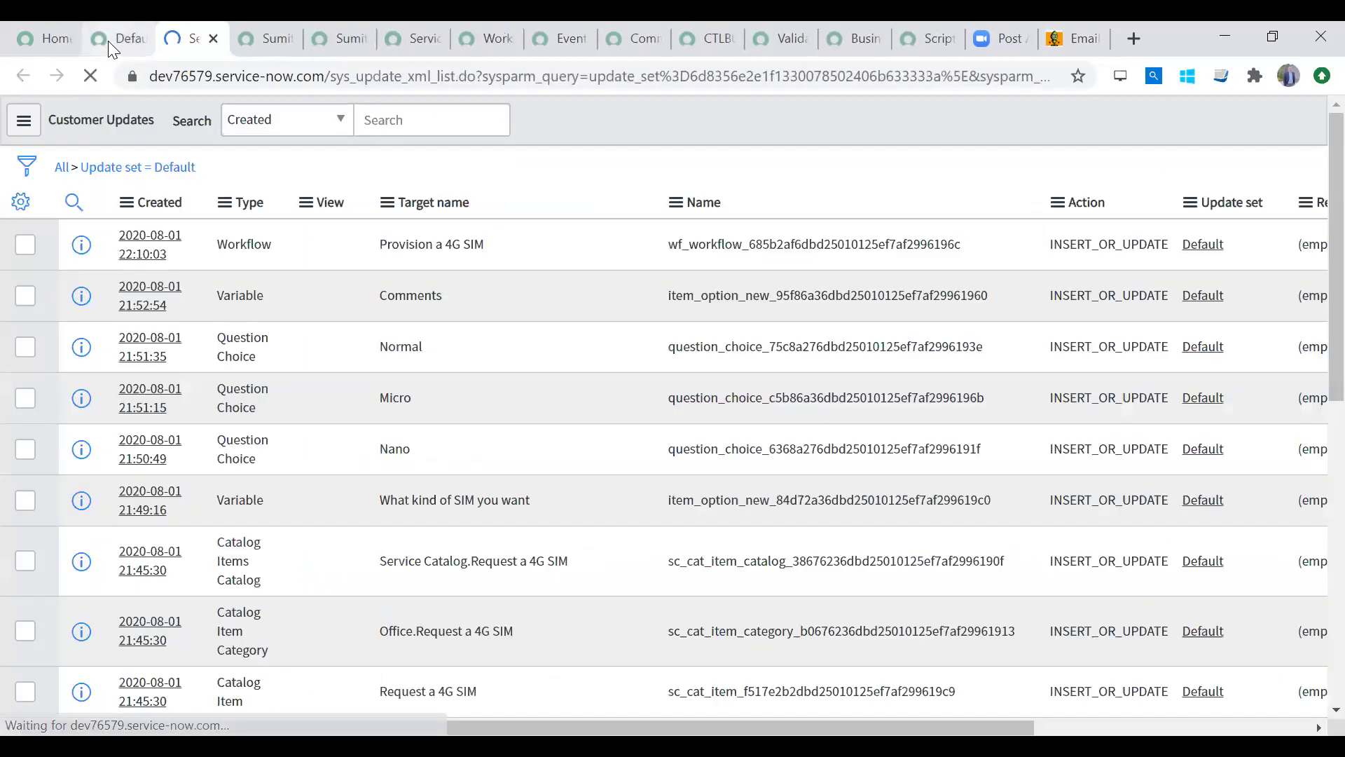
click(108, 41)
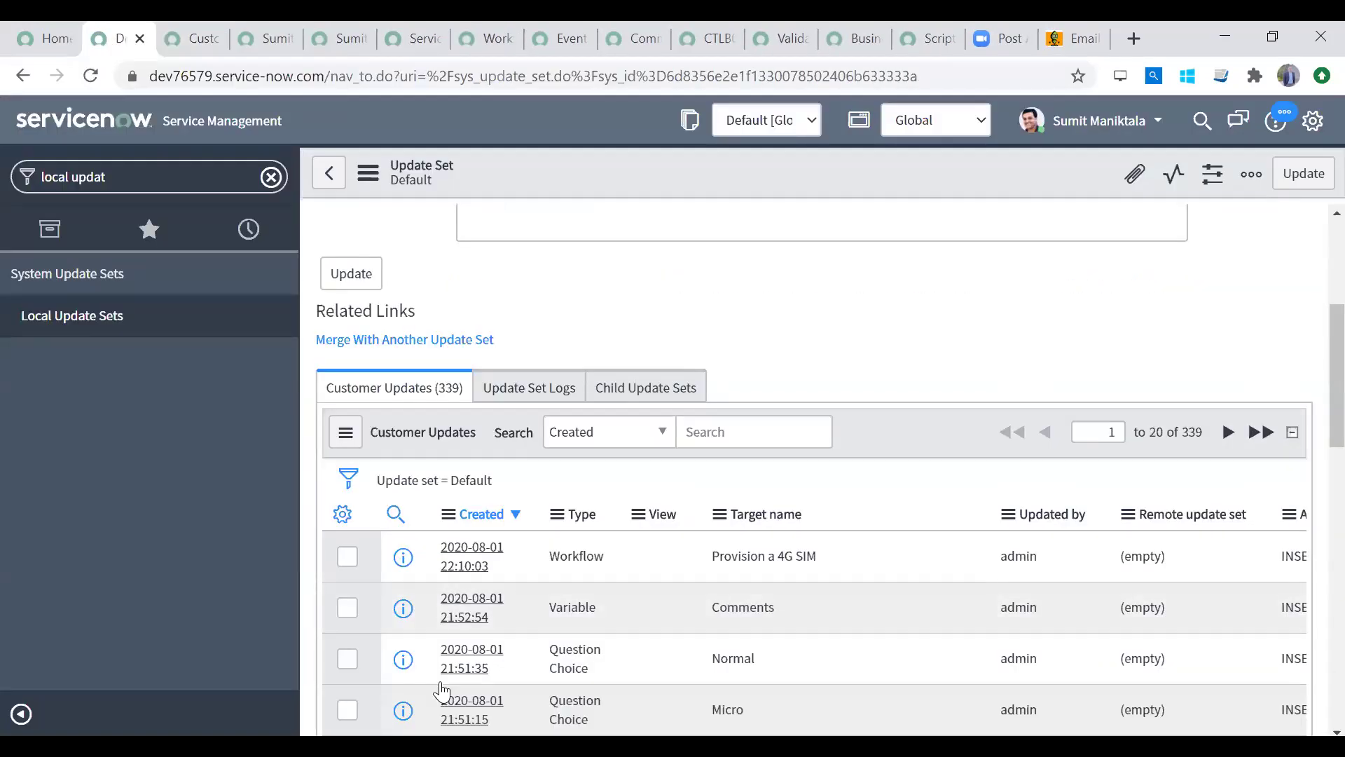
click(176, 37)
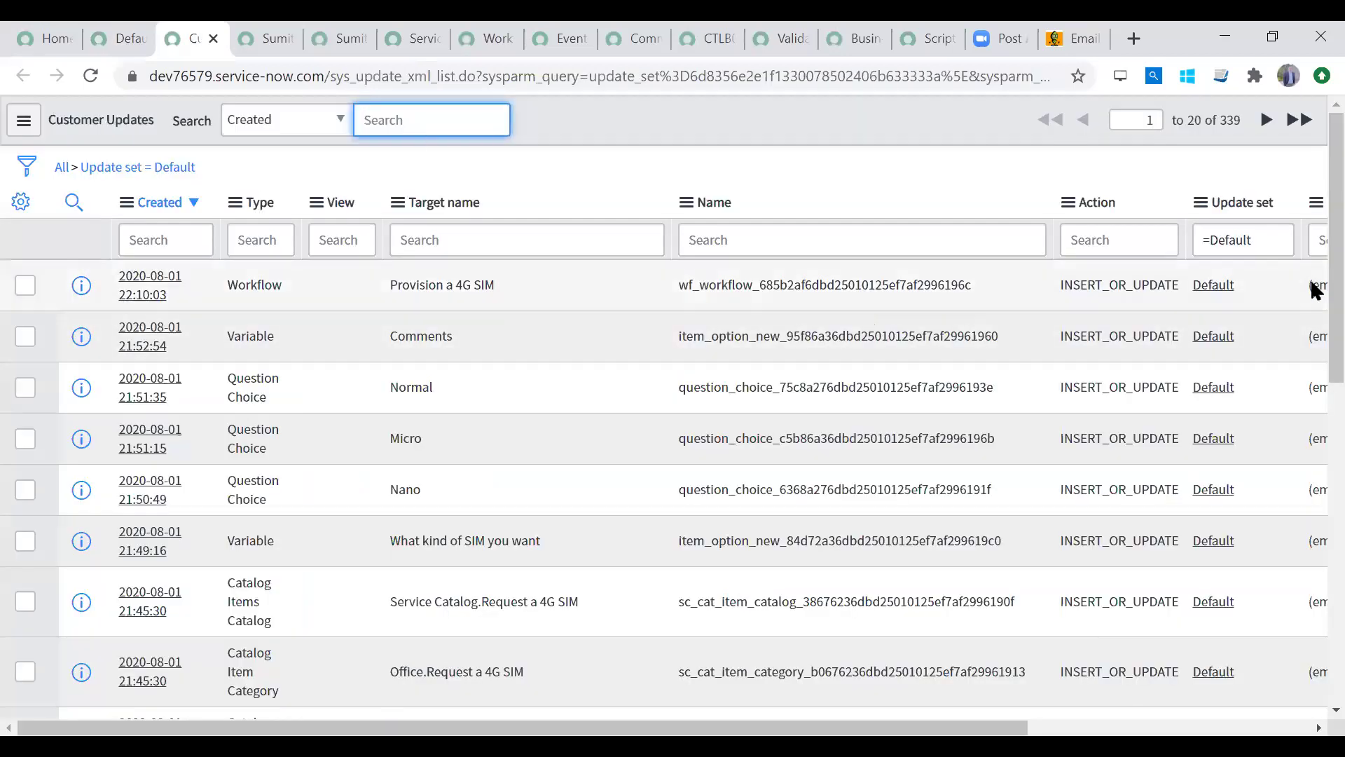
click(1254, 273)
click(122, 39)
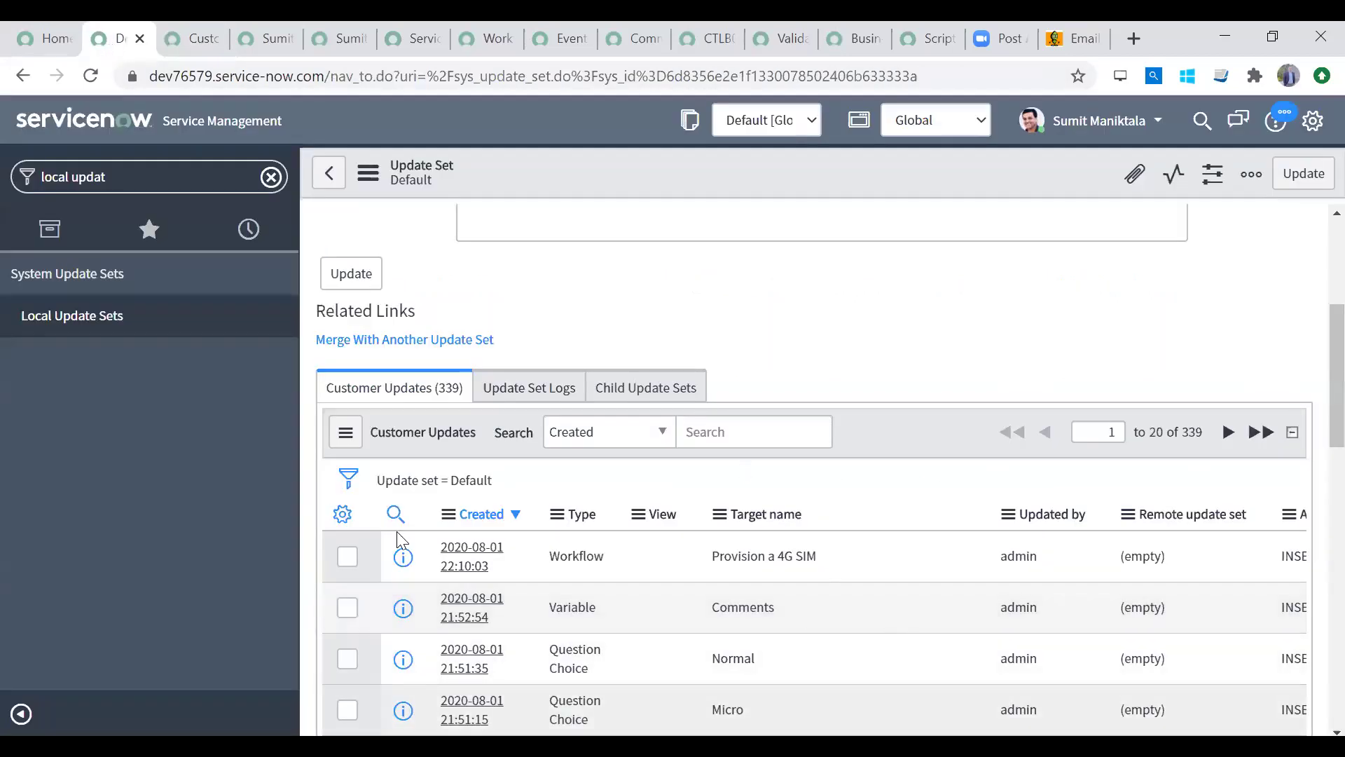
click(344, 516)
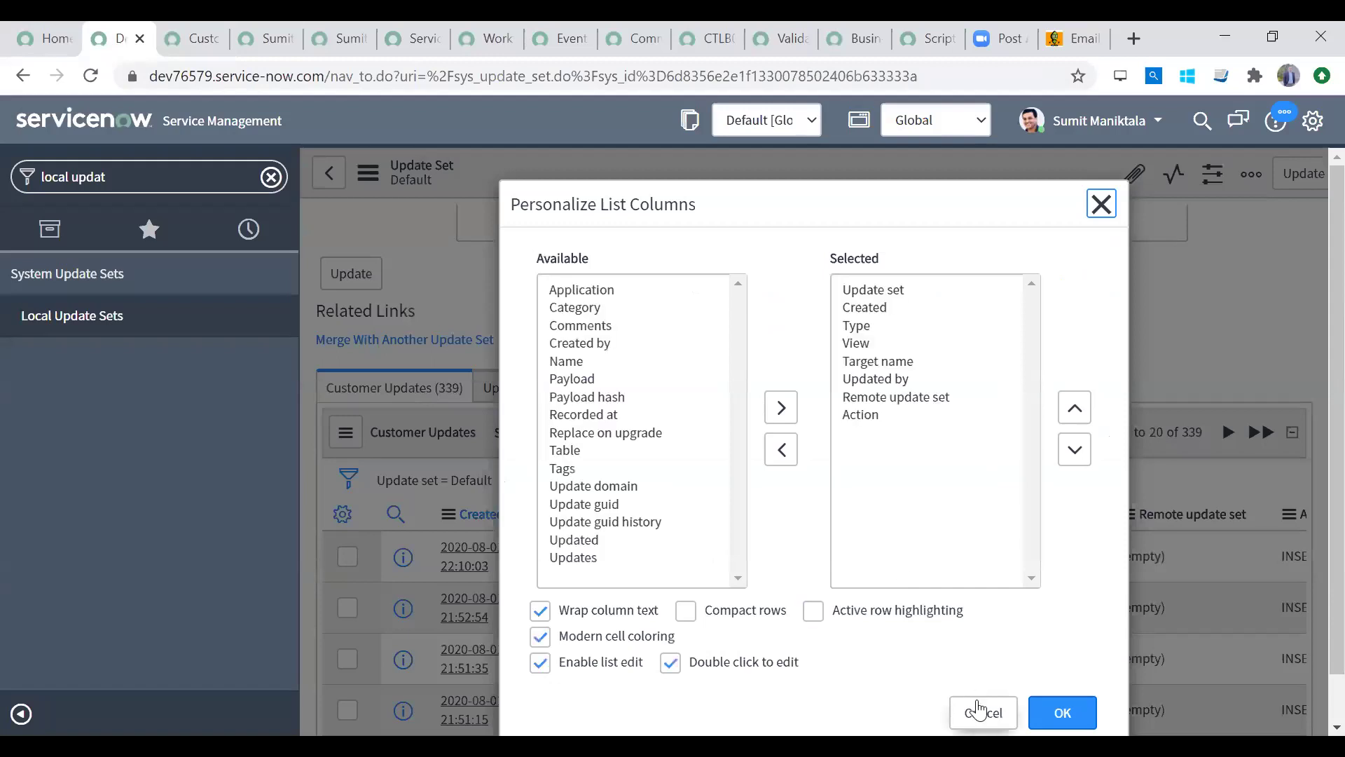
click(980, 710)
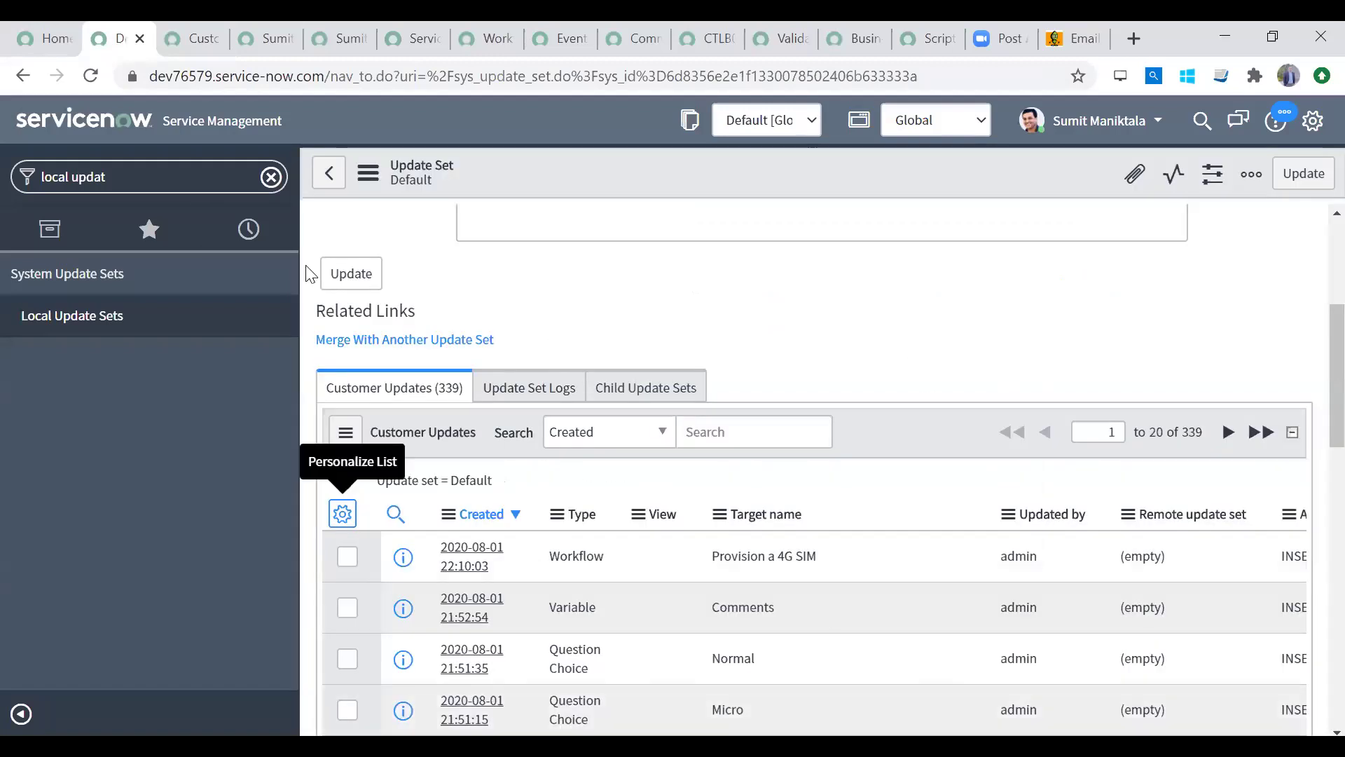
click(192, 38)
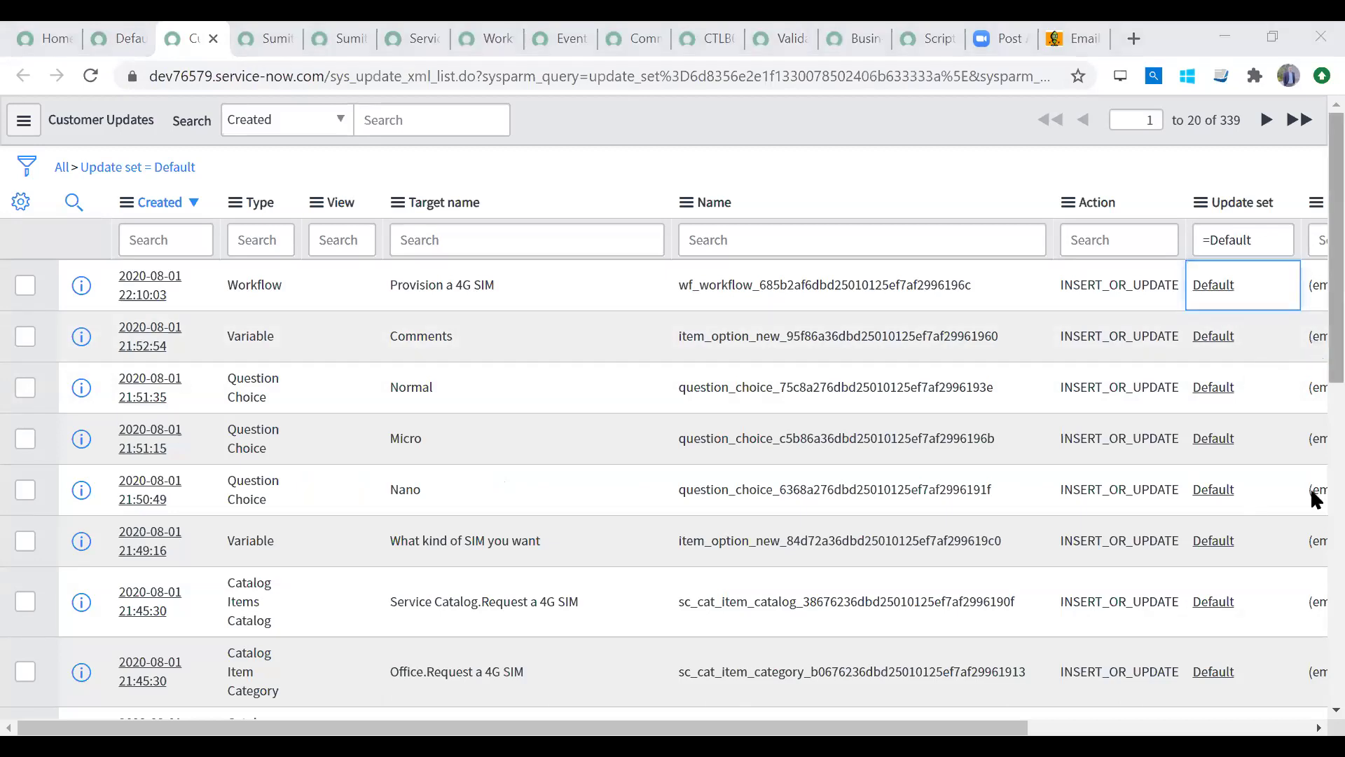
scroll(1310, 489, down, 5)
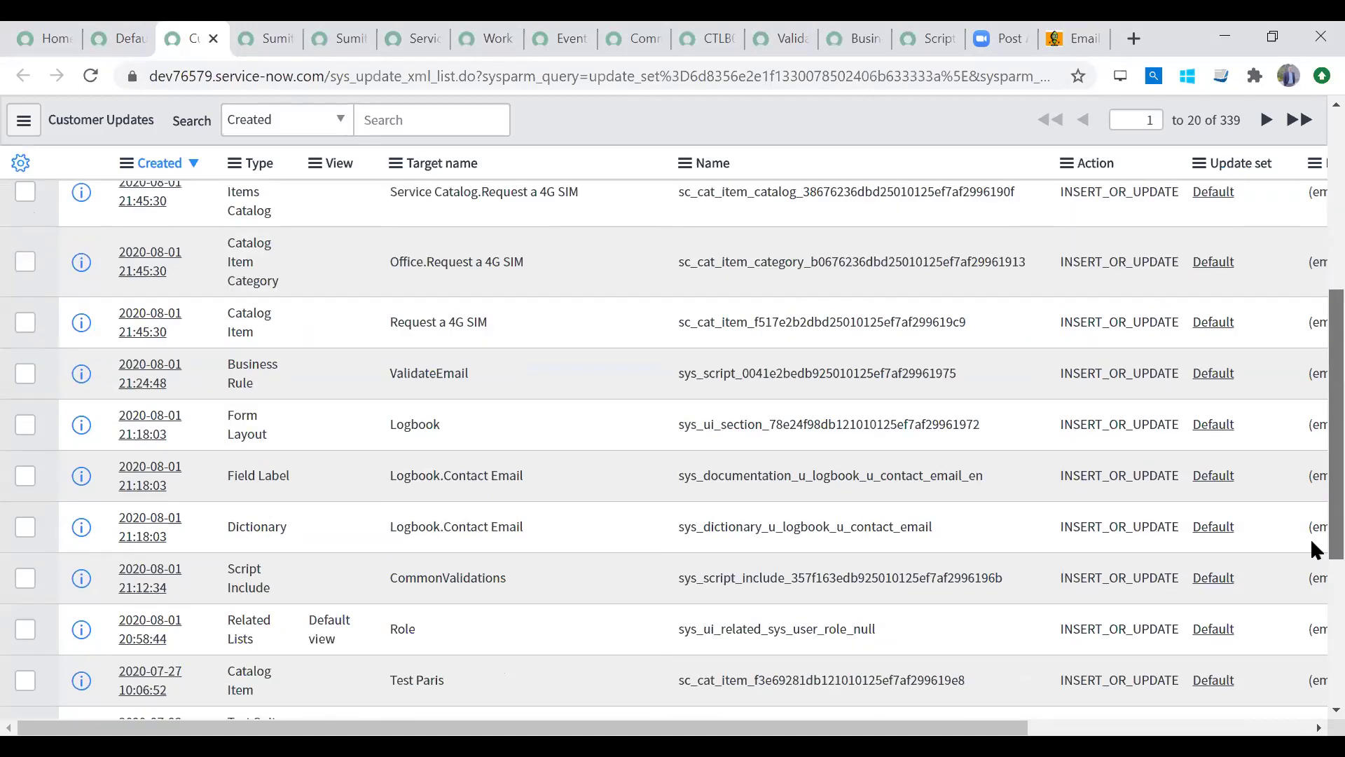
scroll(1310, 538, up, 1)
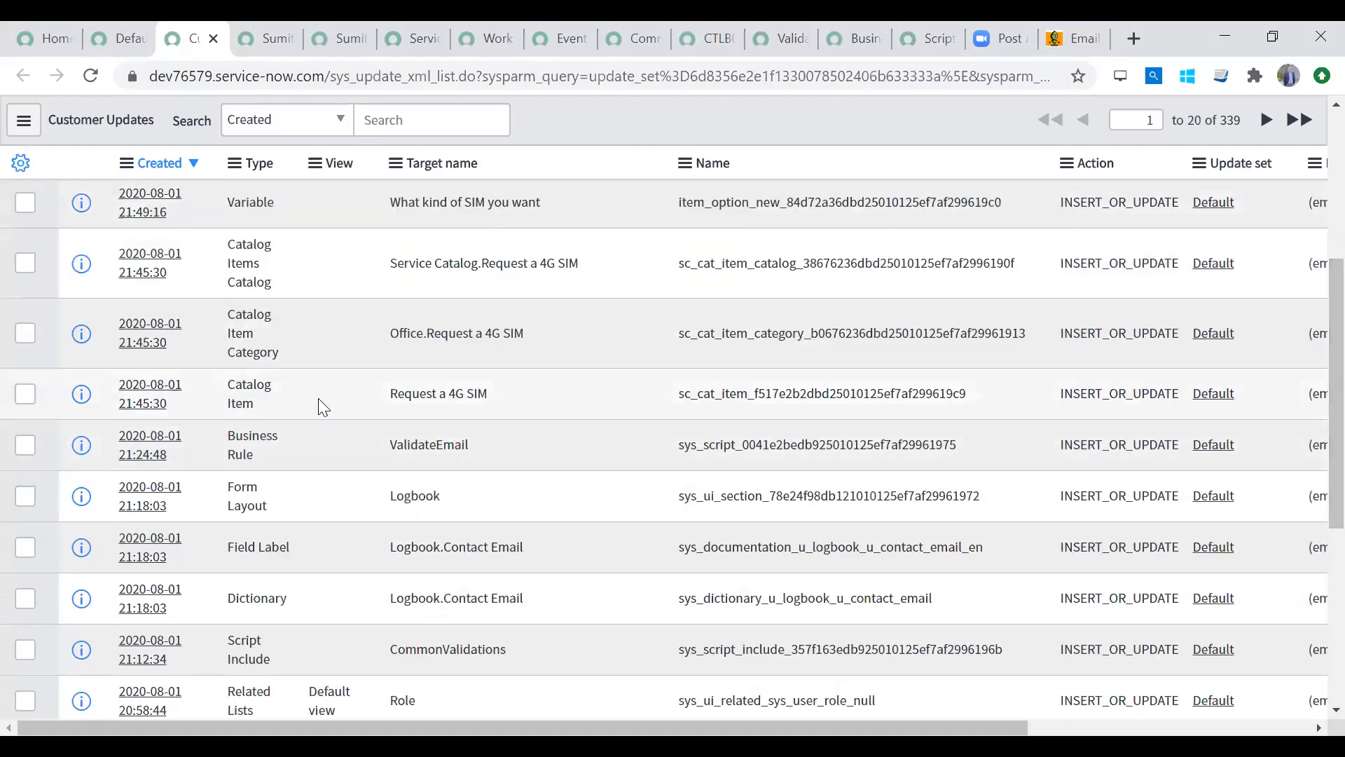
drag(237, 387, 592, 401)
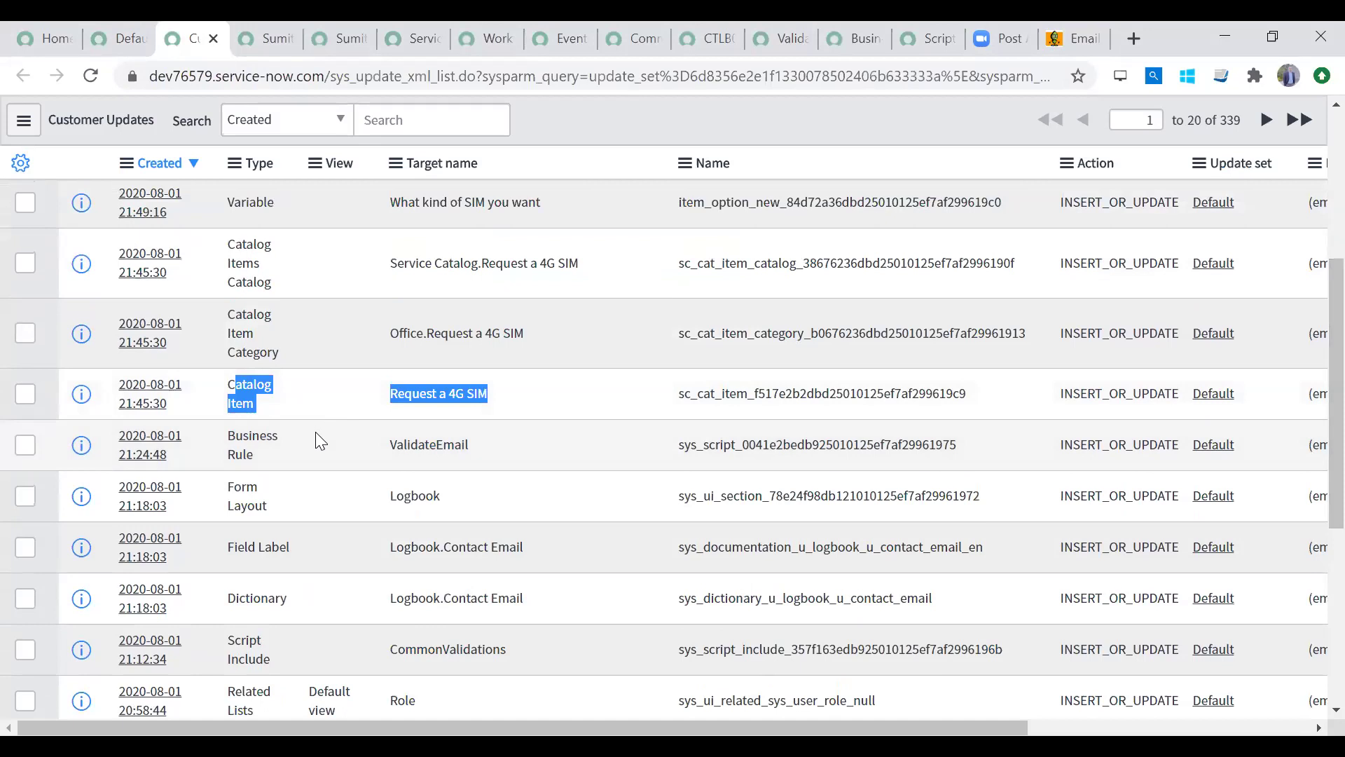
drag(389, 443, 501, 457)
drag(329, 377, 581, 393)
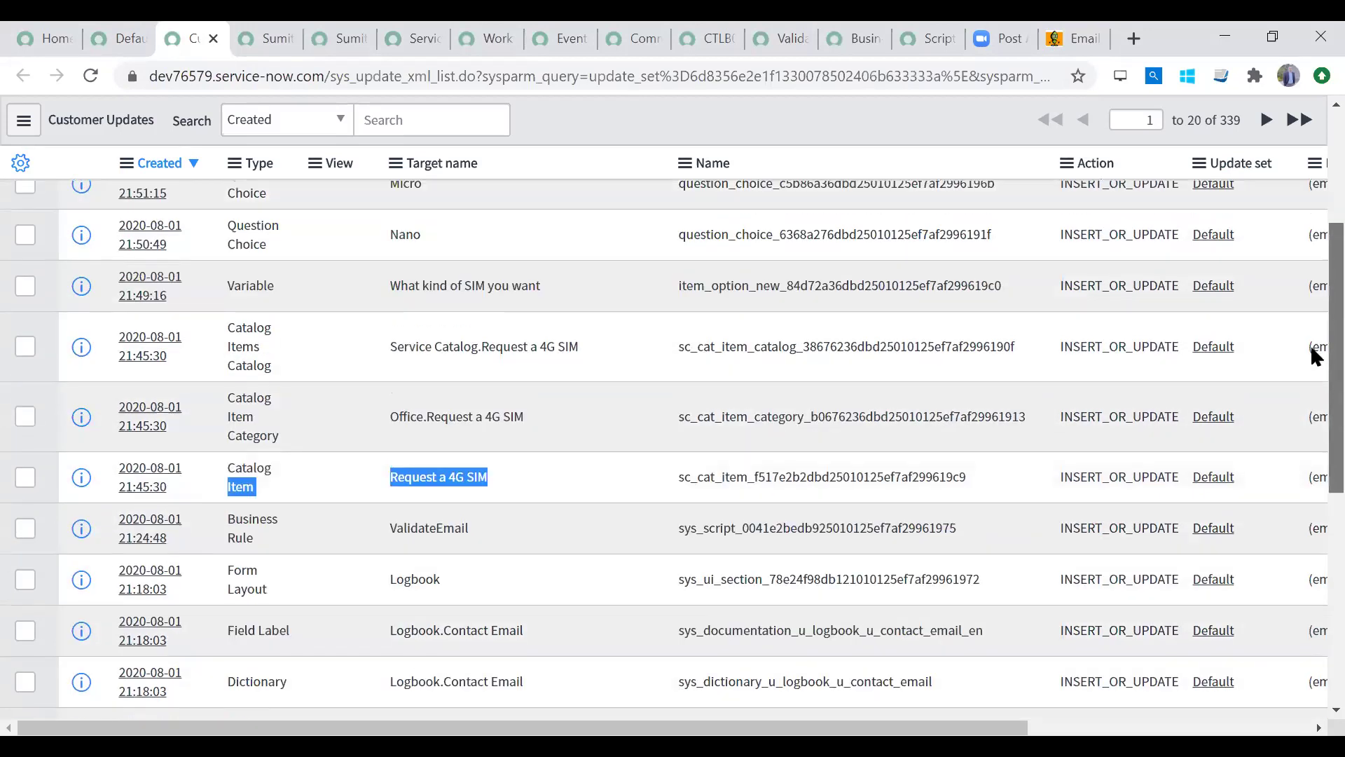
scroll(1310, 345, up, 1)
drag(1257, 470, 1315, 273)
scroll(1312, 265, up, 3)
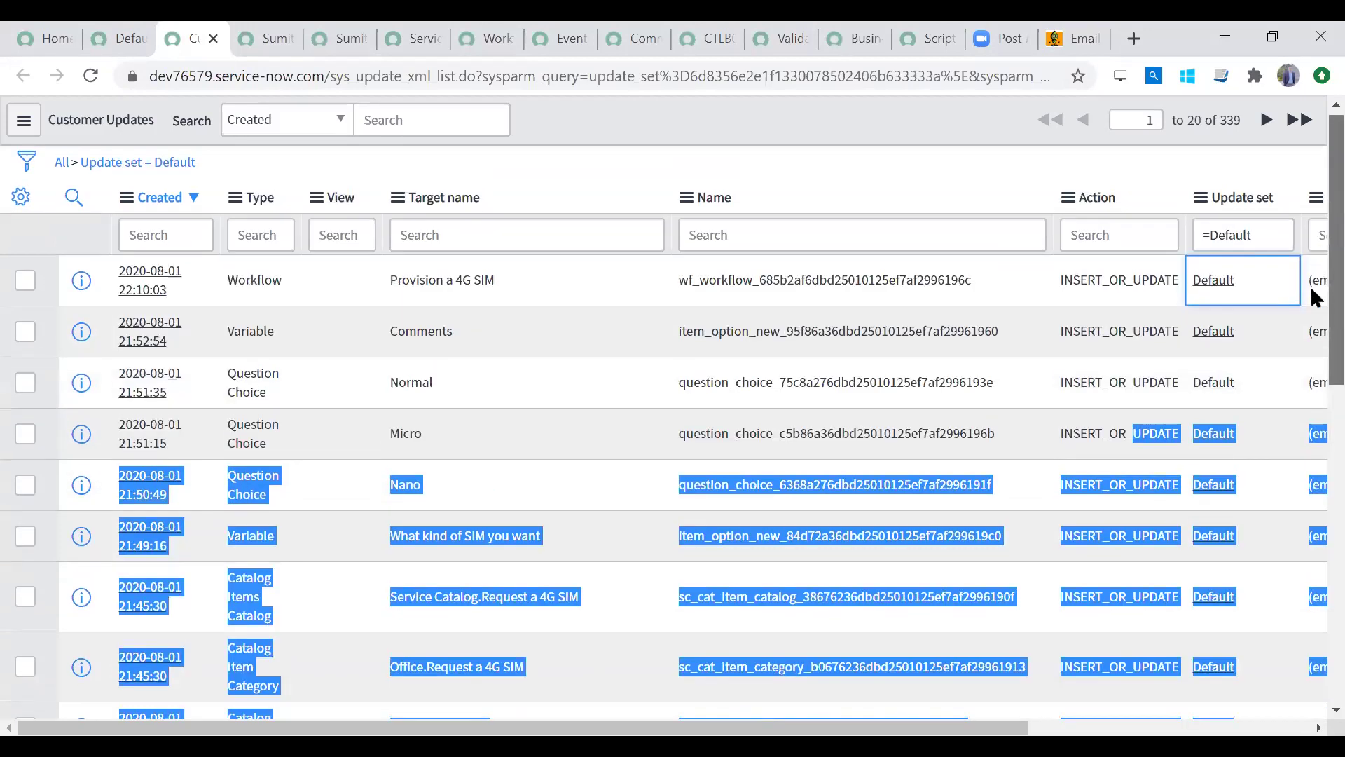
scroll(1312, 291, down, 1)
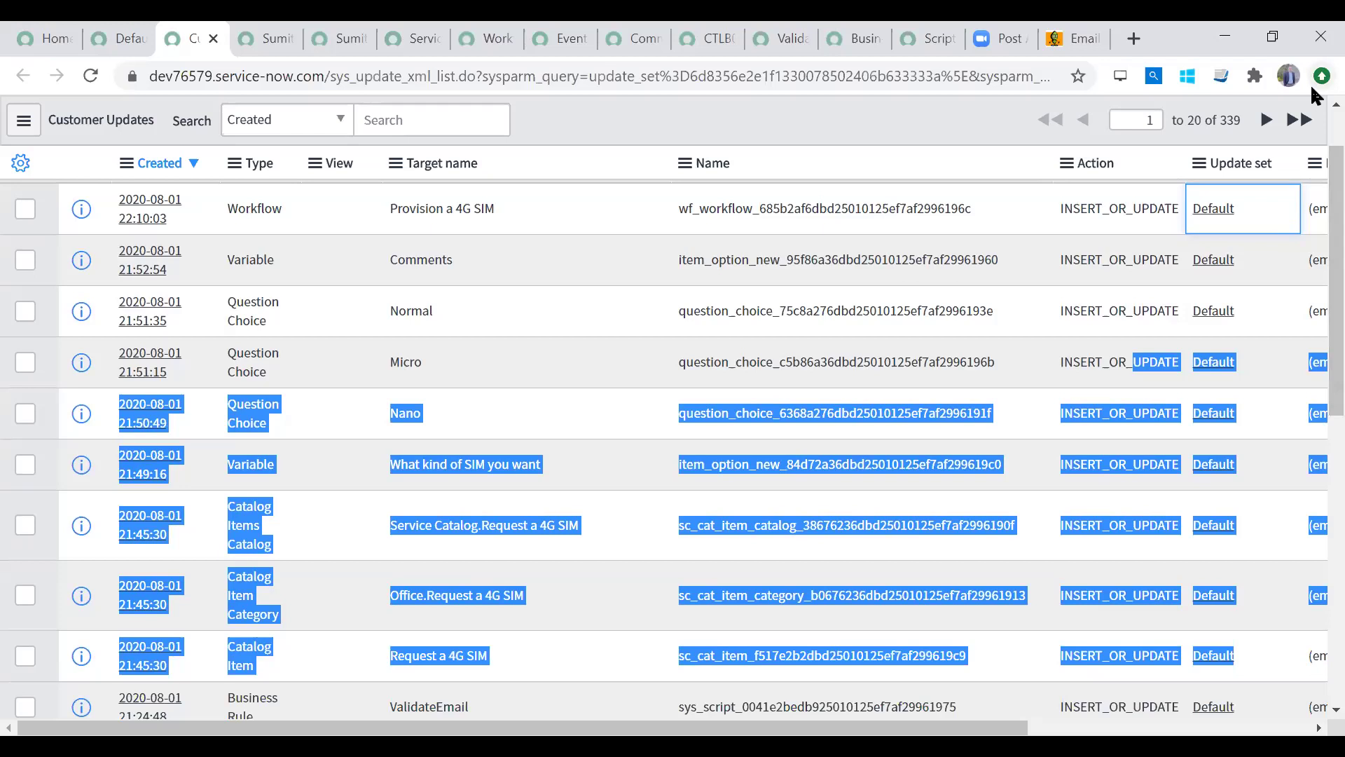
Step: Zoom the page to 90% and range-select Update set cells from Provision a 4G SIM to Request a 4G SIM
click(1321, 76)
click(1186, 306)
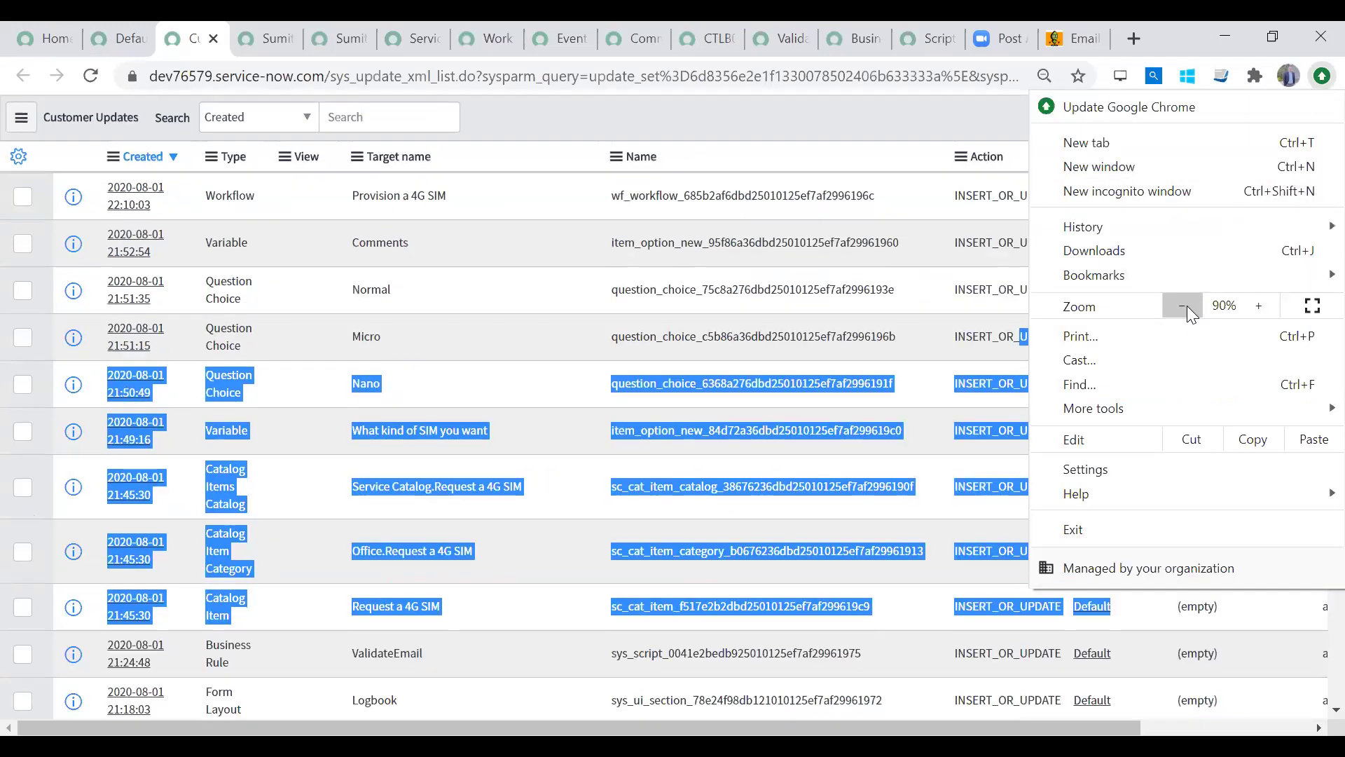
click(759, 356)
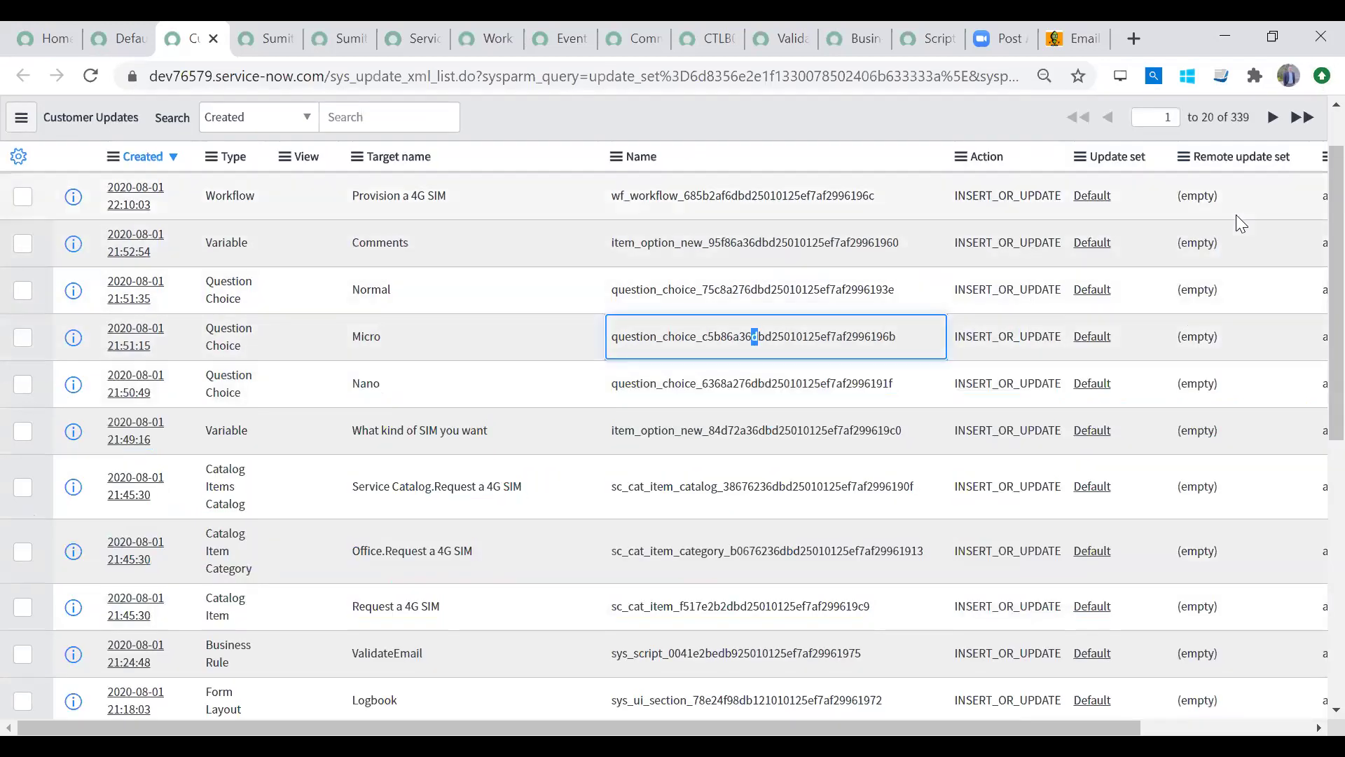
click(1121, 189)
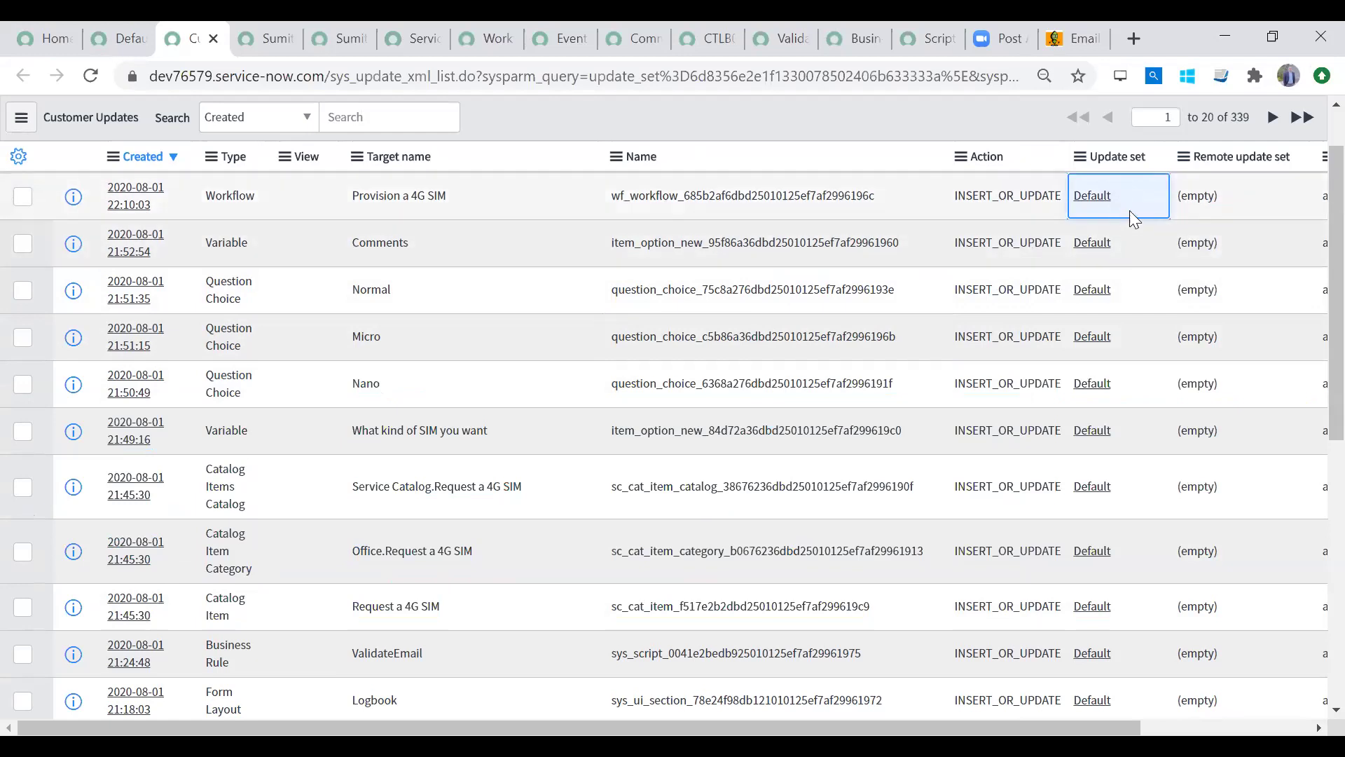
drag(1132, 204, 1130, 599)
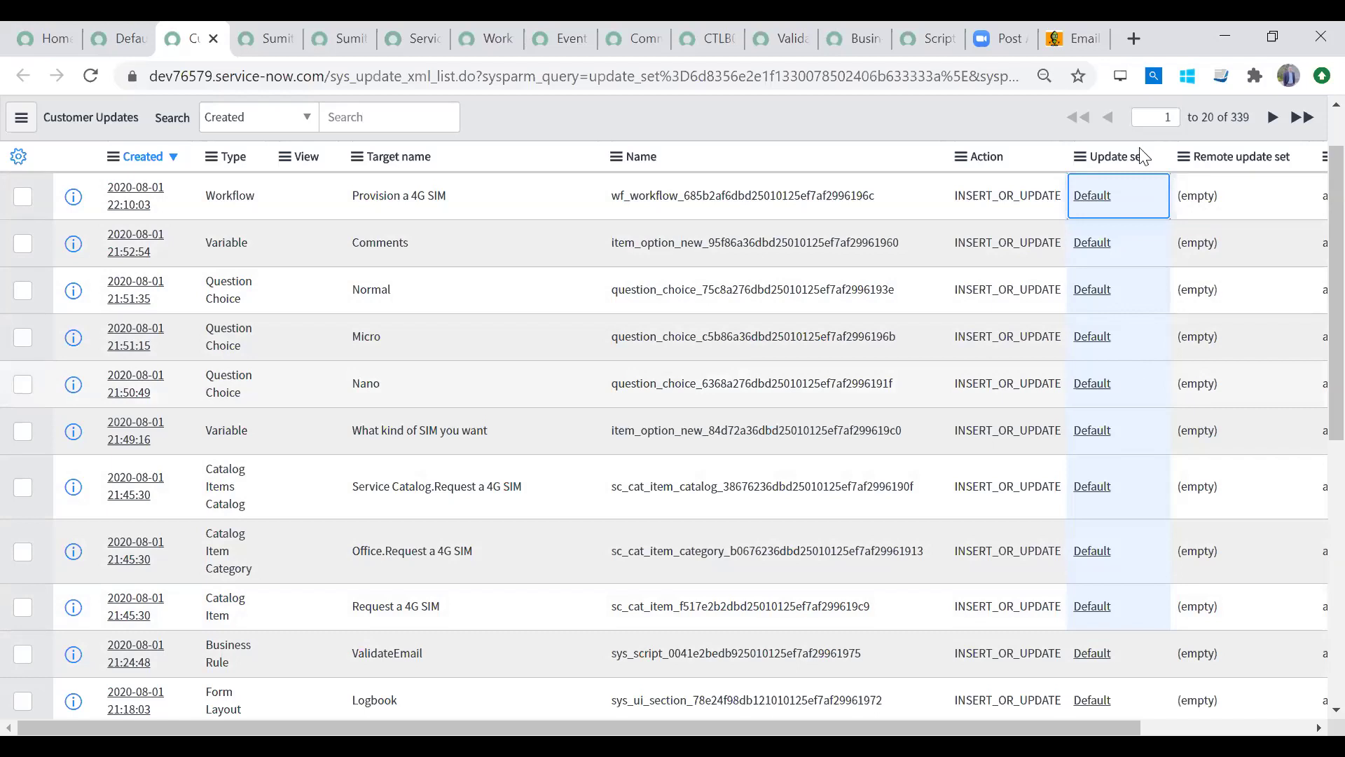
Step: Try typing the 4GRequest-02Aug update set name over Default for the selected rows
click(1128, 399)
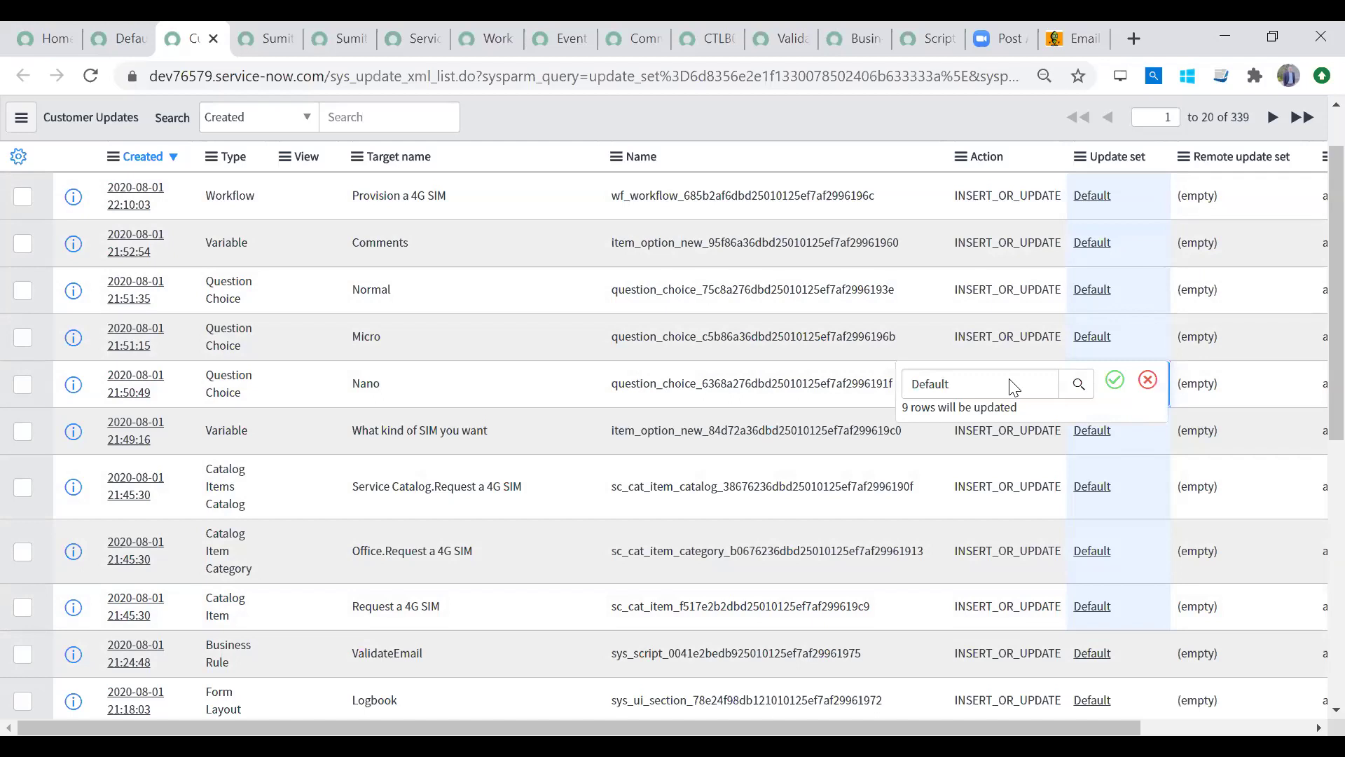
click(990, 379)
double_click(930, 384)
text(Sumit-4GRequest-02Aug)
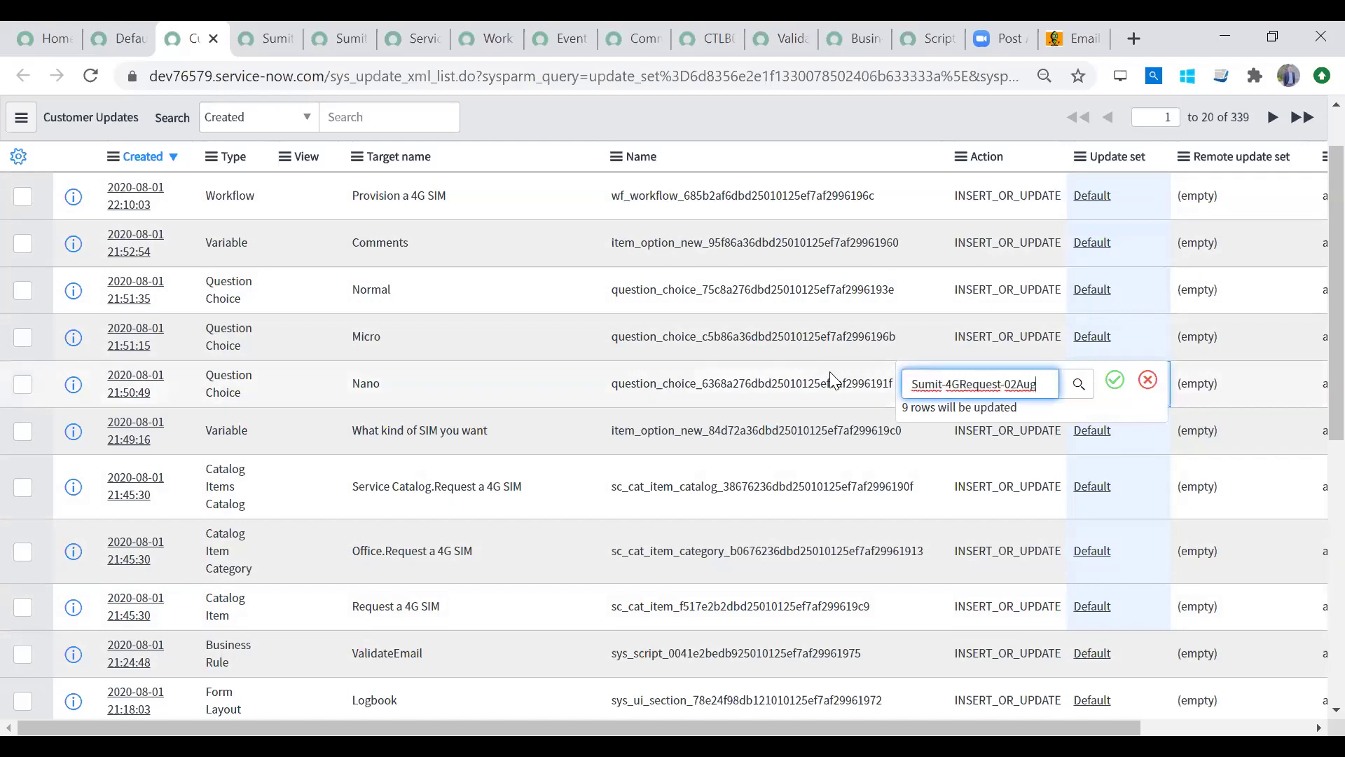
key(Tab)
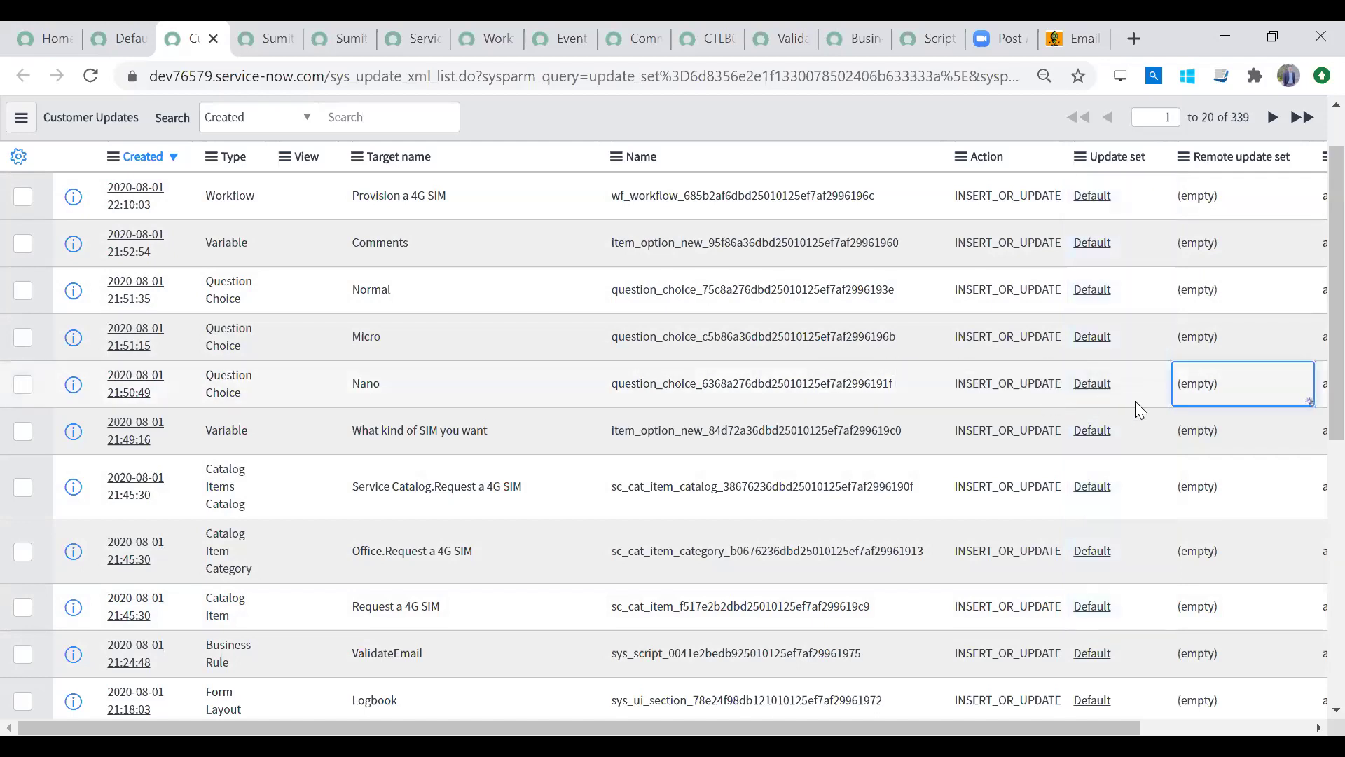
key(Return)
Step: Reselect the nine 4G SIM Update set cells and assign the 4GRequest-02Aug set via lookup
click(1161, 337)
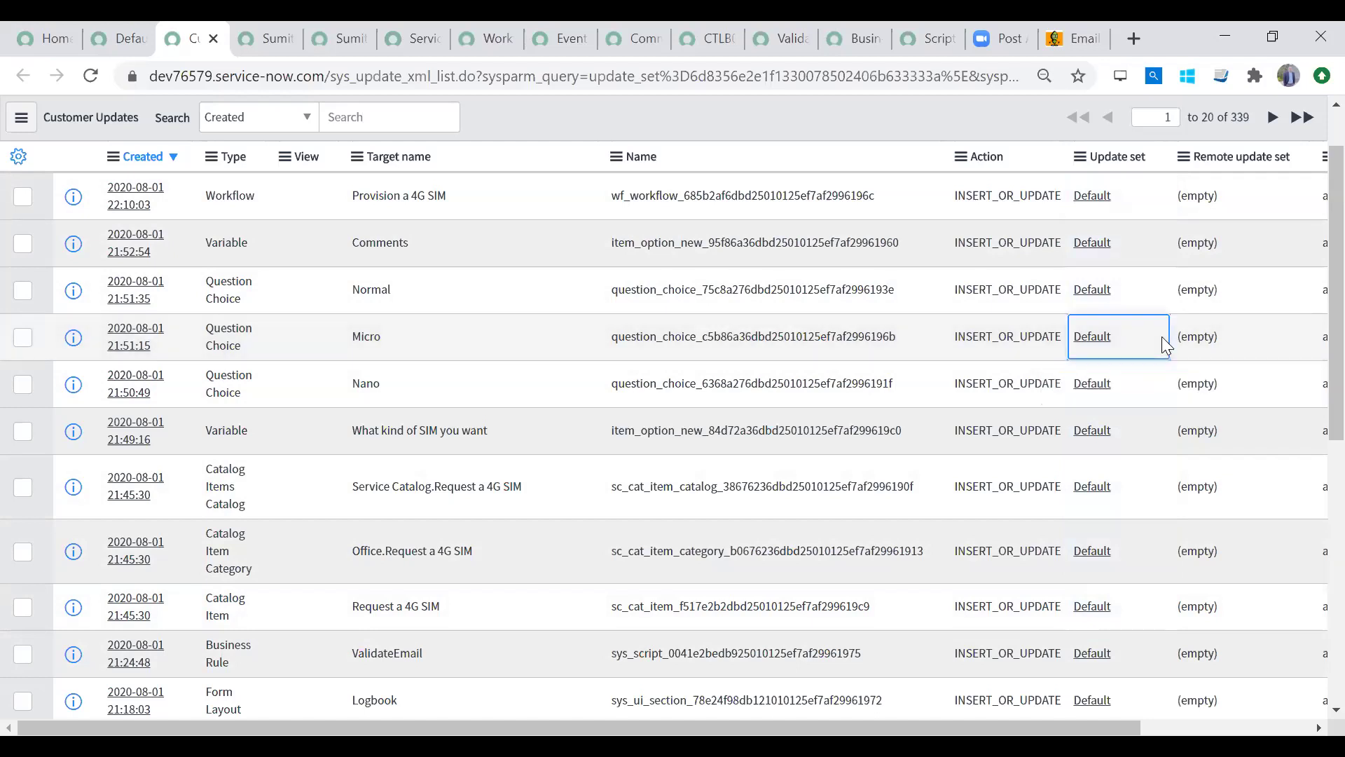
drag(1122, 193, 1120, 589)
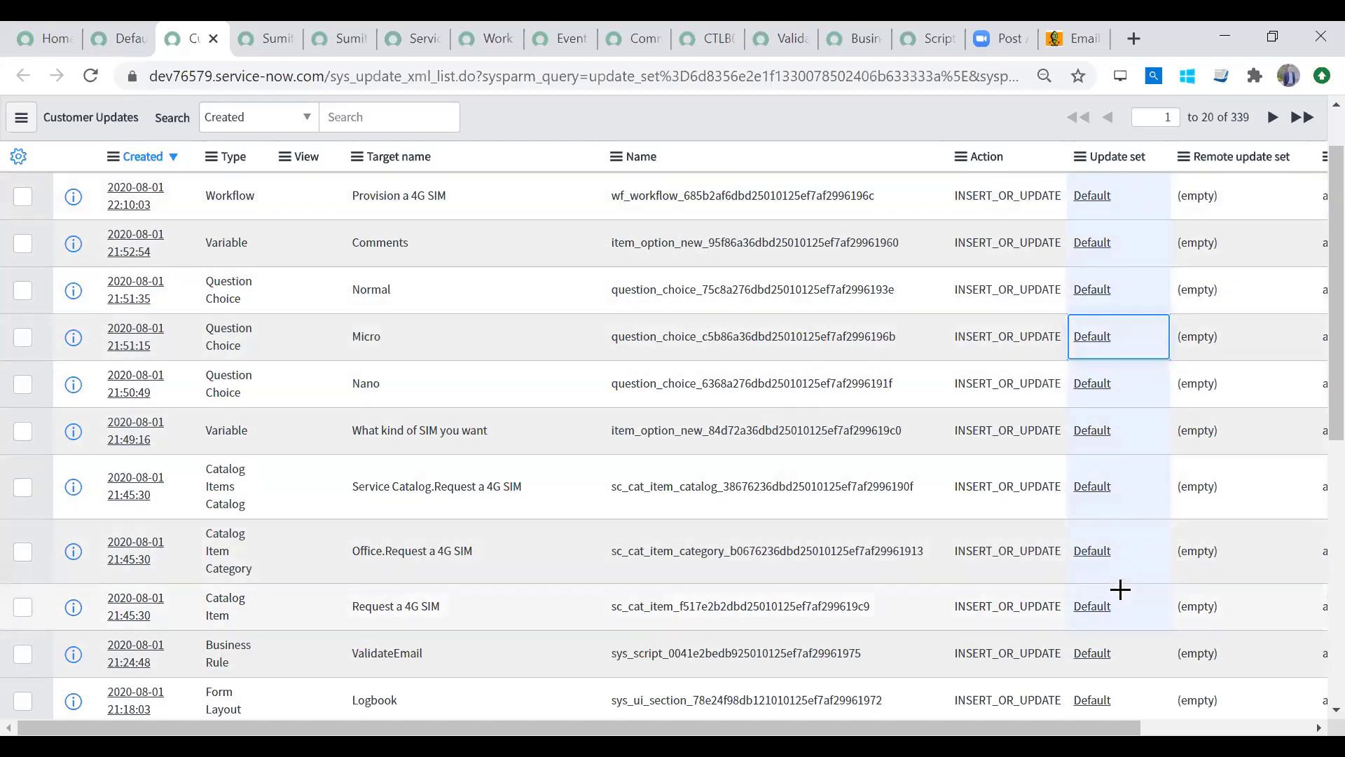
scroll(1310, 248, up, 1)
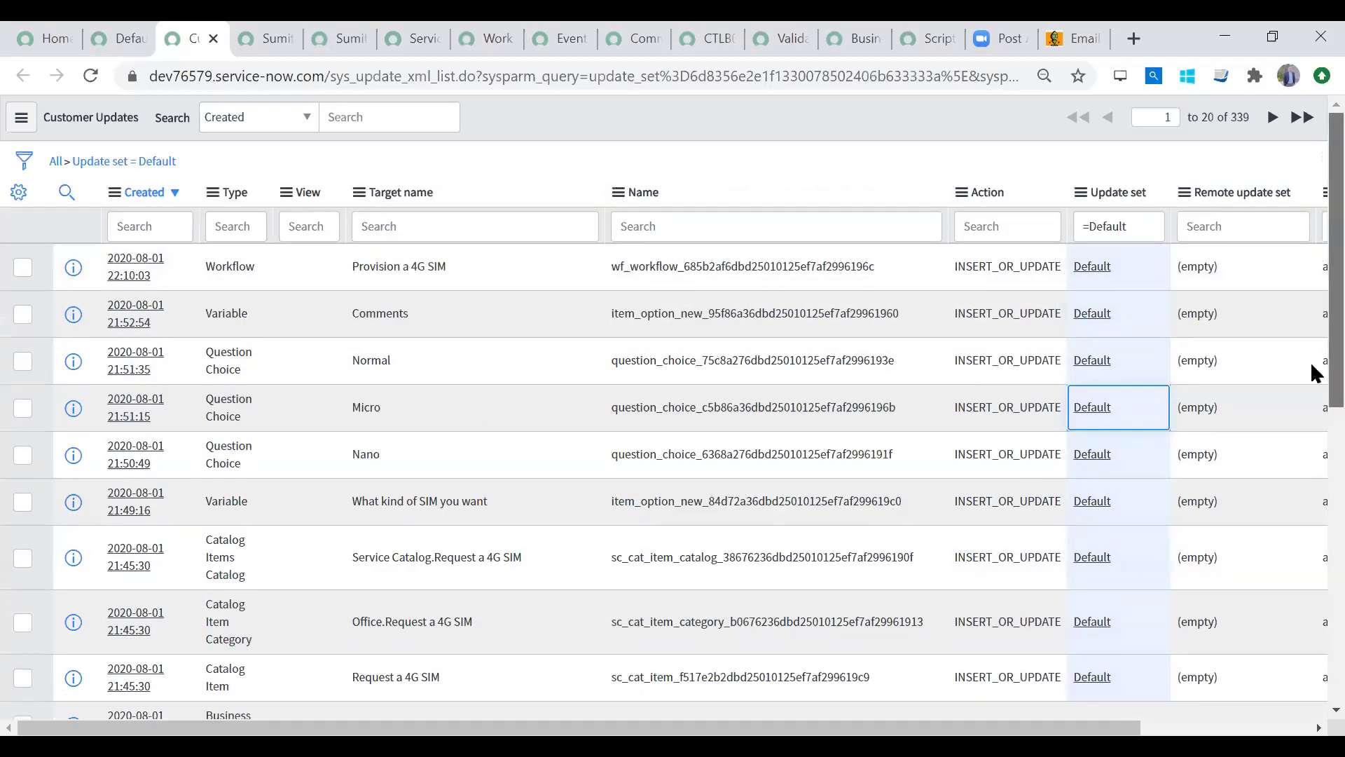
scroll(1309, 371, down, 2)
double_click(1127, 503)
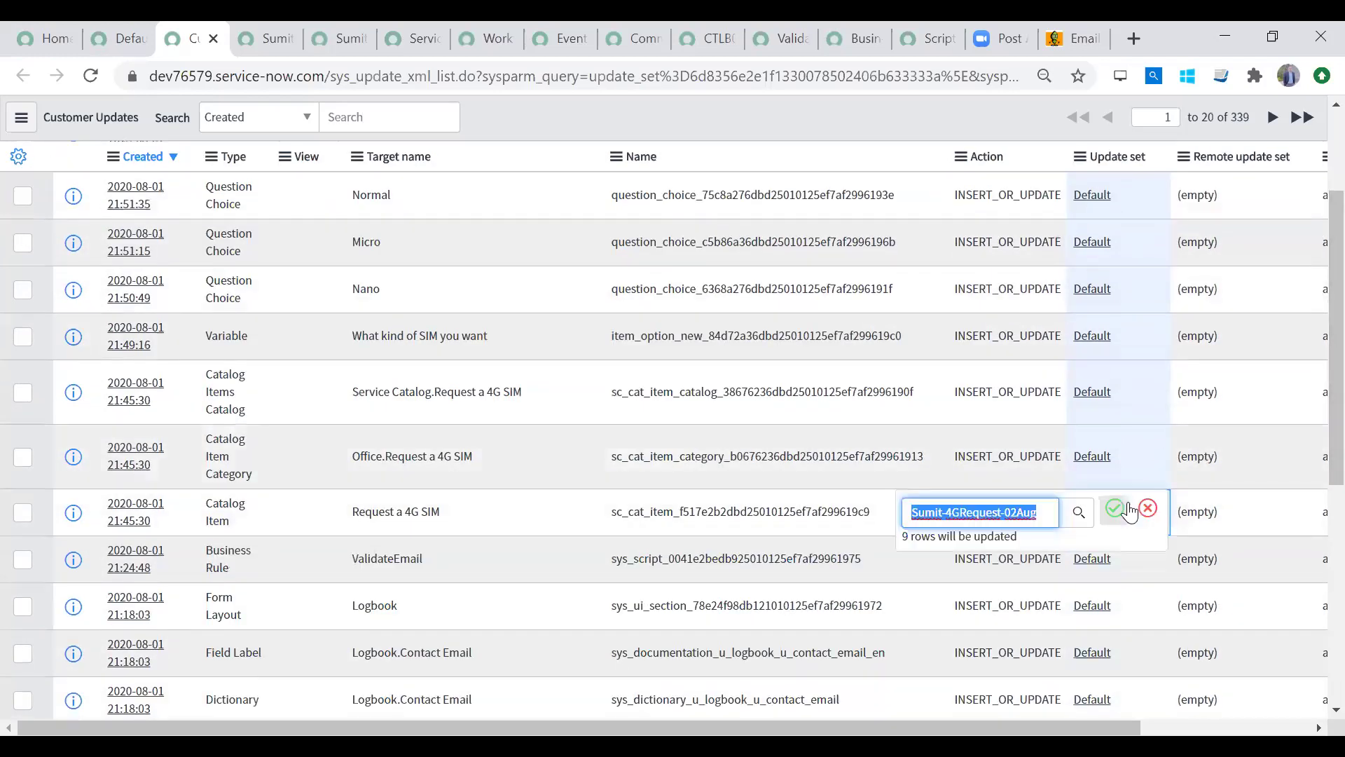
click(1073, 510)
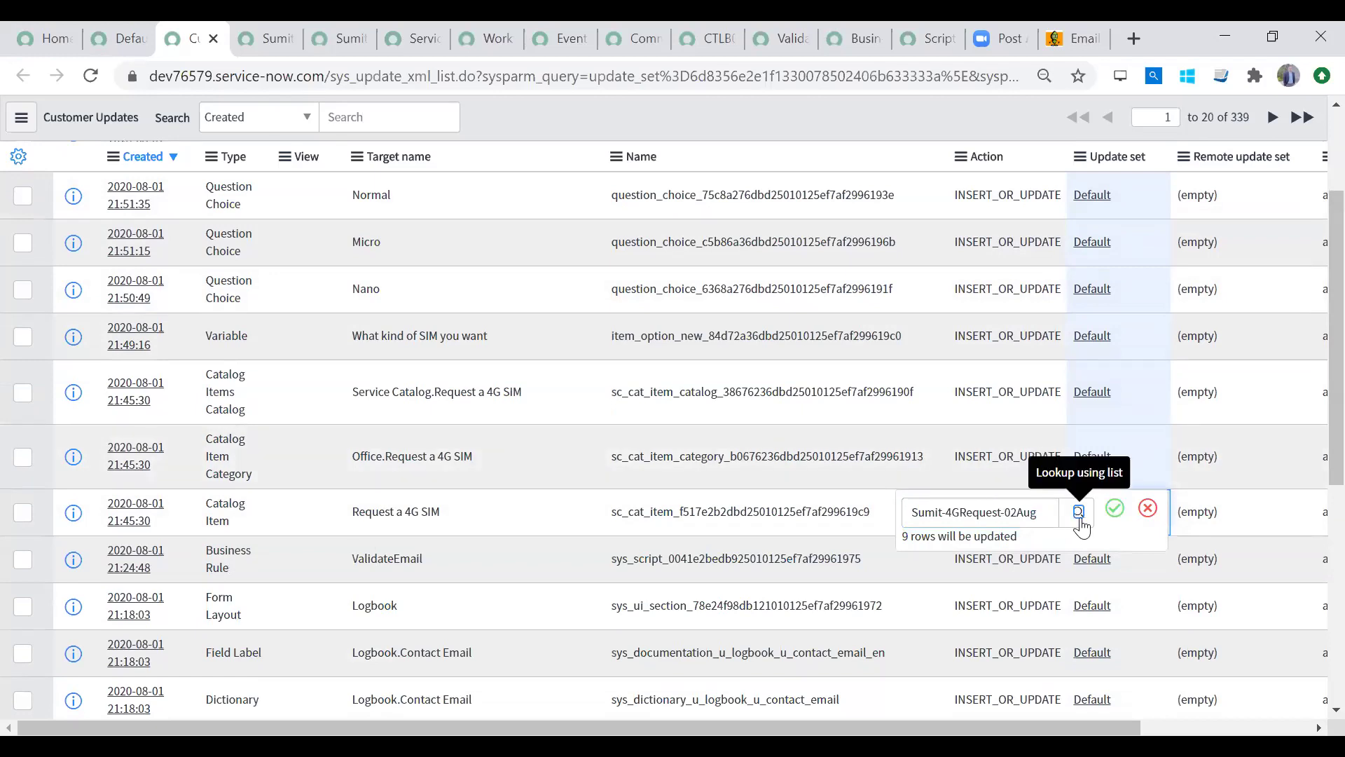
click(1079, 512)
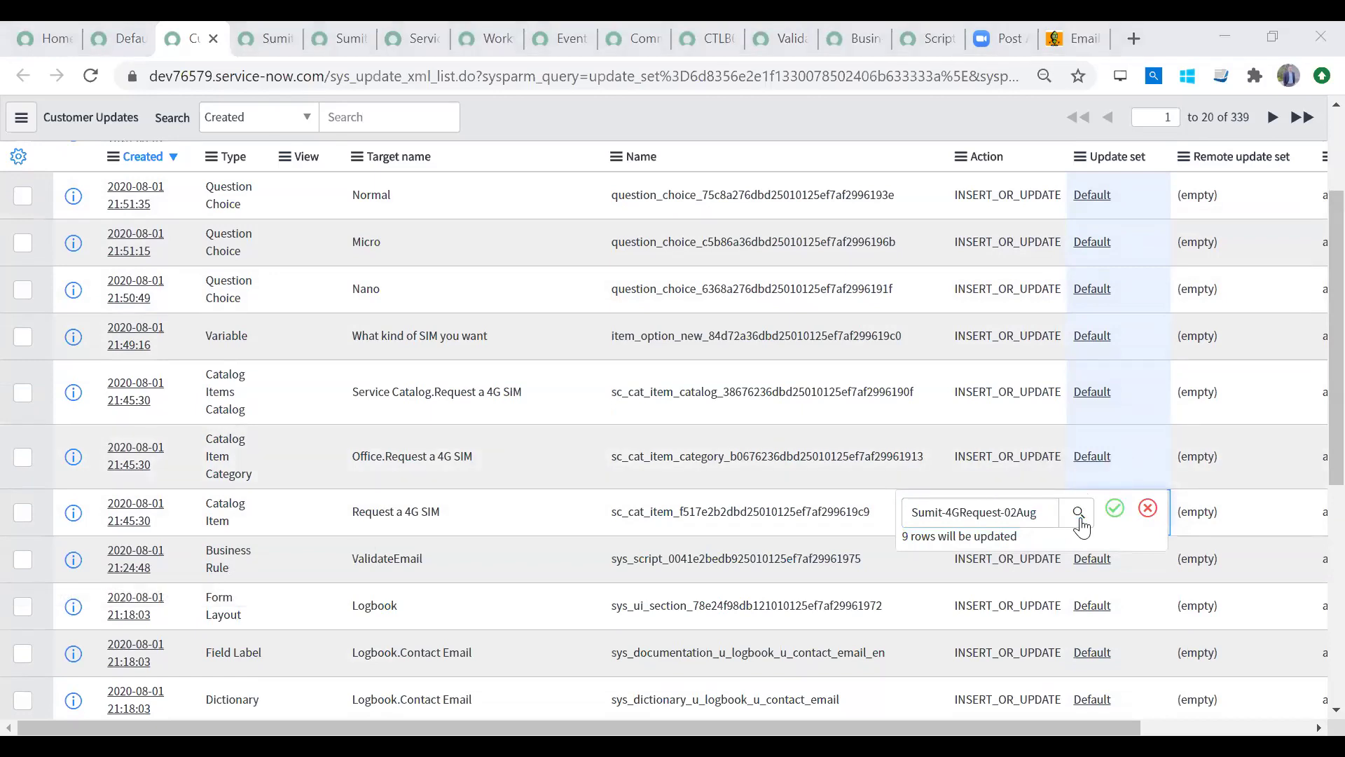
click(1115, 510)
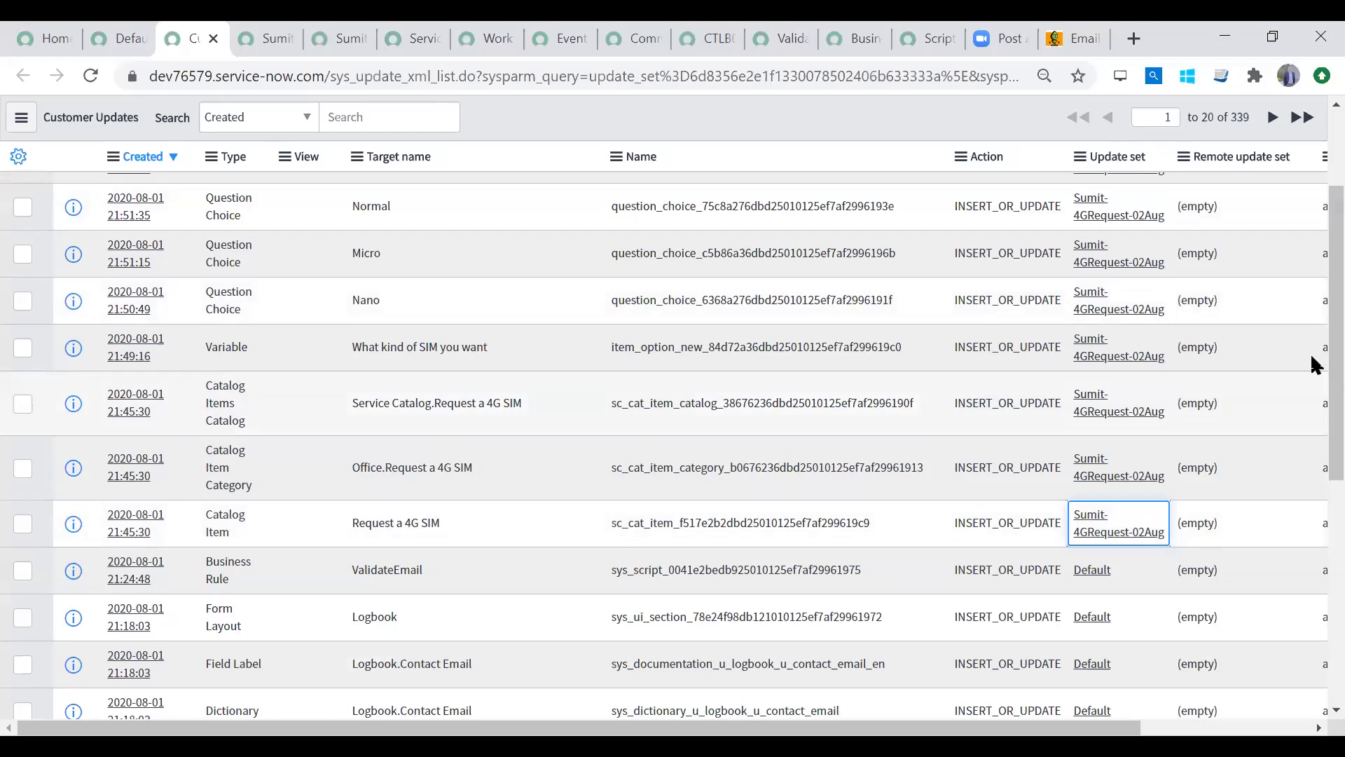
scroll(1298, 232, up, 3)
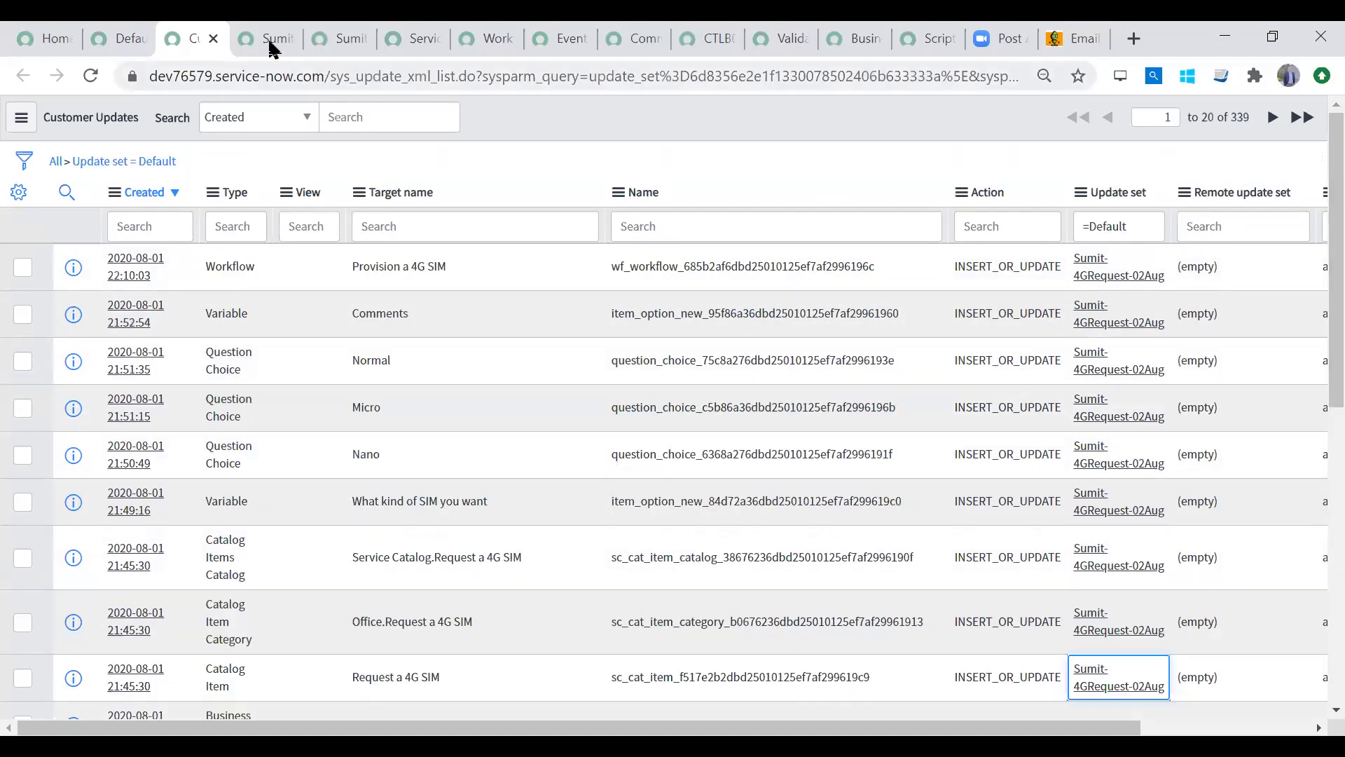
Step: Reload the 4GRequest-02Aug update set form to see its 10 customer updates
click(270, 46)
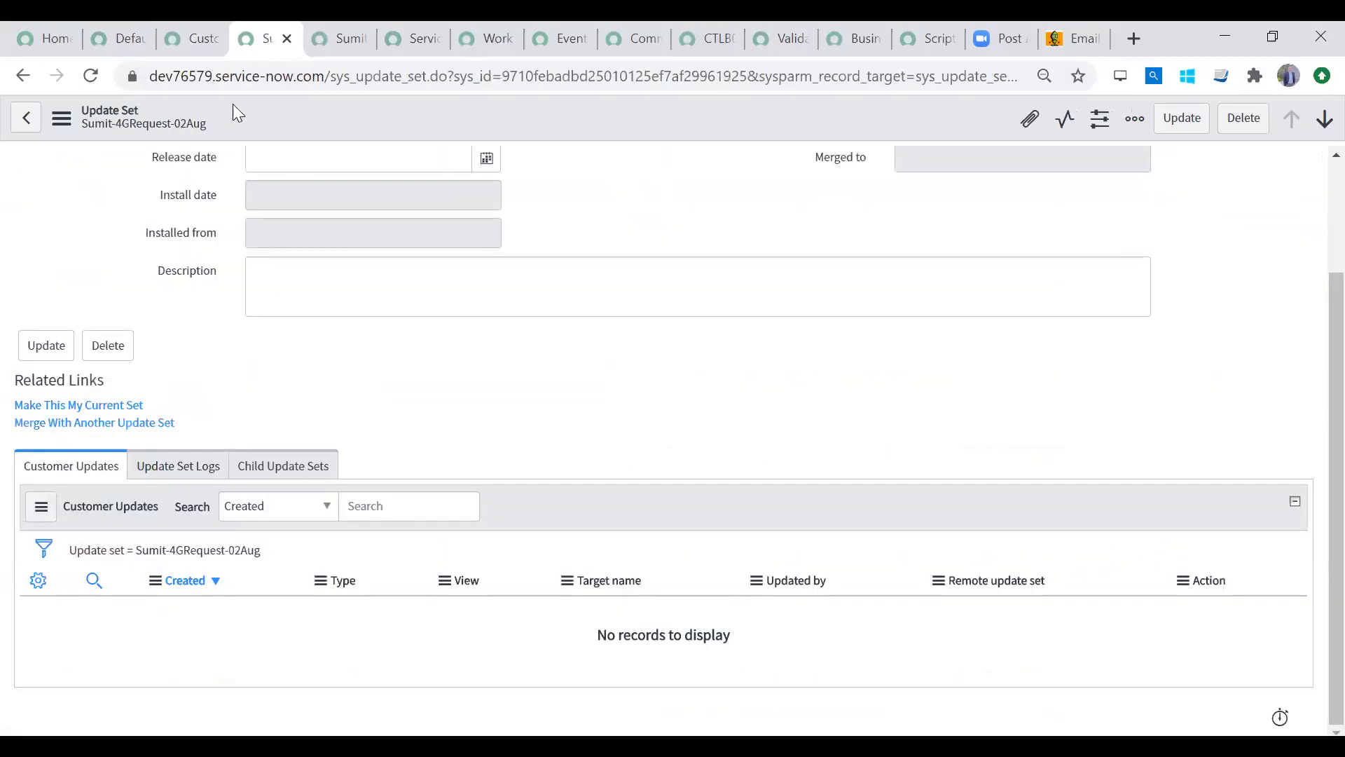
right_click(327, 106)
click(384, 385)
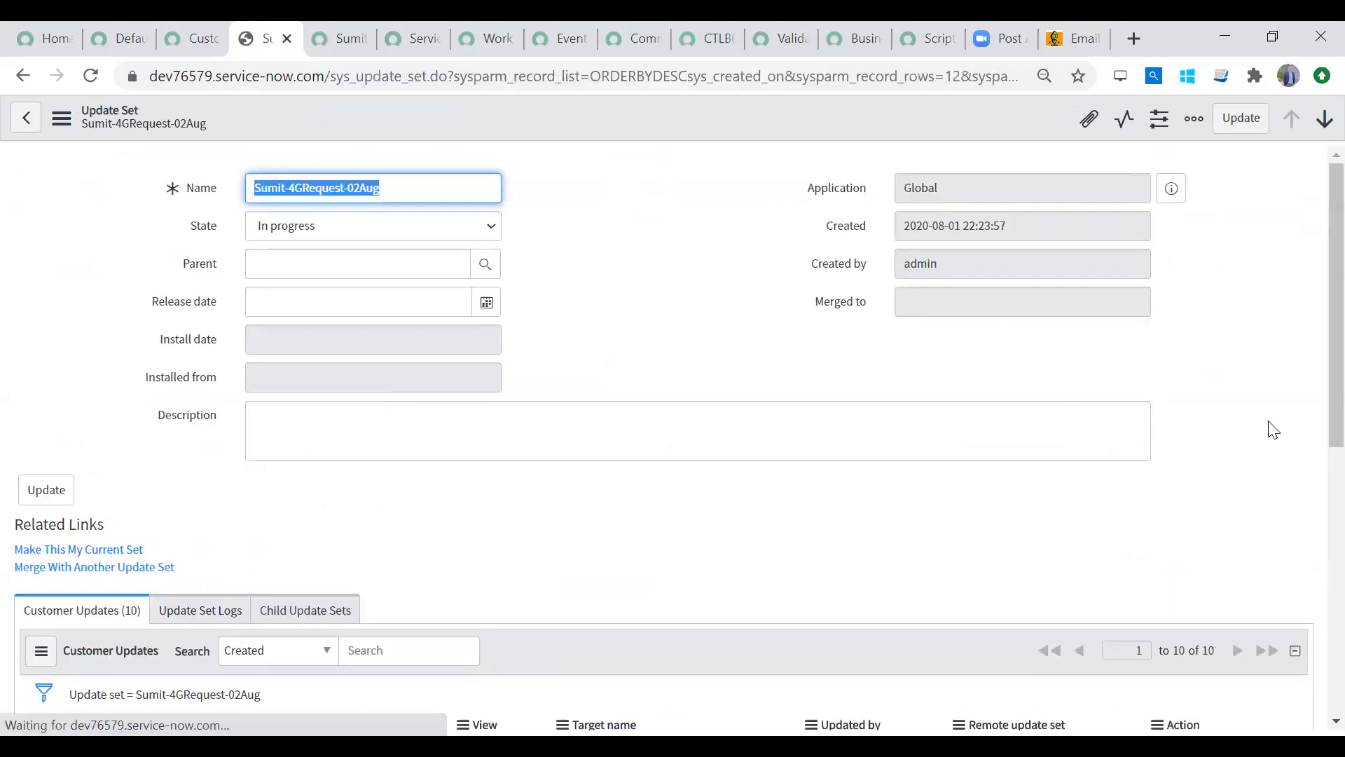
scroll(1311, 372, down, 8)
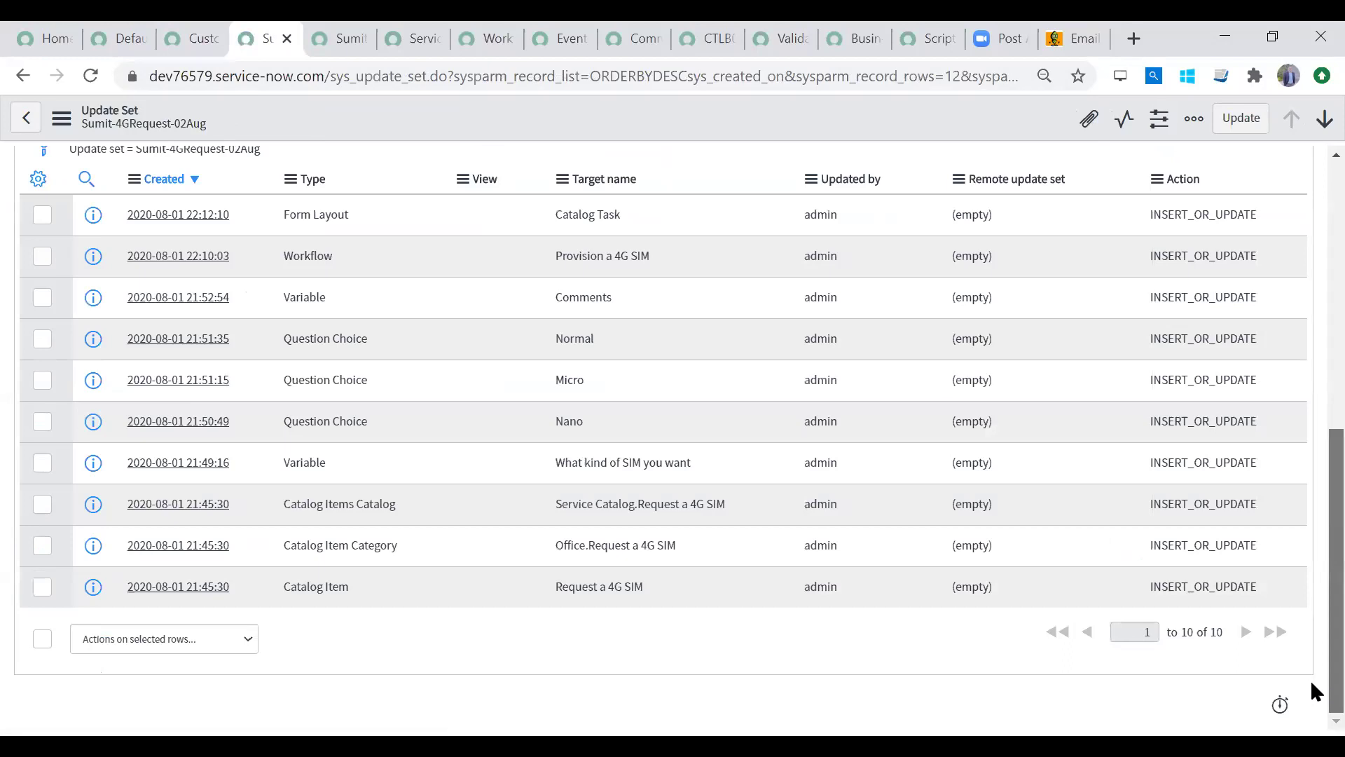
scroll(1306, 381, up, 8)
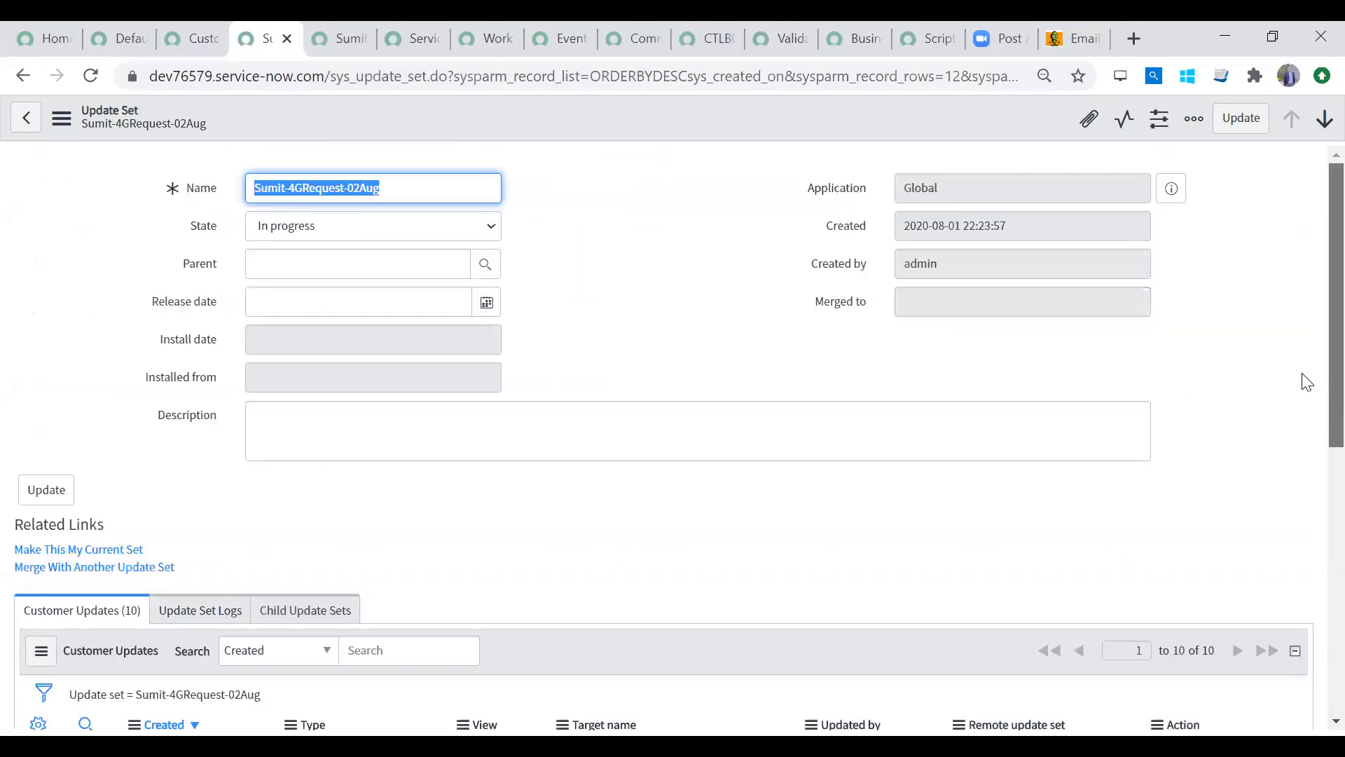
scroll(1310, 575, down, 8)
Step: Set the 4GRequest-02Aug update set's State to Complete and save it
scroll(1311, 336, up, 8)
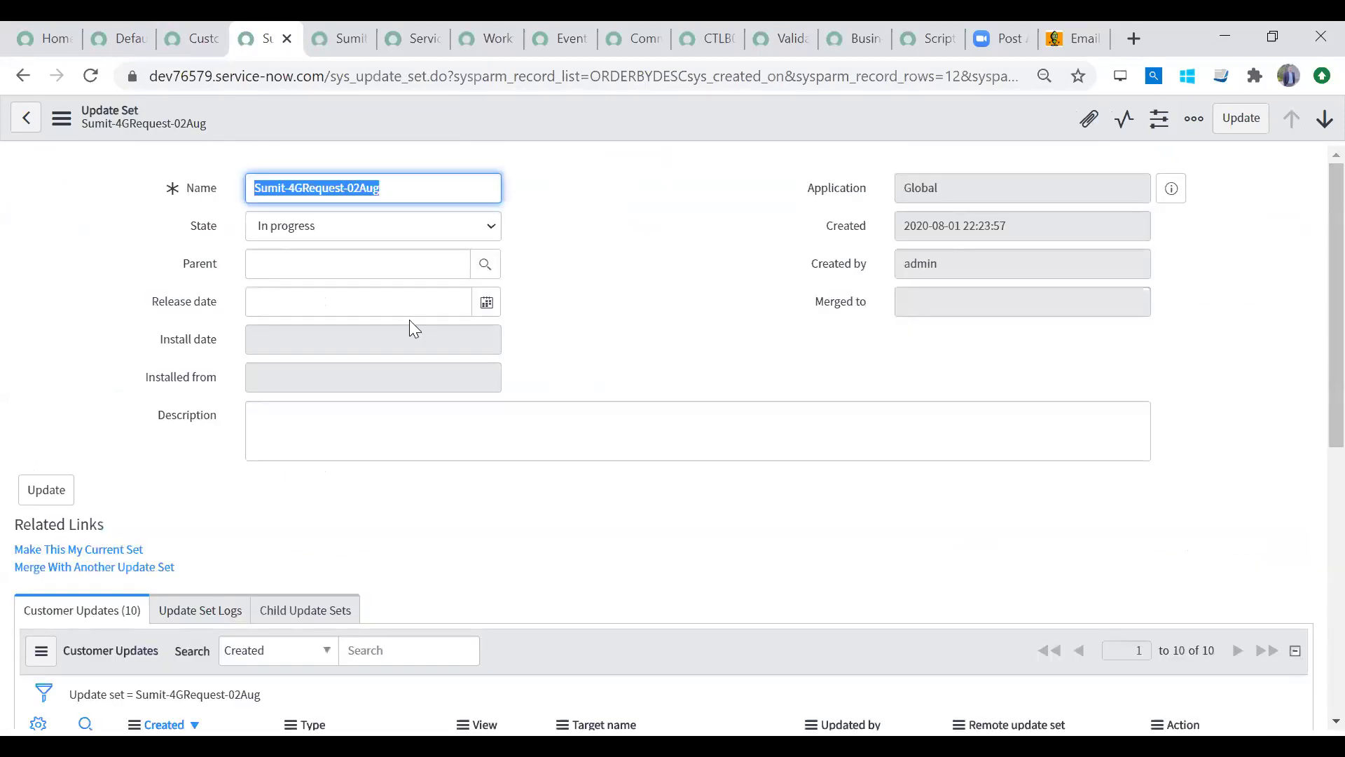
click(390, 236)
click(373, 264)
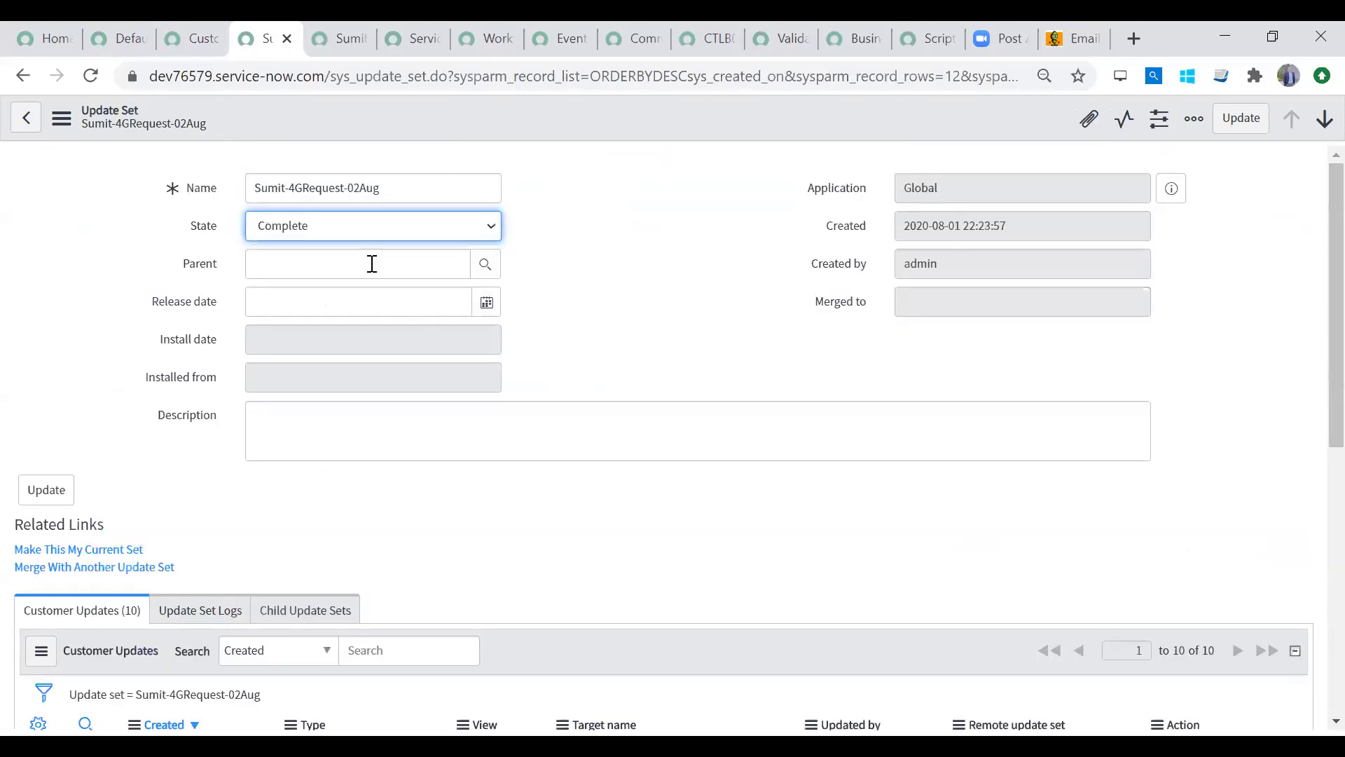
right_click(493, 112)
click(527, 127)
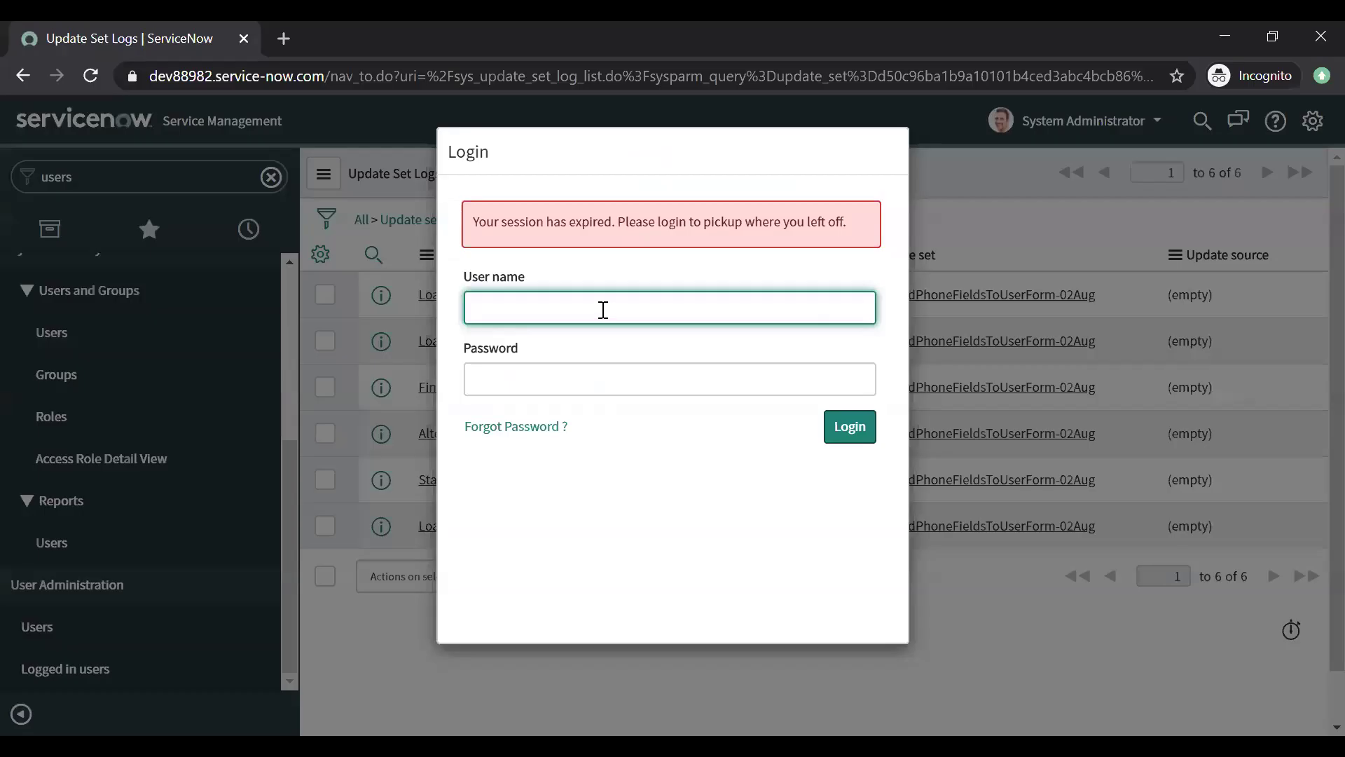
Step: Log back into the second instance as admin with the account password
click(601, 306)
text(admin)
key(Tab)
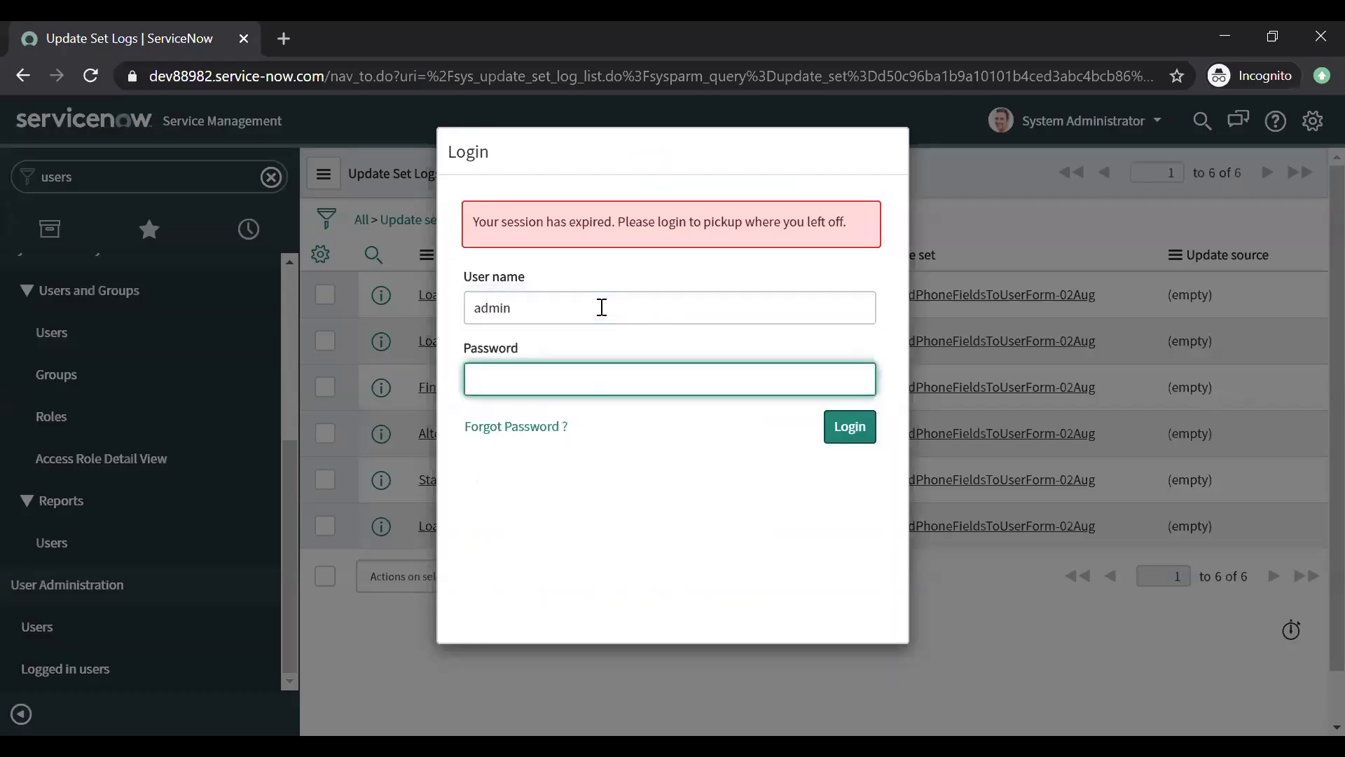
text(••••••••)
key(Return)
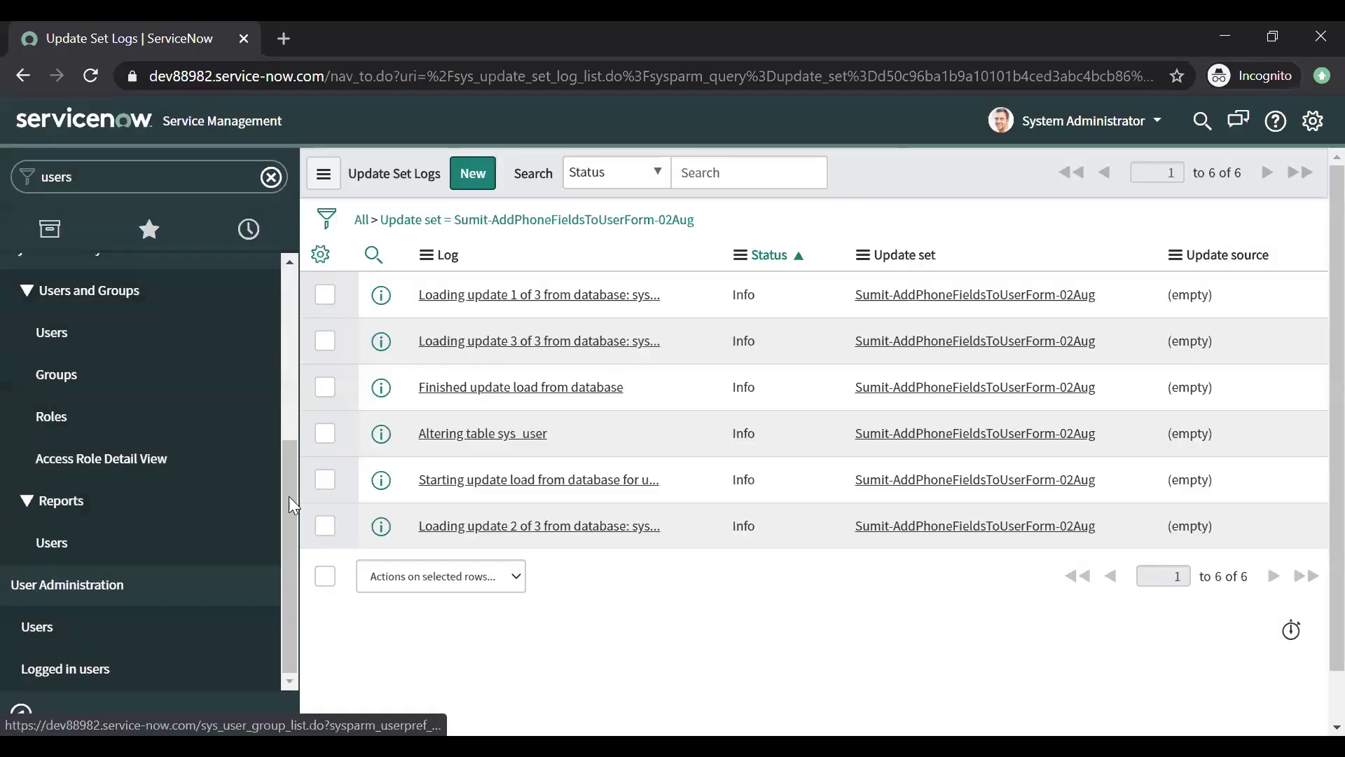
Step: Open the Service Catalog's Office category, then filter the navigator for 'updat'
drag(290, 516, 301, 230)
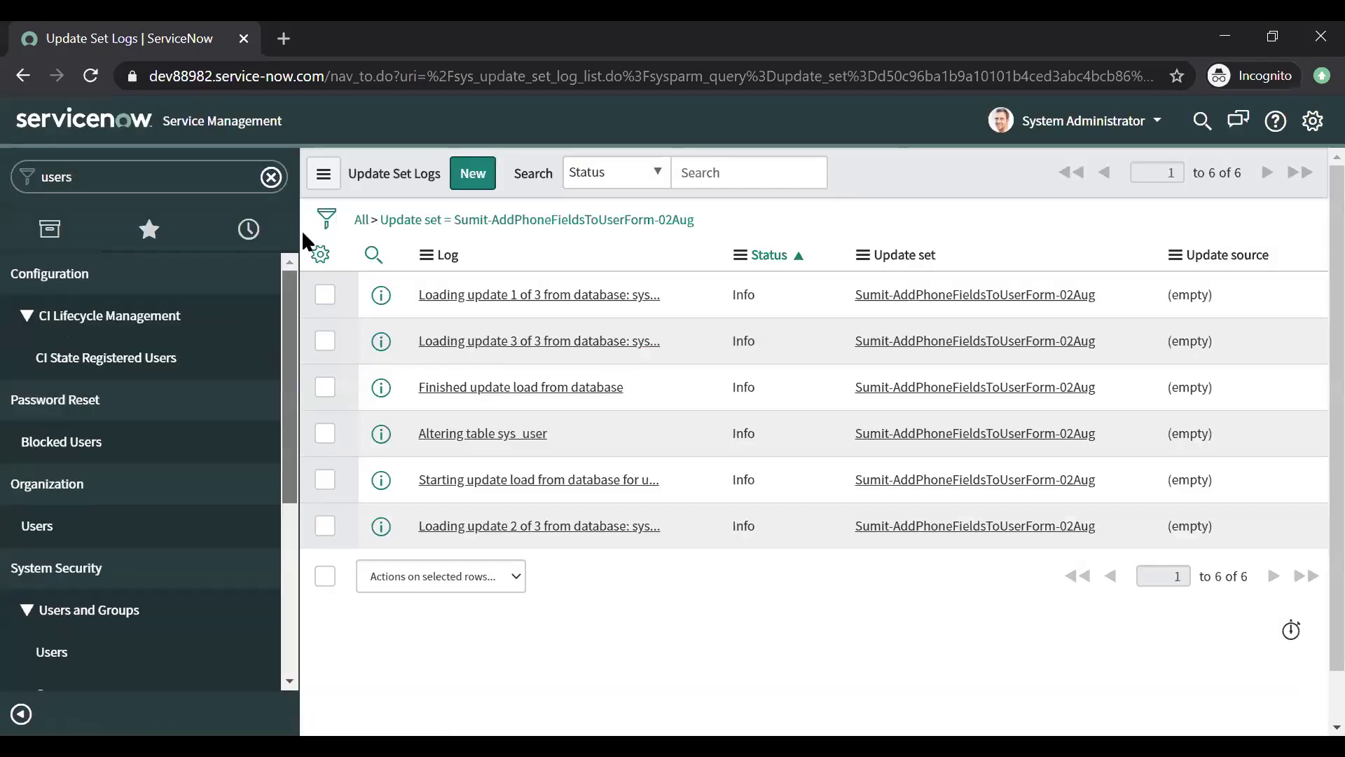
click(272, 177)
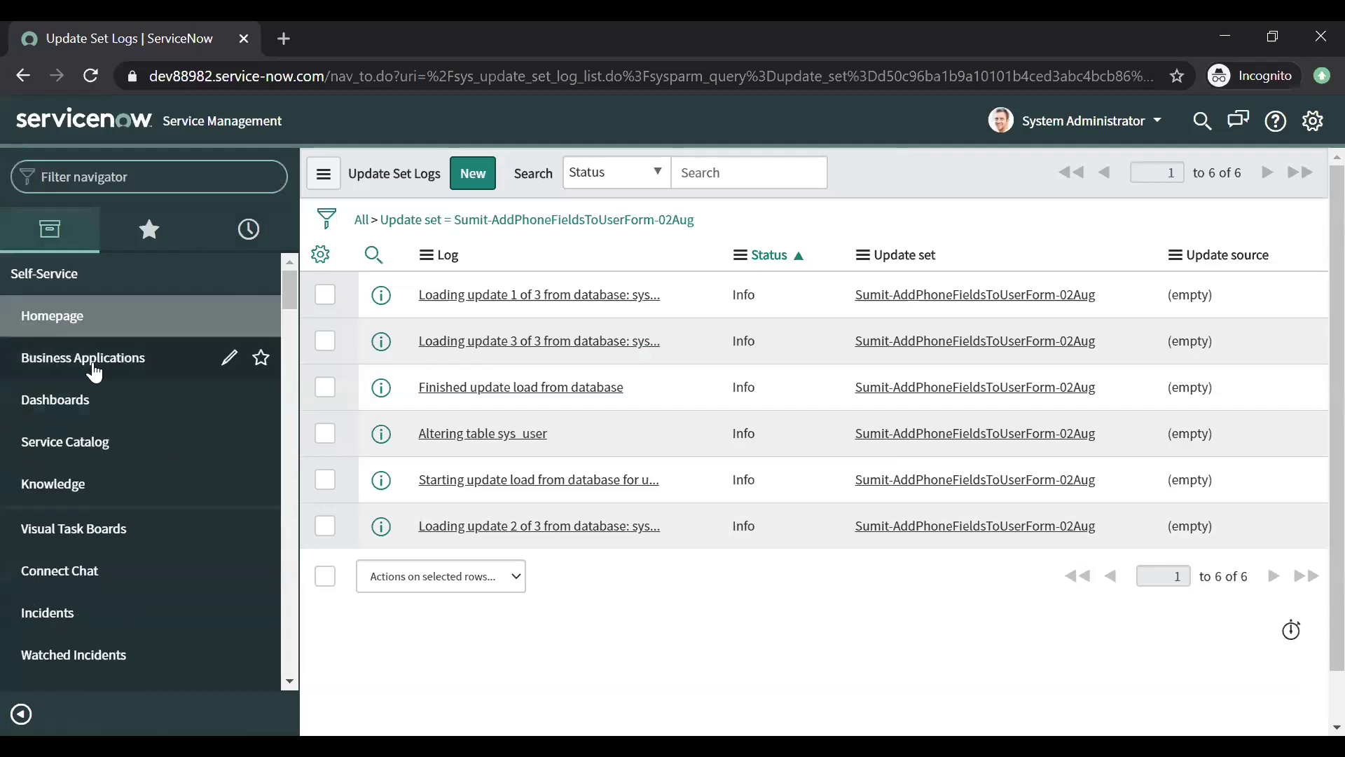
click(114, 459)
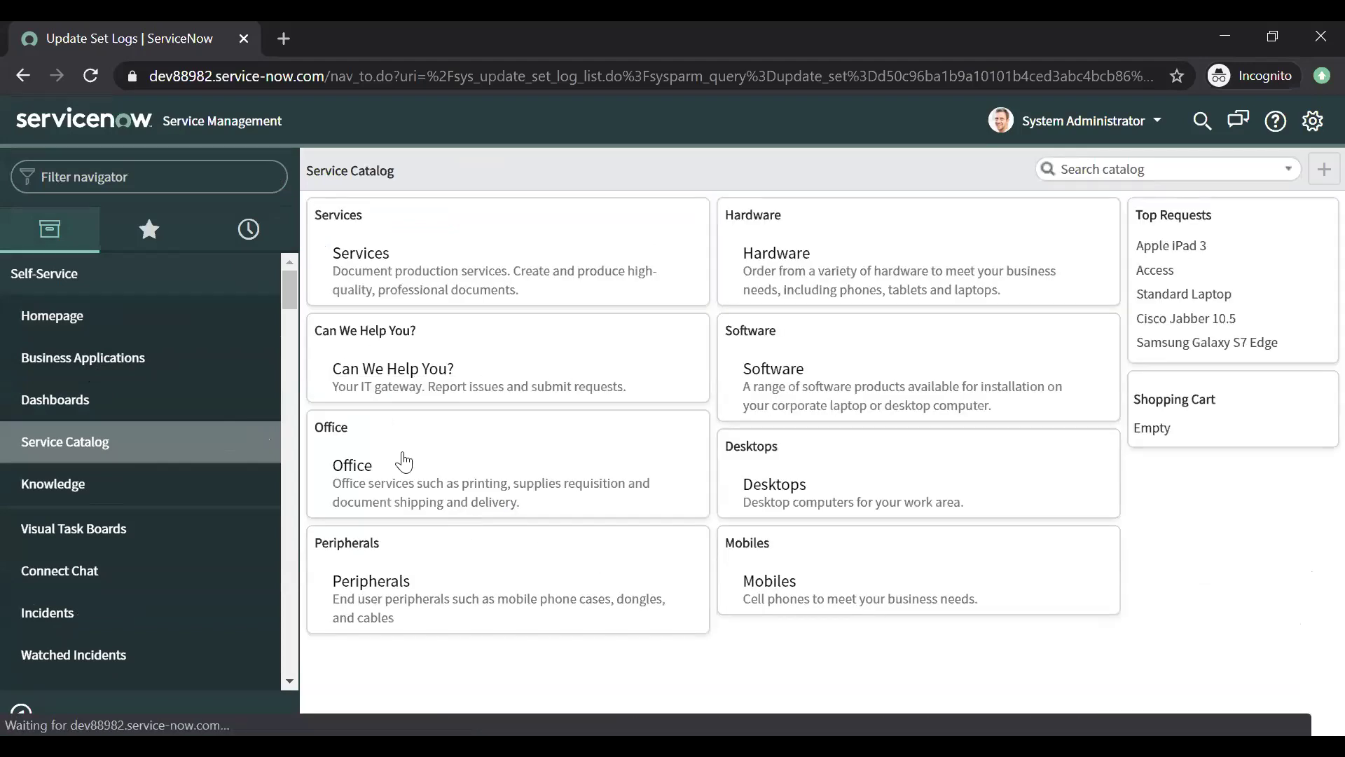
click(337, 494)
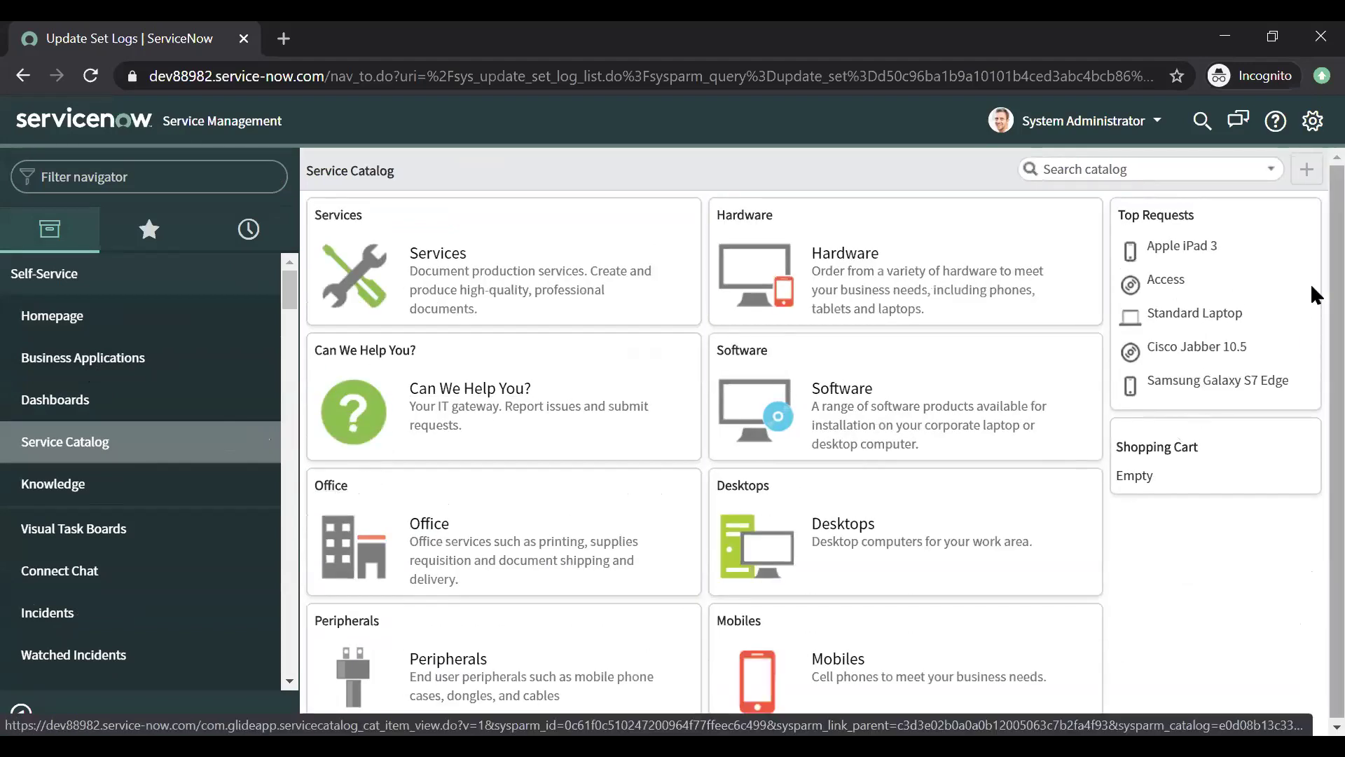
scroll(1315, 492, down, 8)
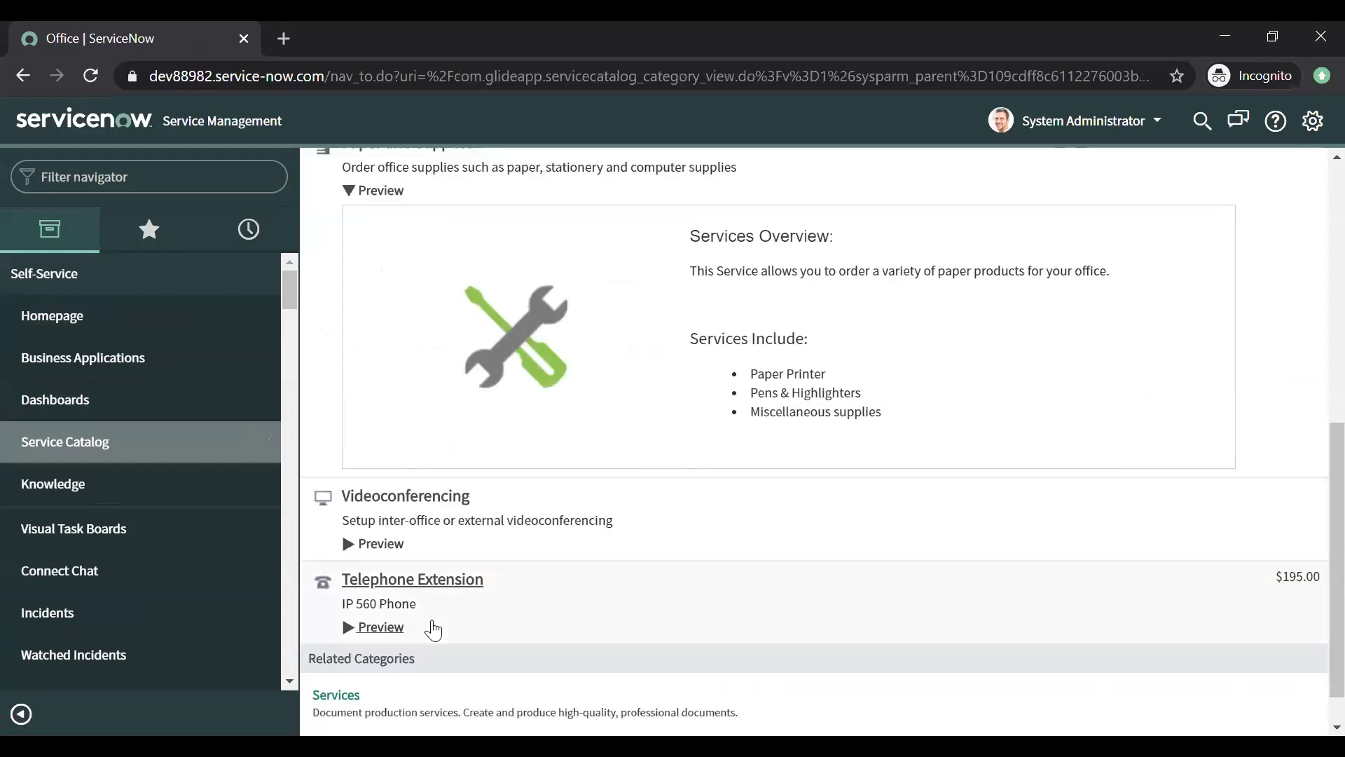
scroll(1313, 591, up, 4)
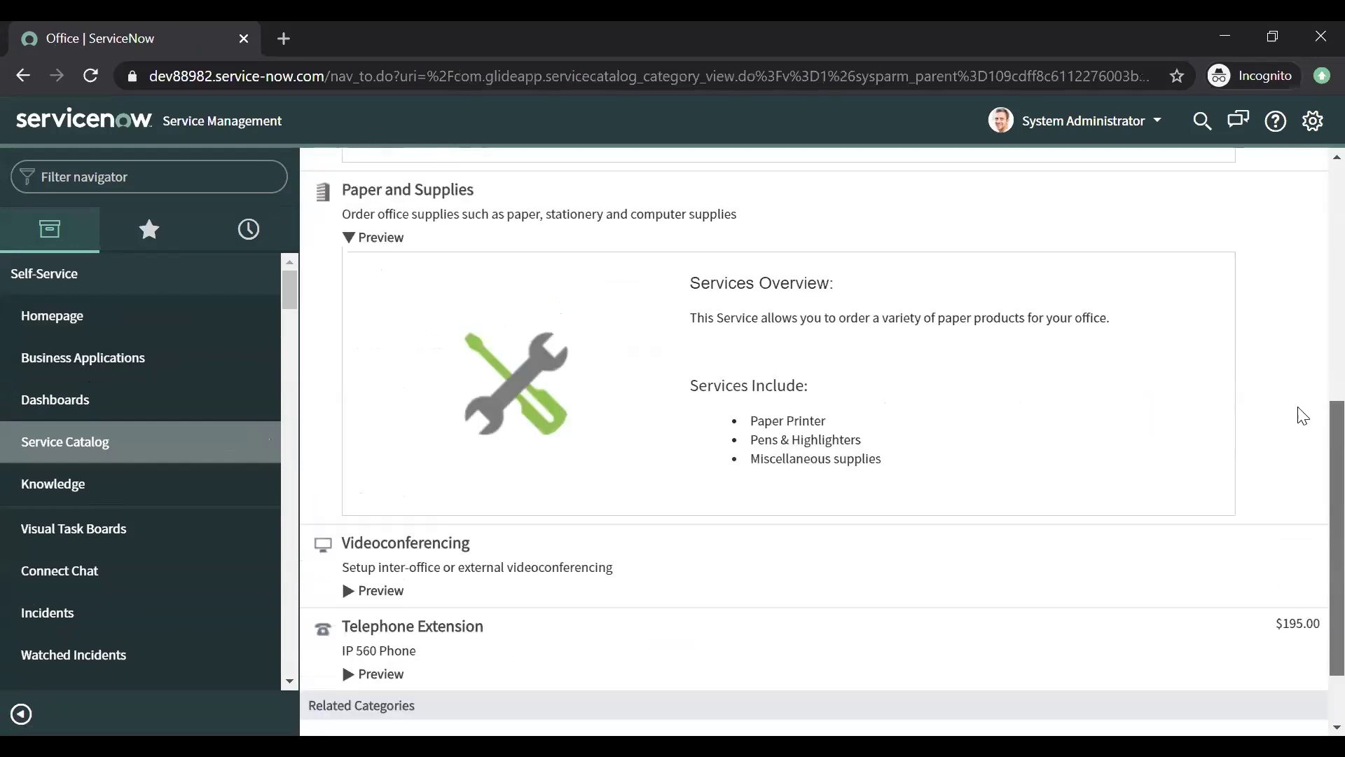
scroll(1254, 271, up, 4)
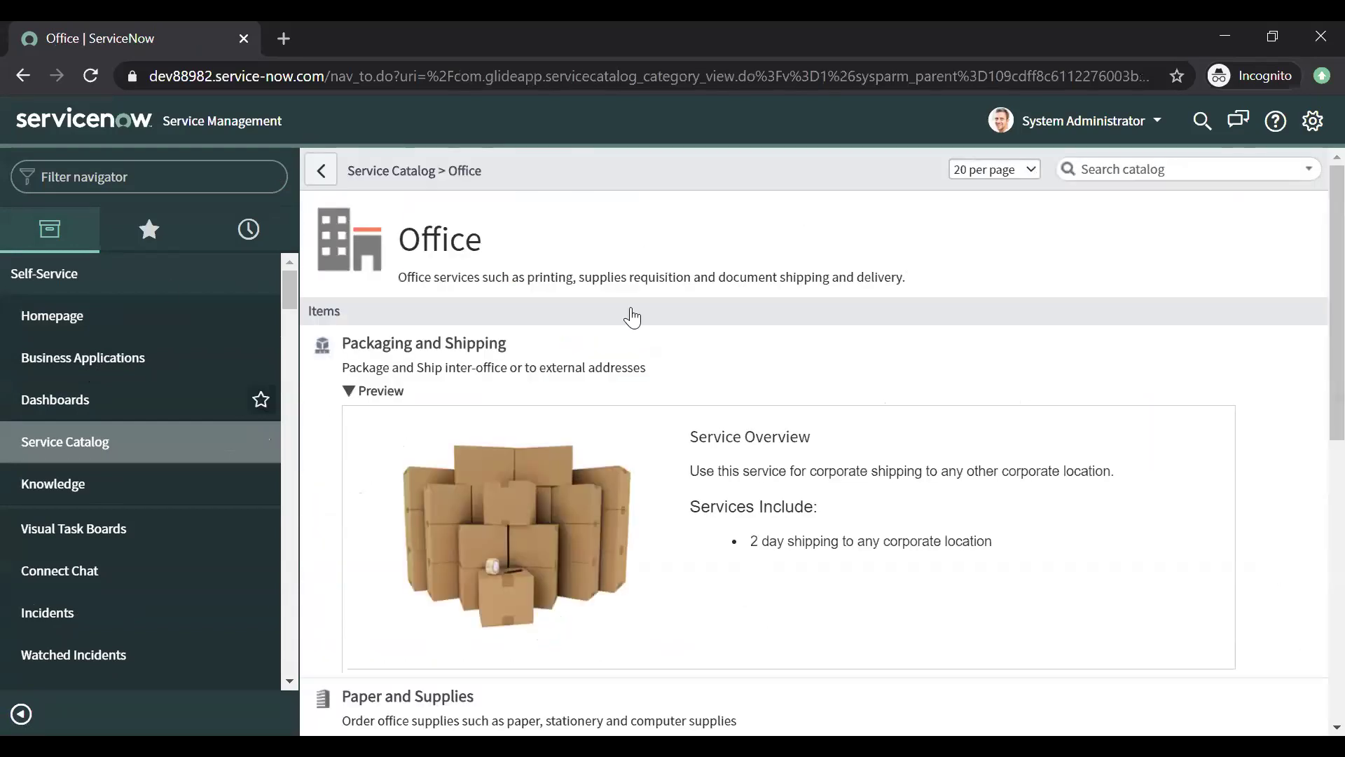
click(135, 179)
text(updat)
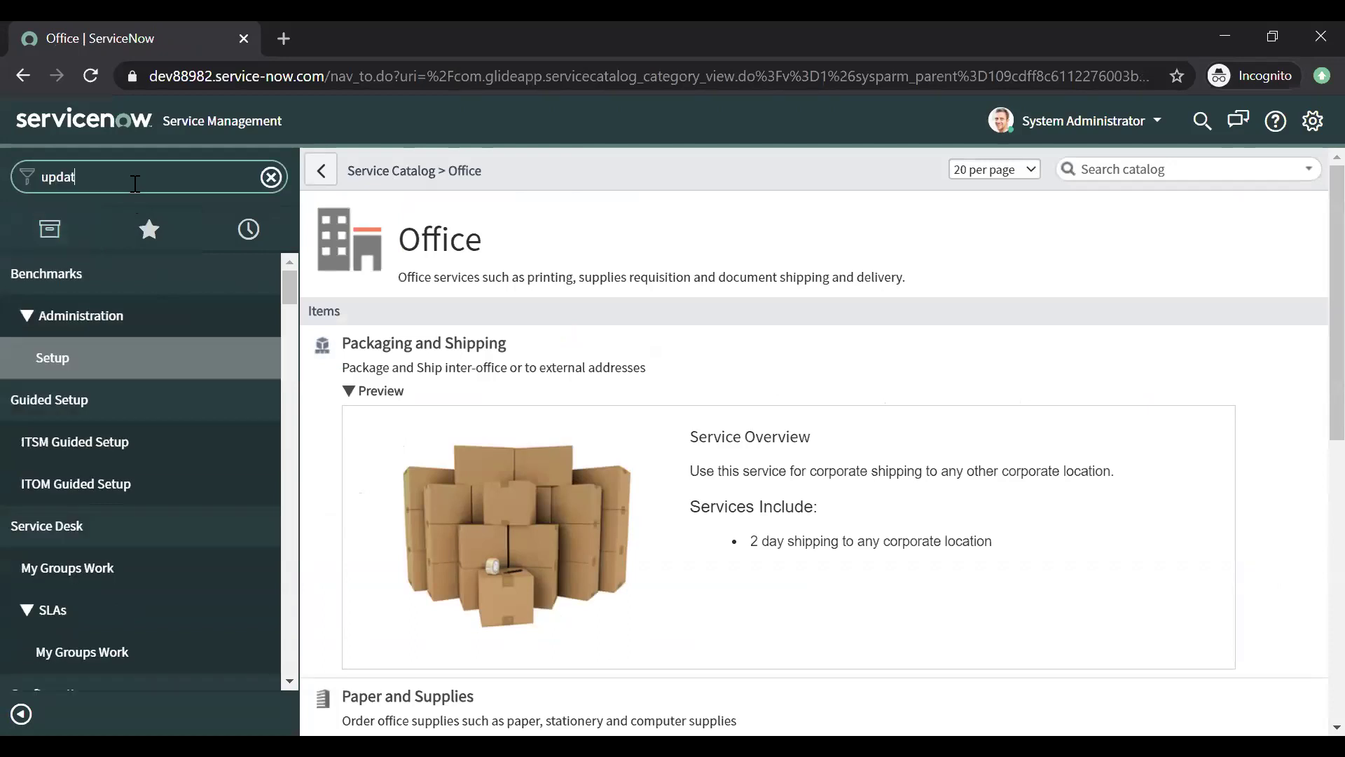
click(125, 313)
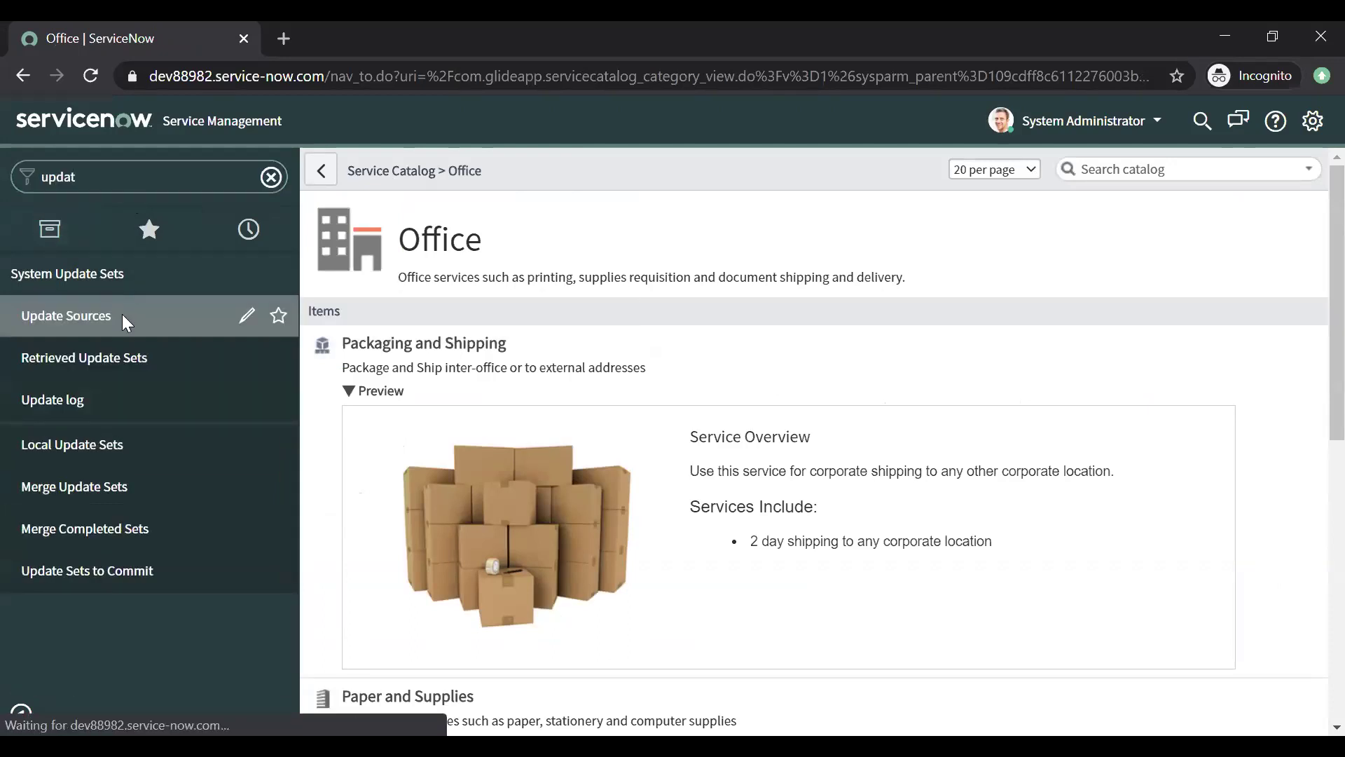
Step: Retrieve completed update sets from the DEV Instance remote instance
click(470, 300)
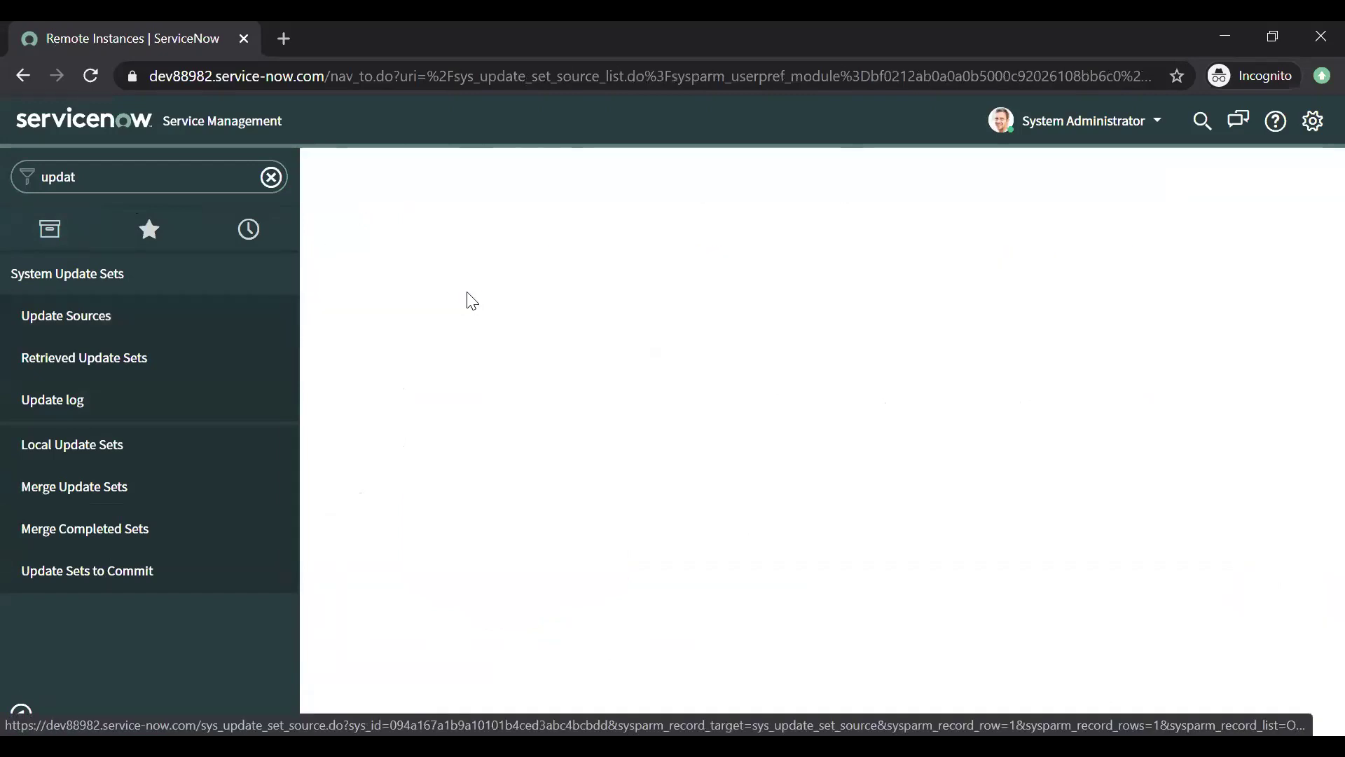
click(664, 475)
click(664, 475)
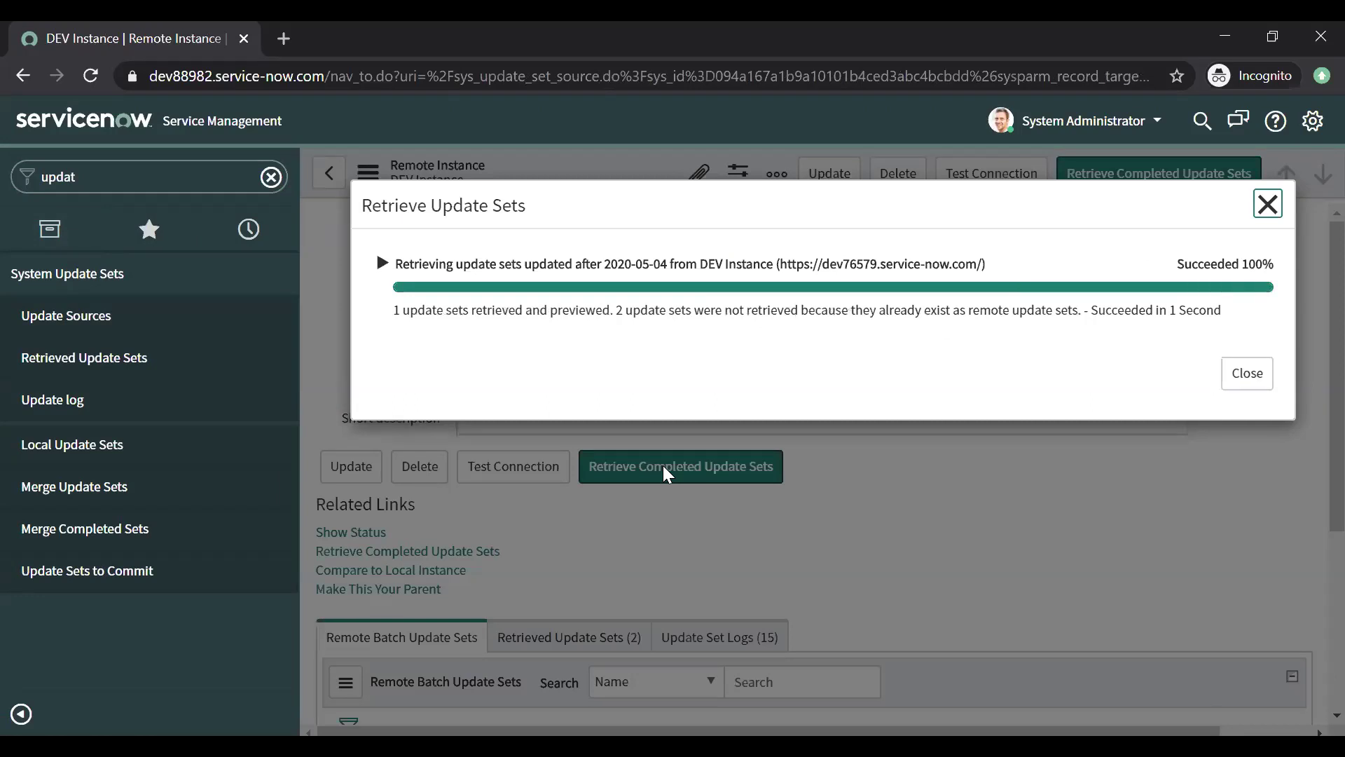
click(1247, 375)
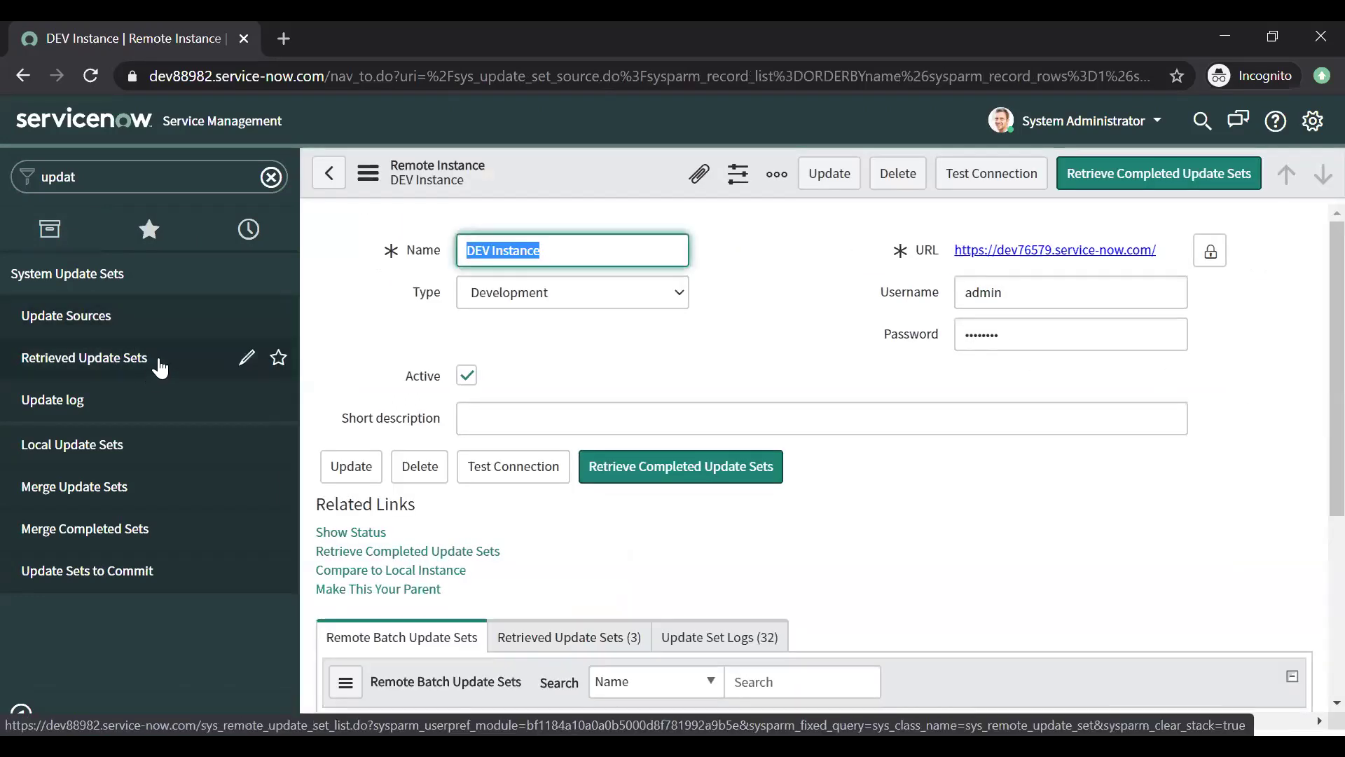
Step: Commit the retrieved Sumit-4GRequest-02Aug update set, then return to the Service Catalog
click(160, 366)
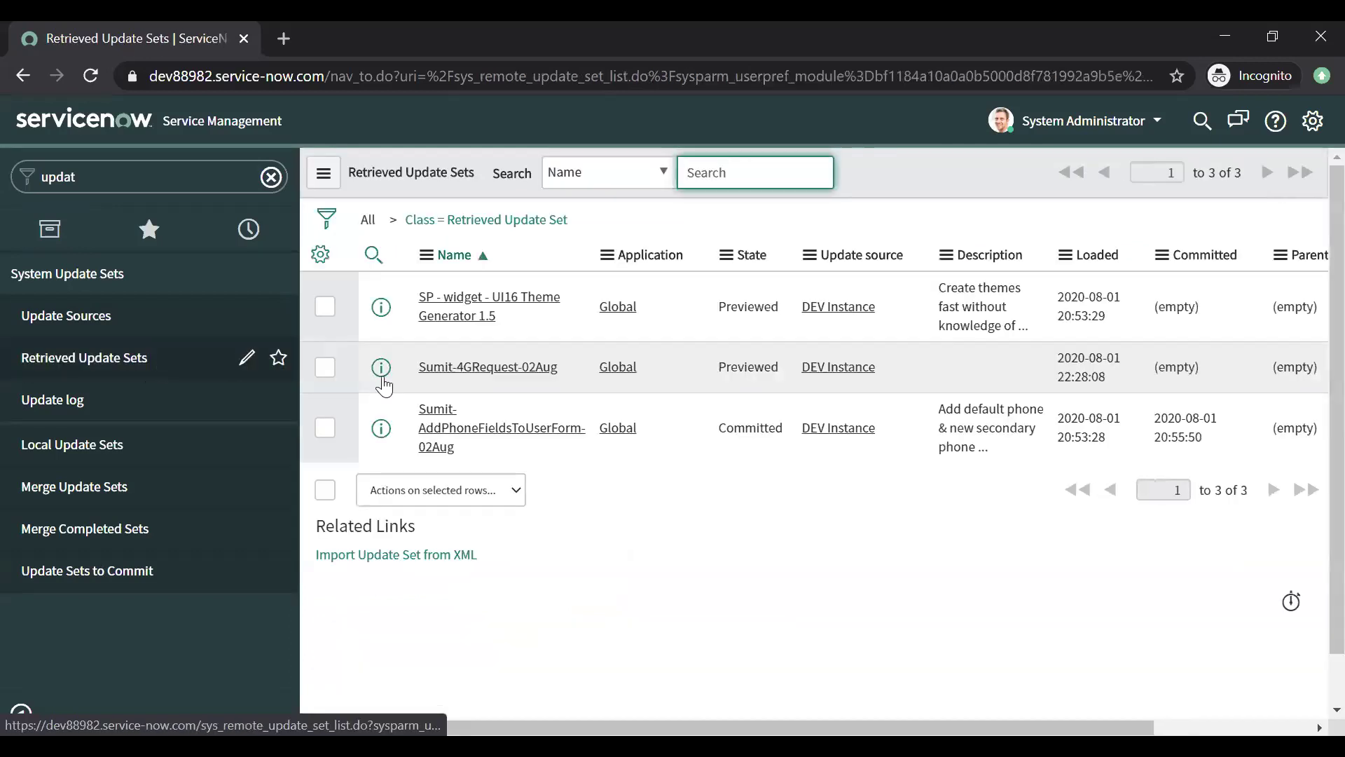
click(489, 370)
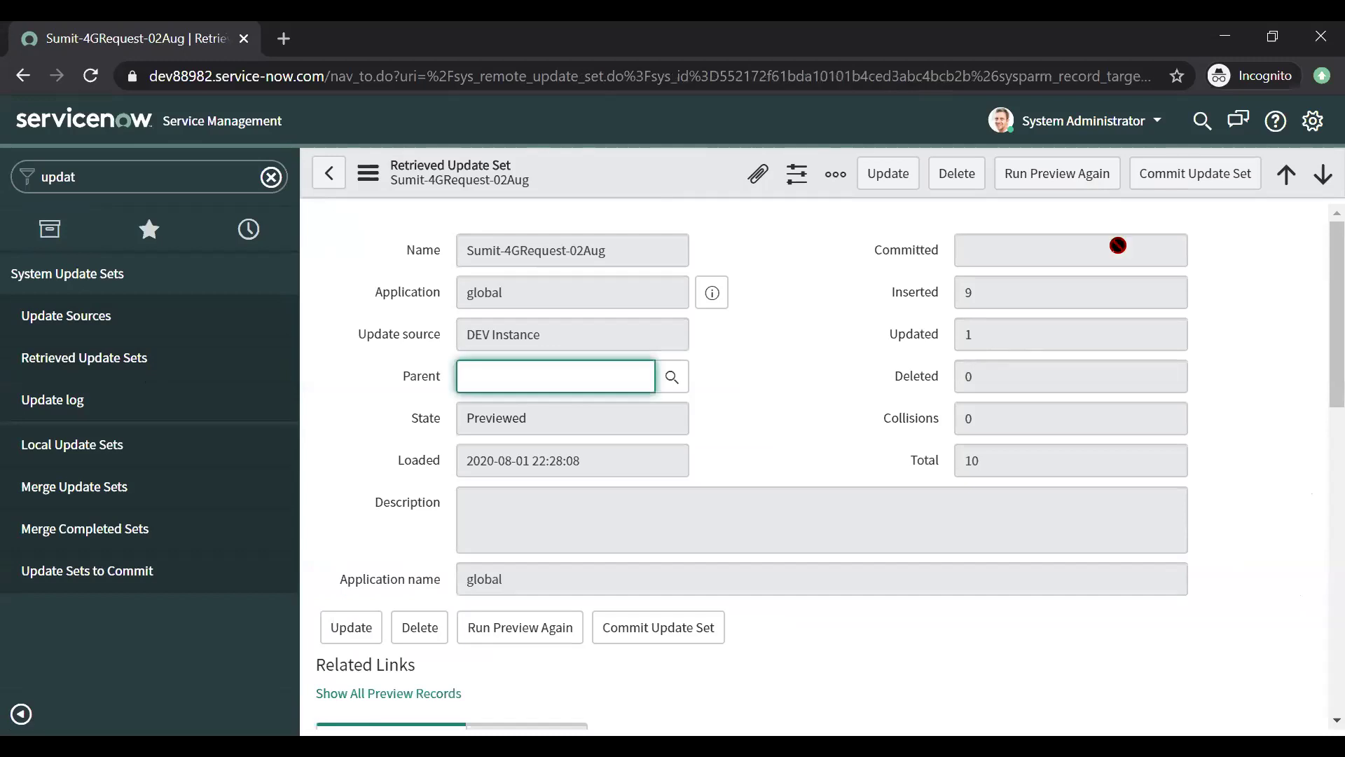
click(1171, 180)
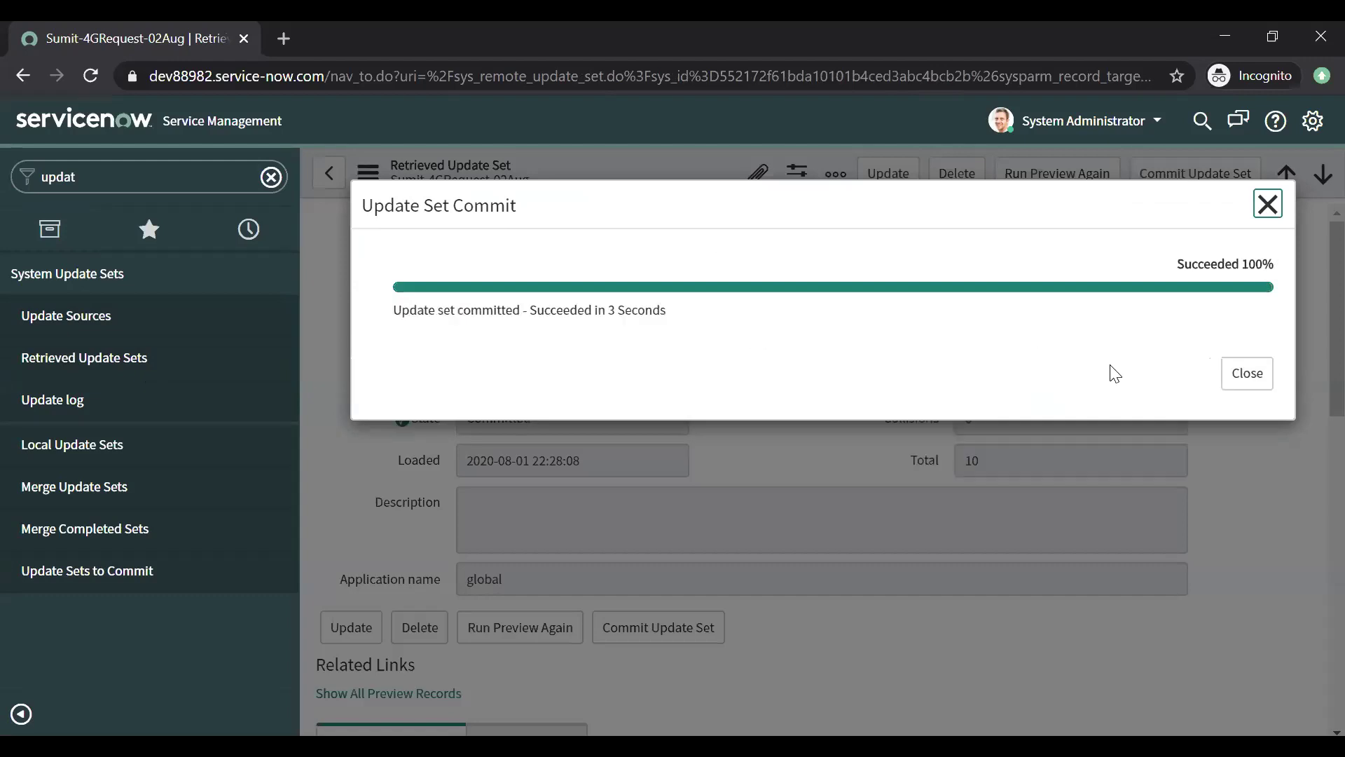
click(1240, 375)
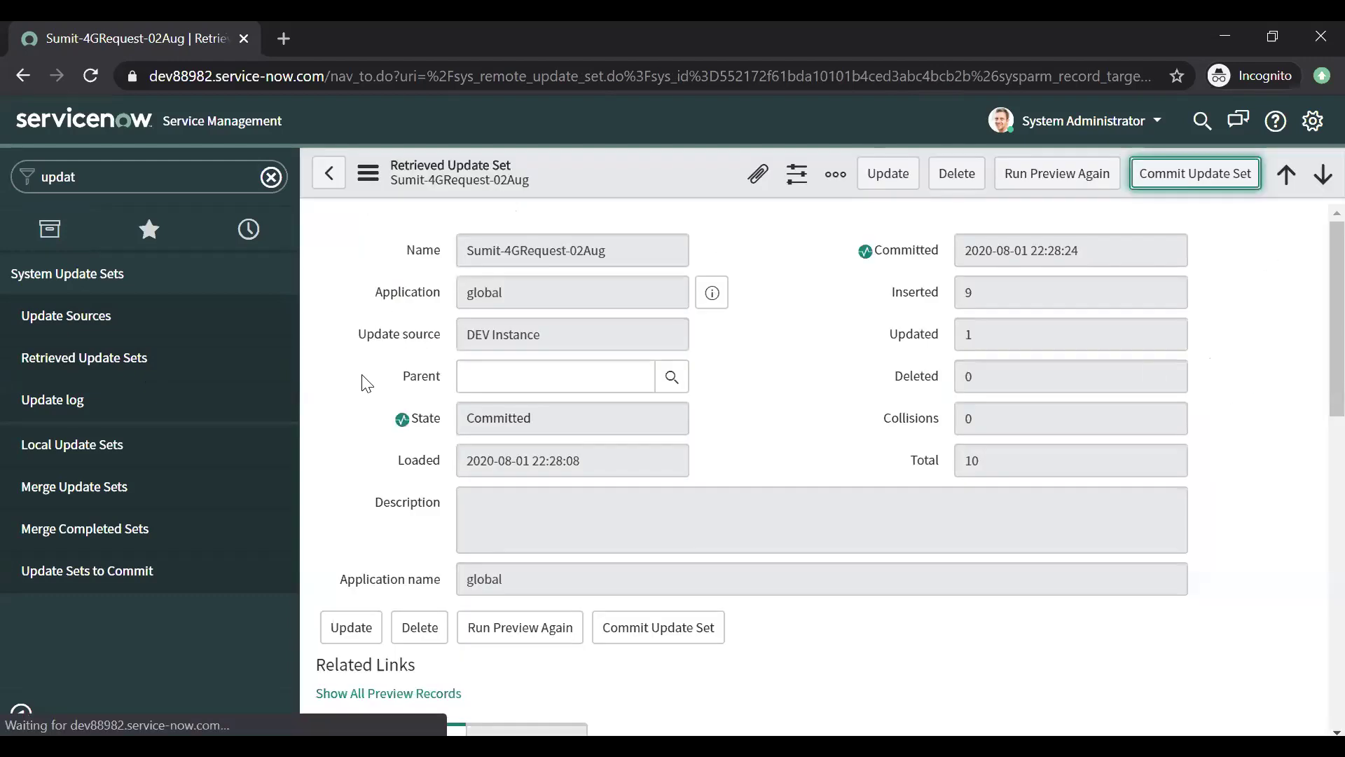
click(271, 176)
click(116, 459)
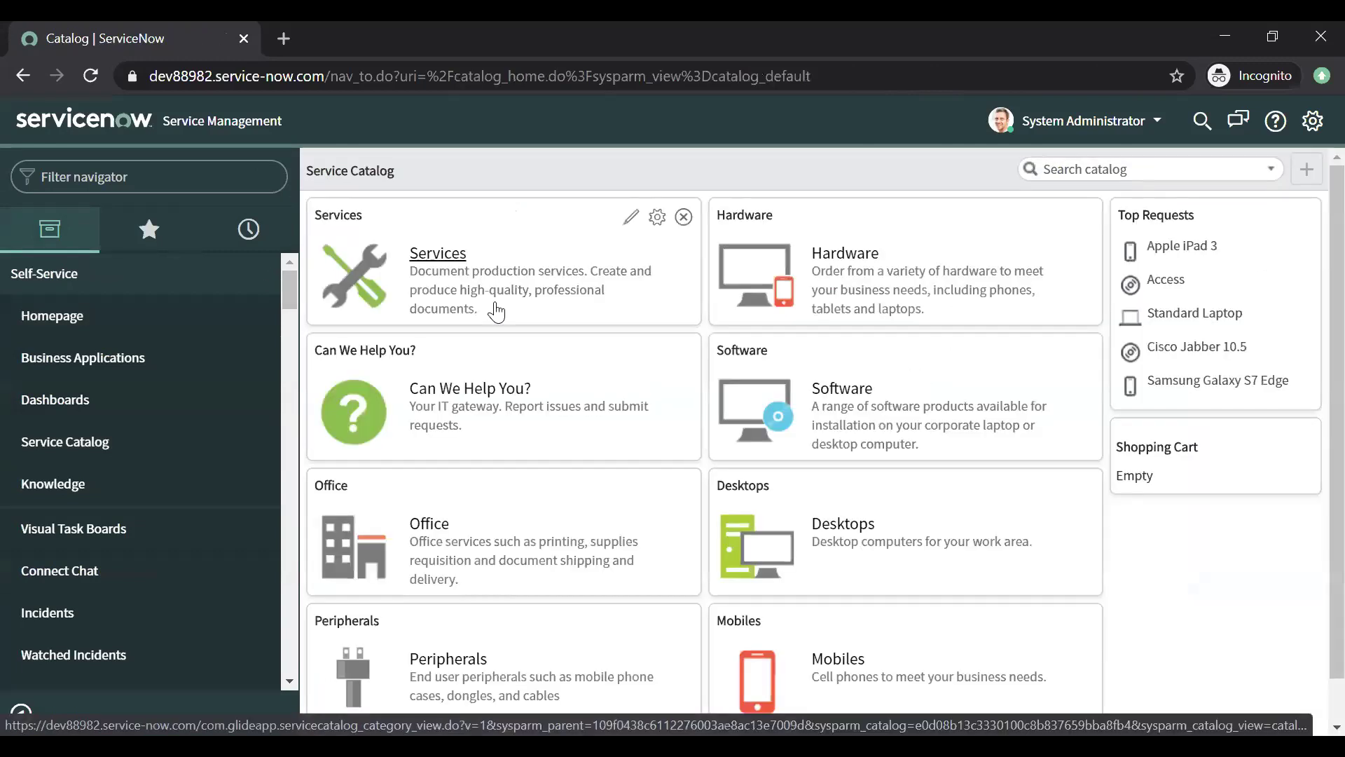
Step: Order Office > Request a 4G SIM with SIM type Micro and comment 'fsd' using Order Now
click(424, 527)
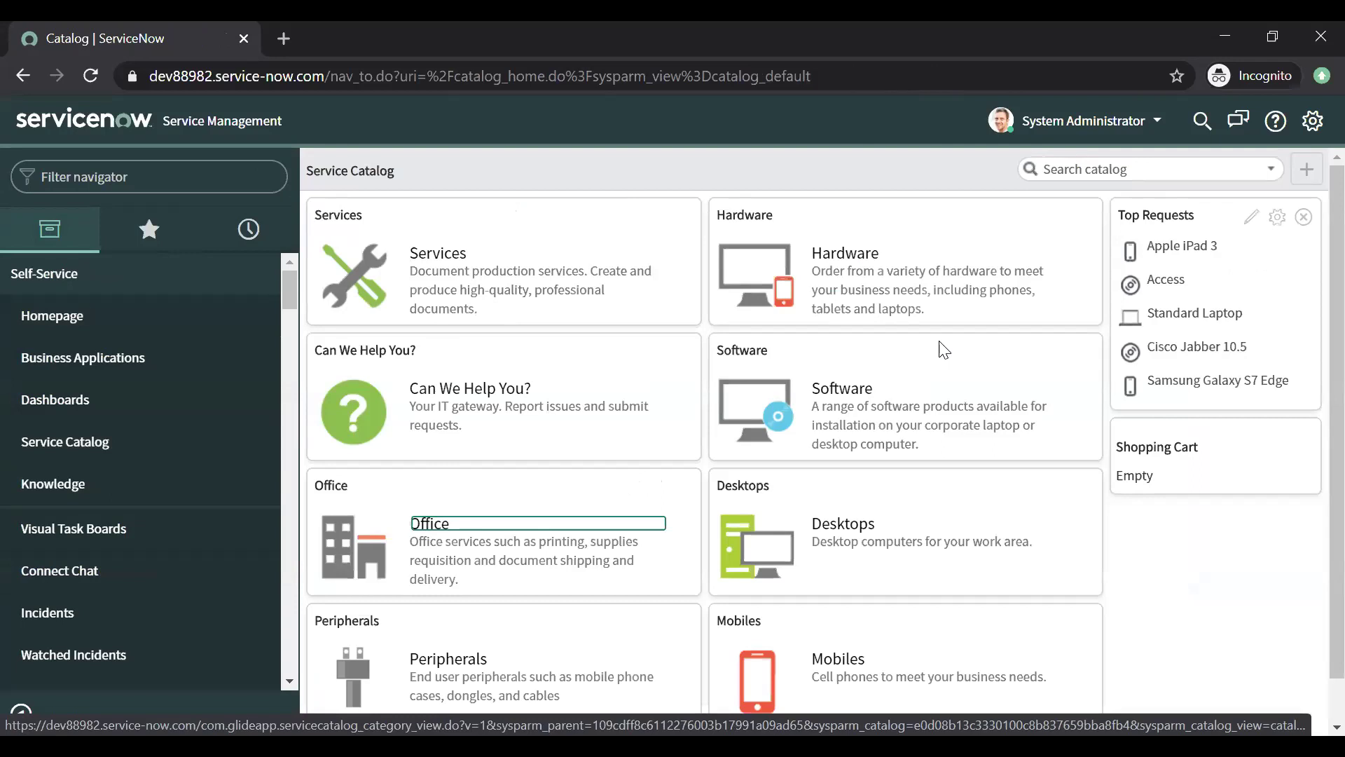
scroll(1310, 336, down, 10)
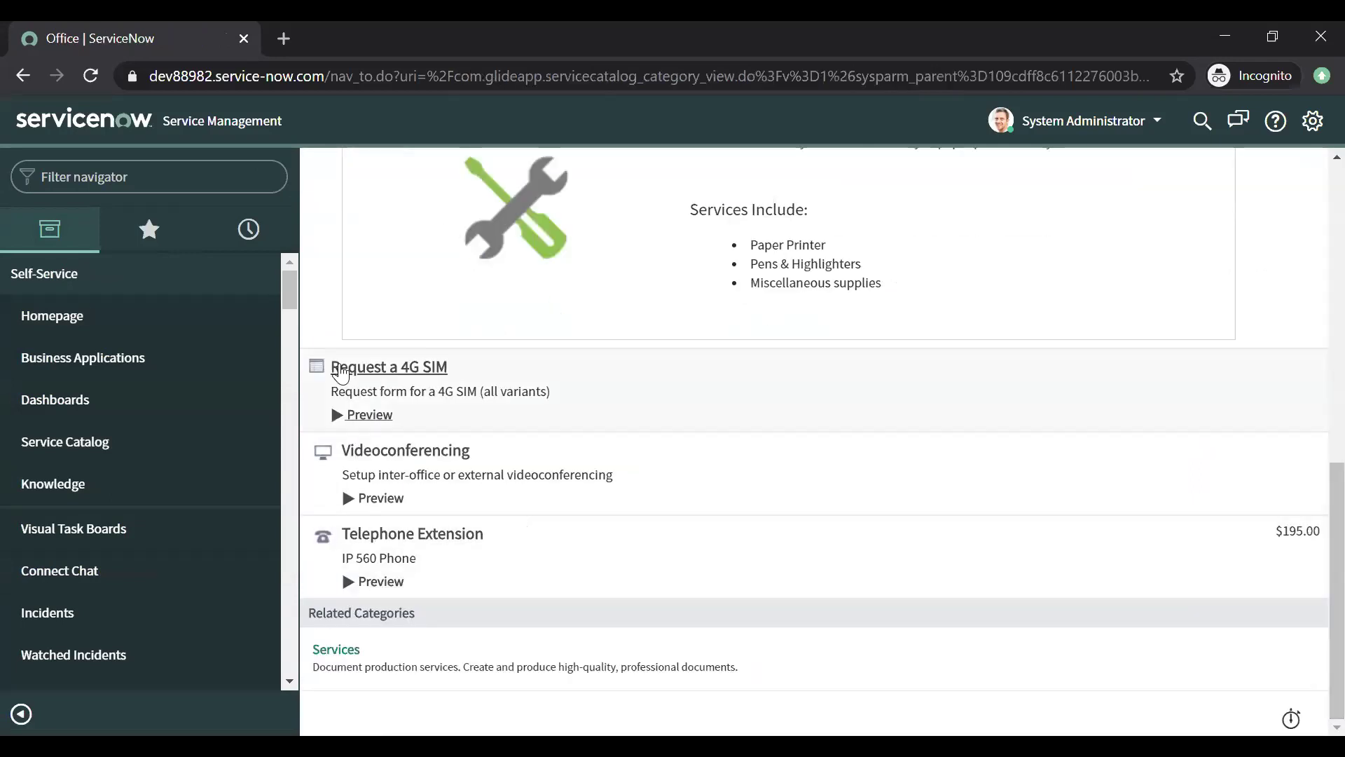
click(359, 370)
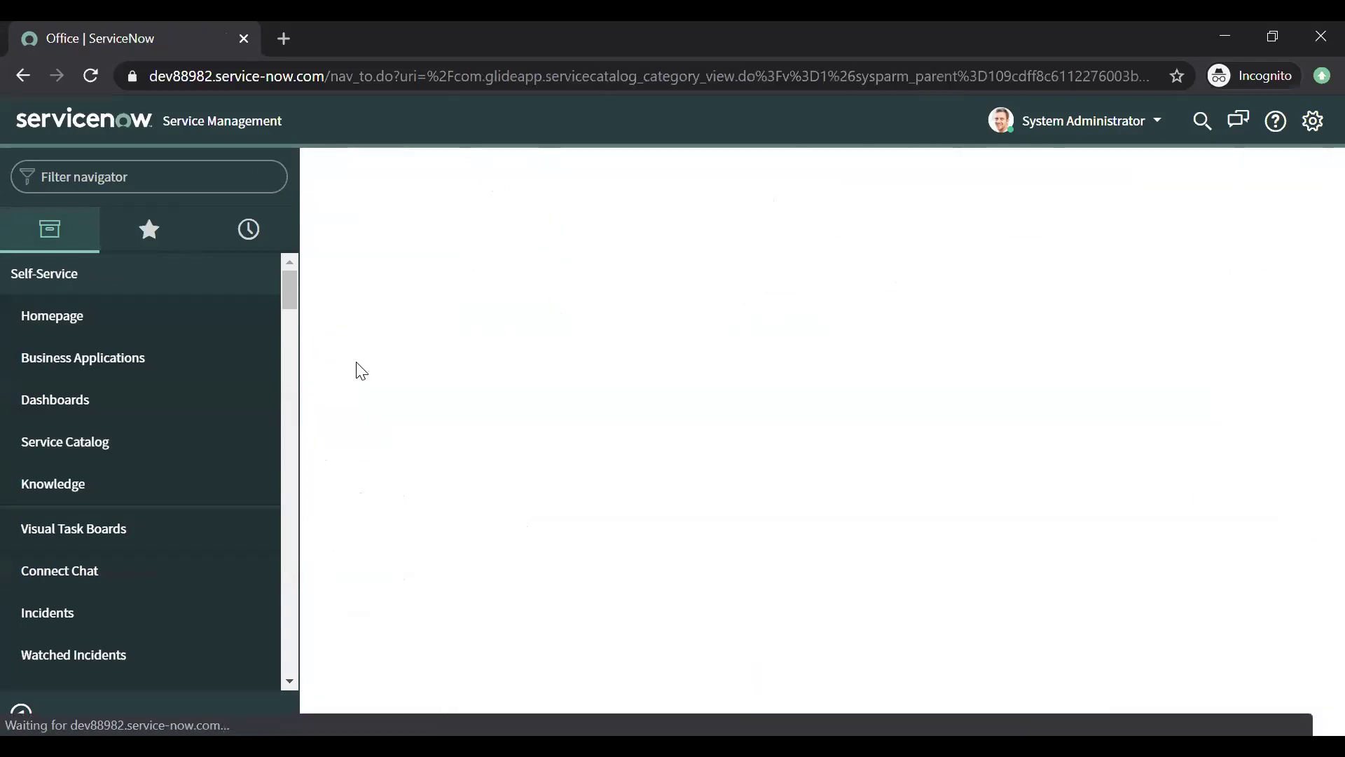
click(496, 343)
click(421, 381)
click(468, 422)
text(fsd)
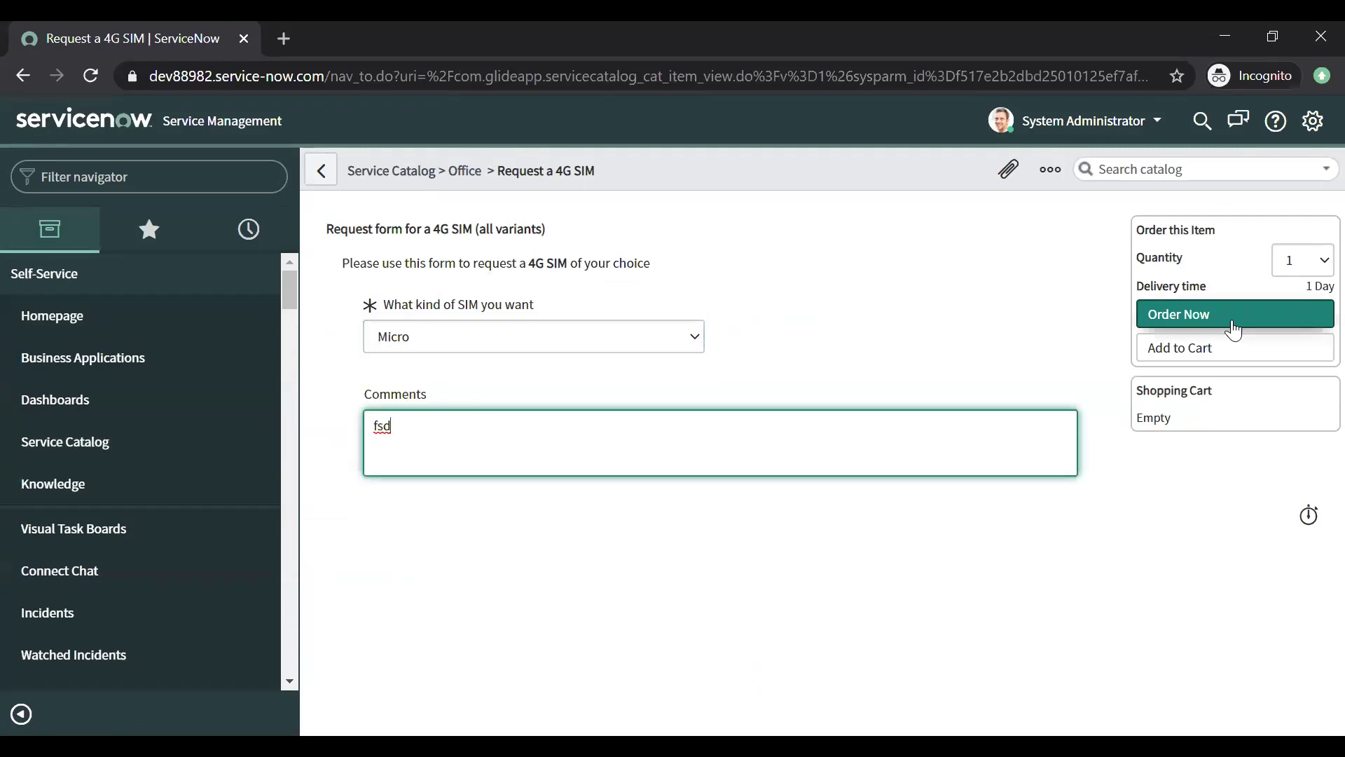
click(1233, 328)
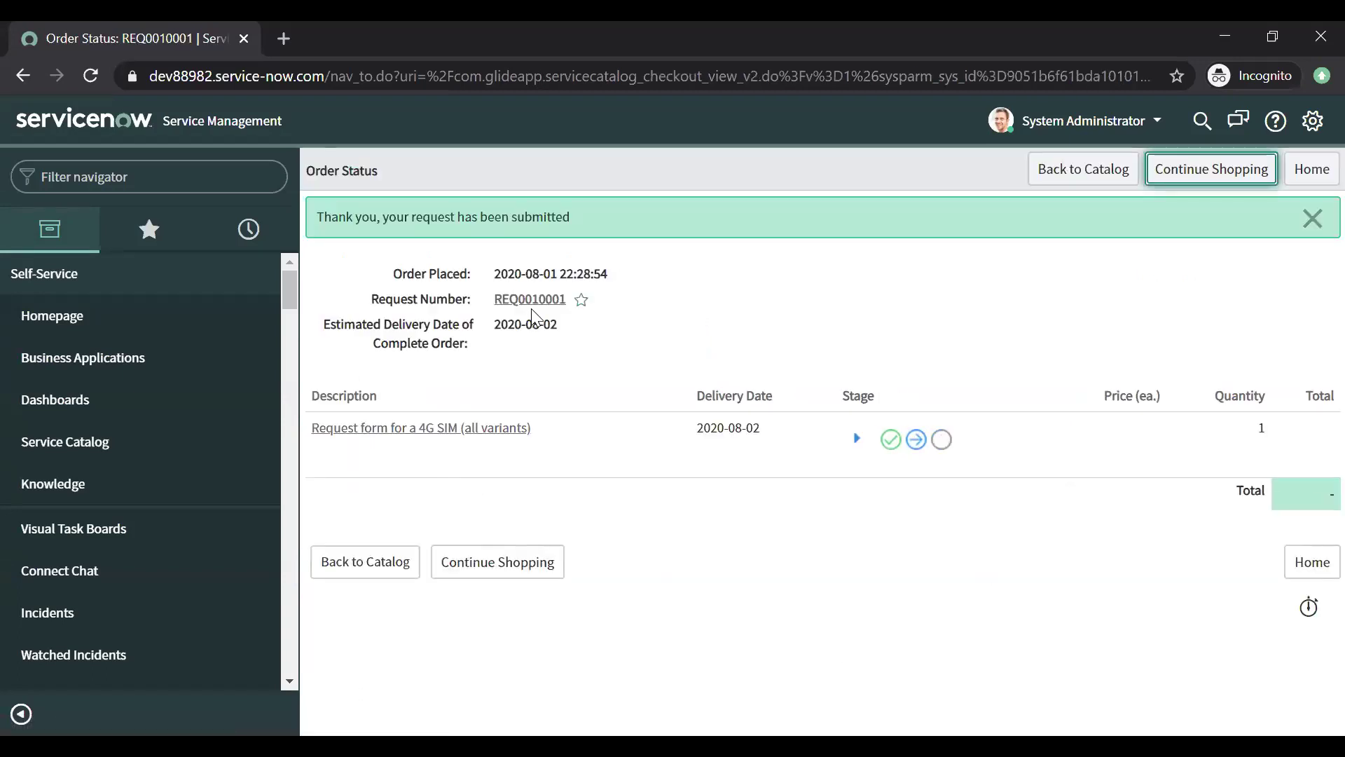
Step: From the submitted request, set the SIM delivery catalog task to Closed Complete and update it
click(531, 303)
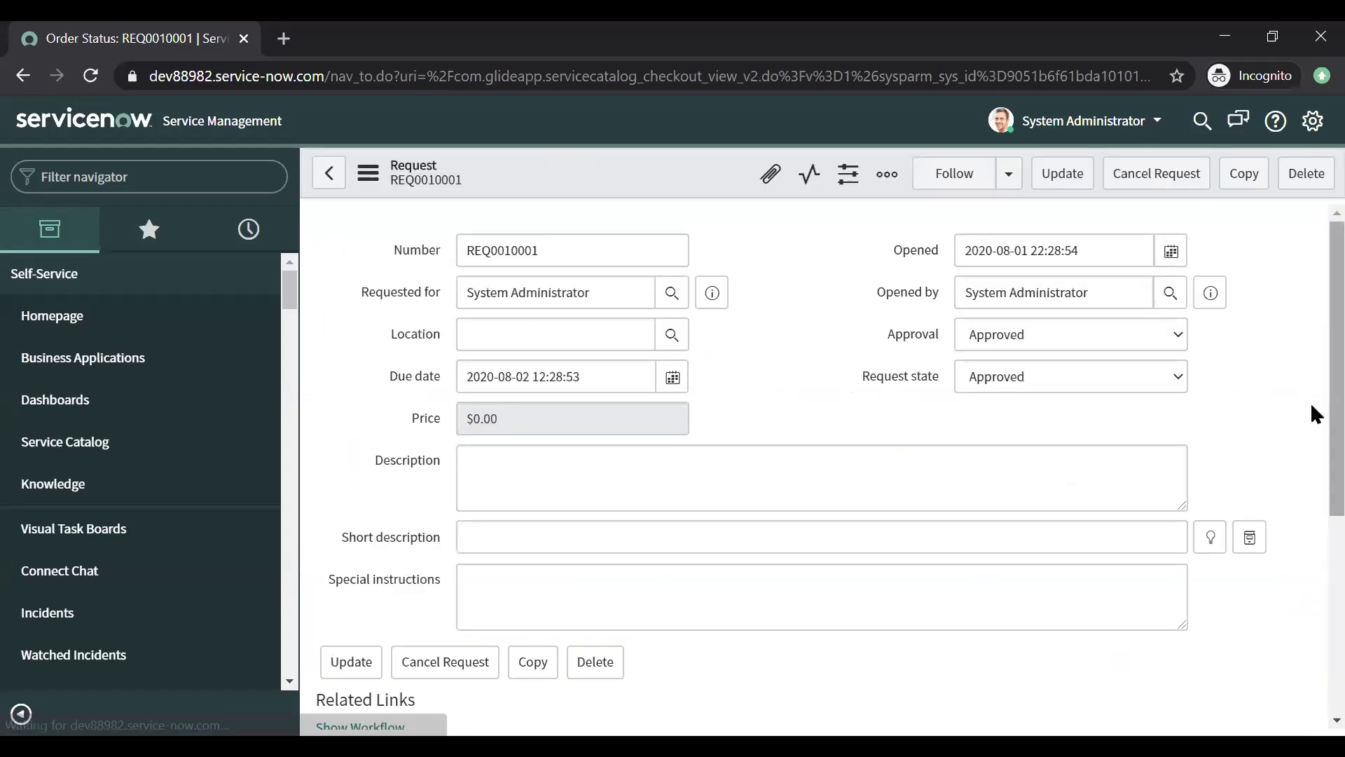
scroll(1312, 410, down, 5)
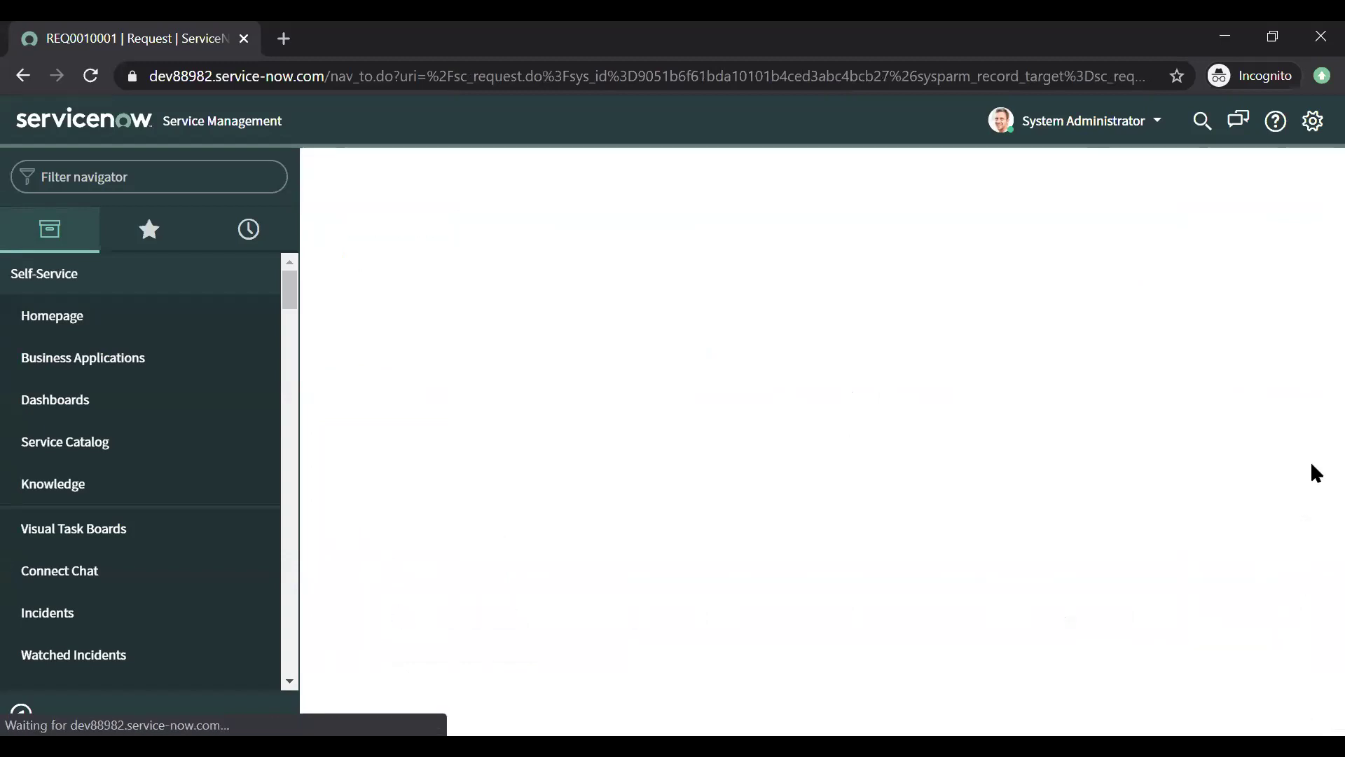
scroll(1312, 456, down, 15)
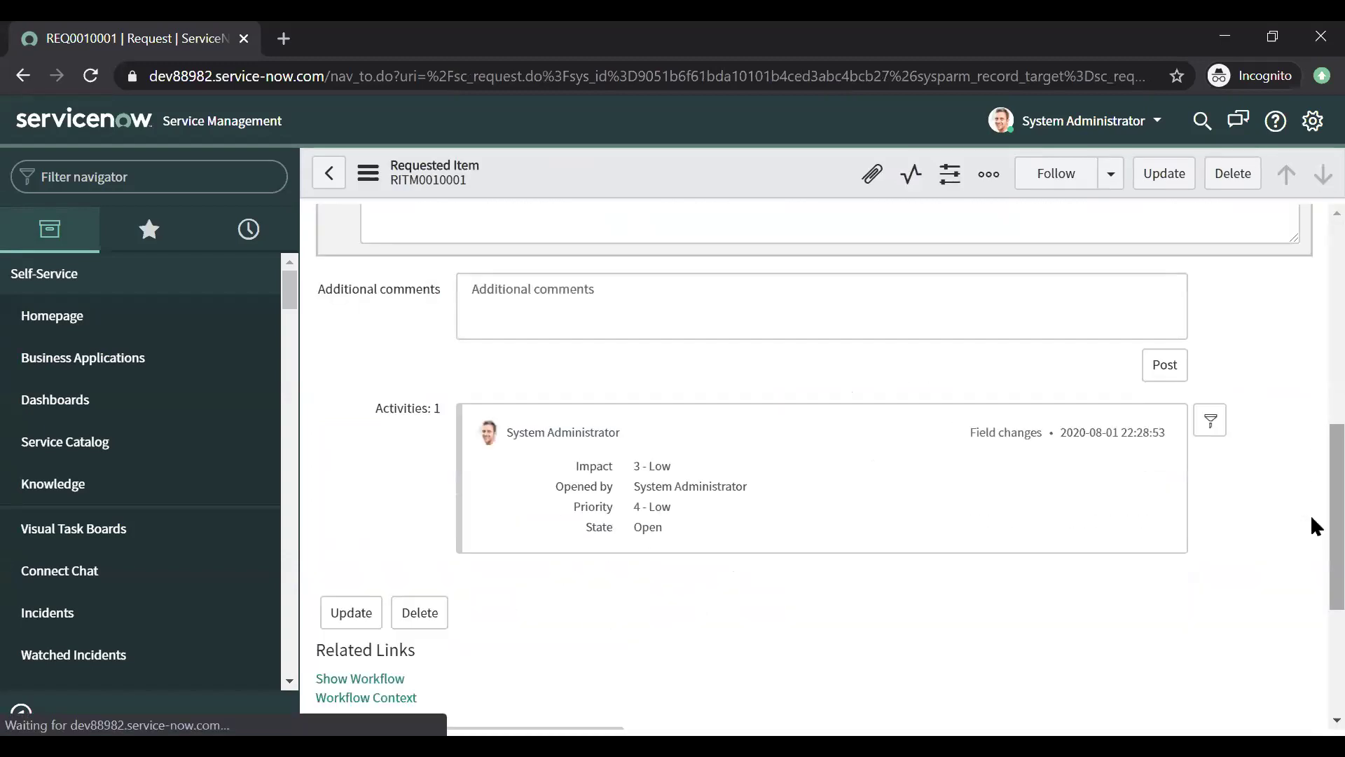
scroll(1310, 637, down, 1)
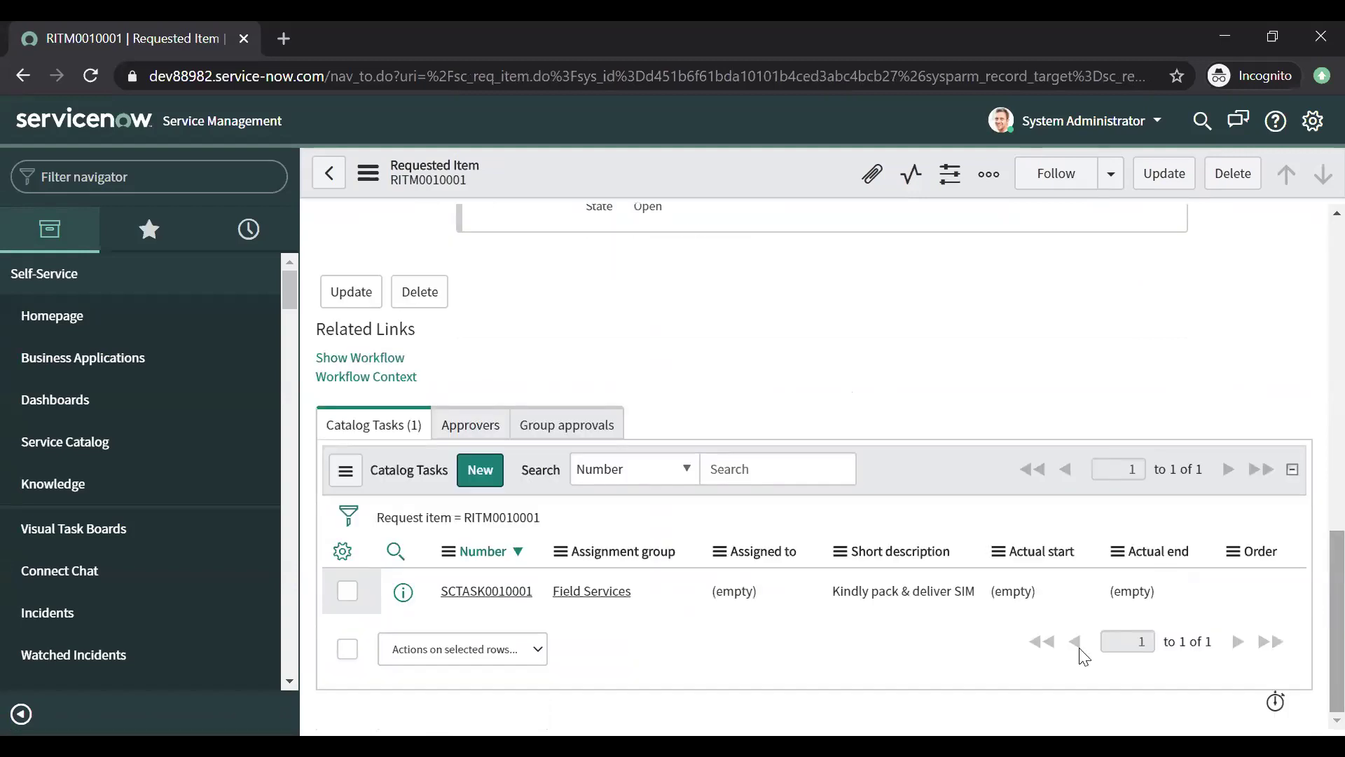
click(489, 595)
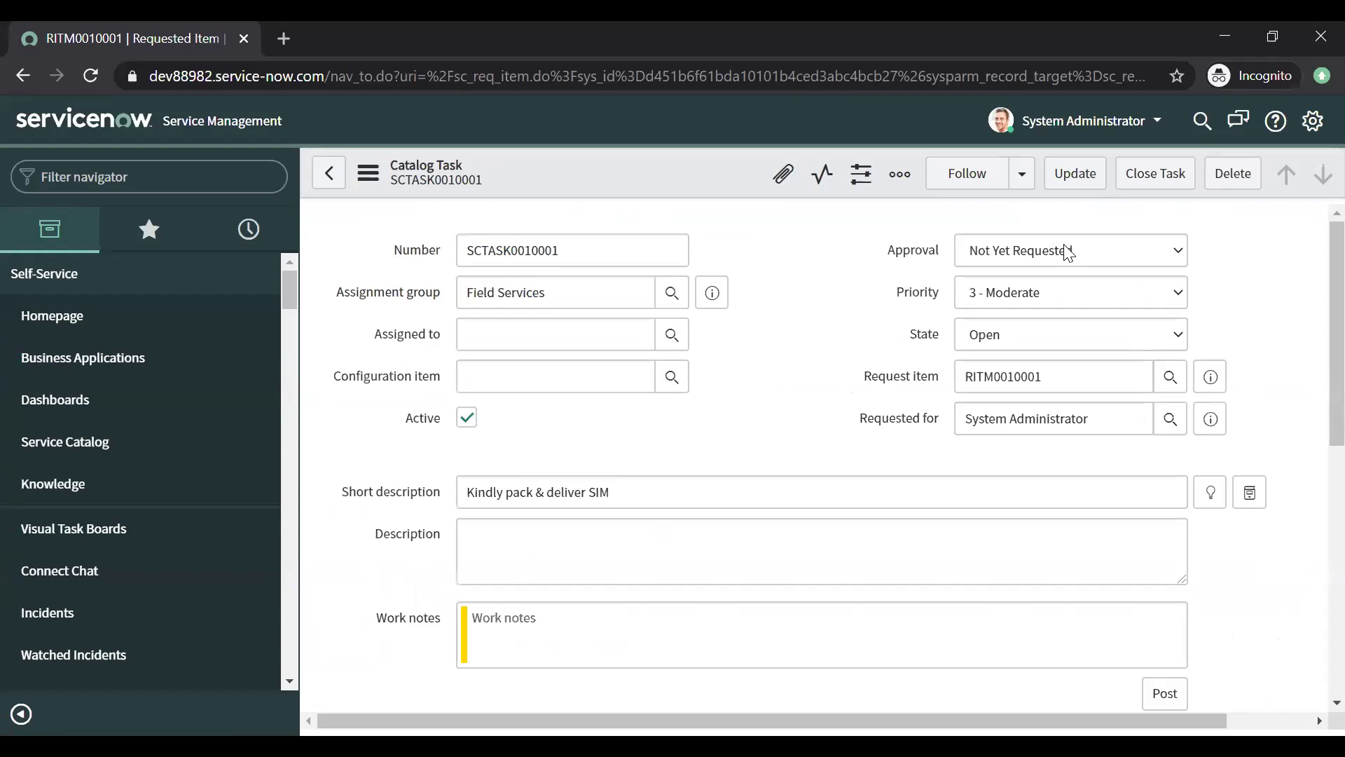
click(1024, 337)
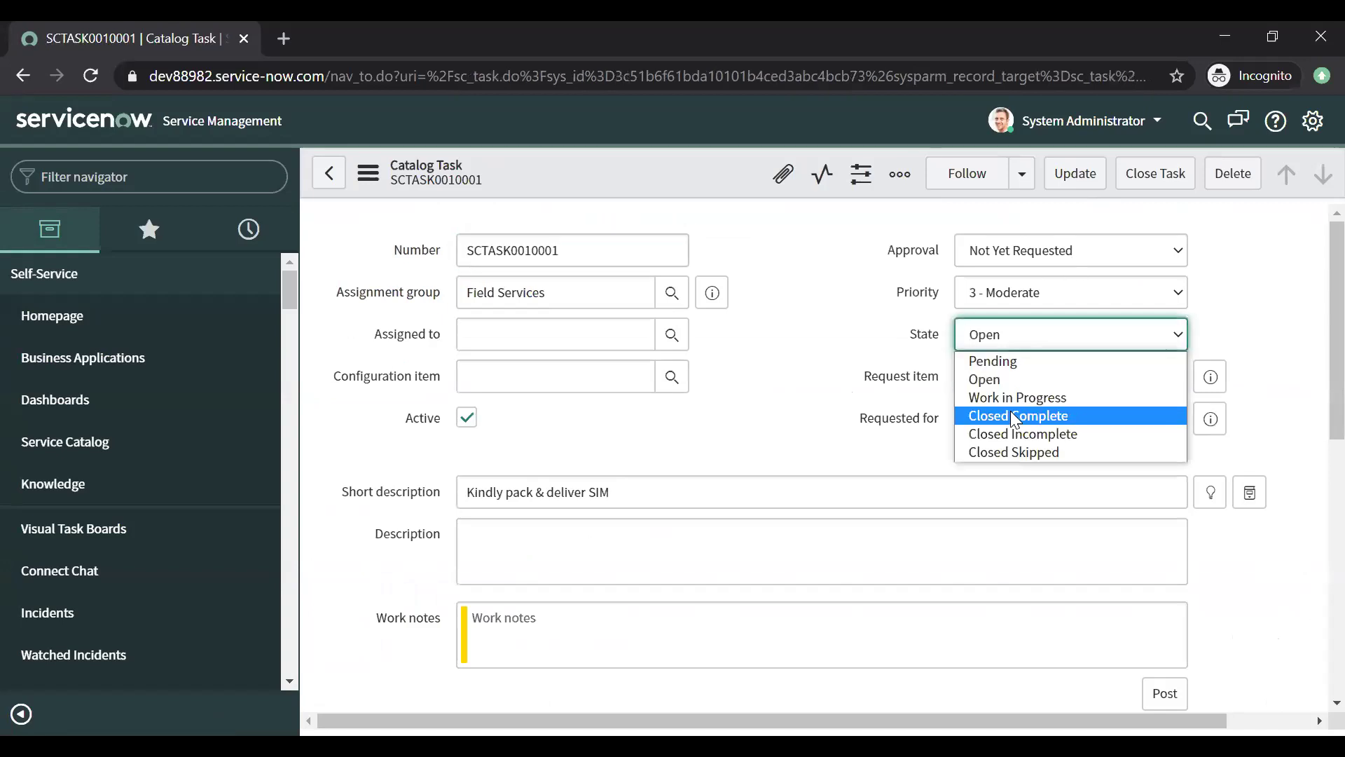
click(1010, 410)
click(1065, 181)
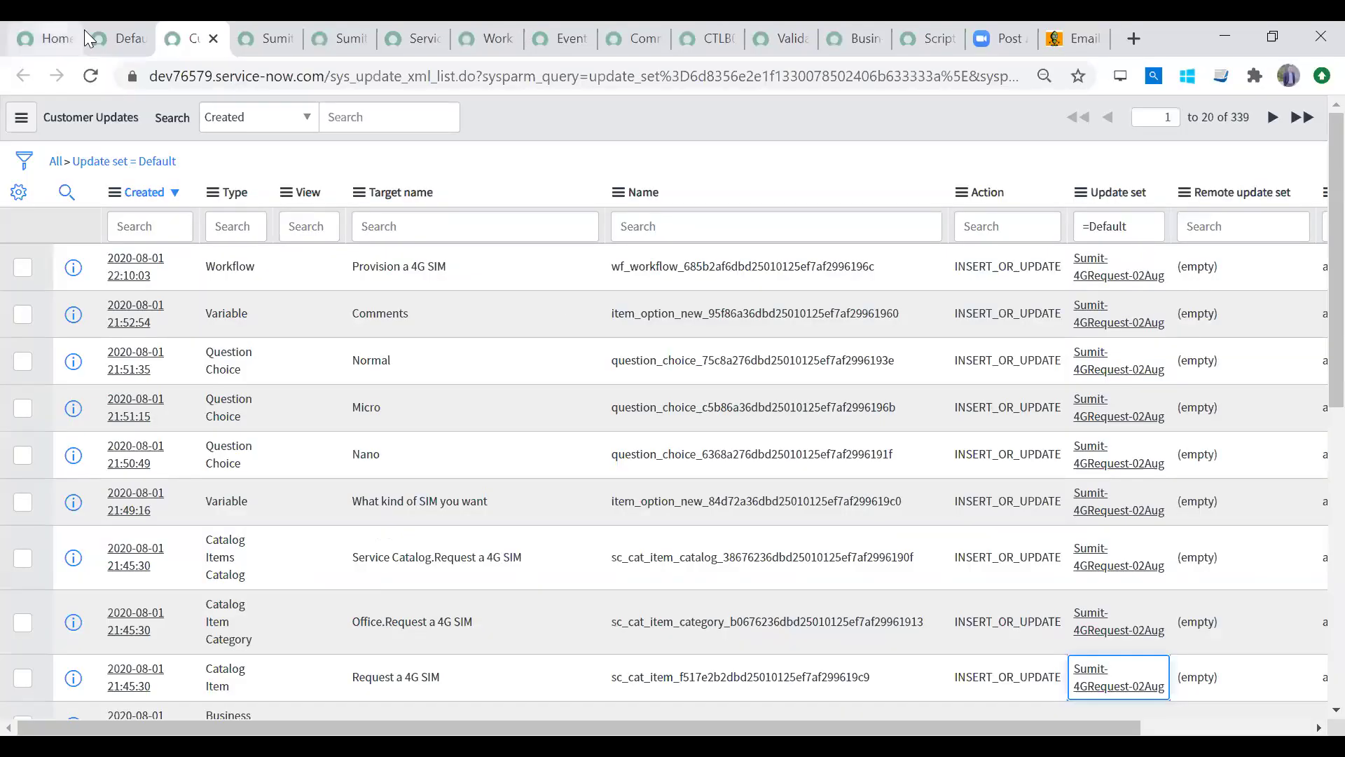
Step: Review the other instance's Default update set and keep Default as the current update set
click(98, 33)
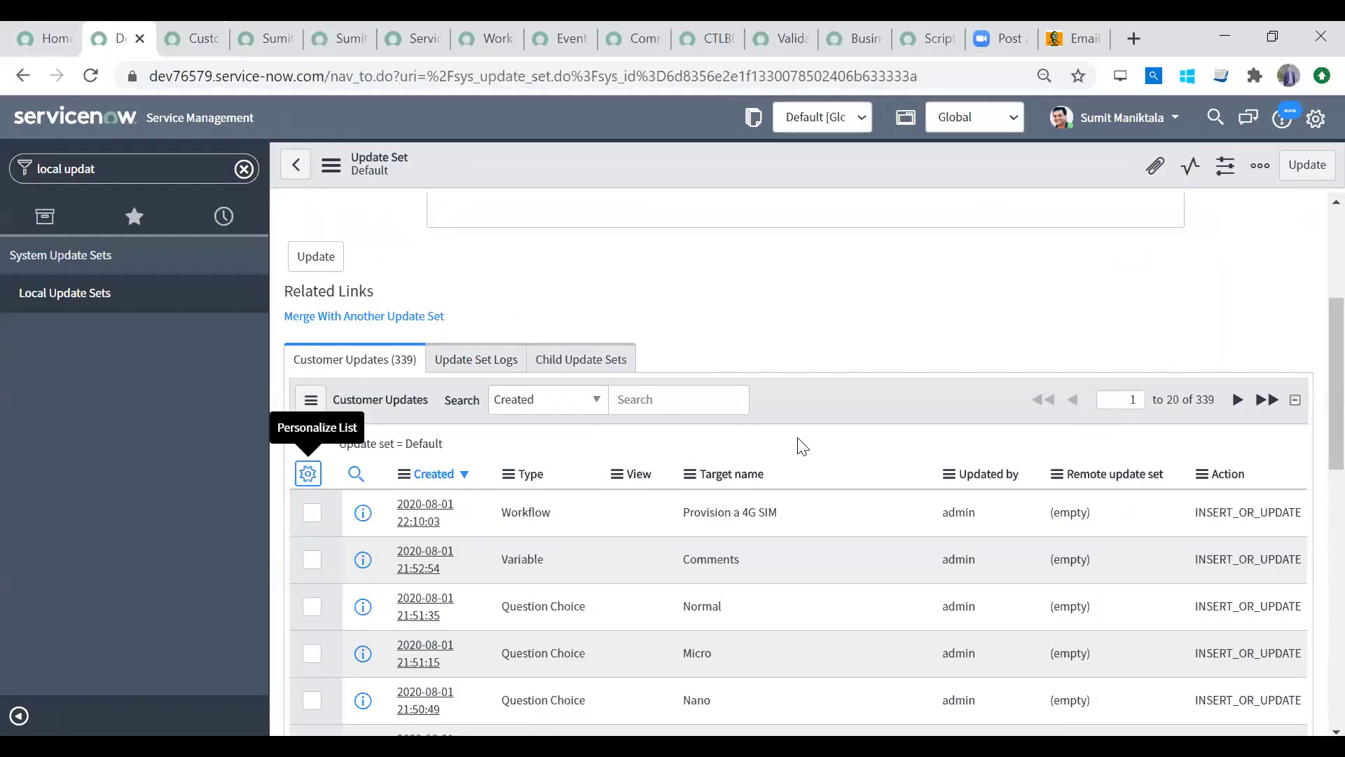
scroll(1311, 524, up, 4)
scroll(1310, 524, down, 9)
scroll(1289, 190, up, 9)
scroll(1290, 490, down, 10)
scroll(1292, 350, up, 9)
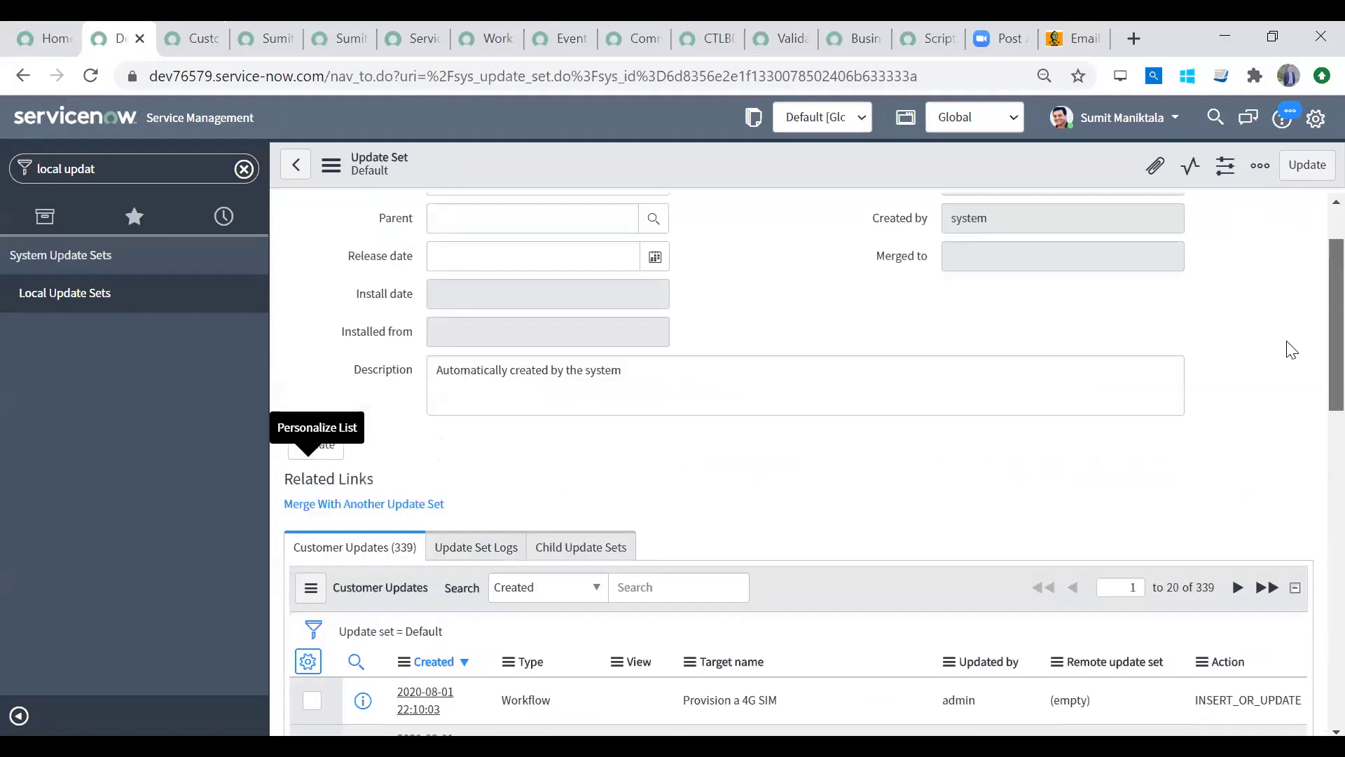
scroll(1051, 246, down, 3)
click(804, 119)
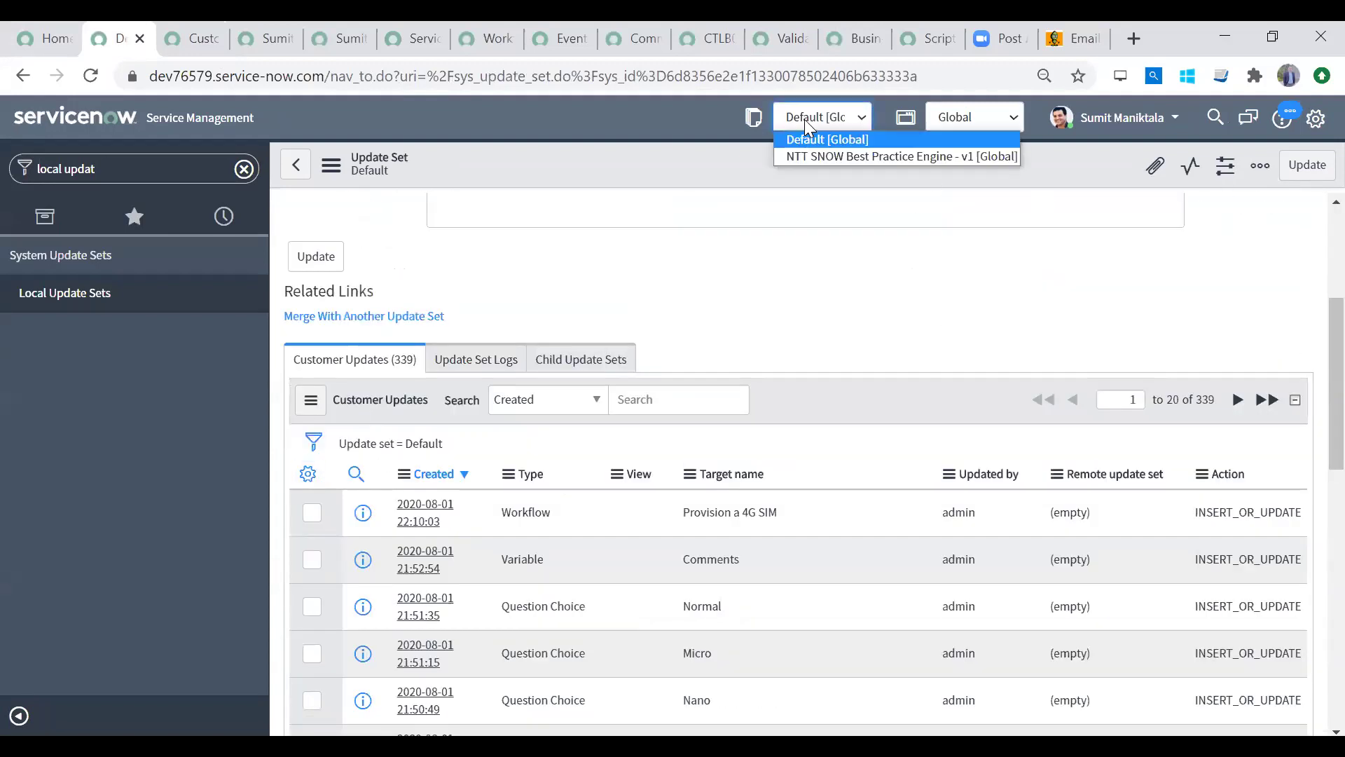
click(804, 119)
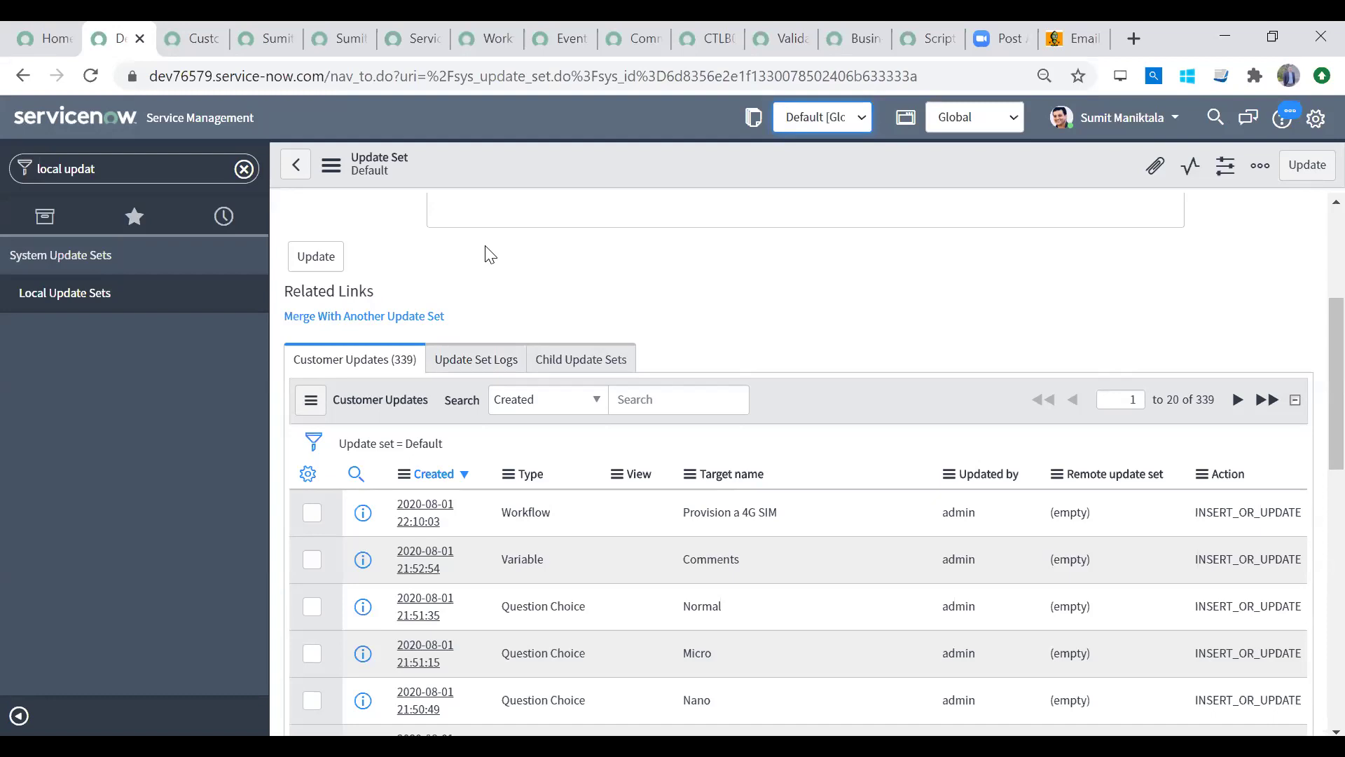
Step: Clear the navigator filter to list the full Self-Service menu
drag(1311, 350, 1311, 255)
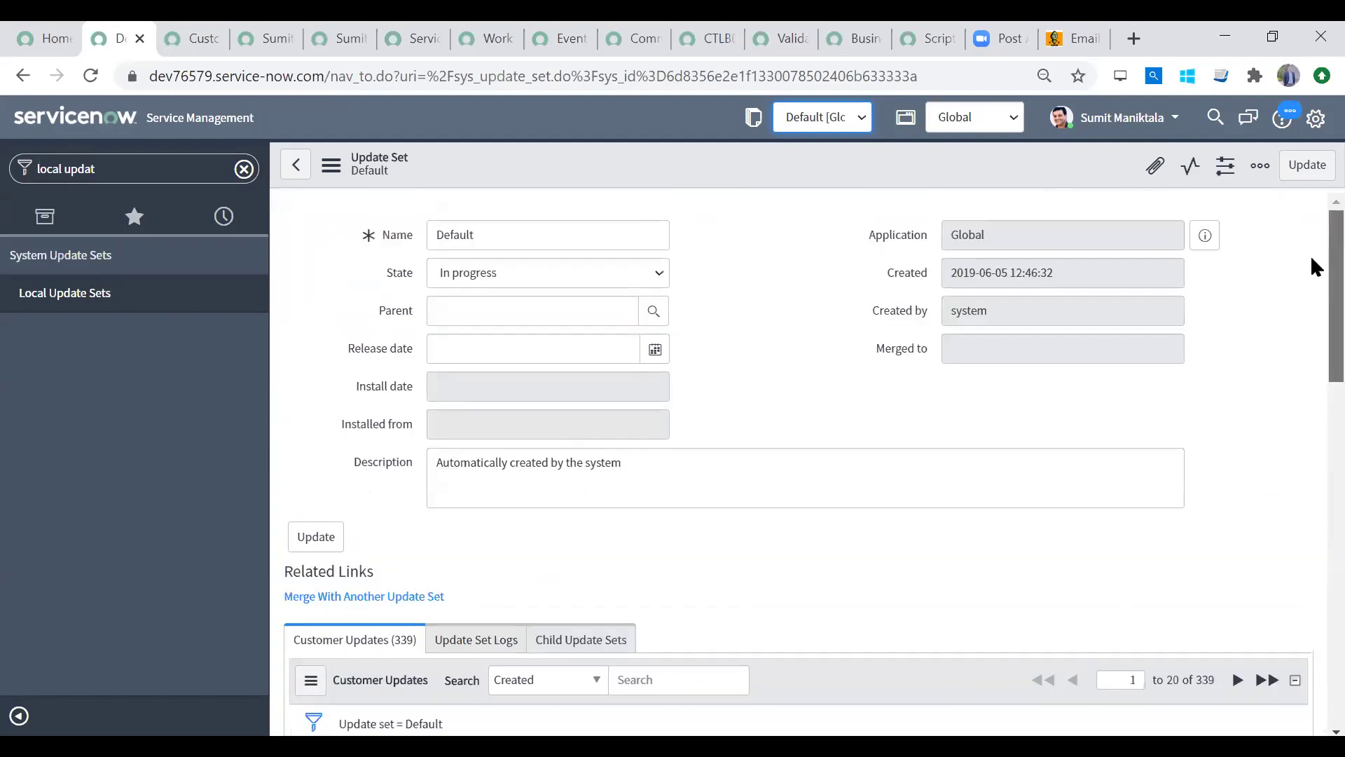
click(239, 168)
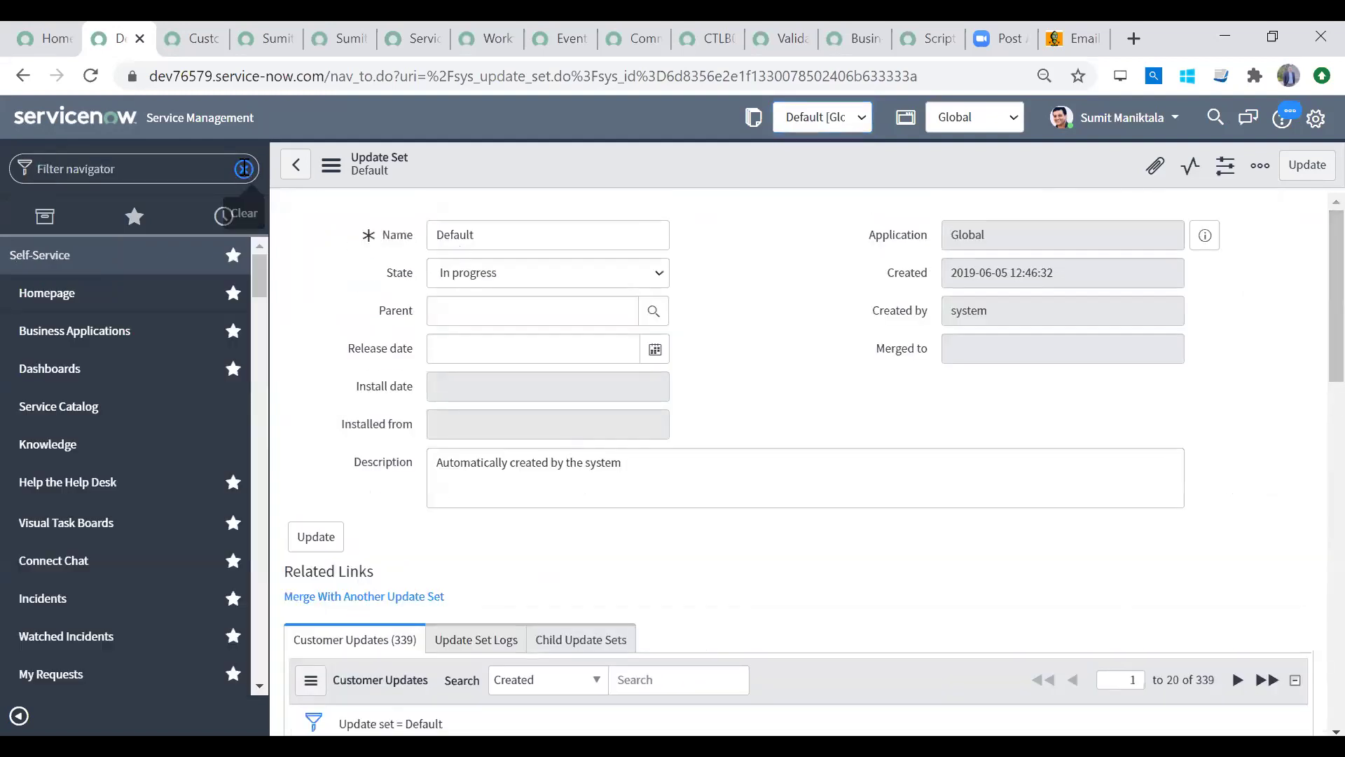
scroll(1311, 437, down, 10)
drag(1312, 526, 1312, 130)
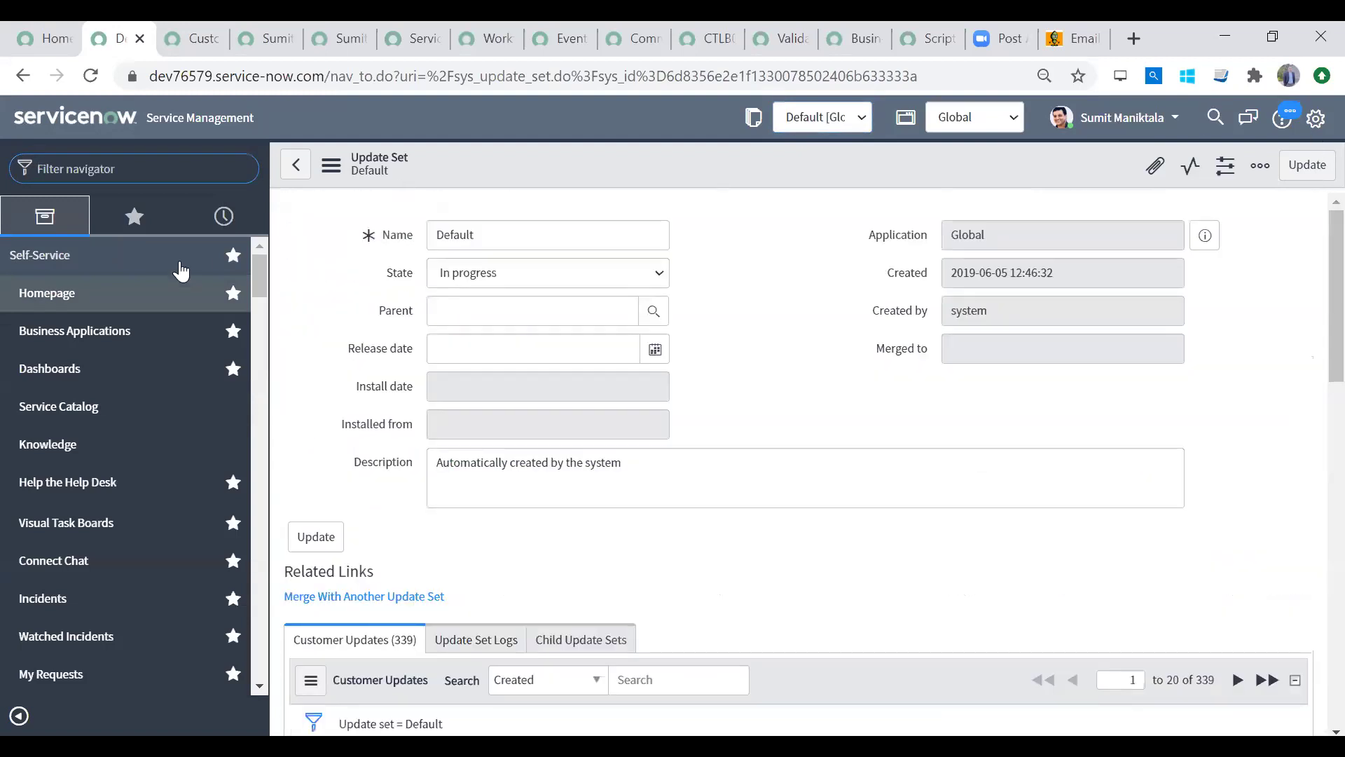
Step: Open Self-Service > Service Catalog from the application navigator
click(25, 409)
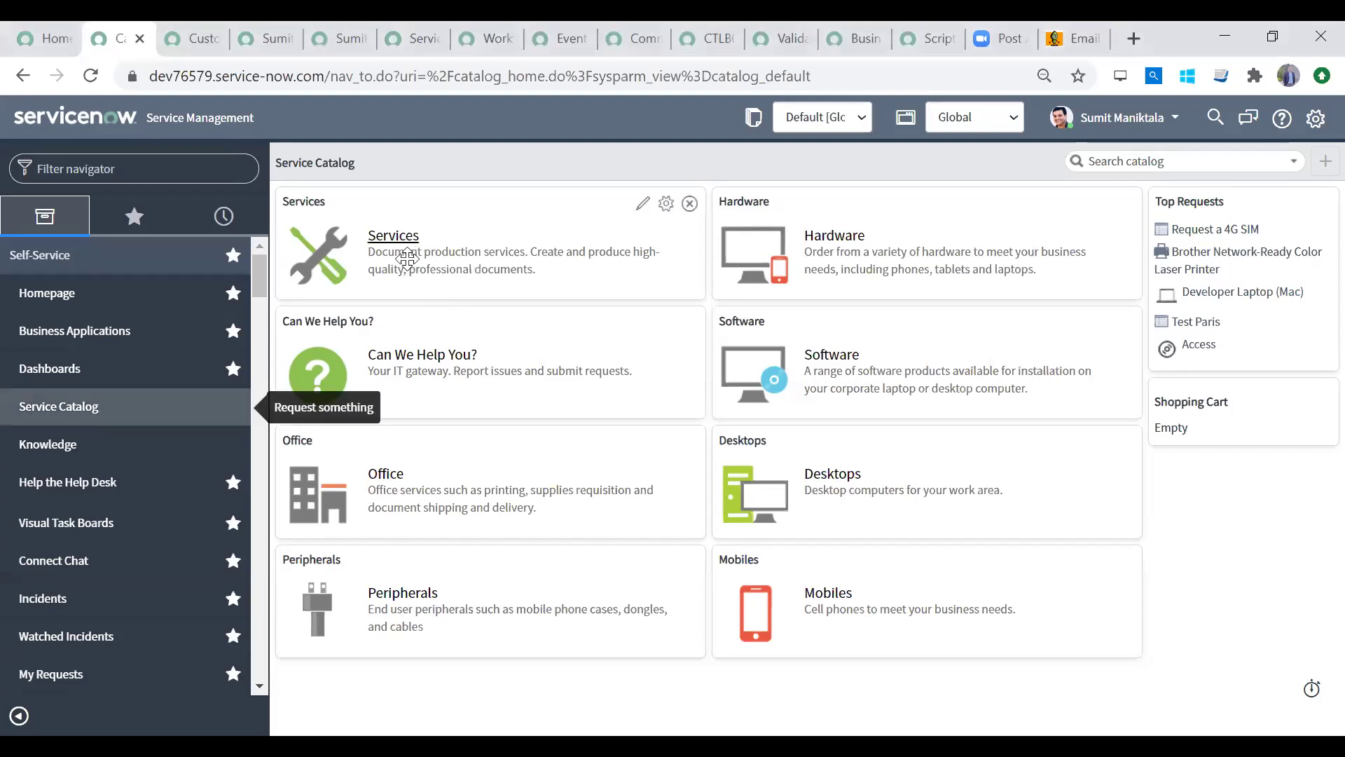
Step: Open Request a 4G SIM from the Office category, leaving quantity at 1
click(393, 474)
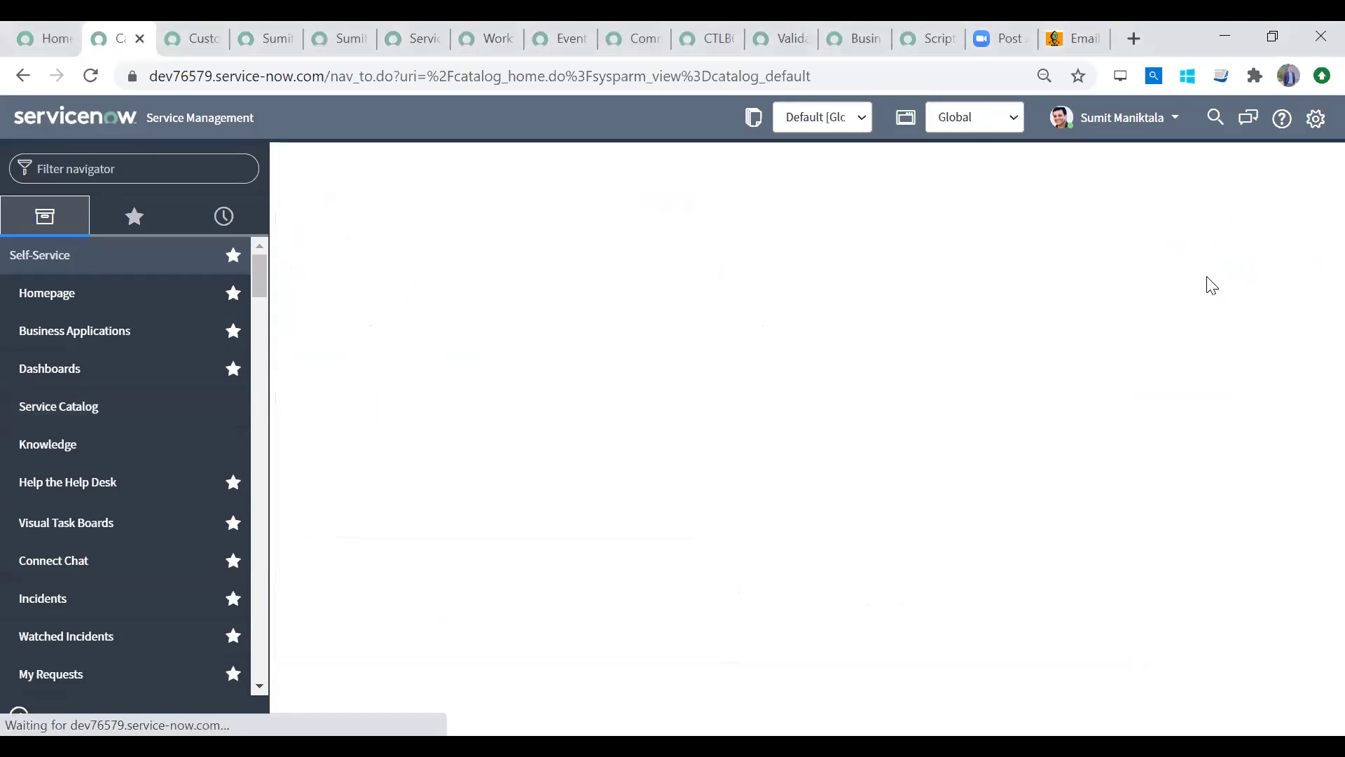
scroll(1316, 373, down, 8)
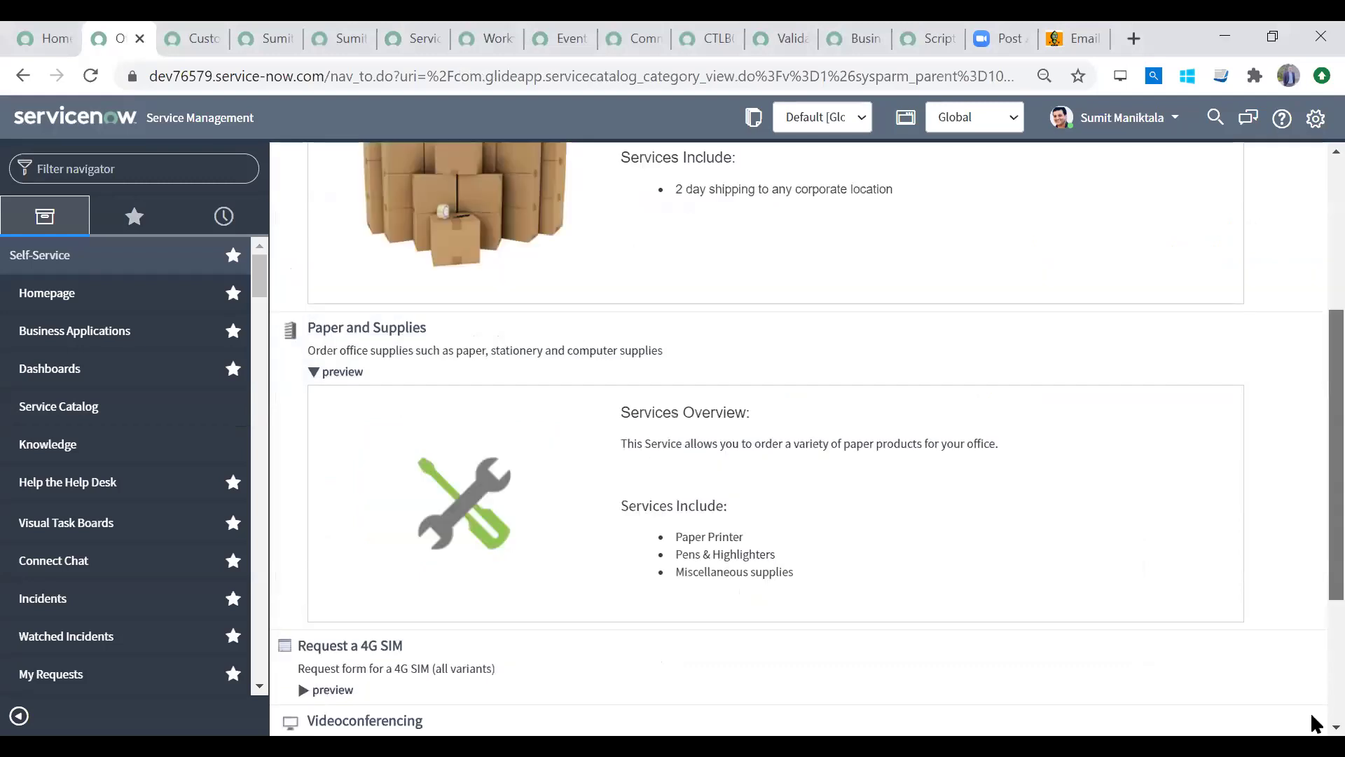
click(329, 409)
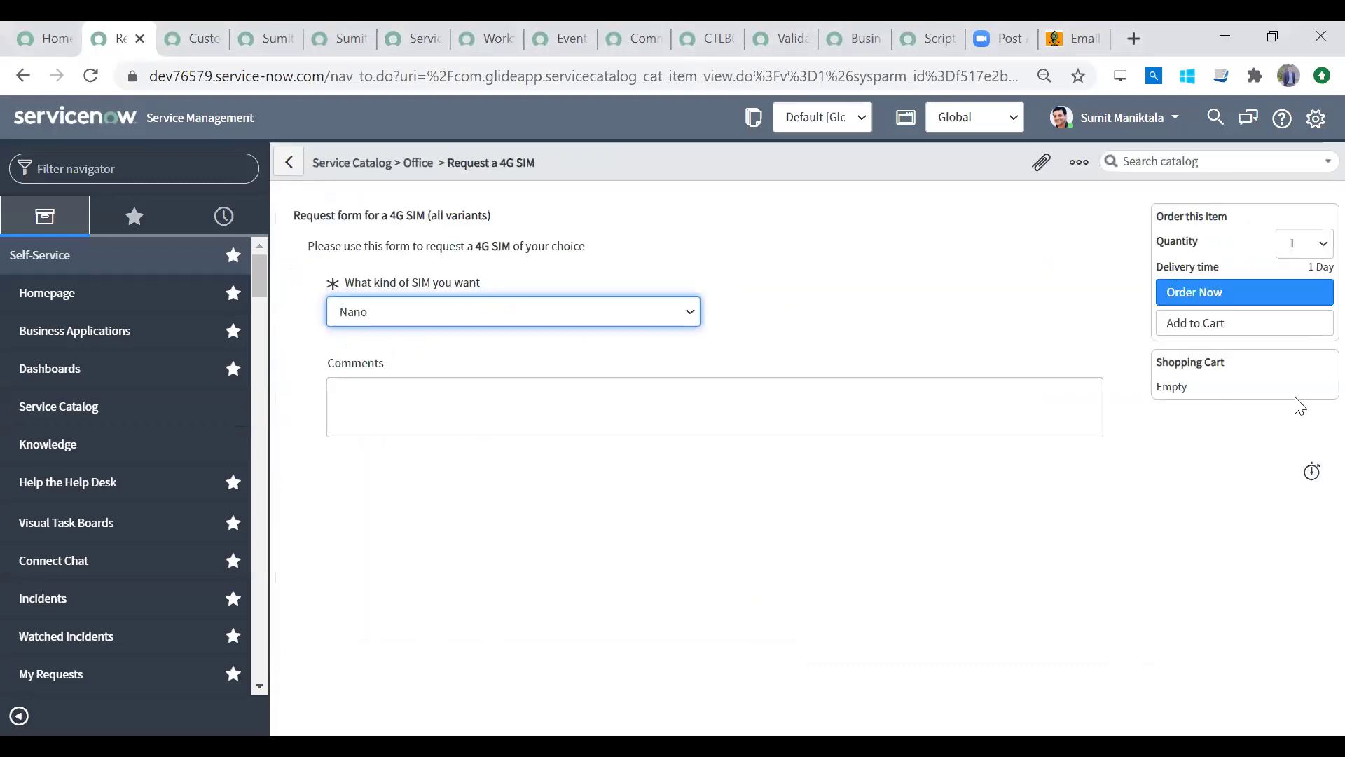
click(1297, 239)
click(1263, 267)
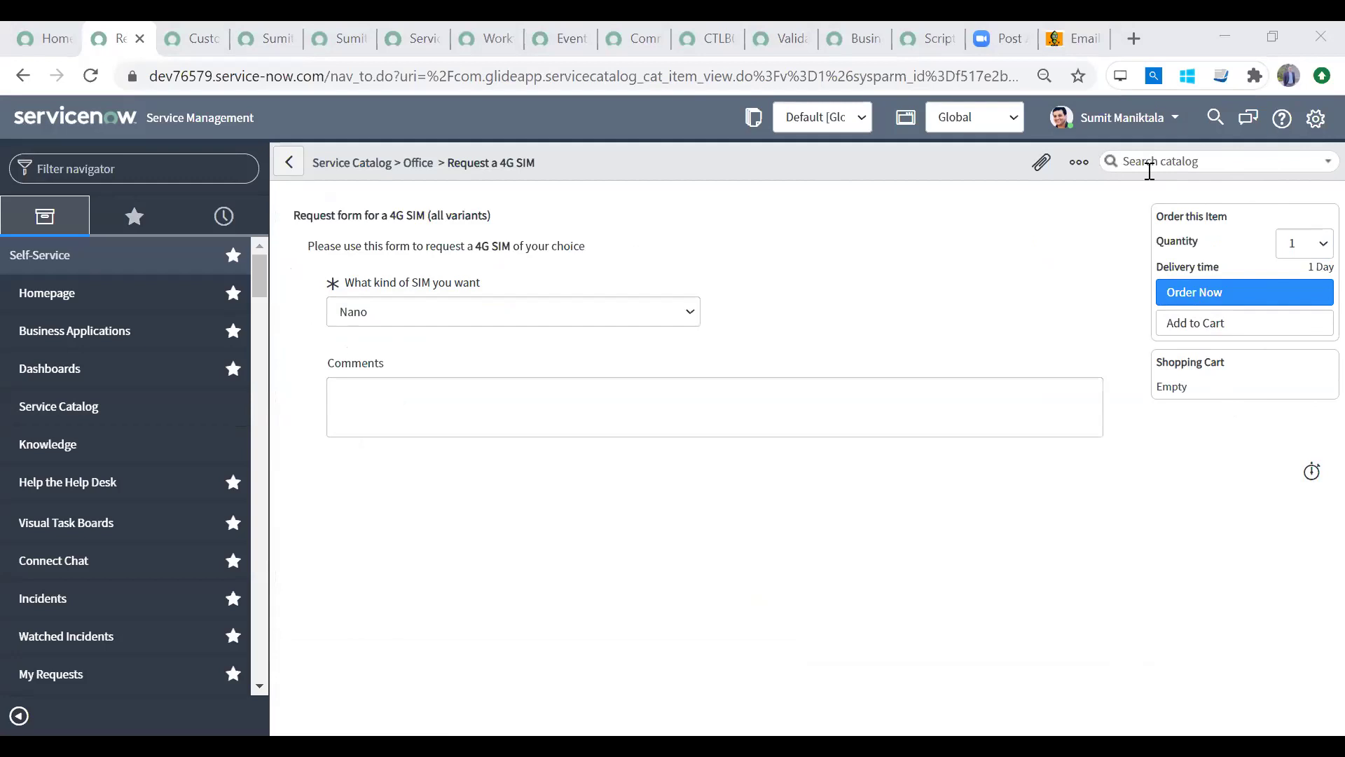
click(1195, 156)
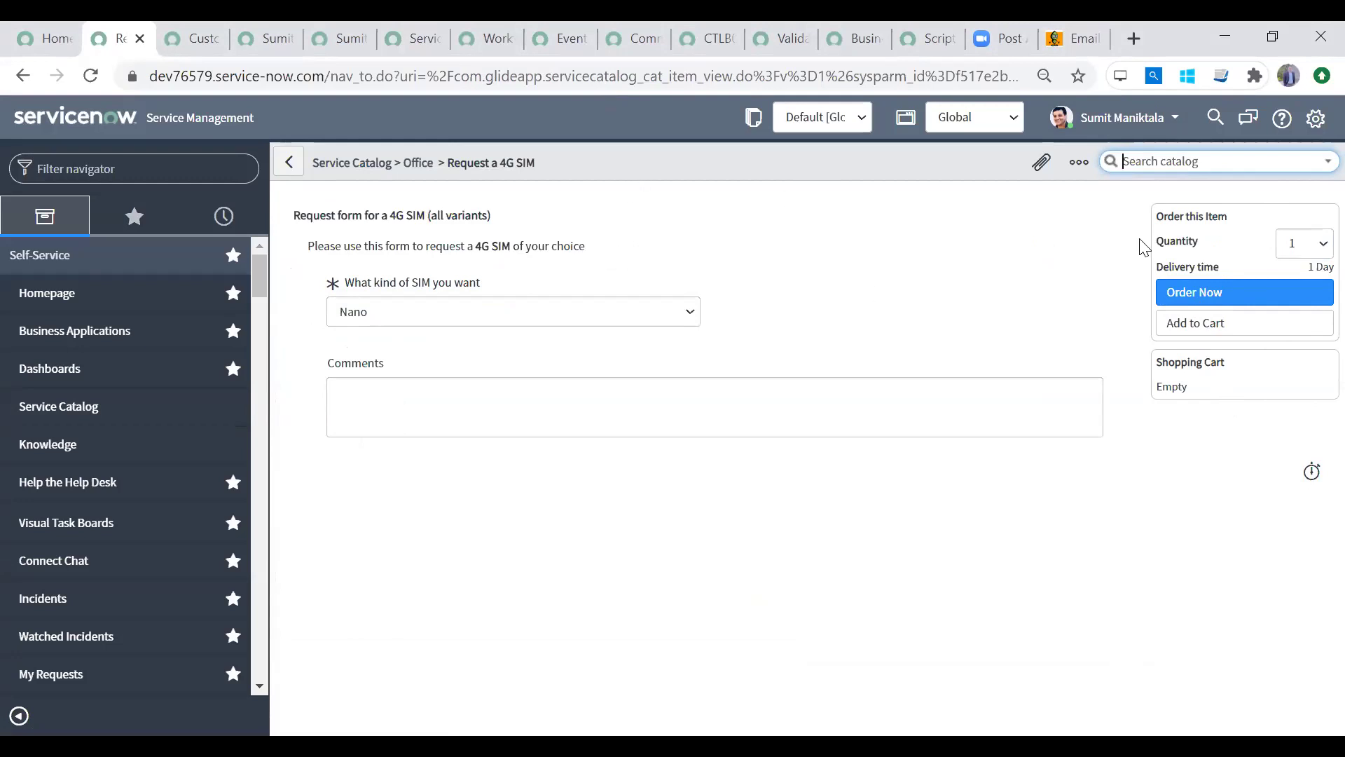
Step: In the Request a 4G SIM item definition, hide Add to Cart, Quantity and Delivery time, and save
right_click(754, 164)
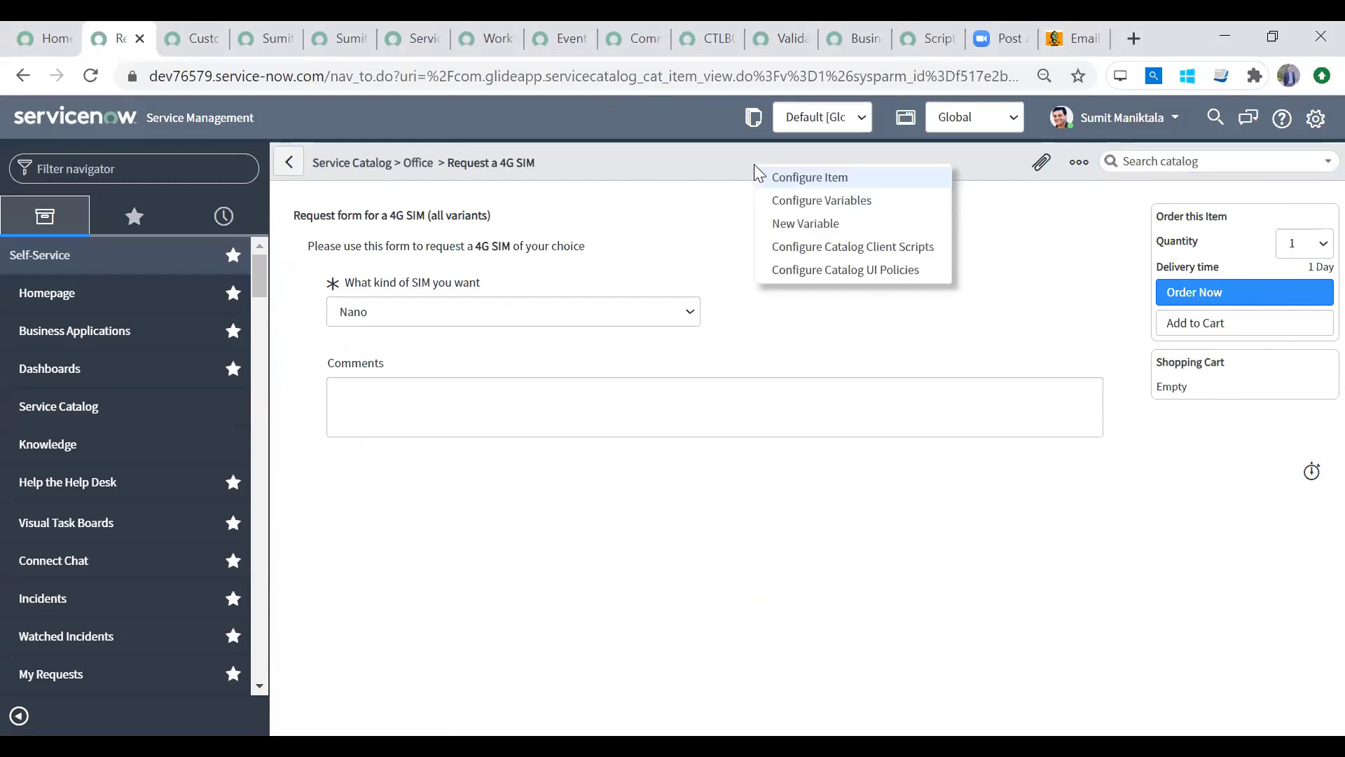
click(793, 181)
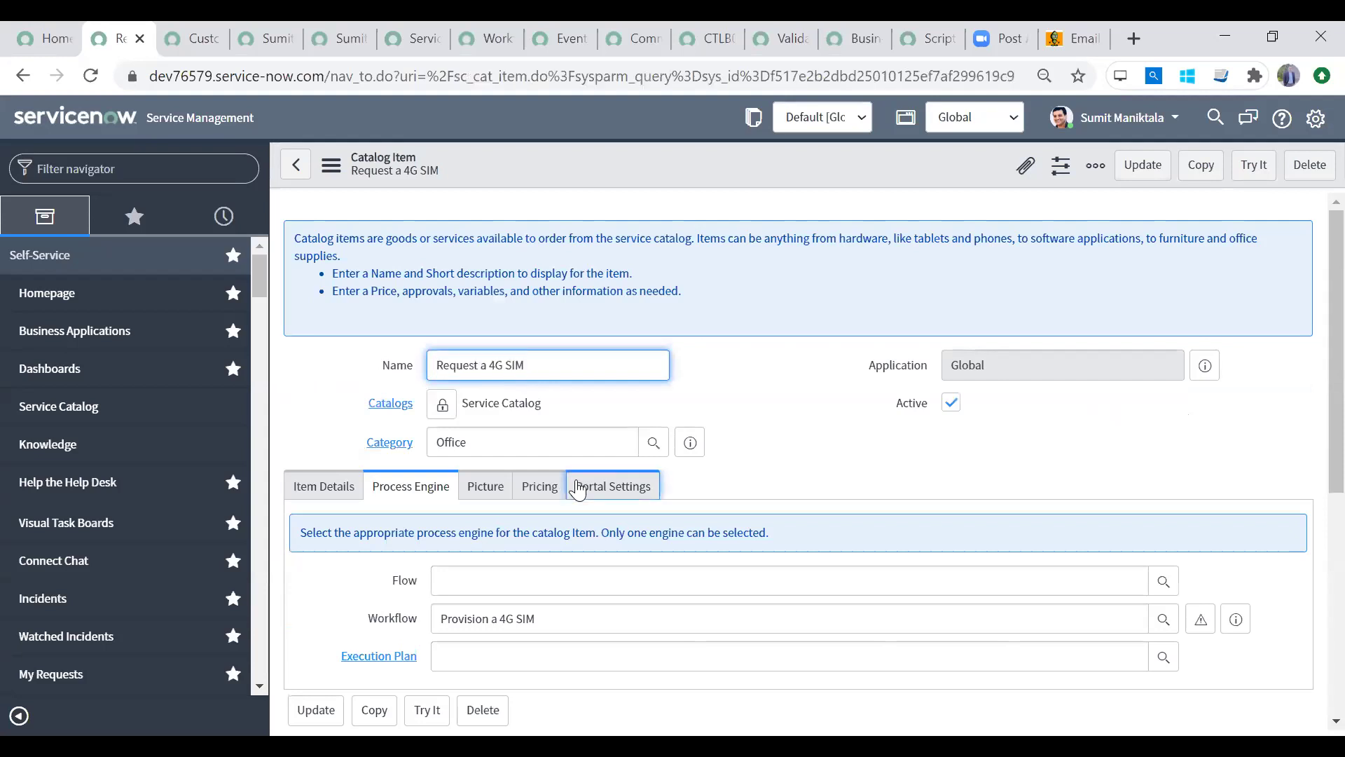
click(578, 489)
scroll(1312, 315, down, 3)
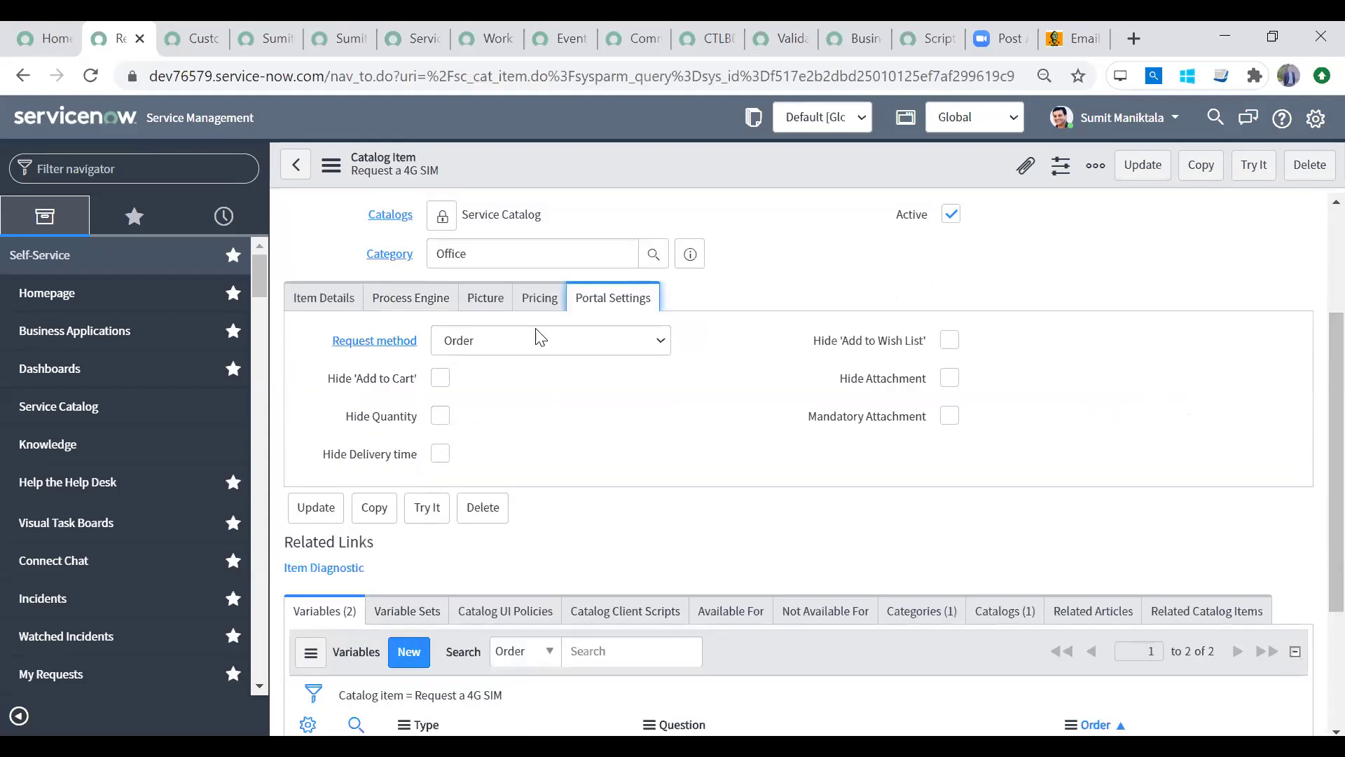
click(440, 378)
click(441, 415)
click(440, 452)
click(1142, 168)
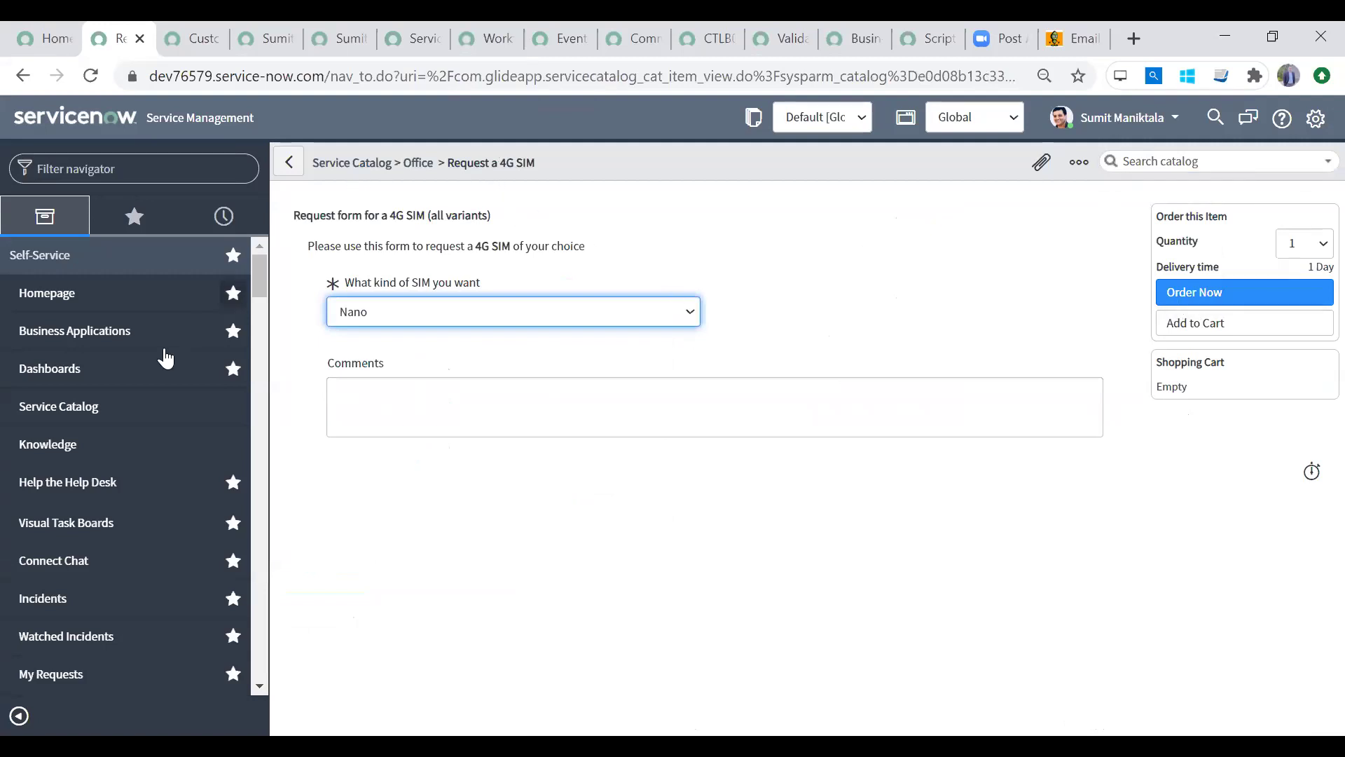
click(113, 412)
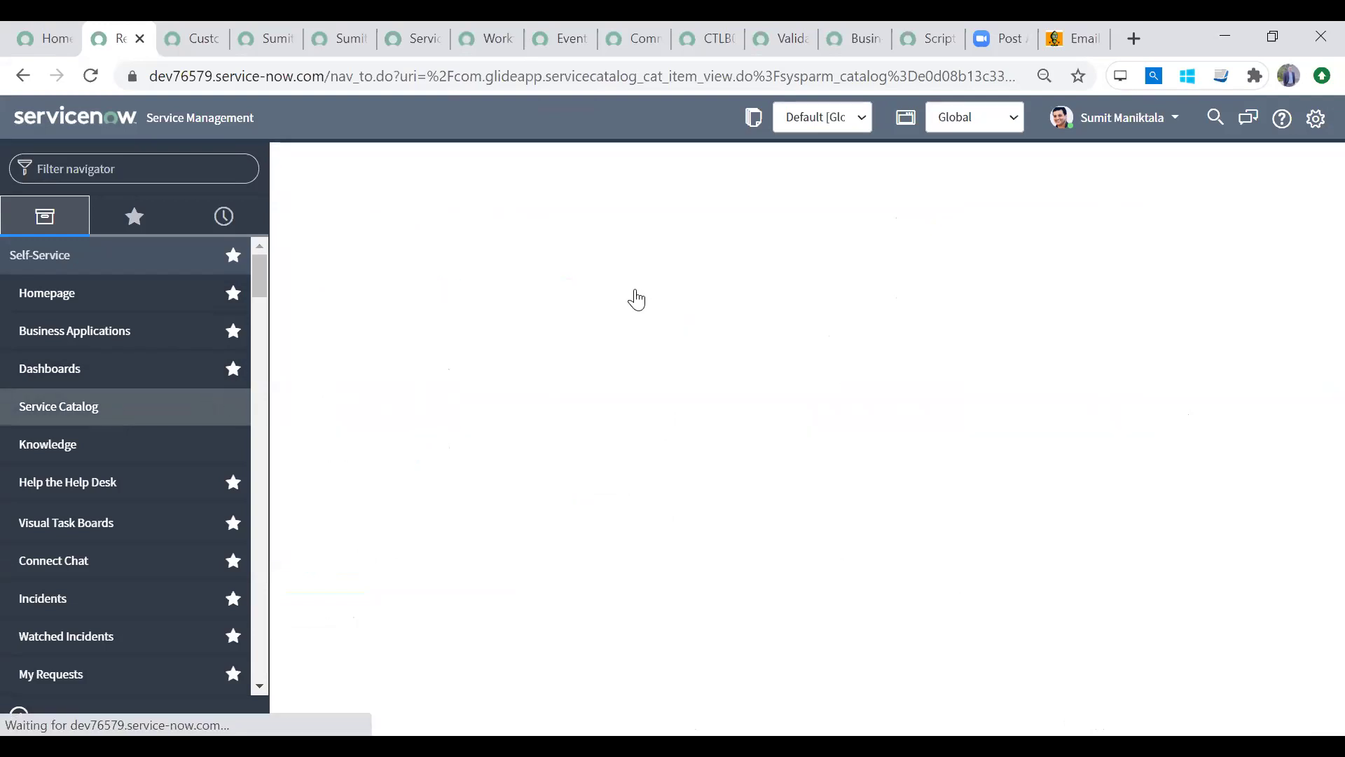
Step: Reopen the Request a 4G SIM form from Office, leaving quantity at 1
click(380, 475)
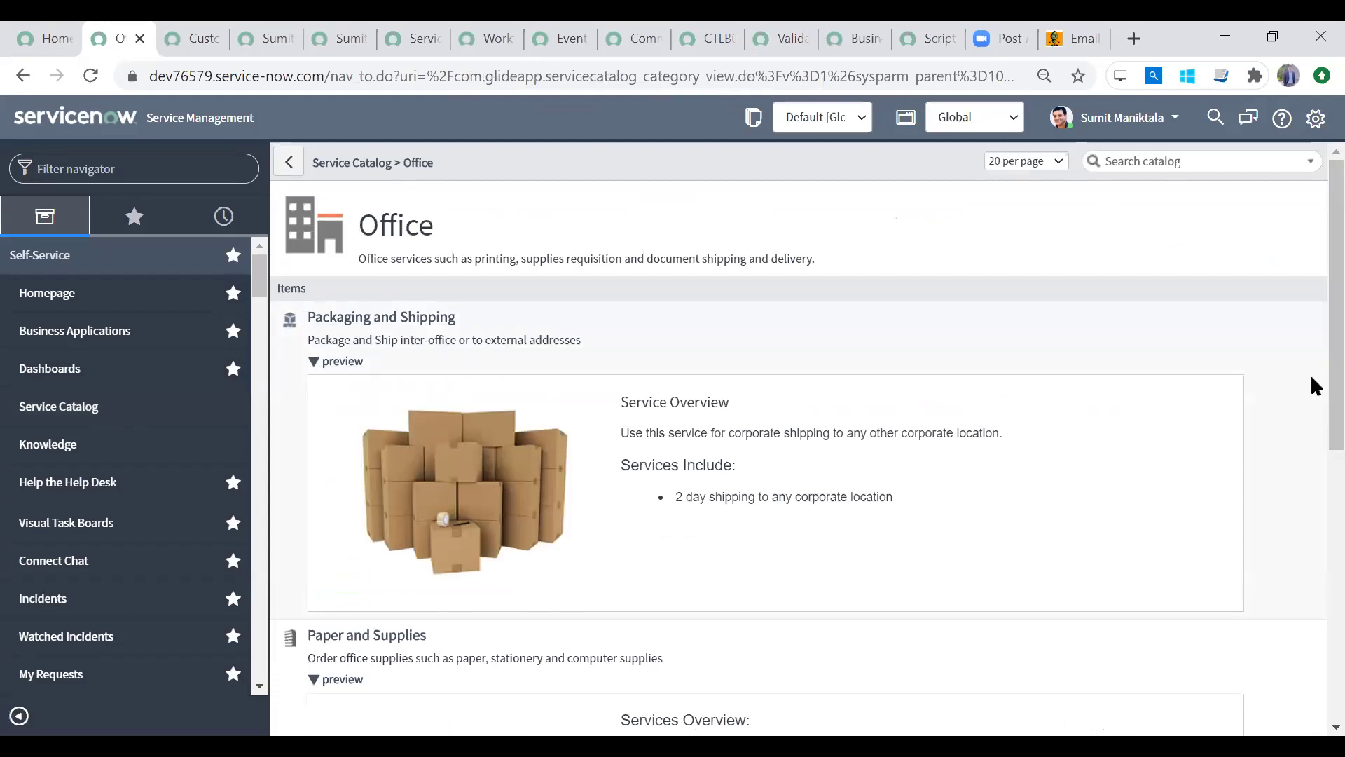
scroll(1312, 375, down, 10)
click(349, 409)
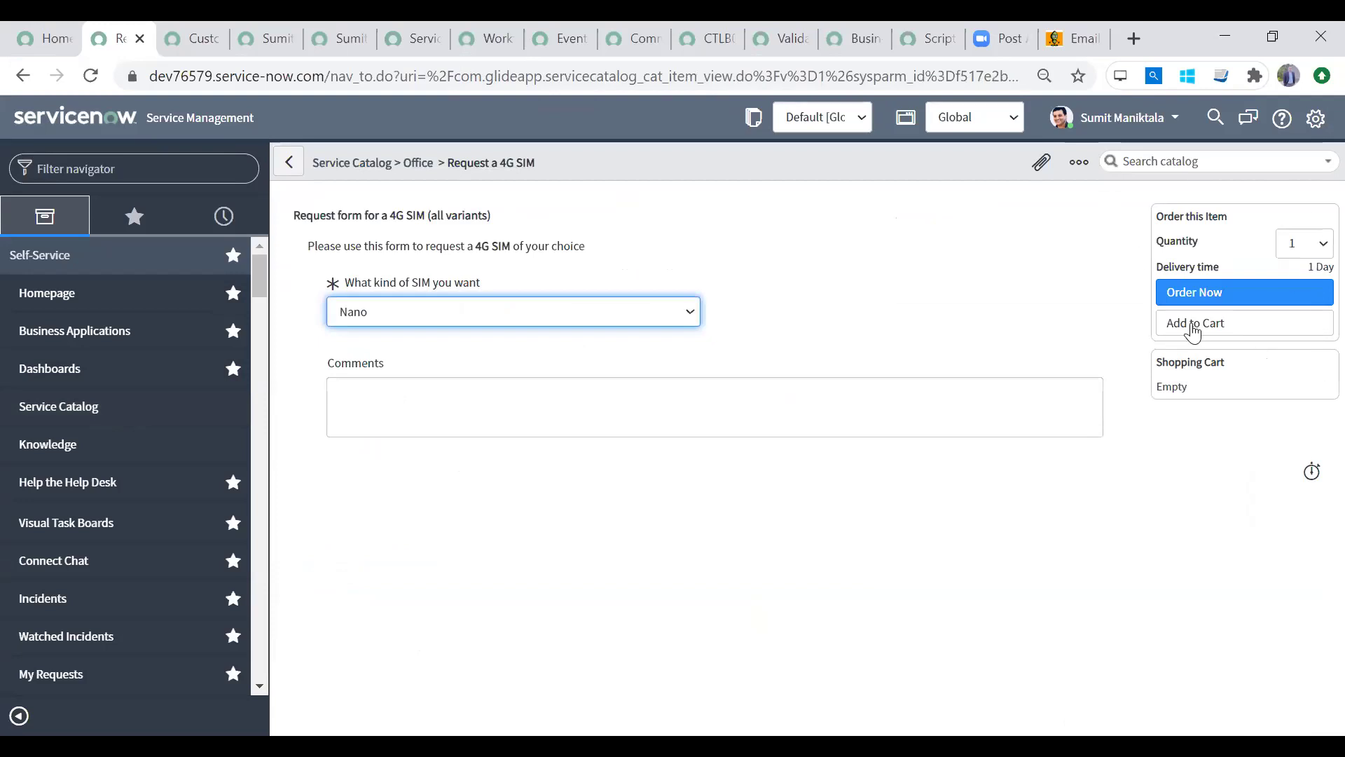
click(1300, 246)
click(1300, 246)
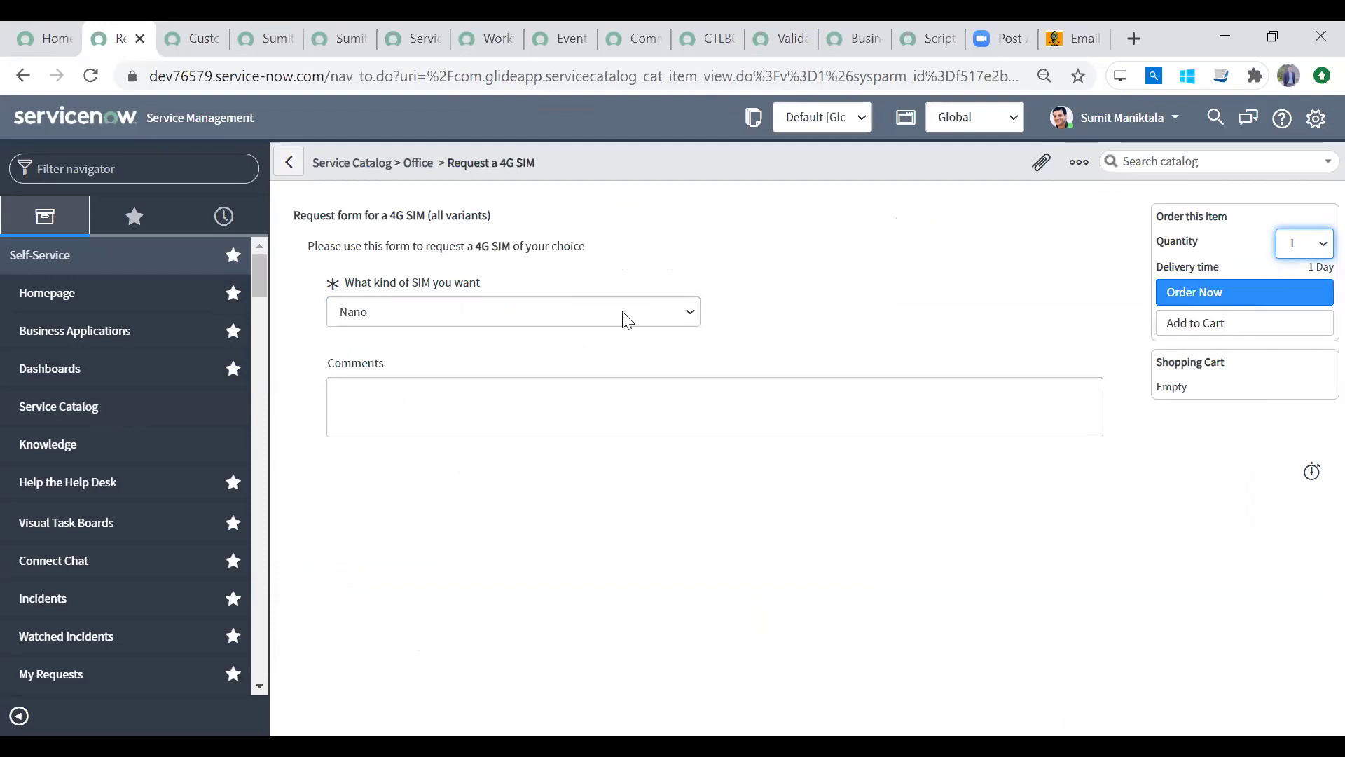
right_click(620, 154)
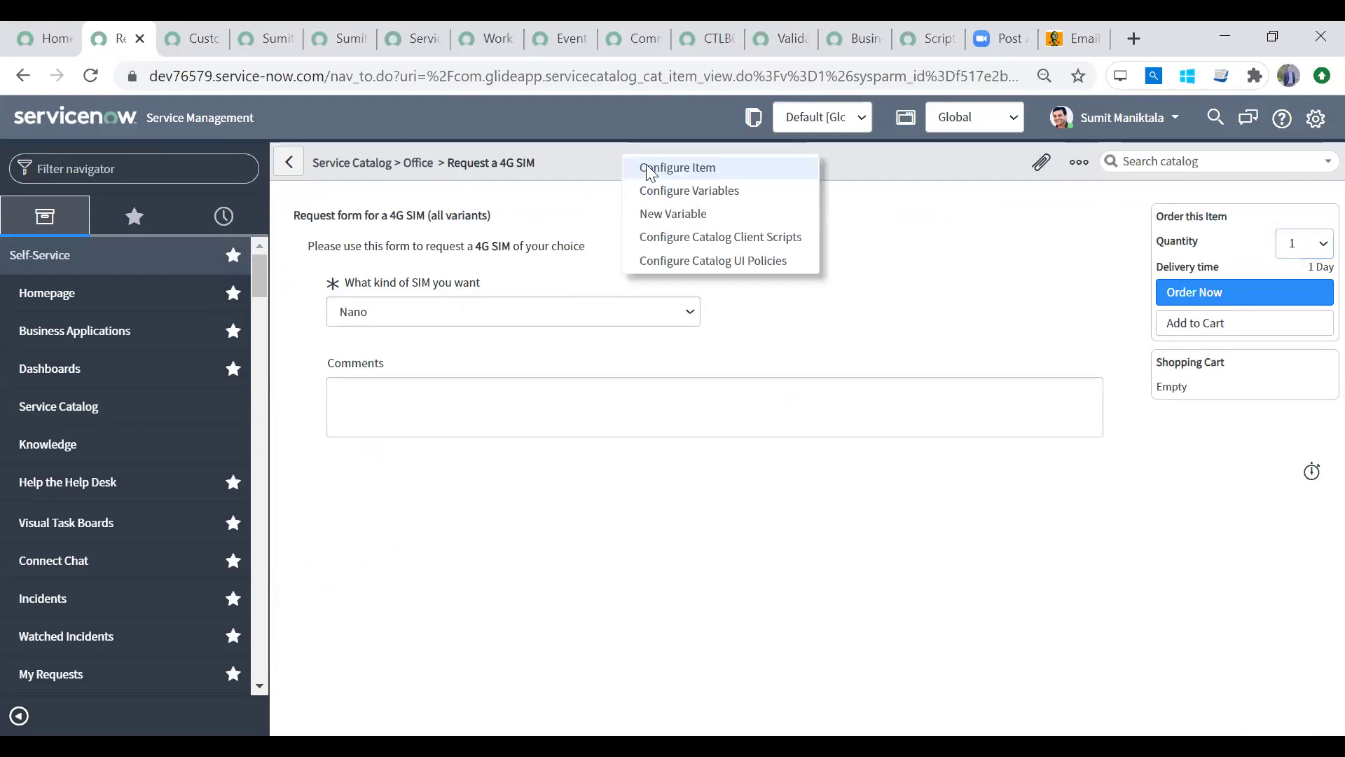
Step: Filter the navigator with 'cart lay' and open Maintain Cart Layouts
click(142, 170)
text(maintain)
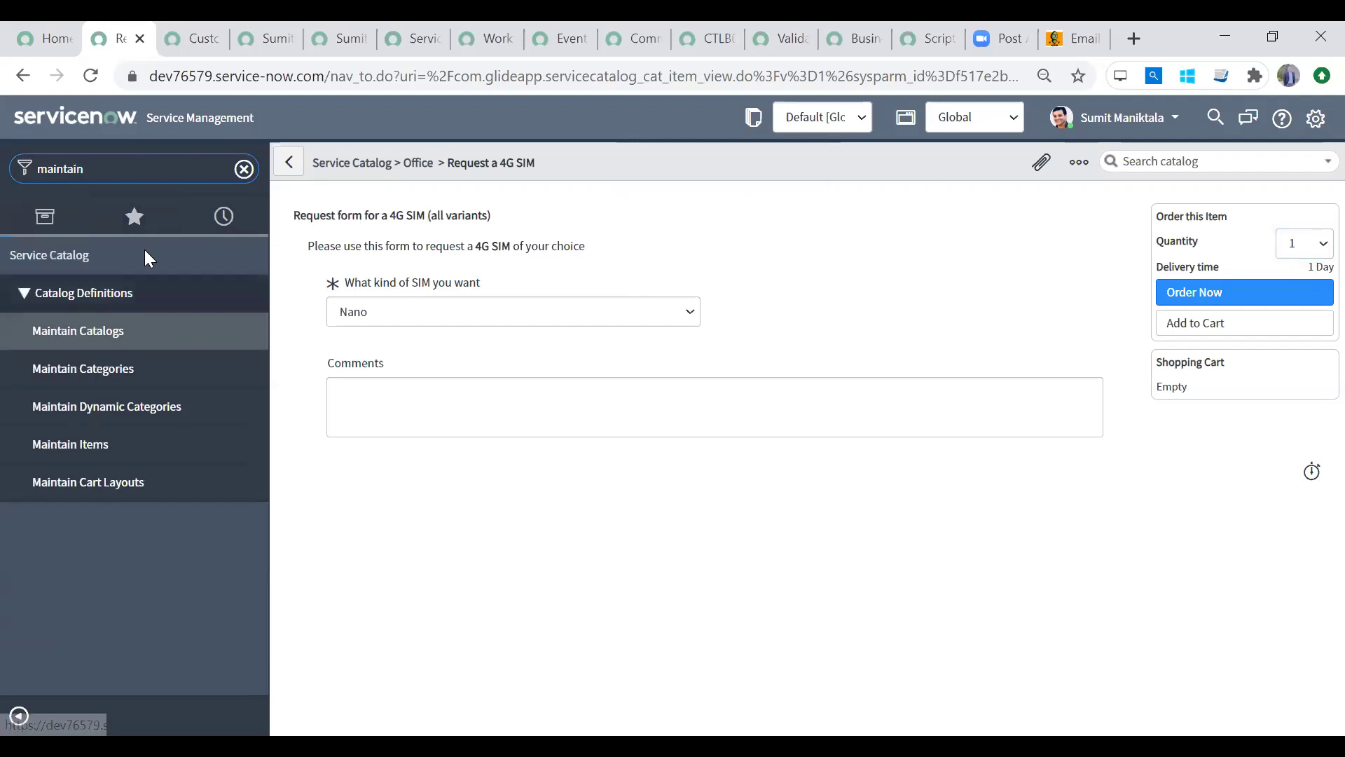
double_click(11, 165)
text(cart lay)
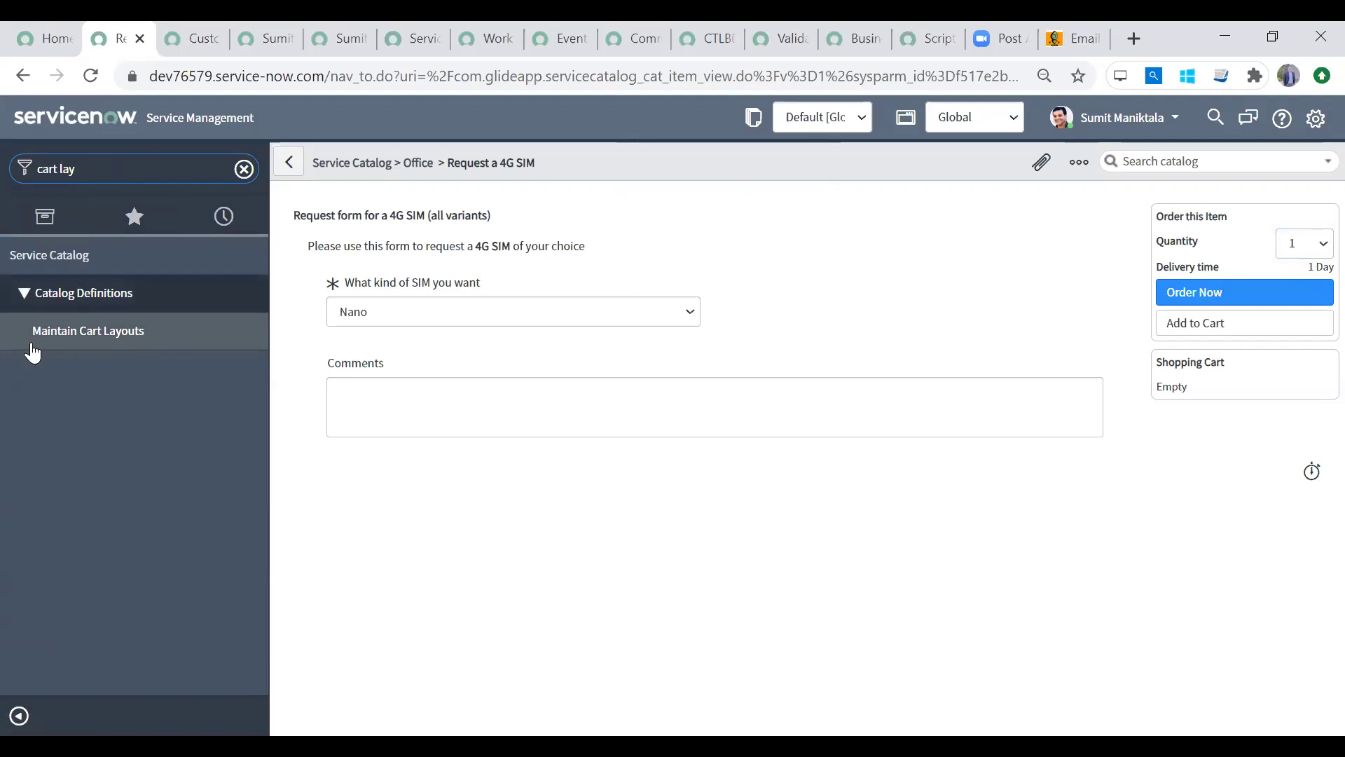
click(134, 325)
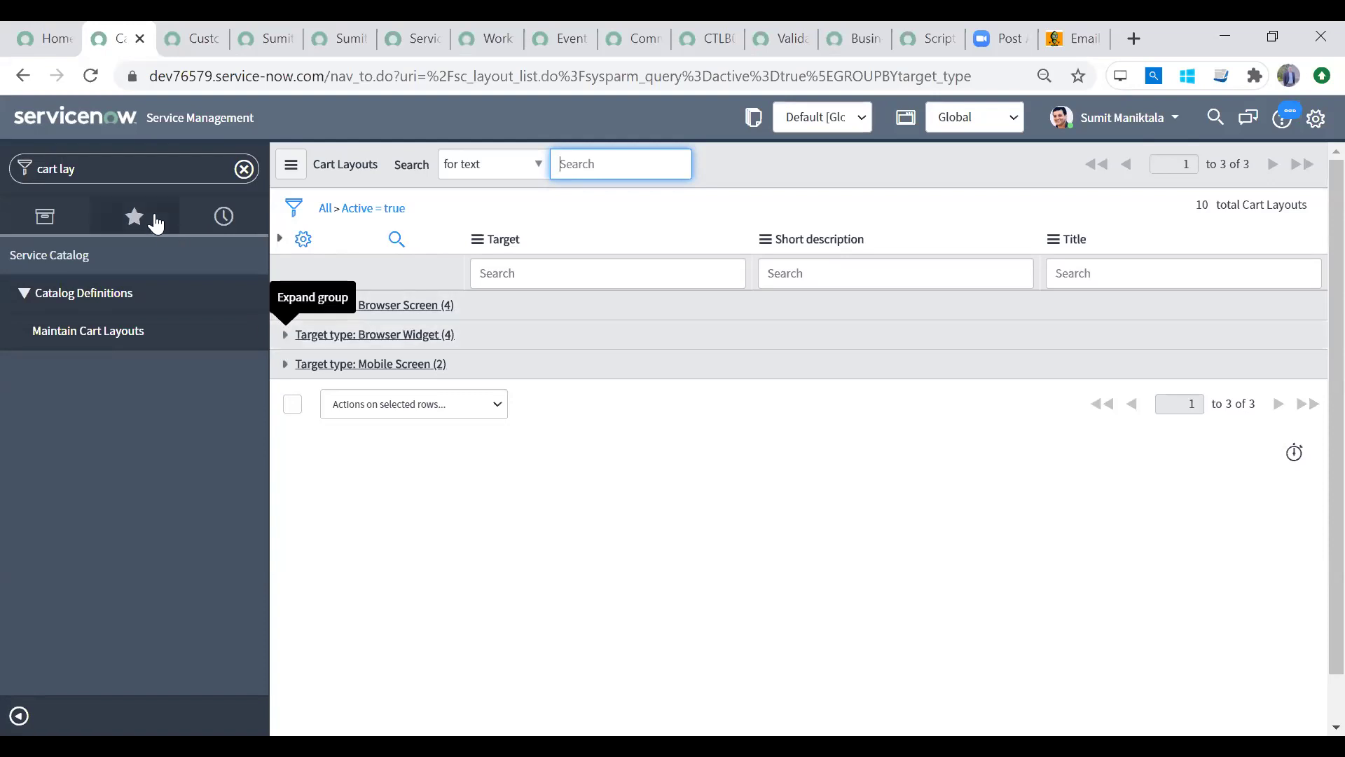
Step: Filter the navigator with 'maintain' and open Maintain Items
click(167, 172)
text(maintain)
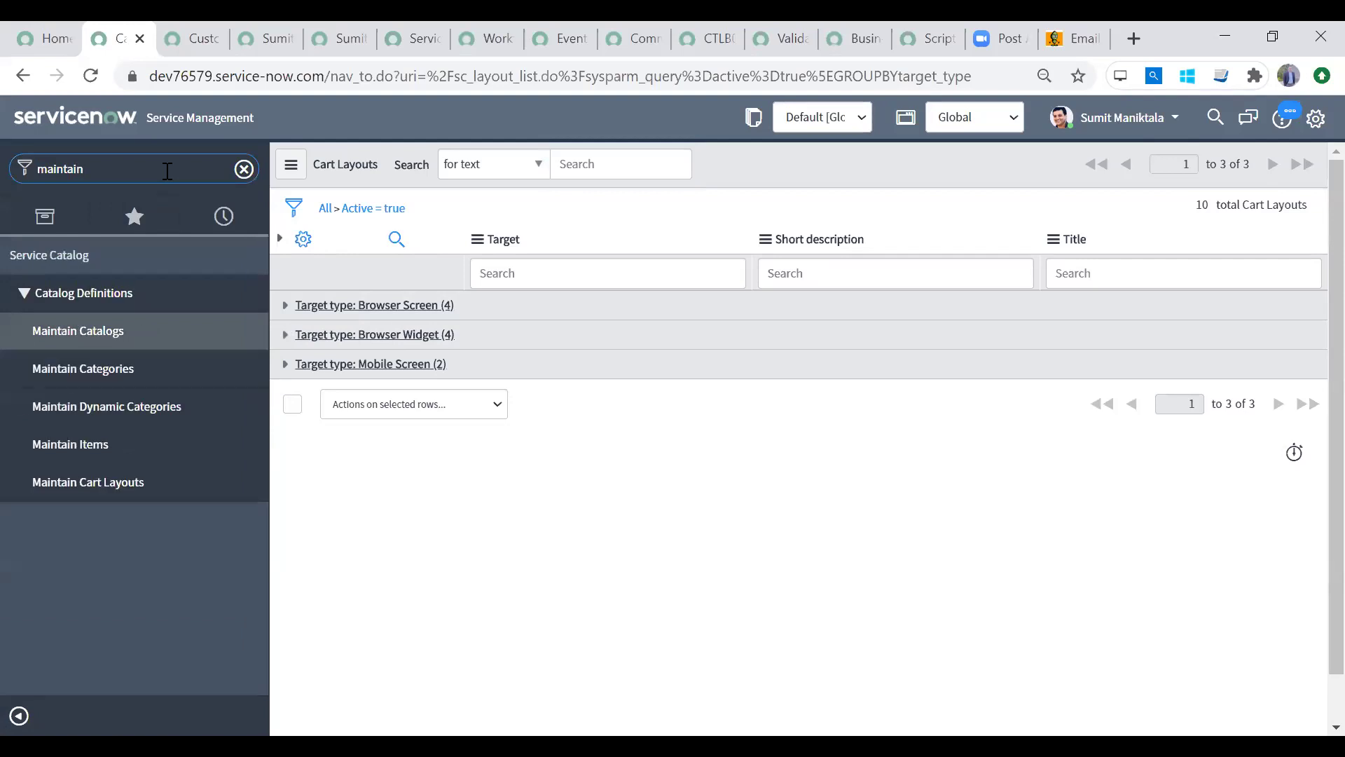
click(116, 440)
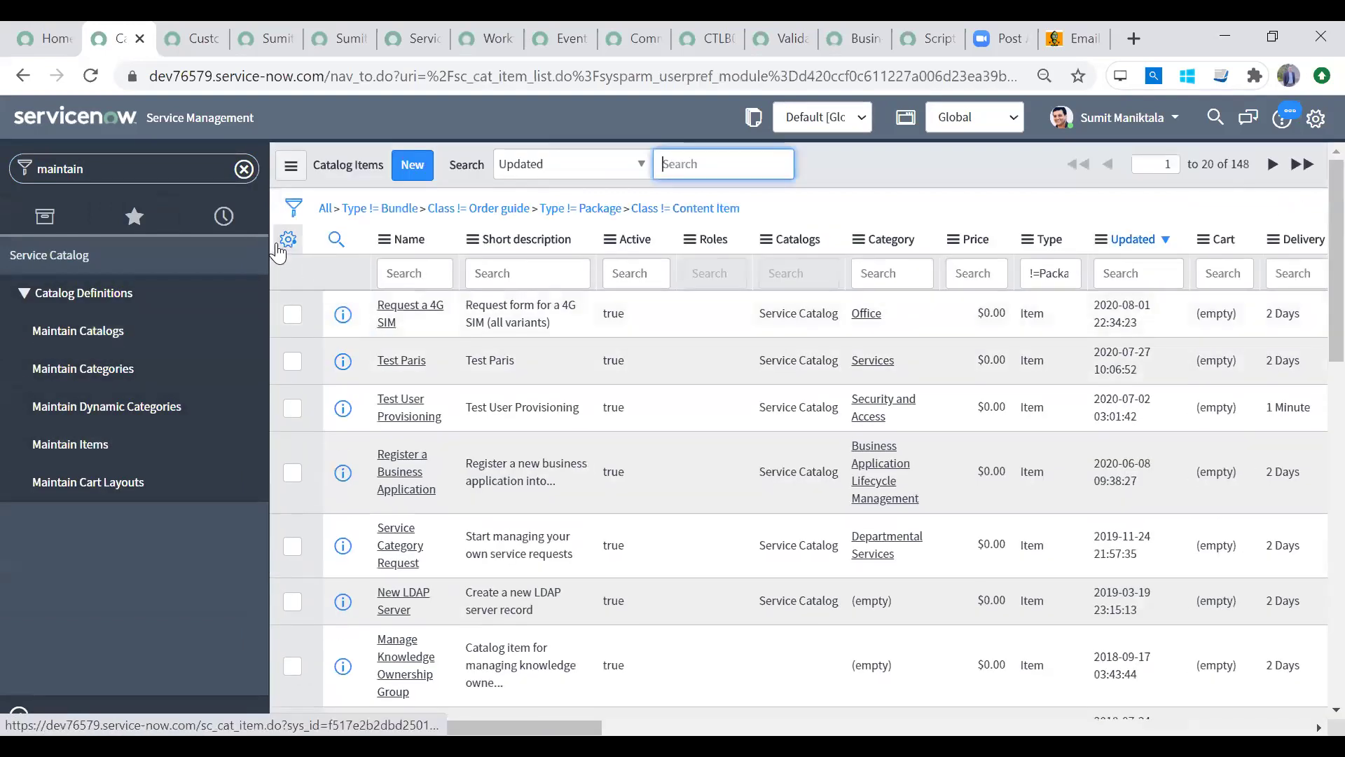
Step: Check in the list column settings that Use cart layout is already shown
click(280, 246)
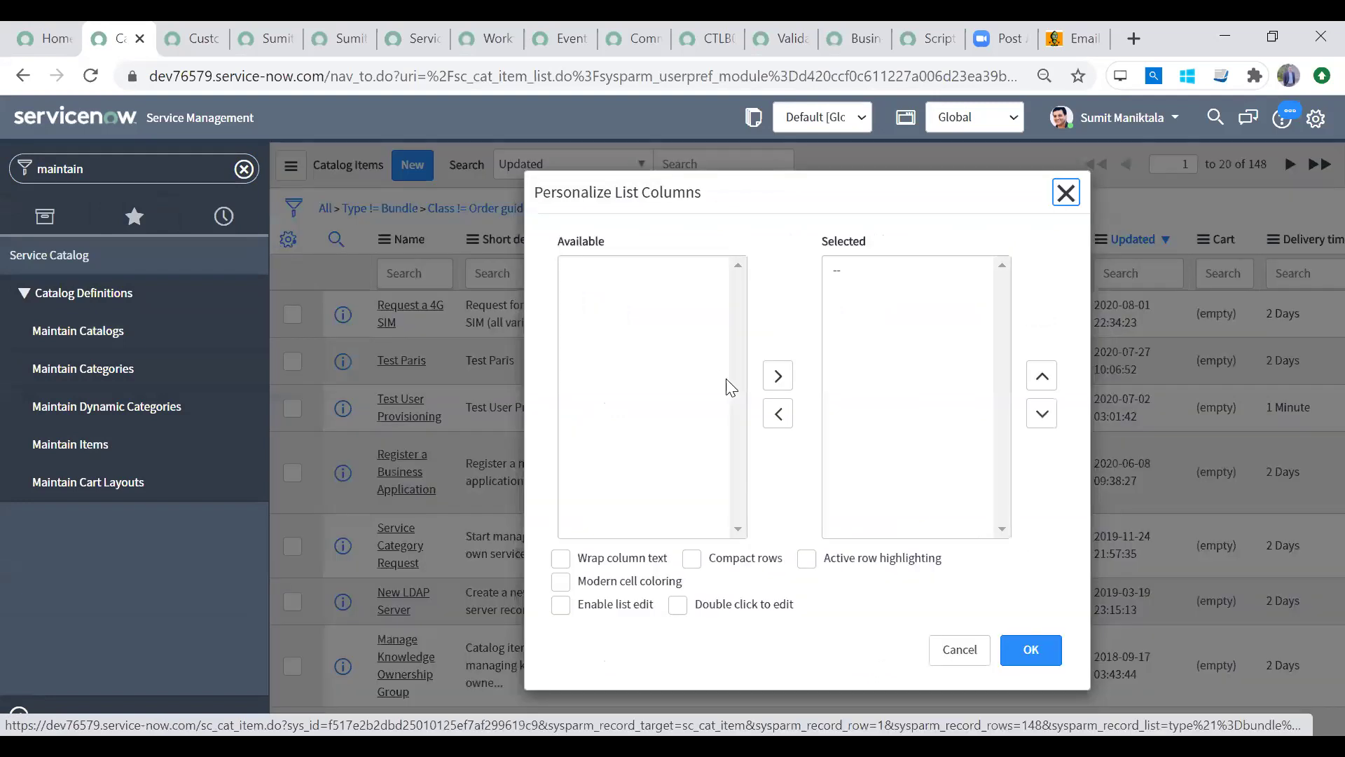
click(632, 380)
key(Down)
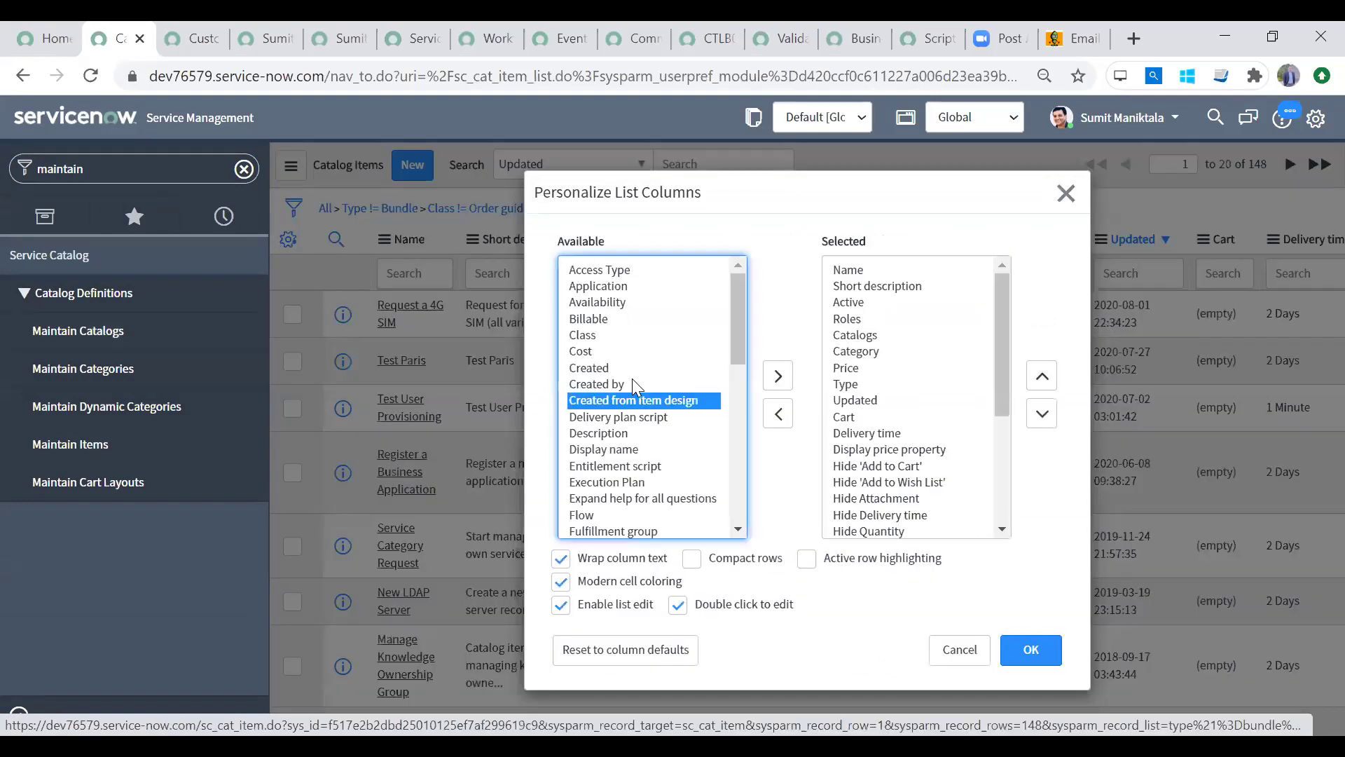
click(636, 432)
key(u)
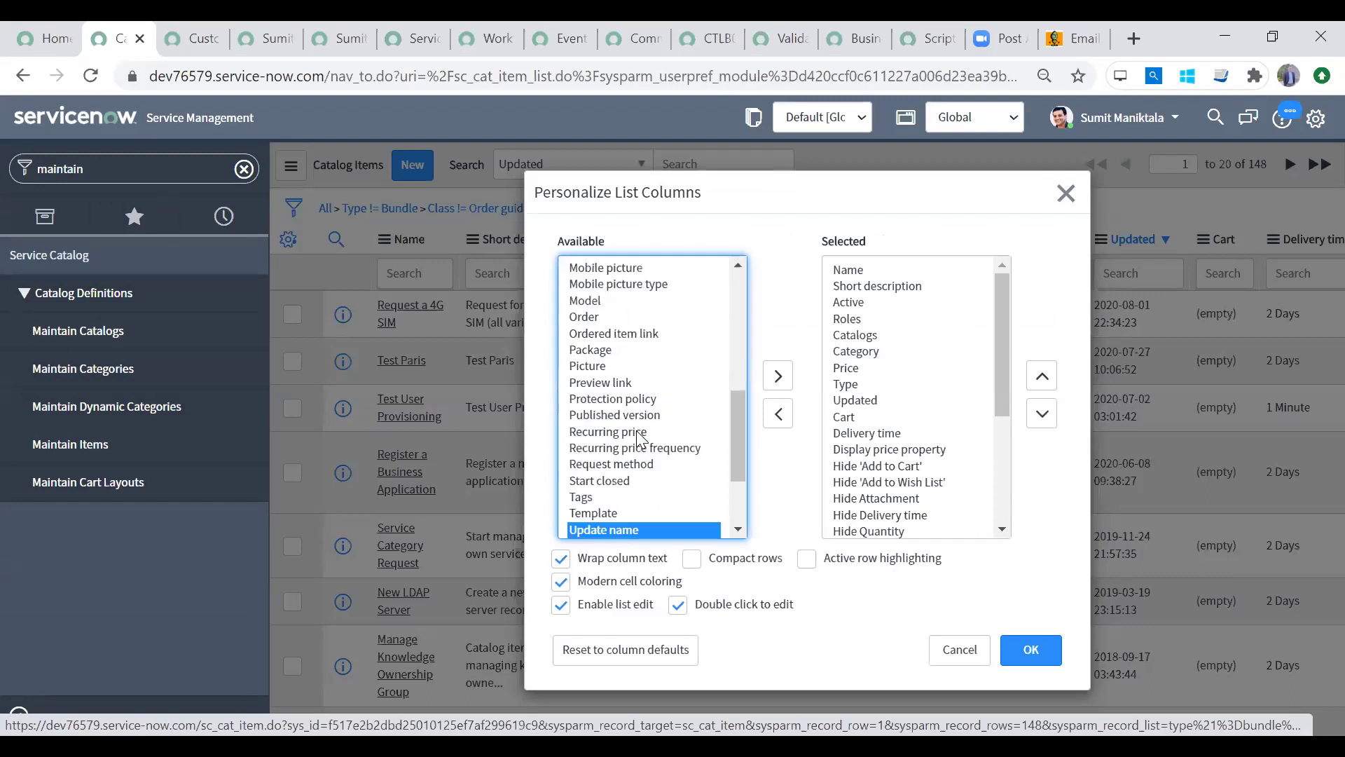
drag(744, 462, 736, 504)
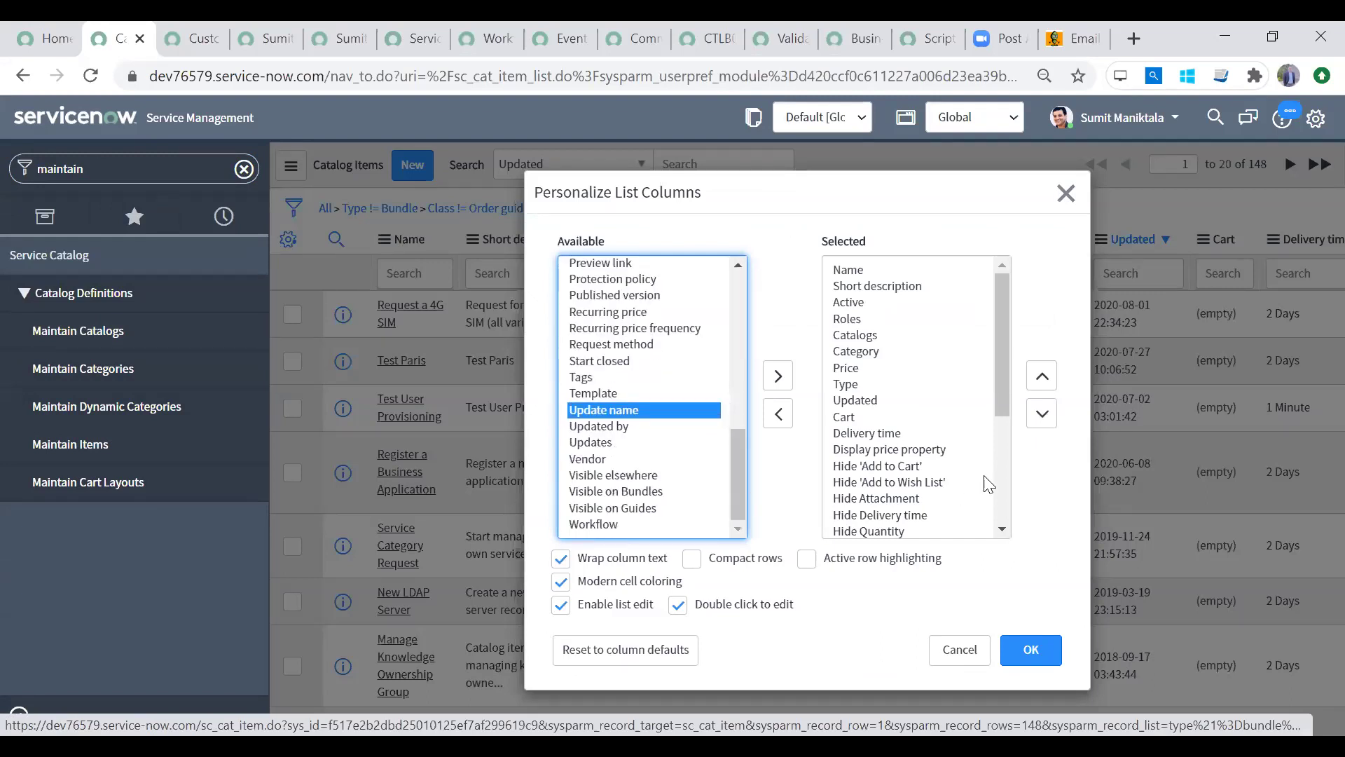
drag(1001, 393, 1000, 503)
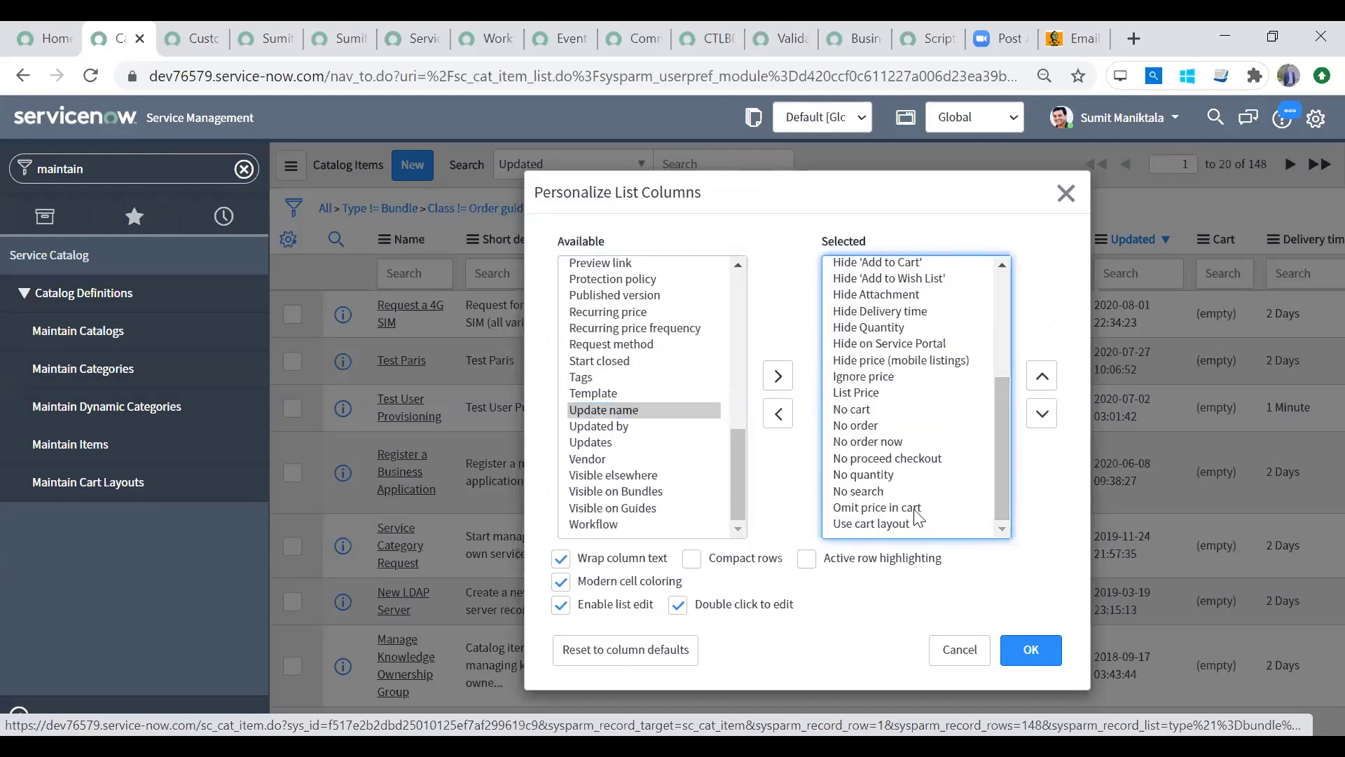
click(886, 524)
click(958, 648)
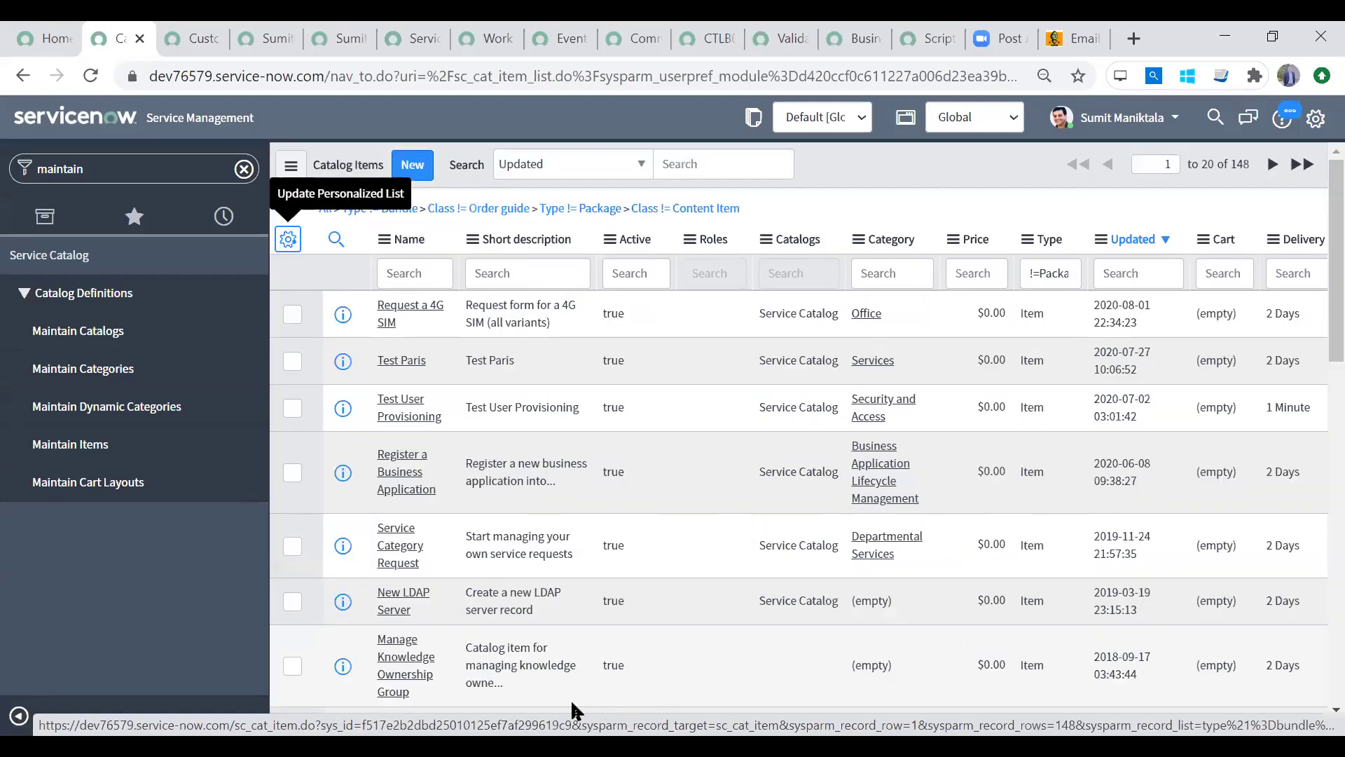
Step: Set the Request a 4G SIM row's Use cart layout to false in the list
click(658, 671)
key(Right)
key(Right)
key(Right)
key(Right)
key(Right)
key(Right)
key(Right)
key(Right)
key(Right)
key(Right)
key(Right)
key(Right)
key(Right)
key(Right)
key(Right)
key(Right)
key(Right)
key(Right)
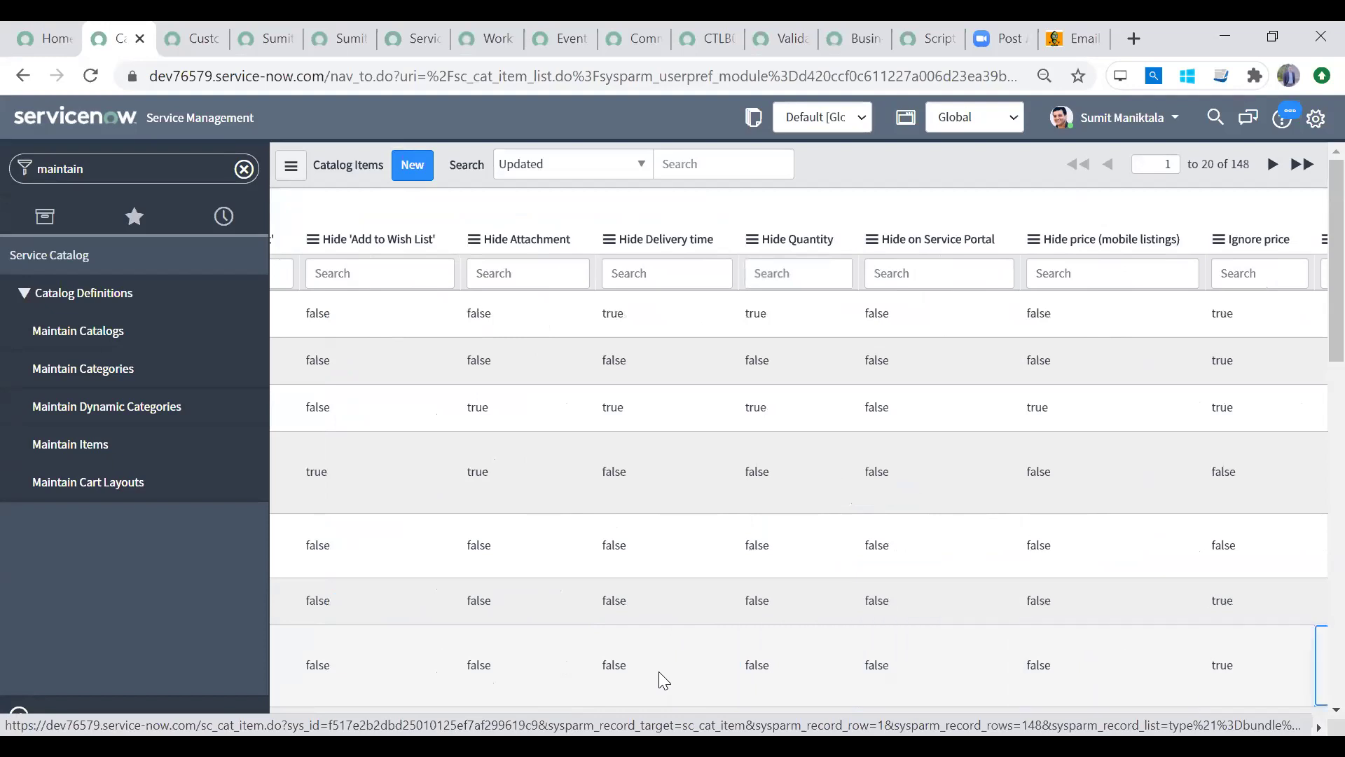
key(Right)
key(Right)
key(Right)
key(Right)
key(Right)
key(Right)
key(Right)
key(Right)
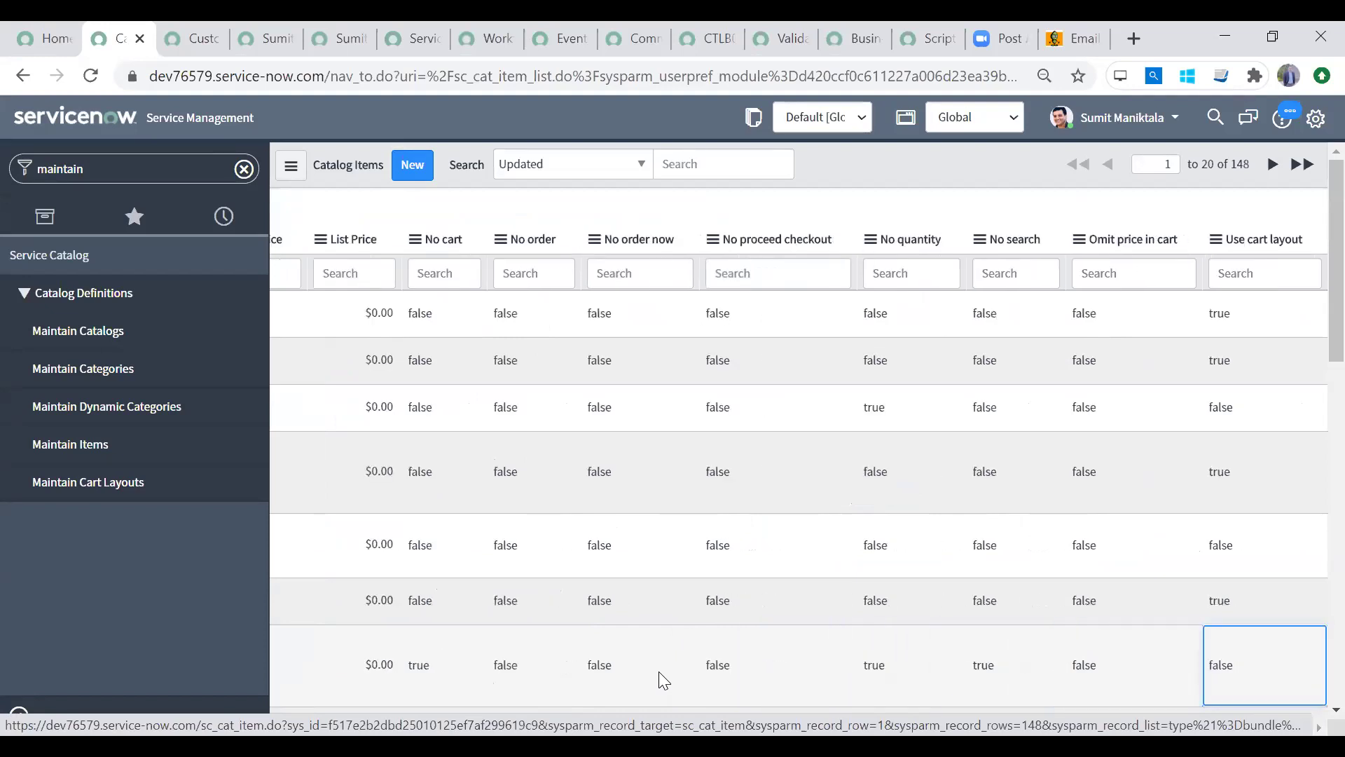
click(1244, 306)
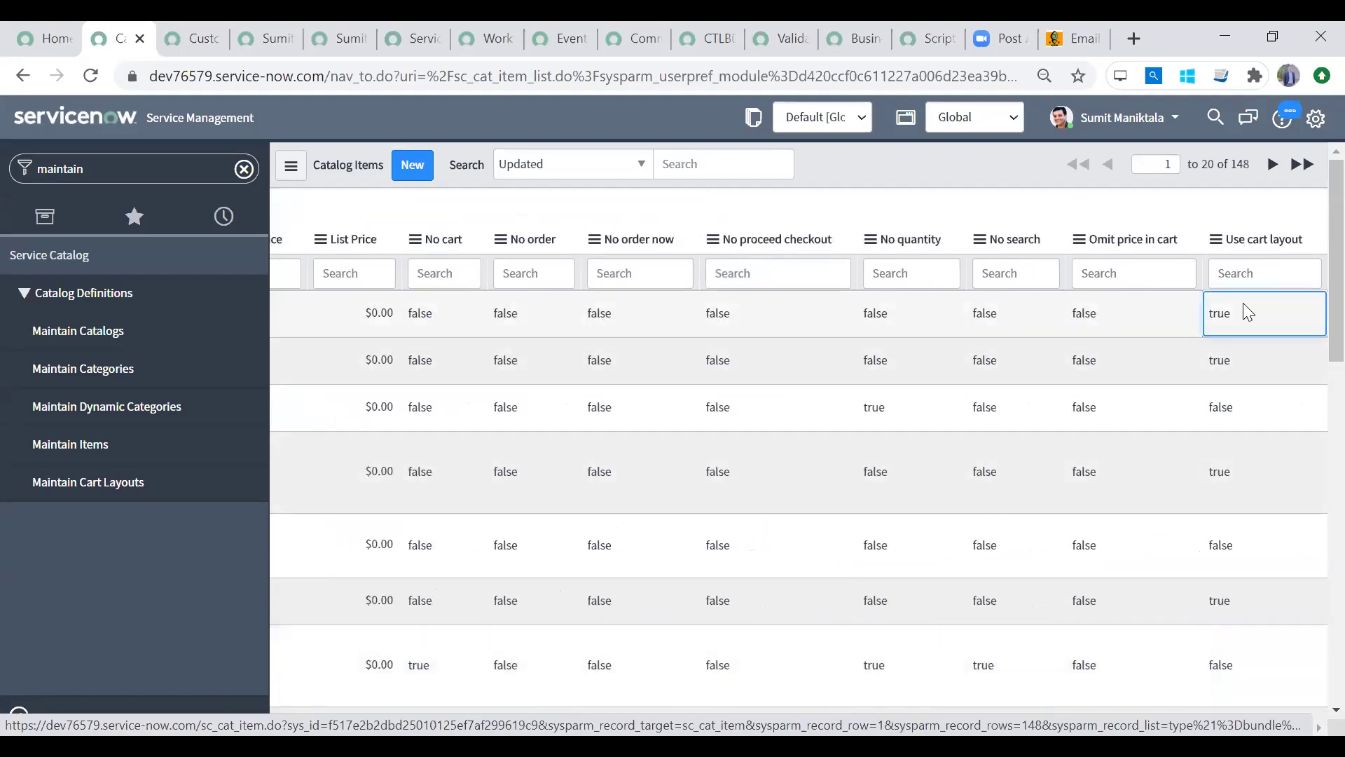
click(12, 718)
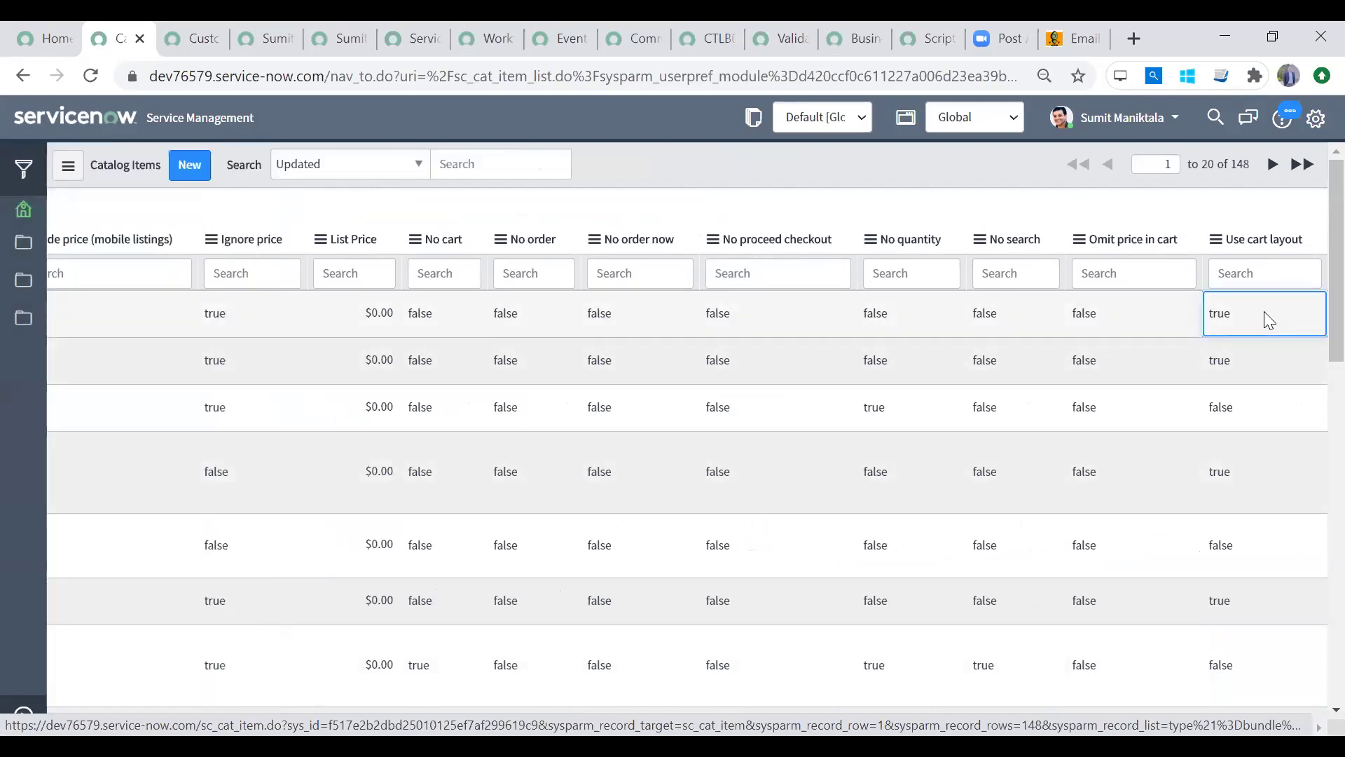
double_click(1265, 314)
click(1266, 316)
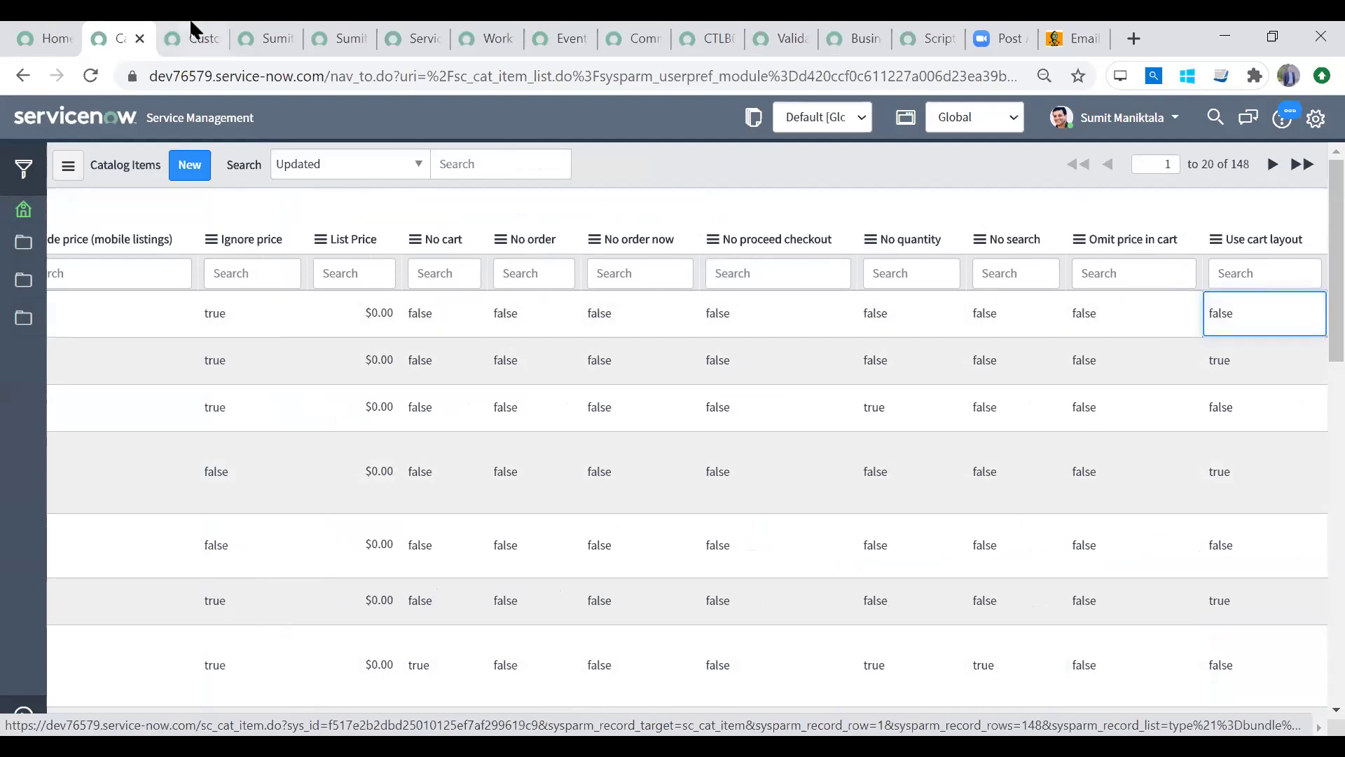
click(23, 715)
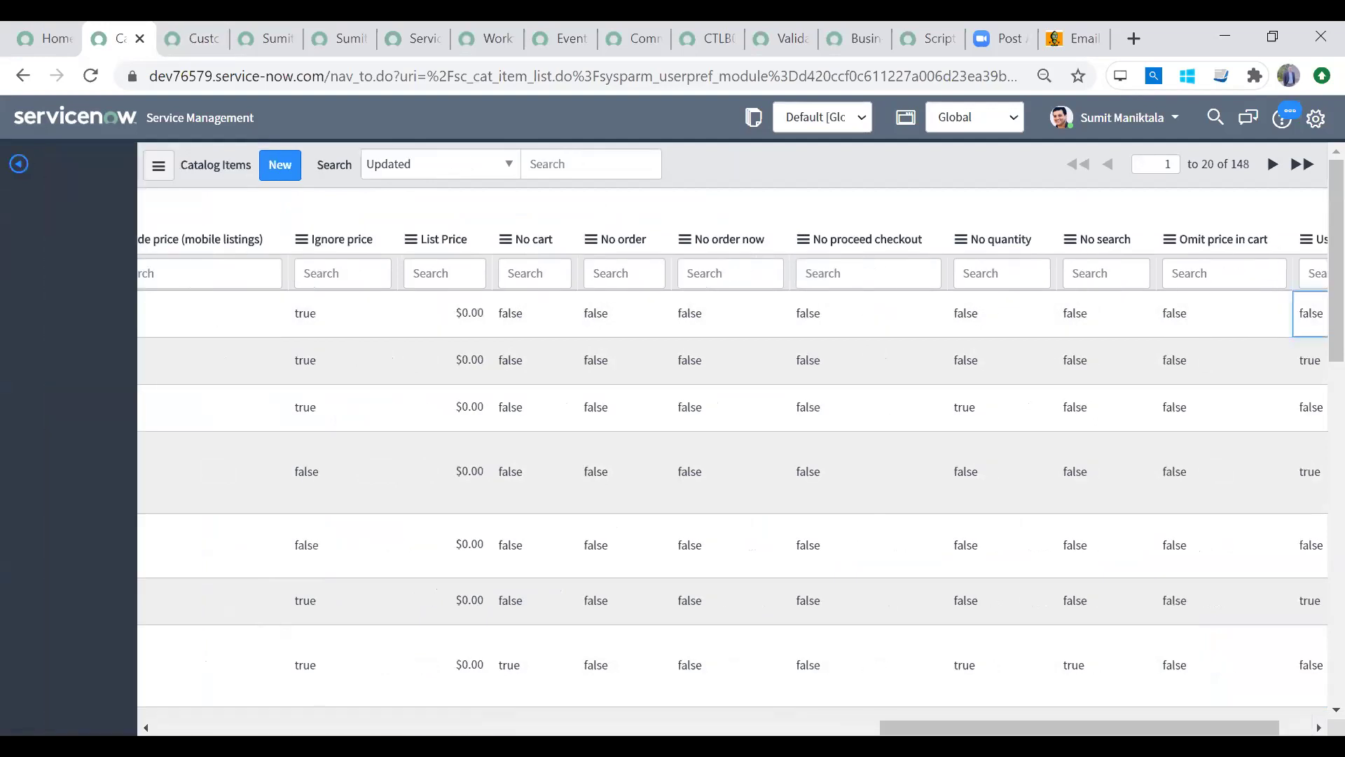
Step: Reopen Request a 4G SIM via Service Catalog > Office and bring up its breadcrumb context menu
click(85, 555)
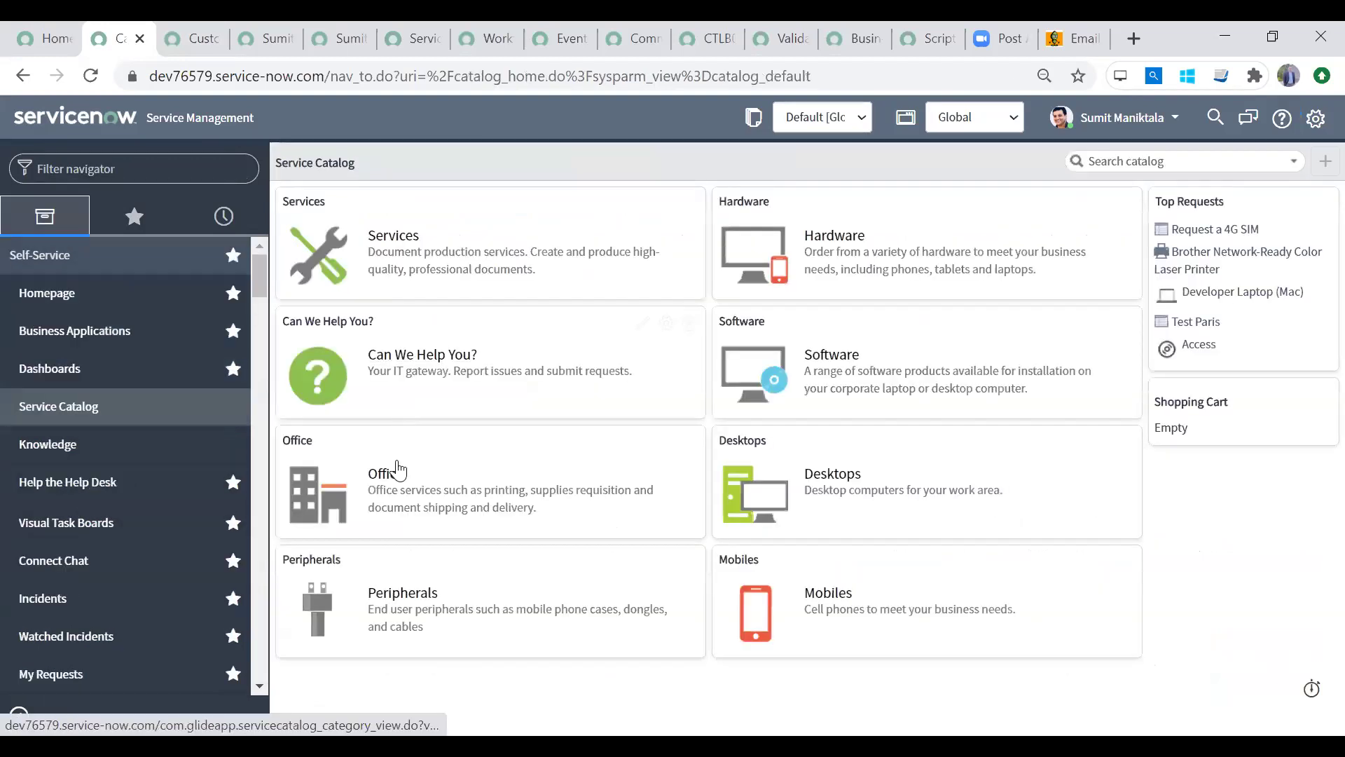
click(386, 482)
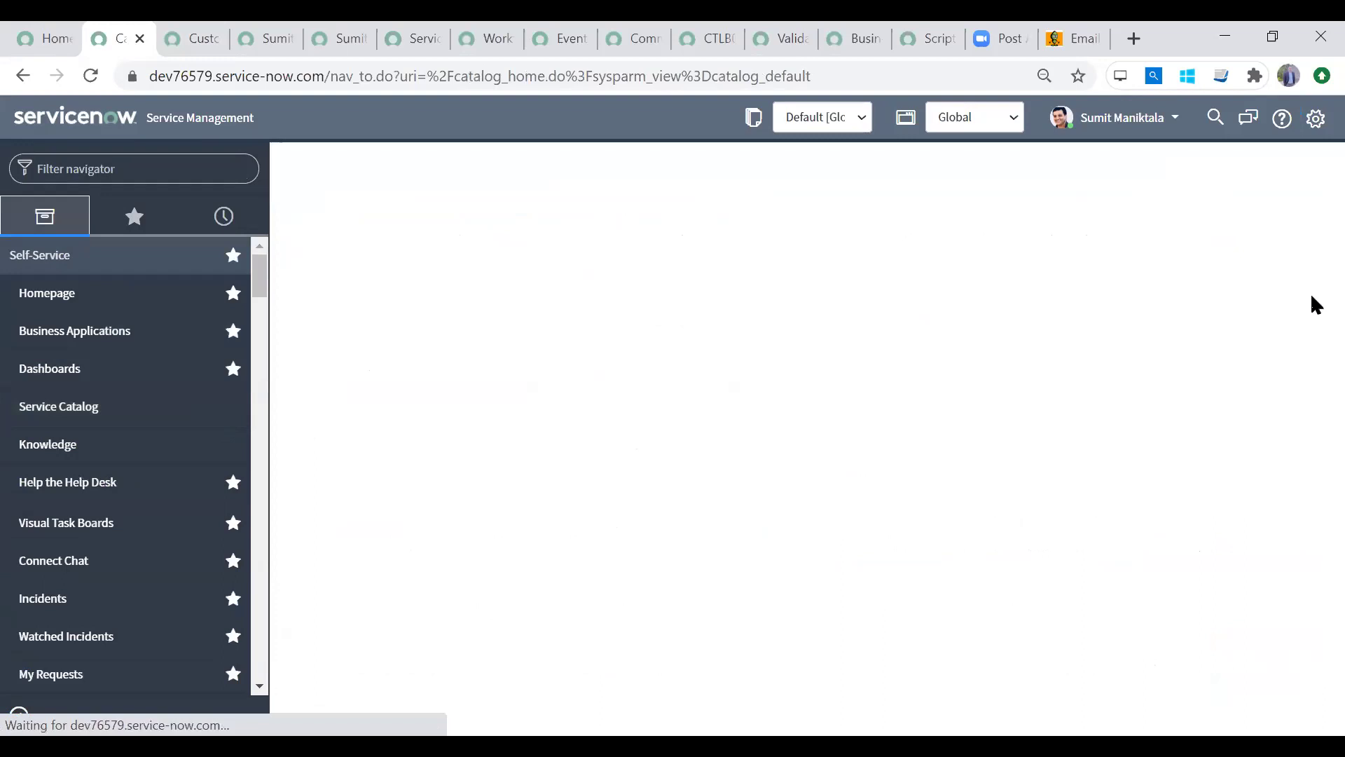
scroll(1314, 436, down, 7)
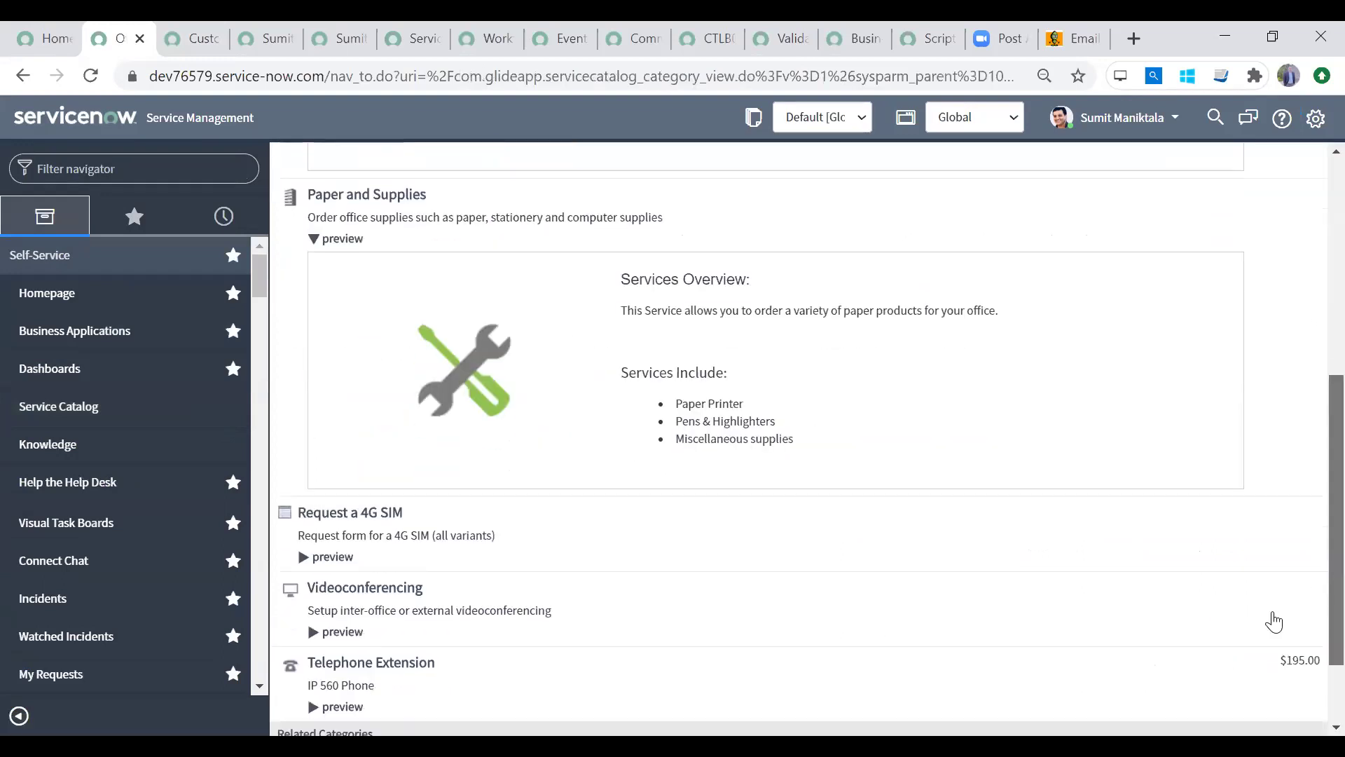
click(376, 446)
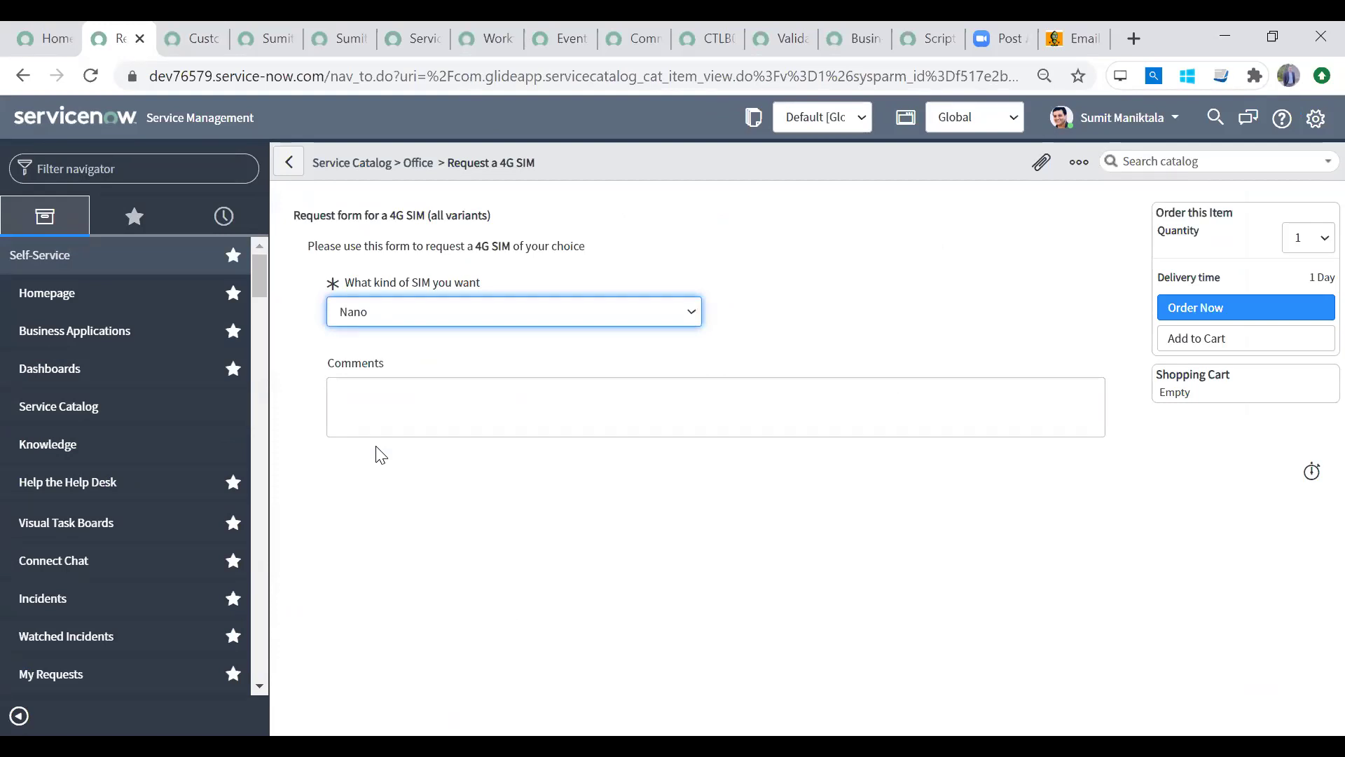
right_click(641, 171)
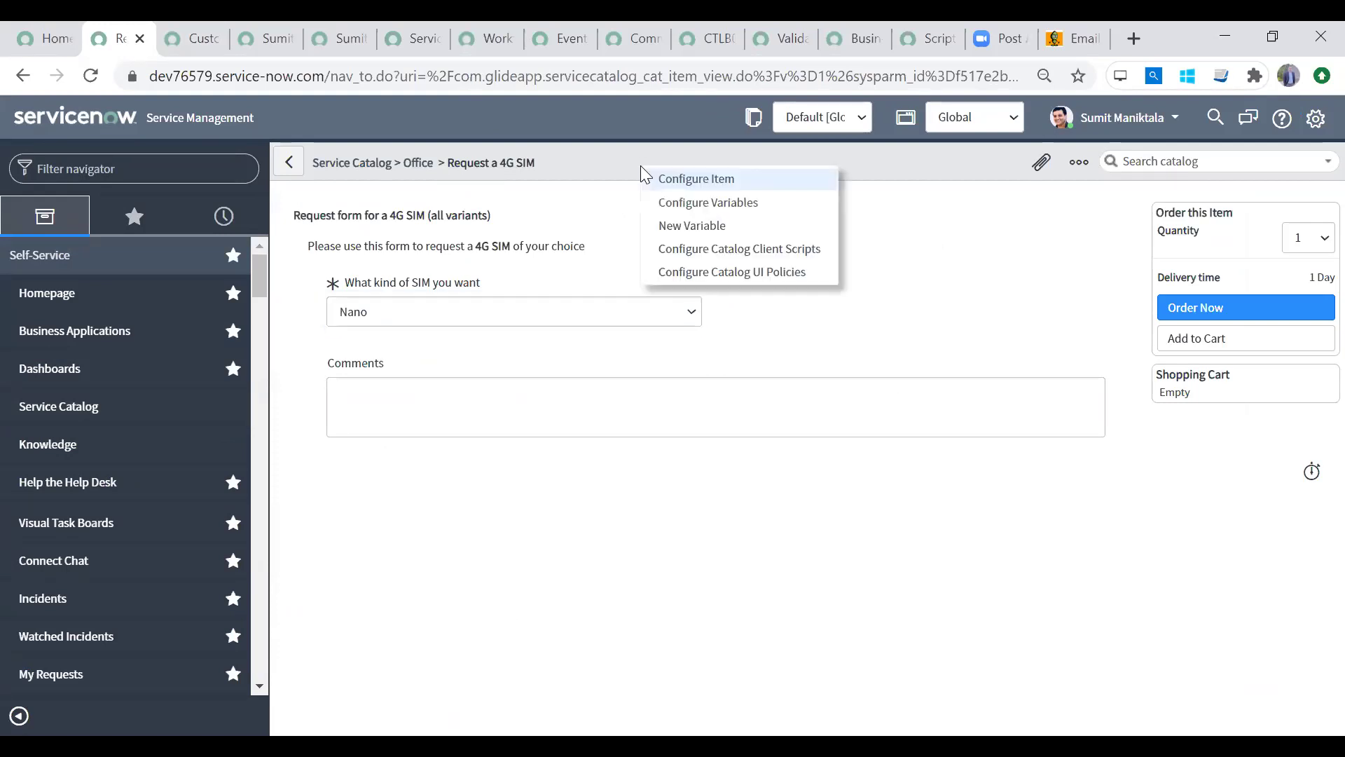
Step: Open Configure Item to review the 4G SIM definition with Add to Cart, Quantity and Delivery time hidden
click(678, 184)
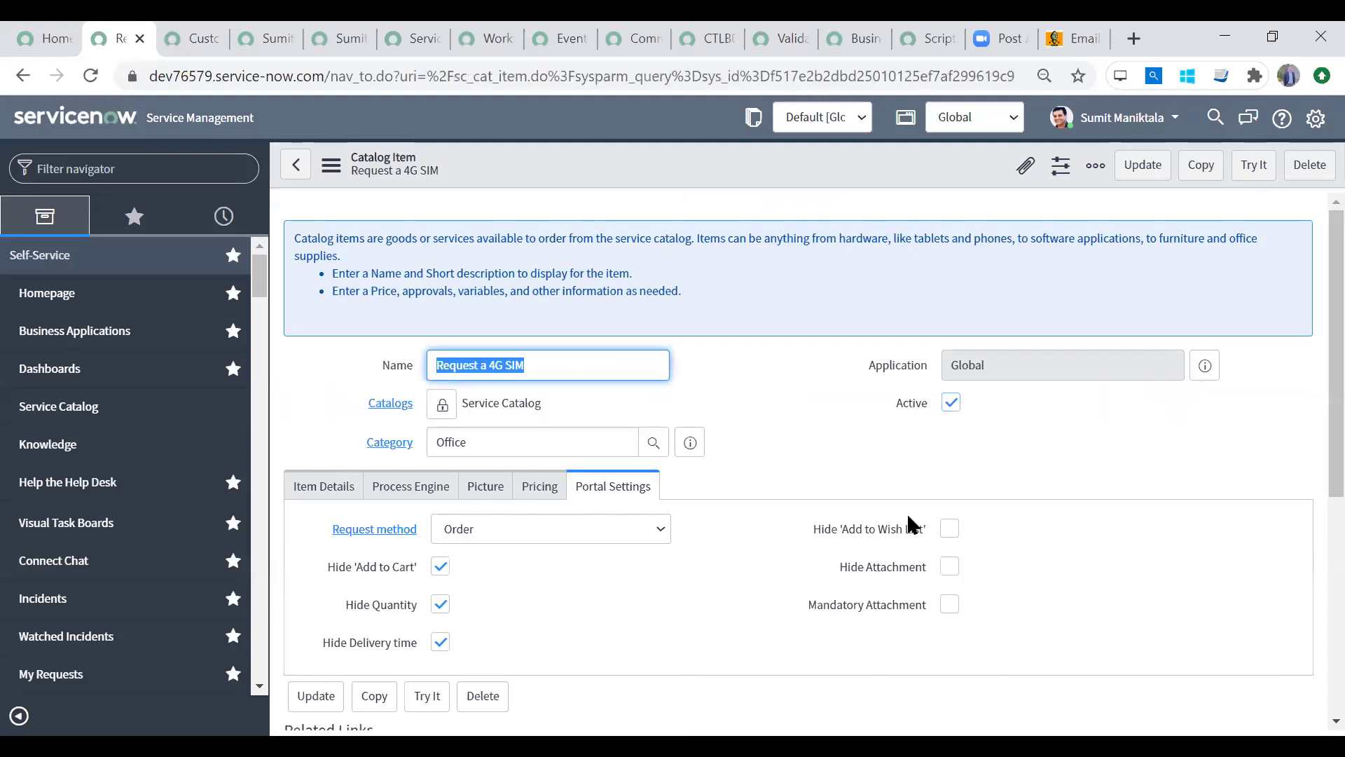
scroll(1311, 426, down, 4)
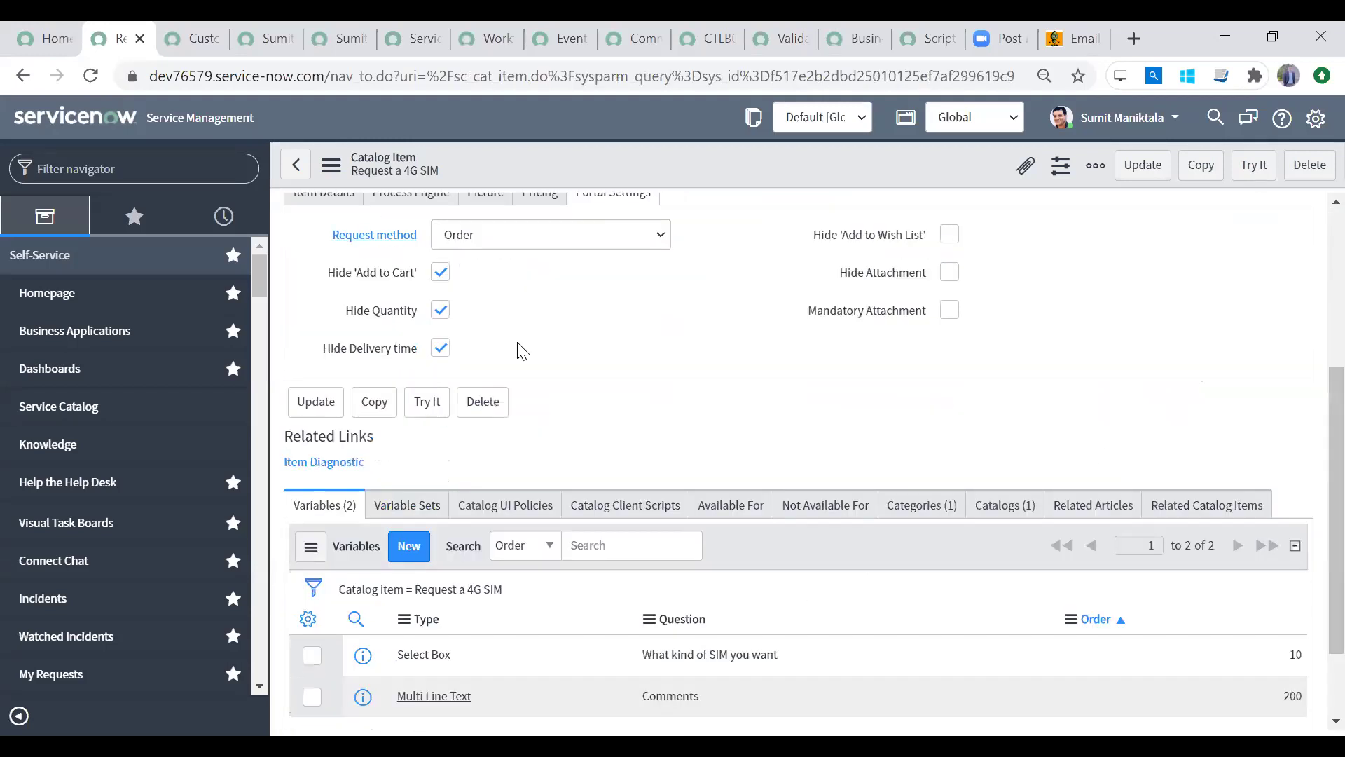
click(109, 172)
Step: Filter for 'cart l', expand Browser Screen and Browser Widget, and open the Item Ordering Widget layout
text(cart layou)
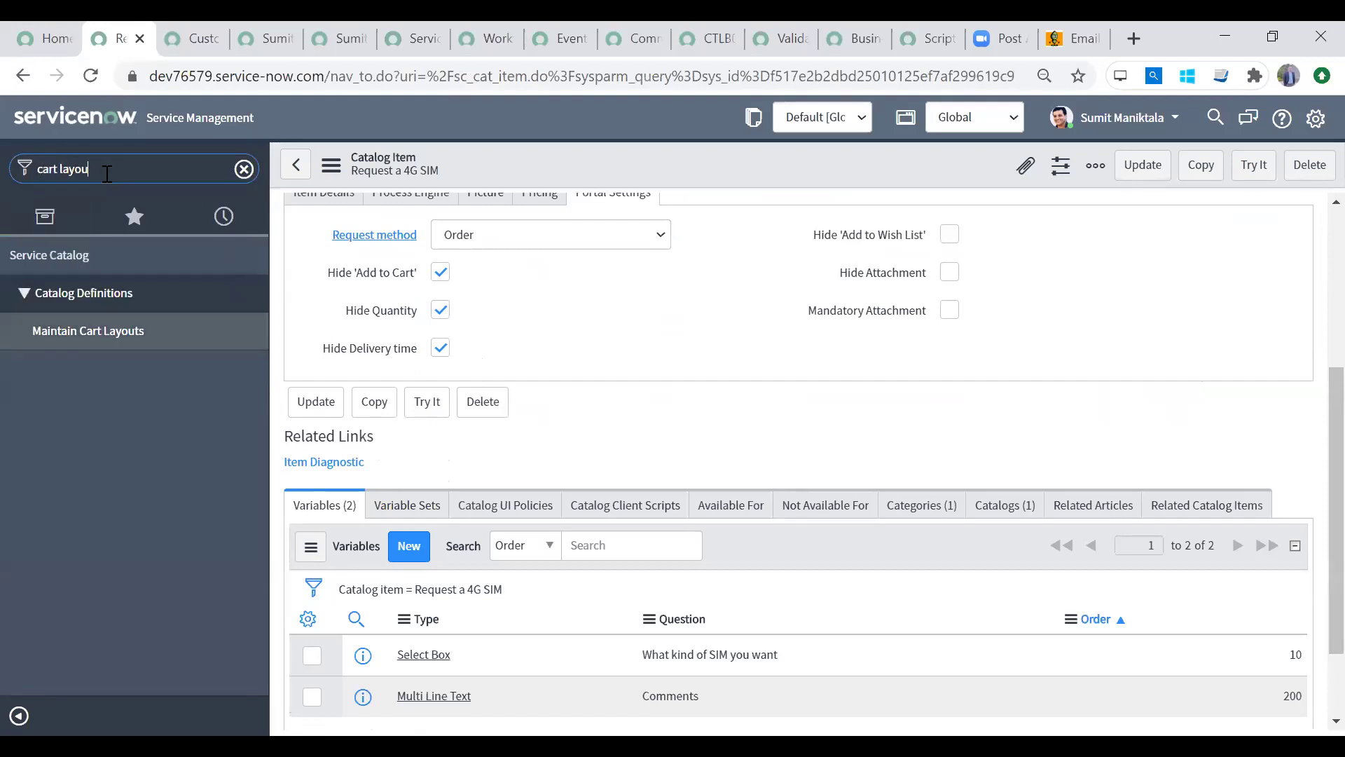
click(157, 327)
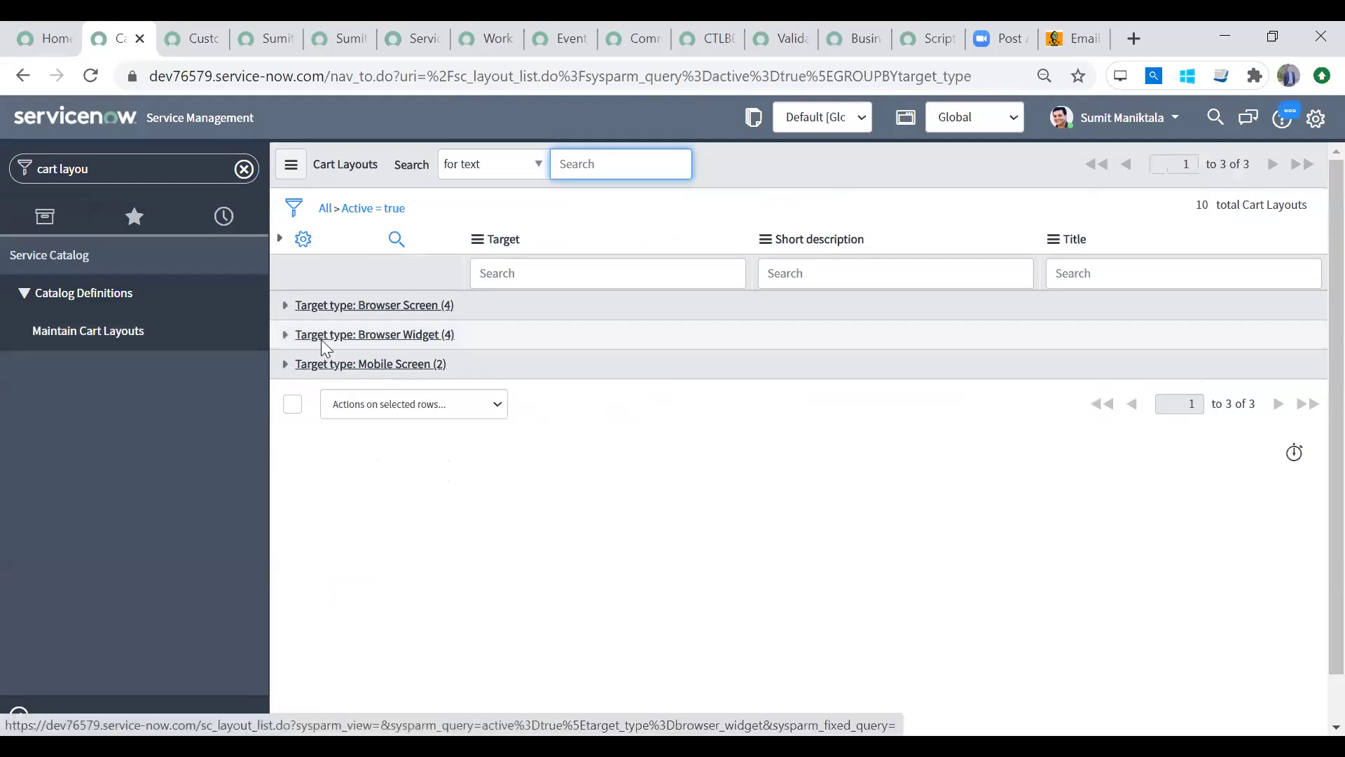
click(285, 306)
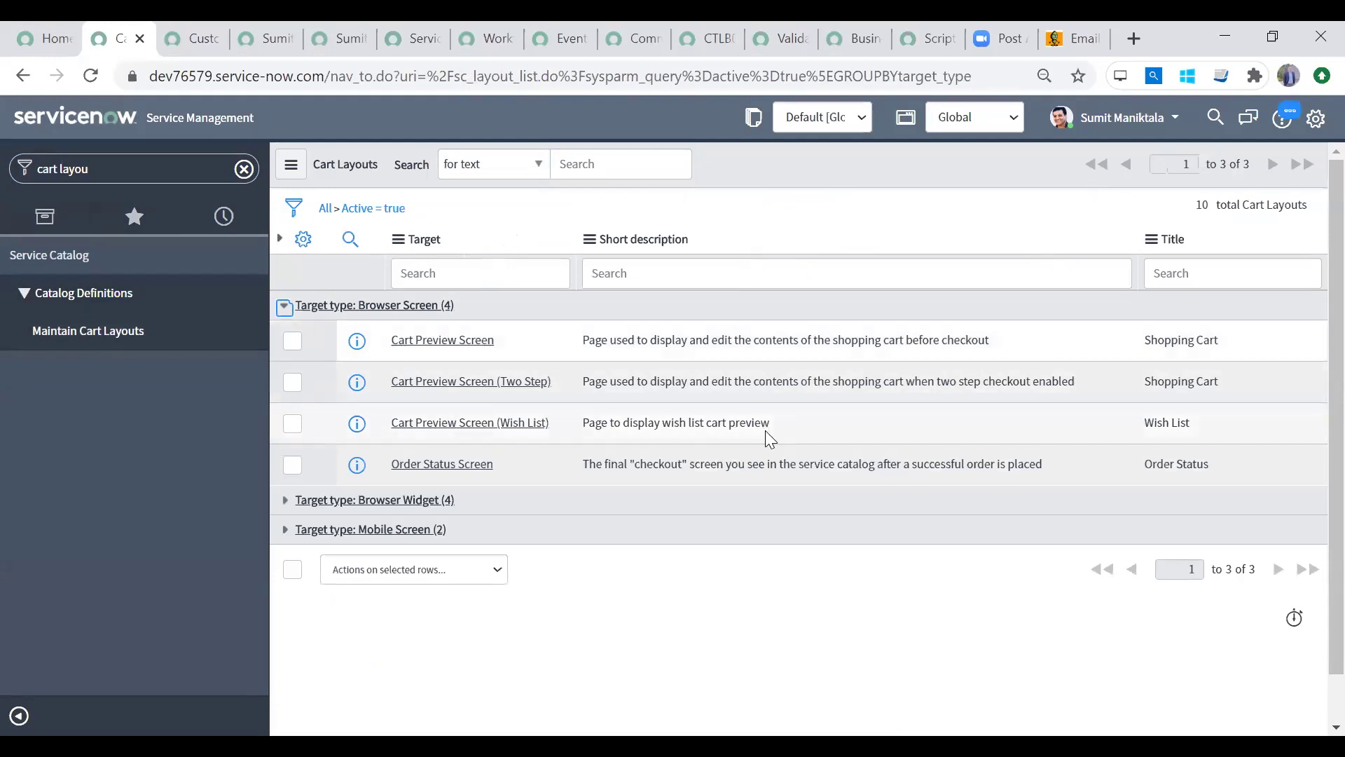
click(285, 500)
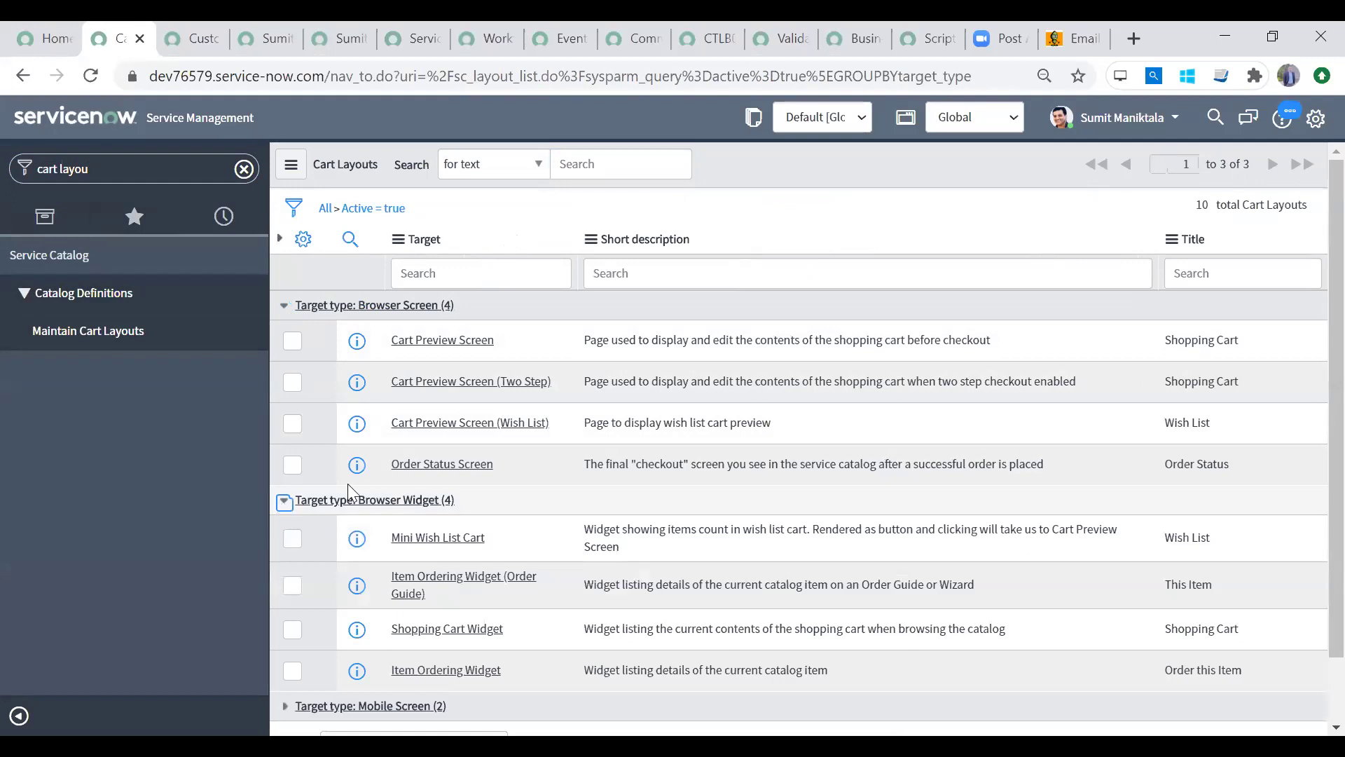
scroll(1310, 500, down, 2)
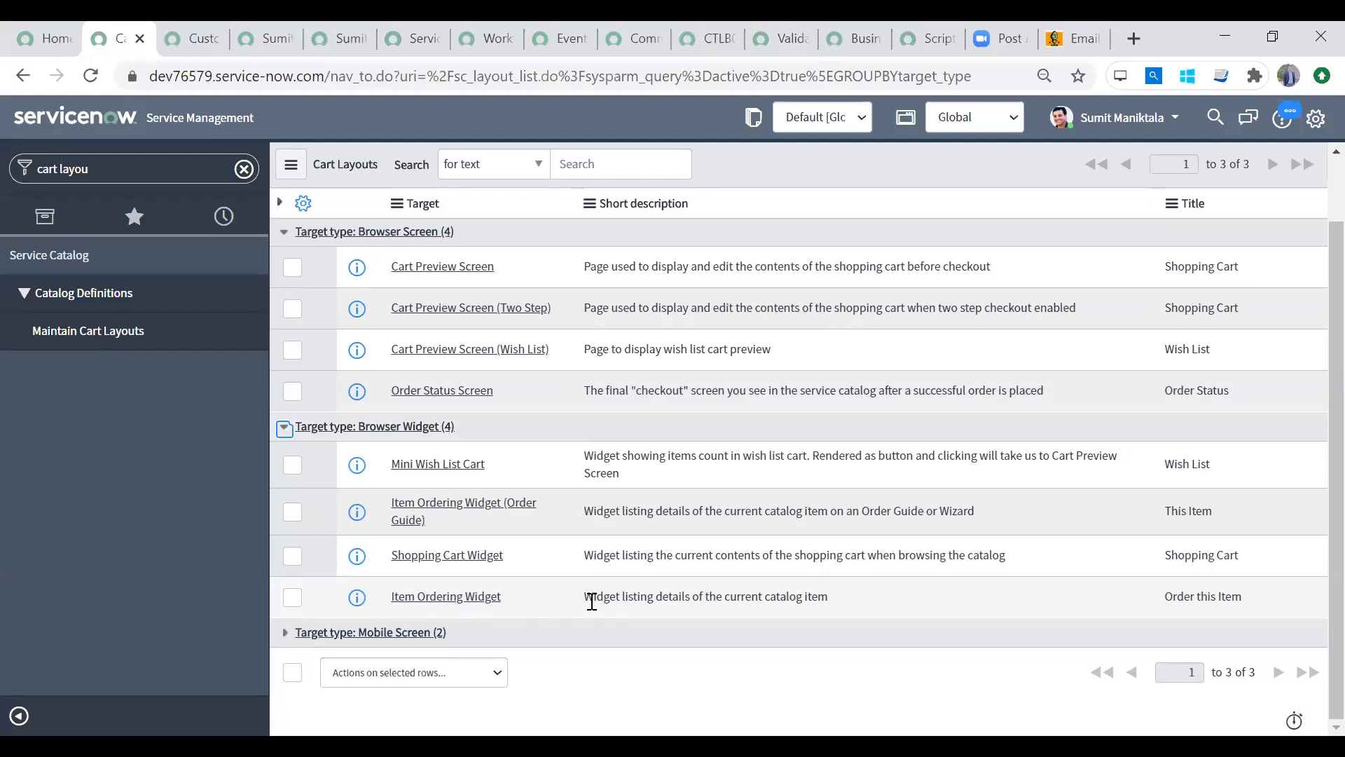
drag(593, 596, 873, 604)
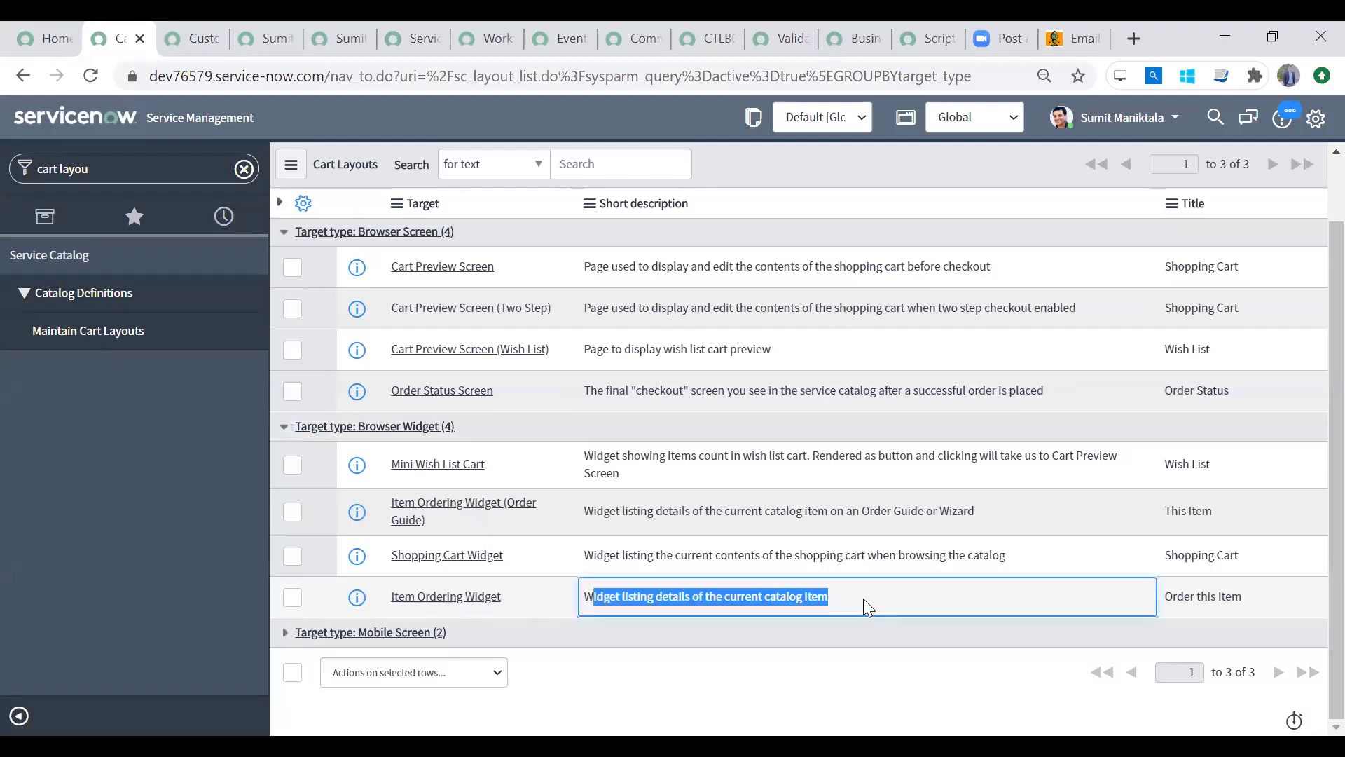
click(863, 598)
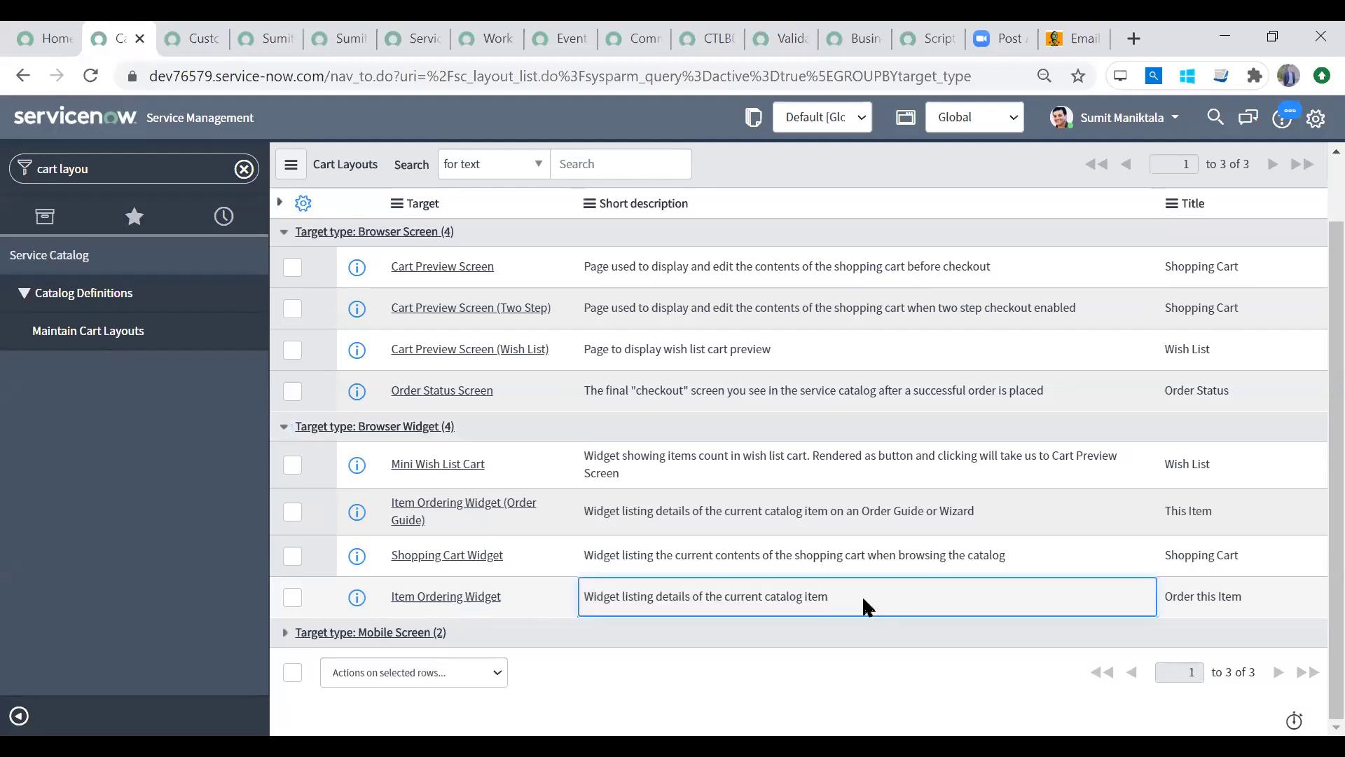
click(470, 598)
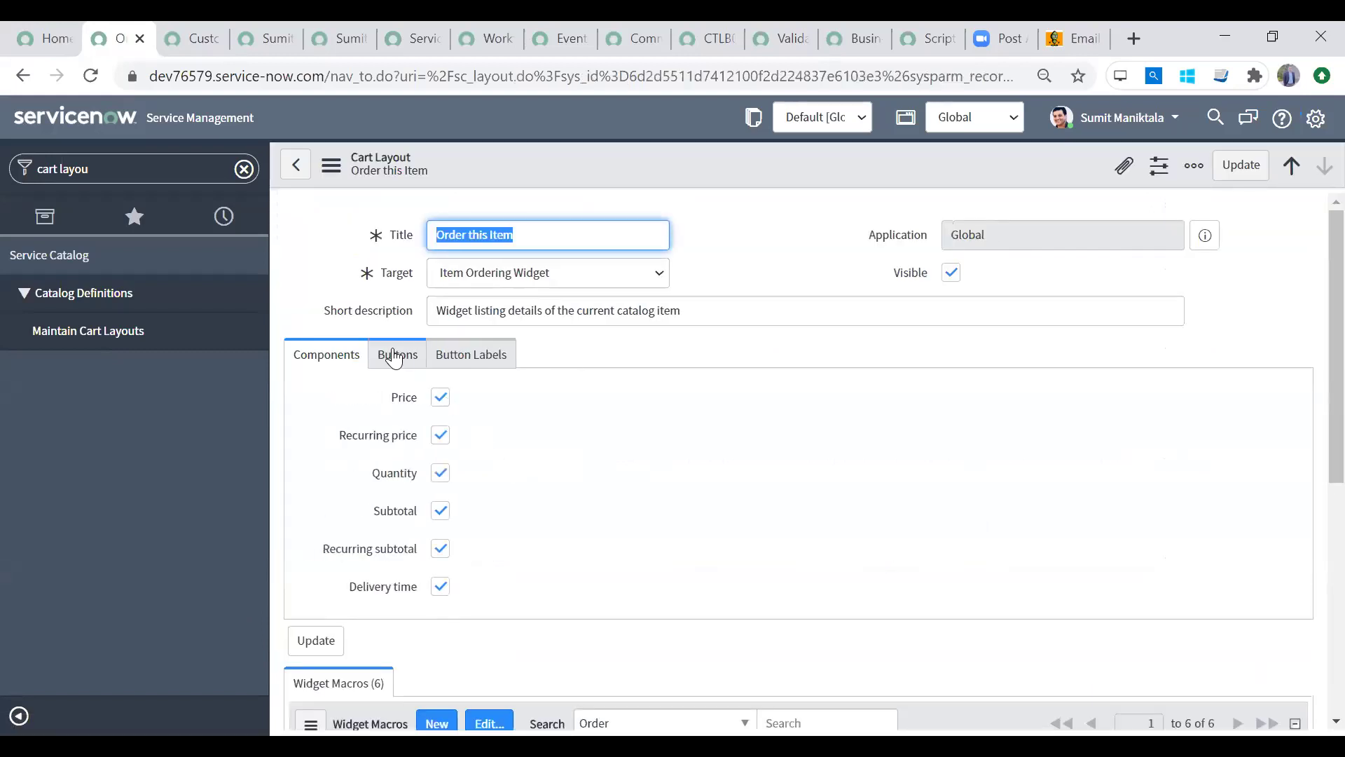
Step: Keep only Order Now on the Buttons tab, clearing Add To Cart, Add to Wish List and Update Cart
click(395, 358)
click(440, 397)
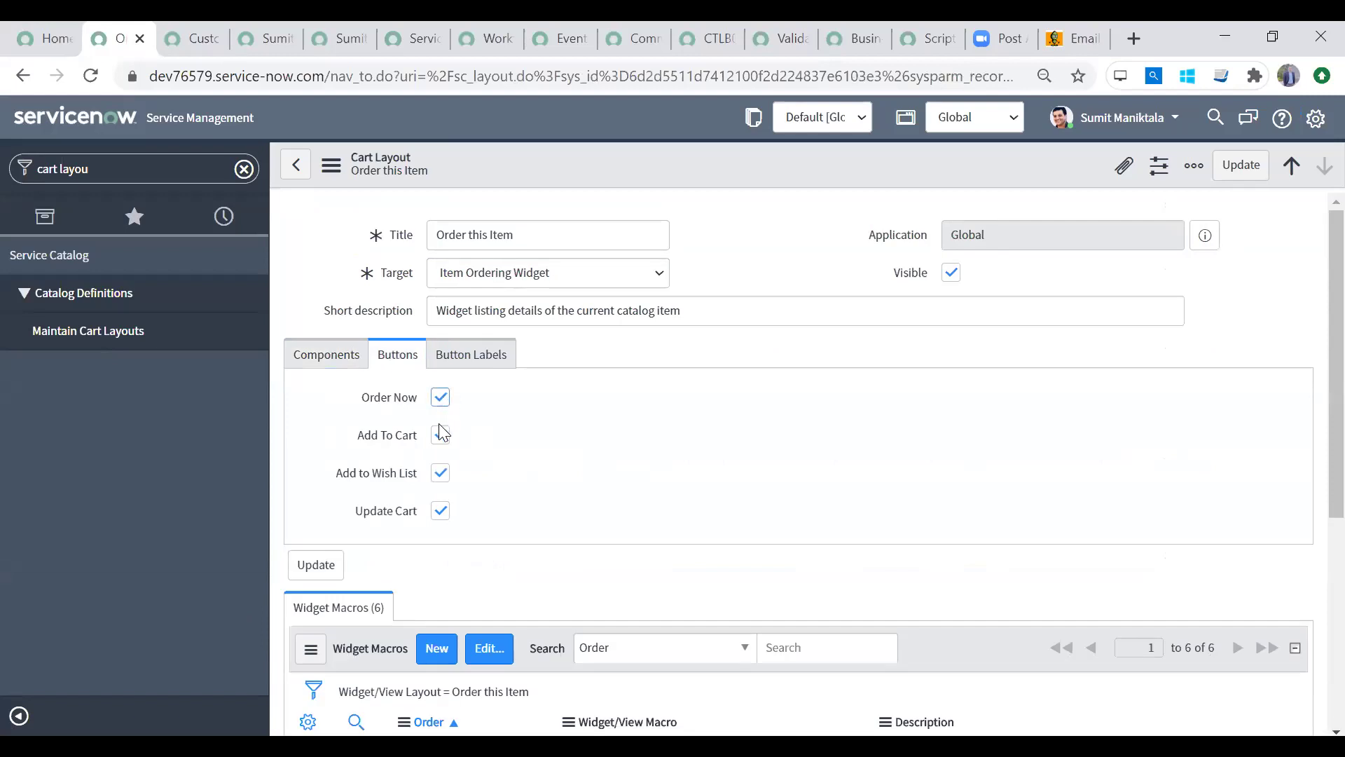
click(441, 398)
click(440, 435)
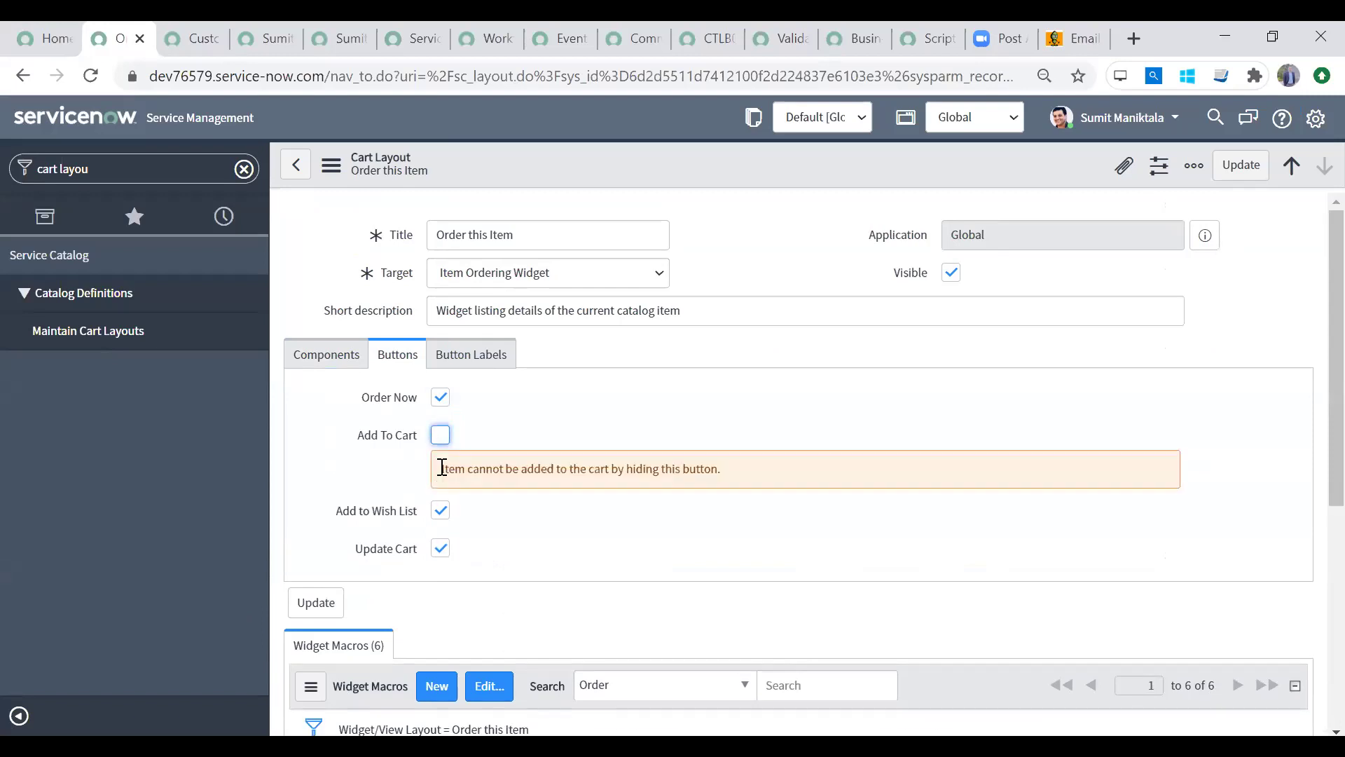
click(440, 510)
click(441, 549)
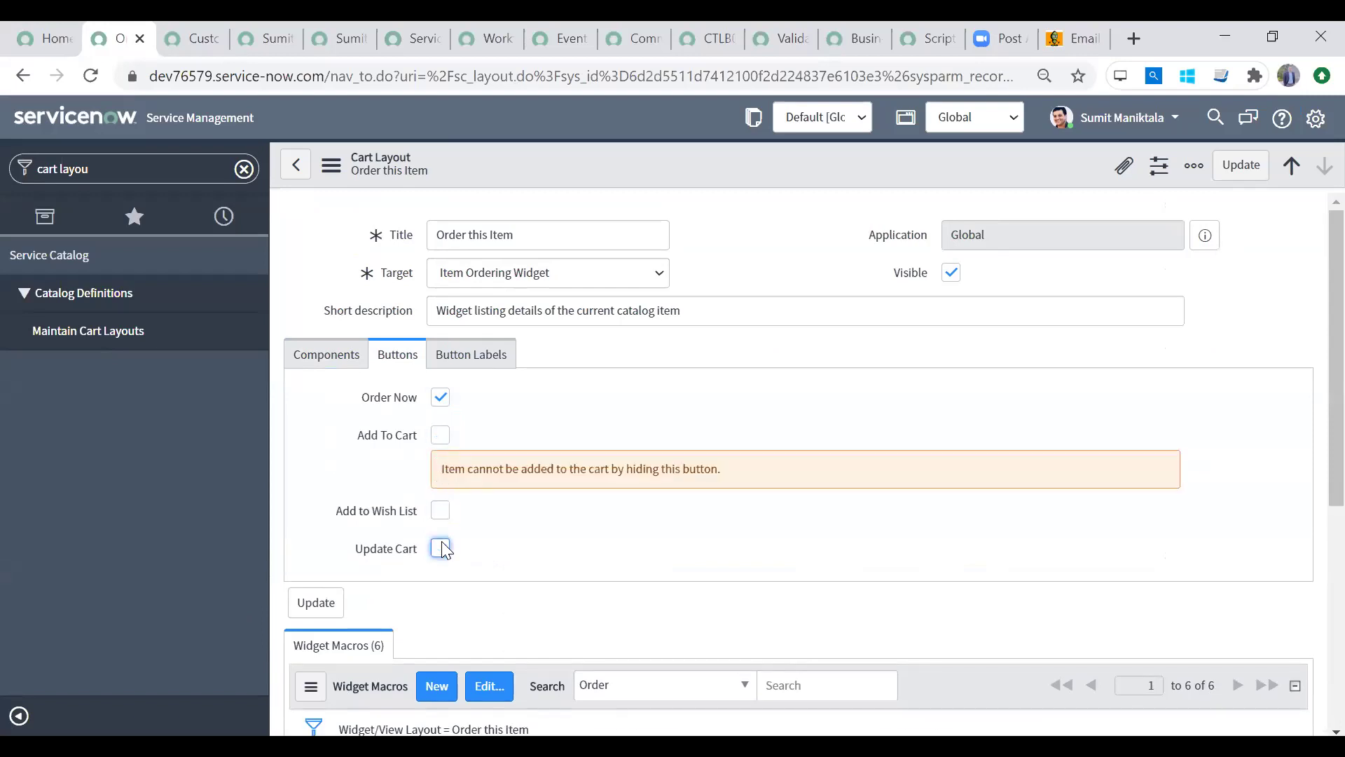
Step: Clear the Quantity, Price, Recurring price, Subtotal and Recurring subtotal components and update the layout
click(324, 357)
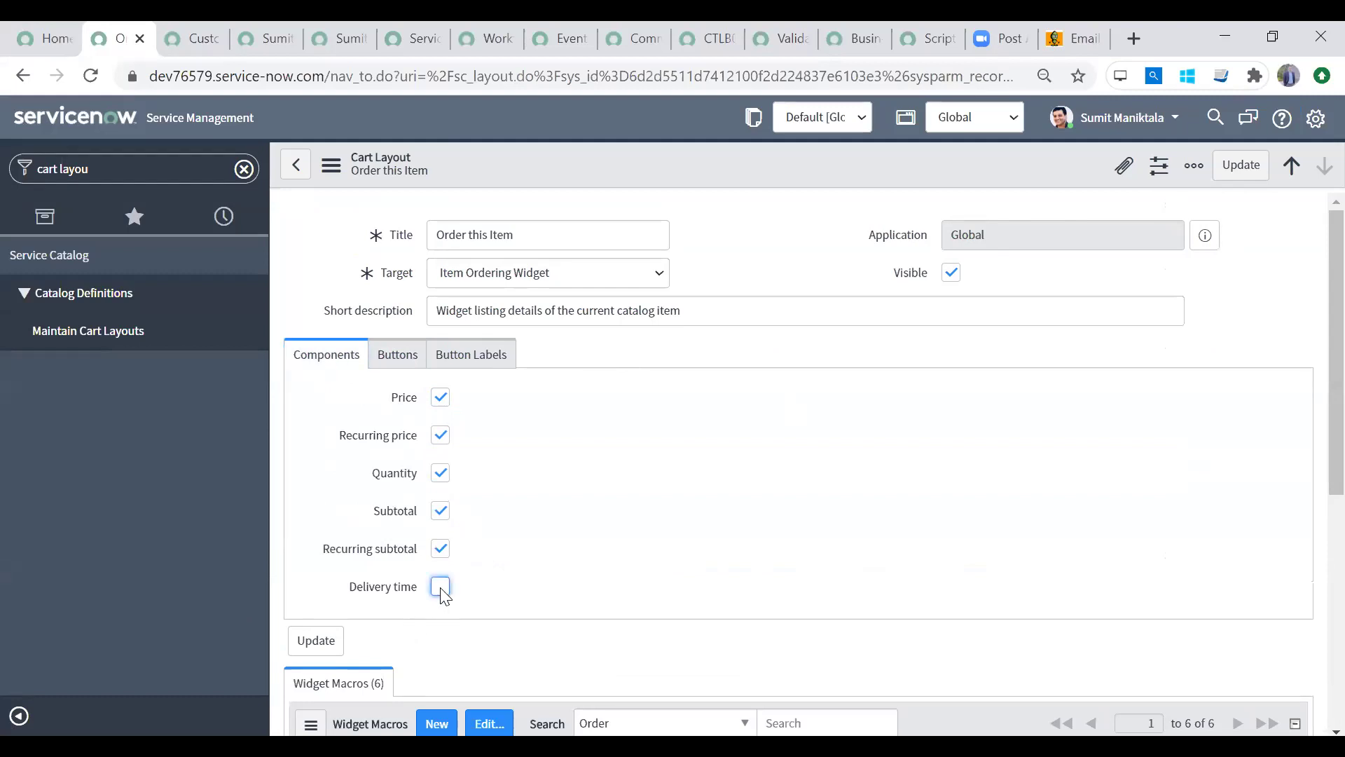
click(439, 472)
click(440, 397)
click(439, 435)
click(440, 511)
click(440, 549)
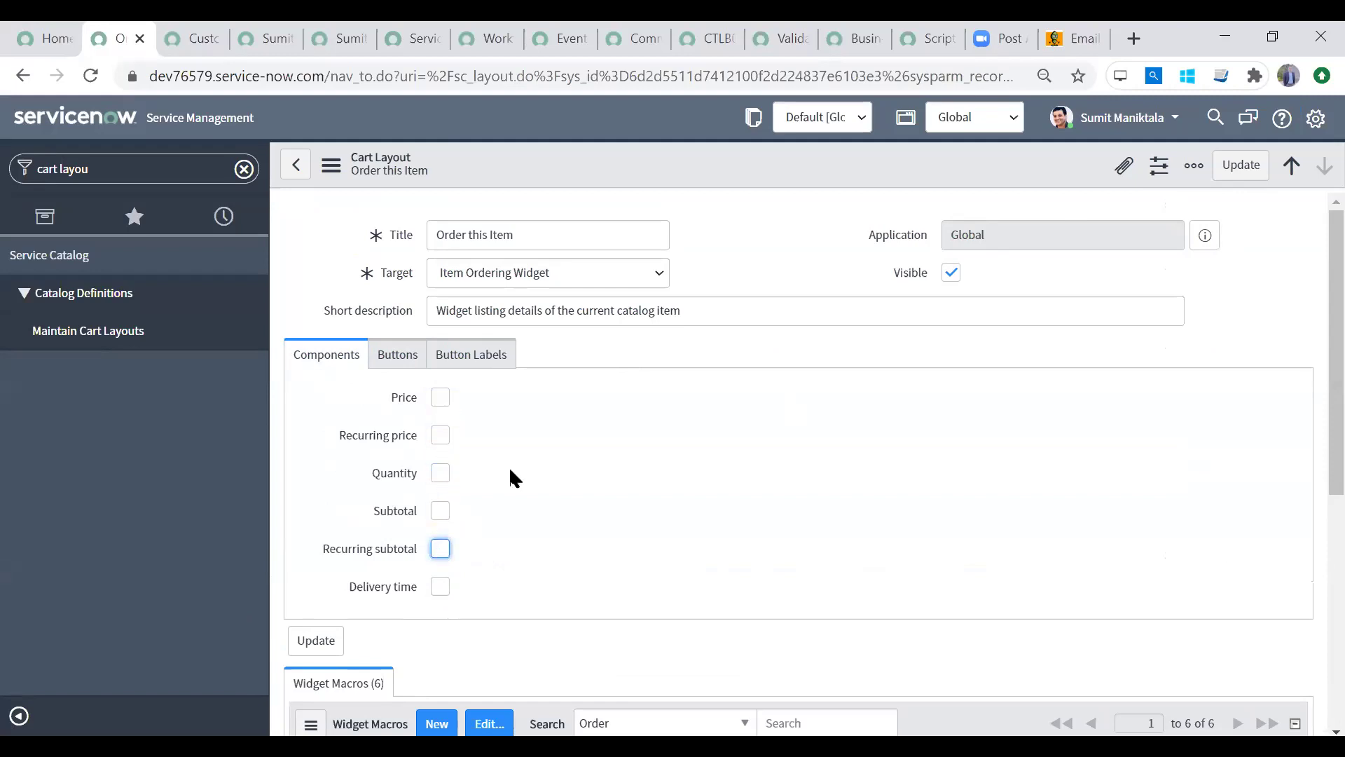
click(1240, 166)
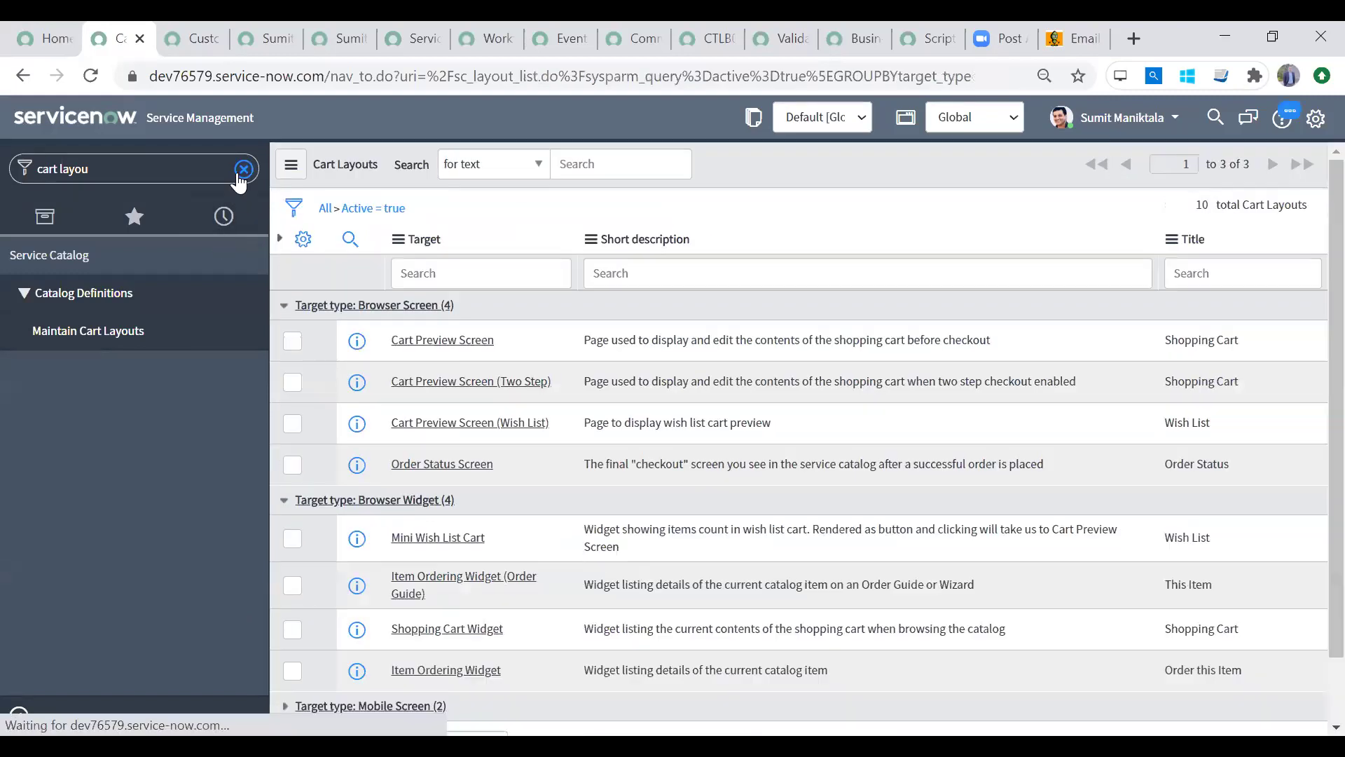
click(243, 169)
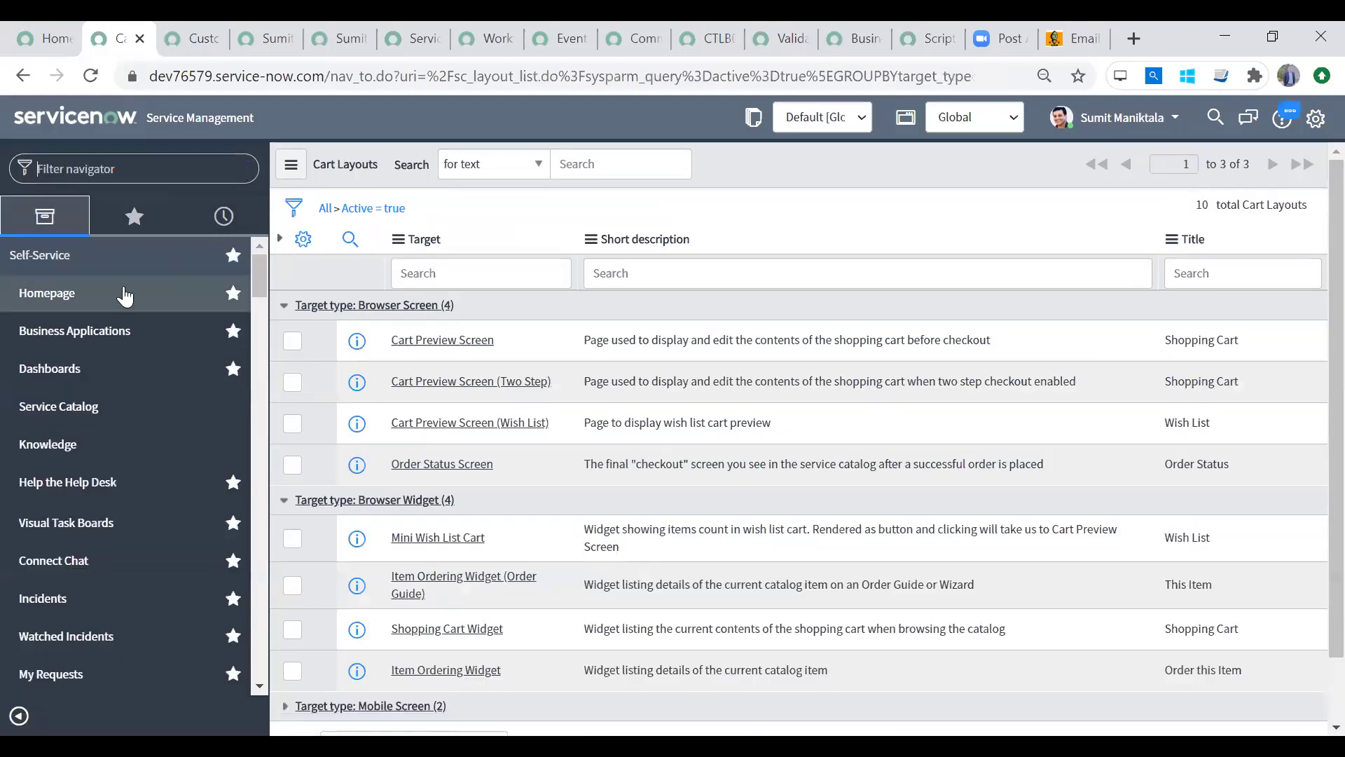
Step: Go to Service Catalog > Office > Request a 4G SIM to check the order panel
click(104, 415)
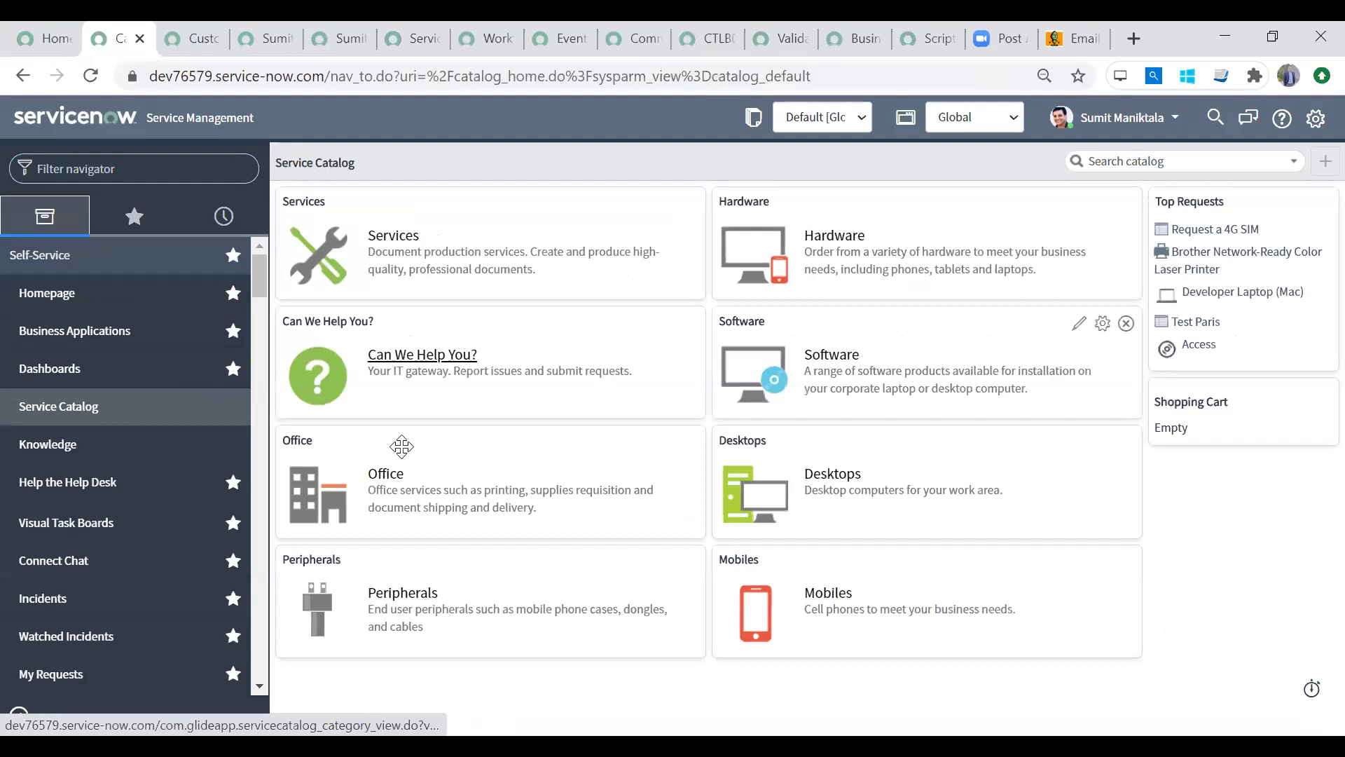
click(384, 474)
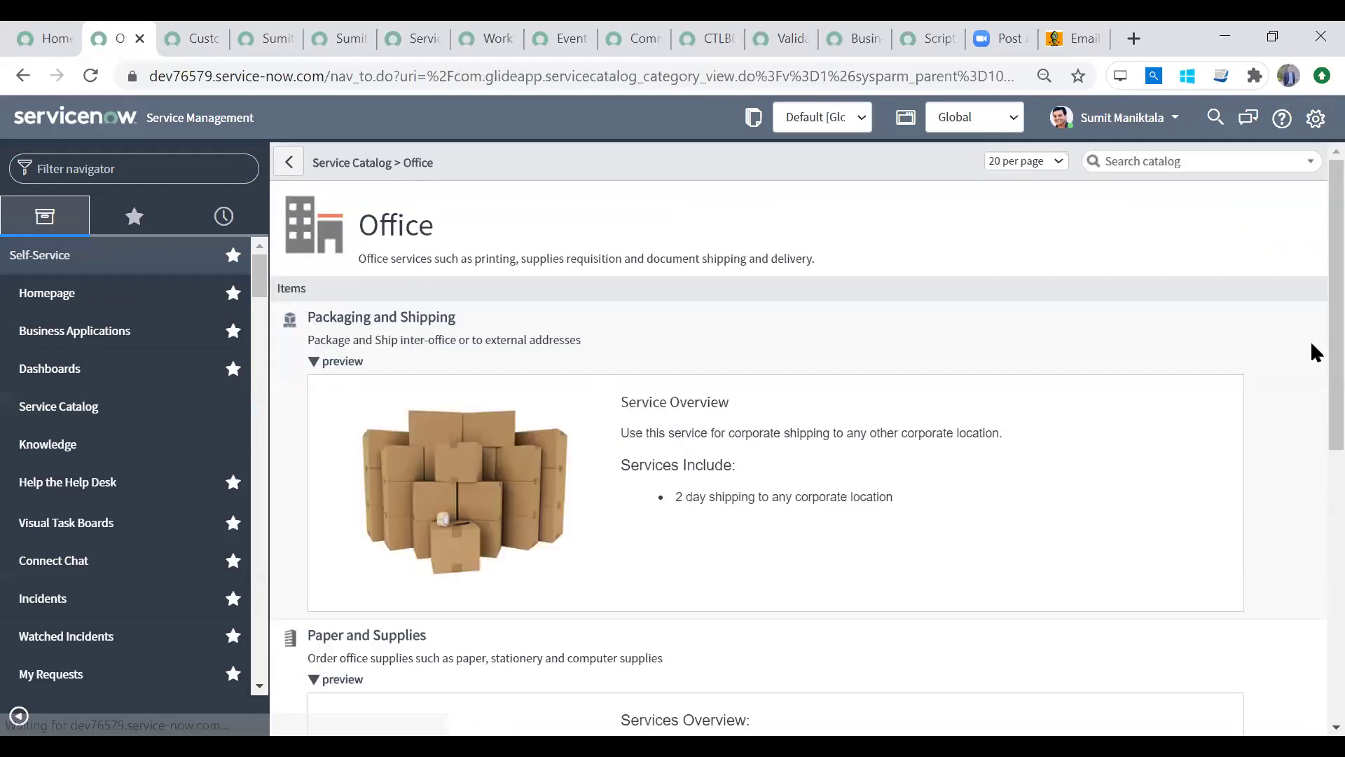
scroll(1316, 353, down, 8)
click(367, 403)
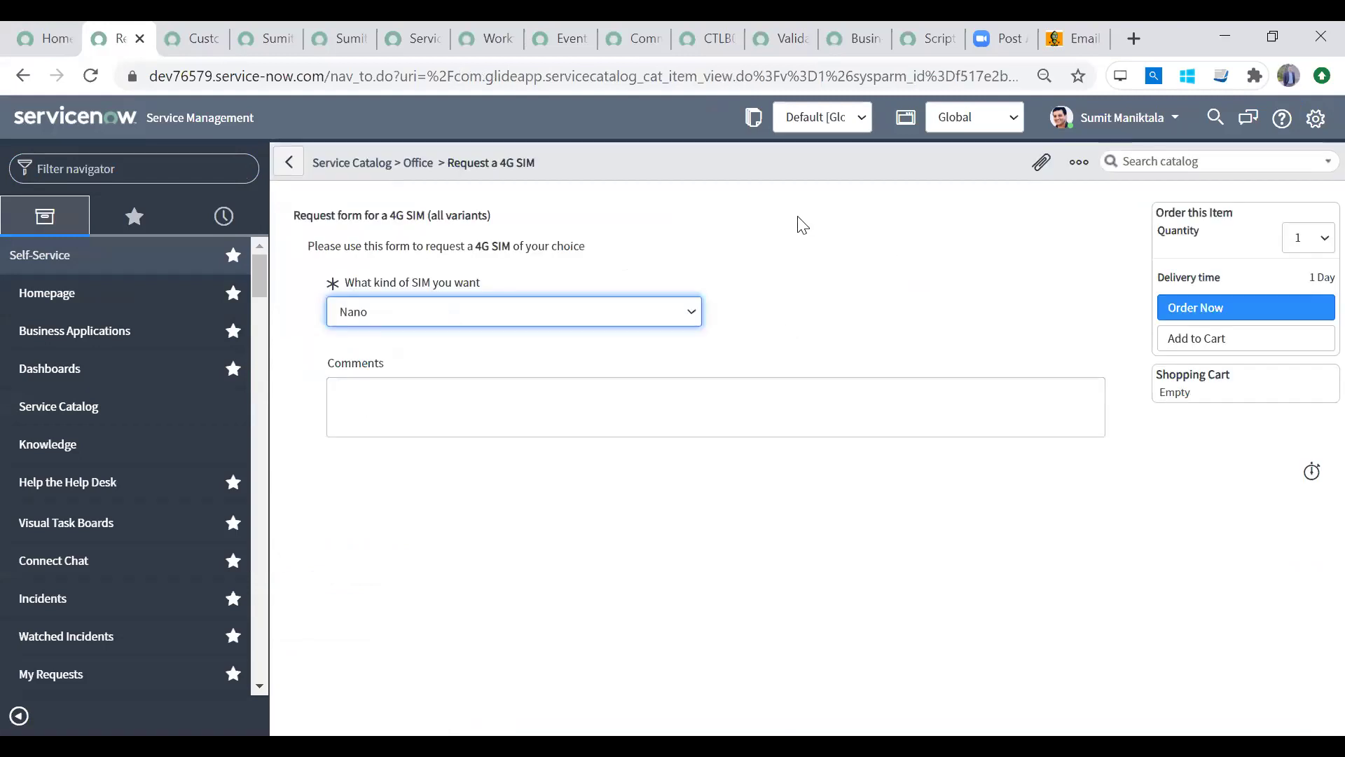
click(1119, 117)
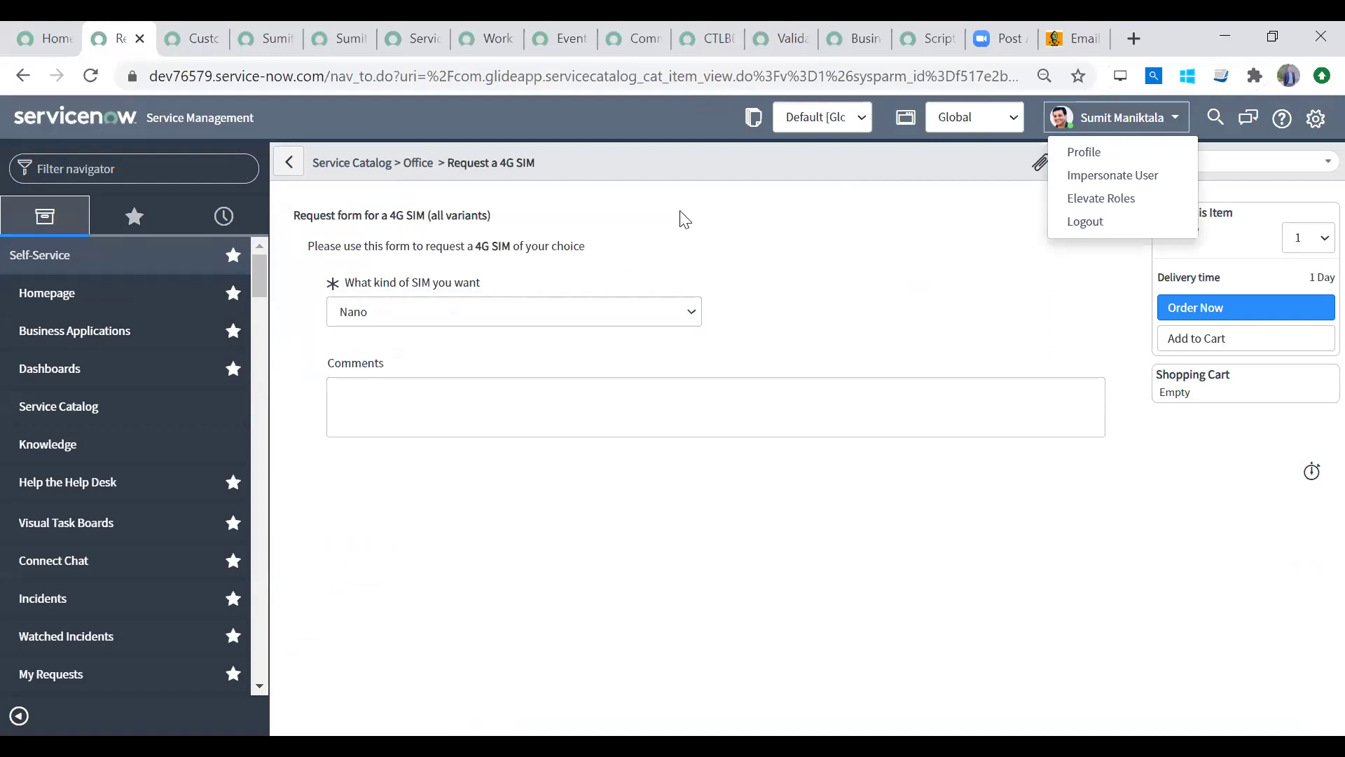
click(610, 117)
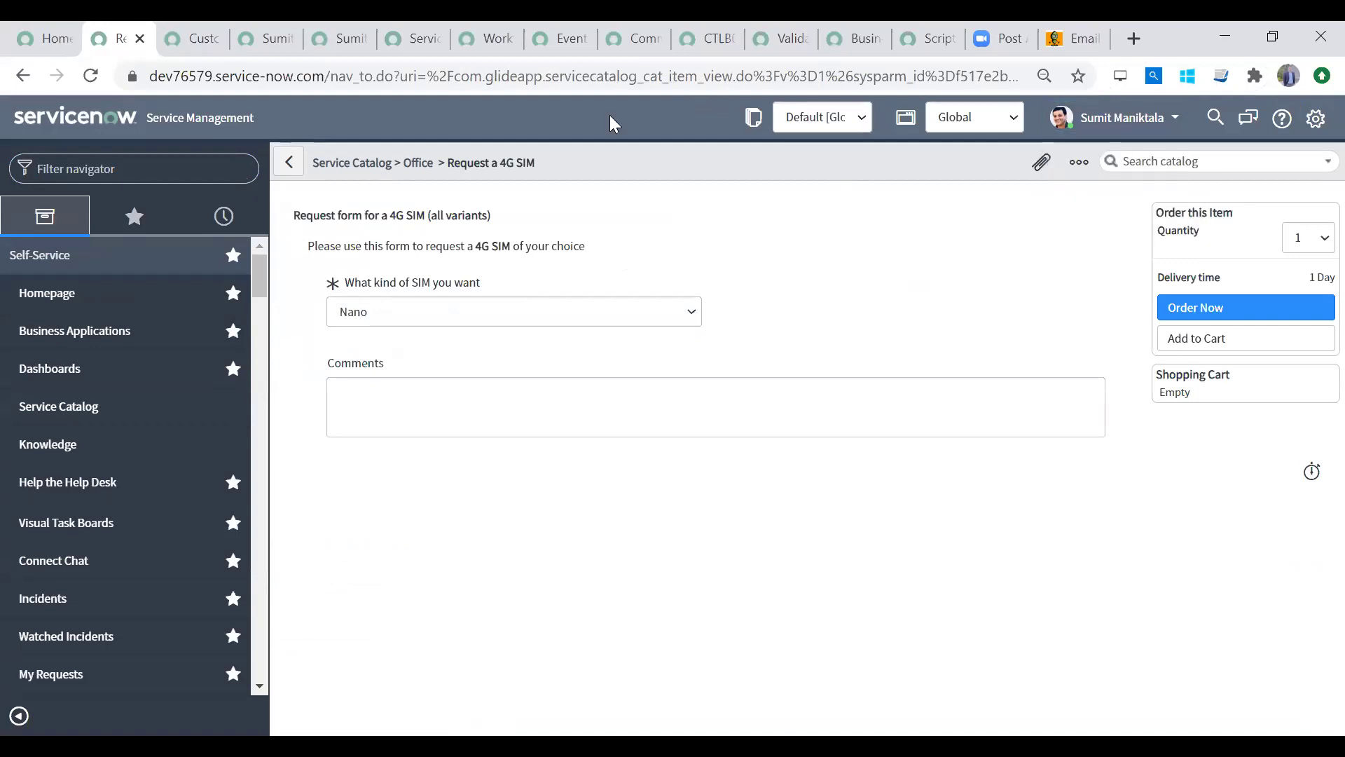
Step: Filter for 'maintain it', open Catalog Items, and set Request a 4G SIM's Use cart layout to true
click(130, 169)
text(maintain it)
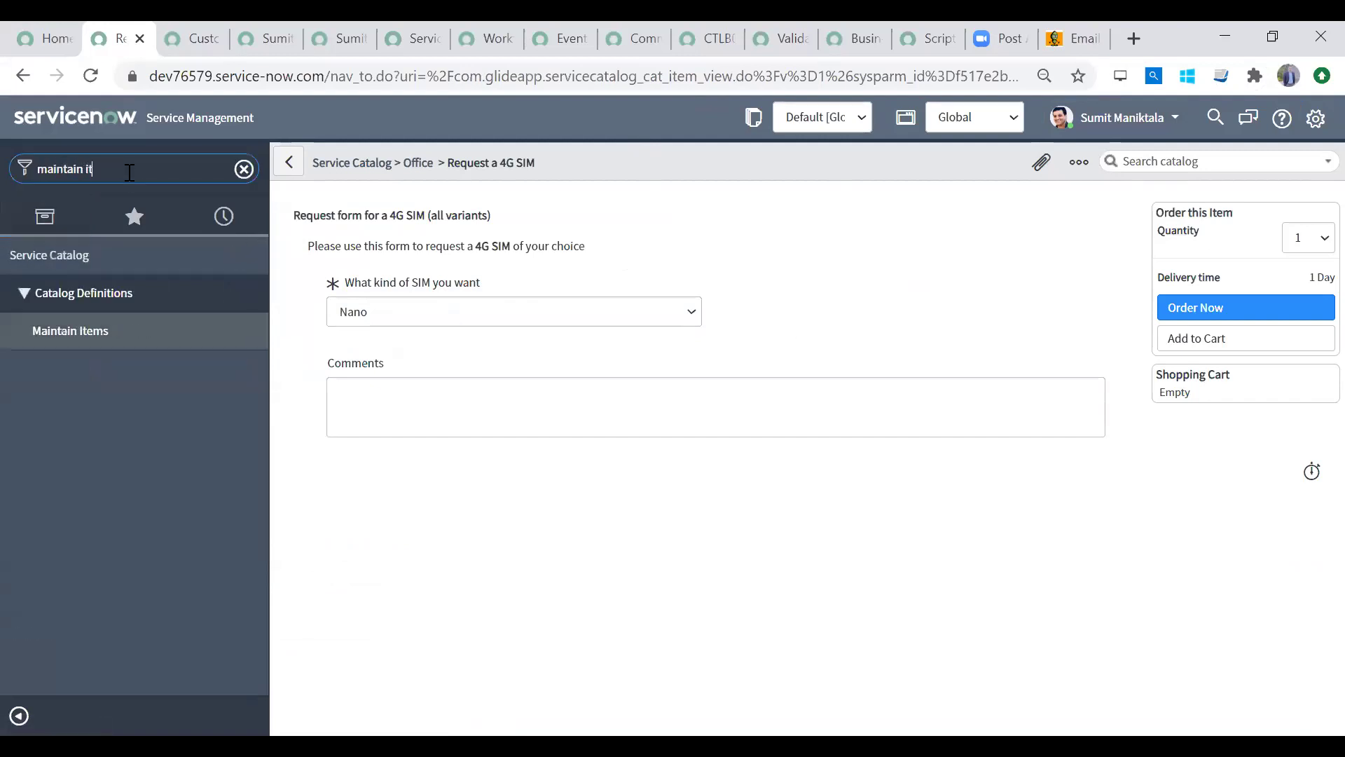
click(116, 329)
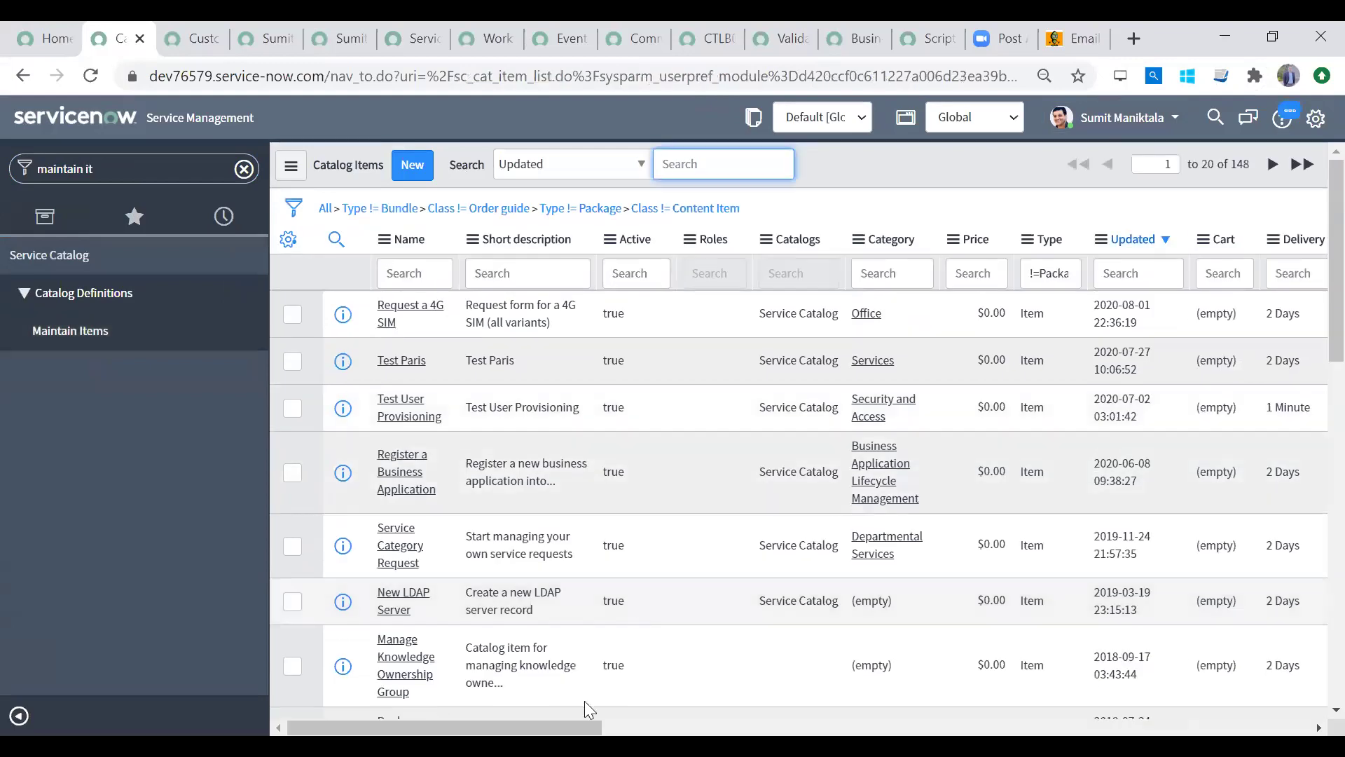
drag(589, 728, 1296, 727)
click(1251, 315)
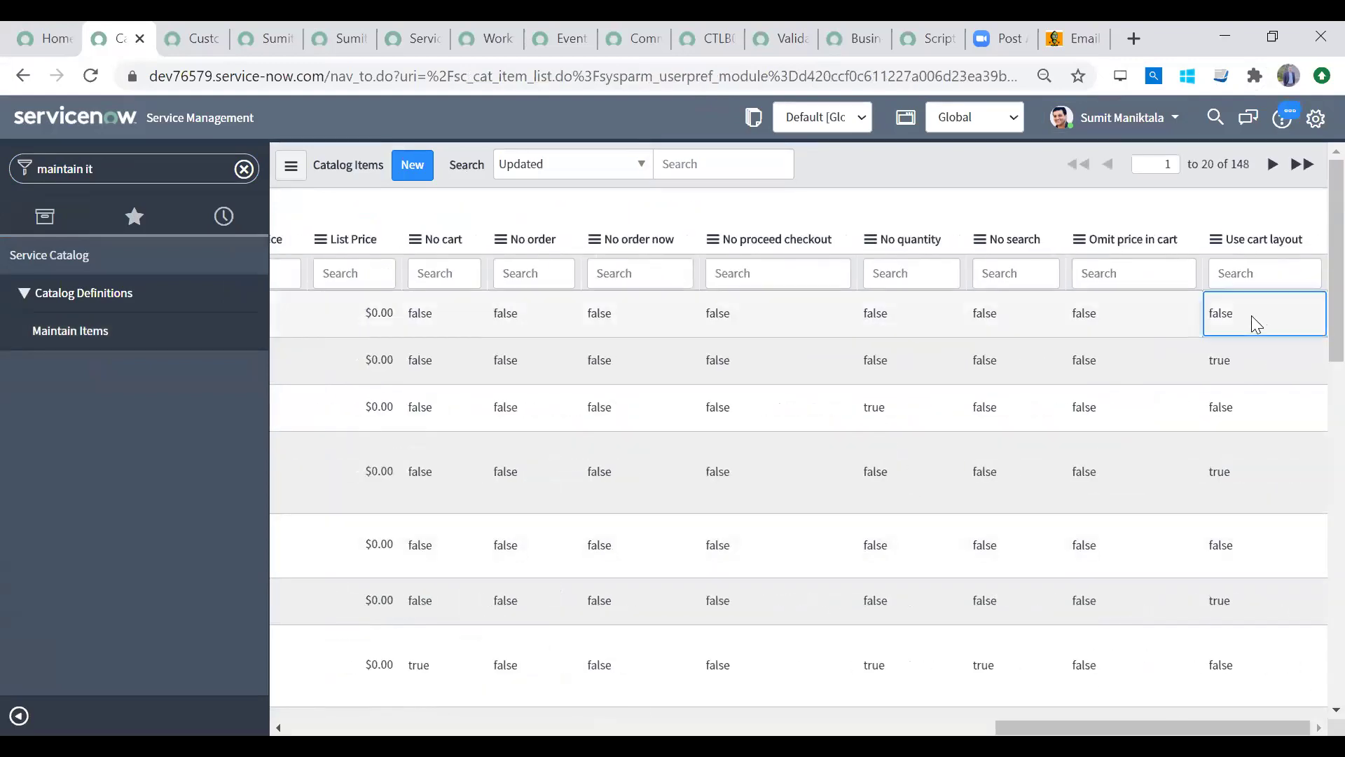
double_click(1251, 315)
key(Return)
click(1148, 351)
click(1263, 305)
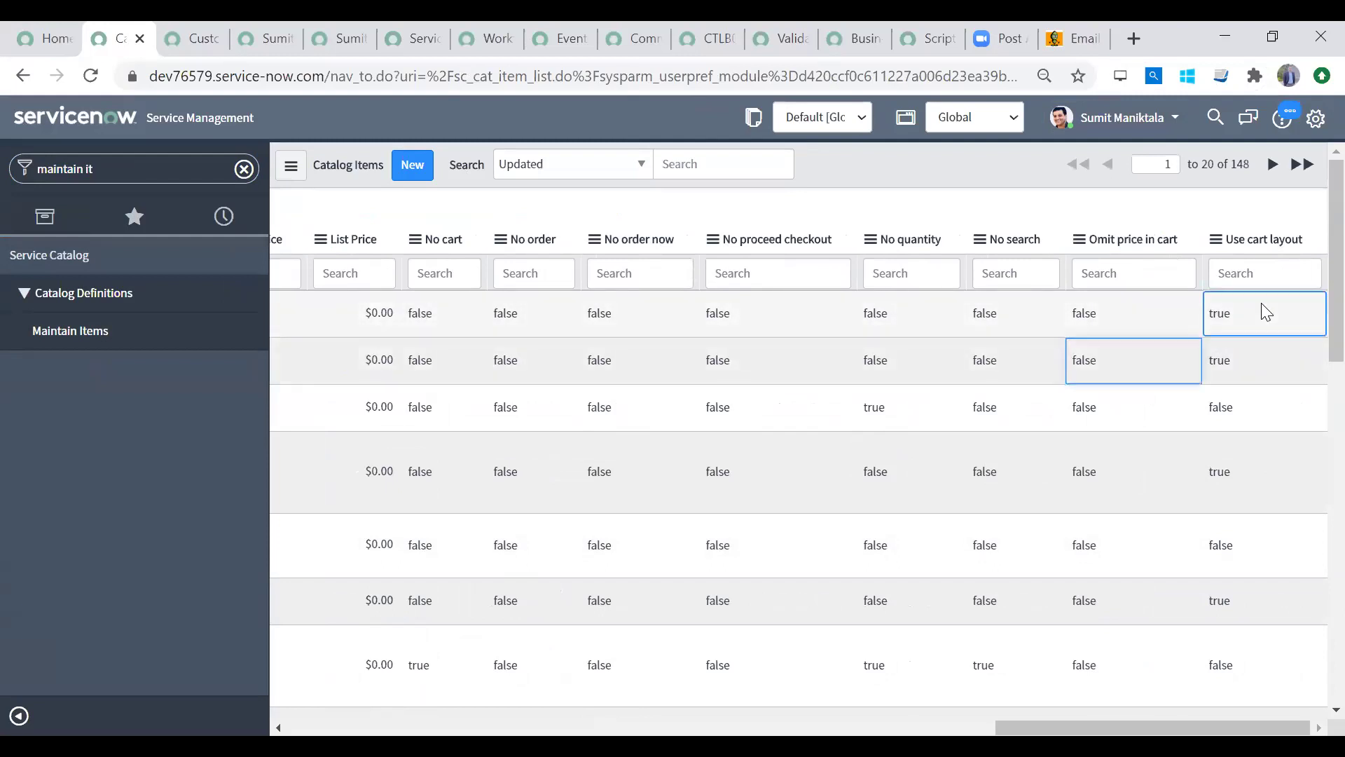
drag(1130, 727, 392, 724)
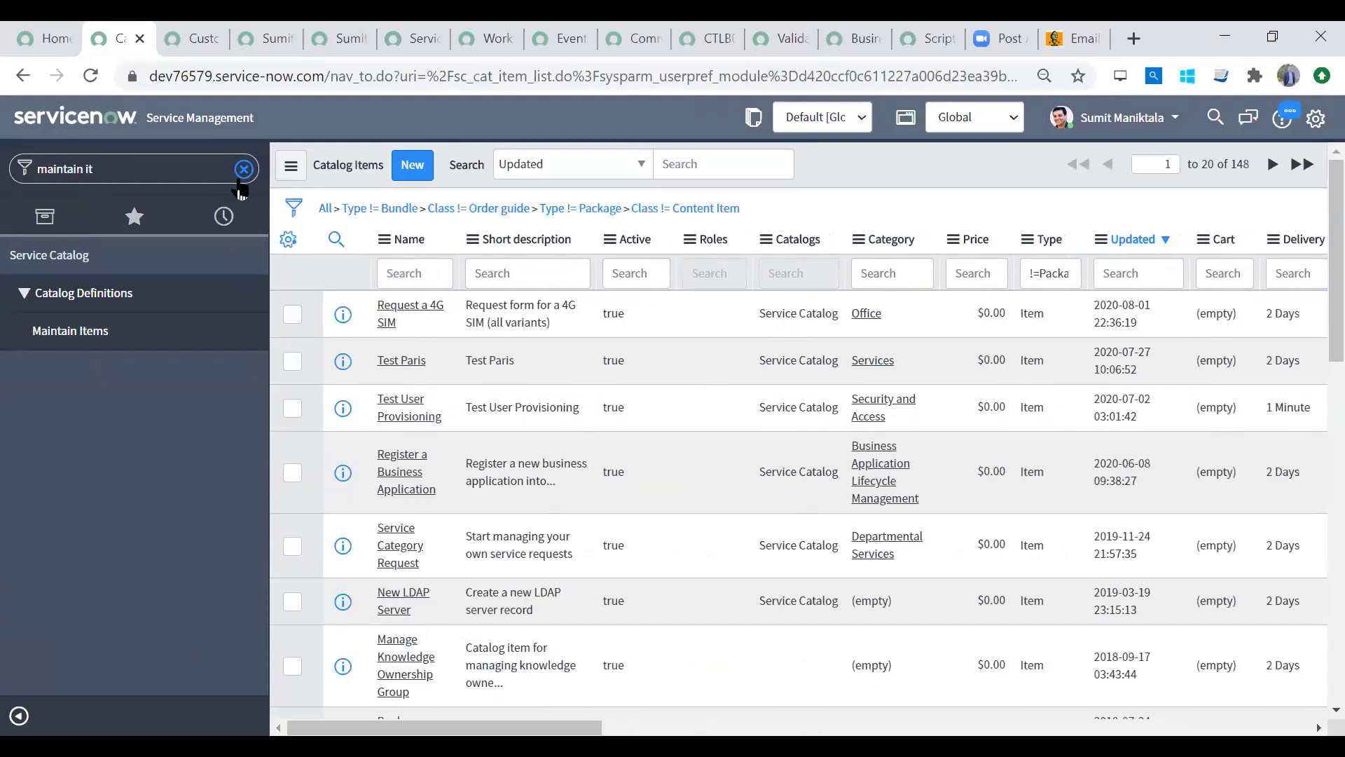
Step: Try the Request a 4G SIM item to confirm only Order Now appears, keeping SIM type Nano
click(393, 310)
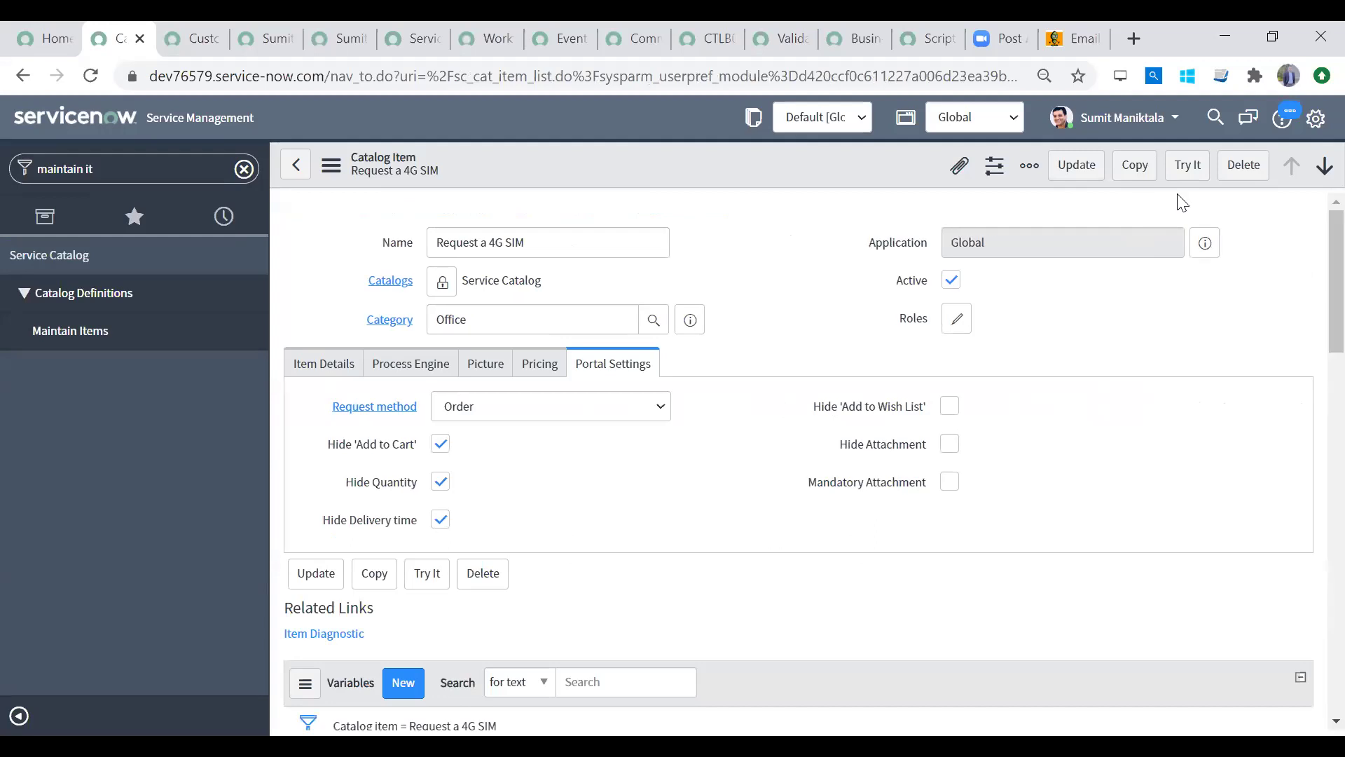
click(1198, 174)
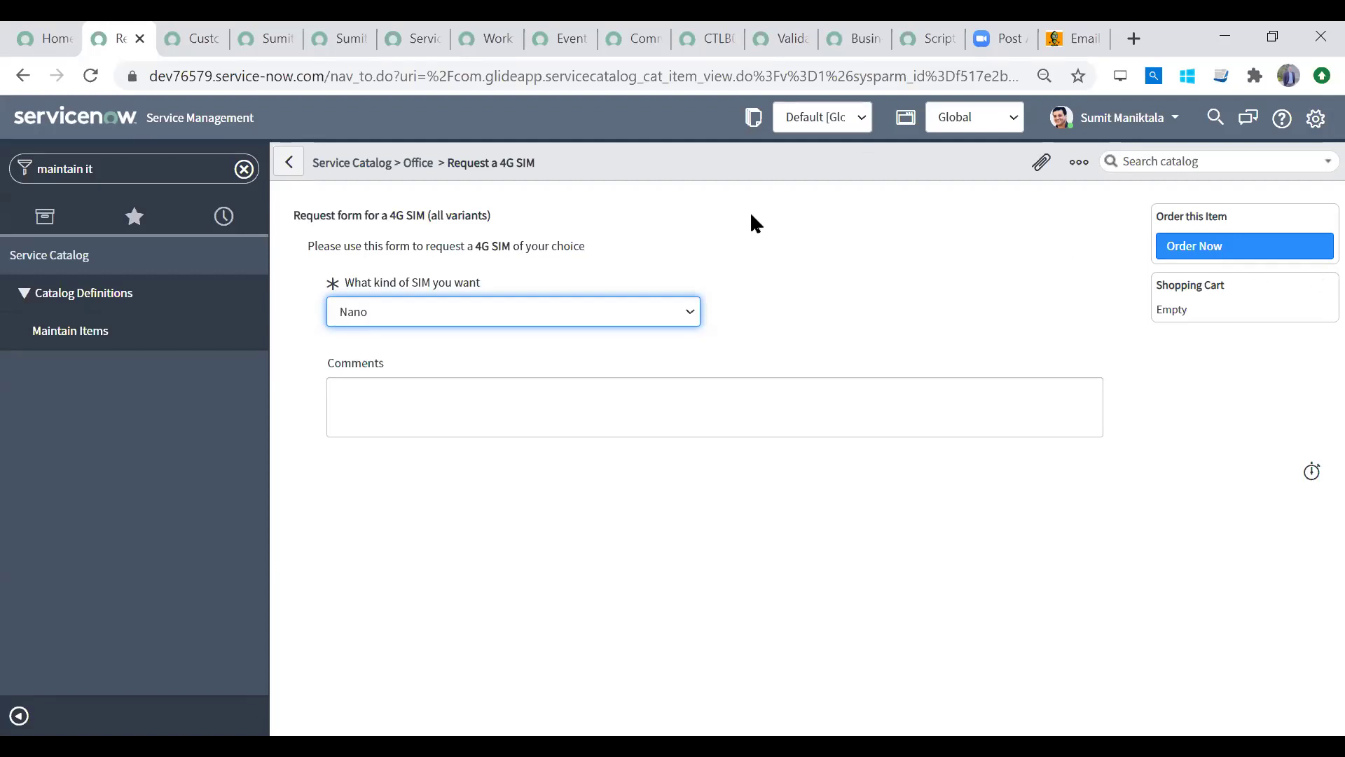
click(612, 319)
click(615, 321)
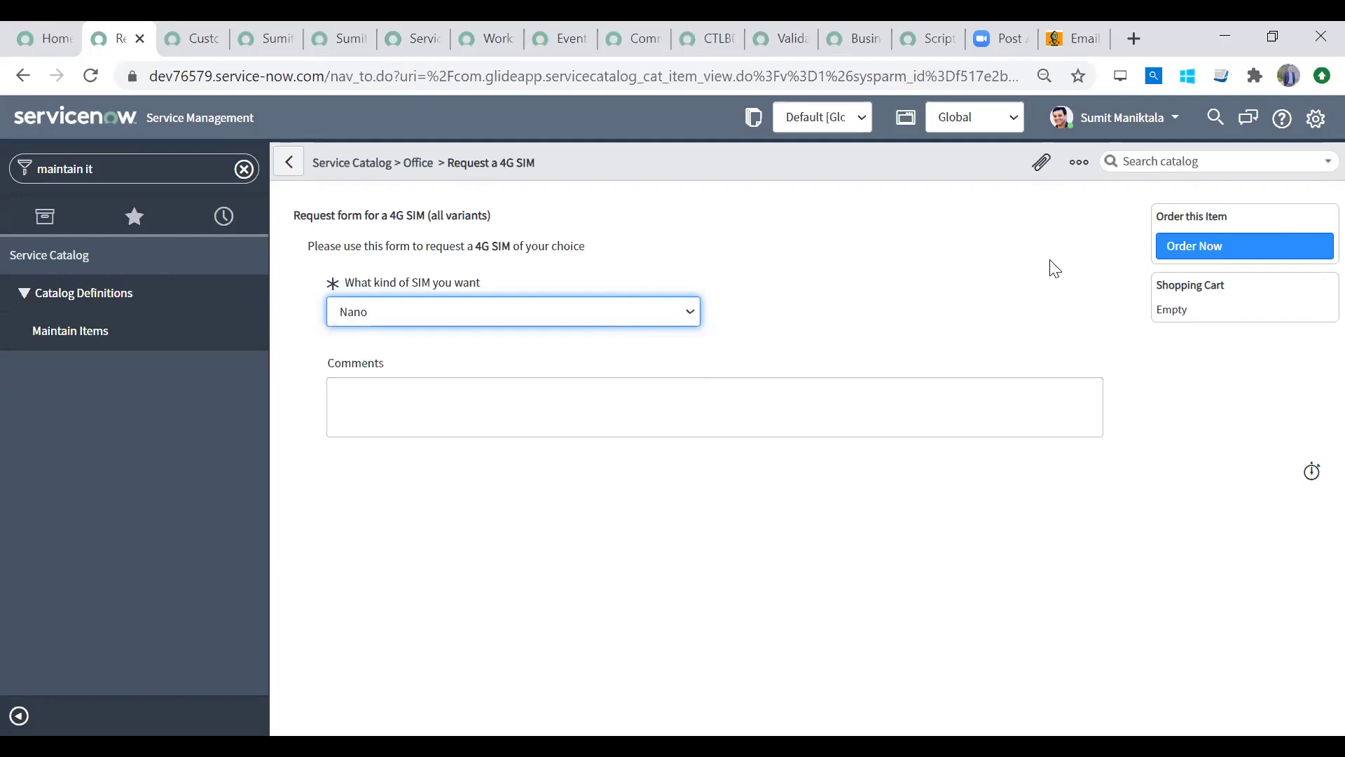